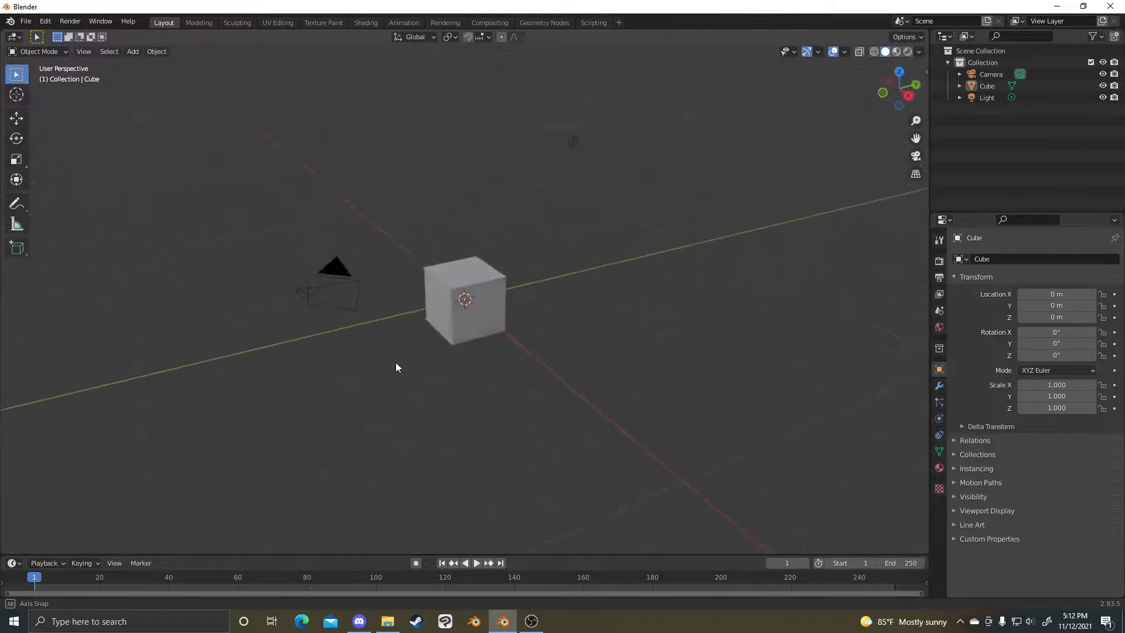
scroll(526, 369, down, 2)
mouse_move(494, 371)
middle_down()
mouse_move(469, 378)
mouse_move(498, 375)
middle_up()
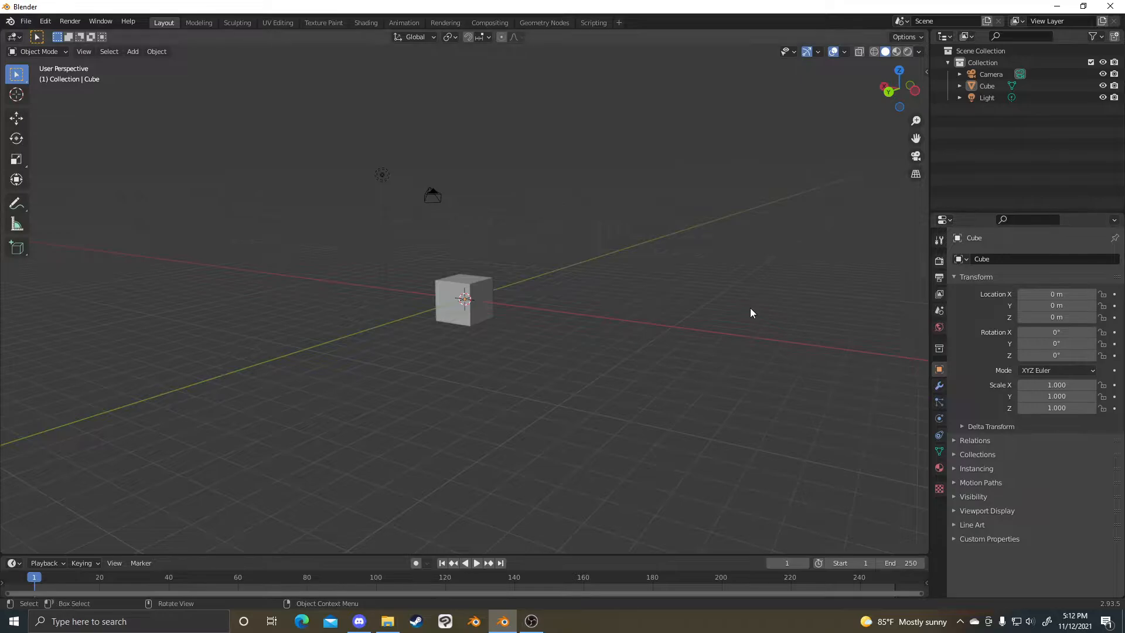
middle_drag(639, 327, 590, 338)
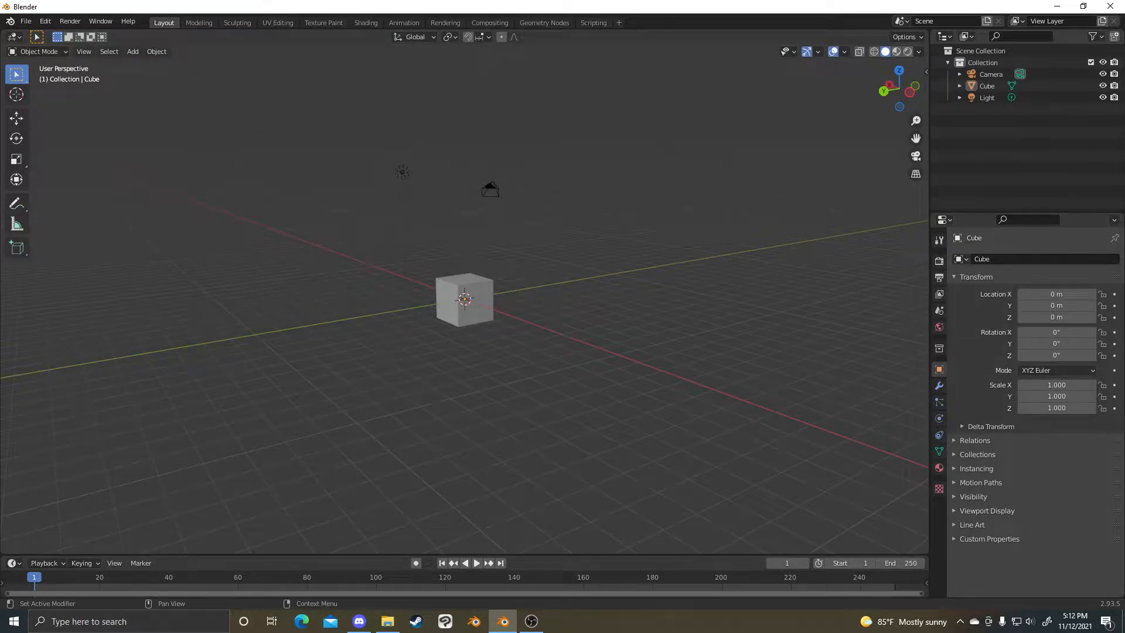
mouse_move(572, 327)
middle_down()
mouse_move(591, 341)
mouse_move(625, 335)
mouse_move(640, 314)
mouse_move(495, 314)
mouse_move(605, 305)
mouse_move(588, 311)
mouse_move(588, 338)
middle_up()
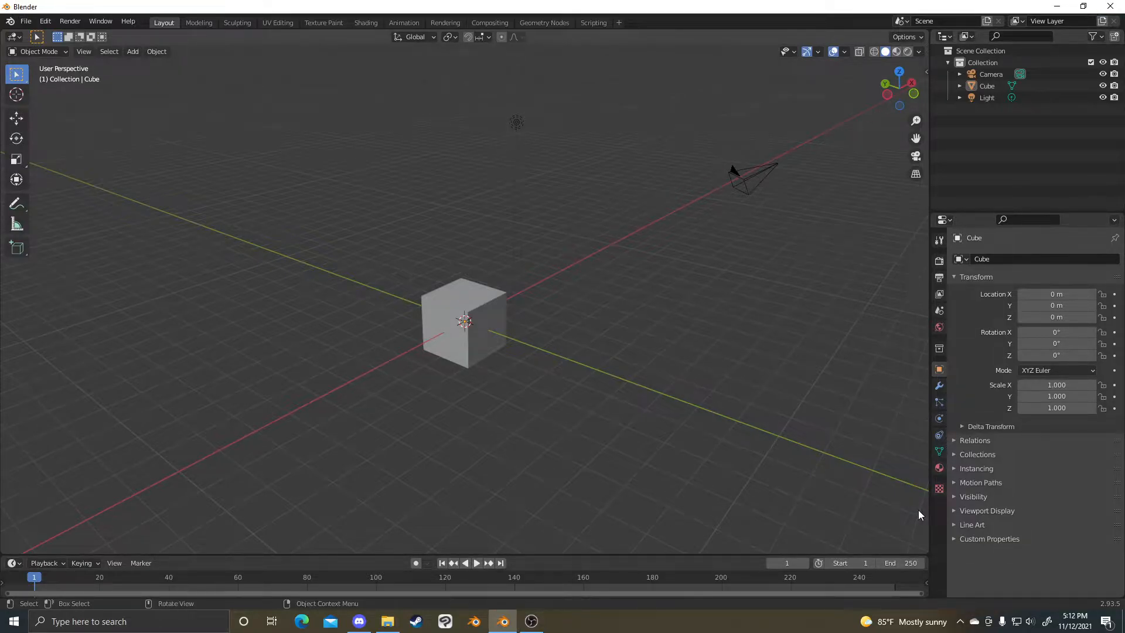
middle_drag(499, 413, 575, 375)
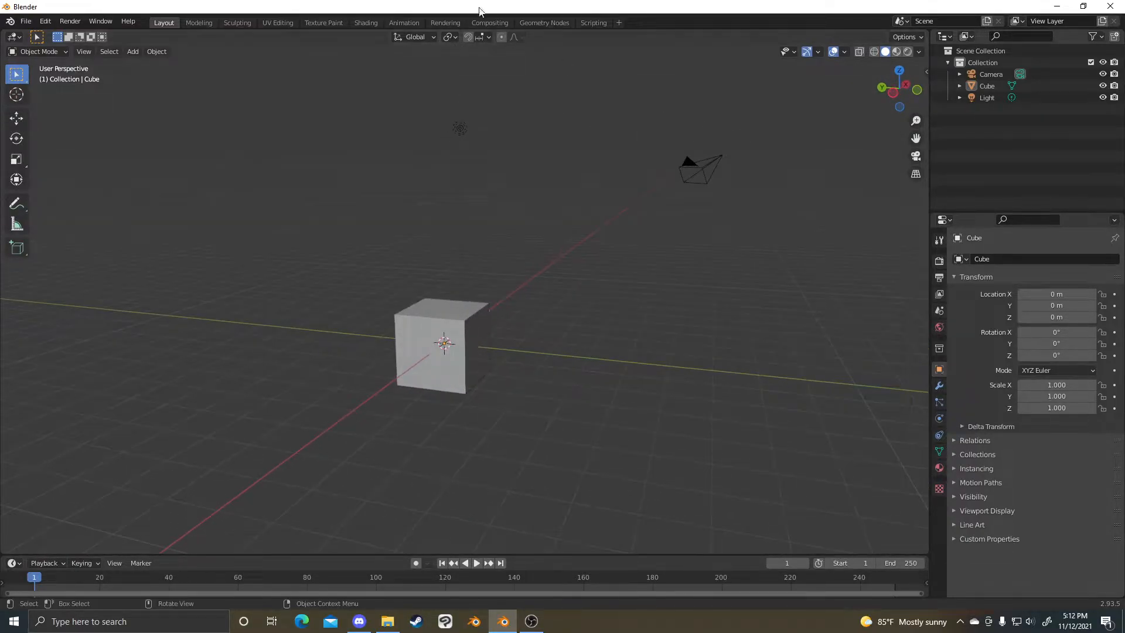
middle_drag(291, 337, 637, 232)
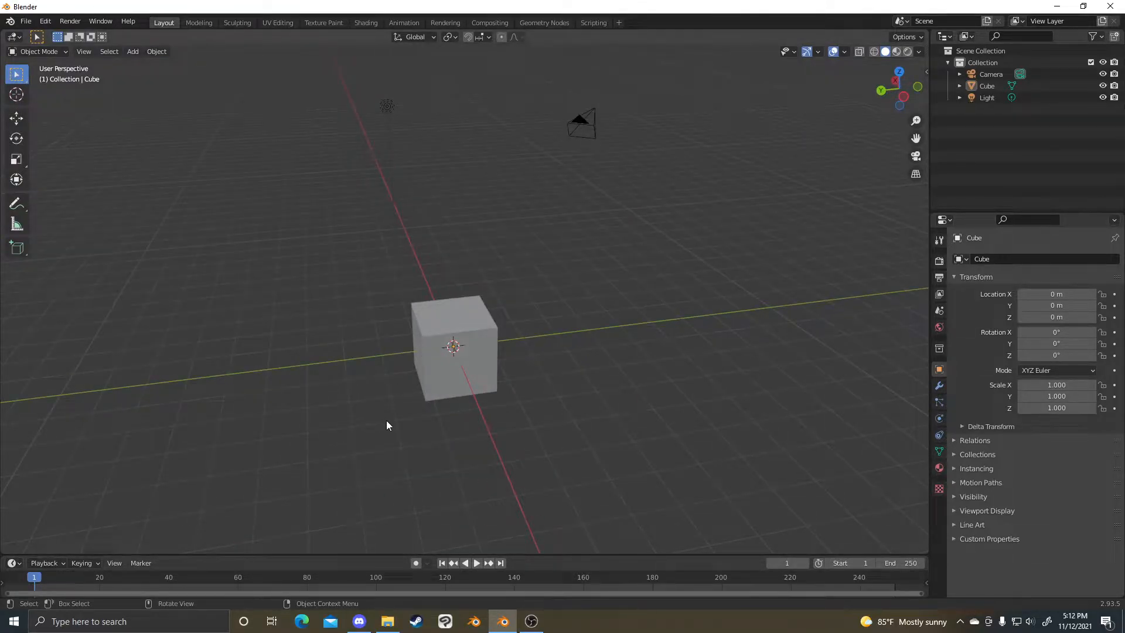
middle_drag(384, 427, 615, 151)
middle_drag(492, 389, 516, 328)
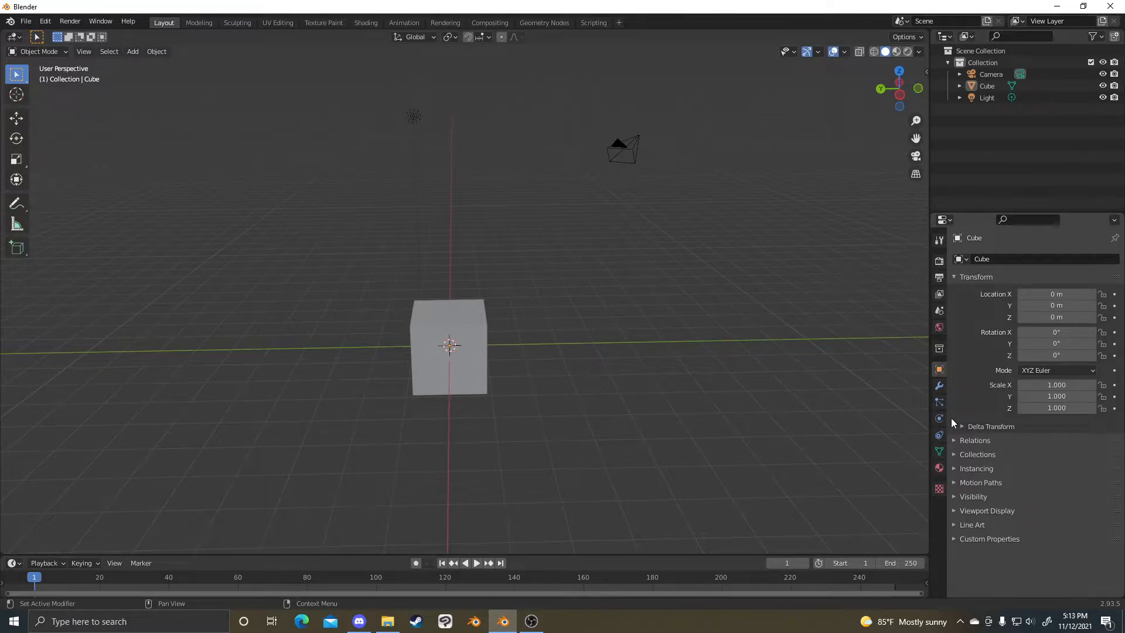
- Look through the render, output, view layer, world, modifier, physics and constraint properties
click(939, 261)
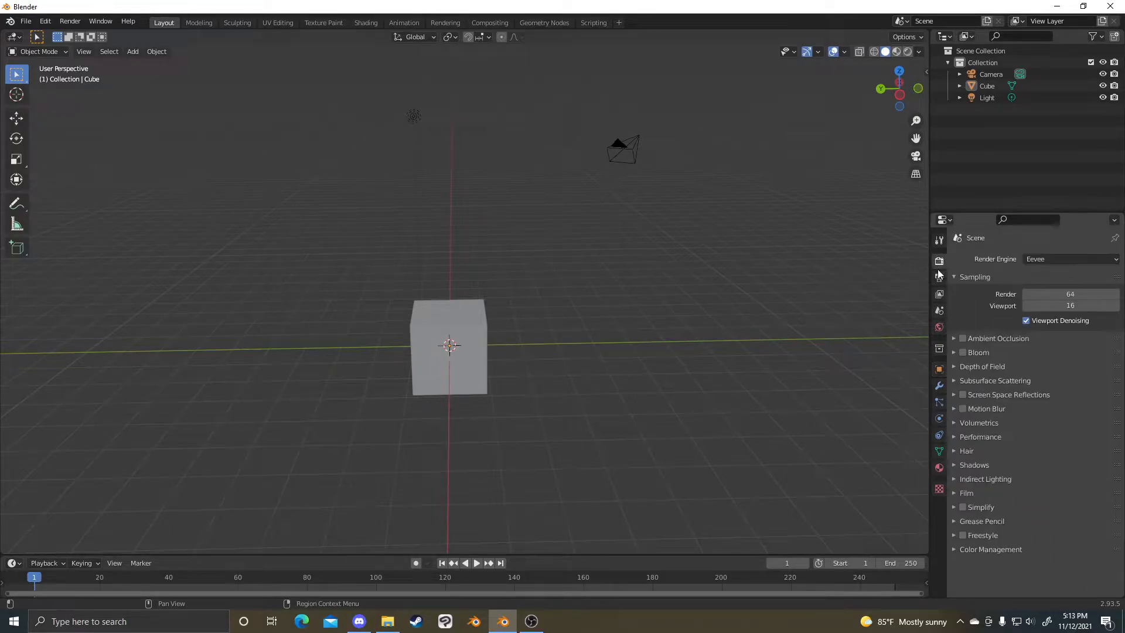
click(940, 279)
click(939, 295)
click(940, 327)
click(939, 386)
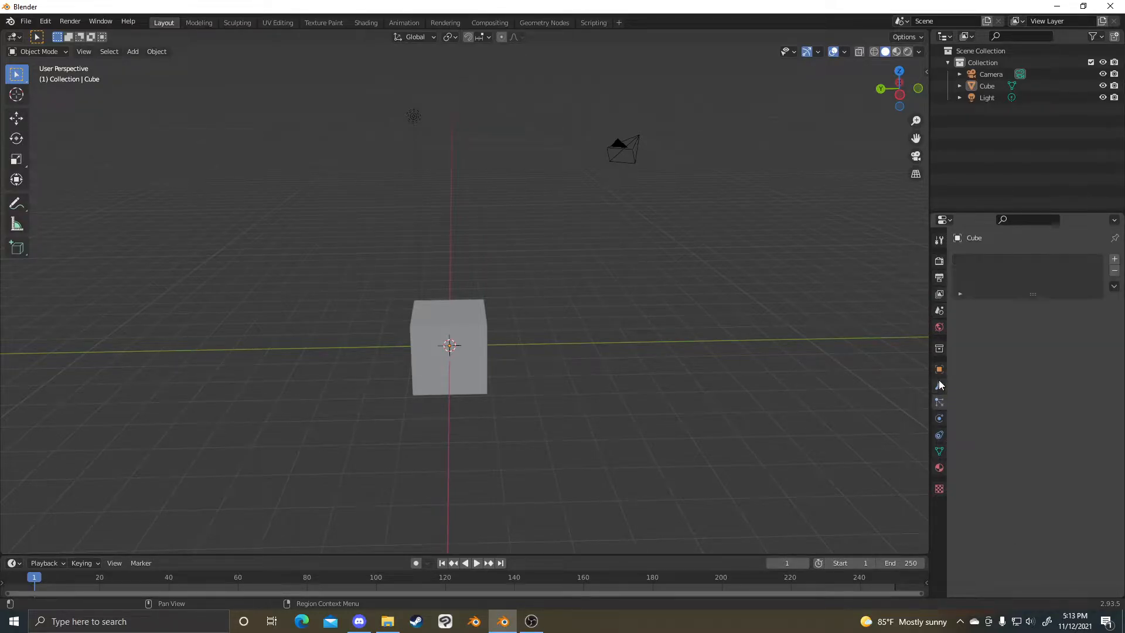
click(939, 419)
click(939, 434)
middle_drag(784, 490, 441, 598)
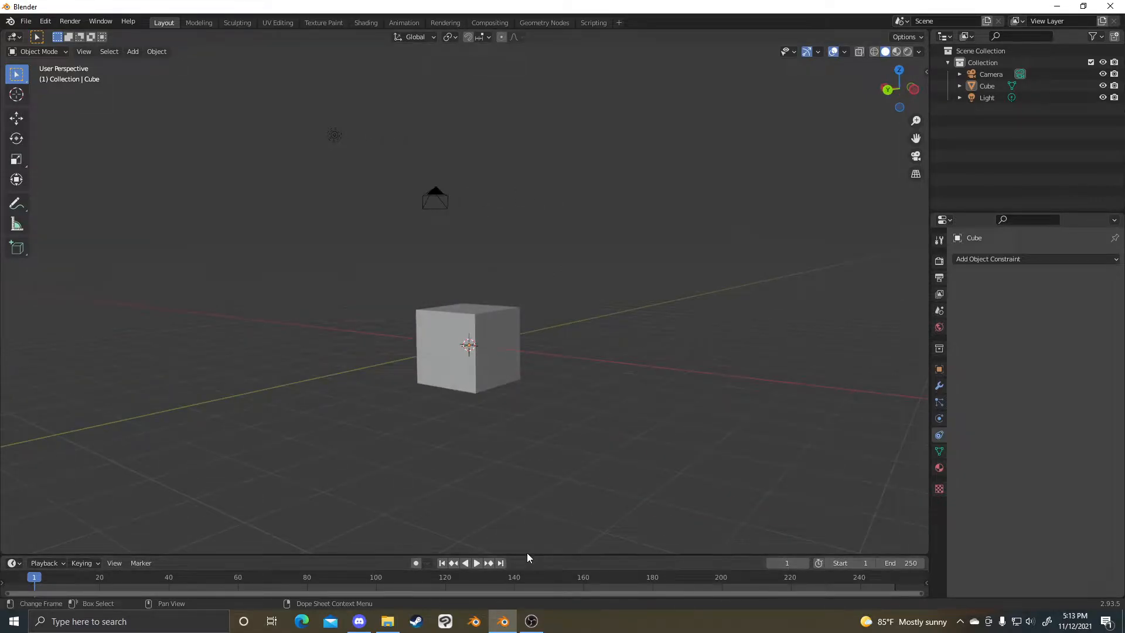
- Browse the workspaces from Modeling through Scripting, including Sculpting, Texture Paint, Rendering and Geometry Nodes, and return to Layout
click(206, 23)
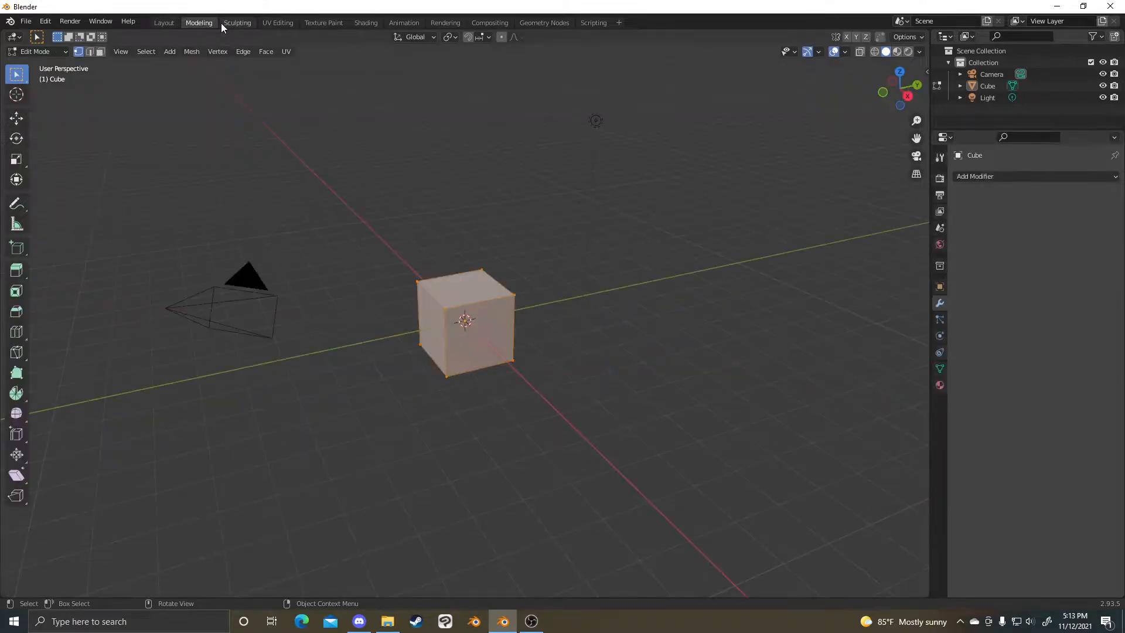
click(231, 23)
click(286, 24)
click(329, 23)
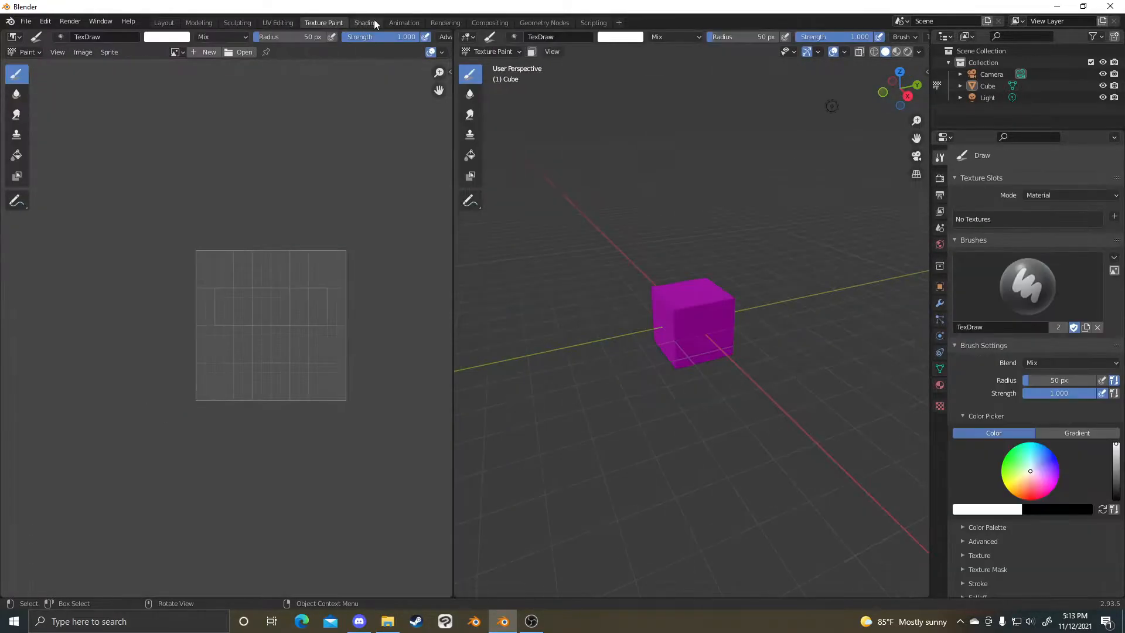
click(373, 23)
click(394, 24)
click(445, 24)
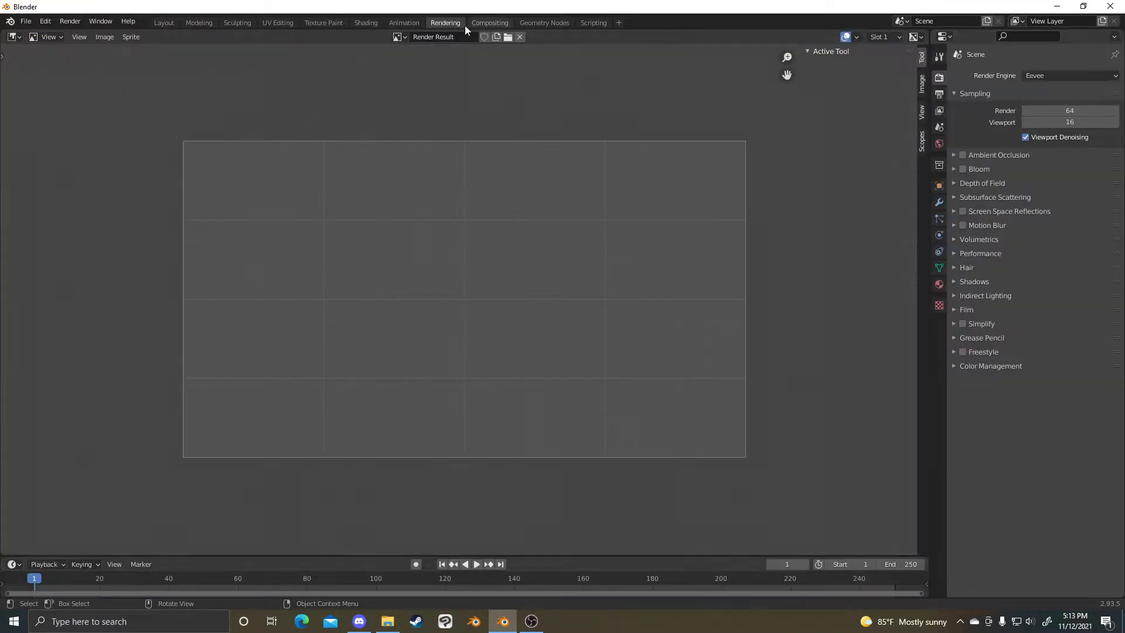
click(495, 23)
click(544, 22)
click(594, 24)
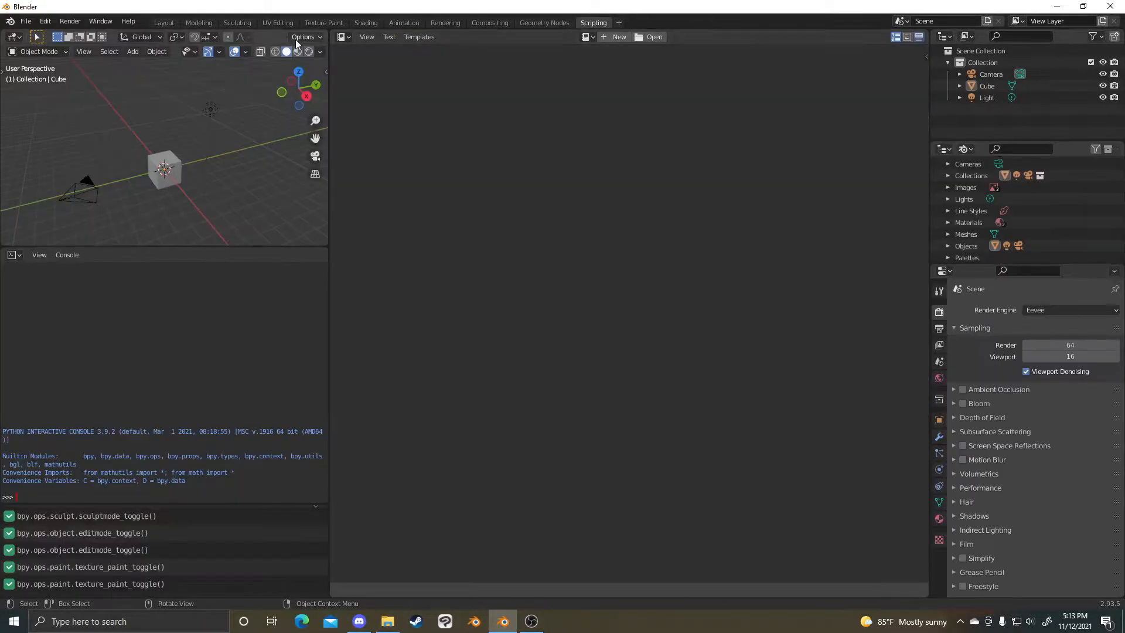
click(237, 23)
click(165, 22)
- Split the 3D viewport into two side-by-side areas and join them back into one
mouse_move(498, 281)
middle_down()
mouse_move(527, 291)
mouse_move(591, 275)
middle_up()
drag(928, 31, 612, 53)
right_click(612, 54)
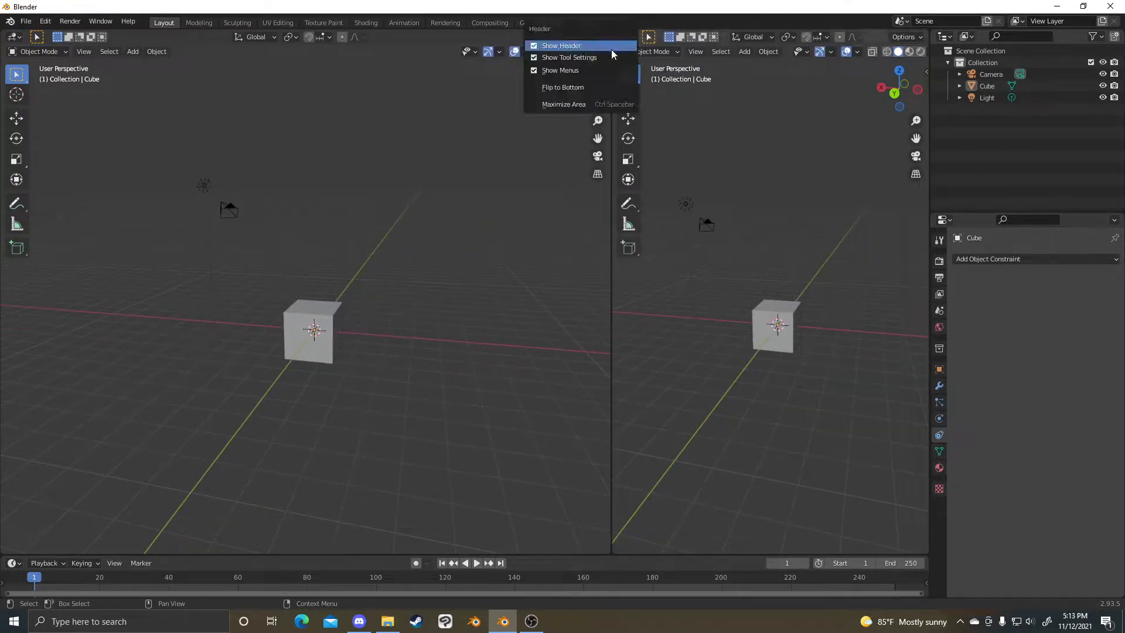
right_click(611, 117)
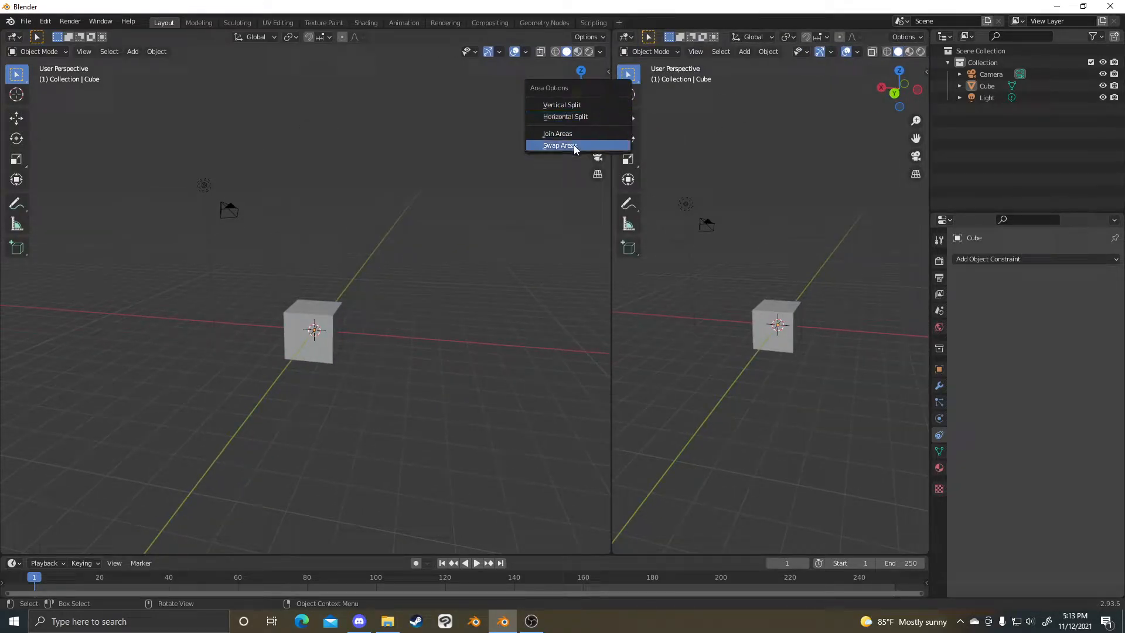
click(562, 134)
click(403, 242)
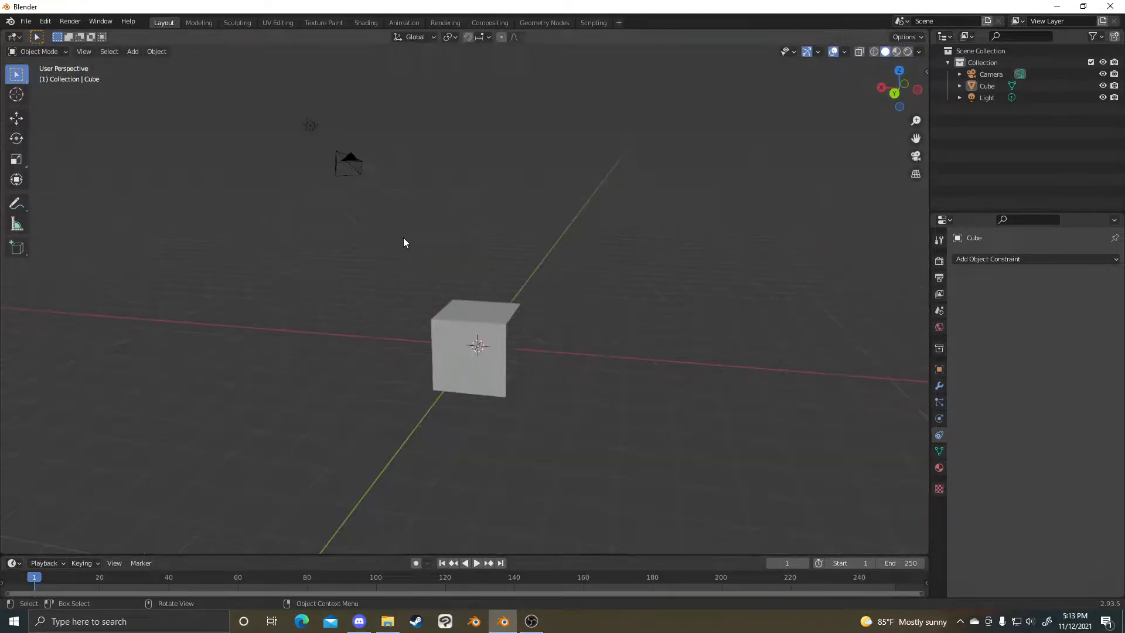
- Open the preferences window, move it over the viewport and show the Input settings
scroll(424, 315, up, 1)
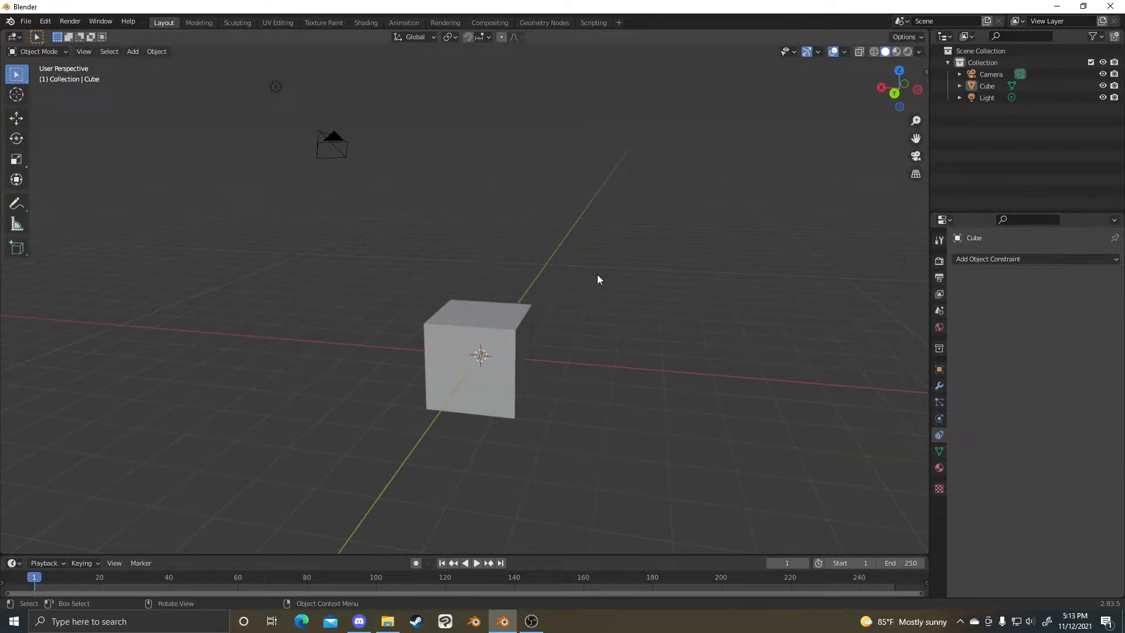
shift+middle_drag(613, 306, 607, 268)
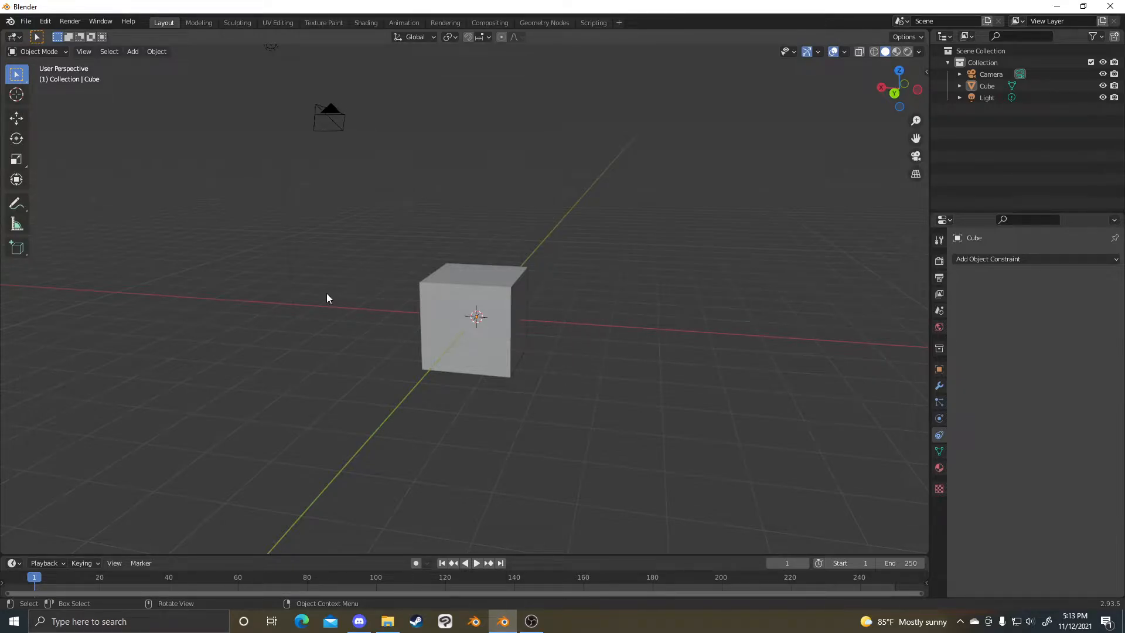
click(45, 24)
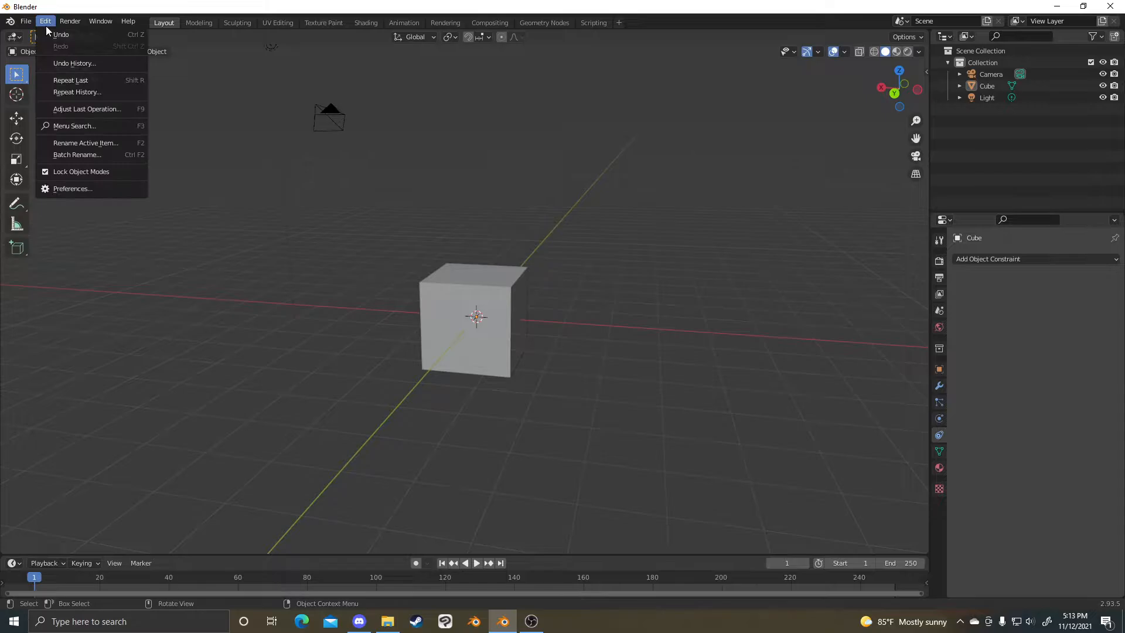
click(90, 188)
drag(288, 20, 635, 171)
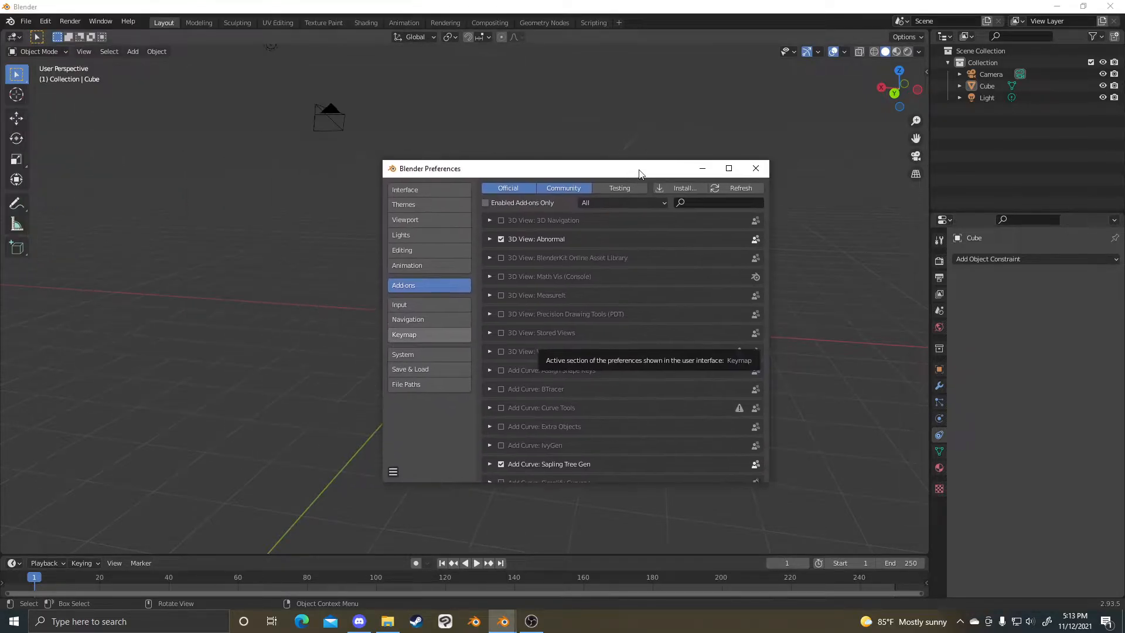
click(47, 22)
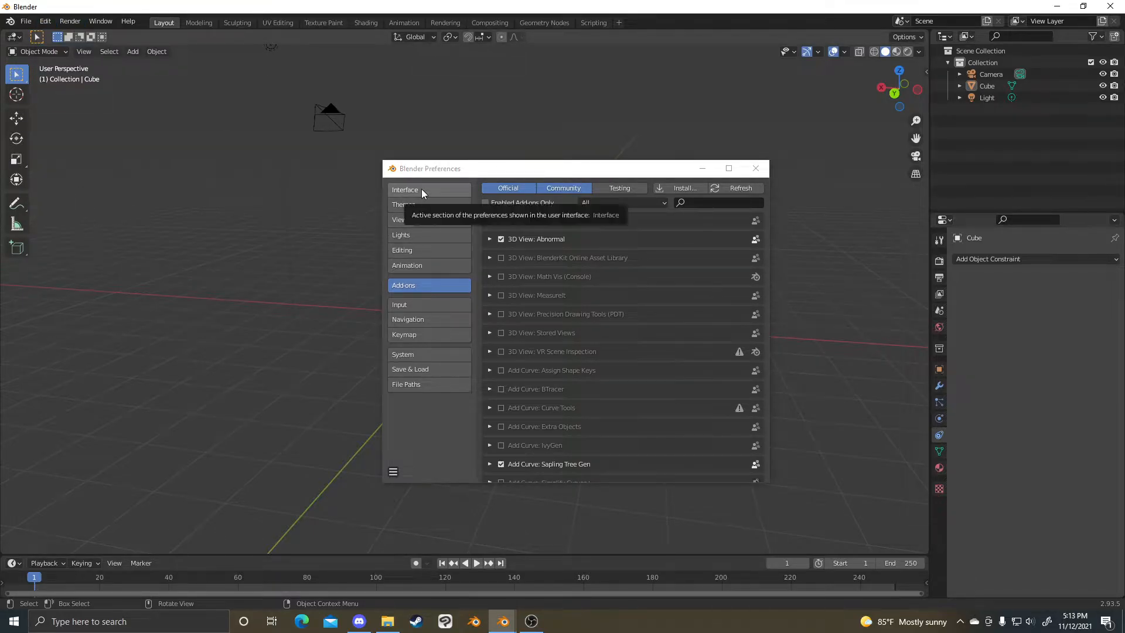
click(409, 309)
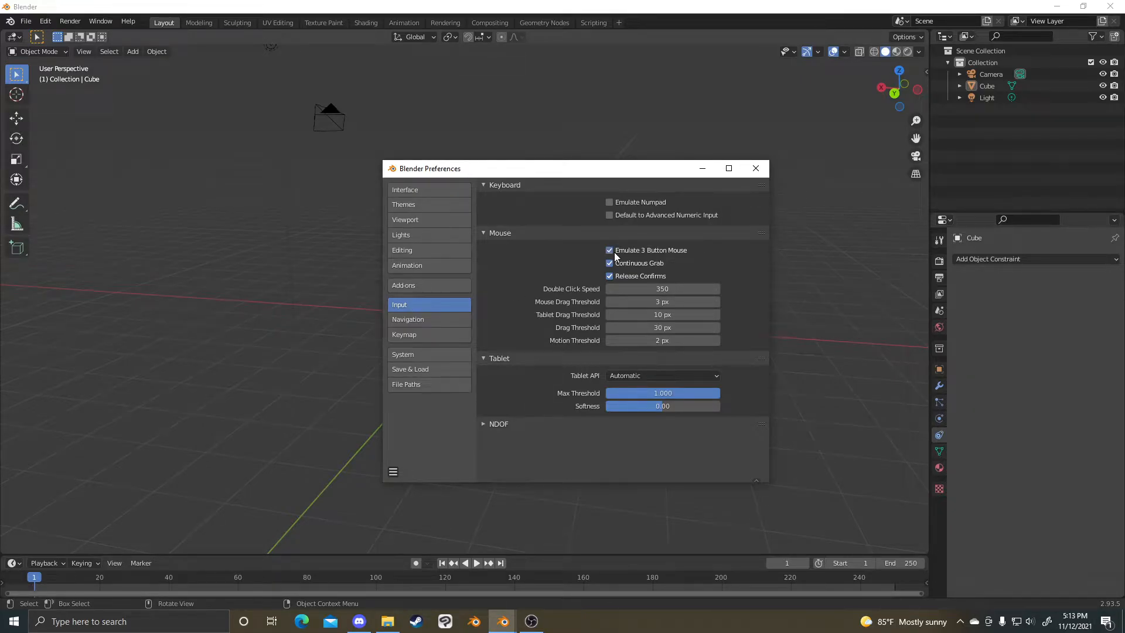
- Try orbiting the viewport with mouse emulation, turn off Emulate 3 Button Mouse and close the preferences
click(214, 262)
key(ctrl)
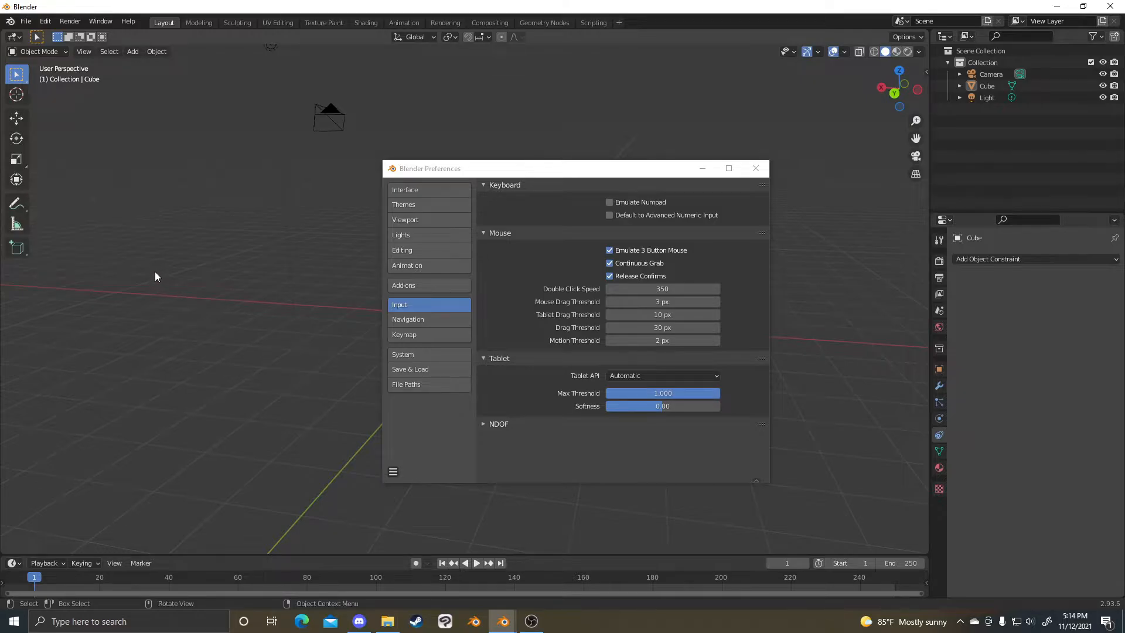
alt+drag(156, 271, 588, 207)
click(610, 249)
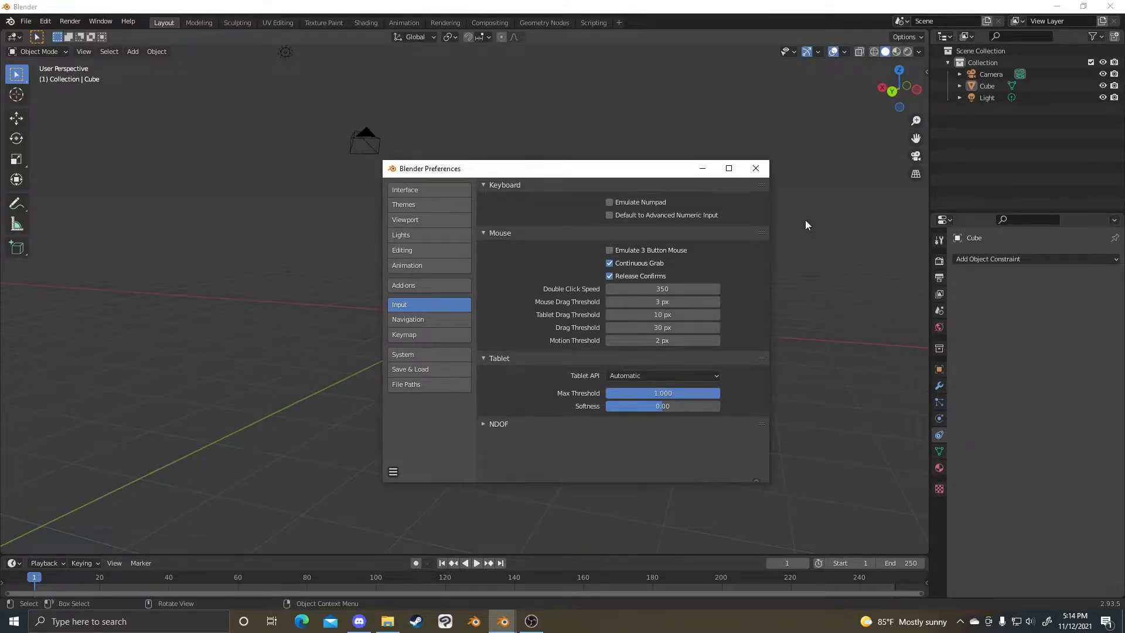
click(755, 169)
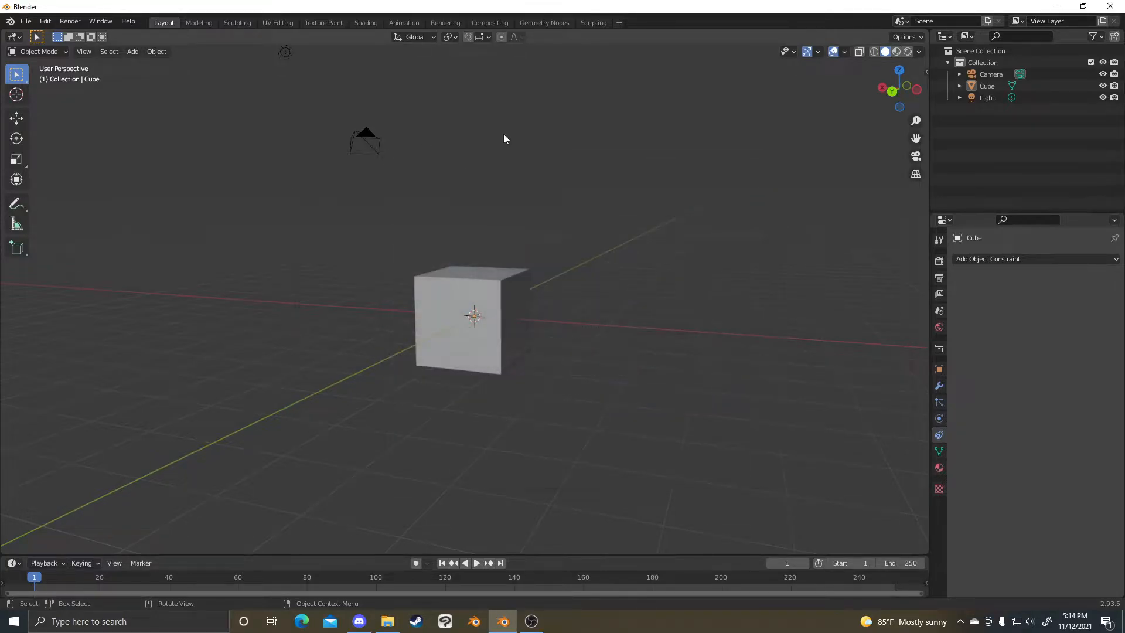
- Show the viewport sidebar and open the Add-ons section of the preferences
click(928, 73)
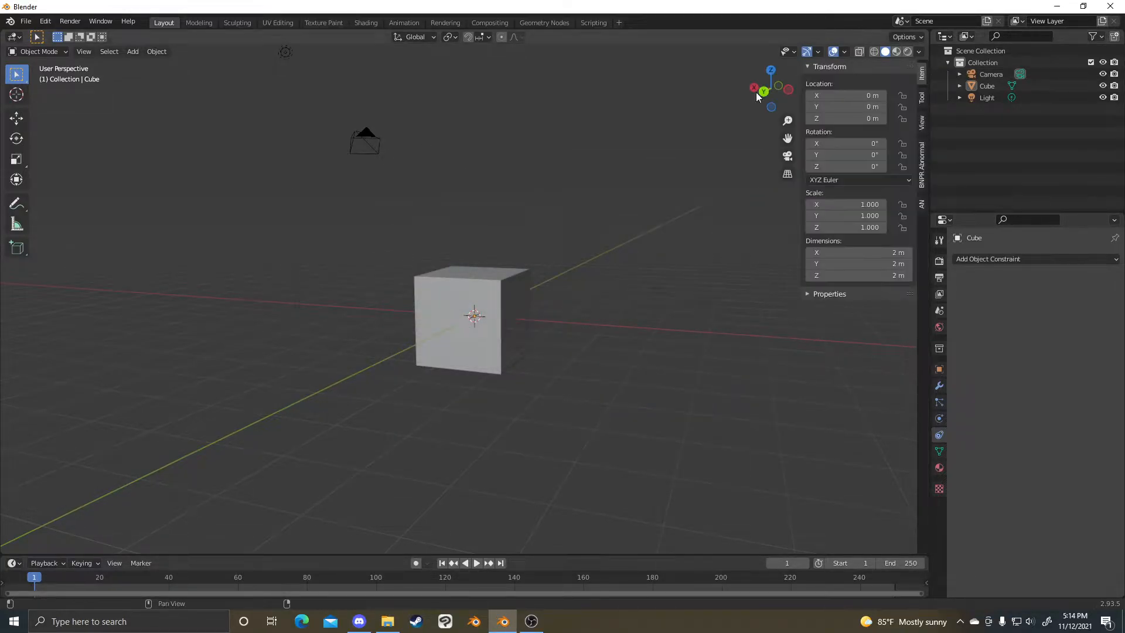
click(62, 23)
mouse_move(49, 22)
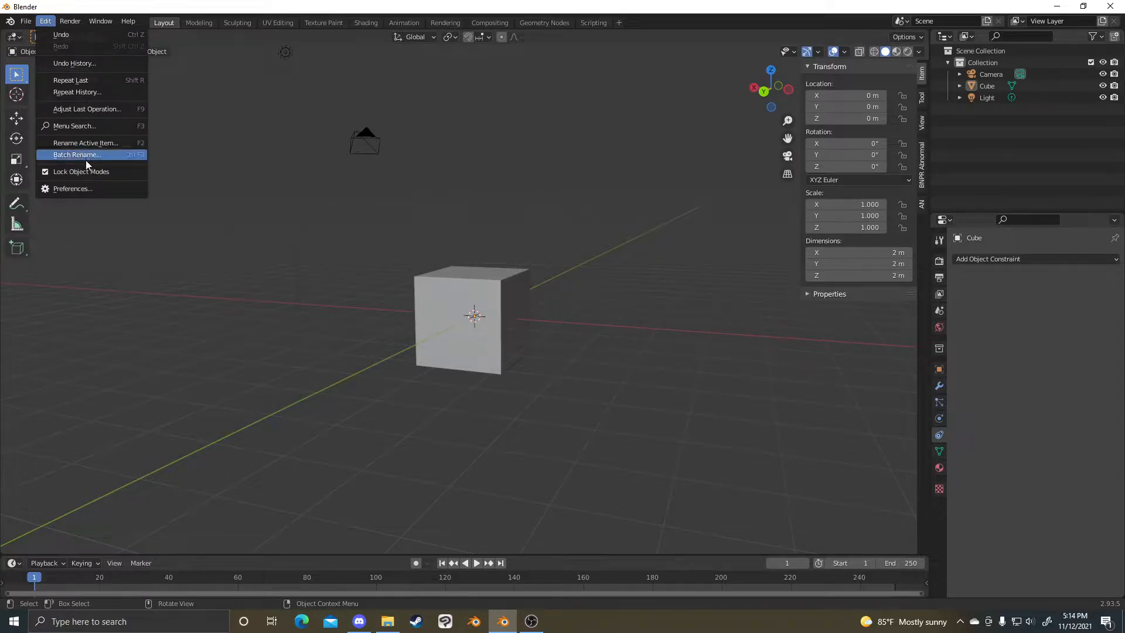
click(73, 188)
drag(273, 28, 561, 111)
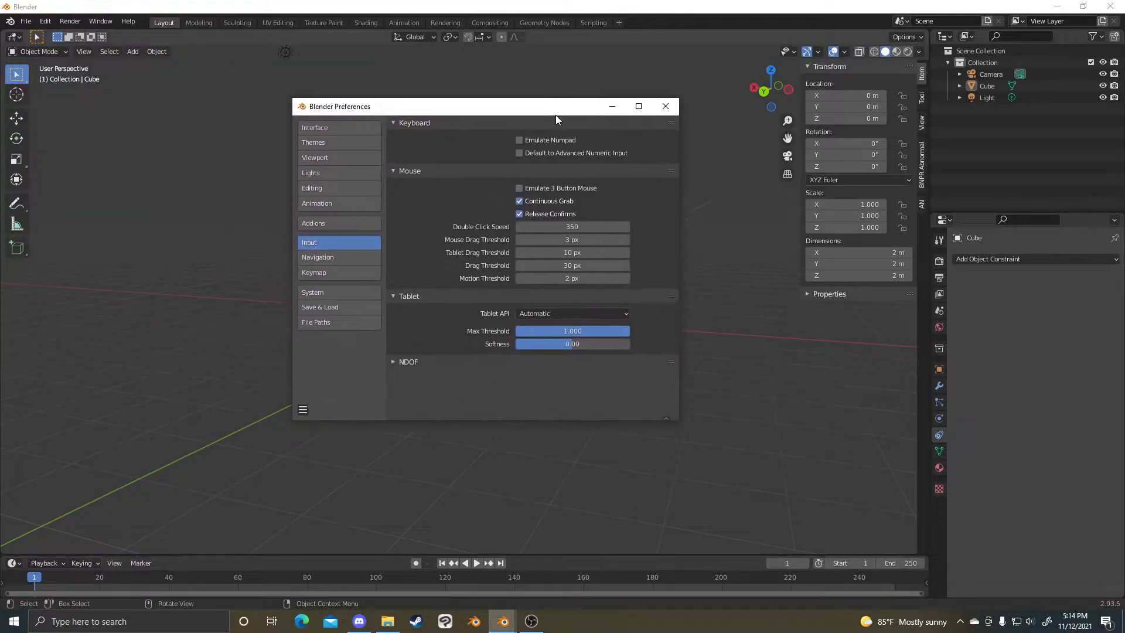
click(359, 224)
- Search the add-ons for "scre" and clear the search text
click(622, 143)
text(scre)
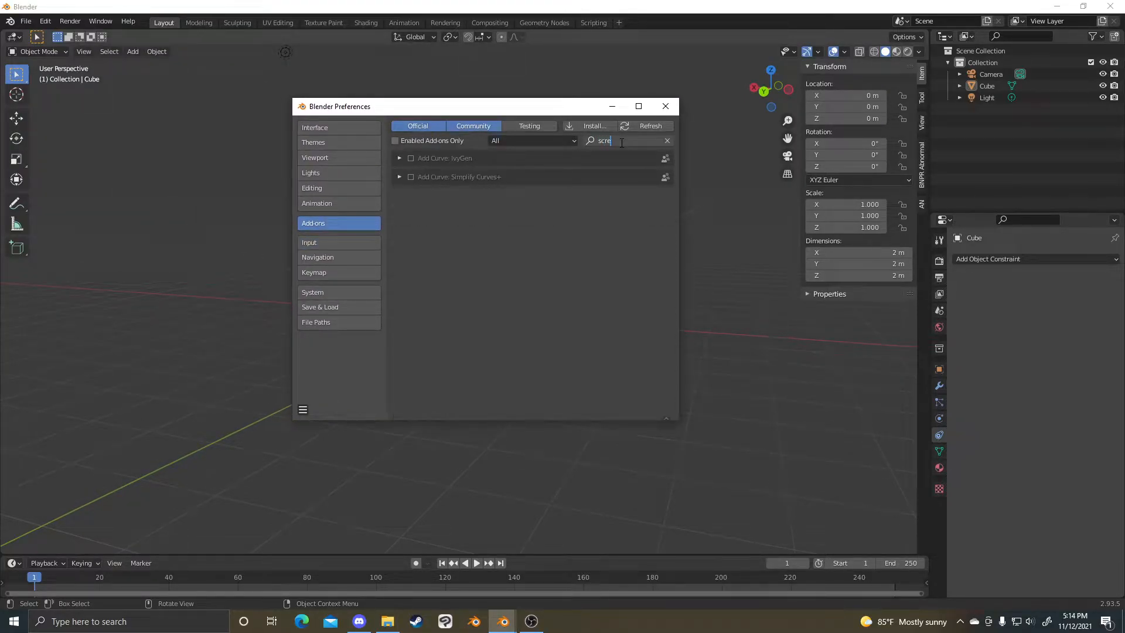
key(BackSpace)
key(BackSpace)
key(BackSpace)
key(BackSpace)
key(BackSpace)
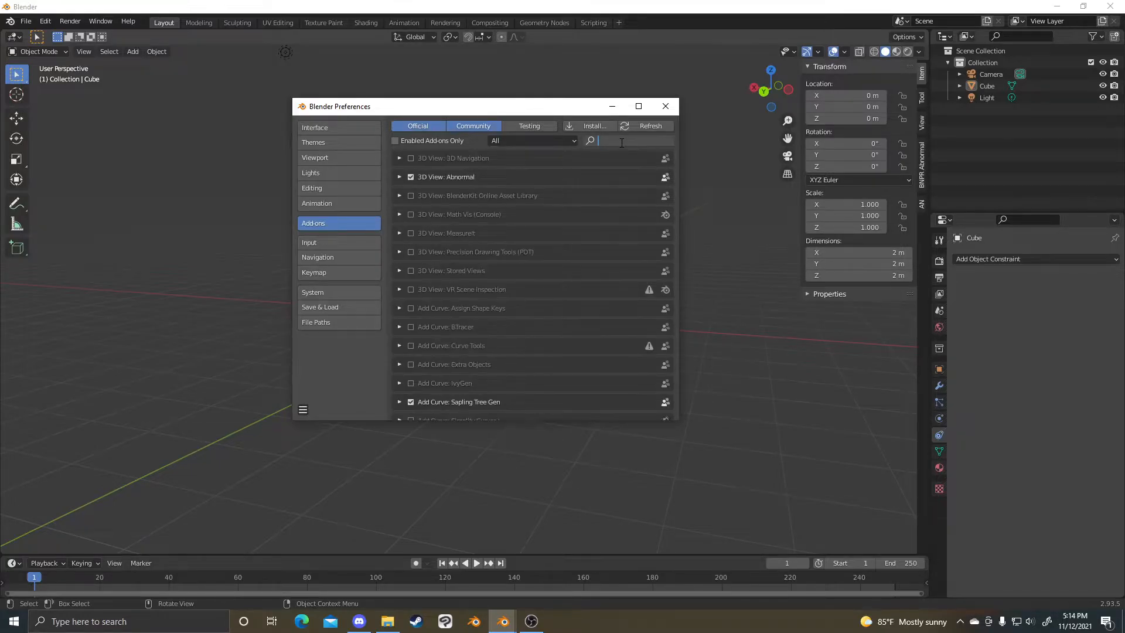
- Install the add-on from screencastkeys.zip in the AddOns folder of Blender Stuff 2
click(588, 126)
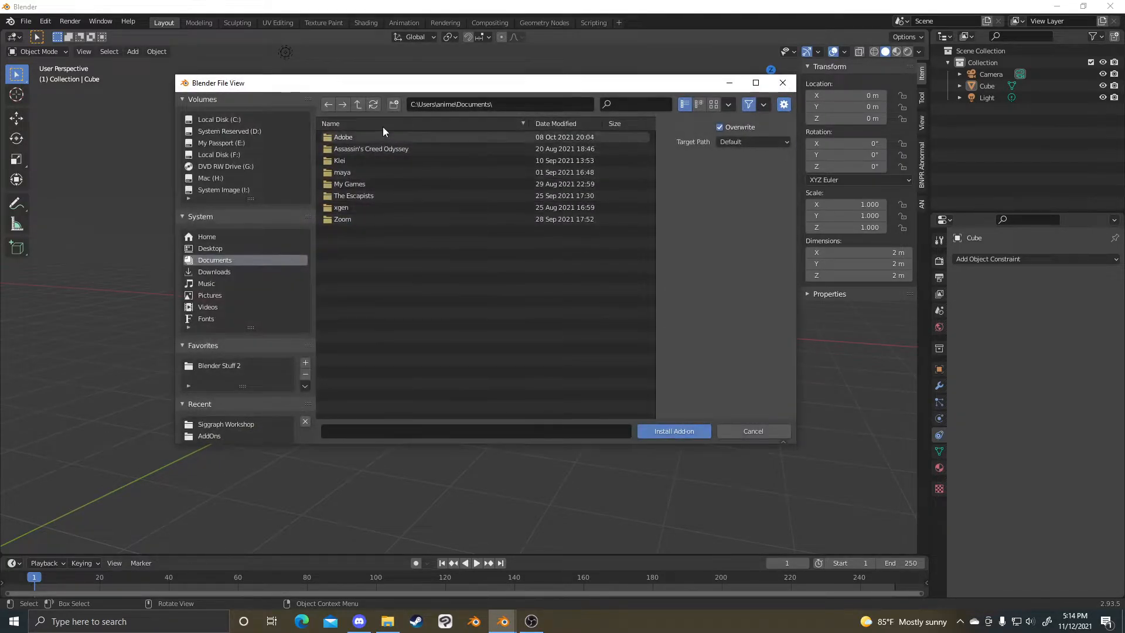
click(237, 366)
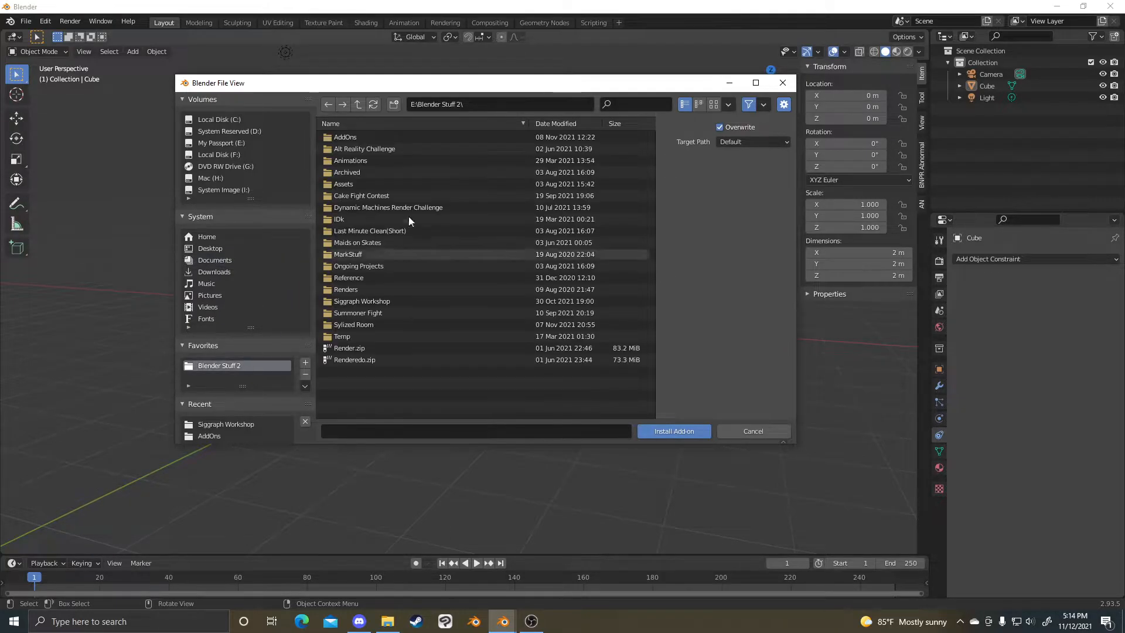
click(346, 137)
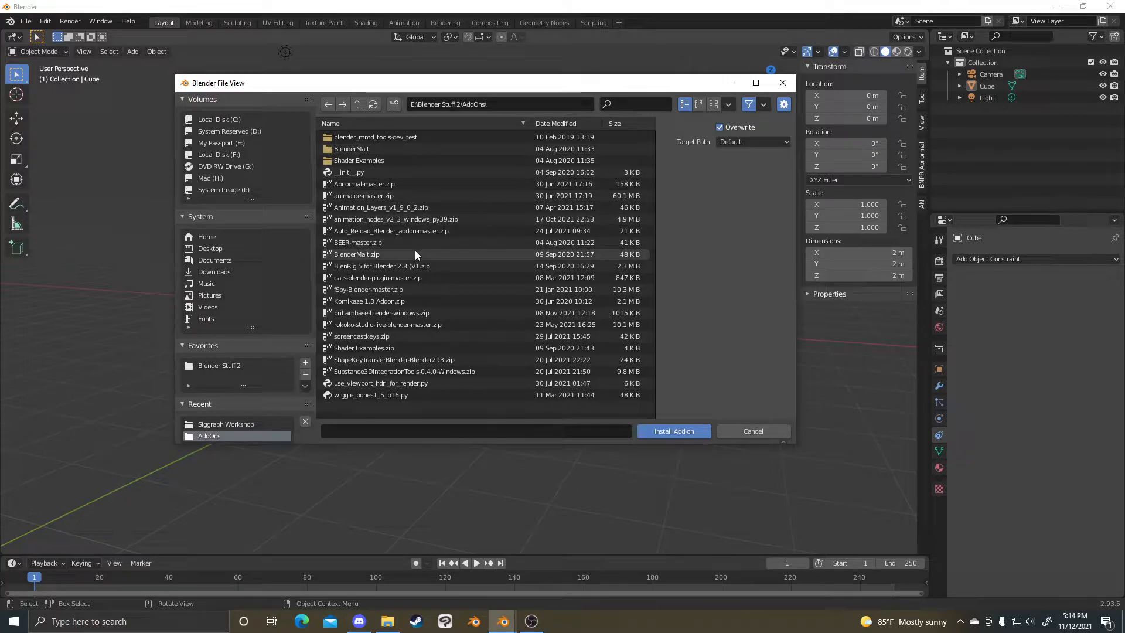
drag(559, 87, 821, 121)
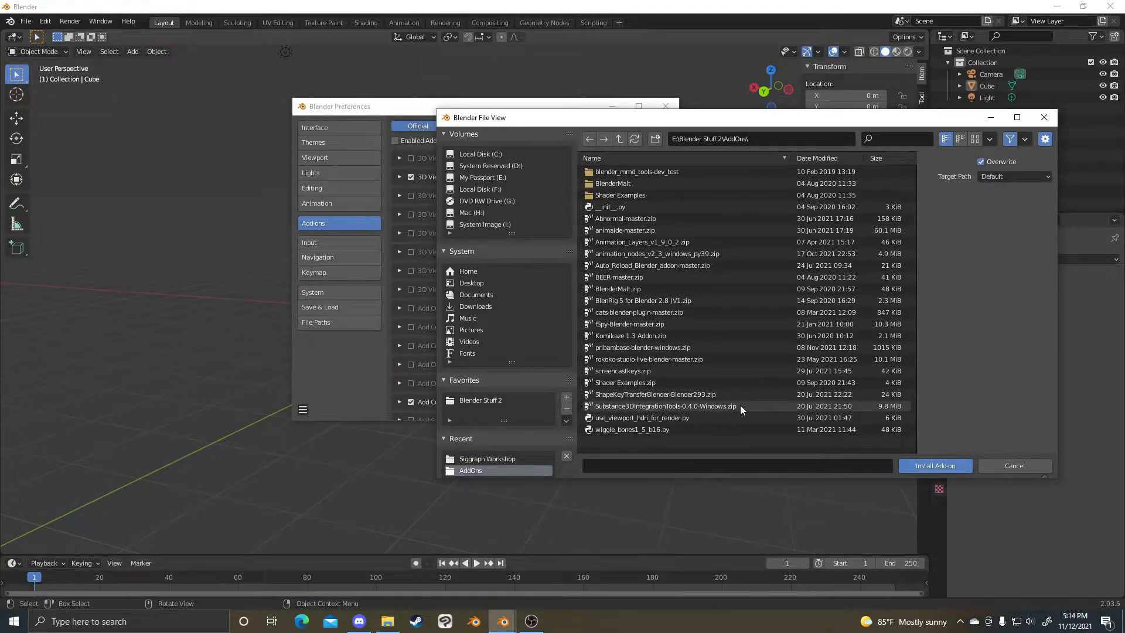
double_click(705, 369)
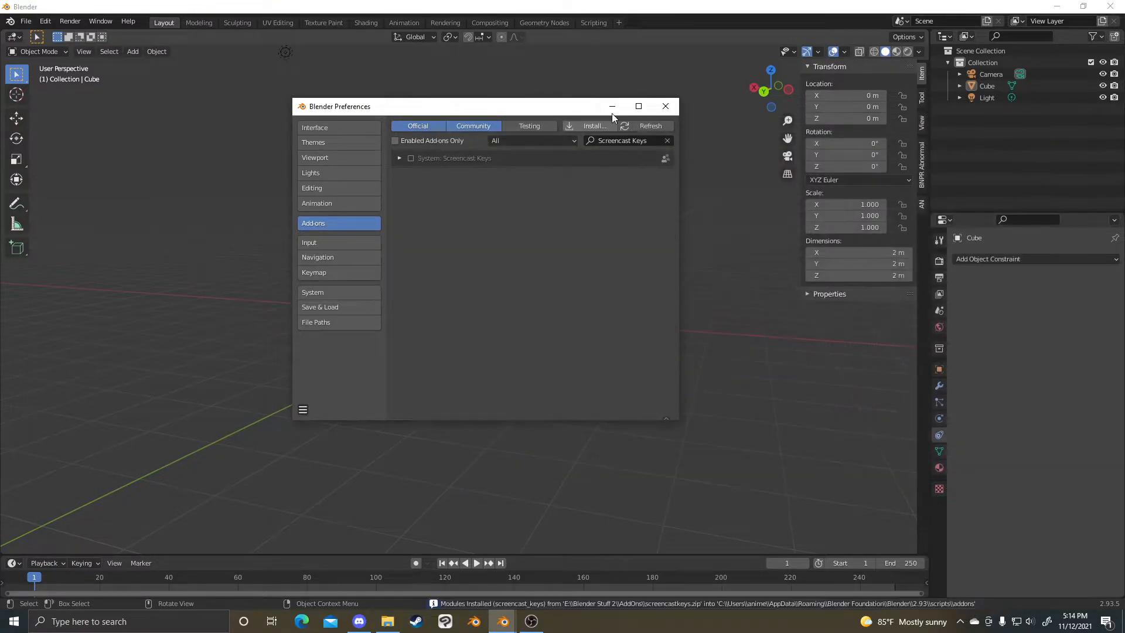
- Enable the System: Screencast Keys add-on, close the preferences and show its settings in the viewport sidebar
click(410, 159)
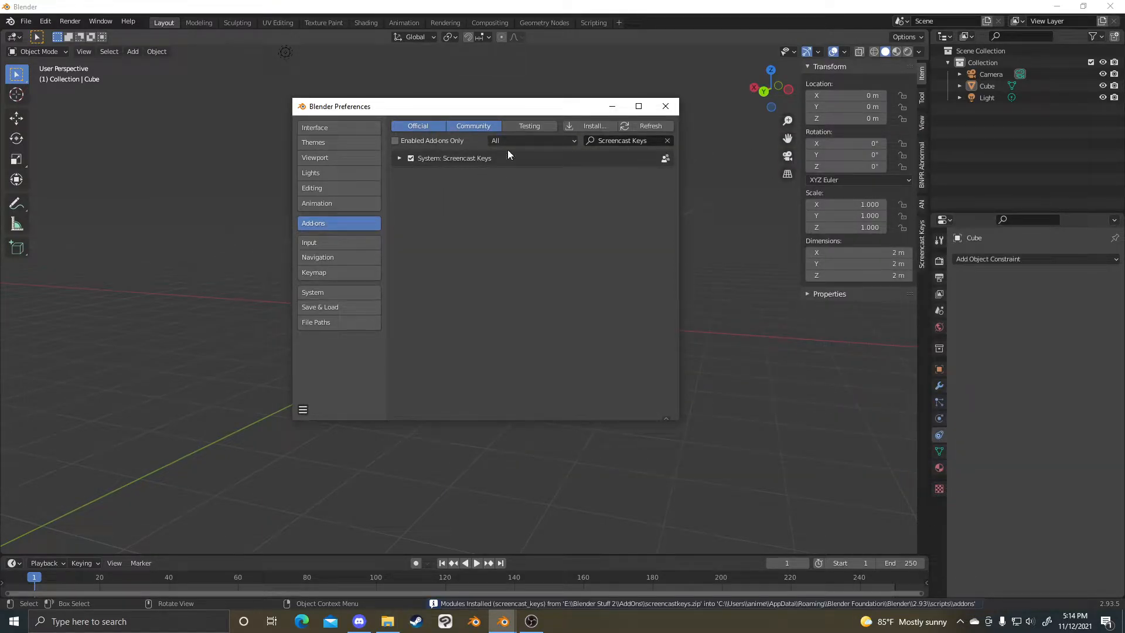
click(668, 106)
click(923, 246)
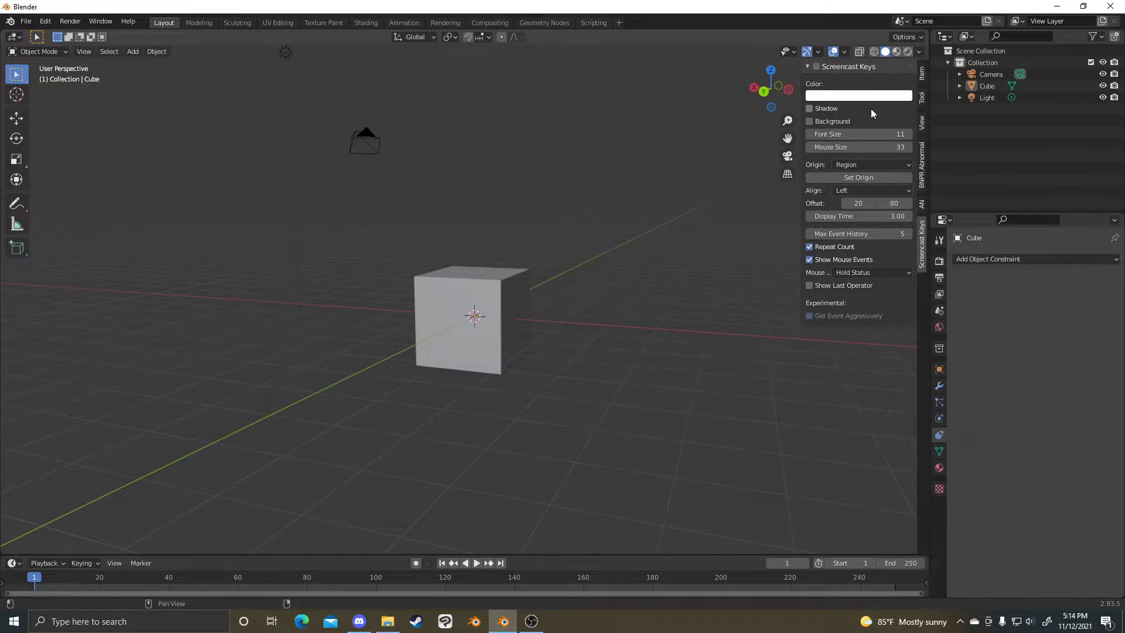
- Try setting the origin of the key display to the 3D viewport
middle_drag(473, 360, 524, 334)
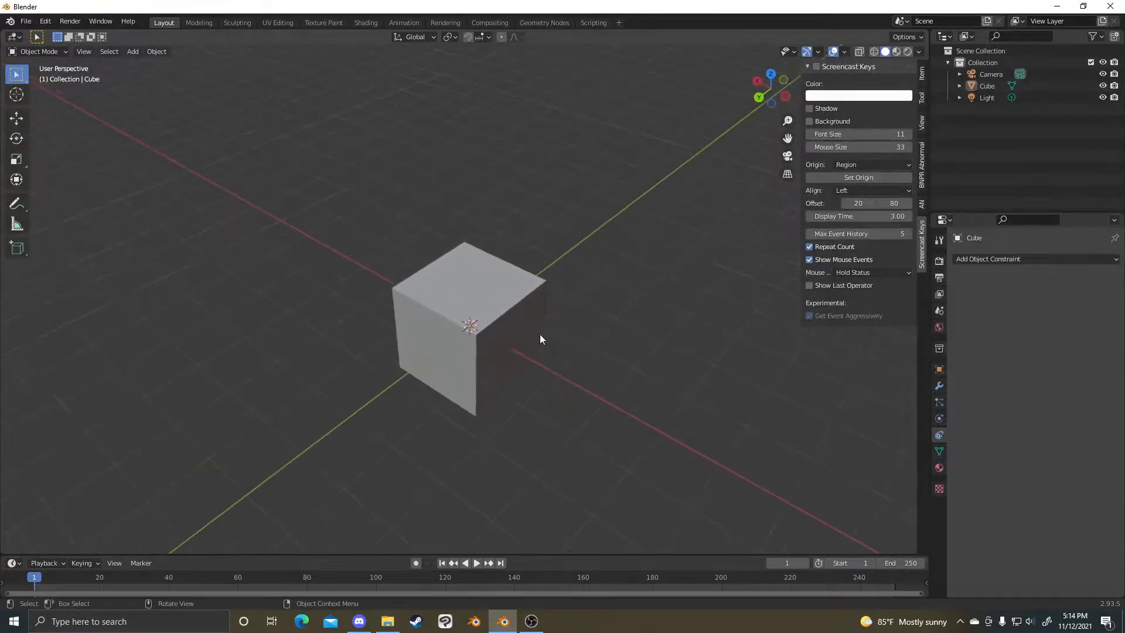
scroll(586, 305, up, 5)
click(861, 95)
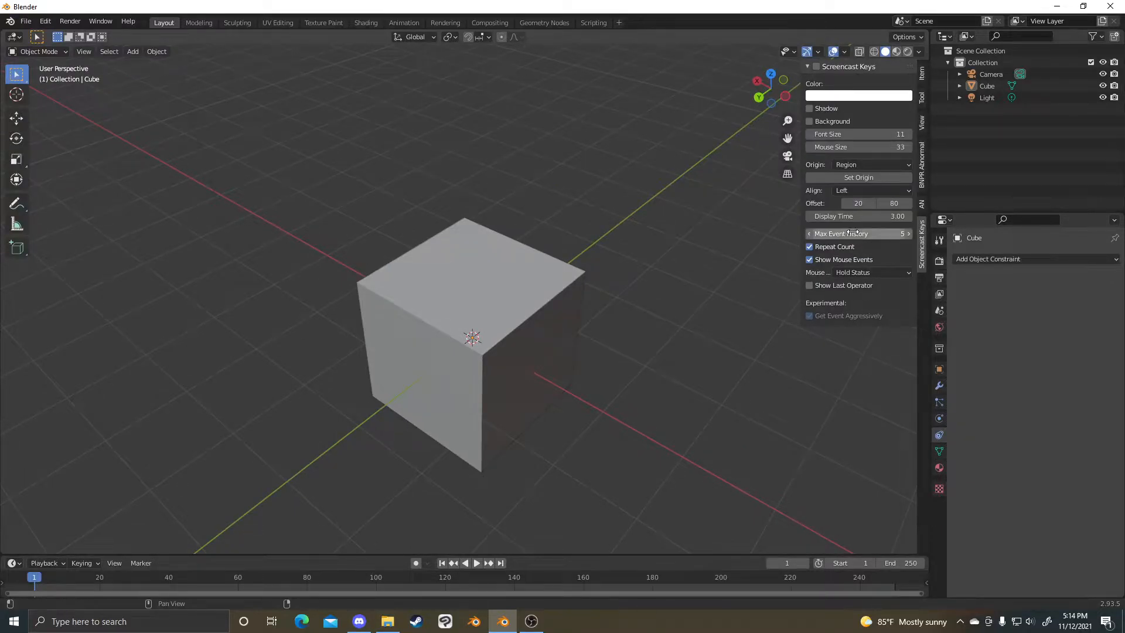
click(861, 178)
click(134, 483)
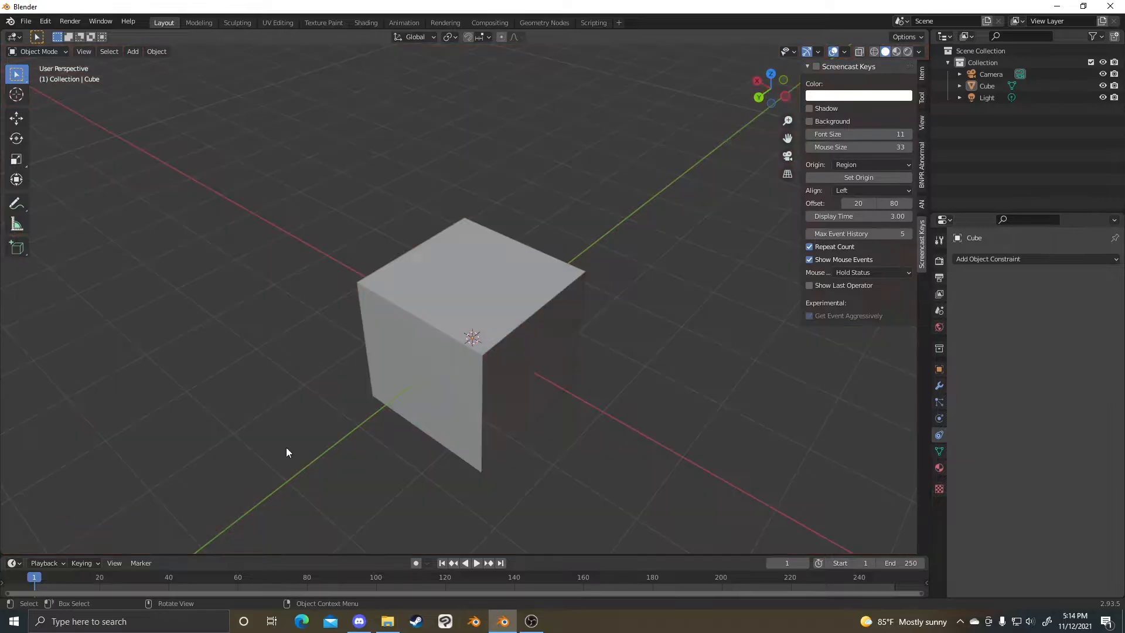
middle_drag(247, 461, 460, 379)
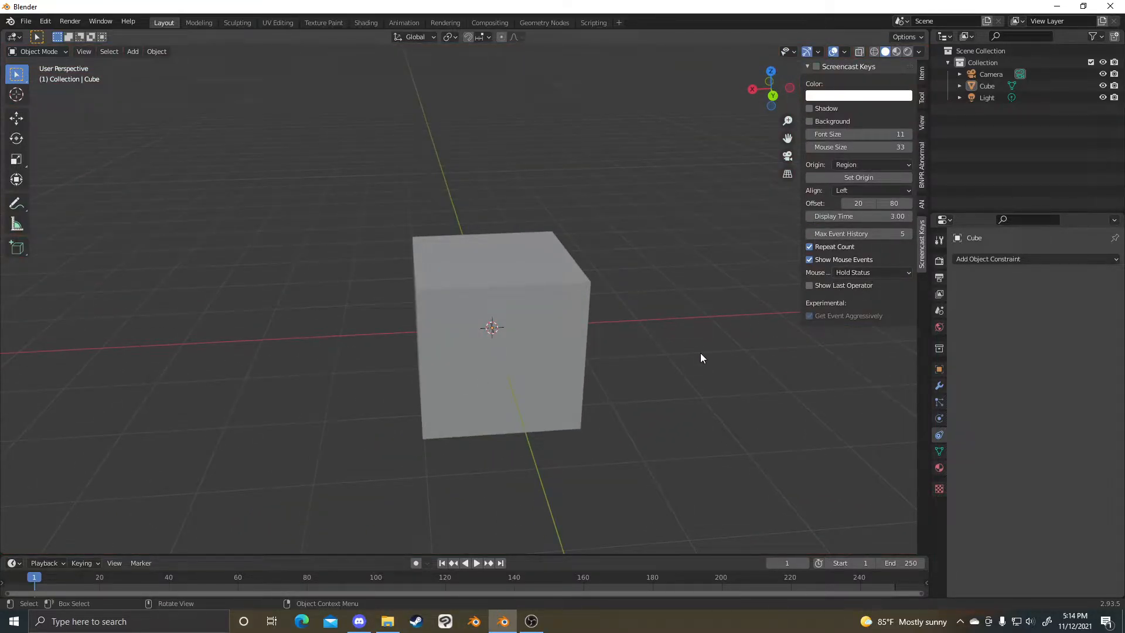
- Turn on Screencast Keys and set its display origin to the 3D viewport
click(816, 67)
click(824, 65)
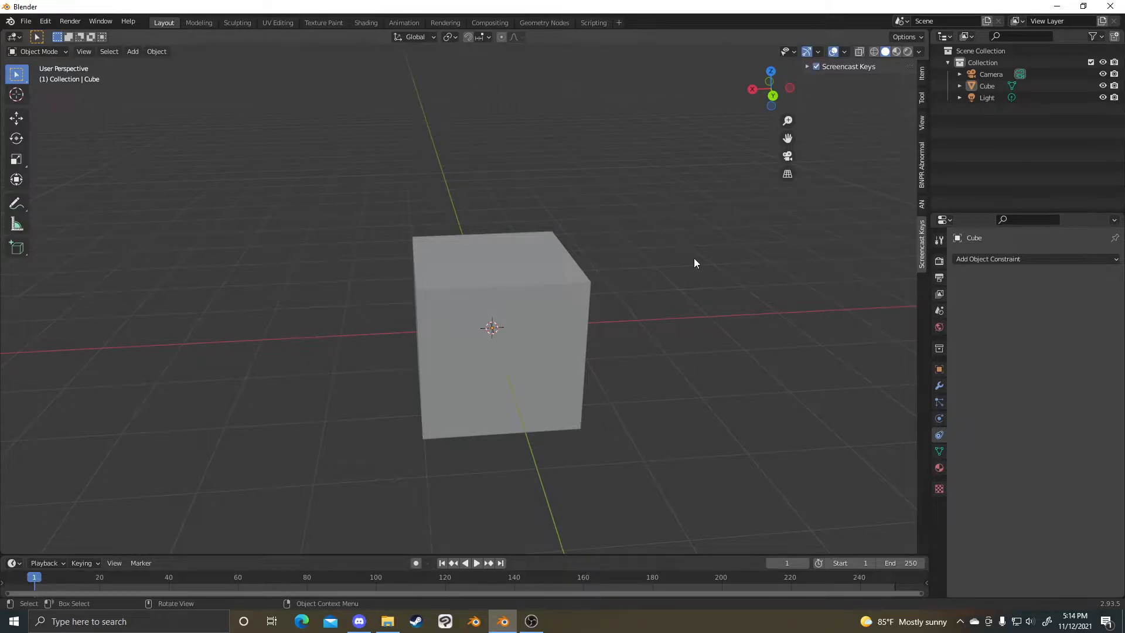
middle_drag(702, 371, 586, 364)
click(807, 66)
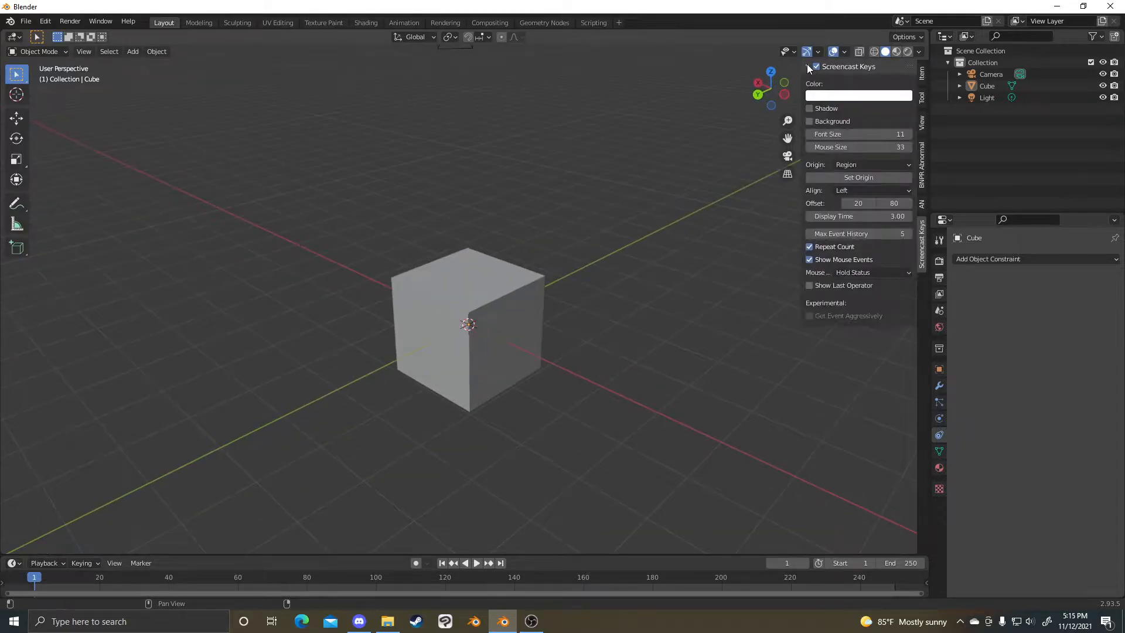
click(862, 177)
click(355, 363)
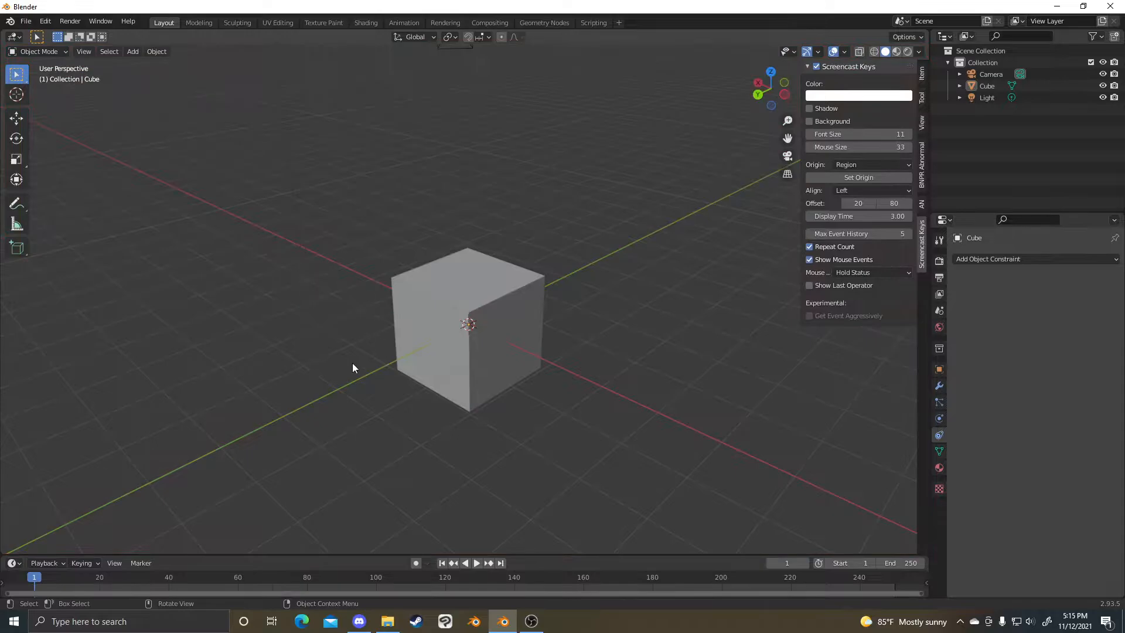
middle_drag(355, 364, 498, 412)
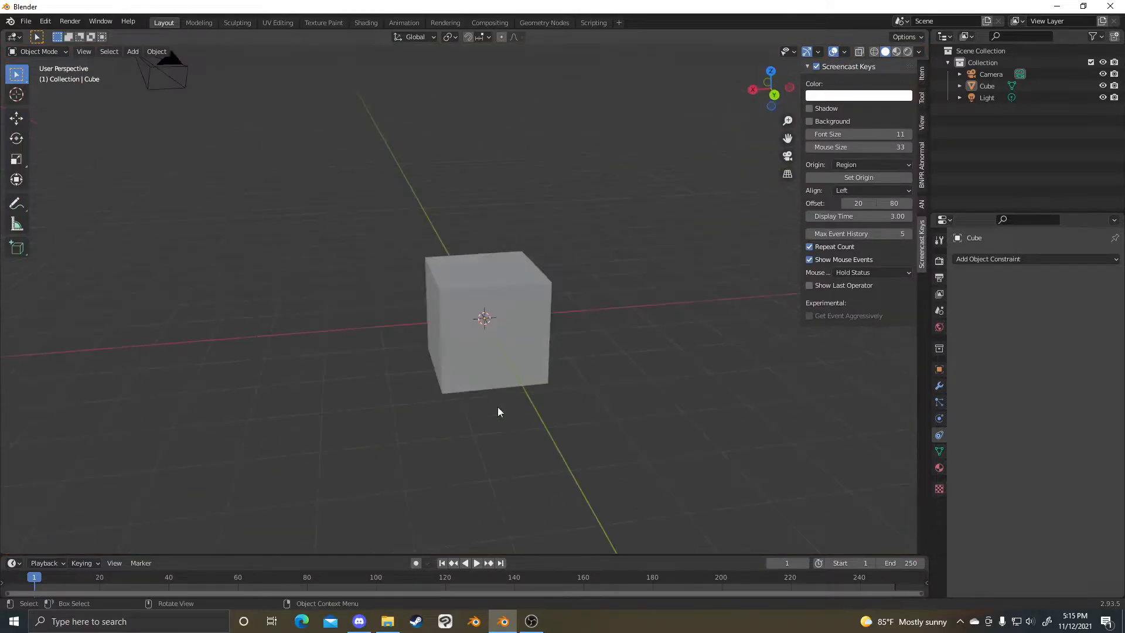
- Try the Show Last Operator option and collapse the Screencast Keys settings
click(849, 284)
click(836, 285)
middle_drag(261, 344, 316, 333)
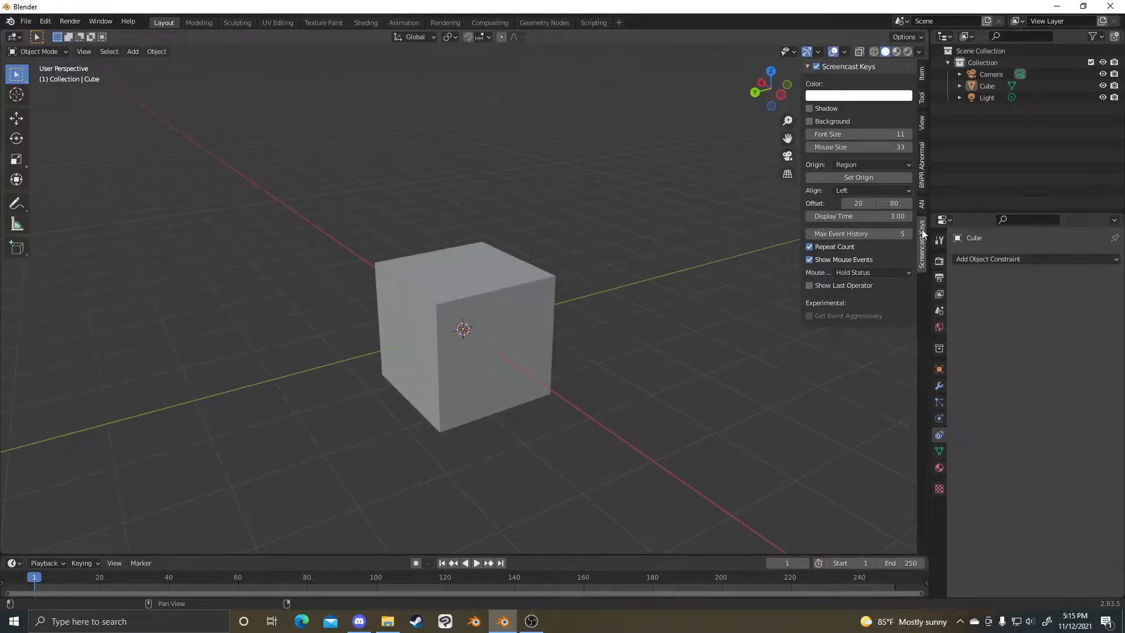
click(807, 67)
- Practise orbiting, panning and zooming the 3D view around the cube
middle_drag(627, 299, 704, 301)
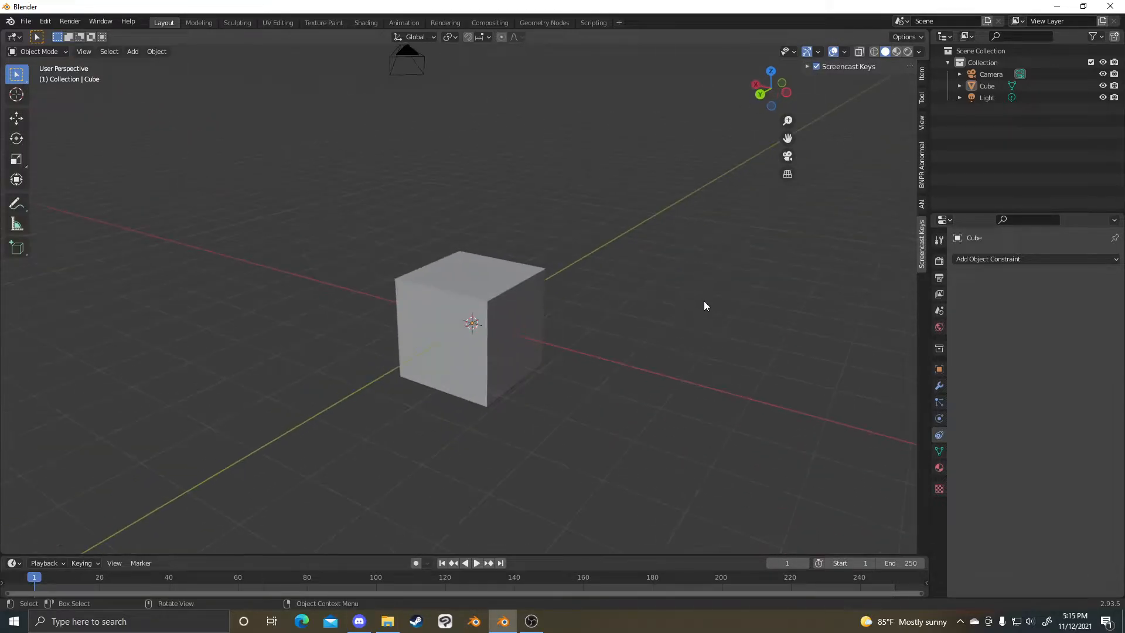
scroll(704, 300, down, 5)
middle_drag(554, 327, 421, 348)
scroll(498, 340, up, 1)
middle_drag(498, 345, 508, 373)
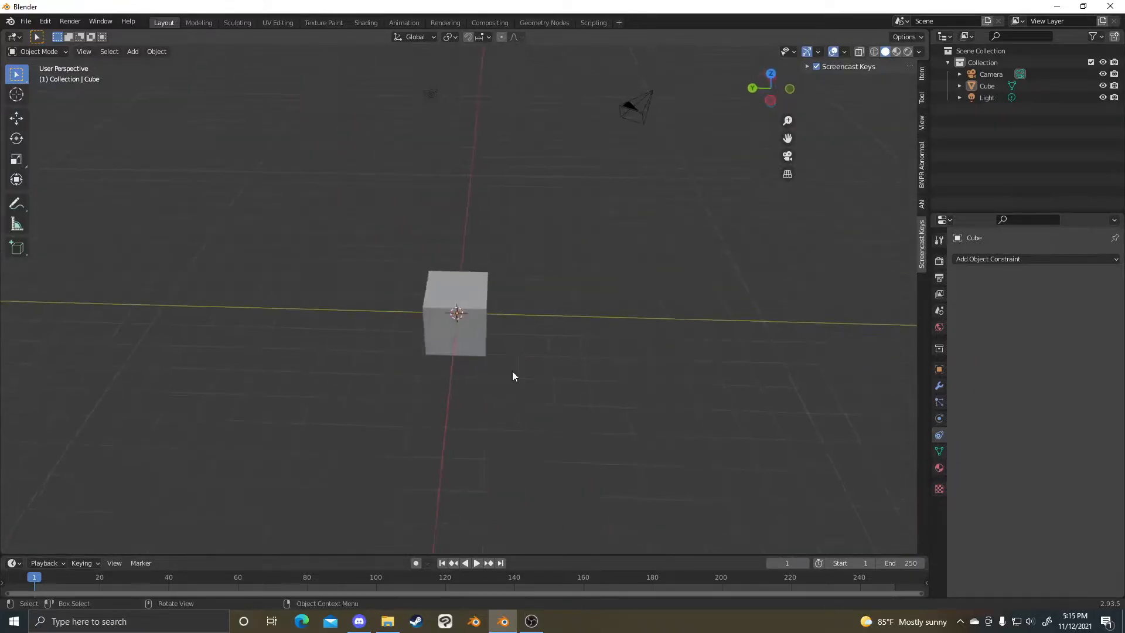
shift+middle_drag(557, 340, 530, 310)
scroll(434, 391, up, 3)
scroll(442, 373, down, 5)
scroll(442, 373, up, 5)
ctrl+middle_drag(442, 372, 586, 303)
scroll(498, 310, up, 3)
- Select the cube in the viewport
click(454, 314)
scroll(589, 343, down, 3)
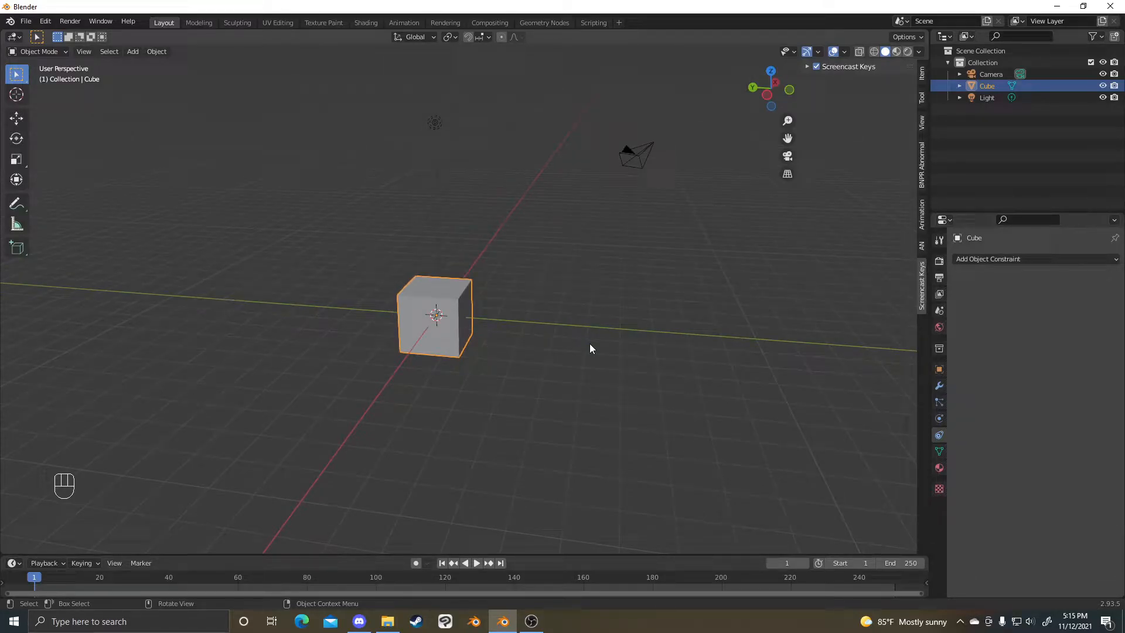
middle_drag(615, 309, 609, 334)
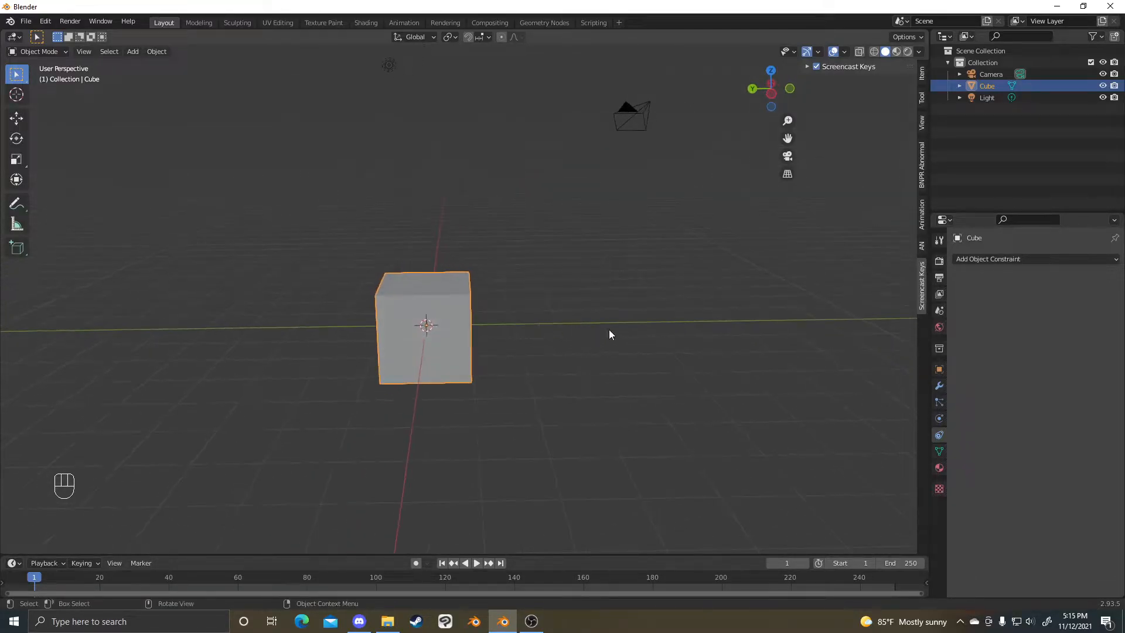
- Try moving the cube freely and cancel each move
key(g)
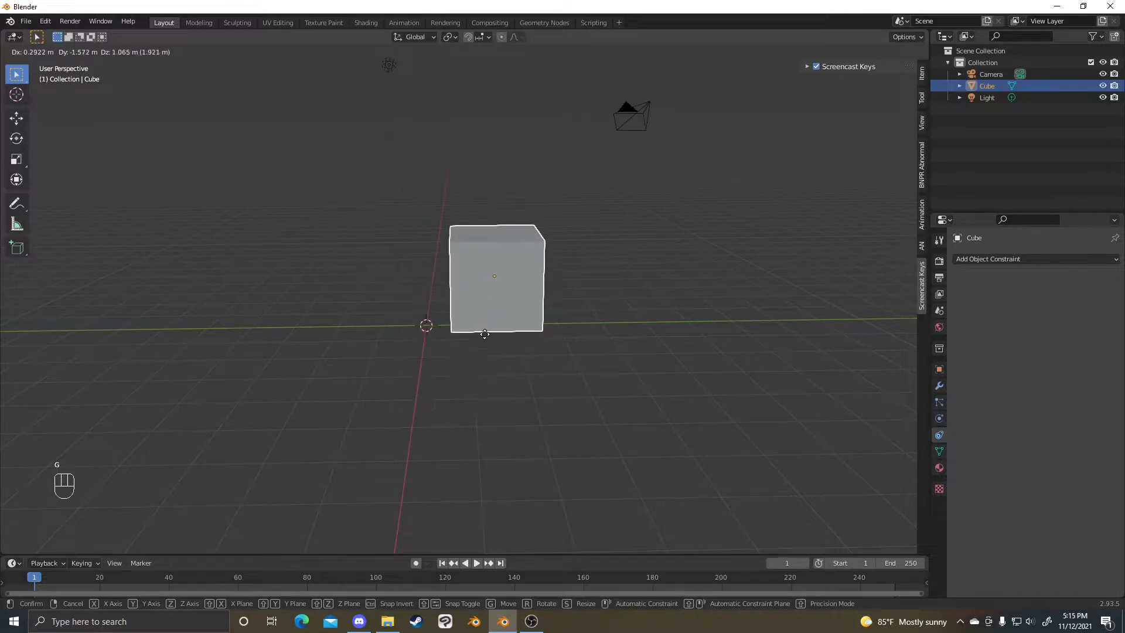
right_click(484, 334)
key(g)
right_click(555, 314)
- Move the cube freely to two different places above the grid, undoing each move
key(g)
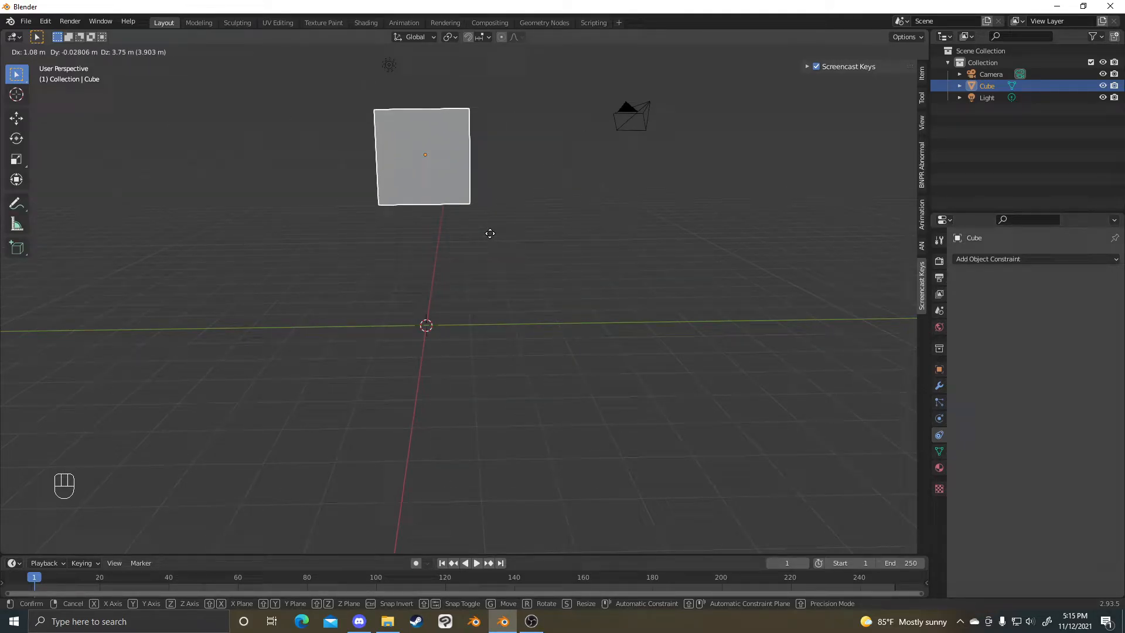
click(330, 213)
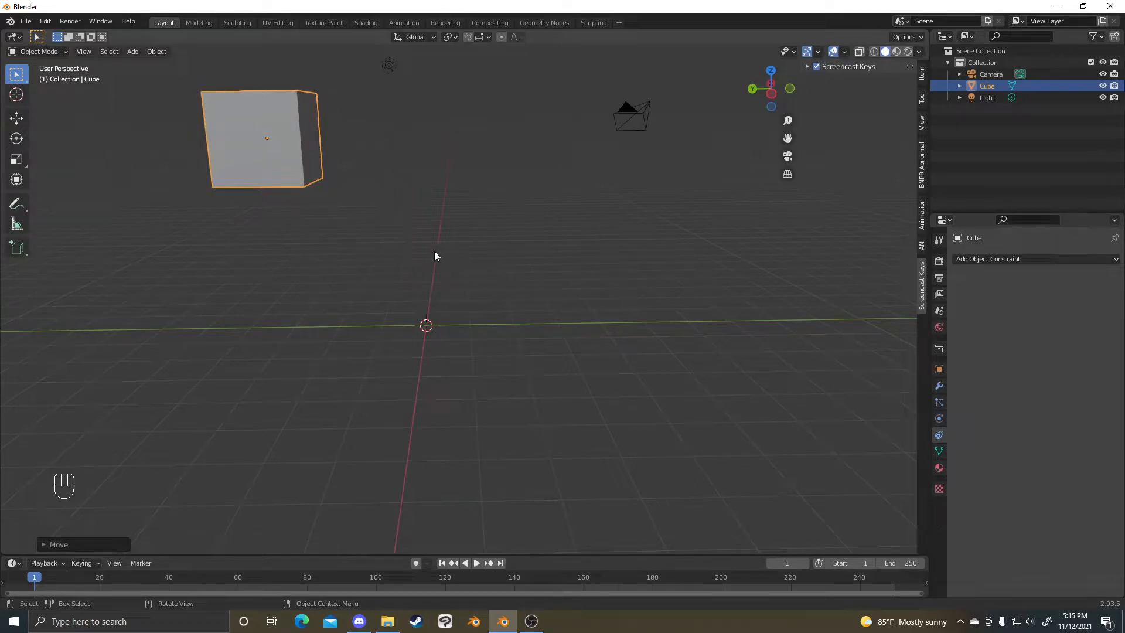
key(ctrl+z)
key(g)
click(448, 154)
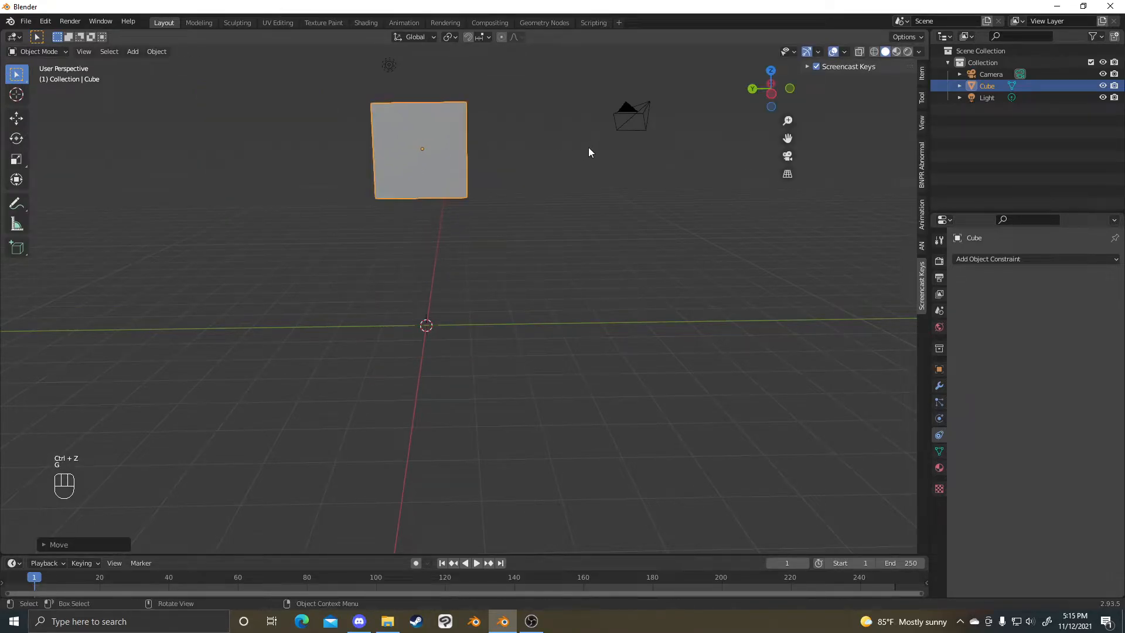
key(ctrl+z)
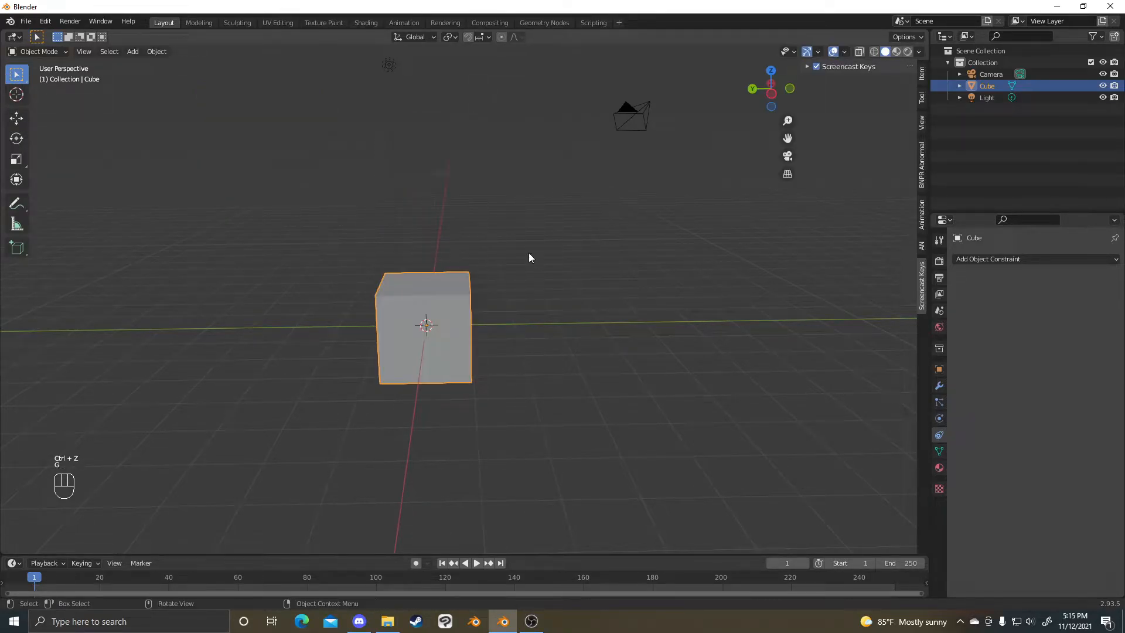
- Try rotating the cube freely in the current view and cancel the rotation
middle_drag(444, 333, 527, 347)
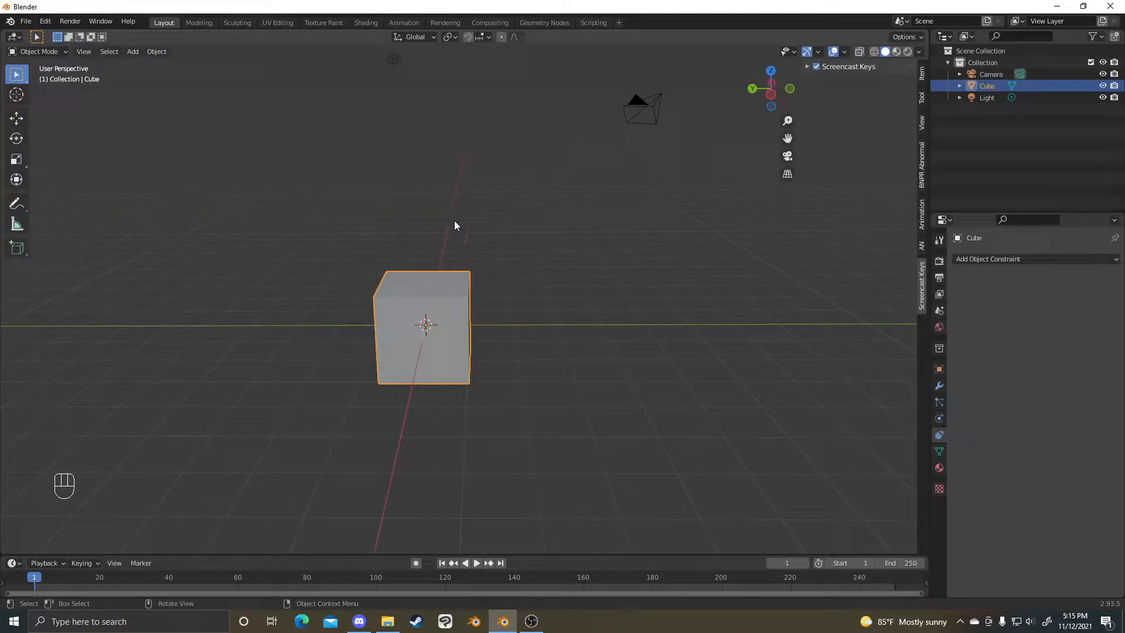
middle_drag(435, 375, 479, 351)
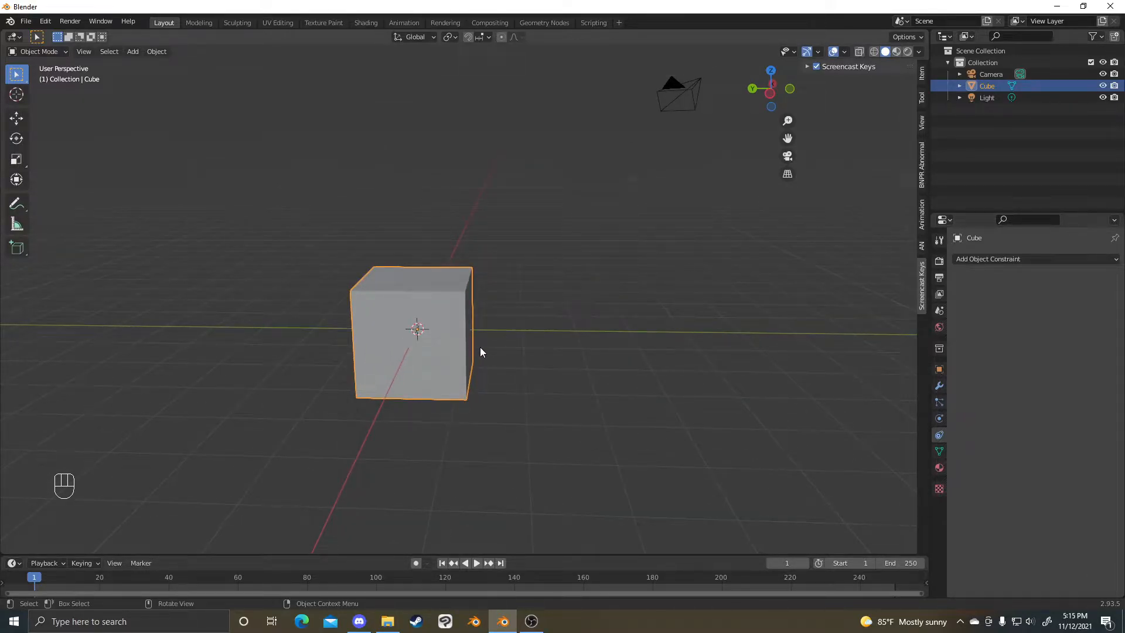
scroll(477, 344, up, 2)
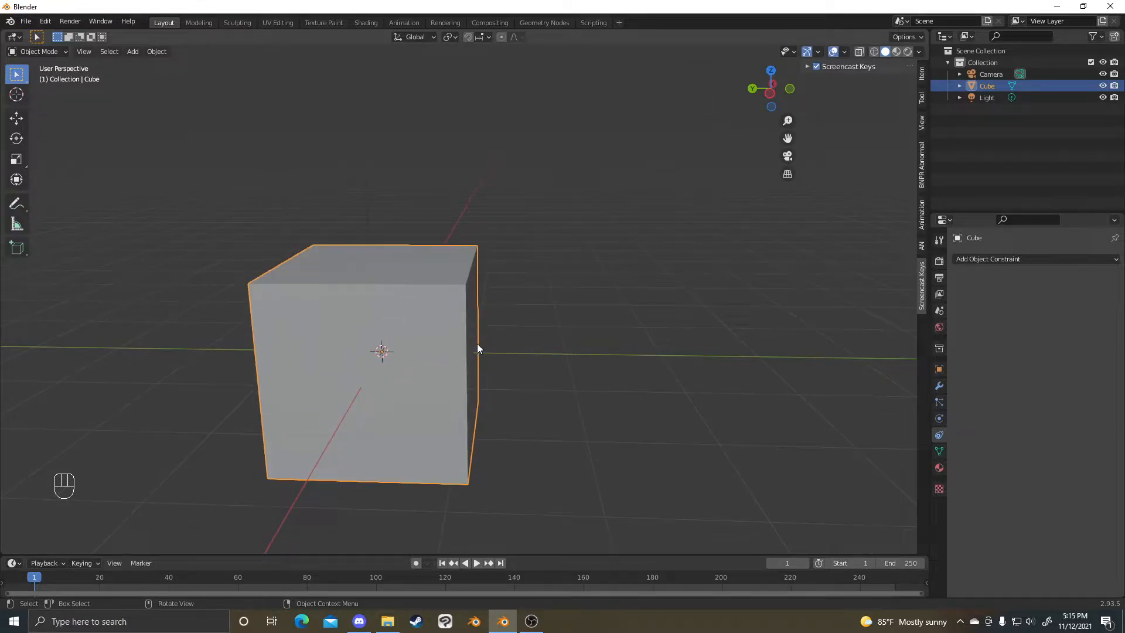
scroll(477, 343, down, 4)
middle_drag(484, 323, 622, 294)
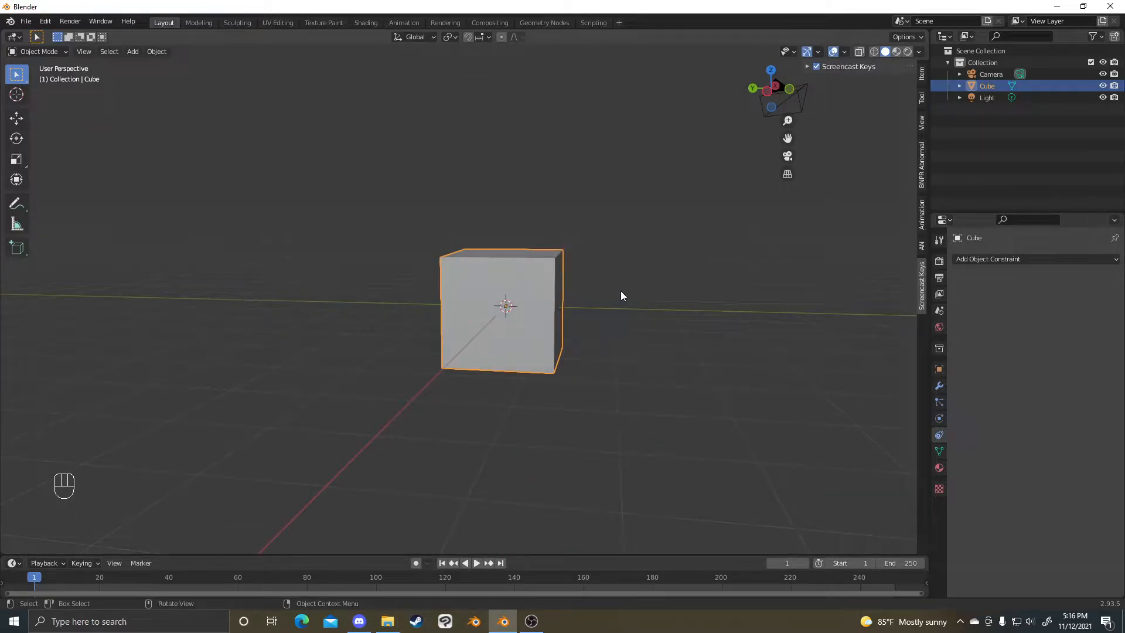
key(r)
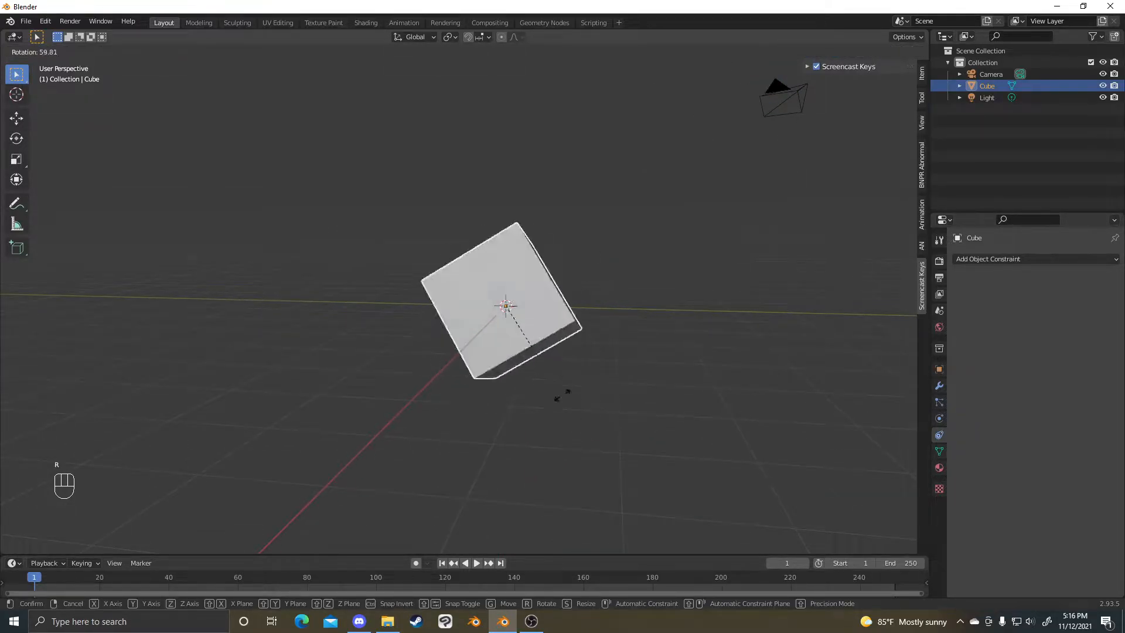
right_click(561, 395)
- Scale the cube up to about 2.2 times its size and undo the scaling
key(s)
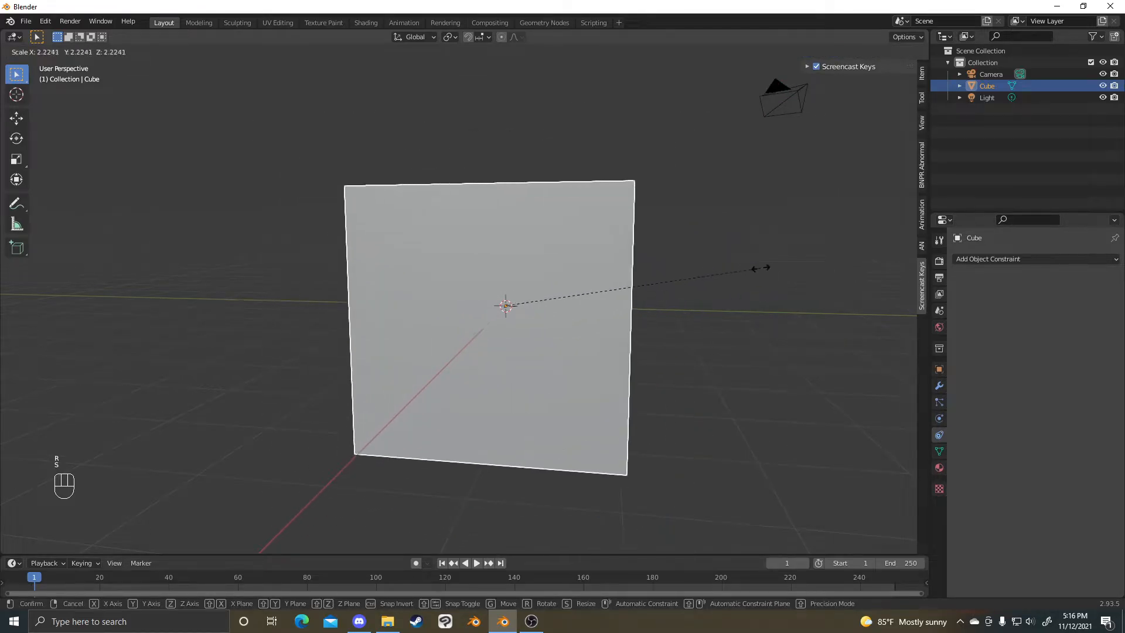
click(756, 269)
key(ctrl+z)
- Try moving the cube constrained to the Z, X and Y axes in turn, and cancel the move
middle_drag(568, 332, 650, 342)
key(g)
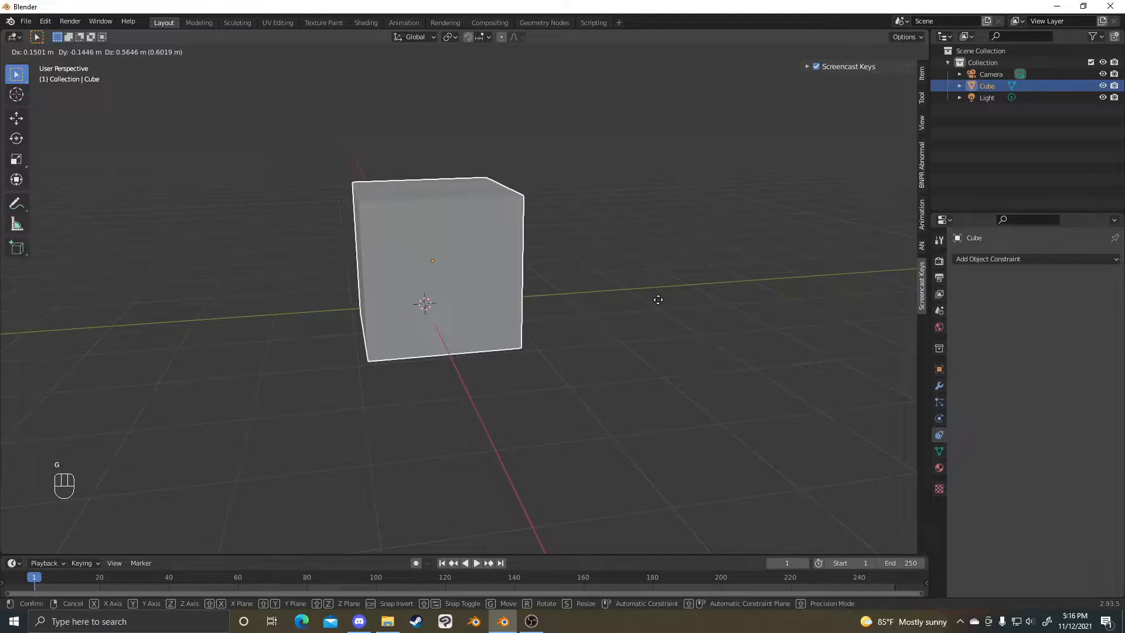
key(z)
key(x)
key(y)
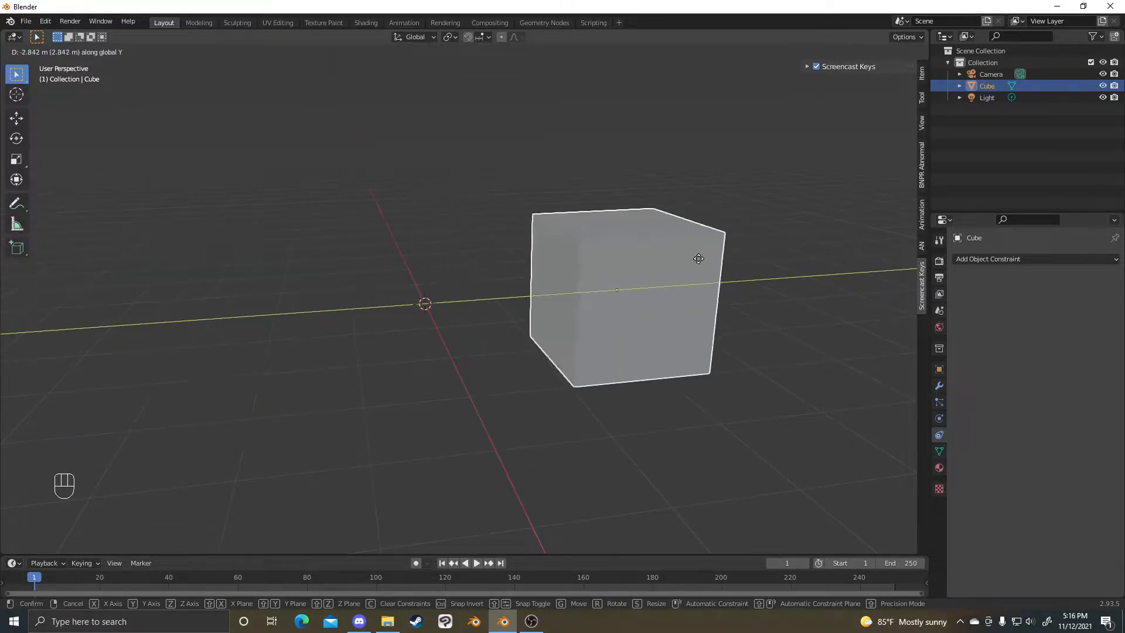
right_click(621, 259)
- Try switching between moving, scaling and rotating the cube within one transform, and cancel it
middle_drag(662, 303, 599, 299)
scroll(618, 304, up, 2)
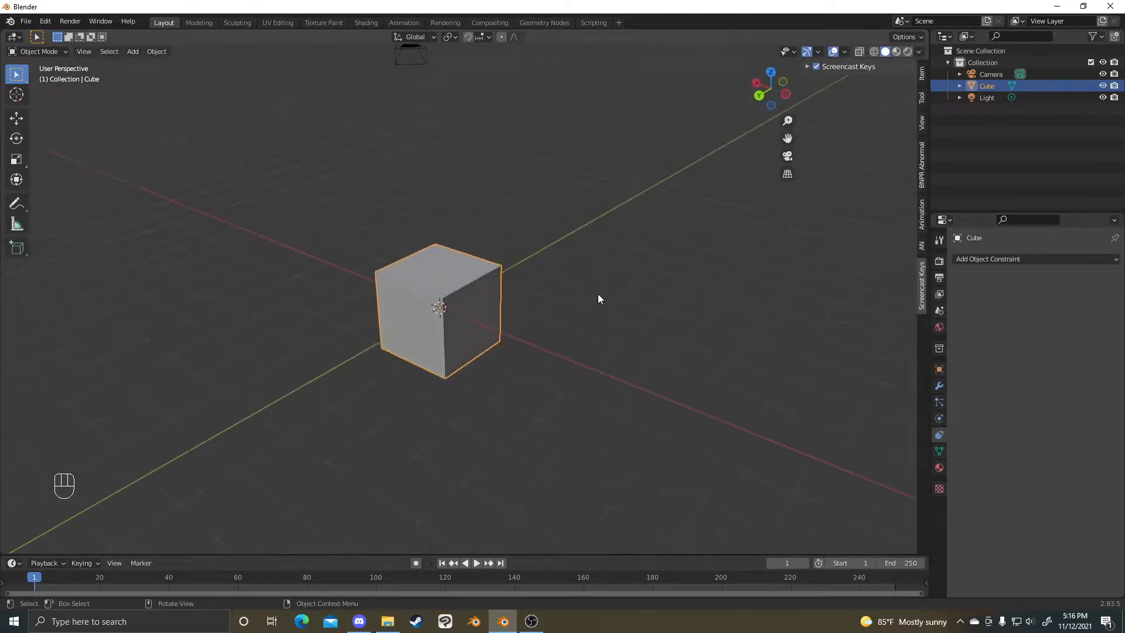
key(g)
key(s)
key(r)
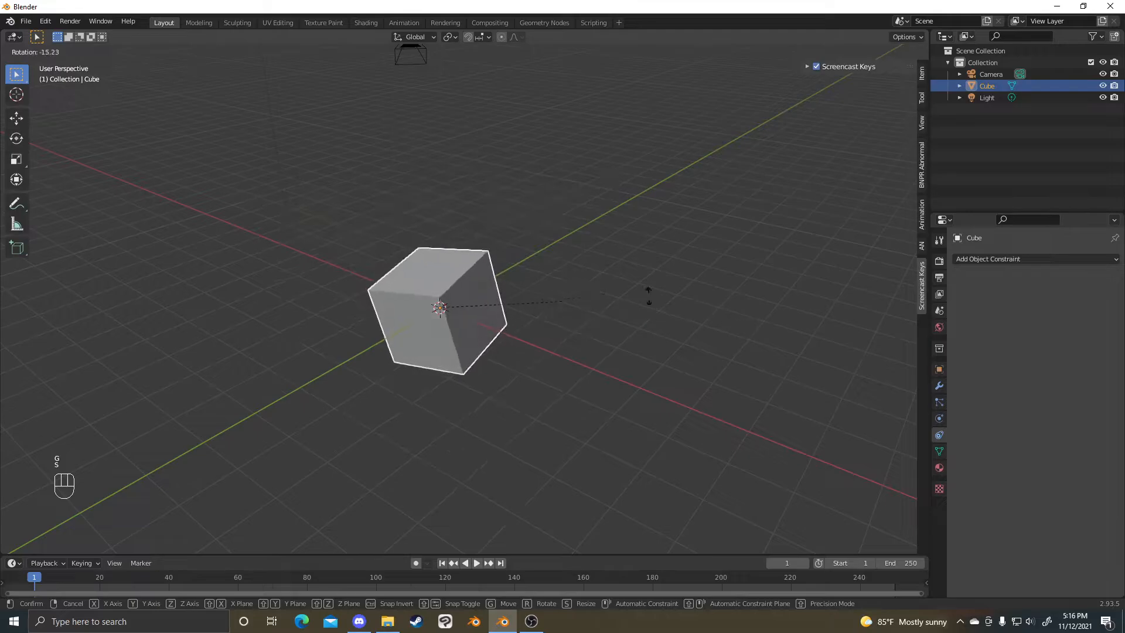
right_click(631, 287)
- Deselect the cube, select the camera and switch the selection to the light
scroll(617, 288, up, 2)
scroll(619, 290, down, 5)
middle_drag(618, 290, 525, 280)
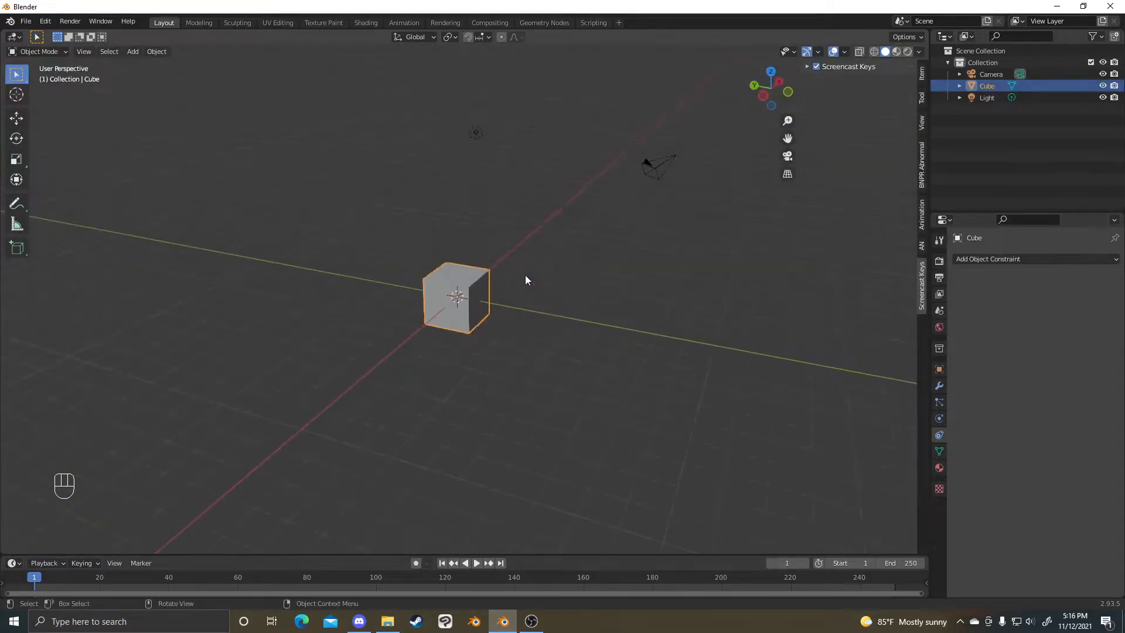
click(628, 303)
click(656, 167)
click(476, 132)
middle_drag(431, 310, 591, 312)
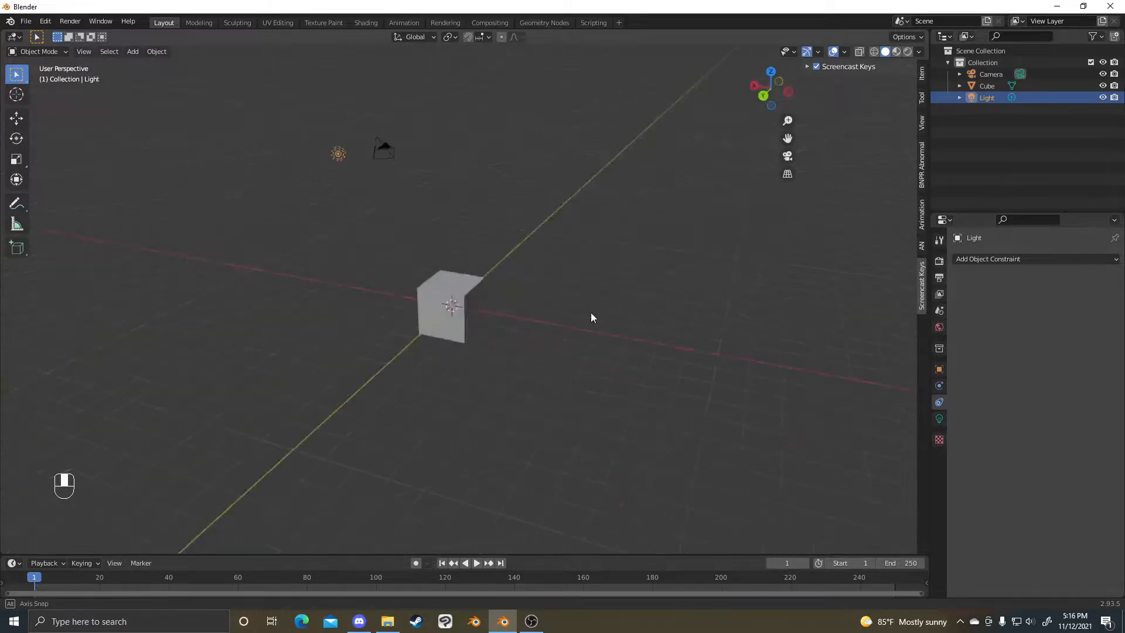
- Switch the selection from the light back to the cube
scroll(591, 312, up, 3)
click(487, 284)
mouse_move(486, 284)
middle_down()
mouse_move(543, 277)
mouse_move(475, 282)
middle_up()
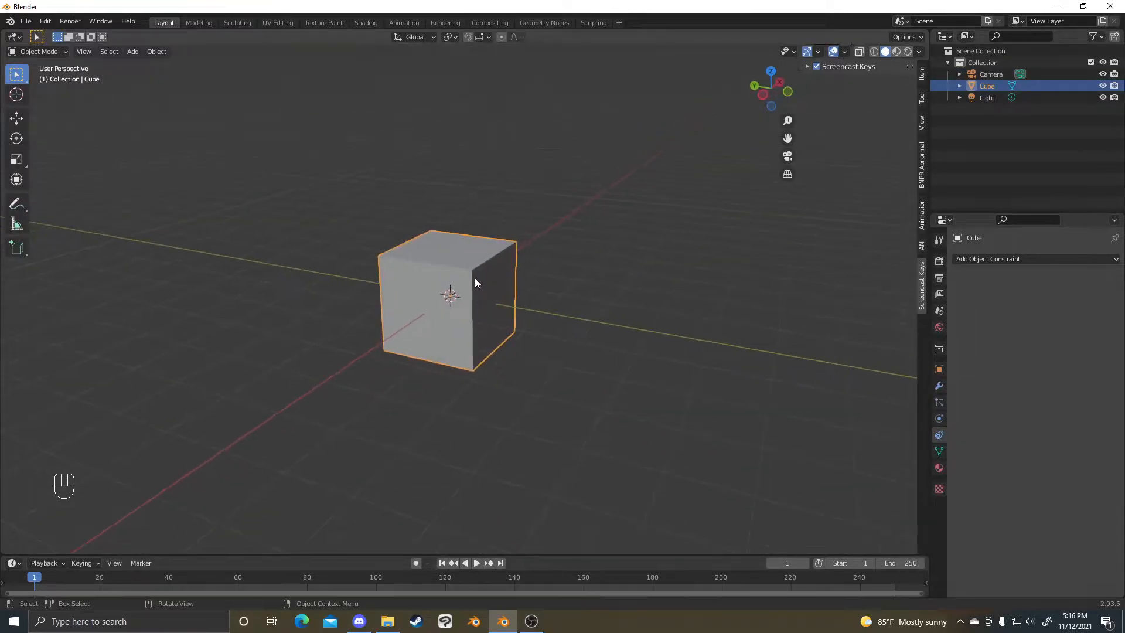
- Clear the selection and select every object in the scene
scroll(475, 283, down, 3)
click(572, 308)
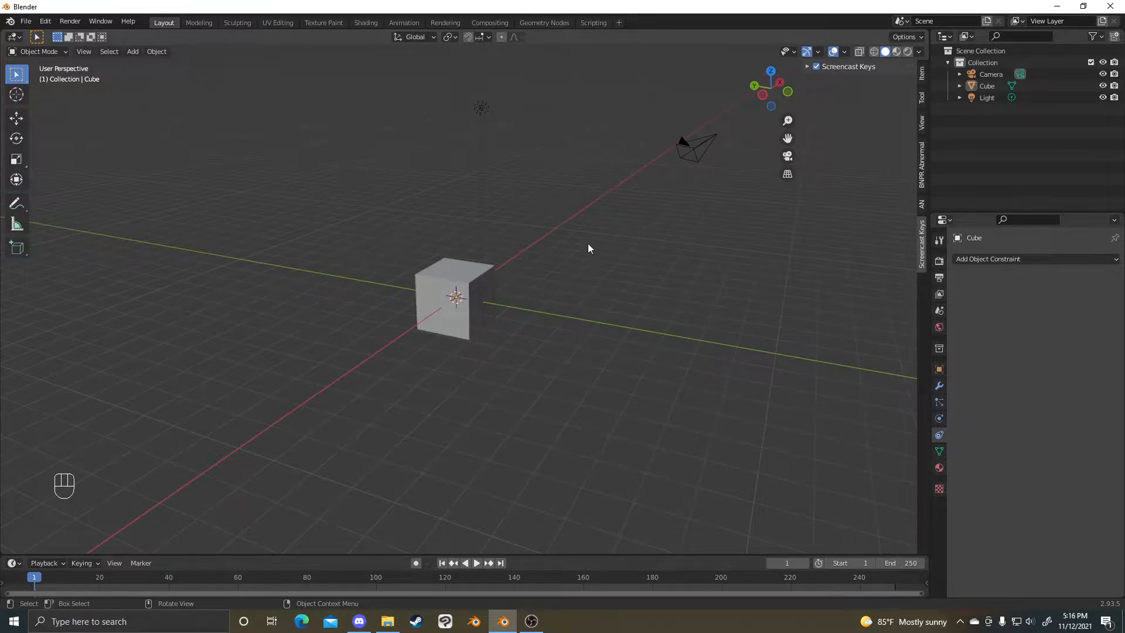
key(a)
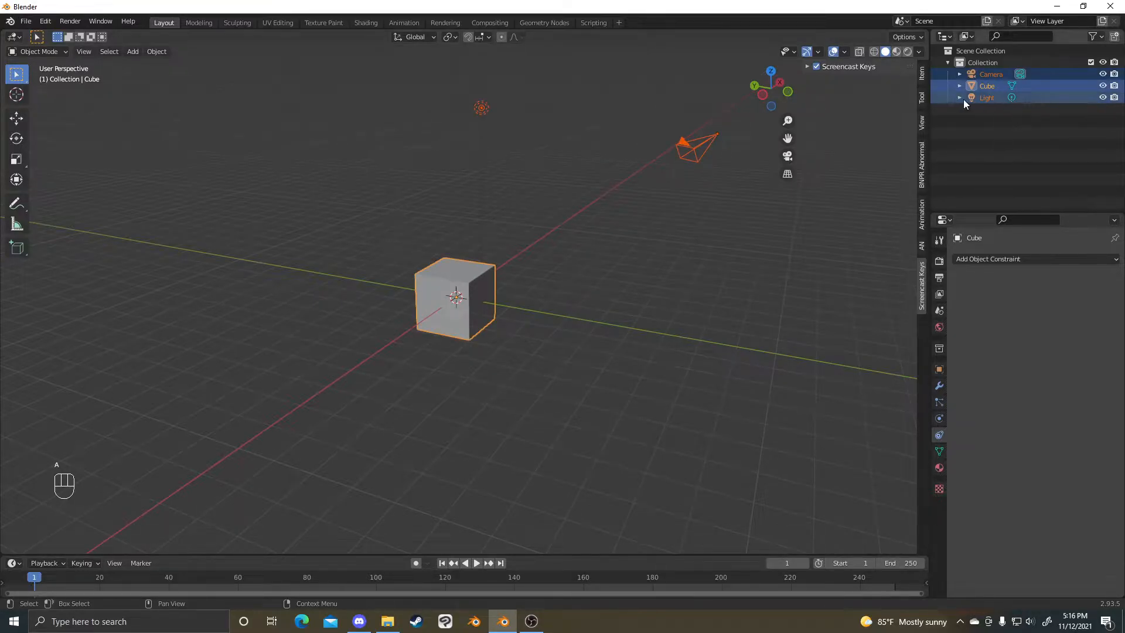
- Expand the Screencast Keys settings and set the font size to 30
click(807, 66)
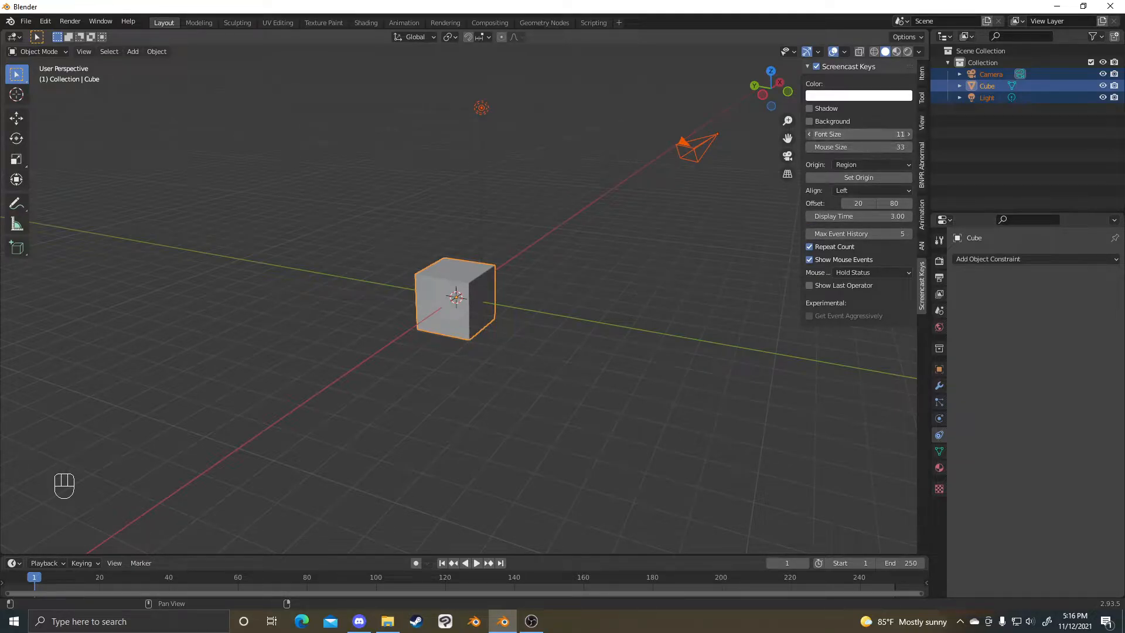
drag(858, 134, 879, 134)
click(526, 339)
key(a)
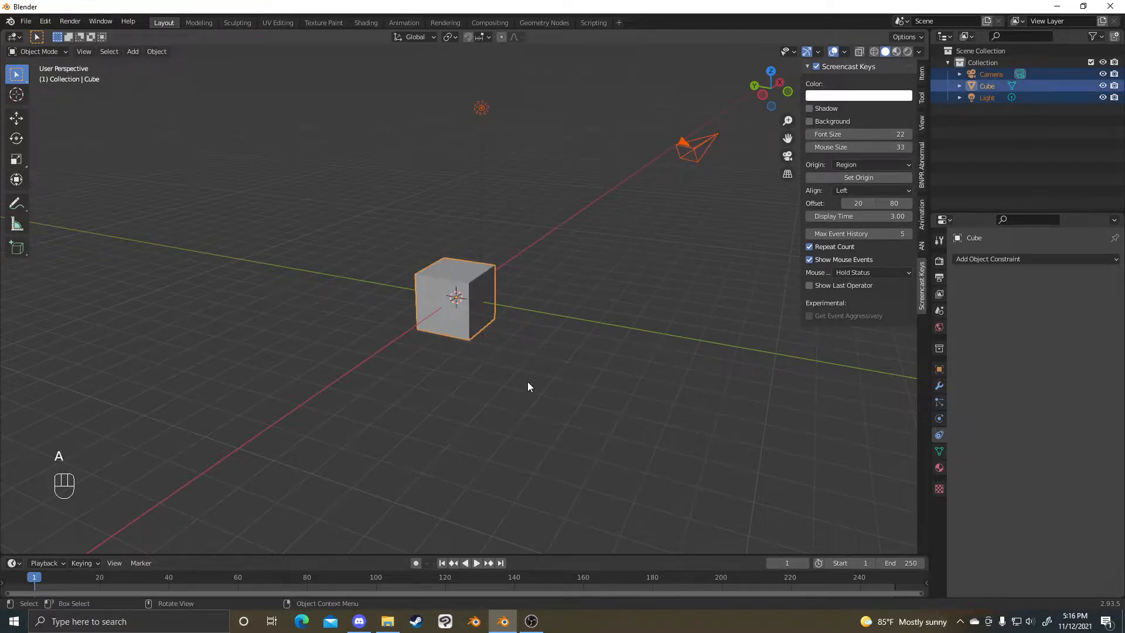
middle_drag(528, 381, 652, 287)
drag(859, 135, 896, 134)
click(859, 136)
text(30)
key(Return)
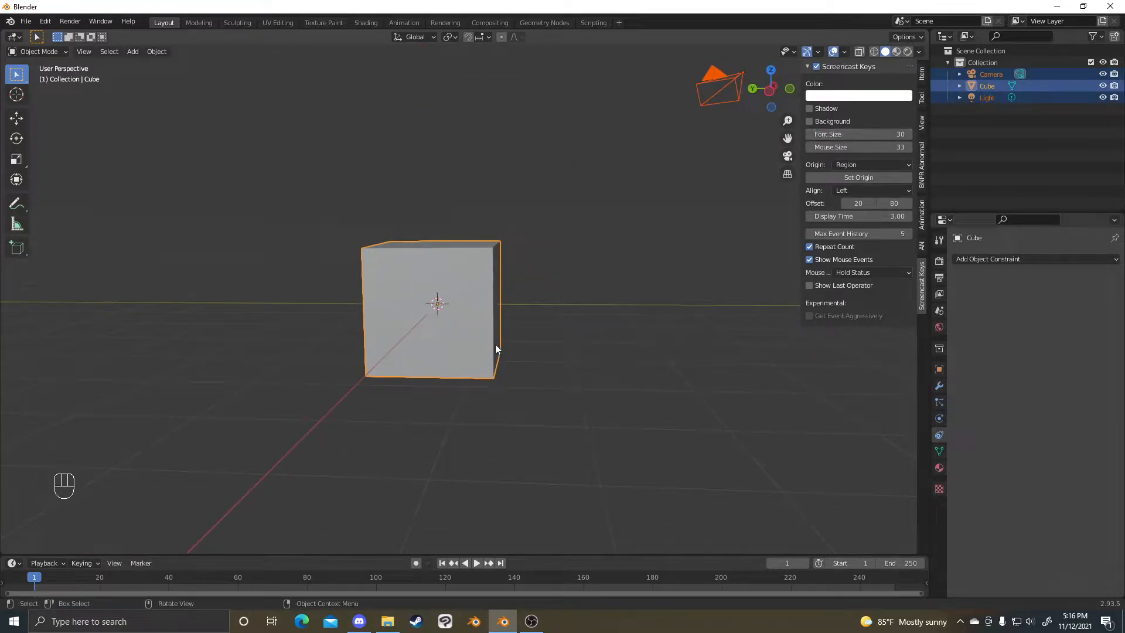
- Clear the selection and select only the cube
scroll(572, 421, down, 6)
click(572, 421)
middle_drag(554, 420, 449, 446)
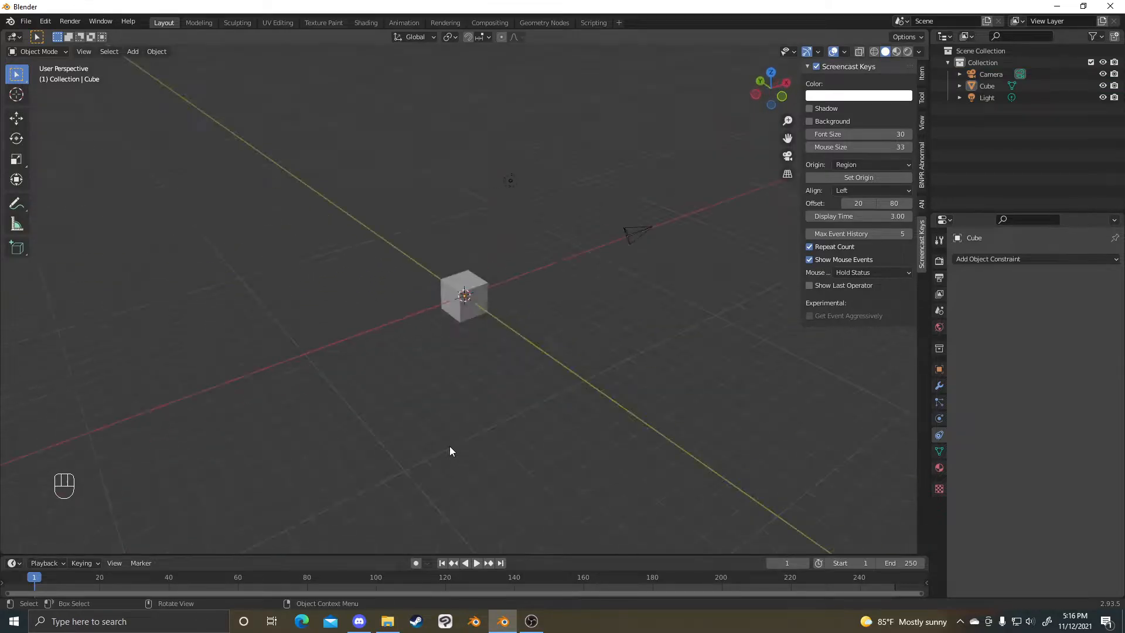
scroll(446, 441, up, 5)
click(466, 364)
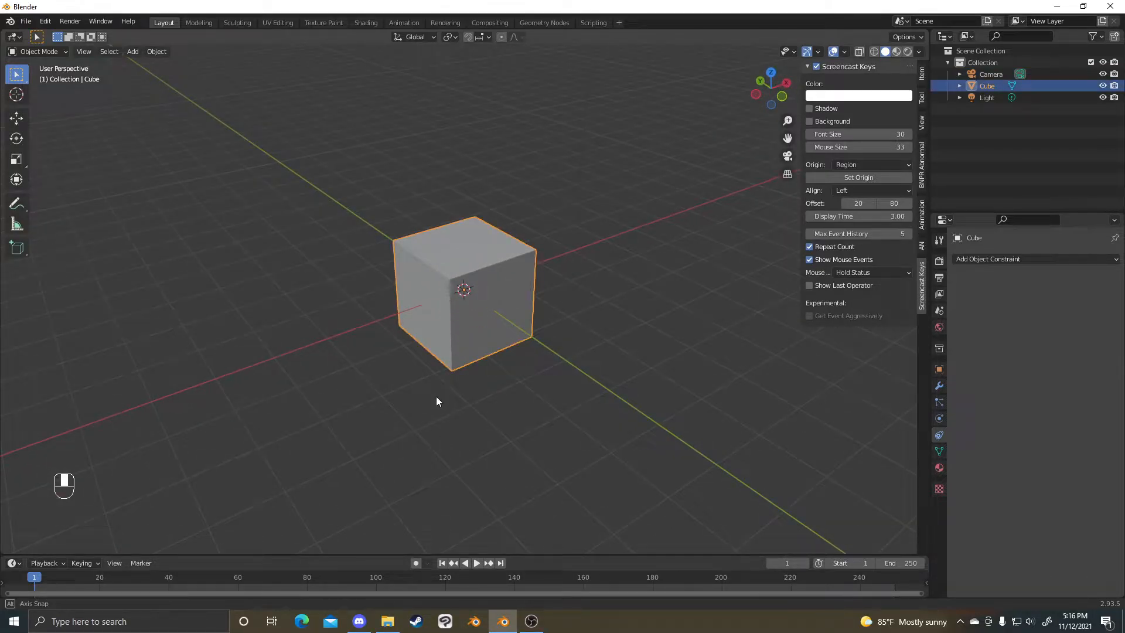
middle_drag(436, 396, 513, 412)
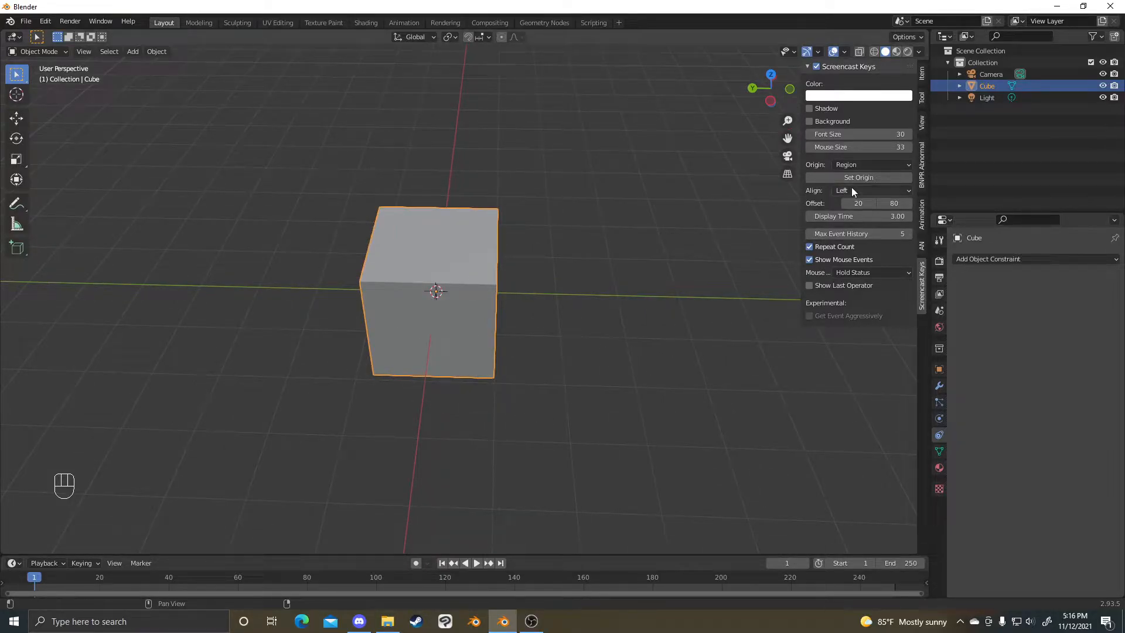
- Narrow the viewport's sidebar and deselect the cube
drag(801, 117, 846, 118)
middle_drag(632, 366, 573, 358)
middle_drag(676, 352, 525, 273)
mouse_move(463, 296)
ctrl+middle_down()
mouse_move(448, 344)
mouse_move(454, 311)
mouse_move(633, 372)
mouse_move(735, 353)
mouse_move(674, 352)
ctrl+middle_up()
middle_drag(674, 351, 571, 341)
scroll(607, 336, up, 1)
click(614, 335)
scroll(618, 335, down, 7)
scroll(571, 341, up, 4)
middle_drag(702, 335, 599, 328)
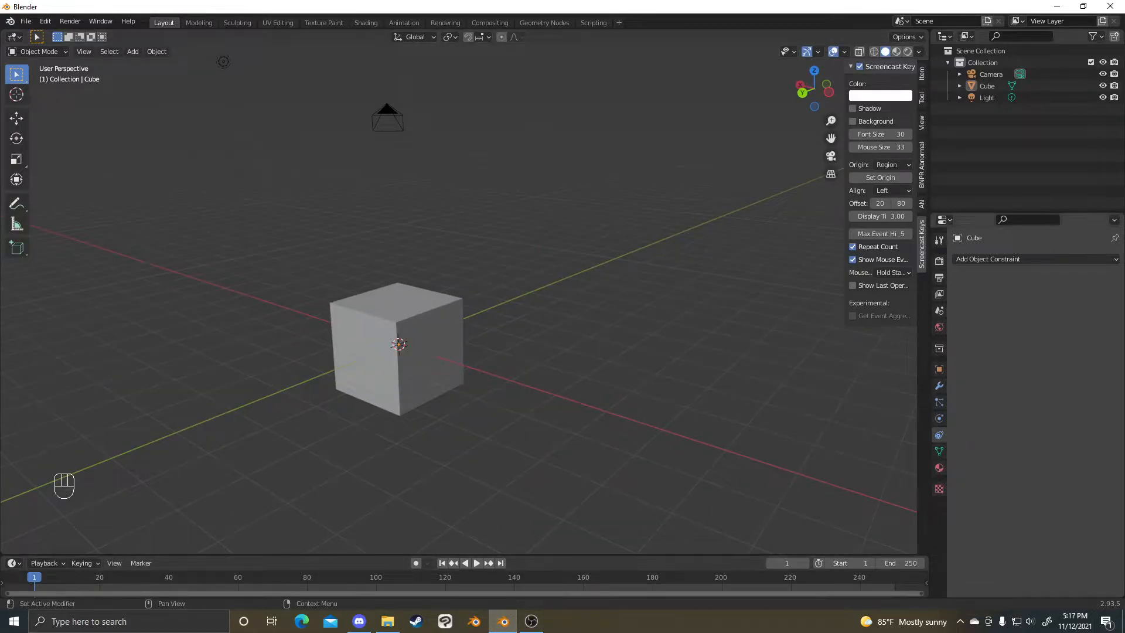
- Open the recent file Siggraph Workshop Character.blend without saving the current scene
click(26, 21)
mouse_move(53, 61)
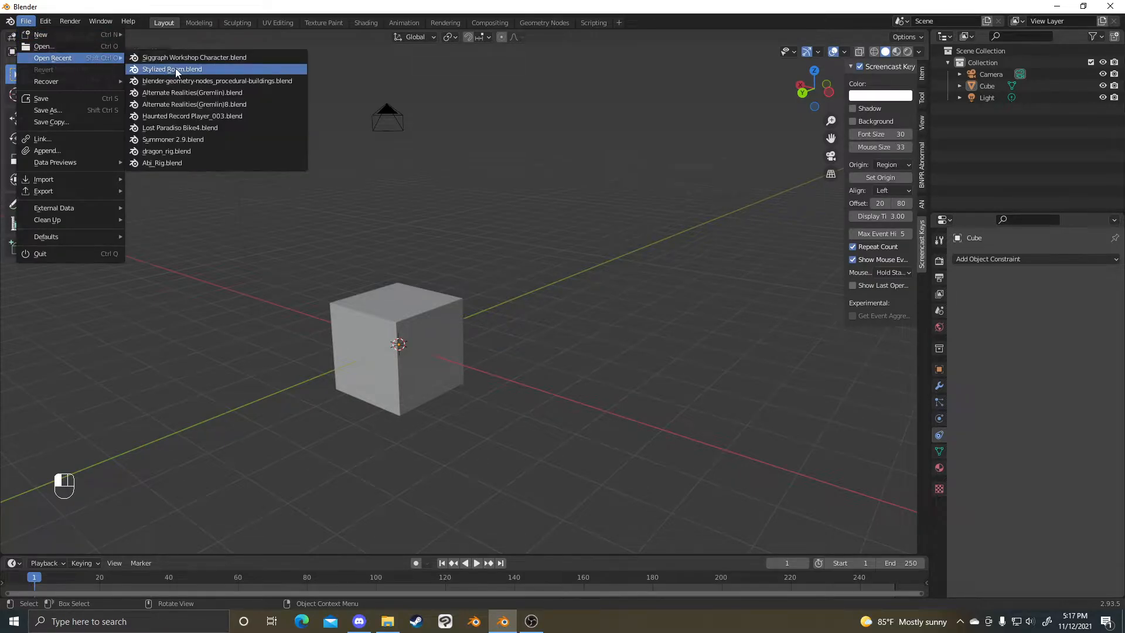
click(188, 56)
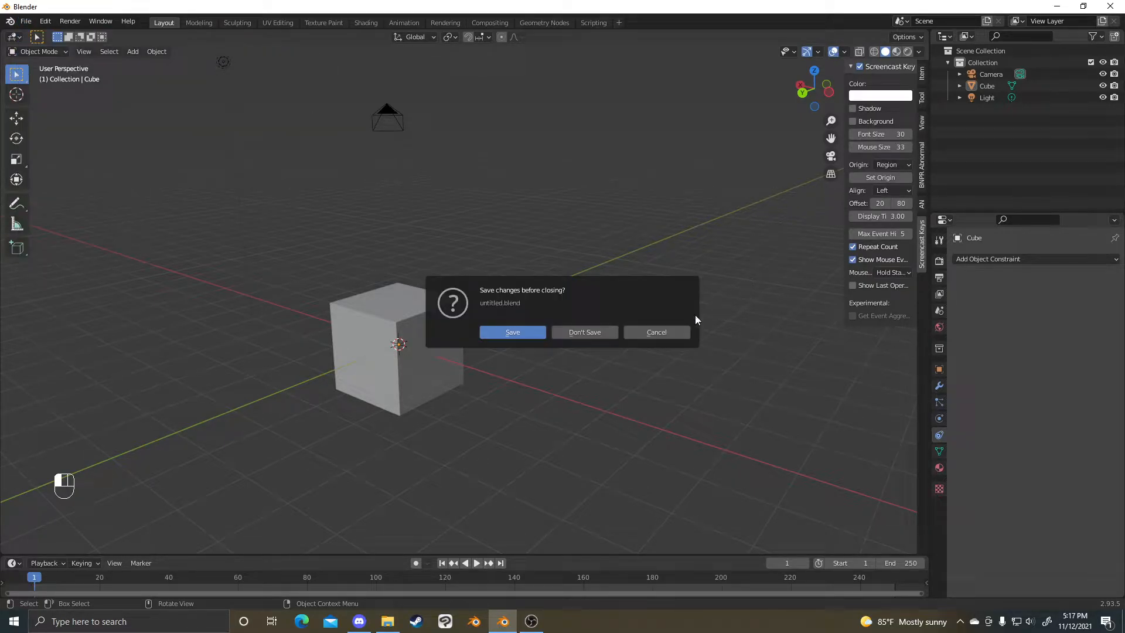
click(585, 332)
scroll(533, 358, down, 3)
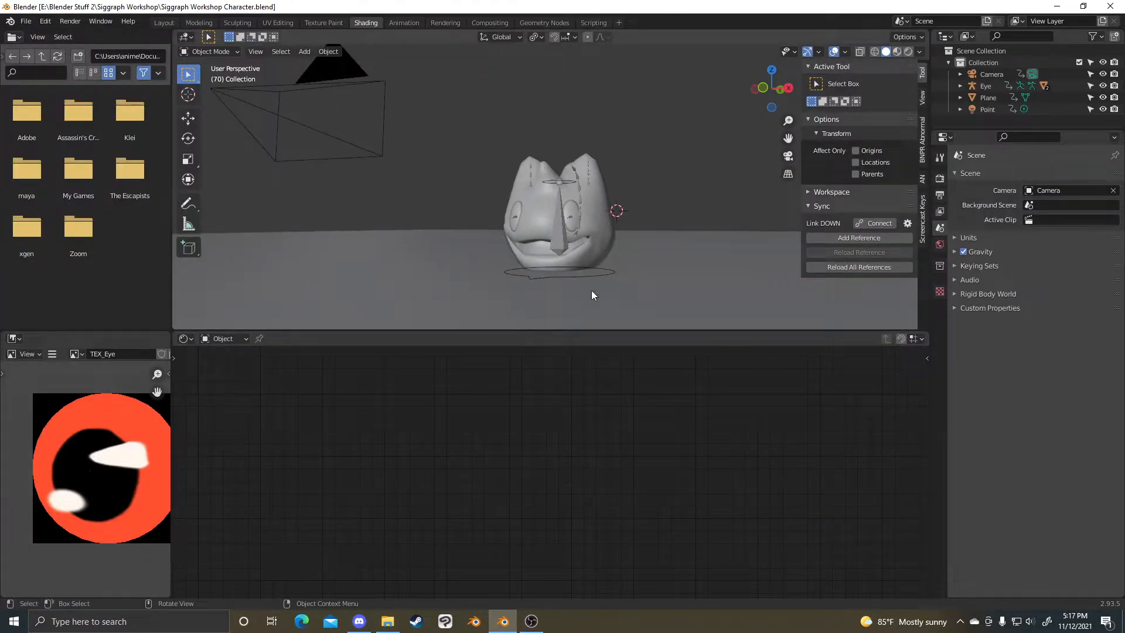
- Switch the viewport shading to Material Preview and on to Rendered, and enlarge the 3D viewport over the shader editor
click(900, 51)
middle_drag(750, 205, 725, 215)
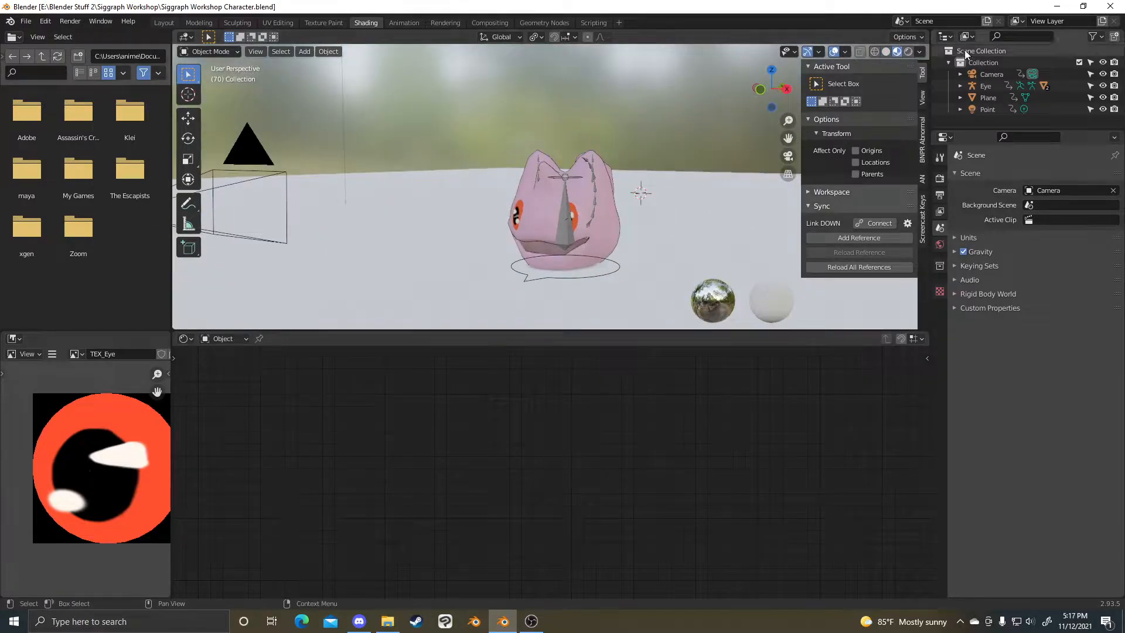
click(908, 51)
drag(643, 330, 638, 545)
- Examine the rendered character from several angles and select its body
middle_drag(615, 376, 680, 388)
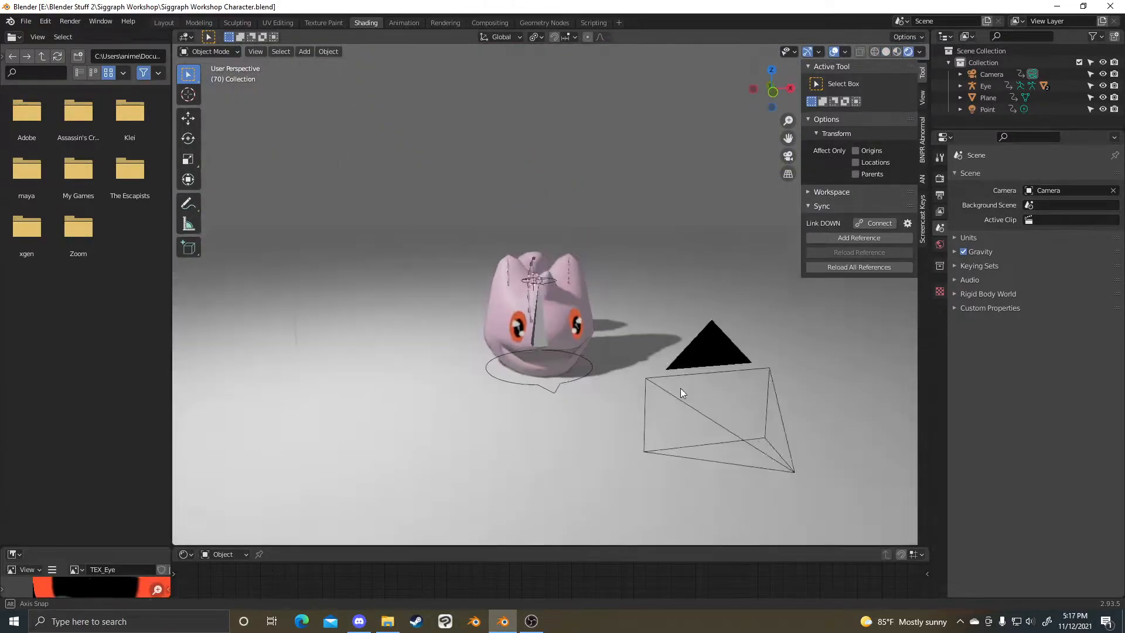
scroll(607, 356, up, 4)
click(607, 357)
middle_drag(597, 359, 607, 398)
scroll(607, 398, down, 3)
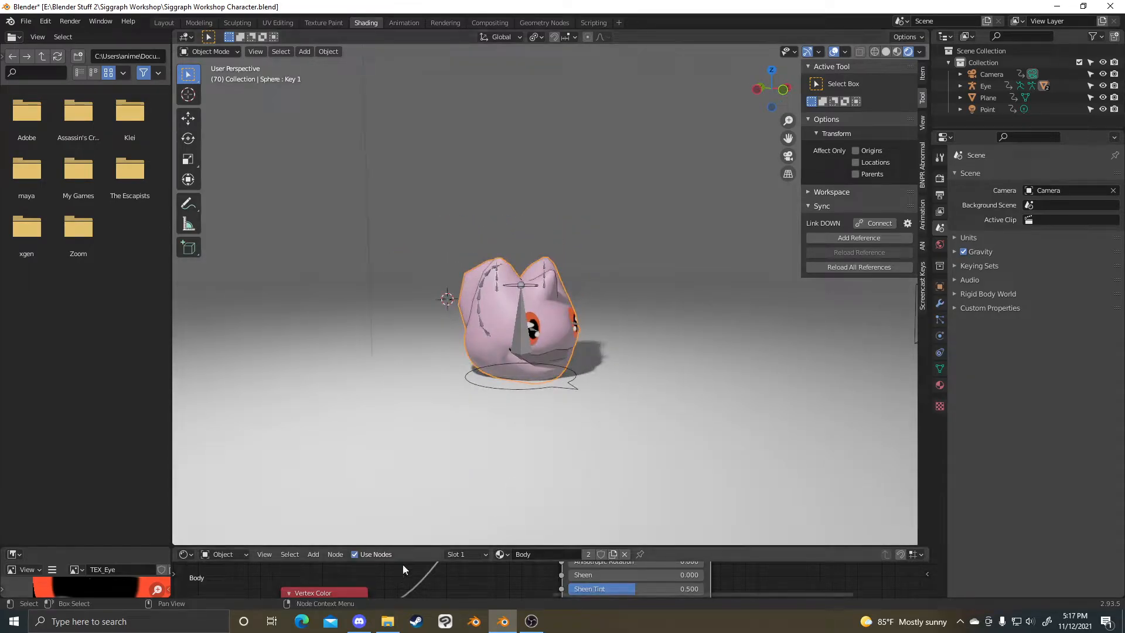
- In the Layout workspace, play the character's animation from frame 0 through the camera with rendered shading, and stop it
click(164, 22)
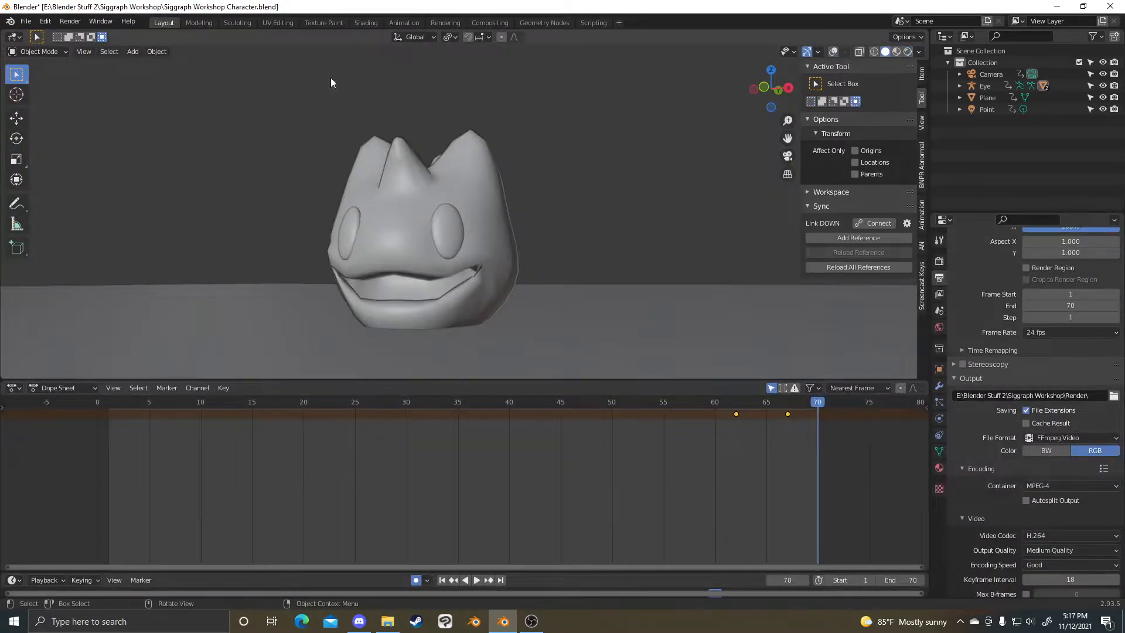
click(908, 52)
drag(510, 402, 98, 402)
key(KP_0)
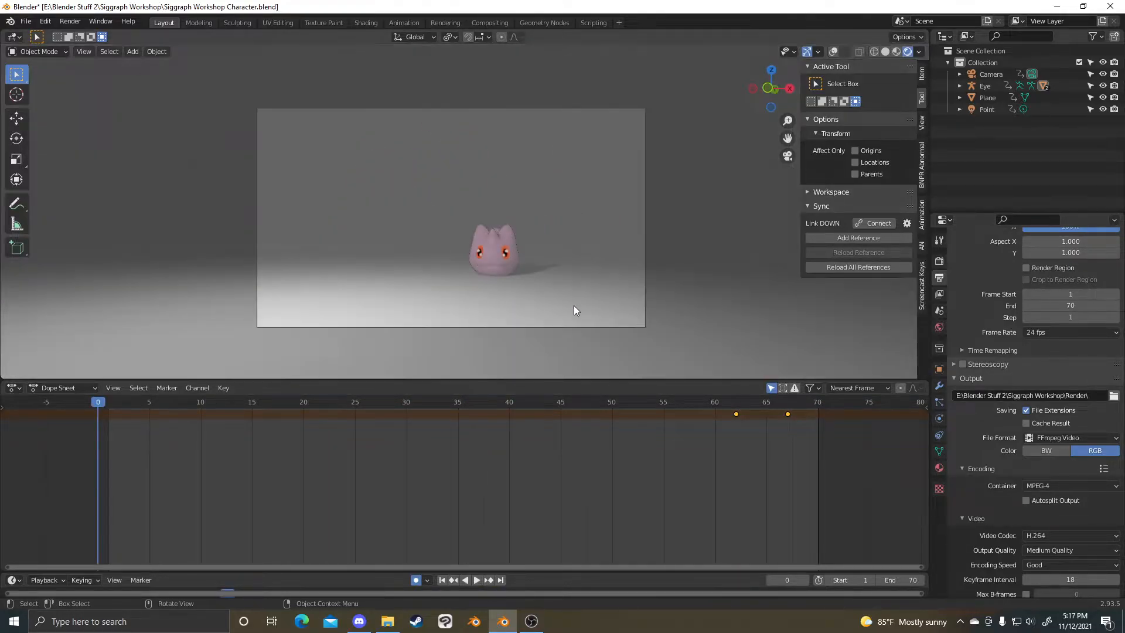
key(space)
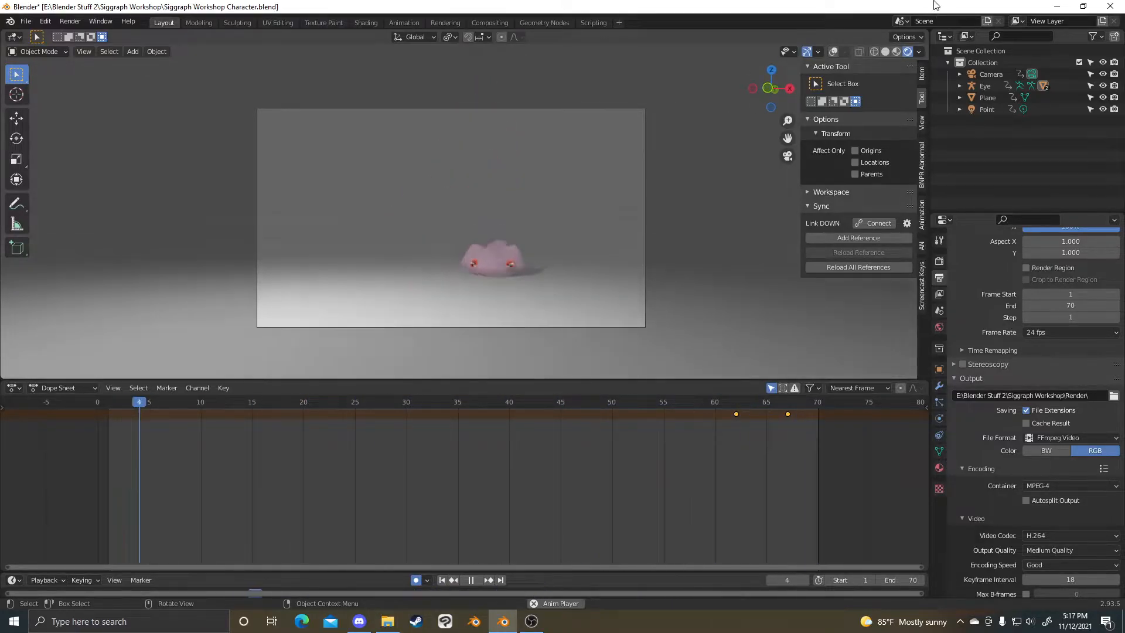
key(space)
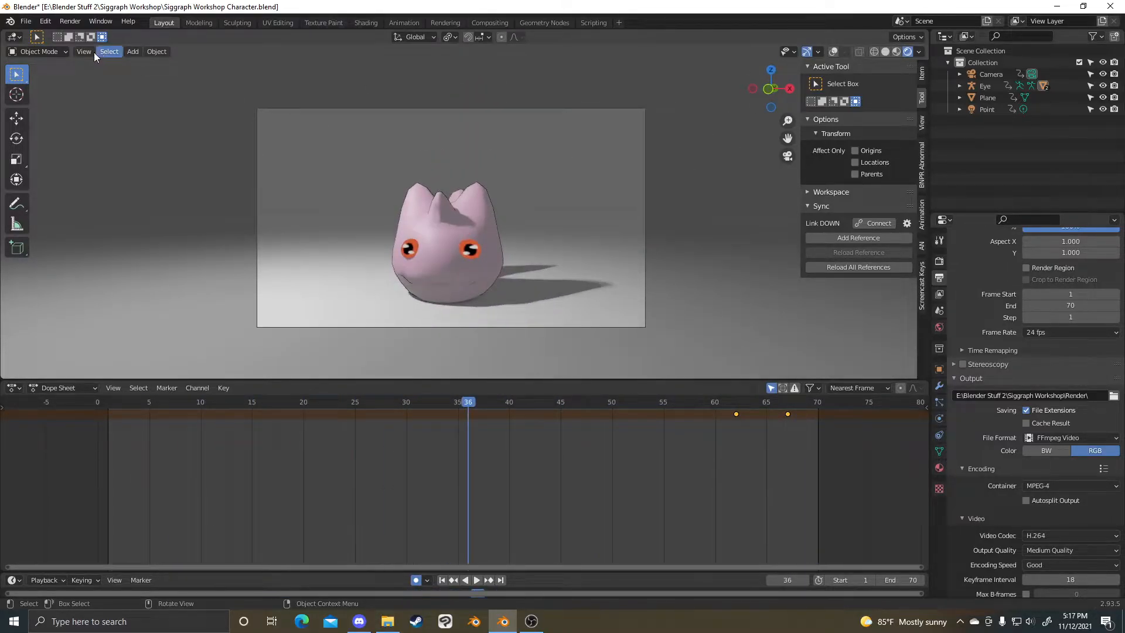
- Start a new default scene without saving the changes to the character file
click(26, 21)
mouse_move(64, 34)
click(145, 35)
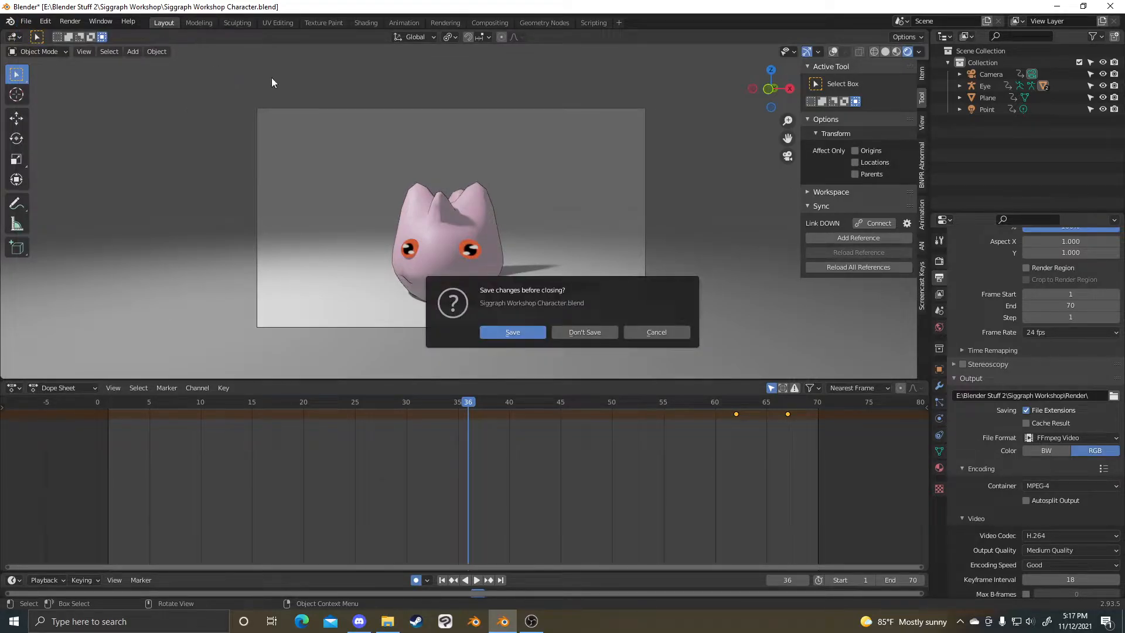
click(599, 332)
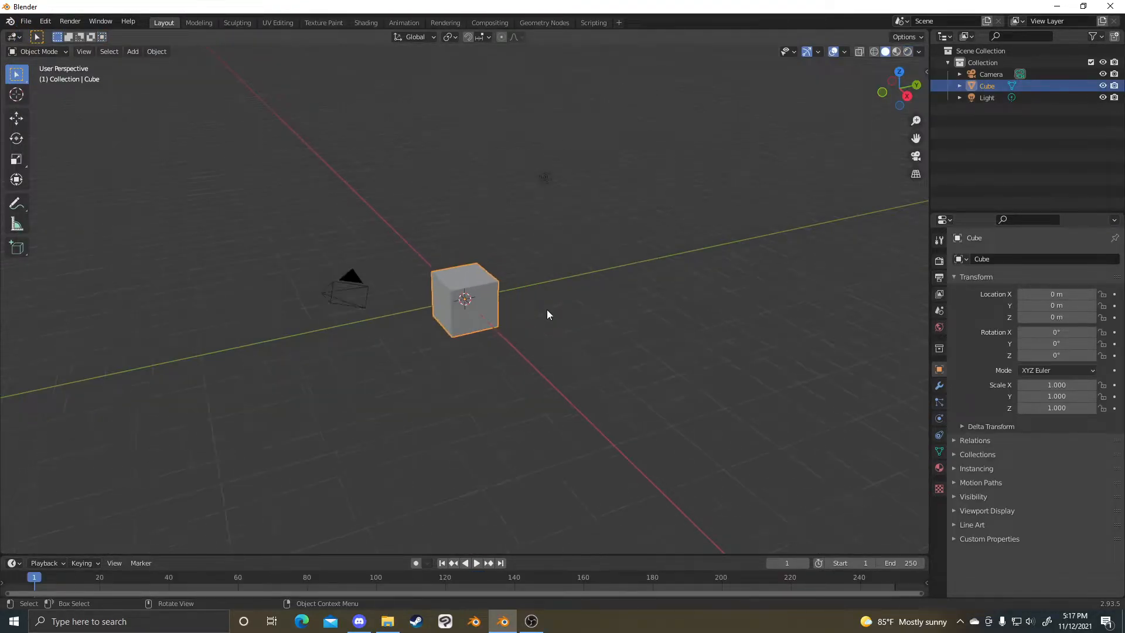
- Deselect and reselect the default cube, and delete it from the scene
scroll(546, 310, up, 3)
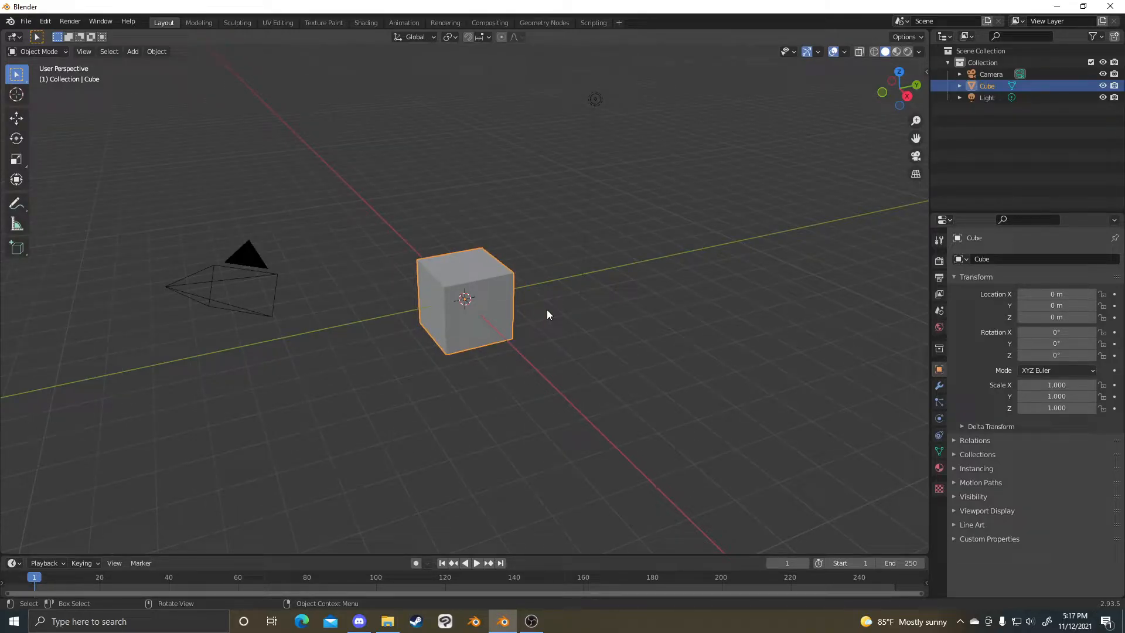
shift+click(471, 282)
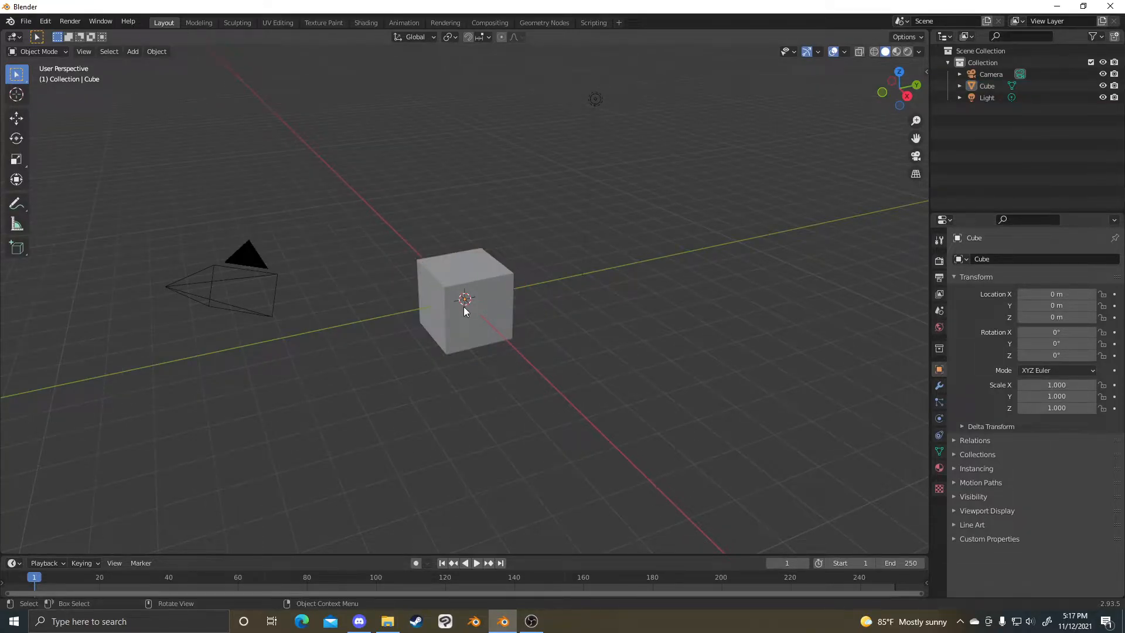
shift+click(464, 307)
scroll(530, 294, up, 4)
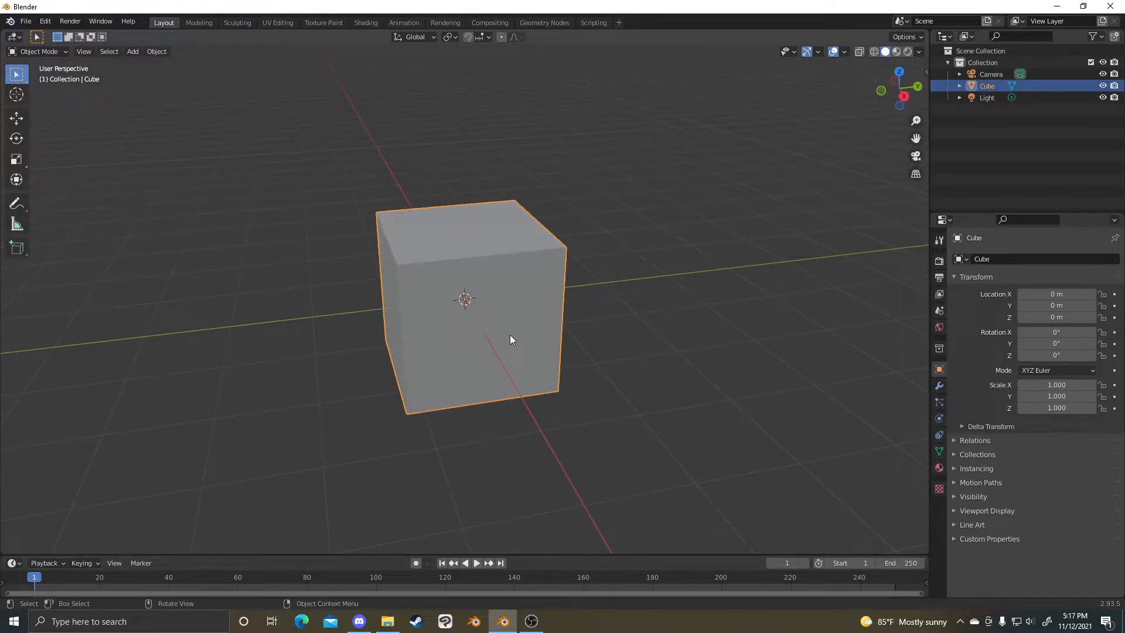
key(x)
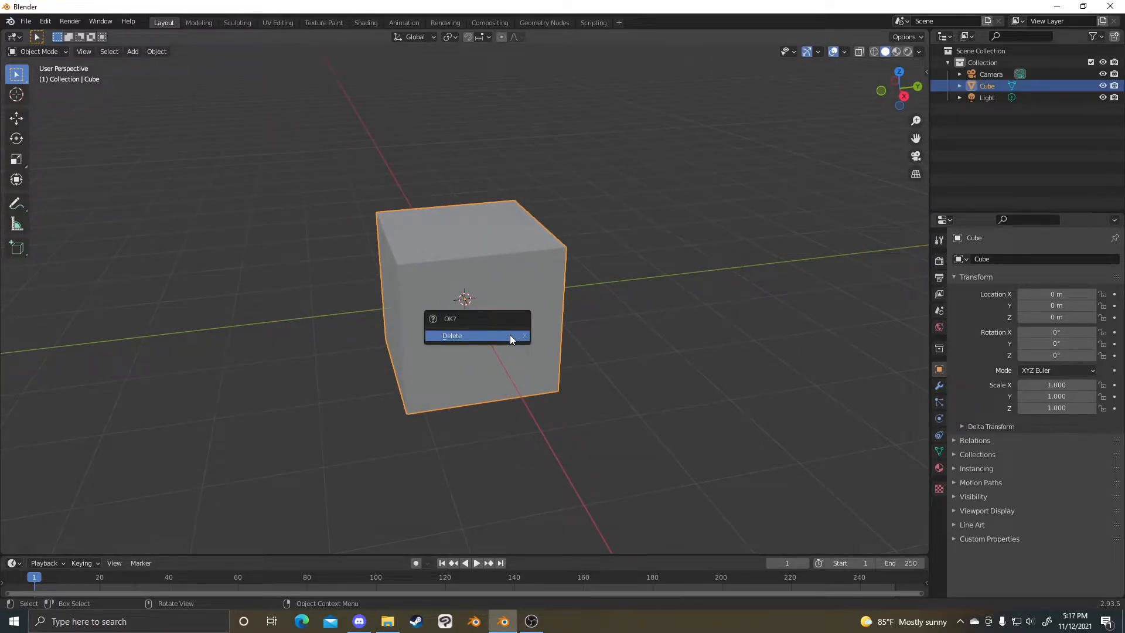
click(510, 336)
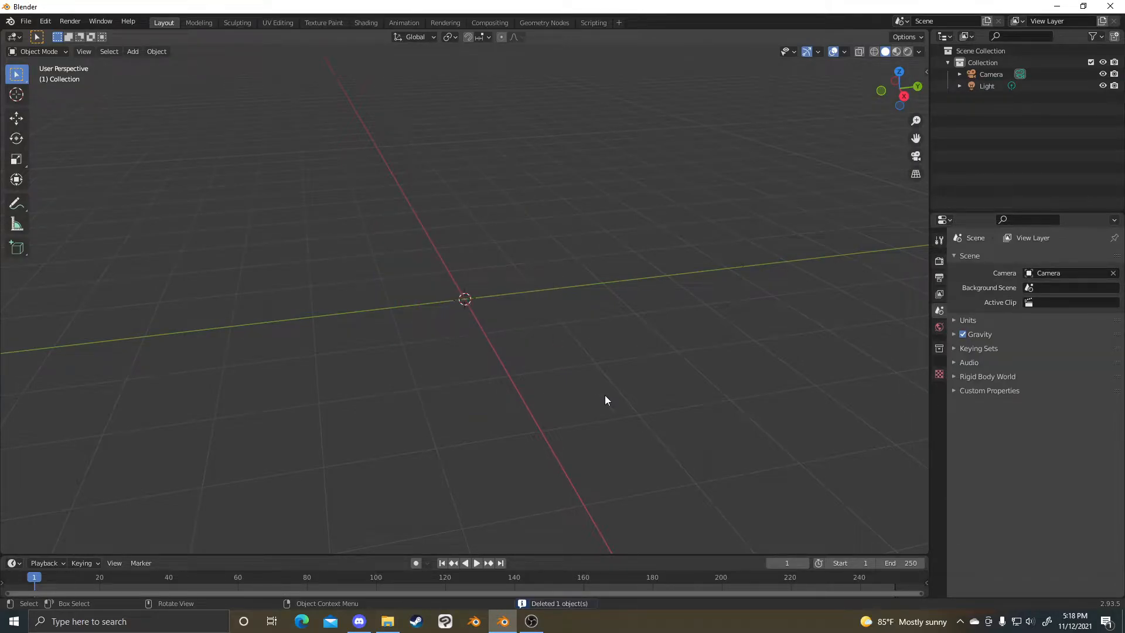
key(shift+a)
mouse_move(477, 307)
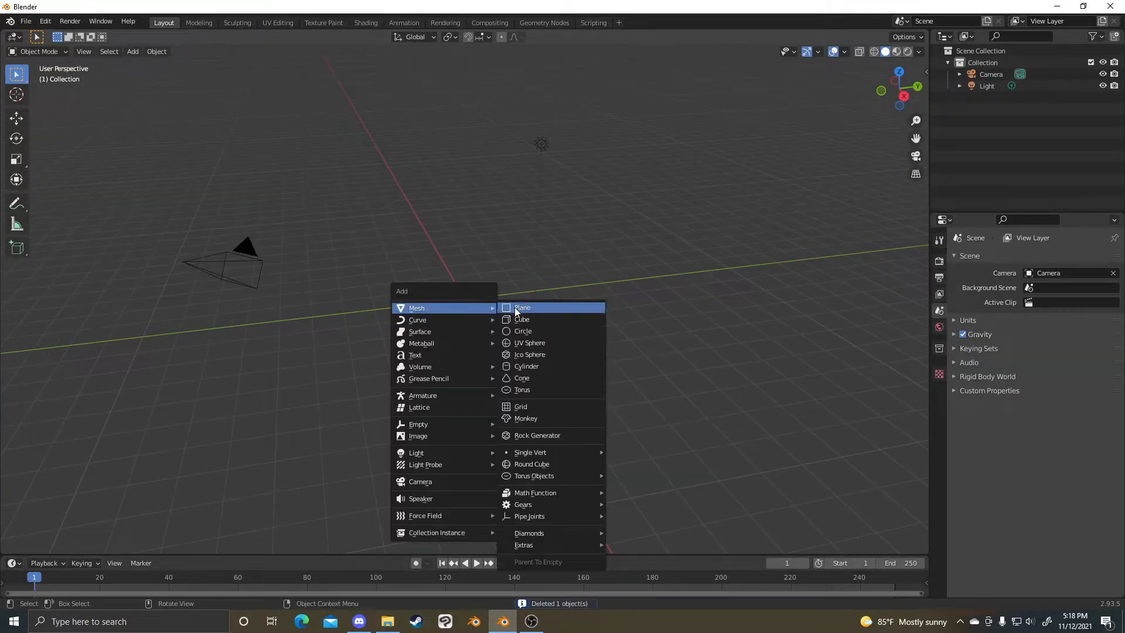
click(515, 307)
key(ctrl+z)
- Turn on the Screencast Keys display and collapse the viewport's sidebar
key(n)
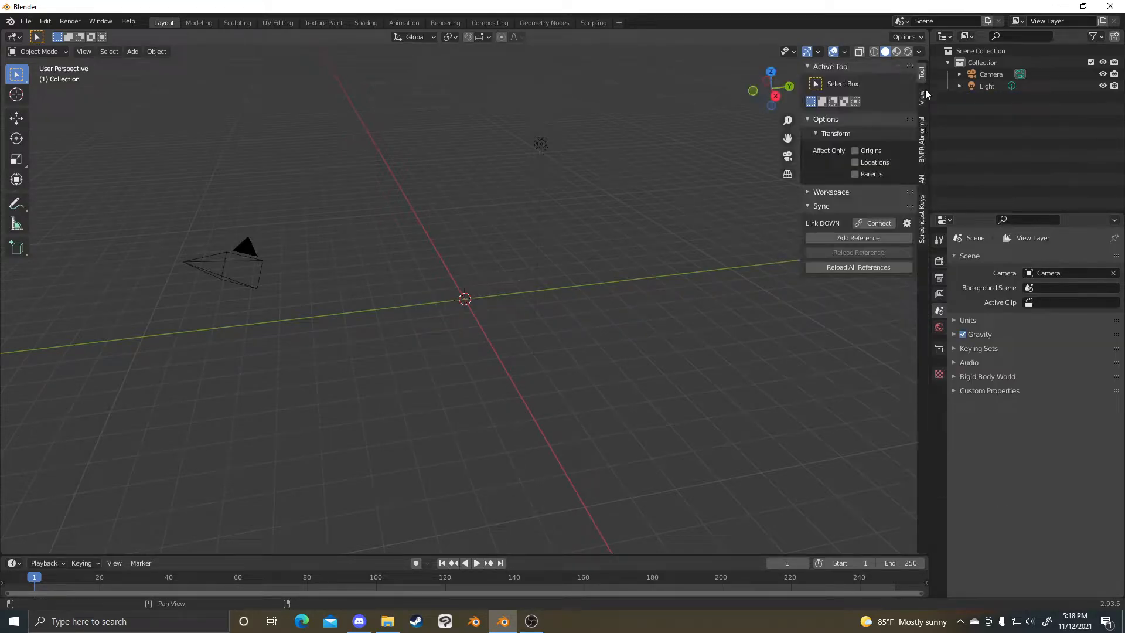
click(919, 217)
click(816, 67)
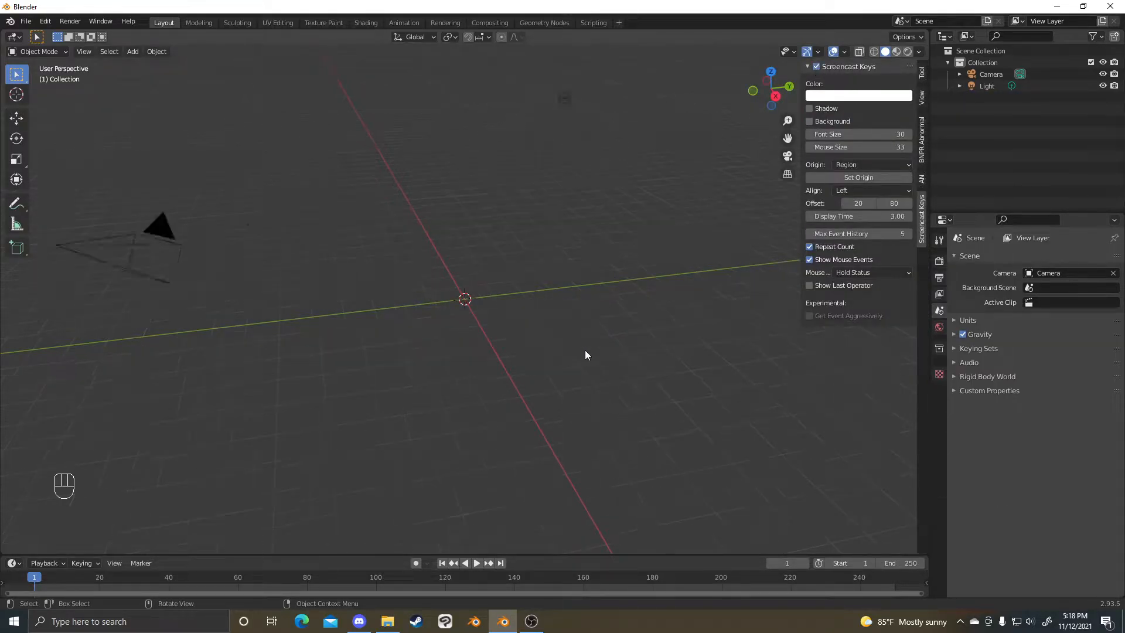
drag(800, 147, 896, 154)
middle_drag(525, 360, 492, 355)
mouse_move(538, 322)
middle_down()
mouse_move(554, 321)
mouse_move(540, 321)
middle_up()
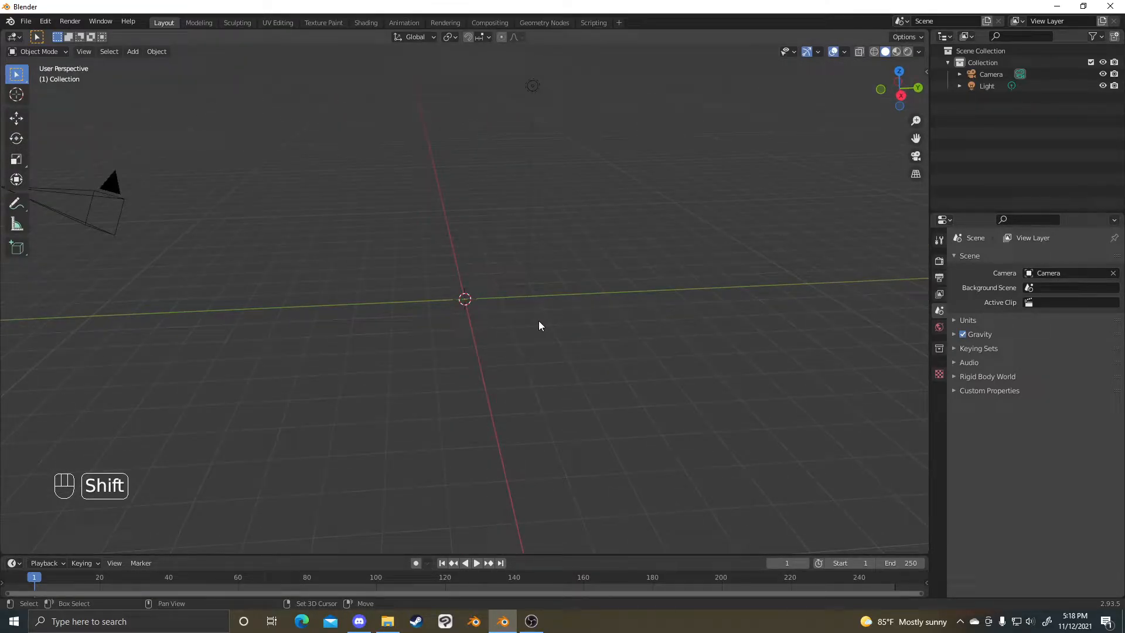
- Add a UV Sphere mesh at the 3D cursor and deselect it
key(shift+a)
mouse_move(540, 321)
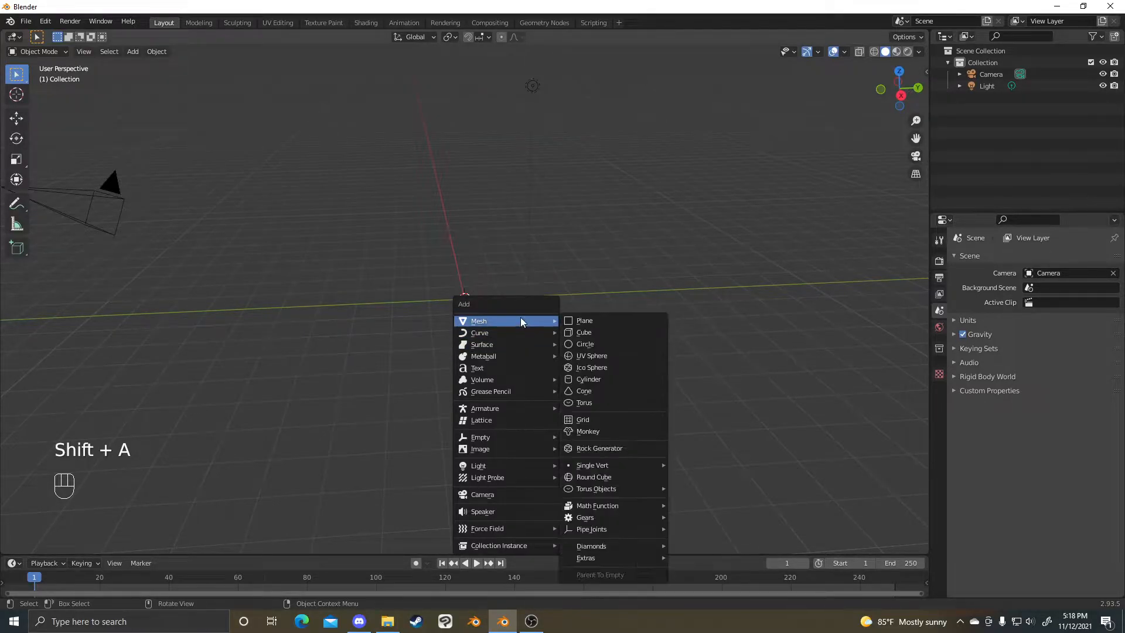
click(645, 356)
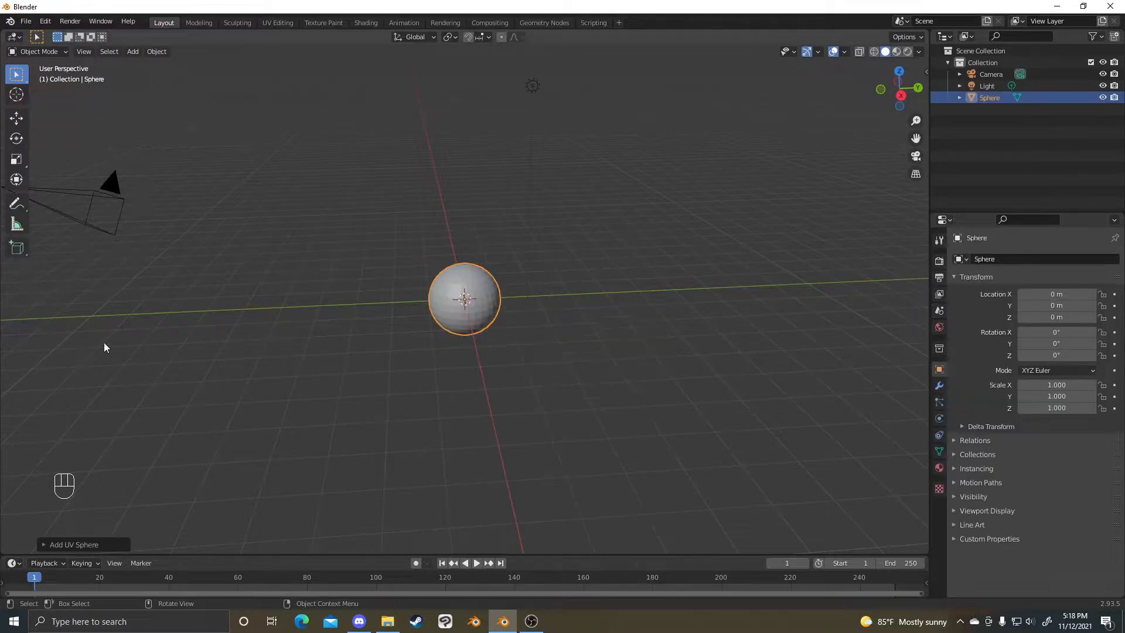
scroll(553, 264, up, 2)
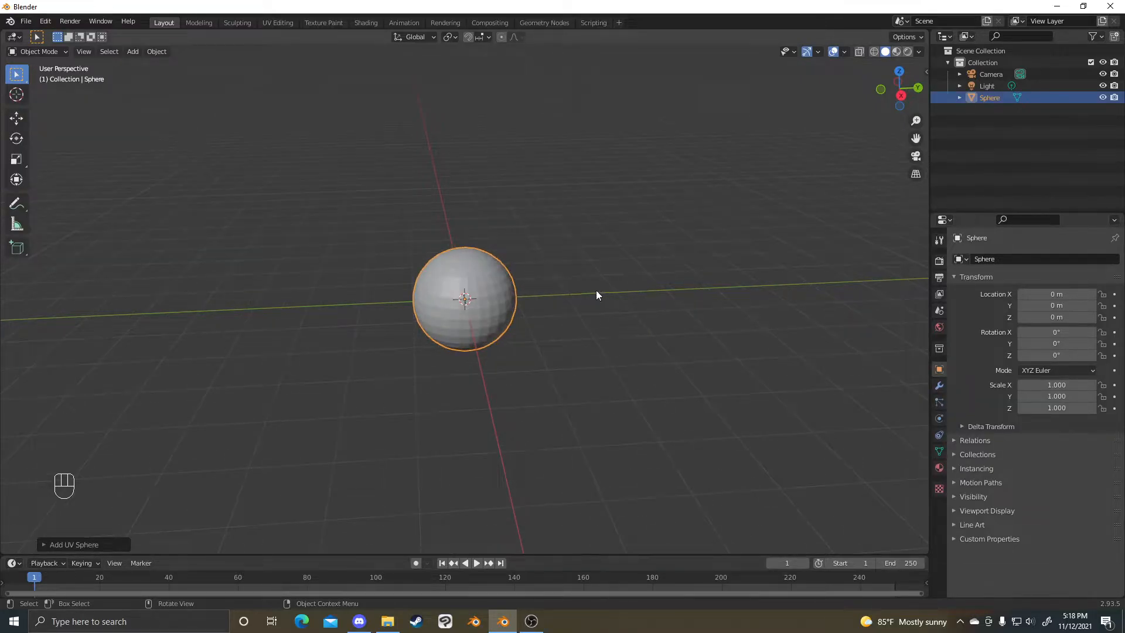
click(84, 86)
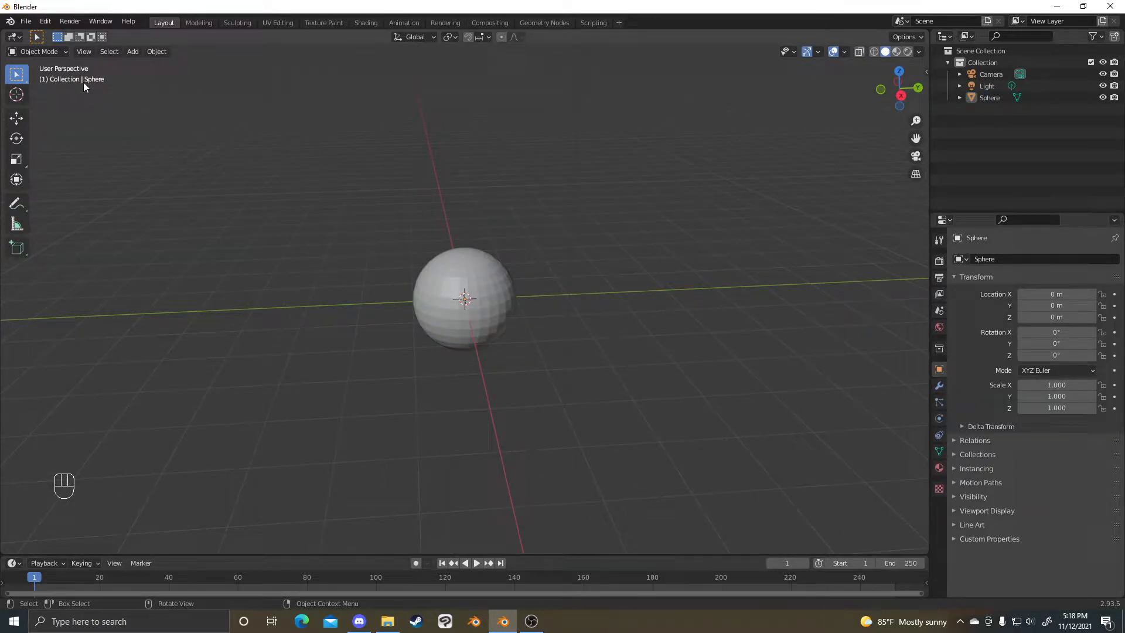
click(135, 51)
click(133, 51)
click(134, 51)
click(134, 51)
click(156, 52)
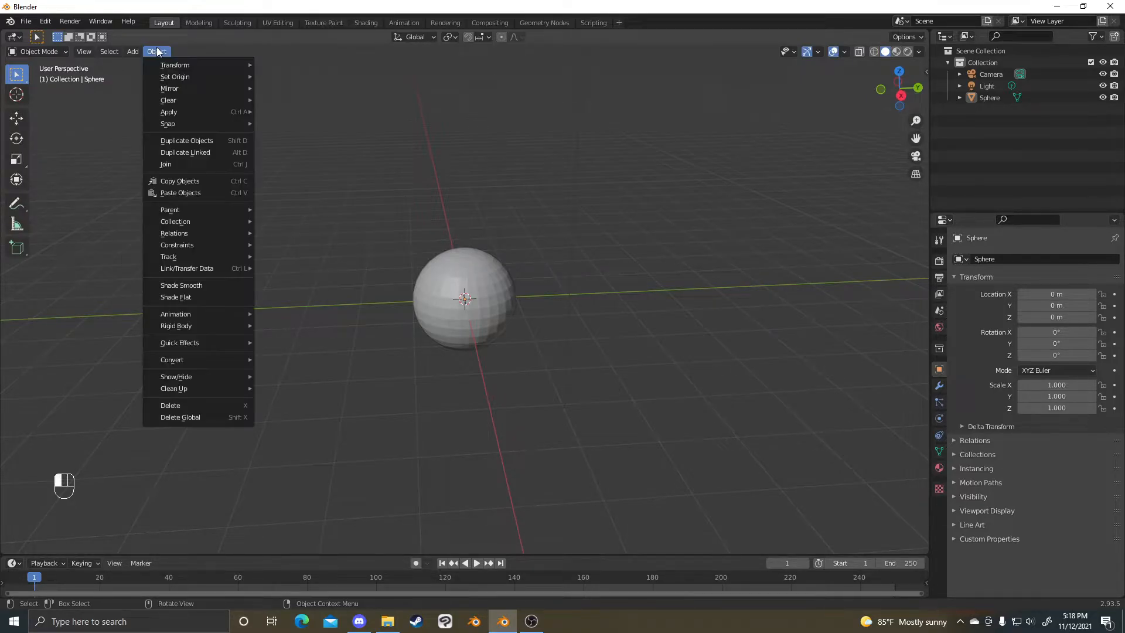
click(65, 56)
click(107, 52)
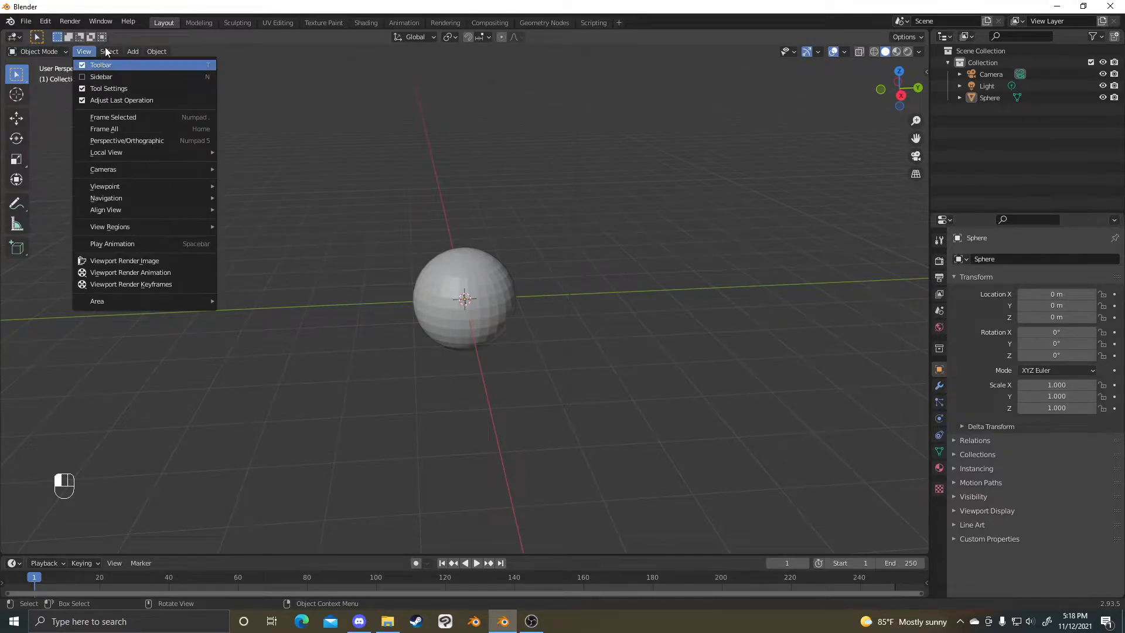
middle_drag(408, 251, 500, 318)
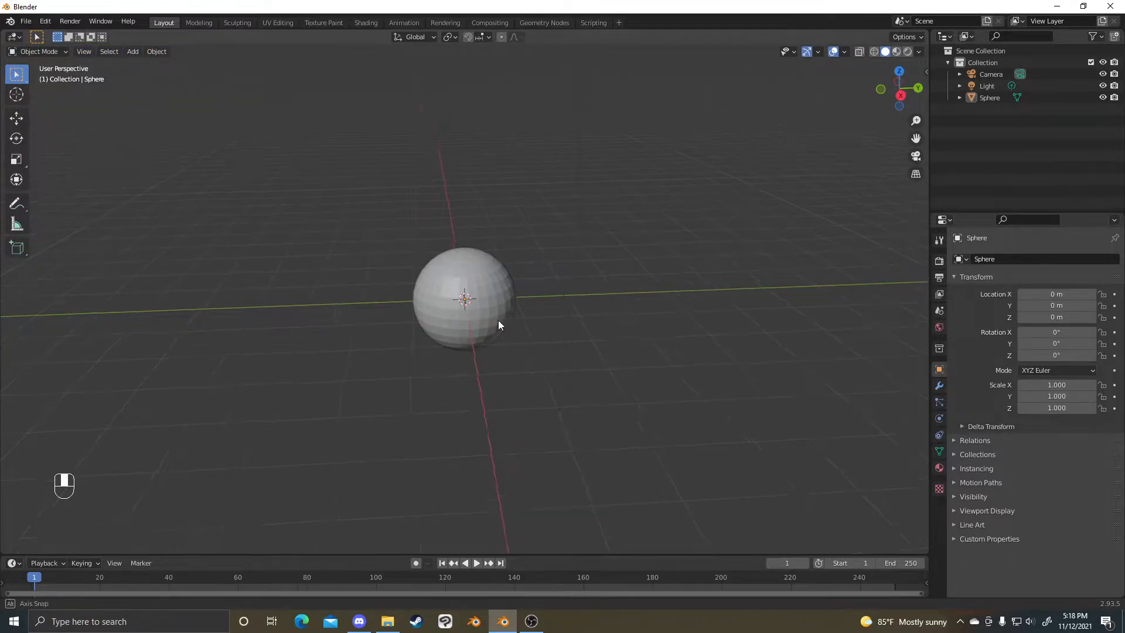
- Select the UV sphere and switch it from Object Mode to Edit Mode
scroll(499, 320, up, 2)
click(470, 295)
scroll(501, 278, down, 5)
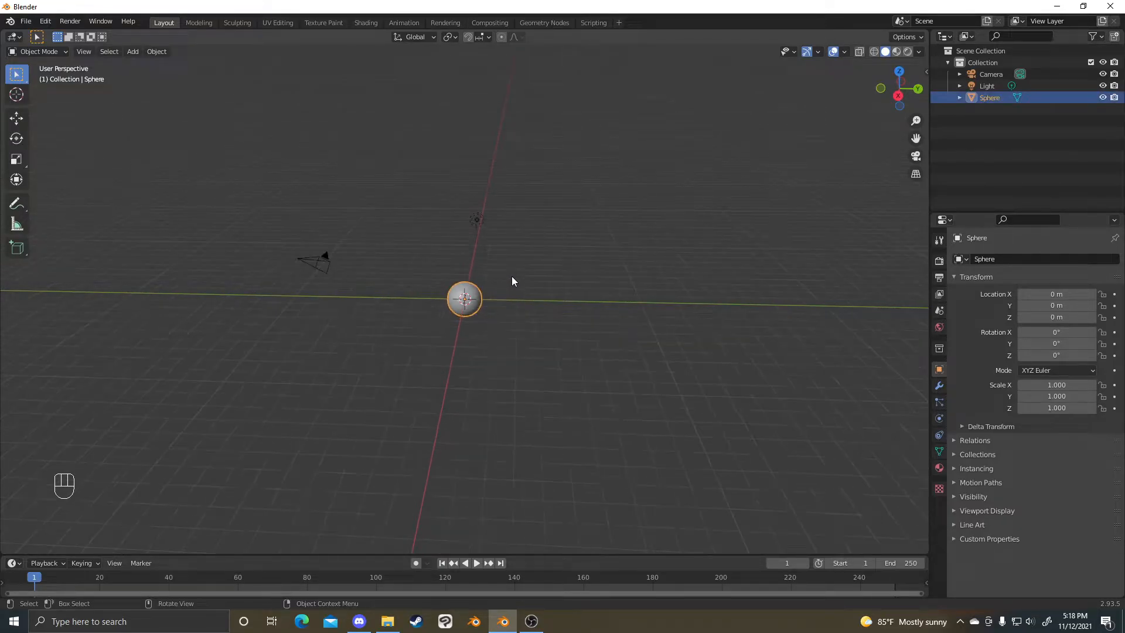
scroll(511, 278, up, 6)
mouse_move(542, 360)
middle_down()
mouse_move(566, 348)
mouse_move(537, 341)
mouse_move(559, 350)
middle_up()
scroll(557, 347, up, 2)
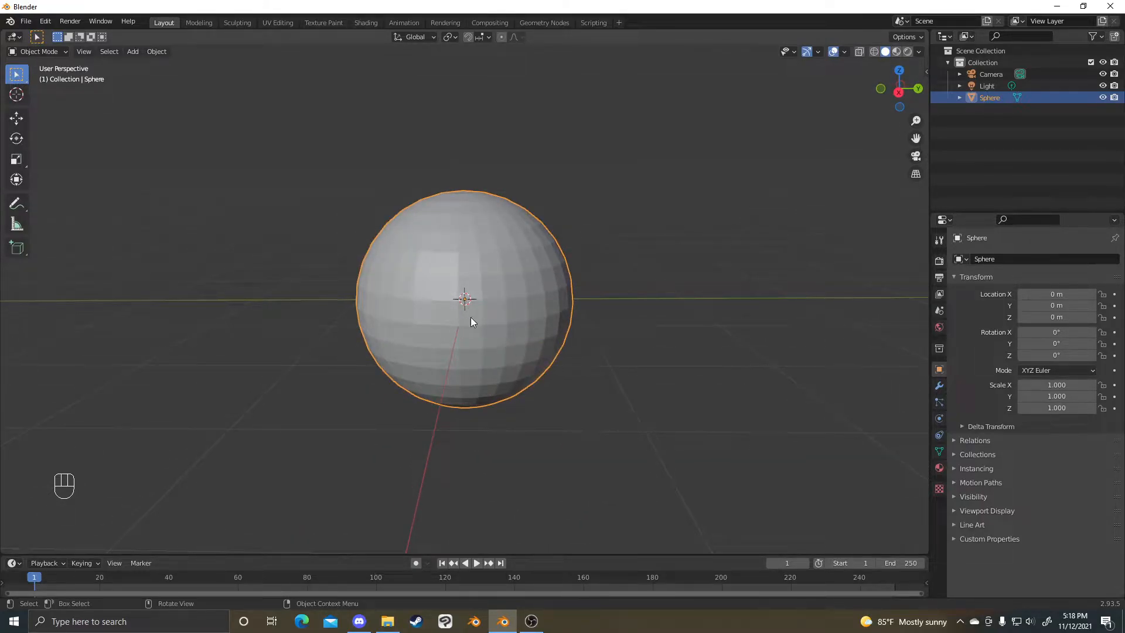
scroll(384, 212, up, 2)
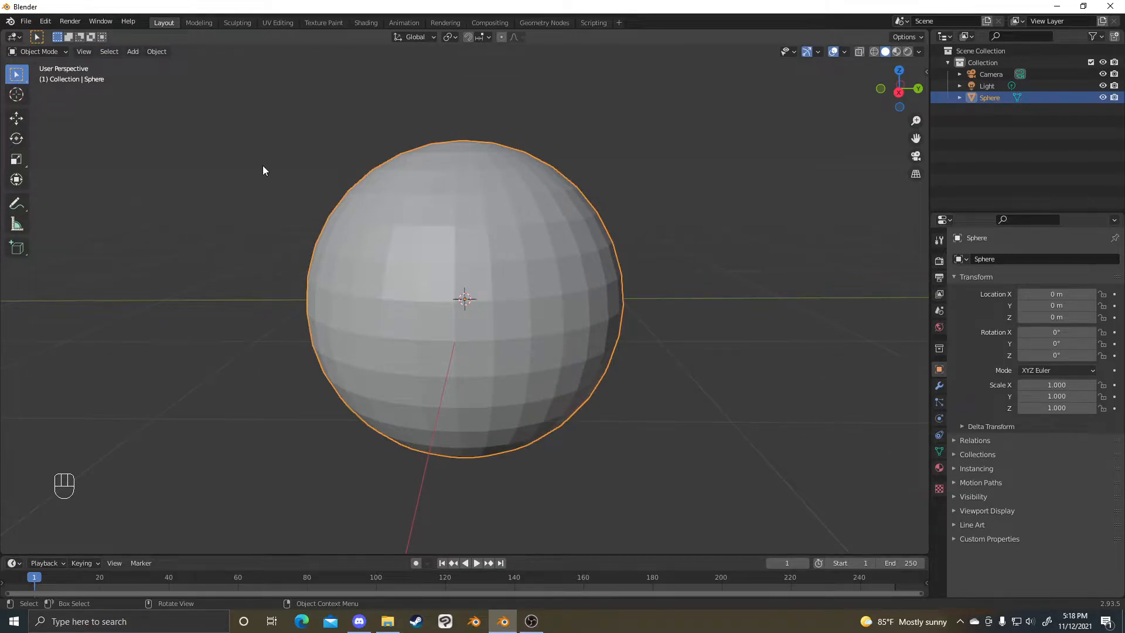
key(Tab)
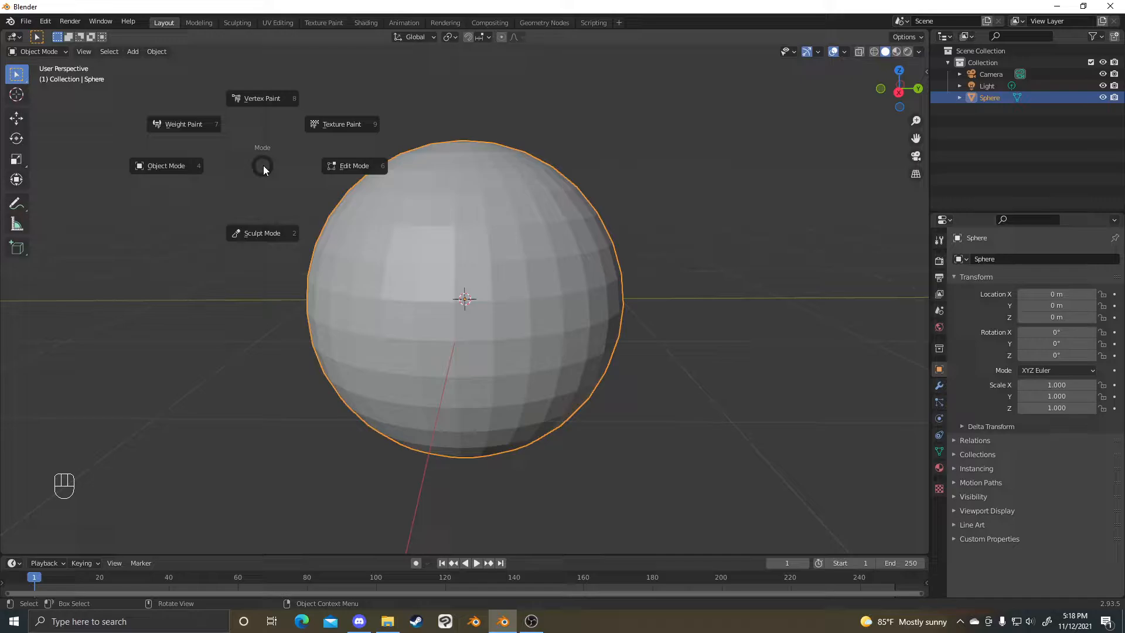
click(375, 166)
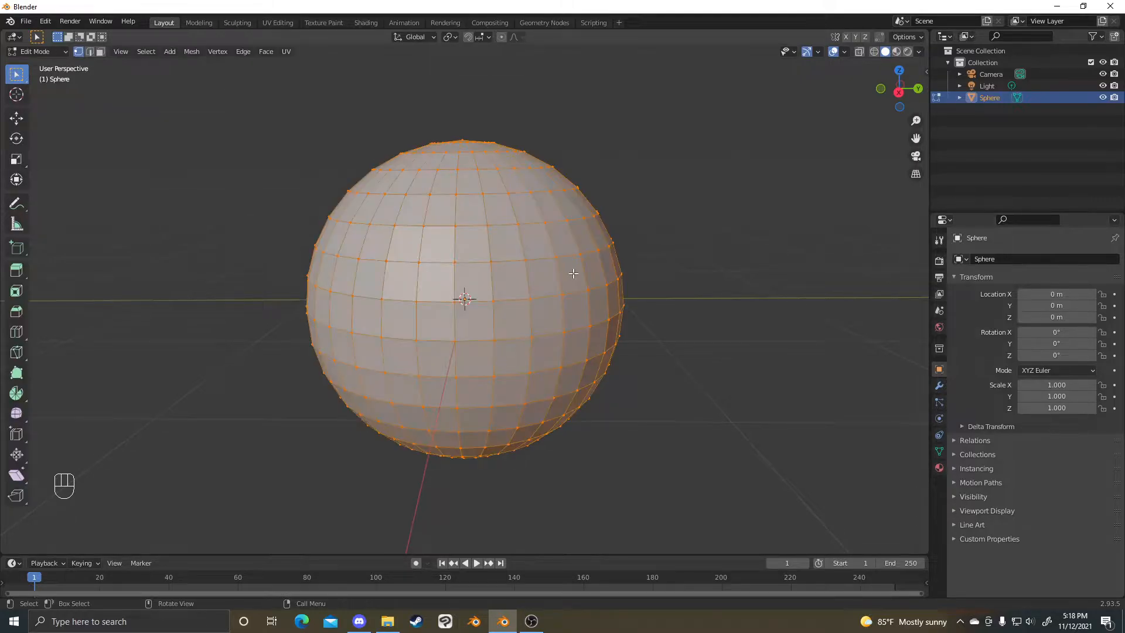
- Switch the sphere to Object Mode and return it to Edit Mode
scroll(561, 279, down, 4)
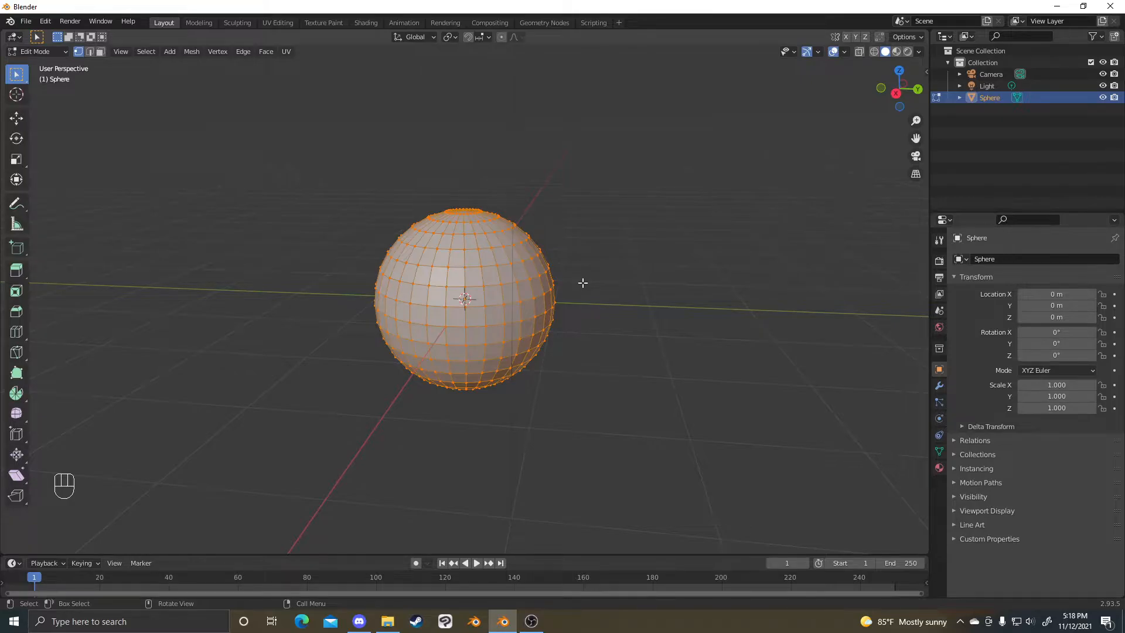
key(Tab)
key(Tab)
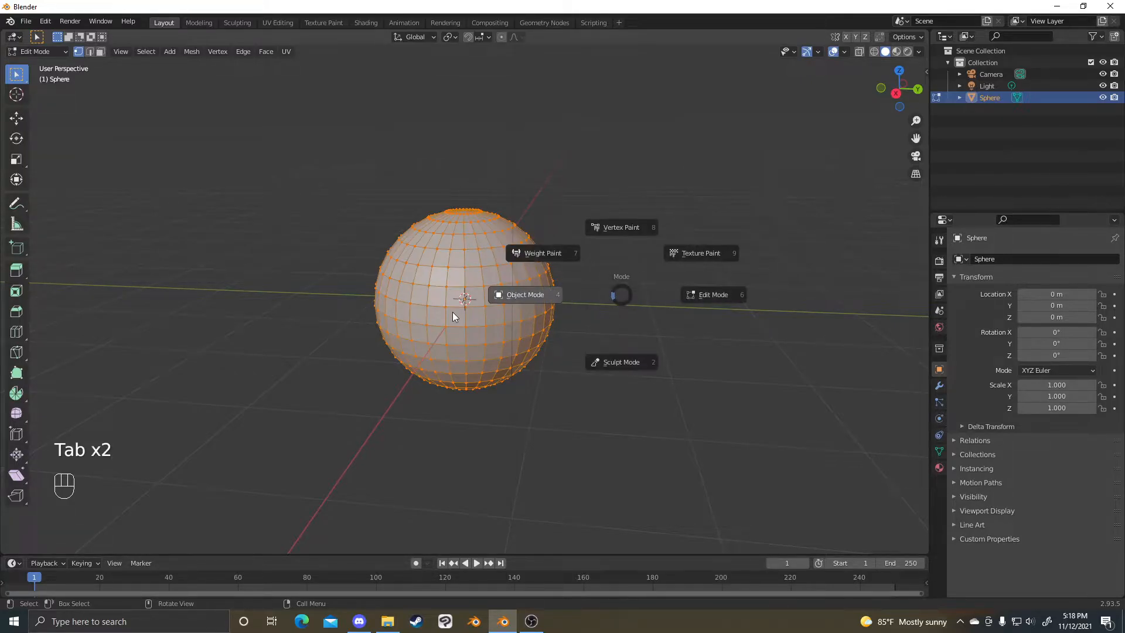
click(455, 310)
key(Tab)
click(661, 287)
scroll(599, 293, up, 3)
middle_drag(599, 293, 482, 257)
scroll(482, 257, down, 2)
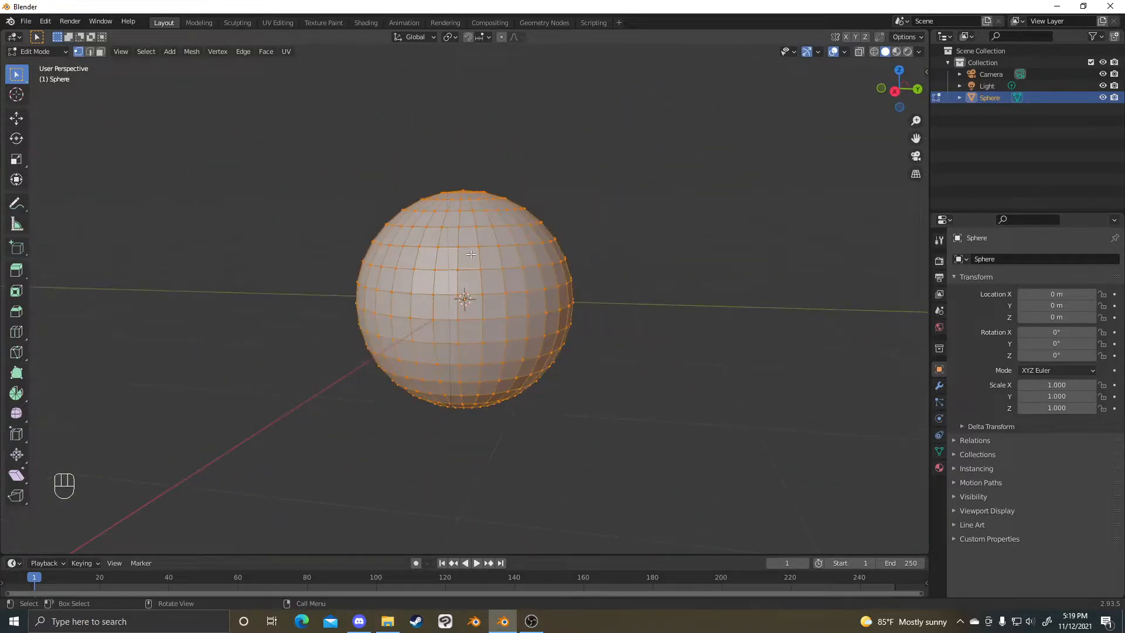
- Examine the list of available interaction modes and look at the sphere's mesh from several sides
click(62, 52)
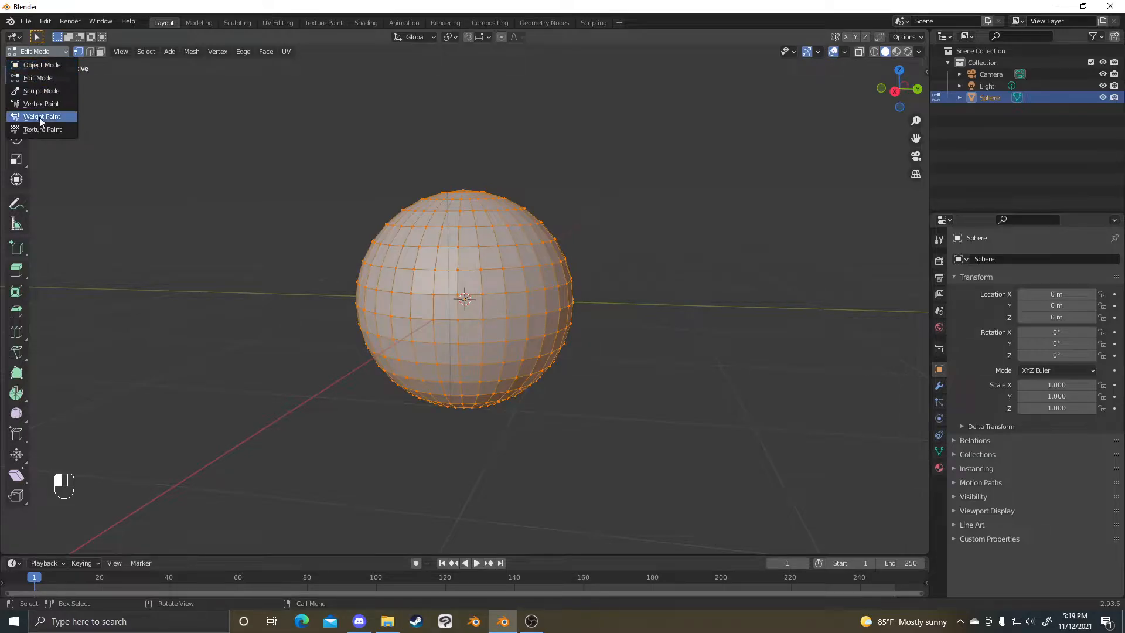
middle_drag(175, 217, 213, 233)
scroll(342, 212, down, 2)
middle_drag(342, 212, 673, 265)
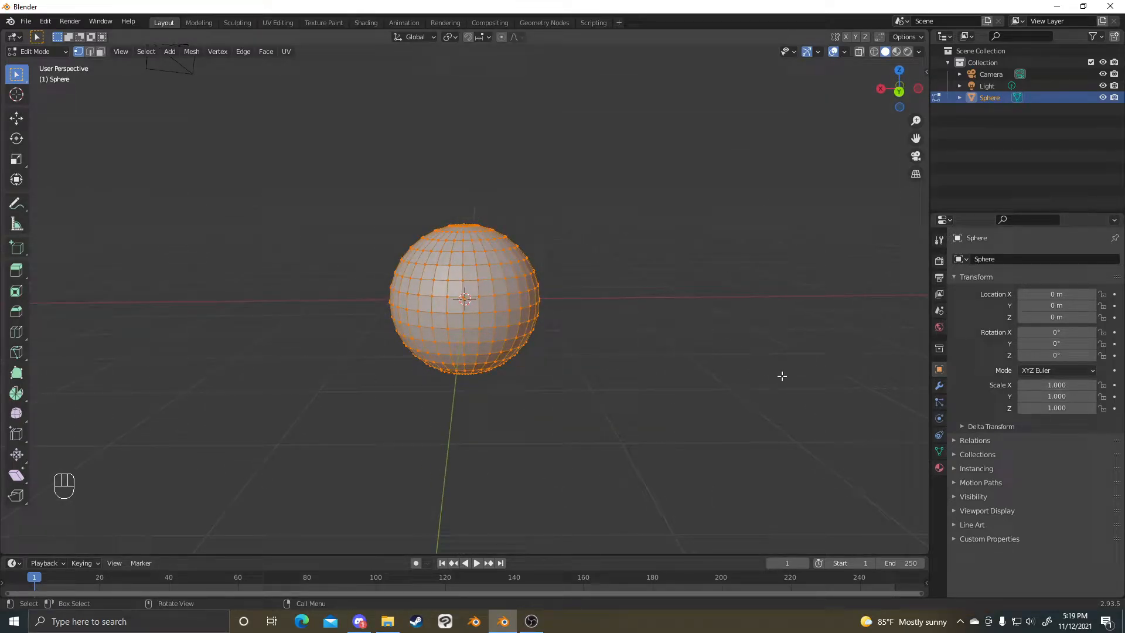
scroll(597, 372, up, 1)
middle_drag(538, 309, 603, 328)
scroll(521, 300, down, 6)
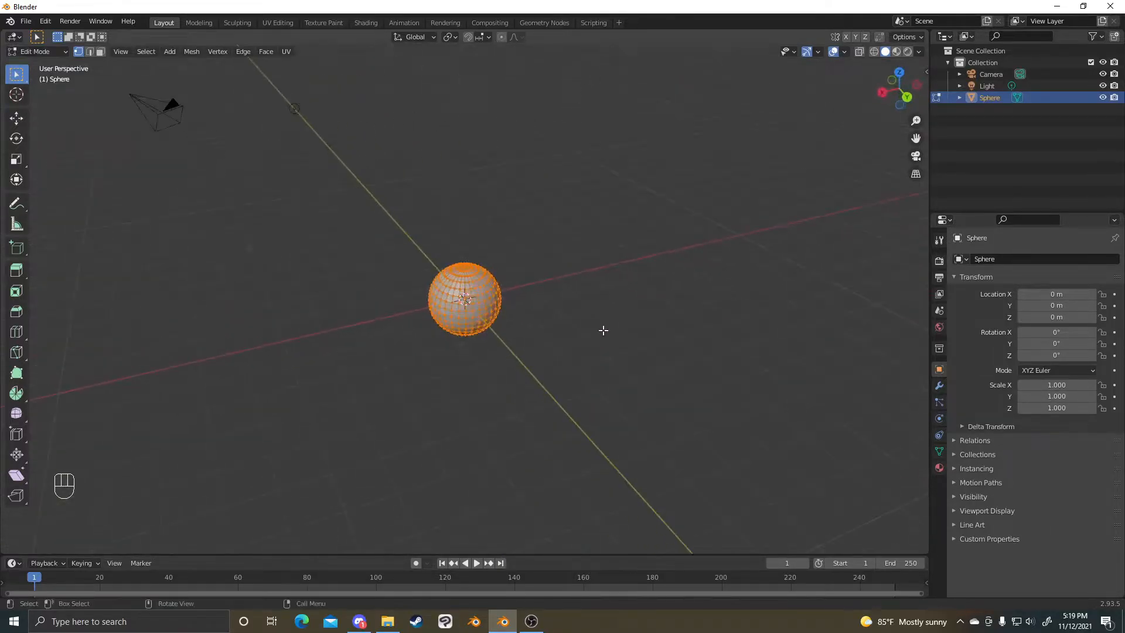
scroll(606, 311, up, 3)
- Show the sphere in front view, change to perspective projection and back to front orthographic
key(KP_1)
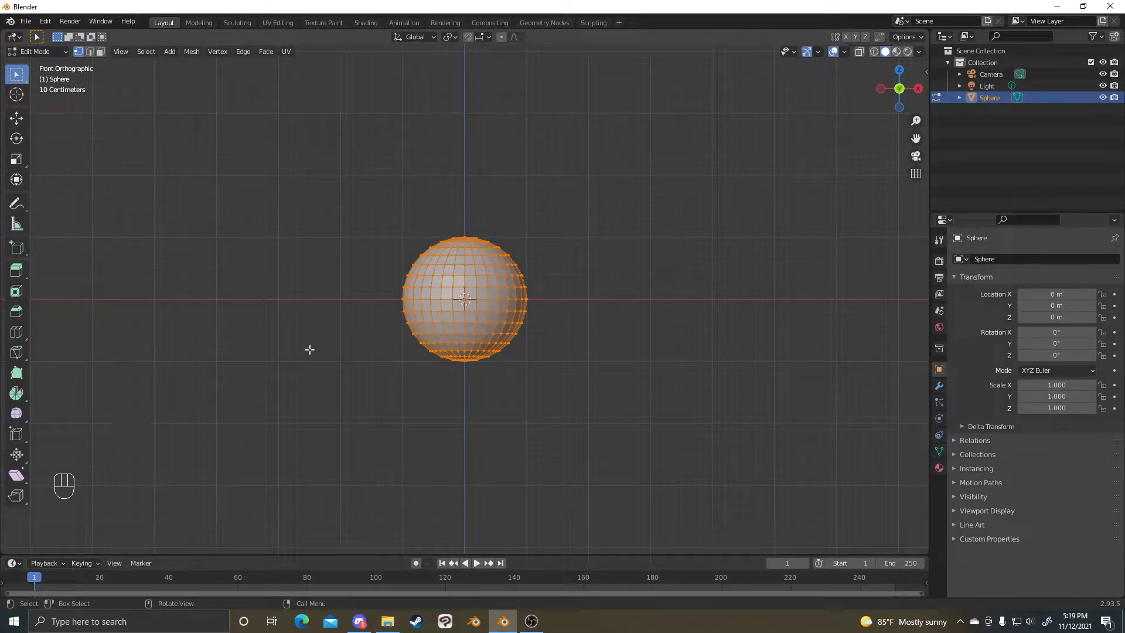
scroll(522, 341, up, 1)
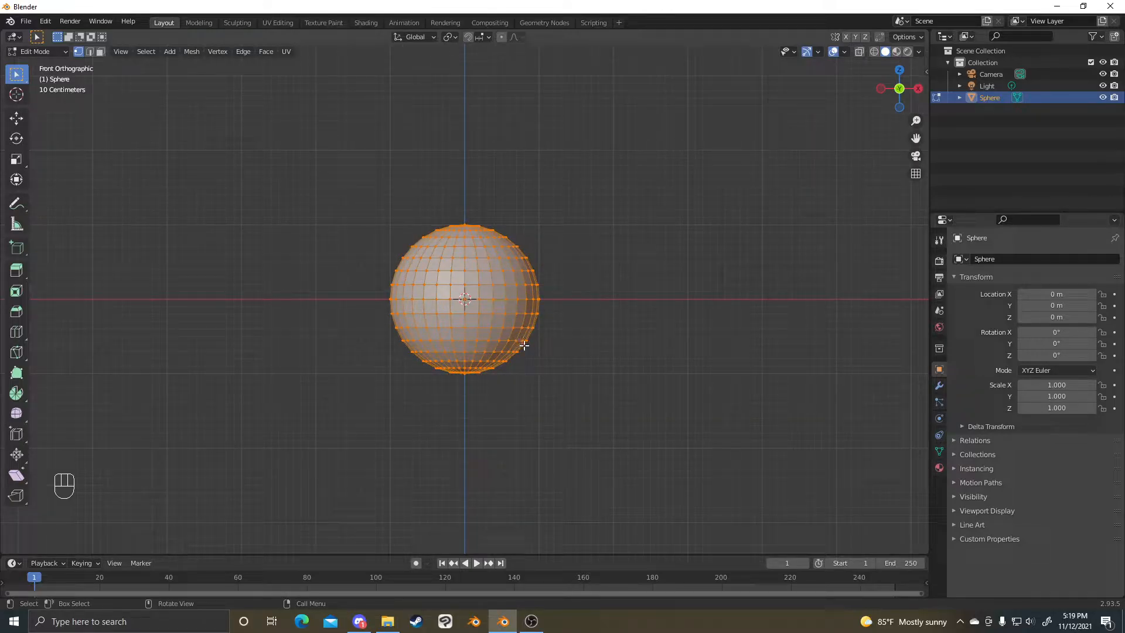
key(KP_5)
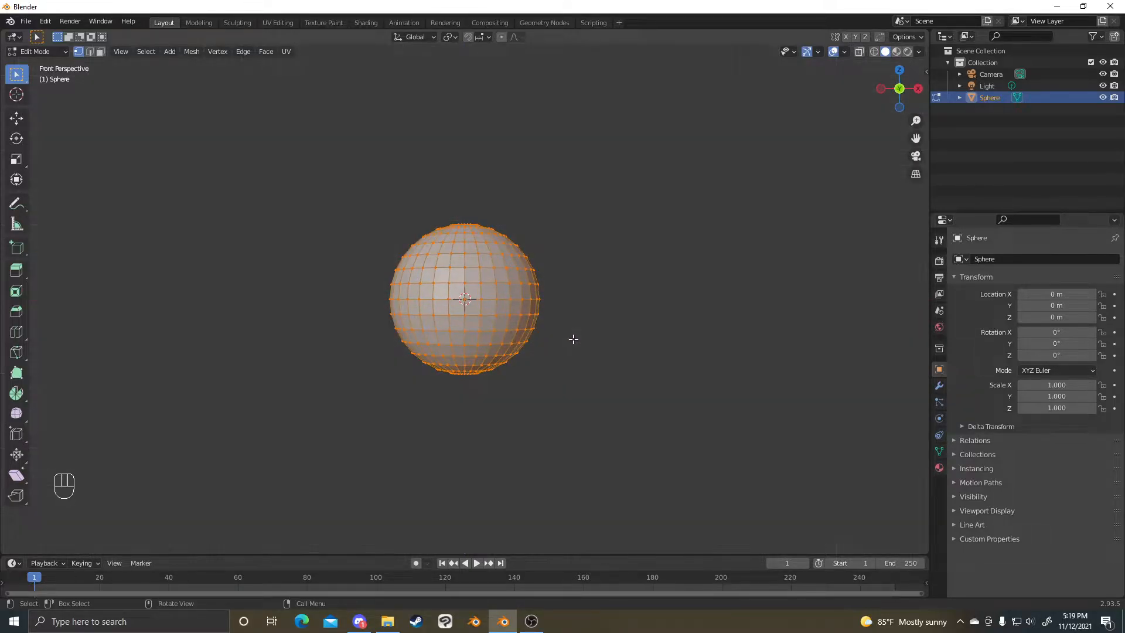
key(grave)
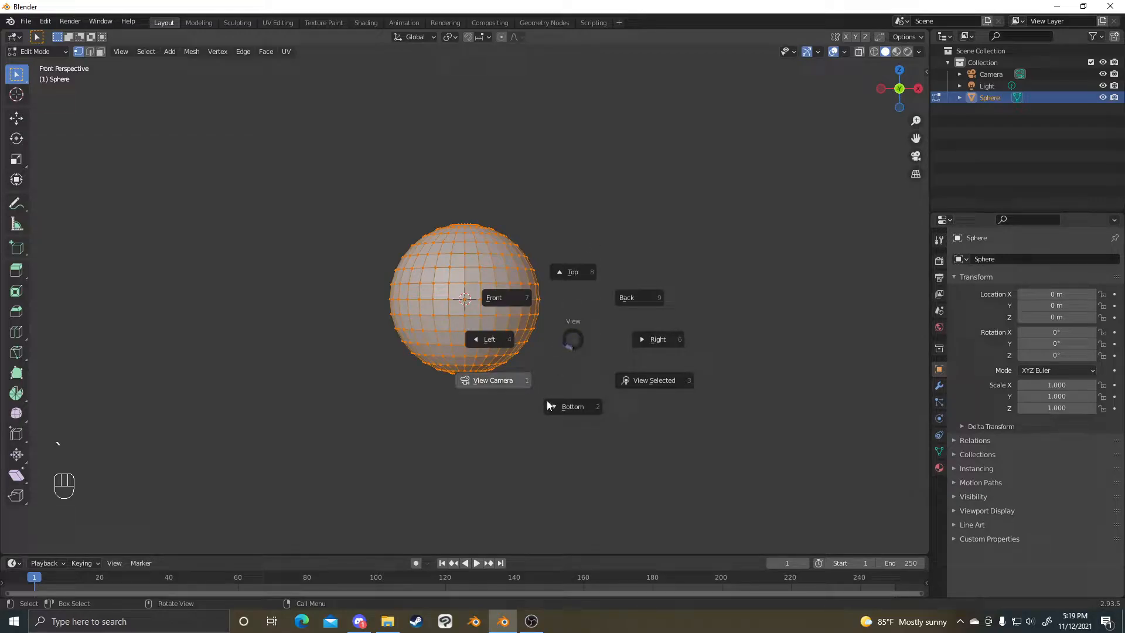
click(548, 316)
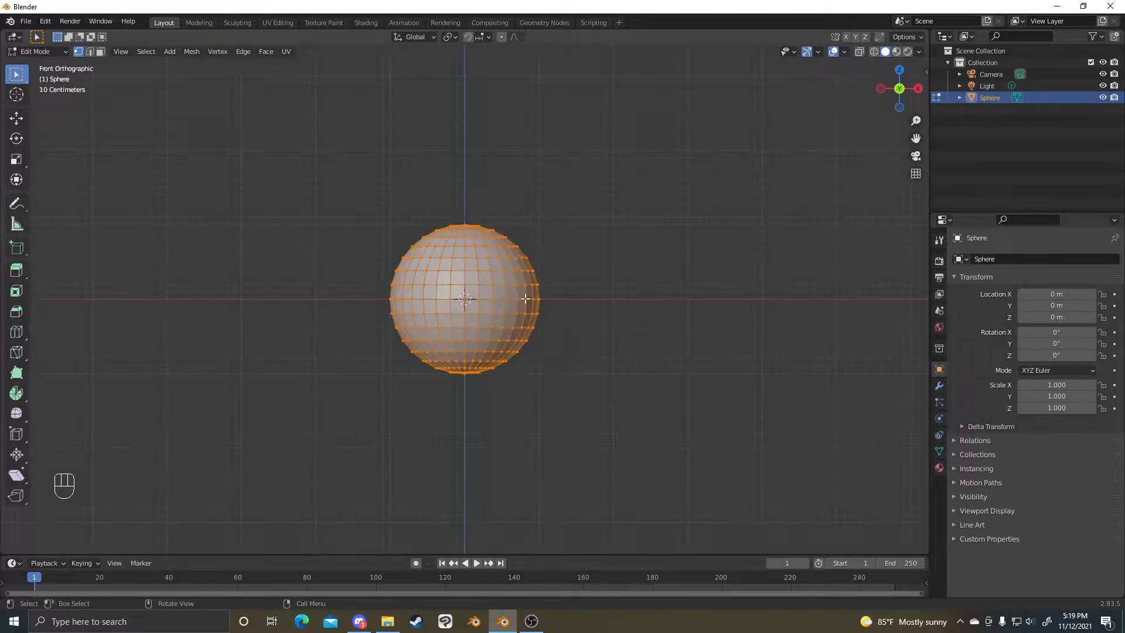
key(KP_1)
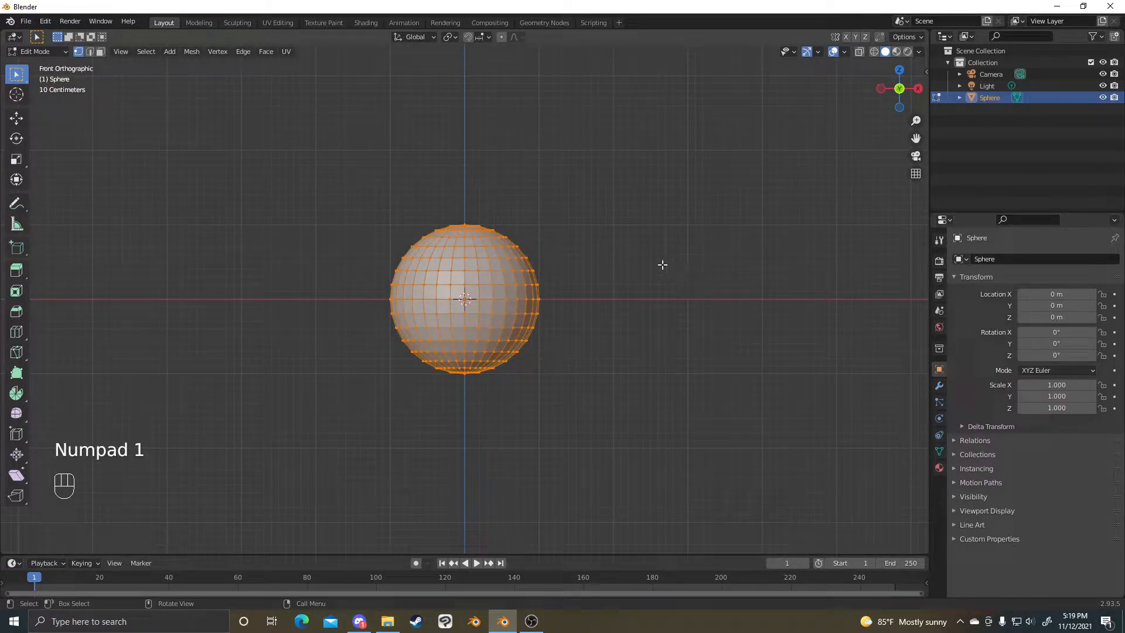
scroll(598, 281, up, 2)
scroll(560, 327, up, 4)
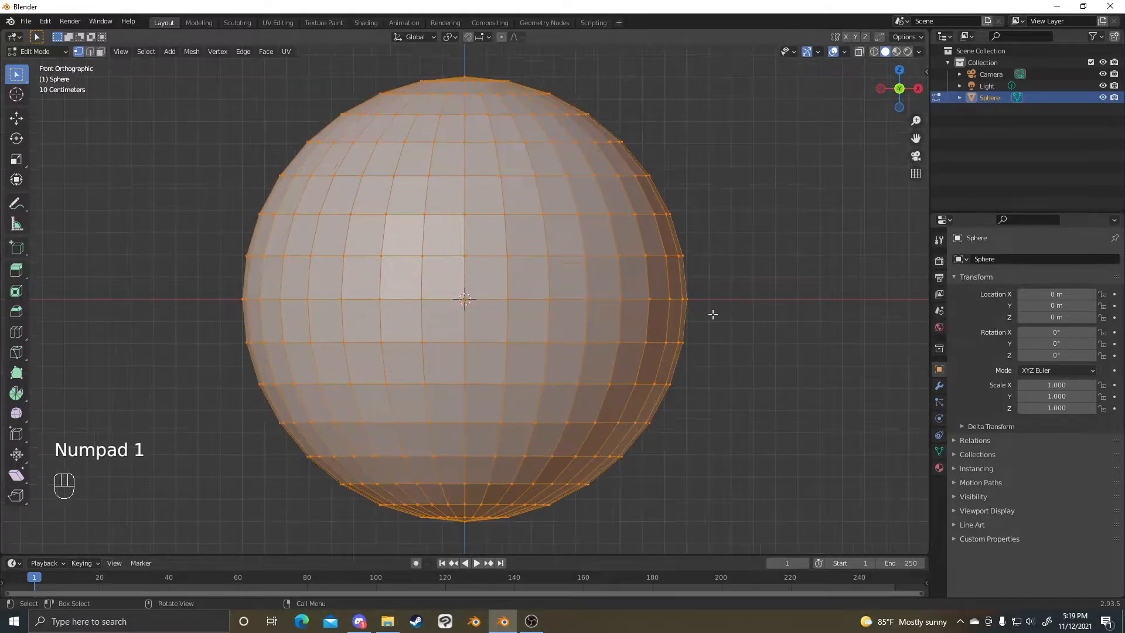
- Clear the full mesh selection and alternate the shading between wireframe and solid, ending in wireframe
click(709, 316)
key(z)
click(586, 307)
scroll(363, 240, down, 2)
key(z)
click(749, 278)
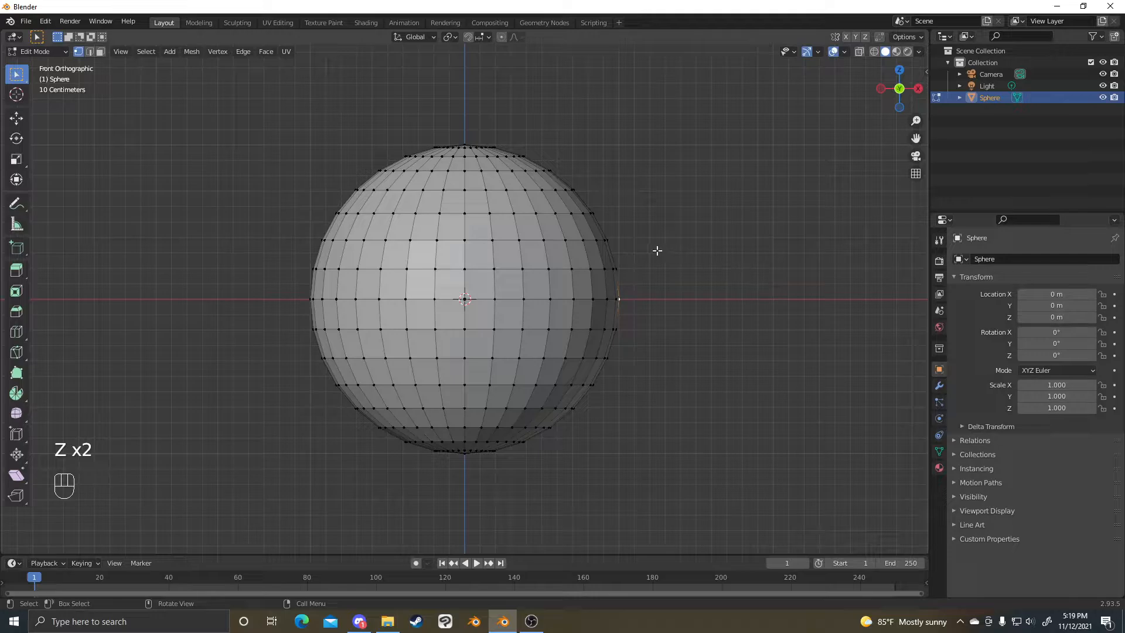
key(z)
click(592, 263)
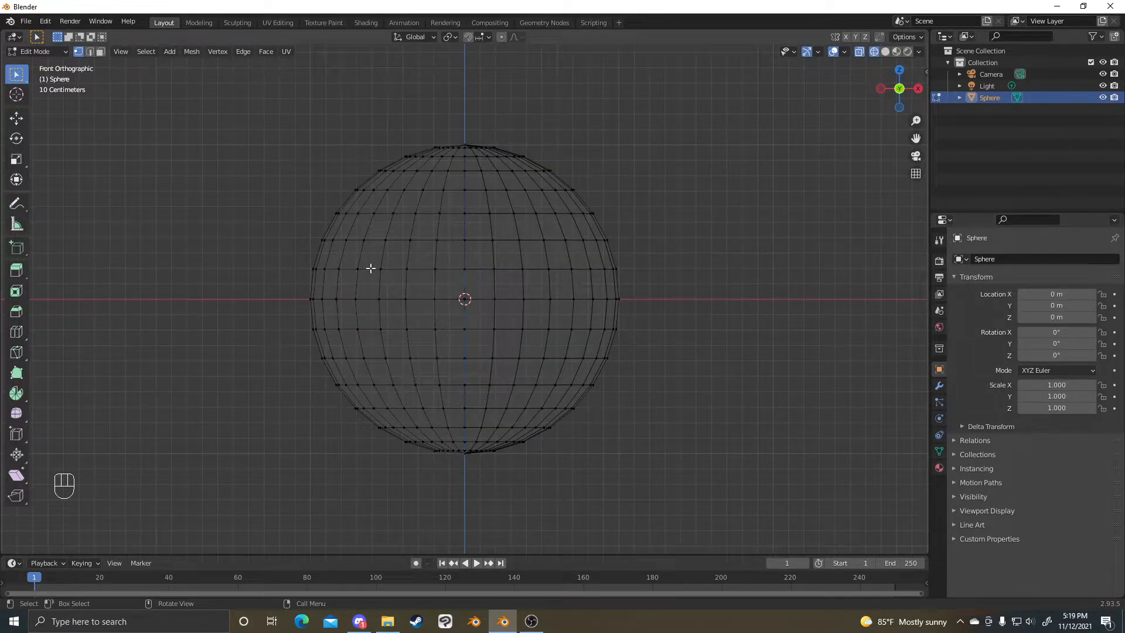
- Box-select the half of the sphere left of the Z axis and inspect the selection in solid shading
key(shift+z)
mouse_move(249, 79)
mouse_down()
mouse_move(410, 554)
mouse_move(457, 556)
mouse_up()
middle_drag(361, 268, 639, 391)
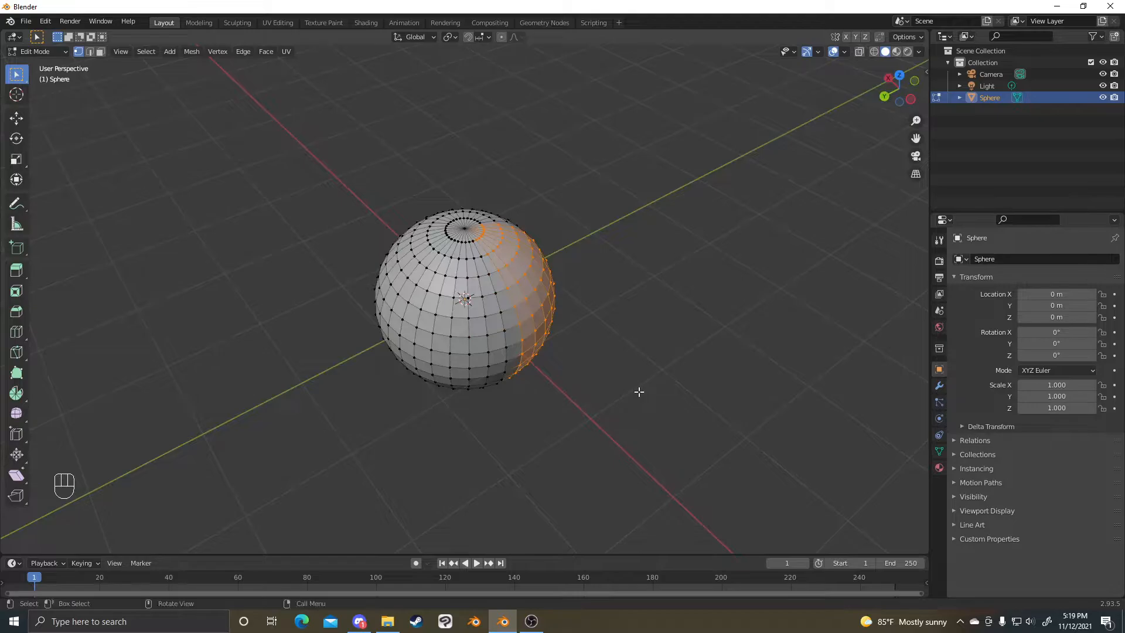
- Return to the front view with wireframe shading and deselect the half of the sphere
key(KP_1)
key(z)
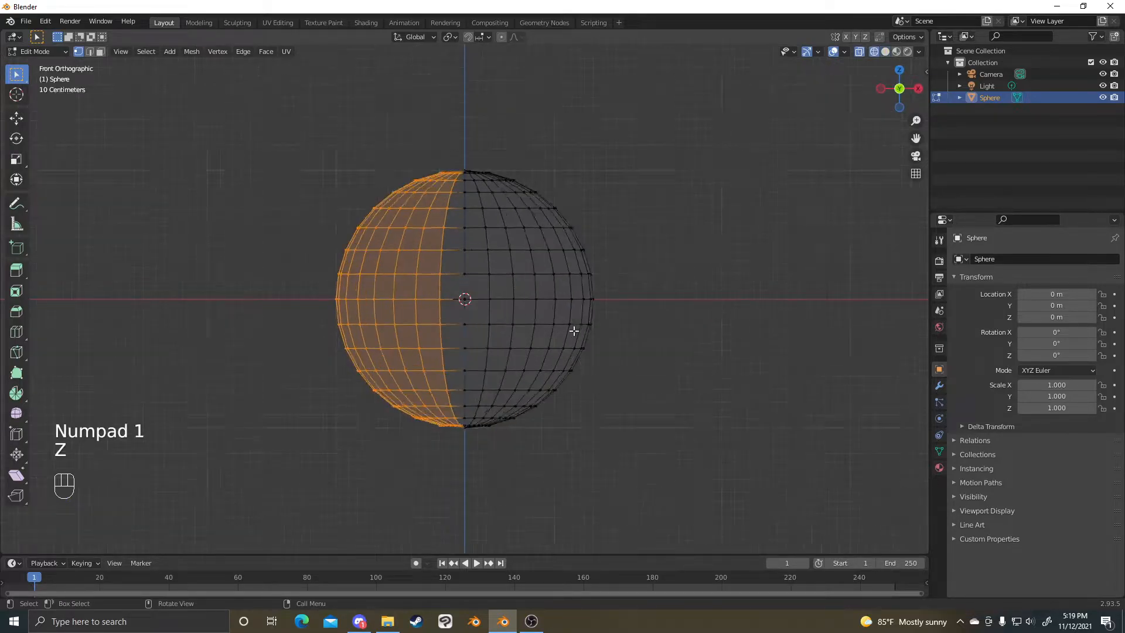
scroll(573, 331, up, 1)
key(z)
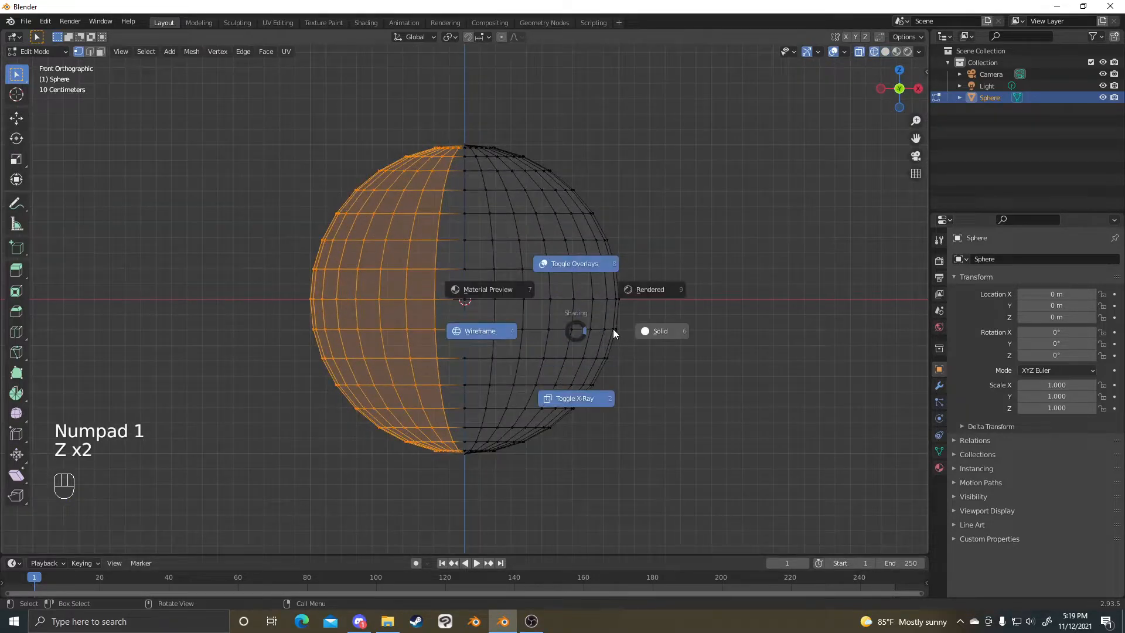
click(478, 337)
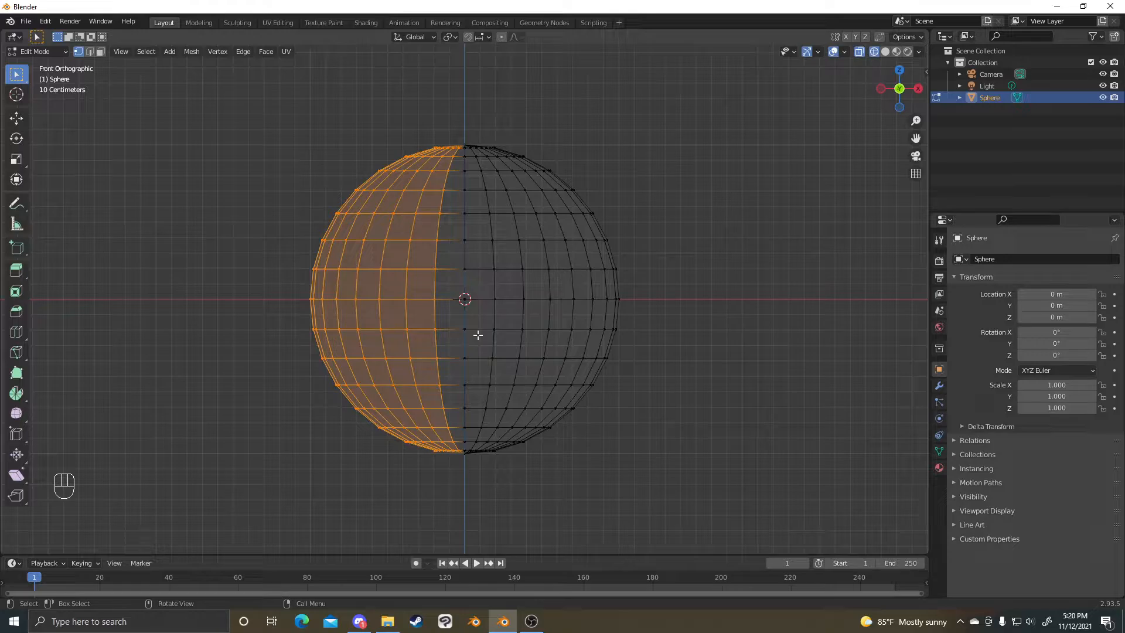
click(305, 157)
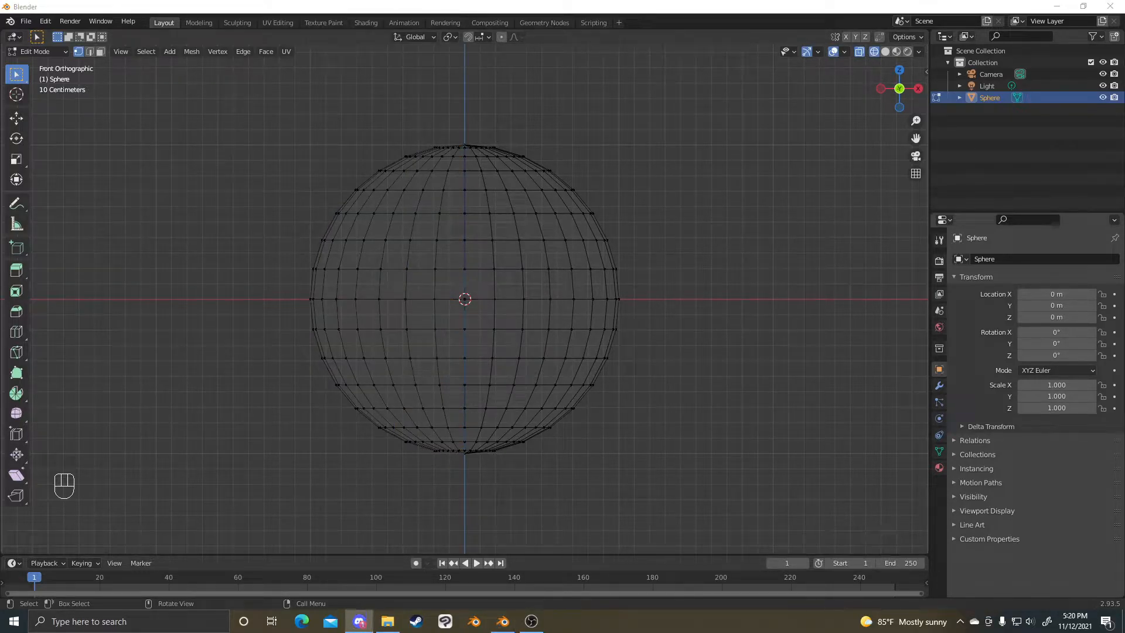
click(387, 369)
scroll(846, 316, up, 1)
middle_drag(846, 316, 756, 308)
key(KP_1)
scroll(796, 319, down, 3)
scroll(743, 306, up, 1)
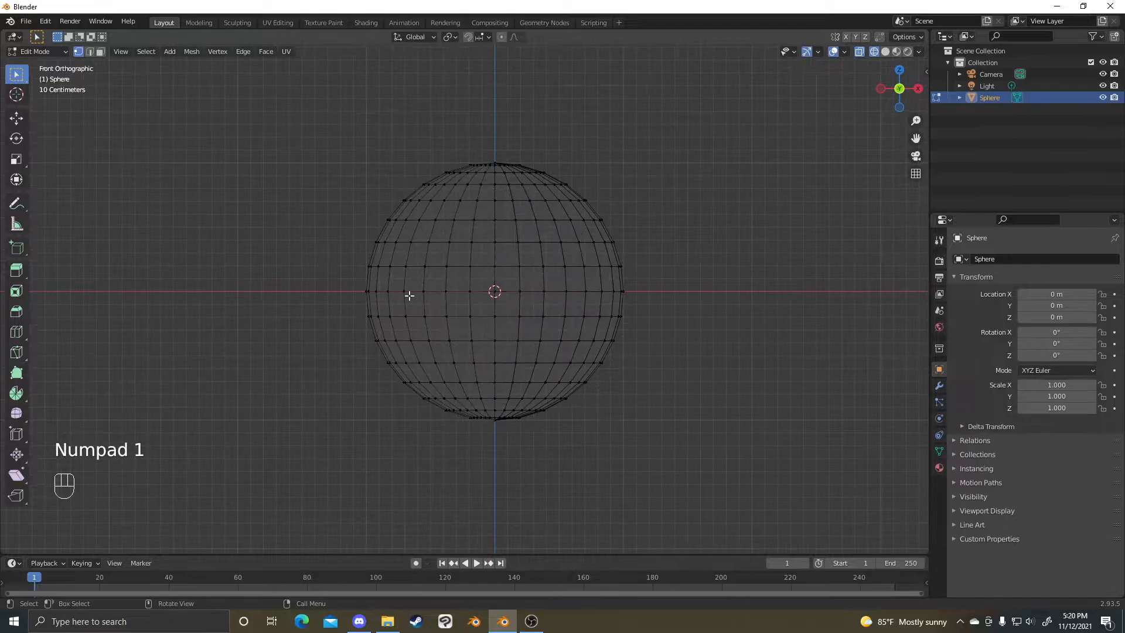
scroll(410, 296, up, 1)
key(KP_1)
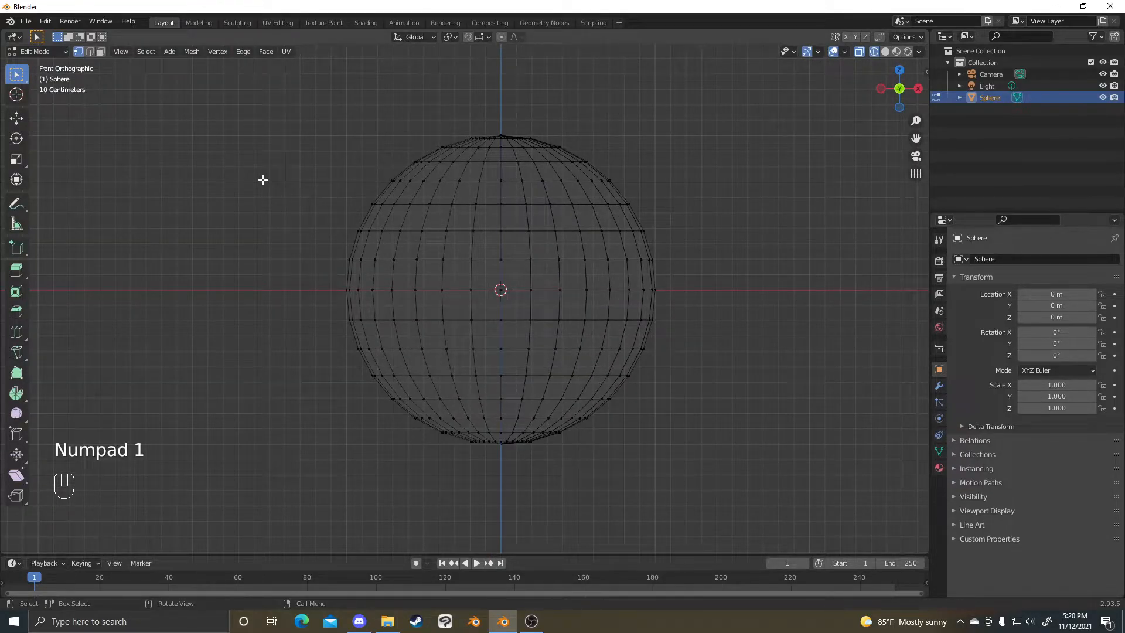
- Toggle the wireframe sphere repeatedly between Object Mode and Edit Mode, finishing in Edit Mode
key(Tab)
key(Tab)
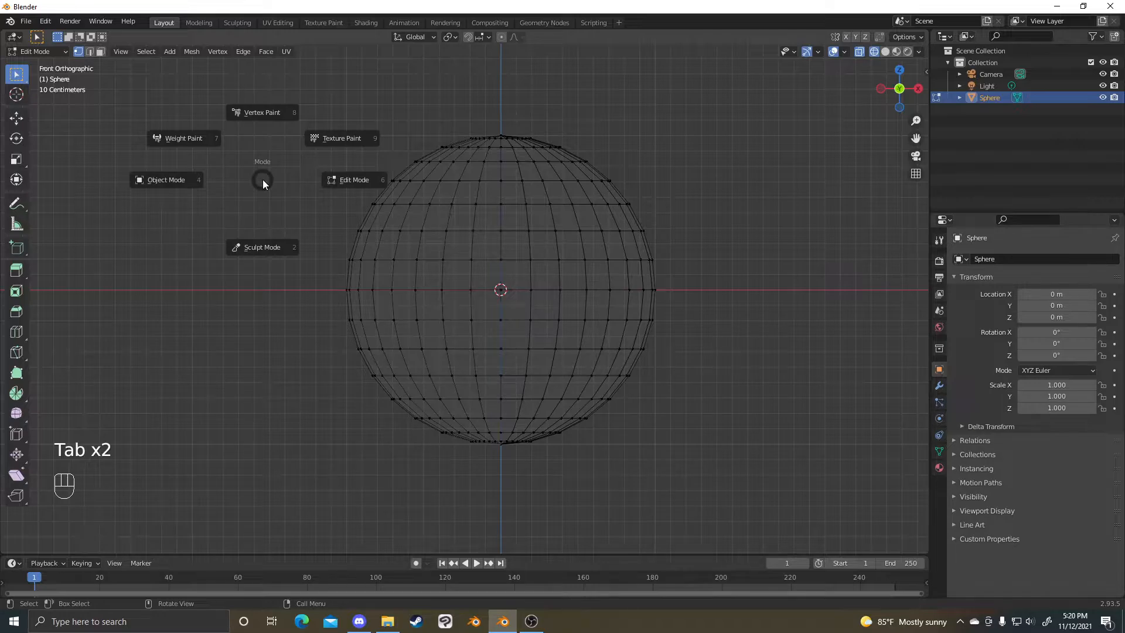
key(ctrl+Tab)
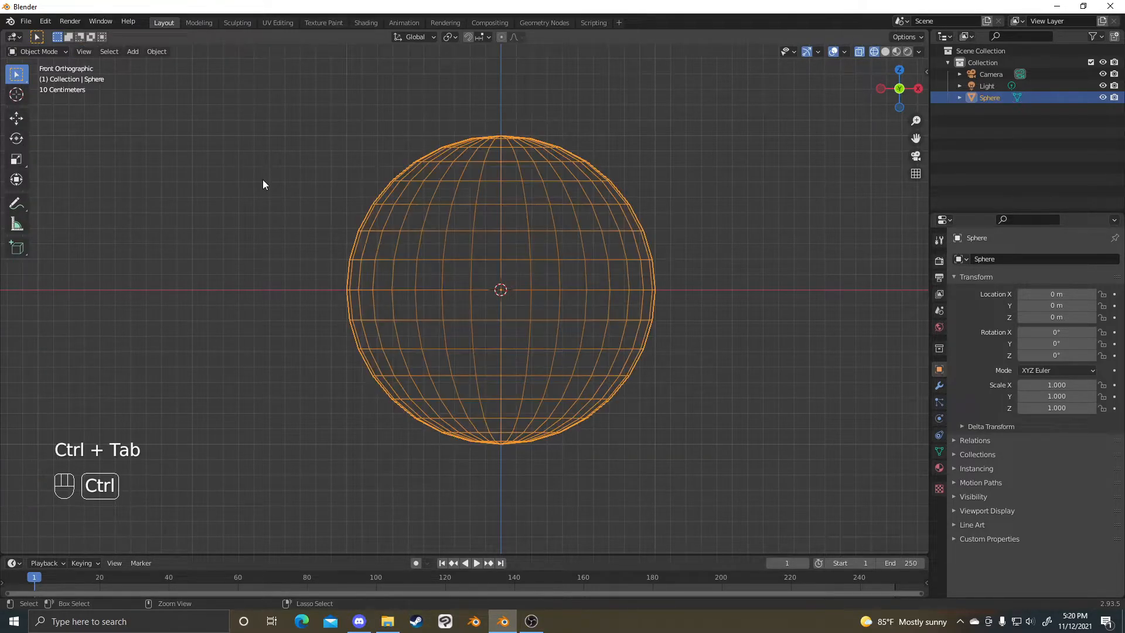
key(ctrl+Tab)
key(ctrl+Tab)
key(ctrl+Tab)
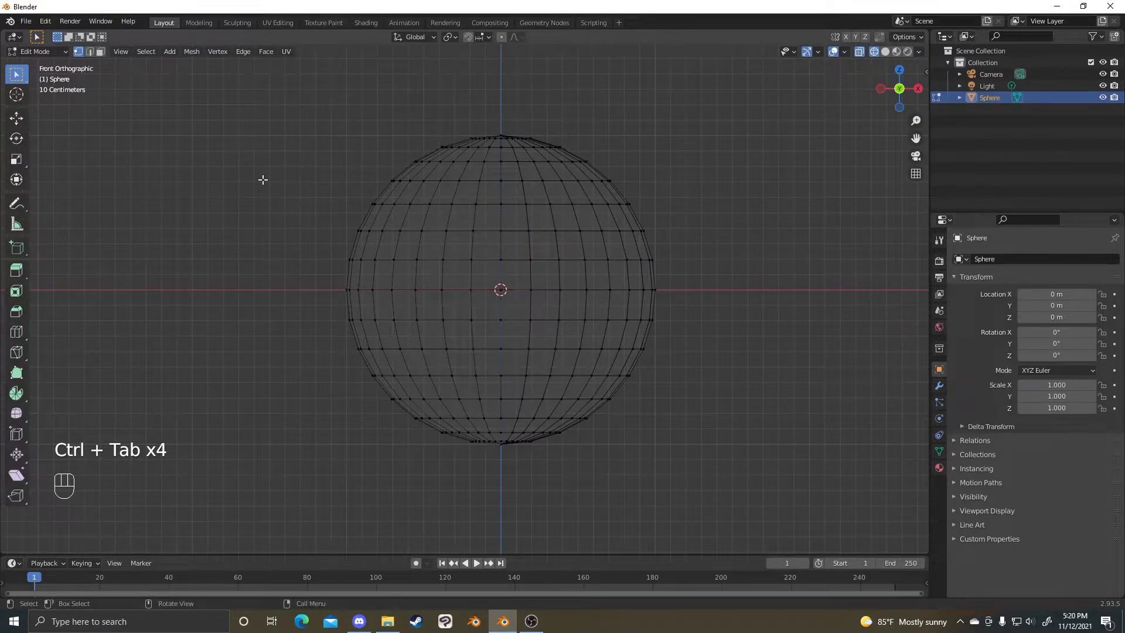
key(ctrl+Tab)
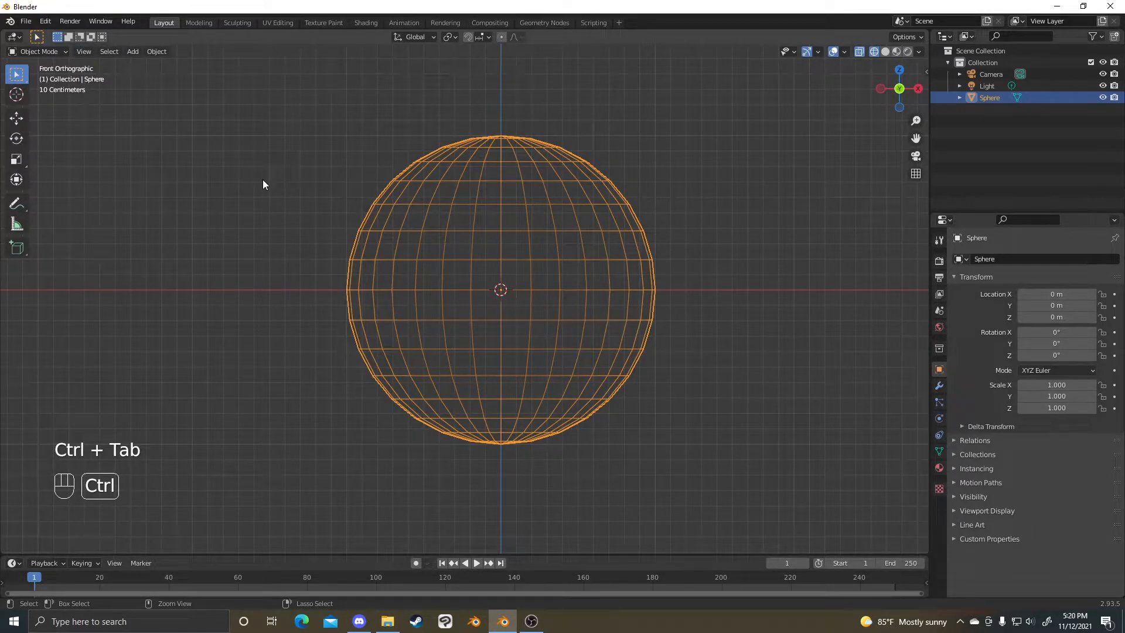
key(ctrl+Tab)
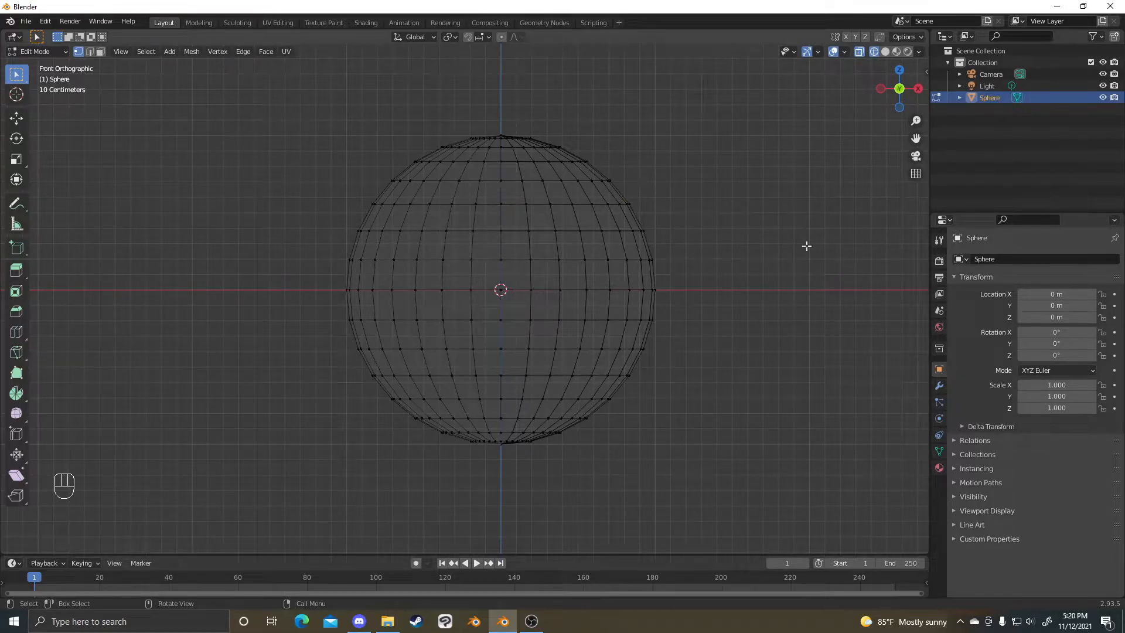
click(46, 23)
click(44, 24)
scroll(237, 242, up, 2)
scroll(229, 228, down, 2)
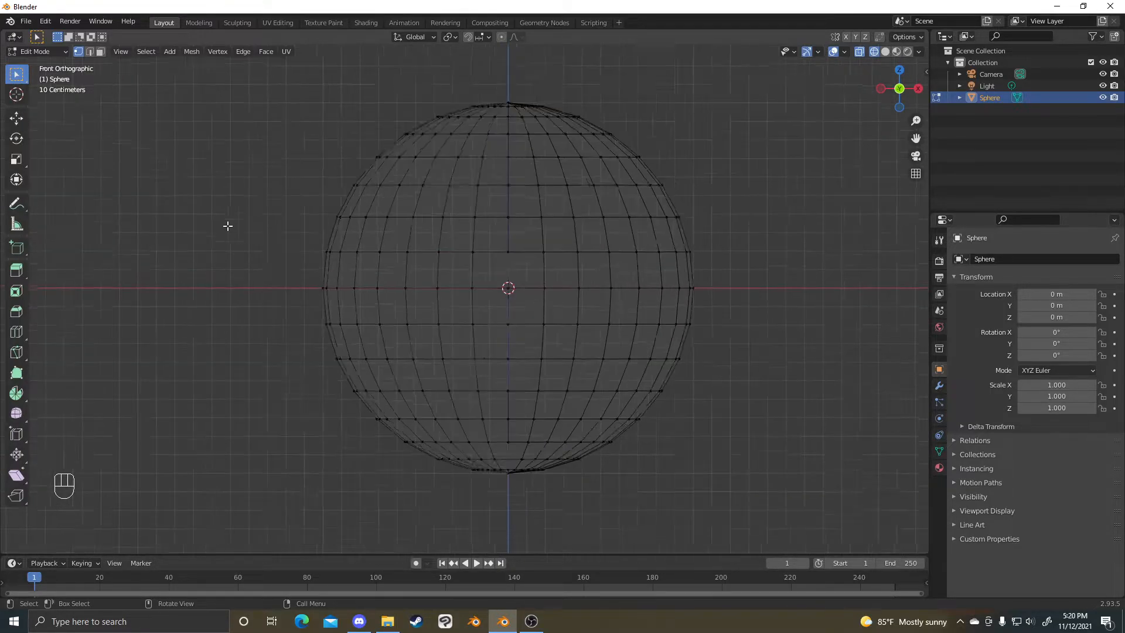
scroll(354, 239, down, 3)
scroll(359, 193, up, 3)
- Box-select the vertices left of the sphere's centre line in front wireframe view and delete them
key(z)
click(285, 178)
drag(319, 99, 499, 490)
scroll(563, 460, up, 6)
shift+middle_drag(587, 477, 560, 68)
scroll(558, 253, down, 3)
shift+middle_drag(473, 138, 459, 549)
scroll(508, 301, up, 1)
scroll(508, 301, up, 2)
key(x)
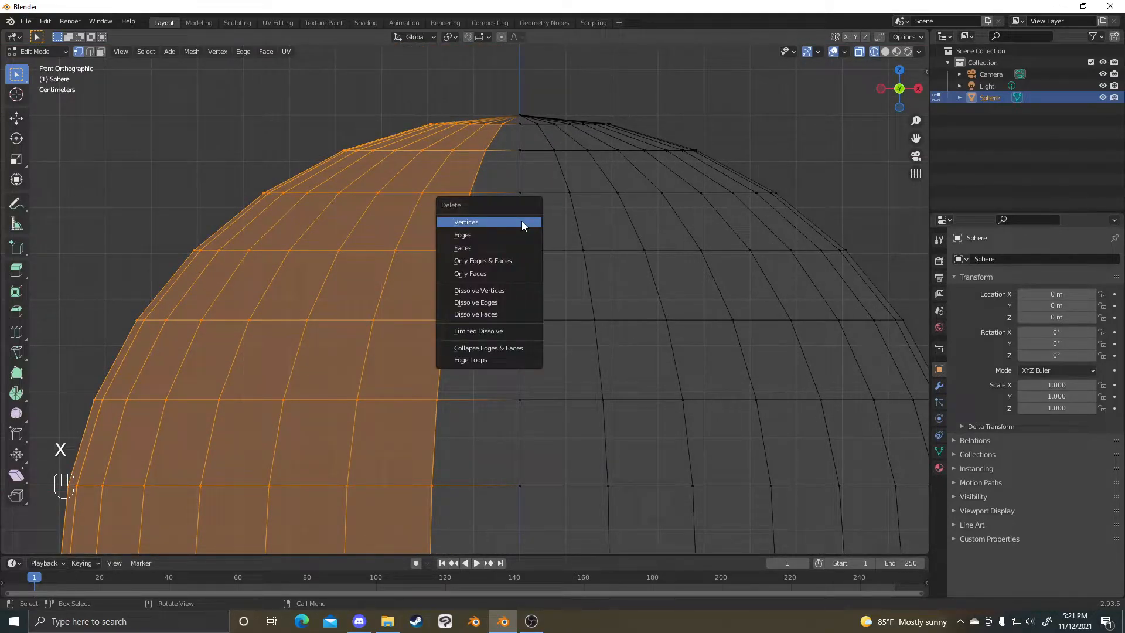
click(521, 221)
- Check the remaining half of the sphere in Object Mode and return to Edit Mode
scroll(492, 293, down, 3)
key(x)
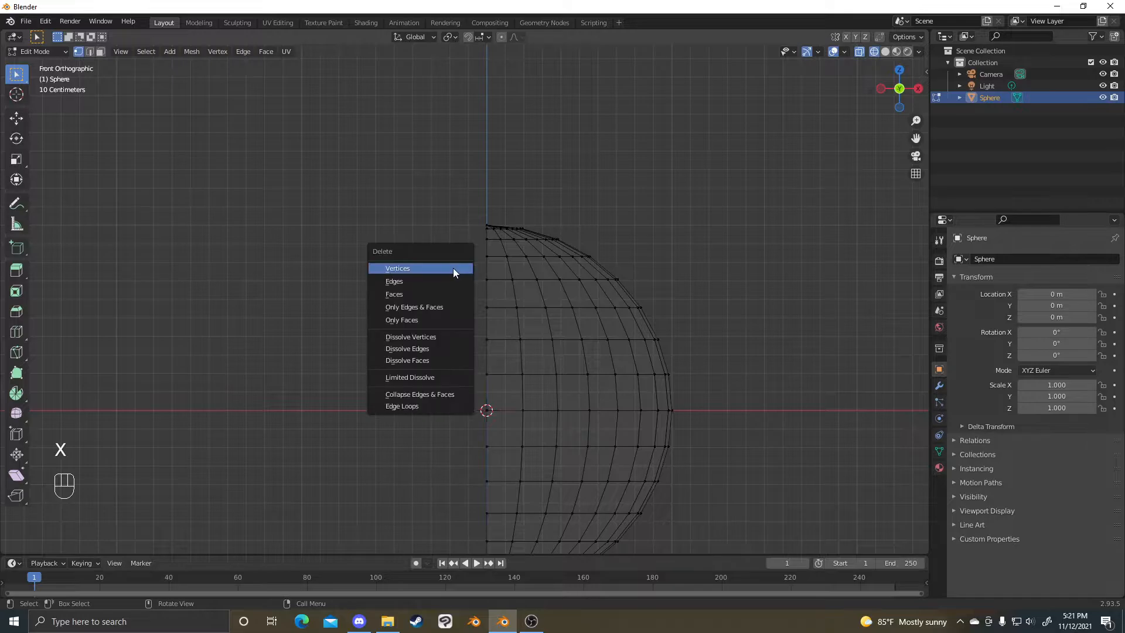
scroll(813, 410, down, 5)
scroll(628, 402, up, 4)
key(ctrl+Tab)
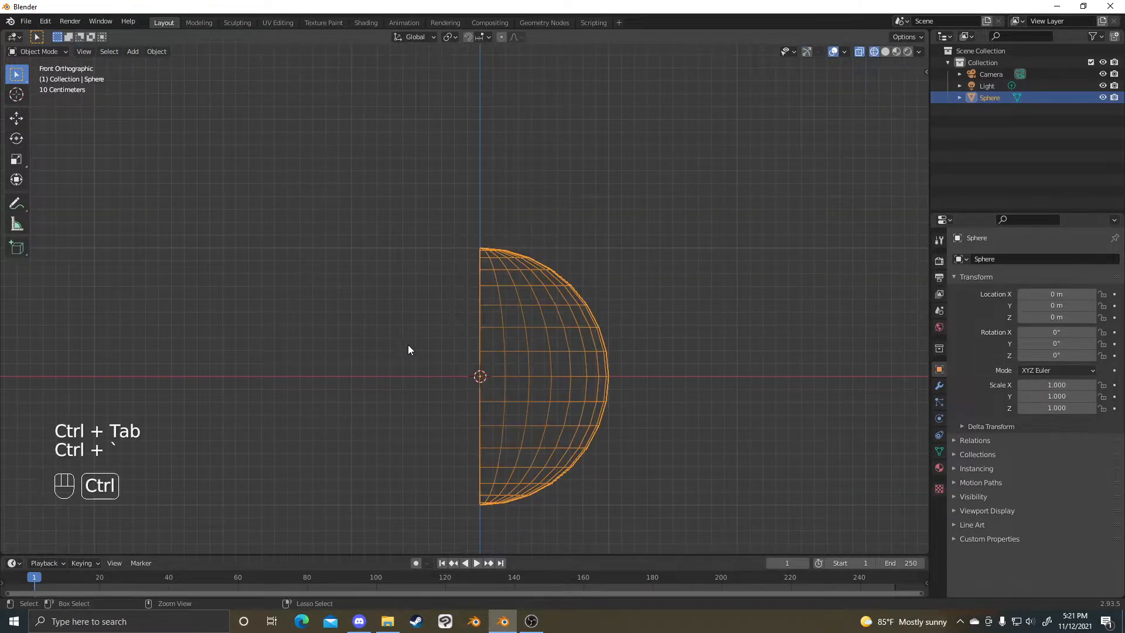
key(ctrl+Tab)
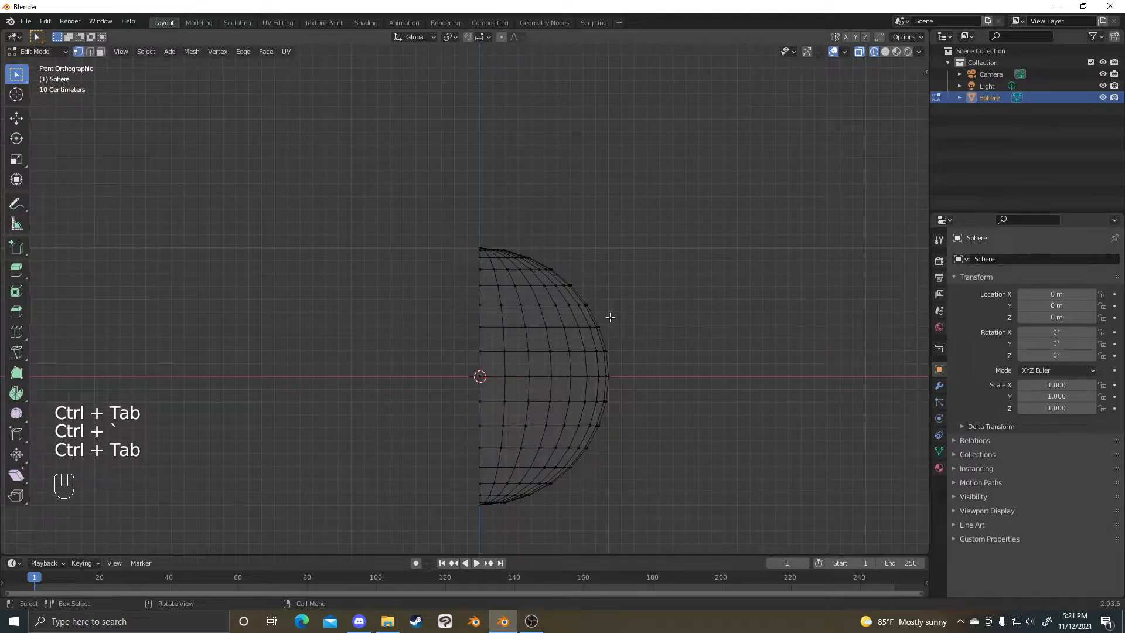
- Add a Mirror modifier to the half sphere, mirroring it across the X axis
click(940, 386)
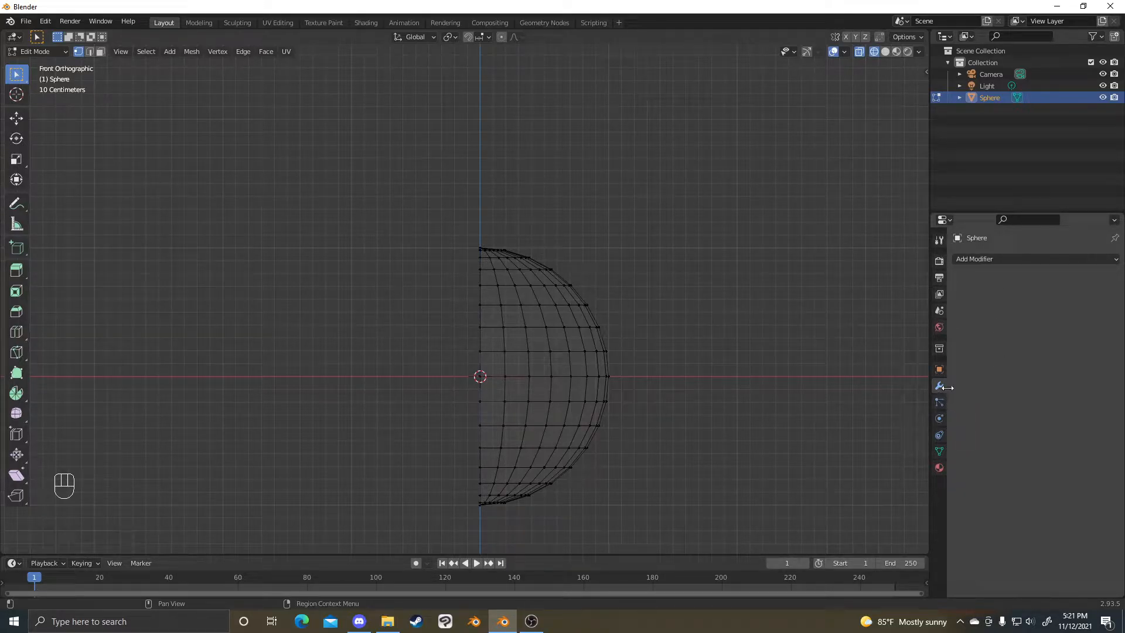
click(997, 259)
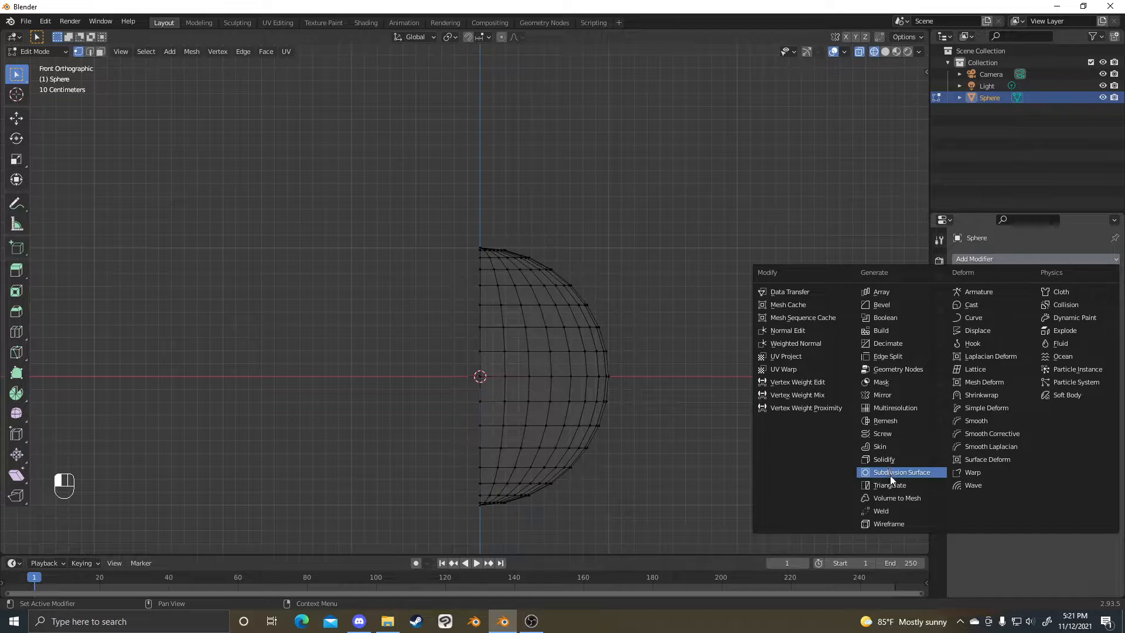
click(885, 395)
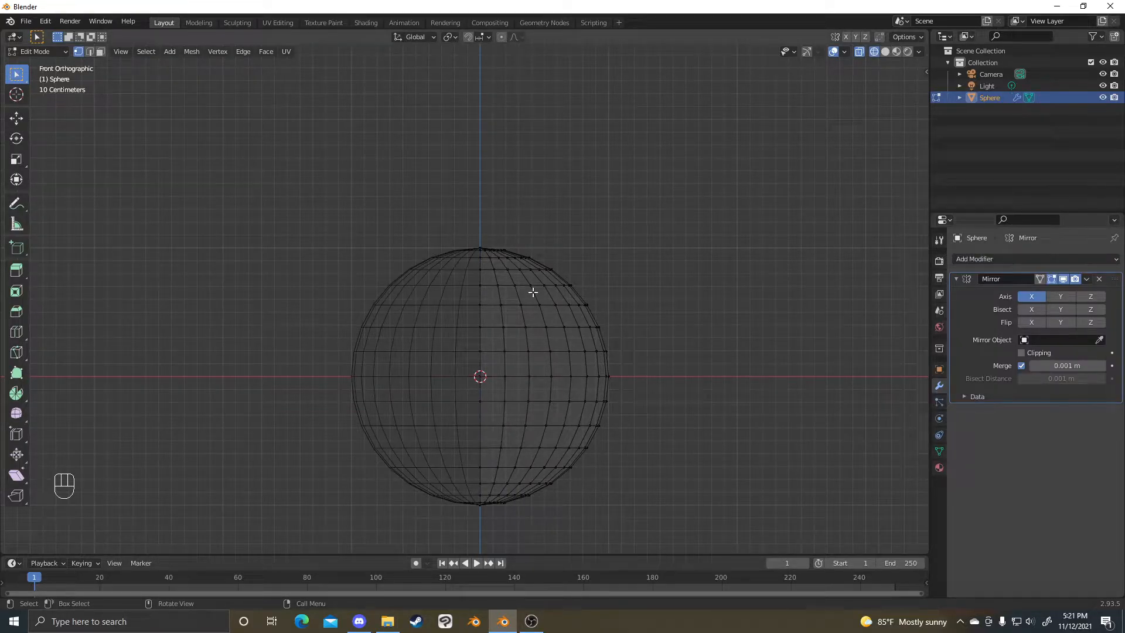
scroll(533, 292, up, 4)
shift+middle_drag(601, 285, 588, 144)
scroll(631, 287, down, 3)
shift+middle_drag(635, 263, 626, 221)
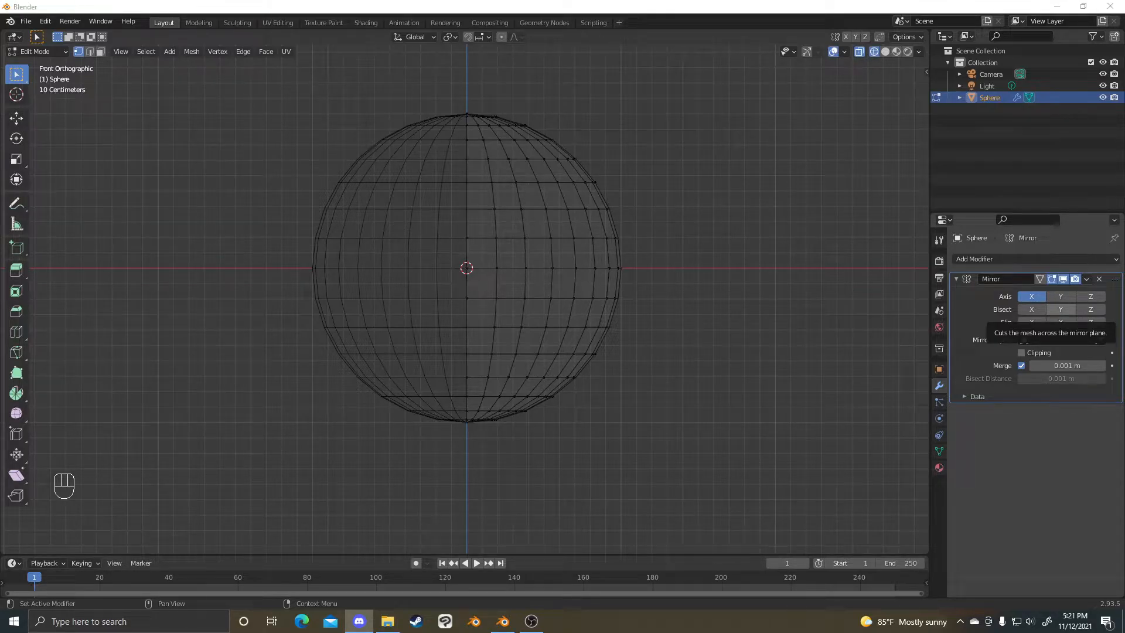
scroll(811, 287, up, 2)
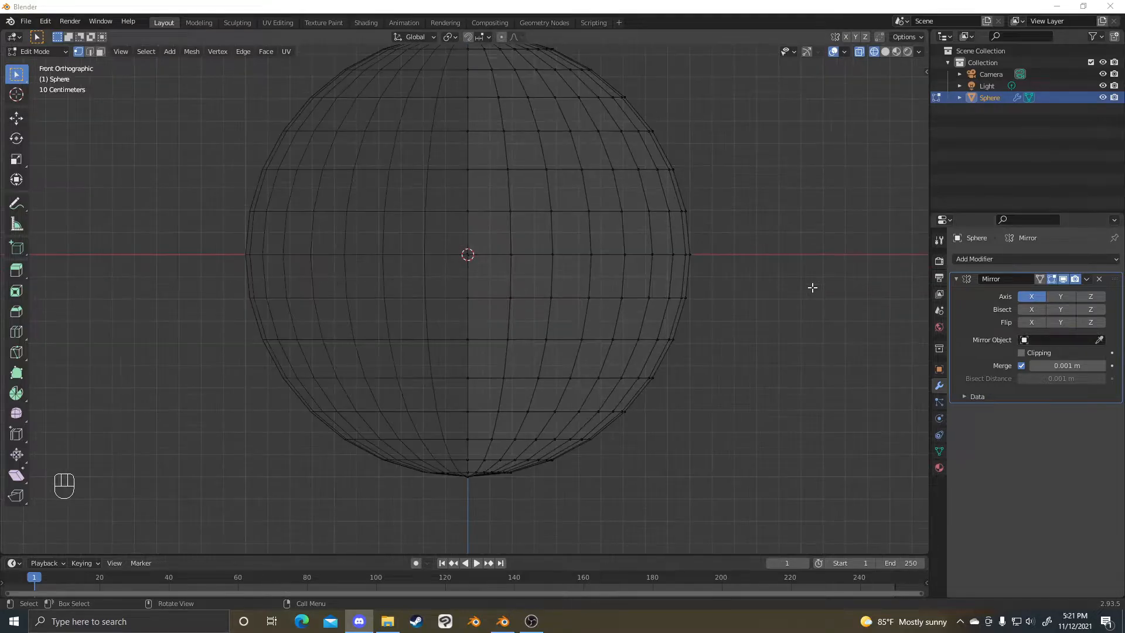
scroll(813, 287, down, 3)
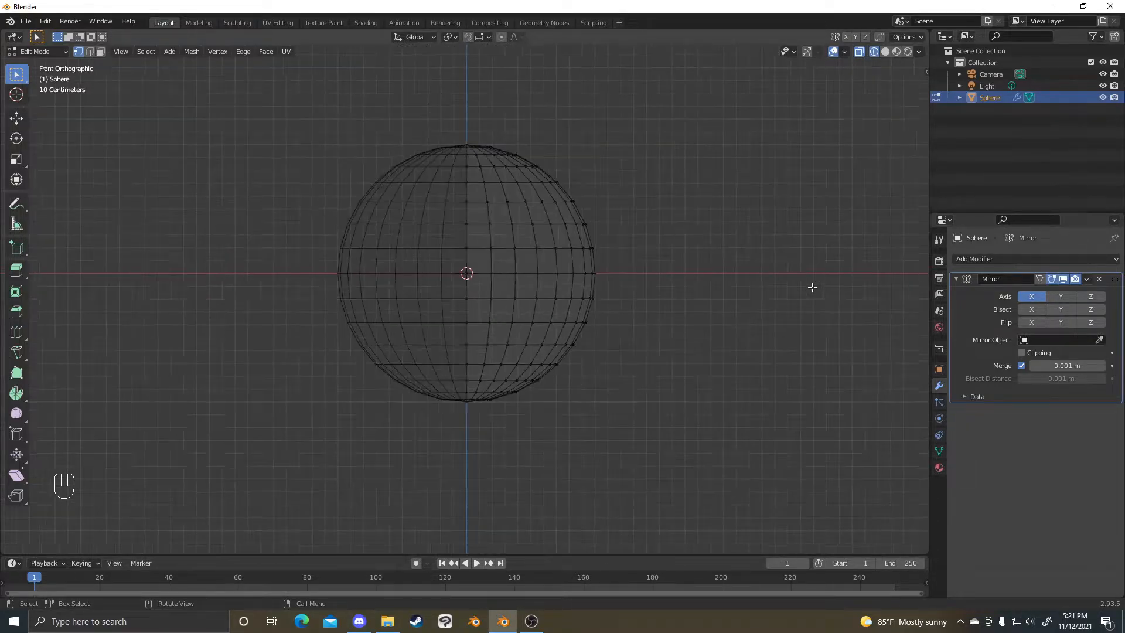
scroll(812, 287, up, 3)
scroll(812, 287, down, 3)
scroll(812, 287, up, 3)
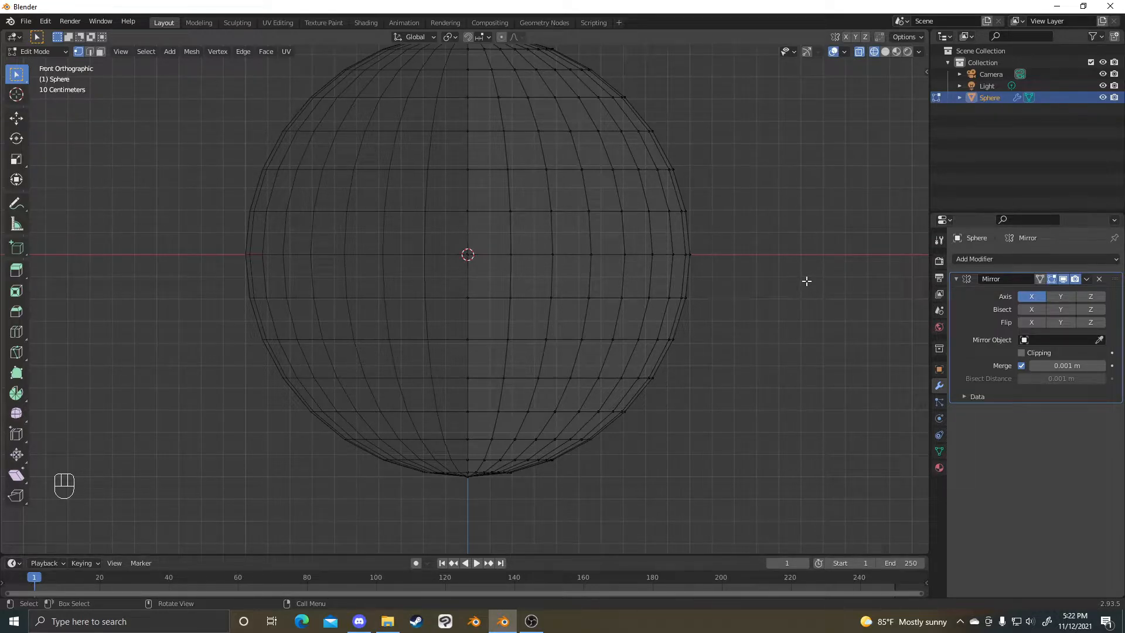
scroll(764, 261, down, 2)
shift+middle_drag(723, 183, 738, 235)
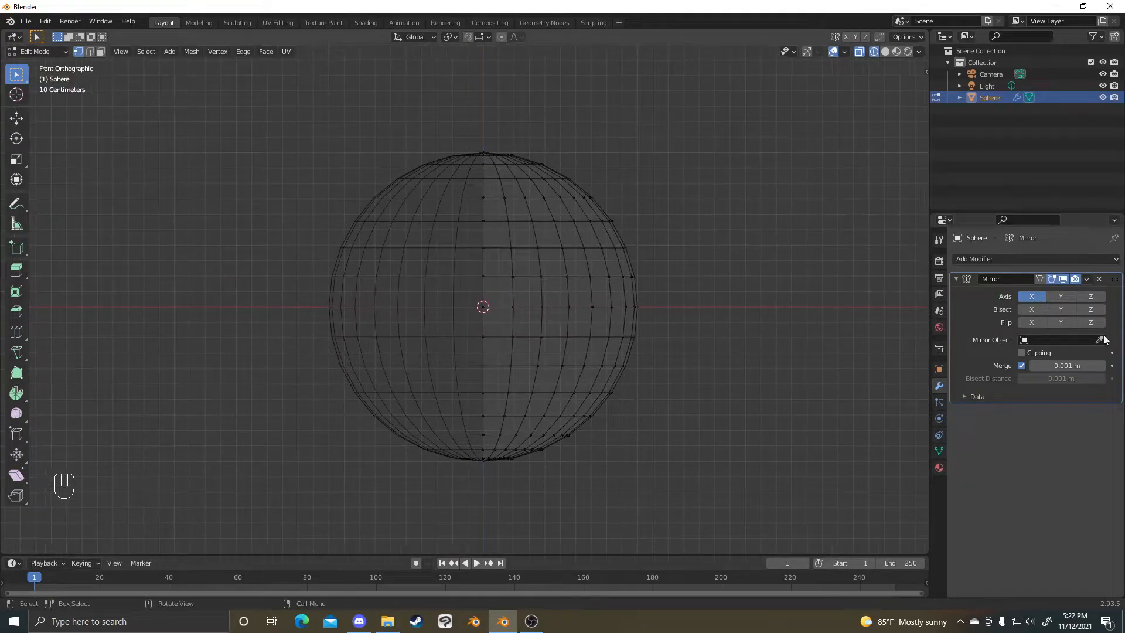
- Enable Clipping on the Mirror modifier and try moving the whole selected half of the mesh
click(1022, 352)
key(a)
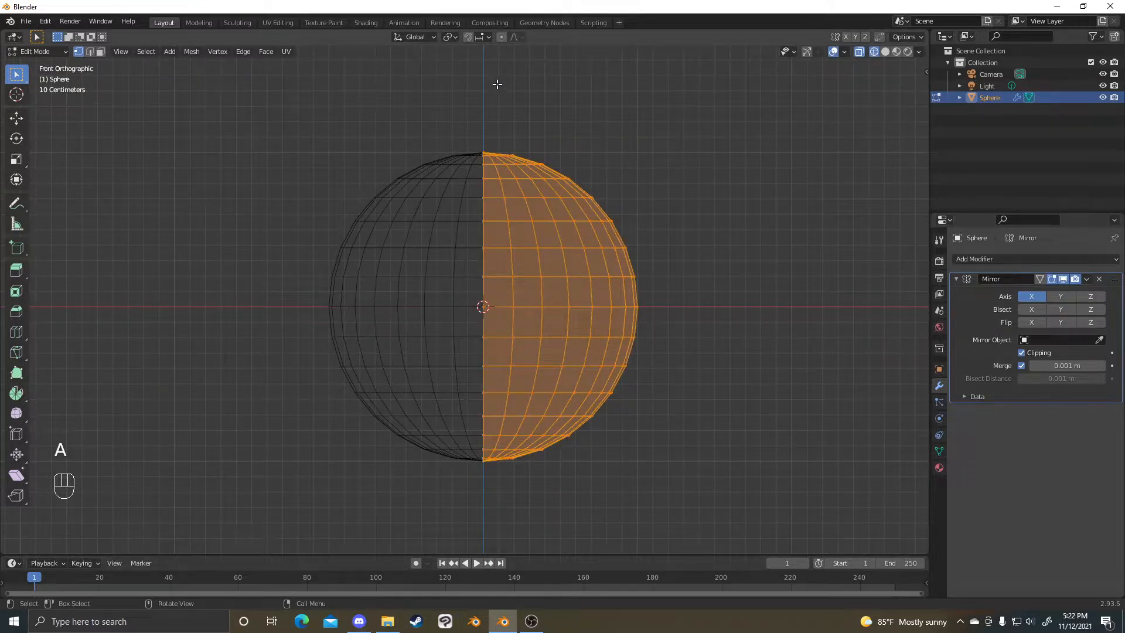
key(g)
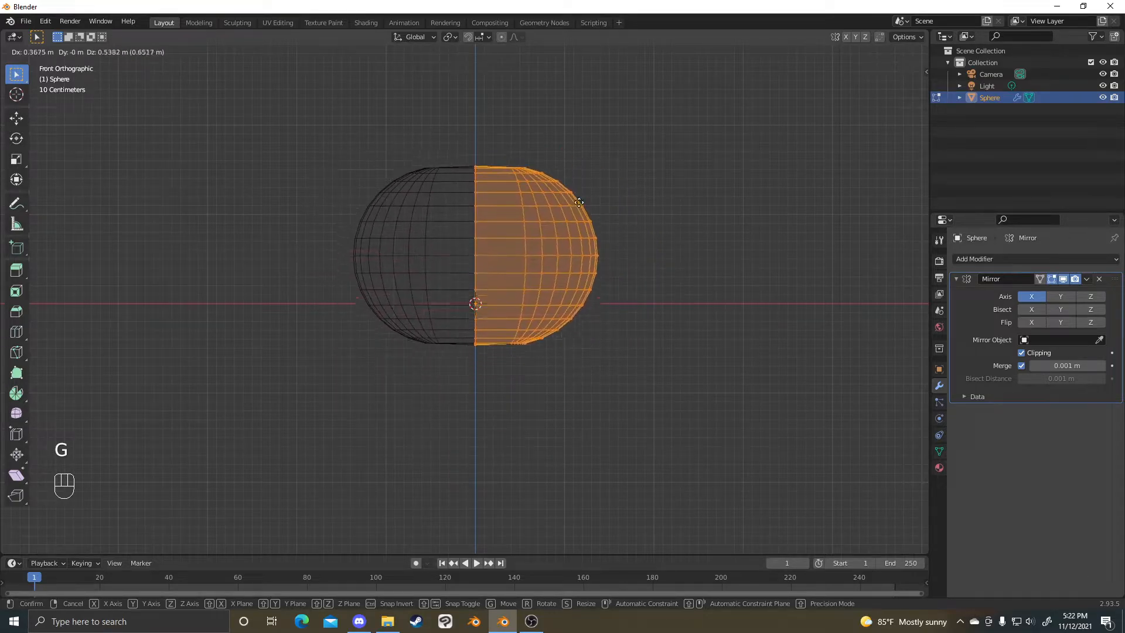
right_click(505, 180)
key(g)
right_click(881, 301)
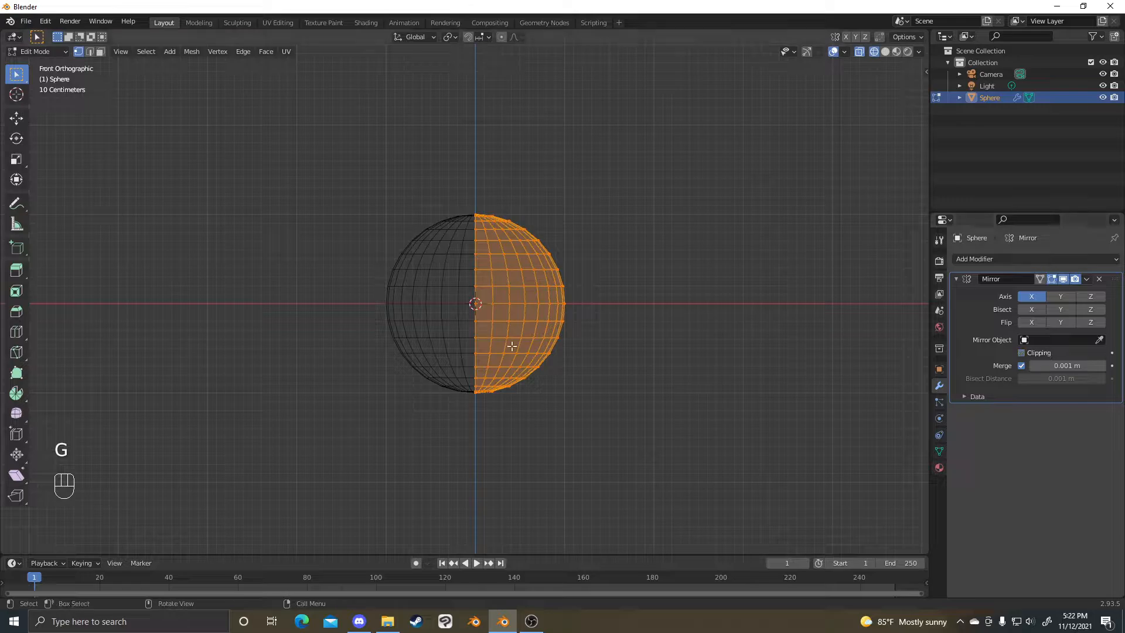
- Try moving the selected half without Clipping, cancel the move, and turn the Mirror modifier's Clipping back on
key(g)
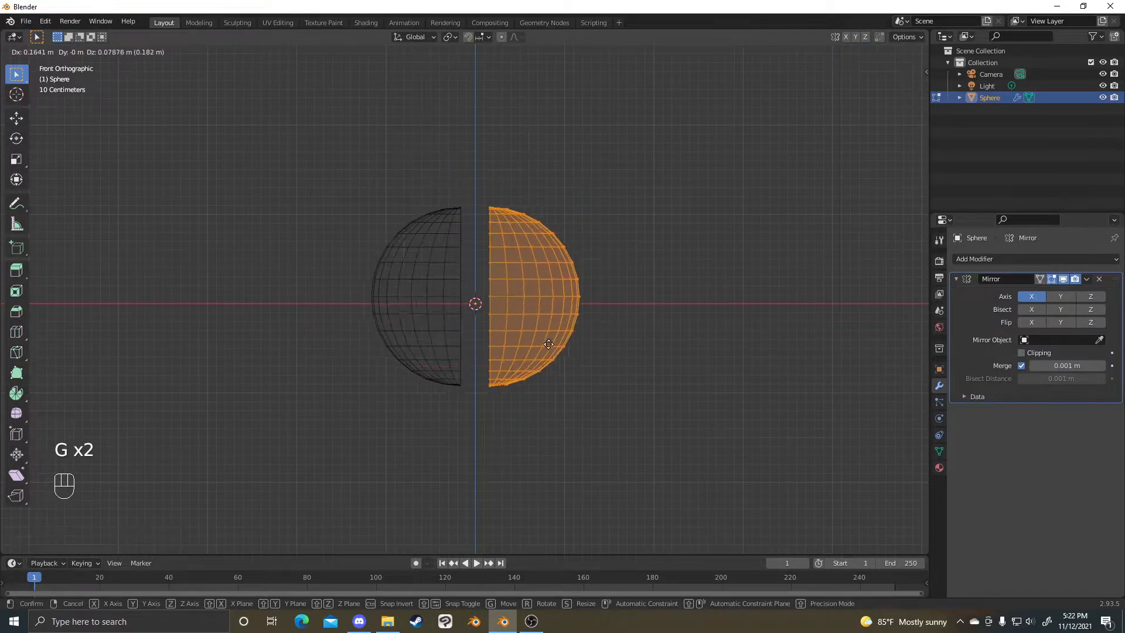
right_click(580, 351)
click(1048, 353)
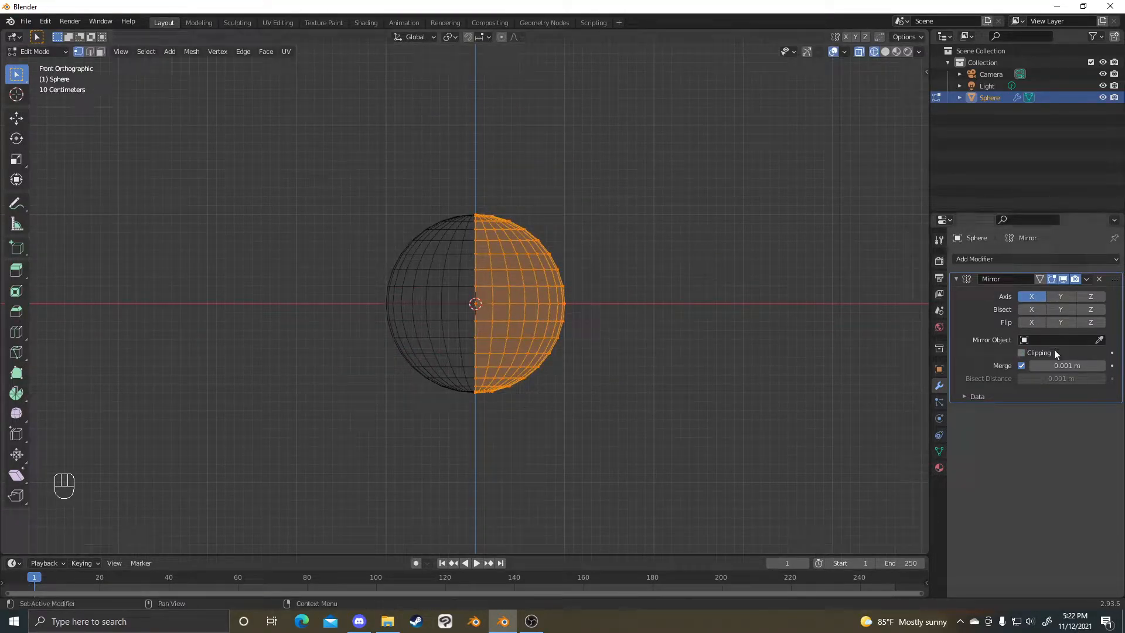
- Deselect the mesh and inspect the mirrored sphere from several angles in solid shading
scroll(595, 375, up, 3)
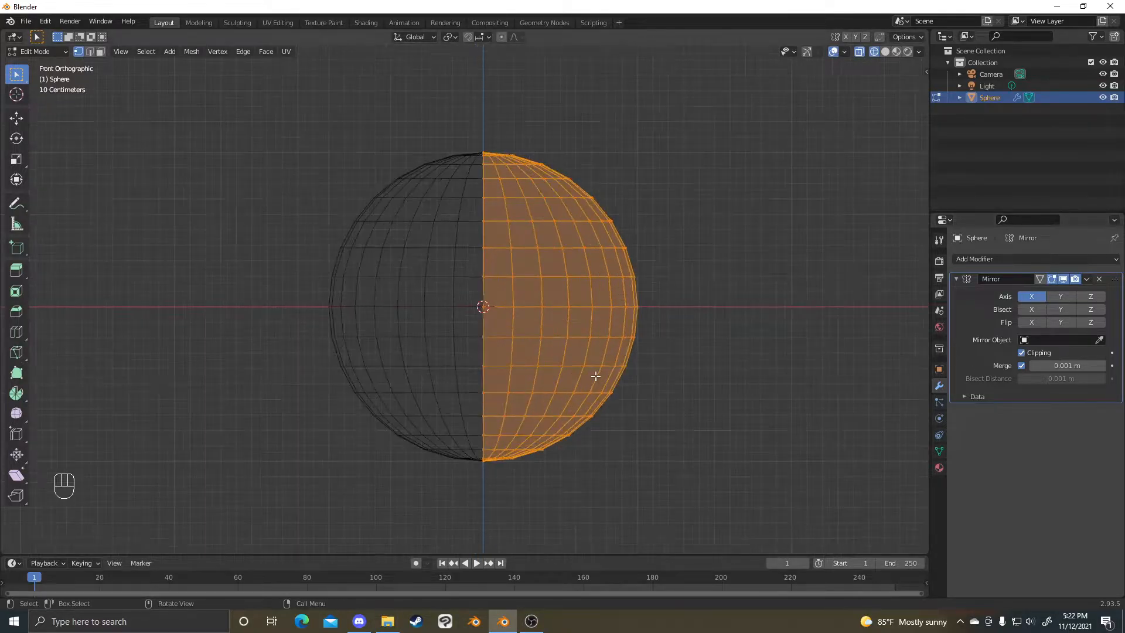
mouse_move(584, 212)
middle_down()
mouse_move(608, 269)
mouse_move(692, 329)
mouse_move(715, 327)
mouse_move(583, 311)
mouse_move(672, 332)
mouse_move(625, 311)
middle_up()
key(alt+a)
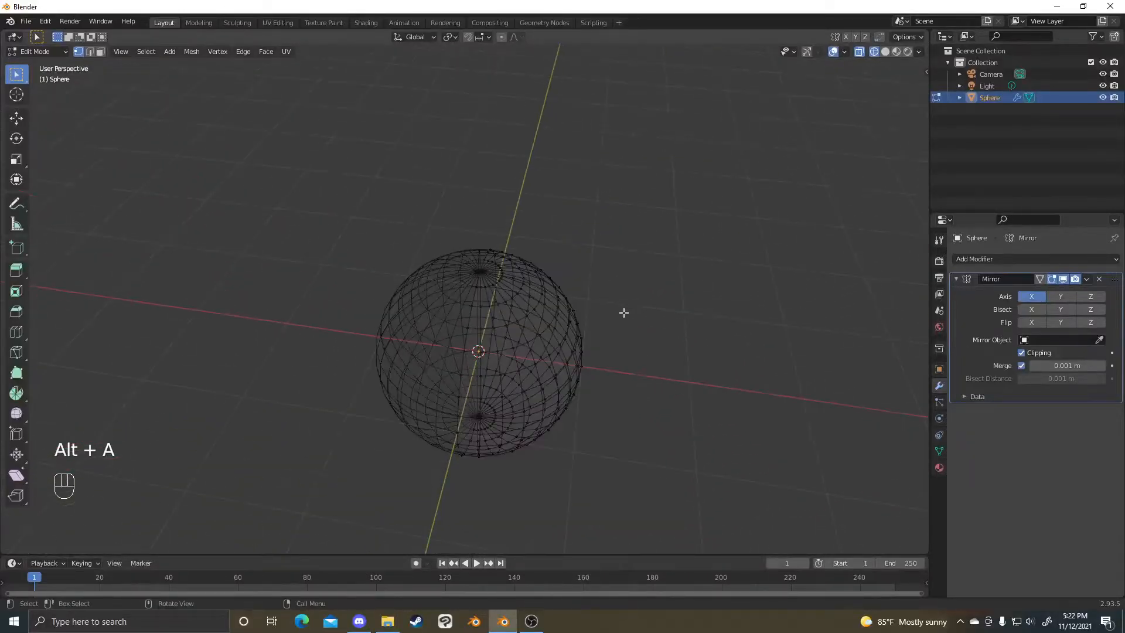
key(z)
click(689, 300)
middle_drag(584, 281, 583, 281)
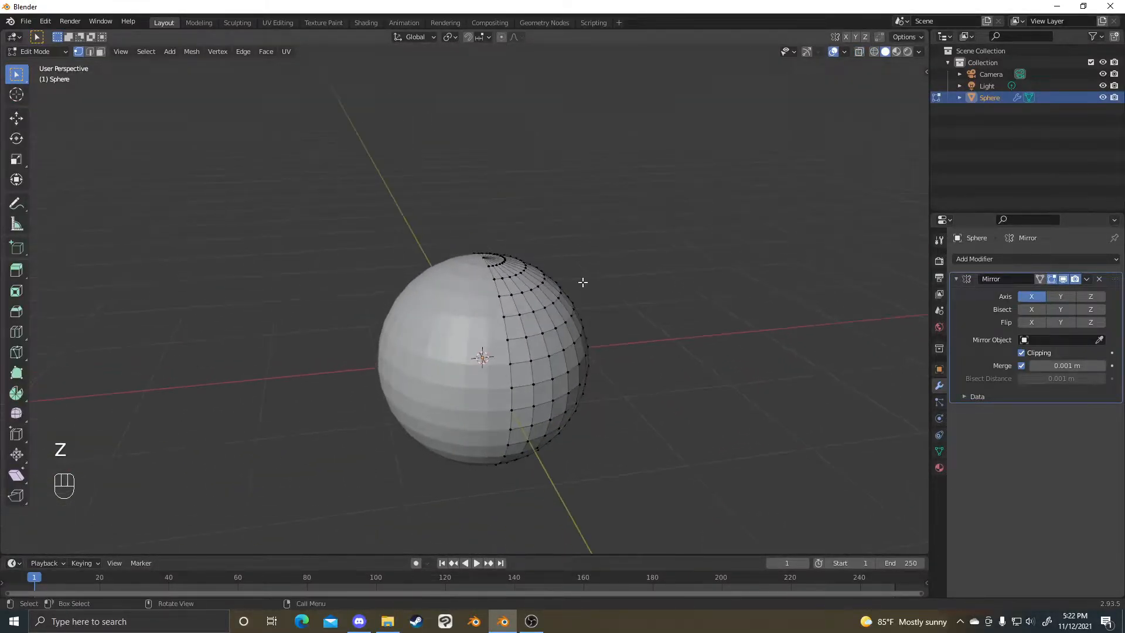
key(z)
click(677, 278)
mouse_move(674, 271)
middle_down()
mouse_move(742, 261)
mouse_move(738, 211)
mouse_move(695, 244)
mouse_move(513, 219)
middle_up()
scroll(770, 265, up, 4)
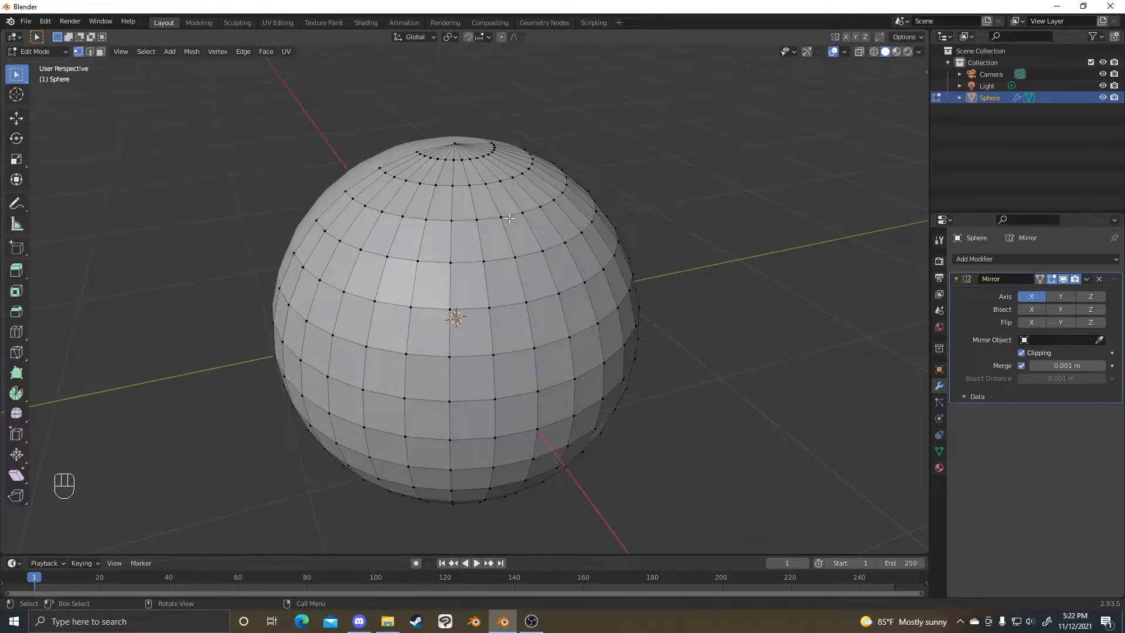
middle_drag(548, 225, 648, 230)
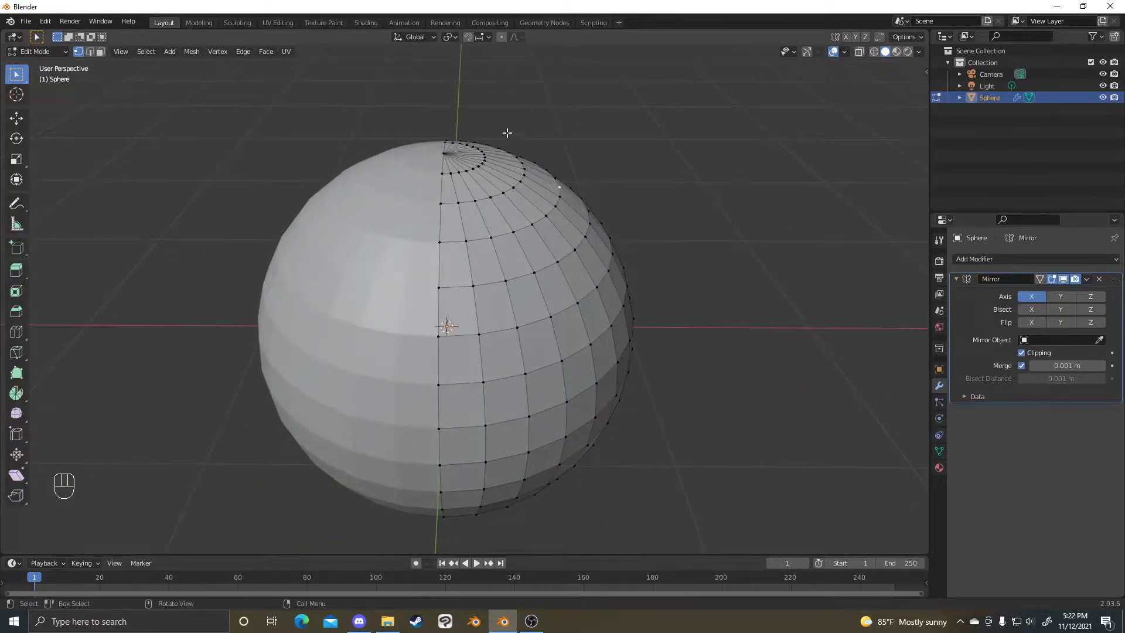
- Try extruding a face on the upper part of the sphere's editable half in face select mode and undo it
scroll(661, 184, down, 3)
scroll(625, 278, up, 3)
middle_drag(625, 277, 556, 246)
scroll(557, 246, up, 2)
key(3)
click(532, 231)
key(e)
click(653, 171)
middle_drag(653, 171, 633, 255)
key(ctrl+z)
scroll(651, 242, down, 4)
scroll(647, 245, up, 6)
scroll(633, 255, down, 2)
- Switch to vertex select mode and select a vertex on the upper part of the sphere's editable half
key(1)
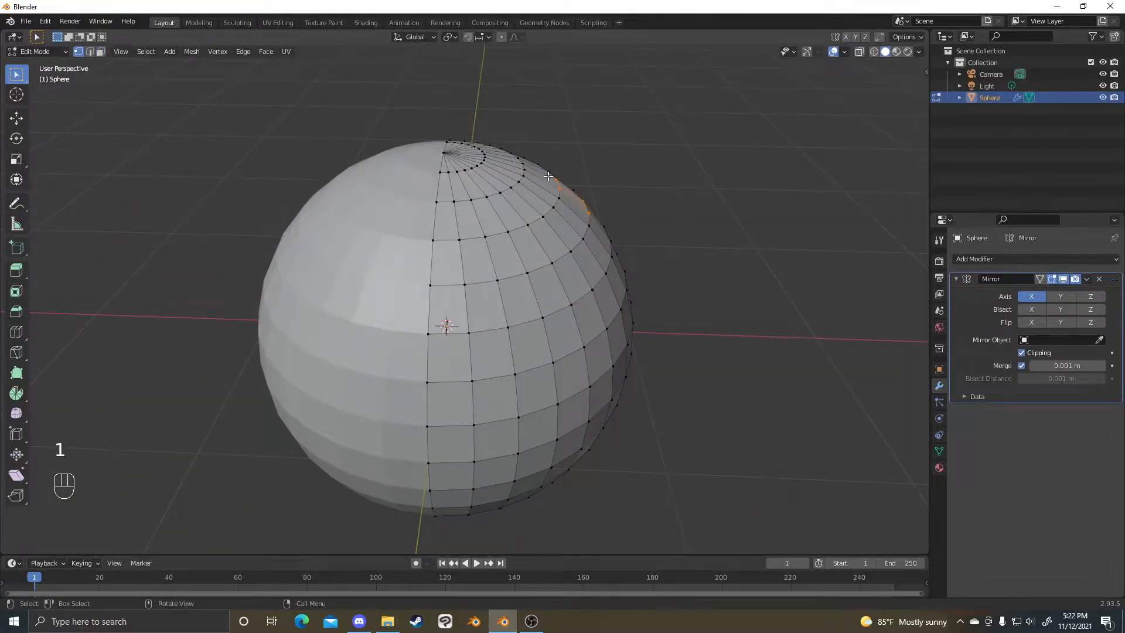
click(609, 218)
mouse_move(609, 218)
middle_down()
mouse_move(651, 221)
mouse_move(595, 212)
middle_up()
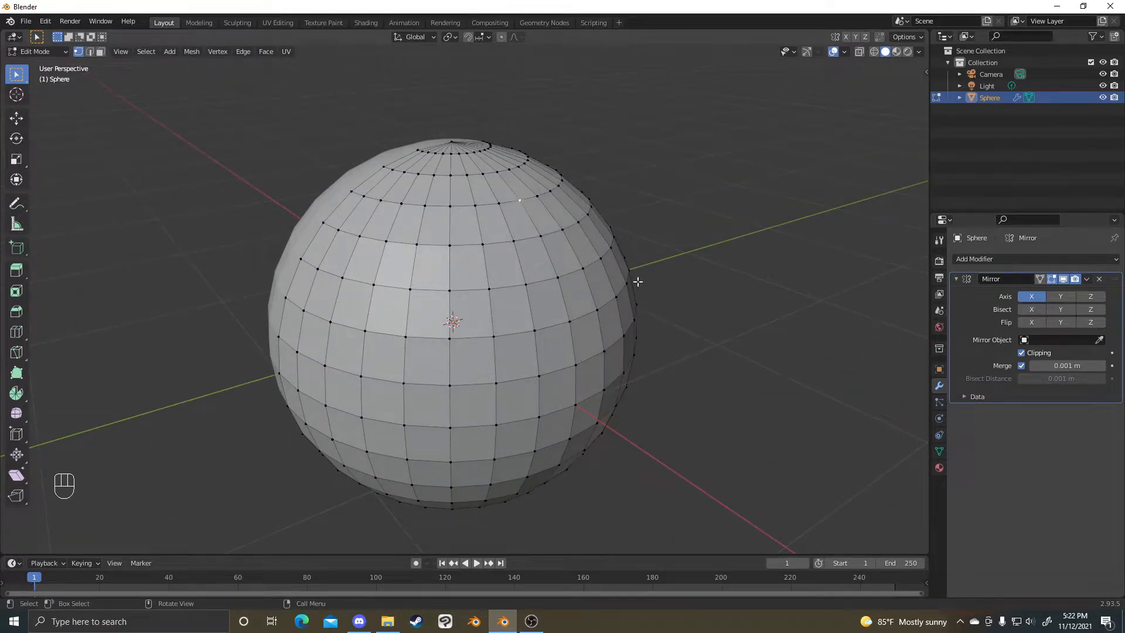
mouse_move(607, 277)
middle_down()
mouse_move(668, 258)
mouse_move(602, 269)
middle_up()
scroll(680, 244, down, 3)
scroll(656, 261, up, 3)
scroll(559, 223, up, 2)
middle_drag(551, 224, 574, 238)
key(2)
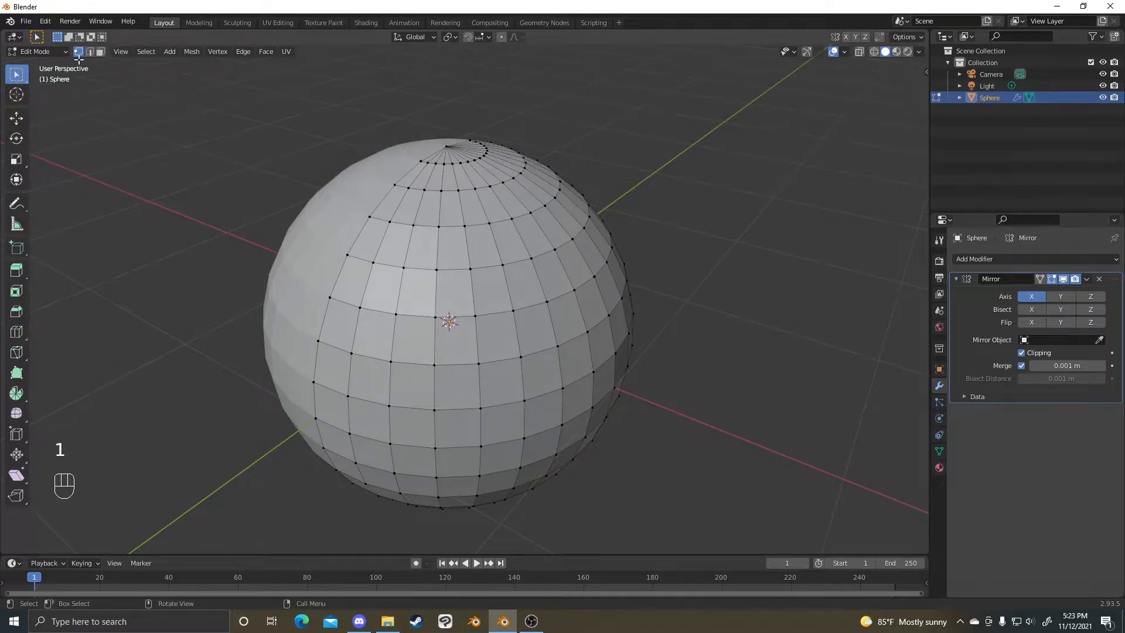
- Try moving a vertex of the sphere in vertex select mode and an edge in edge select mode
middle_drag(391, 135, 518, 222)
key(g)
right_click(586, 194)
key(2)
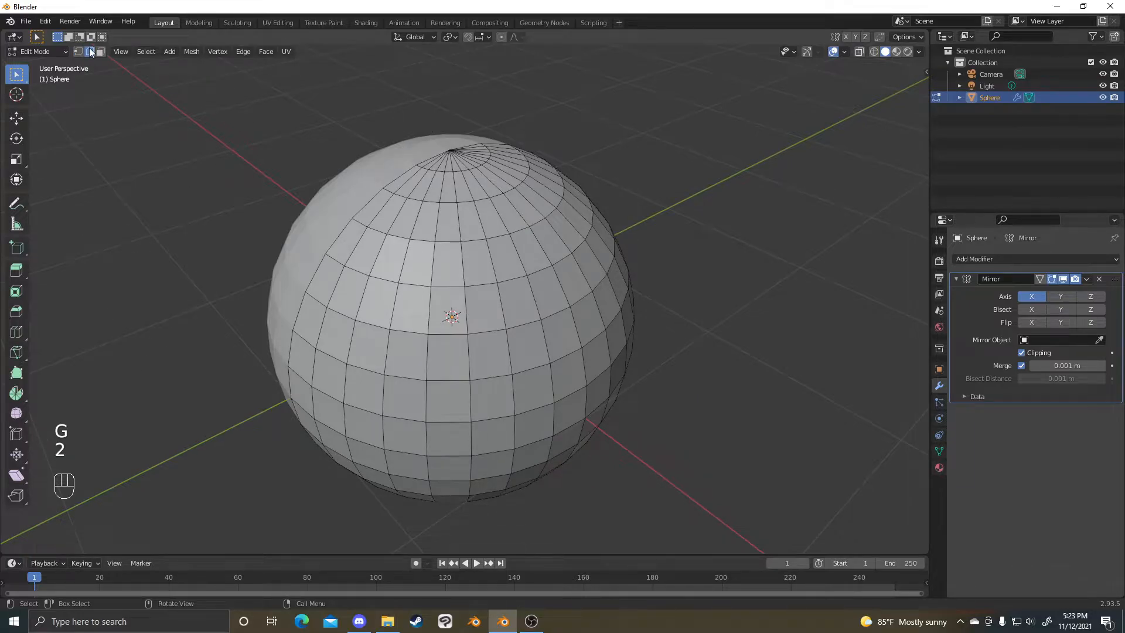
click(562, 259)
key(g)
right_click(557, 214)
- Select a single face on the sphere's upper editable half while cycling through vertex, edge and face select modes, ending in face select
click(100, 51)
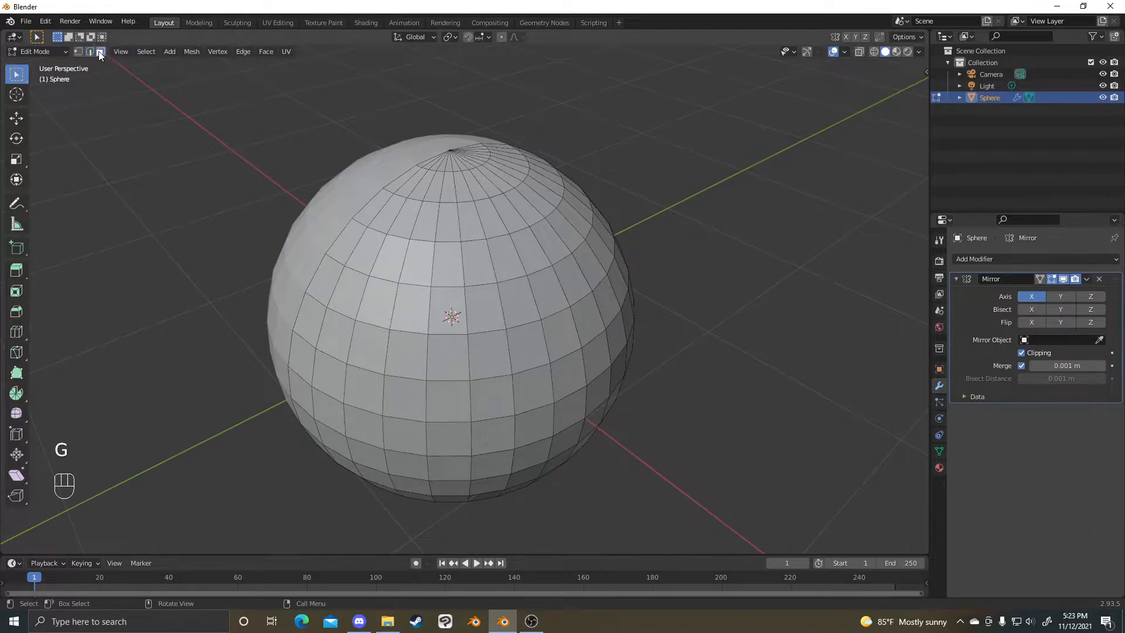
click(542, 255)
key(1)
key(2)
key(3)
middle_drag(553, 227, 684, 254)
key(1)
key(2)
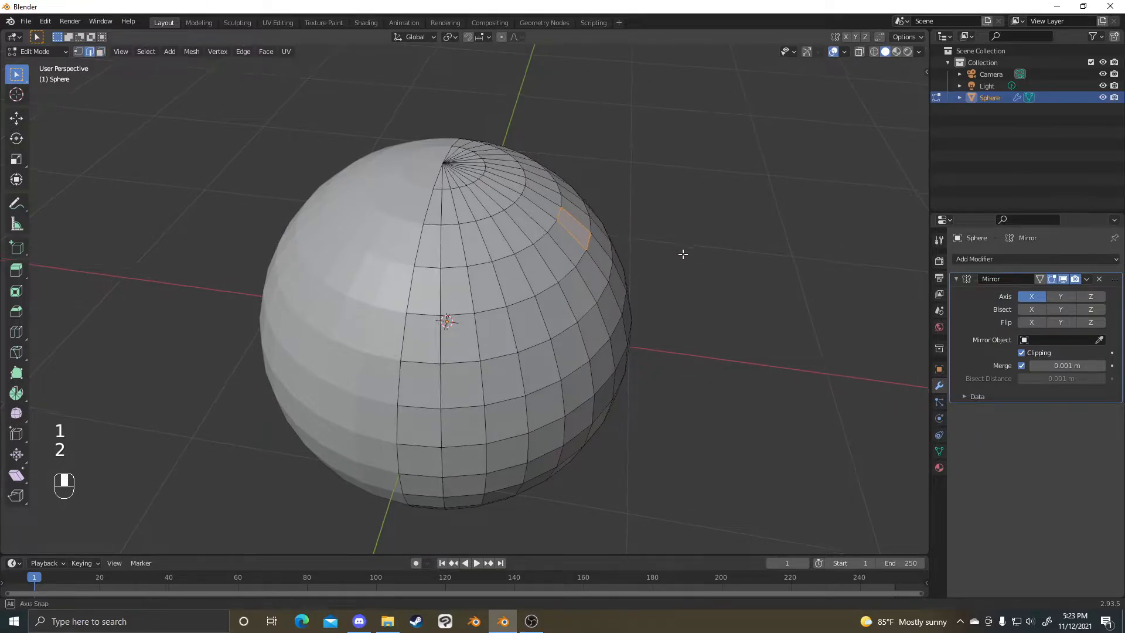
middle_drag(641, 222, 564, 226)
key(1)
key(2)
key(3)
click(563, 225)
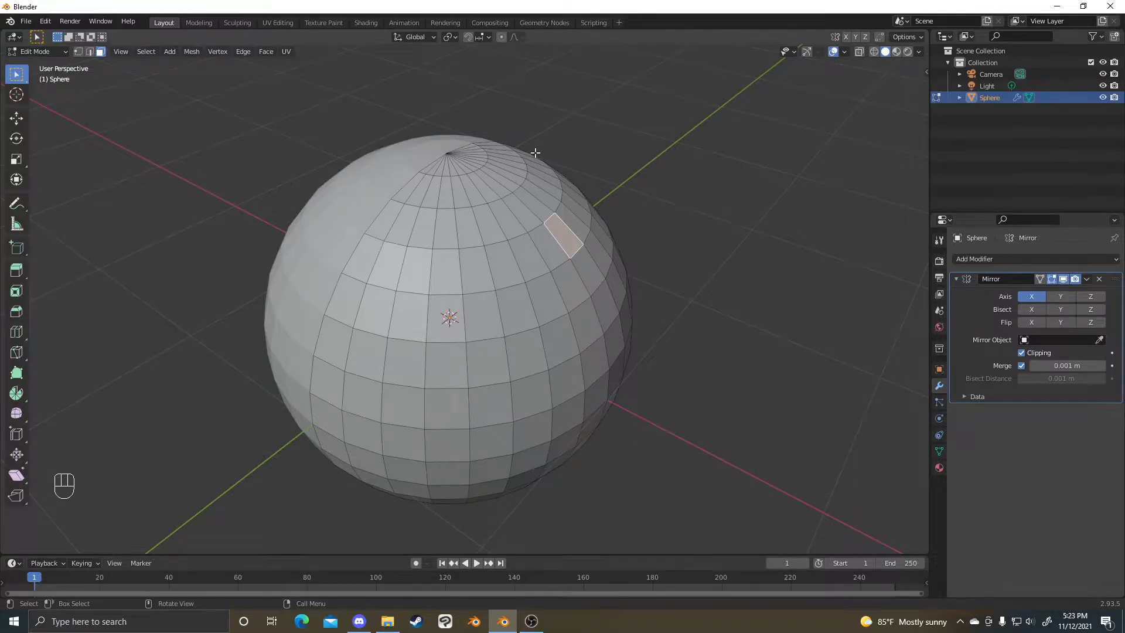
- Turn on proportional editing and try moving the selected face freely and along the global Z axis
click(500, 38)
middle_drag(588, 256, 603, 240)
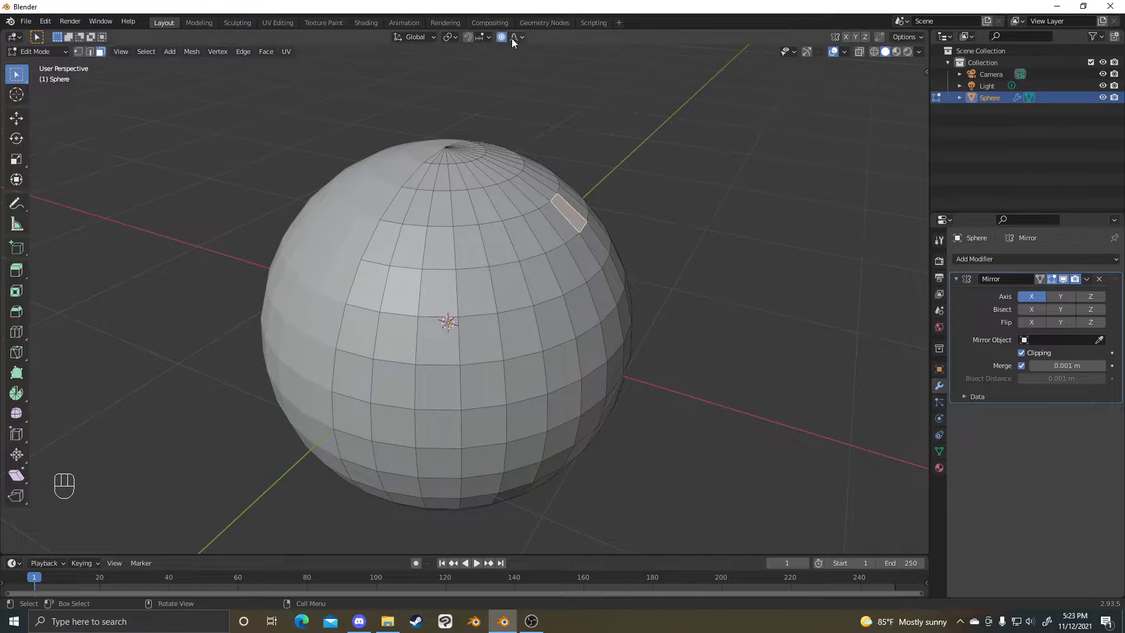
key(g)
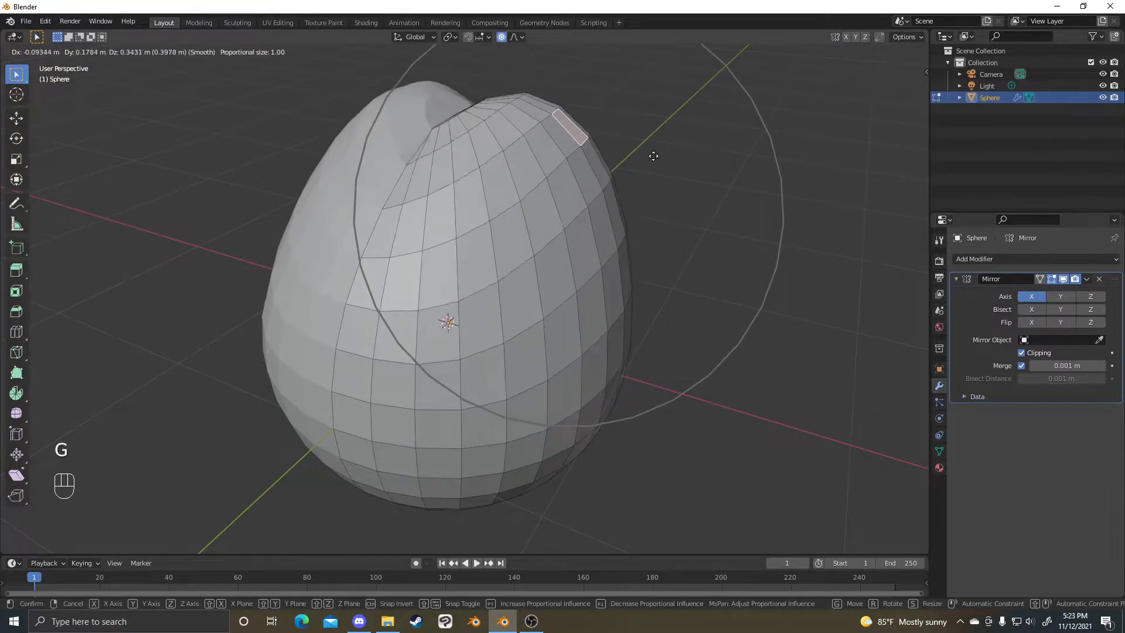
right_click(658, 177)
key(g)
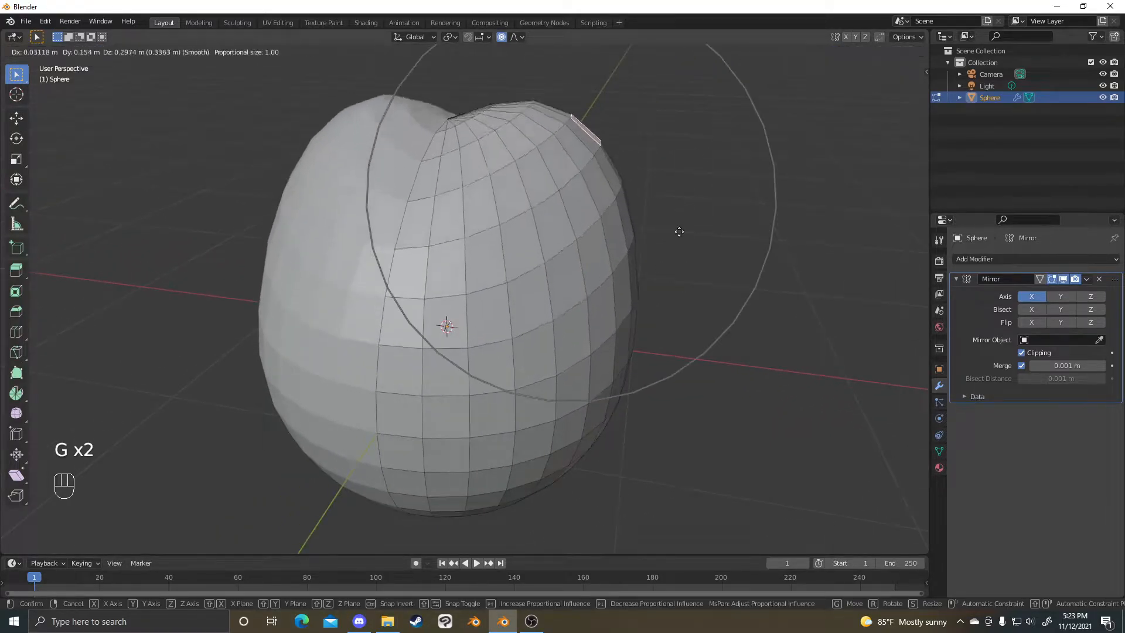
right_click(686, 187)
key(g)
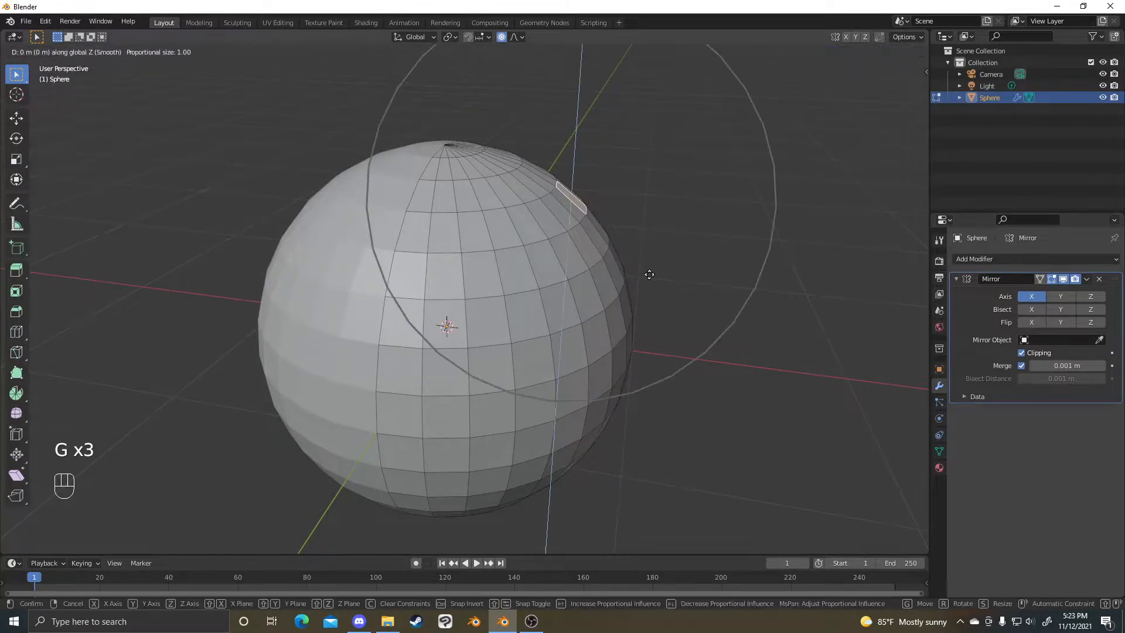
right_click(682, 263)
- Return to the front orthographic view with the whole sphere centred
scroll(681, 264, down, 3)
middle_drag(682, 263, 524, 273)
scroll(495, 293, up, 4)
scroll(524, 274, down, 2)
middle_drag(550, 234, 615, 229)
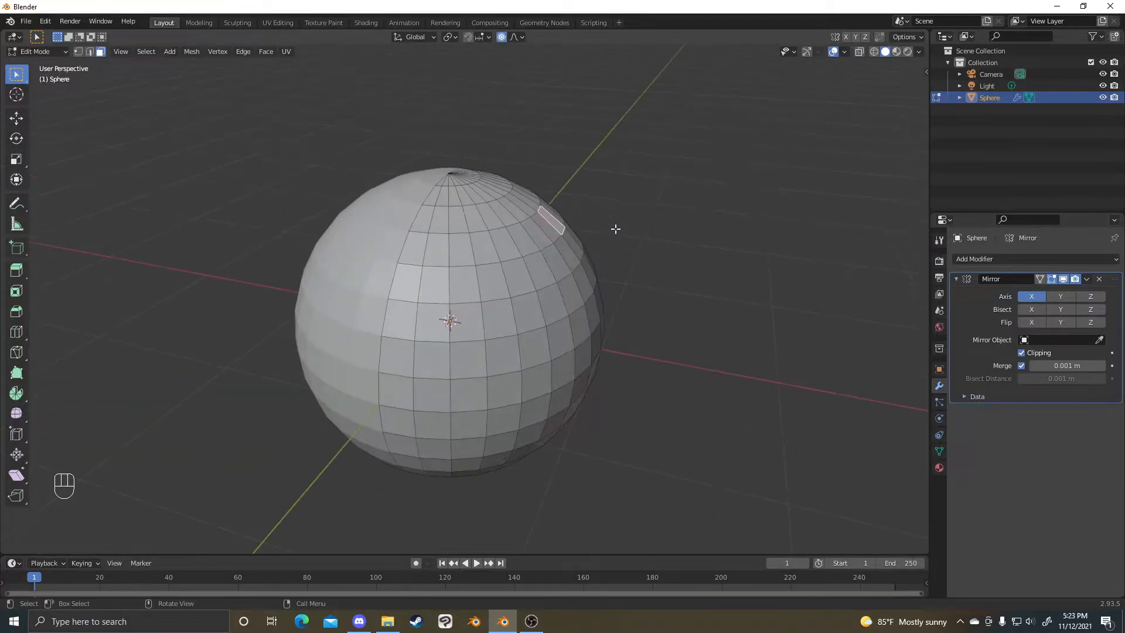
key(KP_1)
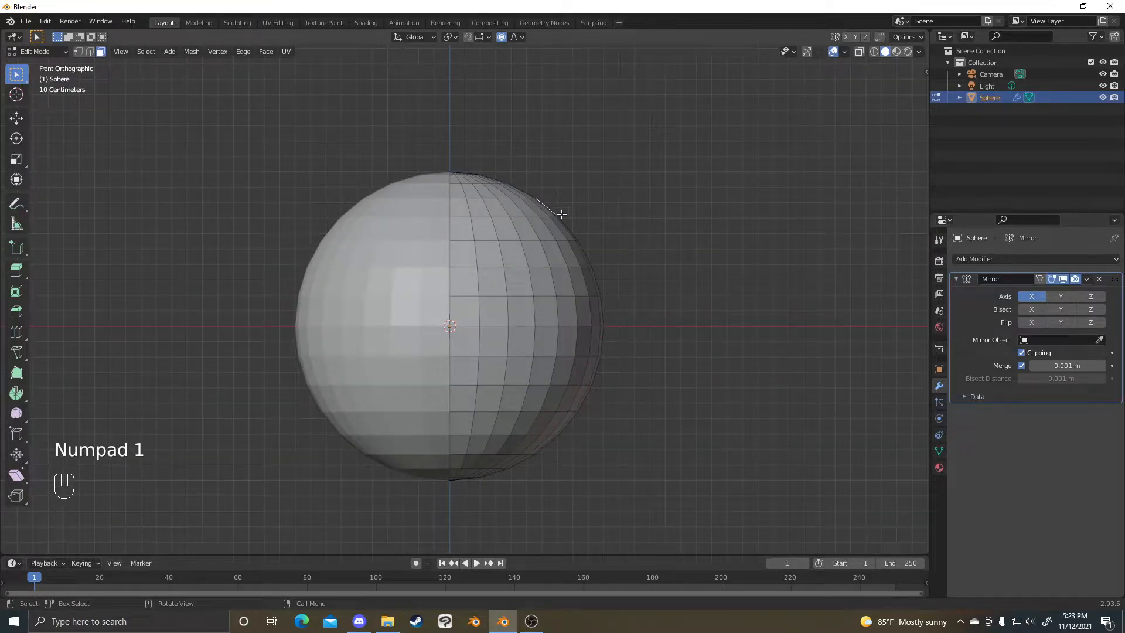
shift+middle_drag(565, 209, 598, 207)
shift+middle_drag(469, 170, 463, 199)
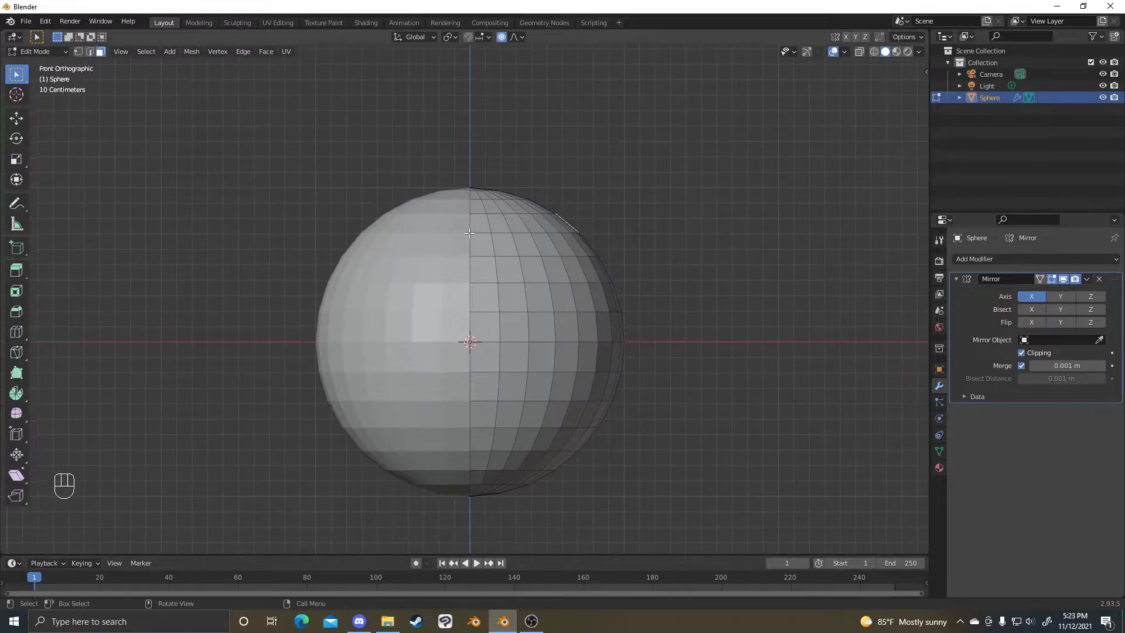
- Raise the selected face along global Z with a reduced proportional editing radius to pull a pointed ear out of the sphere's top
shift+middle_drag(563, 200, 567, 233)
key(g)
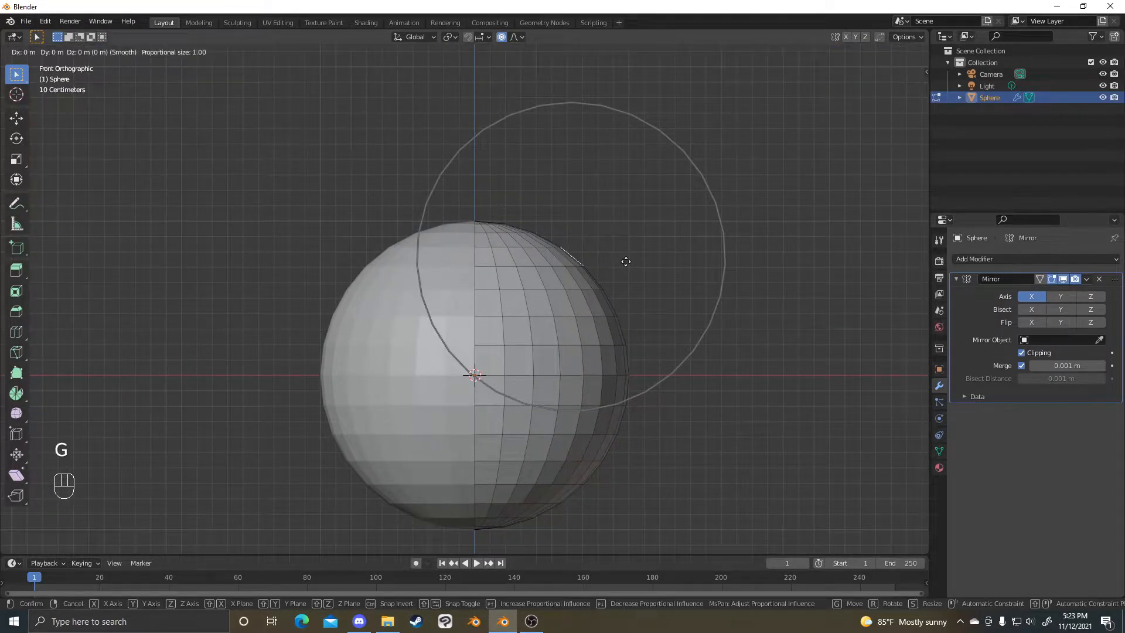
key(z)
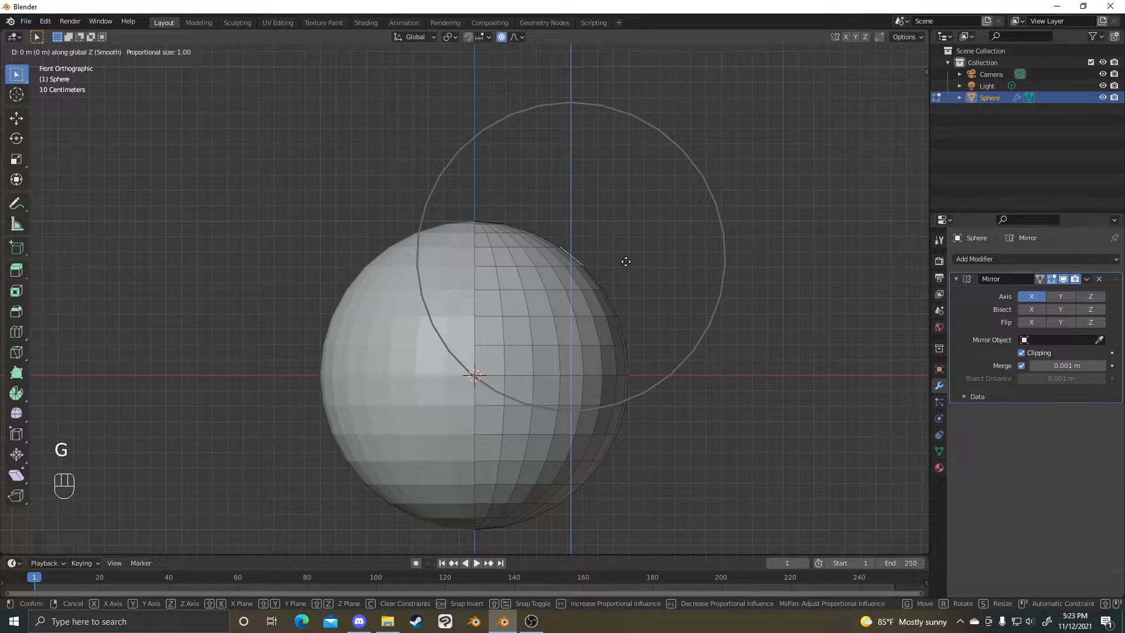
scroll(626, 261, up, 6)
scroll(625, 261, down, 4)
scroll(626, 261, up, 3)
scroll(626, 261, up, 3)
scroll(623, 254, down, 4)
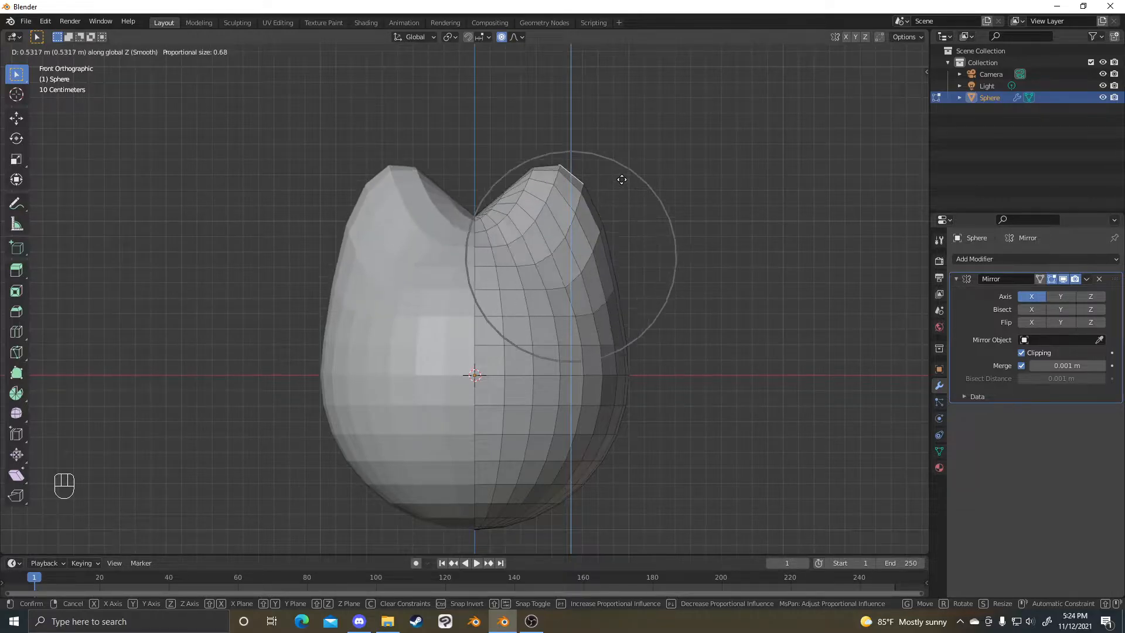
scroll(620, 138, up, 2)
click(621, 139)
- Select a single face on the front slope below the editable ear in face select mode
middle_drag(621, 138, 446, 293)
scroll(626, 291, up, 5)
click(487, 234)
scroll(517, 224, down, 3)
key(3)
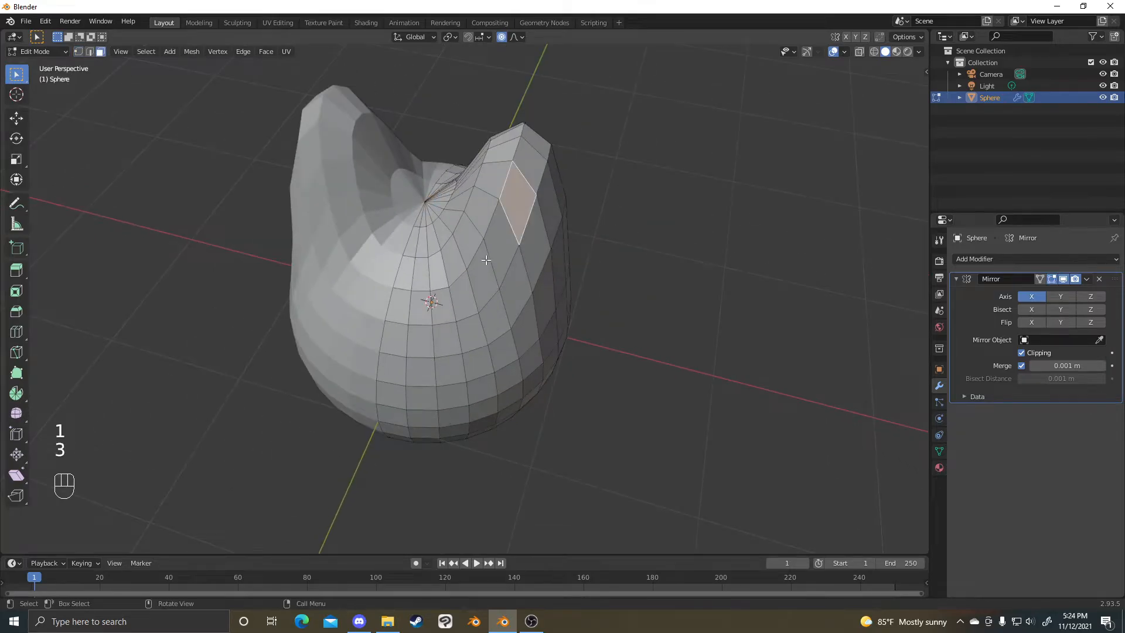
click(487, 261)
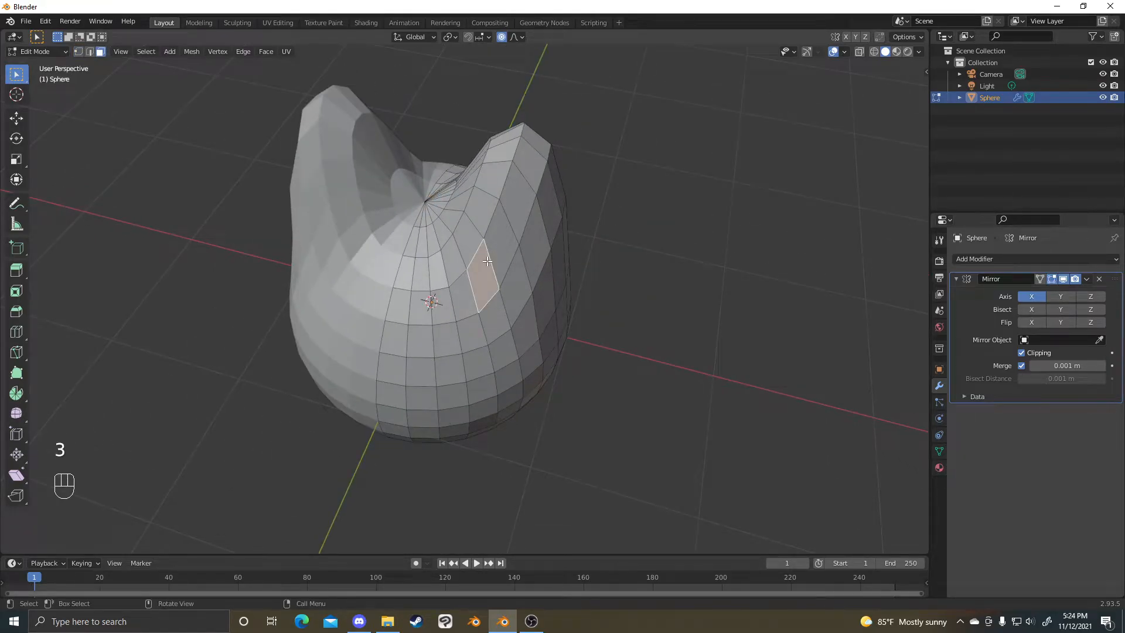
- In edge select mode, move individual edges on the side and inner slope of the ear with proportional editing to refine its shape
middle_drag(488, 261, 463, 258)
key(2)
click(570, 253)
key(g)
click(604, 246)
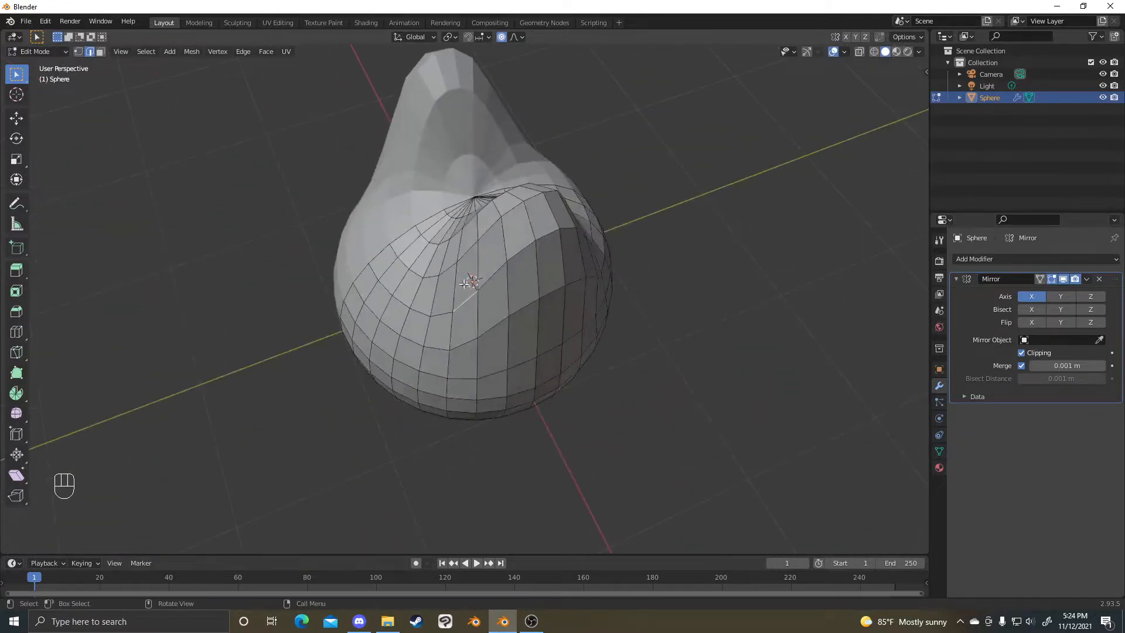
key(g)
click(471, 272)
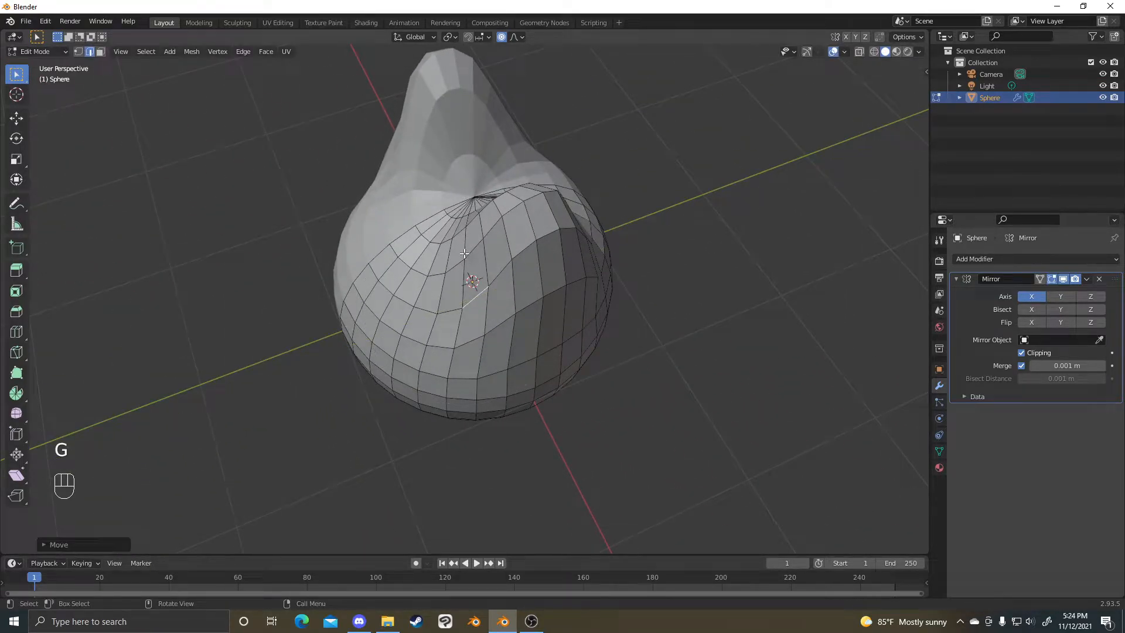
key(shift+g)
key(g)
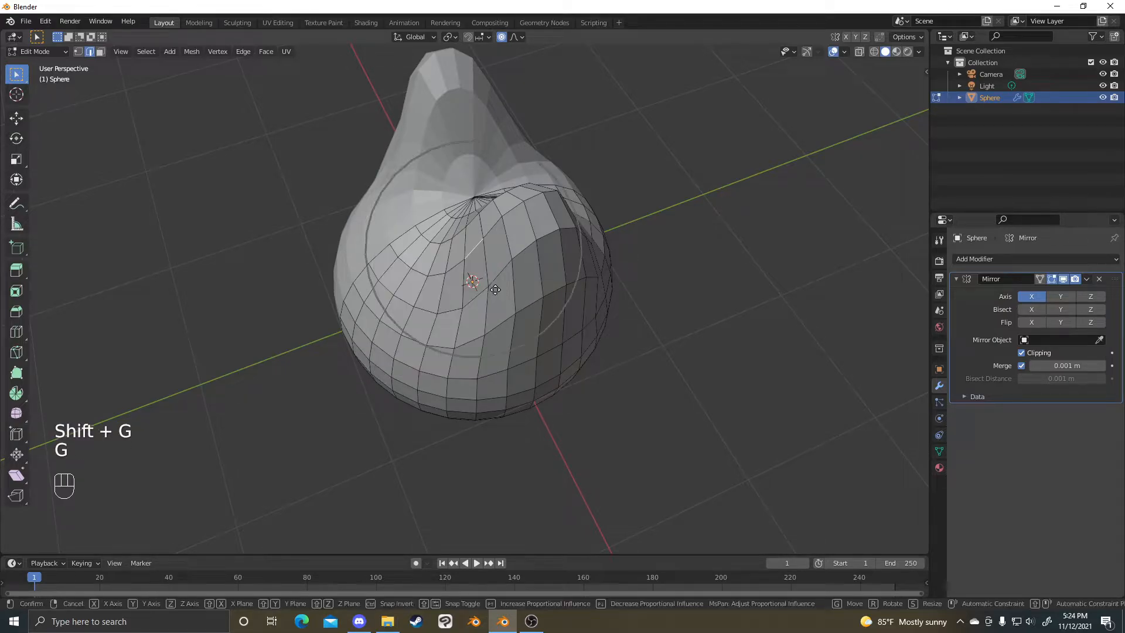
click(495, 289)
middle_drag(495, 290, 610, 221)
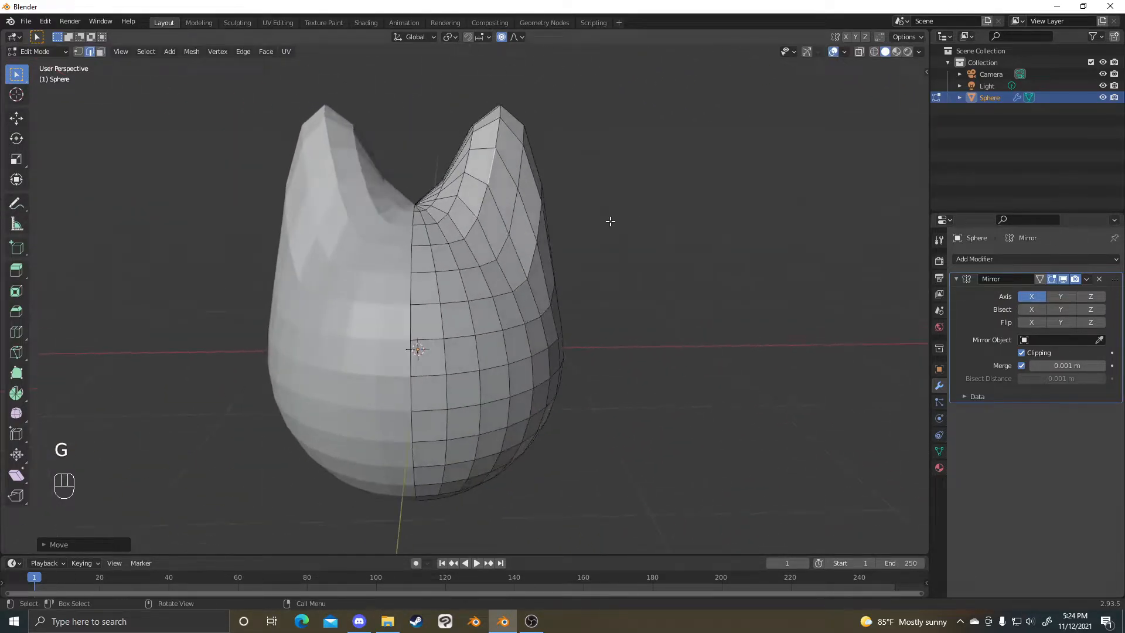
- Try enlarging and shrinking the proportional editing radius during an edge move and open the falloff options
scroll(610, 221, down, 2)
key(g)
scroll(585, 223, up, 4)
scroll(584, 223, down, 10)
scroll(592, 222, down, 3)
right_click(597, 221)
click(518, 36)
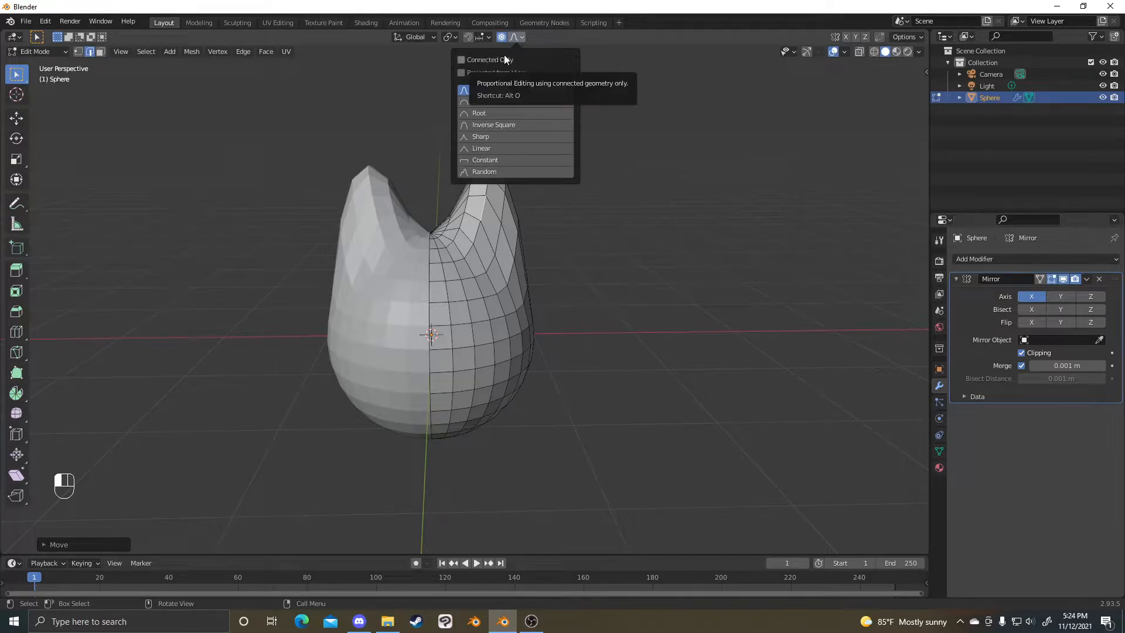
- Reposition the selected edge on the front of the ear with proportional editing
middle_drag(562, 285, 532, 201)
scroll(532, 201, up, 3)
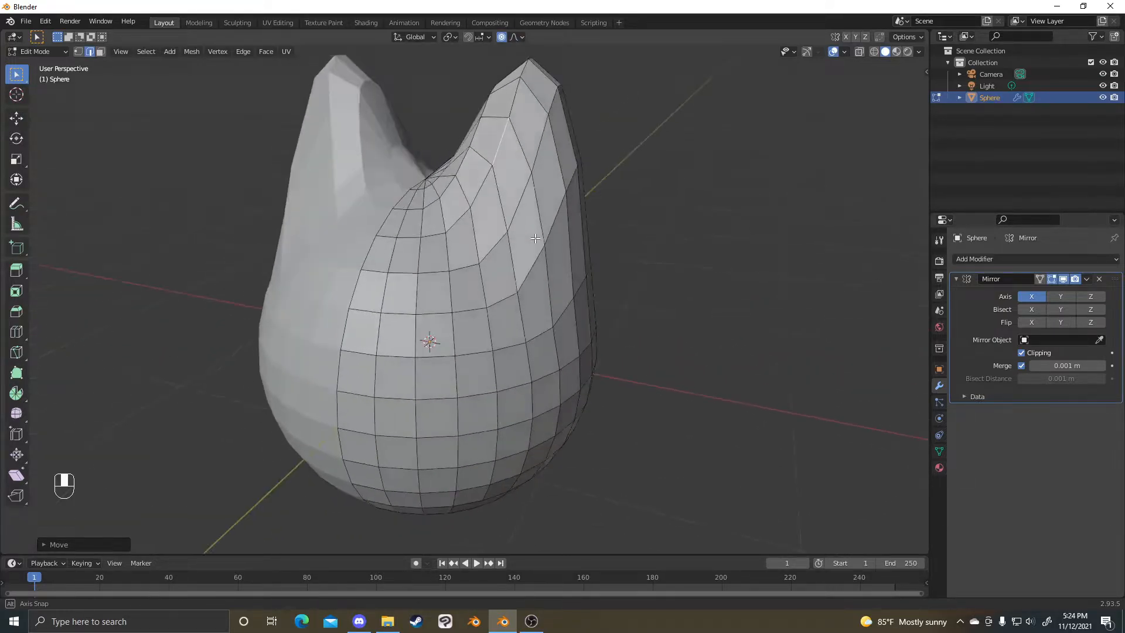
key(g)
click(536, 200)
- Clear the selection, pick an edge on the ear's front, and move it about 0.055 m with a proportional size of 0.75
scroll(615, 220, down, 3)
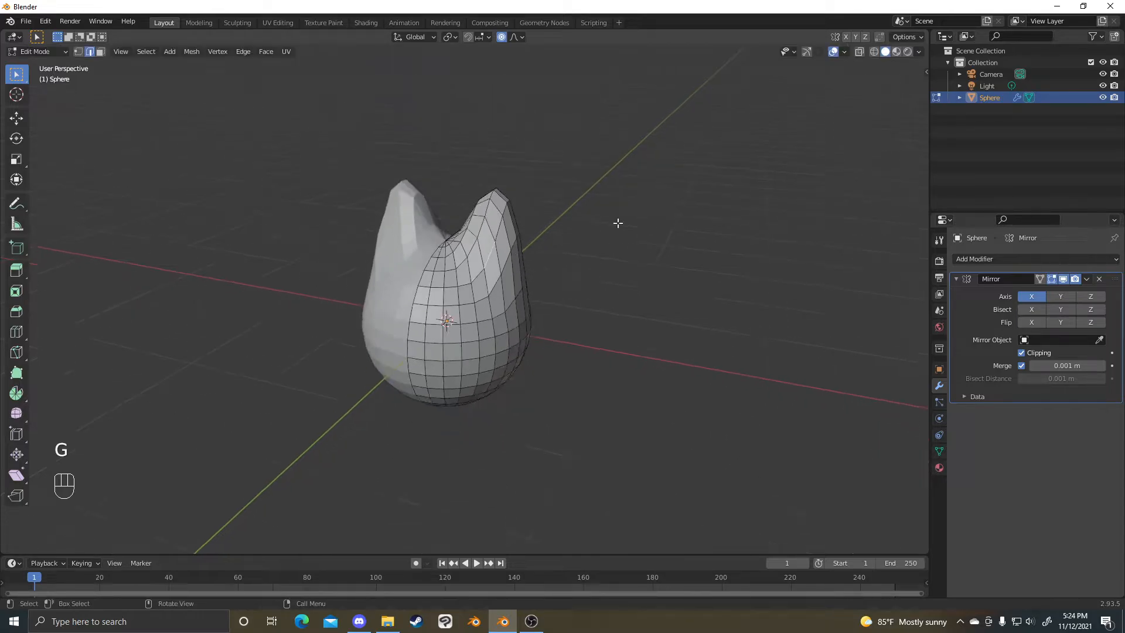
scroll(616, 221, up, 3)
key(alt+a)
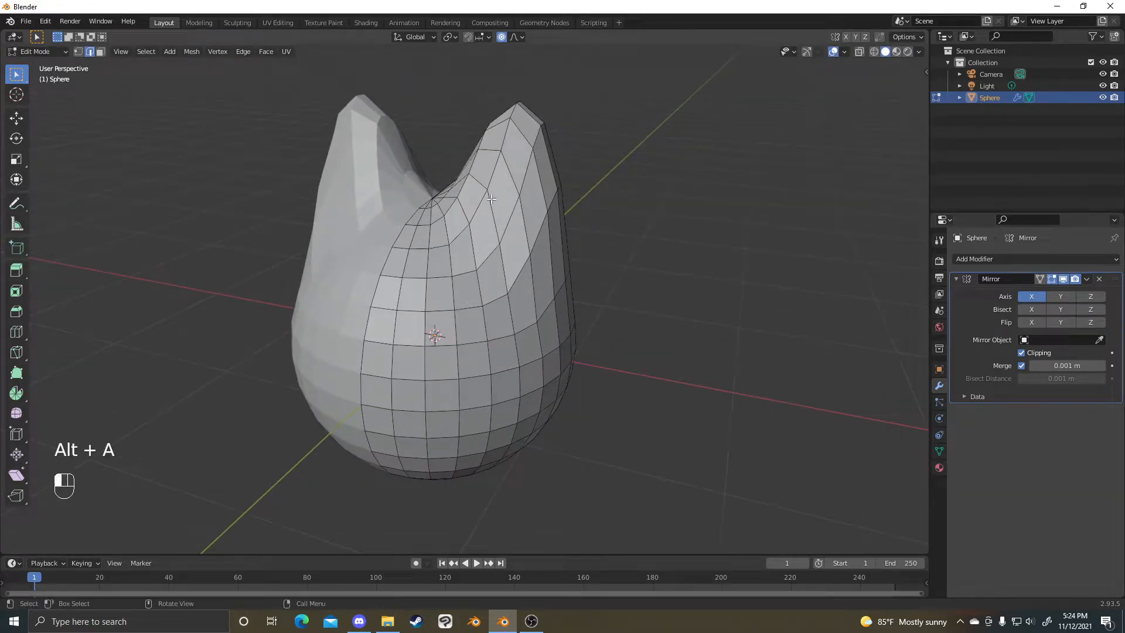
key(g)
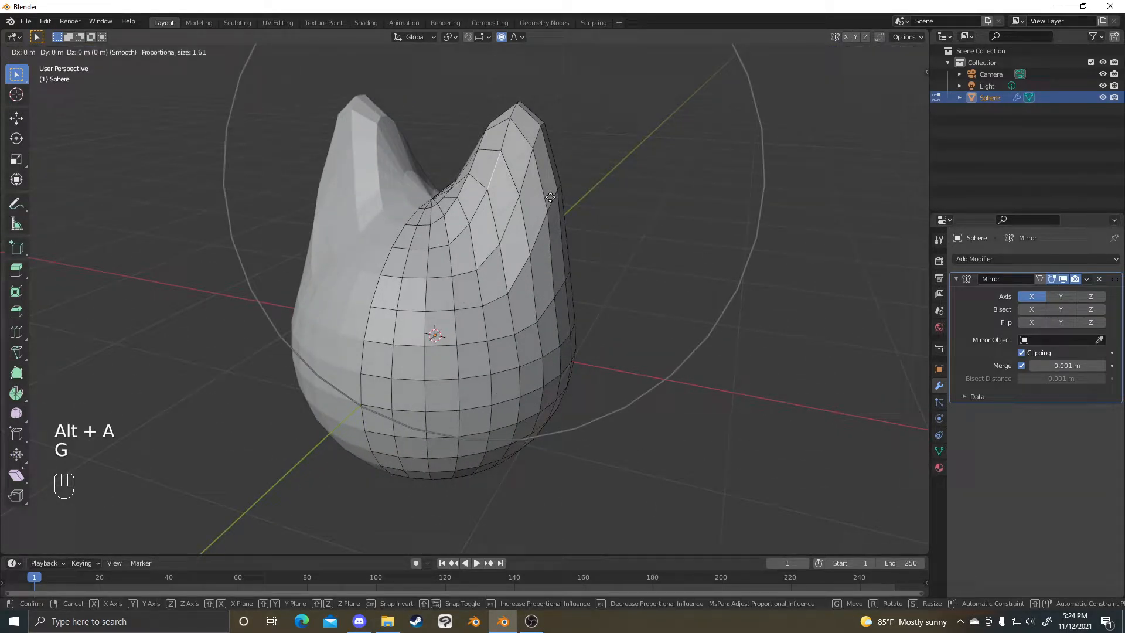
scroll(545, 199, up, 8)
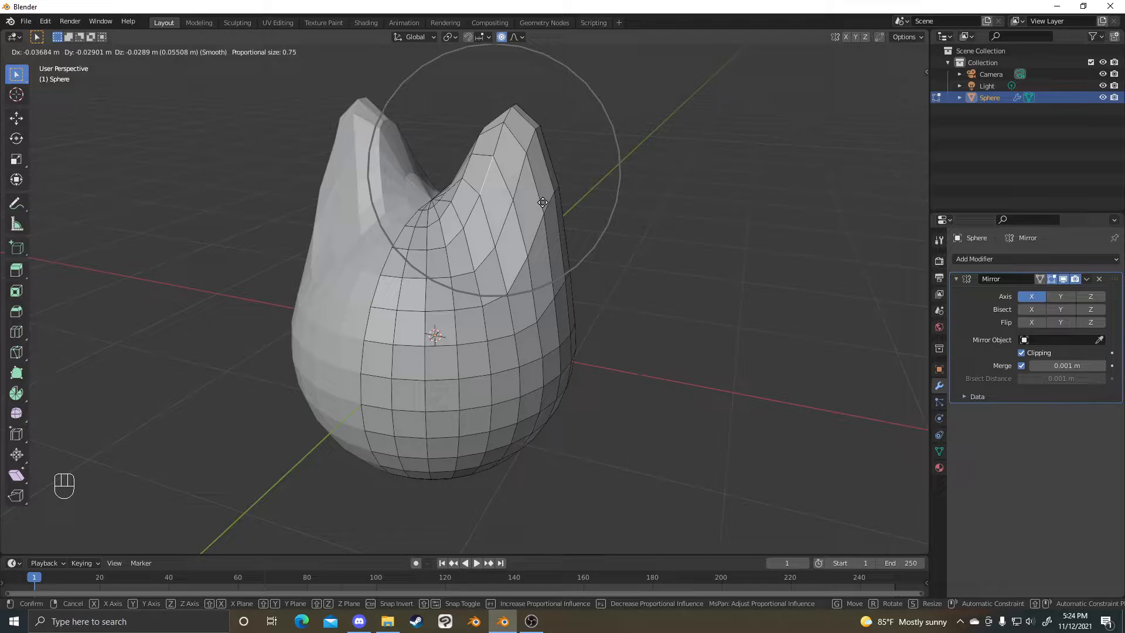
click(542, 202)
- Move an edge on the outer front of the ear, undo that move, and reposition the edge again
middle_drag(543, 203, 518, 206)
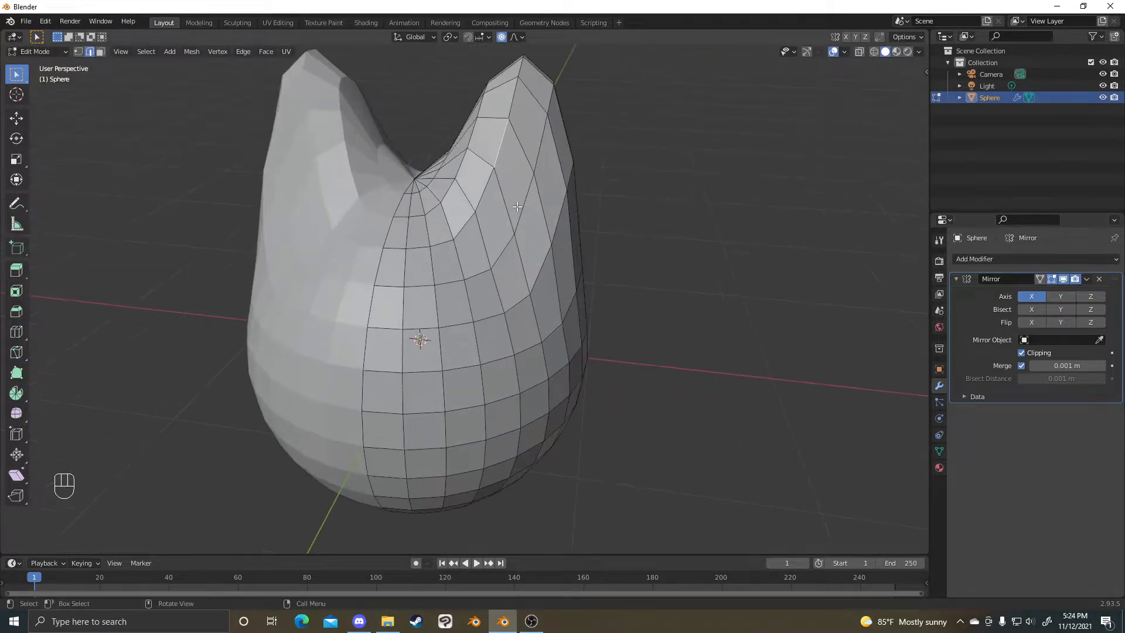
key(g)
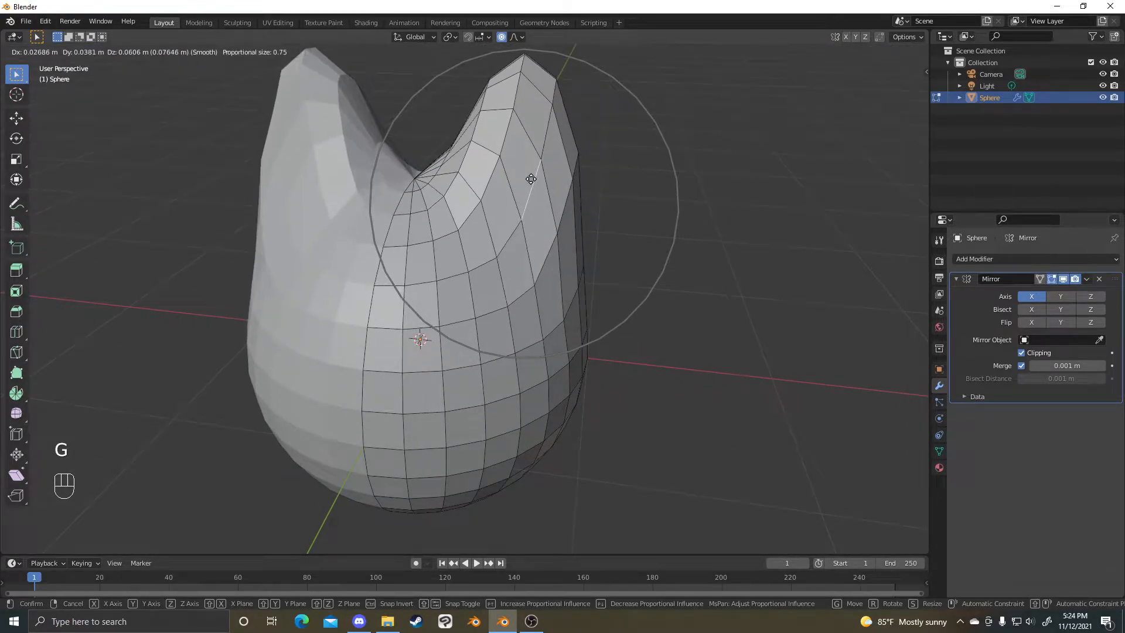
click(624, 213)
key(ctrl+z)
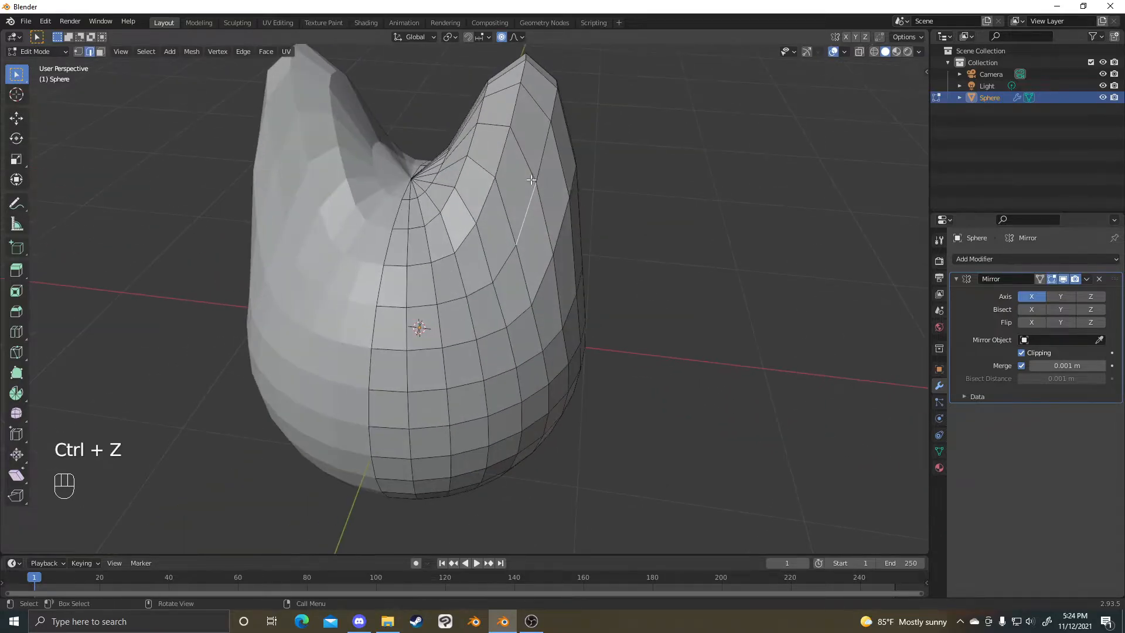
key(g)
click(653, 204)
- Switch to face select mode and try circle selection on the faces at the underside of the sphere
mouse_move(645, 208)
middle_down()
mouse_move(678, 226)
mouse_move(635, 206)
mouse_move(553, 243)
mouse_move(565, 258)
mouse_move(637, 255)
mouse_move(652, 278)
mouse_move(638, 283)
mouse_move(676, 290)
mouse_move(660, 273)
mouse_move(582, 410)
mouse_move(547, 394)
mouse_move(563, 392)
mouse_move(547, 439)
mouse_move(545, 420)
mouse_move(509, 472)
mouse_move(472, 495)
mouse_move(627, 452)
mouse_move(615, 331)
middle_up()
scroll(636, 255, down, 4)
scroll(658, 298, up, 2)
scroll(638, 283, up, 4)
scroll(580, 422, down, 6)
scroll(545, 433, up, 2)
key(3)
key(c)
click(472, 497)
click(576, 389)
scroll(591, 391, up, 4)
middle_drag(602, 392, 519, 273)
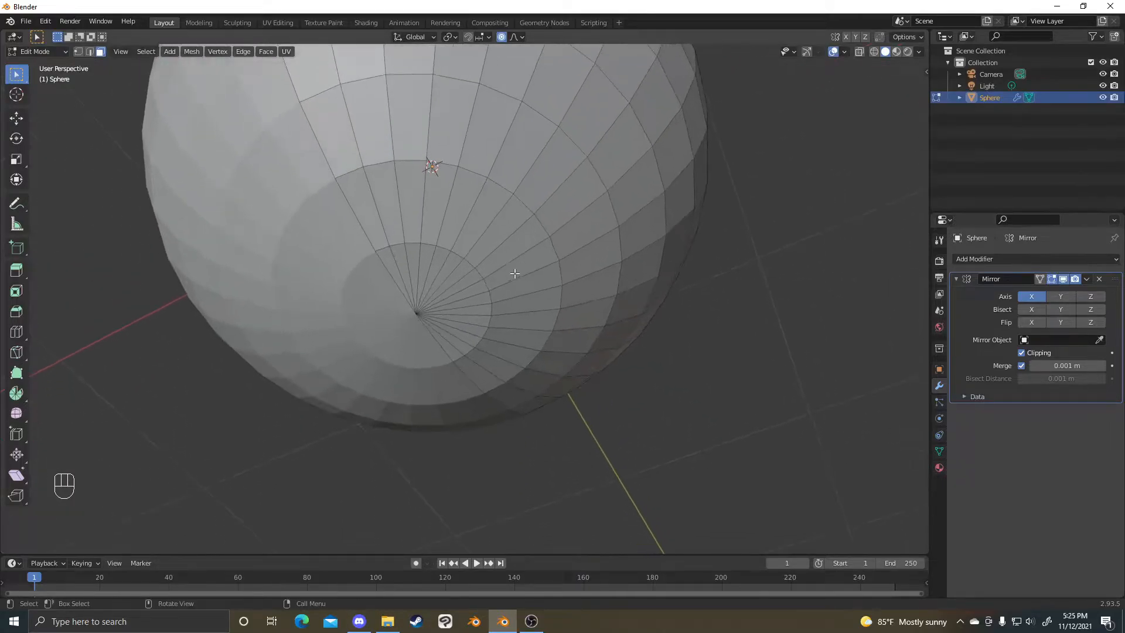
- Try adding the triangular faces around the bottom pole to the selection one by one, and clear the selection
shift+click(417, 262)
shift+click(431, 265)
shift+click(445, 270)
shift+click(459, 276)
shift+click(463, 283)
shift+click(467, 291)
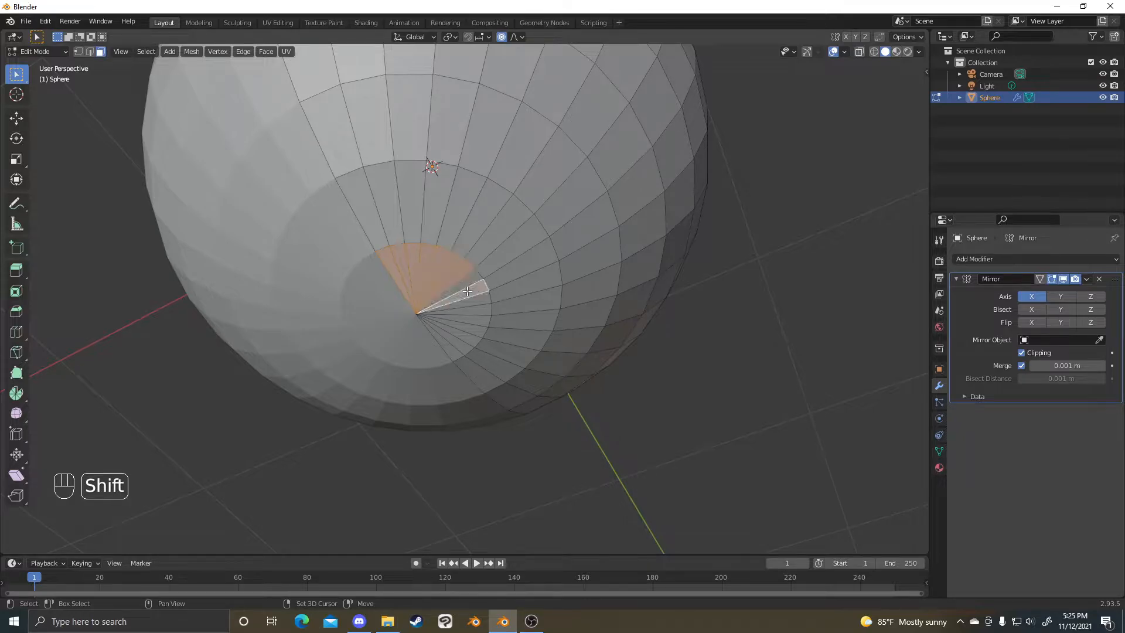
shift+click(473, 305)
shift+click(469, 319)
click(451, 349)
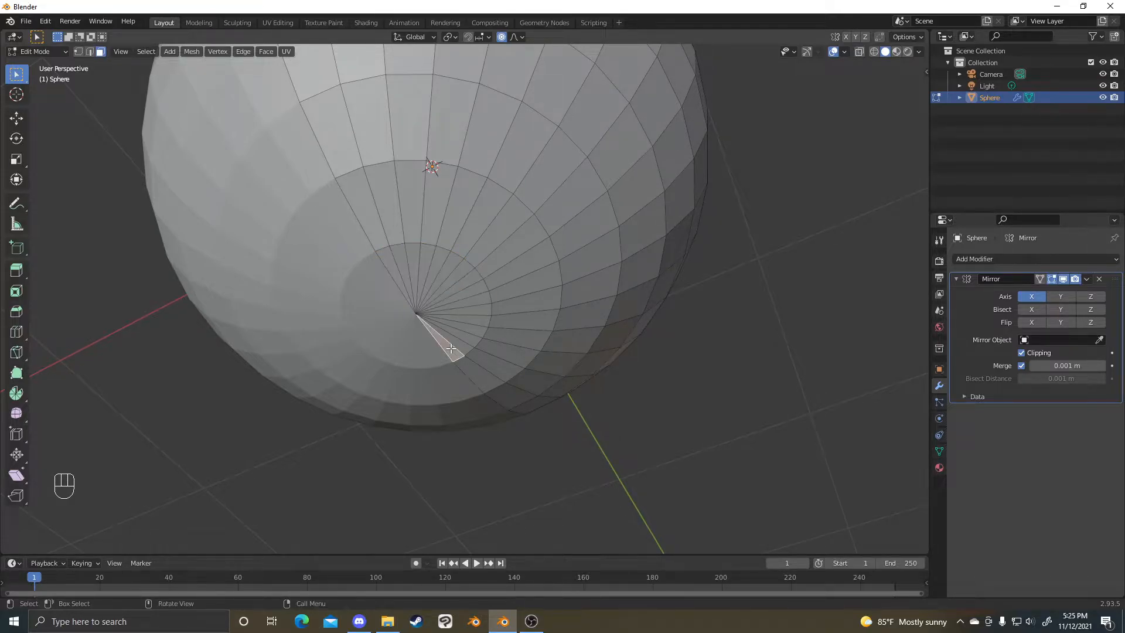
key(alt+a)
middle_drag(505, 262, 577, 205)
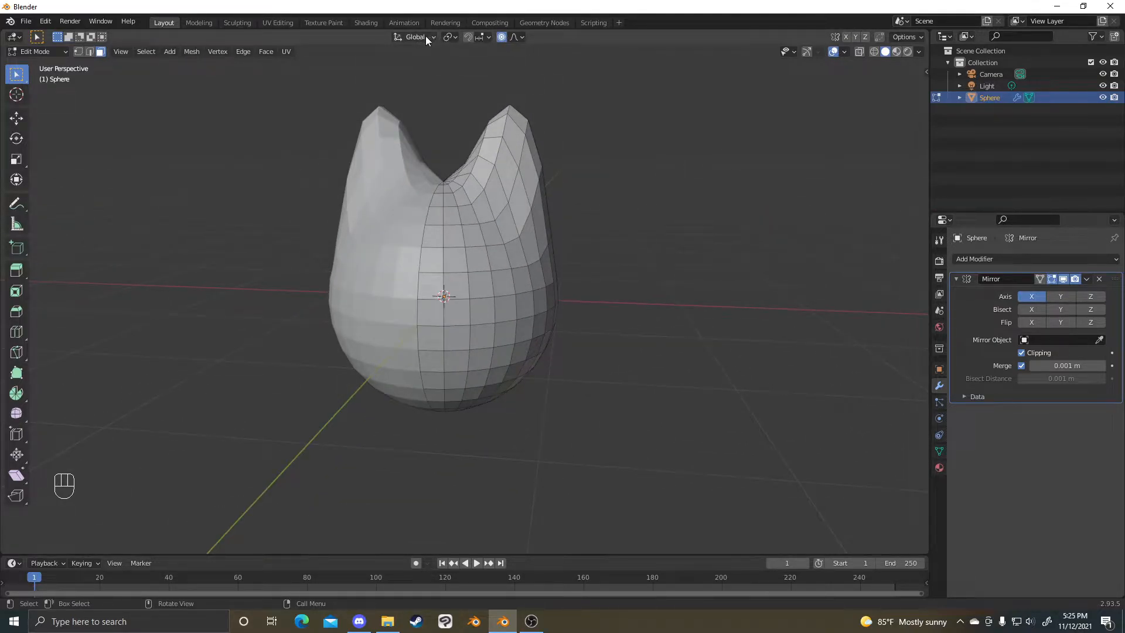
- Open the proportional editing falloff options and toggle proportional editing off and on repeatedly
click(509, 38)
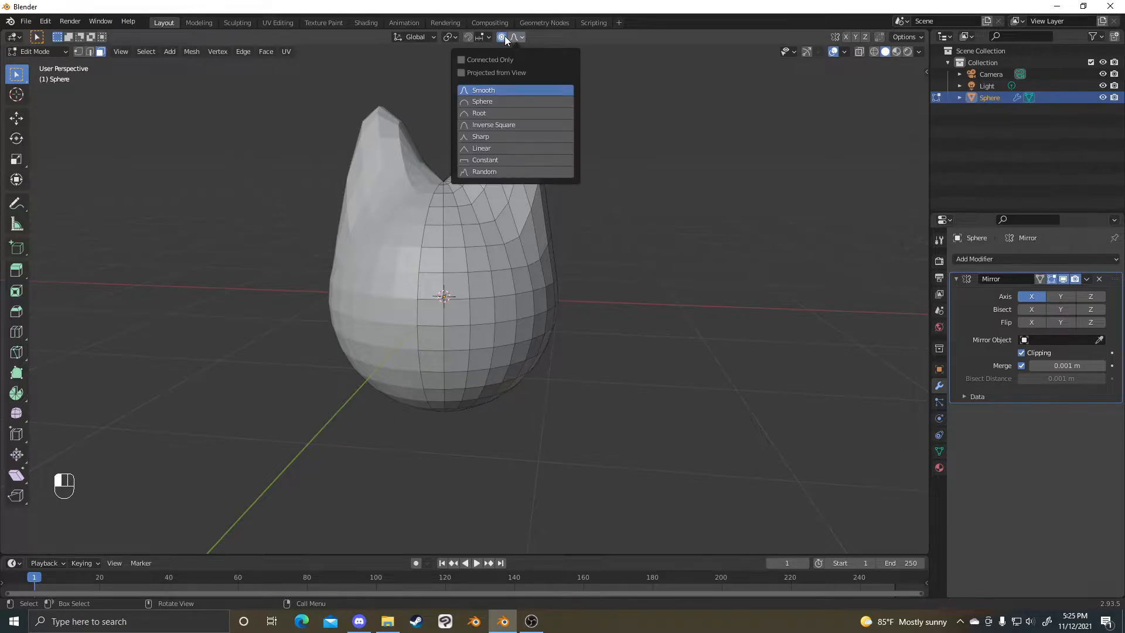
key(p)
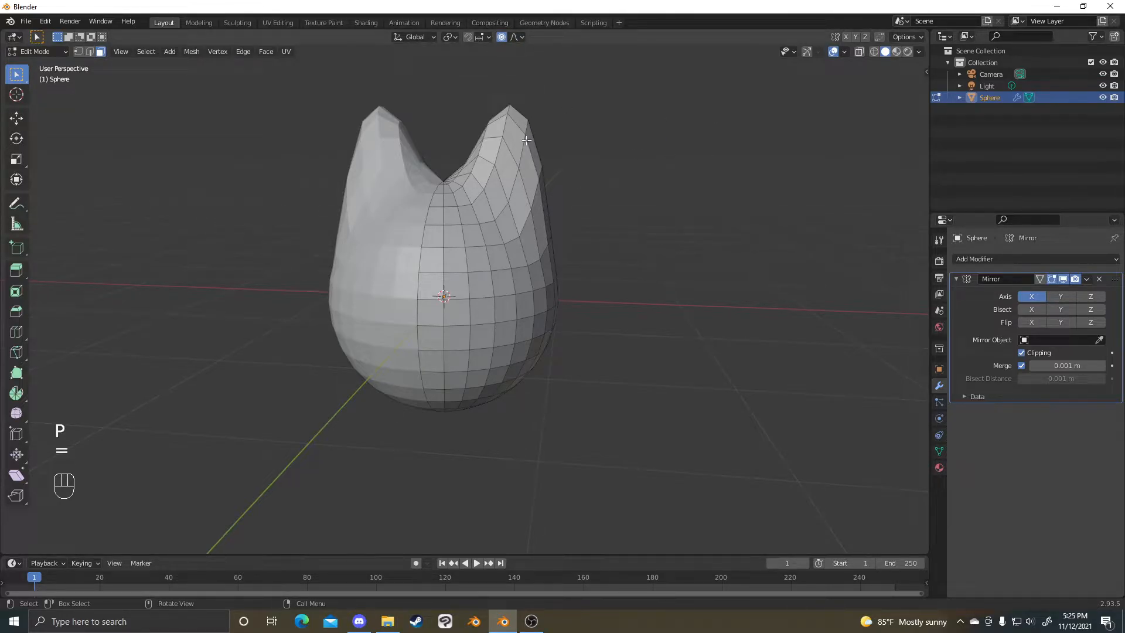
key(m)
key(o)
key(o)
key(o)
key(o)
key(o)
key(o)
key(o)
key(o)
key(m)
key(k)
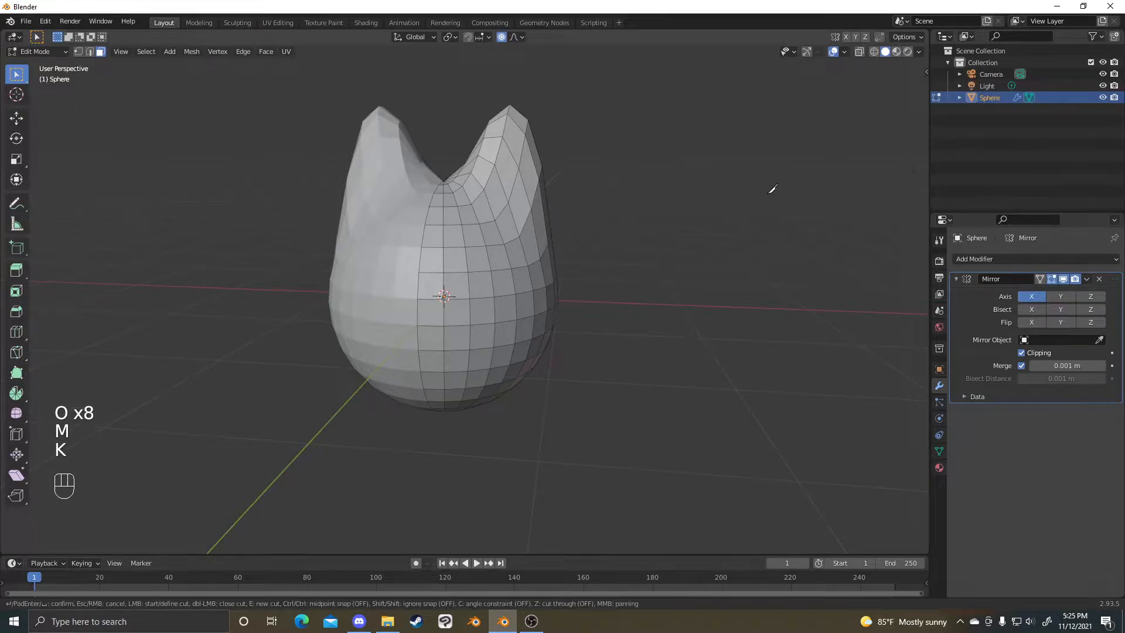
right_click(760, 231)
- Select one triangular face at the bottom pole and move it up about 0.1 m along global Z with proportional editing
scroll(565, 88, up, 1)
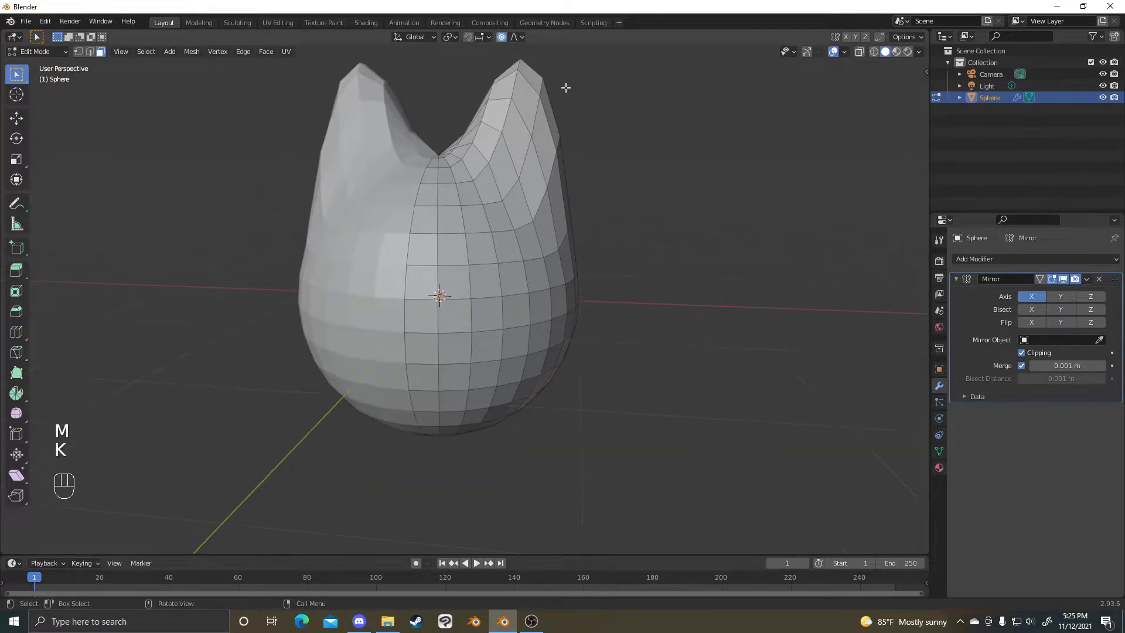
middle_drag(691, 88, 445, 265)
scroll(445, 264, up, 3)
click(369, 311)
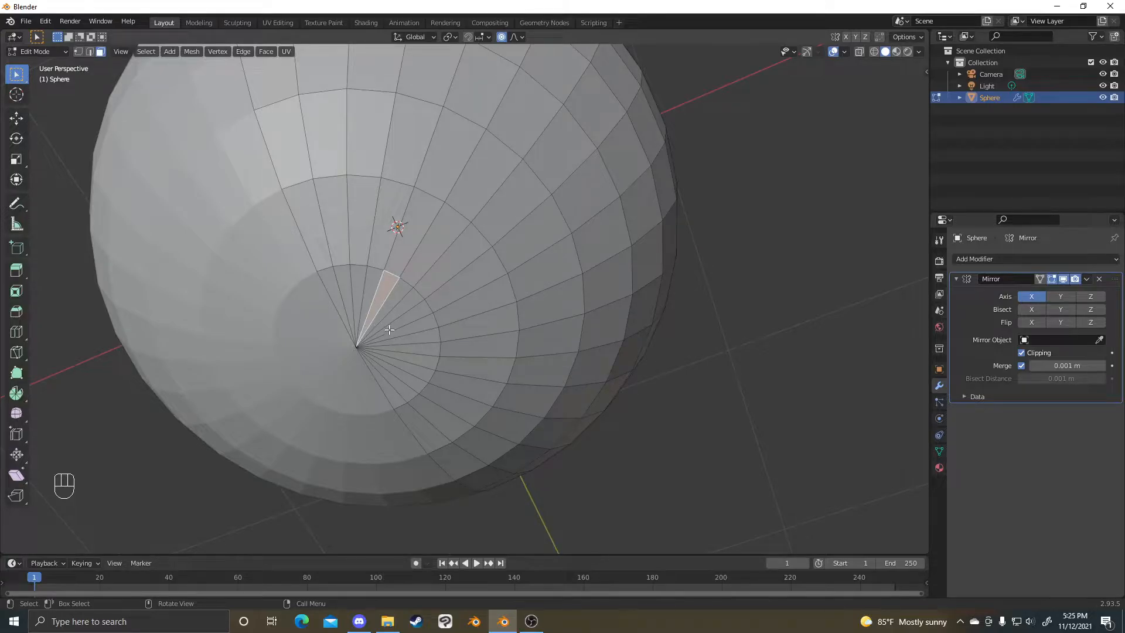
scroll(389, 330, down, 5)
scroll(389, 330, up, 3)
middle_drag(390, 330, 410, 247)
key(g)
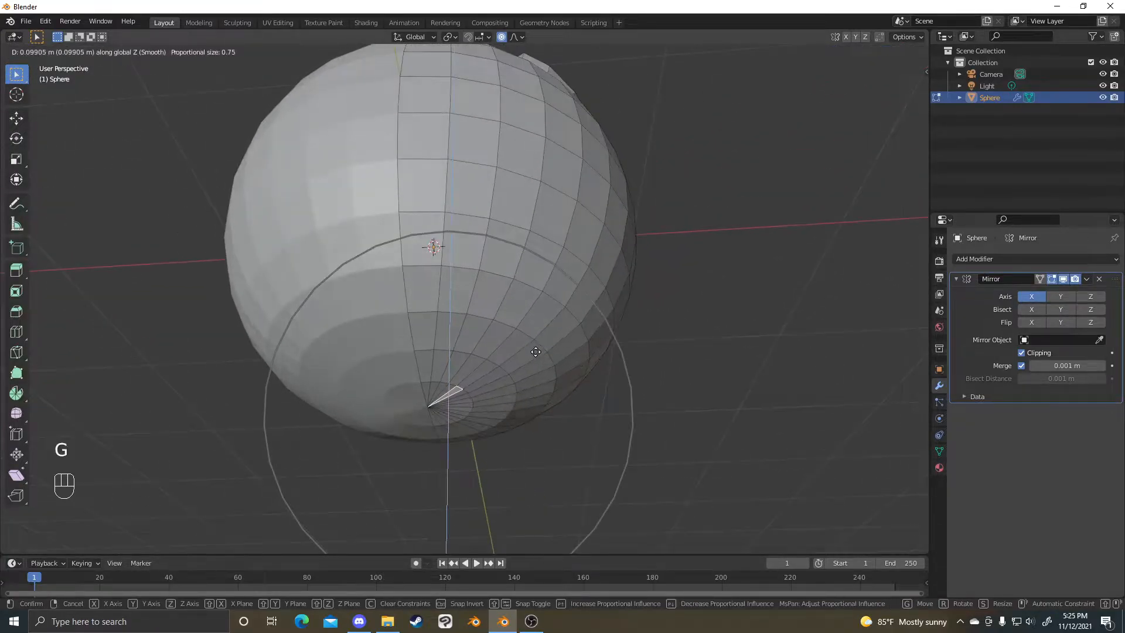
click(536, 352)
- Clear the selection and circle-select all triangular faces around the bottom pole on the editable half
middle_drag(522, 359, 510, 294)
key(c)
key(alt+a)
key(c)
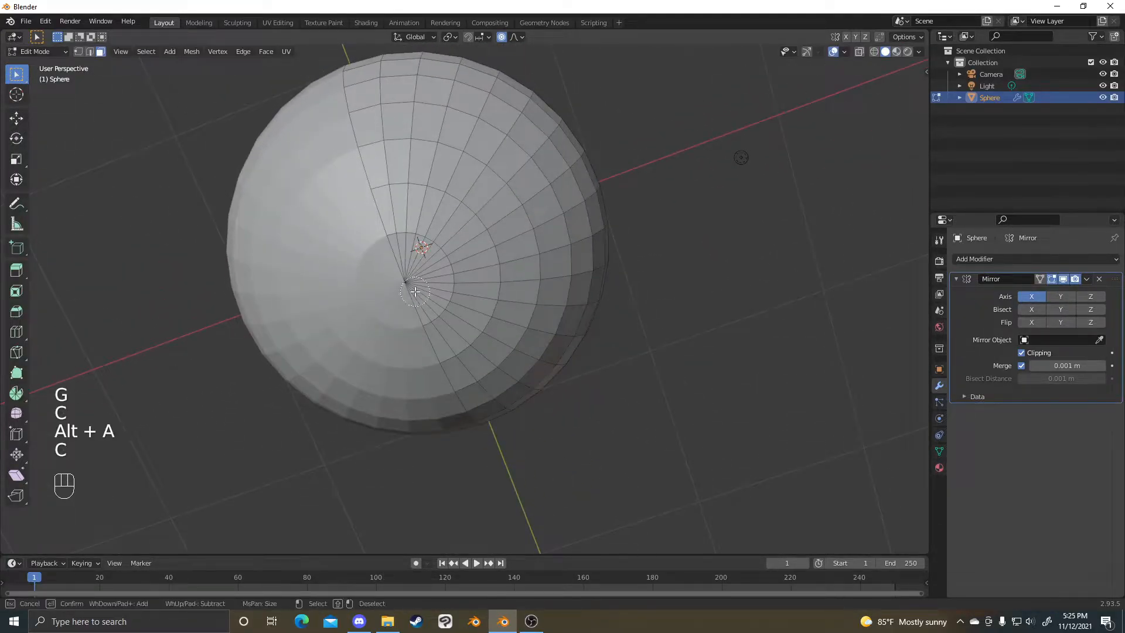
drag(415, 291, 433, 270)
right_click(440, 259)
key(c)
right_click(399, 301)
key(c)
mouse_move(399, 301)
middle_down()
mouse_move(555, 349)
mouse_move(472, 317)
mouse_move(407, 259)
middle_up()
right_click(552, 347)
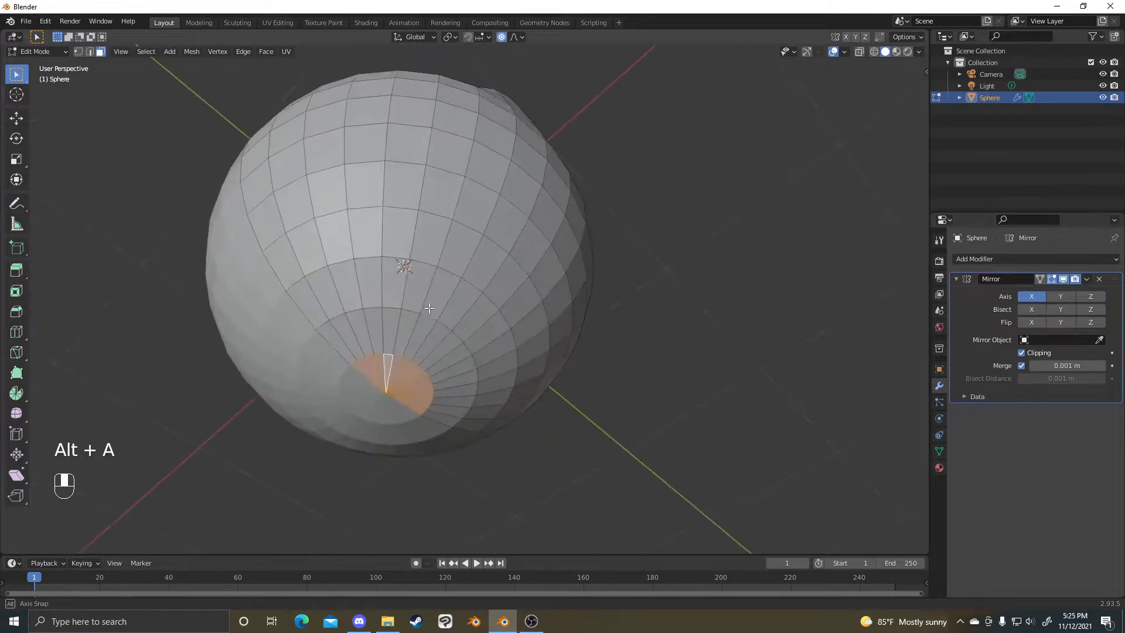
- Raise the selected bottom faces along global Z with a proportional size of 0.75
key(g)
right_click(478, 423)
middle_drag(477, 422, 500, 392)
key(g)
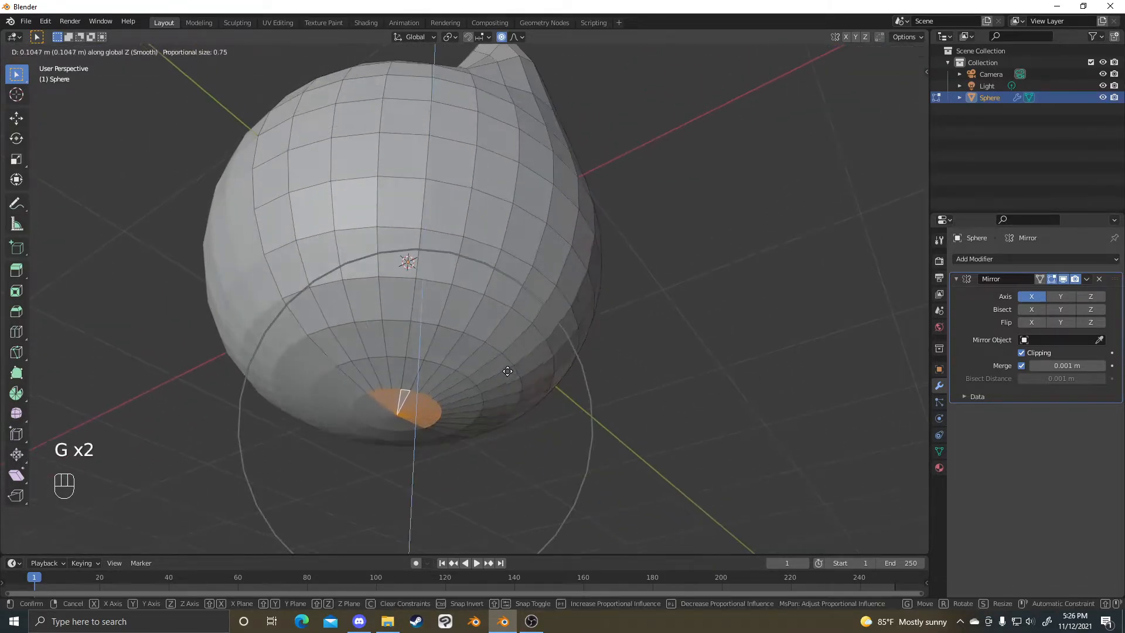
click(513, 348)
middle_drag(513, 347, 510, 384)
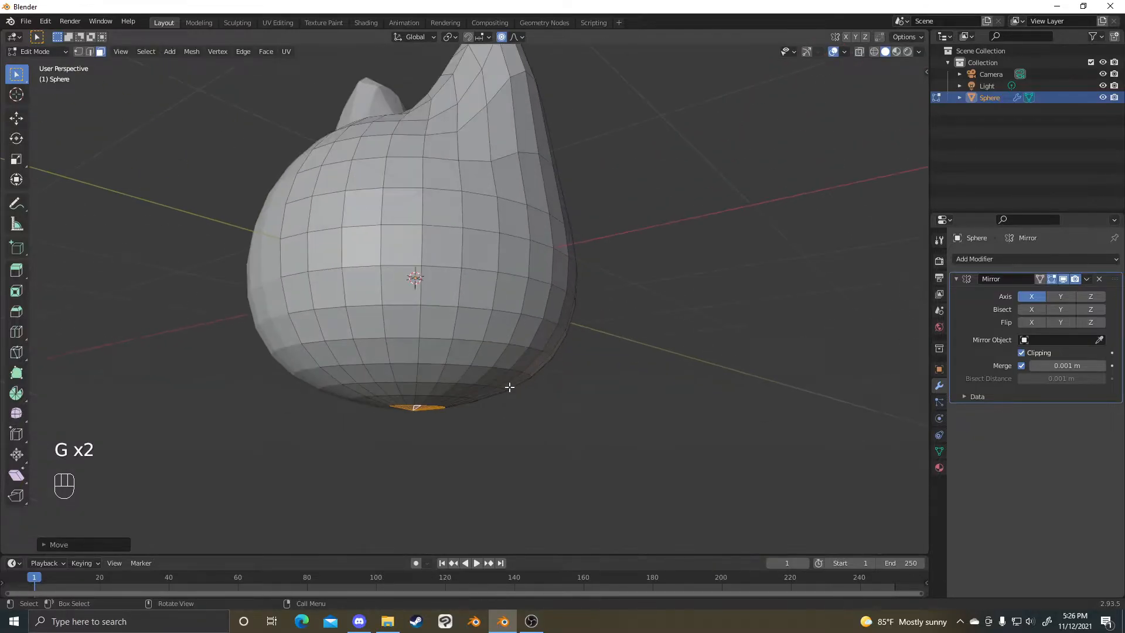
- From the front orthographic view, raise the bottom faces further along Z to flatten the base, and check the shape from all around
key(KP_1)
key(g)
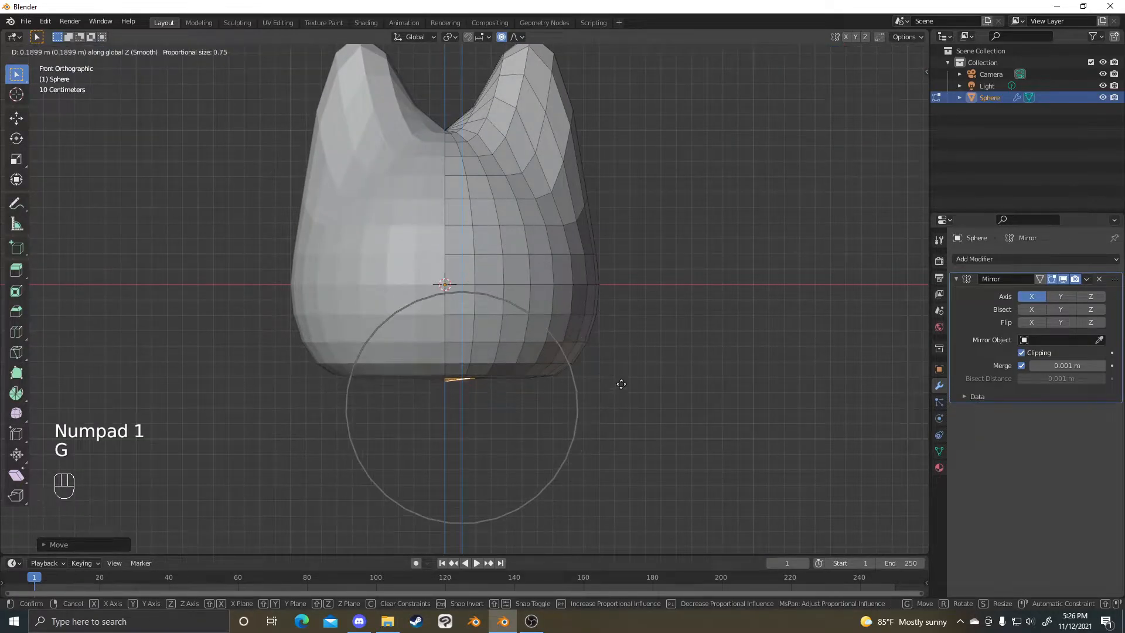
click(623, 403)
middle_drag(622, 403, 469, 309)
scroll(483, 334, down, 5)
scroll(574, 335, up, 6)
middle_drag(574, 335, 597, 339)
scroll(557, 322, down, 3)
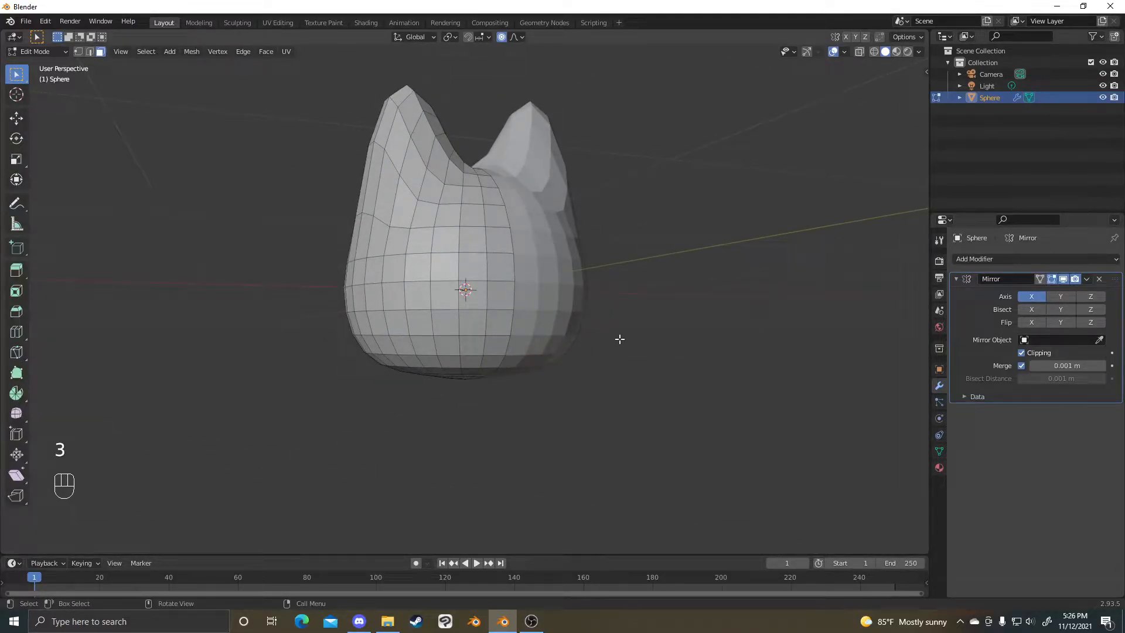
middle_drag(560, 308, 527, 316)
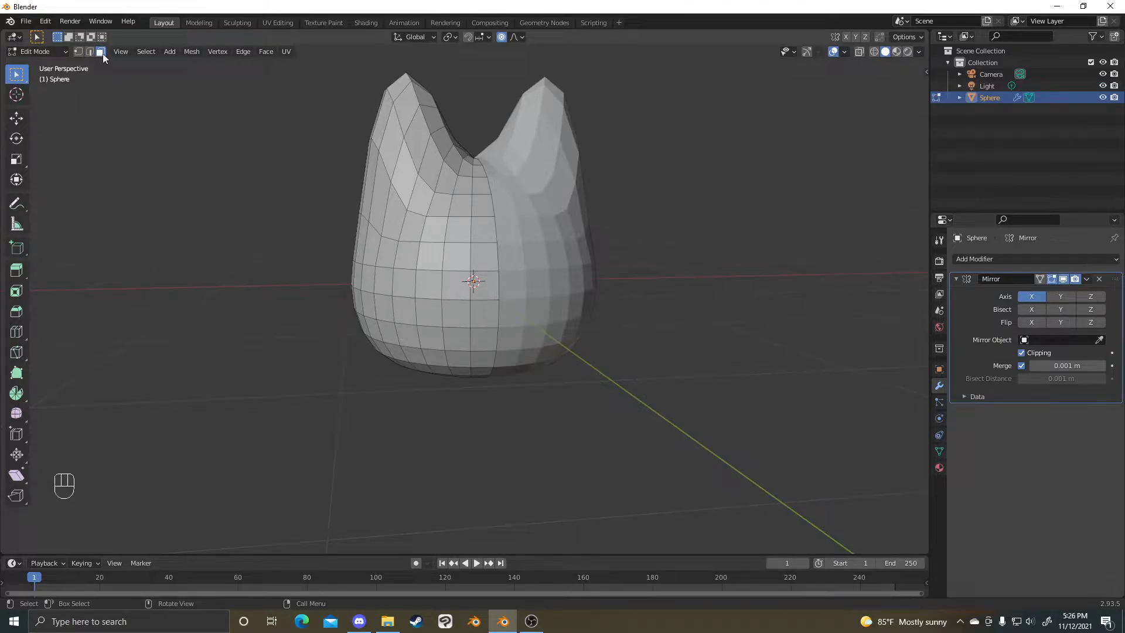
- Select two stacked faces beside the mirror seam at mid-height on the body's positive Y side
middle_drag(306, 258, 440, 296)
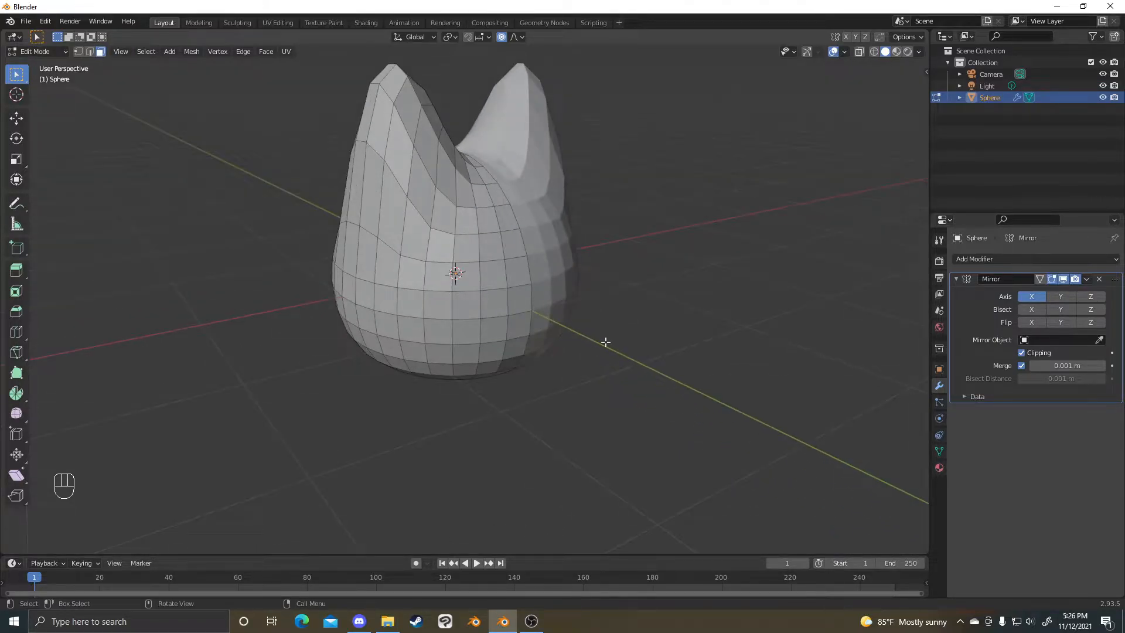
scroll(604, 340, up, 5)
middle_drag(621, 334, 680, 374)
click(507, 307)
click(584, 327)
shift+click(571, 339)
shift+click(576, 325)
shift+click(574, 329)
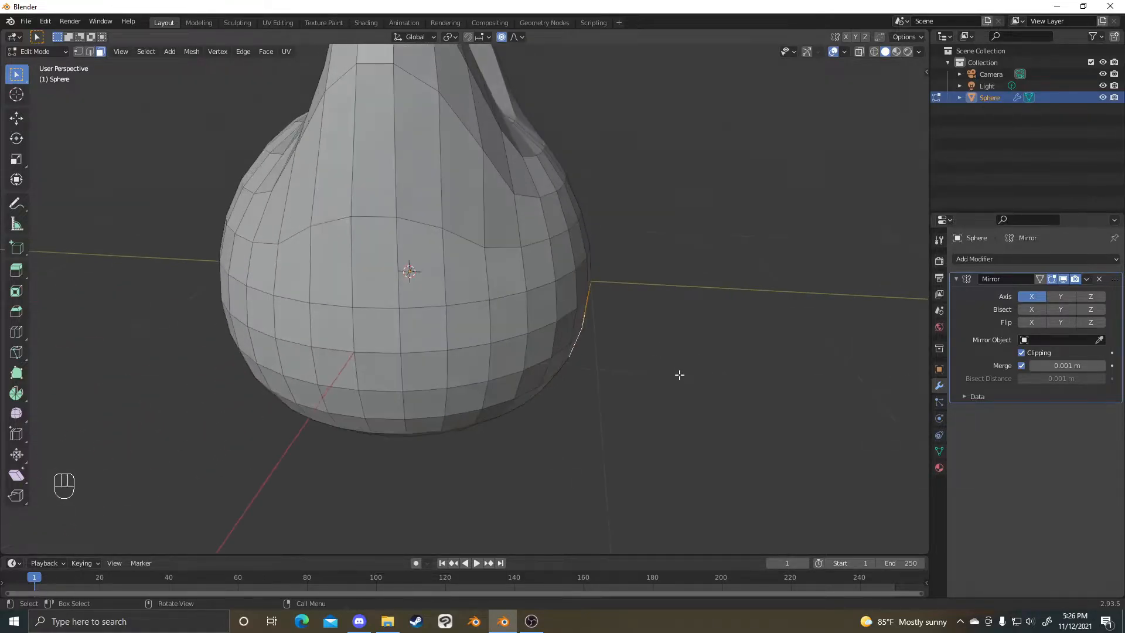
scroll(680, 374, down, 3)
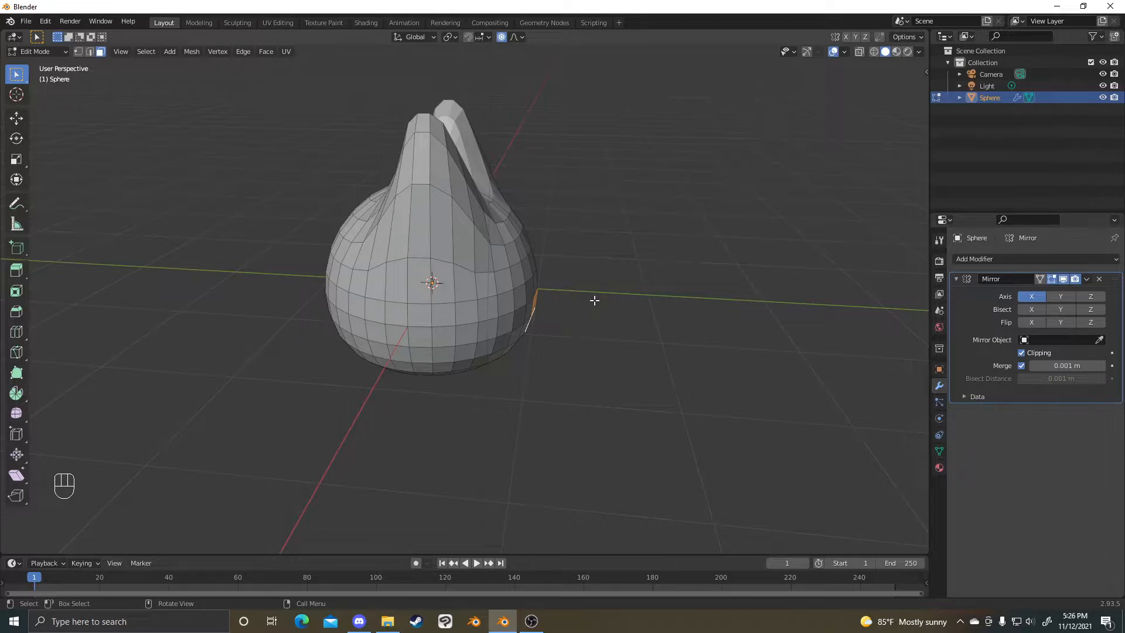
- Extrude the selected faces outward about 2.5 m along global Y to form a long tail
key(e)
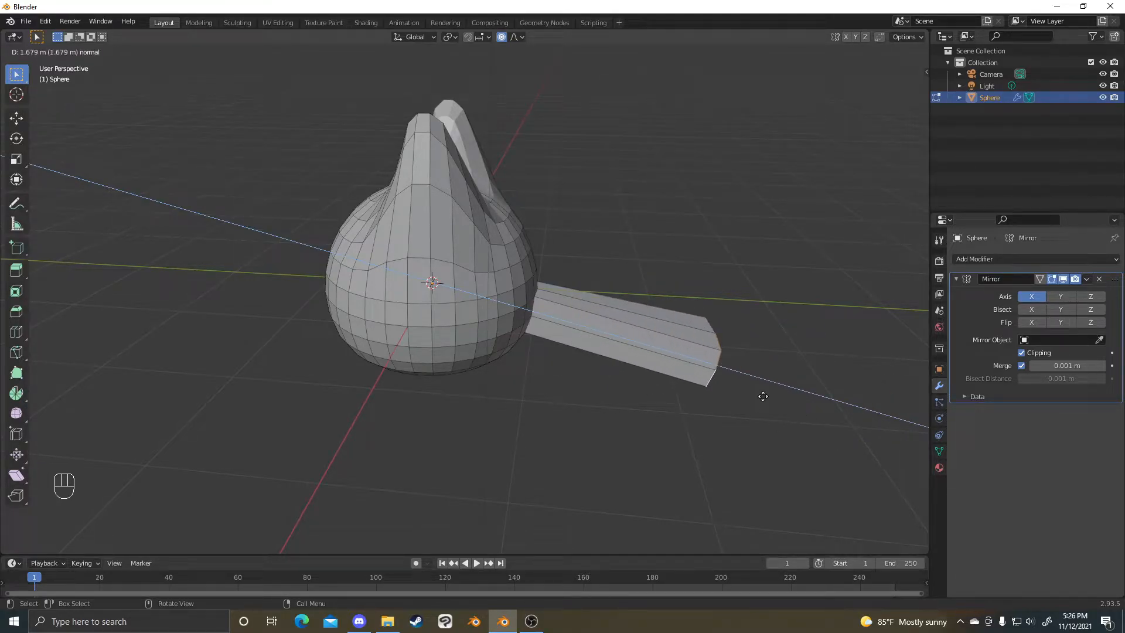
key(y)
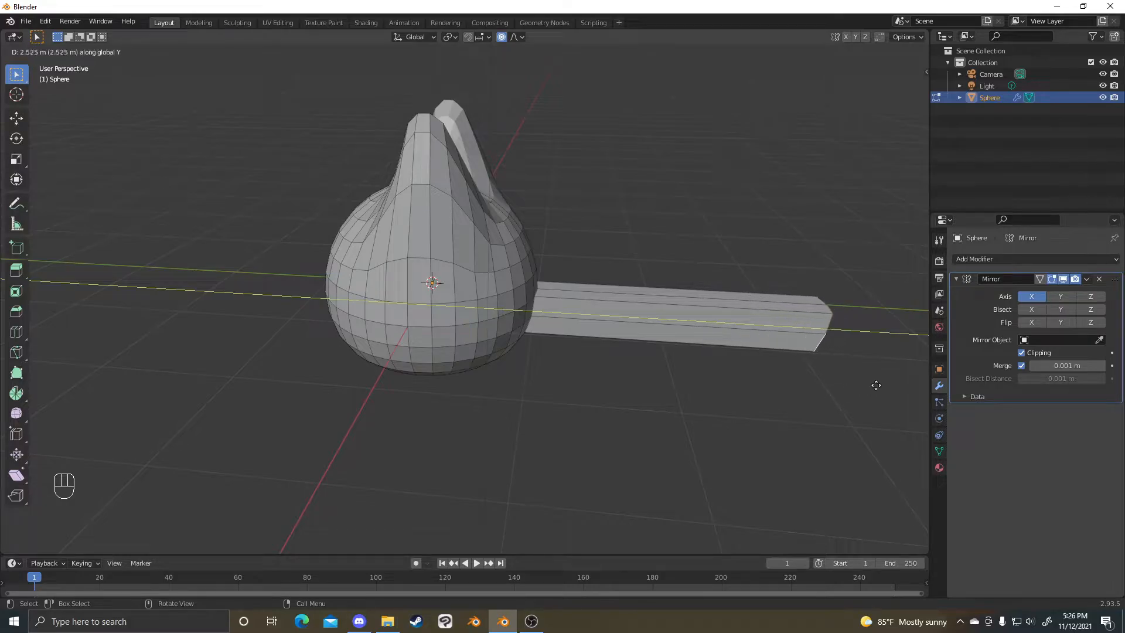
click(852, 386)
middle_drag(854, 387, 834, 381)
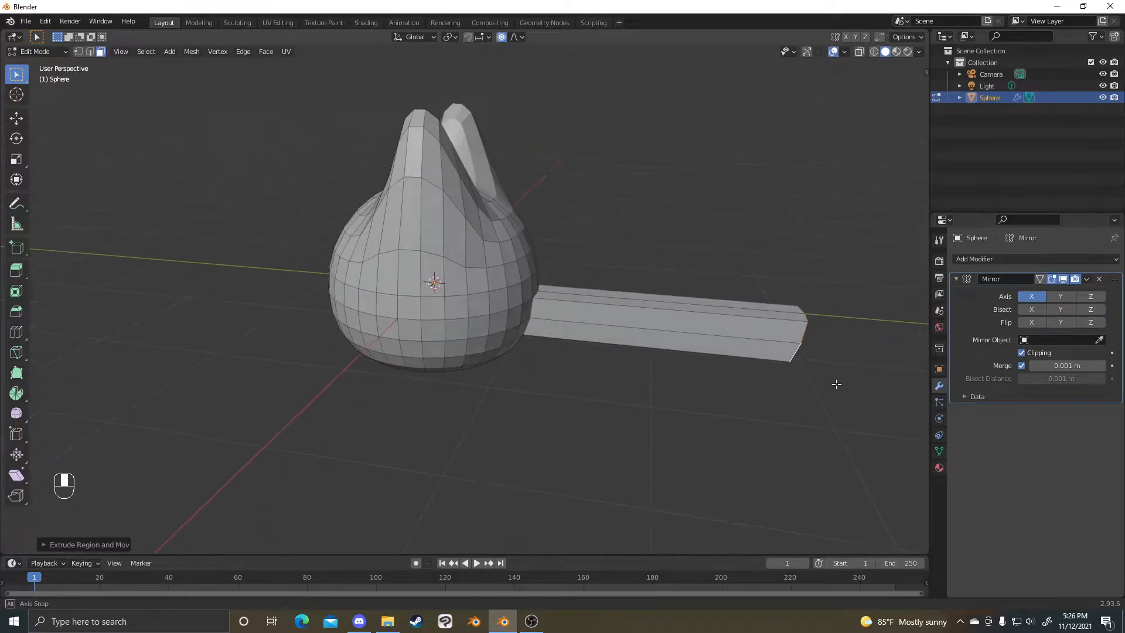
- Try scaling the tail's end faces along global Y with proportional editing, and clear the selection
key(s)
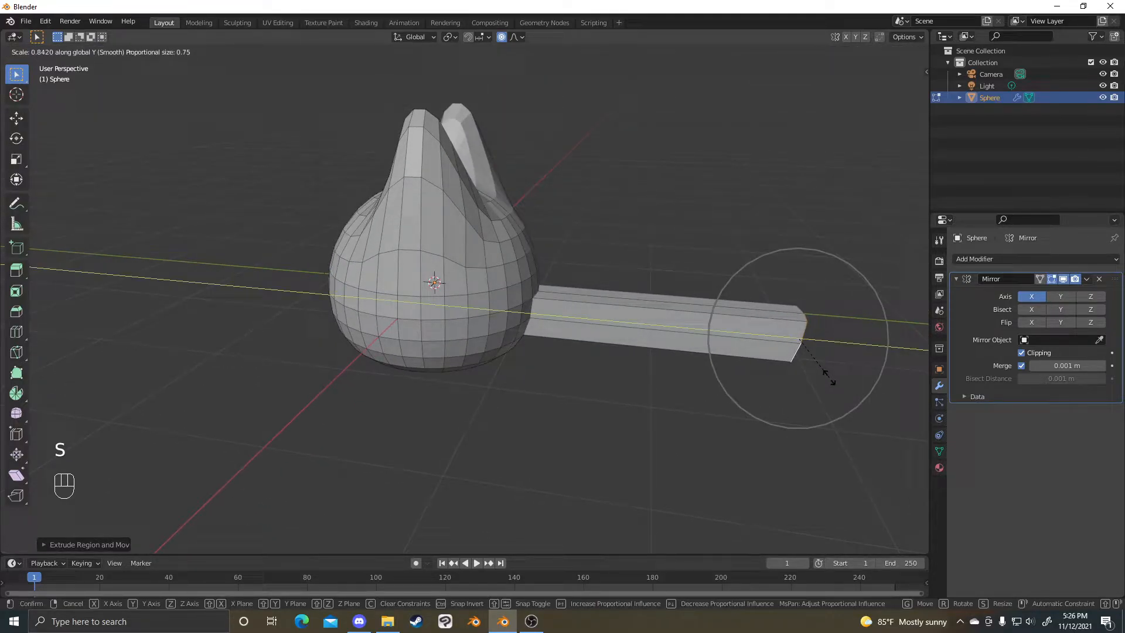
click(830, 380)
scroll(564, 410, down, 3)
scroll(585, 409, up, 3)
key(alt+a)
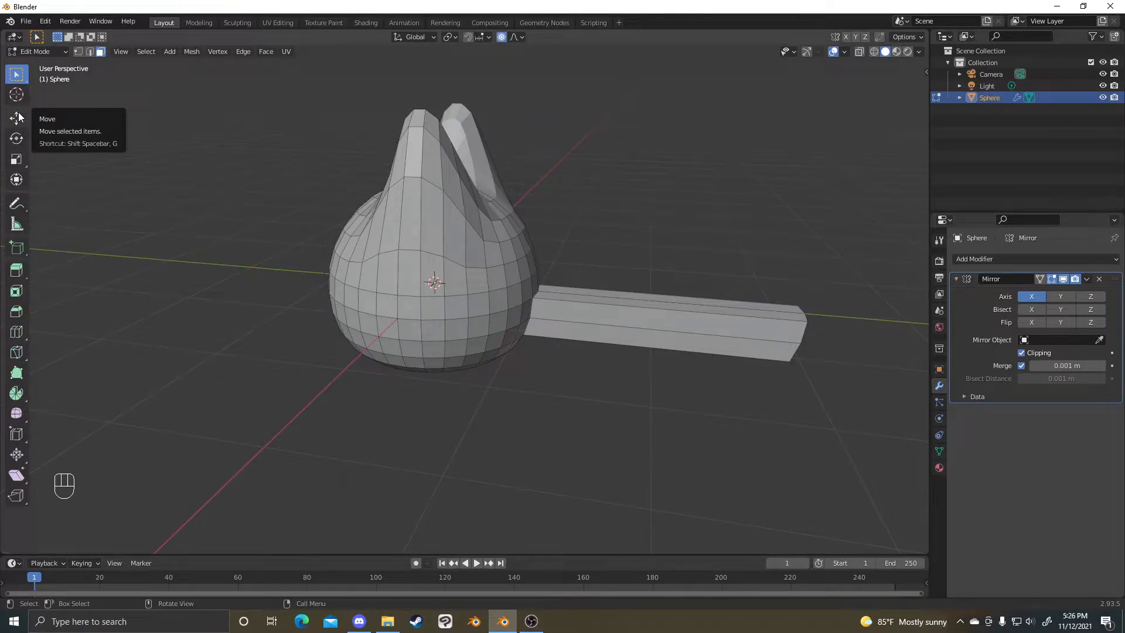
- Activate the Transform tool, and hide and restore the viewport's tool strip
click(16, 180)
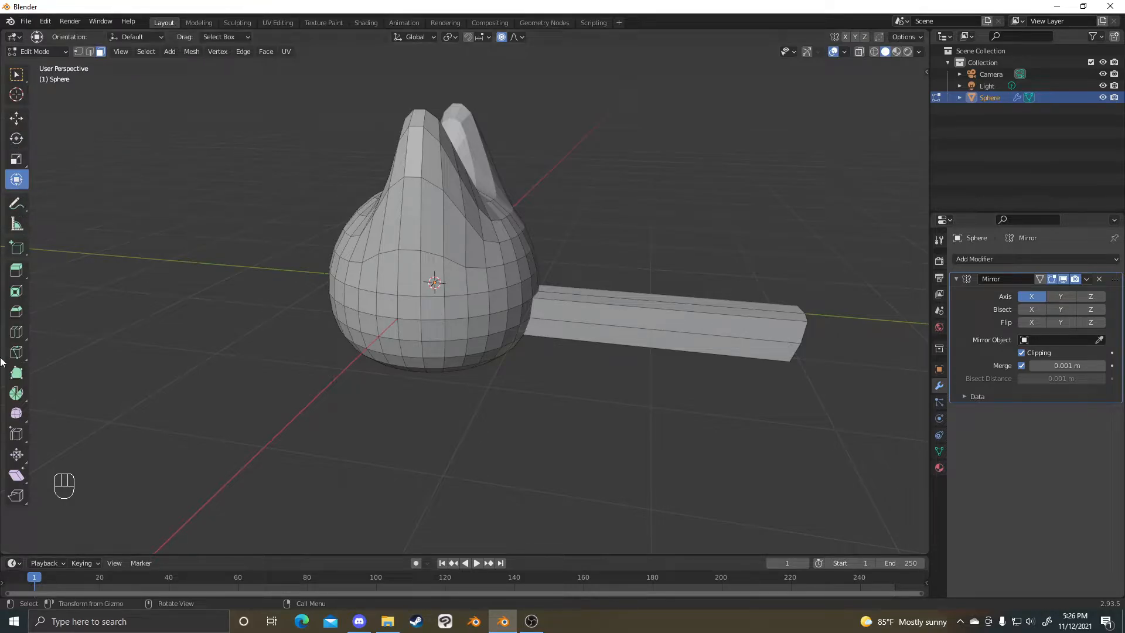
key(t)
key(t)
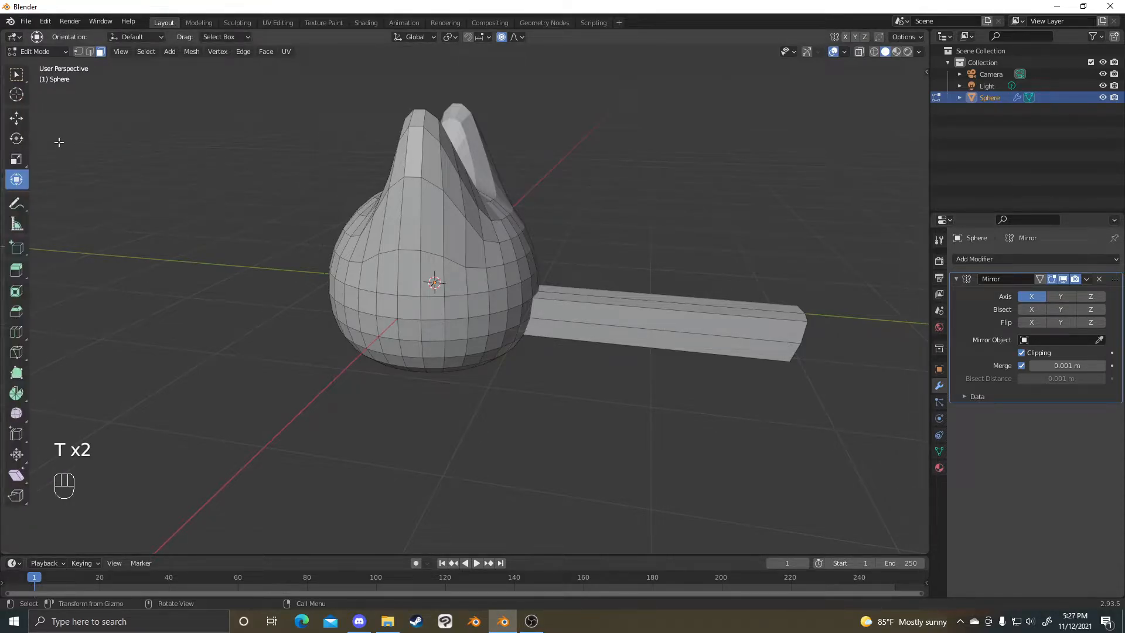
key(t)
key(t)
- Make Move the active tool, and bring up the pop-up tool list to choose Move there too
click(16, 118)
middle_drag(528, 264, 685, 271)
key(shift+space)
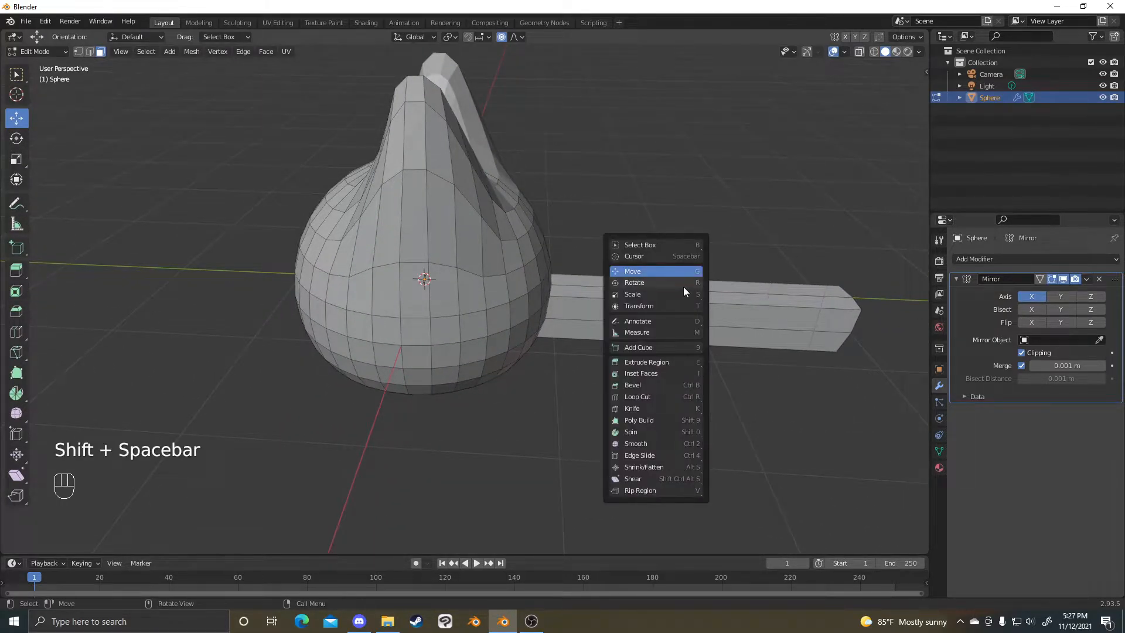
click(659, 273)
- Try moving a face of the tail, cancel the move, and select the upper face on the tail's end
middle_drag(756, 307, 660, 275)
click(736, 318)
key(shift+space)
click(587, 251)
key(g)
right_click(634, 262)
click(660, 275)
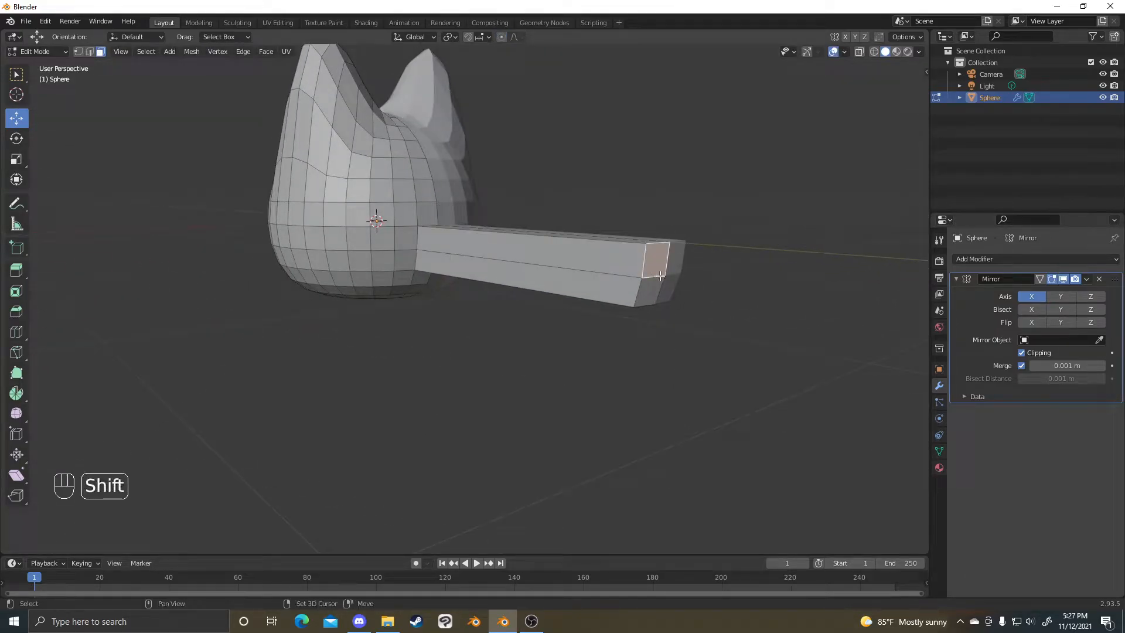
- Try the Select Similar options on the tail's end face, and select the body face just above the tail's base
key(shift+g)
click(661, 277)
key(shift+space)
click(654, 325)
drag(652, 258, 645, 291)
middle_drag(540, 247, 509, 213)
scroll(510, 214, up, 3)
key(shift+g)
click(508, 225)
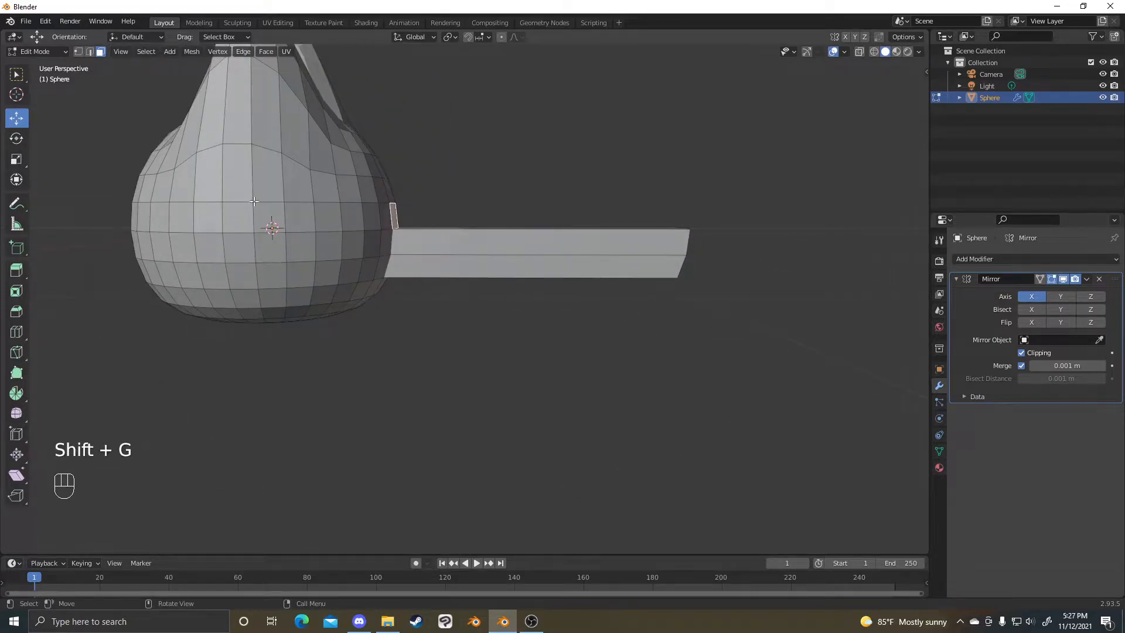
- Switch to the Rotate tool, and start and cancel a rotation of the selected body face
key(shift+space)
click(538, 237)
scroll(373, 214, down, 6)
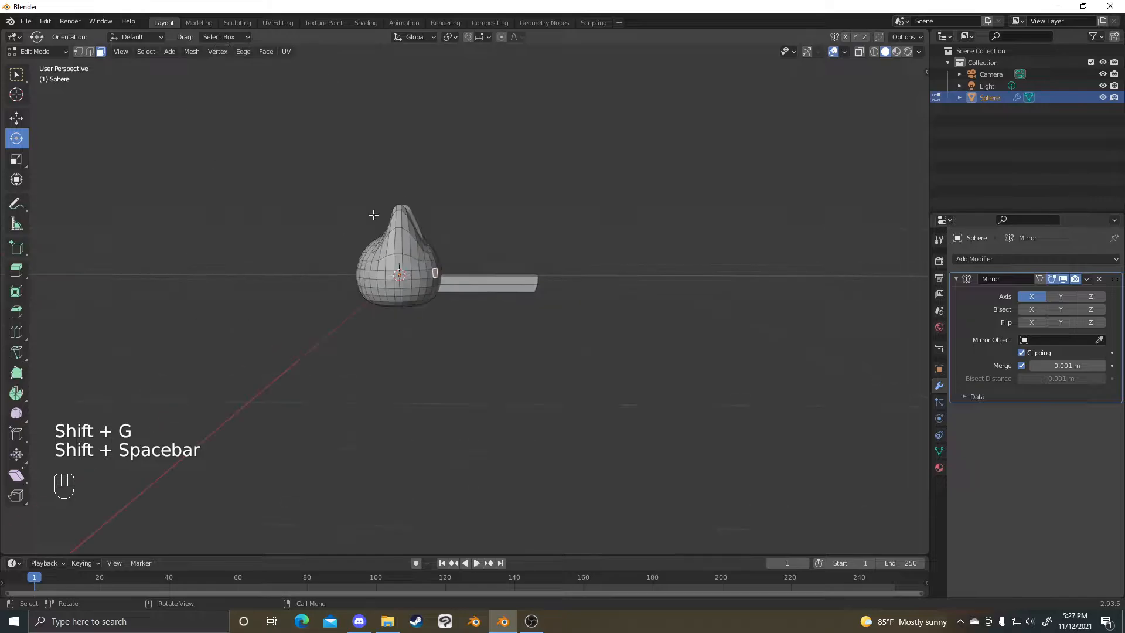
key(r)
key(Escape)
scroll(588, 196, up, 4)
scroll(588, 196, up, 4)
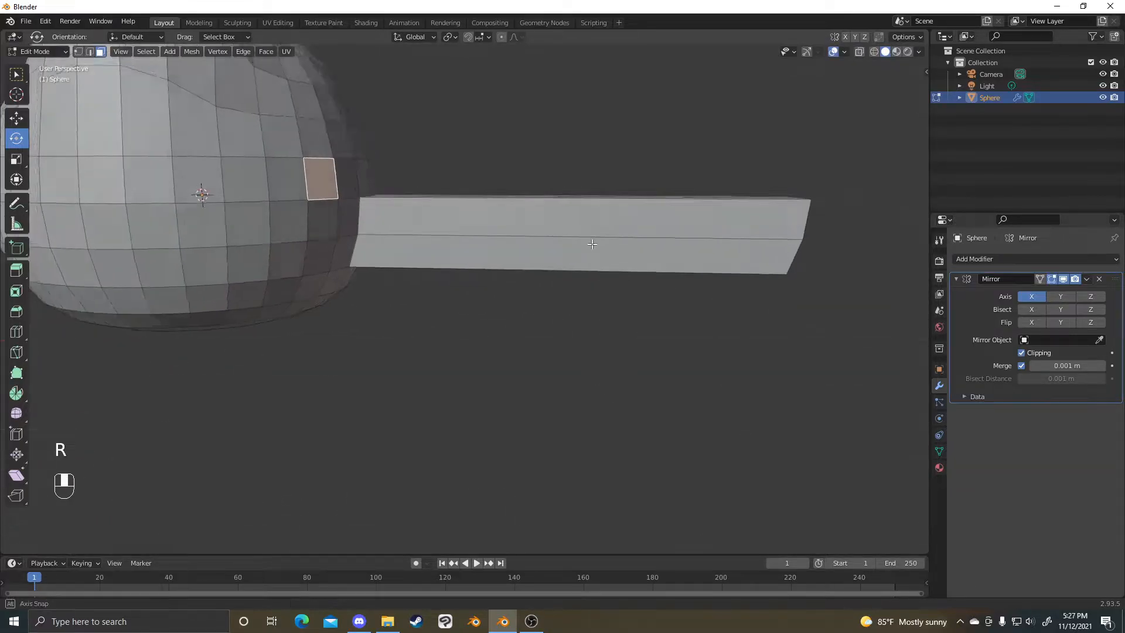
- Select the tail's upper side face, open the viewport sidebar, and clear the selection
middle_drag(267, 152, 297, 191)
scroll(297, 191, down, 4)
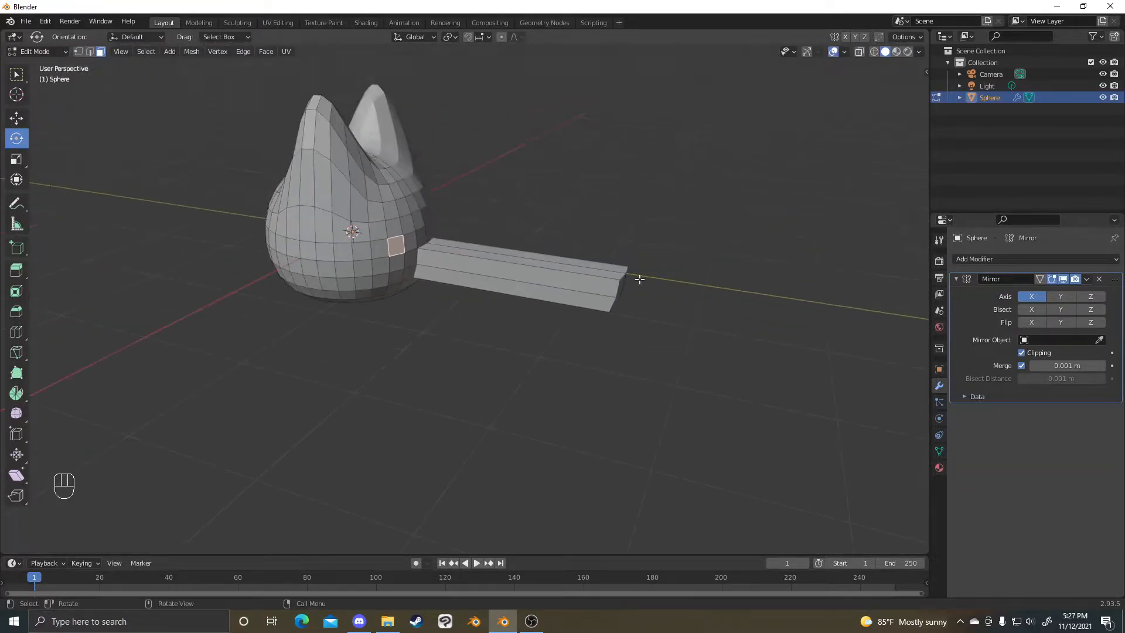
click(598, 283)
middle_drag(626, 284, 910, 65)
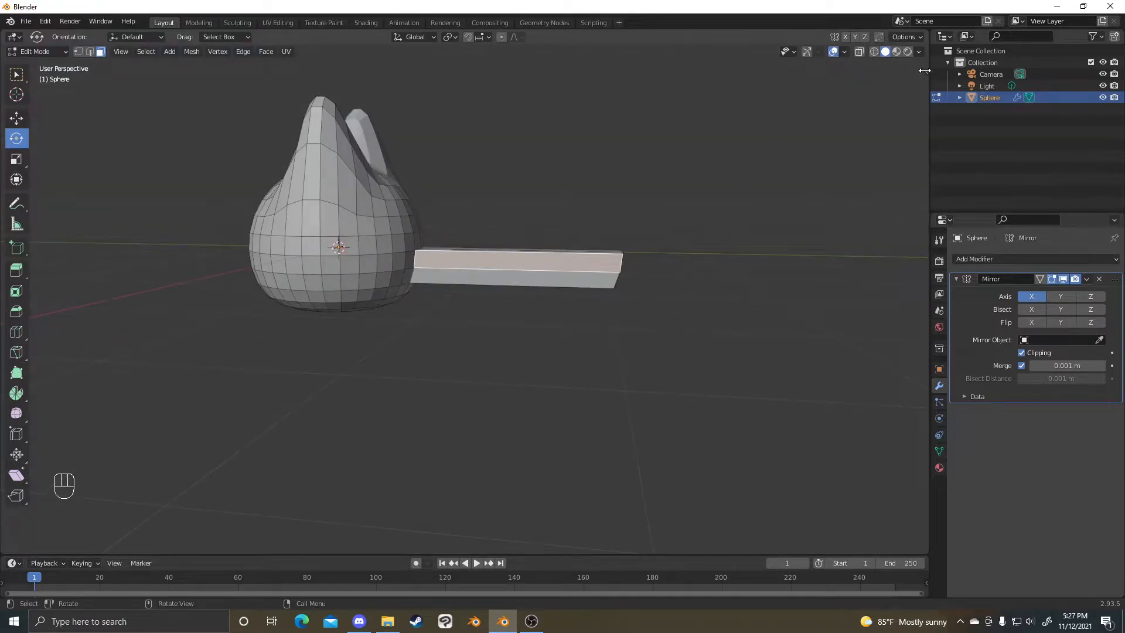
click(924, 70)
click(660, 159)
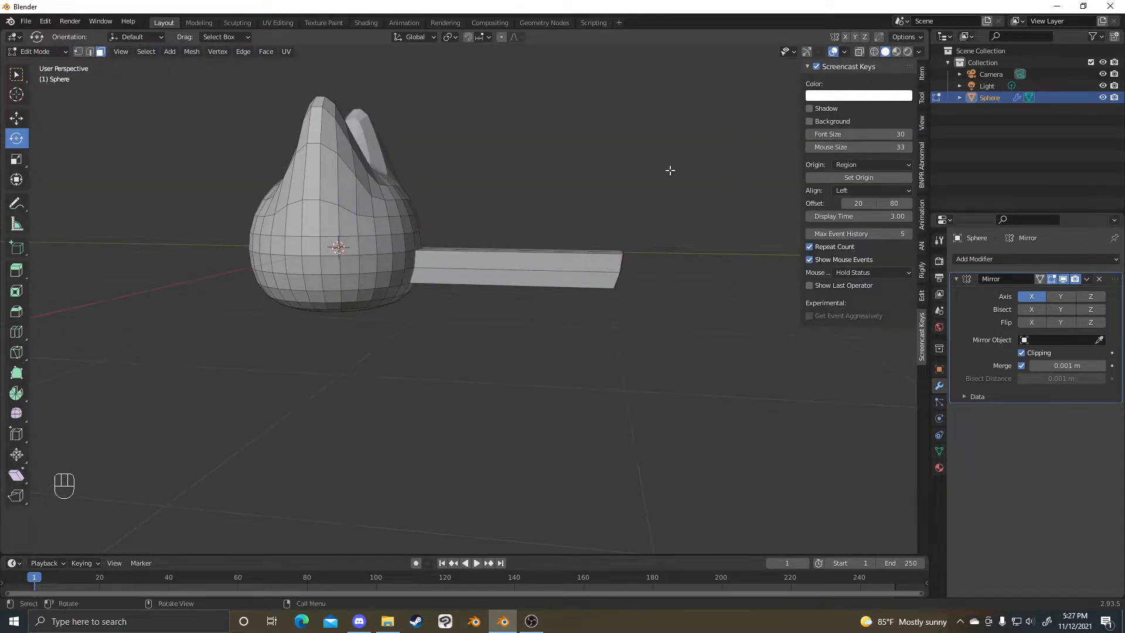
- Turn on the viewport gizmos, and show the active tool's settings in the sidebar with a tail side face selected
click(807, 51)
scroll(632, 231, up, 3)
click(632, 231)
key(KP_Decimal)
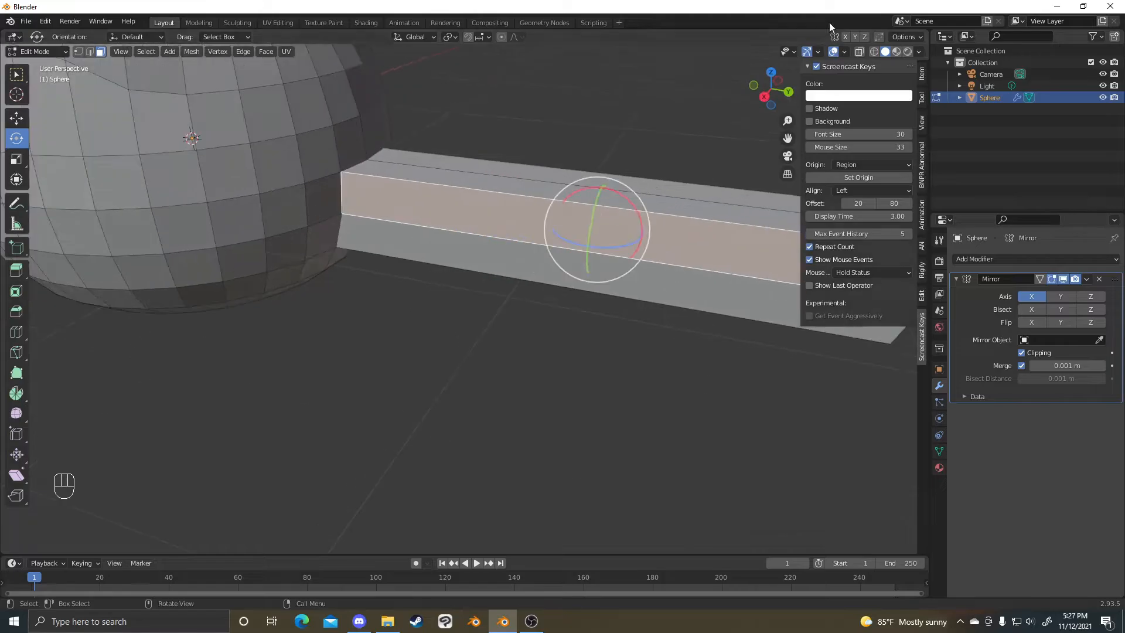
click(921, 98)
click(604, 289)
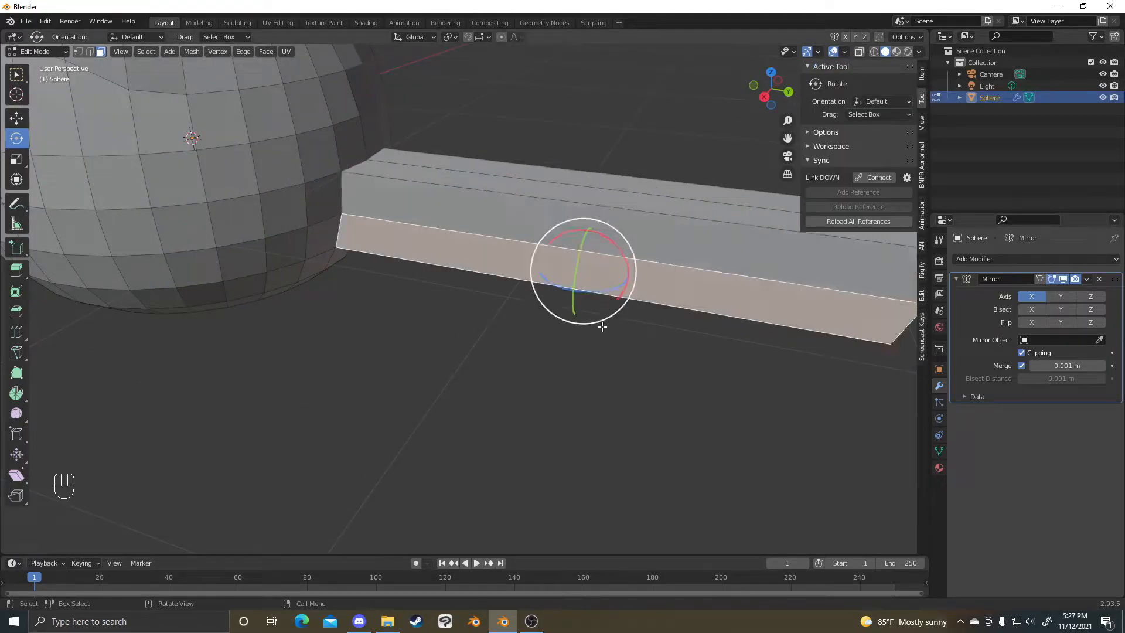
- Try rotating the tail's side face with the rotate gizmo, and undo the rotation
scroll(614, 313, down, 5)
key(KP_Add)
scroll(612, 289, up, 5)
middle_drag(612, 289, 628, 252)
mouse_move(627, 225)
mouse_down()
mouse_move(634, 245)
mouse_move(621, 212)
mouse_up()
key(ctrl+z)
- Make Scale the active tool, and close the viewport sidebar
middle_drag(677, 249, 667, 257)
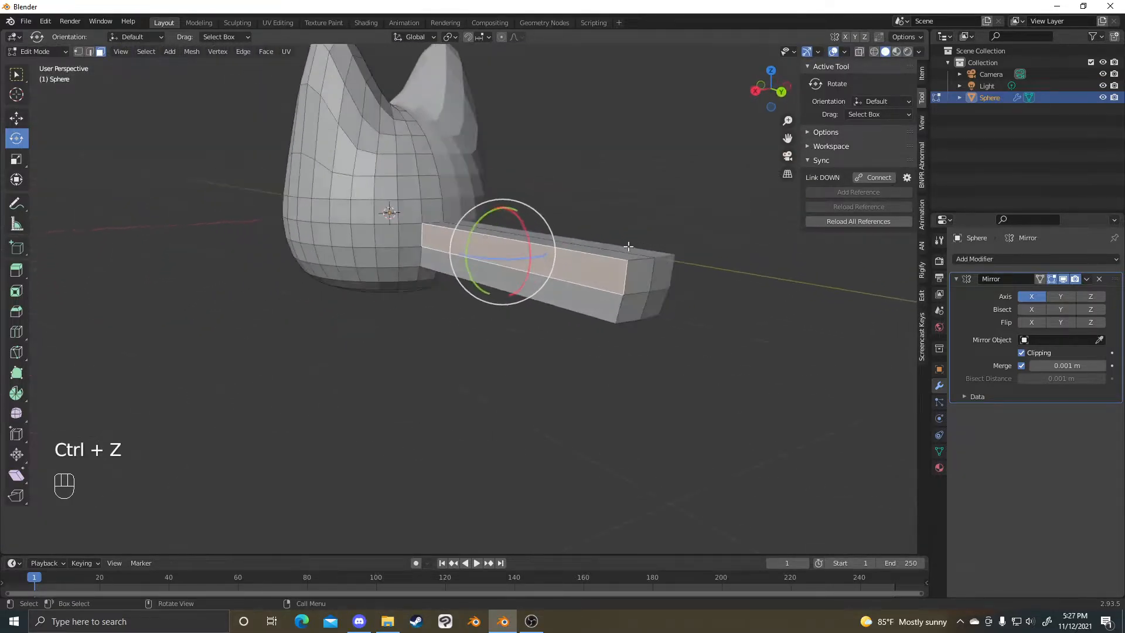
click(17, 159)
middle_drag(502, 256, 635, 284)
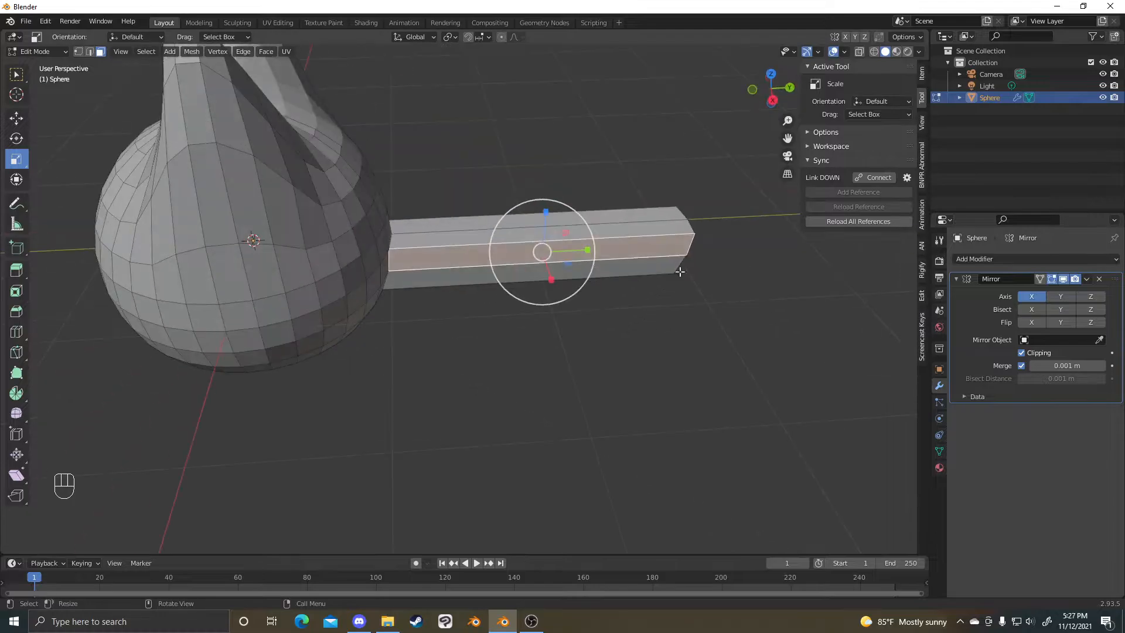
click(922, 74)
drag(801, 93, 952, 130)
middle_drag(811, 304, 723, 261)
- Clear the selection, and select the upper face at the tail's end in face selection mode
scroll(764, 276, up, 3)
key(alt+a)
scroll(668, 222, down, 3)
scroll(681, 221, up, 1)
key(3)
click(727, 264)
scroll(728, 264, down, 4)
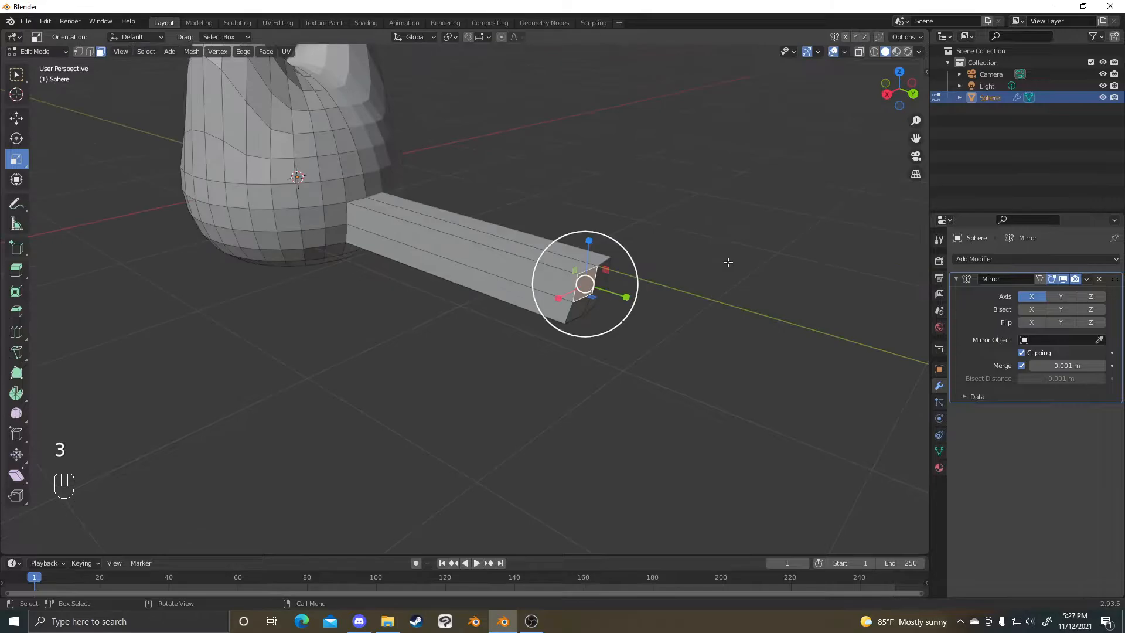
- Switch to edge selection mode, clear the selection, and bring the tail's side into view
middle_drag(658, 324, 644, 303)
key(2)
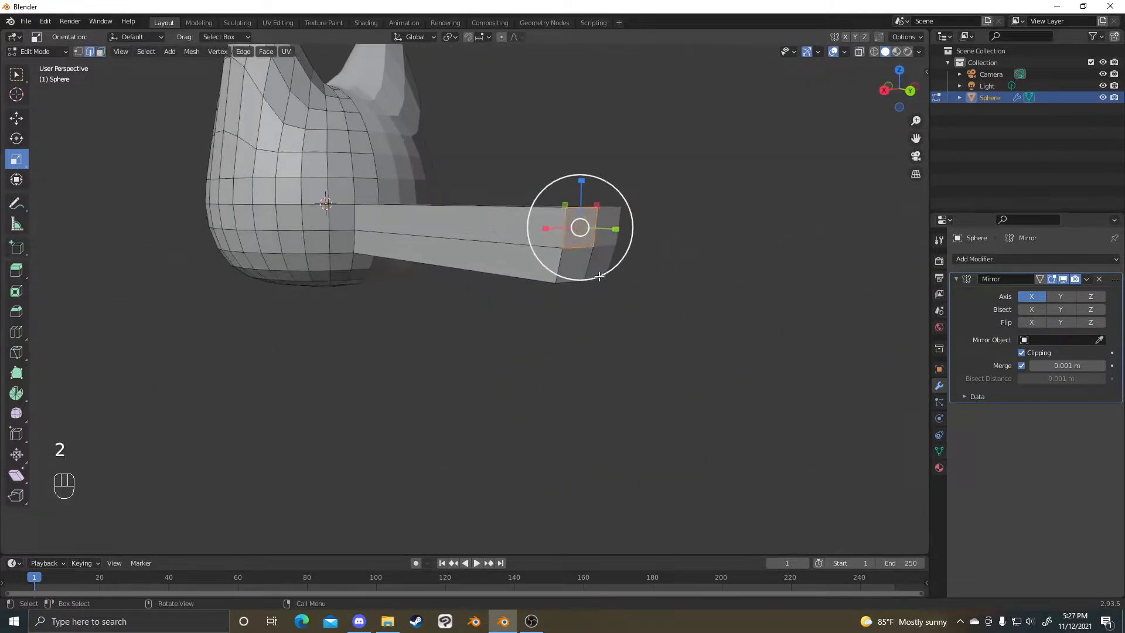
middle_drag(580, 319, 377, 351)
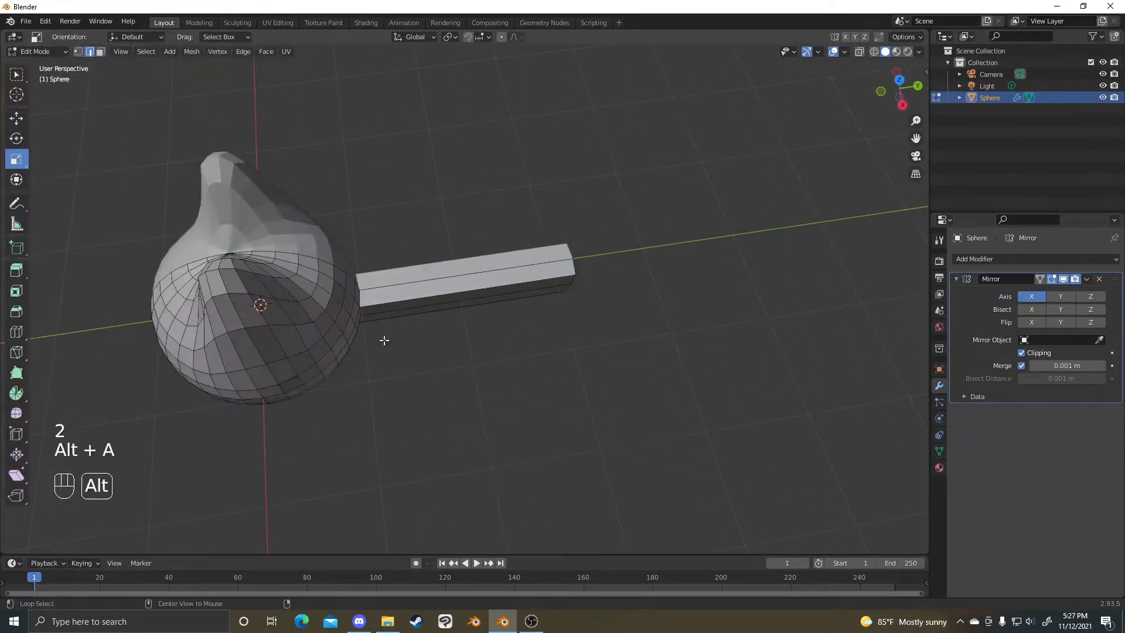
key(alt+a)
middle_drag(477, 300, 491, 252)
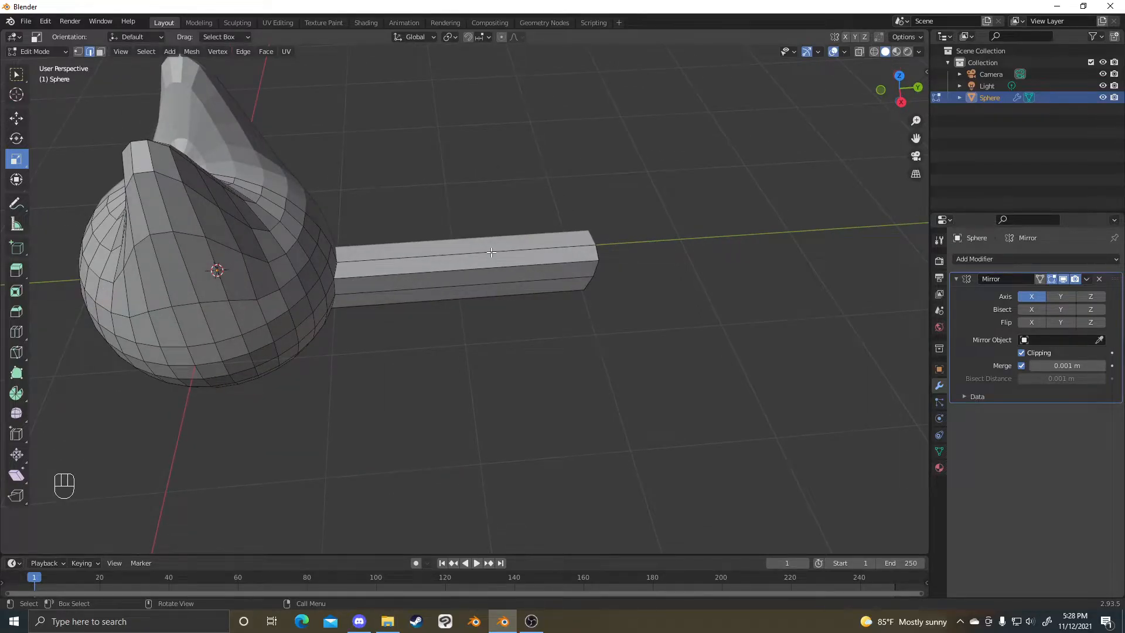
middle_drag(498, 274, 524, 232)
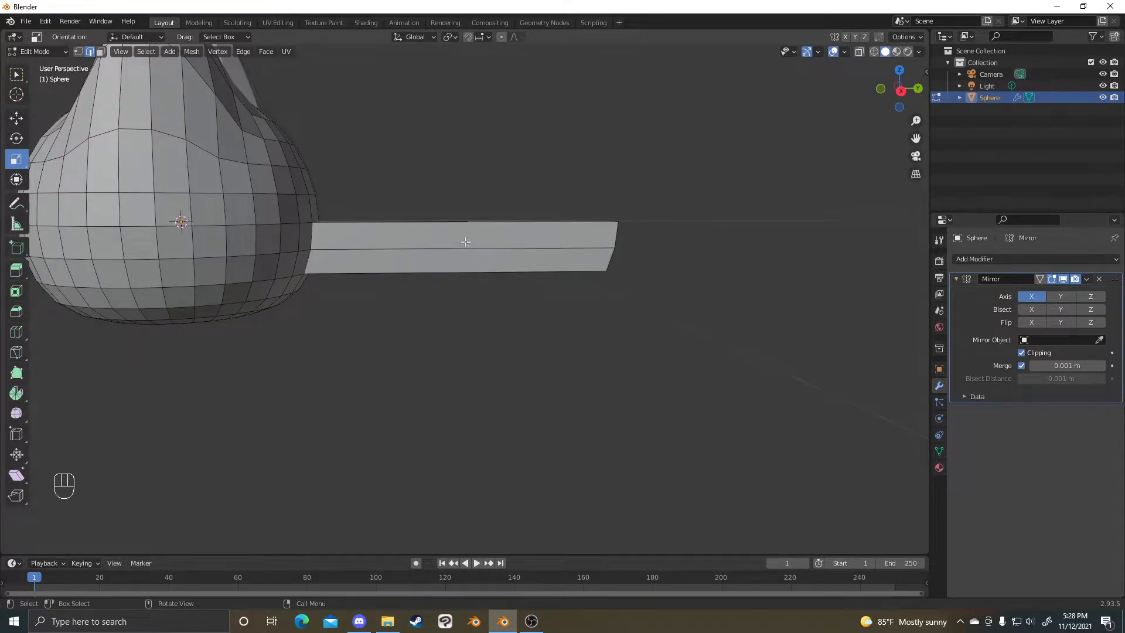
- Try four evenly spaced loop cuts across the tail, and undo them
key(ctrl+r)
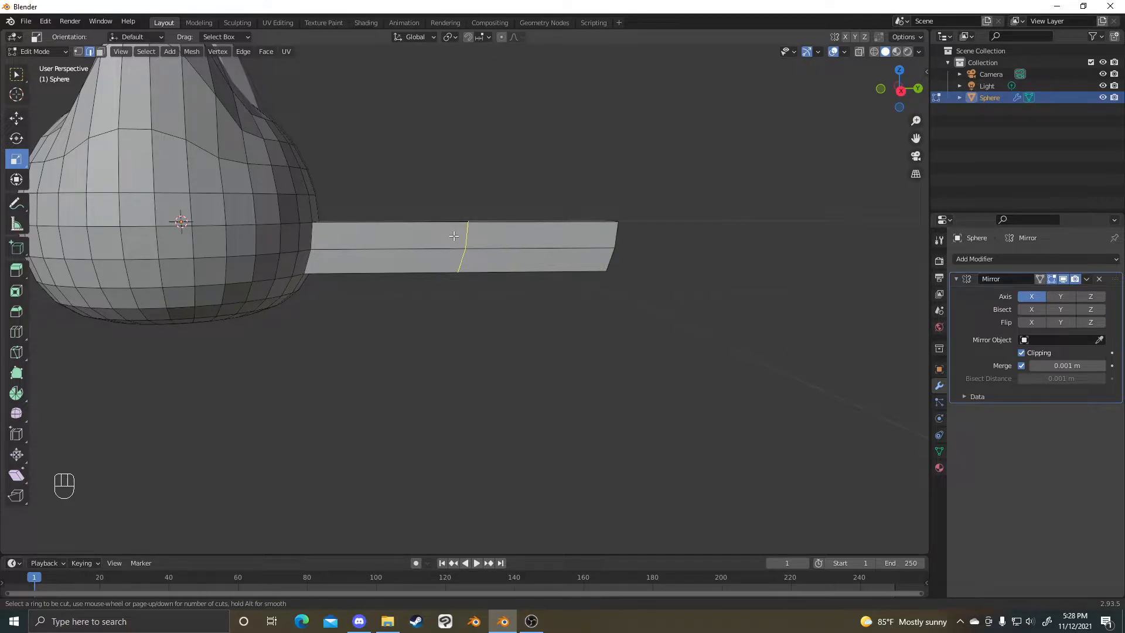
scroll(454, 236, up, 3)
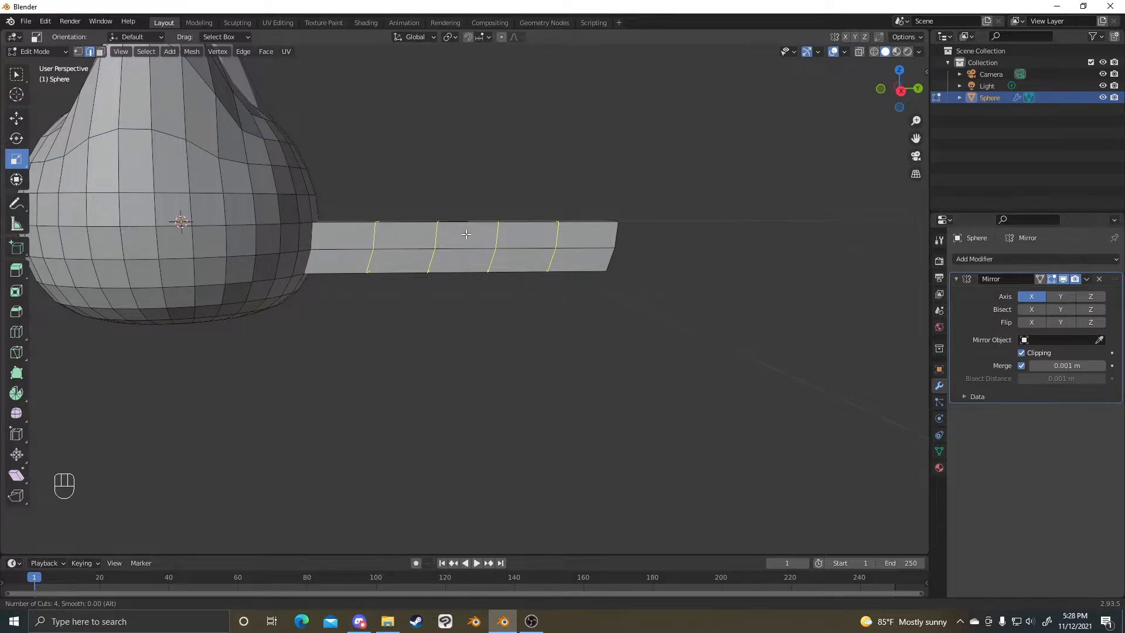
click(466, 234)
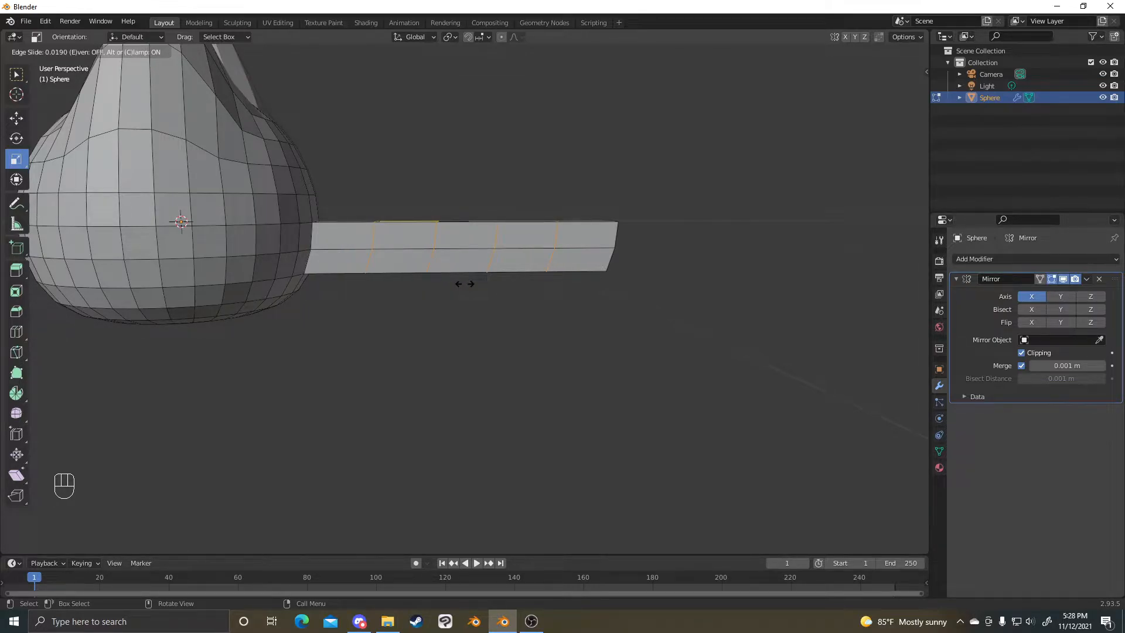
click(465, 283)
middle_drag(510, 293, 492, 249)
key(alt+a)
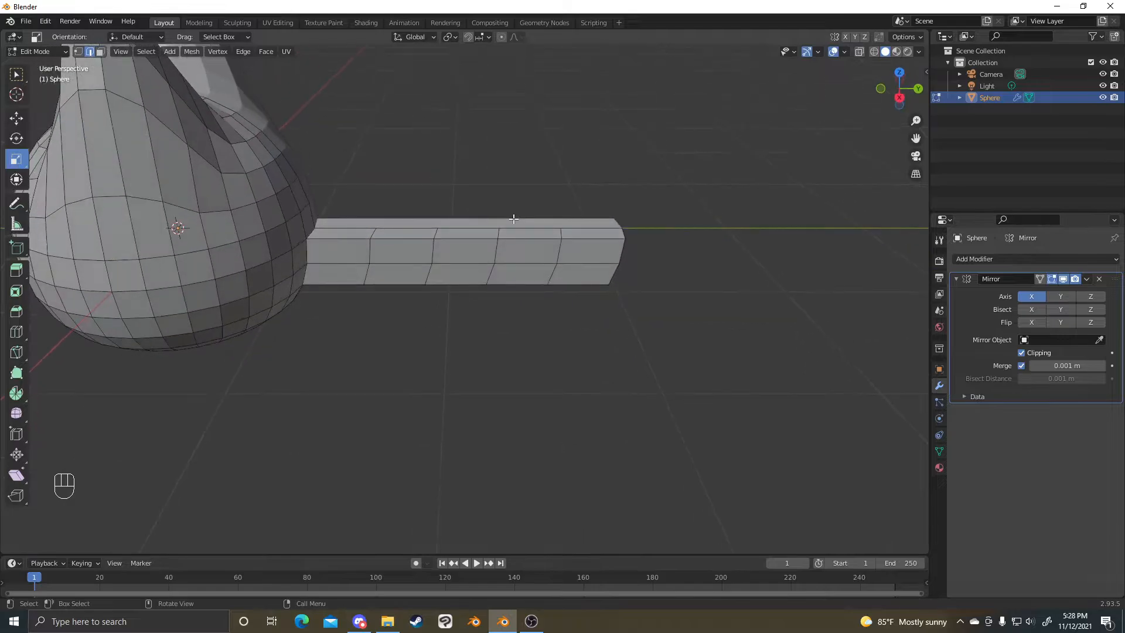
key(ctrl+z)
key(ctrl+z)
- Try a single loop cut across the tail with edge sliding, and undo it
middle_drag(478, 309, 455, 230)
key(ctrl+r)
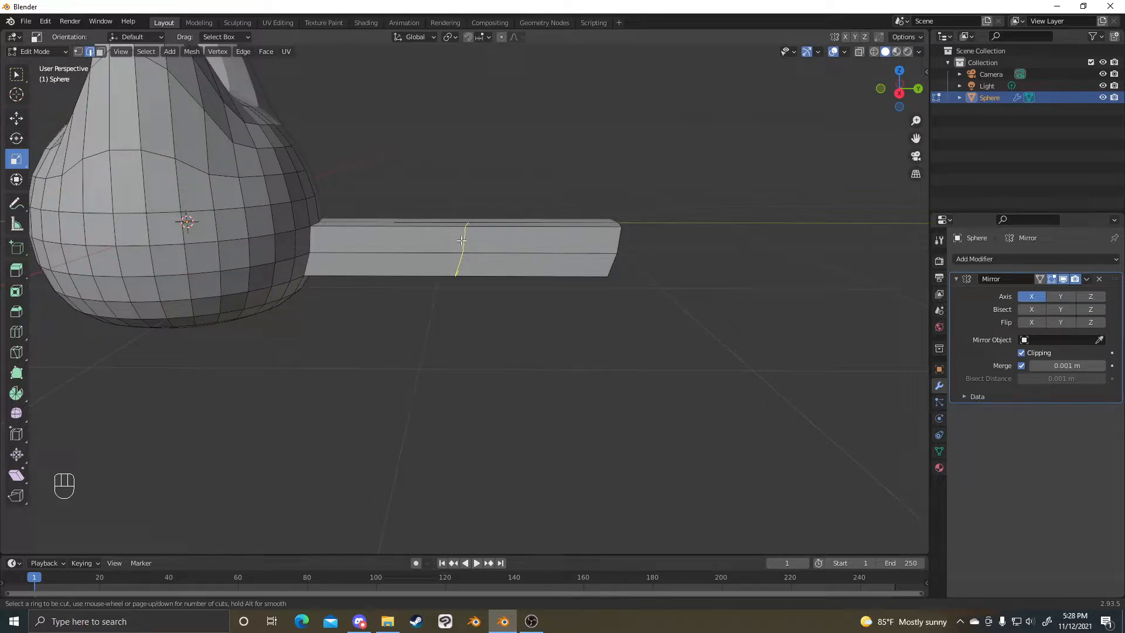
click(463, 251)
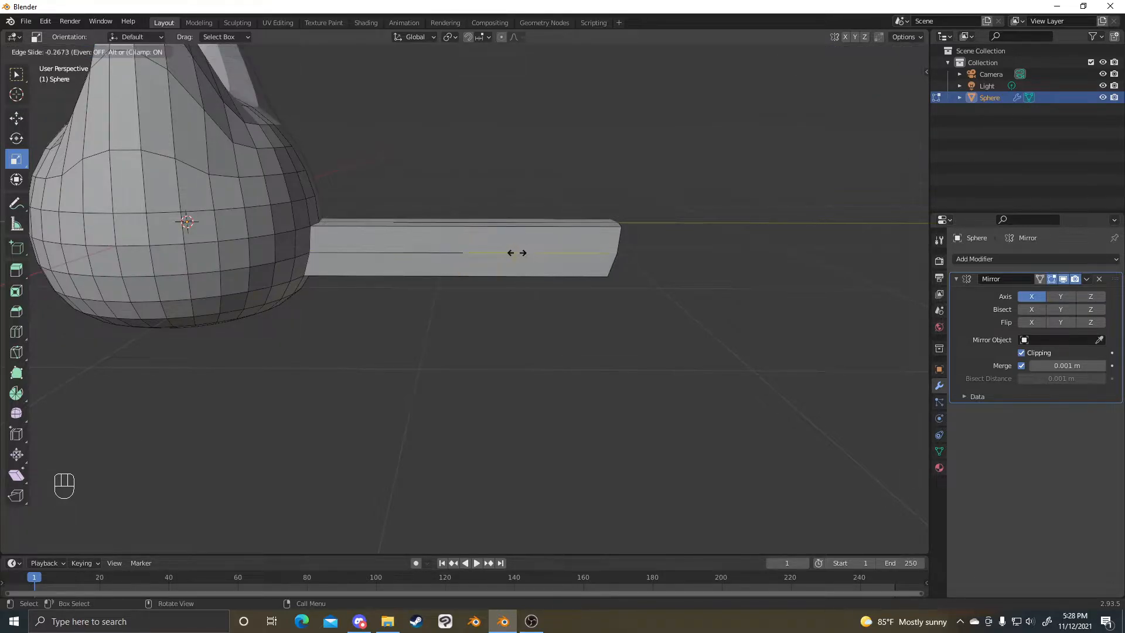
click(463, 251)
key(ctrl+z)
- Add four loop cuts across the tail's length, and clear the selection
key(ctrl+r)
scroll(457, 233, up, 2)
click(456, 234)
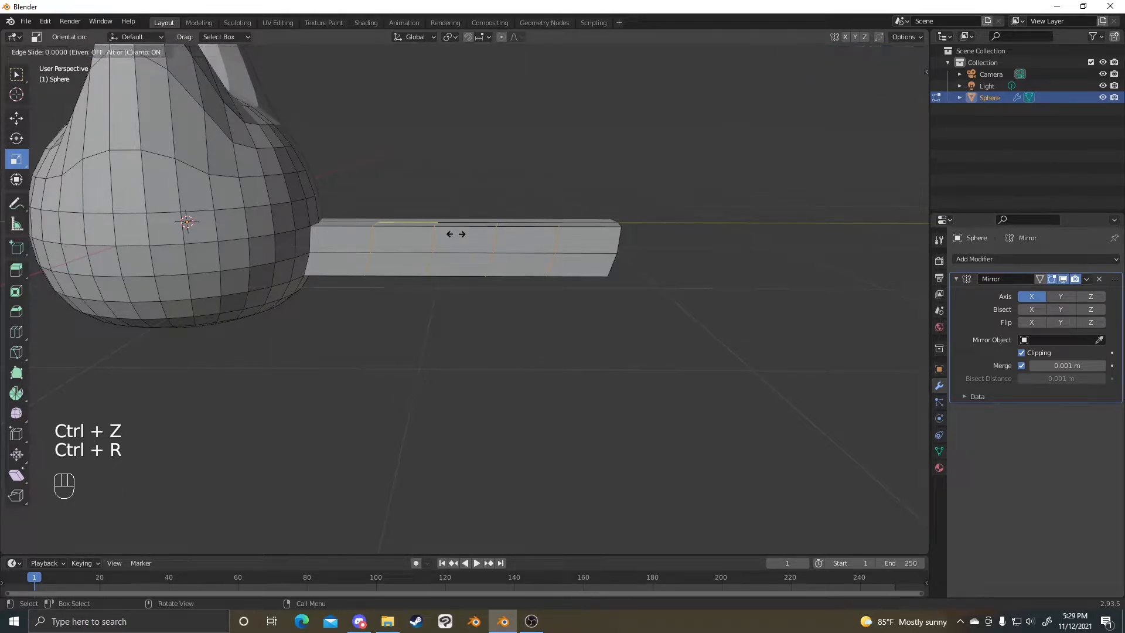
click(406, 247)
middle_drag(683, 264, 514, 352)
key(alt+a)
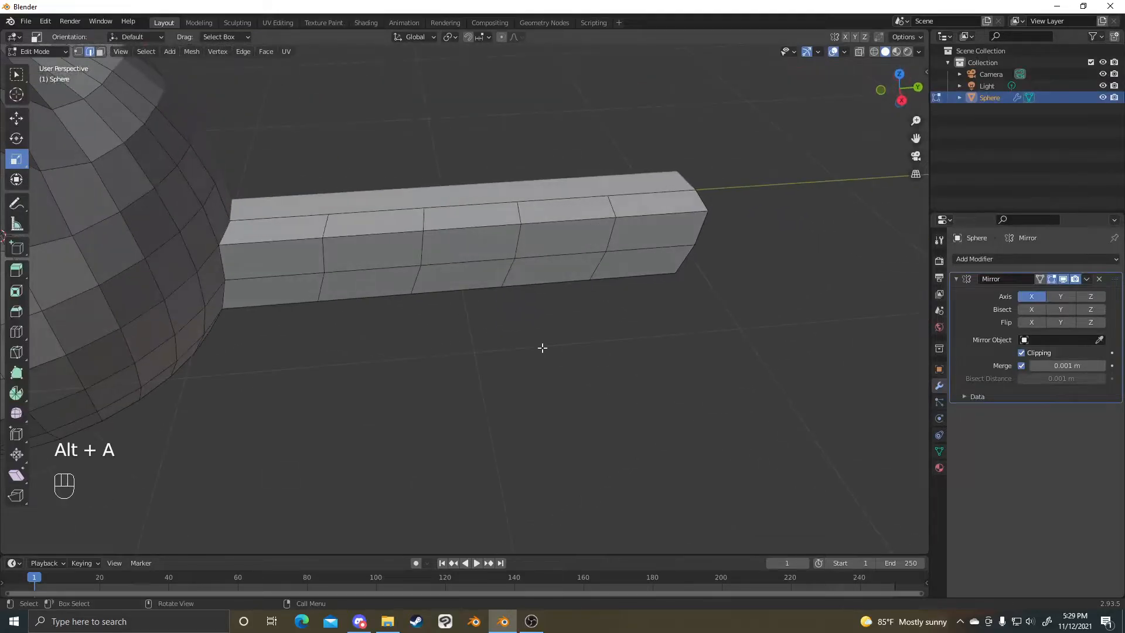
- Bring the tail's end into view and pick its tip in face, edge and vertex selection modes
middle_drag(602, 276, 650, 252)
key(3)
click(609, 243)
key(2)
mouse_move(591, 298)
middle_down()
mouse_move(660, 385)
mouse_move(582, 385)
mouse_move(715, 372)
mouse_move(579, 298)
middle_up()
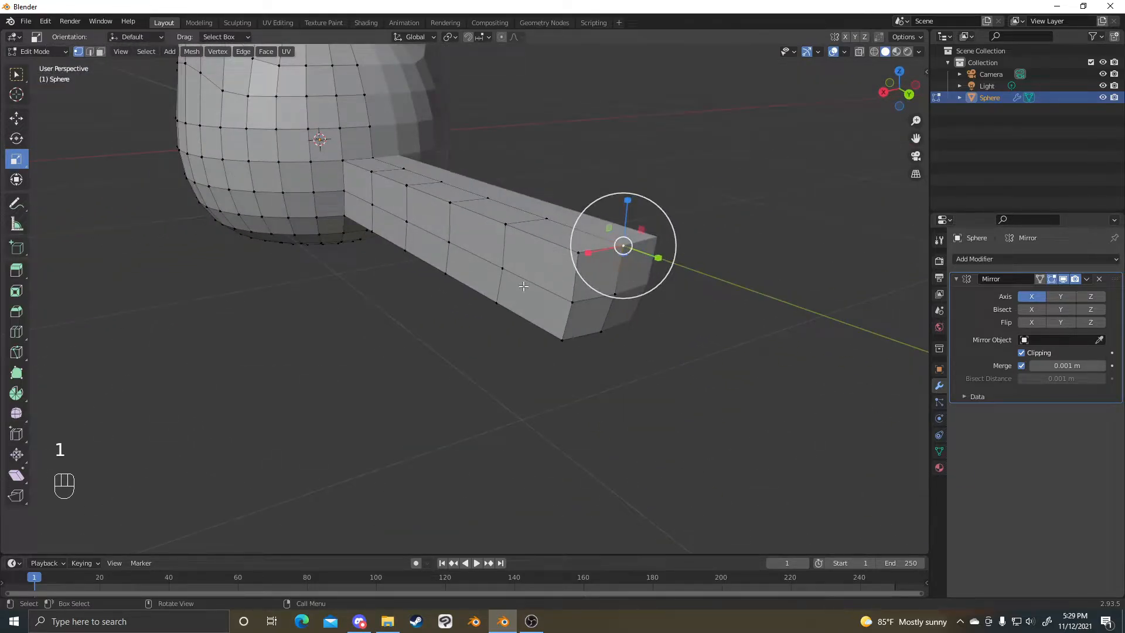
- Select corner vertices at the tail's tip and move them to round off its end
key(w)
shift+click(576, 252)
middle_drag(571, 250, 699, 313)
scroll(779, 253, down, 5)
key(g)
click(769, 245)
scroll(699, 314, up, 3)
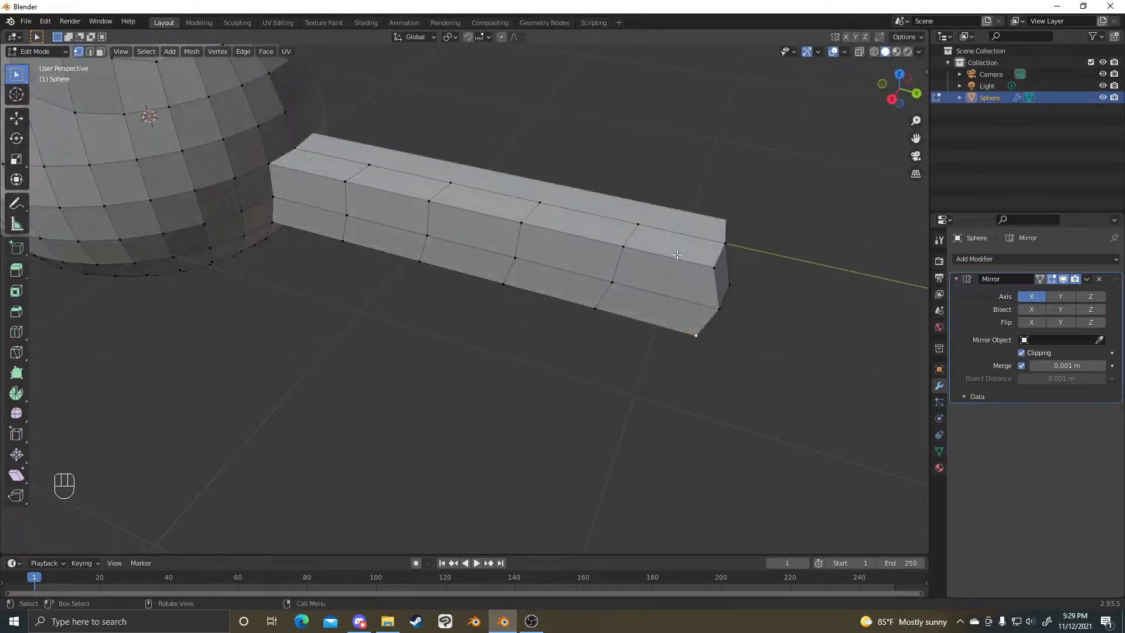
- Select the vertices along the tail's outer upper and lower edges, leaving out those at its base
shift+click(675, 254)
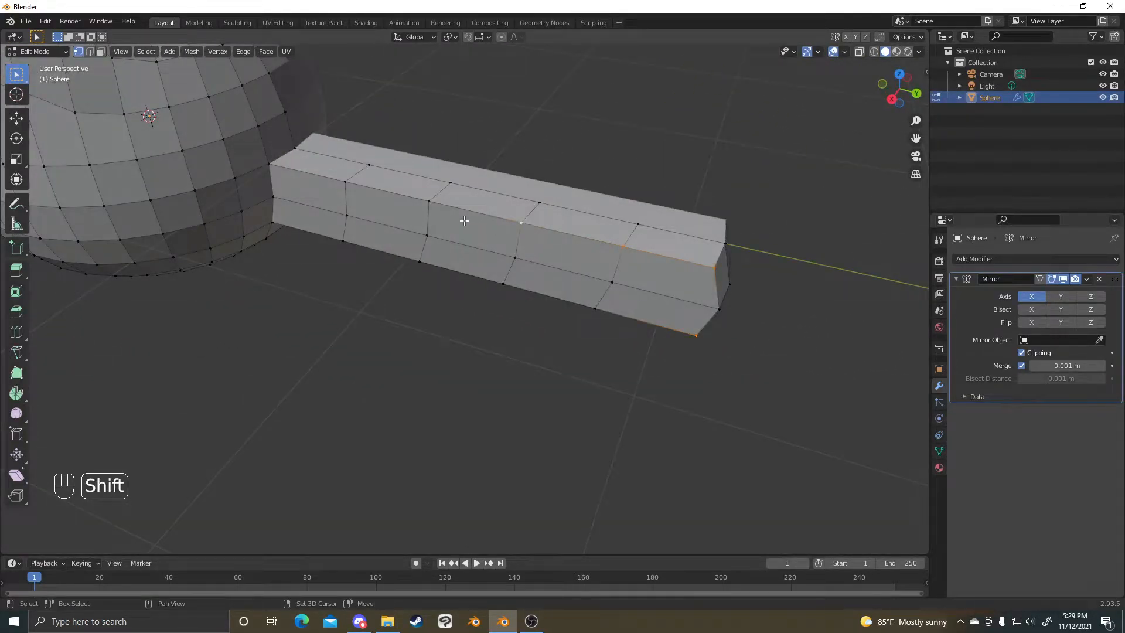
shift+drag(326, 234, 349, 155)
shift+drag(326, 255, 678, 336)
key(c)
right_click(503, 322)
- Move the selected outer edge vertices about 0.05 m inward along X to bevel the tail's cross-section
middle_drag(502, 321, 586, 304)
key(g)
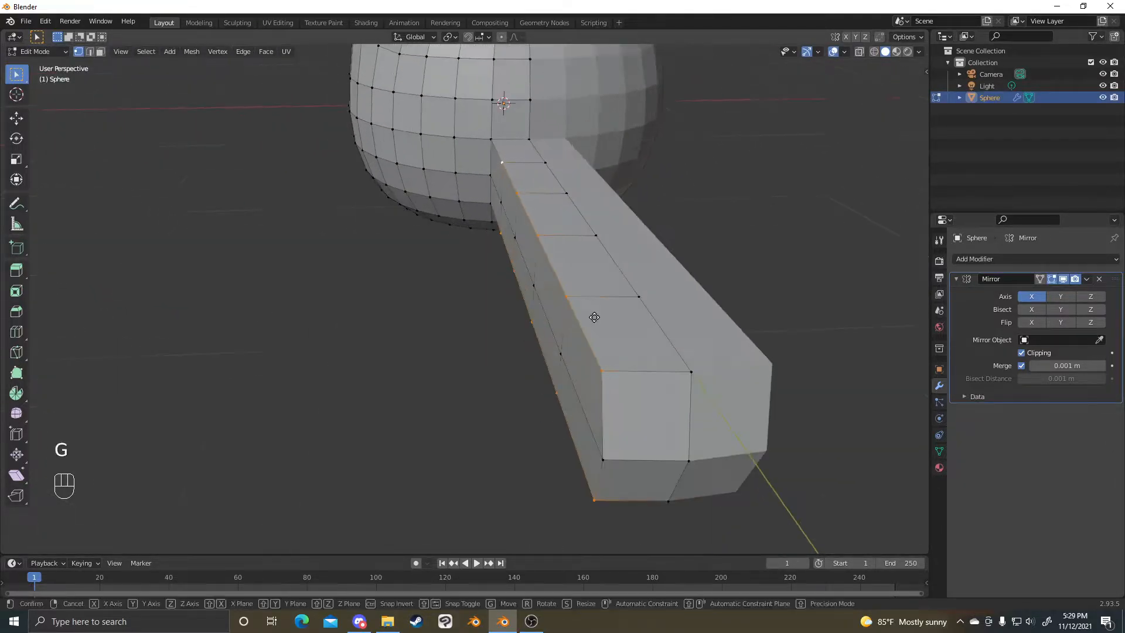
key(x)
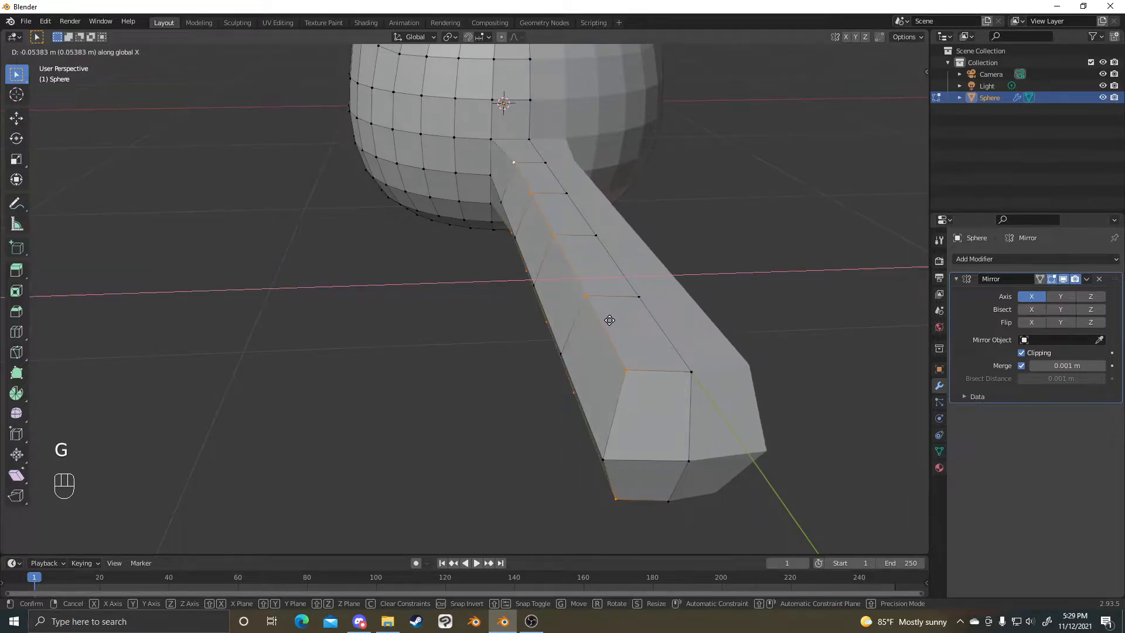
click(609, 319)
middle_drag(609, 319, 714, 308)
key(g)
key(x)
click(589, 300)
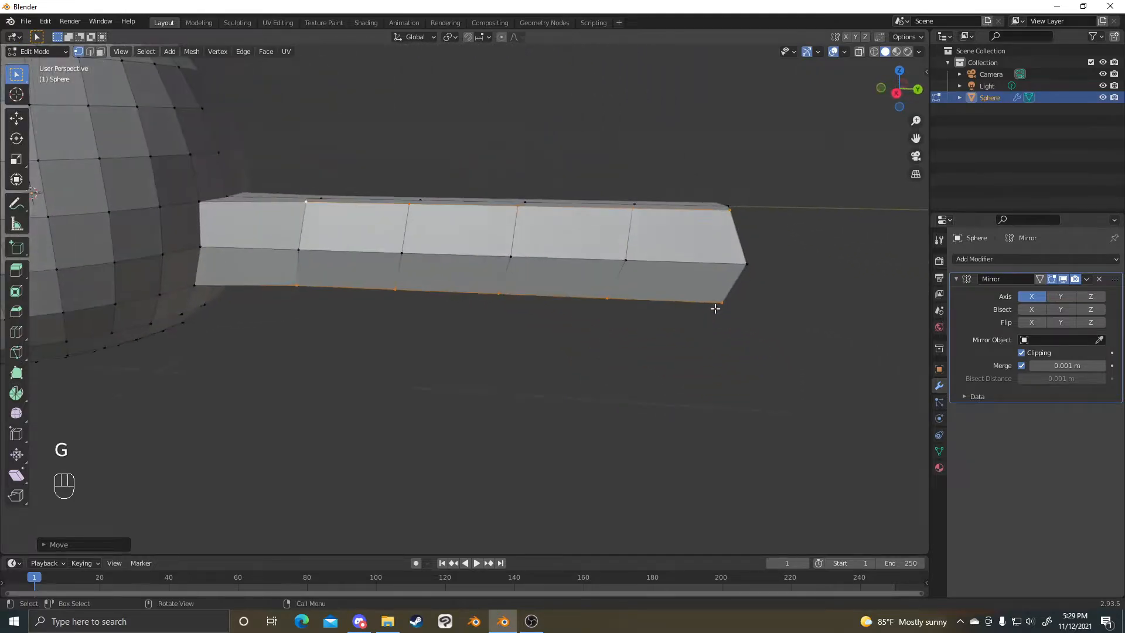
- Try circle select and region selection on the tail's lower edge vertices
key(c)
right_click(622, 306)
key(c)
right_click(381, 293)
middle_drag(486, 304, 535, 311)
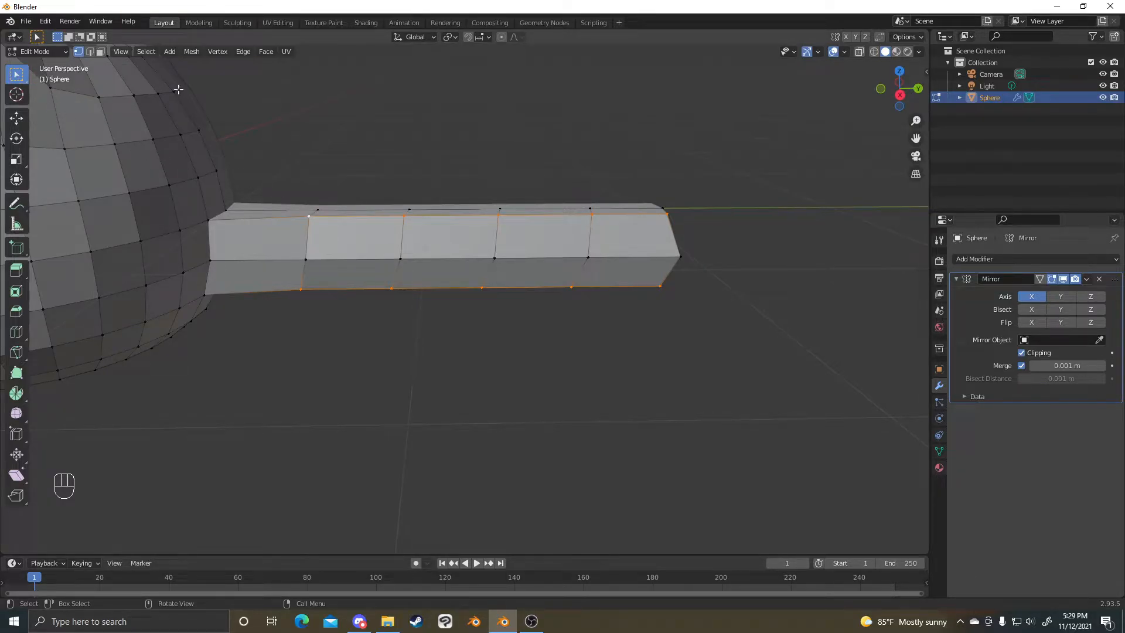
drag(251, 279, 753, 416)
- Select the tail's lower row of vertices using the circle selection tool with a radius of 32, and leave that tool
key(w)
scroll(423, 281, down, 5)
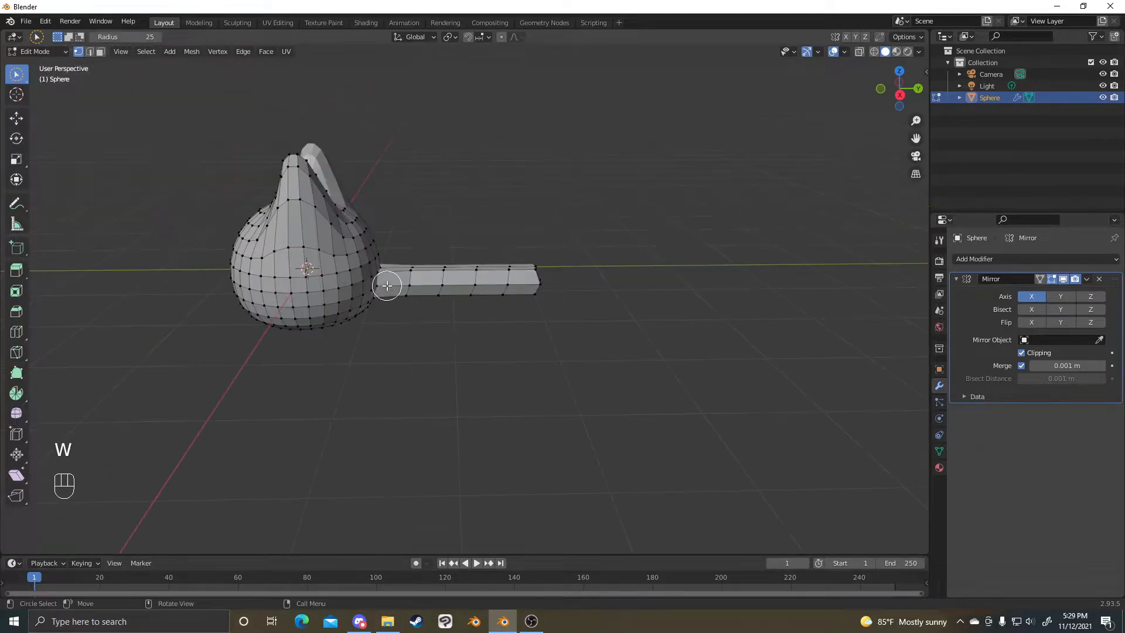
scroll(396, 290, up, 5)
drag(126, 36, 147, 36)
drag(410, 293, 577, 302)
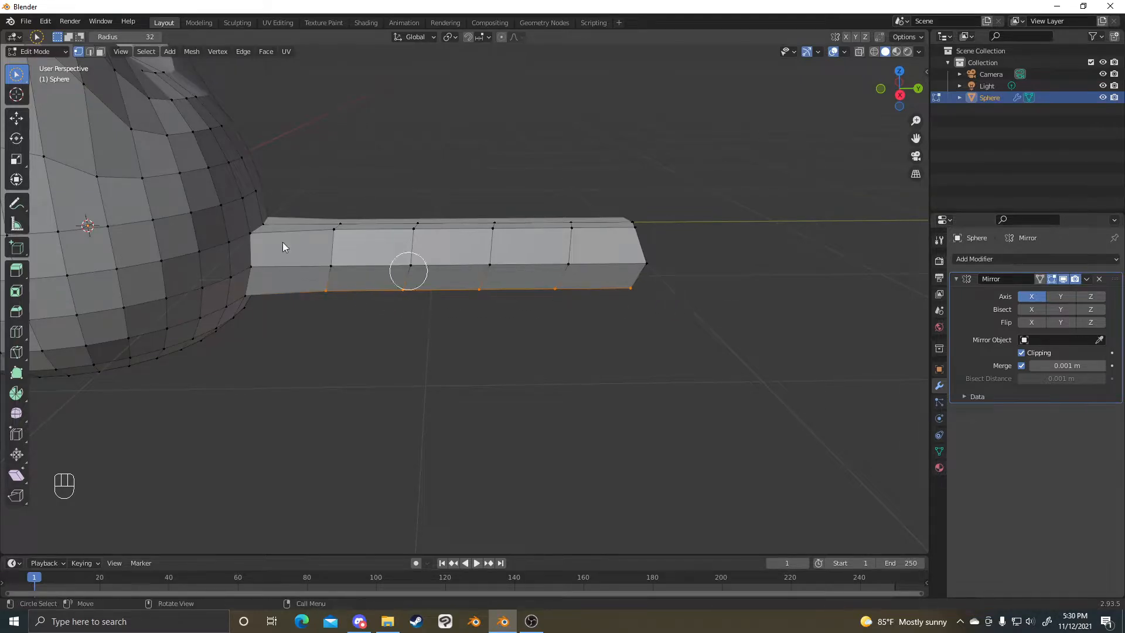
key(w)
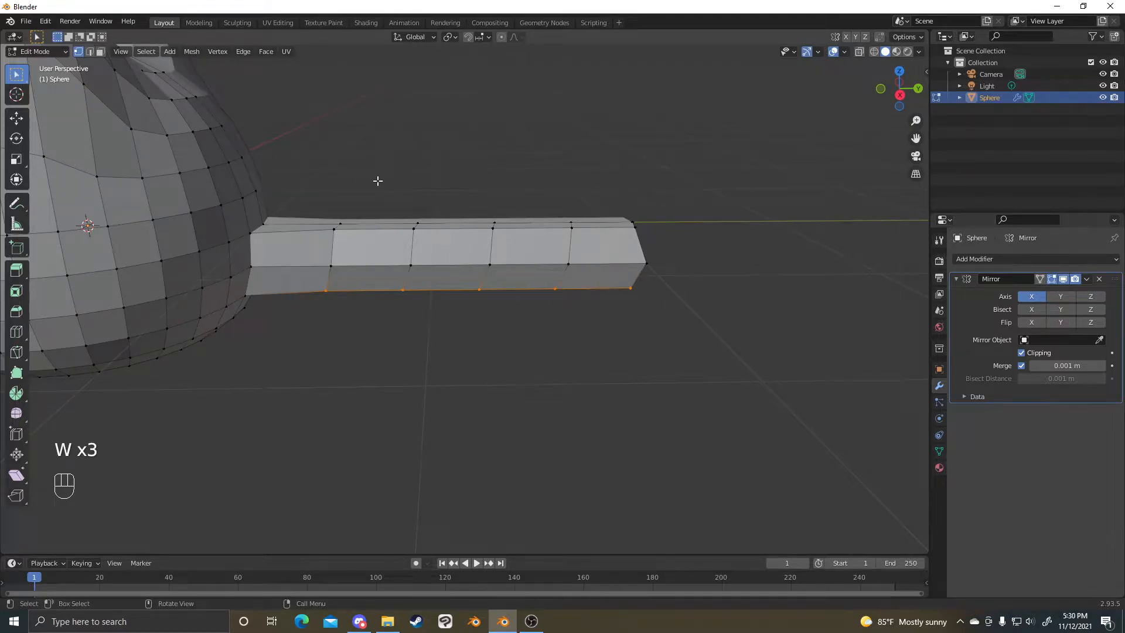
- Try region selections around the tail's vertices from different angles, and clear the selection
scroll(221, 291, up, 2)
drag(226, 271, 904, 340)
middle_drag(774, 346, 833, 324)
drag(833, 324, 410, 399)
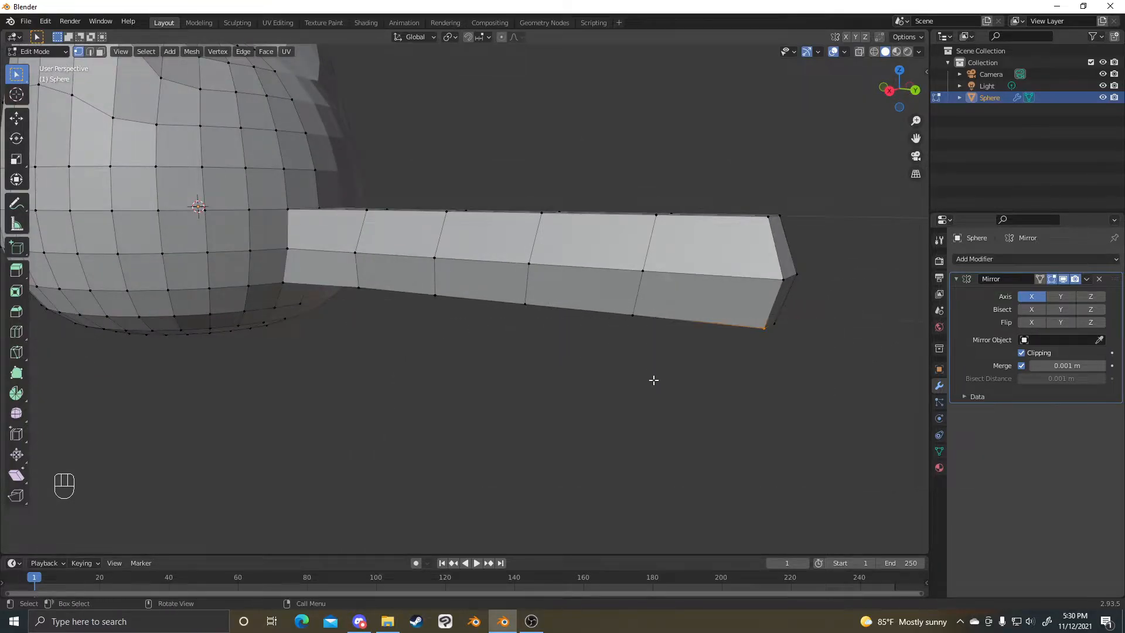
middle_drag(648, 379, 334, 327)
drag(170, 284, 809, 381)
key(alt+a)
- Try circle select around the tail again, exit it, and clear the selection
middle_drag(808, 382, 793, 317)
key(c)
scroll(711, 331, down, 5)
middle_drag(710, 331, 852, 363)
key(c)
key(c)
key(Escape)
key(alt+a)
- Switch to Object Mode and inspect the whole cat shape from the front
middle_drag(666, 334, 702, 301)
scroll(702, 302, down, 4)
shift+middle_drag(421, 293, 573, 310)
middle_drag(551, 308, 621, 321)
key(ctrl+Tab)
shift+middle_drag(621, 321, 572, 278)
scroll(583, 287, up, 3)
scroll(572, 278, down, 2)
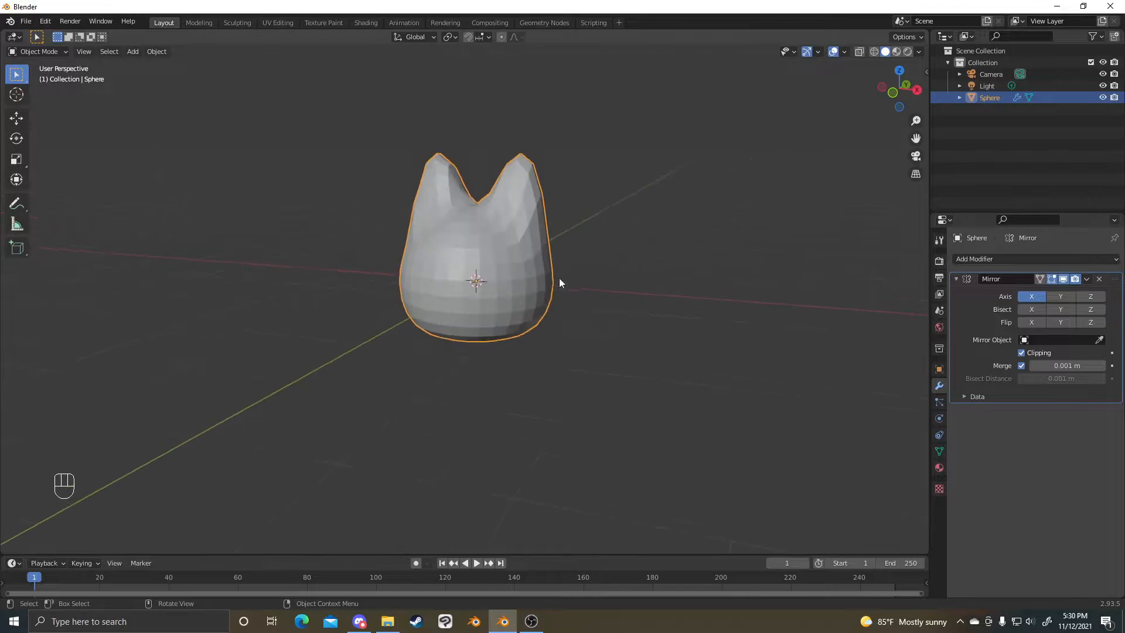
scroll(482, 273, up, 2)
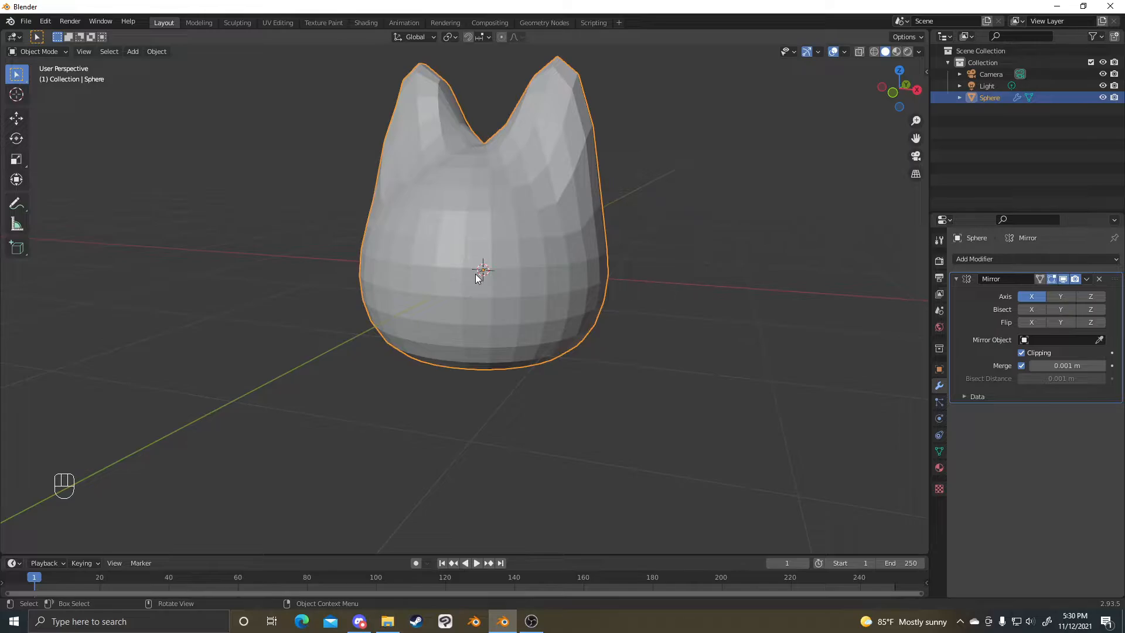
- Return to Edit Mode with edge selection and bring the lower front of the body into close view
key(Tab)
scroll(656, 250, up, 3)
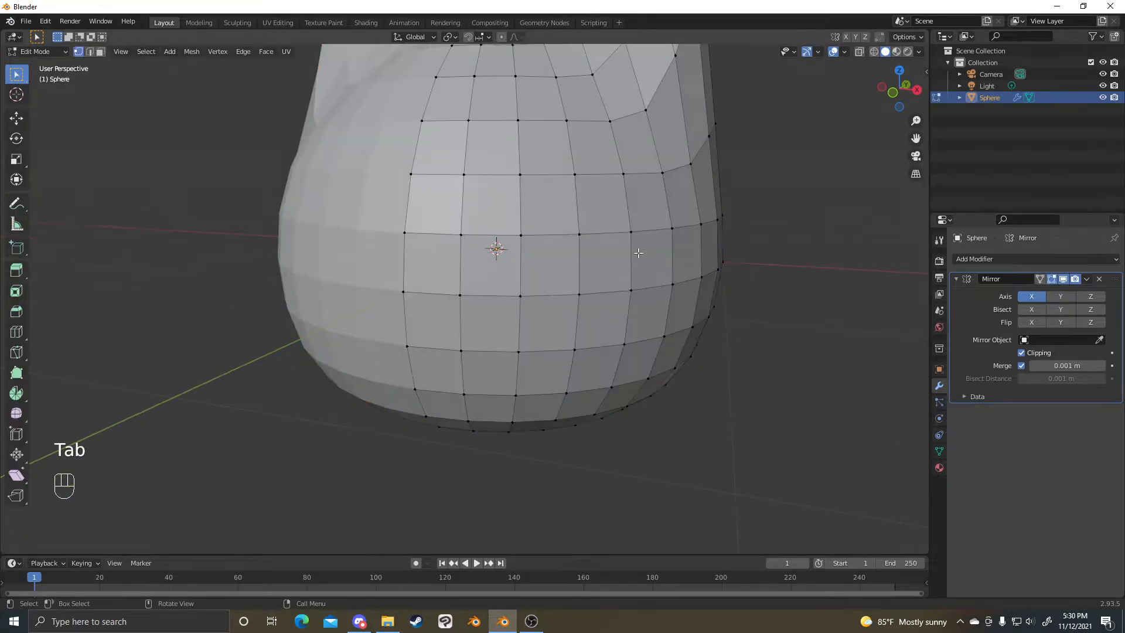
scroll(601, 258, down, 3)
scroll(603, 262, up, 4)
scroll(621, 266, down, 2)
scroll(621, 266, down, 4)
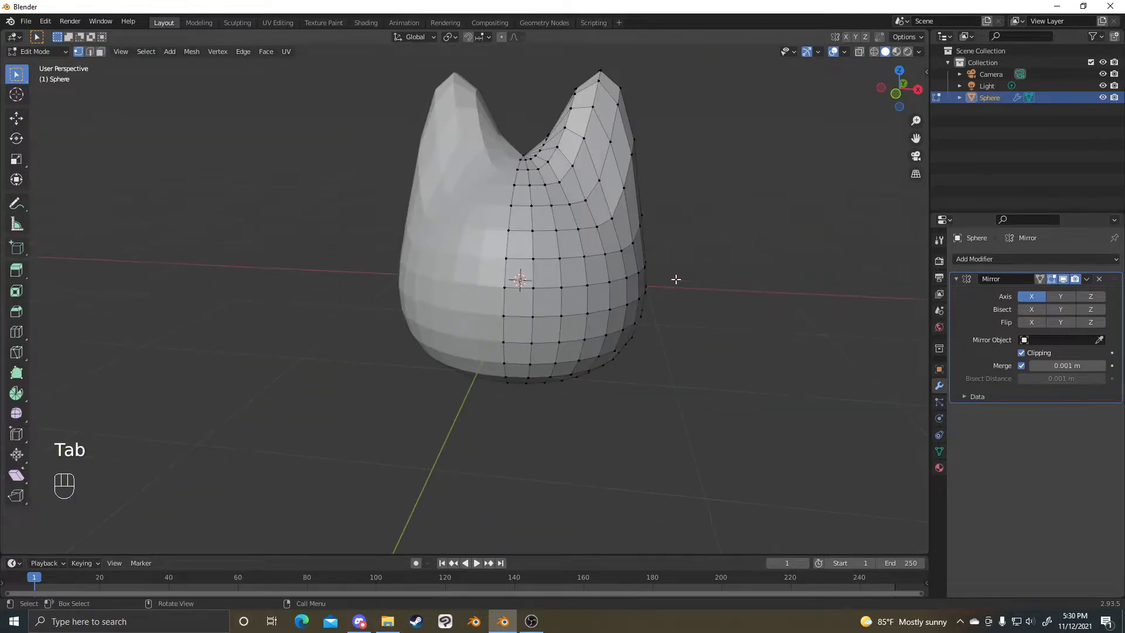
key(2)
middle_drag(687, 277, 652, 276)
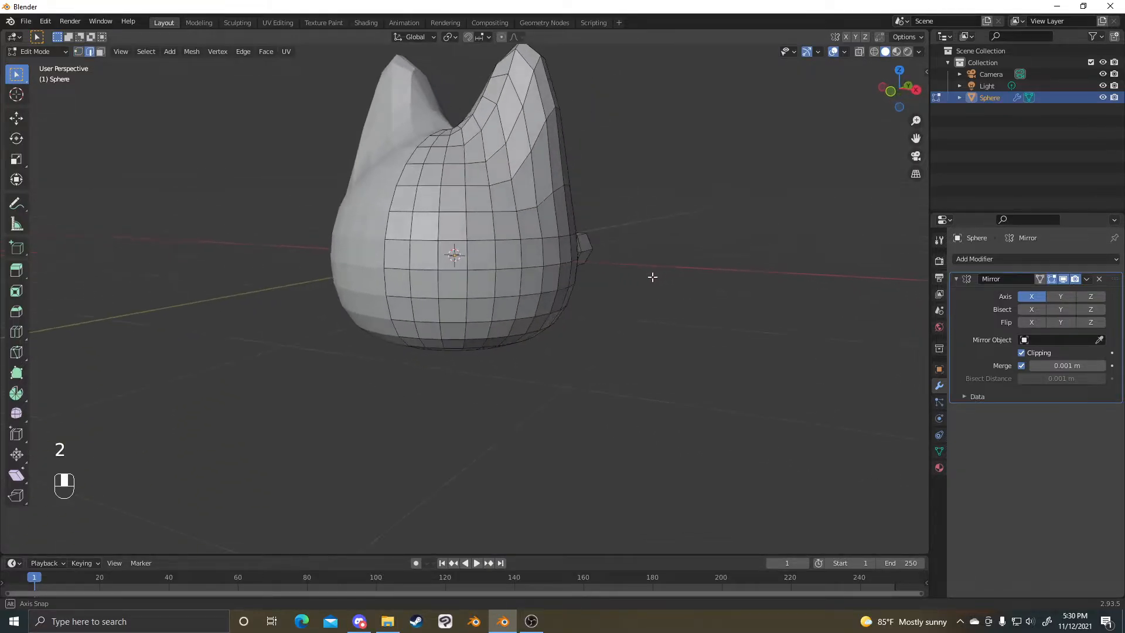
scroll(625, 277, up, 3)
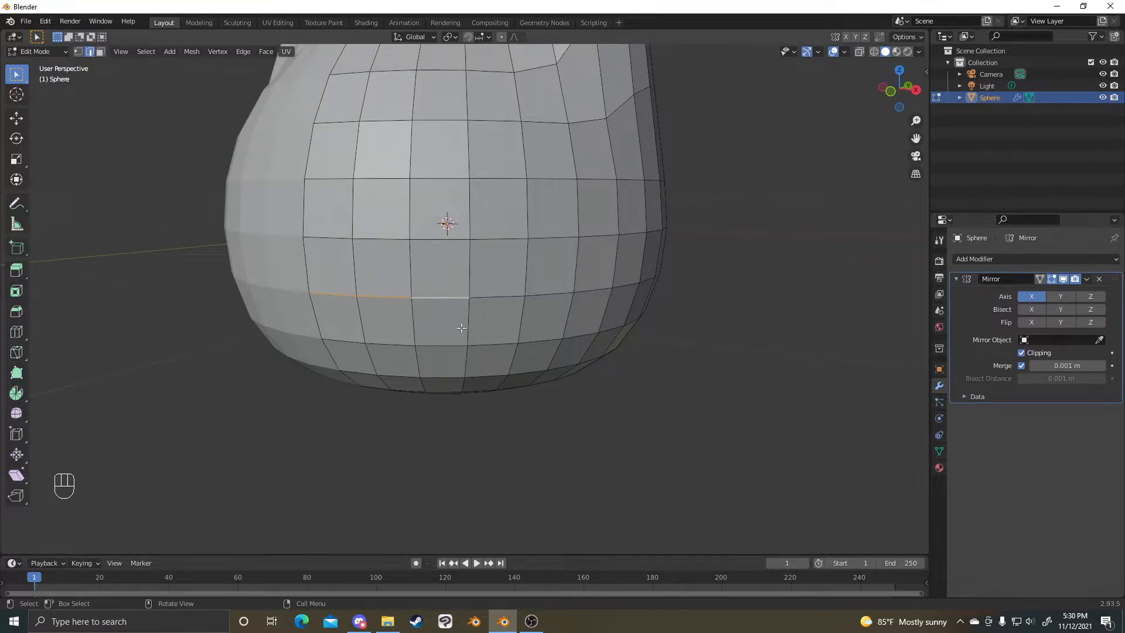
- Rip the mesh along the three selected horizontal edges on the lower front, leaving the split edges in place
scroll(415, 410, up, 4)
scroll(417, 410, down, 6)
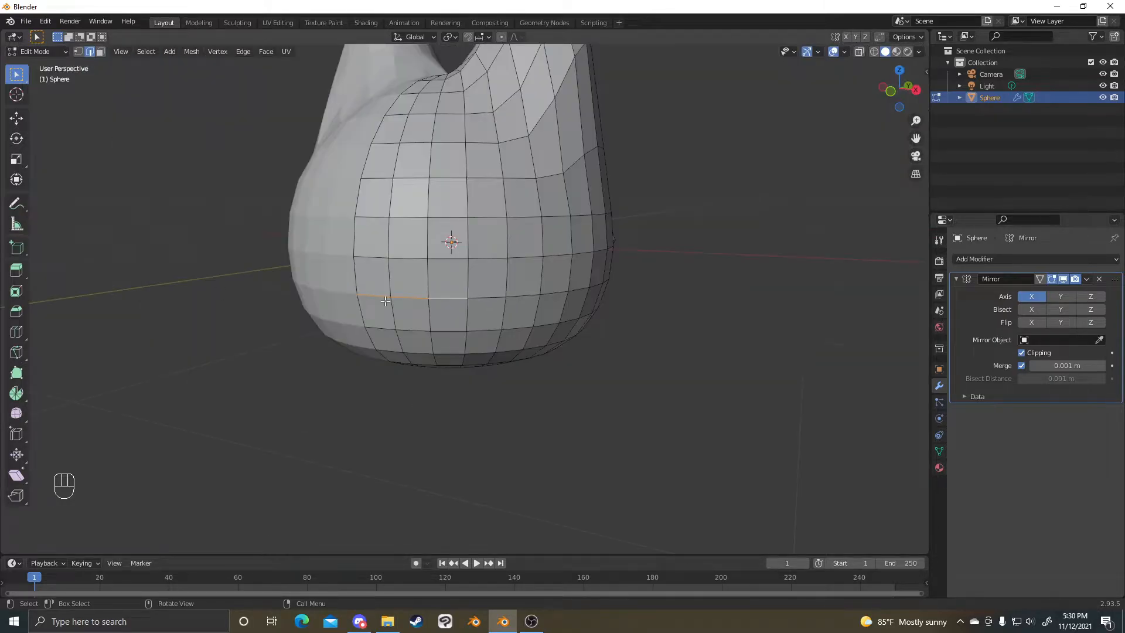
scroll(498, 316, up, 6)
scroll(498, 317, down, 4)
middle_drag(500, 304, 525, 303)
shift+middle_drag(661, 314, 652, 263)
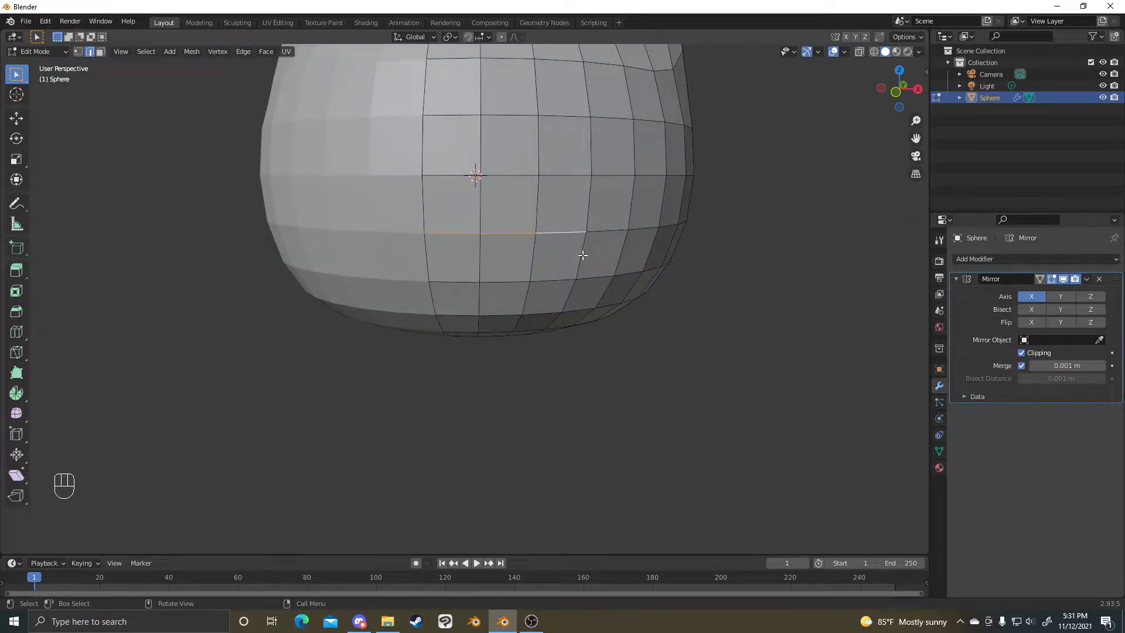
key(v)
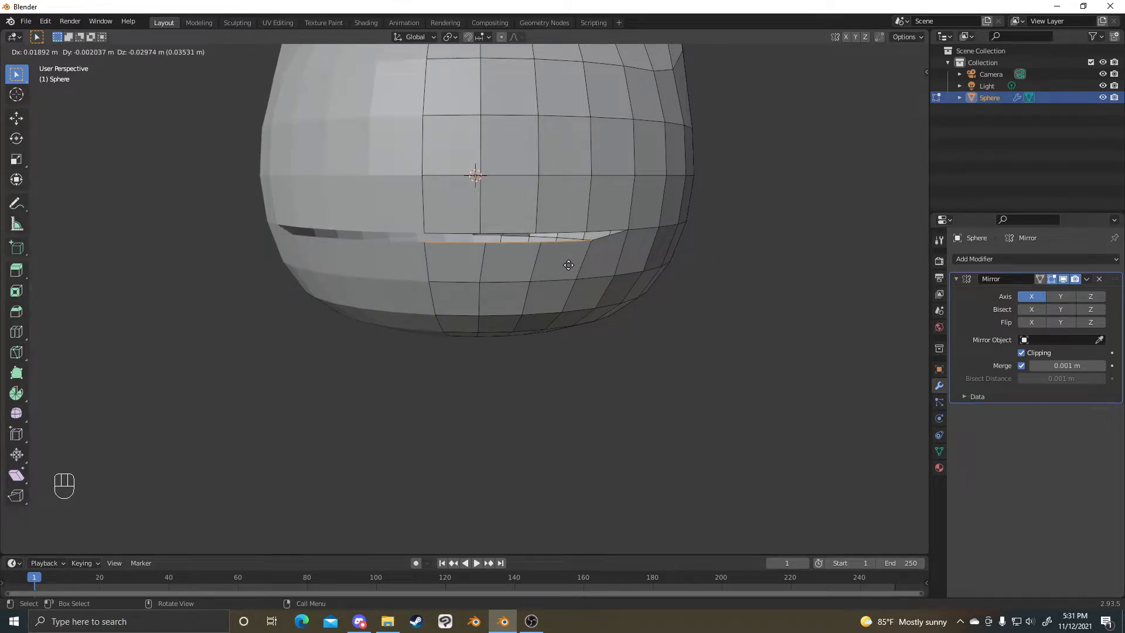
right_click(569, 265)
- Try moving the ripped edges down to show the mouth opening, and cancel each move
scroll(569, 265, up, 4)
scroll(640, 232, down, 2)
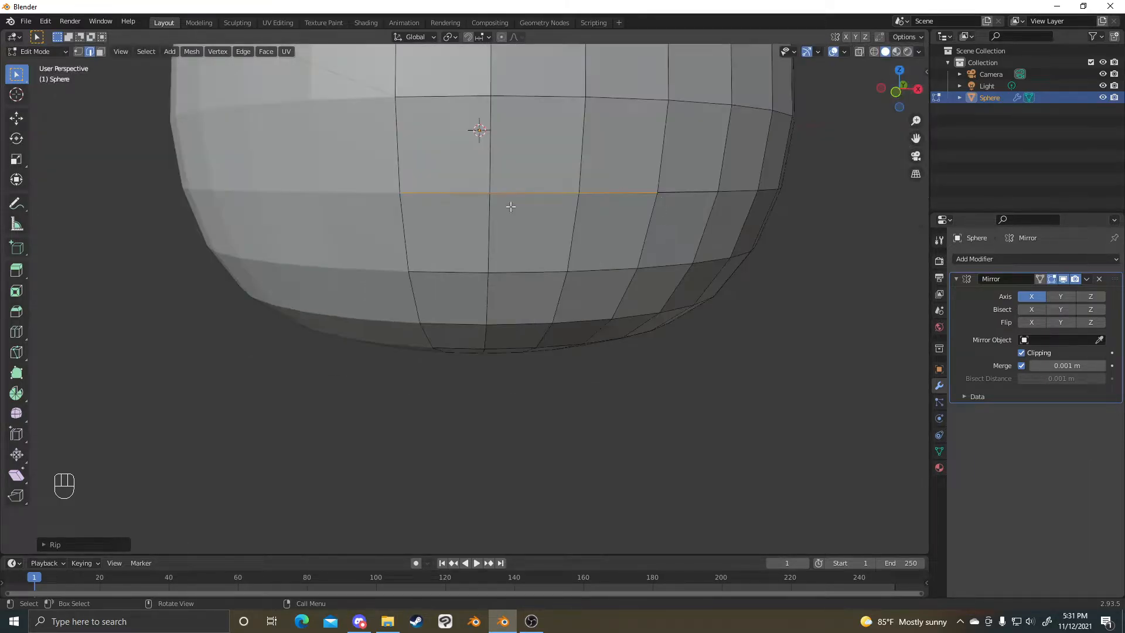
key(g)
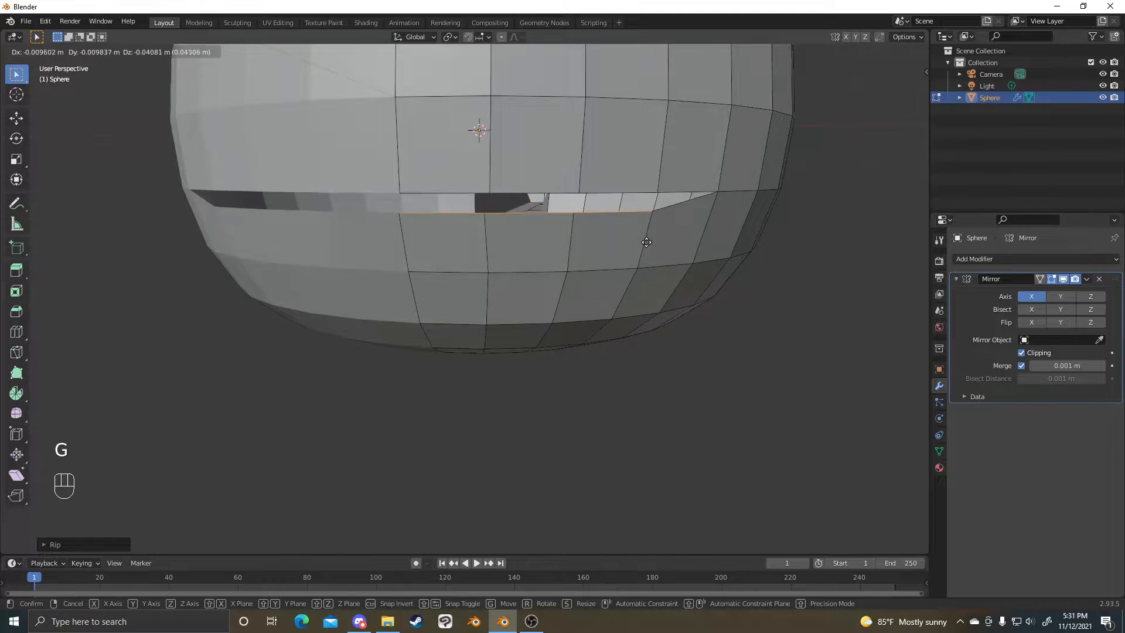
right_click(646, 224)
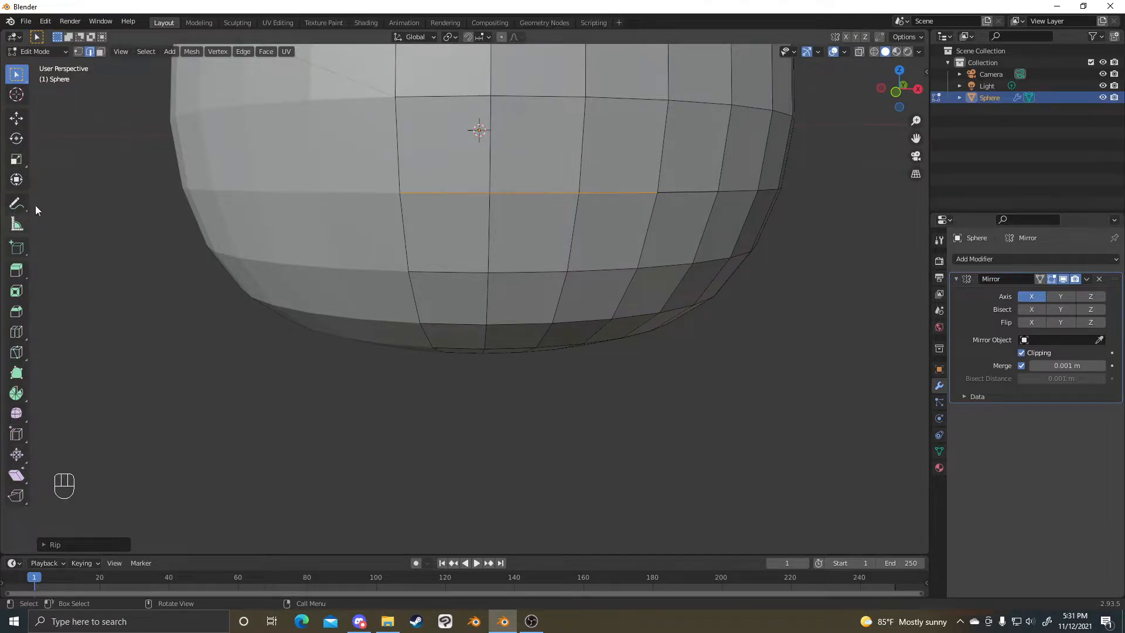
right_click(519, 214)
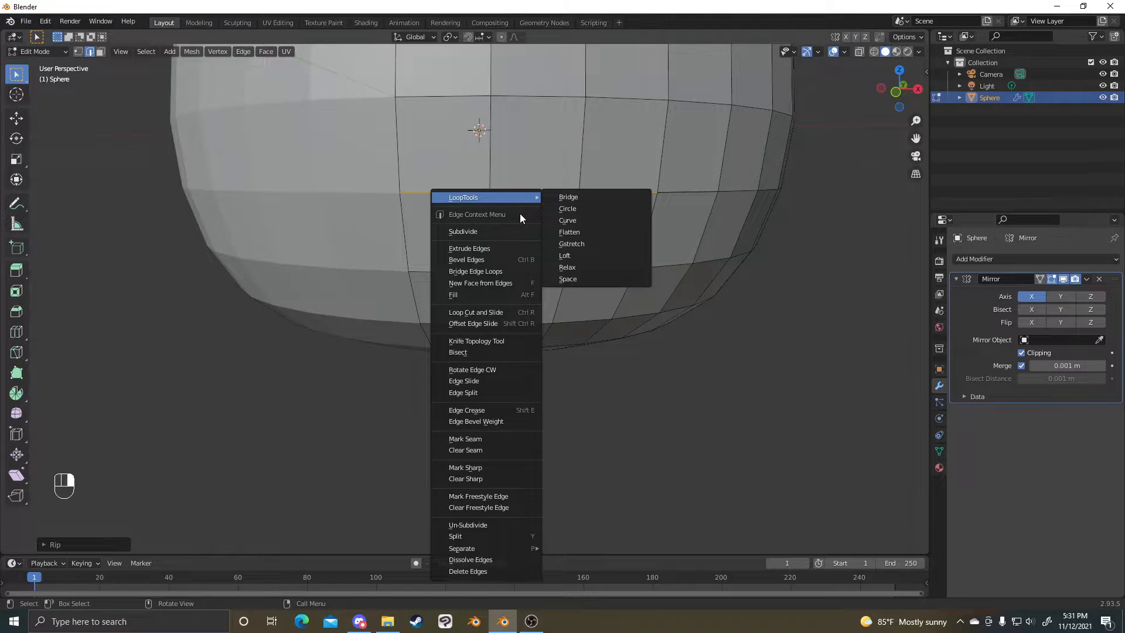
middle_drag(633, 342, 557, 318)
key(g)
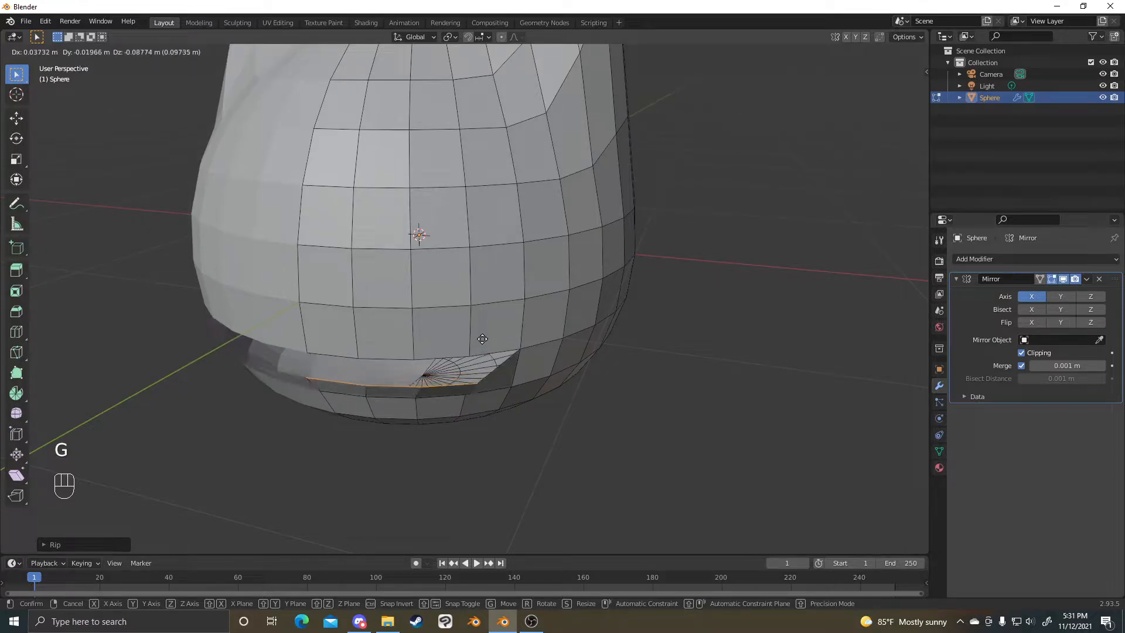
right_click(476, 341)
- Try loop-selecting the ripped mouth edge, and clear the selection
scroll(483, 346, up, 2)
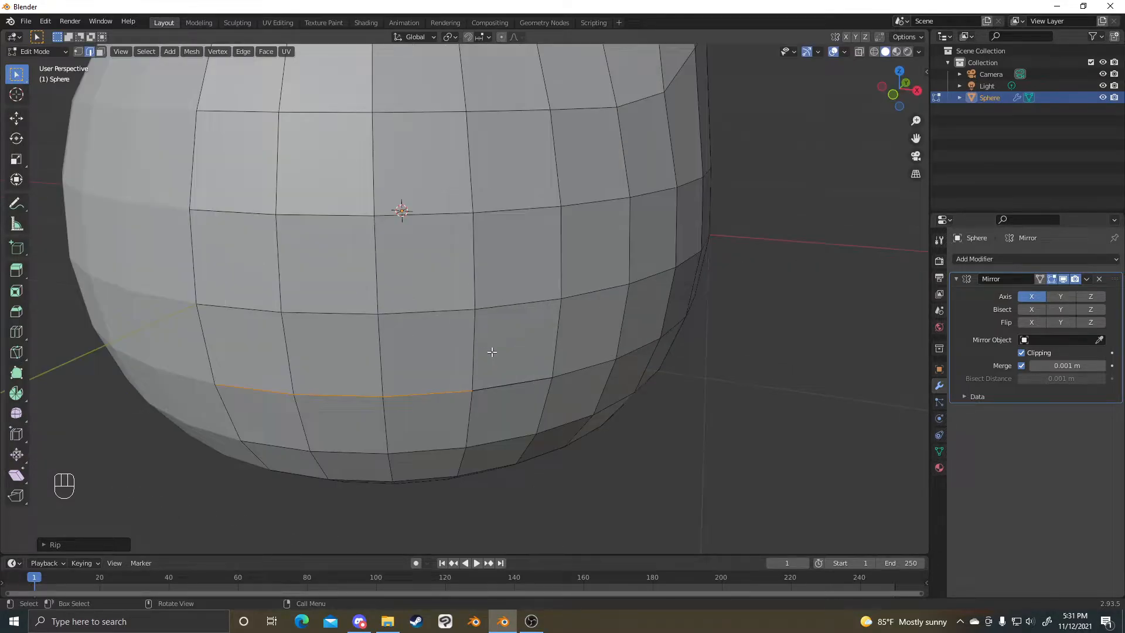
alt+click(494, 383)
middle_drag(524, 388, 535, 380)
scroll(532, 369, down, 4)
key(alt+a)
alt+scroll(530, 356, up, 1)
scroll(530, 354, up, 4)
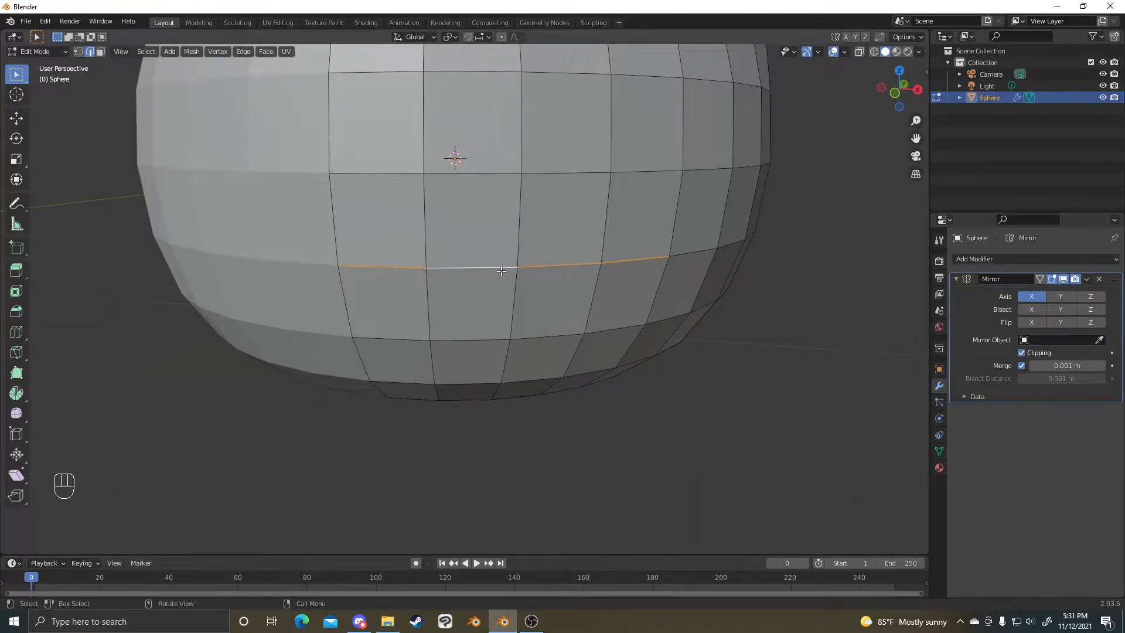
- Try loop selection on several horizontal and vertical edge loops around the body
alt+click(502, 167)
scroll(508, 185, up, 2)
scroll(510, 186, down, 5)
middle_drag(508, 187, 438, 205)
alt+click(406, 211)
alt+click(355, 238)
alt+click(302, 240)
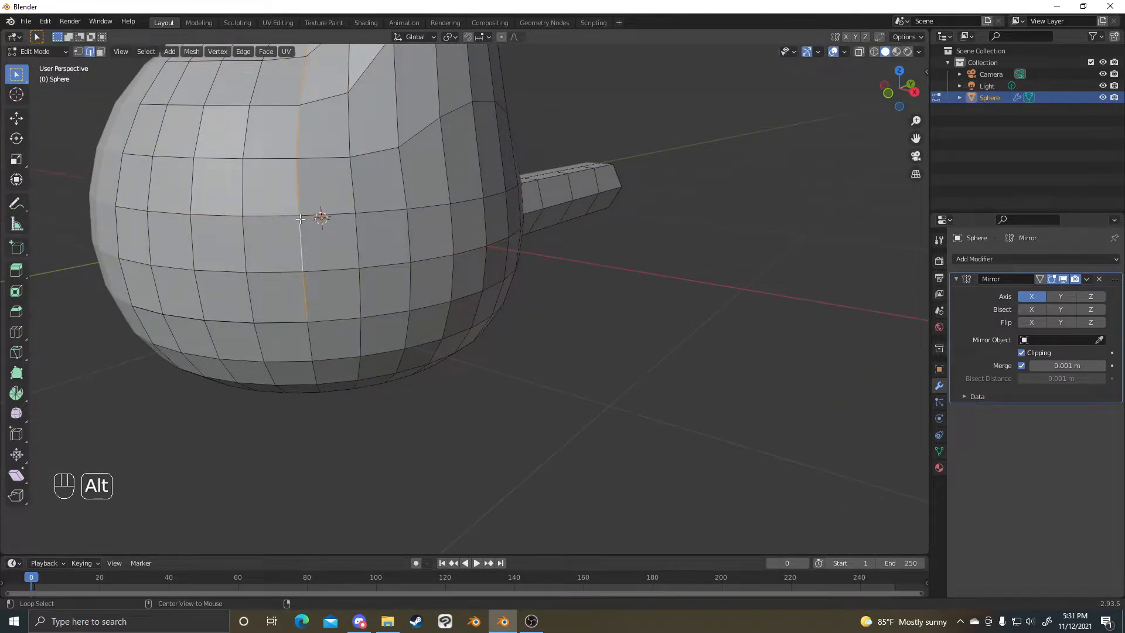
scroll(265, 219, up, 2)
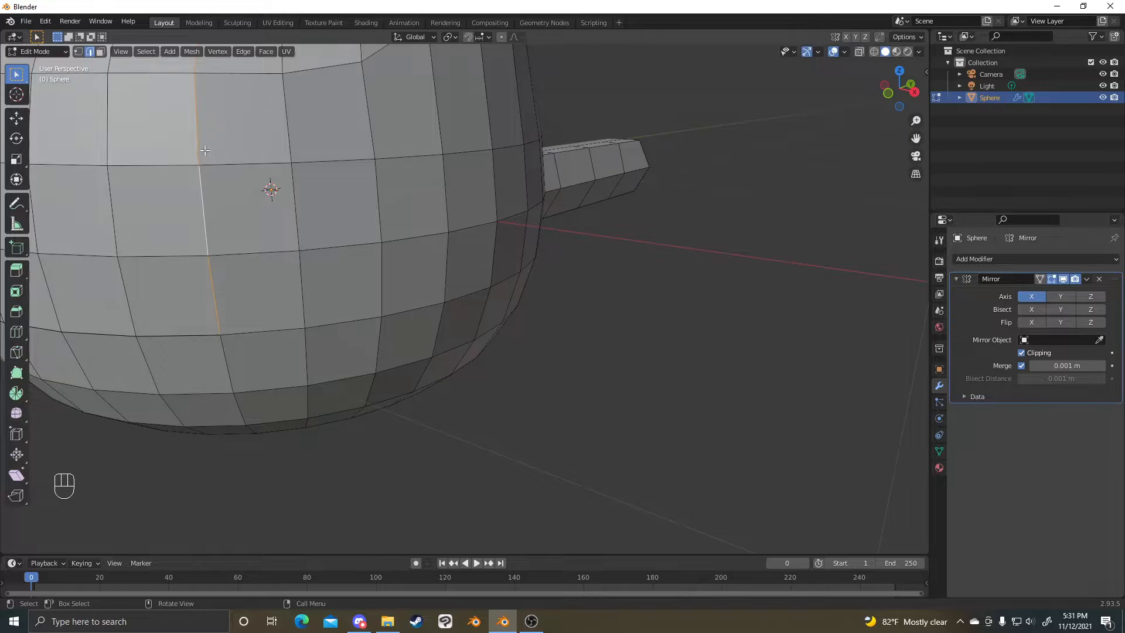
- Loop-select further body edge loops, extend the selection with an additional loop, and clear it
shift+middle_drag(193, 111, 459, 125)
scroll(453, 200, up, 5)
alt+click(378, 201)
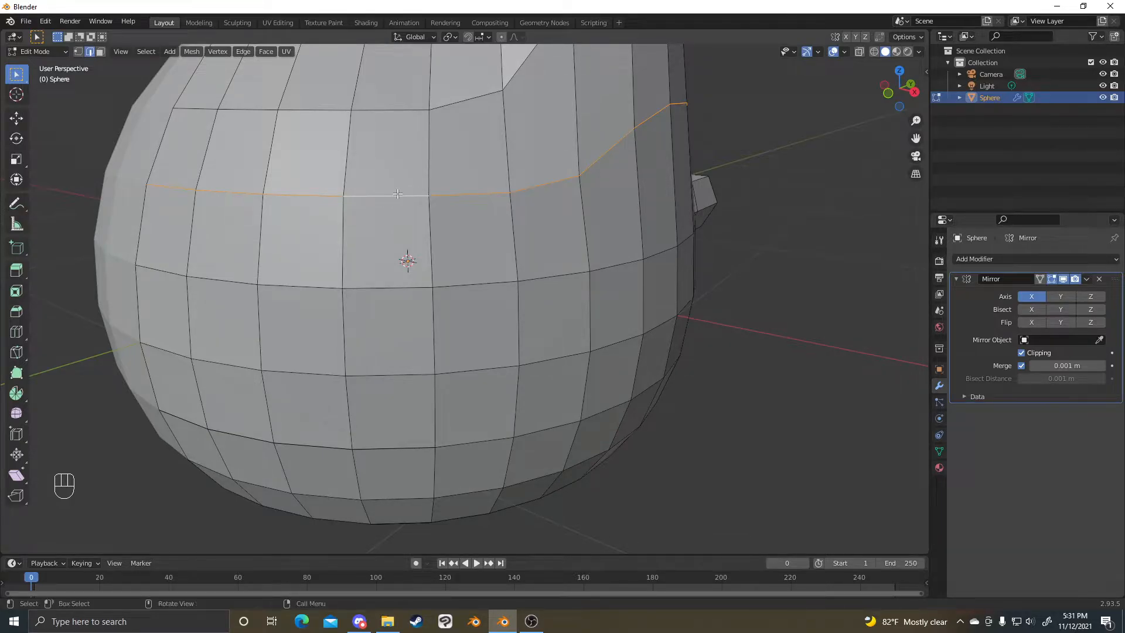
alt+click(482, 286)
alt+click(439, 262)
alt+click(507, 260)
alt+shift+click(428, 311)
key(alt+a)
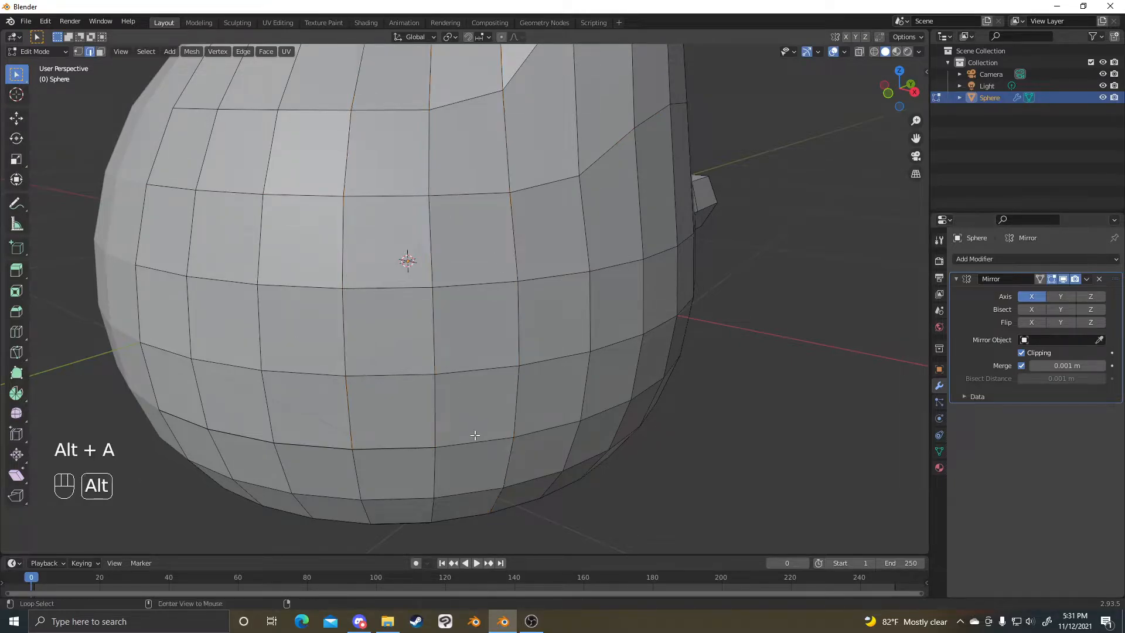
- Loop-select the ripped mouth edge and extrude it about 0.09 m into the body
alt+click(380, 448)
middle_drag(381, 448, 649, 306)
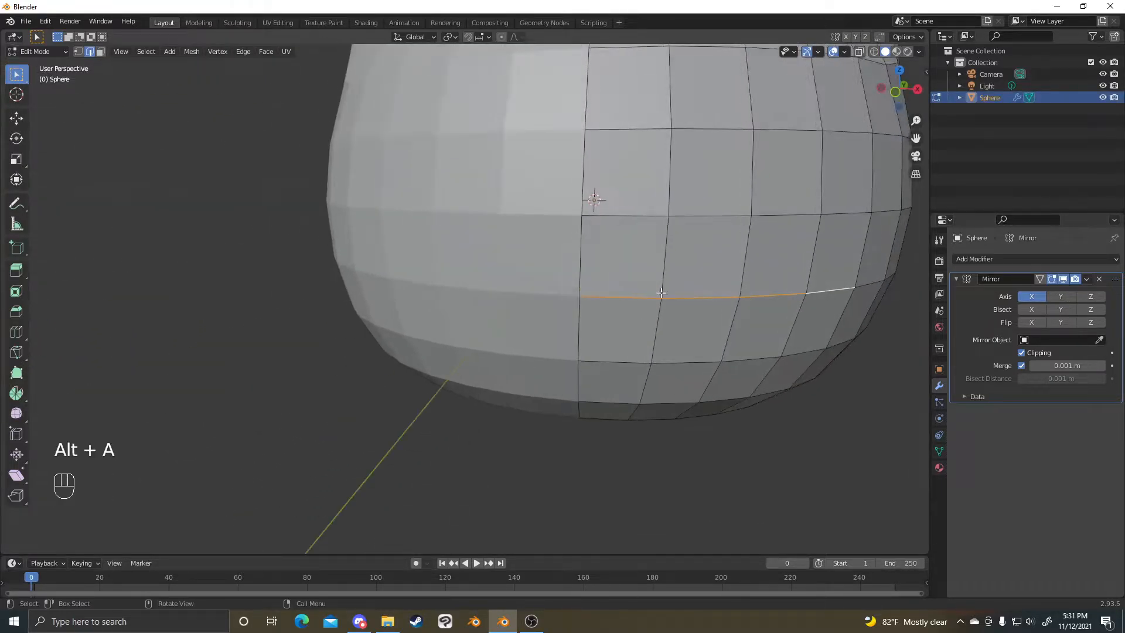
middle_drag(742, 293, 377, 427)
scroll(410, 290, up, 3)
key(e)
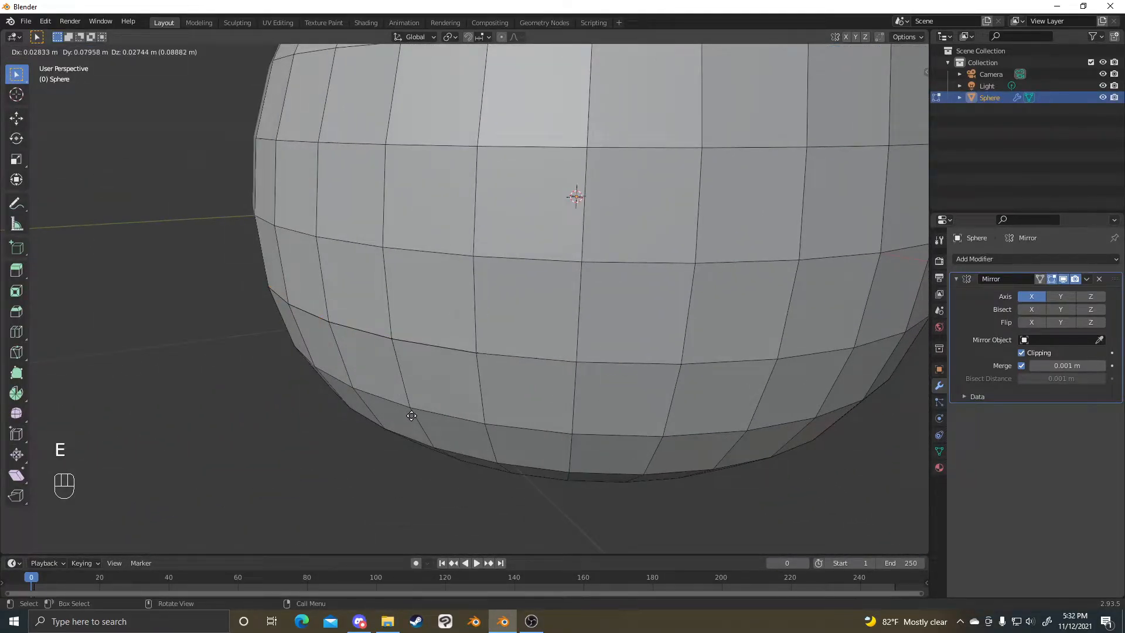
click(411, 416)
- Move the extruded mouth edge deeper into the body along Y
scroll(412, 415, up, 4)
middle_drag(411, 415, 477, 263)
key(g)
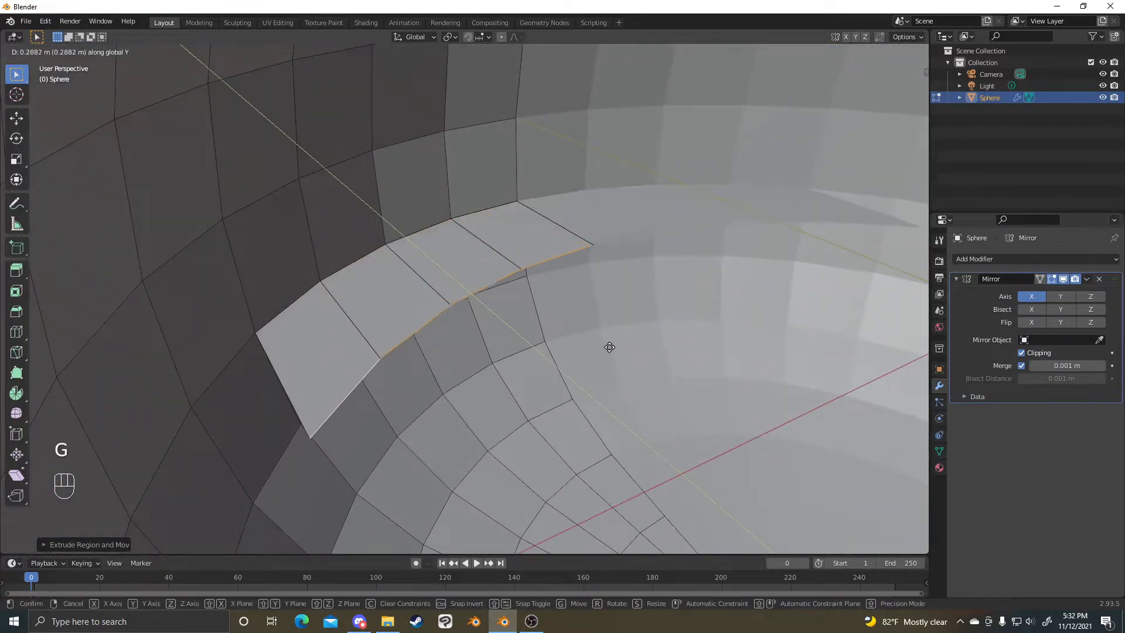
click(758, 459)
- Flatten the inner mouth edge into a straight line by scaling it to 0 along Y
shift+middle_drag(670, 338, 727, 256)
text(sy)
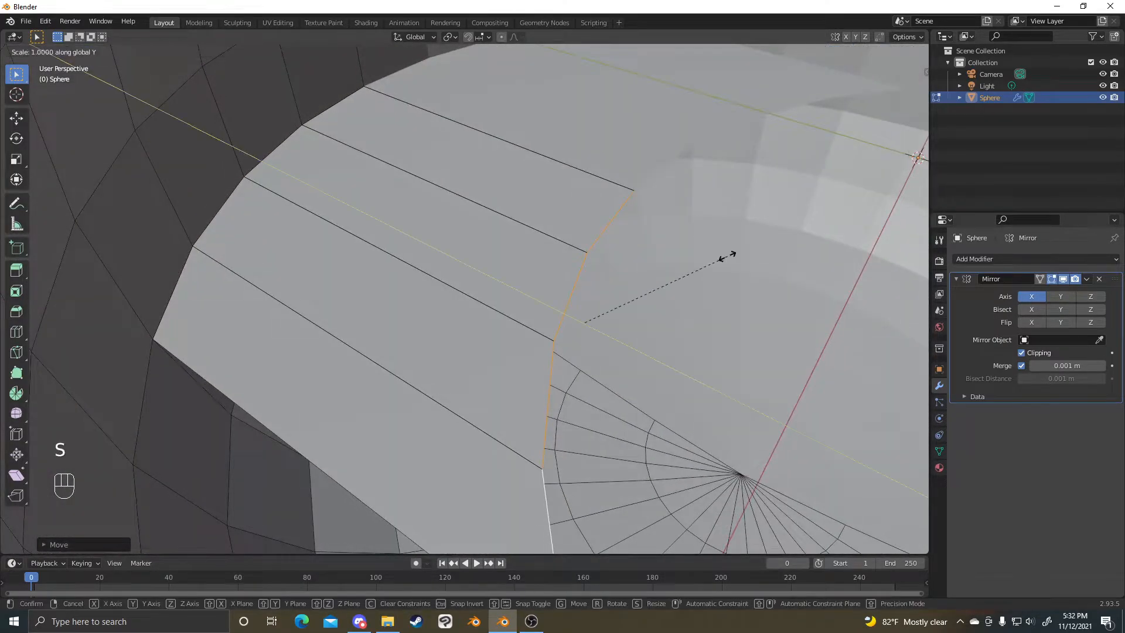
text(0)
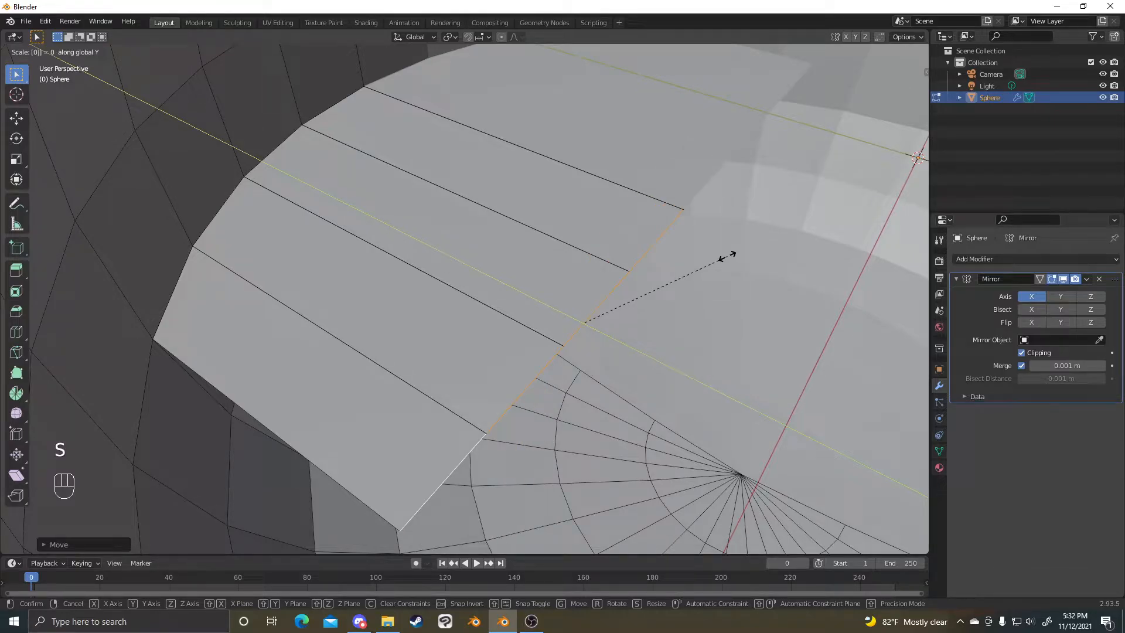
key(Return)
middle_drag(734, 150, 579, 278)
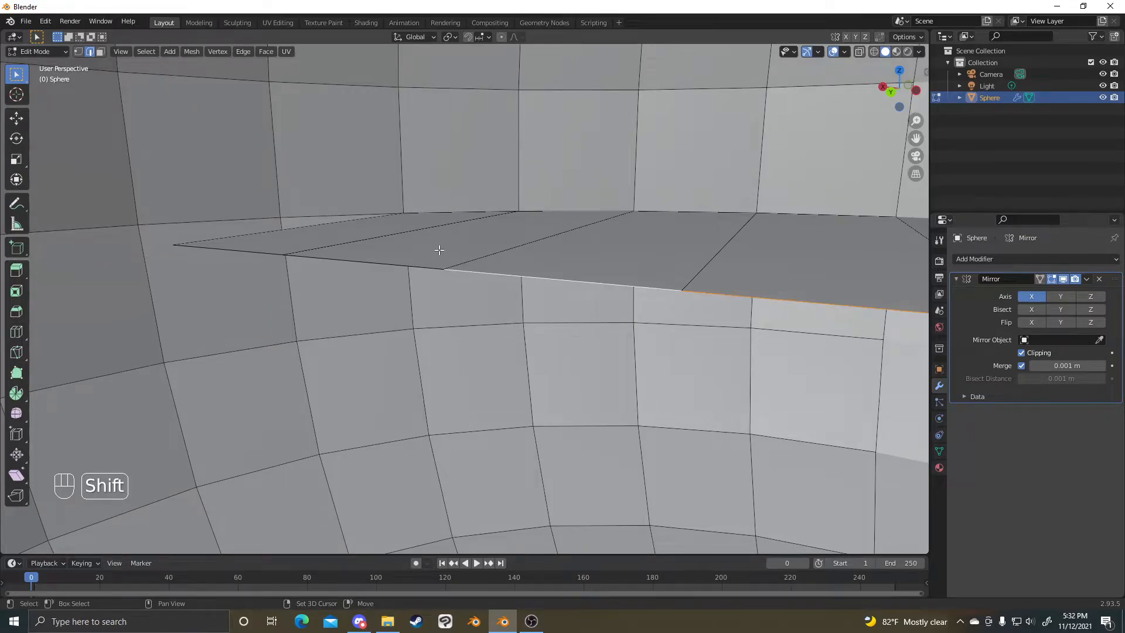
key(g)
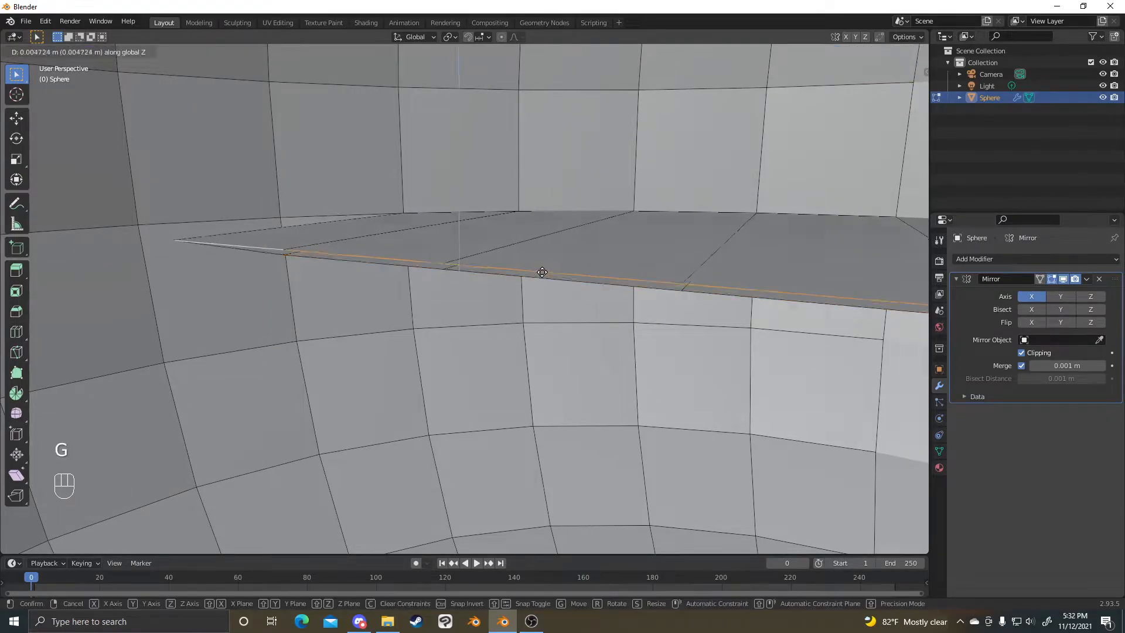
key(z)
right_click(283, 268)
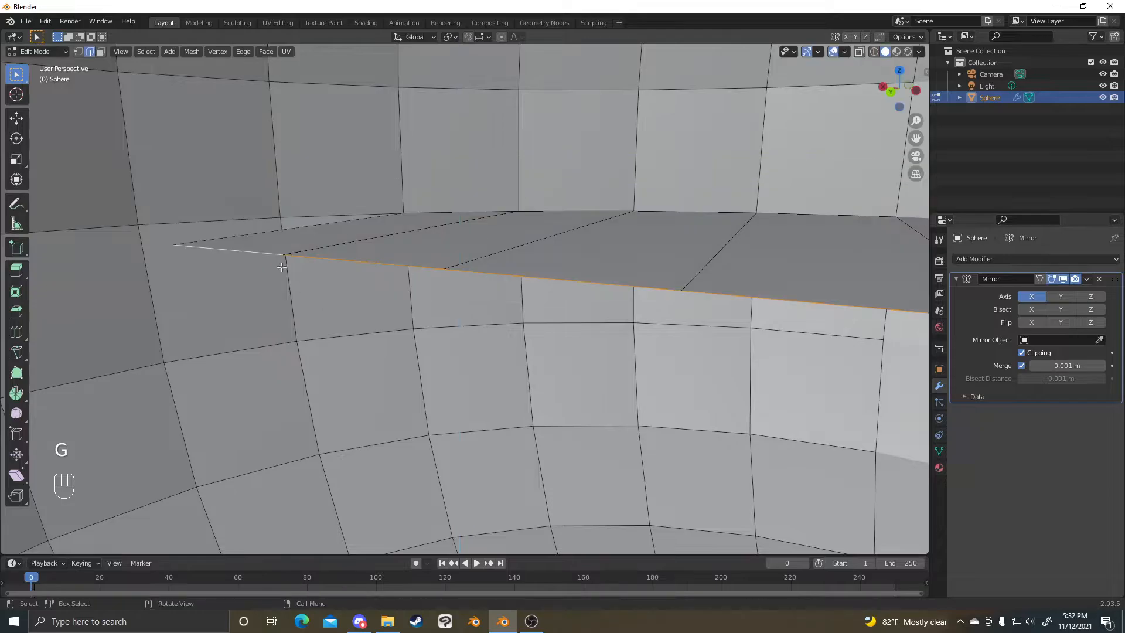
- Raise the upper inner mouth edge along local Z, leaving the corner edge of the mouth out of the selection
right_click(174, 234)
middle_drag(175, 234, 170, 245)
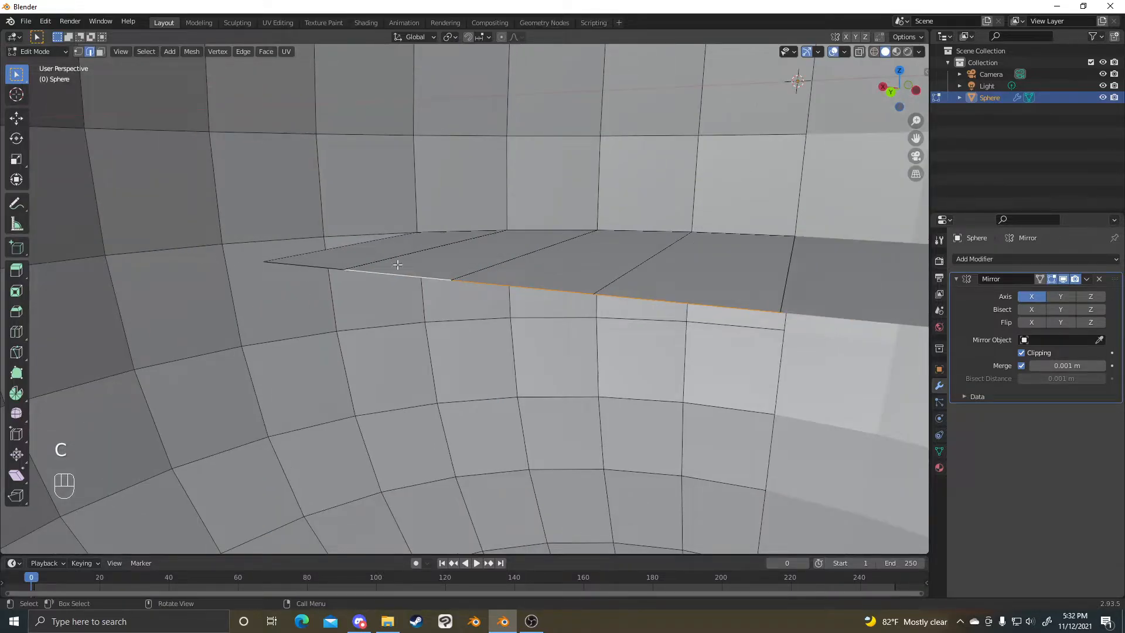
middle_drag(340, 263, 352, 264)
key(g)
key(z)
key(z)
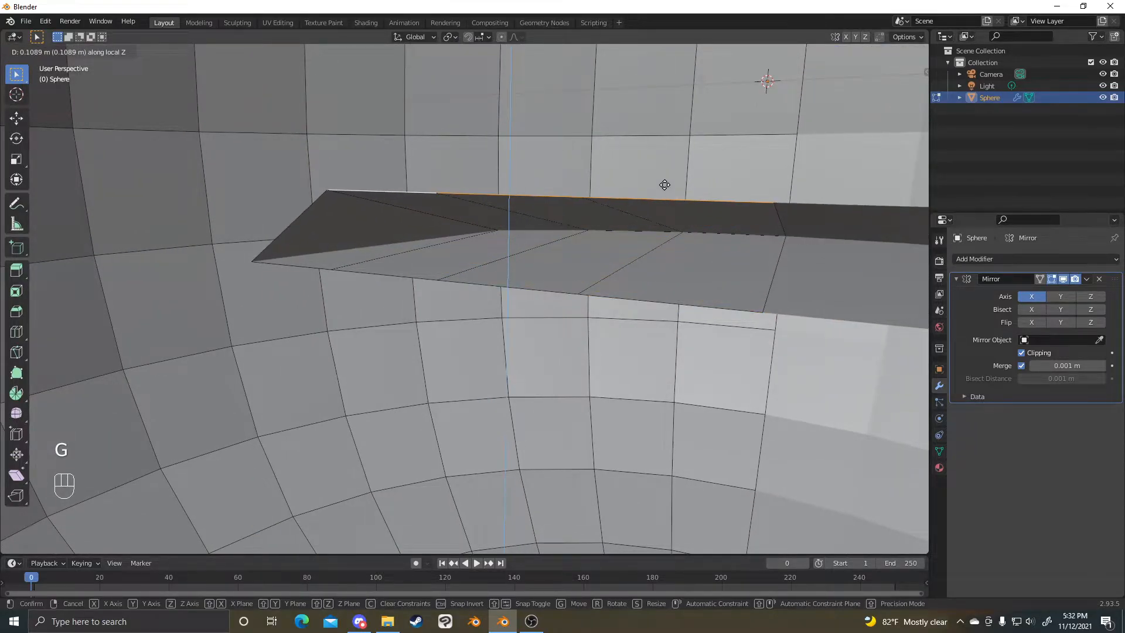
click(662, 154)
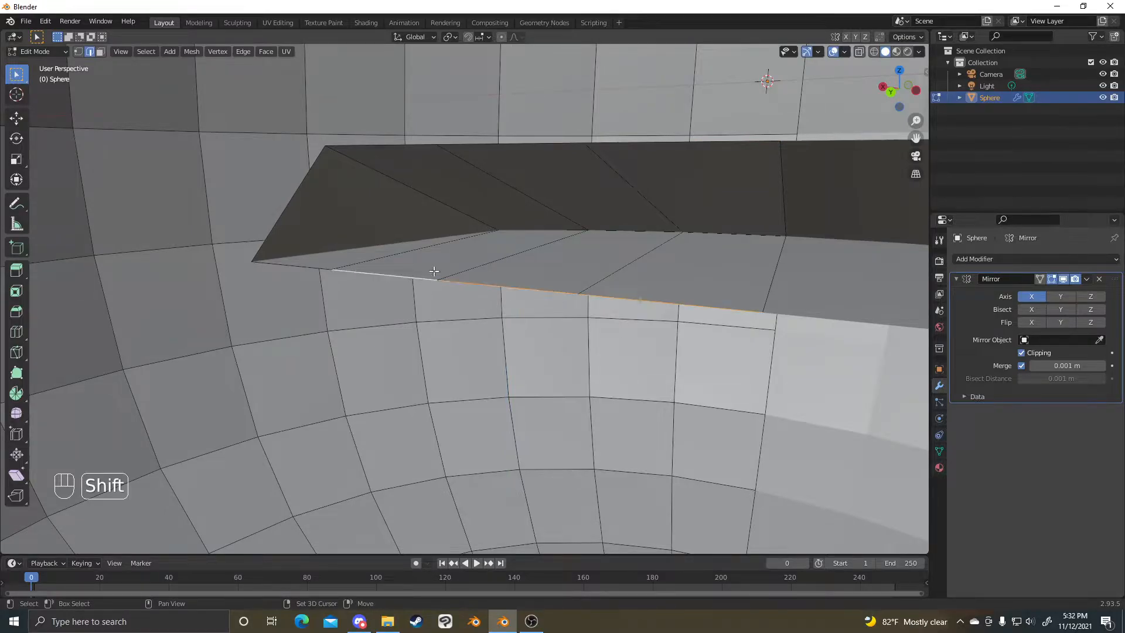
- Move the lower inner mouth edge downward to open the mouth cavity
key(g)
click(645, 322)
- Add a loop cut through the inner walls of the mouth, slide it into place and scale the new loop
middle_drag(645, 322, 297, 262)
key(ctrl+r)
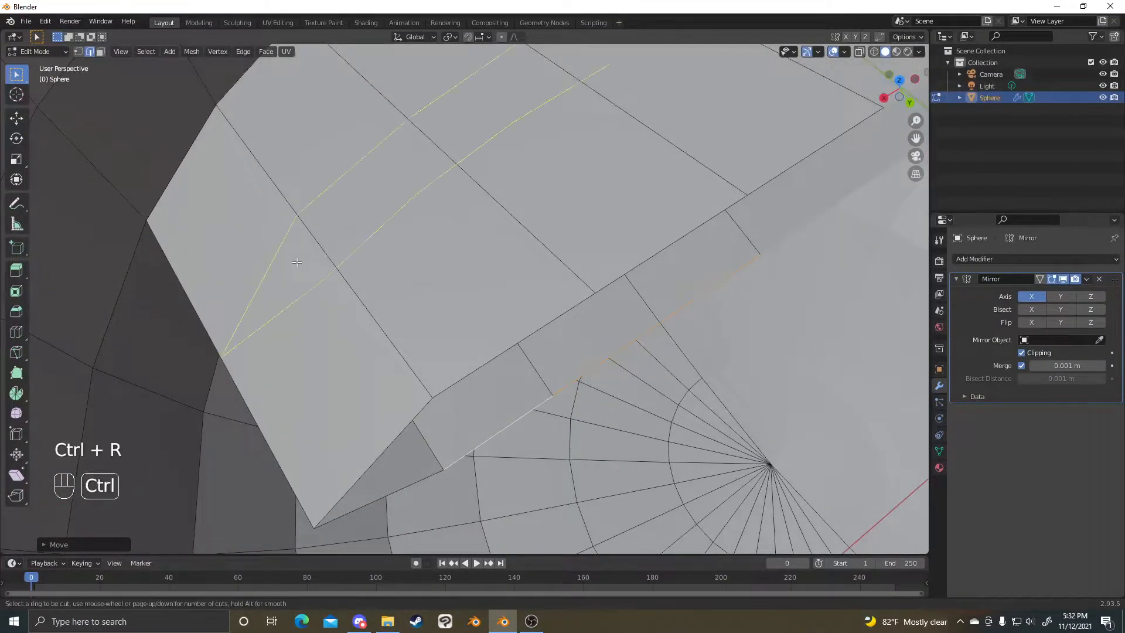
click(342, 250)
click(437, 280)
middle_drag(436, 280, 732, 223)
key(s)
click(884, 166)
- Leave Edit Mode and examine the mouth area of the body from the front and side
middle_drag(884, 166, 571, 290)
scroll(349, 326, down, 3)
scroll(543, 303, down, 2)
key(ctrl+Tab)
scroll(538, 304, up, 5)
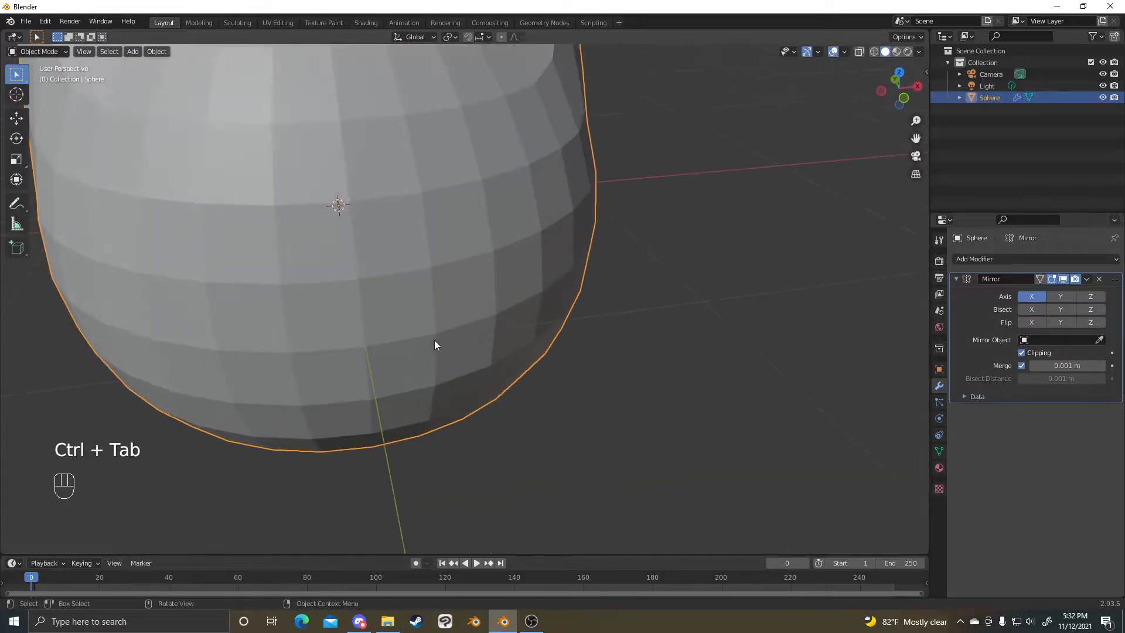
scroll(352, 278, down, 4)
middle_drag(352, 277, 423, 244)
scroll(423, 244, up, 4)
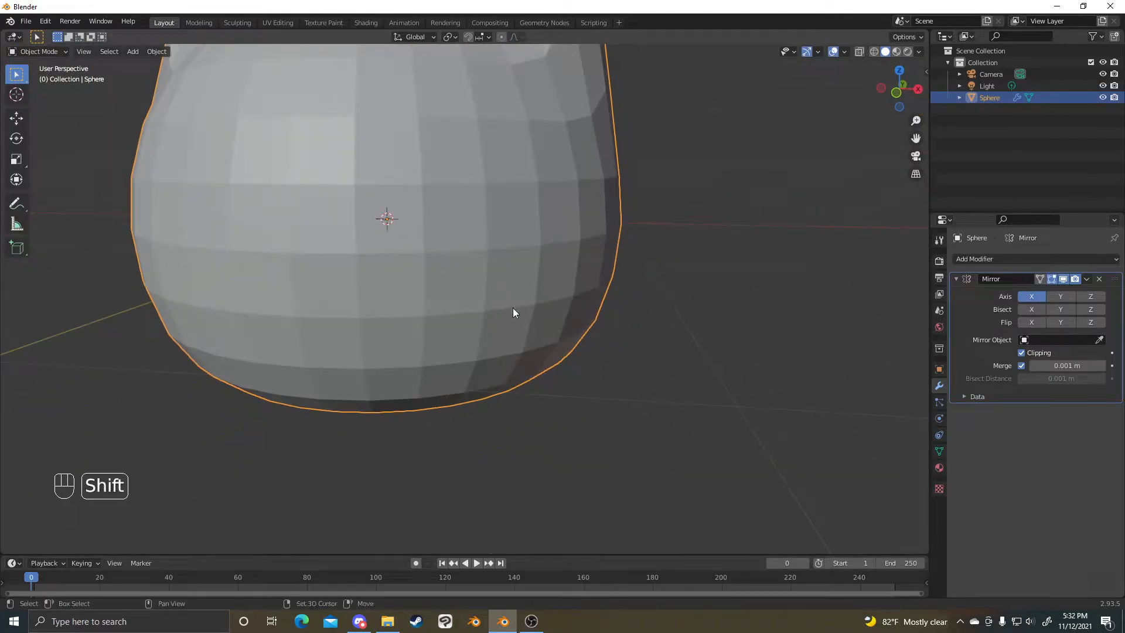
shift+middle_drag(499, 311, 599, 322)
- In Edit Mode, move the vertex on the mouth line down about 0.066 m along Z, and return to Object Mode
key(Tab)
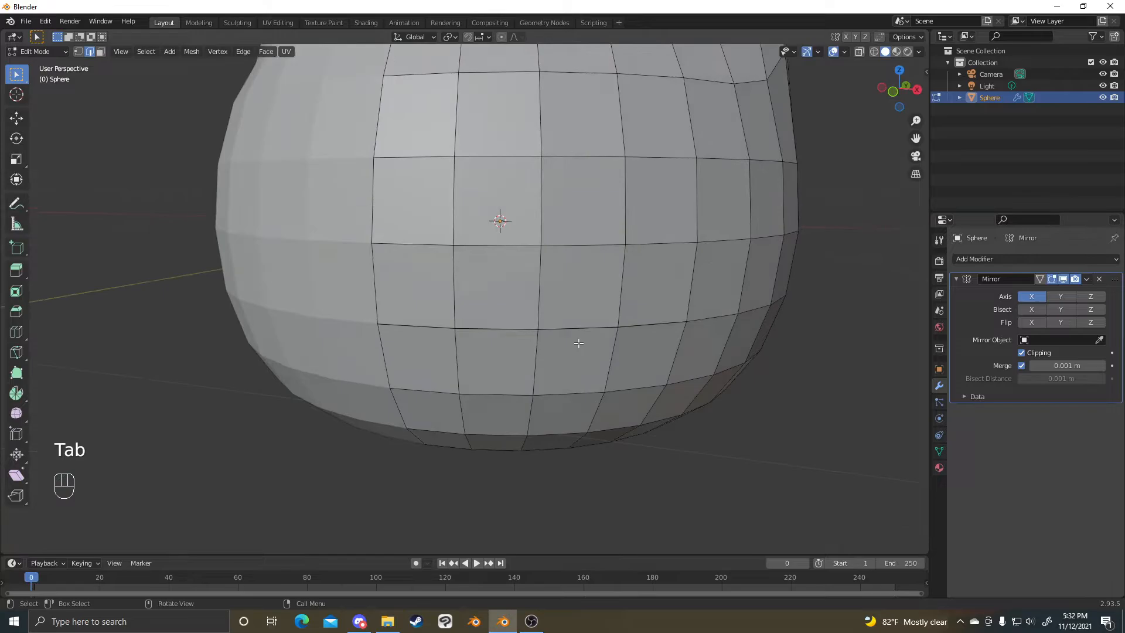
middle_drag(528, 320, 554, 169)
scroll(578, 170, up, 1)
key(g)
key(z)
right_click(606, 169)
key(g)
key(z)
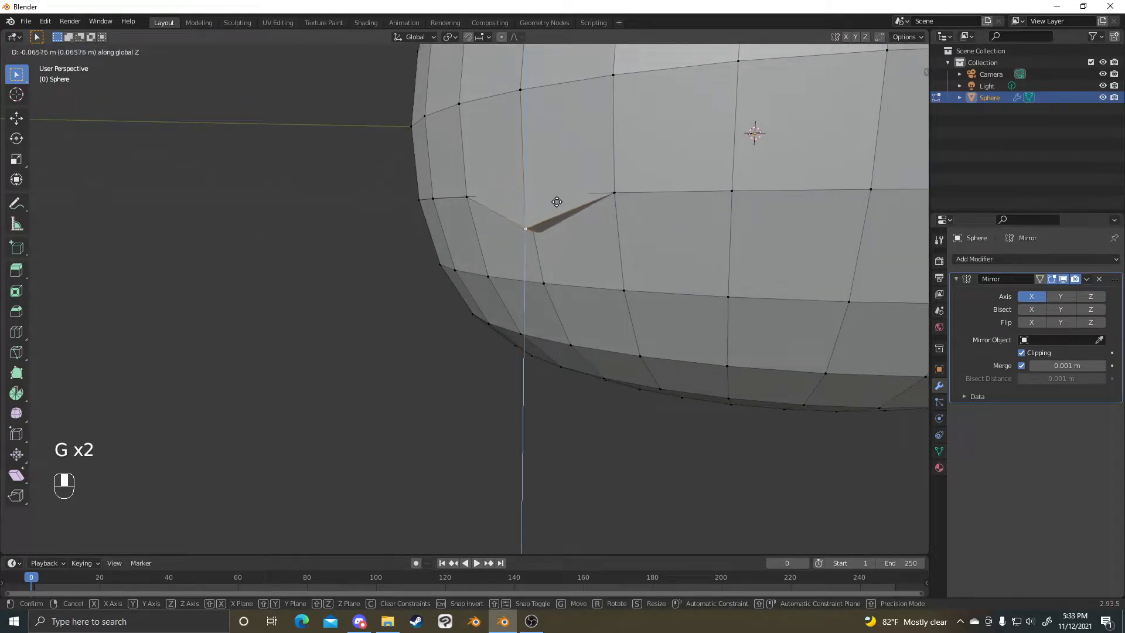
click(557, 201)
scroll(658, 231, down, 3)
key(ctrl+Tab)
- Open the list of modifiers available for the body
middle_drag(658, 231, 600, 244)
scroll(599, 241, up, 4)
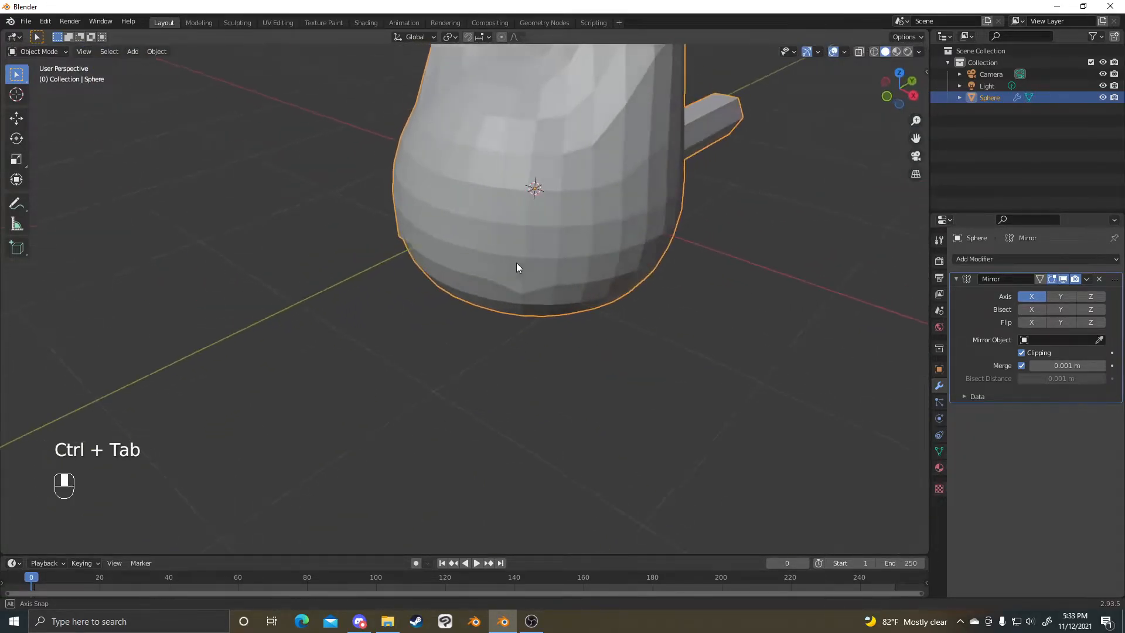
middle_drag(763, 297, 769, 235)
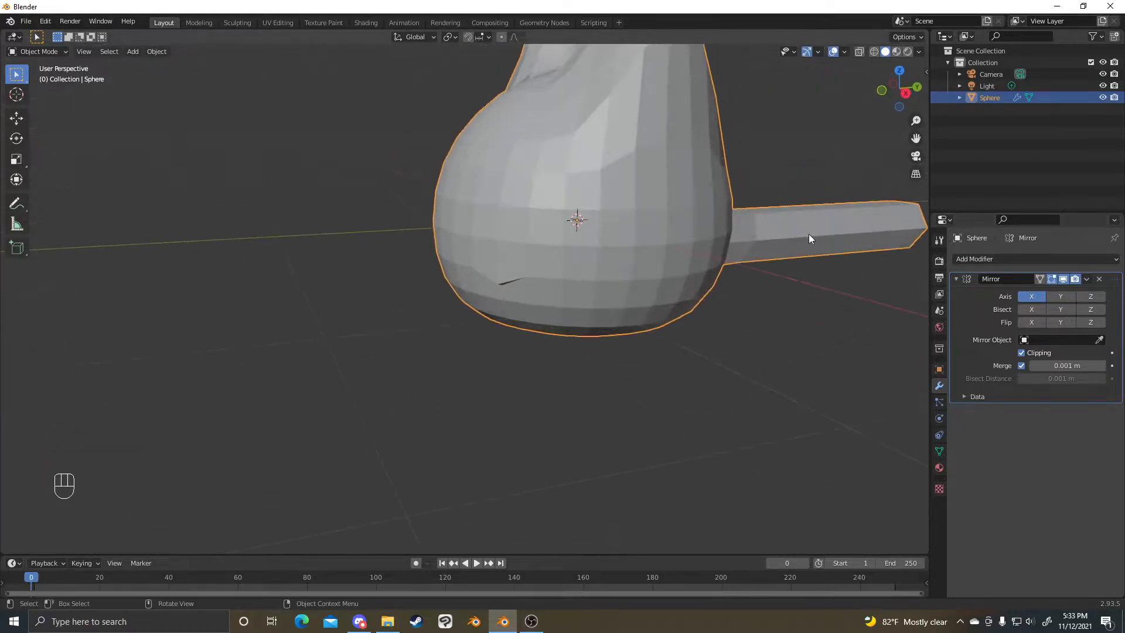
click(998, 259)
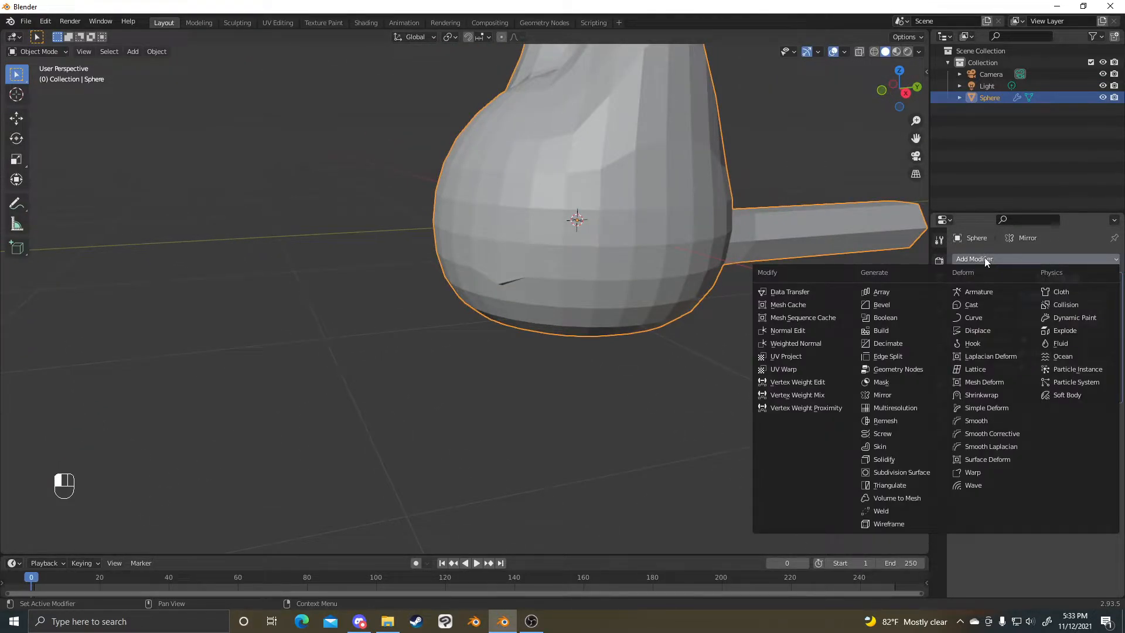
click(985, 258)
click(1005, 255)
click(1005, 255)
- Examine the faceted body, mouth and tail from several sides in Object Mode
middle_drag(903, 293, 607, 293)
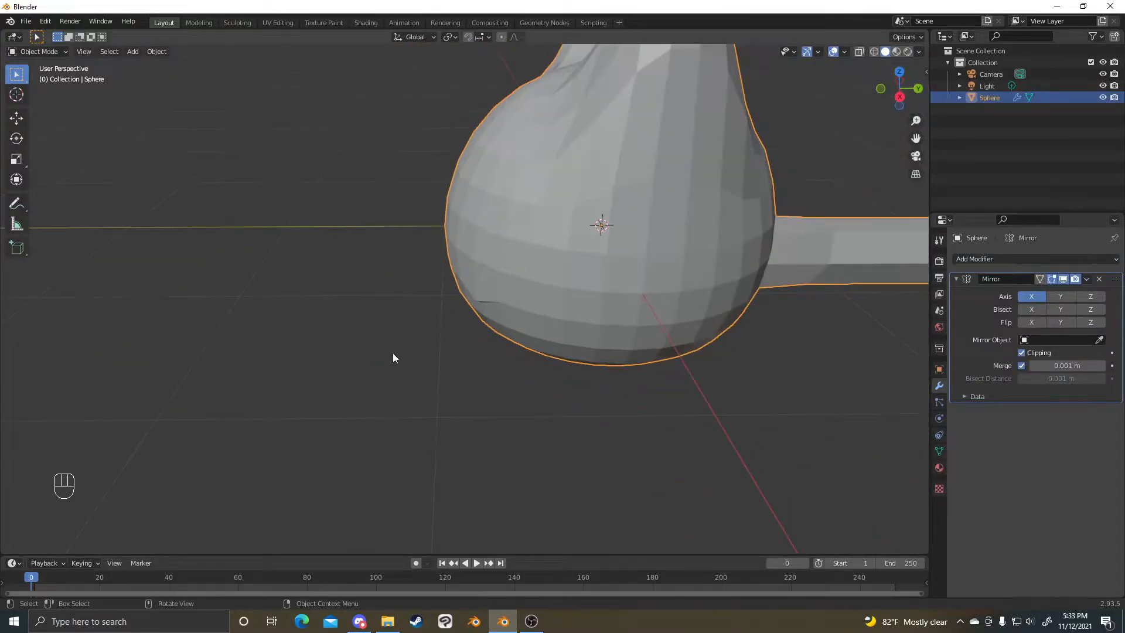
middle_drag(455, 239, 596, 268)
scroll(596, 269, down, 4)
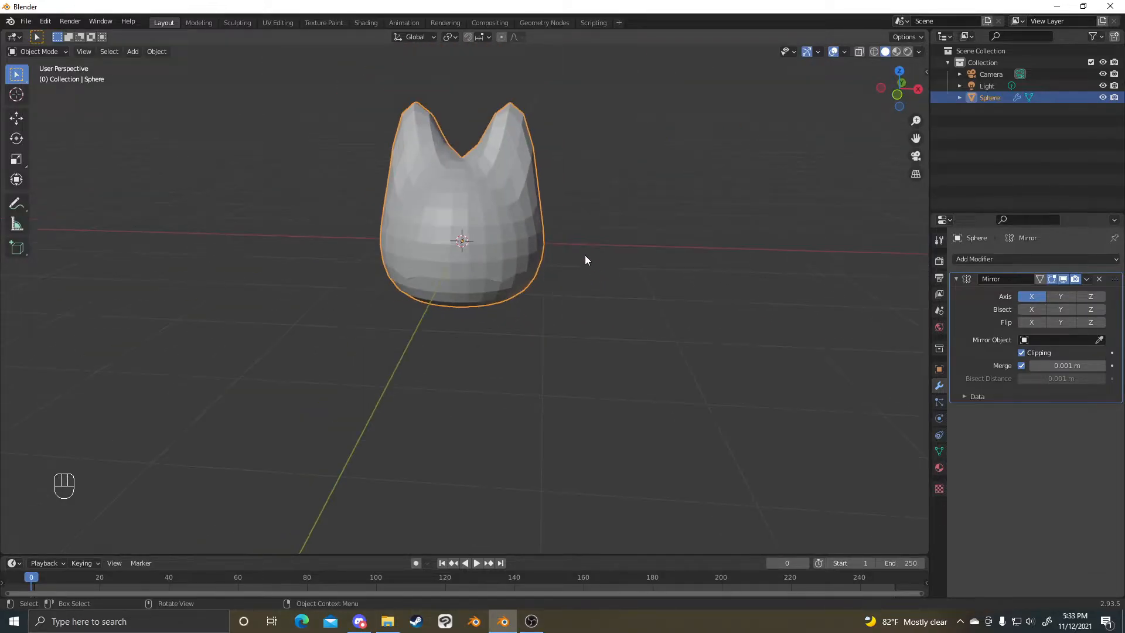
shift+middle_drag(579, 265, 567, 259)
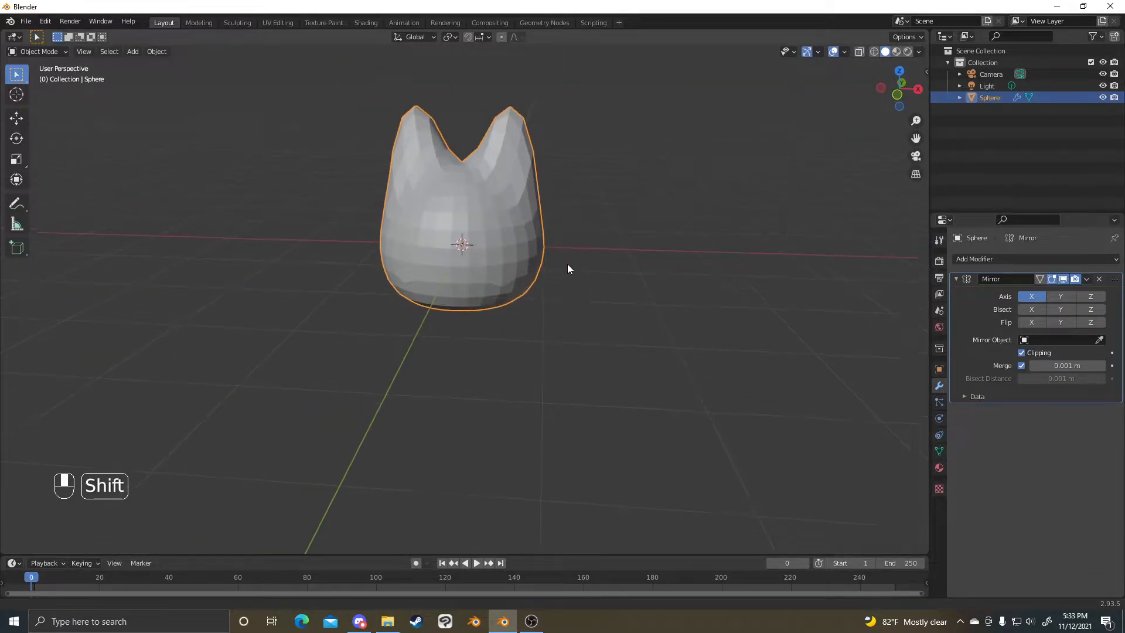
scroll(648, 380, up, 4)
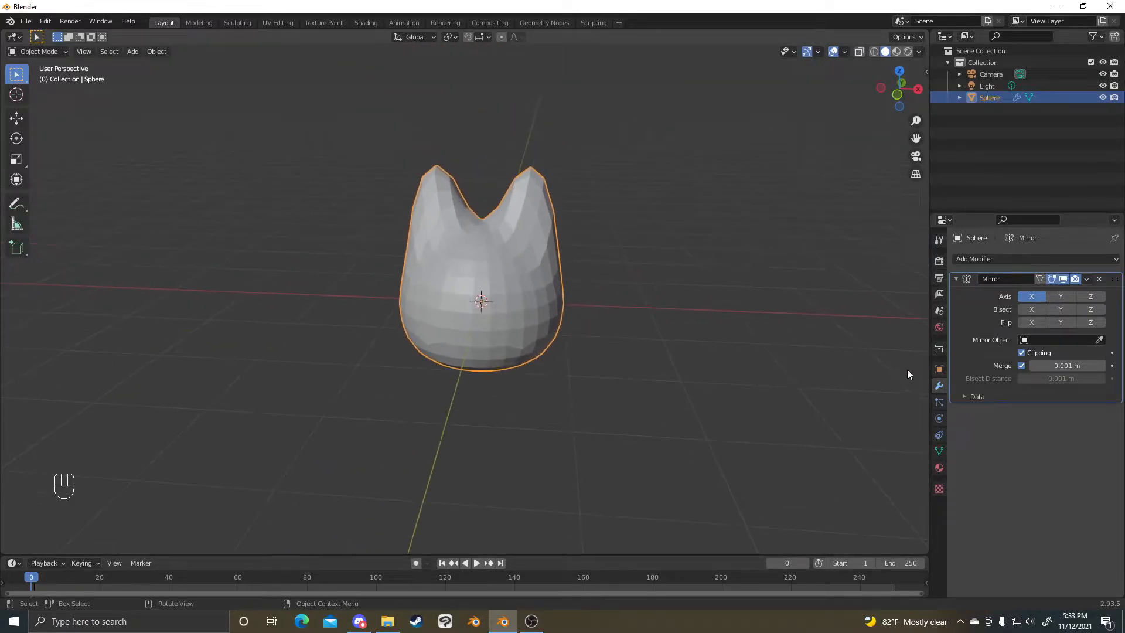
click(645, 409)
scroll(605, 346, up, 4)
middle_drag(624, 319, 551, 281)
shift+middle_drag(564, 339, 547, 305)
click(529, 358)
middle_drag(621, 376, 705, 430)
scroll(659, 402, down, 5)
click(511, 421)
middle_drag(511, 421, 660, 415)
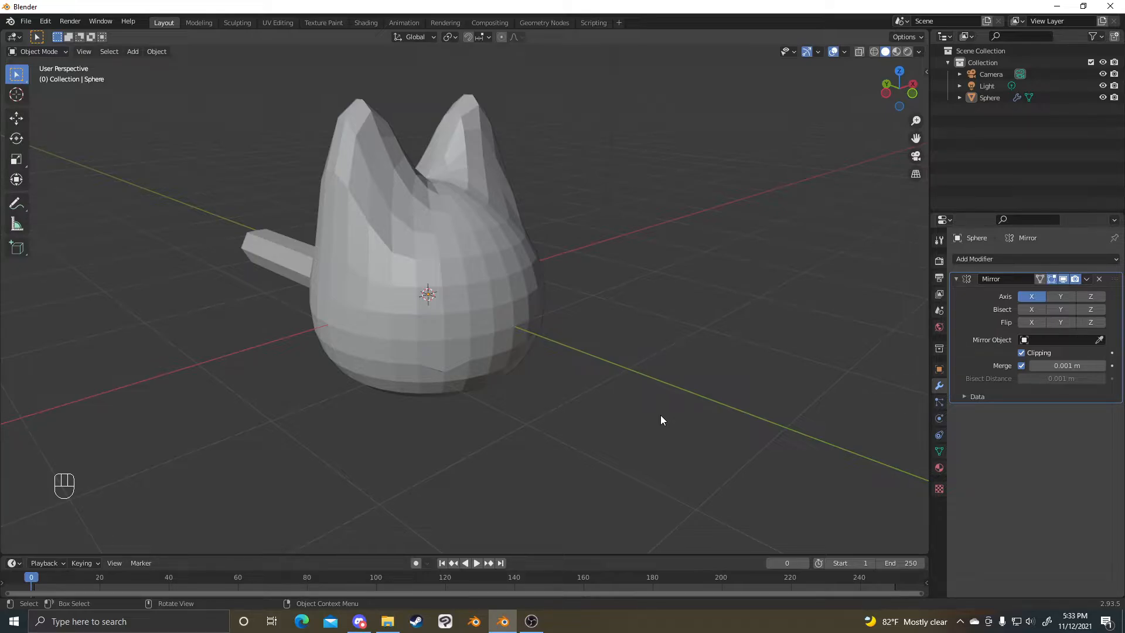
middle_drag(763, 384, 730, 361)
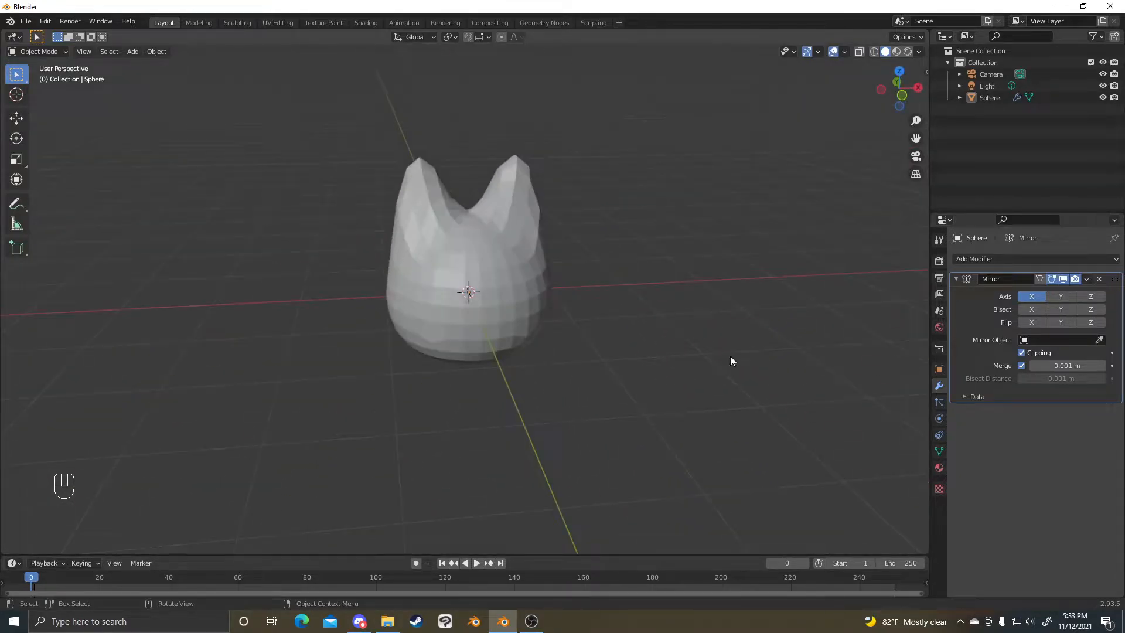
- Add a Subdivision Surface modifier to the body
click(1016, 259)
click(1008, 258)
click(984, 260)
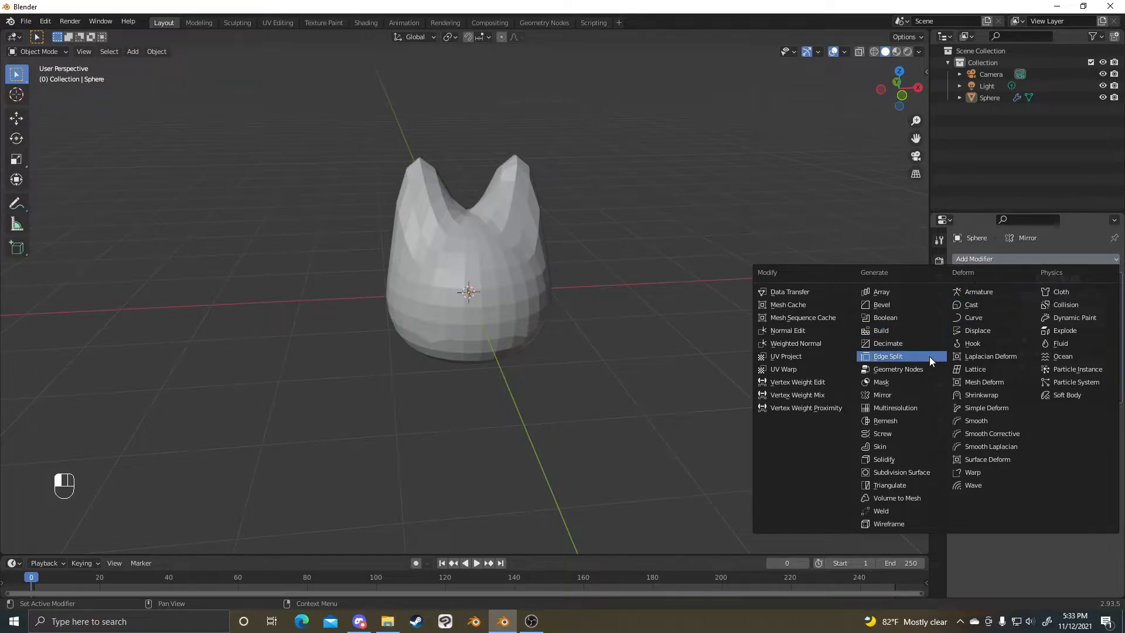
click(691, 352)
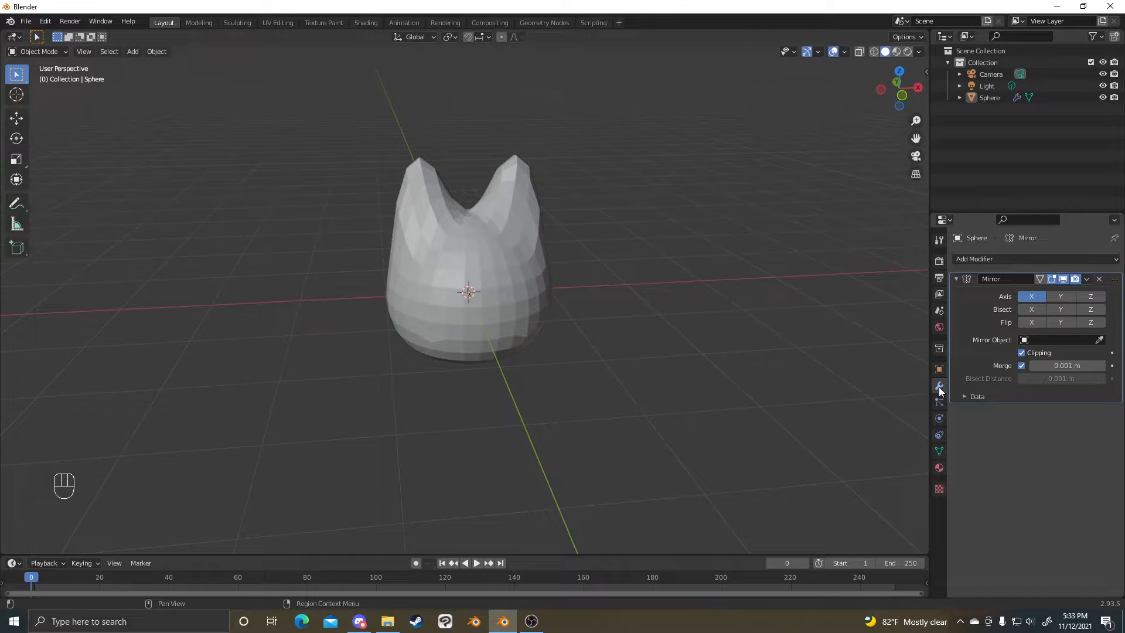
click(1004, 262)
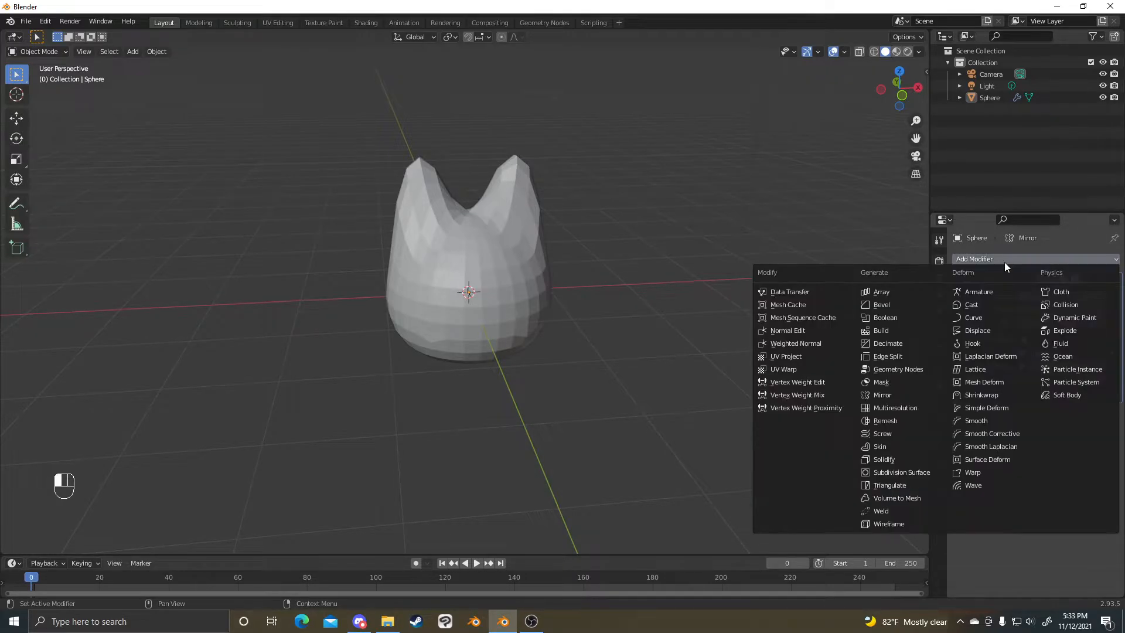
click(905, 471)
- Examine the smoothed mouth and body from the front and both sides
middle_drag(504, 308, 433, 285)
scroll(645, 333, up, 5)
middle_drag(646, 332, 500, 398)
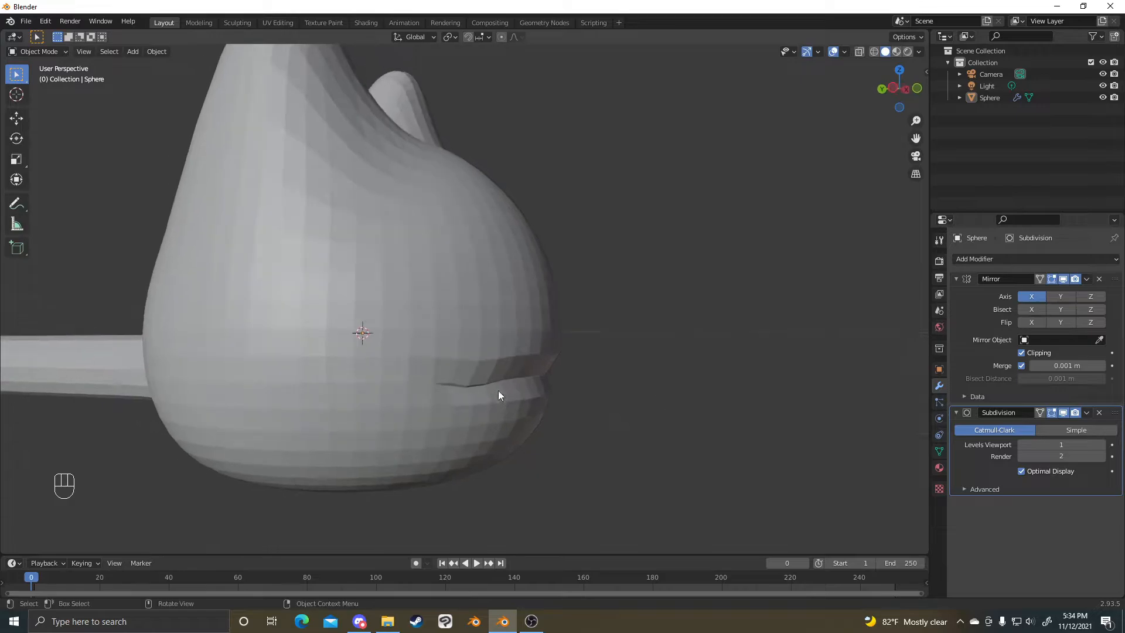
middle_drag(754, 378, 904, 354)
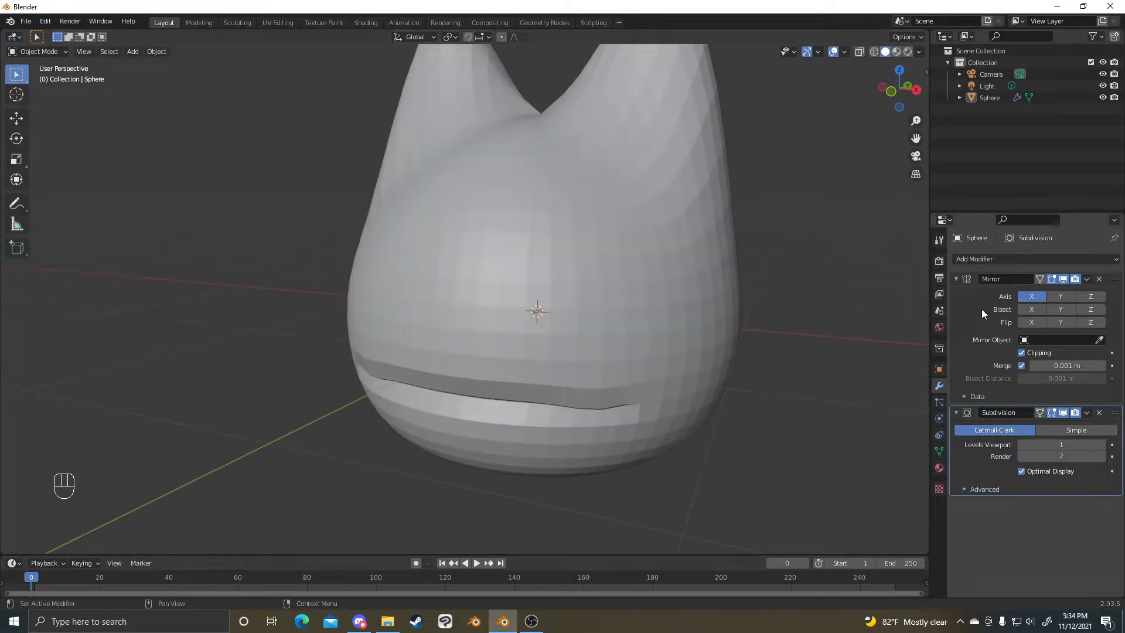
middle_drag(686, 390, 922, 332)
middle_drag(439, 314, 923, 305)
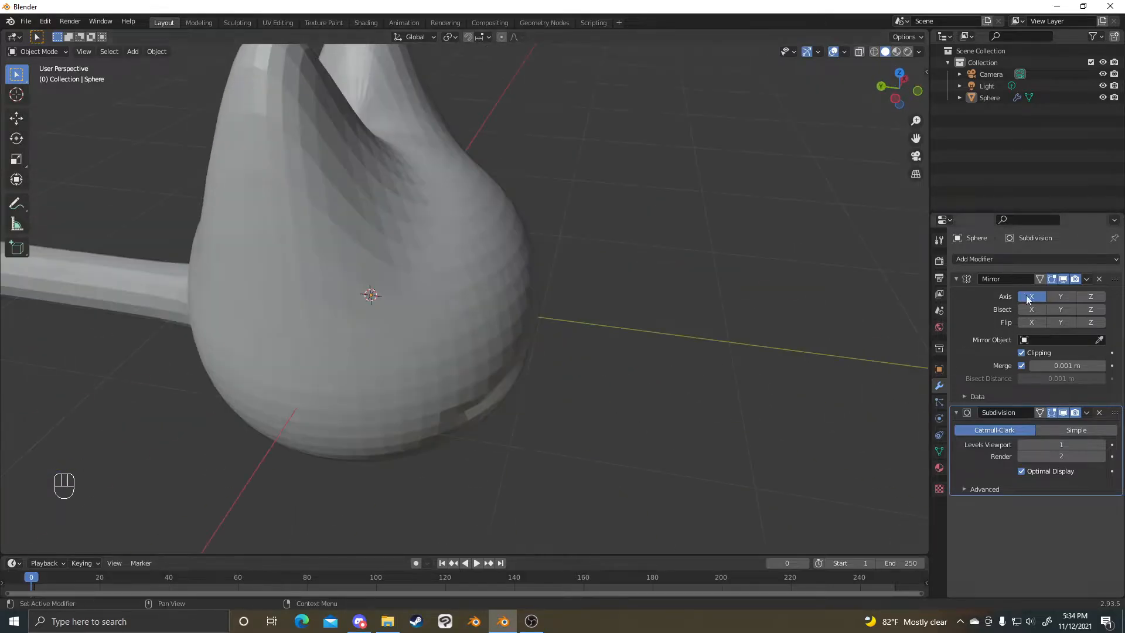
middle_drag(807, 344, 716, 334)
middle_drag(835, 343, 973, 391)
- Toggle the Subdivision modifier's viewport display repeatedly to compare the faceted and smoothed body
click(1063, 413)
click(1064, 413)
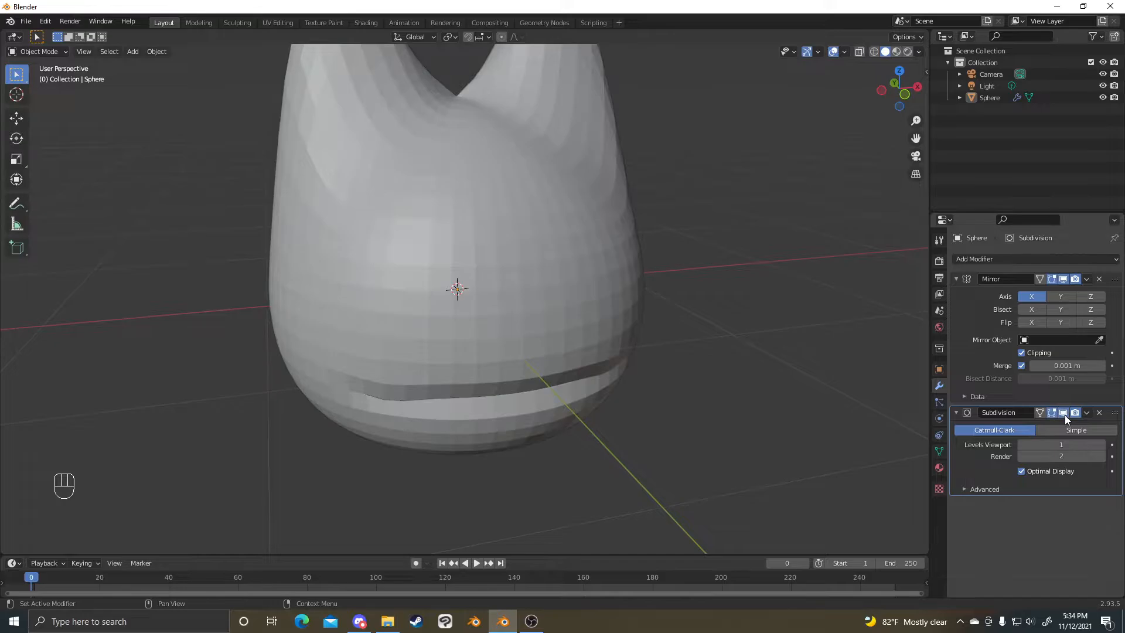
click(1063, 414)
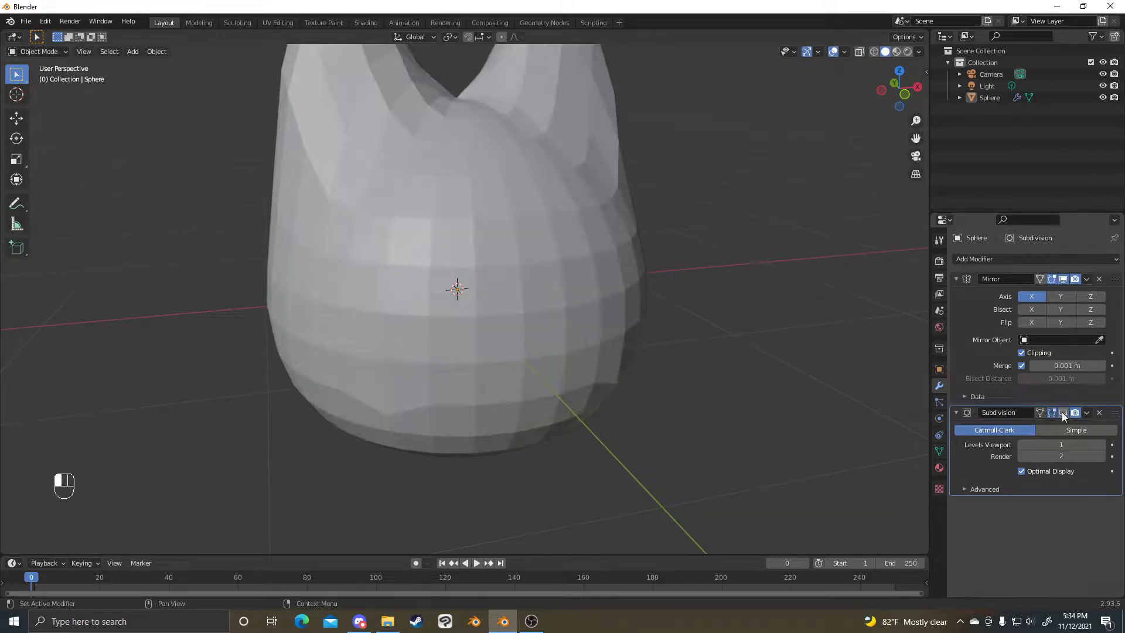
click(1063, 413)
click(1063, 412)
click(1063, 413)
click(1062, 413)
click(1061, 413)
click(1061, 413)
- Remove the Subdivision modifier and add a Subdivision Surface modifier again
middle_drag(818, 396, 768, 388)
click(1100, 412)
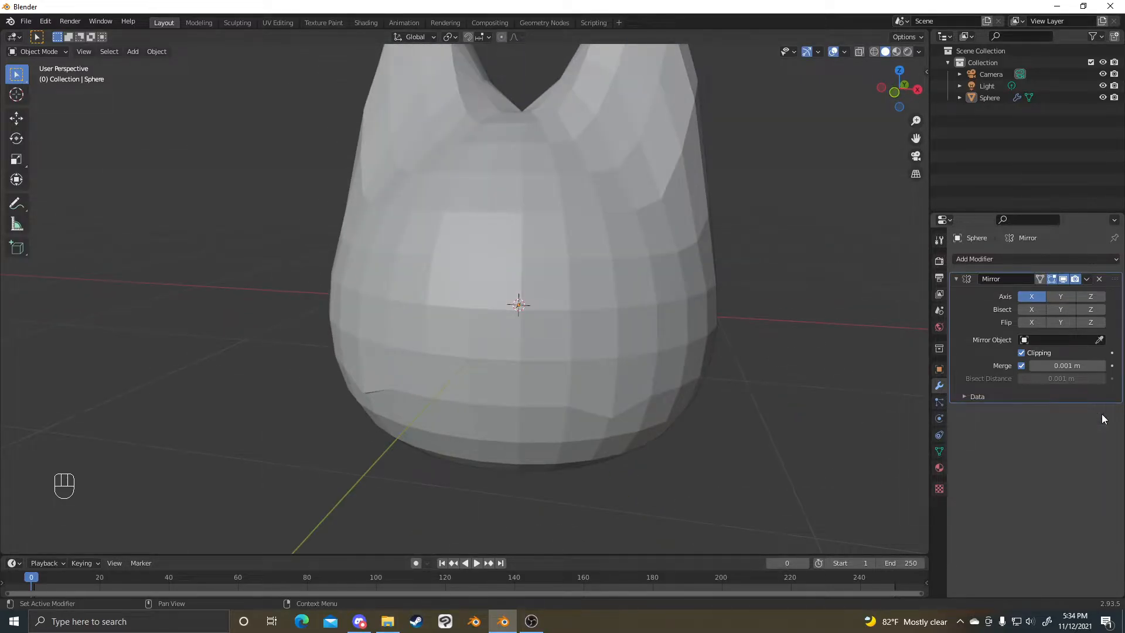
click(1024, 258)
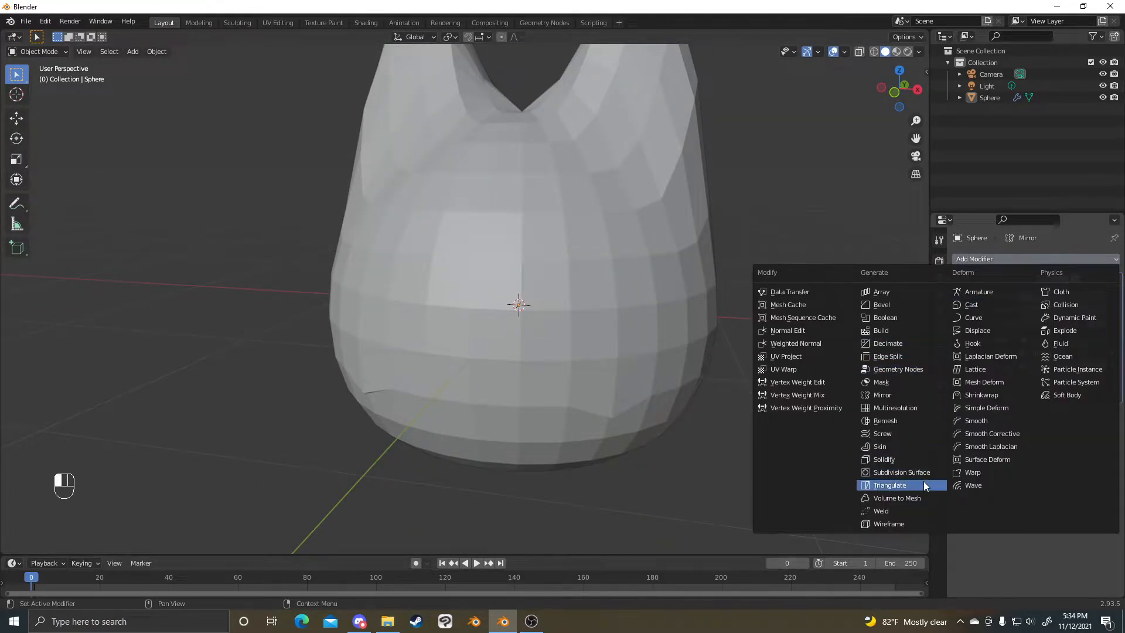
click(902, 472)
- Toggle the Mirror modifier's viewport display off and on to compare the half and full body
click(1062, 279)
click(1062, 282)
click(1063, 282)
click(1062, 282)
- Select the smoothed body and examine its ears, mouth and tail from several angles
scroll(709, 384, down, 5)
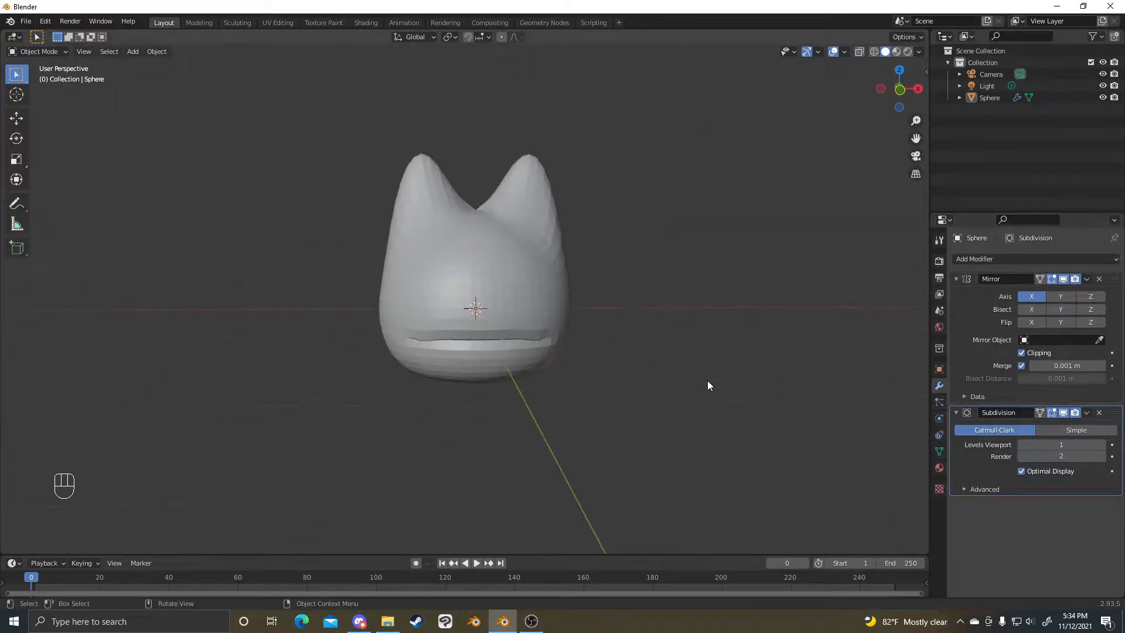
middle_drag(685, 404, 666, 334)
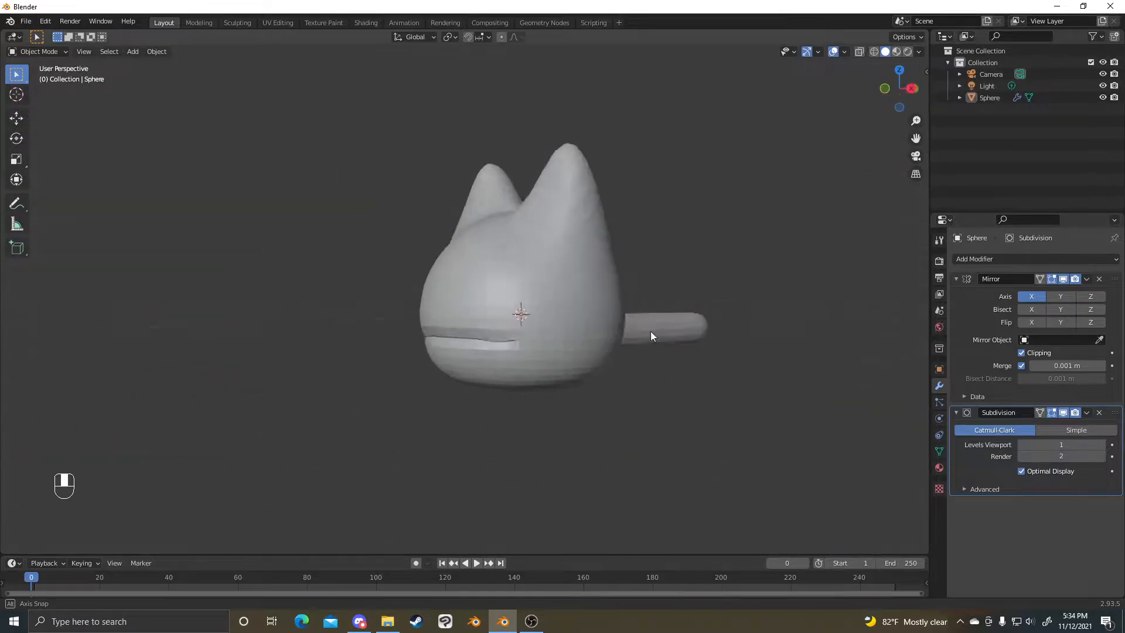
scroll(575, 332, up, 6)
click(558, 354)
scroll(615, 366, down, 6)
middle_drag(672, 378, 755, 327)
scroll(525, 246, up, 3)
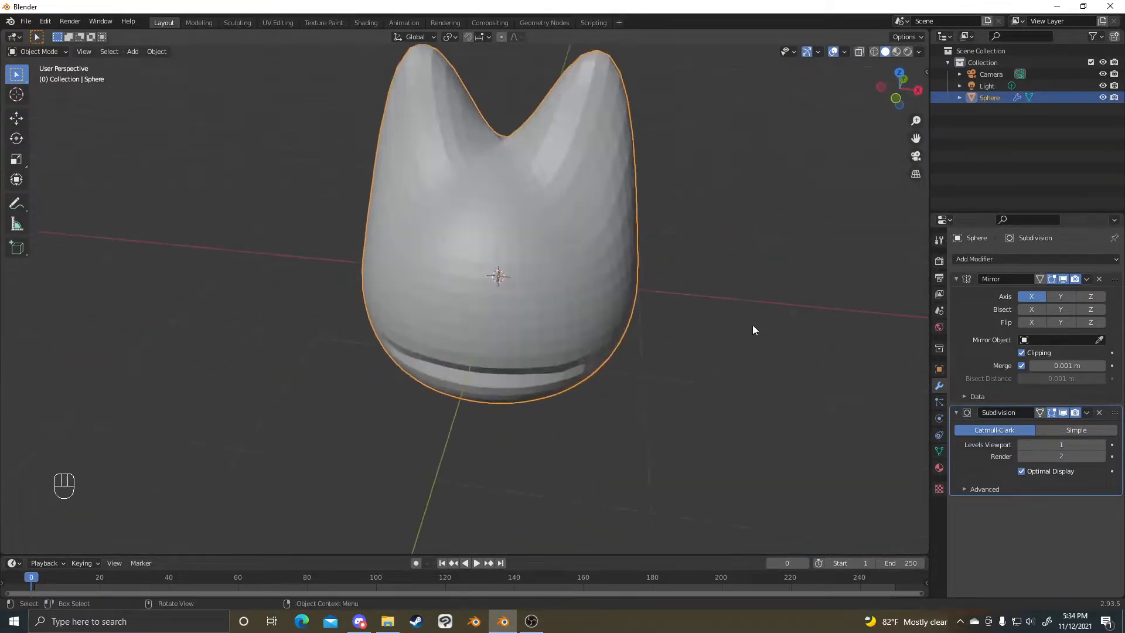
- In Edit Mode with face selection, extrude the face at the centre of the forehead outward
scroll(535, 250, down, 2)
middle_drag(543, 255, 479, 139)
scroll(502, 264, up, 3)
key(Tab)
key(3)
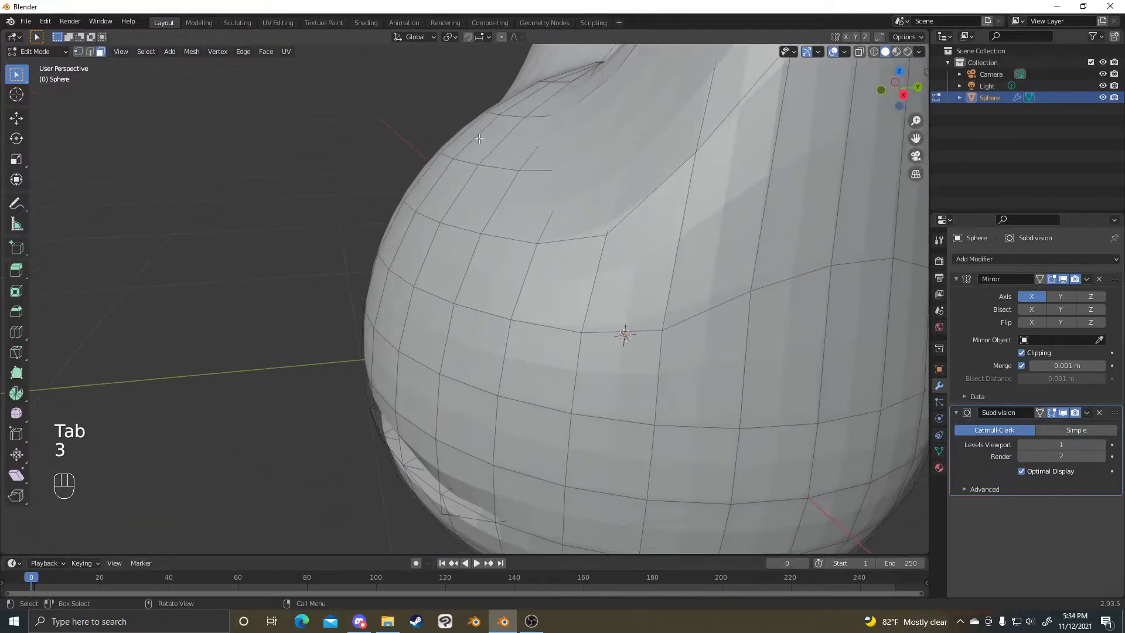
key(e)
click(463, 176)
- Move the extruded forehead face upward to form a small horn
scroll(457, 184, down, 2)
middle_drag(447, 198, 486, 206)
key(g)
click(469, 141)
mouse_move(563, 158)
middle_down()
mouse_move(563, 176)
mouse_move(557, 155)
middle_up()
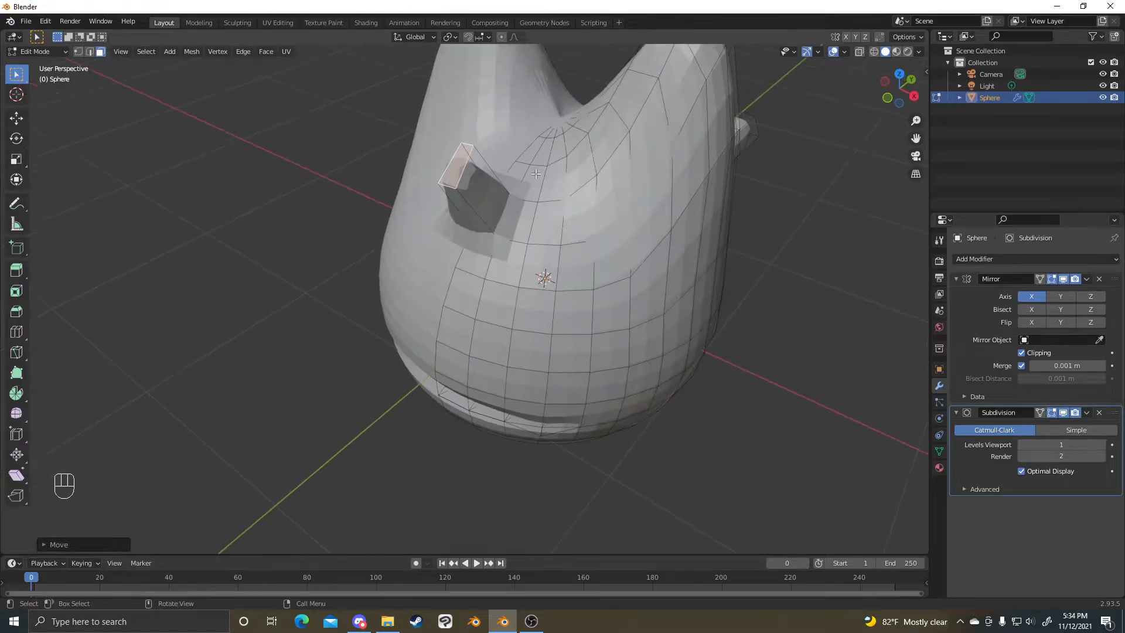
- Scale down the horn's end face to taper its tip, and check the smoothed shape in Object Mode before resuming mesh editing
scroll(609, 135, up, 2)
shift+middle_drag(629, 124, 661, 181)
key(s)
click(581, 178)
middle_drag(581, 178, 622, 157)
key(ctrl+Tab)
scroll(652, 200, down, 5)
middle_drag(498, 280, 522, 252)
key(Tab)
- Switch to edge selection at the horn's base and turn off the Subdivision modifier's viewport display
scroll(516, 216, up, 4)
alt+click(497, 211)
scroll(554, 258, up, 2)
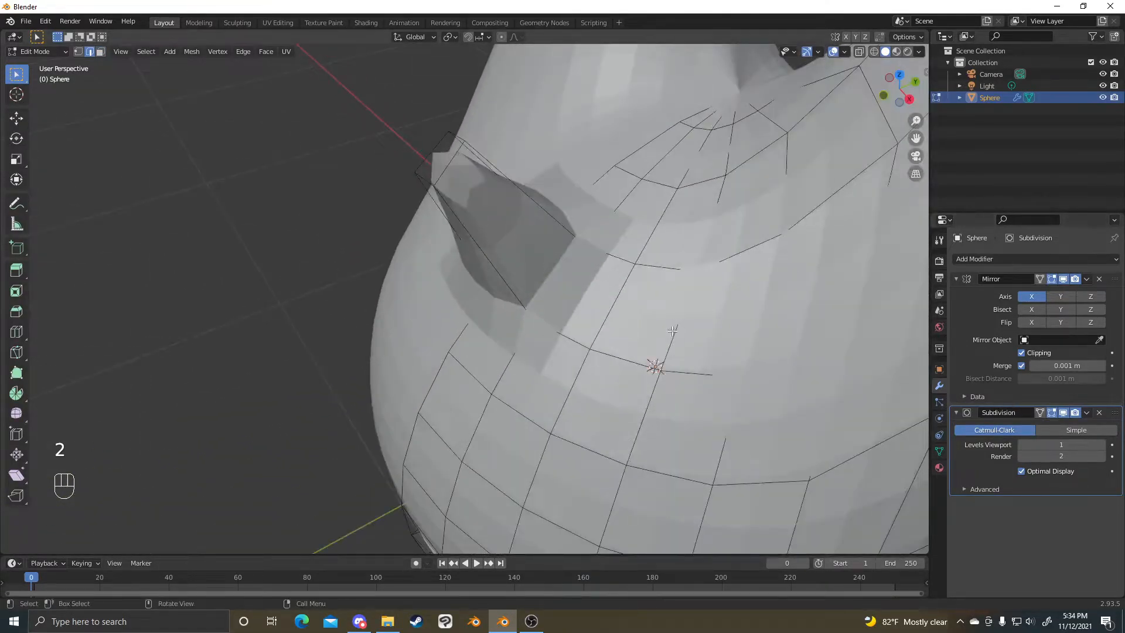
scroll(600, 312, down, 4)
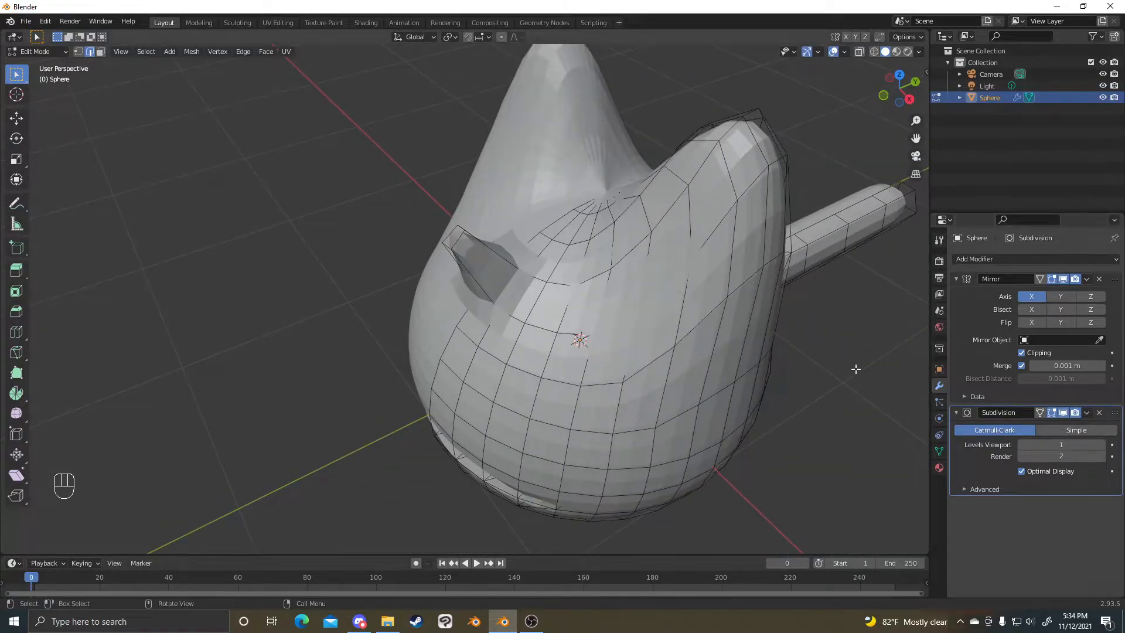
scroll(612, 299, up, 3)
middle_drag(612, 299, 620, 293)
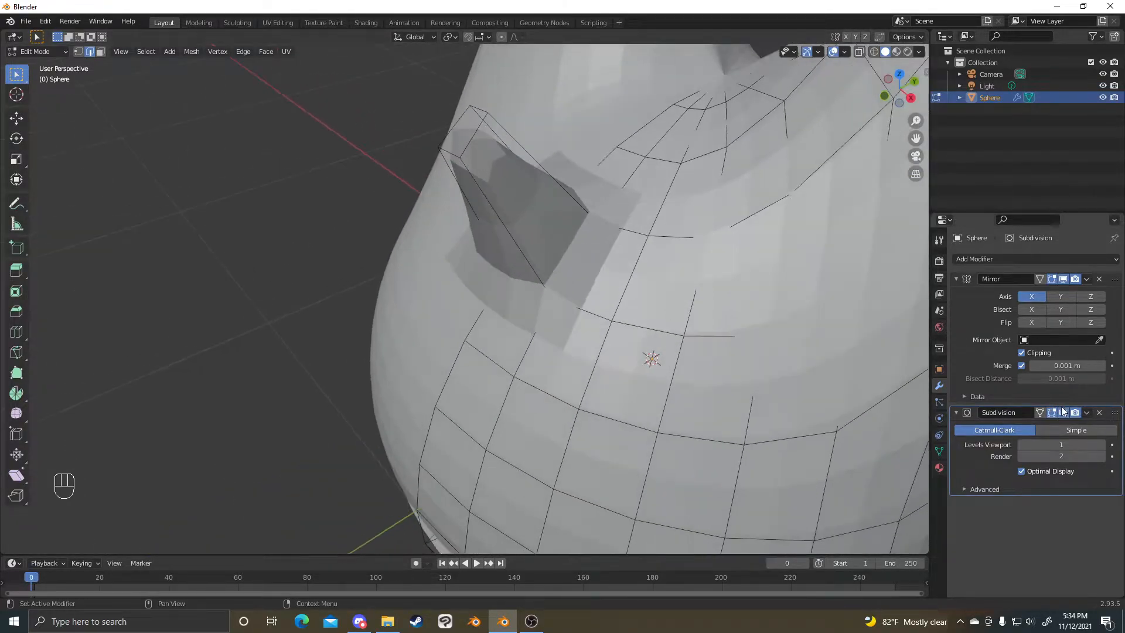
click(1064, 413)
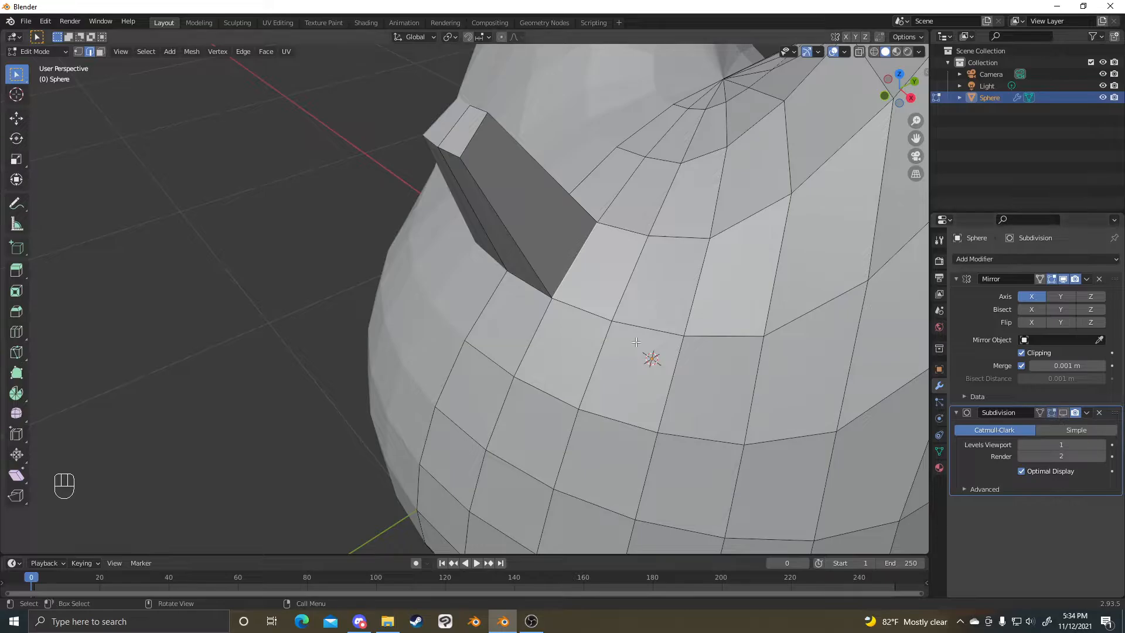
- Scale up the selected edge at the horn's base, with a final scale factor of about 1.56
key(KP_2)
middle_drag(552, 234, 498, 239)
key(s)
click(473, 225)
key(s)
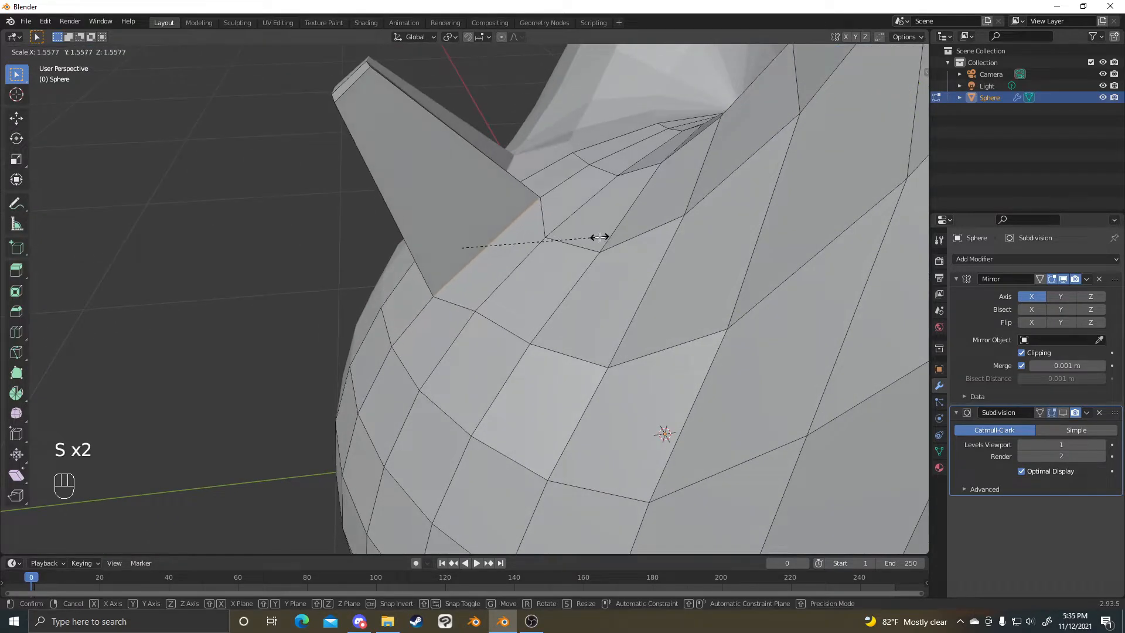
click(600, 236)
- Clear the selection, return to Object Mode with the Subdivision display on, and examine the horned body from several angles
scroll(528, 292, down, 6)
key(alt+a)
middle_drag(516, 281, 550, 312)
key(ctrl+Tab)
scroll(588, 307, down, 2)
scroll(550, 311, up, 3)
middle_drag(550, 312, 515, 304)
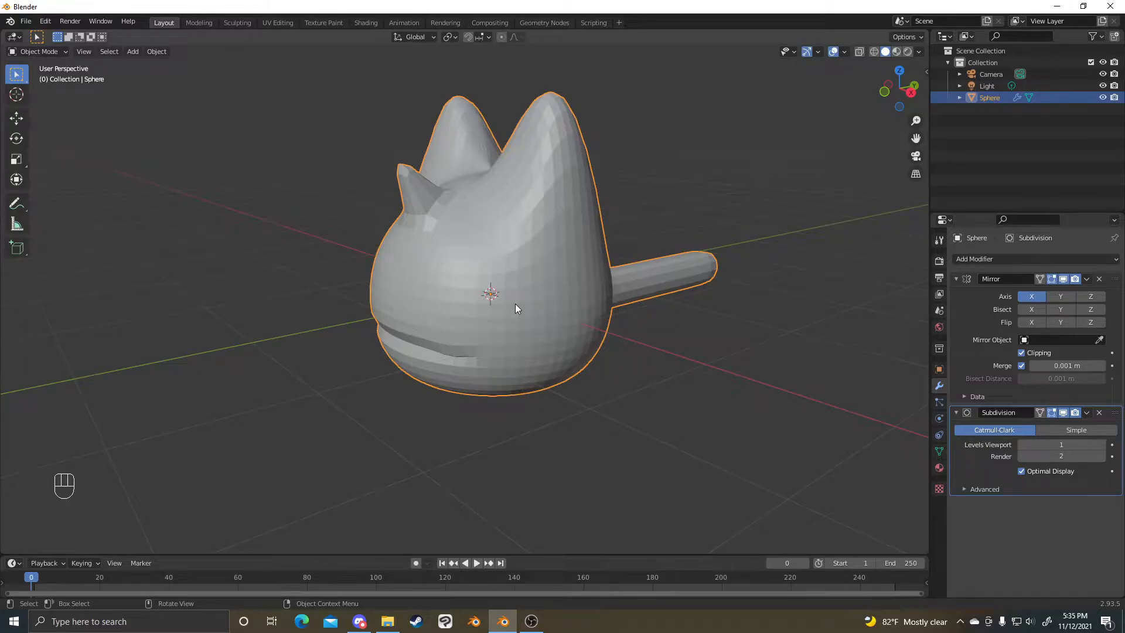
scroll(565, 308, up, 4)
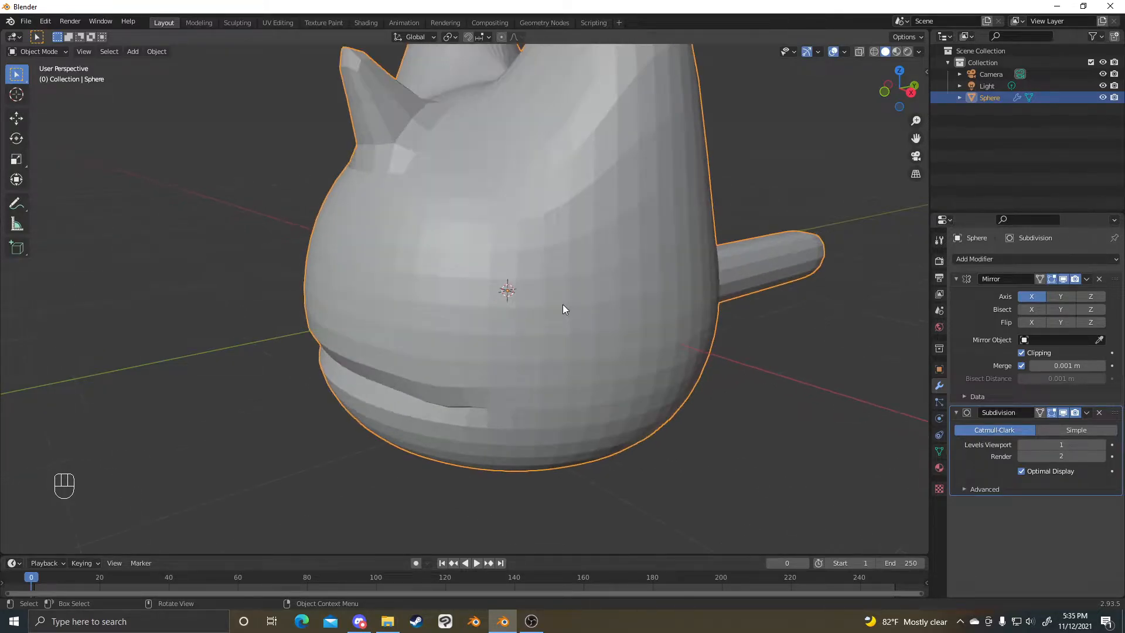
scroll(510, 305, down, 4)
middle_drag(507, 304, 618, 303)
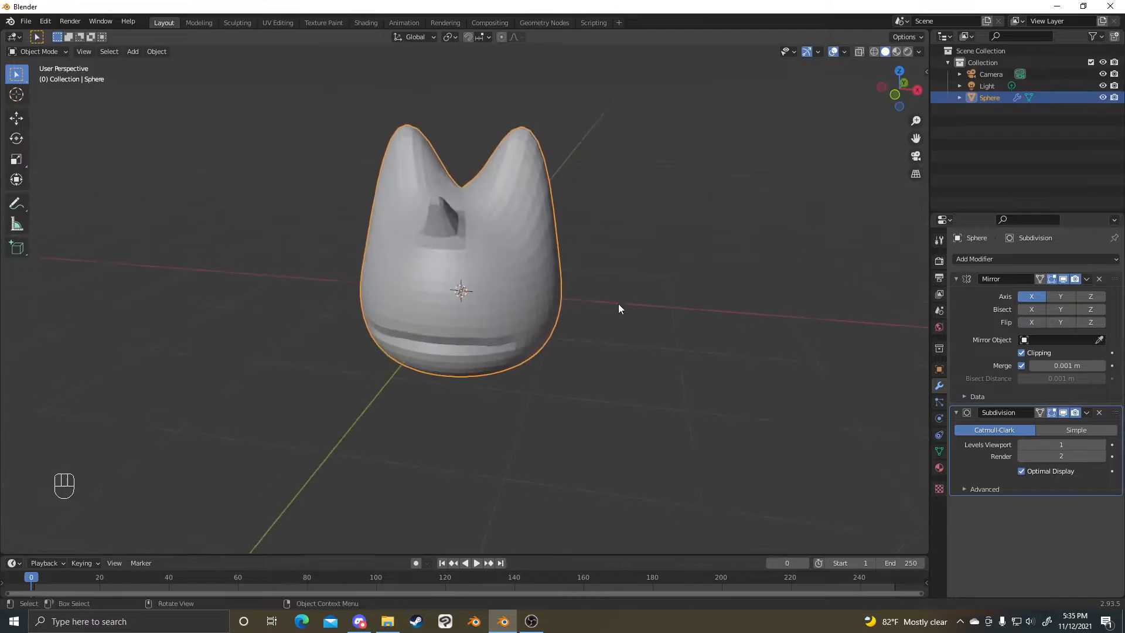
scroll(619, 304, up, 3)
key(shift+a)
right_click(820, 261)
scroll(617, 284, down, 6)
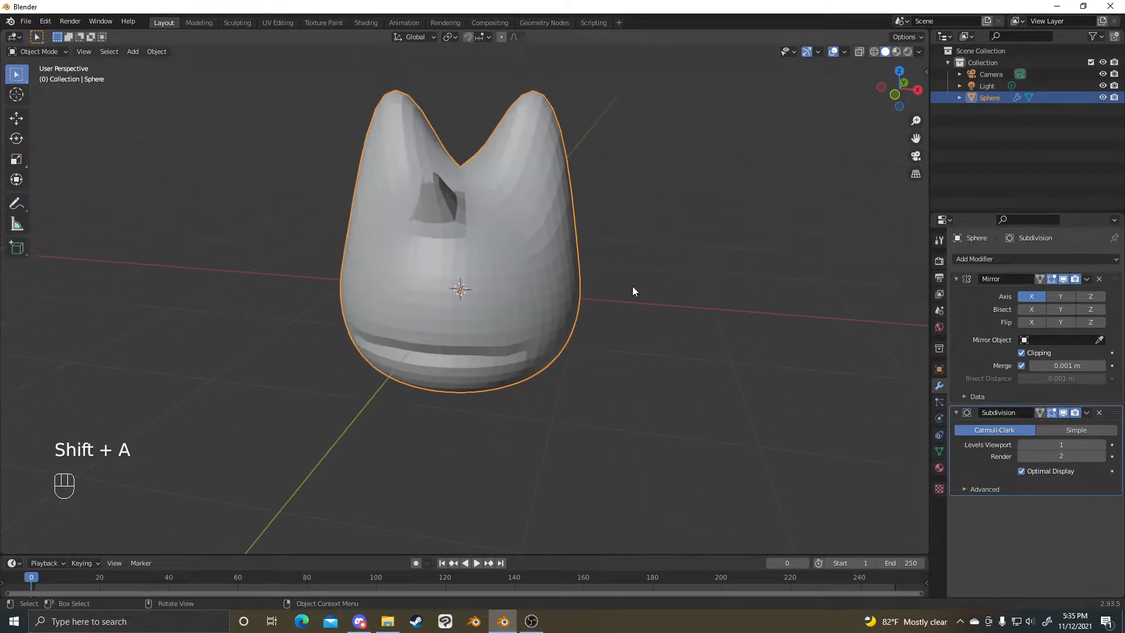
click(635, 304)
mouse_move(635, 304)
middle_down()
mouse_move(670, 315)
mouse_move(644, 310)
middle_up()
scroll(656, 303, up, 3)
middle_drag(666, 298, 551, 275)
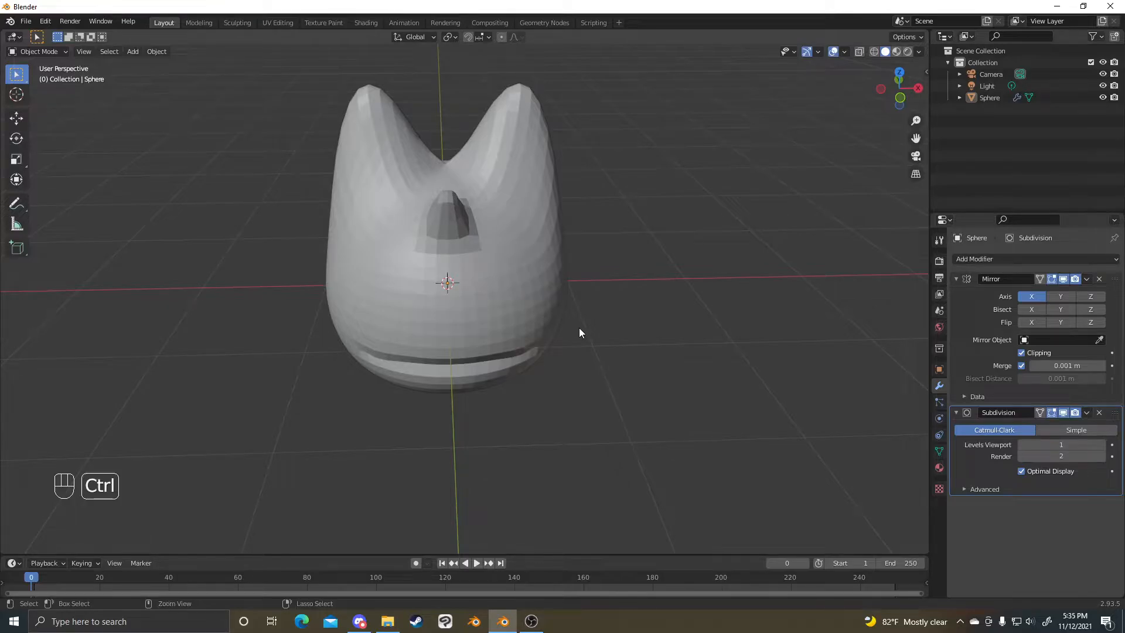
key(ctrl+Tab)
key(ctrl+Tab)
key(Tab)
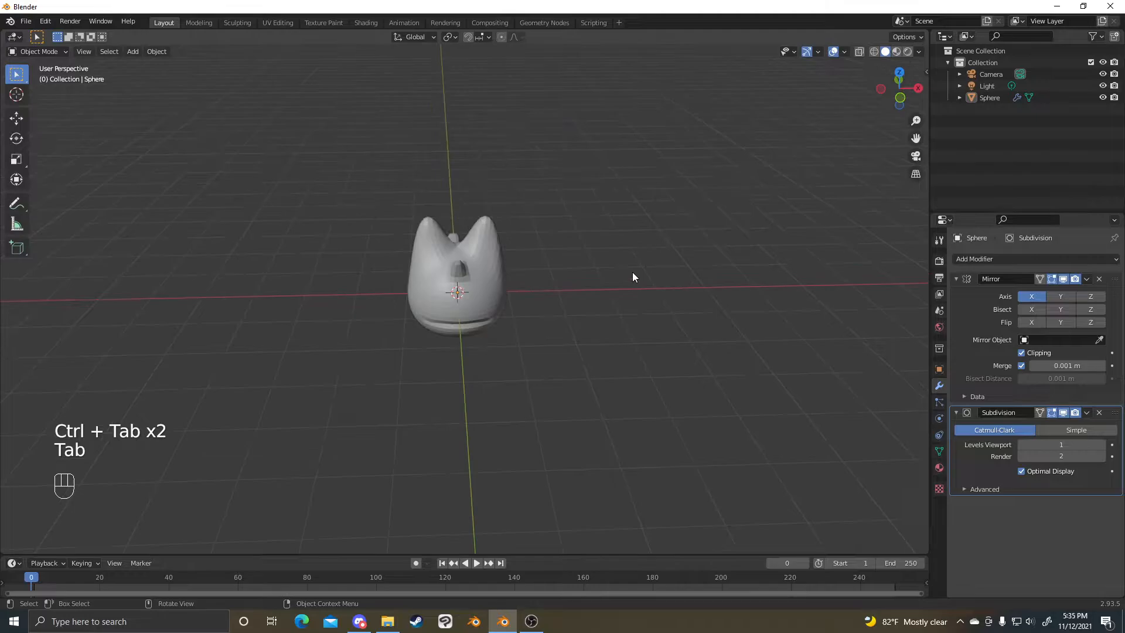
middle_drag(617, 269, 547, 256)
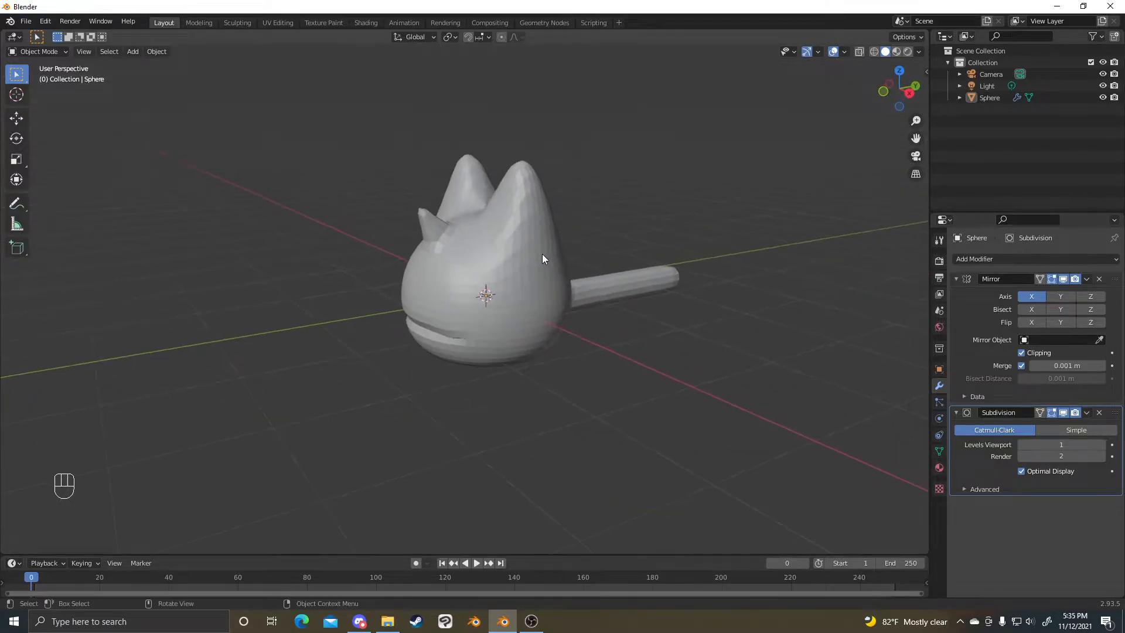
- Add a UV sphere mesh at the origin, inside the creature's head, for the eyes
scroll(543, 254, up, 4)
key(shift+a)
mouse_move(593, 260)
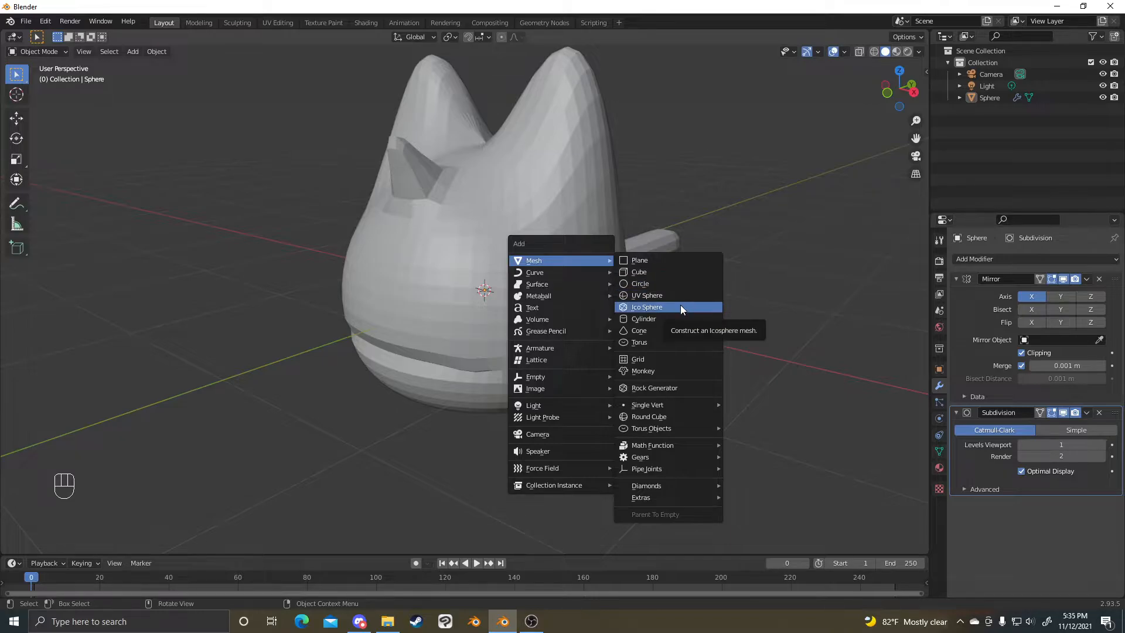
click(647, 294)
middle_drag(763, 263, 629, 253)
scroll(588, 259, up, 4)
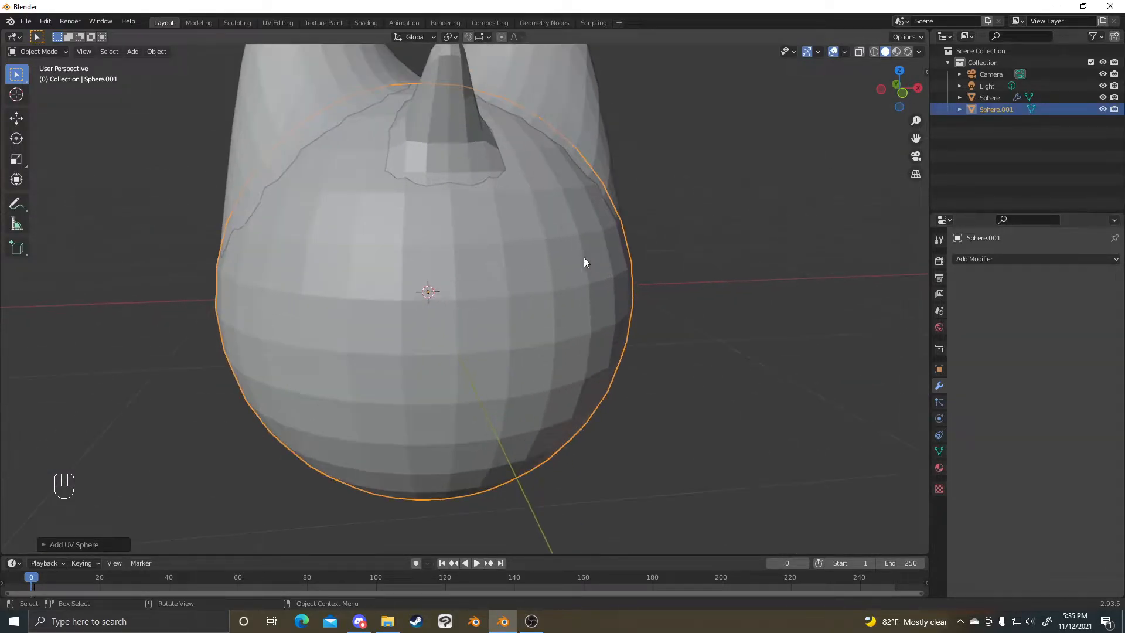
scroll(492, 231, down, 3)
middle_drag(463, 243, 580, 256)
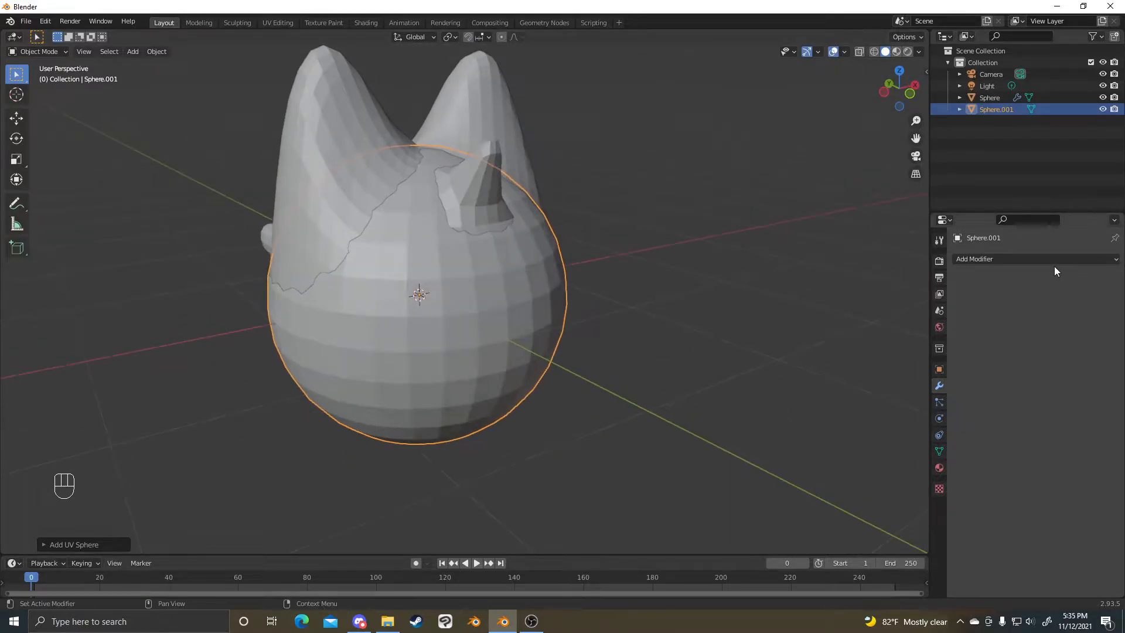
- Add a Mirror modifier on the X axis to the new sphere
click(1036, 259)
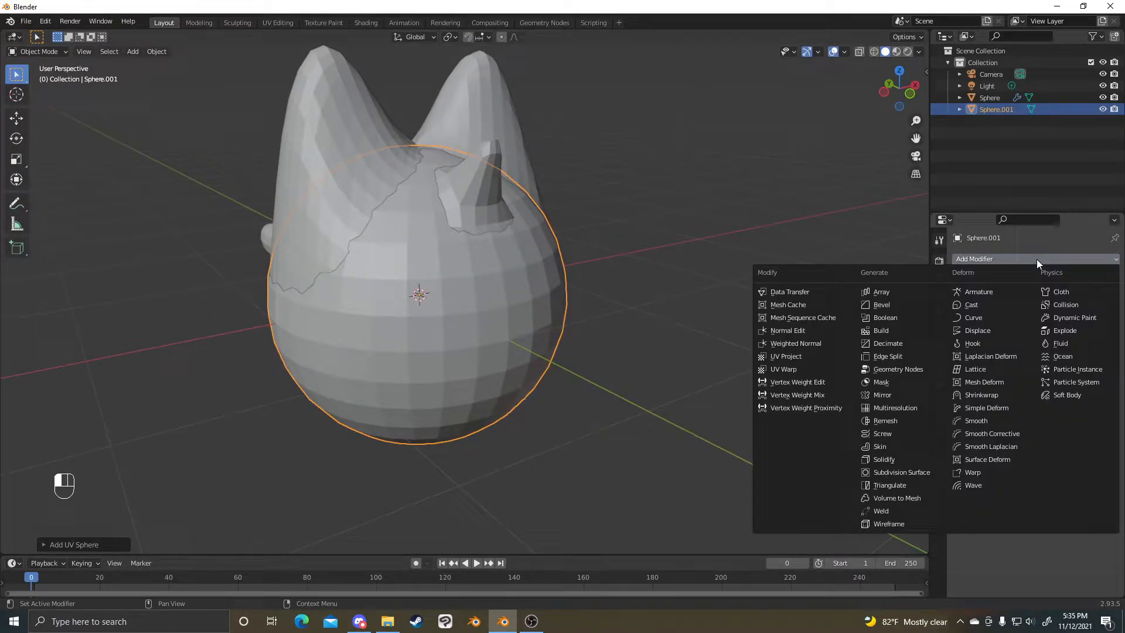
click(882, 395)
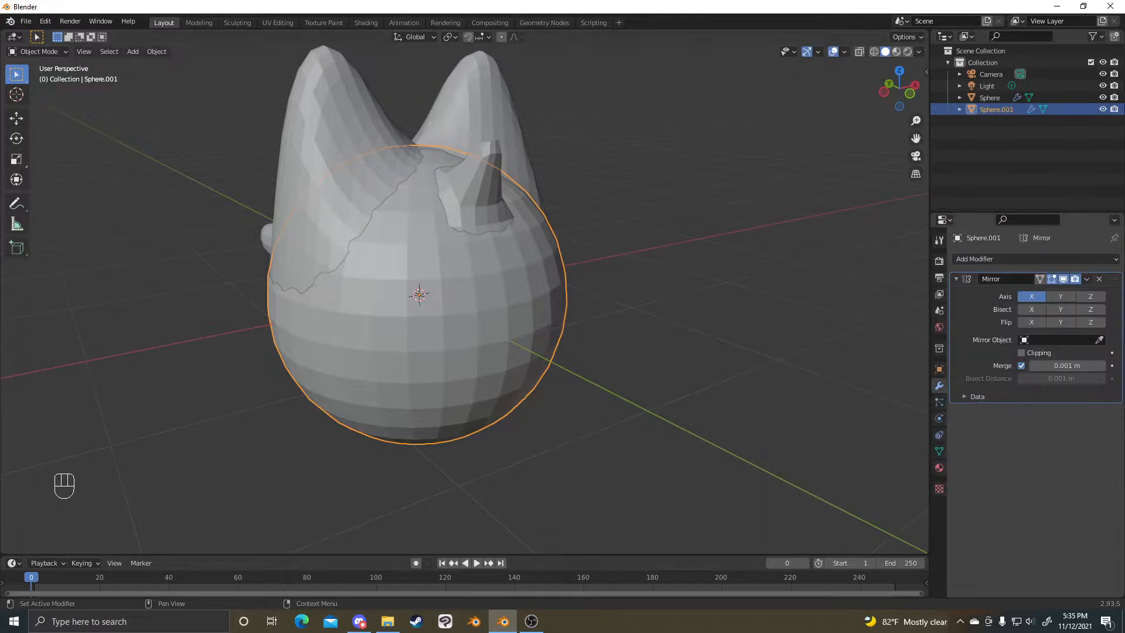
middle_drag(878, 343, 455, 251)
scroll(418, 263, down, 2)
scroll(417, 262, up, 3)
scroll(417, 262, down, 4)
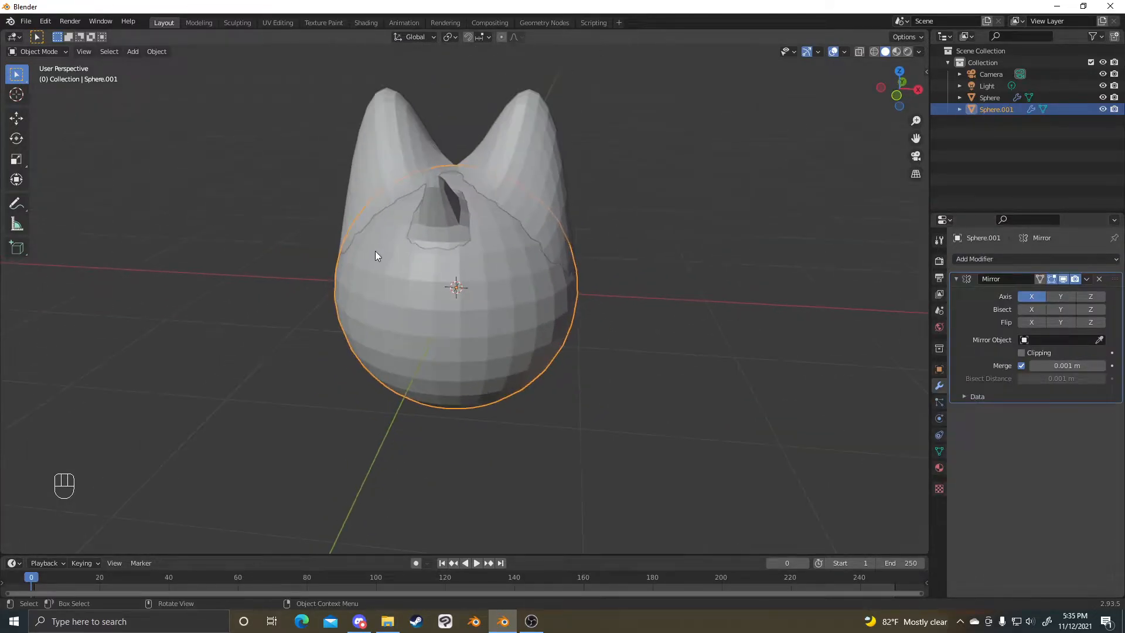
- Move the whole sphere object up and away from the head in Object Mode
key(Tab)
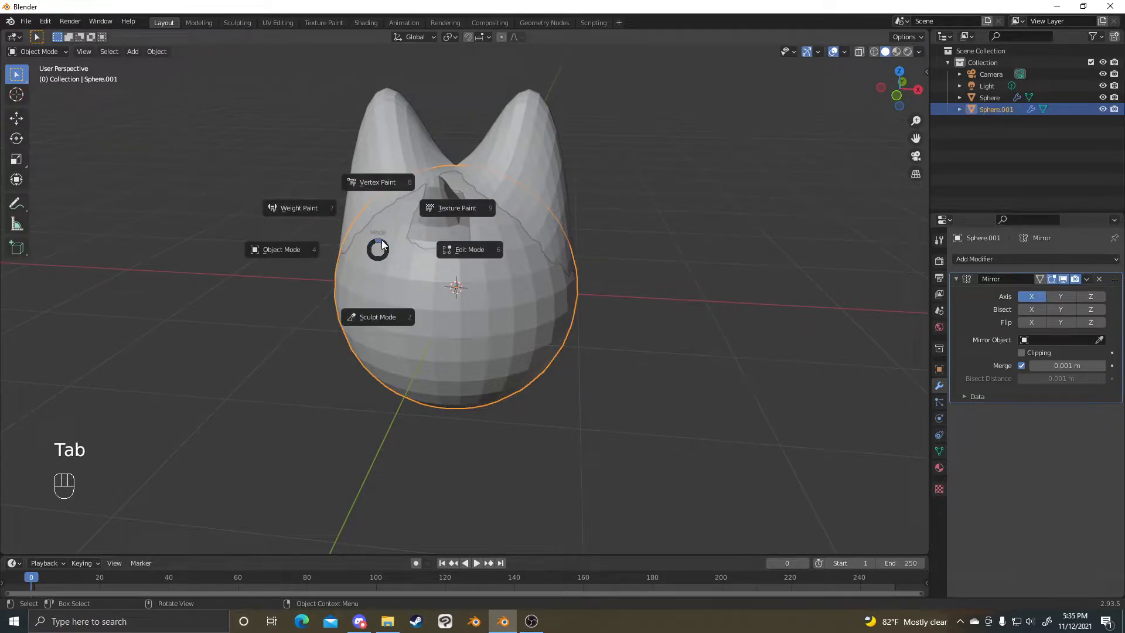
click(462, 250)
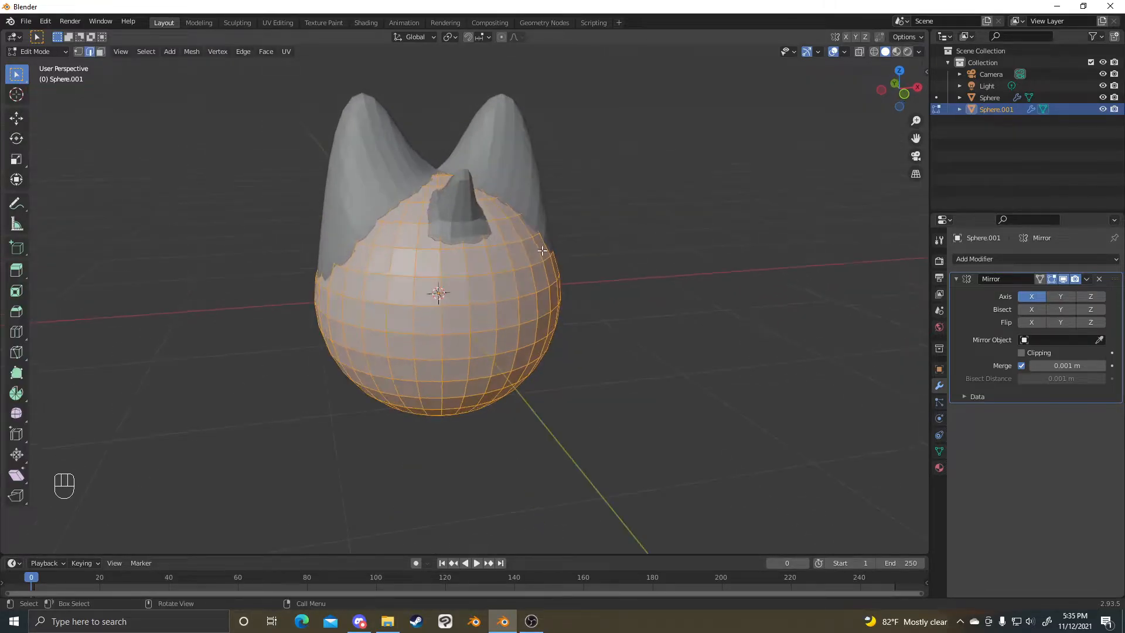
key(Tab)
key(g)
click(707, 160)
shift+middle_drag(707, 160, 698, 199)
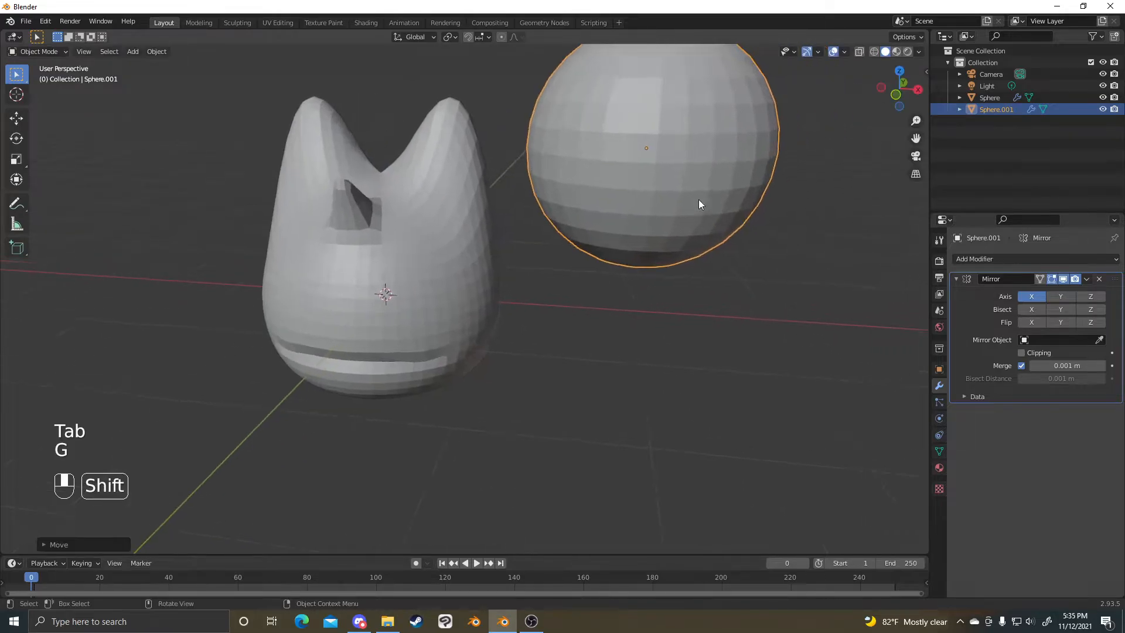
- Undo the sphere's move and place the object about 2.5 m away, up and beside the head
key(ctrl+z)
key(g)
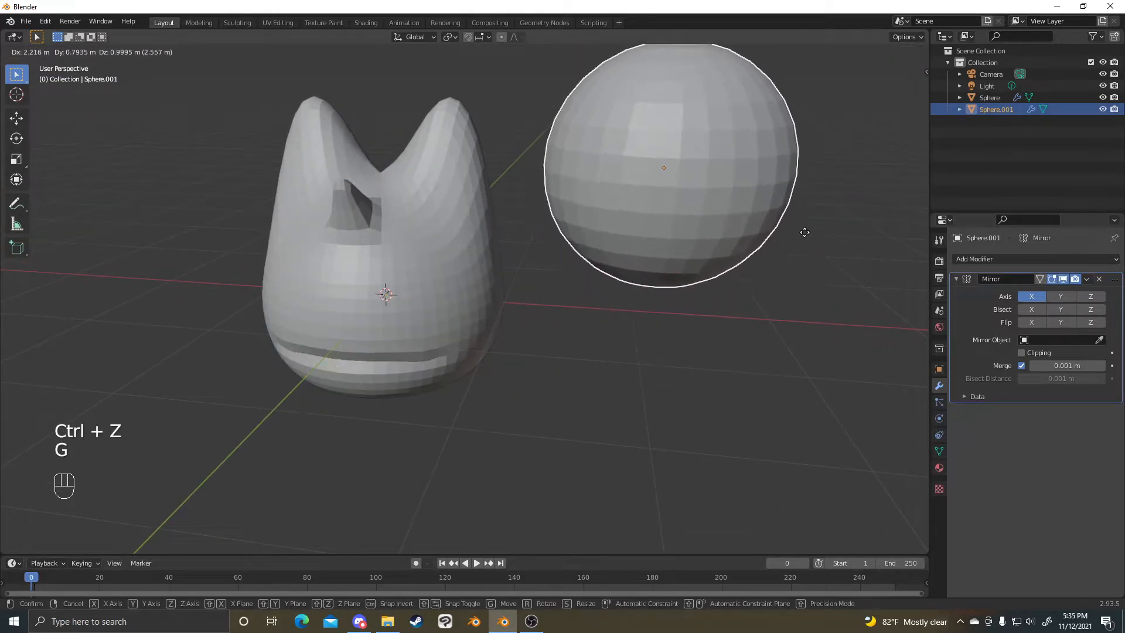
click(796, 235)
shift+middle_drag(796, 234, 760, 255)
scroll(636, 302, up, 4)
middle_drag(629, 267, 577, 205)
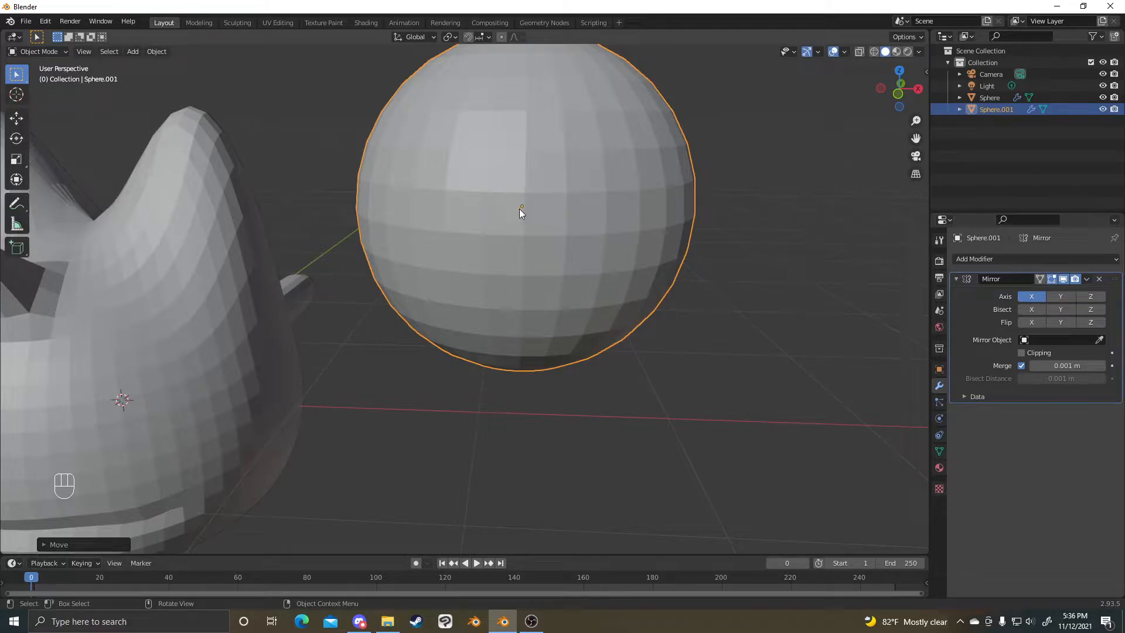
scroll(519, 209, down, 4)
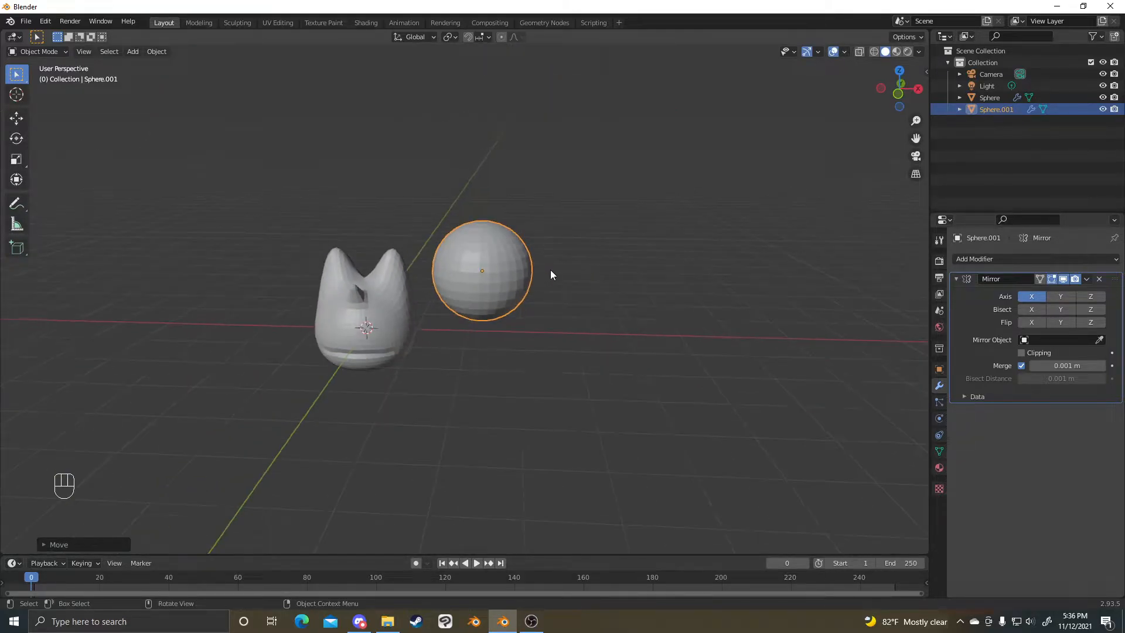
- Set the head mesh Sphere as the Mirror Object of the new sphere's Mirror modifier
click(1099, 340)
click(368, 308)
middle_drag(368, 308, 582, 324)
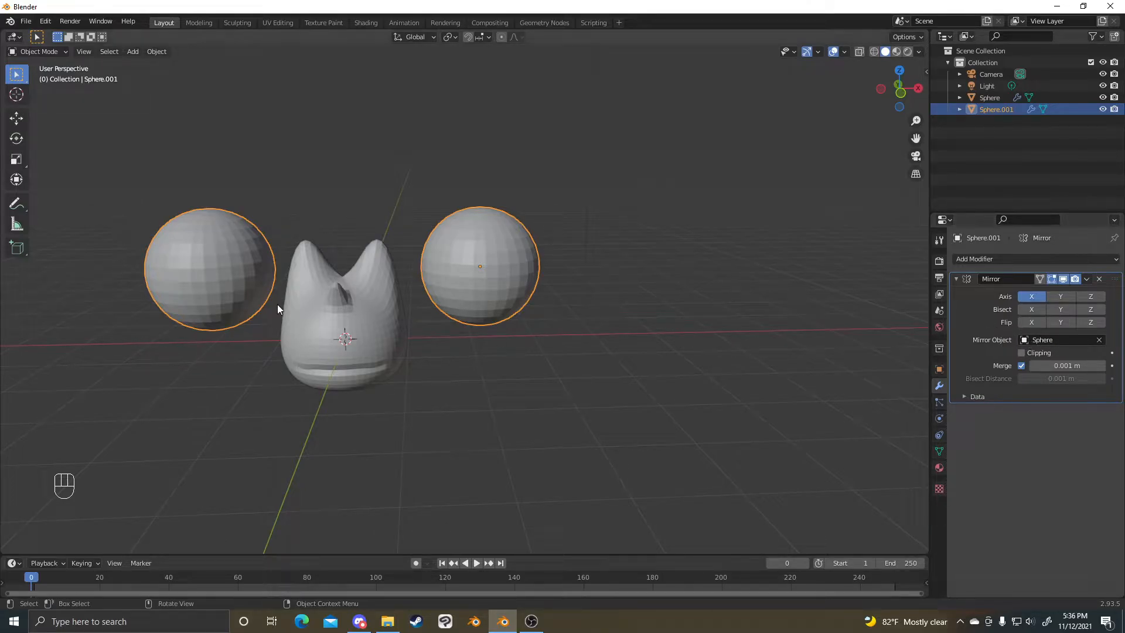
- Clear the modifier's Mirror Object and pick the head mesh Sphere for it again
click(1099, 340)
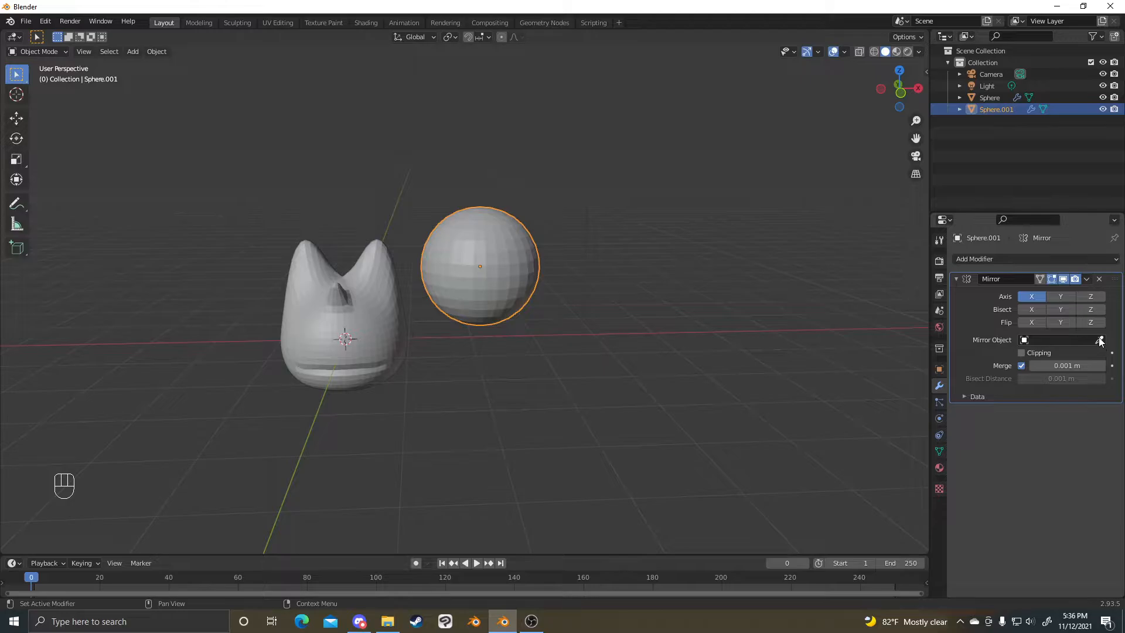
click(1099, 340)
click(322, 276)
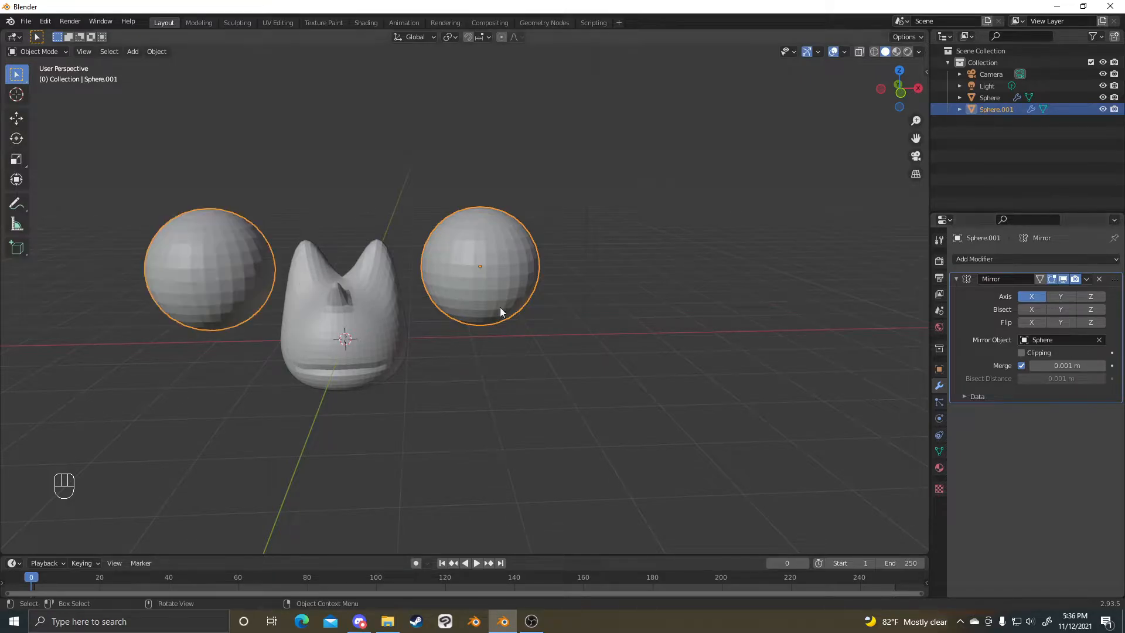
middle_drag(461, 307, 606, 289)
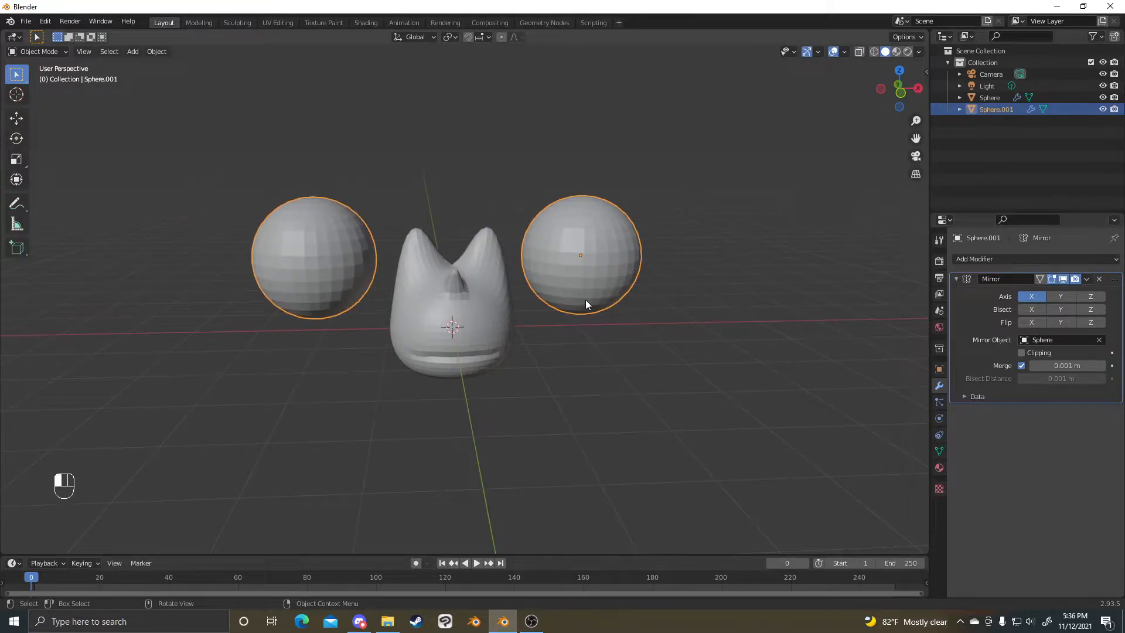
- Reselect only the new sphere, clear its Mirror Object and reset its location to the origin
scroll(730, 258, up, 4)
shift+click(445, 372)
key(ctrl+1)
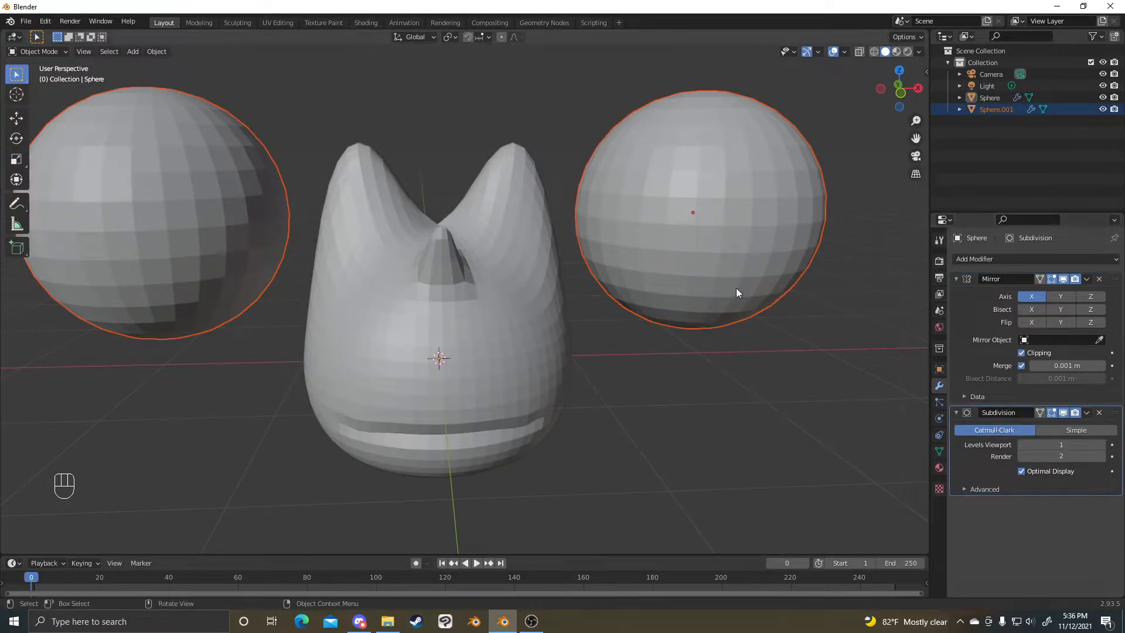
click(695, 357)
click(737, 244)
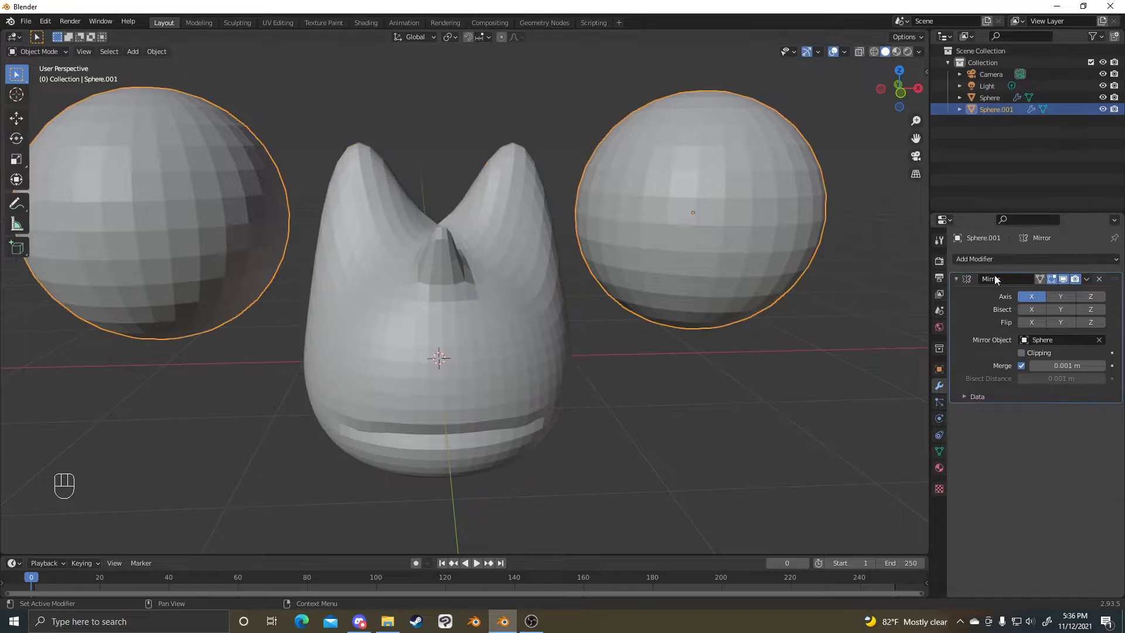
click(1100, 340)
key(alt+g)
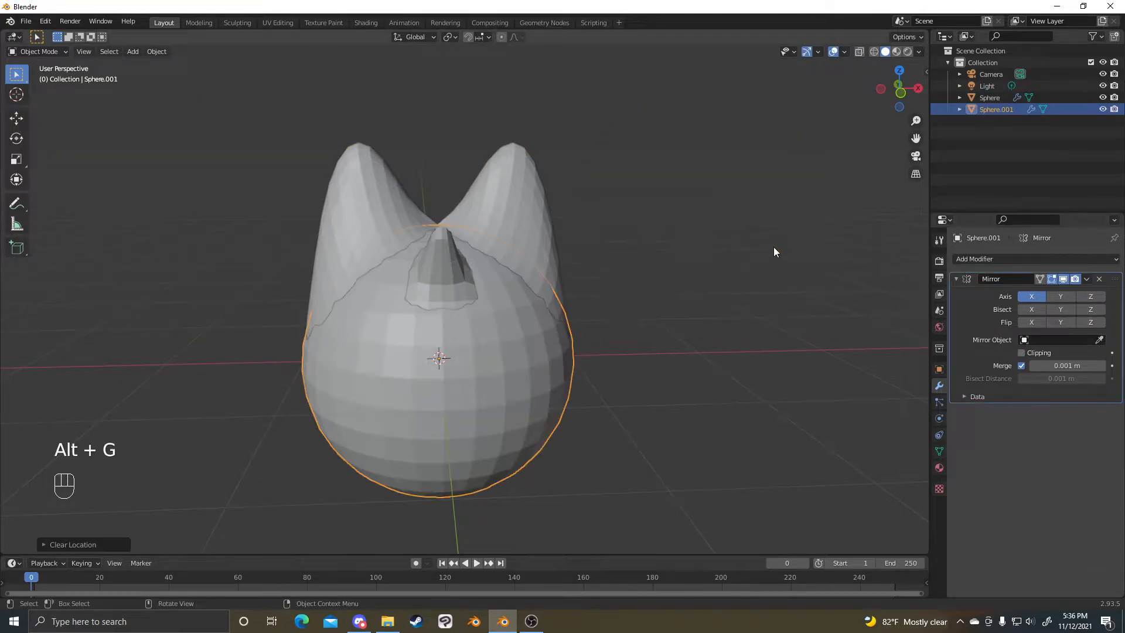
- Move the sphere object away from the head again with no Mirror Object assigned
scroll(621, 279, up, 3)
scroll(634, 293, down, 3)
middle_drag(638, 325, 583, 384)
scroll(628, 322, up, 2)
scroll(631, 320, down, 2)
scroll(580, 352, up, 2)
key(g)
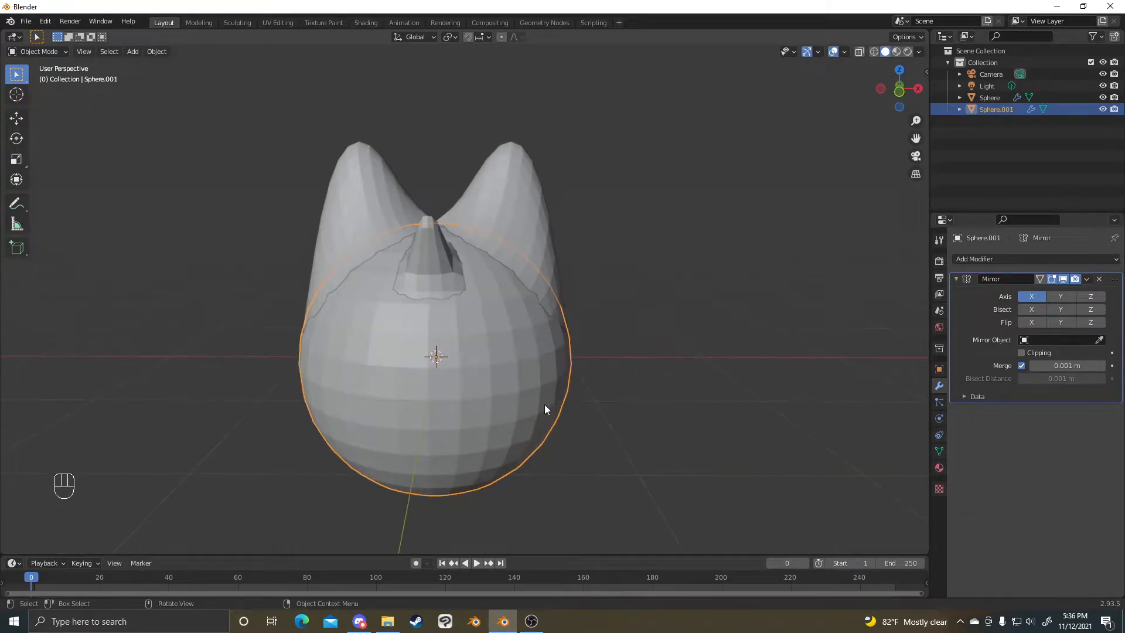
click(810, 197)
- Clear the sphere object's location, rotation and scale
scroll(816, 234, down, 3)
key(alt+g)
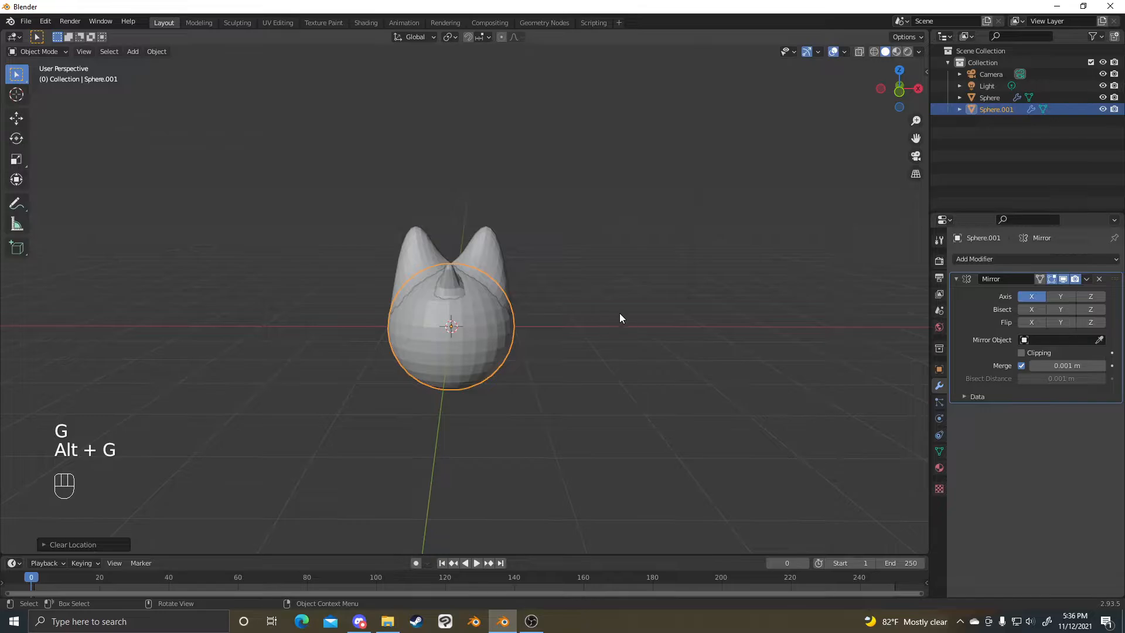
key(alt+r)
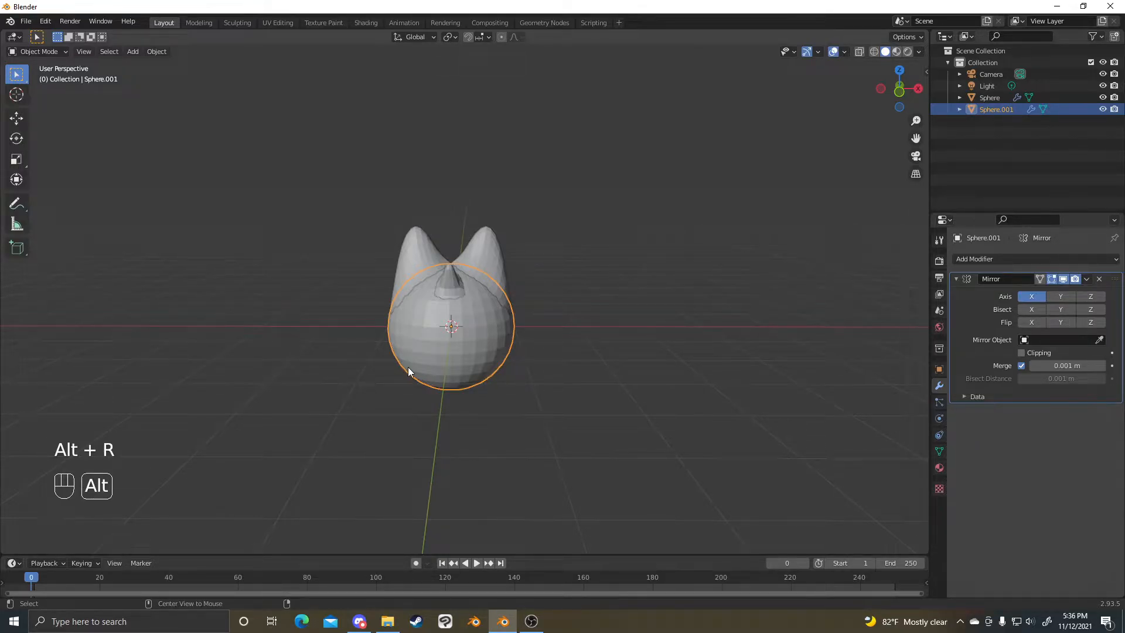
key(alt+s)
scroll(445, 398, up, 3)
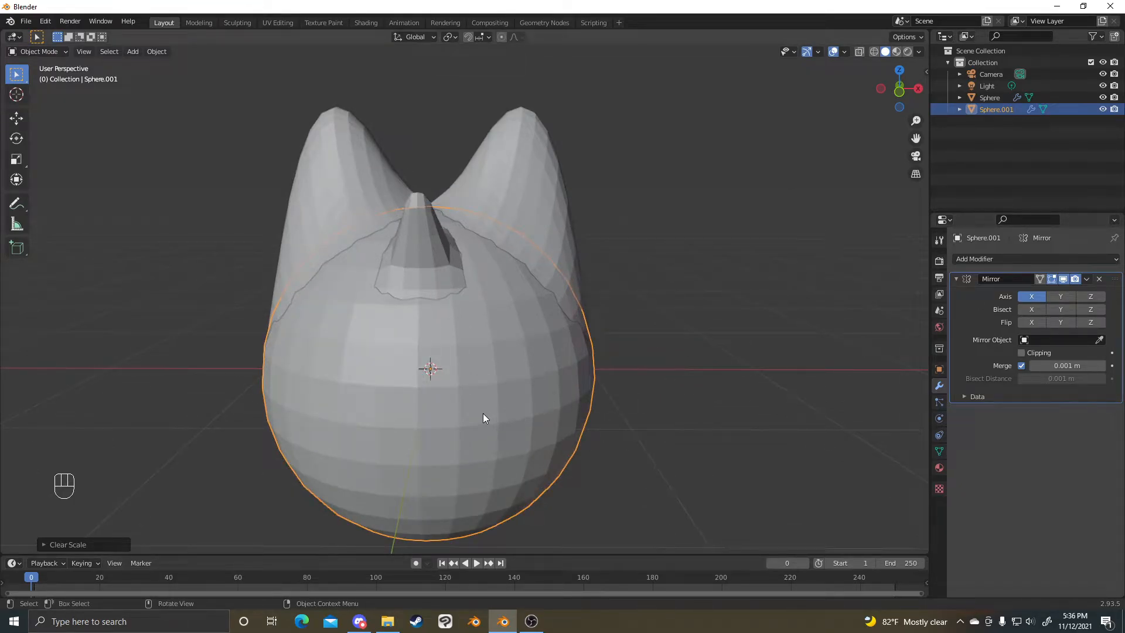
- In Edit Mode, move the sphere's mesh out of the head to one side, keeping its origin at the center
shift+middle_drag(552, 380, 639, 330)
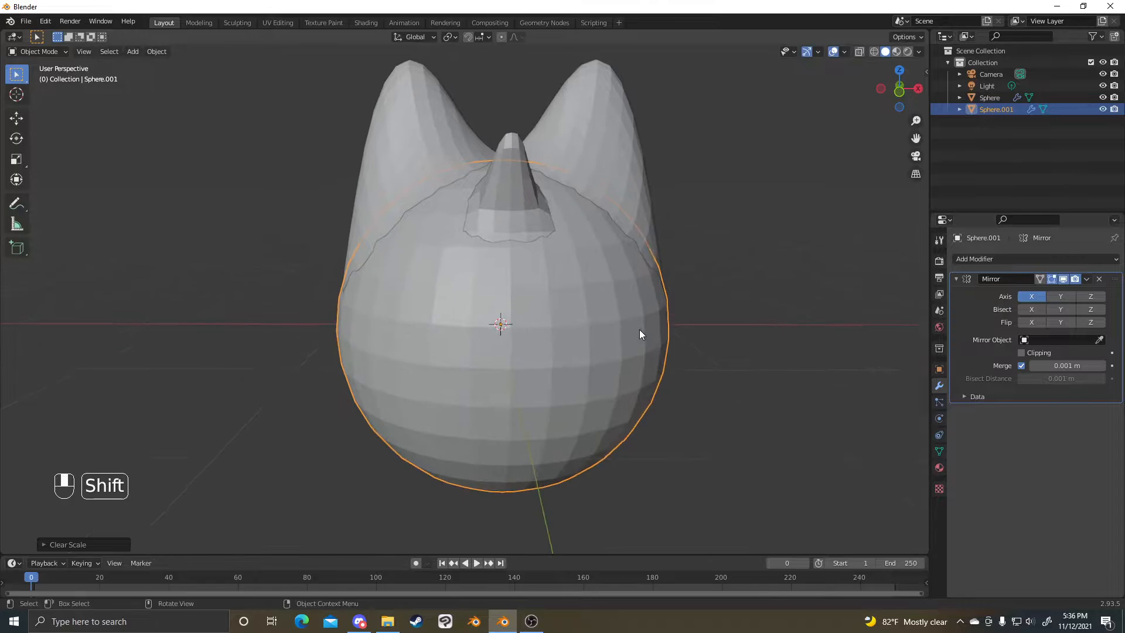
middle_drag(586, 389, 598, 381)
key(Tab)
key(Tab)
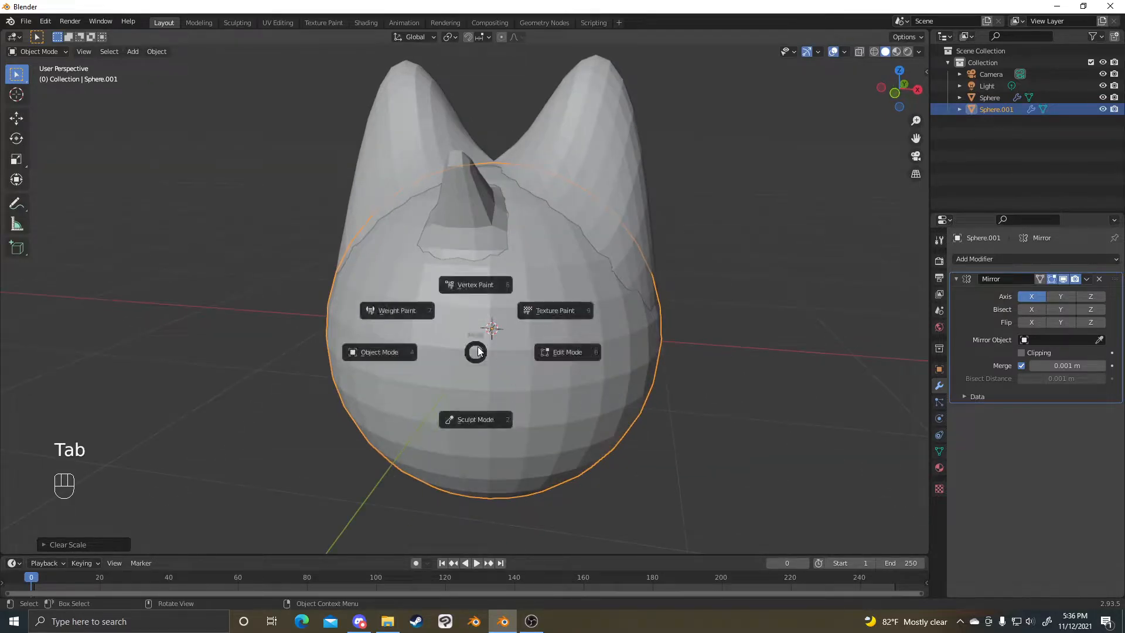
key(g)
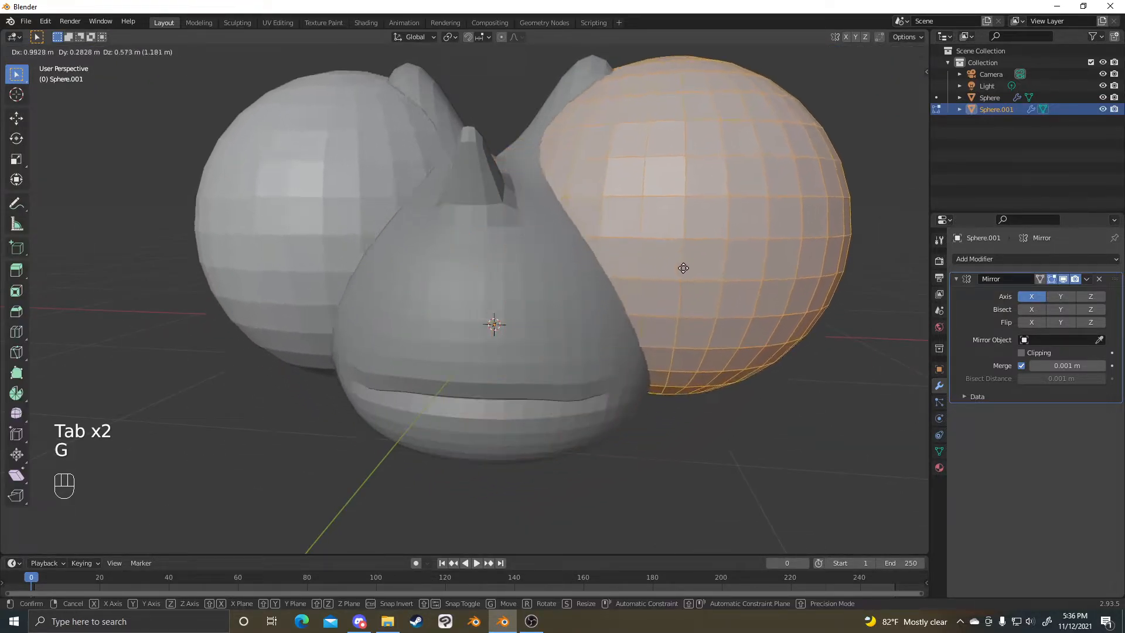
key(g)
- Scale the sphere mesh down to eye size and move it to the side of the face
key(s)
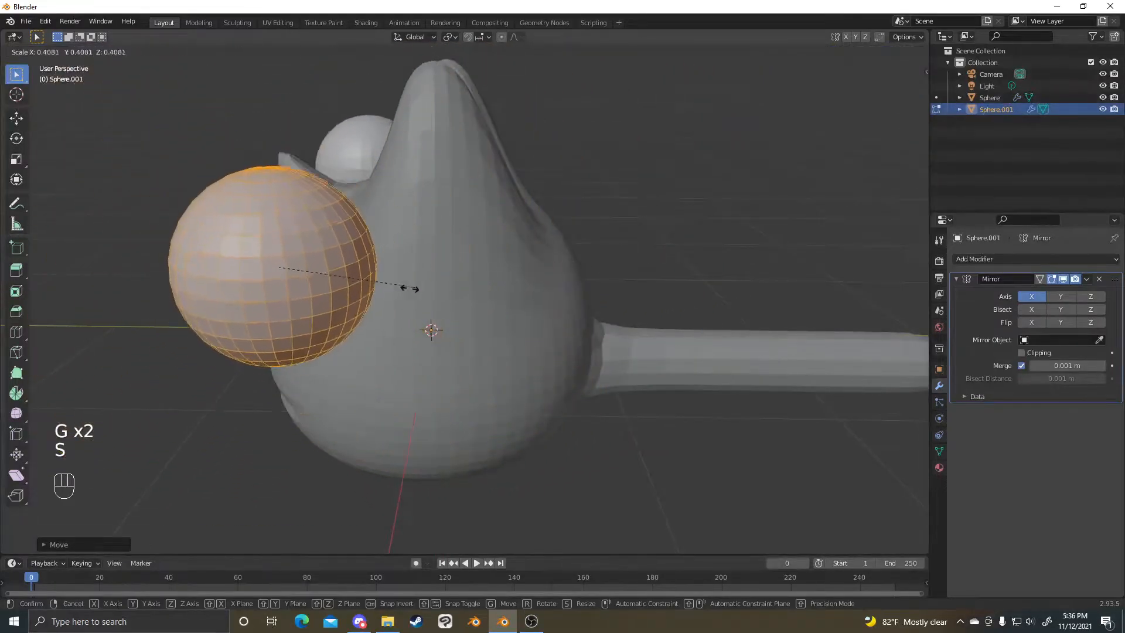
click(340, 280)
middle_drag(350, 282, 467, 258)
key(g)
click(305, 343)
- Stretch the eye mesh along Z into an oval and flatten it along Y
middle_drag(586, 261, 557, 268)
key(s)
key(z)
click(702, 207)
key(s)
key(y)
click(515, 254)
- Move the flattened eye mesh against the front side of the face
middle_drag(515, 254, 631, 375)
key(g)
click(548, 311)
scroll(631, 375, down, 2)
scroll(632, 375, down, 1)
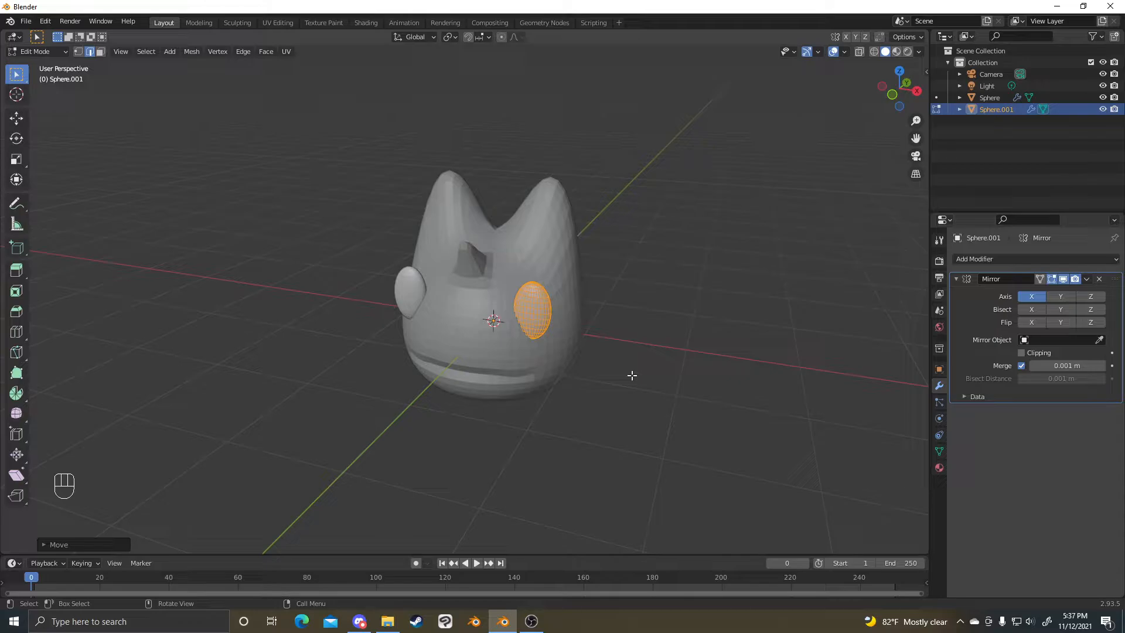
scroll(632, 375, up, 6)
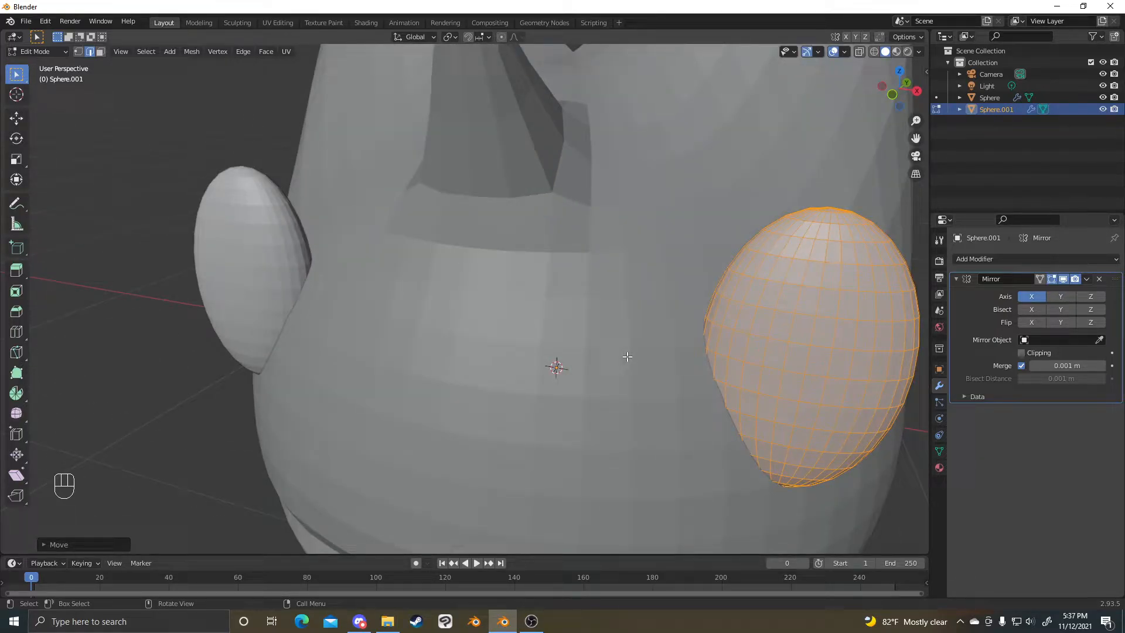
scroll(627, 357, down, 6)
middle_drag(627, 355, 590, 386)
key(g)
key(z)
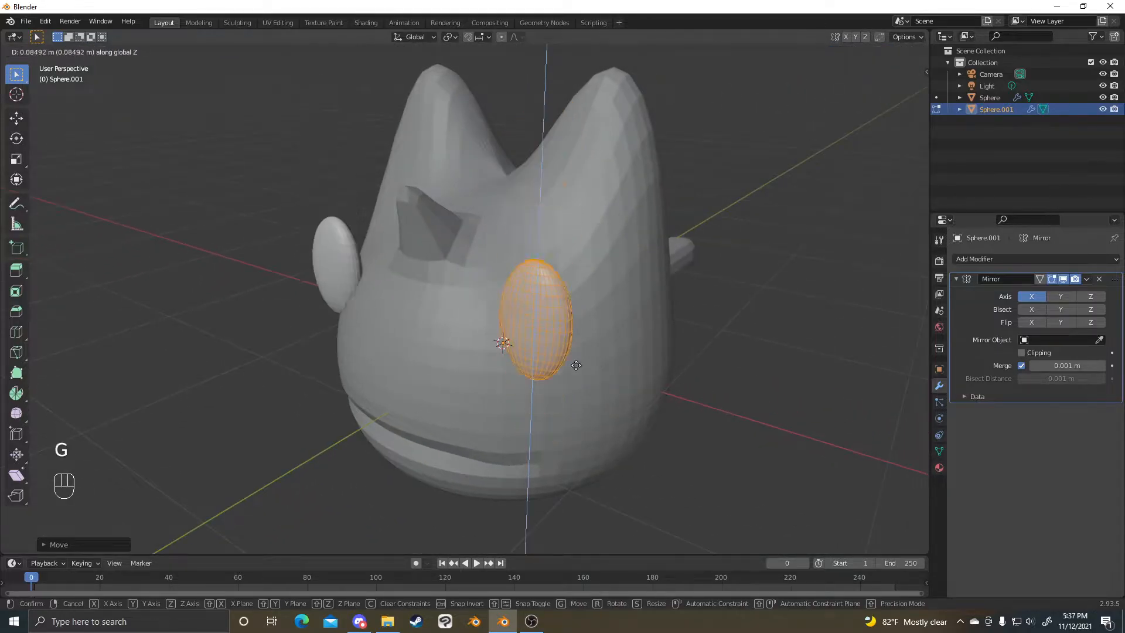
right_click(608, 343)
- Reposition the eye mesh on the face, checking it from the side
middle_drag(649, 315, 588, 295)
key(g)
key(g)
click(631, 237)
key(g)
click(711, 280)
- Resize the oval eye mesh and nudge it into the face surface beside the horn, above the mouth
key(s)
click(643, 317)
key(g)
click(592, 322)
key(g)
click(698, 311)
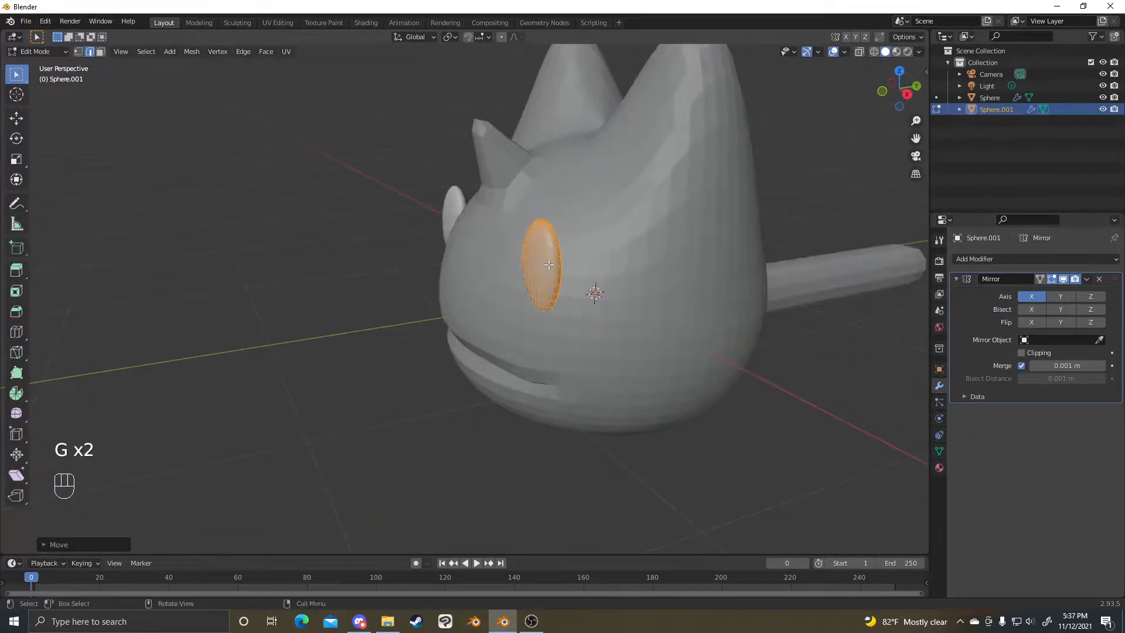
- Nudge the oval eye mesh to a slightly different position on the side of the face
key(g)
click(530, 259)
middle_drag(530, 259, 583, 307)
key(ctrl+Tab)
click(622, 302)
key(ctrl+Tab)
scroll(585, 315, up, 4)
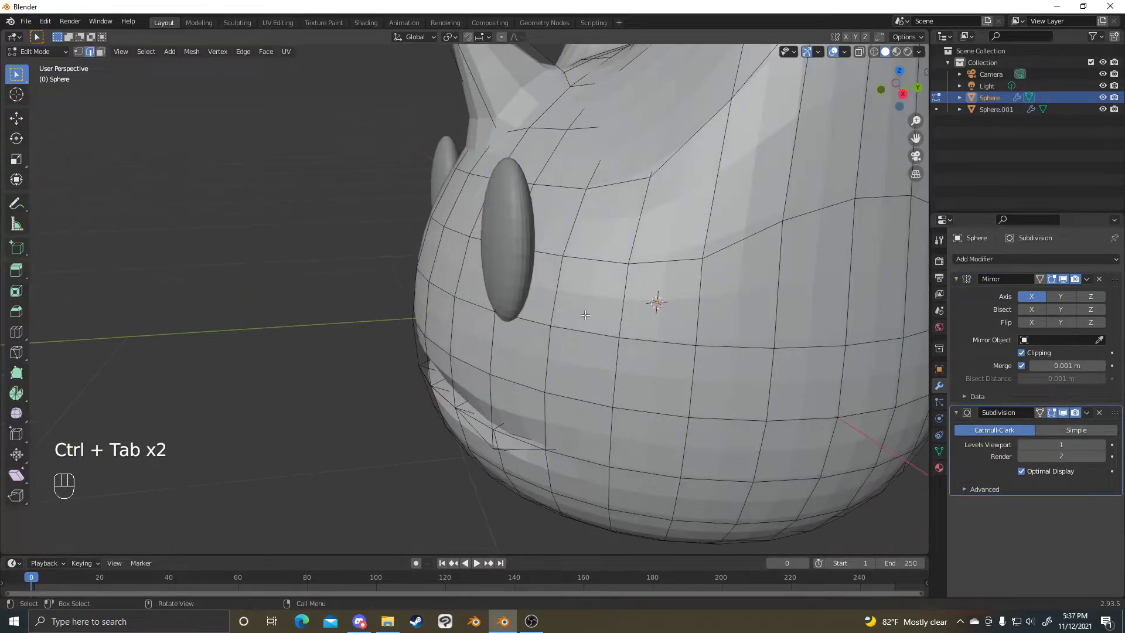
key(ctrl+Tab)
middle_drag(334, 290, 564, 300)
scroll(563, 287, down, 3)
click(551, 285)
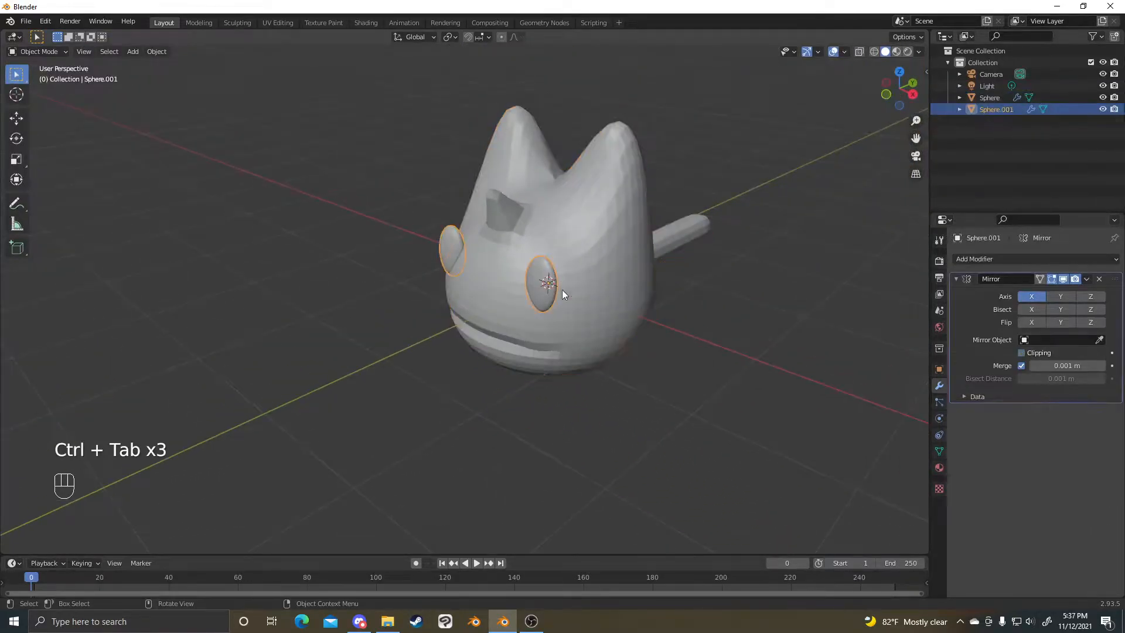
scroll(586, 292, up, 2)
key(ctrl+Tab)
scroll(715, 281, down, 4)
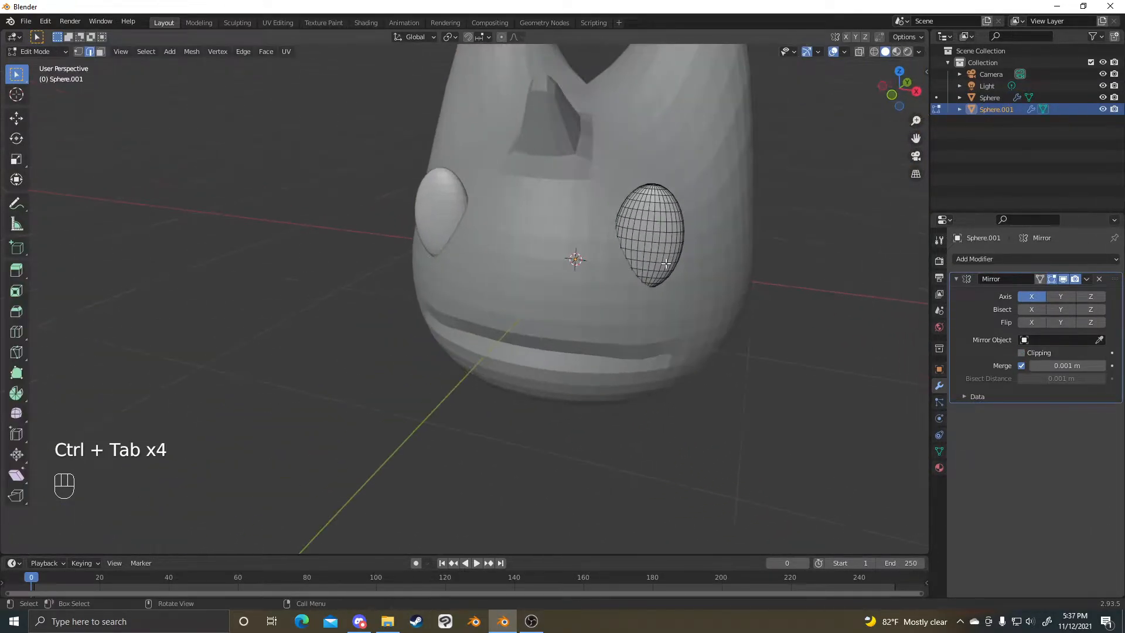
drag(758, 285, 748, 306)
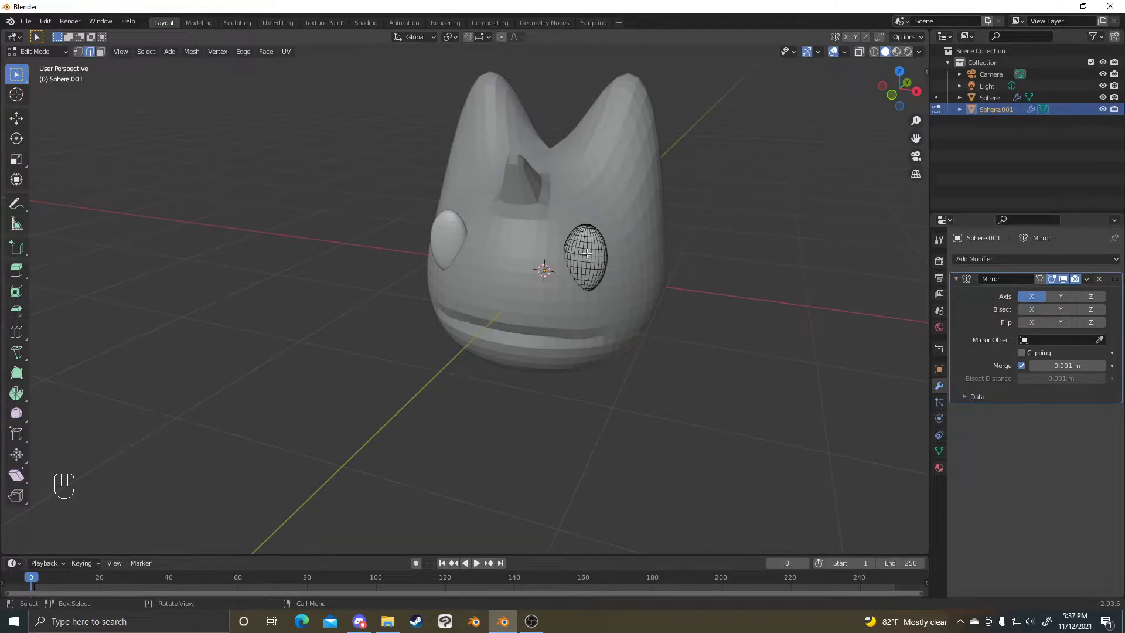
- Open the head mesh for editing and move the head face beside the eye along Y
key(ctrl+Tab)
click(635, 237)
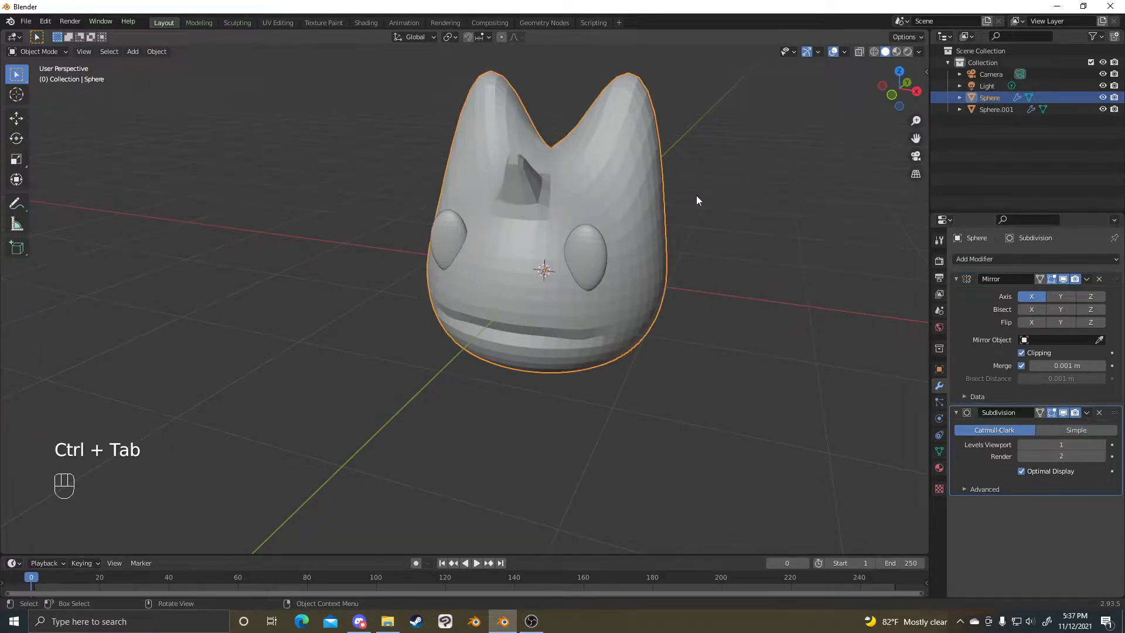
key(ctrl+Tab)
scroll(684, 206, up, 4)
middle_drag(634, 297, 601, 302)
click(607, 260)
middle_drag(609, 260, 585, 271)
key(3)
click(527, 322)
middle_drag(526, 323, 503, 345)
key(g)
key(y)
click(559, 355)
key(ctrl+Tab)
shift+click(519, 356)
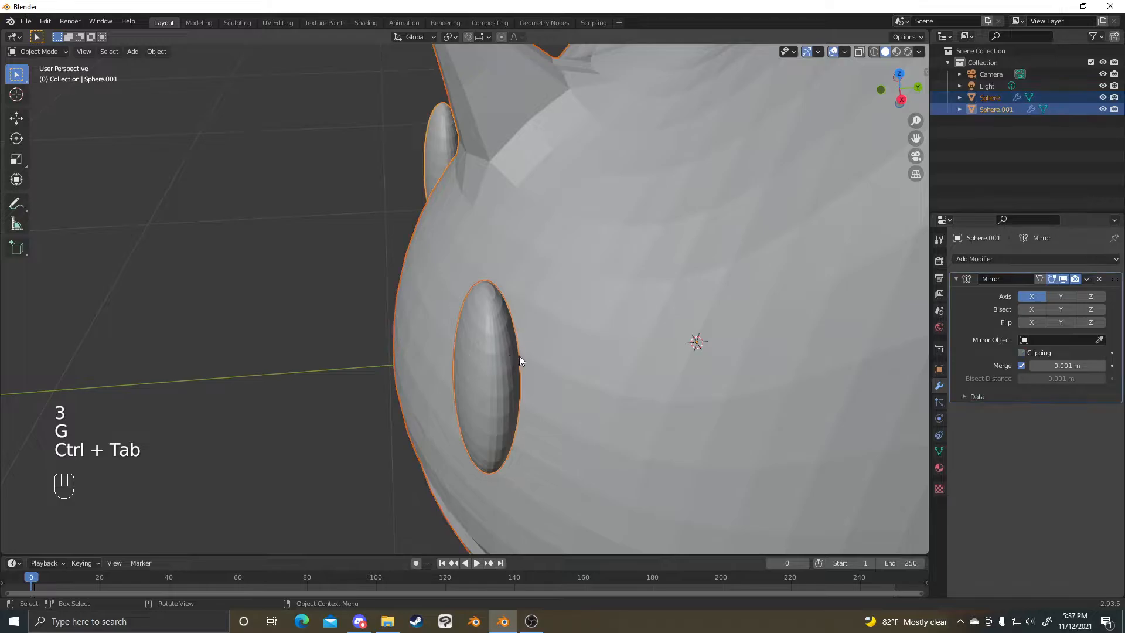
key(ctrl+Tab)
middle_drag(264, 194, 724, 251)
scroll(831, 228, down, 2)
key(alt+a)
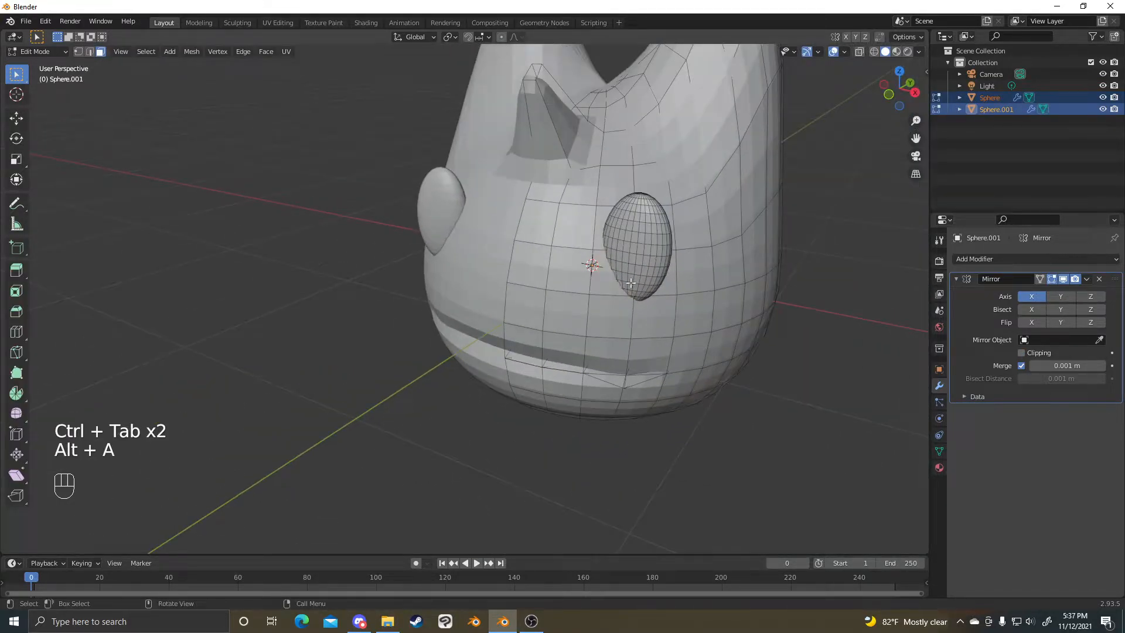
scroll(789, 258, up, 5)
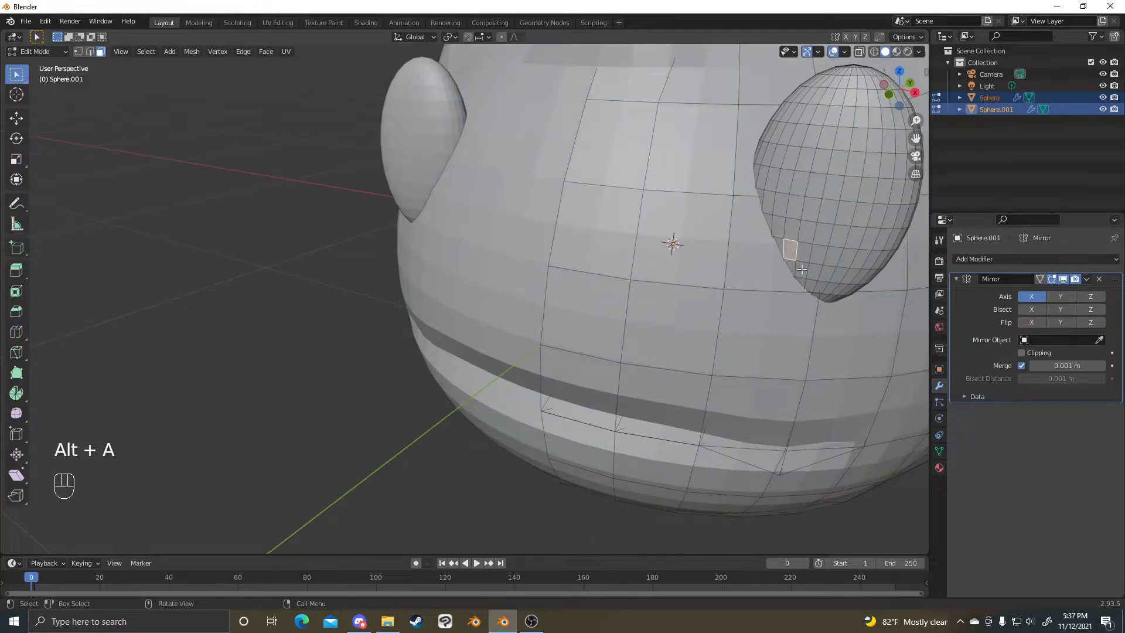
key(ctrl+Tab)
drag(614, 324, 596, 332)
key(ctrl+Tab)
middle_drag(646, 382, 641, 372)
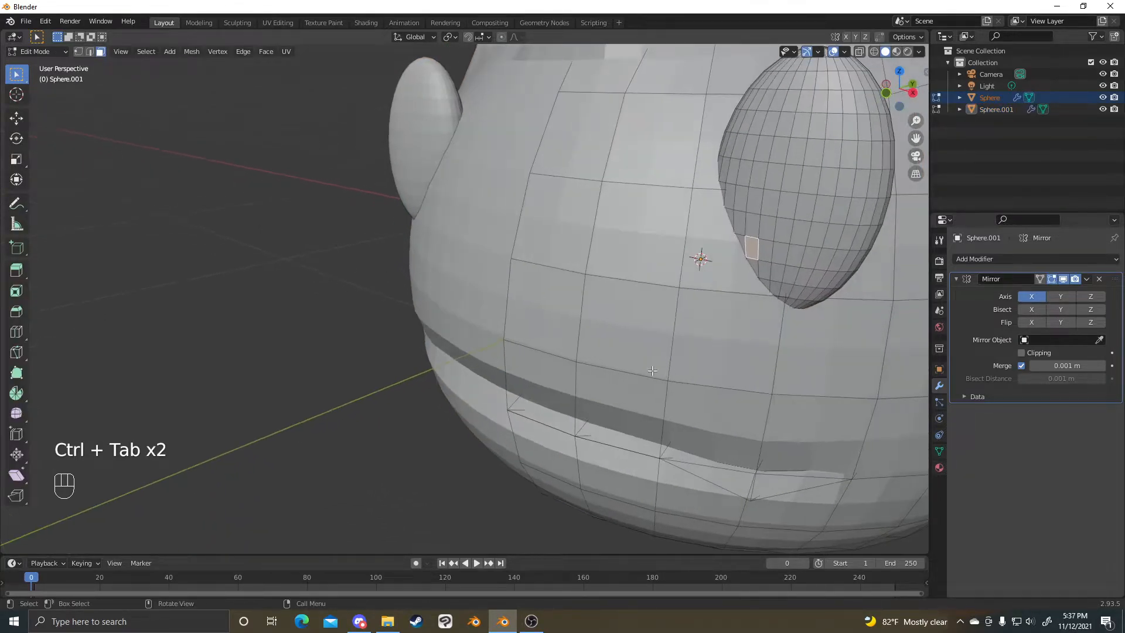
key(ctrl+Tab)
click(178, 396)
scroll(188, 362, down, 10)
scroll(302, 236, up, 2)
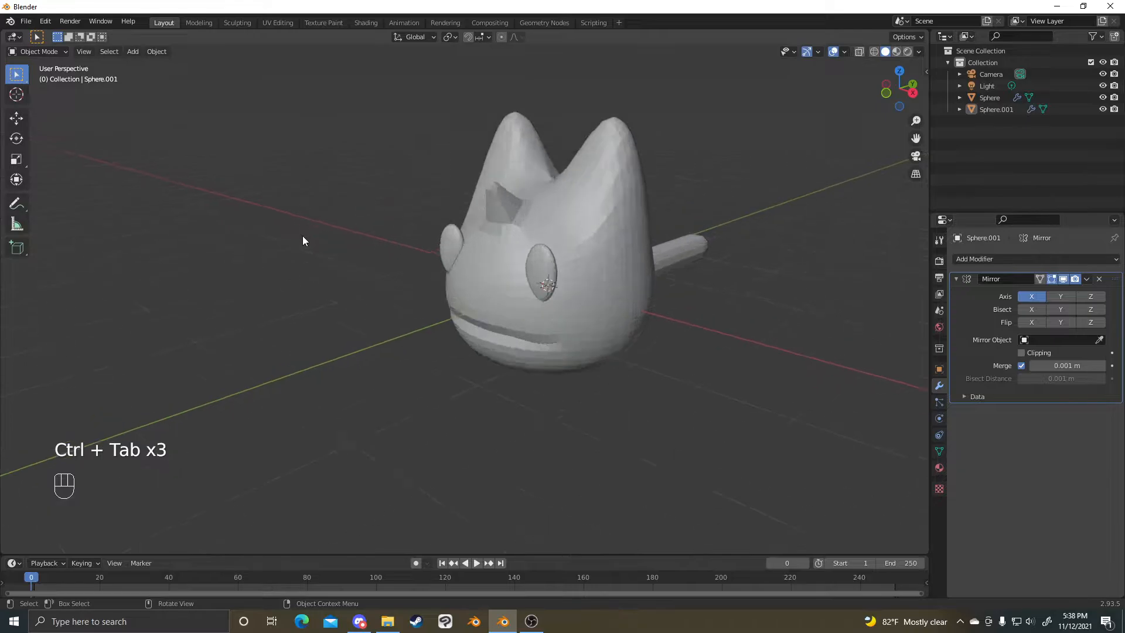
scroll(302, 237, up, 6)
scroll(294, 231, down, 6)
- Try to shift the head mesh face at the eye's lower inner edge along Y
click(498, 297)
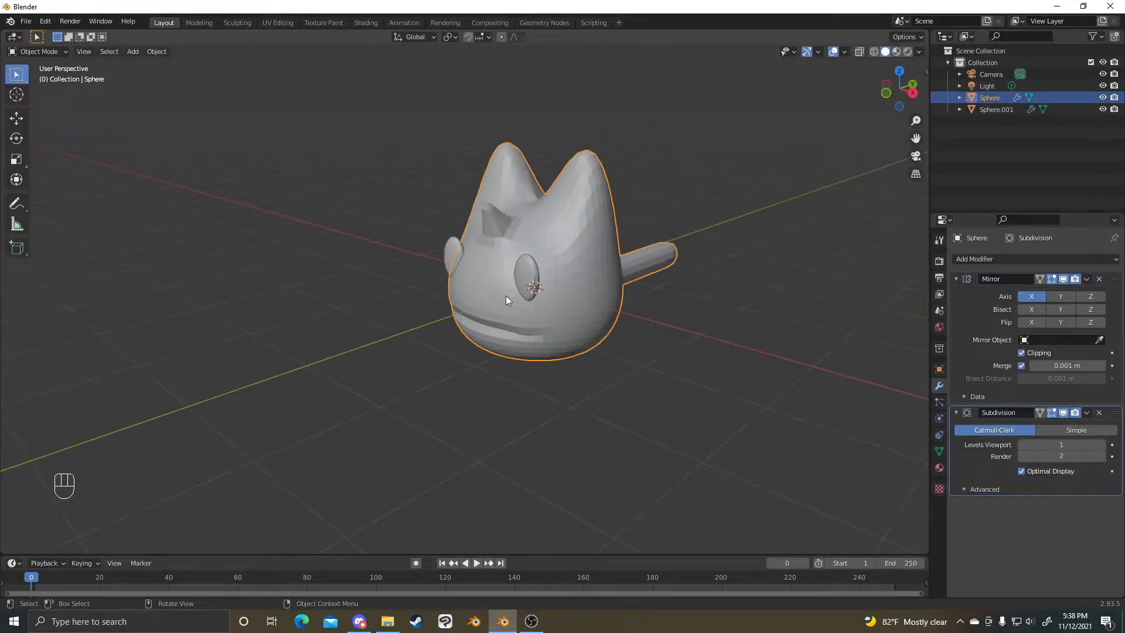
key(Tab)
scroll(498, 296, up, 5)
shift+middle_drag(658, 258, 603, 266)
scroll(657, 242, up, 2)
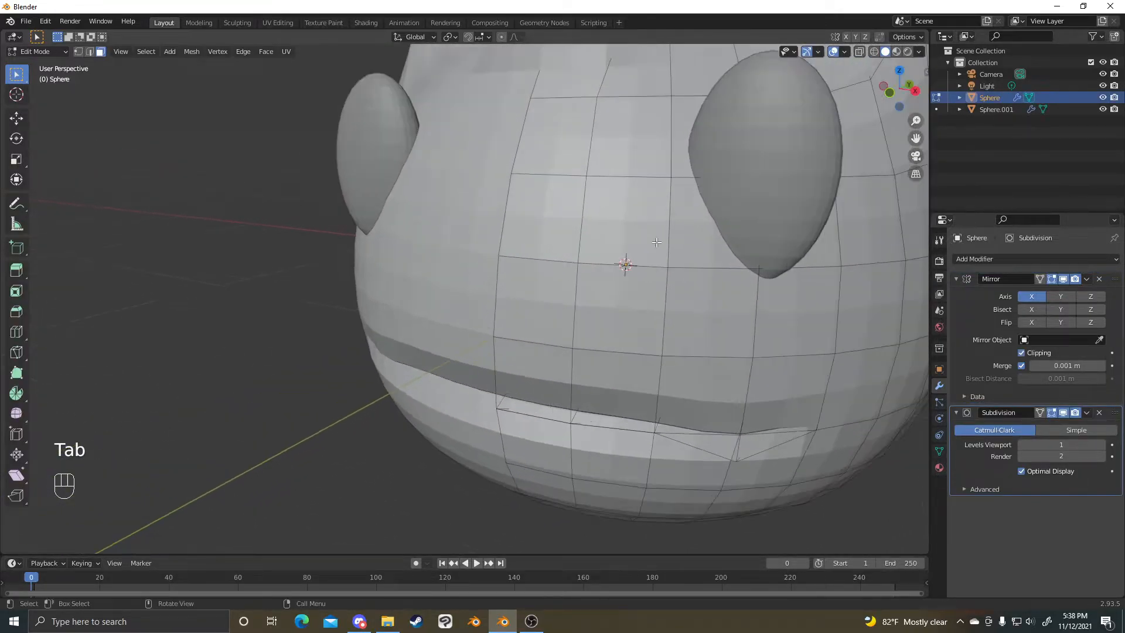
click(702, 233)
key(3)
middle_drag(706, 259, 619, 267)
key(g)
key(y)
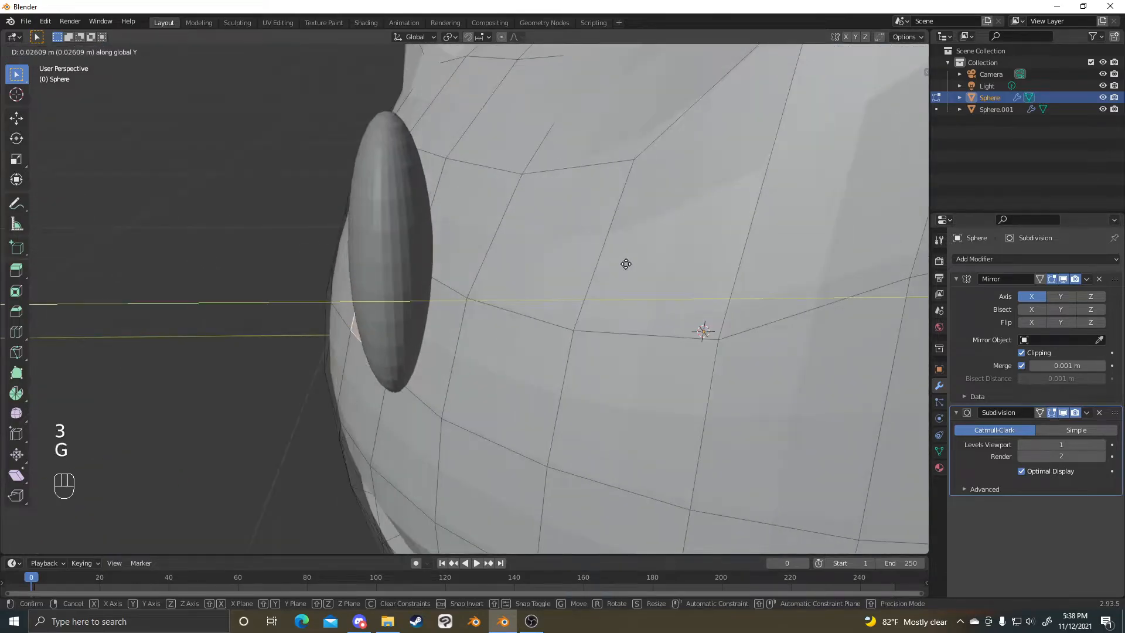
click(641, 262)
key(1)
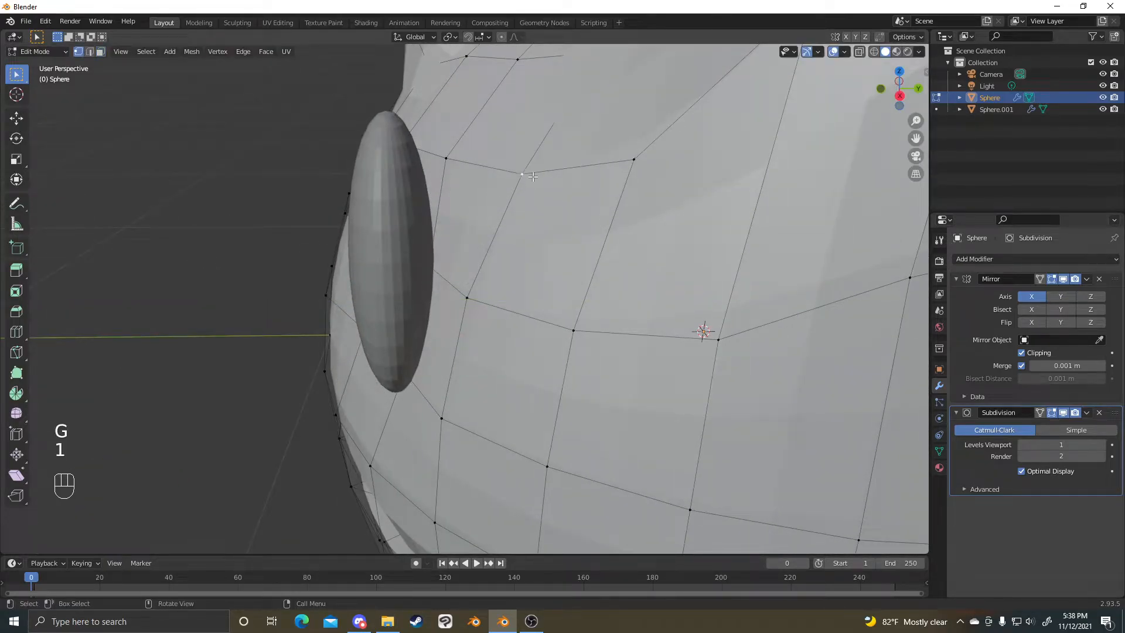
- Undo the head face's move along Y
key(ctrl+z)
key(ctrl+z)
key(ctrl+z)
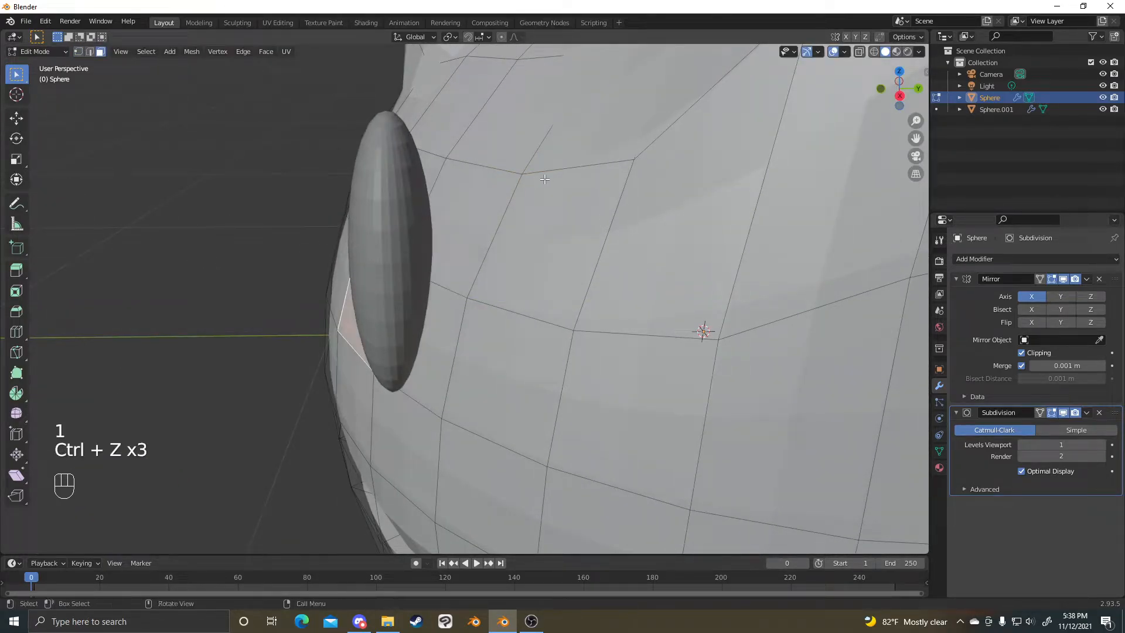
- Open the head and eye meshes together in Edit Mode and clear the selection
key(ctrl+Tab)
scroll(589, 243, down, 5)
middle_drag(447, 247, 633, 240)
shift+click(574, 254)
key(ctrl+Tab)
scroll(633, 240, up, 4)
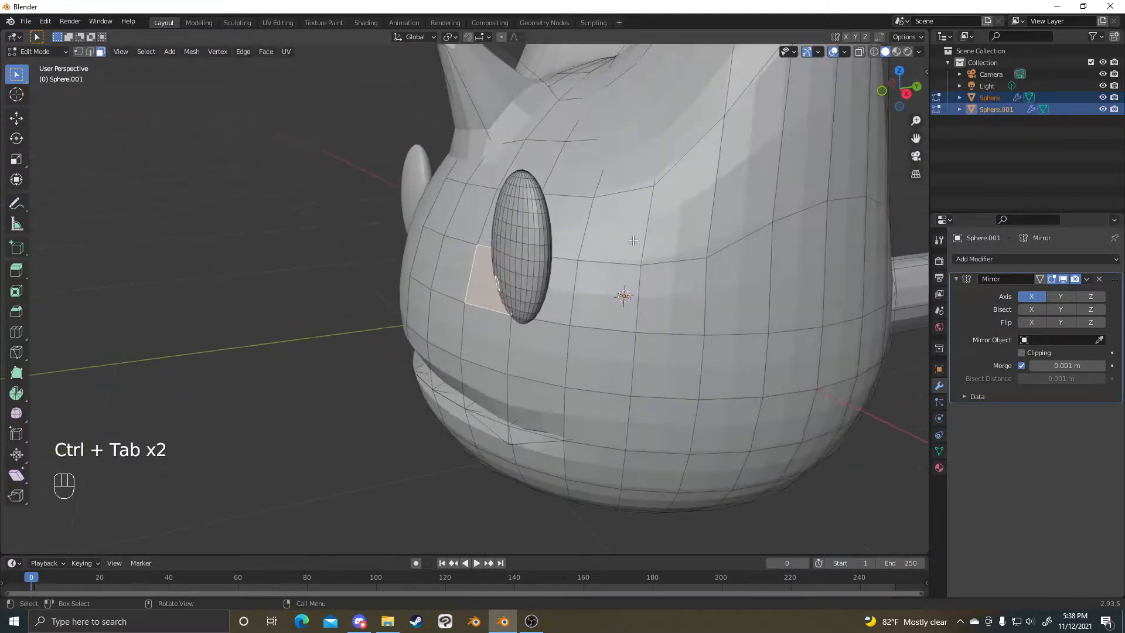
key(alt+a)
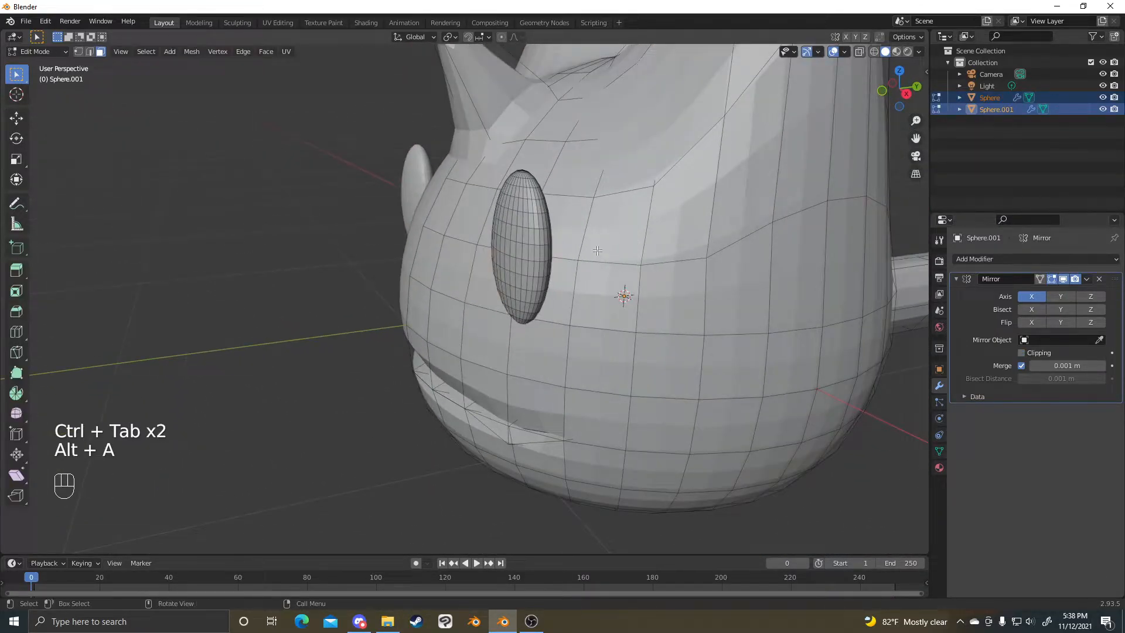
- Select the head vertex behind the upper part of the eye and enable proportional editing with Smooth falloff
key(1)
click(594, 198)
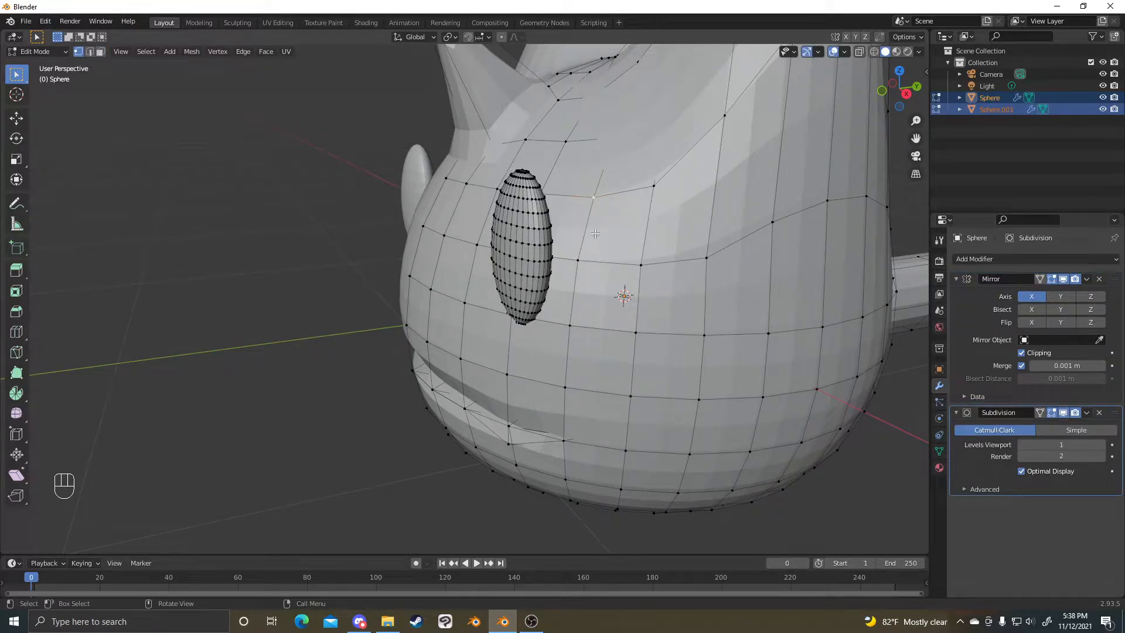
click(522, 38)
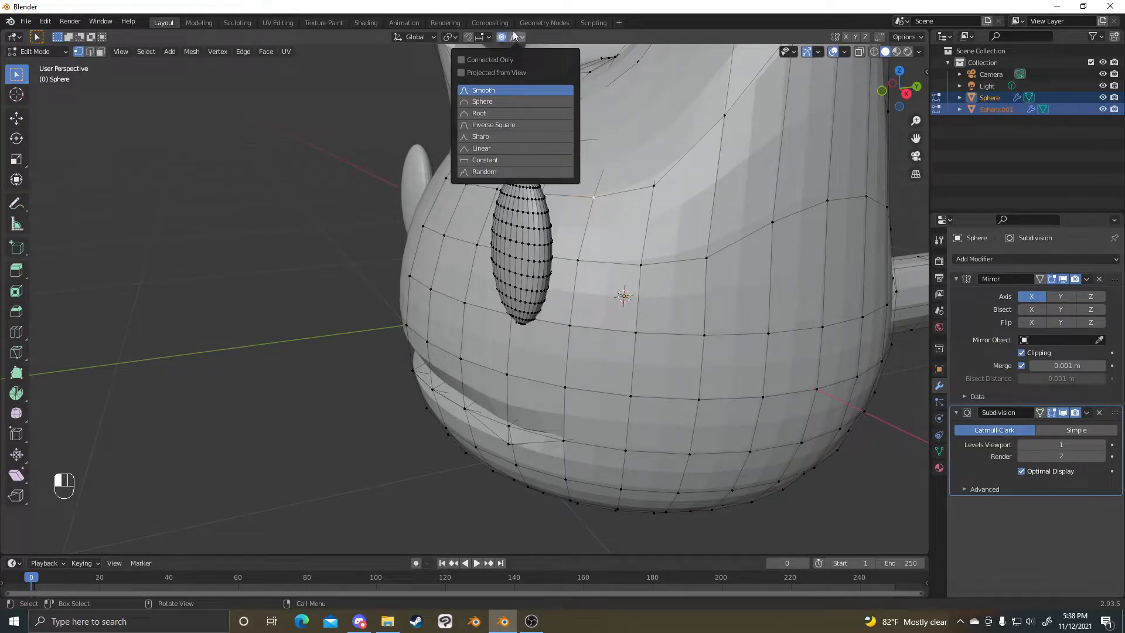
click(466, 60)
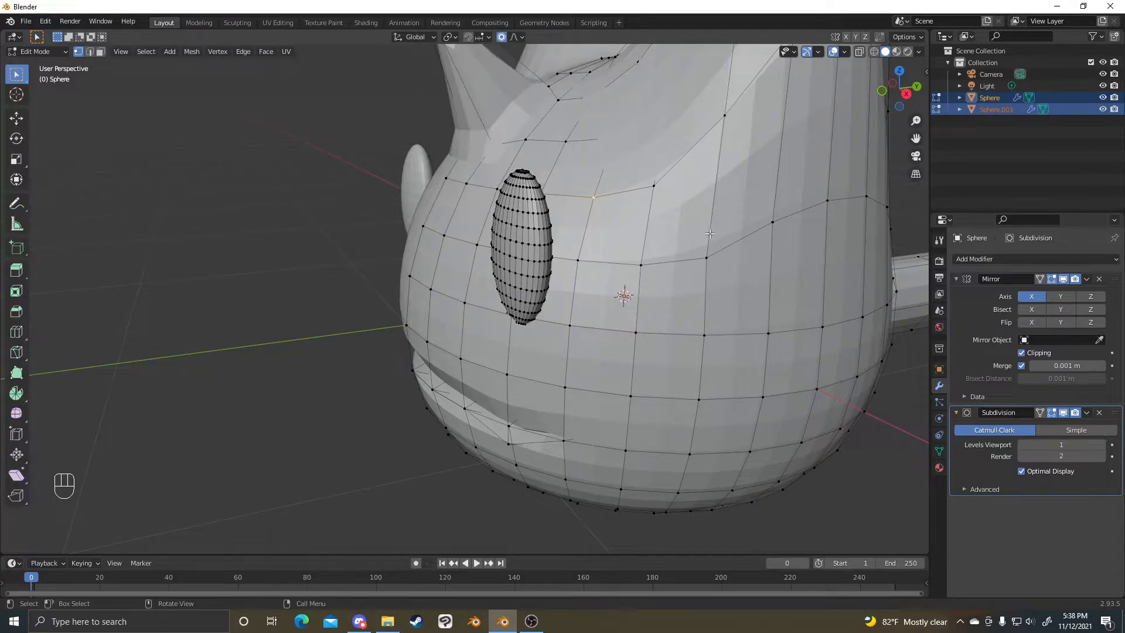
- Try to move the head vertex behind the eye using proportional editing with a size of 0.75
middle_drag(680, 218, 649, 229)
key(g)
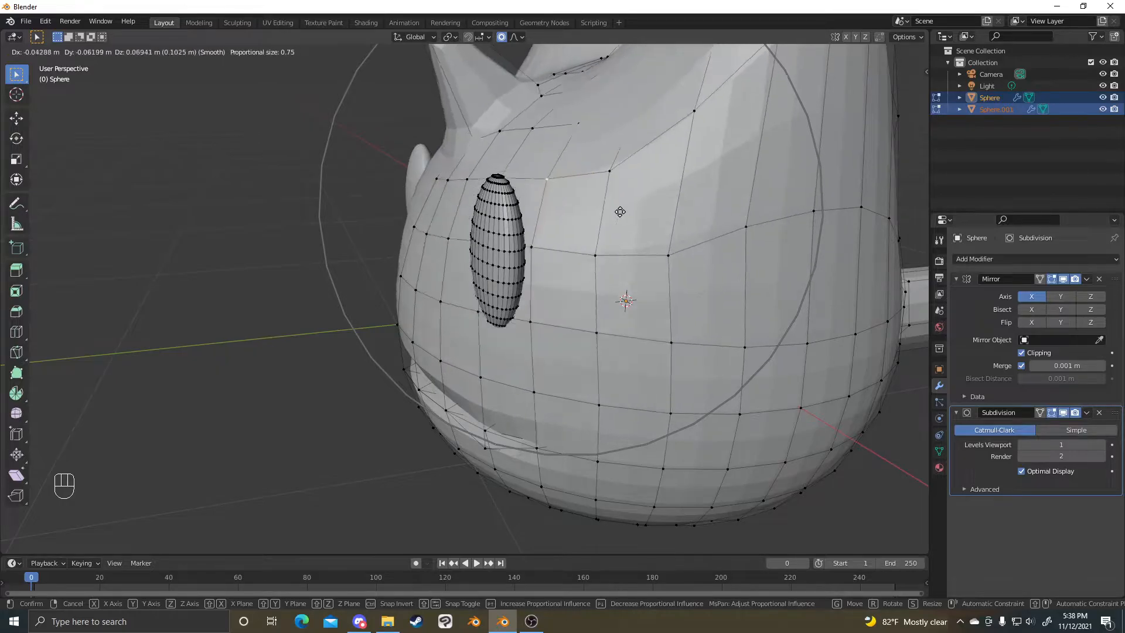
click(623, 217)
click(516, 37)
key(g)
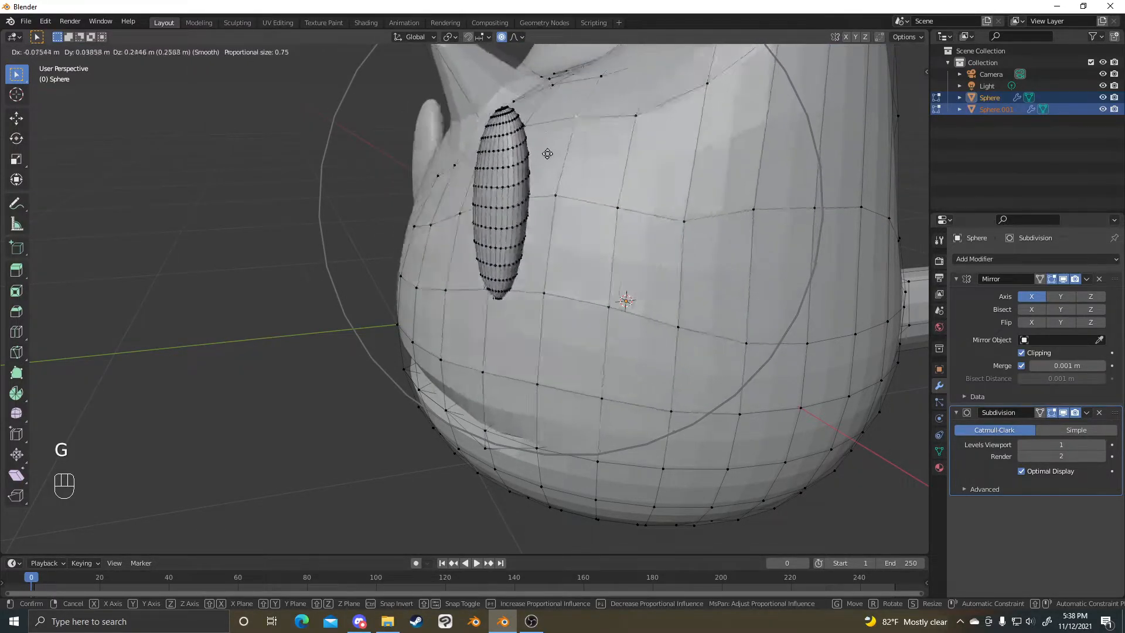
click(516, 64)
click(511, 23)
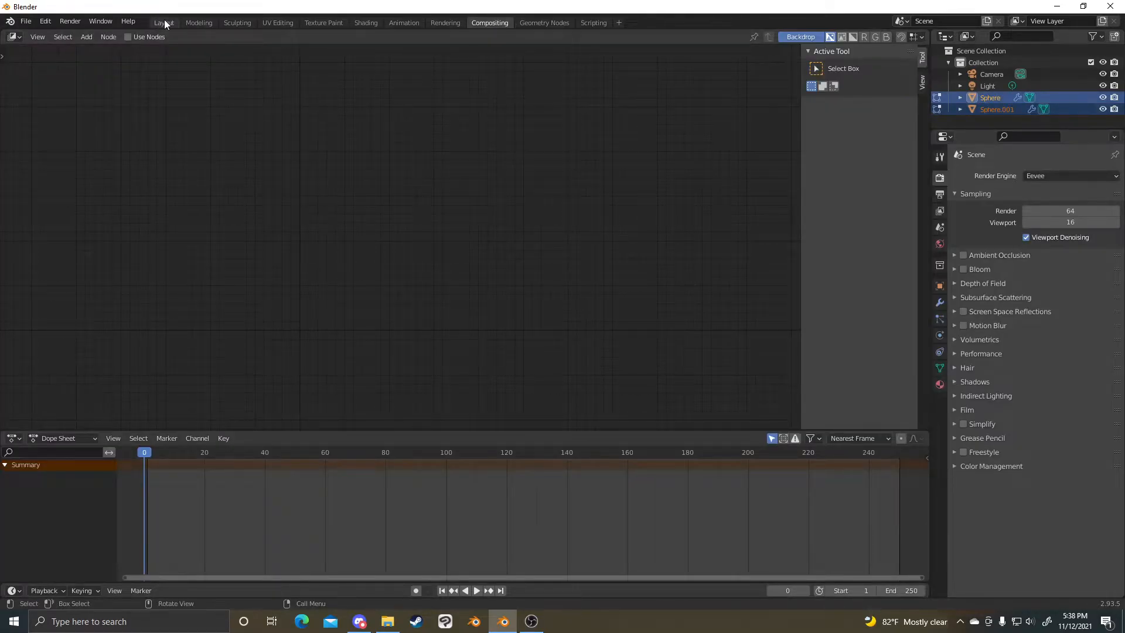
click(164, 23)
- Adjust the proportional editing options and move the head vertex behind the eye along Y with a proportional size of 0.22
click(517, 37)
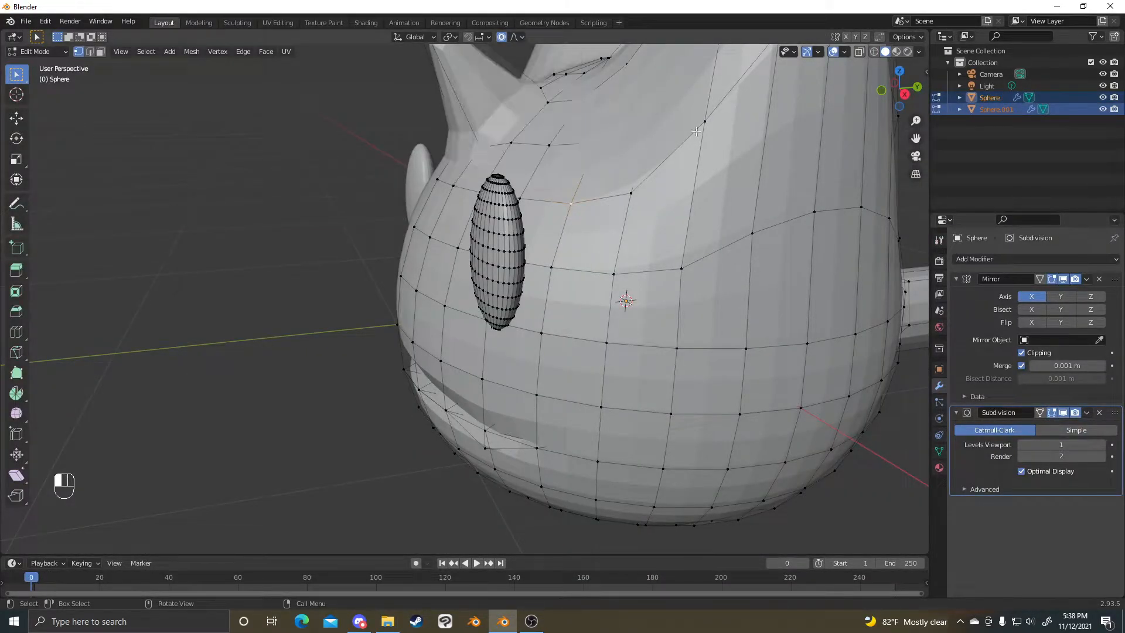
key(g)
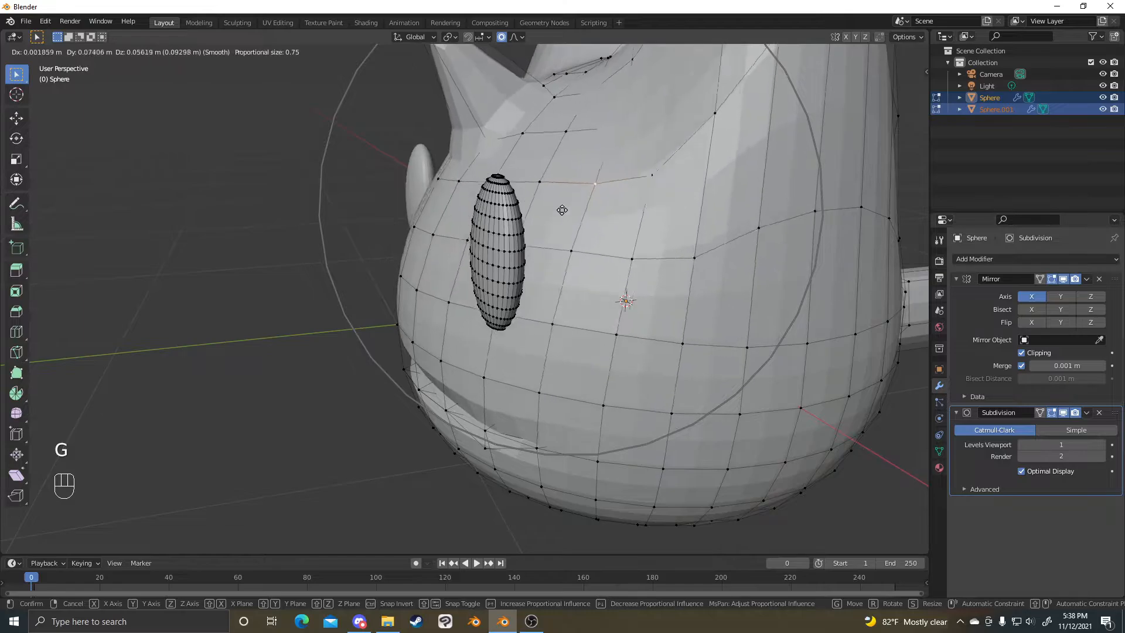
click(587, 226)
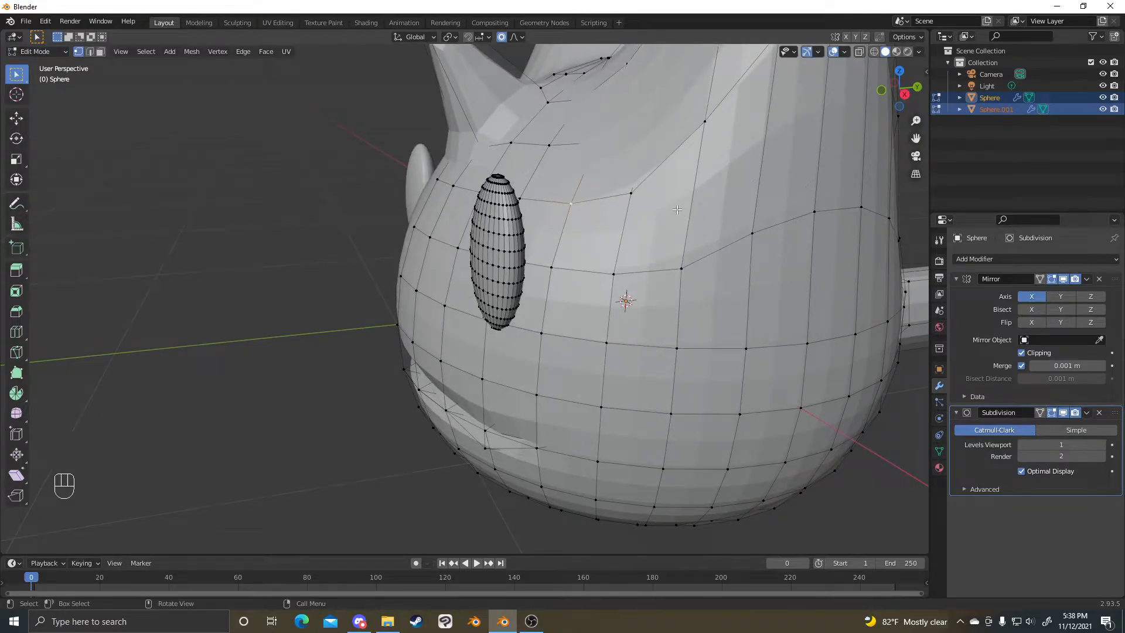
key(g)
scroll(657, 211, up, 1)
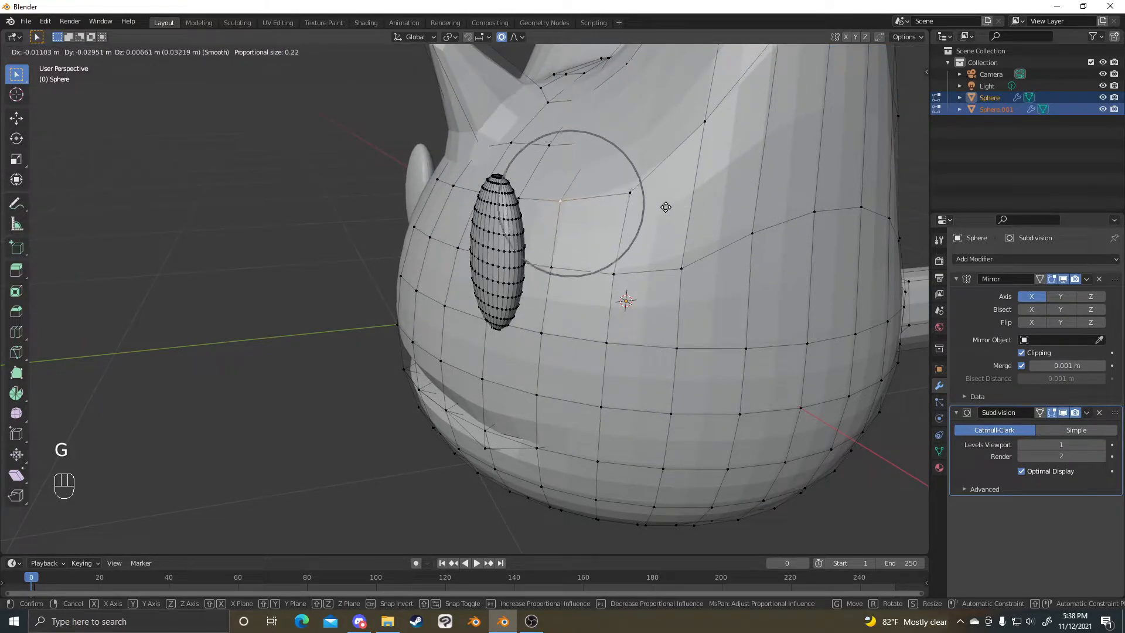
key(y)
click(648, 209)
- Move another head vertex next to the eye along Y with proportional editing
scroll(586, 328, up, 1)
middle_drag(574, 340, 451, 261)
click(563, 384)
key(g)
key(y)
click(593, 384)
- Reshape the head surface around the eye by moving its vertices with the proportional size enlarged to 0.39
key(g)
click(483, 393)
key(g)
scroll(431, 285, down, 5)
click(432, 286)
key(g)
click(467, 252)
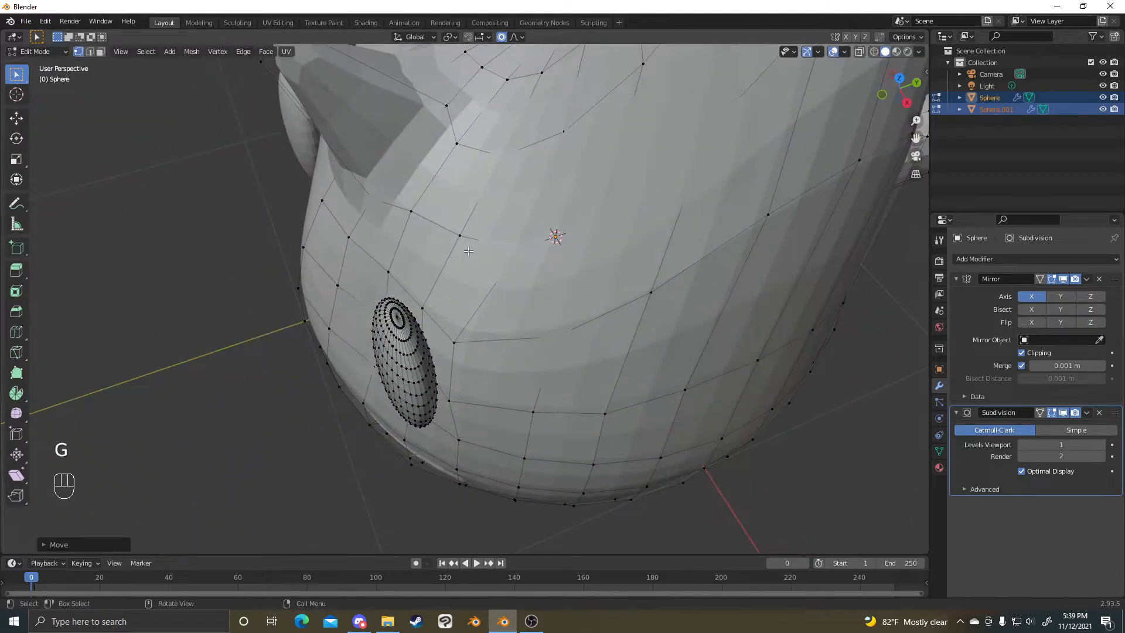
- Raise the head vertex just behind the top of the eye with proportional editing
middle_drag(458, 397, 487, 229)
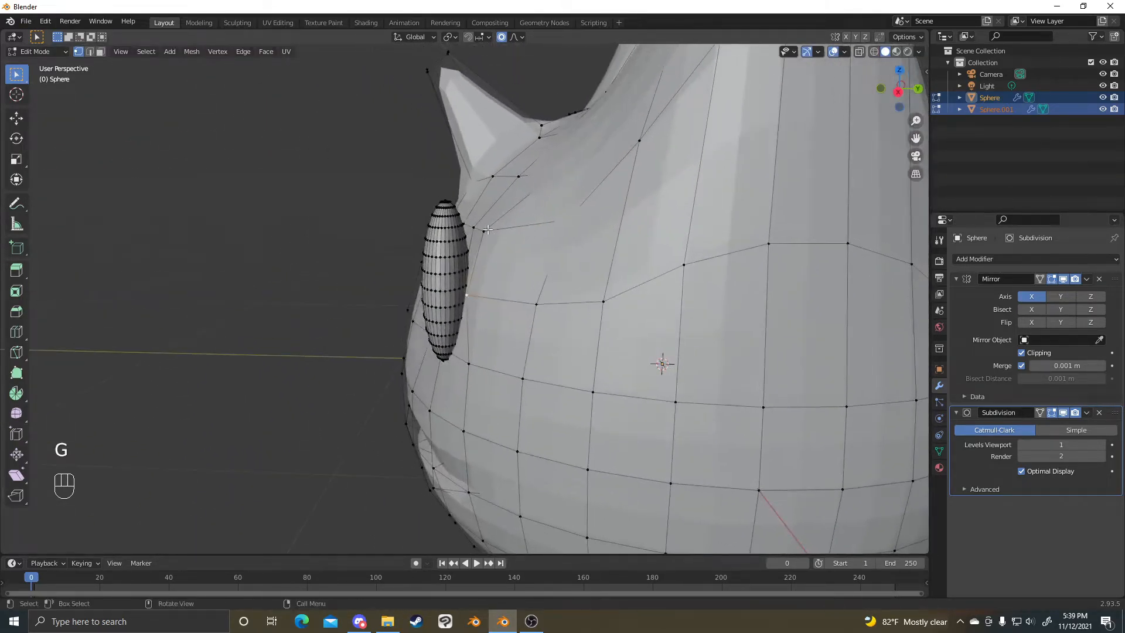
key(g)
click(510, 222)
key(g)
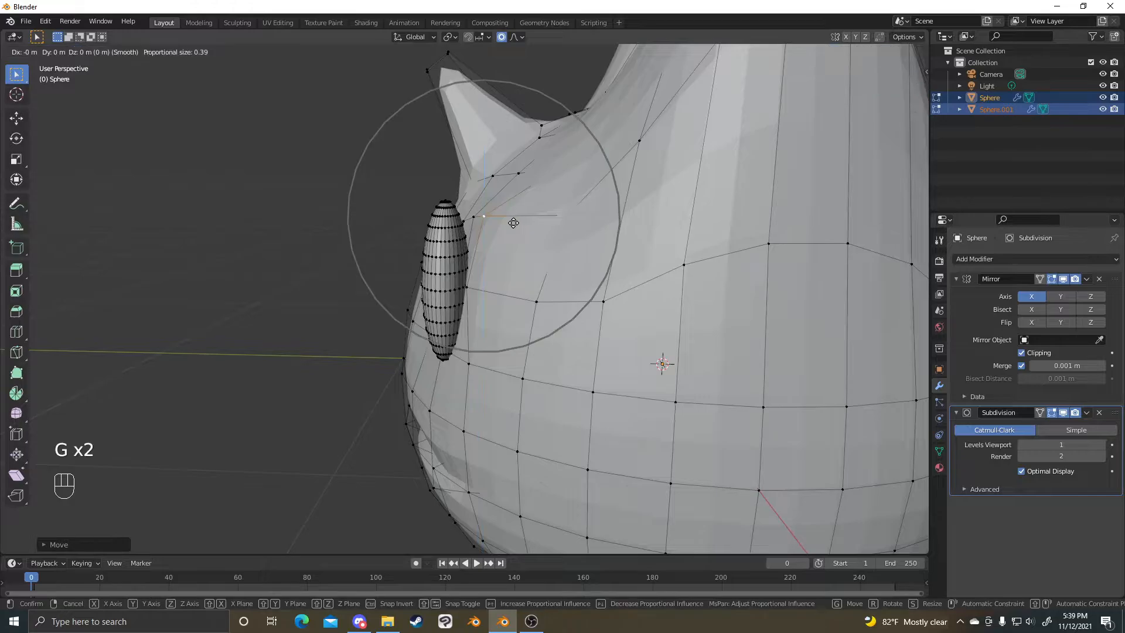
click(498, 224)
- Adjust the head vertices around the side of the eye so the surface fits against it
shift+middle_drag(498, 224, 478, 264)
key(g)
click(571, 294)
key(g)
click(528, 301)
middle_drag(528, 301, 486, 308)
scroll(475, 310, up, 2)
key(g)
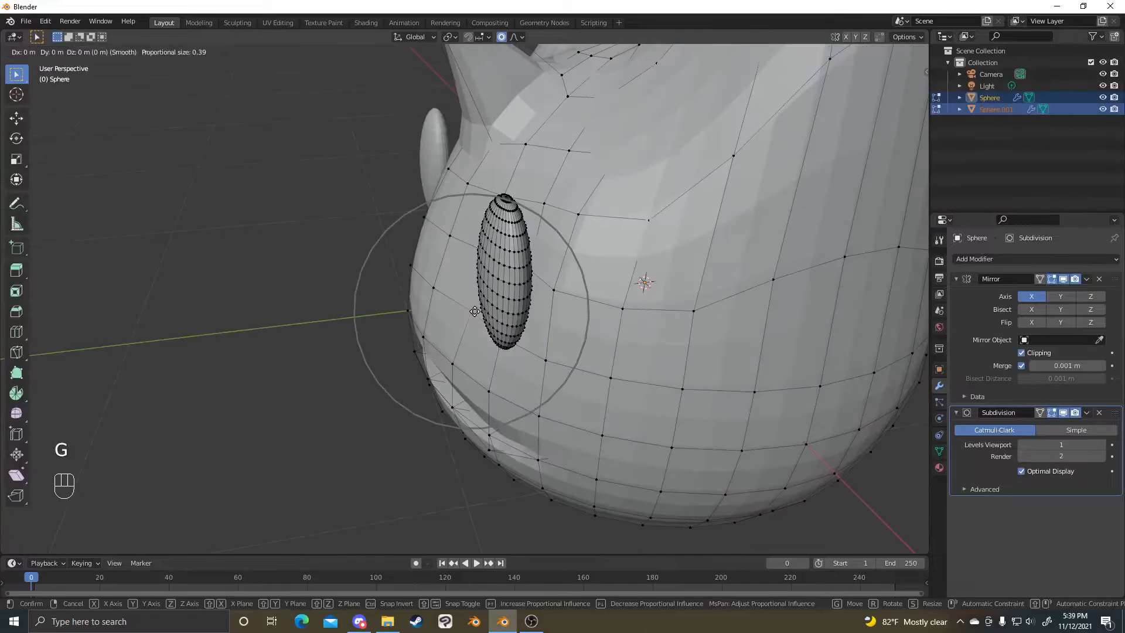
click(474, 311)
- Shift the head vertices behind the middle and top of the eye with proportional editing
middle_drag(474, 310, 560, 291)
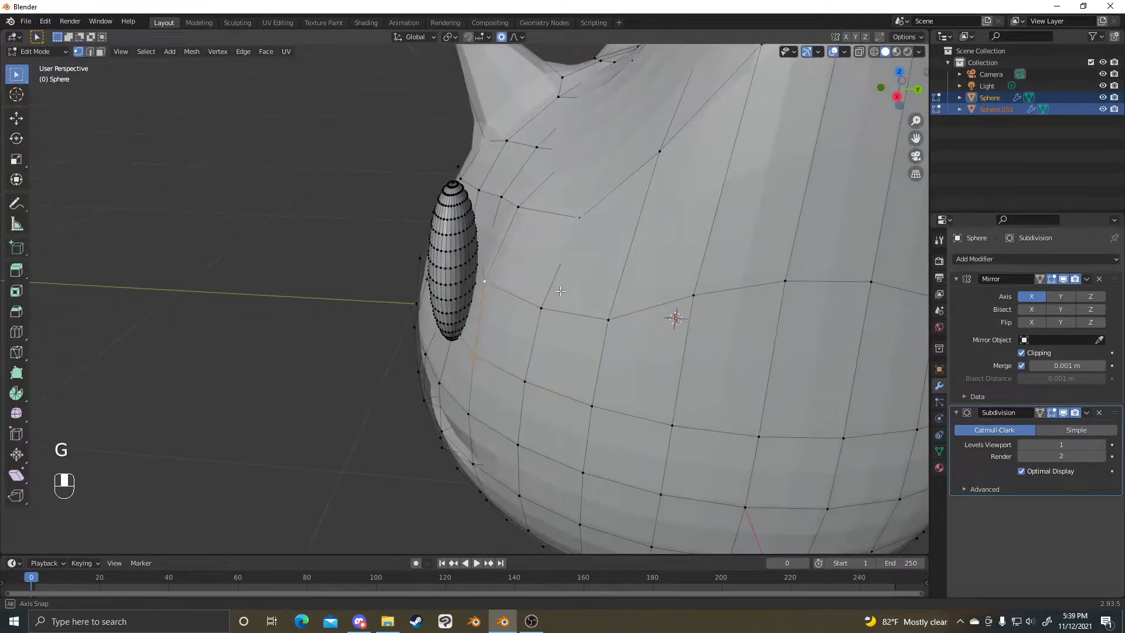
key(g)
click(548, 289)
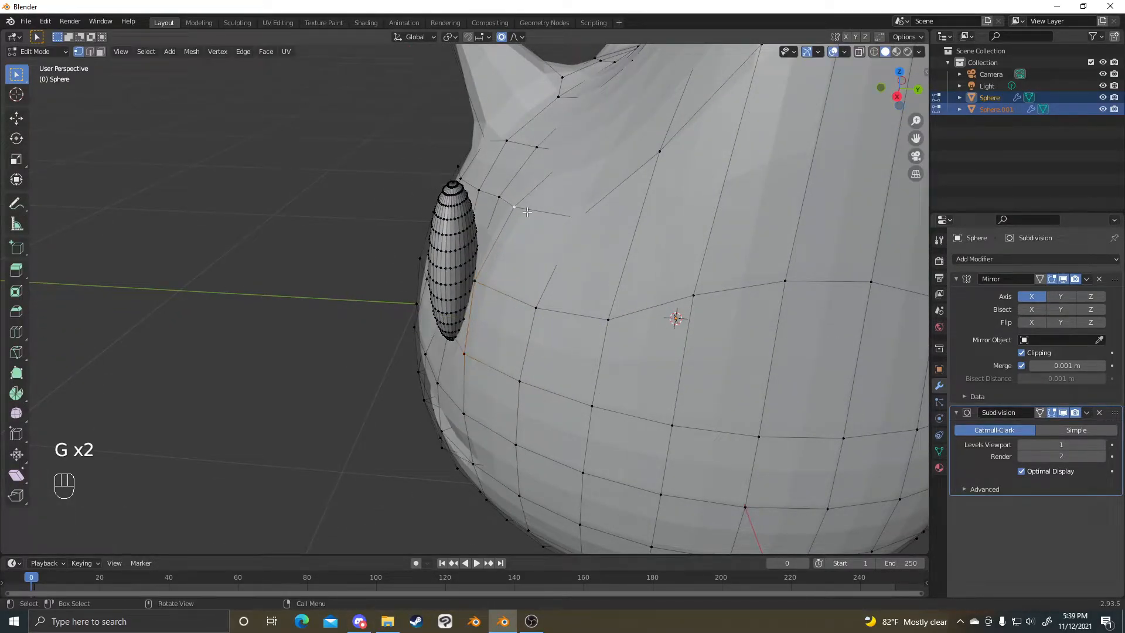
key(g)
click(569, 202)
- Stop editing the head and open only the eye mesh for editing
middle_drag(570, 202, 551, 299)
key(ctrl+Tab)
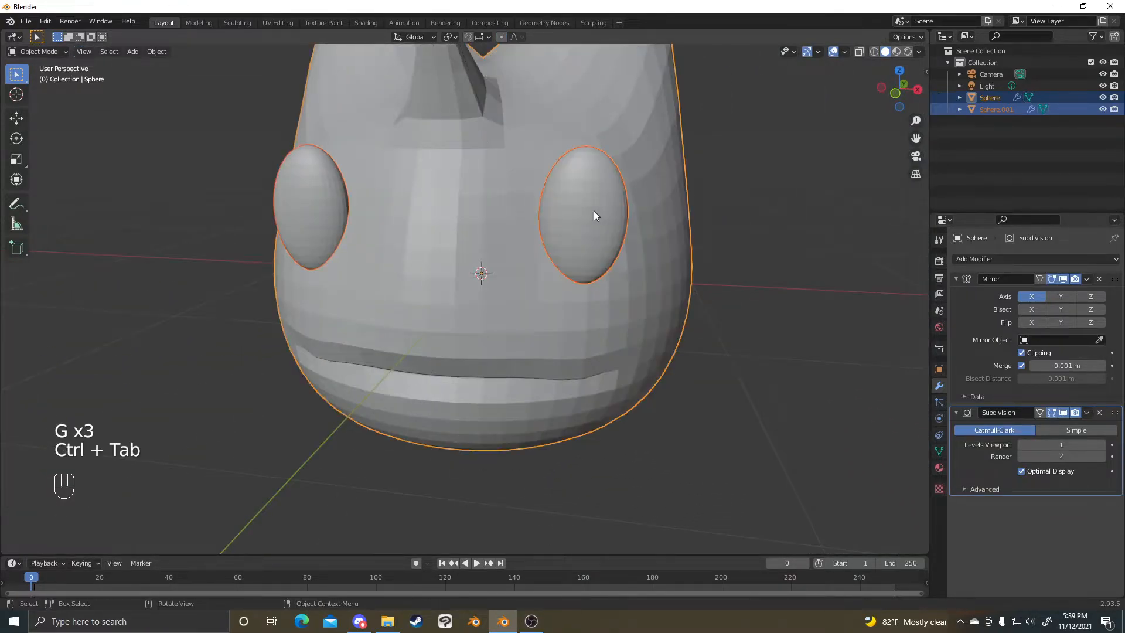
click(592, 209)
key(Tab)
click(754, 221)
middle_drag(754, 222, 586, 222)
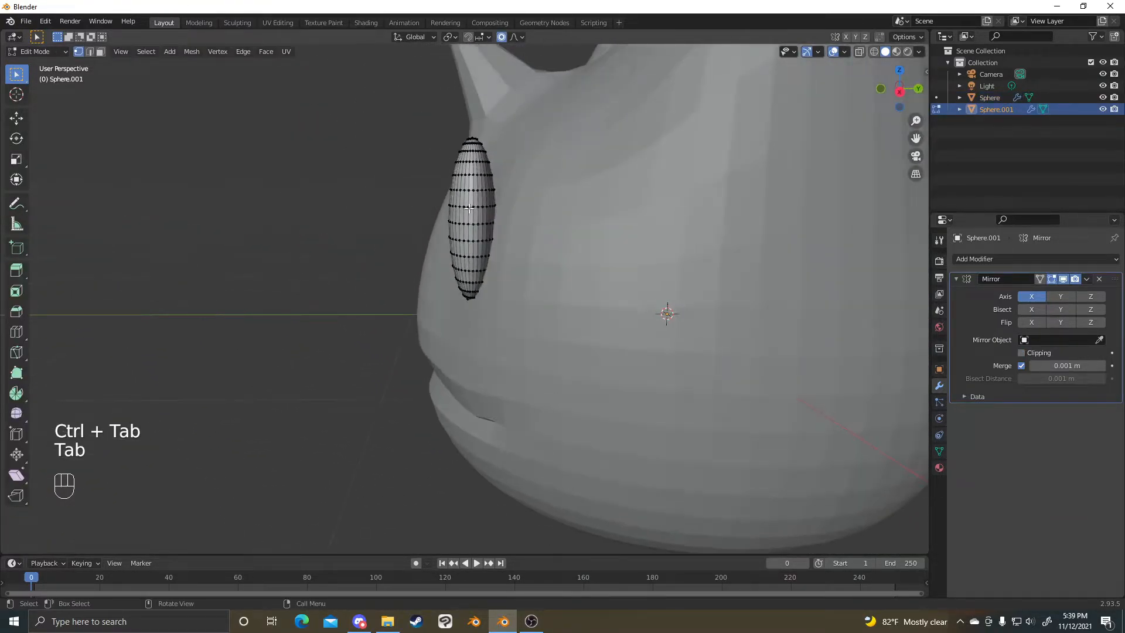
- Select and deselect all of the eye mesh's vertices several times
key(l)
scroll(567, 173, up, 3)
key(alt+a)
scroll(567, 172, down, 4)
middle_drag(568, 172, 617, 208)
middle_drag(602, 245, 602, 239)
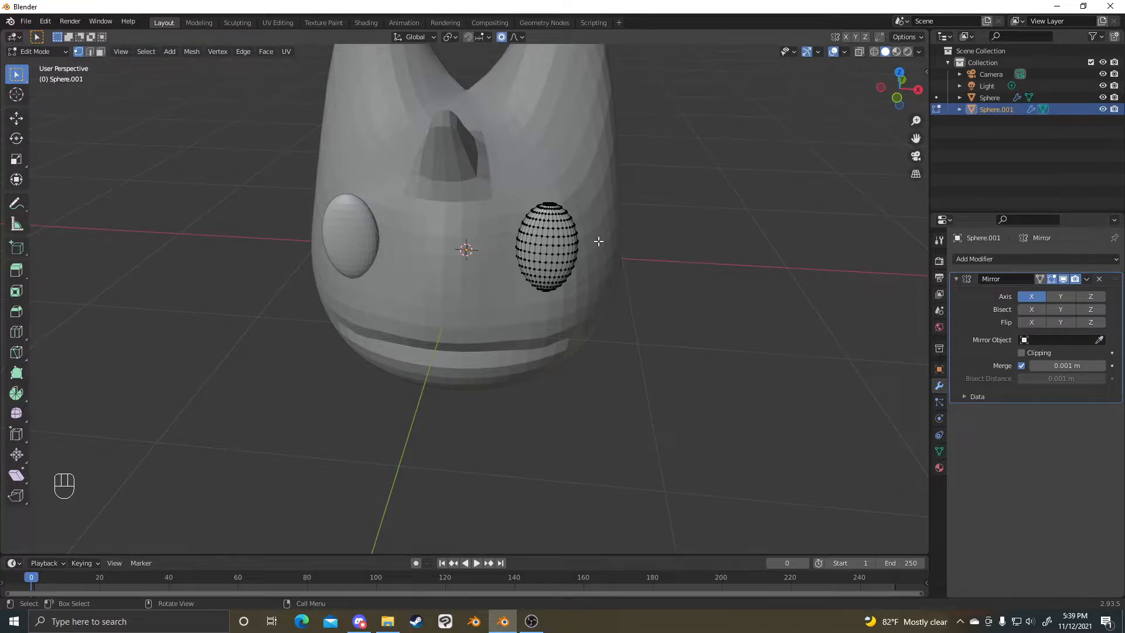
middle_drag(601, 252, 561, 251)
key(a)
scroll(614, 303, up, 3)
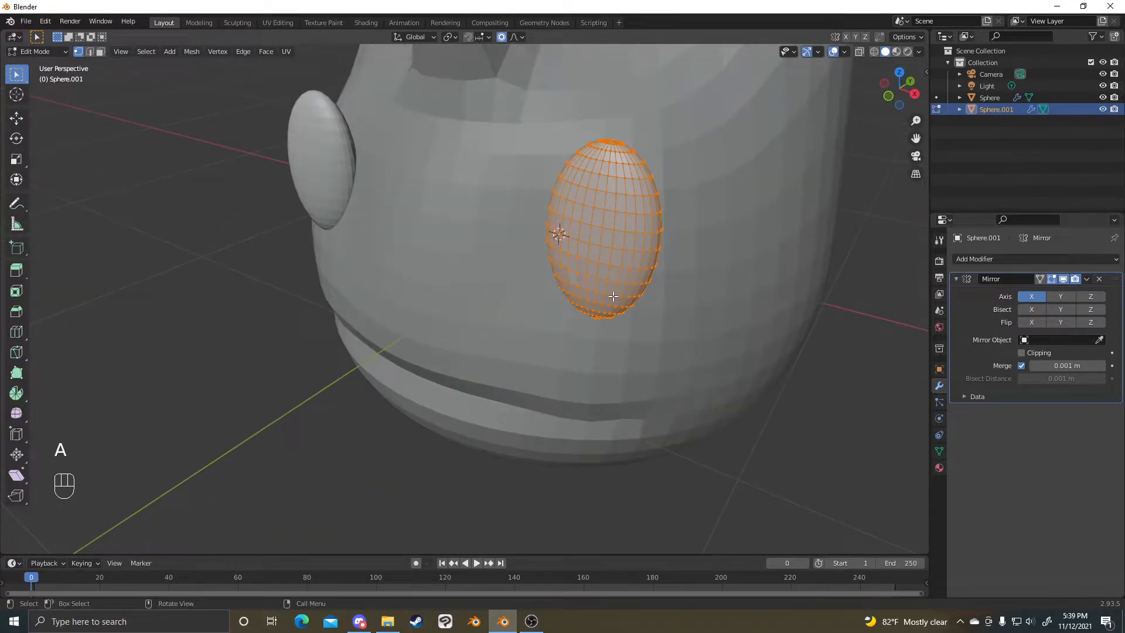
middle_drag(613, 297, 640, 289)
key(a)
key(a)
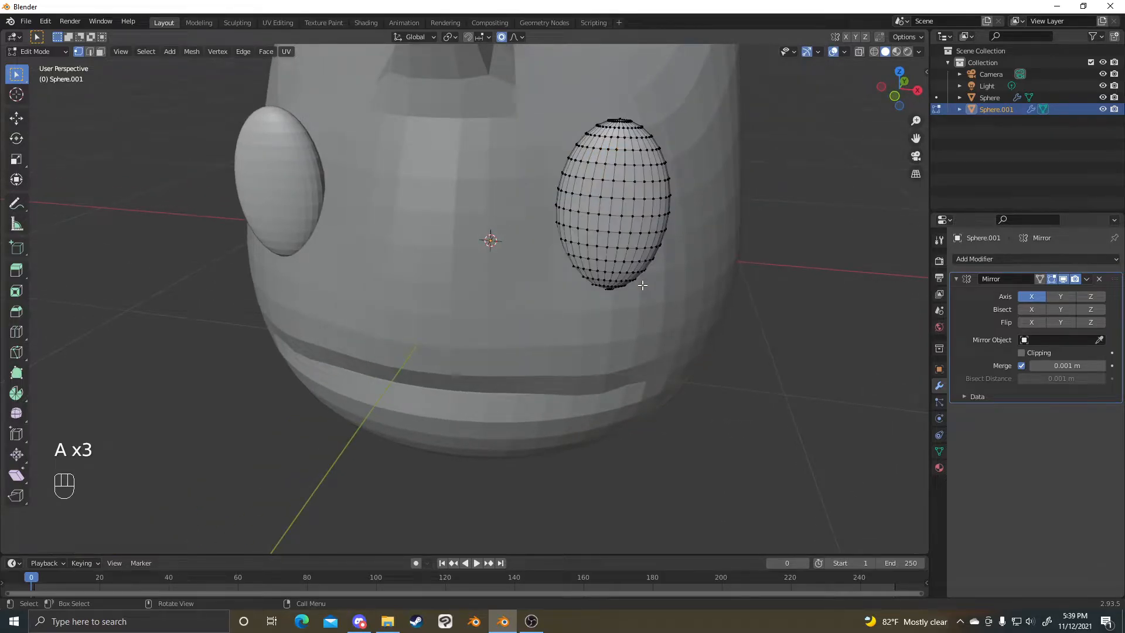
key(a)
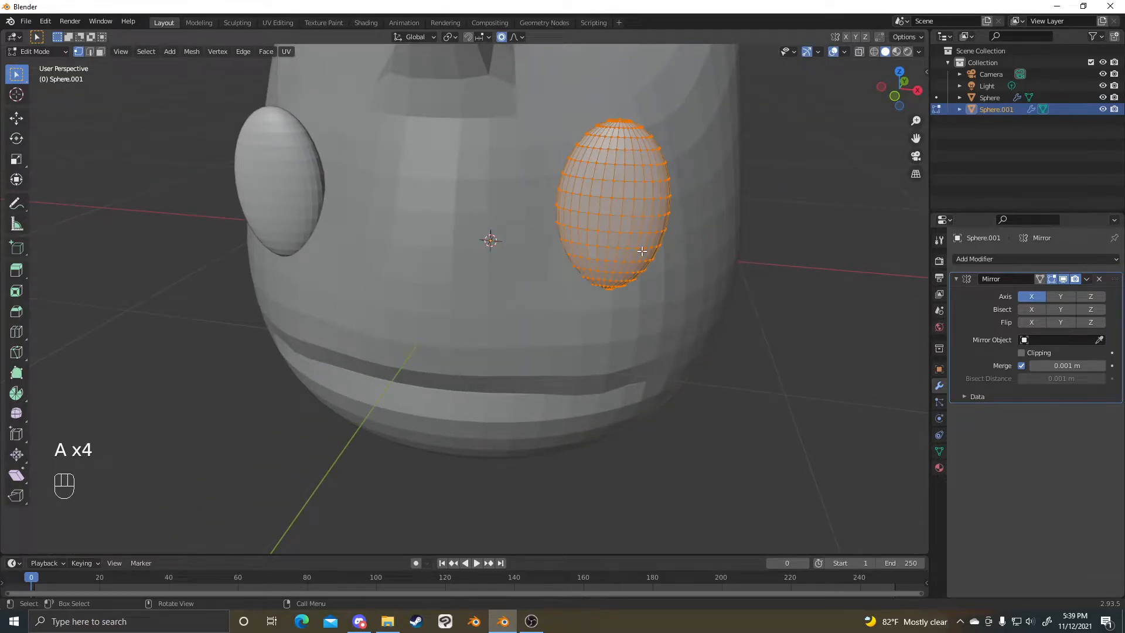
key(alt+a)
key(a)
key(alt+a)
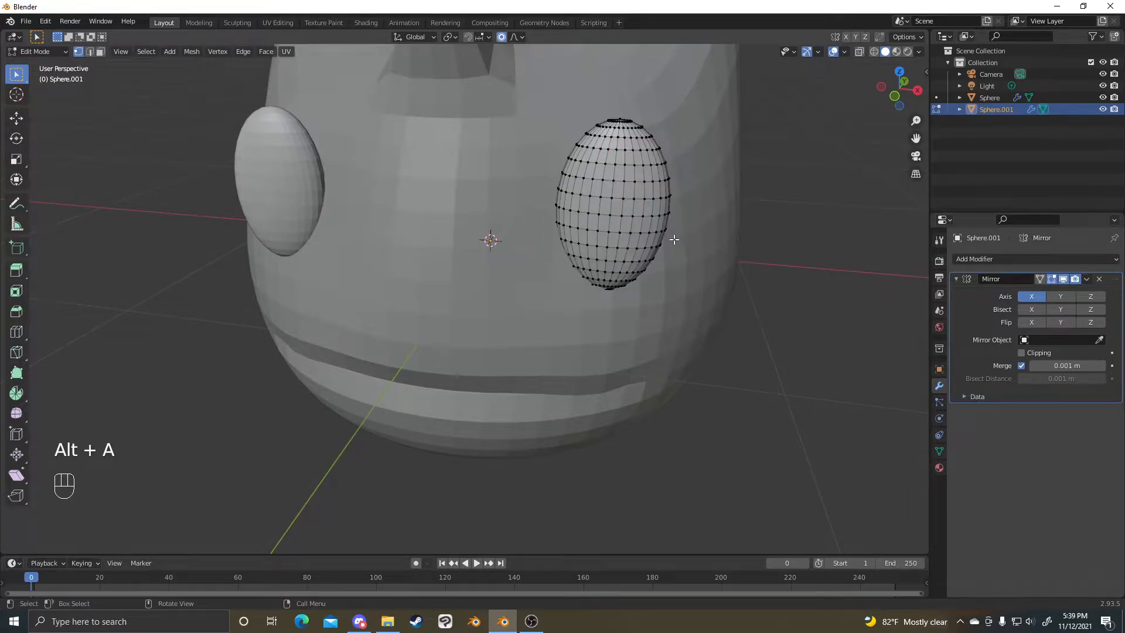
key(a)
- Return to Object Mode, select every object in the scene and clear the selection
scroll(674, 239, down, 5)
key(ctrl+Tab)
key(a)
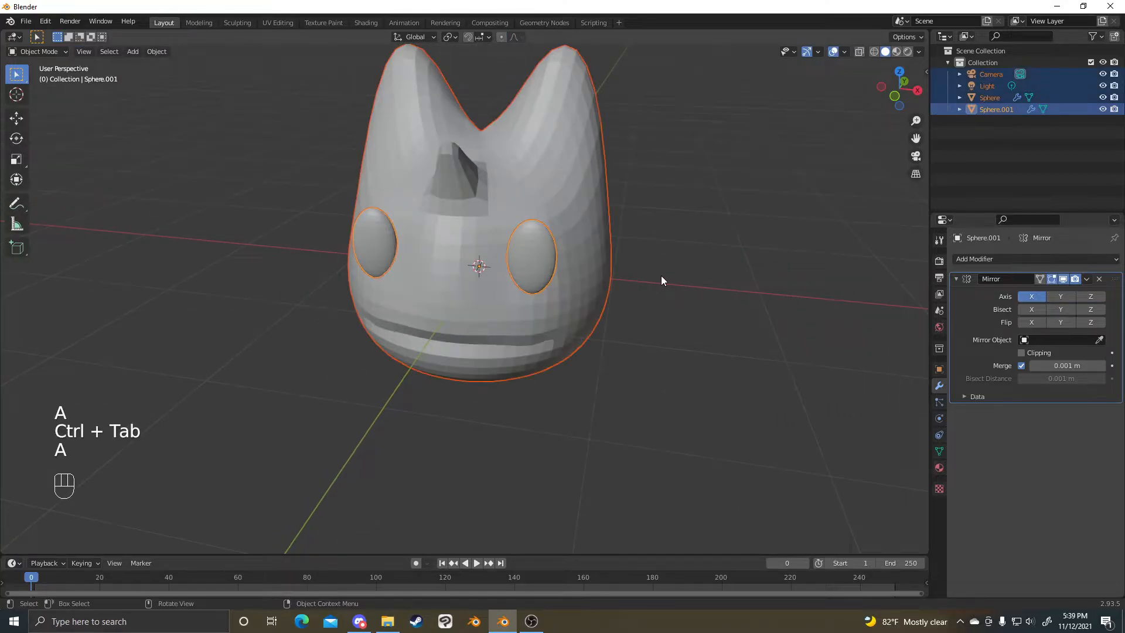
key(alt+a)
scroll(592, 279, up, 4)
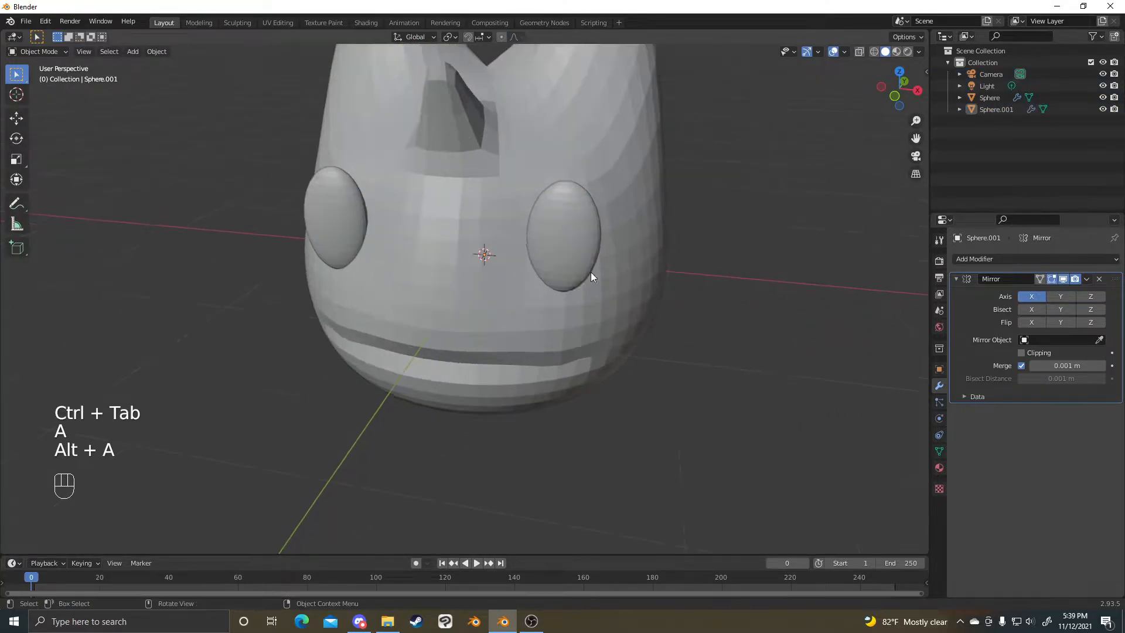
- Open the eye mesh for editing again and select all of its vertices
click(575, 234)
key(ctrl+Tab)
key(alt+a)
key(a)
middle_drag(593, 230, 565, 267)
key(r)
right_click(564, 267)
key(r)
right_click(531, 270)
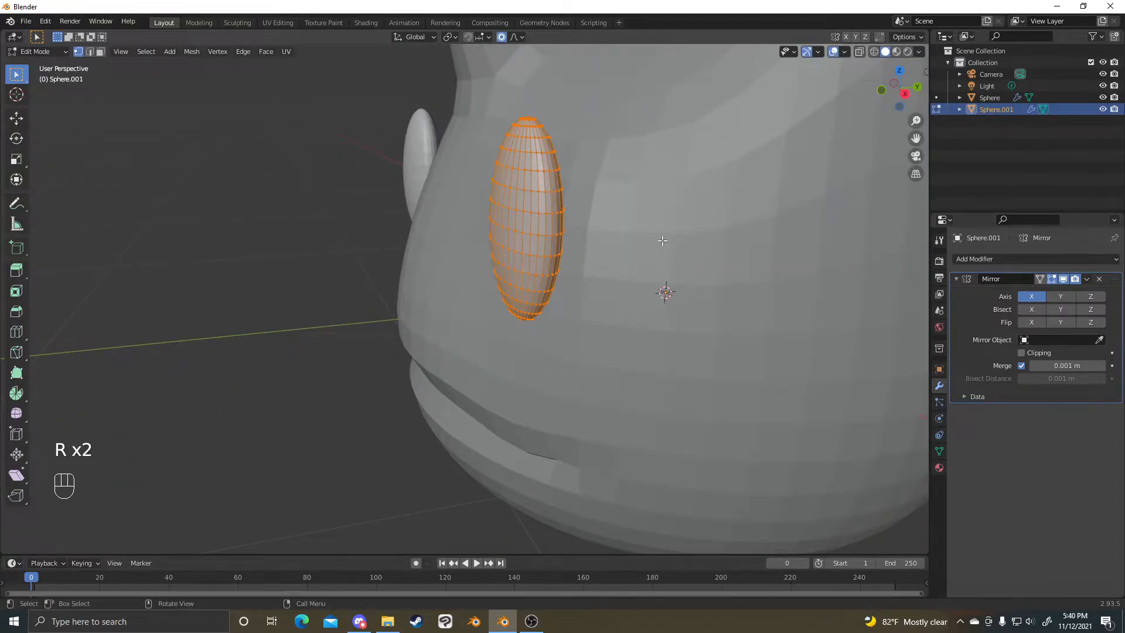
- Tilt the whole eye mesh with trackball rotation to follow the slope of the head
scroll(663, 241, up, 1)
scroll(662, 240, down, 3)
scroll(660, 237, up, 2)
scroll(656, 237, down, 2)
middle_drag(628, 251, 614, 173)
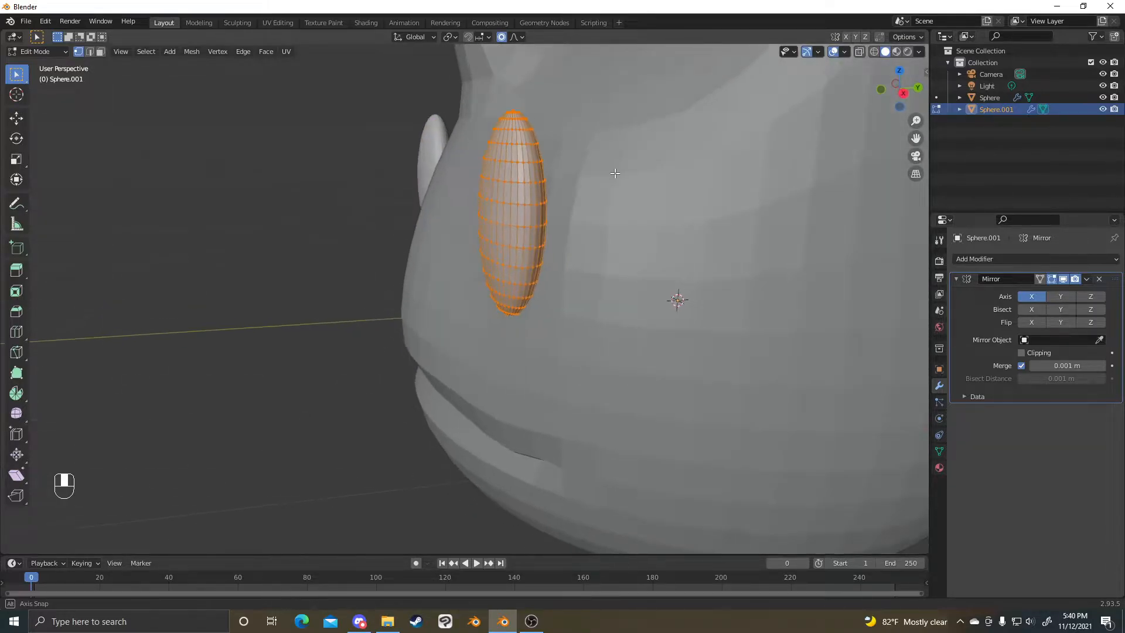
key(r)
key(r)
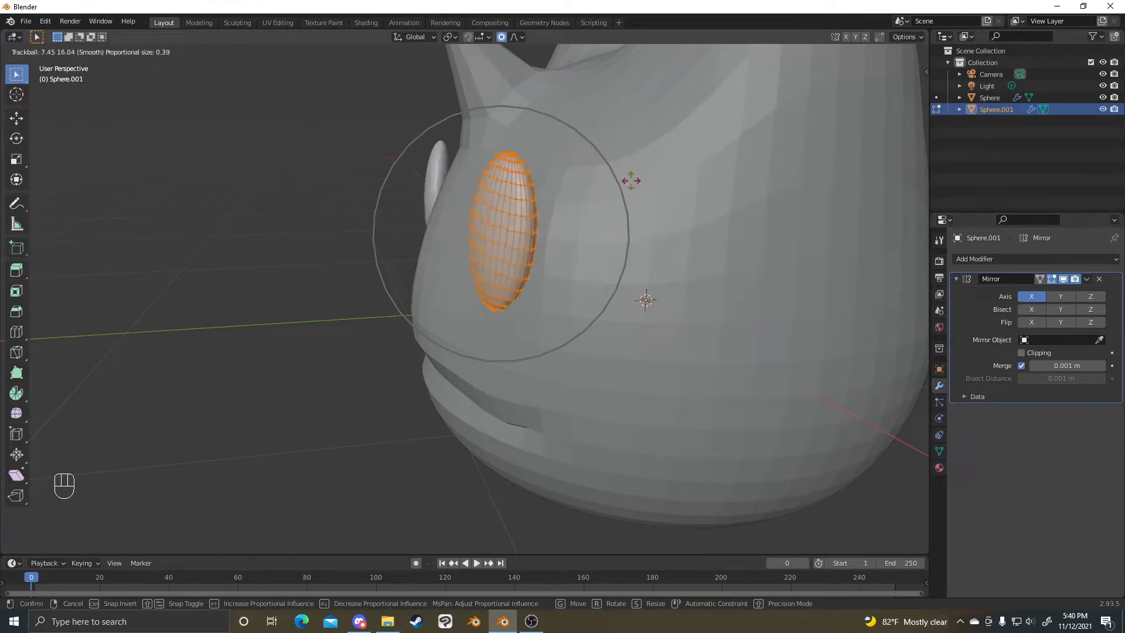
click(631, 180)
middle_drag(631, 181, 603, 171)
key(r)
key(r)
click(596, 161)
- Turn off proportional editing and rotate the eye mesh to align it with the face
click(502, 39)
key(r)
click(566, 172)
key(r)
middle_drag(567, 174, 683, 326)
click(714, 230)
key(r)
click(572, 234)
- Rotate the eye mesh around the Z axis in several passes to follow the head's curve
middle_drag(572, 234, 682, 263)
key(r)
key(z)
click(710, 355)
key(r)
key(z)
click(709, 389)
key(r)
key(z)
click(604, 269)
- Review the available transform orientation and pivot point options
click(414, 36)
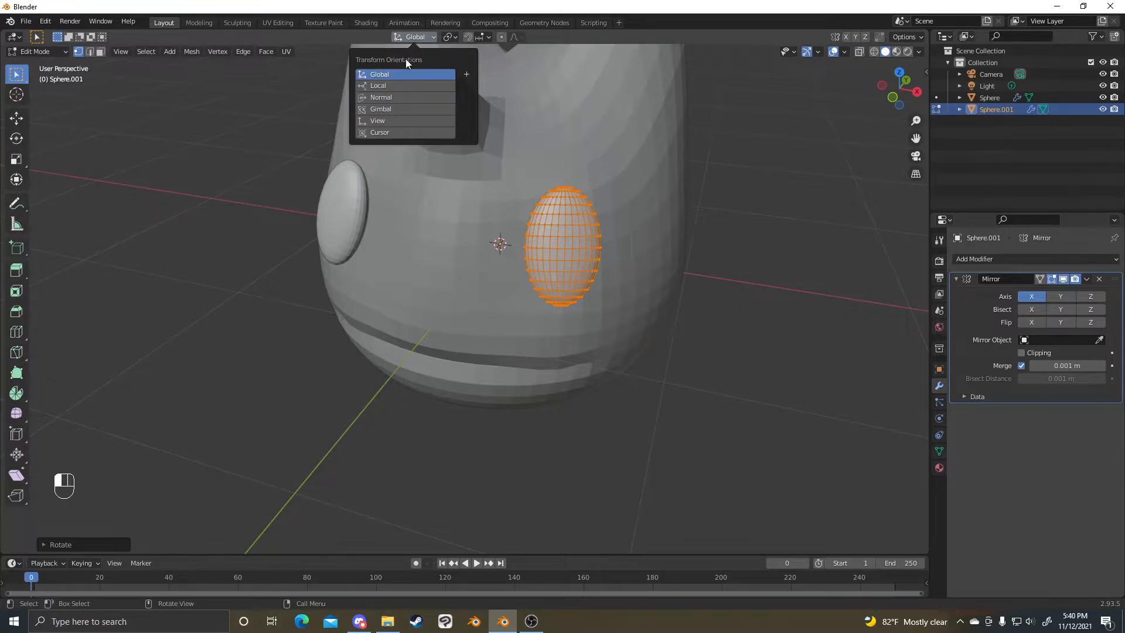
click(487, 89)
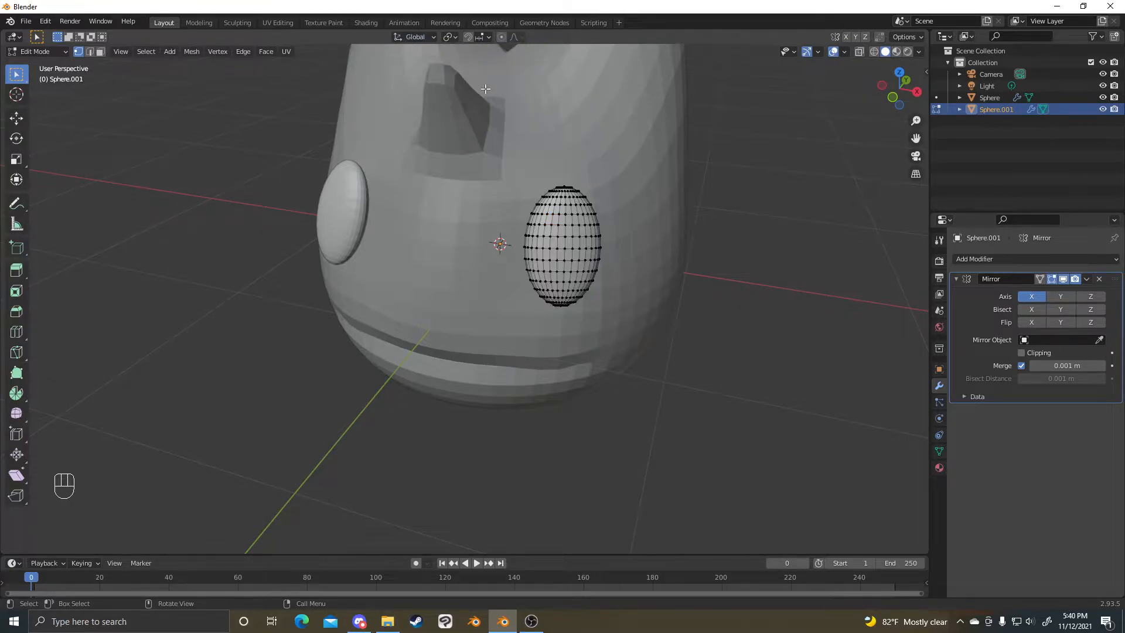
click(413, 37)
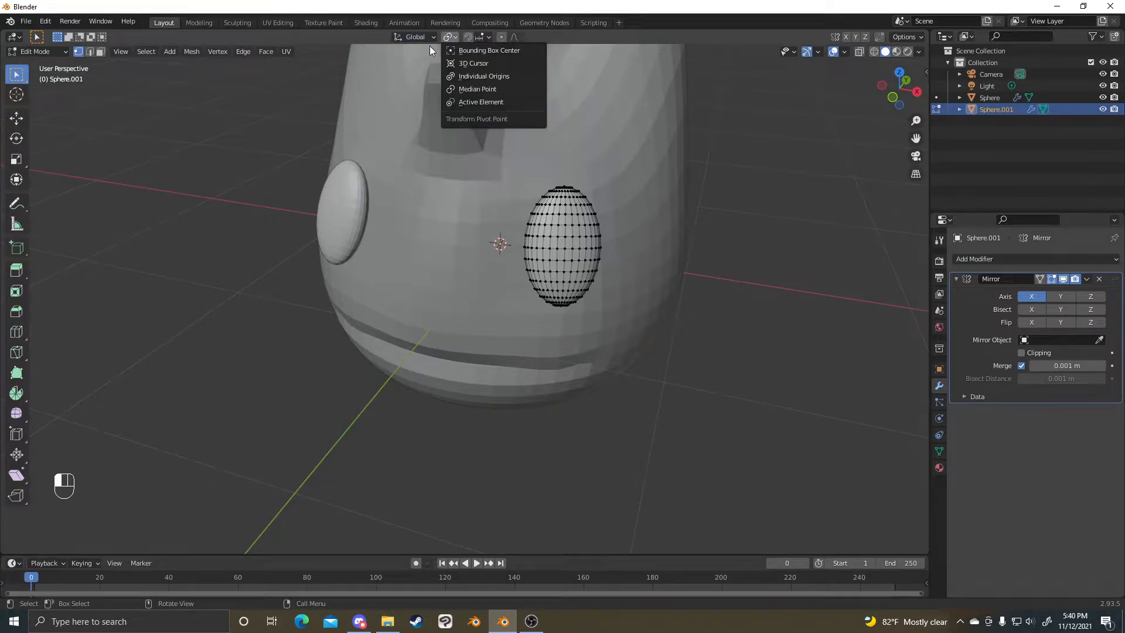
mouse_move(403, 40)
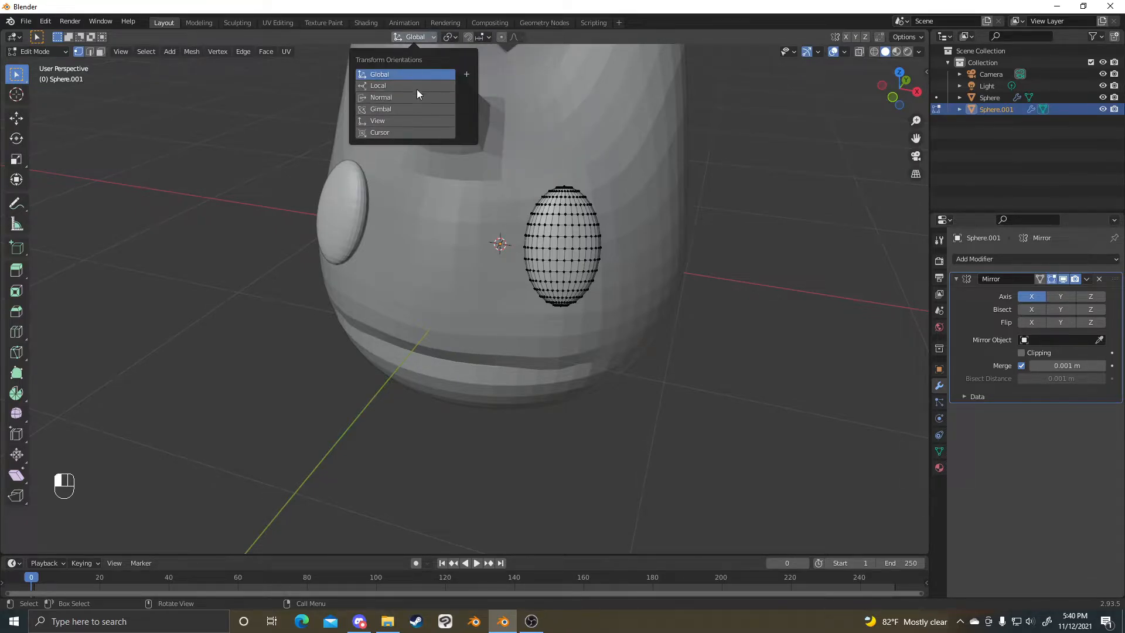
- Reselect the eye's linked geometry and scale it in Edit Mode
middle_drag(759, 242, 691, 227)
scroll(639, 230, up, 4)
key(l)
scroll(556, 225, down, 4)
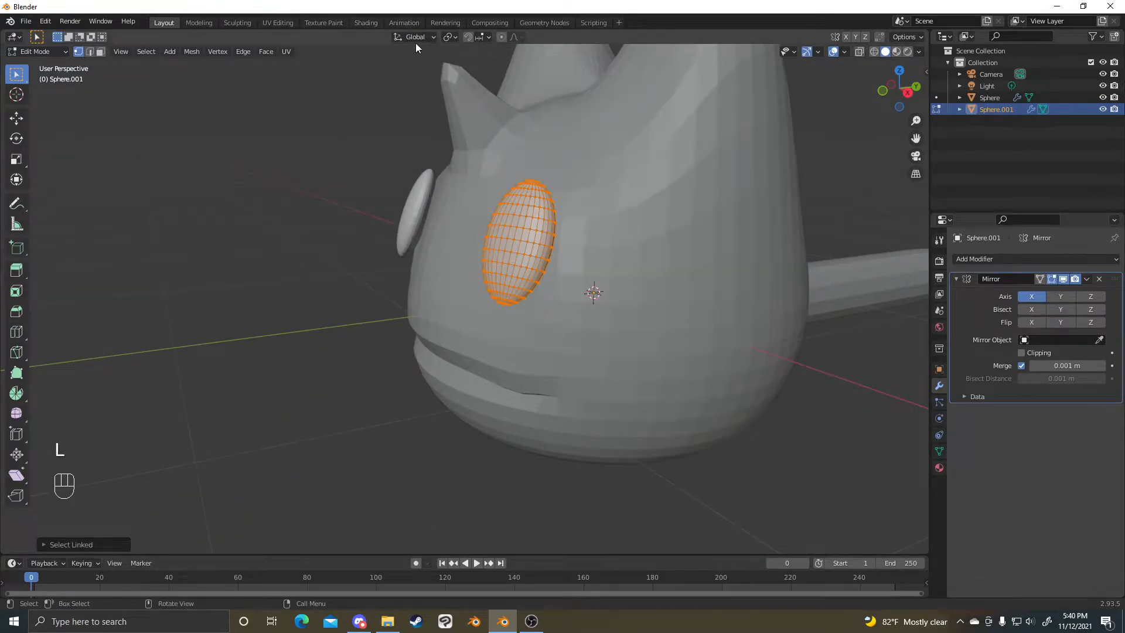
middle_drag(678, 274, 618, 209)
middle_drag(636, 310, 698, 217)
key(ctrl+Tab)
key(alt+a)
click(518, 252)
key(ctrl+Tab)
key(g)
key(s)
click(715, 259)
- Rotate the eye mesh freely so it leans along the front of the head
key(r)
click(691, 261)
key(r)
key(r)
click(666, 181)
- Move the eye mesh into place against the head surface and return to Object Mode
key(g)
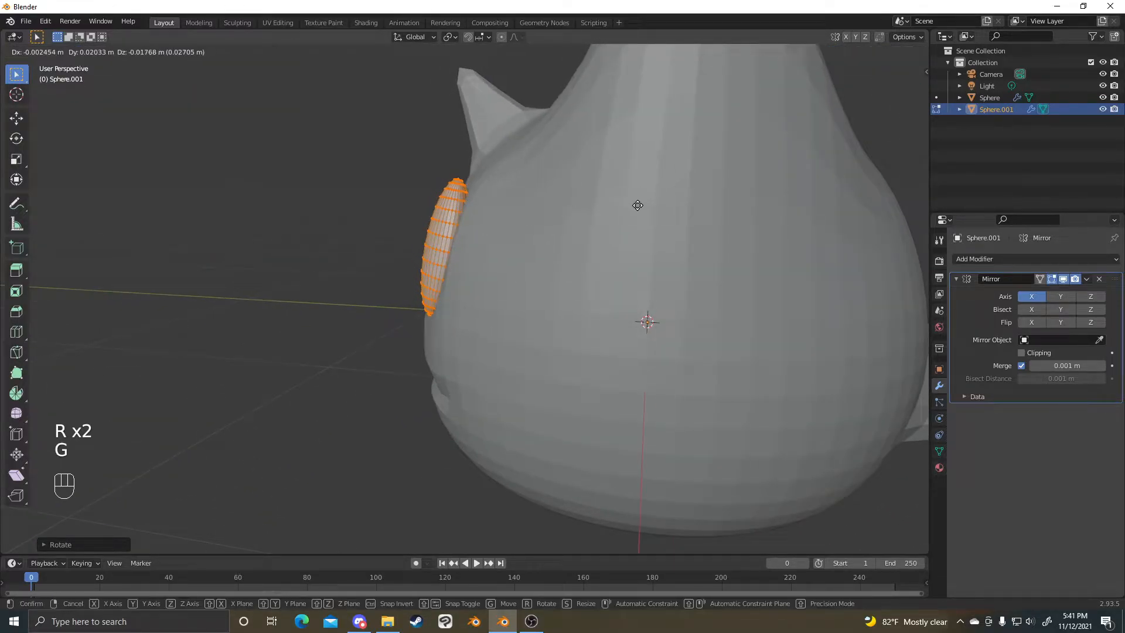
click(635, 203)
key(ctrl+Tab)
- Select the head object and open its mesh for editing
scroll(634, 230, down, 5)
middle_drag(443, 225, 525, 350)
key(alt+a)
scroll(525, 349, up, 5)
click(525, 349)
middle_drag(634, 339, 518, 307)
scroll(512, 332, down, 3)
scroll(526, 332, up, 7)
key(ctrl+Tab)
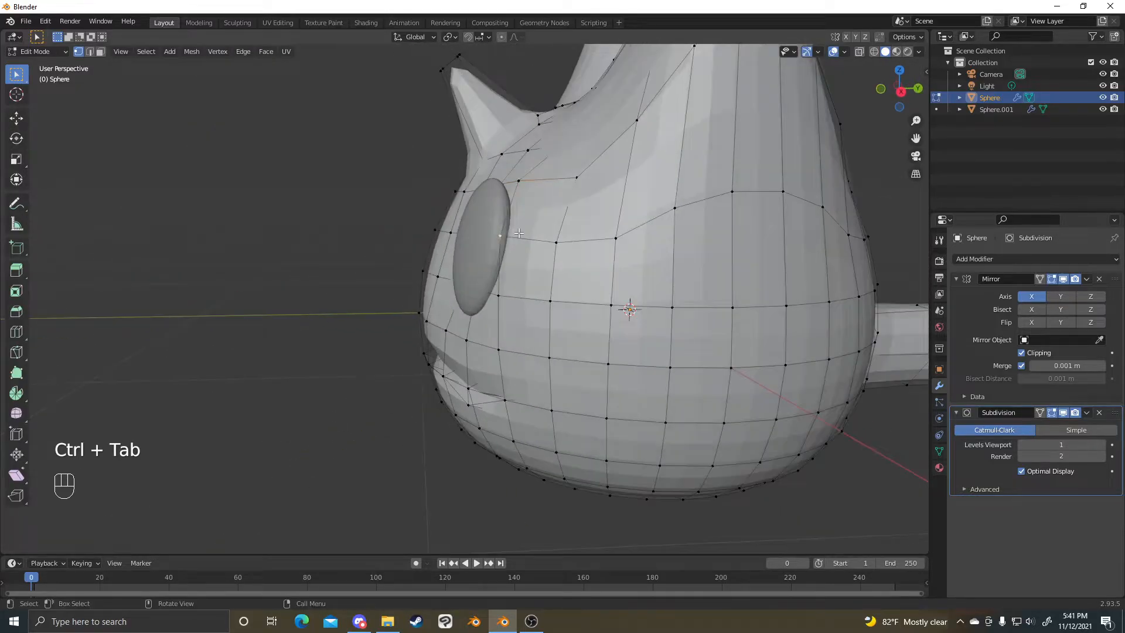
- Move the head vertex beside the middle of the eye, turning proportional editing on for the second move
middle_drag(519, 233, 500, 241)
key(g)
key(y)
click(491, 238)
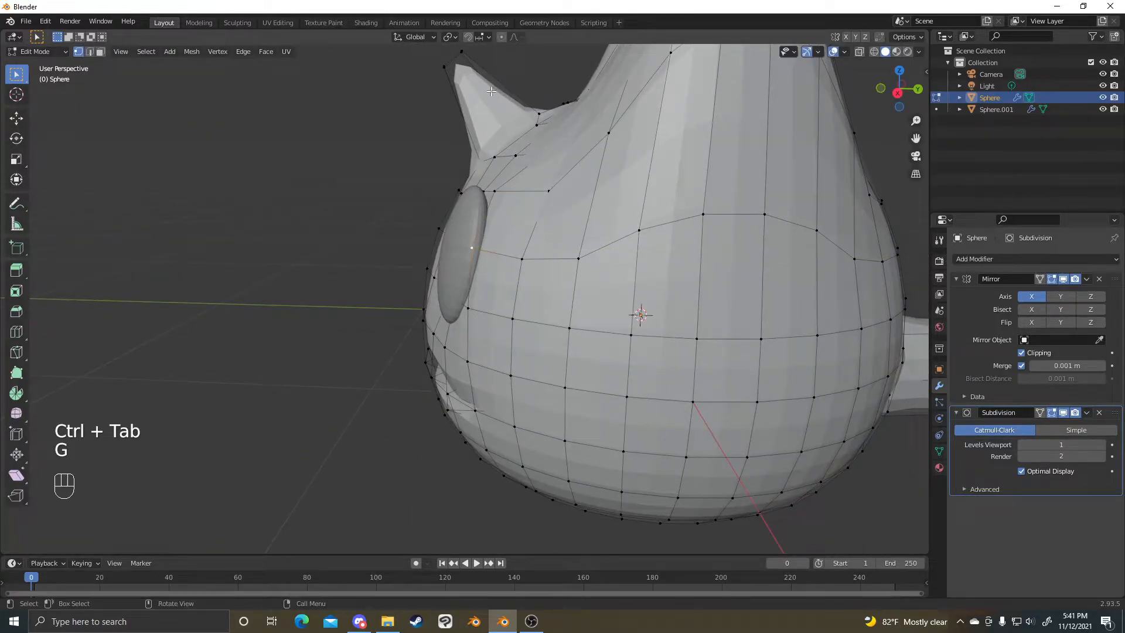
click(501, 37)
key(g)
click(545, 222)
- Extrude the head face above the eye into a mirrored side horn and reposition its tip
middle_drag(545, 221, 682, 255)
key(3)
middle_drag(542, 154, 568, 216)
key(e)
click(525, 107)
middle_drag(525, 107, 603, 176)
key(g)
click(623, 185)
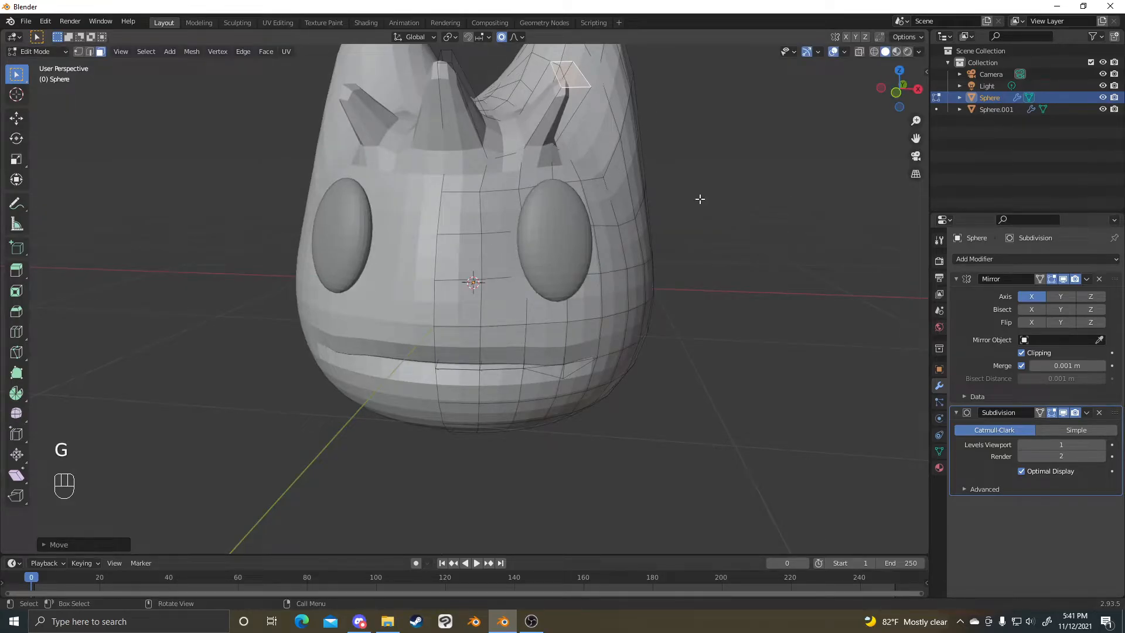
- Turn off proportional editing and scale the tip face of the side horn
scroll(743, 169, up, 2)
shift+middle_drag(543, 126, 529, 147)
click(510, 37)
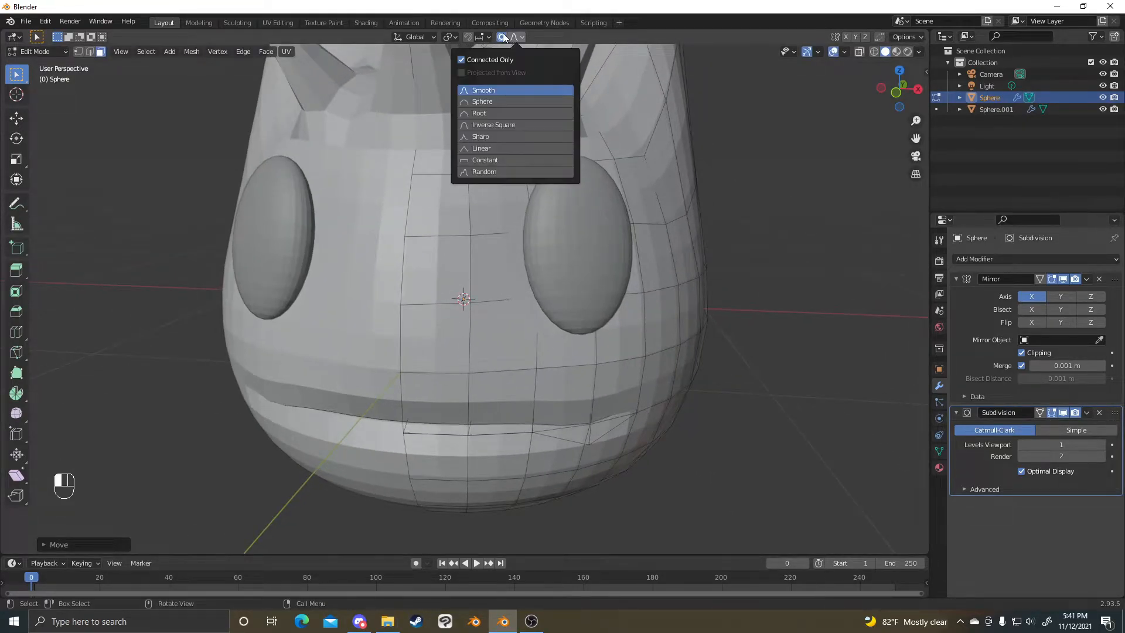
click(502, 36)
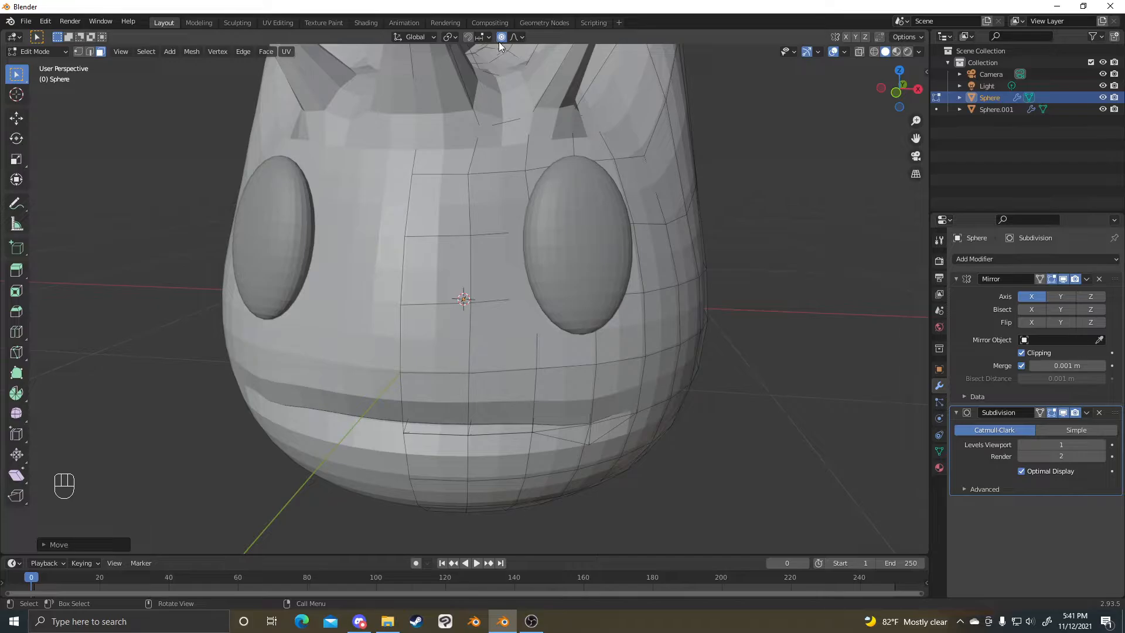
click(500, 39)
shift+middle_drag(653, 120, 625, 225)
key(s)
click(662, 166)
middle_drag(727, 221, 672, 226)
scroll(670, 226, down, 5)
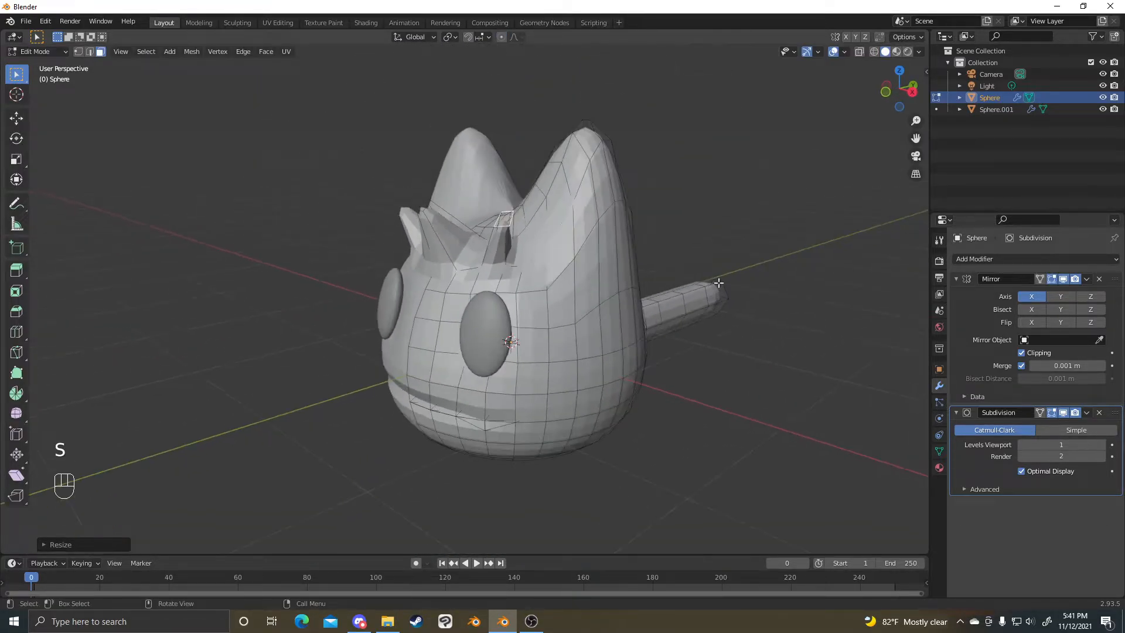
- Examine the creature's head, horns and eyes from several angles and distances in Object Mode
key(ctrl+Tab)
scroll(645, 299, down, 1)
middle_drag(646, 300, 604, 374)
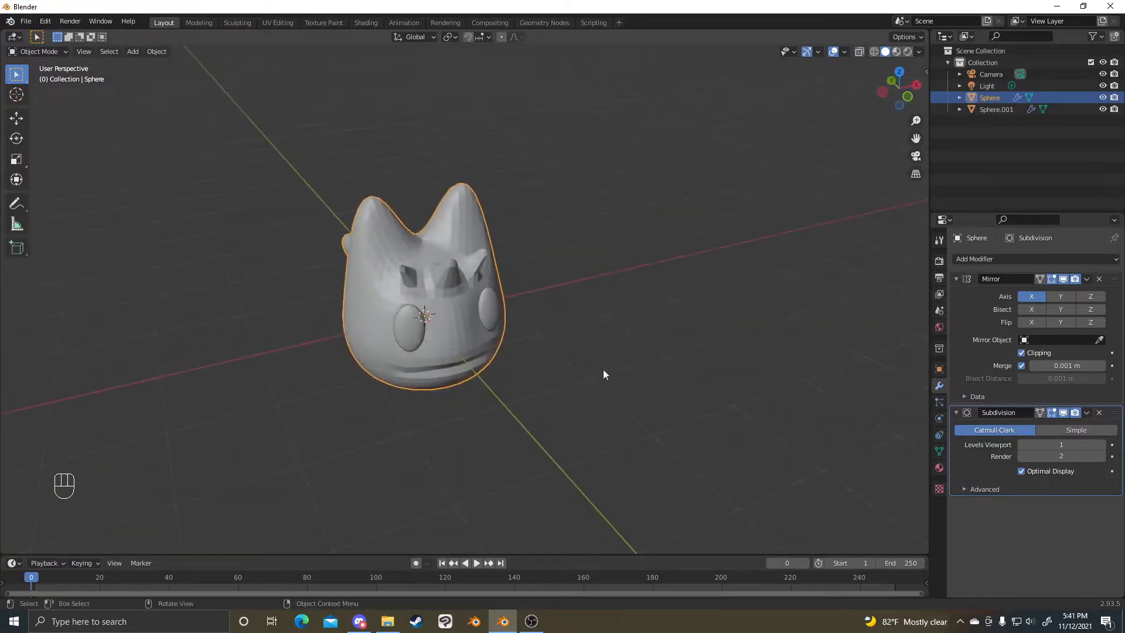
scroll(603, 369, up, 3)
scroll(642, 284, down, 4)
shift+middle_drag(714, 339, 553, 246)
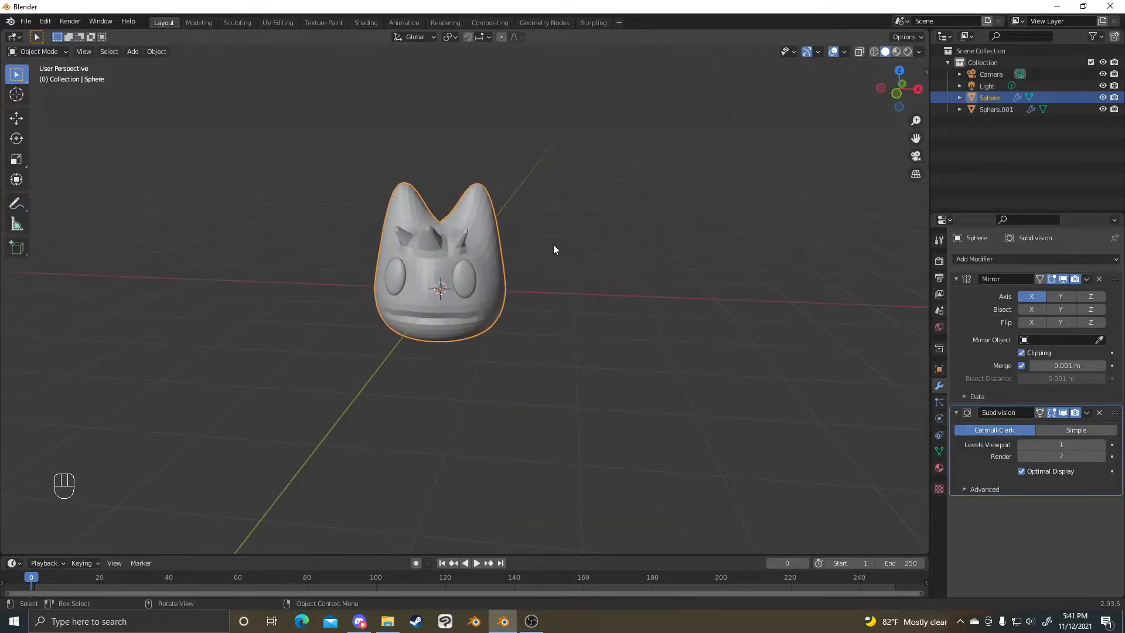
click(588, 267)
scroll(596, 267, up, 3)
scroll(595, 268, down, 2)
scroll(596, 268, up, 3)
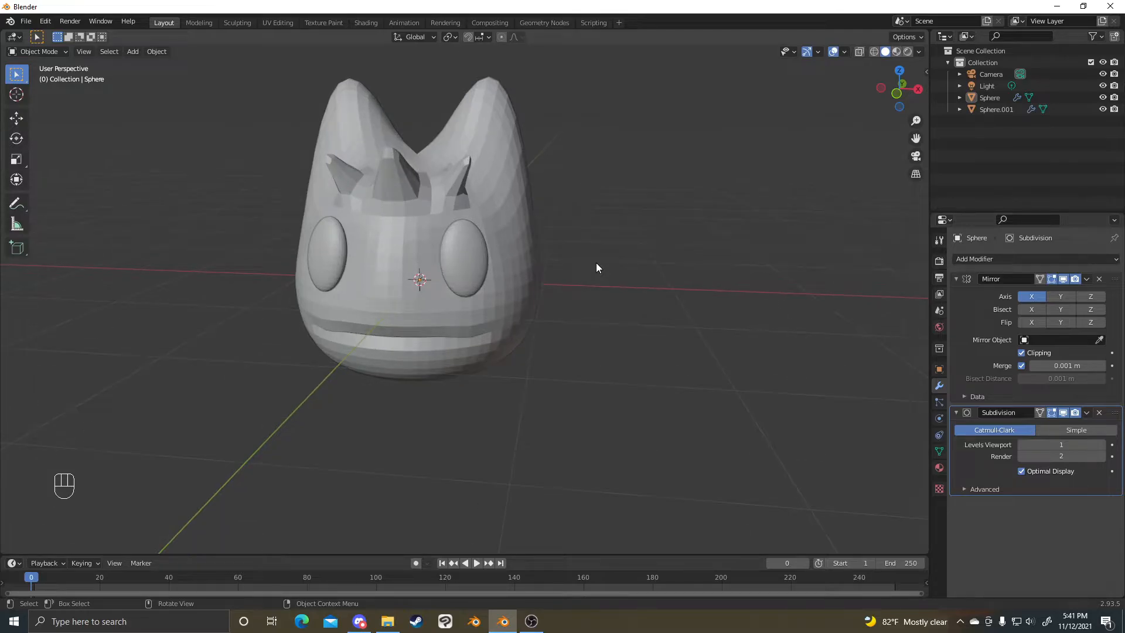
scroll(596, 267, down, 3)
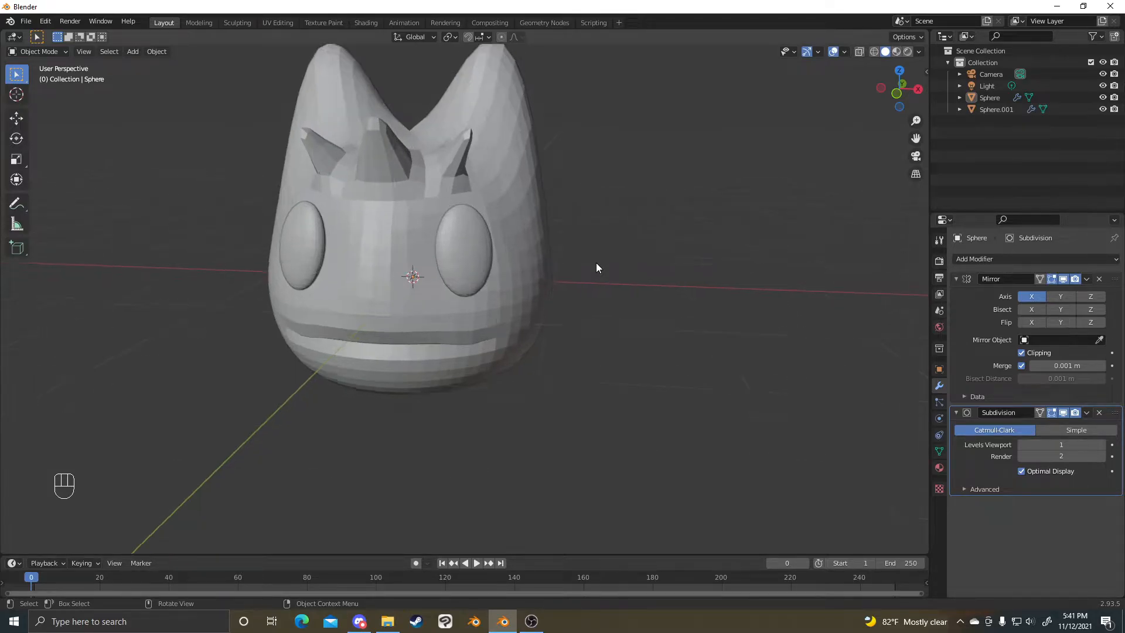
mouse_move(566, 366)
middle_down()
mouse_move(584, 371)
mouse_move(574, 371)
middle_up()
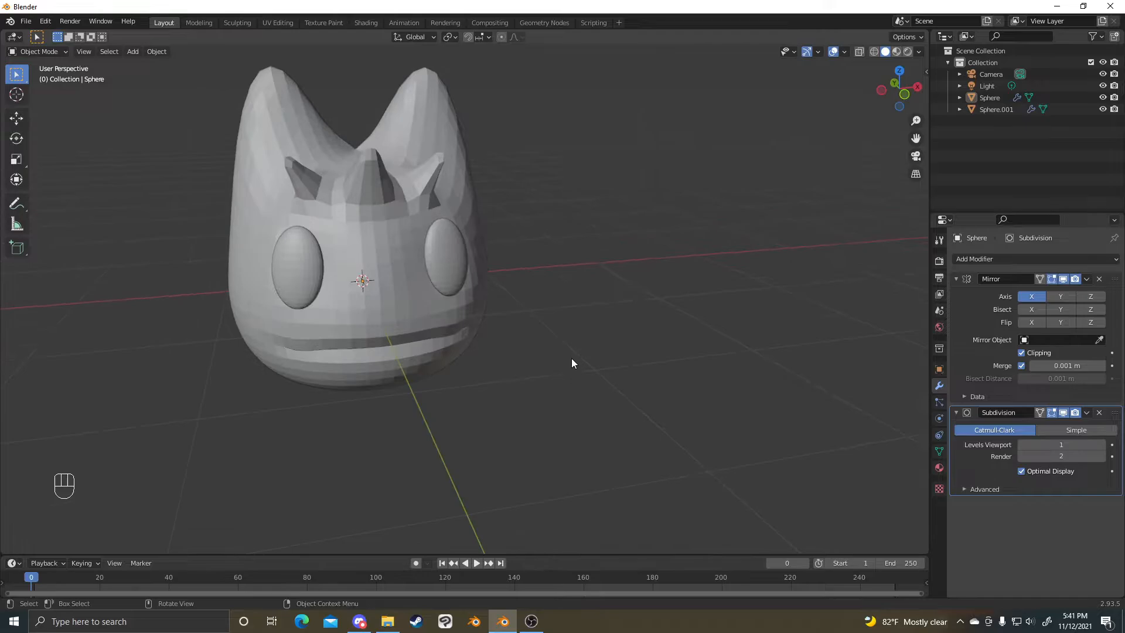
middle_drag(623, 328, 520, 300)
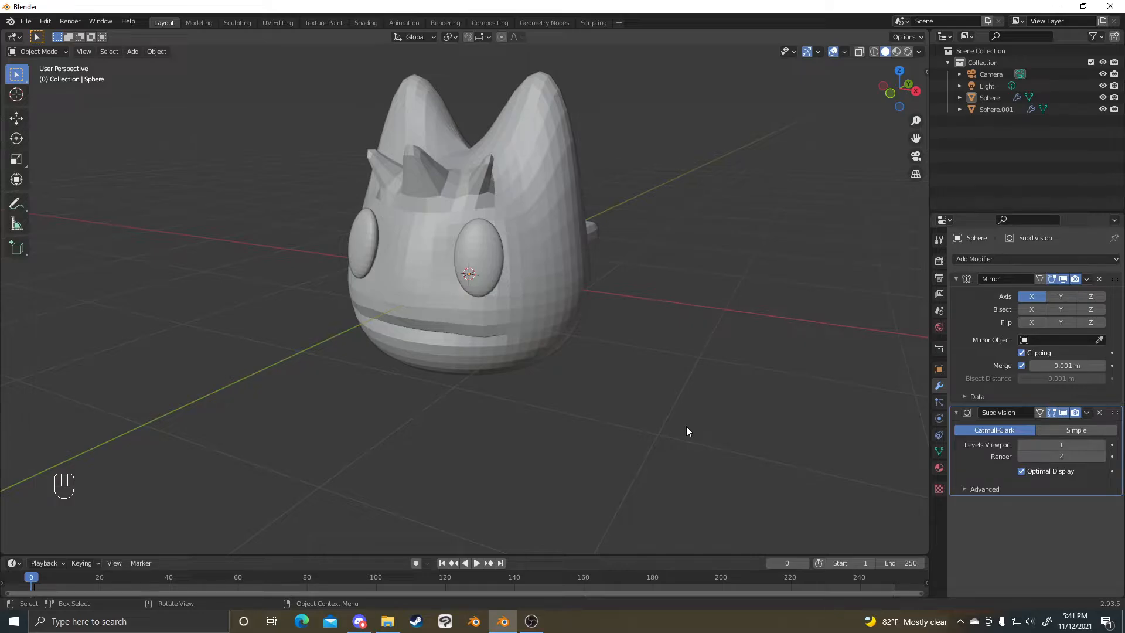
scroll(646, 180, down, 8)
middle_drag(619, 162, 668, 205)
scroll(643, 199, up, 2)
scroll(669, 204, down, 1)
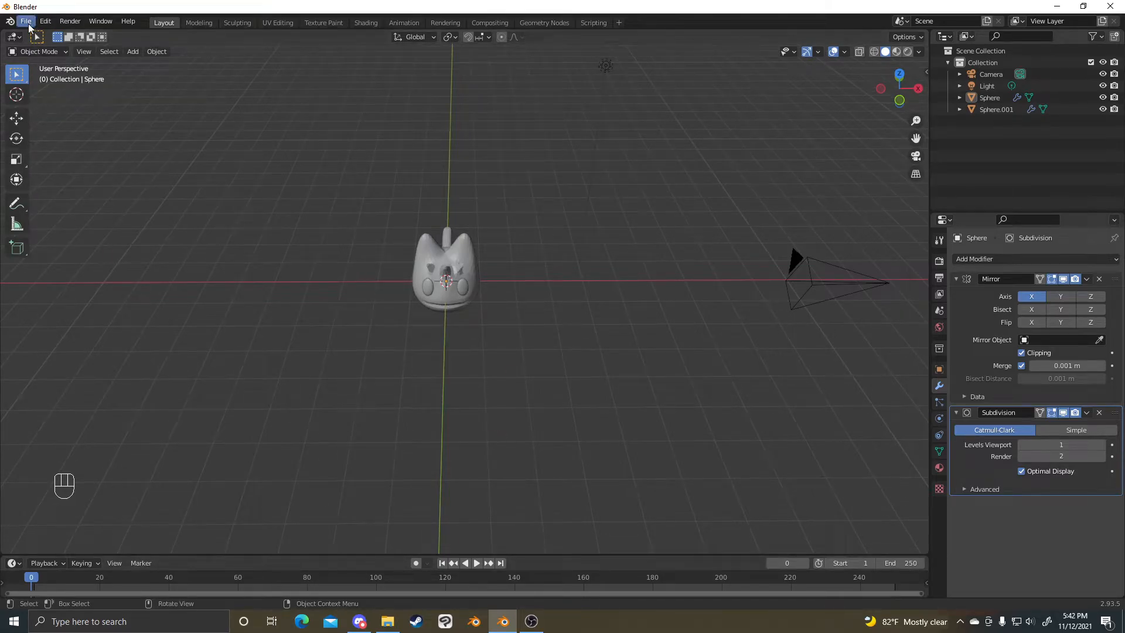
click(465, 261)
key(g)
right_click(413, 270)
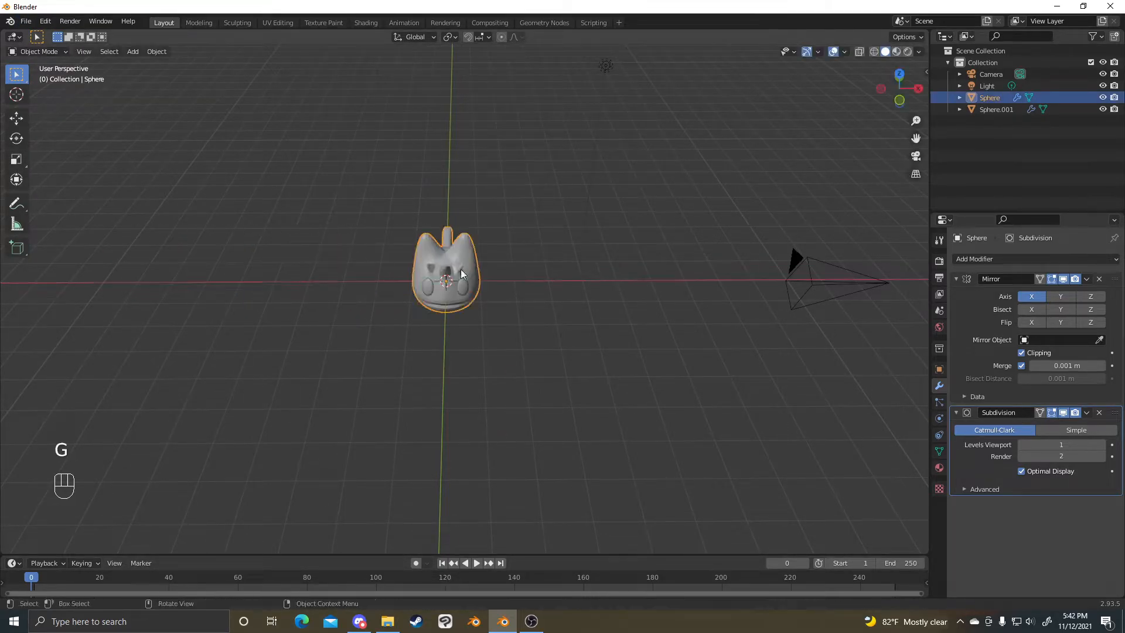
key(g)
right_click(531, 317)
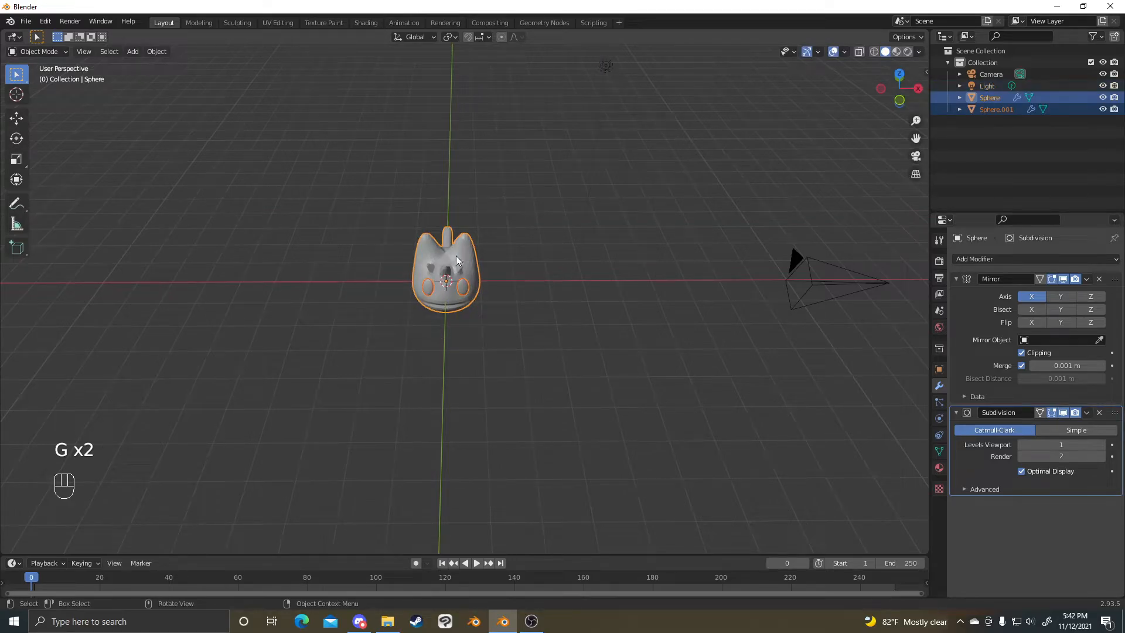
- Move the head and eye objects together far away from the scene origin
key(g)
click(96, 259)
middle_drag(400, 272, 391, 259)
scroll(392, 259, up, 2)
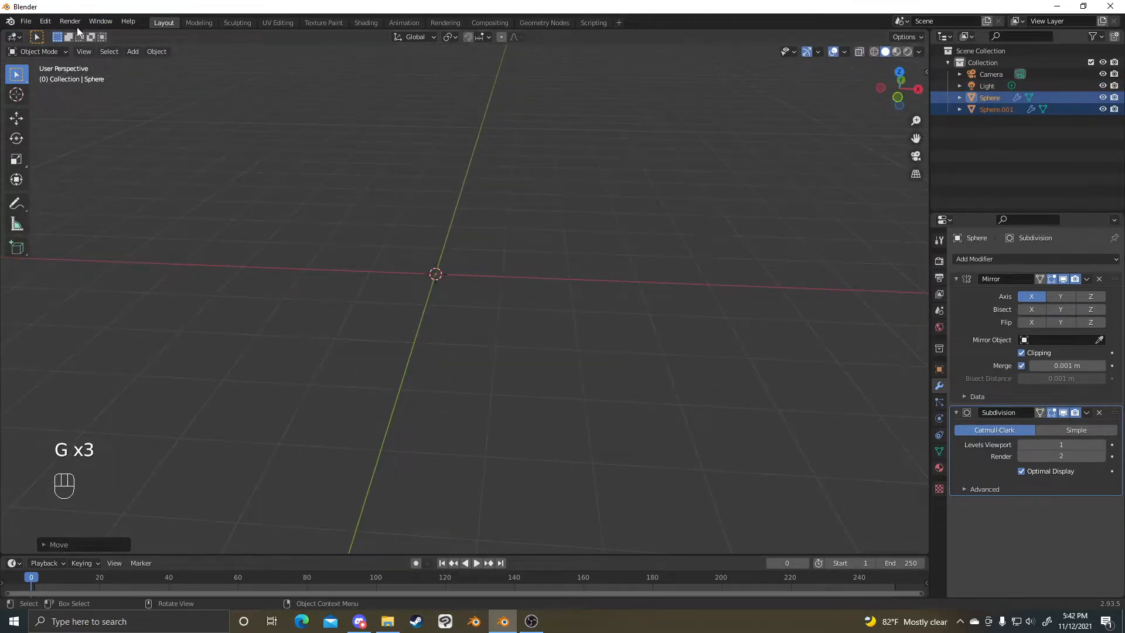
- Add the image Gremlin Ref.png as a reference image from the archived folders within the Blender Stuff 2 favorite
key(shift+a)
mouse_move(419, 266)
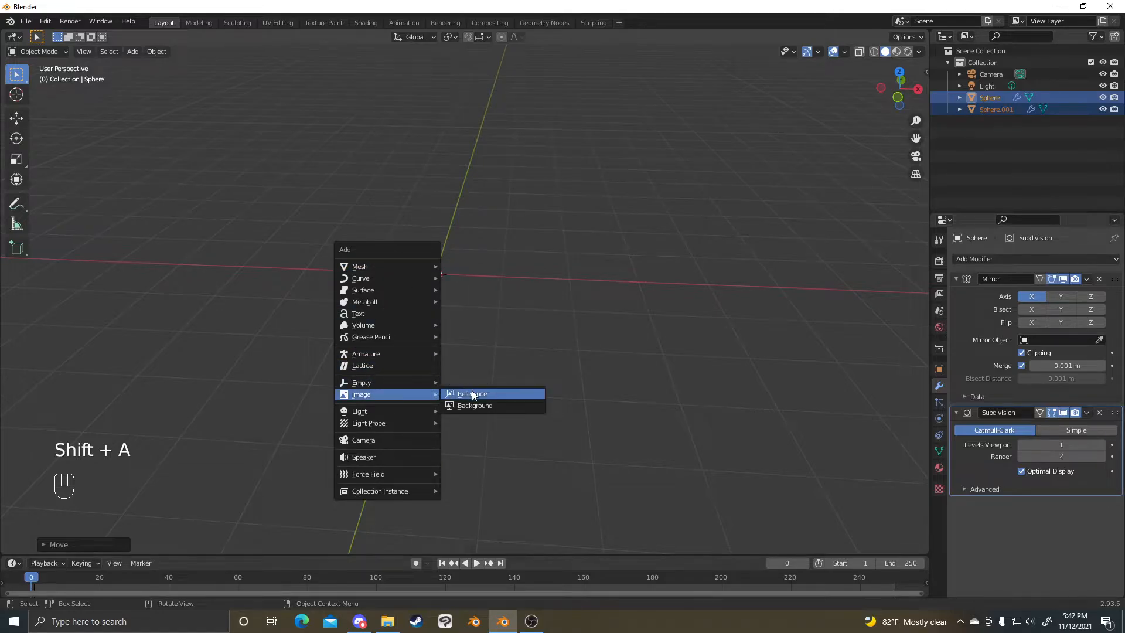
click(472, 390)
drag(416, 131, 471, 149)
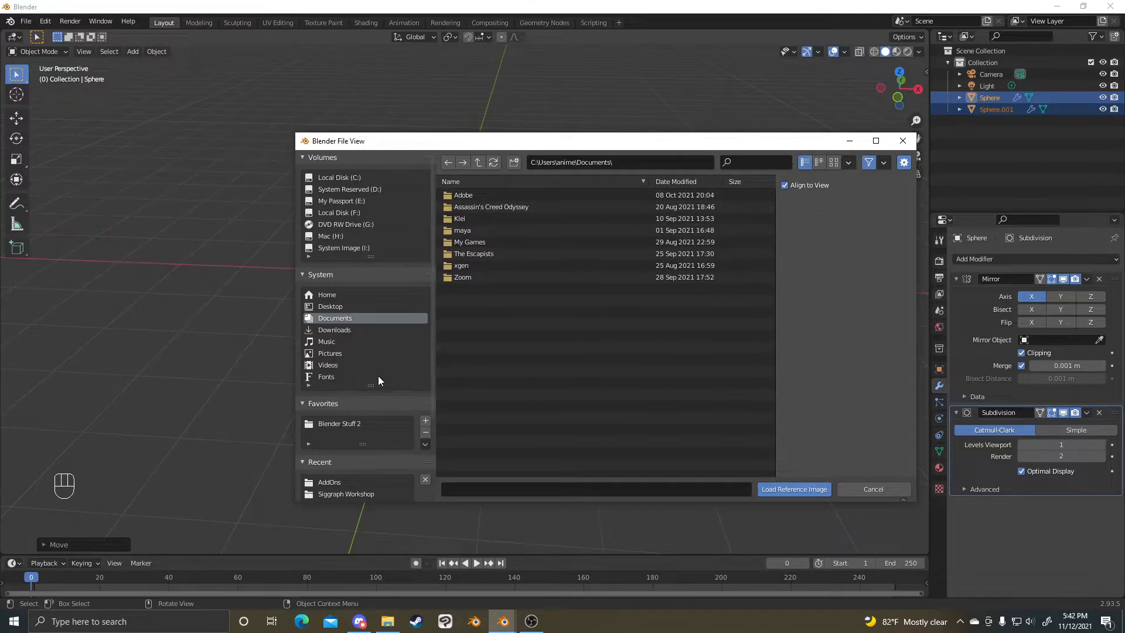
click(332, 425)
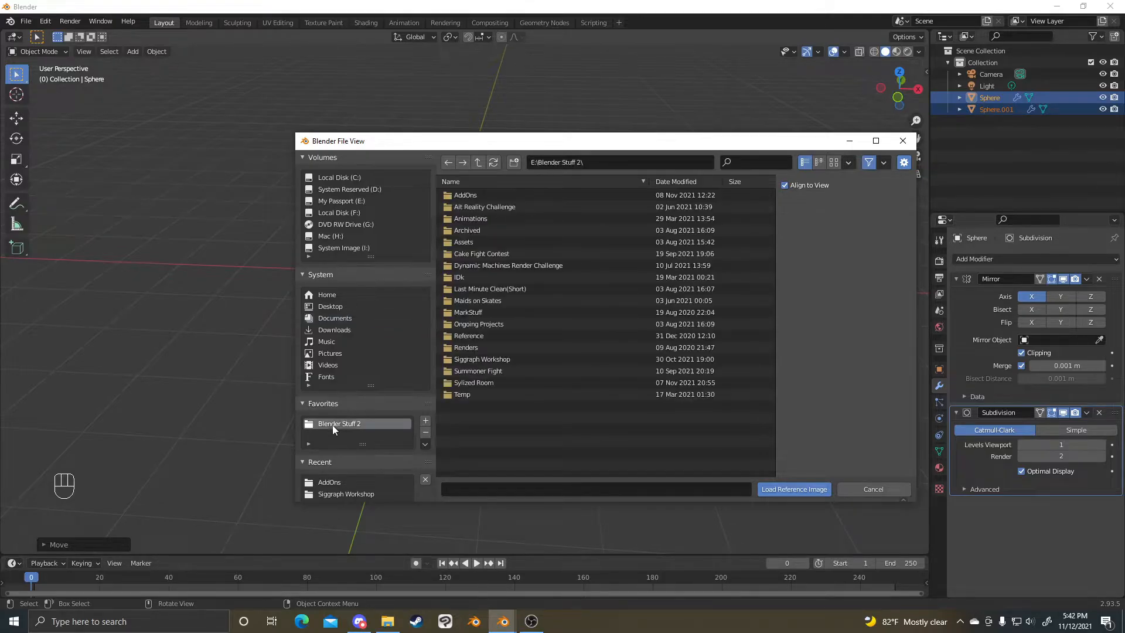
double_click(495, 323)
click(477, 163)
double_click(481, 226)
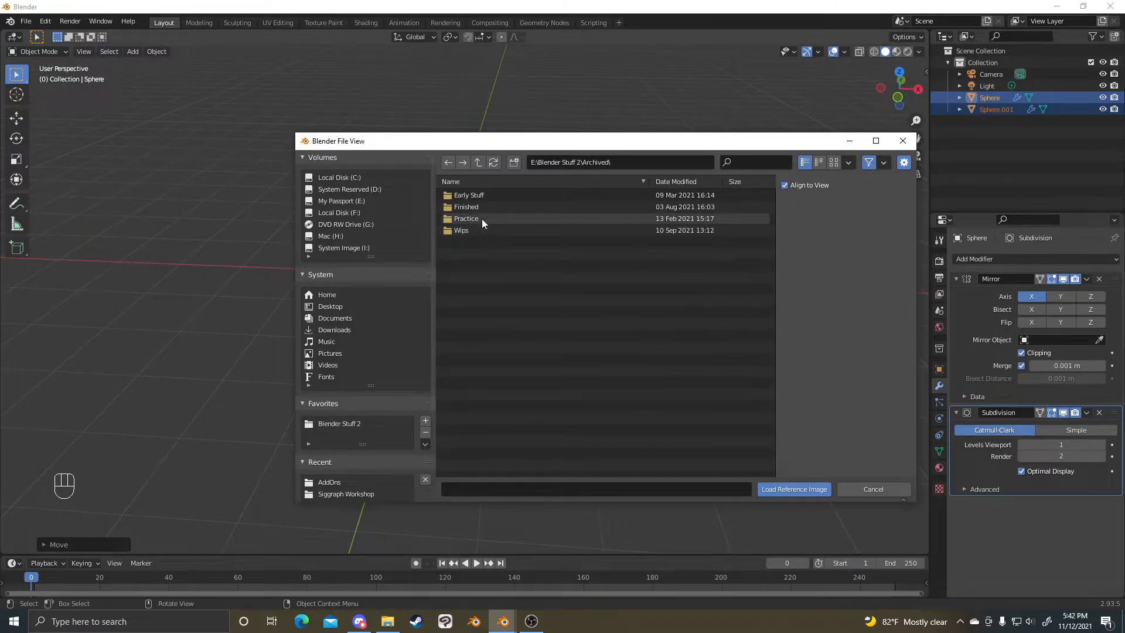
double_click(484, 206)
double_click(498, 231)
double_click(493, 195)
double_click(508, 205)
middle_drag(507, 202, 754, 186)
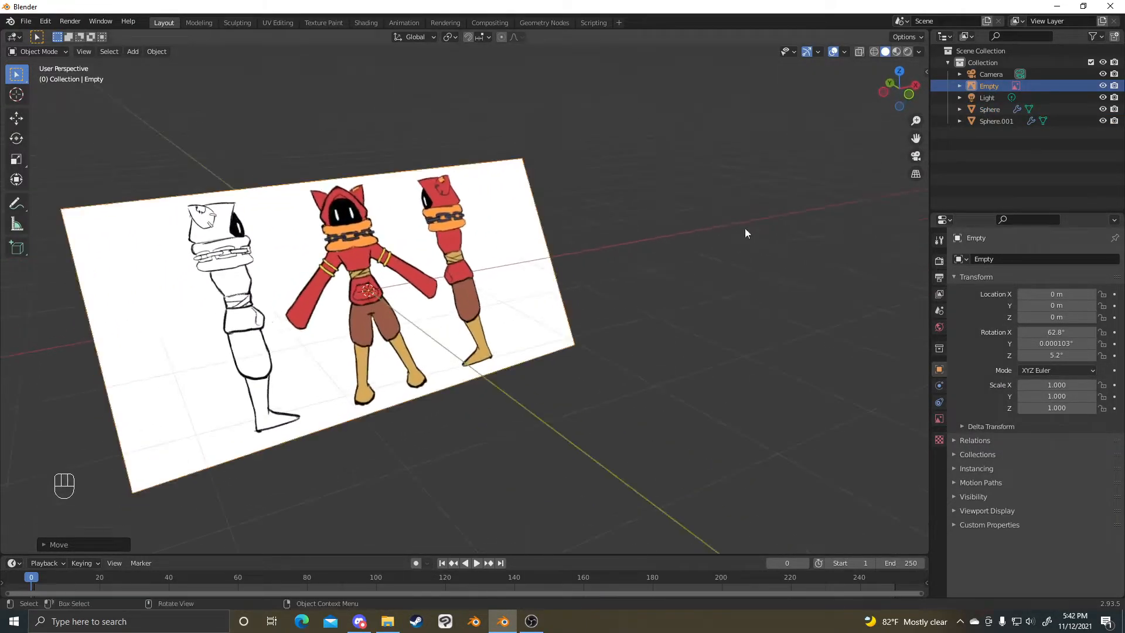
- Clear the reference image's rotation, rotate it 90° about X to stand upright, and scale it to about 2.36
middle_drag(597, 344, 751, 288)
key(alt+r)
key(r)
key(x)
key(9)
key(0)
key(Return)
key(g)
right_click(712, 276)
right_click(713, 276)
key(s)
click(795, 272)
middle_drag(795, 272, 681, 239)
scroll(681, 240, down, 3)
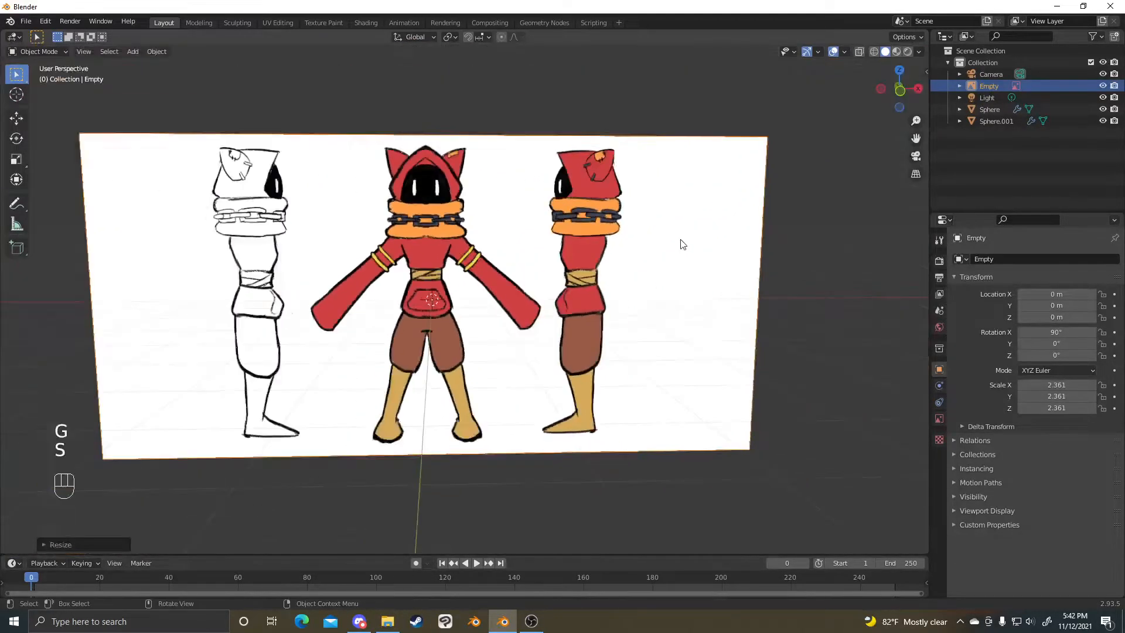
- Enable opacity for the reference image and set it to 0.5
key(shift+a)
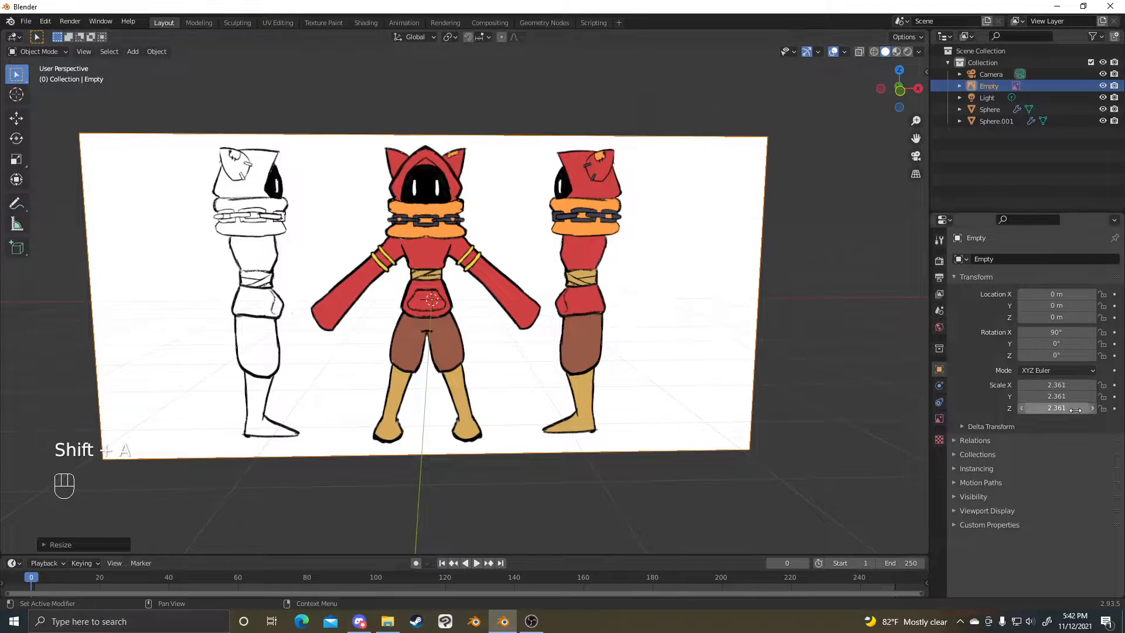
click(940, 419)
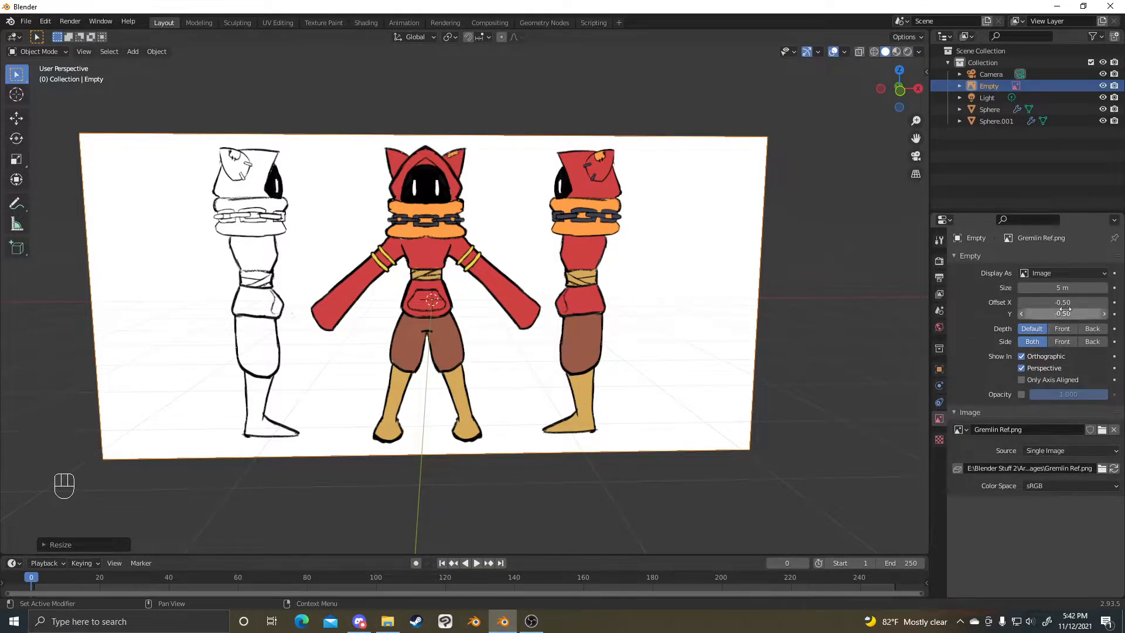
click(1022, 394)
text(0.5)
key(Return)
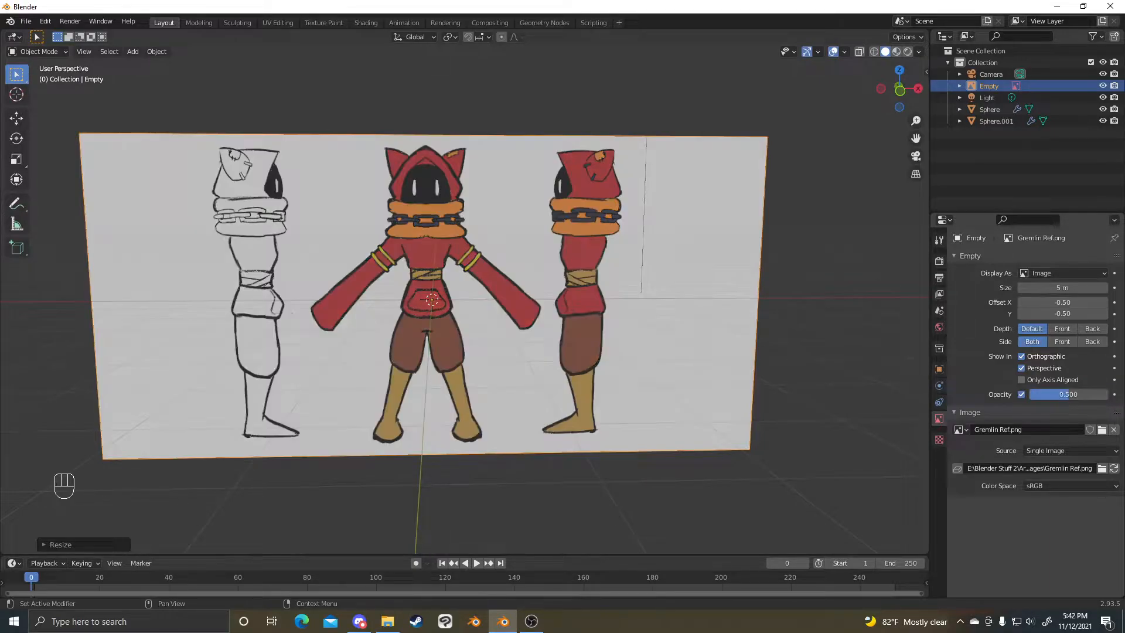
- Move the reference image back along Y to about 8.5 m, behind the scene origin
middle_drag(572, 258, 516, 263)
key(g)
click(531, 266)
- Add a cube at the origin and open it in Edit Mode with wireframe shading
key(shift+a)
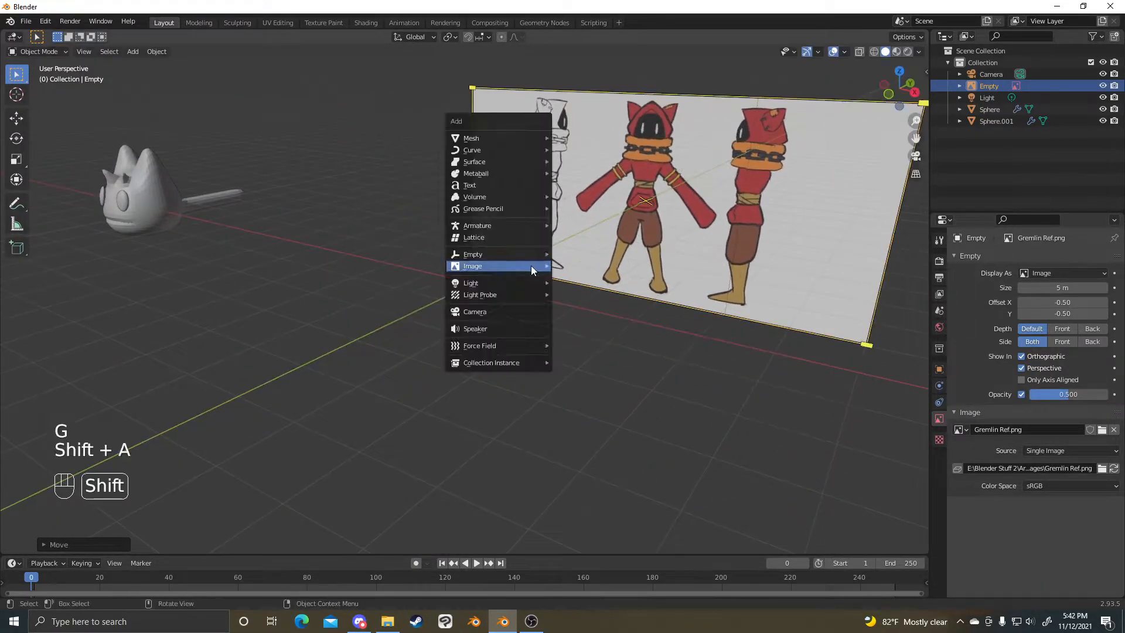
mouse_move(478, 142)
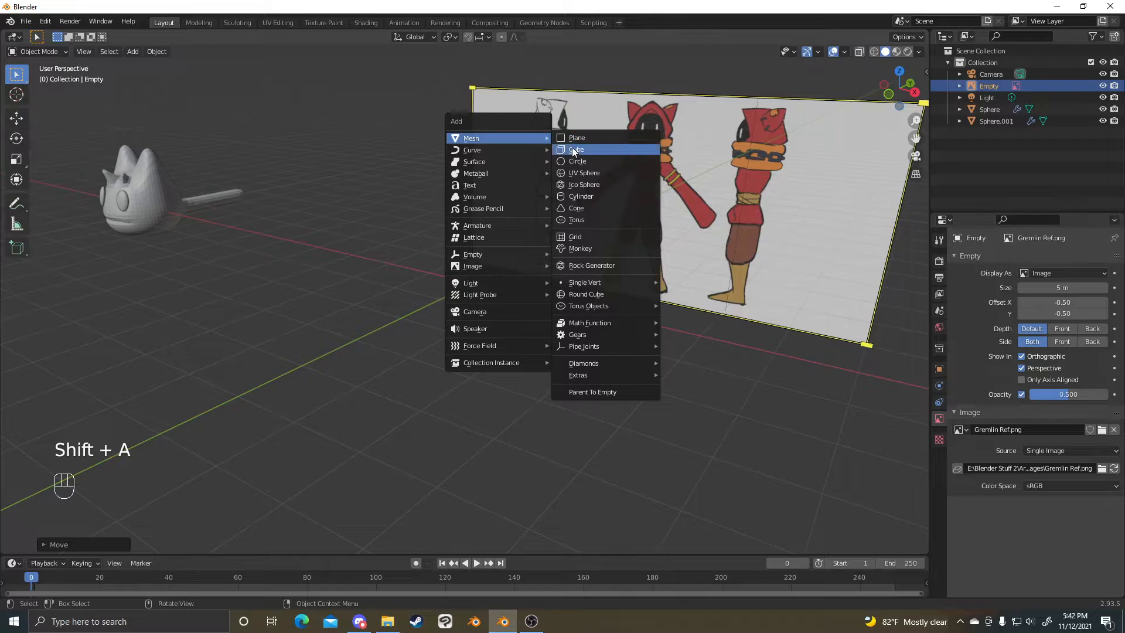
click(572, 147)
middle_drag(572, 147, 540, 209)
scroll(486, 275, up, 3)
key(Tab)
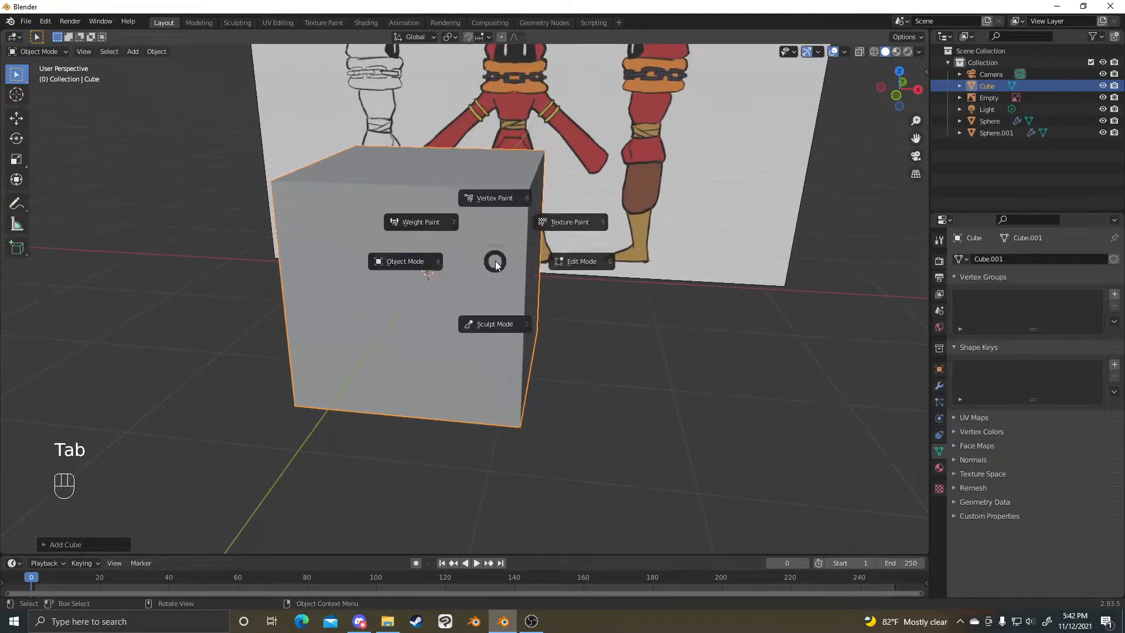
middle_drag(498, 264, 572, 277)
key(z)
click(570, 345)
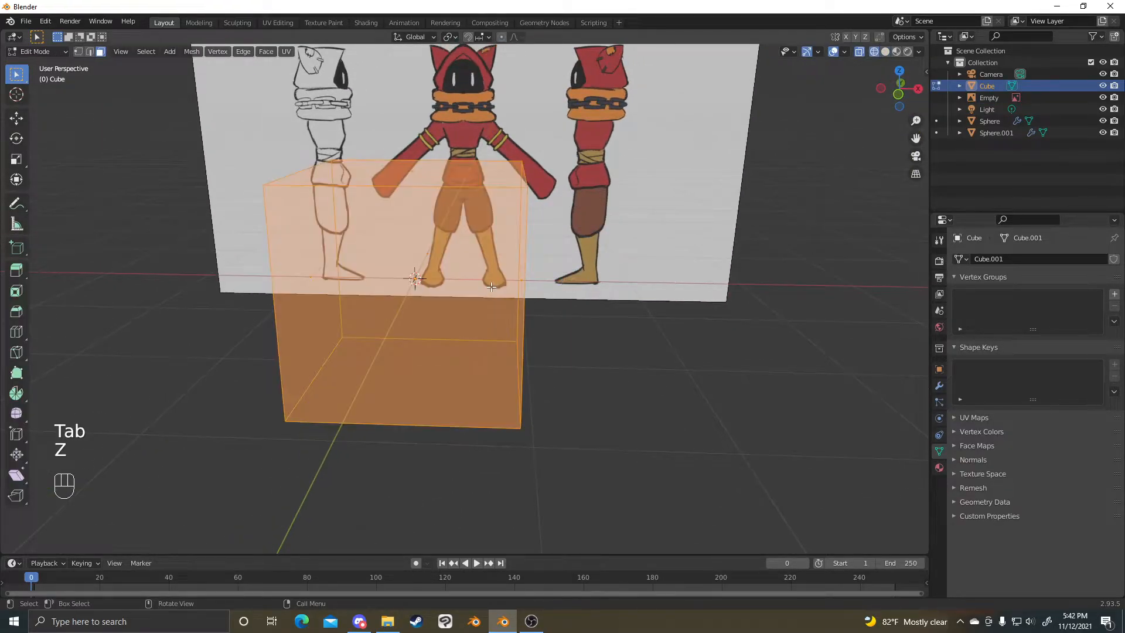
- Add a Mirror modifier on the X axis to the cube and enable Clipping
key(KP_1)
shift+middle_drag(480, 287, 501, 277)
key(g)
right_click(648, 259)
click(939, 387)
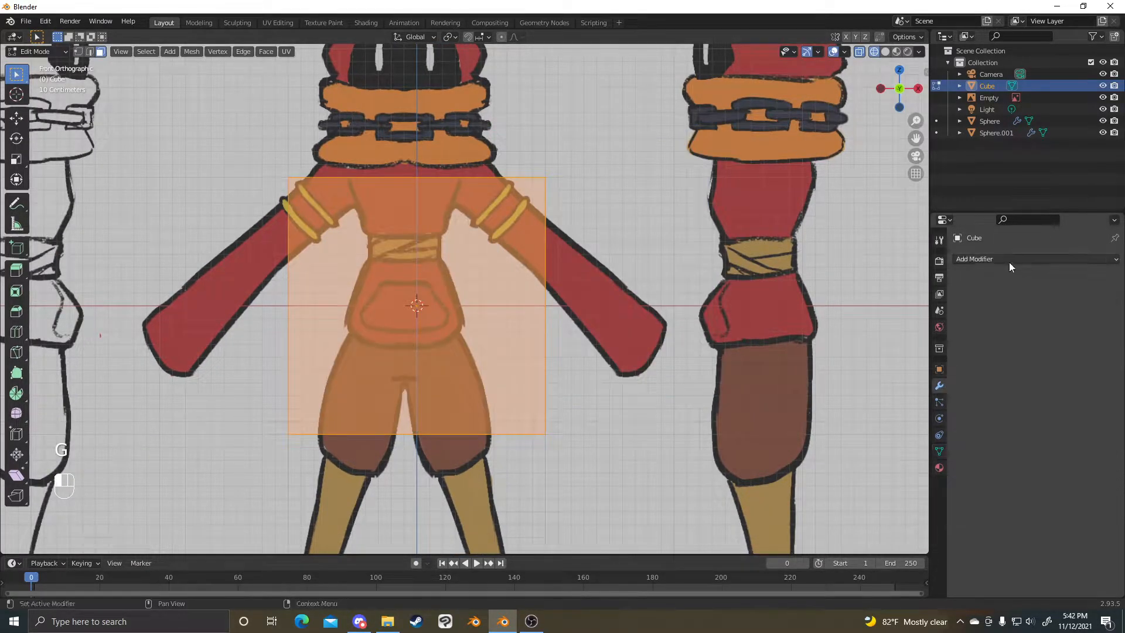
click(1009, 260)
click(914, 392)
key(g)
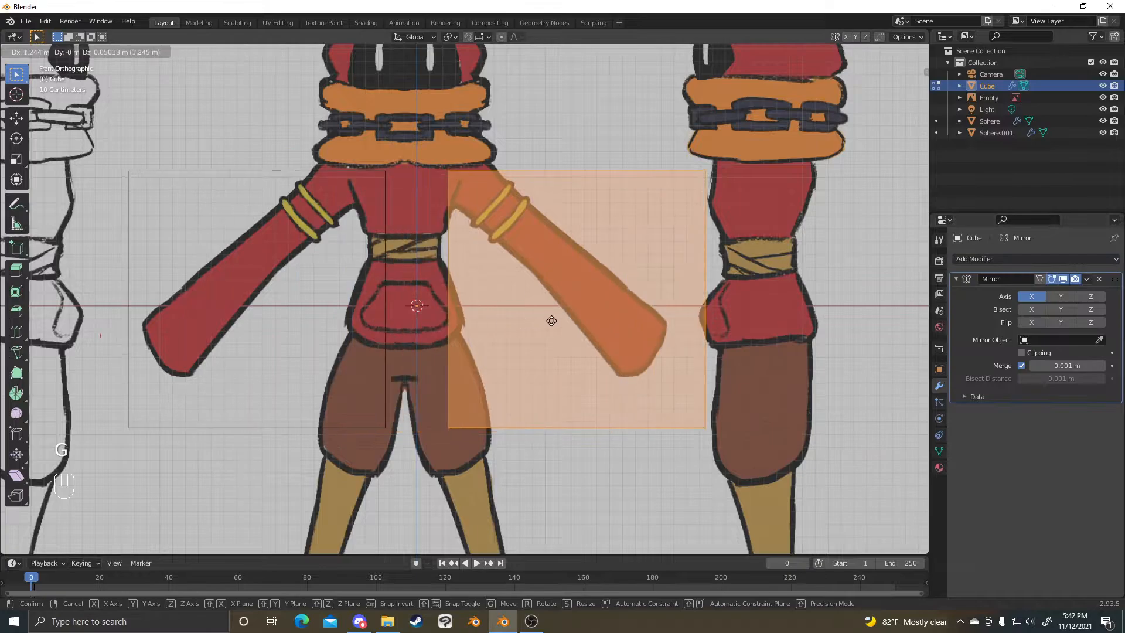
right_click(557, 319)
click(1048, 354)
- Shift the cube's geometry sideways until its inner side meets the mirror plane, and select the face lying on that plane
key(g)
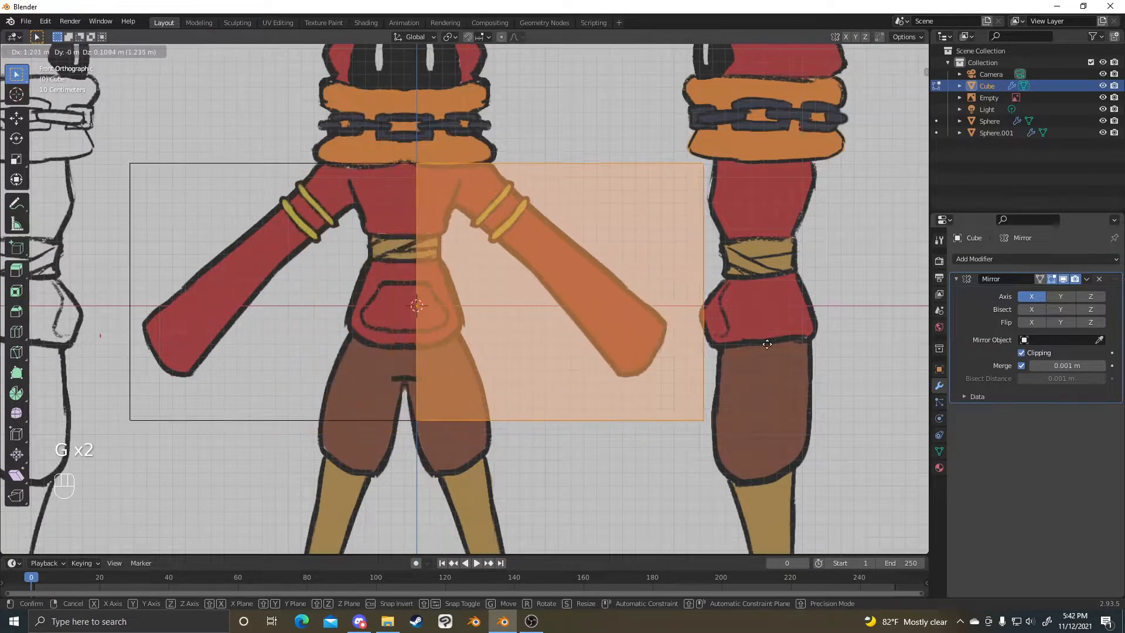
click(639, 324)
middle_drag(638, 324, 598, 330)
key(3)
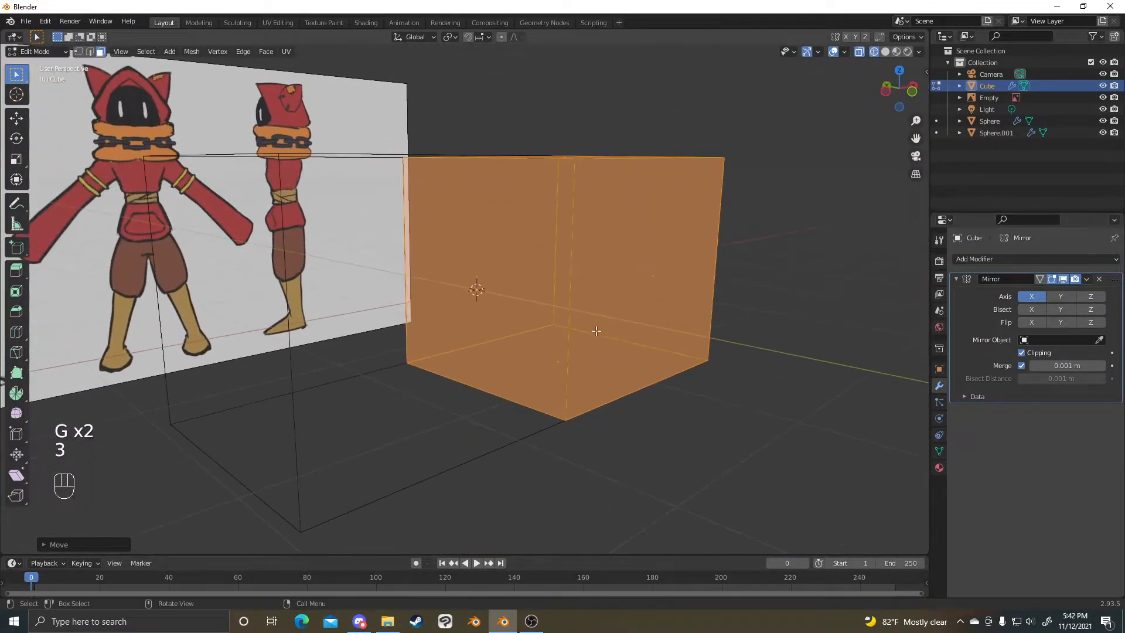
click(489, 265)
mouse_move(473, 279)
middle_down()
mouse_move(527, 326)
mouse_move(462, 369)
mouse_move(572, 345)
mouse_move(579, 209)
middle_up()
key(z)
click(544, 296)
middle_drag(544, 295, 585, 280)
- In front view, scale all the cube's geometry to about 0.33 and narrow it against the mirror plane over the lower torso
key(KP_1)
key(z)
key(a)
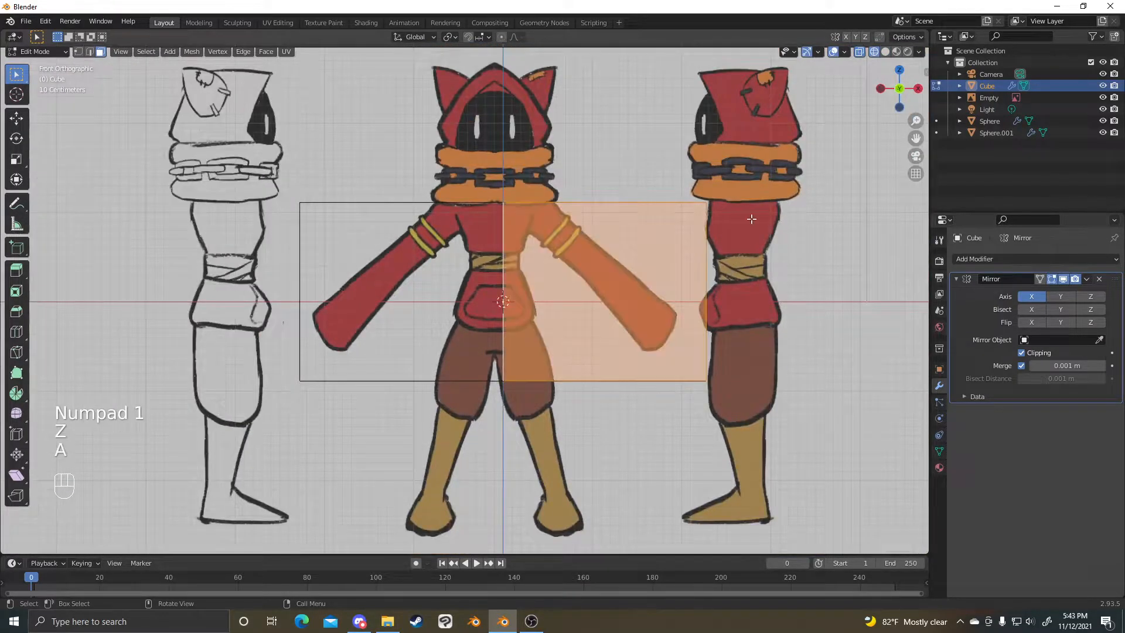
key(g)
key(s)
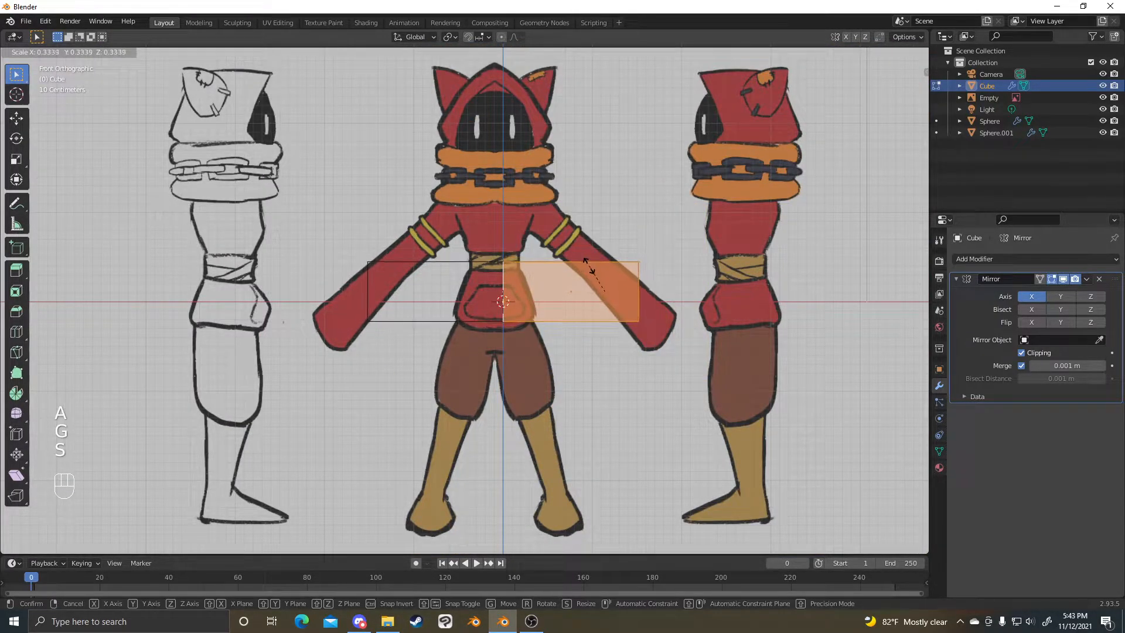
click(601, 266)
key(g)
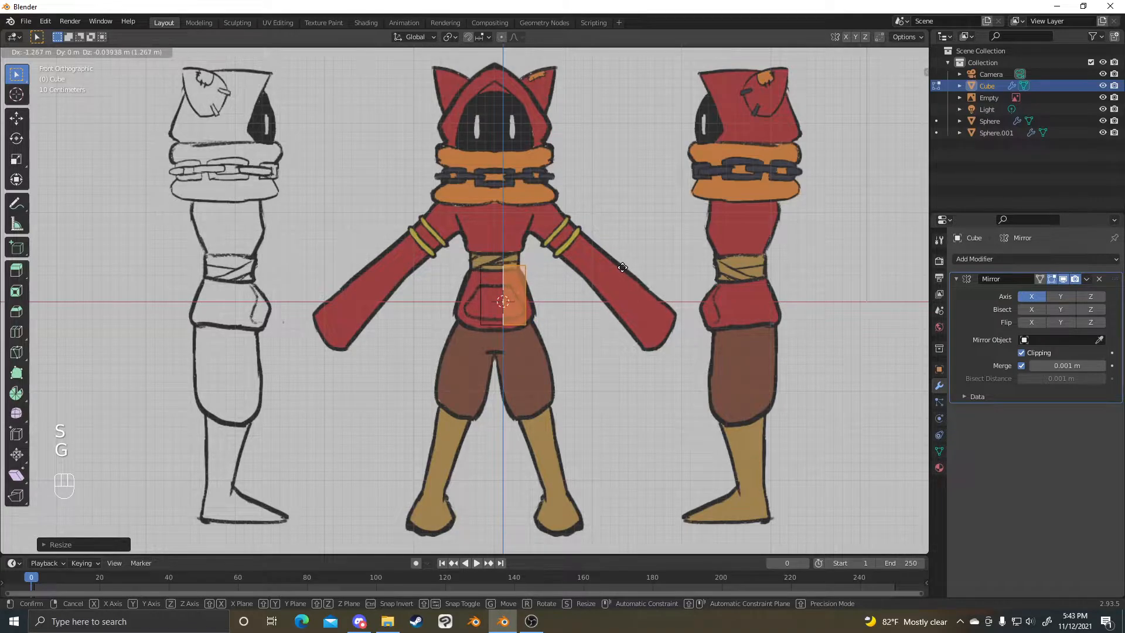
click(623, 267)
- In Object Mode, move the reference image along X to about 0.095 m, centring the front figure on the vertical axis
key(ctrl+Tab)
click(621, 276)
scroll(624, 262, up, 5)
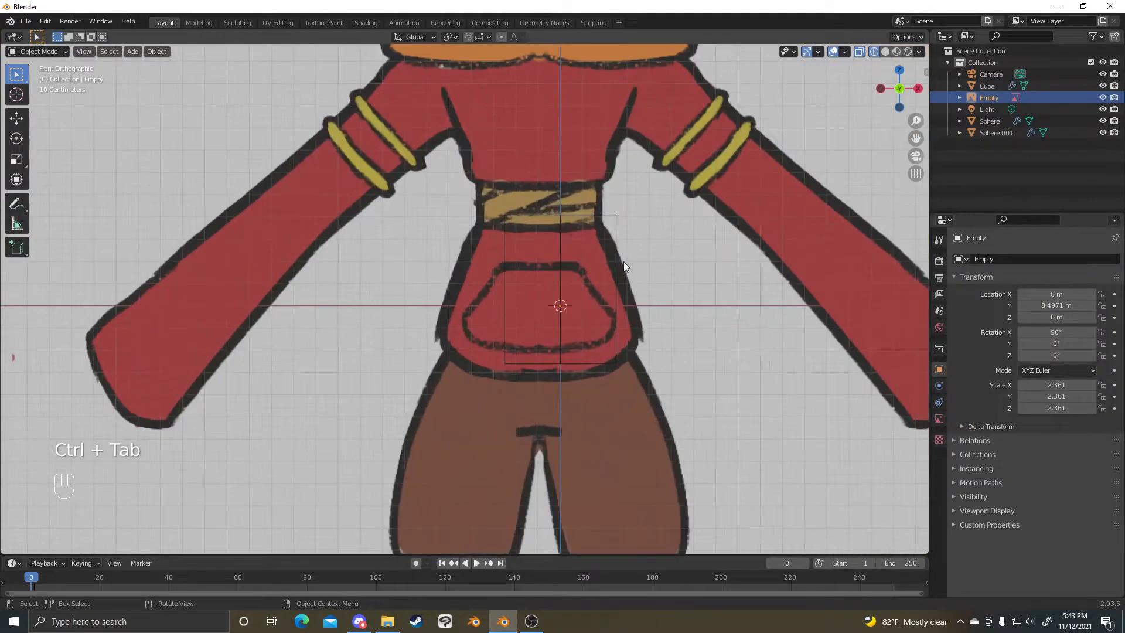
key(g)
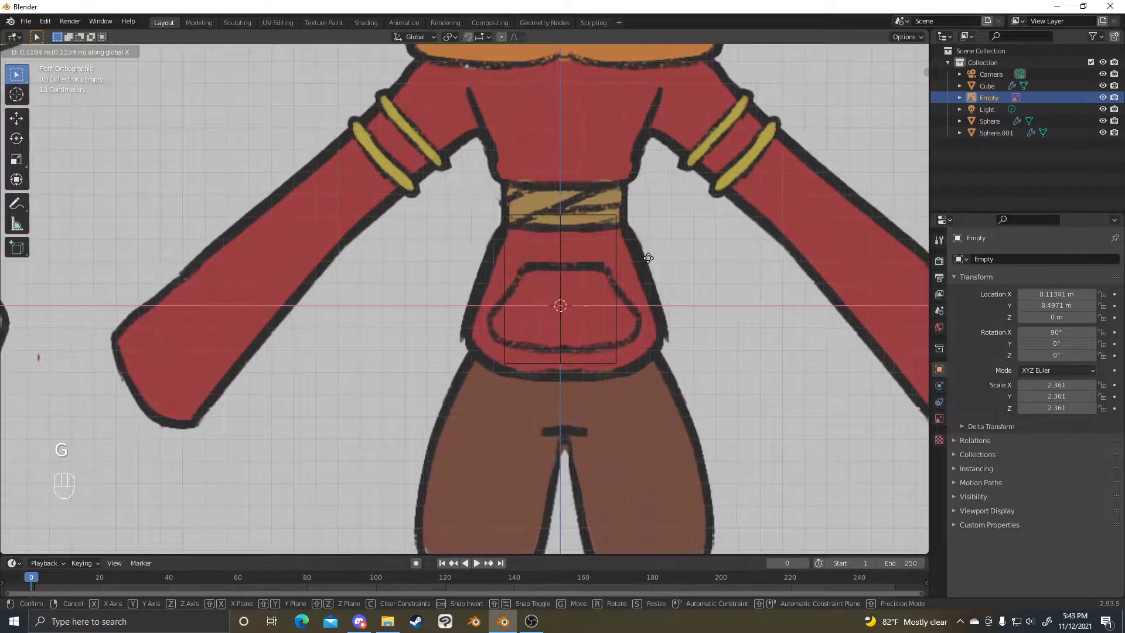
click(623, 258)
- Return the cube to Edit Mode with edge selection, and split the viewport to show a right orthographic view beside the front view
click(616, 255)
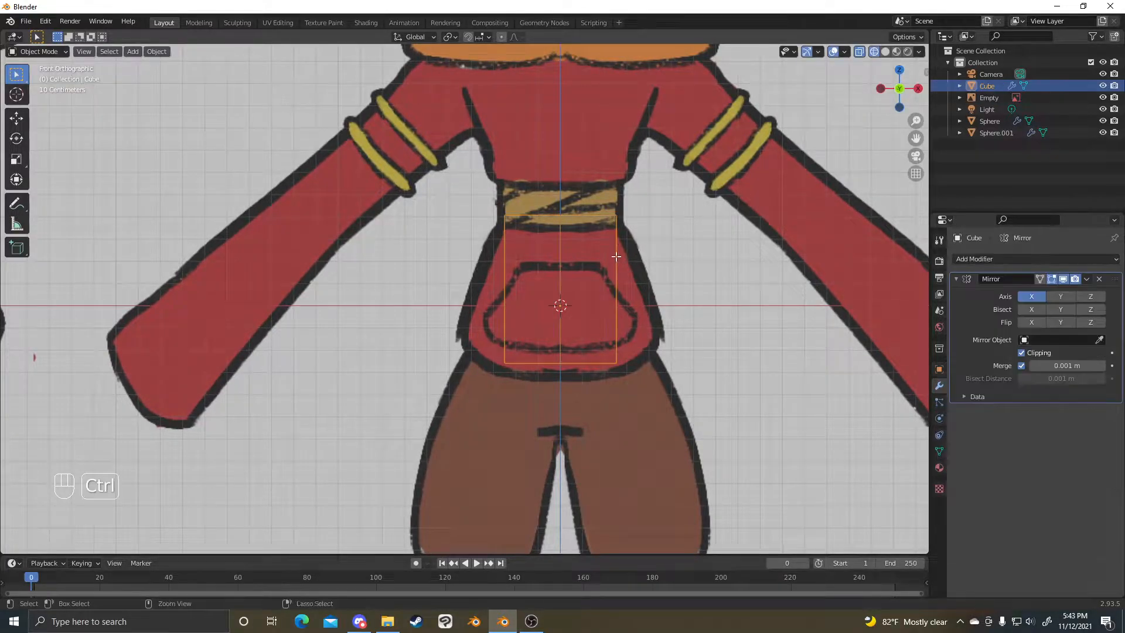
key(ctrl+Tab)
scroll(627, 351, up, 3)
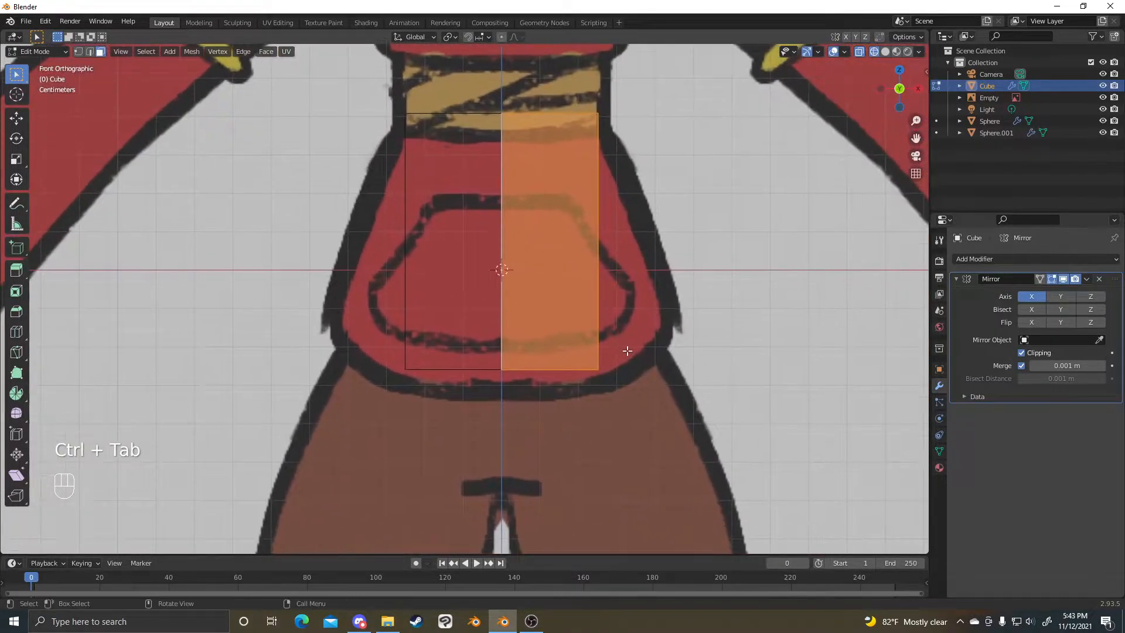
key(2)
drag(924, 33, 440, 78)
key(KP_3)
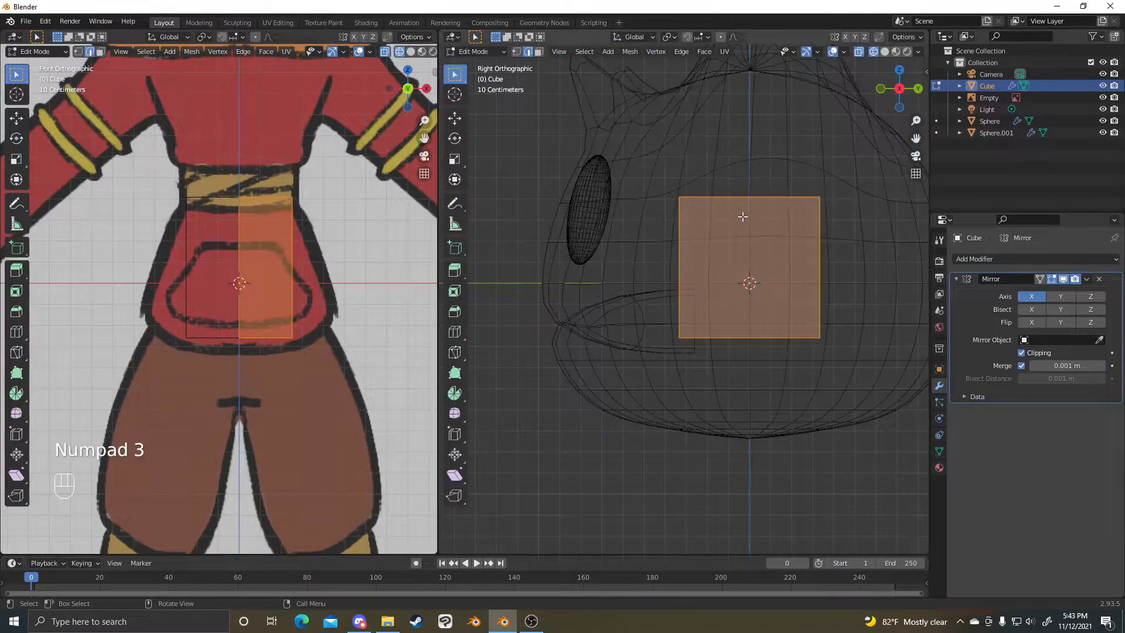
- Duplicate the reference image in Object Mode and rotate the copy 90° about Z
scroll(743, 216, down, 6)
middle_drag(743, 217, 721, 282)
click(799, 280)
key(ctrl+Tab)
click(785, 265)
key(shift+d)
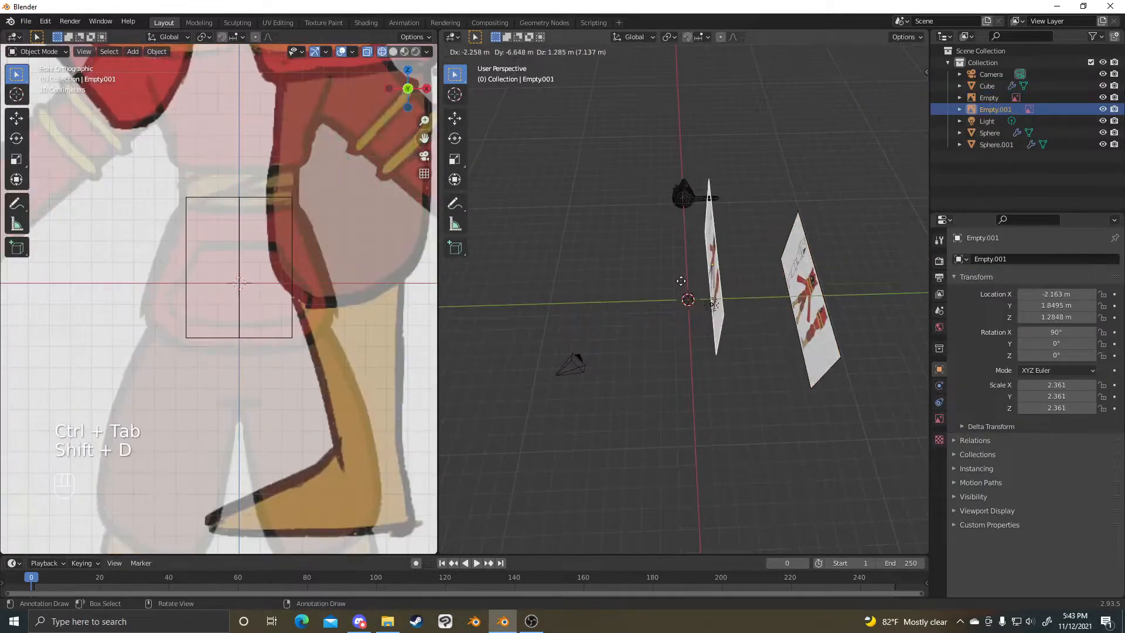
key(r)
text(z)
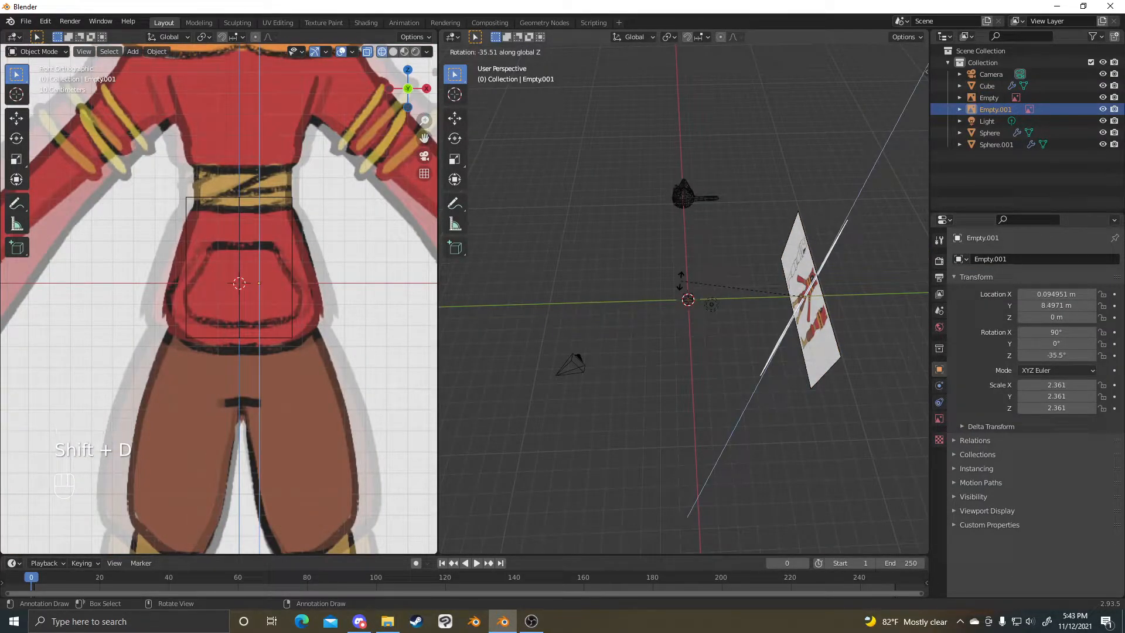
text(90)
key(Return)
- Move the duplicated reference horizontally to about X -6.77 m, Y -2.73 m, lining up its side figure with the origin in right view
key(g)
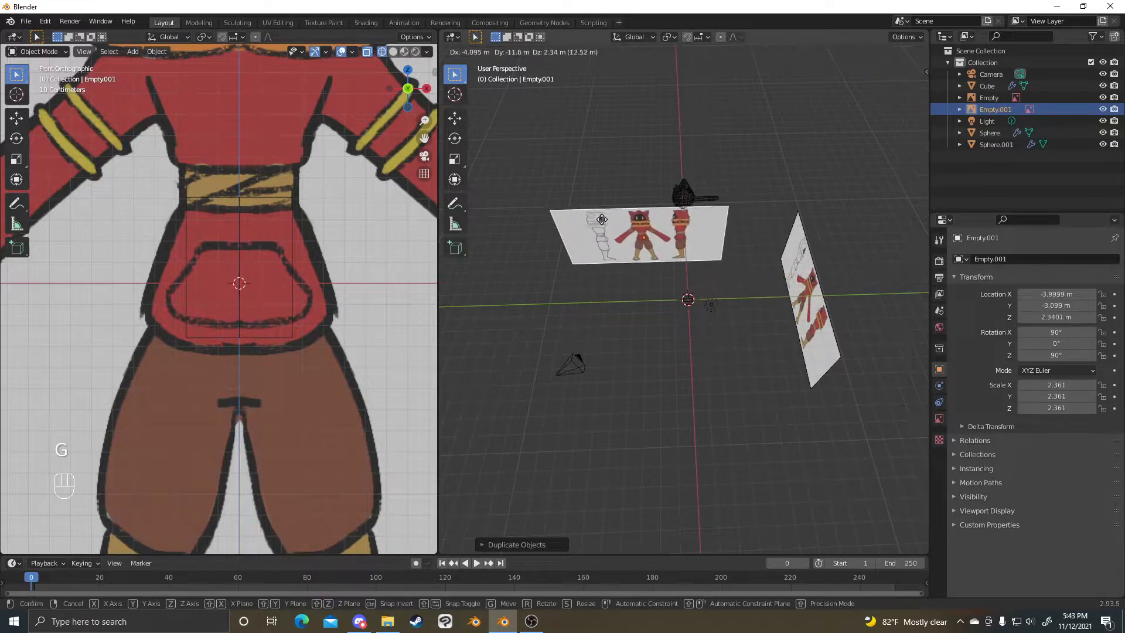
key(shift+z)
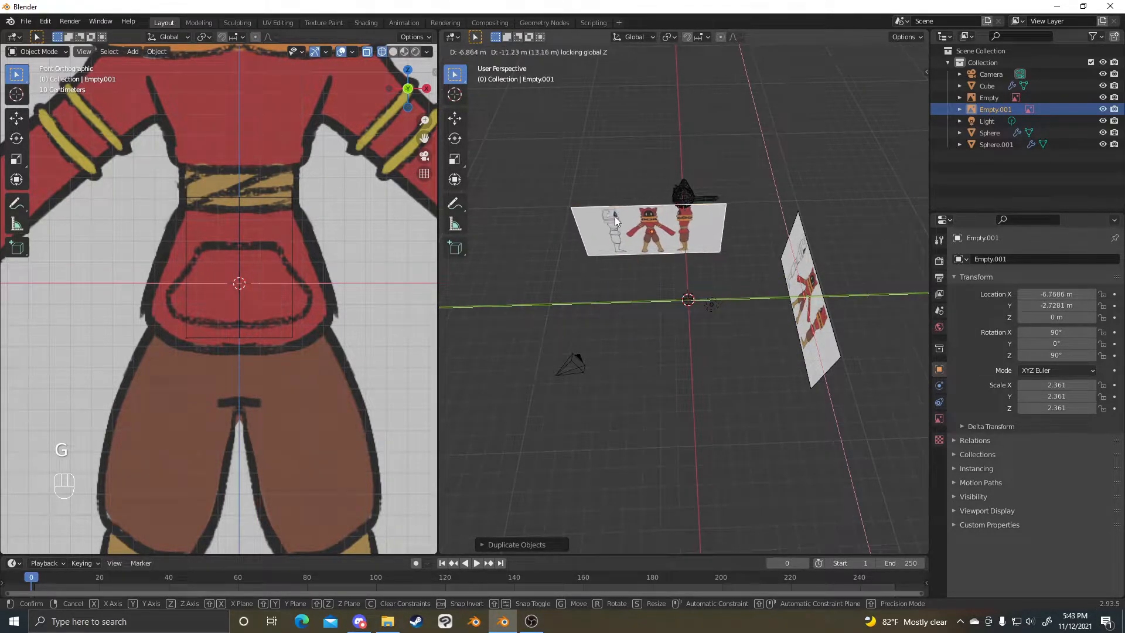
click(614, 216)
key(KP_3)
scroll(743, 256, up, 5)
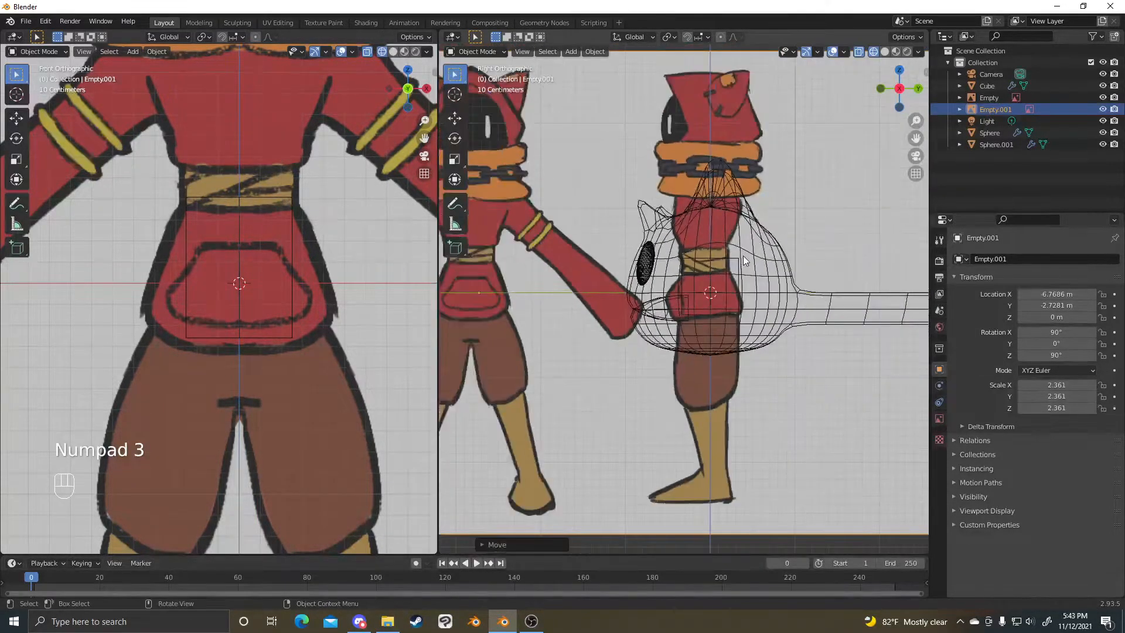
scroll(743, 255, down, 4)
scroll(743, 262, up, 3)
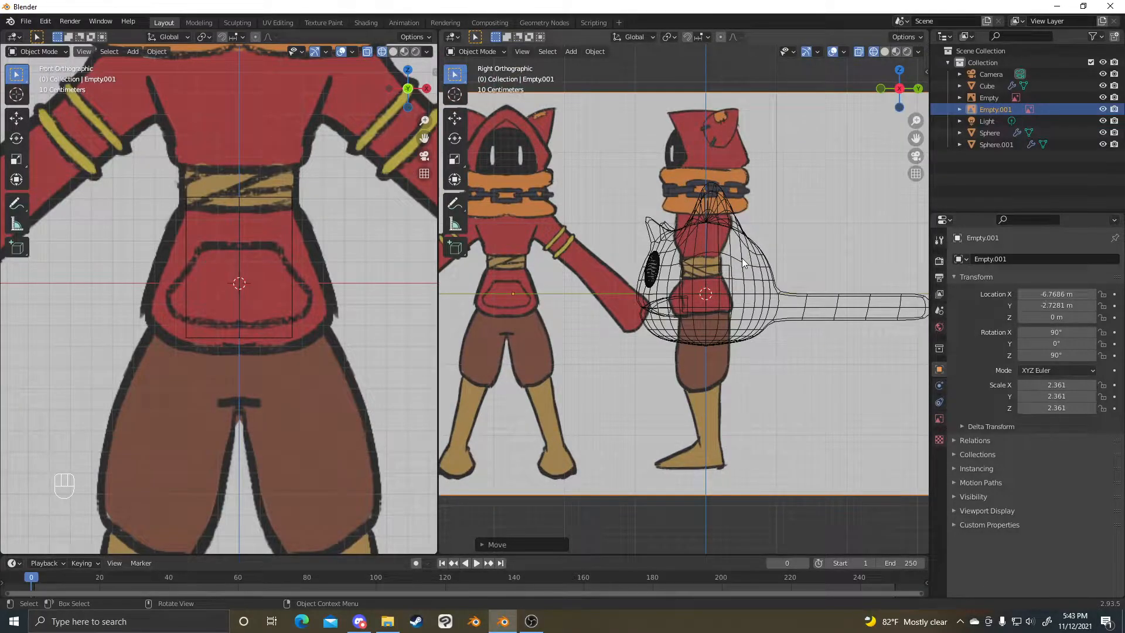
scroll(743, 261, up, 3)
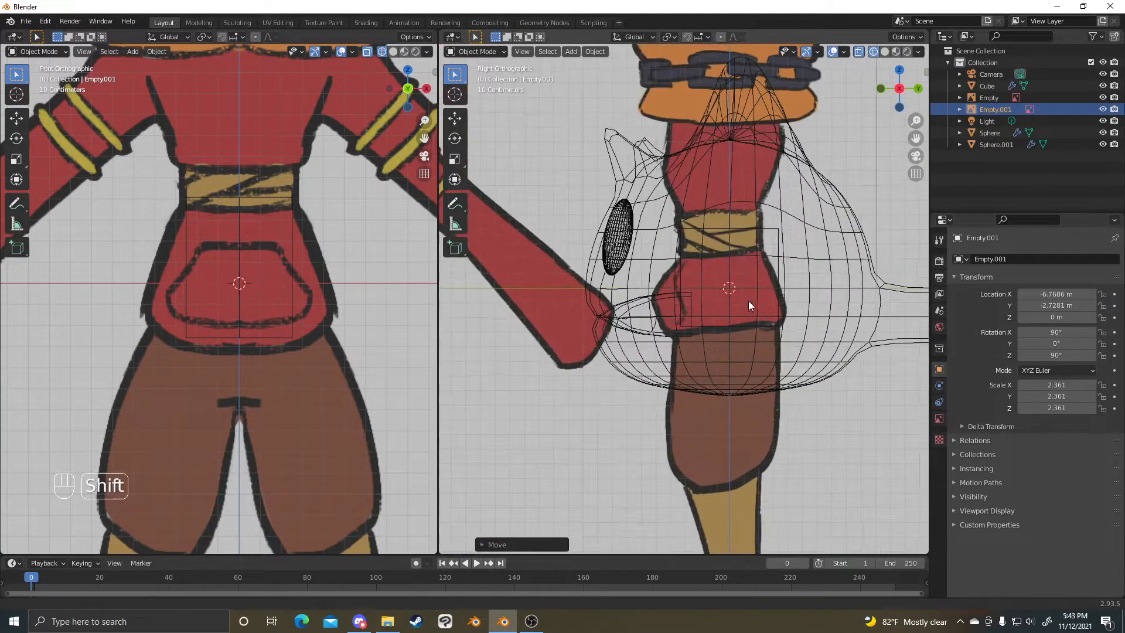
shift+middle_drag(749, 301, 708, 300)
scroll(718, 283, down, 3)
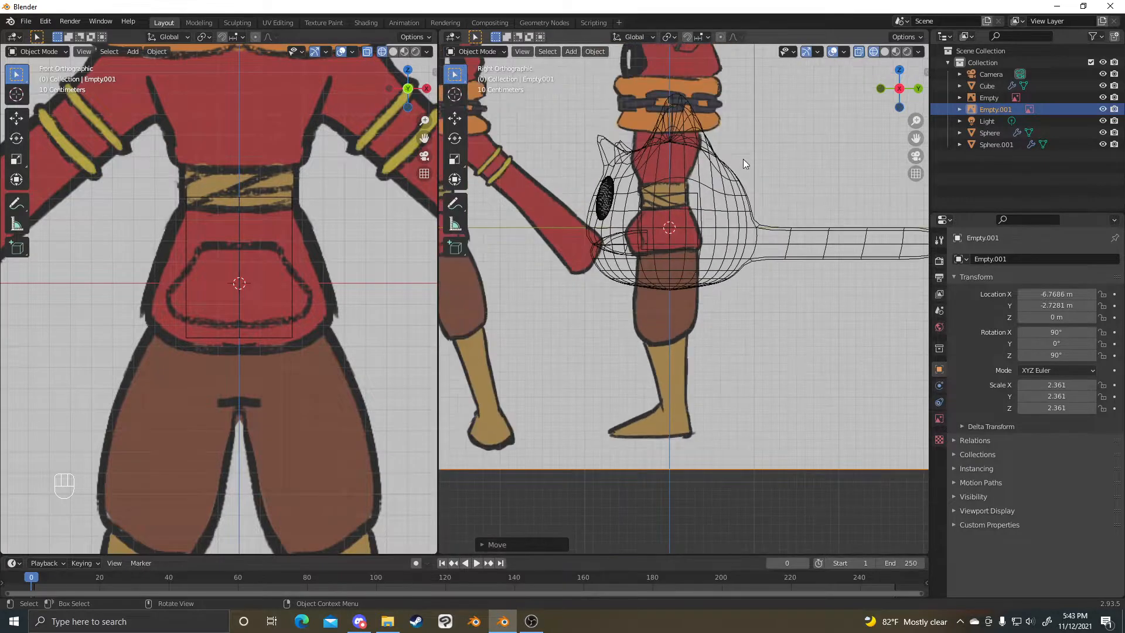
- Select the head and eye meshes and hide them
middle_drag(716, 180, 849, 247)
key(ctrl+Tab)
scroll(702, 226, down, 4)
shift+middle_drag(539, 264, 662, 270)
click(562, 276)
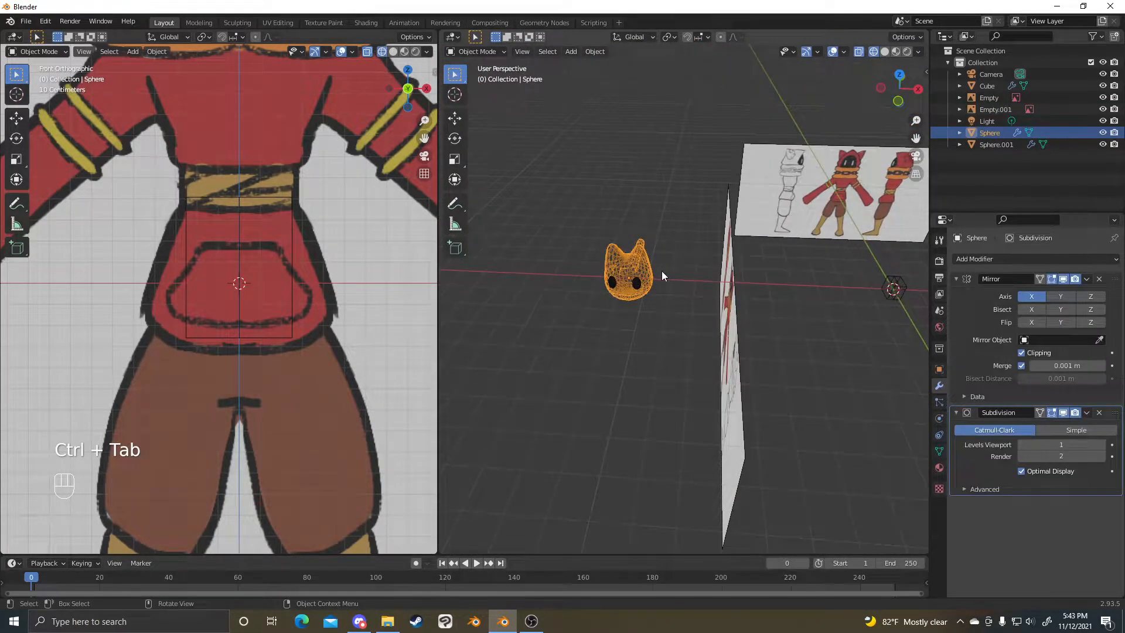
drag(675, 232, 587, 305)
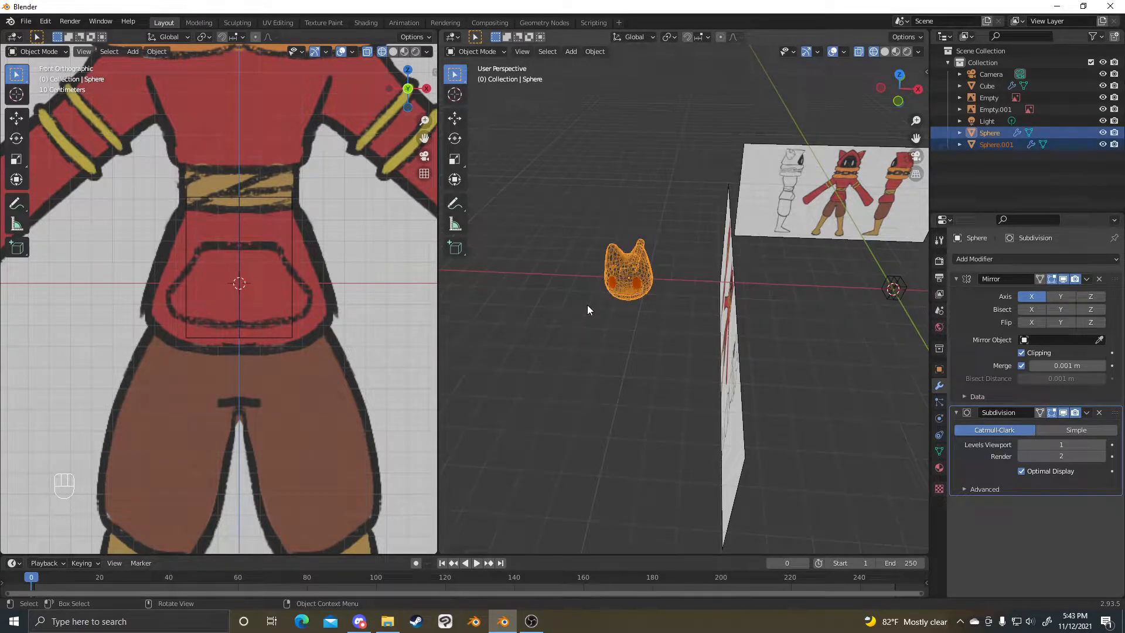
key(h)
- Return to front view and select the body cube over the tunic
key(KP_1)
scroll(803, 296, down, 3)
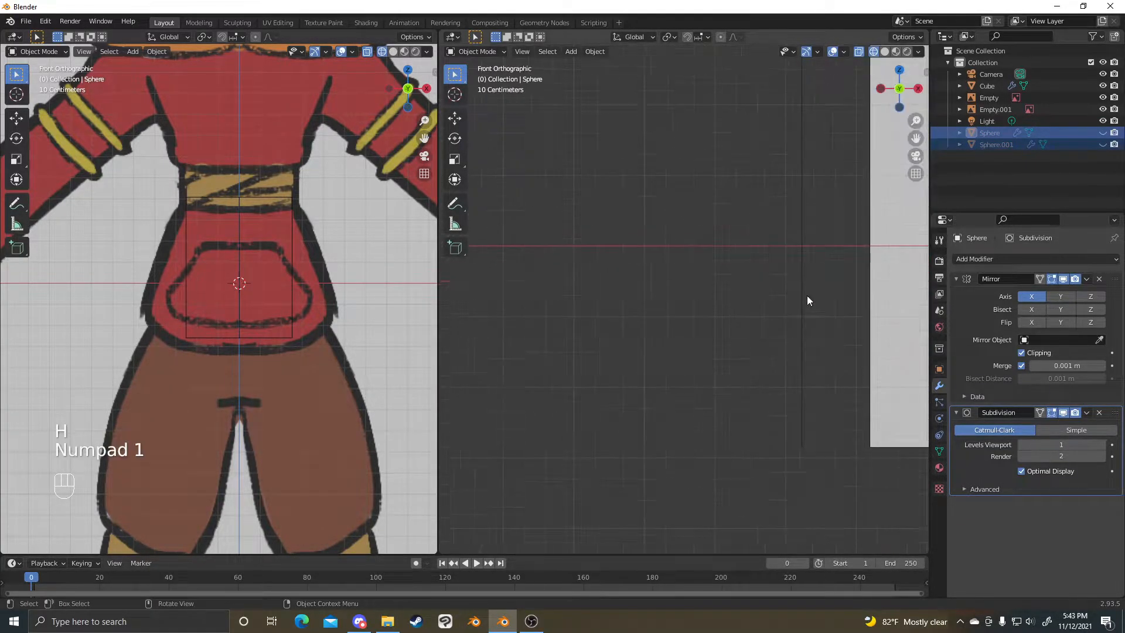
scroll(807, 295, up, 1)
shift+middle_drag(808, 295, 817, 270)
scroll(823, 218, up, 1)
shift+middle_drag(825, 216, 688, 295)
scroll(701, 255, up, 3)
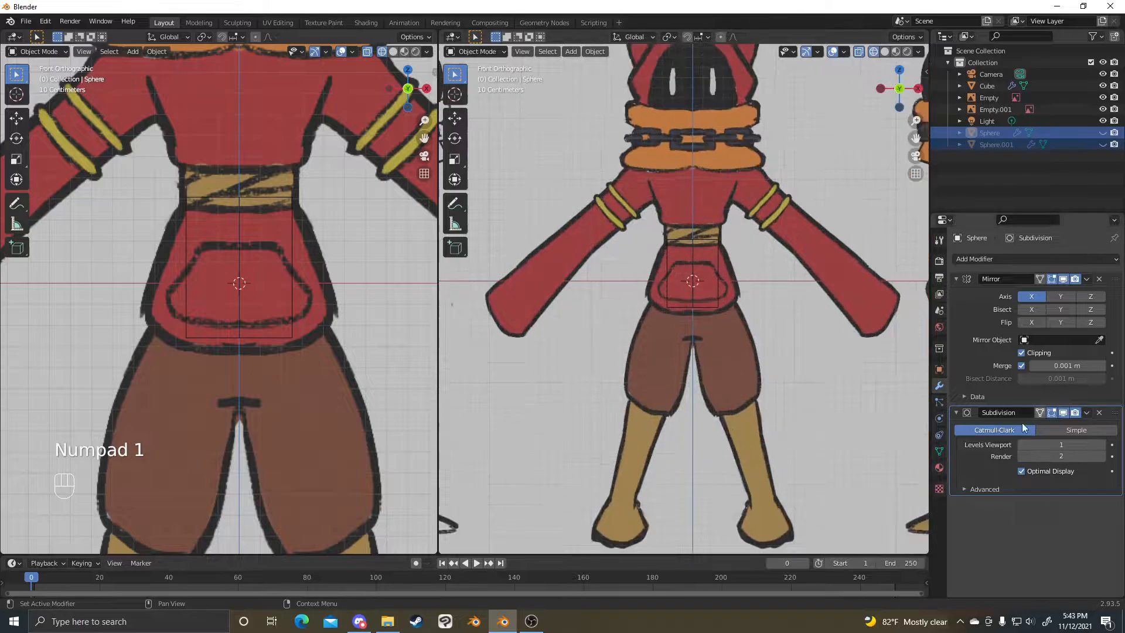
click(724, 262)
key(ctrl+Tab)
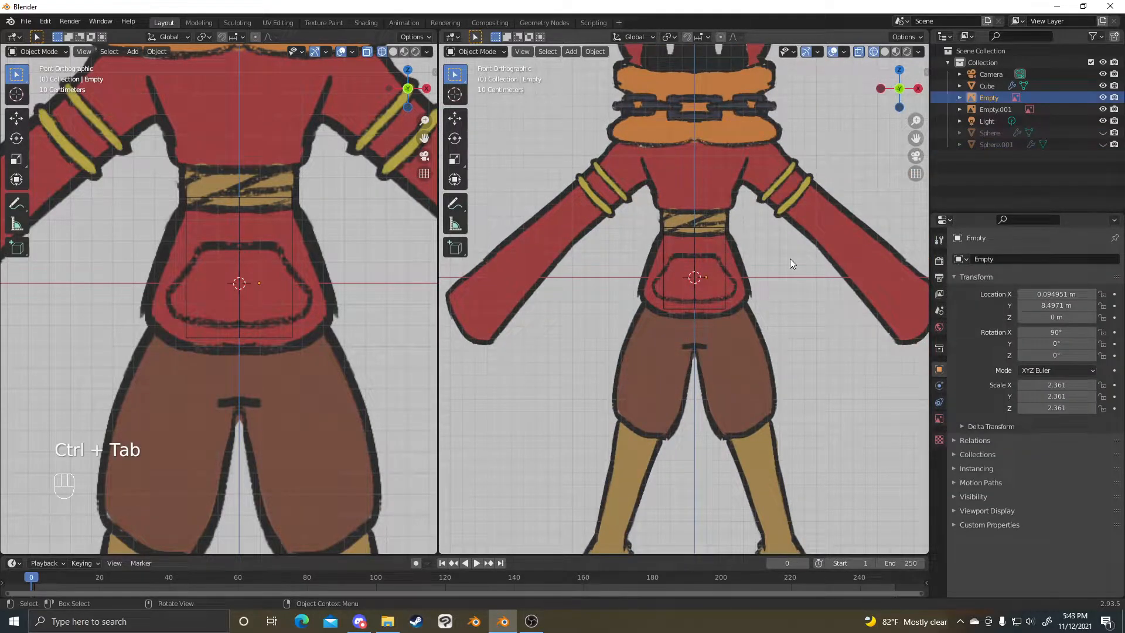
scroll(793, 262, up, 4)
click(768, 210)
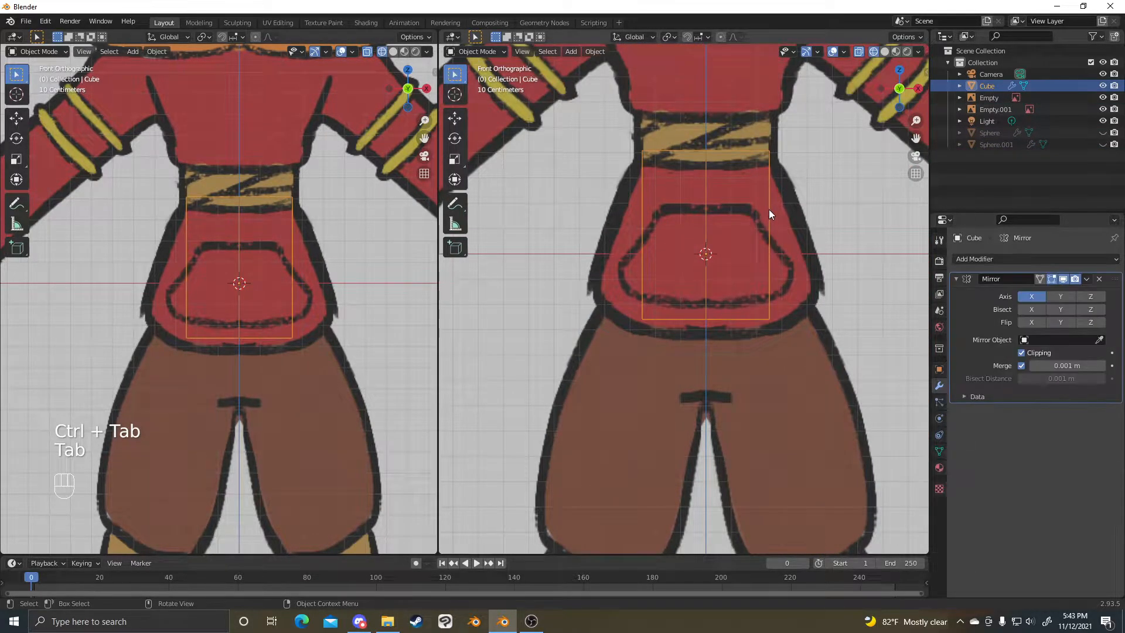
- In Edit Mode with vertex selection, move the cube's lower outer vertices out to the edge of the tunic's hem
key(Tab)
key(1)
key(b)
drag(754, 317, 779, 331)
key(g)
click(825, 318)
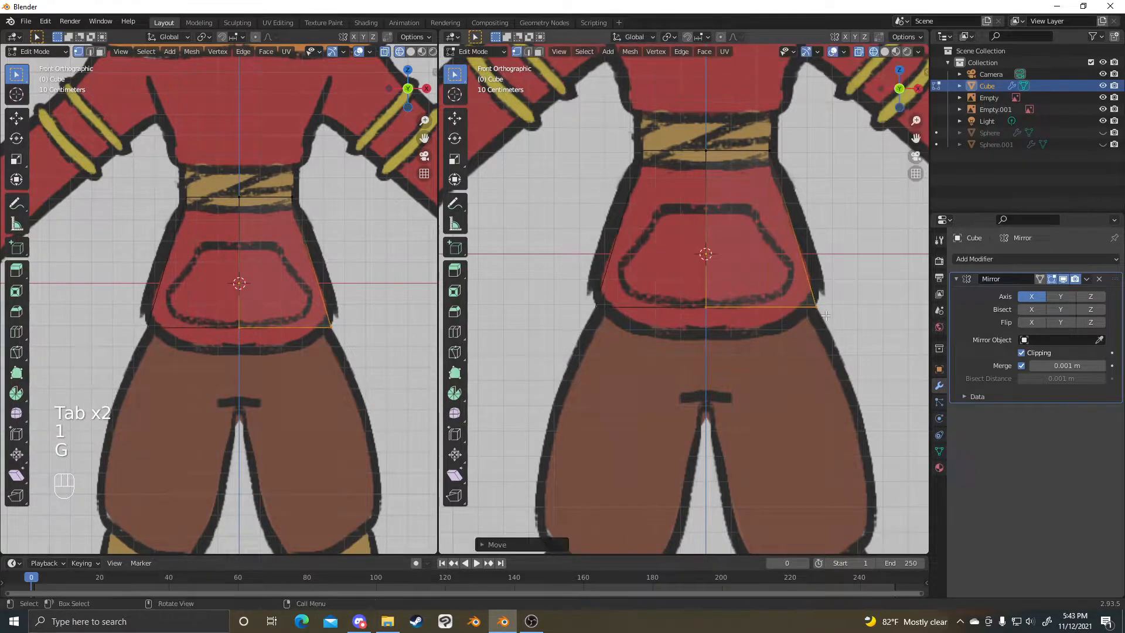
- In right view, move the cube's lower front vertices forward along Y towards the tunic's belly outline
shift+middle_drag(826, 151, 821, 225)
key(3)
middle_drag(753, 227, 752, 263)
click(747, 218)
key(KP_3)
shift+middle_drag(812, 242, 779, 211)
key(alt+a)
key(1)
drag(725, 323, 610, 432)
key(g)
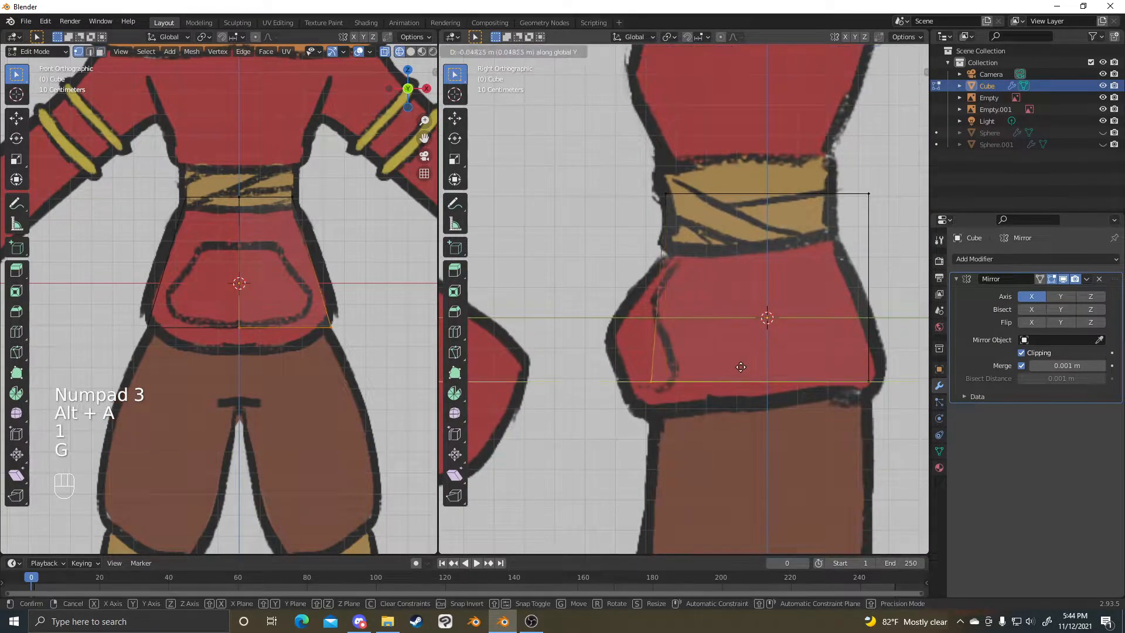
click(735, 362)
- Extrude the cube's top face up to the upper chest and widen it to the shoulder width in front view
key(3)
middle_drag(791, 214, 782, 213)
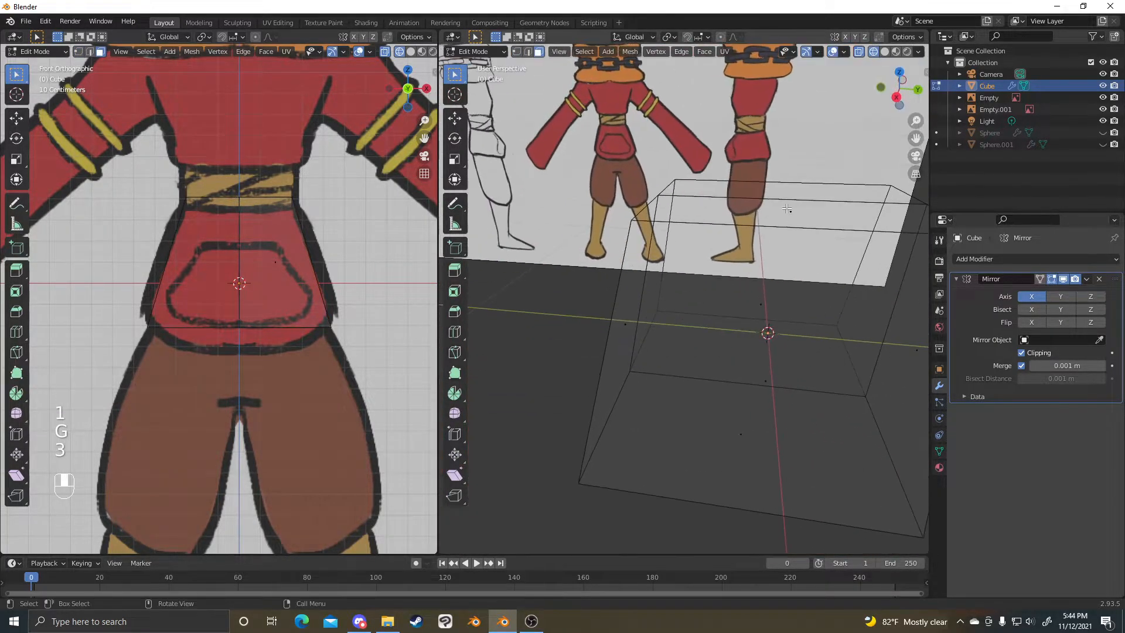
key(KP_1)
key(KP_3)
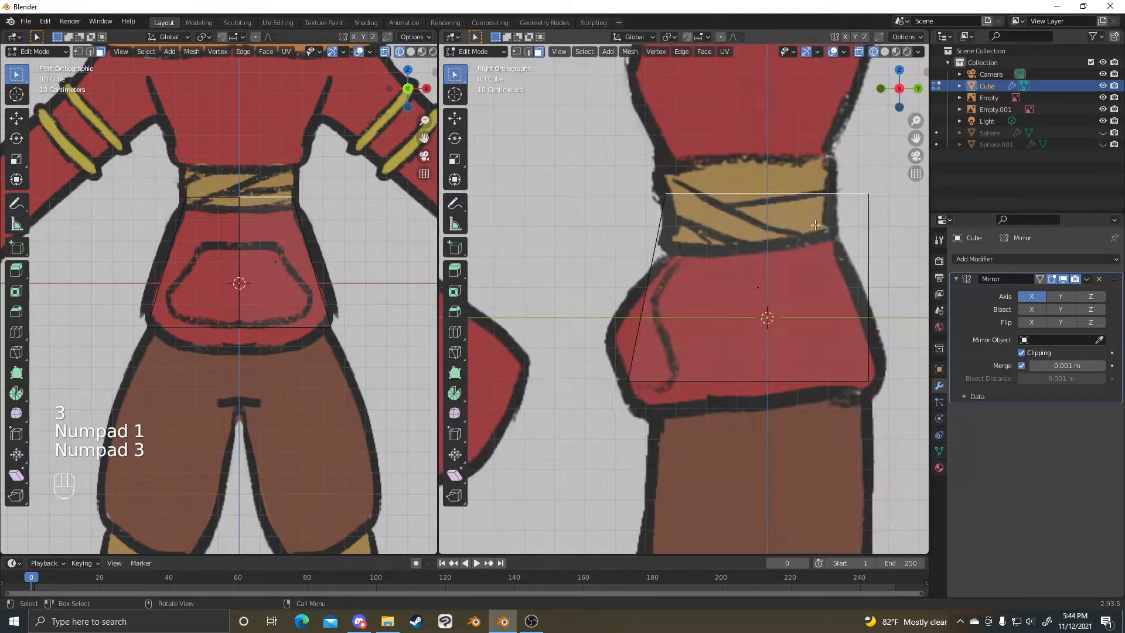
key(e)
click(826, 67)
scroll(788, 159, down, 3)
shift+middle_drag(767, 195, 757, 242)
key(g)
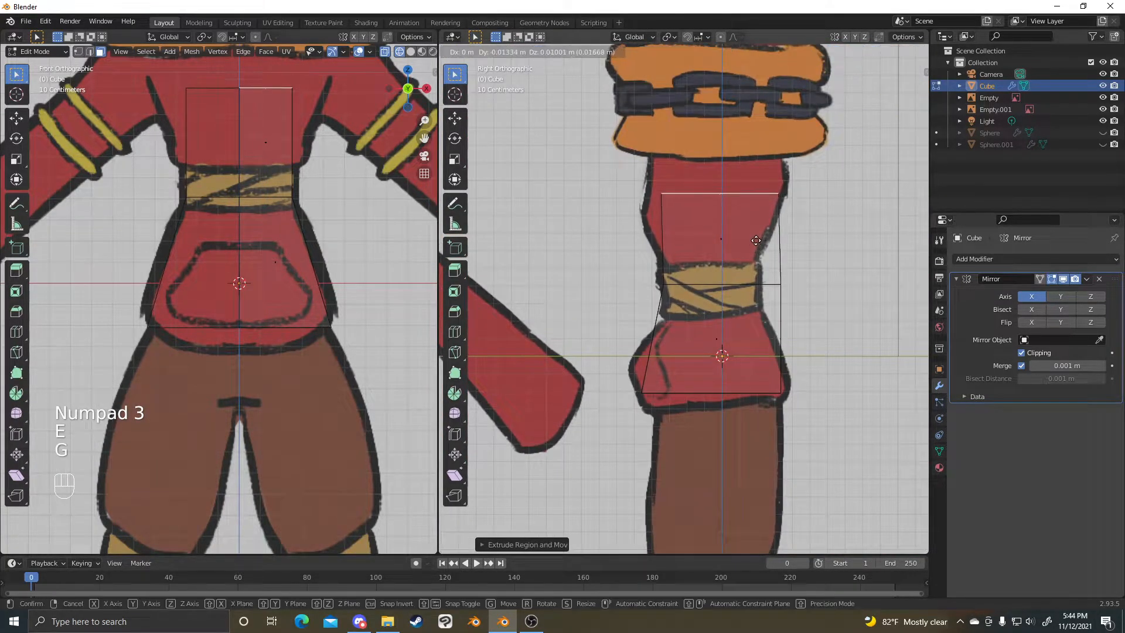
click(760, 246)
key(g)
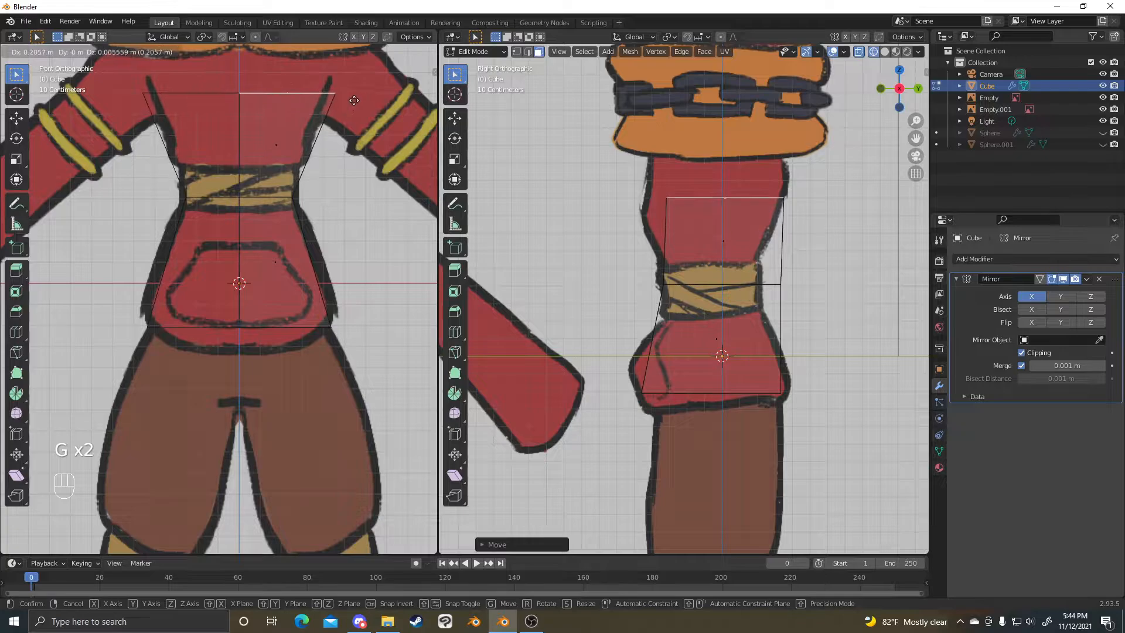
click(670, 180)
- Move the upper front chest vertices forward along Y to the side figure's chest outline
key(1)
drag(632, 151, 690, 214)
key(g)
middle_click(634, 194)
click(627, 195)
- Add a loop cut across the middle of the chest and move it along Y to follow the side outline
key(ctrl+r)
double_click(750, 224)
key(g)
middle_click(800, 216)
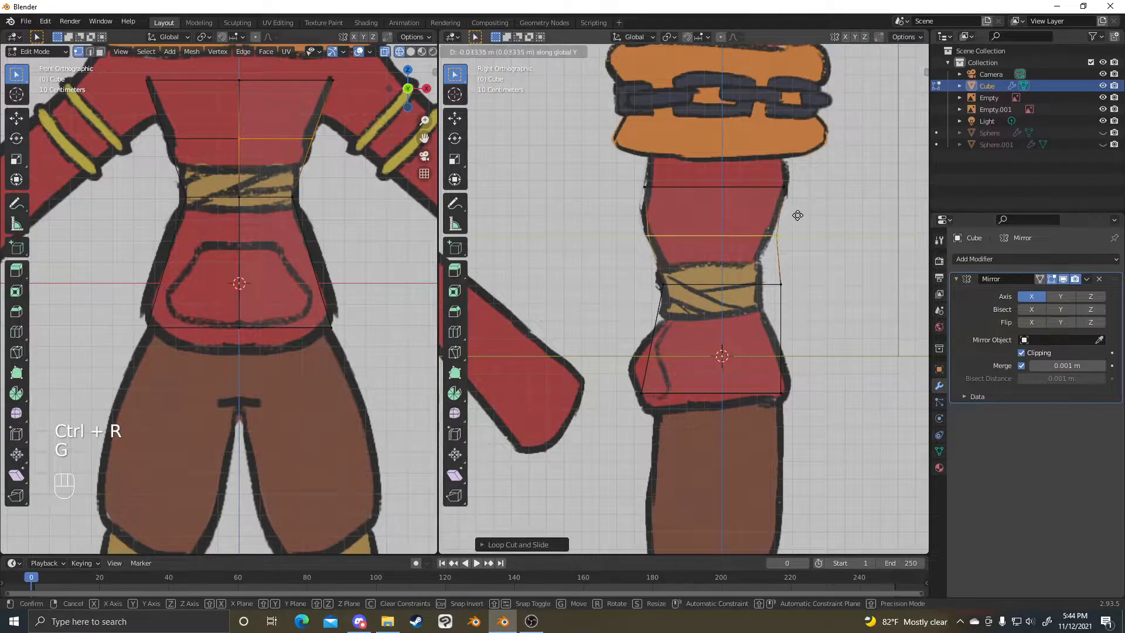
click(795, 217)
- Scale the waist loop along Y and shift it forward to fit the belt in the side reference
key(s)
middle_click(808, 262)
click(807, 261)
key(g)
middle_click(798, 263)
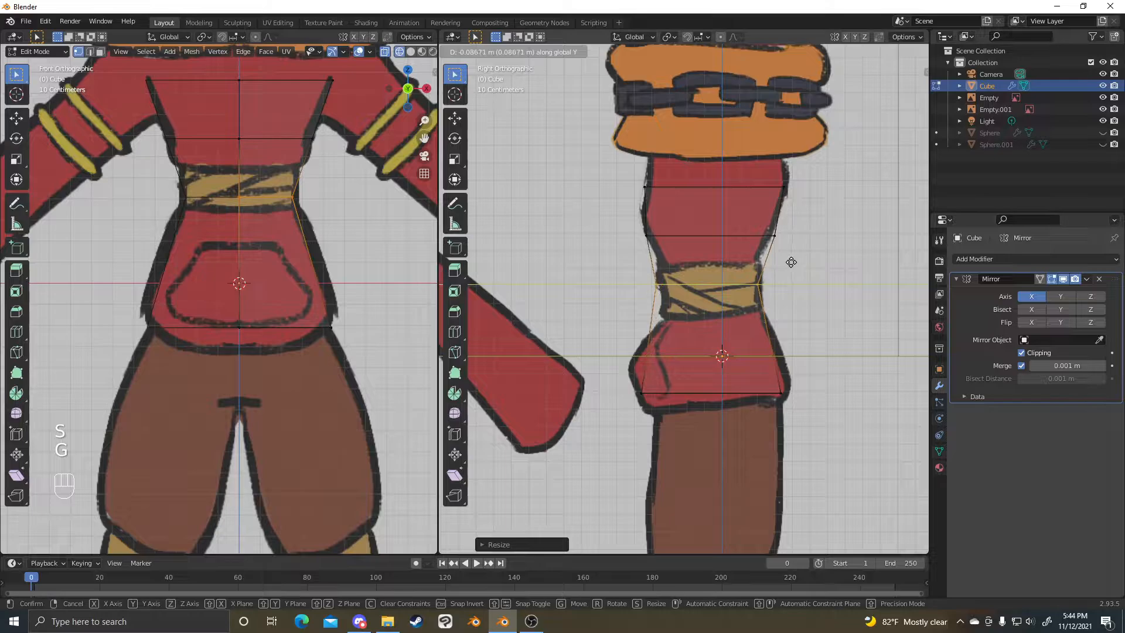
click(794, 262)
- Add a centred loop cut between the waist and hem and move its front vertices along Y towards the belly outline
shift+middle_drag(794, 263, 806, 198)
key(ctrl+r)
click(676, 243)
right_click(676, 244)
key(alt+a)
key(1)
drag(713, 240, 651, 294)
key(g)
middle_click(706, 272)
click(706, 271)
- Lower the waist loop along Z and rotate it to match the slant of the belt
alt+click(718, 218)
key(g)
middle_click(725, 224)
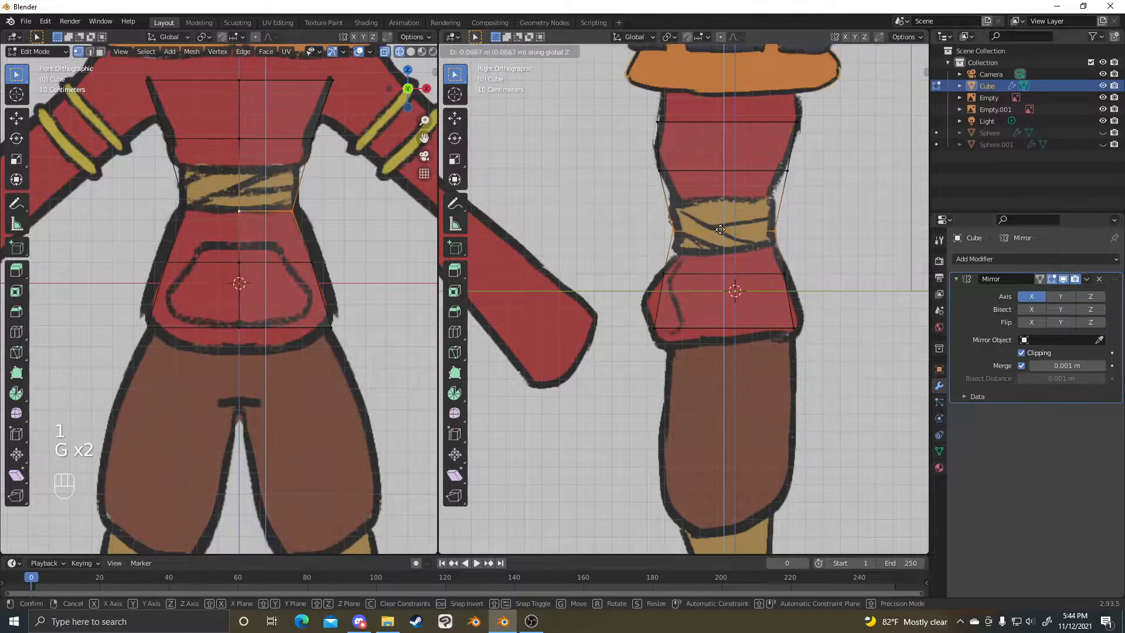
click(727, 225)
key(r)
click(749, 319)
- Select the body's top face and extrude it upward into the lower collar band
shift+middle_drag(750, 319, 751, 283)
scroll(281, 219, down, 3)
shift+middle_drag(280, 218, 254, 321)
scroll(755, 120, down, 2)
shift+middle_drag(756, 120, 759, 301)
scroll(758, 302, up, 2)
scroll(759, 302, down, 1)
key(3)
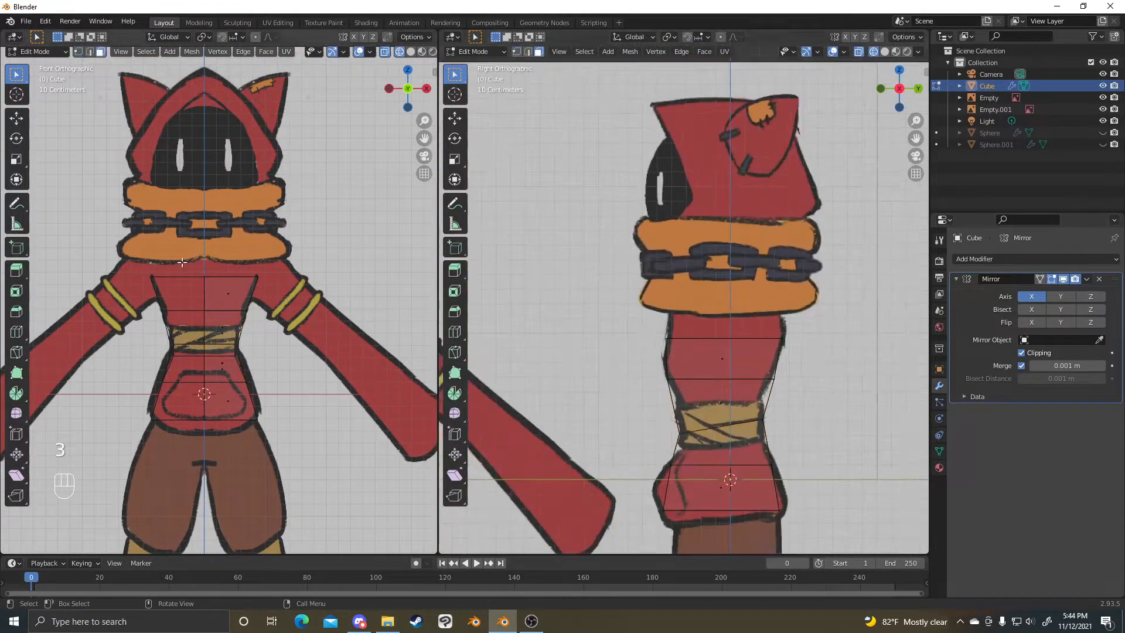
scroll(341, 274, up, 4)
middle_drag(342, 273, 285, 278)
click(285, 278)
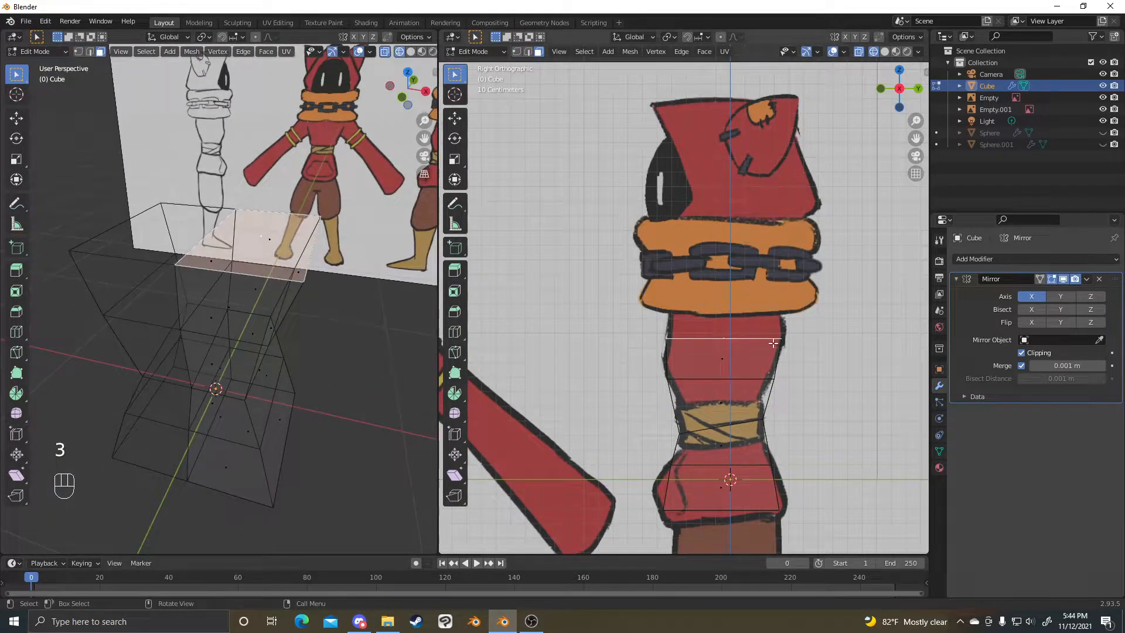
key(e)
click(775, 293)
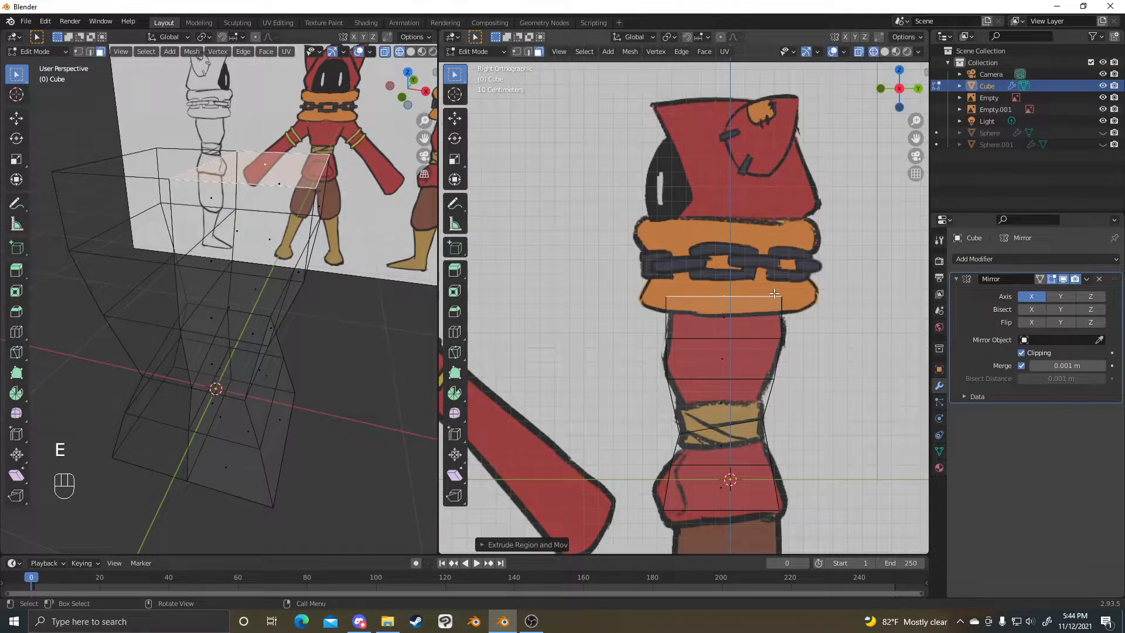
- Add a vertical loop cut along the body's sides, midway between front and back
key(ctrl+r)
click(287, 296)
click(287, 296)
- Bevel the middle side vertex at shoulder height into a diamond-shaped face for the arm
middle_drag(748, 337, 768, 338)
key(1)
click(780, 362)
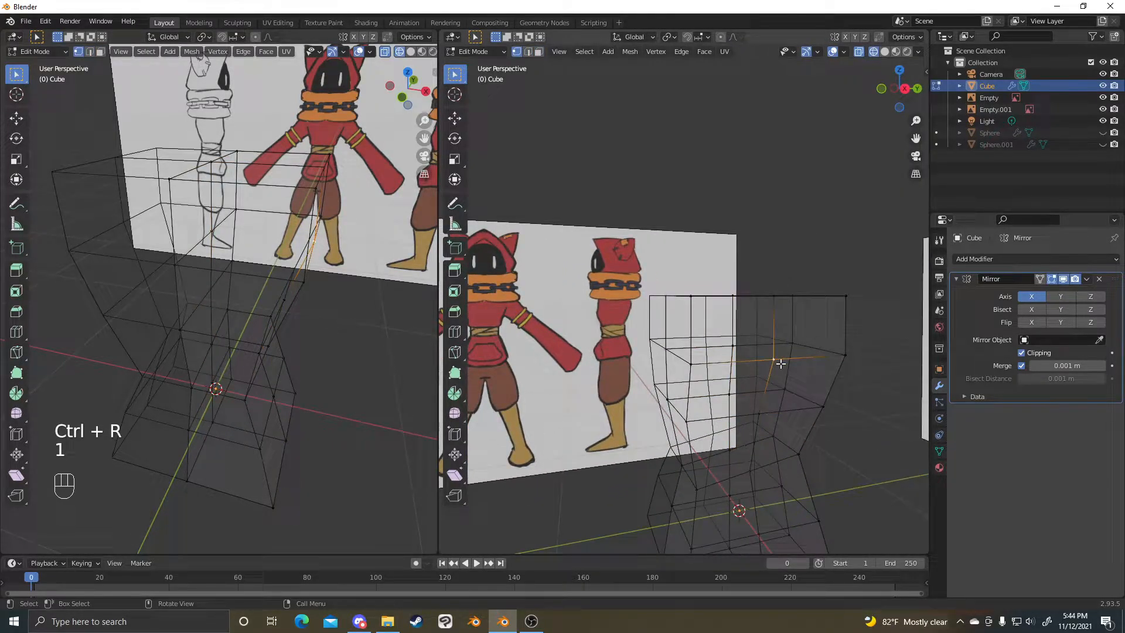
key(KP_1)
key(KP_3)
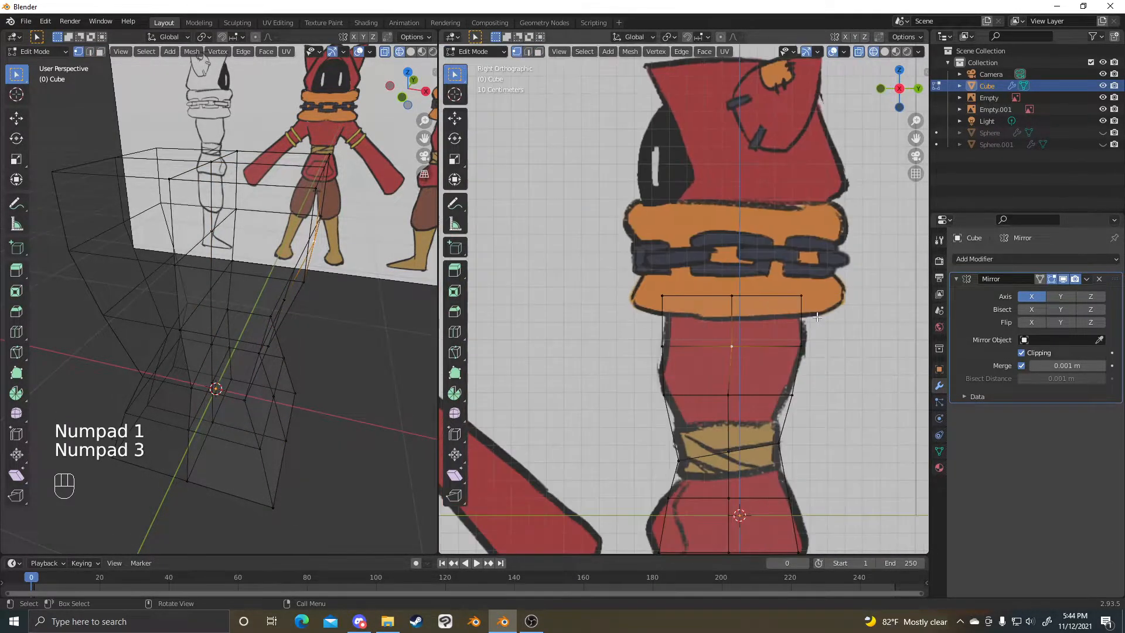
scroll(334, 237, down, 3)
key(KP_1)
scroll(291, 227, up, 3)
shift+middle_drag(292, 227, 77, 128)
scroll(768, 363, down, 3)
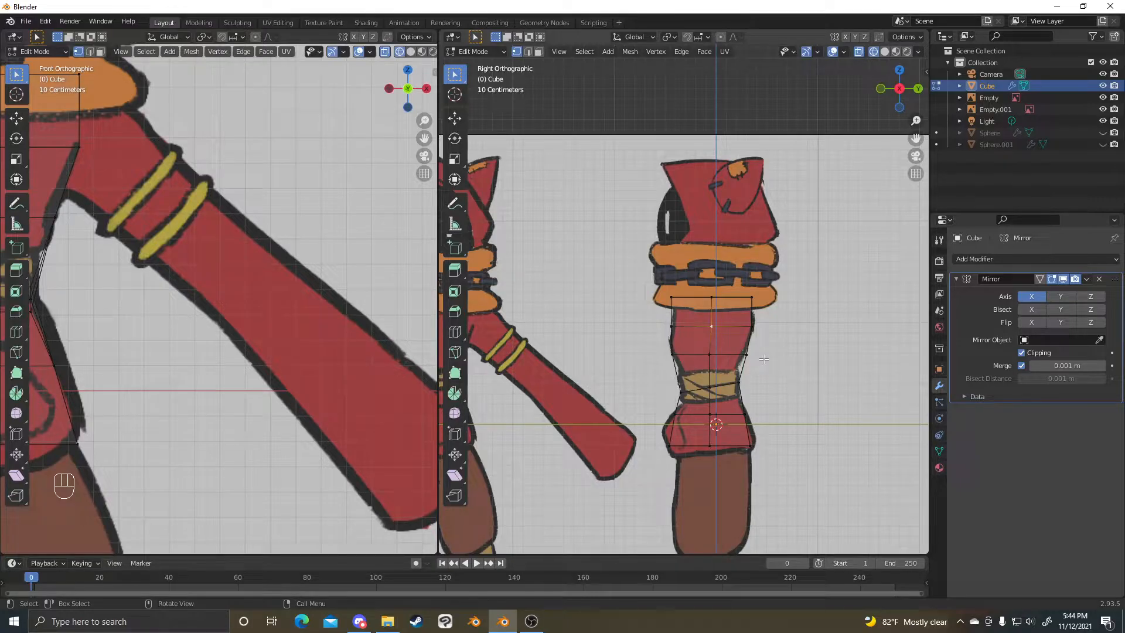
shift+middle_drag(118, 201, 312, 258)
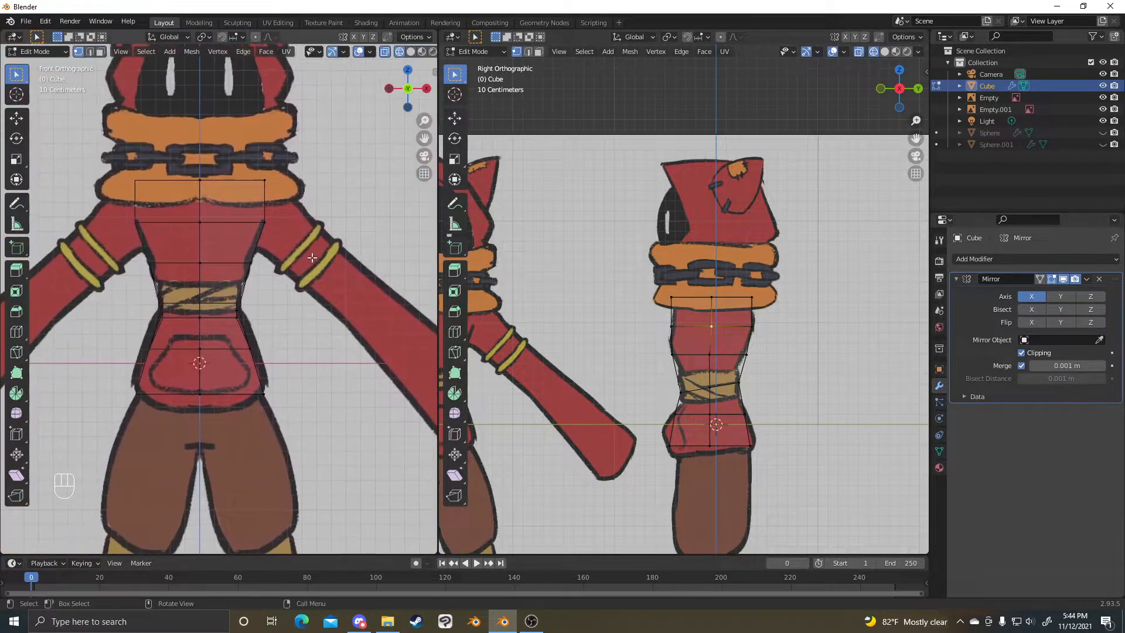
scroll(734, 303, up, 5)
shift+middle_drag(808, 392, 754, 286)
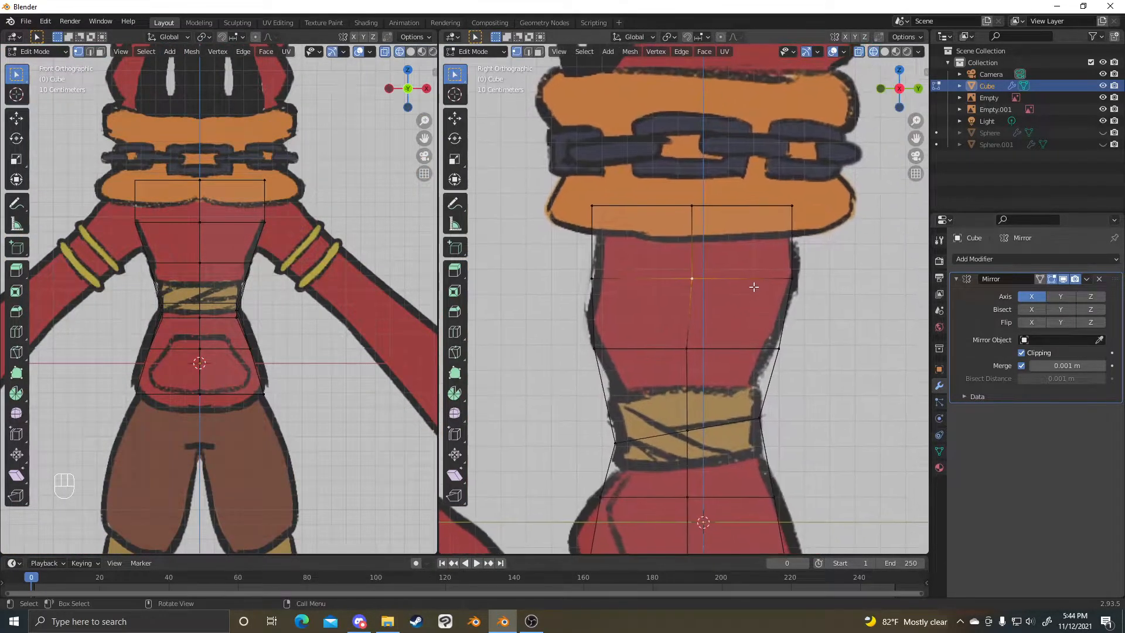
key(ctrl+v)
key(ctrl+b)
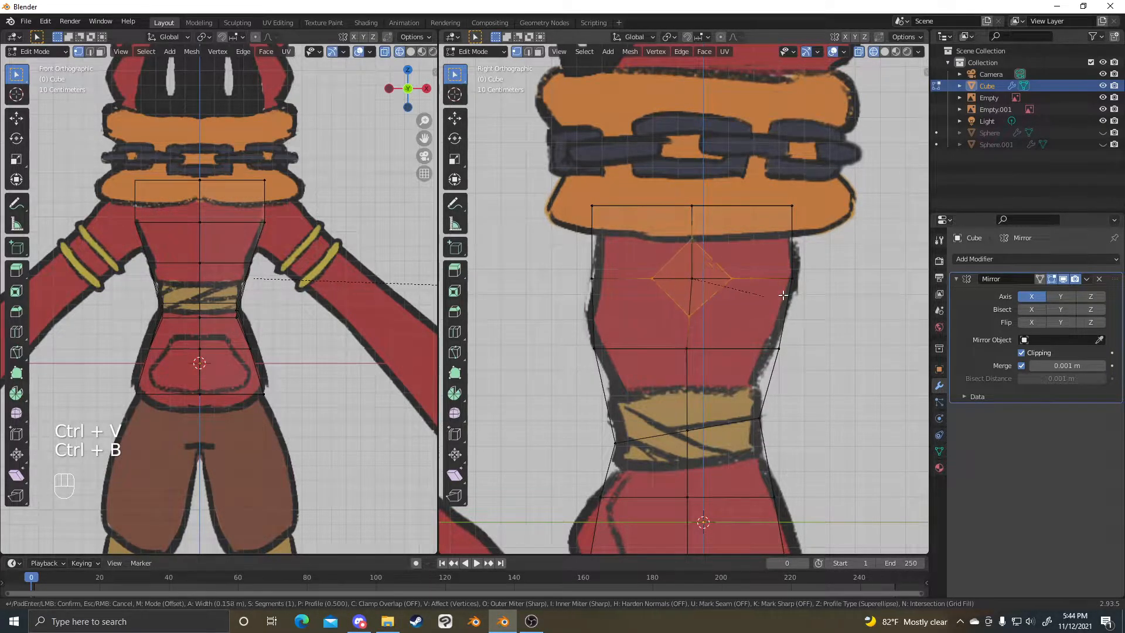
click(756, 299)
- Knife-cut edges from the four surrounding corners to the midpoints of the diamond's sides
middle_drag(741, 301, 728, 316)
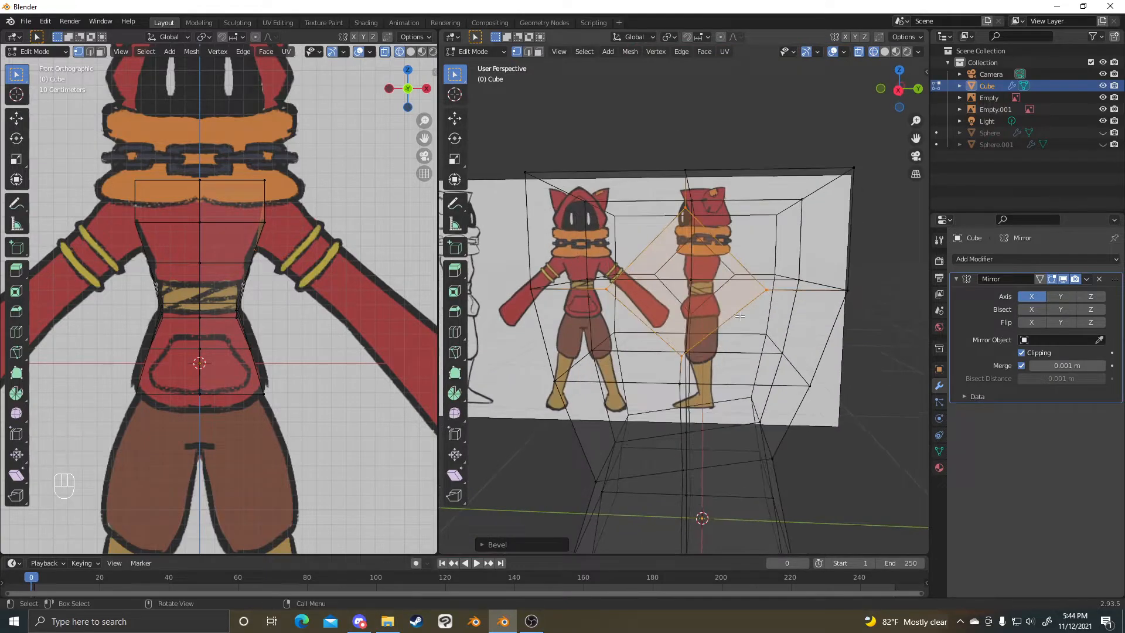
key(KP_1)
key(KP_6)
key(KP_3)
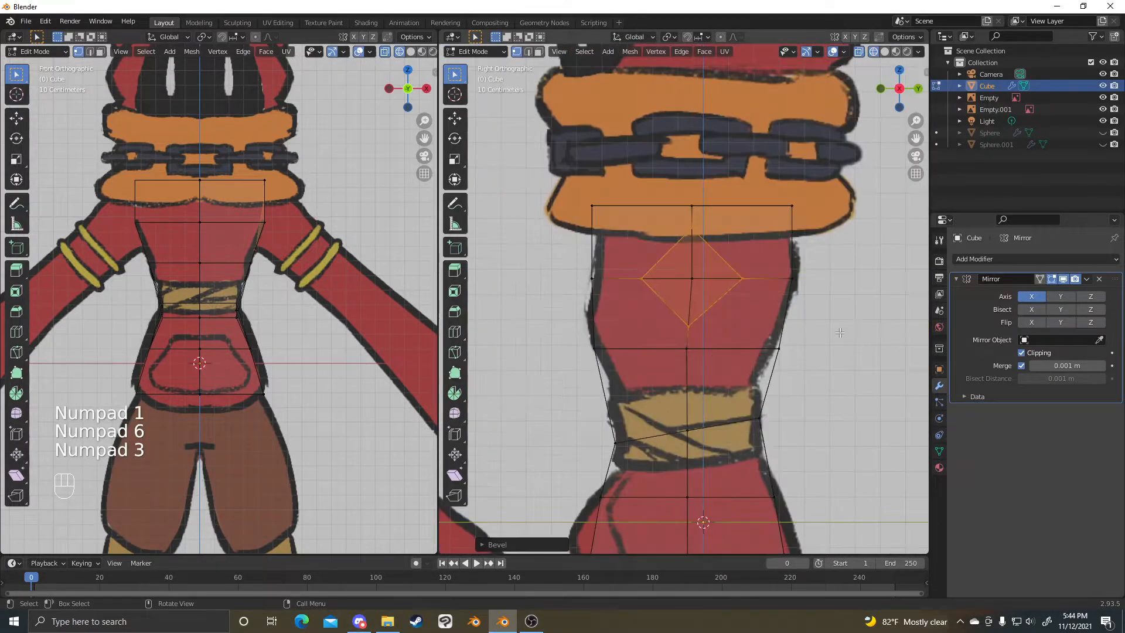
scroll(832, 329, up, 3)
key(k)
click(871, 137)
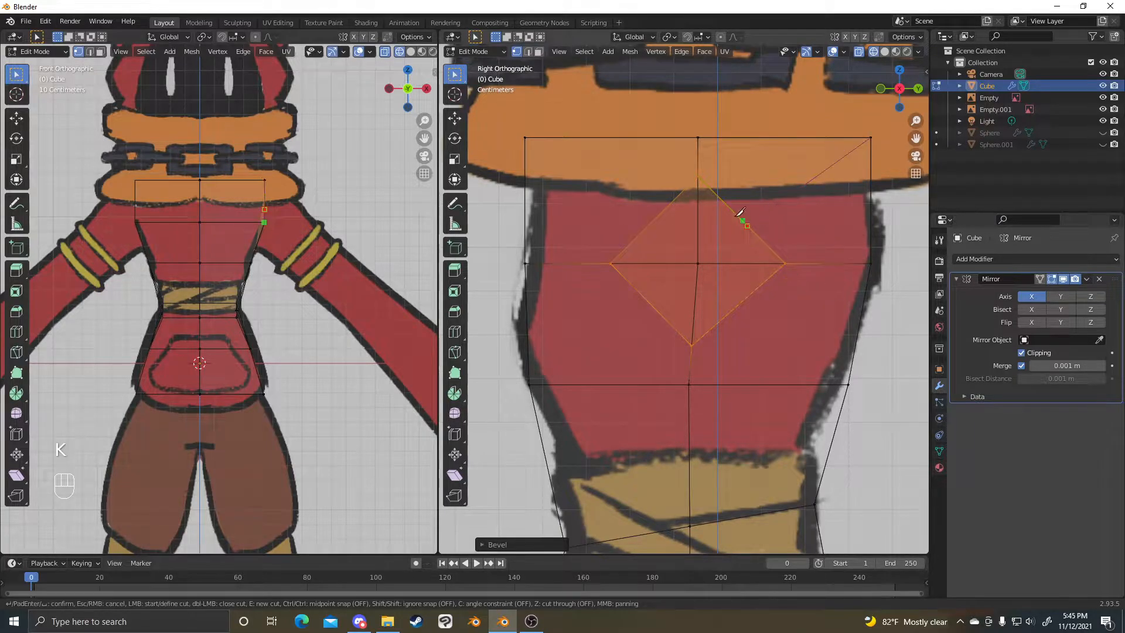
key(Return)
key(k)
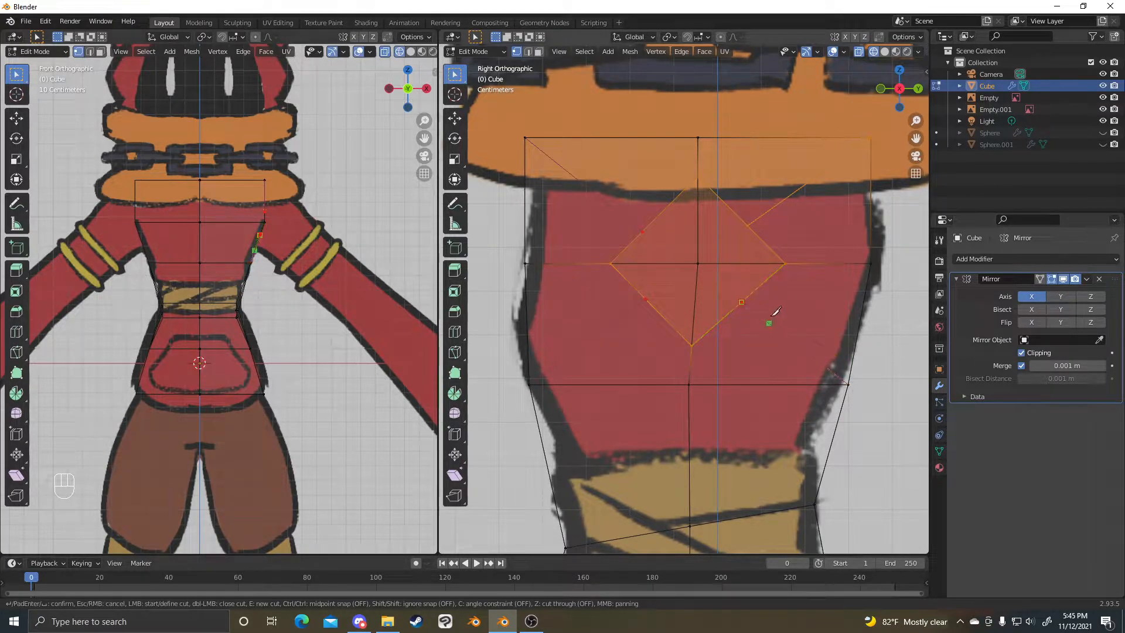
key(Return)
key(3)
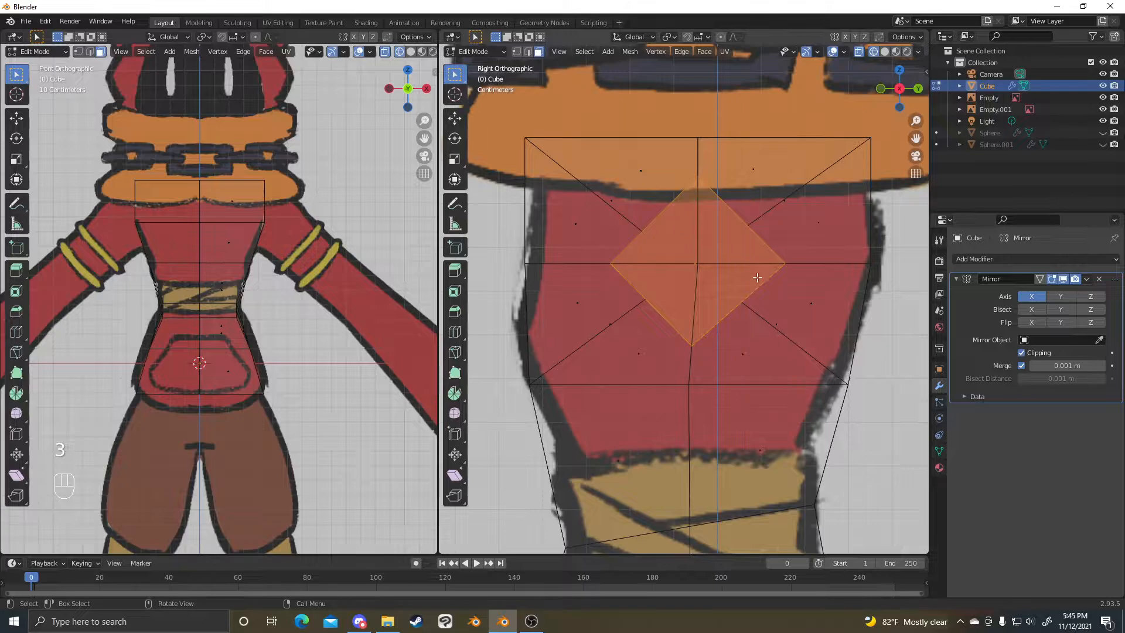
- Delete the diamond-shaped face at the shoulder to open an arm hole
key(2)
click(736, 227)
middle_drag(716, 267, 772, 296)
key(3)
click(772, 293)
key(x)
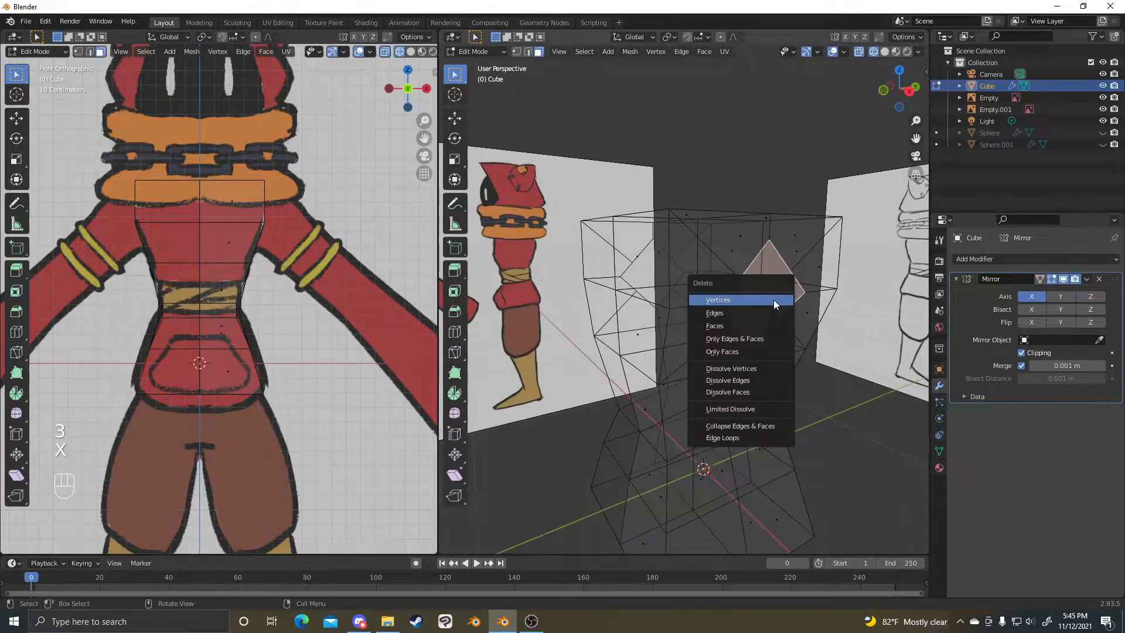
click(754, 326)
- Select the arm hole's edge loop and round it with To Sphere
key(2)
alt+click(782, 257)
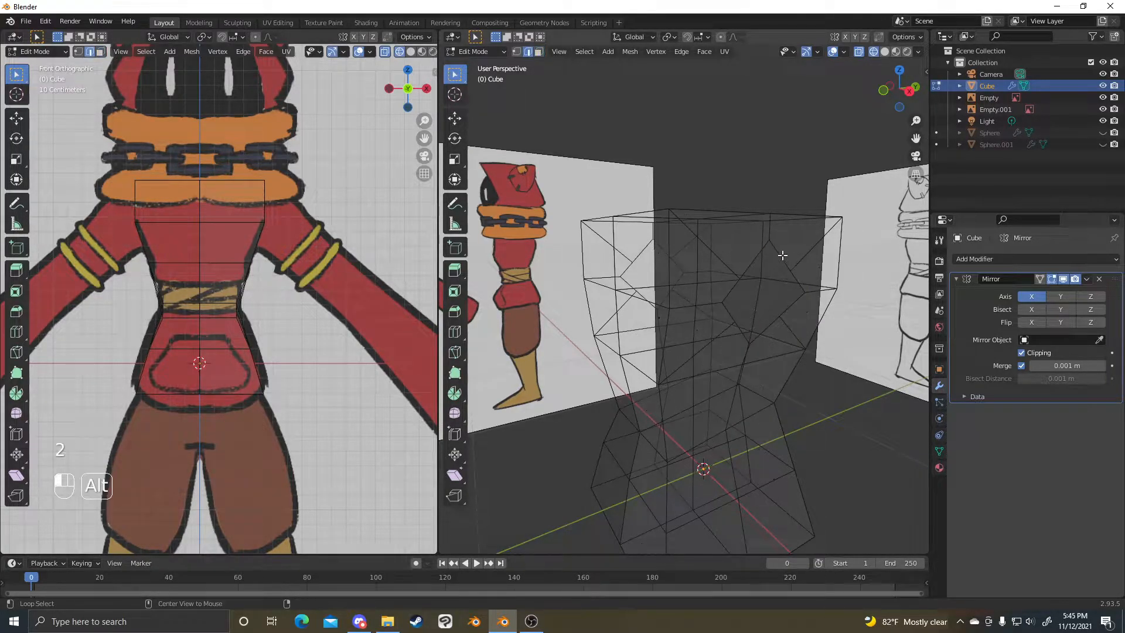
key(alt+s)
key(shift+alt+s)
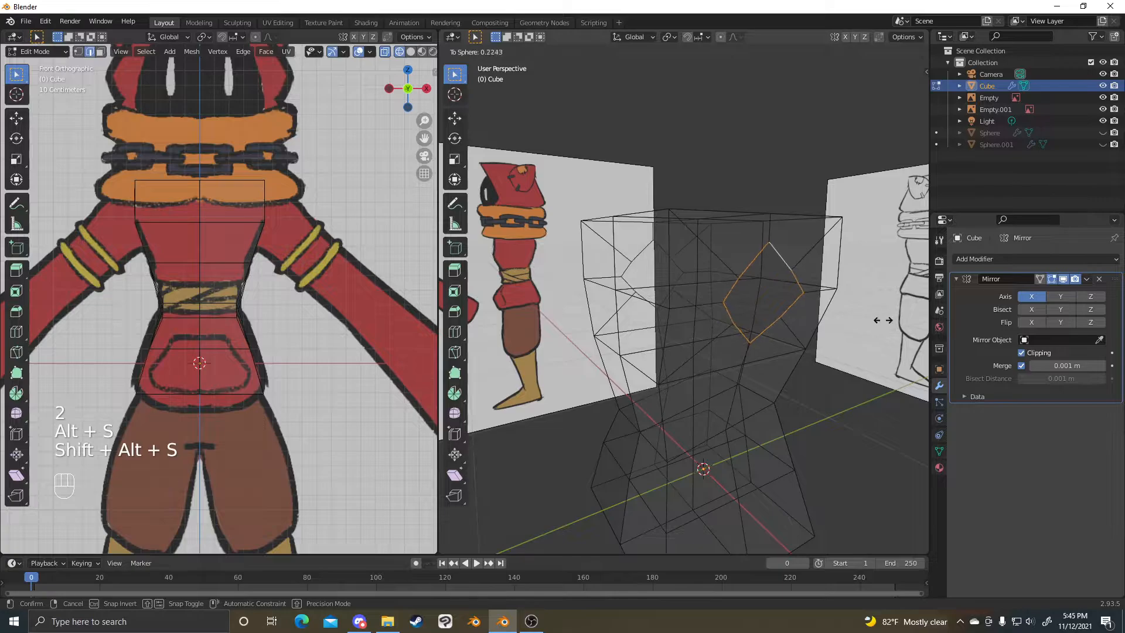
click(500, 382)
middle_drag(499, 382, 670, 240)
- Extrude the arm hole's edge loop down the sleeve to the cuff and rotate the end to match the cuff's slant
key(KP_3)
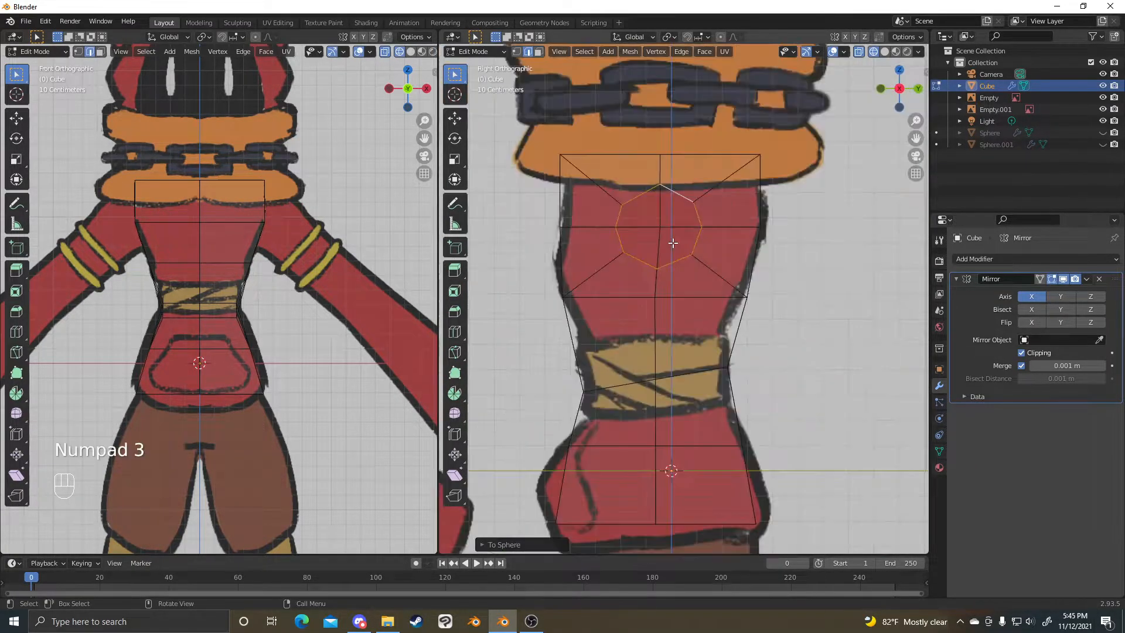
scroll(222, 304, down, 2)
key(e)
click(6, 359)
key(r)
click(417, 284)
shift+middle_drag(416, 283, 328, 194)
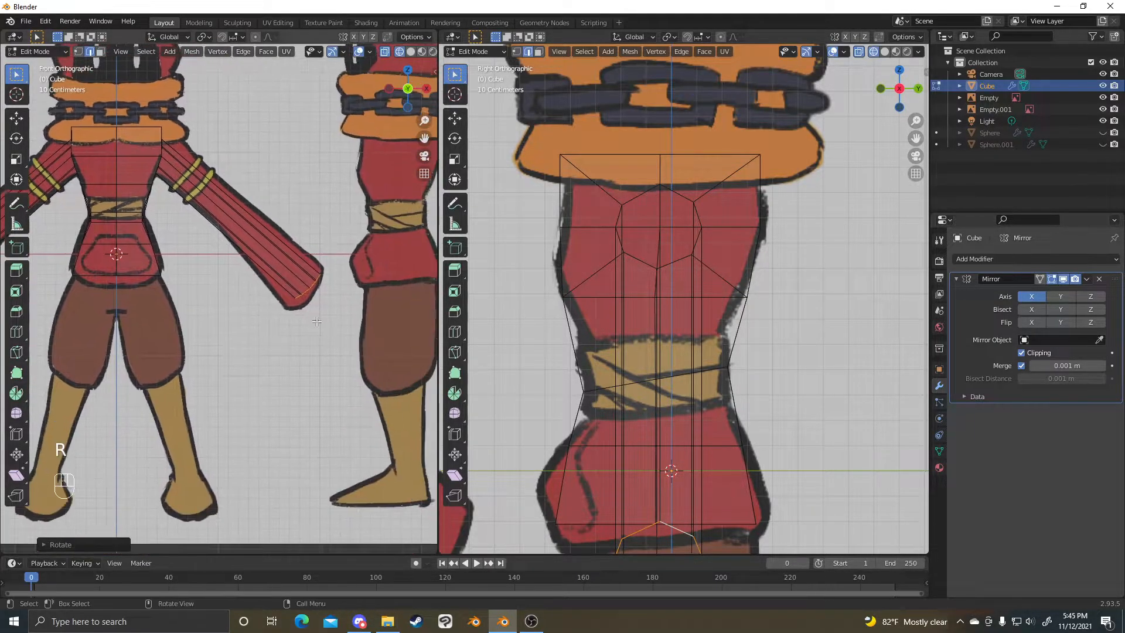
- Examine the body and arms in a perspective view with solid shading
scroll(758, 404, down, 8)
mouse_move(758, 403)
middle_down()
mouse_move(803, 389)
mouse_move(713, 437)
middle_up()
key(z)
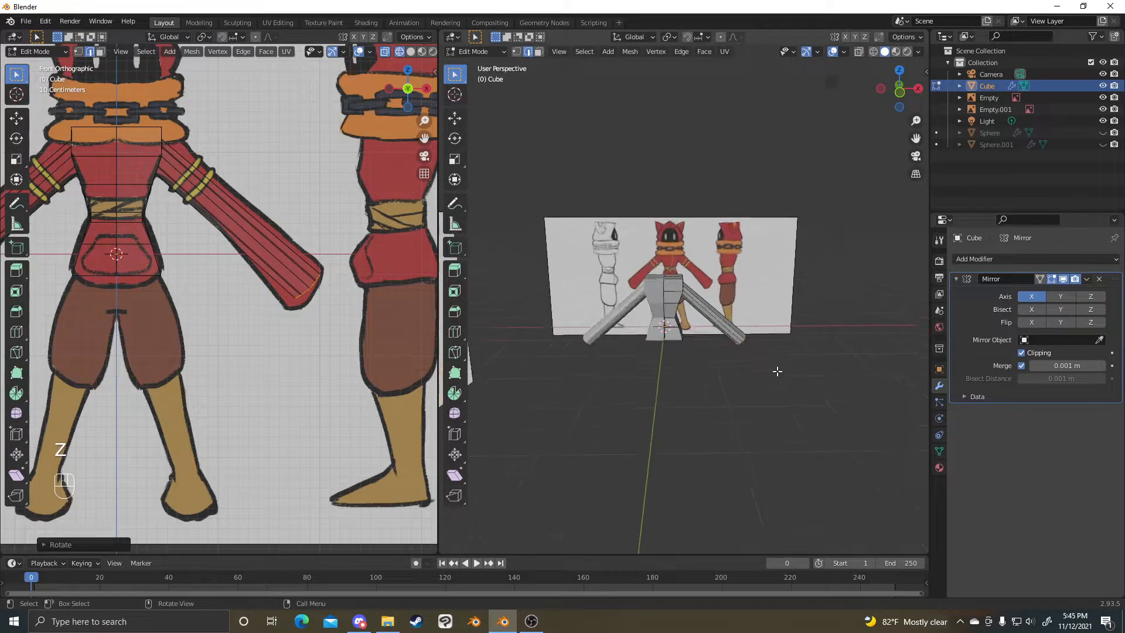
- Delete the body mesh and both reference images, and unhide the gremlin's head and eyes
key(ctrl+Tab)
key(x)
click(687, 328)
scroll(789, 336, down, 3)
click(477, 276)
shift+click(639, 308)
key(x)
click(638, 309)
middle_drag(758, 199, 730, 293)
key(alt+h)
scroll(585, 297, up, 3)
- Merge the side-by-side 3D views into a single large viewport
drag(438, 29, 312, 35)
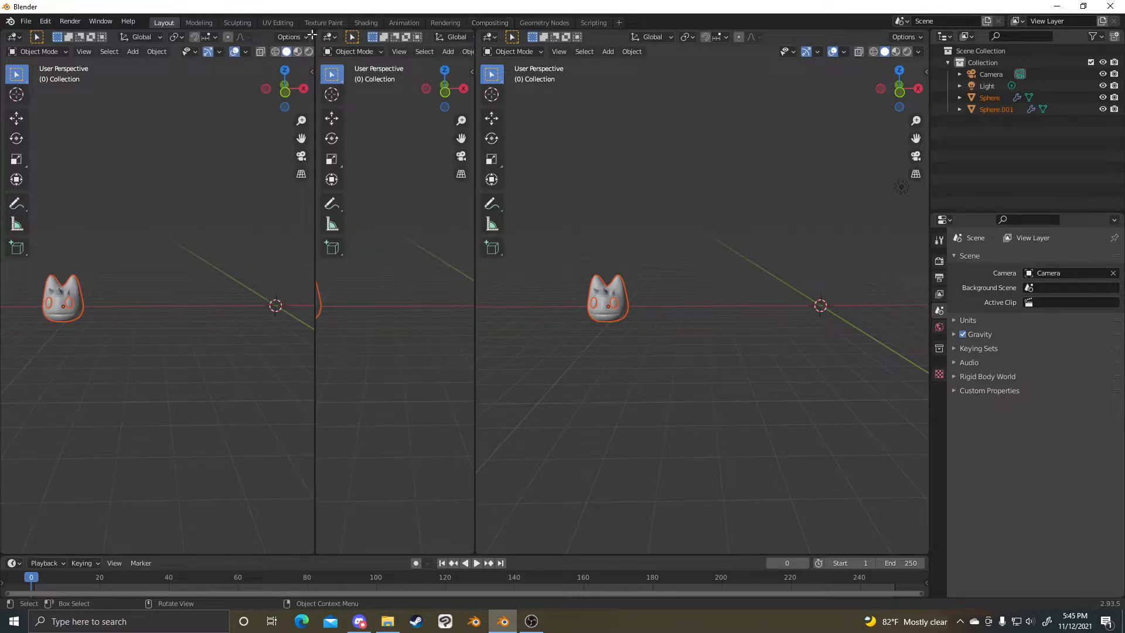
right_click(313, 35)
click(286, 82)
click(286, 68)
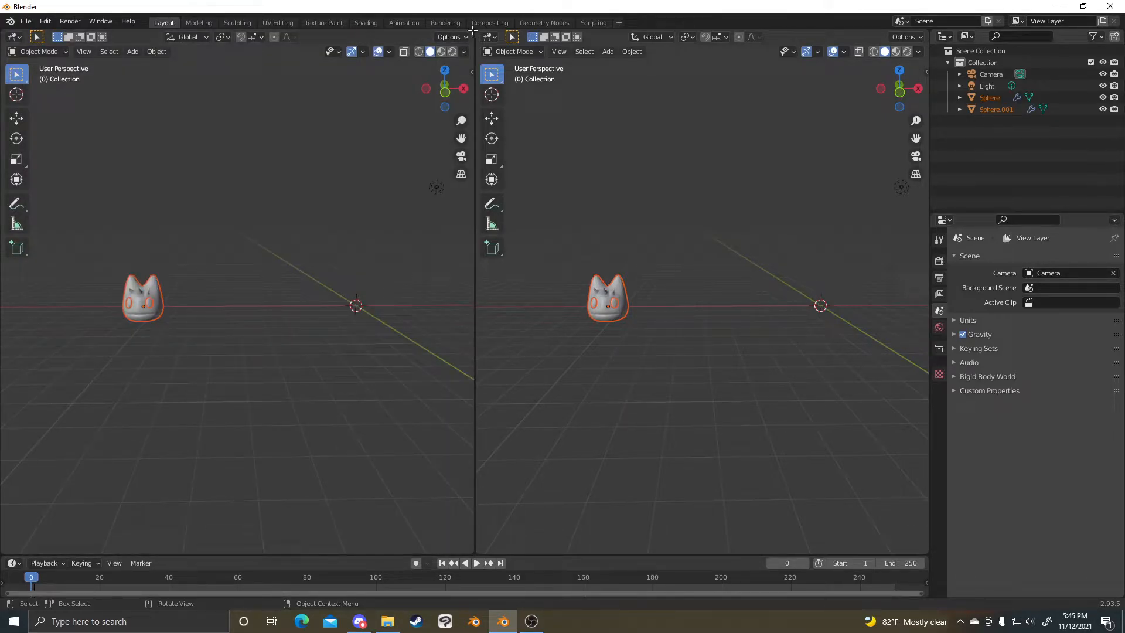
drag(472, 31, 836, 379)
- Clear the location of the head and eyes together to bring them to the world origin
scroll(439, 331, down, 3)
click(490, 300)
drag(480, 229, 331, 339)
key(alt+g)
- Move the vertex at the corner of the head's mouth along Z to curl the smile upward
middle_drag(744, 320, 598, 332)
scroll(639, 328, up, 4)
click(635, 353)
scroll(522, 389, up, 5)
click(521, 388)
key(Tab)
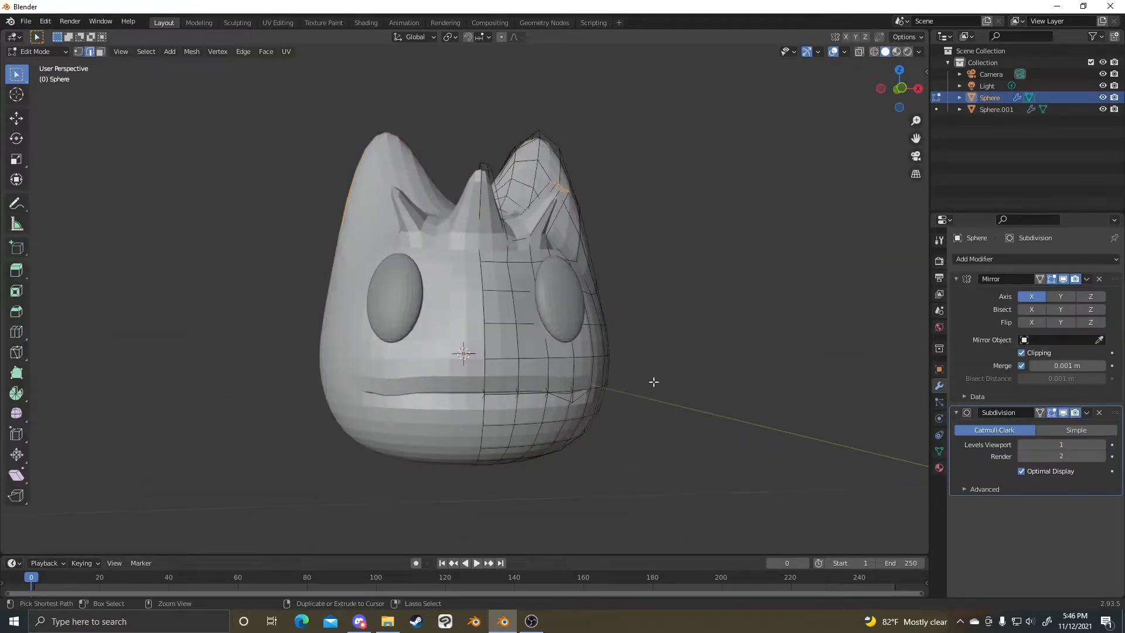
middle_drag(605, 390, 580, 381)
key(1)
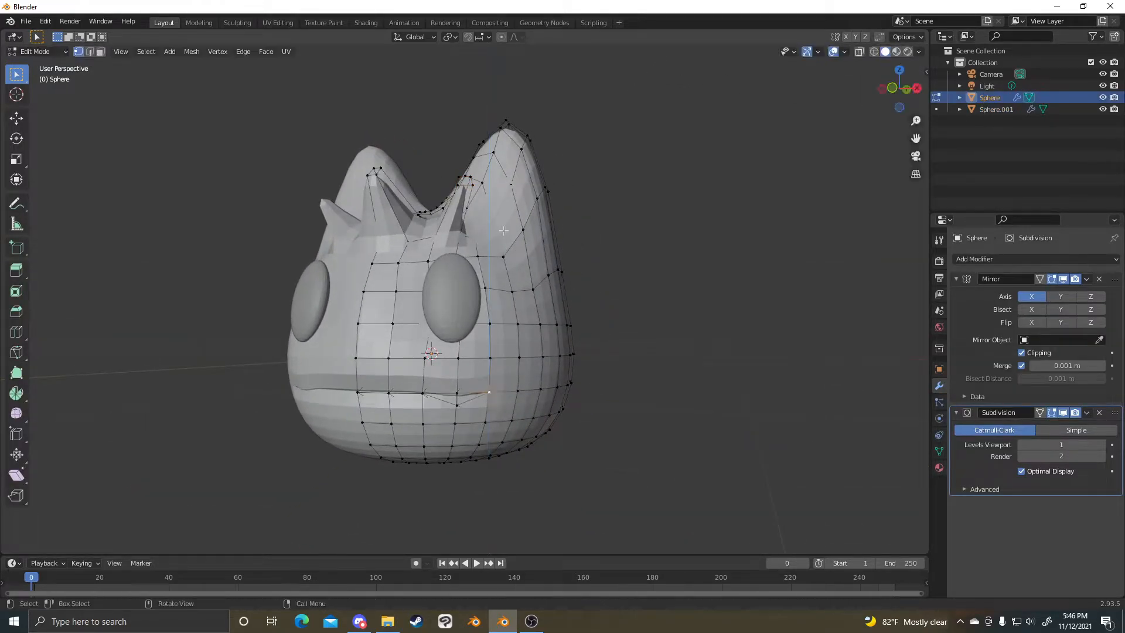
click(504, 39)
key(g)
key(z)
click(644, 425)
key(Tab)
- Examine the head's ears, horns, eyes, mouth and tail from the front, side and back
middle_drag(599, 440, 832, 459)
scroll(828, 472, down, 3)
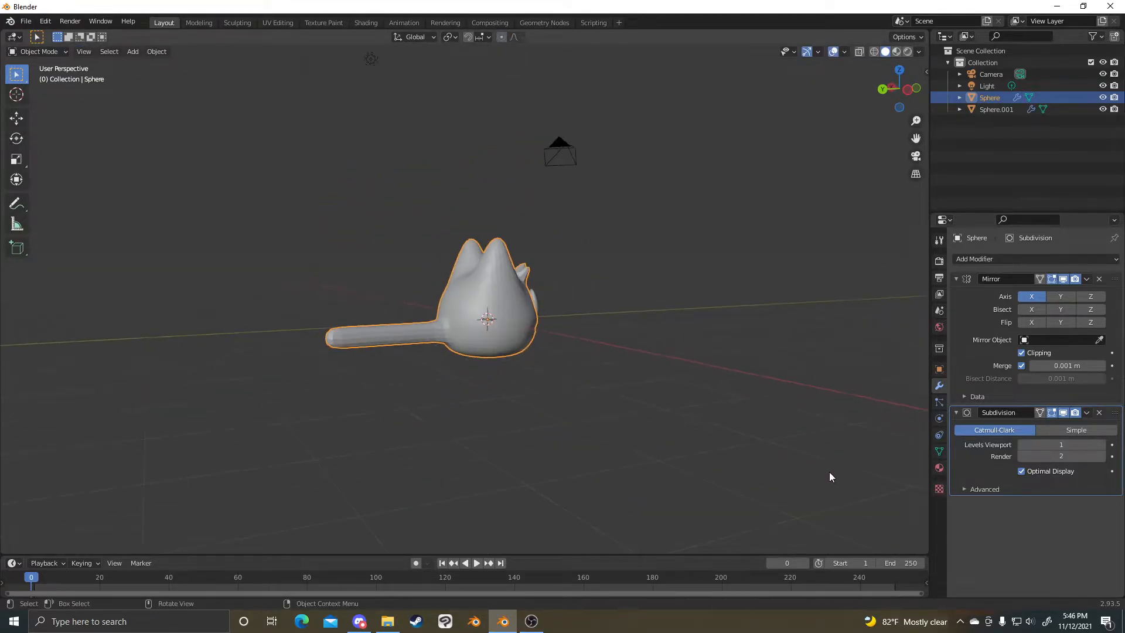
scroll(774, 340, down, 4)
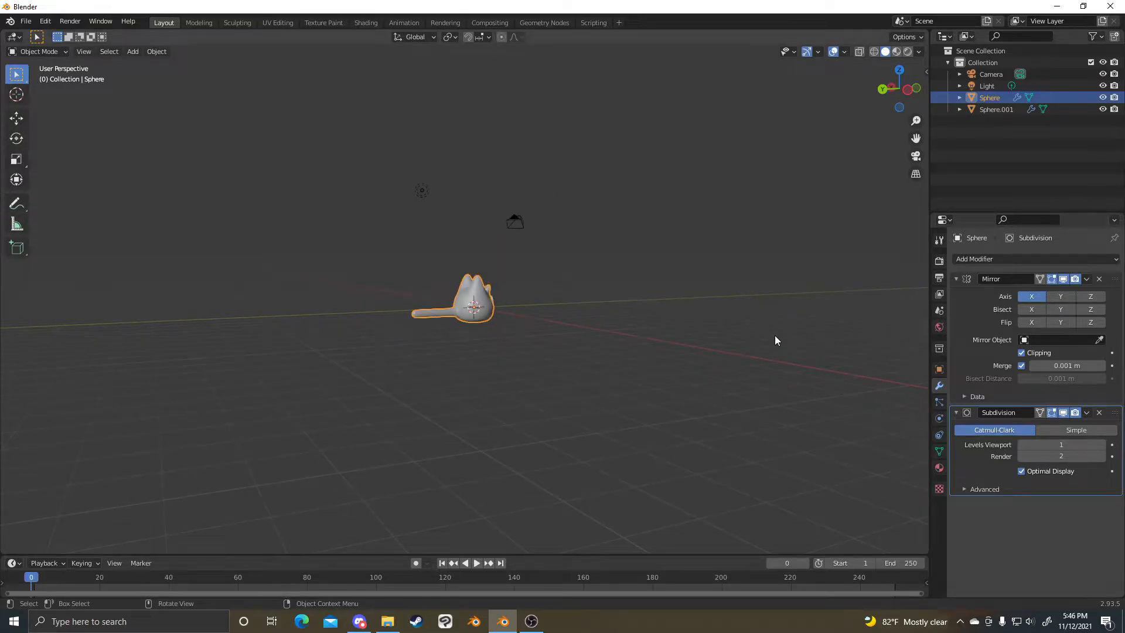
scroll(709, 327, up, 6)
middle_drag(726, 328, 621, 337)
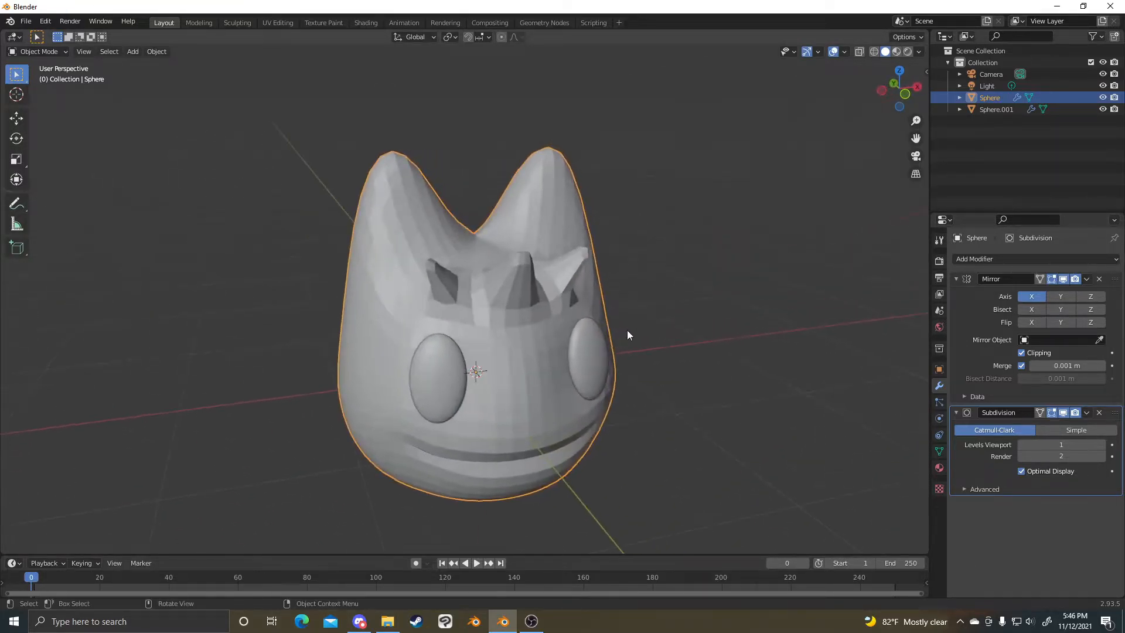
click(667, 320)
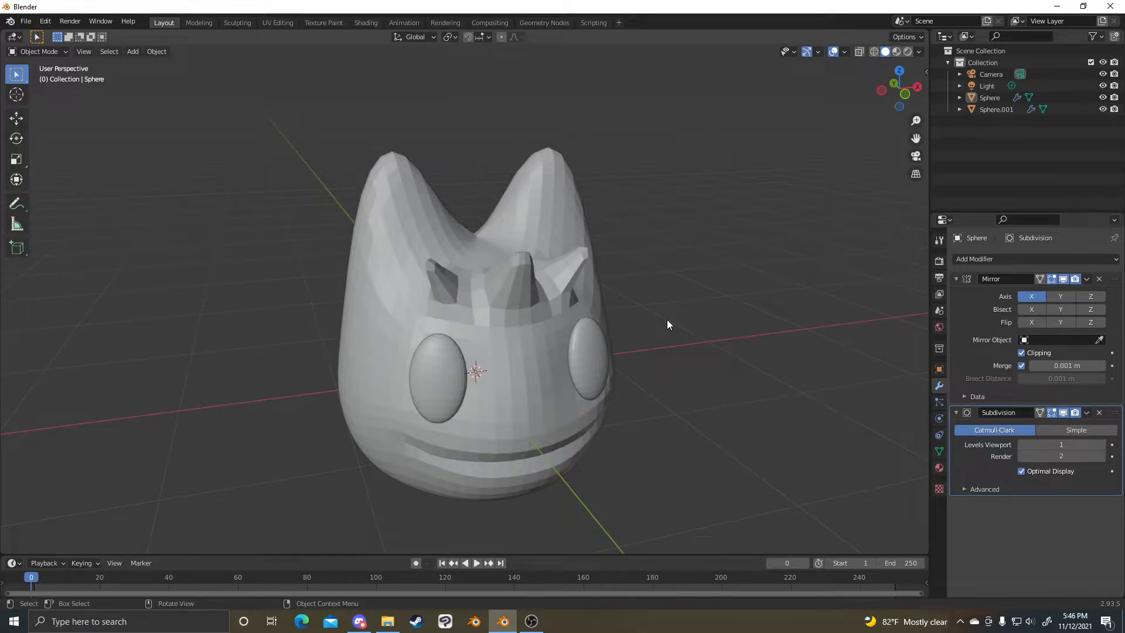
scroll(558, 410, up, 4)
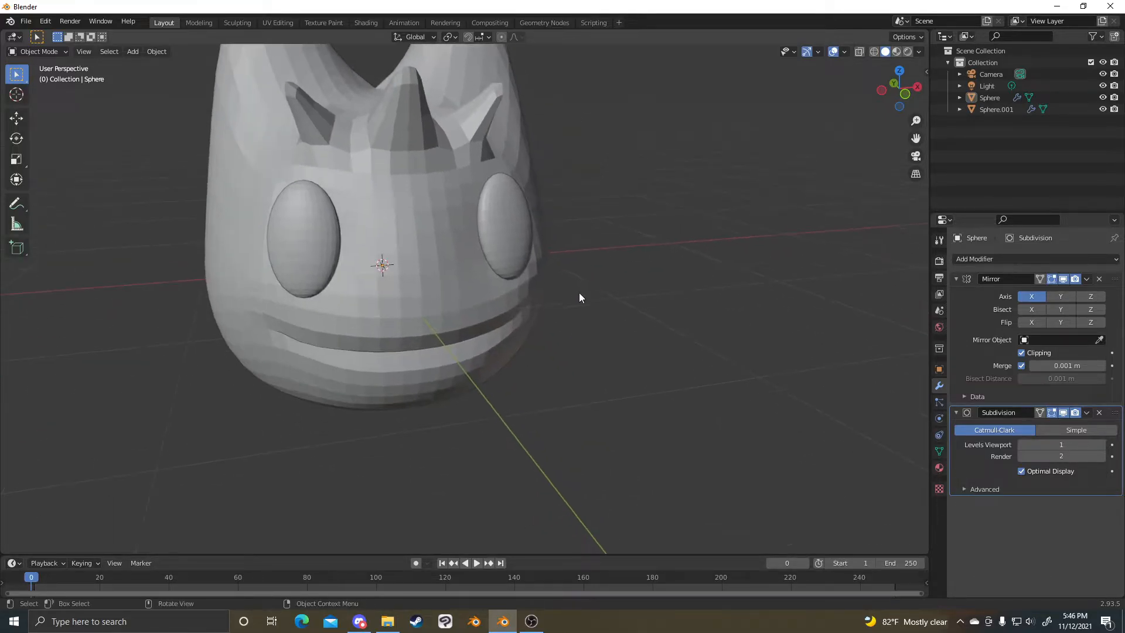
scroll(674, 273, down, 5)
middle_drag(673, 265, 603, 225)
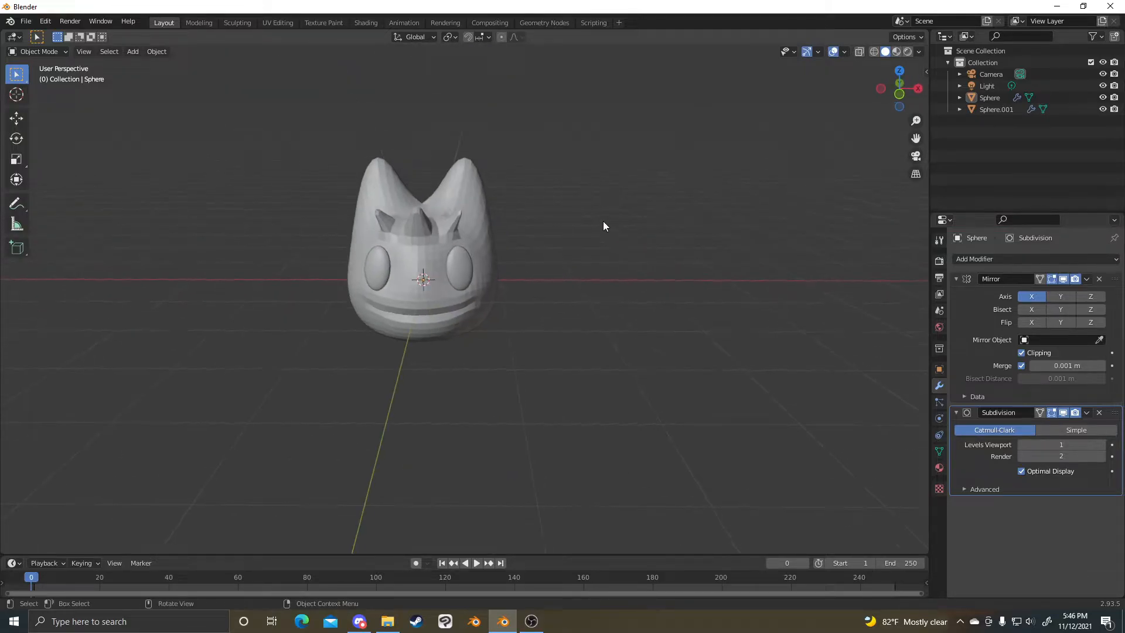
scroll(603, 225, up, 3)
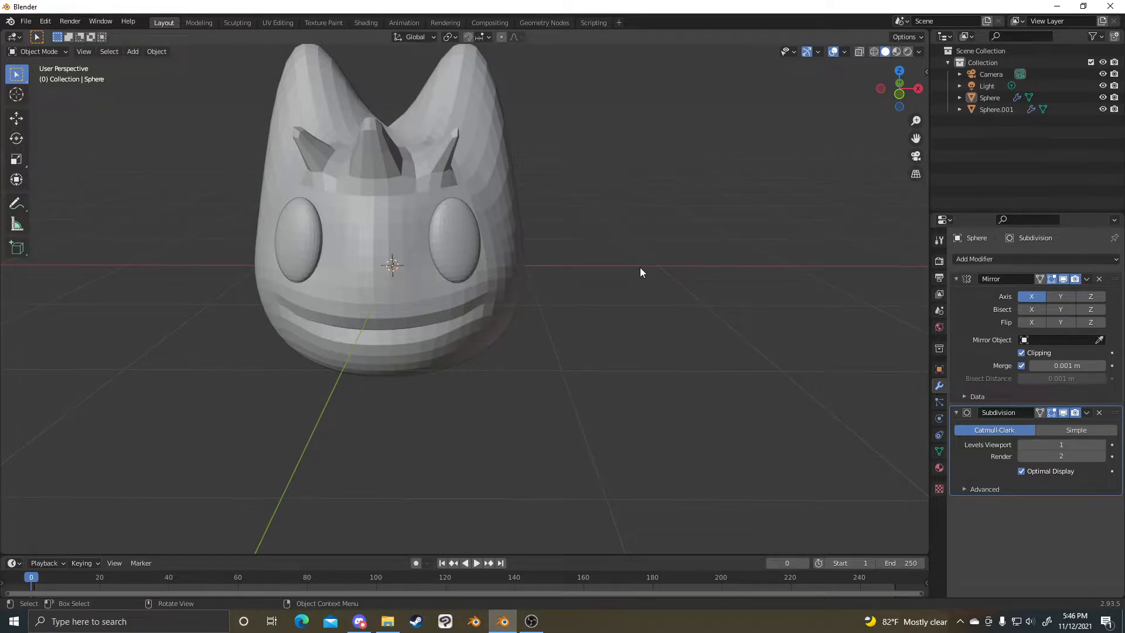
scroll(640, 269, up, 4)
click(566, 268)
scroll(631, 297, down, 5)
middle_drag(631, 293, 608, 297)
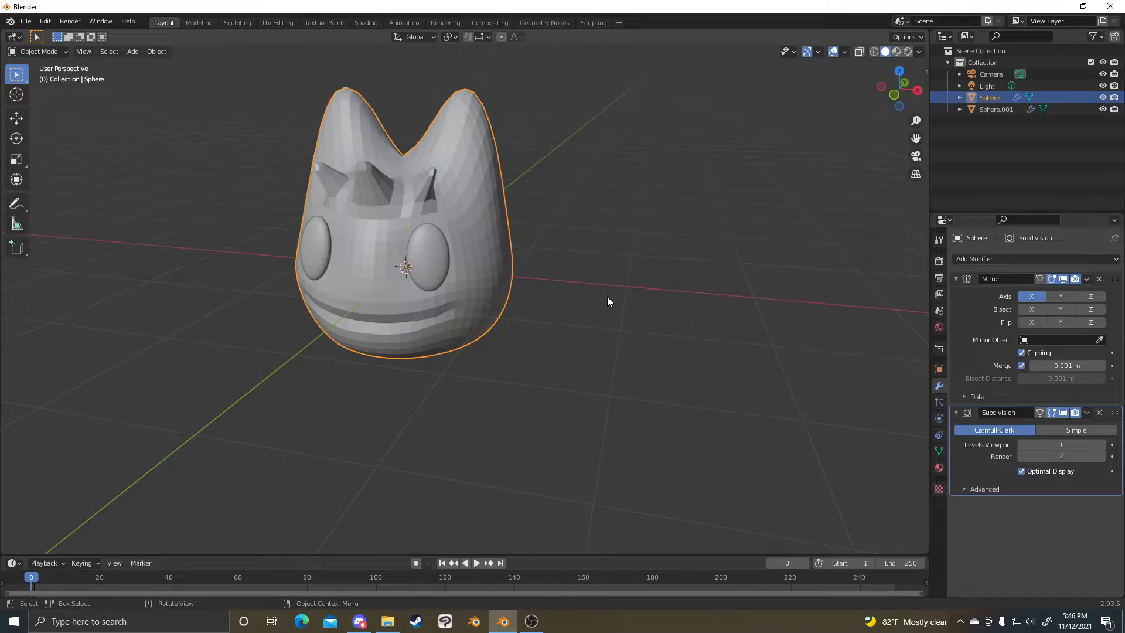
scroll(607, 297, up, 3)
middle_drag(607, 297, 457, 326)
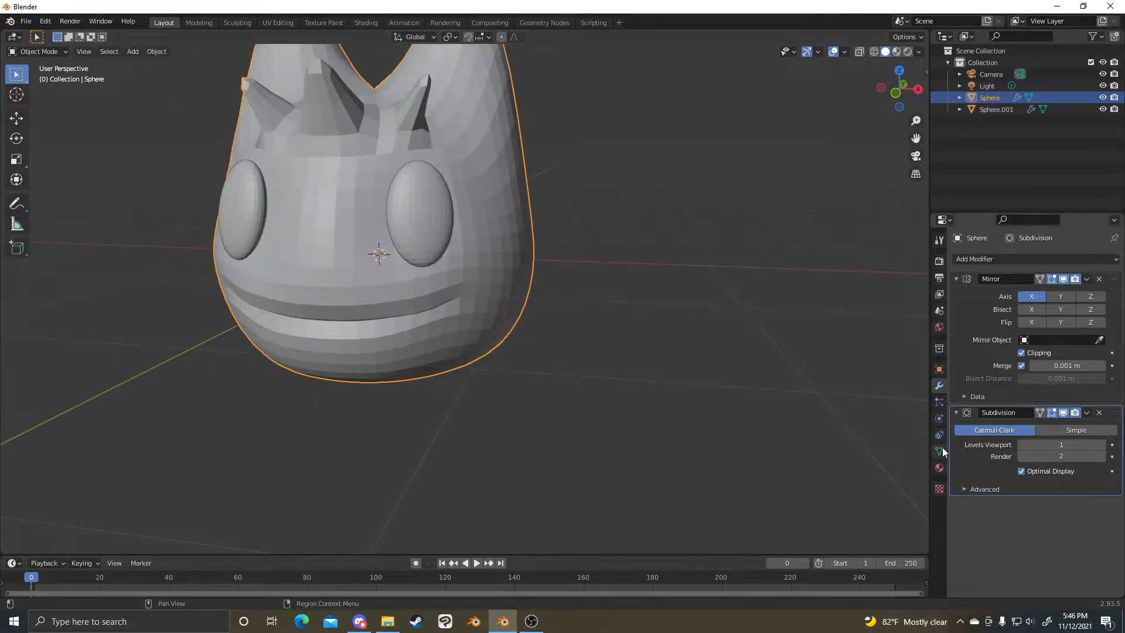
middle_drag(733, 305, 372, 271)
click(639, 293)
click(372, 271)
middle_drag(686, 304, 561, 231)
scroll(674, 261, up, 2)
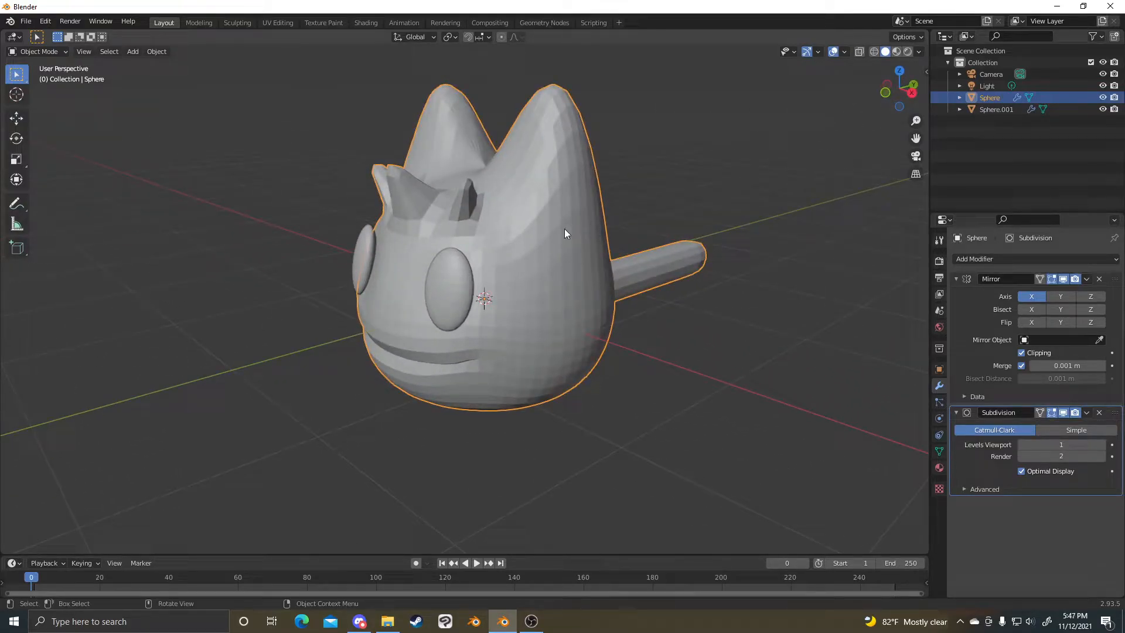
middle_drag(564, 232, 539, 125)
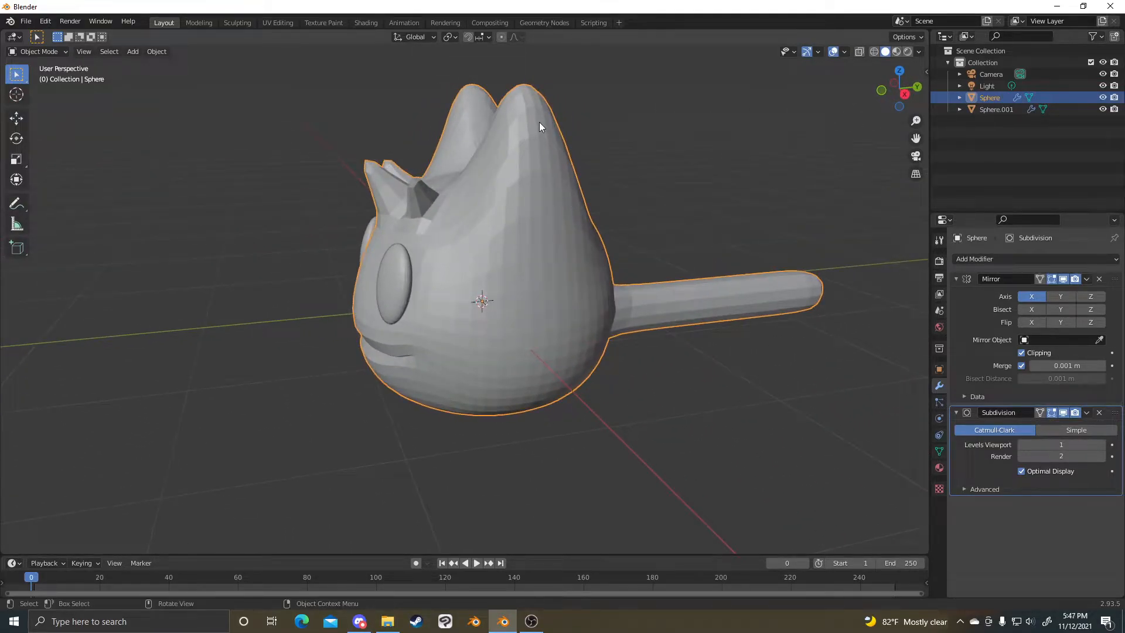
- Apply Shade Smooth to the head and to the eyes
right_click(536, 249)
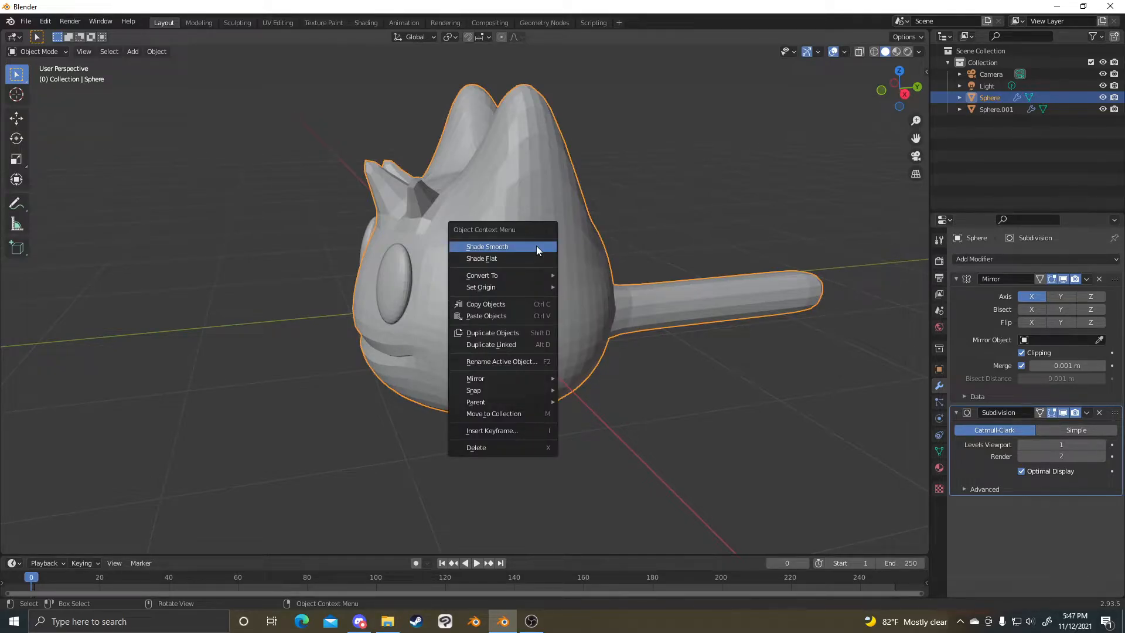
click(536, 249)
middle_drag(663, 184, 747, 372)
click(532, 321)
right_click(525, 316)
click(530, 319)
click(751, 341)
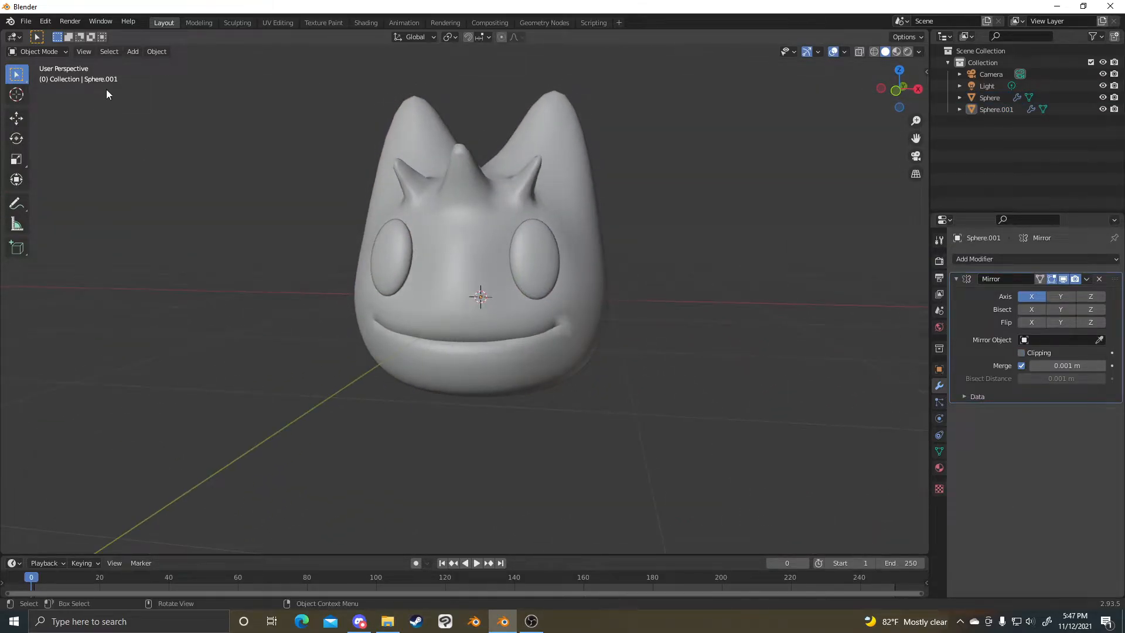
- Display the material properties and select the head
middle_drag(367, 171, 635, 269)
click(939, 467)
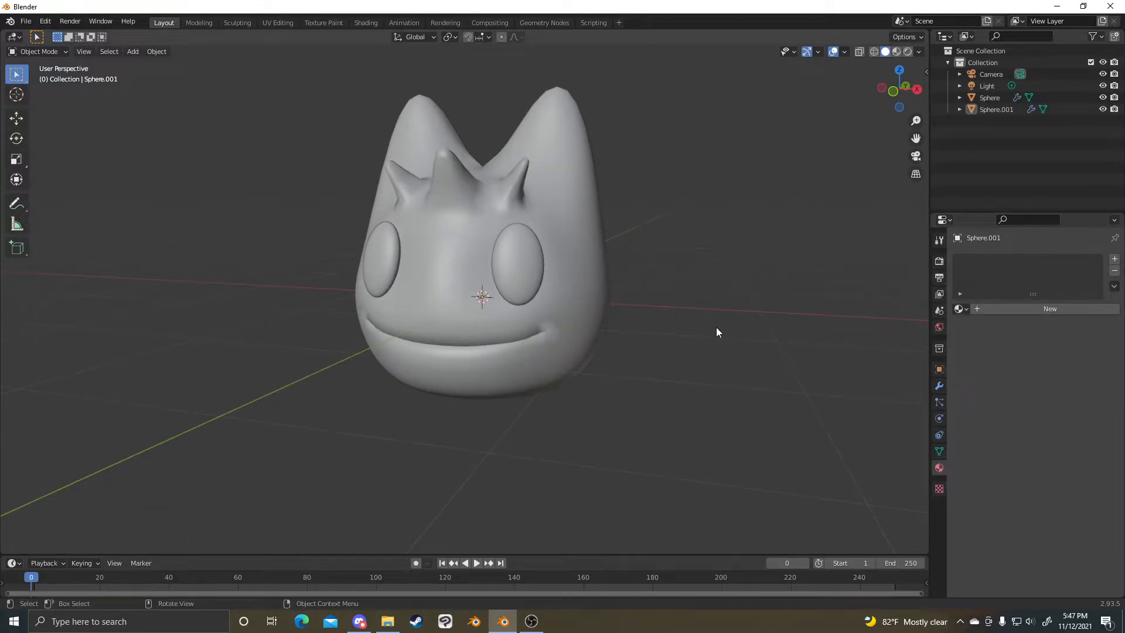
click(585, 276)
click(732, 299)
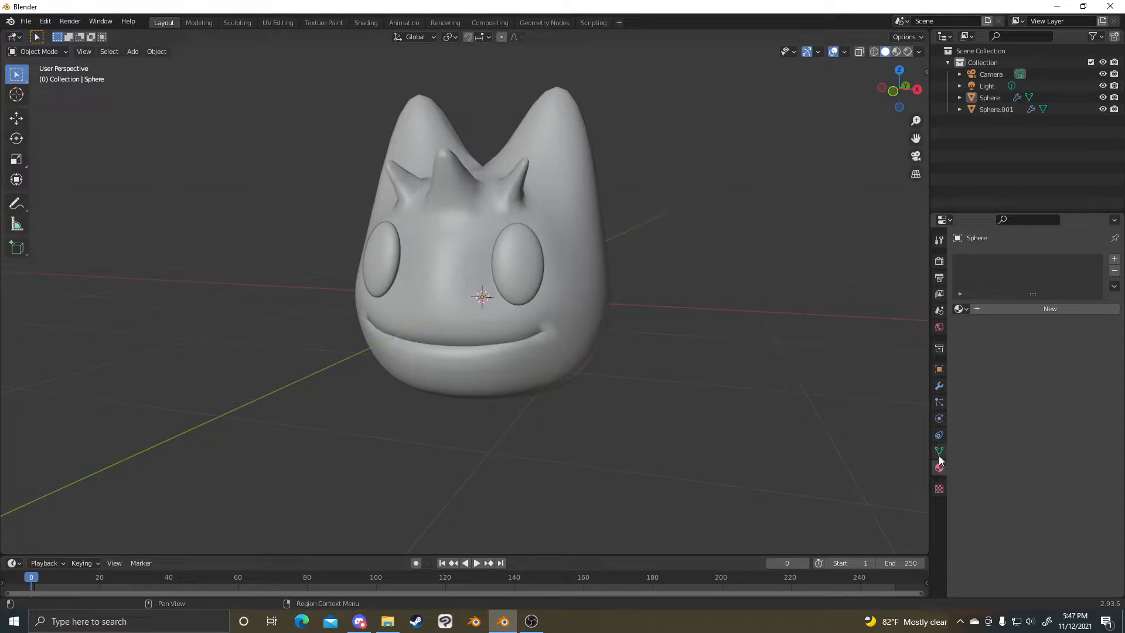
click(591, 208)
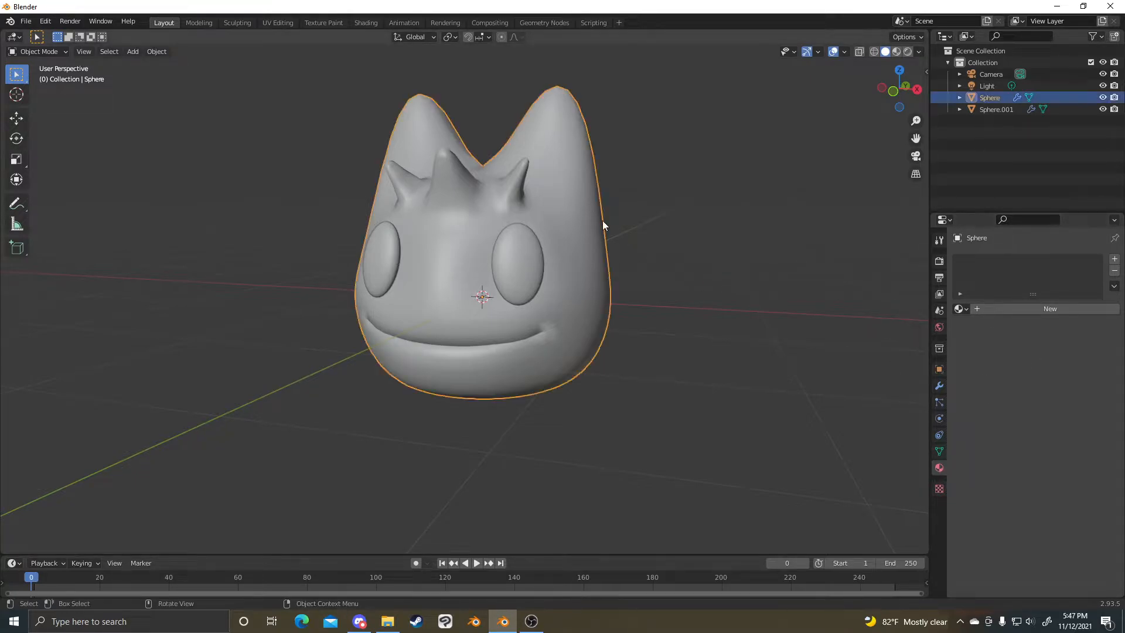
scroll(634, 302, up, 3)
scroll(680, 356, down, 3)
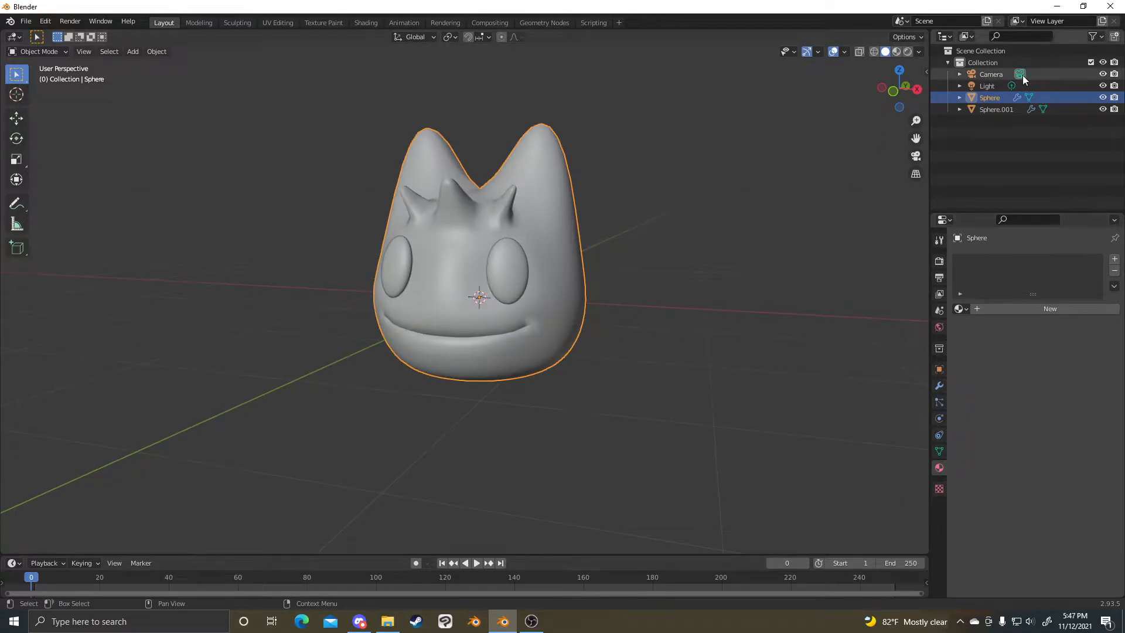
- Rename the head object Creature and the eye object Eyes
double_click(994, 97)
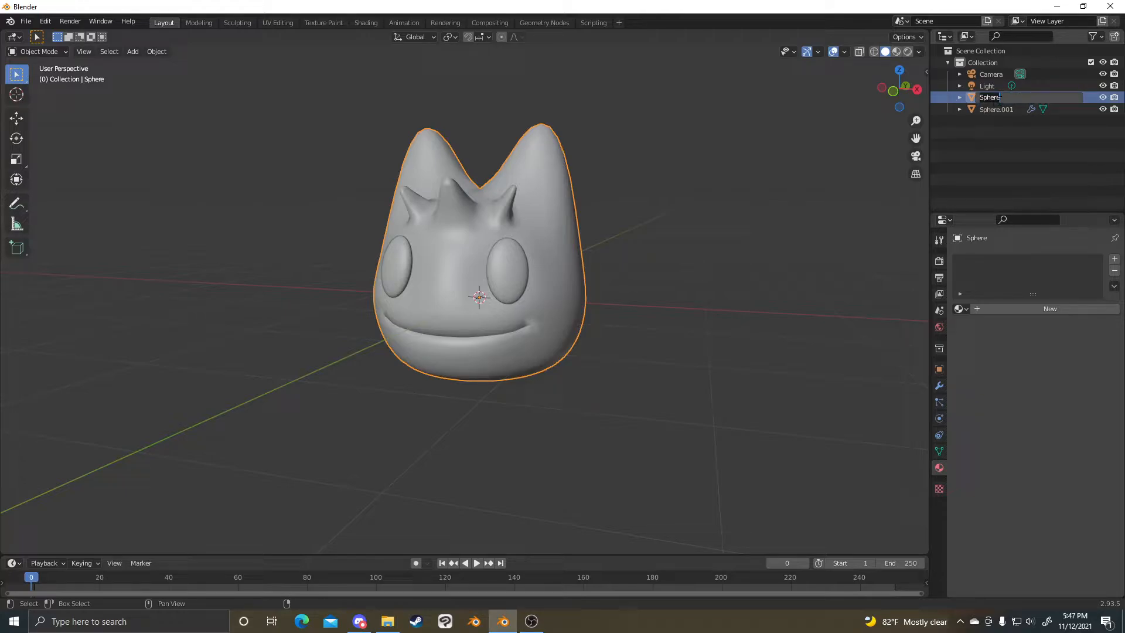
text(Creature)
key(Return)
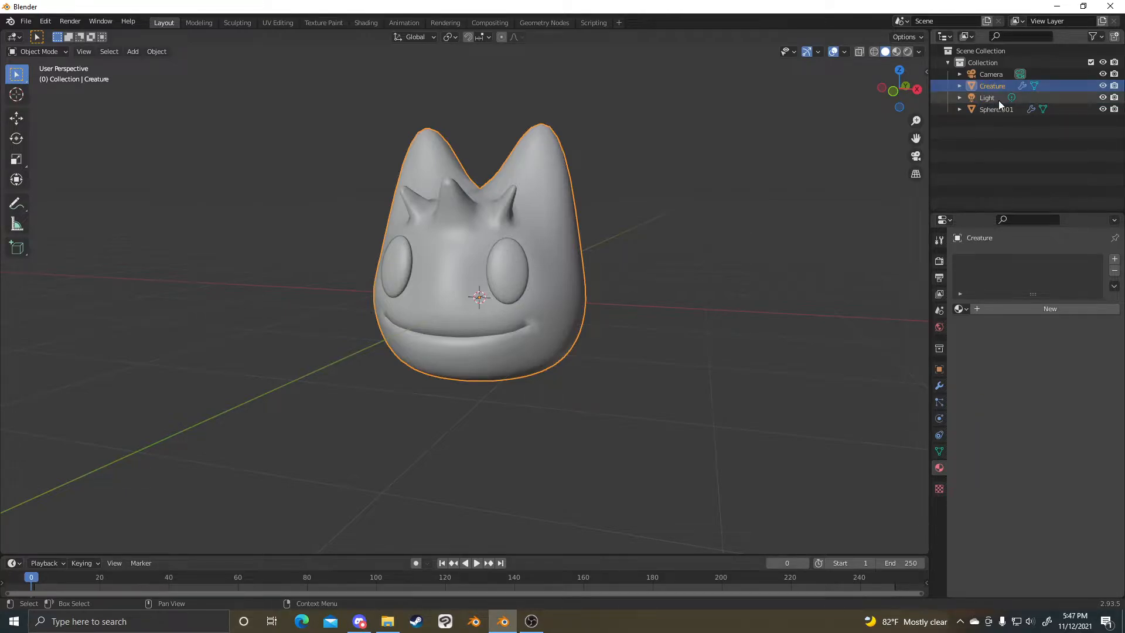
click(998, 108)
double_click(1000, 109)
text(Eyes)
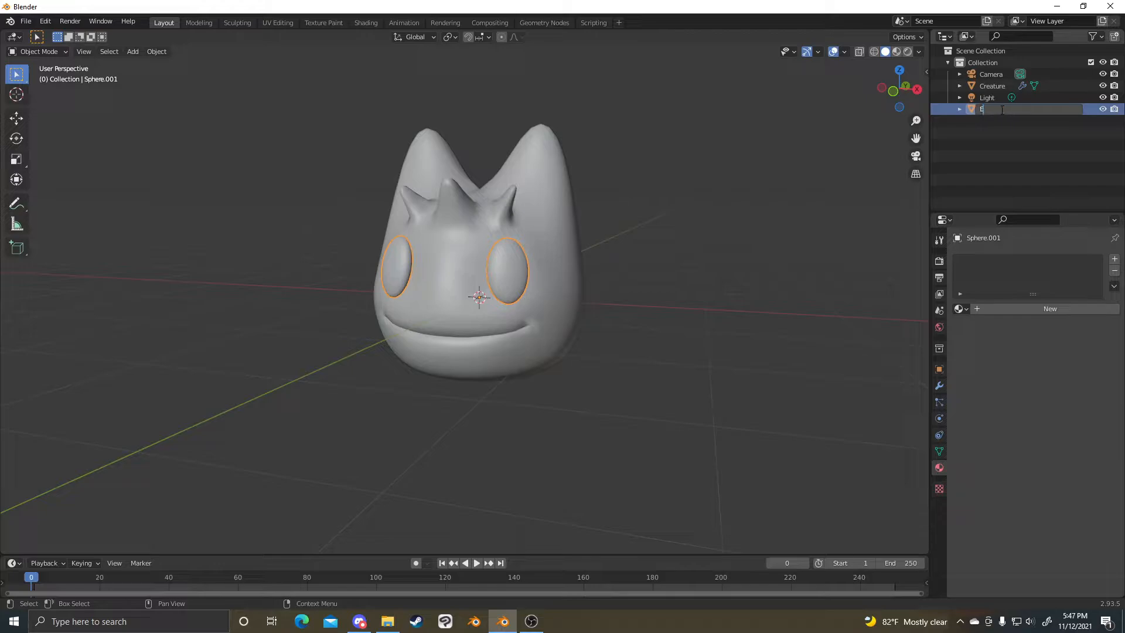
key(Return)
key(F2)
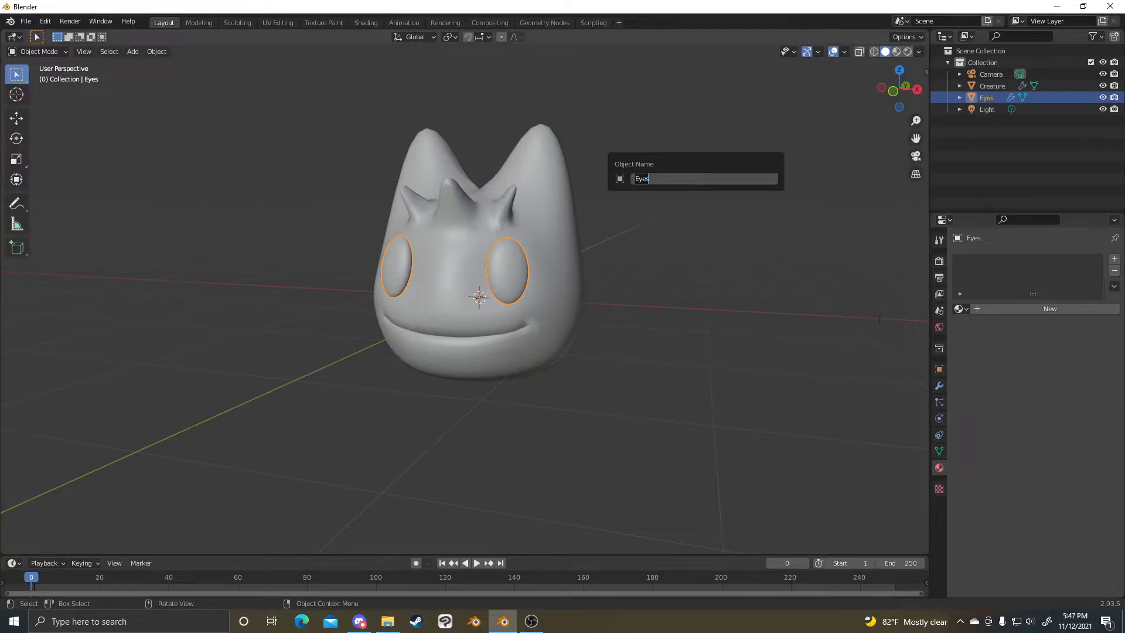
- Add a new material to the Creature object
click(996, 85)
scroll(709, 330, up, 5)
scroll(773, 337, down, 5)
scroll(732, 316, up, 5)
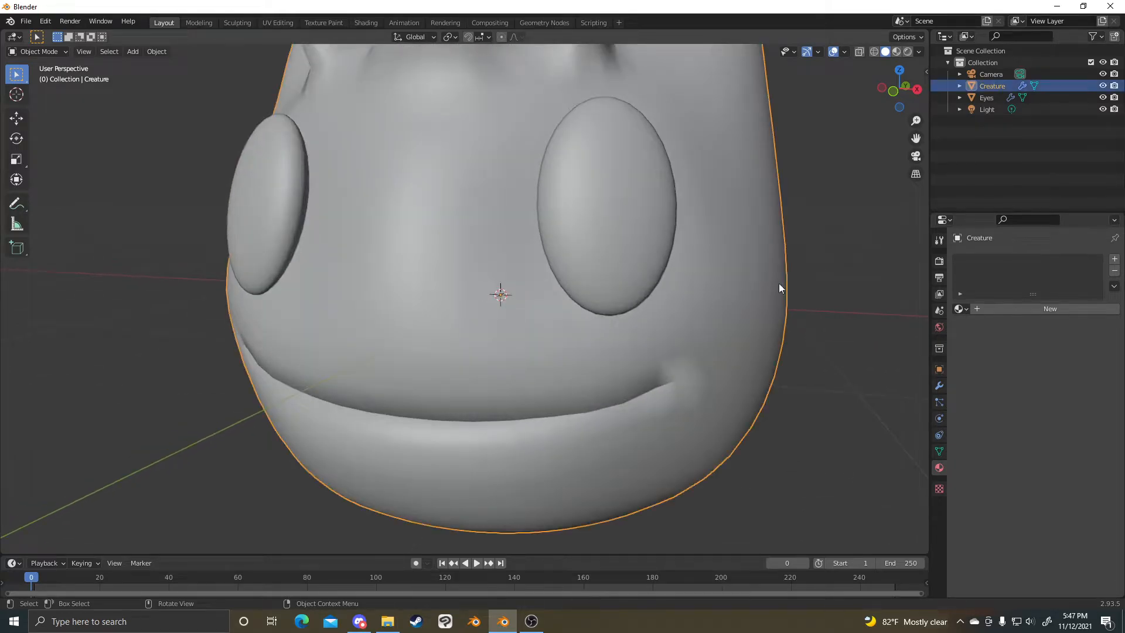
scroll(771, 284, down, 4)
click(1031, 309)
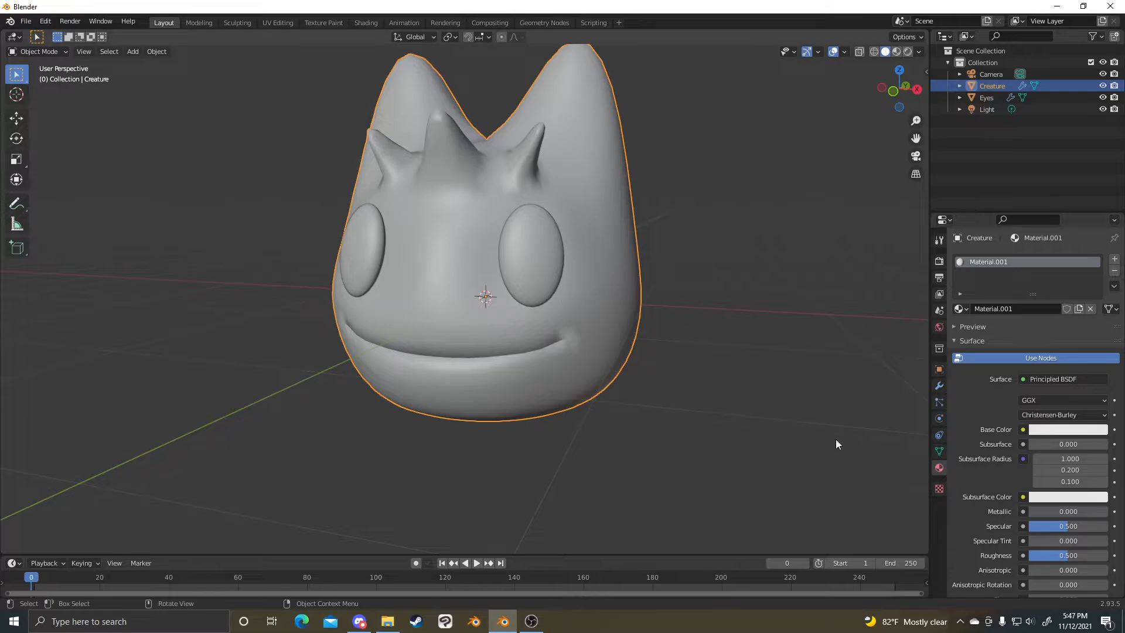
- Switch the viewport to Material Preview shading and examine the white head from the front, back and side
scroll(720, 392, down, 3)
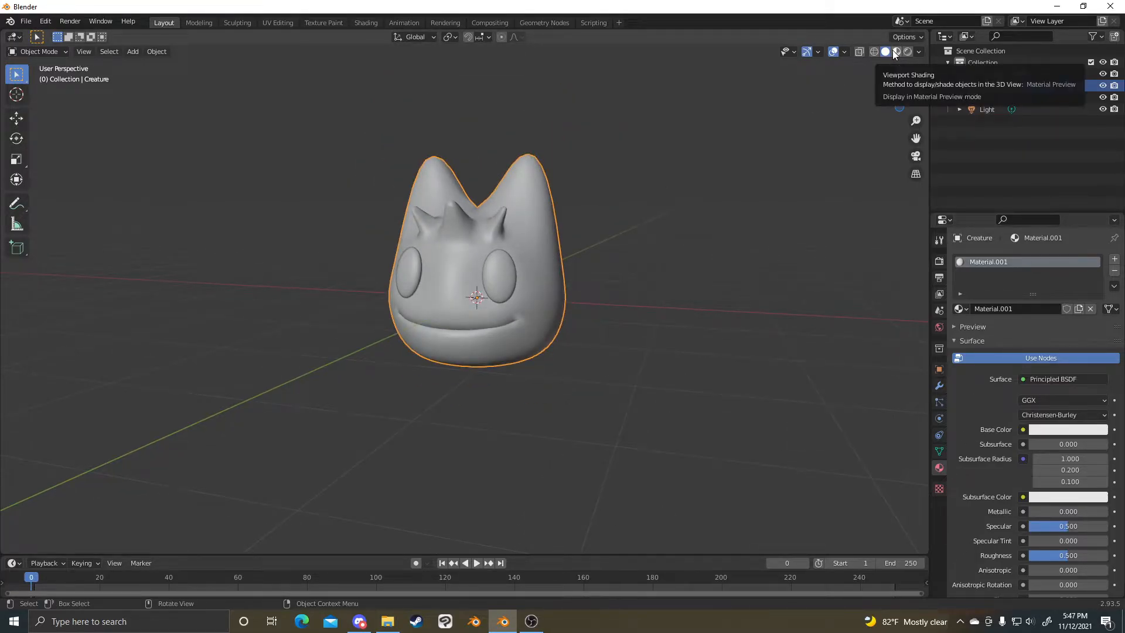
scroll(712, 217, up, 2)
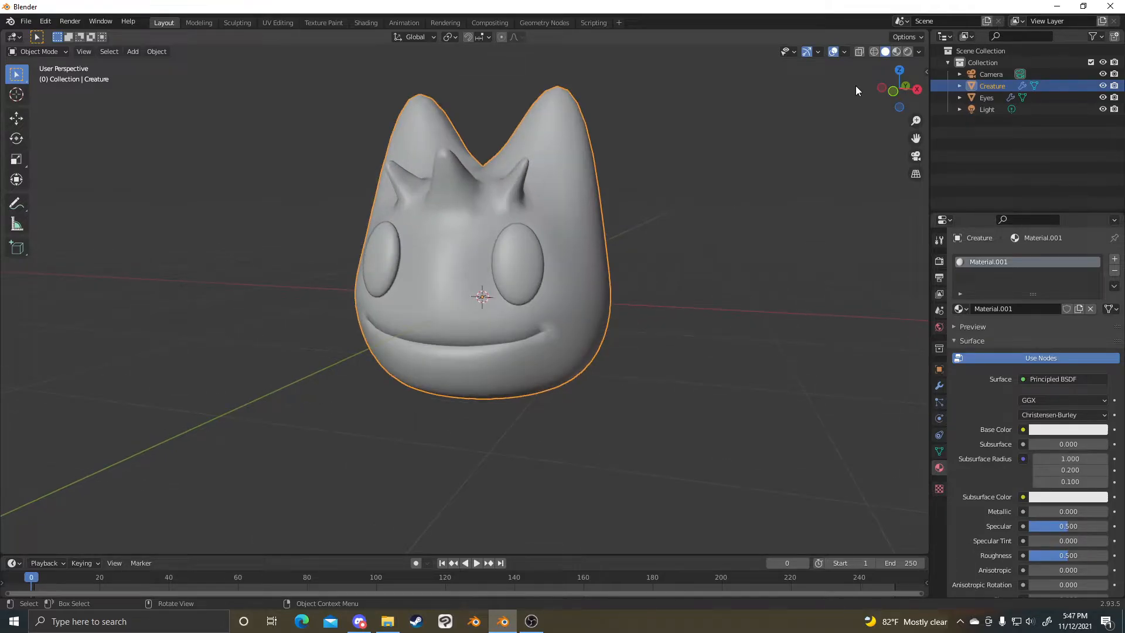
click(896, 53)
mouse_move(827, 146)
middle_down()
mouse_move(756, 253)
mouse_move(635, 259)
middle_up()
scroll(755, 253, down, 3)
scroll(644, 261, up, 4)
scroll(650, 259, up, 2)
scroll(649, 260, down, 1)
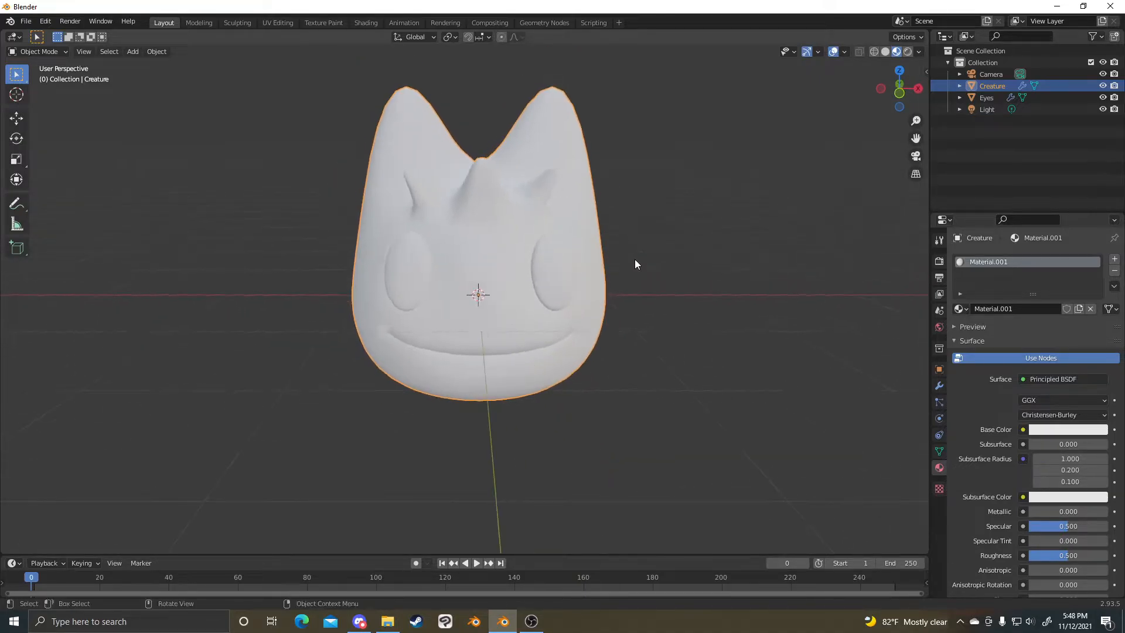
scroll(635, 264, down, 1)
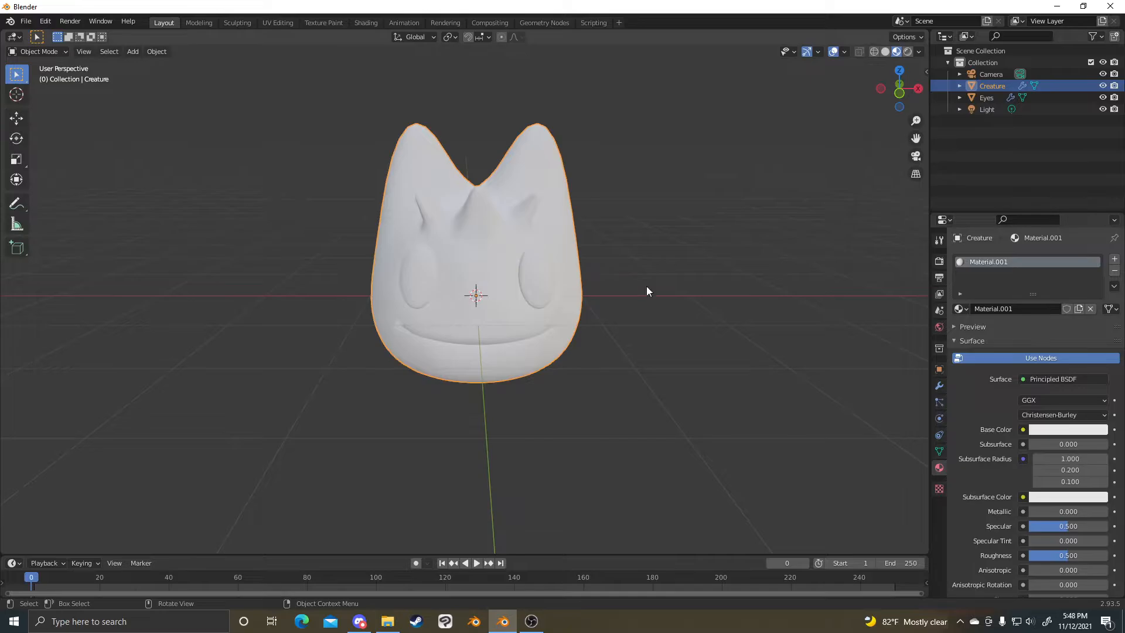
click(616, 181)
scroll(786, 143, down, 2)
mouse_move(786, 143)
middle_down()
mouse_move(598, 214)
mouse_move(476, 231)
middle_up()
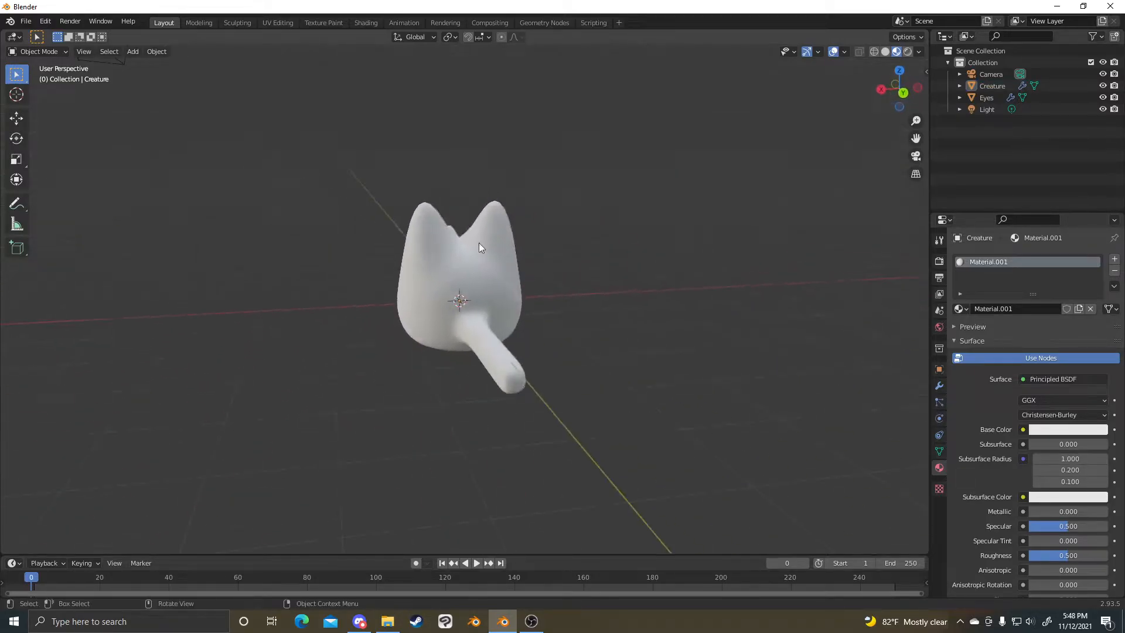
middle_drag(751, 95, 931, 76)
- Compare the Material Preview lighting with Scene Lights and Scene World switched on and off
click(918, 54)
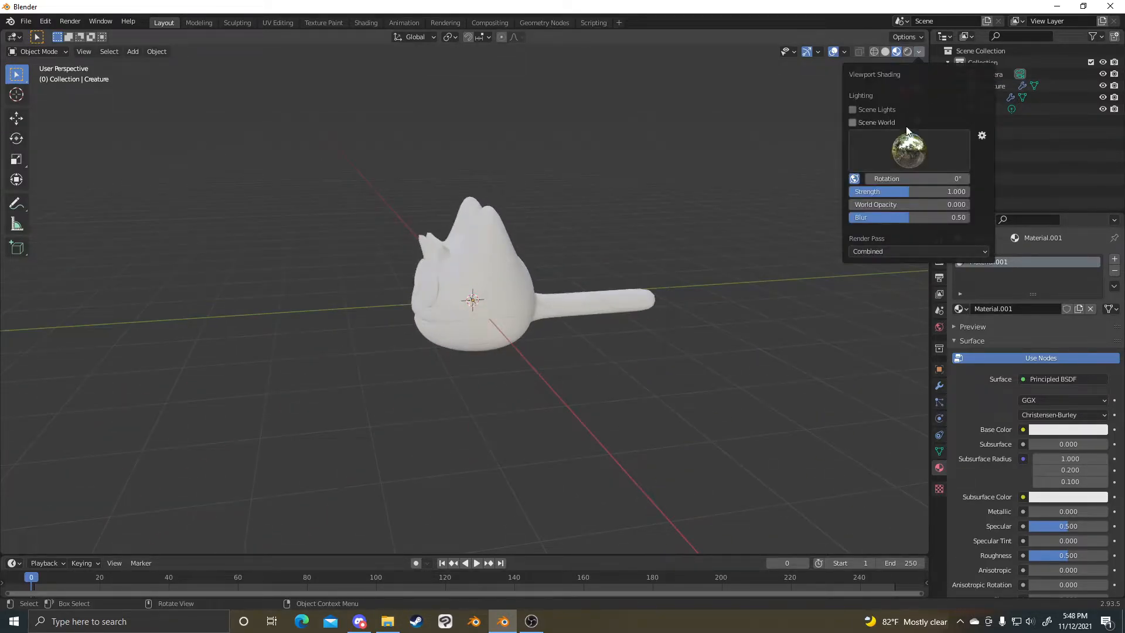
click(908, 149)
click(906, 199)
click(860, 109)
click(862, 109)
click(870, 121)
click(872, 120)
mouse_move(551, 231)
middle_down()
mouse_move(686, 228)
mouse_move(739, 211)
middle_up()
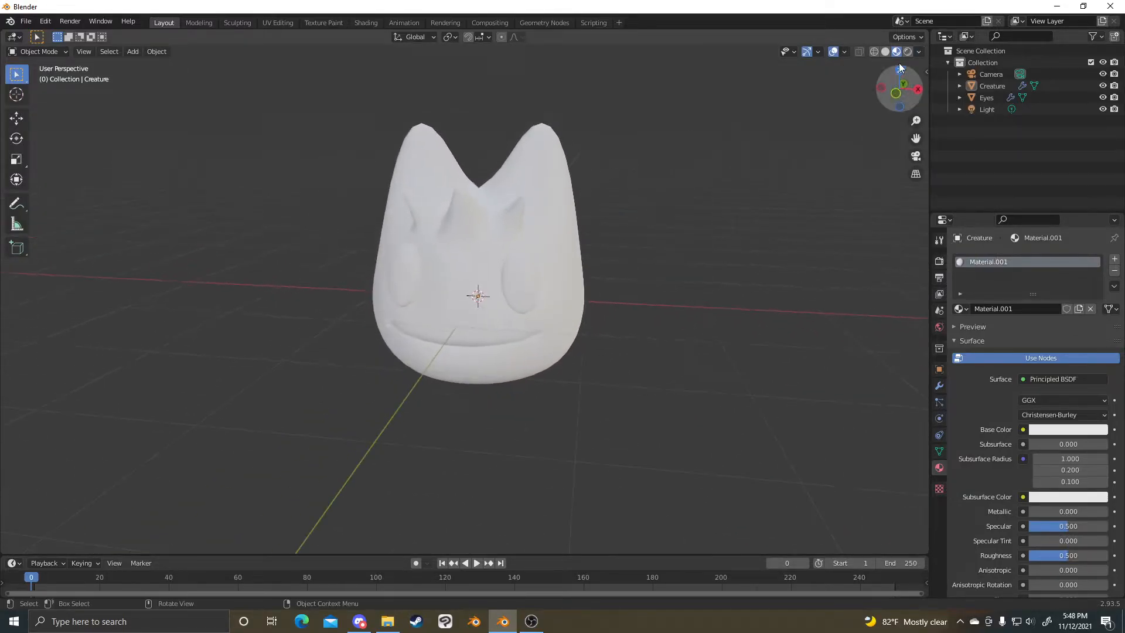
- Turn on Scene World for the Material Preview lighting and try moving the light above the head
click(917, 51)
click(856, 125)
middle_drag(742, 266, 796, 271)
scroll(714, 259, down, 8)
click(538, 142)
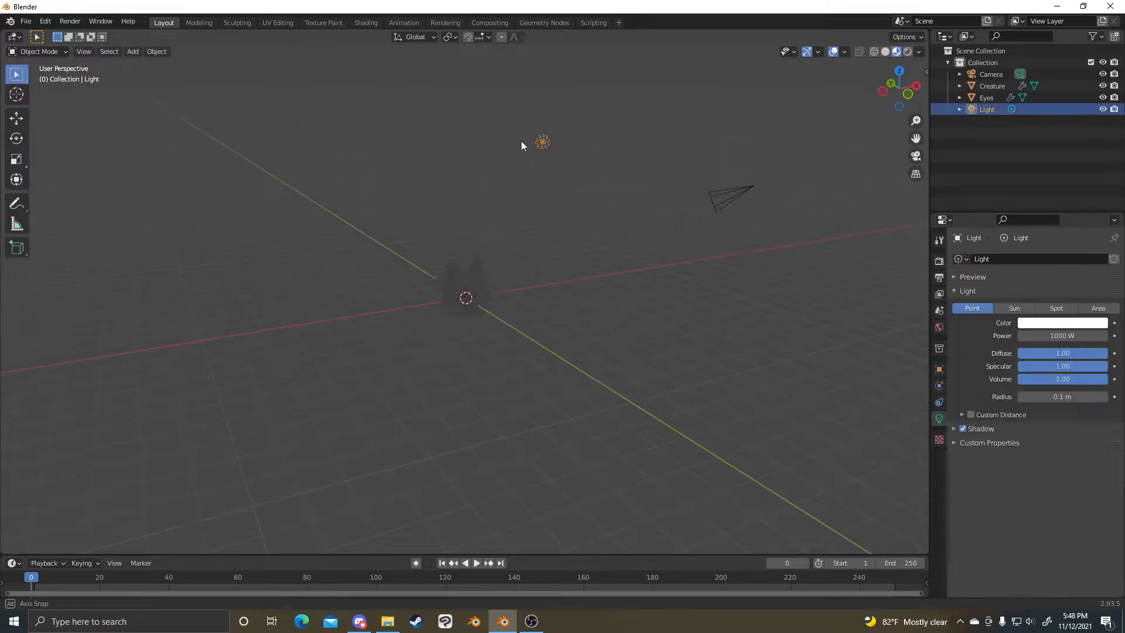
middle_drag(574, 157, 537, 162)
key(g)
right_click(473, 268)
- Select the Creature and turn off Scene World for the Material Preview, viewing the head from the front
middle_drag(726, 199, 583, 193)
middle_drag(598, 274, 479, 281)
click(479, 281)
click(920, 52)
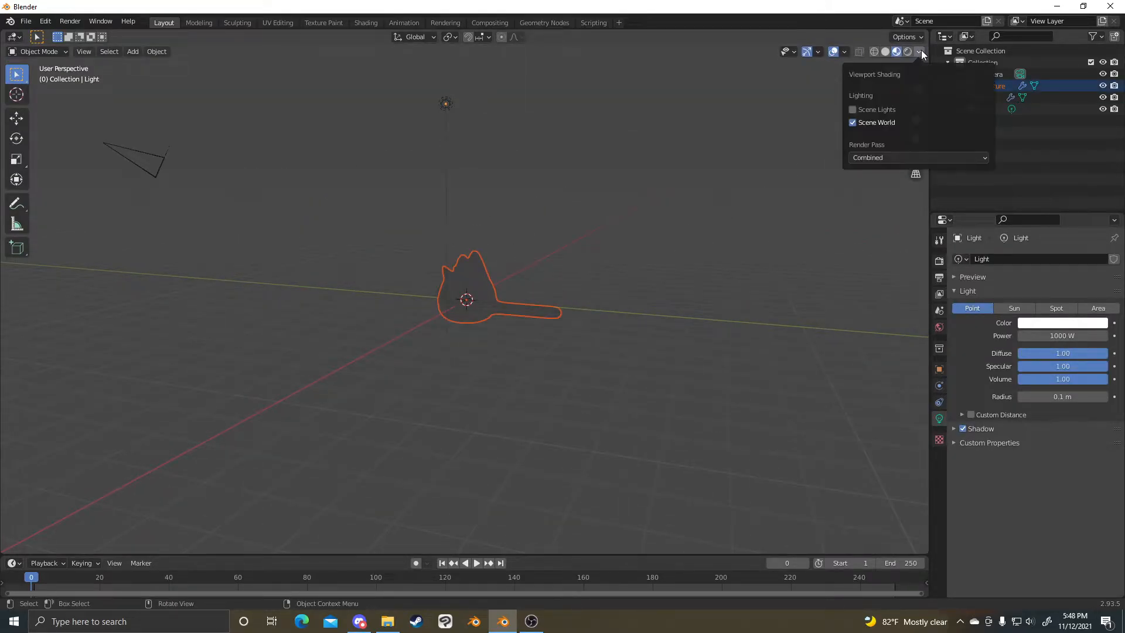
click(918, 54)
click(877, 123)
scroll(780, 297, up, 3)
mouse_move(650, 296)
middle_down()
mouse_move(780, 297)
mouse_move(740, 178)
middle_up()
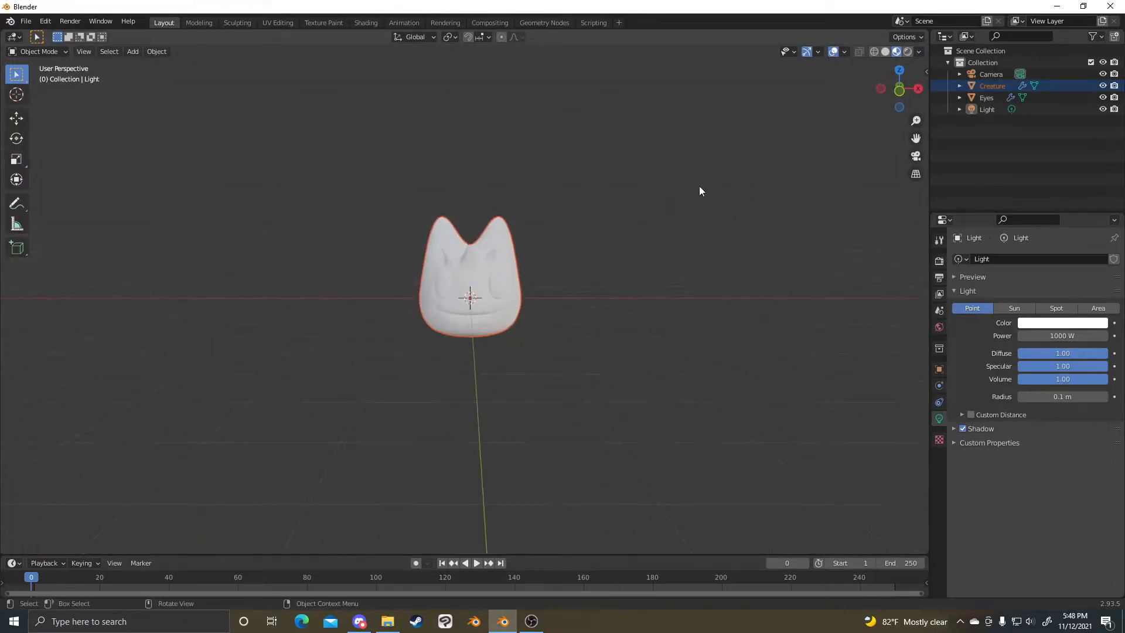
- Switch the viewport to Rendered shading, examine how the scene light falls on the head, and deselect it
click(908, 53)
mouse_move(732, 328)
middle_down()
mouse_move(698, 303)
mouse_move(642, 166)
mouse_move(589, 102)
middle_up()
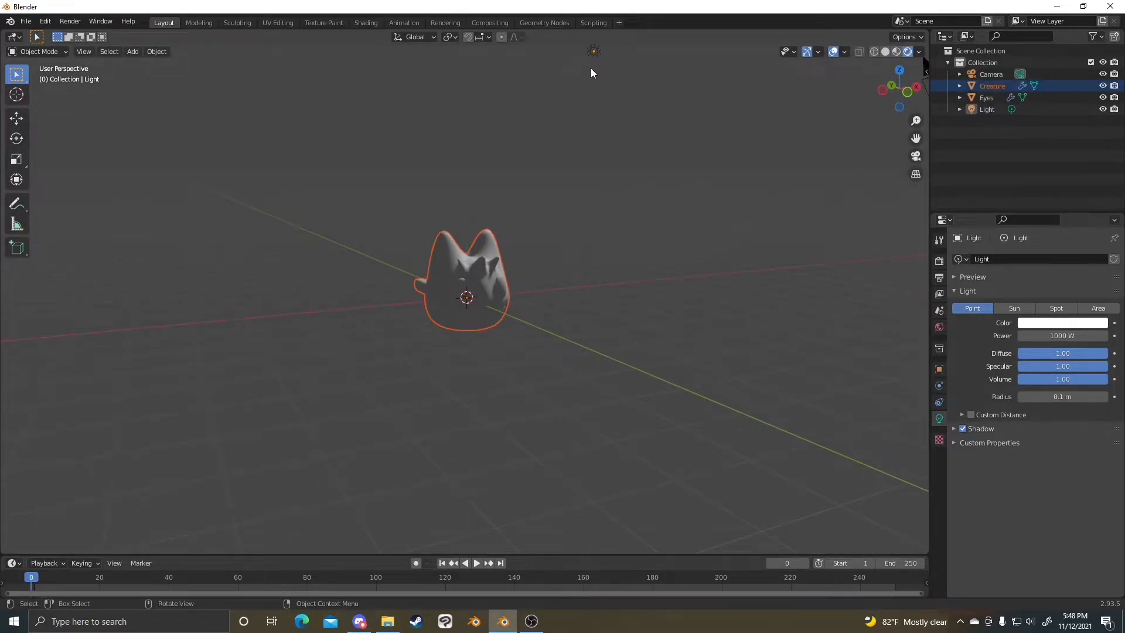
click(615, 271)
- Set the render engine to Cycles with GPU Compute as its device
click(939, 260)
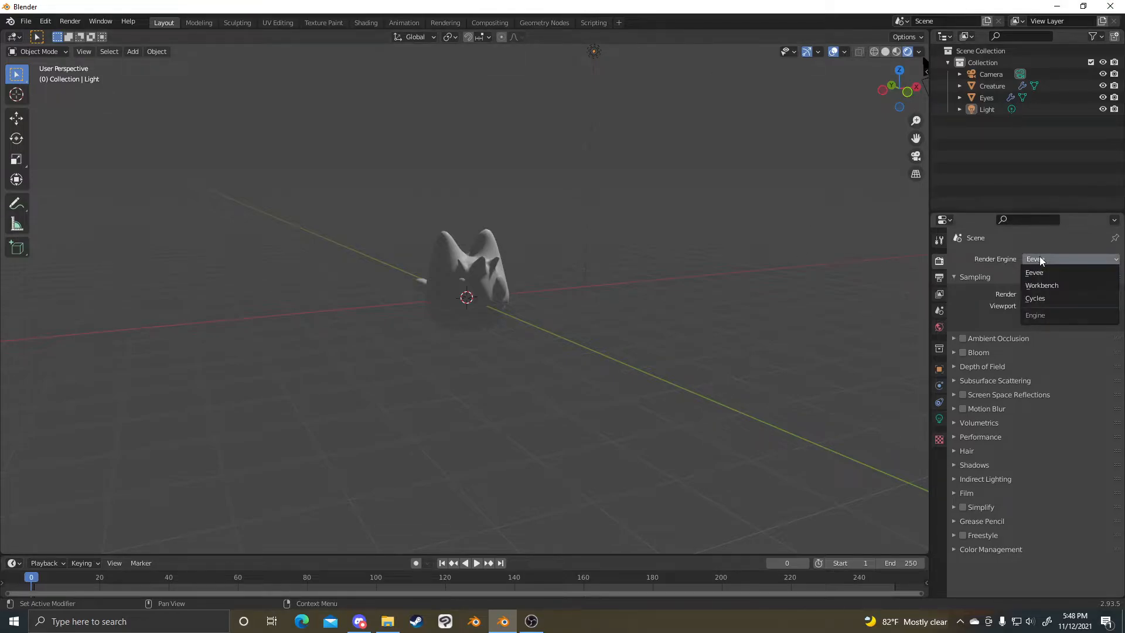
key(Return)
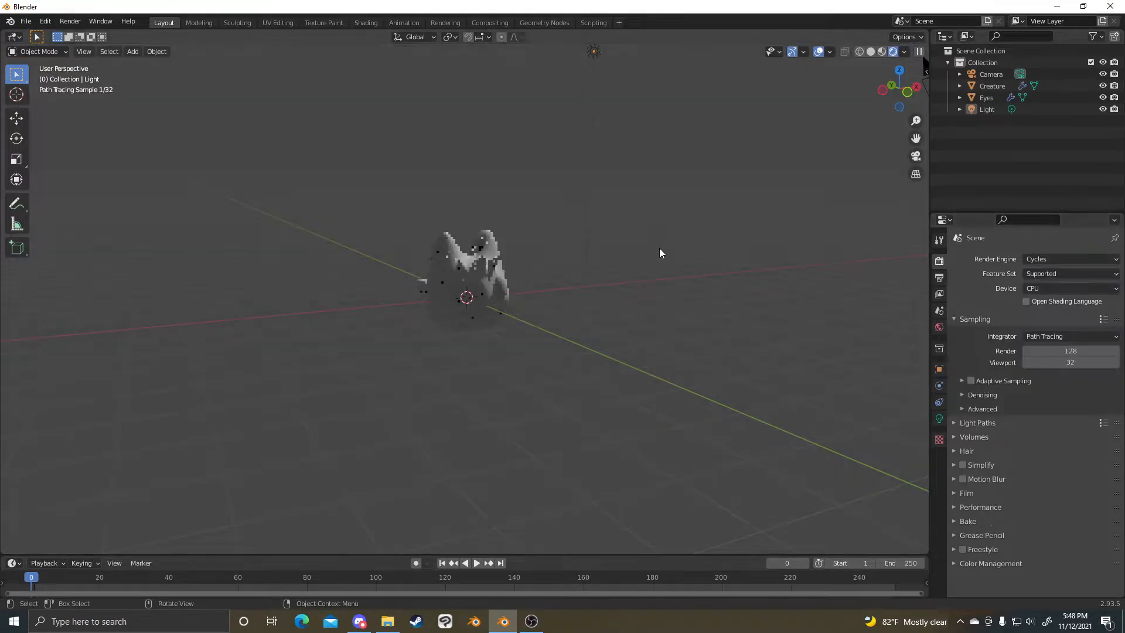
click(1050, 288)
click(1053, 312)
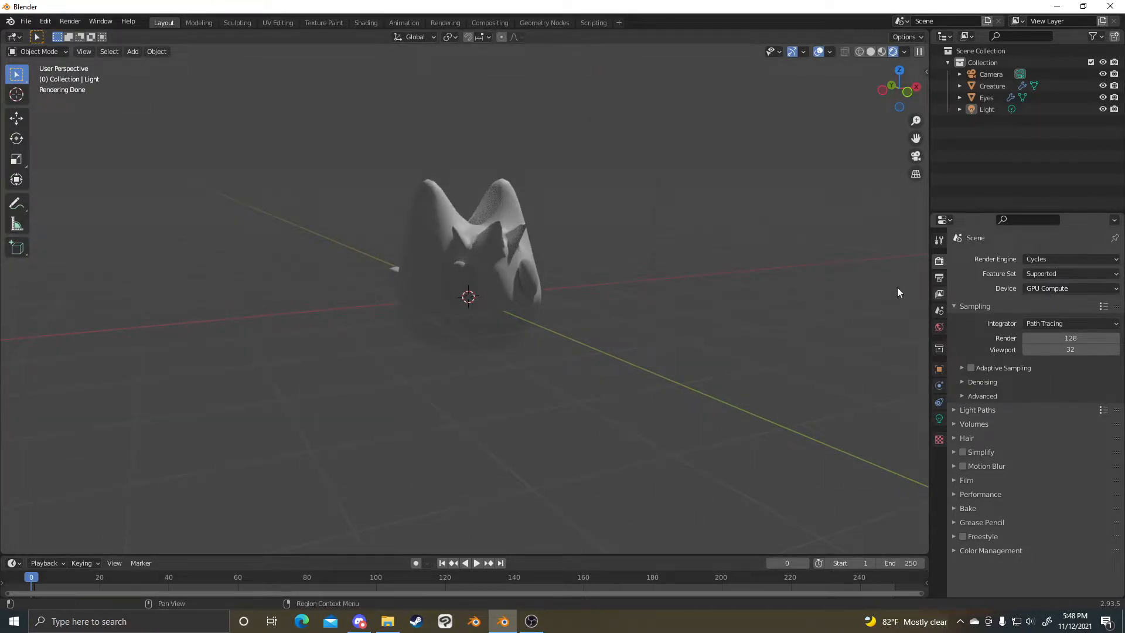
- Compare CPU and GPU Compute as the Cycles device and examine the rendered head from the side
click(1031, 289)
click(1049, 278)
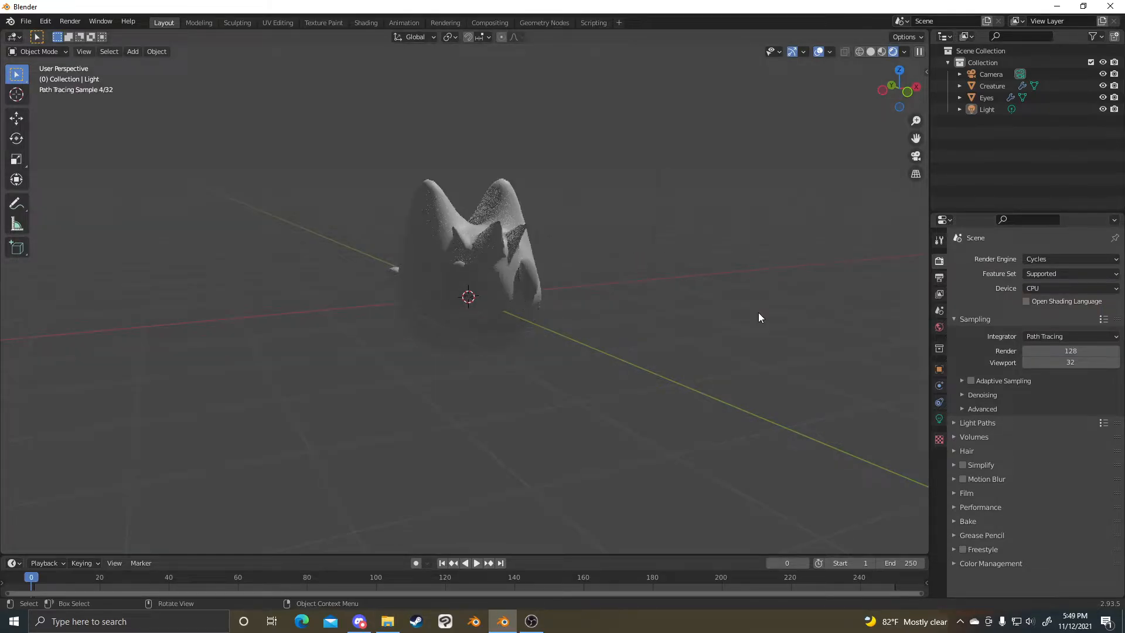
click(1071, 288)
click(1056, 316)
middle_drag(751, 271, 633, 275)
- Set the render engine back to Eevee and examine the rendered head from the front
click(1068, 258)
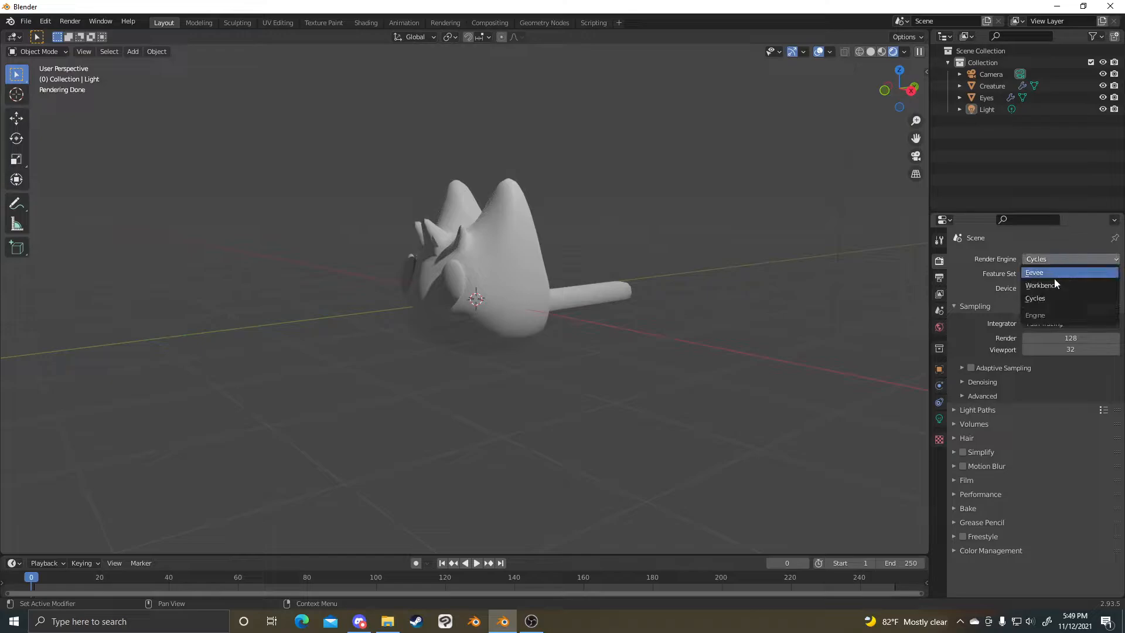
click(1053, 274)
scroll(526, 265, down, 3)
middle_drag(525, 267, 673, 300)
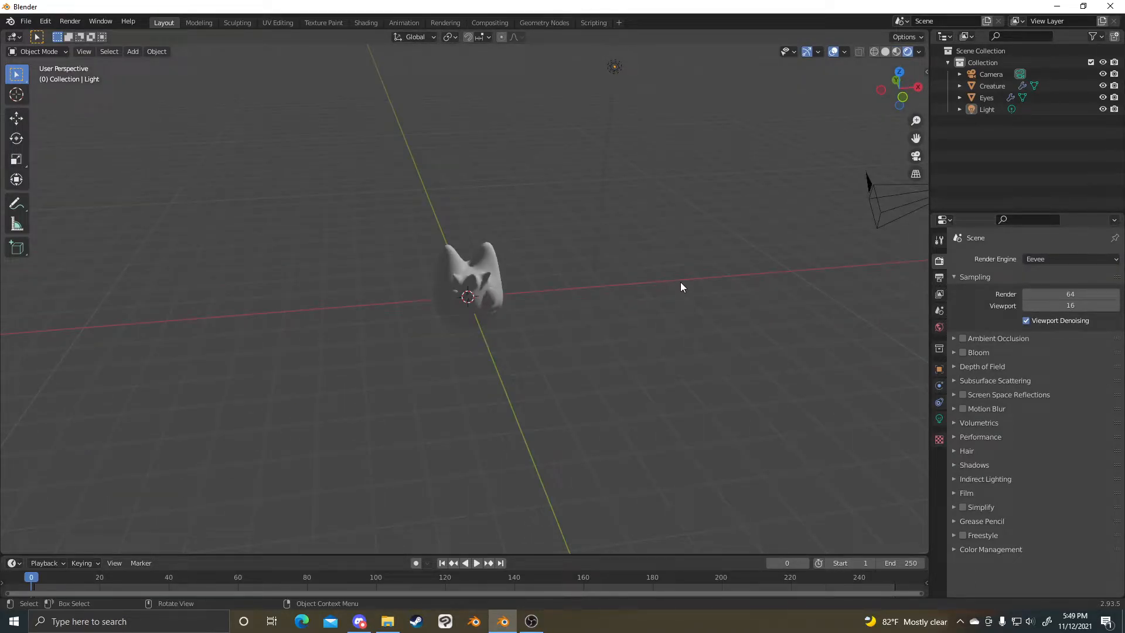
scroll(680, 282, up, 8)
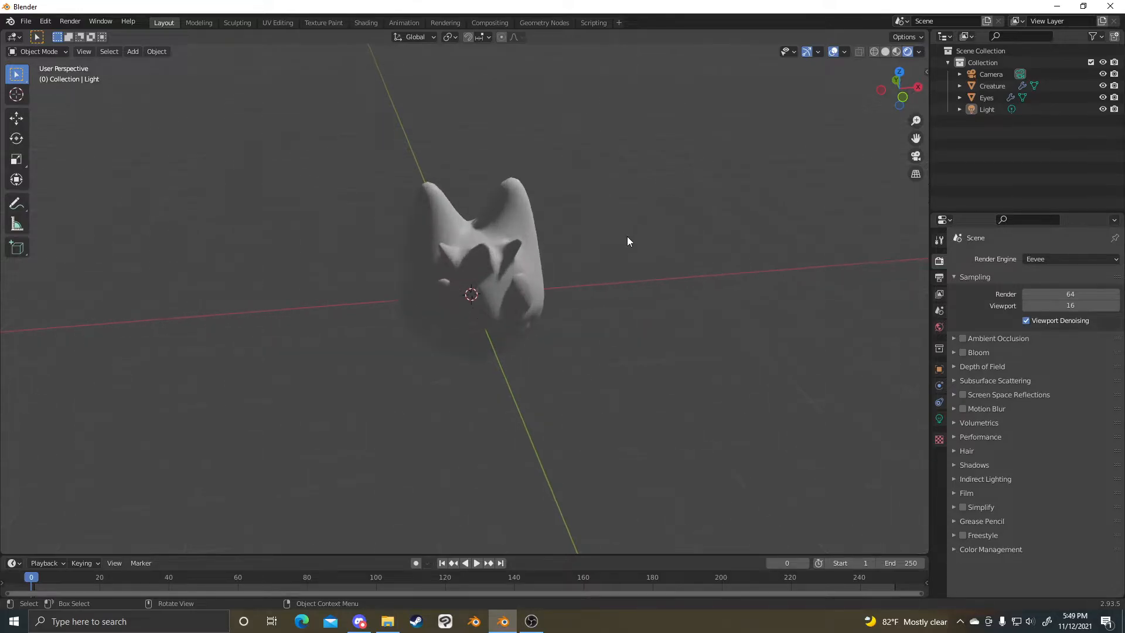
scroll(730, 115, down, 6)
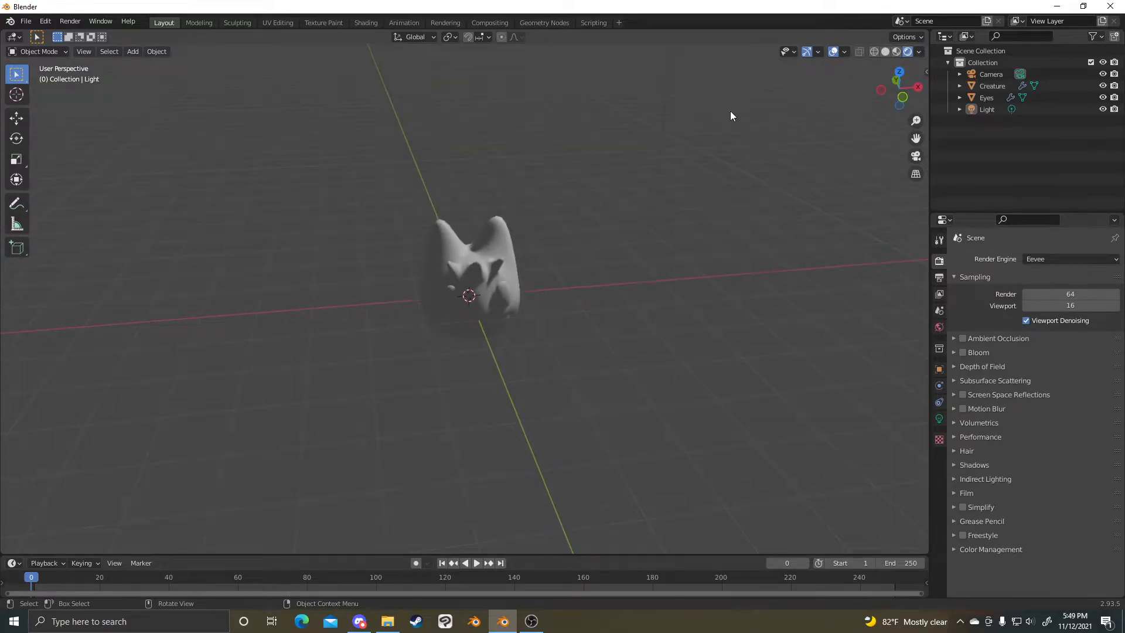
- Compare Material Preview with Rendered shading and try moving the light closer to the head
click(896, 52)
click(908, 52)
scroll(662, 163, down, 5)
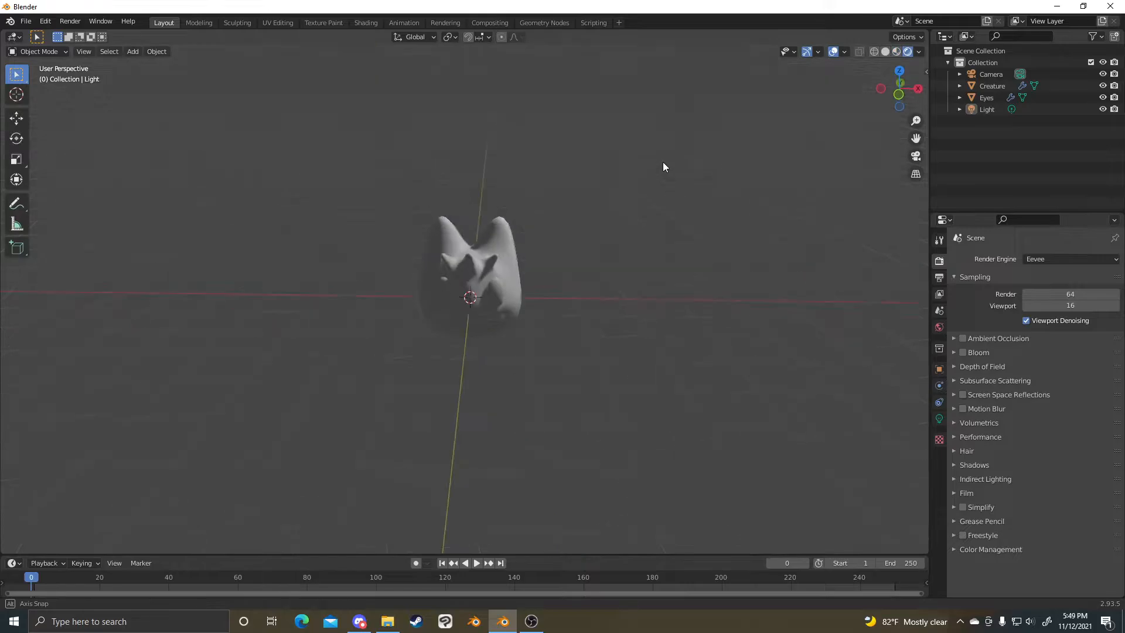
click(605, 111)
middle_drag(605, 111, 595, 138)
key(g)
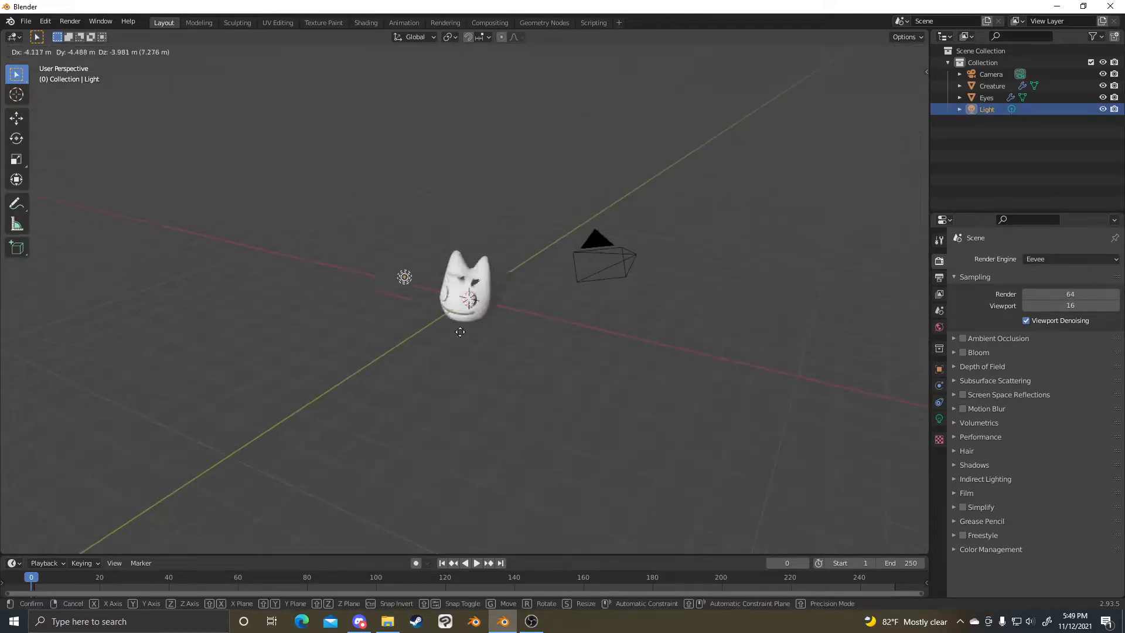
right_click(658, 247)
- Return the viewport to Material Preview shading and display the Creature's material settings
click(896, 52)
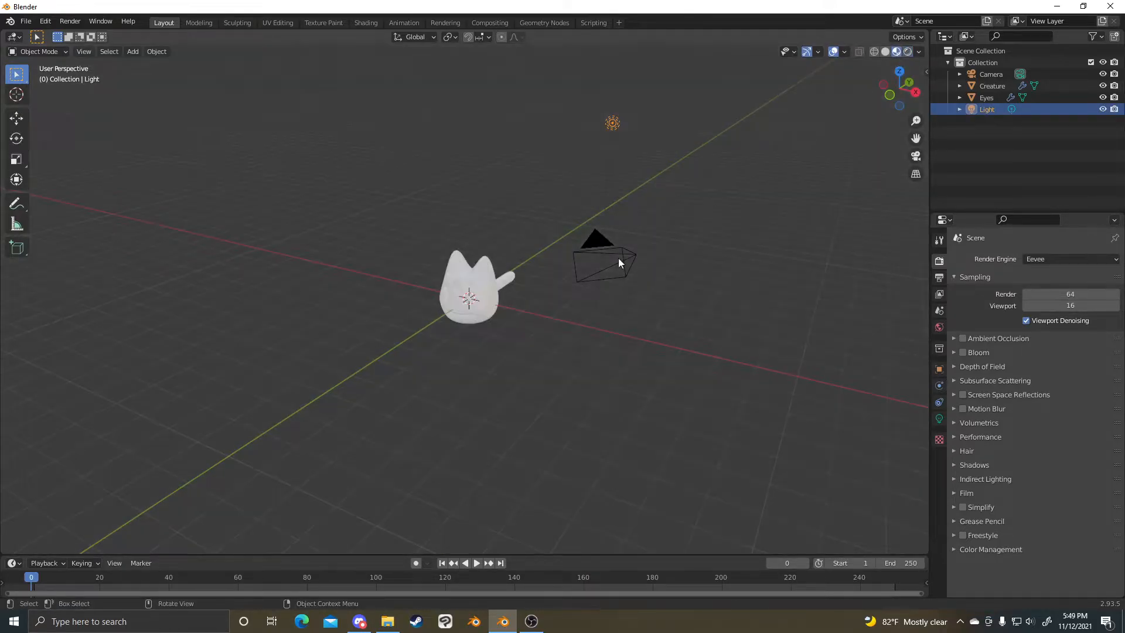
middle_drag(516, 313, 600, 280)
scroll(599, 280, up, 5)
click(518, 299)
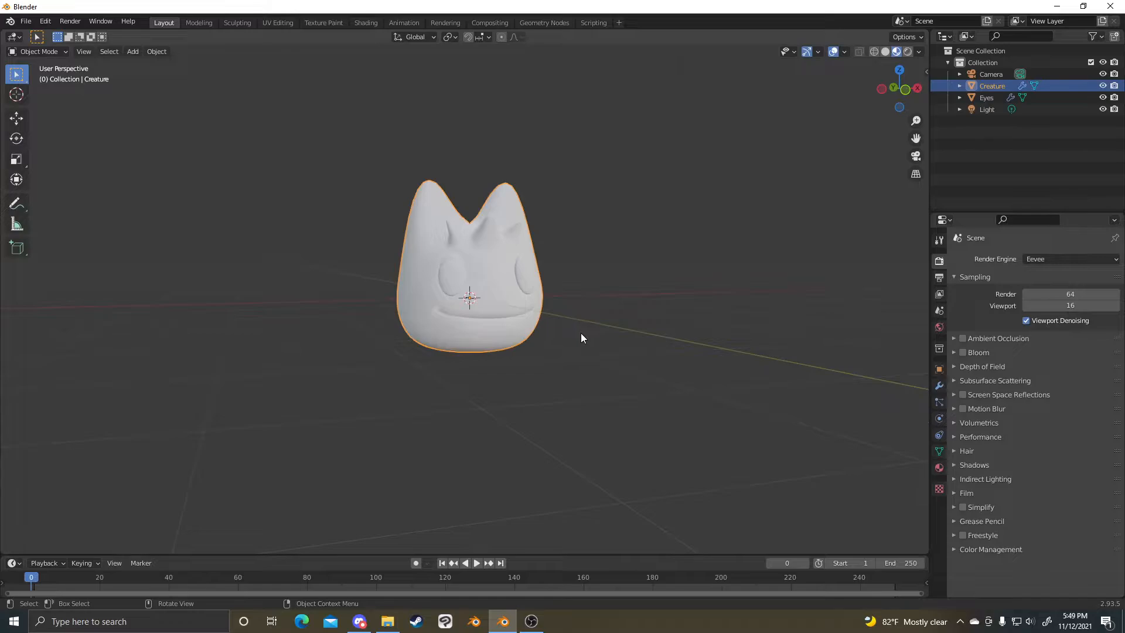
click(939, 467)
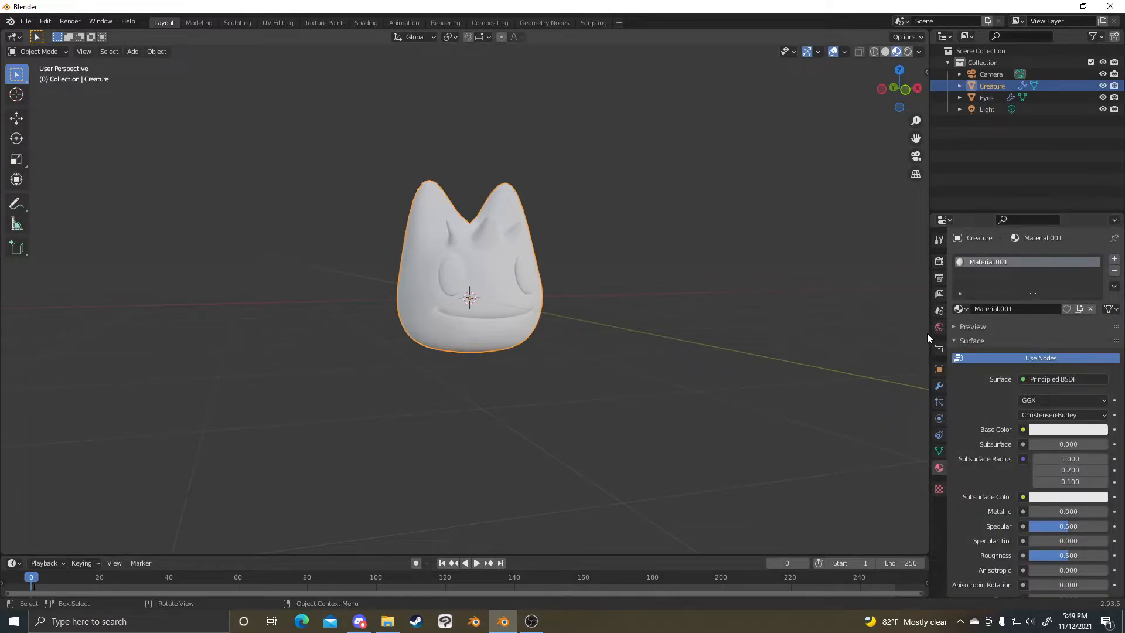
- Widen the properties editor and look through the Principled BSDF settings of Material.001
drag(928, 333, 807, 334)
scroll(954, 421, down, 4)
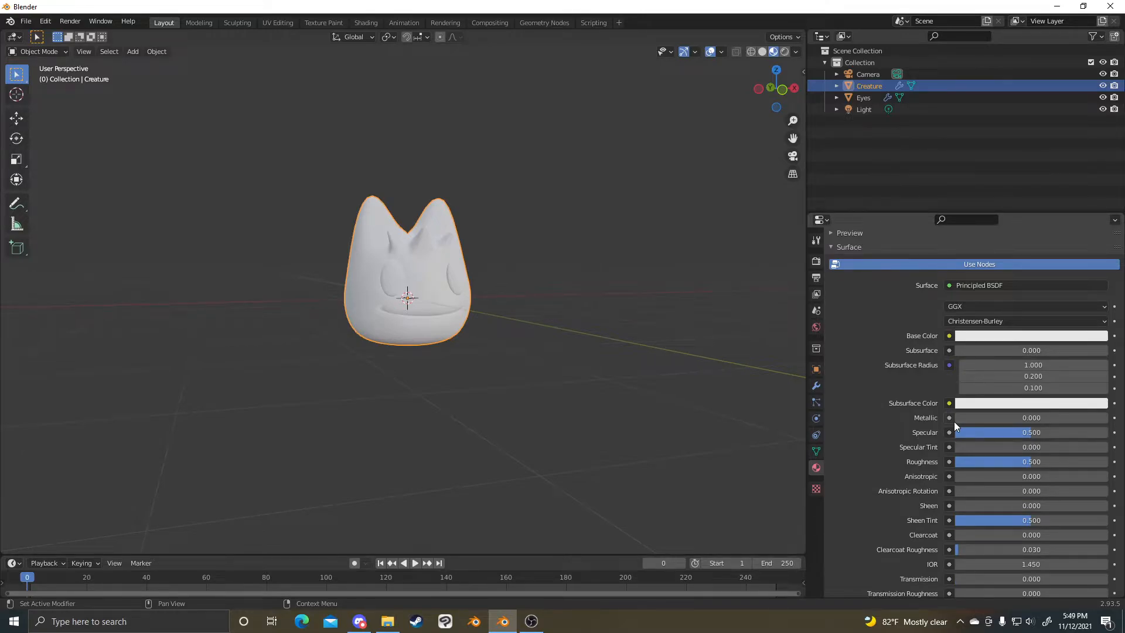
scroll(954, 420, up, 3)
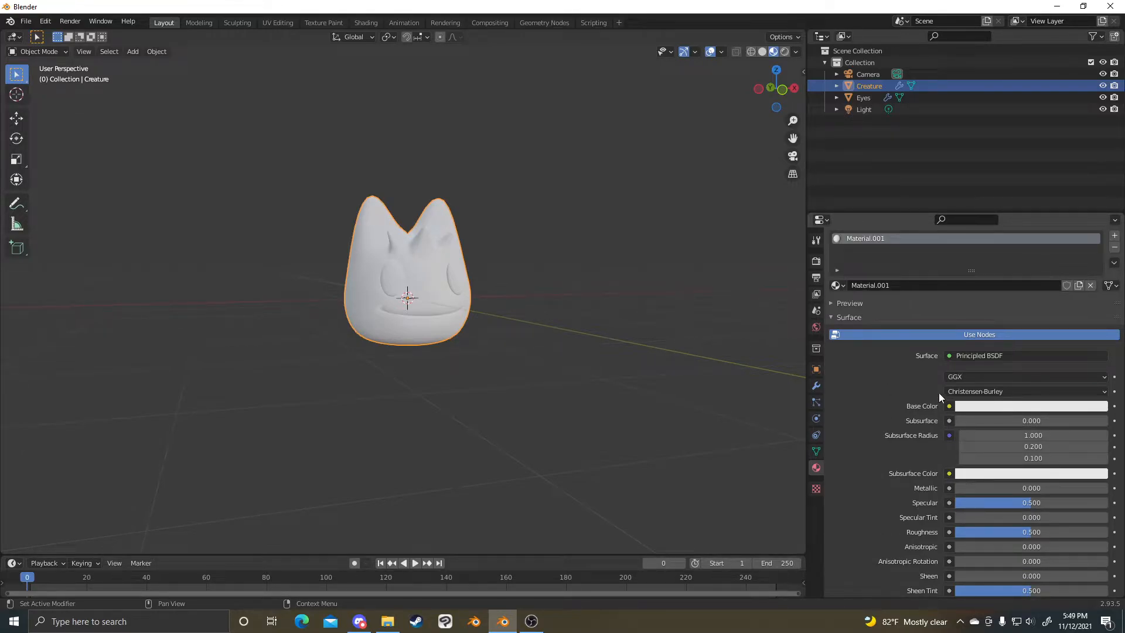
scroll(920, 398, down, 3)
scroll(873, 404, up, 4)
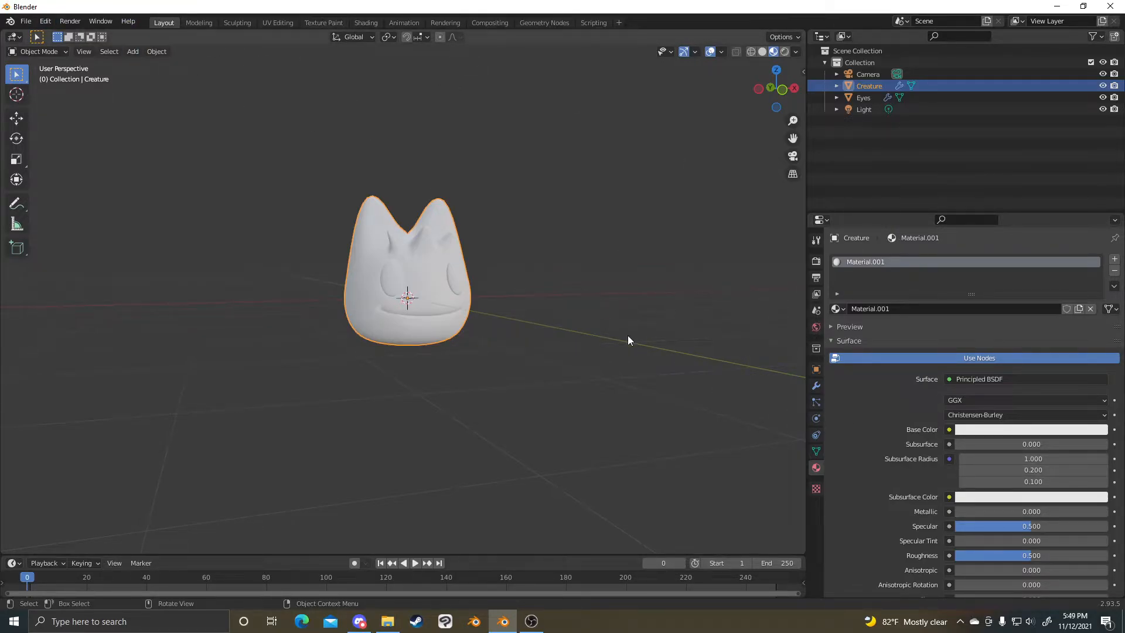
middle_drag(660, 343, 455, 203)
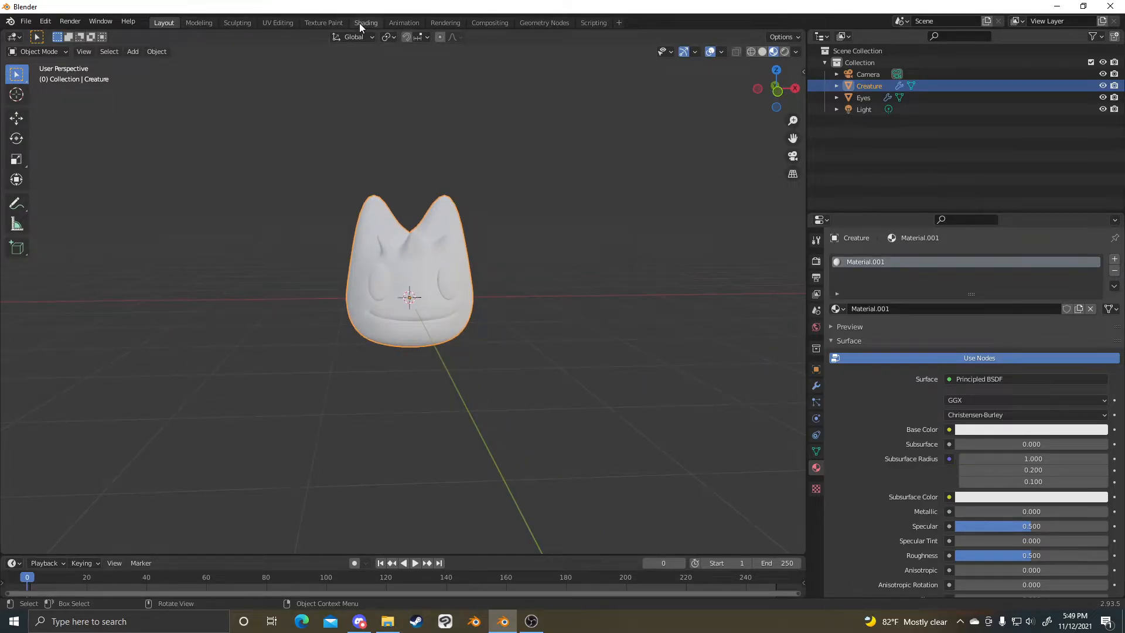
- Switch to the Shading workspace and bring the selected Creature into view from the front
click(360, 23)
mouse_move(672, 244)
middle_down()
mouse_move(607, 234)
mouse_move(621, 226)
mouse_move(598, 219)
middle_up()
scroll(598, 219, up, 3)
shift+middle_drag(678, 272, 627, 179)
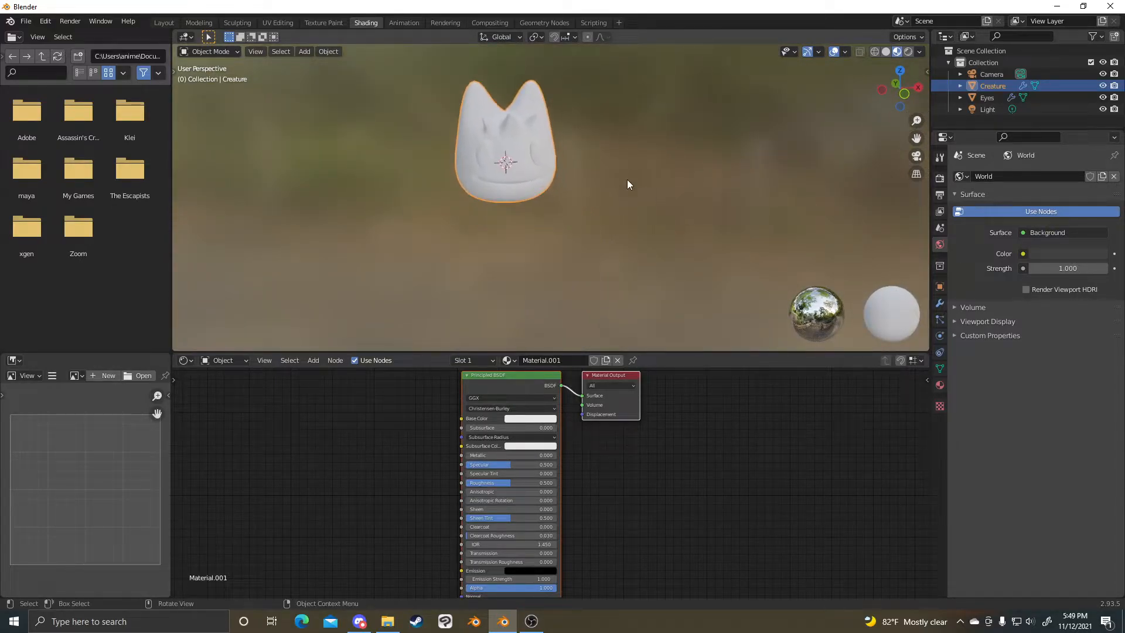
click(653, 276)
click(538, 173)
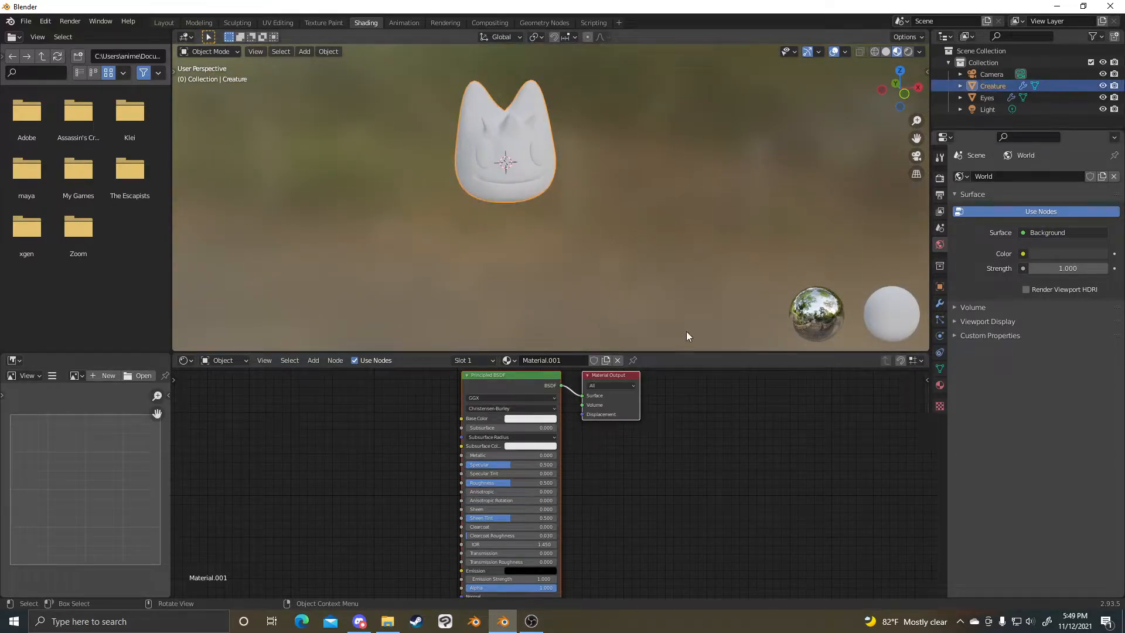
- Enlarge the shader editor and display the Creature's material settings beside its node graph
click(658, 463)
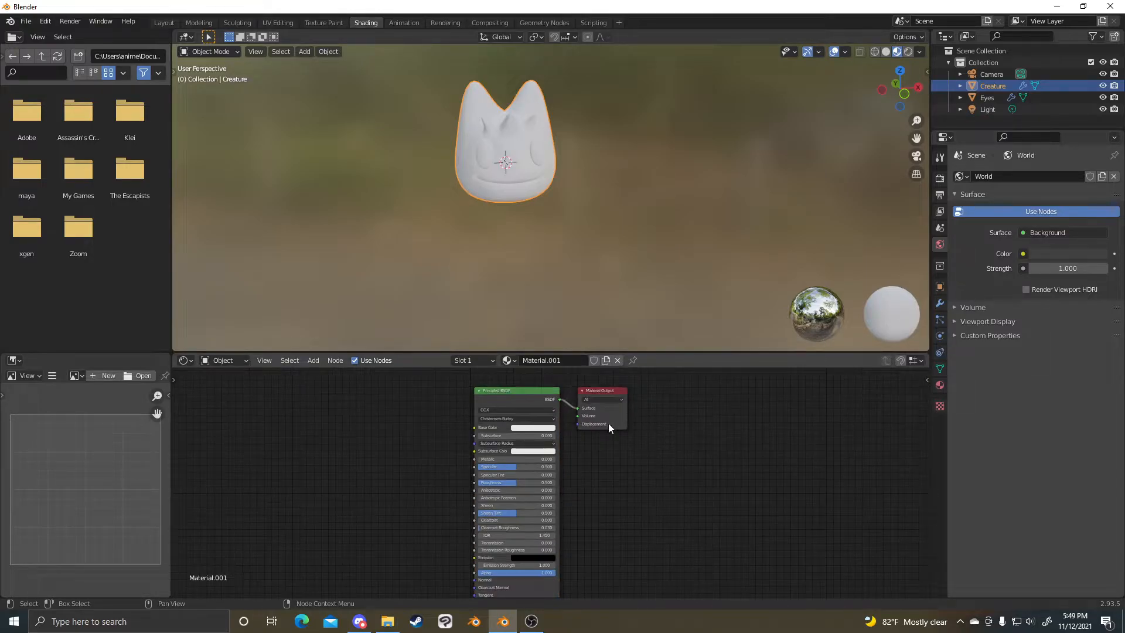
scroll(613, 418, up, 4)
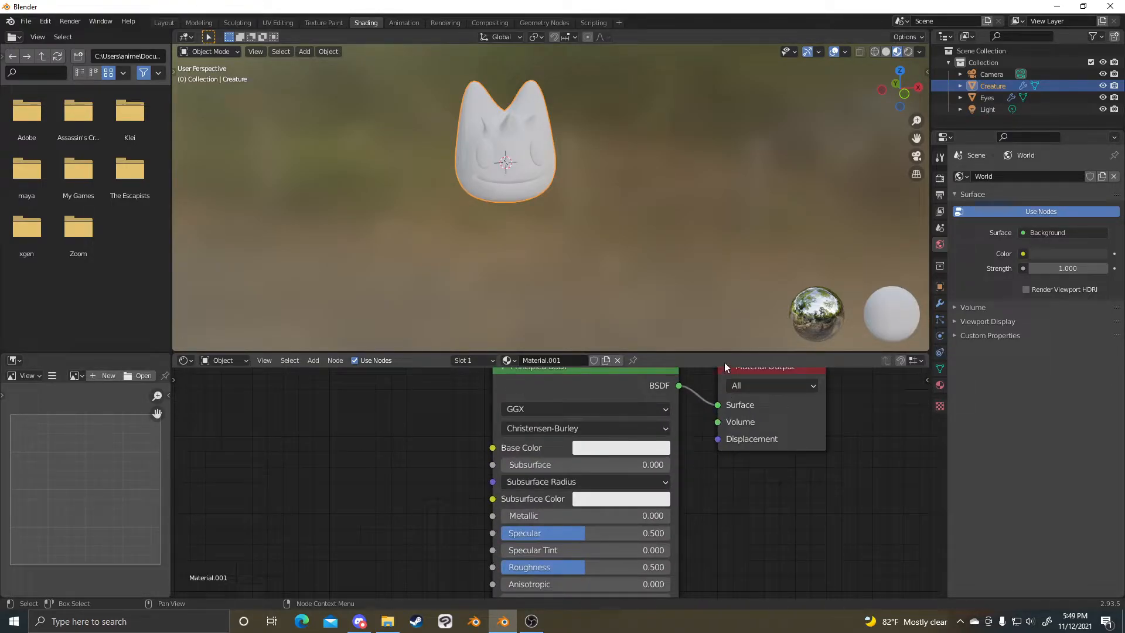
drag(724, 353, 724, 325)
scroll(396, 375, down, 2)
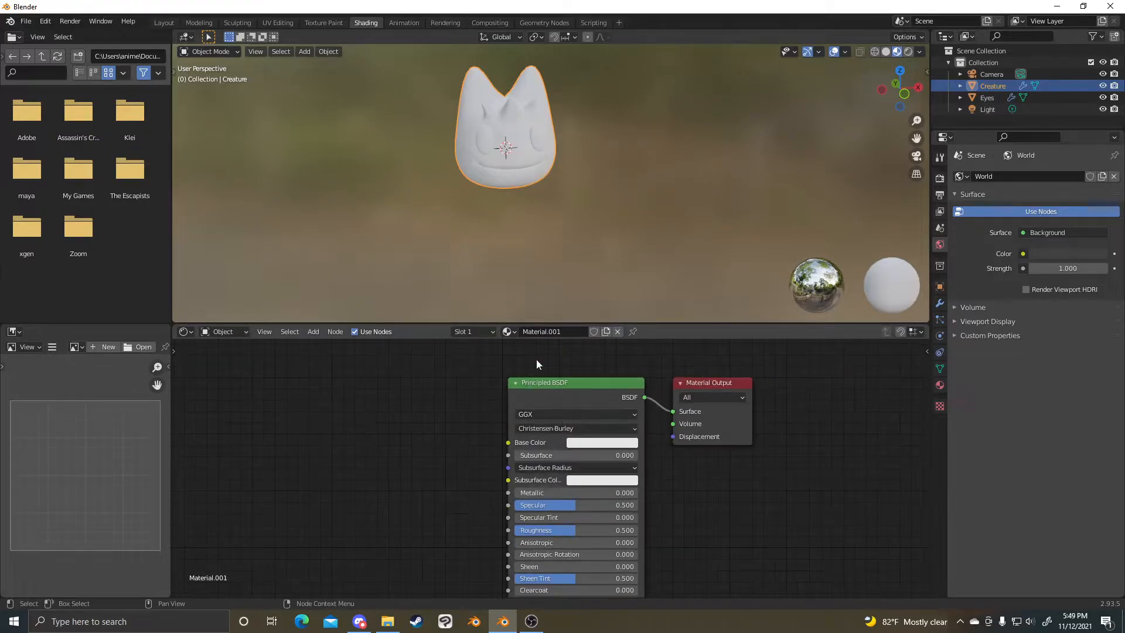
click(940, 385)
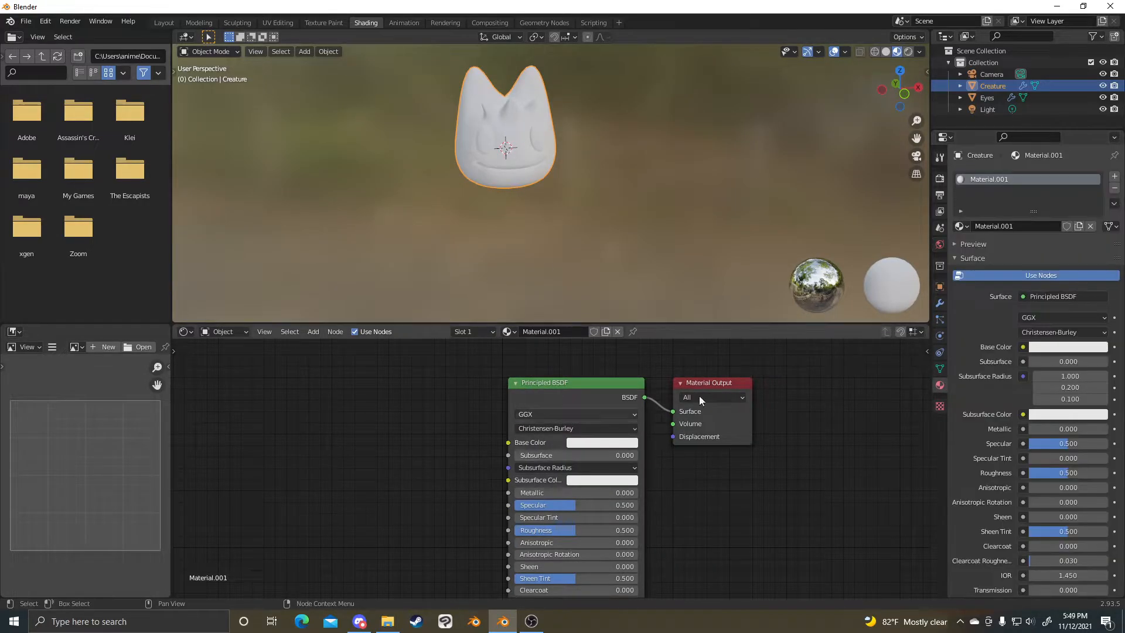
scroll(429, 417, down, 1)
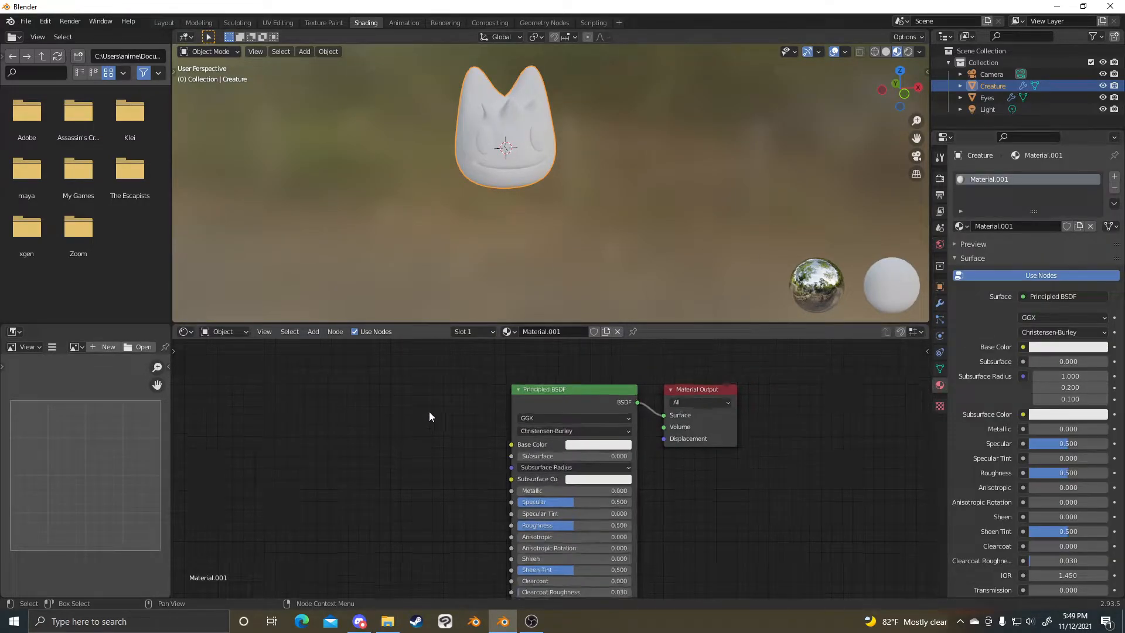
- Examine the Principled BSDF and Material Output nodes and compare them with the material's surface settings
middle_drag(440, 407, 520, 422)
scroll(501, 421, up, 1)
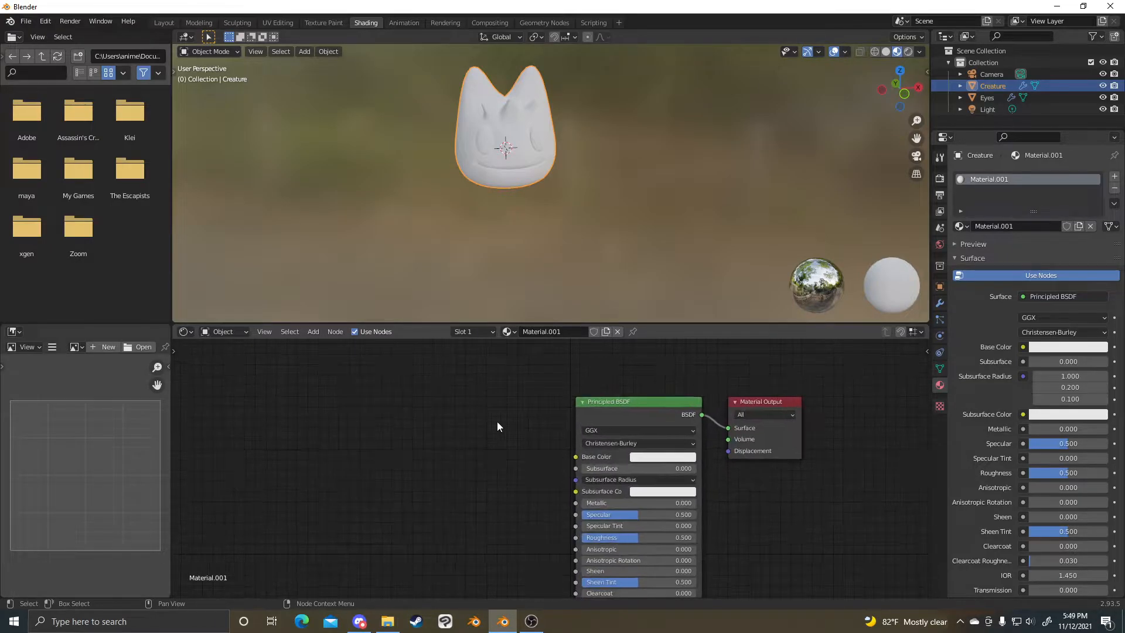
scroll(1010, 205, down, 3)
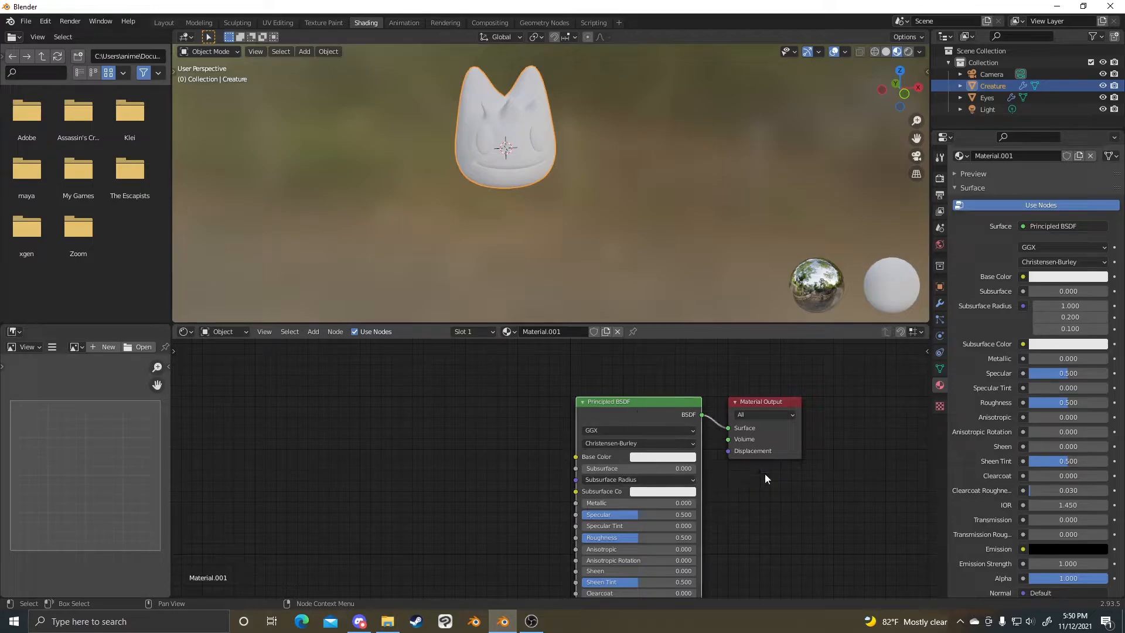
key(g)
key(Escape)
scroll(692, 409, up, 2)
middle_drag(765, 478, 656, 427)
scroll(648, 417, down, 2)
scroll(648, 417, down, 1)
scroll(670, 435, down, 2)
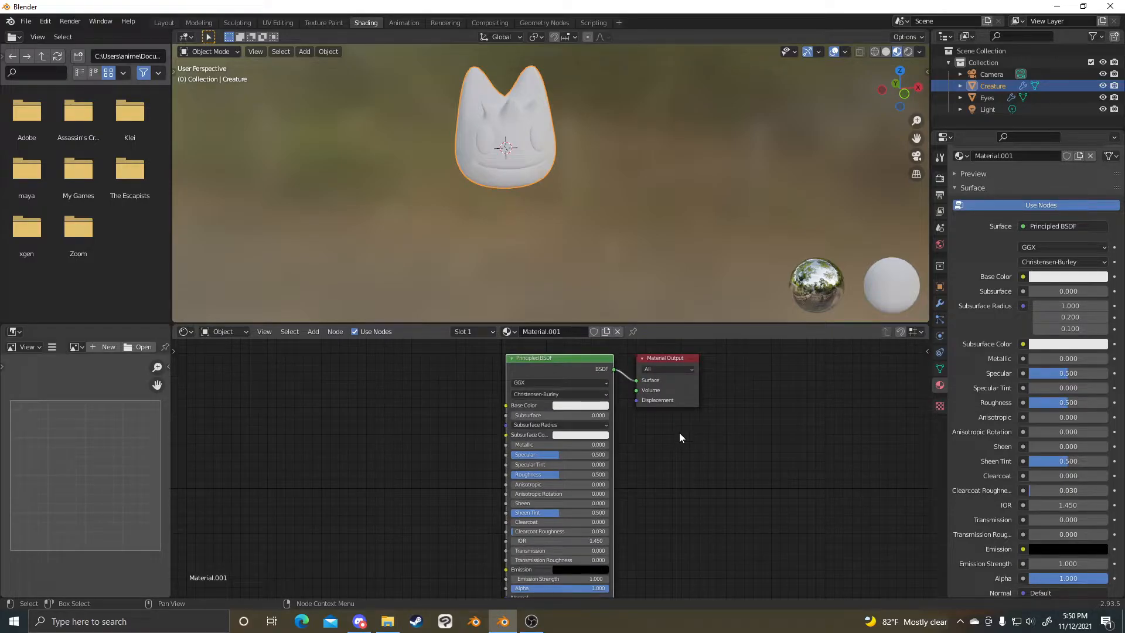
scroll(679, 441, up, 2)
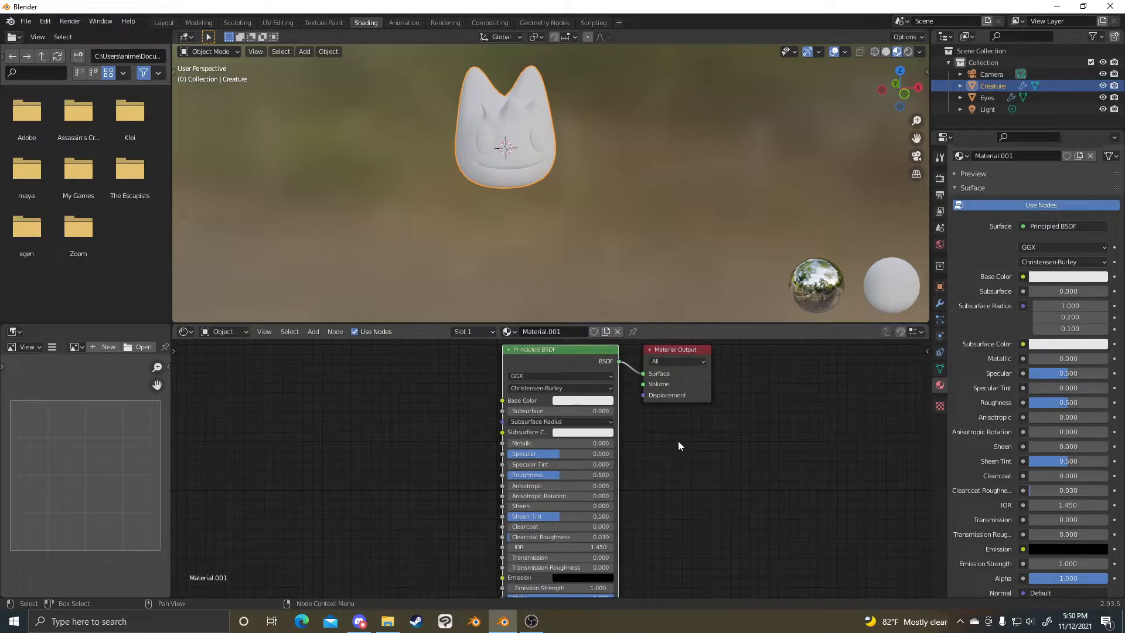
- Set the Base Color of the Creature's Principled BSDF node to a bluish purple
click(594, 382)
drag(600, 340, 639, 340)
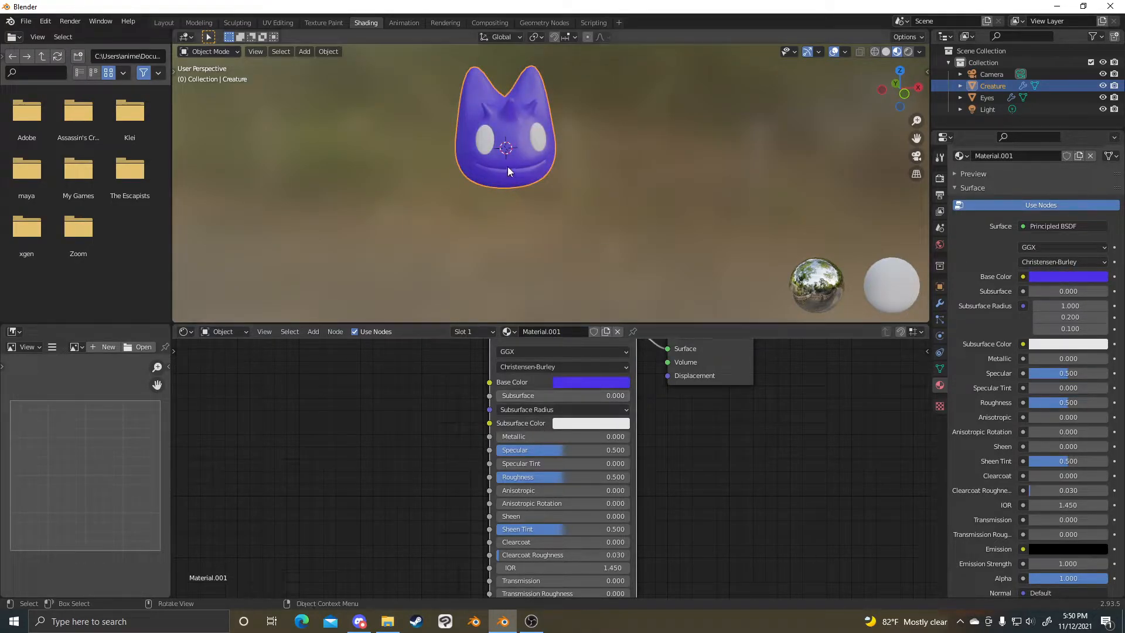
scroll(586, 171, up, 4)
scroll(563, 169, down, 5)
scroll(592, 205, up, 3)
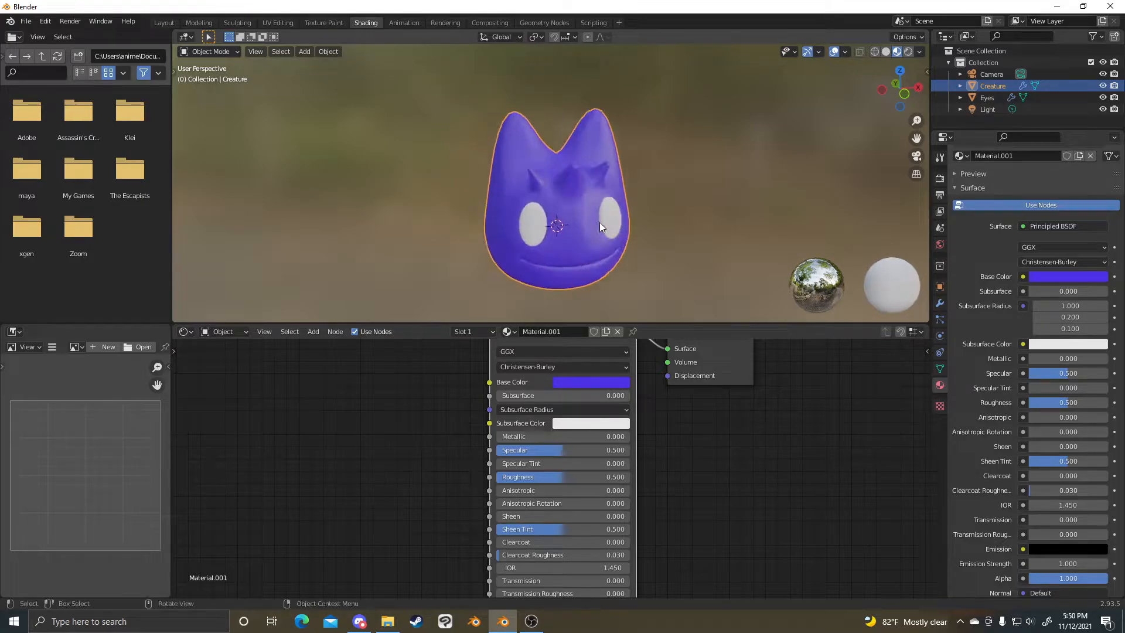
middle_drag(687, 500, 737, 465)
scroll(737, 465, up, 1)
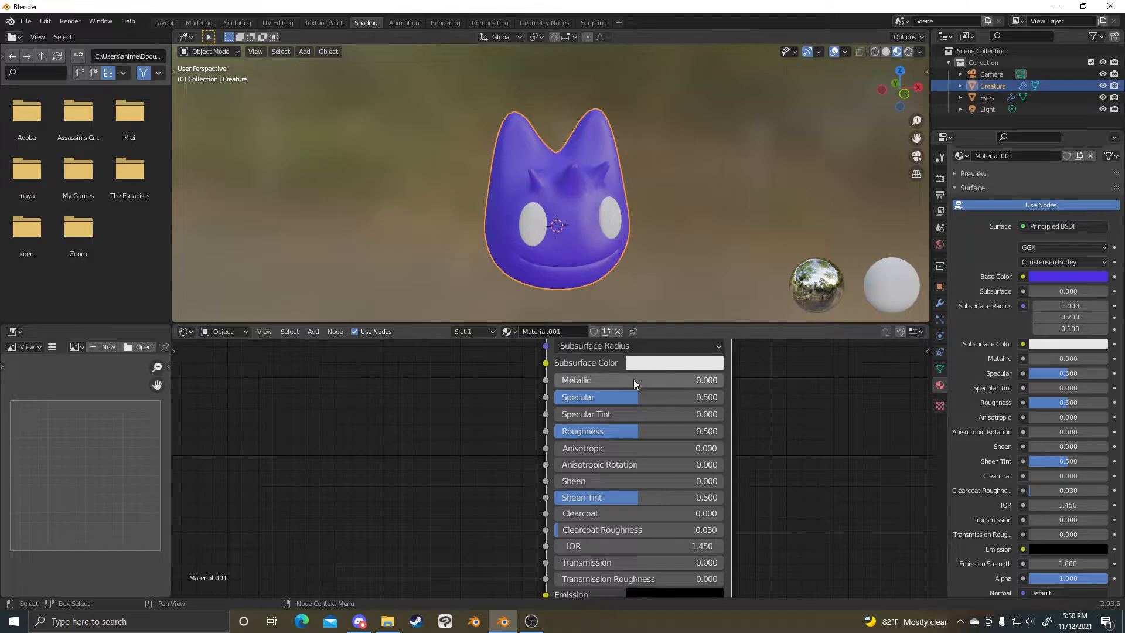
- Try different Specular and Roughness values on the Principled BSDF node and set both back to 0.5
mouse_move(645, 396)
mouse_down()
mouse_move(586, 396)
mouse_move(639, 397)
mouse_up()
click(639, 397)
text(.5)
key(Return)
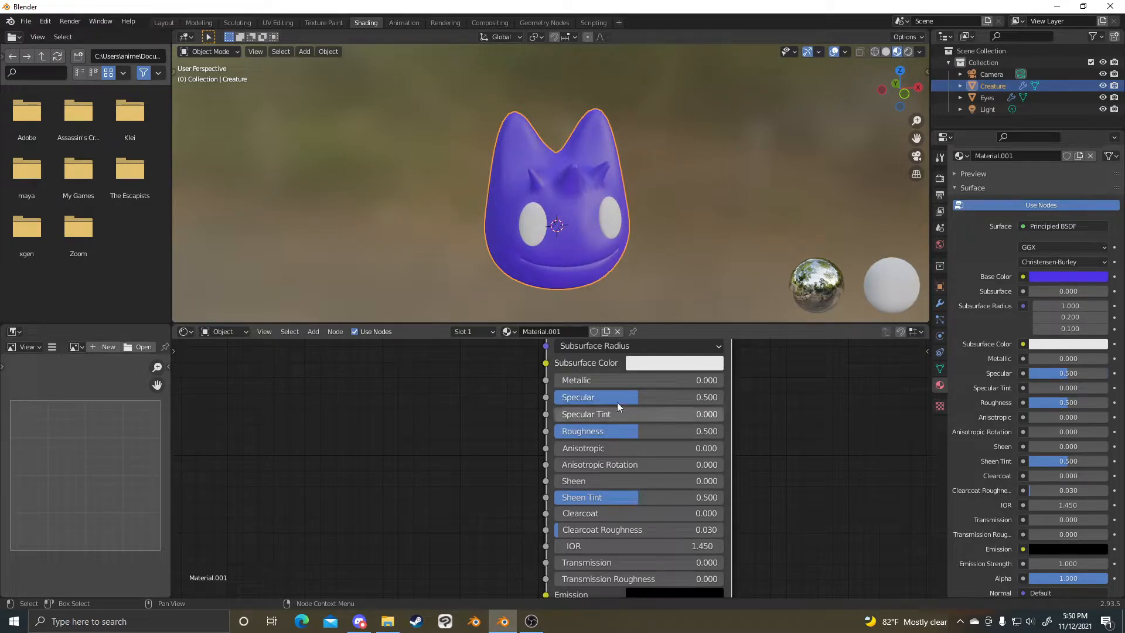
drag(637, 432, 723, 431)
click(685, 431)
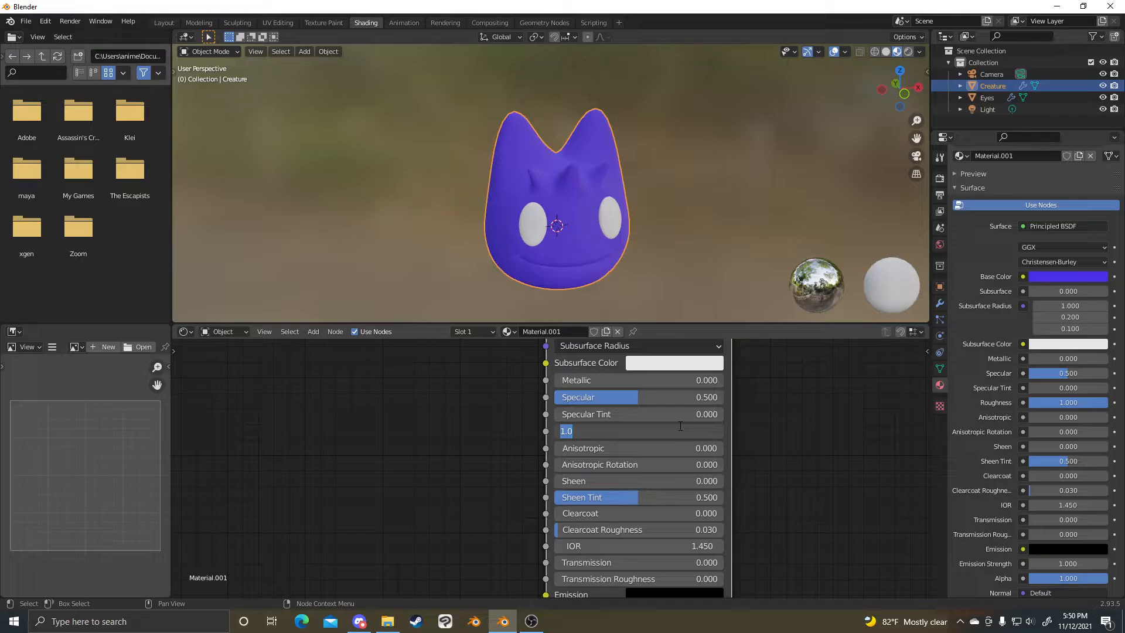
text(0.5)
key(Return)
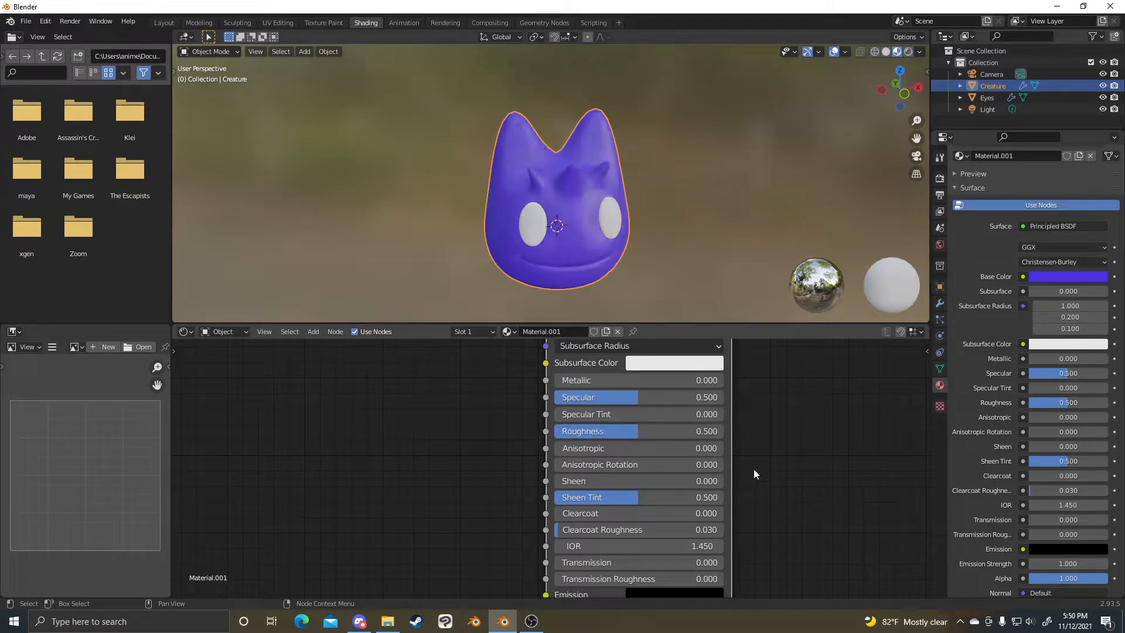
- Examine the Principled BSDF's lower inputs, including the Emission color, and the shader nodes available to add
scroll(666, 419, down, 2)
scroll(634, 445, down, 1)
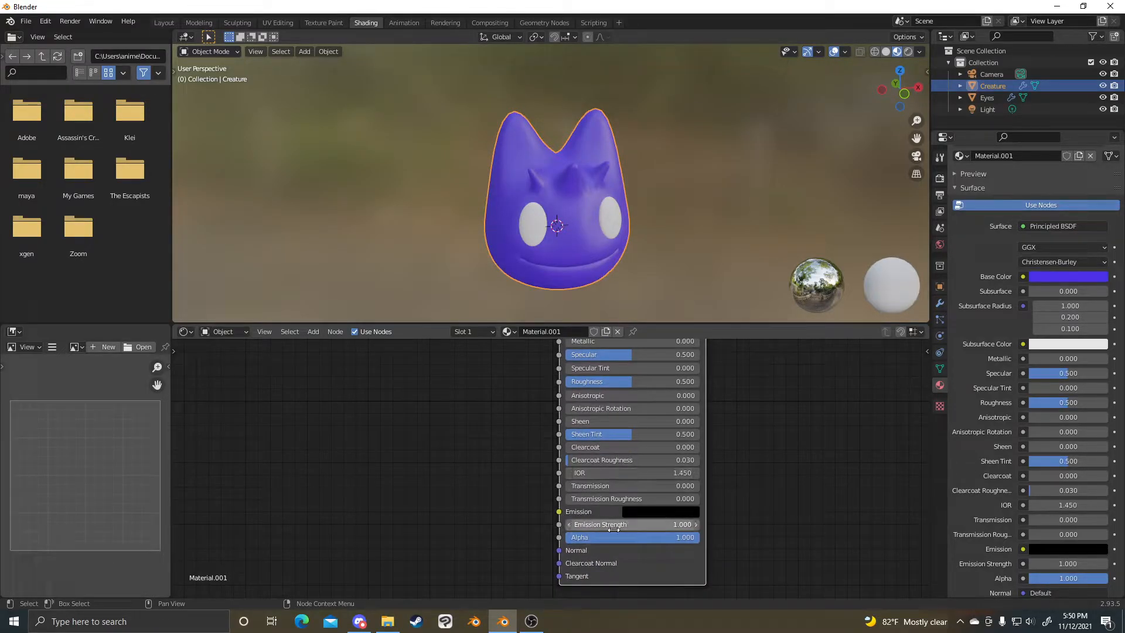
scroll(718, 467, up, 2)
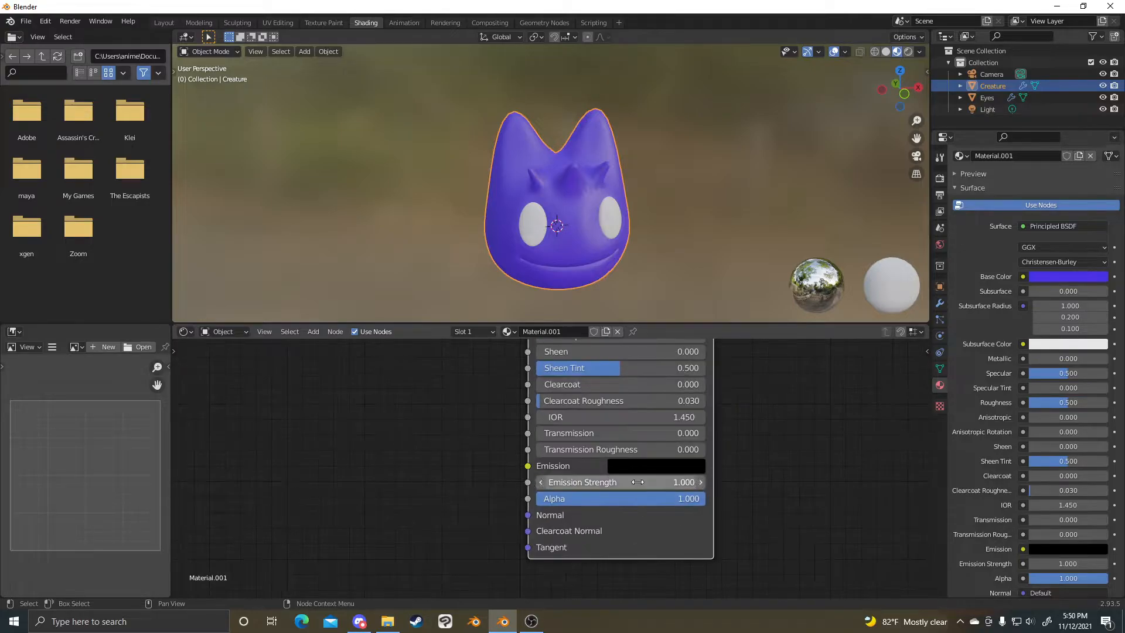
click(656, 467)
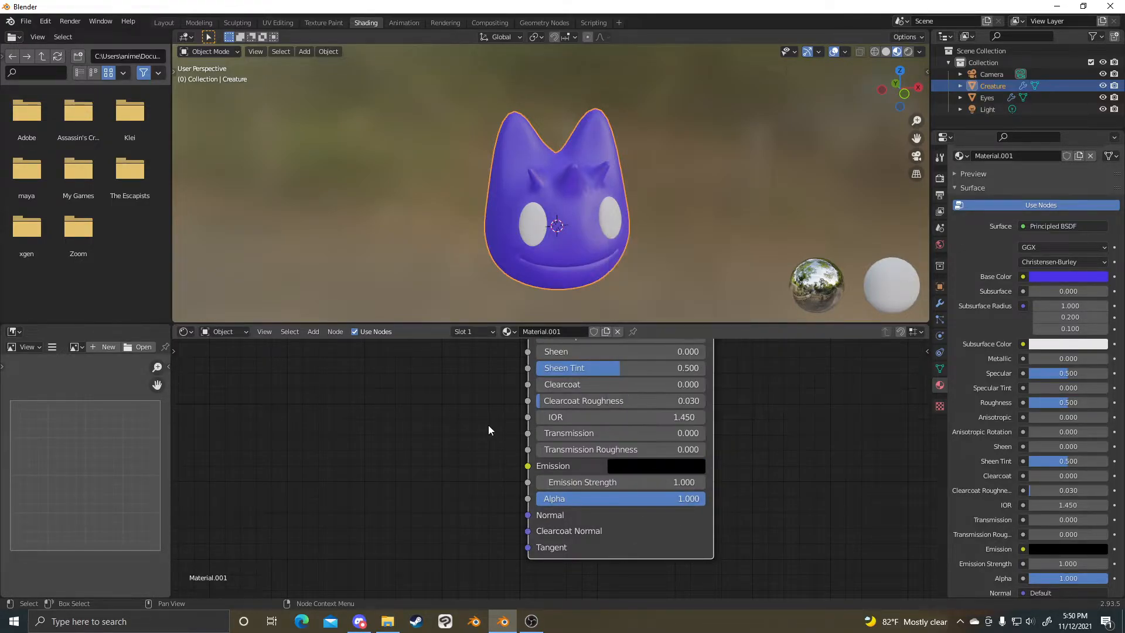
scroll(484, 433, down, 1)
scroll(484, 433, down, 1)
key(shift+a)
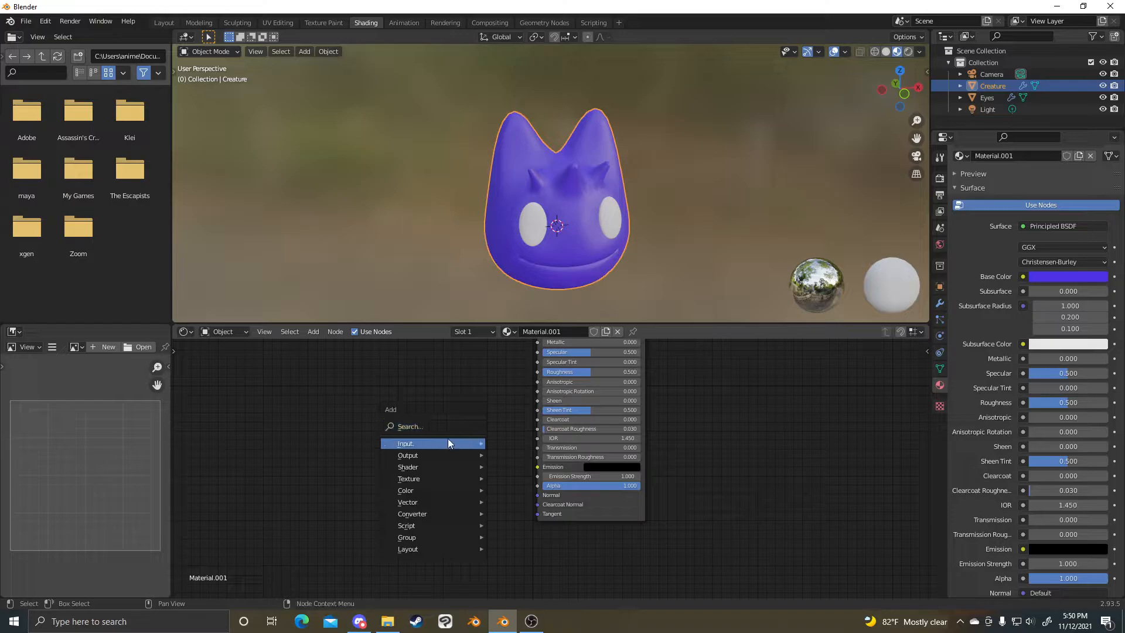
mouse_move(457, 463)
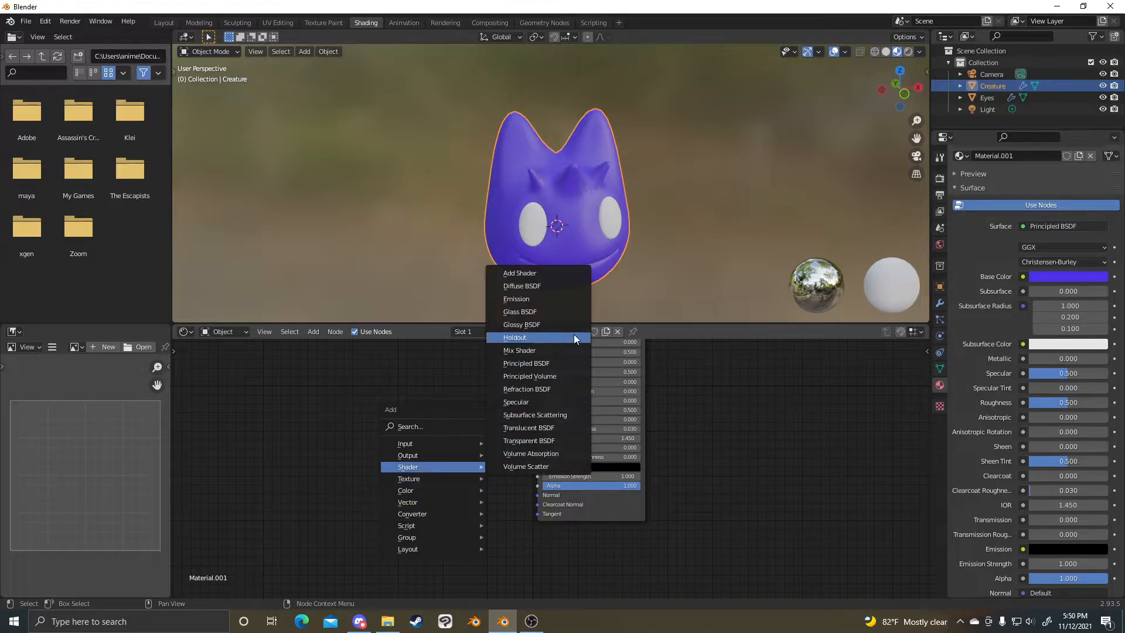
key(Escape)
key(shift+a)
key(Escape)
key(shift+a)
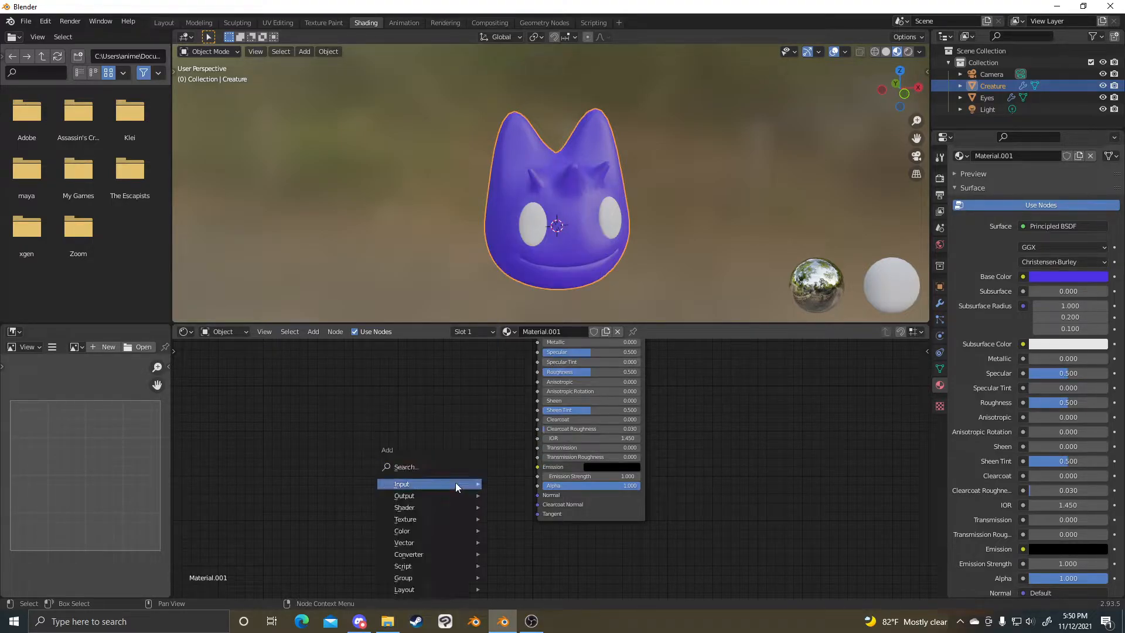
- Reposition the Material Output node beside the Principled BSDF node and open the Base Color picker
scroll(721, 428, up, 2)
middle_drag(723, 351, 711, 509)
scroll(711, 508, up, 6)
click(786, 343)
middle_drag(699, 436, 576, 480)
key(g)
click(666, 455)
middle_drag(493, 483, 597, 450)
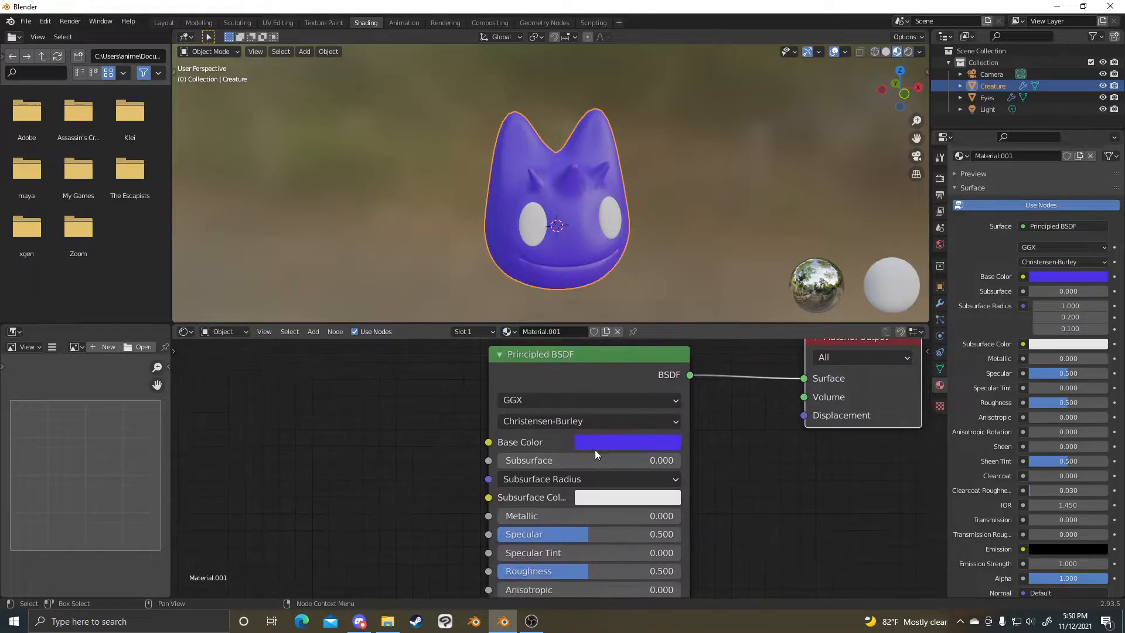
click(617, 441)
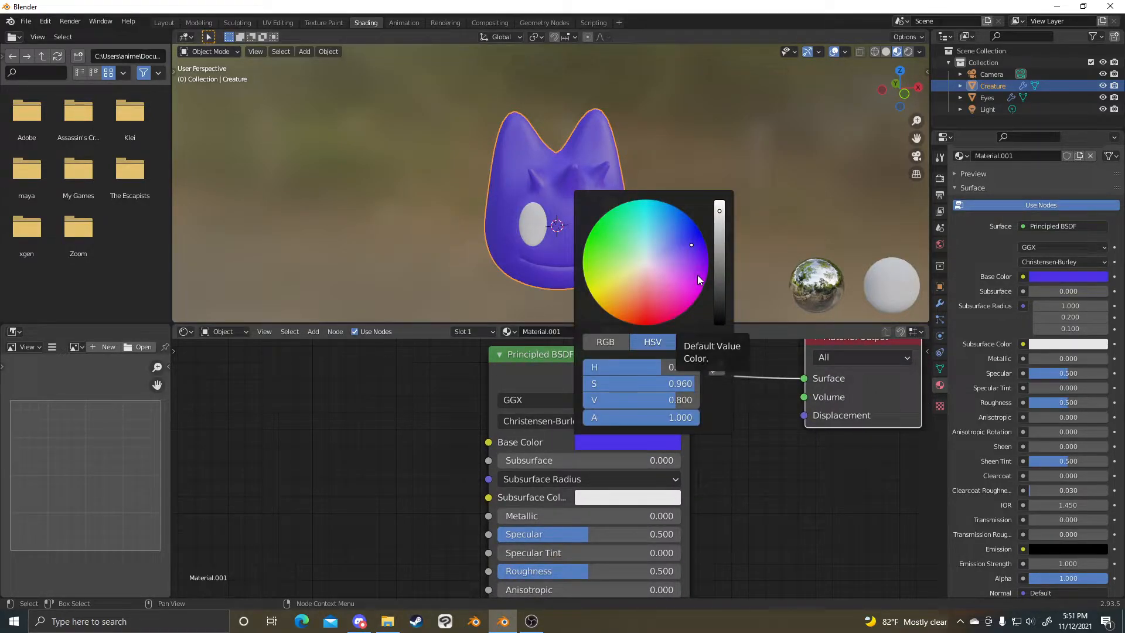
- Select the Eyes object and enter Edit Mode with a close view of one eye's mesh
middle_drag(445, 240, 604, 237)
scroll(655, 233, up, 4)
middle_drag(715, 233, 578, 223)
scroll(635, 237, down, 3)
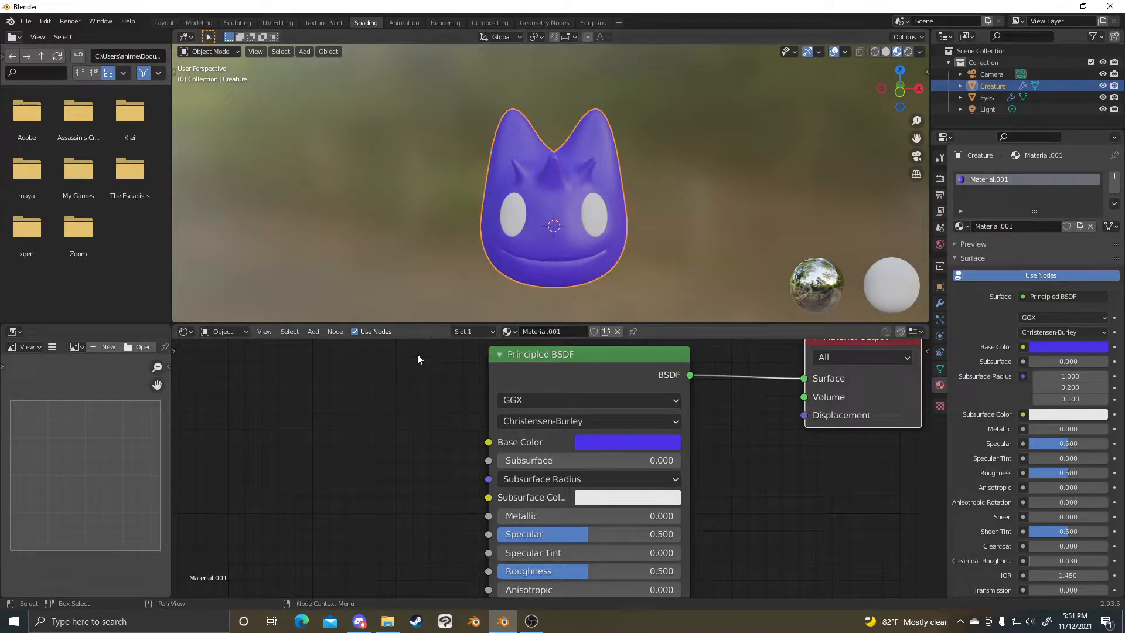
click(595, 211)
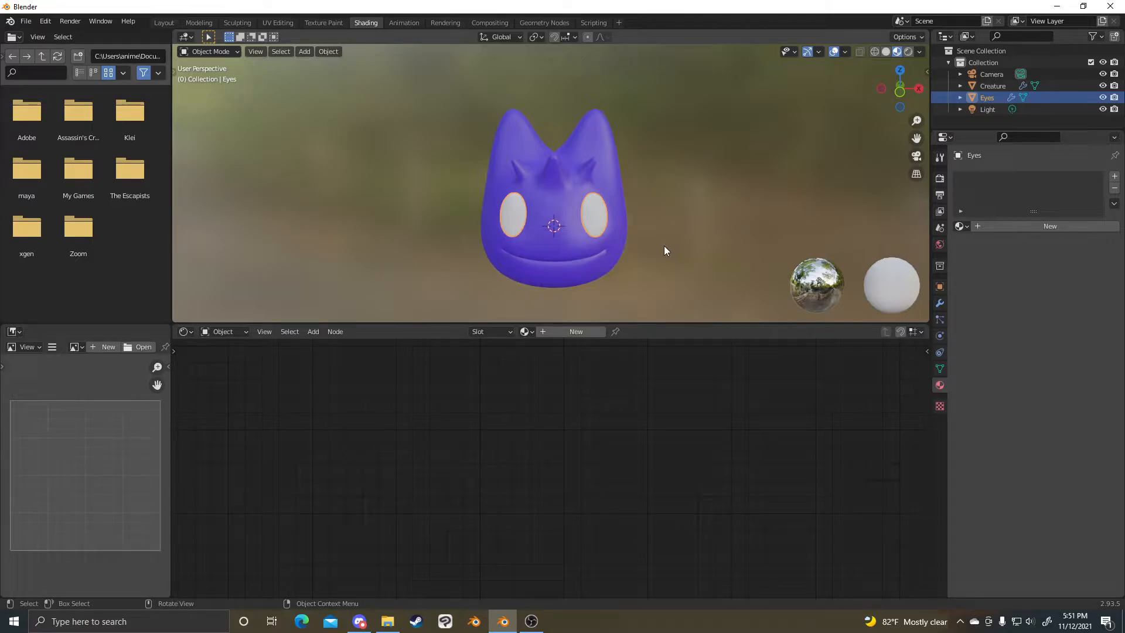
scroll(663, 245, up, 4)
key(Tab)
middle_drag(606, 226, 677, 184)
scroll(639, 208, up, 1)
scroll(541, 181, up, 2)
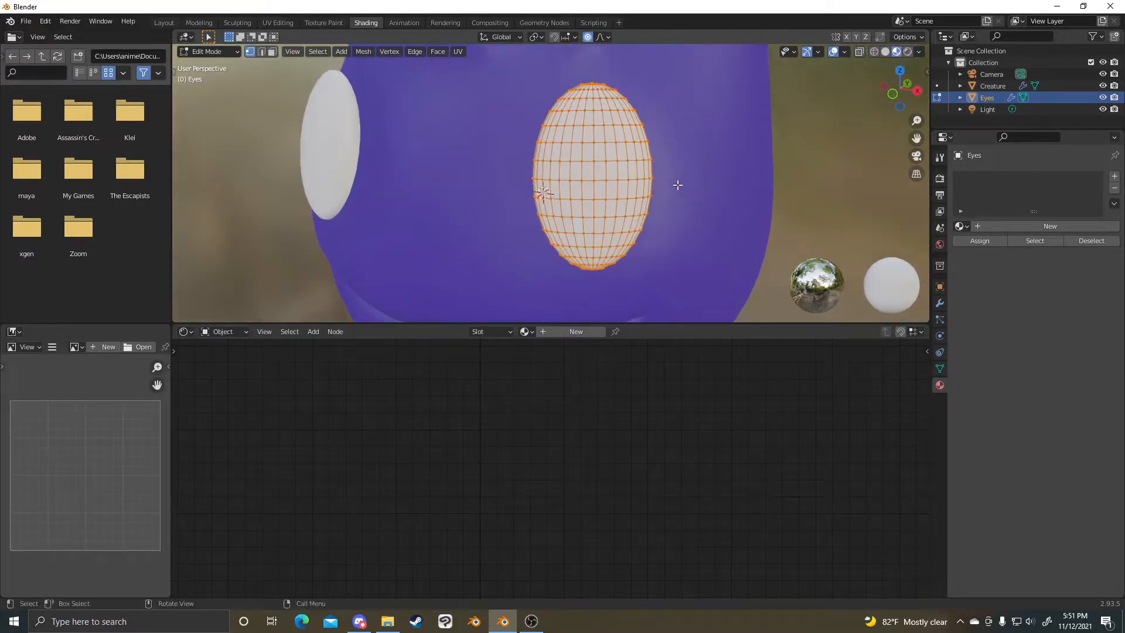
scroll(677, 184, down, 1)
key(KP_5)
key(KP_5)
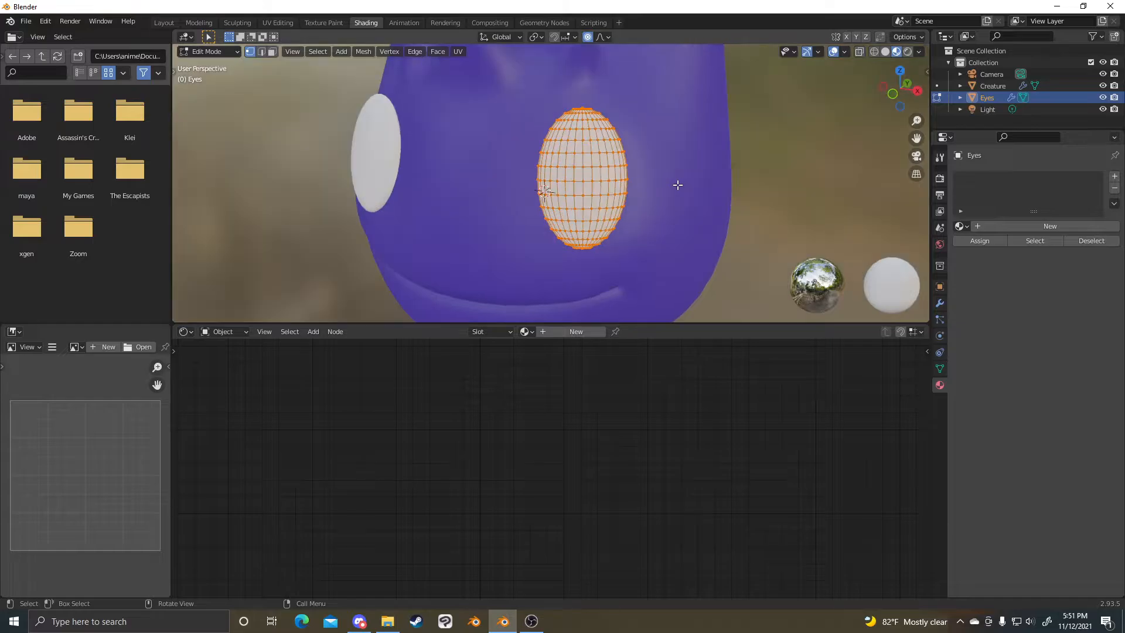
mouse_move(678, 185)
shift+middle_down()
mouse_move(644, 163)
mouse_move(668, 156)
mouse_move(680, 170)
shift+middle_up()
scroll(644, 163, up, 1)
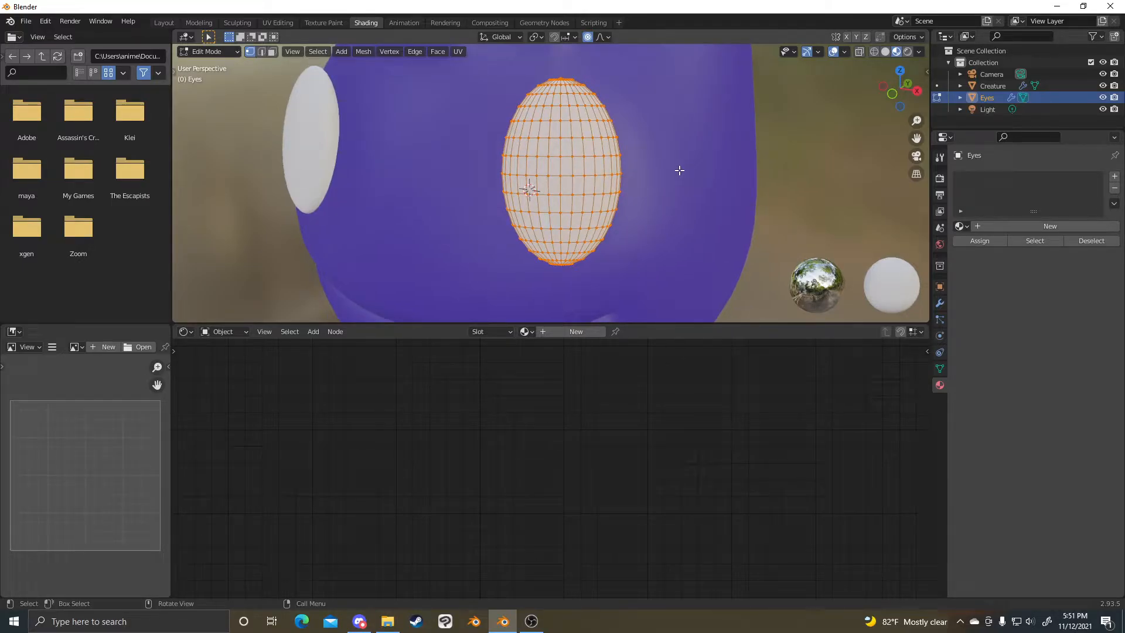
middle_drag(679, 170, 677, 166)
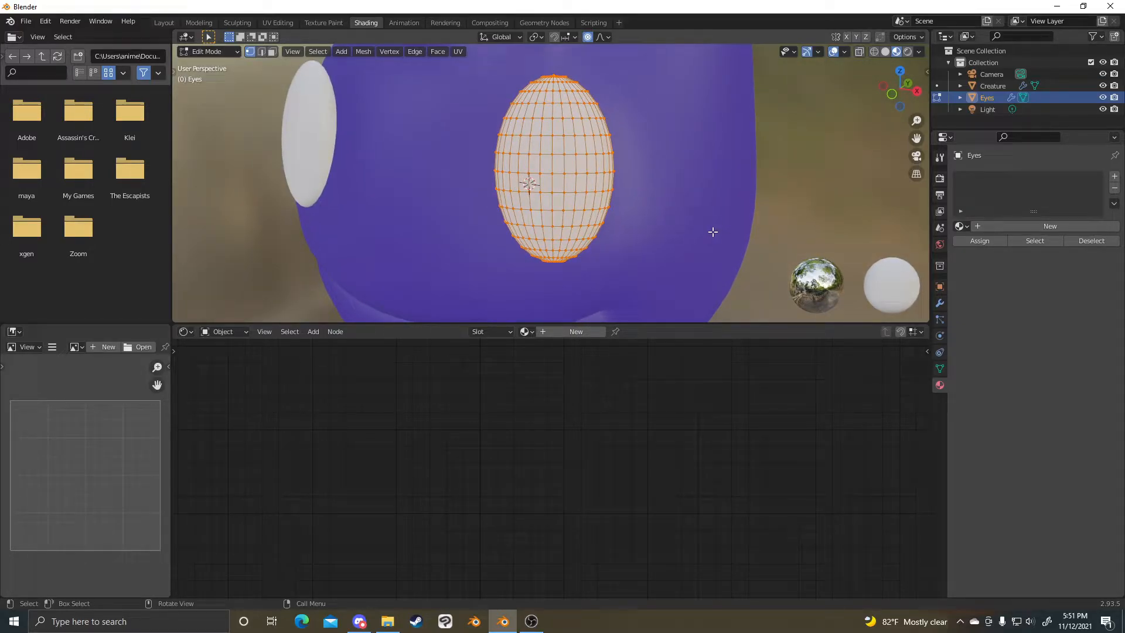
- Switch the Eyes mesh to edge selection, re-enter Edit Mode on it and bring the eye's side into close view
key(2)
middle_drag(681, 175, 736, 159)
shift+middle_drag(745, 109, 598, 180)
scroll(629, 160, up, 3)
scroll(631, 144, up, 2)
scroll(631, 143, up, 1)
scroll(658, 159, down, 4)
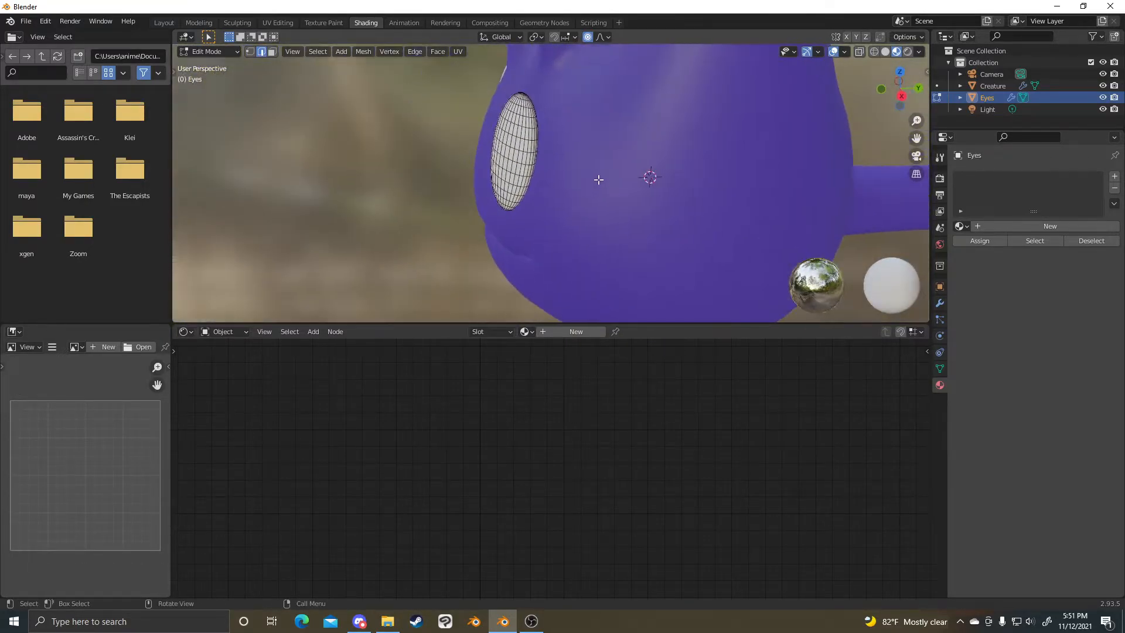
key(Tab)
click(532, 149)
click(522, 146)
key(Tab)
middle_drag(751, 182, 748, 146)
scroll(718, 156, up, 2)
middle_drag(637, 157, 654, 169)
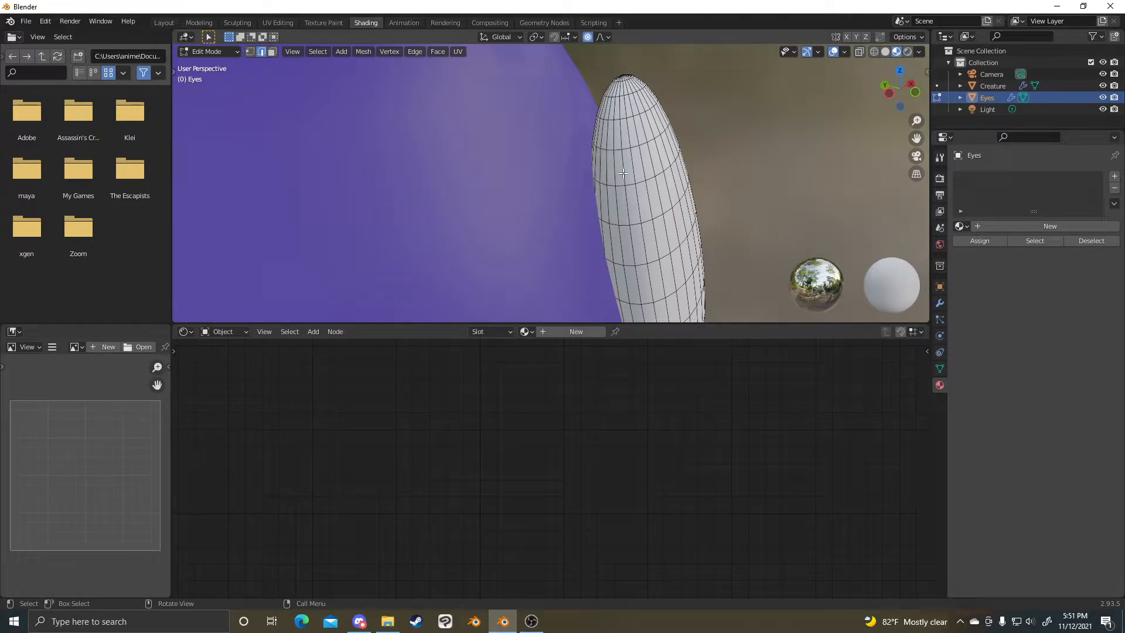
- Select the vertical edge loop running along the side of the eye close to the head
middle_drag(623, 173, 451, 189)
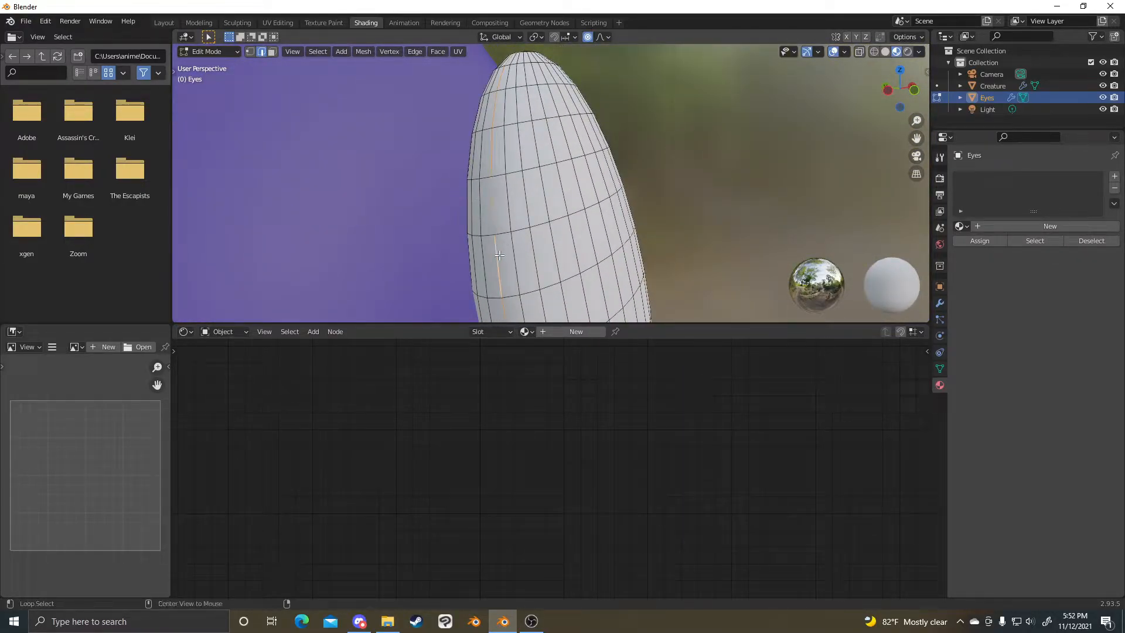
middle_drag(642, 220, 509, 182)
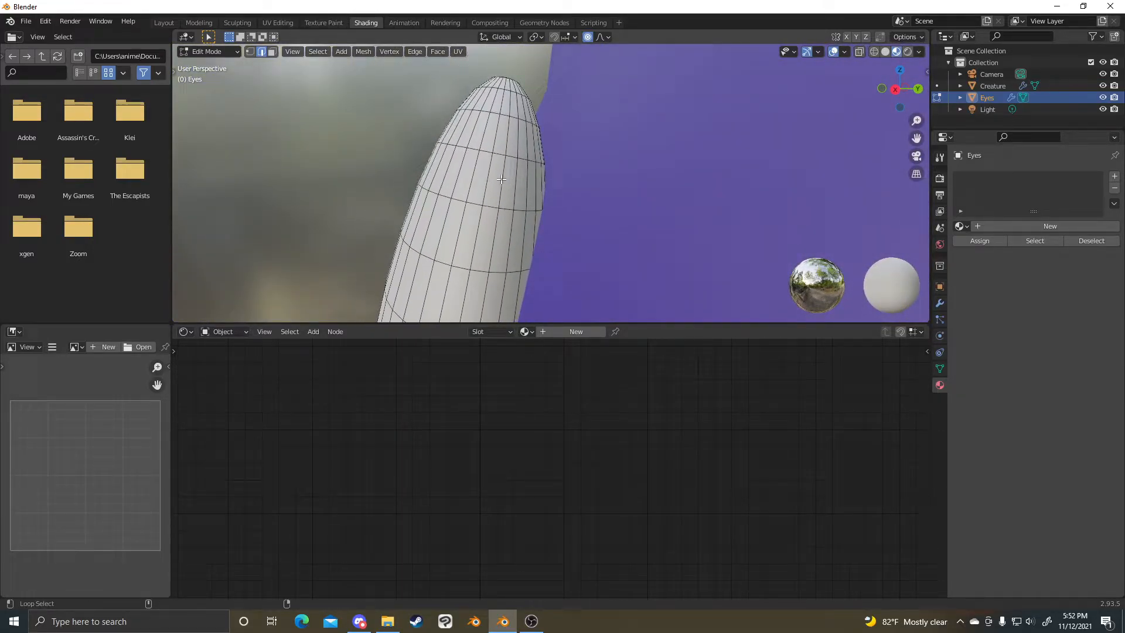
middle_drag(501, 179, 566, 232)
scroll(586, 176, up, 2)
shift+middle_drag(590, 167, 682, 167)
scroll(682, 167, up, 1)
scroll(682, 167, down, 1)
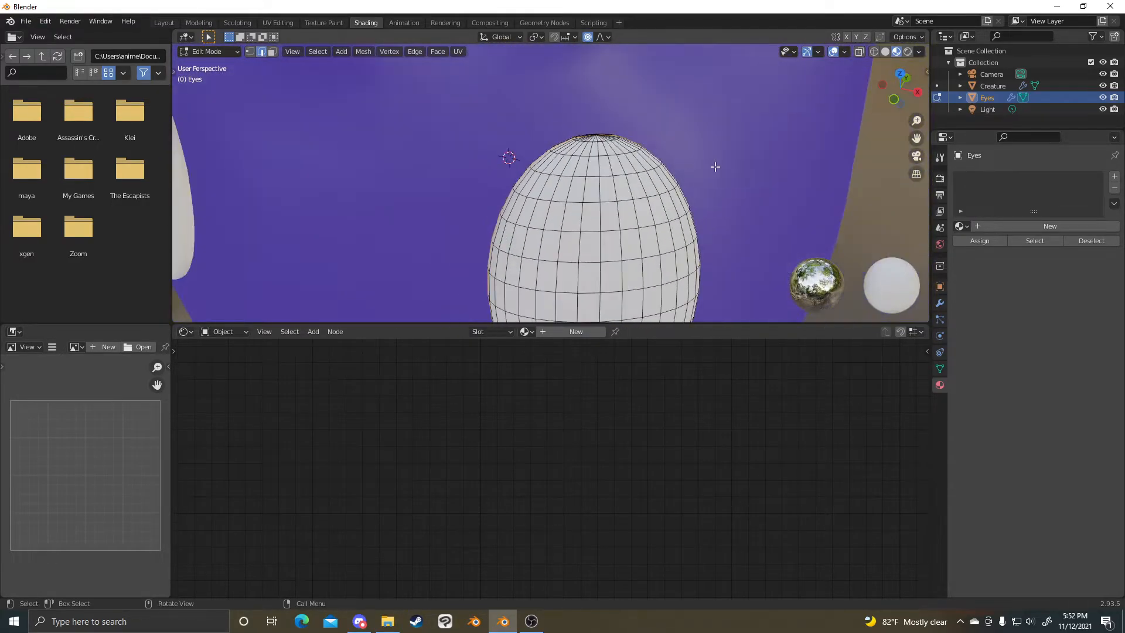
middle_drag(696, 177, 688, 181)
key(ctrl+e)
click(688, 181)
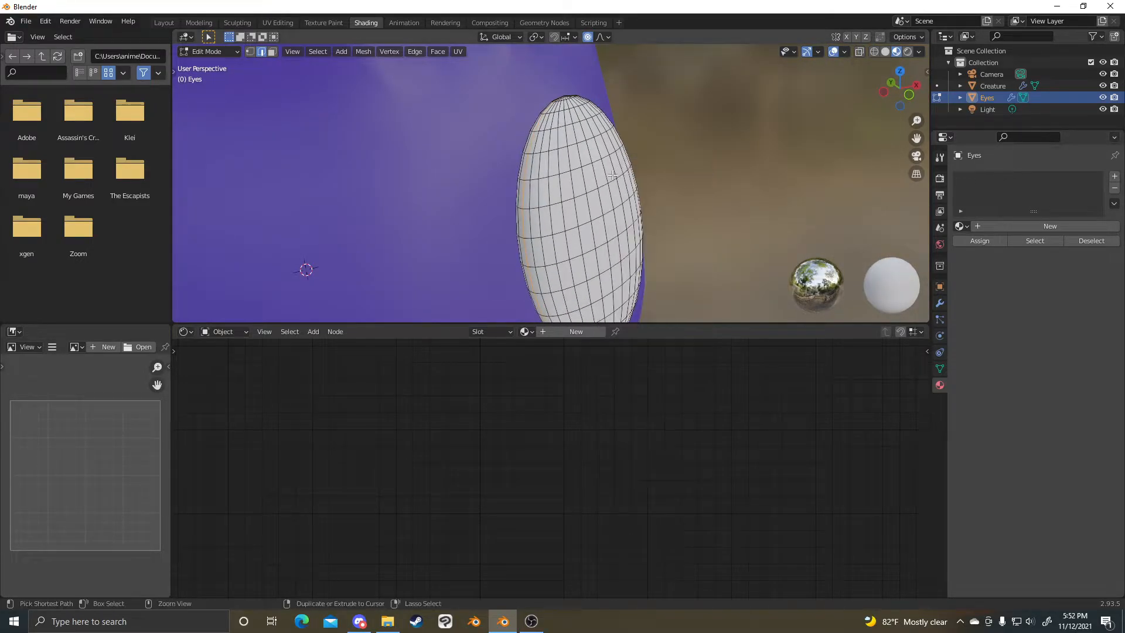
key(ctrl+e)
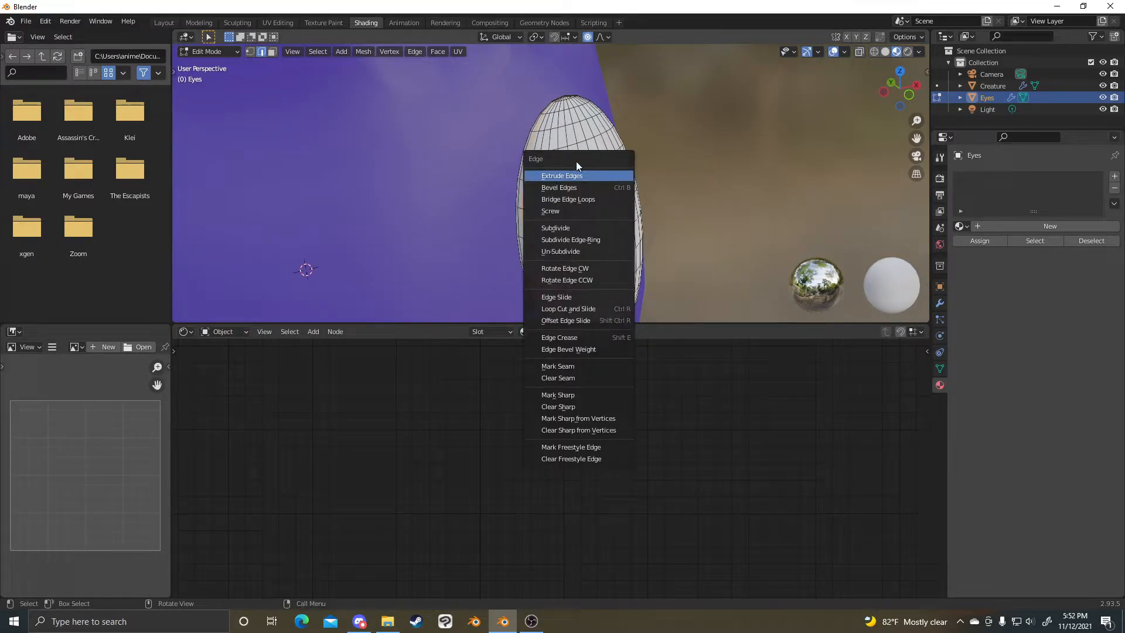
key(Escape)
right_click(588, 173)
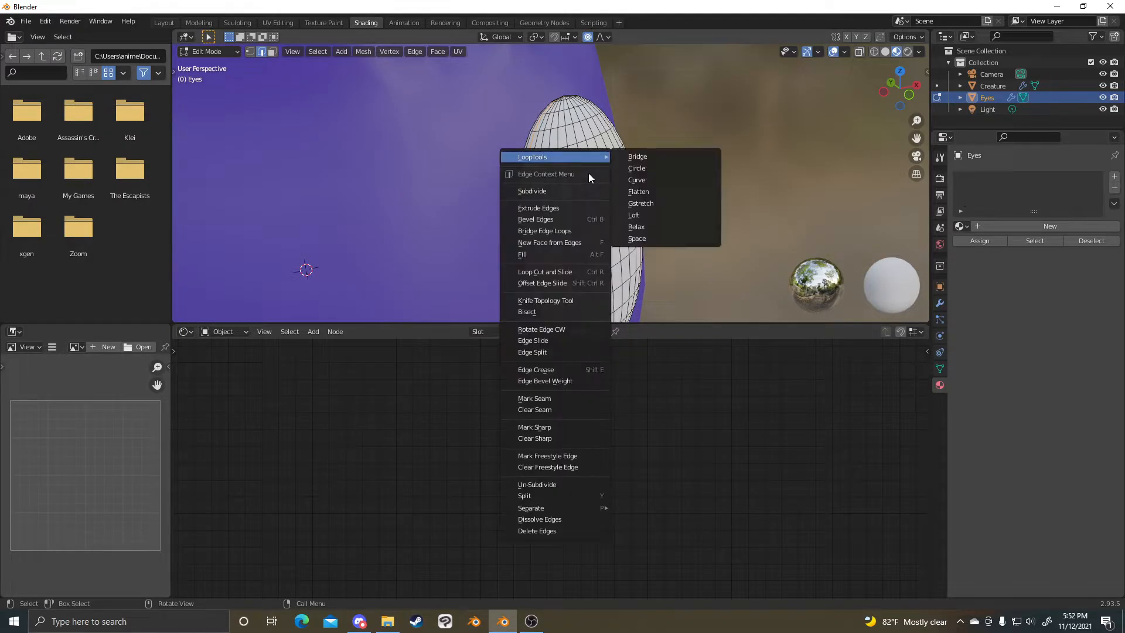
key(Escape)
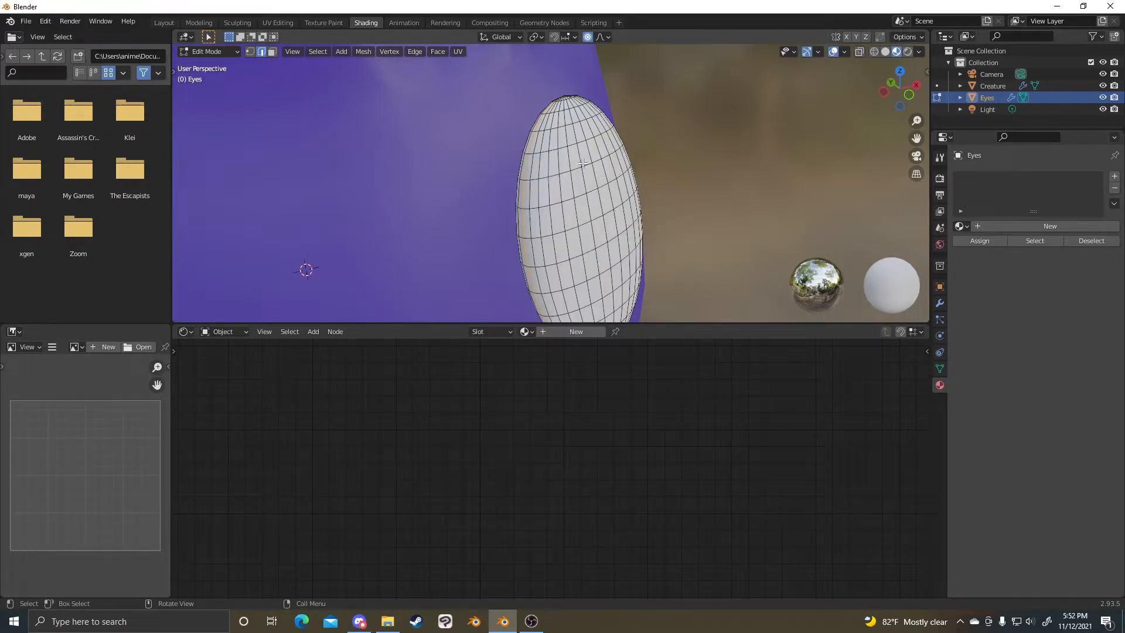
right_click(553, 148)
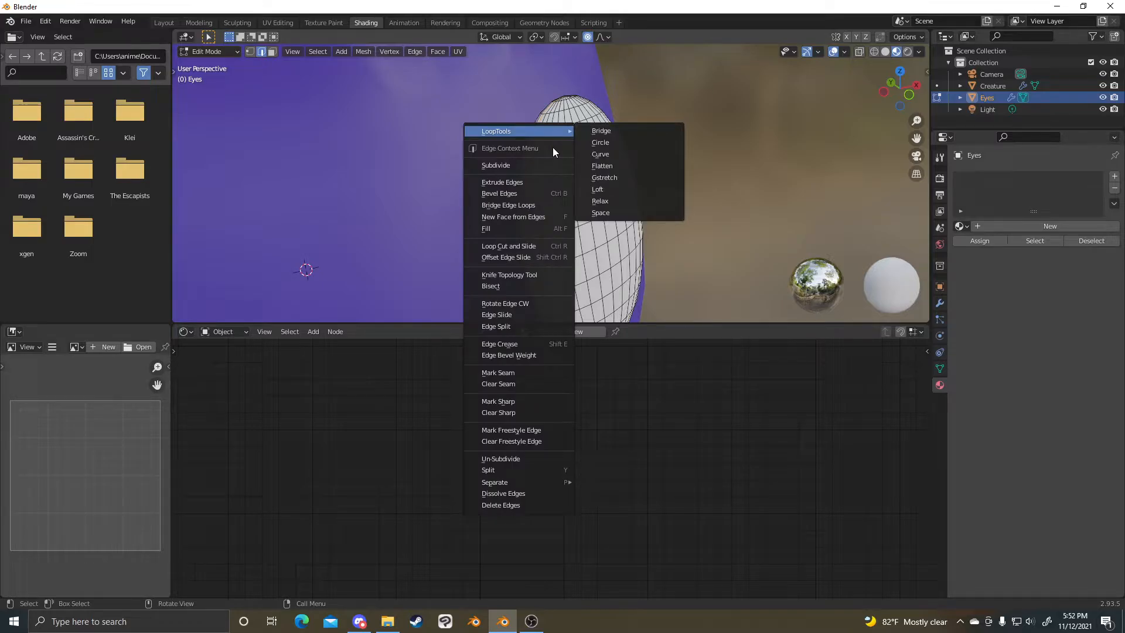
key(Escape)
scroll(622, 203, down, 2)
right_click(569, 182)
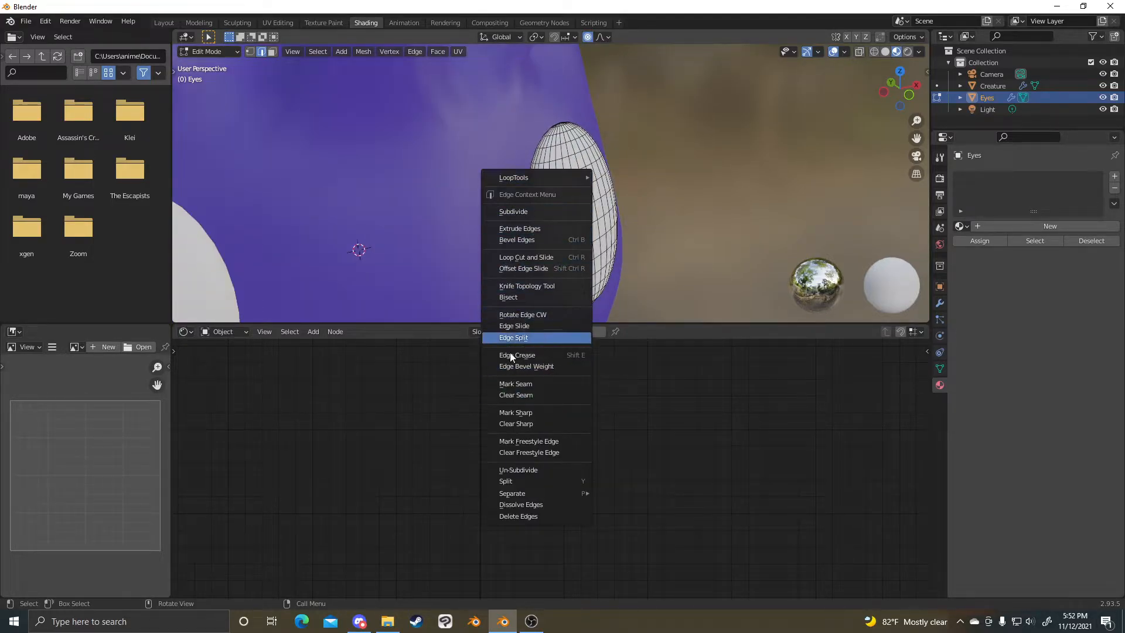
key(Escape)
key(1)
right_click(509, 181)
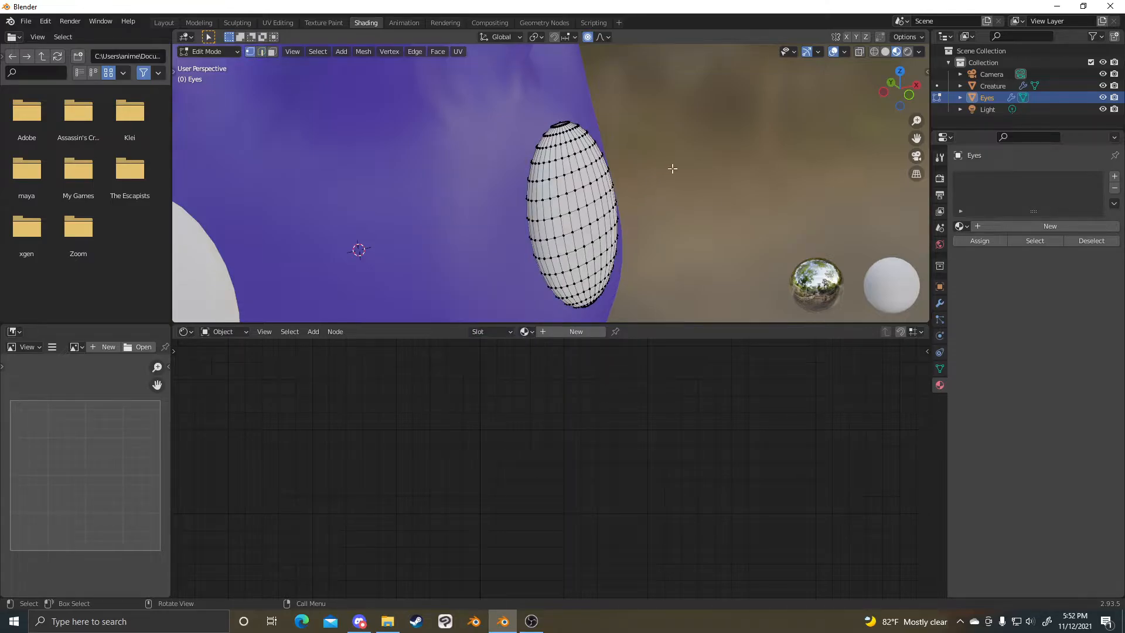
right_click(568, 154)
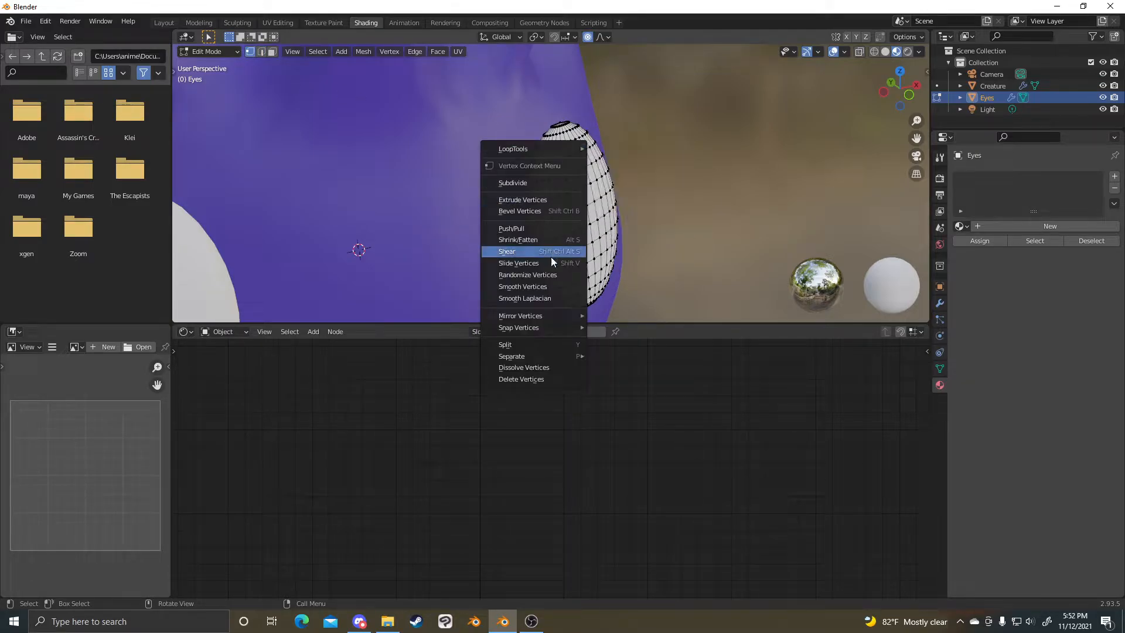
right_click(589, 200)
key(2)
right_click(527, 183)
- Select the vertical edge loop on the eye's side next to the head and mark it as a seam
scroll(537, 179, up, 4)
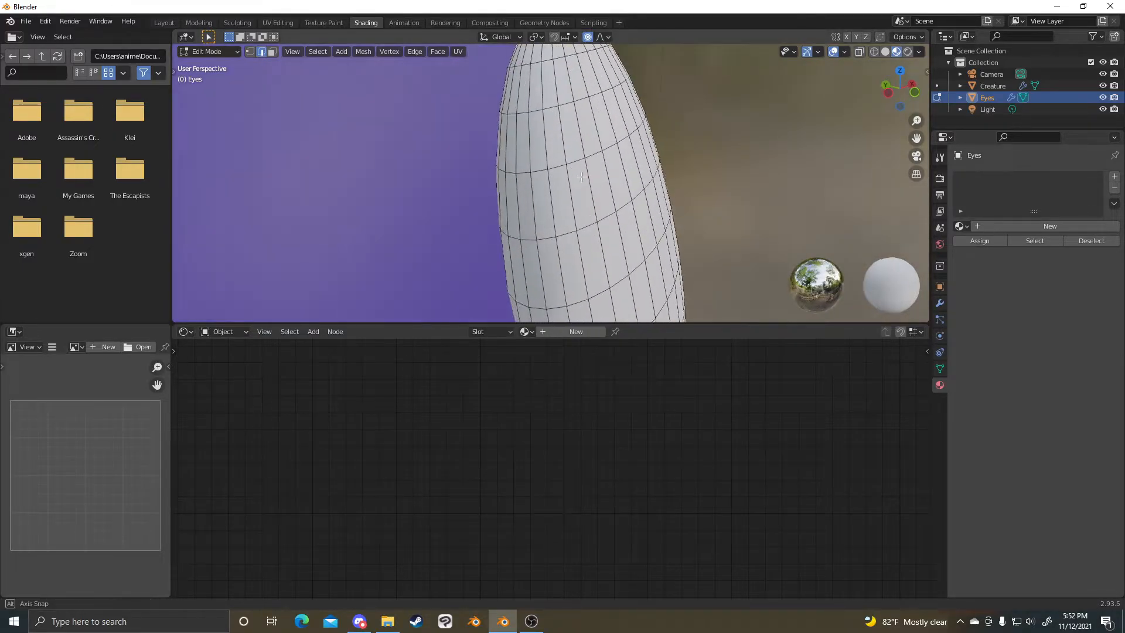
middle_drag(668, 171, 572, 120)
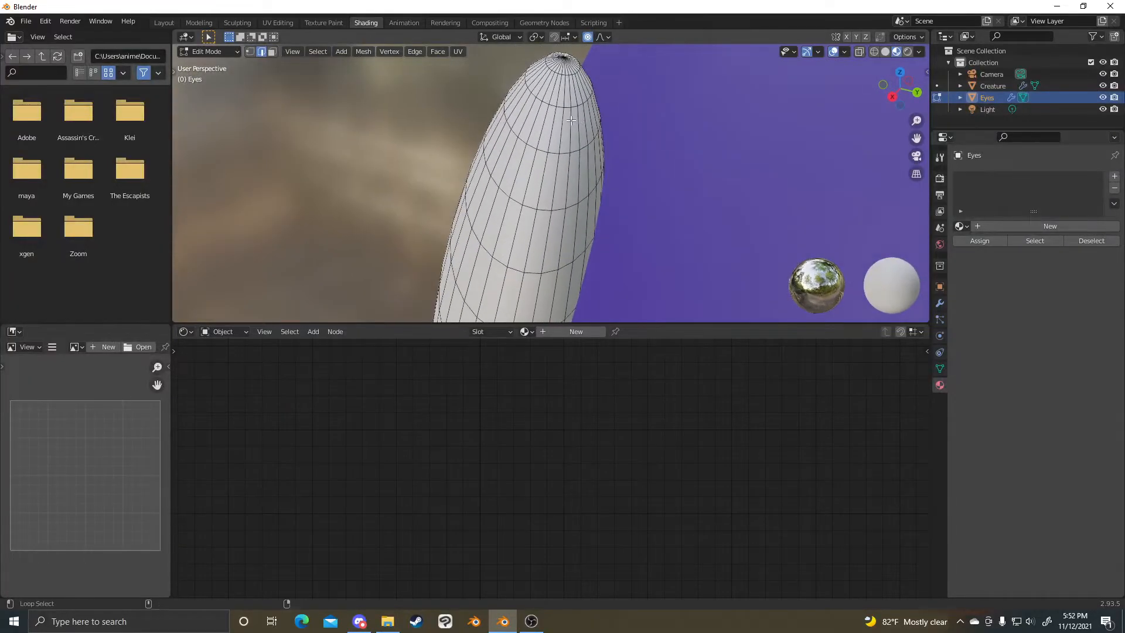
right_click(571, 121)
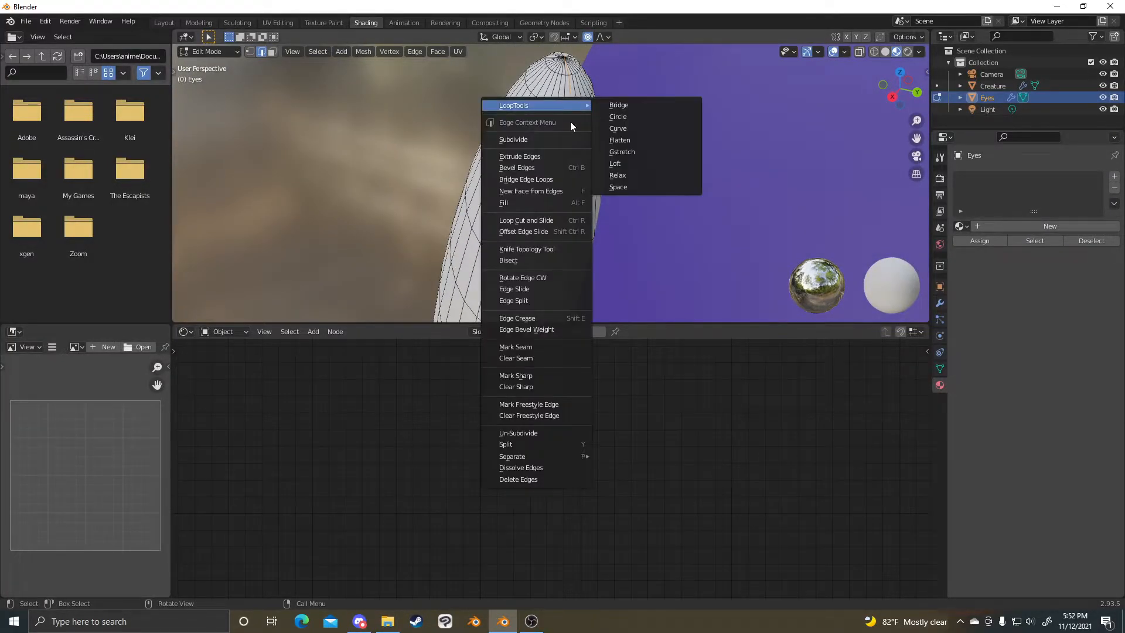
click(539, 350)
middle_drag(602, 196, 538, 112)
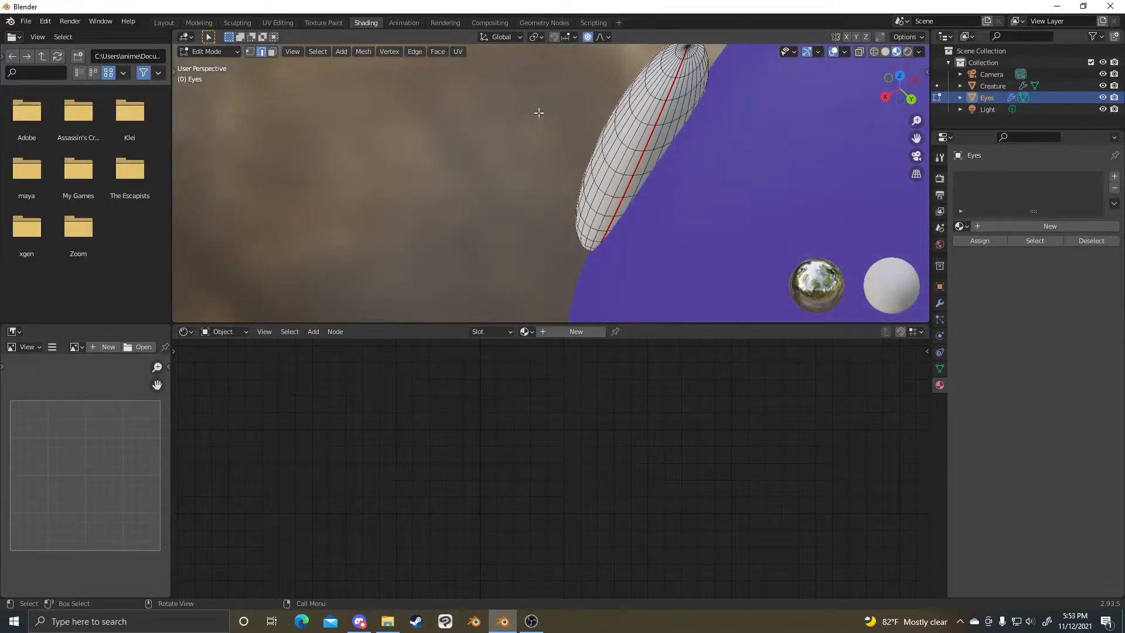
- Clear the existing seam on the eye's side and mark the vertical edge loop next to the head as a seam
alt+click(669, 89)
key(ctrl+e)
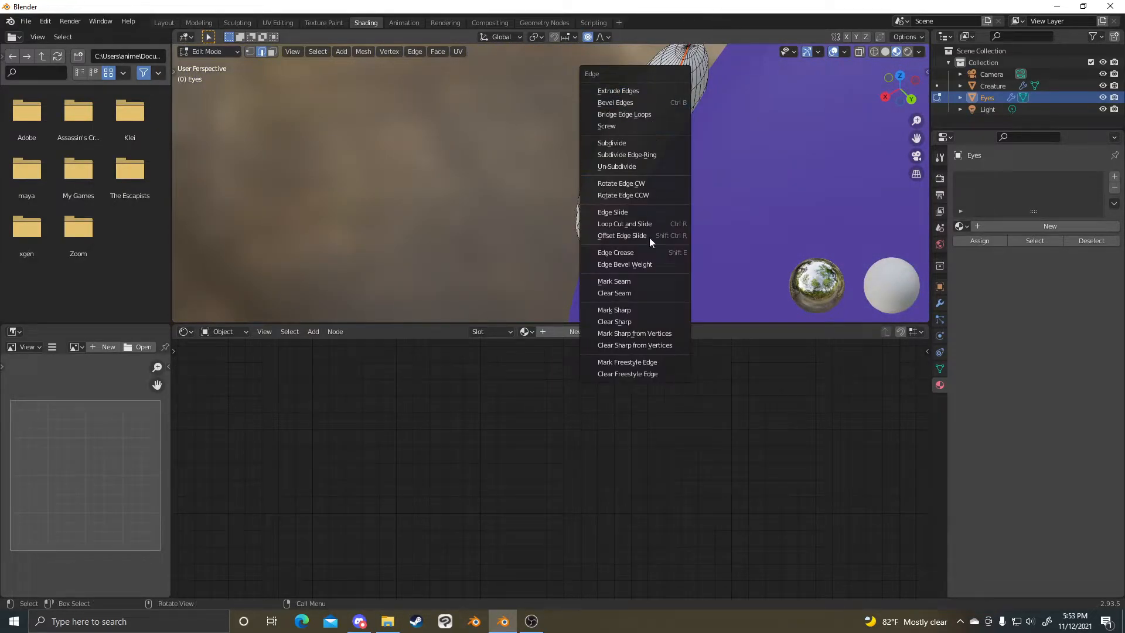
click(630, 293)
alt+click(666, 89)
key(ctrl+e)
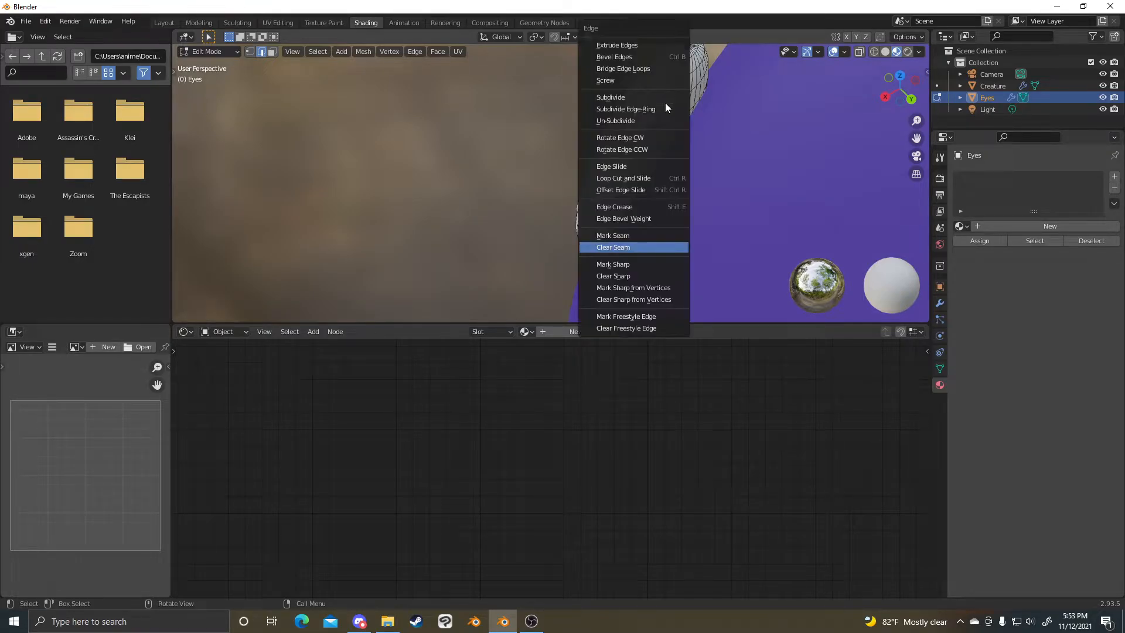
click(644, 236)
- Select the eye's whole linked mesh and unwrap it with the standard Unwrap method
middle_drag(644, 235, 648, 184)
key(l)
scroll(623, 134, up, 2)
click(578, 135)
key(ctrl+z)
scroll(635, 135, down, 5)
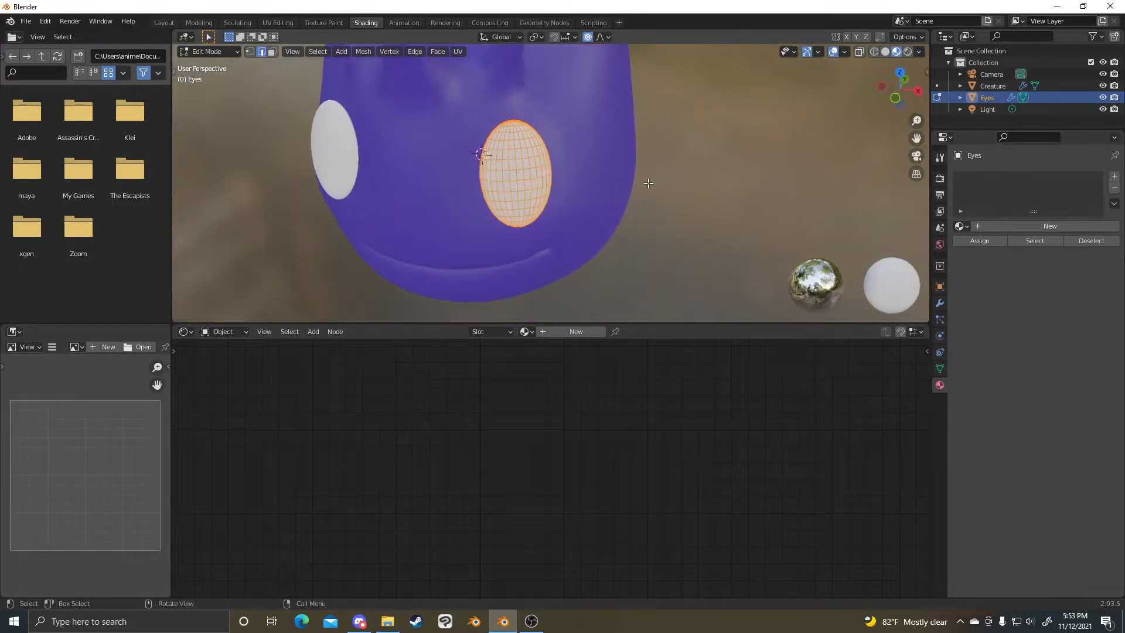
key(u)
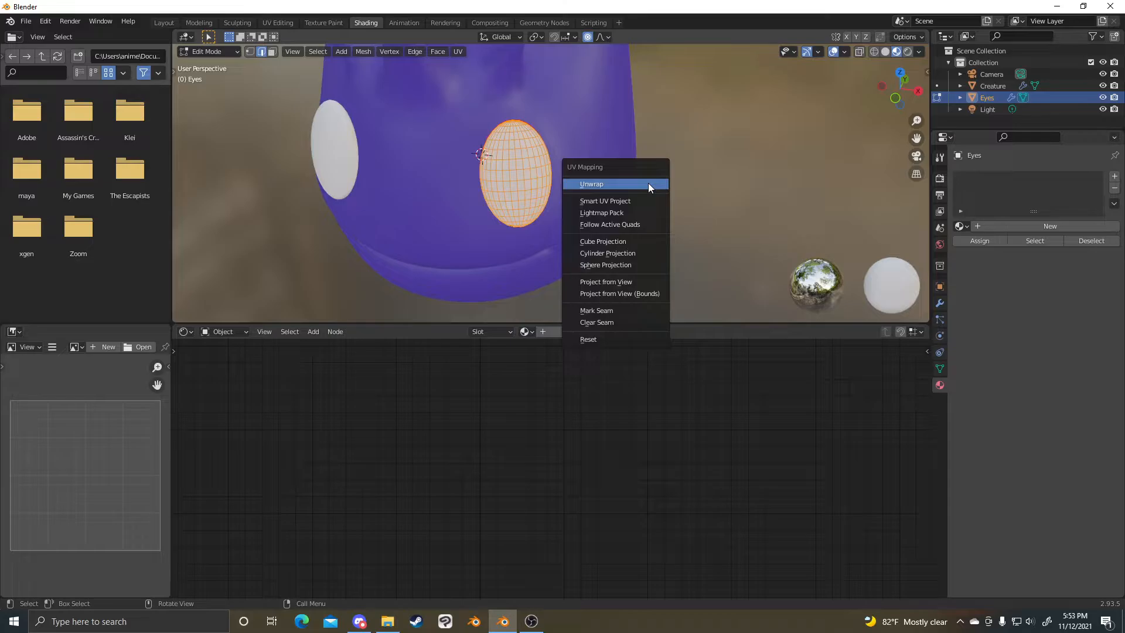
click(648, 184)
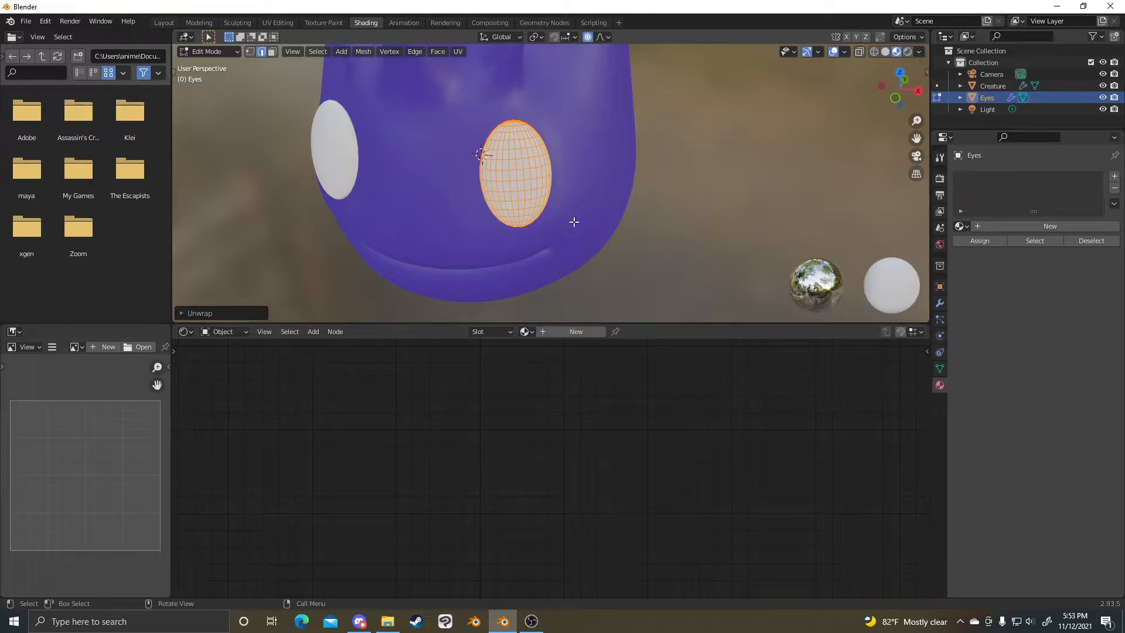
- Widen the file browser and image editor areas, and switch to the UV Editing workspace
key(u)
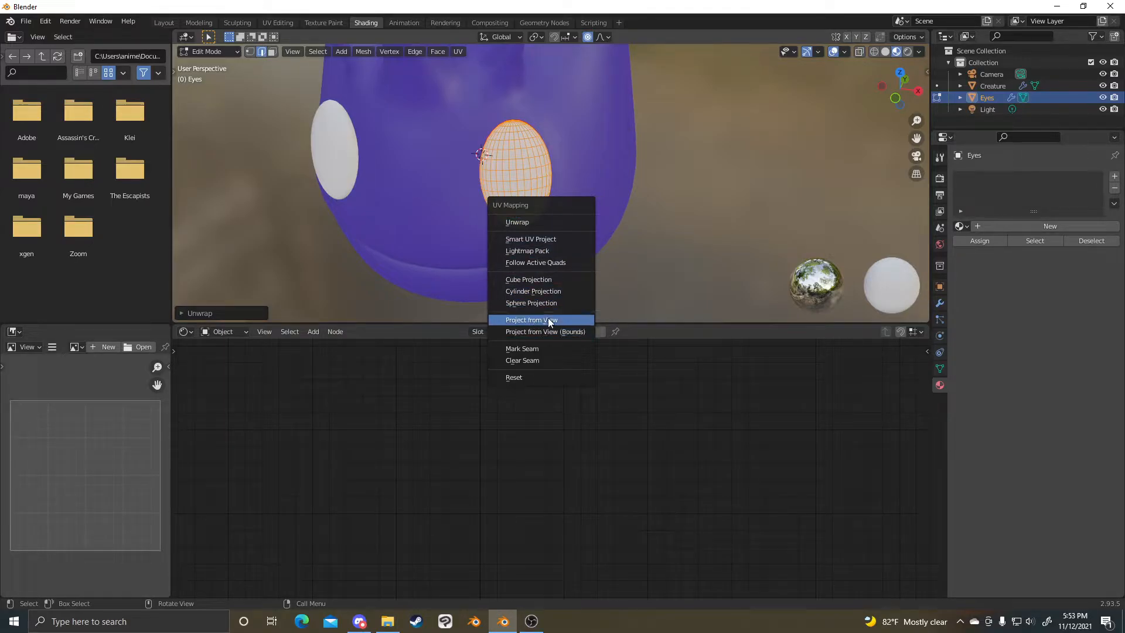
key(t)
mouse_move(201, 369)
mouse_down()
mouse_move(268, 370)
mouse_move(176, 381)
mouse_move(268, 394)
mouse_up()
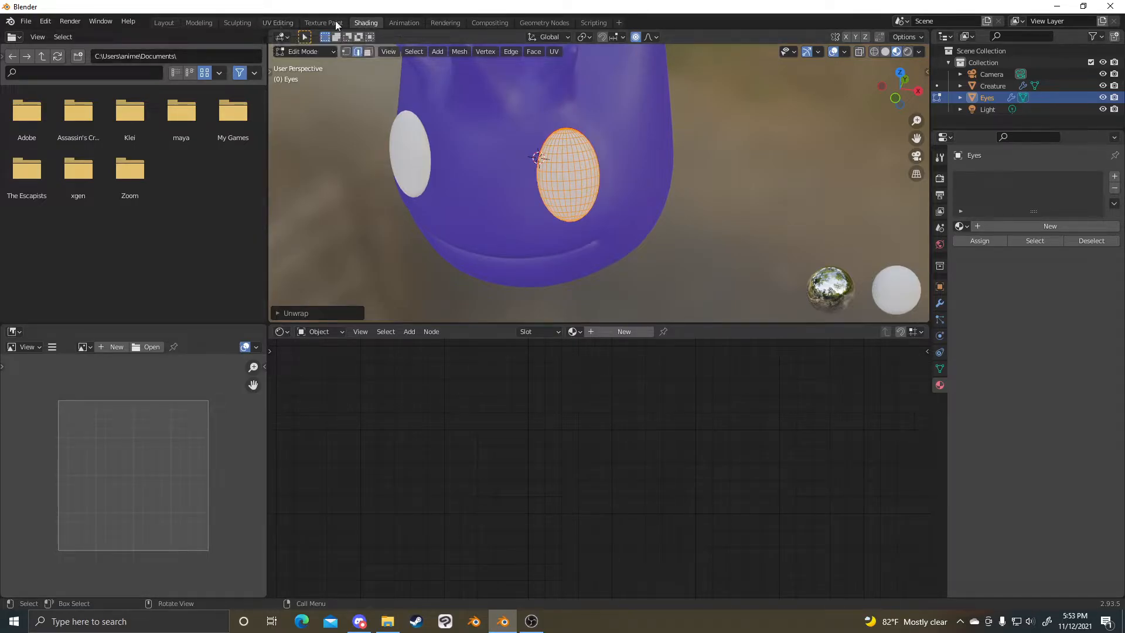
click(279, 21)
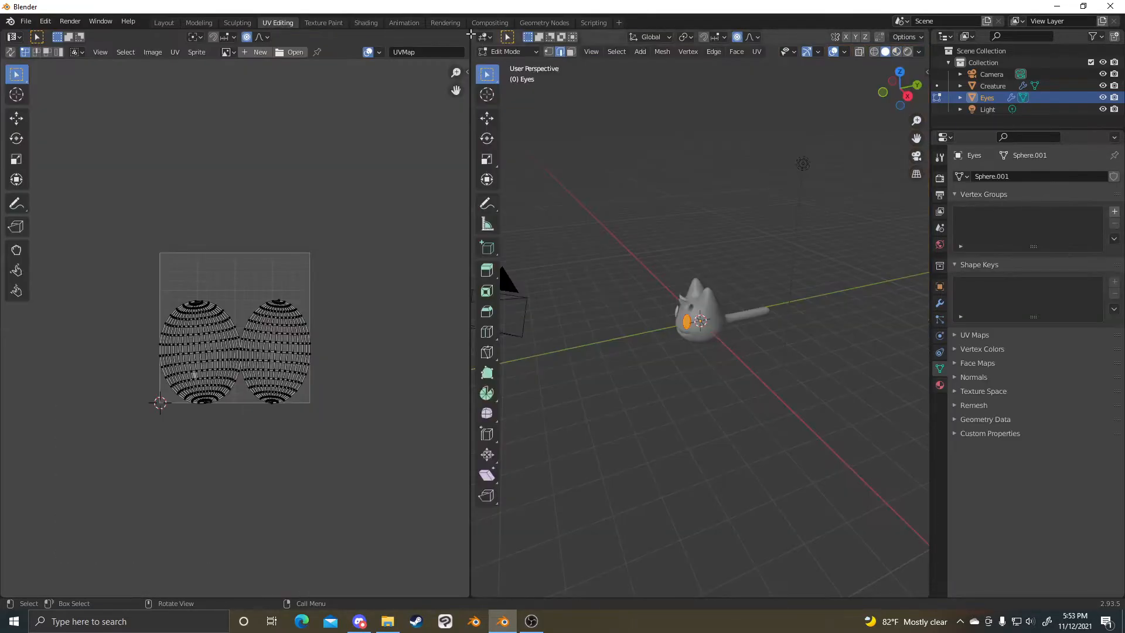
- Examine the eye's unwrapped UV islands up close and select all of their UVs
scroll(312, 302, up, 4)
scroll(314, 287, down, 2)
middle_drag(316, 286, 88, 223)
drag(284, 143, 13, 466)
middle_drag(254, 378, 395, 382)
click(391, 316)
drag(388, 144, 51, 472)
scroll(582, 379, up, 4)
scroll(296, 157, up, 3)
click(410, 159)
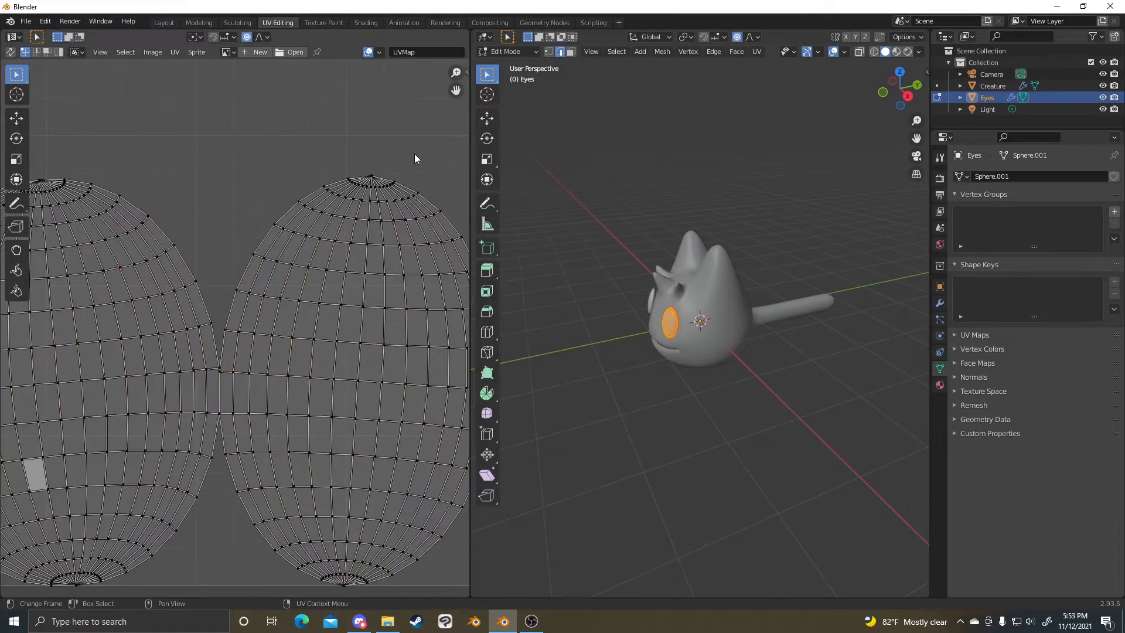
scroll(382, 171, down, 4)
key(a)
- Inspect the eye's selected mesh from the front of the head against its UV islands
middle_drag(543, 413, 598, 422)
scroll(598, 422, up, 8)
middle_drag(853, 423, 884, 422)
scroll(730, 366, up, 2)
shift+middle_drag(759, 403, 729, 372)
scroll(730, 366, down, 2)
scroll(729, 366, up, 1)
scroll(730, 365, down, 1)
scroll(766, 324, down, 2)
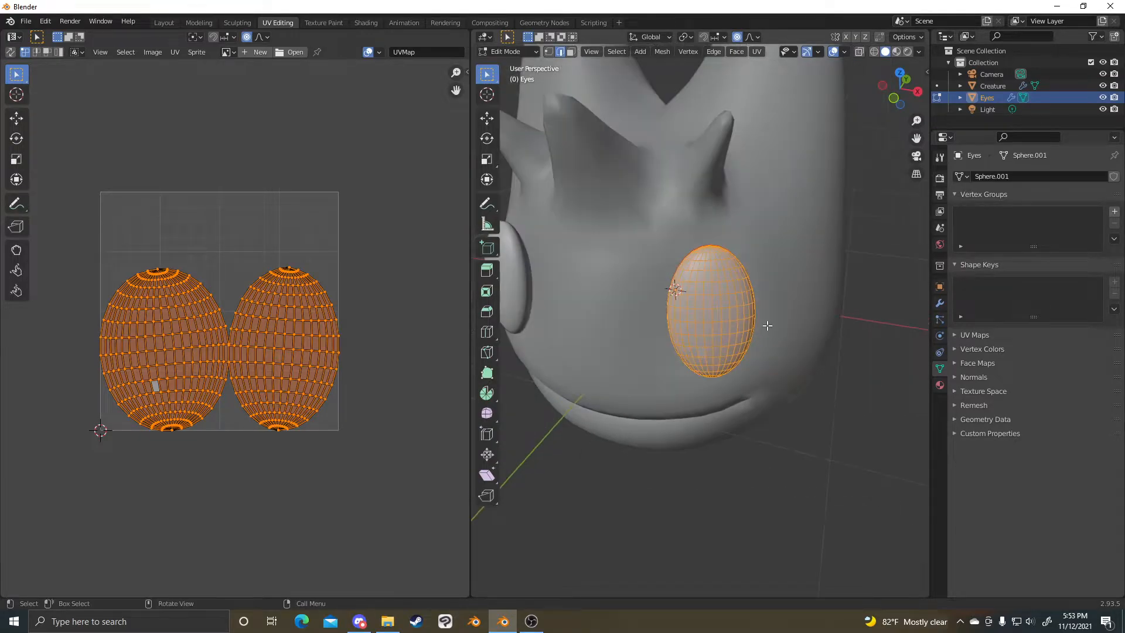
scroll(767, 325, up, 4)
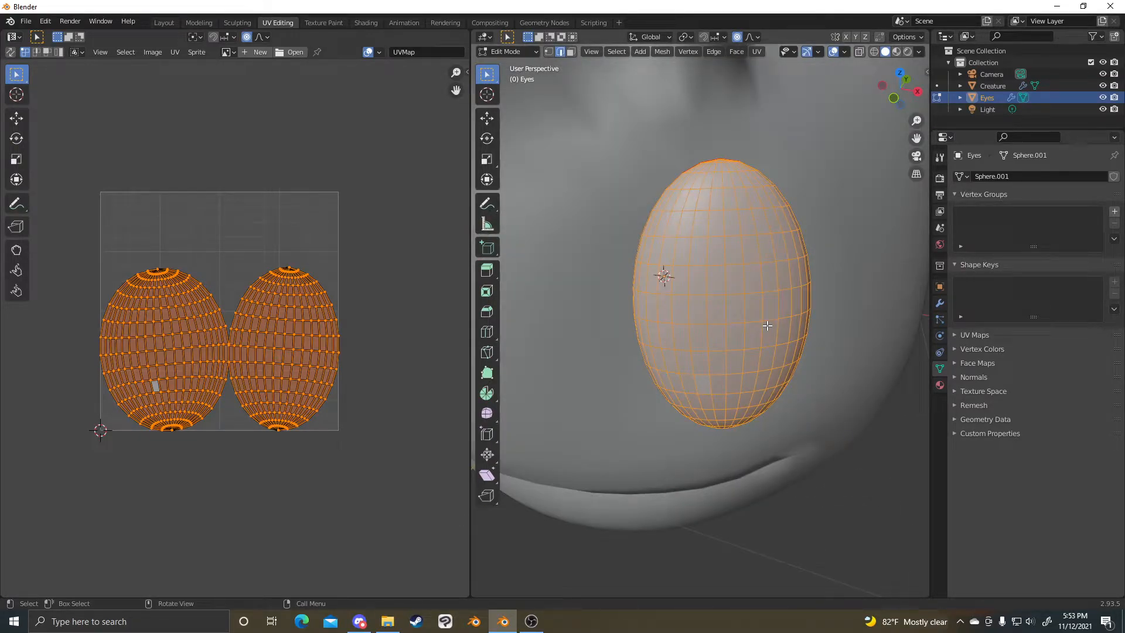
scroll(777, 324, down, 6)
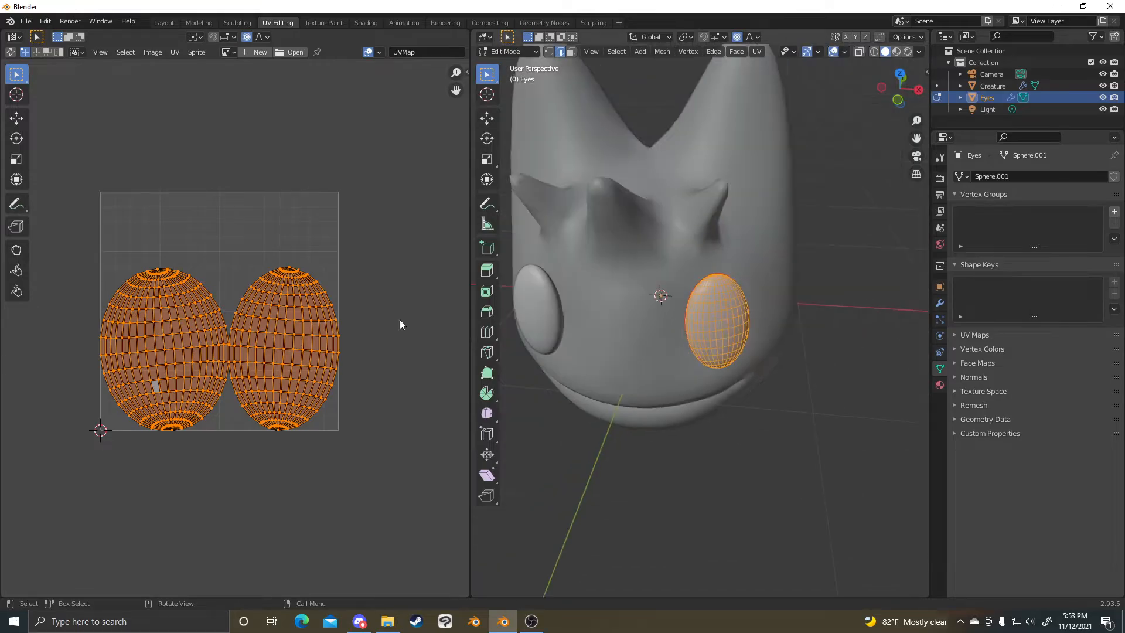
- Undo the UV selection and the eye's unwrap, and deselect the entire eye mesh
key(ctrl+z)
key(ctrl+z)
key(ctrl+z)
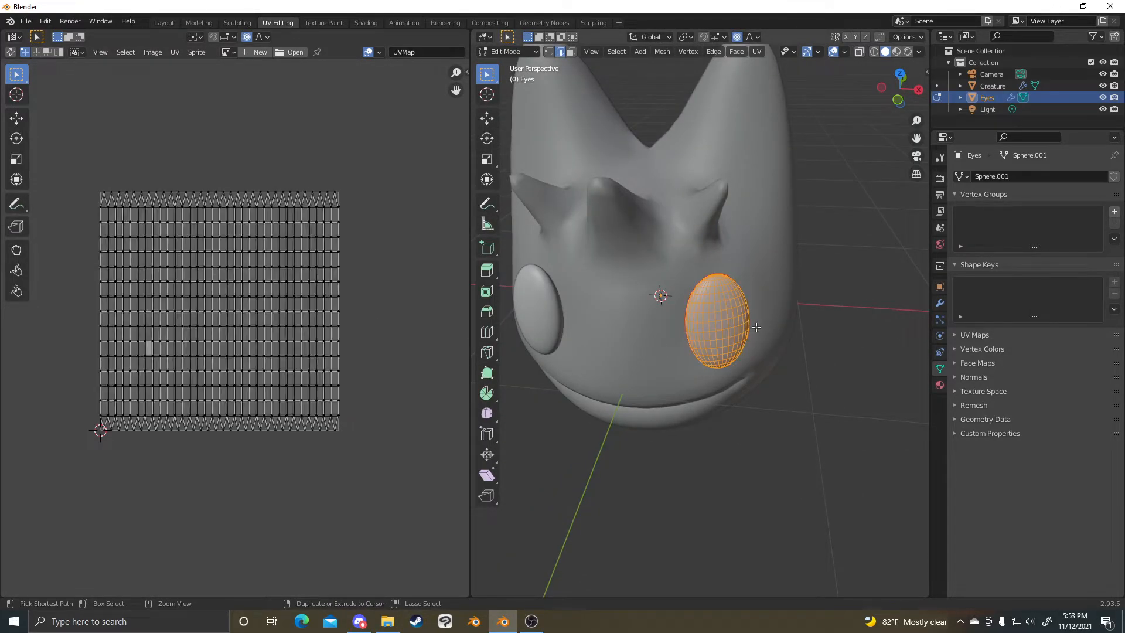
scroll(787, 351, up, 2)
middle_drag(786, 354, 762, 352)
scroll(256, 276, up, 2)
middle_drag(706, 328, 853, 318)
key(alt+a)
scroll(852, 318, up, 3)
scroll(814, 371, down, 3)
middle_drag(744, 359, 809, 281)
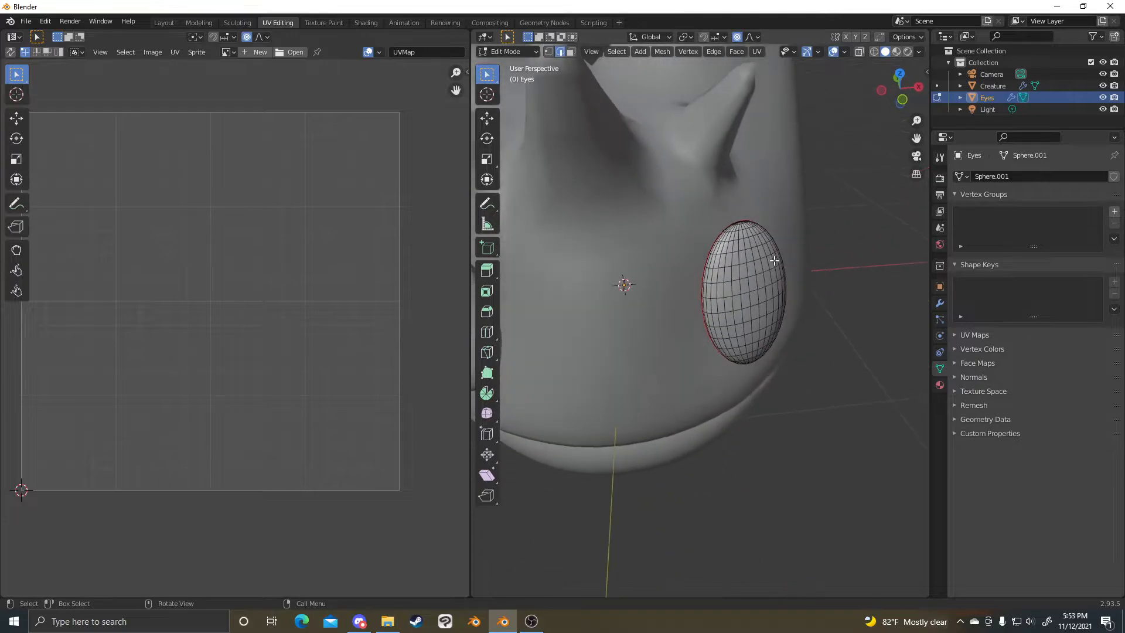
- Display the transform values in the 3D view, return to Object Mode and reselect the Eyes object
click(927, 71)
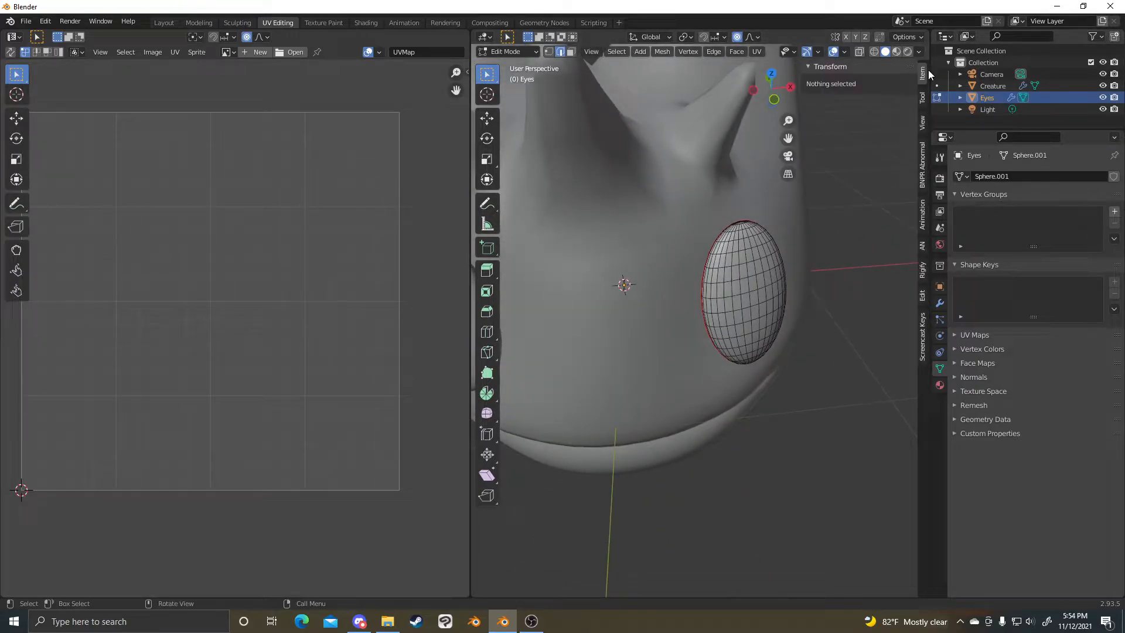
click(801, 286)
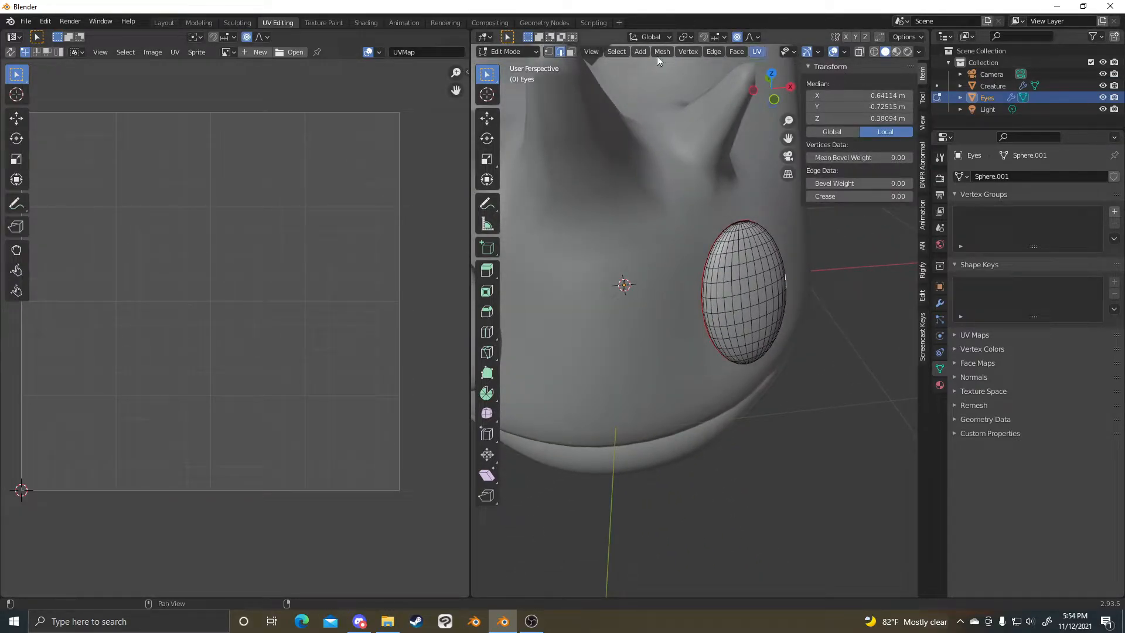
scroll(709, 283, down, 3)
key(Tab)
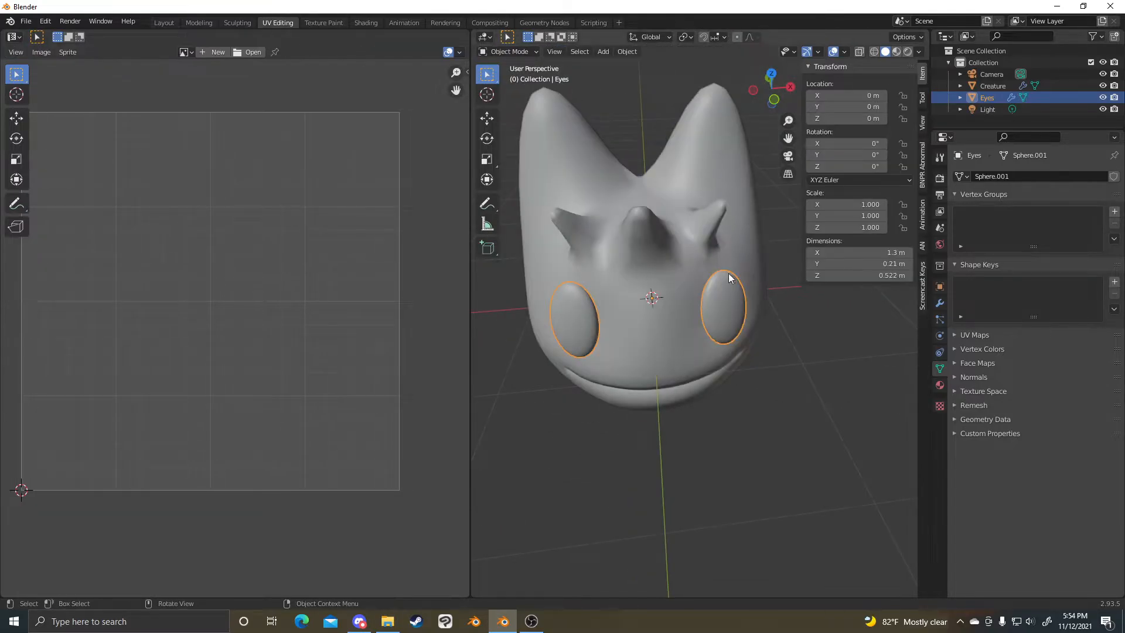
scroll(793, 434, down, 2)
click(793, 433)
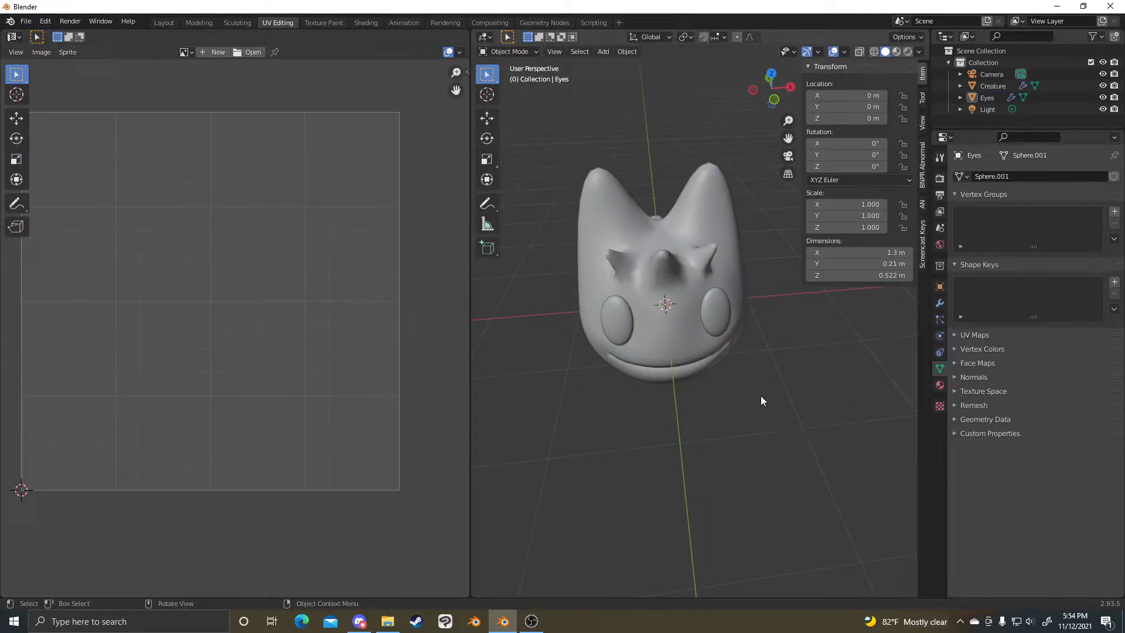
click(724, 316)
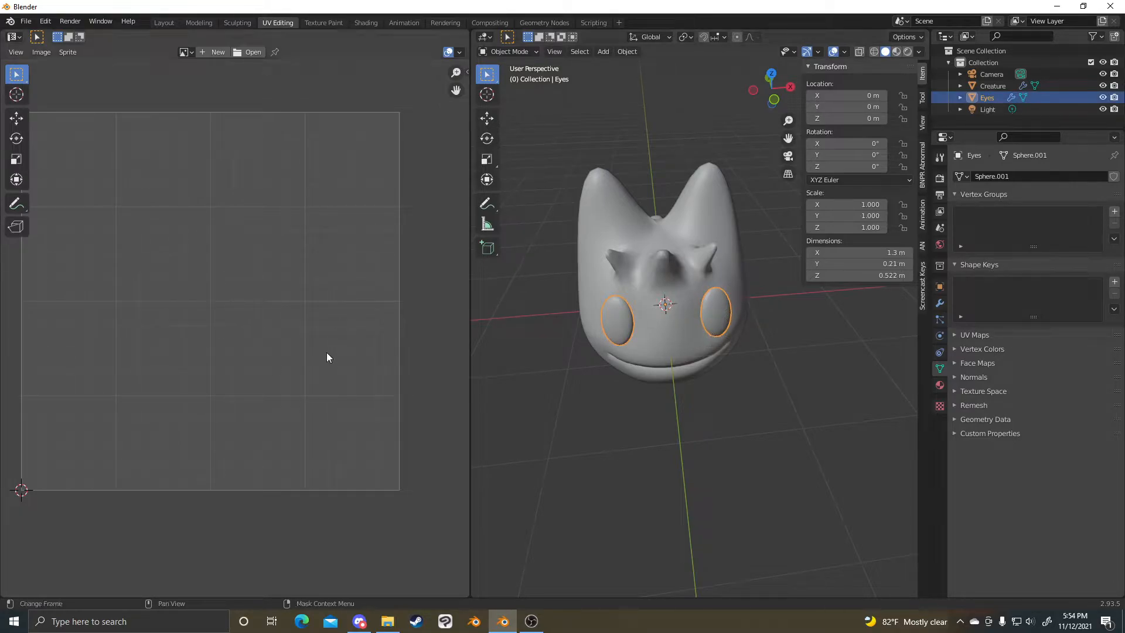
- Enter Edit Mode on the Eyes object and select its entire mesh so its UV grid is displayed
scroll(209, 331, down, 3)
scroll(710, 322, up, 5)
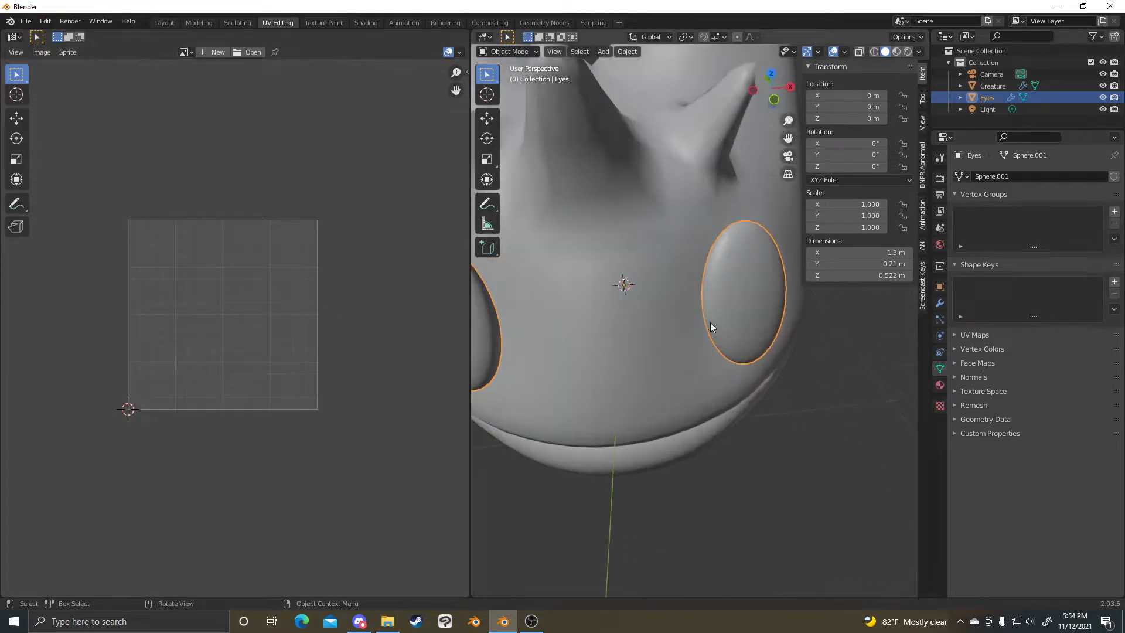
key(z)
scroll(164, 276, down, 1)
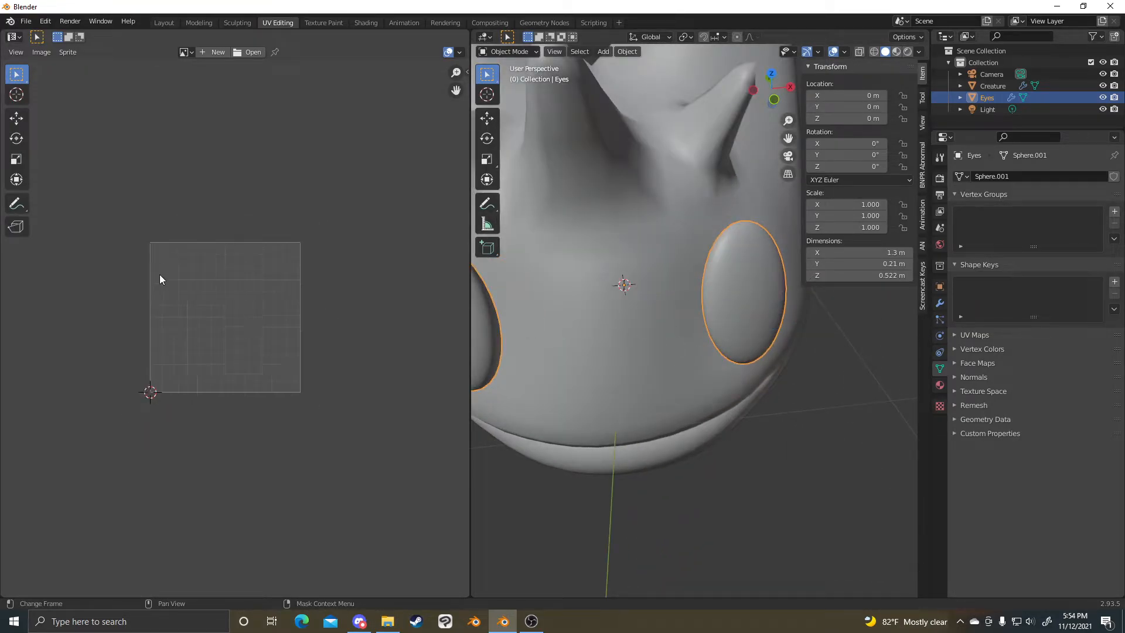
key(Tab)
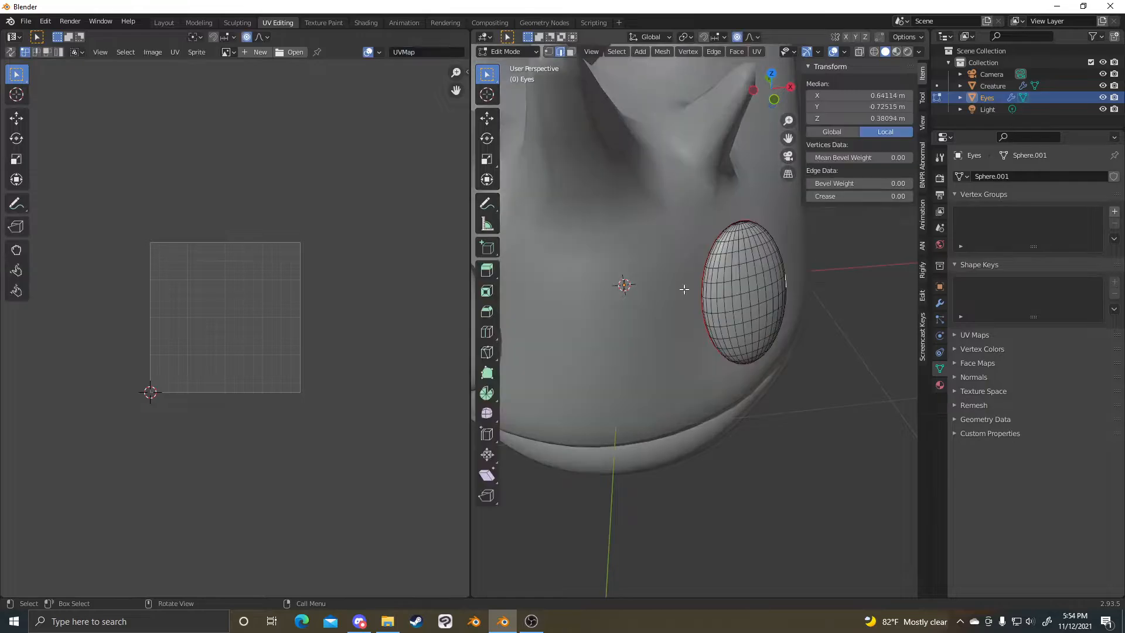
key(a)
scroll(245, 306, up, 2)
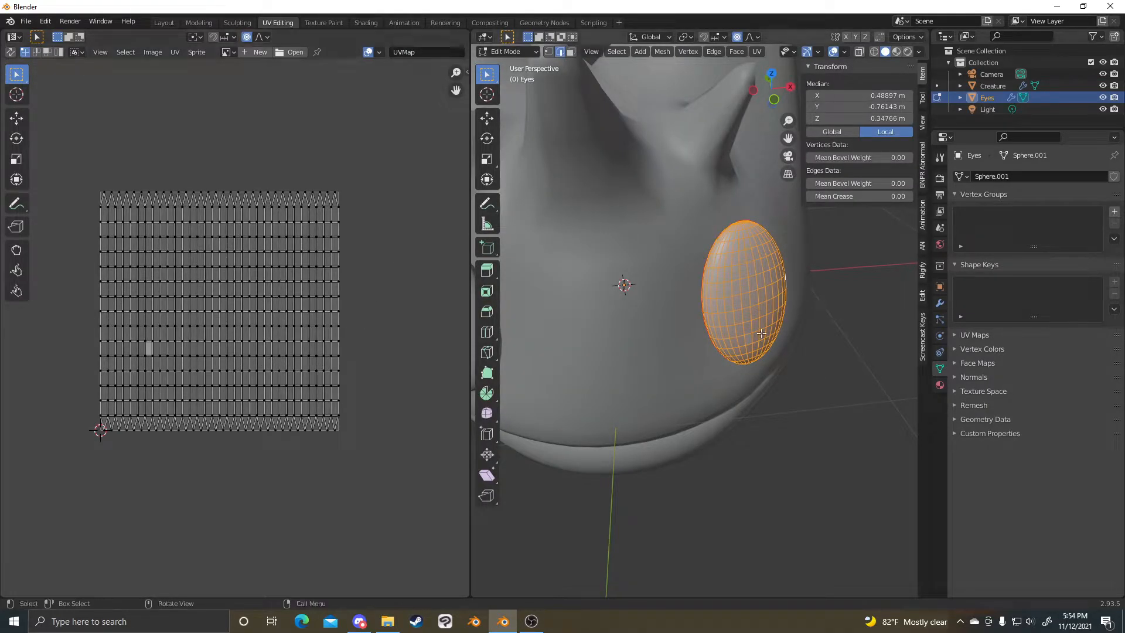
scroll(694, 322, down, 3)
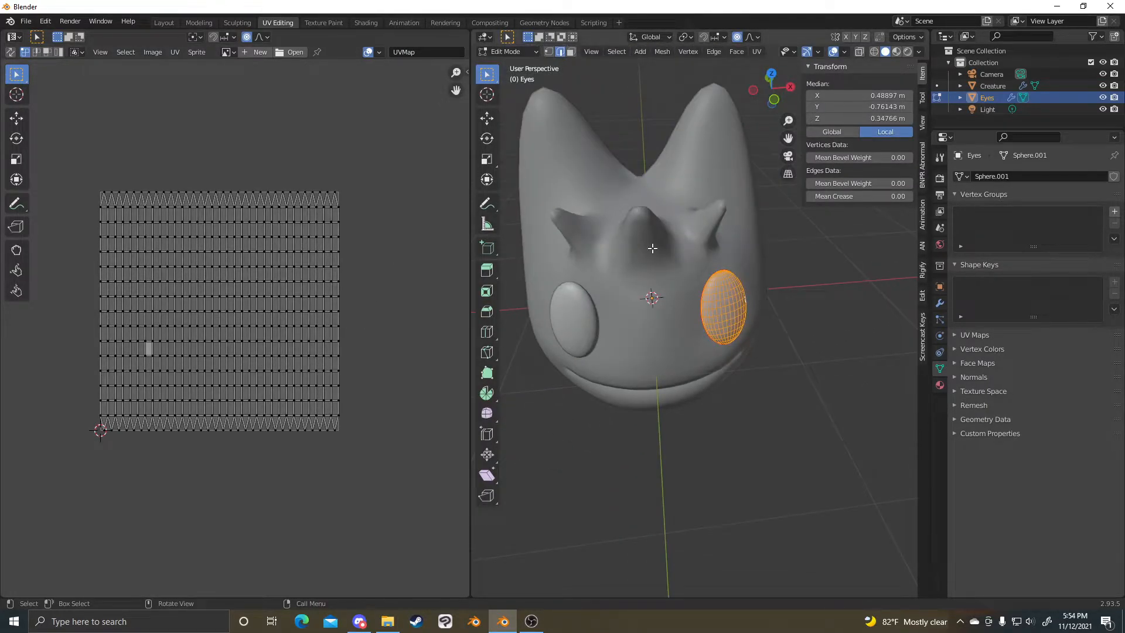
- Switch to the Texture Paint workspace for the Eyes and frame both the eyes and their UV grid up close
click(326, 24)
scroll(697, 356, up, 5)
scroll(697, 355, up, 3)
middle_drag(697, 356, 733, 371)
scroll(271, 107, down, 3)
click(496, 51)
key(Escape)
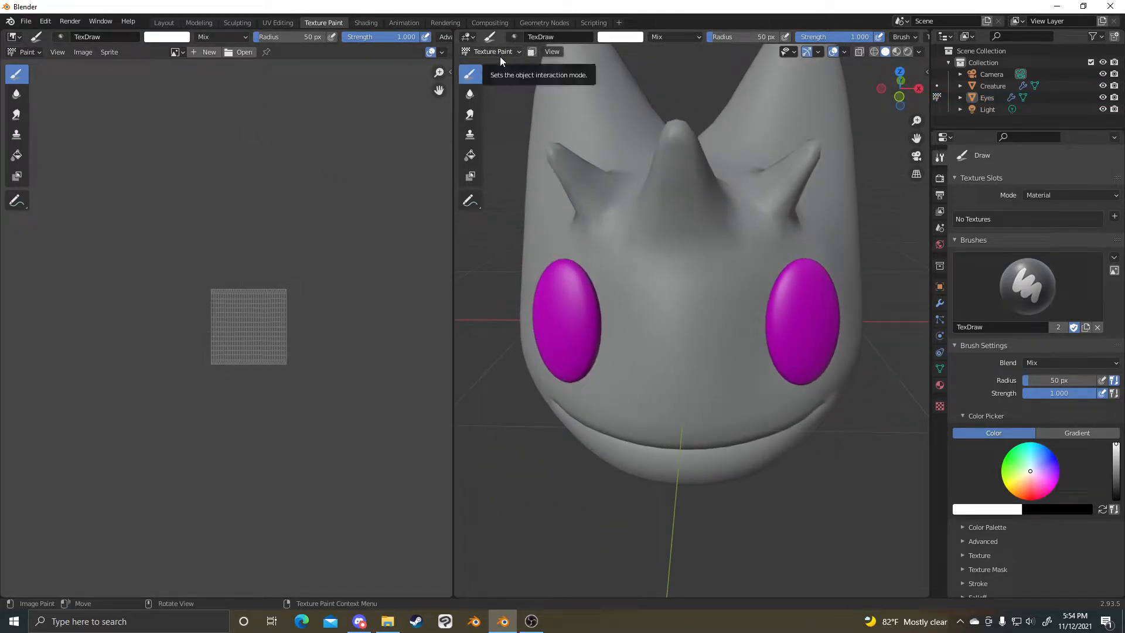
click(496, 51)
middle_drag(820, 334, 829, 338)
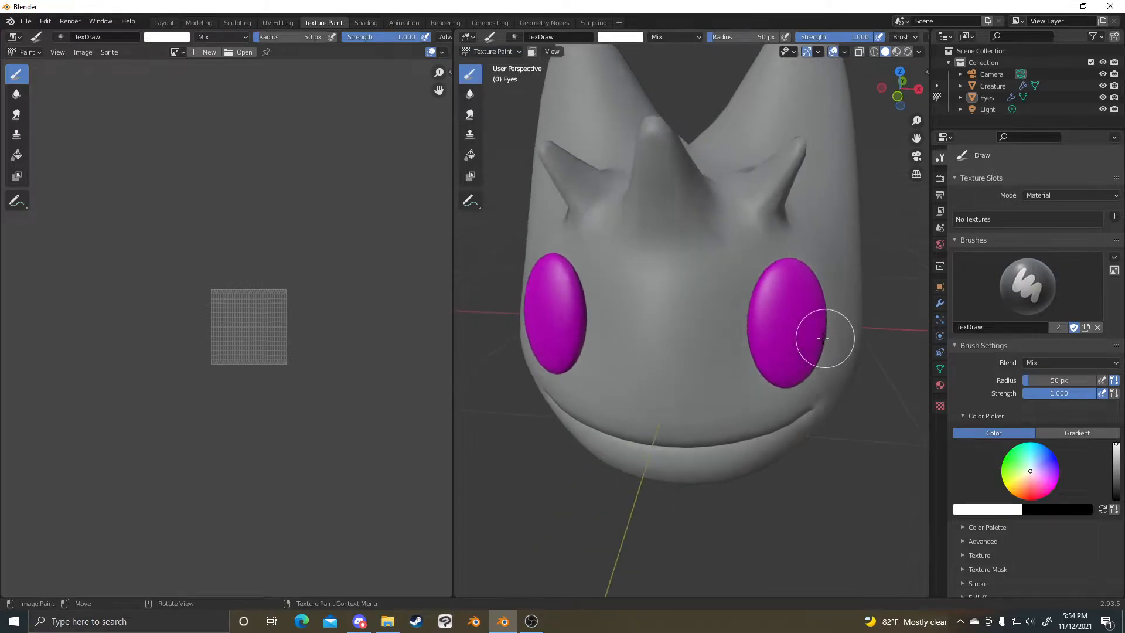
scroll(320, 292, up, 6)
middle_drag(387, 268, 235, 262)
scroll(238, 258, down, 2)
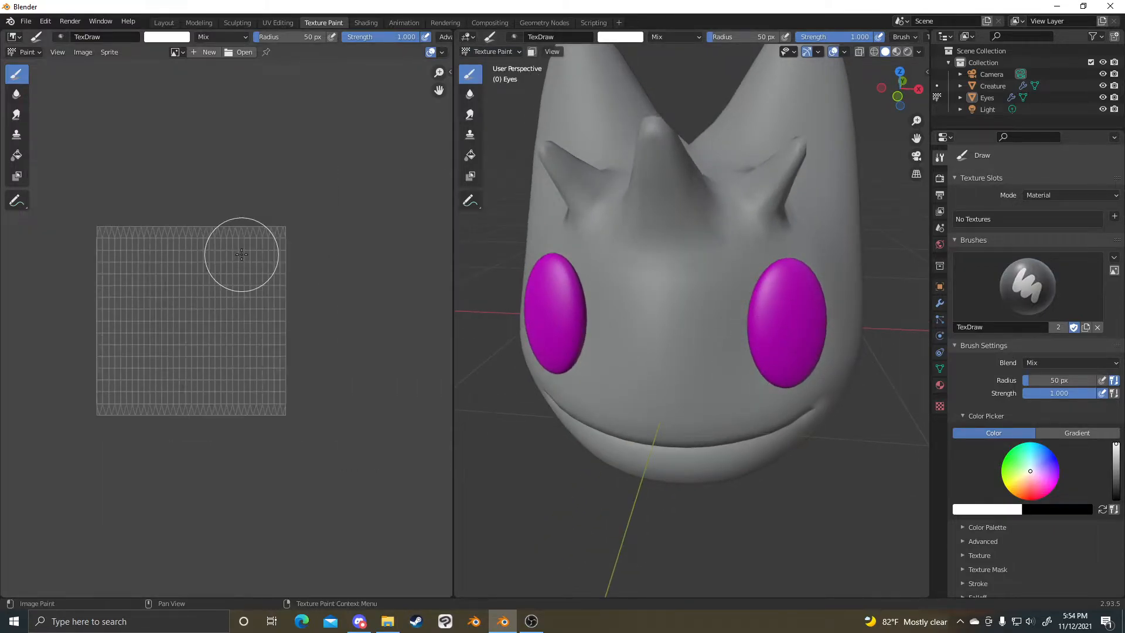
scroll(146, 247, up, 1)
scroll(231, 328, up, 1)
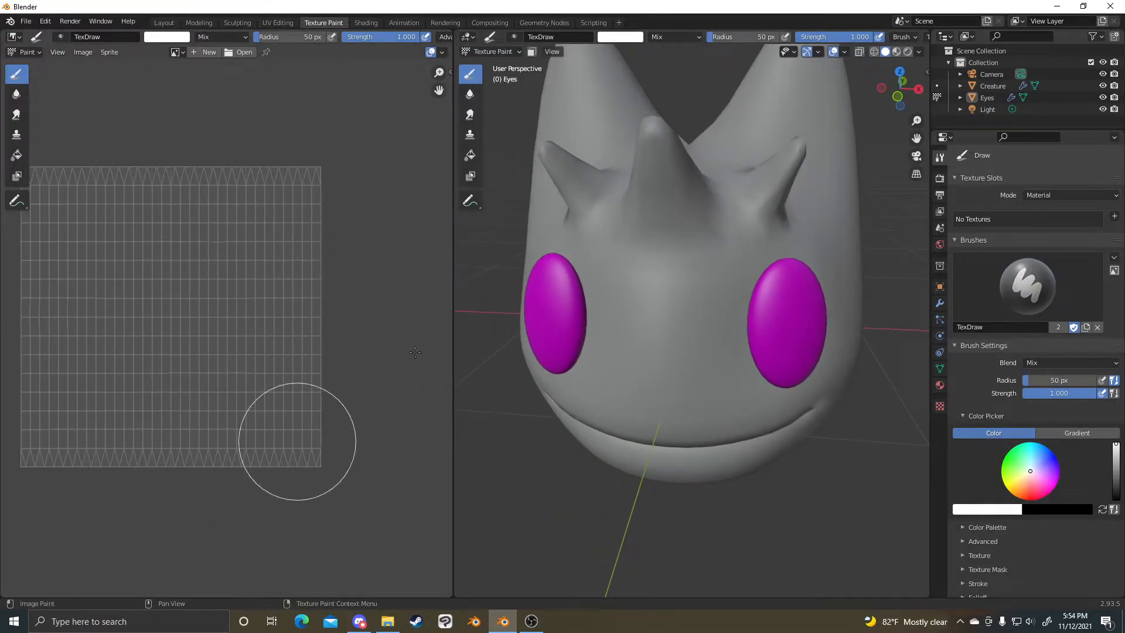
- Display the Draw brush's texture slot and brush settings beside the model in the 3D view
click(926, 72)
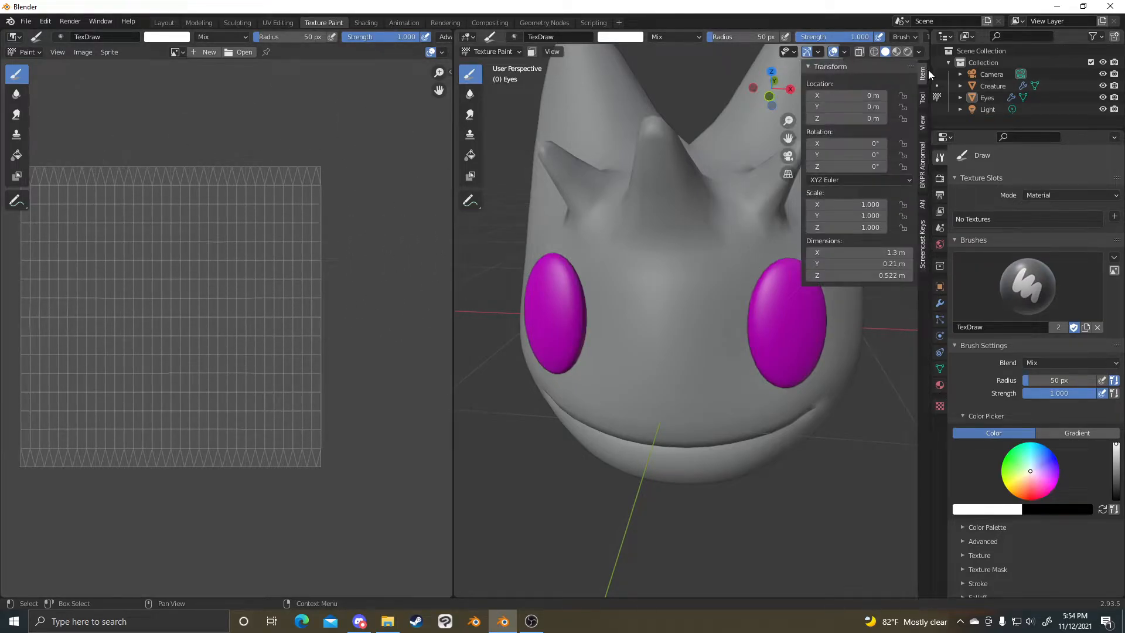
click(921, 124)
click(922, 99)
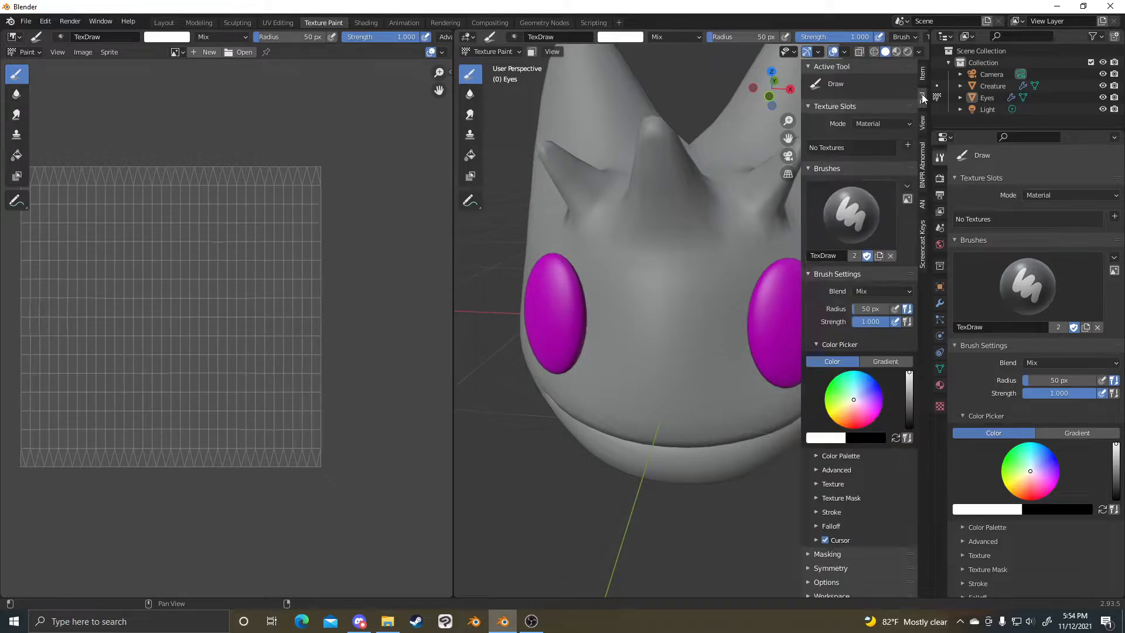
scroll(707, 336, down, 5)
mouse_move(708, 335)
middle_down()
mouse_move(639, 329)
mouse_move(723, 329)
middle_up()
scroll(639, 329, up, 2)
scroll(723, 330, down, 1)
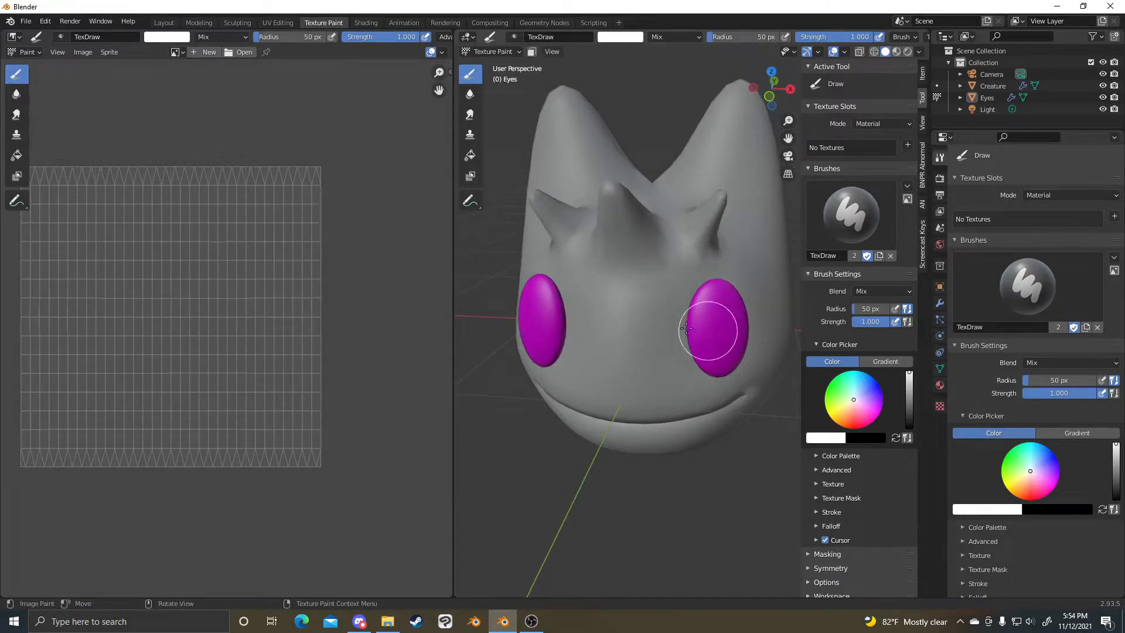
- Add a new Principled BSDF material to the Eyes object
click(939, 385)
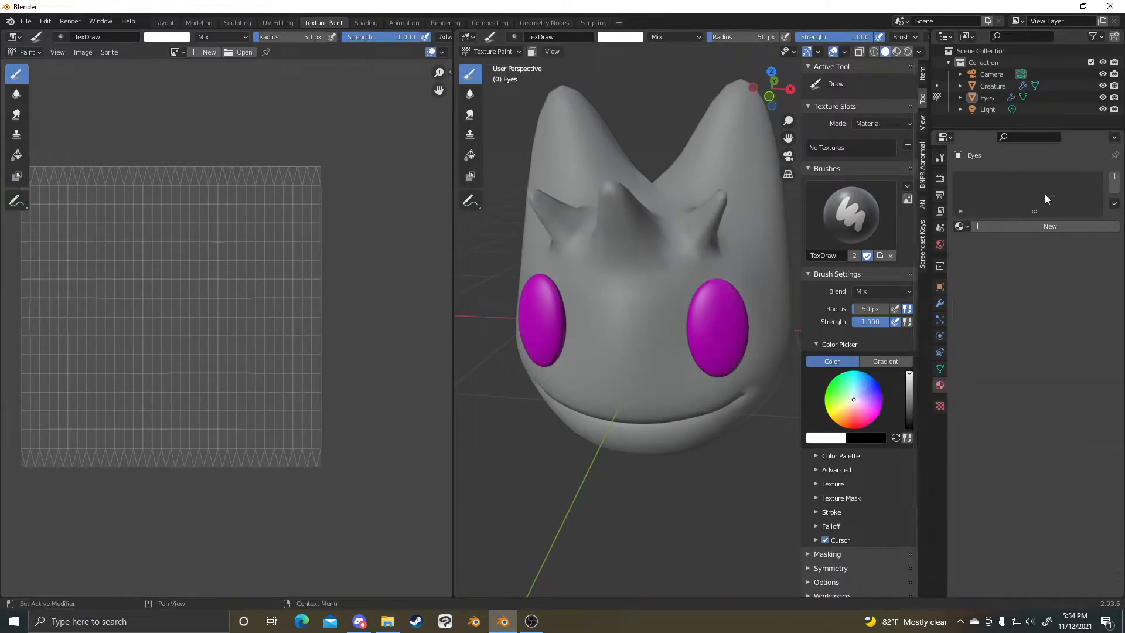
click(983, 227)
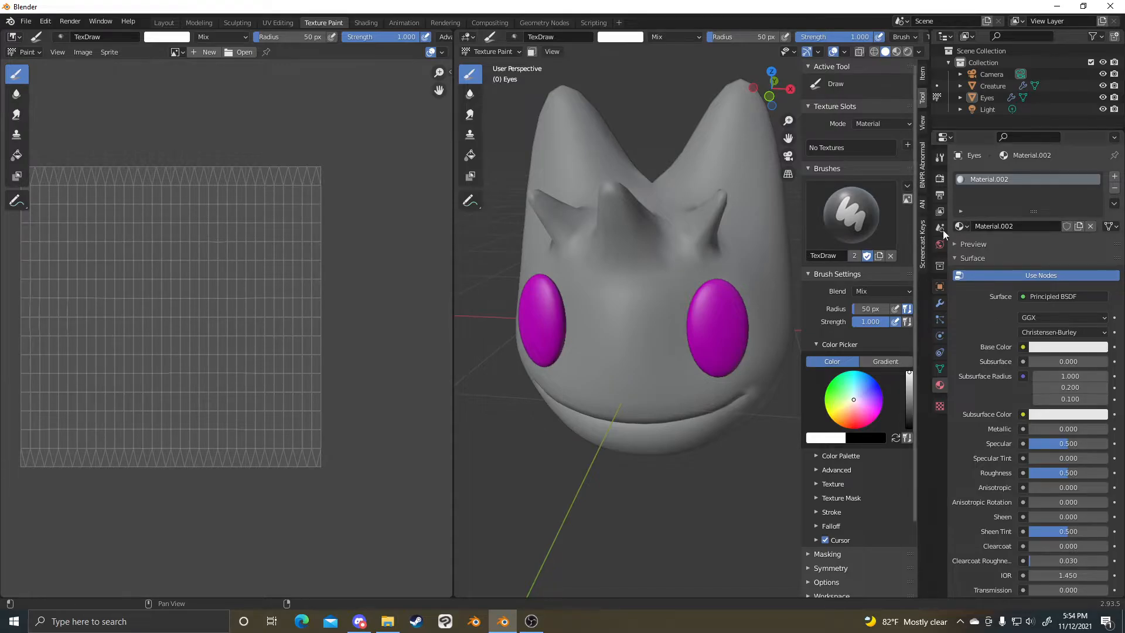
scroll(690, 358, up, 3)
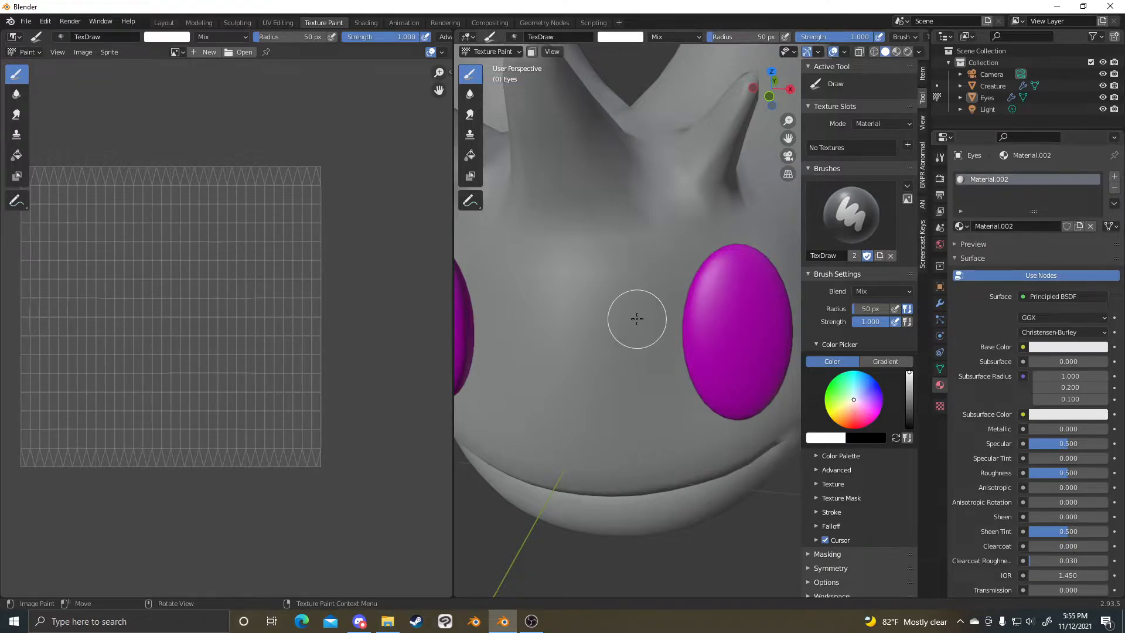
scroll(721, 309, down, 3)
scroll(678, 306, up, 5)
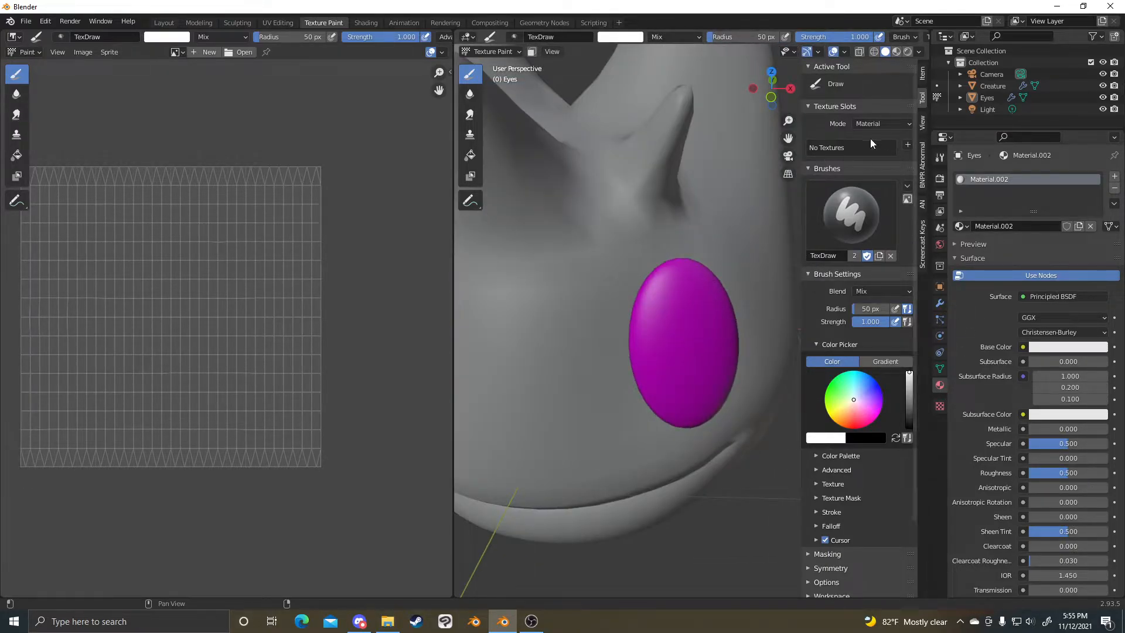
- Narrow the 3D view's sidebar slightly and keep the Draw brush's texture slot settings displayed
click(800, 144)
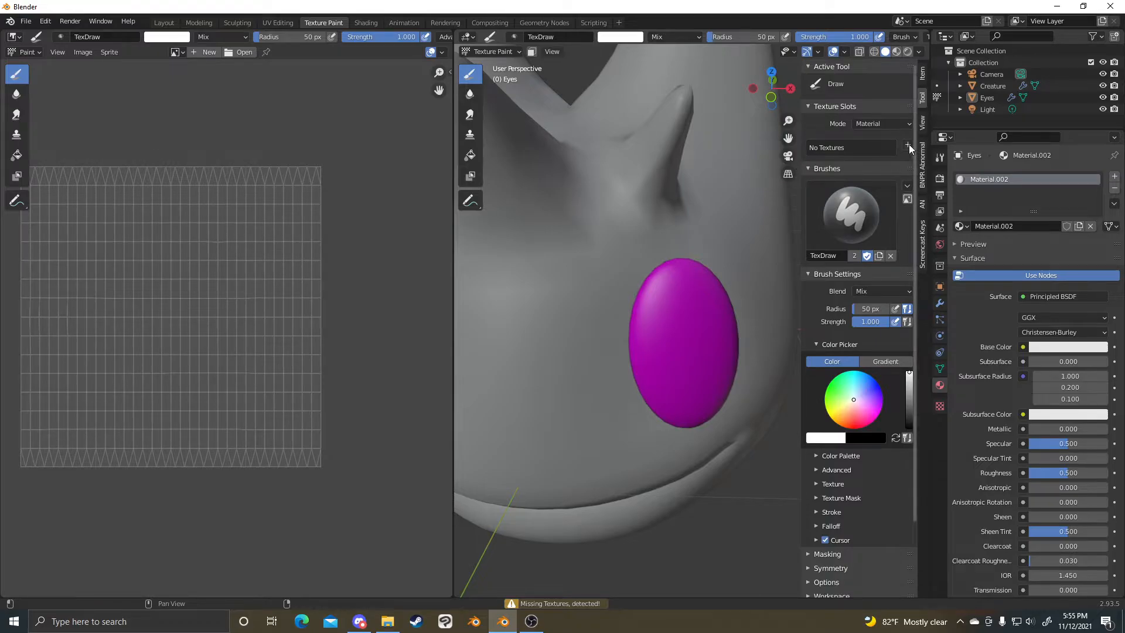
mouse_move(803, 129)
mouse_down()
mouse_move(731, 132)
mouse_move(812, 131)
mouse_up()
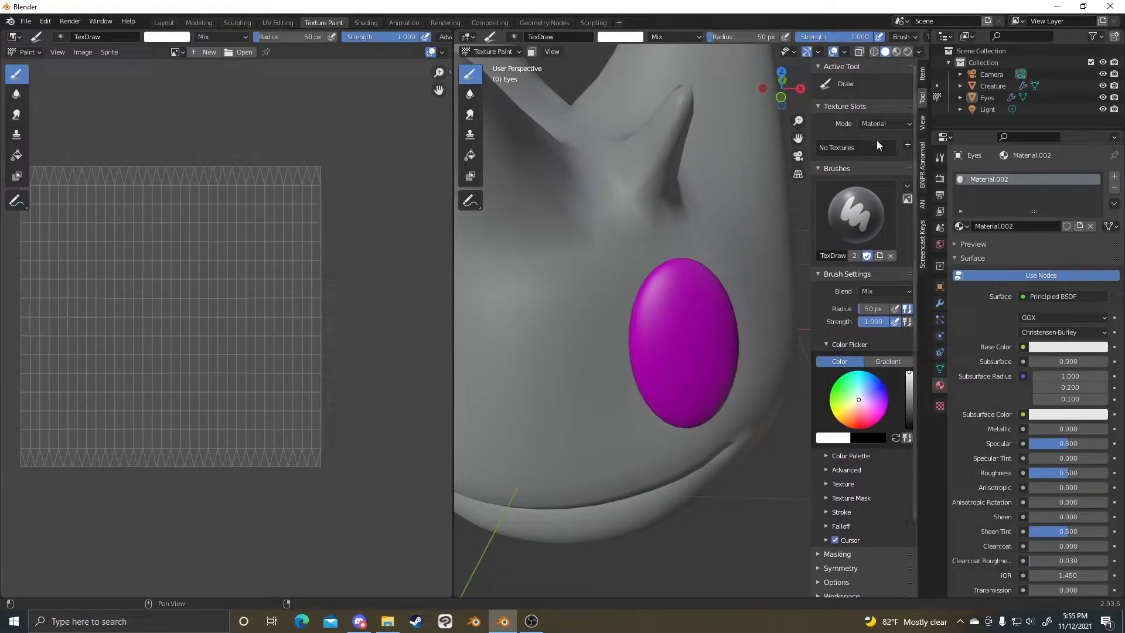
key(n)
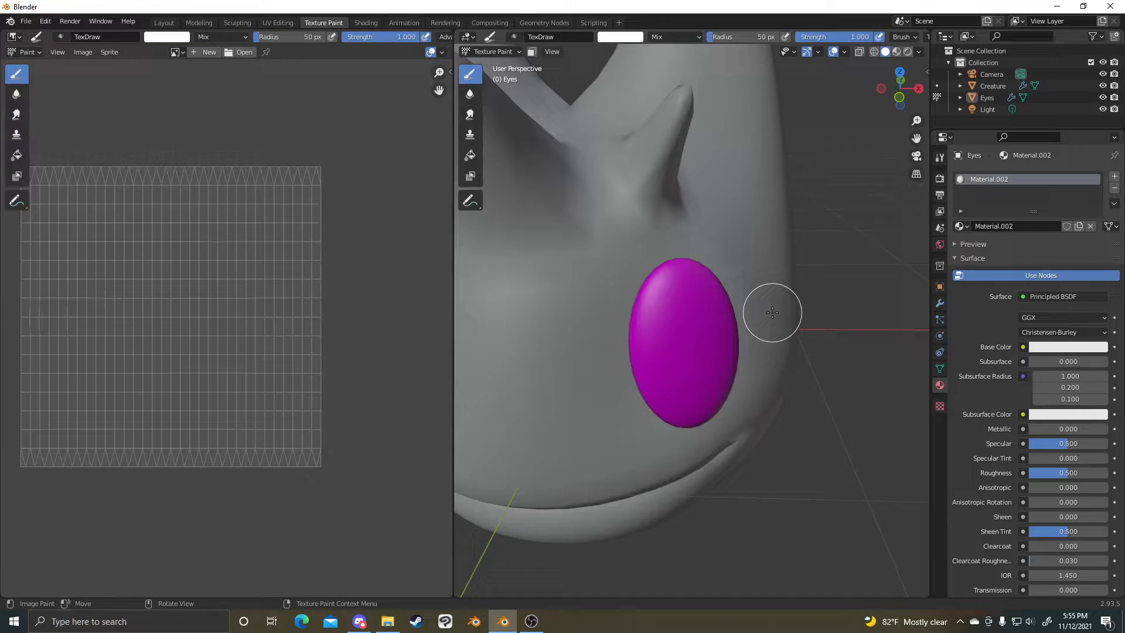
key(n)
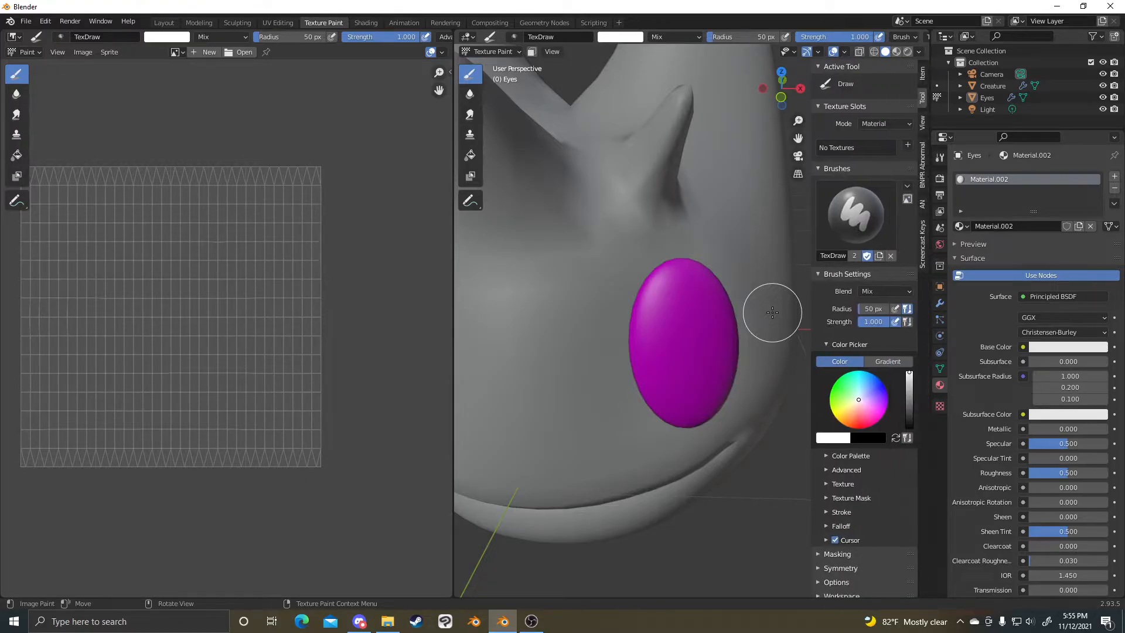
click(924, 83)
click(923, 98)
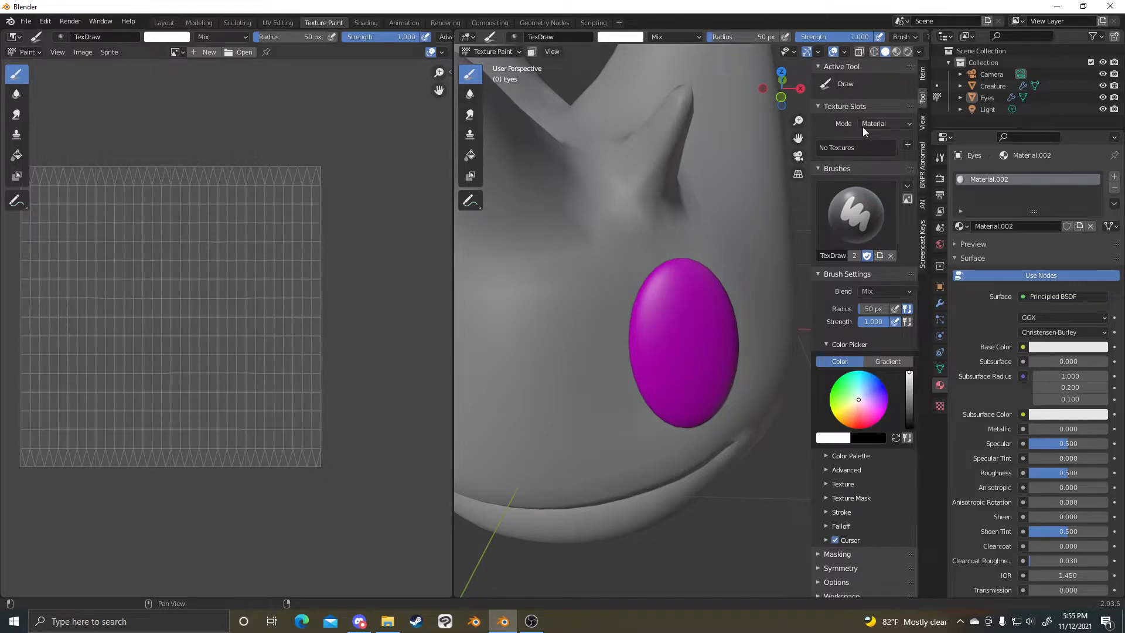
scroll(845, 107, down, 2)
scroll(845, 107, up, 2)
- Add a blank 1024 × 1024 px Base Color texture paint slot named Eye_DIFF to the eyes' material
click(908, 146)
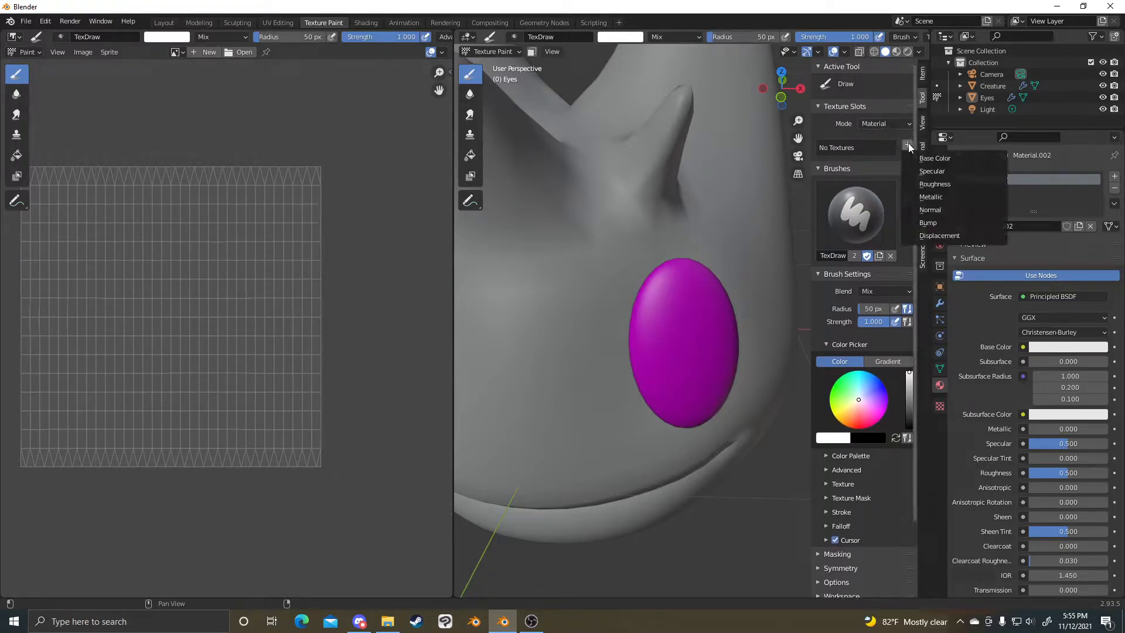
click(907, 142)
click(907, 142)
click(940, 157)
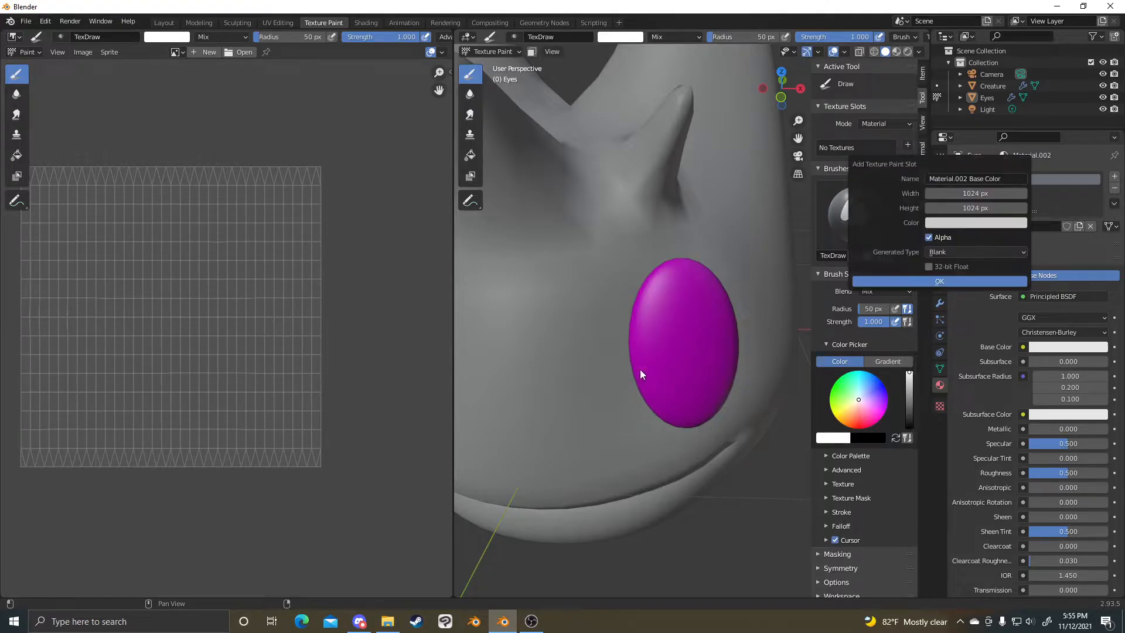
click(976, 179)
text(Eye_DIFF)
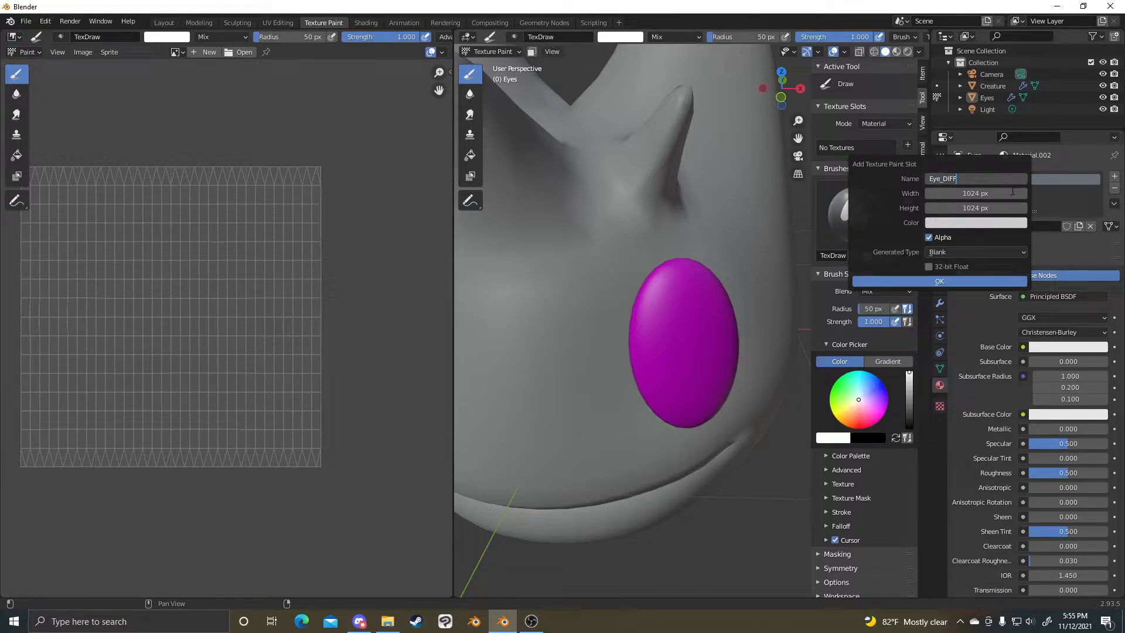
key(Return)
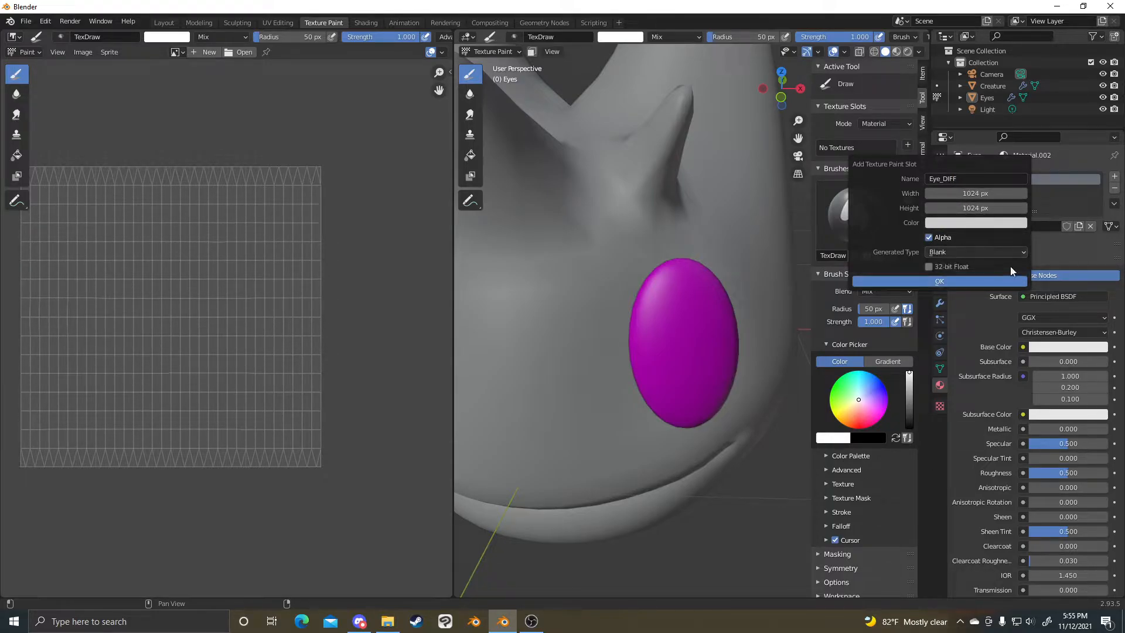
click(940, 278)
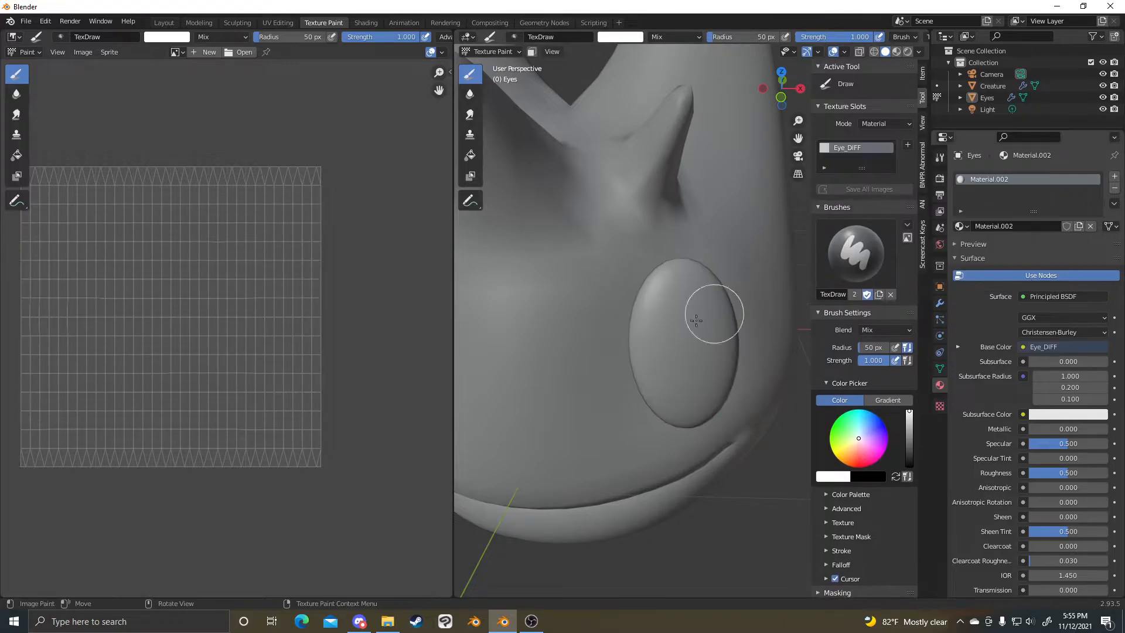
- Inspect the whole head and its eyes in Material Preview shading and return the view to Solid shading
scroll(726, 311, down, 5)
scroll(703, 349, up, 7)
scroll(732, 354, down, 8)
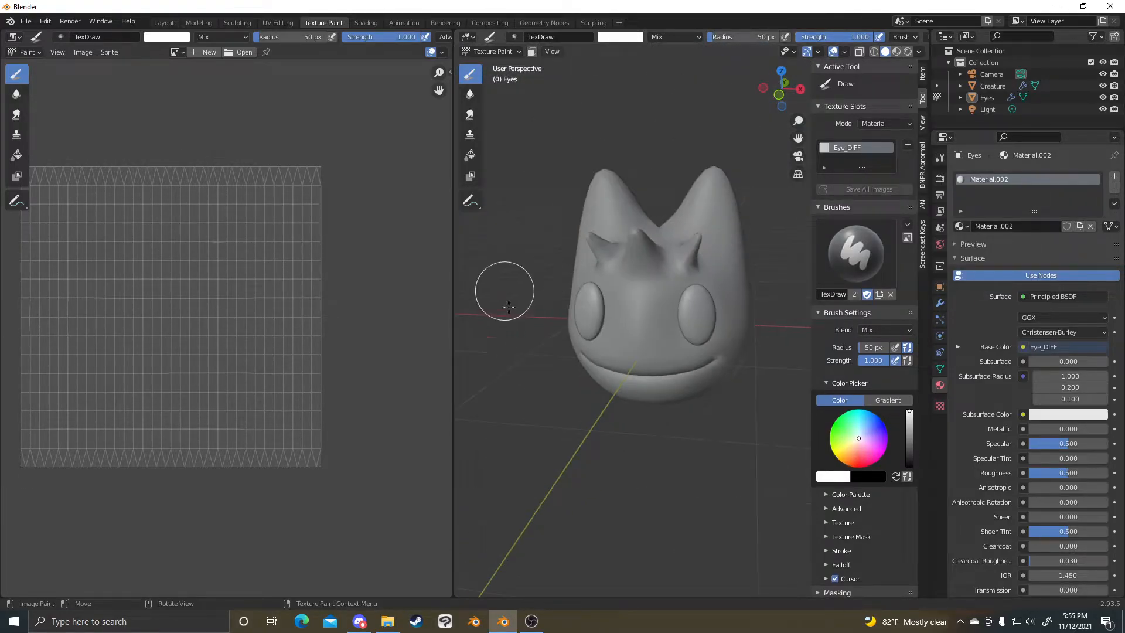
click(896, 51)
scroll(744, 307, up, 4)
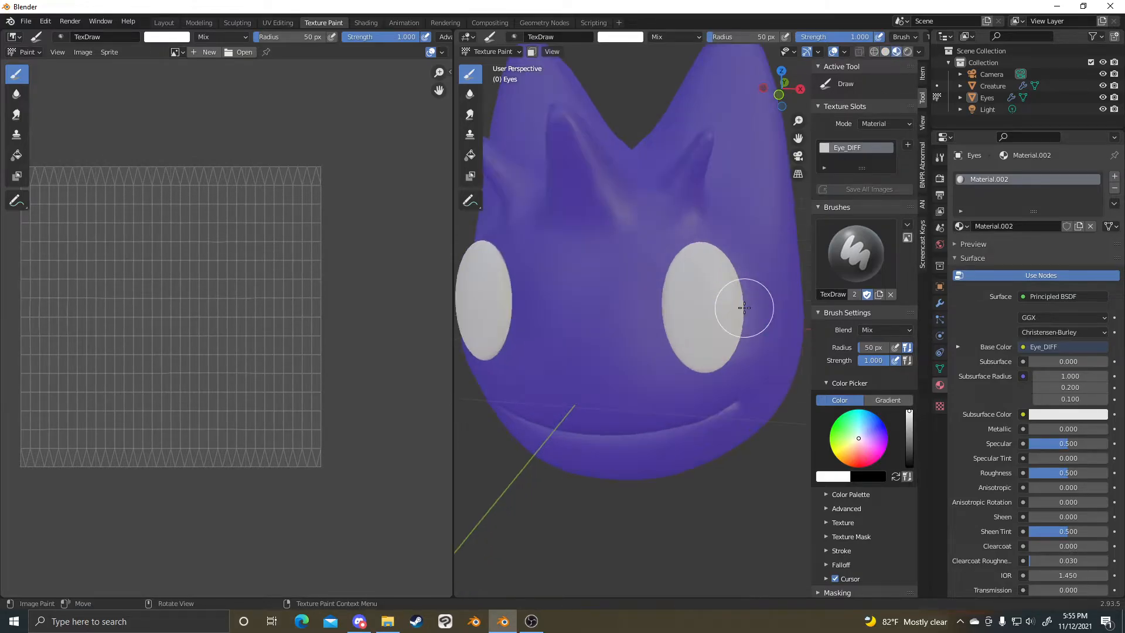
click(911, 52)
click(896, 52)
click(885, 51)
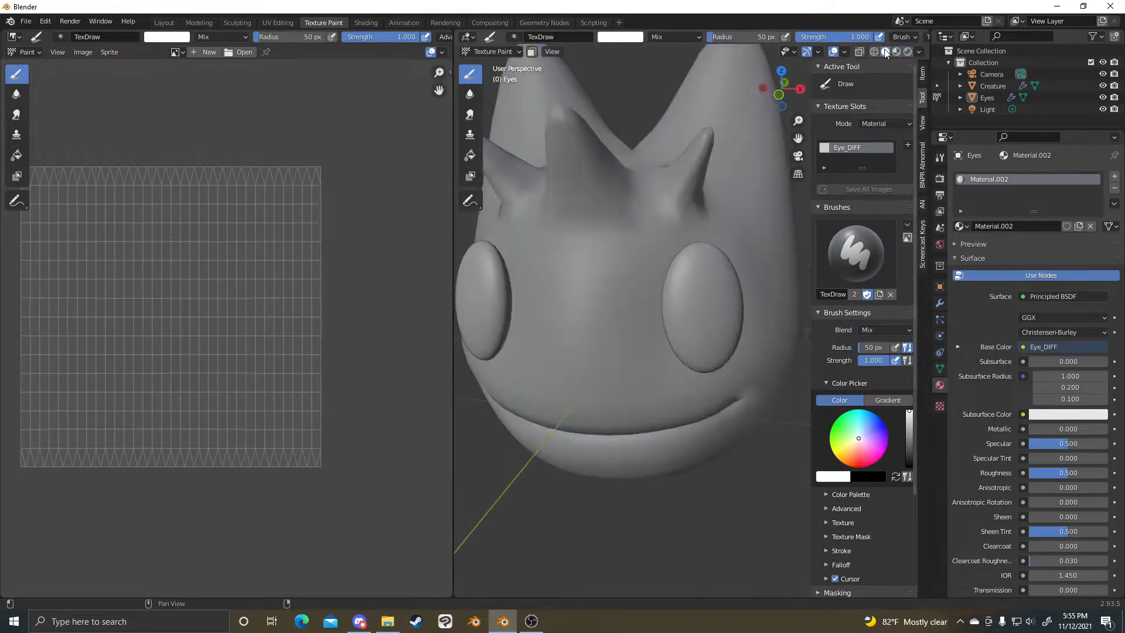
- Swap the brush colour to black and paint the front surfaces of the eyes with the Draw brush
middle_drag(671, 201, 572, 239)
key(x)
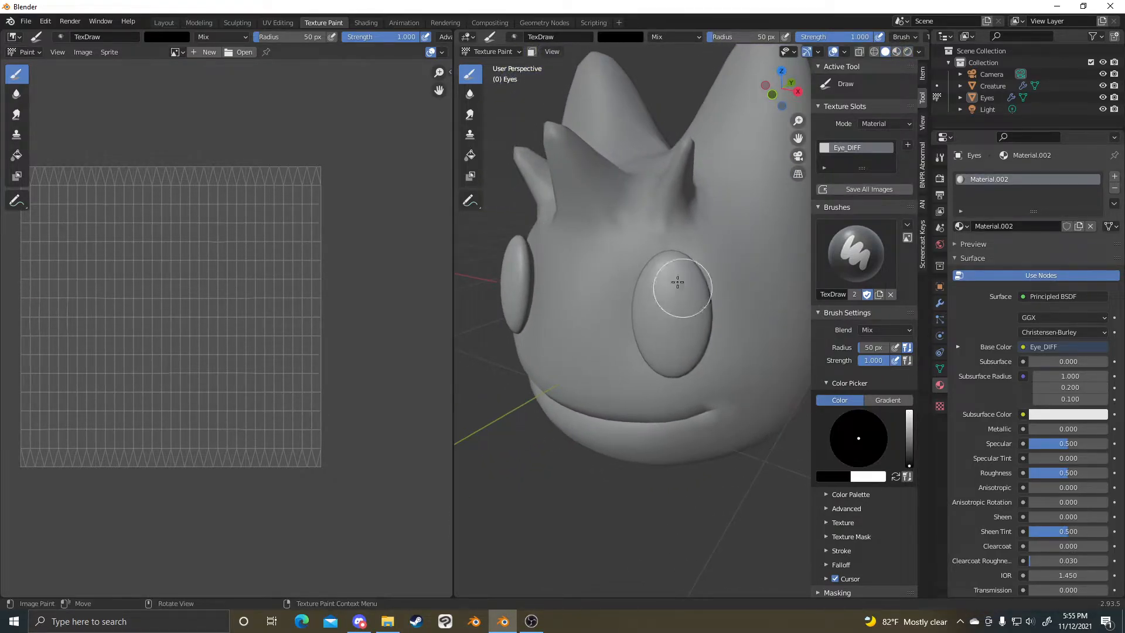
middle_drag(705, 324, 710, 339)
mouse_move(710, 338)
mouse_down()
mouse_move(719, 351)
mouse_move(728, 326)
mouse_move(703, 346)
mouse_move(723, 296)
mouse_up()
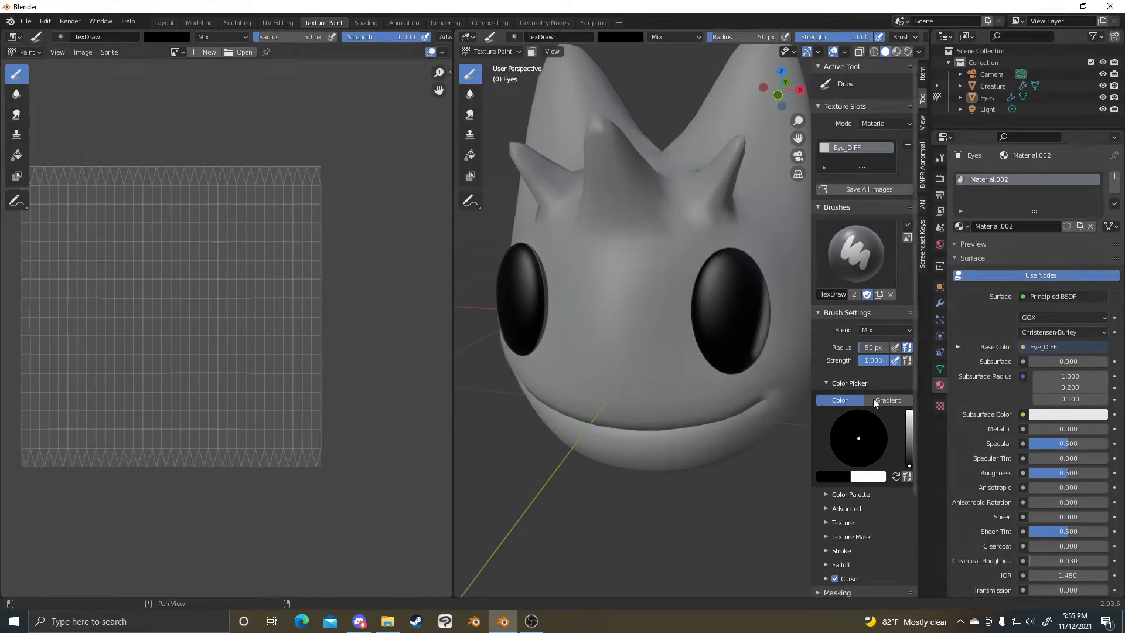
- Widen the 3D viewport by narrowing the neighbouring image editor
mouse_move(762, 404)
middle_down()
mouse_move(575, 348)
mouse_move(663, 326)
mouse_move(628, 316)
mouse_move(628, 230)
middle_up()
mouse_move(628, 231)
mouse_down()
mouse_move(624, 307)
mouse_move(626, 237)
mouse_up()
middle_drag(658, 326, 730, 286)
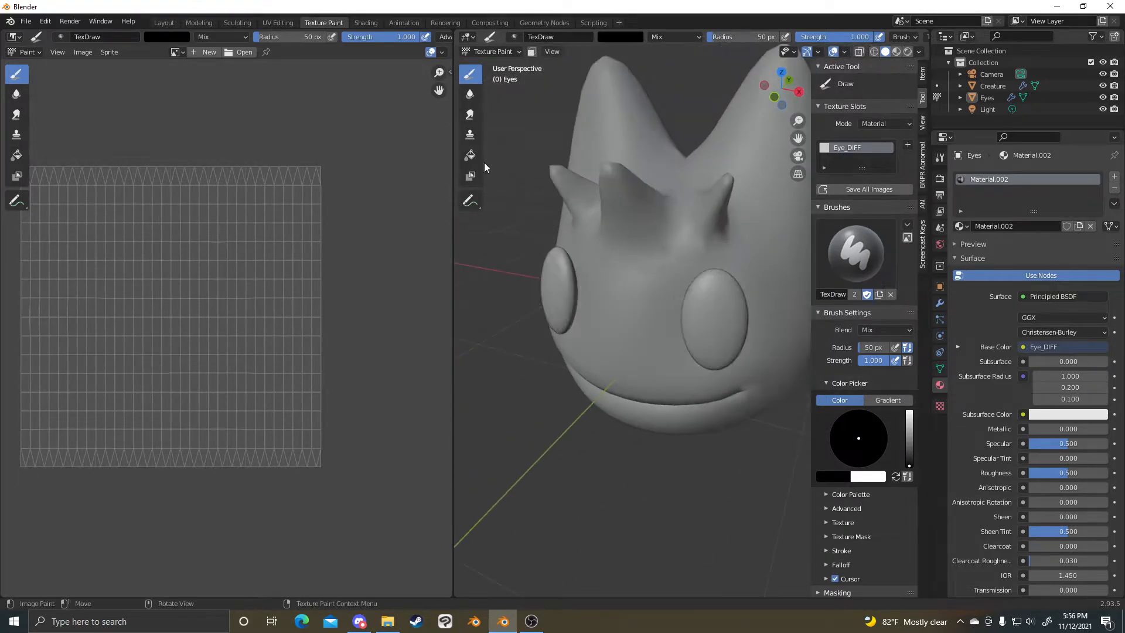
drag(453, 133, 330, 143)
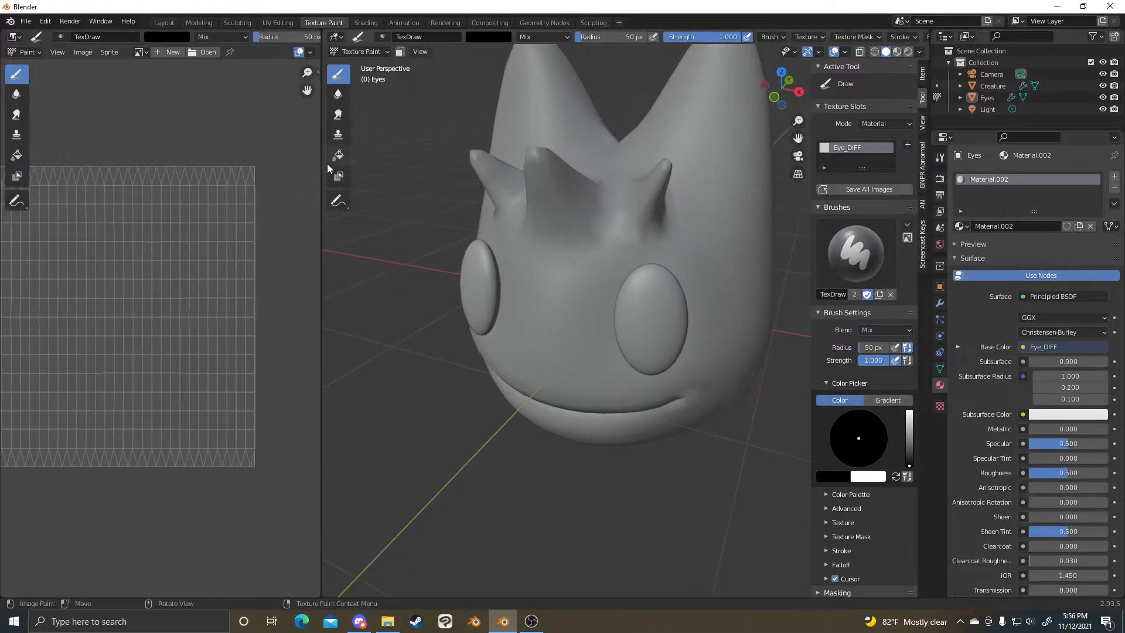
- Fill both eyes with bright red using the Fill brush
click(338, 155)
scroll(610, 316, up, 4)
click(861, 442)
drag(861, 441, 861, 452)
click(684, 328)
middle_drag(720, 418, 763, 392)
scroll(763, 391, down, 5)
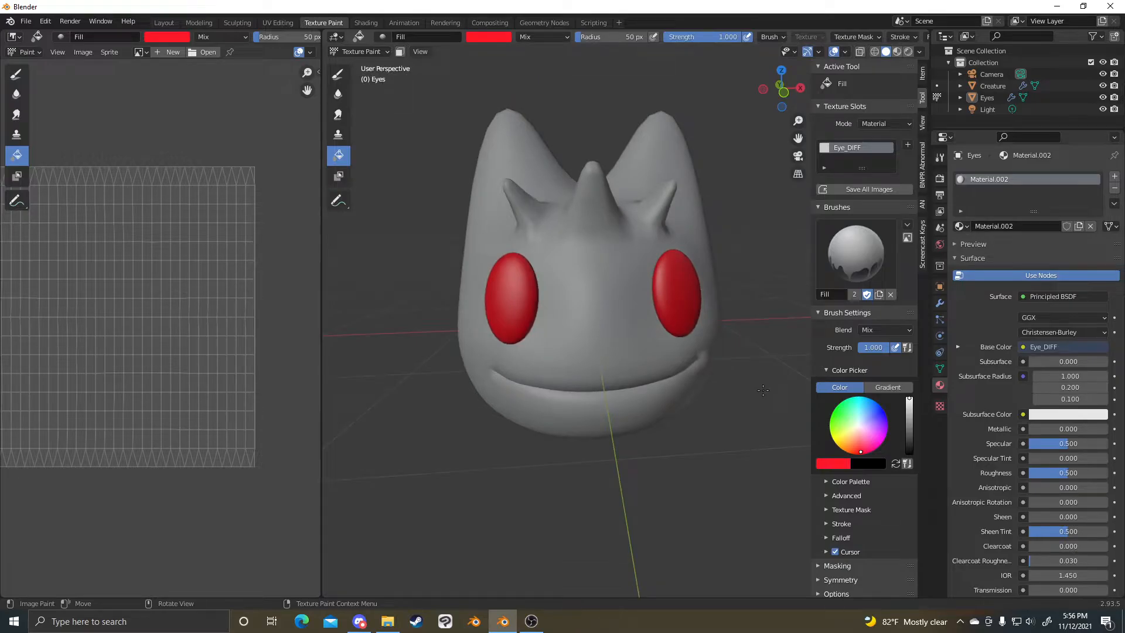
- Switch to the Draw brush with black as the painting colour
scroll(628, 351, up, 5)
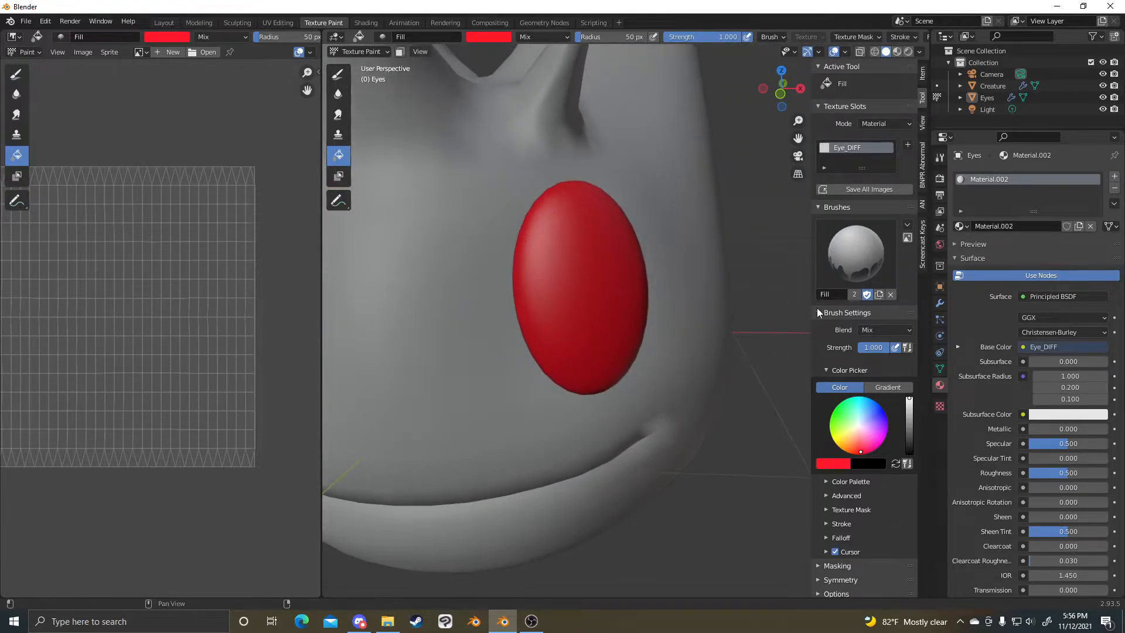
key(x)
click(338, 74)
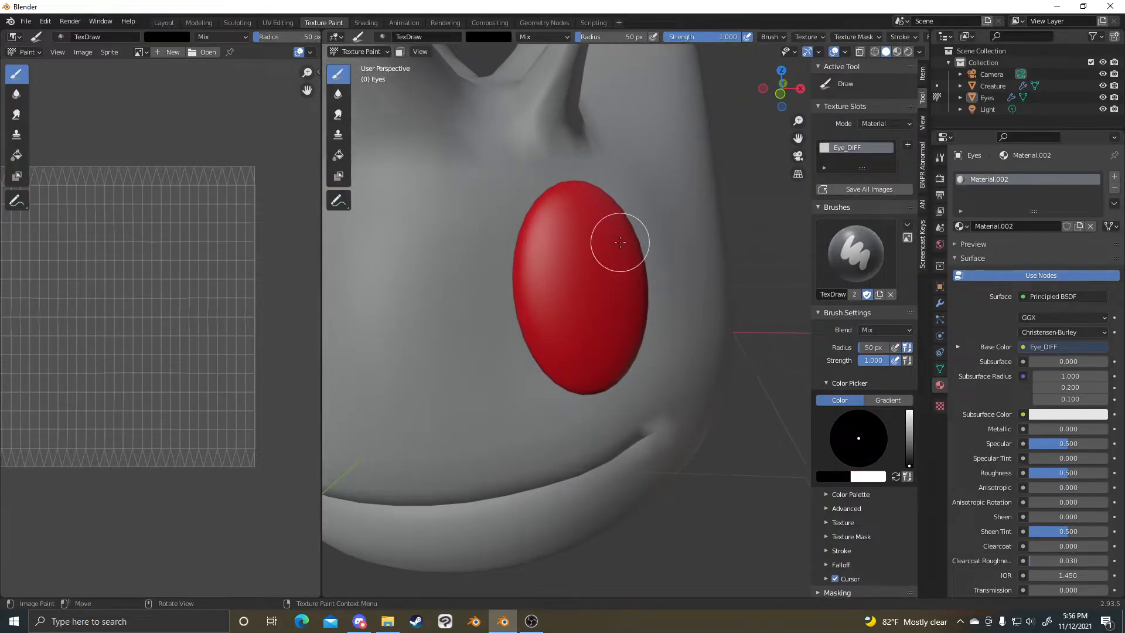
- Paint a black vertical oval pupil in the middle of the red eye
mouse_move(580, 264)
mouse_down()
mouse_move(588, 312)
mouse_move(588, 262)
mouse_up()
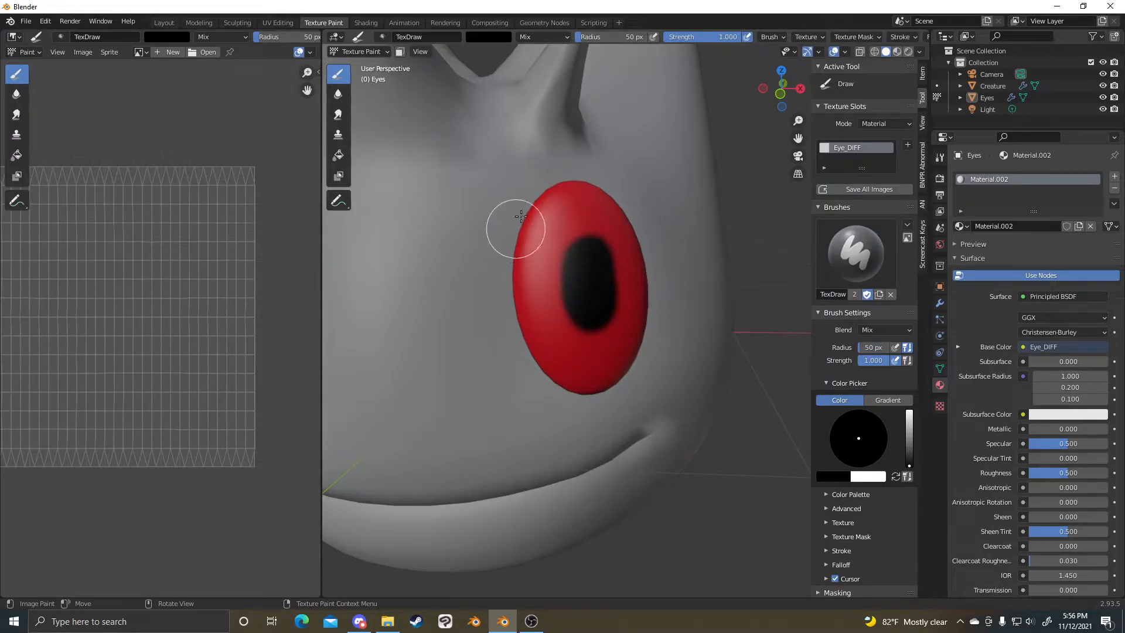
scroll(518, 224, down, 4)
middle_drag(542, 237, 518, 248)
scroll(627, 301, up, 6)
shift+middle_drag(630, 304, 727, 320)
mouse_move(595, 291)
mouse_down()
mouse_move(606, 314)
mouse_move(593, 349)
mouse_up()
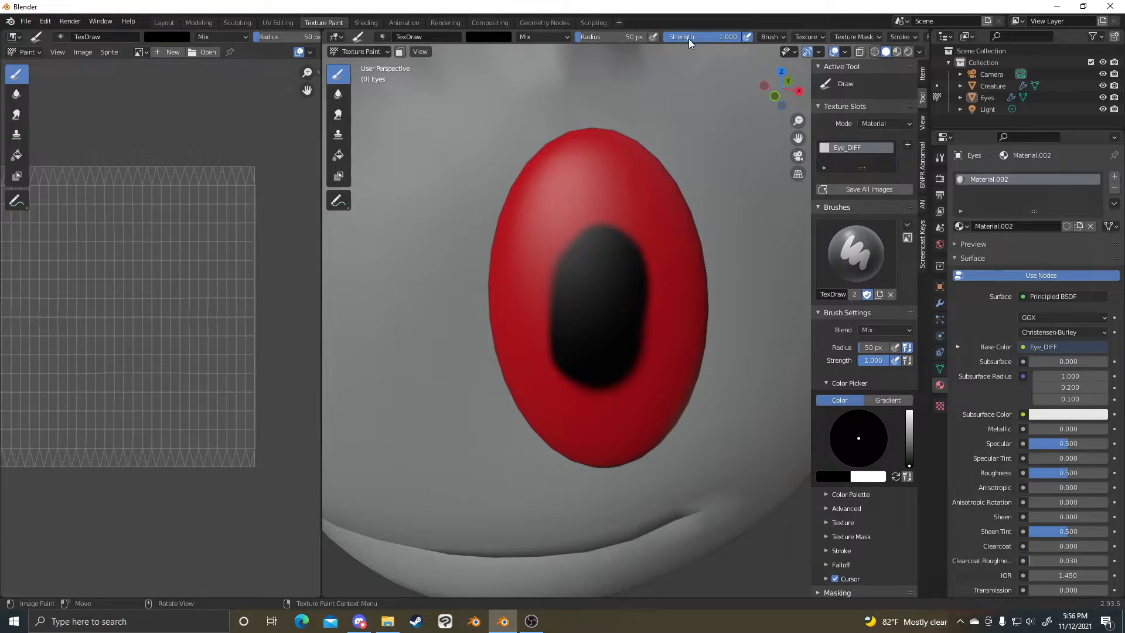
- Try out the brush radius and strength adjustments and repaint the black pupil with a 50 px brush
scroll(690, 41, down, 3)
scroll(574, 257, down, 4)
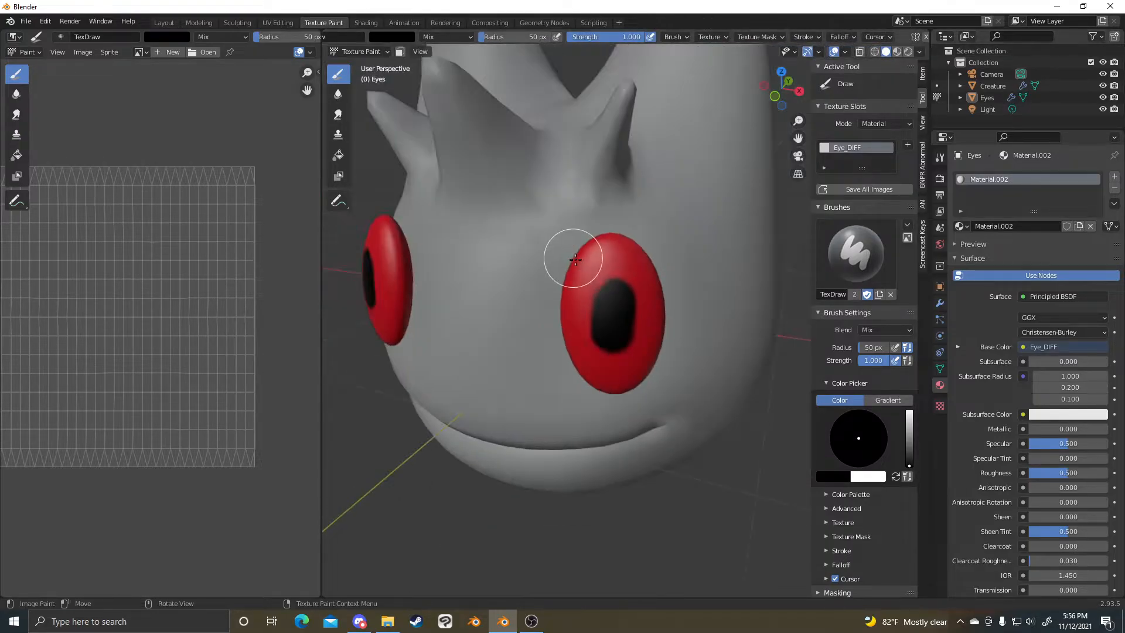
scroll(574, 258, up, 3)
scroll(599, 292, down, 1)
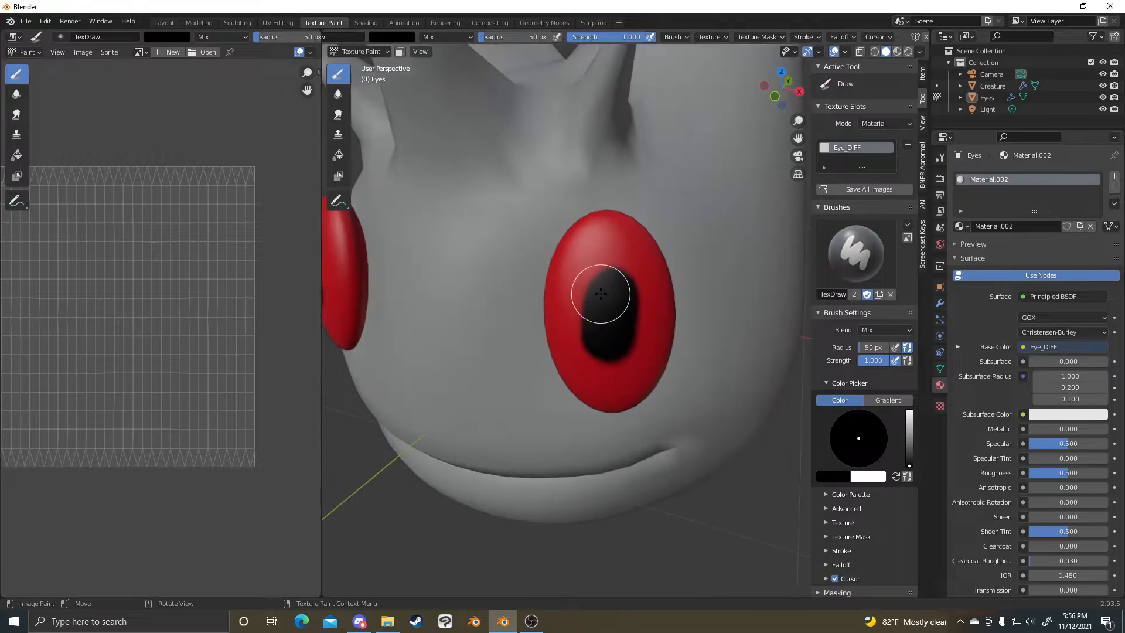
key(f)
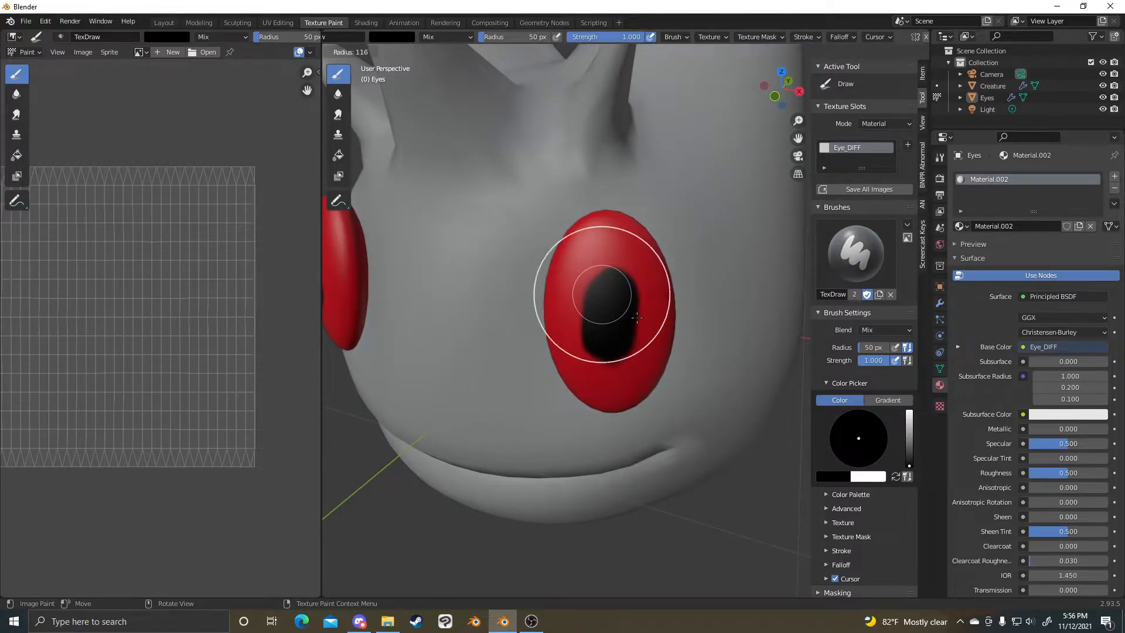
key(Escape)
key(shift+f)
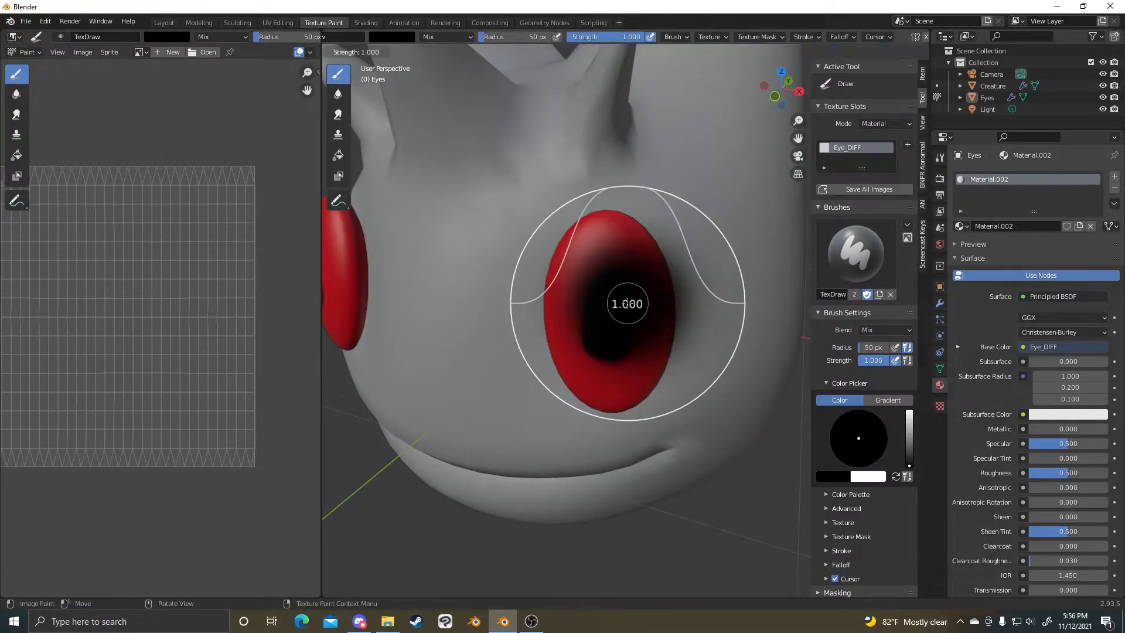
key(Escape)
mouse_move(623, 282)
mouse_down()
mouse_move(603, 307)
mouse_move(603, 297)
mouse_move(601, 354)
mouse_up()
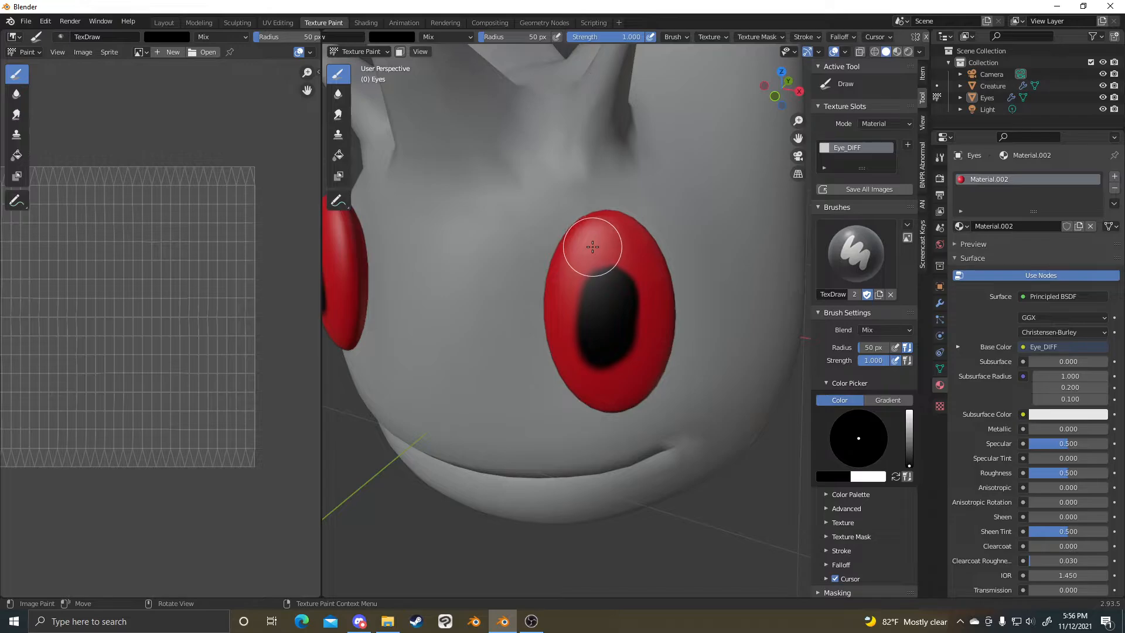
- Undo the black pupil strokes on the red eye
scroll(589, 337, down, 6)
mouse_move(645, 296)
middle_down()
mouse_move(676, 300)
mouse_move(648, 296)
middle_up()
scroll(648, 297, up, 6)
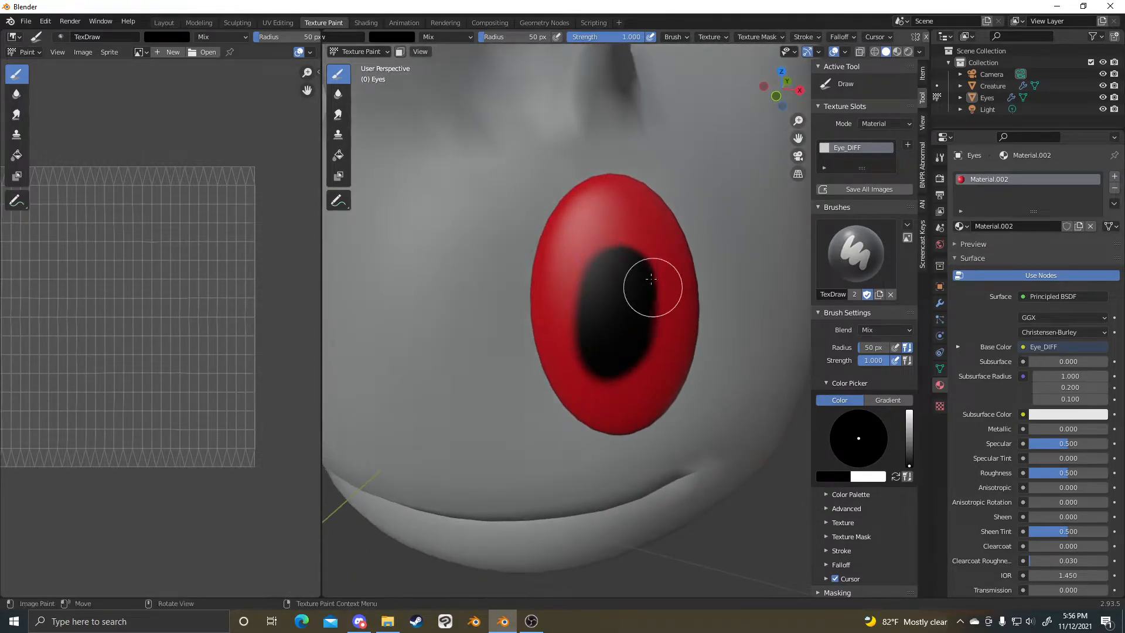
key(ctrl+z)
key(ctrl+z)
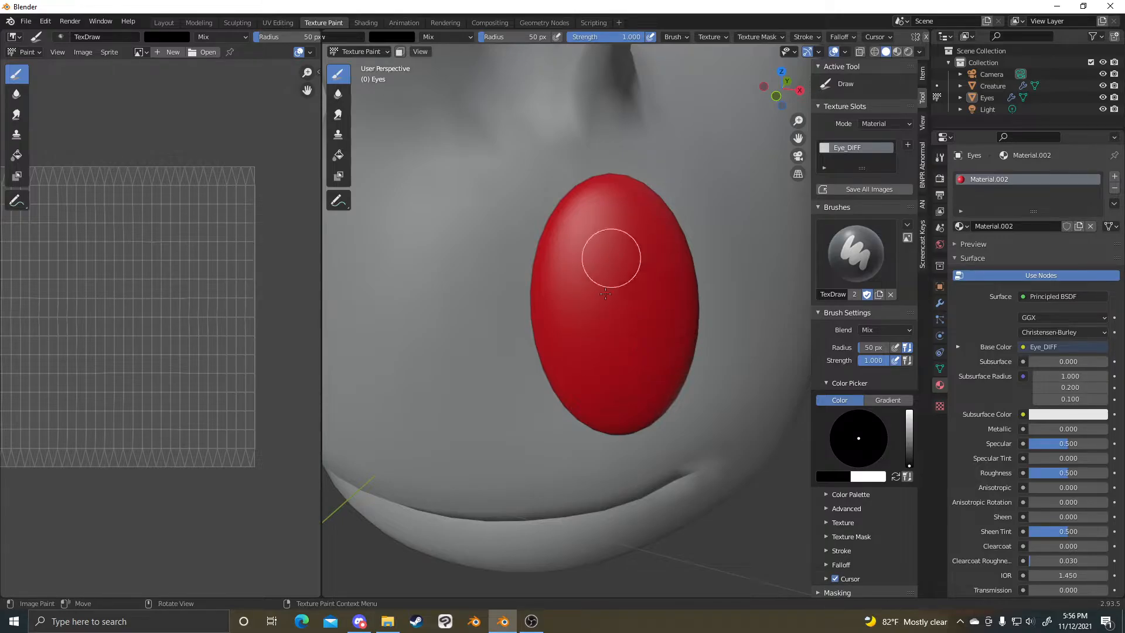
- Paint a large black oval pupil in the centre of the red eye
scroll(638, 295, down, 5)
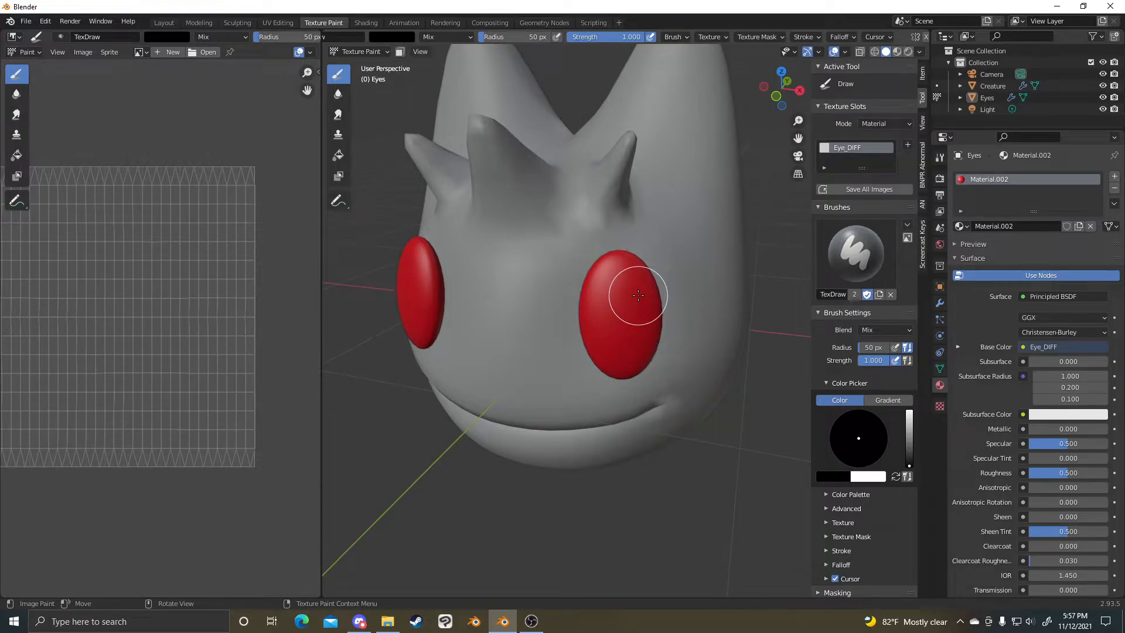
scroll(638, 296, up, 5)
scroll(651, 297, down, 3)
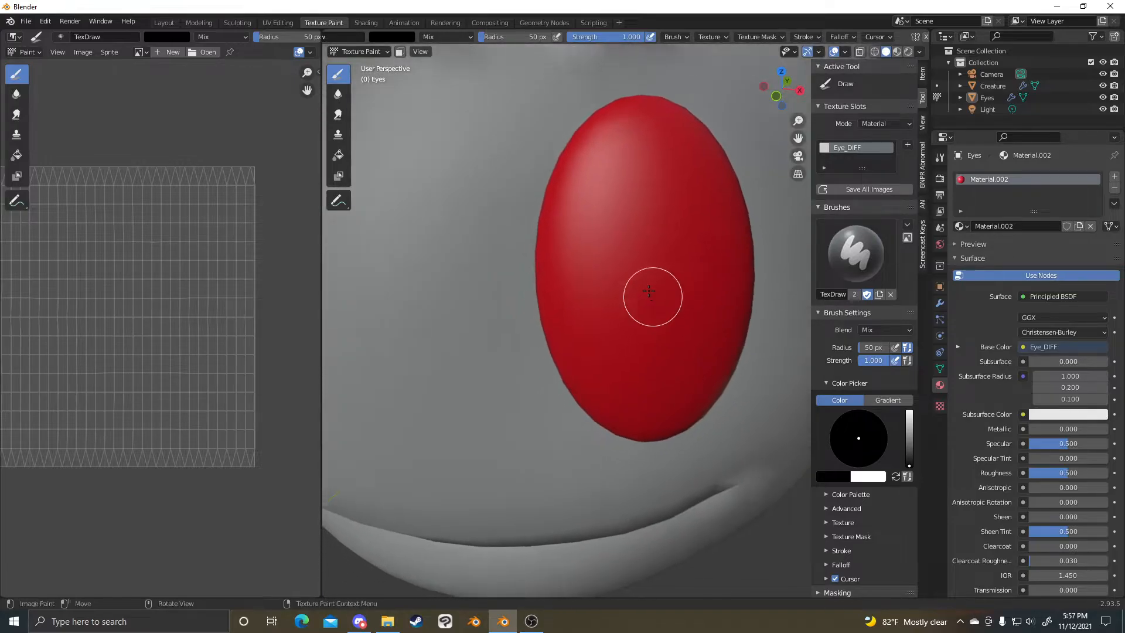
drag(647, 330, 641, 309)
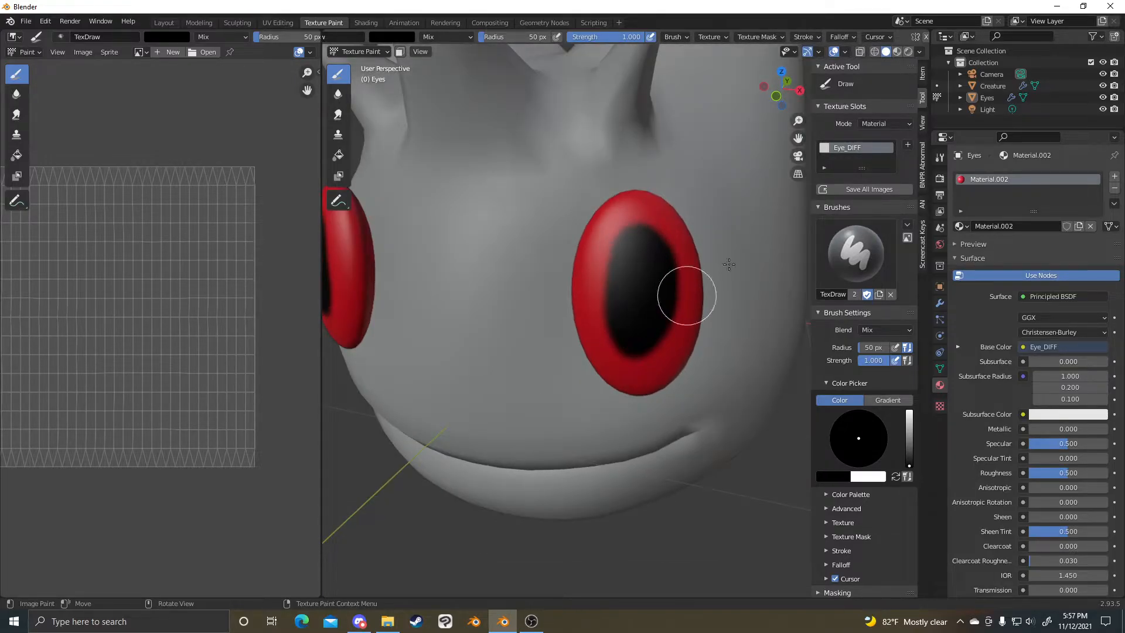
- Show the model in Material Preview shading and try reshaping the pupil with another black stroke
click(897, 51)
scroll(683, 314, down, 4)
scroll(679, 315, up, 4)
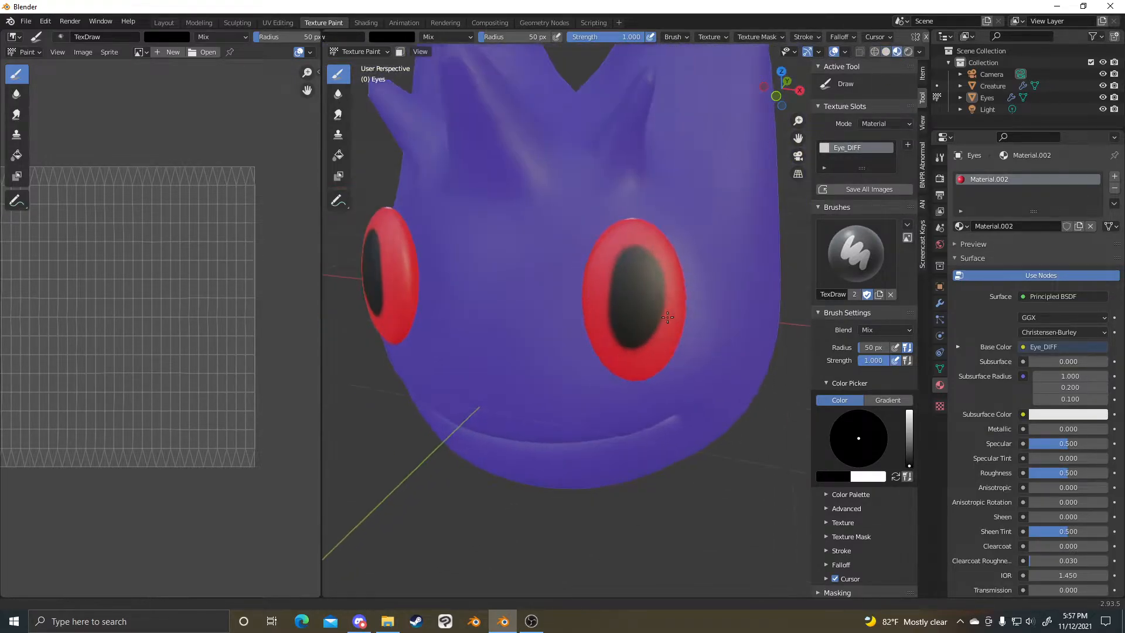
middle_drag(675, 317, 651, 314)
mouse_move(597, 282)
mouse_down()
mouse_move(588, 332)
mouse_move(628, 285)
mouse_up()
key(ctrl+z)
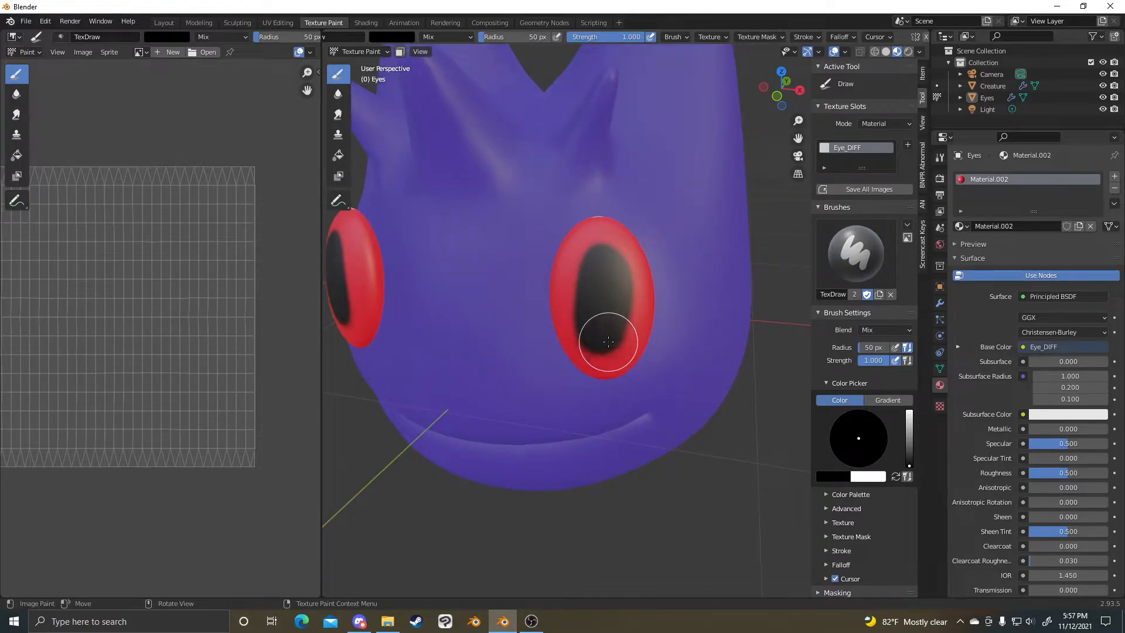
- Display the Eye_DIFF texture in the image editor, zoomed in on the painted pupil
mouse_move(638, 316)
middle_down()
mouse_move(653, 402)
mouse_move(711, 361)
mouse_move(678, 370)
mouse_move(683, 351)
mouse_move(708, 366)
middle_up()
scroll(723, 364, down, 5)
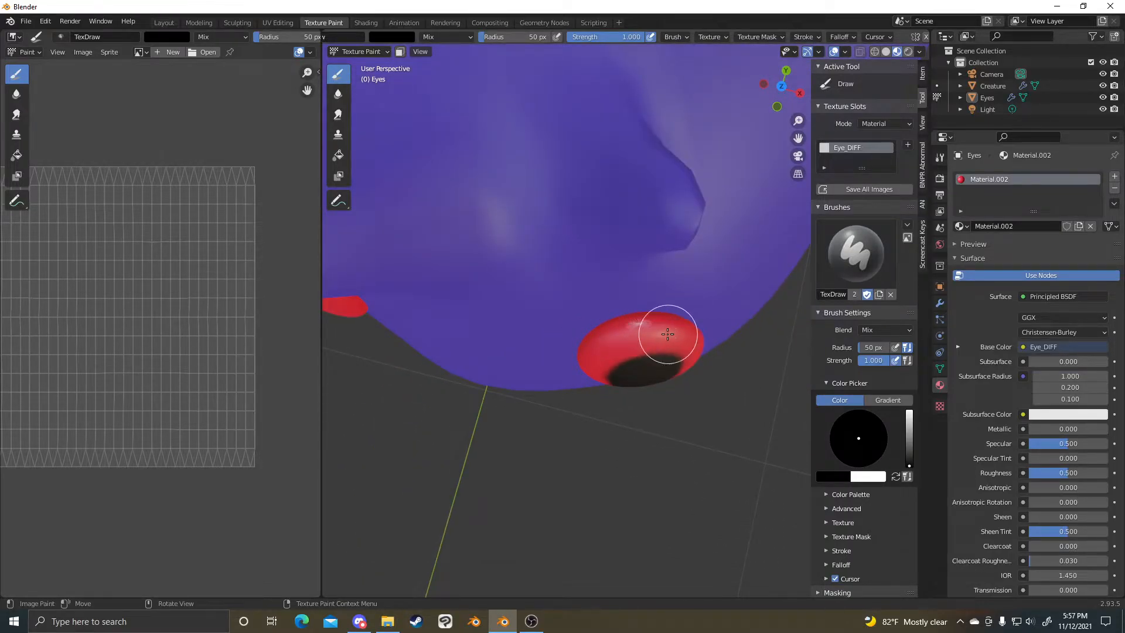
middle_drag(668, 334, 633, 272)
click(141, 51)
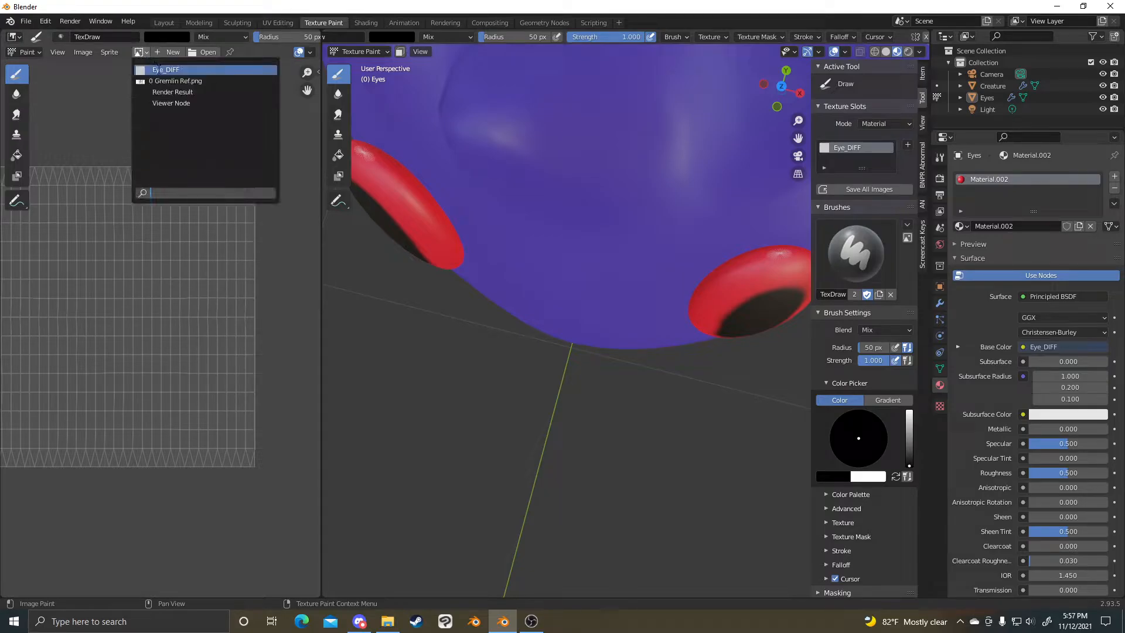
click(165, 70)
ctrl+middle_drag(194, 143, 158, 257)
middle_drag(188, 199, 165, 255)
ctrl+middle_drag(156, 193, 142, 258)
middle_drag(142, 259, 281, 141)
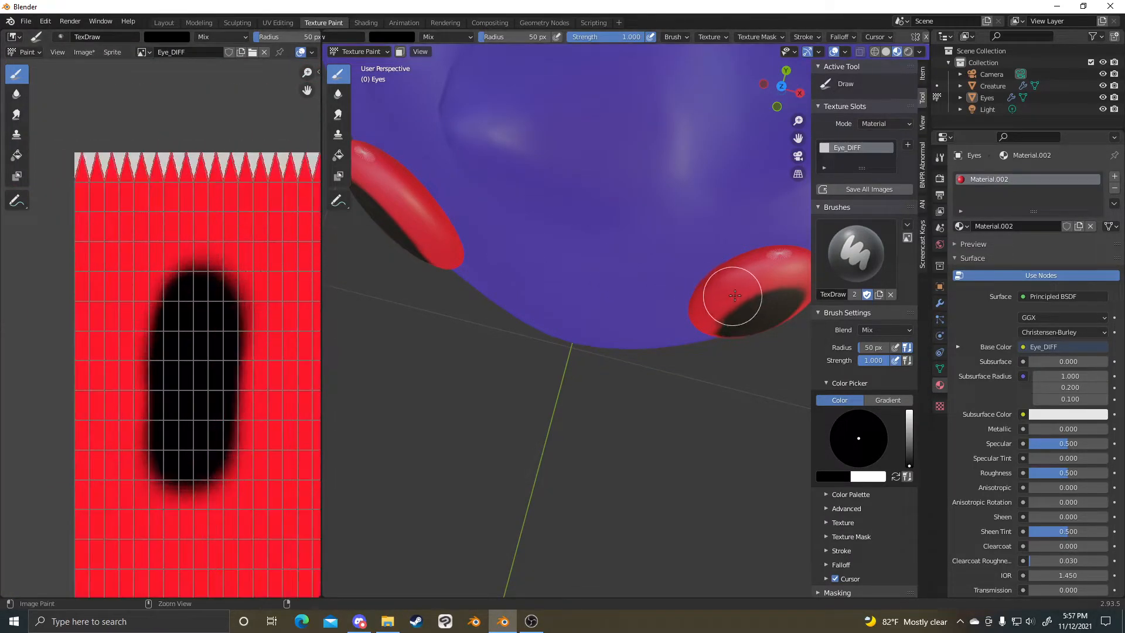
- Examine the eye mesh's pole triangles in Edit Mode against their layout on the Eye_DIFF texture
key(Tab)
key(KP_Decimal)
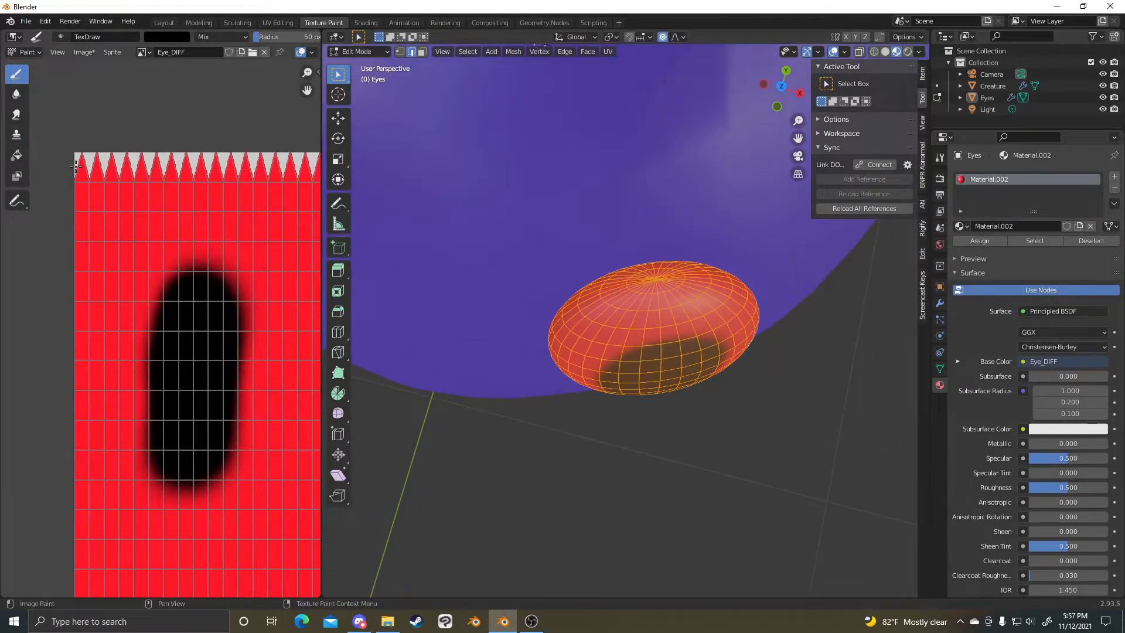
middle_drag(256, 167, 95, 177)
scroll(196, 215, down, 2)
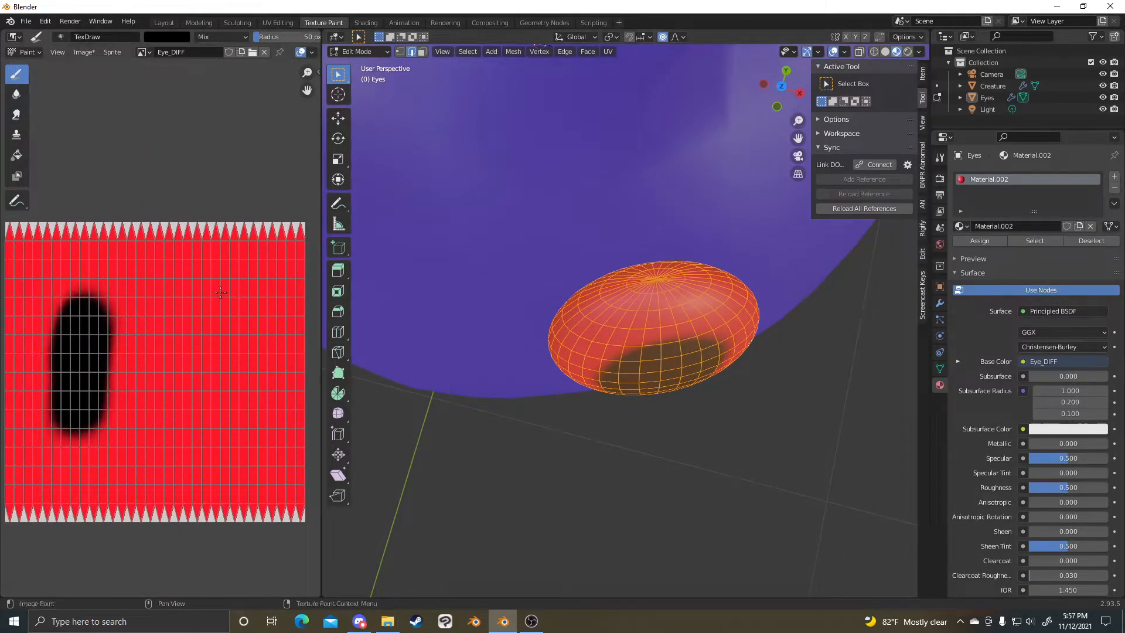
middle_drag(244, 281, 288, 179)
scroll(651, 310, up, 7)
key(alt+a)
scroll(158, 207, up, 3)
middle_drag(158, 207, 231, 305)
scroll(693, 284, down, 6)
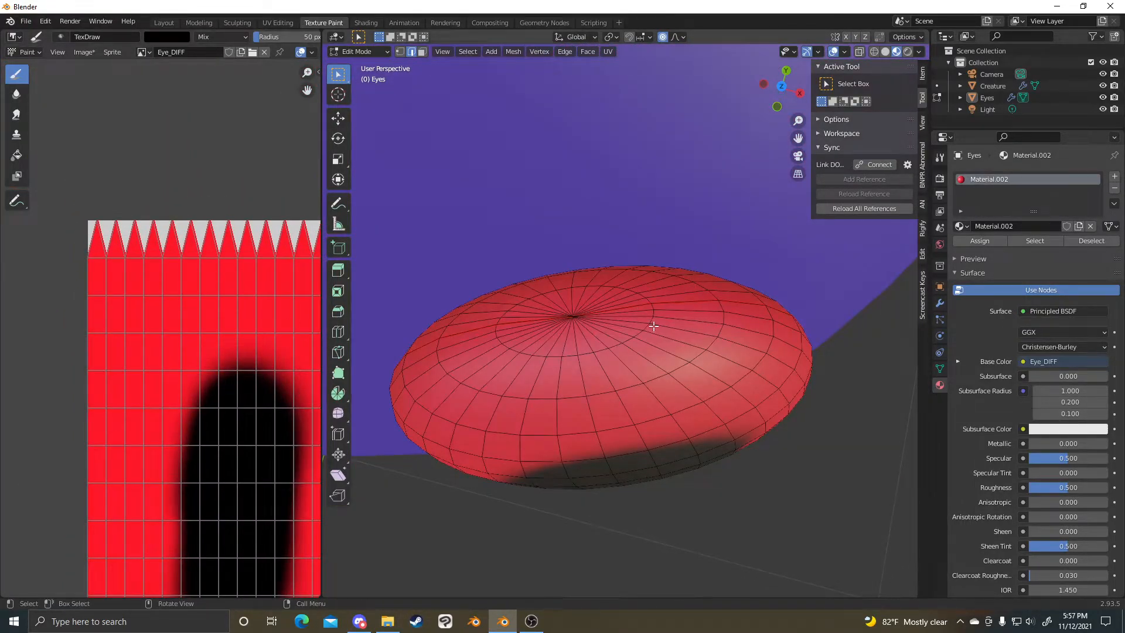
- Compare the painted eye mesh in Solid and Material Preview shading
middle_drag(554, 318, 555, 319)
key(z)
click(599, 351)
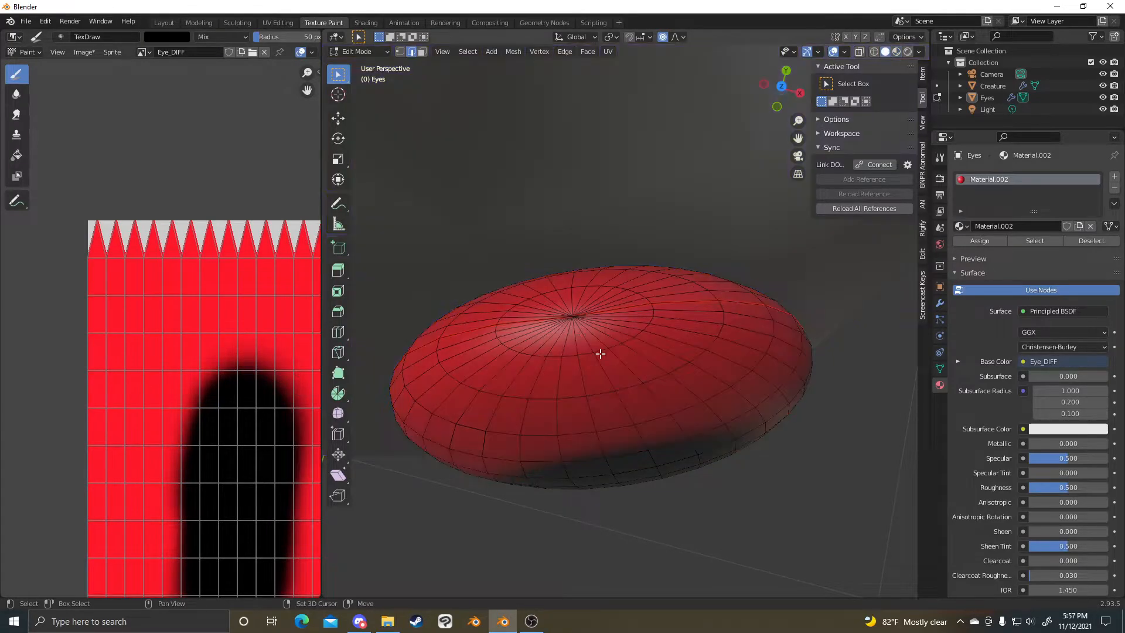
scroll(639, 337, down, 4)
middle_drag(645, 334, 663, 334)
key(z)
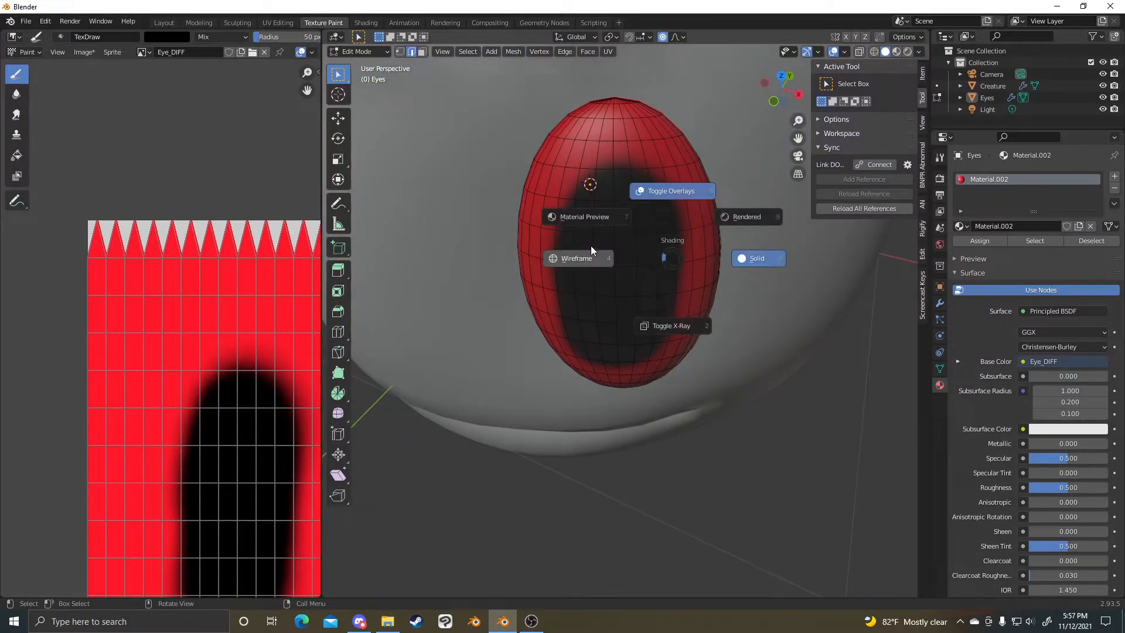
click(589, 218)
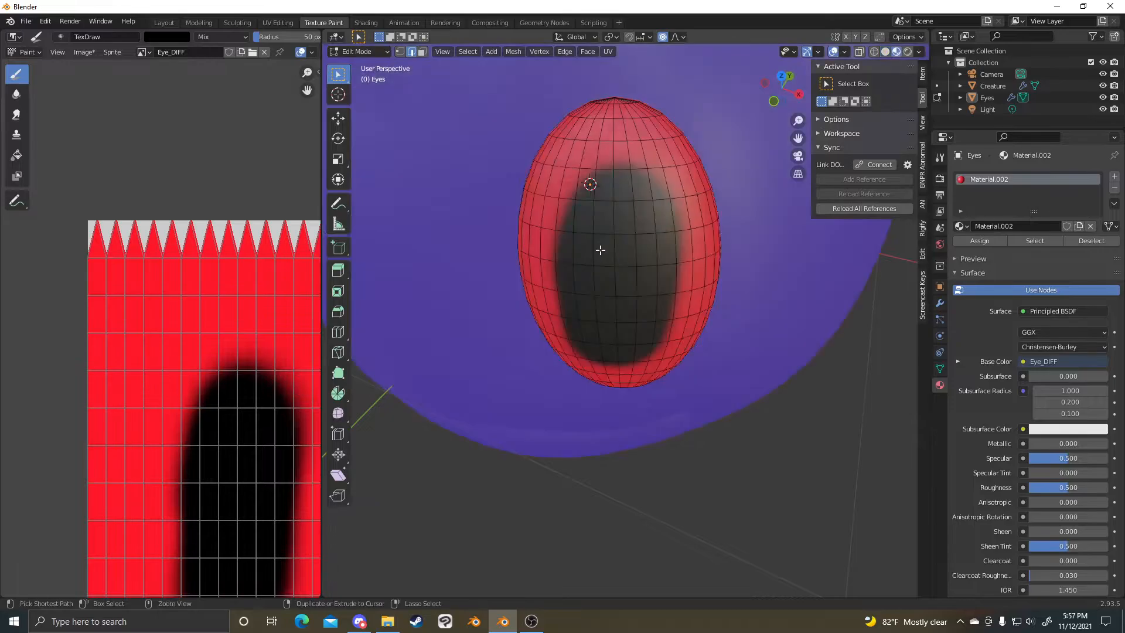
- Return to Texture Paint mode and paint two white highlights on the eye, near the pupil's upper and lower edges
key(Tab)
key(x)
mouse_move(696, 251)
mouse_down()
mouse_move(668, 221)
mouse_move(675, 235)
mouse_up()
middle_drag(675, 235, 573, 264)
mouse_move(572, 263)
mouse_down()
mouse_move(567, 247)
mouse_move(566, 255)
mouse_up()
scroll(570, 252, down, 8)
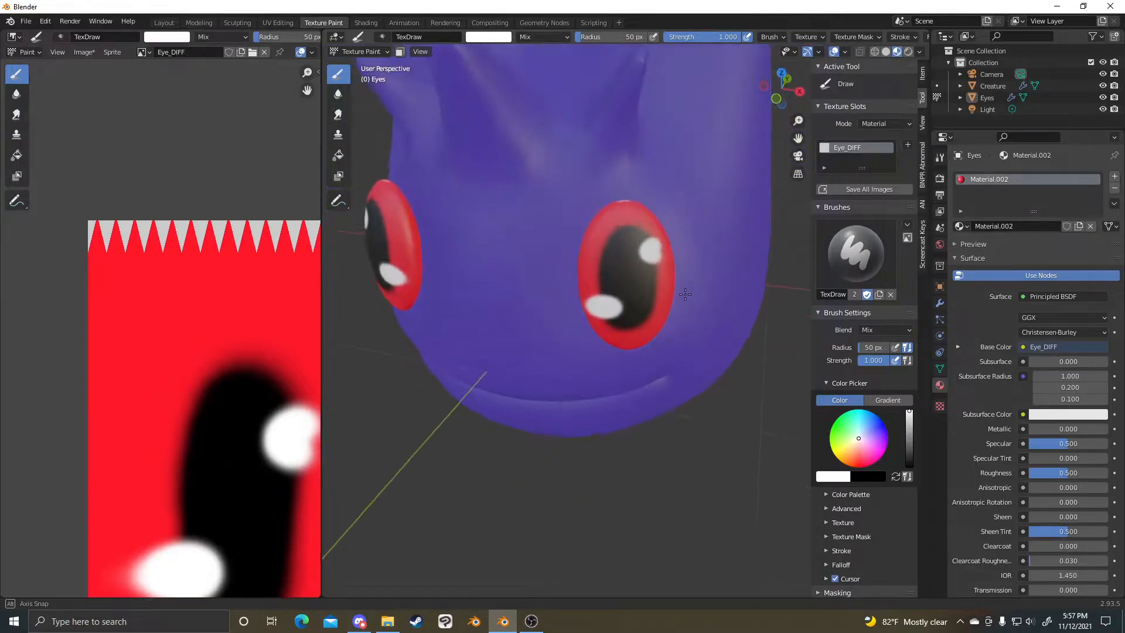
- Examine the painted eyes on the head from the front and nearby angles
mouse_move(674, 293)
middle_down()
mouse_move(716, 268)
mouse_move(677, 251)
mouse_move(700, 280)
mouse_move(692, 291)
middle_up()
key(Tab)
key(Tab)
scroll(695, 297, up, 4)
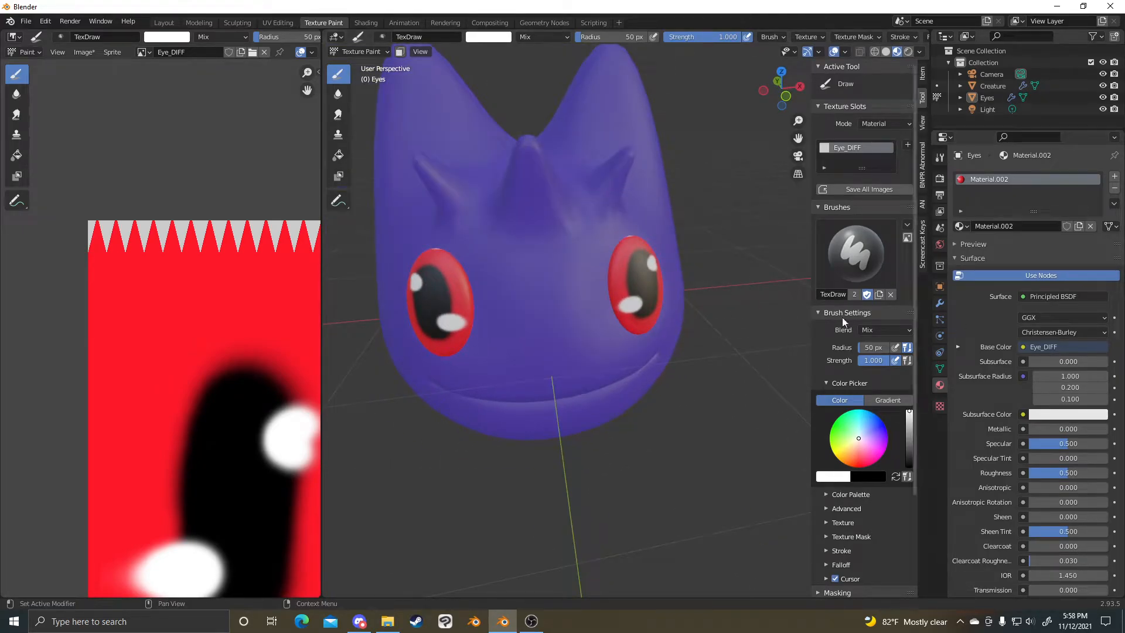
scroll(645, 275, down, 1)
scroll(703, 307, down, 4)
mouse_move(708, 328)
middle_down()
mouse_move(695, 309)
mouse_move(701, 316)
middle_up()
key(KP_1)
- Switch to the Shading workspace and select the Creature body to show its material nodes
key(Tab)
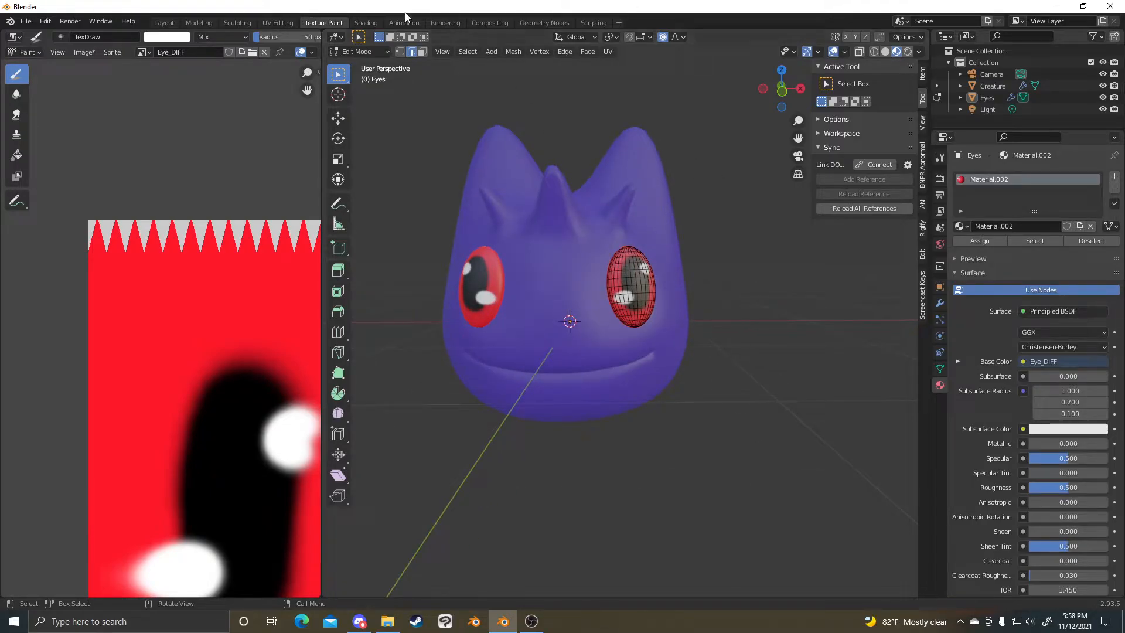
click(366, 23)
mouse_move(594, 188)
middle_down()
mouse_move(590, 268)
mouse_move(605, 206)
middle_up()
click(597, 220)
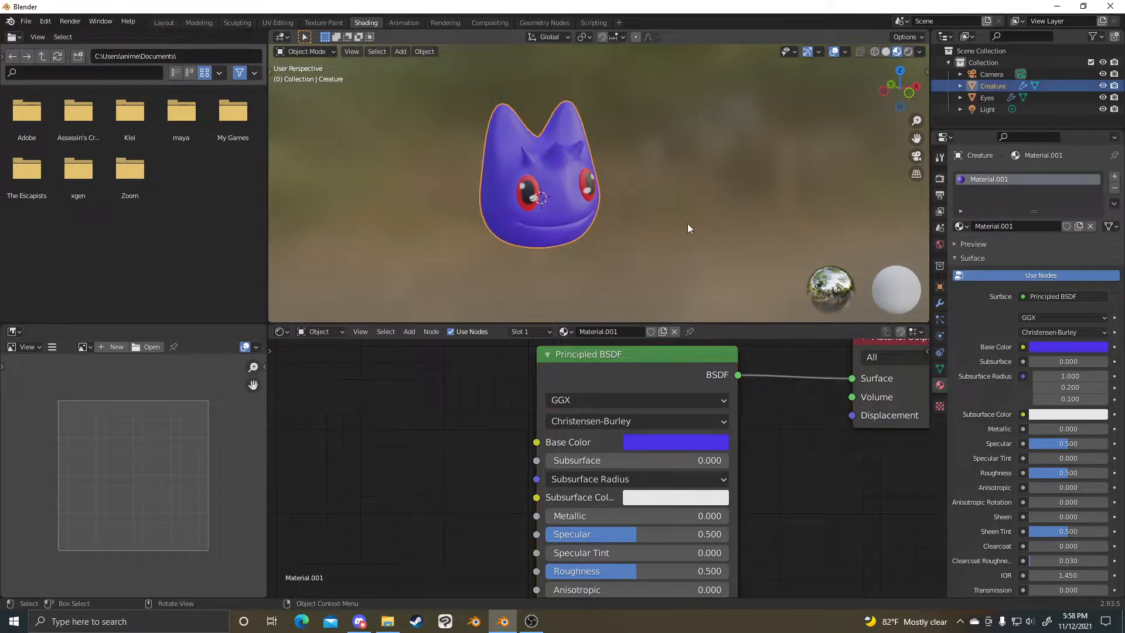
- Move the Principled BSDF node farther away from the Material Output node and deselect all objects
middle_drag(687, 224, 666, 213)
drag(620, 354, 525, 404)
middle_drag(641, 238, 606, 215)
scroll(606, 215, up, 3)
middle_drag(679, 219, 534, 236)
key(alt+a)
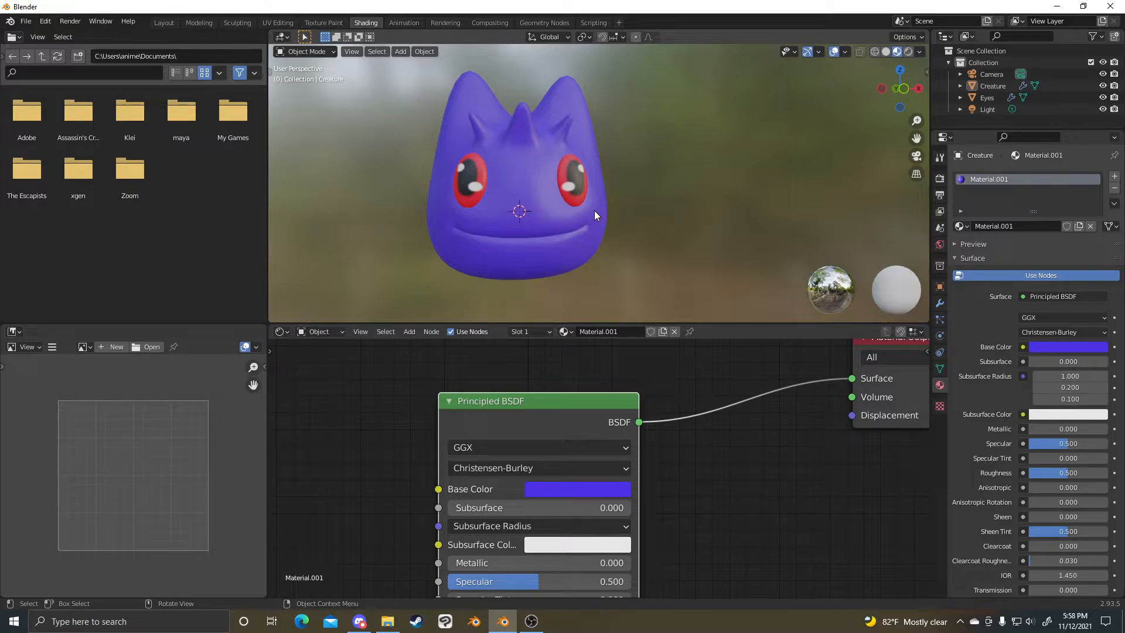
- Select the Creature body, enter Edit Mode on its tail, and enable proportional editing
click(594, 209)
middle_drag(729, 180, 667, 250)
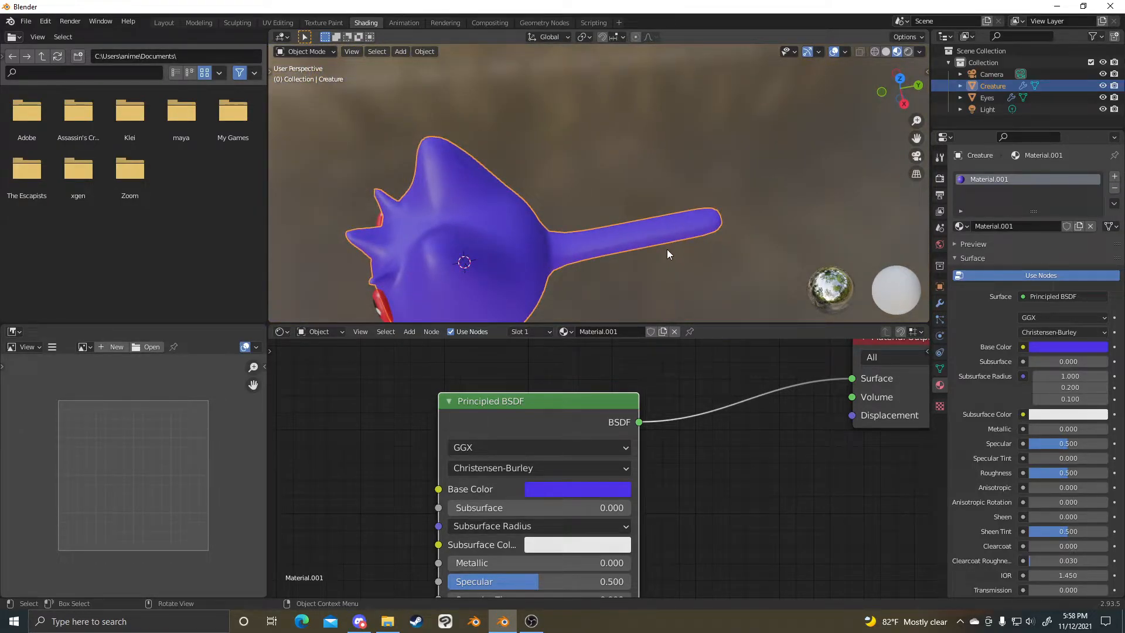
middle_drag(700, 167, 573, 251)
key(Tab)
key(o)
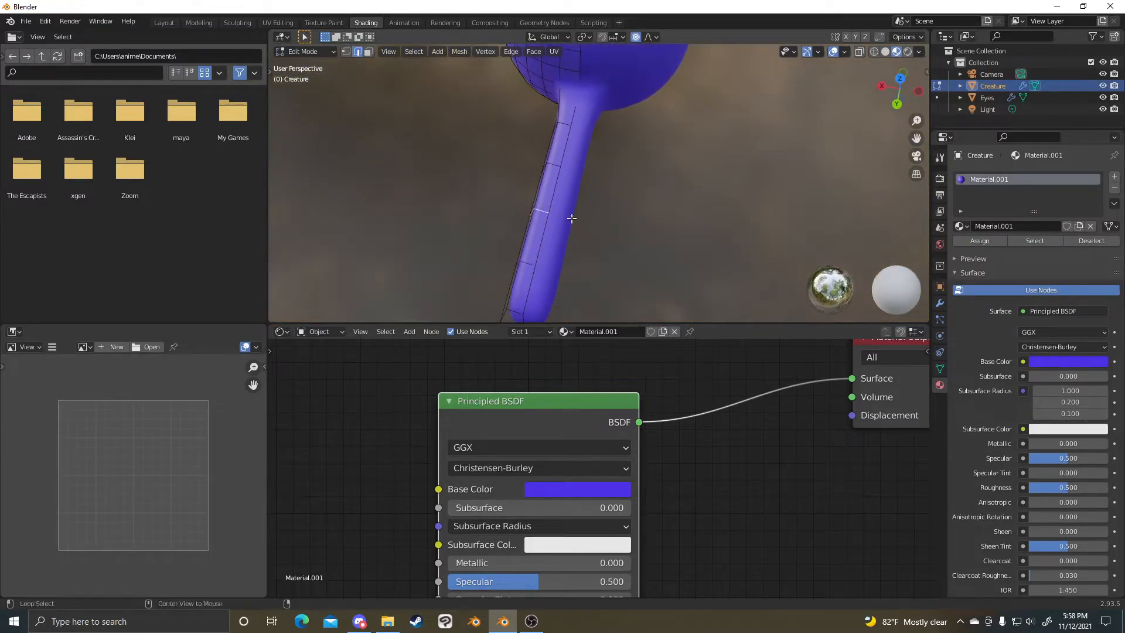
key(s)
key(x)
right_click(628, 221)
- Move the tail's edges outward with proportional editing, widening its middle and tapering it toward the body and tip
key(g)
alt+click(557, 166)
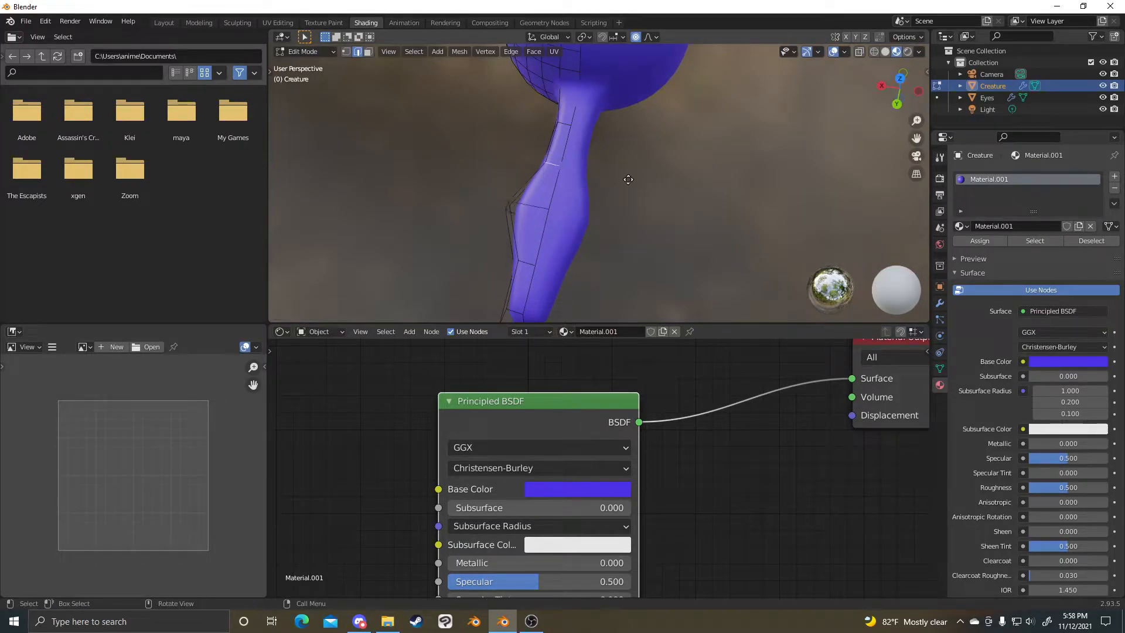
key(g)
click(609, 176)
alt+click(563, 124)
key(g)
click(546, 119)
middle_drag(546, 120, 616, 171)
alt+click(539, 192)
key(g)
click(536, 191)
- Select the edges running along the tail, scale them along Z by about 1.3, and return to Object Mode
alt+click(633, 169)
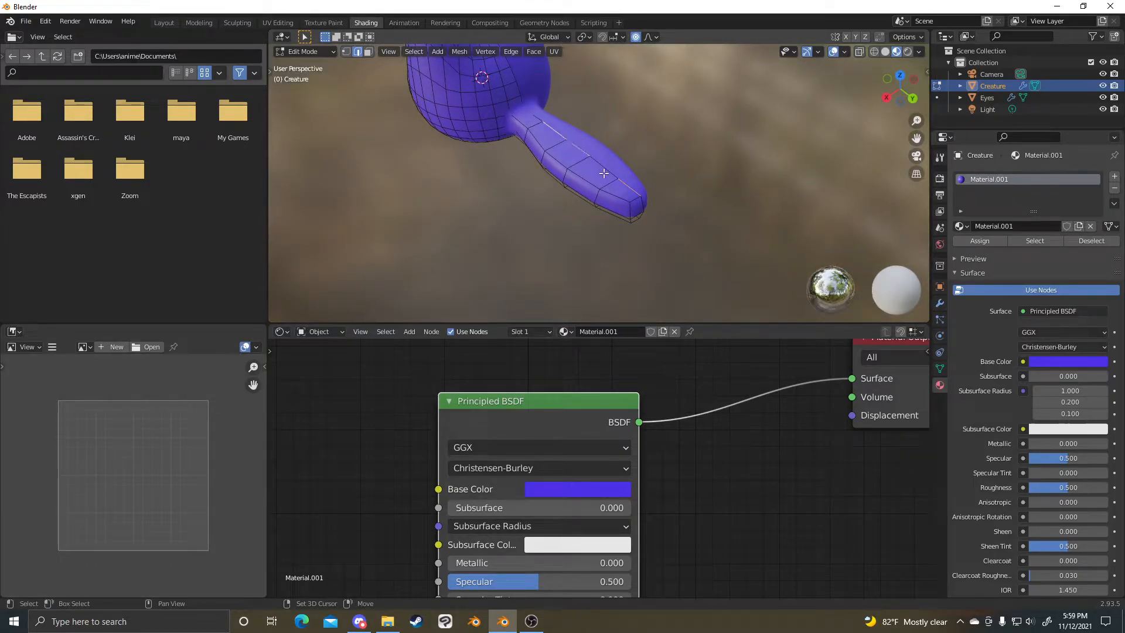
middle_drag(533, 116, 599, 117)
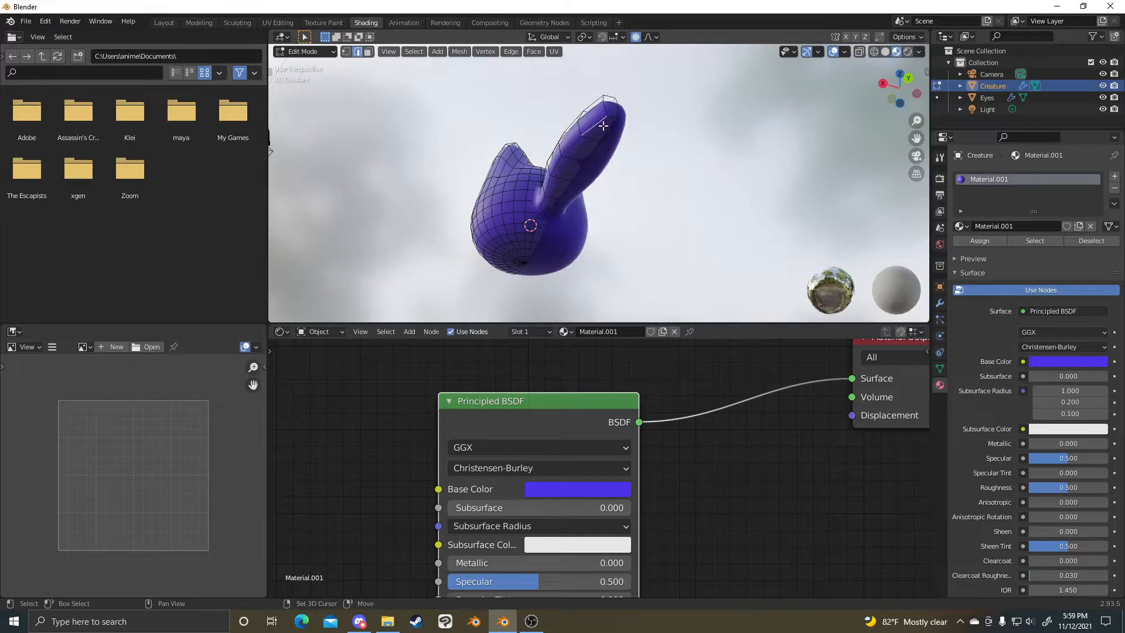
alt+click(600, 137)
alt+click(577, 175)
middle_drag(554, 206, 600, 222)
middle_drag(566, 99, 673, 130)
key(s)
key(z)
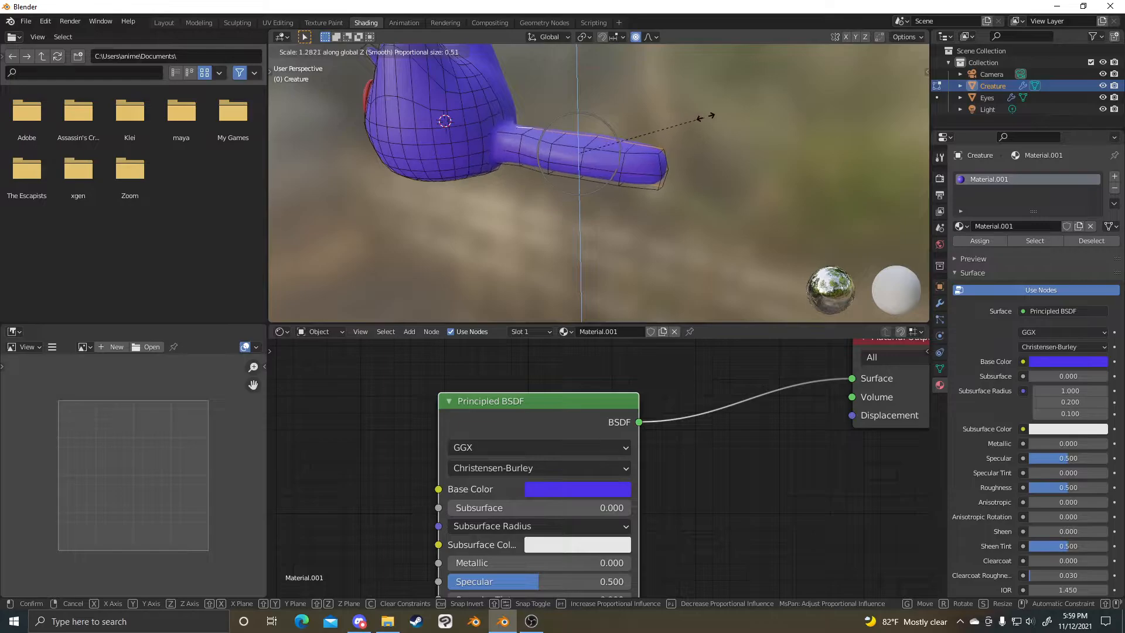
click(724, 113)
key(Tab)
- Select the Eyes object and show the creature's face in Rendered viewport shading
middle_drag(724, 113, 642, 157)
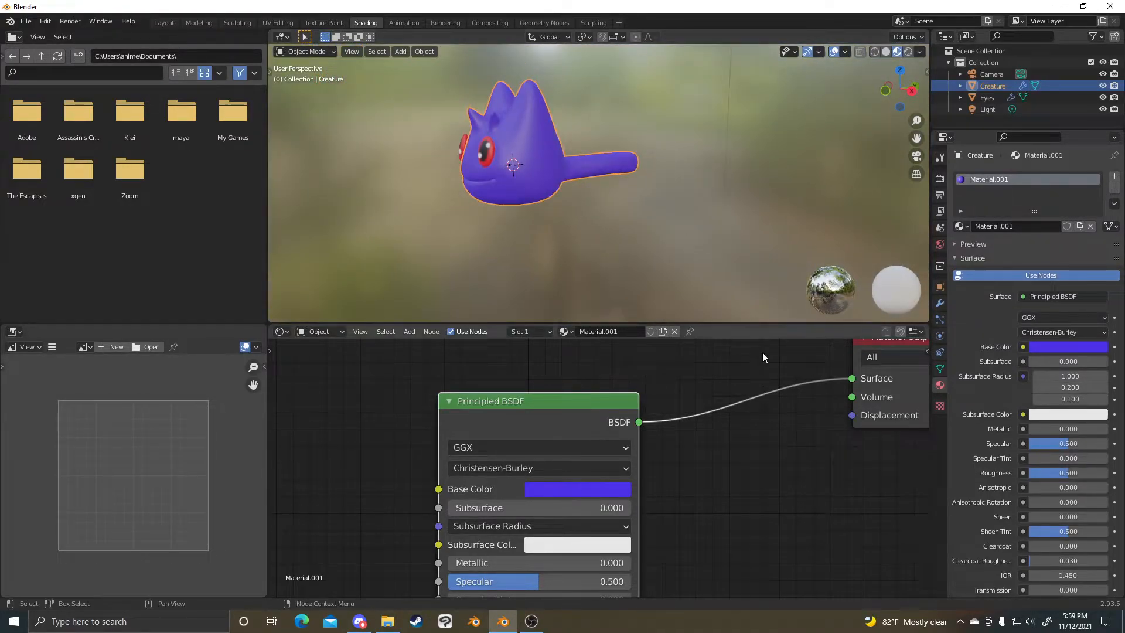
middle_drag(726, 211, 691, 204)
scroll(691, 204, up, 4)
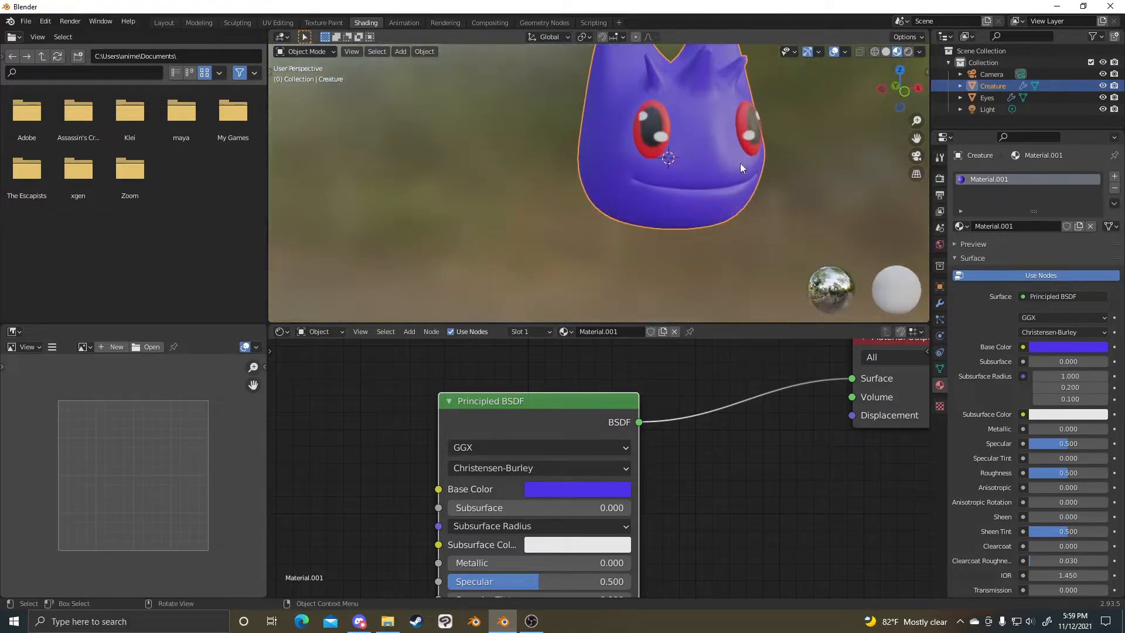
click(736, 173)
scroll(779, 181, up, 2)
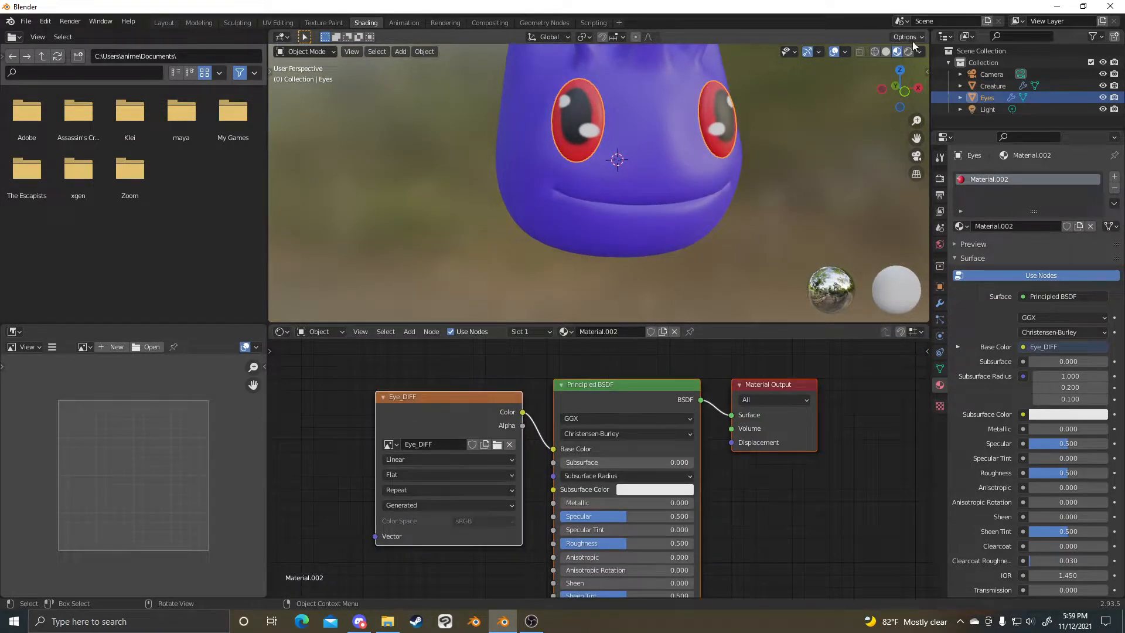
click(904, 56)
scroll(737, 205, down, 5)
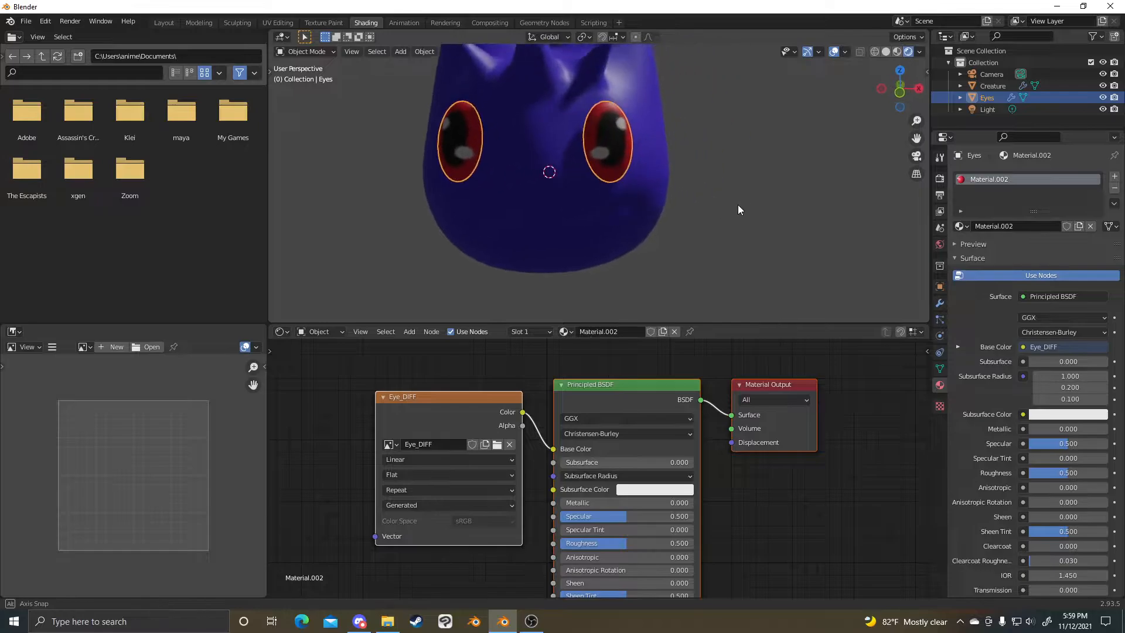
- Enlarge the node editor and delete the Principled BSDF node from the eye material
drag(726, 325, 725, 224)
click(589, 264)
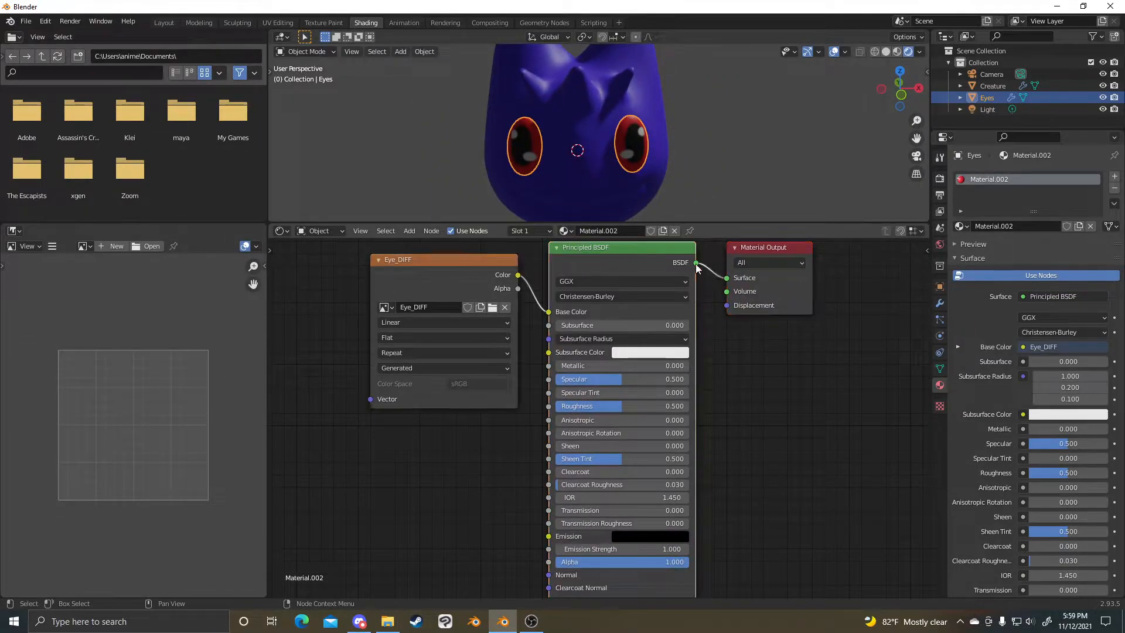
key(x)
key(shift+a)
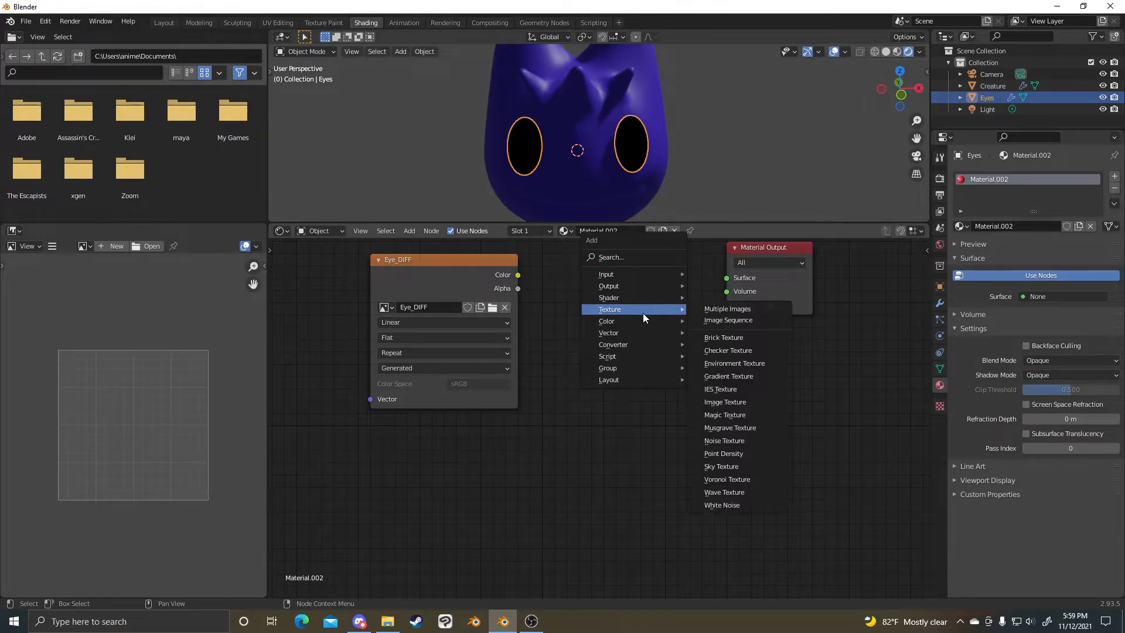
mouse_move(632, 298)
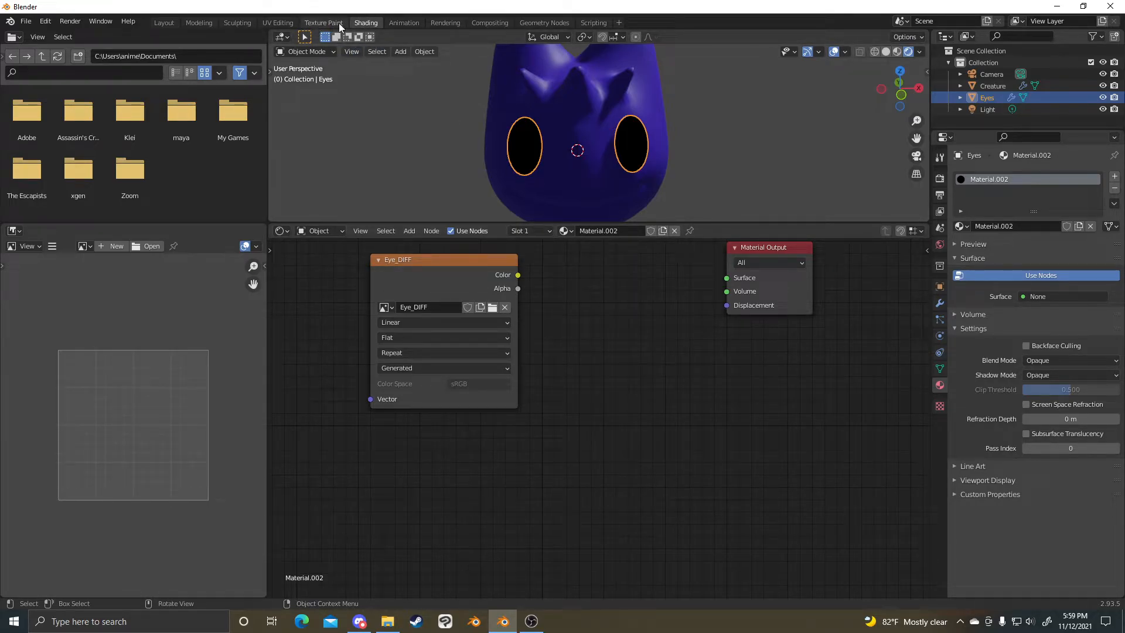
scroll(613, 364, up, 3)
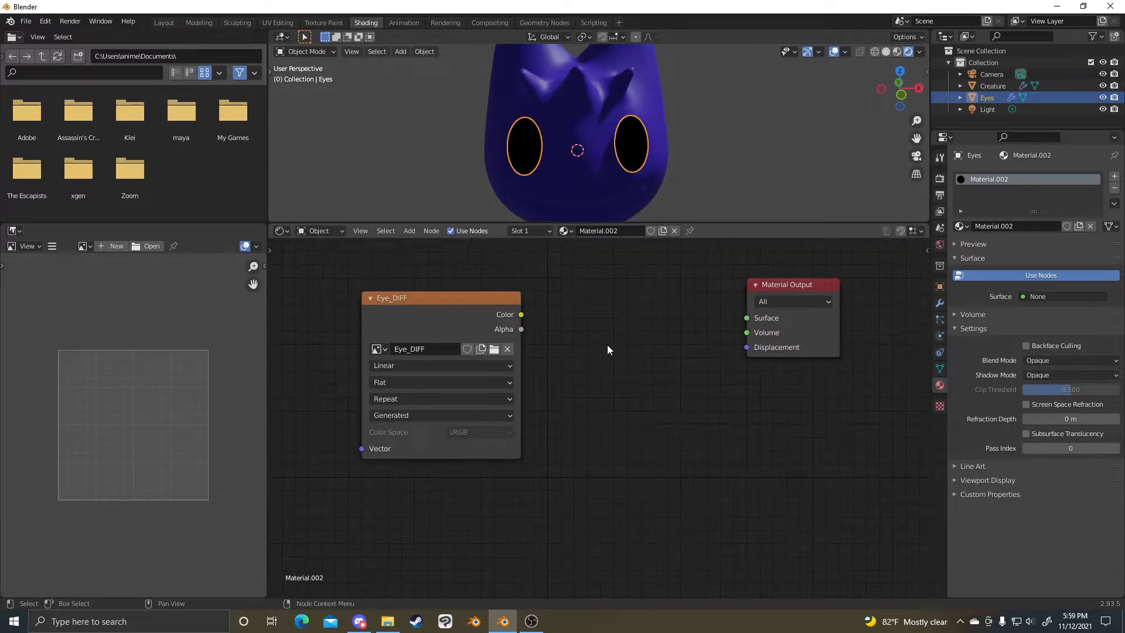
- Add a Glossy BSDF node and link the Eye_DIFF Color through it to the Material Output's Surface
key(shift+a)
mouse_move(609, 374)
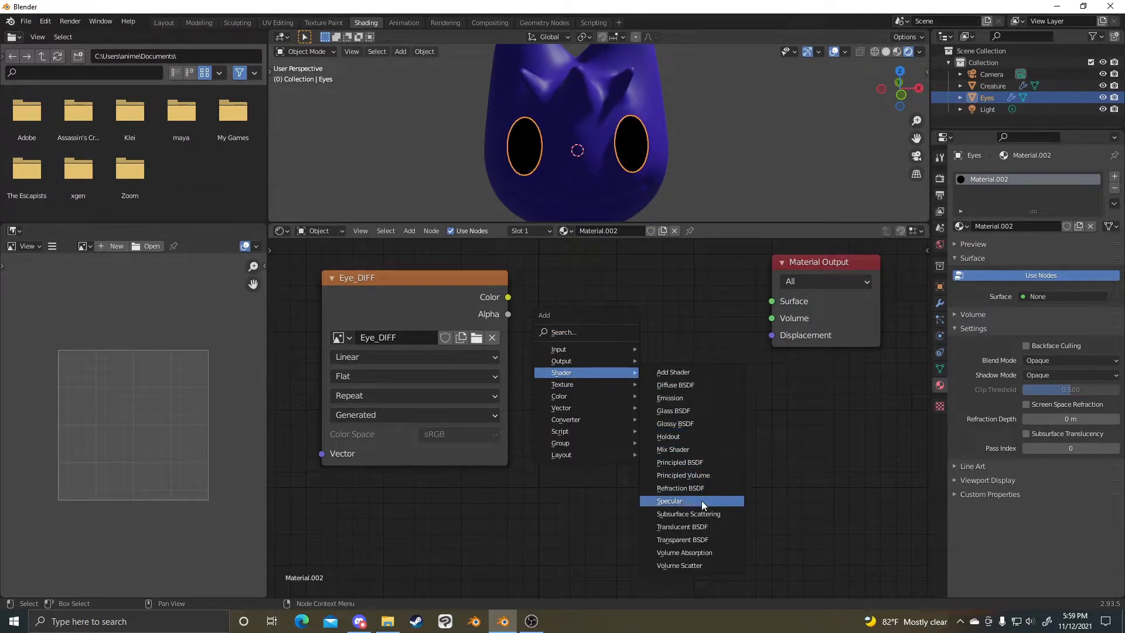
click(701, 424)
click(605, 314)
drag(445, 300, 394, 314)
click(84, 246)
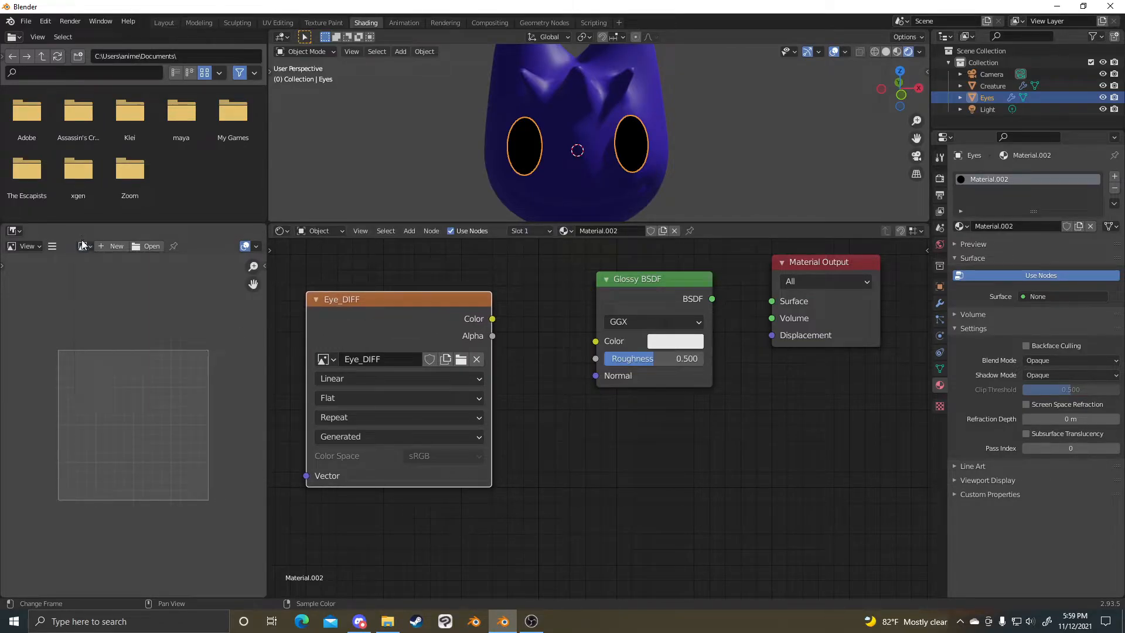
drag(494, 320, 500, 322)
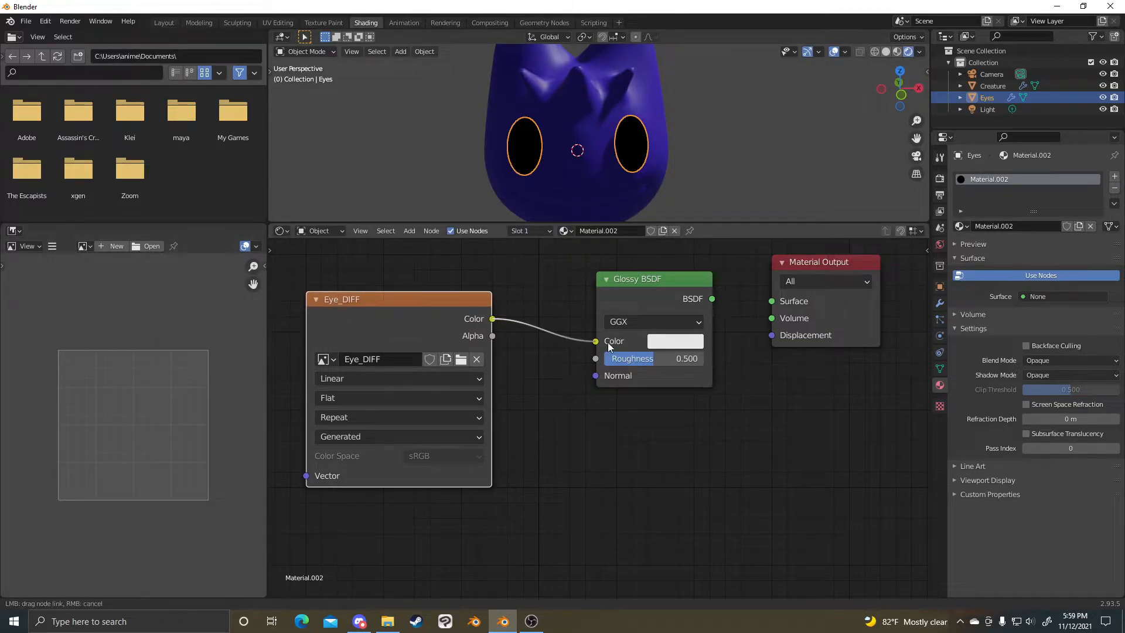
drag(607, 342, 604, 342)
drag(710, 298, 776, 302)
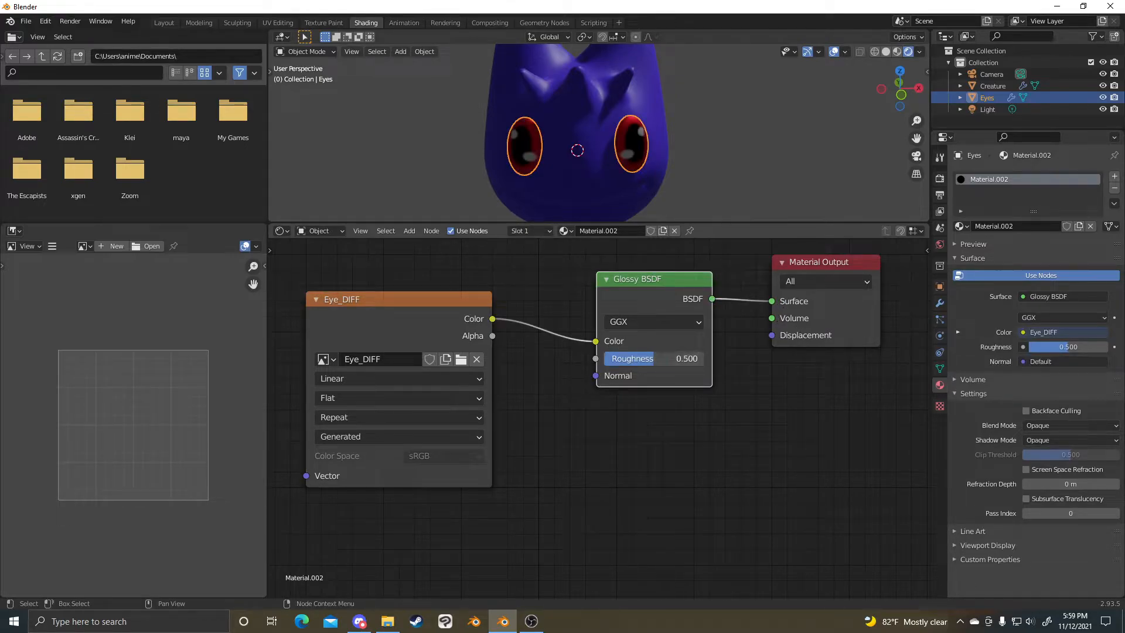
- Try the Glossy BSDF with its roughness set to 0, check the eyes, and delete the node
drag(664, 357, 610, 357)
middle_drag(674, 211, 623, 139)
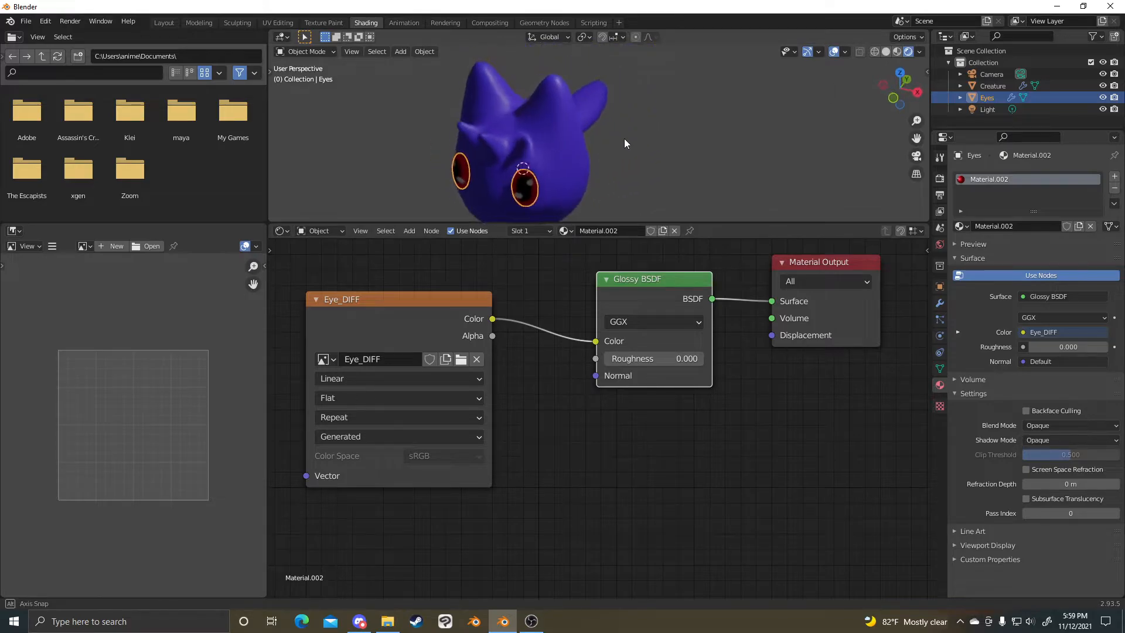
middle_drag(642, 211, 640, 188)
drag(645, 358, 668, 358)
key(x)
- Add a Principled BSDF node to the eye material and delete it again
key(shift+a)
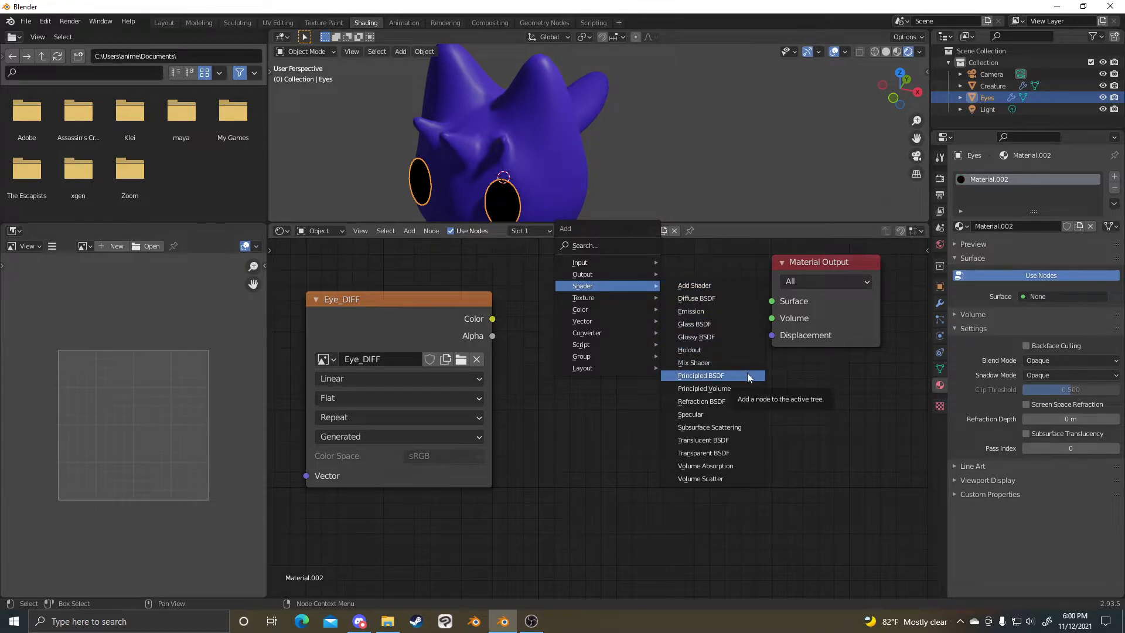
click(727, 376)
click(552, 260)
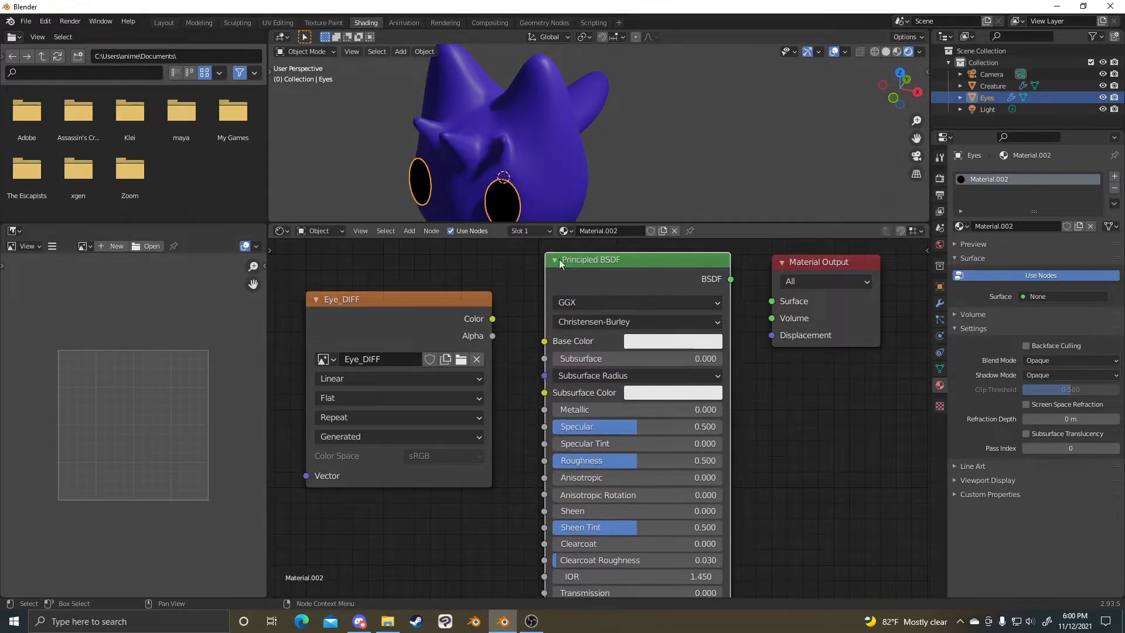
scroll(642, 307, down, 3)
scroll(641, 340, up, 3)
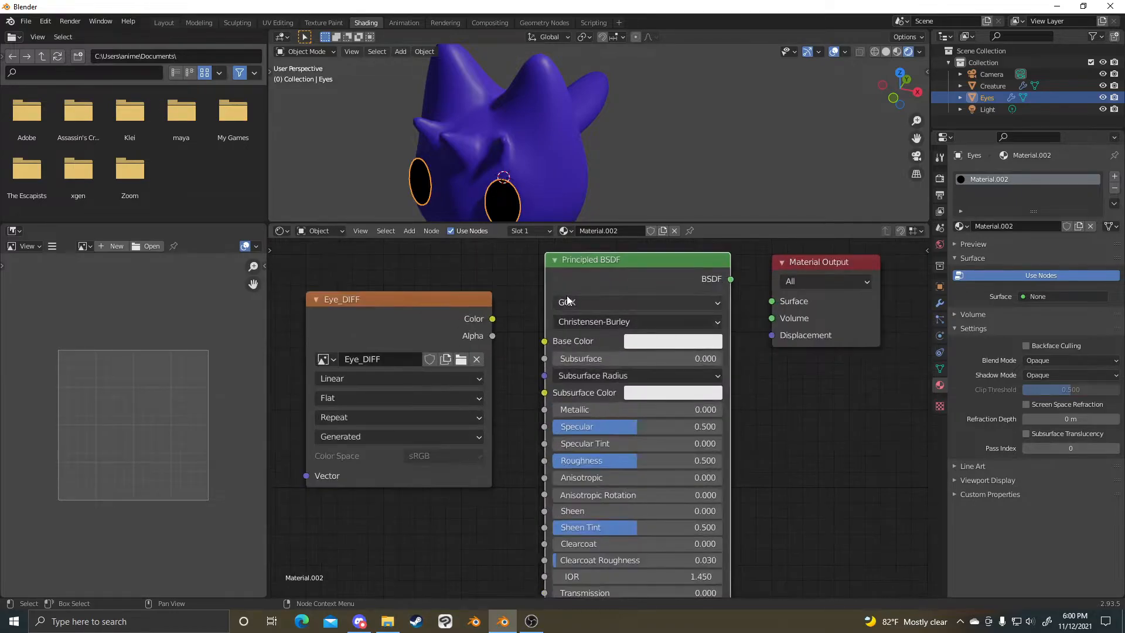
key(Delete)
- Add a Principled BSDF node before the Material Output and shift the Eye_DIFF node to make room for it
key(shift+a)
mouse_move(591, 294)
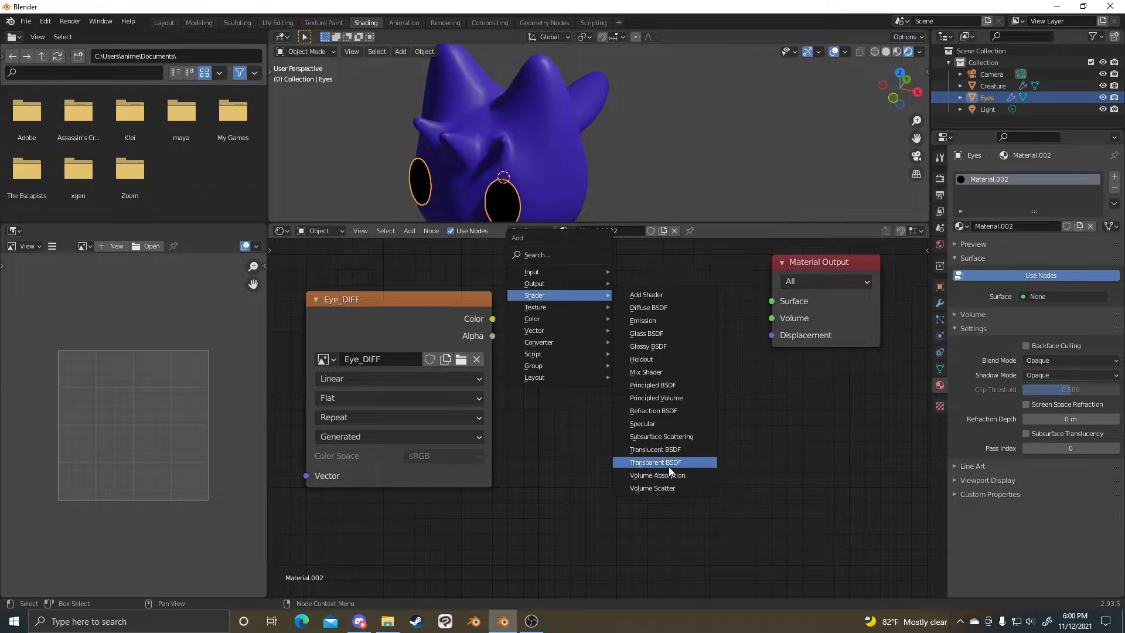
click(674, 387)
scroll(764, 348, down, 2)
middle_drag(861, 365, 809, 387)
scroll(813, 359, up, 3)
drag(401, 351, 414, 389)
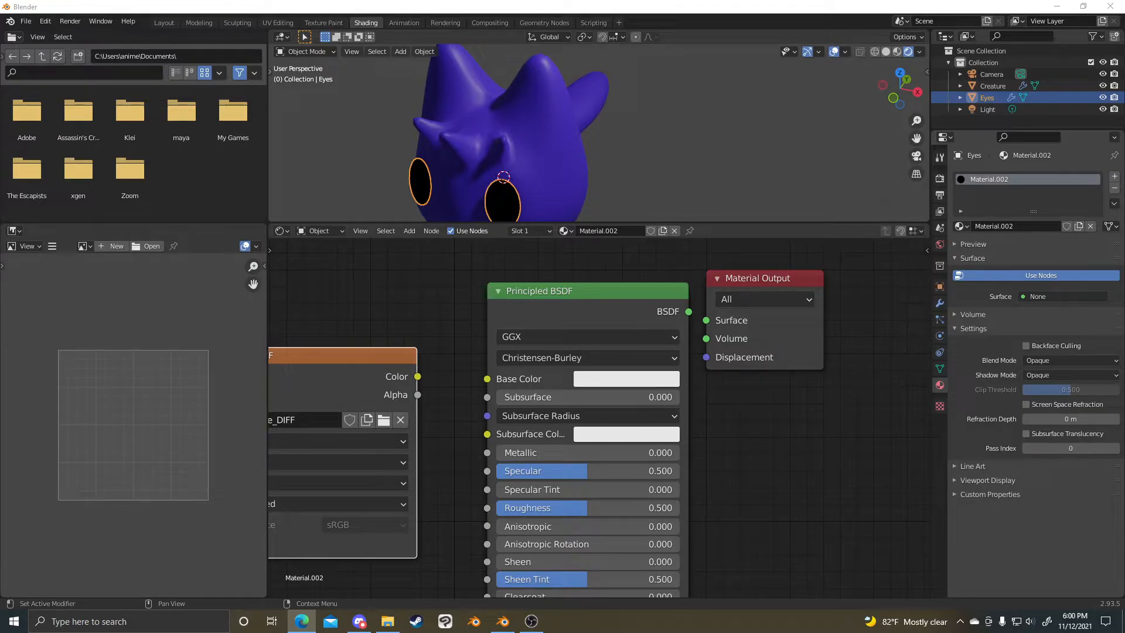
- Switch to the browser, read the Principled BSDF description in the Blender manual, and return to Blender
key(alt+Tab)
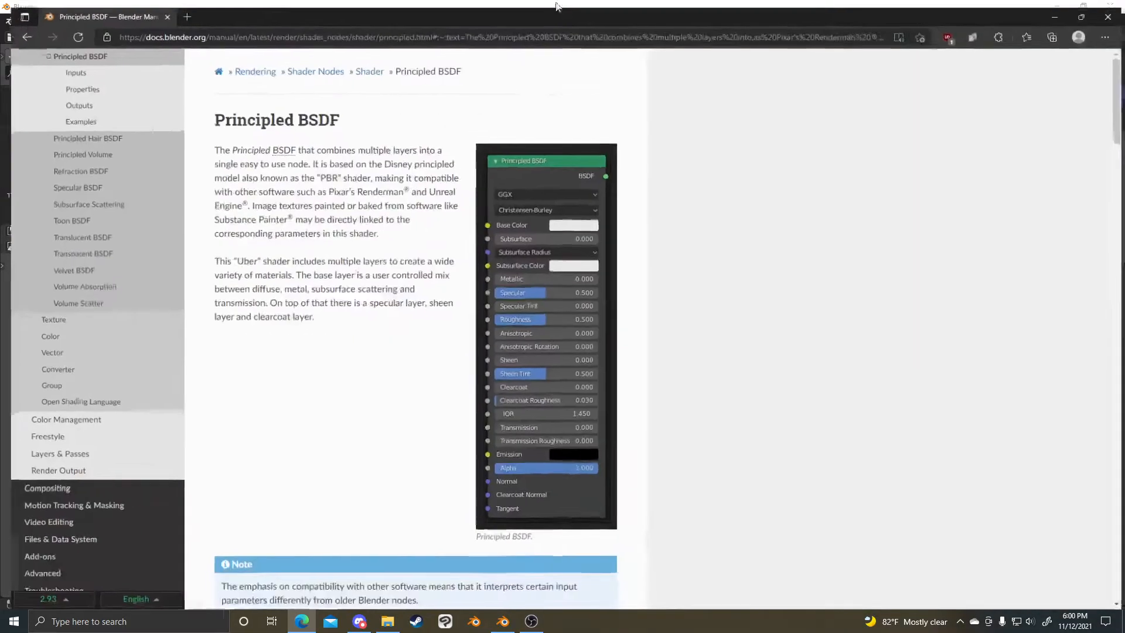
drag(293, 143, 251, 144)
click(276, 151)
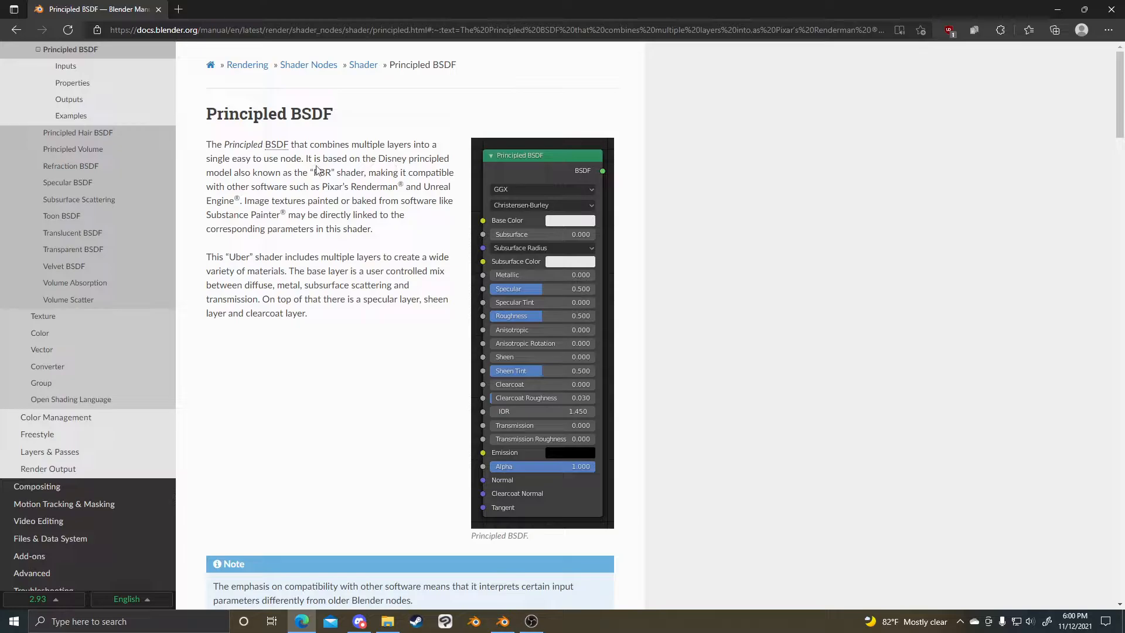
drag(202, 150, 447, 307)
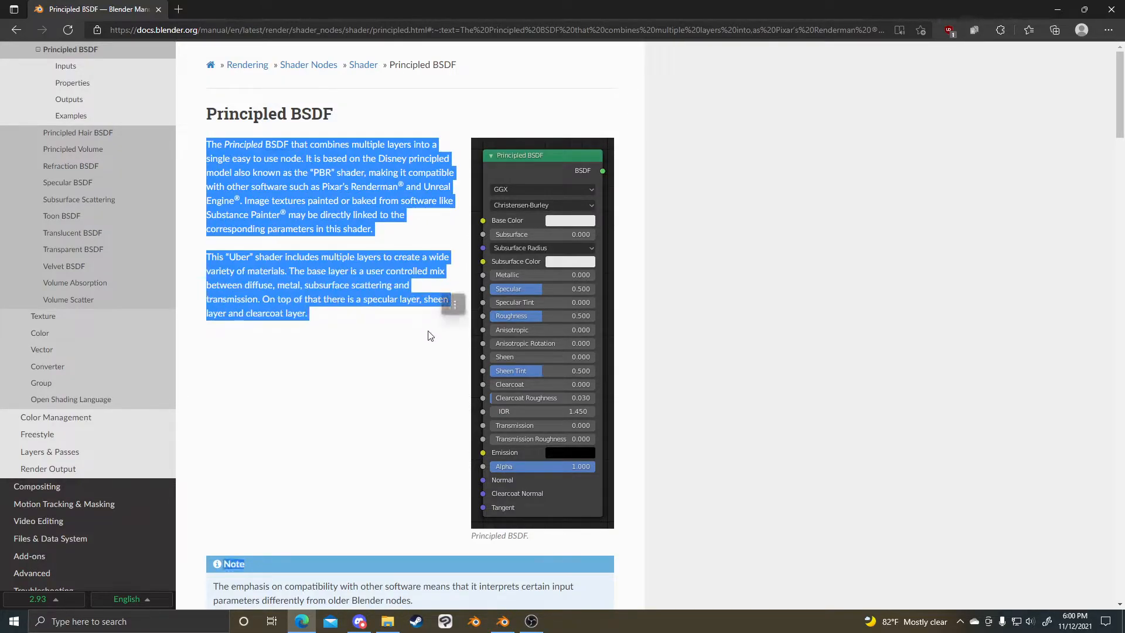
click(403, 360)
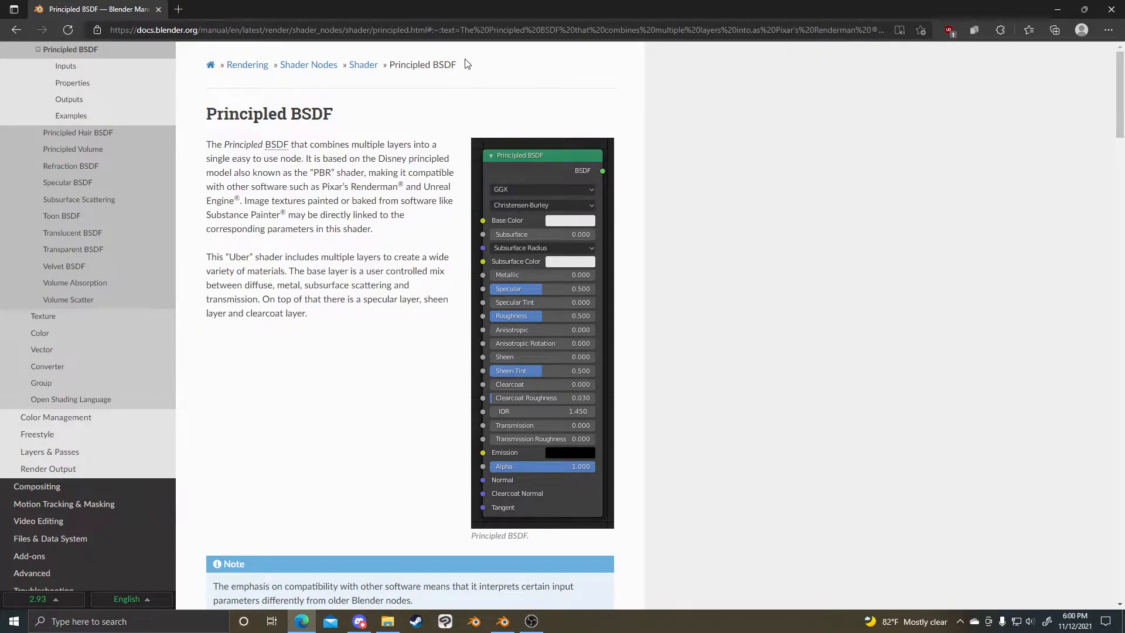
drag(214, 145, 319, 315)
click(320, 315)
key(alt+Tab)
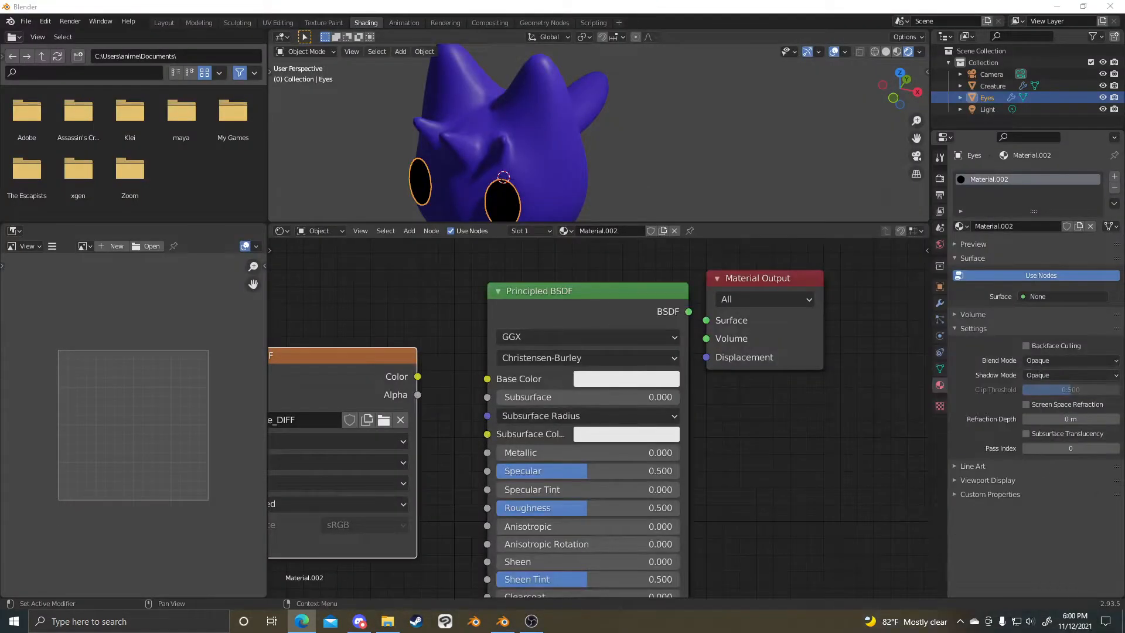
- Link the Eye_DIFF Color to the Principled BSDF's Base Color and its BSDF output to the Material Output's Surface
scroll(502, 367, down, 2)
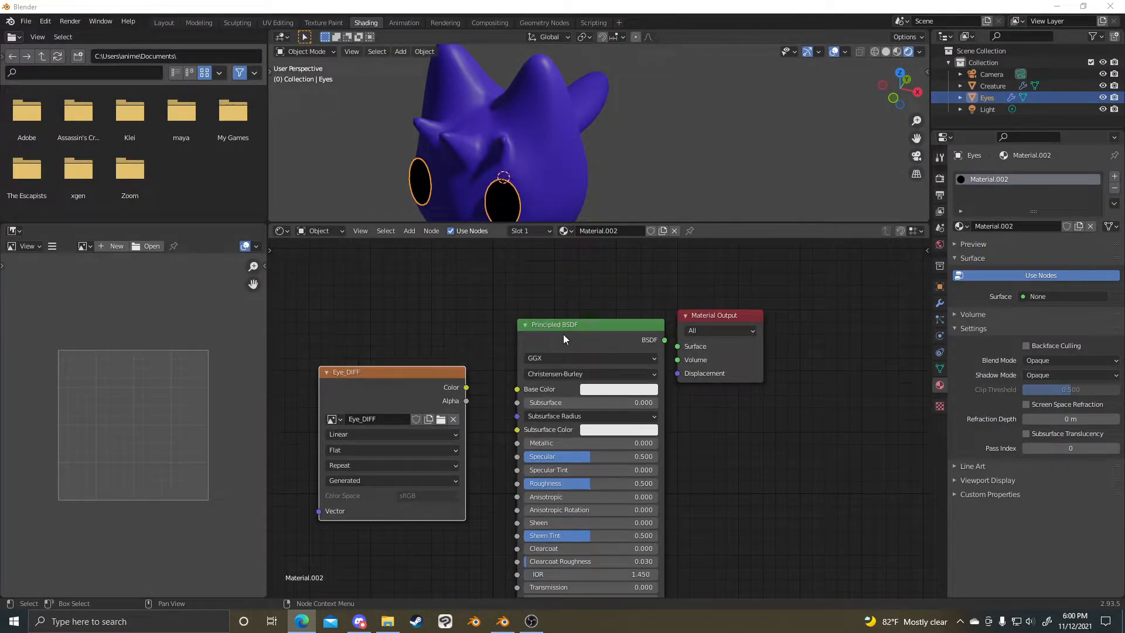
key(x)
key(ctrl+z)
drag(576, 335, 544, 354)
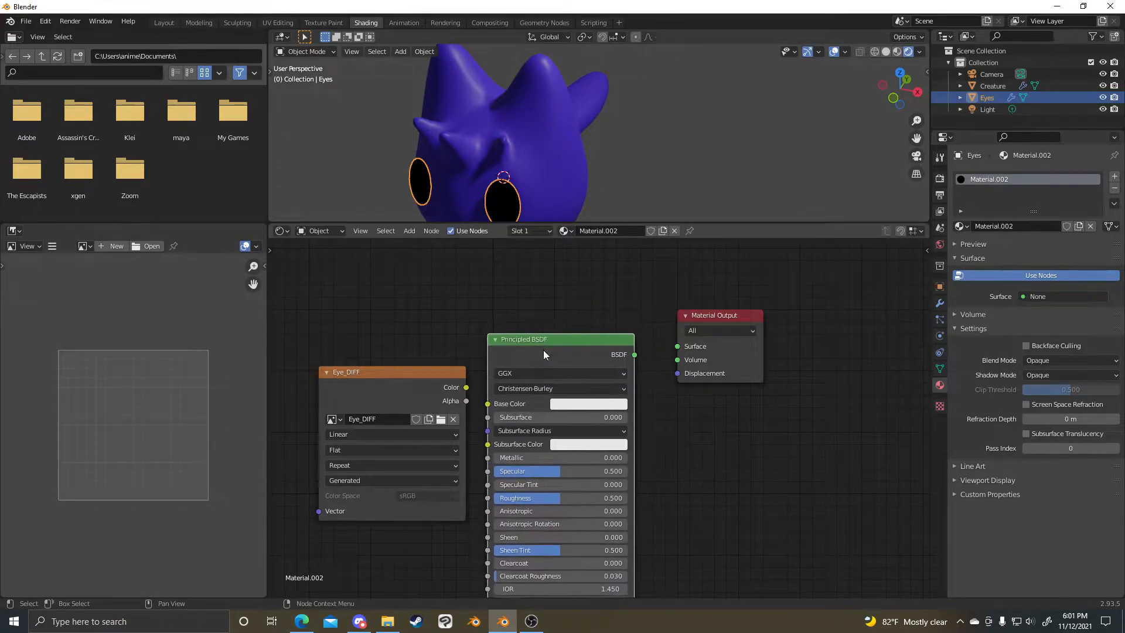
drag(465, 388, 488, 404)
drag(634, 354, 678, 346)
- Spread out the Eye_DIFF, Principled BSDF, and Material Output nodes, leaving a wide gap before the output
drag(445, 373, 299, 374)
drag(527, 340, 362, 317)
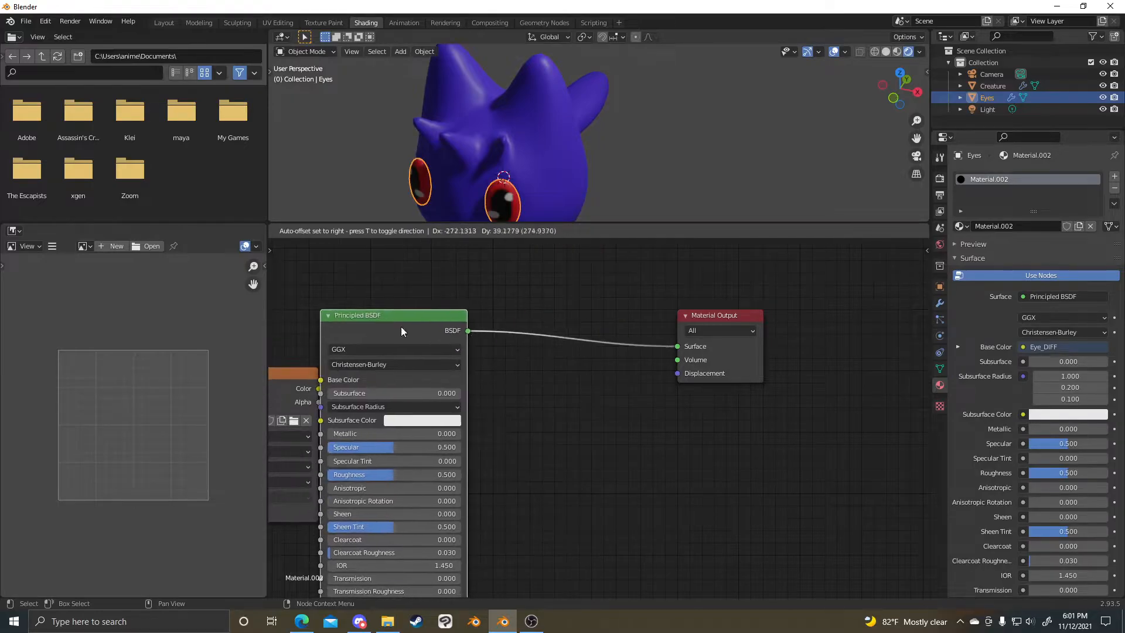
drag(698, 329, 884, 329)
drag(397, 339, 518, 338)
- Try inserting a ColorRamp node between the Principled BSDF and the Material Output in the eye material
key(shift+a)
mouse_move(715, 319)
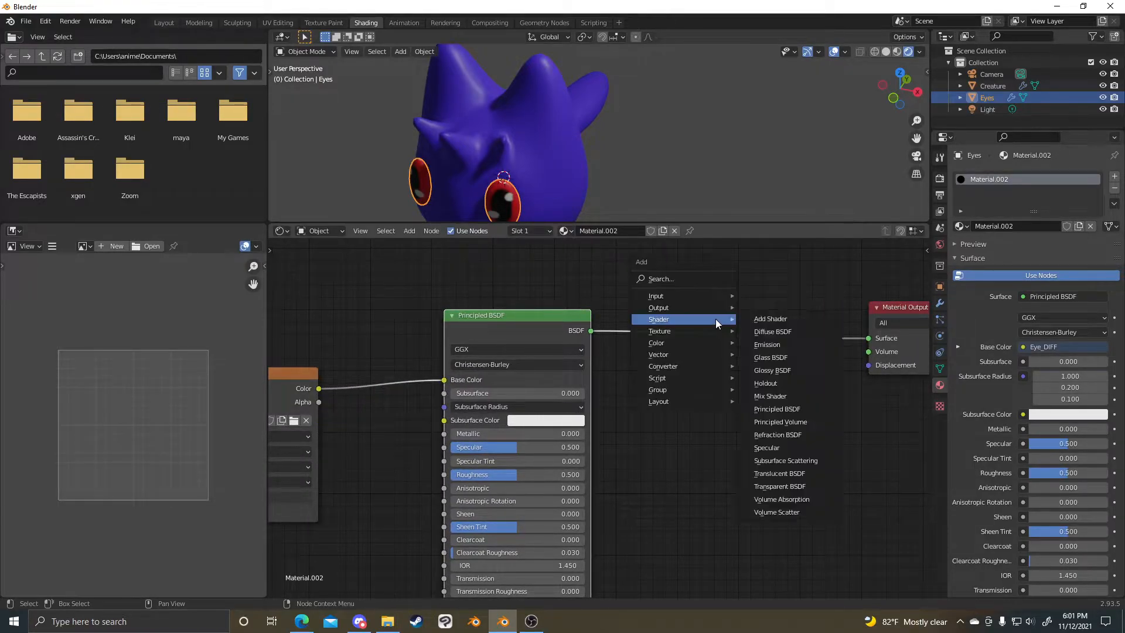
click(693, 276)
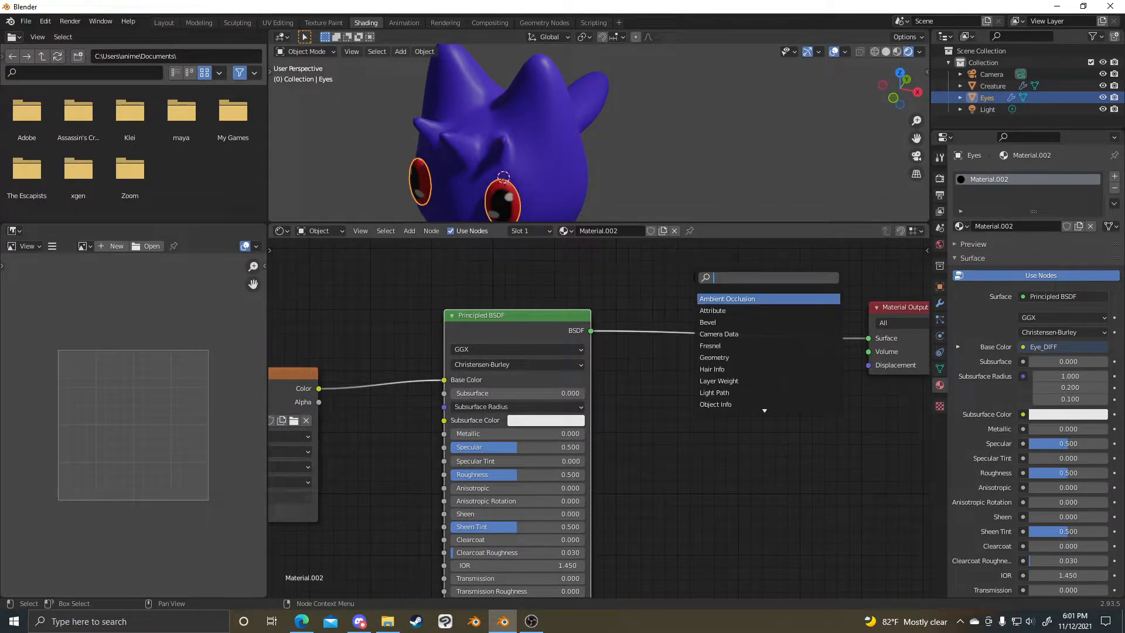
text(color)
key(Return)
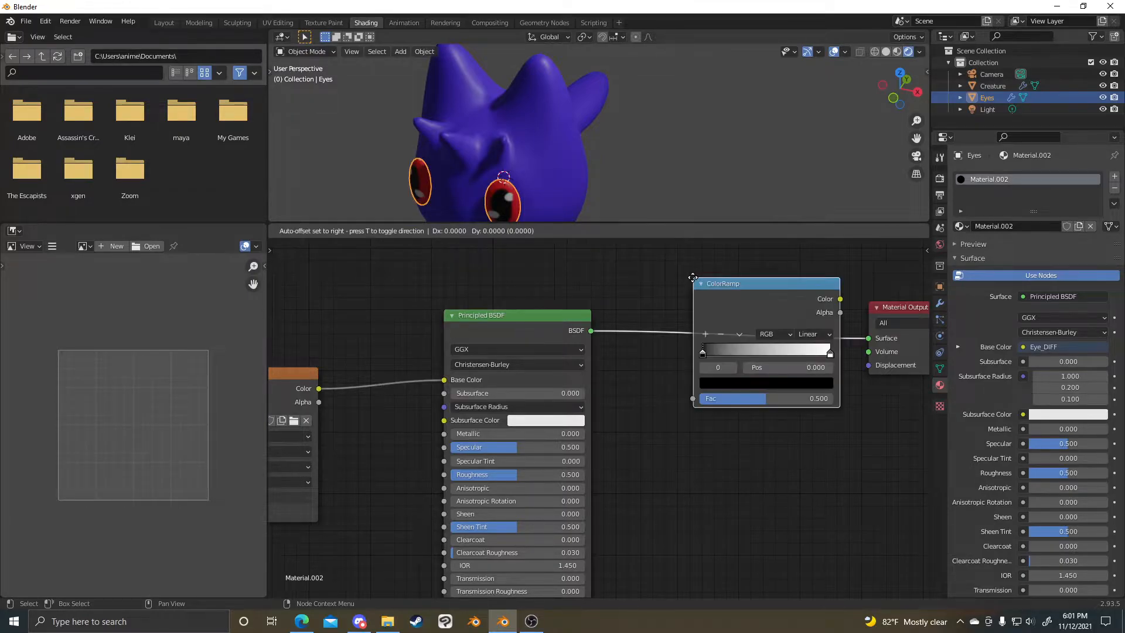
click(674, 277)
middle_drag(707, 297, 564, 314)
- Try inserting a Shader to RGB node between the eye material's Principled BSDF and ColorRamp
key(shift+a)
click(497, 335)
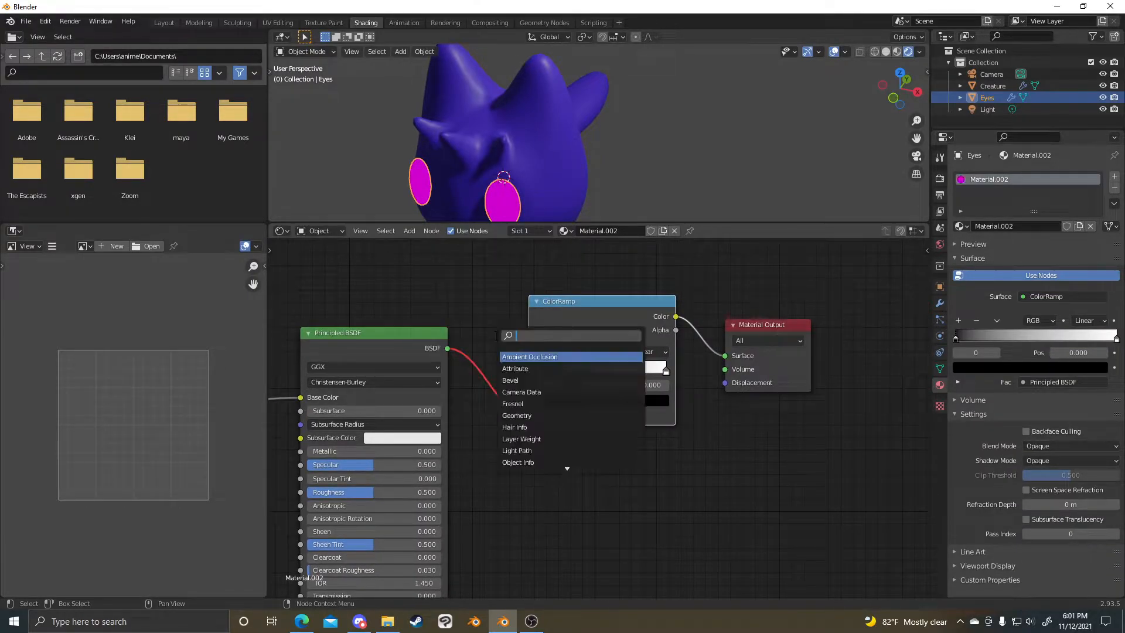
text(shad)
key(Down)
key(Down)
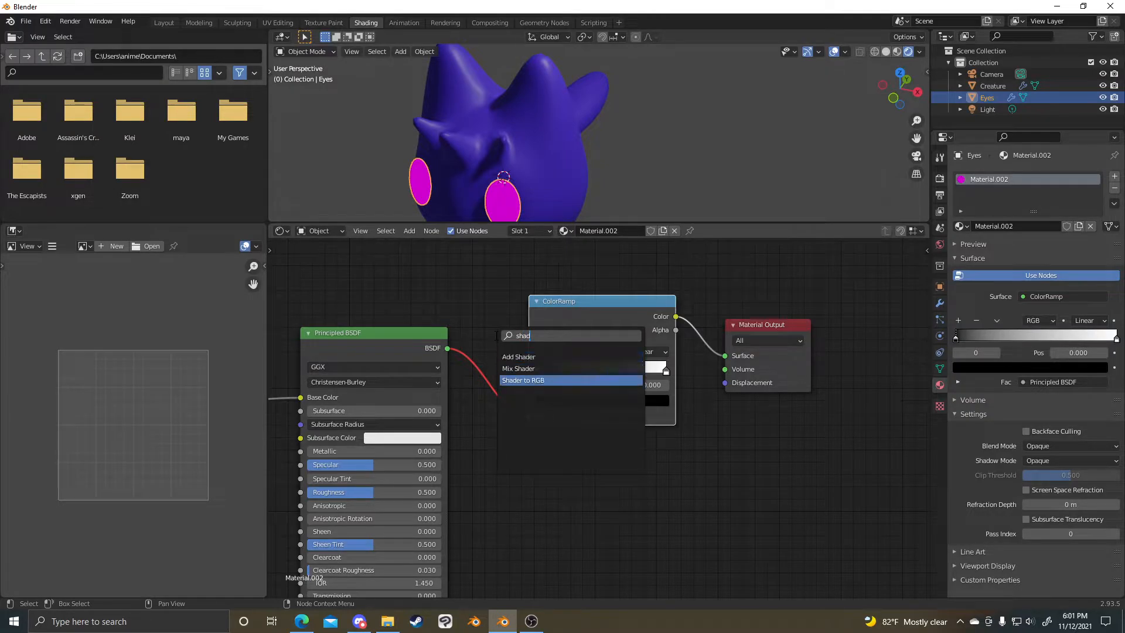
key(Return)
click(497, 337)
scroll(597, 334, up, 3)
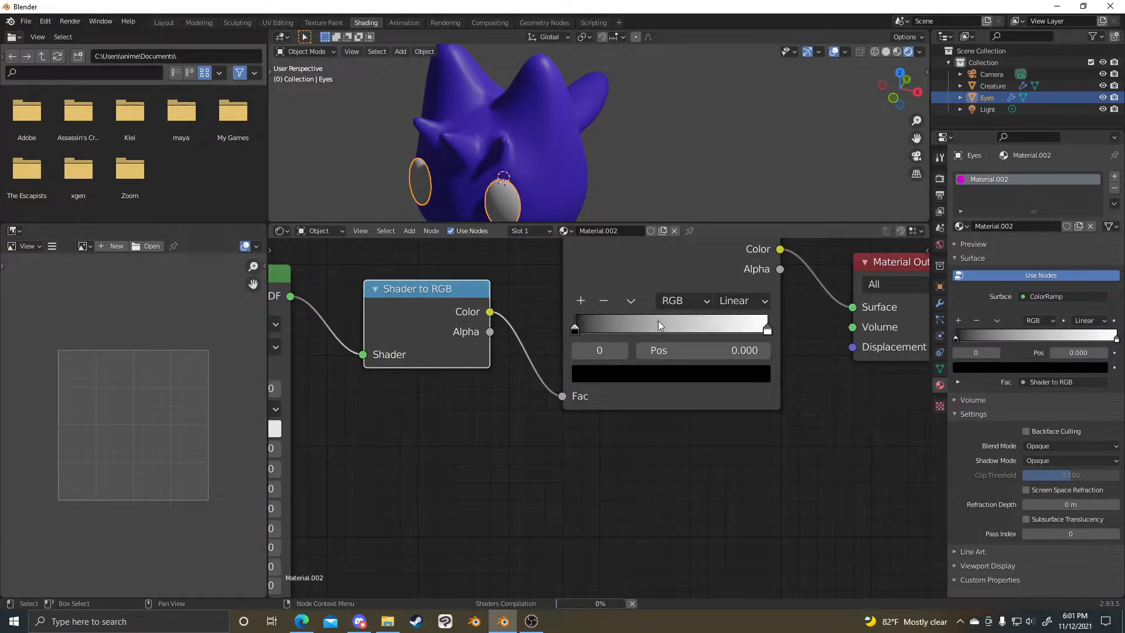
- Undo the ColorRamp and Shader to RGB additions in the eye material
scroll(644, 325, down, 2)
scroll(586, 352, up, 1)
mouse_move(580, 345)
mouse_down()
mouse_move(619, 349)
mouse_move(593, 350)
mouse_up()
key(ctrl+z)
key(ctrl+z)
key(ctrl+z)
key(ctrl+z)
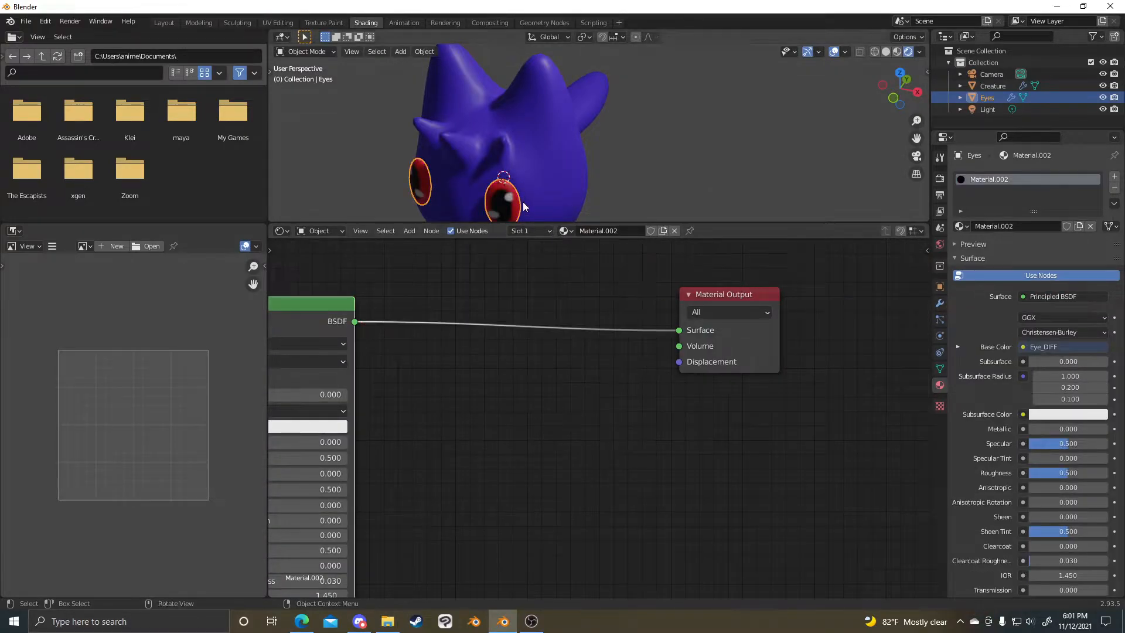
- Select the creature's body and insert a Shader to RGB node between its Principled BSDF and Material Output
click(548, 157)
middle_drag(641, 329, 821, 314)
key(shift+a)
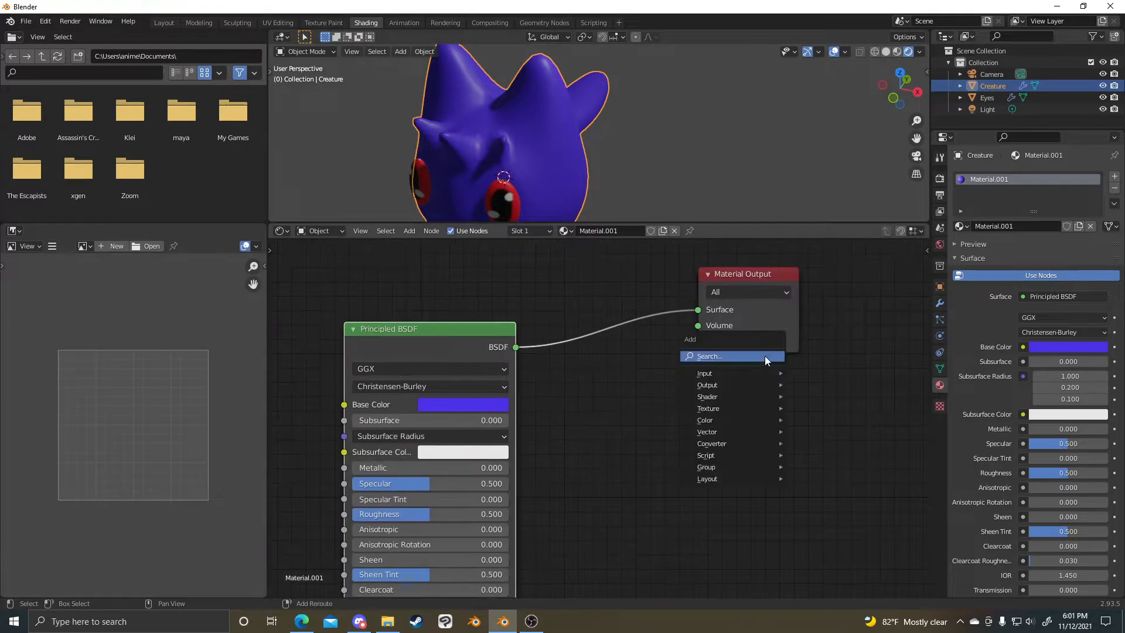
click(766, 357)
text(sh)
key(BackSpace)
key(BackSpace)
text(shader)
key(Down)
key(Down)
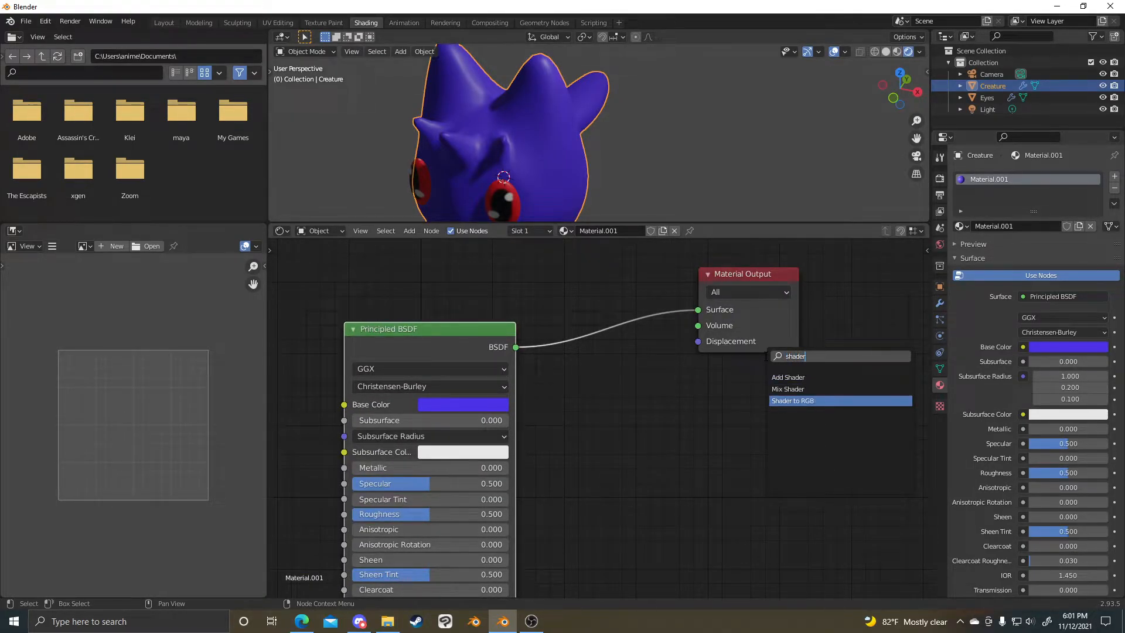
key(Return)
click(556, 317)
- Insert a ColorRamp node between the Shader to RGB node and the Material Output
key(shift+a)
click(648, 329)
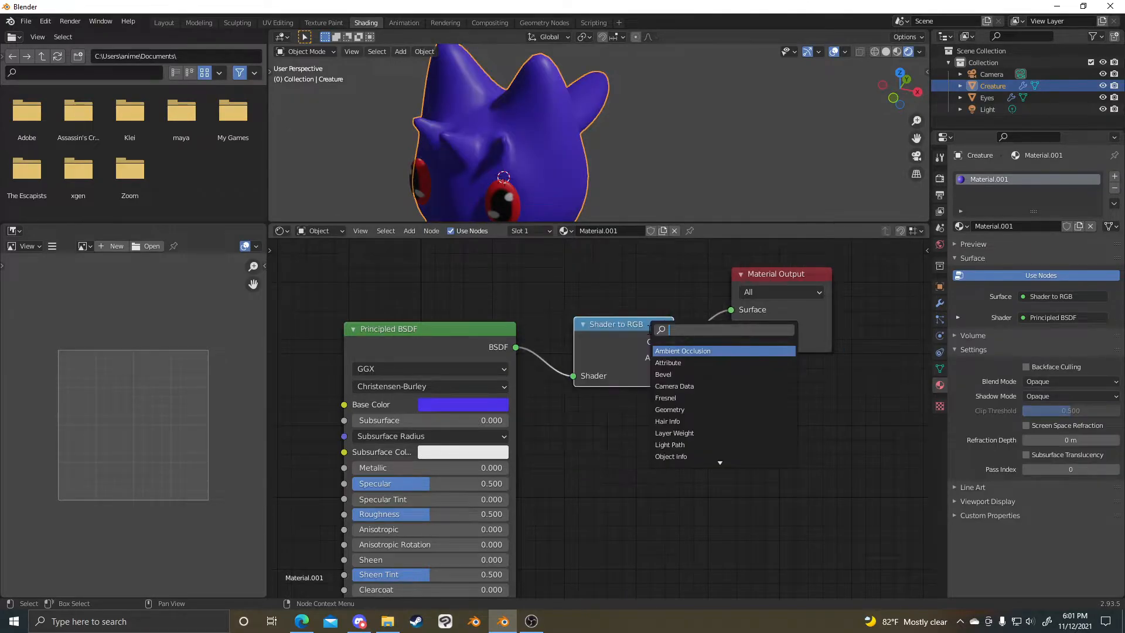
text(color)
key(Return)
click(712, 303)
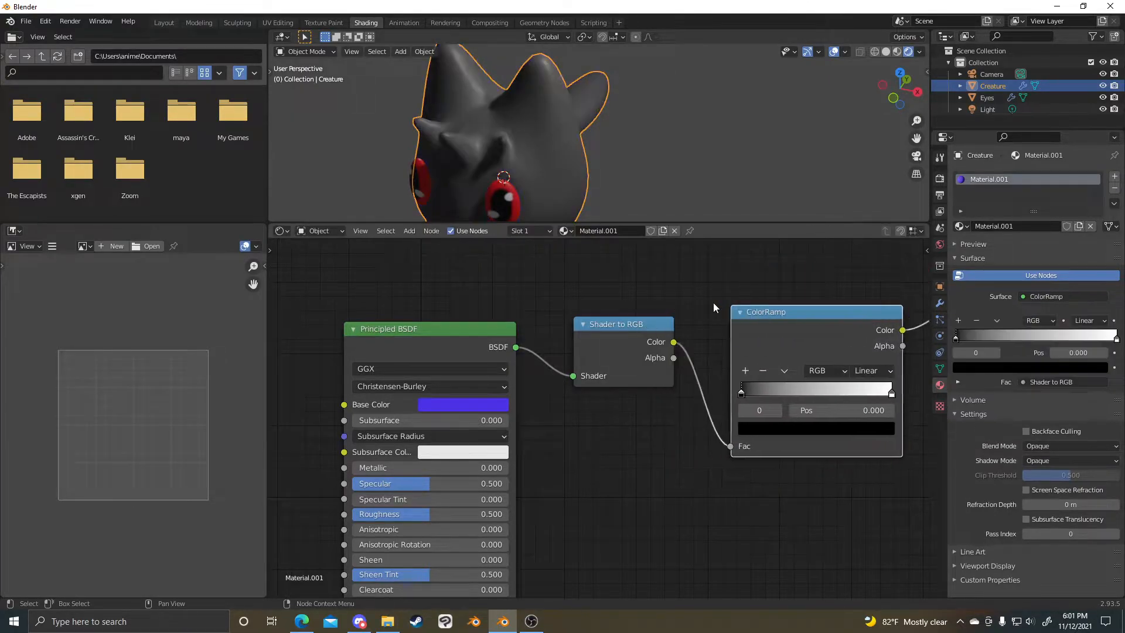
- Change the creature's Principled BSDF Base Color to near white
mouse_move(680, 375)
mouse_down()
mouse_move(715, 384)
mouse_move(679, 381)
mouse_up()
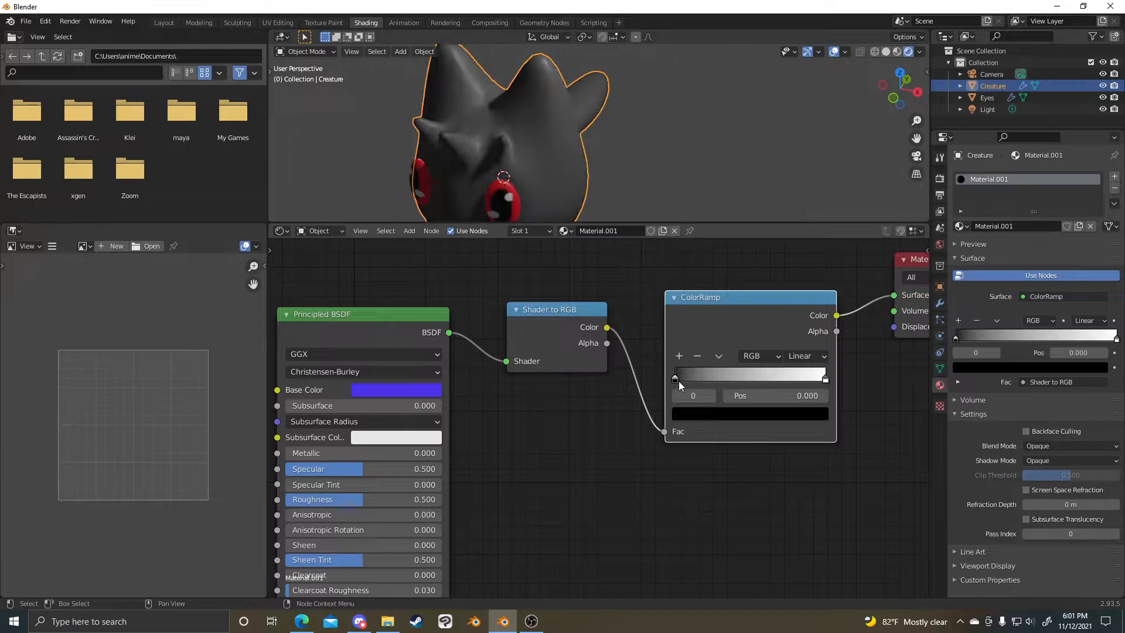
click(404, 390)
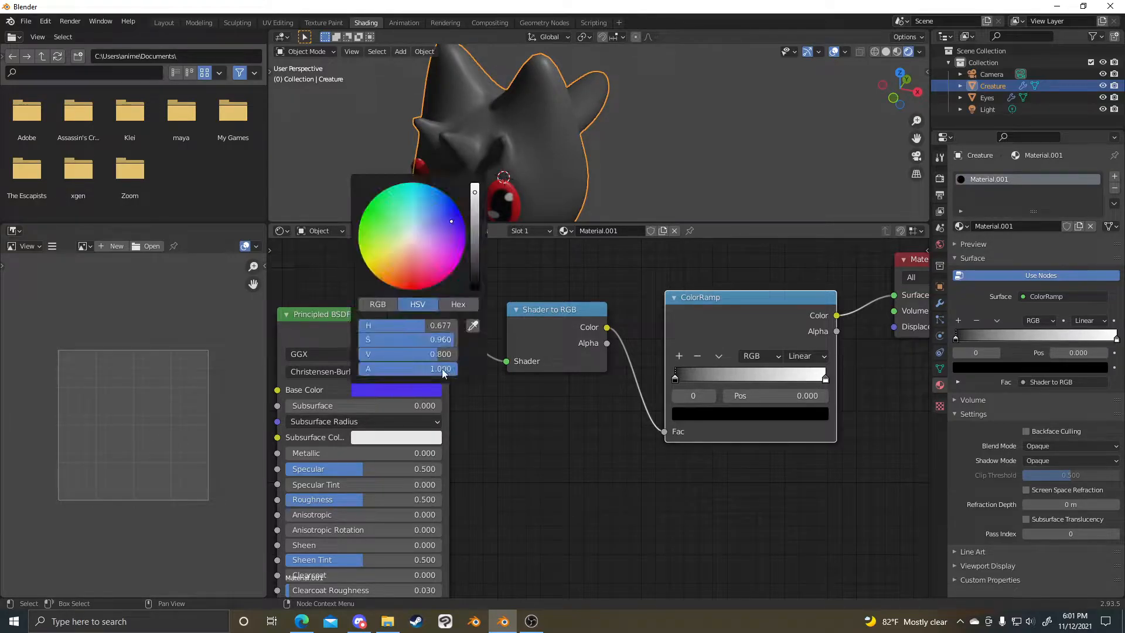
click(409, 389)
click(429, 229)
mouse_move(429, 229)
mouse_down()
mouse_move(414, 247)
mouse_move(414, 236)
mouse_up()
- Color the ColorRamp's white stop blue and bring the stops closer together, with the black stop at 0.100
click(825, 378)
click(799, 417)
click(775, 248)
drag(683, 381, 721, 381)
drag(824, 379, 690, 379)
- Set the ColorRamp interpolation to Constant and slide the blue stop close to the black end
click(807, 355)
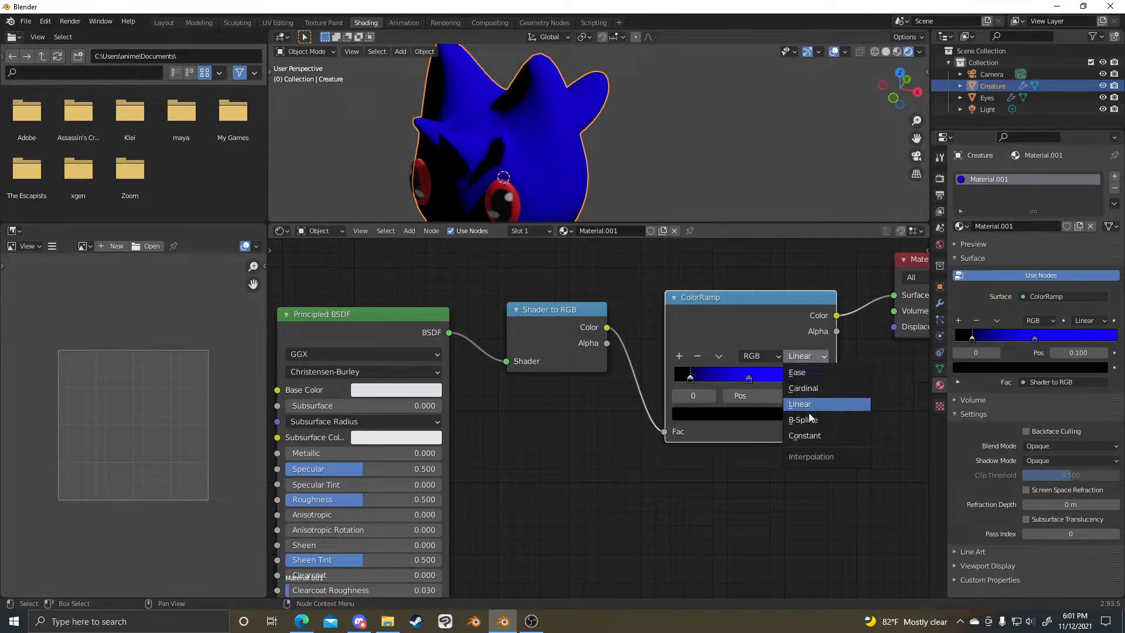
click(806, 435)
drag(749, 379, 687, 378)
middle_drag(518, 120, 631, 125)
scroll(578, 108, down, 4)
scroll(631, 124, down, 3)
- With the creature selected, recolor the ColorRamp's black stop to a muted dark purple
click(686, 82)
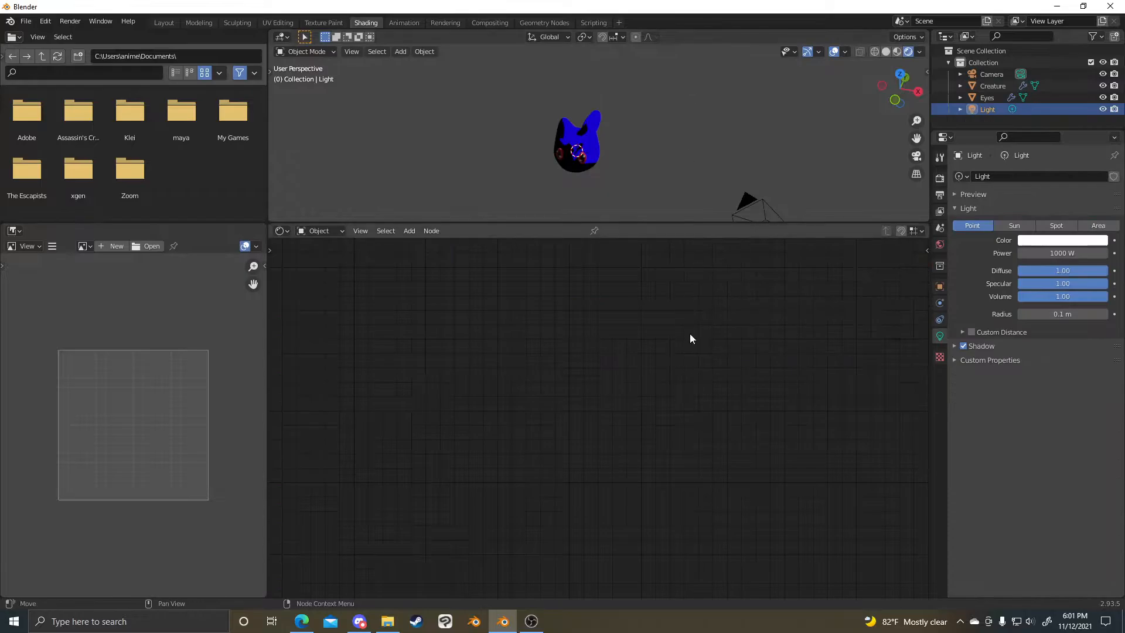
click(592, 153)
click(677, 379)
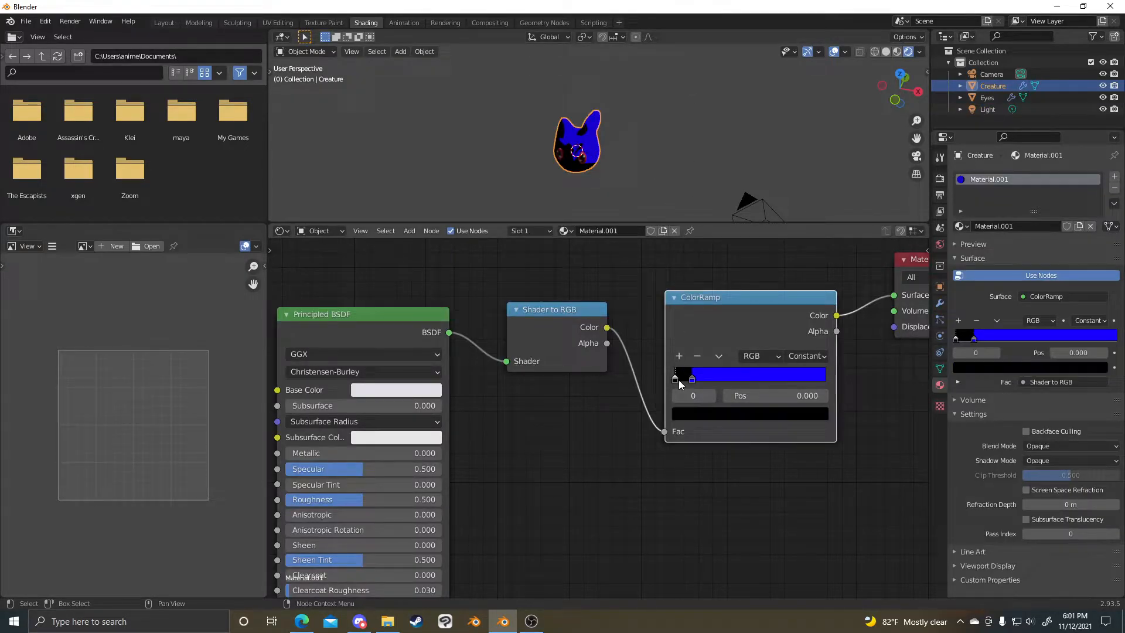
click(694, 413)
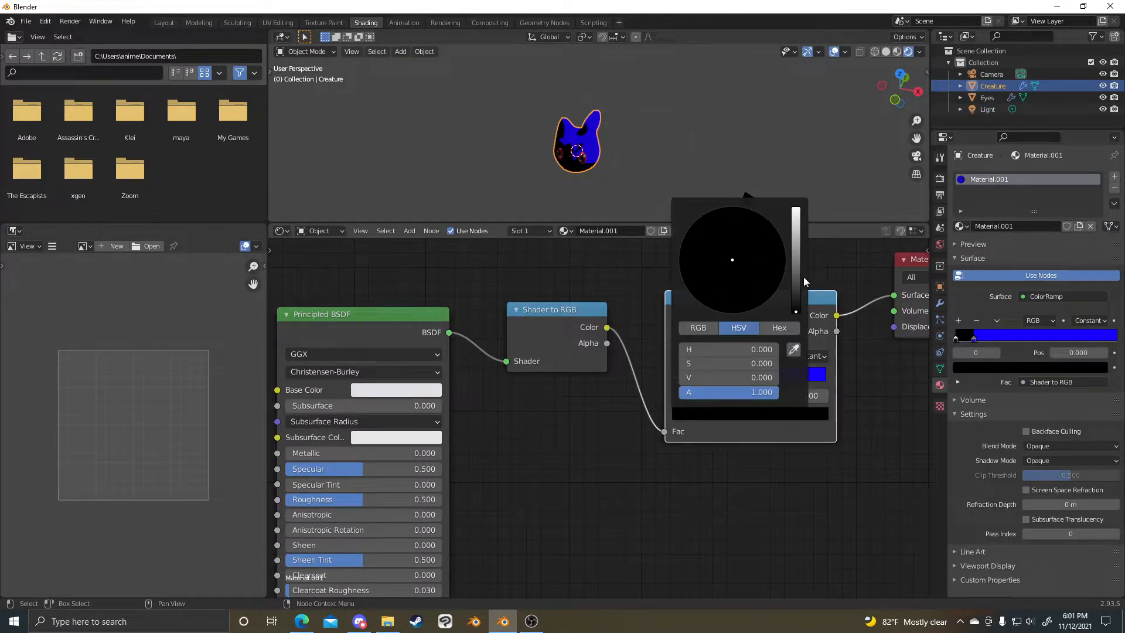
drag(792, 270, 753, 255)
mouse_move(661, 154)
middle_down()
mouse_move(711, 143)
mouse_move(686, 128)
mouse_move(670, 135)
middle_up()
scroll(669, 131, up, 6)
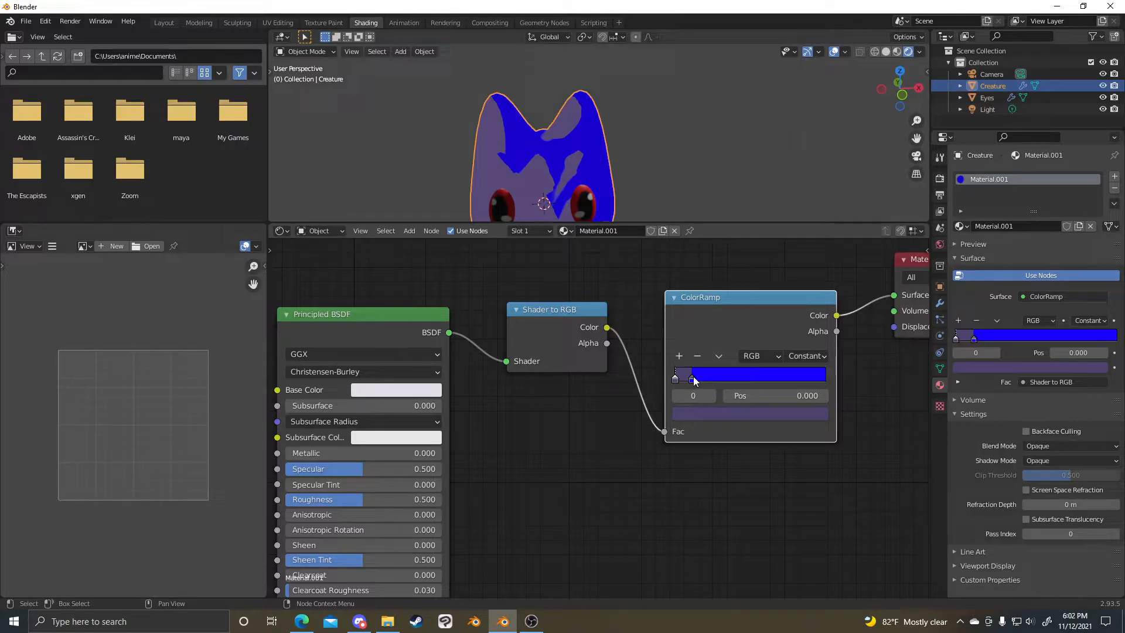
- Move the blue stop to 0.159 and shift the Principled BSDF and Shader to RGB nodes nearer the ColorRamp
drag(694, 376, 701, 381)
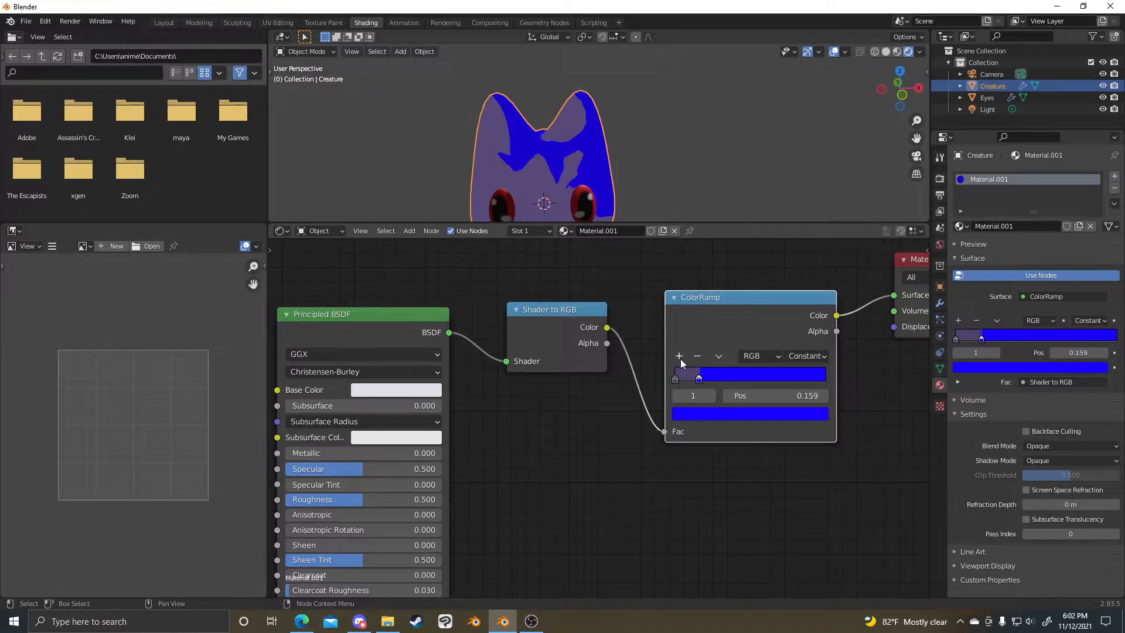
drag(359, 314, 397, 310)
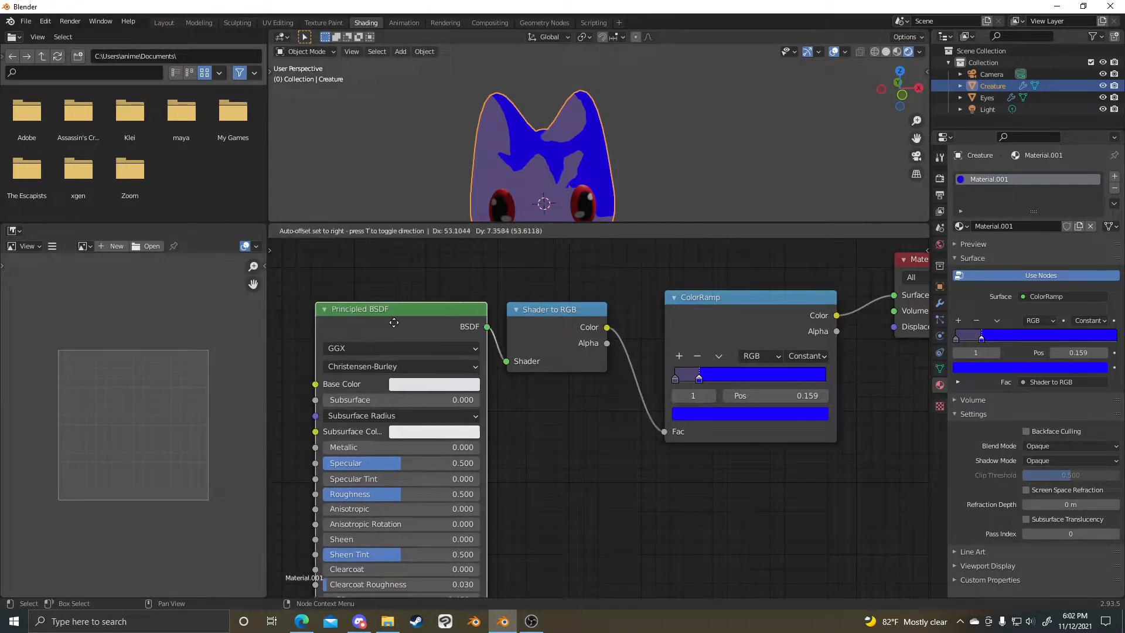
drag(555, 331, 580, 373)
- Add a middle ColorRamp stop at 0.073 and color it dark red with hue 0.968, saturation 0.706 and value 0.153
mouse_move(700, 381)
mouse_down()
mouse_move(713, 382)
mouse_move(691, 374)
mouse_up()
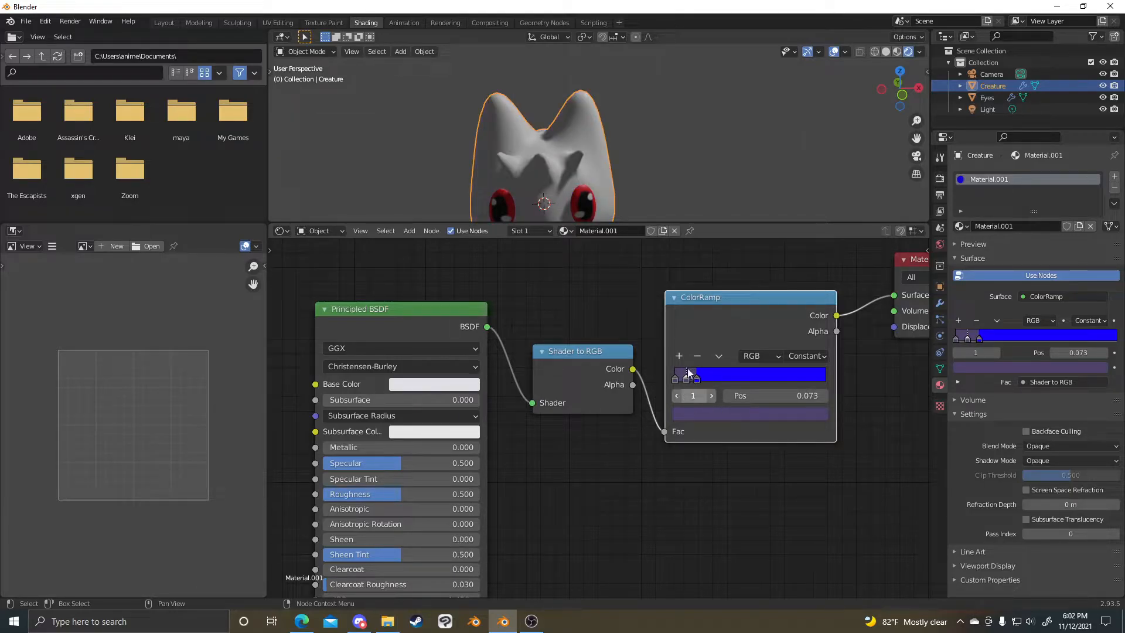
click(699, 413)
drag(732, 276, 738, 283)
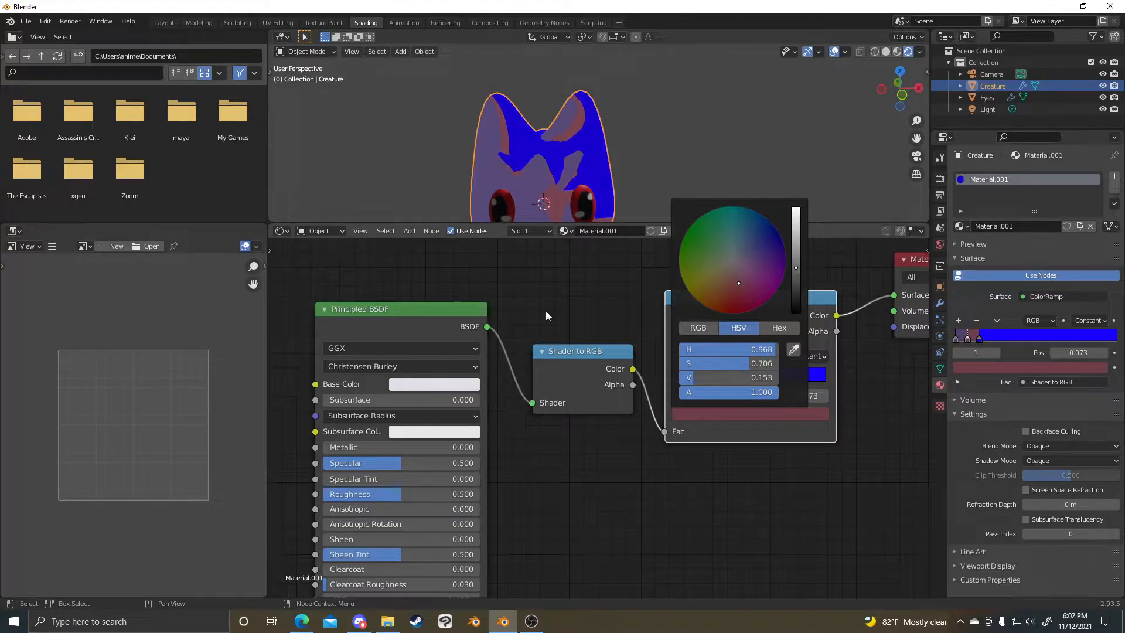
- Move the dark red ColorRamp stop to position 0.045
scroll(698, 320, down, 1)
scroll(632, 174, down, 4)
scroll(653, 156, up, 4)
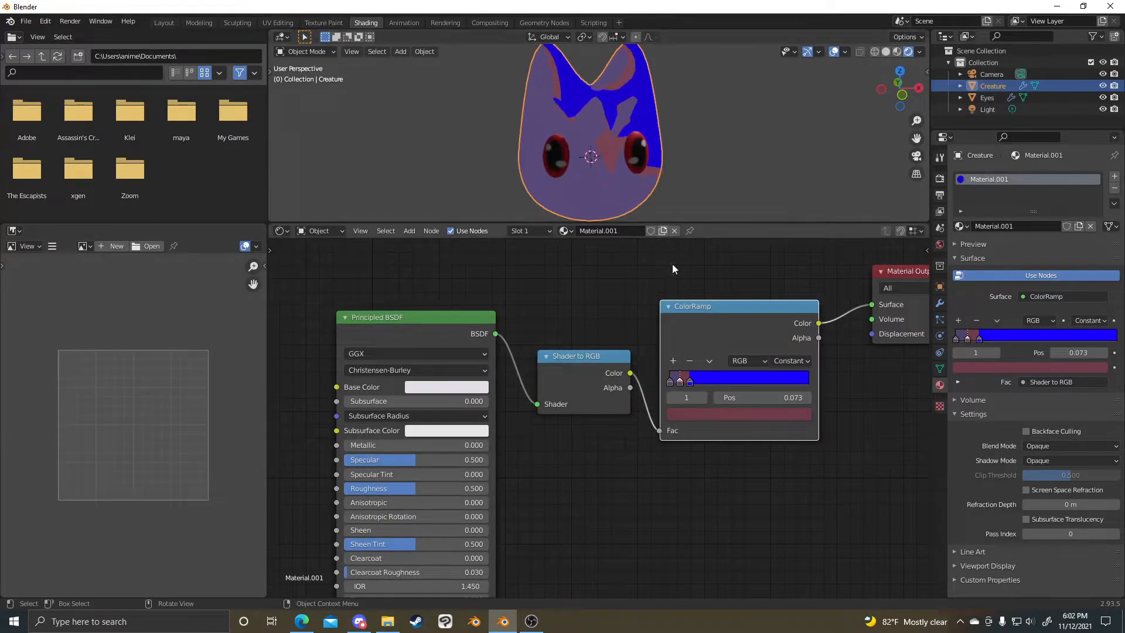
mouse_move(690, 381)
mouse_down()
mouse_move(707, 387)
mouse_move(676, 382)
mouse_up()
middle_drag(544, 310, 483, 290)
scroll(511, 307, up, 3)
scroll(512, 307, down, 3)
- Insert a Math node set to Add between the Shader to RGB node and the ColorRamp
key(shift+a)
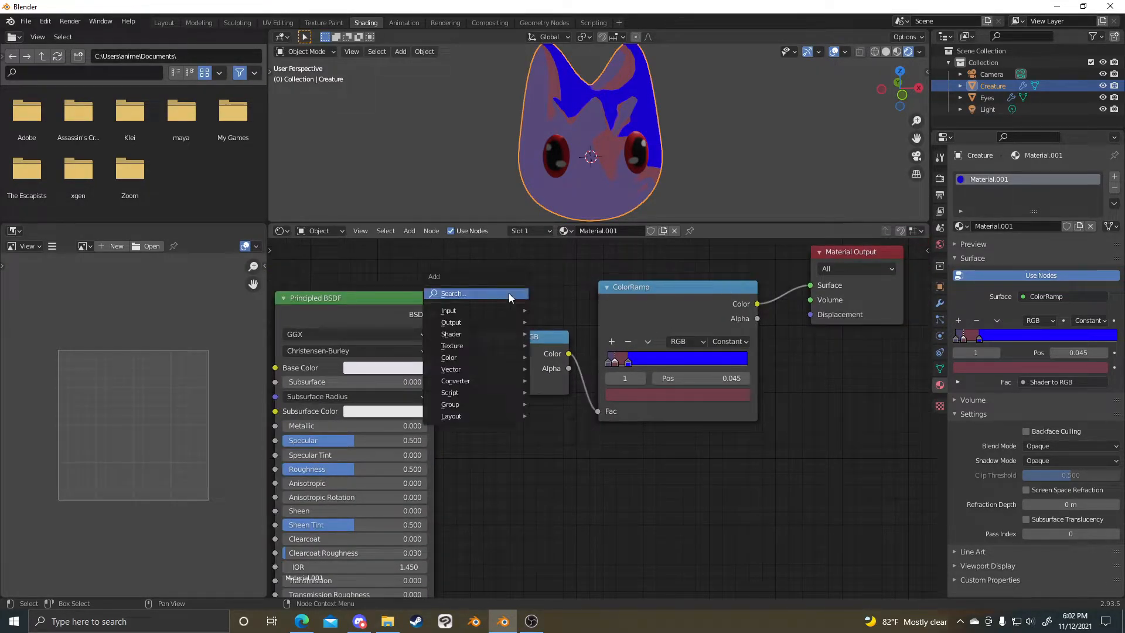
click(509, 293)
text(ma)
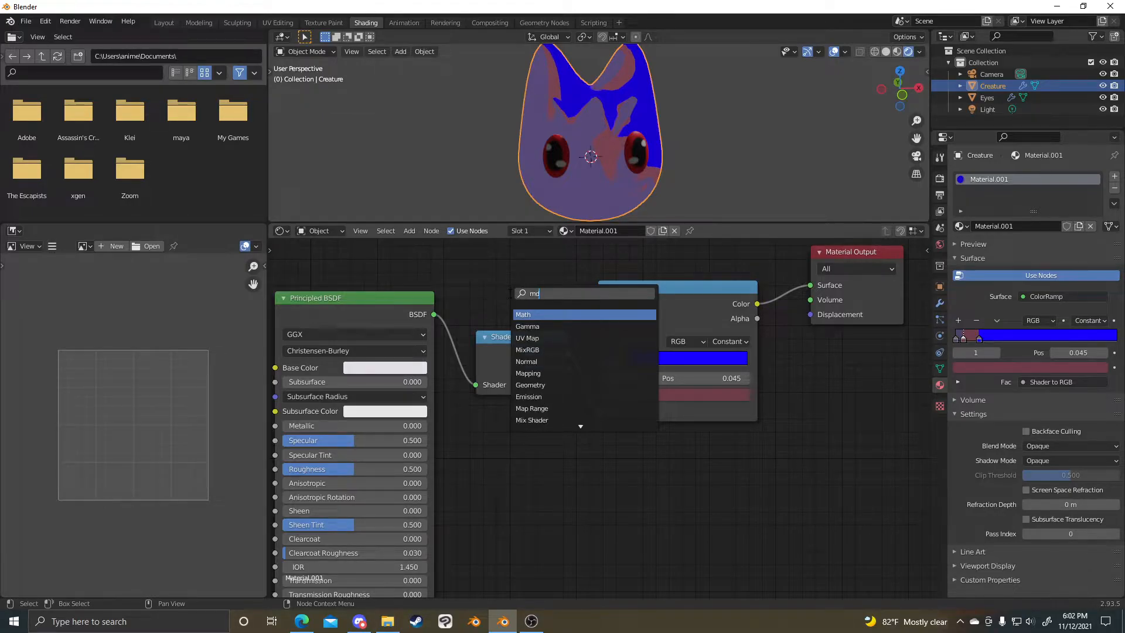
key(Return)
click(690, 364)
middle_drag(690, 364, 630, 350)
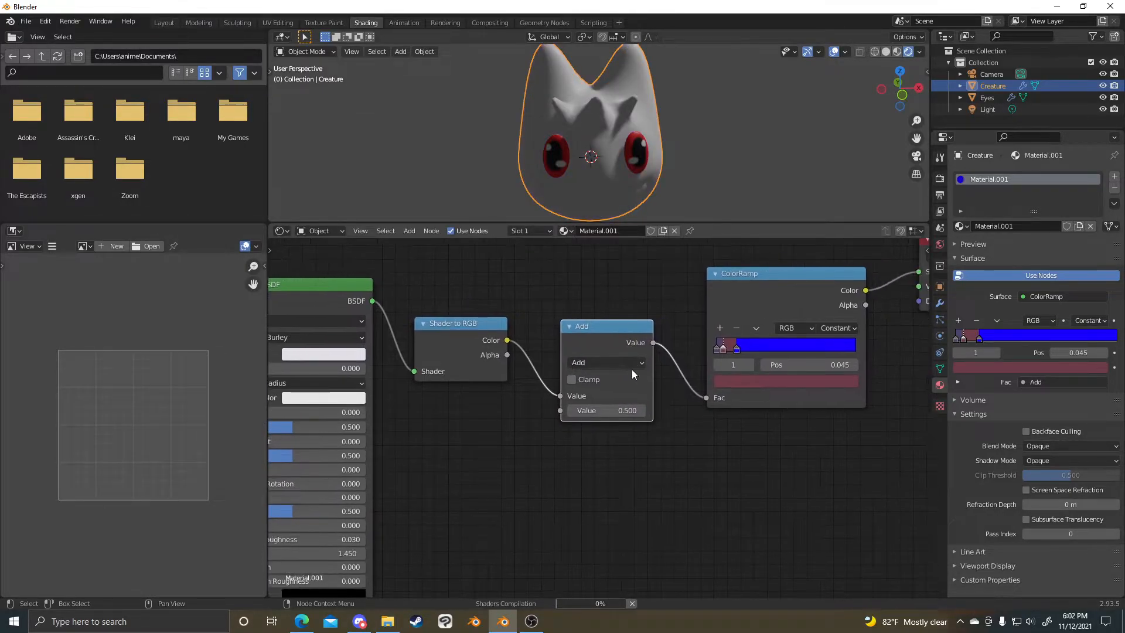
- Raise the Add node's second value to 1.200, then bypass it by linking Shader to RGB straight to the ColorRamp's Fac
click(627, 358)
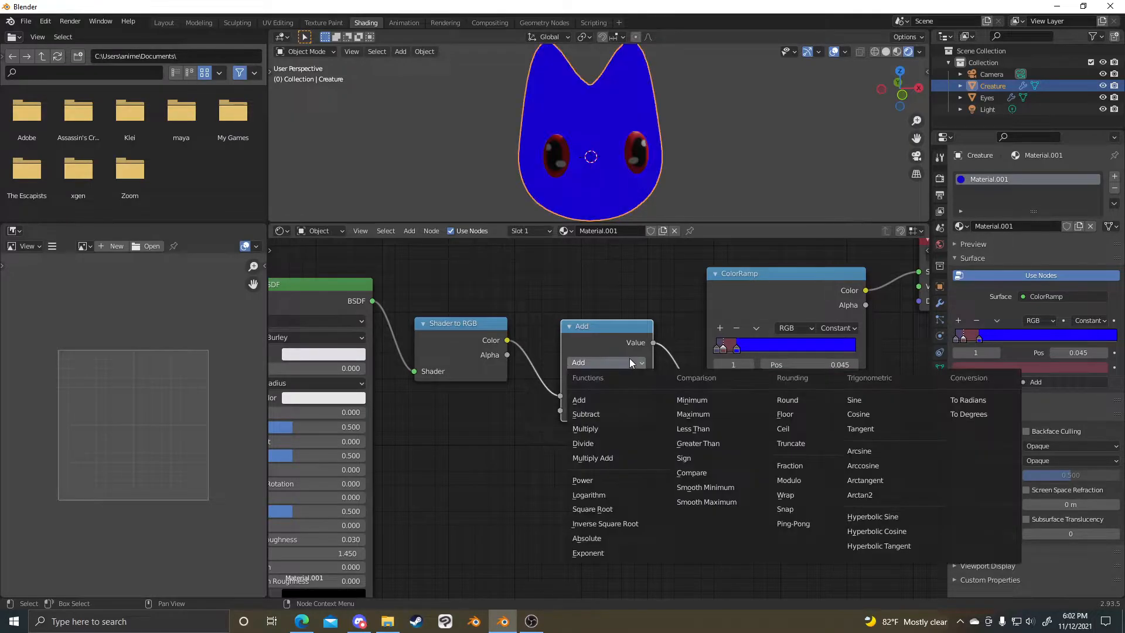
drag(606, 410, 629, 410)
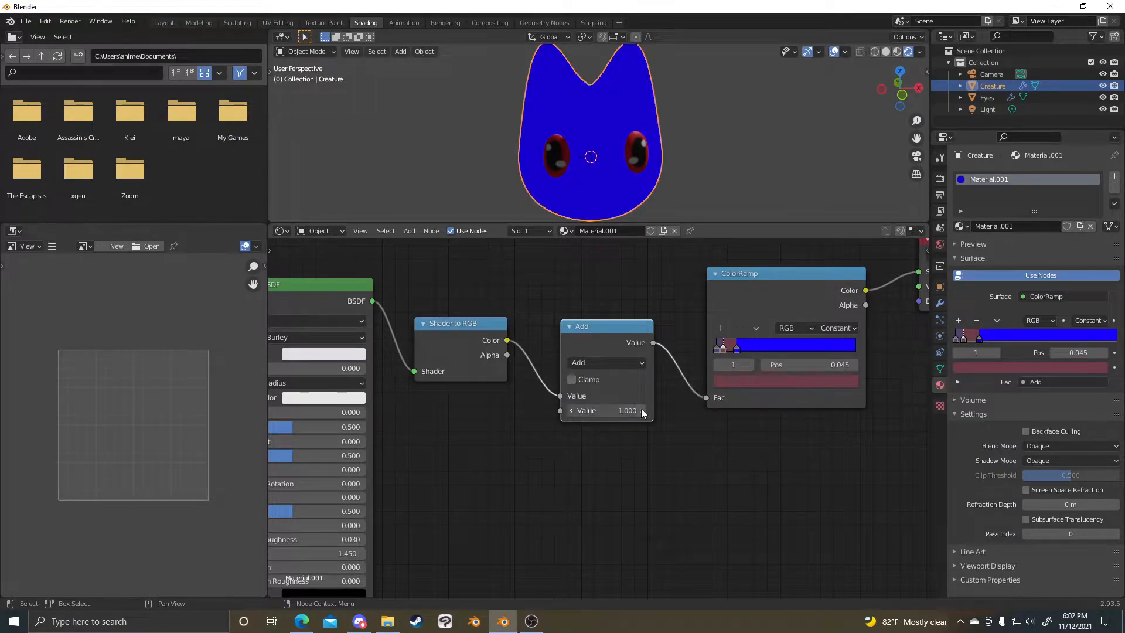
click(618, 364)
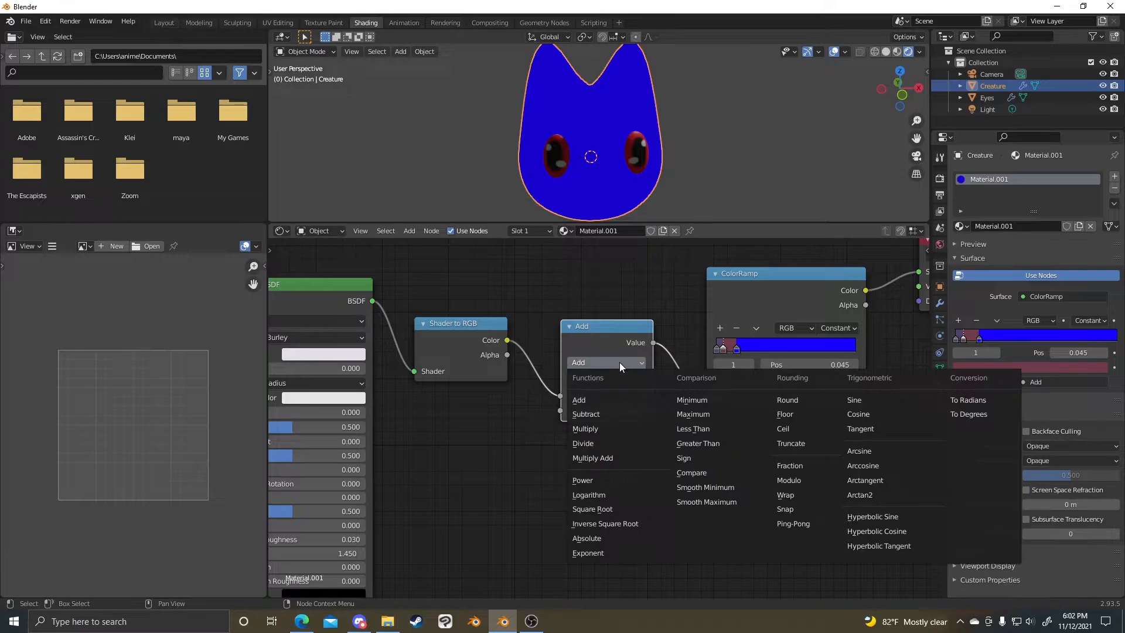
click(620, 362)
drag(561, 397, 706, 398)
- Move the point light to the opposite side of the creature so it lights the face
scroll(638, 174, down, 2)
middle_drag(638, 175, 690, 82)
scroll(655, 124, up, 2)
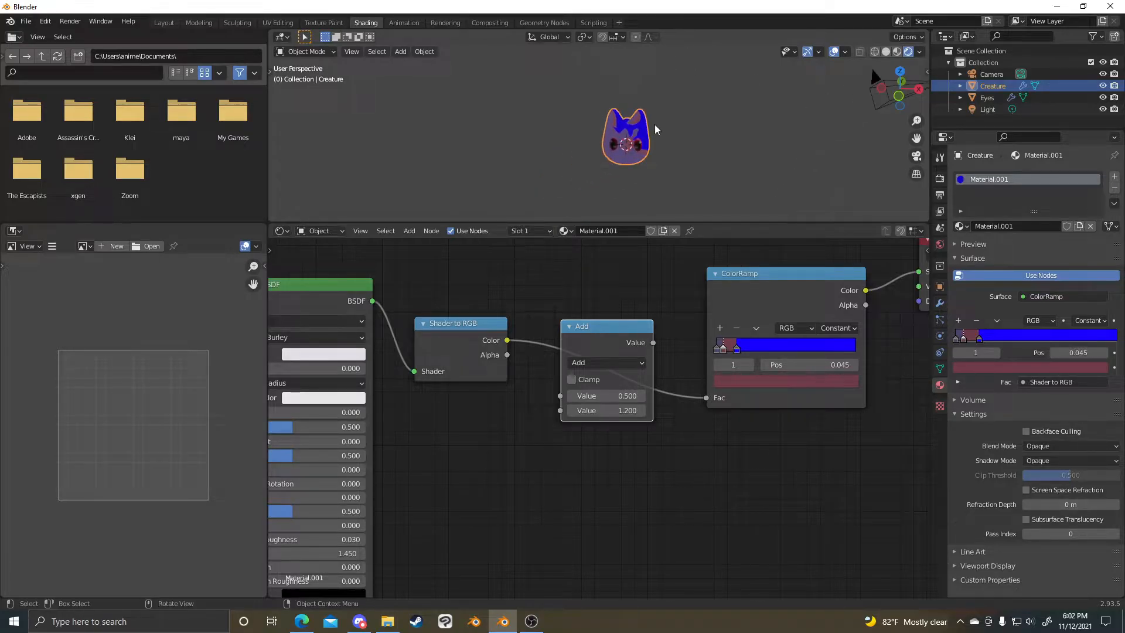
scroll(653, 124, down, 2)
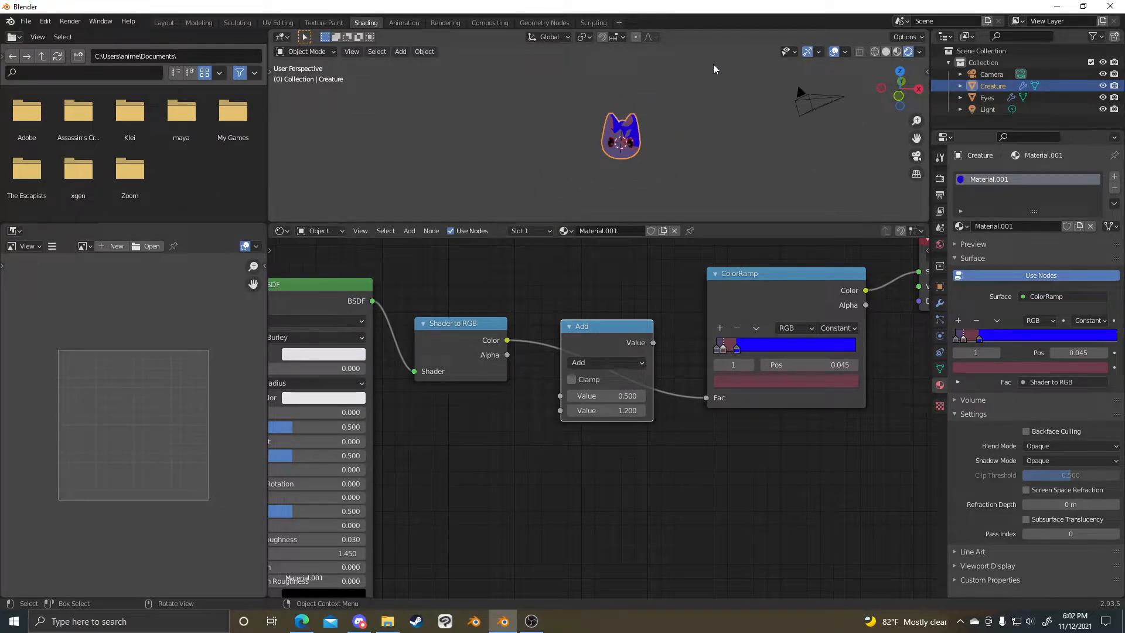
click(706, 58)
key(g)
click(480, 124)
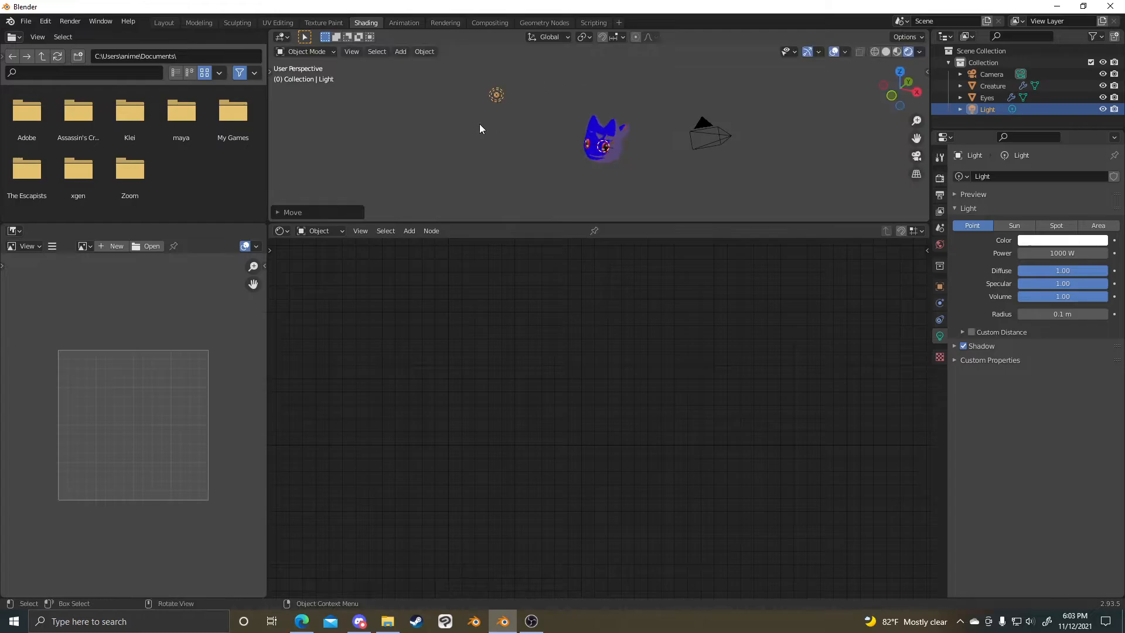
- Render a test image from the camera view, then enlarge the 3D viewport for a closer look at the creature
key(KP_0)
key(F12)
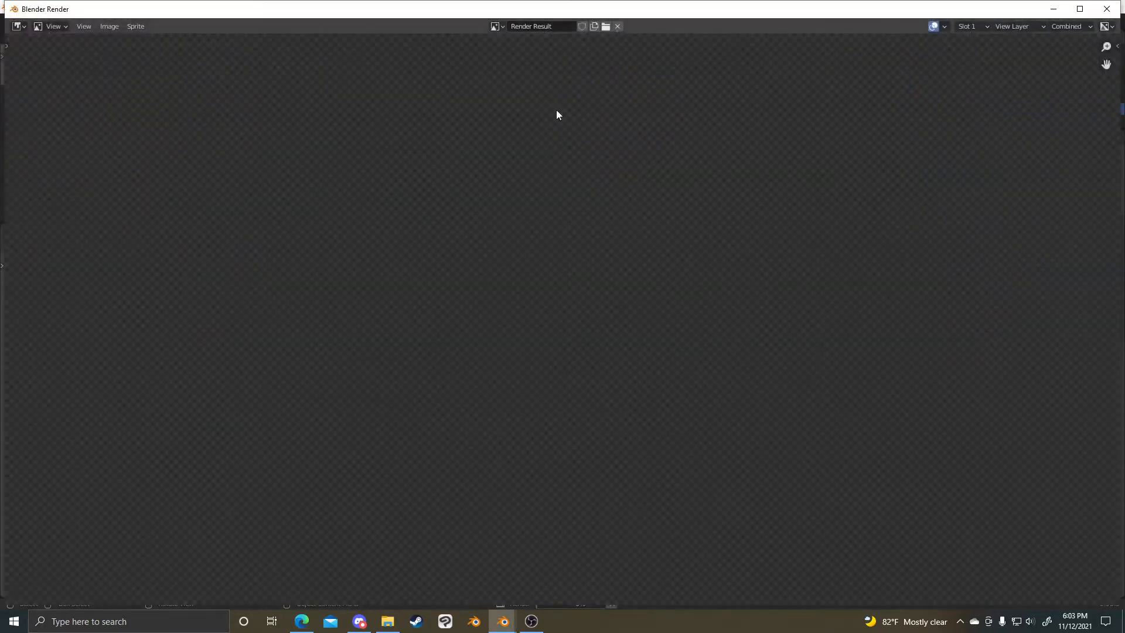
click(1111, 14)
drag(645, 222, 637, 322)
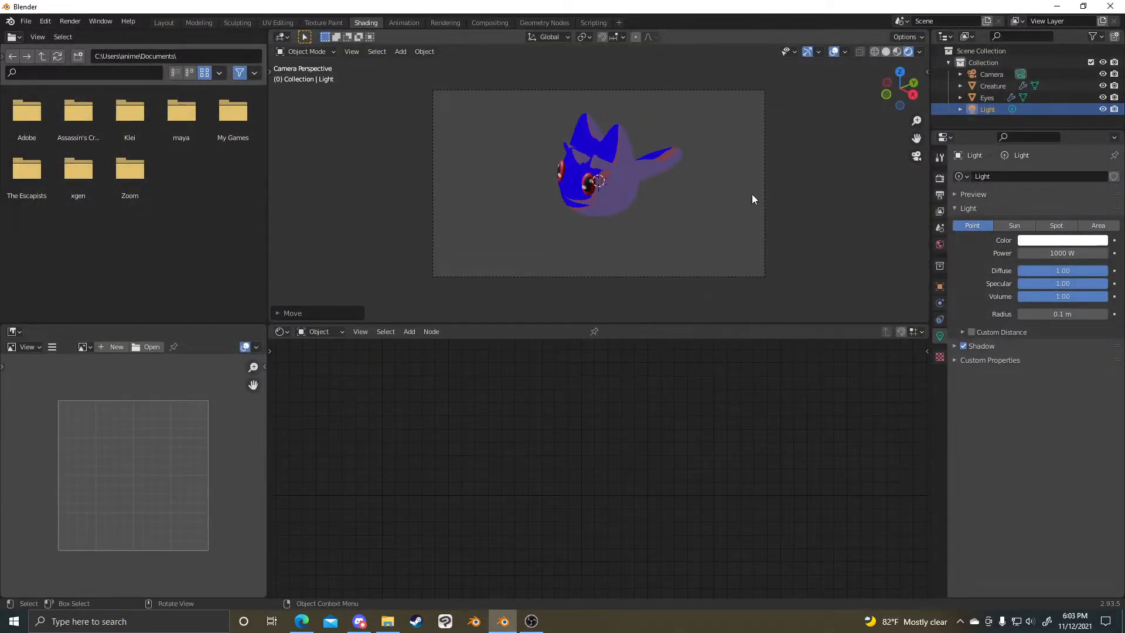
mouse_move(900, 71)
mouse_down()
mouse_move(691, 142)
mouse_move(708, 150)
mouse_up()
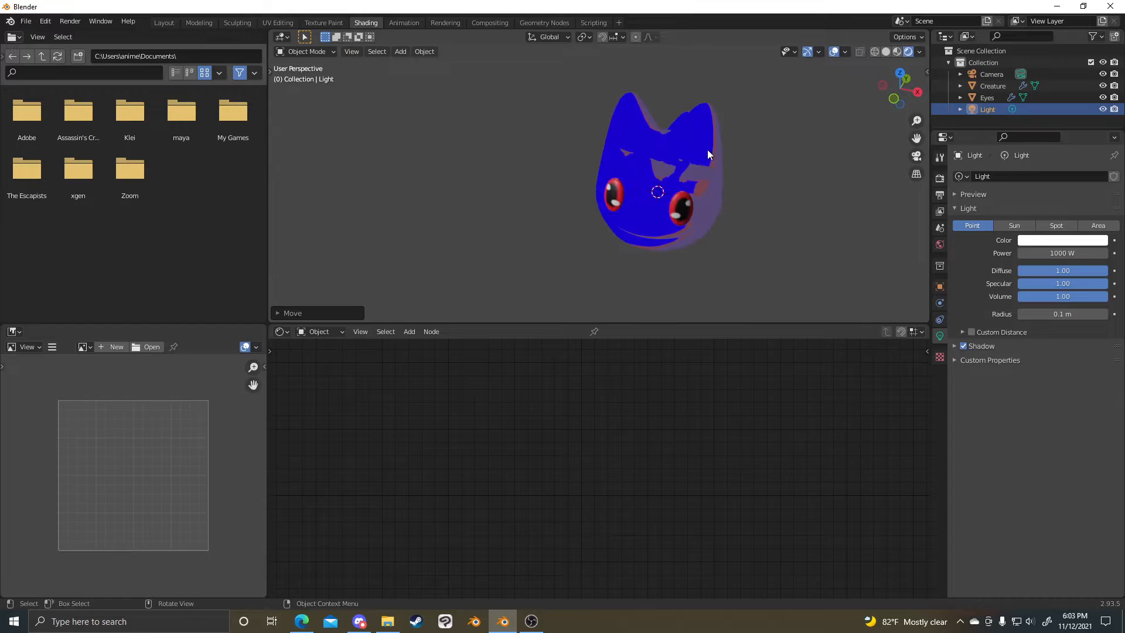
- Examine the toon-shaded creature in rendered shading from several angles and through the camera
key(z)
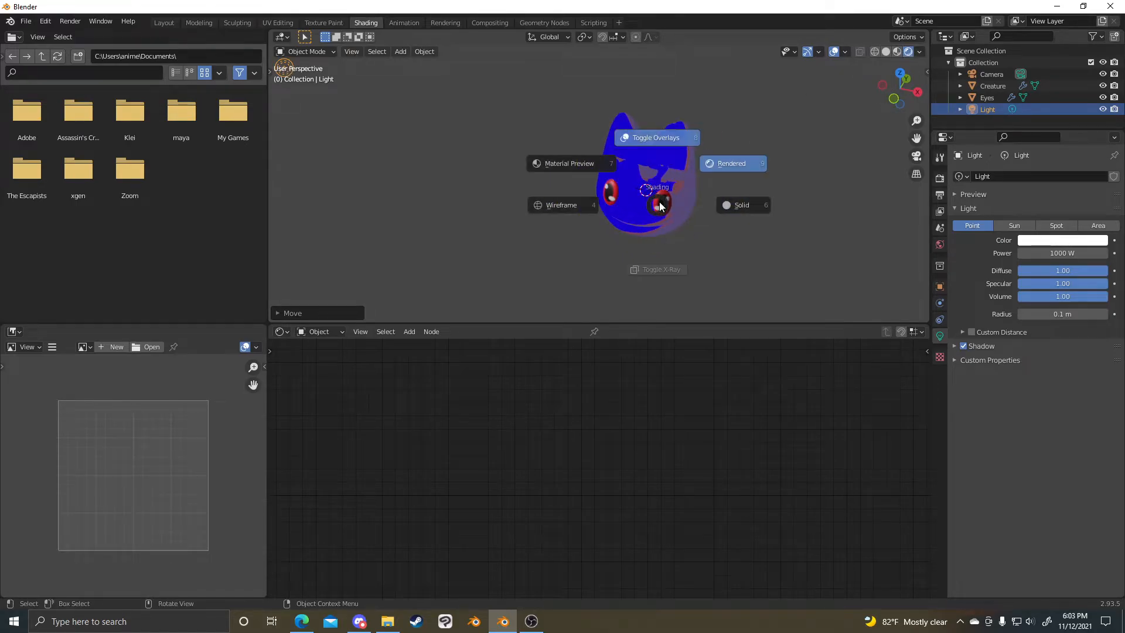
click(736, 170)
middle_drag(737, 168, 756, 147)
scroll(767, 185, up, 8)
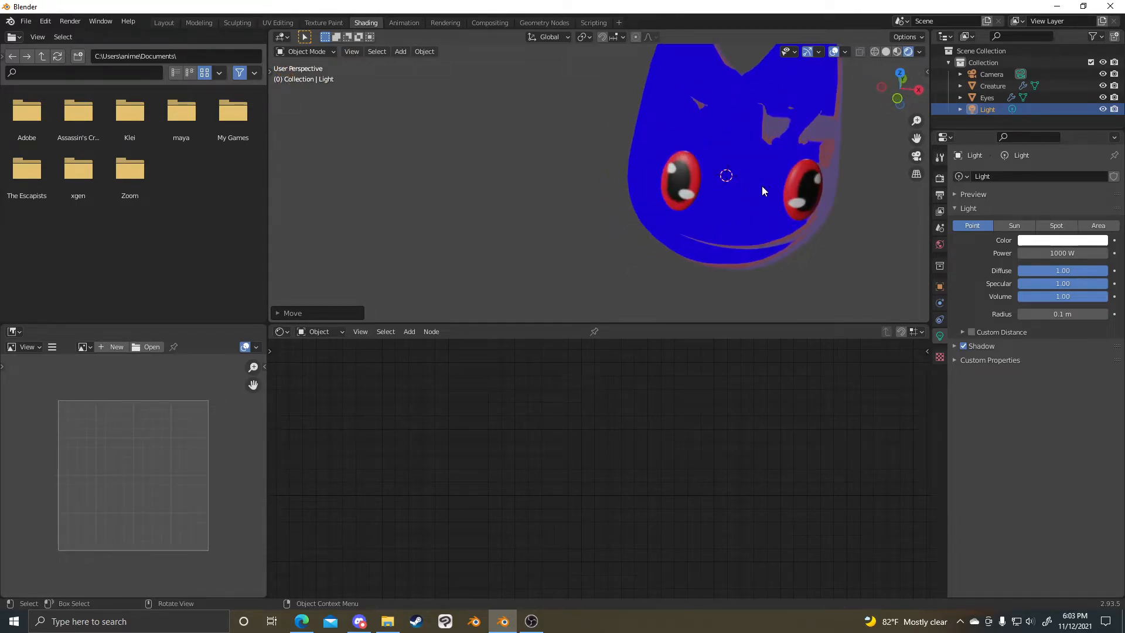
scroll(703, 192, down, 4)
middle_drag(696, 193, 613, 213)
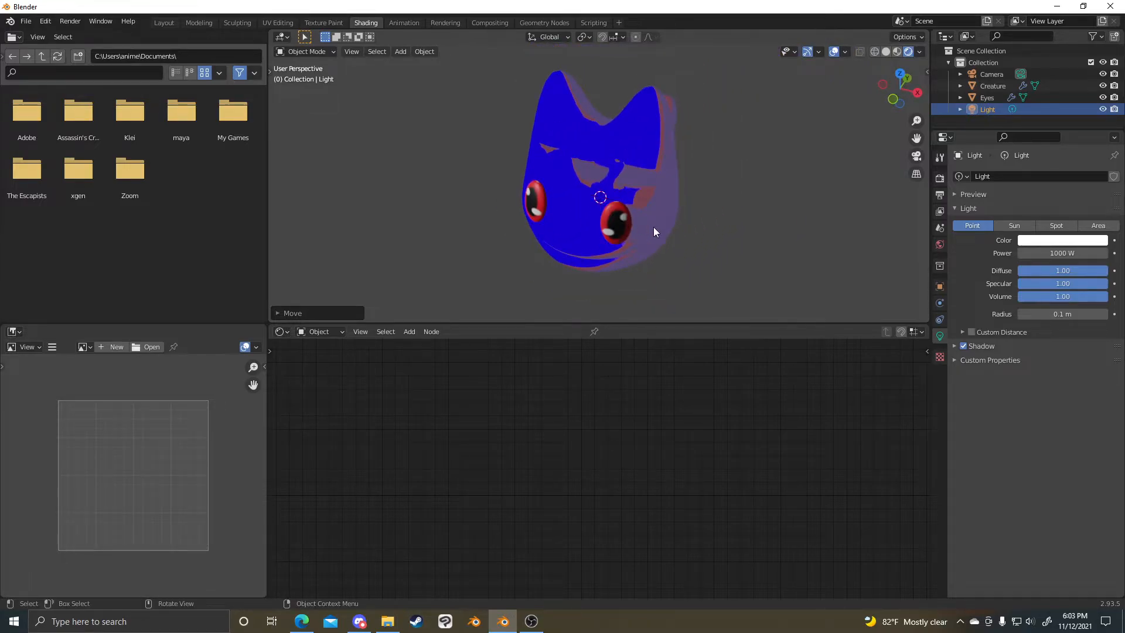
key(KP_0)
scroll(662, 223, up, 3)
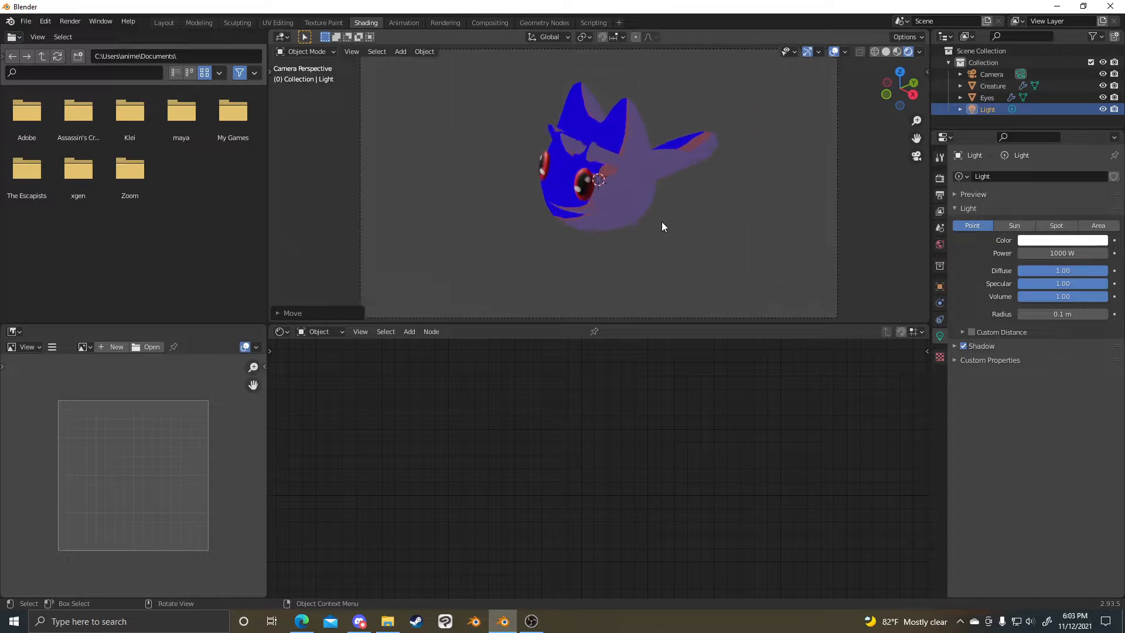
scroll(676, 229, up, 2)
scroll(692, 255, down, 4)
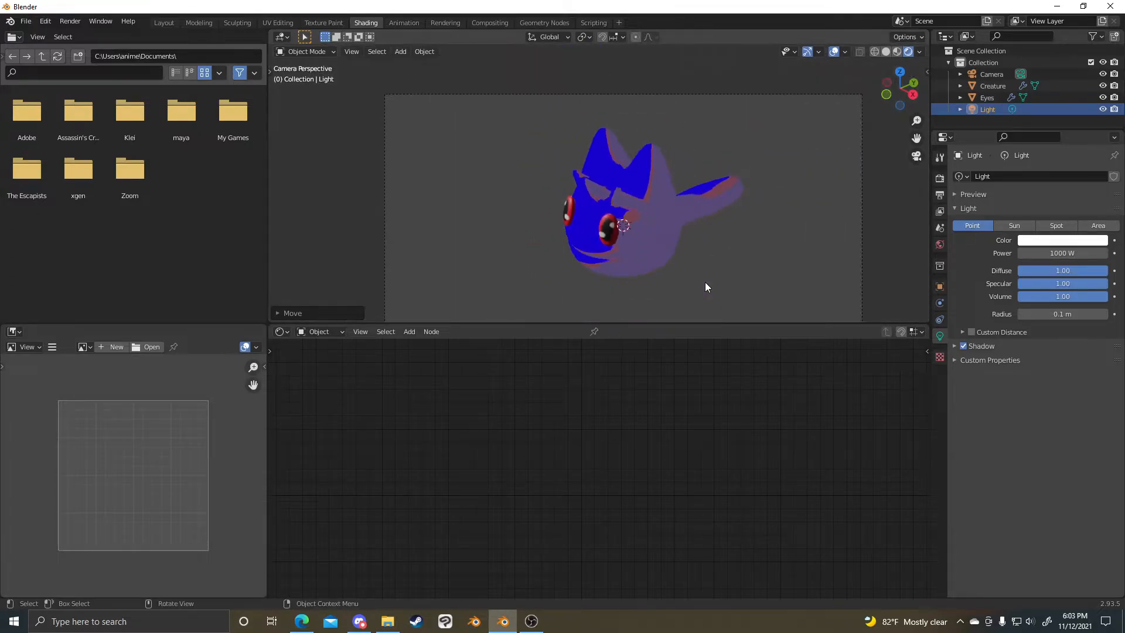
shift+middle_drag(705, 266, 711, 229)
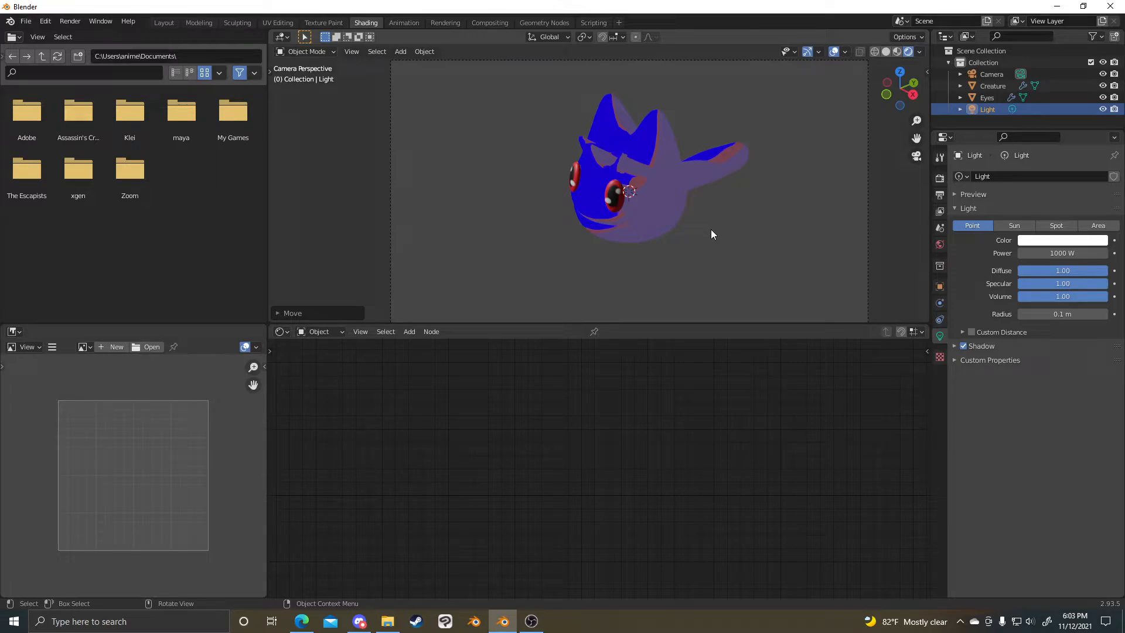
- Set the scene's render engine to Cycles
click(939, 175)
click(1048, 176)
click(1048, 219)
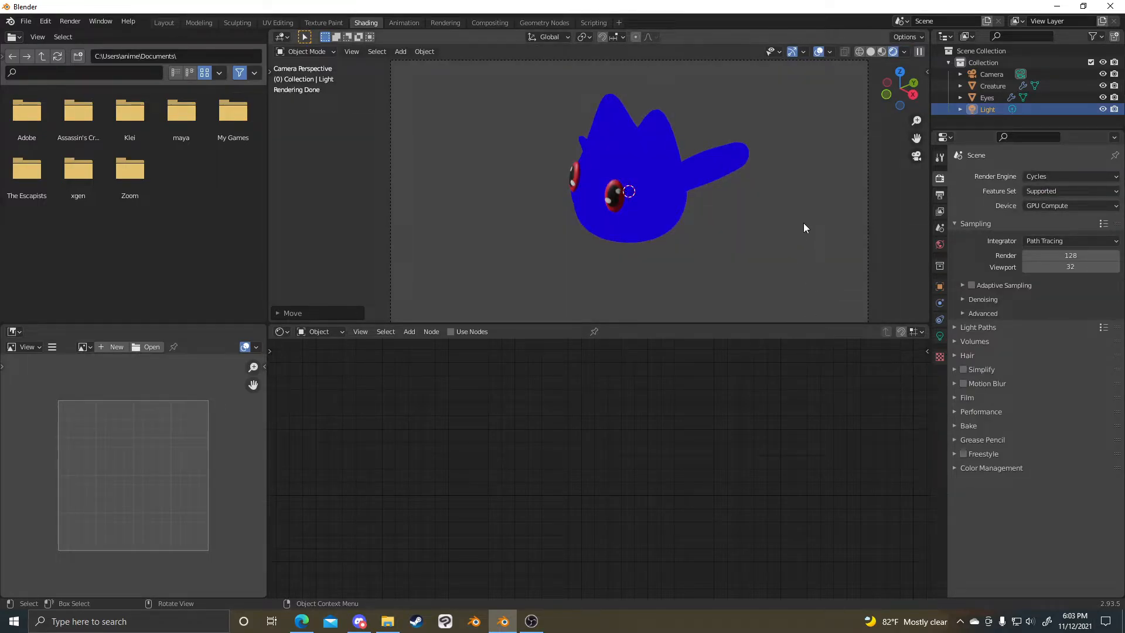
- Delete the creature material's Add, ColorRamp and Shader to RGB nodes and link the Principled BSDF directly to the Material Output's Surface
key(KP_0)
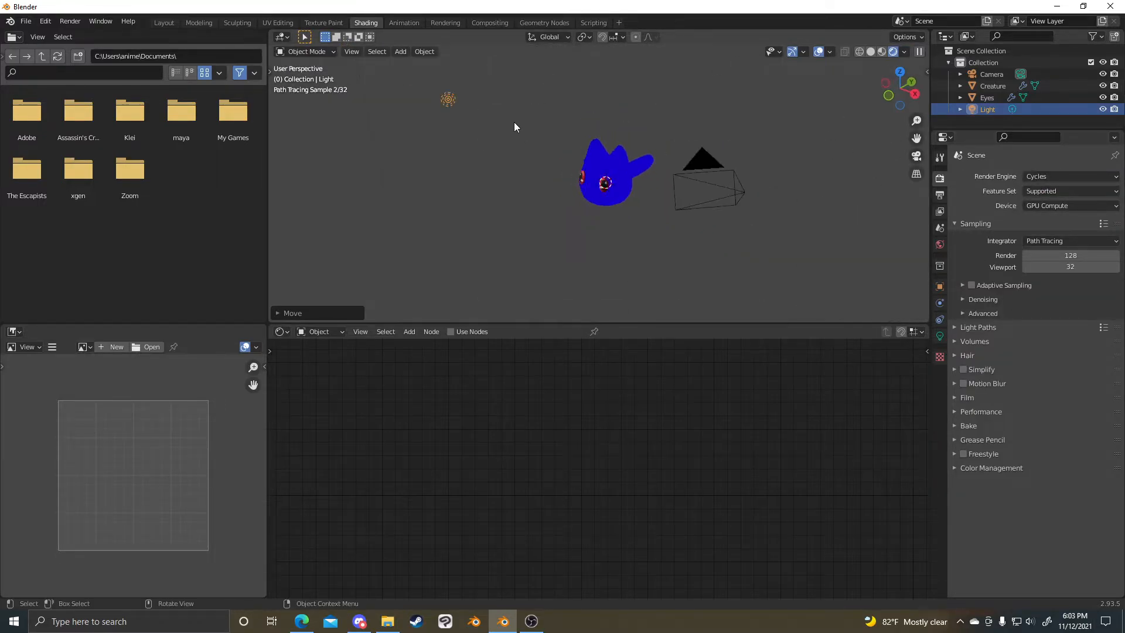
click(609, 185)
scroll(680, 477, up, 1)
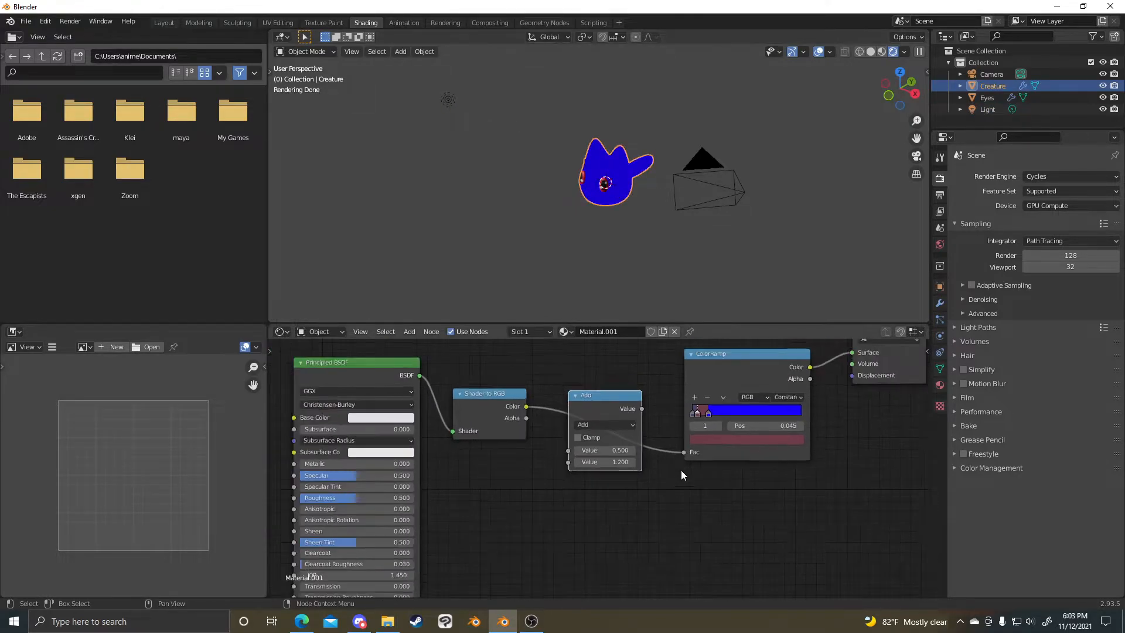
middle_drag(681, 478, 659, 497)
click(598, 420)
key(x)
click(705, 406)
key(x)
click(492, 420)
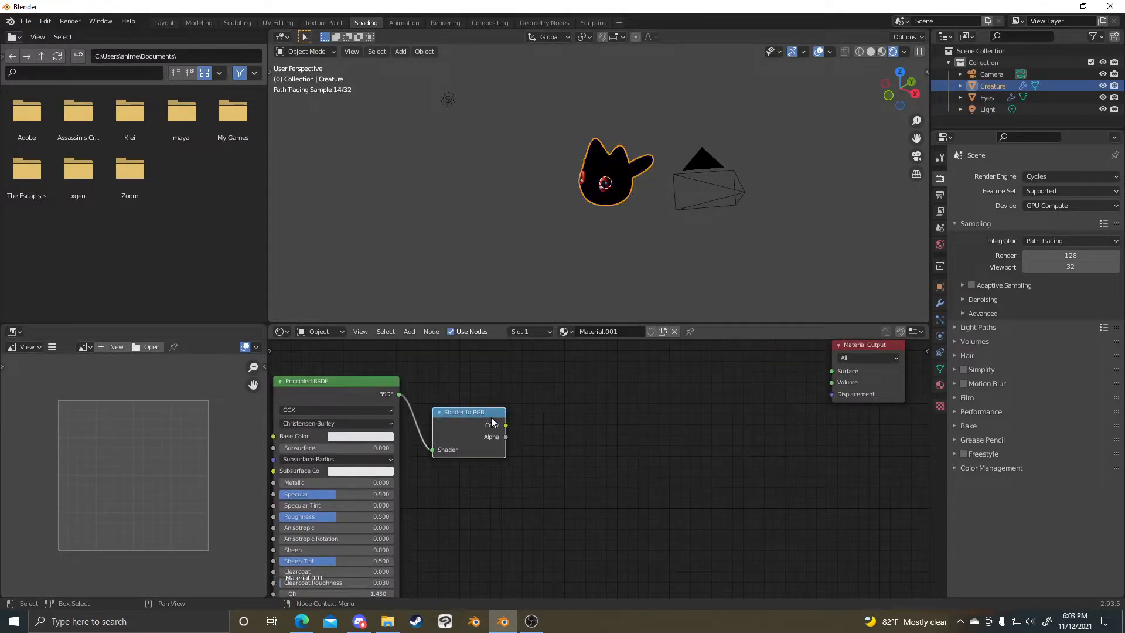
key(x)
drag(399, 394, 831, 371)
- Set the creature's Base Color to saturated blue (H 0.665, S 0.996, V 0.800) and render a test image from the camera
key(KP_0)
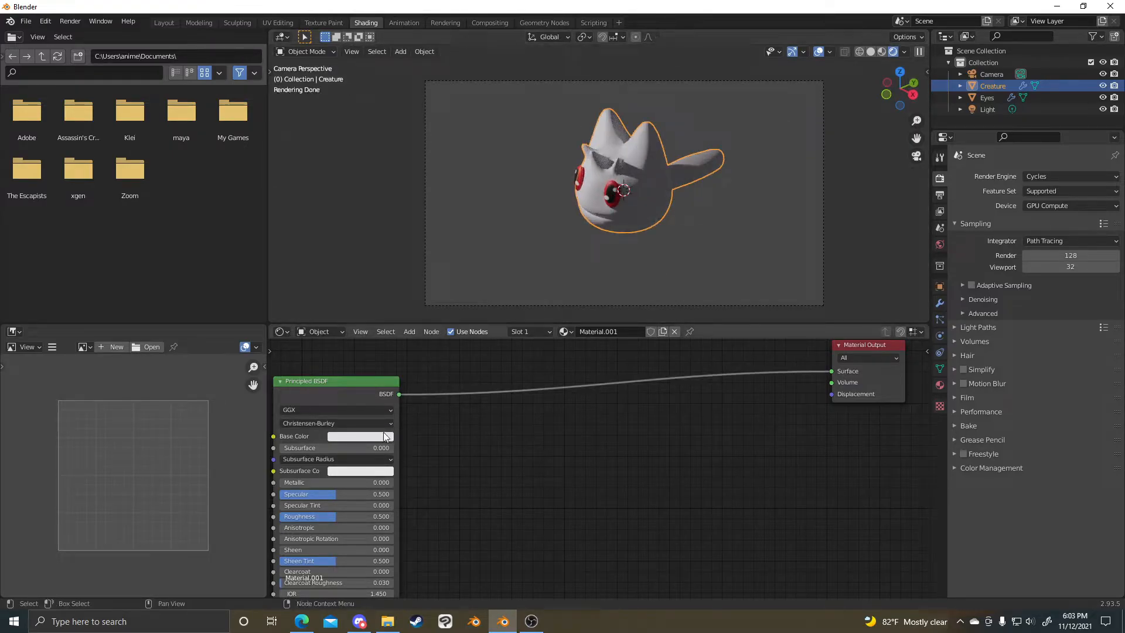
click(370, 435)
click(405, 303)
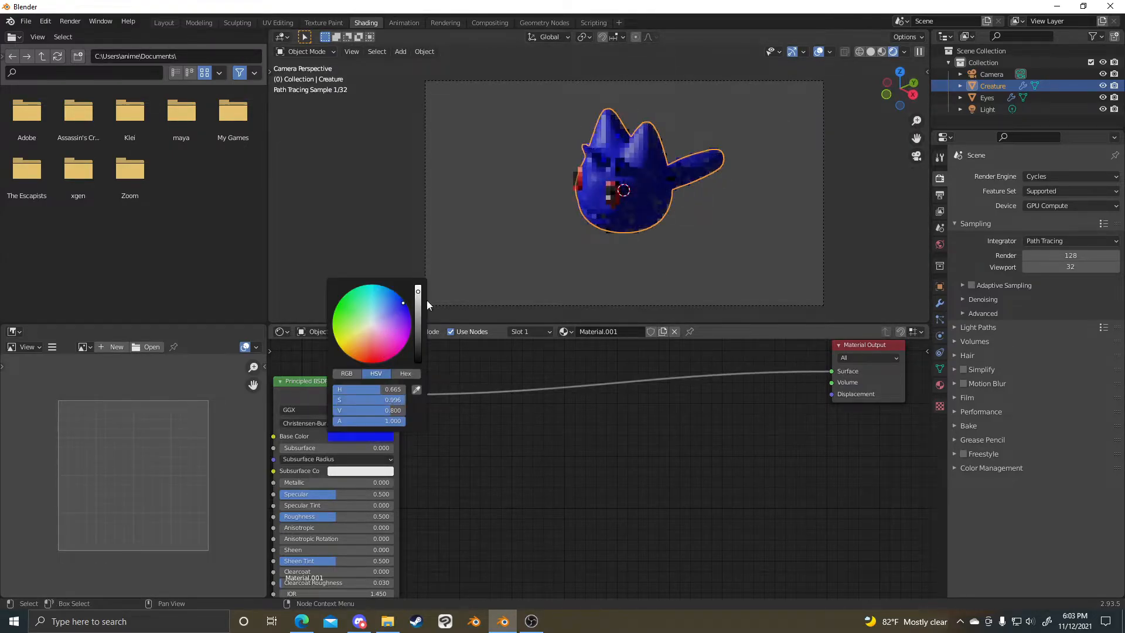
key(F12)
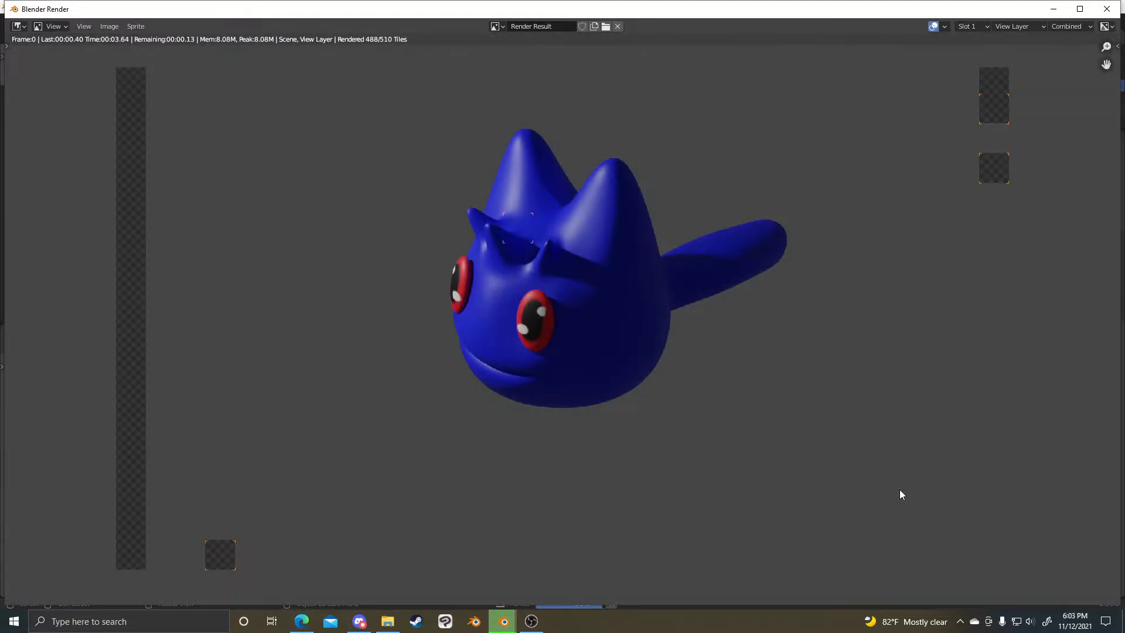
click(1106, 9)
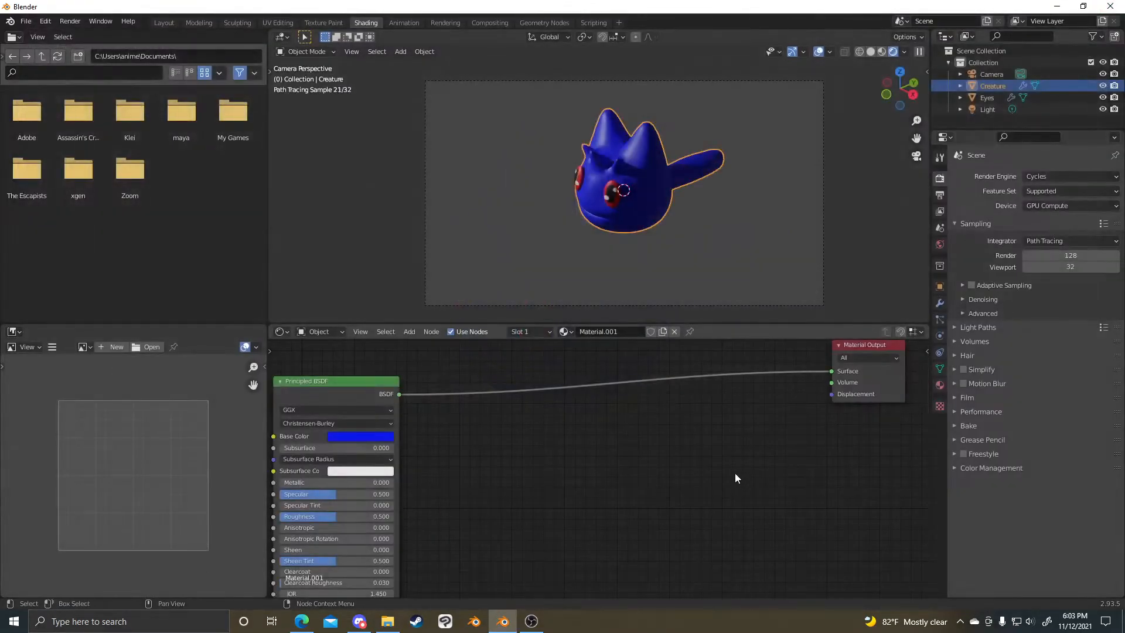
- Switch the render engine to Workbench and compare its Studio, MatCap and Flat lighting on the creature
middle_drag(657, 451, 694, 507)
scroll(692, 495, down, 3)
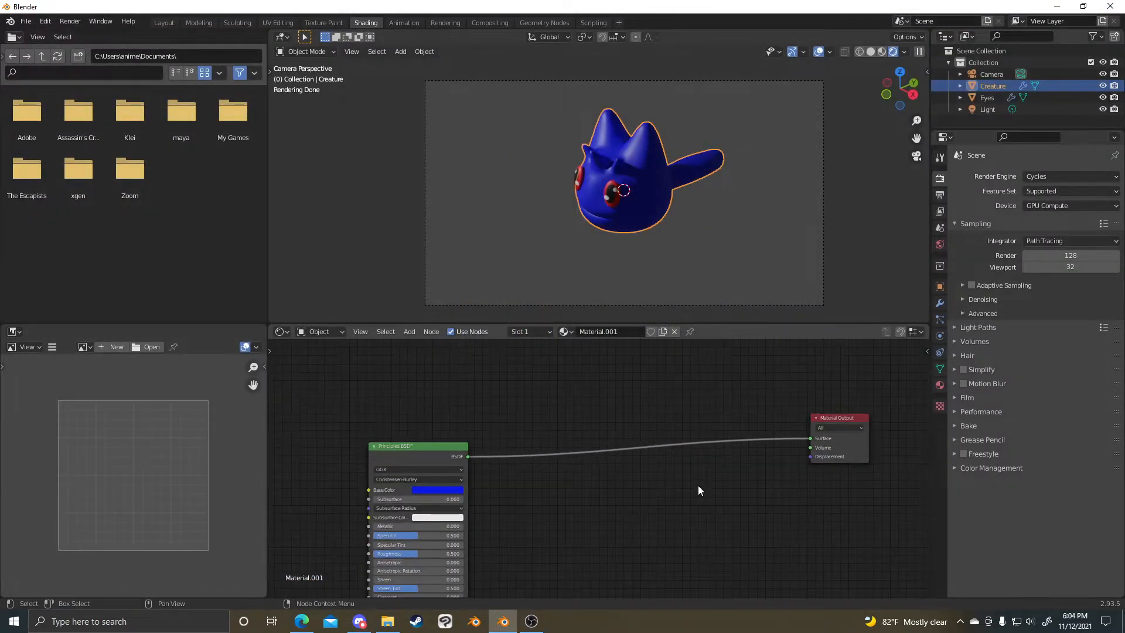
scroll(698, 486, up, 1)
click(1067, 177)
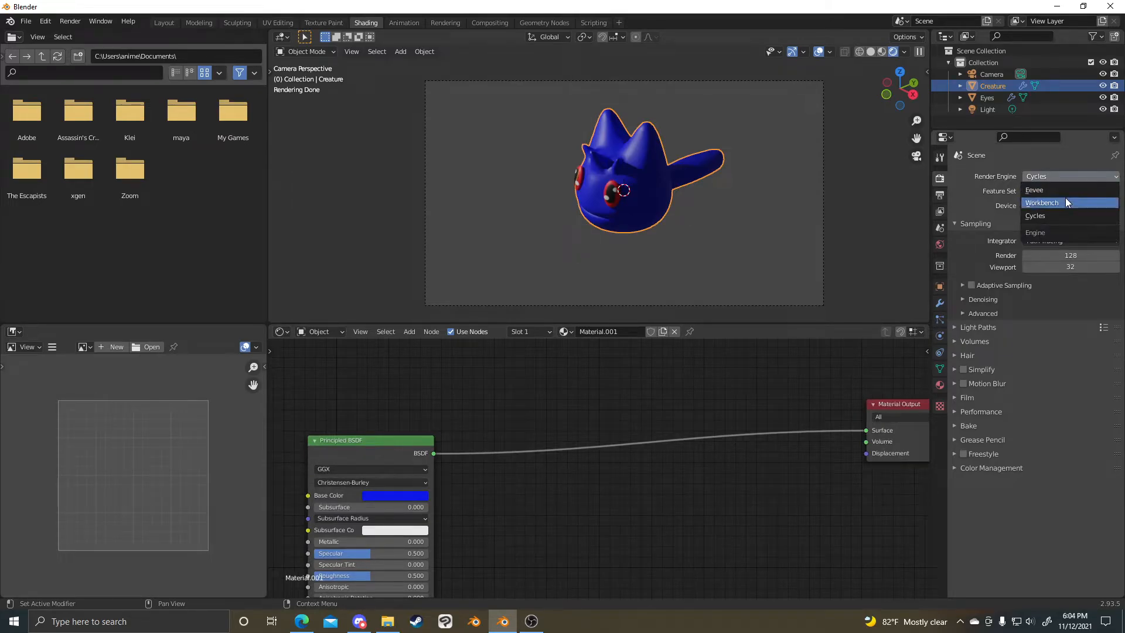
click(1065, 202)
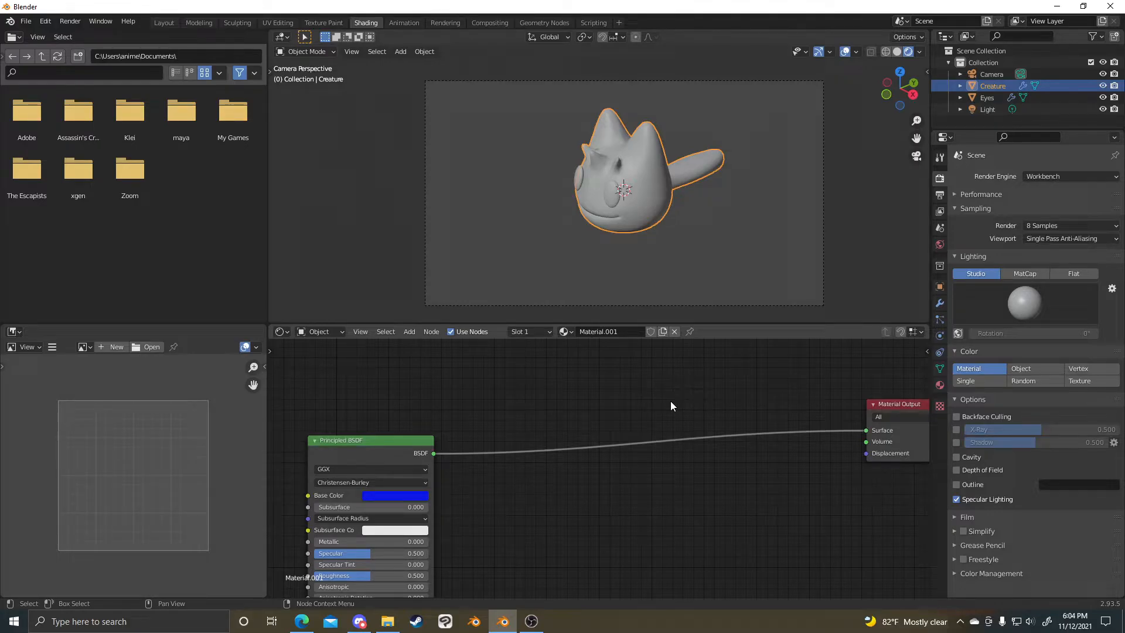
click(1060, 176)
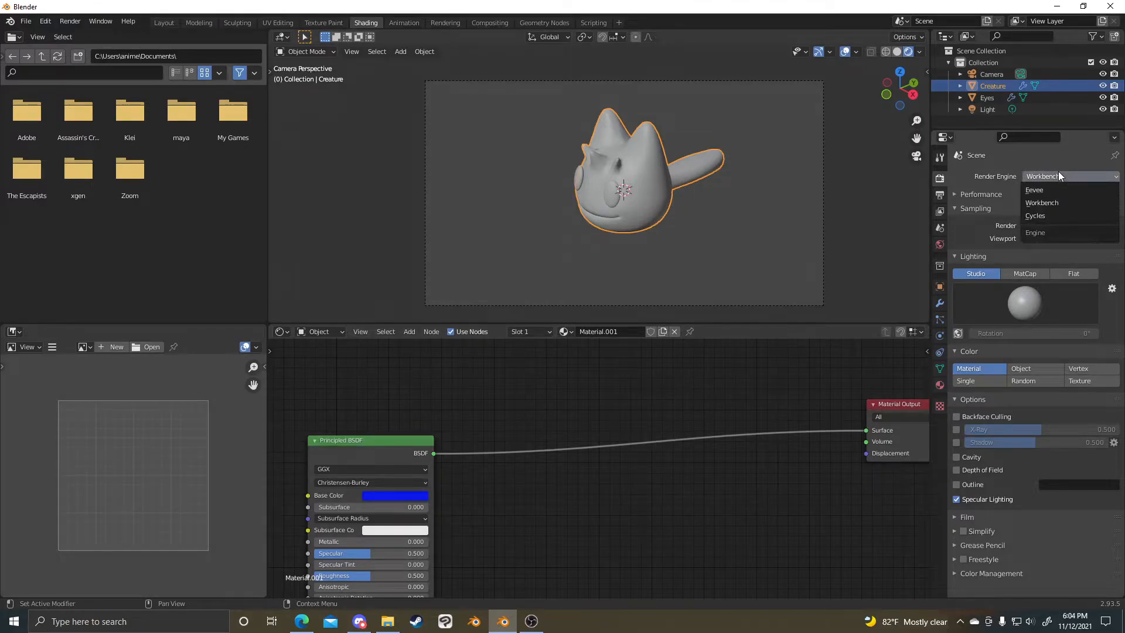
click(1058, 171)
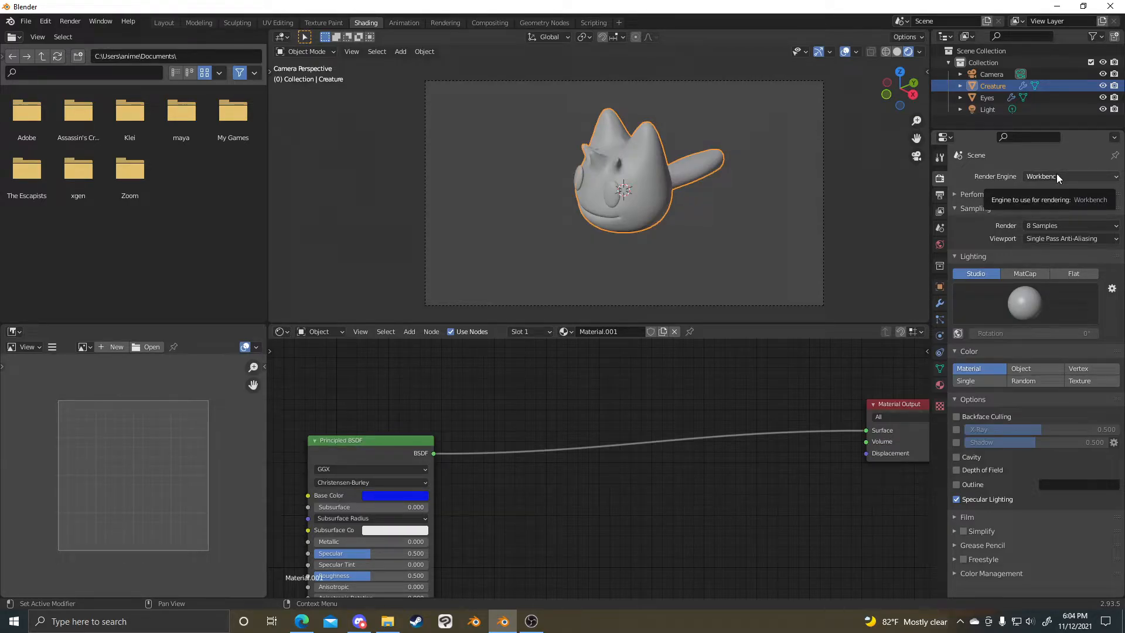
click(1042, 275)
click(1078, 274)
click(1017, 273)
click(991, 273)
click(1028, 272)
click(1060, 271)
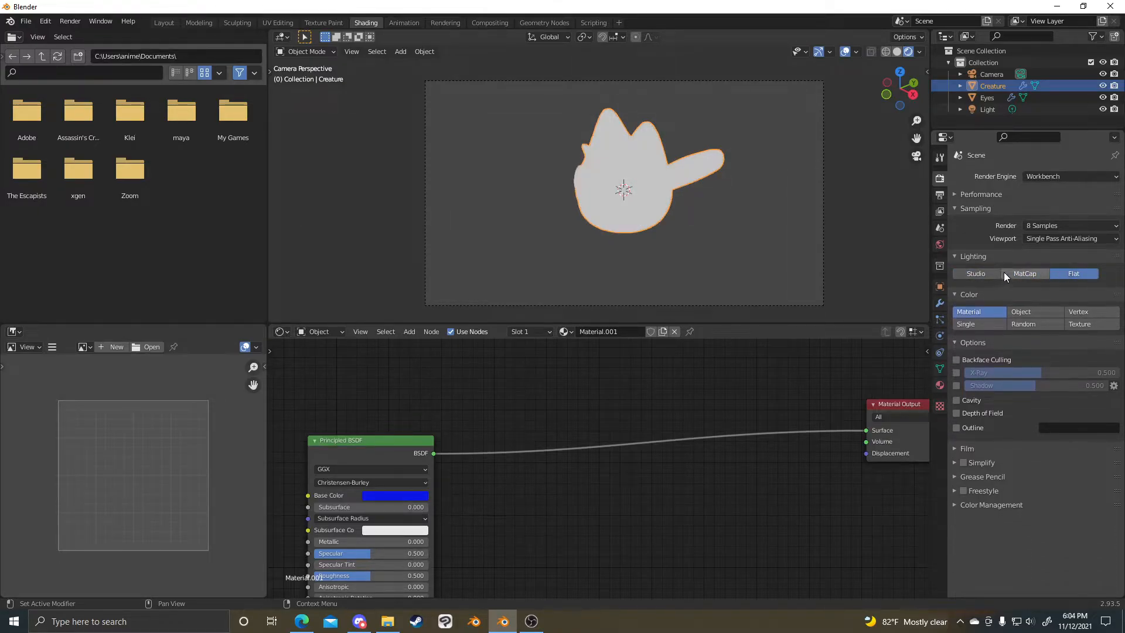
click(996, 273)
- Set the render engine to Eevee for comparison and return it to Cycles
click(1058, 176)
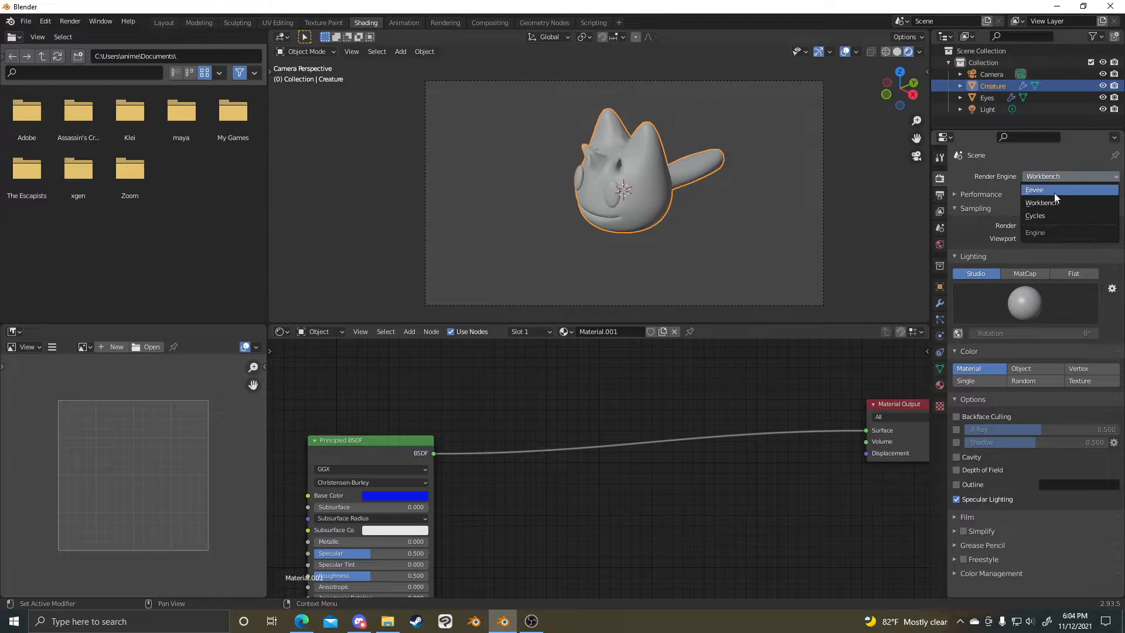
click(1053, 191)
click(1059, 175)
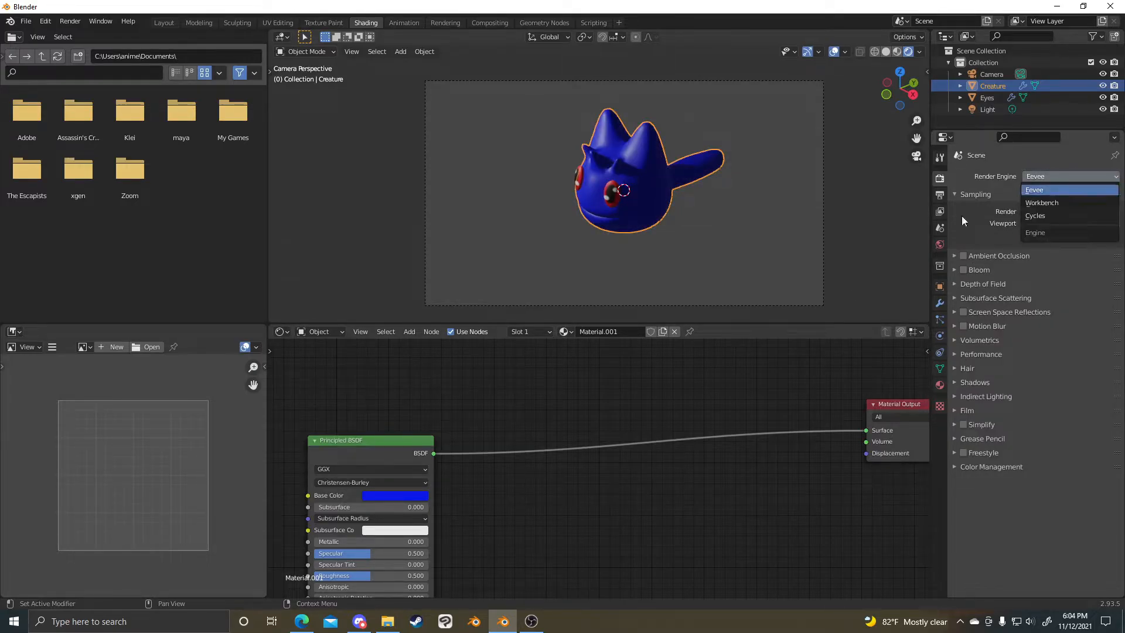
click(45, 21)
click(1031, 176)
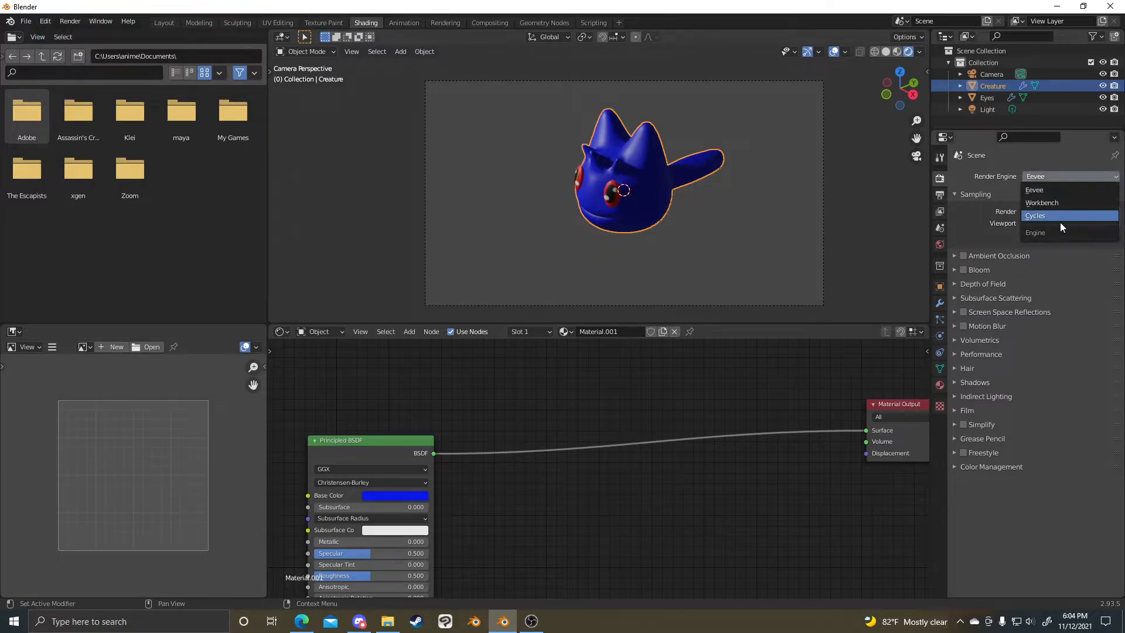
click(1060, 220)
- Try CPU as the Cycles rendering device and return it to GPU Compute
click(1060, 209)
click(1057, 222)
click(1054, 210)
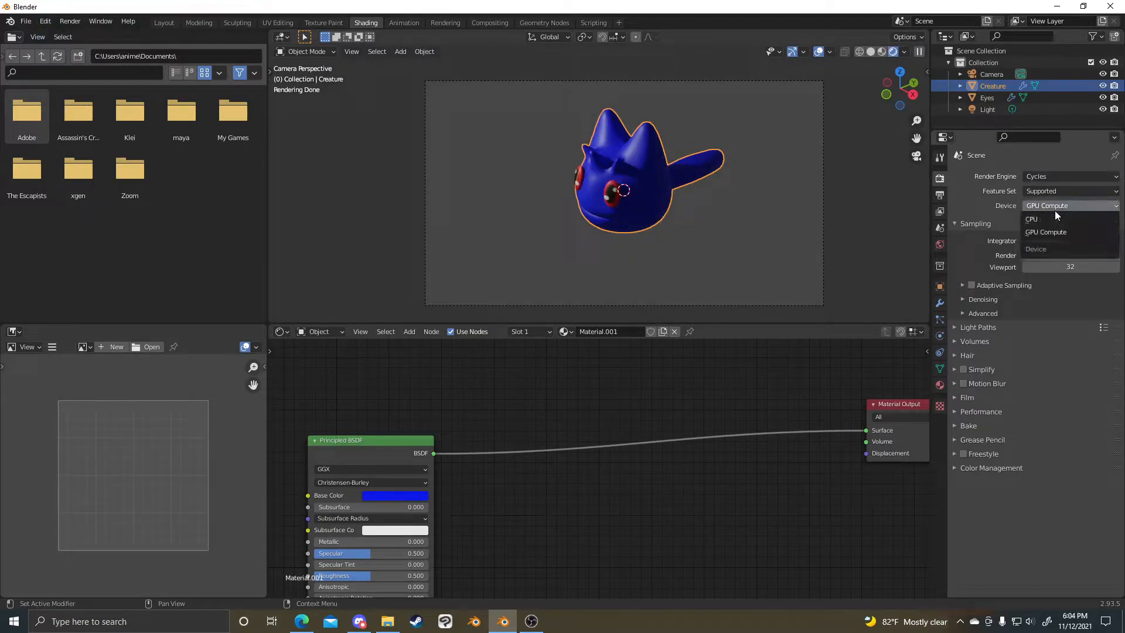
click(1052, 219)
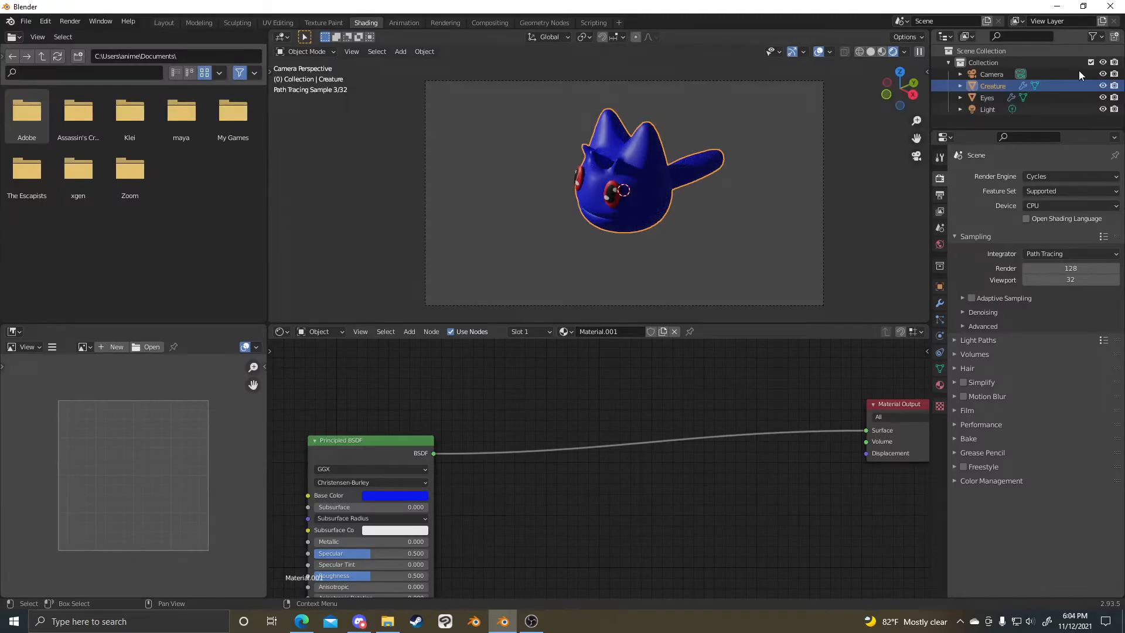
click(1063, 208)
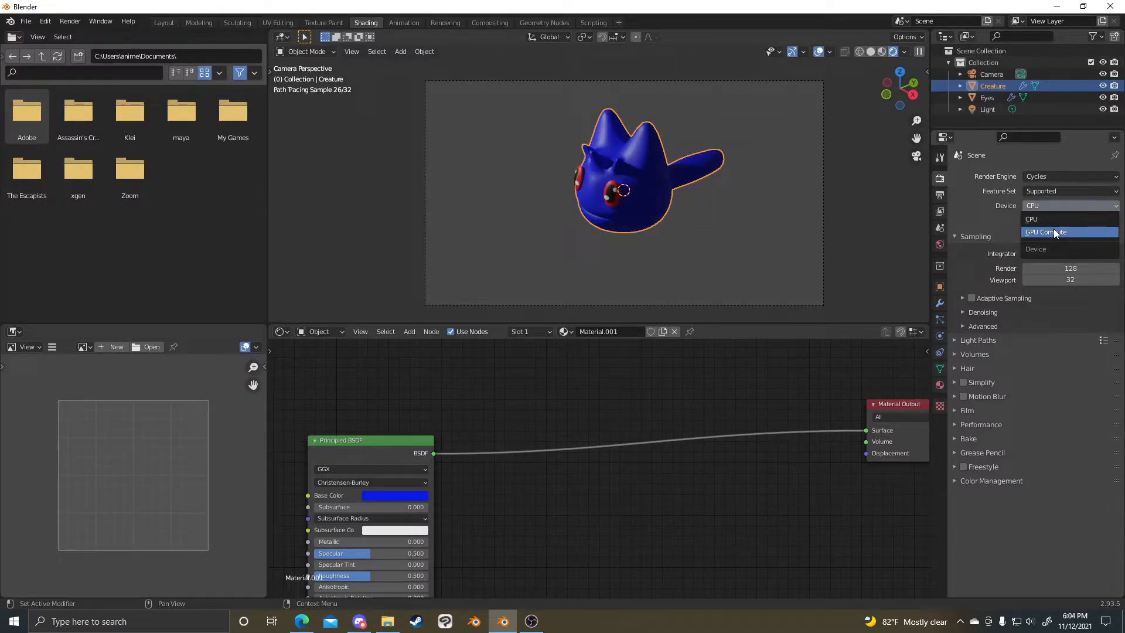
click(1053, 231)
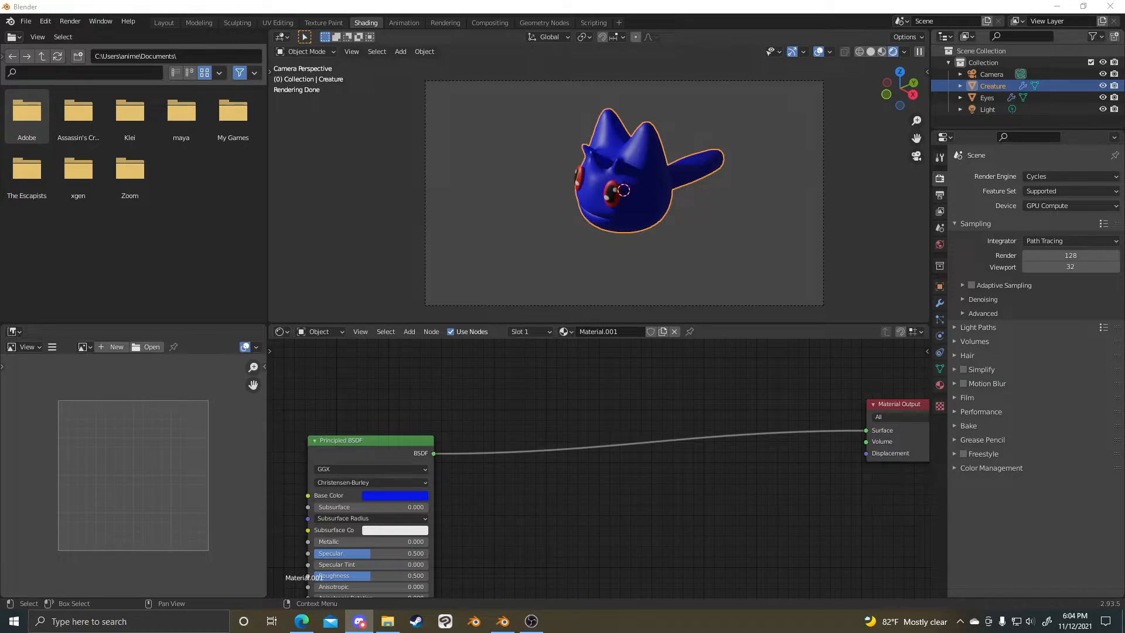
- Open the Texture Paint workspace and bring the creature's face into view
scroll(783, 221, up, 2)
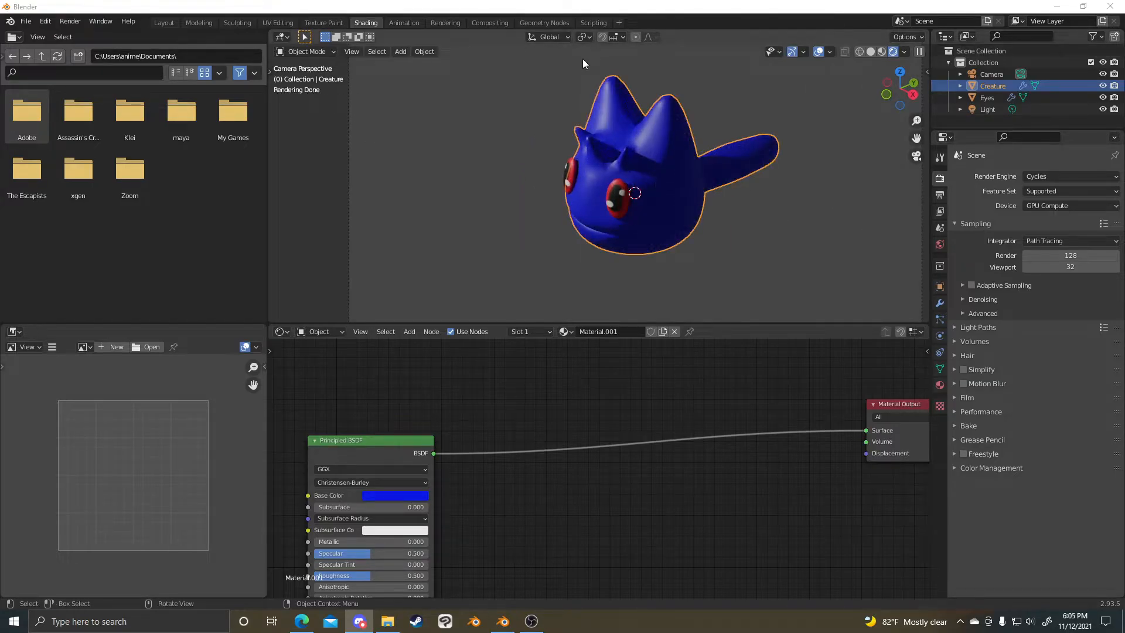
click(328, 24)
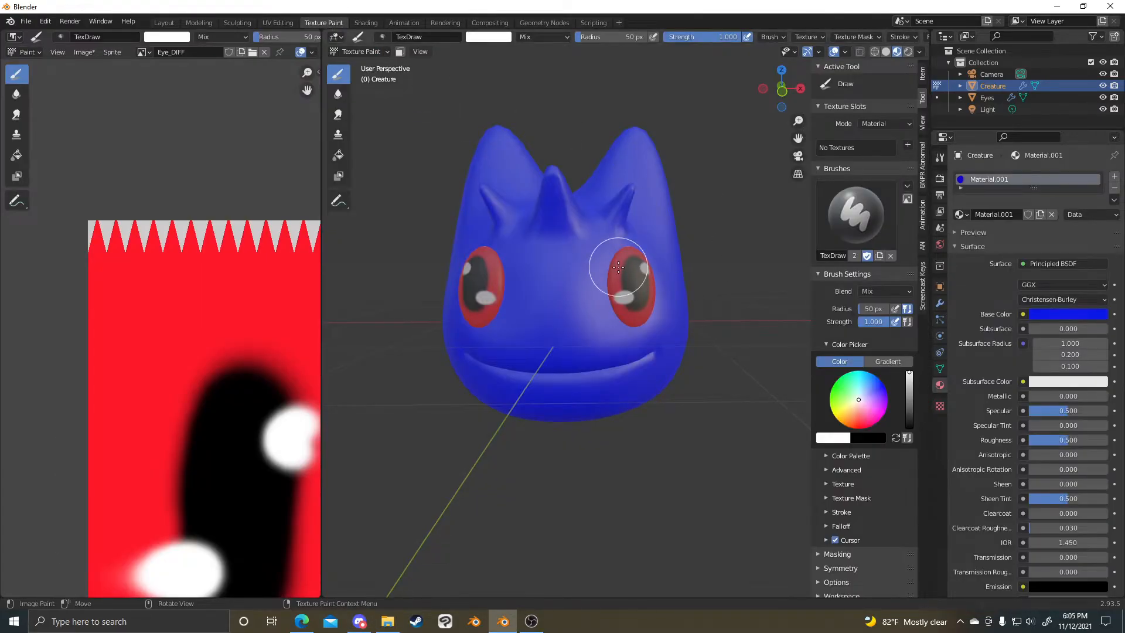
scroll(595, 327, up, 1)
middle_drag(633, 281, 648, 276)
key(Tab)
key(Tab)
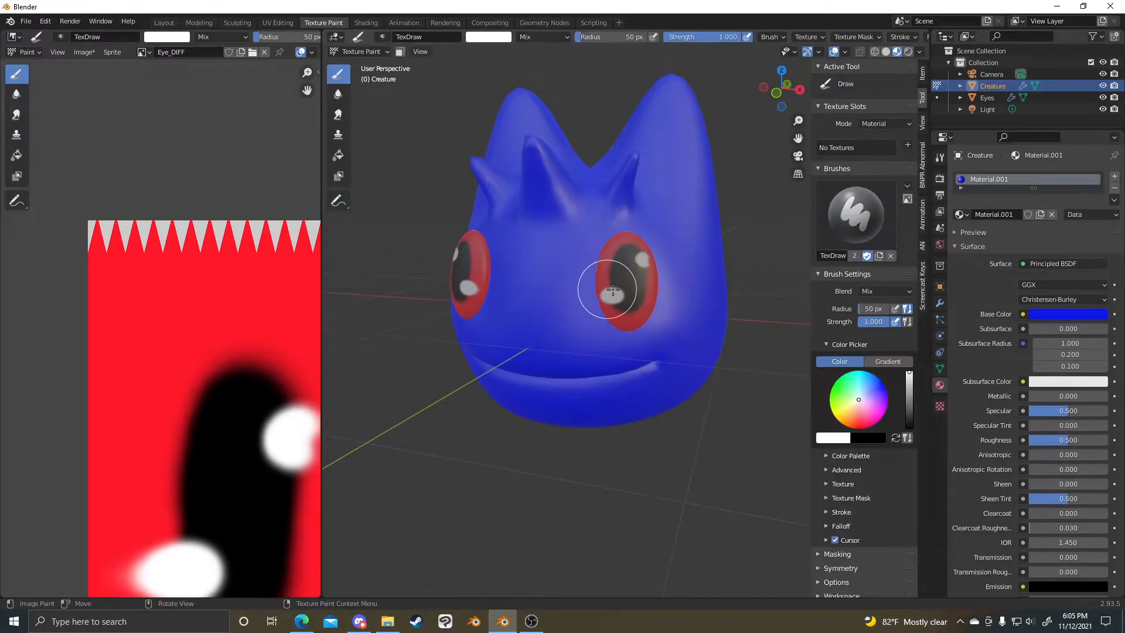
- Switch the creature to Object Mode and select only the Eyes object
click(363, 53)
click(360, 63)
drag(628, 252, 650, 286)
middle_drag(655, 294, 781, 322)
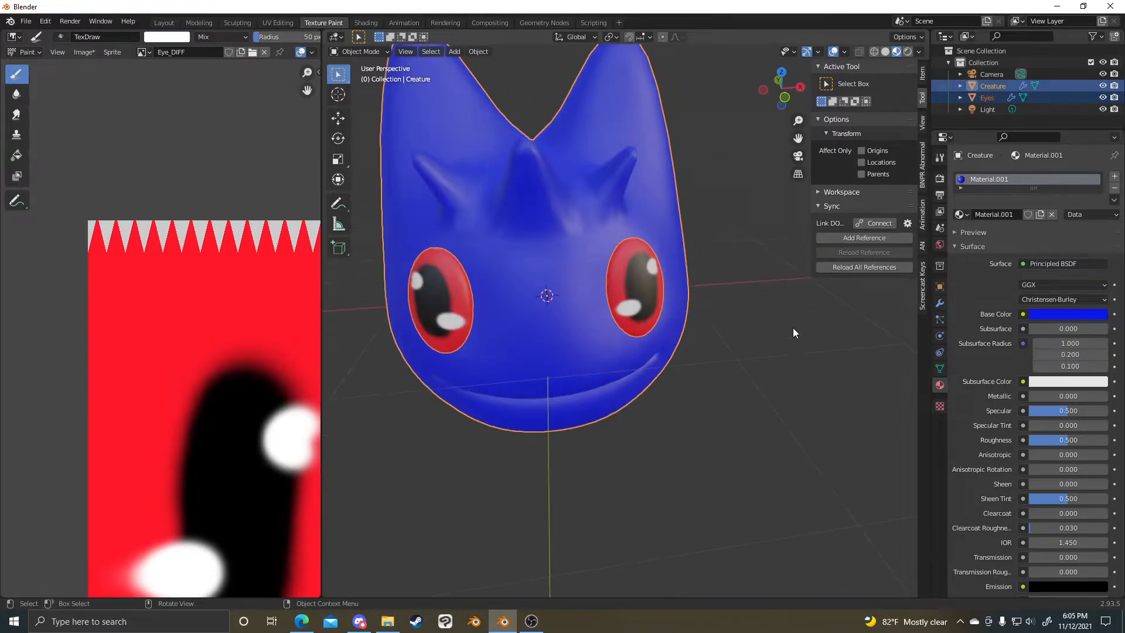
click(781, 322)
click(648, 279)
middle_drag(648, 279, 636, 283)
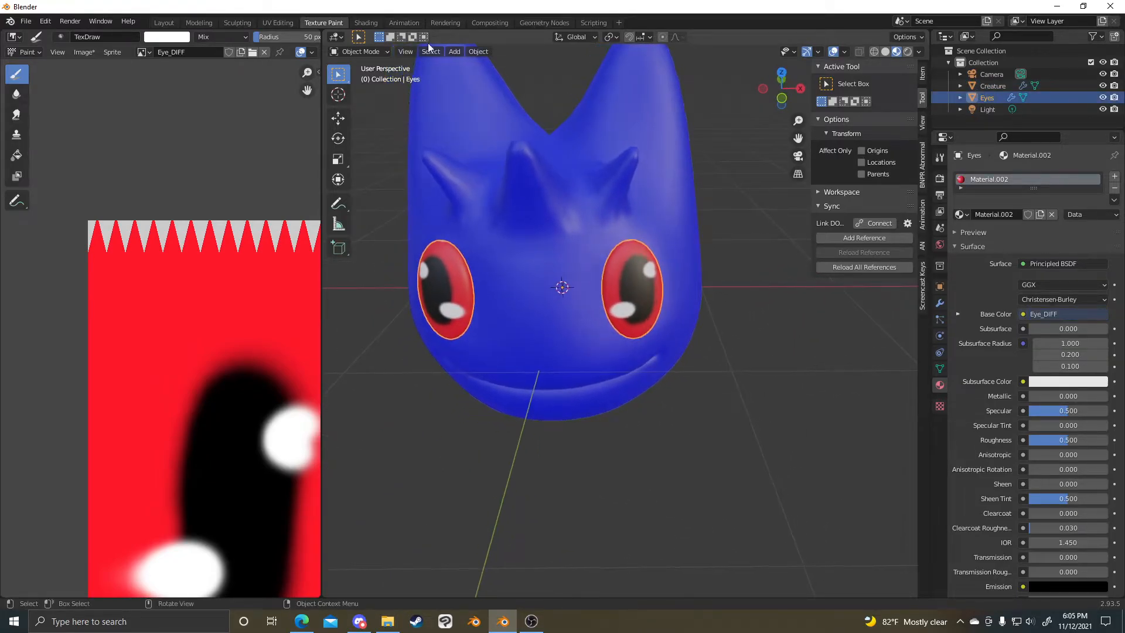
- Put the Eyes object into Texture Paint mode and get a close view of the painted eye
click(366, 54)
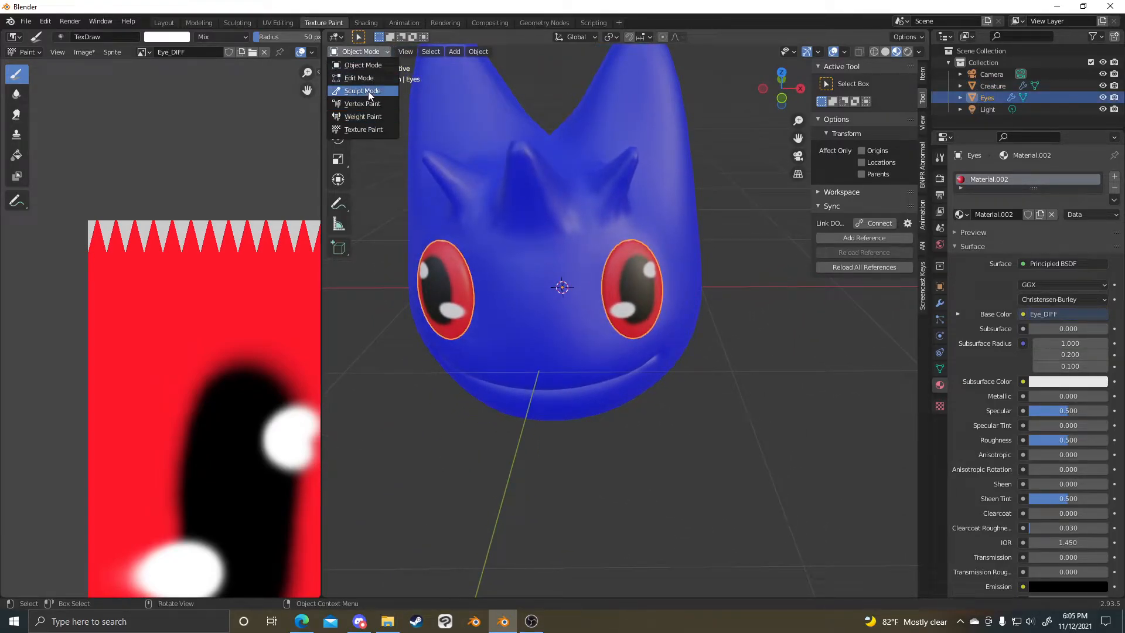
click(363, 129)
scroll(673, 301, up, 5)
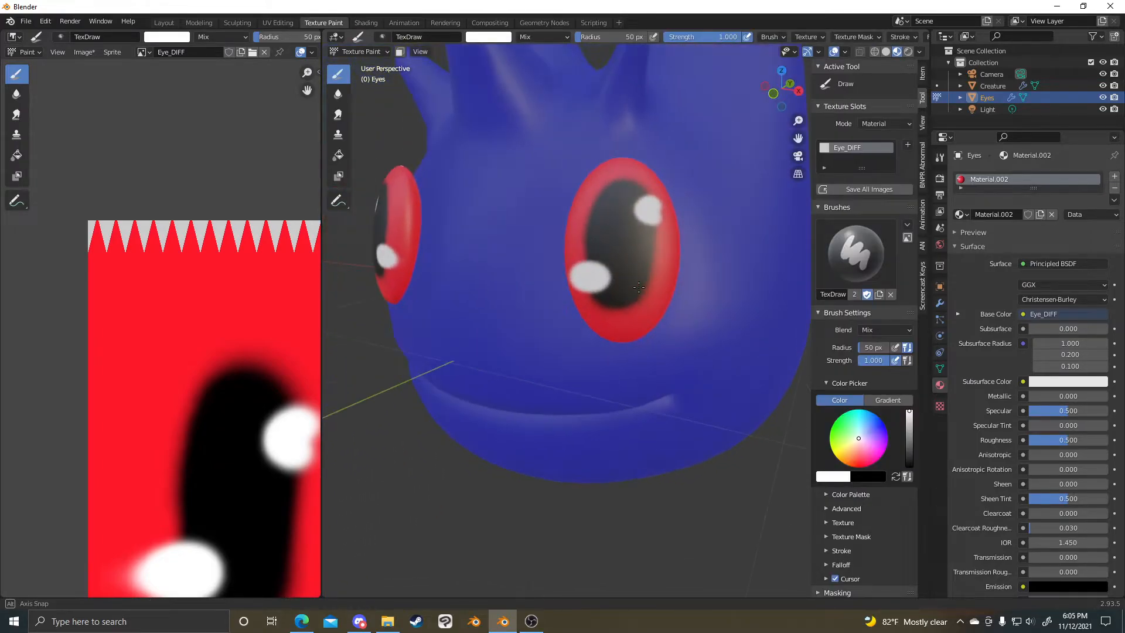
scroll(585, 226, down, 3)
scroll(658, 293, up, 3)
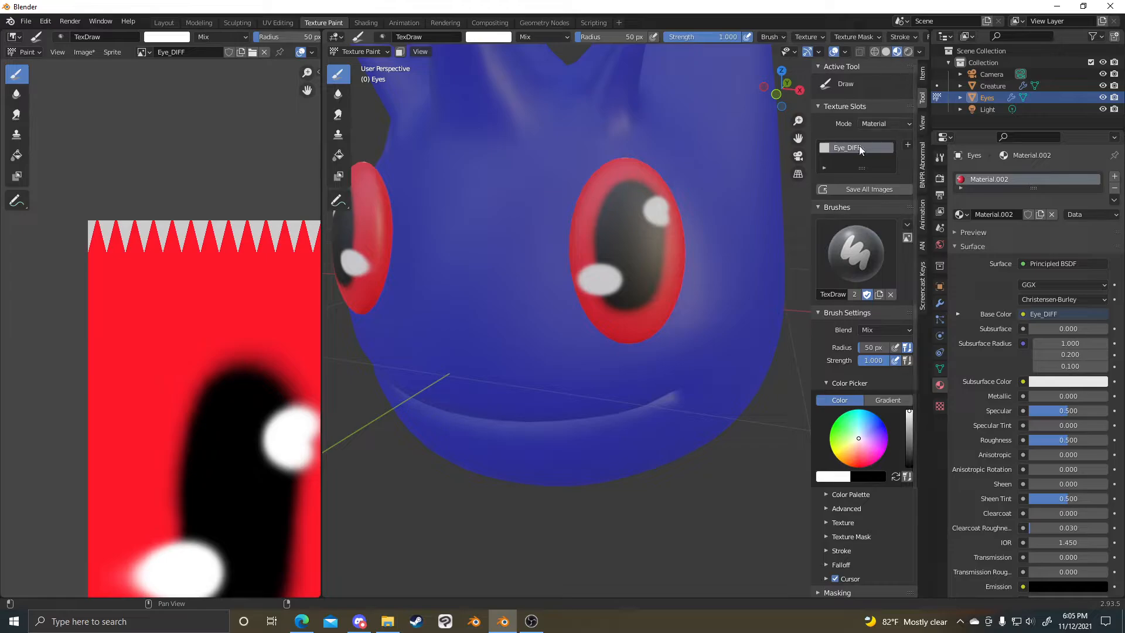
- Widen the 3D view's tool settings sidebar and fit the full height of the Eye_DIFF texture in the image editor
drag(811, 120, 793, 120)
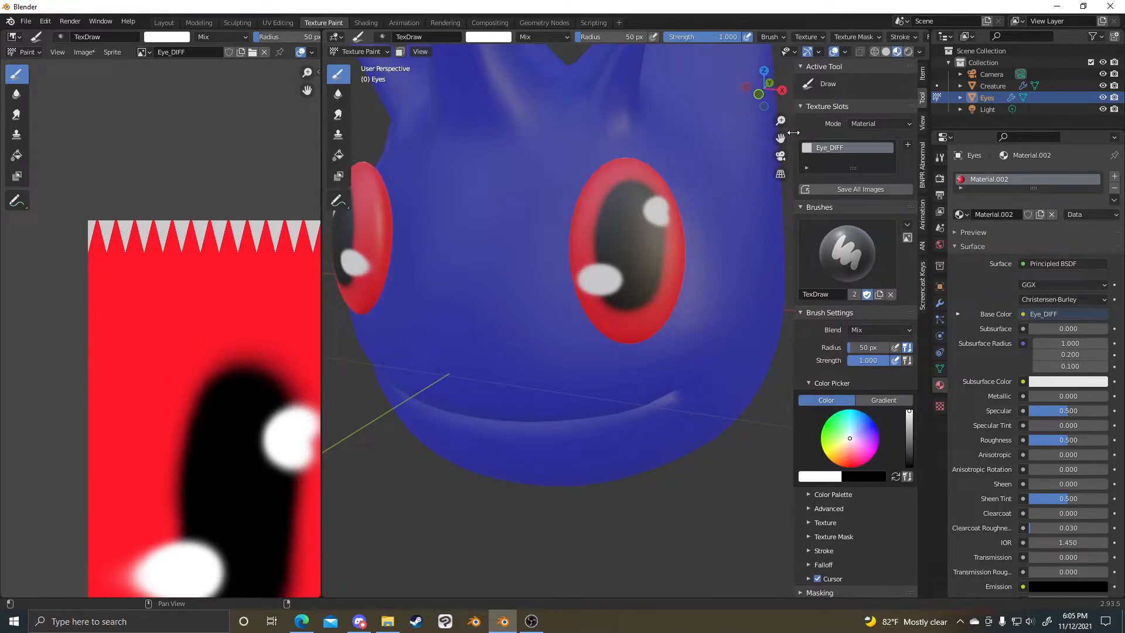
scroll(737, 181, down, 1)
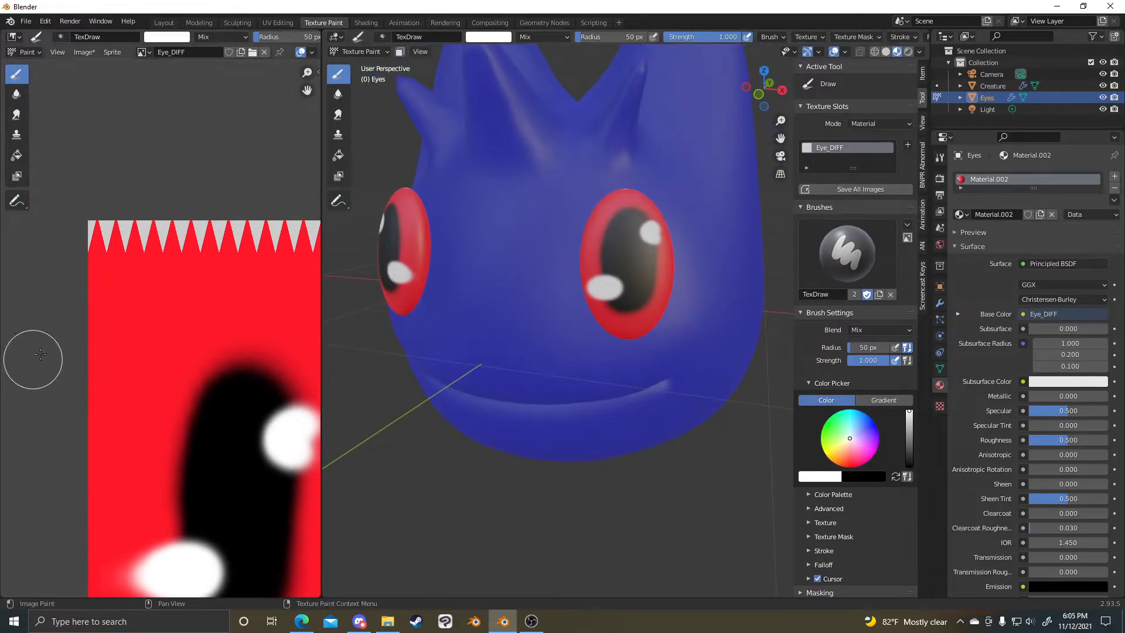
scroll(113, 294, down, 4)
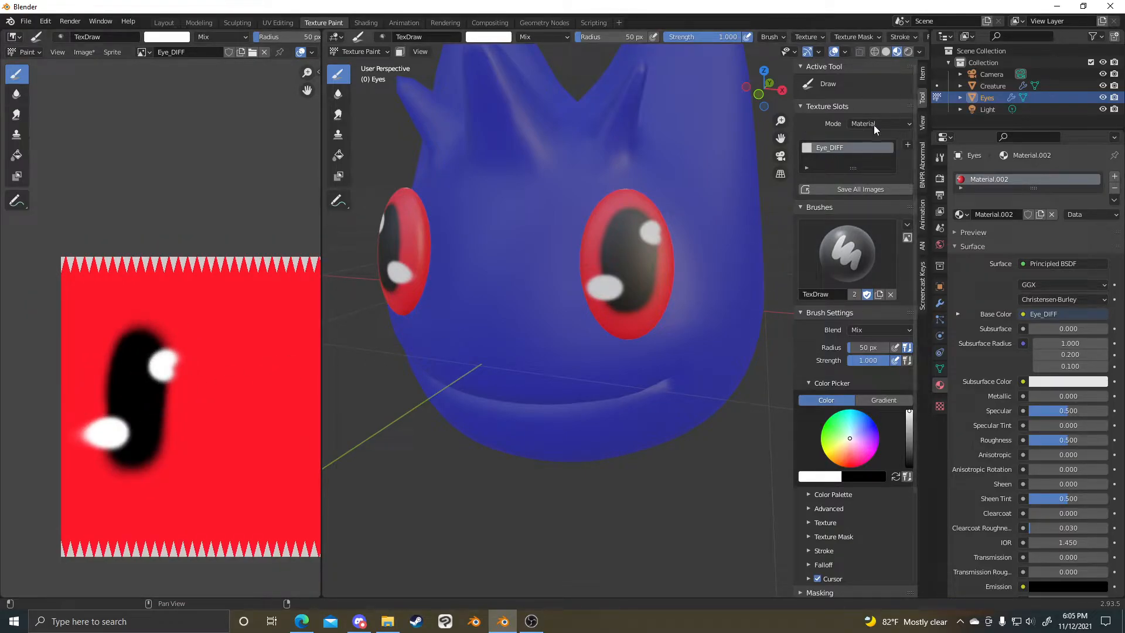
key(n)
key(n)
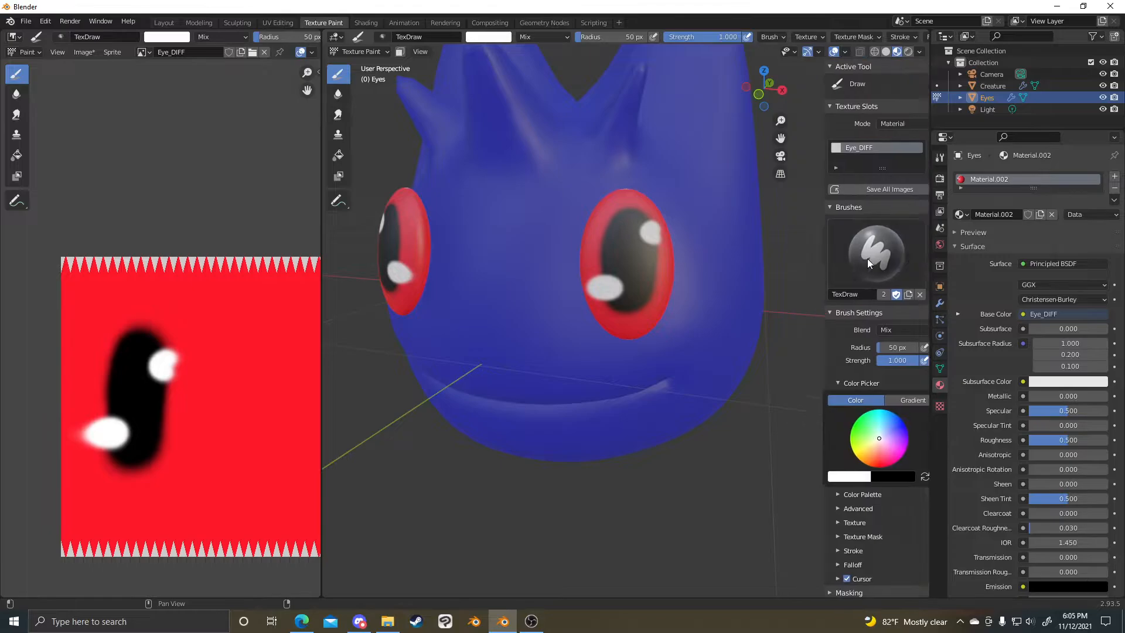
- Open the settings for adding a Base Color texture paint slot to the eye material and cancel them
right_click(867, 259)
click(908, 144)
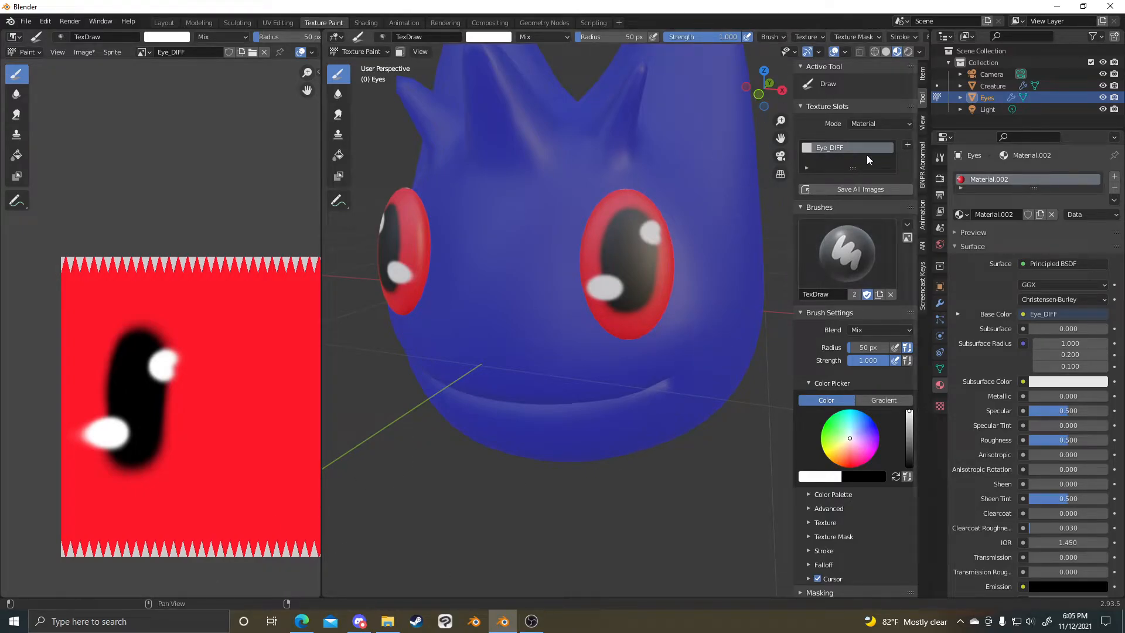
click(908, 144)
click(922, 157)
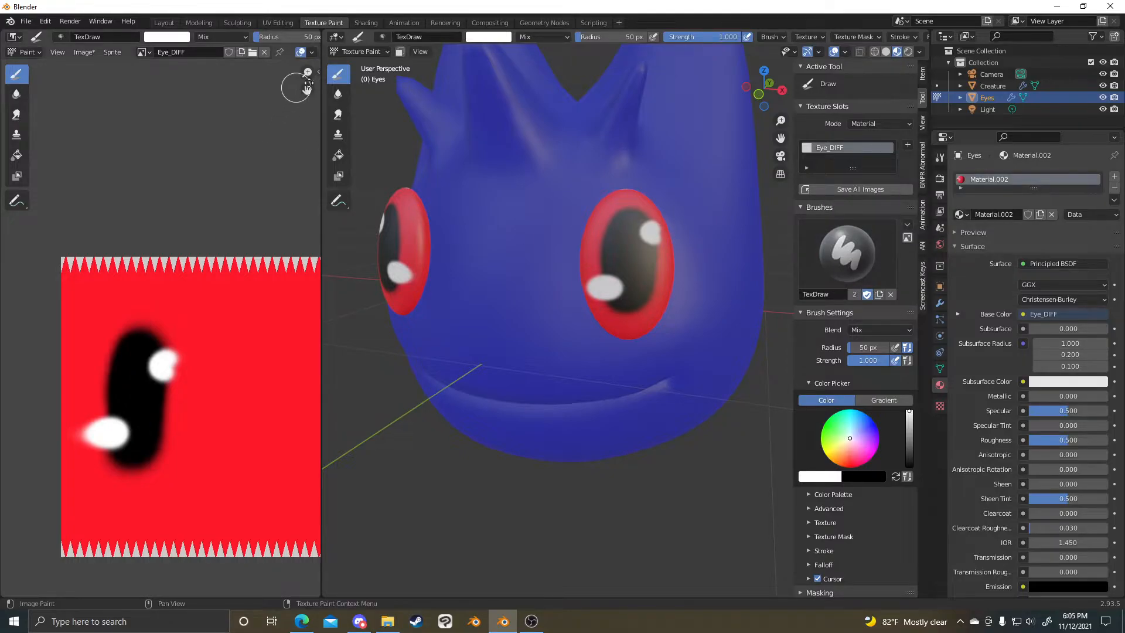
- Select the Draw brush, try a short white stroke on the pupil in the 3D view, and undo it
click(338, 94)
click(338, 74)
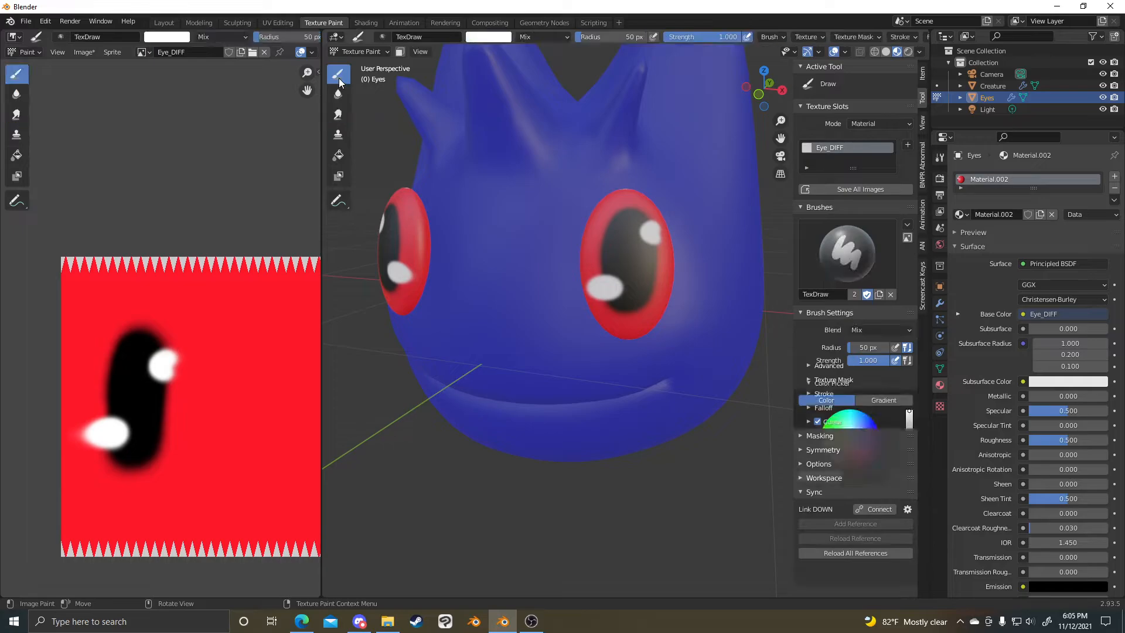
drag(640, 251, 630, 255)
key(ctrl+z)
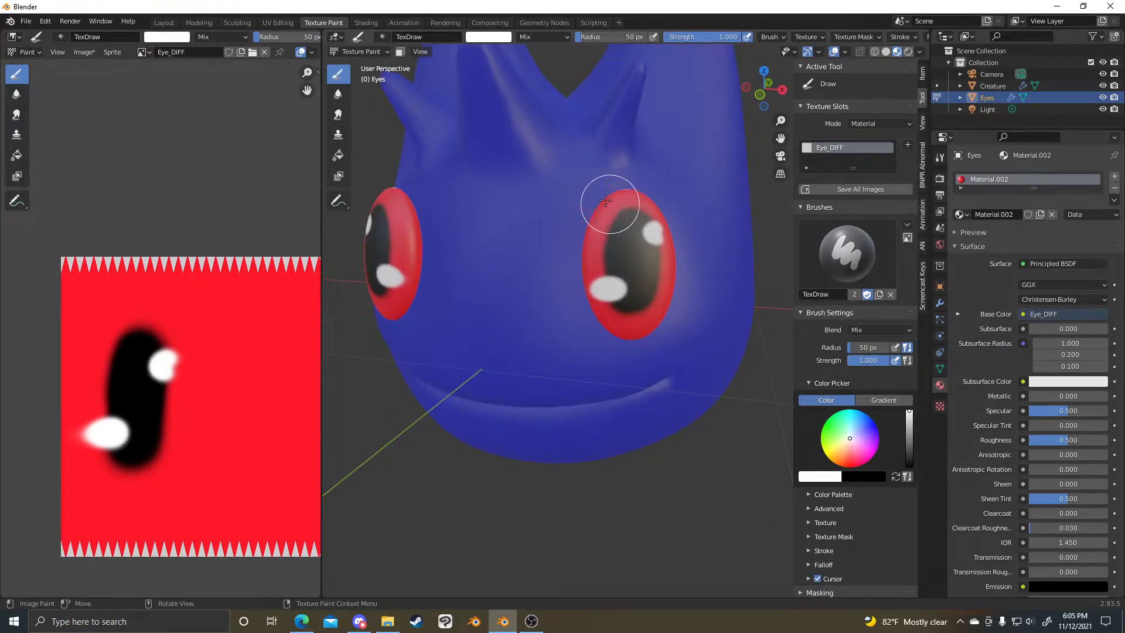
- Enlarge the upper highlight on the eye's pupil by painting over it with the white TexDraw brush at 50 px
scroll(840, 306, down, 3)
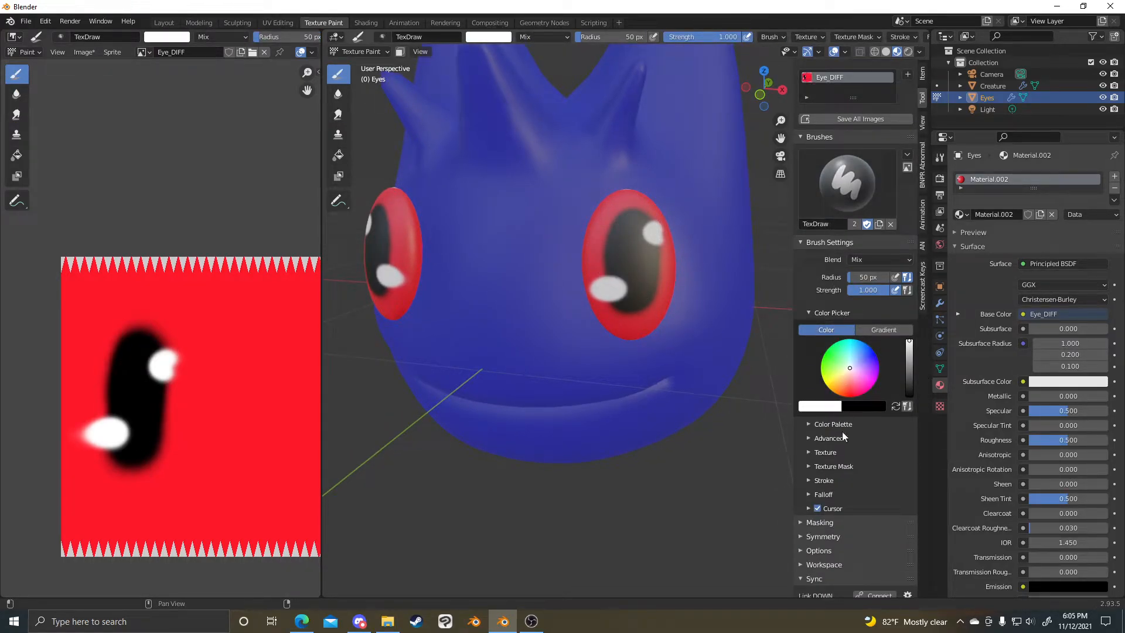
scroll(849, 410, down, 2)
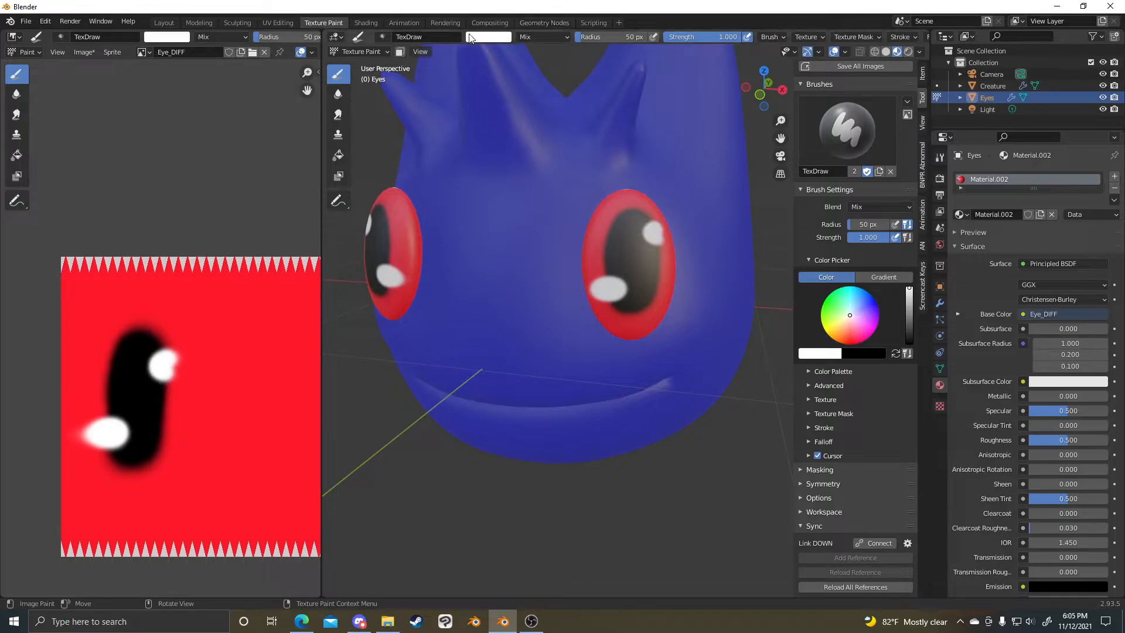
click(508, 37)
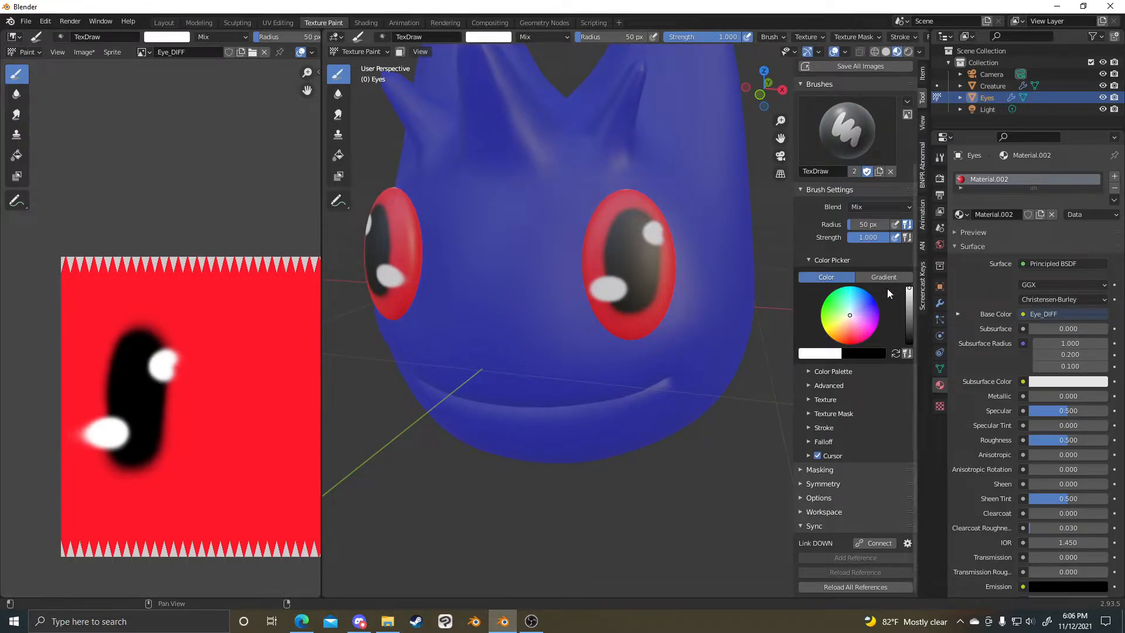
scroll(709, 258, up, 4)
drag(678, 188, 673, 193)
middle_drag(673, 193, 634, 212)
scroll(661, 164, up, 3)
mouse_move(615, 193)
mouse_down()
mouse_move(633, 194)
mouse_move(638, 226)
mouse_move(598, 201)
mouse_move(610, 158)
mouse_move(643, 143)
mouse_up()
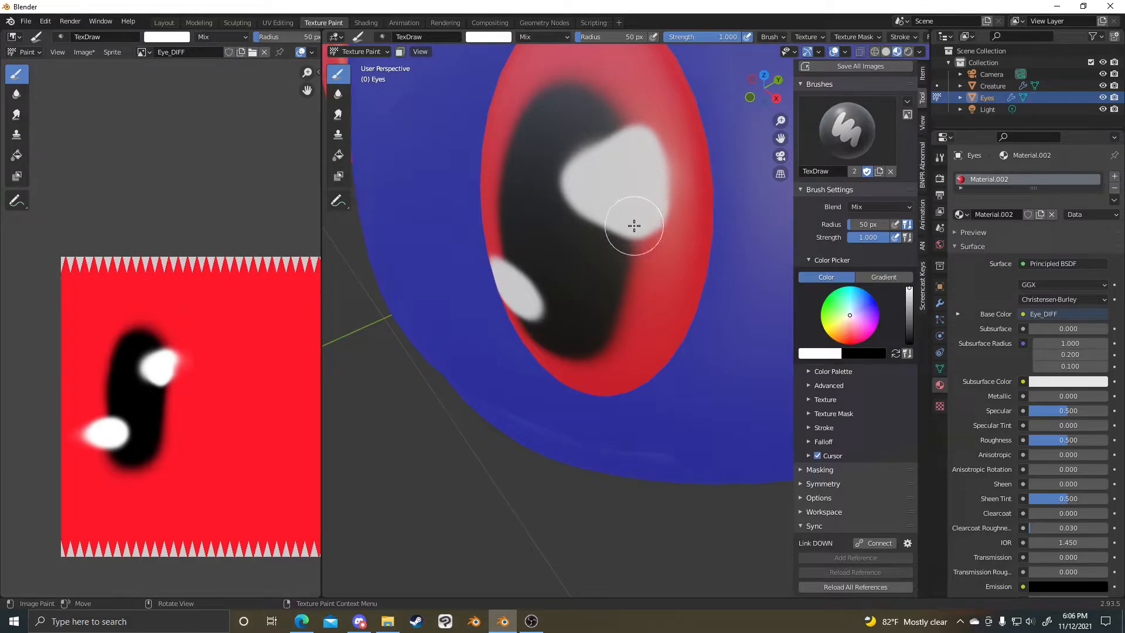
scroll(635, 226, down, 5)
scroll(686, 243, up, 4)
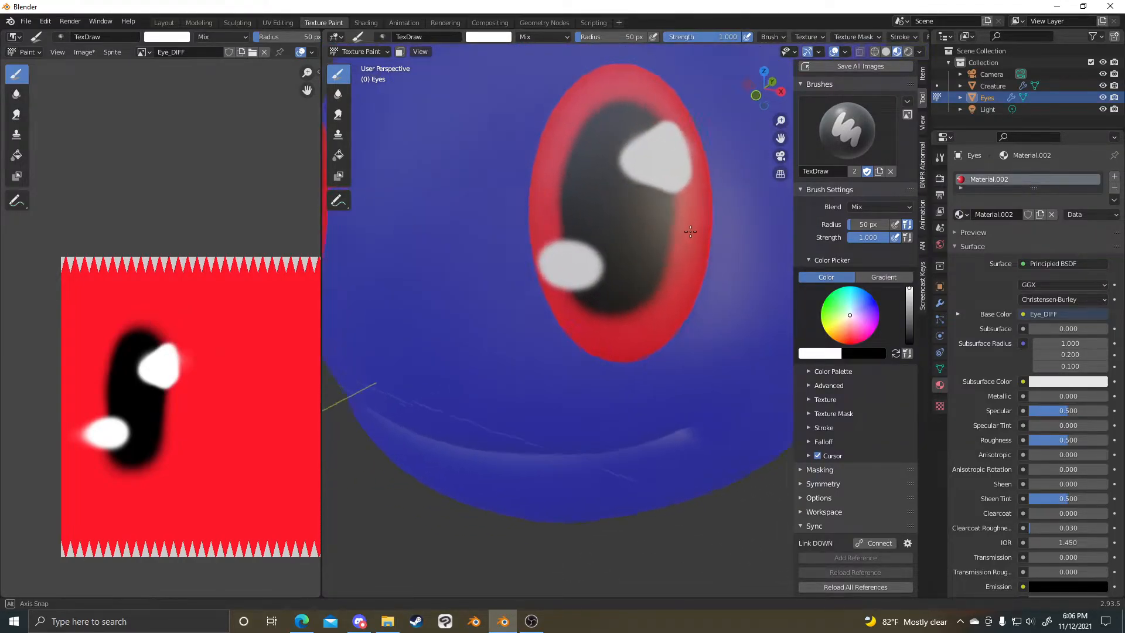
scroll(666, 201, down, 5)
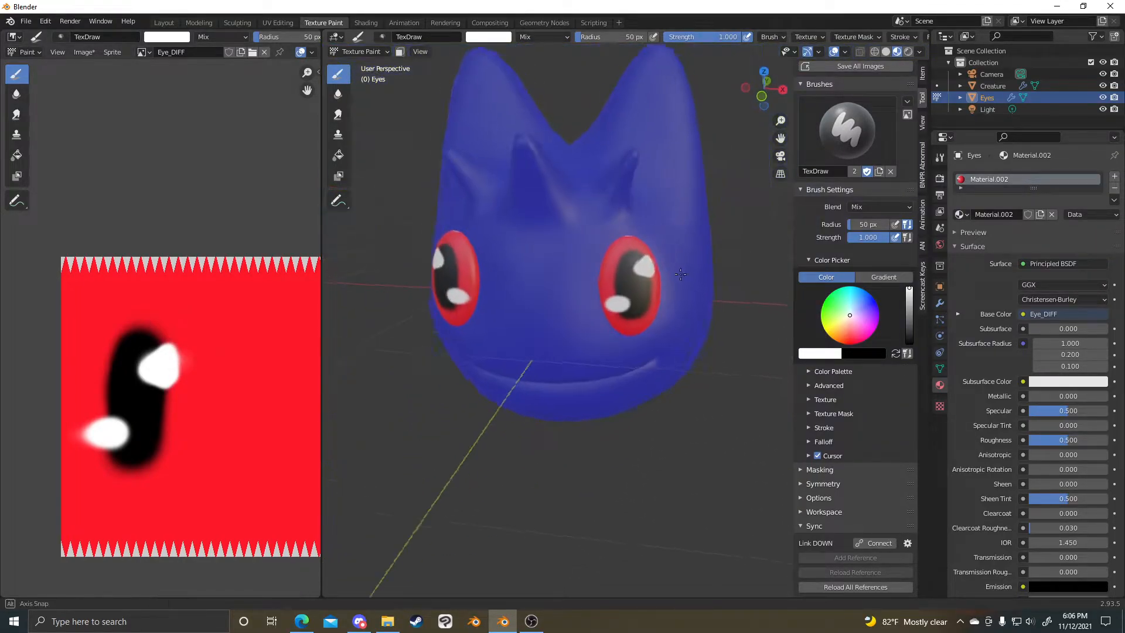
- Inspect the Eyes mesh in Edit Mode, return to Texture Paint mode and examine the painted eyes from several angles
key(Tab)
scroll(714, 283, down, 1)
scroll(678, 296, up, 4)
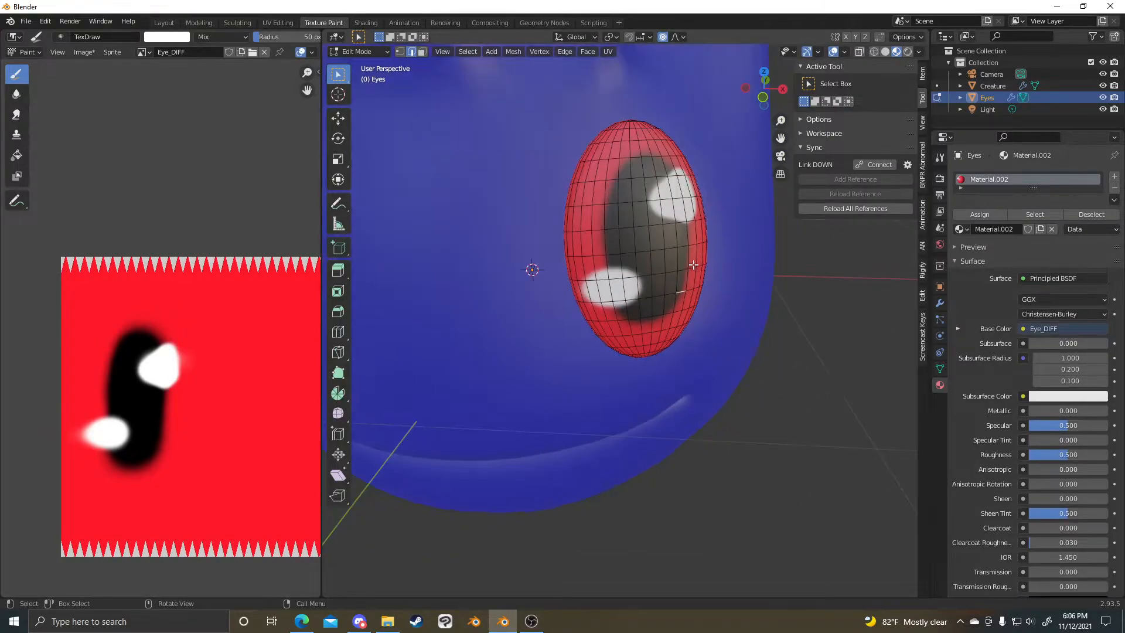
scroll(648, 297, down, 4)
scroll(661, 254, up, 2)
key(Tab)
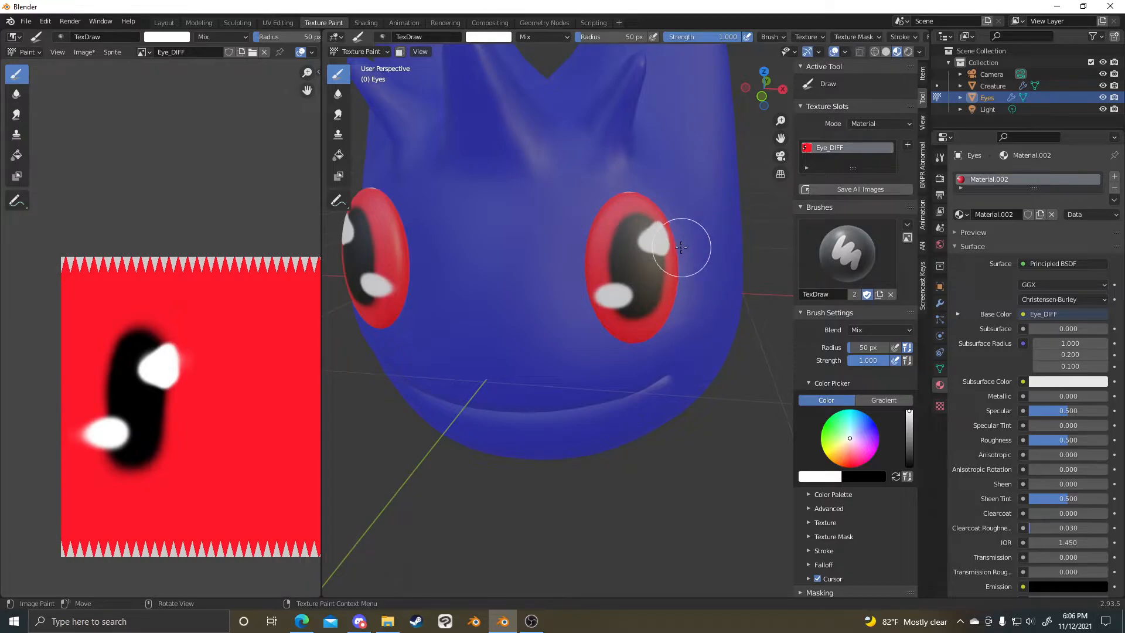
mouse_move(681, 246)
middle_down()
mouse_move(644, 245)
mouse_move(680, 246)
mouse_move(668, 243)
middle_up()
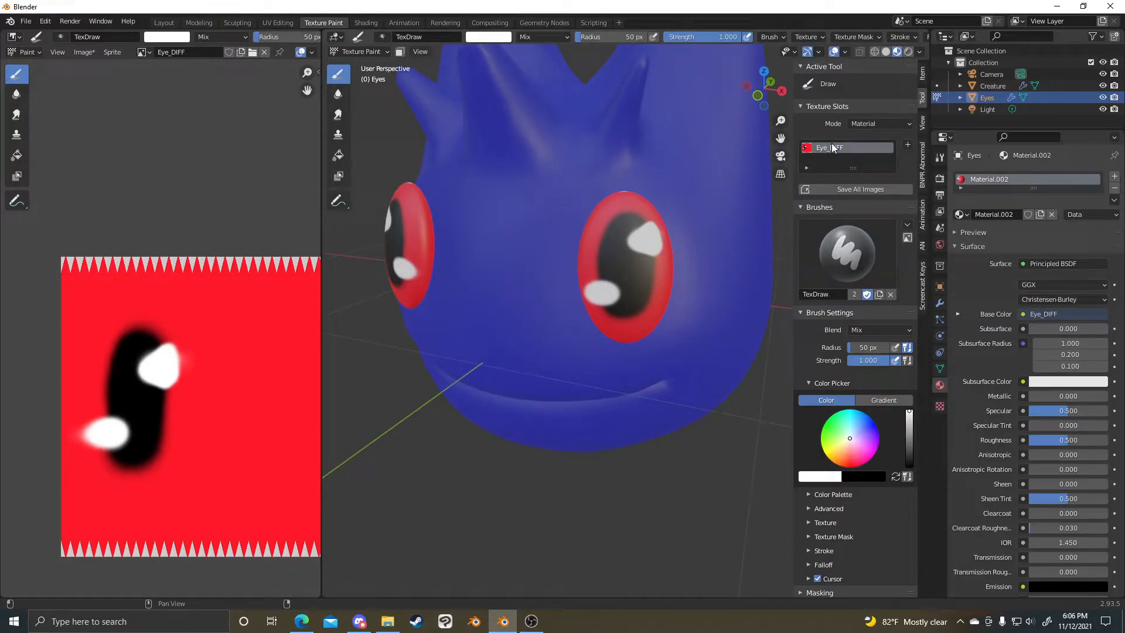
middle_drag(649, 283, 693, 283)
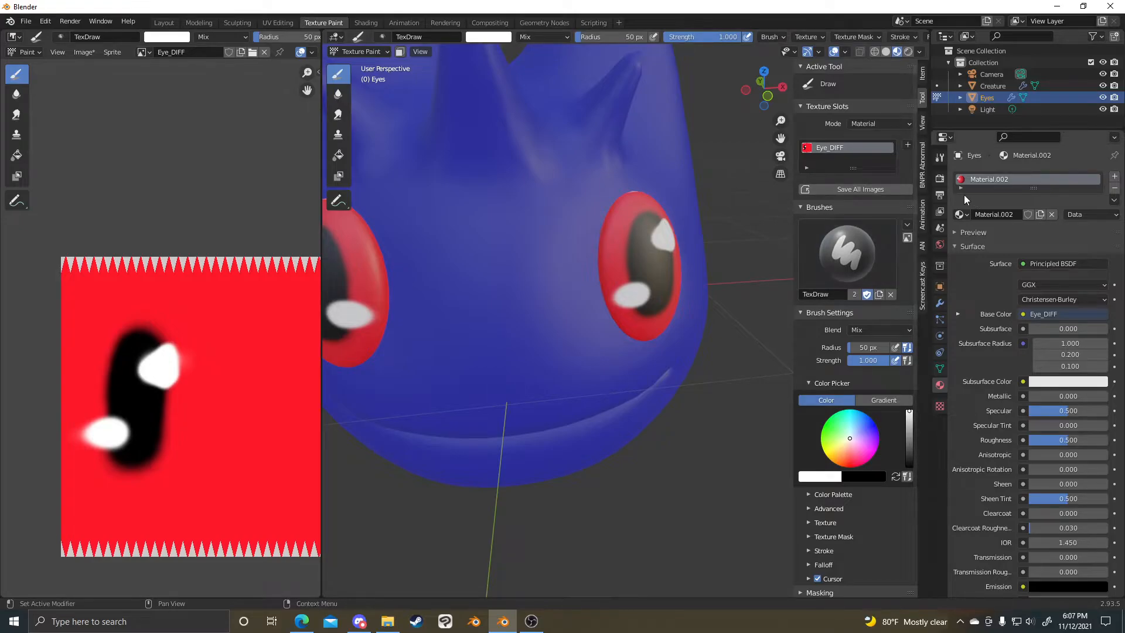
- Enlarge the material slot list and switch the Eyes object to Edit Mode with a close view of the eye
drag(1032, 186, 1034, 249)
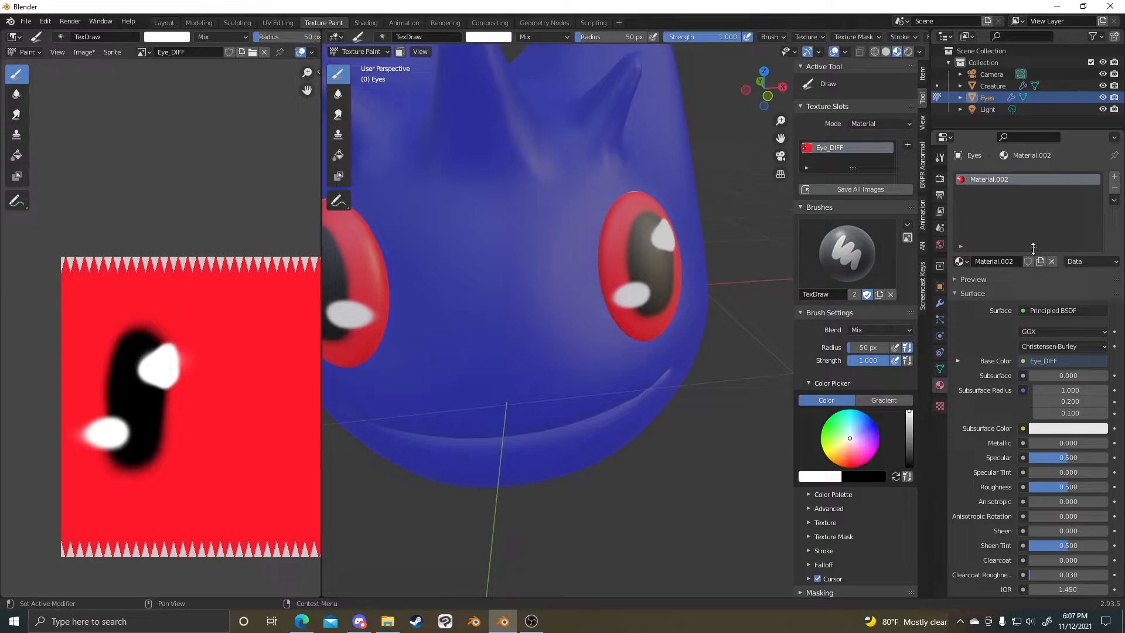
scroll(620, 201, down, 5)
middle_drag(645, 234, 666, 226)
key(Tab)
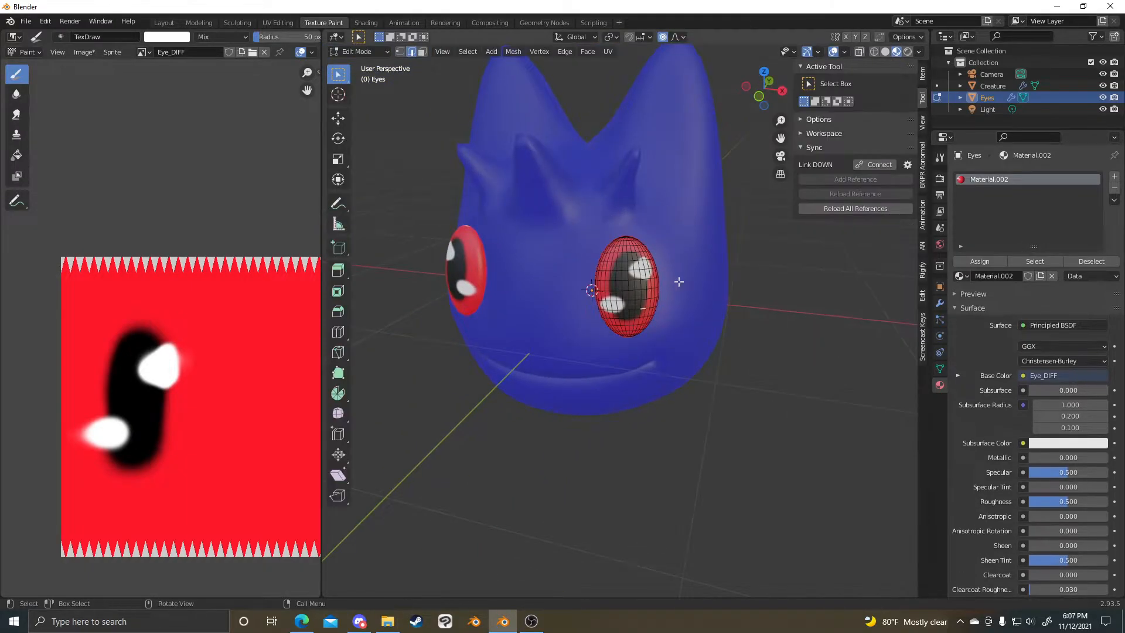
scroll(666, 226, up, 3)
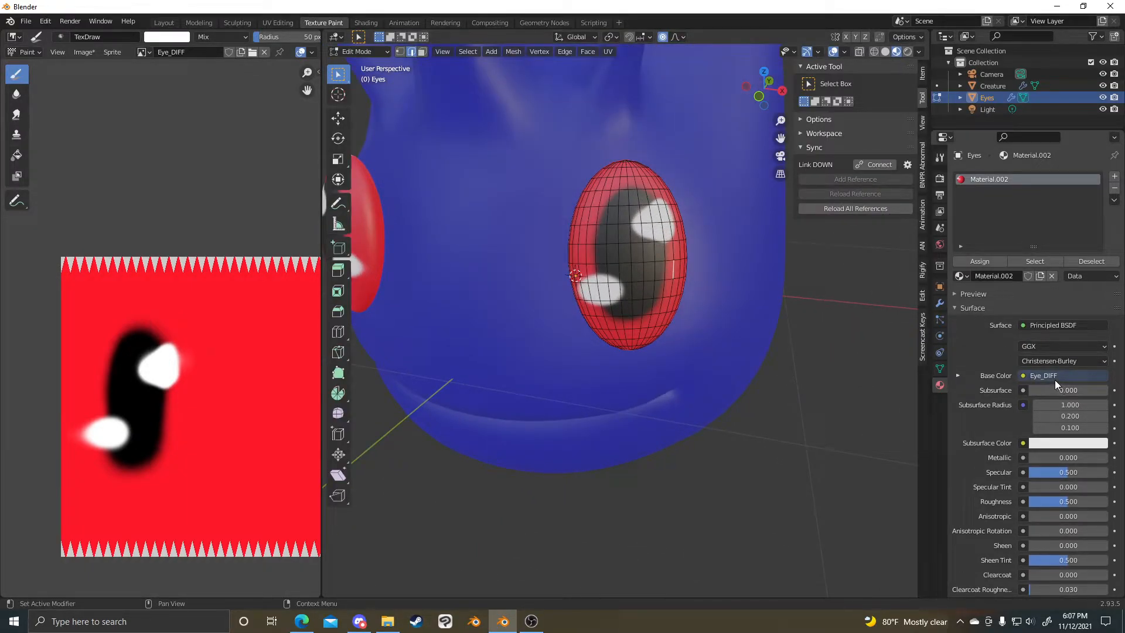
- Open the Shading workspace and bring the Eye_DIFF and Principled BSDF nodes of the eye material into view
click(366, 23)
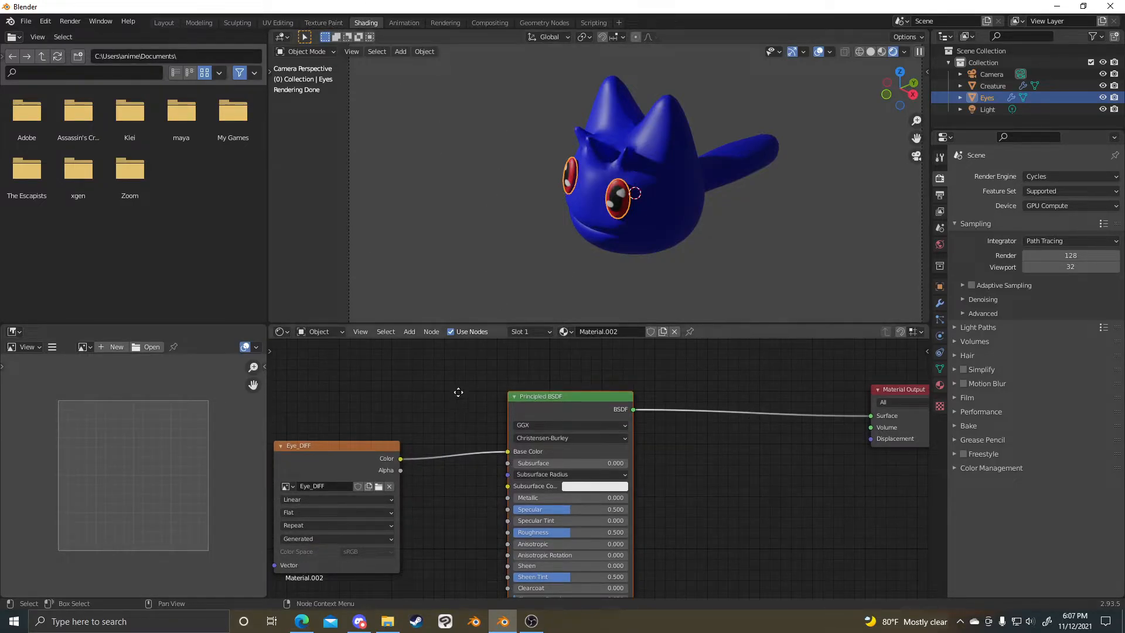
middle_drag(458, 392, 595, 347)
scroll(620, 410, down, 10)
middle_drag(669, 470, 684, 364)
scroll(693, 374, down, 1)
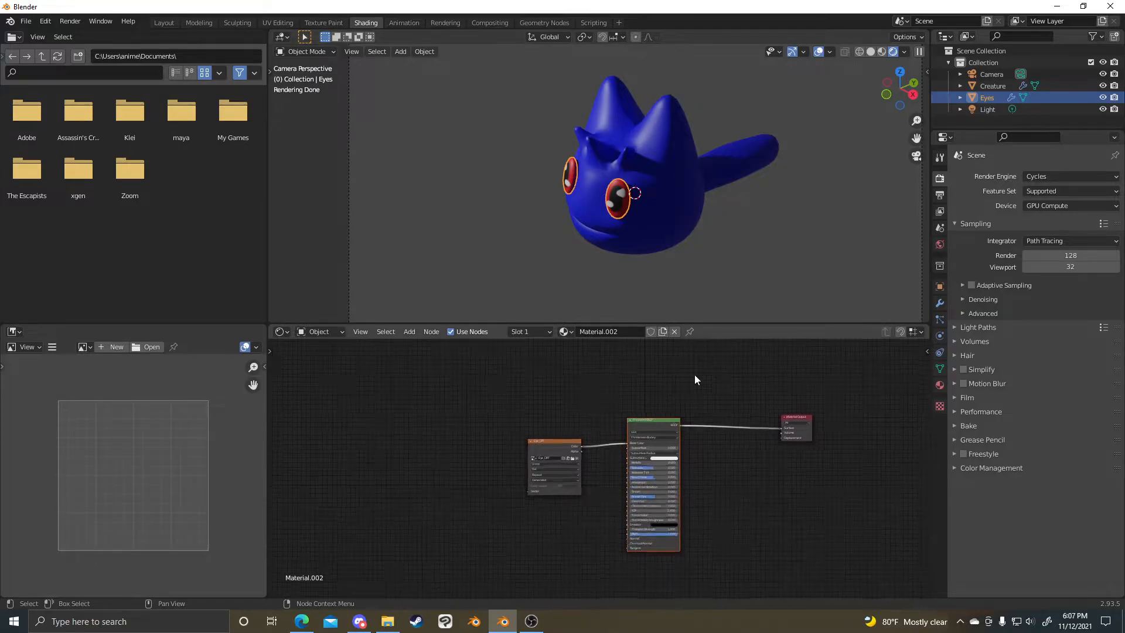
scroll(697, 393, up, 4)
scroll(557, 450, up, 4)
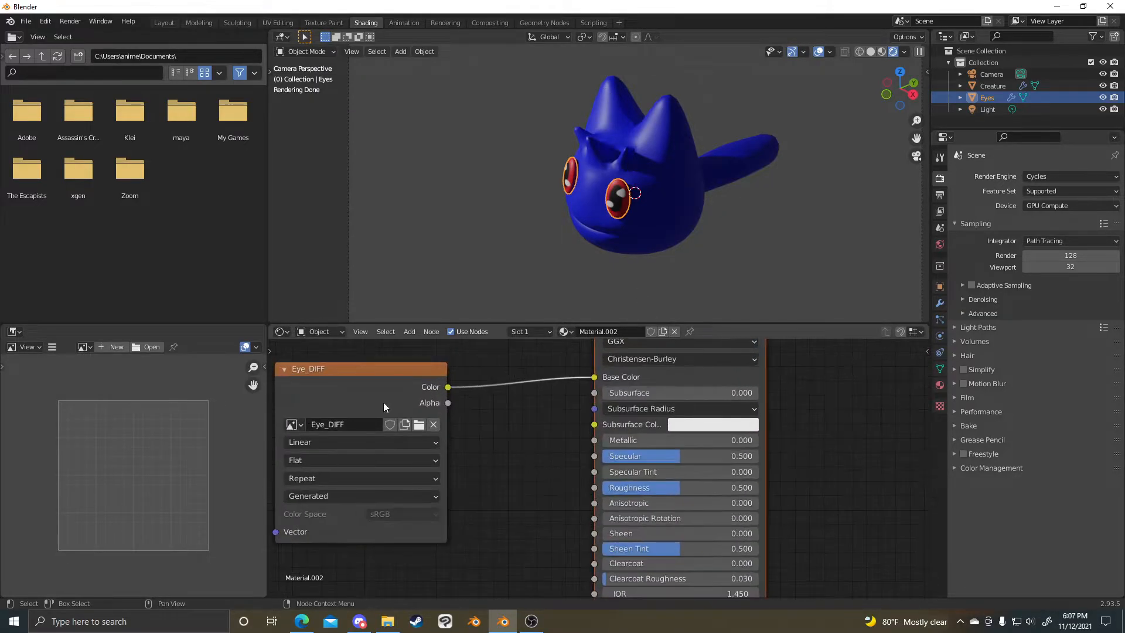
- Reposition the Eye_DIFF image node and link its Color output to the Base Color of the Principled BSDF
drag(375, 371, 382, 343)
middle_drag(569, 387, 450, 456)
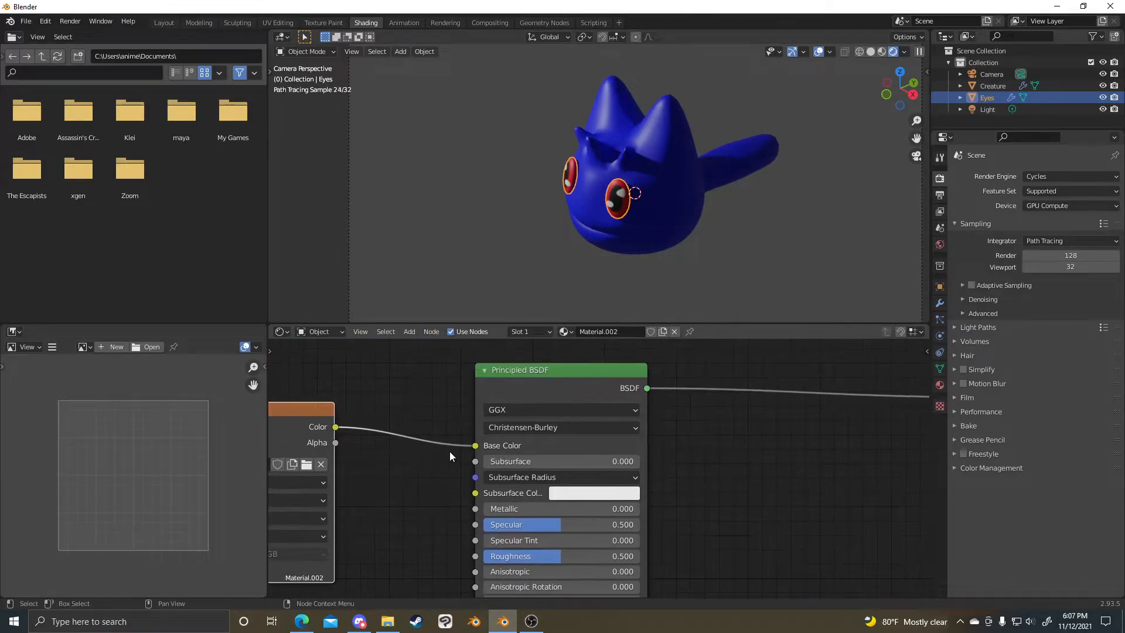
scroll(398, 443, down, 1)
middle_drag(355, 438, 472, 419)
scroll(519, 412, up, 1)
drag(462, 406, 604, 426)
middle_drag(529, 446, 611, 419)
click(619, 421)
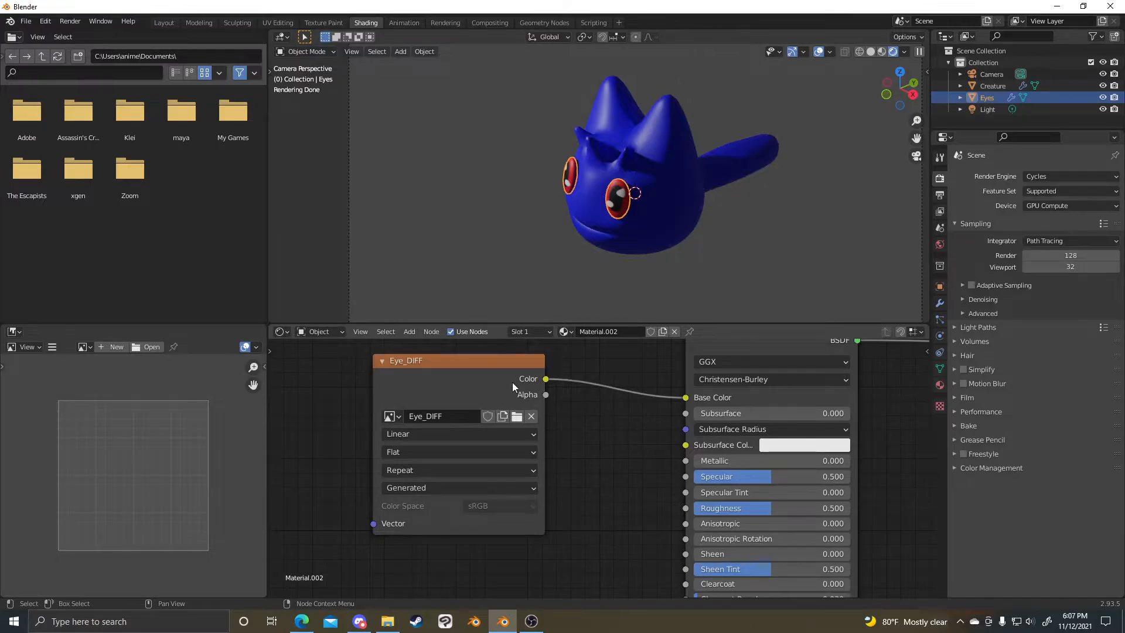
- Move the Eye_DIFF image node farther away from the Principled BSDF node
drag(440, 378, 473, 390)
middle_drag(695, 396, 558, 413)
scroll(586, 420, down, 2)
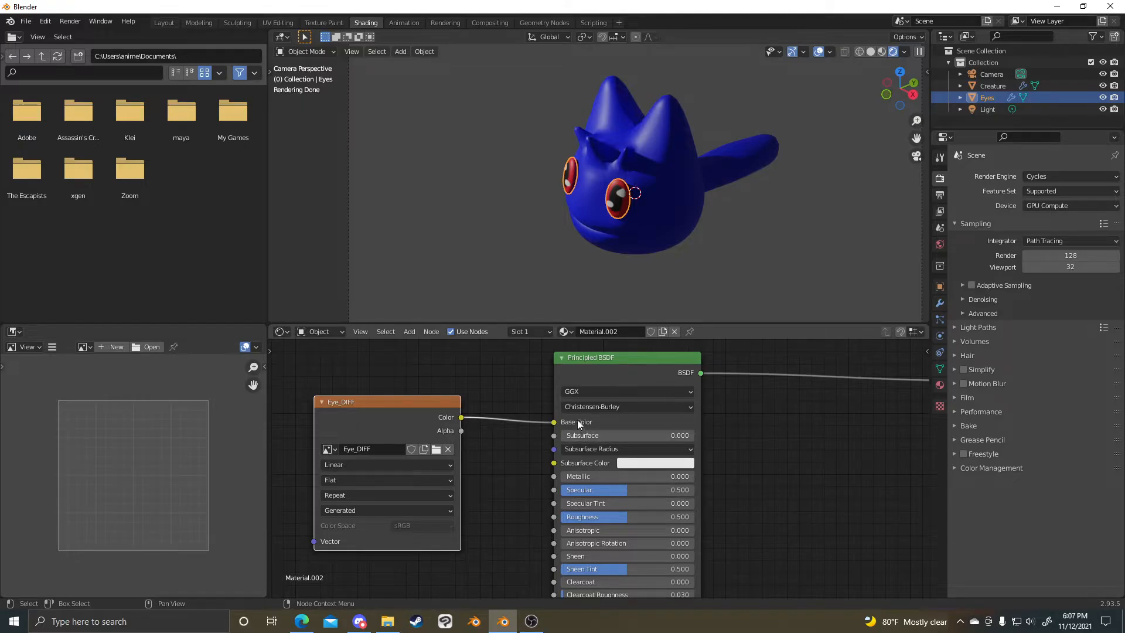
middle_drag(579, 423, 703, 411)
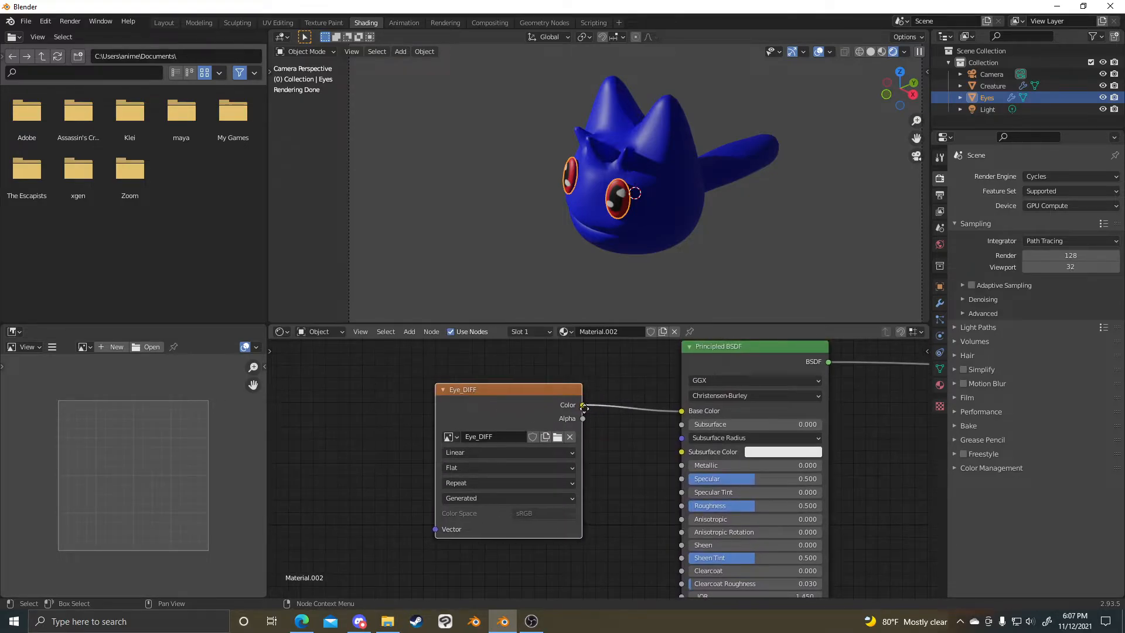
middle_drag(584, 409, 633, 406)
drag(565, 398, 480, 393)
middle_drag(581, 406, 514, 401)
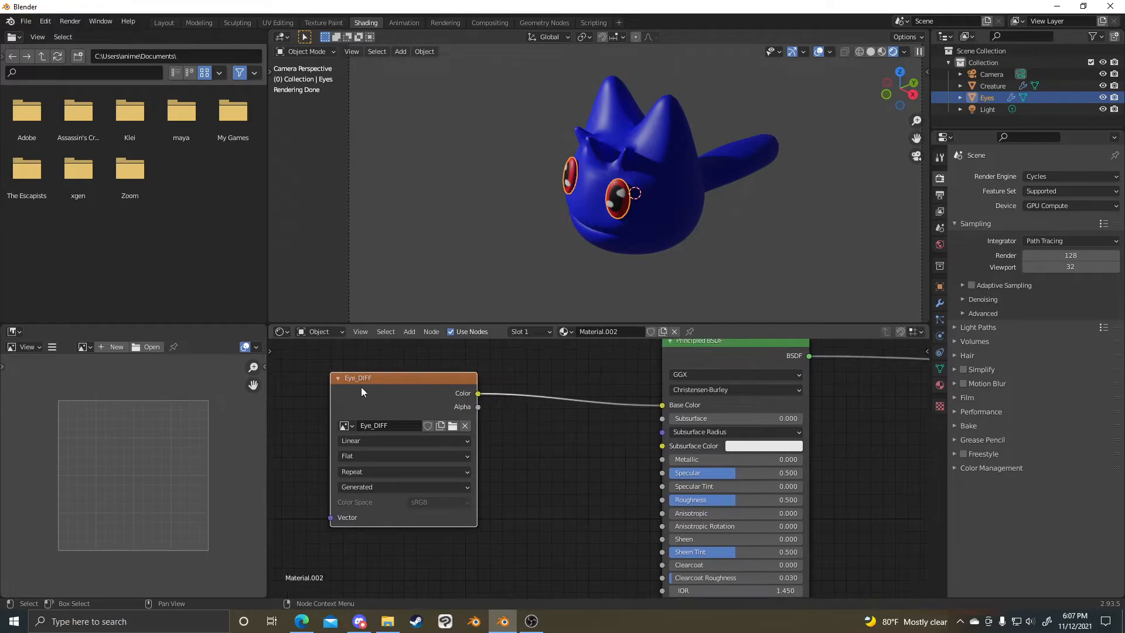
- Open and dismiss the Base Color paint slot settings in the Texture Paint workspace, and return to the Shading workspace
click(324, 22)
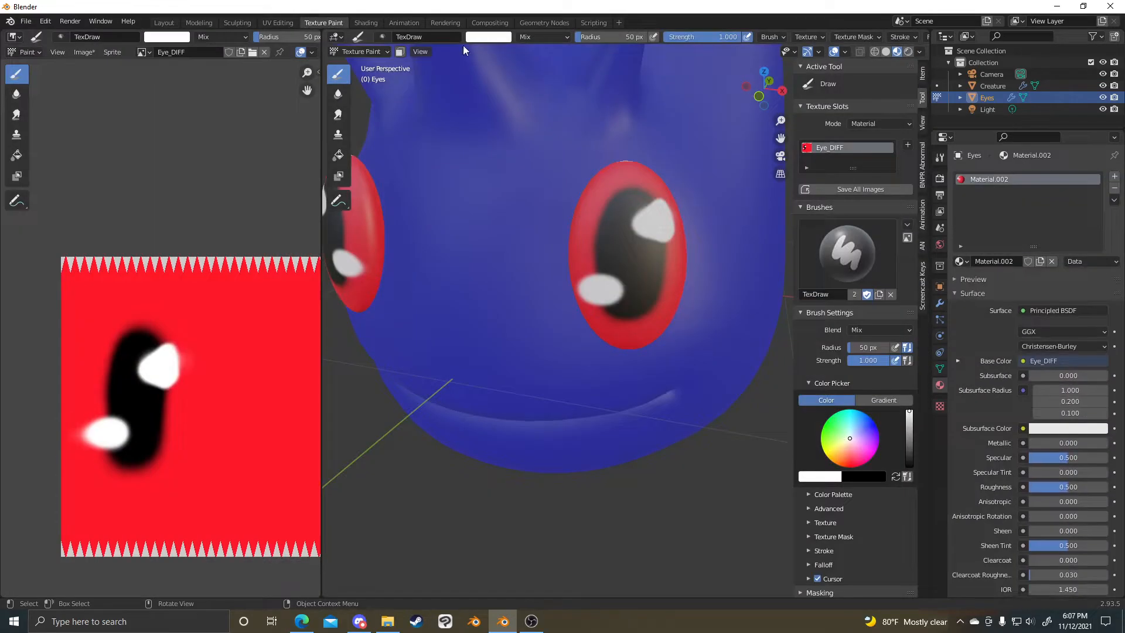
click(908, 144)
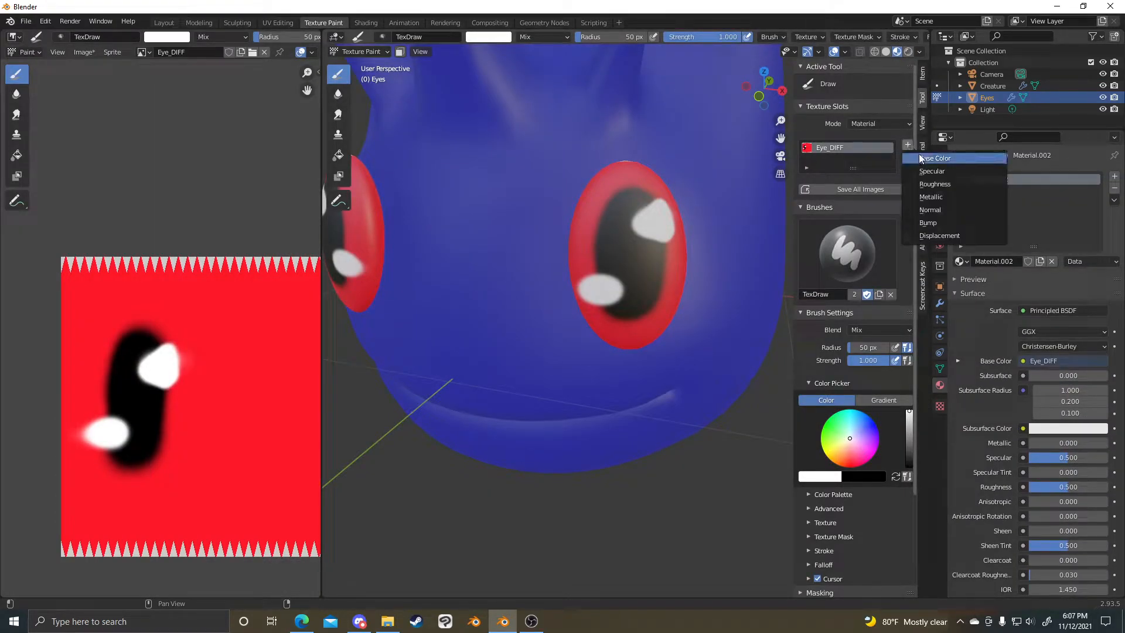
click(919, 156)
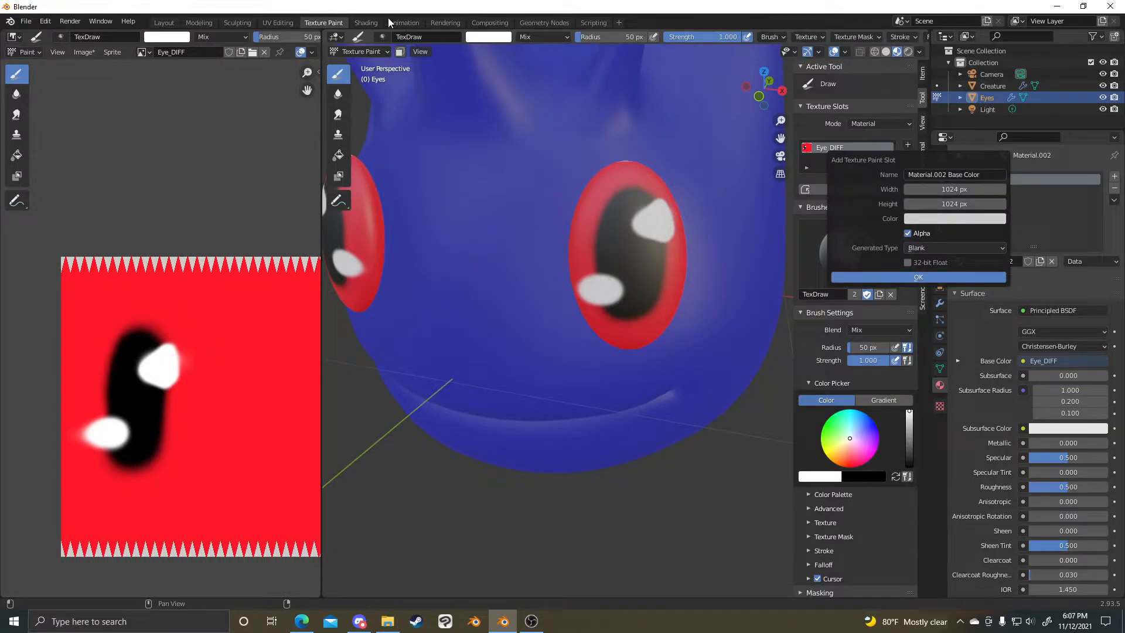
click(359, 27)
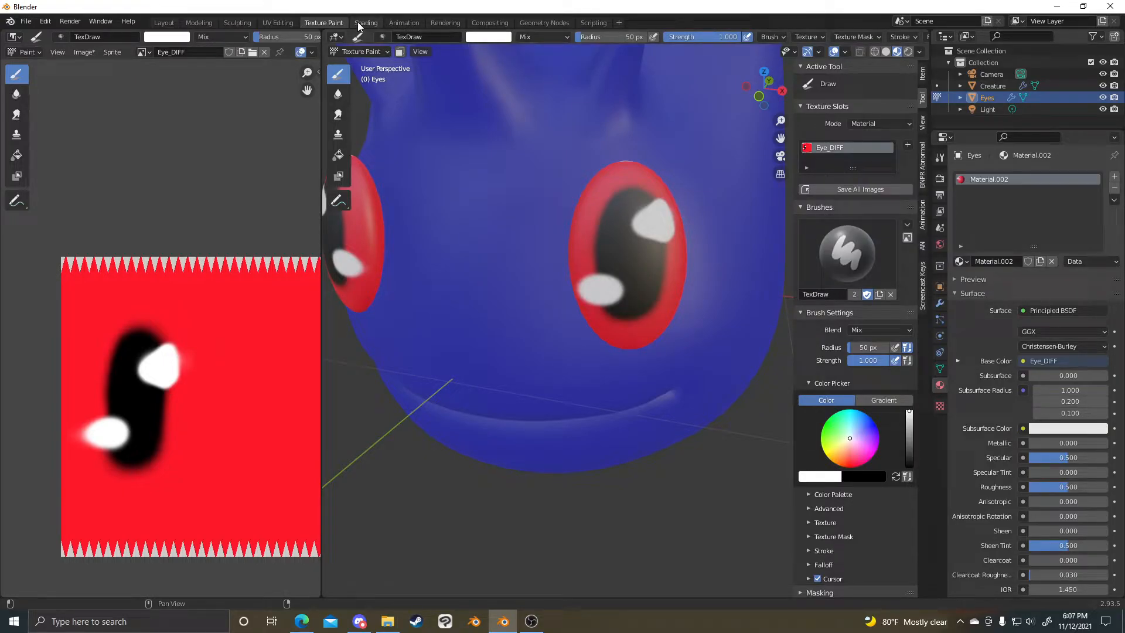
click(907, 144)
click(925, 159)
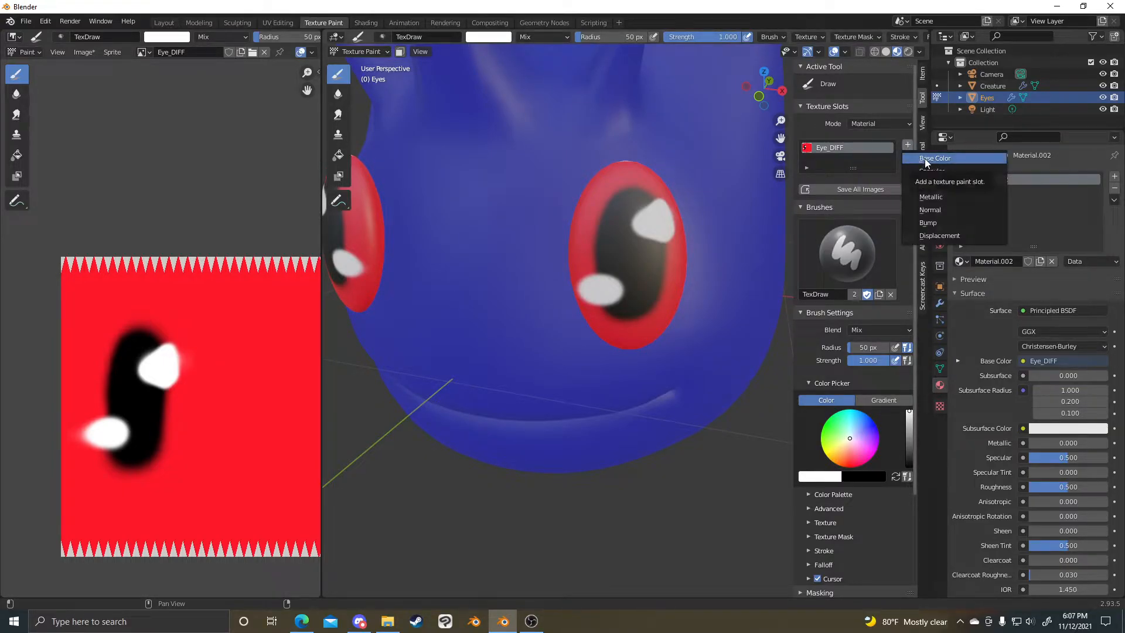
click(372, 22)
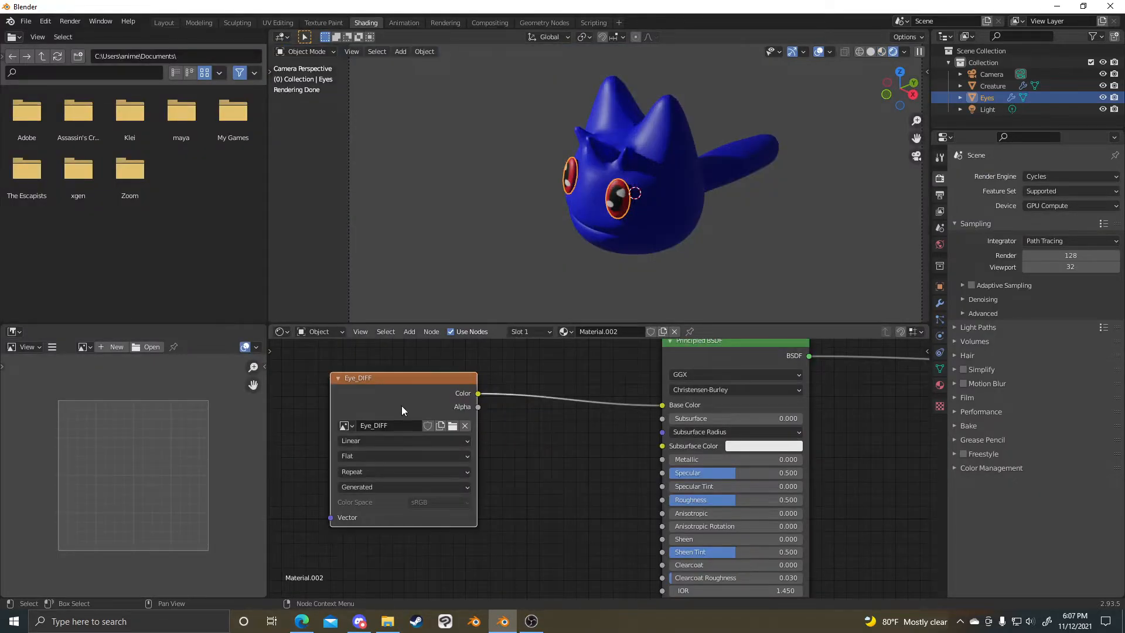
- Check the eyes' texture slot in the Texture Paint workspace and return to the eye material's node graph in Shading
click(326, 23)
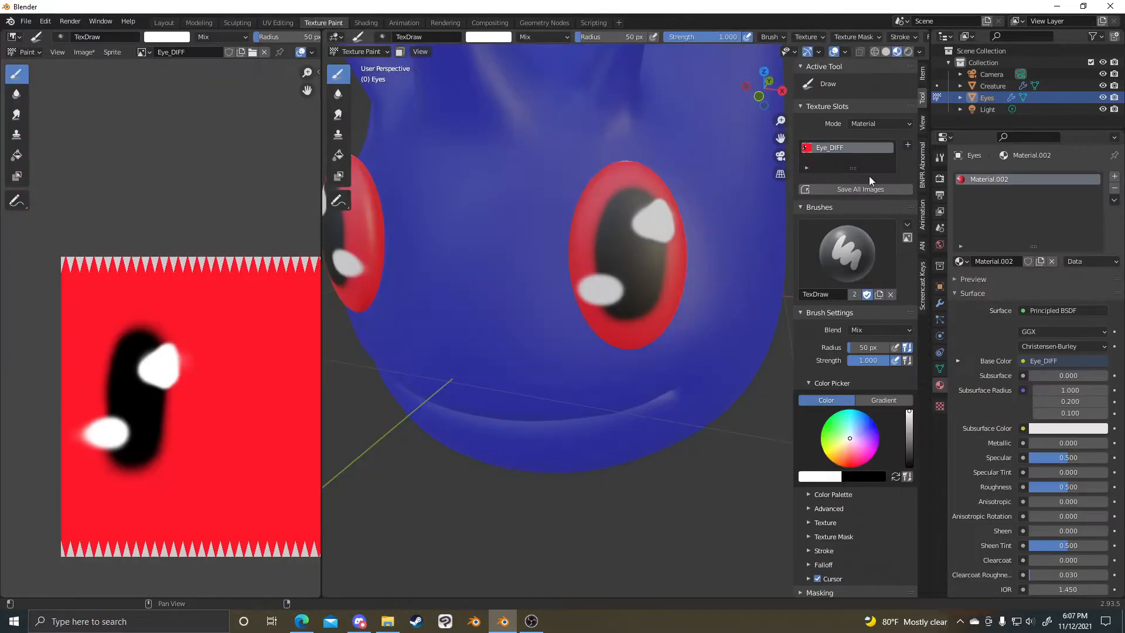
click(906, 144)
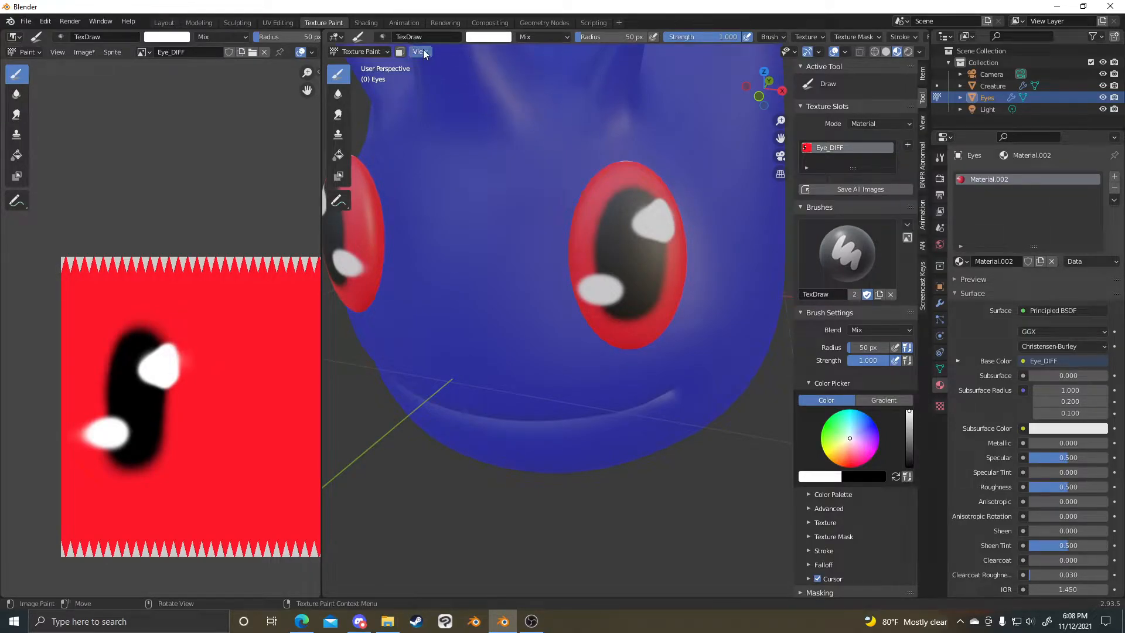
click(366, 23)
scroll(515, 455, up, 1)
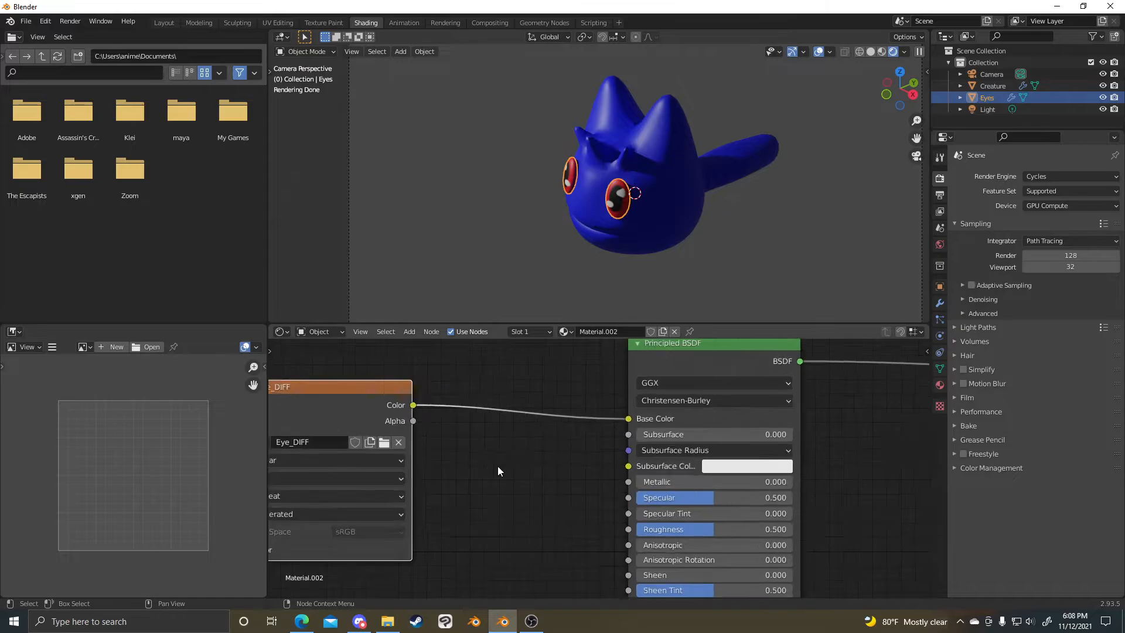
middle_drag(504, 403, 622, 415)
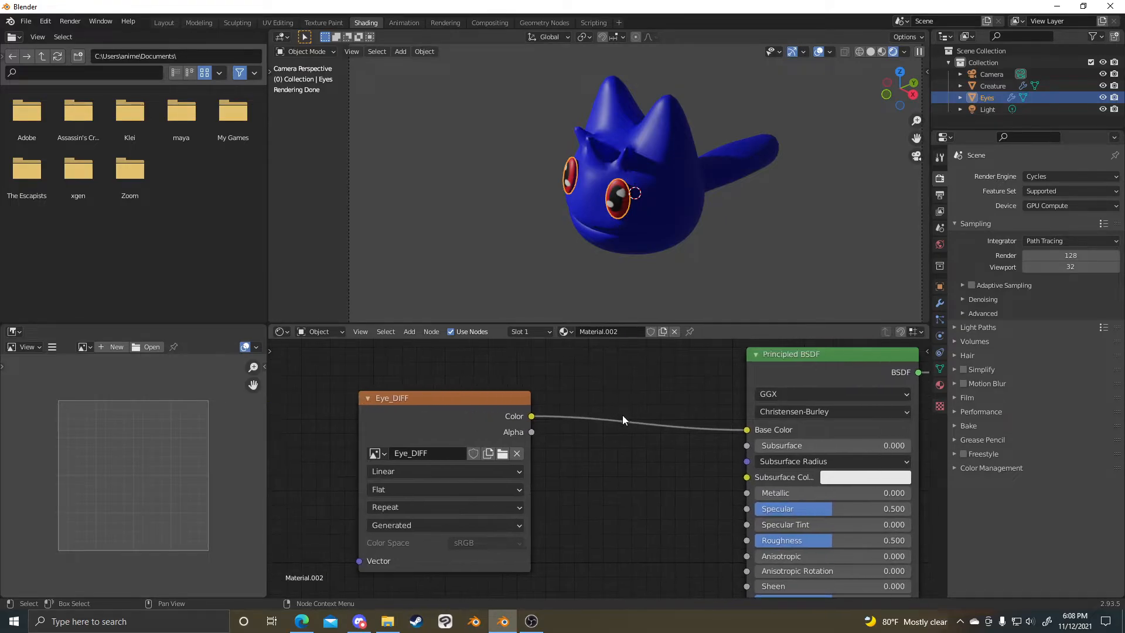
middle_drag(632, 479, 593, 469)
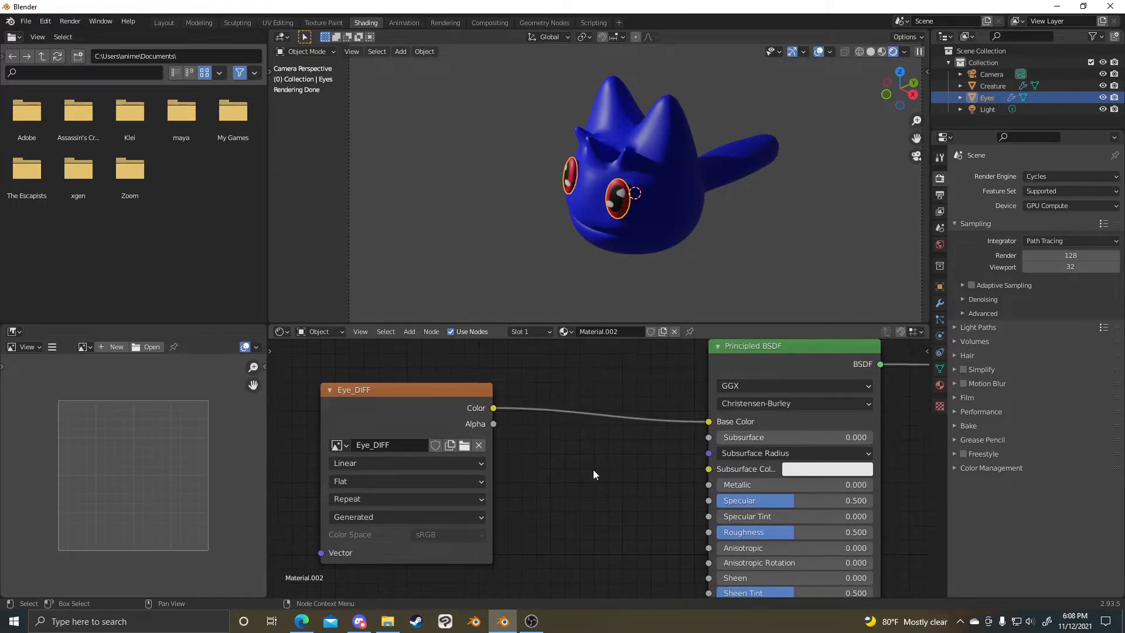
- Delete the Eye_DIFF image node from the eye material
scroll(593, 470, down, 1)
click(462, 410)
key(x)
scroll(583, 434, up, 3)
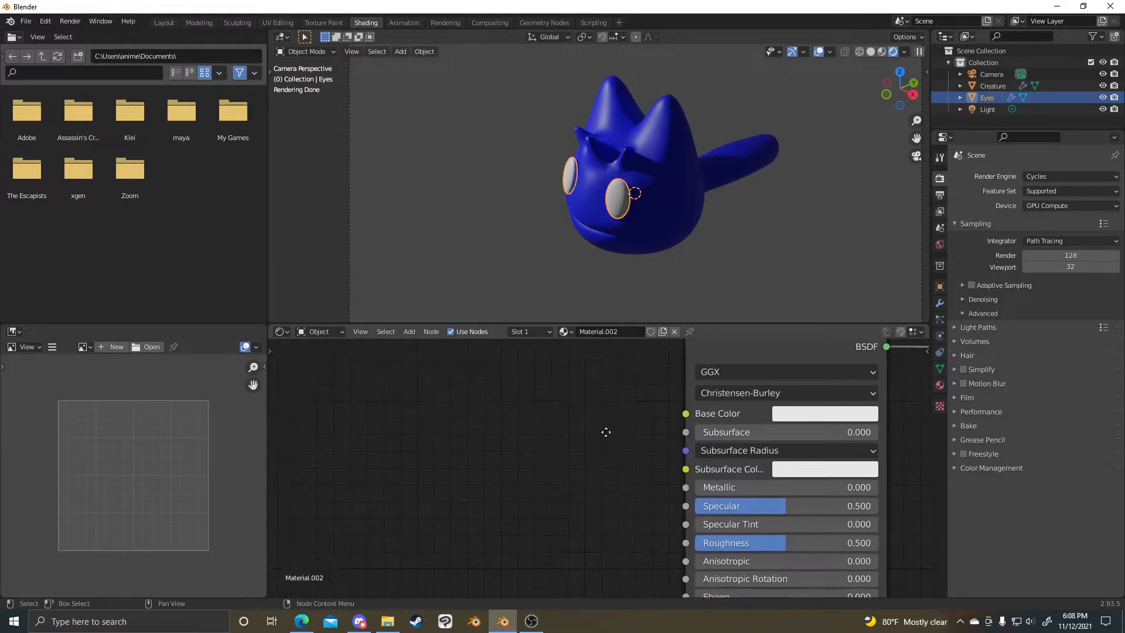
middle_drag(633, 252, 645, 208)
scroll(646, 208, up, 2)
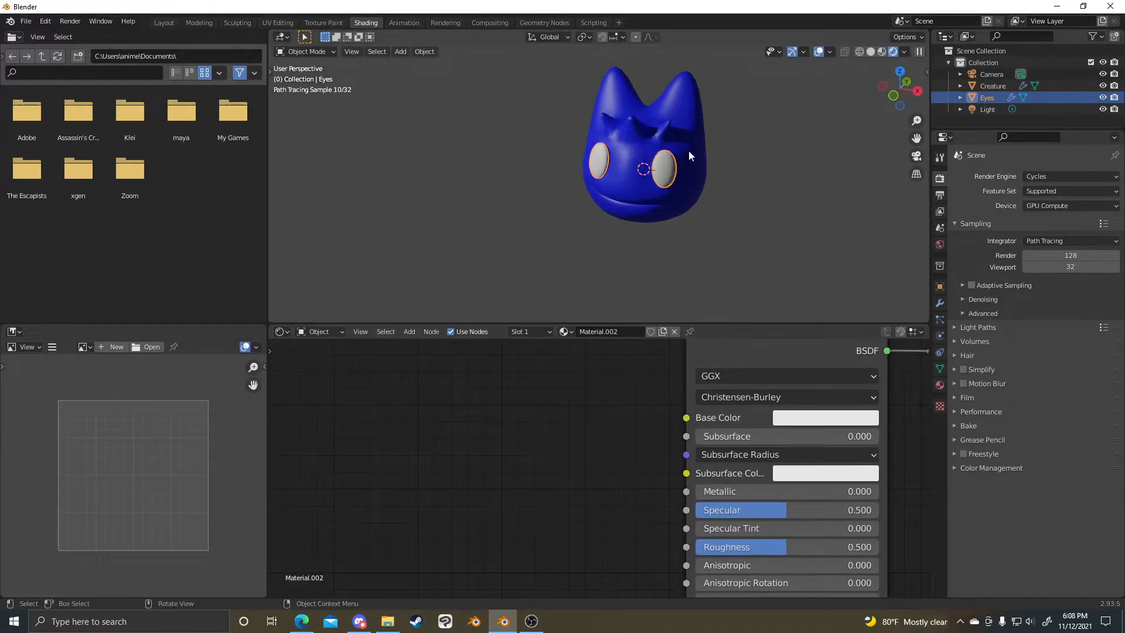
- Set the scene's render engine to Eevee
click(1055, 176)
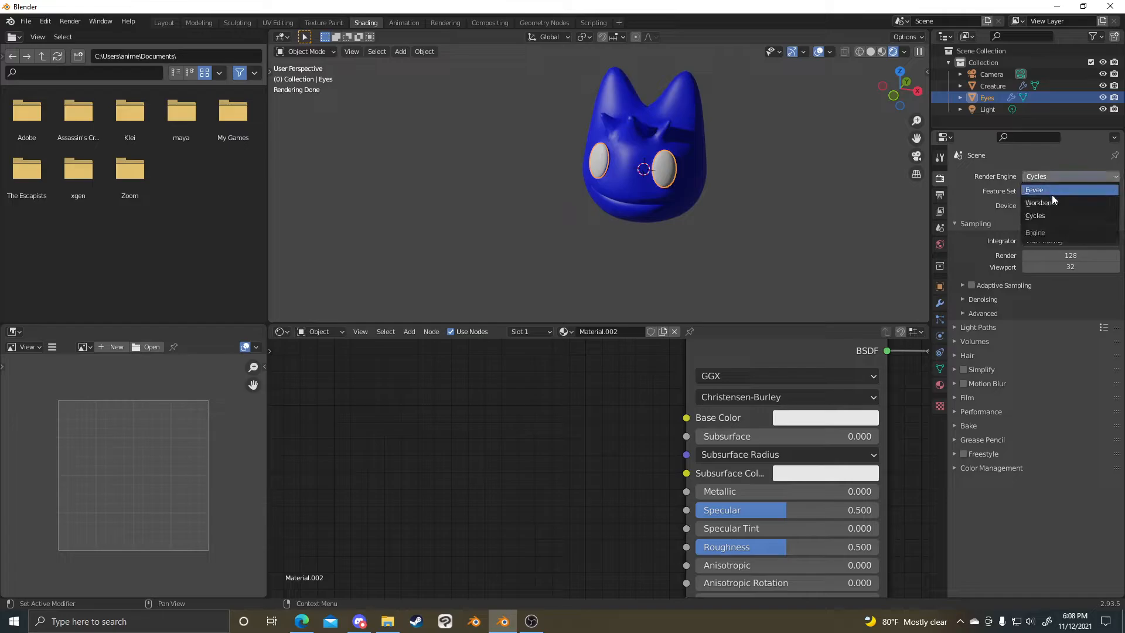
click(1049, 193)
shift+middle_drag(766, 263, 698, 267)
middle_drag(656, 381, 631, 439)
scroll(593, 263, up, 4)
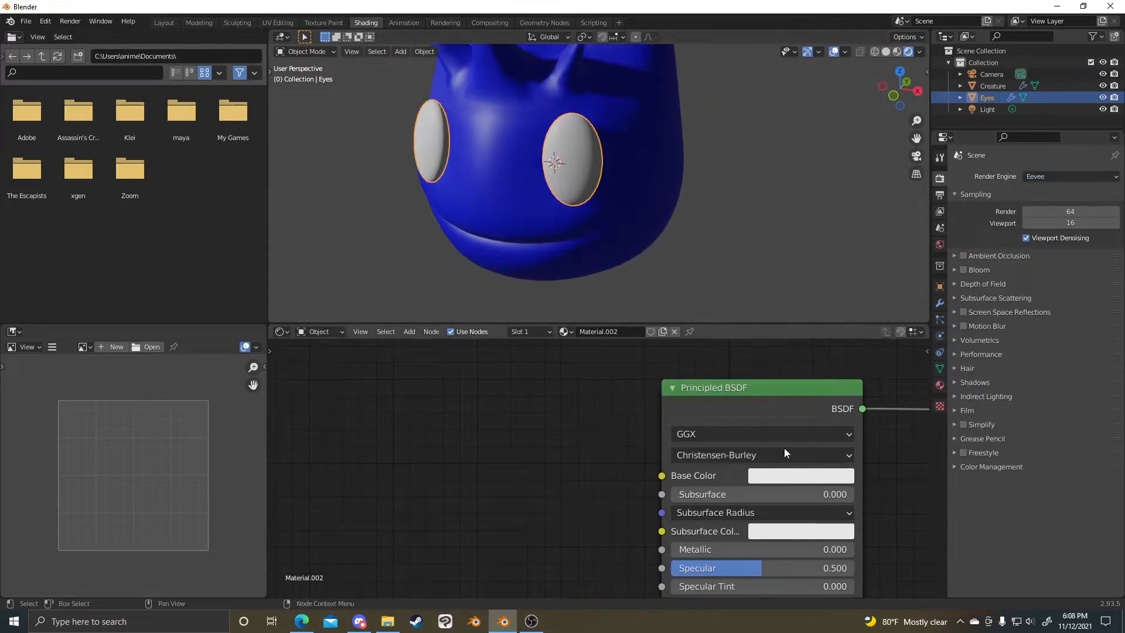
- Add an Image Texture node to the eye material and link its Color output to the Principled BSDF's Base Color
click(796, 476)
key(shift+a)
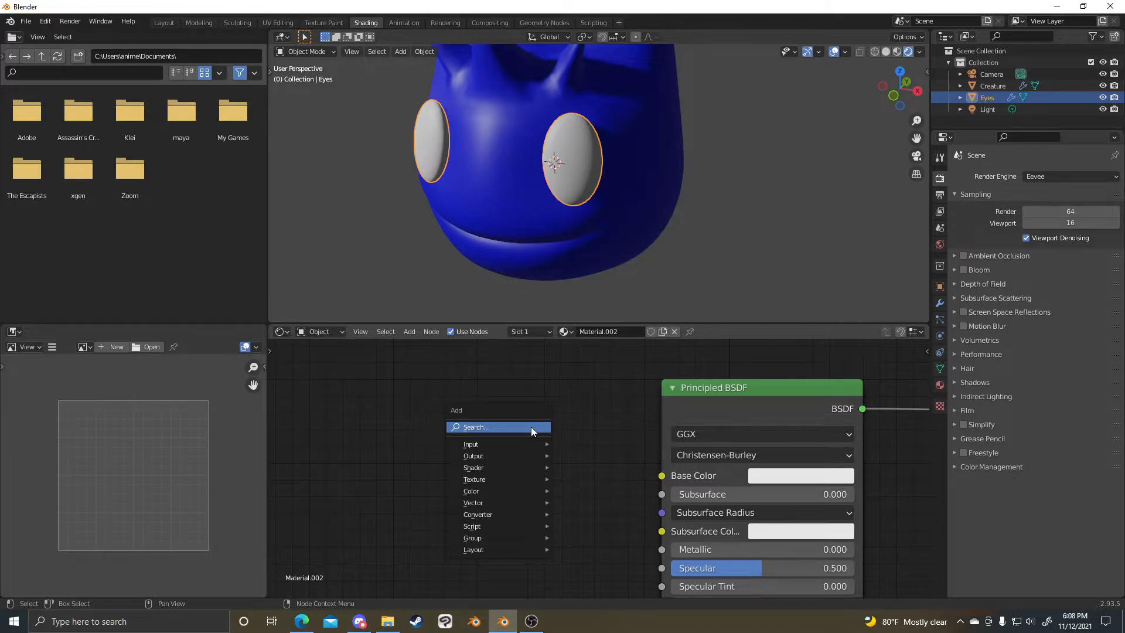
key(Escape)
key(shift+a)
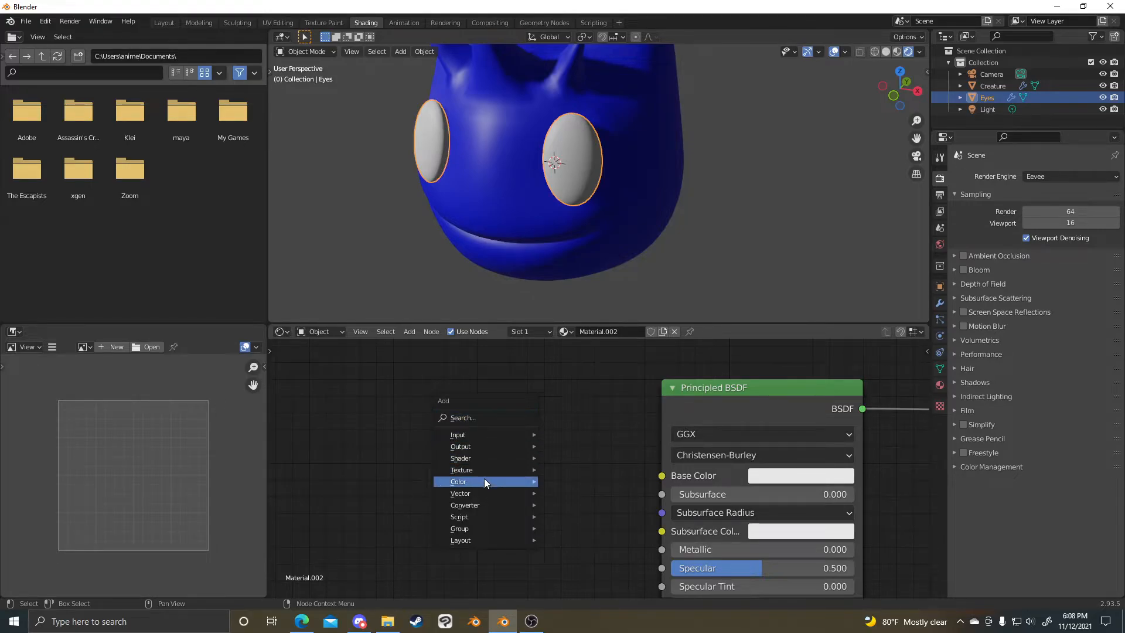
mouse_move(486, 470)
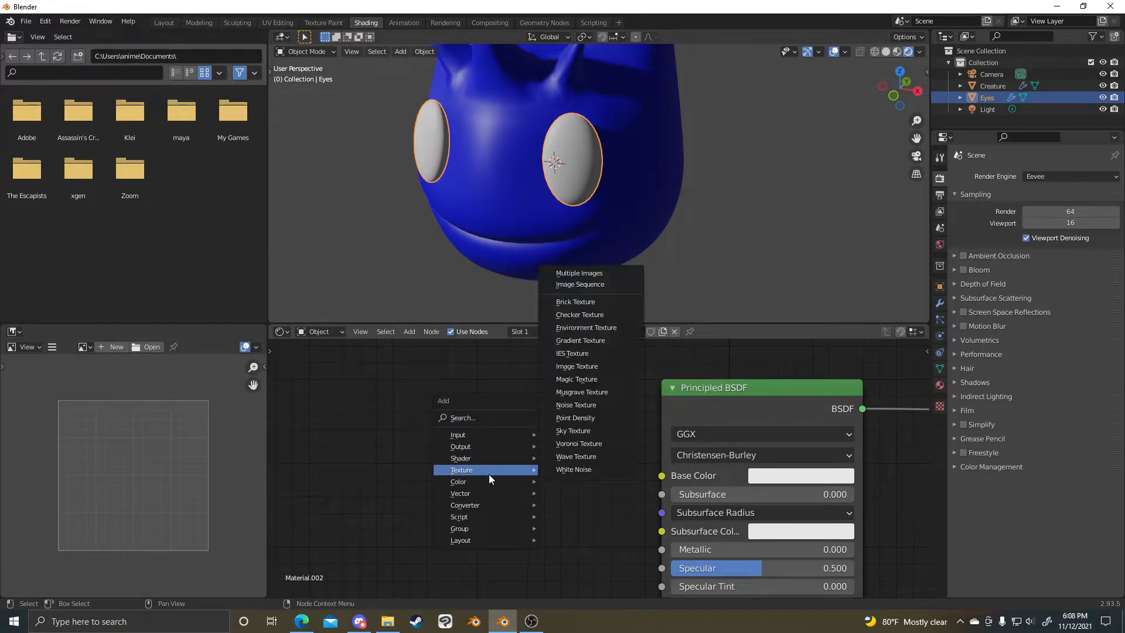
click(606, 365)
click(553, 438)
drag(586, 417, 662, 476)
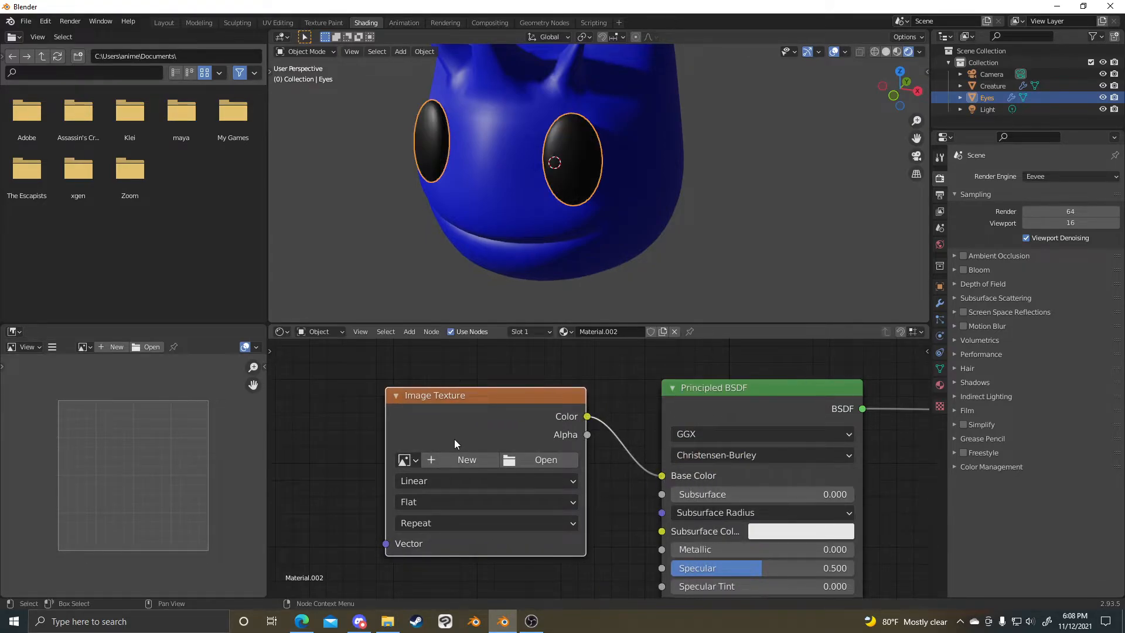
- Assign the existing Eye_DIFF image to the new Image Texture node and move the node farther from the Principled BSDF
click(405, 462)
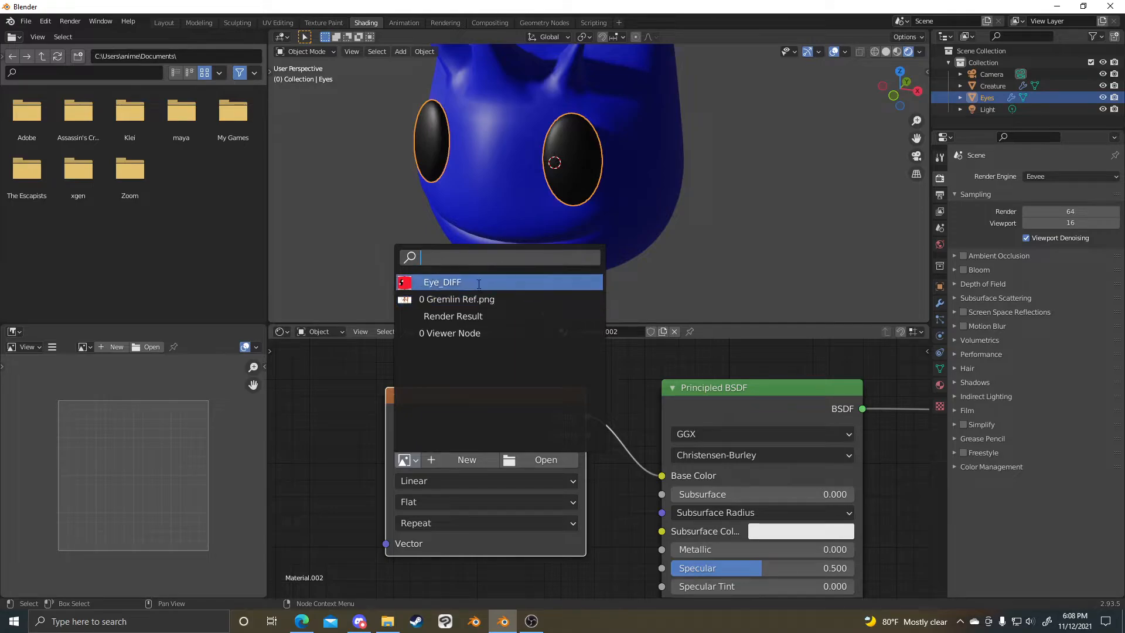
click(435, 283)
drag(572, 443, 455, 465)
scroll(624, 429, down, 3)
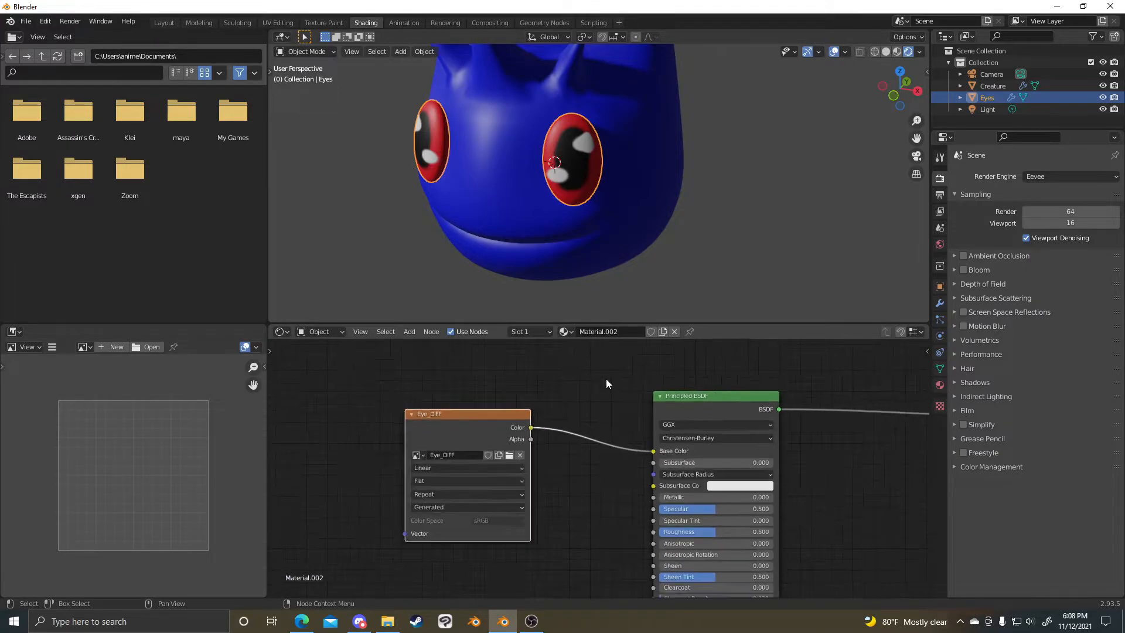
- Reposition the Principled BSDF node between the Eye_DIFF image node and the Material Output node
drag(672, 392, 593, 388)
scroll(808, 434, down, 2)
middle_drag(724, 433, 606, 405)
scroll(612, 415, up, 4)
drag(510, 372, 593, 373)
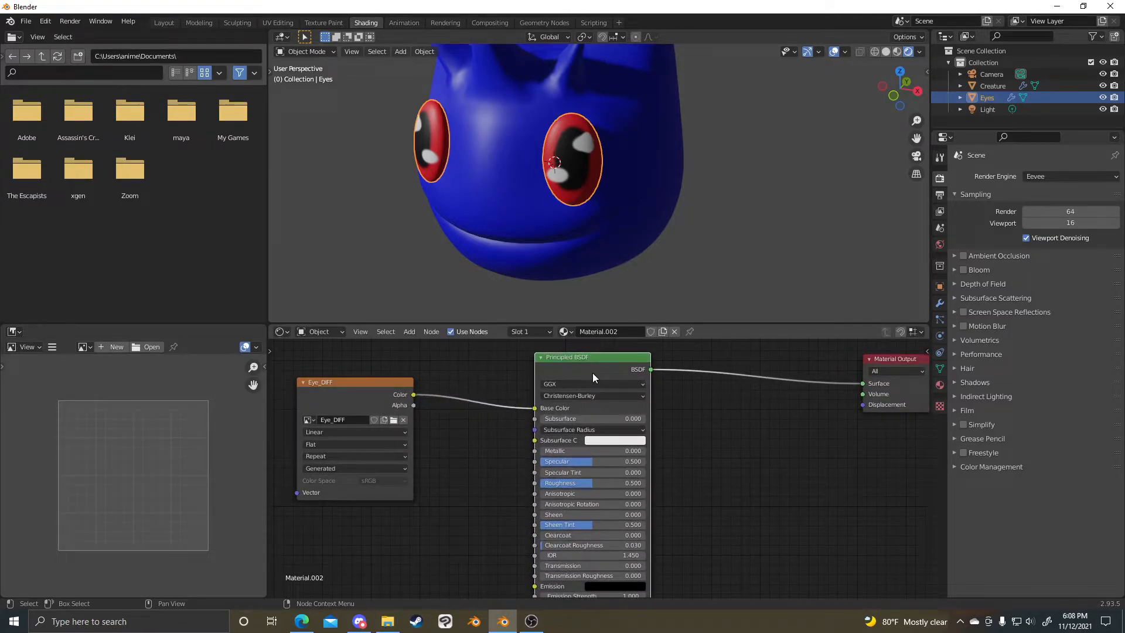
click(785, 469)
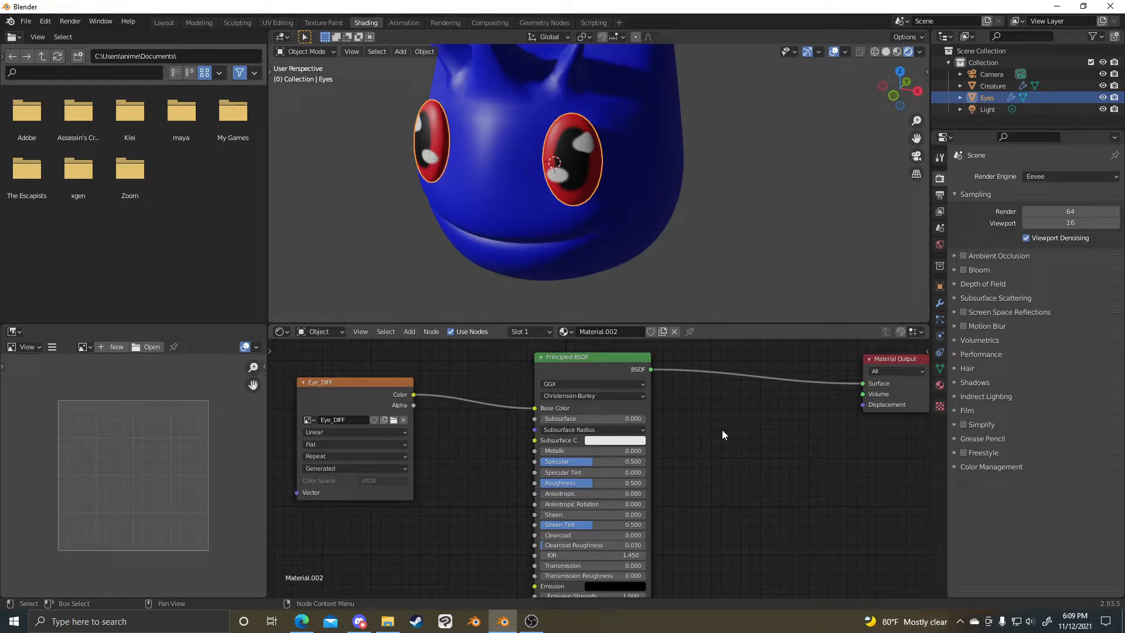
- Examine the whole creature with its painted eyes from several angles in the Shading viewport
scroll(719, 173, down, 6)
middle_drag(719, 172, 718, 227)
scroll(795, 179, up, 1)
scroll(725, 286, up, 5)
middle_drag(726, 286, 717, 242)
scroll(718, 243, down, 6)
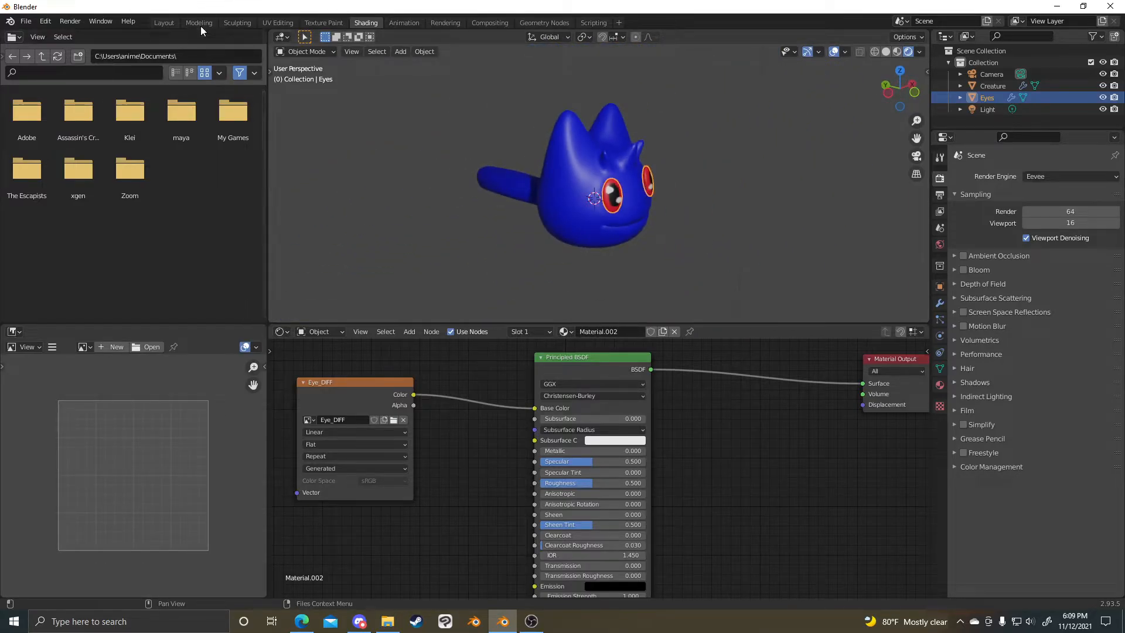
- Open the Layout workspace and view the creature from the front
click(170, 21)
mouse_move(375, 205)
middle_down()
mouse_move(588, 261)
mouse_move(520, 273)
mouse_move(385, 237)
mouse_move(452, 267)
mouse_move(414, 247)
mouse_move(583, 259)
mouse_move(570, 253)
mouse_move(542, 262)
mouse_move(585, 271)
mouse_move(500, 261)
mouse_move(630, 261)
middle_up()
scroll(637, 258, down, 5)
scroll(541, 261, up, 5)
scroll(535, 253, down, 4)
key(shift+a)
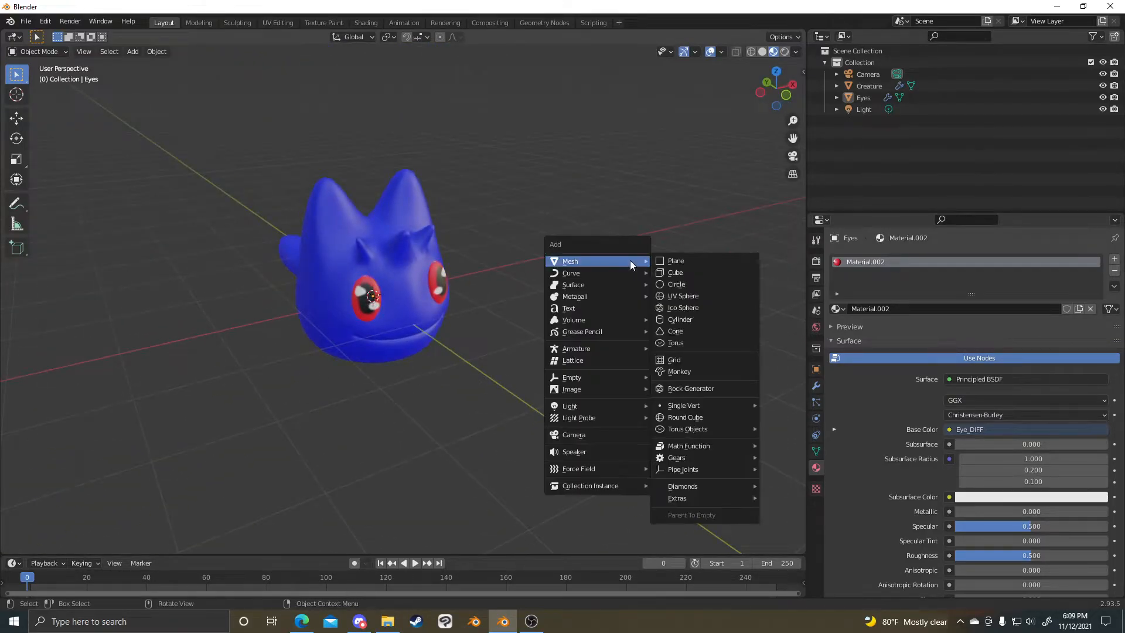
middle_drag(626, 159, 554, 237)
scroll(554, 237, up, 3)
scroll(515, 225, down, 5)
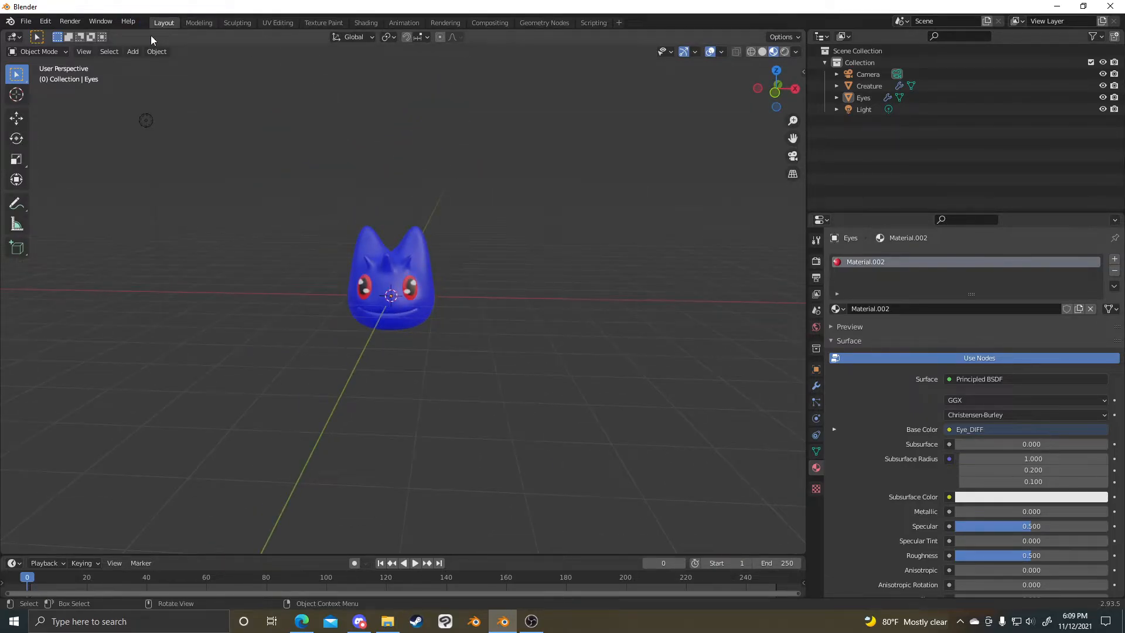
middle_drag(683, 198, 980, 258)
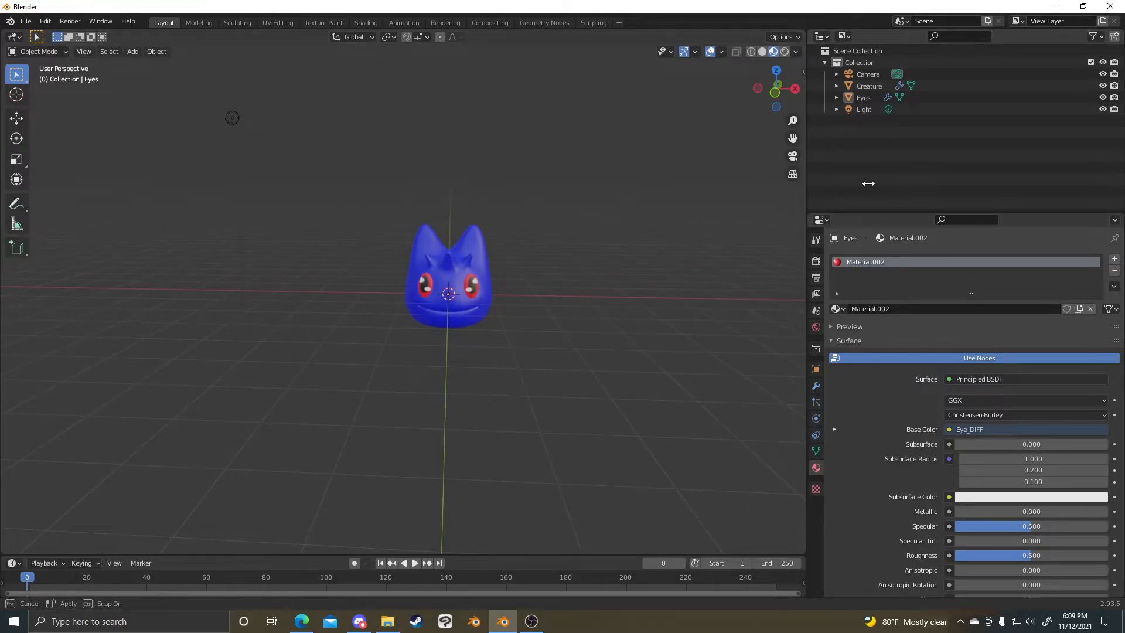
- Widen the 3D viewport by narrowing the Outliner and Properties area, keeping the creature in view
drag(851, 183, 933, 184)
middle_drag(674, 281, 629, 272)
scroll(543, 293, up, 6)
scroll(629, 272, down, 4)
scroll(630, 273, down, 6)
scroll(629, 273, up, 4)
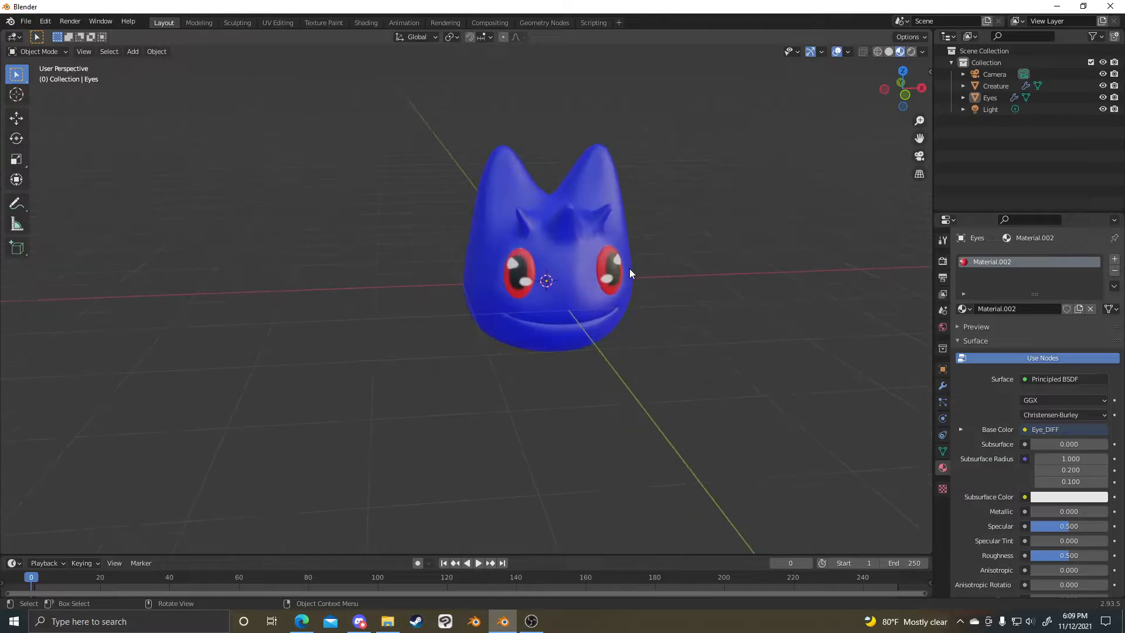
middle_drag(588, 281, 628, 266)
key(shift+a)
mouse_move(628, 266)
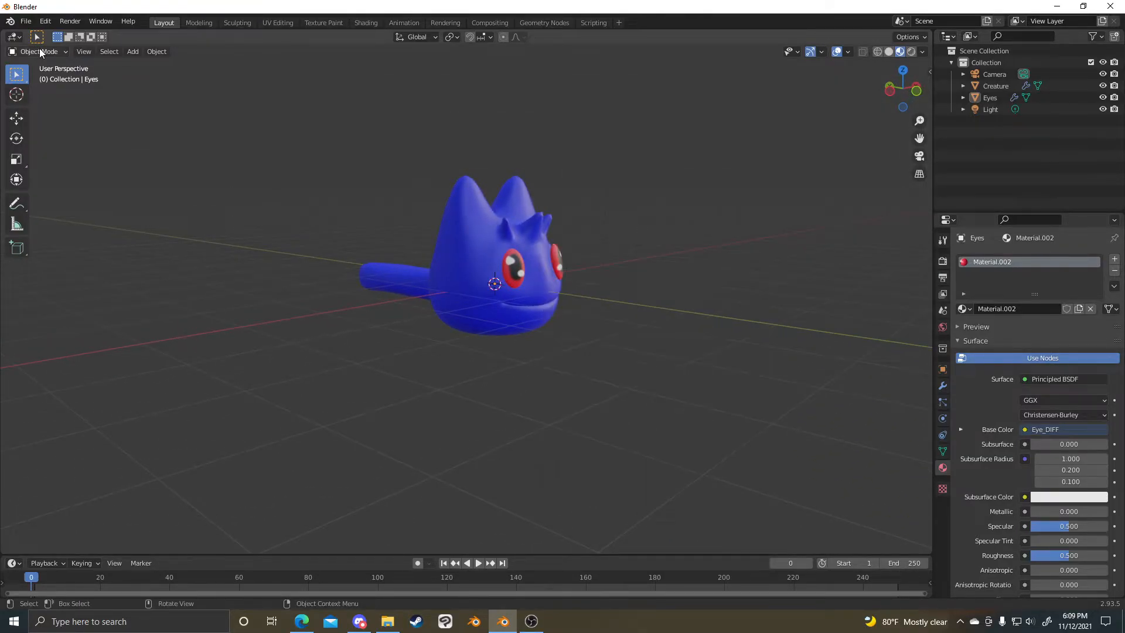
click(111, 52)
key(shift+a)
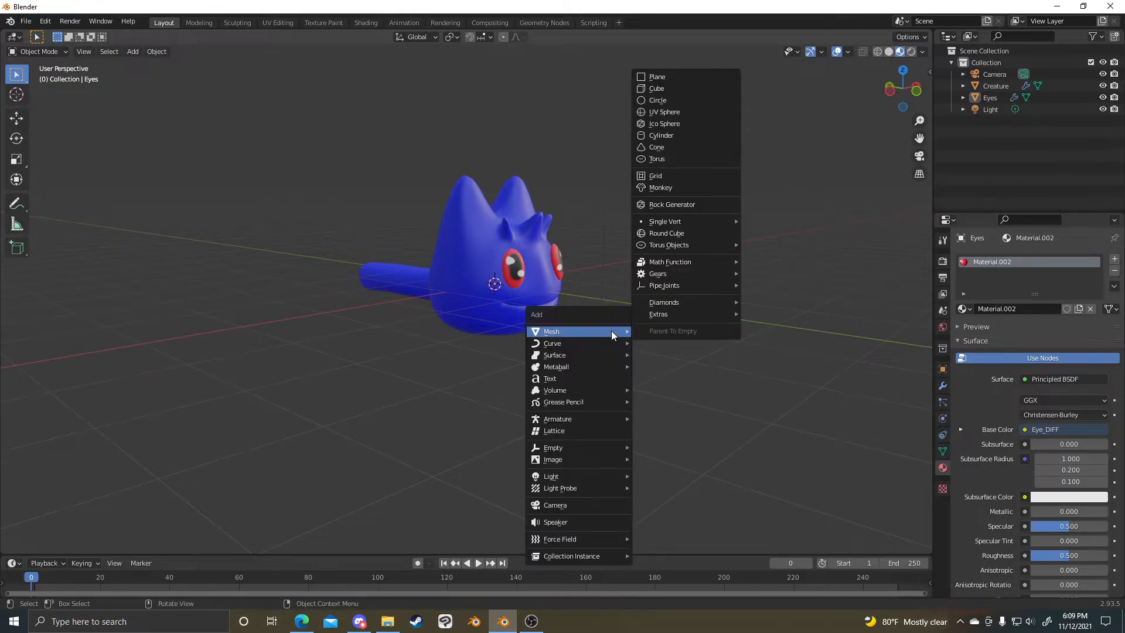
- Check the Screencast Keys settings in the viewport sidebar and hide the sidebar again
key(n)
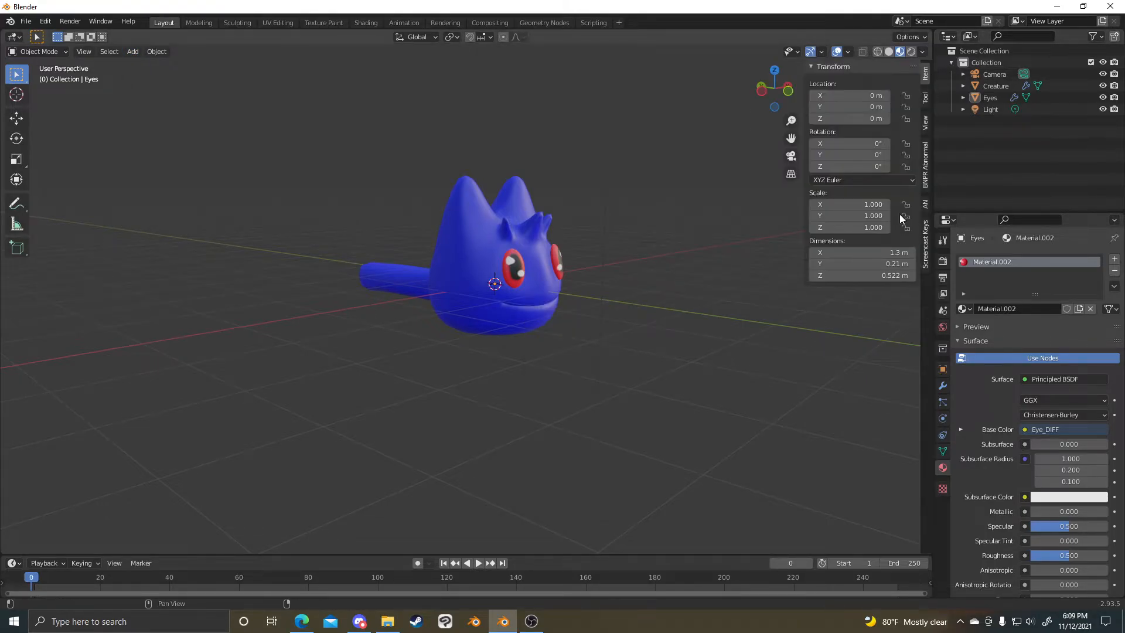
click(925, 228)
middle_drag(522, 420, 239, 377)
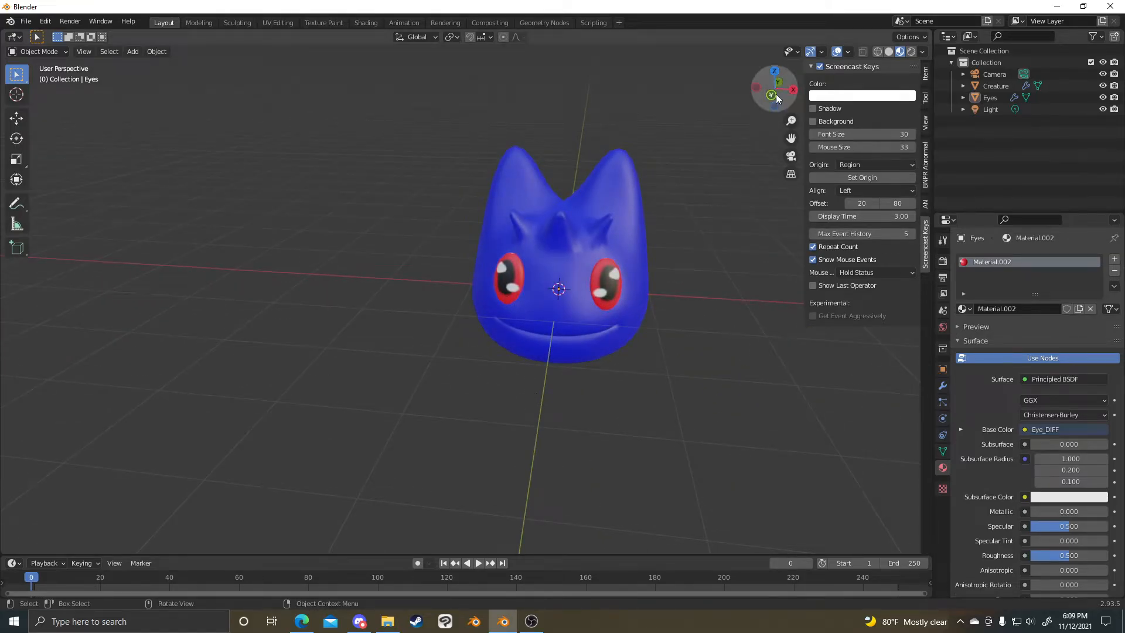
key(n)
middle_drag(652, 271, 614, 385)
key(shift+a)
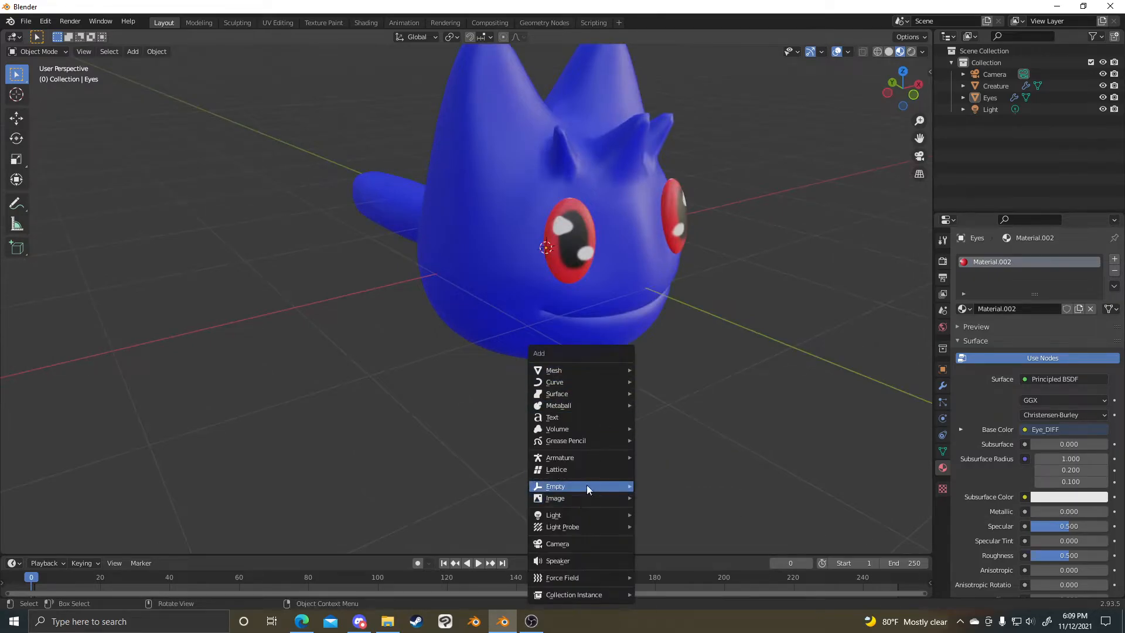
mouse_move(598, 461)
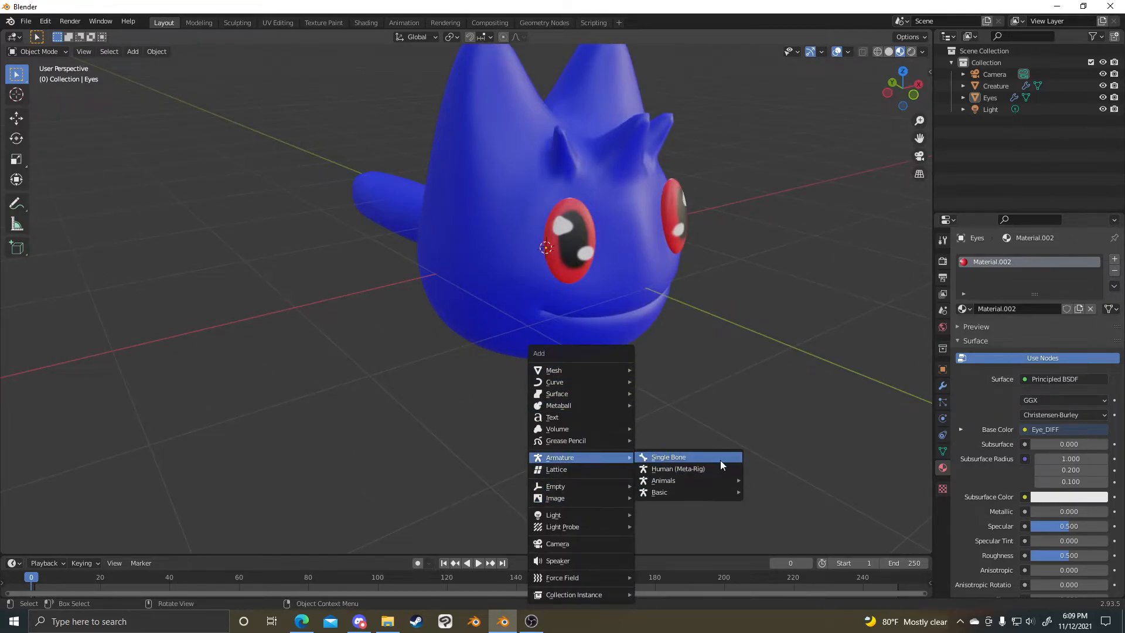
middle_drag(695, 311, 625, 262)
- Display the creature in wireframe and briefly enter and leave Edit Mode on the eyes
key(z)
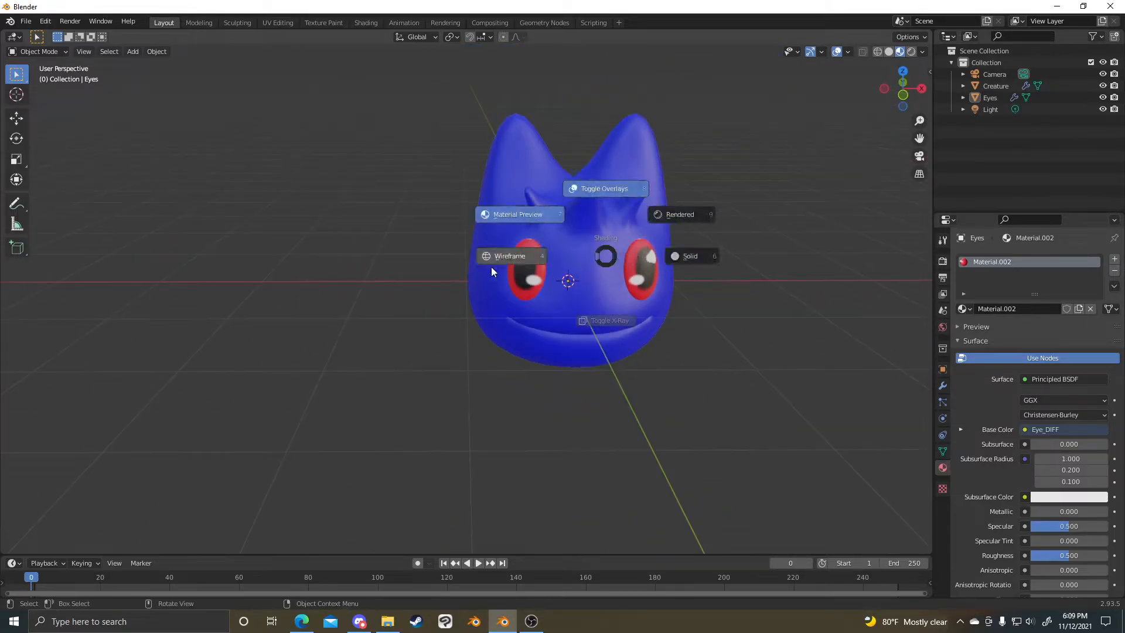
click(591, 281)
middle_drag(514, 285, 626, 271)
scroll(626, 271, up, 6)
scroll(625, 271, down, 10)
scroll(626, 274, up, 2)
scroll(626, 275, down, 8)
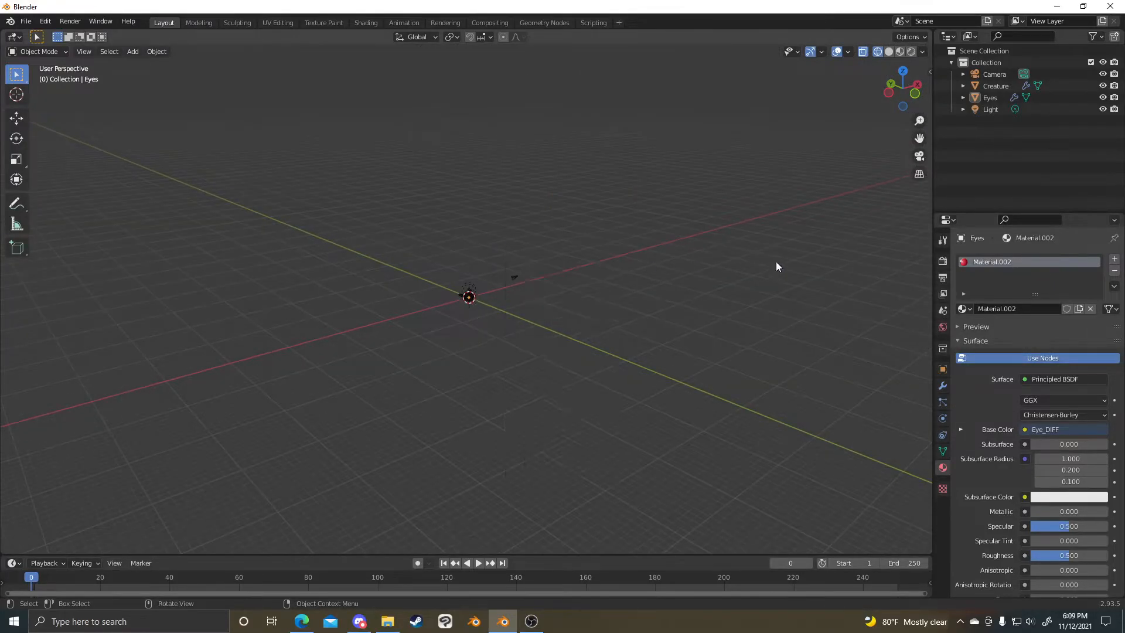
key(Tab)
scroll(614, 287, up, 8)
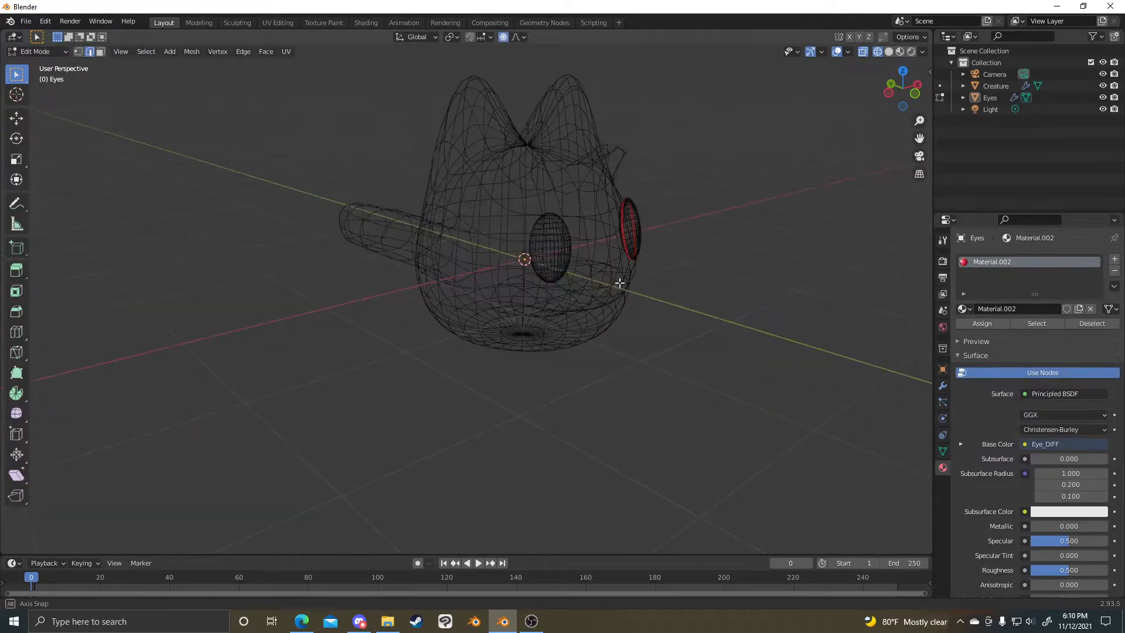
key(Tab)
- Switch the viewport to Solid shading with the creature facing forward
middle_drag(620, 283, 367, 307)
key(z)
click(604, 303)
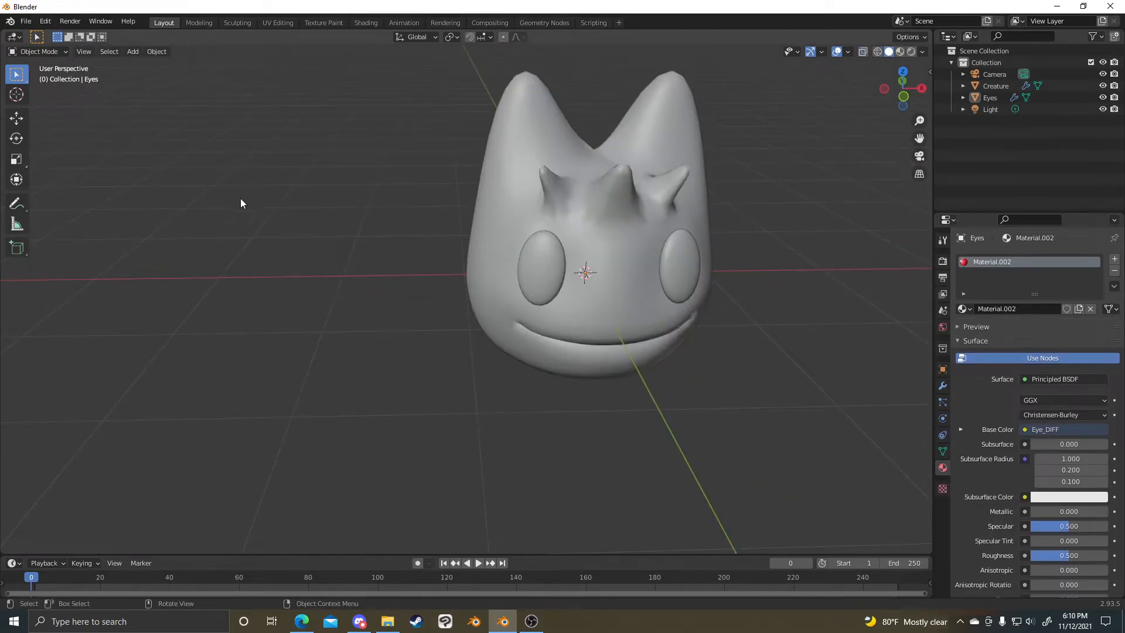
- Add a single-bone armature to the scene
right_click(513, 268)
key(shift+a)
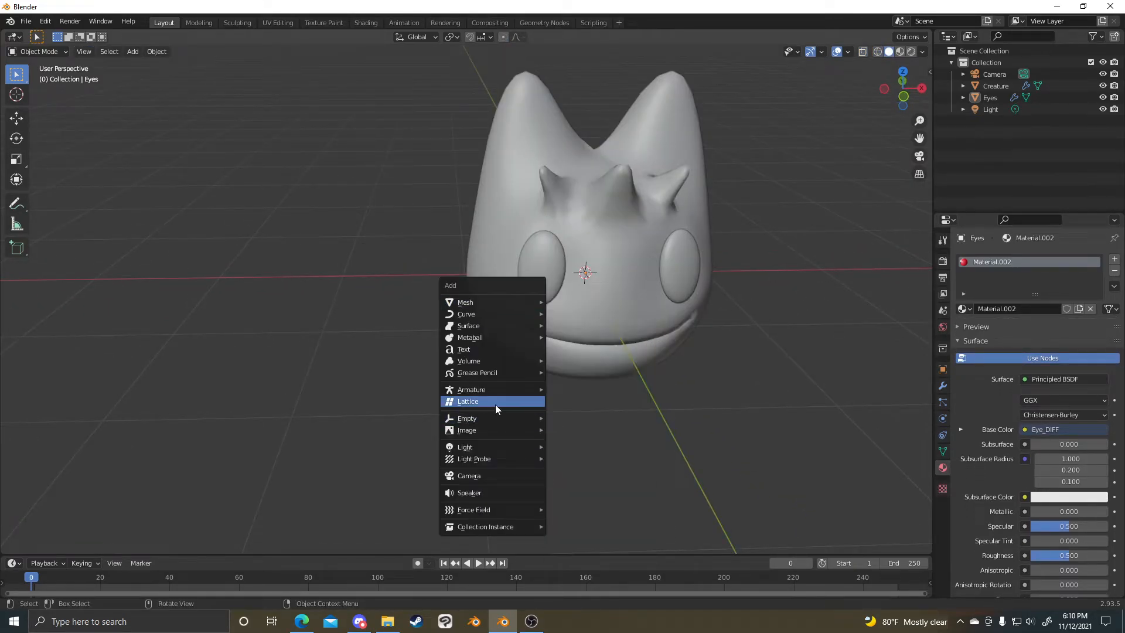
mouse_move(514, 389)
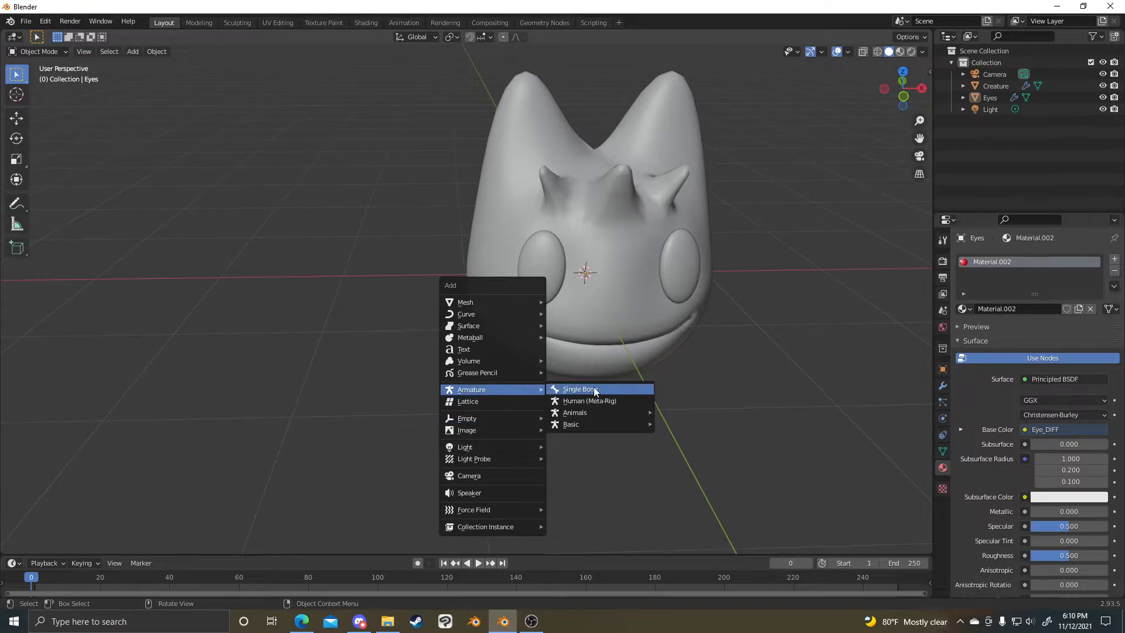
click(593, 389)
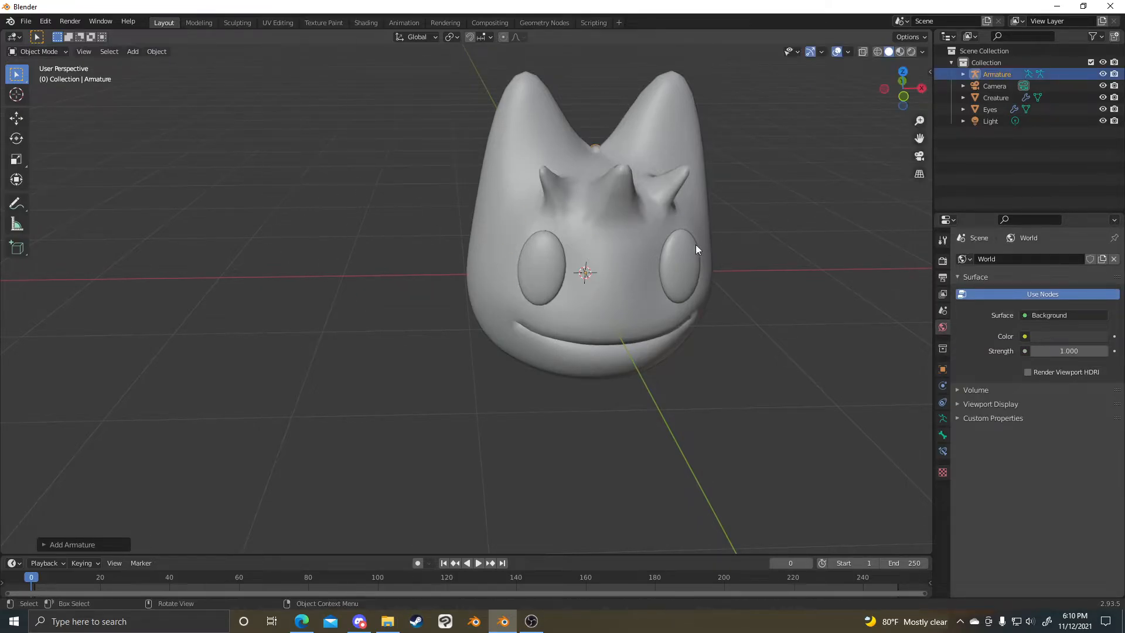
scroll(687, 253, down, 3)
key(shift+z)
key(g)
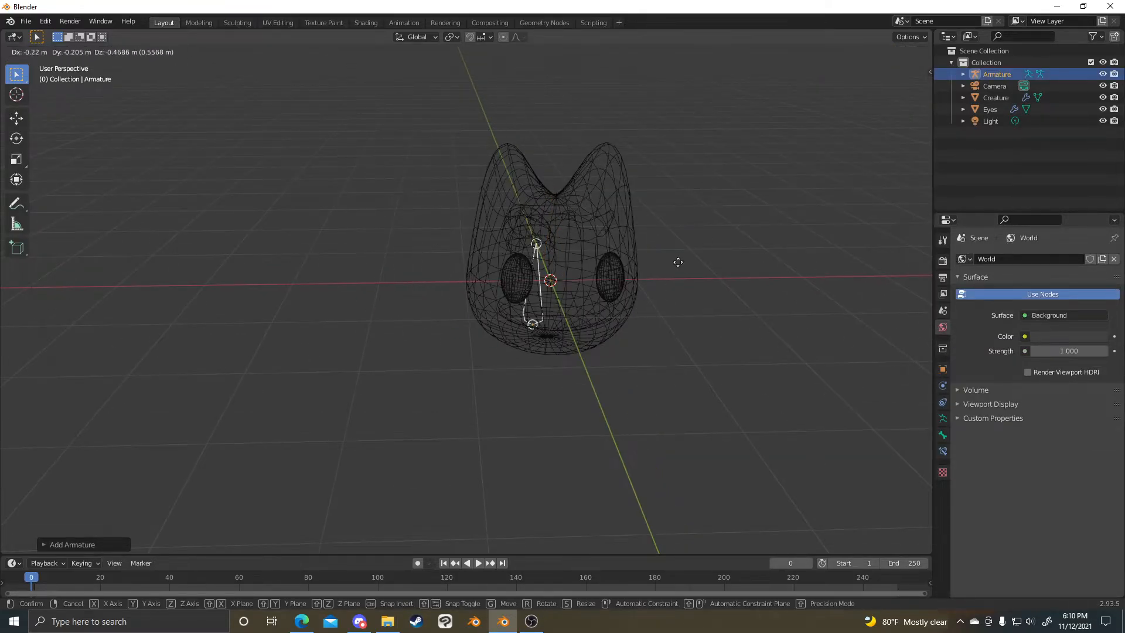
right_click(667, 283)
key(shift+z)
mouse_move(603, 284)
middle_down()
mouse_move(661, 276)
mouse_move(665, 264)
middle_up()
key(g)
key(z)
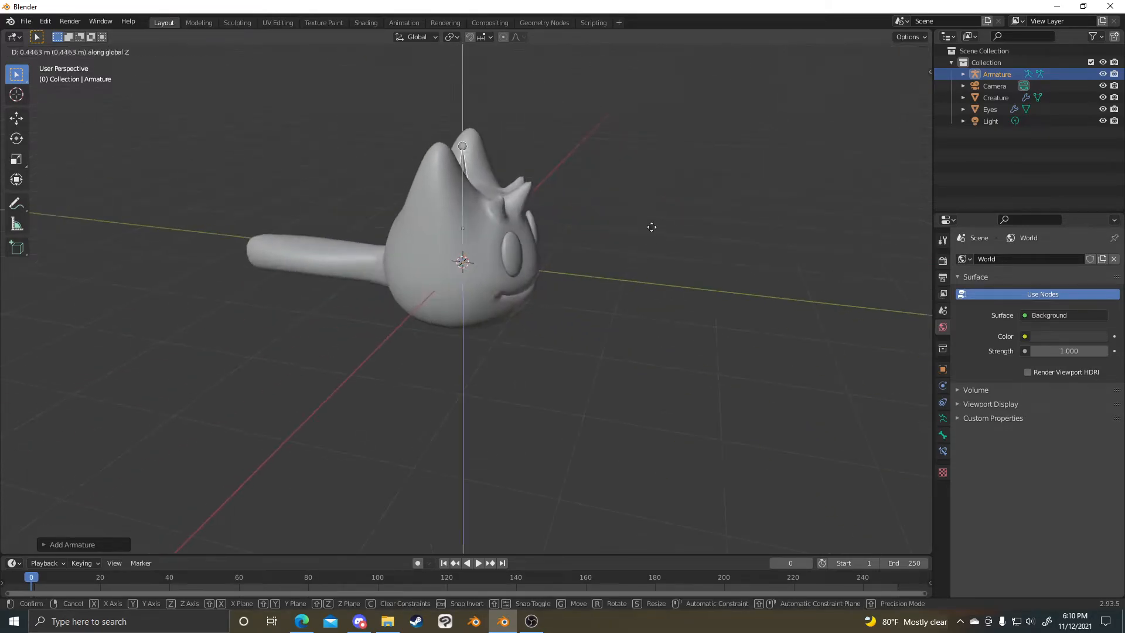
right_click(636, 199)
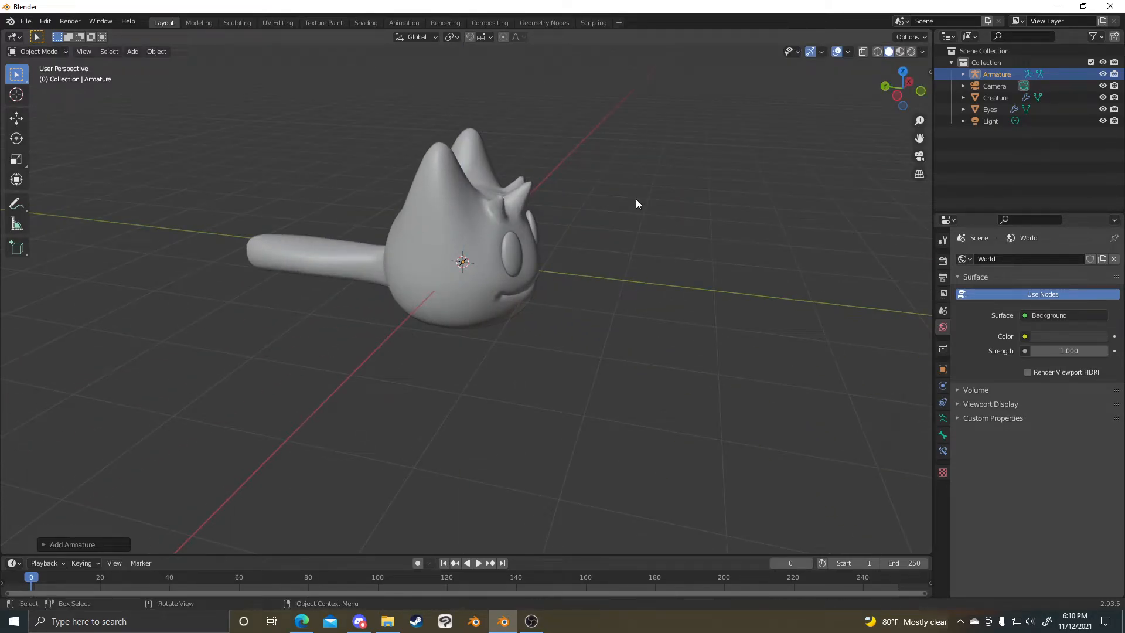
- Move the armature out of the creature to the empty space beside its head
scroll(637, 205, up, 3)
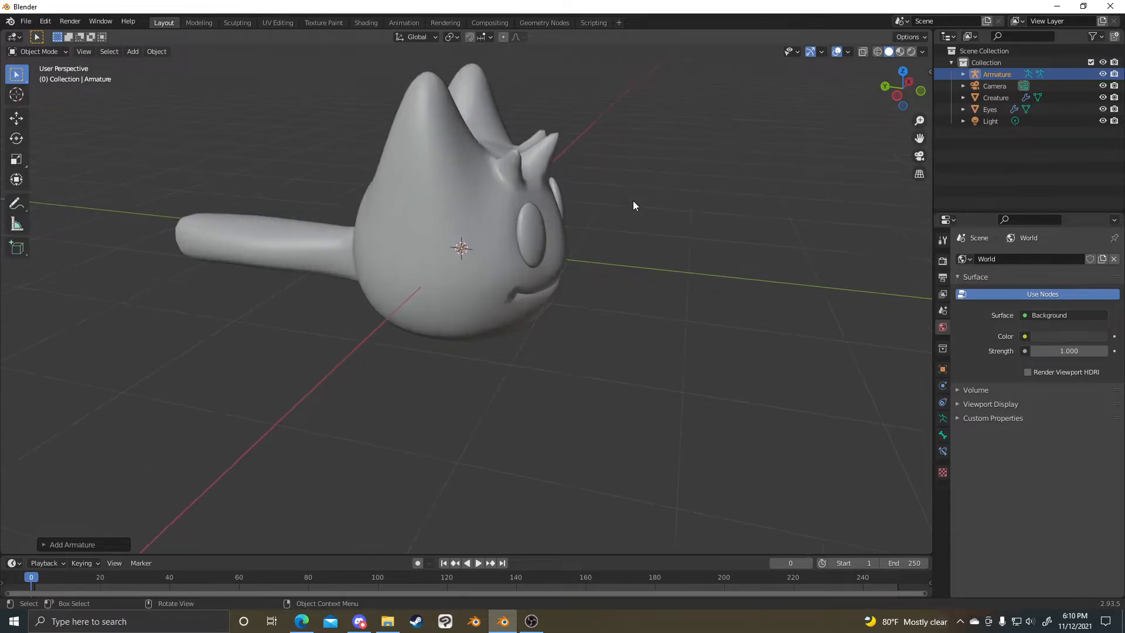
middle_drag(637, 205, 550, 213)
scroll(609, 184, up, 4)
scroll(607, 180, down, 5)
key(g)
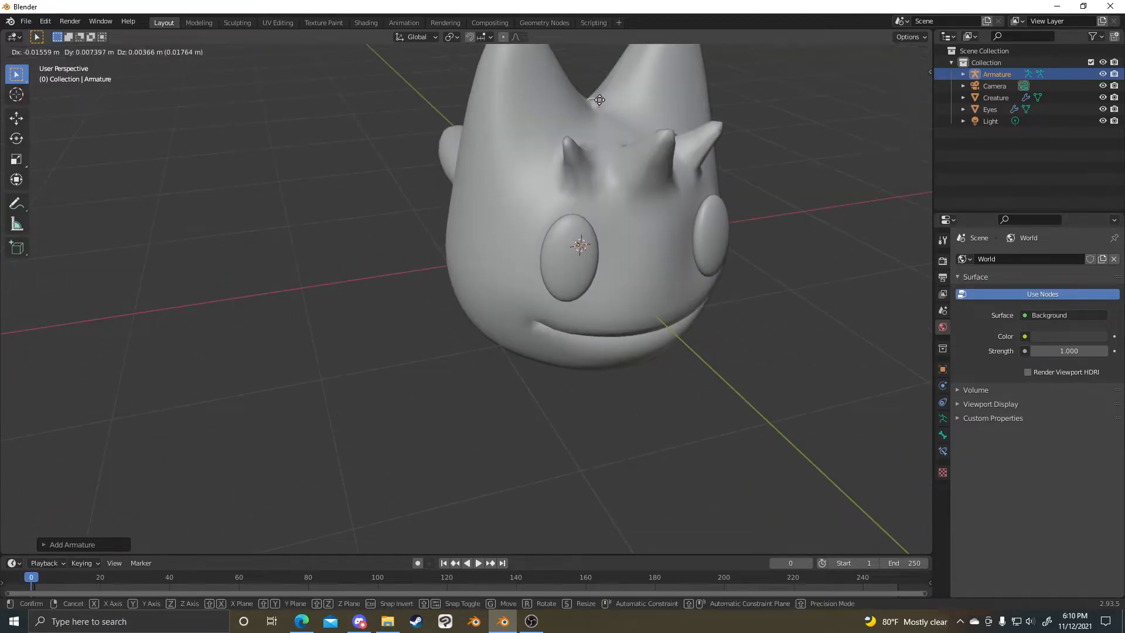
click(332, 206)
middle_drag(332, 206, 604, 263)
key(r)
right_click(633, 223)
middle_drag(633, 228, 515, 261)
key(r)
right_click(560, 261)
scroll(385, 220, up, 3)
scroll(515, 261, down, 3)
- Enter Edit Mode on the armature and extrude a second bone upward from the first bone's tip
key(ctrl+Tab)
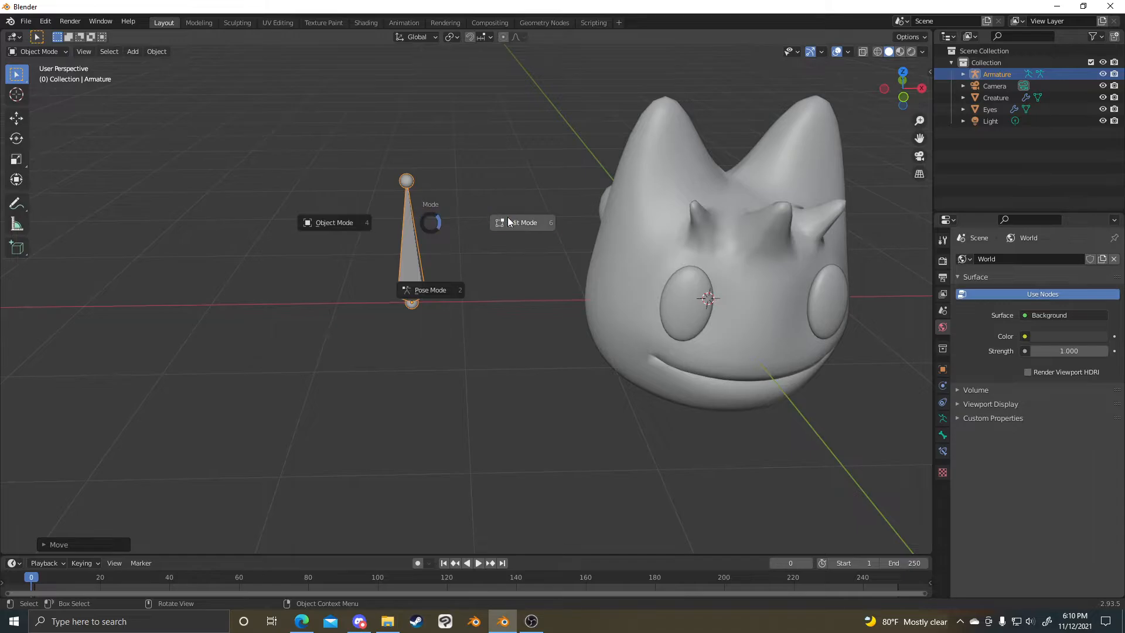
click(509, 221)
middle_drag(412, 182, 511, 174)
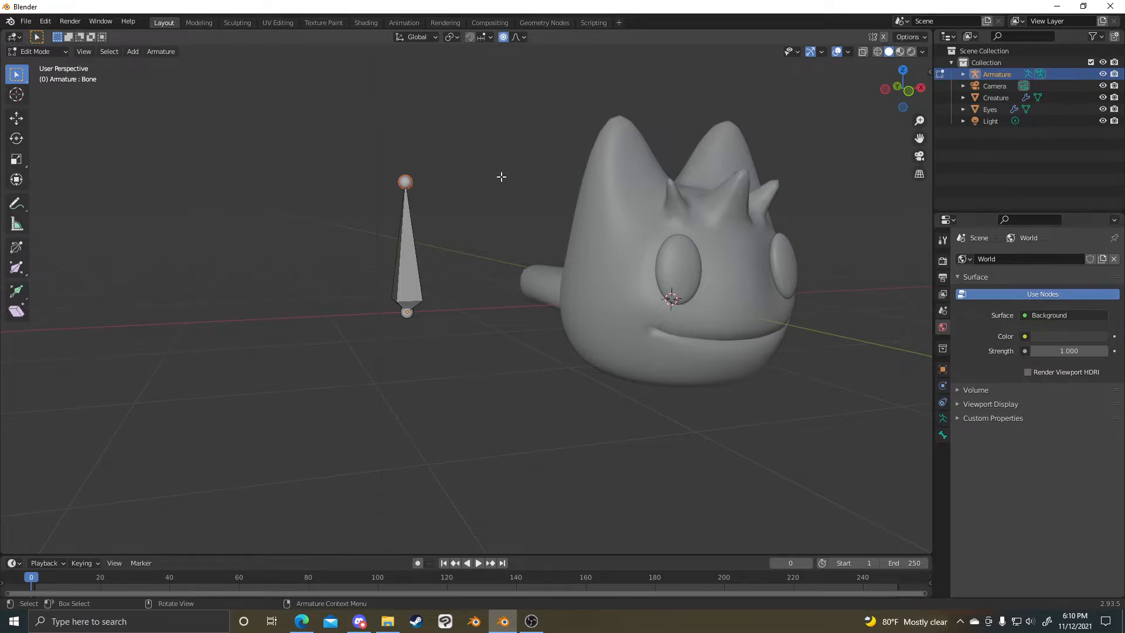
middle_drag(500, 197, 551, 282)
key(e)
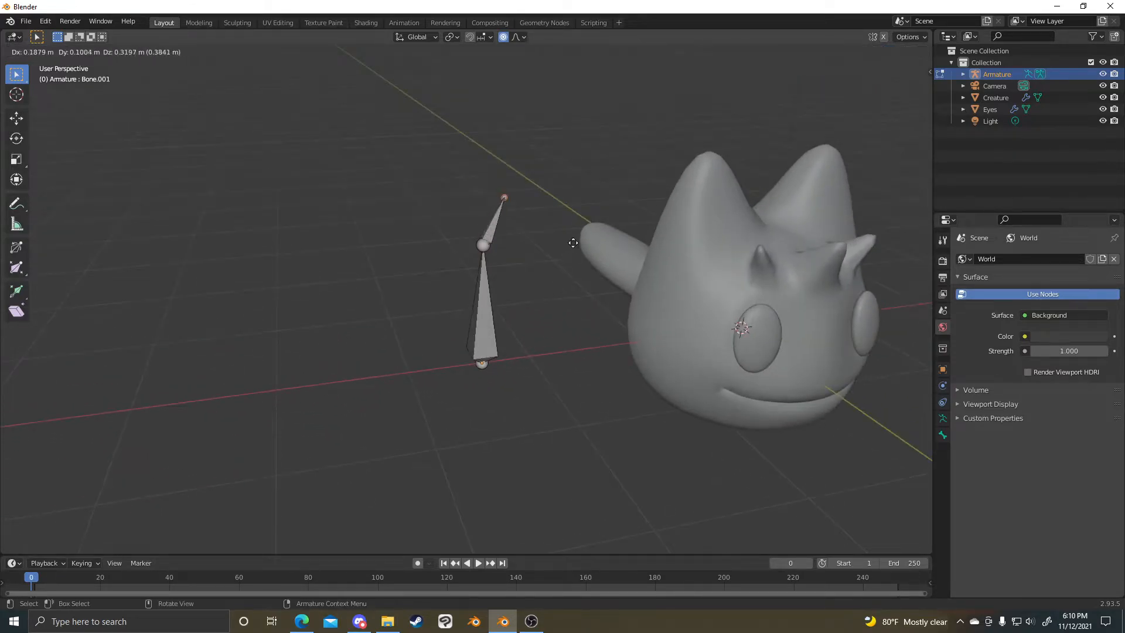
click(558, 161)
middle_drag(557, 160, 484, 247)
middle_drag(486, 369, 476, 302)
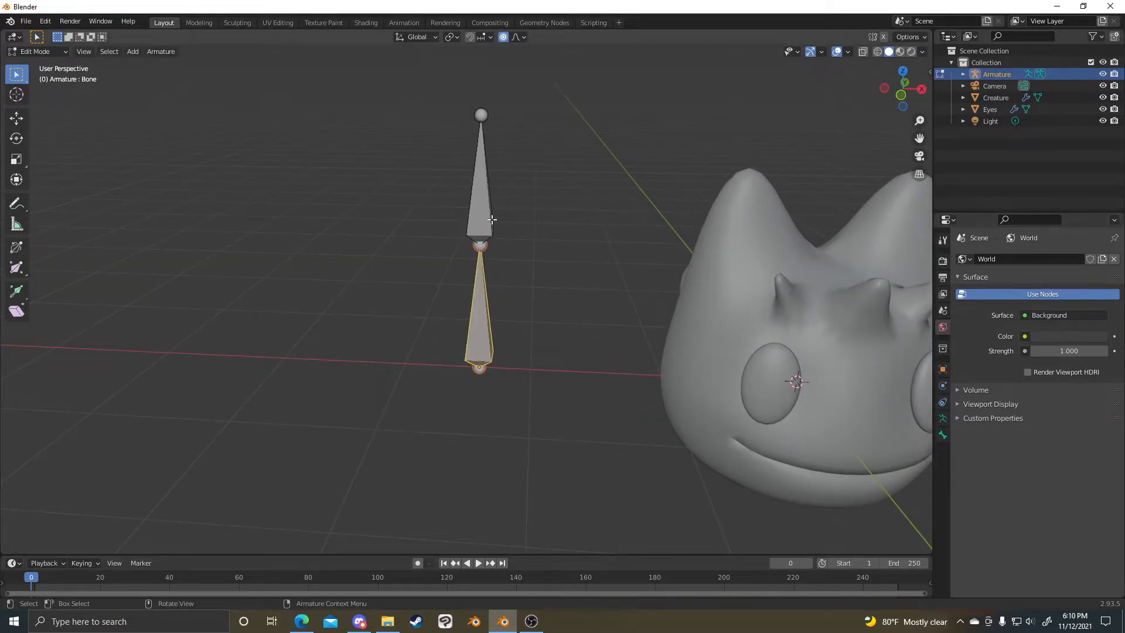
- Return to Object Mode and clear the armature's location
key(ctrl+Tab)
click(352, 232)
key(alt+g)
- Enable In Front in the armature's viewport display settings
middle_drag(627, 322, 978, 358)
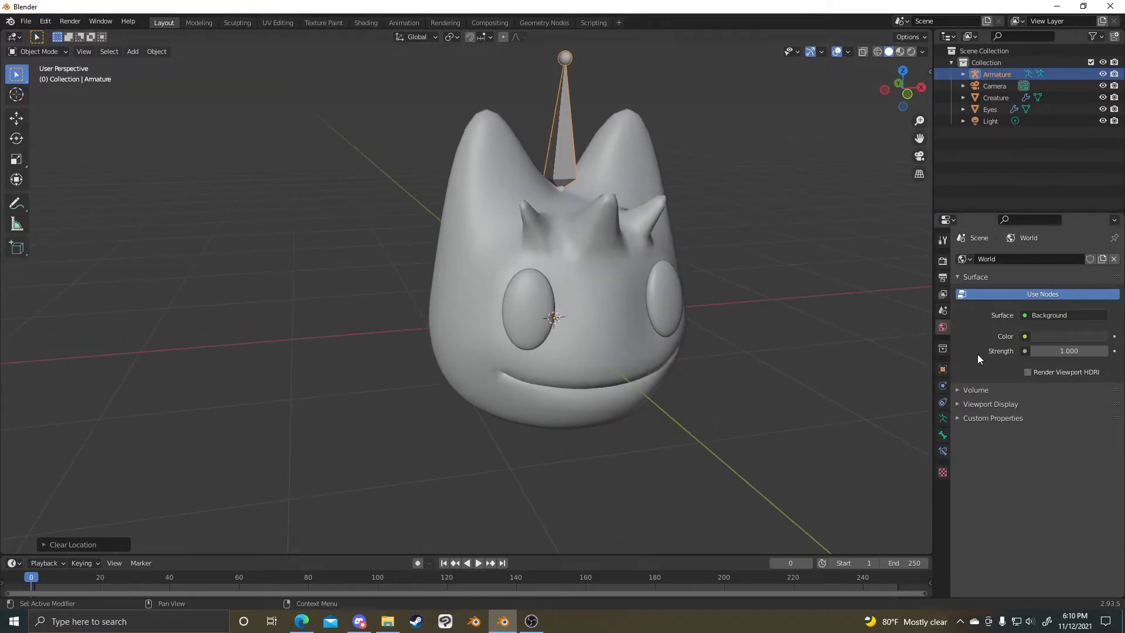
click(943, 418)
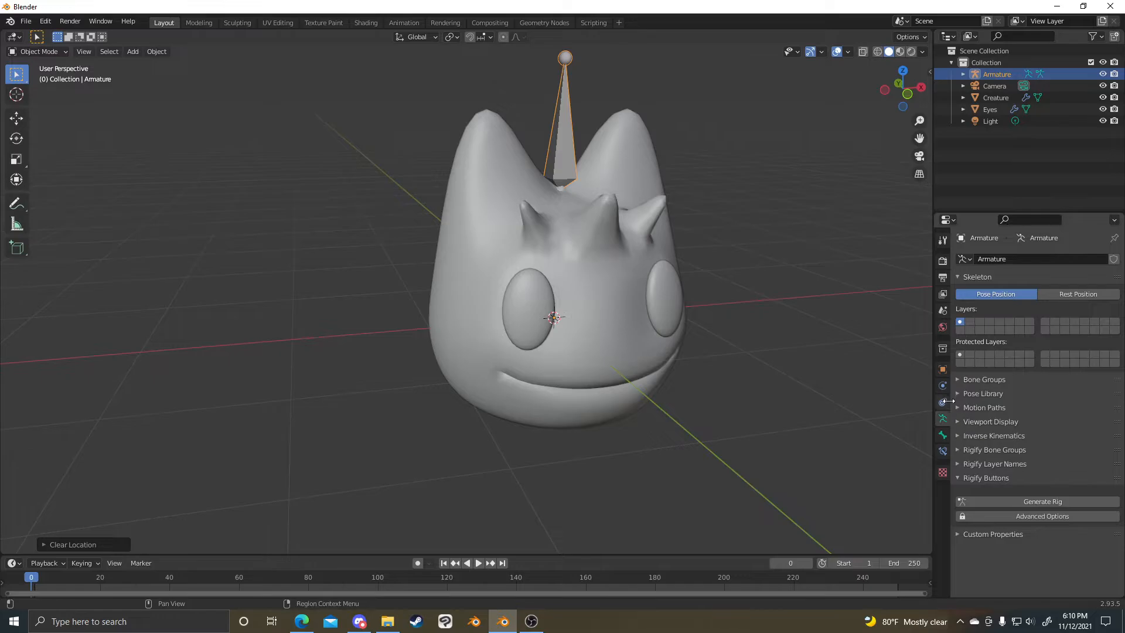
scroll(616, 240, up, 3)
scroll(675, 258, down, 2)
shift+middle_drag(675, 258, 624, 217)
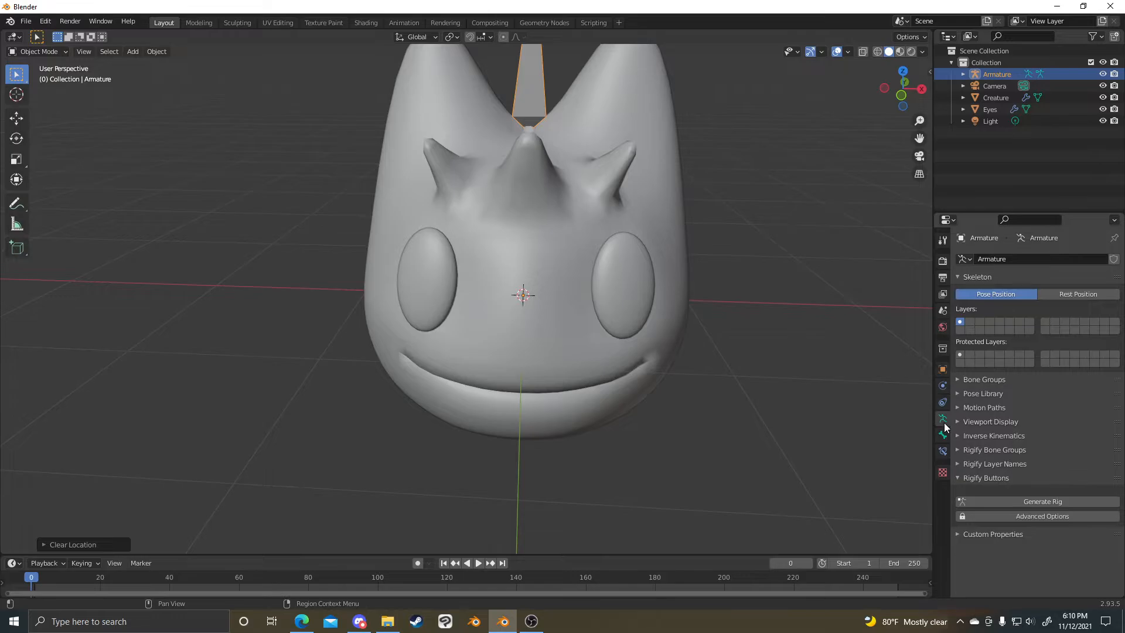
scroll(706, 312, down, 2)
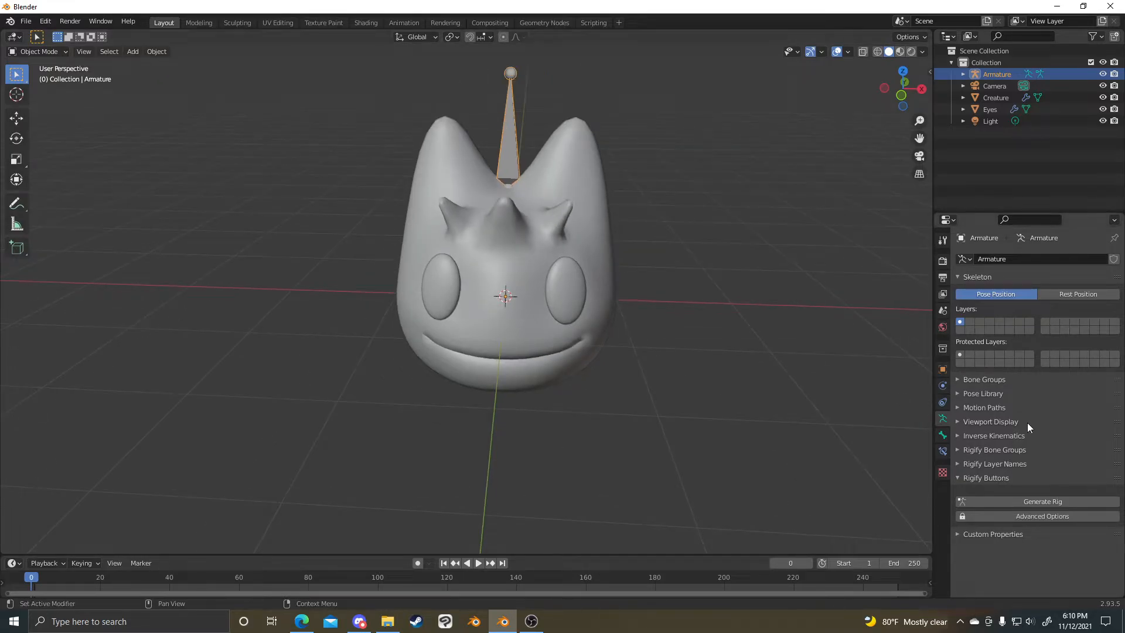
click(996, 421)
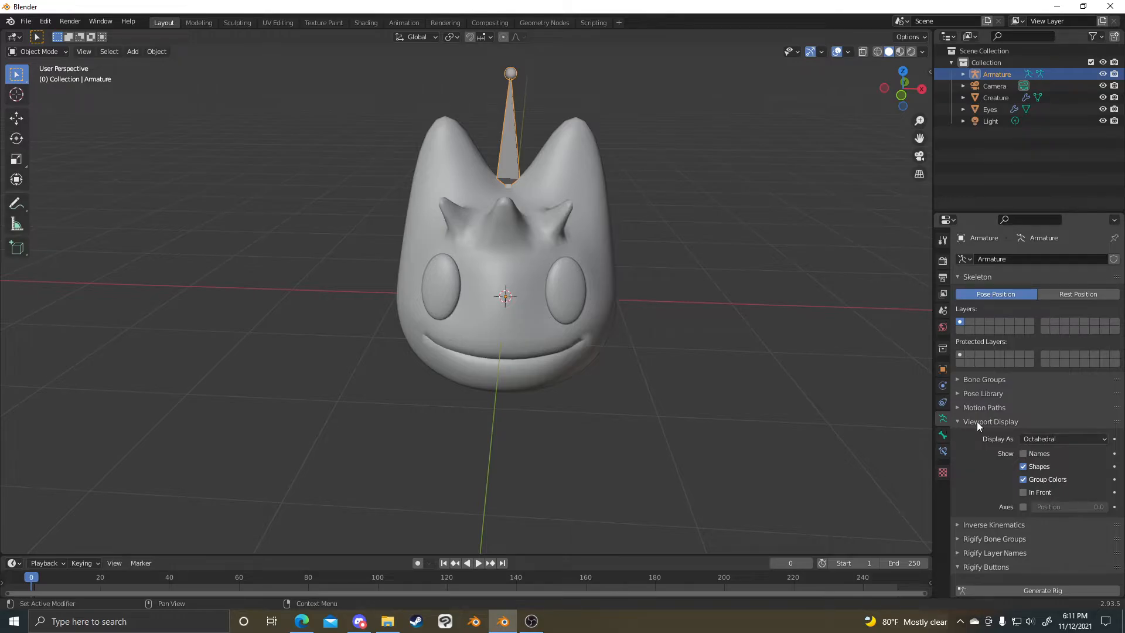
middle_drag(651, 371, 826, 344)
scroll(711, 357, up, 3)
scroll(690, 351, down, 5)
middle_drag(632, 302, 581, 260)
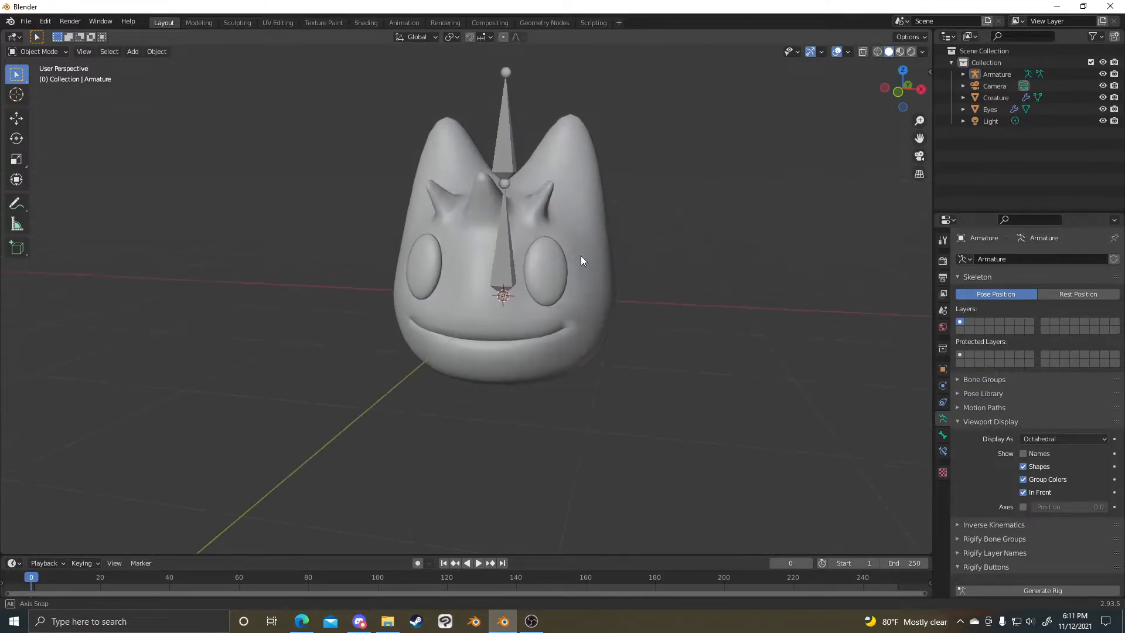
middle_drag(496, 268, 686, 296)
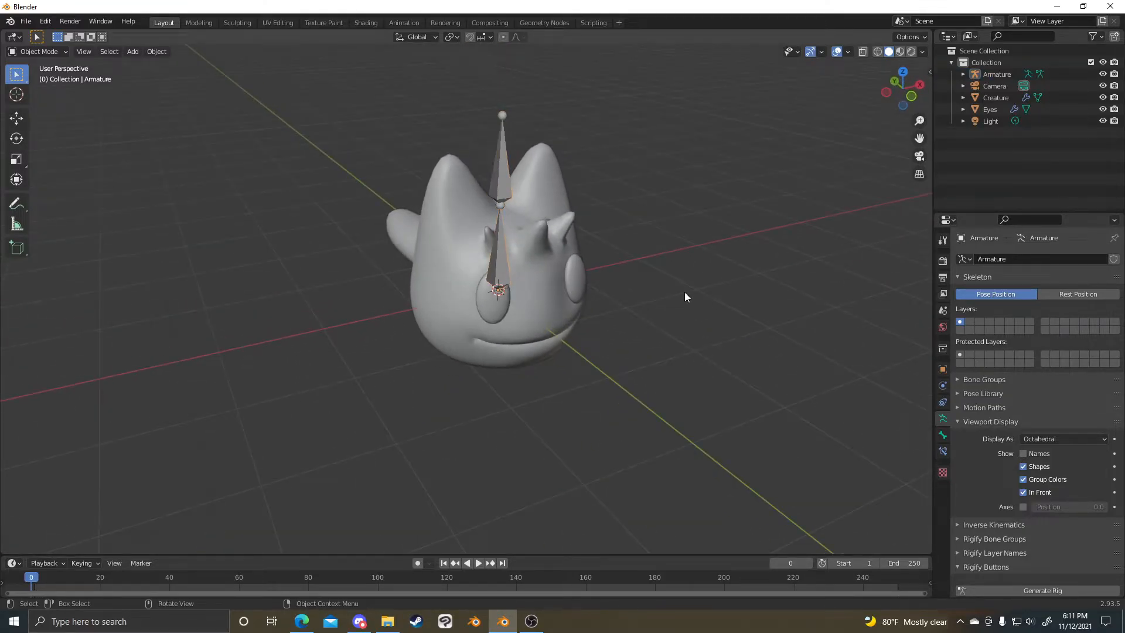
- Select the armature and switch it to Edit Mode
click(503, 273)
middle_drag(502, 275, 487, 243)
scroll(487, 243, up, 4)
key(Tab)
scroll(643, 284, up, 2)
scroll(643, 284, down, 4)
middle_drag(644, 284, 505, 132)
- Lower the upper bone's tip along Z to shorten the bone to about ear height
scroll(678, 287, up, 3)
scroll(553, 295, up, 3)
scroll(534, 291, down, 2)
scroll(506, 131, down, 2)
key(g)
key(z)
click(505, 147)
click(505, 201)
key(g)
right_click(501, 188)
click(502, 185)
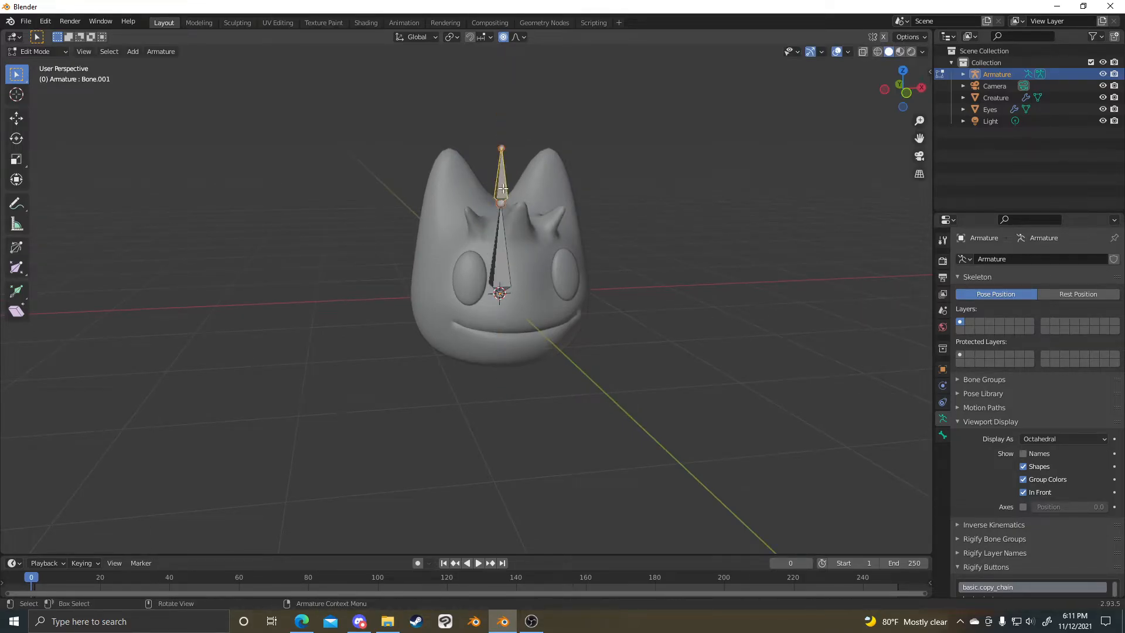
- Lower the main bone's base joint along Z to the underside of the creature's head
click(506, 292)
shift+middle_drag(507, 292, 514, 257)
key(g)
right_click(515, 238)
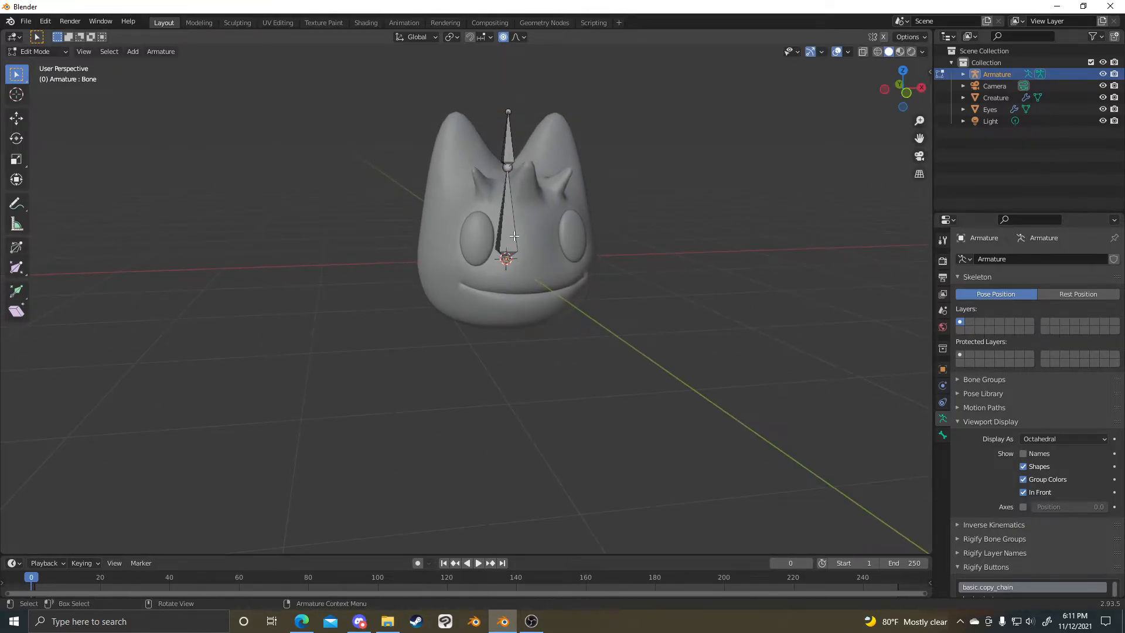
key(g)
key(z)
click(517, 305)
- Extrude a short bone from the main bone's base joint, slanting down below the head
middle_drag(518, 303, 615, 278)
key(e)
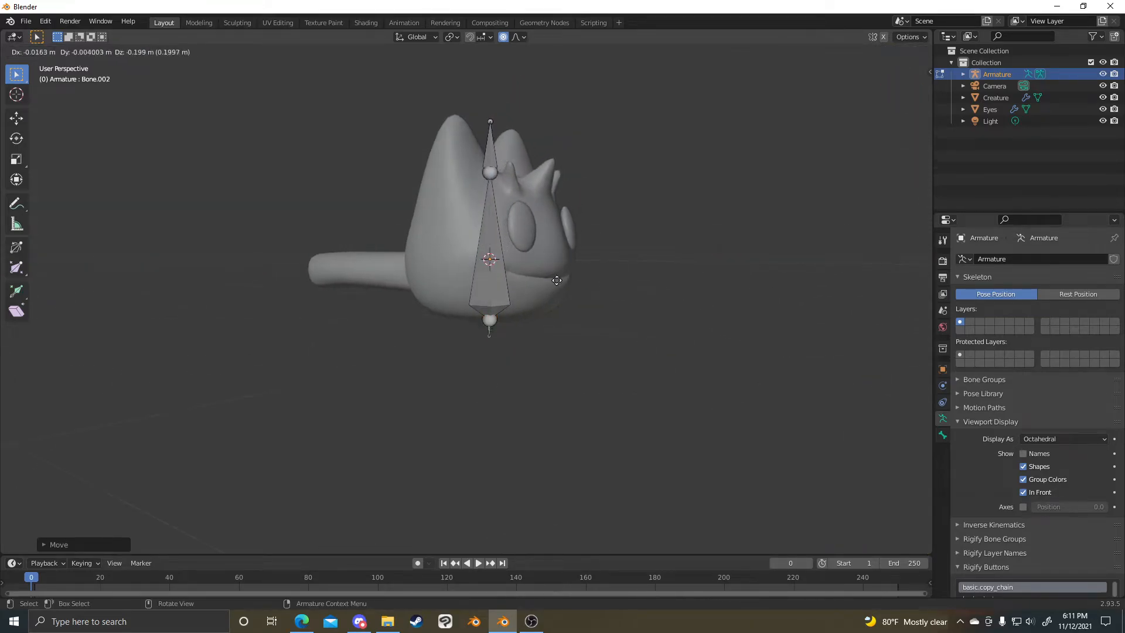
right_click(559, 298)
middle_drag(557, 299, 564, 303)
scroll(564, 304, up, 3)
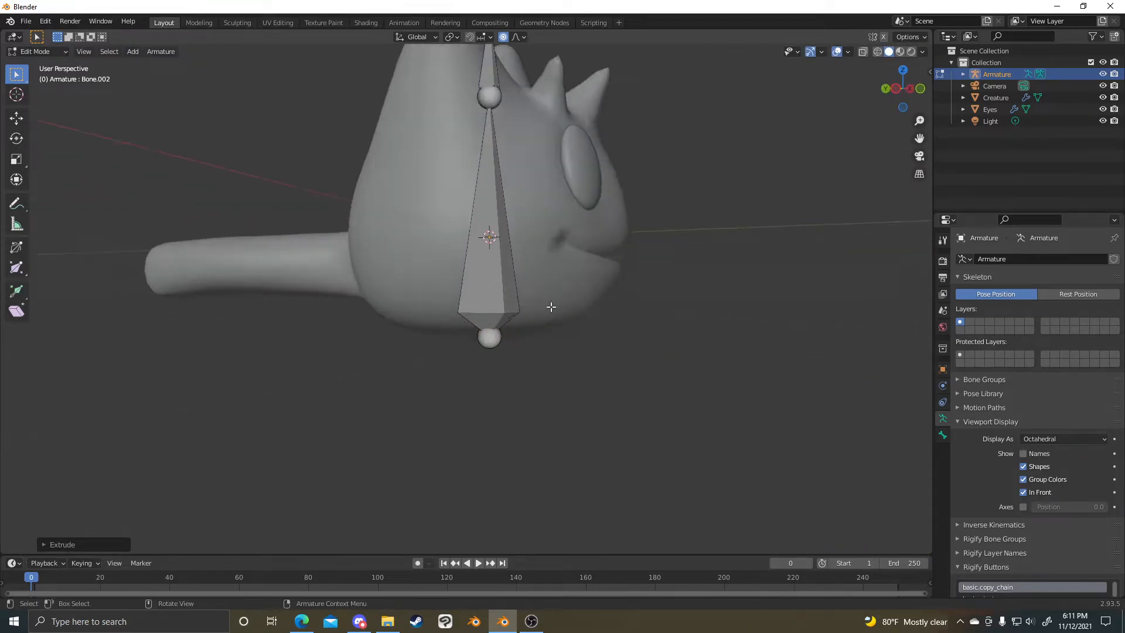
key(g)
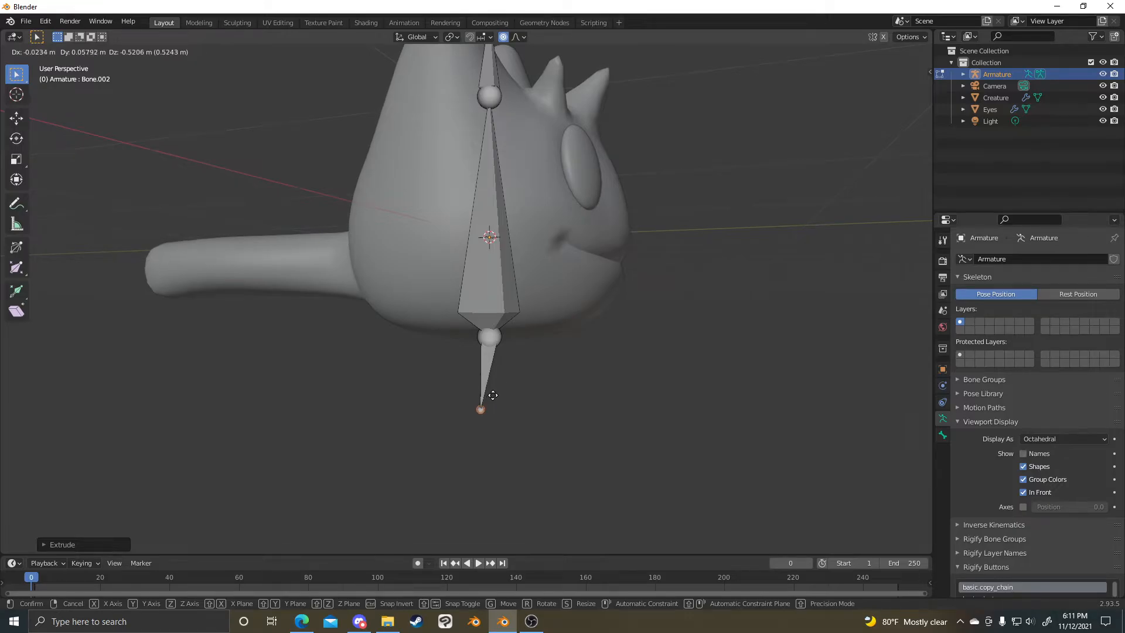
click(587, 382)
middle_drag(587, 382, 490, 276)
click(512, 262)
scroll(490, 276, up, 7)
scroll(468, 230, down, 5)
middle_drag(490, 353, 512, 283)
click(480, 231)
right_click(480, 231)
right_click(473, 206)
click(473, 210)
key(ctrl+z)
- Delete the small bones above and below the main bone
middle_drag(608, 187, 569, 264)
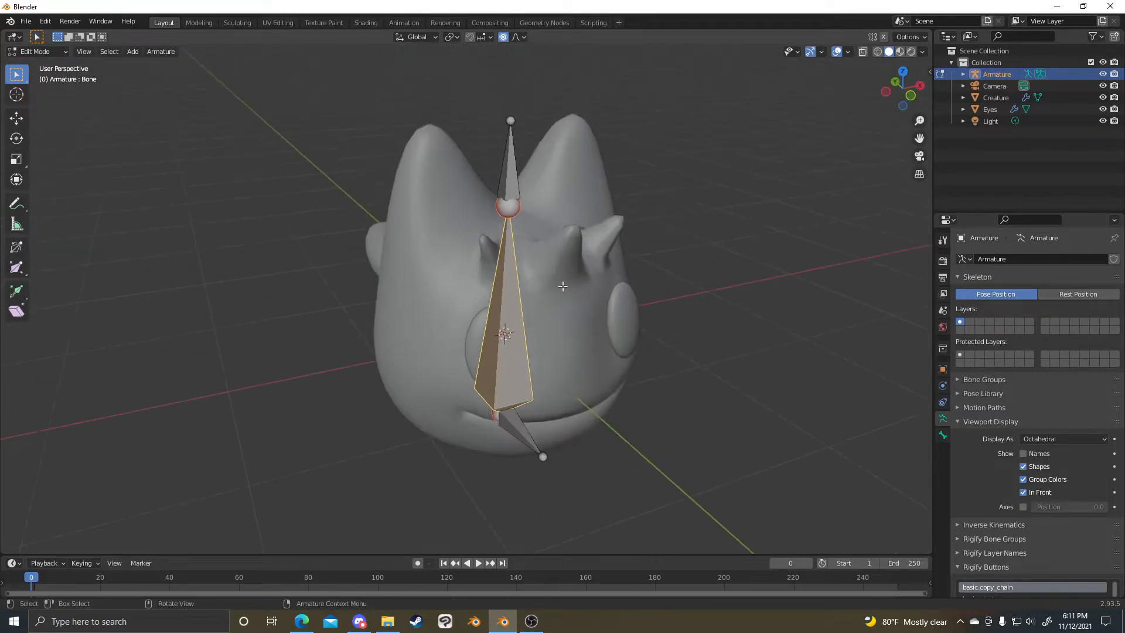
click(516, 158)
shift+click(525, 443)
key(x)
click(507, 179)
- Subdivide the remaining head bone with 2 cuts
click(511, 255)
right_click(512, 256)
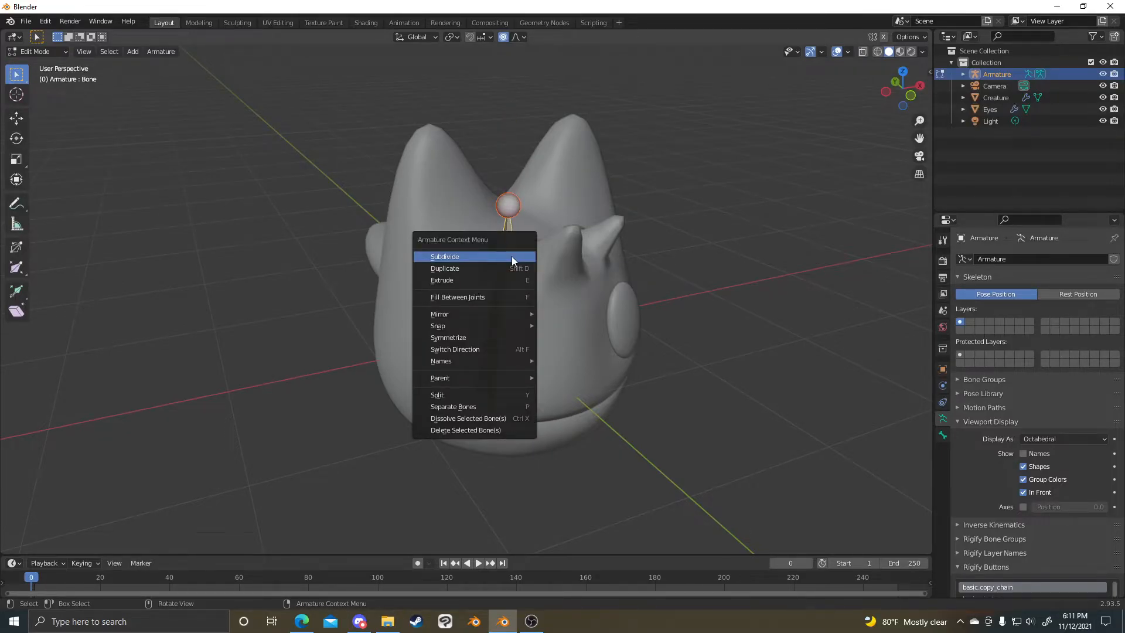
click(511, 255)
click(63, 545)
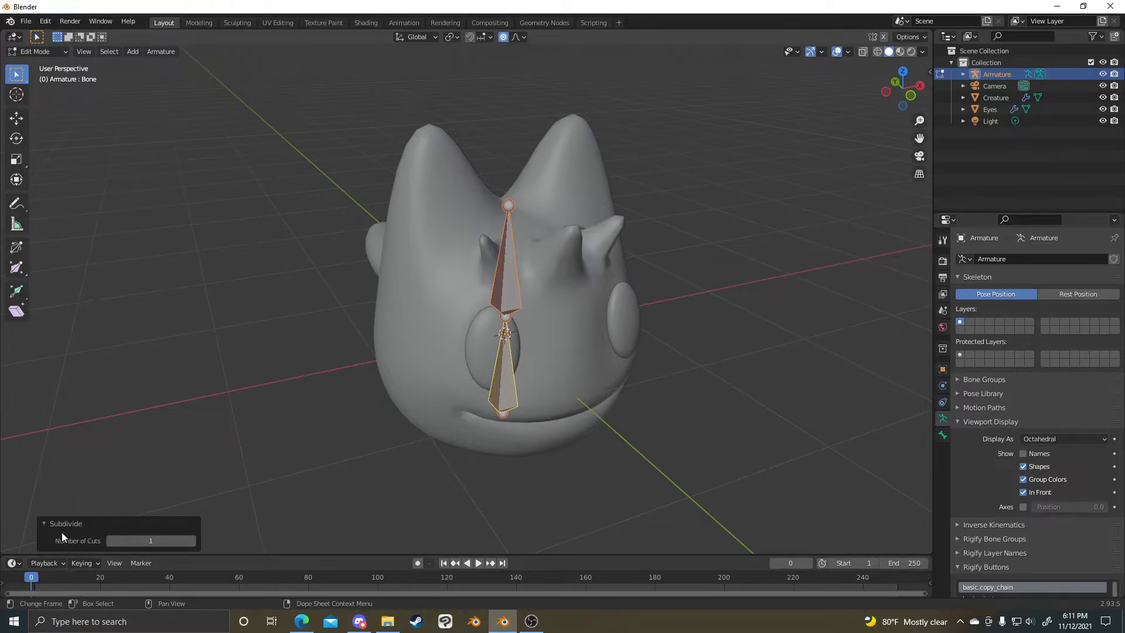
click(192, 541)
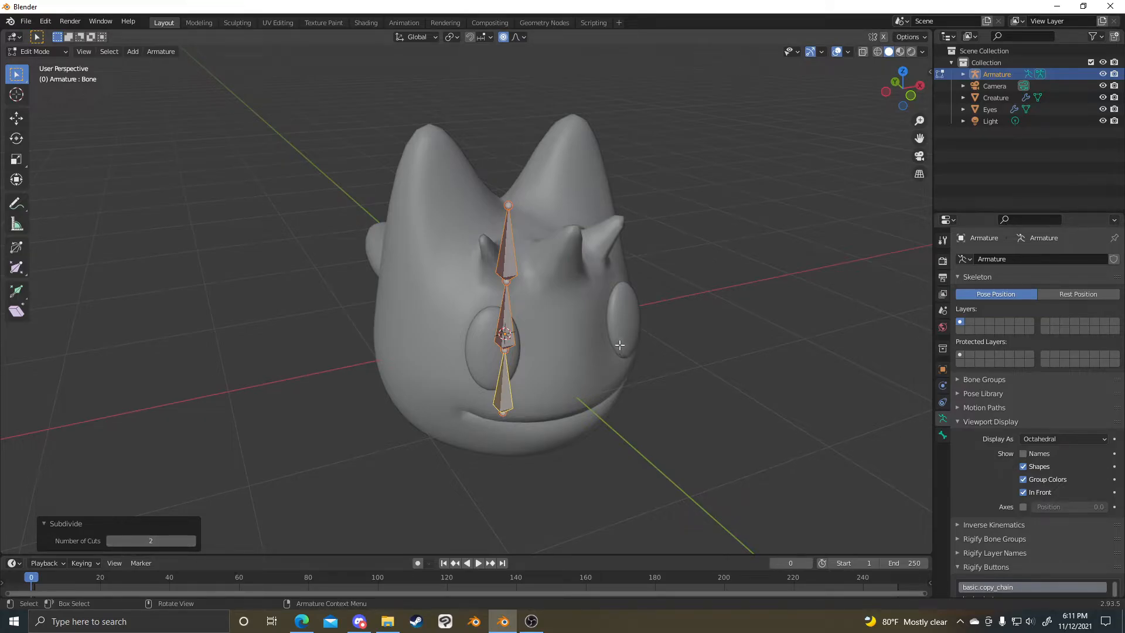
- Move the top bone of the chain up along Z so it stands in the dip between the ears
middle_drag(622, 347, 582, 319)
scroll(583, 319, up, 4)
click(543, 269)
scroll(543, 269, down, 2)
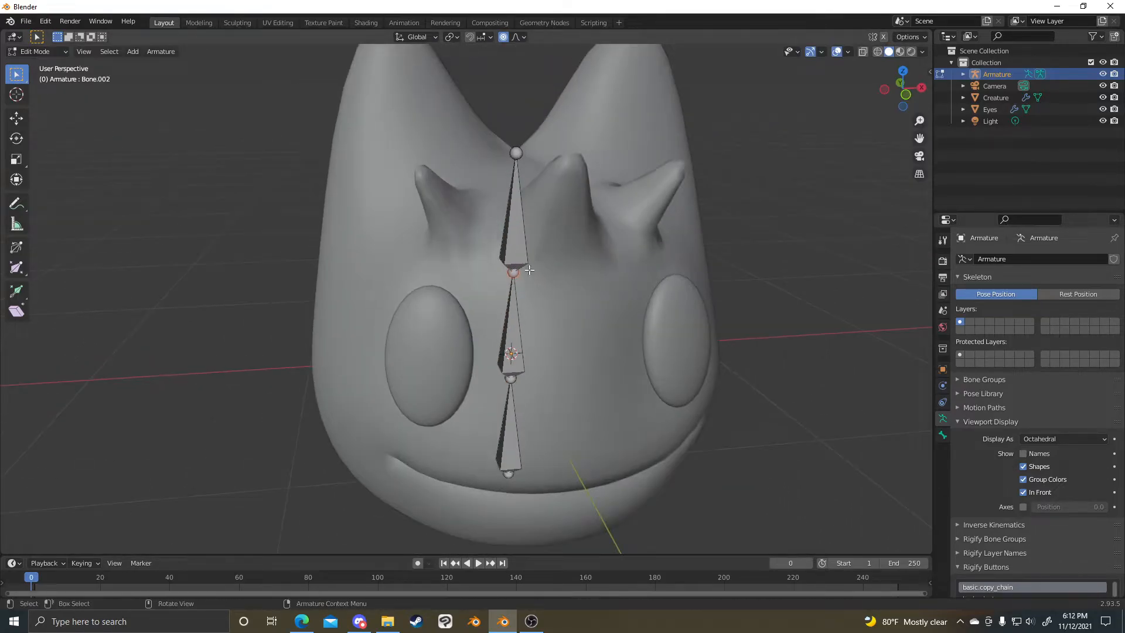
click(521, 241)
key(g)
key(z)
click(559, 134)
- Move the bottom bone of the chain down along Z so it hangs below the head
shift+middle_drag(523, 352, 530, 152)
click(521, 222)
key(g)
key(z)
click(518, 350)
- Duplicate the long middle bone and move the copy about 1.05 m along Y toward the tail
middle_drag(522, 346, 576, 270)
scroll(595, 263, down, 5)
scroll(512, 181, up, 3)
scroll(434, 119, down, 3)
click(491, 153)
click(482, 269)
middle_drag(574, 272, 509, 254)
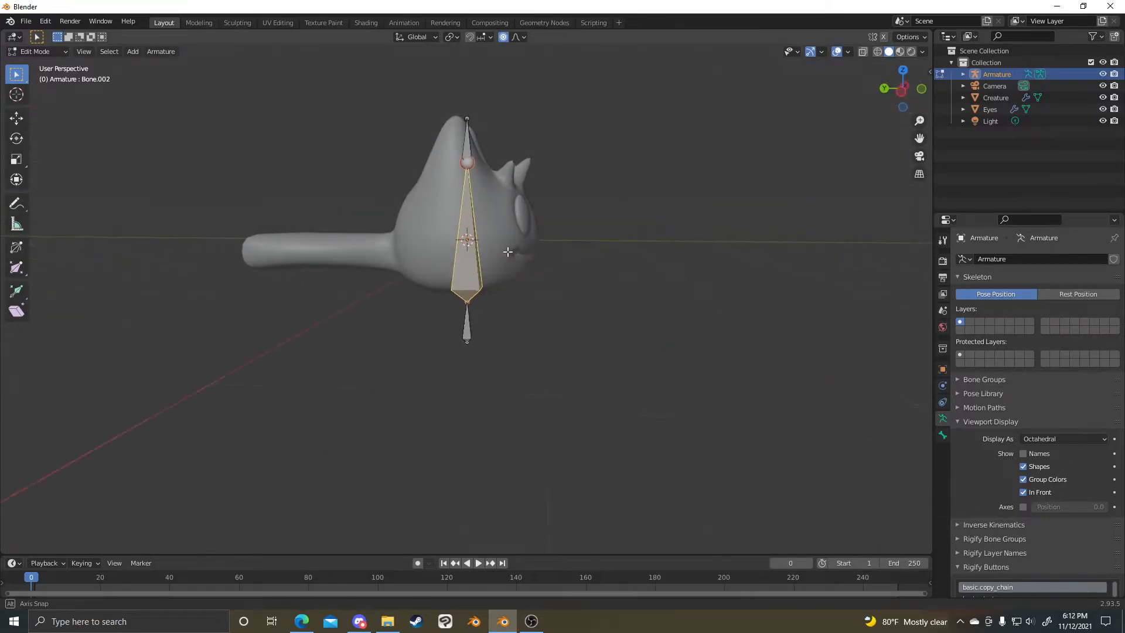
scroll(508, 252, up, 3)
middle_drag(623, 276, 715, 311)
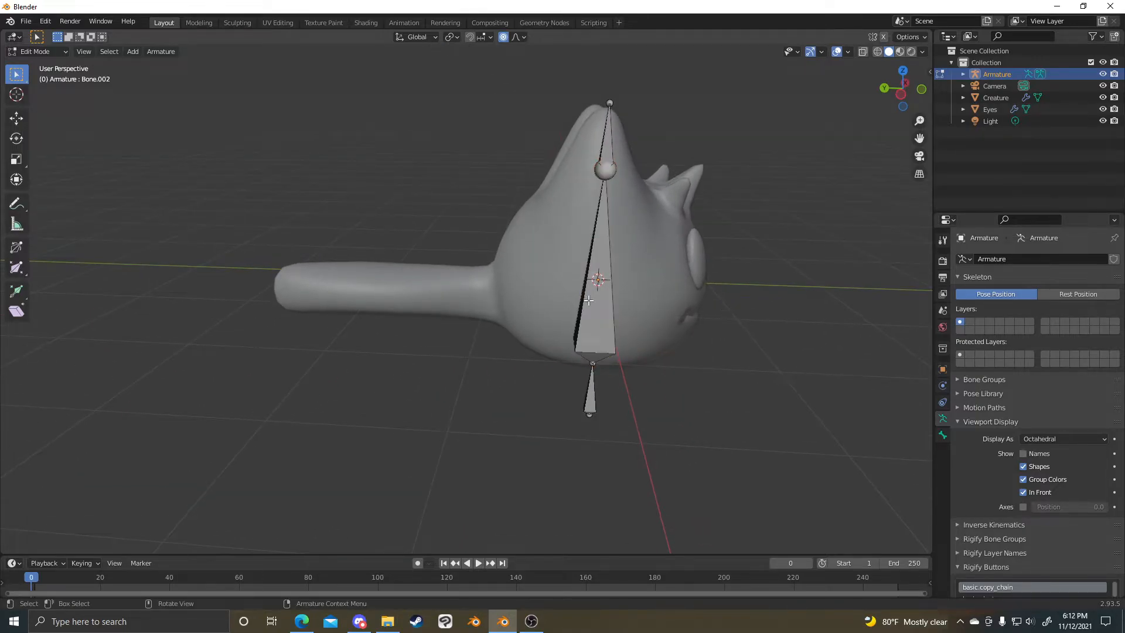
key(e)
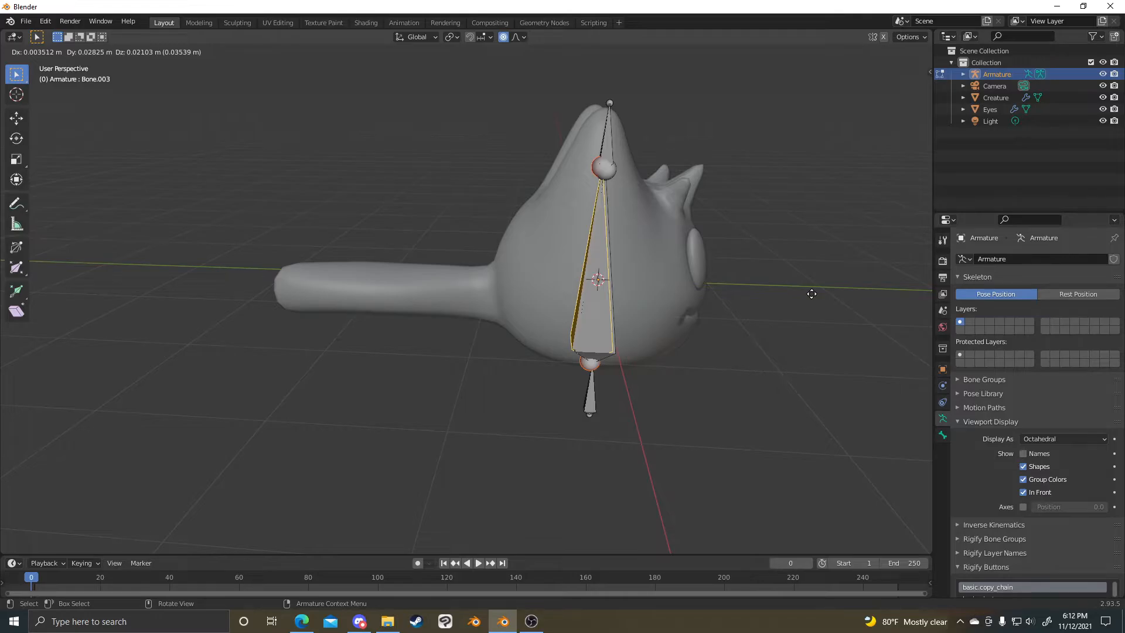
key(y)
click(700, 293)
- Rotate the duplicated bone -90° about the X axis
key(r)
key(x)
key(Escape)
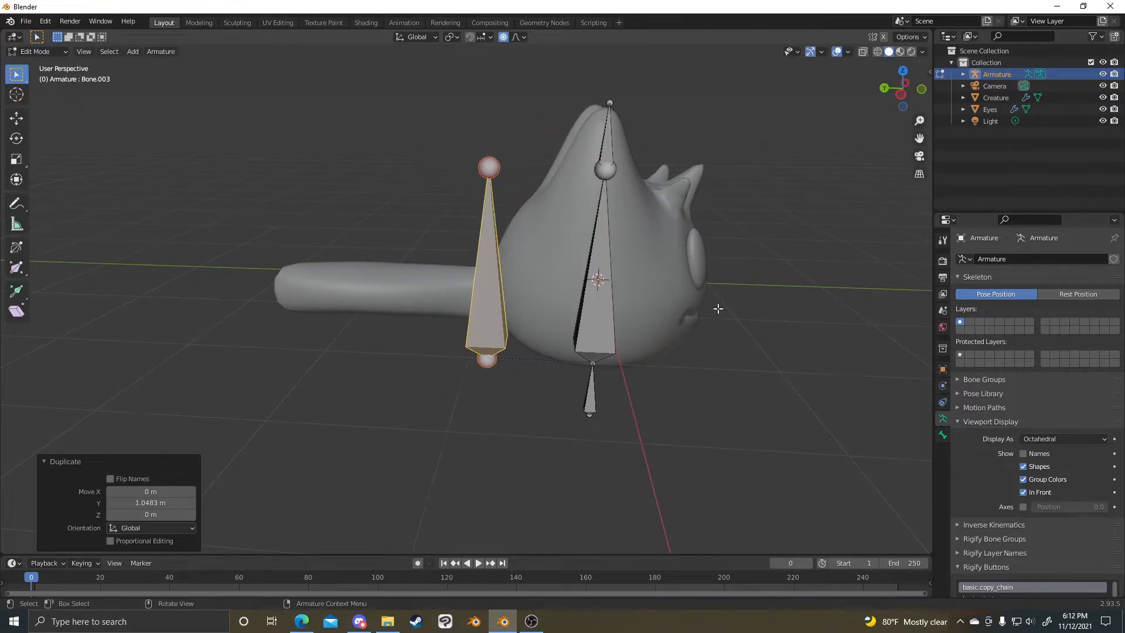
text(rx)
text(9)
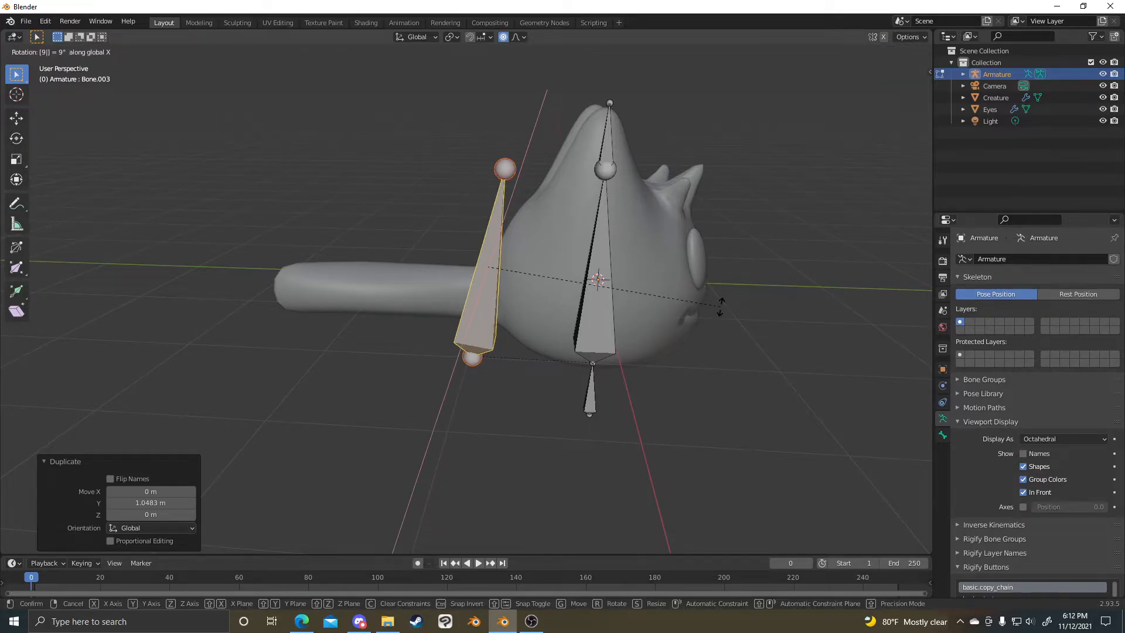
text(0-)
key(Return)
- Align the duplicated bone with the tail along Z and Y so it runs from the tail's root to its tip
scroll(721, 306, up, 4)
key(g)
key(z)
click(521, 305)
middle_drag(522, 304, 396, 223)
click(377, 285)
key(g)
key(y)
click(320, 283)
- Subdivide the tail bone with 10 cuts
click(396, 222)
right_click(451, 229)
click(451, 229)
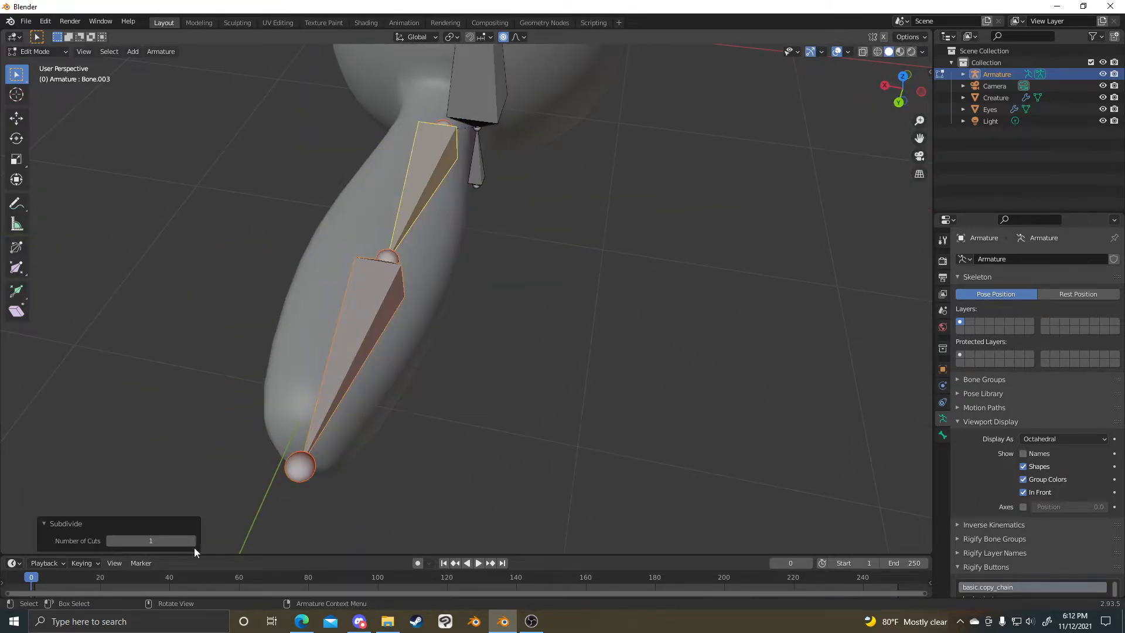
mouse_move(196, 542)
mouse_down()
mouse_move(208, 541)
mouse_move(191, 542)
mouse_up()
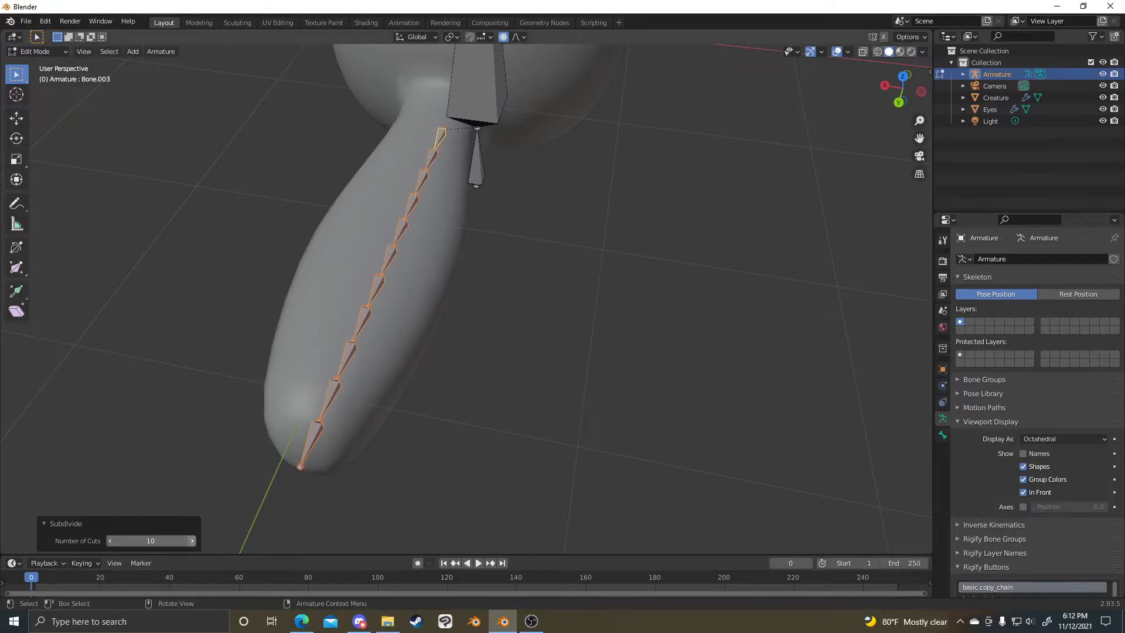
middle_drag(720, 371, 558, 274)
key(Tab)
click(567, 332)
click(611, 332)
key(Tab)
right_click(546, 340)
click(577, 339)
scroll(558, 274, up, 2)
- Duplicate the long middle bone in place
click(591, 158)
click(552, 349)
middle_drag(552, 348, 571, 343)
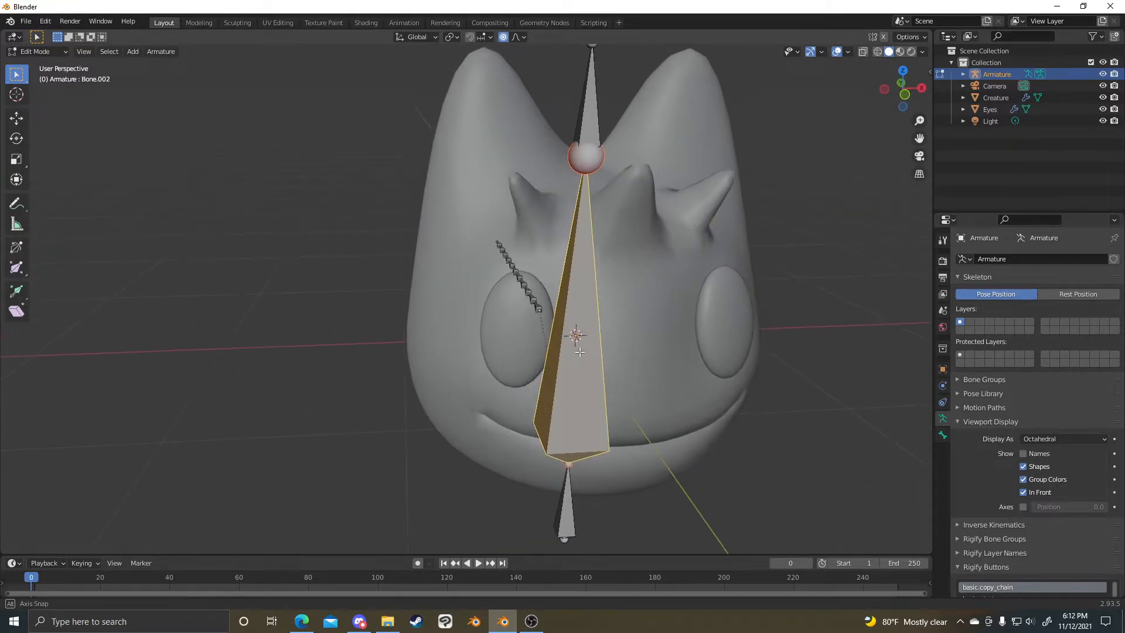
key(shift+d)
right_click(702, 340)
key(x)
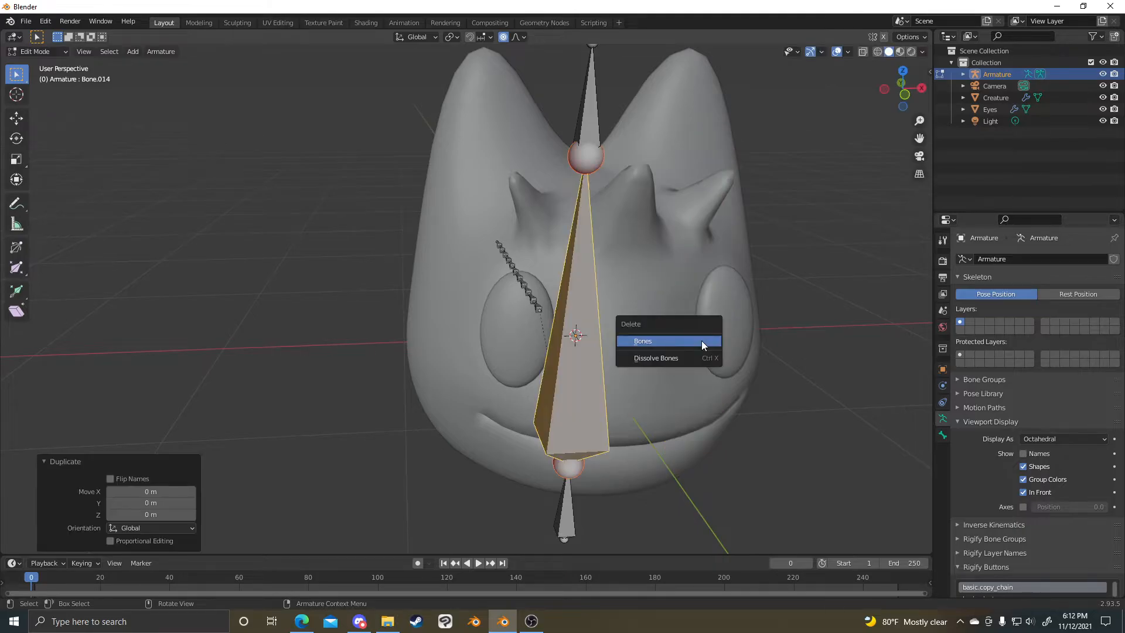
- Try to extrude a forked bone from the joint at the top of the long middle bone
click(581, 166)
key(shift+e)
right_click(606, 163)
middle_drag(605, 164, 594, 204)
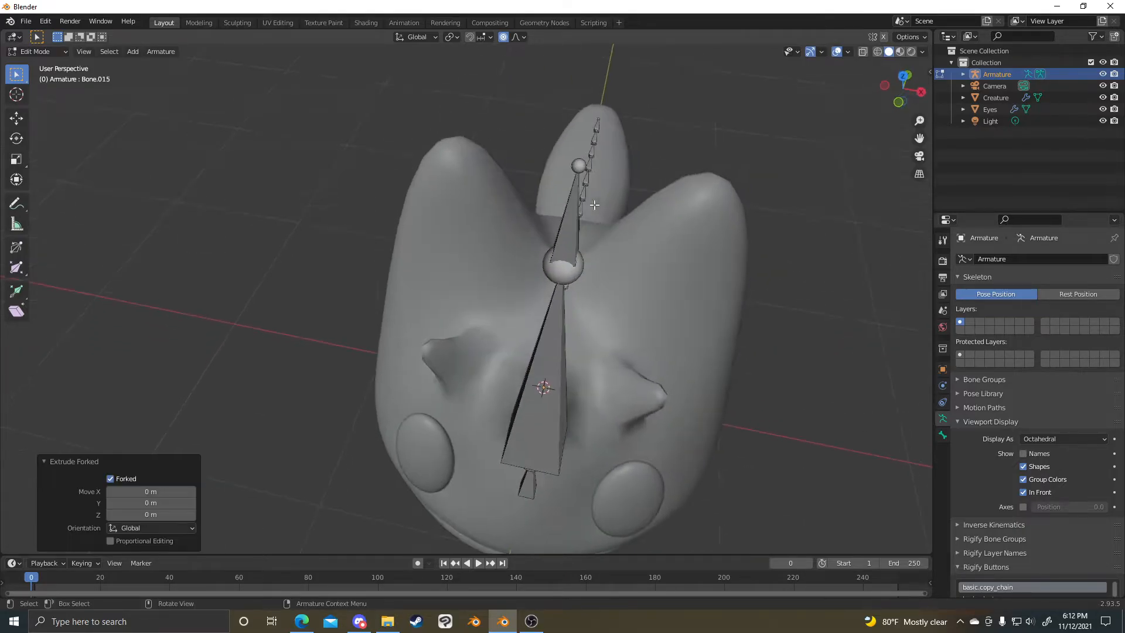
click(576, 272)
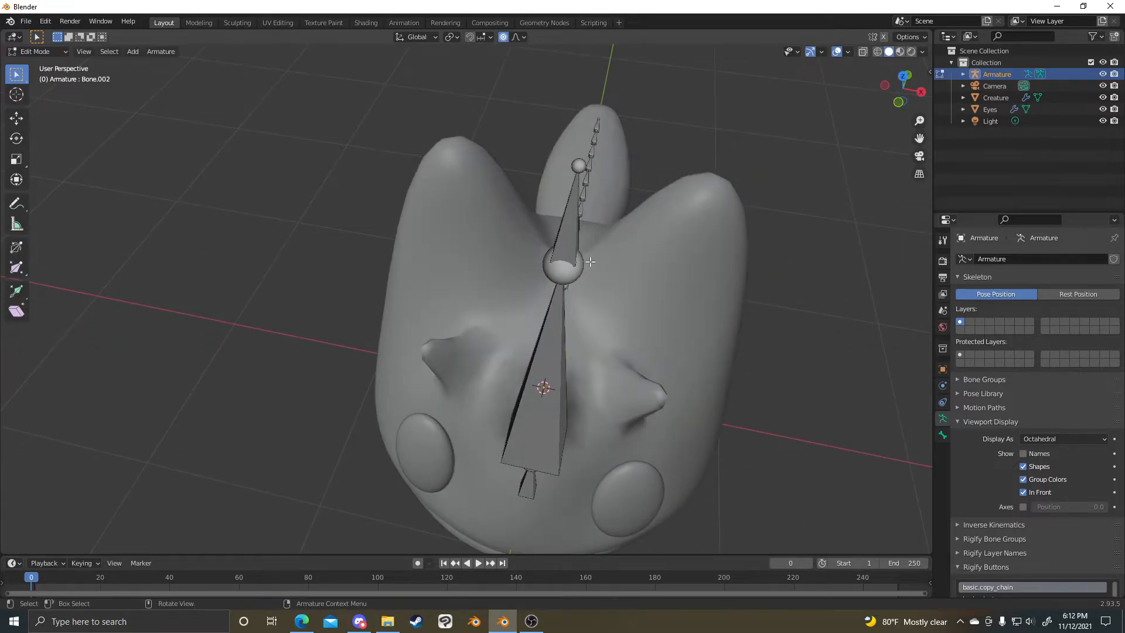
- Enable X-axis mirroring for editing the armature
click(884, 37)
middle_drag(668, 217, 659, 162)
middle_drag(519, 213, 513, 185)
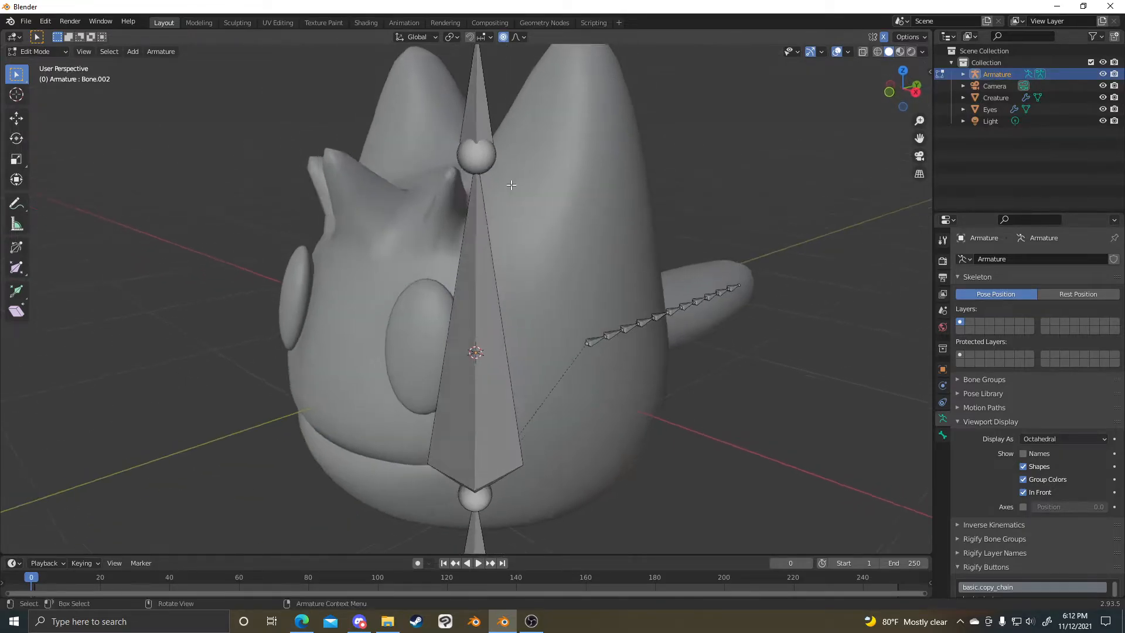
- Try moving the long middle bone out beside the head and undo the move
key(shift+e)
key(Escape)
scroll(495, 303, down, 5)
key(g)
click(647, 326)
scroll(647, 326, down, 2)
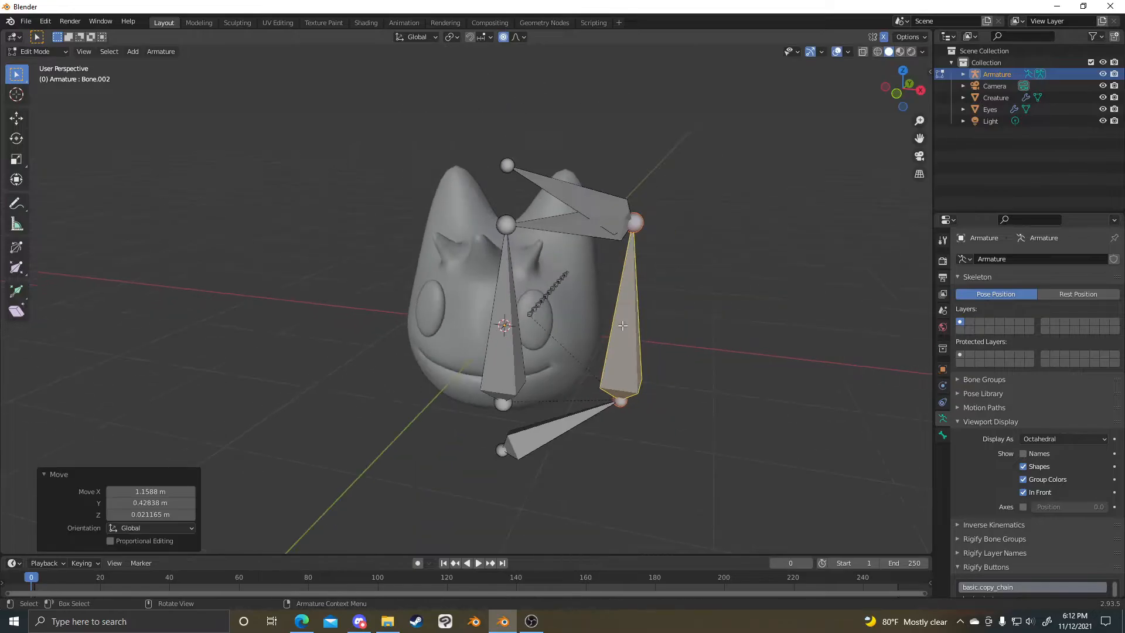
click(509, 331)
key(ctrl+z)
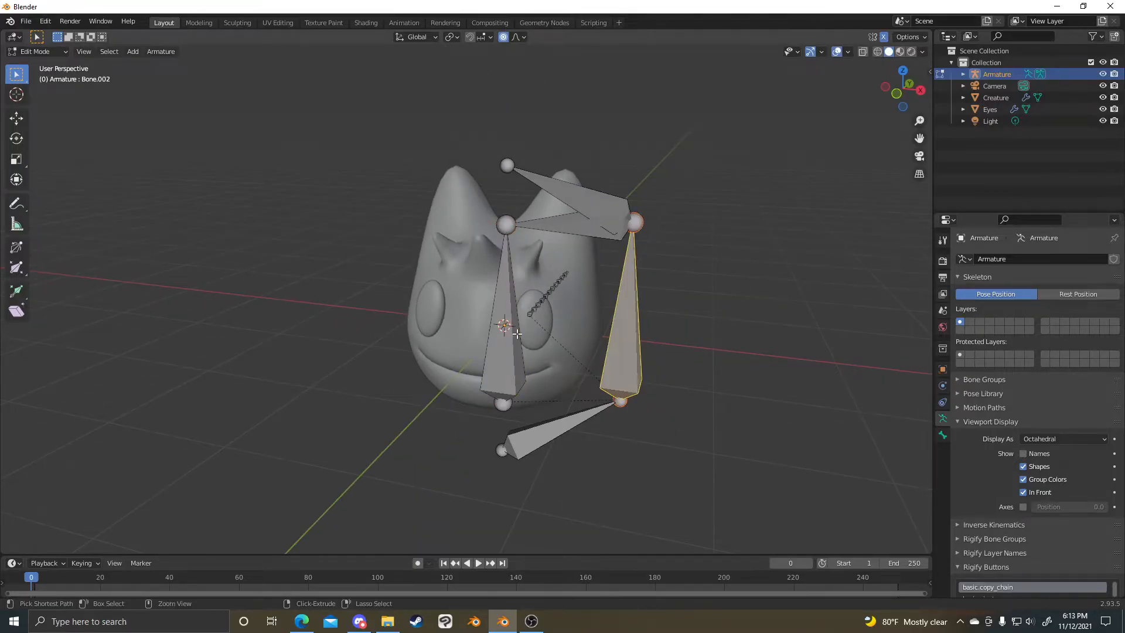
key(ctrl+z)
- Delete the duplicate that overlaps the long middle bone
click(517, 333)
key(x)
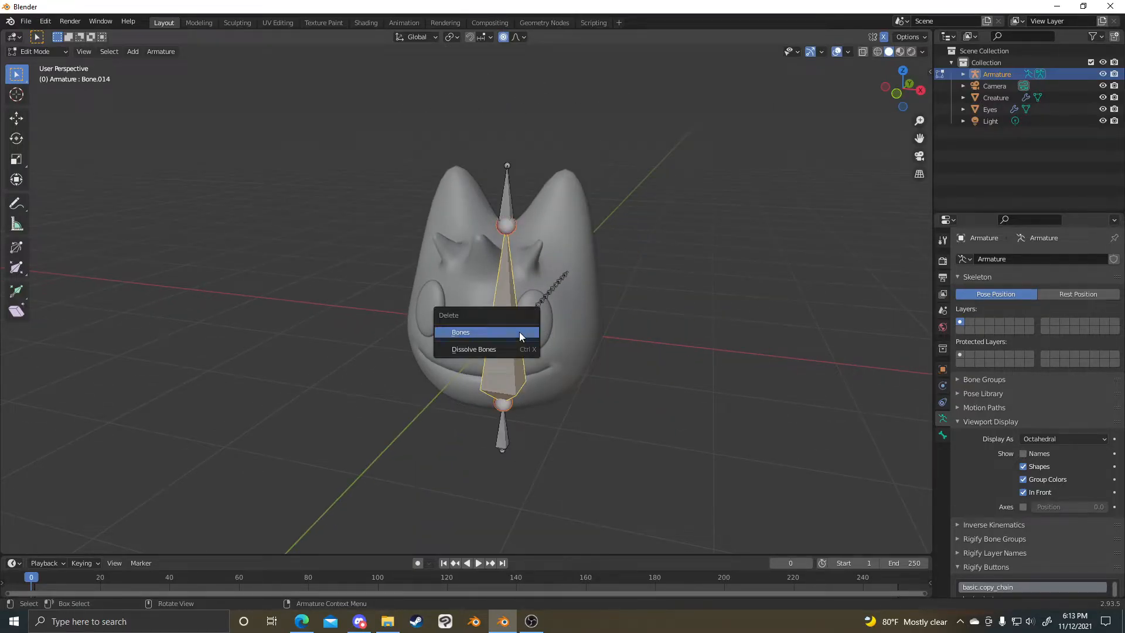
click(519, 332)
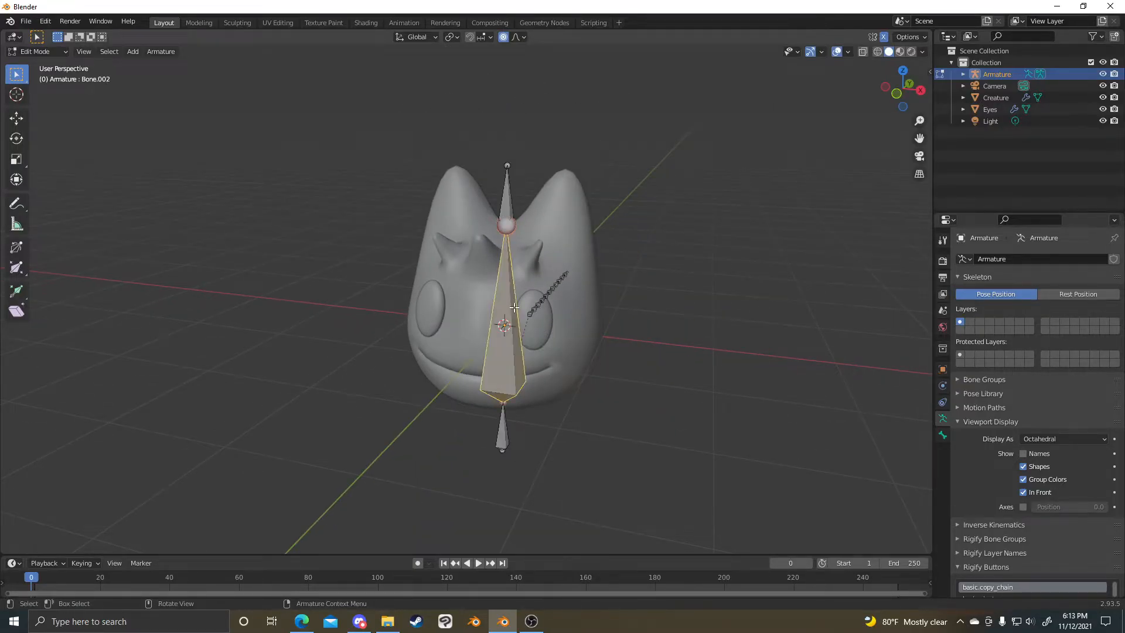
- Undo the last armature edits and the trial deletion of all bones
scroll(589, 268, up, 3)
key(ctrl+z)
key(ctrl+z)
key(a)
key(x)
key(Delete)
key(ctrl+z)
middle_drag(575, 288, 575, 234)
- Delete the leftover overlapping bone at the joint on top of the long middle bone
key(g)
click(557, 175)
click(565, 175)
key(x)
click(521, 178)
- Test-move the long middle bone along Y and along X
middle_drag(591, 193, 615, 206)
click(571, 241)
key(g)
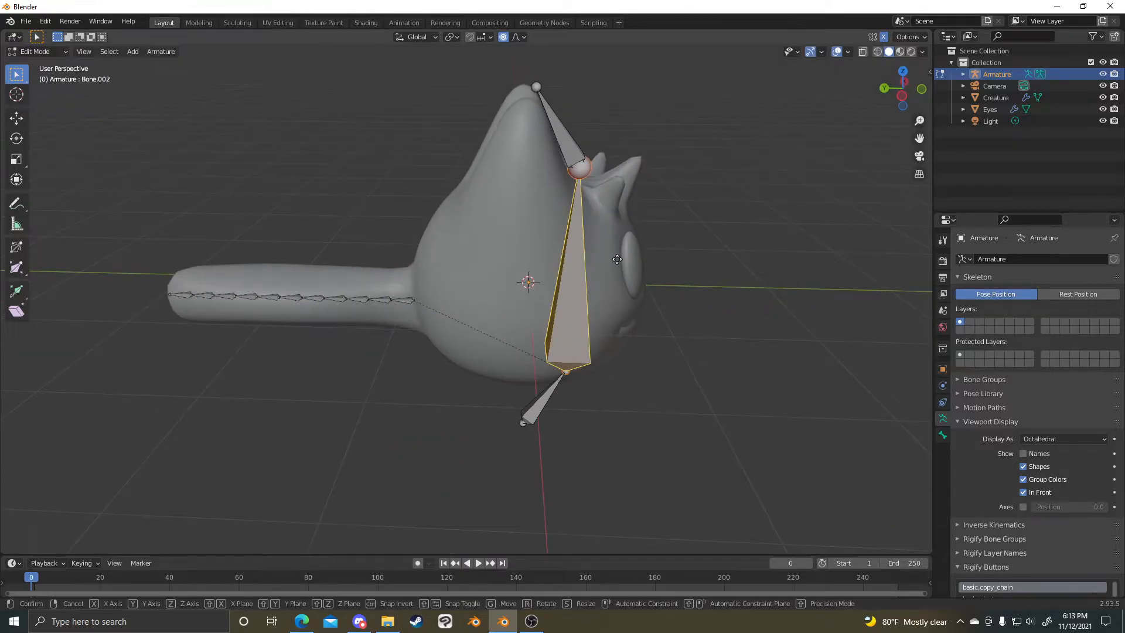
key(y)
click(686, 271)
middle_drag(686, 271, 556, 228)
key(g)
key(x)
click(675, 270)
- Extrude a mirrored pair of bones outward from the joint at the top of the long middle bone
click(548, 182)
middle_drag(550, 180, 614, 183)
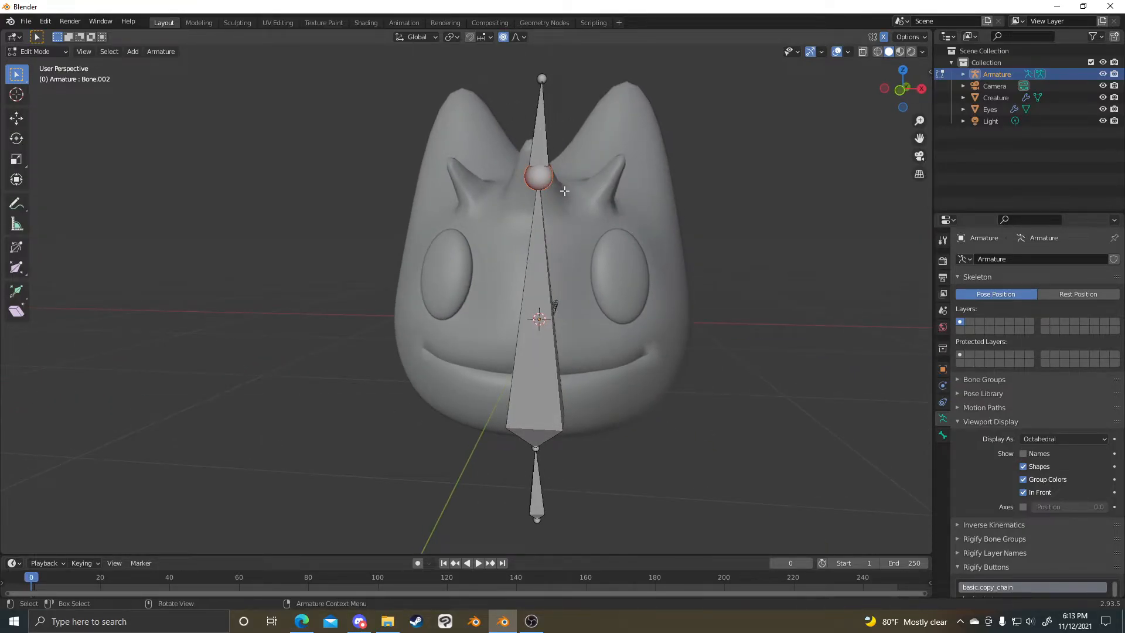
key(shift+e)
click(625, 127)
click(571, 153)
middle_drag(571, 154, 520, 203)
key(g)
click(491, 215)
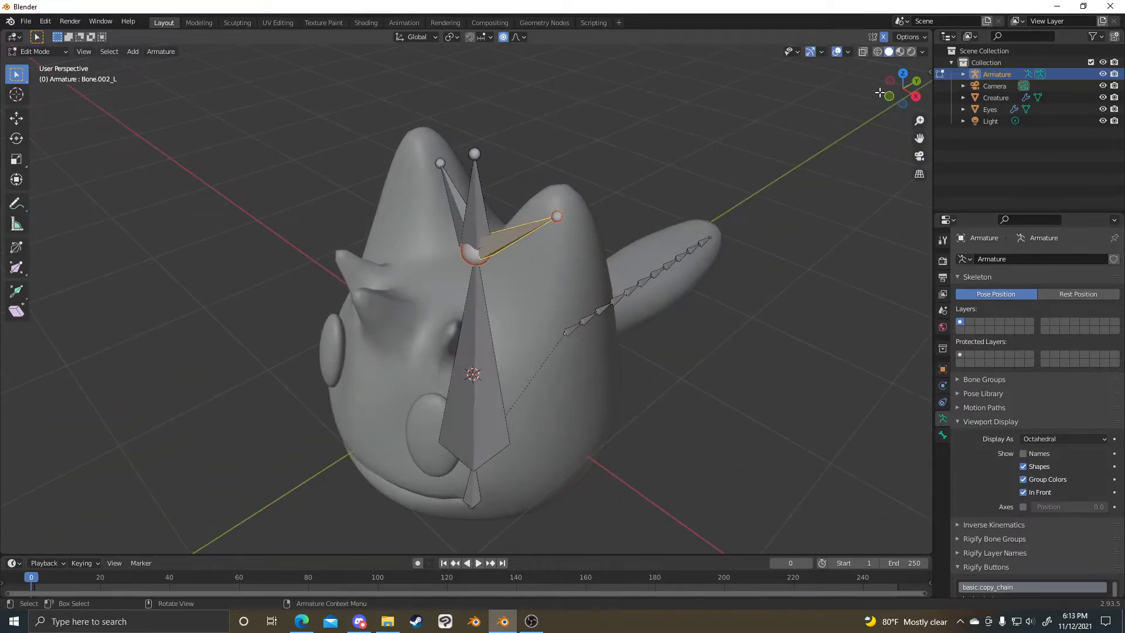
middle_drag(592, 349, 595, 225)
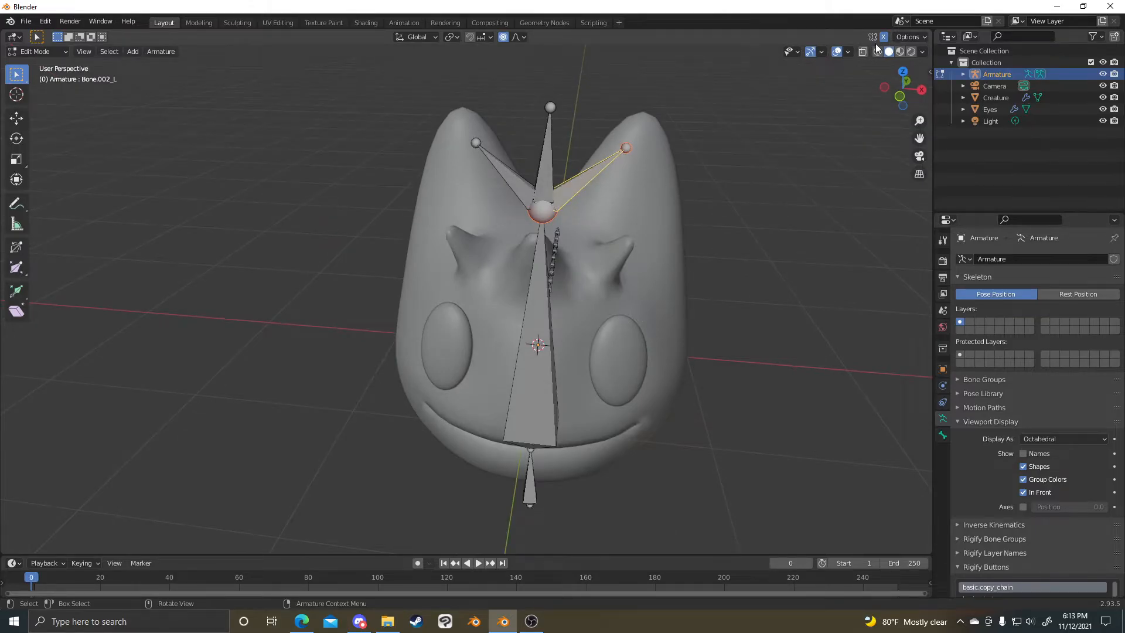
- Disconnect the mirrored bones from their parent and move them to the front of the face
key(alt+p)
click(715, 138)
middle_drag(716, 140, 755, 325)
key(g)
click(412, 333)
- Rotate the mirrored bones -50.1° about the Y axis and shift them toward the eyes
key(r)
key(x)
key(y)
click(789, 182)
key(g)
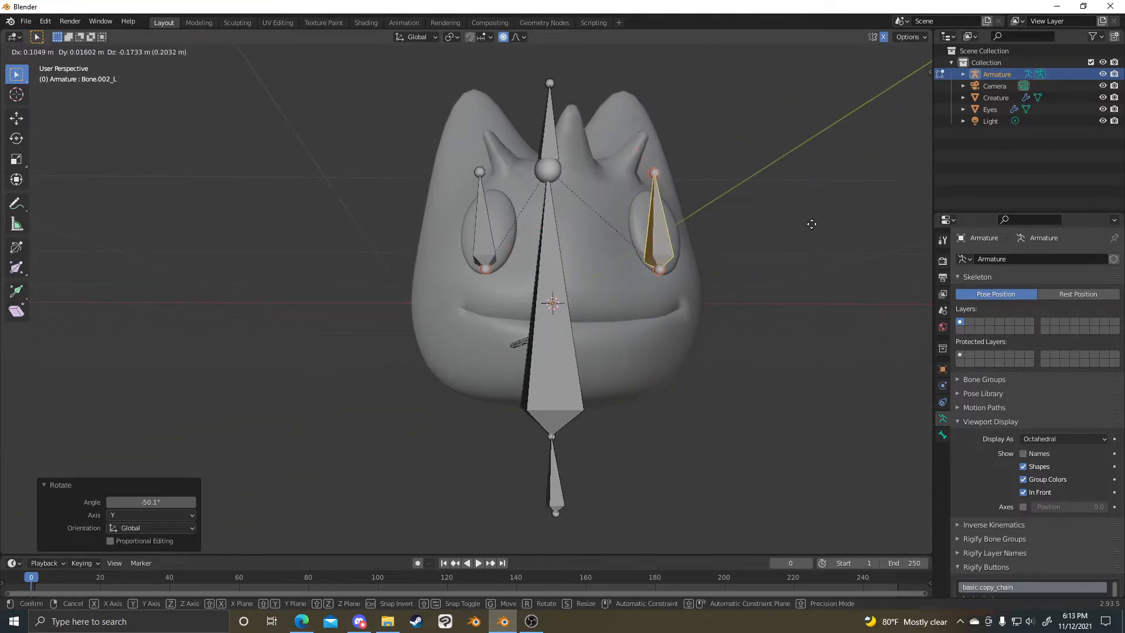
click(812, 224)
- Move the mirrored bones about 0.1 m down onto the eyes and rotate them about -6.06° in the view plane
middle_drag(812, 224, 784, 251)
key(g)
click(758, 269)
key(r)
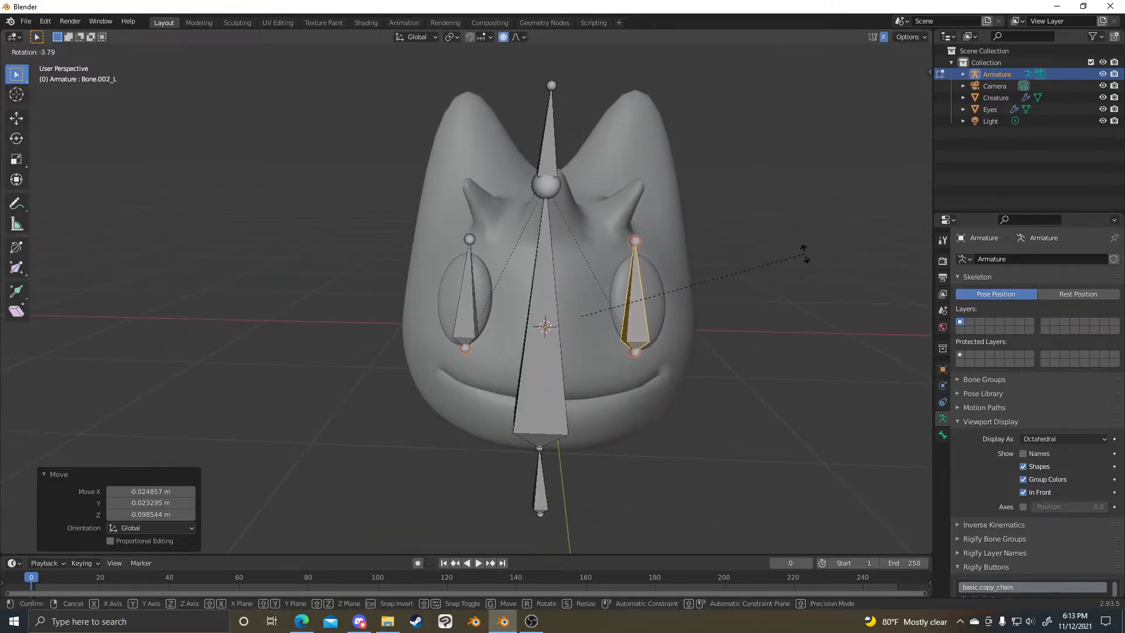
click(801, 245)
scroll(788, 241, up, 4)
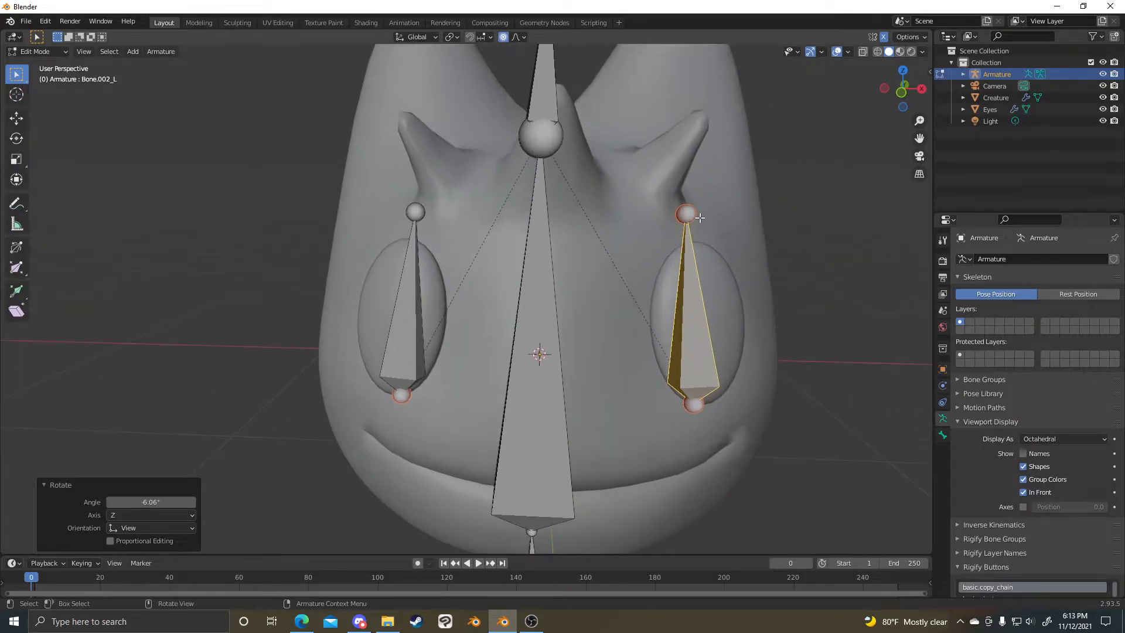
key(Tab)
scroll(653, 148, down, 3)
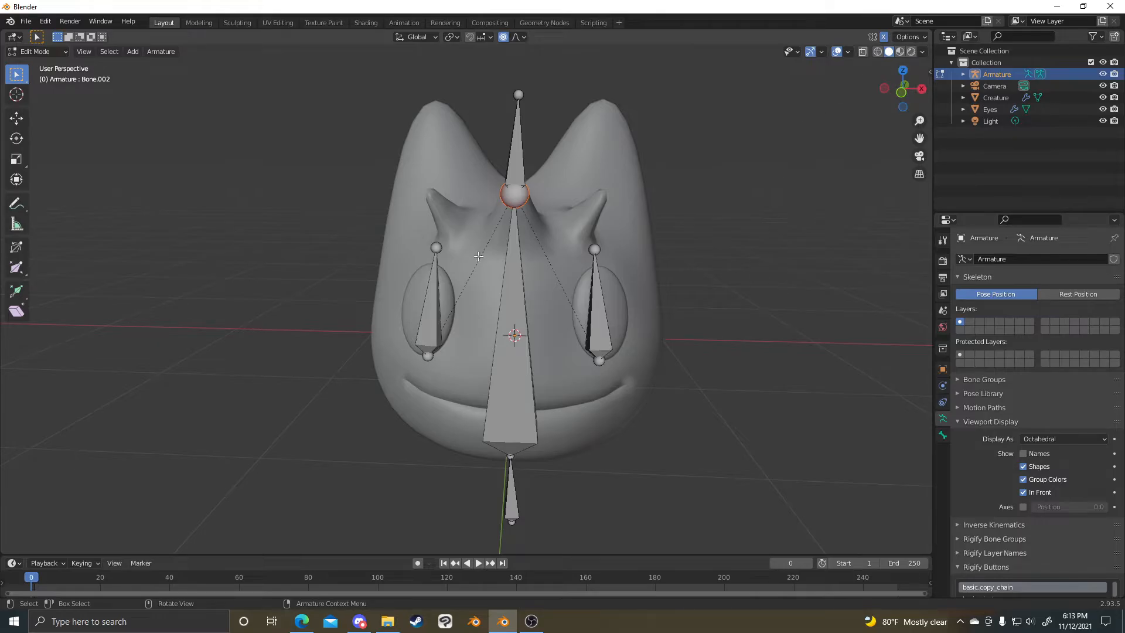
click(707, 234)
scroll(776, 205, down, 4)
scroll(759, 264, up, 6)
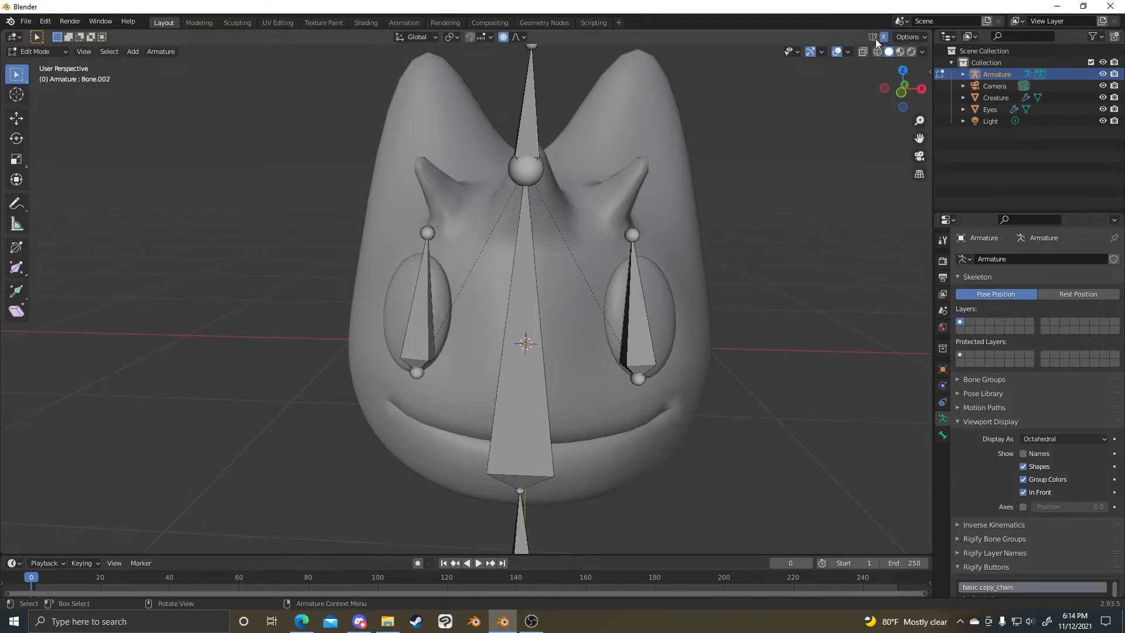
- Try to extrude a second mirrored pair of bones from the top joint and undo the attempt
middle_drag(609, 276, 531, 162)
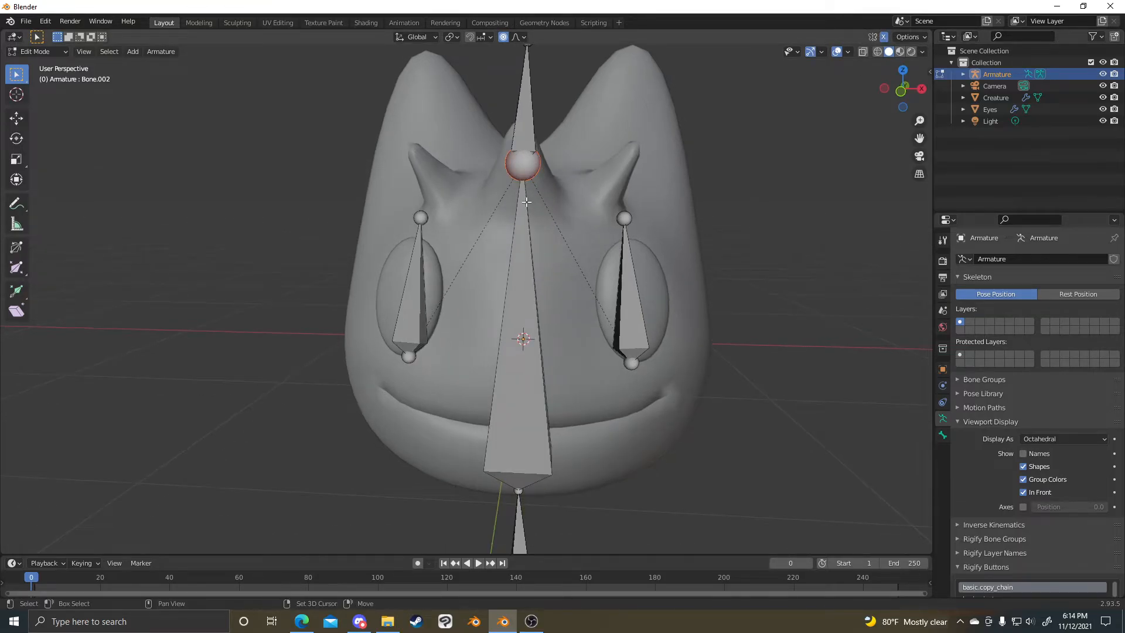
key(shift+e)
click(713, 184)
click(610, 156)
key(g)
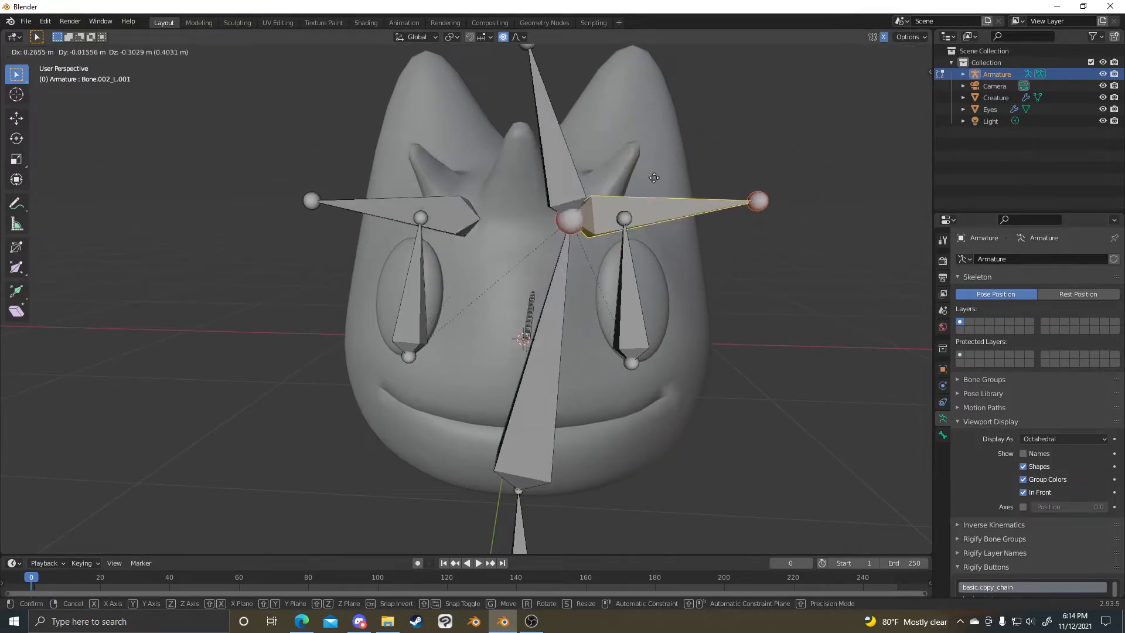
right_click(588, 177)
key(ctrl+z)
click(625, 273)
key(g)
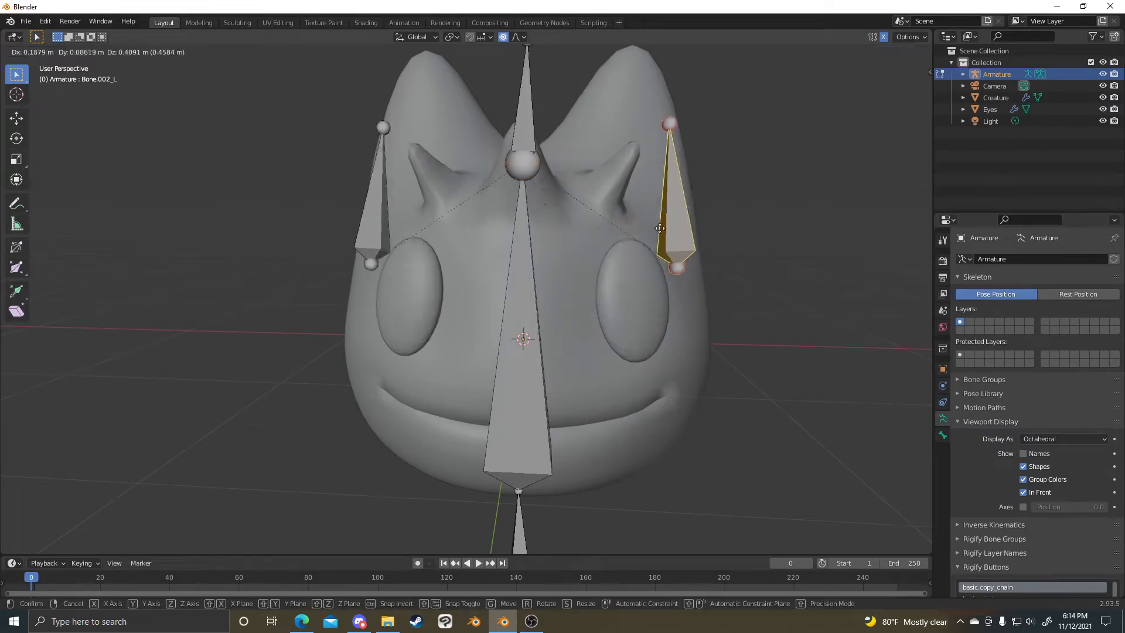
right_click(709, 237)
- Adjust the position of the mirrored bones so they line up with the eyes from the side
middle_drag(694, 249, 552, 326)
scroll(635, 334, down, 5)
scroll(635, 317, up, 6)
scroll(635, 317, down, 5)
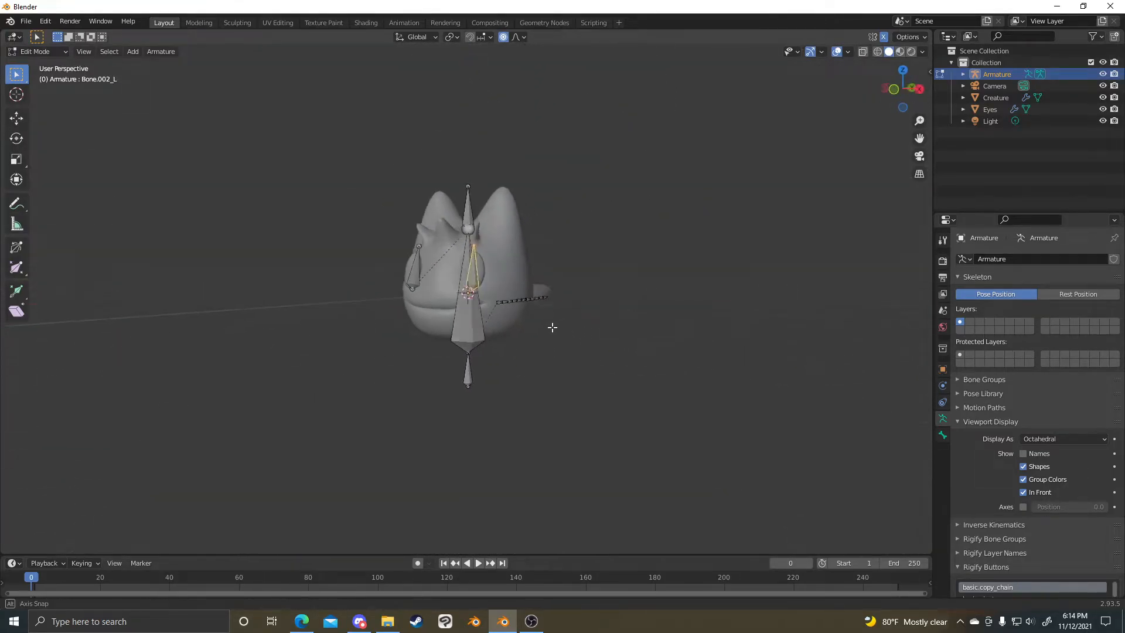
scroll(553, 326, up, 6)
key(g)
click(540, 289)
middle_drag(540, 288, 467, 314)
middle_drag(557, 355, 526, 343)
- Switch the armature to Pose Mode and clear the bone selection
click(373, 370)
scroll(375, 366, down, 4)
middle_drag(377, 364, 559, 359)
scroll(558, 359, up, 5)
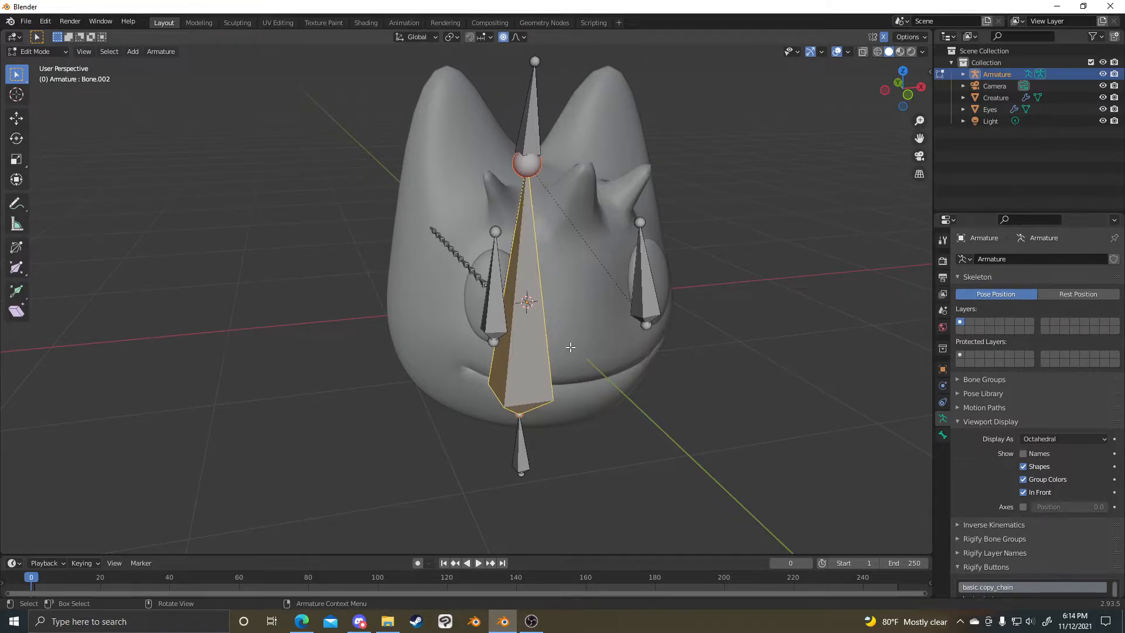
scroll(570, 347, up, 1)
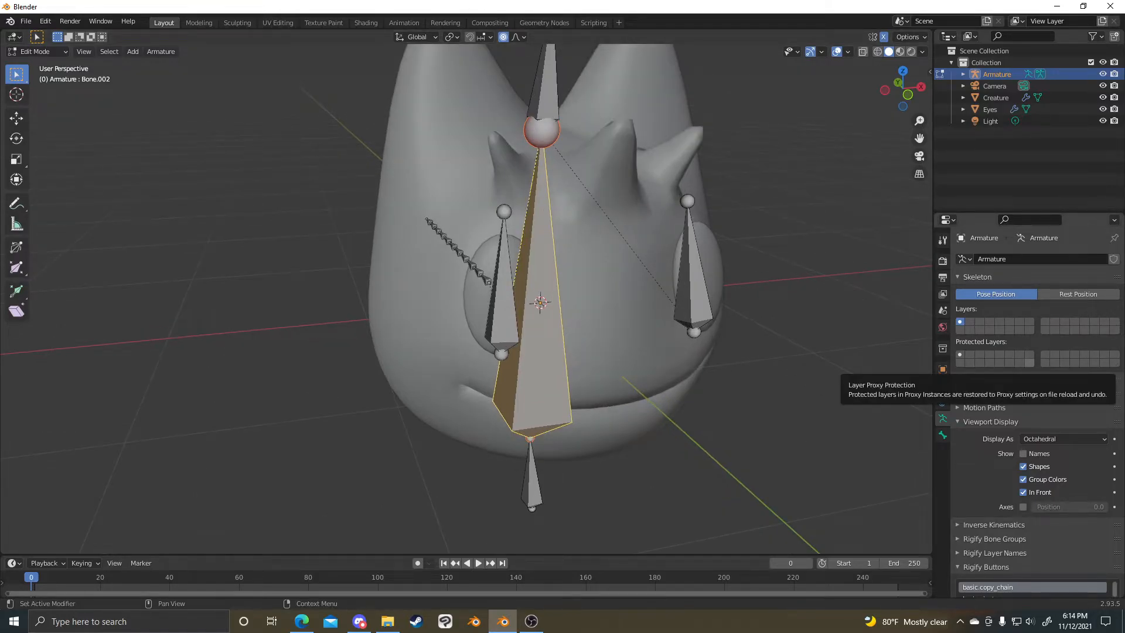
key(ctrl+Tab)
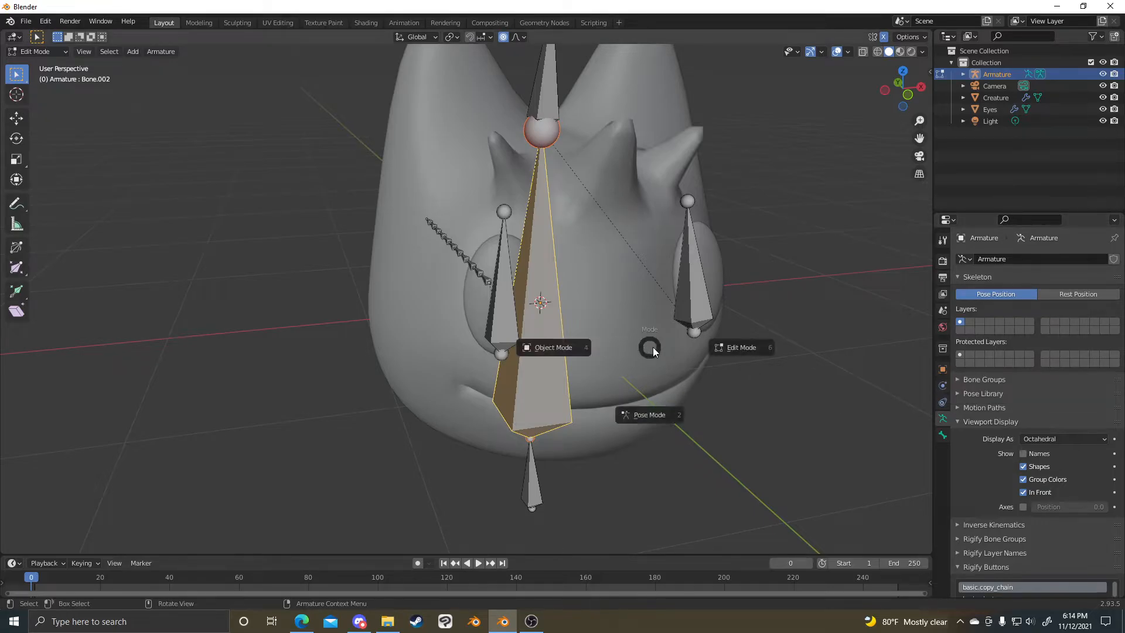
click(670, 404)
middle_drag(645, 374, 608, 369)
click(705, 346)
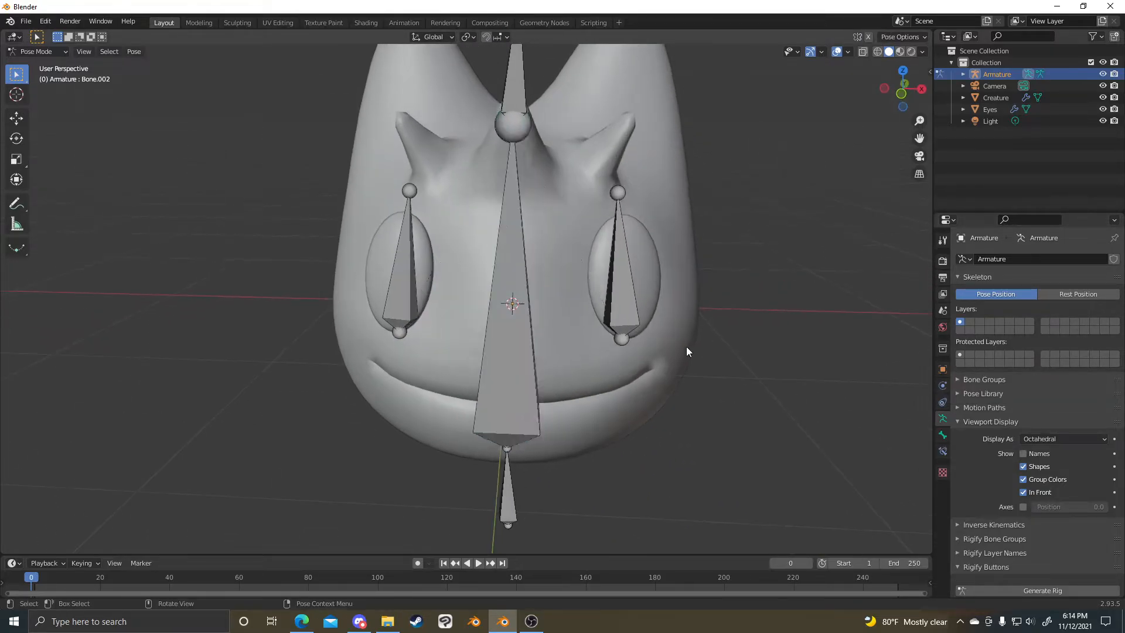
- Test-rotate the long middle bone in the pose and cancel the rotation
scroll(705, 347, down, 4)
click(452, 314)
middle_drag(487, 321, 659, 299)
click(522, 294)
key(r)
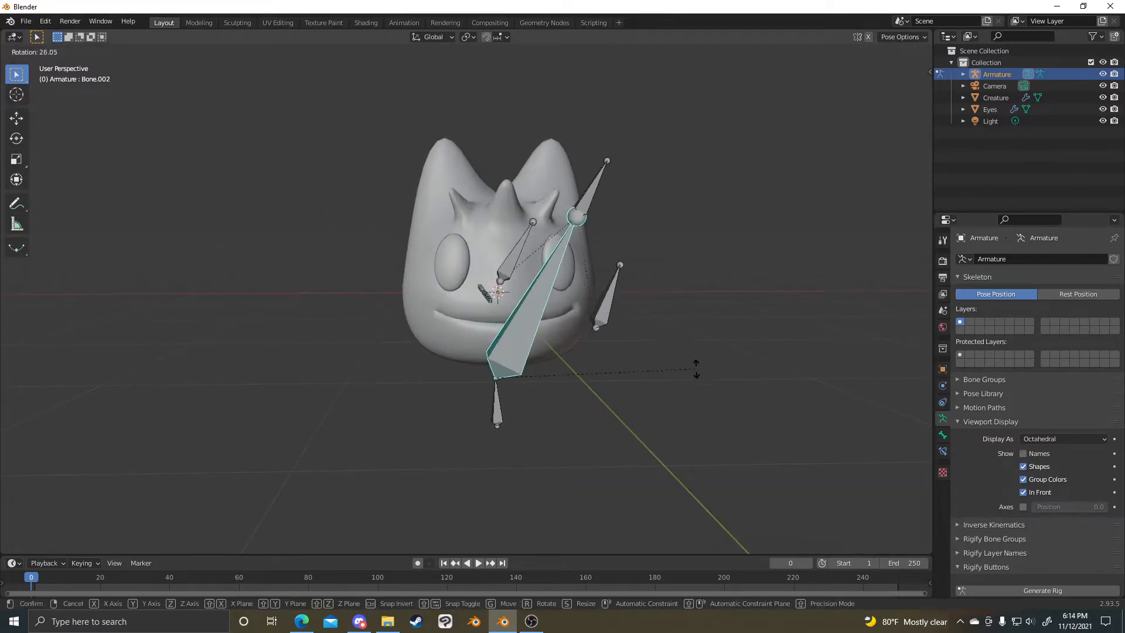
key(Escape)
- Test-rotate the short bone between the ears and cancel the rotation
click(494, 177)
middle_drag(494, 177, 592, 173)
key(r)
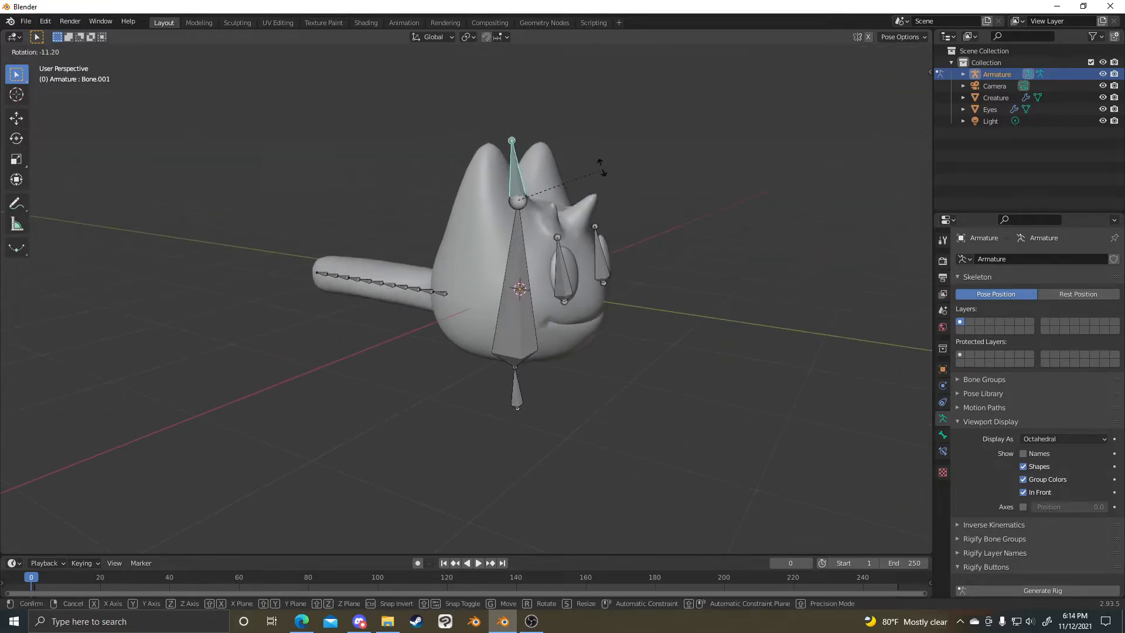
key(Escape)
key(r)
right_click(543, 162)
- Test-rotate the long middle bone from a side view, discarding the rotation each time
middle_drag(544, 161, 547, 254)
scroll(547, 254, up, 2)
scroll(610, 160, down, 3)
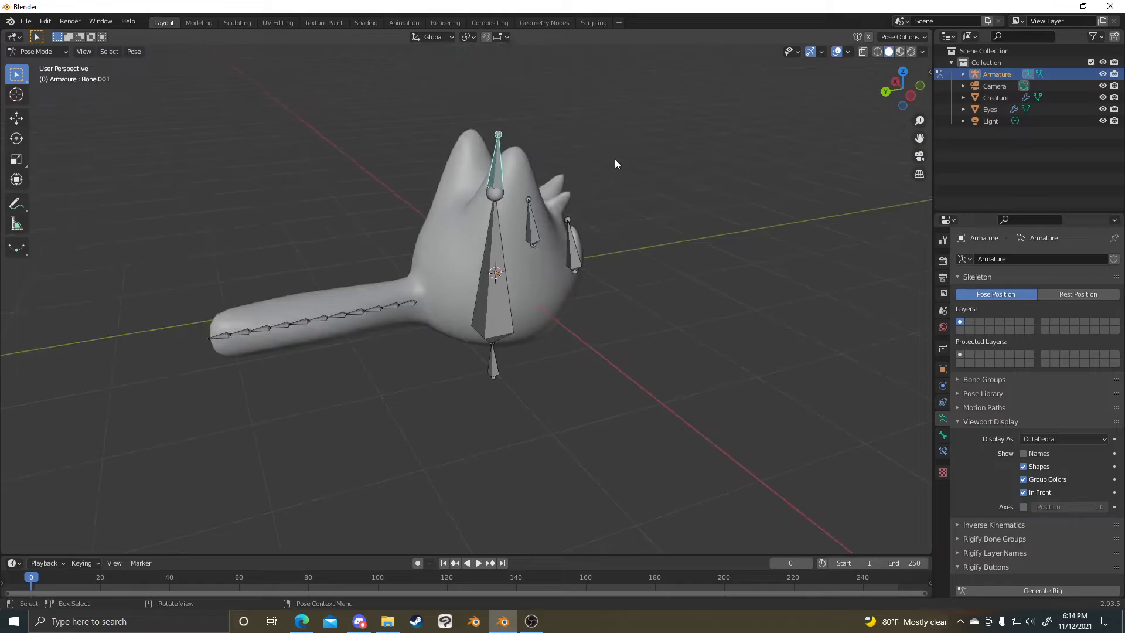
middle_drag(548, 96, 550, 209)
scroll(538, 246, up, 4)
click(539, 252)
key(r)
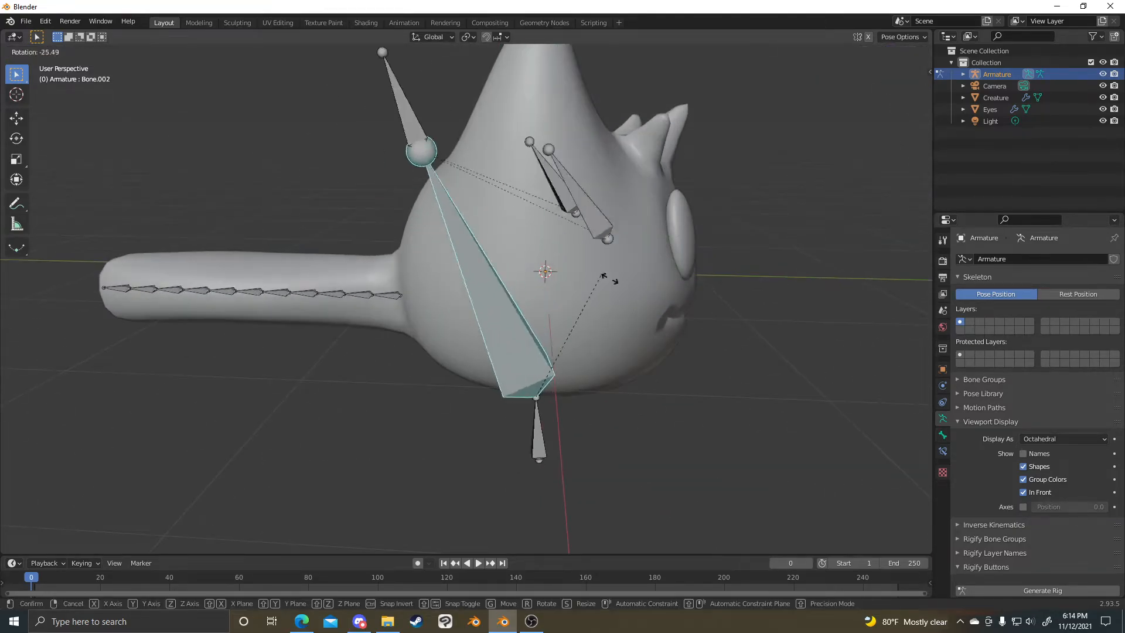
right_click(756, 235)
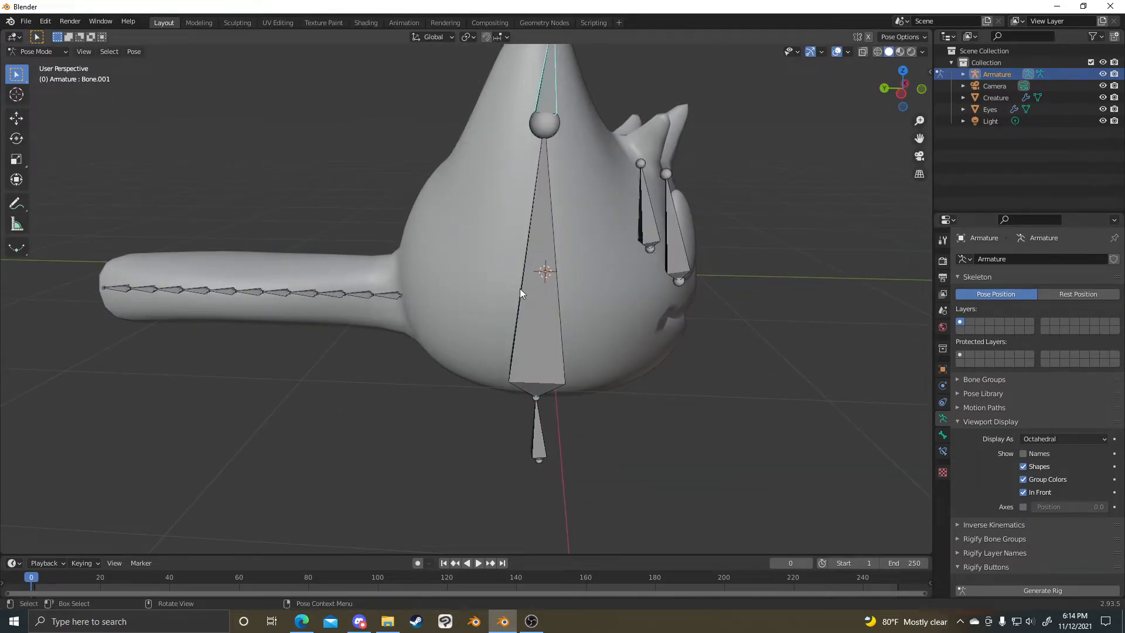
key(r)
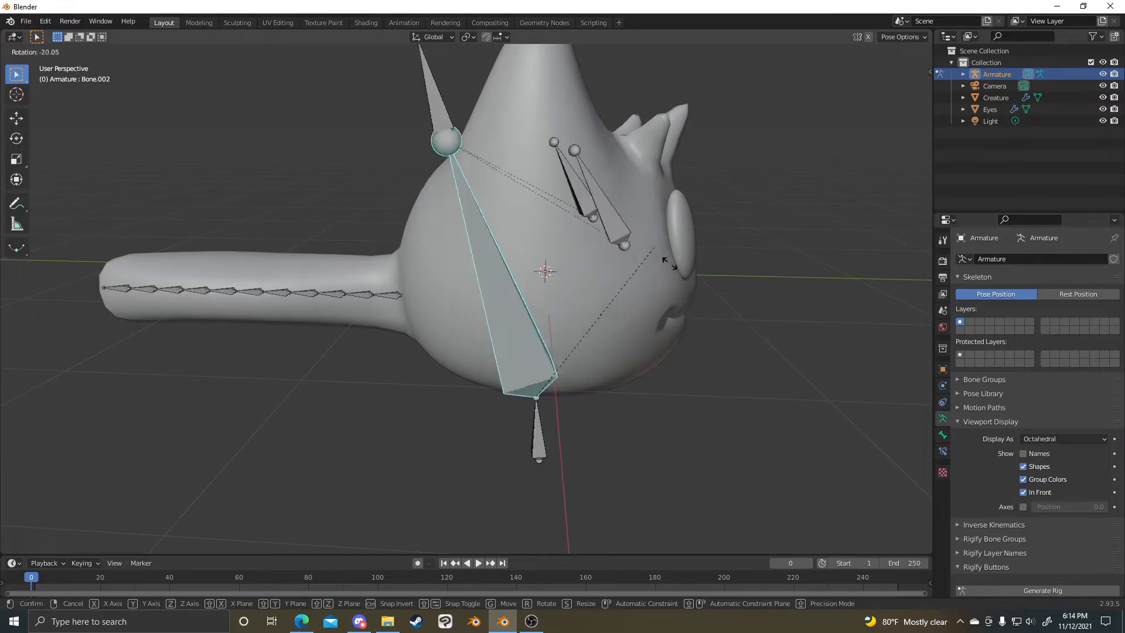
right_click(618, 412)
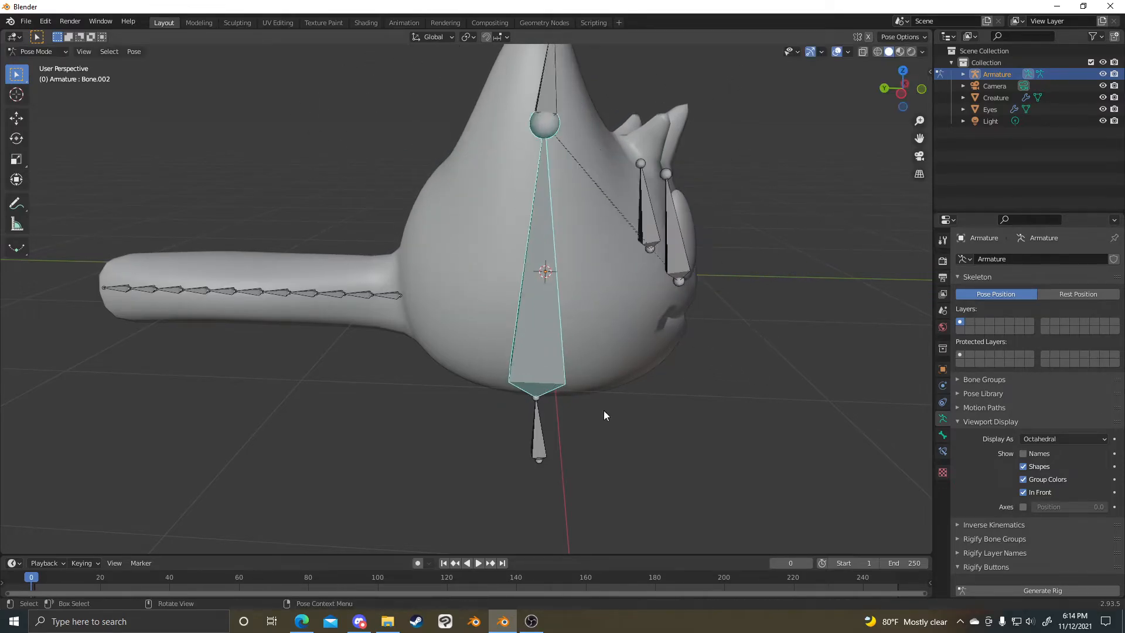
- Test-rotate one of the eye bones and cancel the rotation
click(676, 231)
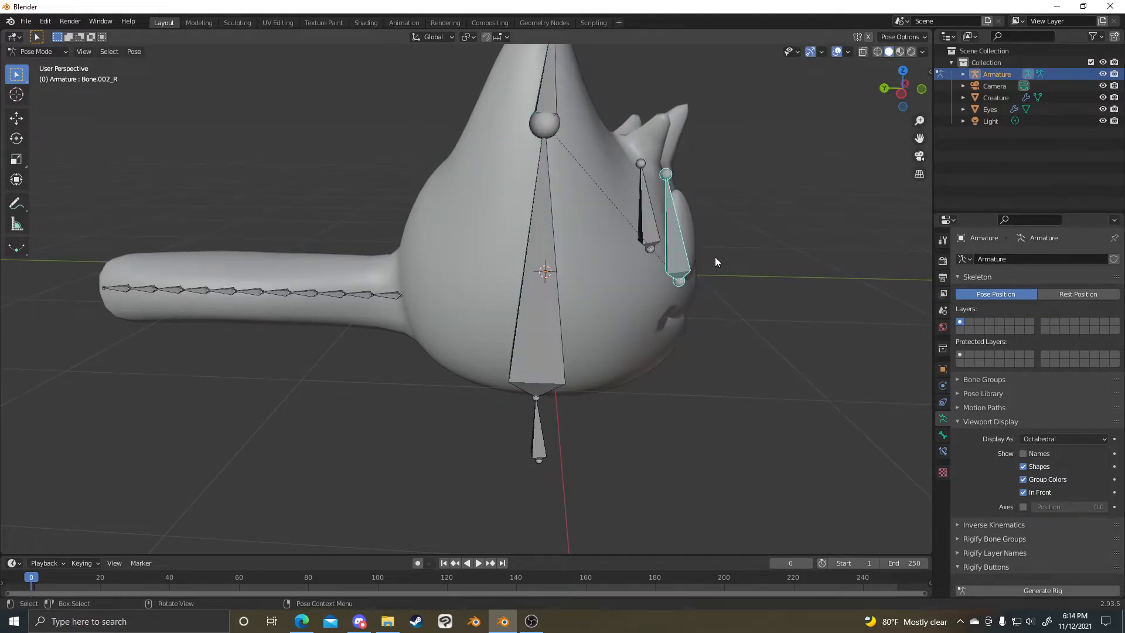
key(r)
right_click(495, 230)
- Select all the tail bones and test-rotate them about the X axis, cancelling the rotation
shift+middle_drag(457, 270, 525, 272)
drag(509, 343, 95, 271)
key(r)
key(x)
right_click(456, 126)
- Set the transform pivot point to Individual Origins for the selected tail bones
click(467, 36)
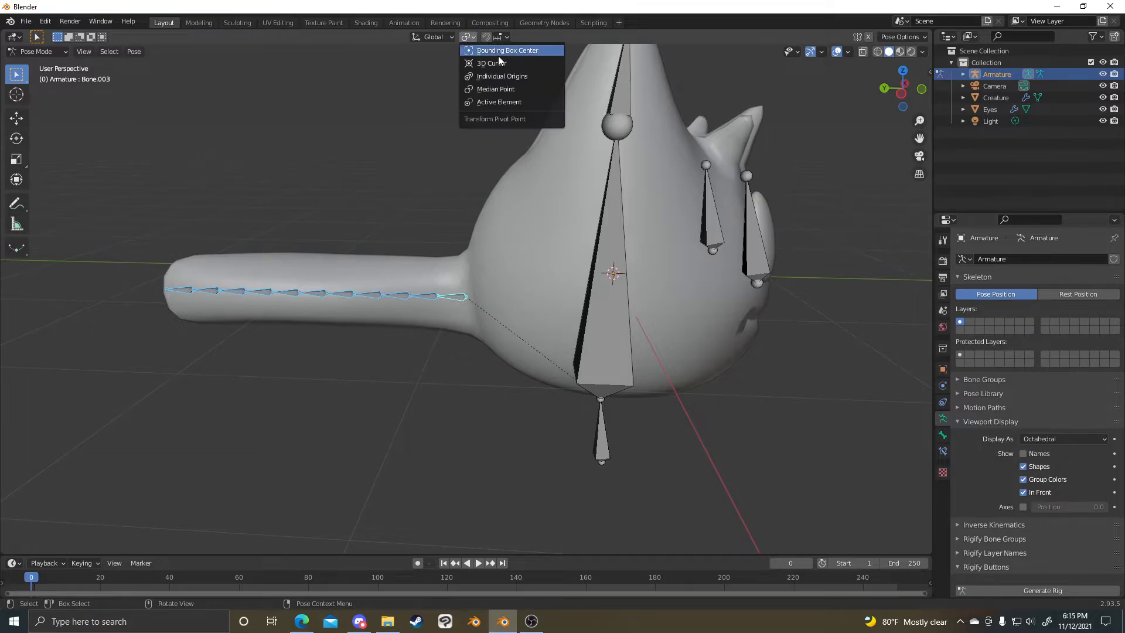
click(510, 68)
scroll(480, 47, up, 1)
scroll(579, 139, down, 3)
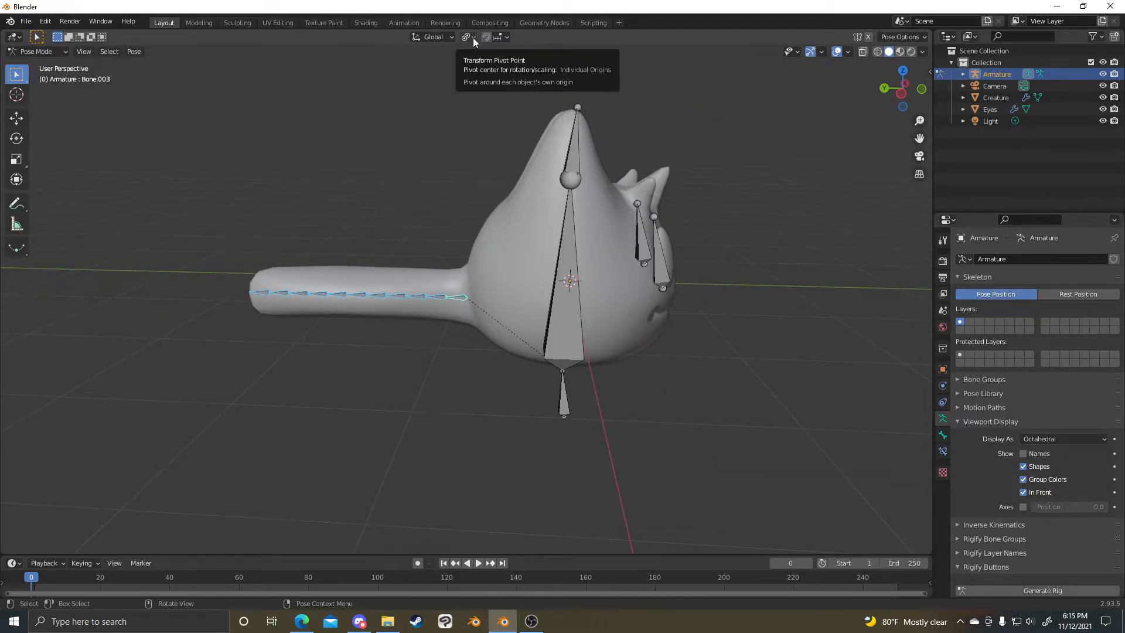
scroll(504, 193, up, 2)
middle_drag(525, 263, 671, 199)
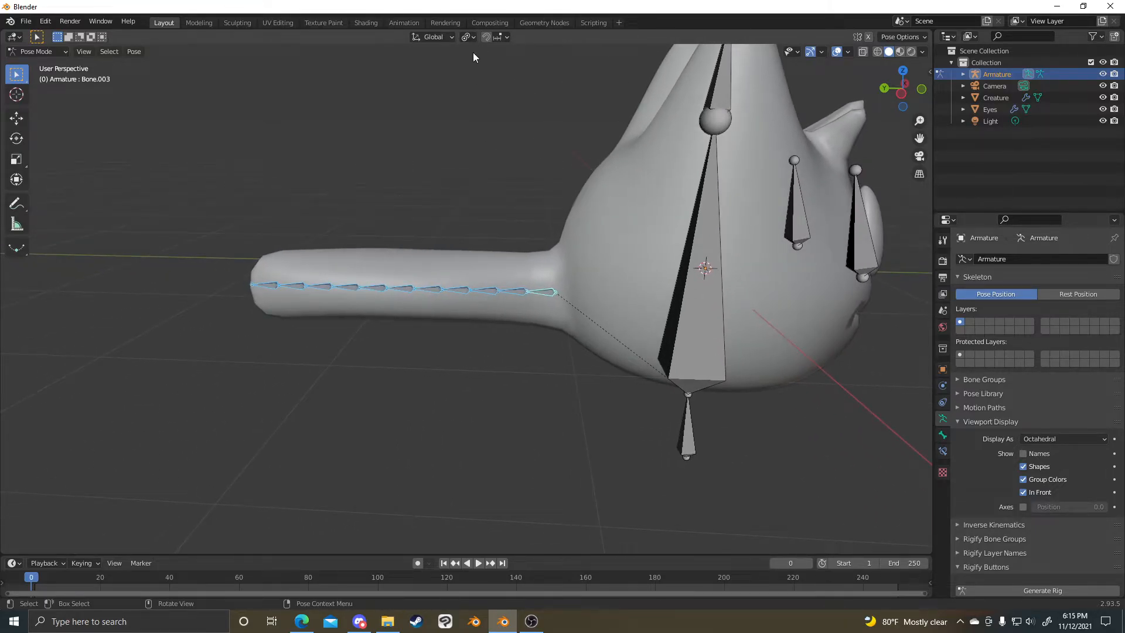
- Switch the transform pivot point to Median Point and test-rotate the tail bones about the X axis, cancelling the rotation
click(465, 38)
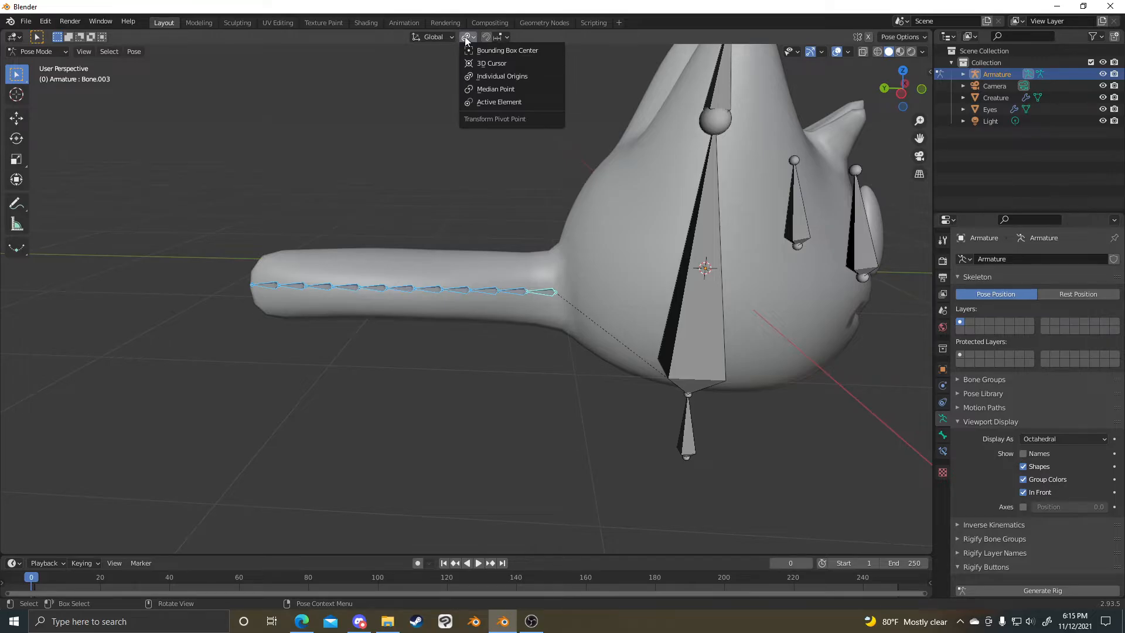
click(508, 87)
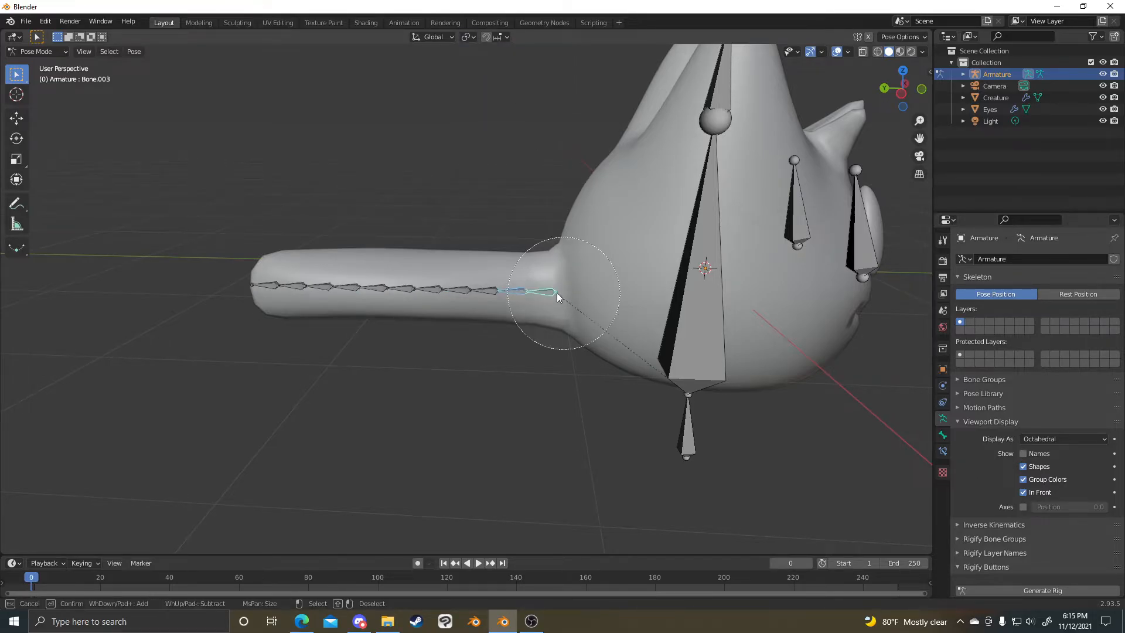
key(r)
key(x)
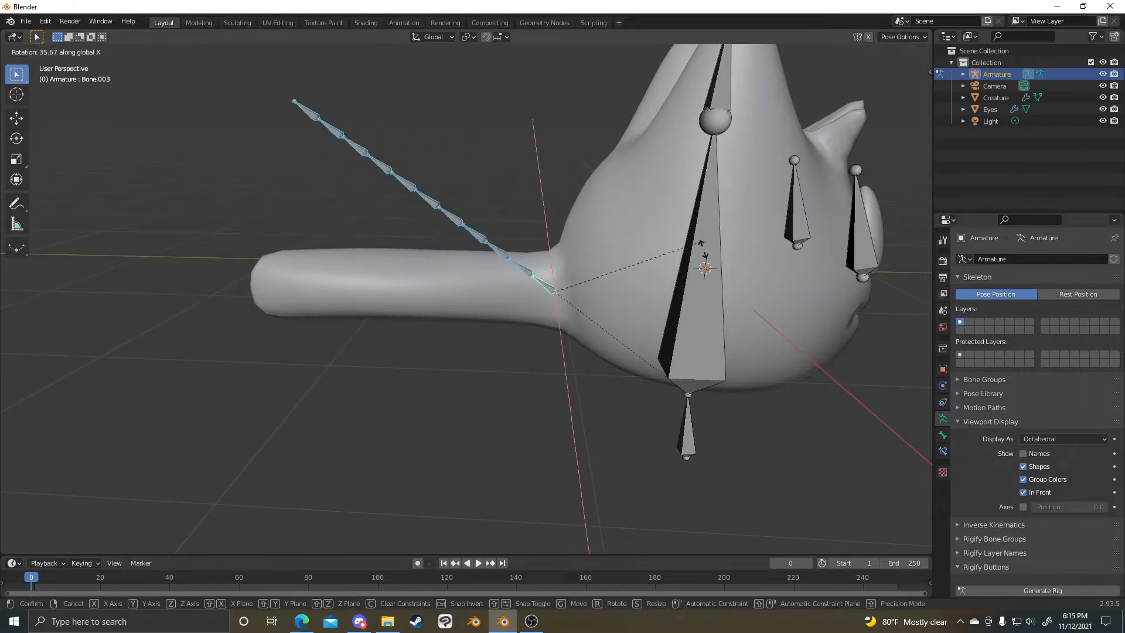
right_click(603, 171)
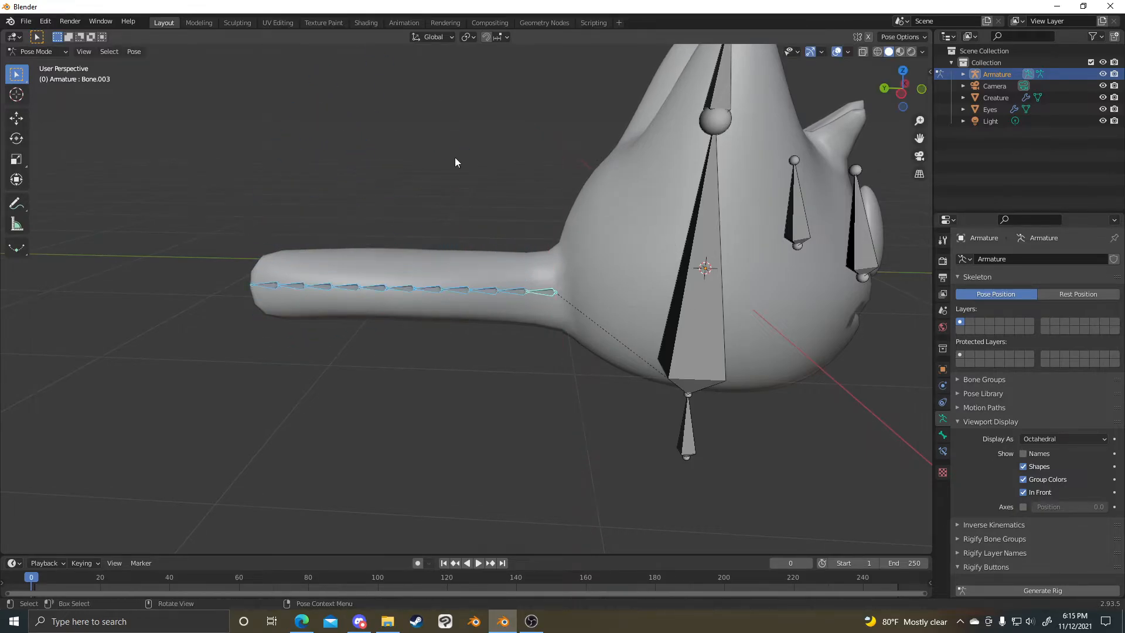
scroll(483, 129, down, 1)
scroll(516, 307, up, 3)
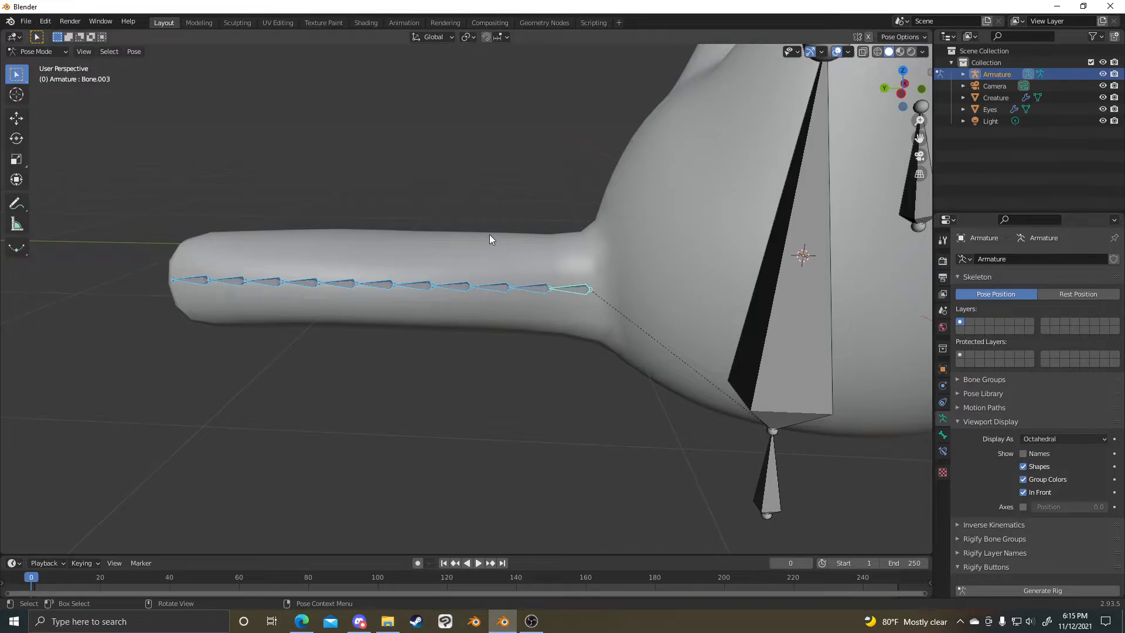
- Set the pivot point back to Individual Origins and test-curl the tail bones by rotating them about the X axis
click(467, 37)
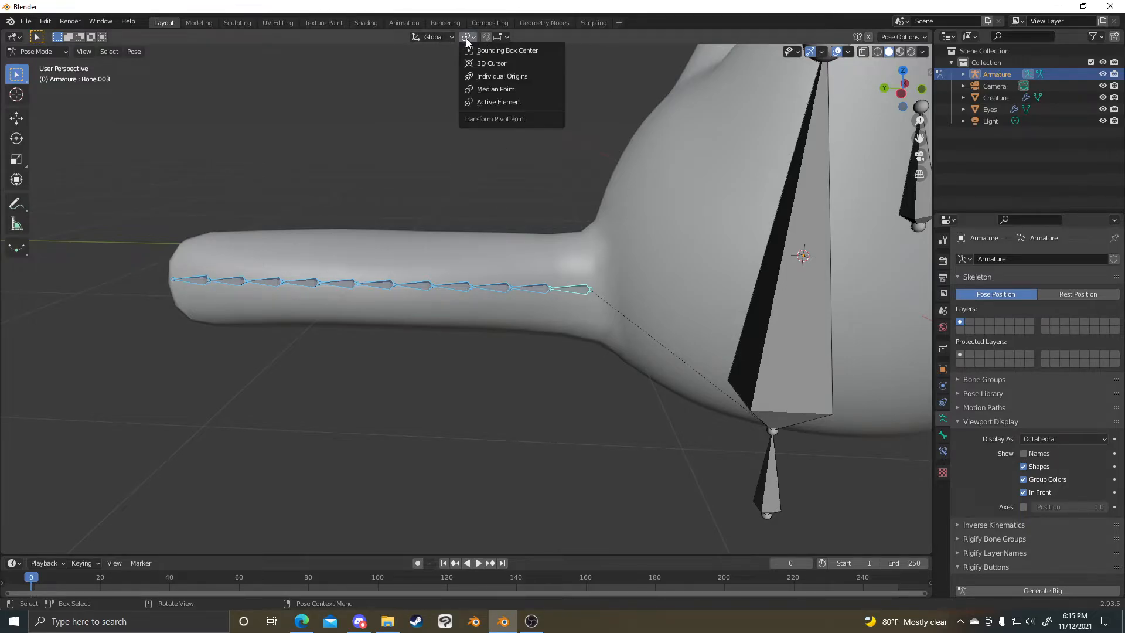
click(468, 37)
click(514, 76)
middle_drag(514, 75, 662, 185)
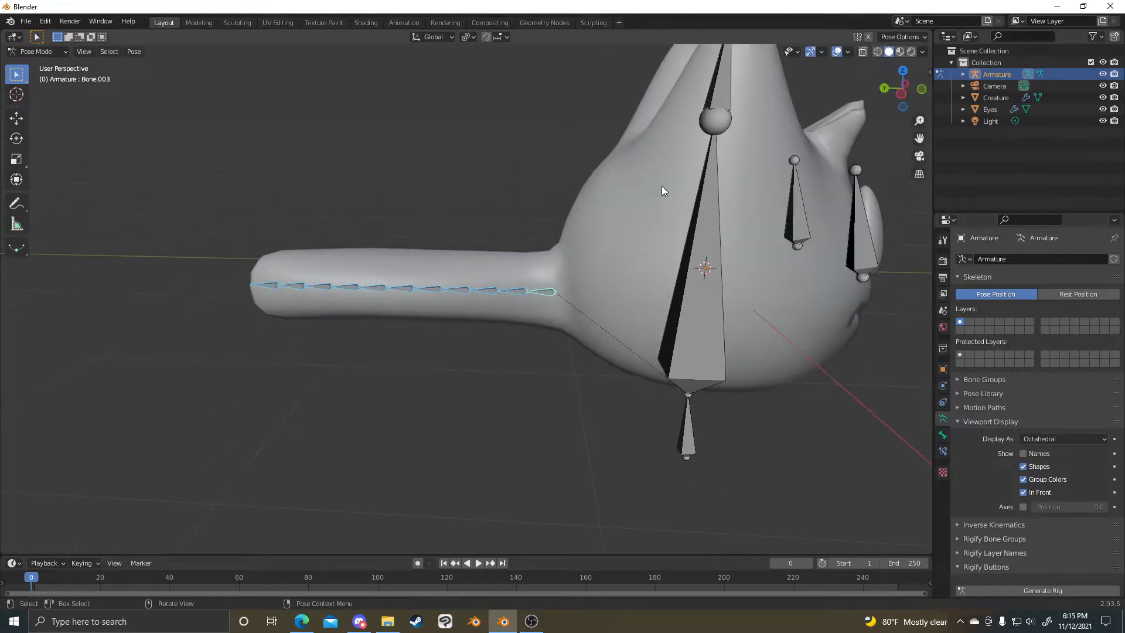
key(r)
key(x)
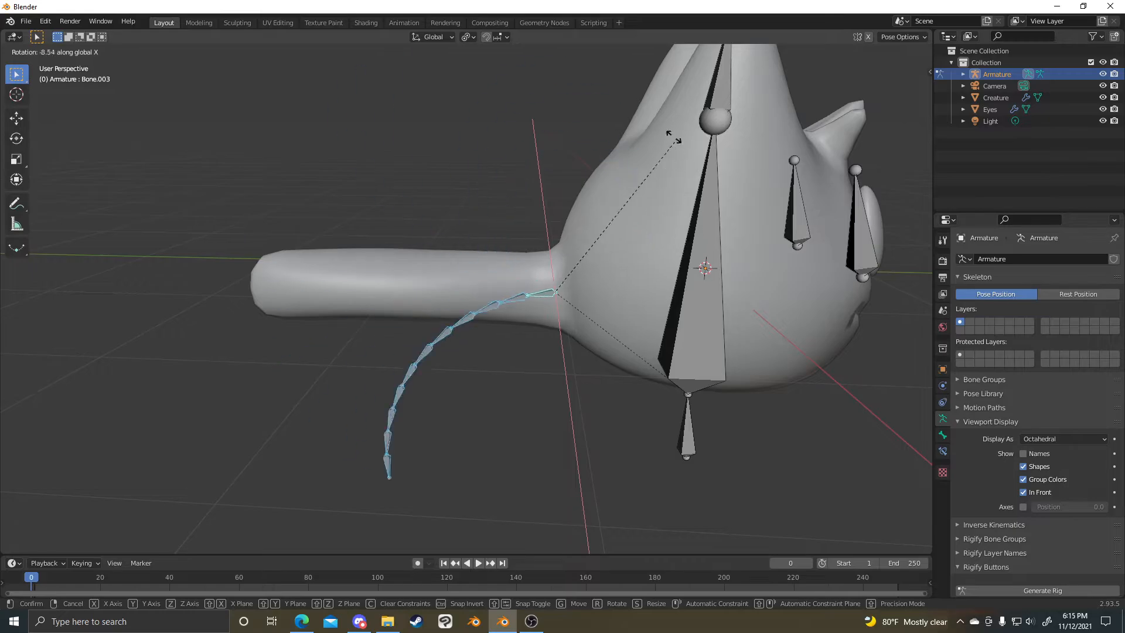
click(682, 270)
- Open the Clear Parent options for the short bone between the ears in Edit Mode
middle_drag(682, 270, 705, 277)
click(675, 335)
middle_drag(675, 335, 680, 132)
key(Tab)
click(690, 127)
key(x)
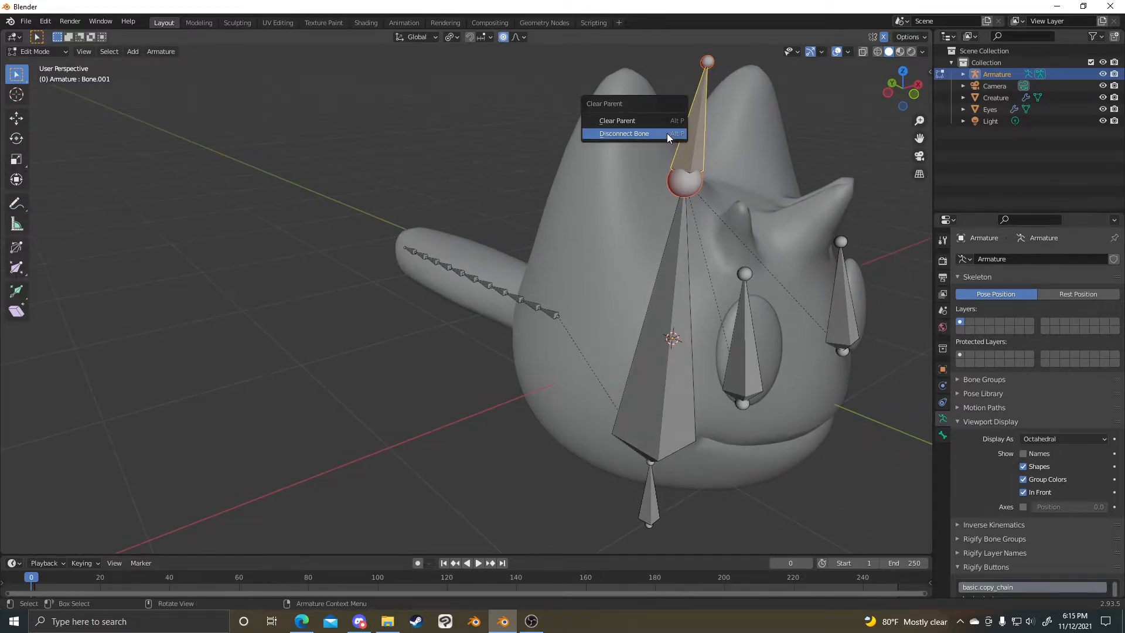
middle_drag(894, 217, 654, 150)
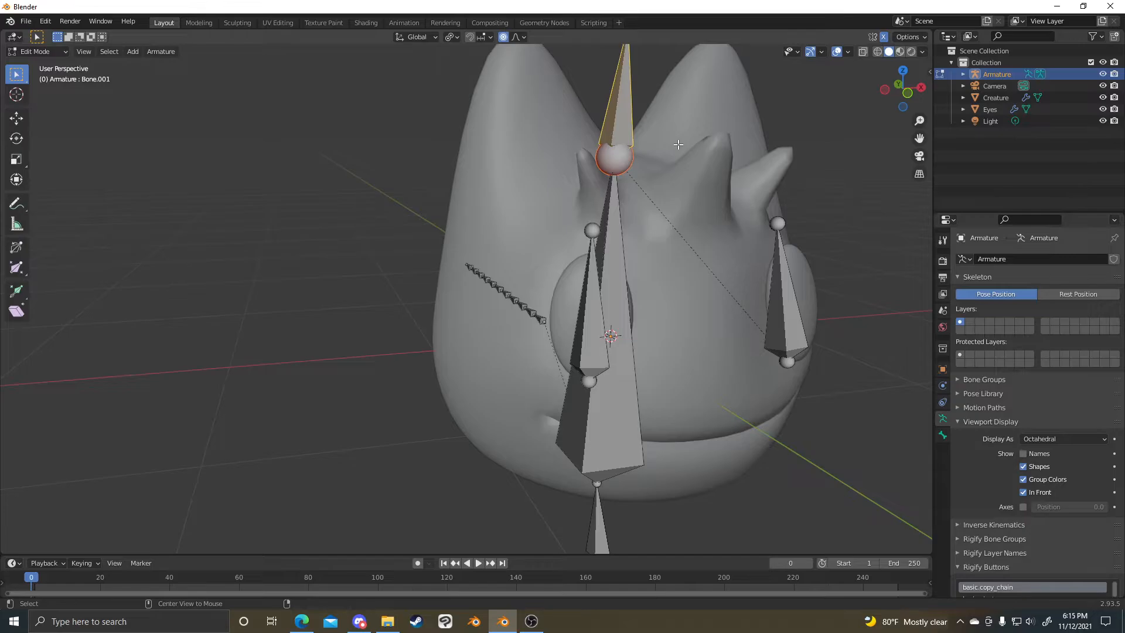
- Select the tail's base bone and check in Edit Mode how it links to the long middle bone
key(ctrl+Tab)
middle_drag(468, 172, 610, 188)
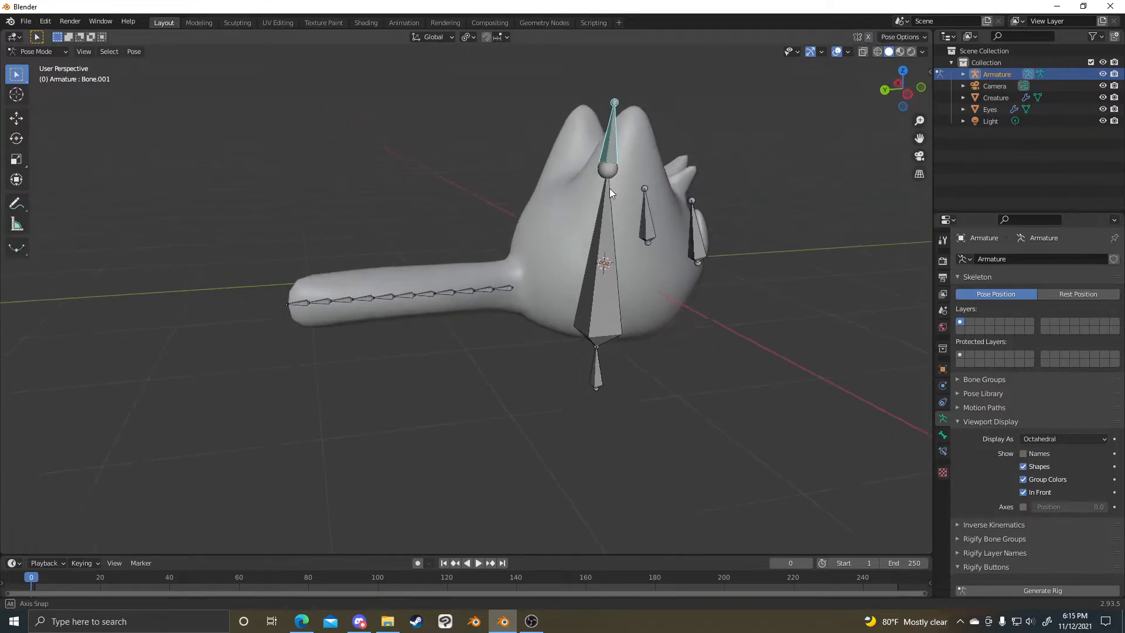
scroll(527, 285, up, 4)
click(528, 286)
key(Tab)
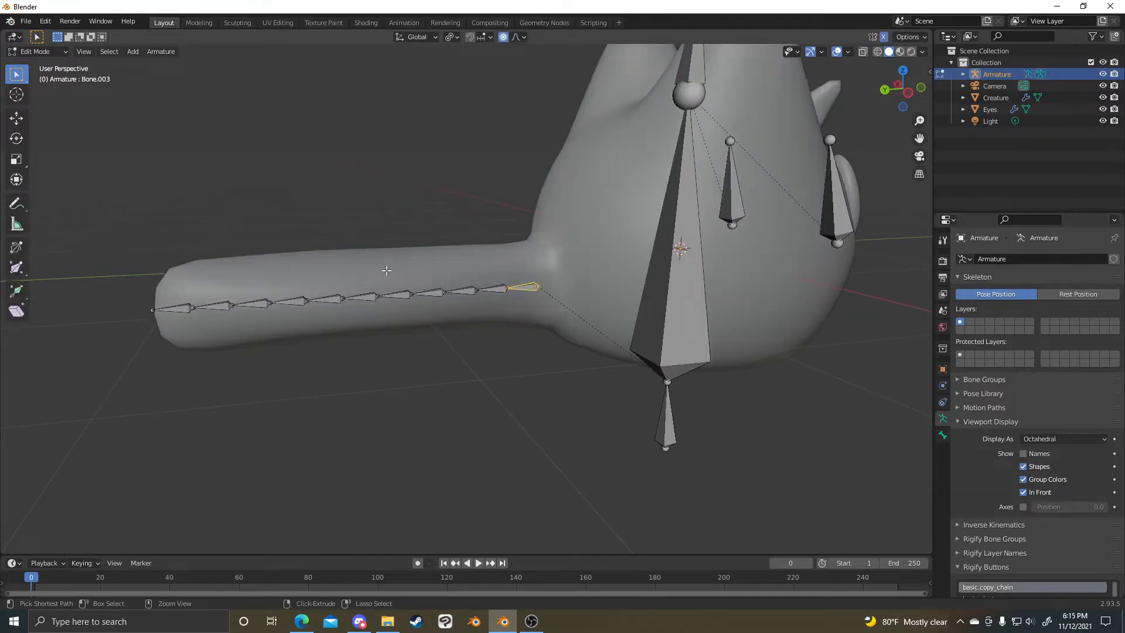
scroll(688, 302, down, 4)
- Test-rotate the long middle bone with its attached bones and cancel the rotation
click(688, 302)
middle_drag(770, 313, 811, 302)
key(r)
right_click(844, 319)
- Clear the parent of the eye bone in Edit Mode
click(807, 251)
middle_drag(806, 253, 698, 284)
middle_drag(773, 317, 798, 274)
click(698, 284)
click(773, 269)
click(793, 272)
key(alt+p)
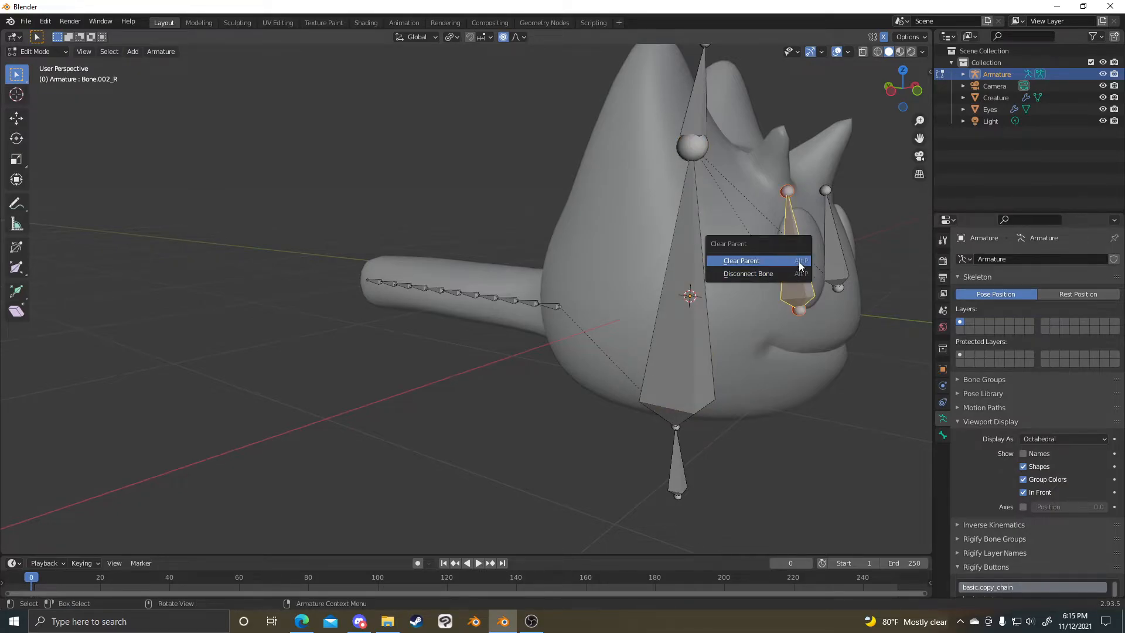
click(800, 261)
- Test-rotate the long middle bone in Pose Mode with the eye bone unparented and cancel the rotation
key(ctrl+Tab)
click(703, 286)
key(r)
key(Escape)
- Parent the eye bone to the long middle bone with Keep Offset in Edit Mode
middle_drag(794, 237, 717, 228)
key(Tab)
scroll(805, 240, up, 3)
click(519, 299)
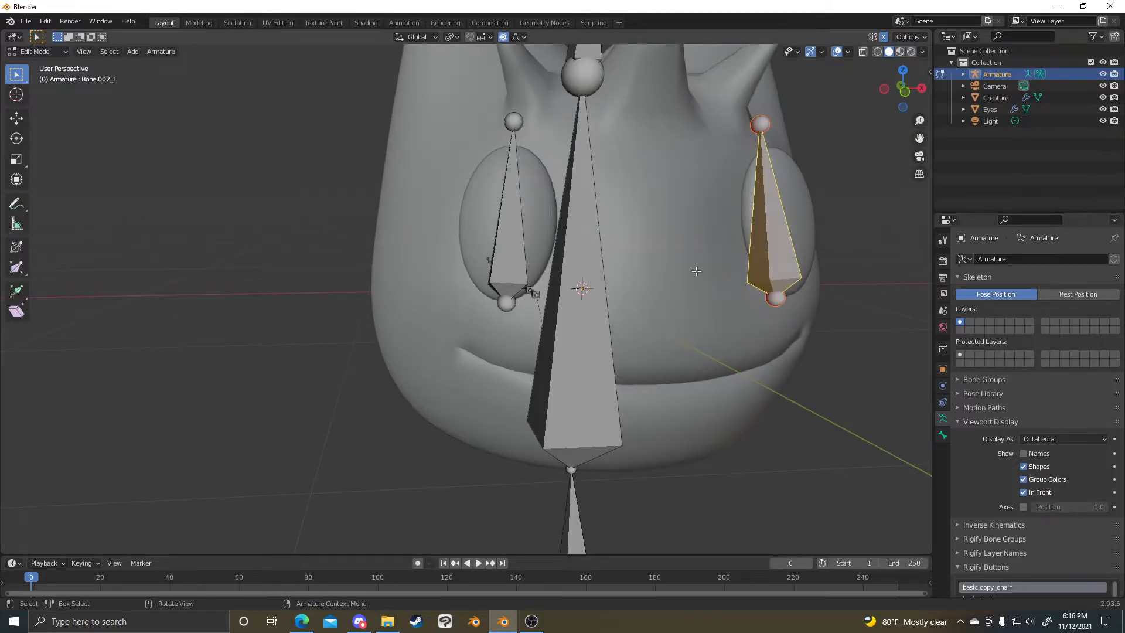
shift+click(602, 308)
middle_drag(641, 301, 630, 305)
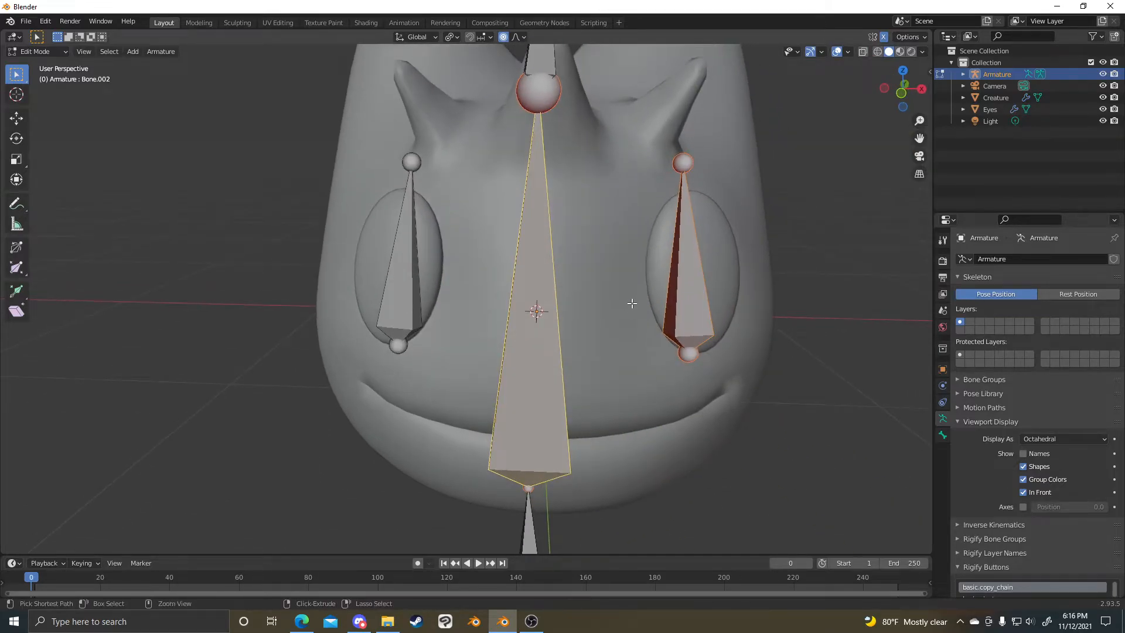
key(ctrl+p)
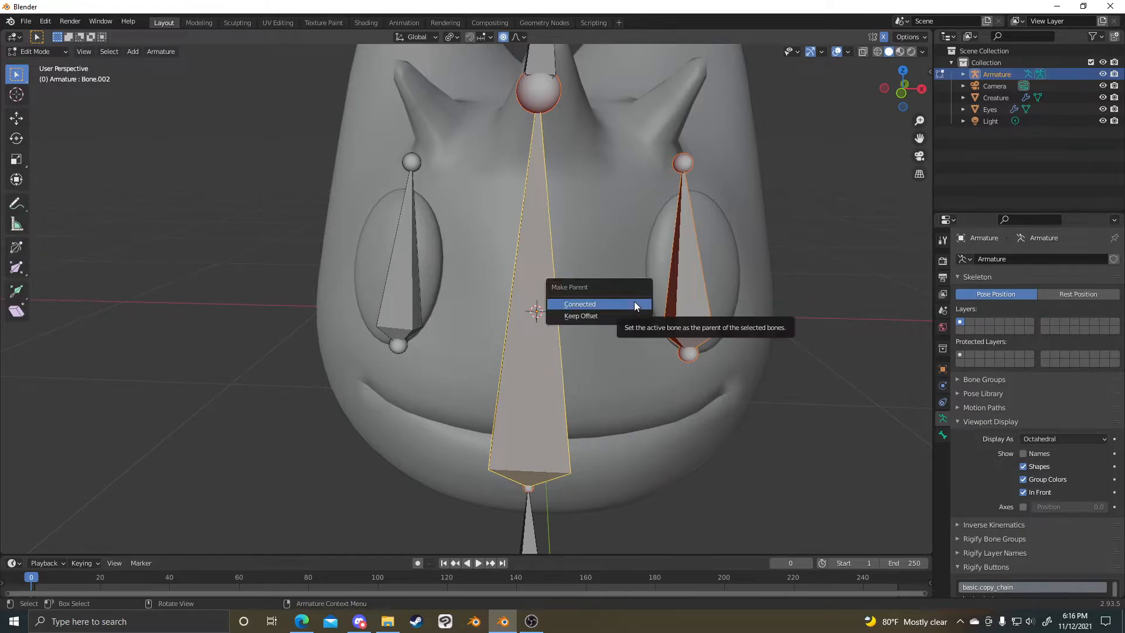
click(595, 314)
- Test-rotate the long middle bone in Pose Mode to check the new eye parenting, cancelling the rotation
mouse_move(596, 314)
middle_down()
mouse_move(656, 315)
mouse_move(601, 312)
middle_up()
key(ctrl+Tab)
click(519, 294)
key(r)
right_click(694, 221)
- Select the eye bone and the long middle bone in Edit Mode and repeat the Make Parent command
key(Tab)
middle_drag(684, 228, 791, 278)
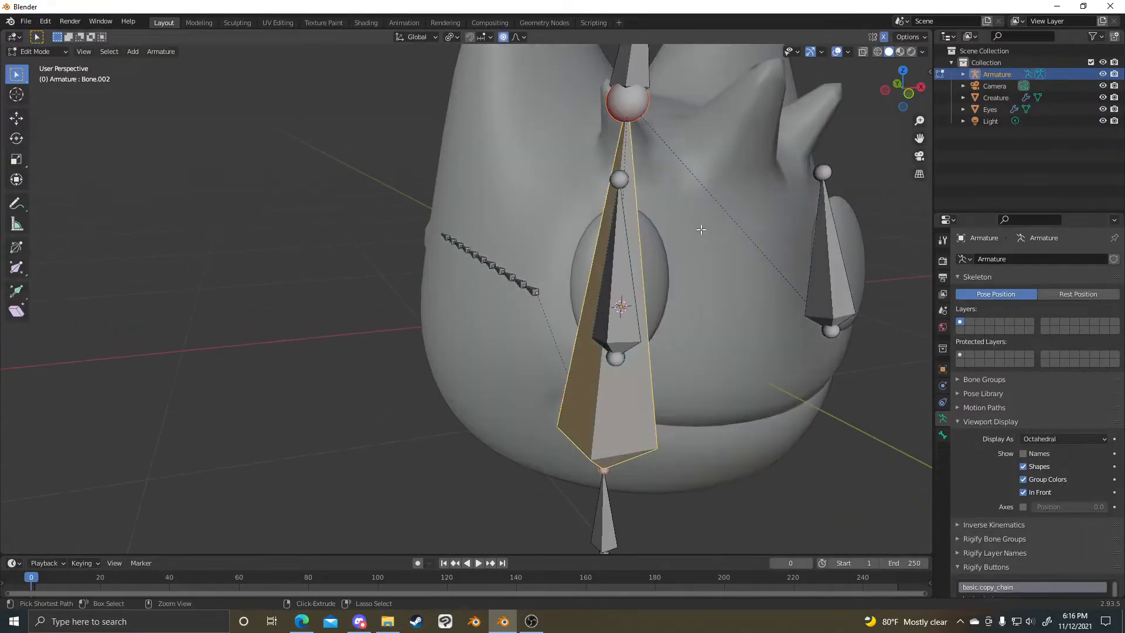
click(791, 278)
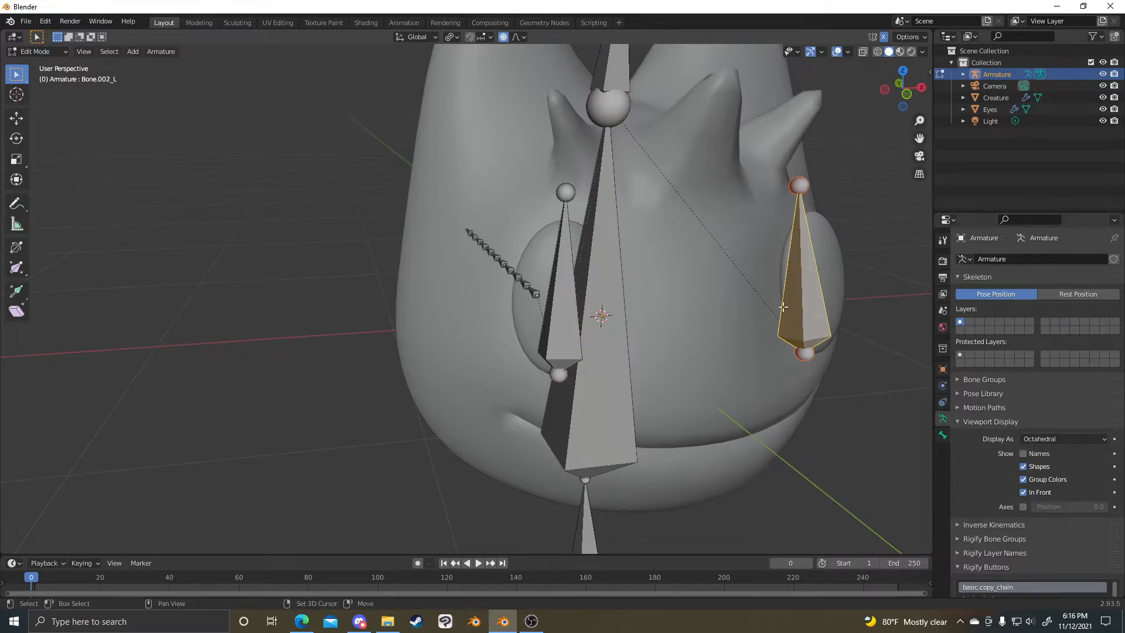
middle_drag(856, 315, 771, 269)
click(587, 282)
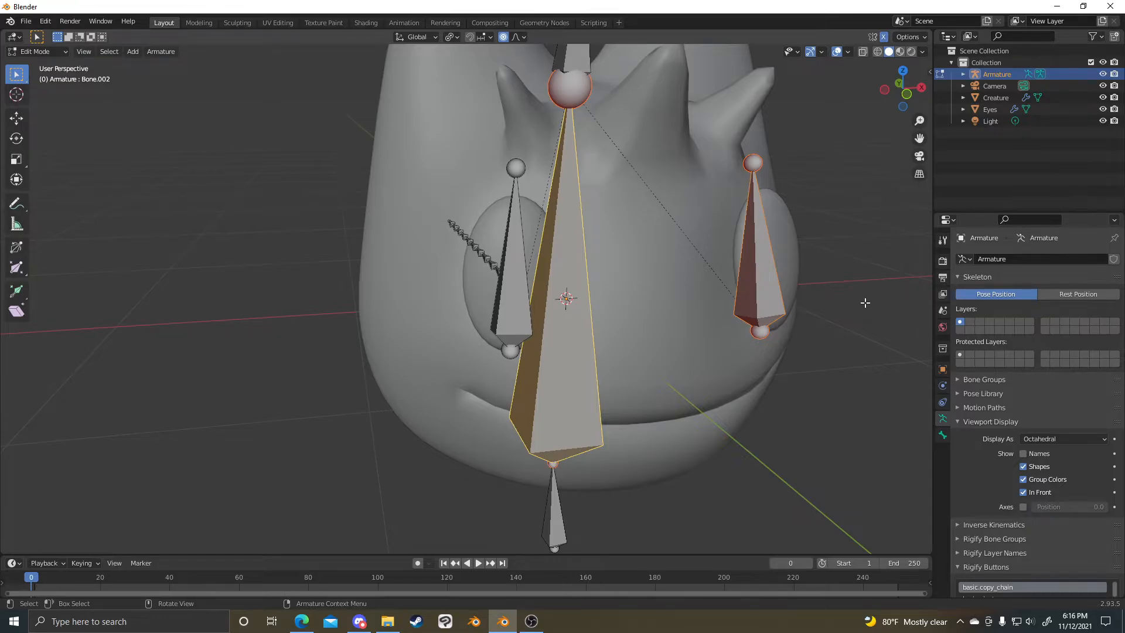
key(ctrl+p)
- Test-rotate the short bone between the ears in Pose Mode and cancel the rotation
middle_drag(638, 235, 721, 255)
scroll(721, 255, down, 4)
middle_drag(519, 272, 620, 268)
scroll(620, 268, up, 4)
middle_drag(811, 231, 605, 204)
scroll(642, 214, up, 2)
key(ctrl+Tab)
scroll(640, 214, down, 5)
click(512, 110)
key(r)
right_click(611, 214)
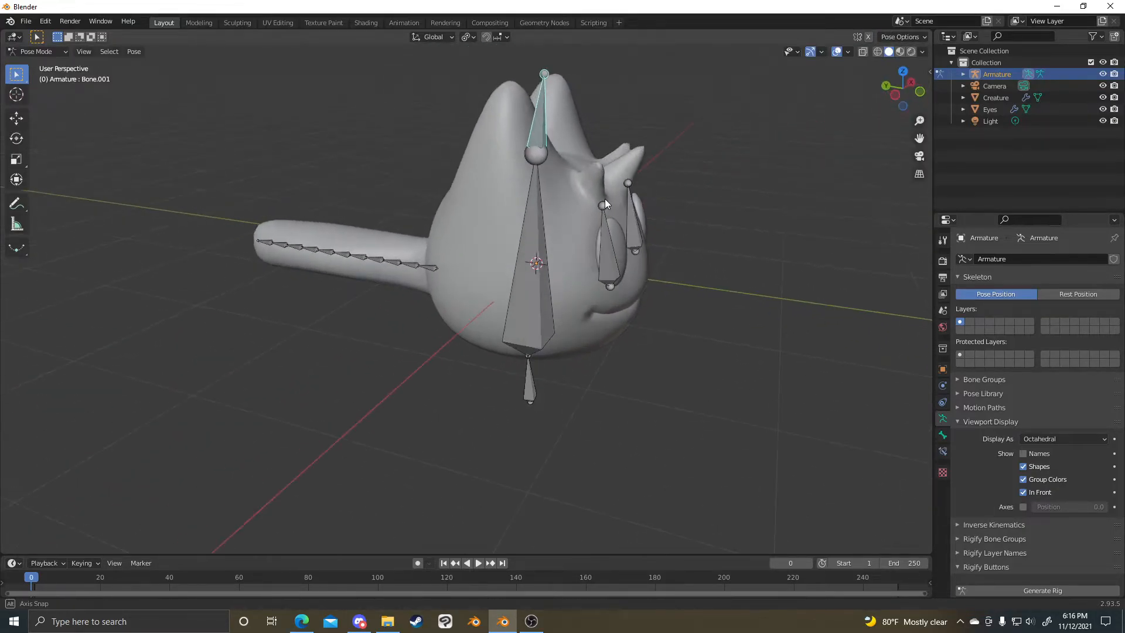
- Disconnect the short bone between the ears from its parent bone in Edit Mode
scroll(623, 160, up, 3)
middle_drag(621, 160, 589, 204)
key(Tab)
key(alt+p)
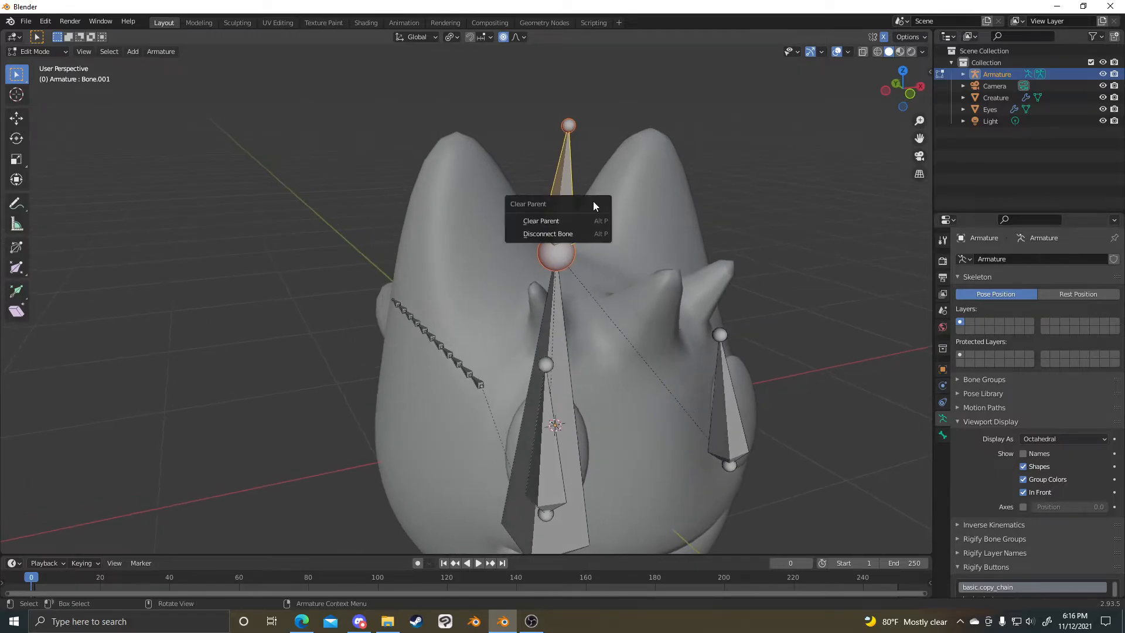
click(580, 233)
middle_drag(580, 233, 564, 213)
- Test-move the disconnected bone between the ears in Edit Mode and cancel the move
click(565, 212)
click(546, 224)
key(g)
right_click(576, 255)
click(541, 317)
middle_drag(541, 316, 622, 283)
- Test-rotate one of the body bones and test-move the bone between the ears in Pose Mode, cancelling both transforms
key(ctrl+Tab)
click(548, 495)
key(r)
right_click(570, 256)
click(560, 241)
middle_drag(640, 199, 679, 273)
key(g)
right_click(573, 249)
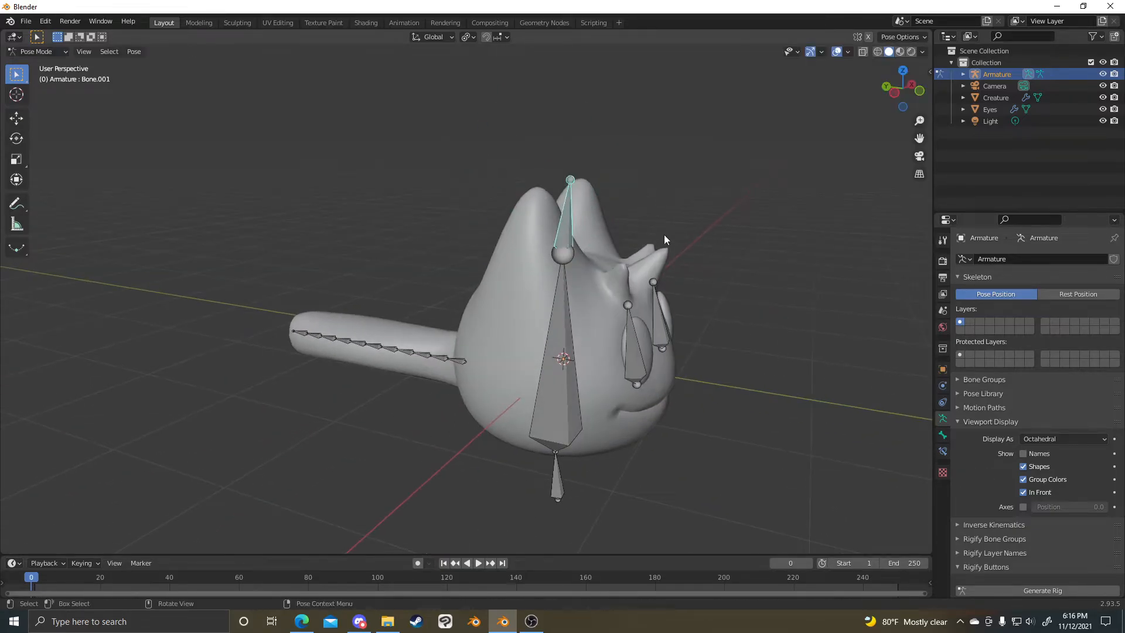
- Select both eye bones together in Pose Mode
click(655, 315)
shift+click(634, 342)
middle_drag(634, 343, 491, 298)
- Test-rotate the whole chain of tail bones about the X axis twice, cancelling each rotation
click(478, 367)
middle_drag(478, 366, 530, 390)
click(490, 360)
middle_drag(452, 287, 468, 296)
key(r)
key(x)
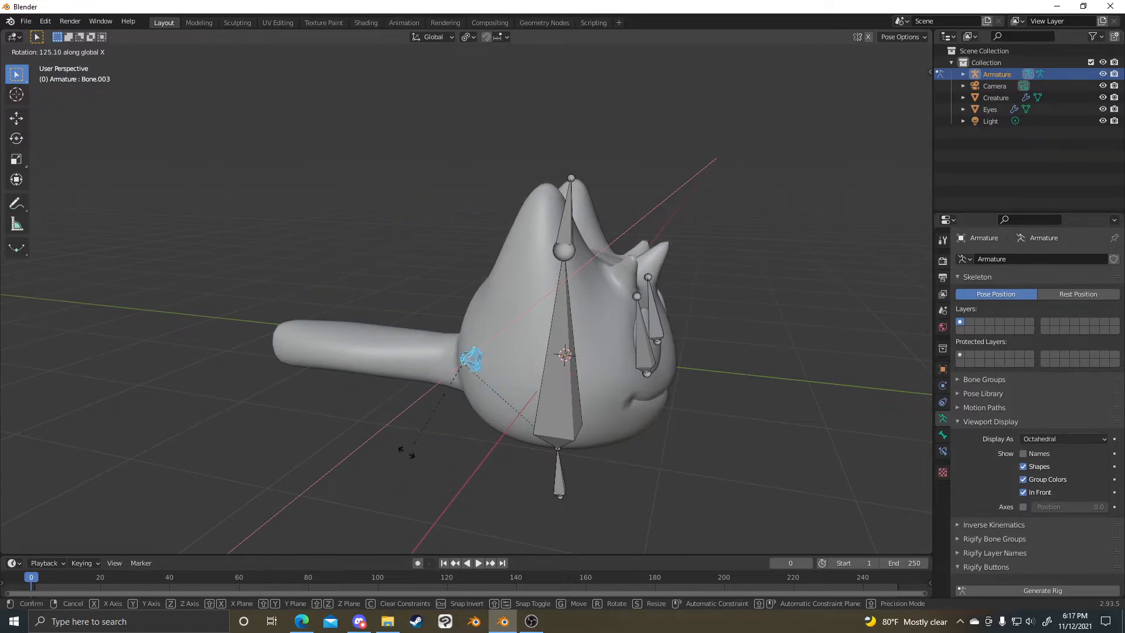
right_click(542, 413)
middle_drag(626, 352, 673, 283)
key(r)
key(x)
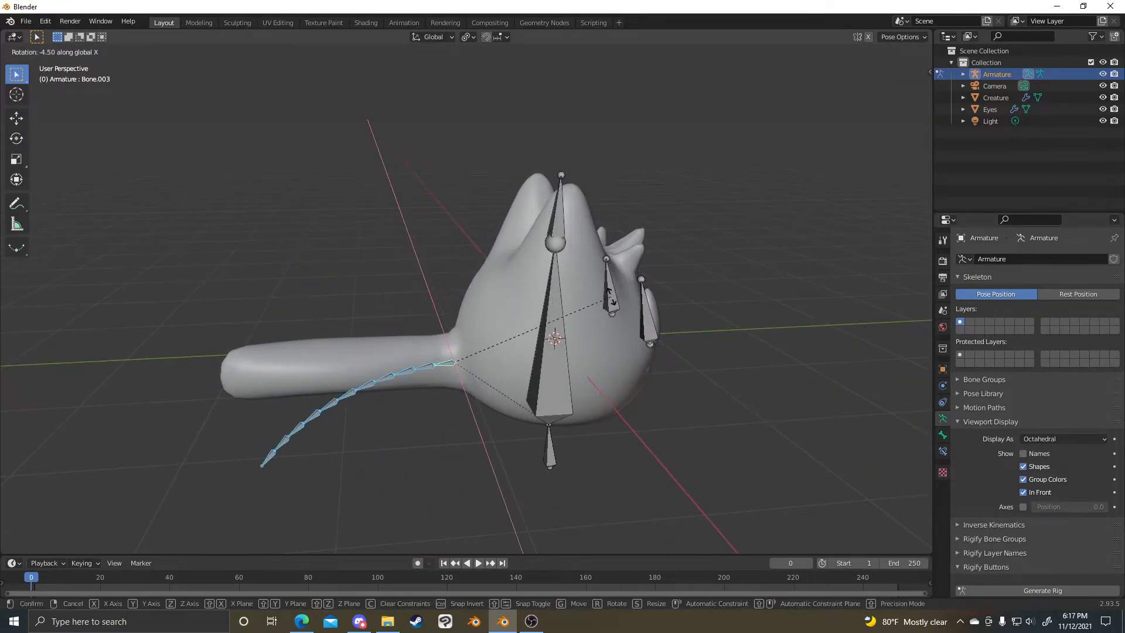
right_click(610, 347)
- Examine the long middle bone and the small bone below it in Edit Mode
click(610, 347)
middle_drag(609, 346, 750, 256)
scroll(616, 342, up, 2)
shift+click(476, 338)
key(Tab)
click(621, 280)
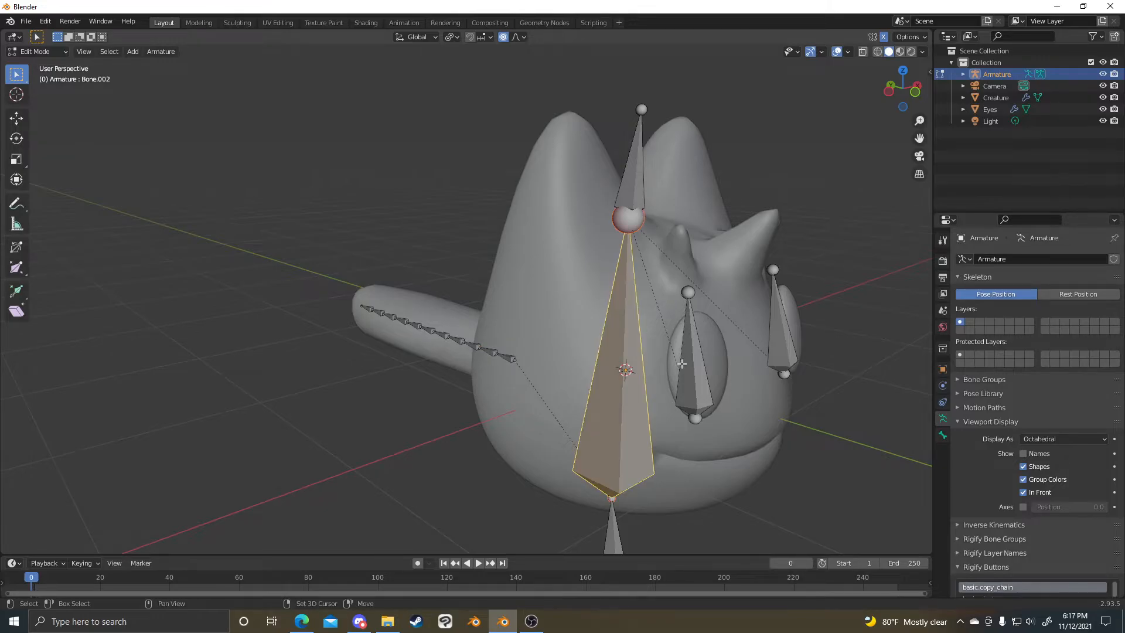
shift+middle_drag(682, 362, 679, 267)
click(605, 430)
click(618, 345)
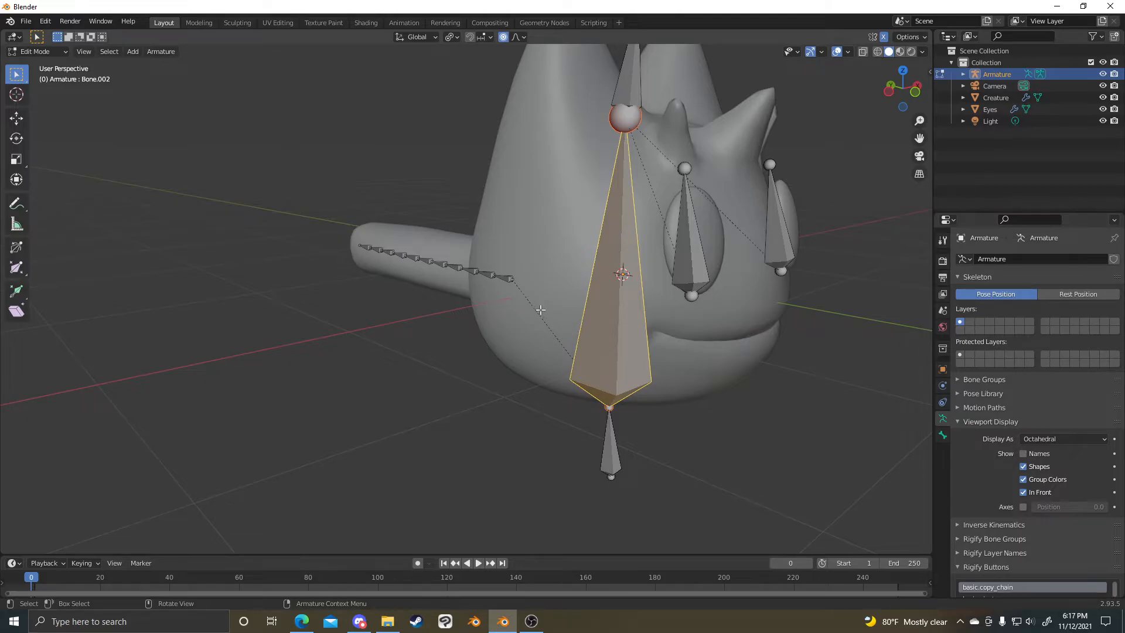
- Examine the individual bones in the tail chain near its base
click(503, 278)
middle_drag(503, 277, 613, 314)
scroll(548, 274, up, 4)
click(491, 237)
click(382, 229)
click(396, 249)
click(534, 238)
click(481, 243)
click(536, 235)
shift+click(478, 241)
middle_drag(478, 240, 515, 249)
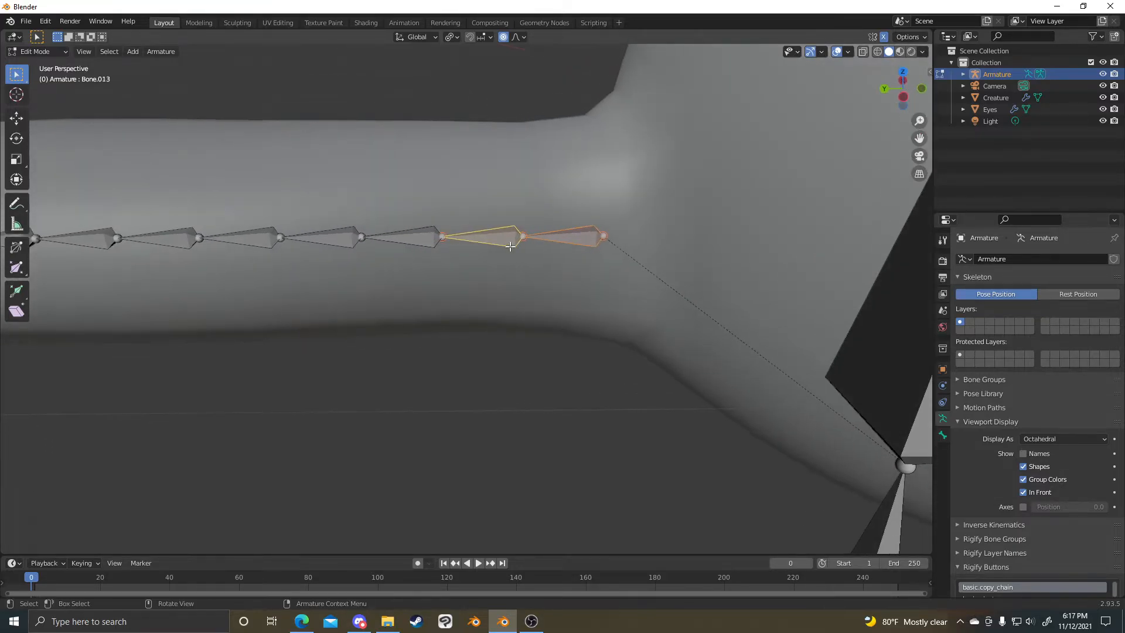
middle_drag(415, 240, 562, 234)
- Select the tail bone nearest the body and look through the armature operations offered for it
click(598, 233)
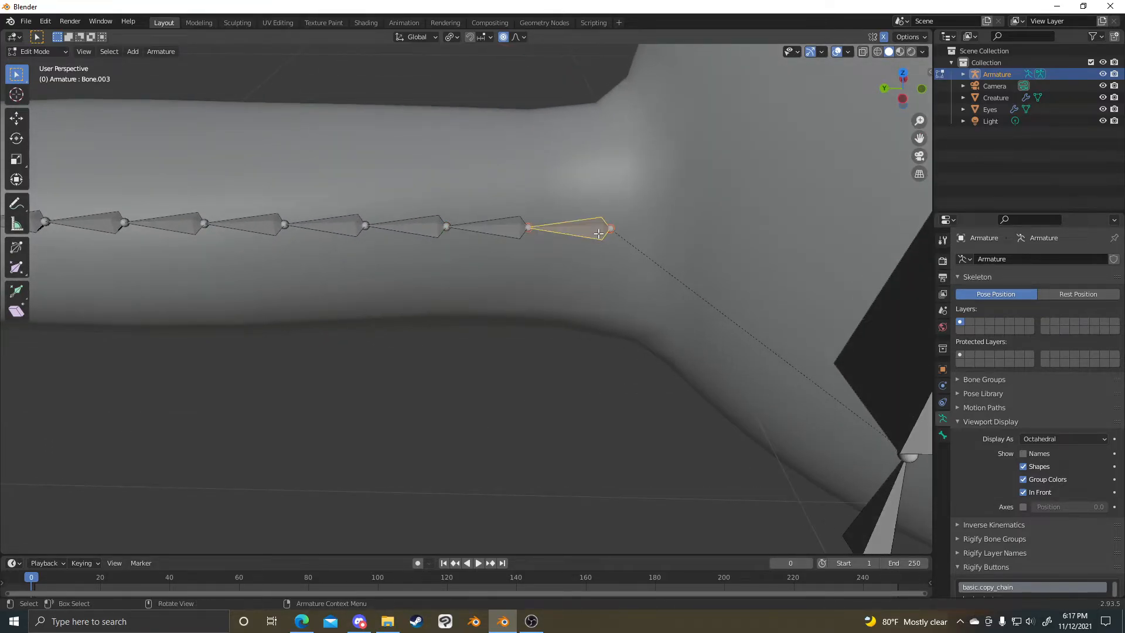
scroll(598, 232, down, 4)
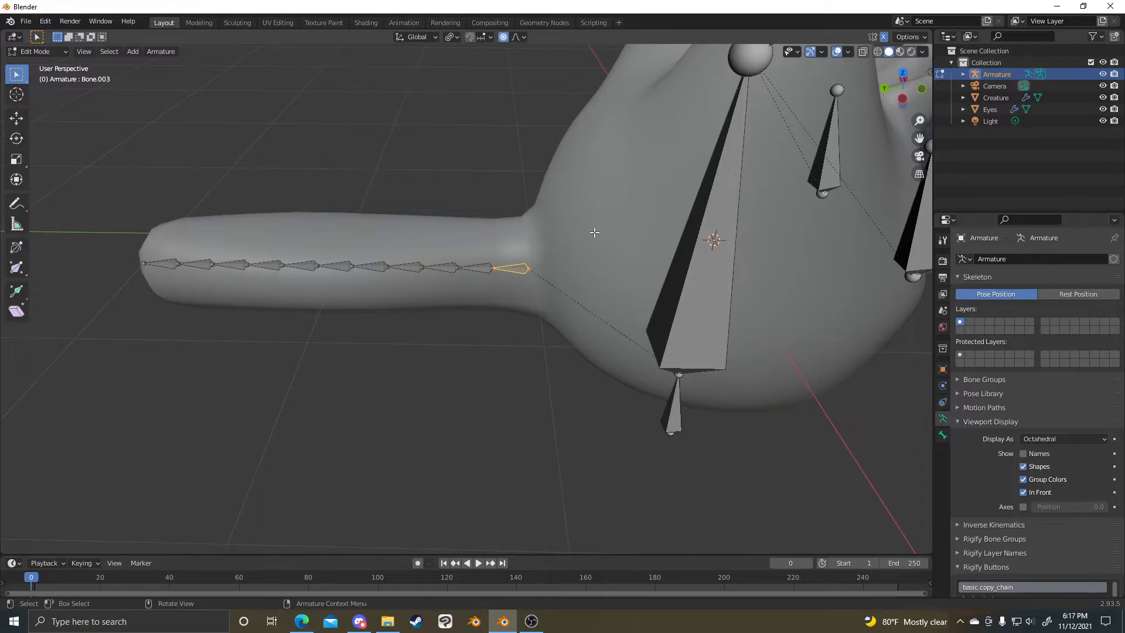
middle_drag(594, 232, 587, 243)
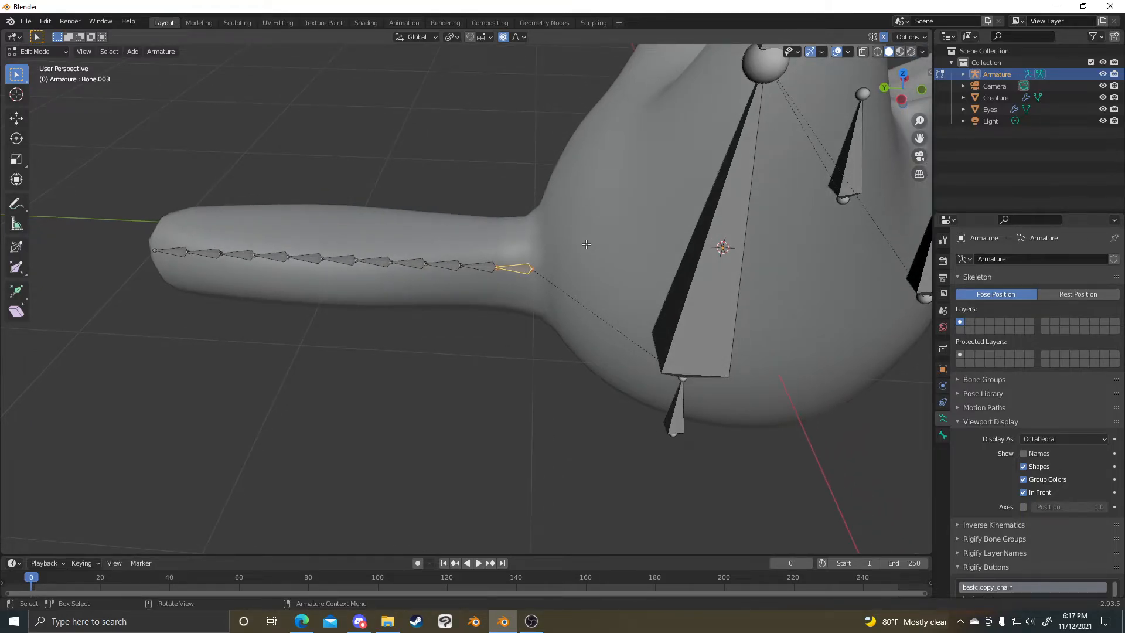
scroll(587, 244, down, 3)
scroll(586, 244, up, 5)
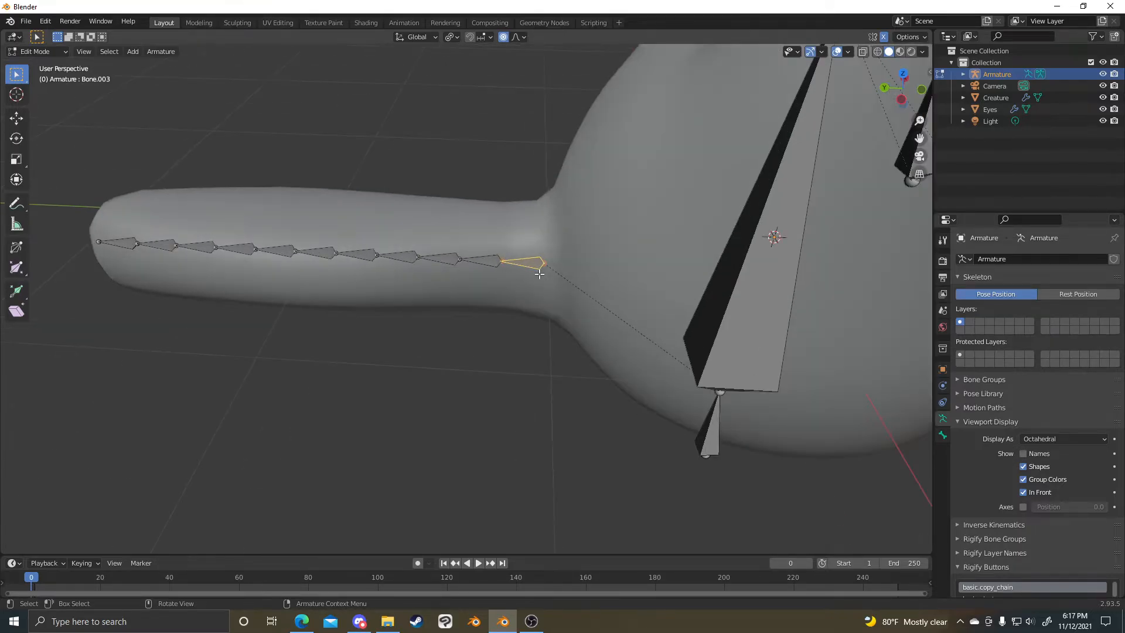
right_click(541, 268)
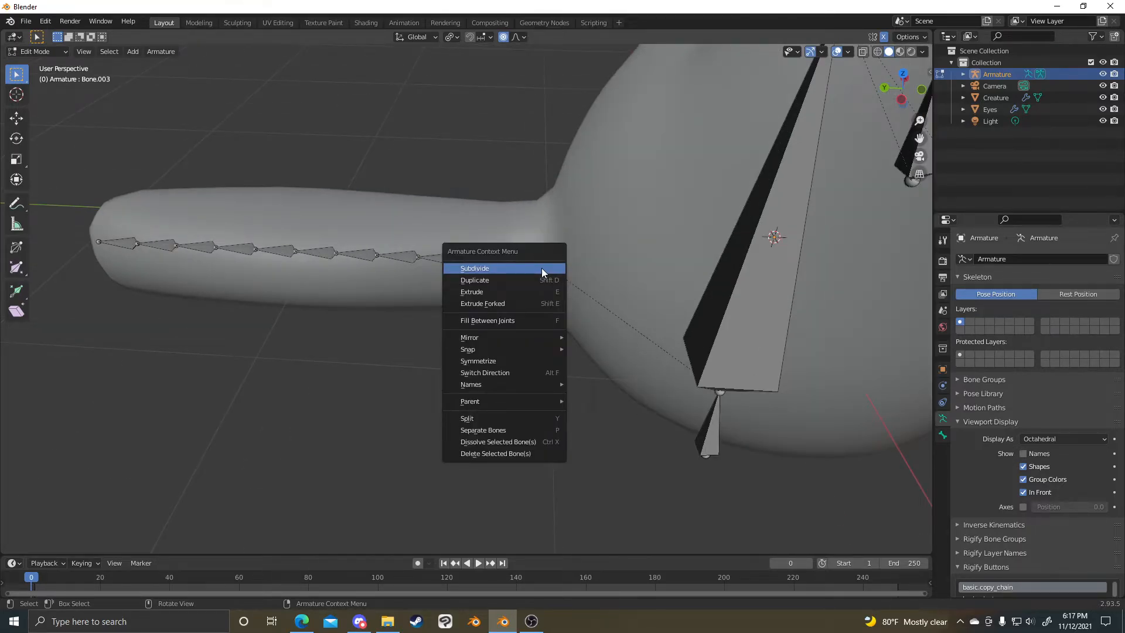
click(541, 268)
middle_drag(541, 268, 586, 268)
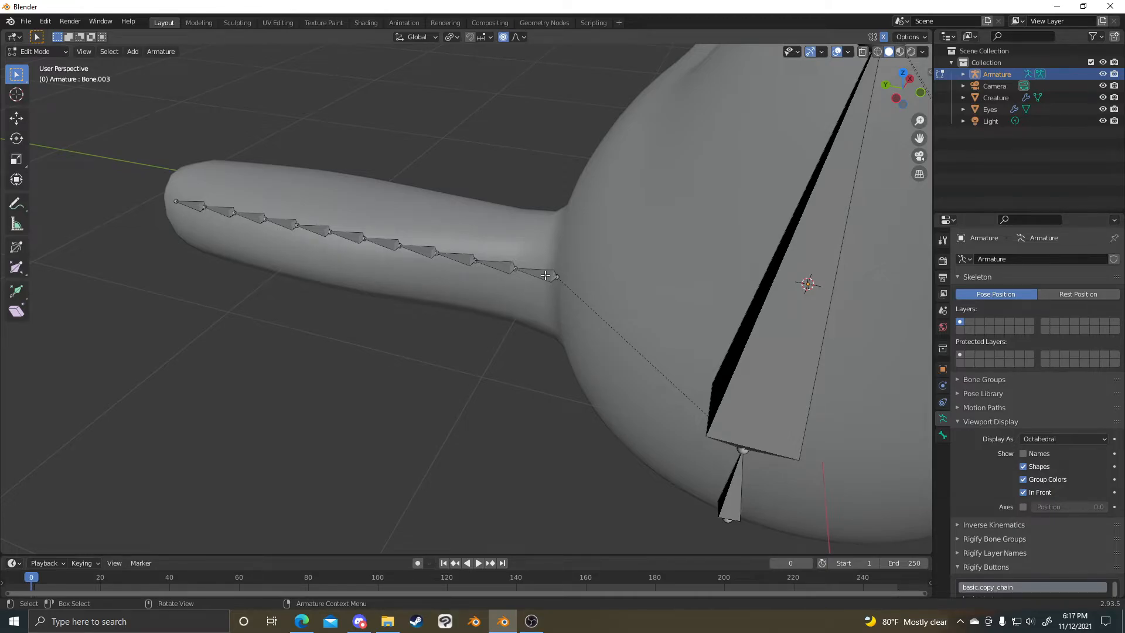
- Select all linked bones of the tail chain, then clear the selection
key(l)
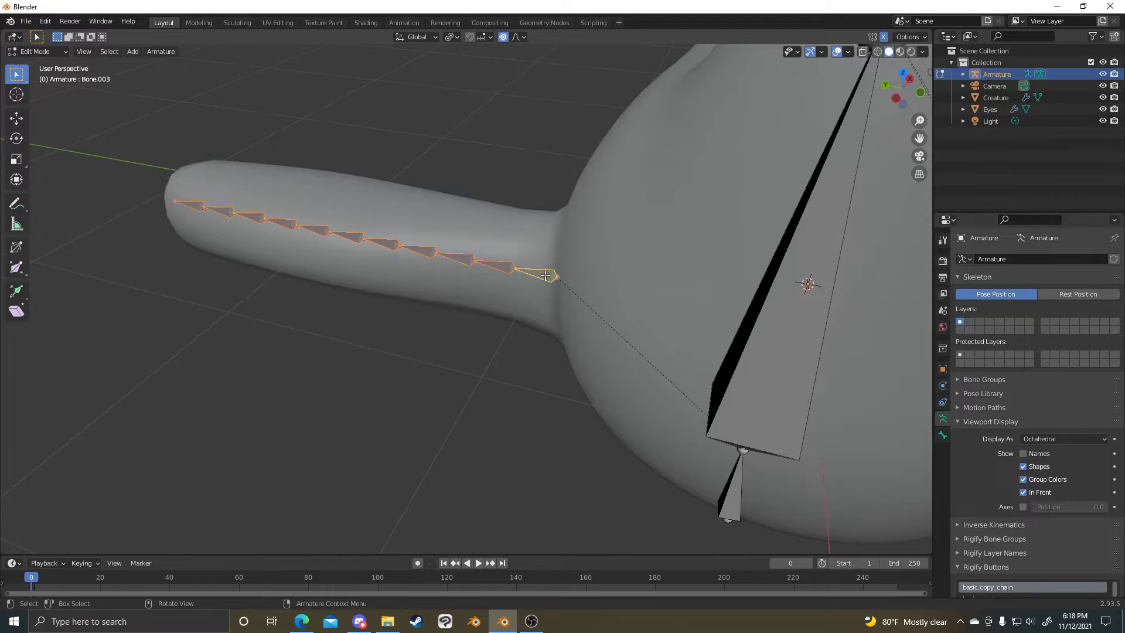
middle_drag(602, 270, 616, 263)
scroll(650, 254, up, 2)
key(alt+a)
- Try circle-selecting the bones along the tail, then deselect everything
scroll(625, 254, down, 4)
key(c)
drag(487, 289, 252, 263)
key(Escape)
scroll(469, 279, up, 1)
key(c)
scroll(516, 278, up, 2)
key(Escape)
scroll(429, 253, down, 4)
key(alt+a)
- Try box-selecting the bones in the creature's body and head, clearing the selection after each attempt
drag(754, 81, 529, 453)
middle_drag(721, 336, 754, 109)
key(alt+a)
drag(754, 109, 553, 437)
middle_drag(552, 437, 671, 295)
key(alt+a)
middle_drag(575, 258, 648, 264)
mouse_move(489, 233)
mouse_down()
mouse_move(481, 250)
mouse_move(486, 240)
mouse_up()
middle_drag(535, 228, 497, 236)
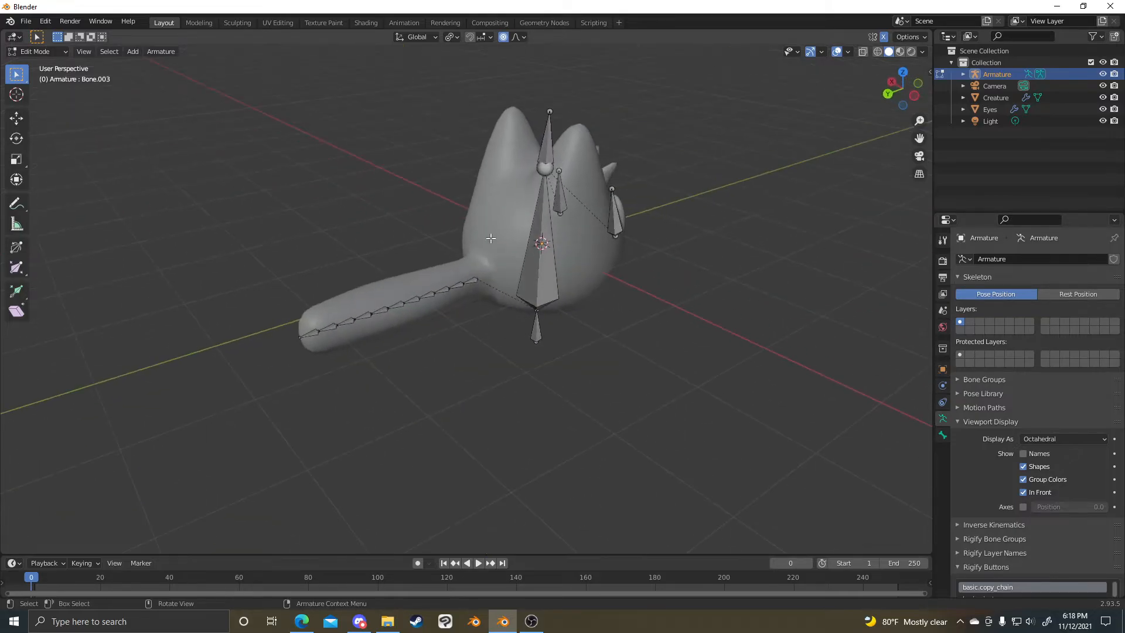
- Switch to Pose Mode and test-move the bone at the top of the head, cancelling the move
middle_drag(652, 194, 666, 331)
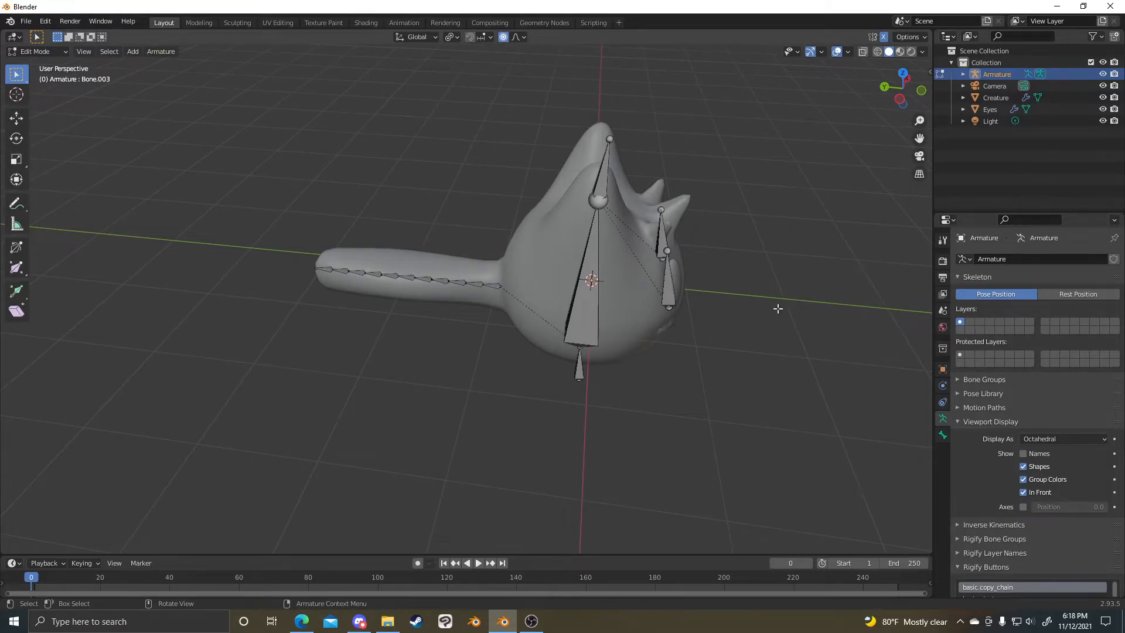
middle_drag(749, 315, 572, 372)
click(572, 372)
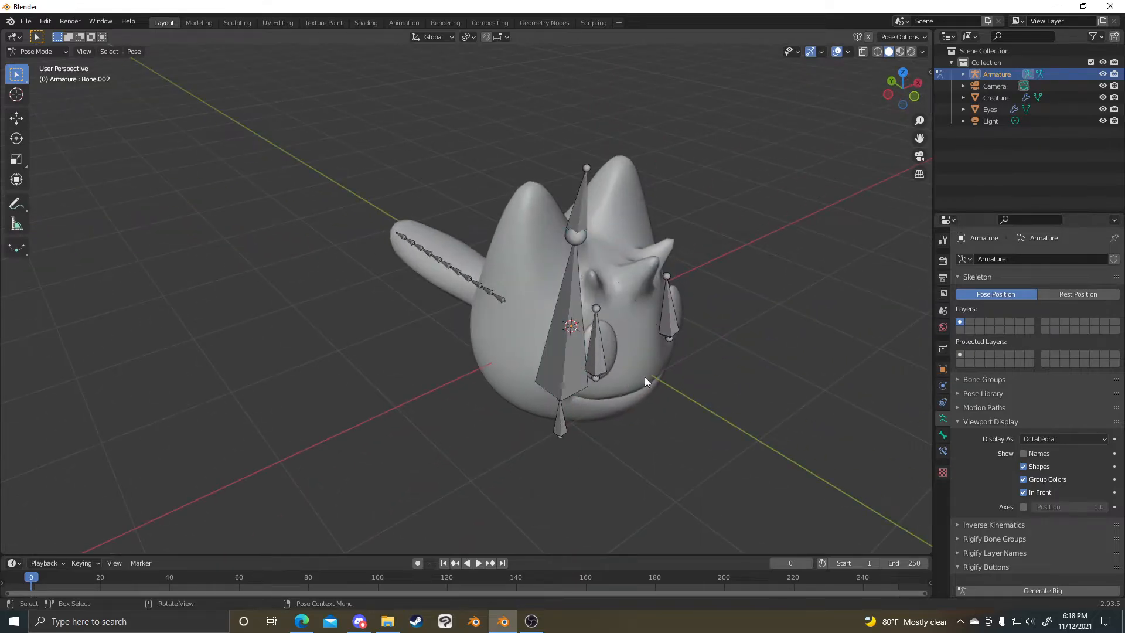
middle_drag(183, 355, 714, 372)
key(ctrl+Tab)
middle_drag(451, 291, 616, 185)
click(578, 213)
key(g)
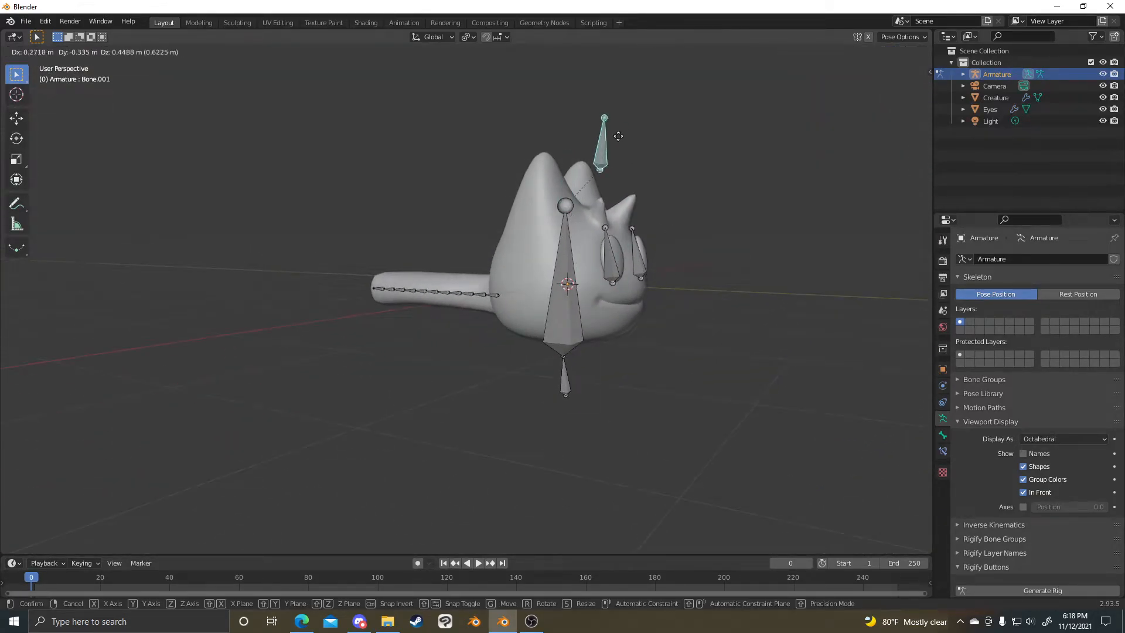
right_click(616, 223)
- Select the long central body bone and return to Edit Mode
middle_drag(618, 224, 548, 272)
scroll(550, 252, up, 2)
scroll(596, 256, down, 3)
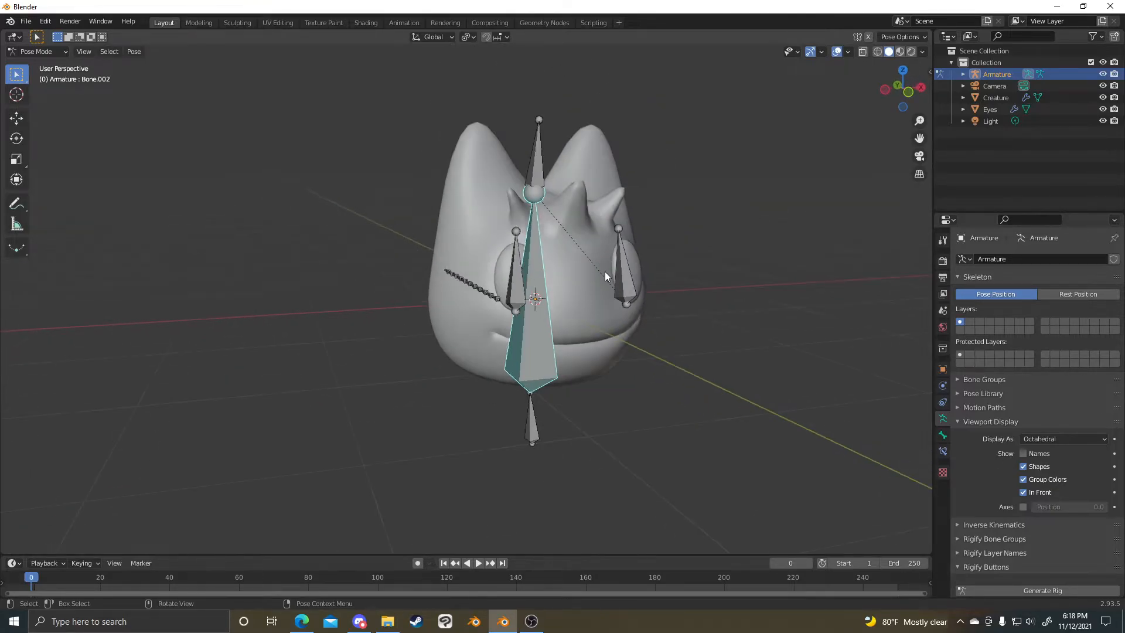
middle_drag(602, 287, 549, 294)
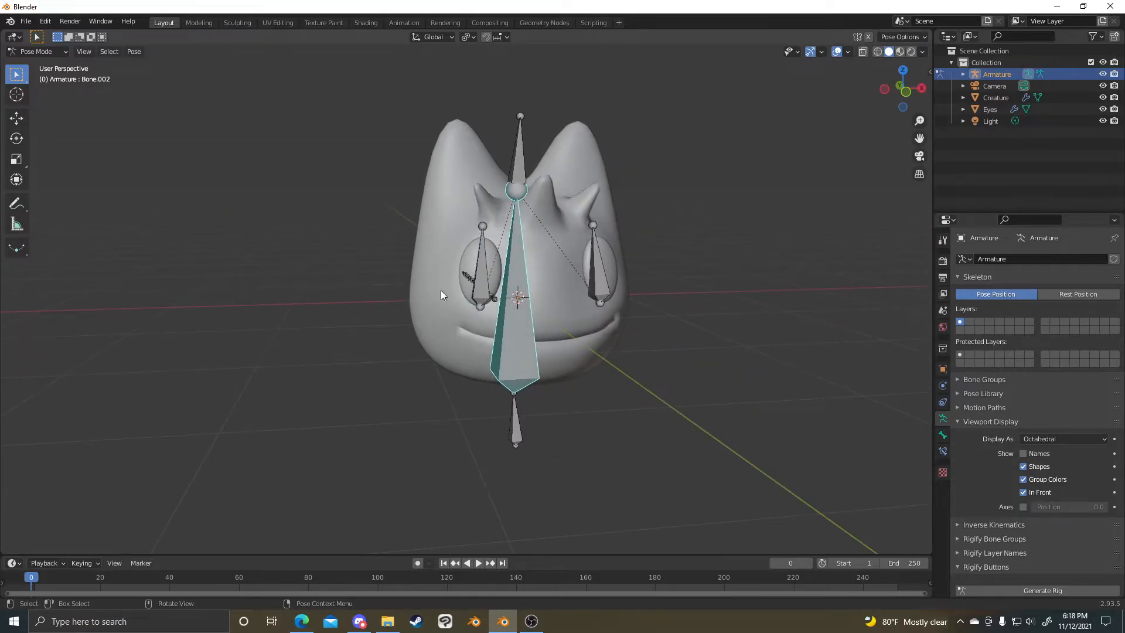
key(Tab)
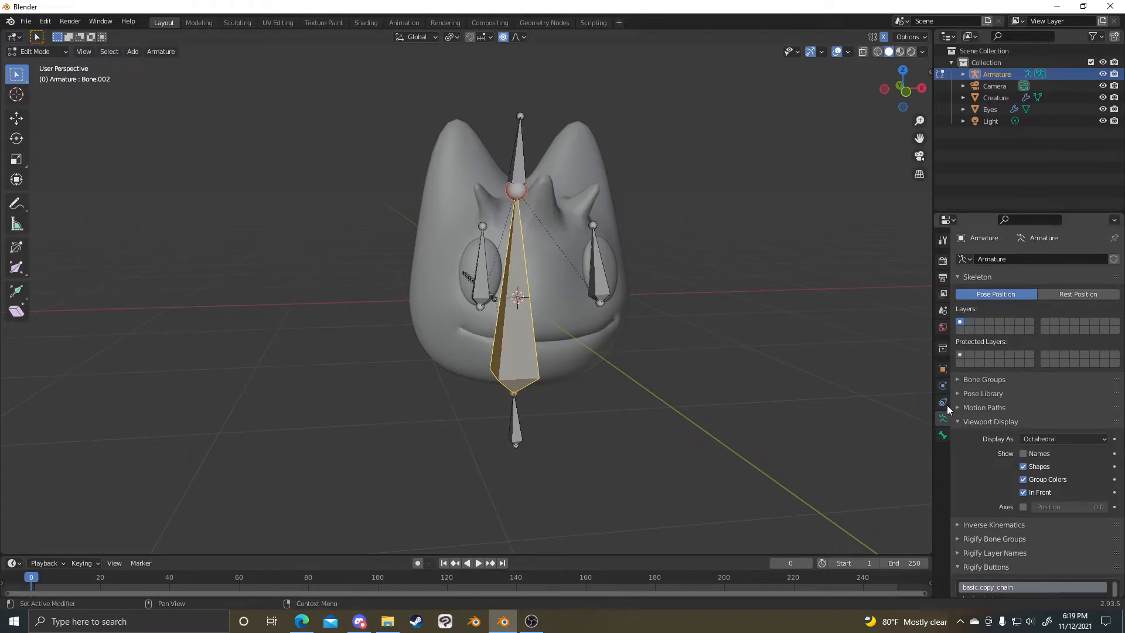
- Compare how the bones display over the mesh by toggling the armature's In Front option off and on repeatedly
click(968, 418)
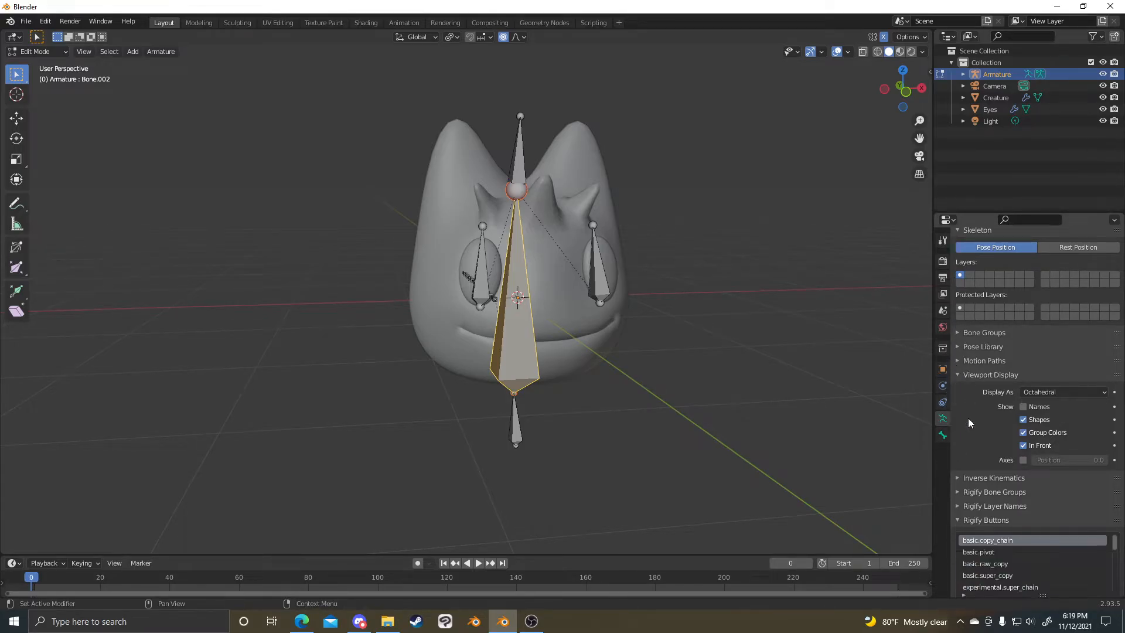
click(983, 379)
click(993, 481)
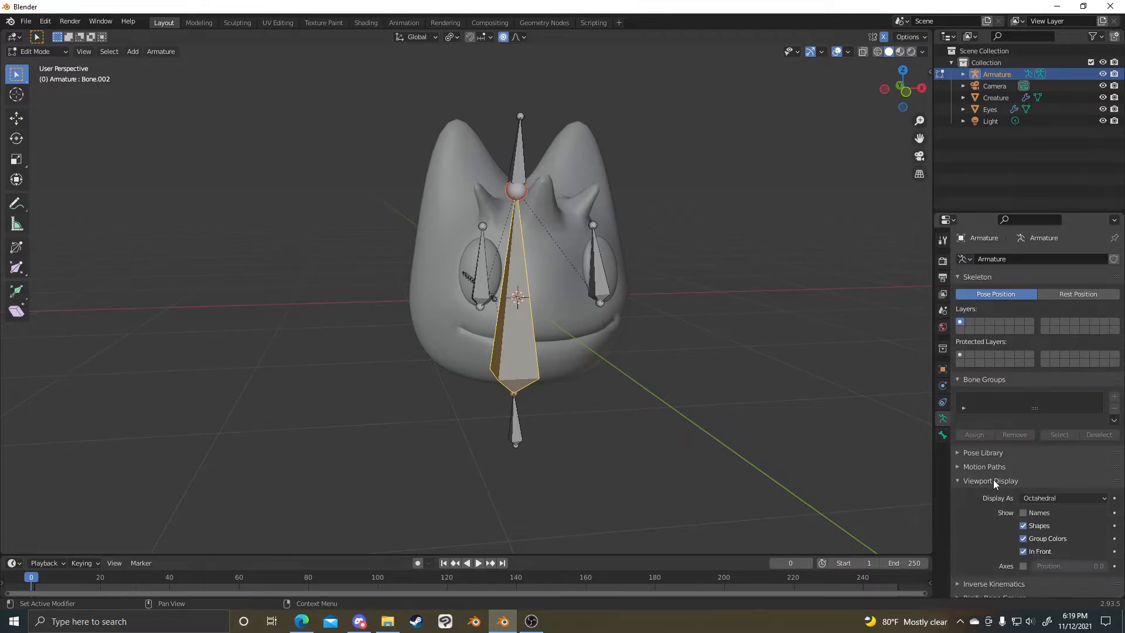
scroll(1026, 480, down, 3)
click(1046, 481)
click(1046, 482)
click(1045, 484)
click(1046, 486)
click(1045, 486)
click(1044, 485)
click(1043, 484)
click(1043, 484)
- Switch to Pose Mode and preview the rig in wireframe shading, returning the viewport to solid shading
mouse_move(627, 427)
middle_down()
mouse_move(720, 406)
mouse_move(632, 359)
middle_up()
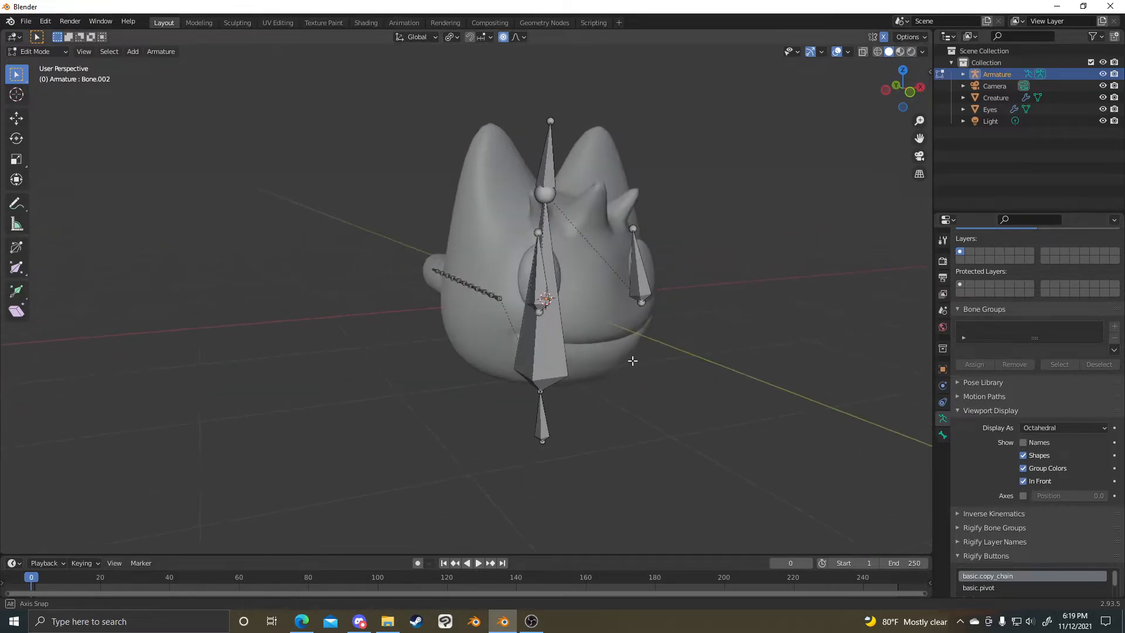
key(ctrl+Tab)
key(shift+z)
mouse_move(554, 321)
middle_down()
mouse_move(515, 316)
mouse_move(552, 314)
mouse_move(733, 361)
middle_up()
key(shift+z)
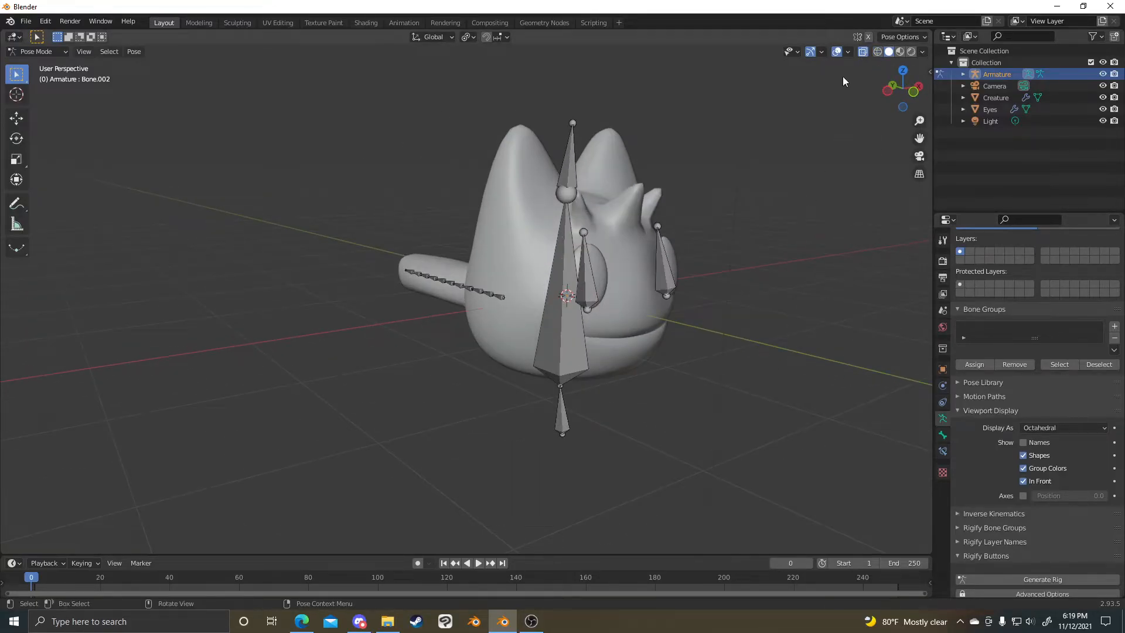
click(877, 52)
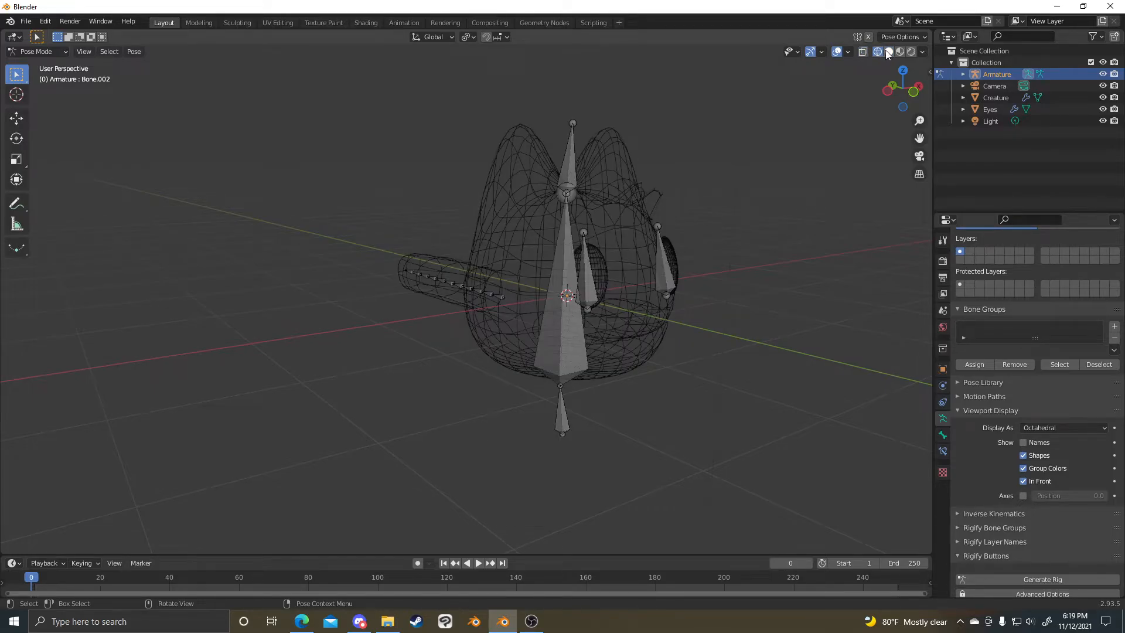
click(889, 52)
middle_drag(791, 141, 669, 340)
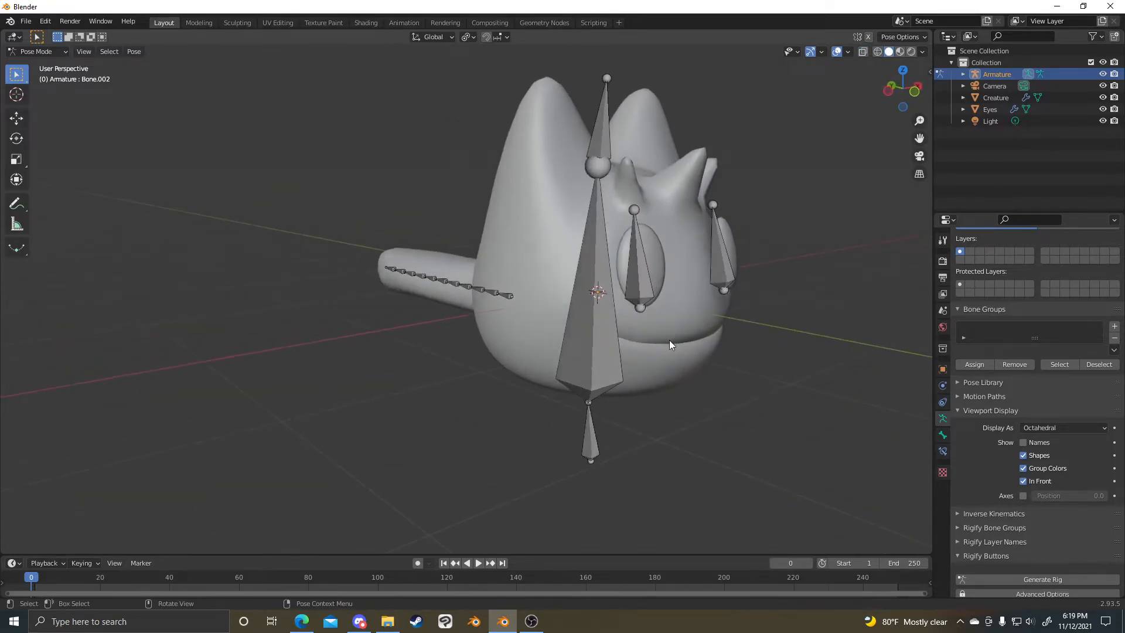
- Rotate the bone at the top of the head about the X axis in Pose Mode
middle_drag(850, 434, 697, 258)
middle_drag(720, 201, 749, 198)
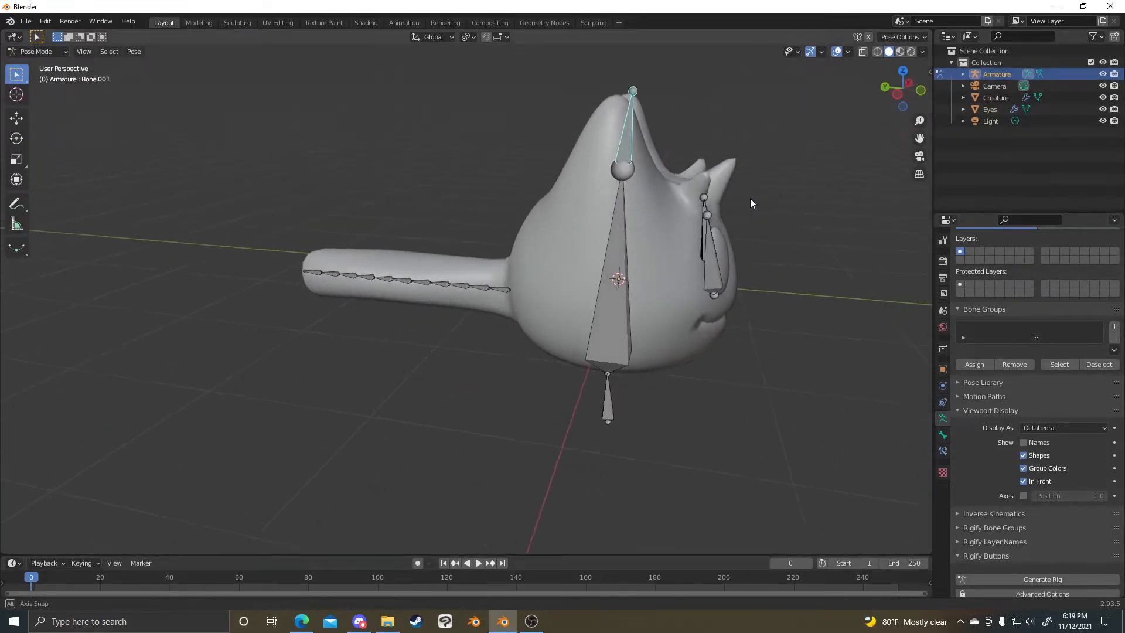
key(r)
key(x)
click(739, 305)
click(608, 404)
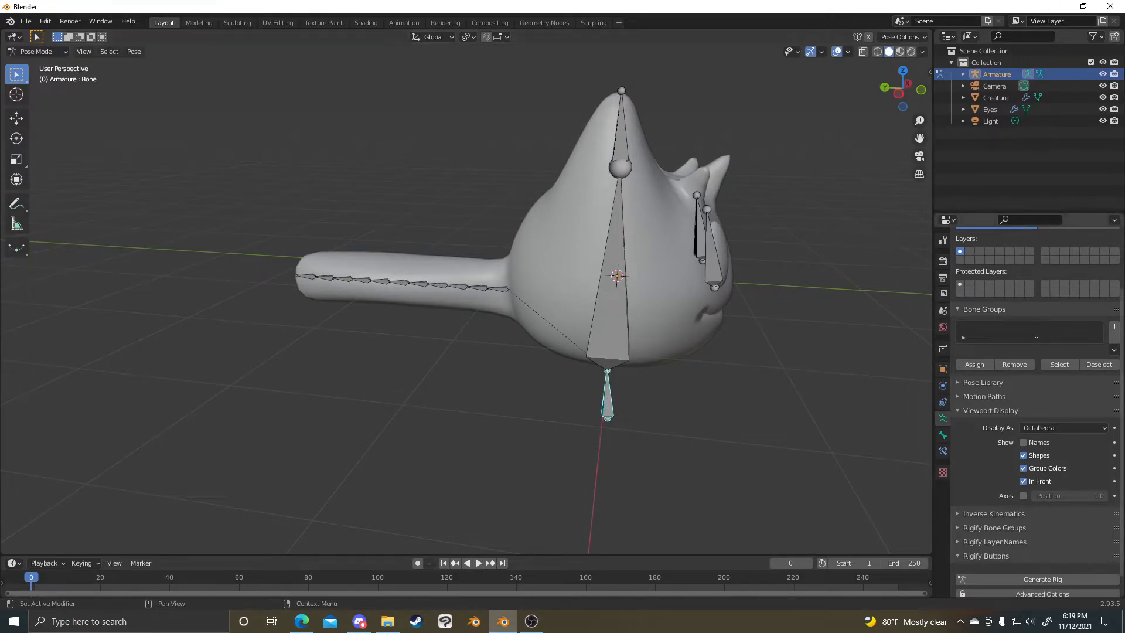
- Switch to Edit Mode and rotate the bone above the head about 9° around the global X axis
alt+middle_drag(725, 329, 600, 314)
key(ctrl+Tab)
click(668, 310)
click(491, 121)
key(r)
key(x)
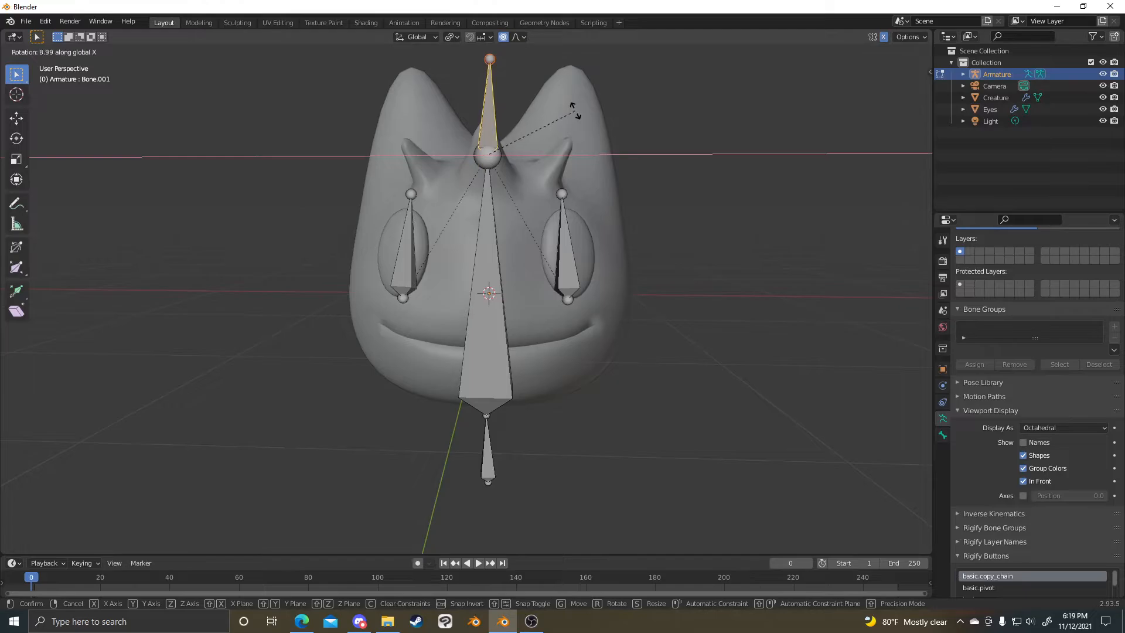
click(574, 110)
- Set the transform pivot point to Active Element and try rotating the large central bone about the X axis
scroll(499, 91, up, 1)
shift+middle_drag(558, 111, 594, 188)
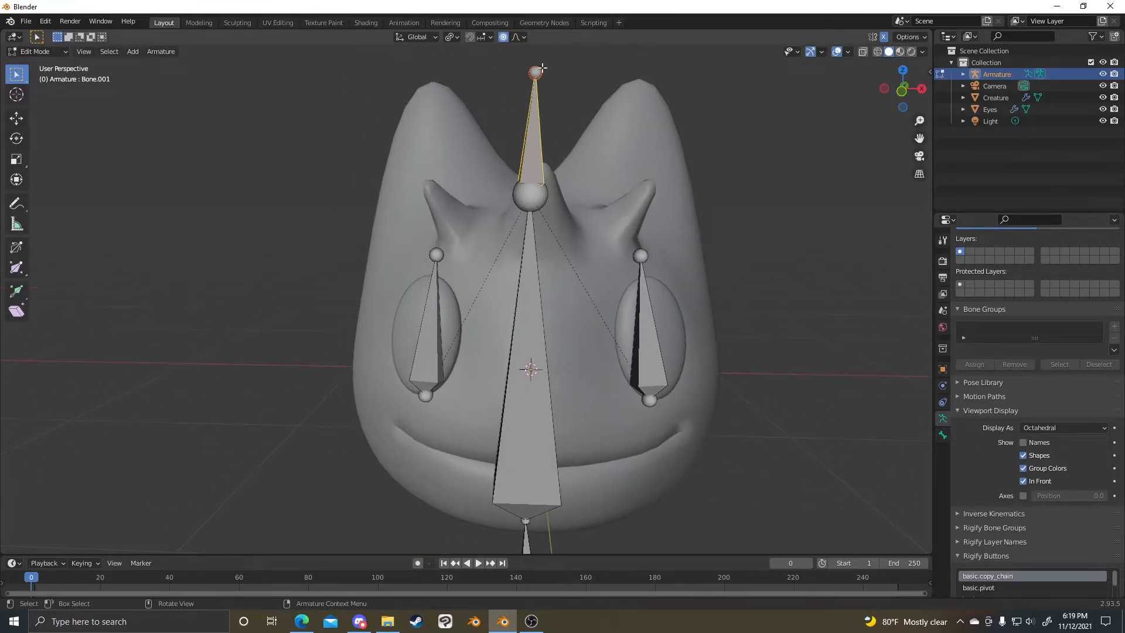
click(457, 39)
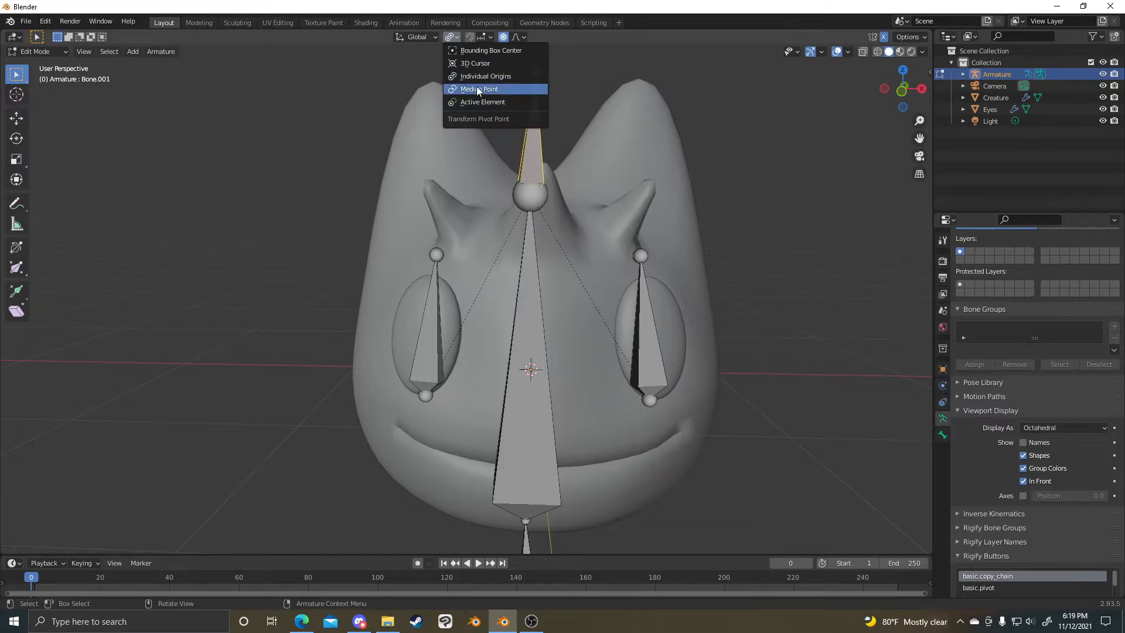
click(474, 101)
click(543, 269)
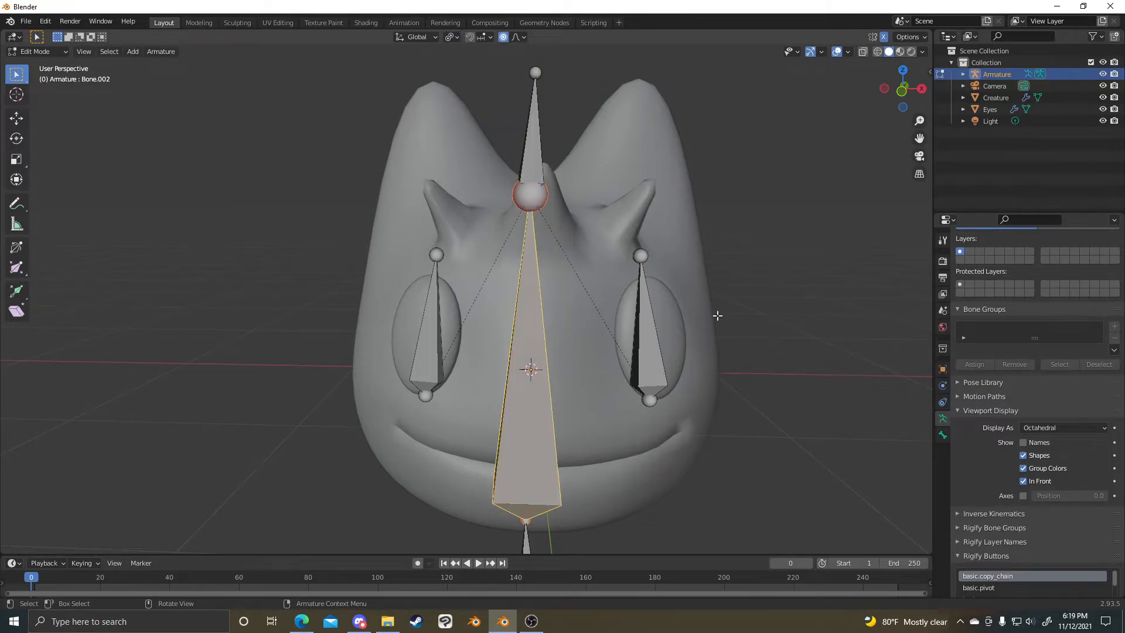
key(r)
key(x)
right_click(719, 354)
- Set the transform pivot point to Median Point
click(534, 204)
click(454, 37)
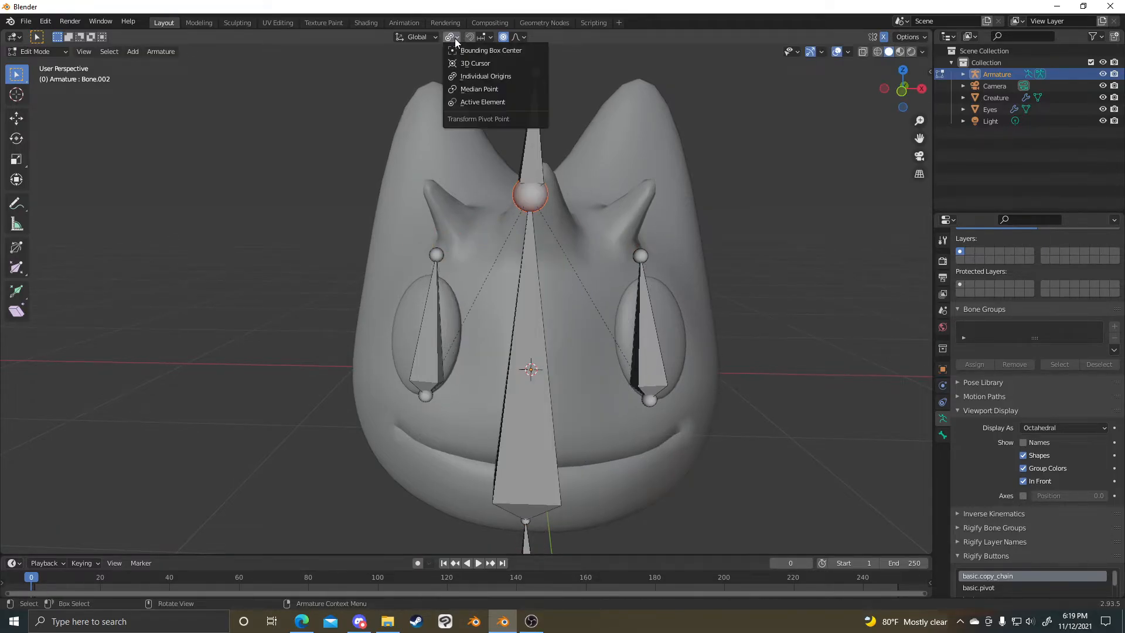
click(493, 89)
- Return to Object Mode, select the armature and set the transform pivot point to Individual Origins
click(654, 341)
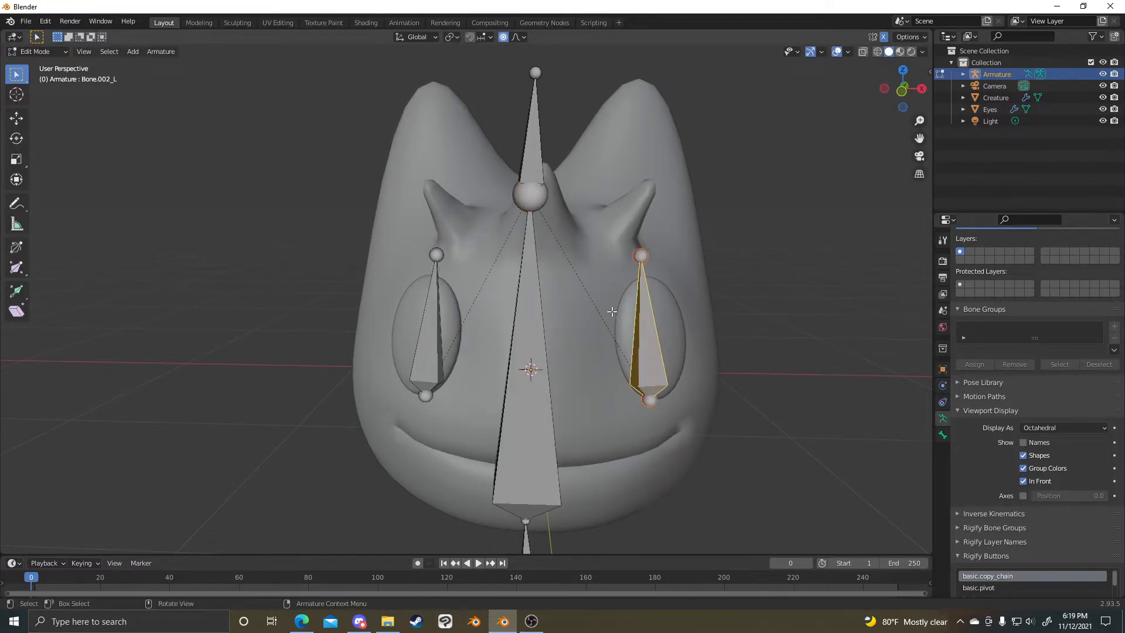
key(Tab)
scroll(605, 314, down, 5)
click(532, 332)
scroll(632, 340, up, 7)
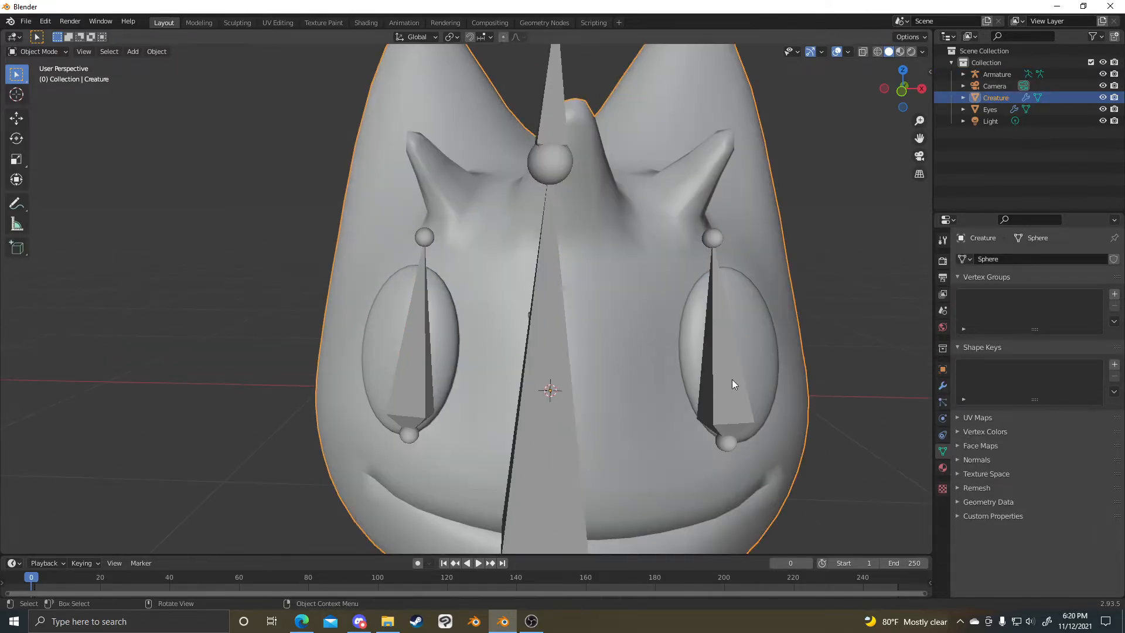
click(733, 379)
click(445, 33)
click(486, 79)
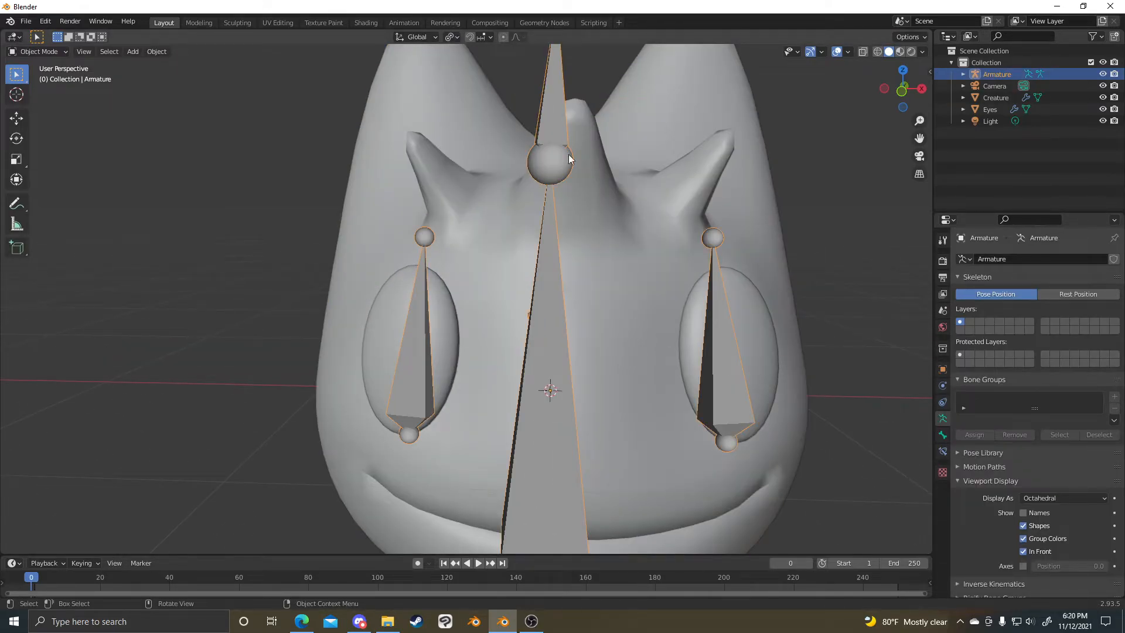
- Put the armature in Pose Mode with the bone above the head selected
middle_drag(713, 118, 775, 140)
scroll(707, 230, down, 4)
scroll(749, 221, up, 4)
middle_drag(750, 221, 559, 266)
scroll(583, 318, down, 5)
click(595, 317)
click(649, 243)
key(Tab)
click(548, 225)
scroll(547, 225, down, 4)
key(Tab)
key(Tab)
key(Tab)
key(ctrl+Tab)
click(561, 300)
- Open the bone constraint settings for the bone above the head
middle_drag(553, 289, 652, 251)
middle_drag(637, 328, 773, 354)
scroll(843, 419, up, 2)
scroll(818, 389, down, 2)
shift+middle_drag(687, 351, 756, 308)
scroll(543, 273, down, 4)
scroll(745, 307, up, 3)
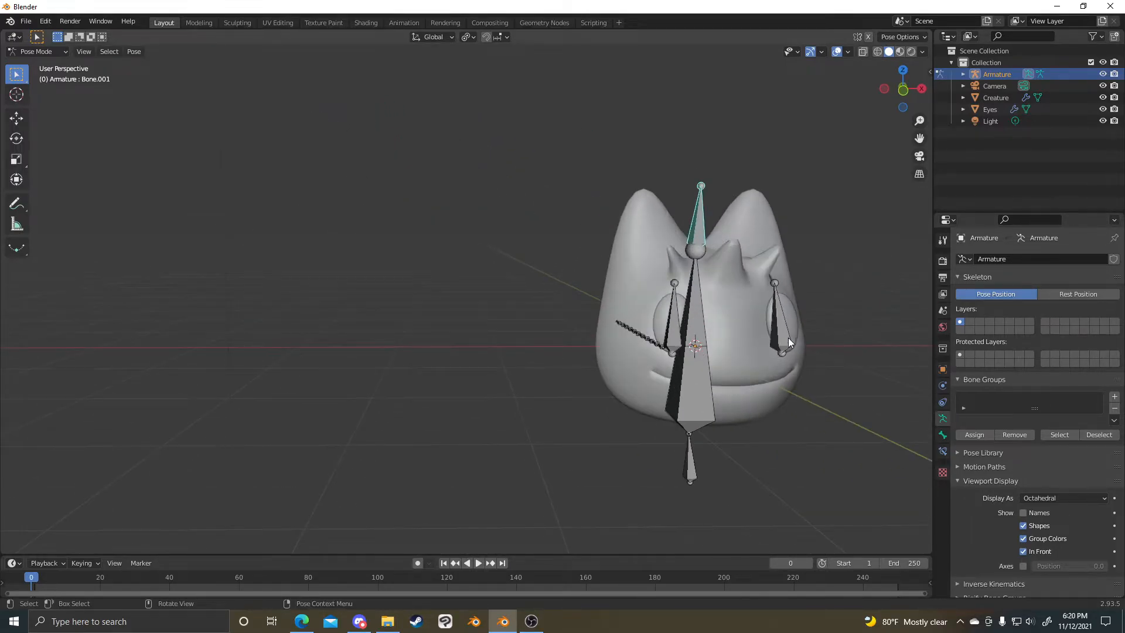
click(942, 451)
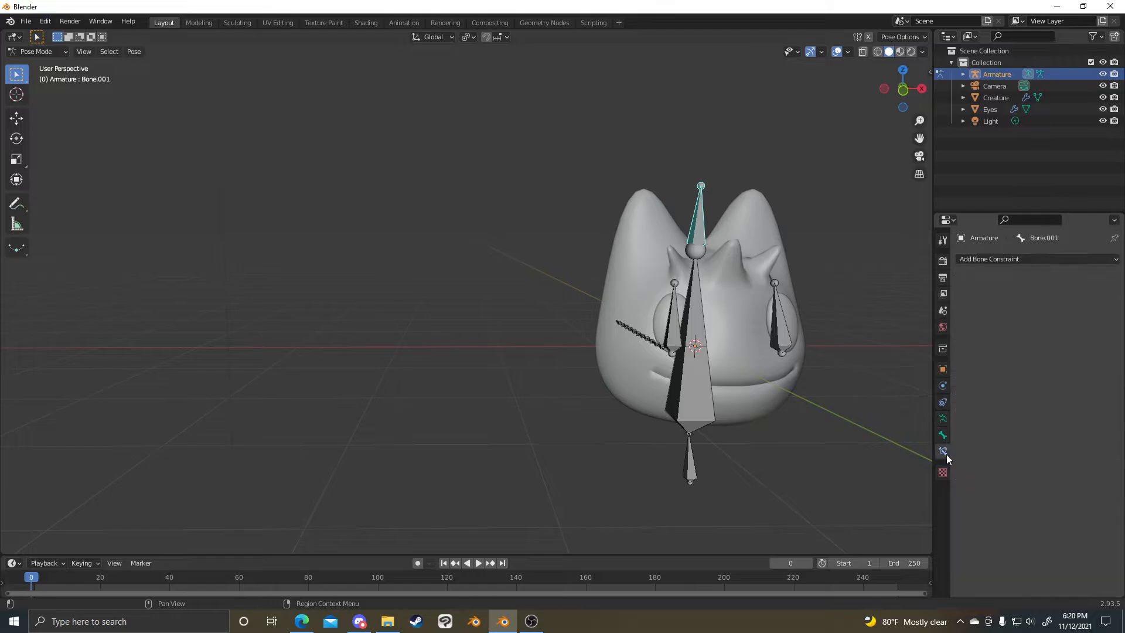
middle_drag(870, 402, 652, 294)
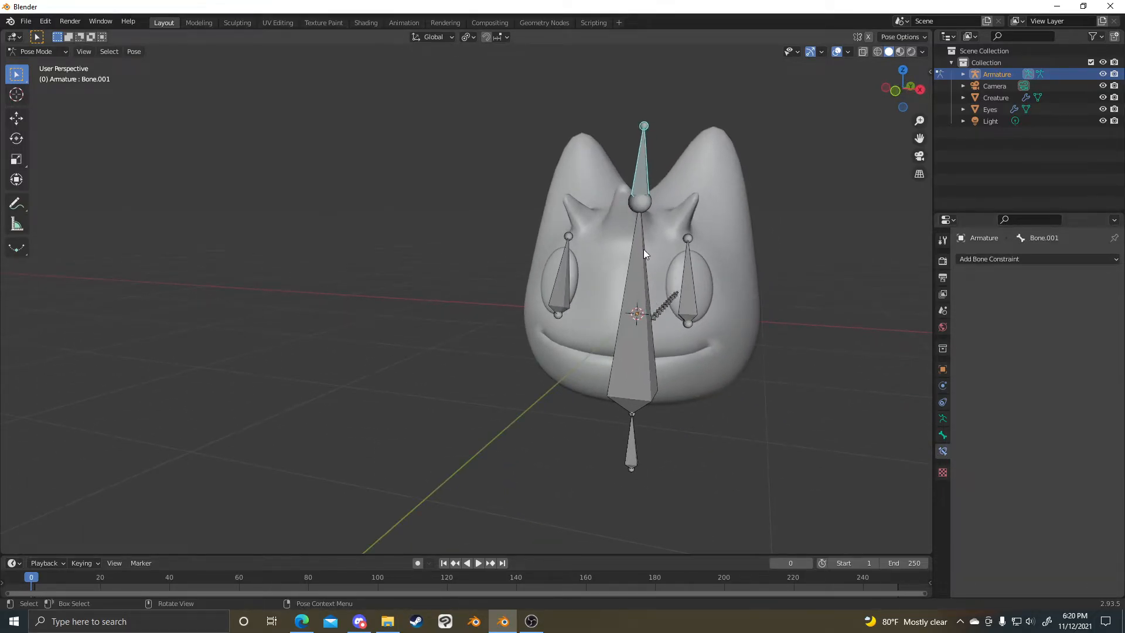
click(888, 404)
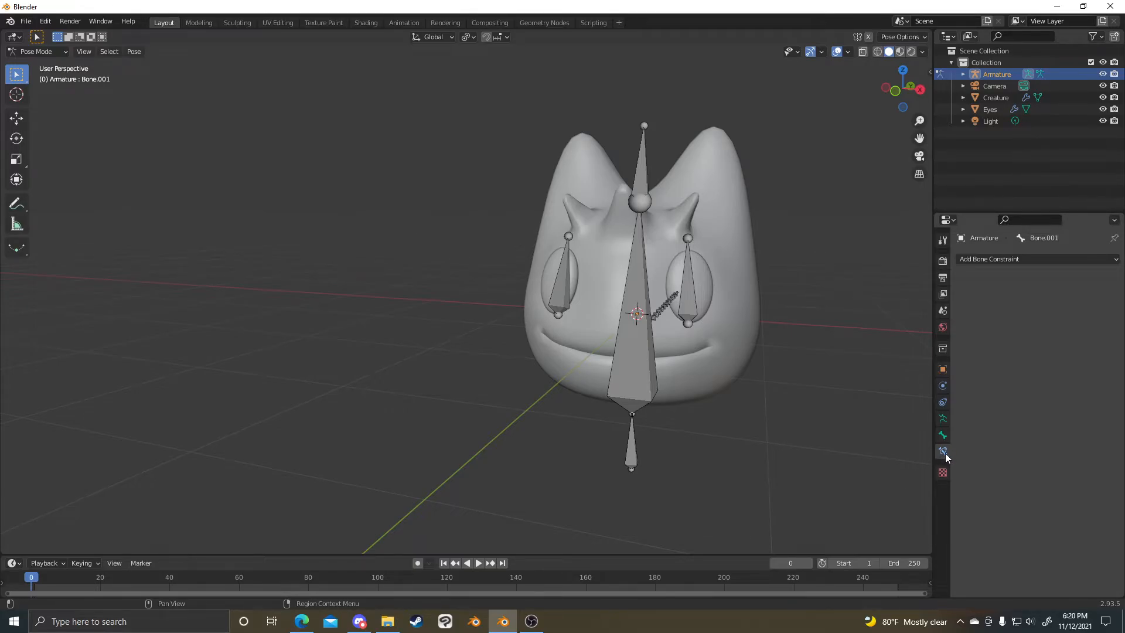
- Add a Stretch To constraint to the bone above the head
click(1004, 259)
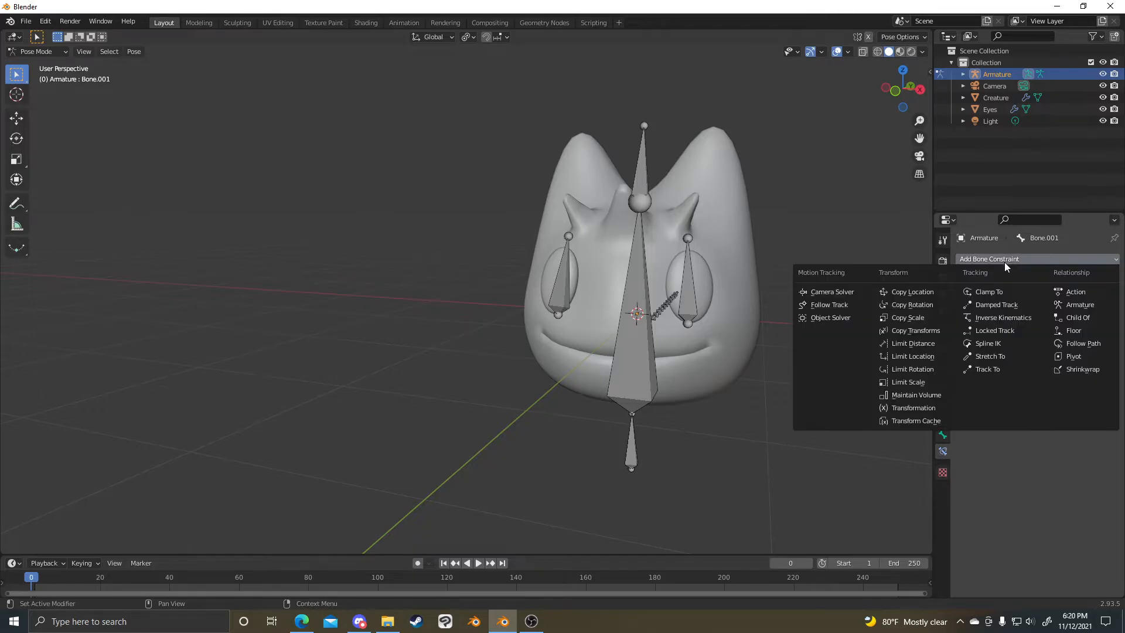
middle_drag(695, 280, 716, 272)
scroll(716, 272, up, 4)
shift+middle_drag(805, 246, 676, 260)
click(1028, 258)
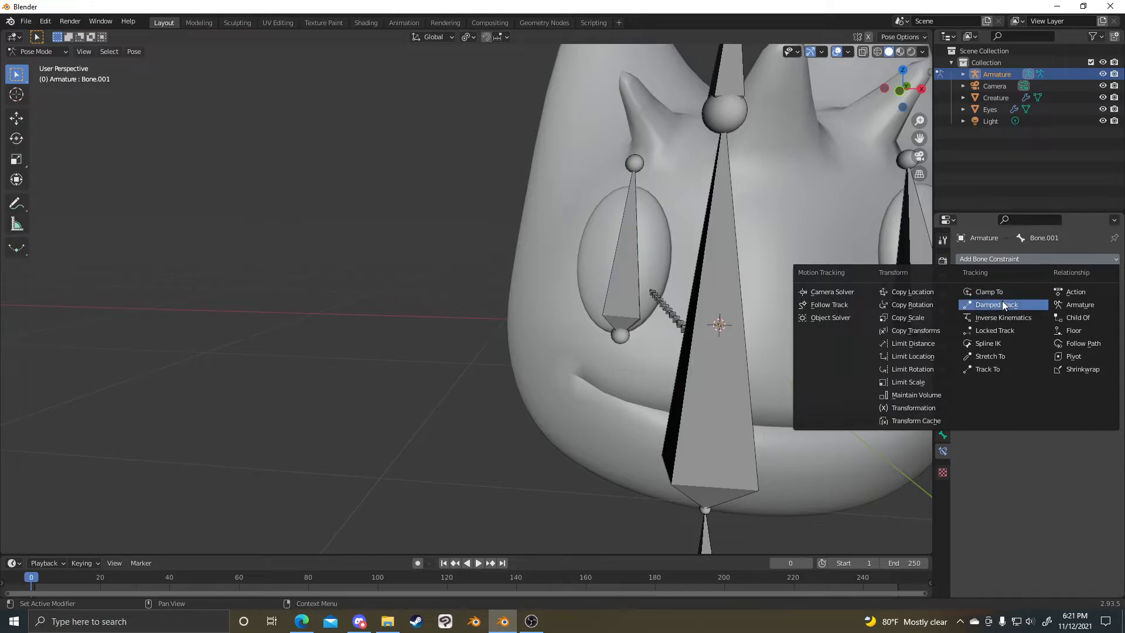
click(994, 354)
scroll(763, 315, down, 4)
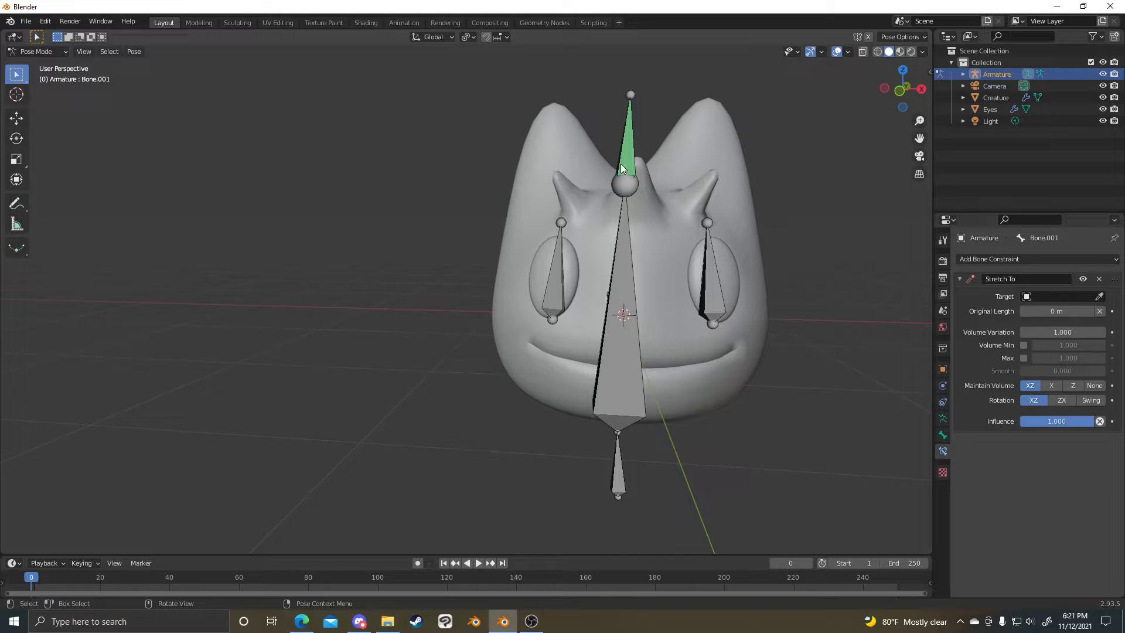
- Remove the Stretch To constraint from the bone above the head
click(634, 262)
click(630, 150)
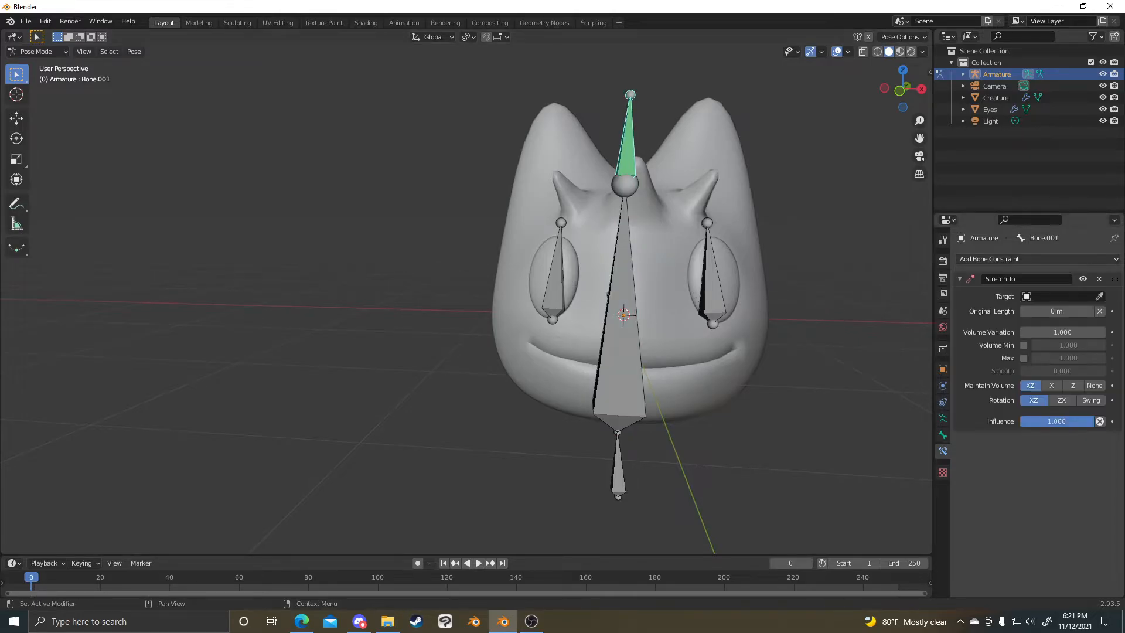
click(1099, 280)
- Add a Stretch To constraint to the large central bone
click(624, 276)
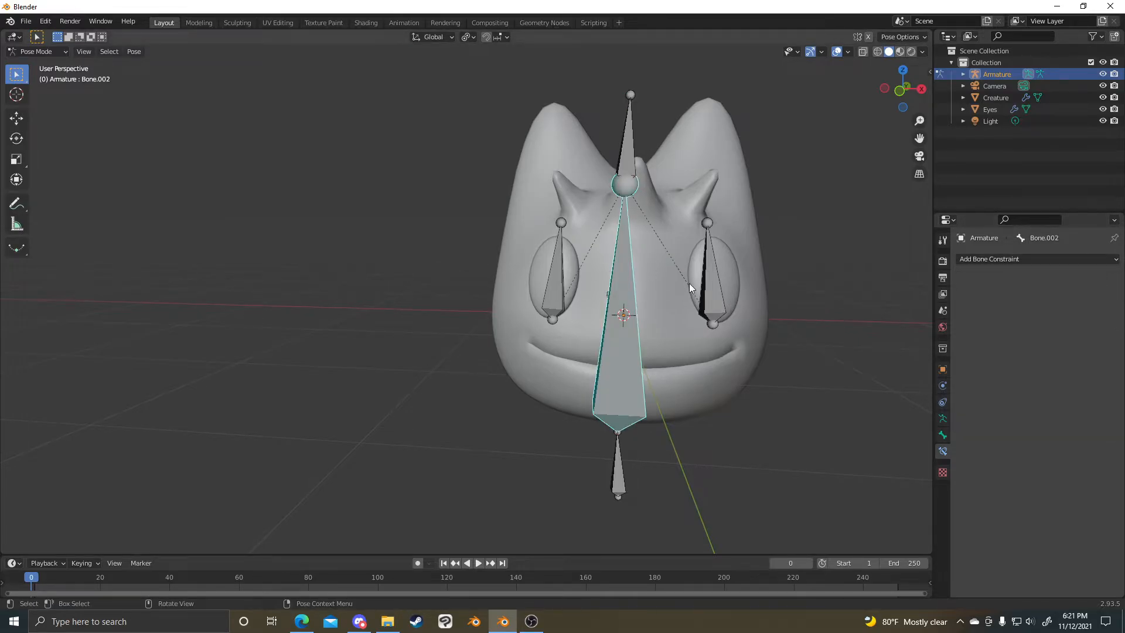
click(1065, 259)
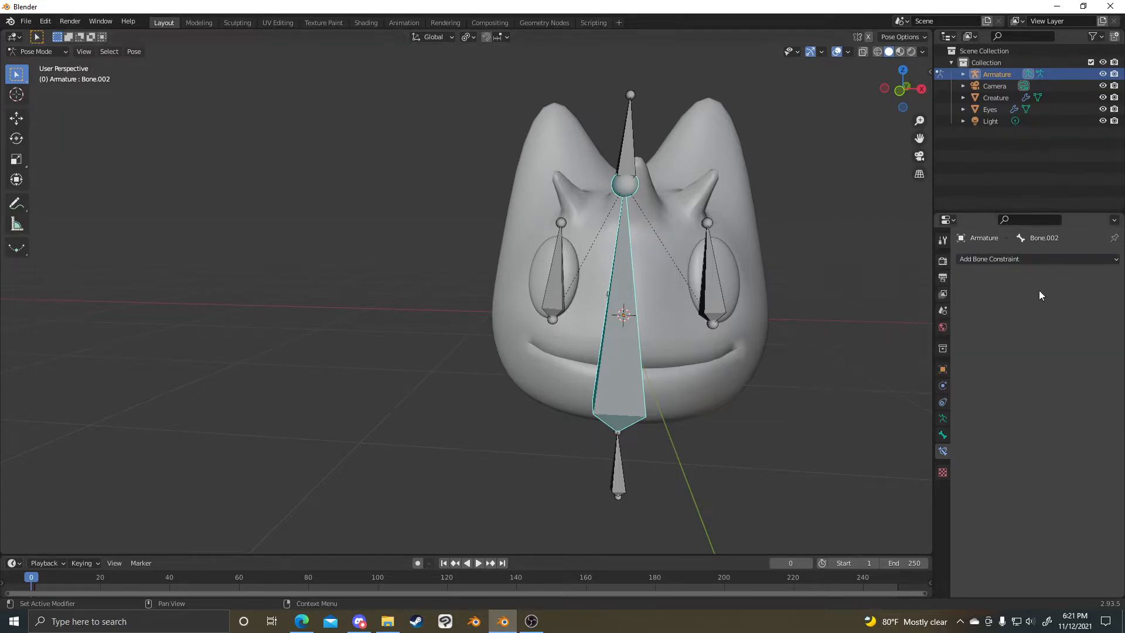
click(1037, 258)
click(996, 362)
scroll(748, 343, up, 4)
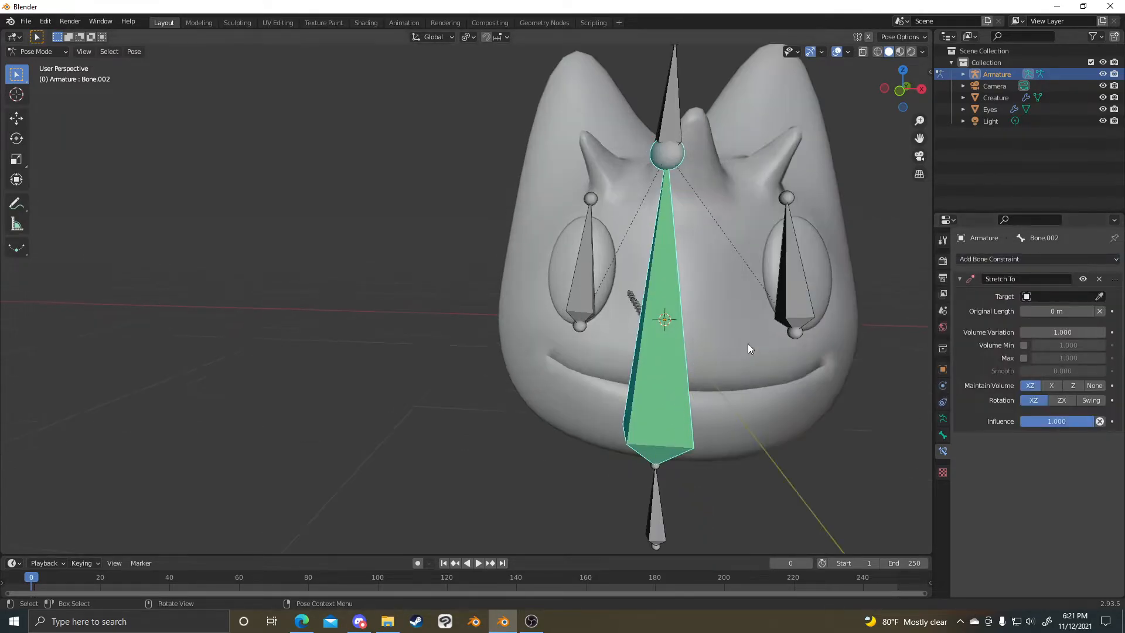
scroll(742, 323, down, 2)
middle_drag(764, 326, 726, 329)
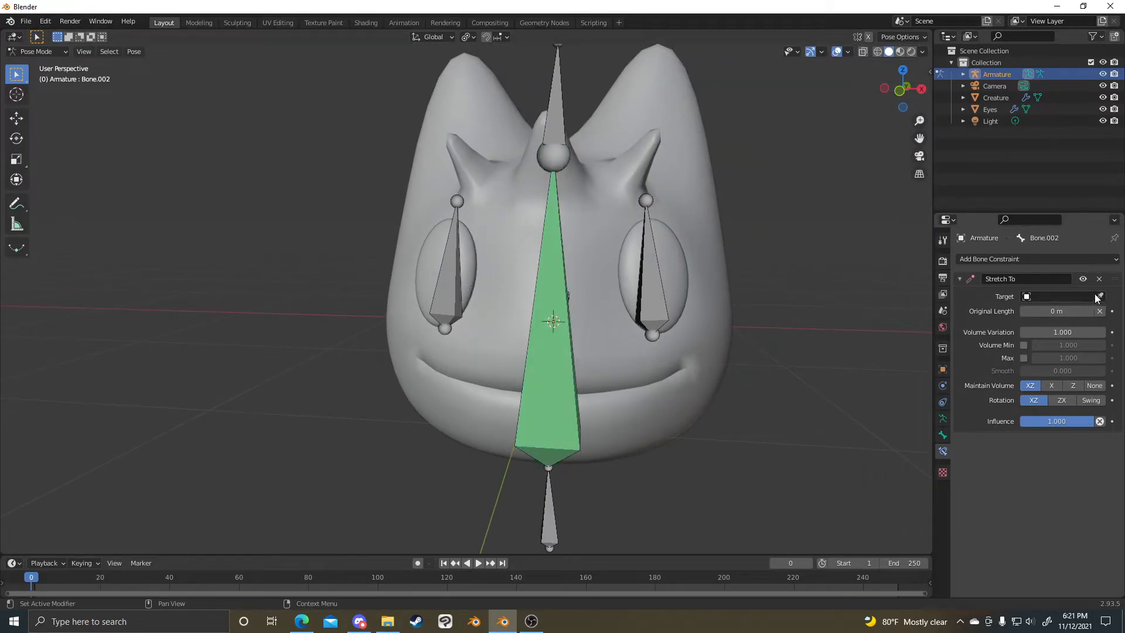
- Set the target of the central bone's Stretch To constraint to the Armature object
click(564, 111)
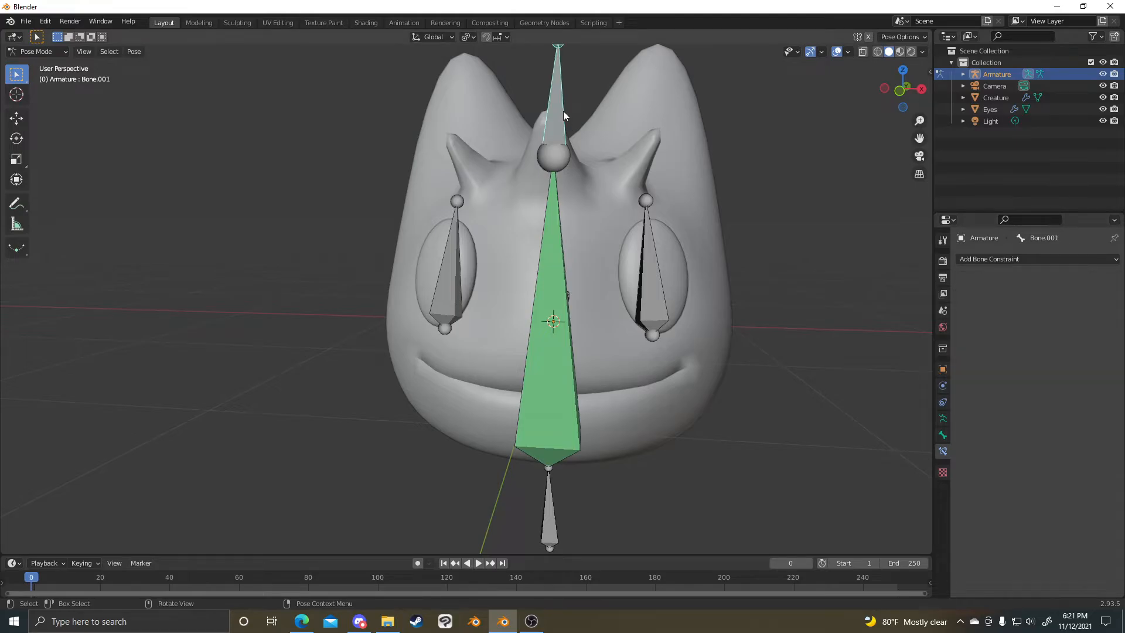
click(554, 234)
click(1100, 296)
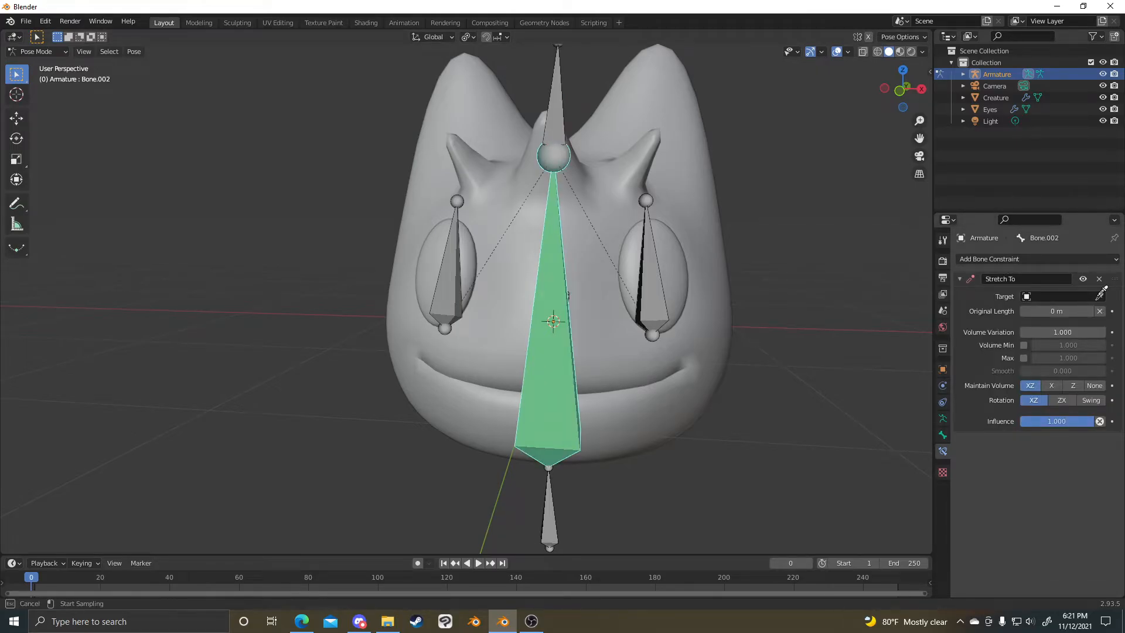
key(Escape)
click(1058, 296)
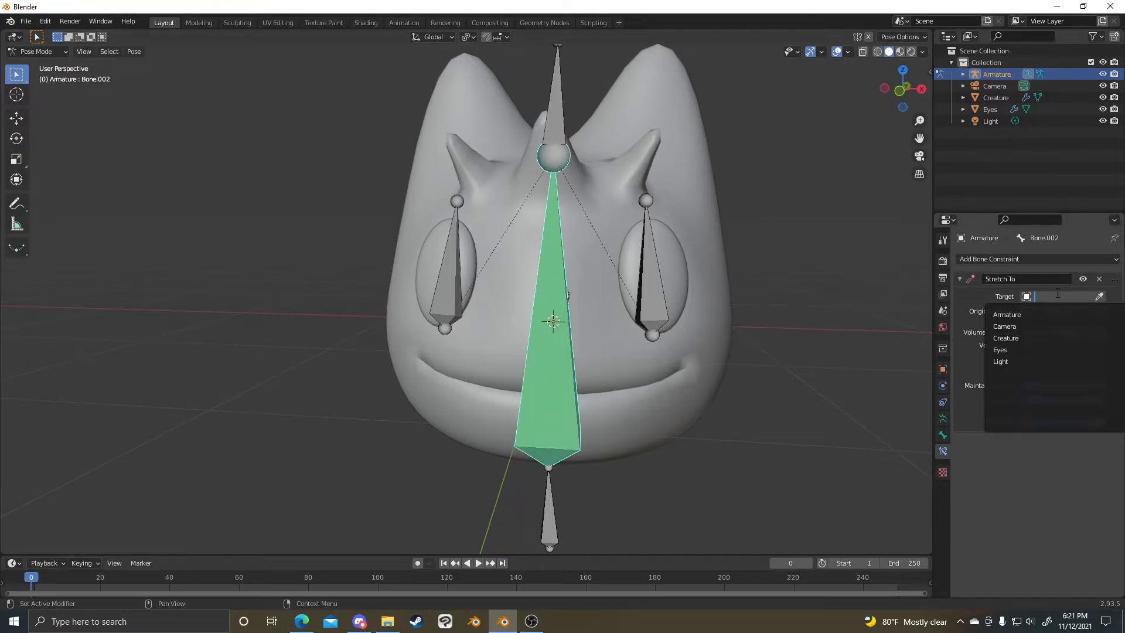
key(Escape)
click(1095, 295)
click(1115, 292)
click(1103, 294)
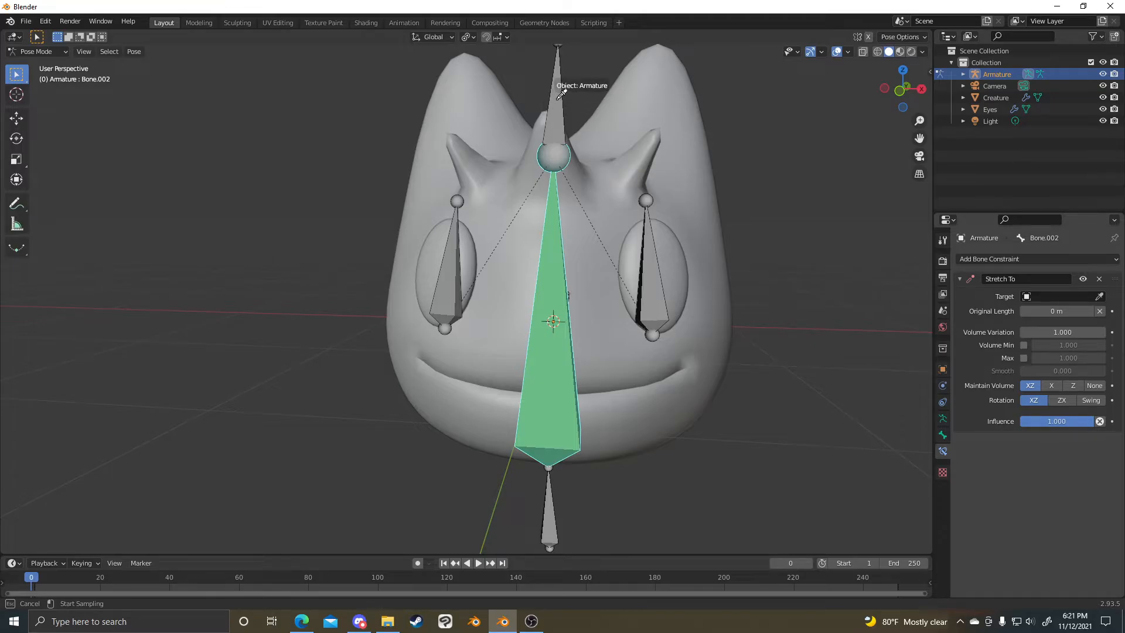
click(559, 63)
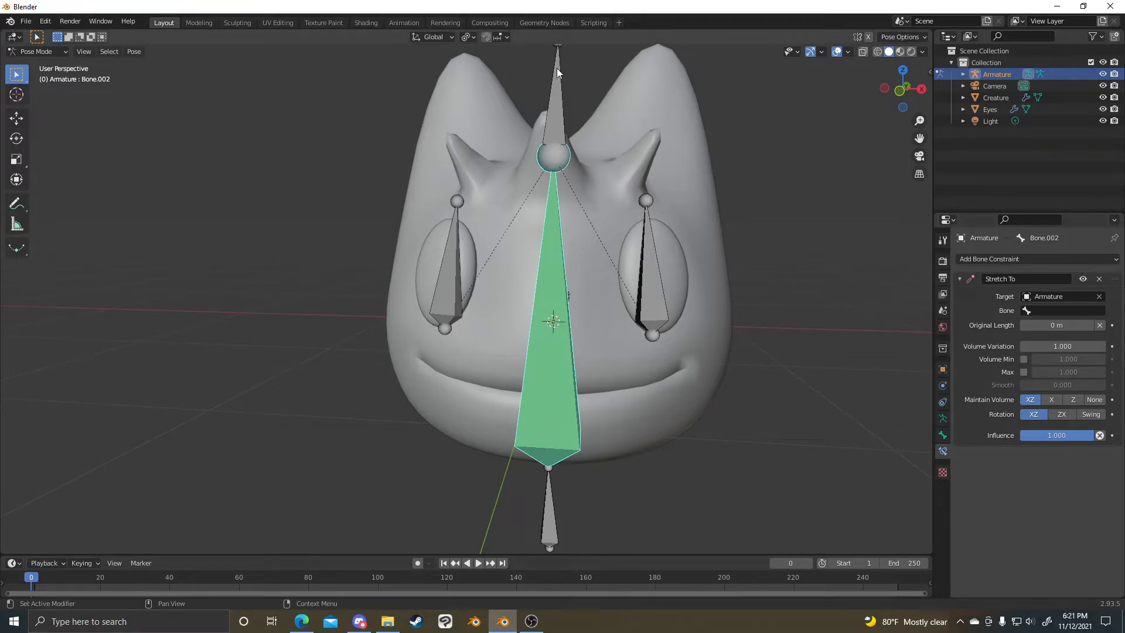
middle_drag(579, 100, 613, 158)
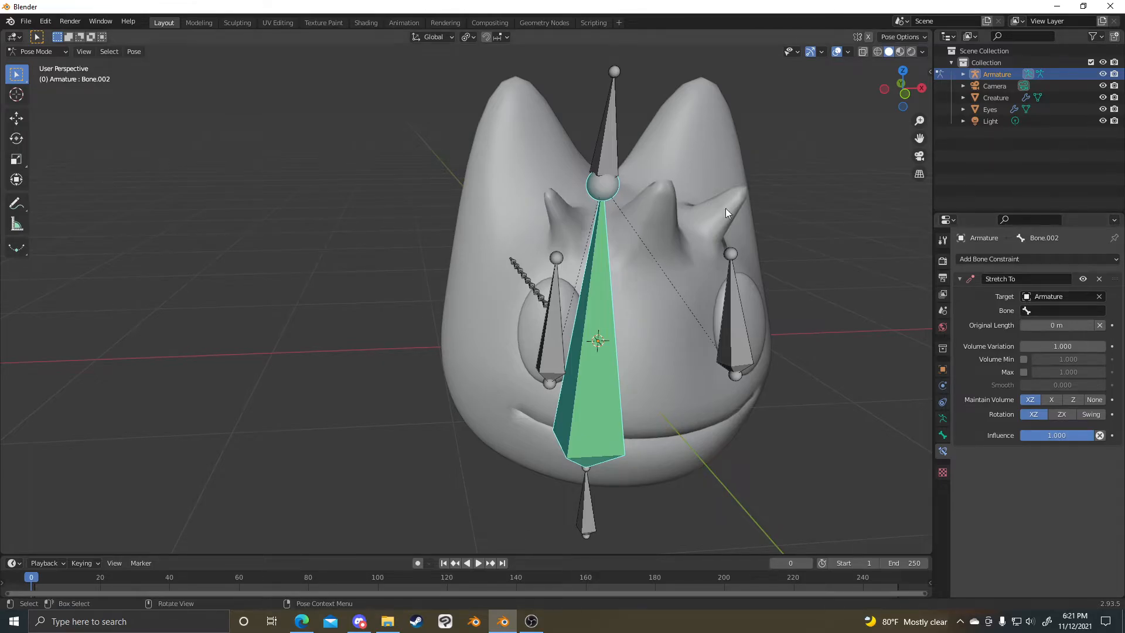
key(Tab)
scroll(525, 230, down, 2)
key(Tab)
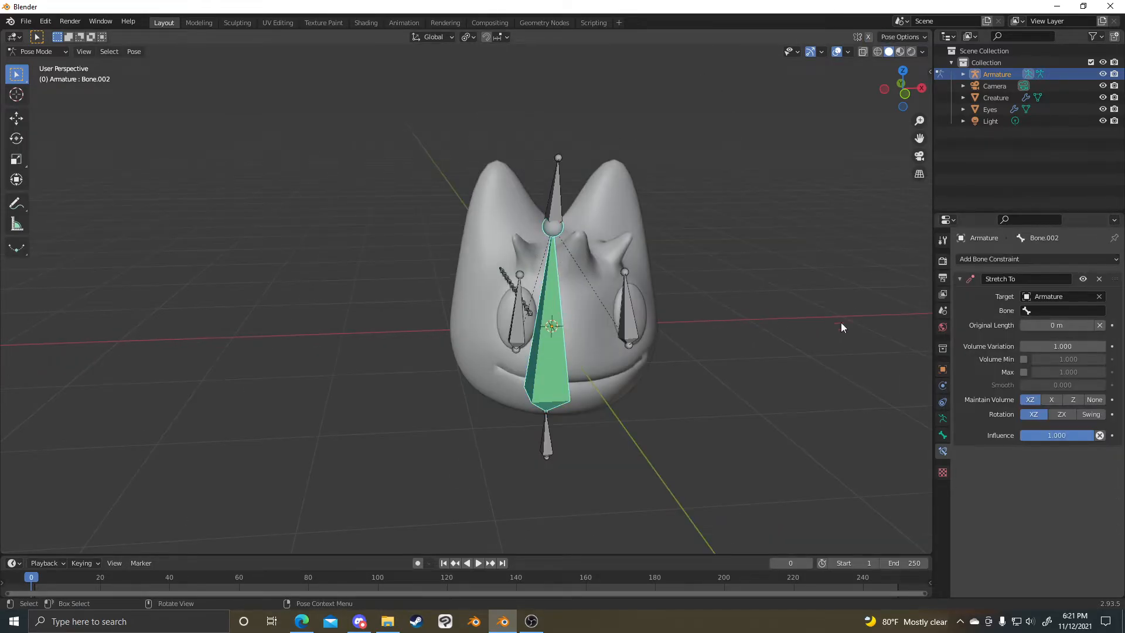
scroll(681, 301, up, 2)
- Check the name of the bone above the head against the constraint's list of target bones
click(604, 162)
click(603, 264)
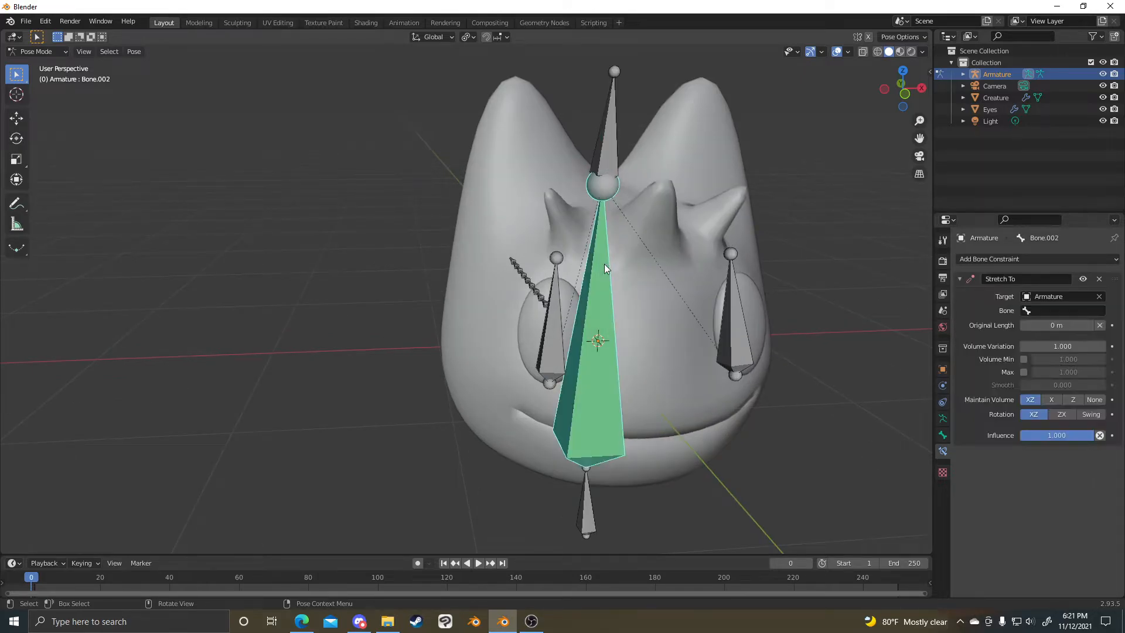
click(1045, 312)
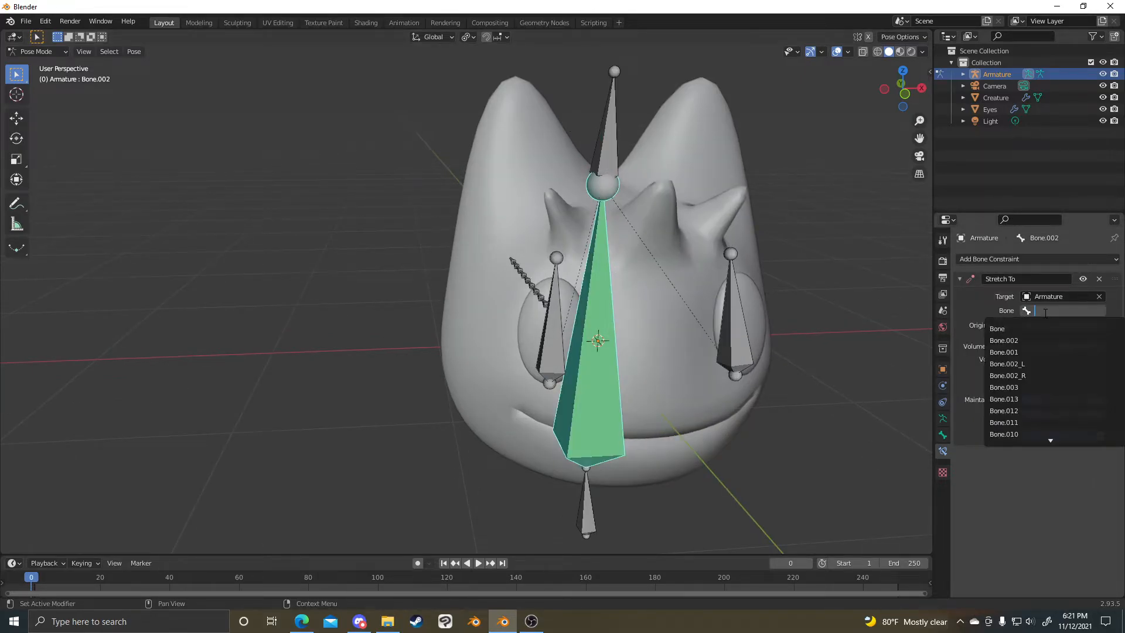
click(609, 157)
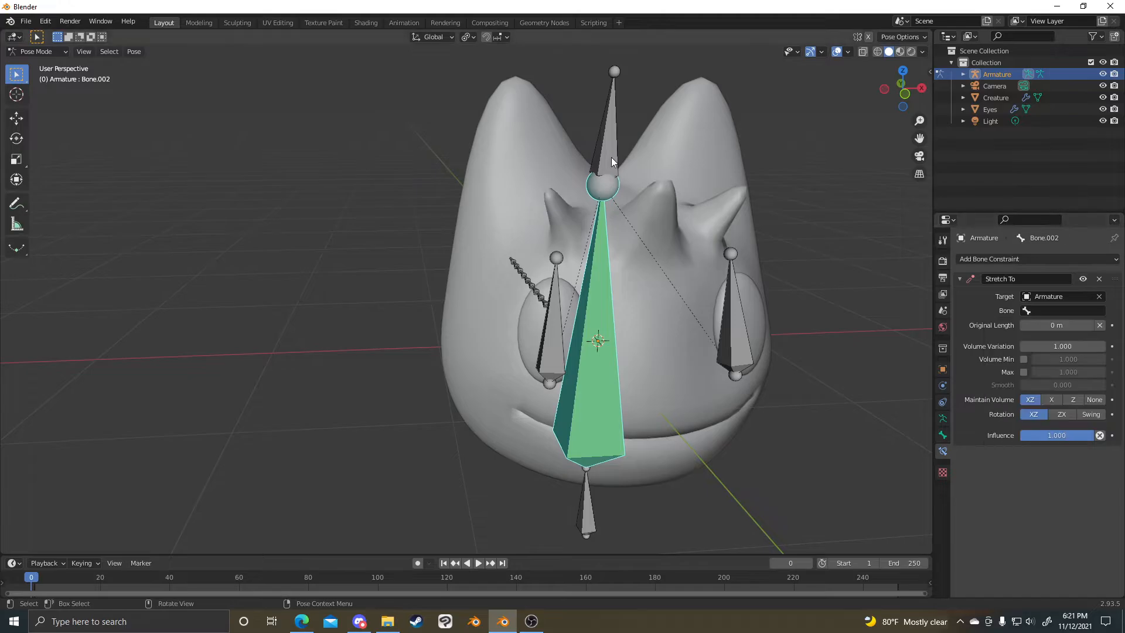
click(611, 157)
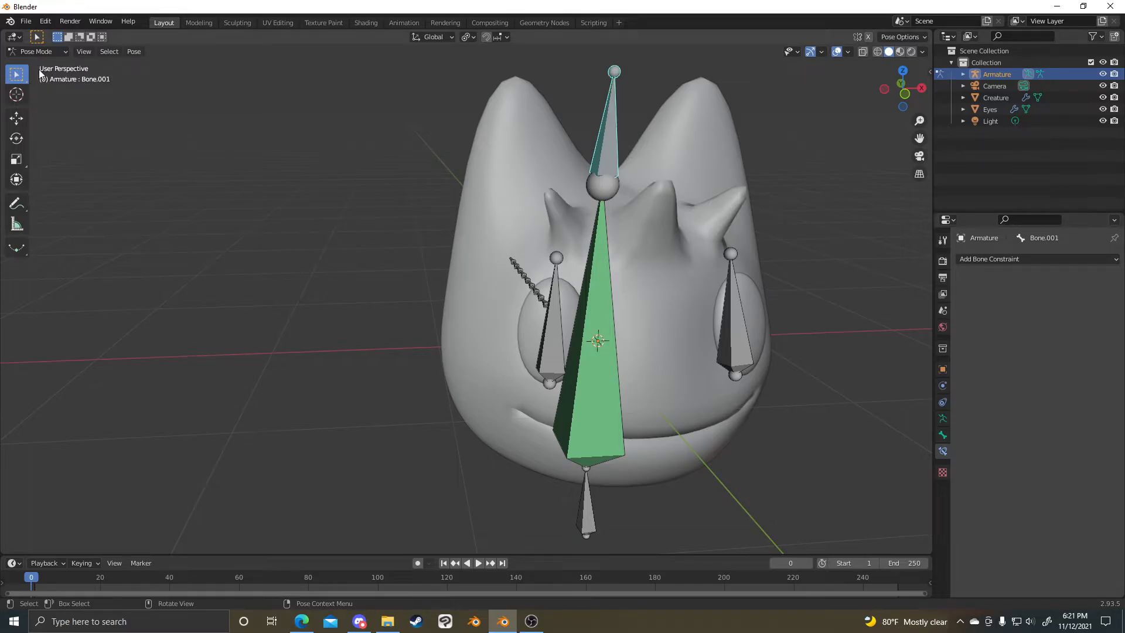
click(615, 266)
click(614, 266)
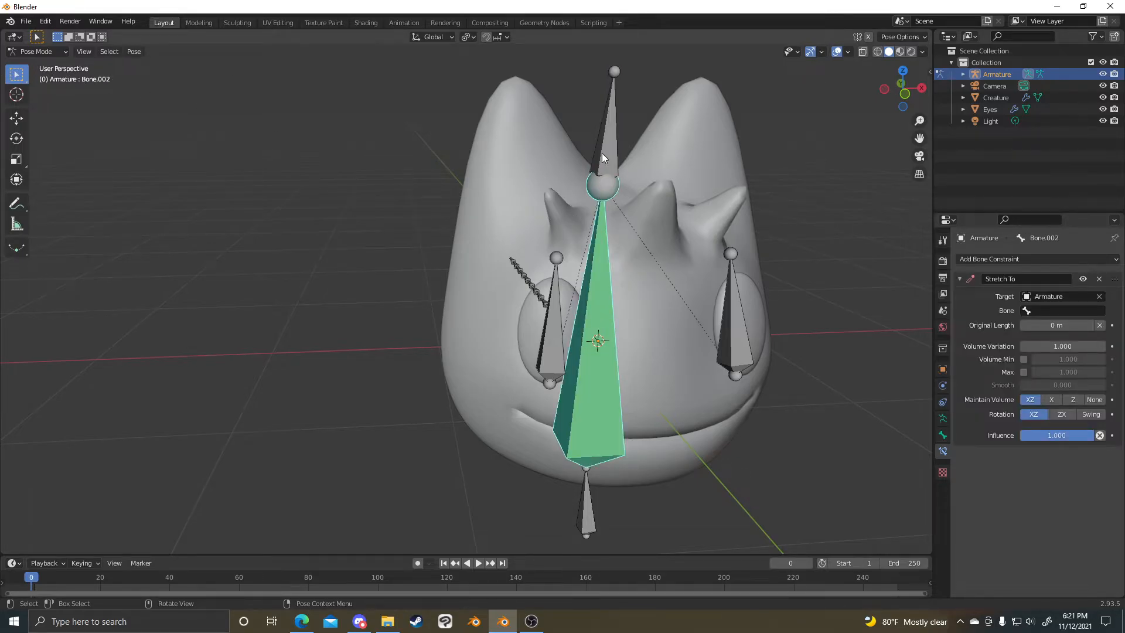
- Set the target bone of the central bone's Stretch To constraint to Bone.001
click(1059, 310)
key(Down)
key(Down)
key(Down)
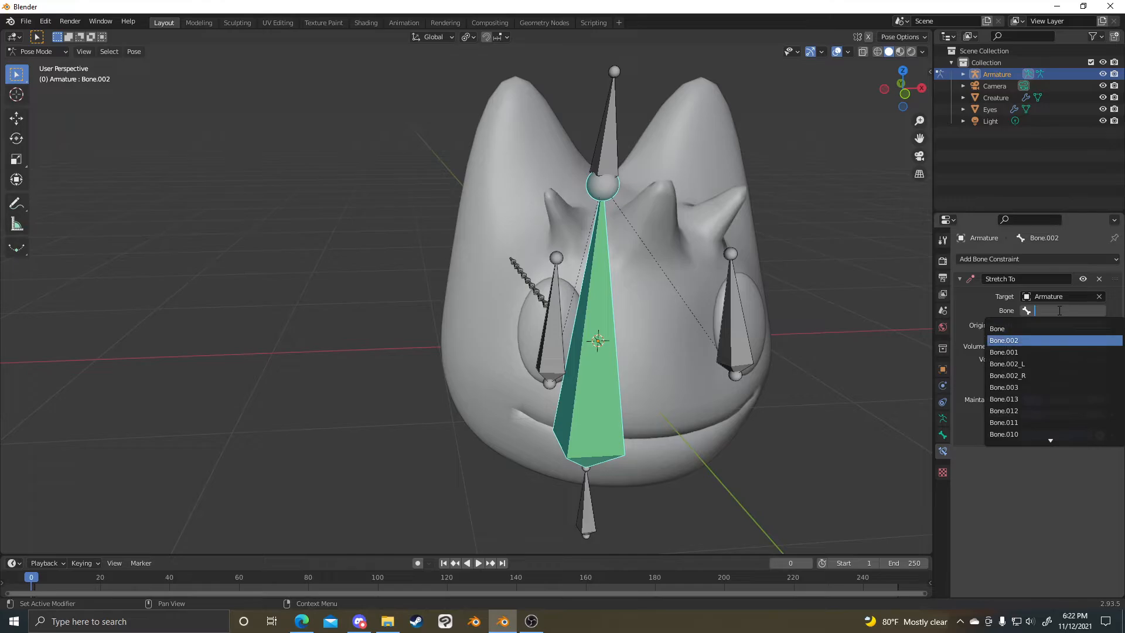
key(Return)
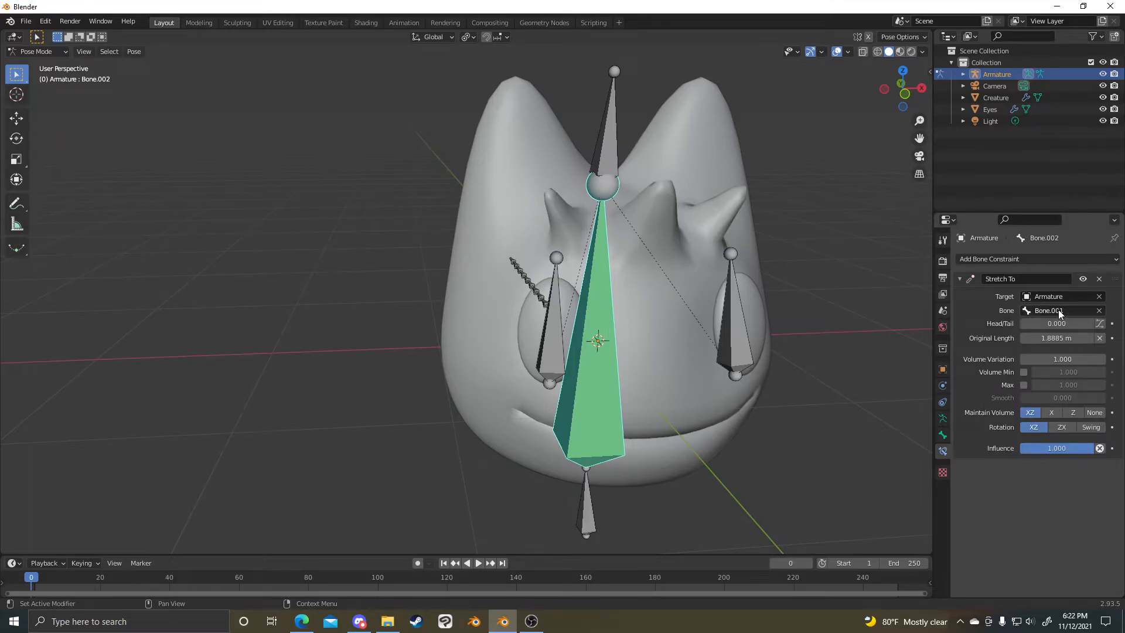
- Try moving the bone above the head to test the stretch, and undo the move
click(601, 125)
key(g)
click(715, 187)
key(ctrl+z)
key(ctrl+z)
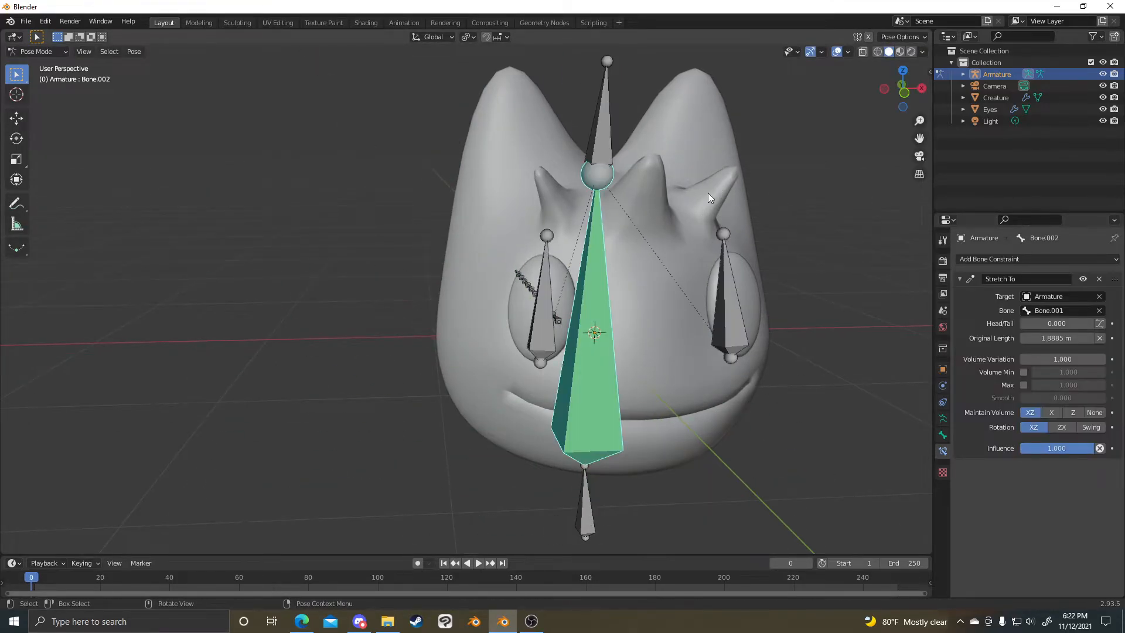
- Disconnect the bone above the head from its parent in Edit Mode, and test-move it in Pose Mode without keeping the move
middle_drag(712, 190, 709, 187)
click(596, 140)
key(Tab)
key(alt+p)
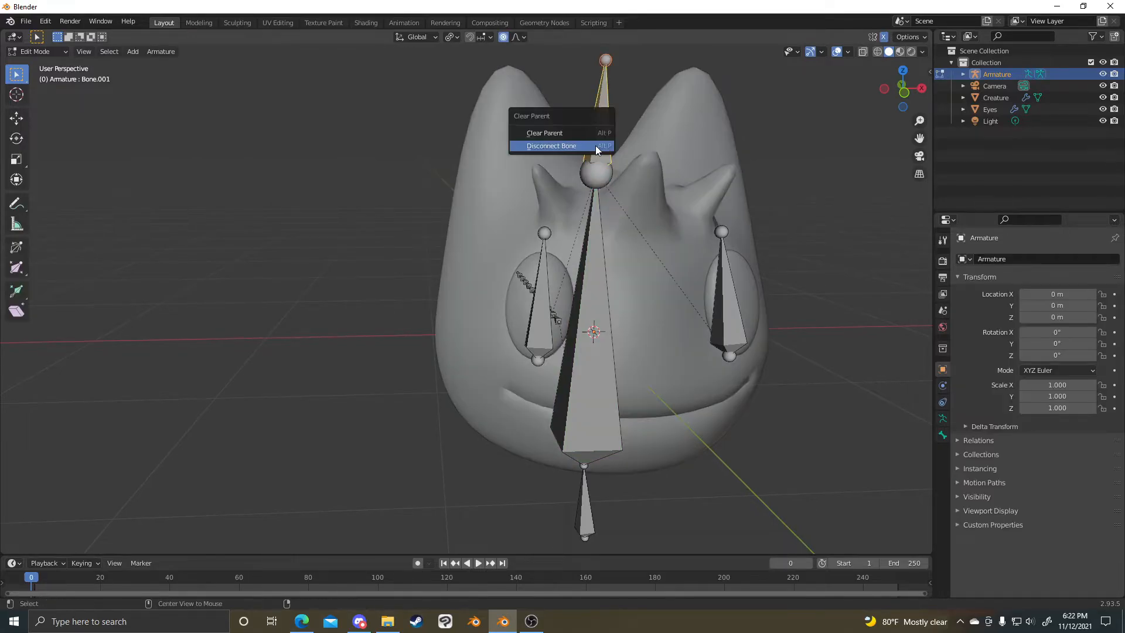
click(595, 146)
key(Tab)
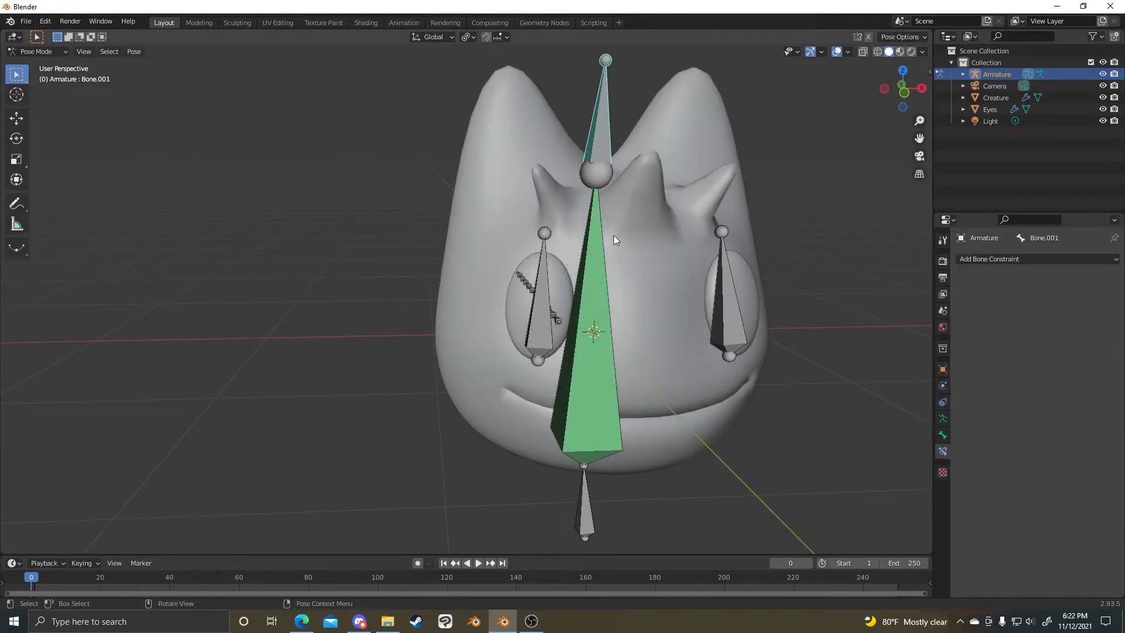
click(607, 270)
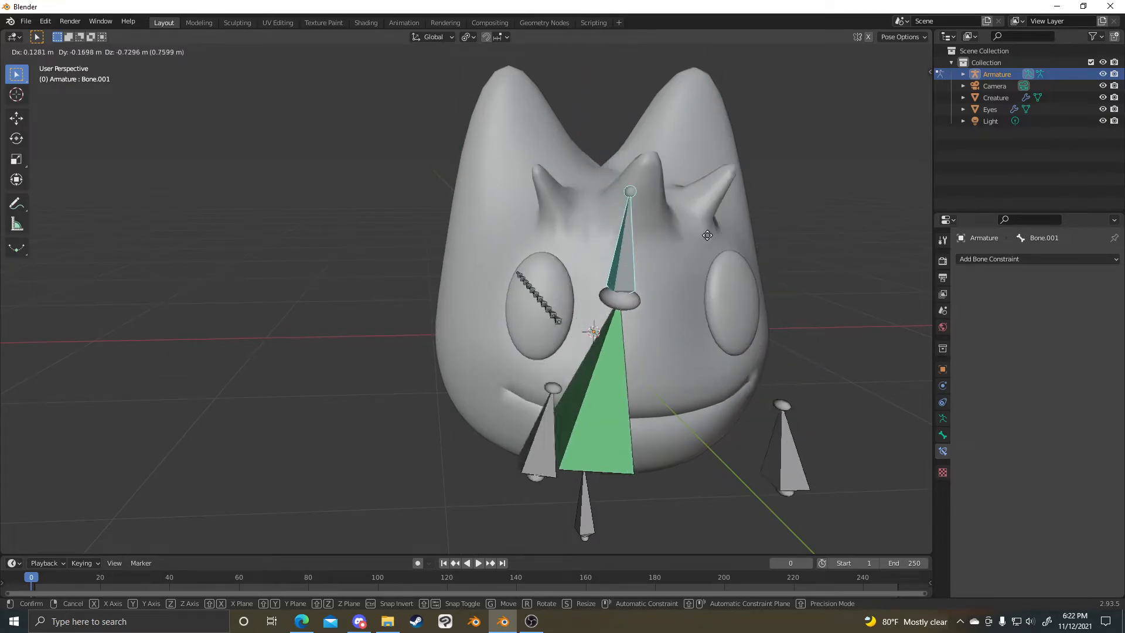
key(Escape)
- Parent the bone above the head to the small root bone below the body in Edit Mode, using Keep Offset
key(Tab)
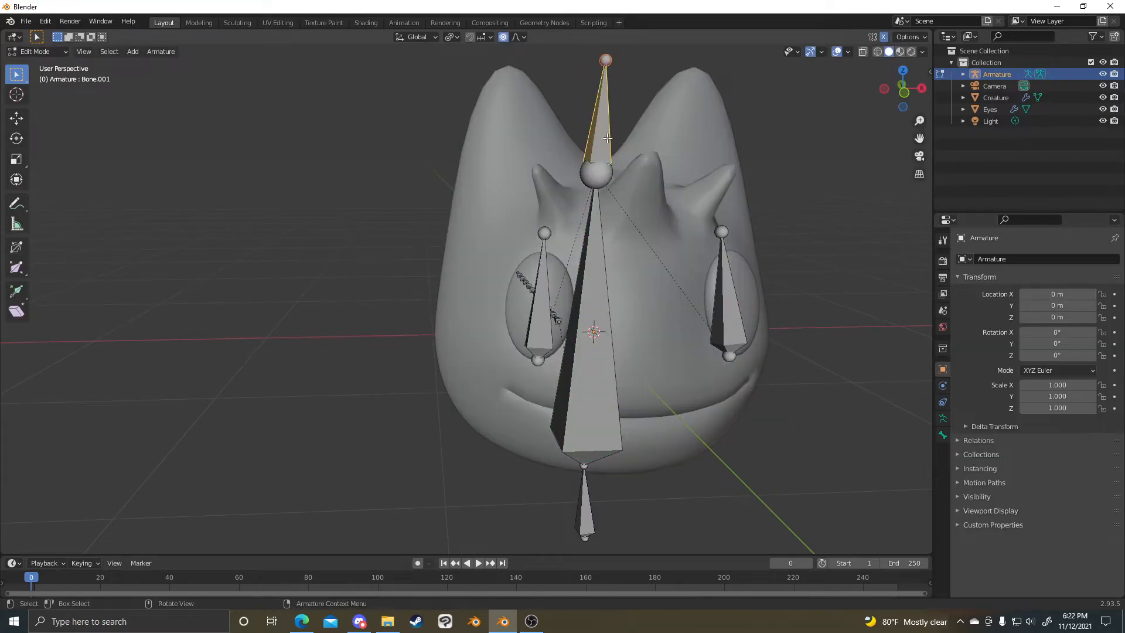
scroll(608, 138, down, 2)
scroll(586, 281, up, 1)
shift+click(564, 456)
key(ctrl+p)
click(560, 454)
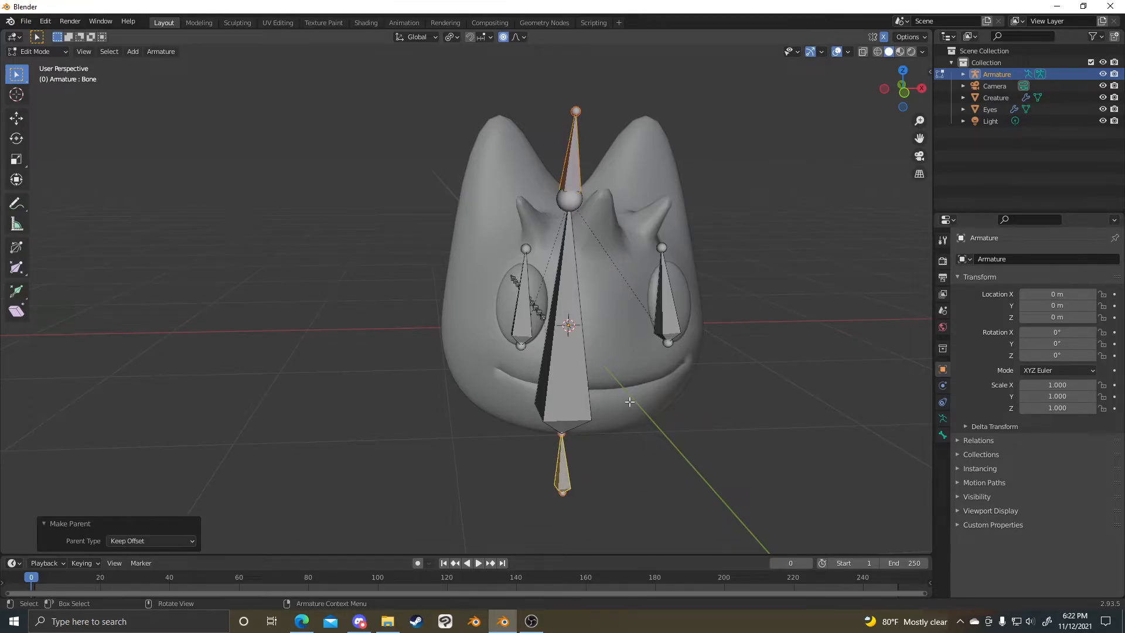
- Test the new parenting in Pose Mode by trial-moving the bone above the head, cancelling each move
middle_drag(627, 402, 650, 407)
middle_drag(636, 340, 563, 252)
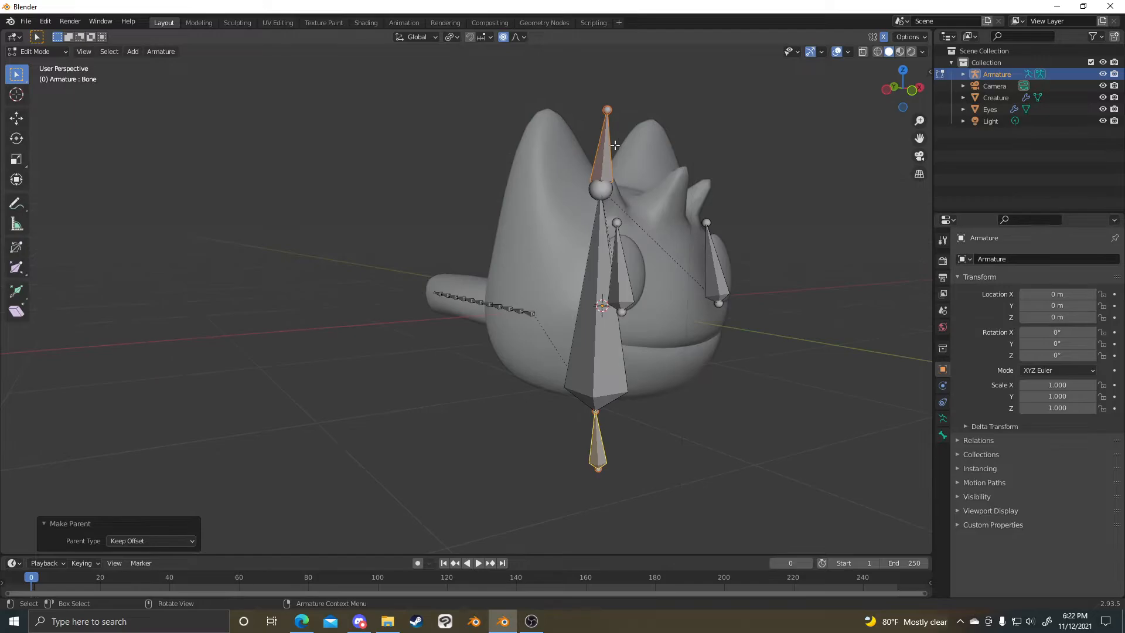
key(ctrl+Tab)
click(596, 150)
click(599, 233)
click(603, 164)
middle_drag(613, 184, 685, 212)
key(g)
right_click(634, 214)
key(g)
right_click(636, 258)
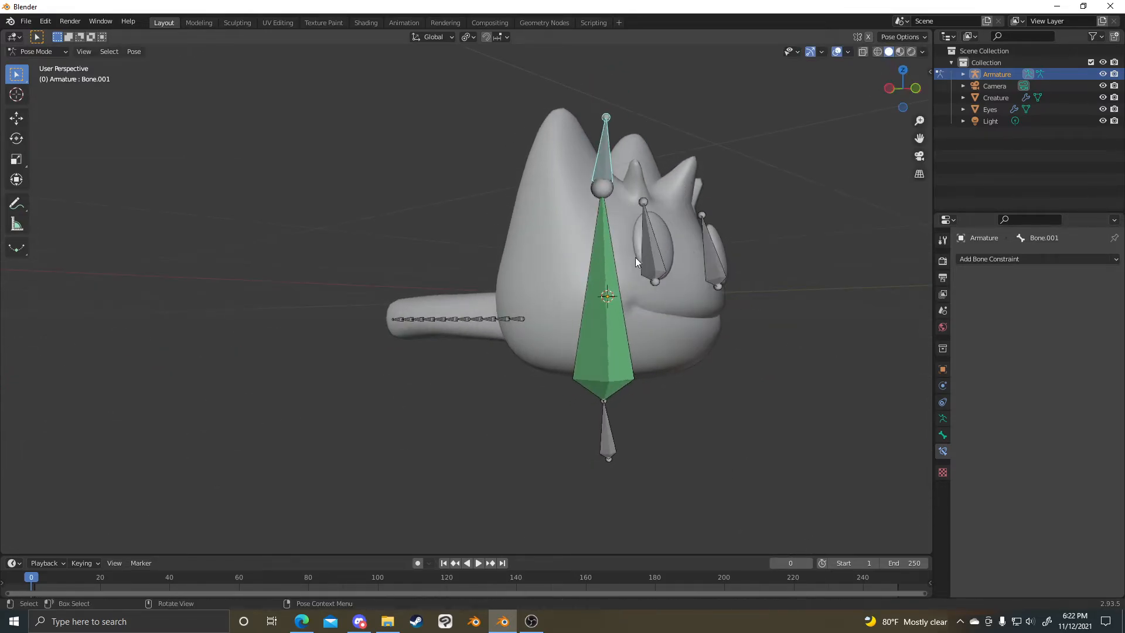
- Parent the base bone of the tail chain to the large central bone in Edit Mode, keeping its offset, and return to Pose Mode
middle_drag(634, 258, 651, 287)
key(Tab)
shift+click(639, 347)
key(ctrl+p)
click(636, 346)
middle_drag(636, 346, 673, 87)
key(Tab)
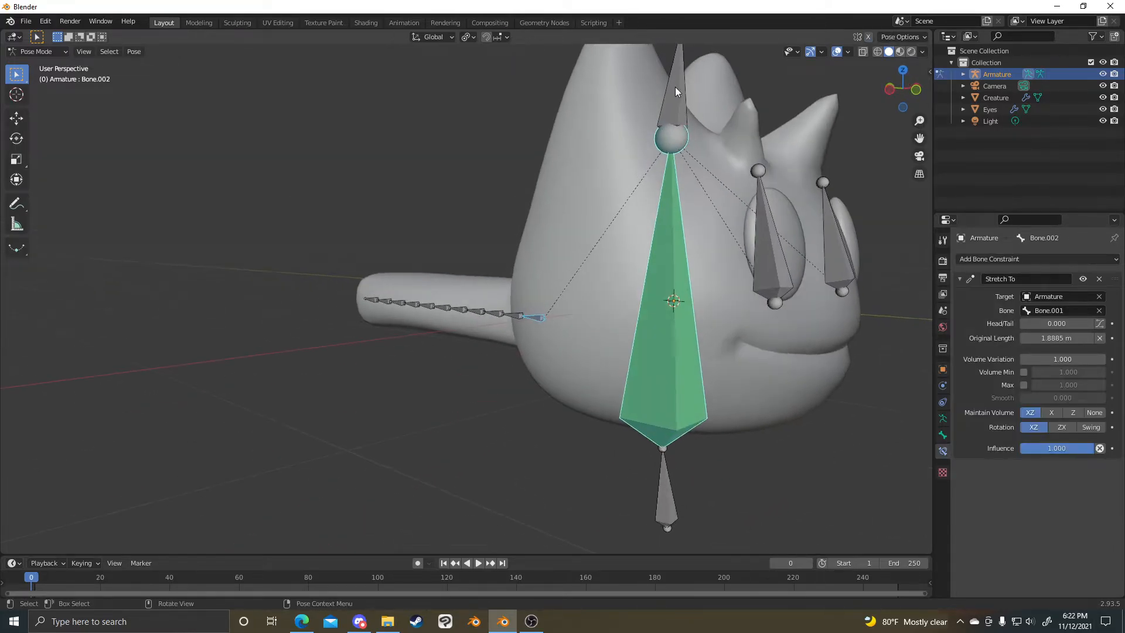
- Trial-move the bone above the head along Z to check how the body, eye and tail bones follow, cancelling each move
click(673, 87)
key(g)
key(z)
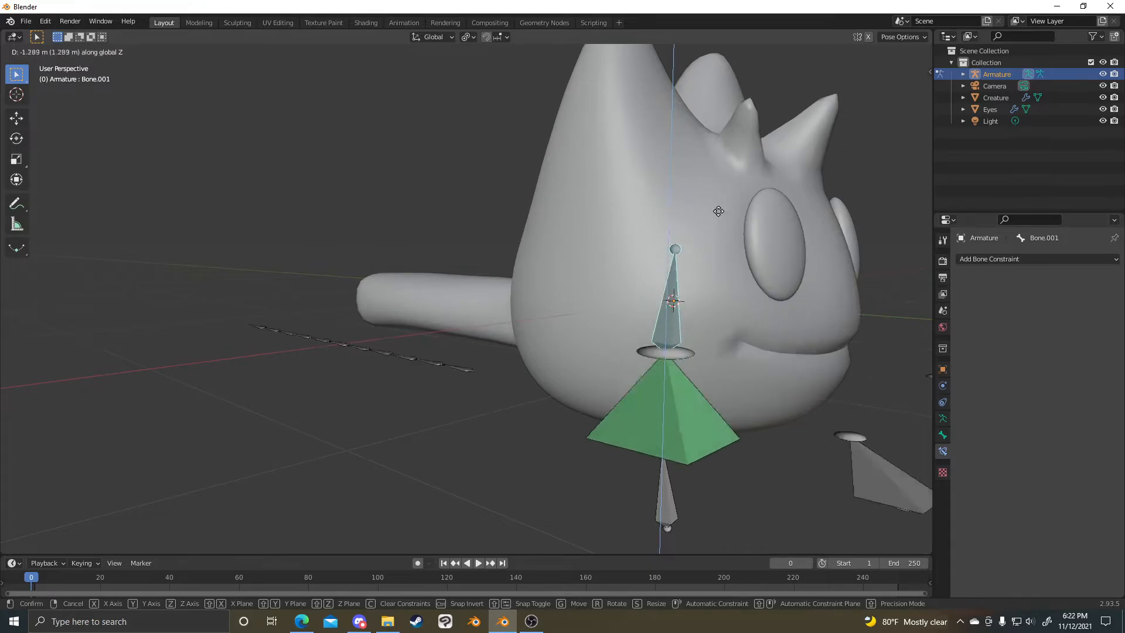
right_click(721, 253)
scroll(732, 171, down, 3)
scroll(698, 161, up, 1)
middle_drag(699, 161, 668, 140)
key(g)
key(z)
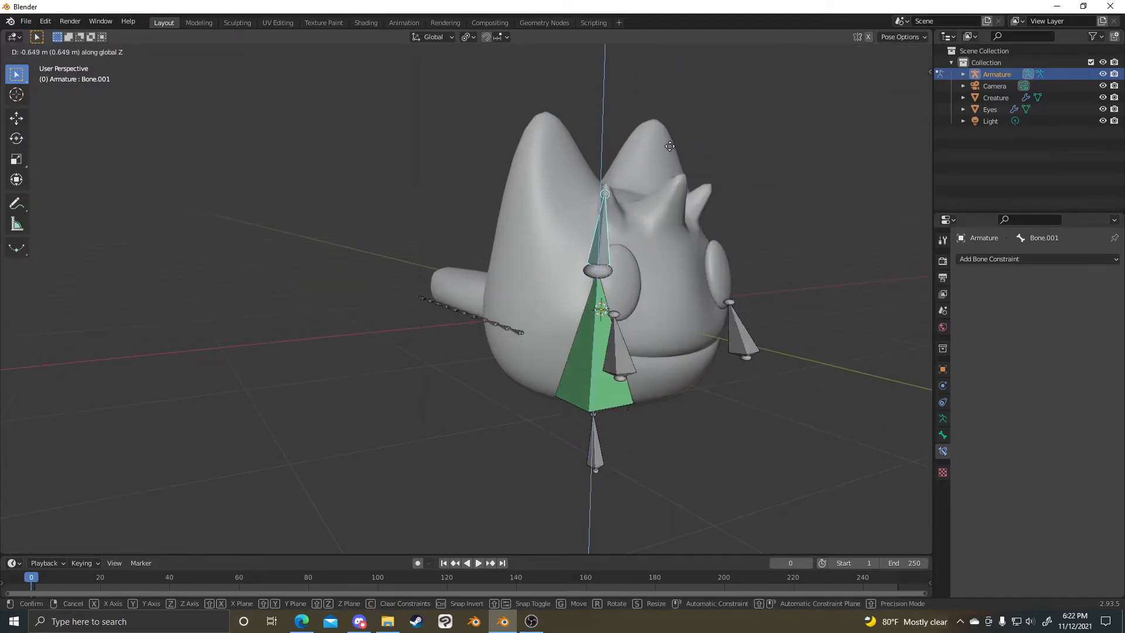
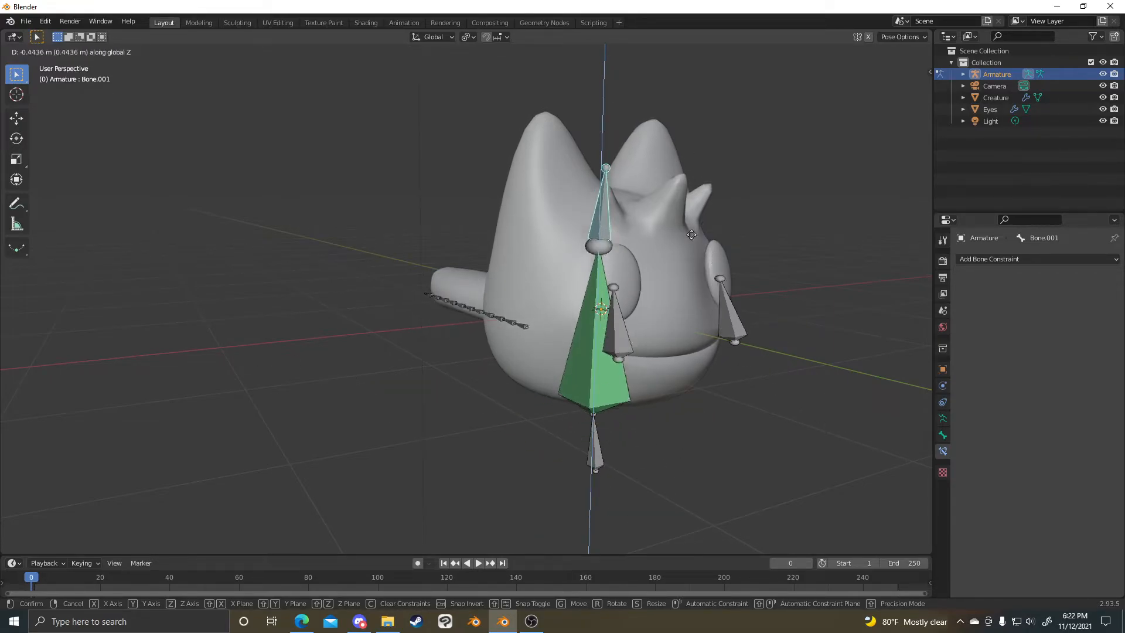
right_click(687, 270)
- Examine the large central bone and its Stretch To constraint settings
scroll(734, 269, up, 4)
scroll(628, 346, up, 1)
click(661, 446)
scroll(800, 395, down, 3)
scroll(714, 376, up, 2)
mouse_move(714, 376)
middle_down()
mouse_move(726, 368)
mouse_move(717, 371)
mouse_move(725, 382)
middle_up()
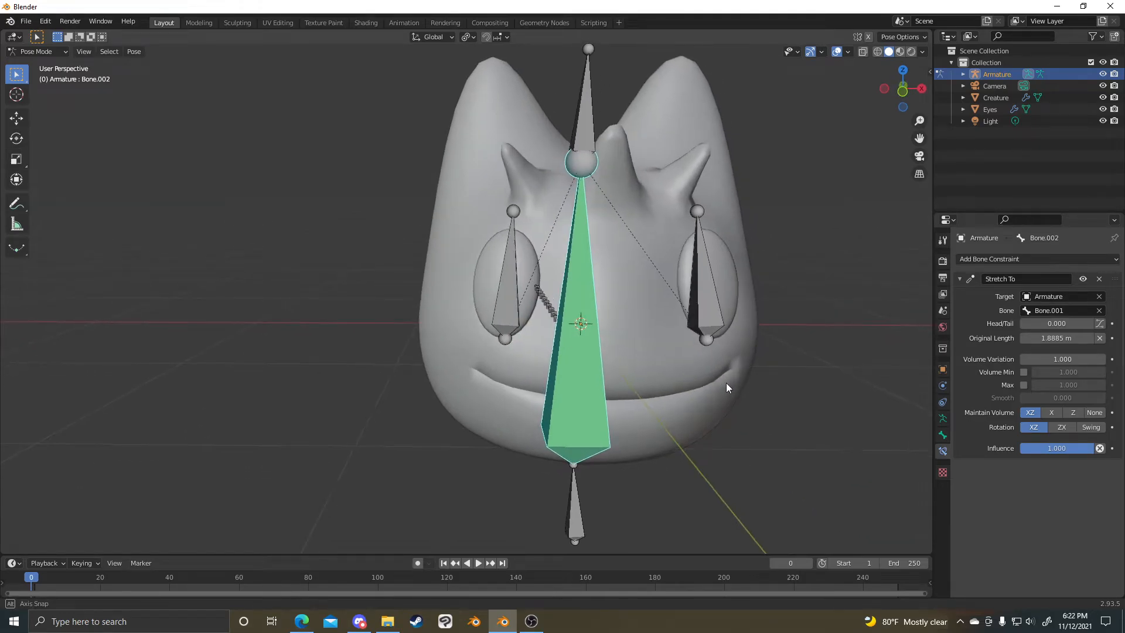
scroll(605, 321, up, 2)
scroll(605, 321, down, 3)
mouse_move(604, 321)
middle_down()
mouse_move(522, 307)
mouse_move(586, 311)
middle_up()
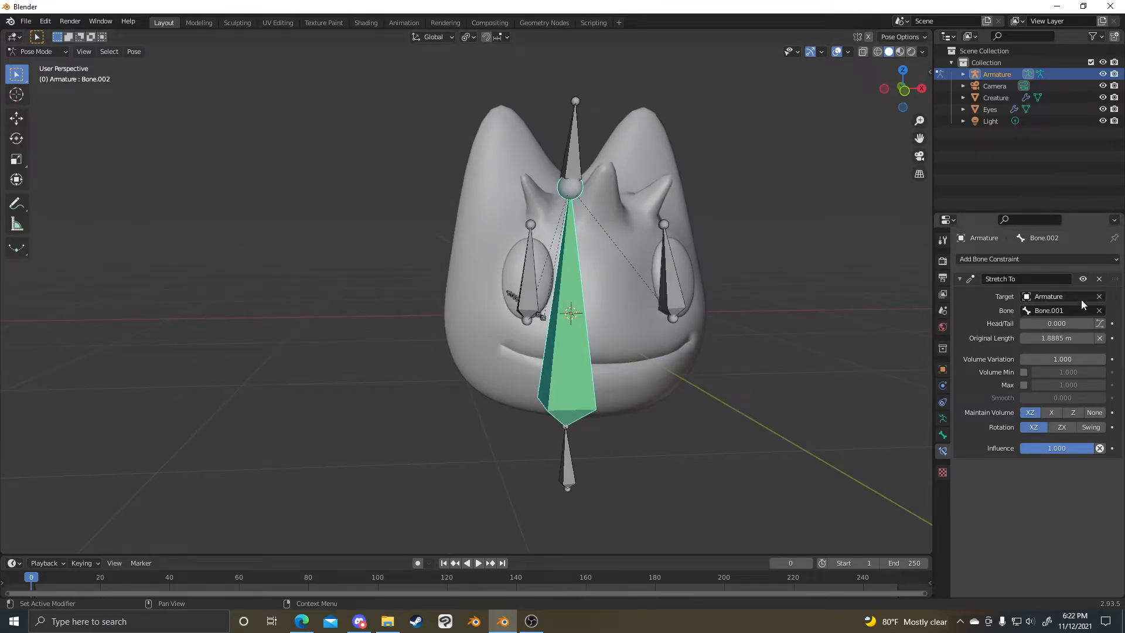
- Remove the Stretch To constraint from the large central bone
click(1099, 278)
scroll(708, 306, up, 3)
scroll(709, 302, down, 3)
- Add a Stretch To constraint with targets to the central bone, using the bone above the head as the target
click(567, 169)
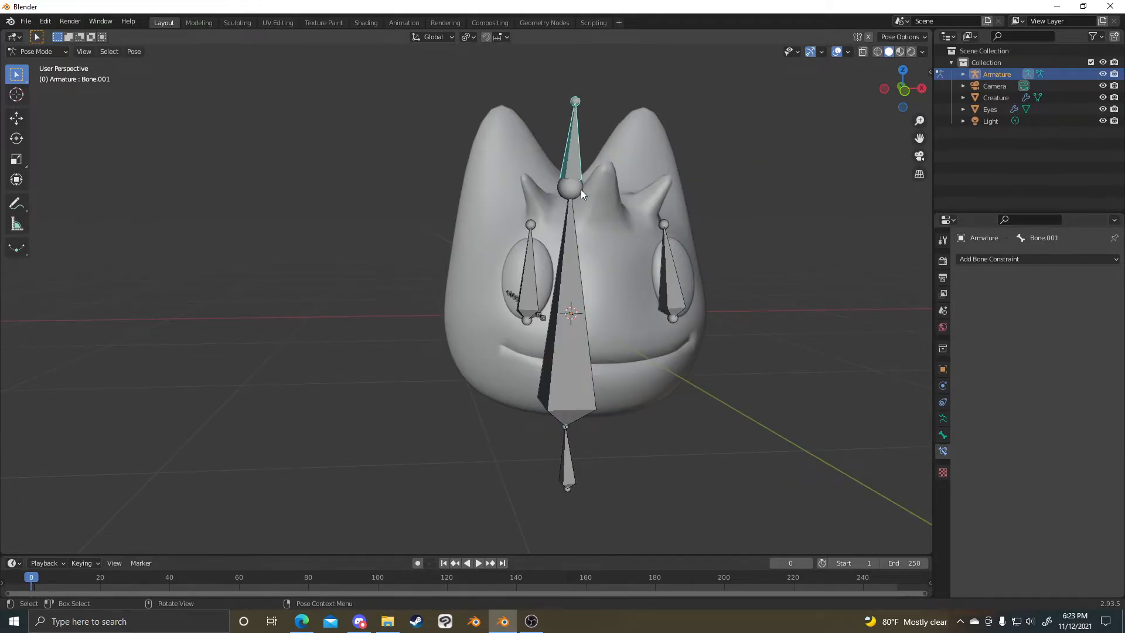
click(565, 276)
scroll(551, 331, down, 1)
scroll(671, 321, up, 3)
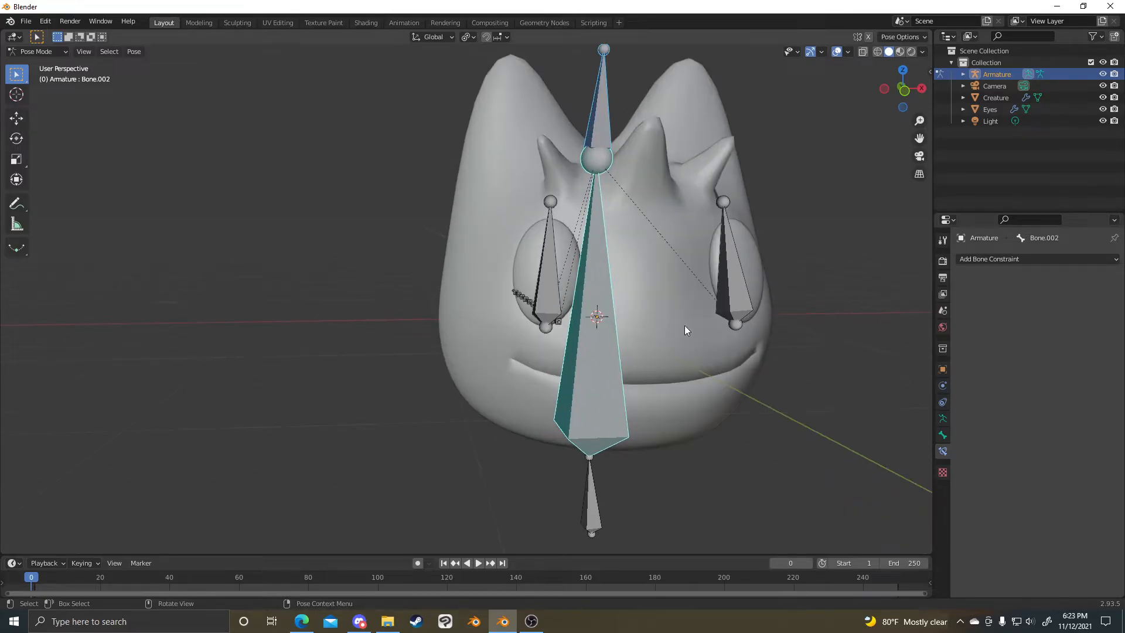
middle_drag(756, 374, 717, 346)
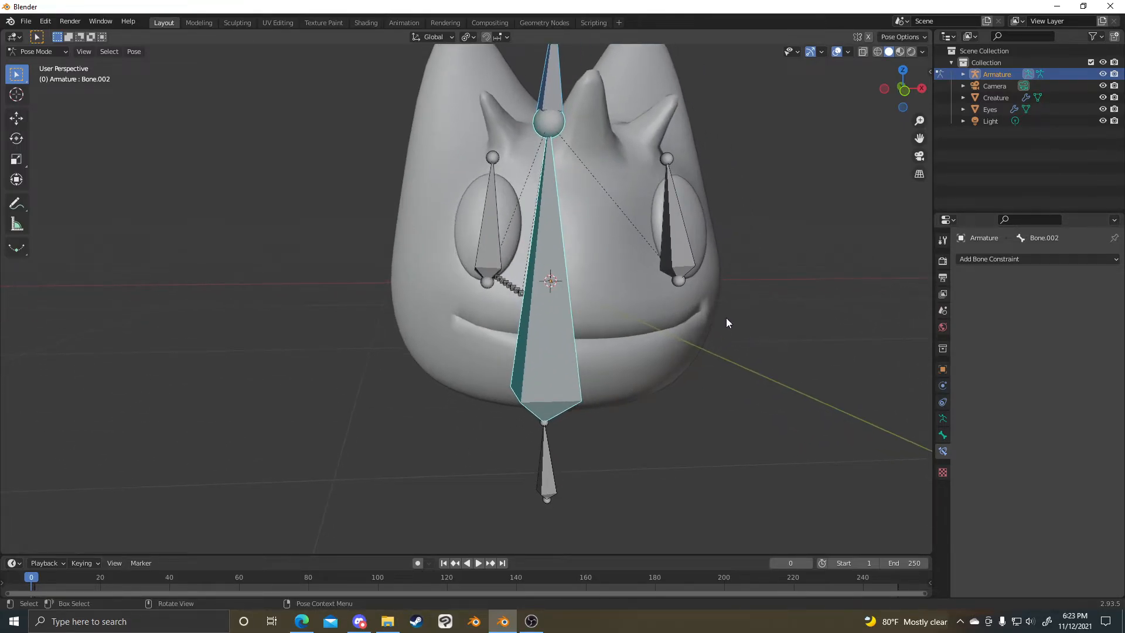
key(ctrl+shift+c)
key(ctrl+shift+c)
key(ctrl+shift+c)
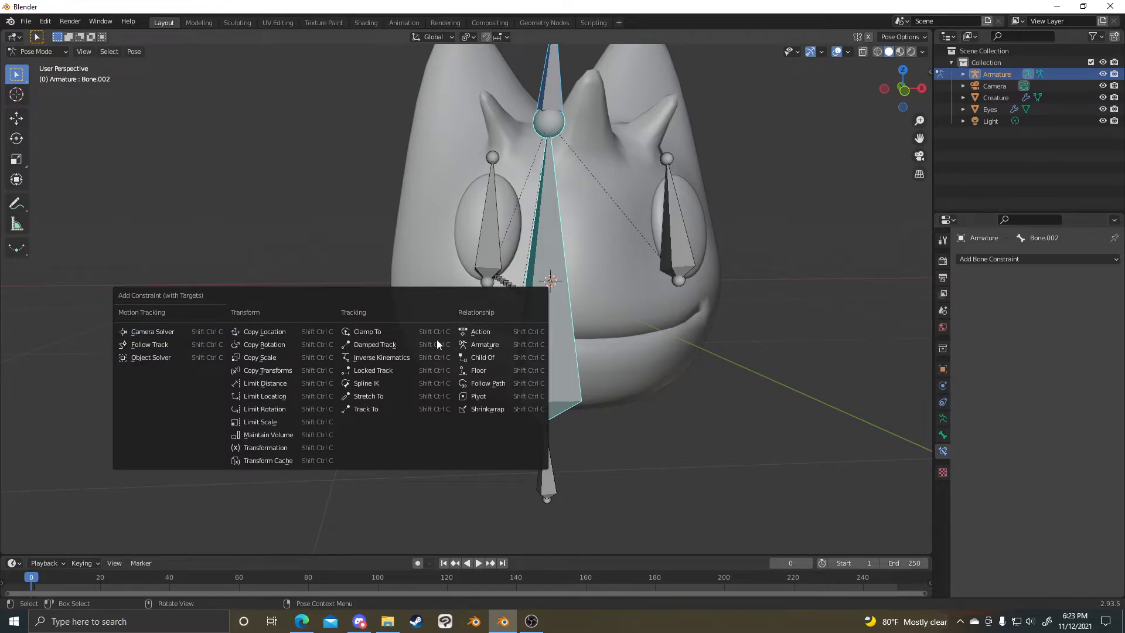
click(381, 396)
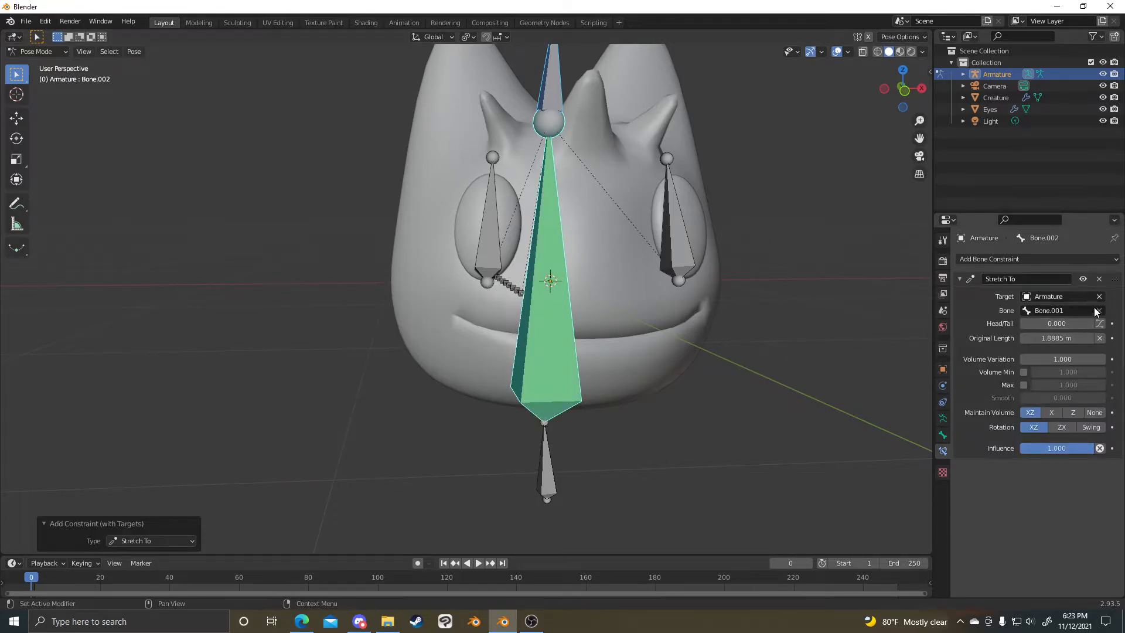
- Test the Stretch To constraint by moving the bone above the head along Z several times without keeping the moves
click(549, 88)
key(g)
key(z)
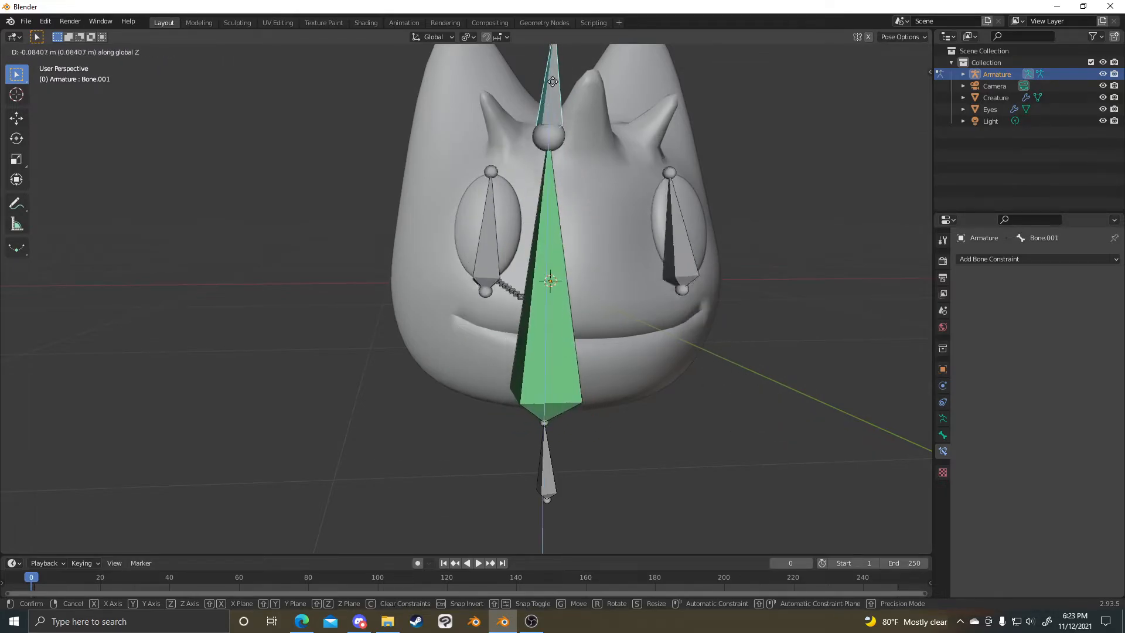
click(540, 248)
scroll(575, 164, down, 4)
key(g)
key(z)
key(Escape)
middle_drag(556, 205, 592, 211)
key(g)
key(z)
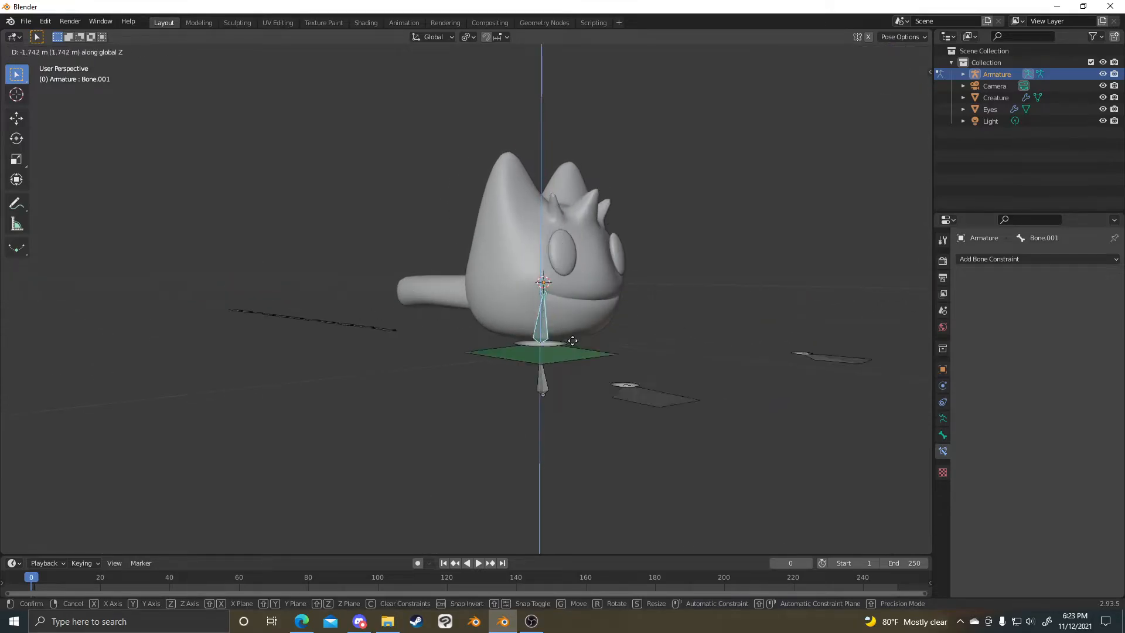
key(Escape)
click(526, 307)
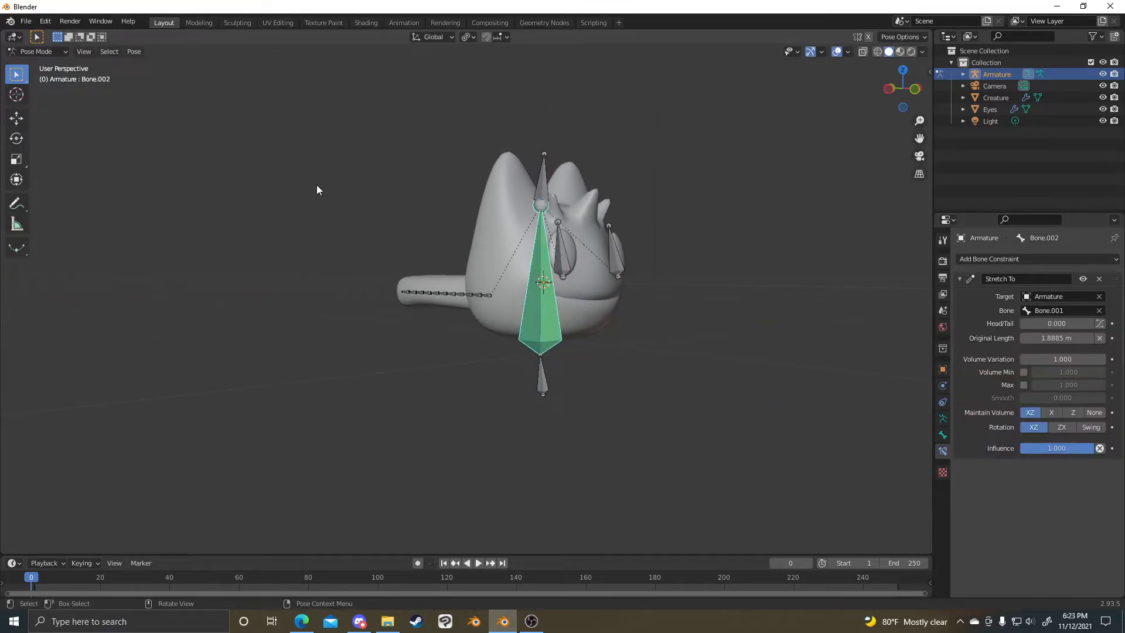
key(F3)
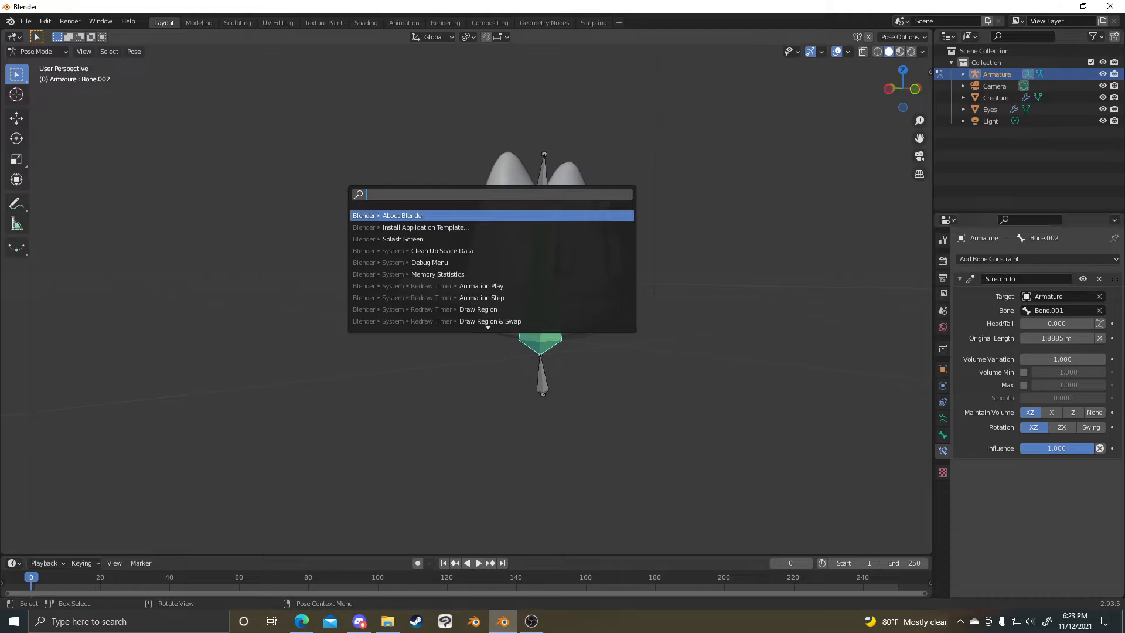
key(F2)
key(Escape)
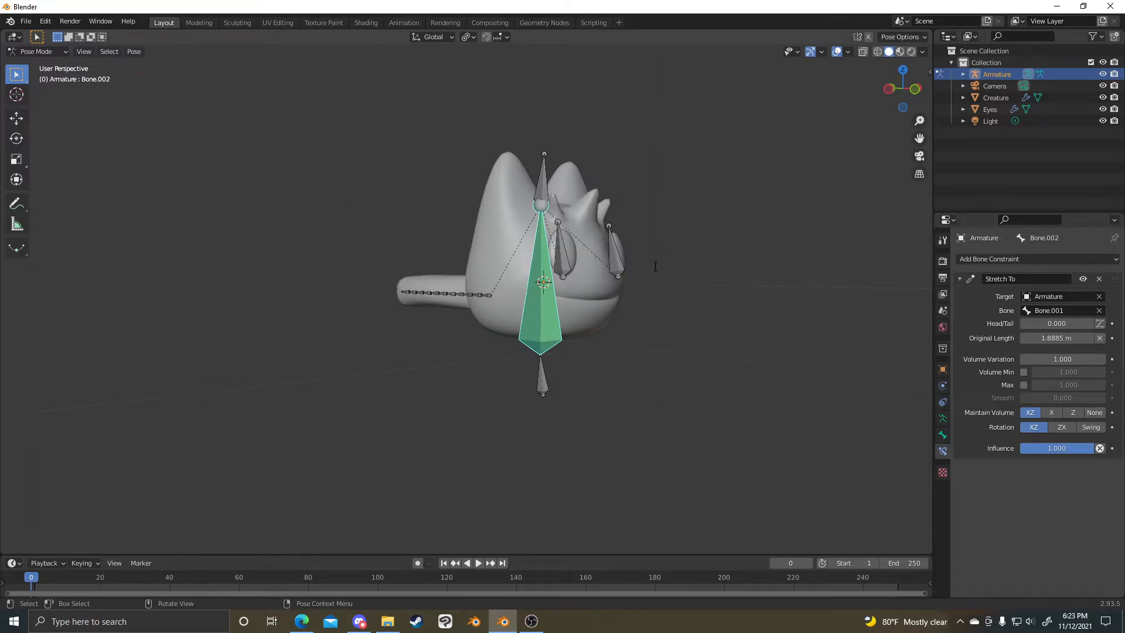
key(F3)
key(Escape)
click(938, 73)
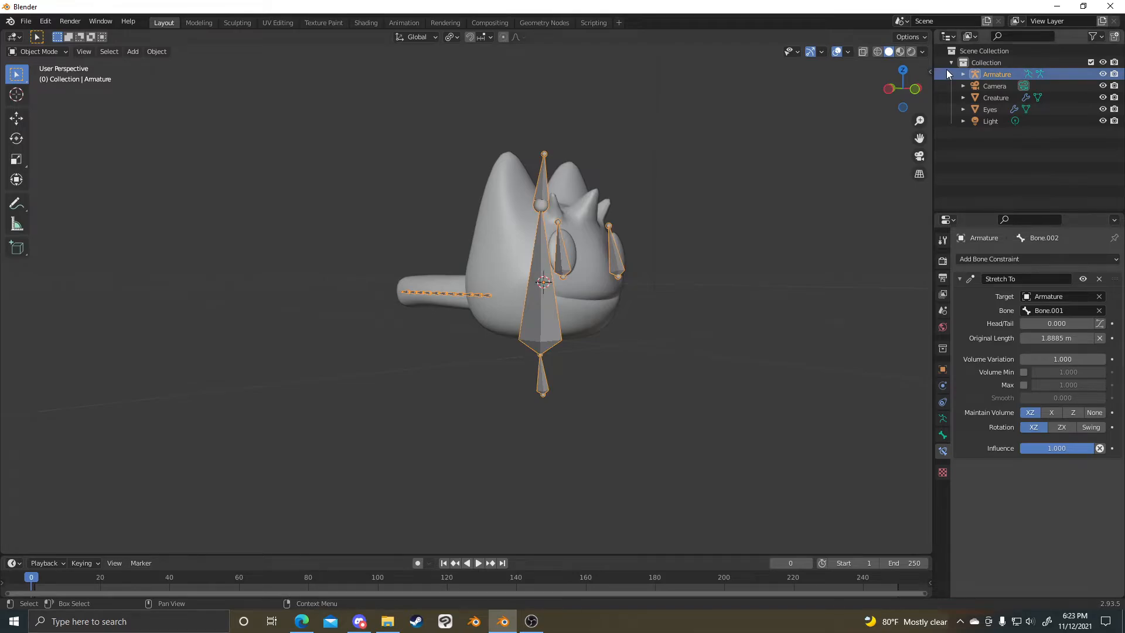
click(799, 125)
scroll(681, 289, up, 3)
scroll(410, 352, down, 3)
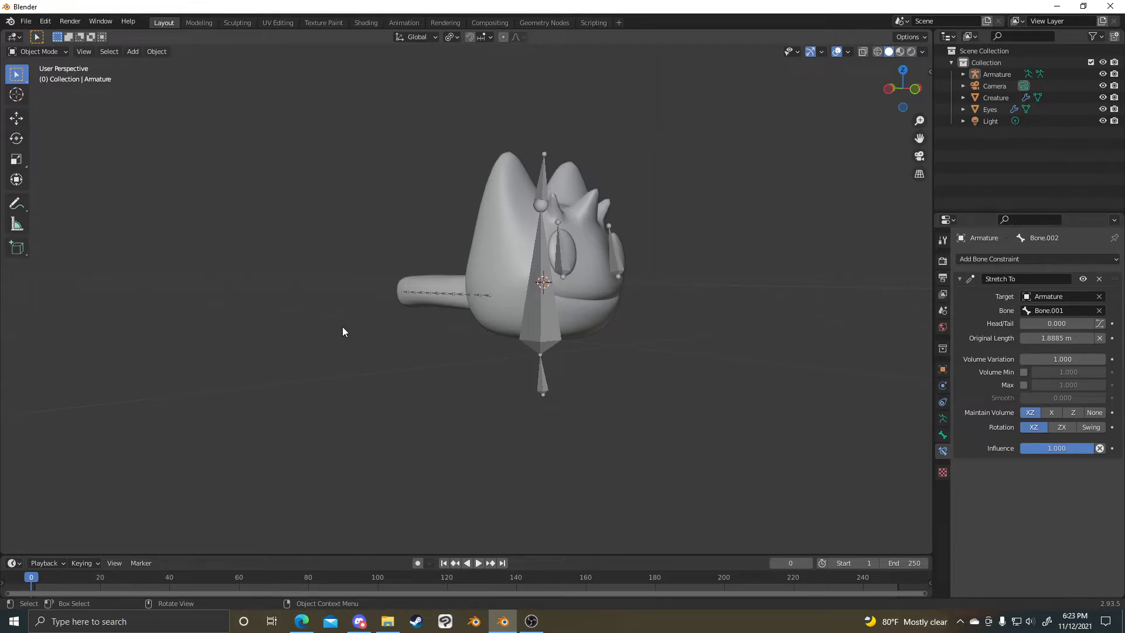
middle_drag(342, 326, 414, 354)
scroll(469, 358, up, 4)
middle_drag(577, 353, 689, 353)
scroll(596, 375, down, 3)
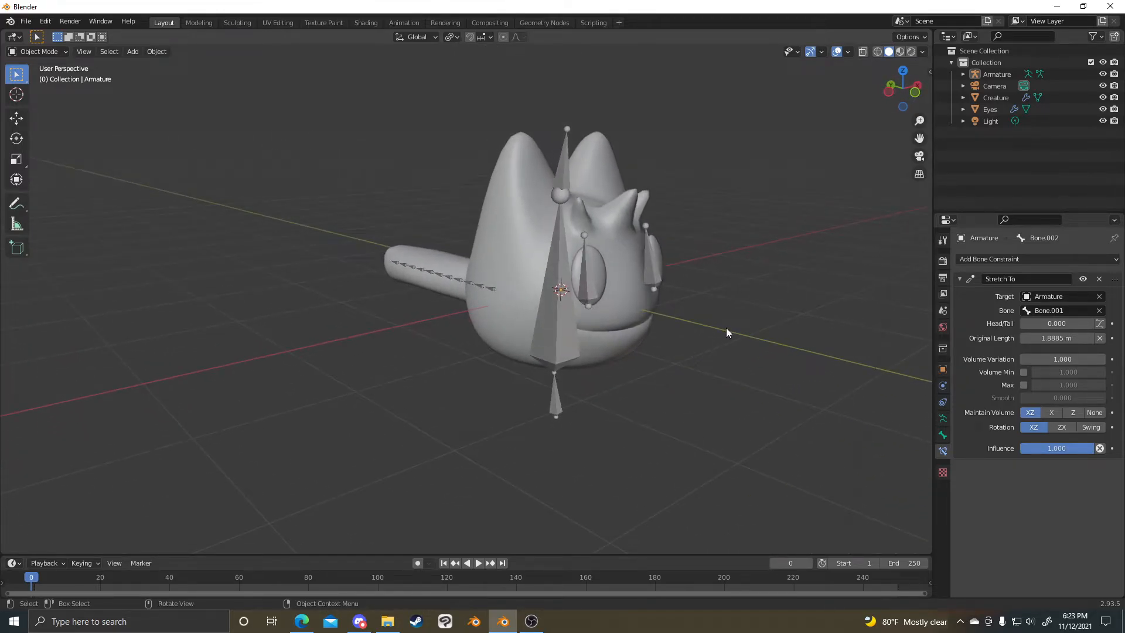
key(F3)
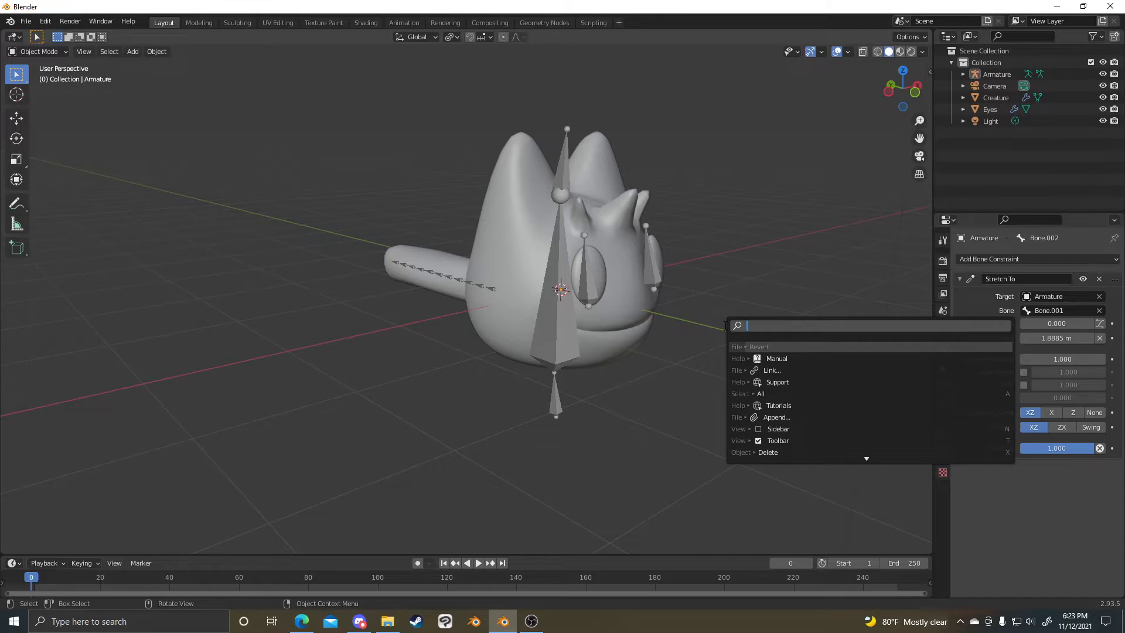
- Return the armature to Pose Mode and search the available commands for "constrain"
click(562, 312)
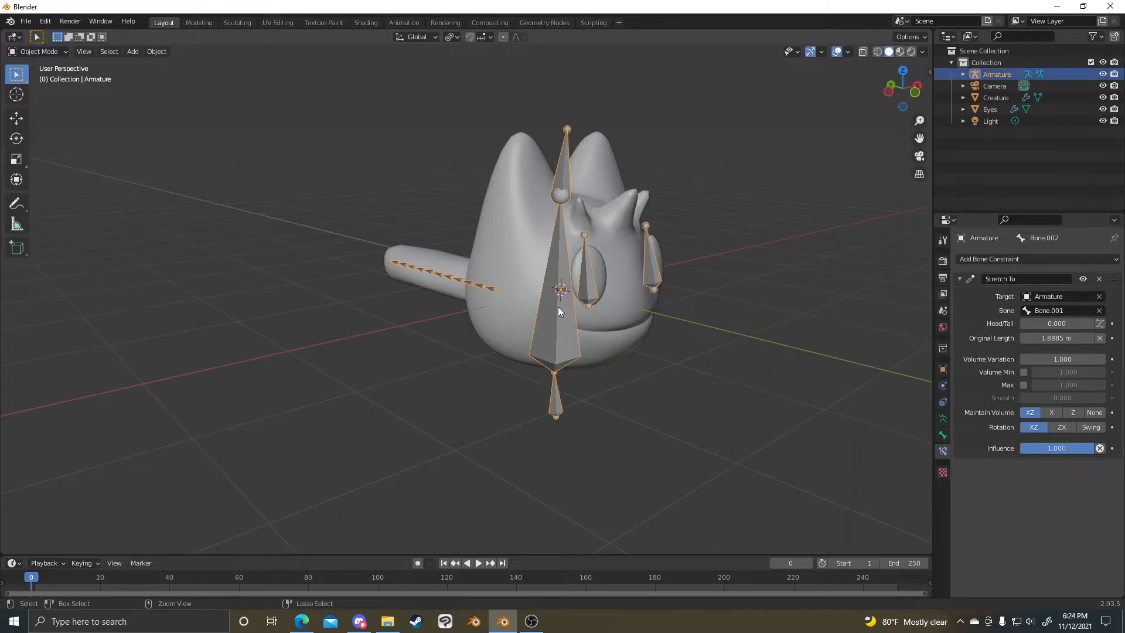
key(Tab)
key(ctrl+Tab)
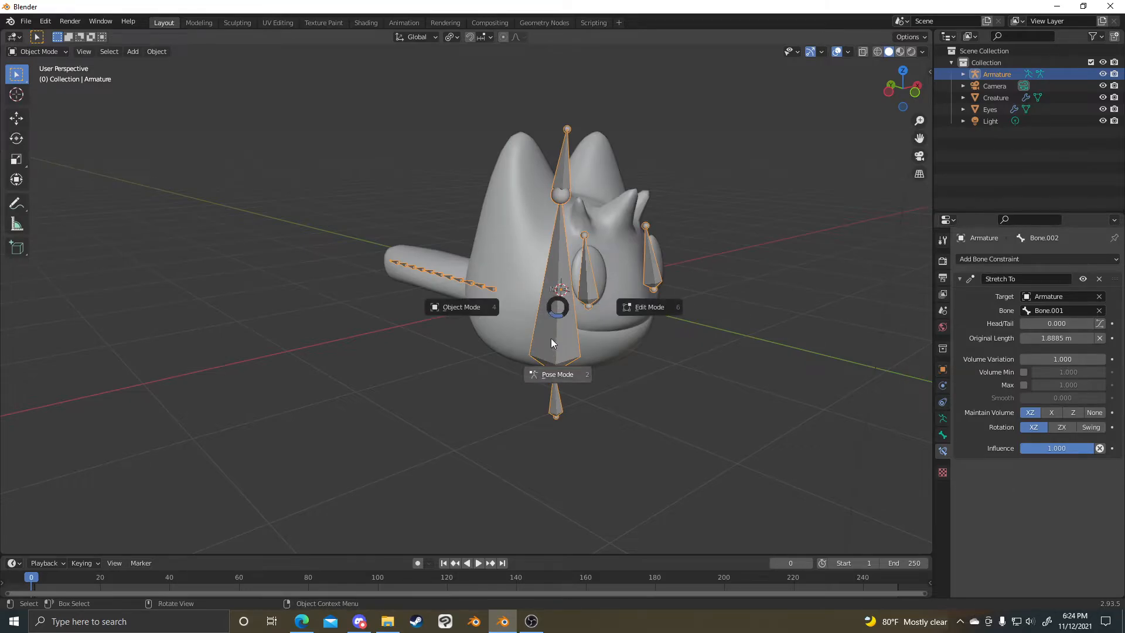
click(561, 346)
click(711, 354)
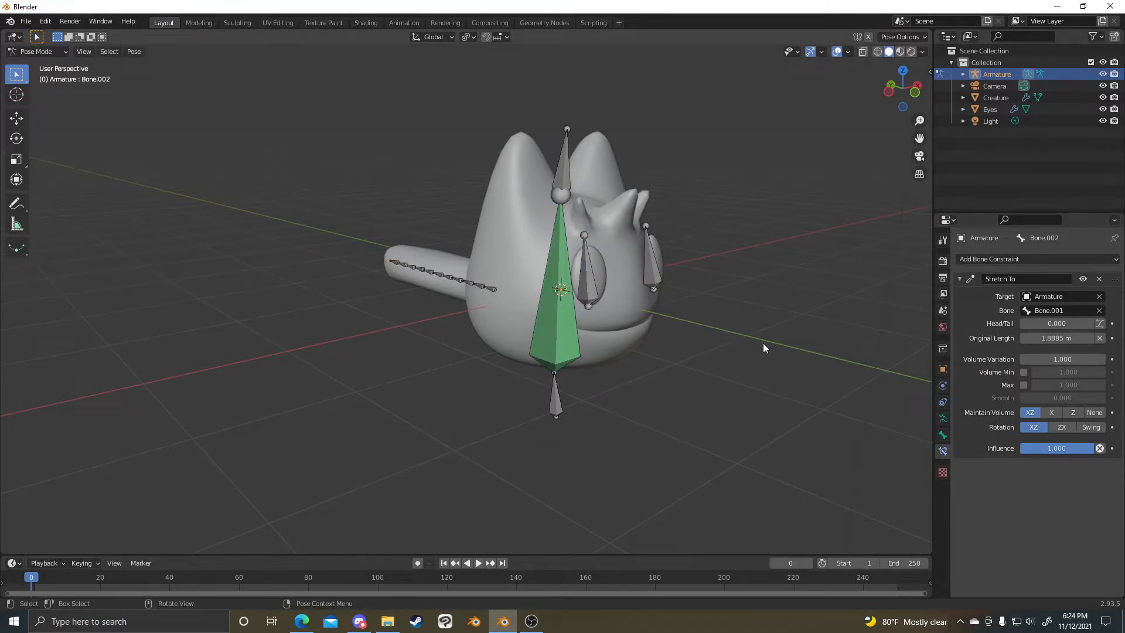
key(F3)
text(constrain)
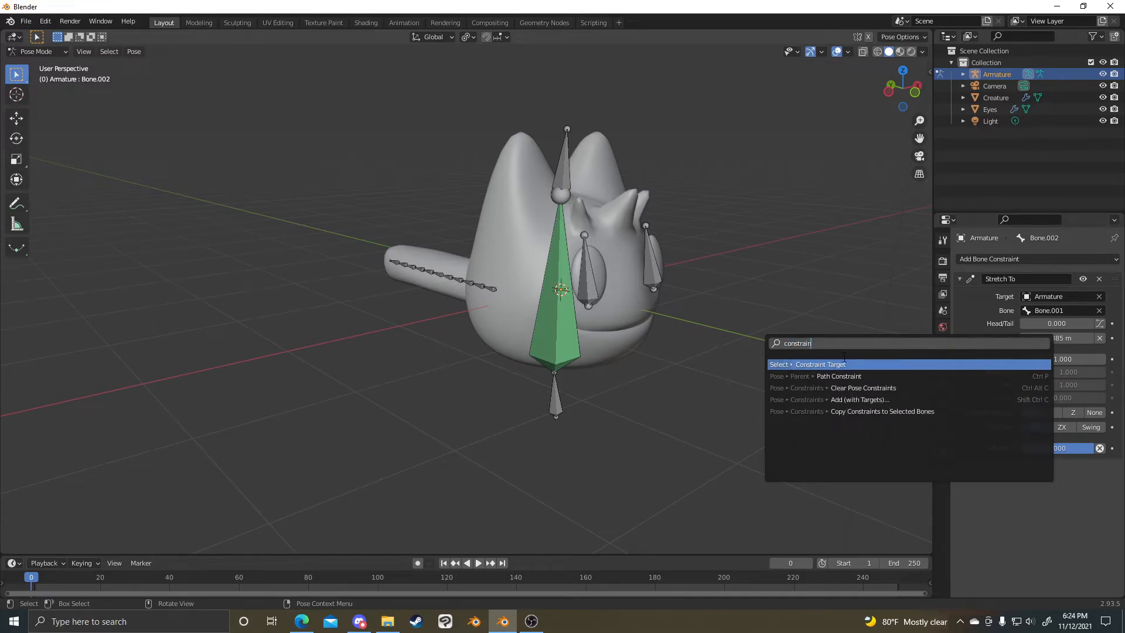
key(Escape)
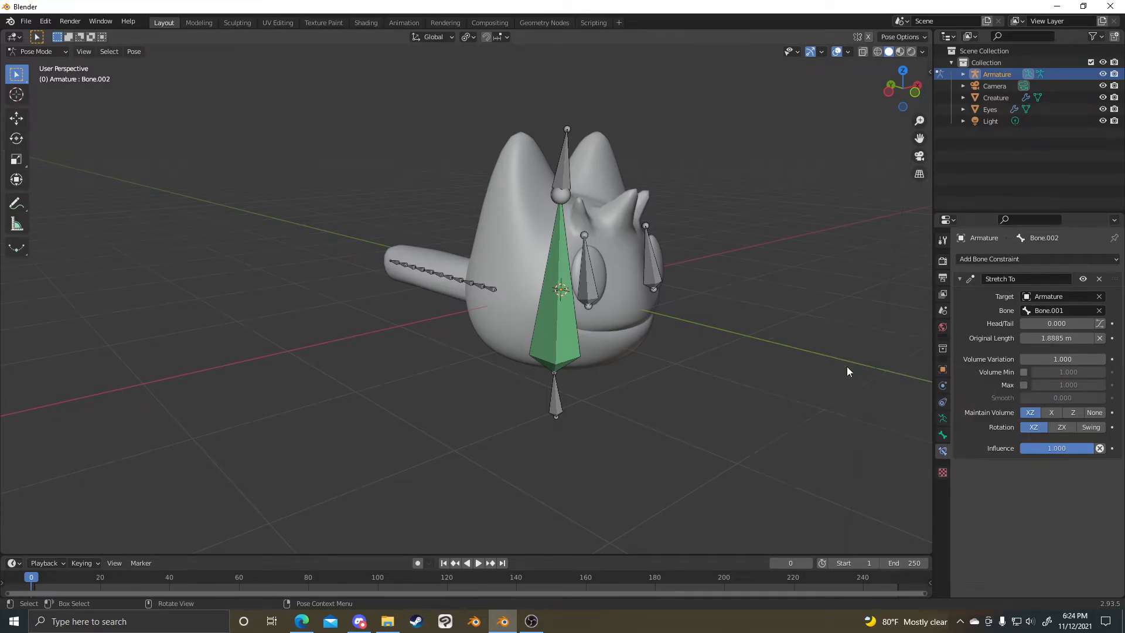
- Try the Select Constraint Target command with the bone above the head and the central body bone selected
click(560, 195)
shift+click(560, 263)
key(F3)
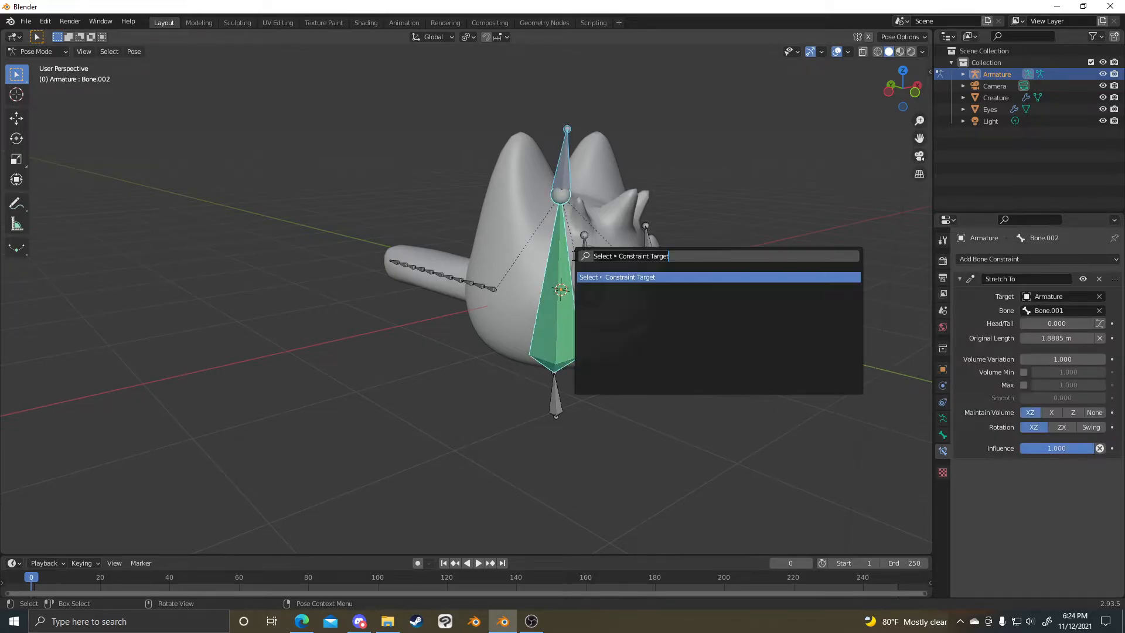
click(619, 276)
click(562, 196)
shift+click(561, 252)
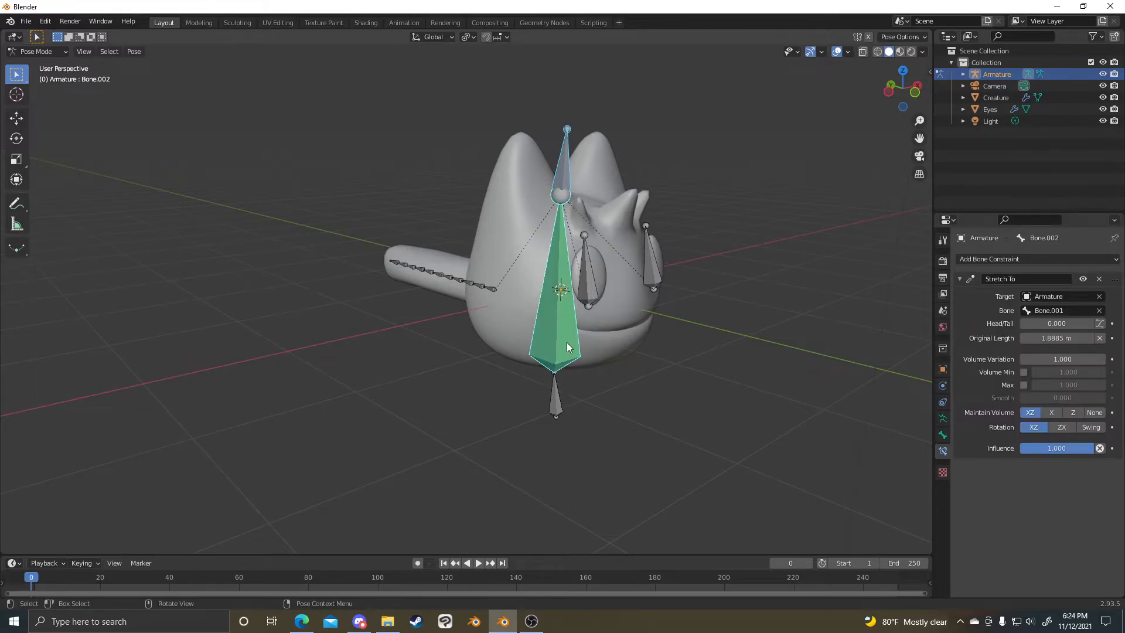
click(554, 393)
click(565, 361)
click(552, 392)
click(564, 351)
shift+click(553, 394)
key(F3)
click(628, 412)
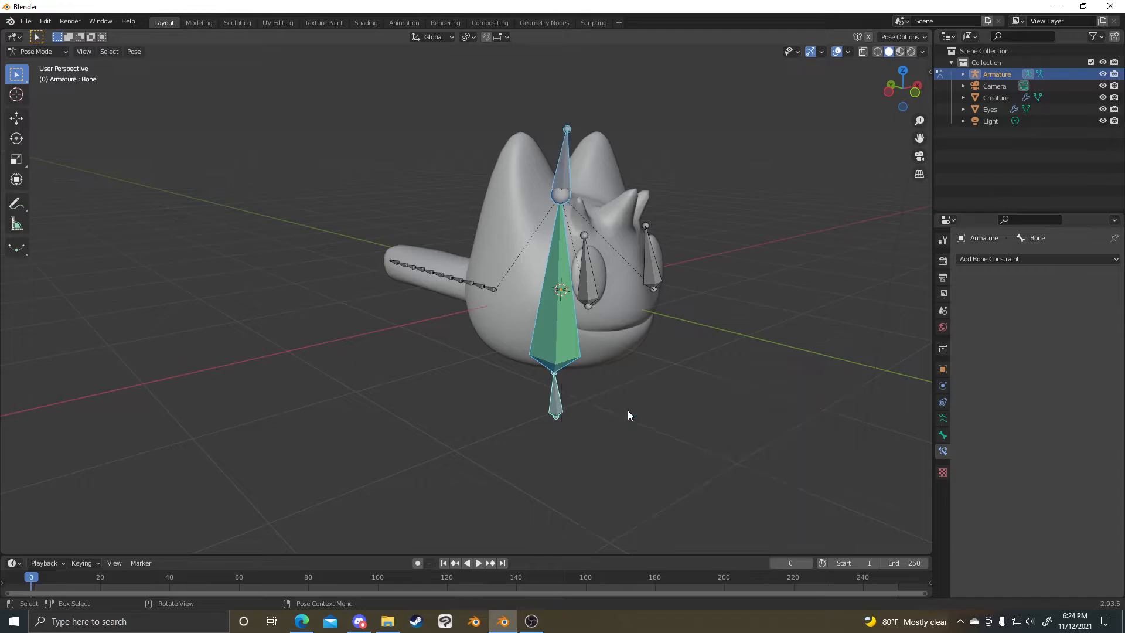
key(ctrl+z)
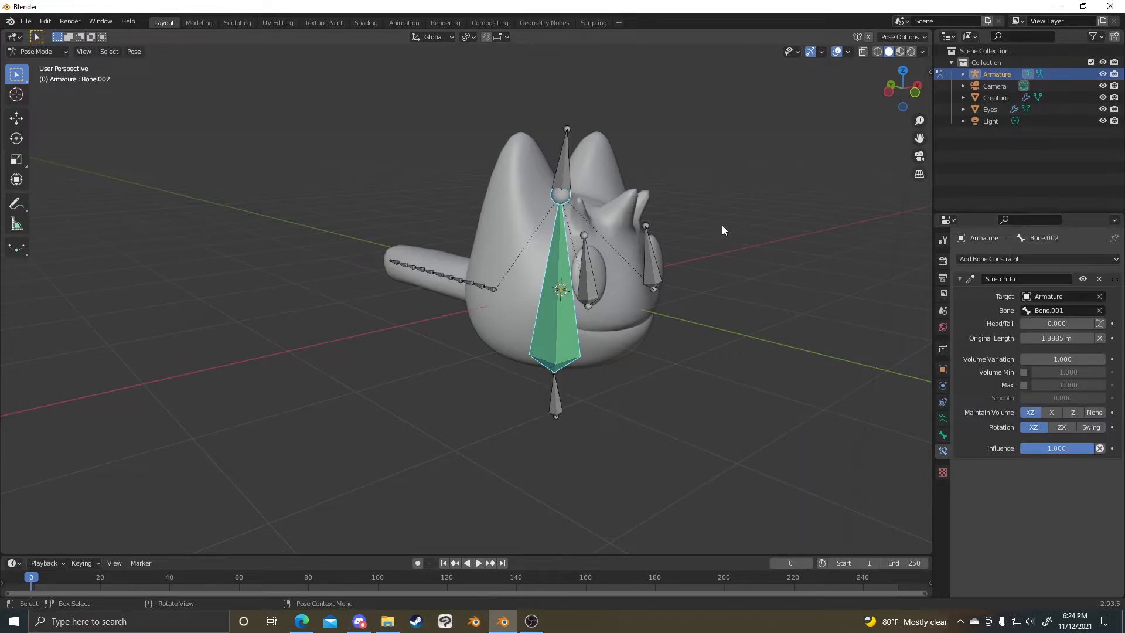
- Browse the full list of available pose commands with no bone selected
click(719, 198)
key(F3)
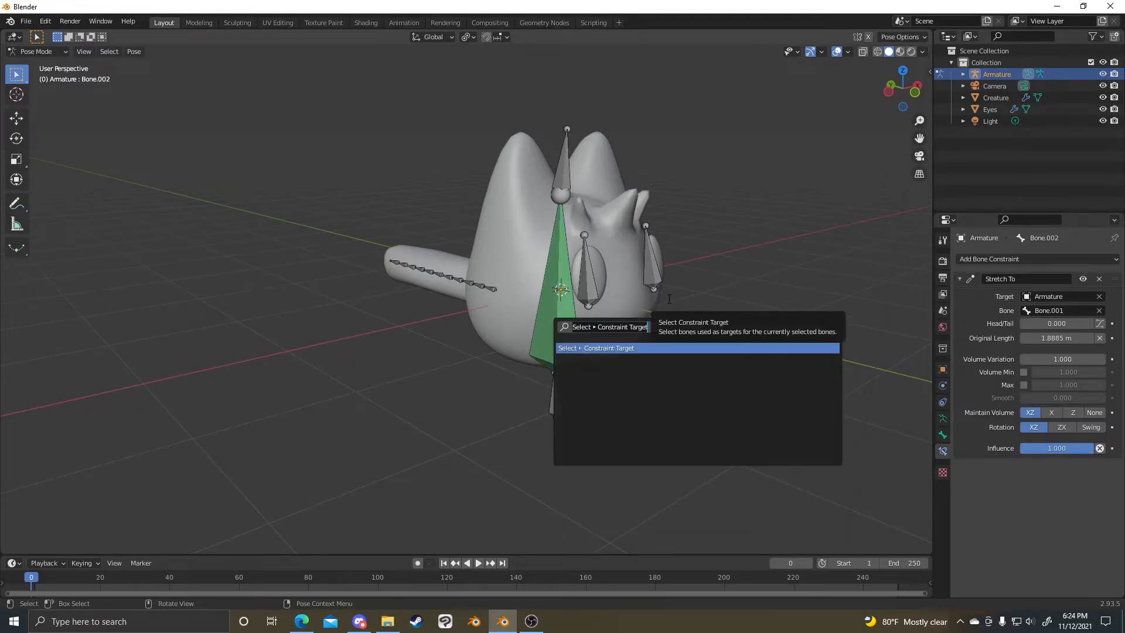
key(BackSpace)
scroll(698, 410, down, 10)
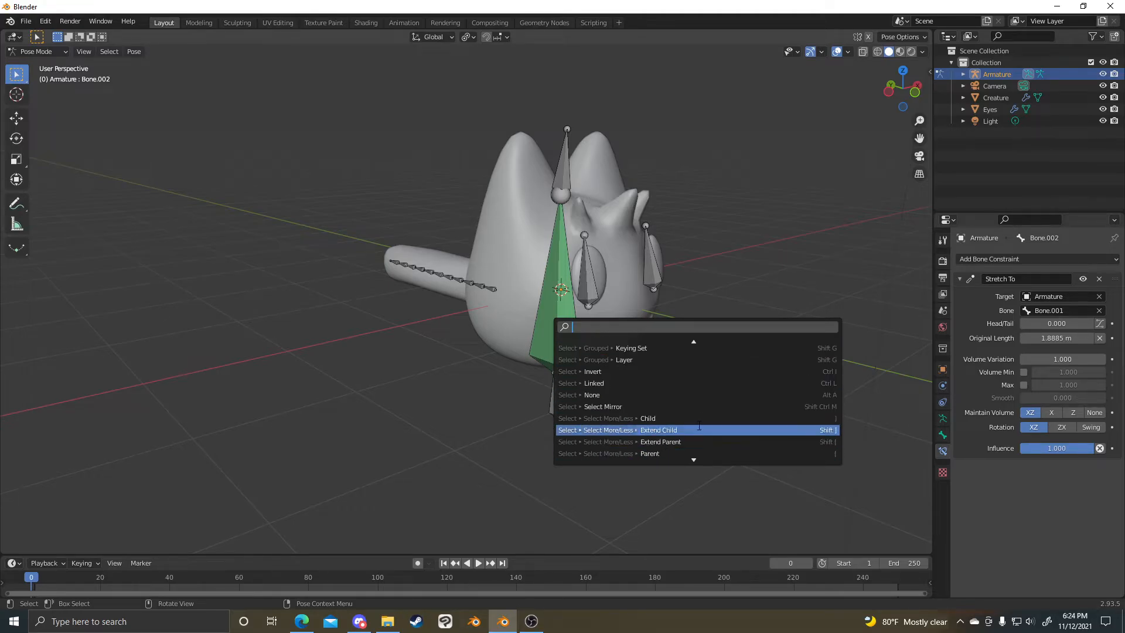
click(727, 249)
- Test the central bone's stretch by moving the bone above the head along Z without keeping the move
middle_drag(726, 246, 747, 242)
key(Tab)
middle_drag(684, 281, 573, 291)
key(Tab)
middle_drag(659, 313, 580, 152)
click(540, 121)
key(g)
key(z)
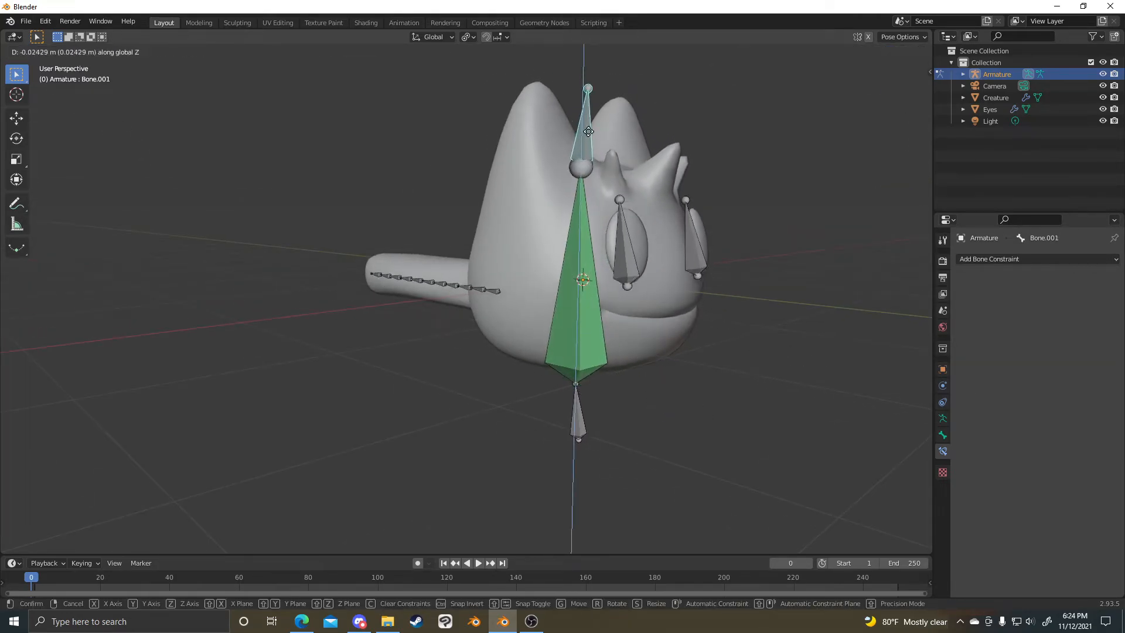
right_click(616, 116)
- Clear the bone selection and repeat the vertical stretch test on the bone above the head, cancelling the move
middle_drag(628, 122, 662, 143)
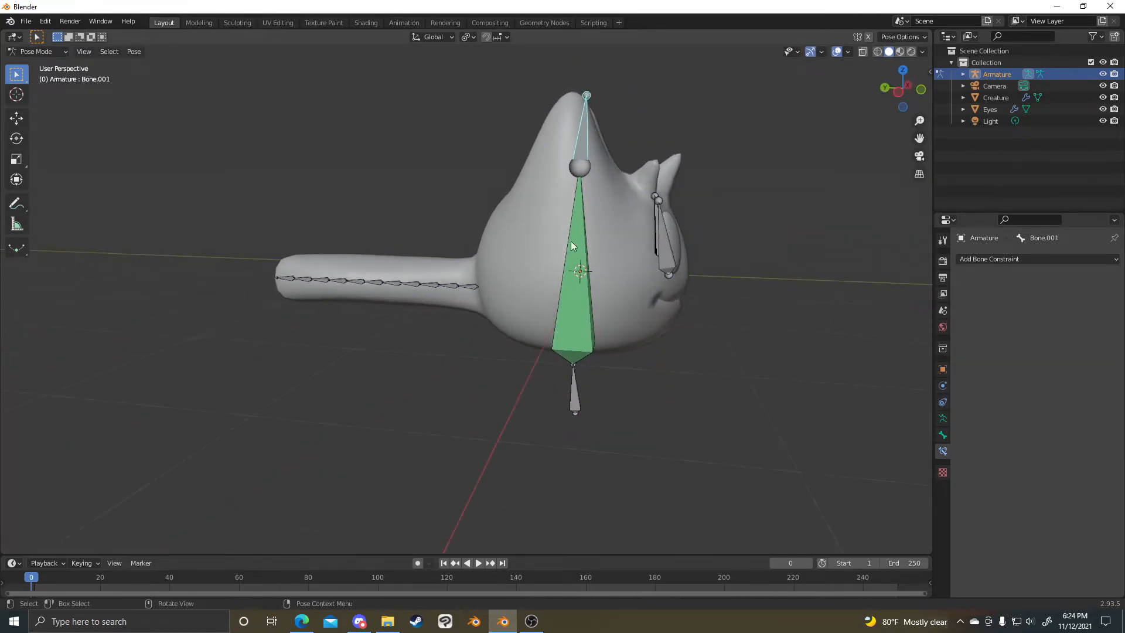
click(589, 232)
middle_drag(595, 251, 594, 211)
click(584, 146)
key(alt+a)
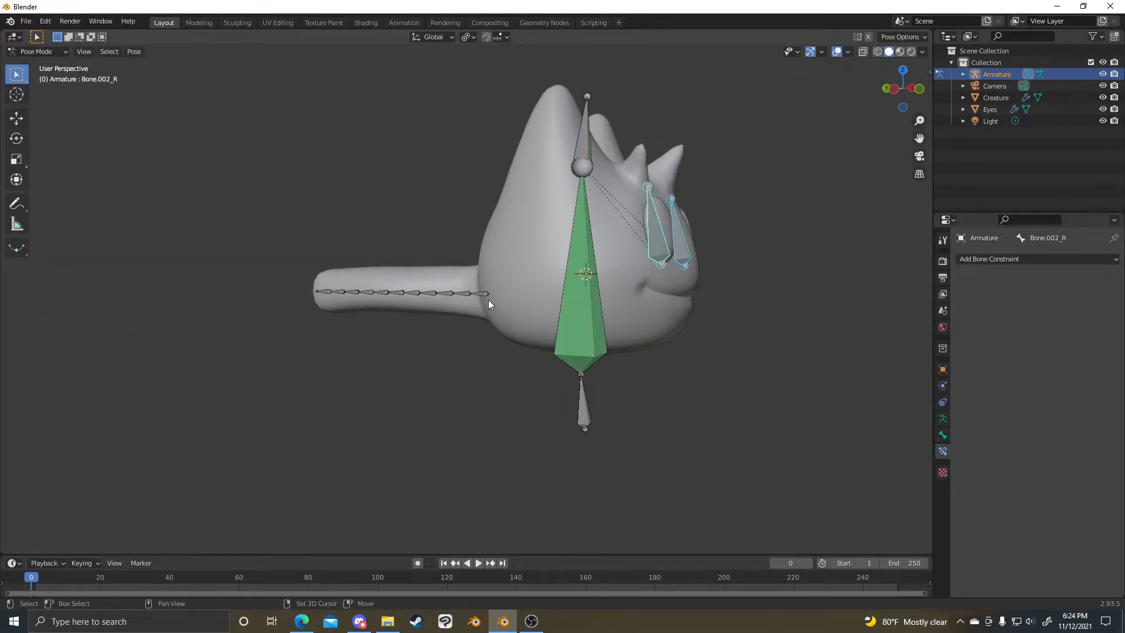
key(alt+a)
click(591, 247)
click(582, 135)
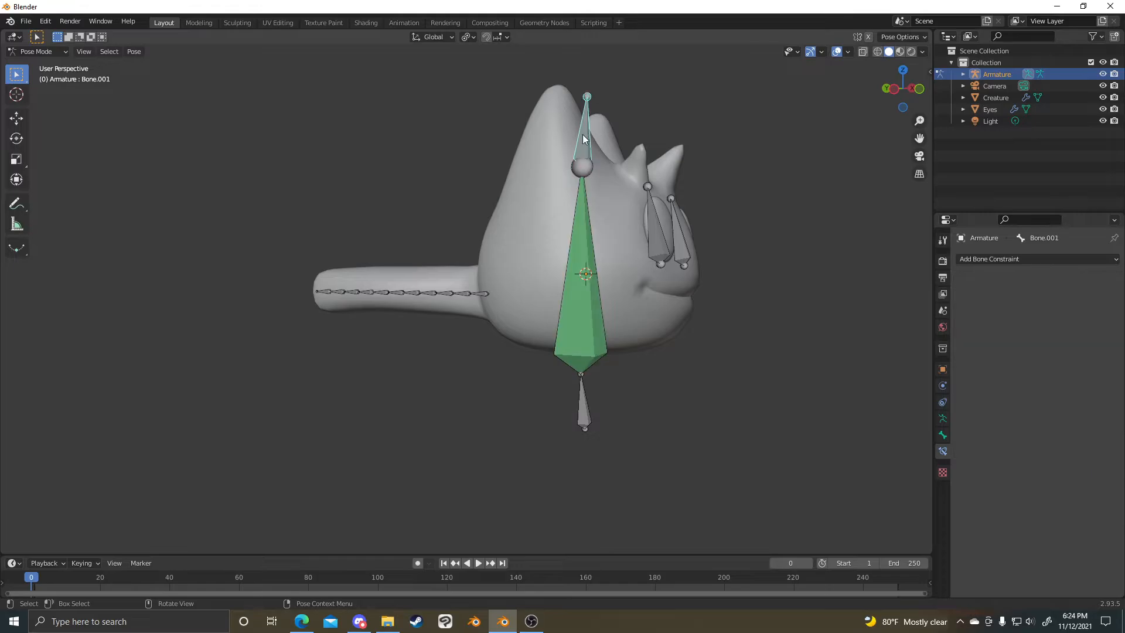
key(g)
key(z)
right_click(600, 301)
- Switch the armature from Pose Mode to Object Mode
click(578, 291)
middle_drag(579, 291, 603, 338)
key(Tab)
key(ctrl+Tab)
click(538, 329)
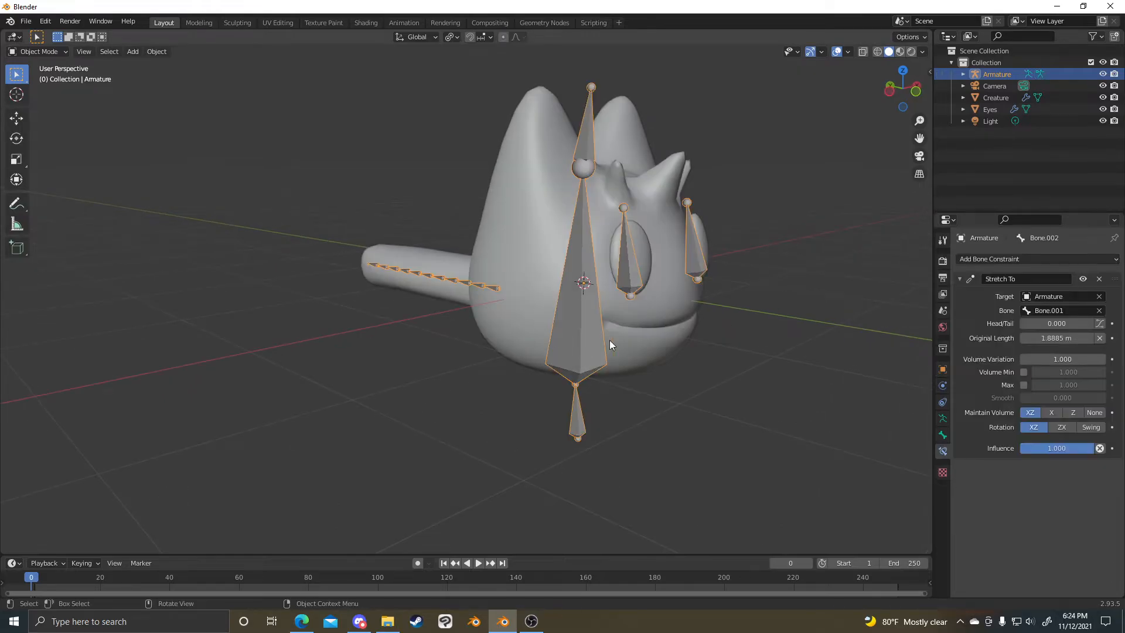
click(601, 340)
middle_drag(624, 384, 660, 346)
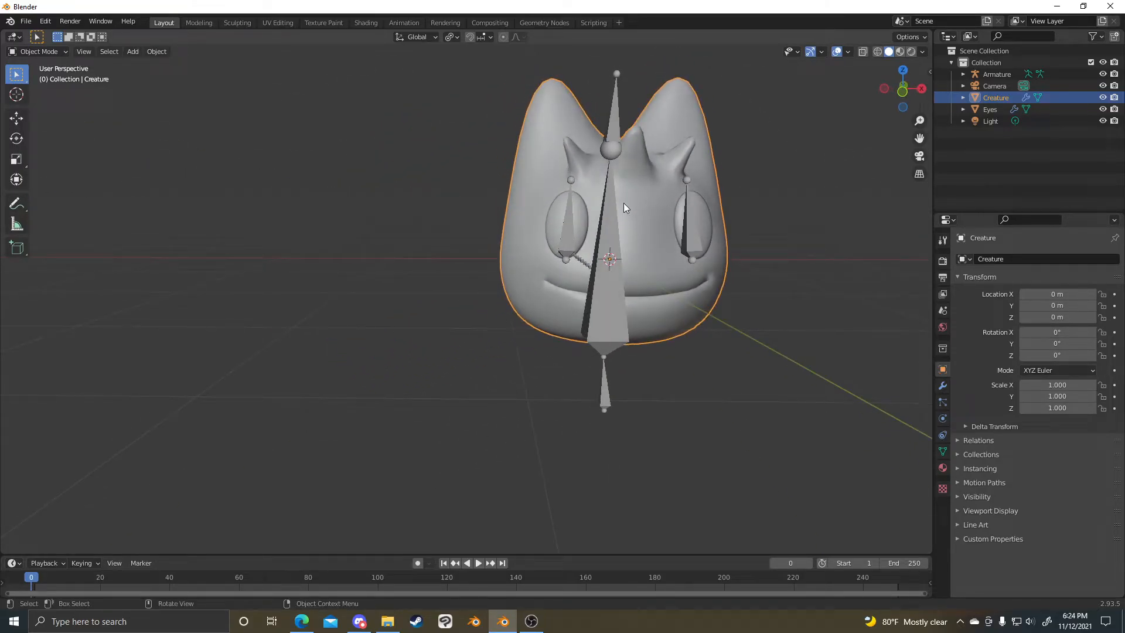
click(729, 146)
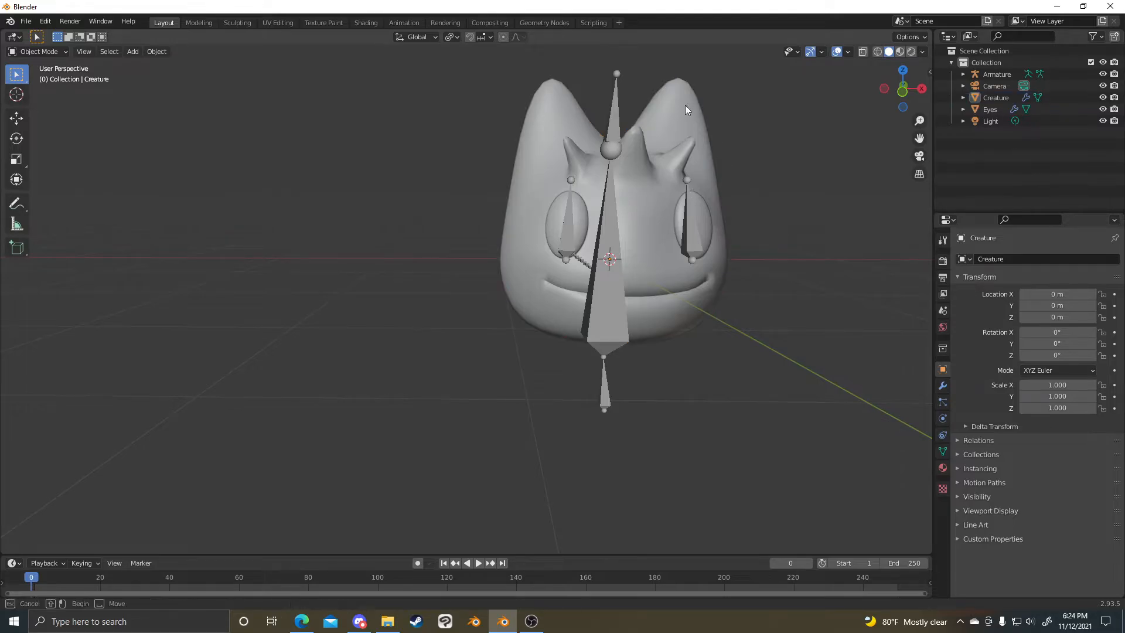
click(673, 114)
shift+click(615, 110)
middle_drag(615, 111, 702, 142)
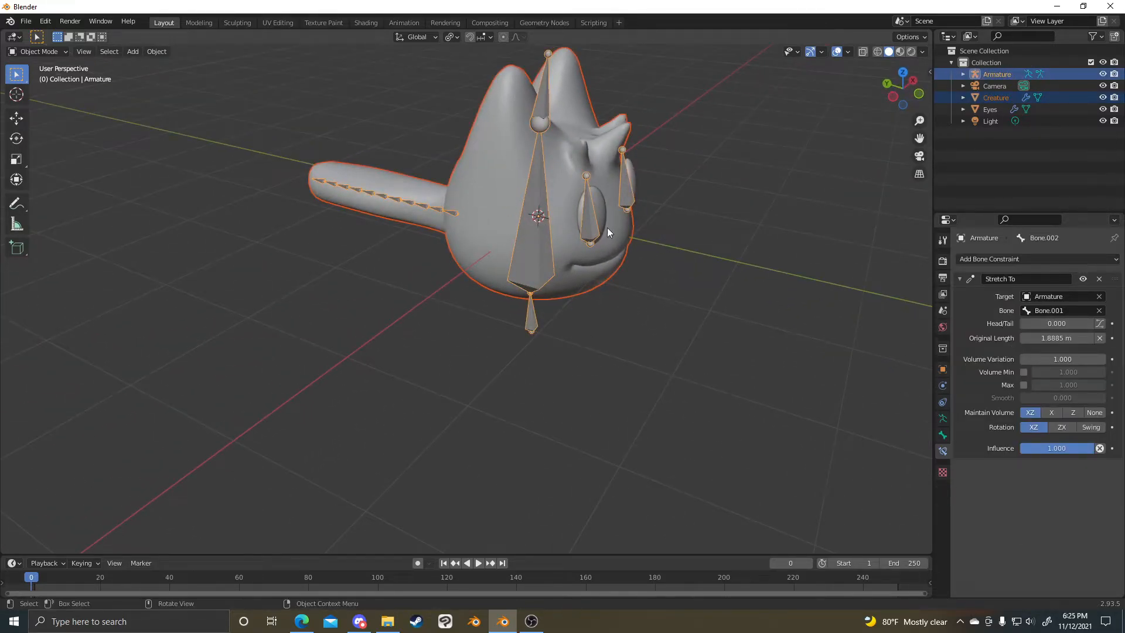
middle_drag(751, 251, 683, 263)
scroll(784, 245, up, 4)
scroll(785, 232, down, 2)
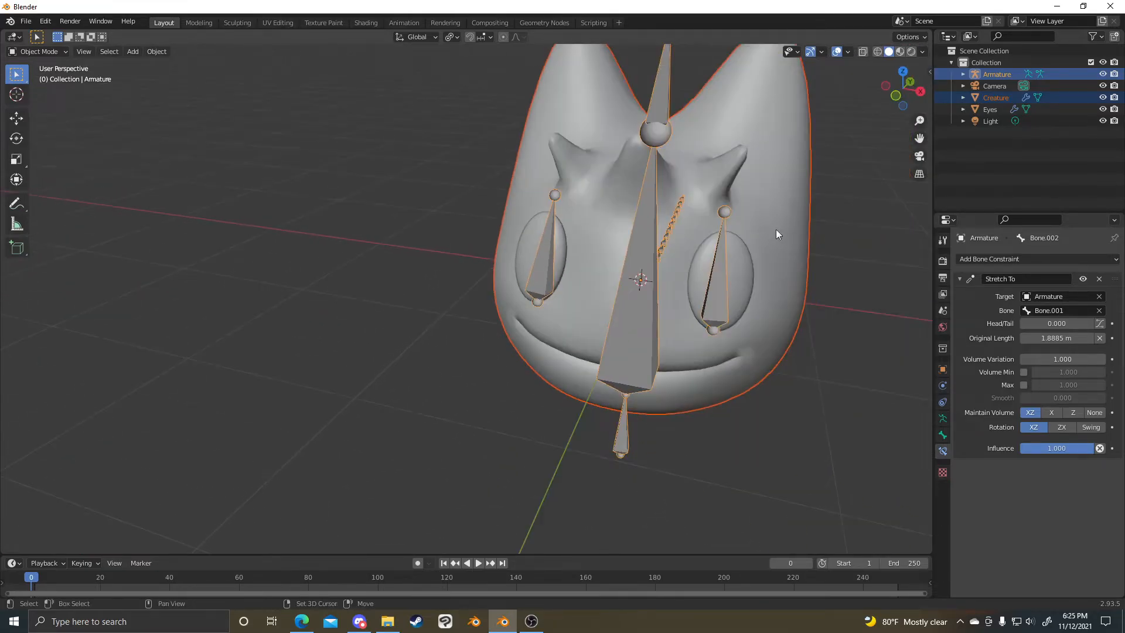
middle_drag(829, 346, 804, 354)
click(795, 341)
- Parent the creature mesh to the armature using Armature Deform with automatic weights
click(689, 246)
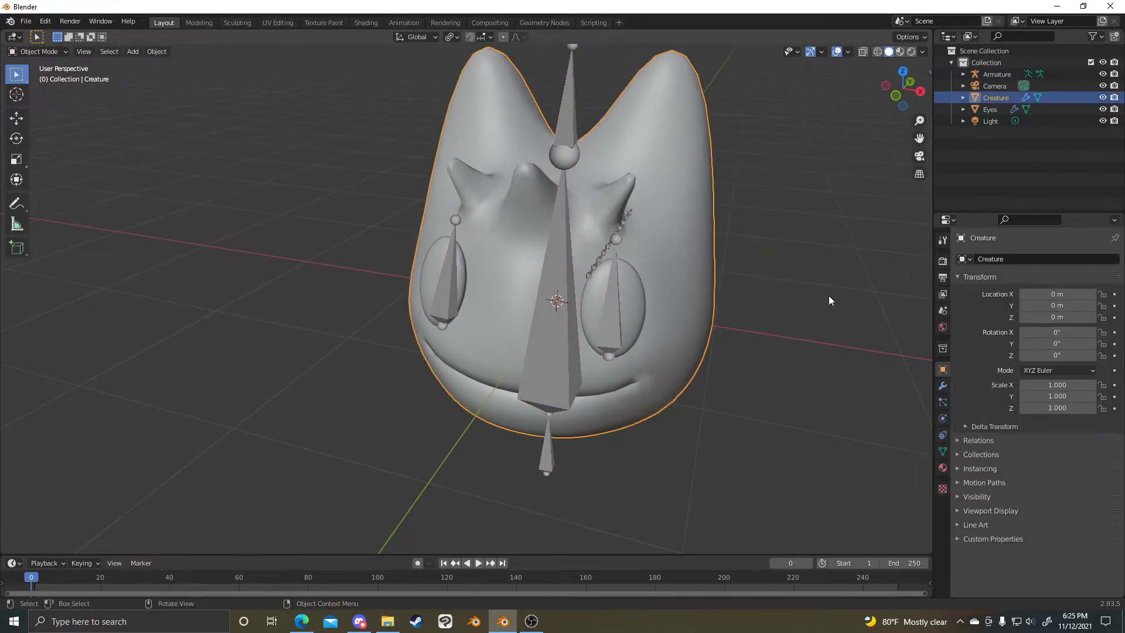
shift+click(570, 116)
middle_drag(570, 116, 650, 139)
scroll(774, 286, down, 4)
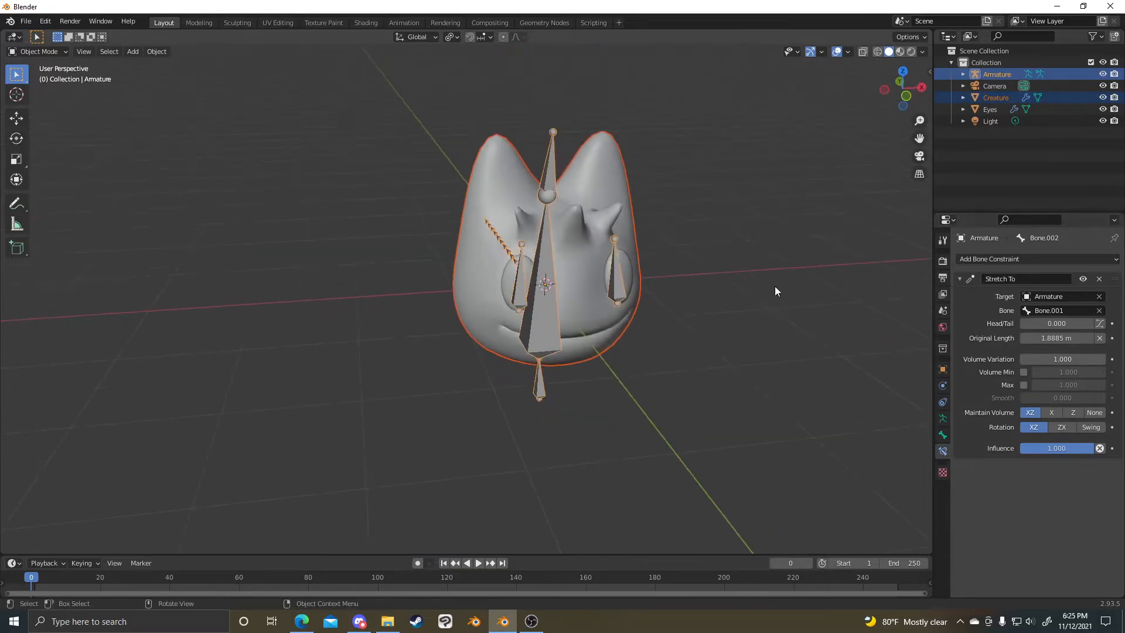
key(ctrl+p)
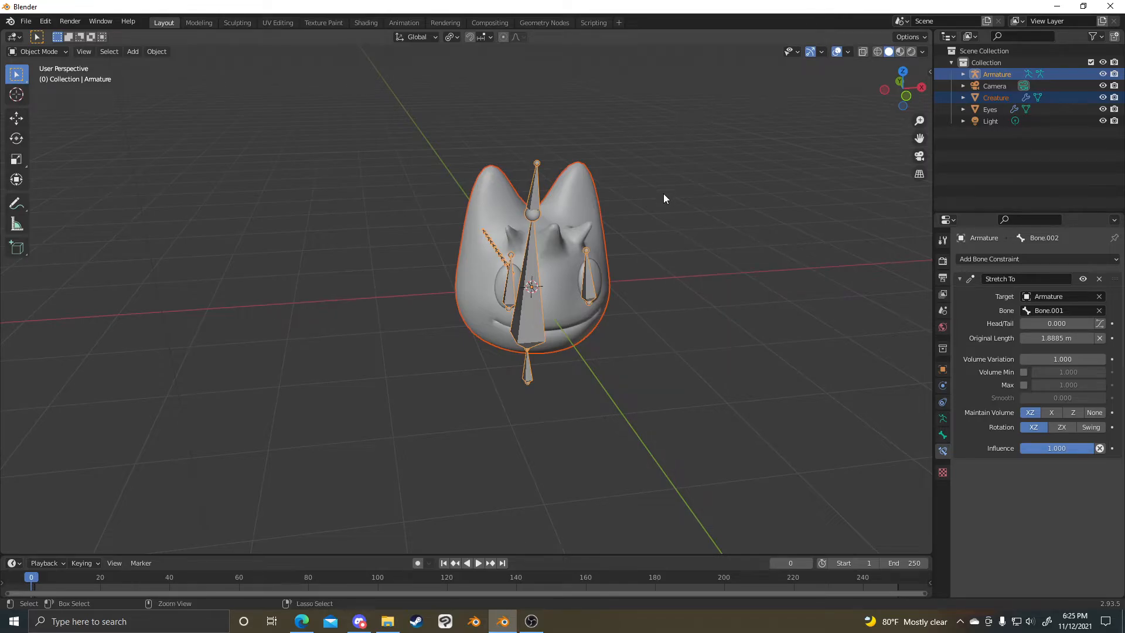
key(ctrl+p)
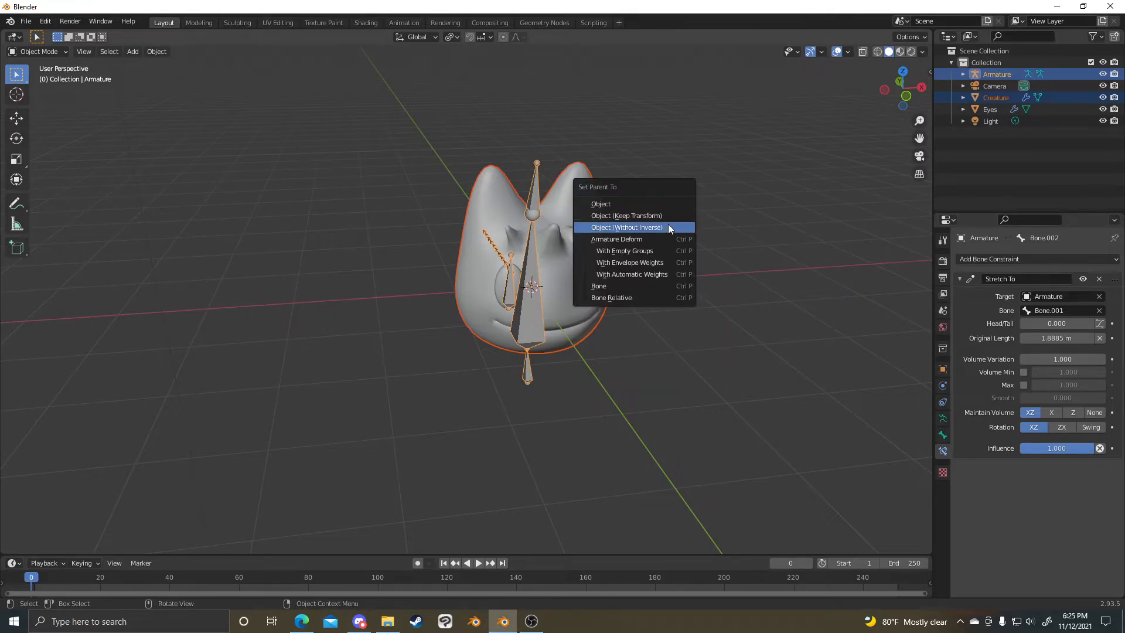
click(655, 275)
- Test the creature mesh's deformation in Pose Mode by moving the bone above the head freely, cancelling the move
middle_drag(702, 299, 817, 297)
scroll(668, 249, up, 4)
middle_drag(541, 139, 487, 61)
scroll(628, 100, down, 6)
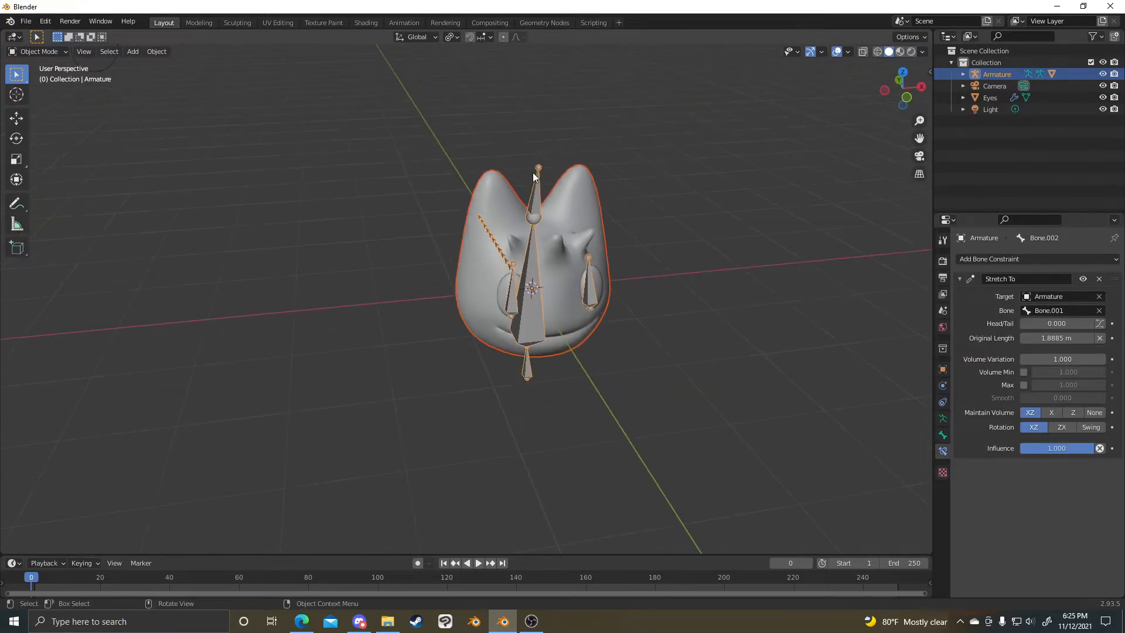
key(Tab)
key(ctrl+Tab)
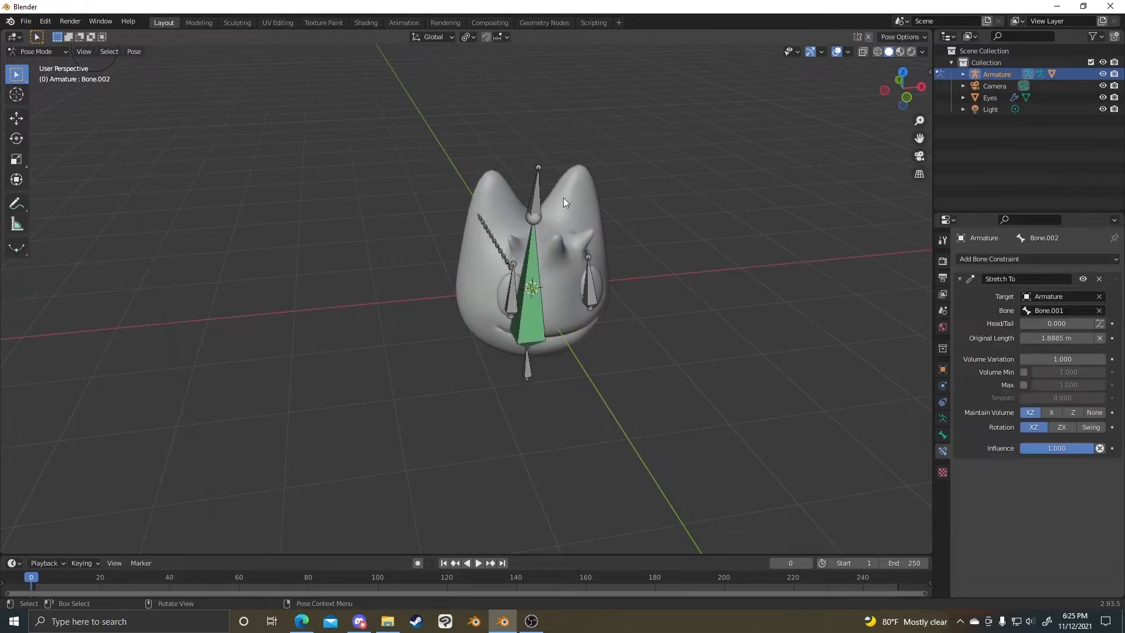
click(540, 181)
middle_drag(540, 180, 612, 132)
key(g)
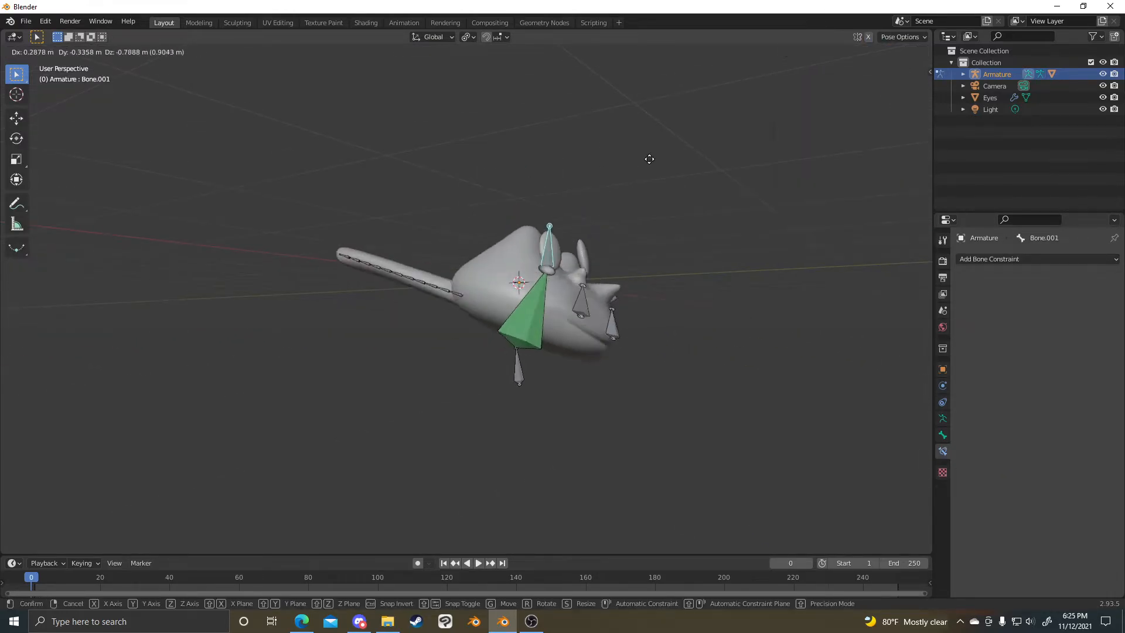
key(Escape)
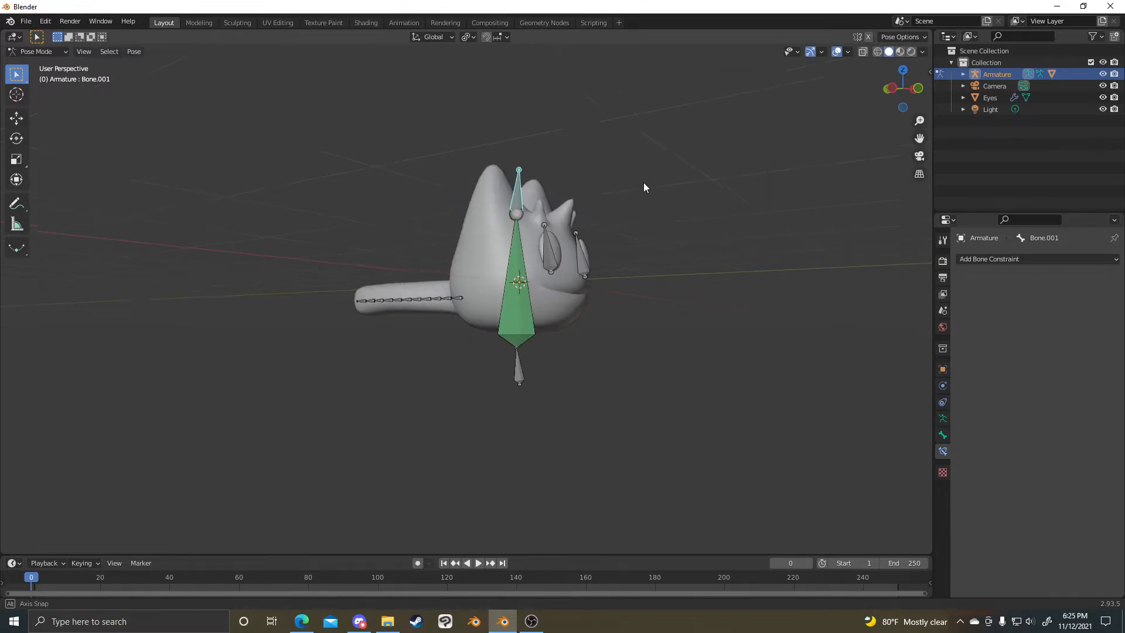
- Return the armature to Object Mode
scroll(648, 179, up, 4)
middle_drag(680, 237, 696, 245)
middle_drag(699, 242, 589, 240)
click(674, 250)
click(631, 247)
key(ctrl+Tab)
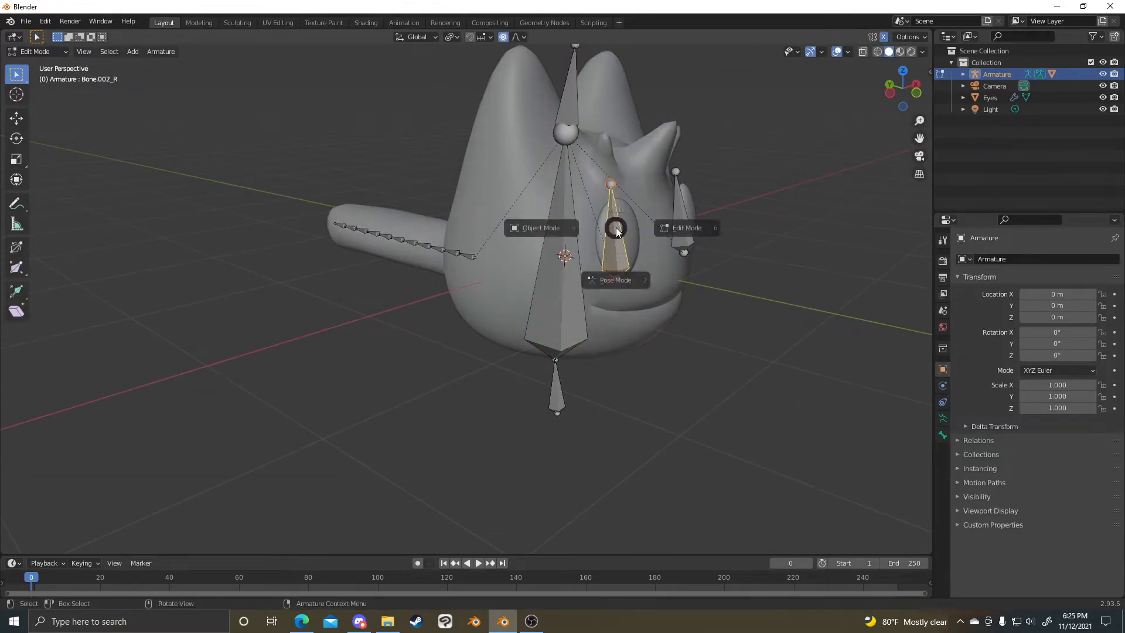
key(Tab)
- Parent the eyes mesh to the armature using Armature Deform with automatic weights
mouse_move(722, 233)
middle_down()
mouse_move(716, 227)
mouse_move(724, 261)
mouse_move(705, 232)
middle_up()
click(702, 226)
shift+click(600, 99)
key(ctrl+p)
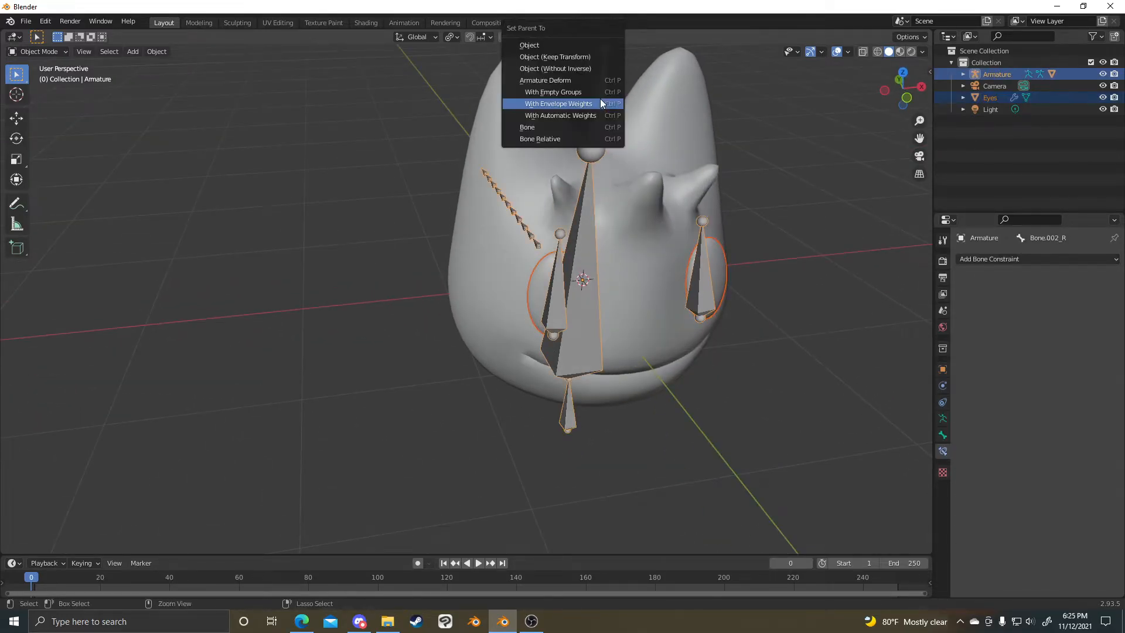
click(599, 104)
- Test body and eye deformation in Pose Mode by moving the bone above the head freely and along Z, without keeping the move
middle_drag(615, 157, 721, 205)
scroll(721, 205, up, 2)
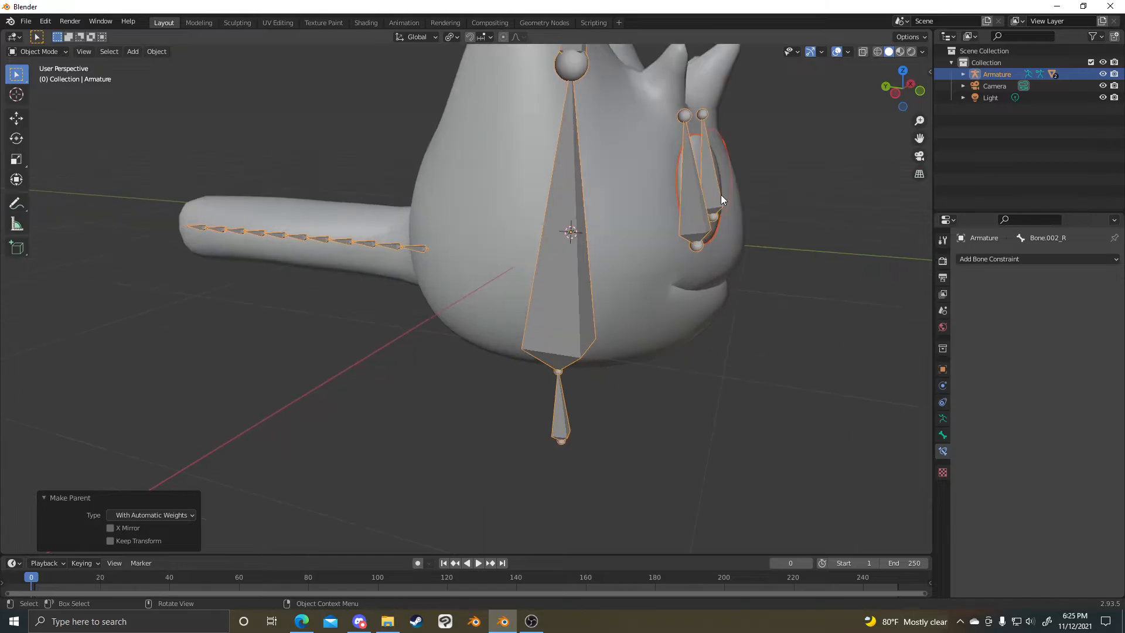
scroll(721, 205, down, 2)
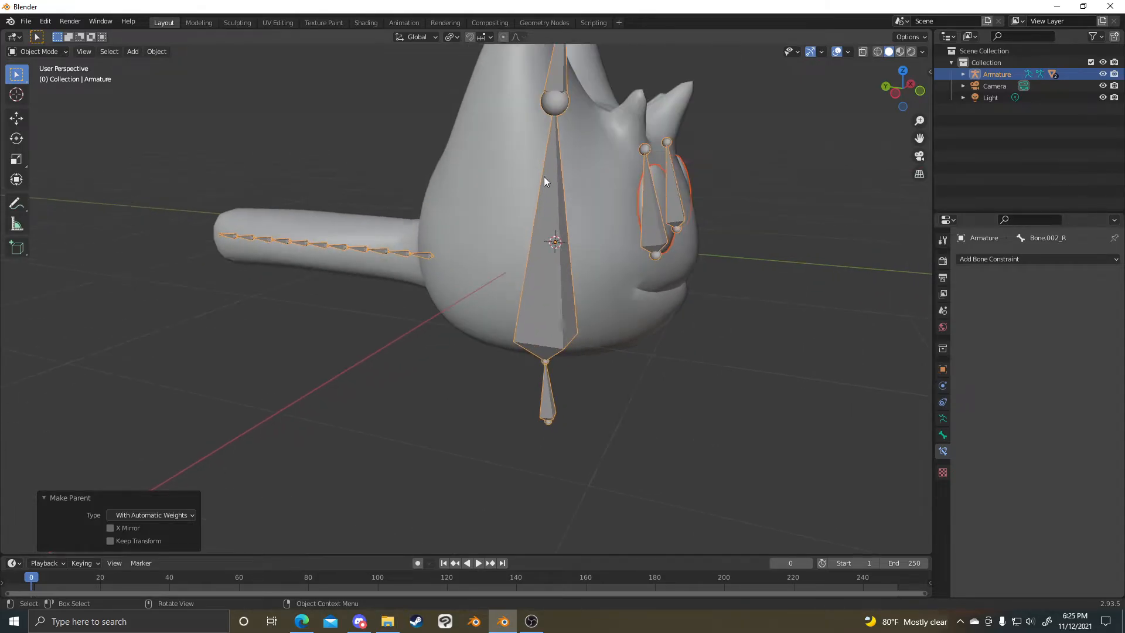
scroll(582, 250, up, 2)
middle_drag(581, 251, 691, 249)
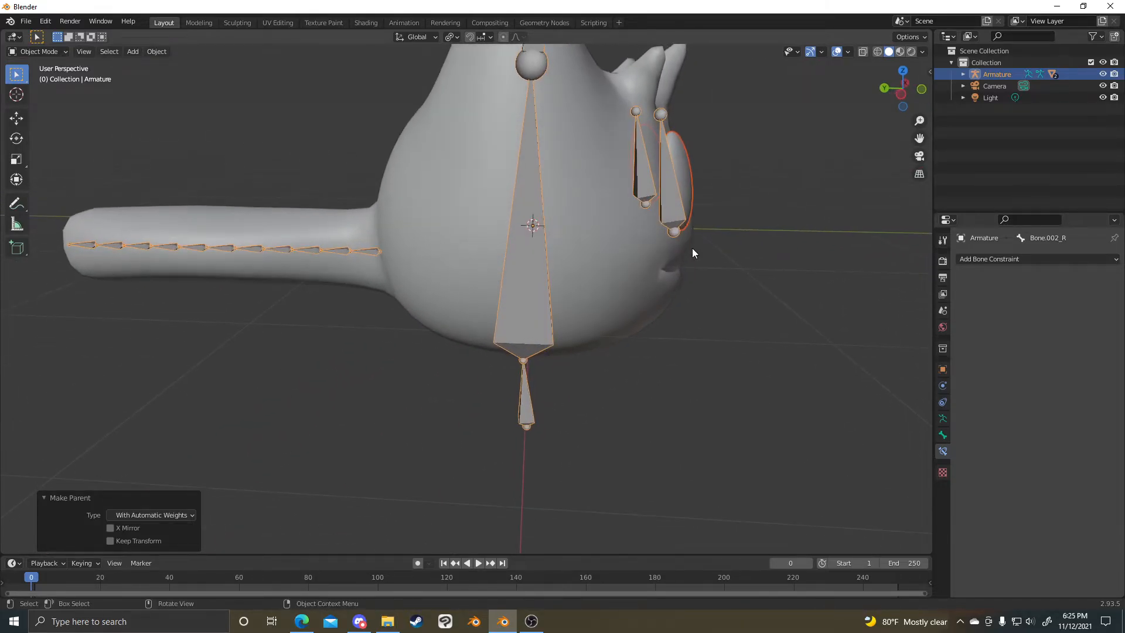
key(Tab)
scroll(591, 224, down, 4)
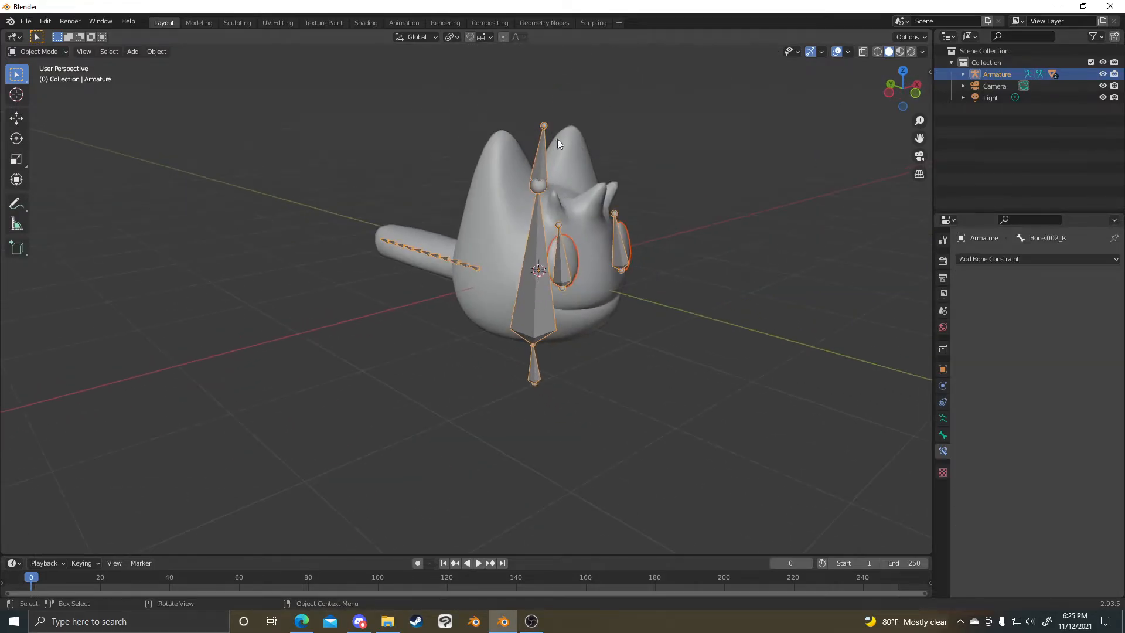
mouse_move(542, 143)
middle_down()
mouse_move(566, 168)
mouse_move(552, 143)
middle_up()
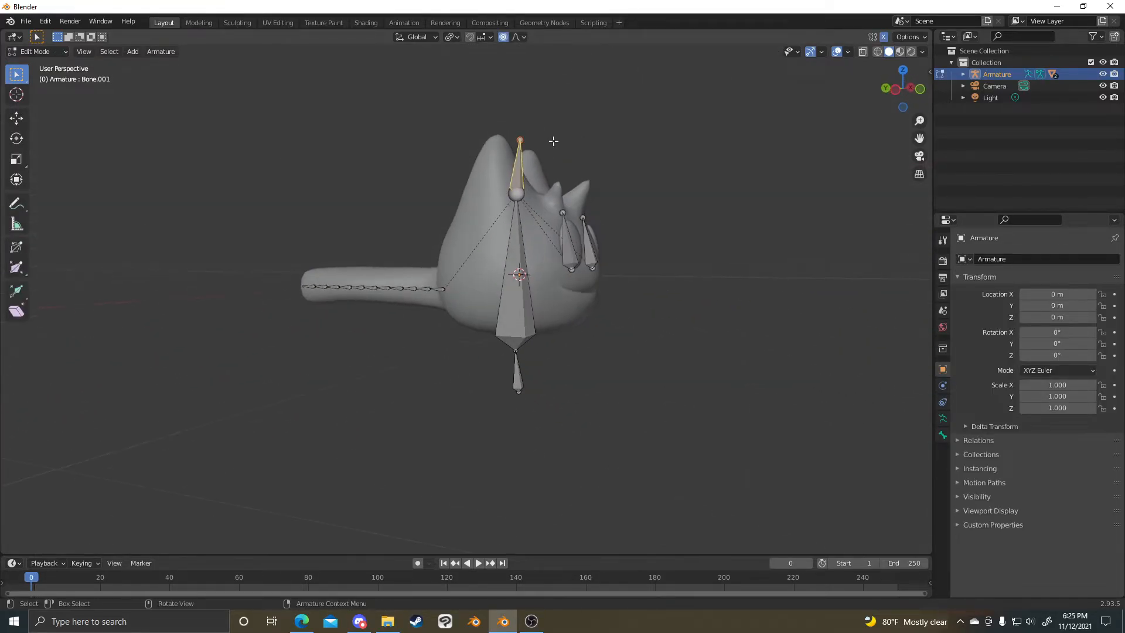
key(ctrl+Tab)
key(g)
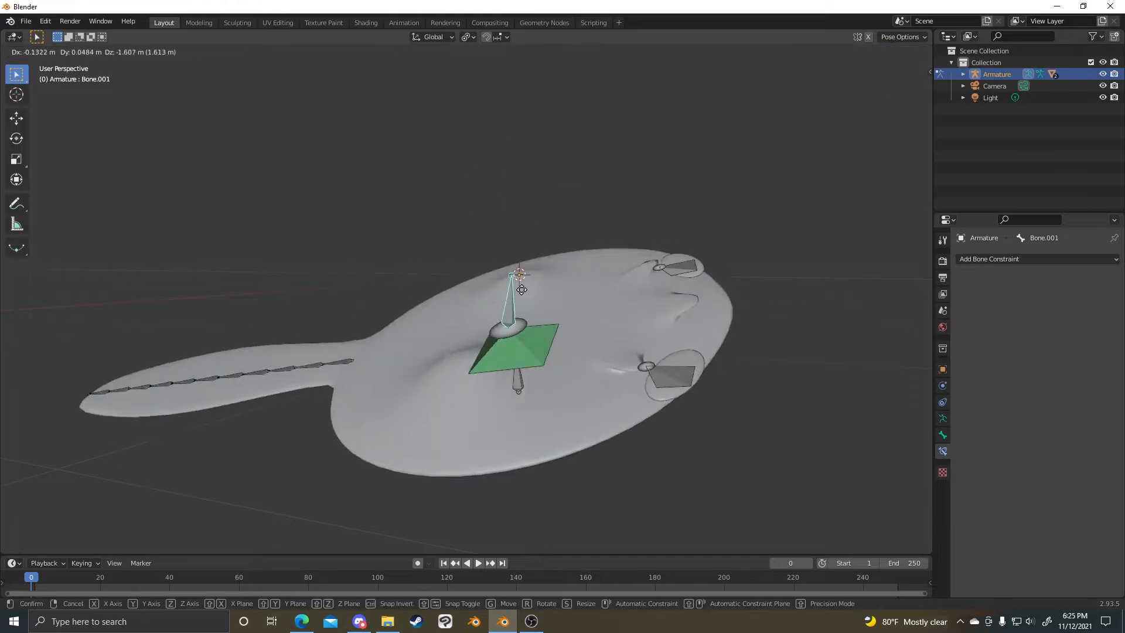
key(z)
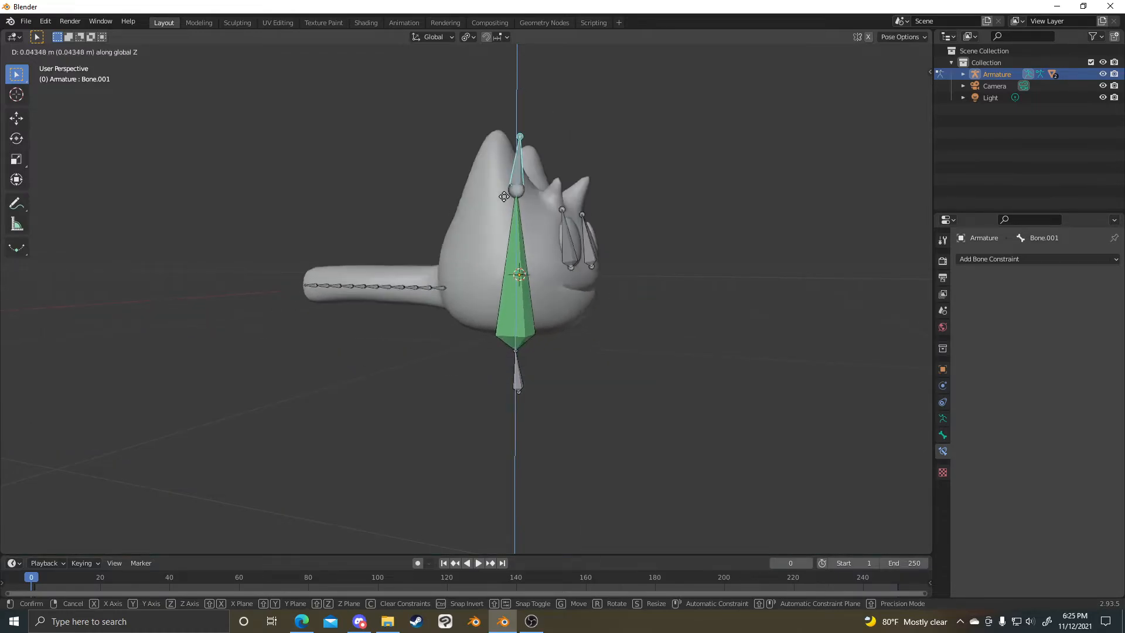
right_click(523, 204)
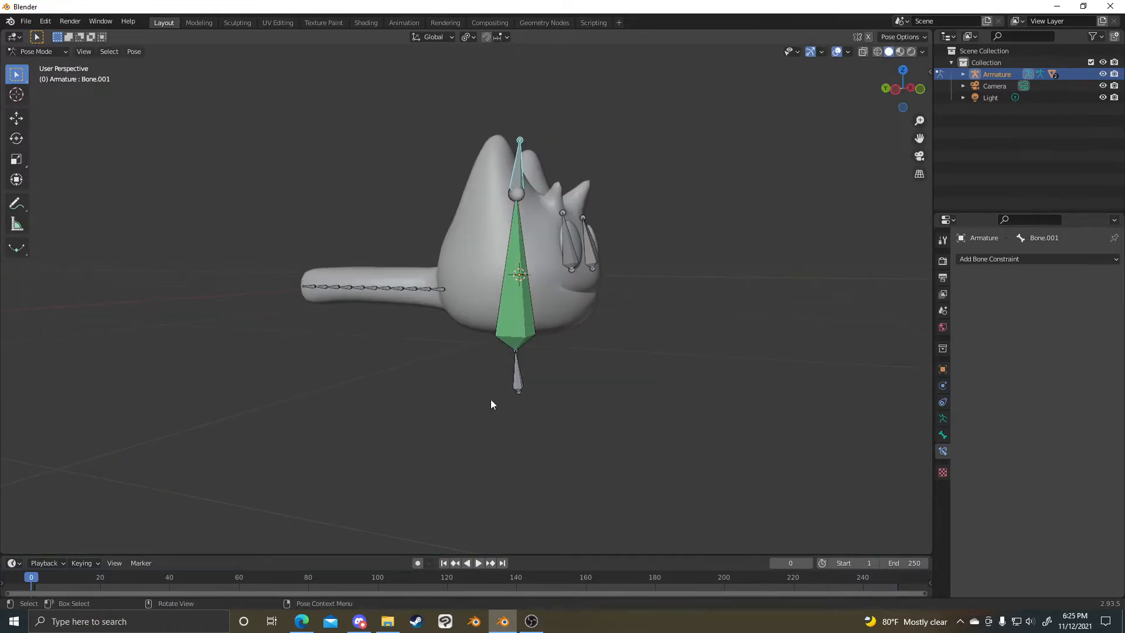
- Test moving the control bone below the body without keeping the move
click(518, 376)
key(g)
right_click(602, 246)
- Test moving the whole armature along X and Y in Object Mode without keeping the moves
middle_drag(601, 249, 537, 312)
mouse_move(513, 355)
middle_down()
mouse_move(548, 327)
mouse_move(507, 345)
middle_up()
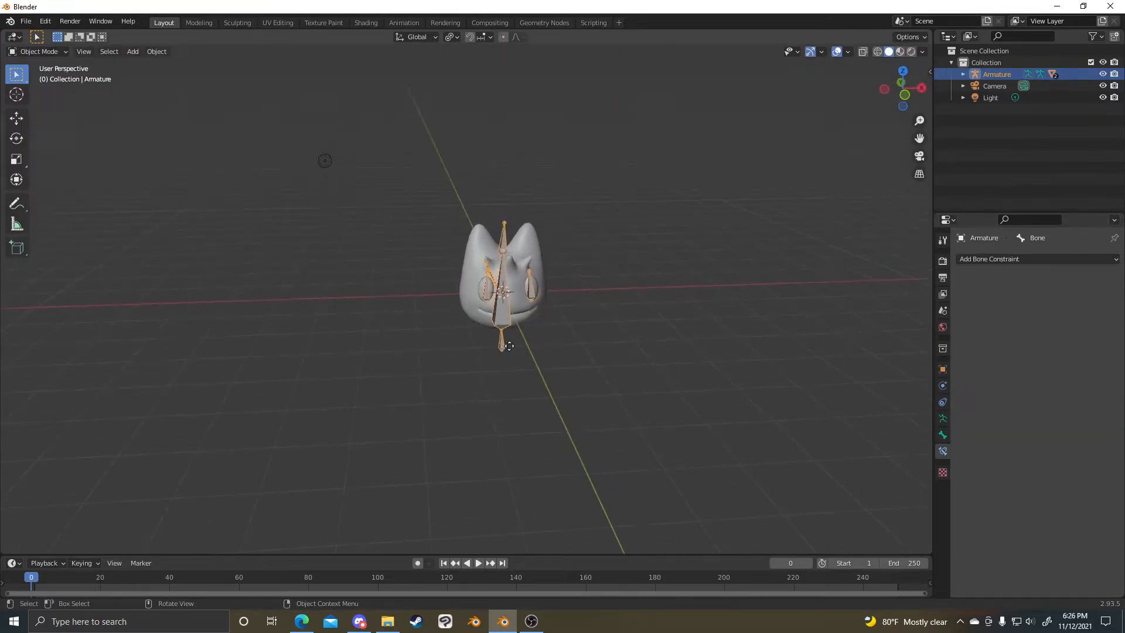
key(g)
key(x)
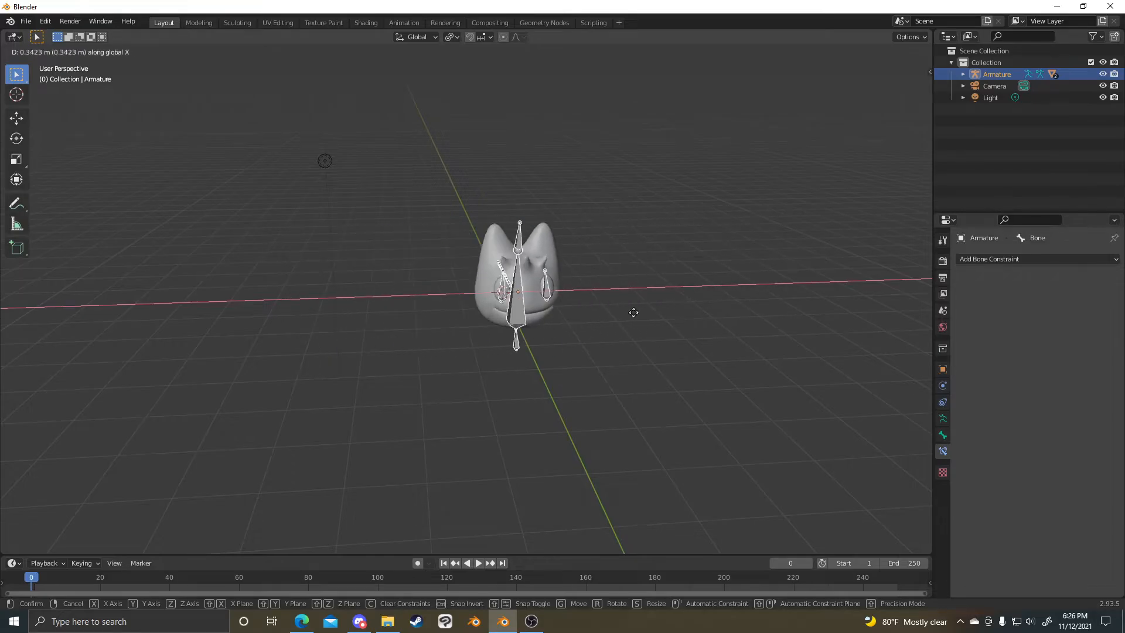
right_click(477, 287)
middle_drag(477, 286, 585, 284)
key(g)
key(y)
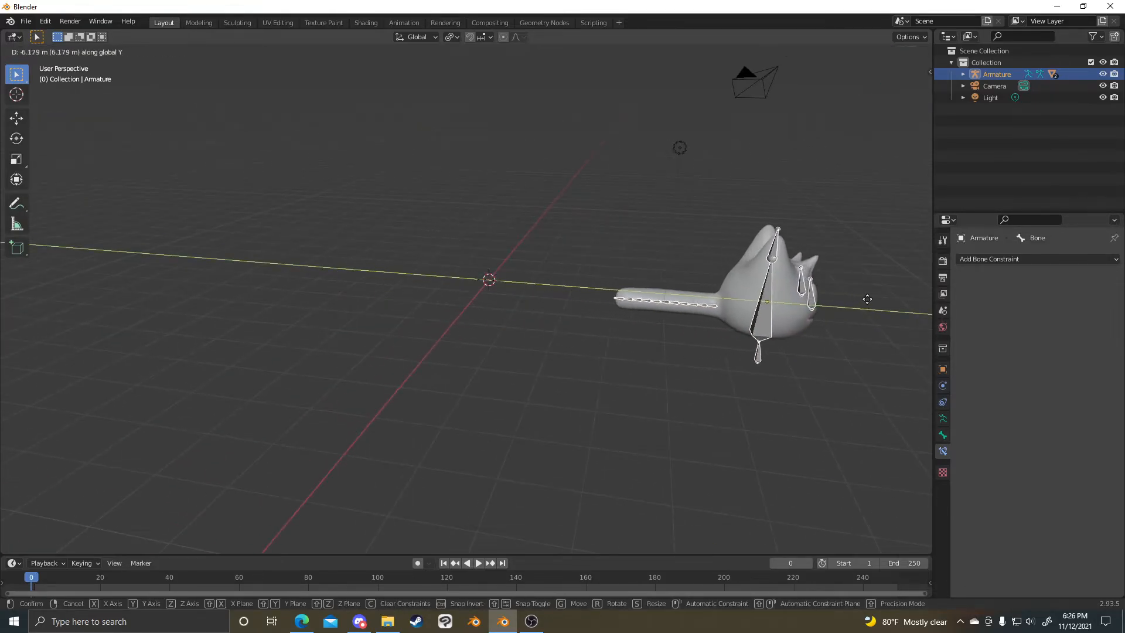
right_click(789, 246)
- Test moving the whole creature in Pose Mode with the control bone below the body, without keeping the move
scroll(656, 236, up, 1)
middle_drag(652, 233, 635, 227)
key(ctrl+Tab)
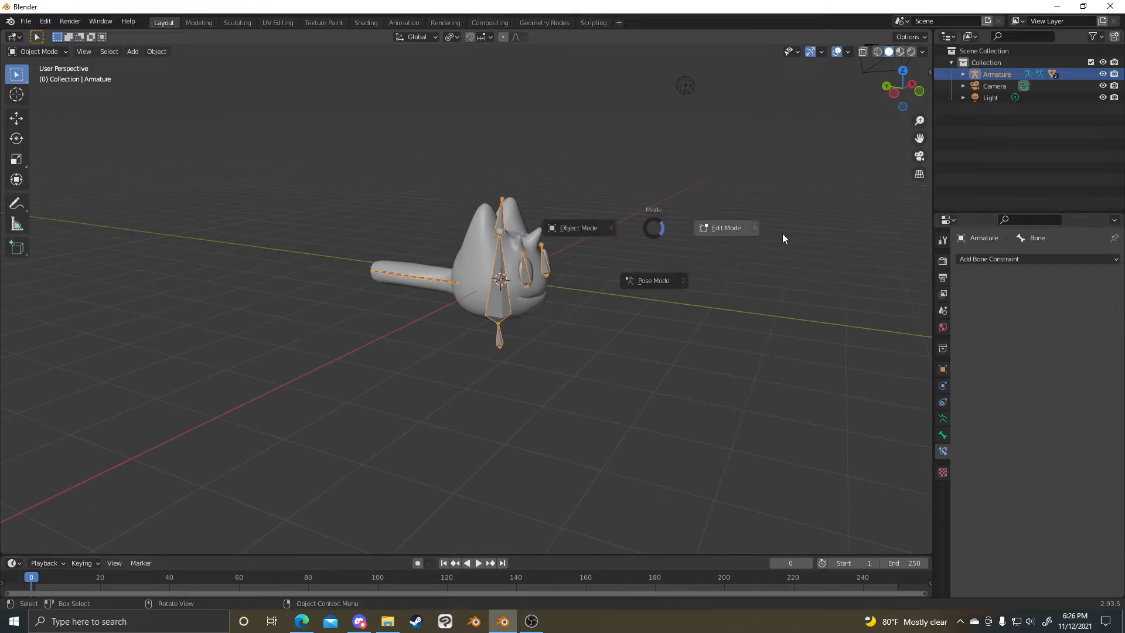
key(g)
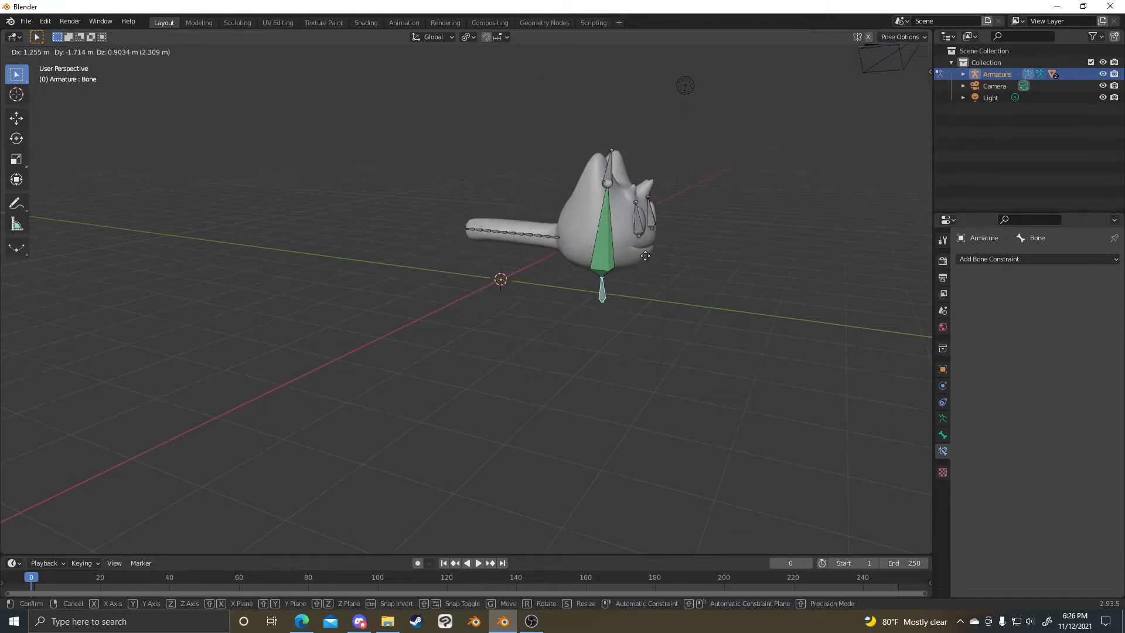
right_click(504, 257)
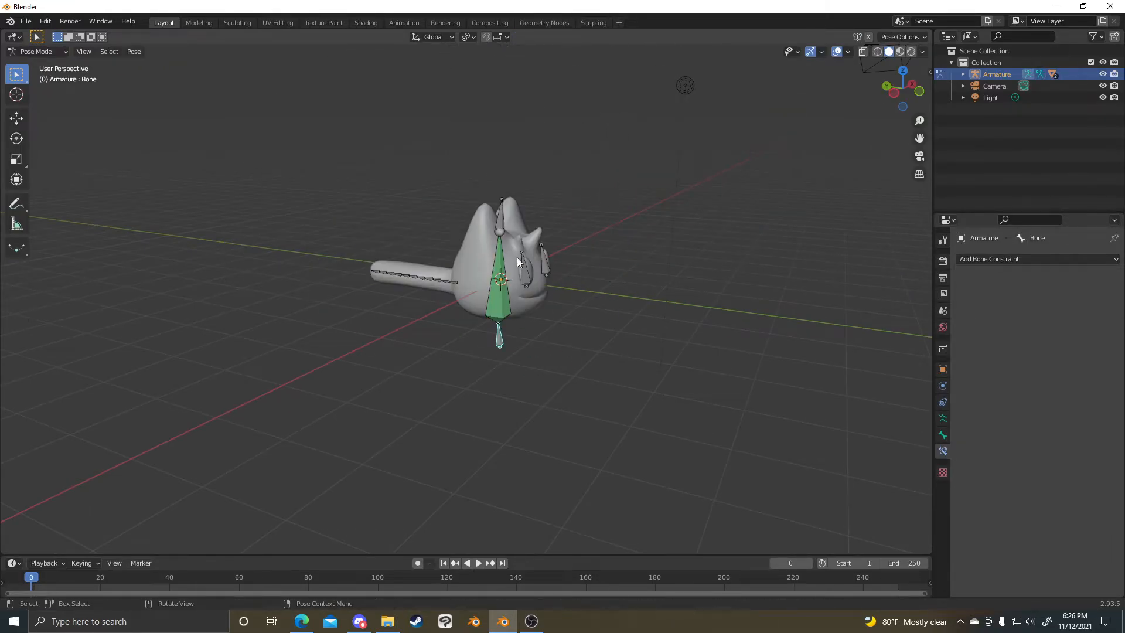
- Switch the armature to Edit Mode and back to Object Mode, and leave it deselected
key(Tab)
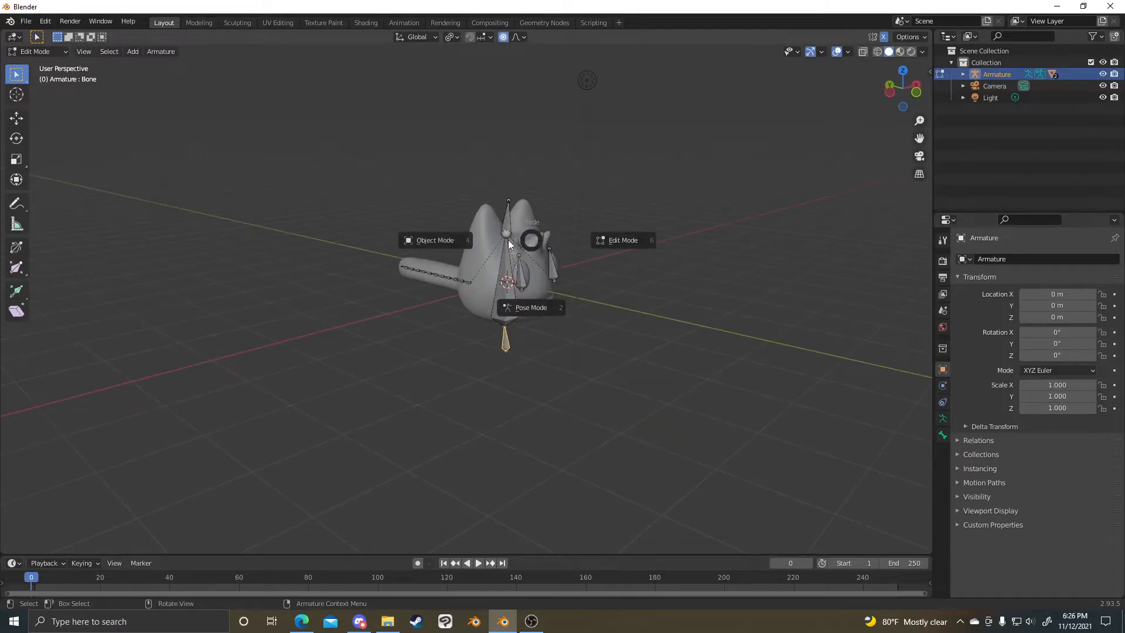
click(460, 241)
scroll(666, 329, up, 3)
click(556, 320)
click(532, 370)
middle_drag(523, 382, 157, 117)
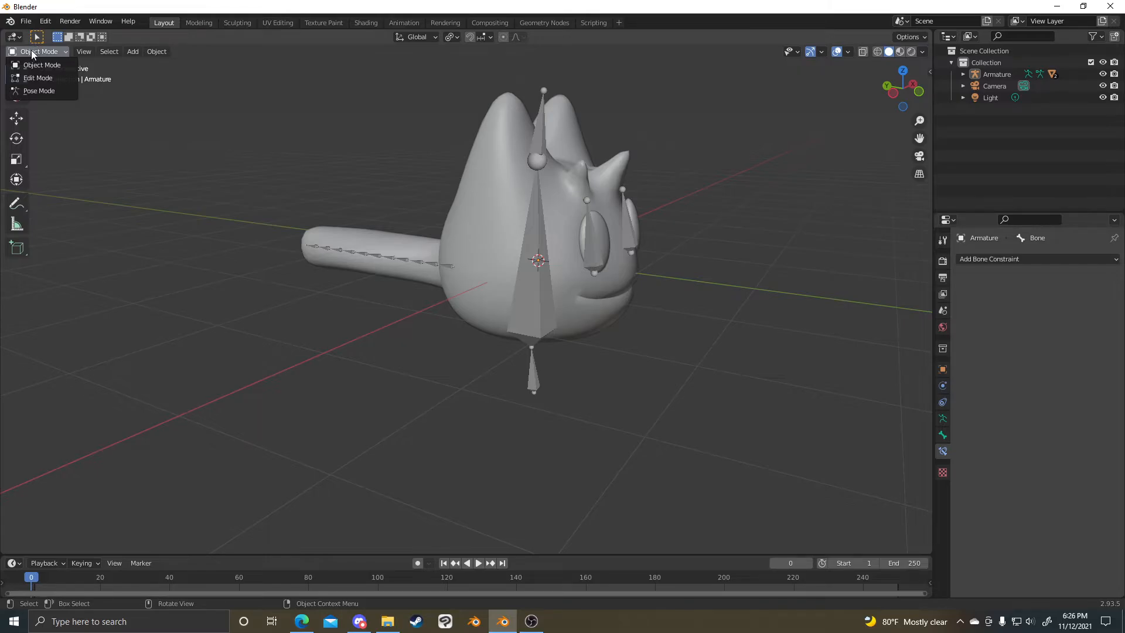
mouse_move(719, 354)
middle_down()
mouse_move(691, 328)
mouse_move(628, 321)
mouse_move(708, 344)
middle_up()
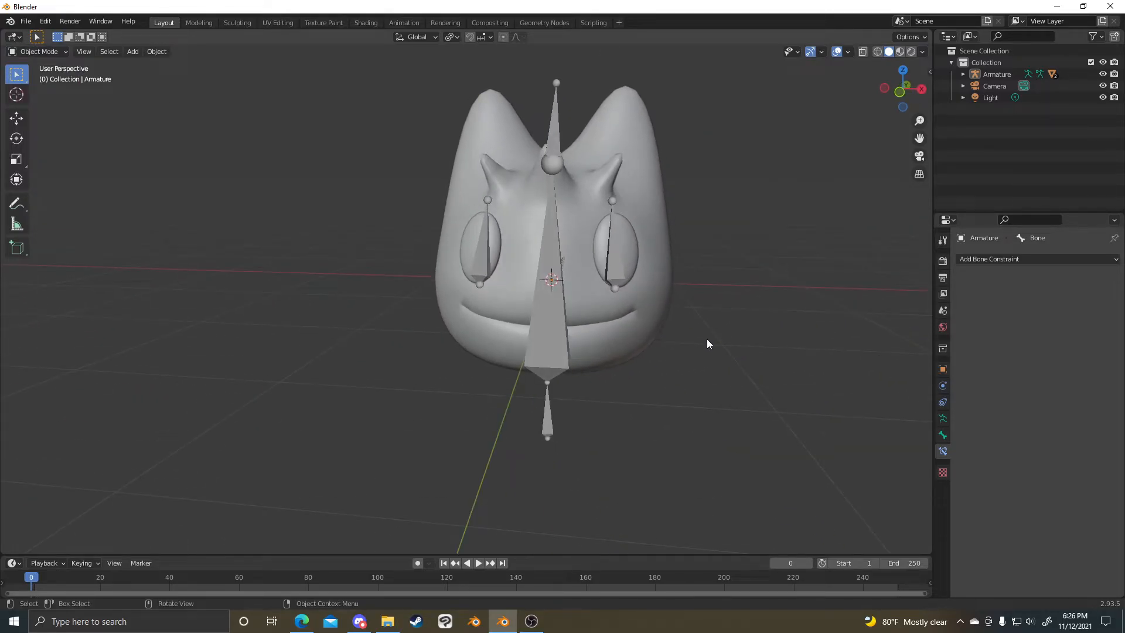
click(551, 418)
key(ctrl+Tab)
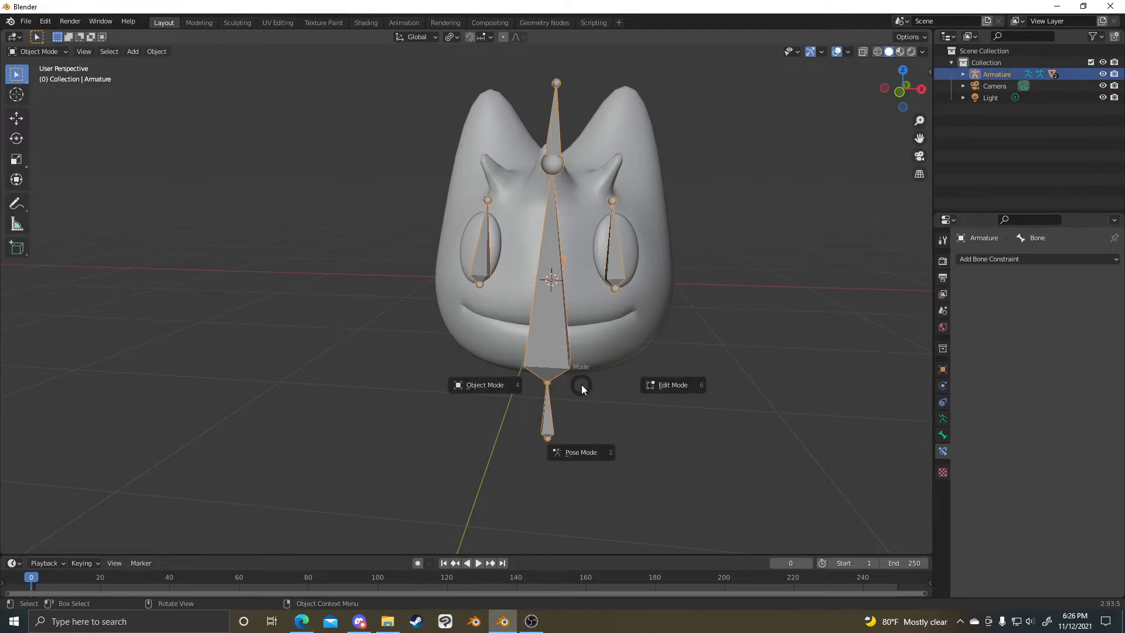
key(Escape)
key(ctrl+Tab)
key(Escape)
- Look through the Interface preferences and close them without changing anything
click(46, 22)
click(74, 189)
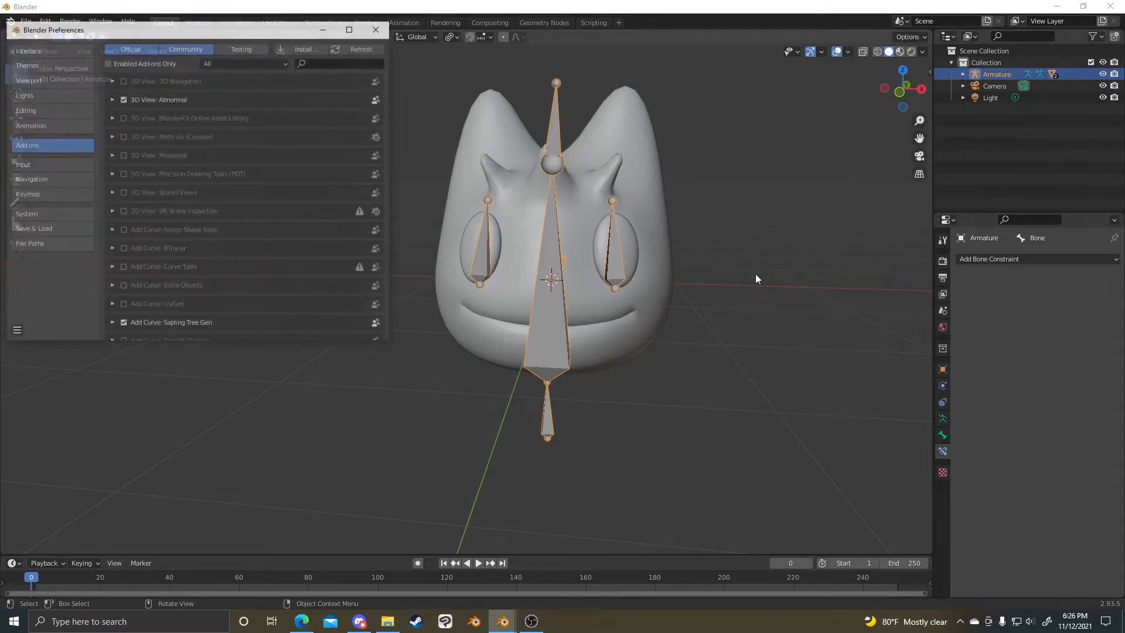
click(32, 50)
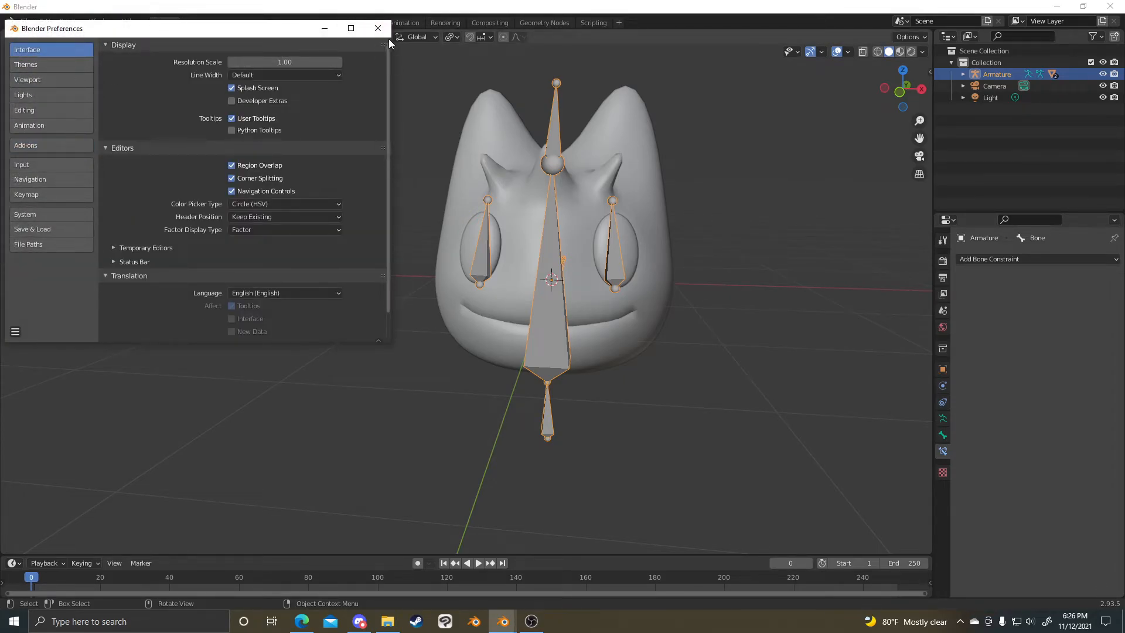
scroll(610, 377, down, 2)
scroll(295, 233, down, 1)
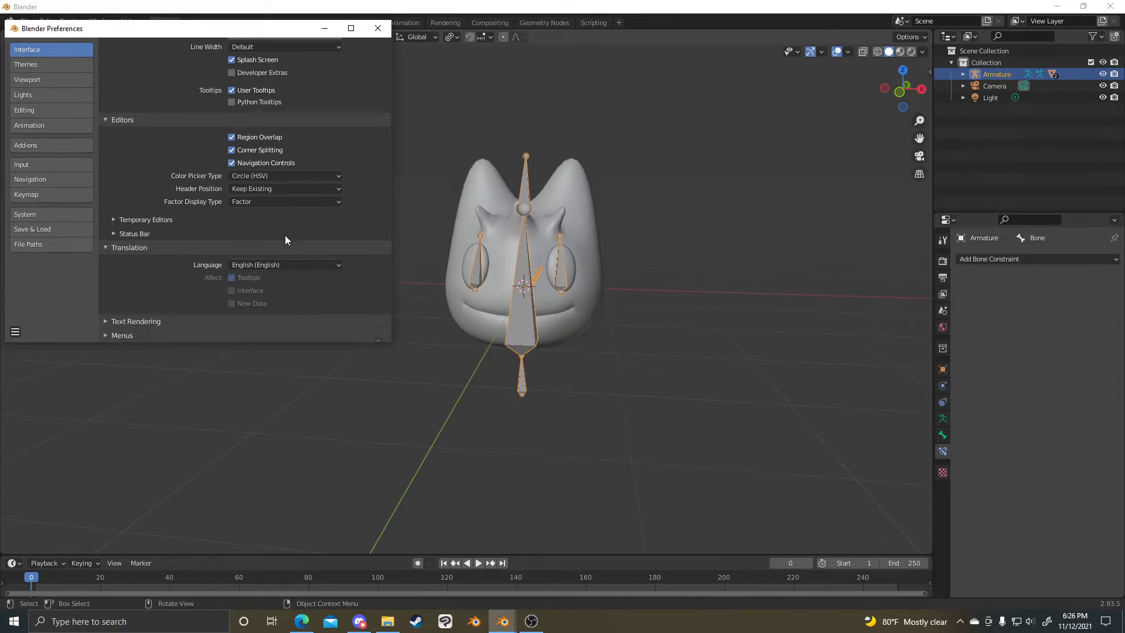
click(378, 29)
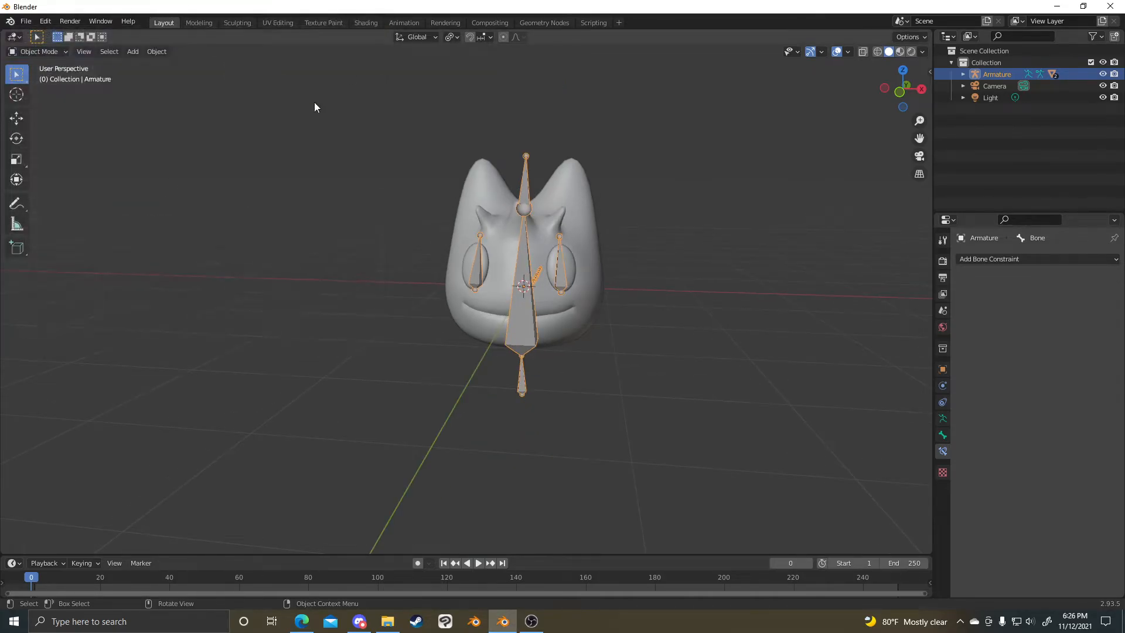
click(26, 21)
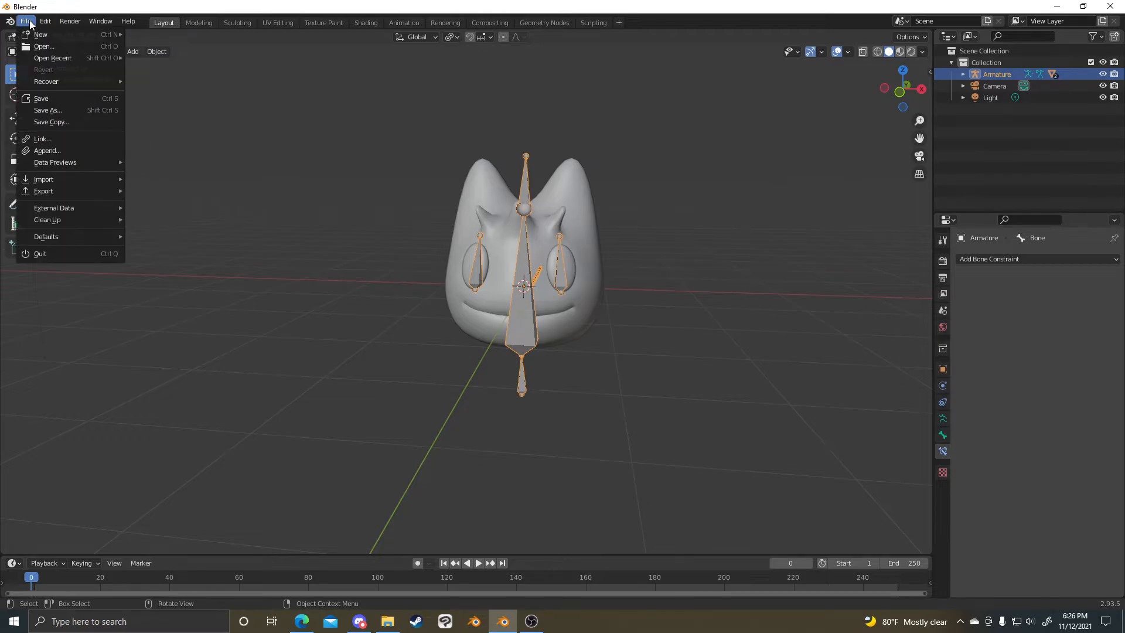
mouse_move(104, 191)
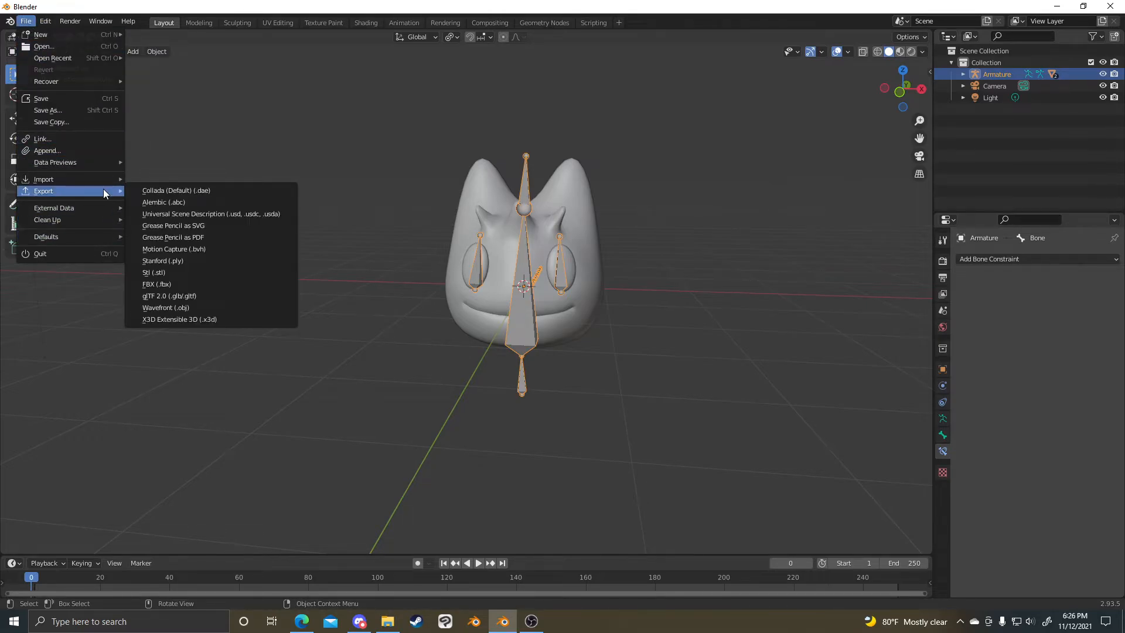
click(575, 304)
click(528, 317)
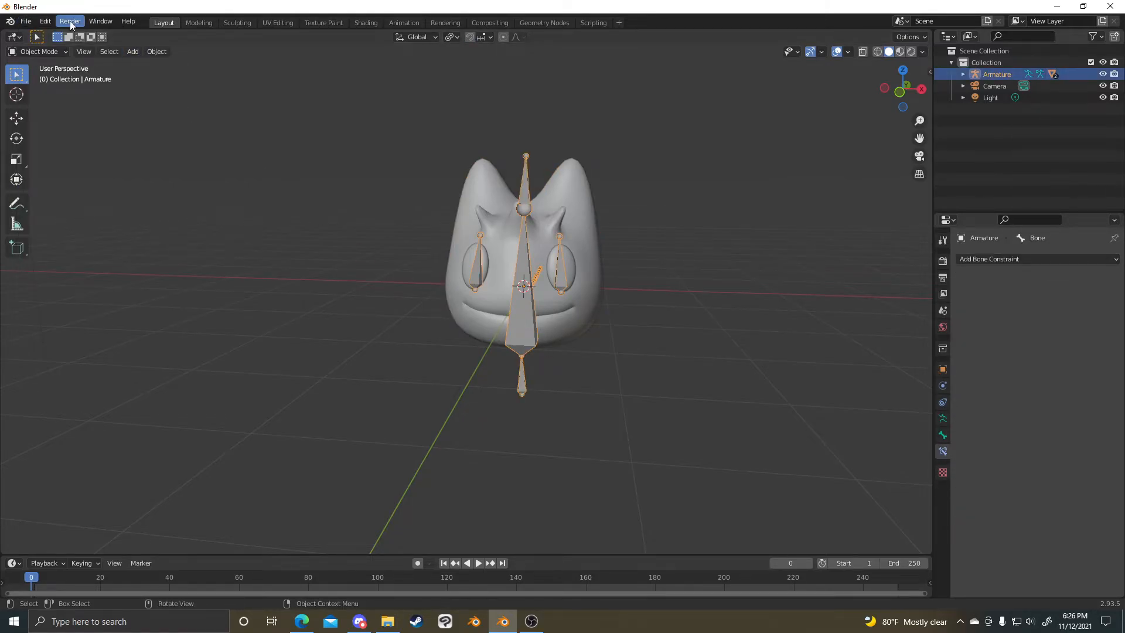
- Examine the System, Input and Navigation preferences, including the Walk and Fly view navigation options, without changing anything
click(46, 21)
click(82, 189)
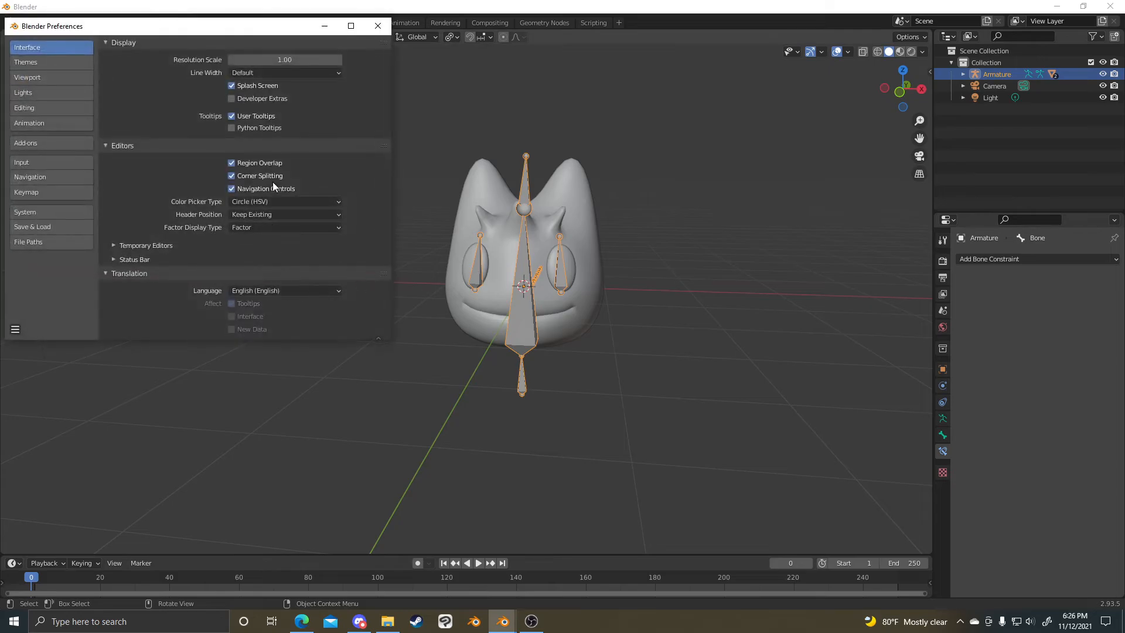
drag(280, 31, 532, 166)
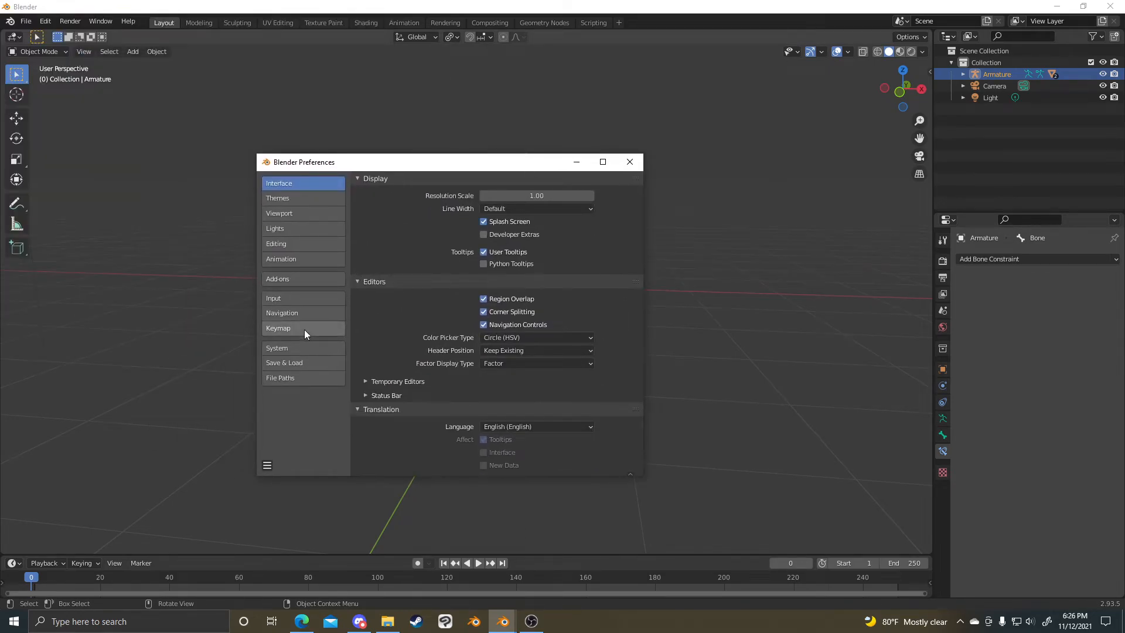
click(303, 348)
scroll(510, 296, down, 1)
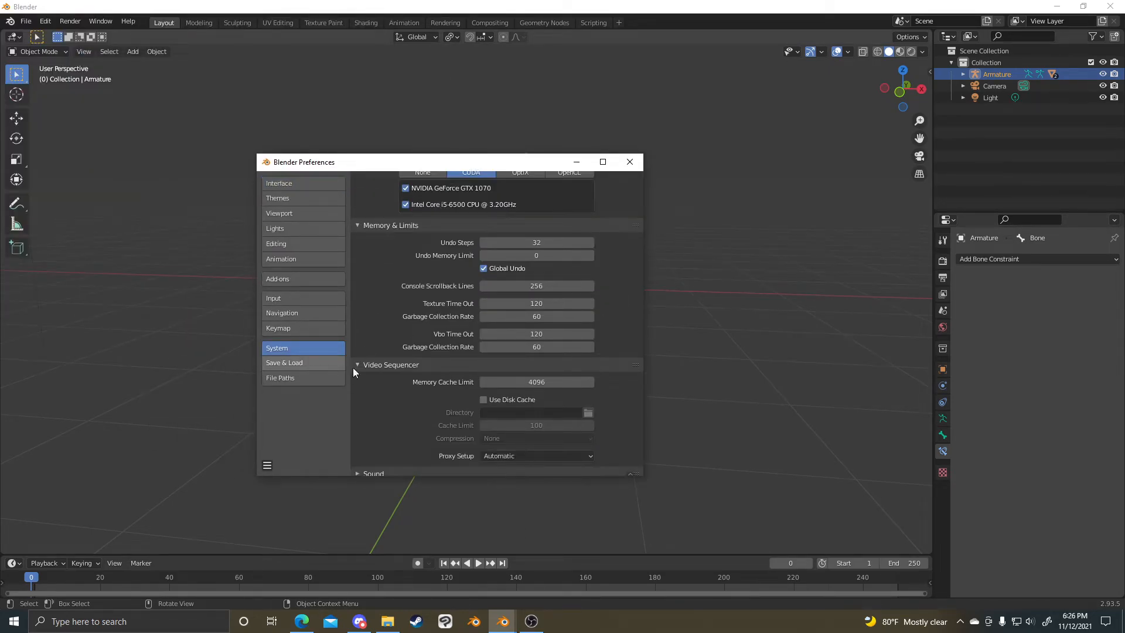
click(297, 298)
click(296, 314)
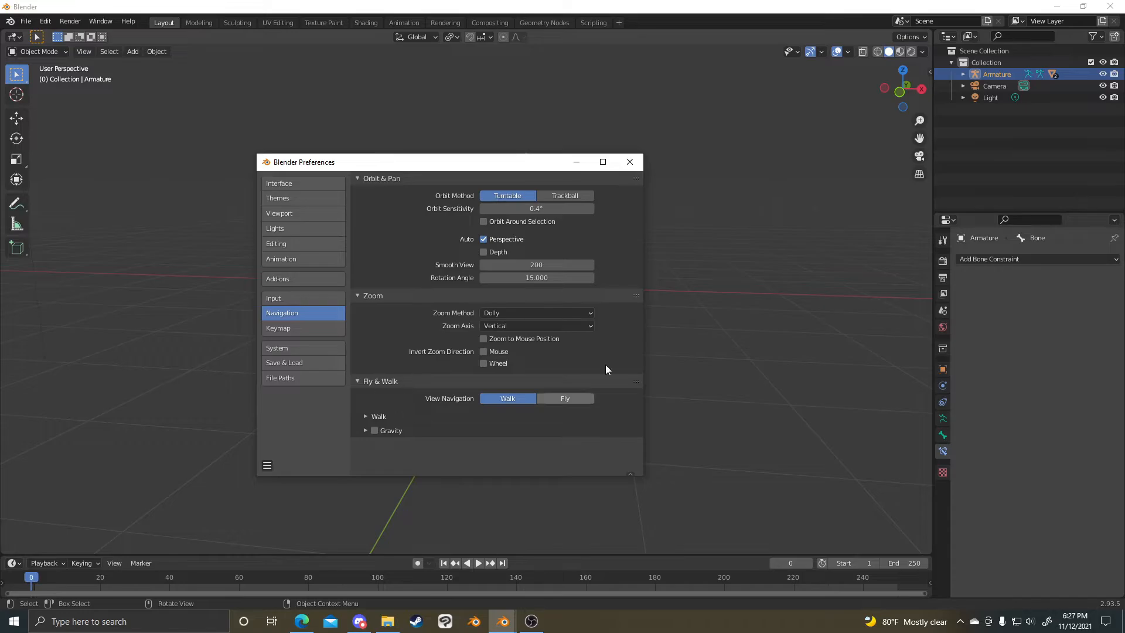
click(630, 162)
- Deselect the armature and view the creature from several sides using walk navigation
middle_drag(488, 272, 673, 276)
click(672, 278)
scroll(668, 296, down, 3)
middle_drag(419, 302, 569, 308)
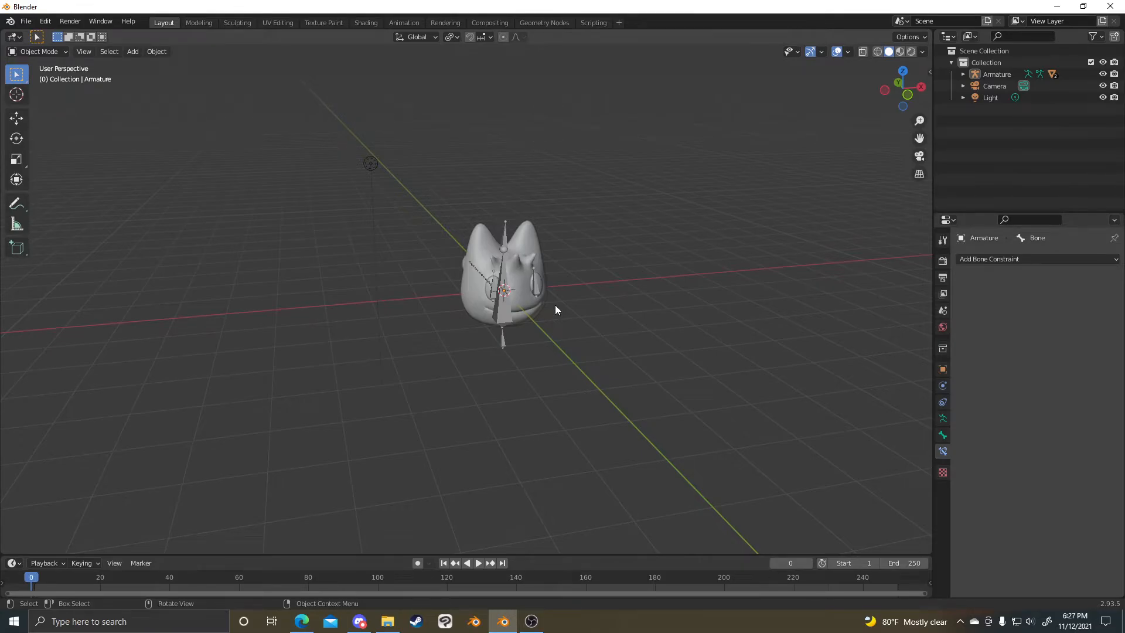
key(a)
key(a)
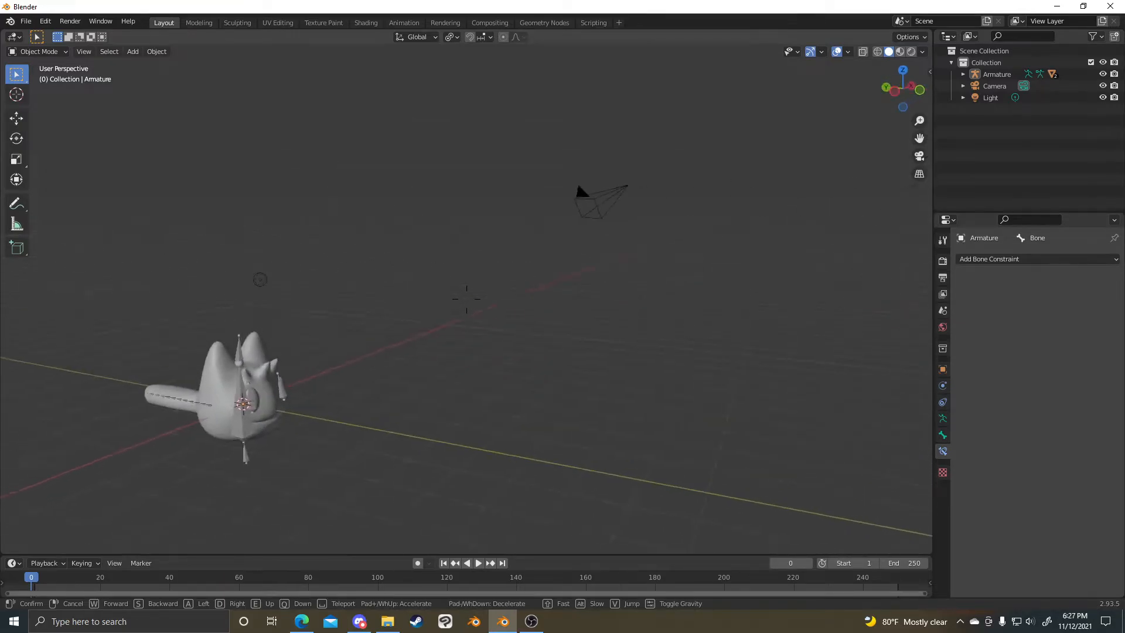
key(a)
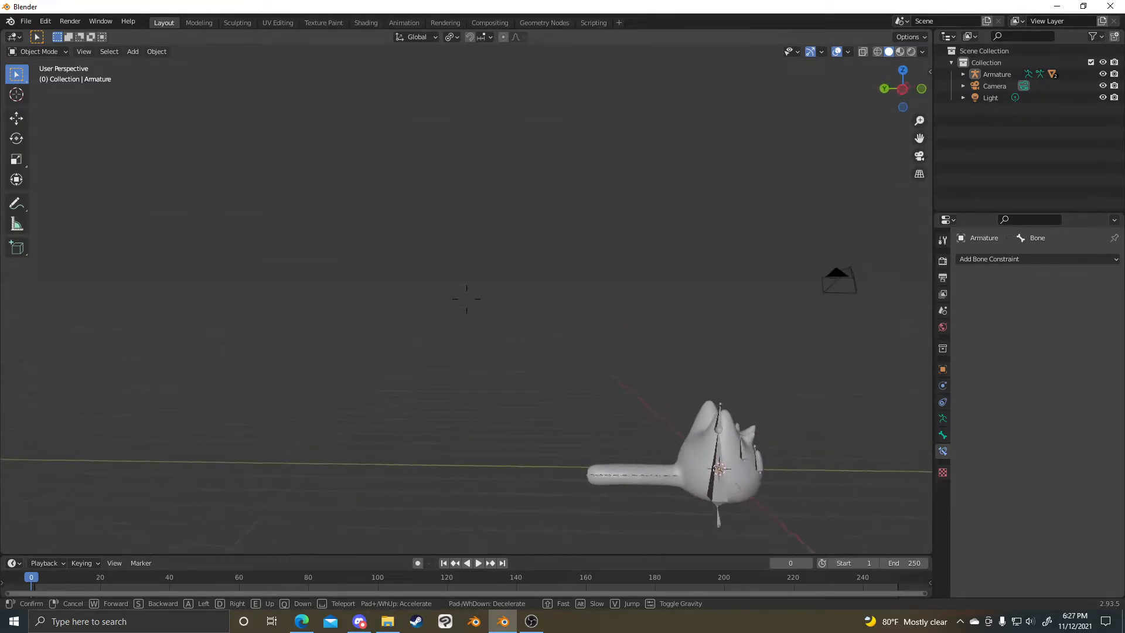
key(d)
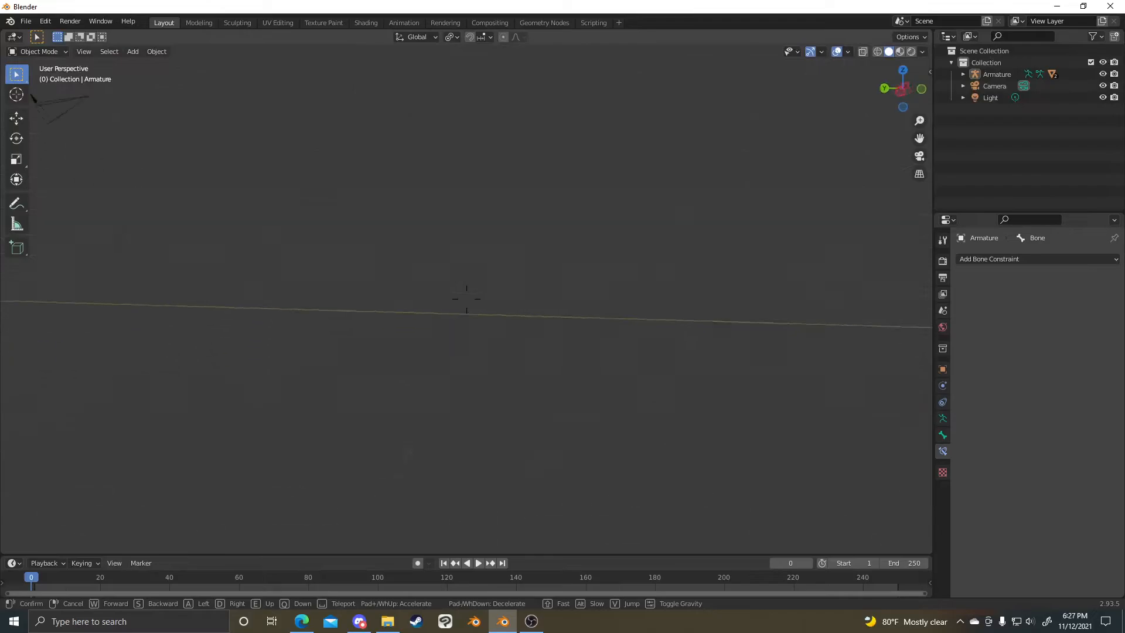
key(w)
key(a)
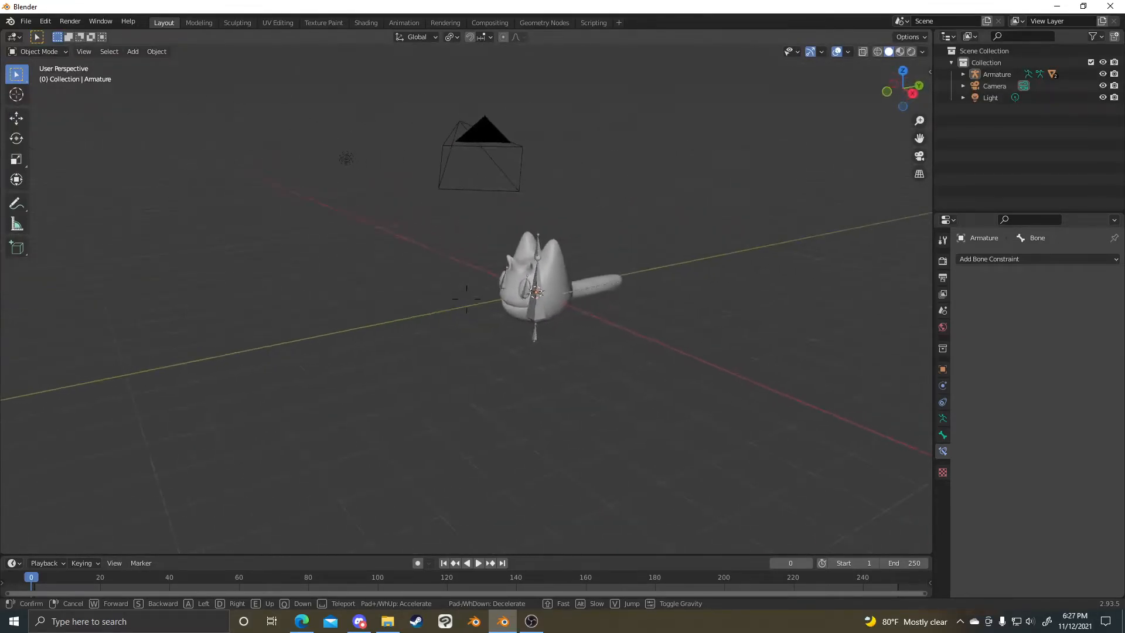
click(466, 300)
key(a)
- Add a plane mesh at the origin and scale it up by about 10.26
middle_drag(592, 311, 672, 329)
key(shift+a)
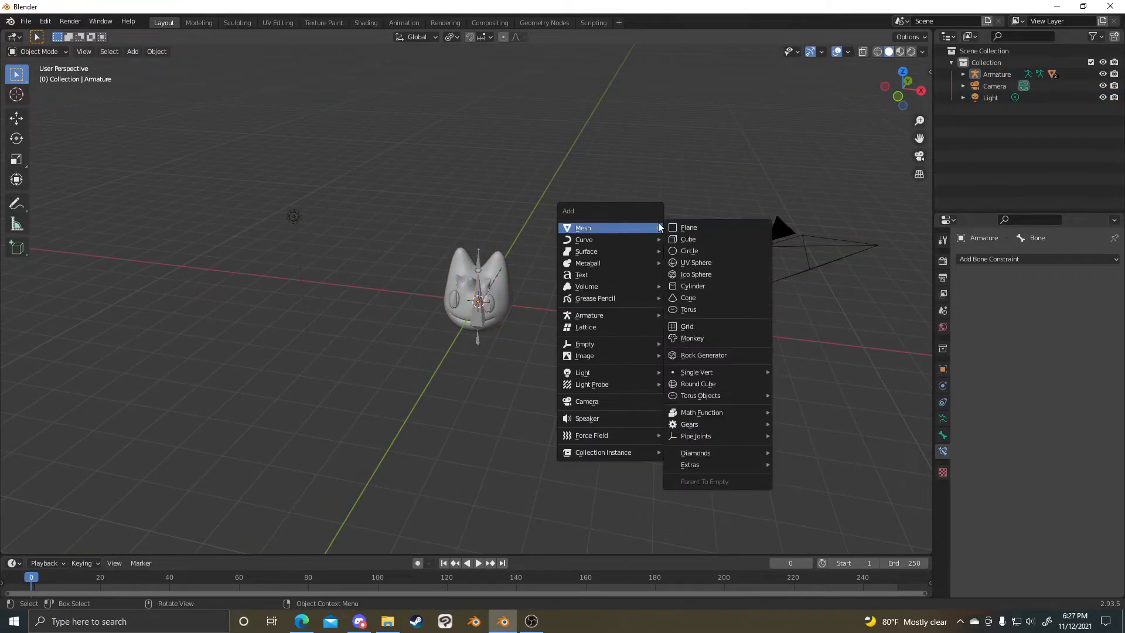
click(674, 225)
key(s)
click(542, 315)
- Lower the plane below the creature to about Z -2.6 m and scale it up by a further 11.27 or so
key(g)
key(z)
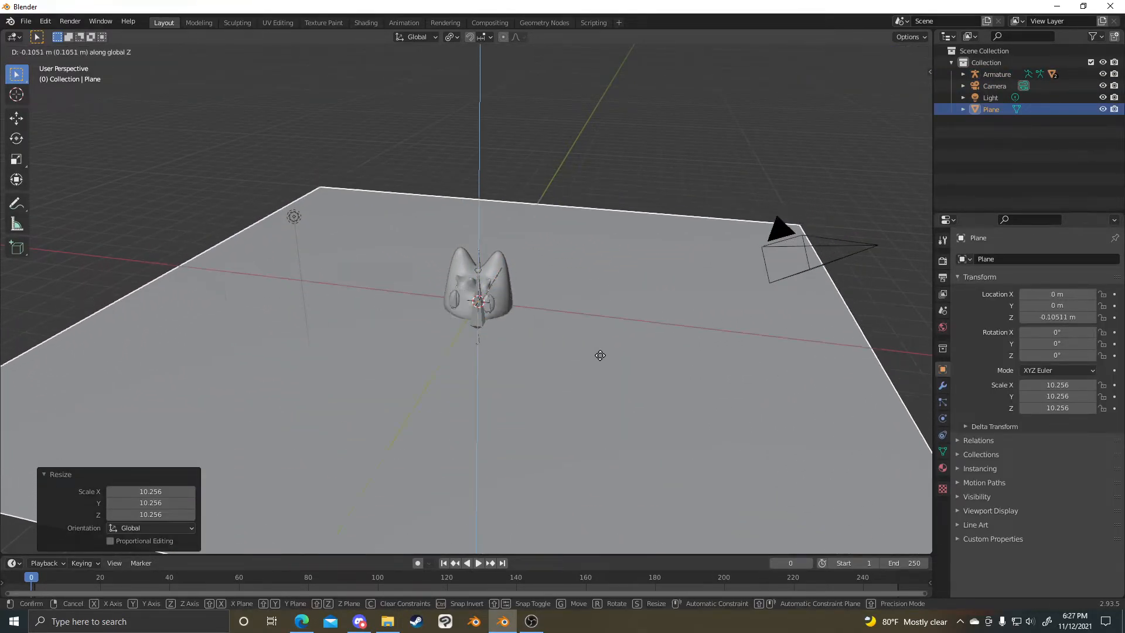
click(610, 384)
mouse_move(628, 373)
middle_down()
mouse_move(592, 353)
mouse_move(629, 360)
middle_up()
key(s)
click(579, 378)
- View the creature from all sides over the ground plane using walk navigation, and return to the starting view
key(shift+grave)
key(w)
key(a)
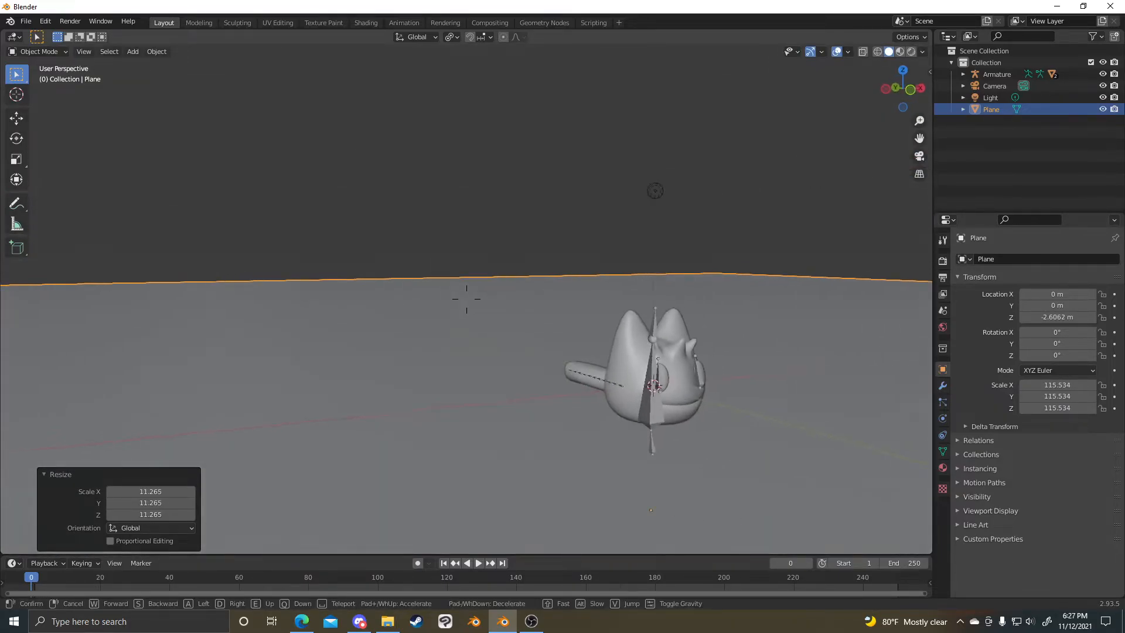
key(q)
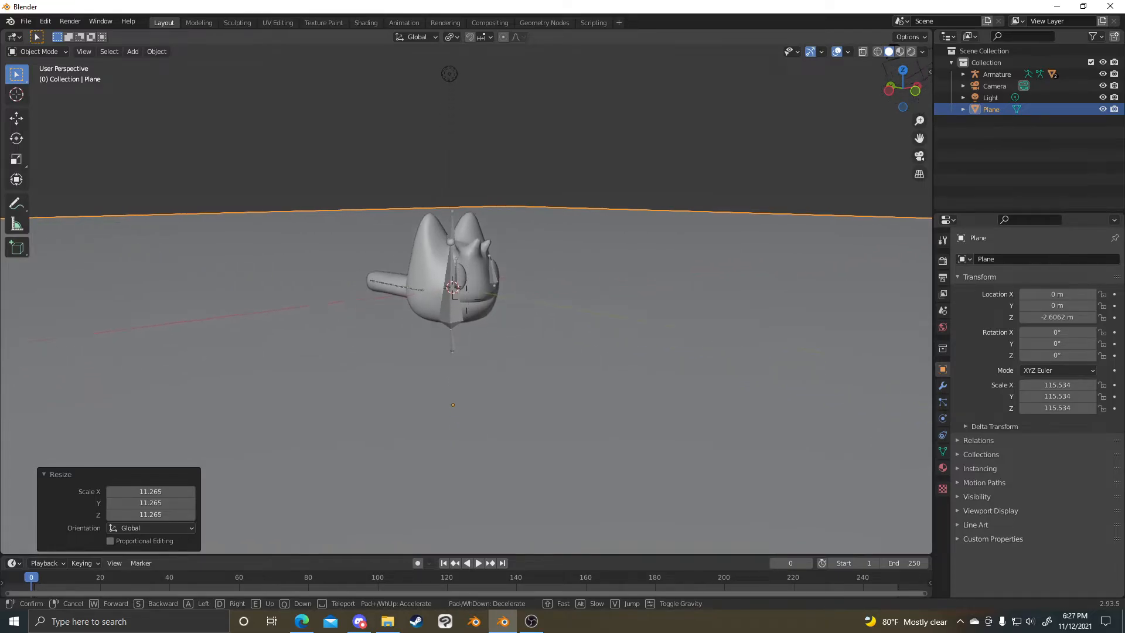
key(w)
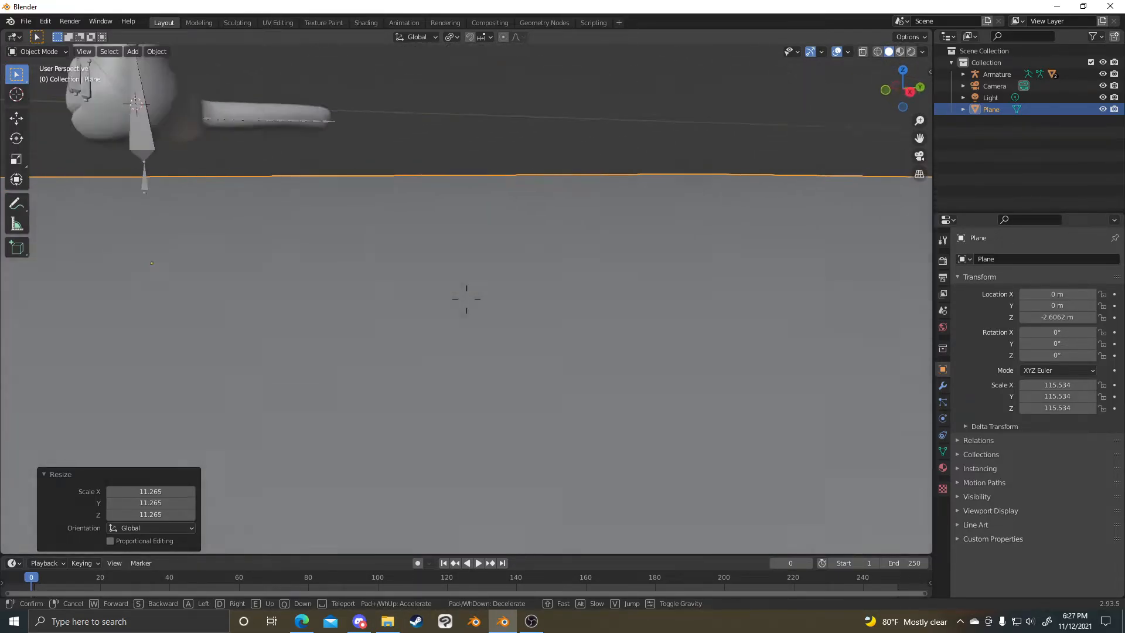
key(s)
key(w)
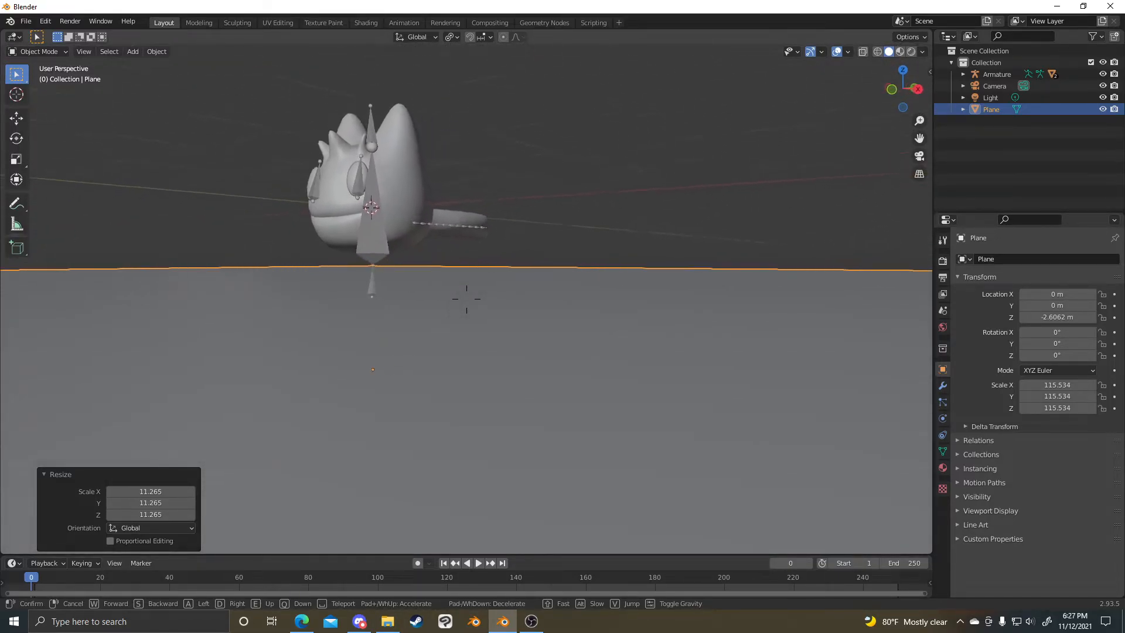
key(a)
key(w)
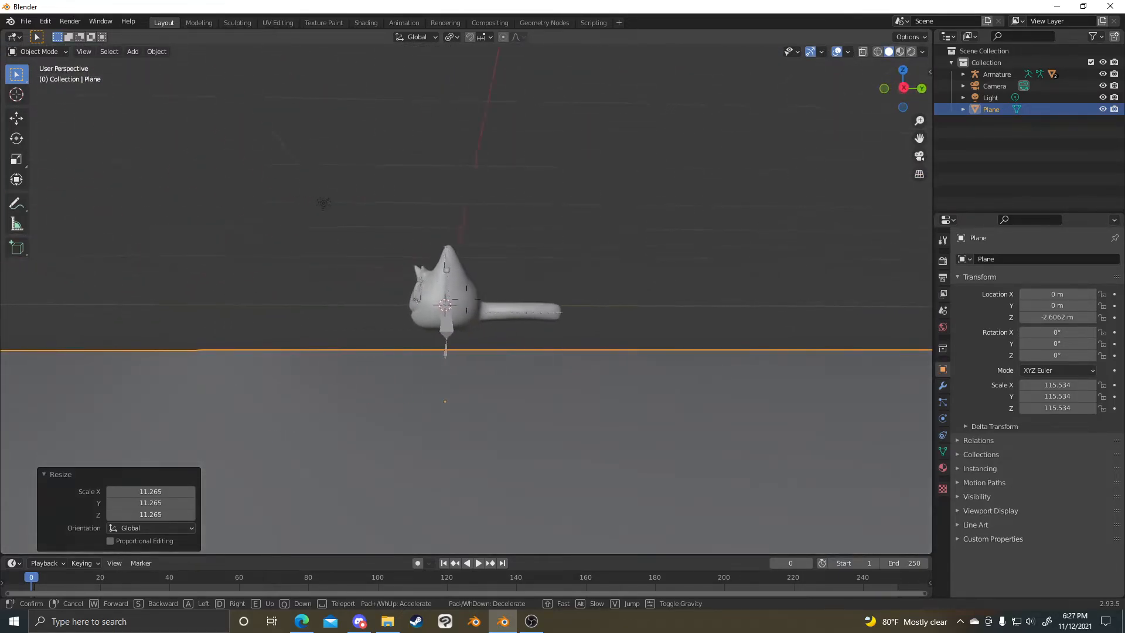
key(a)
key(w)
key(s)
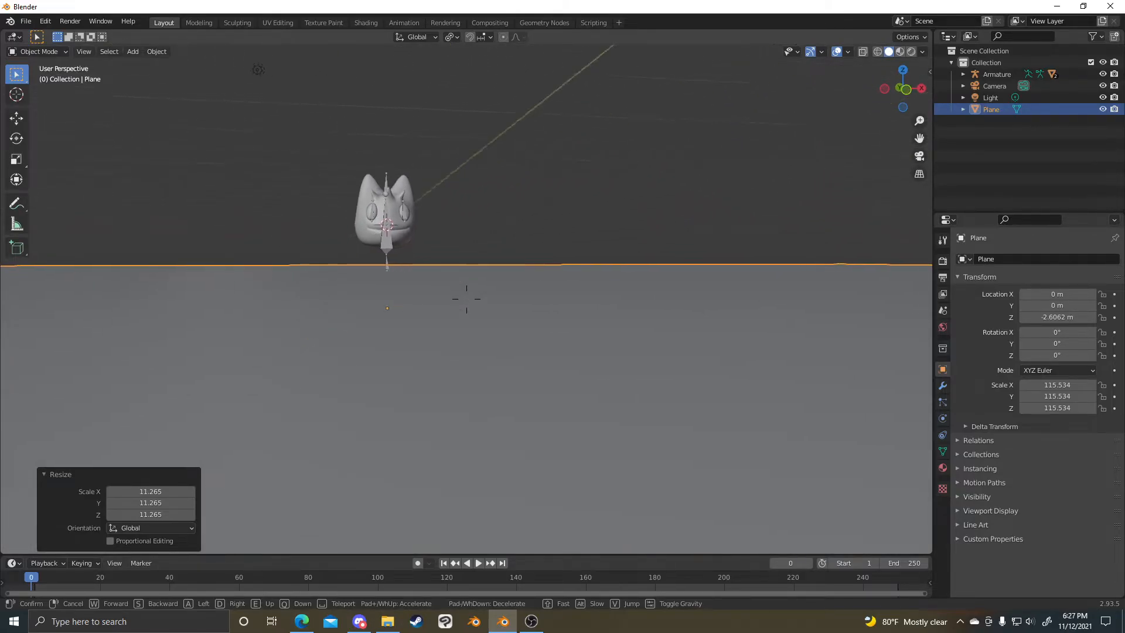
key(d)
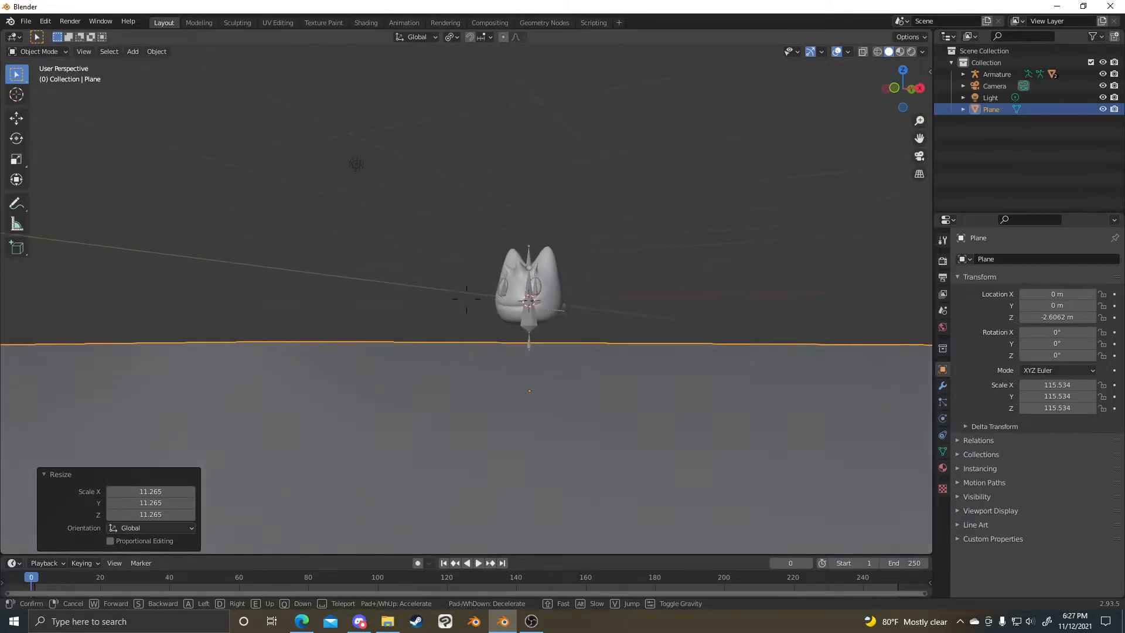
key(a)
key(a)
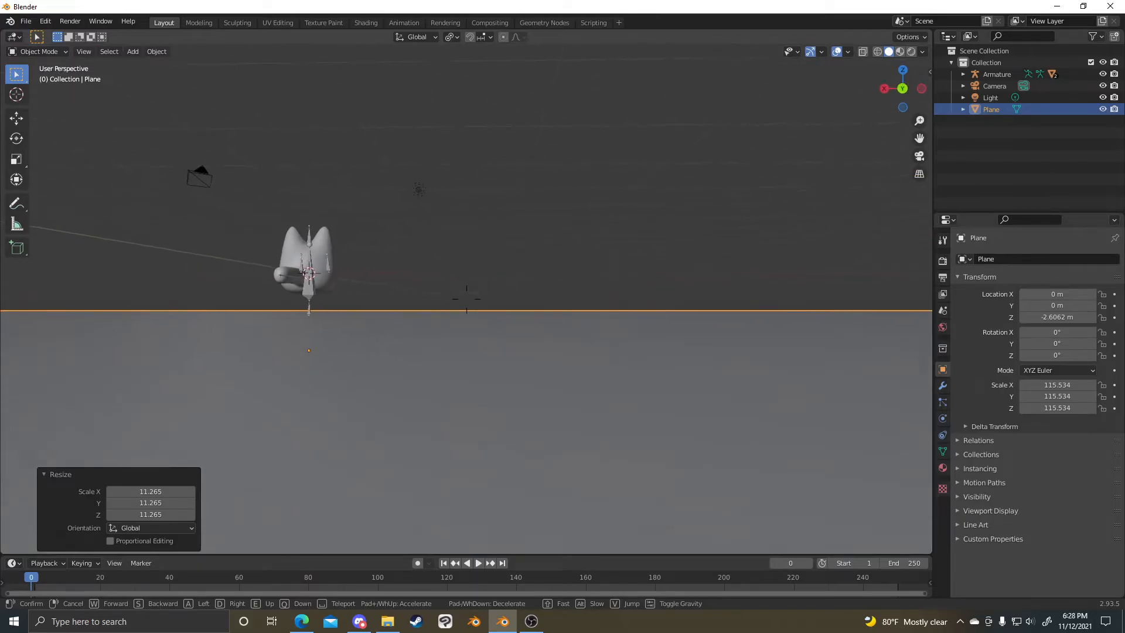
key(w)
key(d)
key(s)
key(Escape)
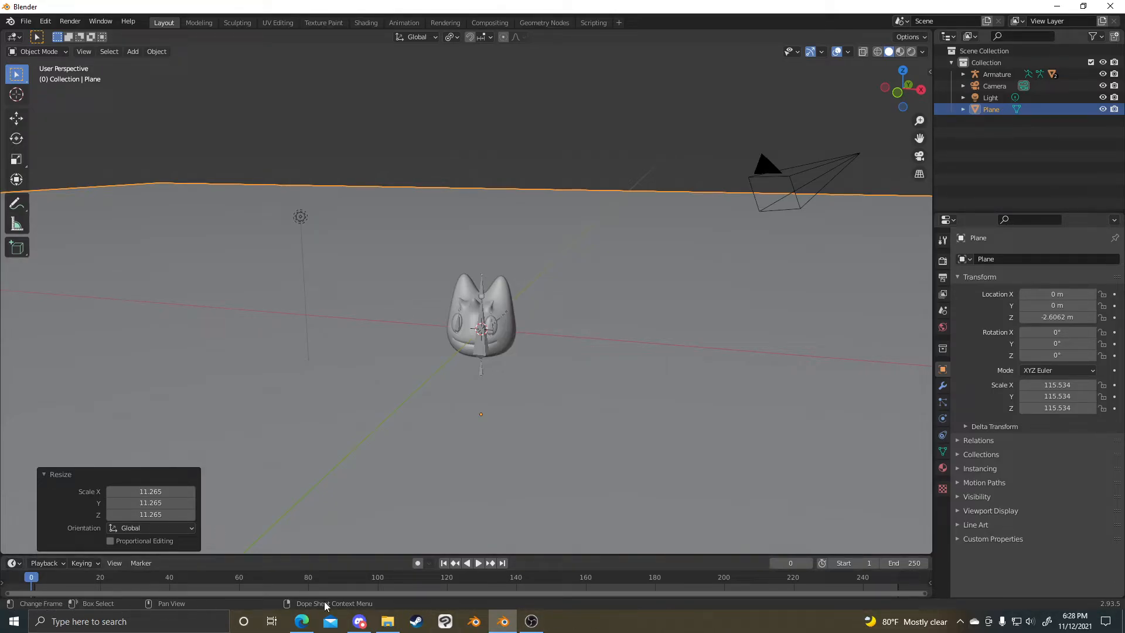
- Select the creature's body mesh and try to move it away from its armature
click(512, 325)
scroll(534, 409, up, 5)
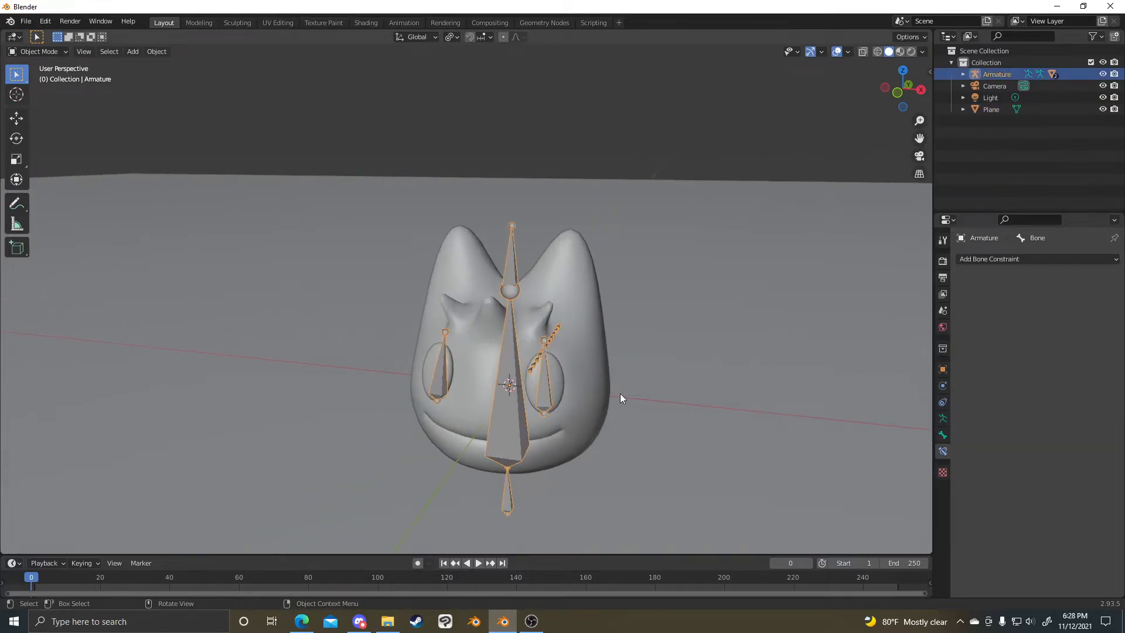
click(596, 403)
scroll(639, 435, down, 5)
scroll(615, 419, up, 4)
shift+middle_drag(599, 344, 578, 286)
mouse_move(605, 326)
middle_down()
mouse_move(596, 304)
mouse_move(600, 314)
middle_up()
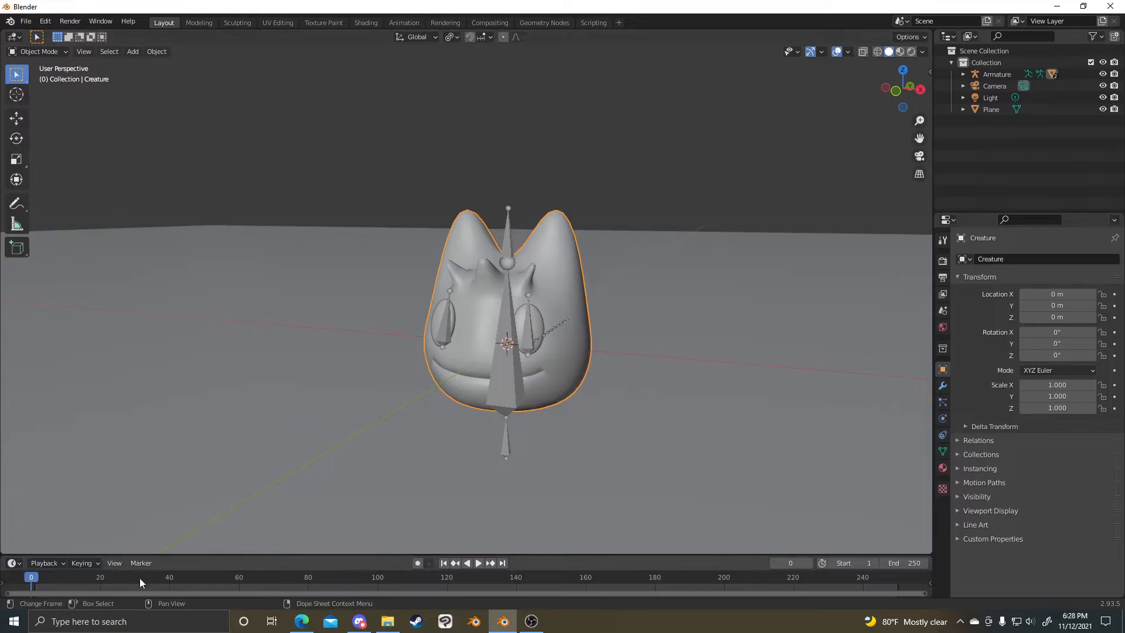
key(g)
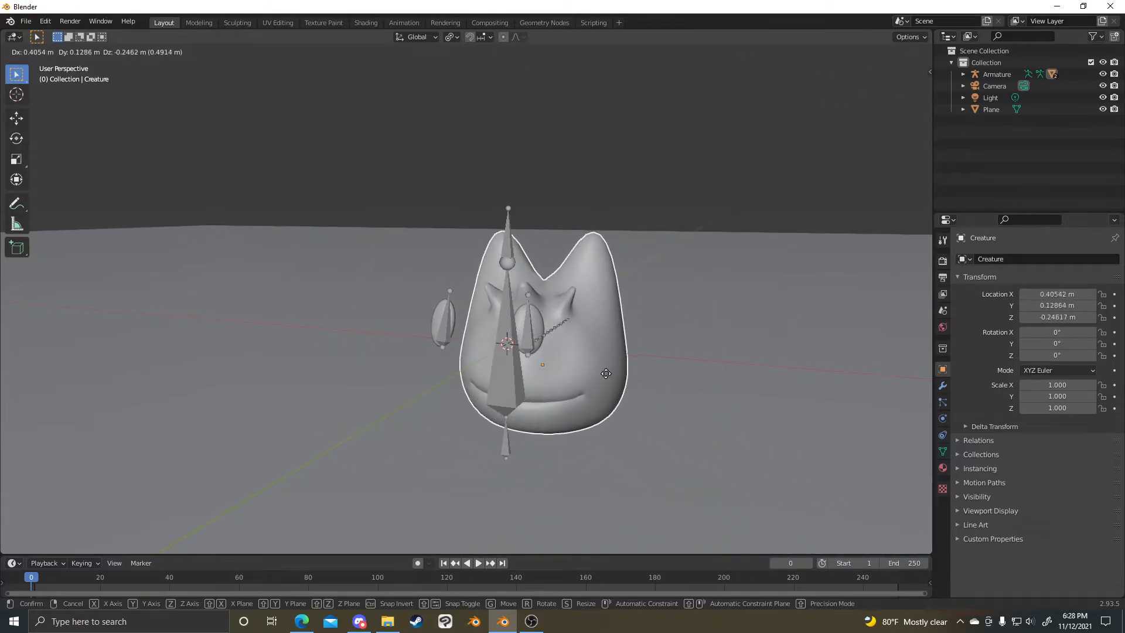
right_click(646, 372)
- Select the ground plane and walk around the creature again, leaving walk navigation at the original view
middle_drag(599, 436, 626, 442)
click(628, 442)
scroll(653, 432, down, 3)
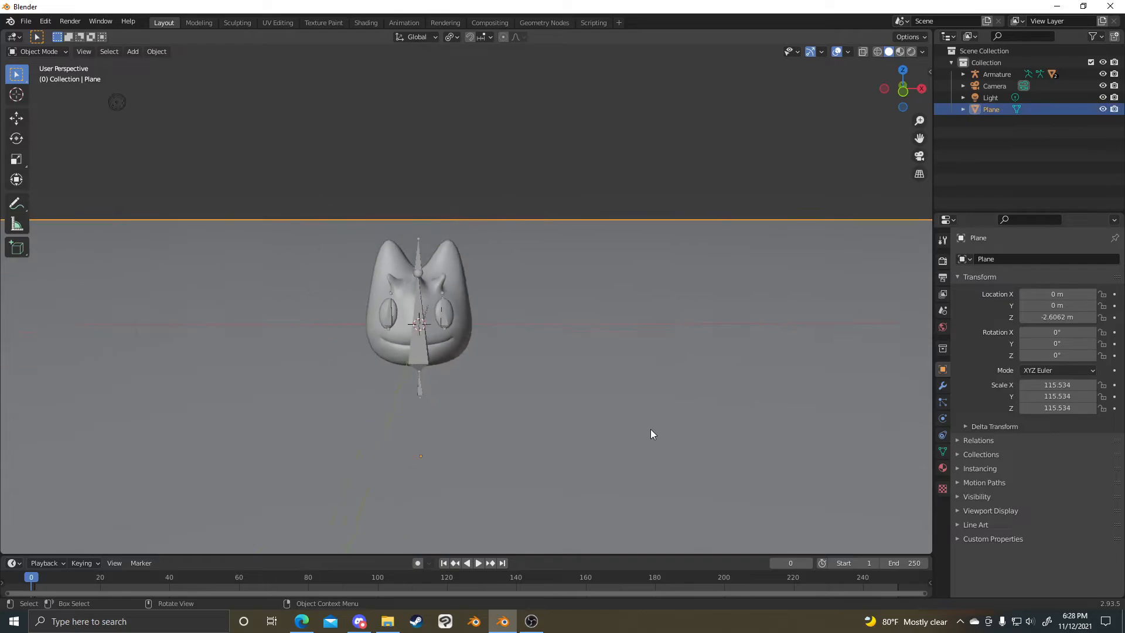
key(shift+grave)
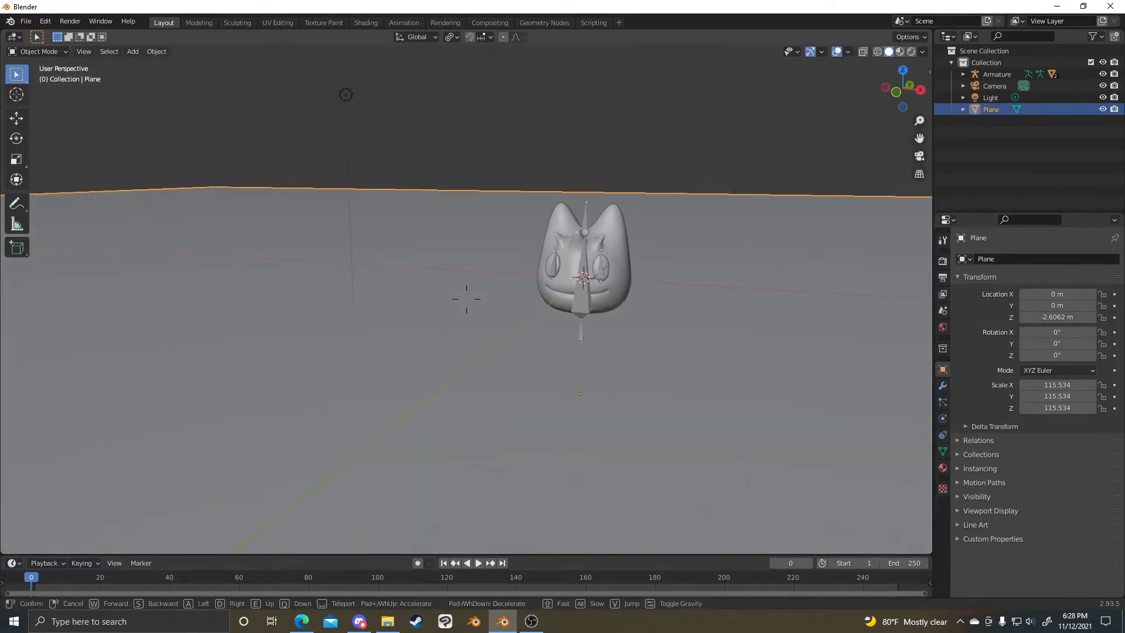
key(w)
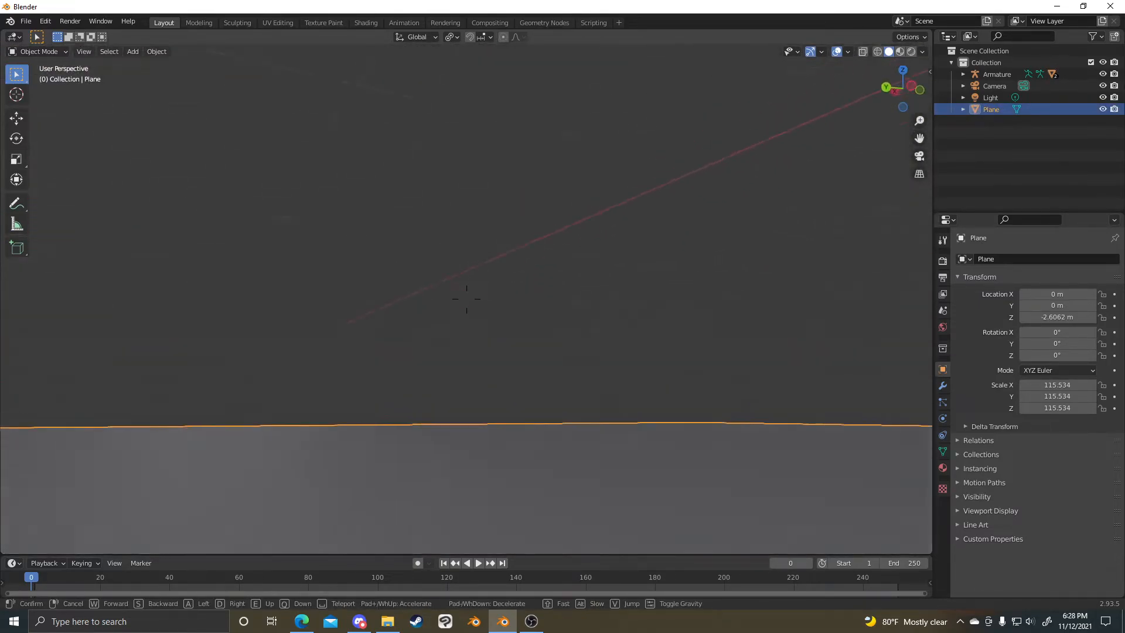
key(s)
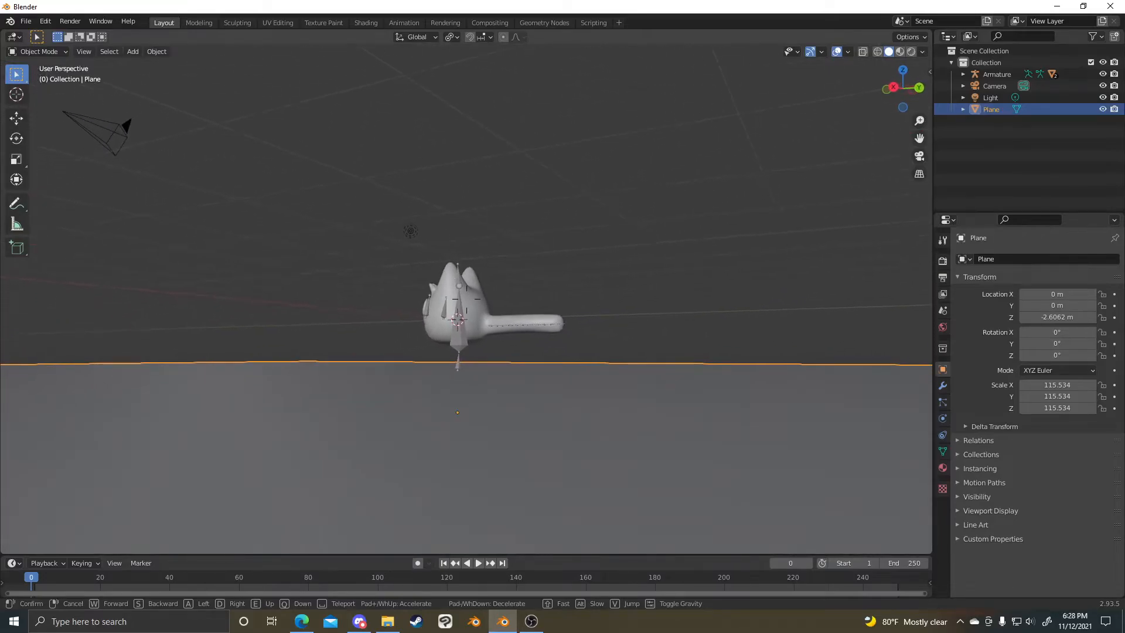
key(w)
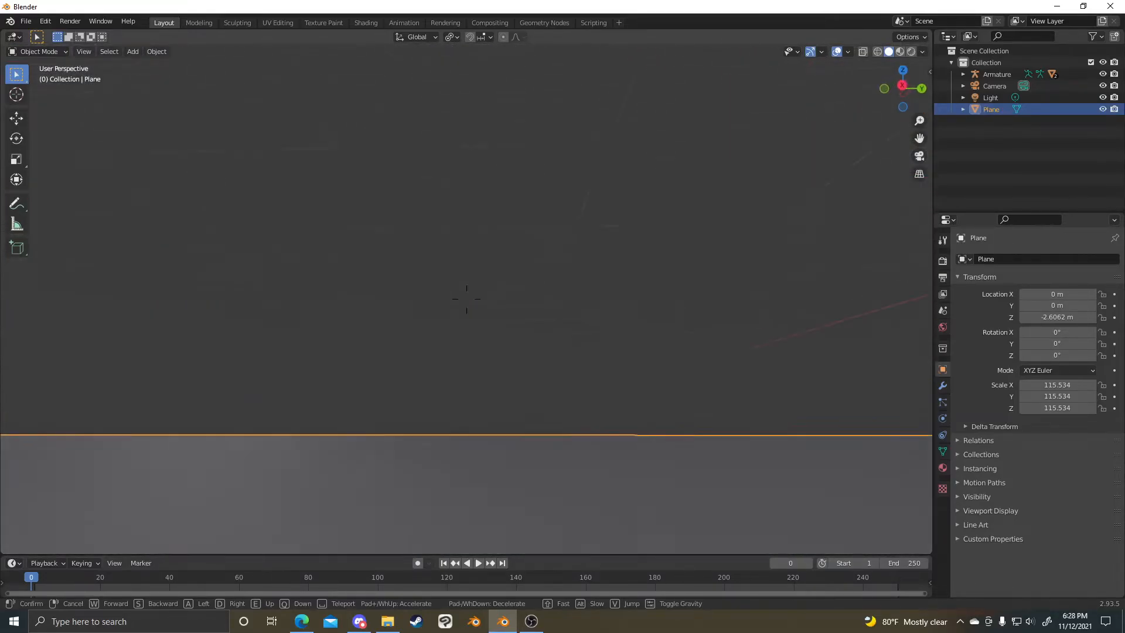
key(Escape)
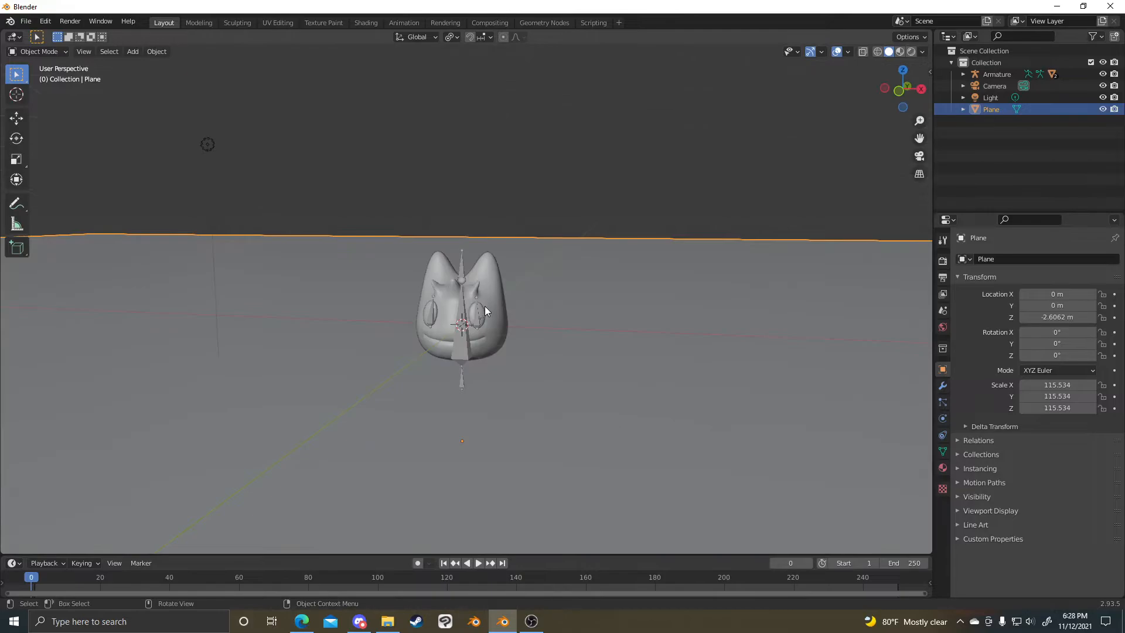
scroll(479, 319, up, 2)
scroll(580, 351, up, 4)
key(Tab)
middle_drag(481, 349, 788, 361)
key(Tab)
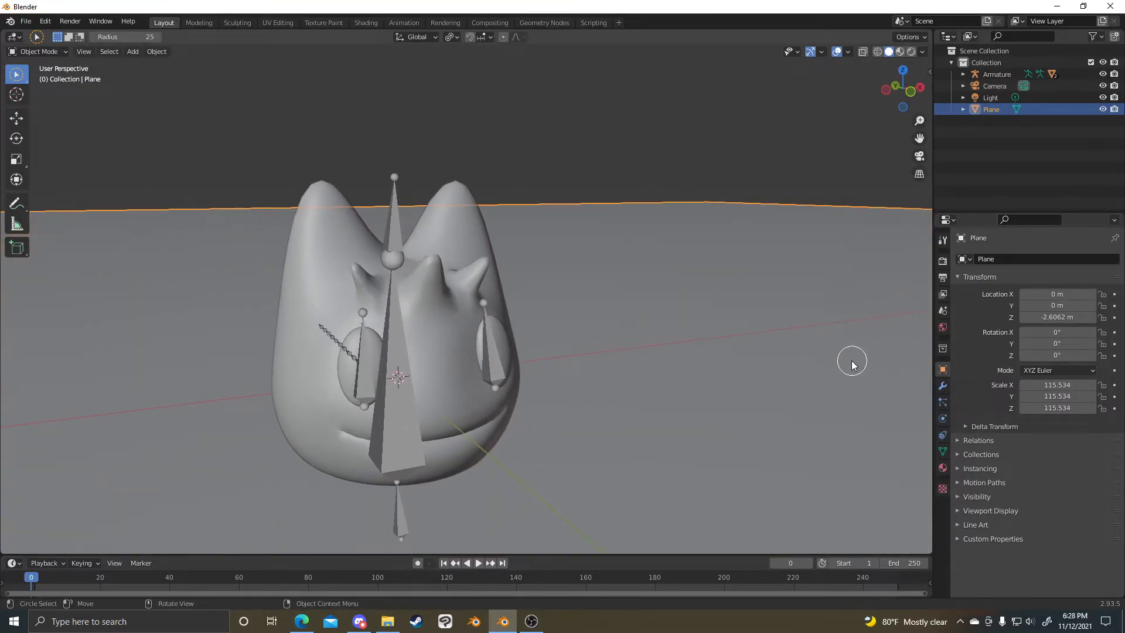
scroll(410, 253, down, 3)
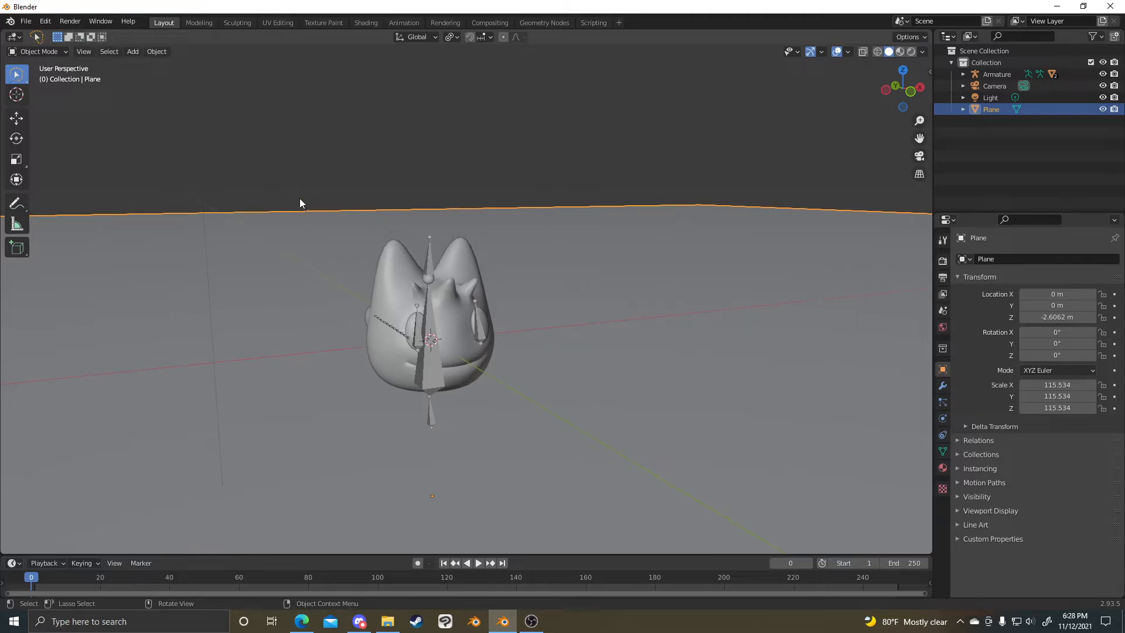
- Select the creature's armature and switch it to Pose Mode
click(427, 251)
middle_drag(427, 250, 564, 265)
key(Tab)
key(ctrl+Tab)
key(Tab)
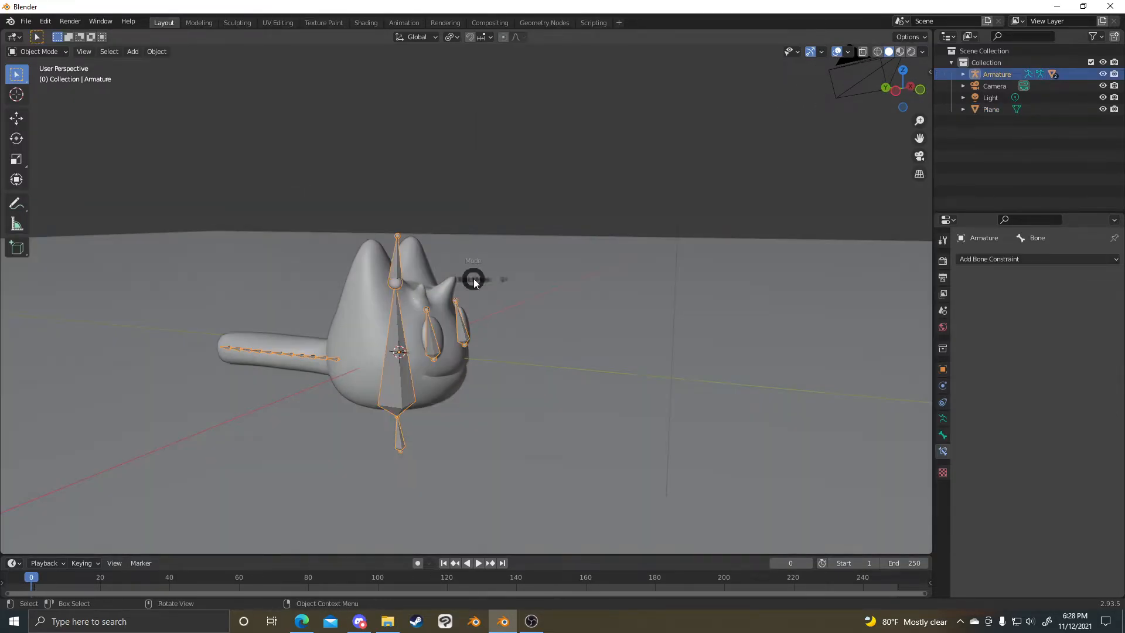
click(462, 331)
- Try to move the uppermost head bone of the armature in Pose Mode
click(399, 265)
key(g)
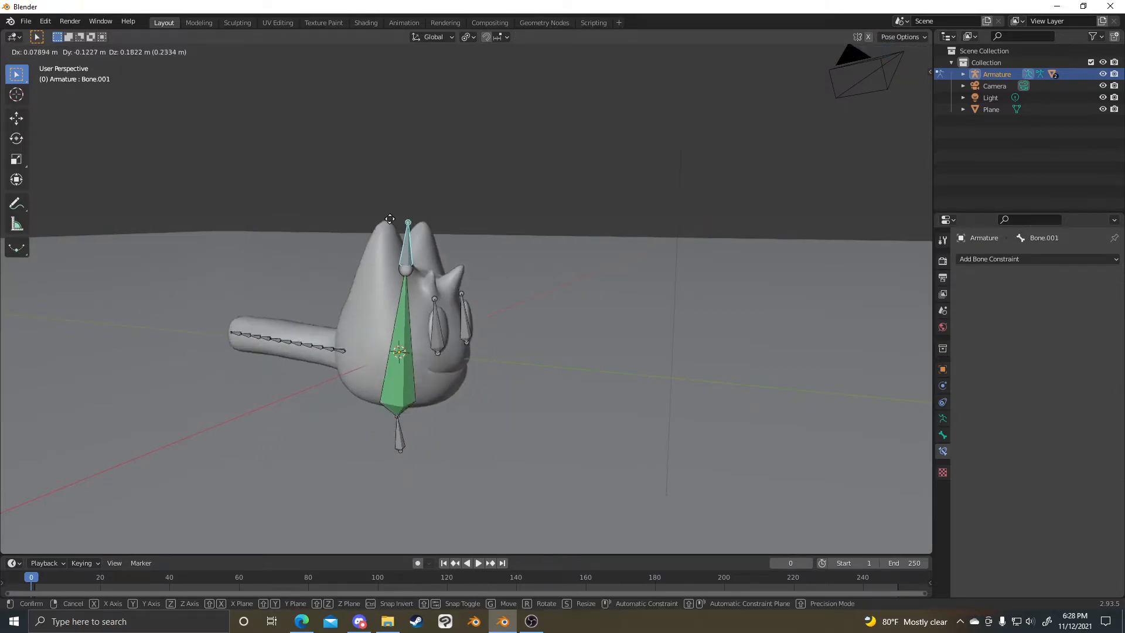
key(Escape)
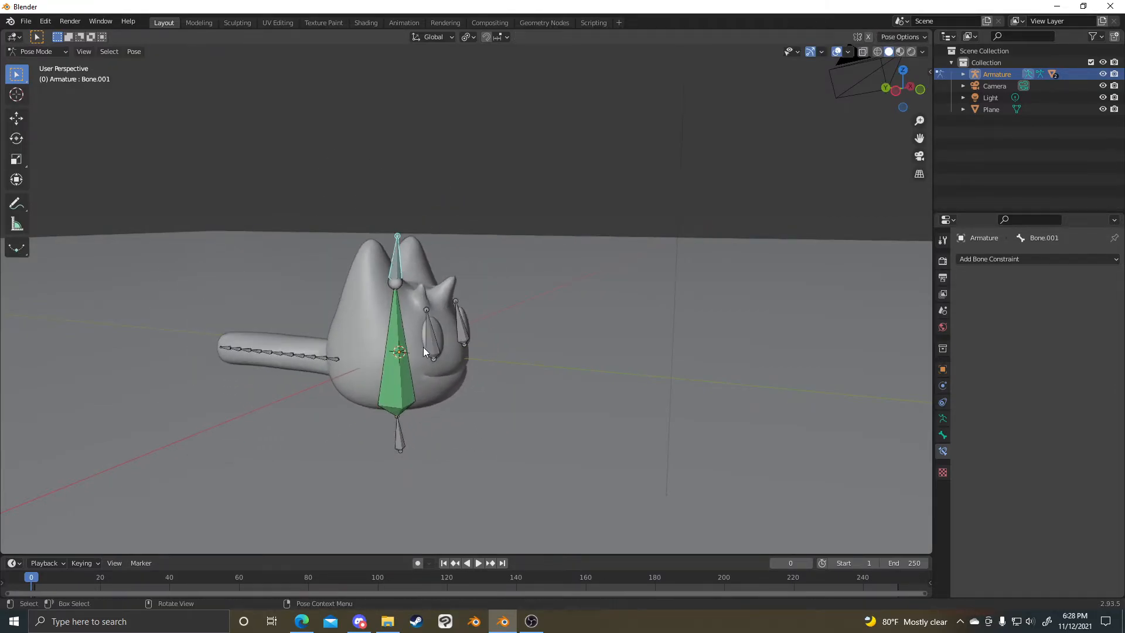
- Select the creature's left eye bone and try moving it twice in Pose Mode
click(462, 351)
middle_drag(466, 319, 430, 333)
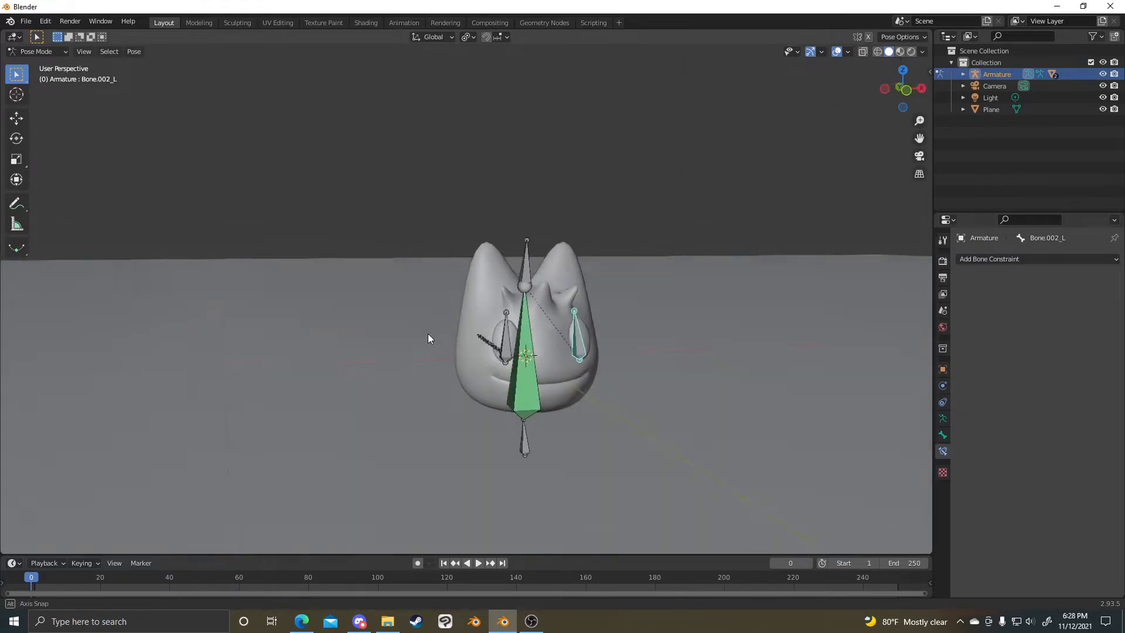
scroll(746, 385, up, 3)
key(g)
right_click(695, 384)
middle_drag(690, 385, 729, 382)
key(g)
right_click(577, 346)
click(461, 375)
middle_drag(549, 378, 470, 379)
scroll(628, 359, down, 3)
- Cycle the armature through Edit Mode and Object Mode and return it to Pose Mode
key(Tab)
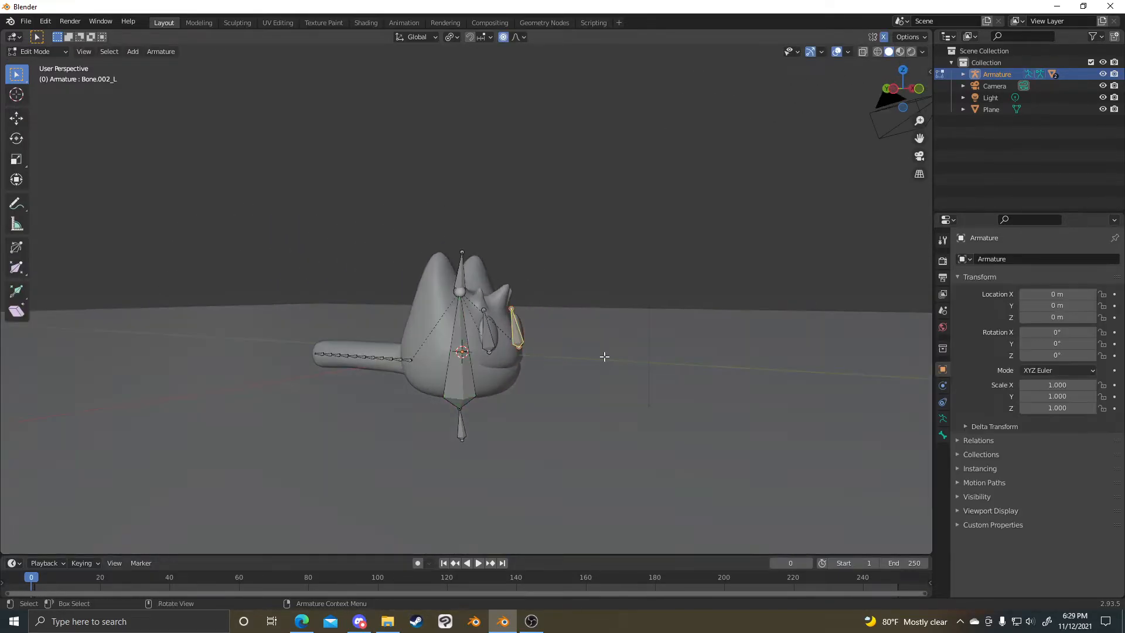
scroll(626, 361, up, 4)
key(ctrl+Tab)
click(523, 367)
middle_drag(524, 367, 492, 338)
key(Tab)
key(Tab)
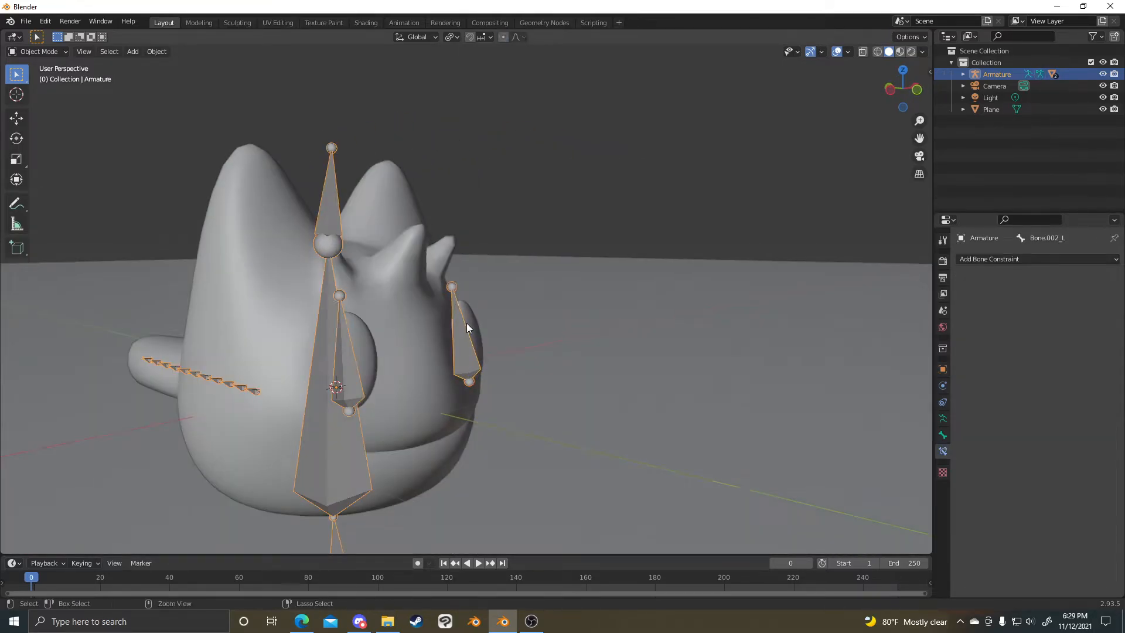
key(ctrl+Tab)
right_click(463, 349)
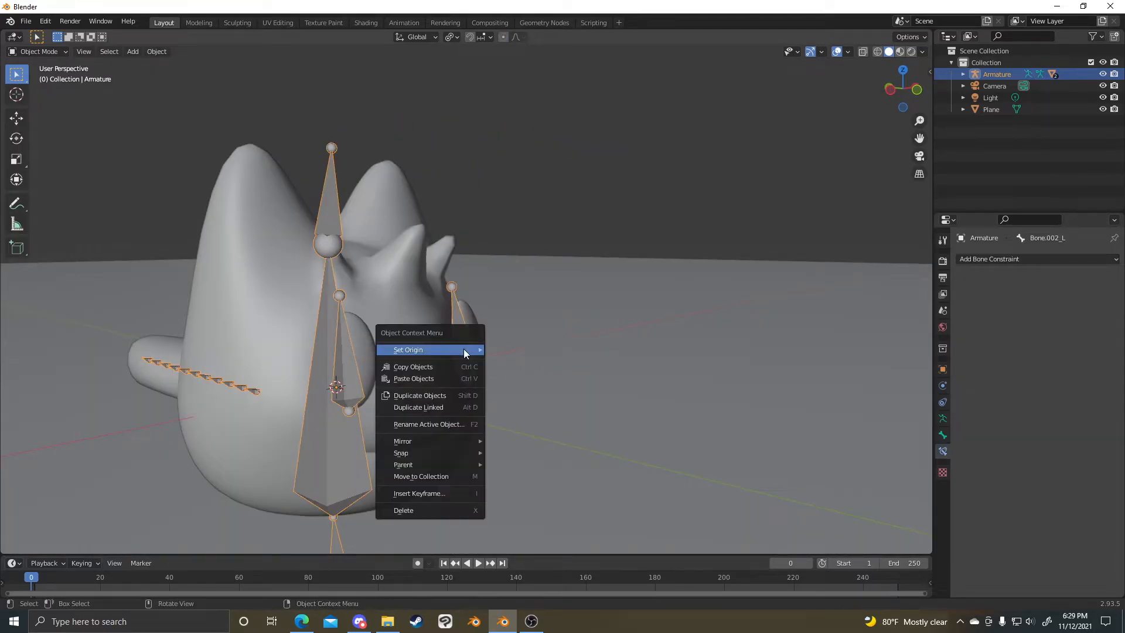
click(41, 51)
click(38, 91)
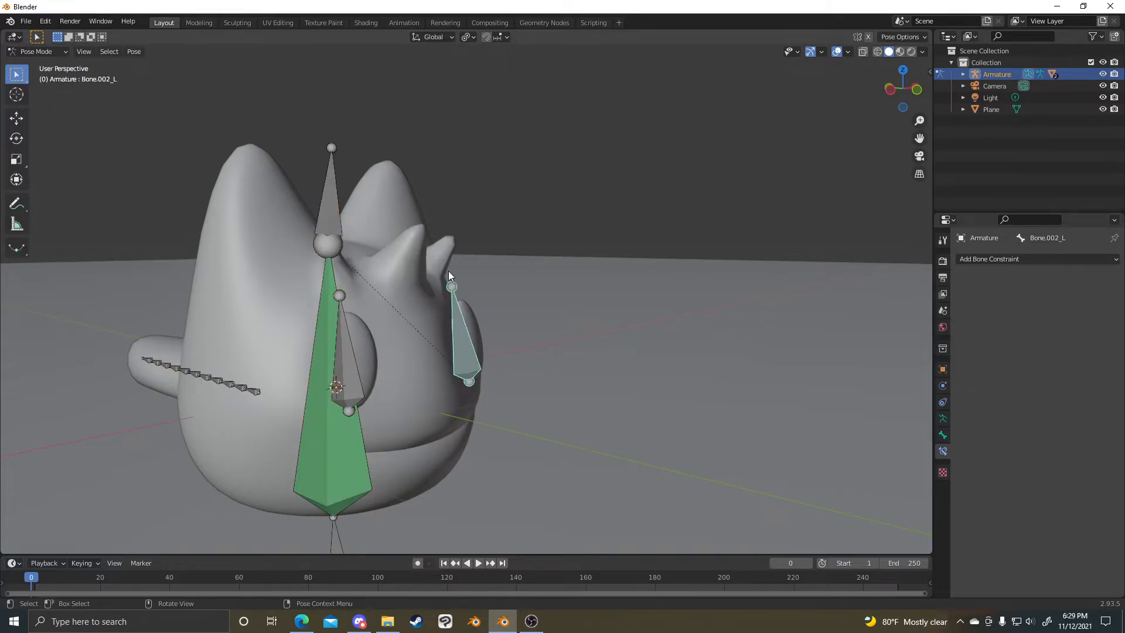
- Examine the placement of the eye bones on the creature's face from the side and the front
scroll(565, 314, up, 6)
scroll(599, 346, down, 5)
middle_drag(599, 343, 491, 335)
scroll(614, 349, up, 5)
scroll(498, 338, down, 6)
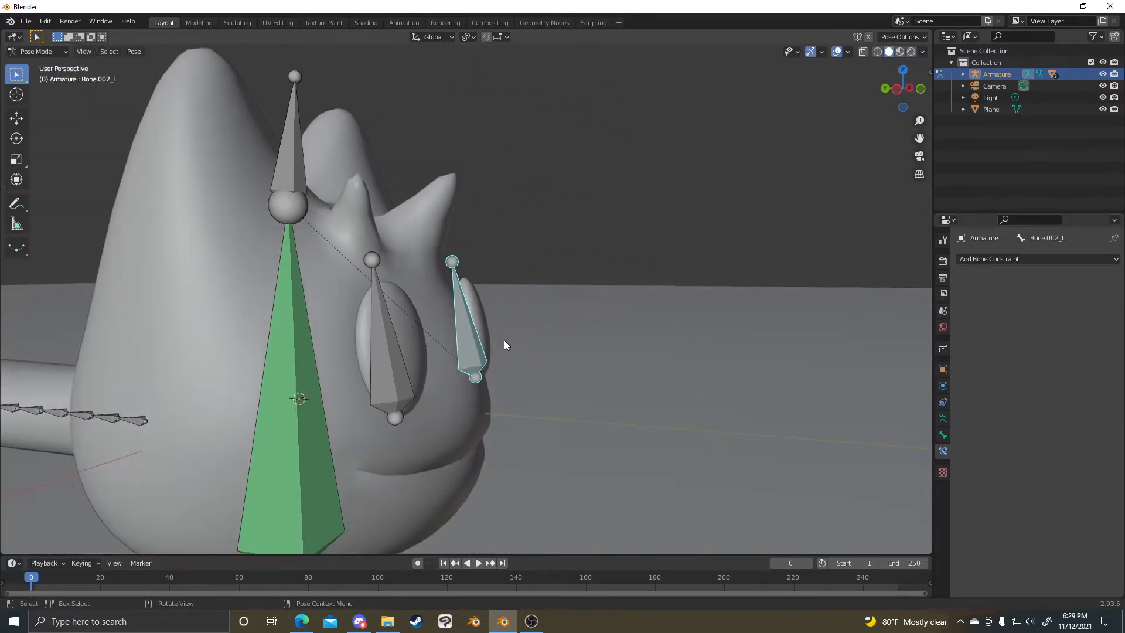
scroll(452, 363, up, 8)
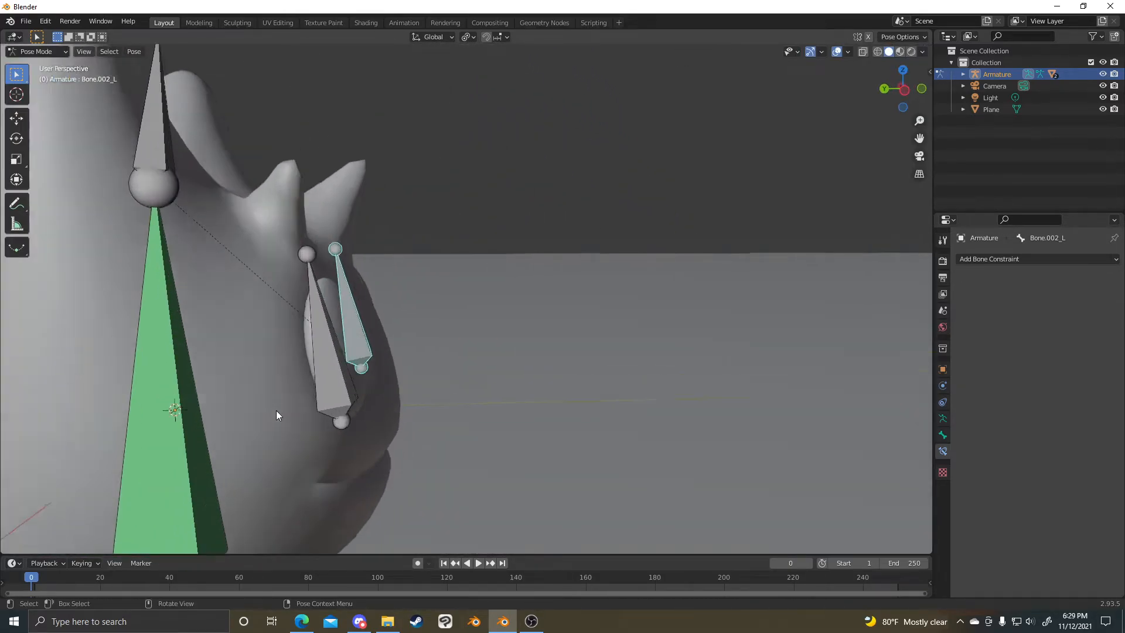
scroll(476, 293, down, 5)
middle_drag(537, 331, 364, 330)
scroll(683, 321, down, 2)
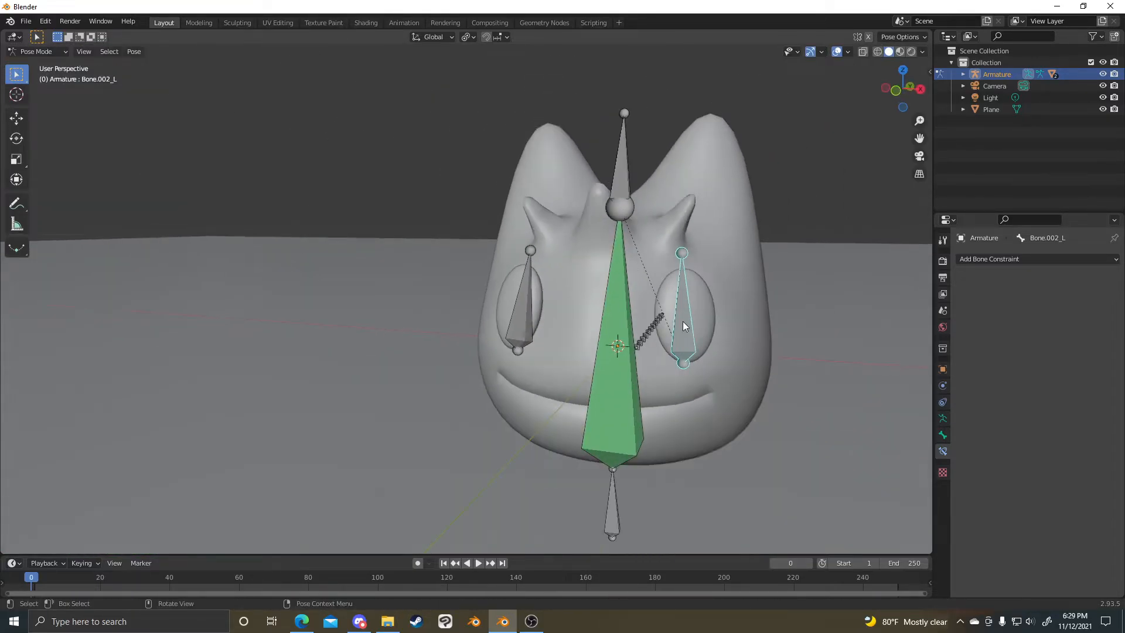
scroll(732, 334, up, 4)
- Show the armature's object properties, toggle its Edit Mode, and switch it to Object Mode
click(945, 434)
click(943, 369)
middle_drag(668, 375, 609, 353)
key(Tab)
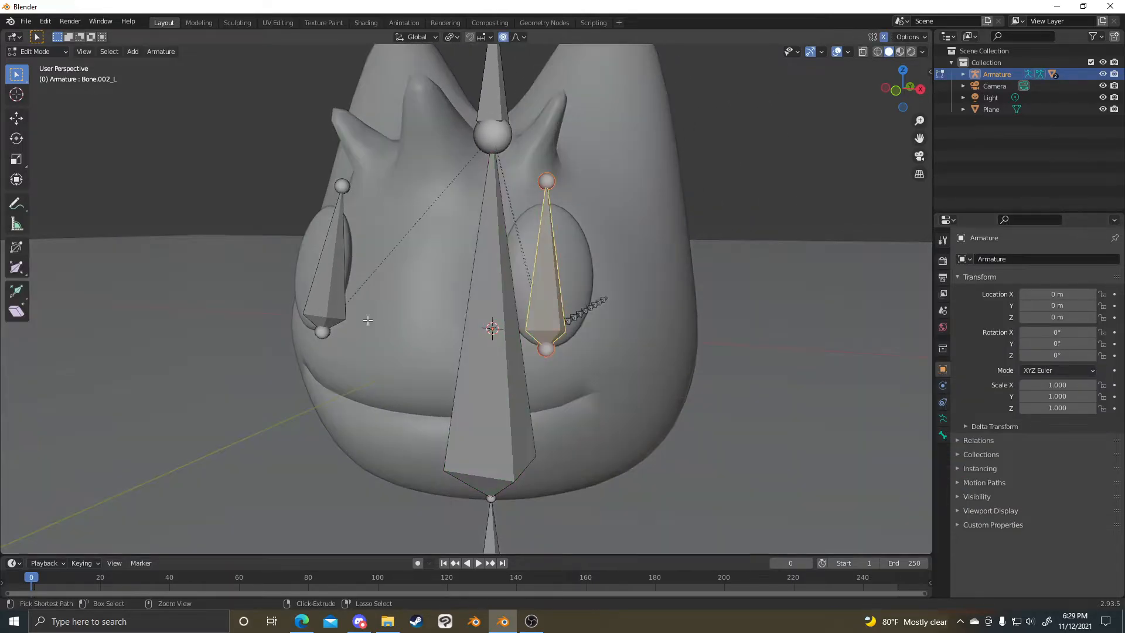
key(Tab)
click(588, 245)
key(ctrl+Tab)
click(468, 270)
- Select the Eyes mesh and view it from the side together with its bones
click(627, 249)
scroll(634, 264, down, 3)
click(545, 262)
middle_drag(540, 263, 662, 282)
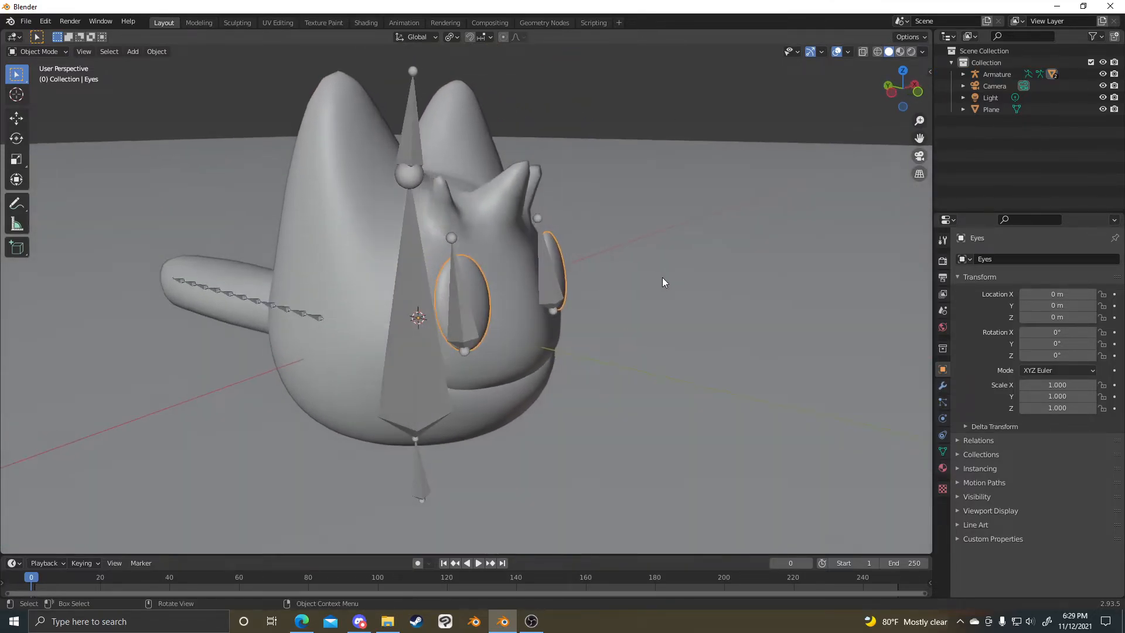
- Select the creature's body mesh and examine it with its armature from the side and the front
click(484, 270)
middle_drag(484, 269, 701, 285)
scroll(701, 284, up, 3)
scroll(645, 299, down, 3)
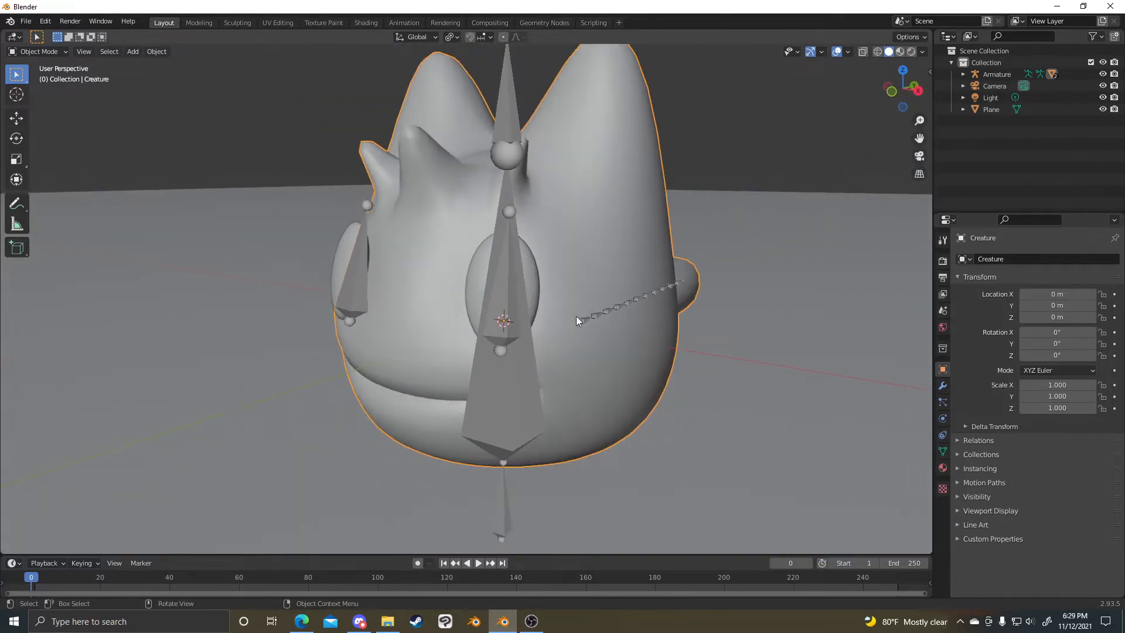
click(570, 244)
click(609, 256)
middle_drag(589, 244, 671, 262)
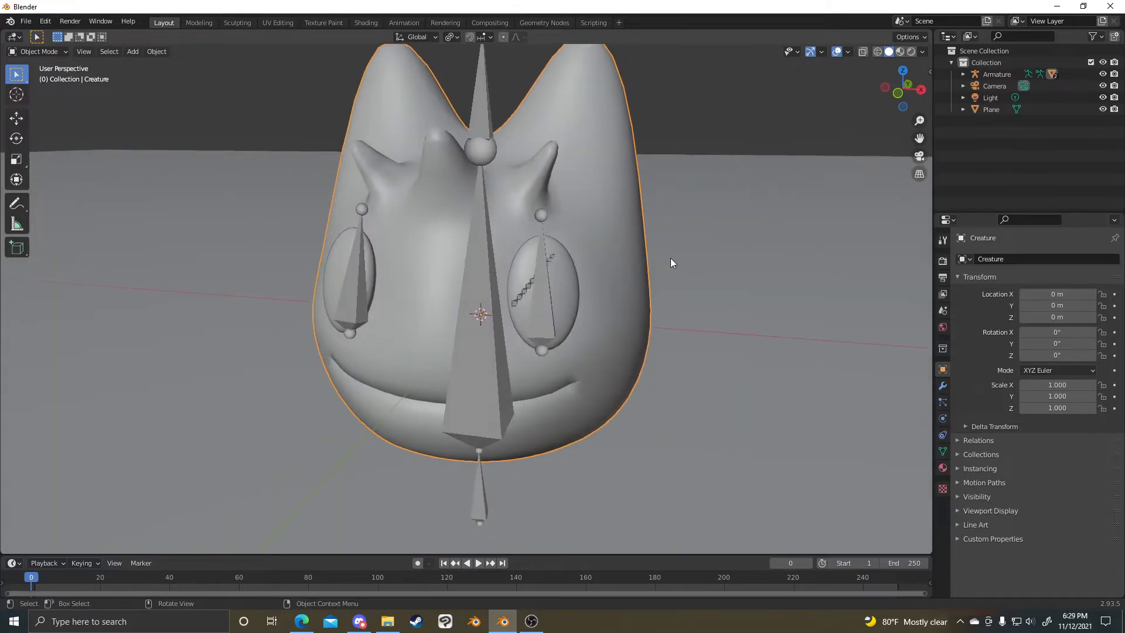
- Show the creature mesh's vertex groups, enter Edit Mode and select all of its vertices
click(944, 451)
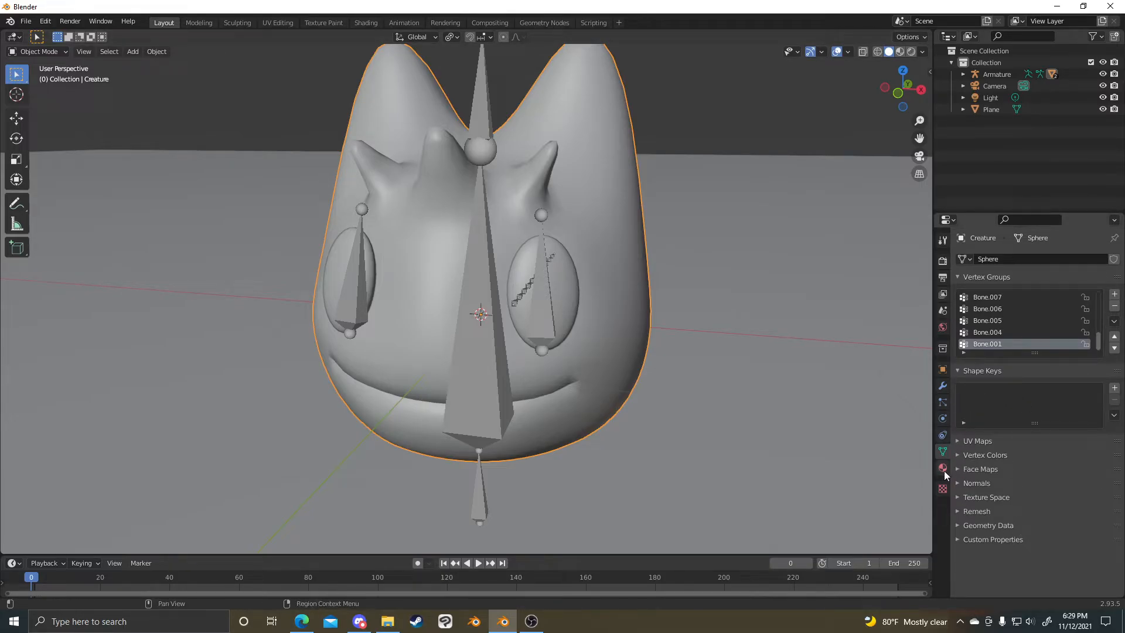
scroll(545, 275, down, 5)
scroll(588, 276, up, 5)
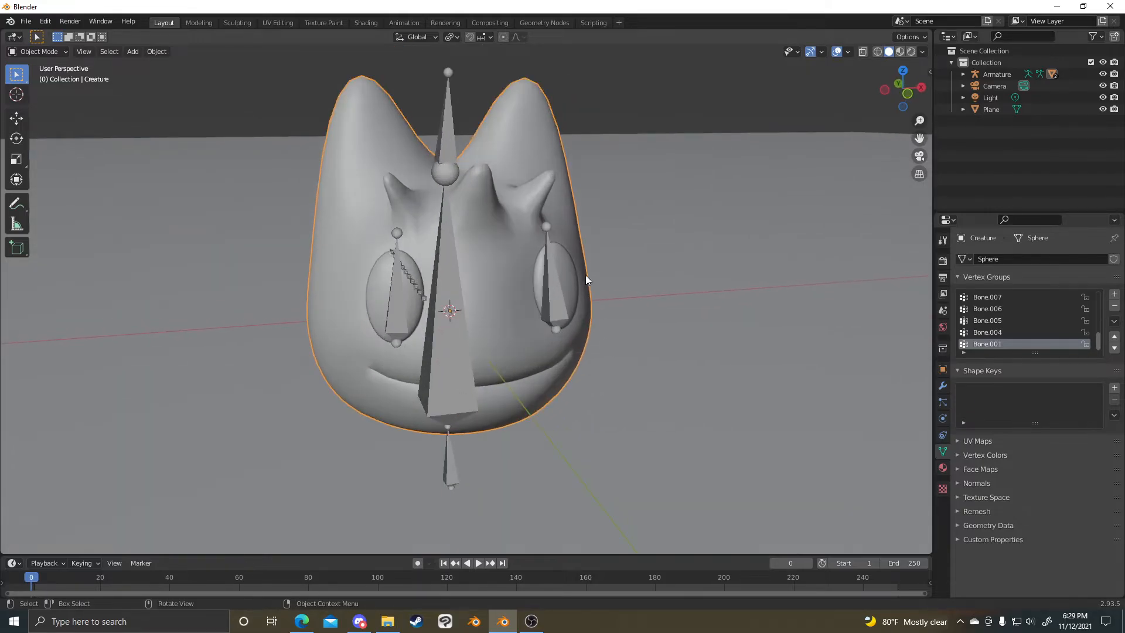
key(Tab)
middle_drag(586, 275, 701, 282)
middle_drag(538, 301, 612, 307)
key(a)
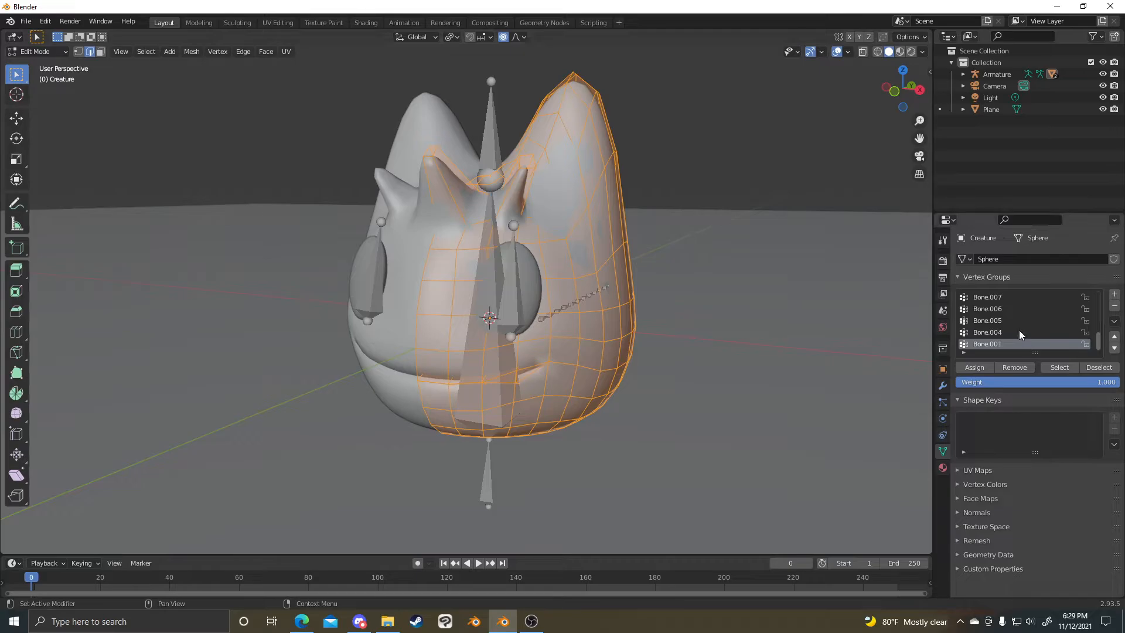
- Make Bone.002_R the active vertex group and return the creature mesh to Object Mode
scroll(1054, 315, up, 4)
scroll(1052, 317, up, 5)
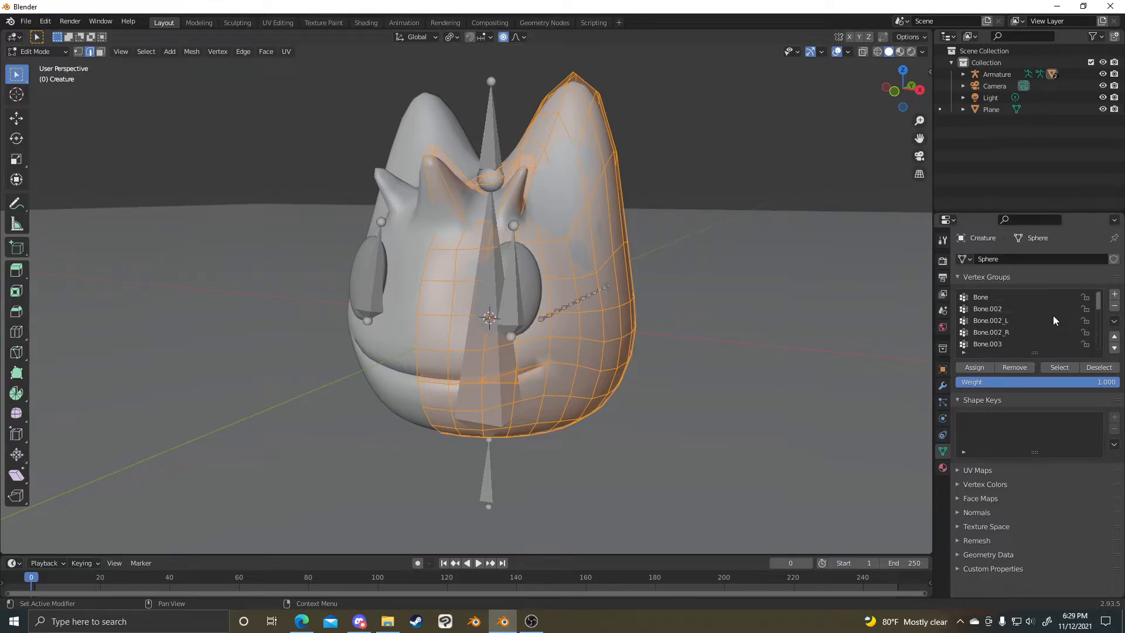
middle_drag(862, 316, 662, 299)
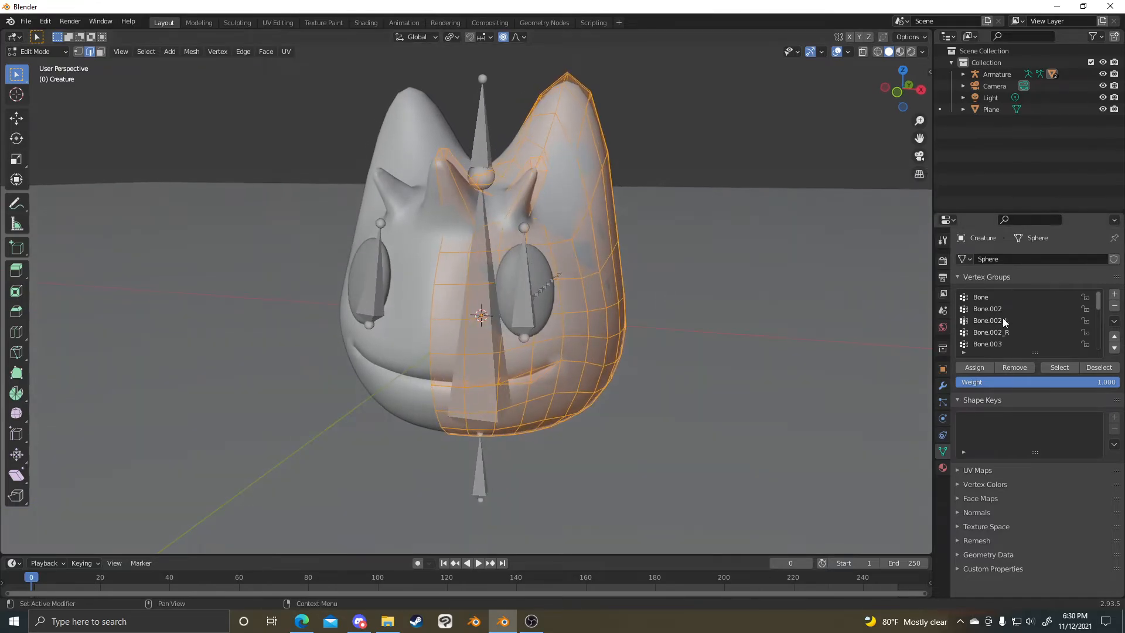
click(990, 332)
middle_drag(771, 349, 623, 304)
key(Tab)
- Select the armature, enter its Edit Mode and rename the Bone.002_L bone as Eye_L
click(505, 319)
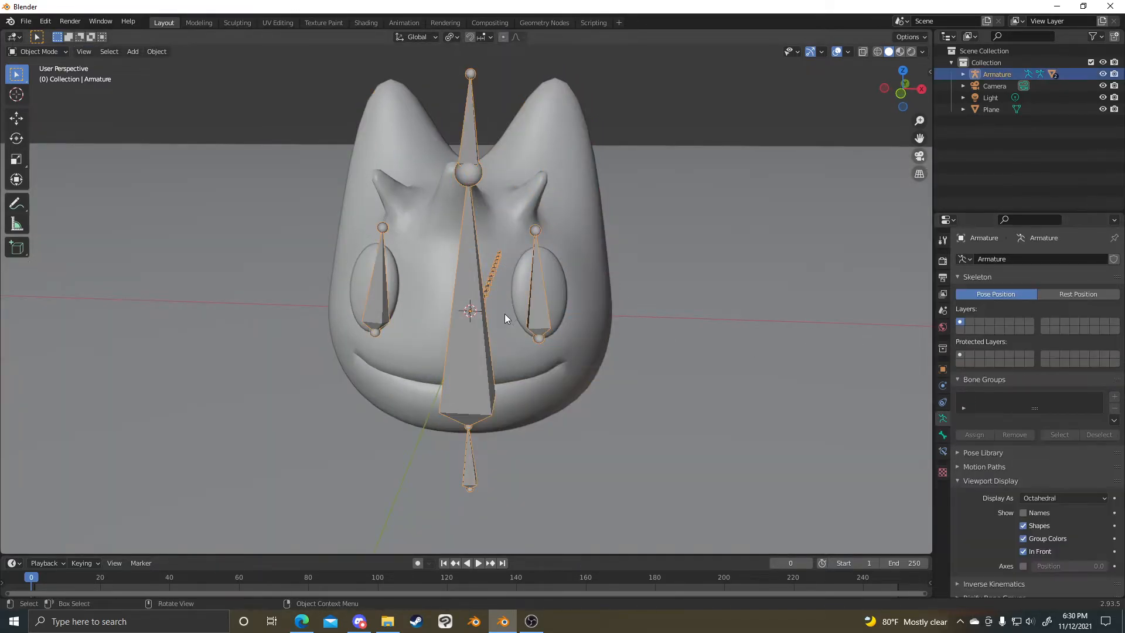
key(Tab)
middle_drag(564, 300, 638, 308)
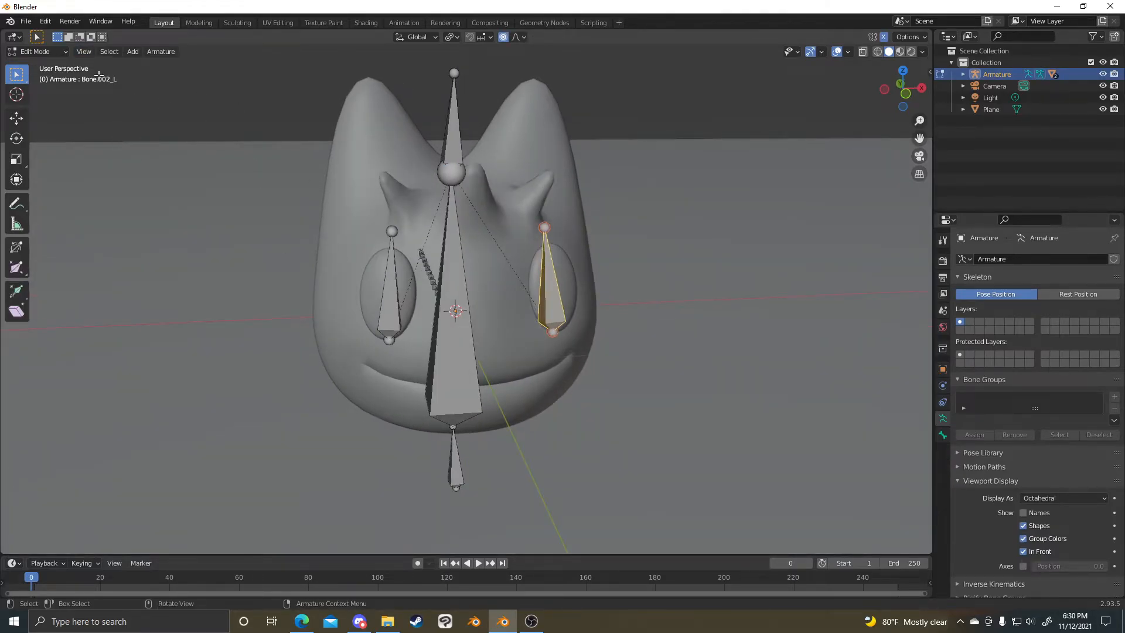
scroll(694, 252, up, 4)
key(ctrl+Tab)
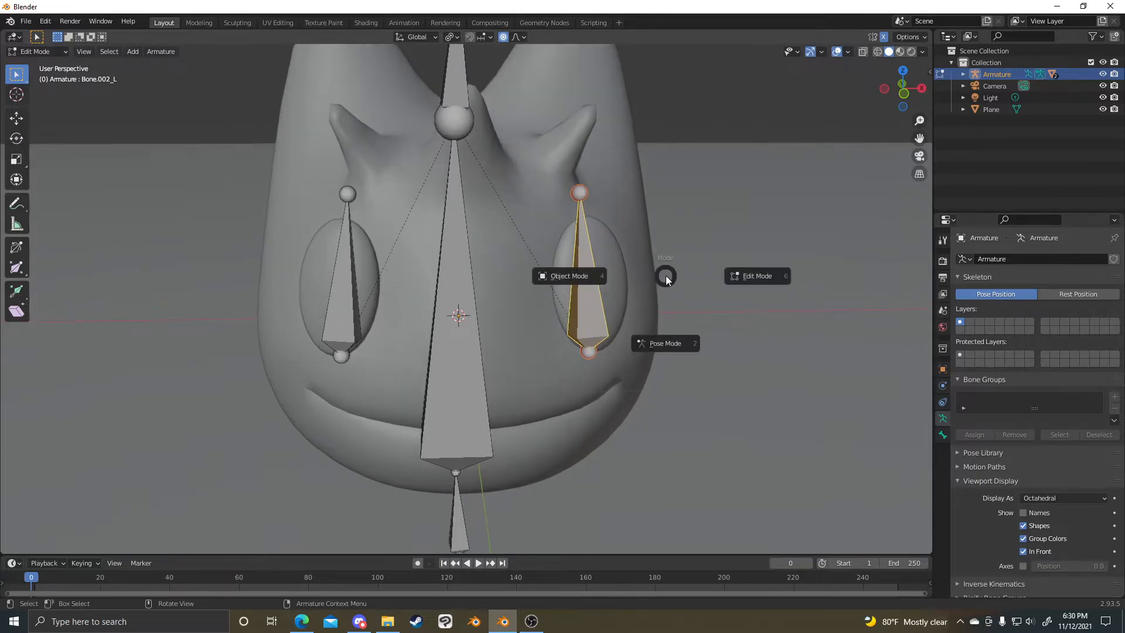
key(F2)
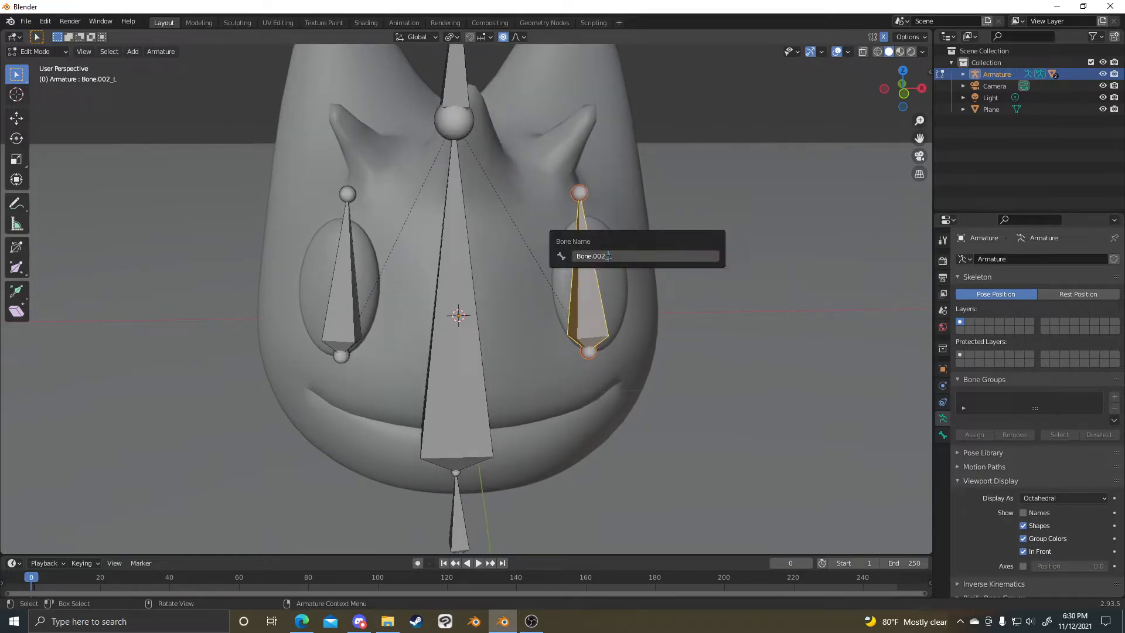
text(Eye)
key(Return)
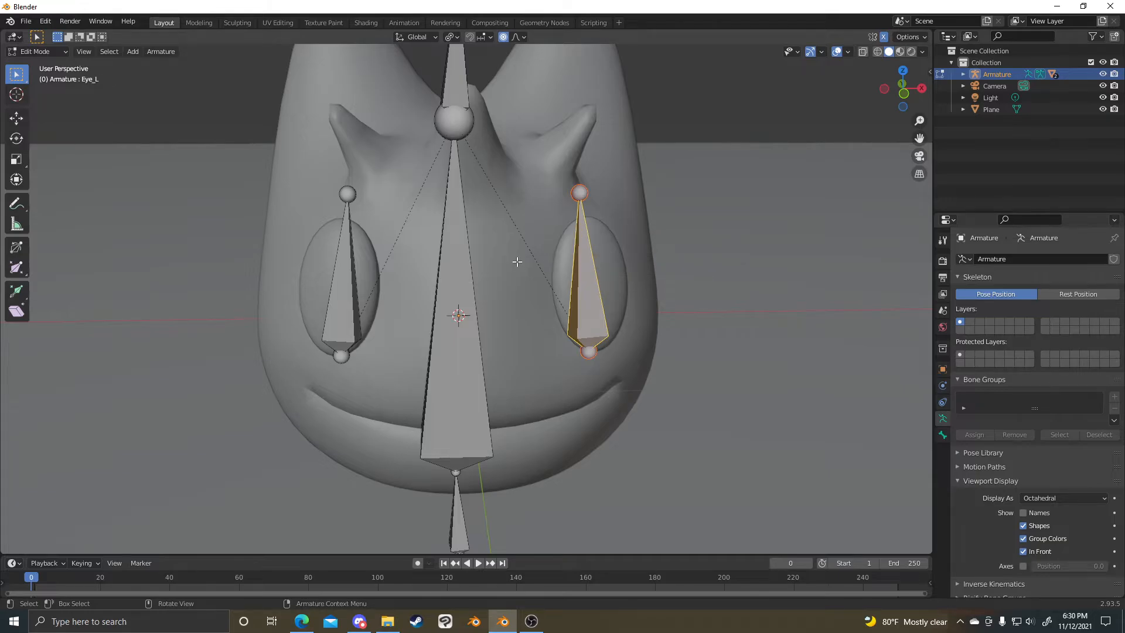
- Rename the other eye bone, Bone.002_R, as Eye_R
click(343, 280)
key(F2)
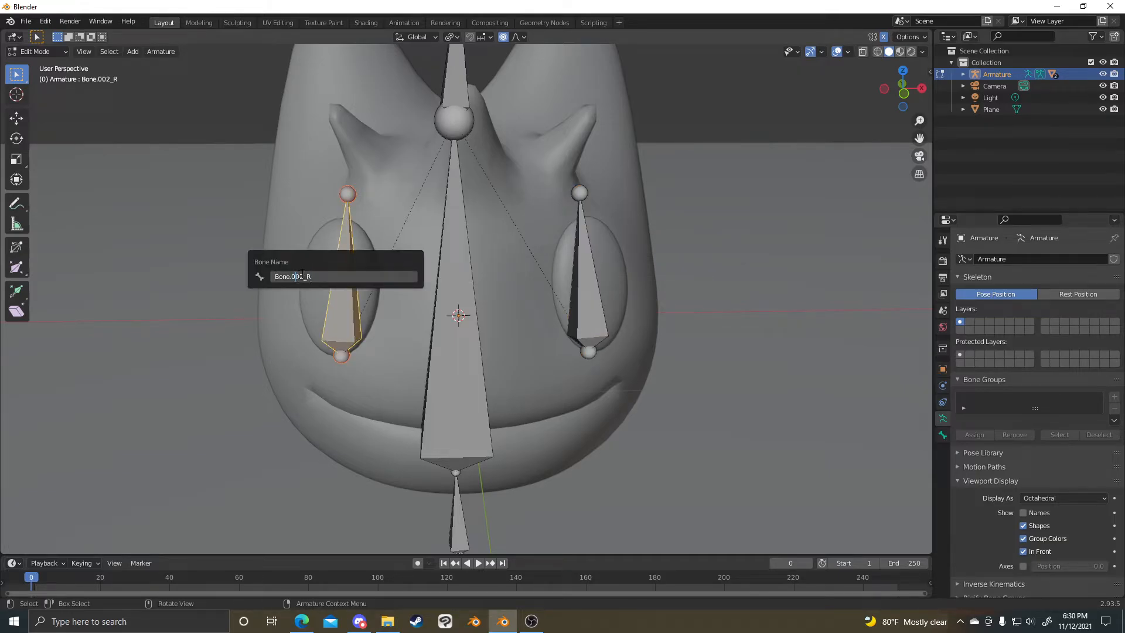
drag(300, 276, 192, 277)
text(Eye)
key(Return)
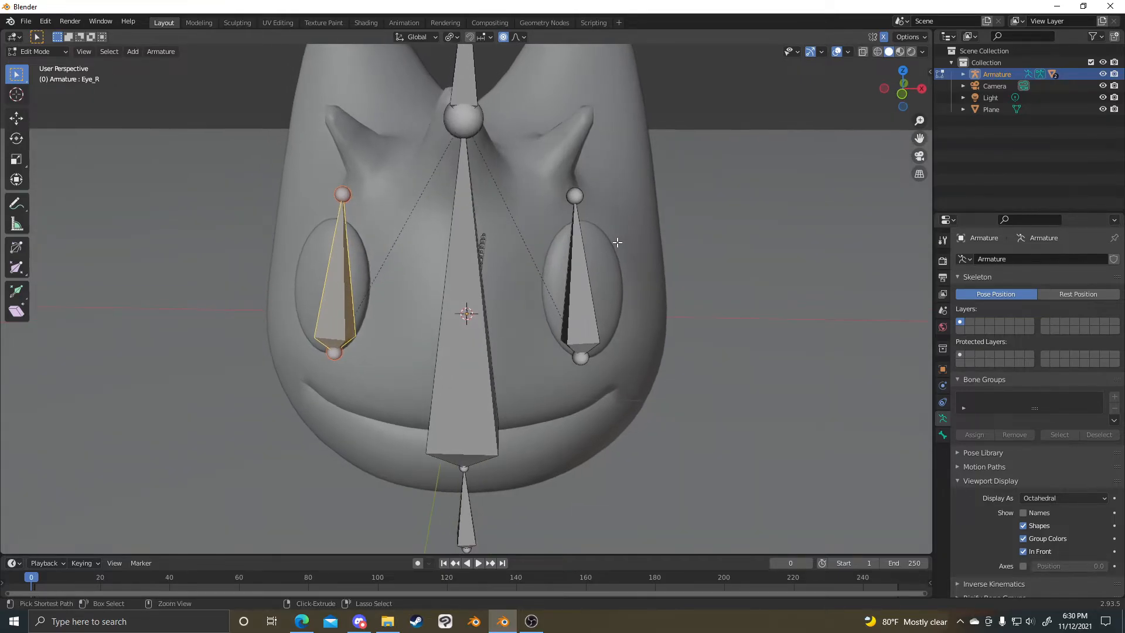
- Remove all of the creature mesh's vertices from the Eye_L vertex group in Edit Mode and return to Object Mode
key(Tab)
scroll(476, 252, down, 3)
click(498, 379)
click(466, 417)
click(475, 370)
key(Tab)
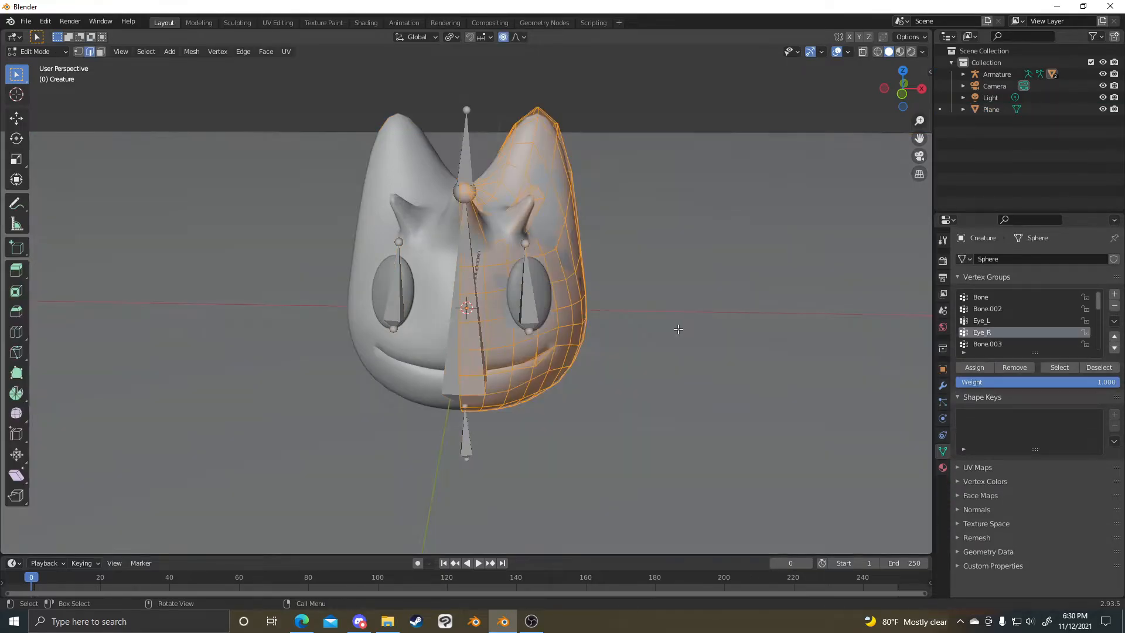
scroll(703, 311, up, 3)
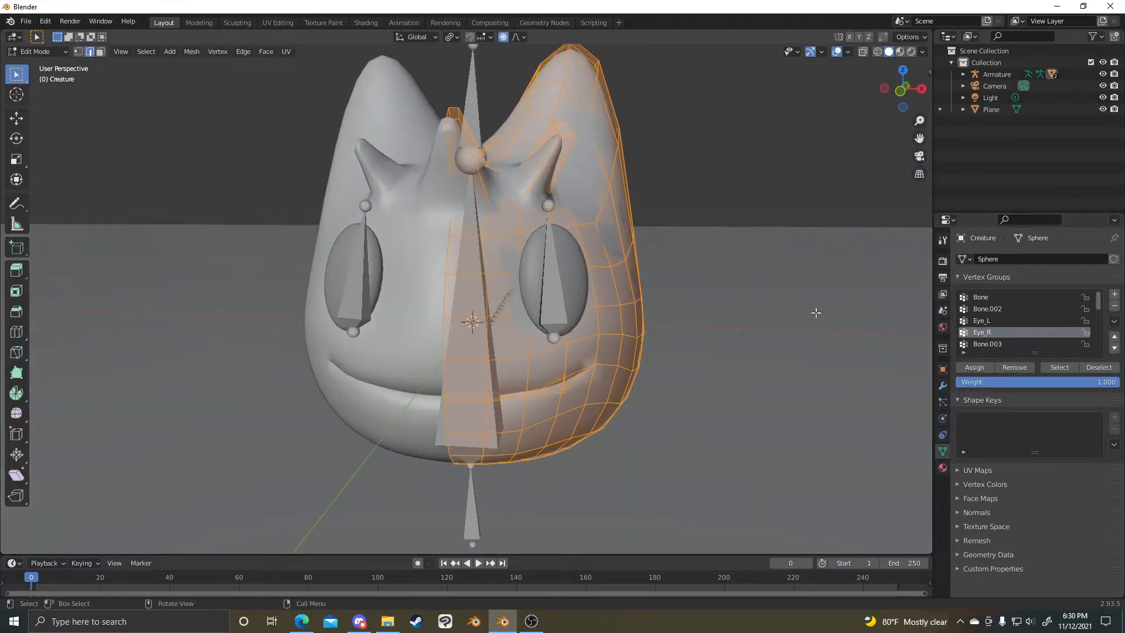
click(1002, 320)
click(1019, 369)
mouse_move(762, 305)
middle_down()
mouse_move(783, 316)
mouse_move(775, 306)
middle_up()
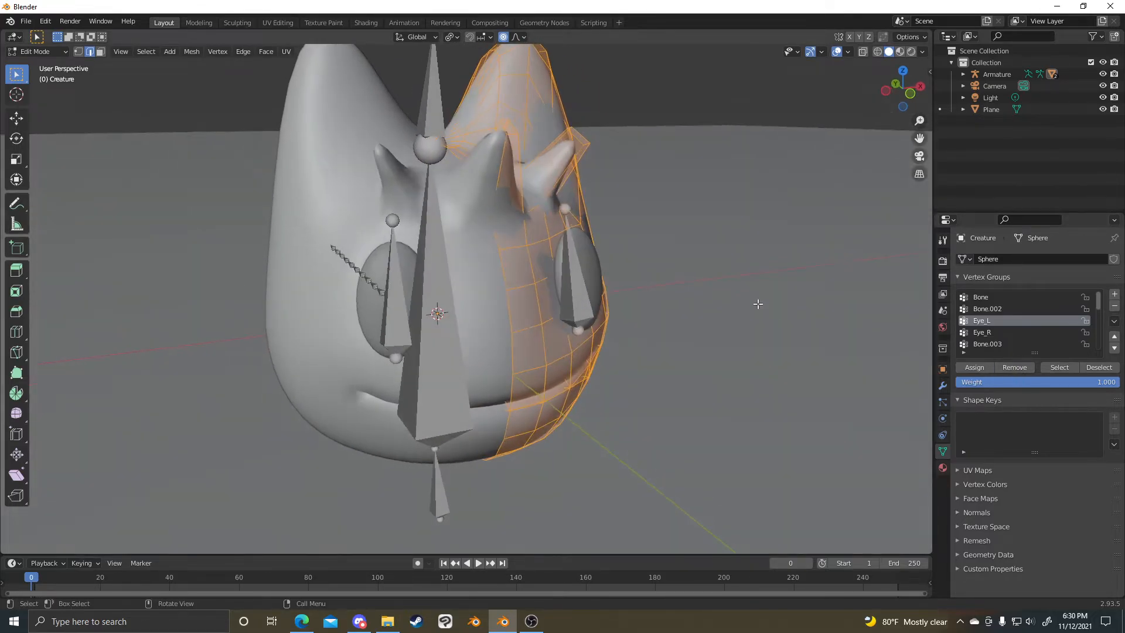
scroll(715, 278, up, 1)
key(Tab)
- Select the armature and switch it to Pose Mode
middle_drag(508, 288, 374, 328)
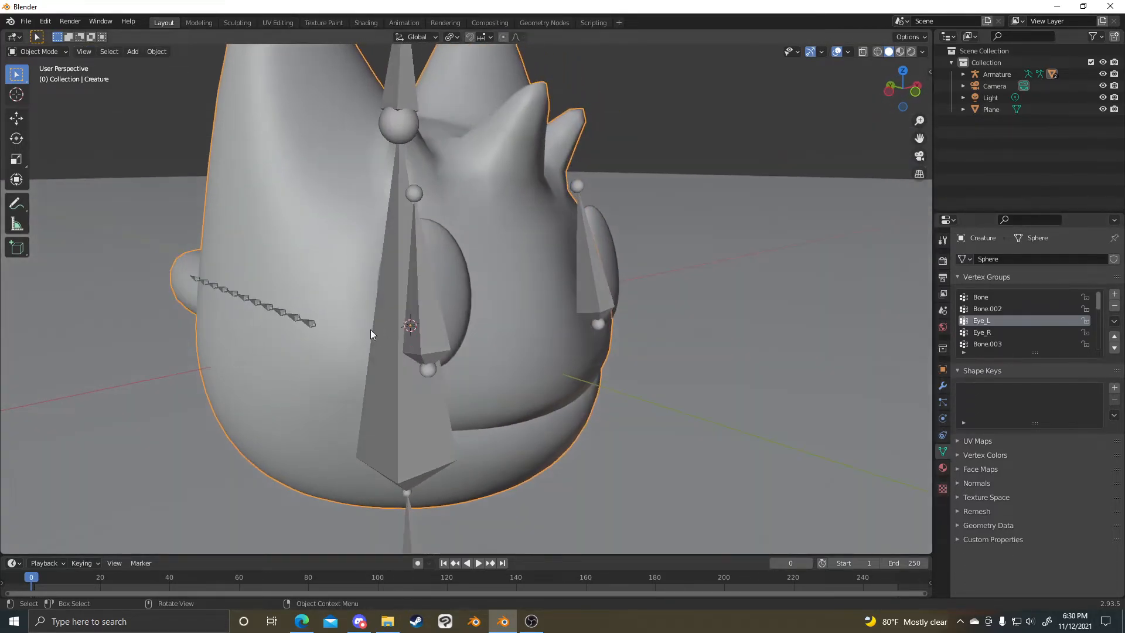
click(447, 341)
key(Tab)
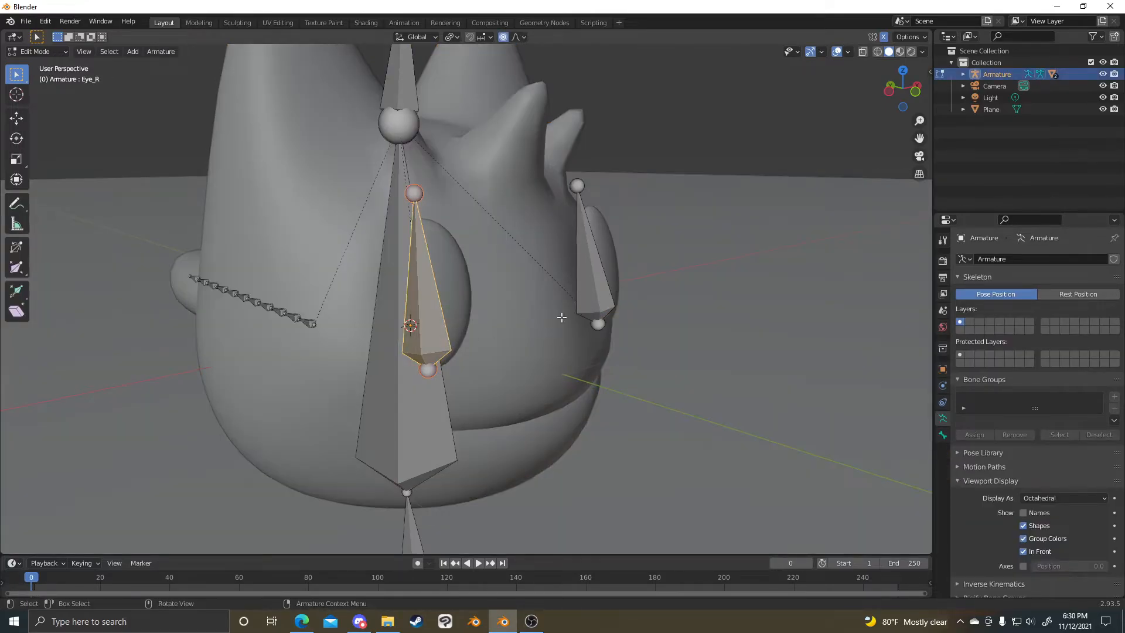
key(ctrl+Tab)
click(445, 395)
- Test how the Eye_L bone moves, cancel the move and select the Eye_R bone
click(574, 293)
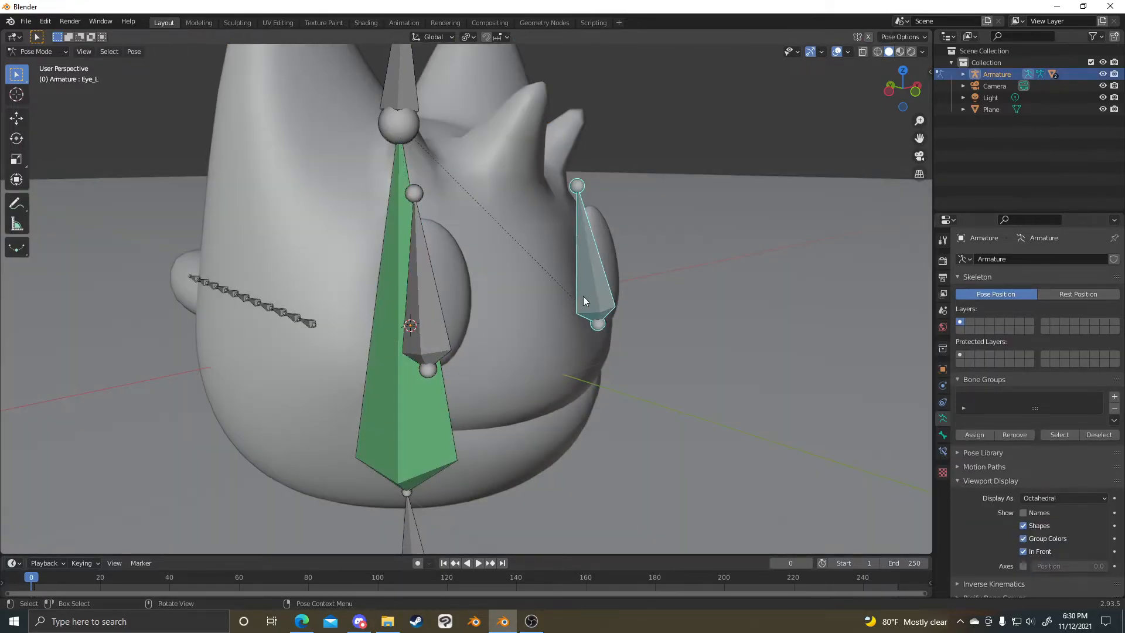
key(g)
right_click(627, 364)
click(413, 304)
middle_drag(413, 304, 431, 323)
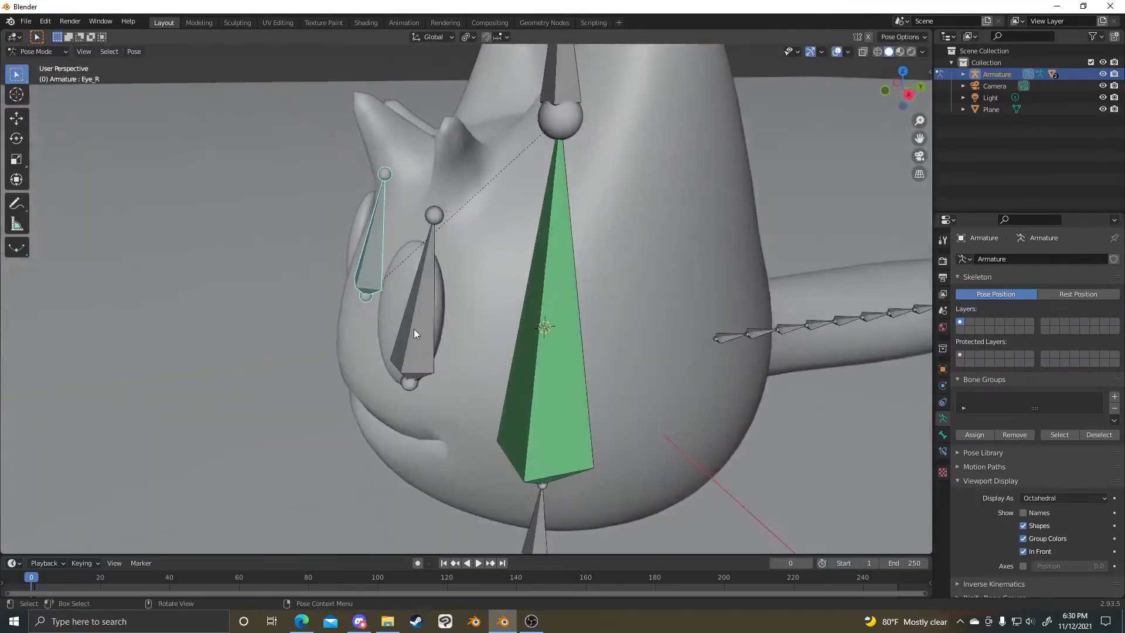
- Test how the bone at the top of the creature's head moves and cancel the move
click(574, 321)
scroll(574, 321, down, 4)
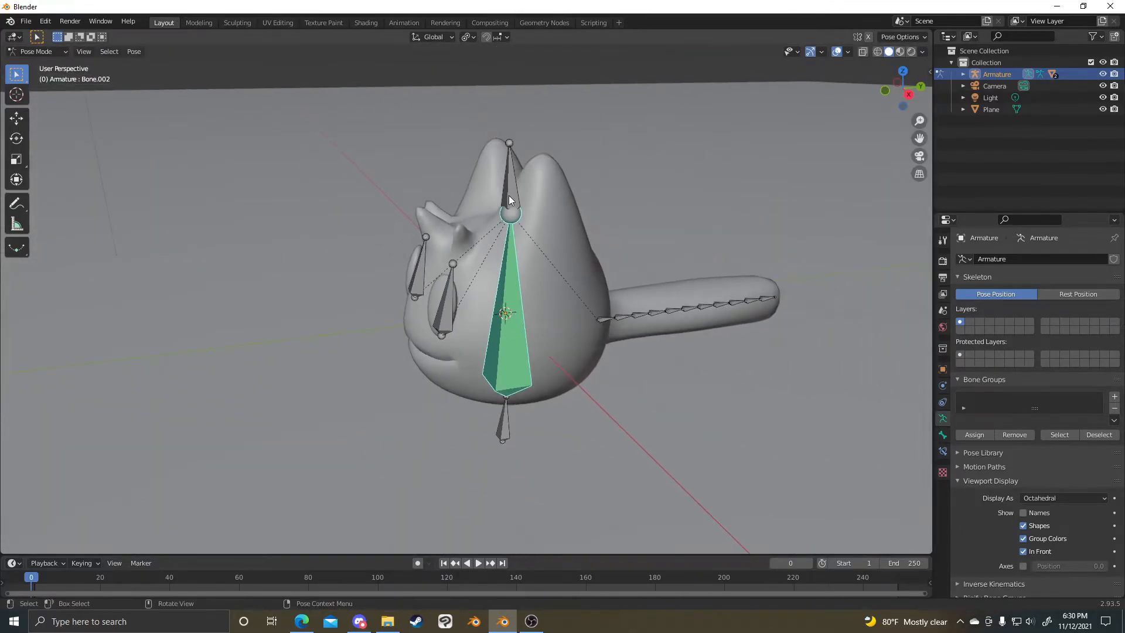
click(508, 196)
key(g)
right_click(508, 178)
- Select both eye bones, test moving them together from a side view and cancel the move
alt+middle_drag(507, 178, 658, 286)
click(520, 287)
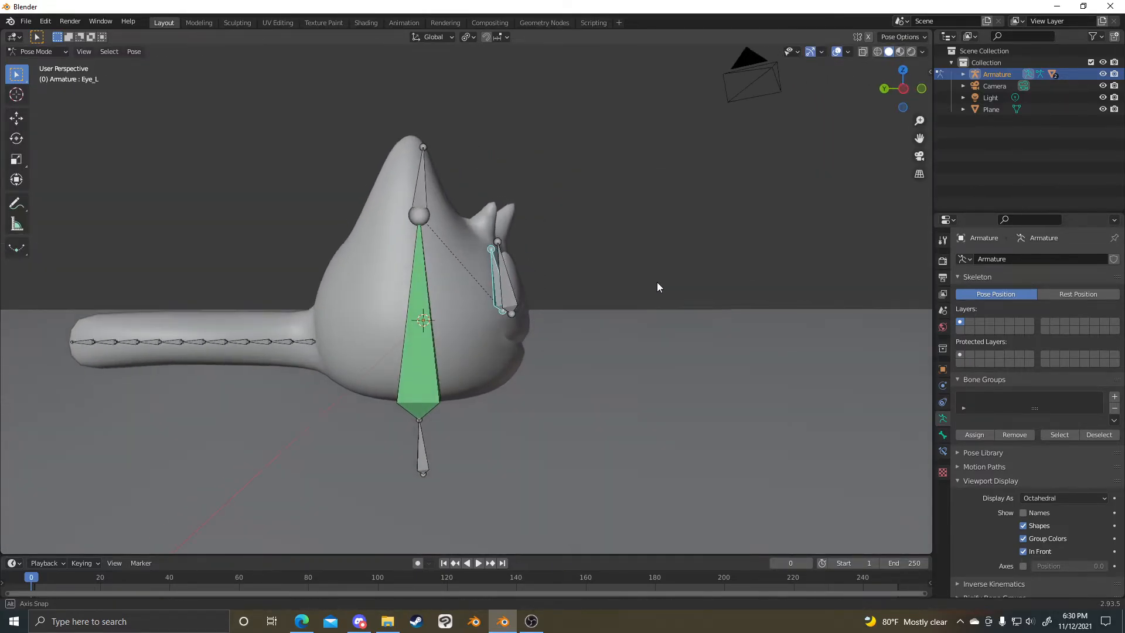
shift+click(505, 300)
scroll(516, 304, up, 2)
key(g)
right_click(606, 233)
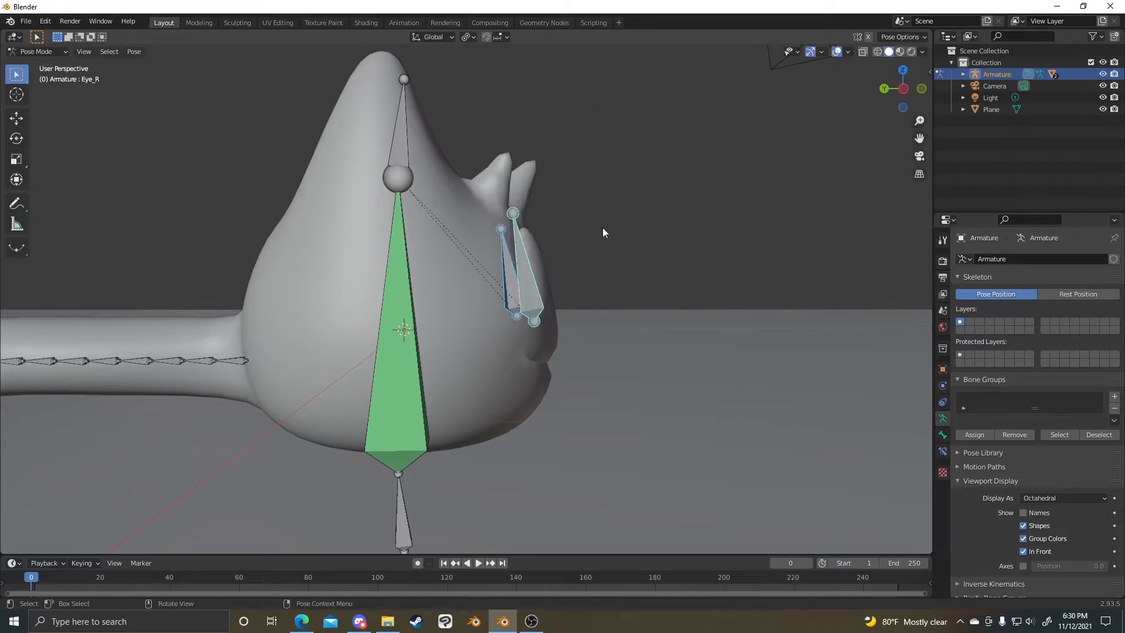
- Test squashing the creature by moving the top head bone down about 0.68 m along Z and examine the face
click(402, 155)
key(g)
key(z)
click(398, 262)
middle_drag(398, 262, 635, 395)
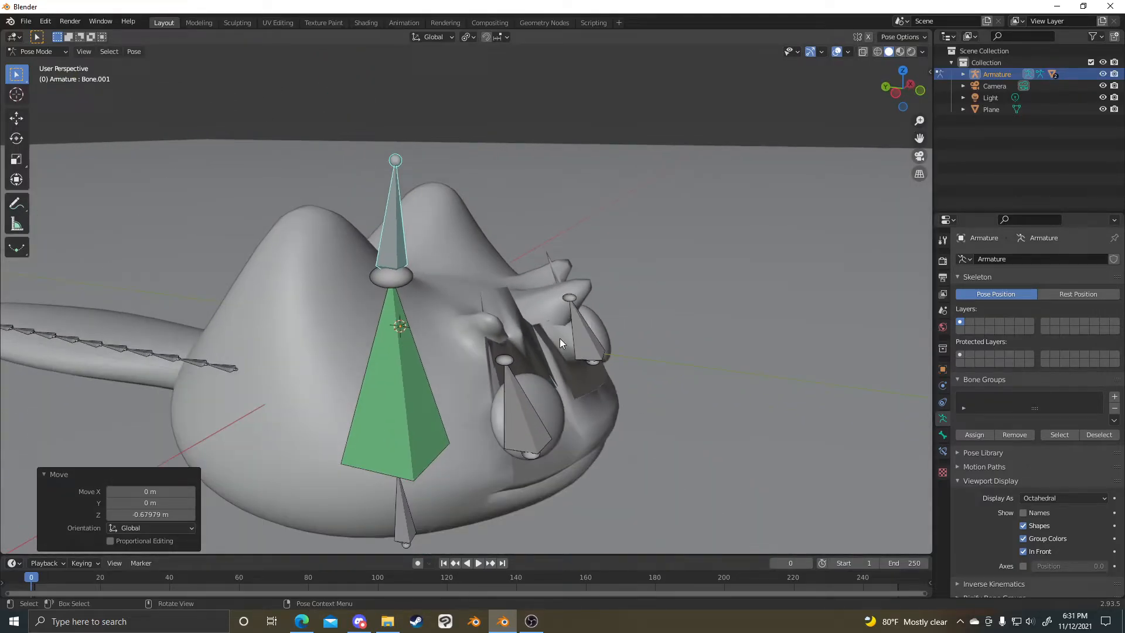
middle_drag(563, 323, 494, 173)
- Move the top head bone down about 1.11 m along Z to test the deformation, and undo the move
key(g)
key(z)
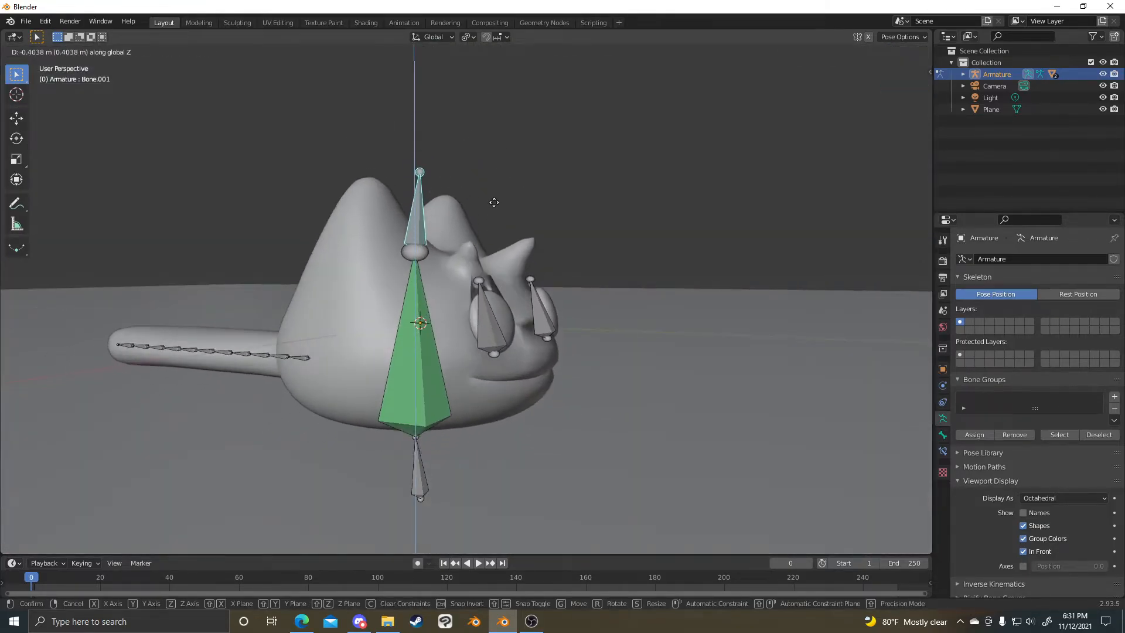
click(532, 363)
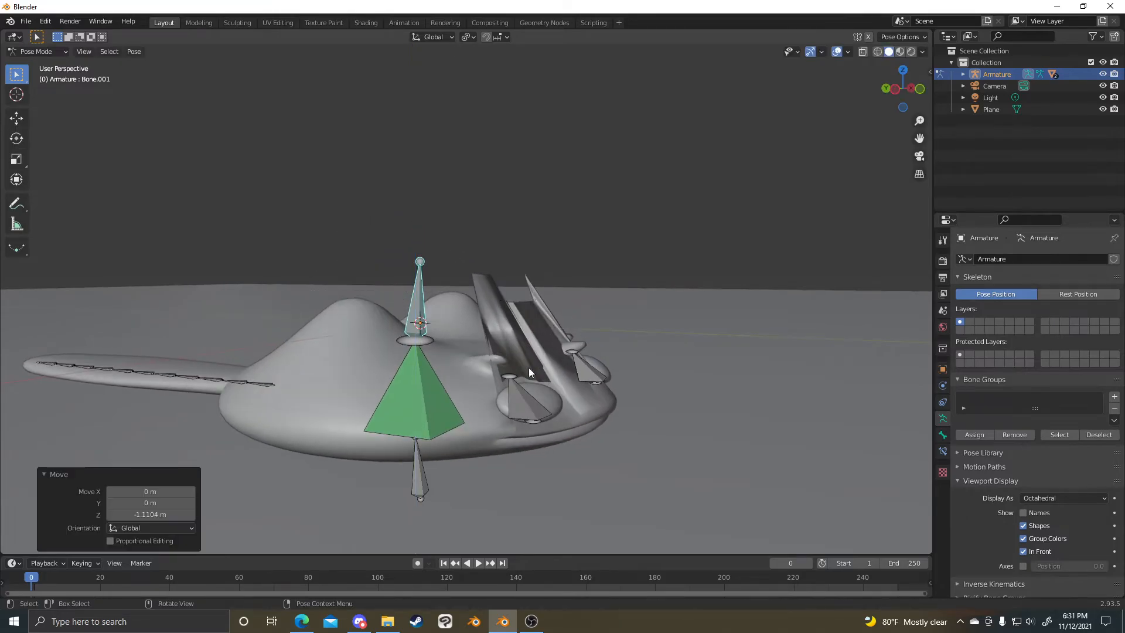
middle_drag(573, 356, 599, 328)
key(ctrl+a)
key(ctrl+z)
middle_drag(687, 354, 654, 323)
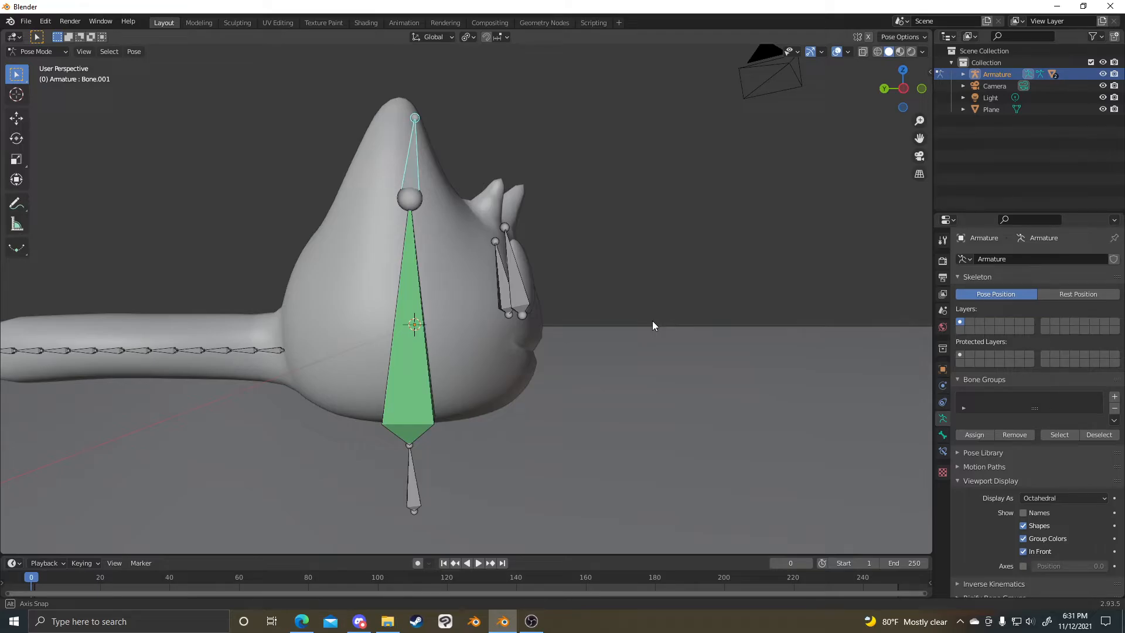
- Select the Eye_R bone and examine the geometry around the eye from outside and inside the creature's body
middle_drag(652, 322, 688, 336)
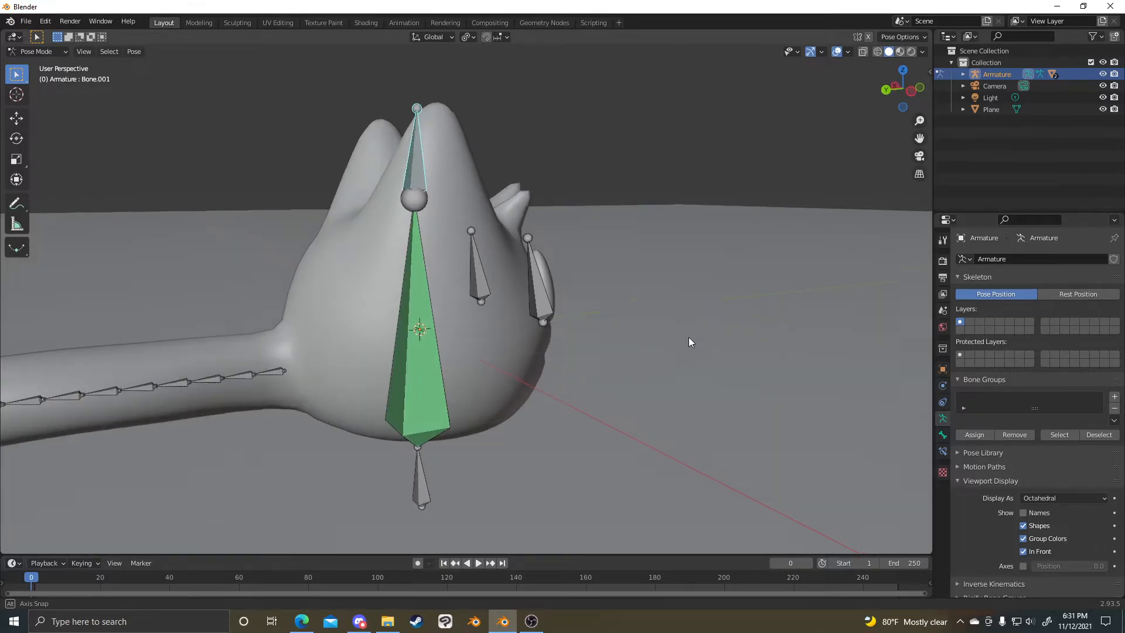
scroll(644, 328, up, 3)
click(586, 316)
middle_drag(581, 315, 674, 328)
scroll(575, 315, up, 2)
scroll(576, 315, down, 2)
scroll(651, 323, up, 4)
scroll(652, 322, up, 2)
scroll(550, 387, up, 1)
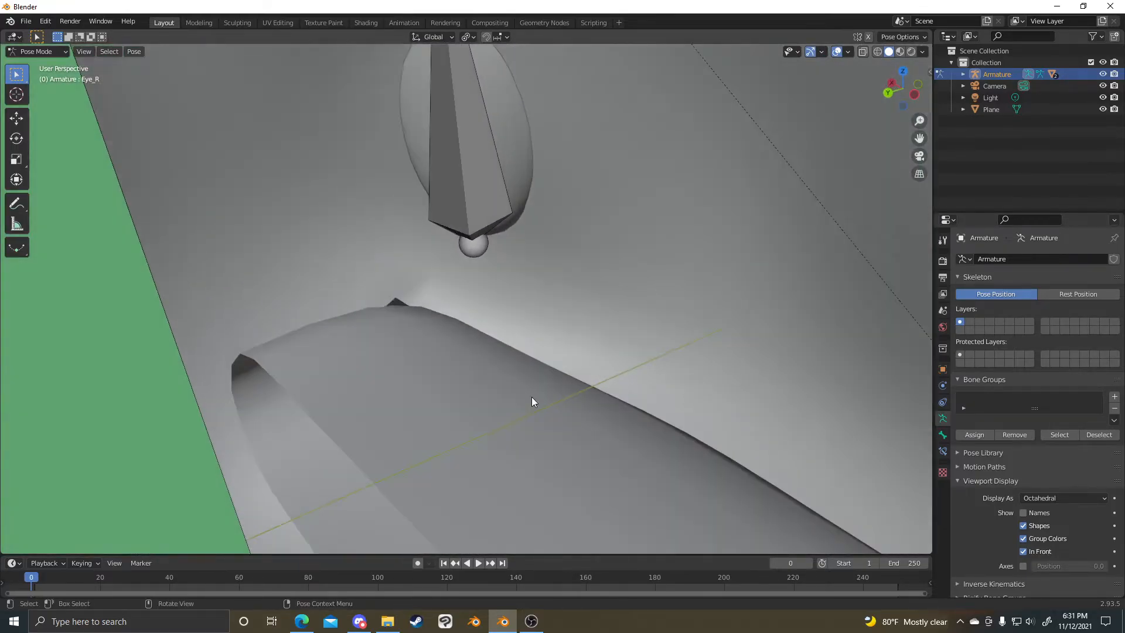
click(550, 388)
scroll(599, 404, down, 6)
scroll(604, 413, down, 5)
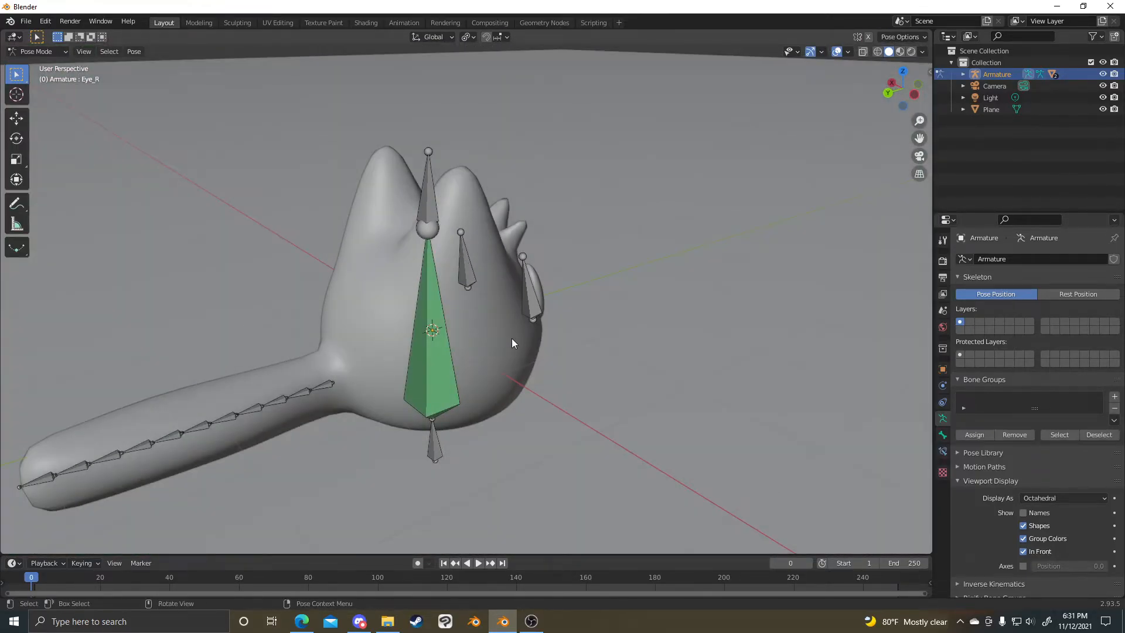
- Select the large central body bone, switch the armature to Object Mode and return it to Pose Mode
middle_drag(511, 339, 417, 327)
click(418, 327)
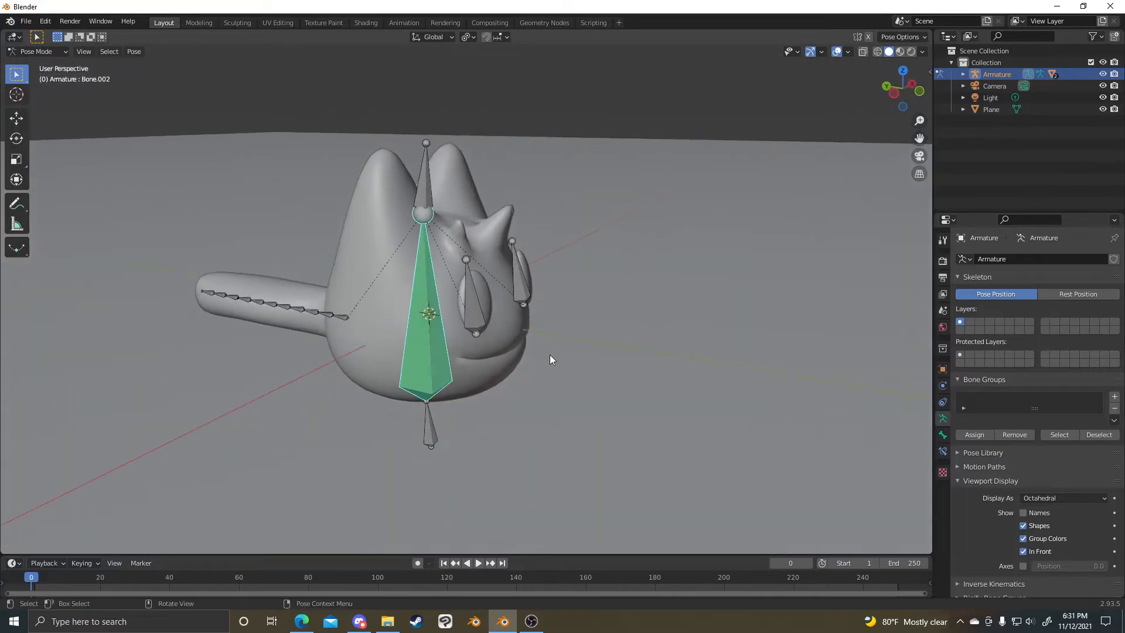
scroll(536, 350, up, 5)
scroll(621, 391, down, 6)
scroll(616, 381, up, 5)
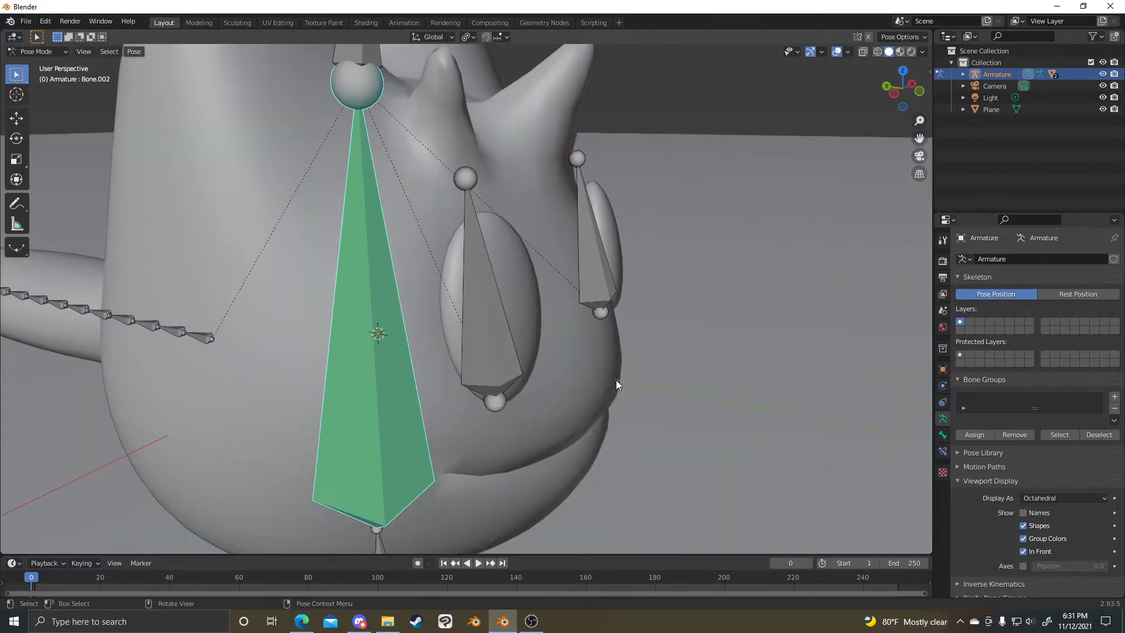
key(ctrl+Tab)
click(317, 334)
scroll(537, 359, down, 5)
key(ctrl+Tab)
click(387, 445)
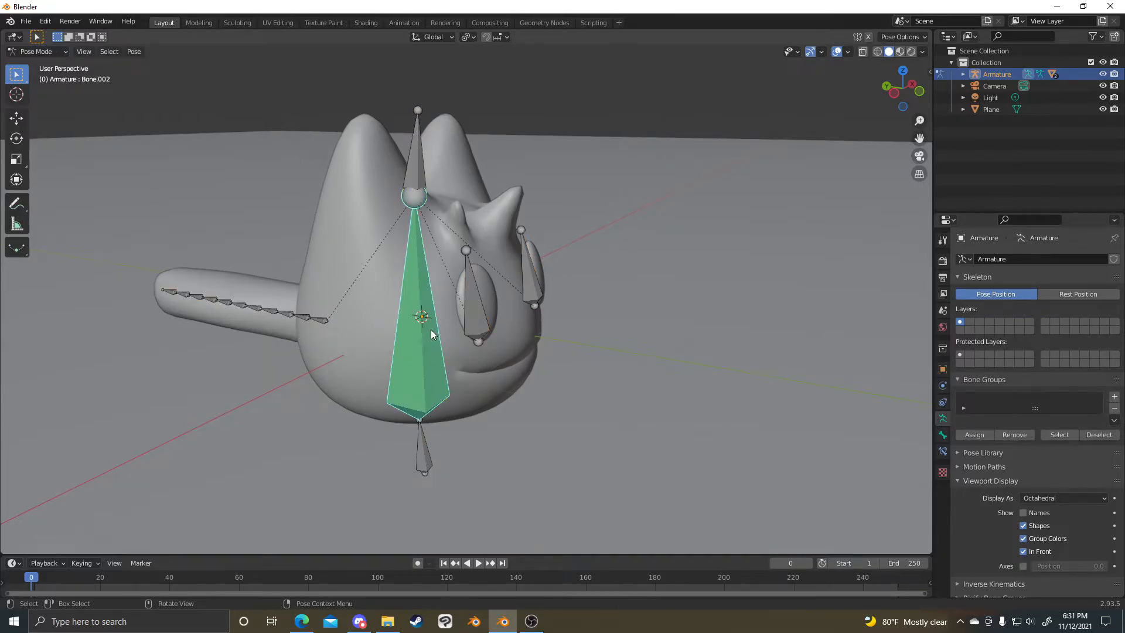
- Examine the creature's underside and side with its bones, and switch the armature to Edit Mode
middle_drag(431, 329, 633, 276)
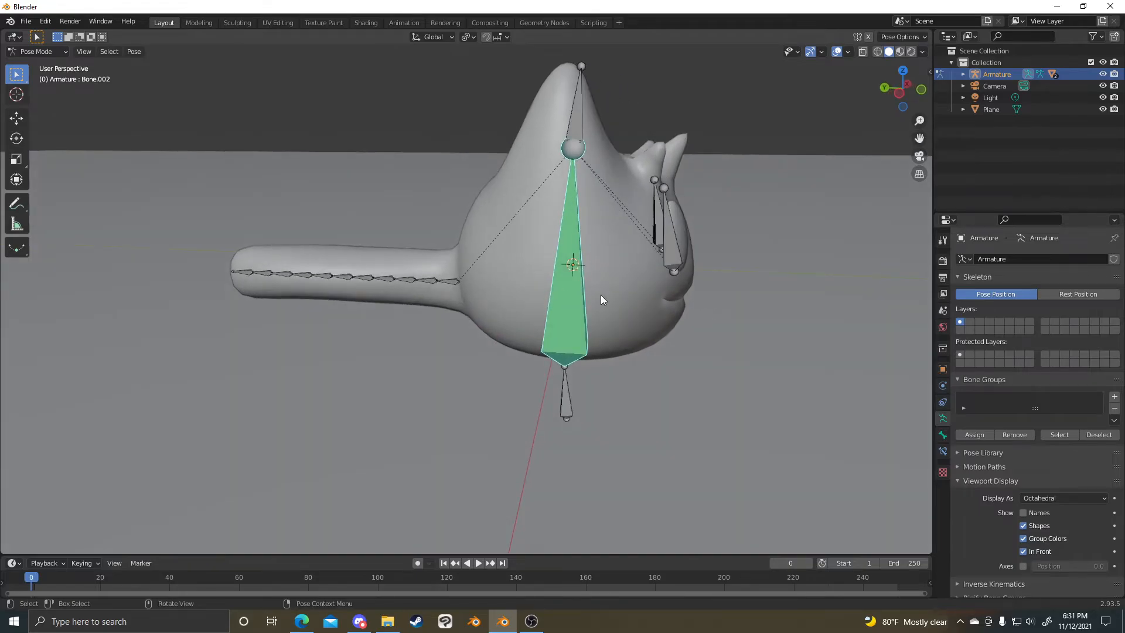
scroll(605, 301, up, 10)
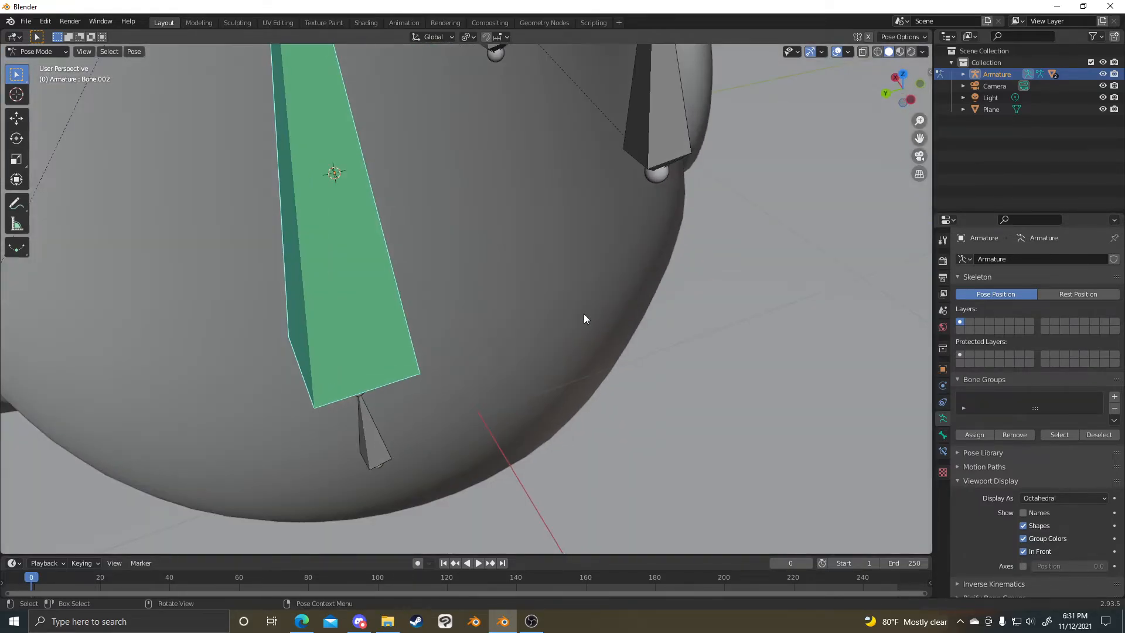
middle_drag(585, 316, 445, 194)
scroll(589, 186, down, 10)
middle_drag(326, 188, 537, 205)
key(Tab)
click(418, 224)
click(397, 228)
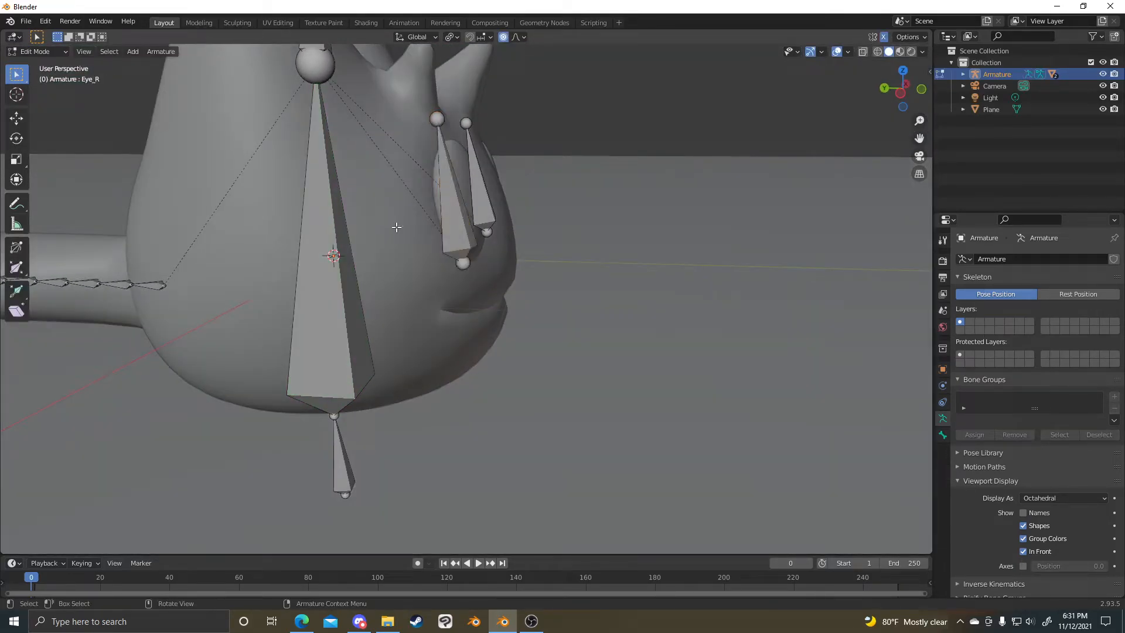
- Select the large central body bone in Pose Mode and return the armature to Object Mode
click(338, 250)
key(ctrl+Tab)
click(326, 272)
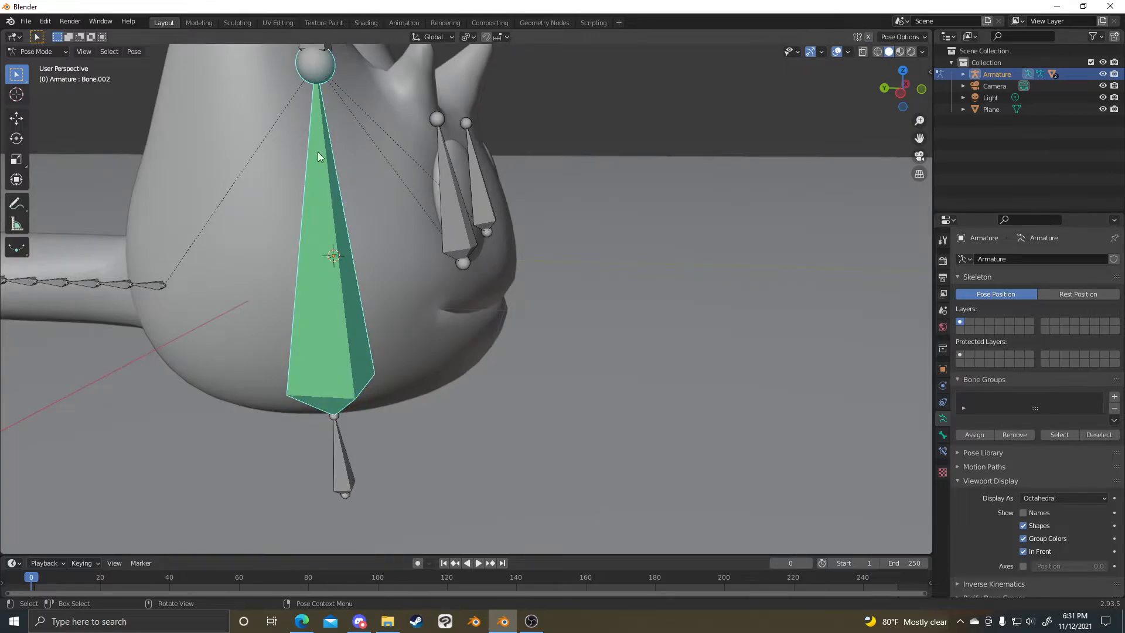
scroll(328, 193, down, 4)
key(ctrl+Tab)
click(231, 181)
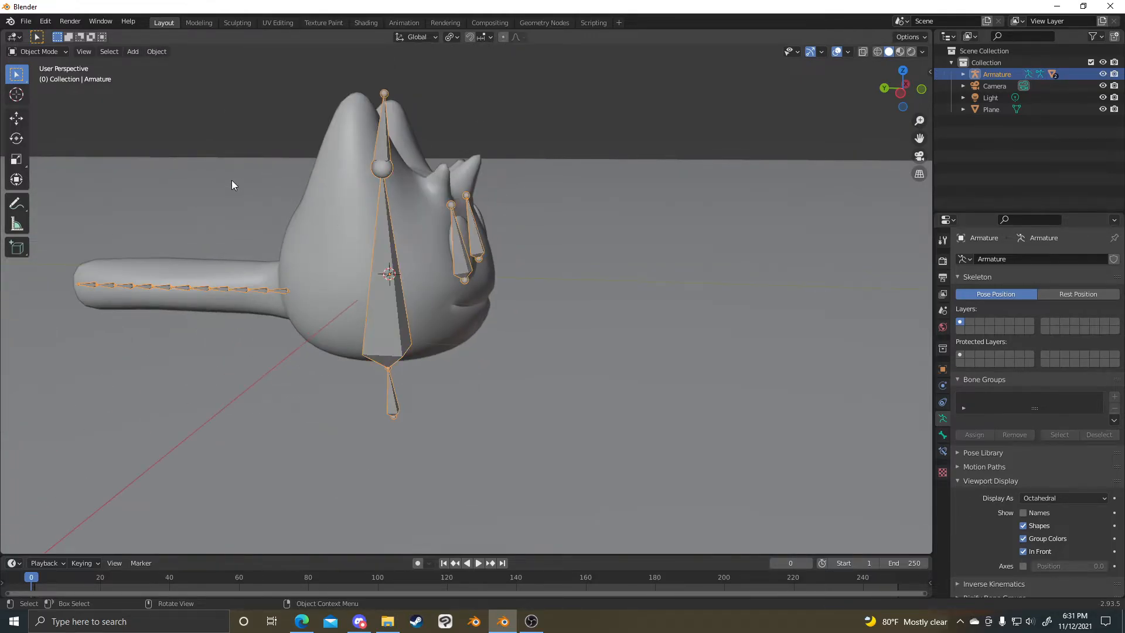
- Select the Creature mesh and switch it to Weight Paint mode
click(439, 311)
middle_drag(447, 310, 493, 316)
click(465, 249)
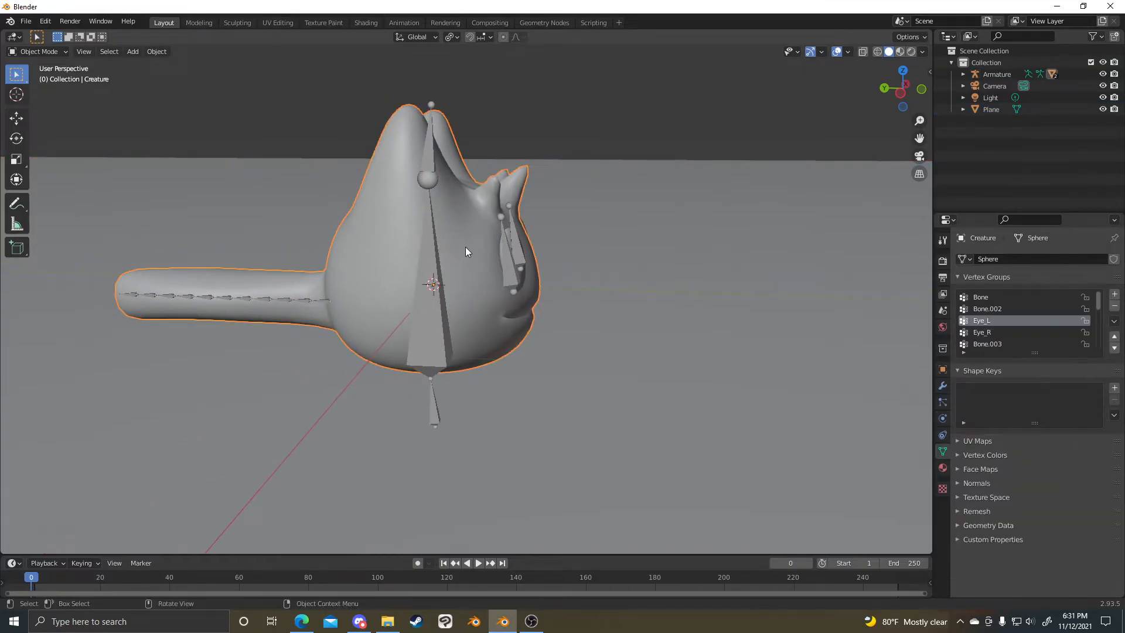
scroll(465, 249, up, 3)
key(ctrl+Tab)
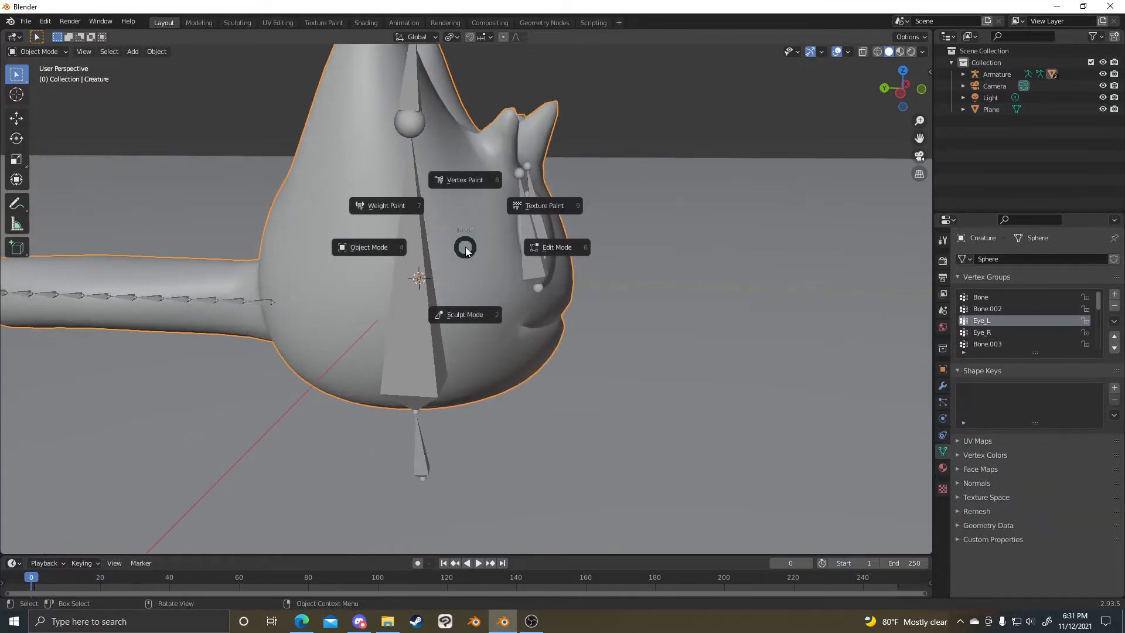
click(391, 205)
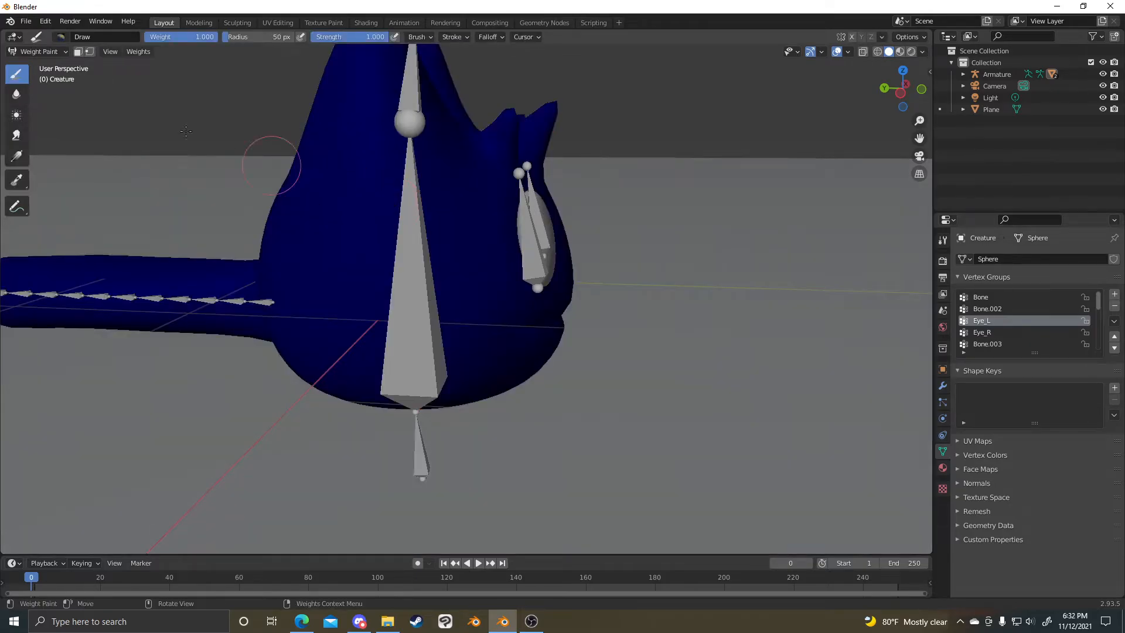
- Examine the Eye_L group's weights on the creature from several sides and look through the list of vertex groups
click(46, 54)
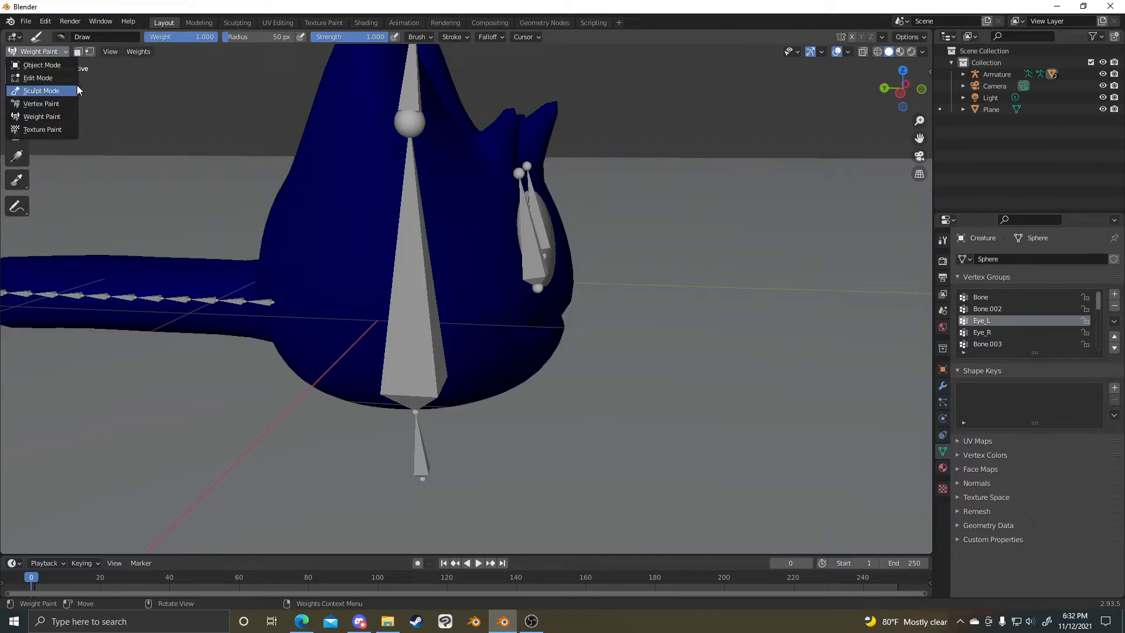
scroll(562, 349, up, 2)
middle_drag(562, 348, 497, 348)
key(ctrl+Tab)
scroll(573, 331, down, 5)
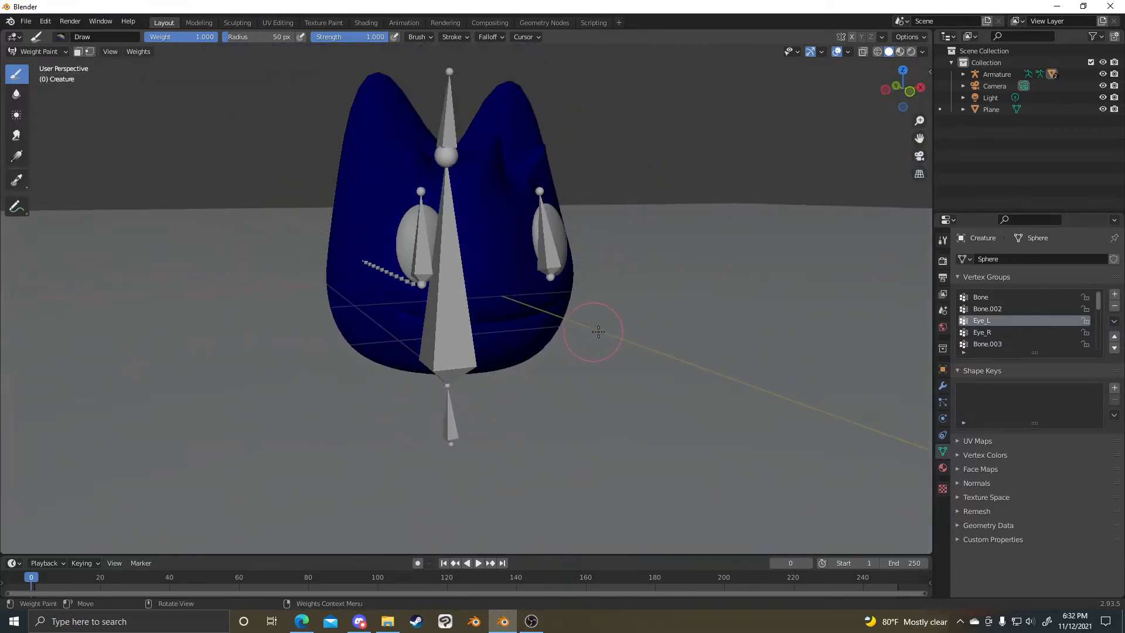
middle_drag(595, 327, 650, 335)
scroll(413, 229, up, 2)
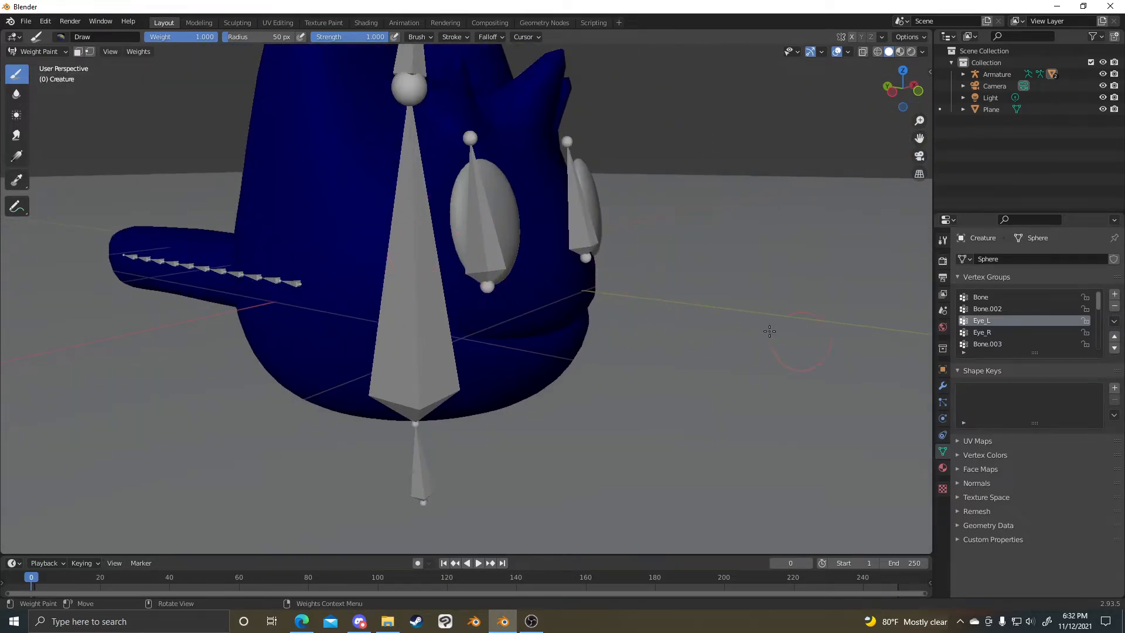
scroll(477, 314, down, 2)
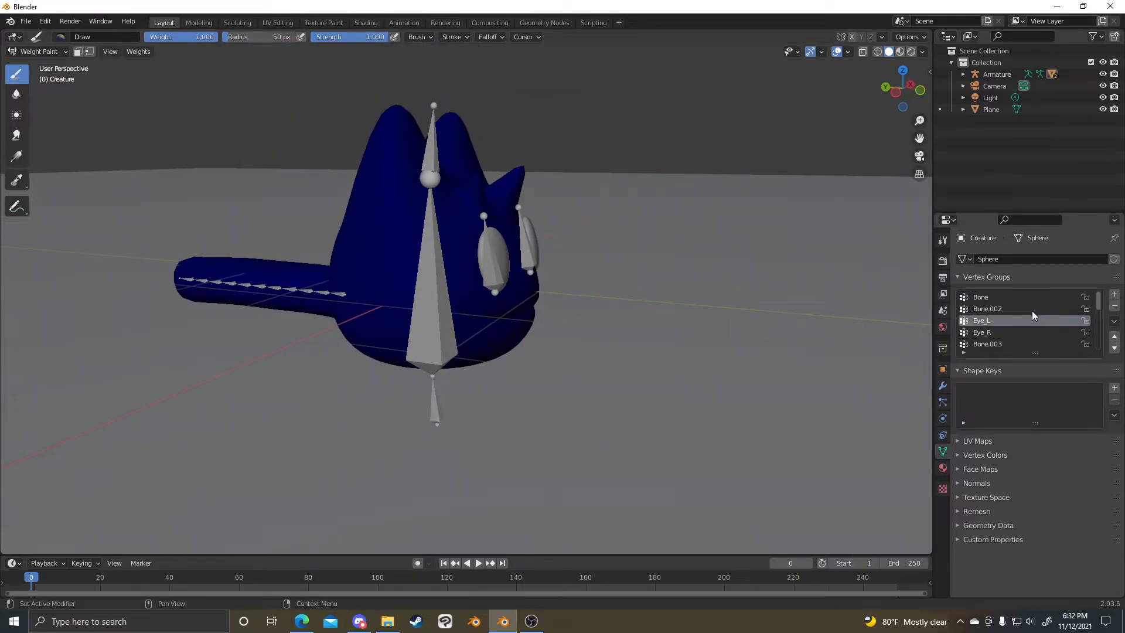
scroll(1031, 312, down, 5)
scroll(644, 281, up, 3)
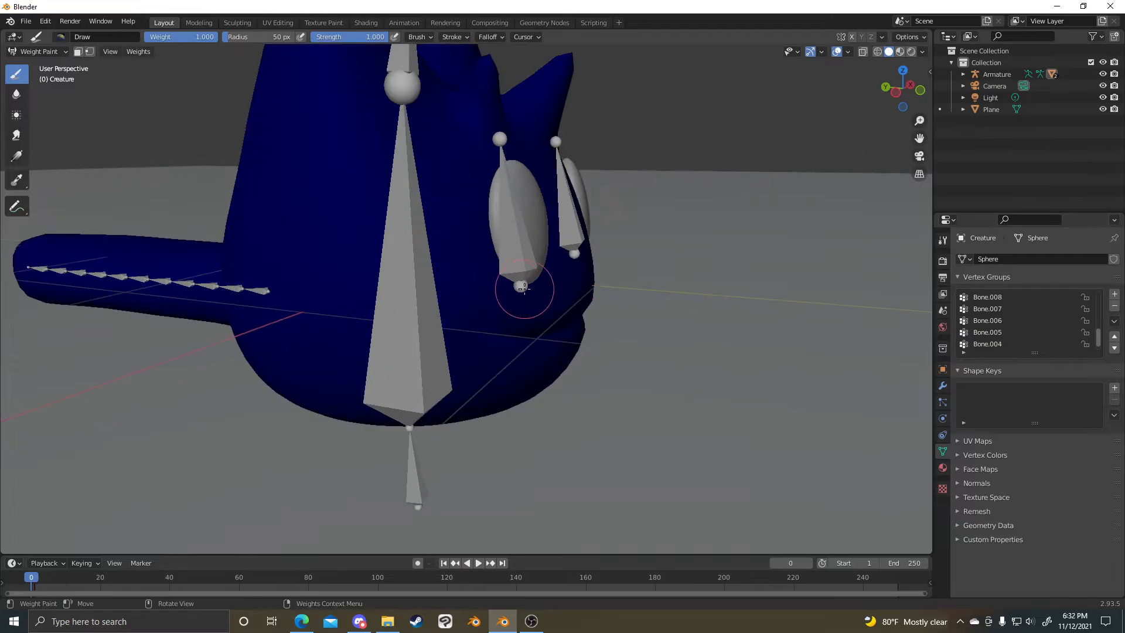
scroll(998, 325, up, 5)
scroll(632, 275, up, 5)
scroll(632, 275, down, 5)
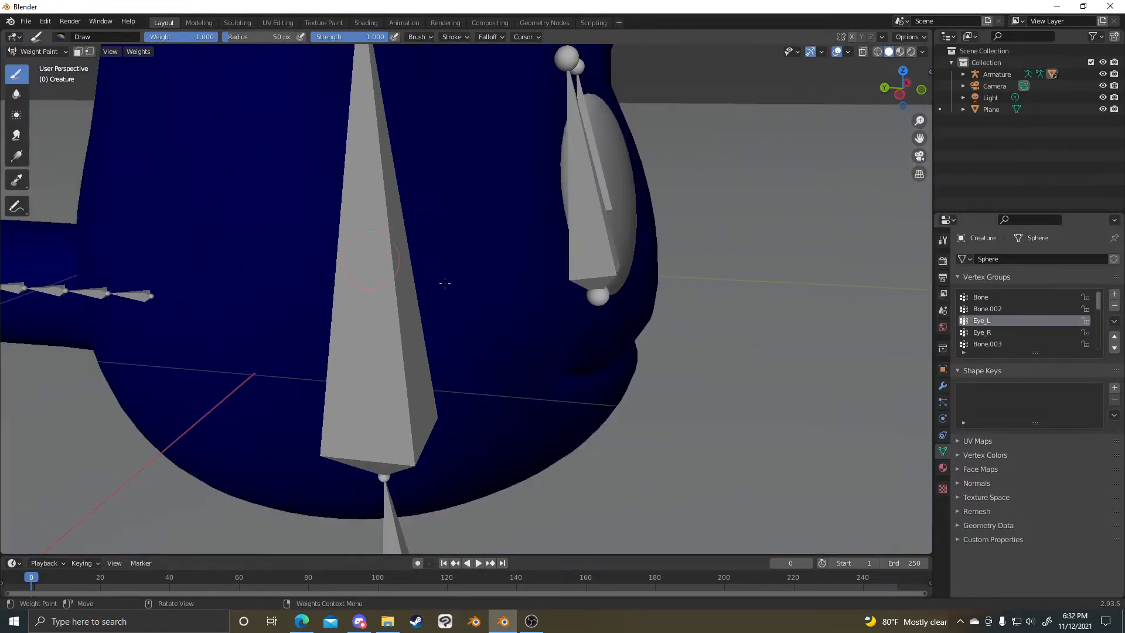
scroll(498, 296, up, 3)
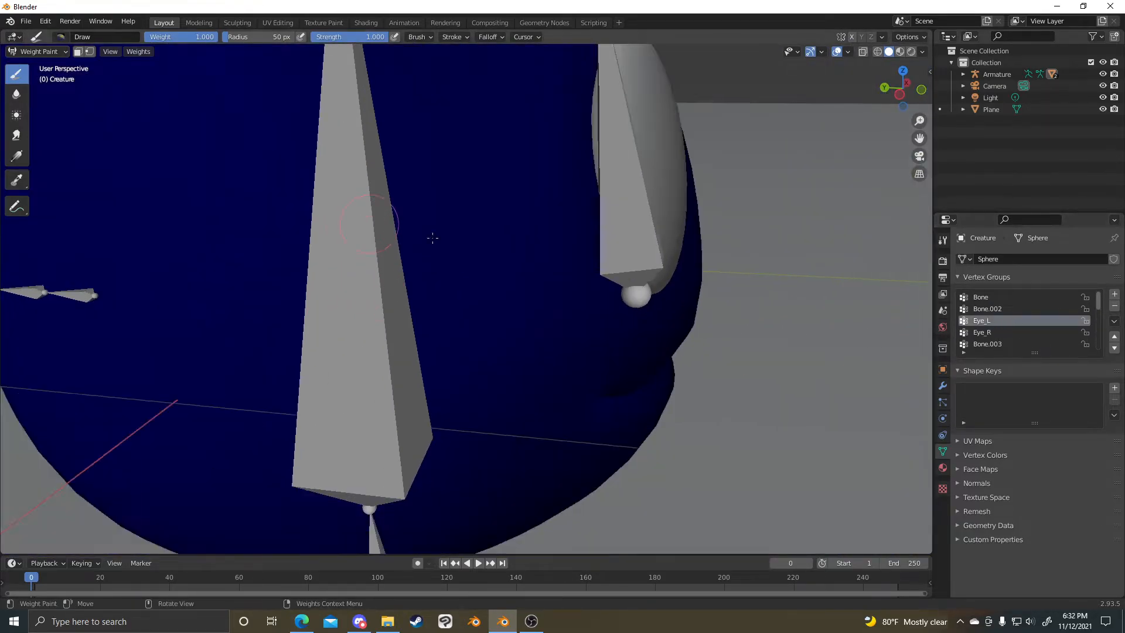
- Leave Weight Paint, put the armature in Pose Mode, return to Object Mode and reselect the Creature mesh
key(Tab)
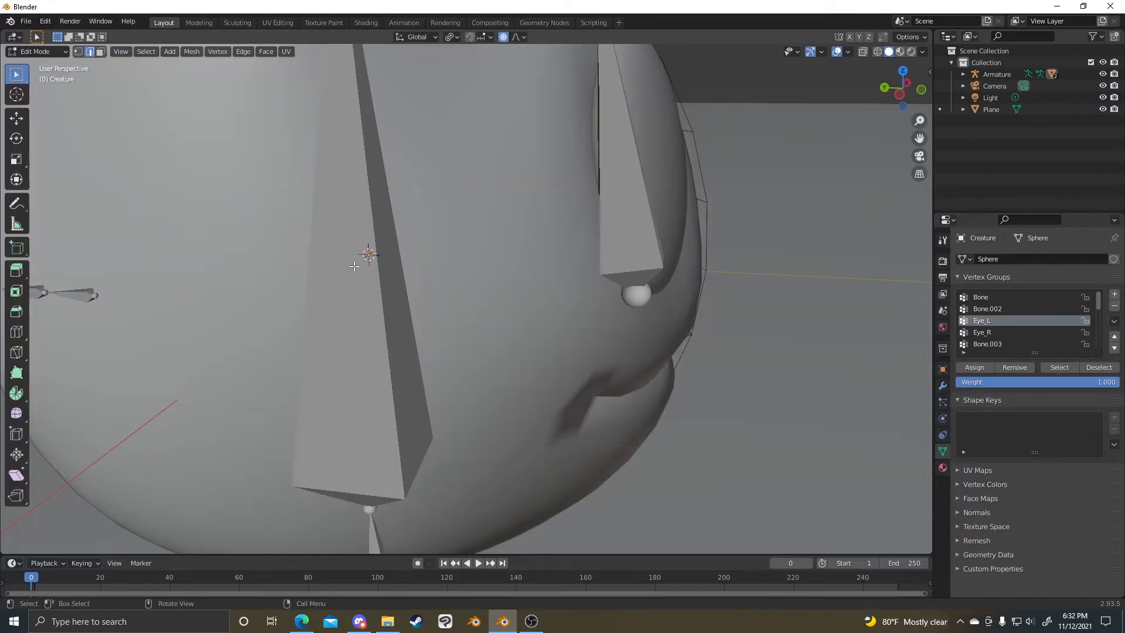
scroll(368, 269, down, 3)
key(ctrl+Tab)
click(305, 259)
click(364, 269)
scroll(366, 268, up, 2)
key(ctrl+Tab)
click(366, 337)
key(ctrl+Tab)
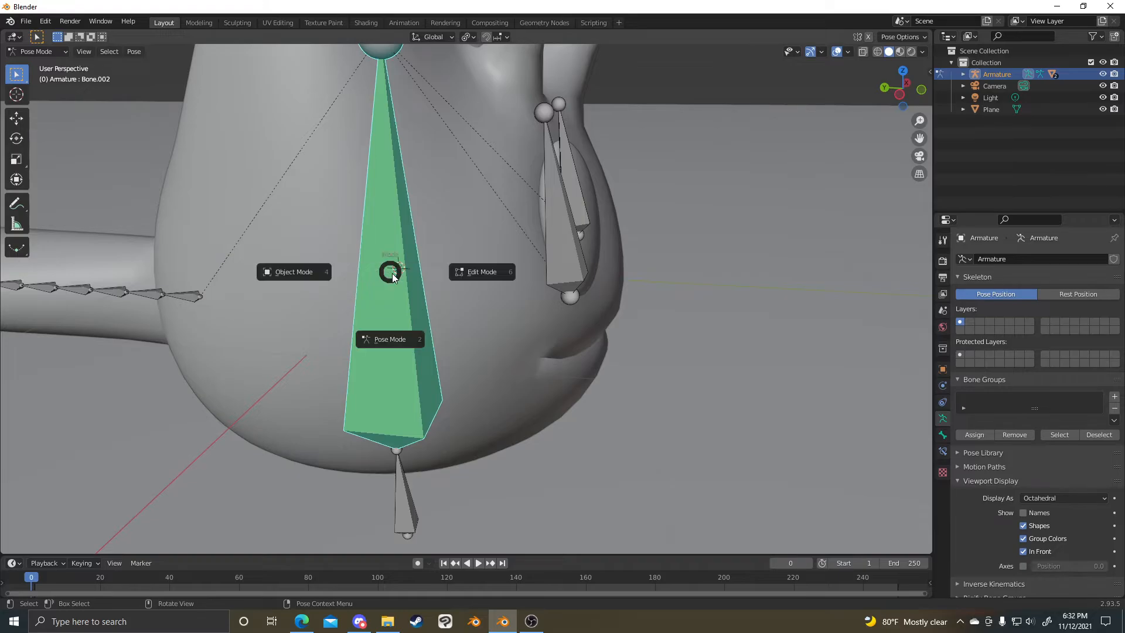
click(299, 271)
click(575, 382)
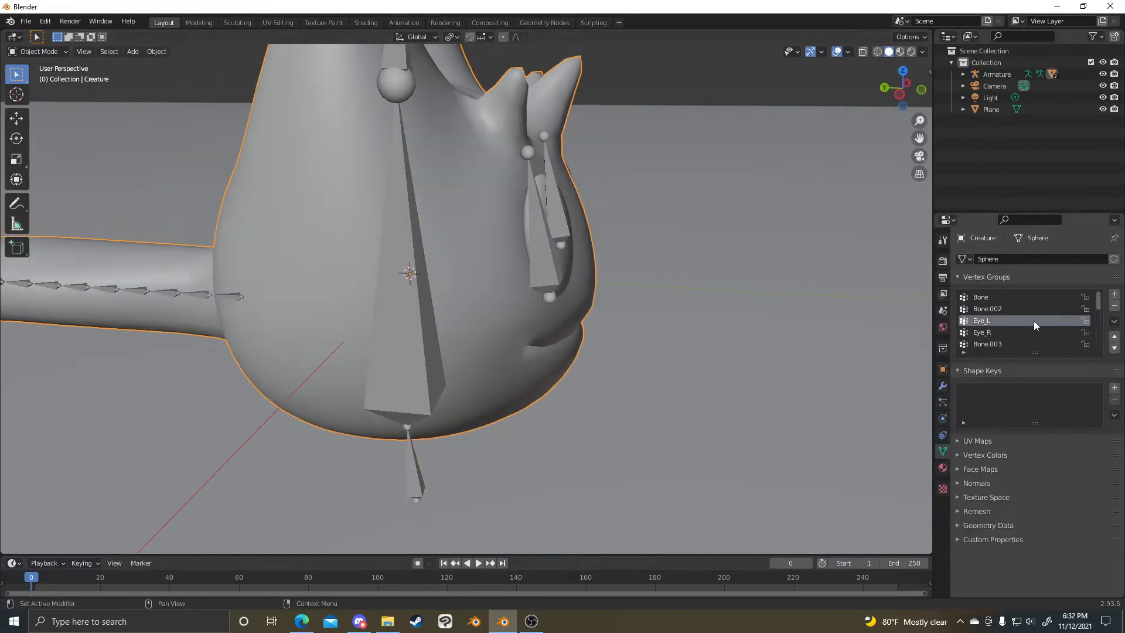
- Make Bone.002 the active vertex group and inspect its weights on the creature in Weight Paint mode
click(1003, 310)
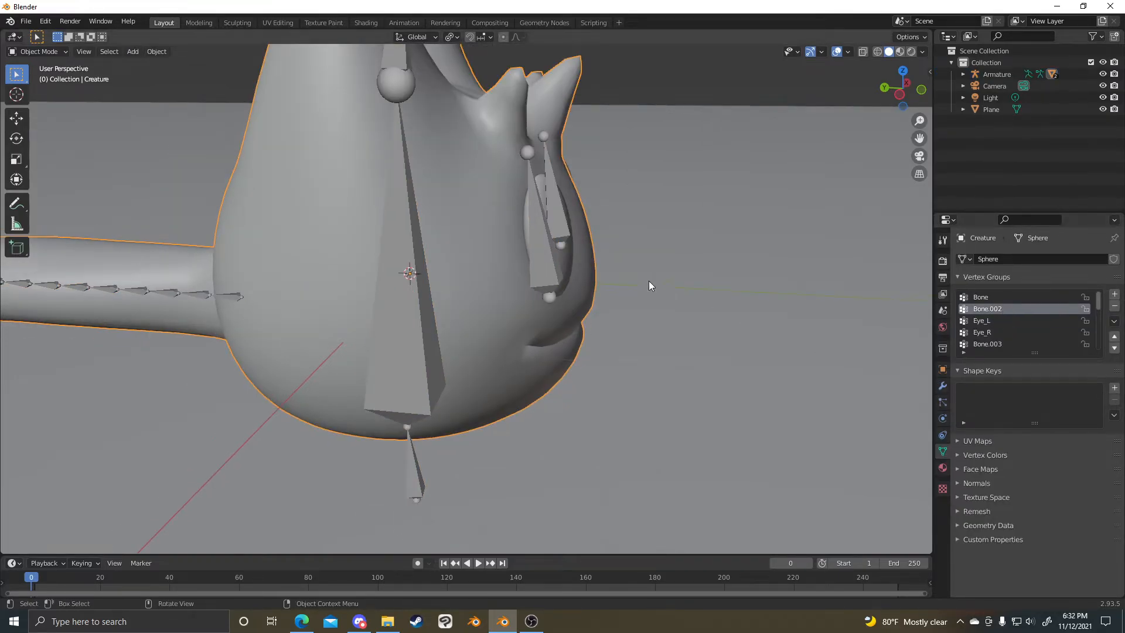
key(ctrl+Tab)
click(467, 272)
mouse_move(467, 271)
middle_down()
mouse_move(622, 320)
mouse_move(648, 287)
mouse_move(562, 322)
mouse_move(620, 301)
mouse_move(535, 188)
mouse_move(641, 268)
middle_up()
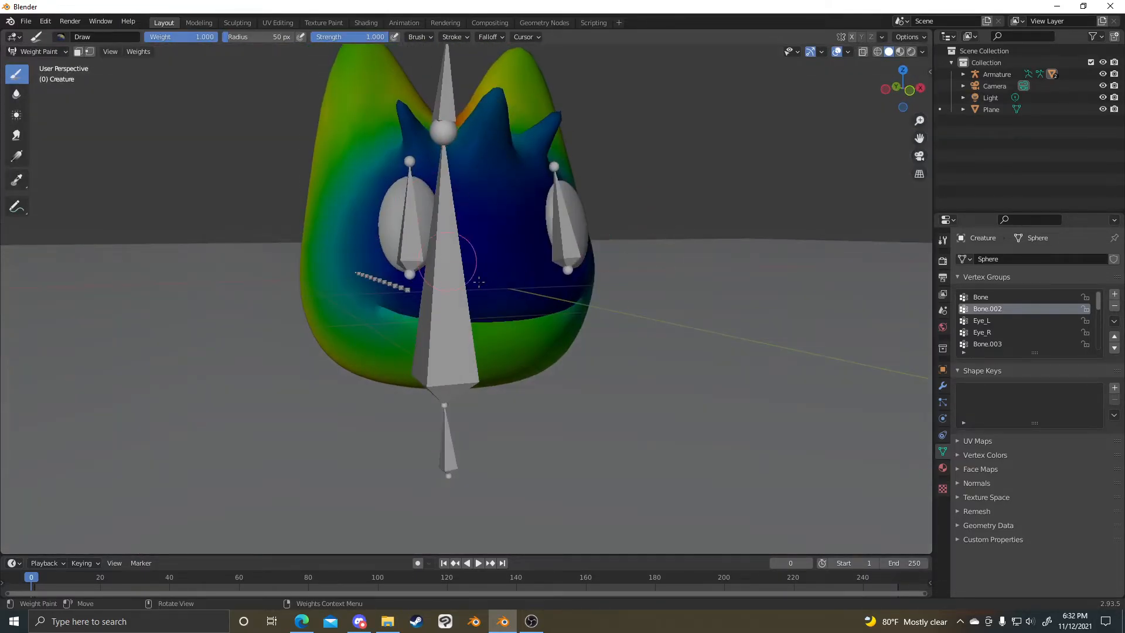
mouse_move(464, 209)
middle_down()
mouse_move(420, 267)
mouse_move(578, 240)
middle_up()
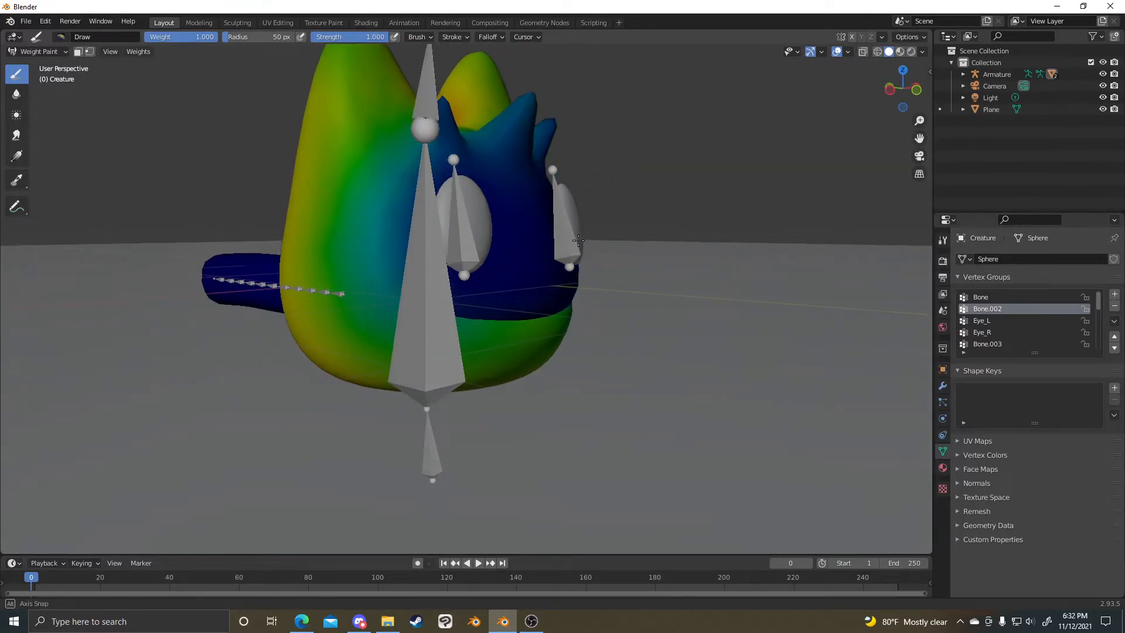
- Switch the creature mesh to Edit Mode and return it to Weight Paint mode facing the front
key(Tab)
scroll(527, 264, up, 3)
key(ctrl+Tab)
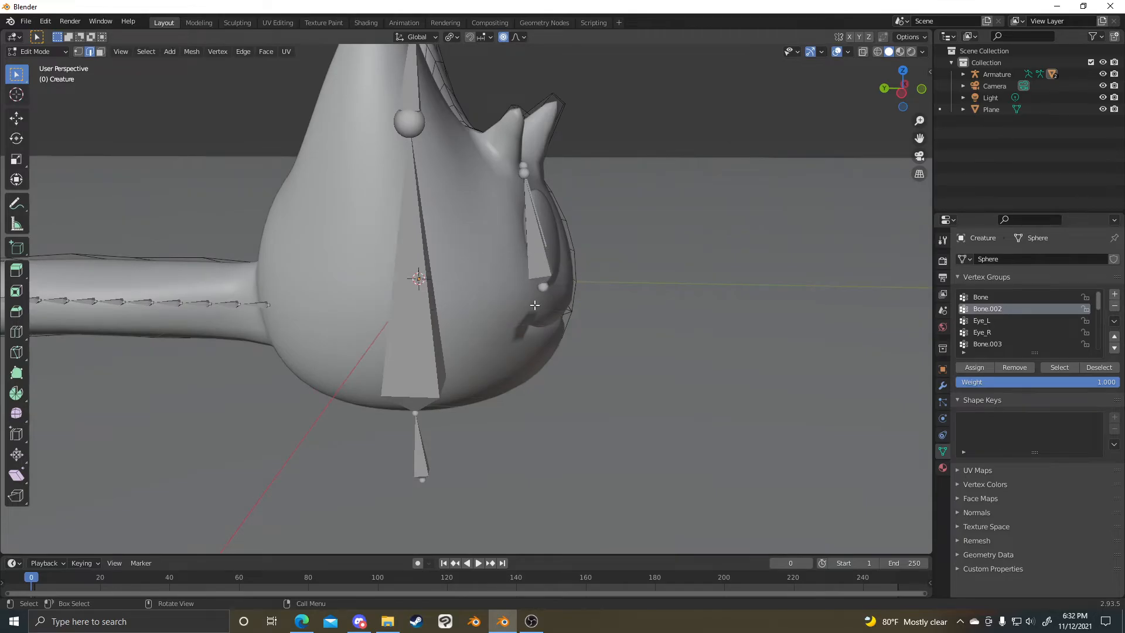
middle_drag(534, 305, 479, 290)
key(ctrl+Tab)
click(459, 270)
scroll(463, 269, up, 4)
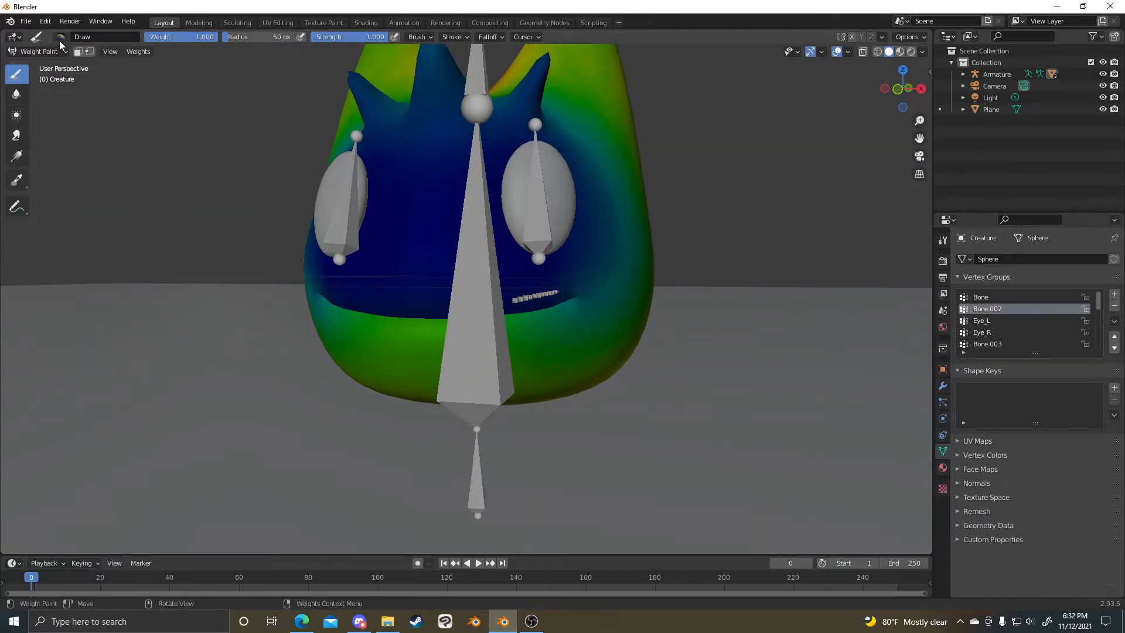
- Enlarge the weight brush radius to 88 px and choose the Mix brush
key(f)
click(583, 226)
click(60, 37)
click(60, 37)
click(60, 37)
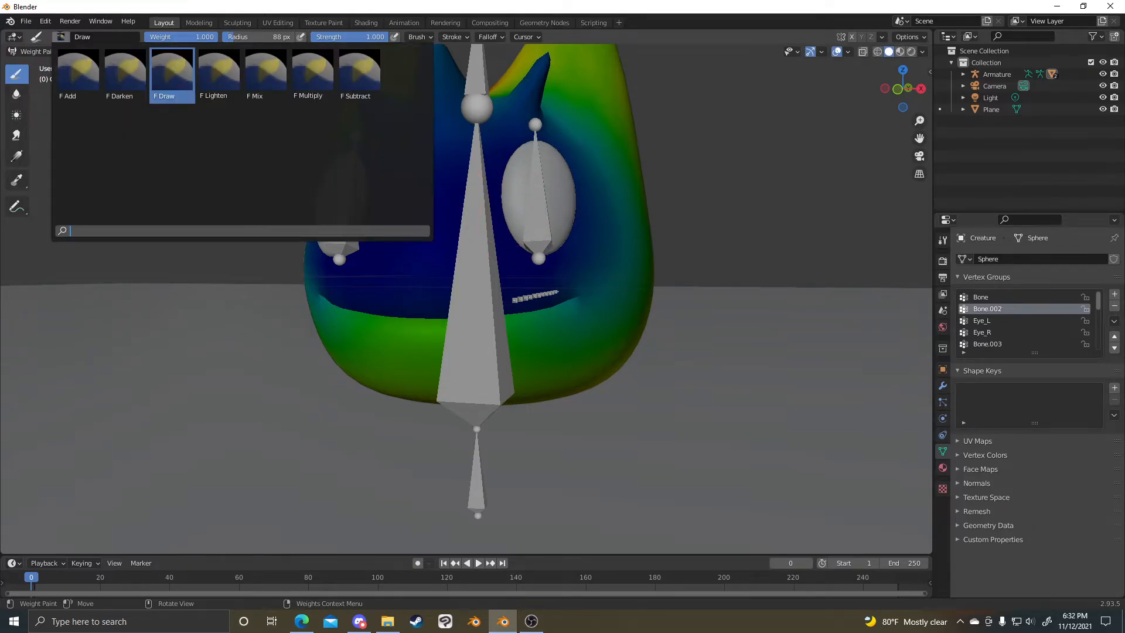
click(257, 78)
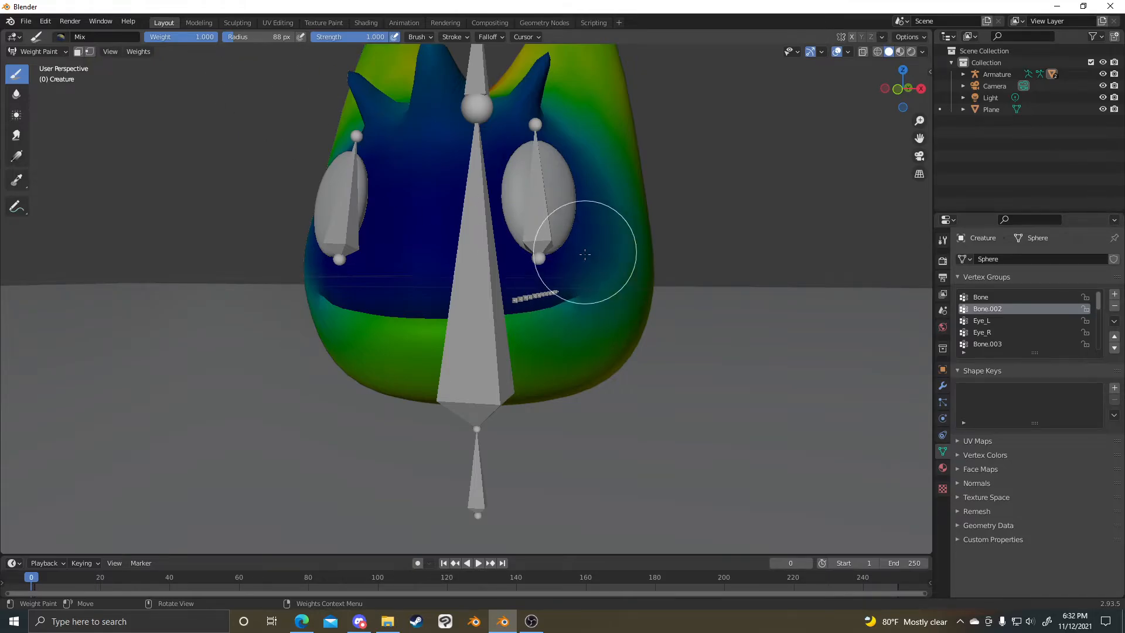
click(61, 39)
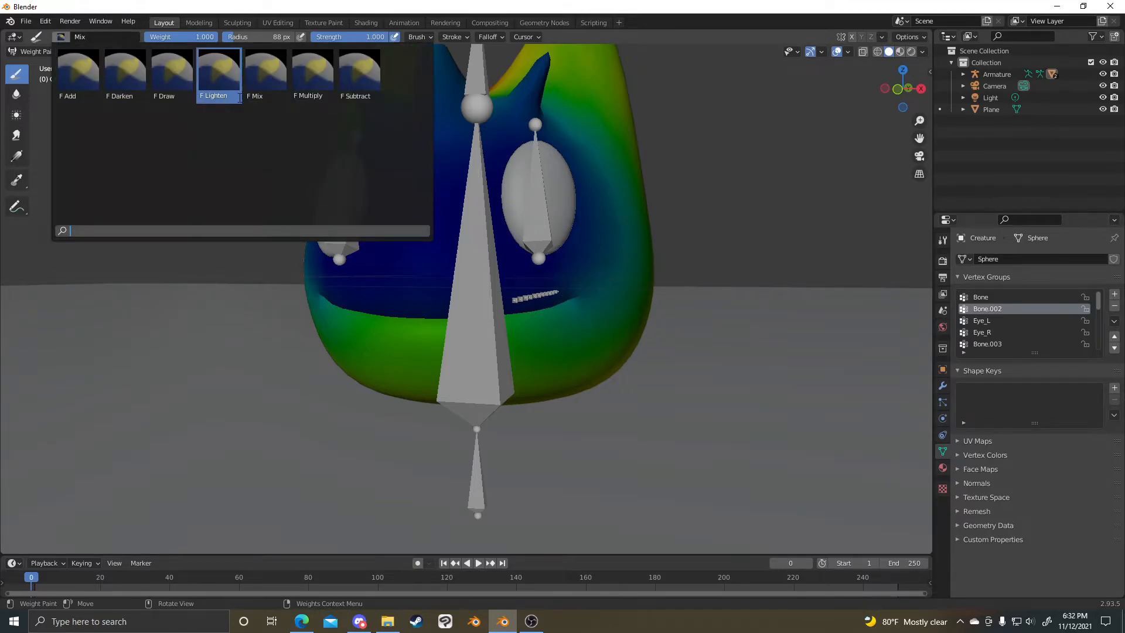
click(278, 90)
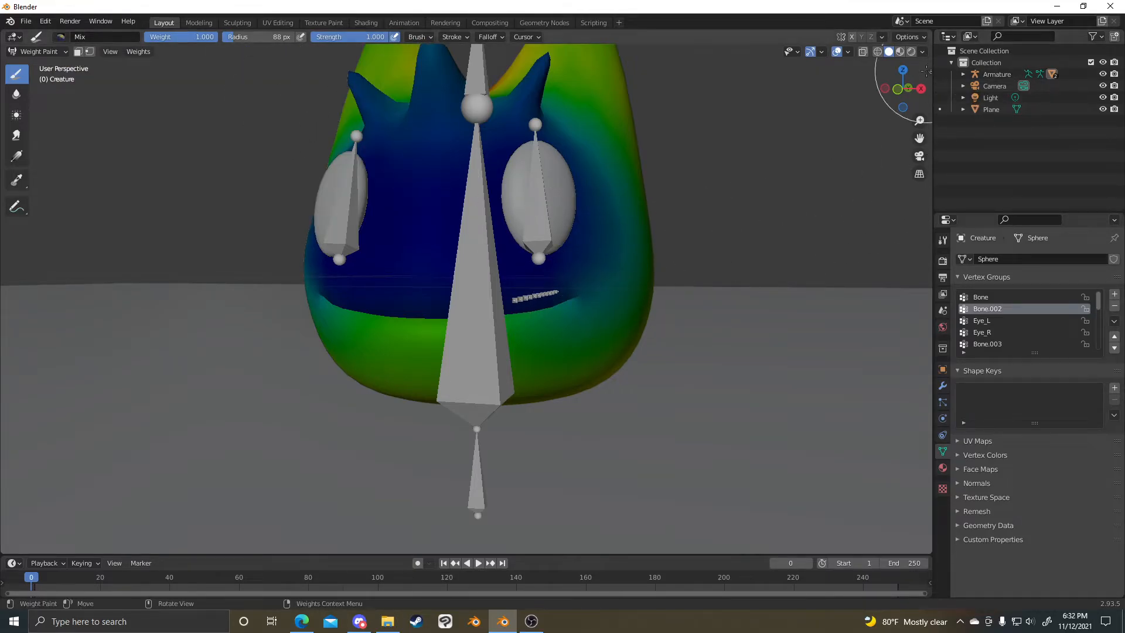
- Show the brush settings and paint Bone.002 weight at 1.000 over the creature's forehead and around its eyes
key(n)
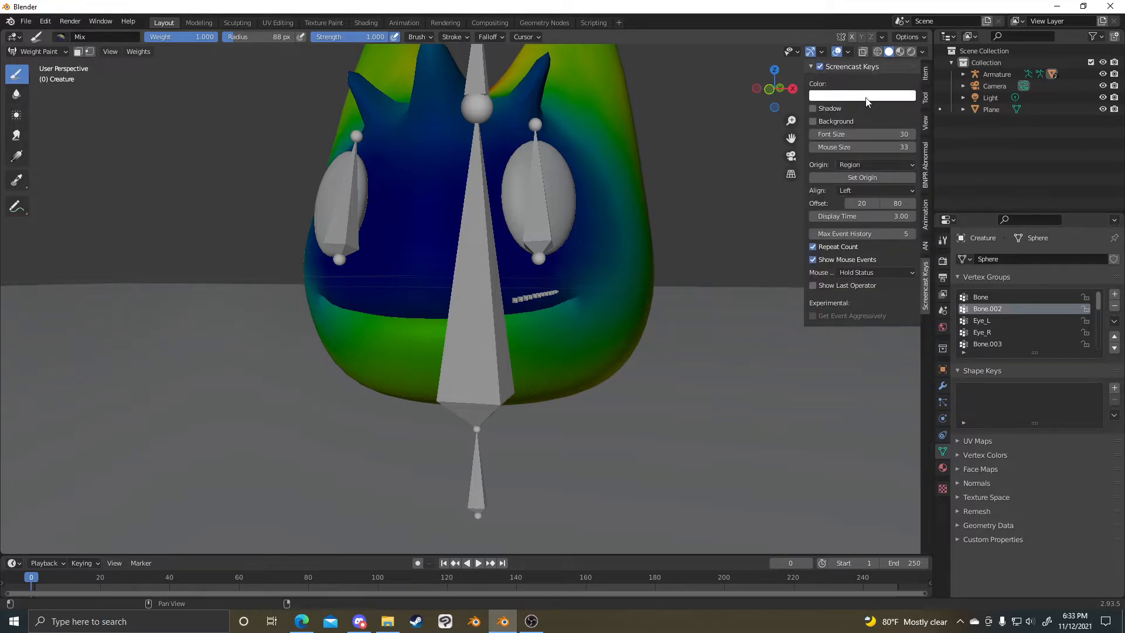
click(925, 100)
scroll(674, 207, down, 2)
middle_drag(673, 207, 630, 229)
mouse_move(556, 296)
mouse_down()
mouse_move(534, 216)
mouse_move(469, 215)
mouse_move(445, 161)
mouse_move(375, 147)
mouse_up()
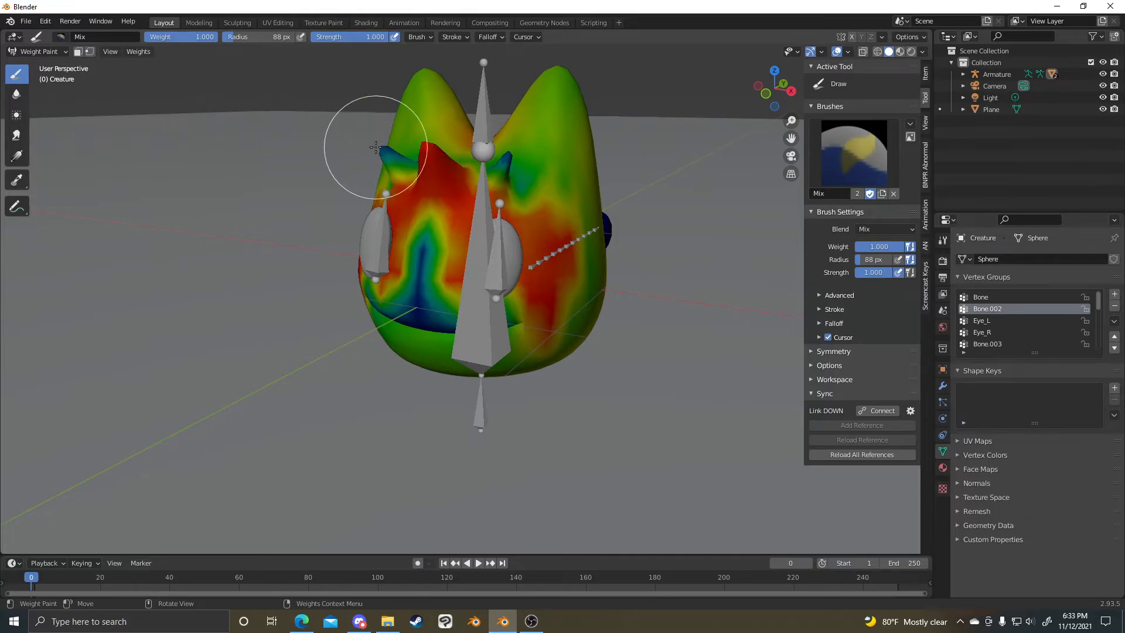
- Paint the horns and the area above the eyes with a Bone.002 weight of 1.000
middle_drag(386, 162, 578, 201)
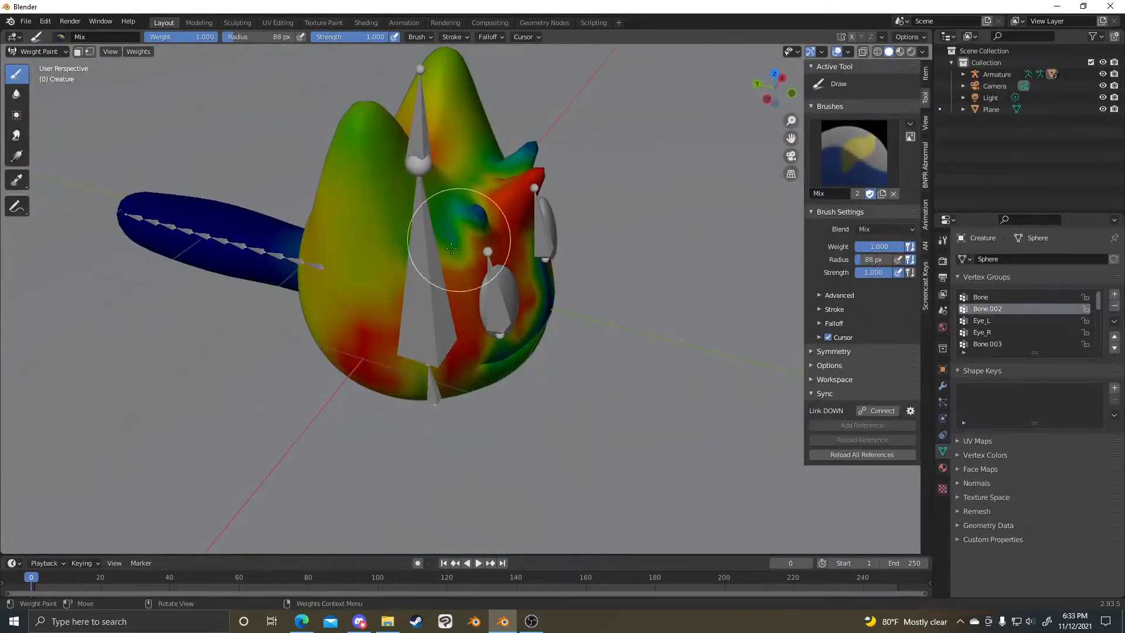
mouse_move(463, 234)
middle_down()
mouse_move(527, 188)
mouse_move(779, 113)
mouse_move(756, 99)
mouse_move(395, 155)
mouse_move(422, 149)
middle_up()
mouse_move(533, 203)
middle_down()
mouse_move(515, 258)
mouse_move(510, 240)
middle_up()
scroll(528, 252, up, 6)
mouse_move(570, 307)
mouse_down()
mouse_move(522, 251)
mouse_move(427, 226)
mouse_move(445, 246)
mouse_up()
middle_drag(445, 246, 492, 211)
- Display the creature's modifiers and paint full Bone.002 weight over the center of the face down to the mouth
click(942, 386)
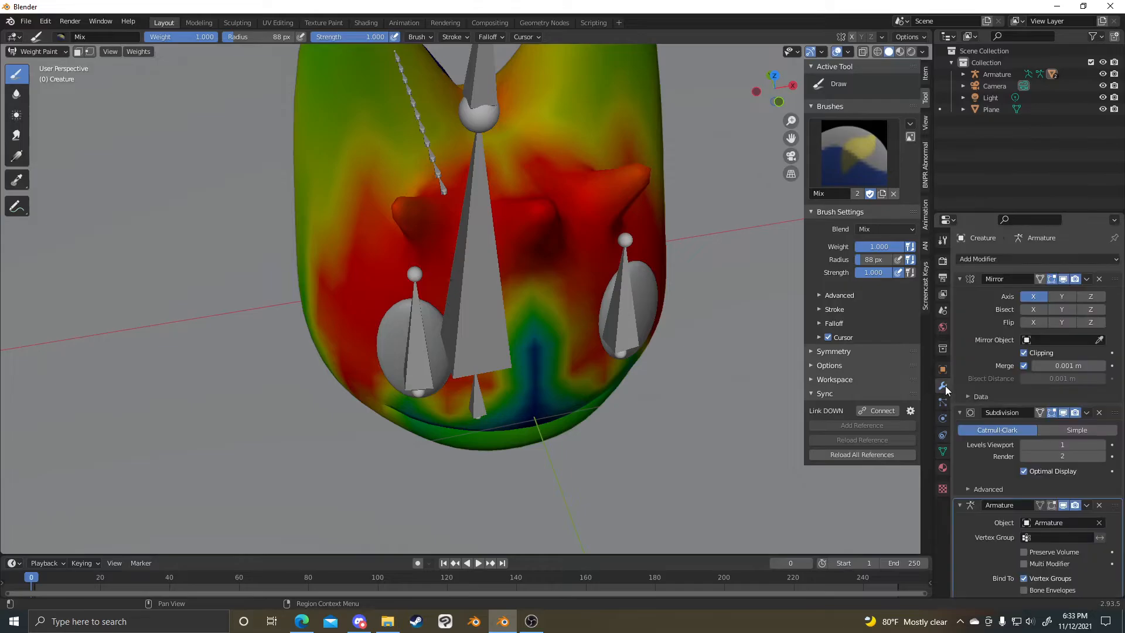
scroll(1016, 386, down, 1)
mouse_move(516, 351)
middle_down()
mouse_move(522, 305)
mouse_move(527, 327)
middle_up()
mouse_move(517, 392)
mouse_down()
mouse_move(635, 301)
mouse_move(509, 206)
mouse_move(555, 297)
mouse_up()
middle_drag(555, 297, 444, 324)
mouse_move(445, 324)
mouse_down()
mouse_move(369, 367)
mouse_move(530, 364)
mouse_move(577, 271)
mouse_move(572, 143)
mouse_move(527, 377)
mouse_up()
mouse_move(527, 377)
middle_down()
mouse_move(477, 294)
mouse_move(397, 326)
mouse_move(603, 326)
mouse_move(459, 284)
middle_up()
- Return the creature to Object Mode, select the armature and put it in Pose Mode
key(Tab)
key(Tab)
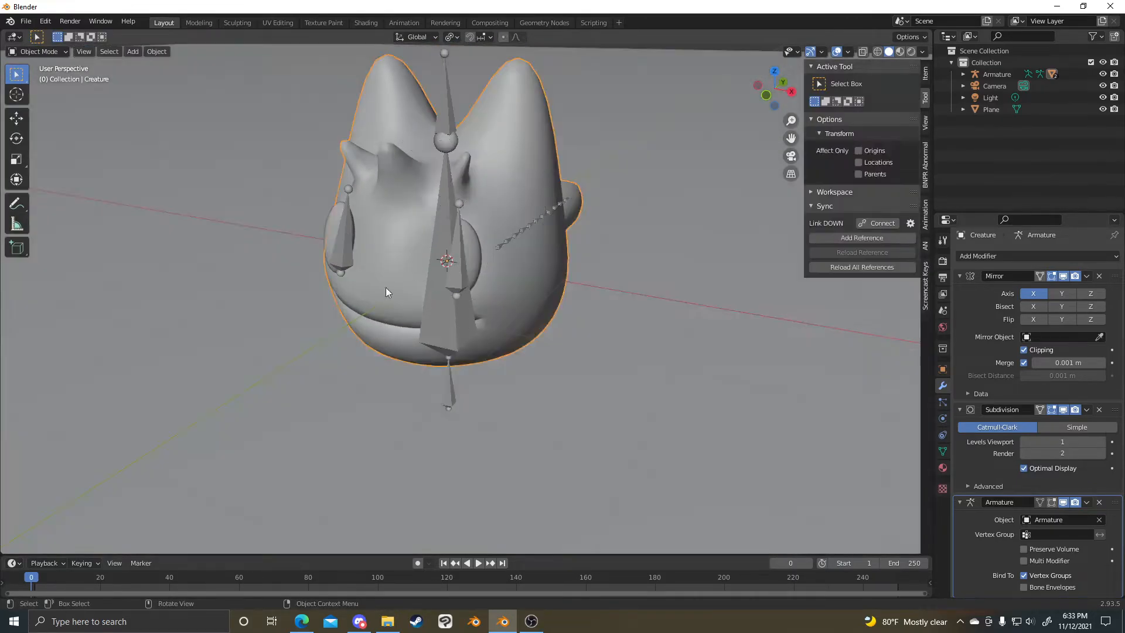
click(453, 329)
key(ctrl+Tab)
click(454, 393)
- Move the top head bone down about 0.56 m along Z to test the new weights, and cancel the move
click(443, 118)
key(r)
key(Escape)
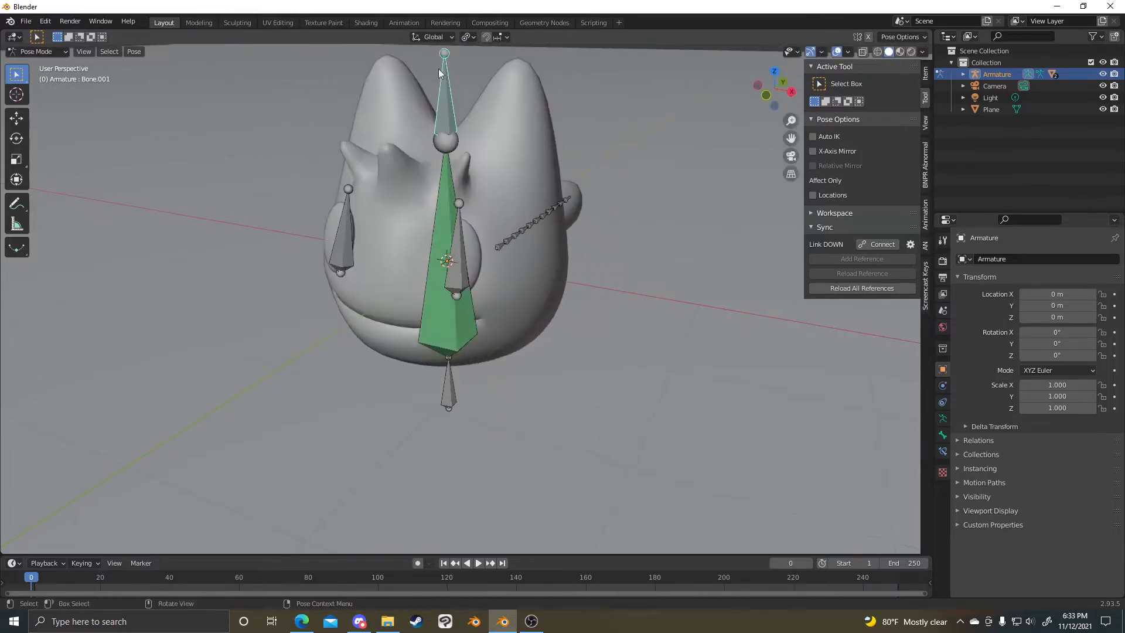
middle_drag(455, 189, 539, 150)
key(g)
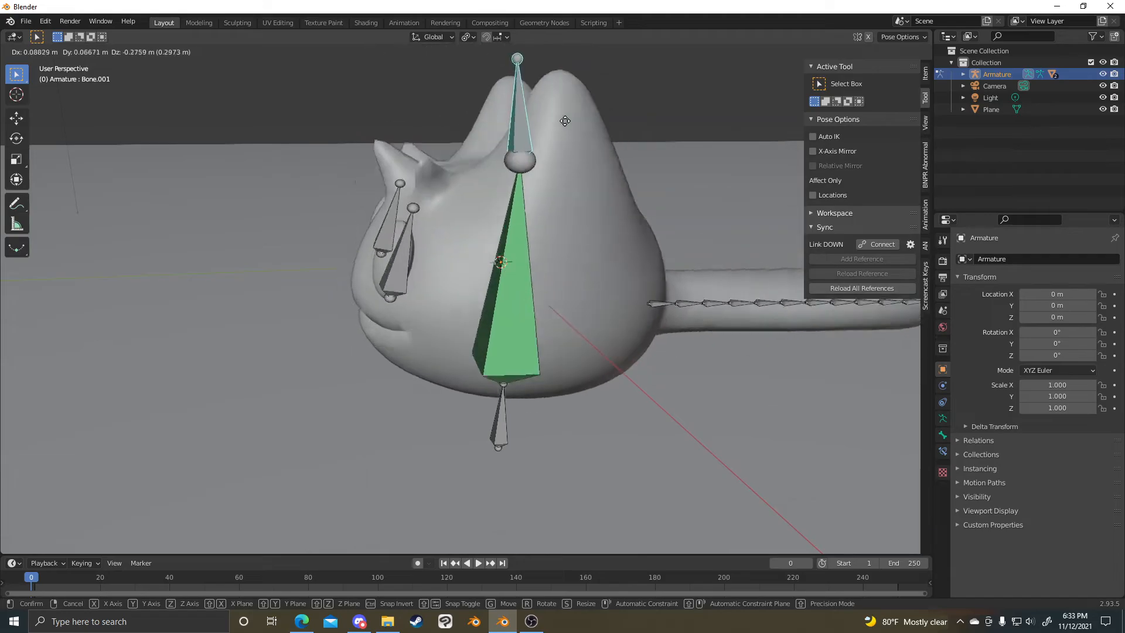
key(z)
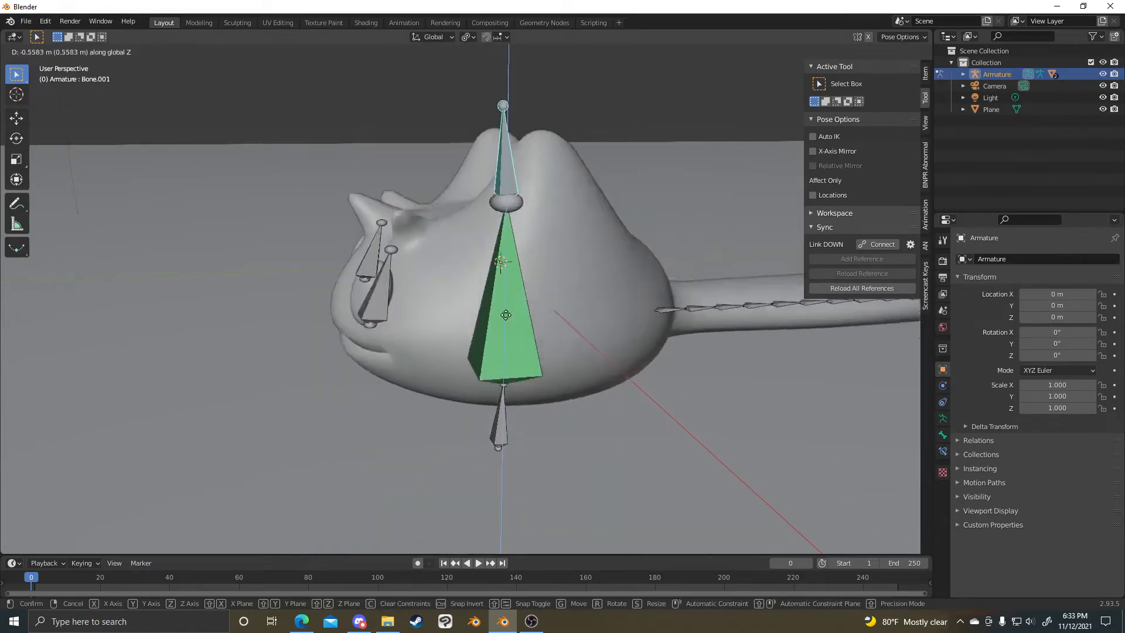
right_click(523, 243)
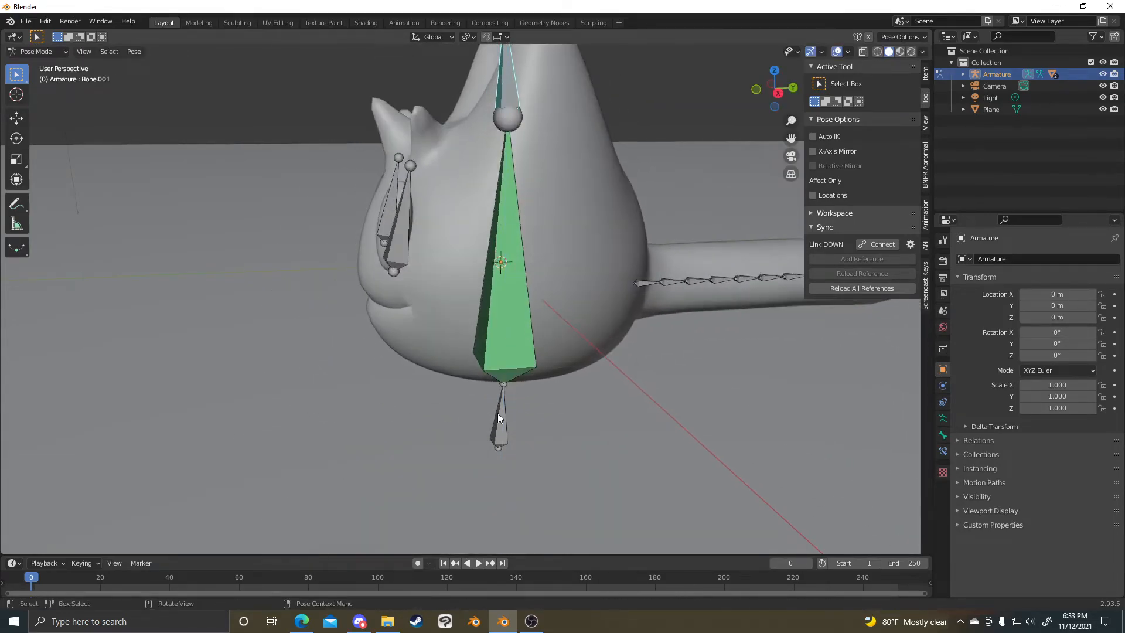
- Select the small bone beneath the body and examine the creature and its bones from the other side
click(497, 414)
middle_drag(498, 413, 658, 394)
scroll(660, 389, down, 6)
middle_drag(565, 377, 680, 396)
scroll(689, 363, up, 5)
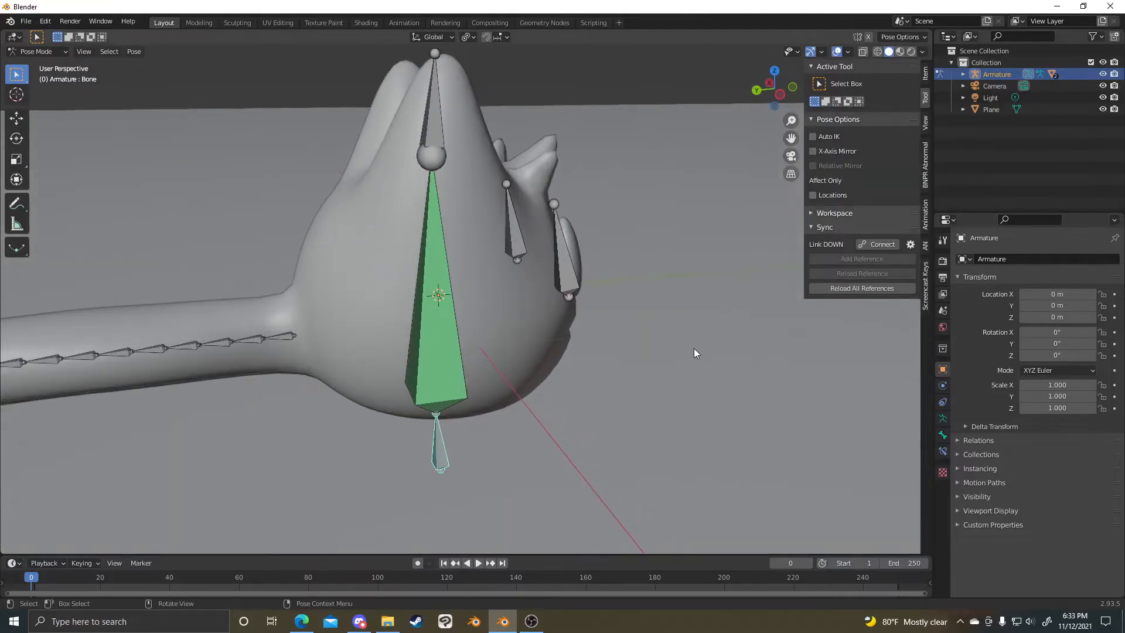
scroll(693, 350, up, 1)
- Switch the armature back to Object Mode and select the Creature mesh from the front
key(Tab)
middle_drag(590, 326, 420, 298)
key(Tab)
click(490, 291)
scroll(420, 298, up, 2)
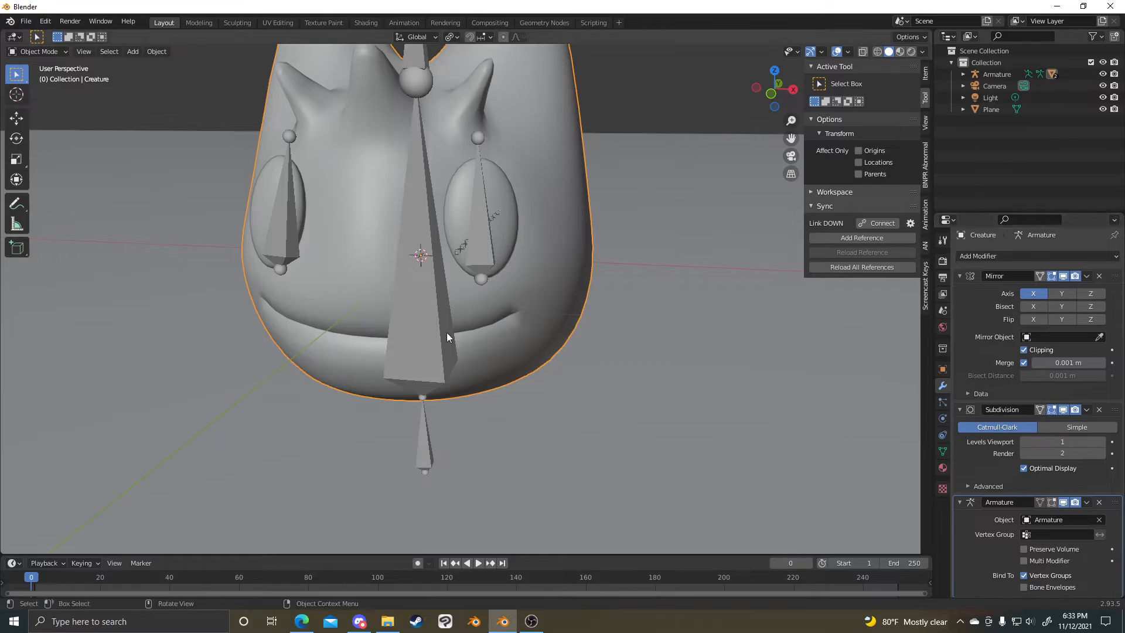
- Apply the Creature mesh's Mirror and Subdivision modifiers, keeping only its Armature modifier
scroll(423, 306, down, 3)
middle_drag(539, 286, 525, 193)
click(993, 300)
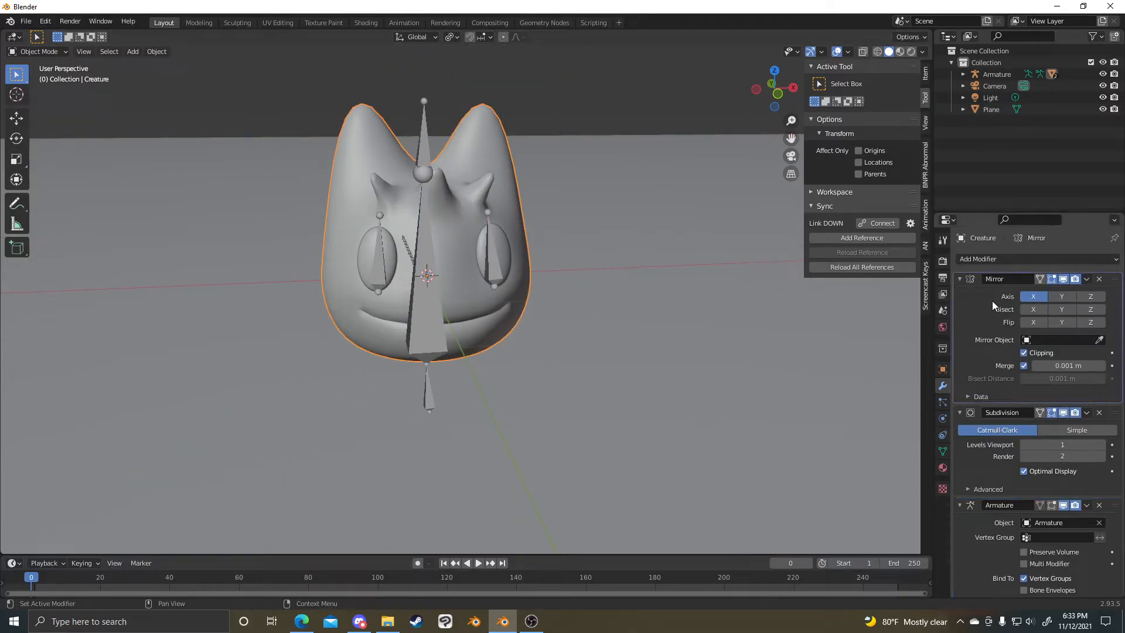
scroll(511, 285, up, 3)
middle_drag(552, 274, 592, 299)
click(958, 280)
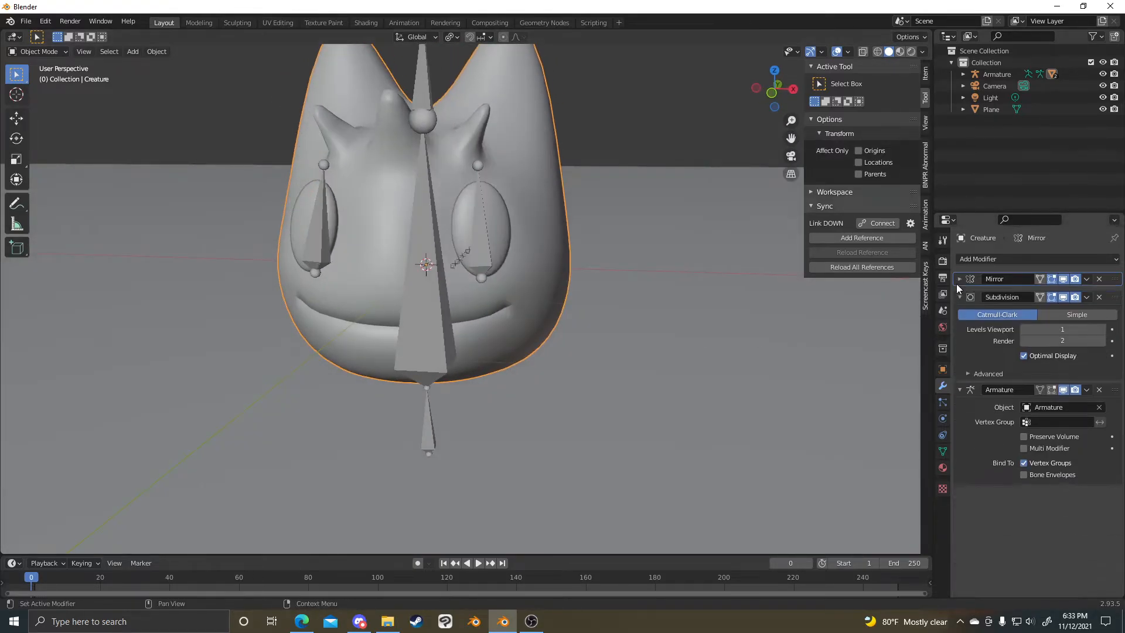
click(624, 195)
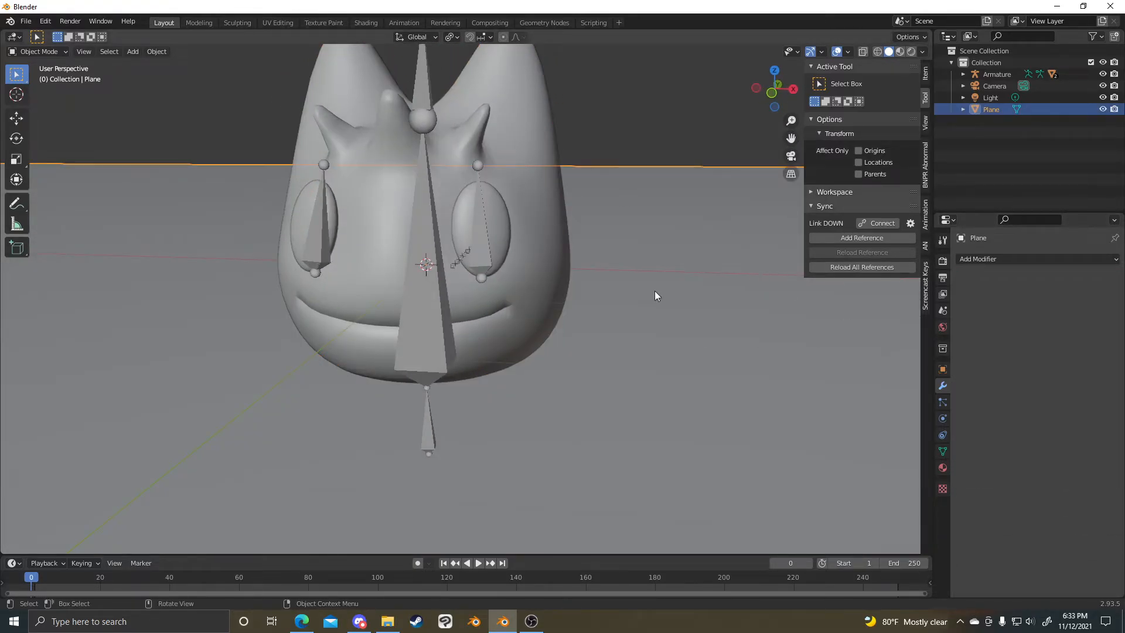
click(529, 133)
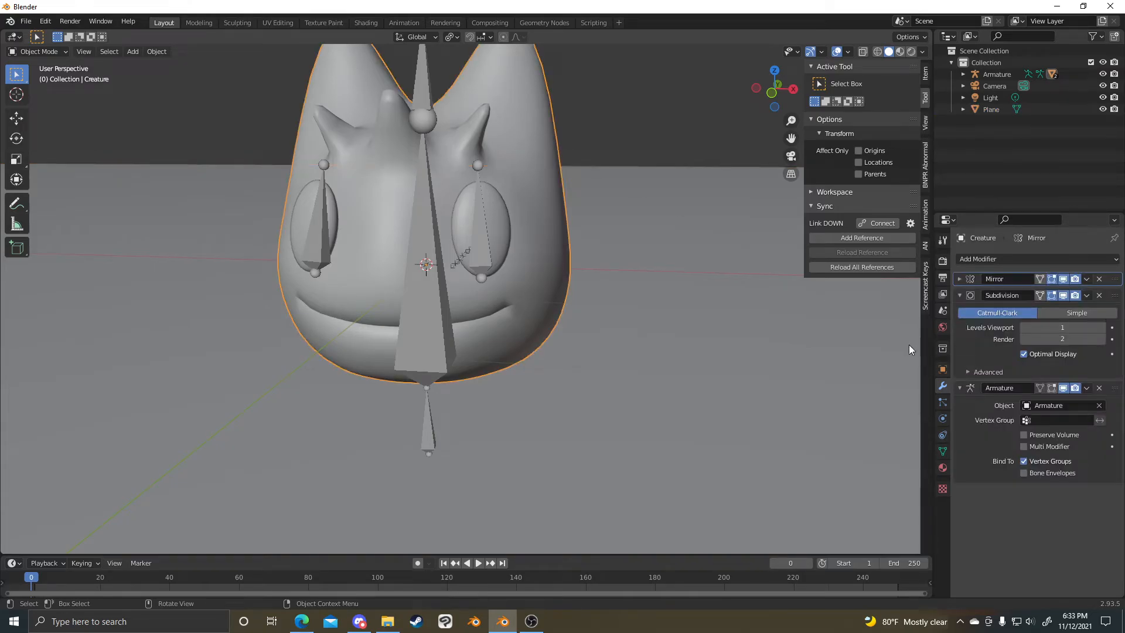
click(960, 280)
click(1087, 279)
click(987, 305)
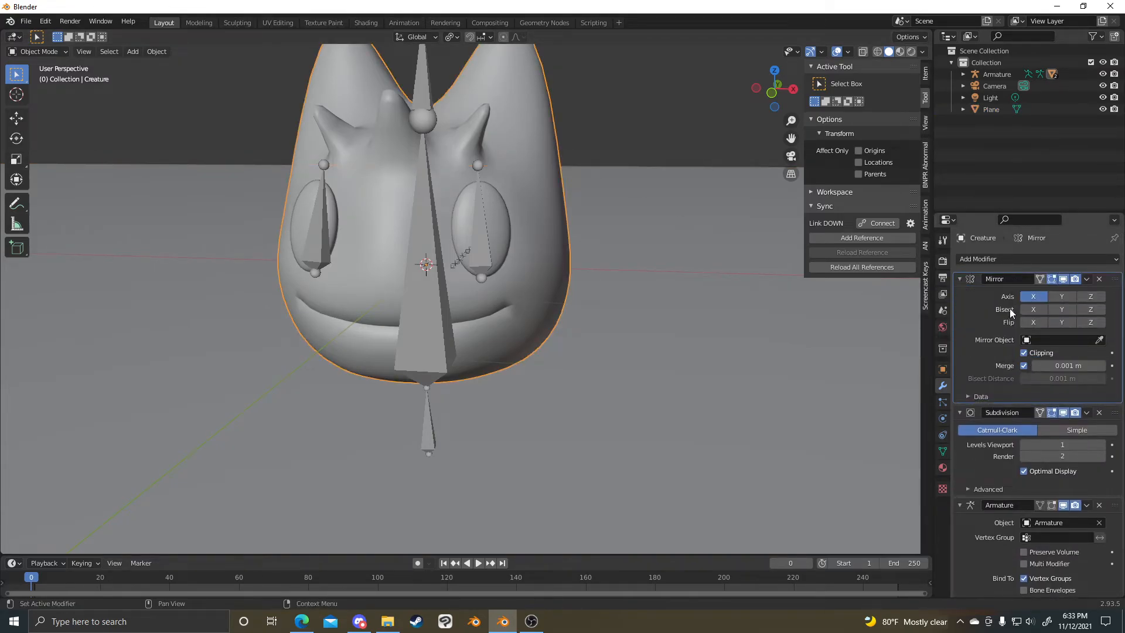
key(ctrl+a)
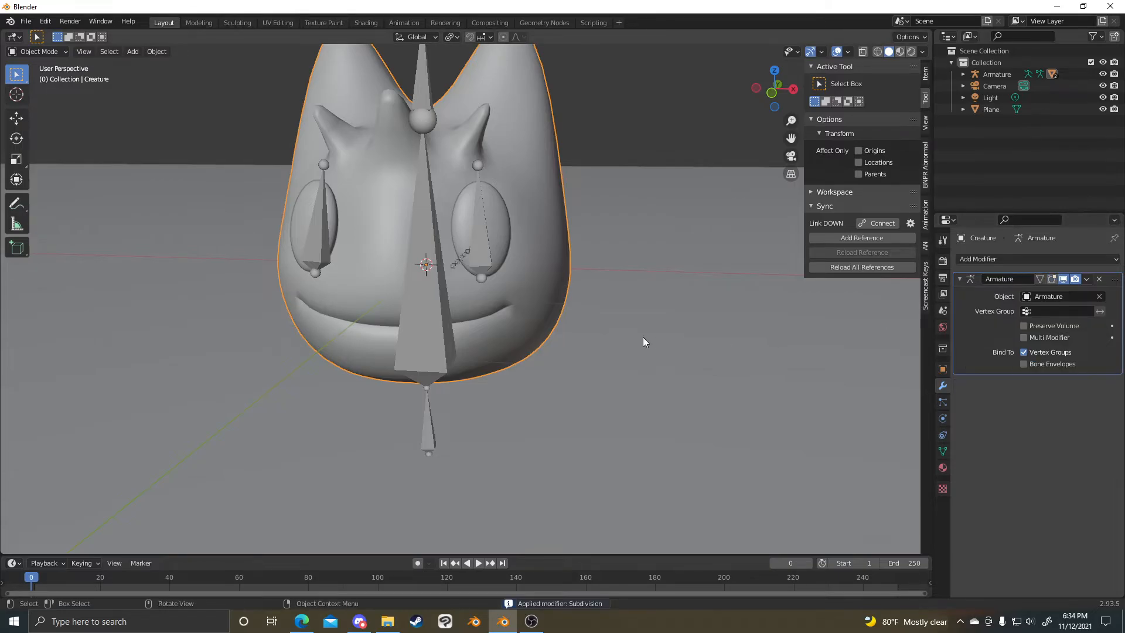
- Inspect the creature's applied mesh topology in wireframe shading, and return to solid shading
key(z)
click(479, 329)
mouse_move(618, 342)
middle_down()
mouse_move(593, 336)
mouse_move(733, 362)
mouse_move(557, 330)
middle_up()
key(z)
click(696, 355)
mouse_move(696, 352)
middle_down()
mouse_move(834, 333)
mouse_move(645, 345)
mouse_move(557, 259)
middle_up()
scroll(558, 258, down, 1)
- Grab the creature mesh in Object Mode to test moving it, cancel the move and view it from the front
click(593, 212)
click(538, 120)
key(g)
right_click(532, 219)
middle_drag(532, 219, 680, 217)
scroll(687, 304, up, 2)
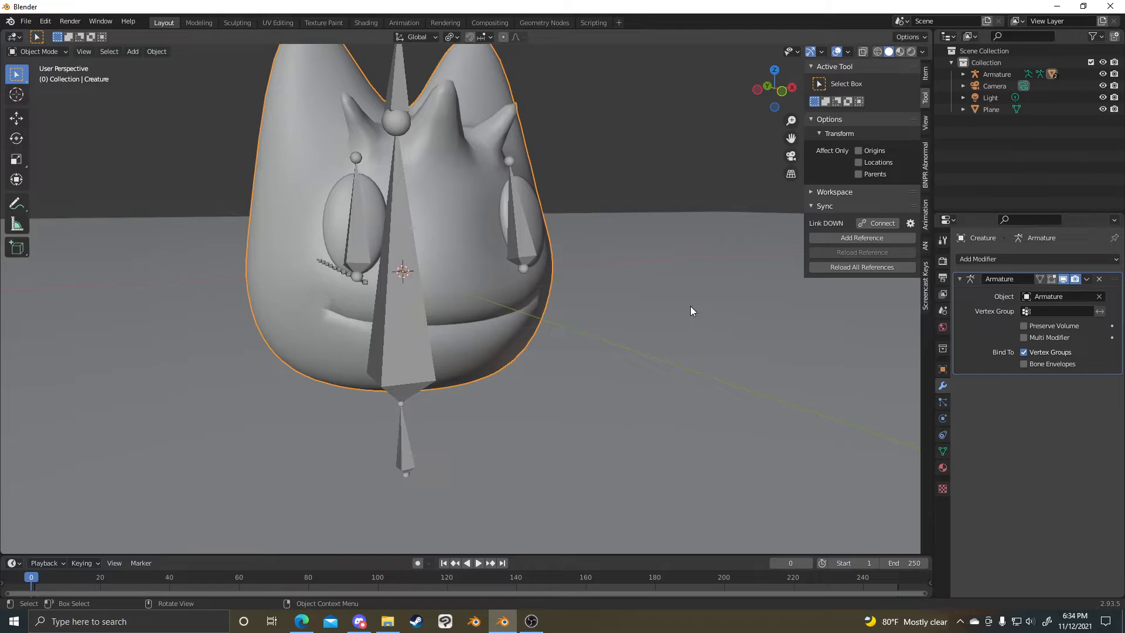
middle_drag(702, 213, 653, 231)
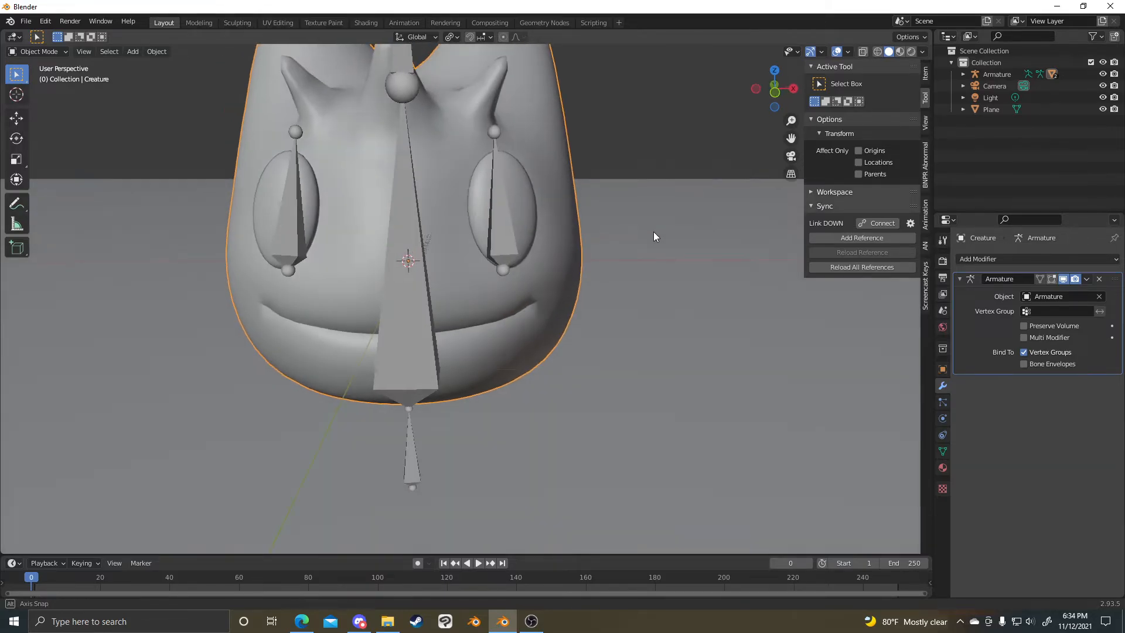
scroll(653, 231, down, 4)
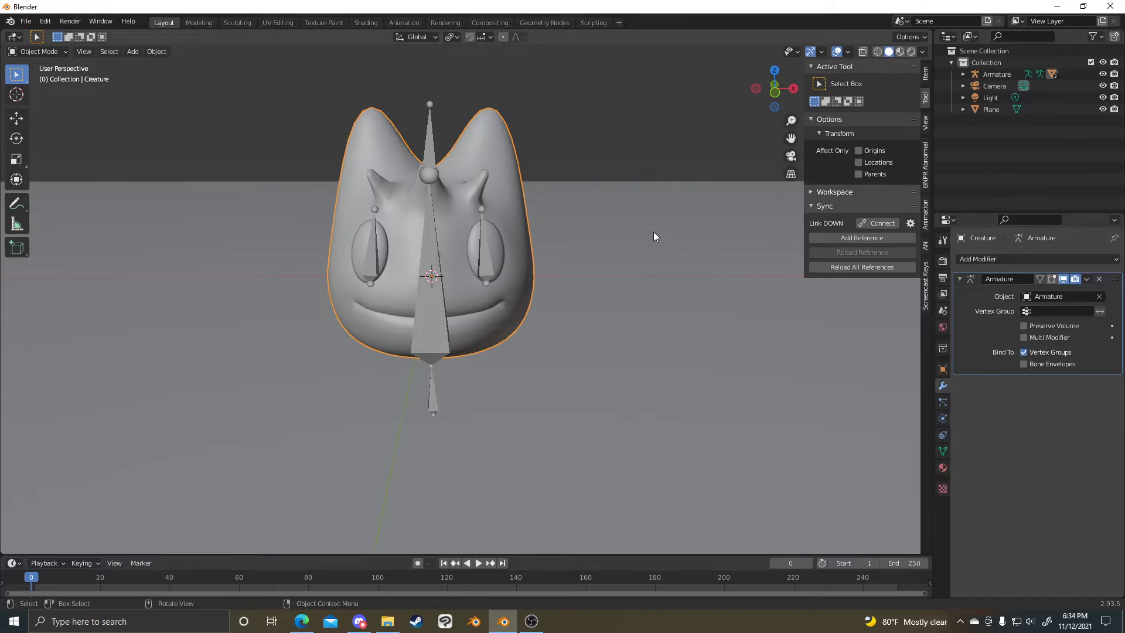
- Put the armature in Pose Mode and select the chain of tail bones with circle selection
middle_drag(498, 197, 481, 176)
click(415, 142)
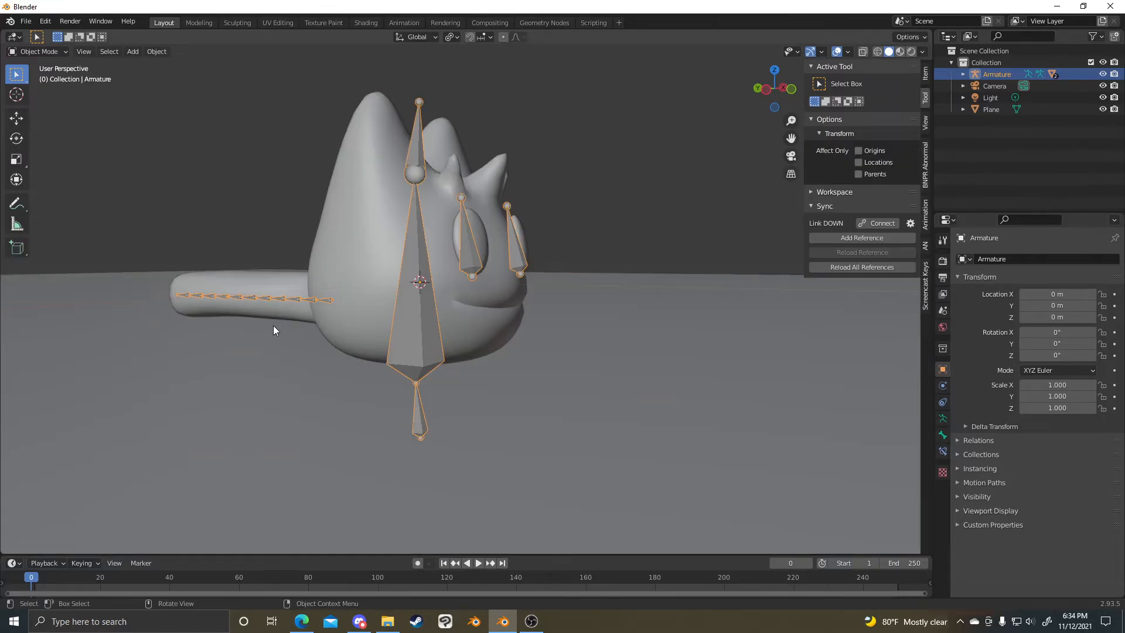
key(ctrl+Tab)
middle_drag(339, 290, 358, 311)
key(c)
key(Escape)
key(alt+a)
key(c)
drag(319, 312, 141, 287)
key(Escape)
- Rotate the tail bones around the X axis to test the tail's curl, and cancel the rotation
middle_drag(364, 262, 391, 252)
key(r)
key(x)
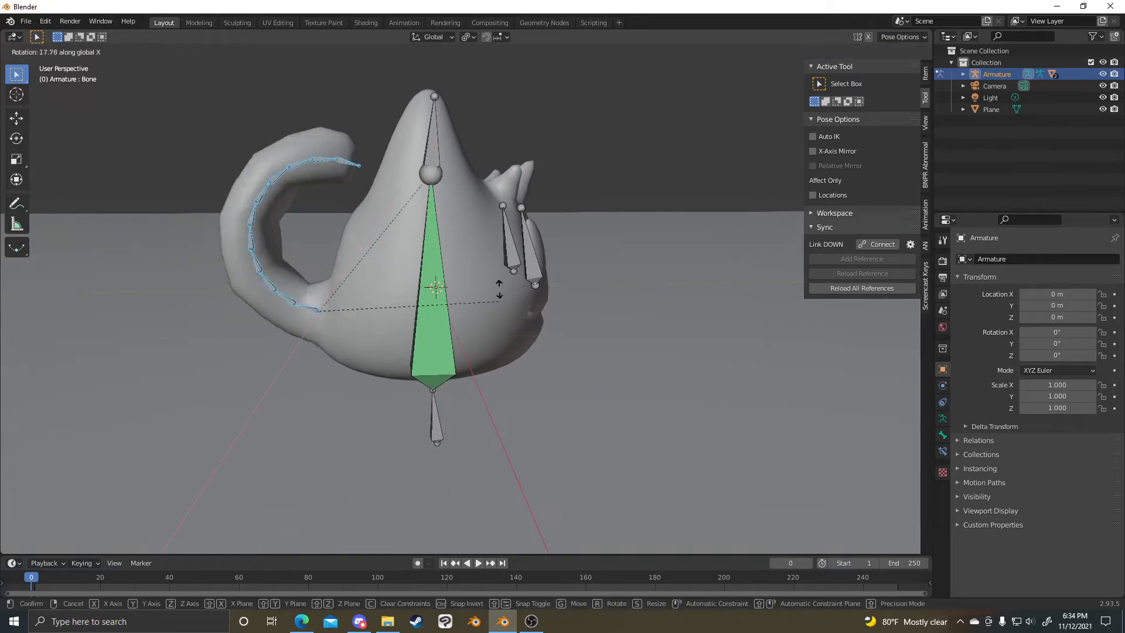
right_click(476, 277)
- Switch the armature out of Pose Mode through Edit Mode and return it to Object Mode
scroll(502, 246, down, 4)
key(Tab)
middle_drag(481, 278, 562, 292)
scroll(562, 293, up, 4)
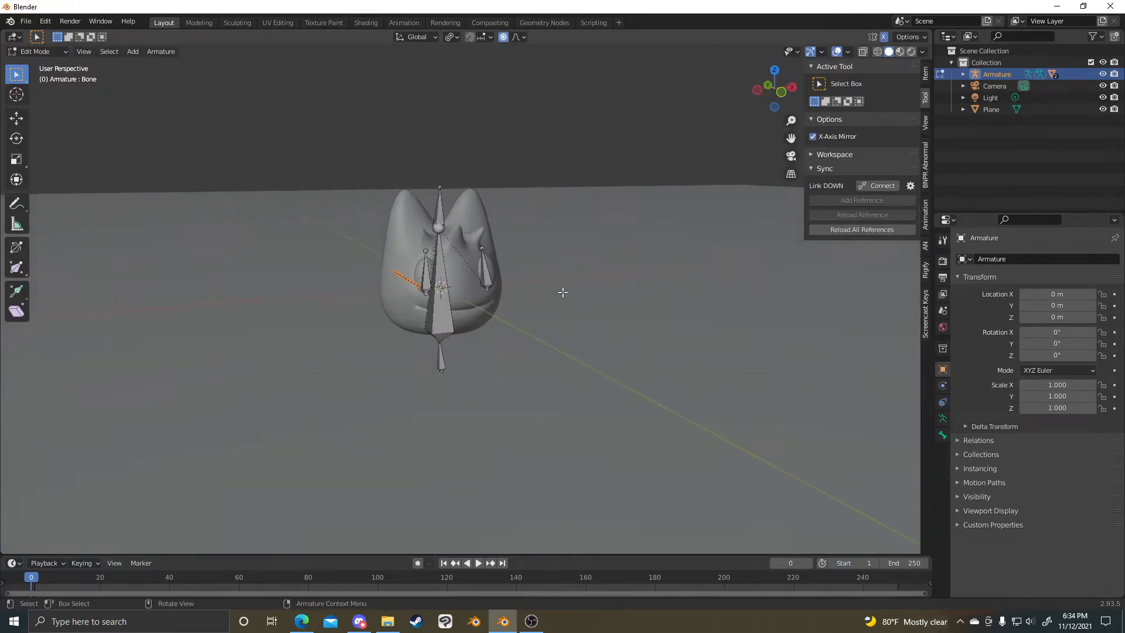
key(Tab)
scroll(486, 318, down, 1)
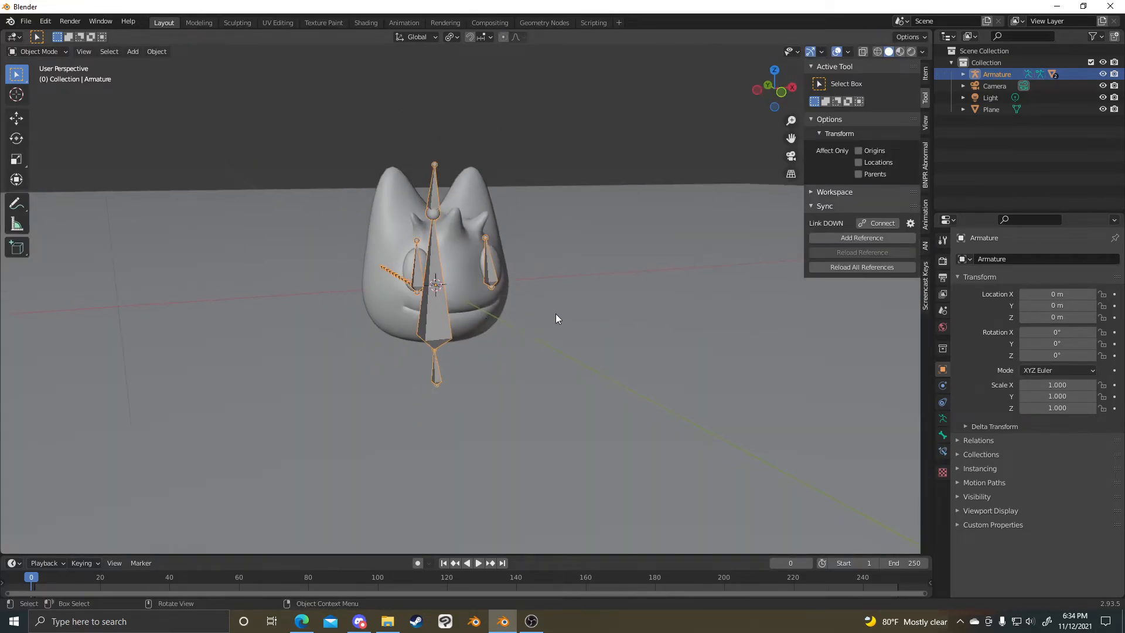
key(i)
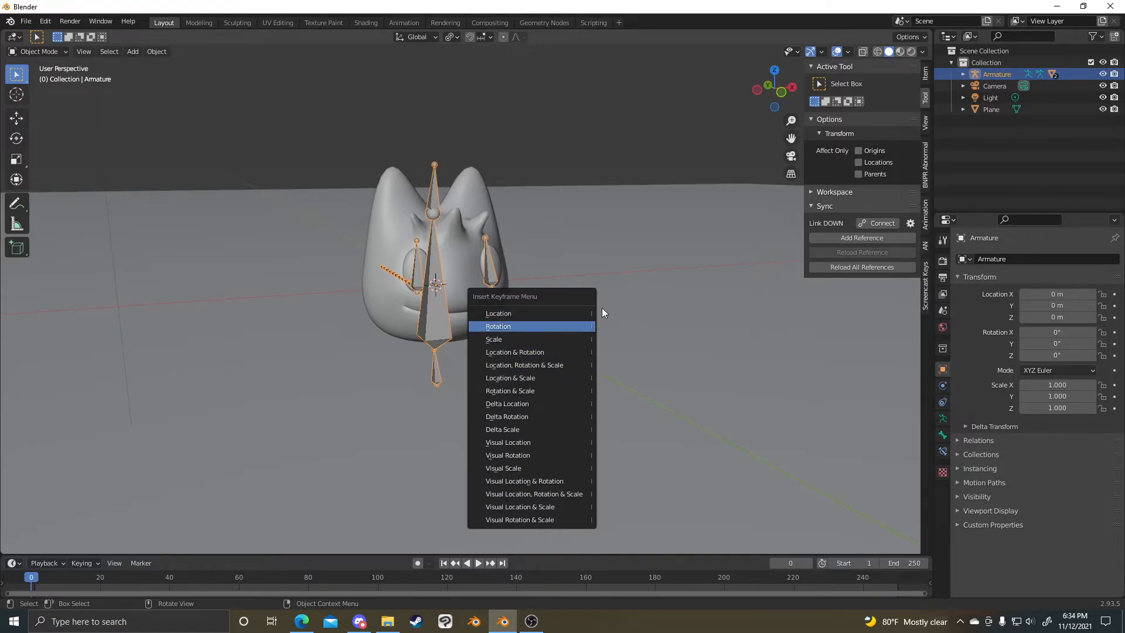
click(444, 372)
click(440, 372)
middle_drag(369, 346, 389, 373)
click(501, 335)
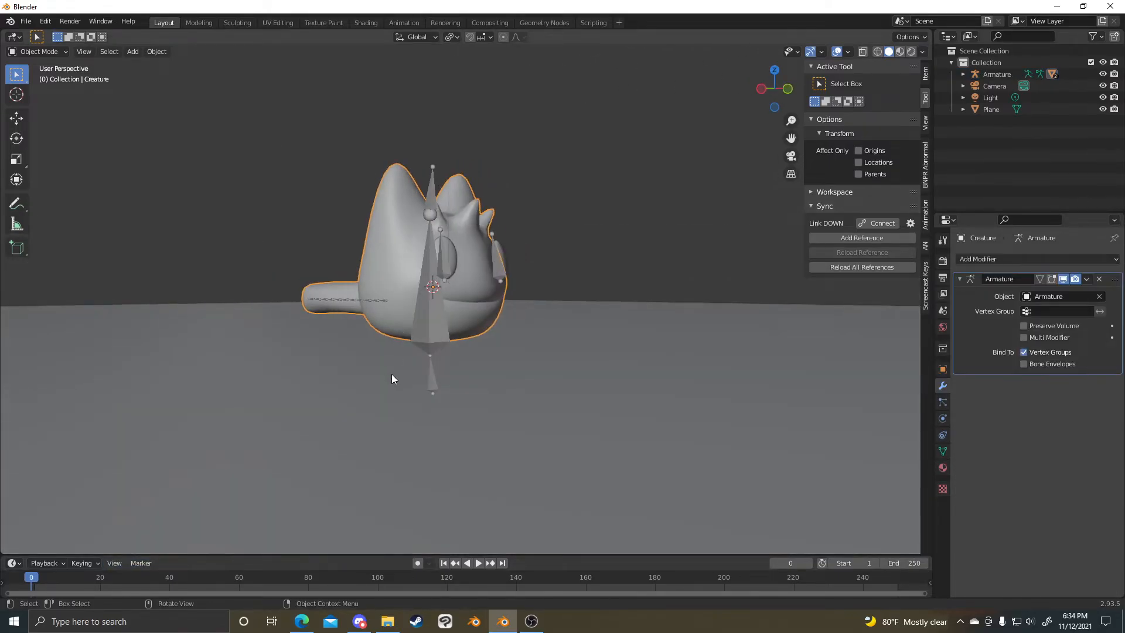
- Select the armature again and enlarge the timeline area beneath the 3D viewport
click(432, 337)
scroll(431, 337, up, 3)
scroll(431, 336, up, 1)
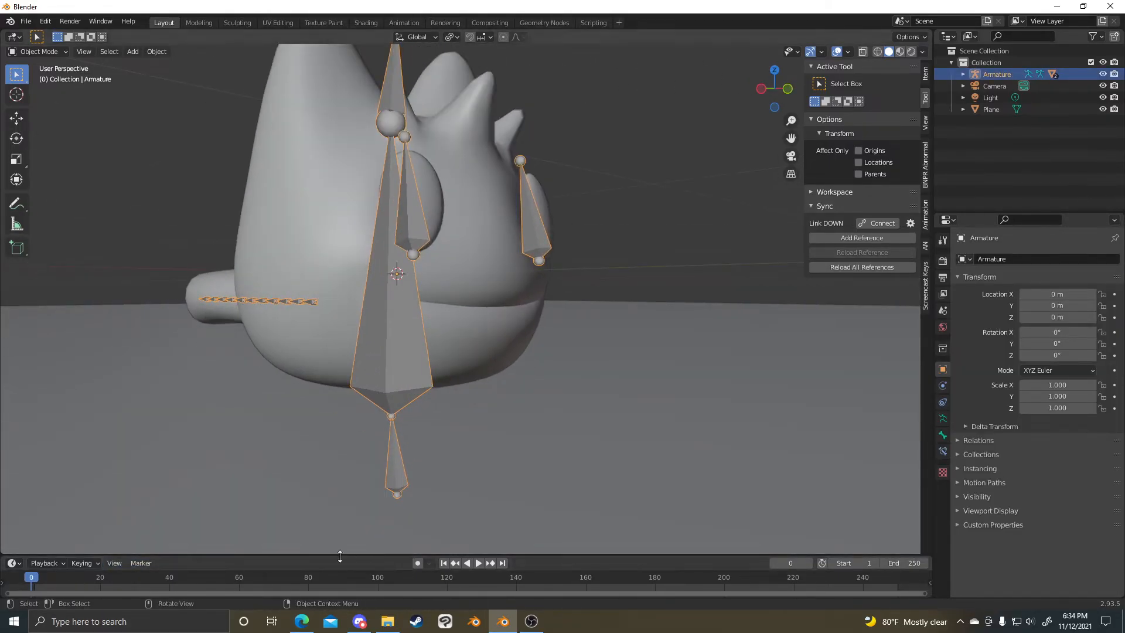
drag(340, 554, 340, 408)
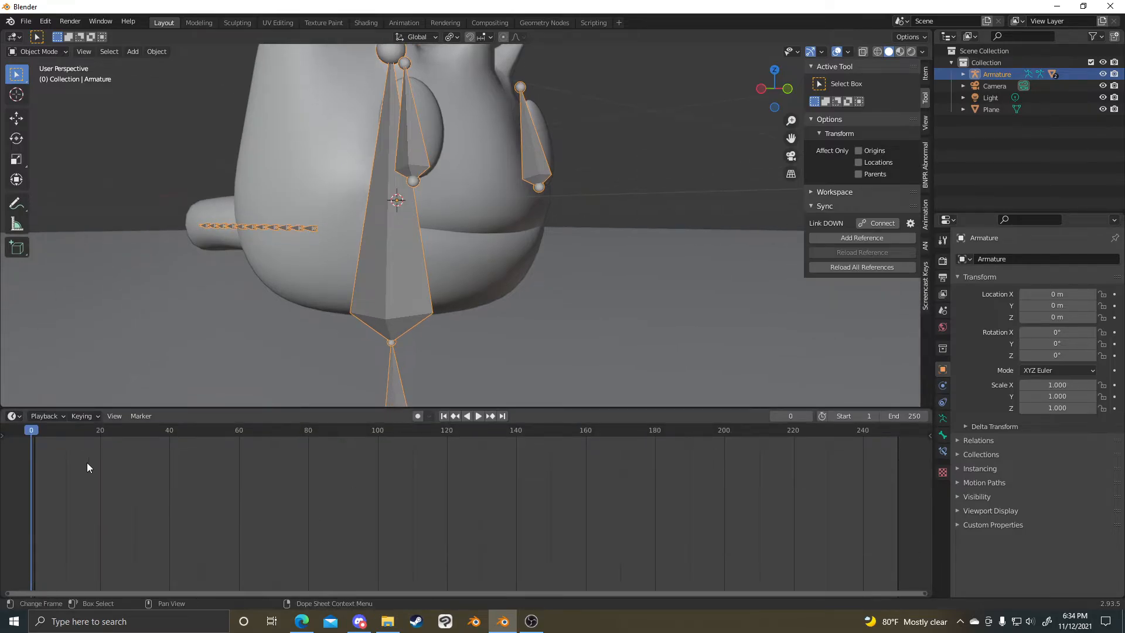
- Put the armature in Pose Mode, test-rotate the small bone beneath the body, and cancel the rotation
middle_drag(314, 305, 384, 298)
key(Tab)
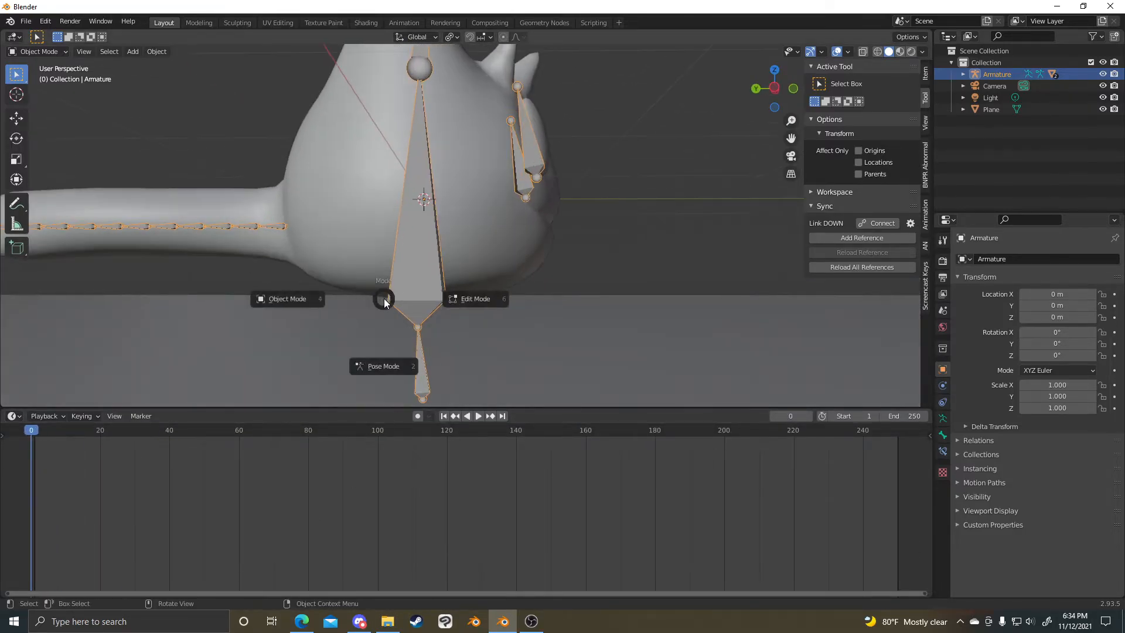
click(385, 361)
click(423, 364)
key(r)
right_click(587, 207)
- Return to Object Mode, test moving the whole armature with the creature, and cancel the move
key(Tab)
click(194, 211)
scroll(452, 318, down, 3)
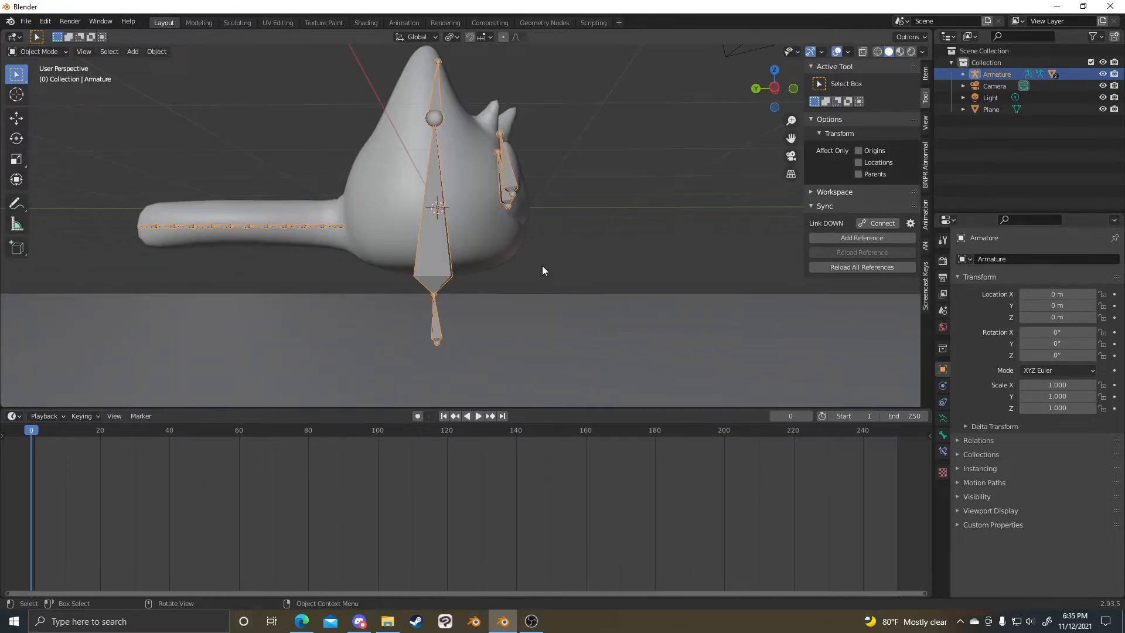
key(g)
right_click(520, 313)
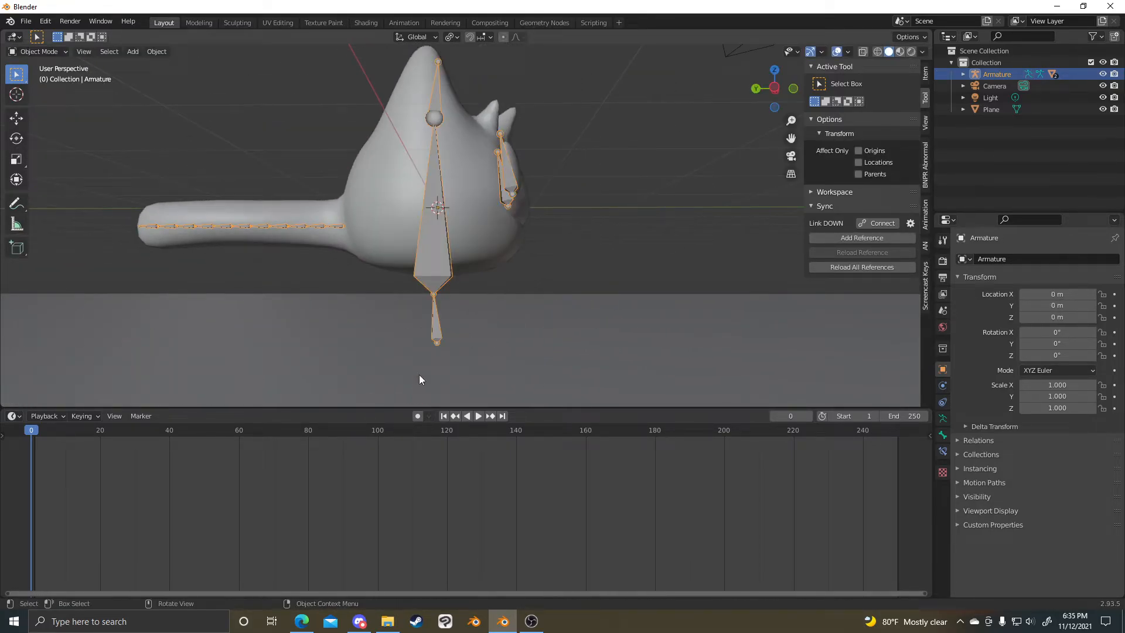
- Put the armature in Pose Mode and select the small root bone beneath the body
scroll(446, 280, down, 3)
key(Tab)
click(447, 285)
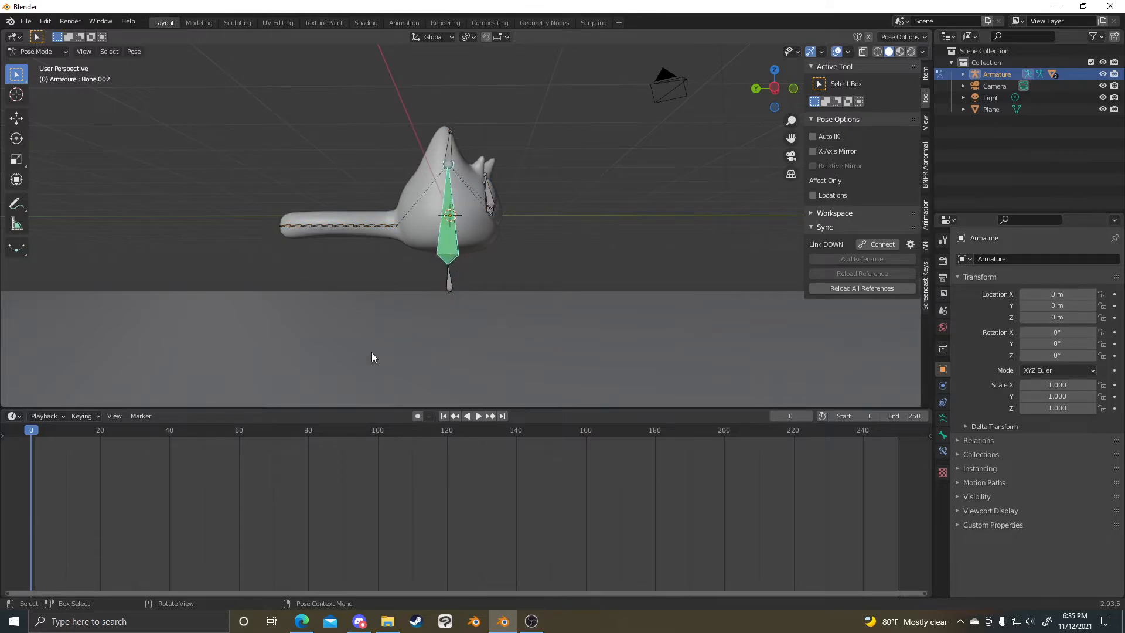
click(451, 284)
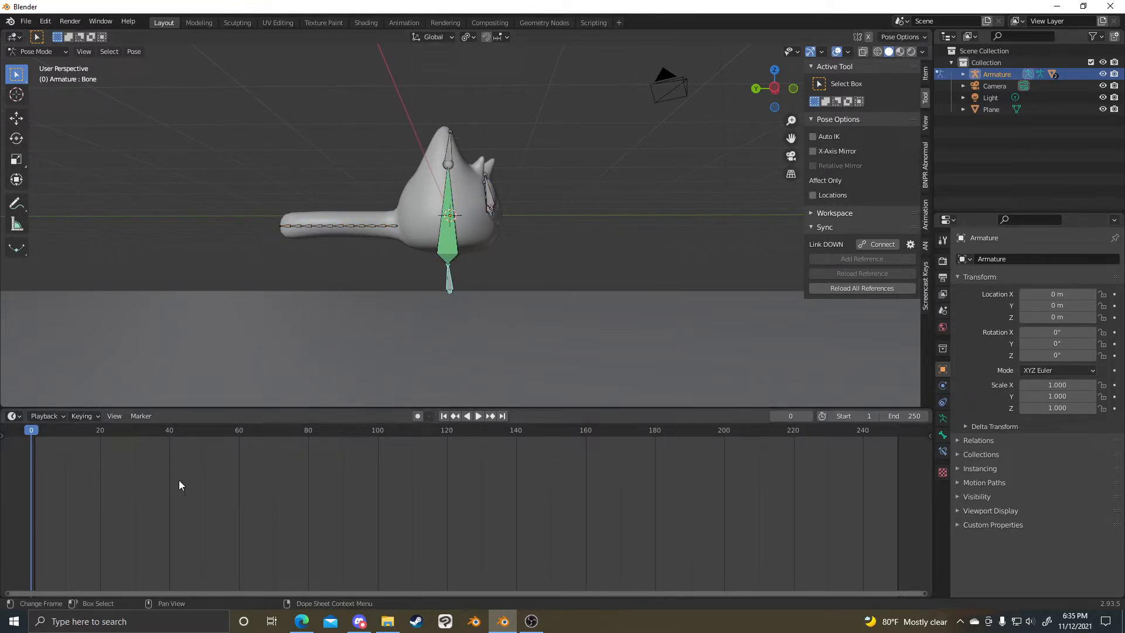
middle_drag(568, 268, 476, 235)
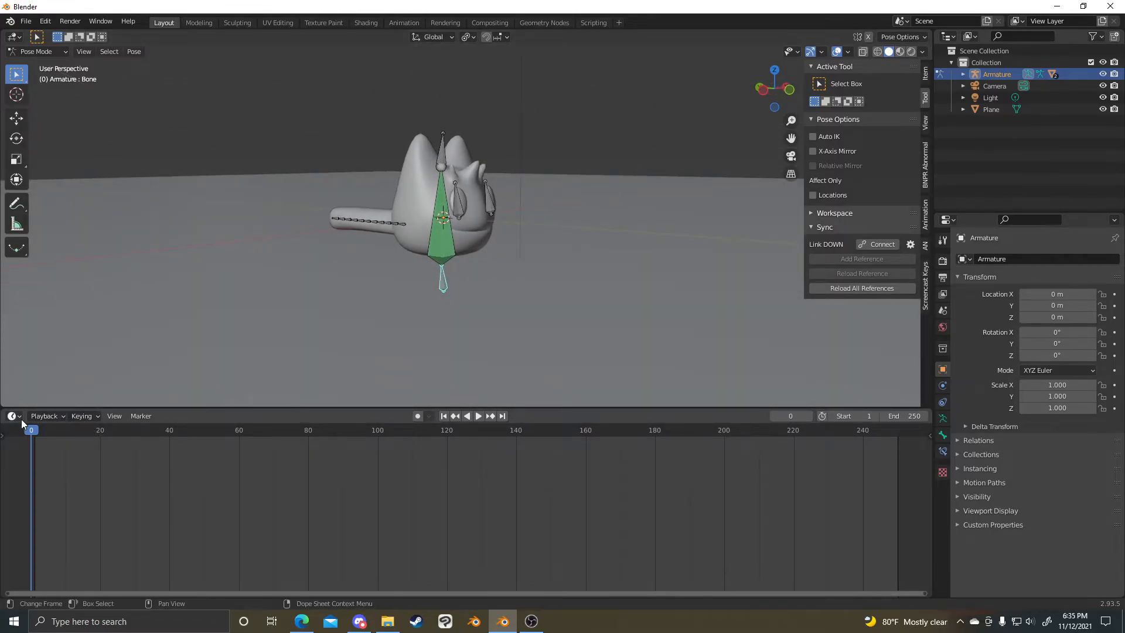
- Set the active keying set to Location & Rotation and insert a keyframe for the root bone at frame 0
click(82, 417)
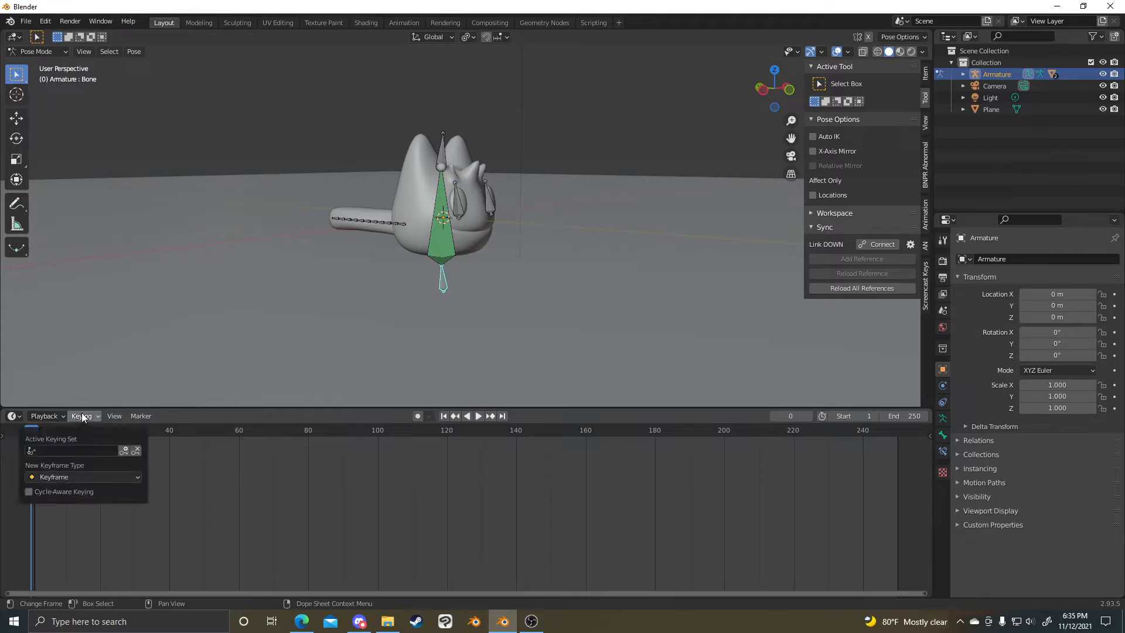
click(72, 450)
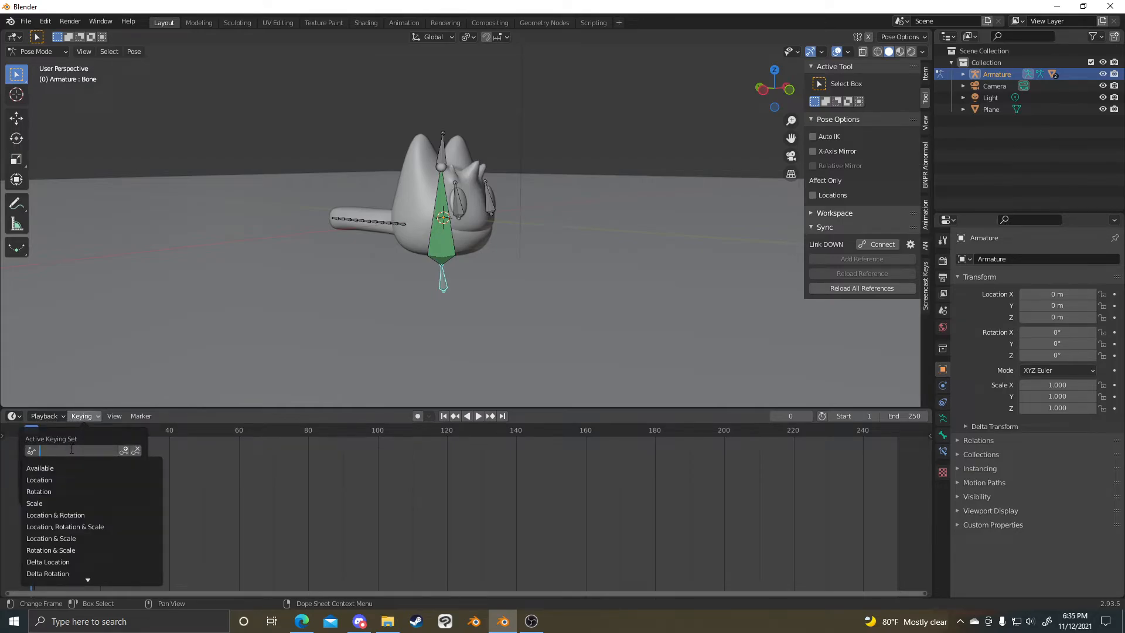
click(81, 515)
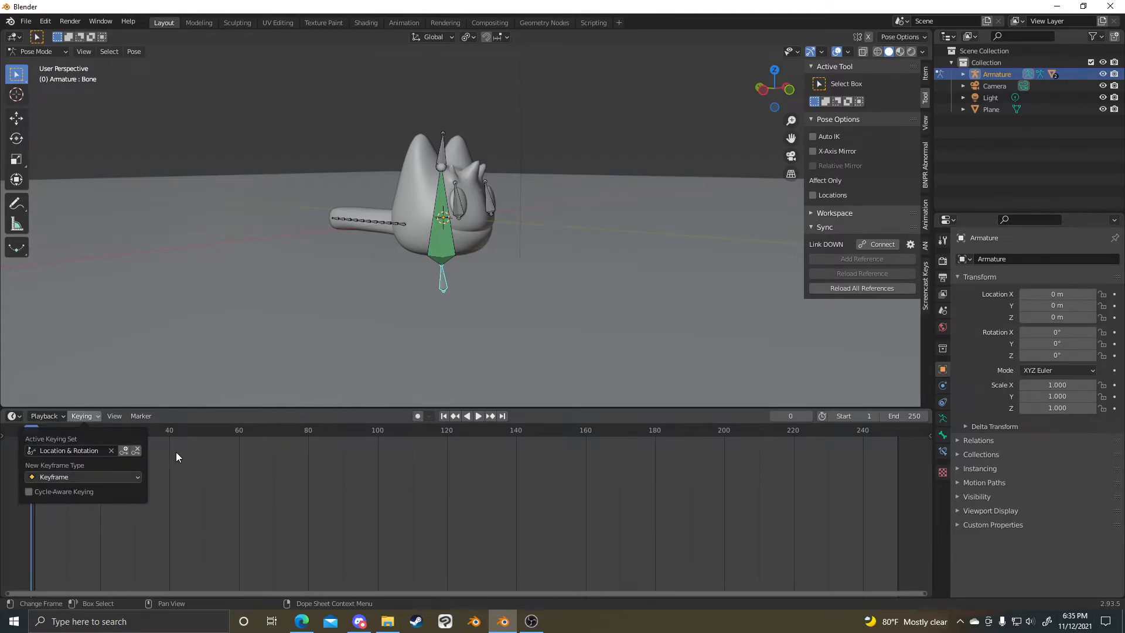
middle_drag(318, 283, 521, 243)
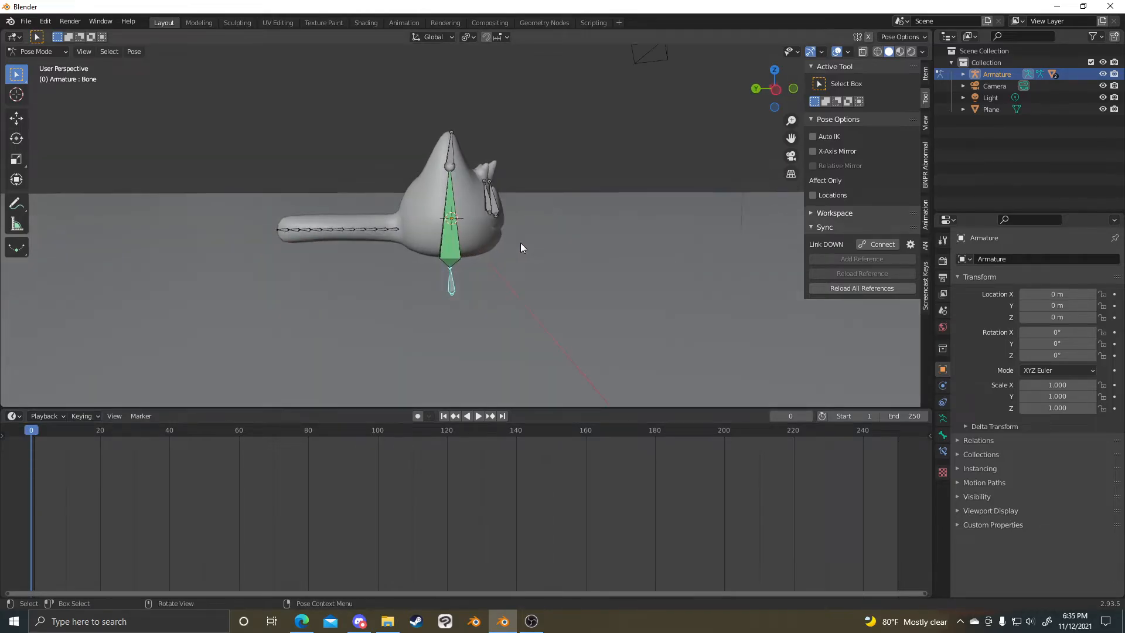
scroll(521, 241, up, 3)
key(i)
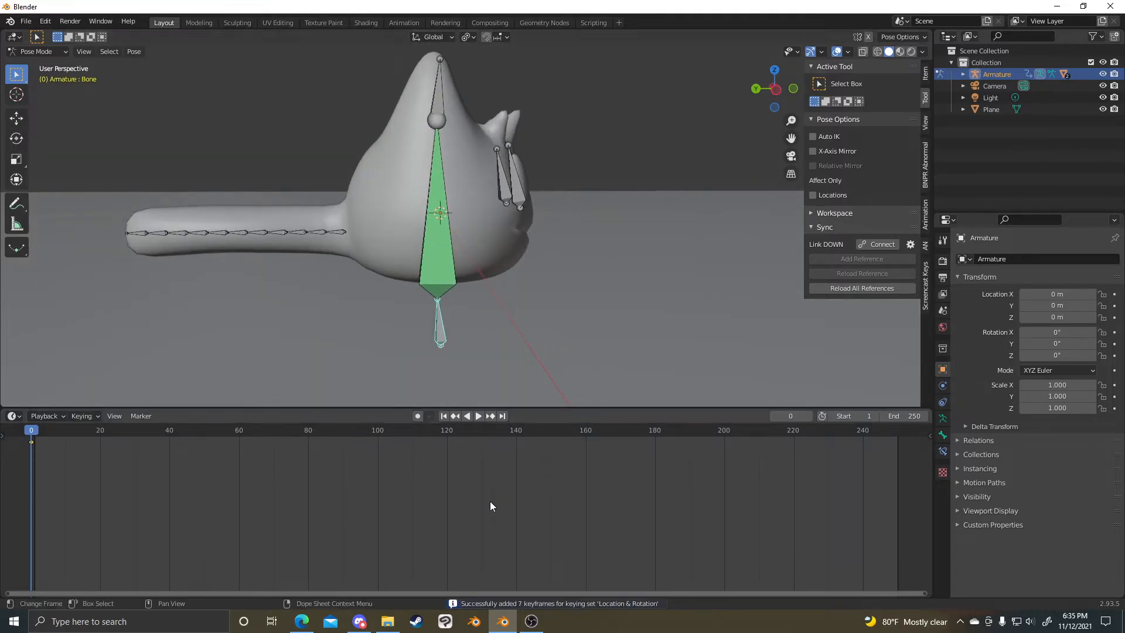
click(83, 416)
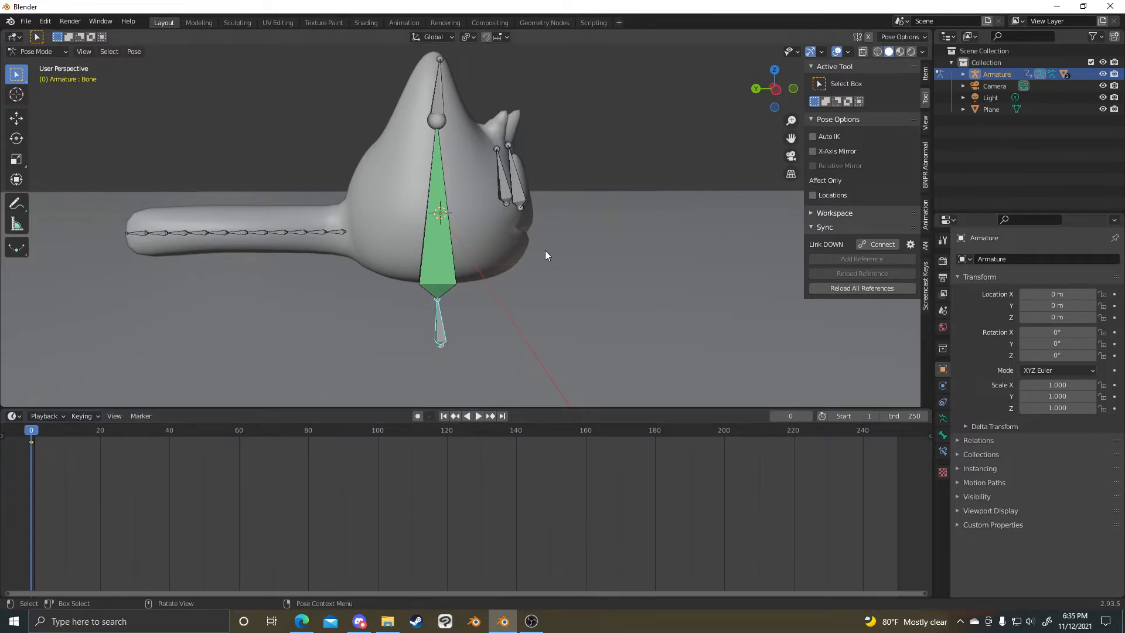
- At frame 60, move the root bone forward along the Y axis and insert a keyframe
drag(232, 456, 239, 455)
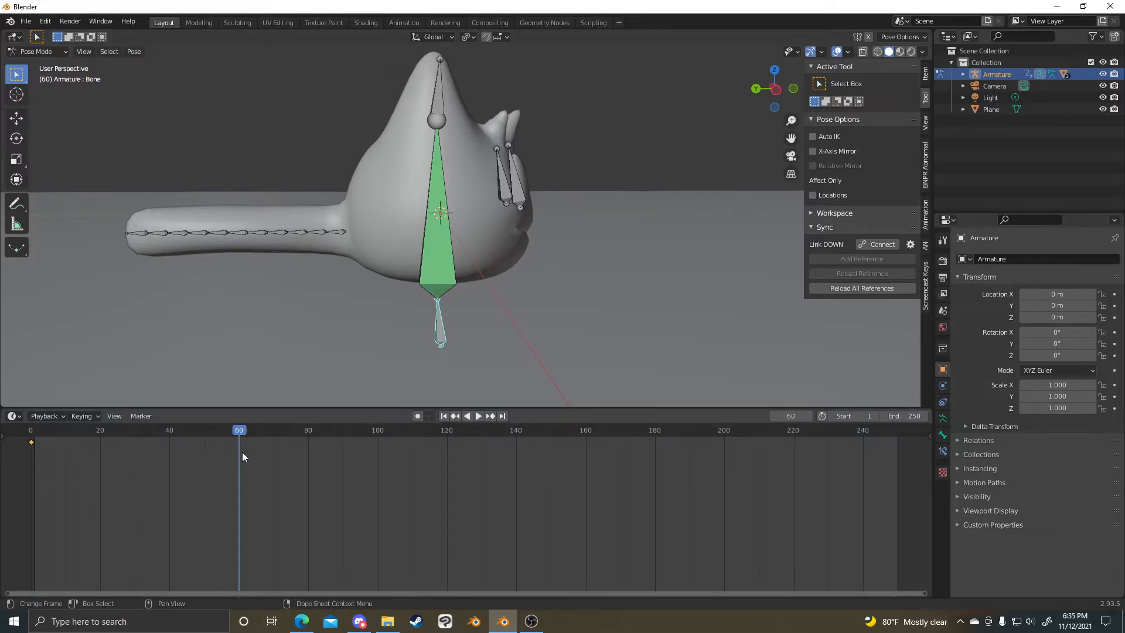
scroll(477, 284, down, 3)
key(g)
key(y)
click(820, 286)
key(i)
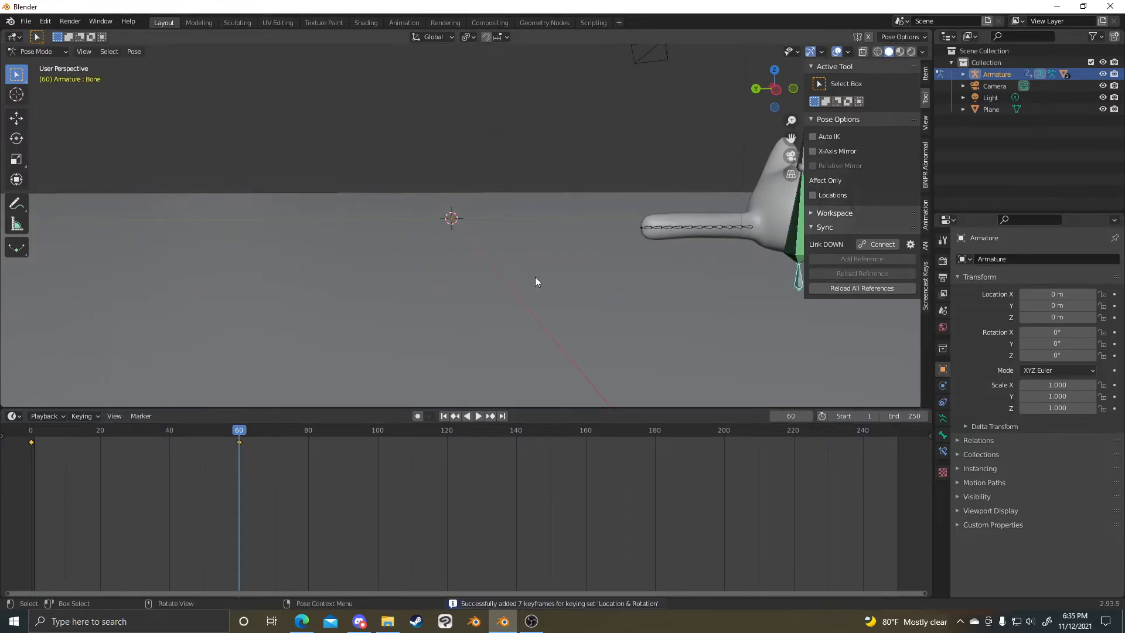
- Play the creature's forward movement from the start, and return to frame 0
scroll(684, 273, down, 3)
middle_drag(685, 273, 327, 357)
key(shift+Left)
key(space)
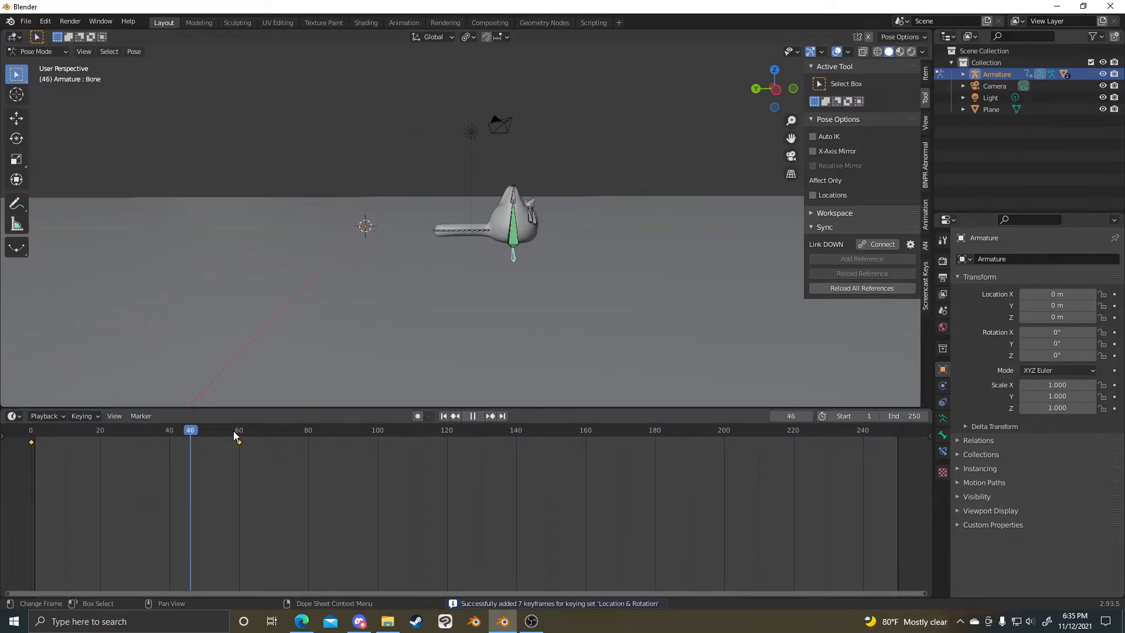
mouse_move(35, 440)
mouse_down()
mouse_move(205, 437)
mouse_move(32, 430)
mouse_up()
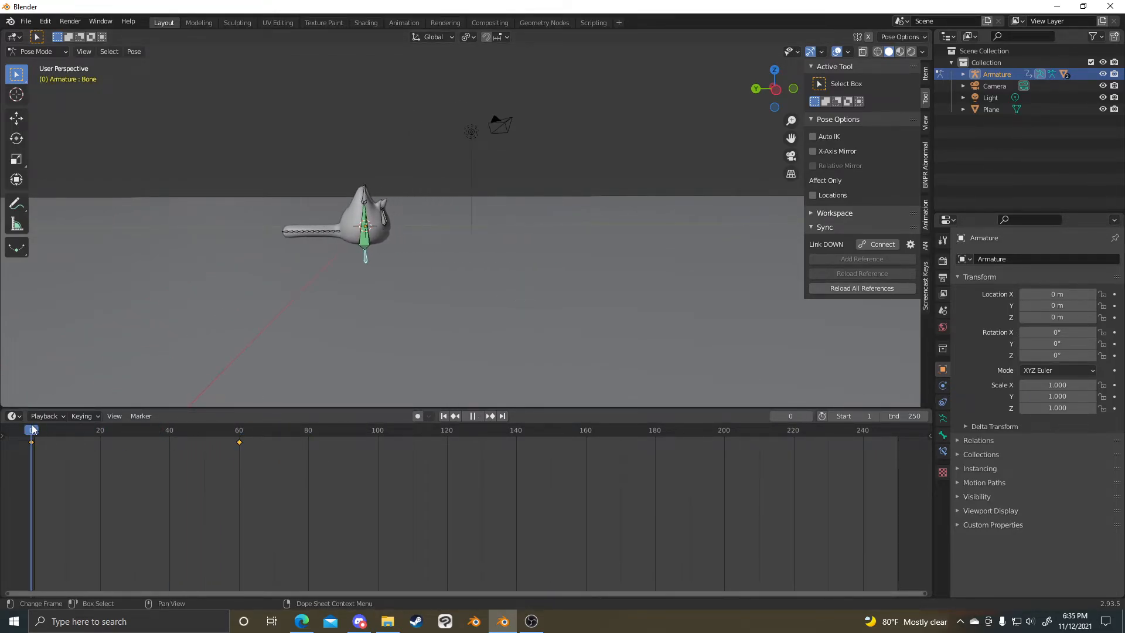
- Select the bone at the top of the head and insert a Location & Rotation keyframe for it at frame 0
key(KP_Decimal)
click(499, 189)
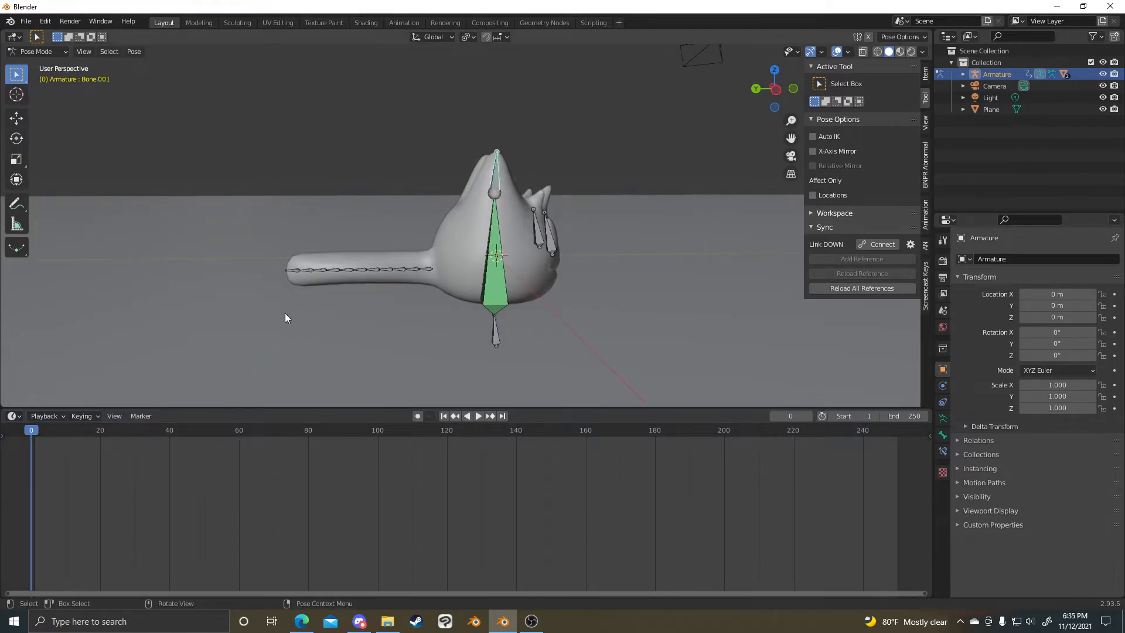
drag(33, 430, 43, 434)
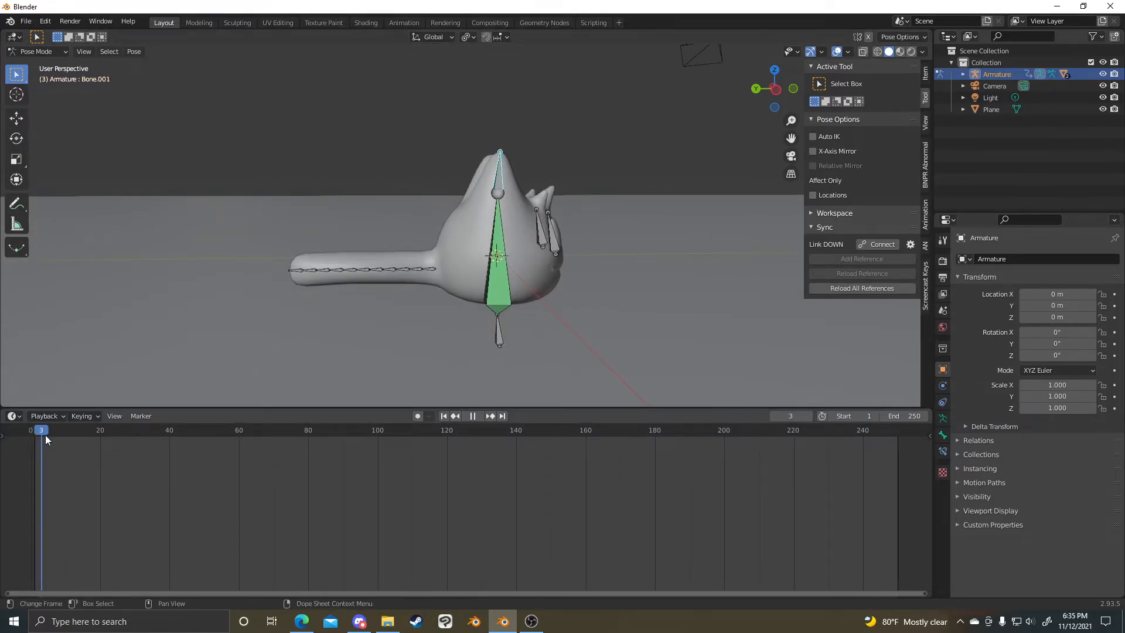
key(space)
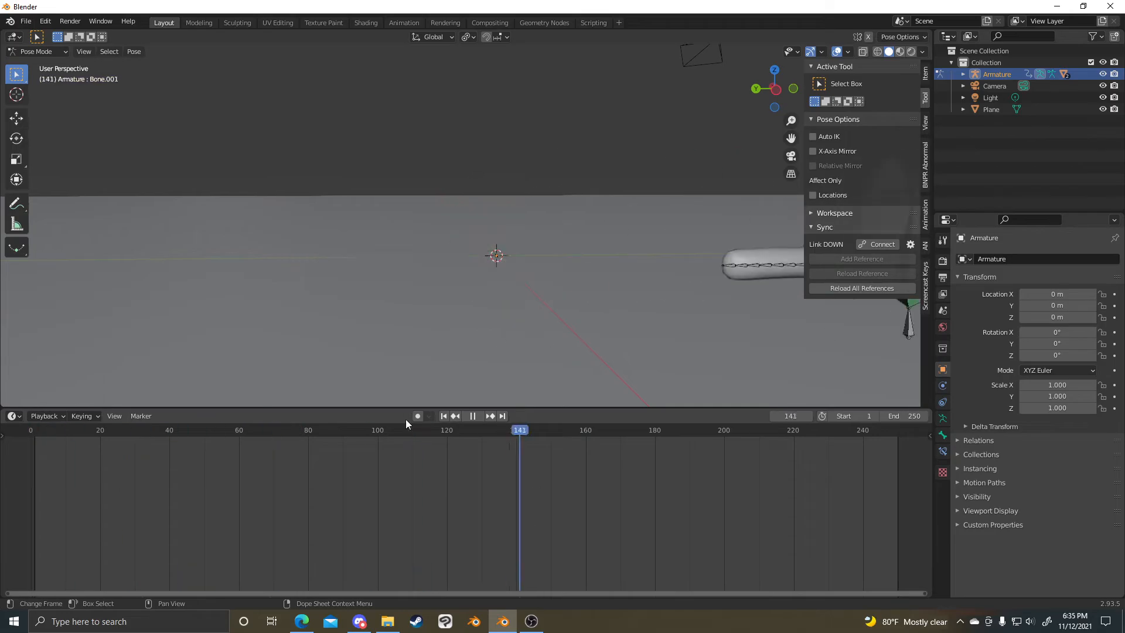
drag(721, 391, 30, 375)
key(space)
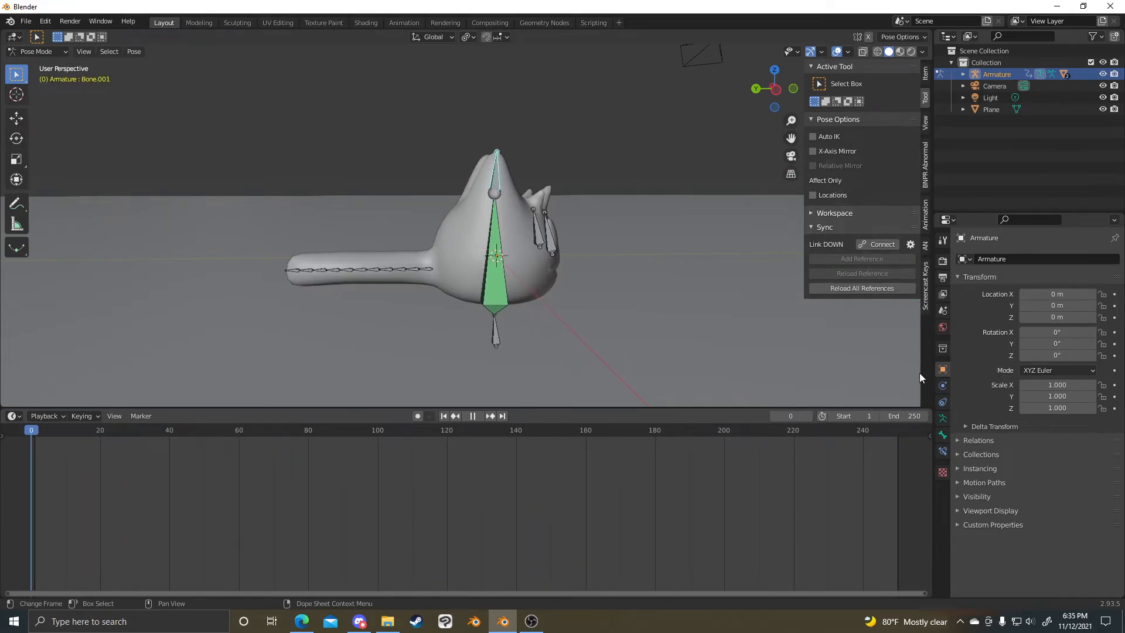
key(i)
- At frame 20, move the top bone down about 0.70 m along Z and insert a keyframe
key(space)
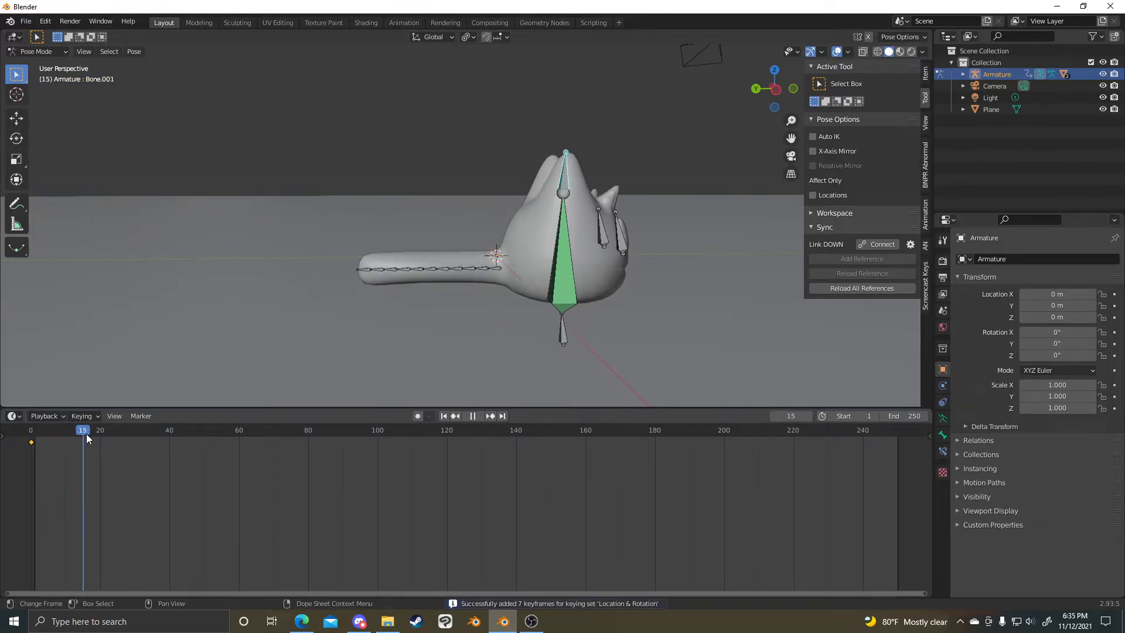
key(space)
key(g)
key(z)
click(192, 435)
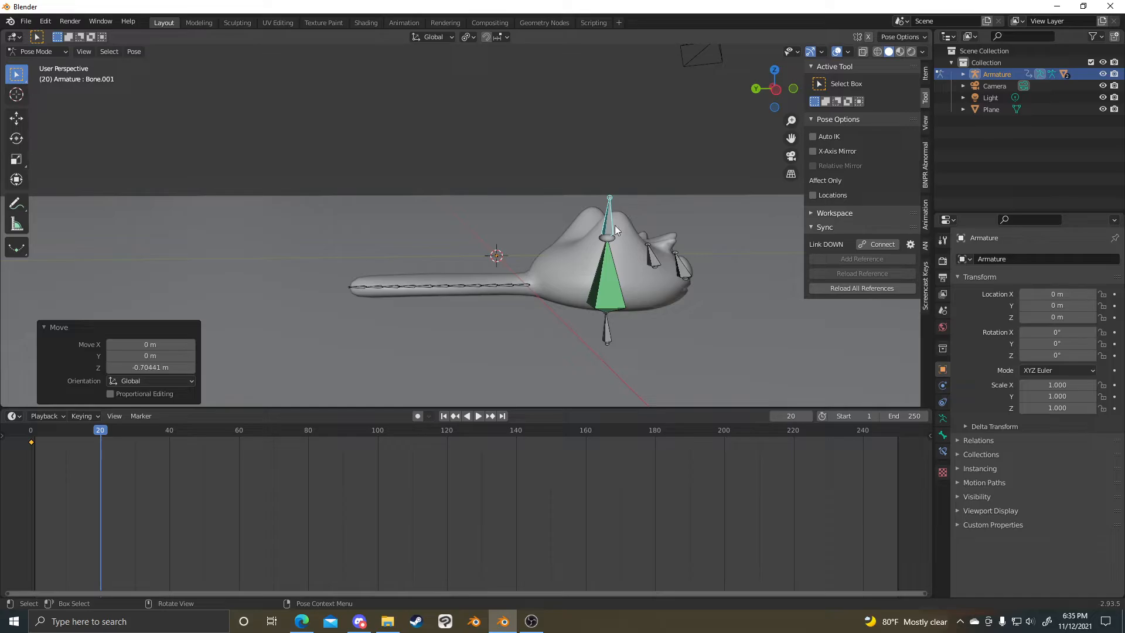
key(i)
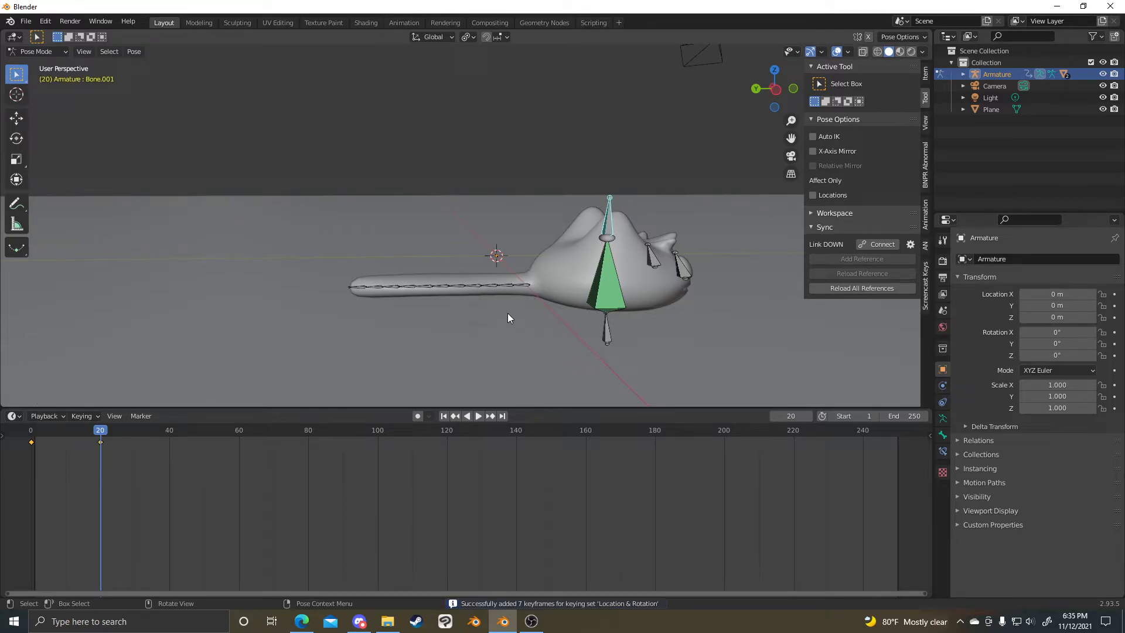
- Keyframe the top bone's original, unsquashed pose at frame 40 and play the animation
middle_drag(639, 273, 599, 293)
scroll(603, 290, up, 1)
scroll(614, 293, down, 3)
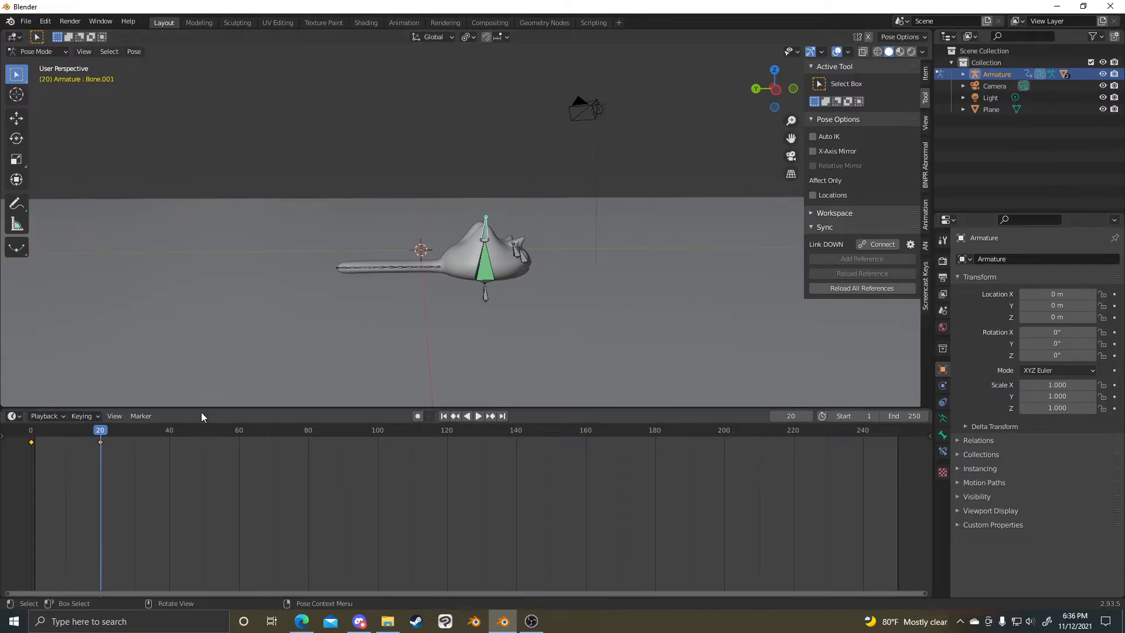
drag(111, 433, 34, 428)
key(i)
key(space)
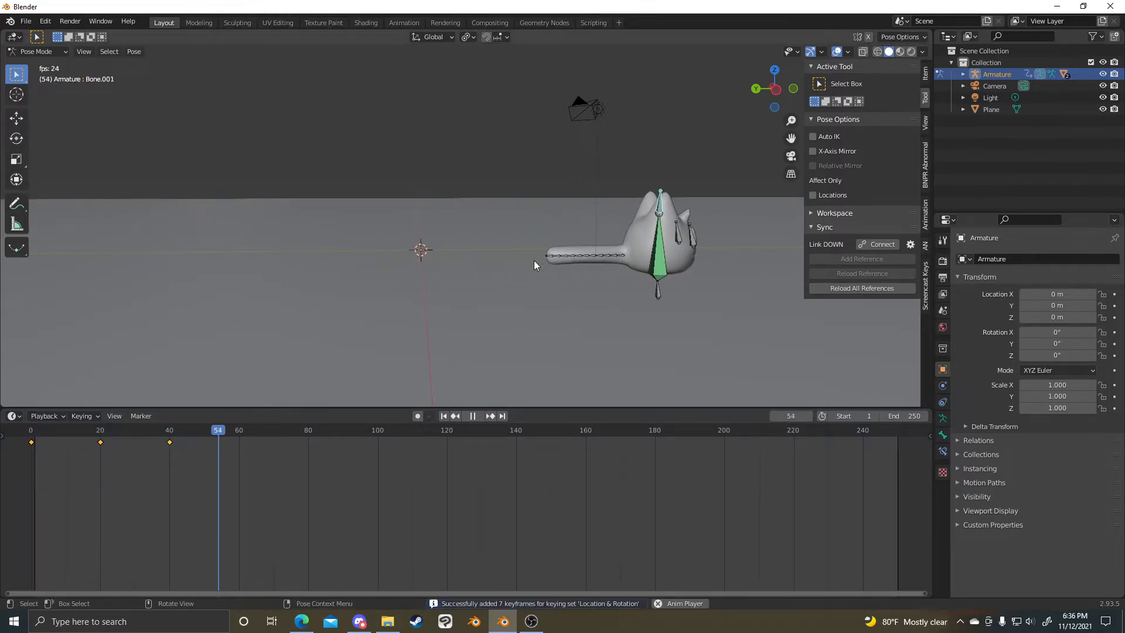
key(space)
- Switch to Object Mode, select the creature mesh and go to frame 2
middle_drag(615, 289, 468, 265)
key(Tab)
scroll(428, 261, up, 2)
shift+middle_drag(350, 252, 603, 256)
scroll(545, 258, up, 2)
key(ctrl+Tab)
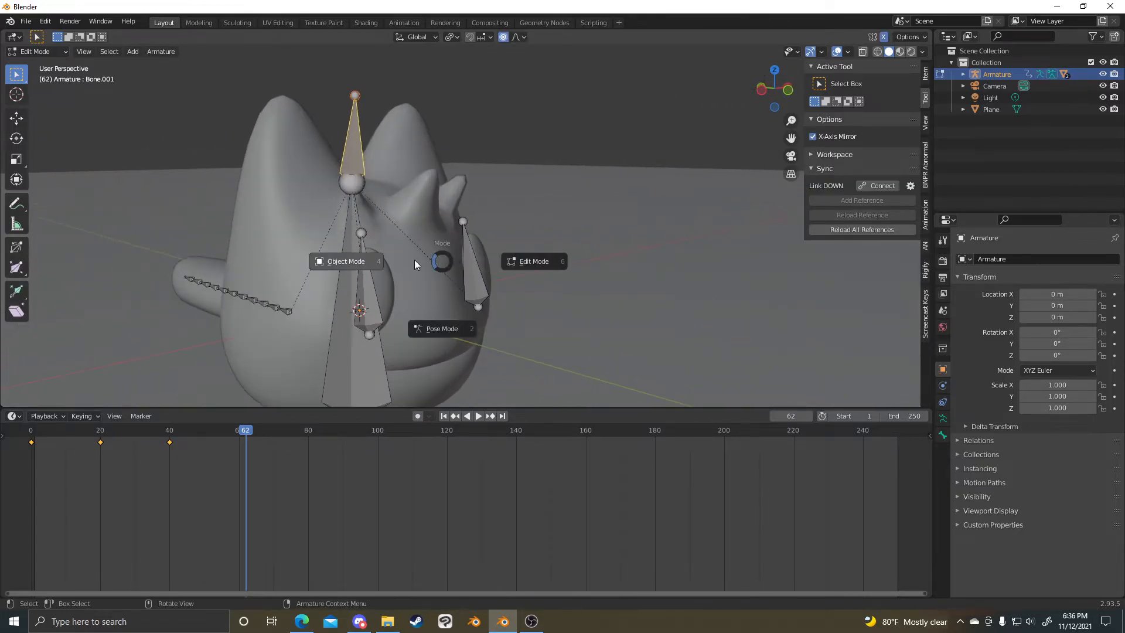
click(382, 258)
scroll(382, 258, down, 5)
scroll(670, 273, up, 1)
click(638, 276)
shift+middle_drag(639, 276, 516, 281)
drag(74, 430, 37, 430)
scroll(420, 269, up, 3)
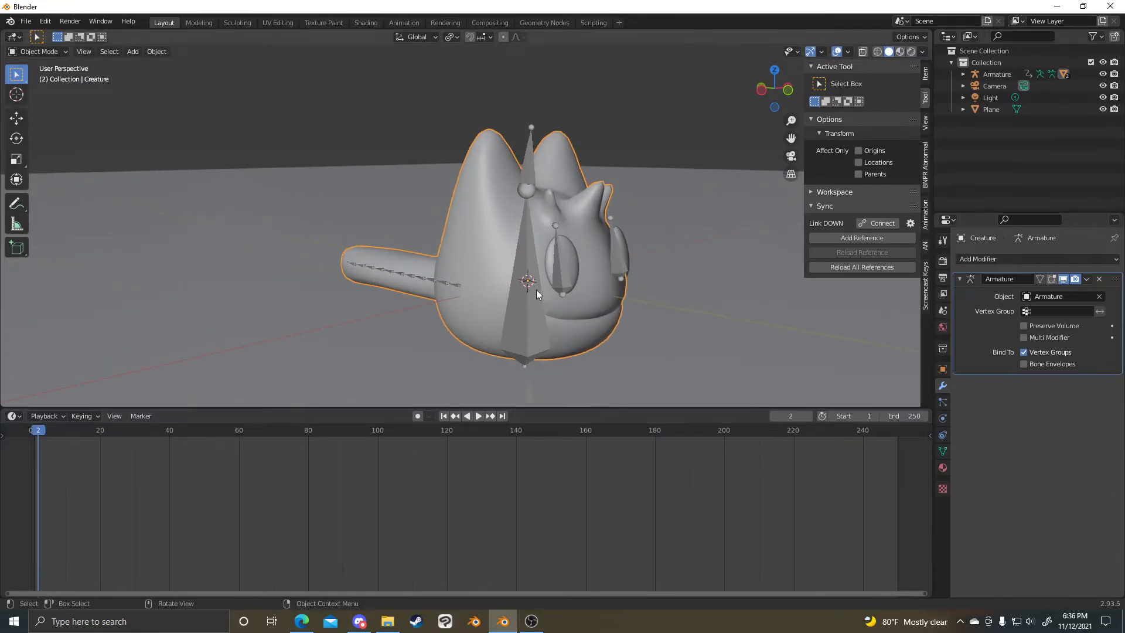
- Select the armature, enter Edit Mode and select the central body bone
click(512, 330)
key(ctrl+Tab)
click(676, 315)
scroll(676, 314, up, 3)
click(473, 229)
middle_drag(472, 229, 579, 251)
scroll(580, 250, down, 4)
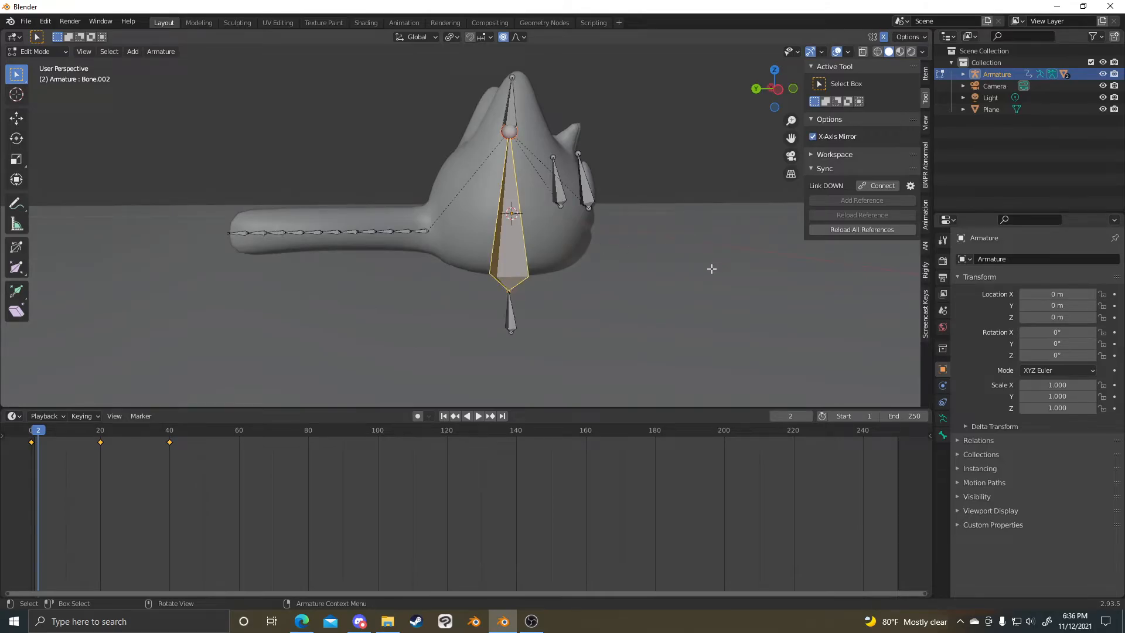
- Select the top bone and examine from the front and side how the body, eye and tail bones link to it
click(508, 113)
middle_drag(577, 123, 450, 129)
scroll(592, 191, up, 3)
scroll(597, 194, down, 4)
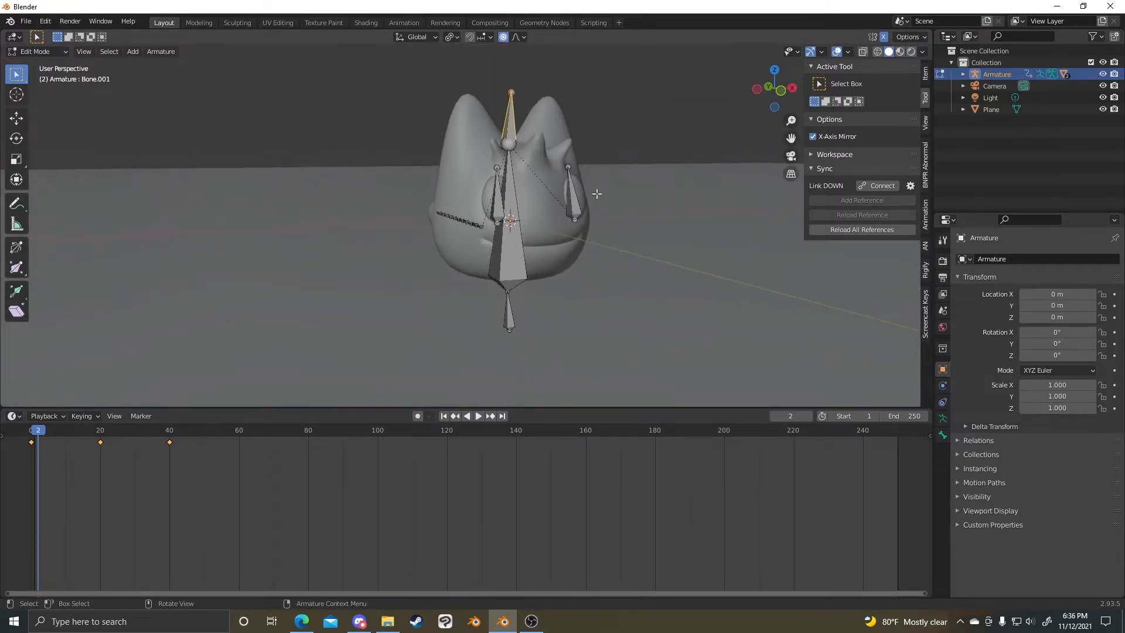
middle_drag(518, 126, 598, 117)
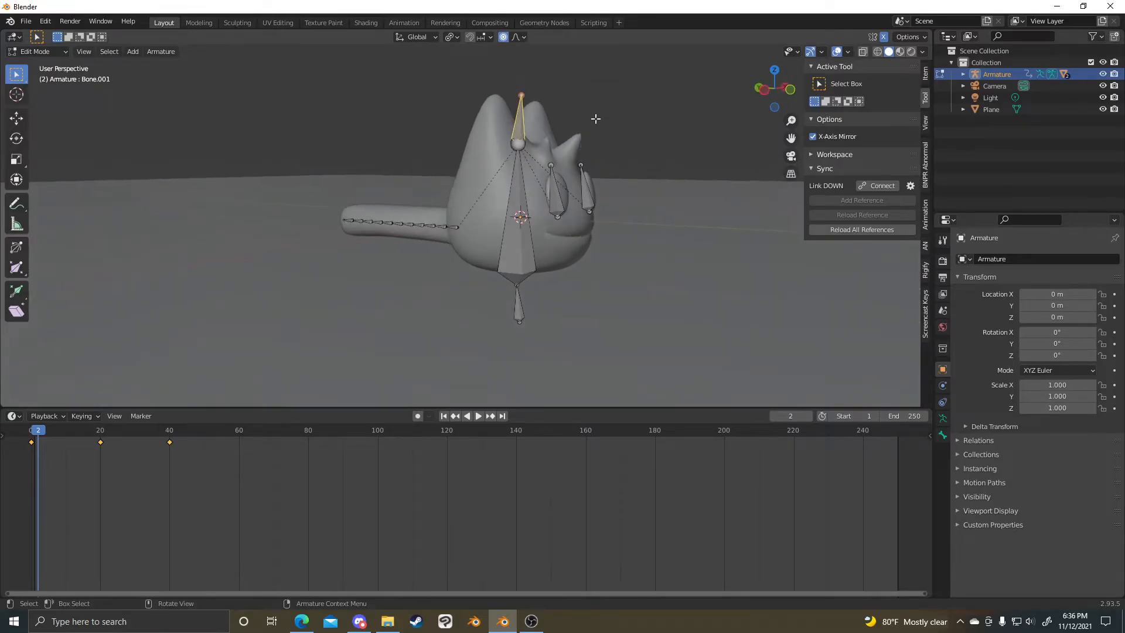
scroll(597, 118, up, 3)
scroll(598, 117, down, 3)
scroll(580, 165, up, 3)
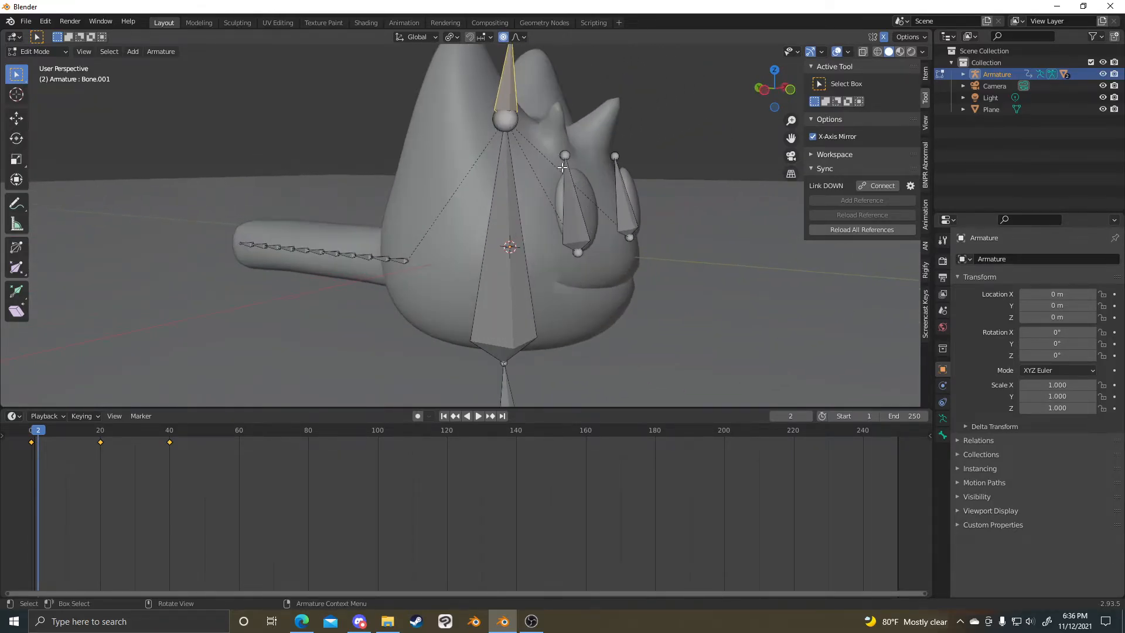
middle_drag(569, 165, 504, 159)
scroll(497, 157, down, 3)
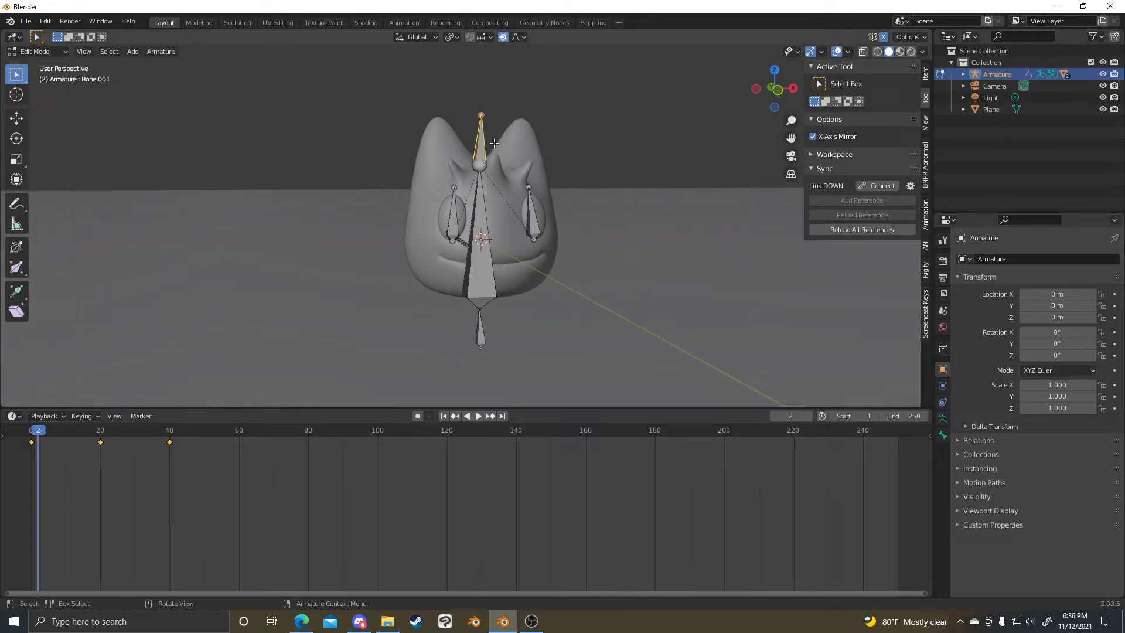
- Look at the Parent options for the top bone, including the Clear Parent choices
right_click(478, 146)
key(Escape)
right_click(462, 216)
mouse_move(434, 357)
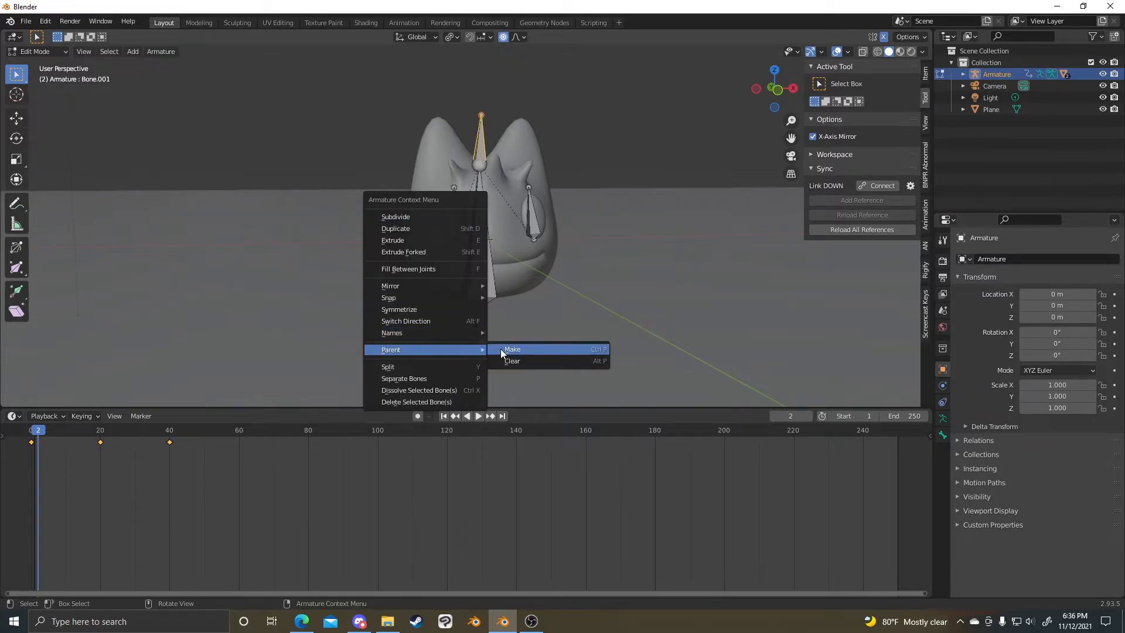
scroll(514, 184, up, 2)
scroll(514, 184, up, 2)
right_click(475, 287)
mouse_move(462, 291)
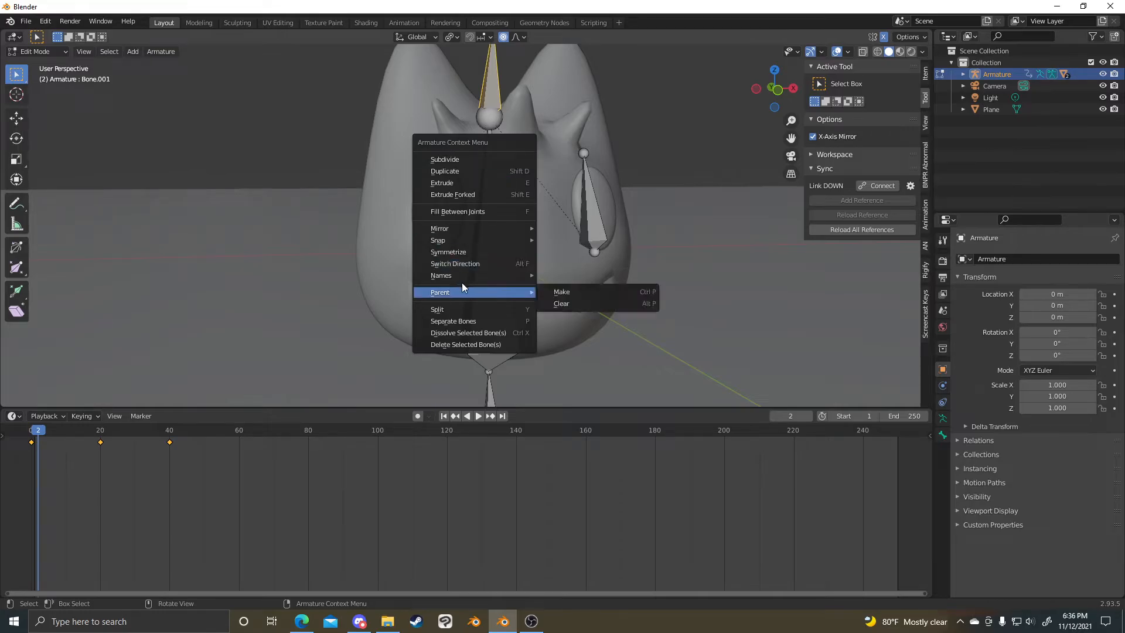
click(560, 304)
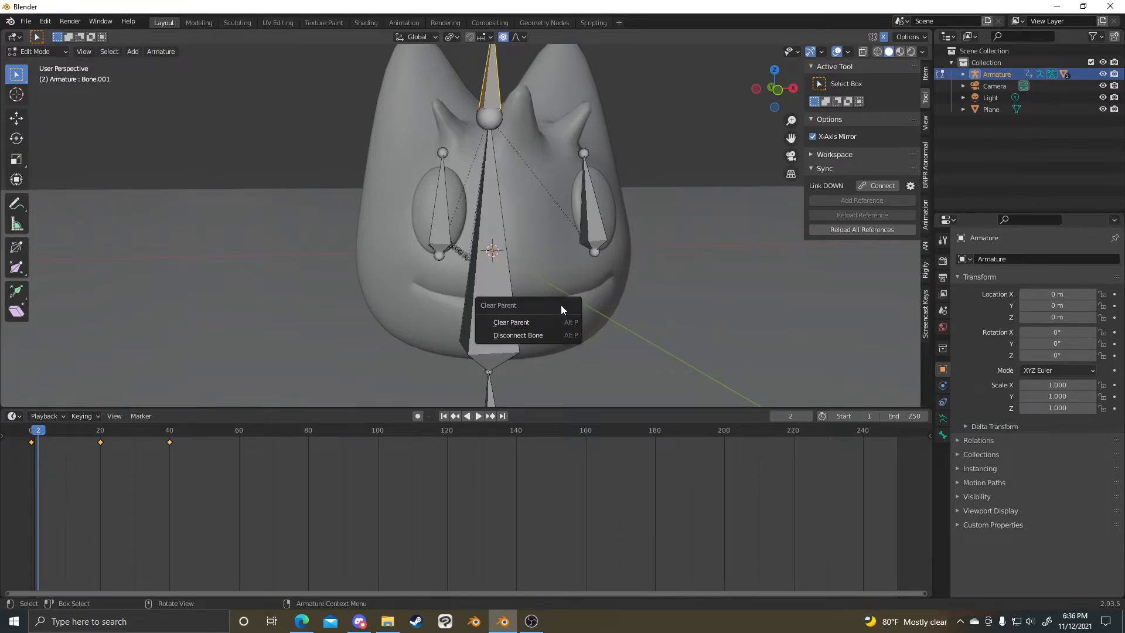
key(alt+p)
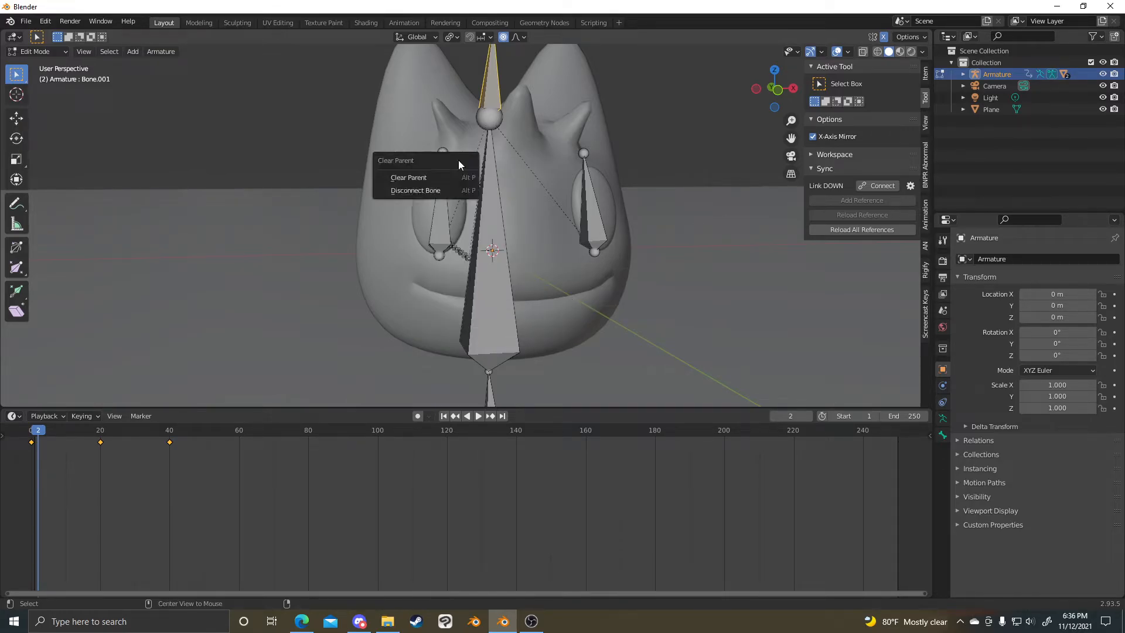
scroll(508, 234, down, 3)
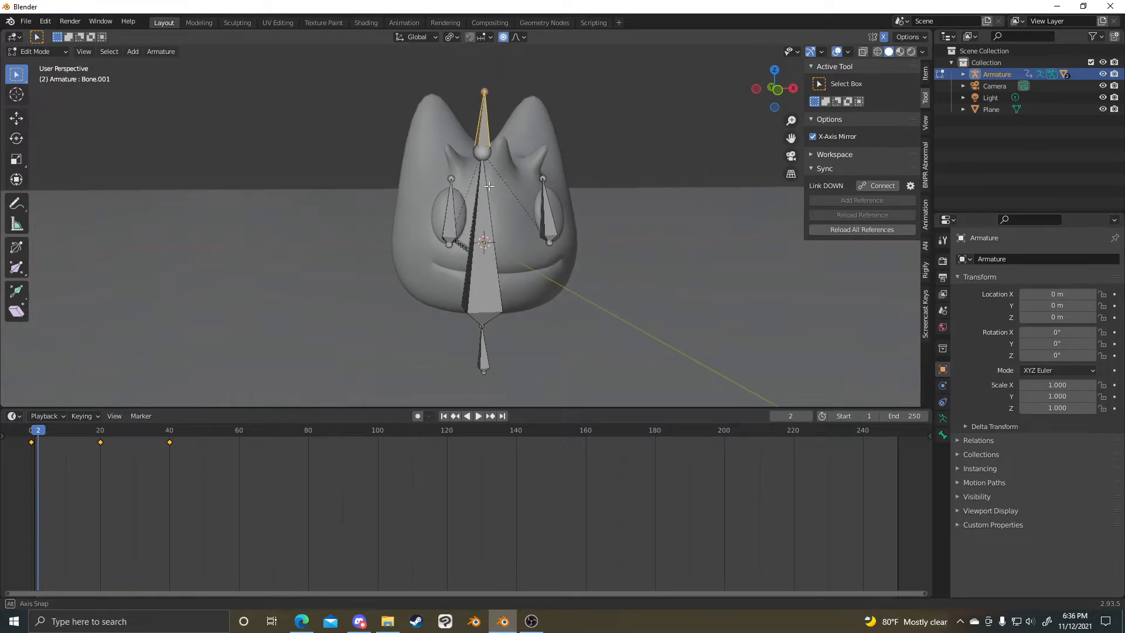
- Select the central body bone and try clearing its parent and making a Connected parent
click(497, 261)
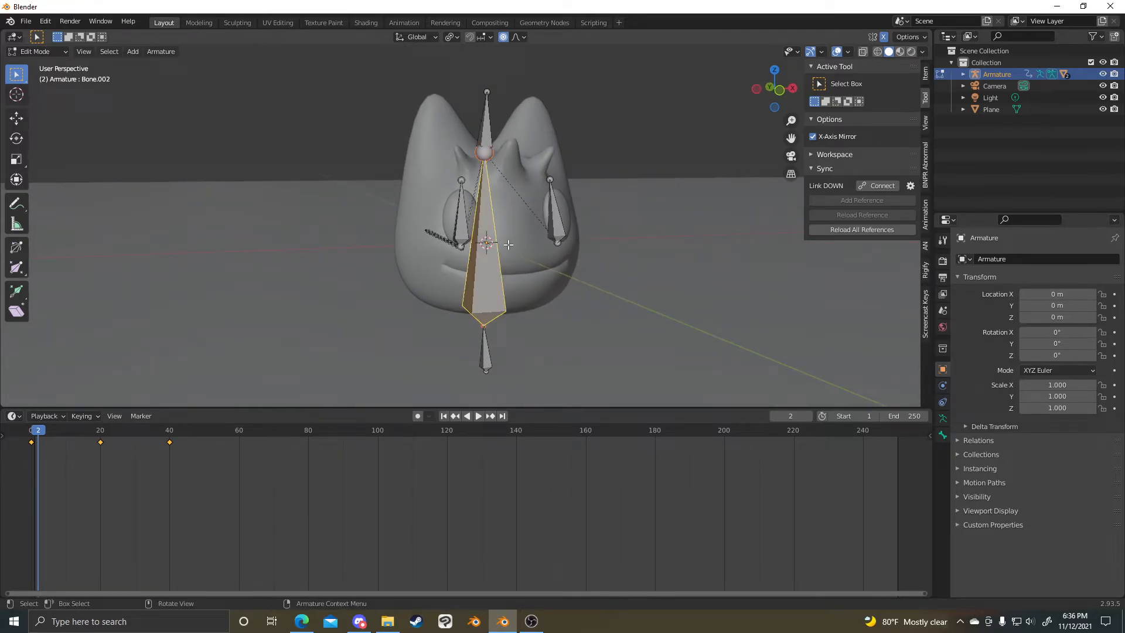
key(g)
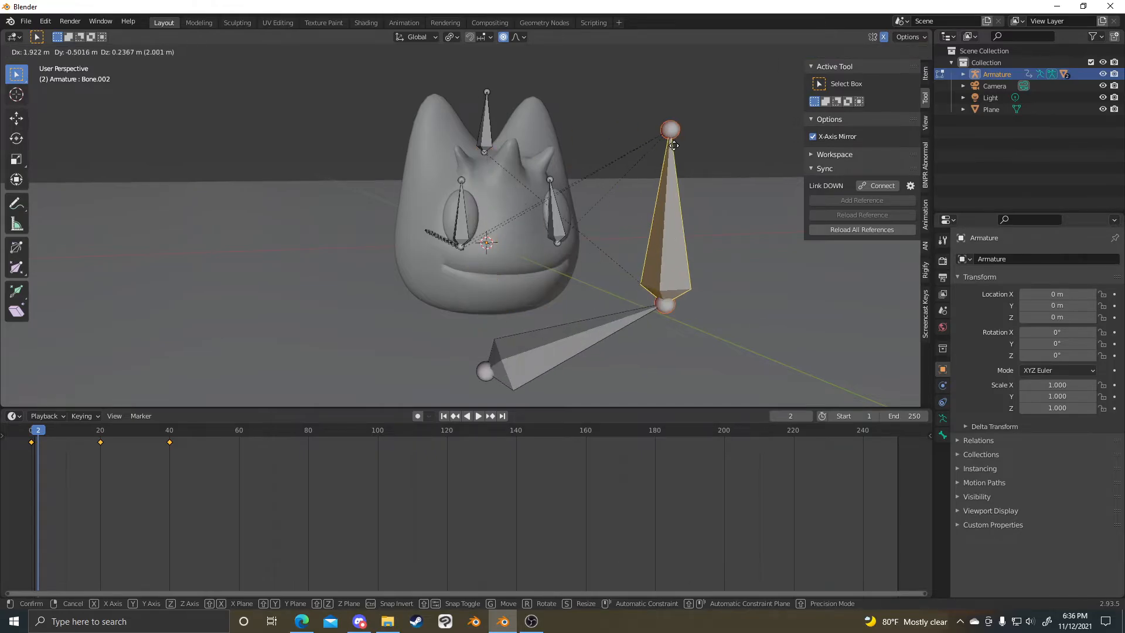
key(Escape)
key(alt+p)
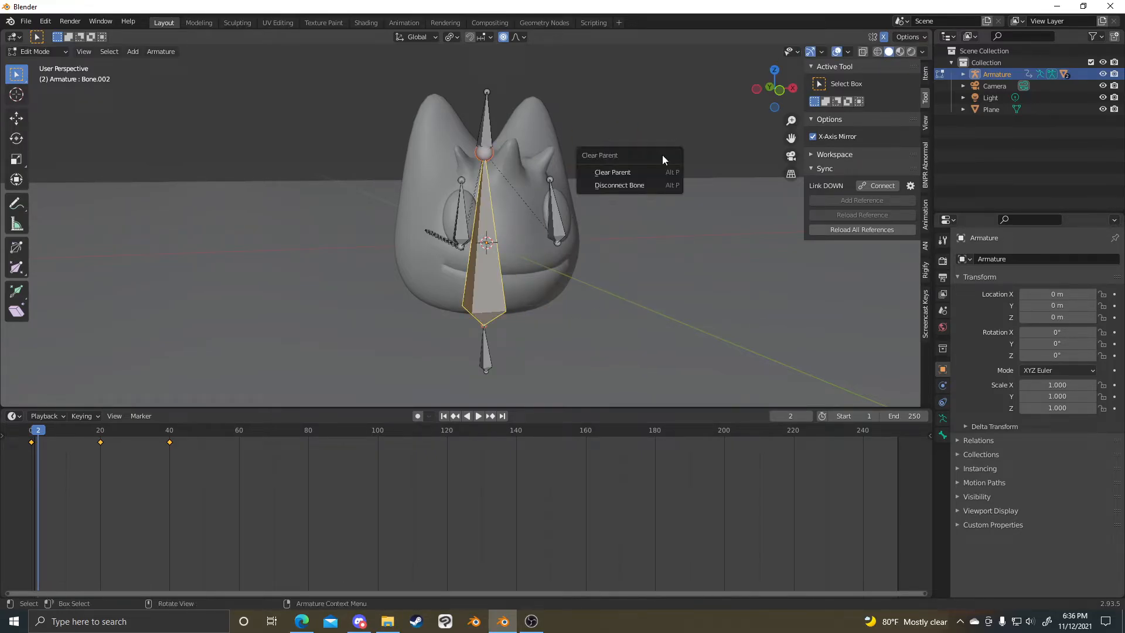
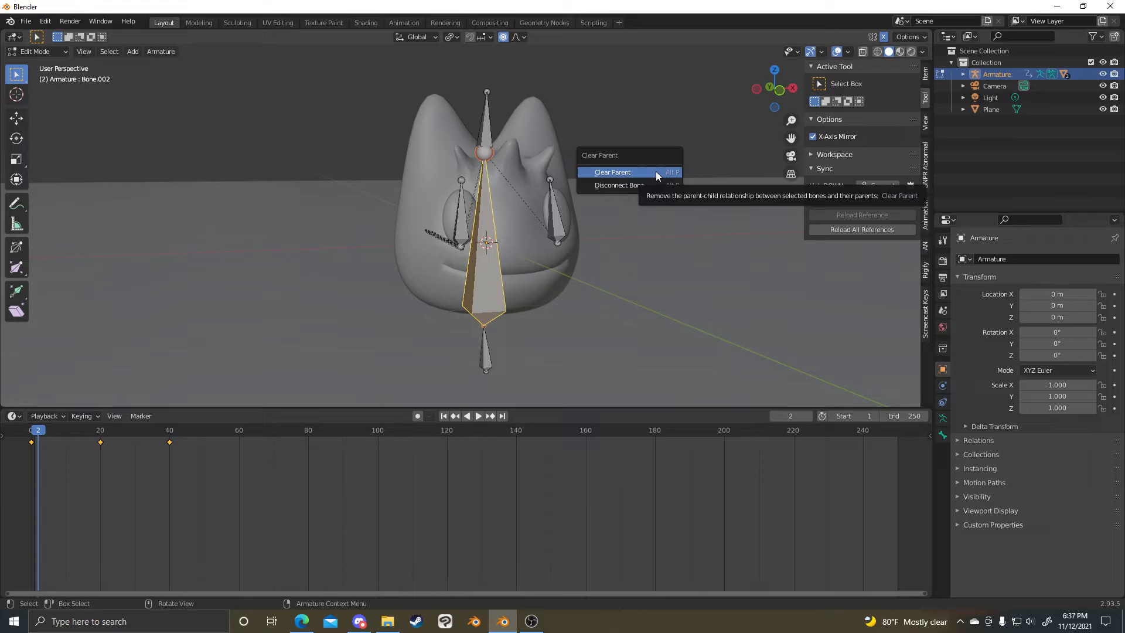
click(655, 171)
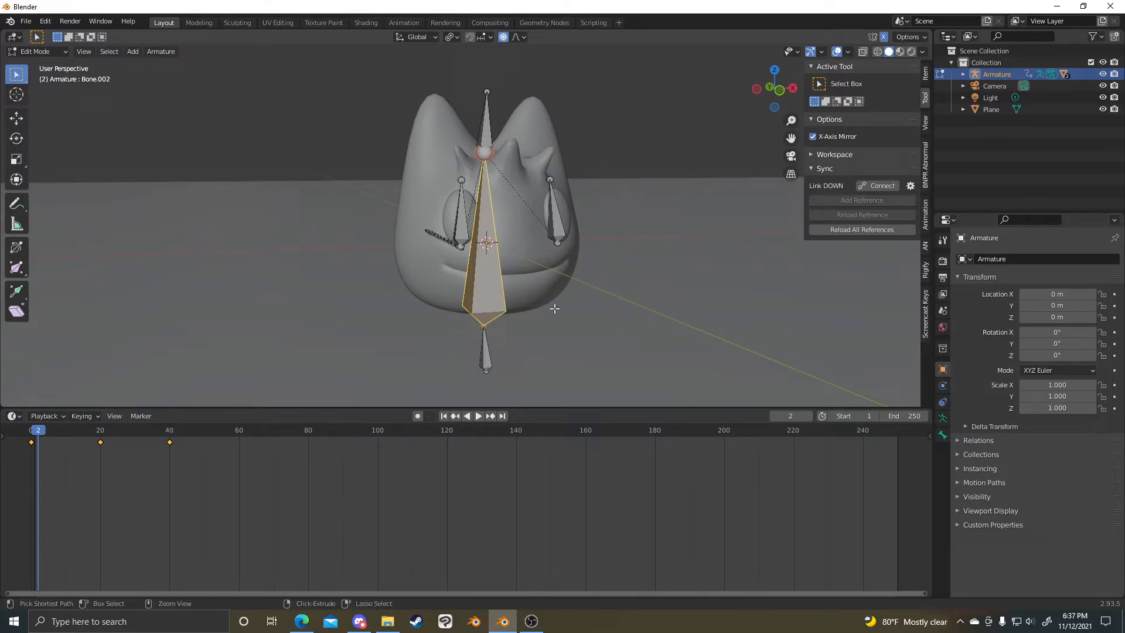
key(ctrl+p)
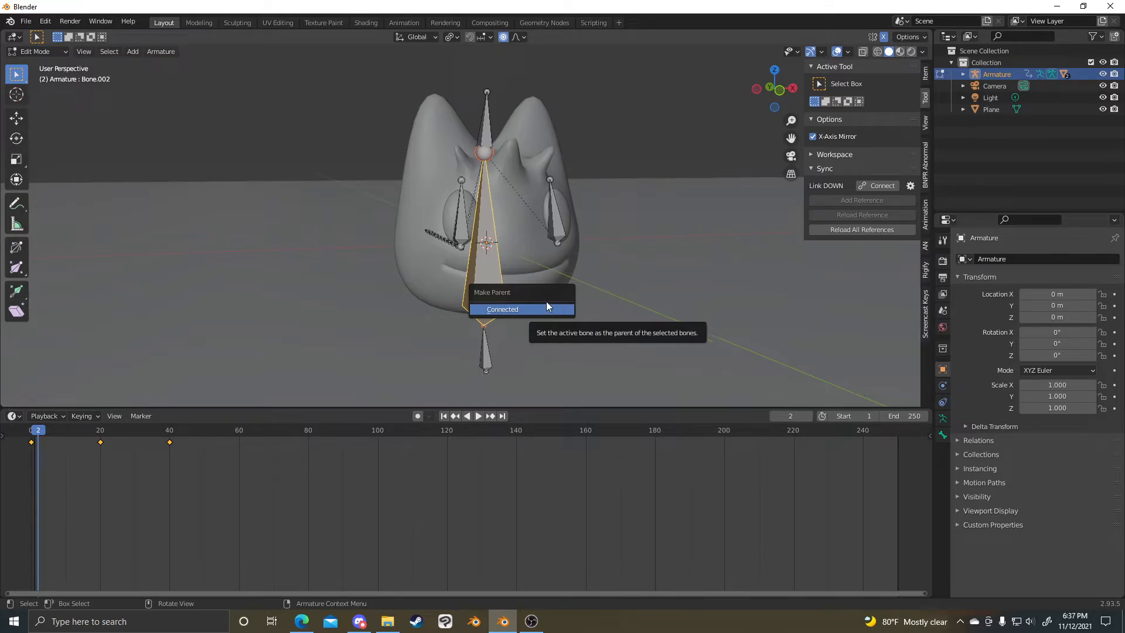
click(546, 302)
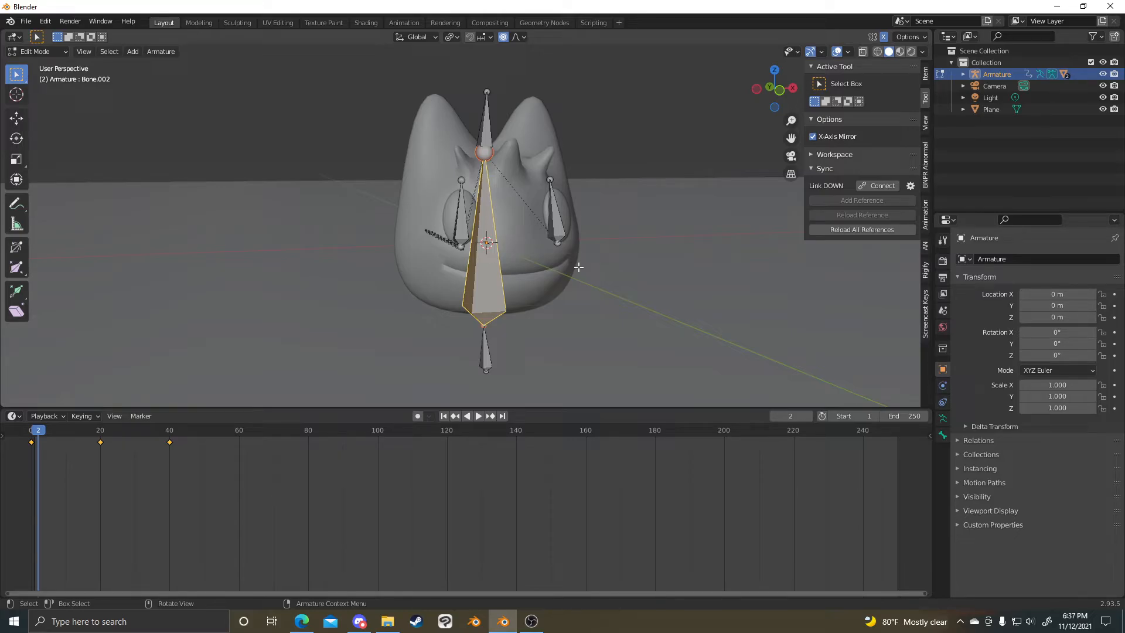
- Show the bone properties and reselect the central body bone
click(943, 435)
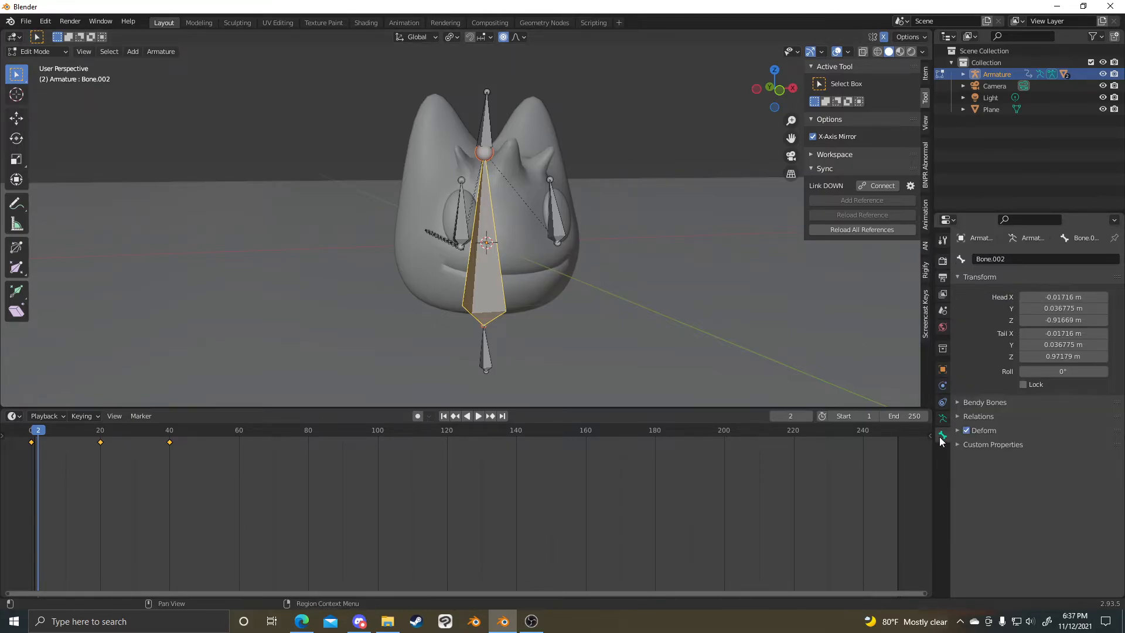
click(712, 273)
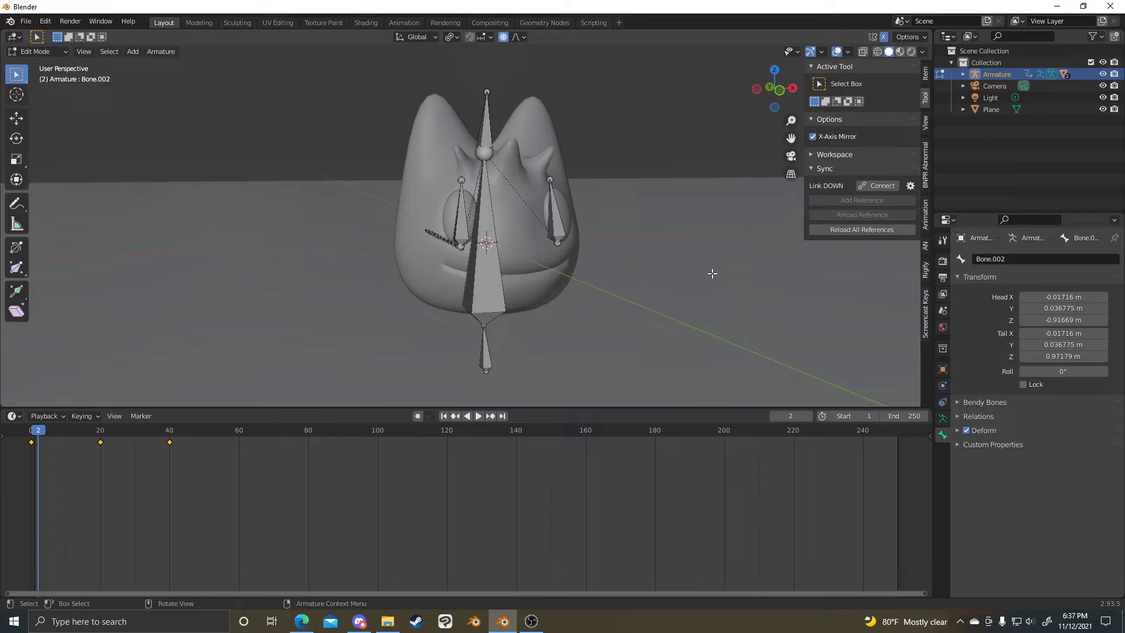
click(480, 221)
middle_drag(480, 221, 606, 219)
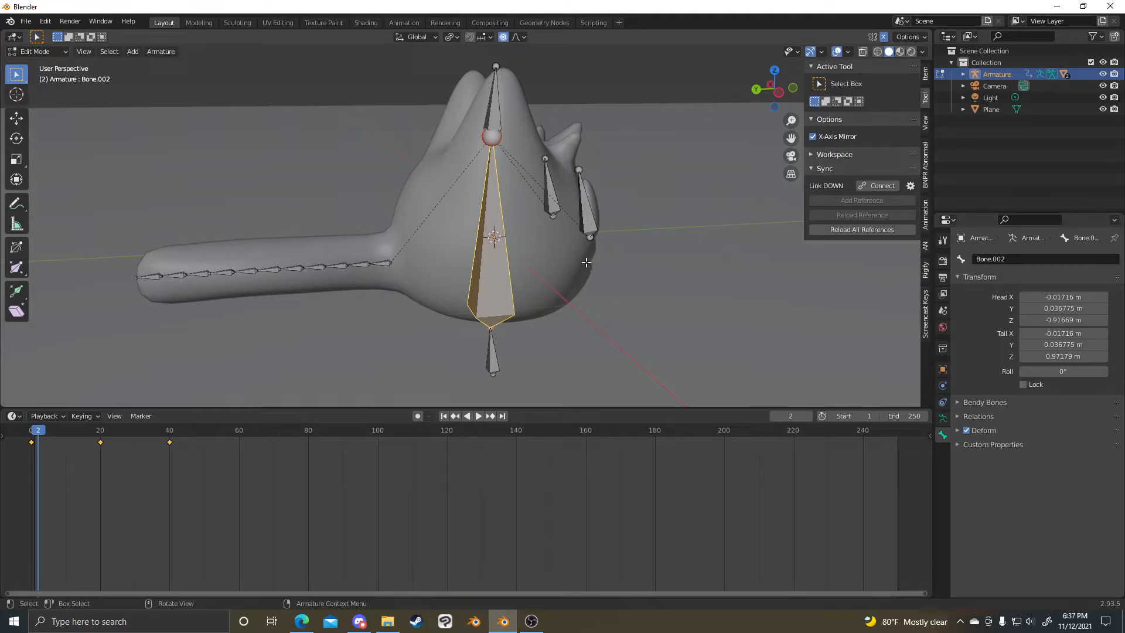
scroll(599, 255, up, 1)
scroll(573, 232, down, 2)
- Return the armature to Object Mode
key(Tab)
middle_drag(531, 207, 449, 100)
click(501, 97)
click(501, 97)
key(Tab)
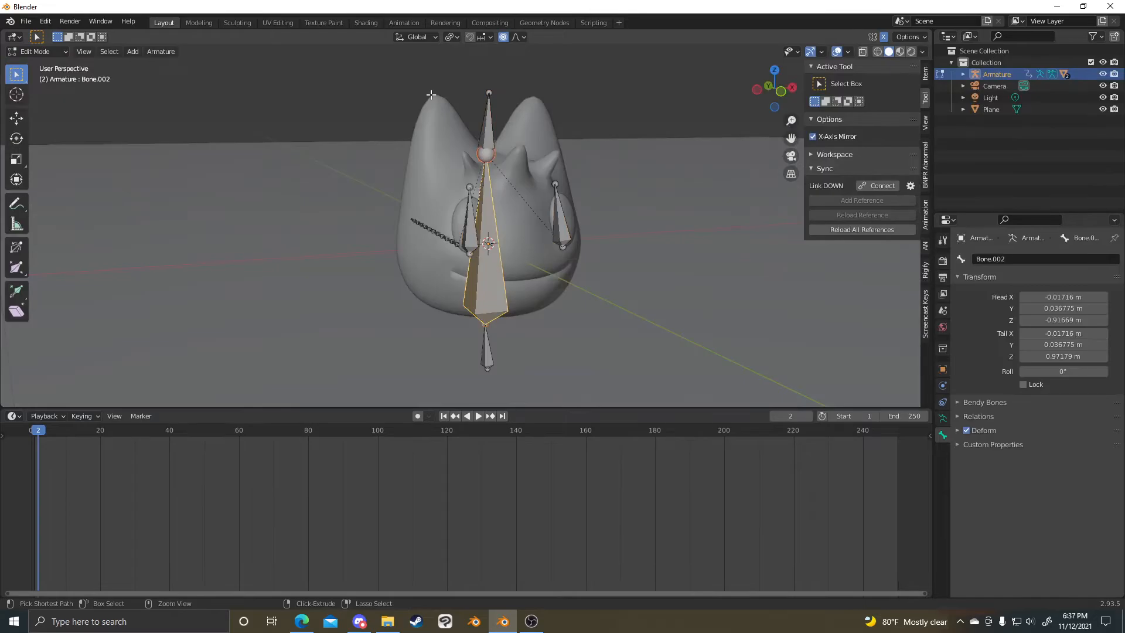
key(Tab)
scroll(360, 146, down, 2)
- Play and scrub through the creature's squash animation, and return to frame 0
key(space)
drag(56, 432, 13, 449)
middle_drag(290, 330, 368, 330)
key(space)
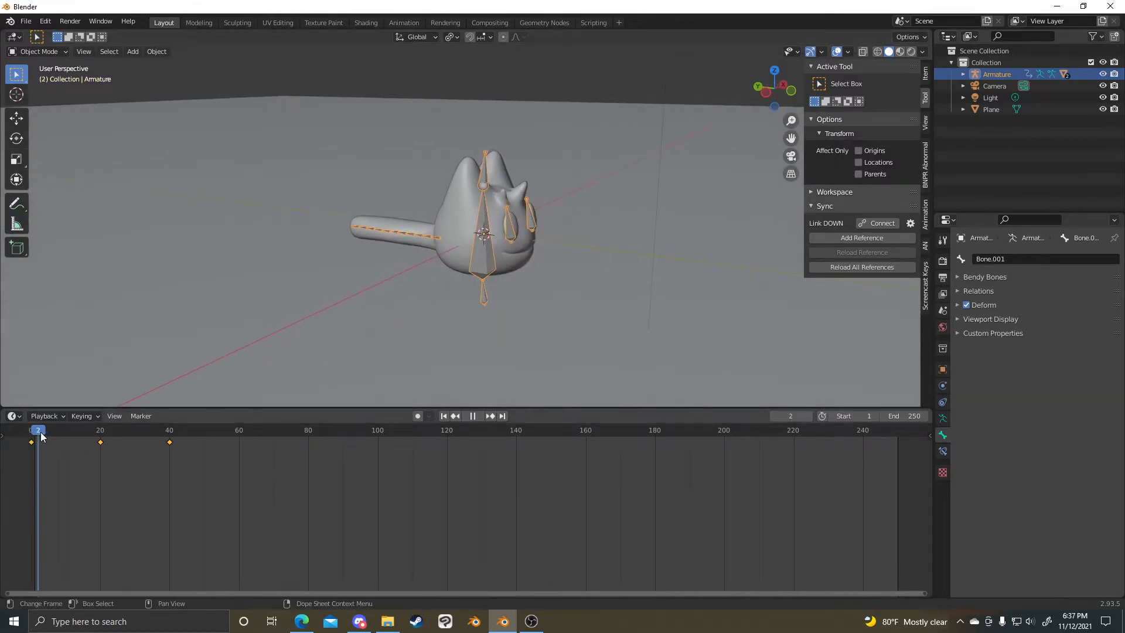
drag(103, 446, 164, 471)
key(Escape)
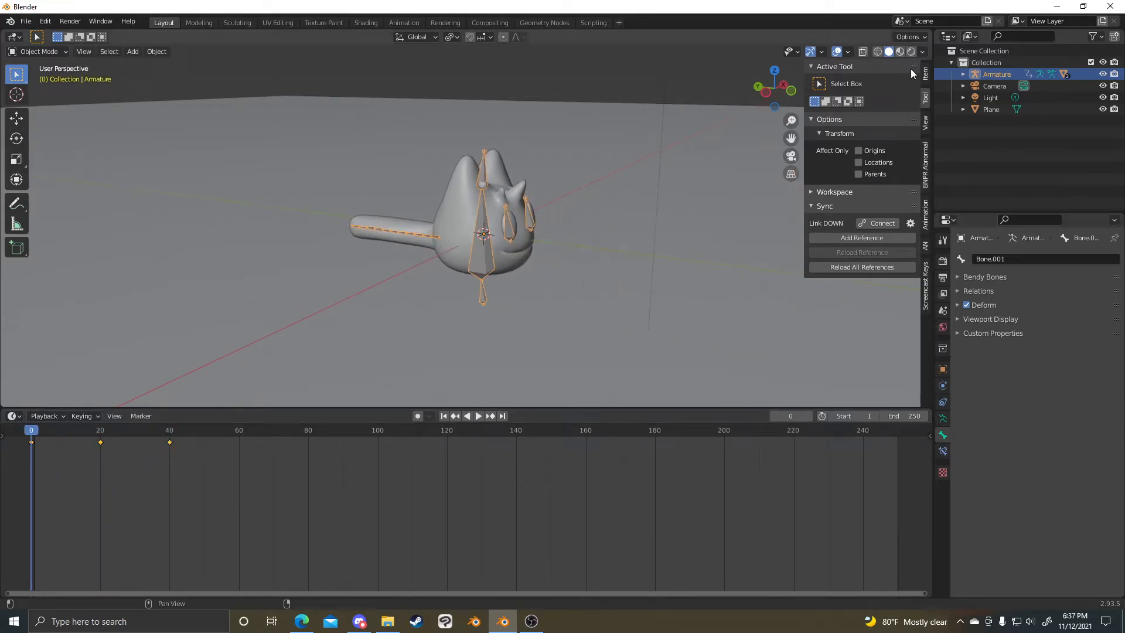
- Display the viewport in Material Preview shading and view the creature's colours up close
click(901, 51)
mouse_move(772, 215)
middle_down()
mouse_move(467, 241)
mouse_move(736, 246)
middle_up()
scroll(644, 222, up, 4)
scroll(686, 246, up, 3)
scroll(609, 233, down, 2)
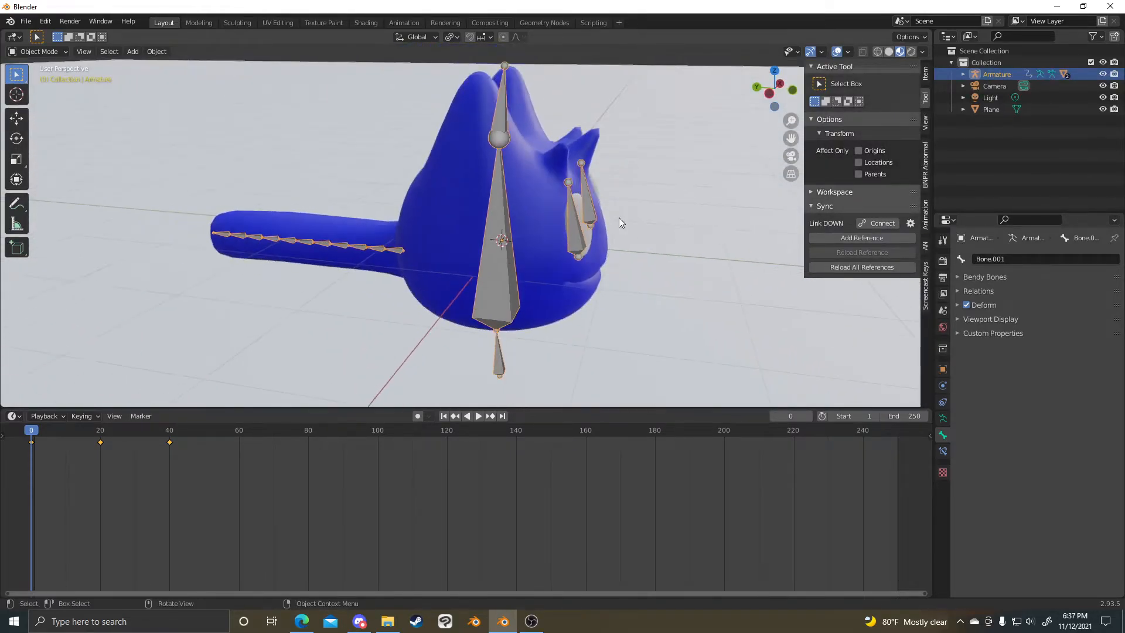
- Examine the coloured creature and its armature from the side and front, at various distances
middle_drag(591, 176, 525, 241)
middle_drag(588, 278, 603, 258)
key(Tab)
middle_drag(452, 246, 522, 246)
key(ctrl+Tab)
click(344, 244)
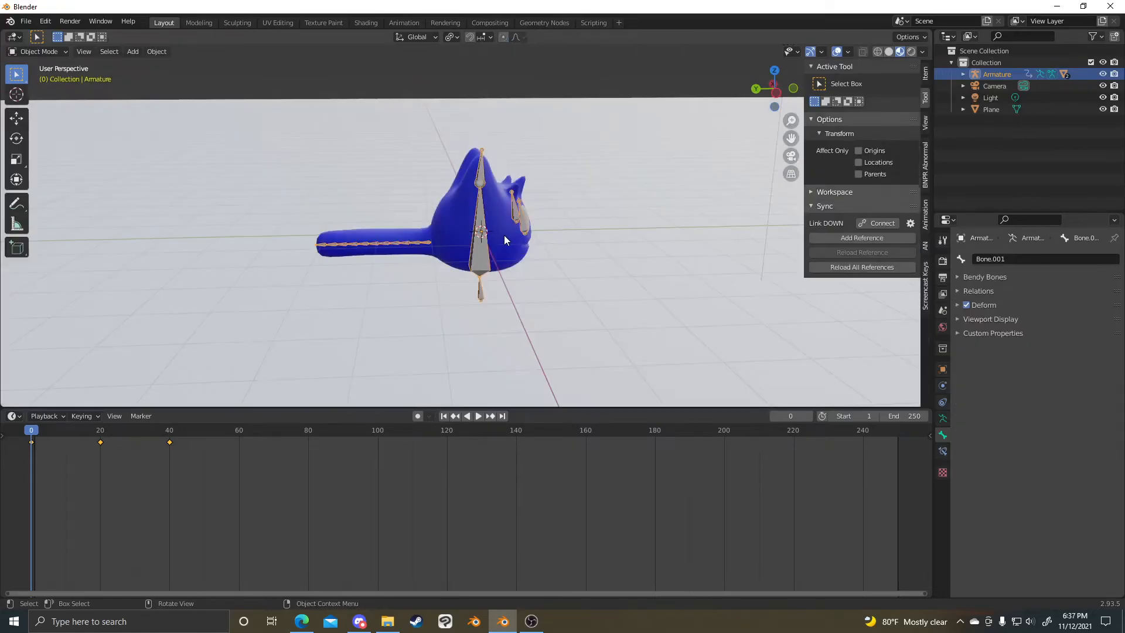
click(504, 236)
click(498, 168)
click(480, 170)
middle_drag(481, 170, 358, 158)
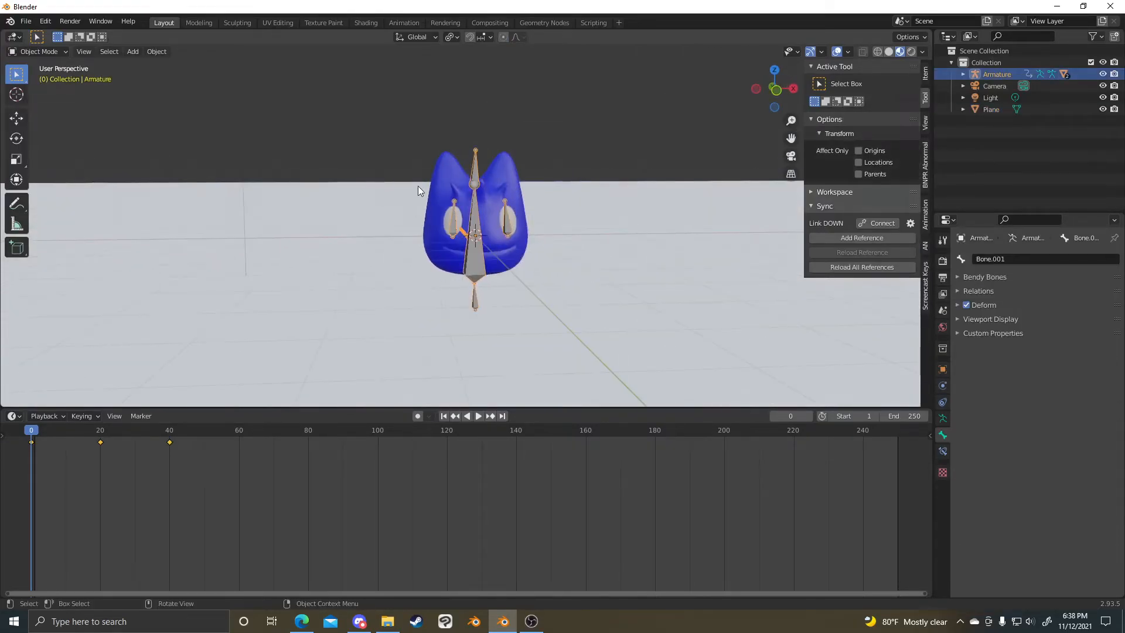
scroll(417, 185, up, 2)
middle_drag(419, 185, 463, 194)
key(Tab)
key(Tab)
scroll(396, 168, down, 4)
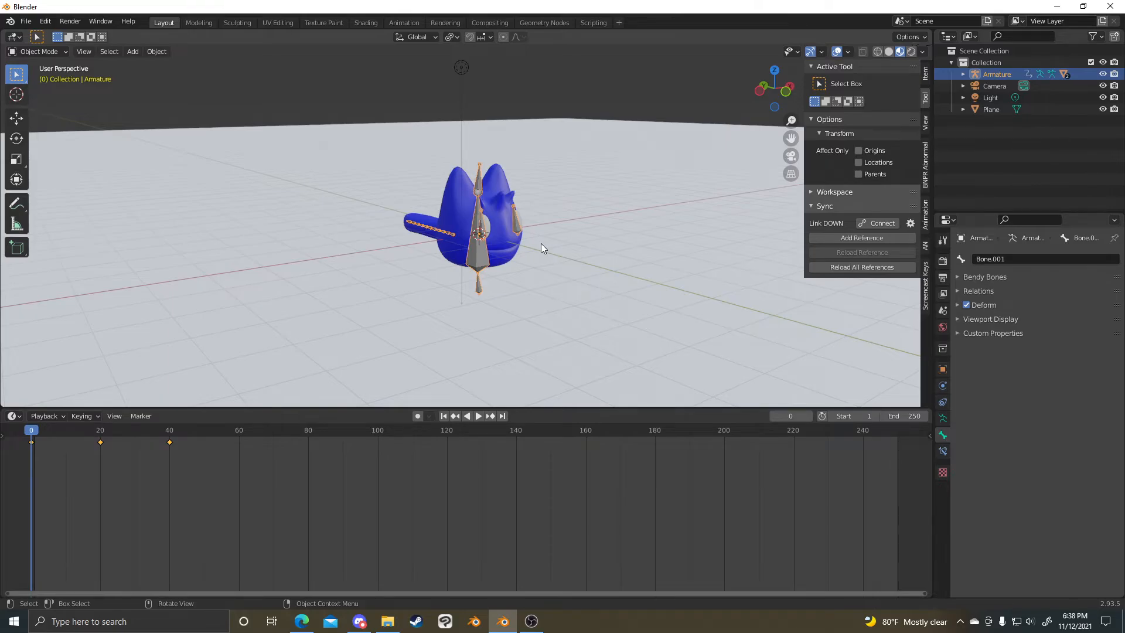
mouse_move(540, 244)
middle_down()
mouse_move(592, 246)
mouse_move(558, 249)
middle_up()
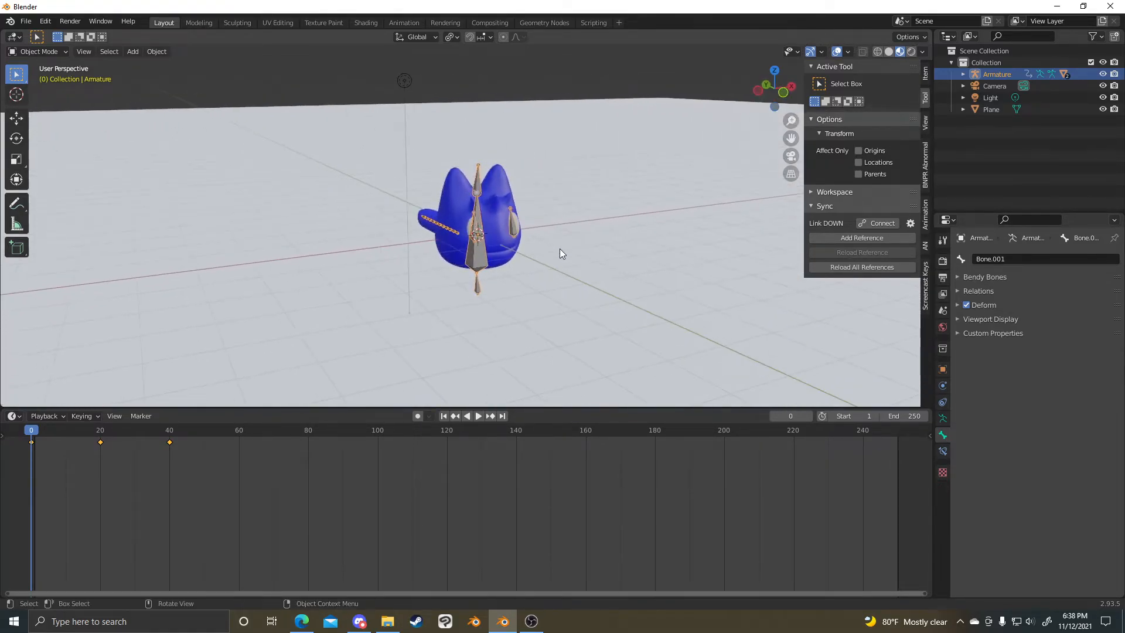
scroll(524, 300, down, 3)
middle_drag(510, 290, 503, 258)
scroll(527, 265, up, 5)
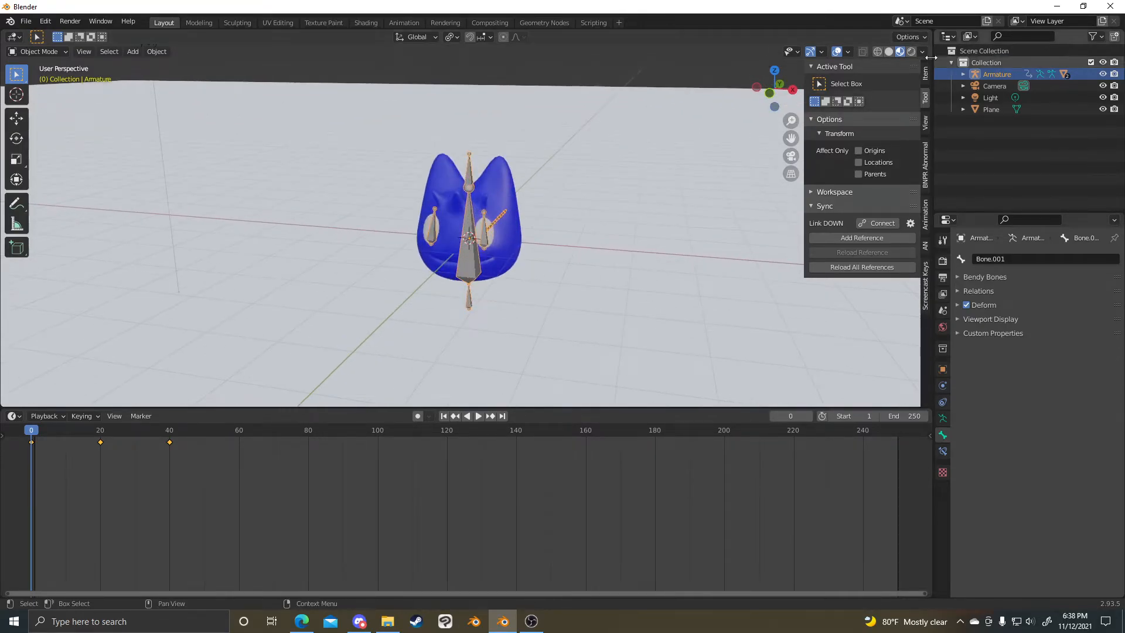
- Display the viewport in Rendered shading and examine the creature's lighting and shadow on the ground plane
click(911, 52)
scroll(339, 187, down, 4)
mouse_move(420, 199)
middle_down()
mouse_move(642, 241)
mouse_move(621, 224)
mouse_move(652, 158)
middle_up()
click(654, 157)
click(679, 103)
middle_drag(609, 223, 511, 221)
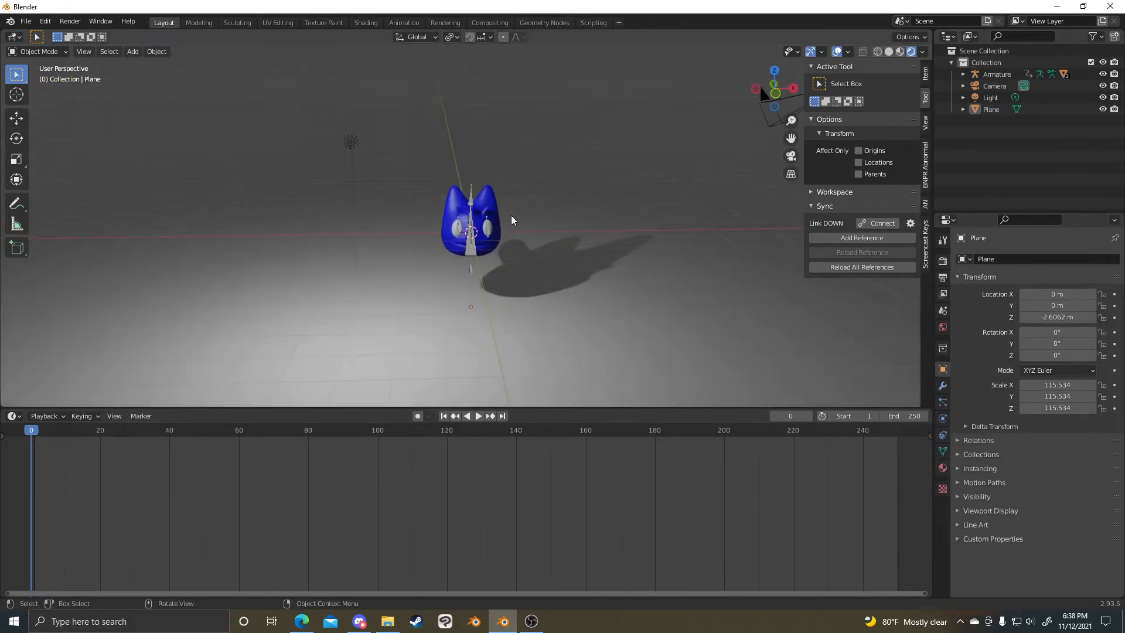
scroll(511, 215, up, 4)
scroll(611, 241, down, 3)
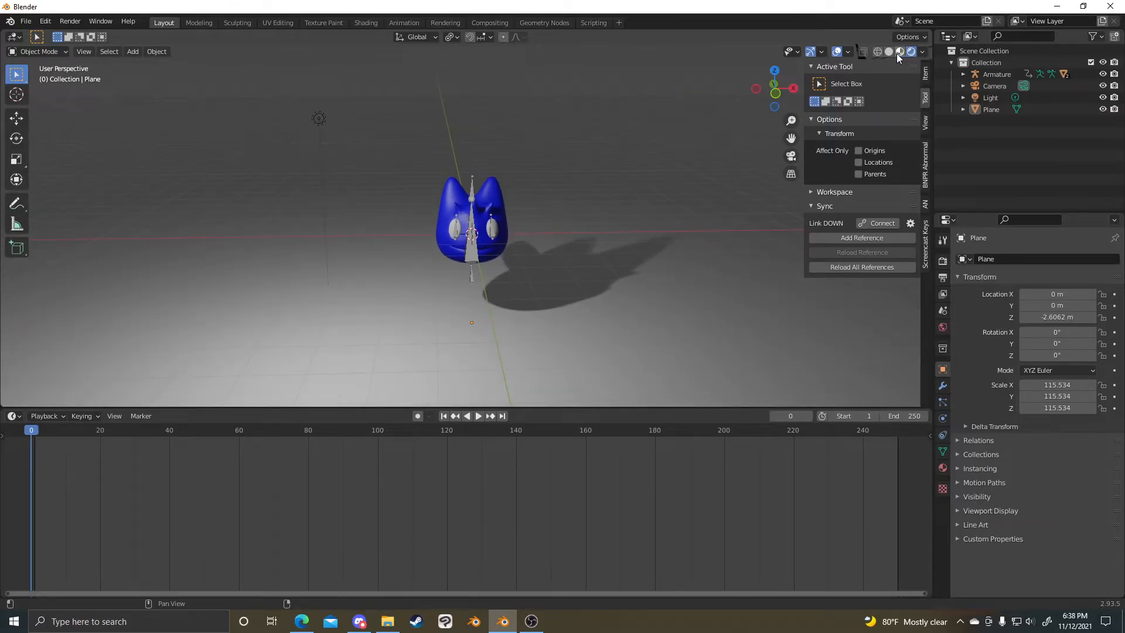
- Return to Material Preview shading and raise the ground plane about 2.03 m along the global Z axis
click(899, 52)
mouse_move(510, 218)
middle_down()
mouse_move(535, 230)
mouse_move(581, 298)
mouse_move(666, 278)
mouse_move(645, 309)
middle_up()
click(581, 301)
key(g)
key(z)
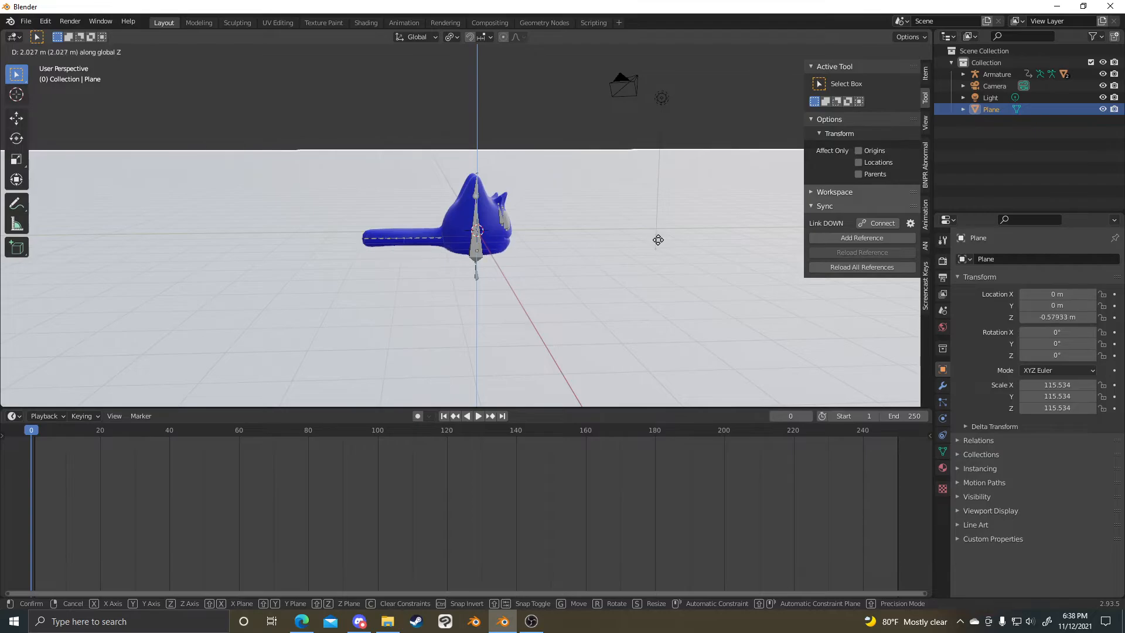
click(658, 240)
- In Rendered shading, reposition the light above the creature at about X 2.58 m, Y -1.71 m, Z 4.13 m
click(911, 51)
middle_drag(592, 176, 500, 167)
click(341, 124)
key(g)
right_click(521, 126)
middle_drag(481, 225, 460, 232)
key(g)
click(638, 145)
middle_drag(701, 284, 641, 216)
key(g)
click(631, 216)
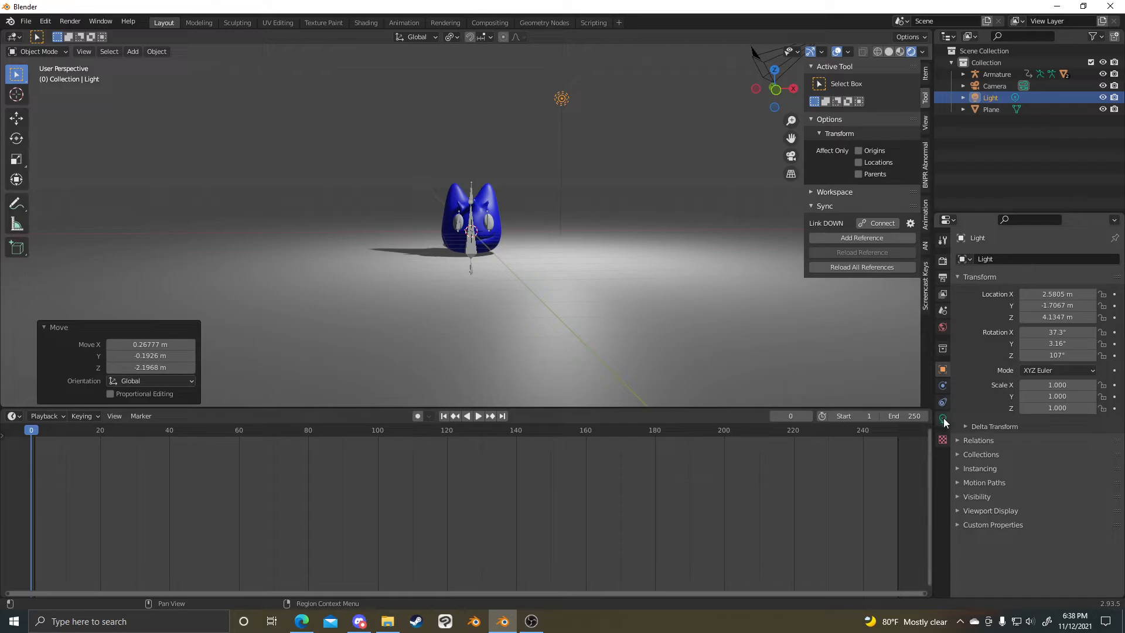
- Change the light's type to Sun and set its strength to 10, 5 and finally 1
click(942, 418)
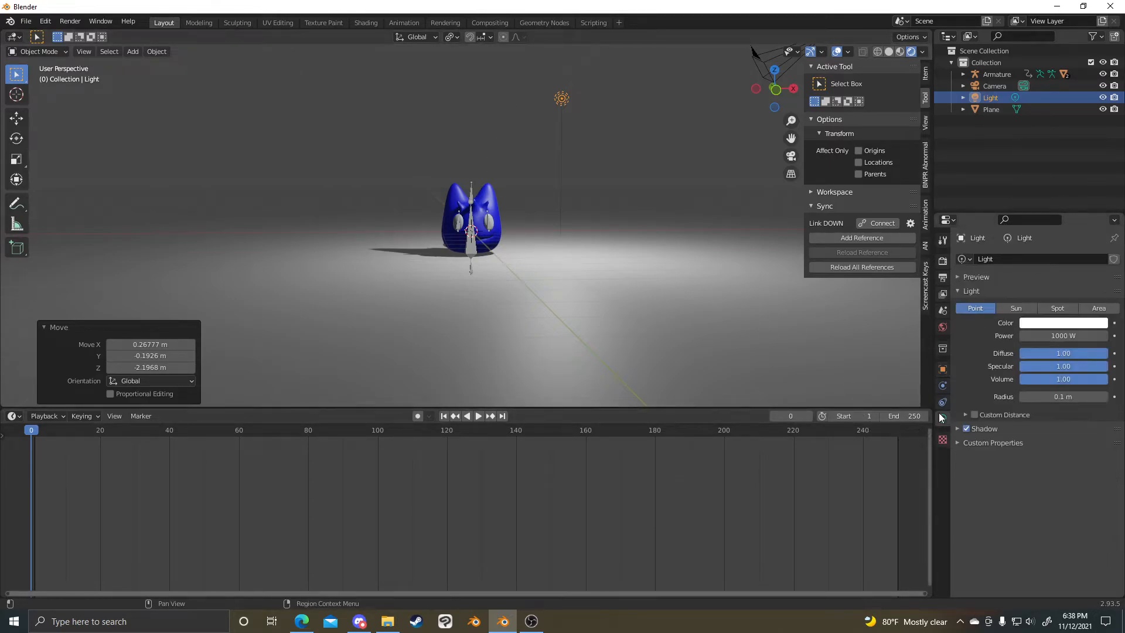
mouse_move(1042, 337)
mouse_down()
mouse_move(1055, 337)
mouse_move(1041, 337)
mouse_up()
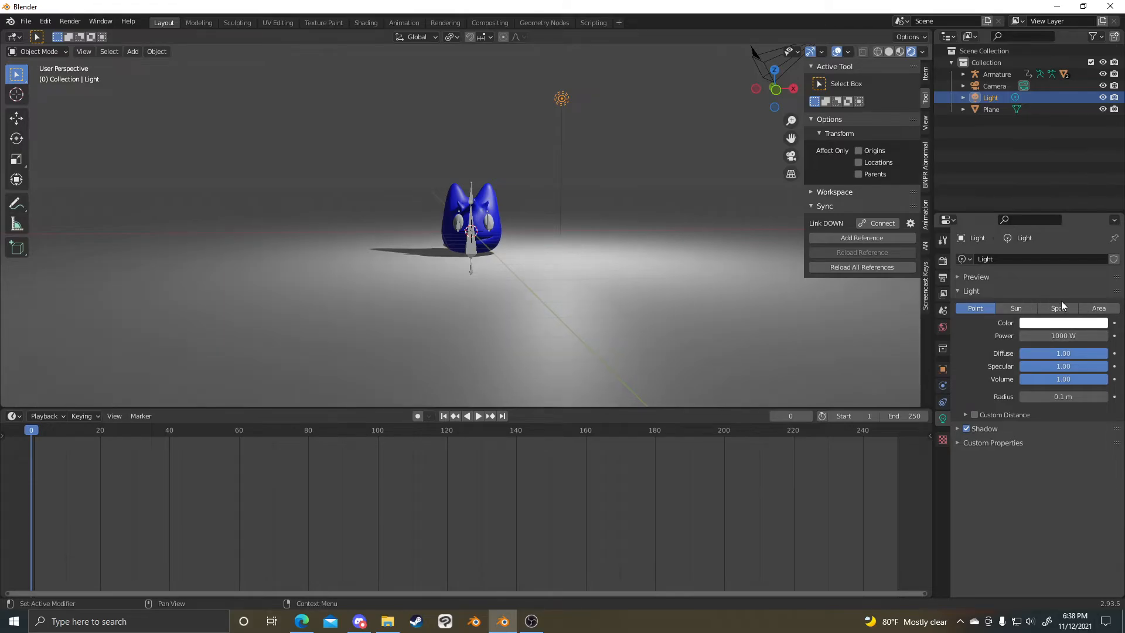
click(1025, 311)
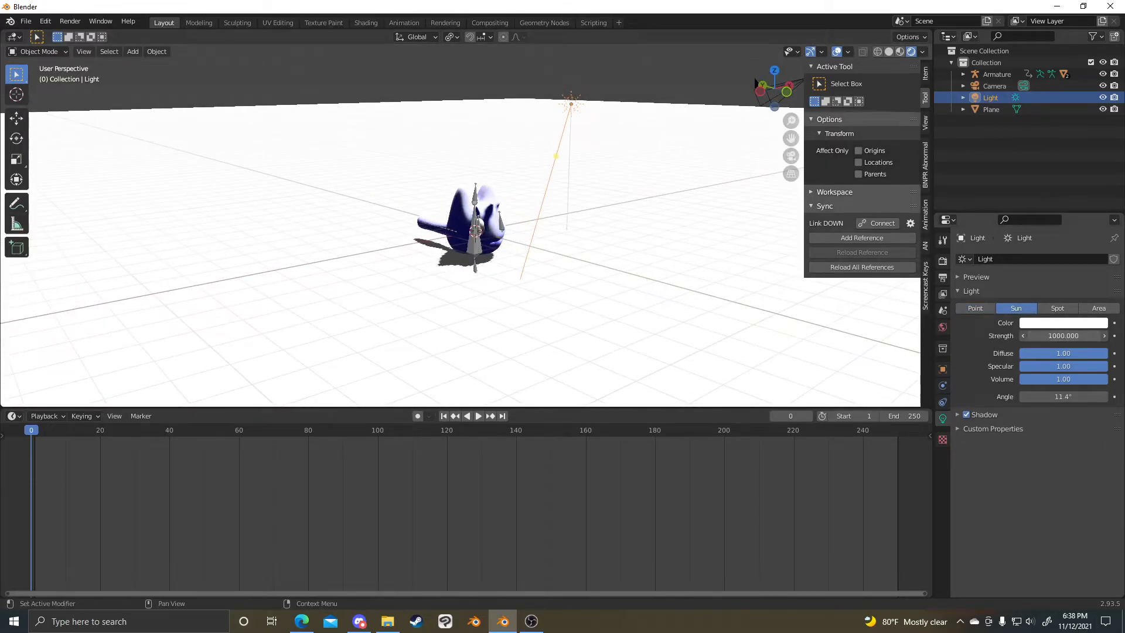
drag(1078, 338, 1074, 338)
click(1078, 338)
text(10)
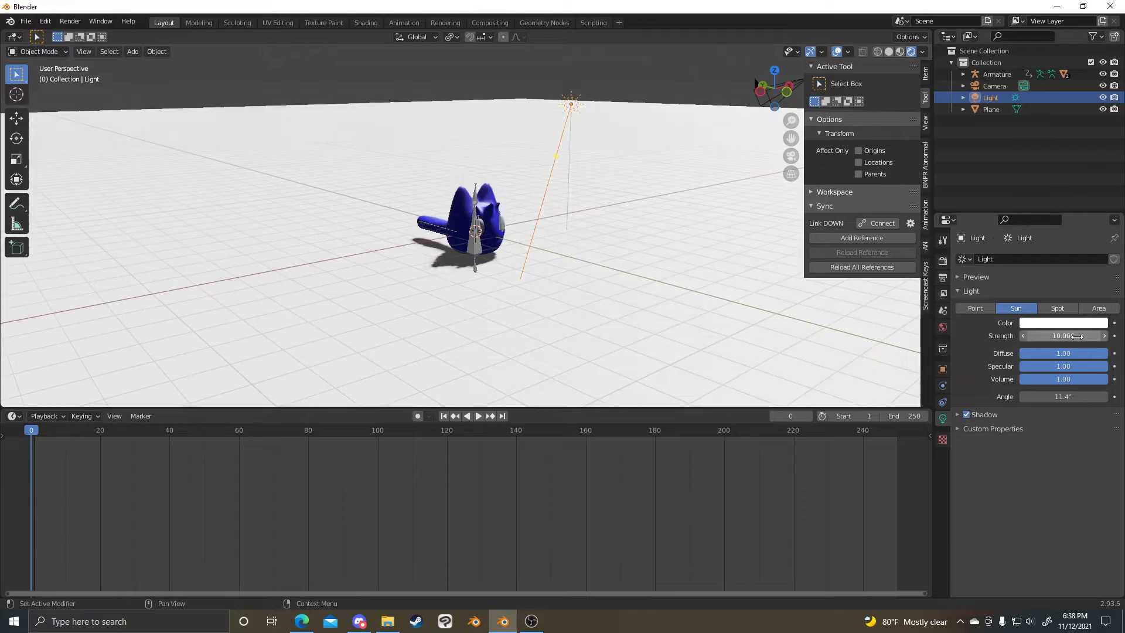
text(.0)
key(Return)
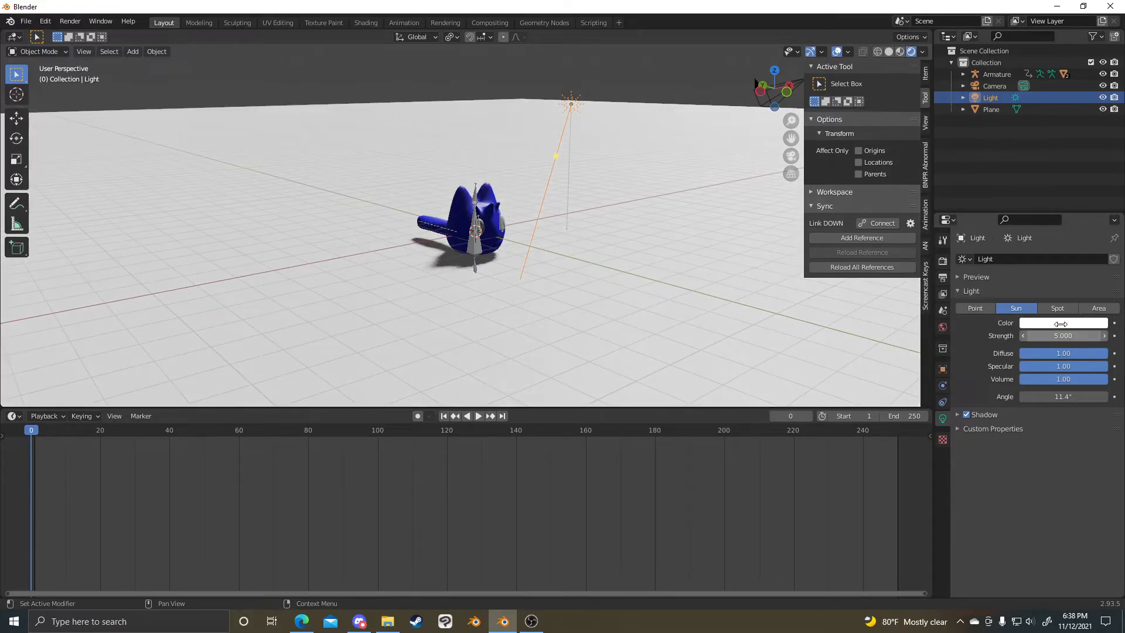
click(1076, 335)
text(1)
key(Return)
- Move the sun light higher above the creature and rotate it about -34.2° in the view and 53.9° around global X
middle_drag(603, 213, 620, 151)
key(g)
click(590, 53)
key(r)
click(585, 201)
key(r)
key(x)
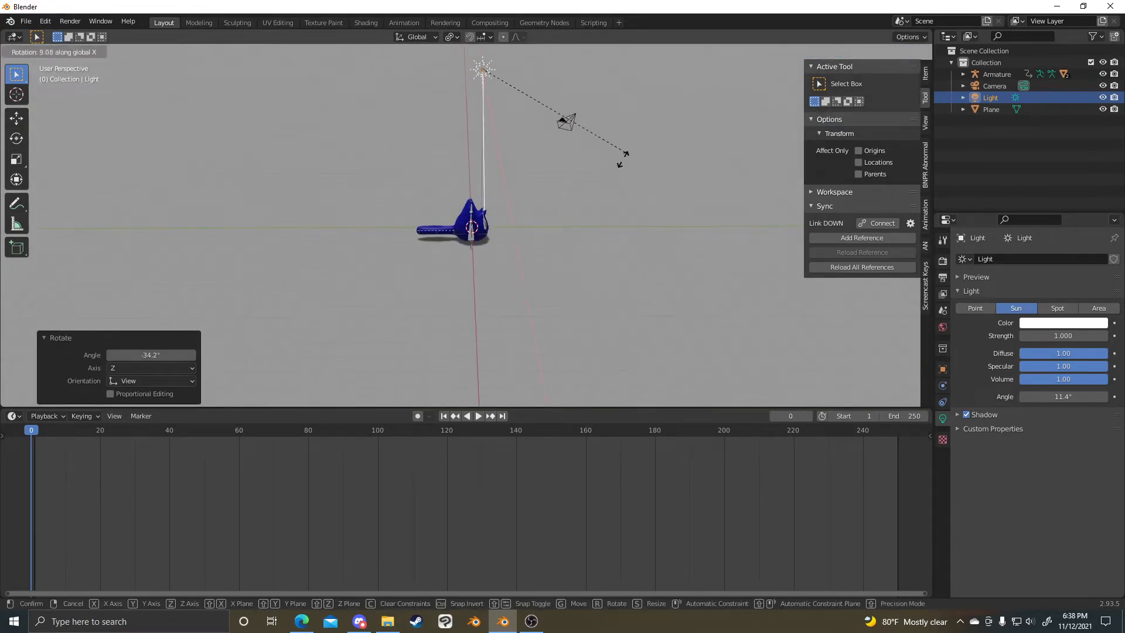
click(505, 155)
mouse_move(505, 155)
middle_down()
mouse_move(516, 174)
mouse_move(593, 206)
mouse_move(529, 188)
mouse_move(565, 215)
middle_up()
scroll(565, 215, up, 2)
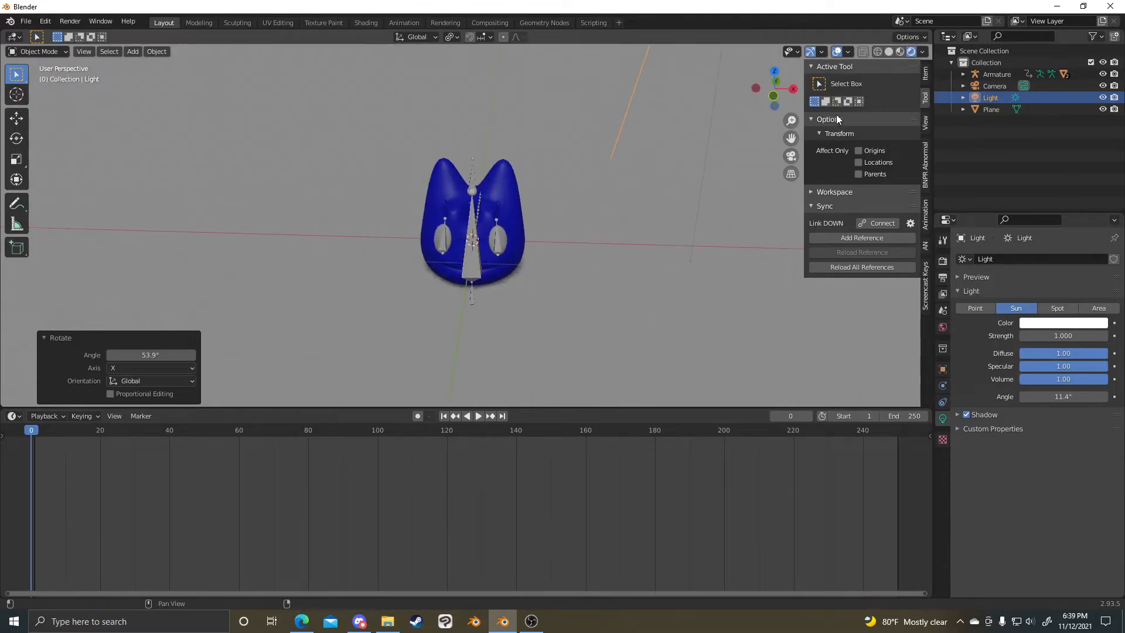
- Select the creature's eyes and show their material properties
click(505, 240)
scroll(516, 242, up, 5)
middle_drag(543, 244, 609, 230)
click(535, 227)
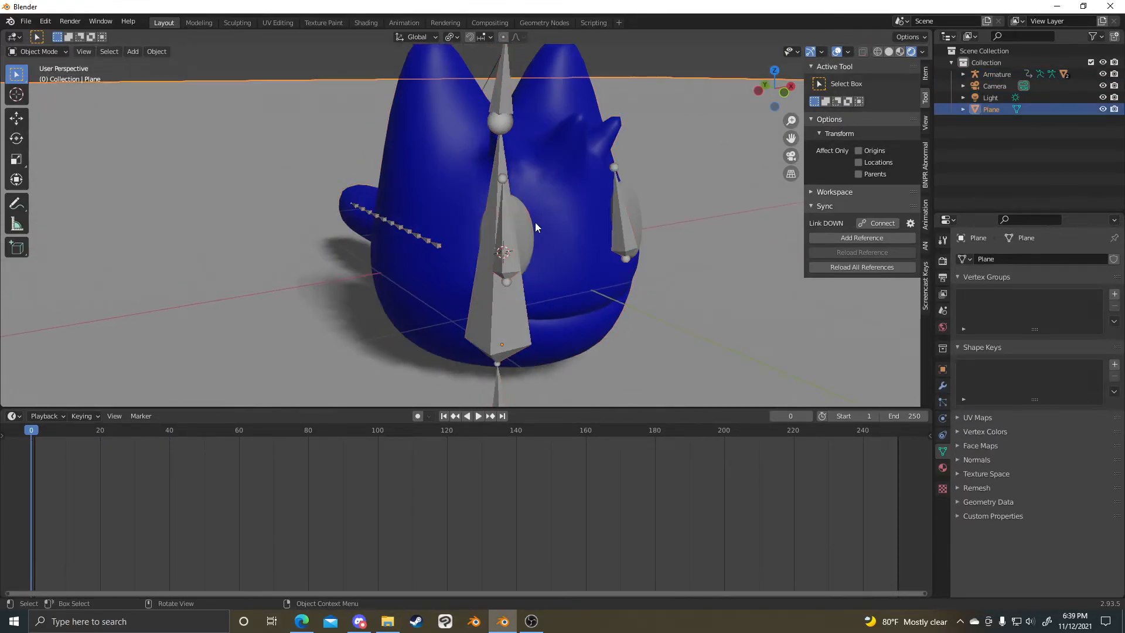
click(943, 468)
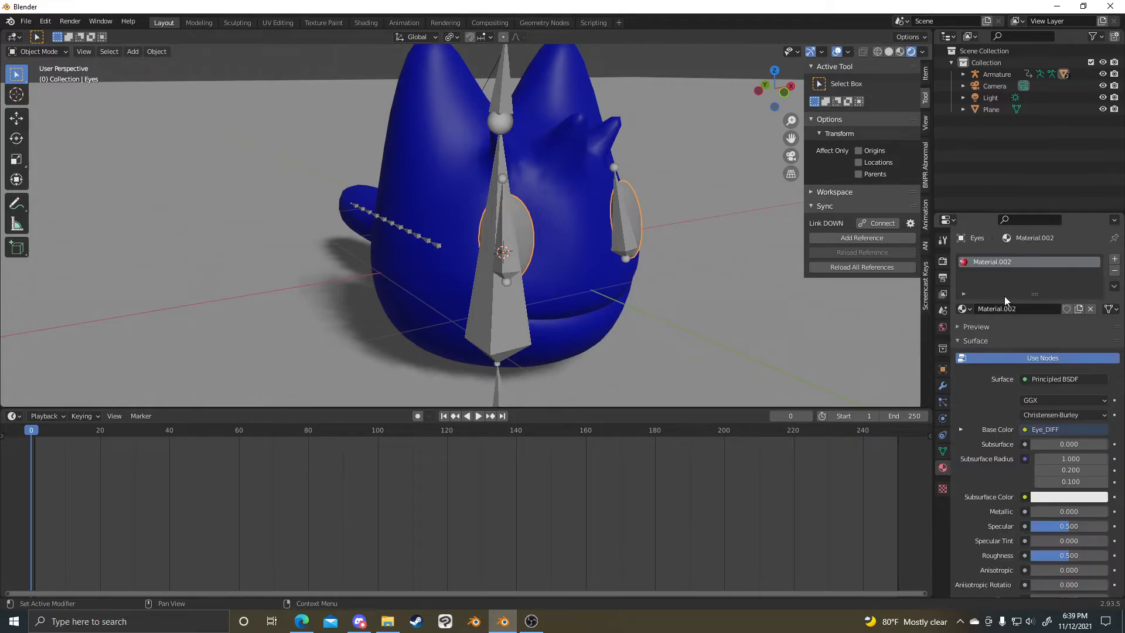
- Switch the viewport to Material Preview shading and view the creature's eyes from the front
middle_drag(602, 267, 674, 234)
click(900, 52)
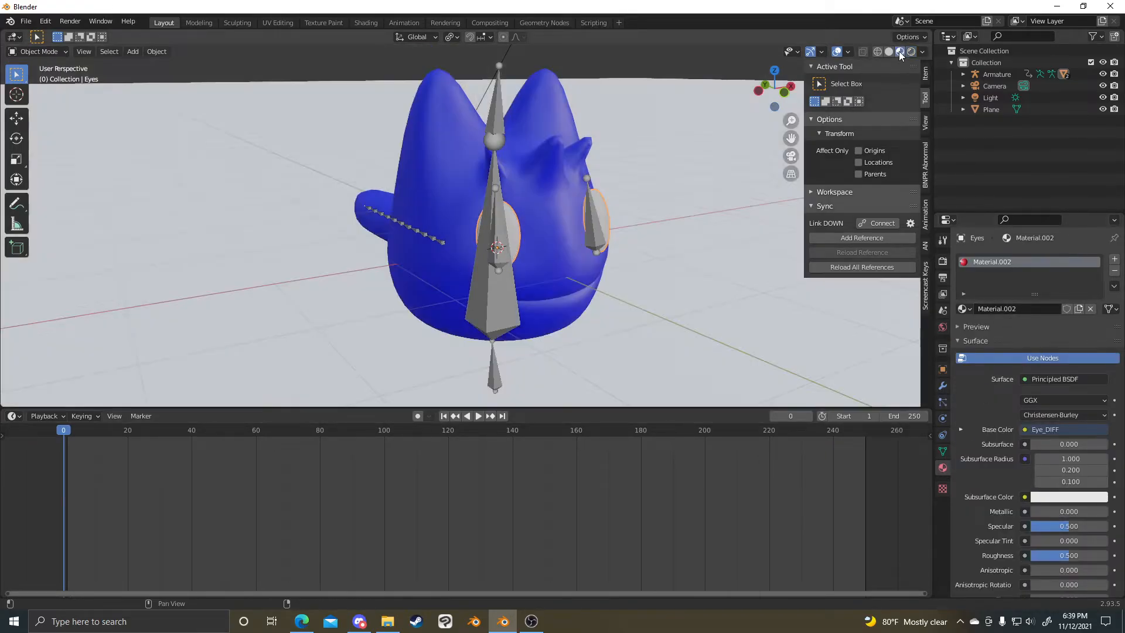
mouse_move(753, 181)
middle_down()
mouse_move(502, 319)
mouse_move(532, 205)
middle_up()
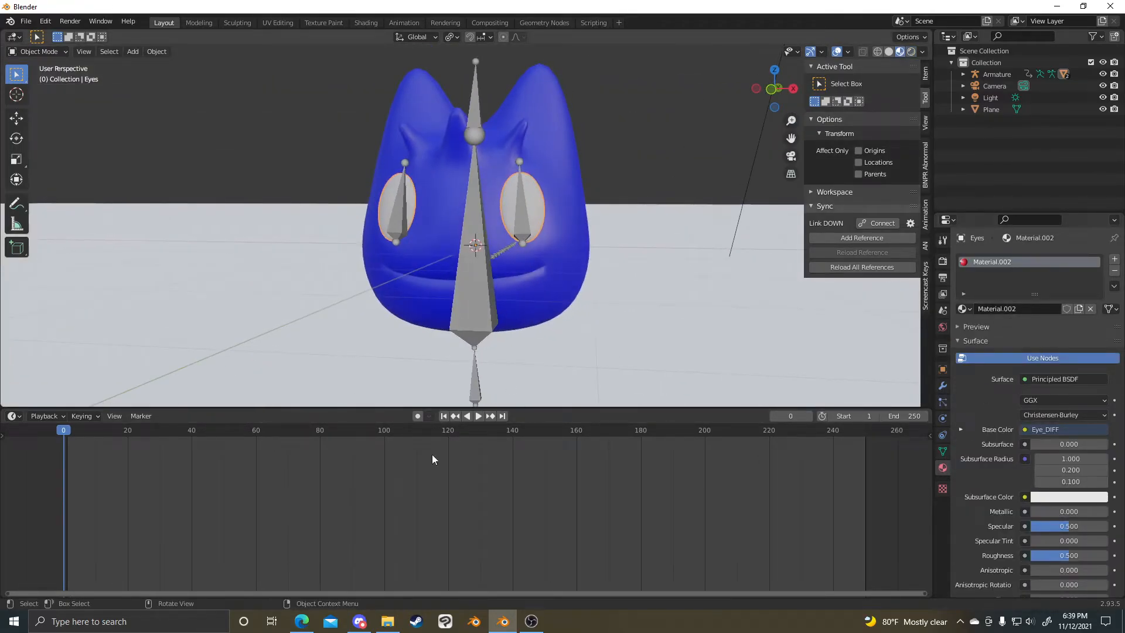
- Switch to the Shading workspace and bring the eye material's image texture node and the character into view
click(366, 23)
scroll(484, 413, up, 1)
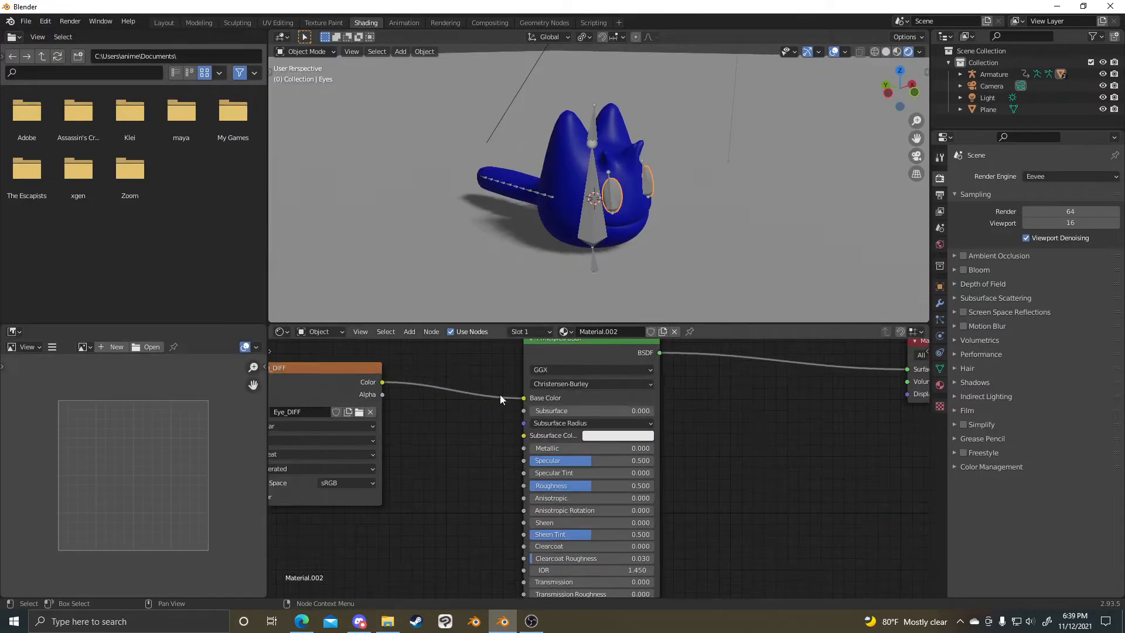
scroll(495, 457, up, 1)
middle_drag(496, 457, 500, 457)
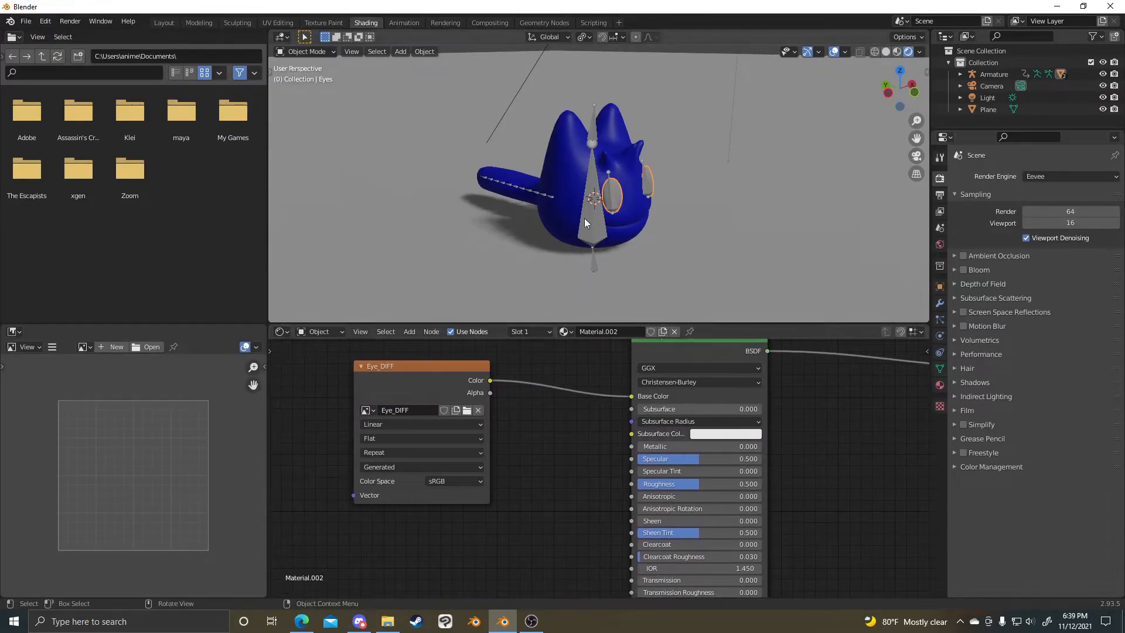
scroll(630, 213, up, 4)
click(645, 204)
click(644, 204)
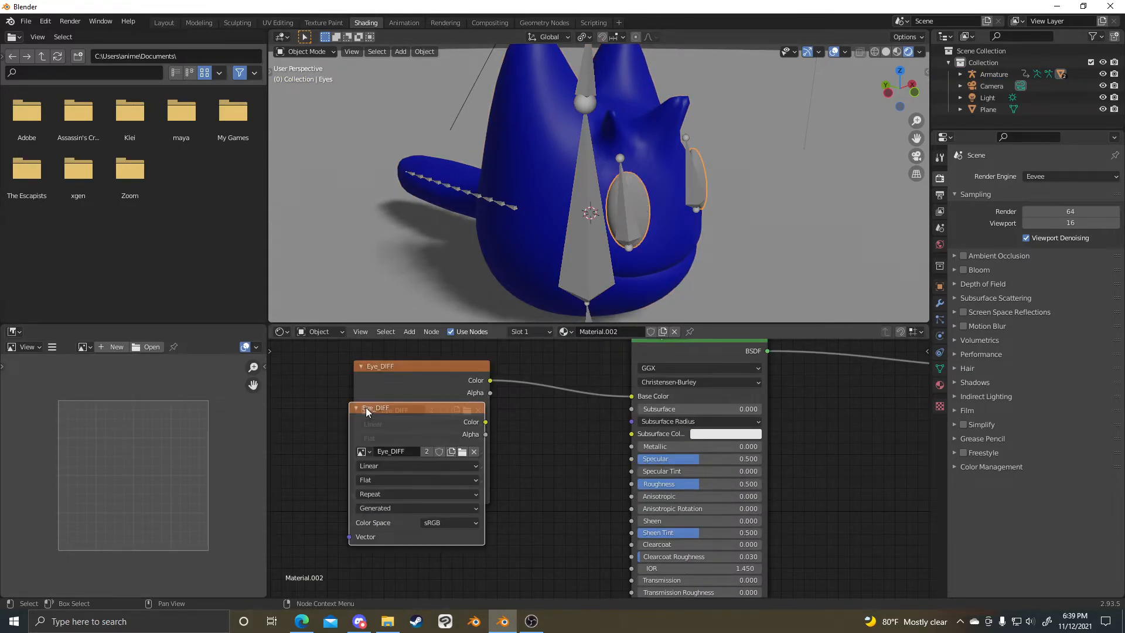
click(365, 409)
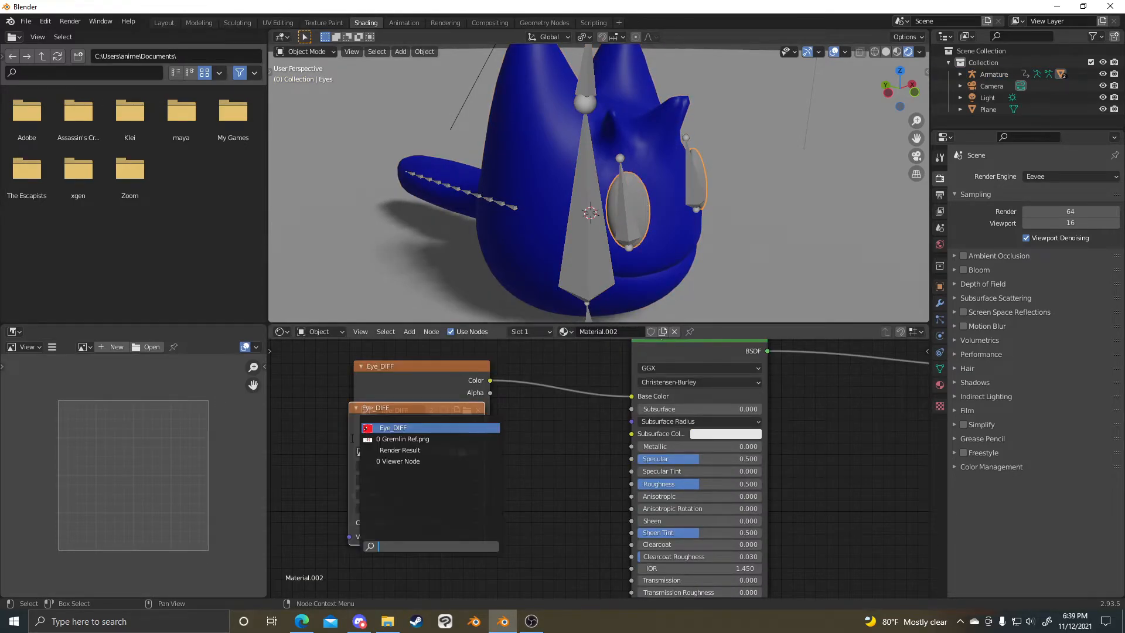
click(415, 404)
- Set the 3D viewport to material preview shading and view the character through the scene camera
click(907, 51)
mouse_move(725, 143)
middle_down()
mouse_move(675, 183)
mouse_move(680, 206)
middle_up()
key(KP_0)
scroll(701, 199, down, 3)
scroll(723, 240, down, 3)
middle_drag(724, 240, 695, 233)
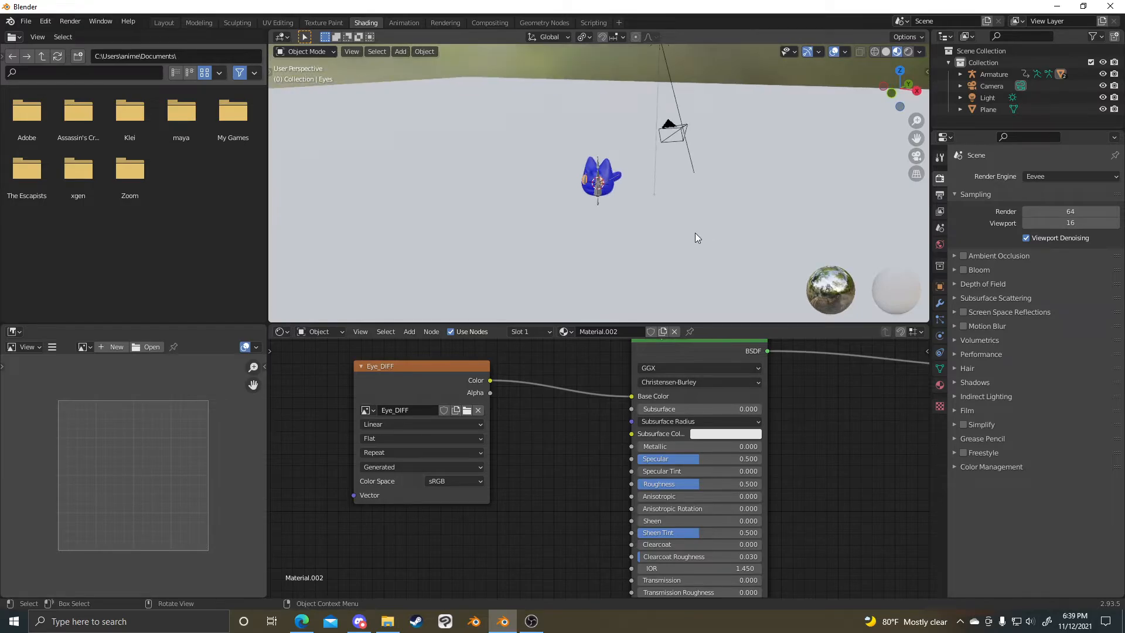
key(KP_0)
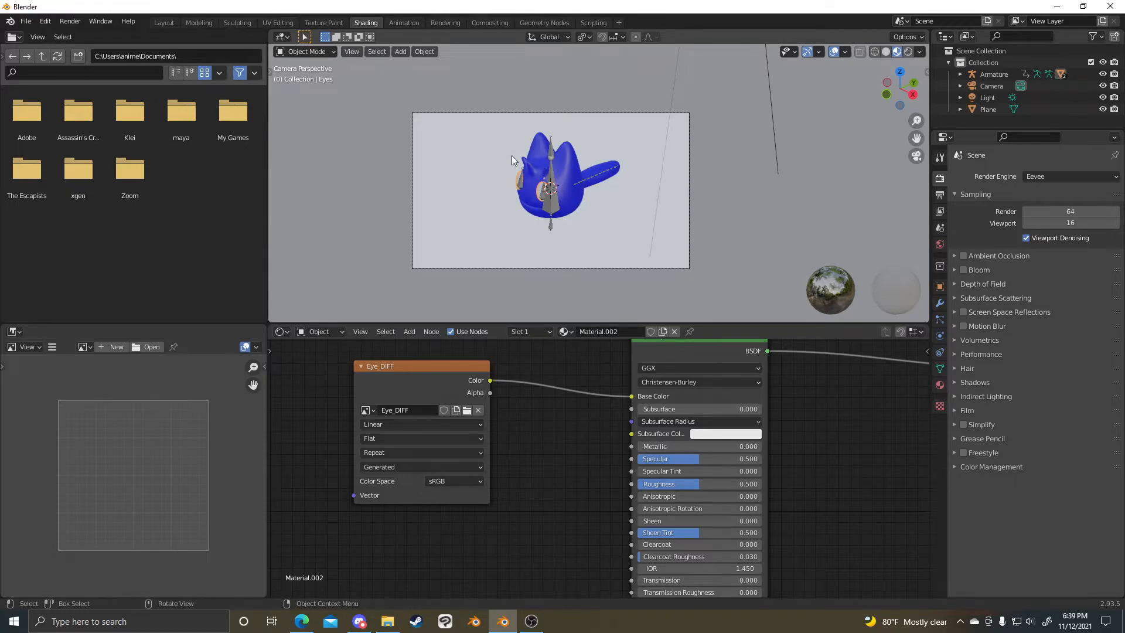
key(grave)
click(419, 196)
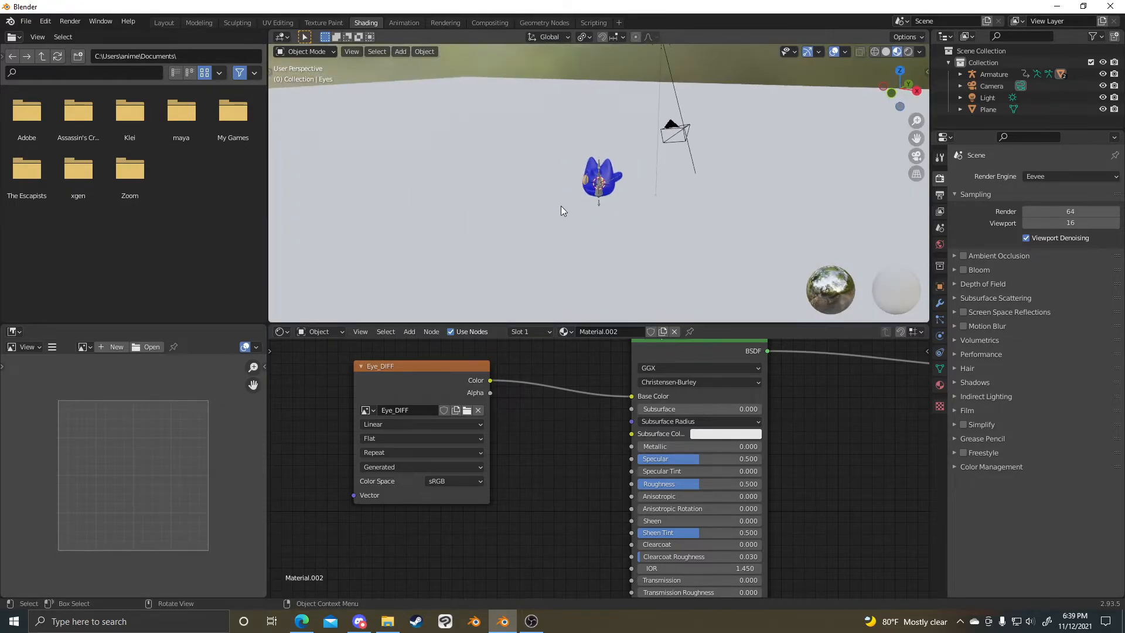
key(KP_0)
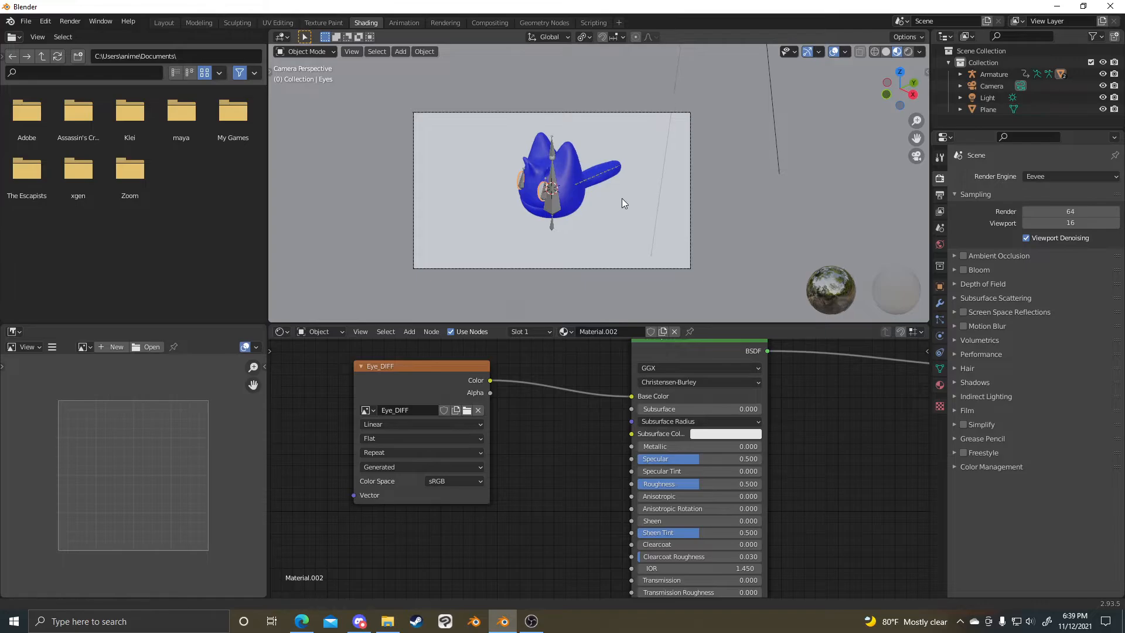
- Enlarge the 3D viewport and fit the camera frame into the extra space
drag(653, 325, 650, 448)
middle_drag(607, 388, 680, 340)
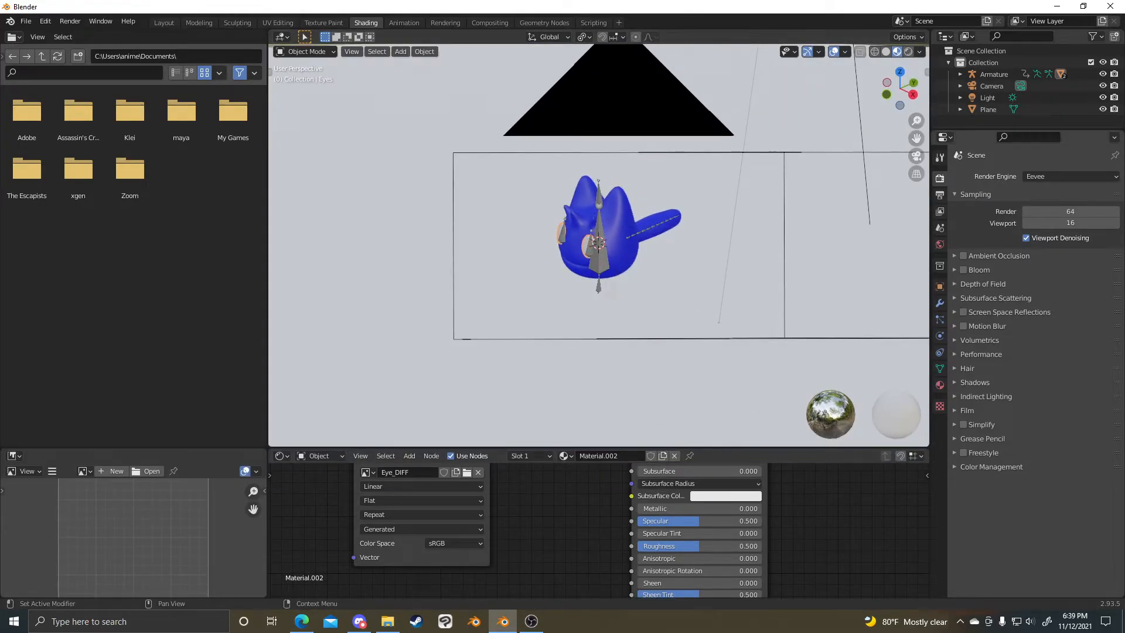
scroll(572, 258, down, 5)
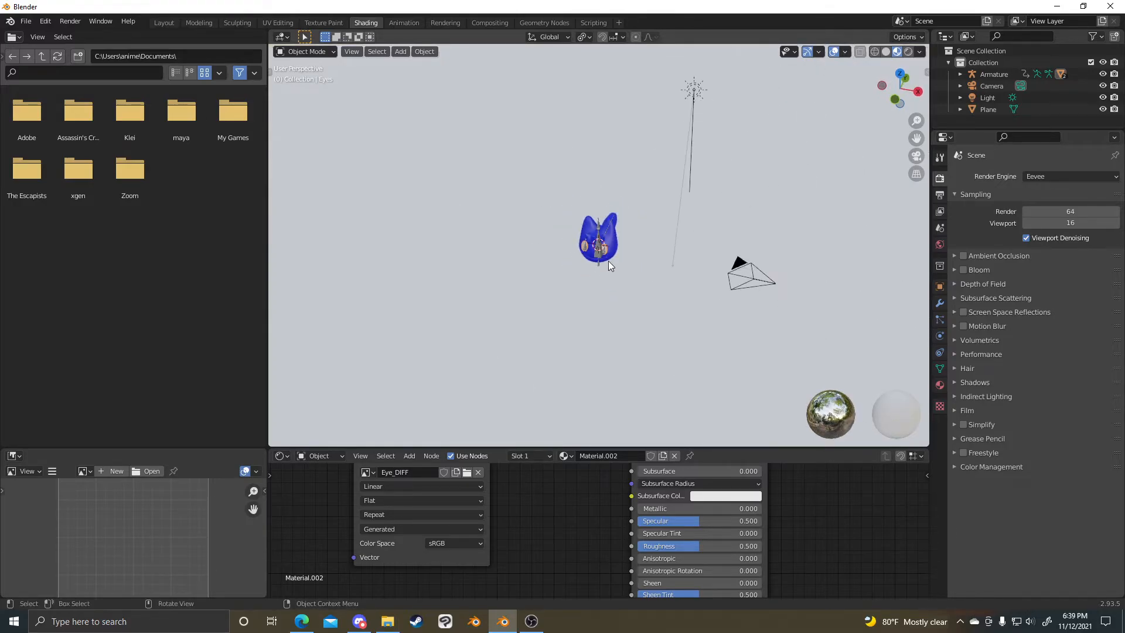
key(KP_0)
scroll(609, 266, up, 4)
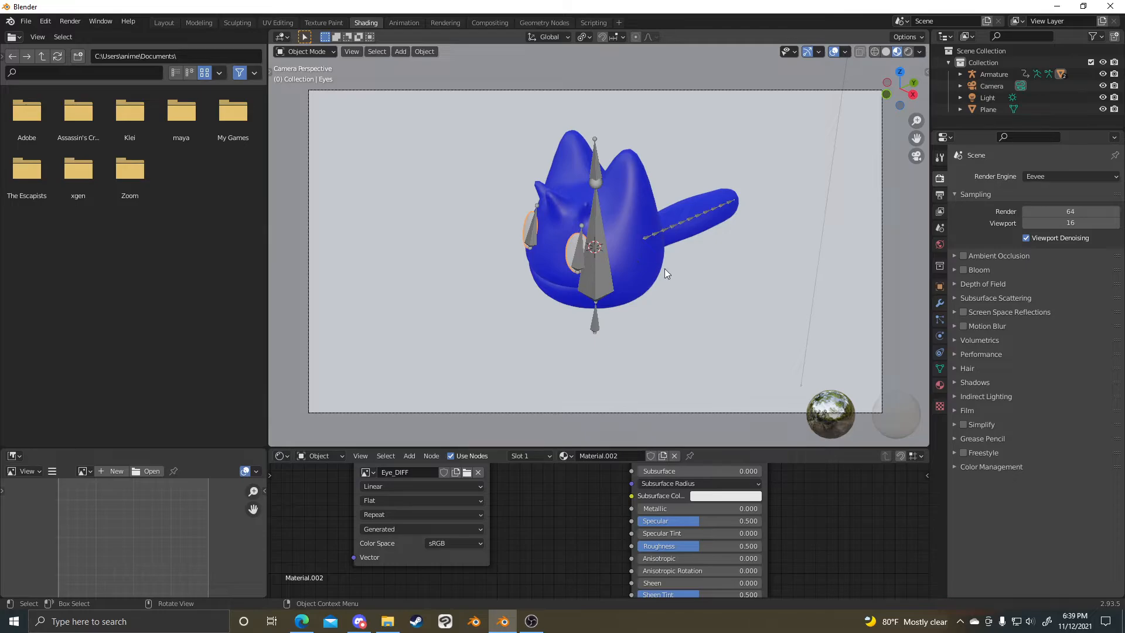
middle_drag(638, 317, 618, 253)
key(KP_0)
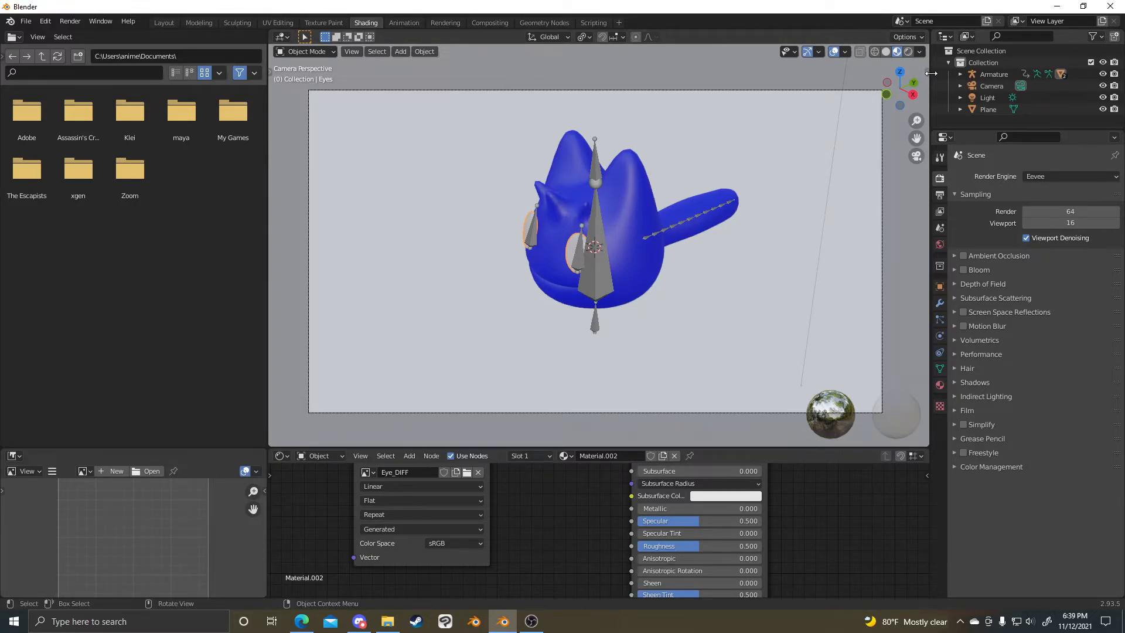
- Lock the camera to the view and reframe the shot so the camera faces the character from the front
key(n)
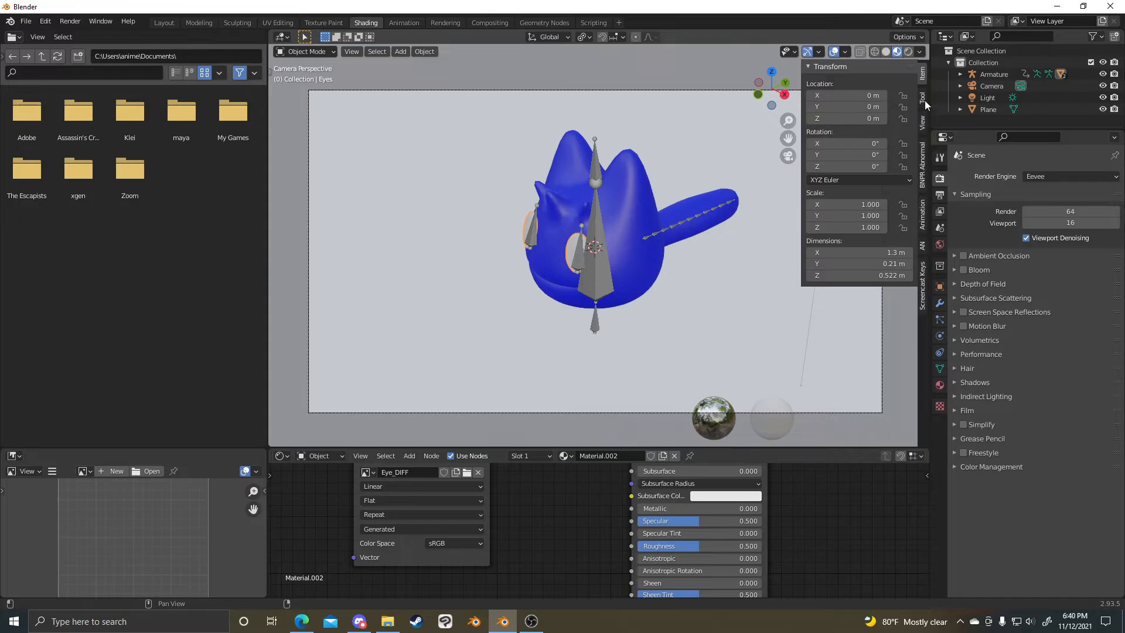
click(921, 125)
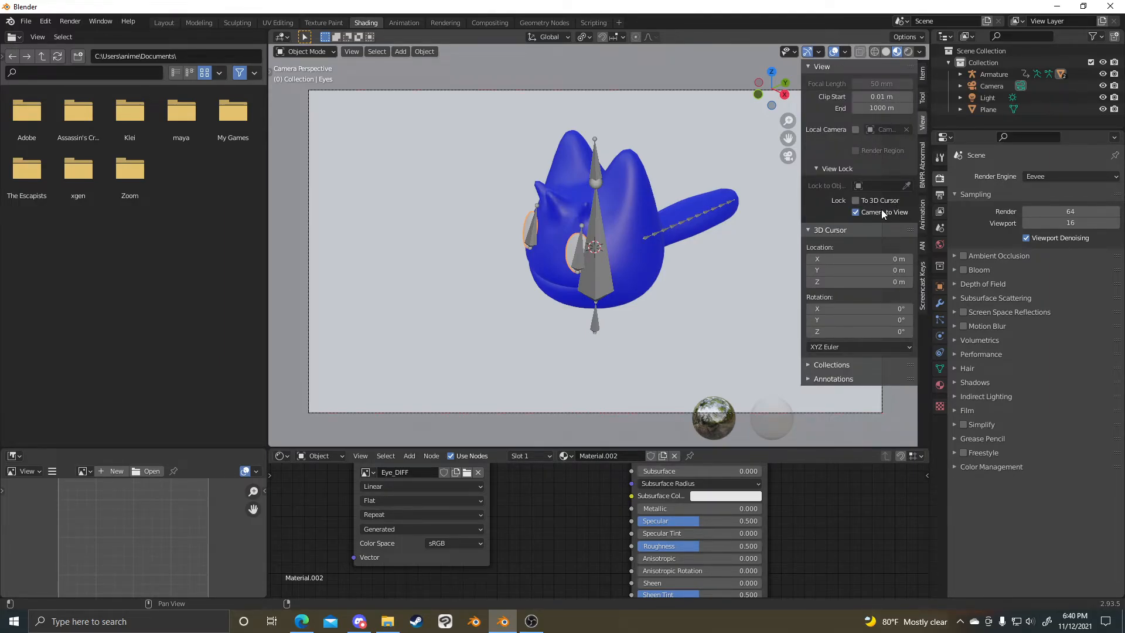
middle_drag(653, 319, 679, 267)
scroll(680, 281, up, 2)
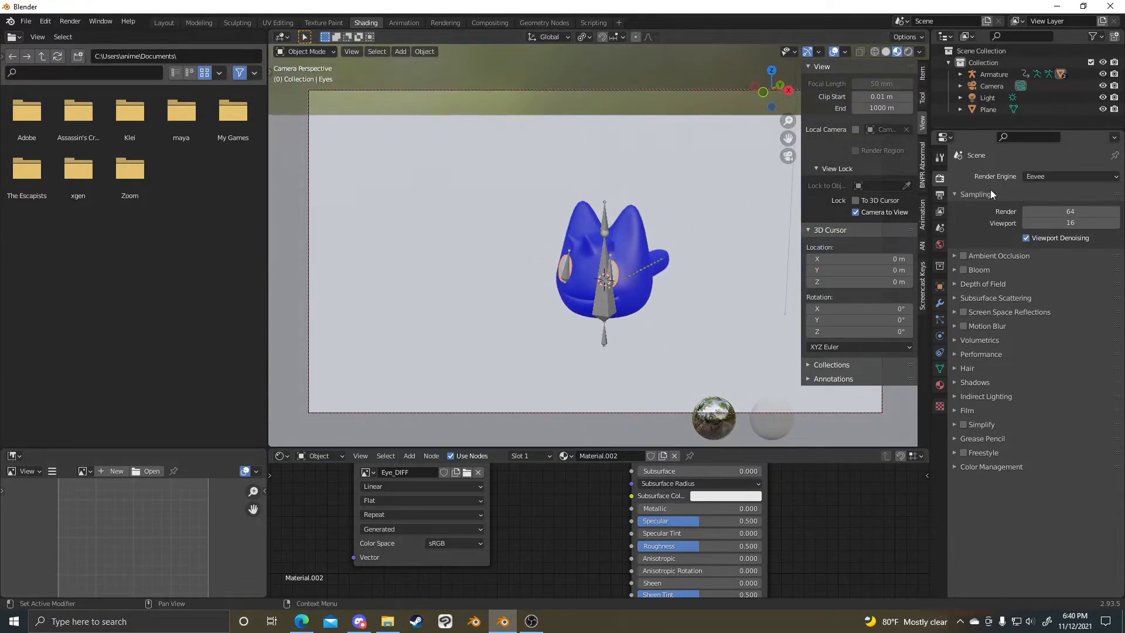
drag(800, 89, 914, 91)
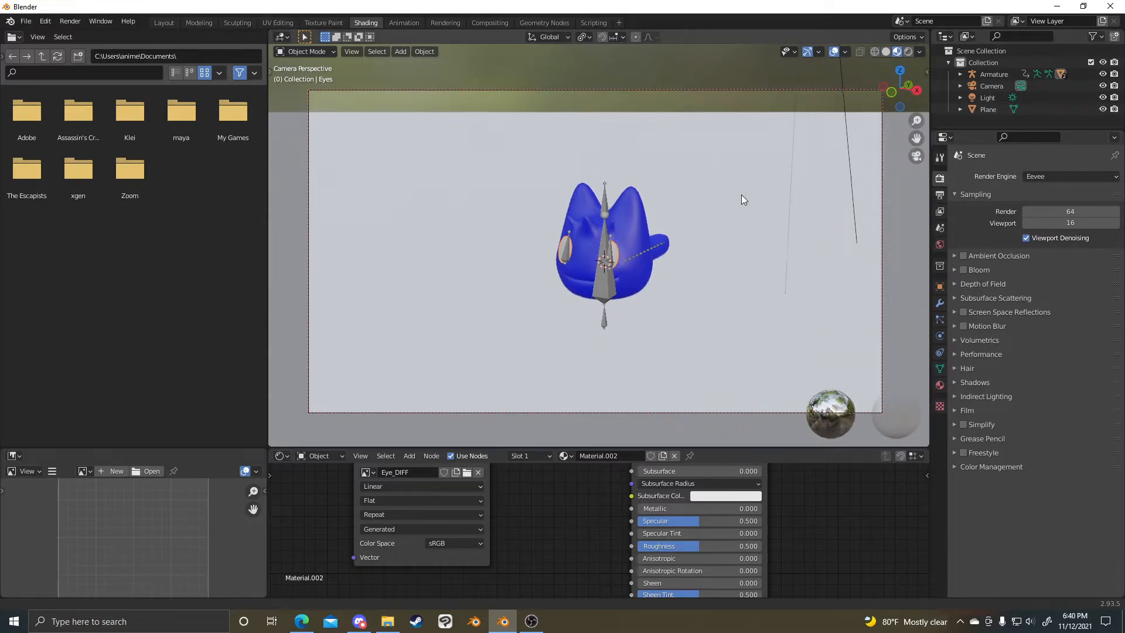
- Render a still image of the character from the camera and close the render result
click(71, 22)
click(74, 23)
click(74, 22)
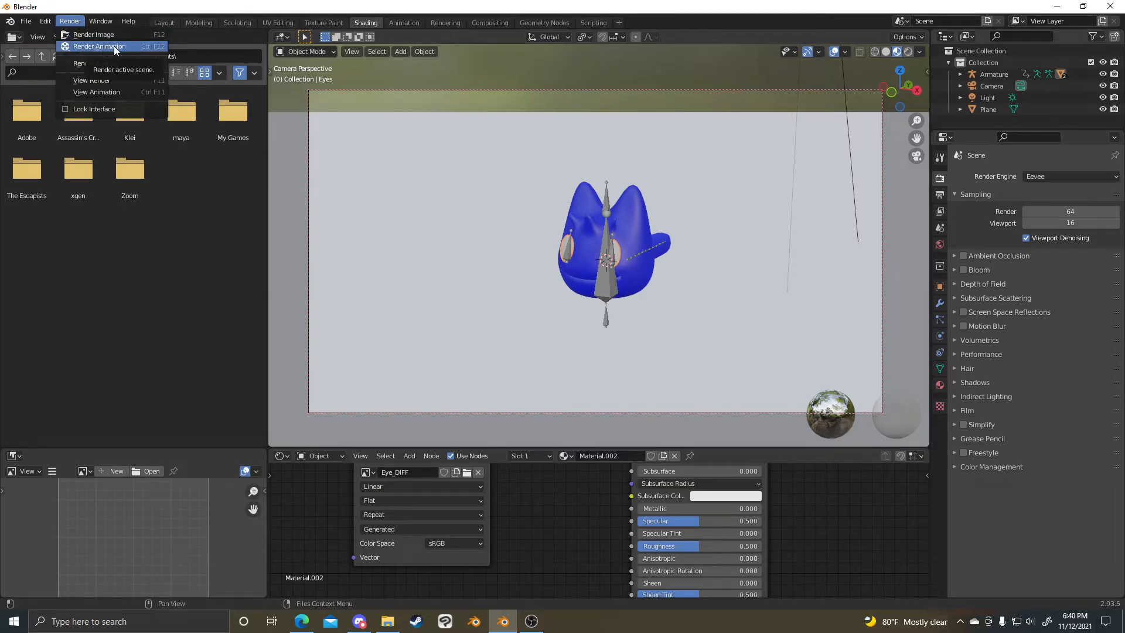
click(139, 36)
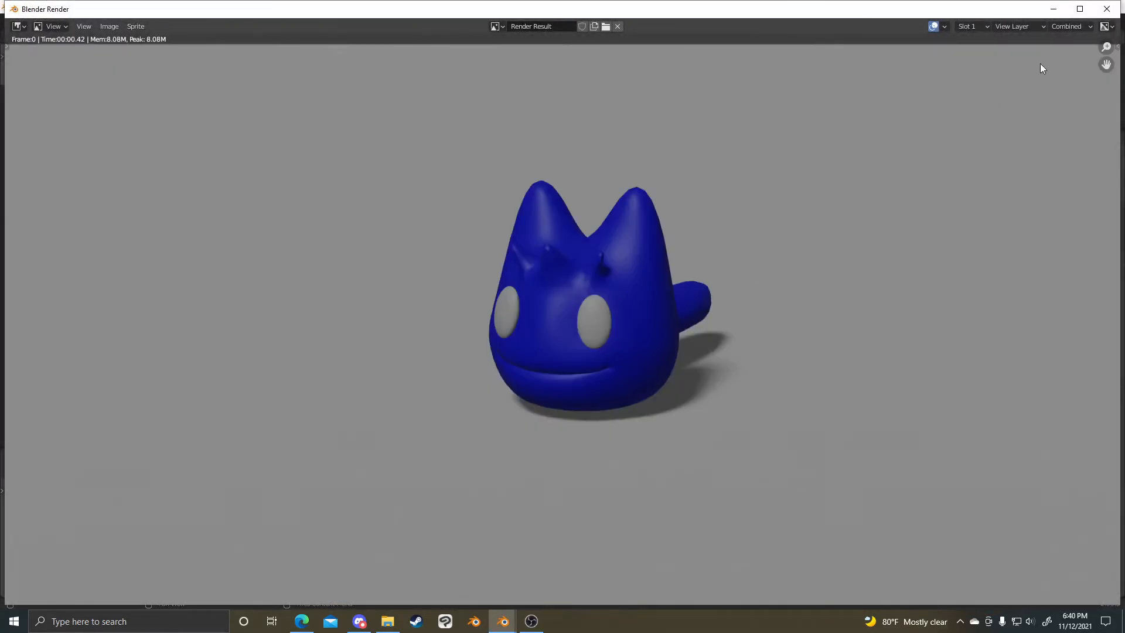
click(1107, 9)
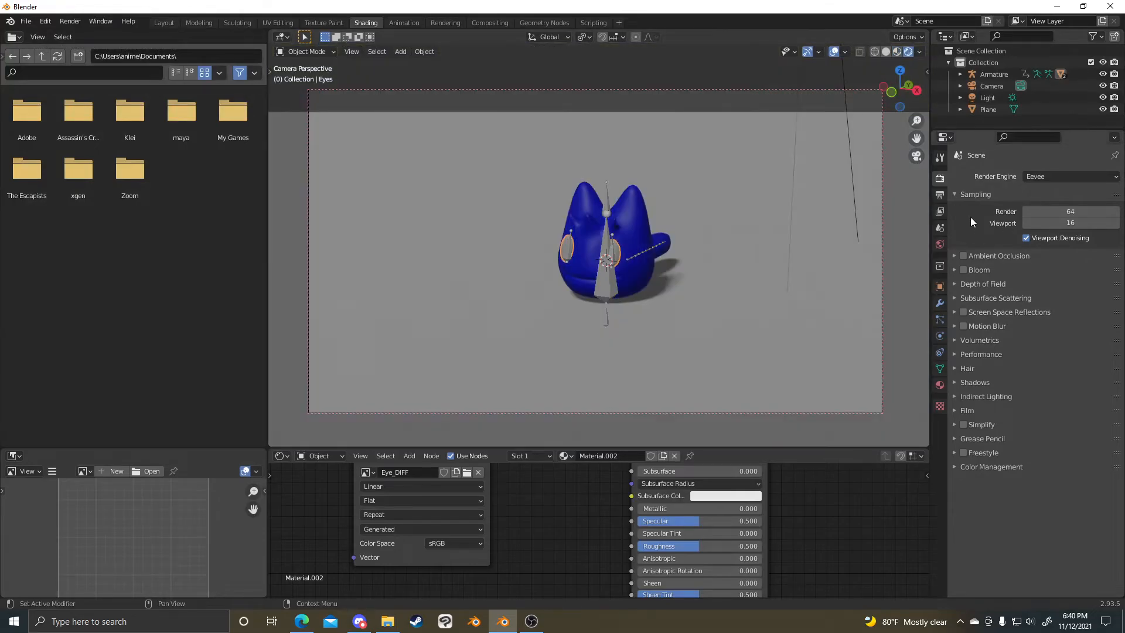
- Examine the output dimensions, the render settings and the available render engines
click(940, 194)
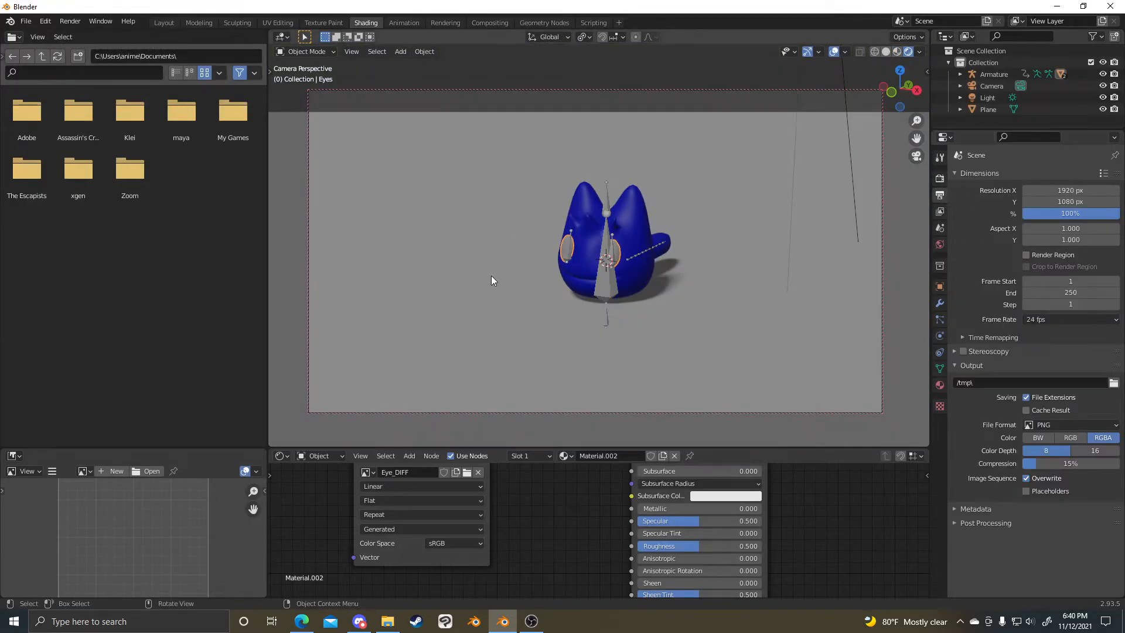
click(940, 179)
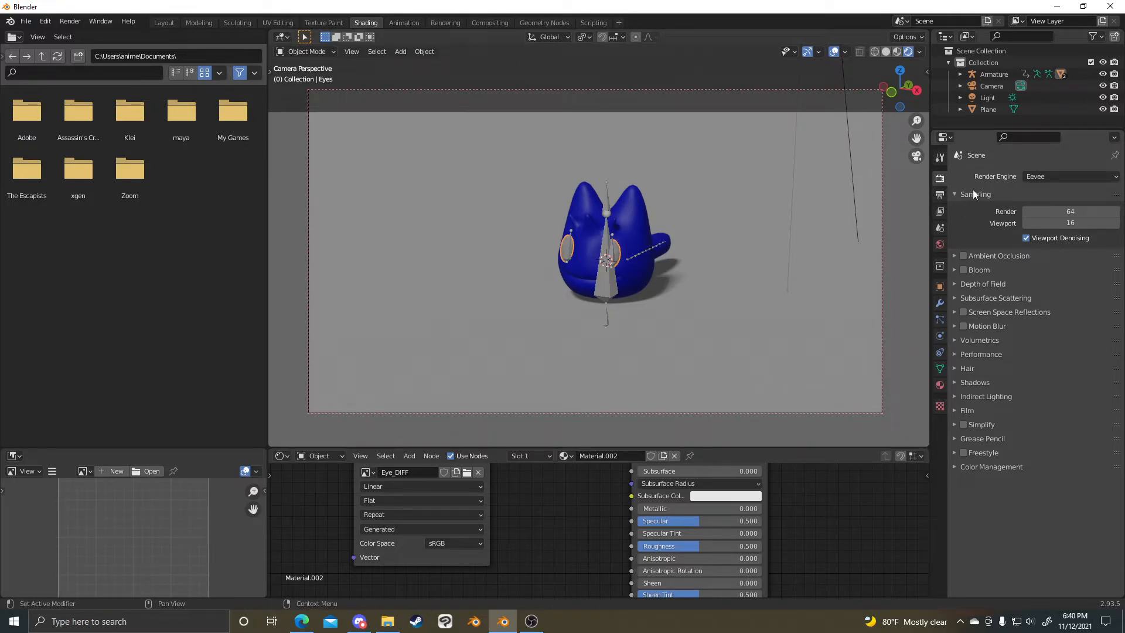
click(938, 197)
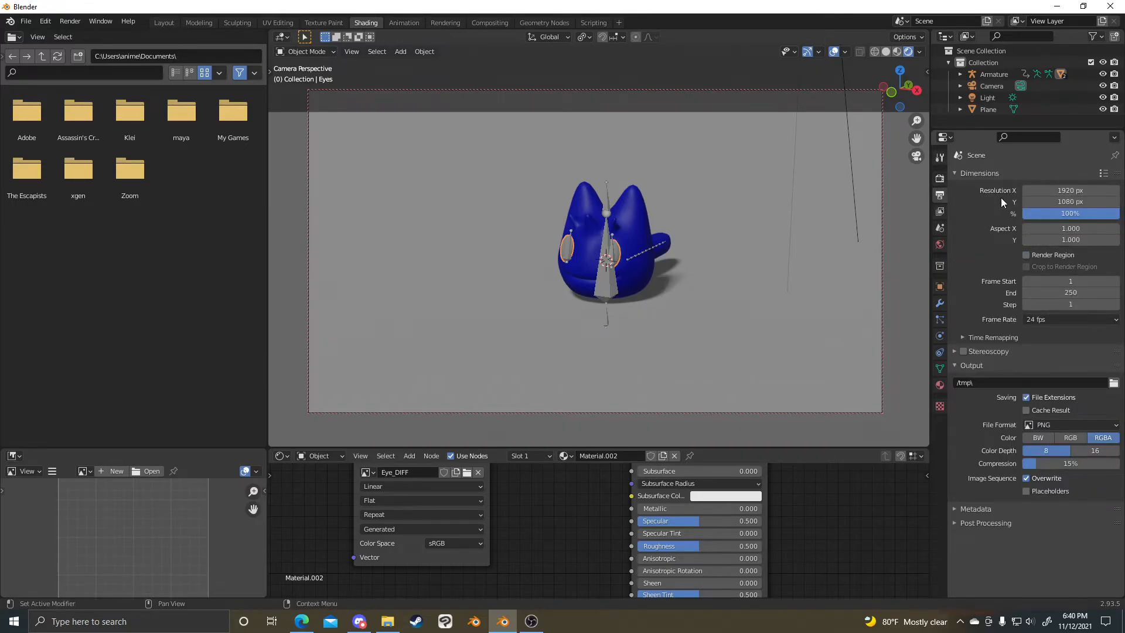
click(939, 179)
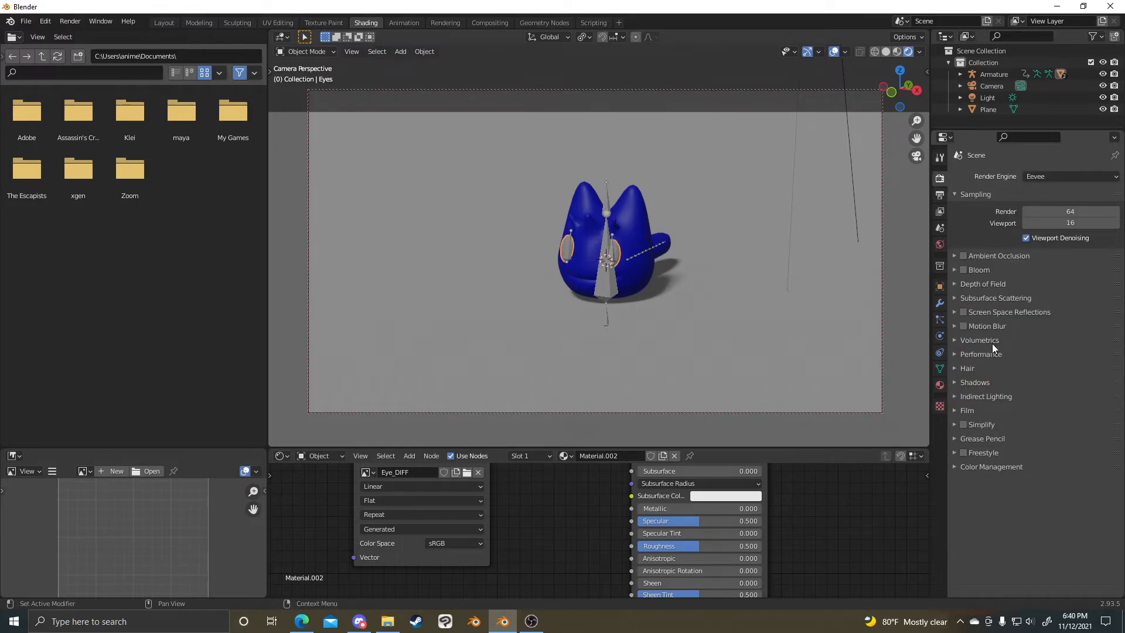
click(1054, 177)
click(1063, 175)
- Enable Ambient Occlusion and Freestyle in the Eevee render settings
click(963, 274)
click(990, 452)
click(967, 455)
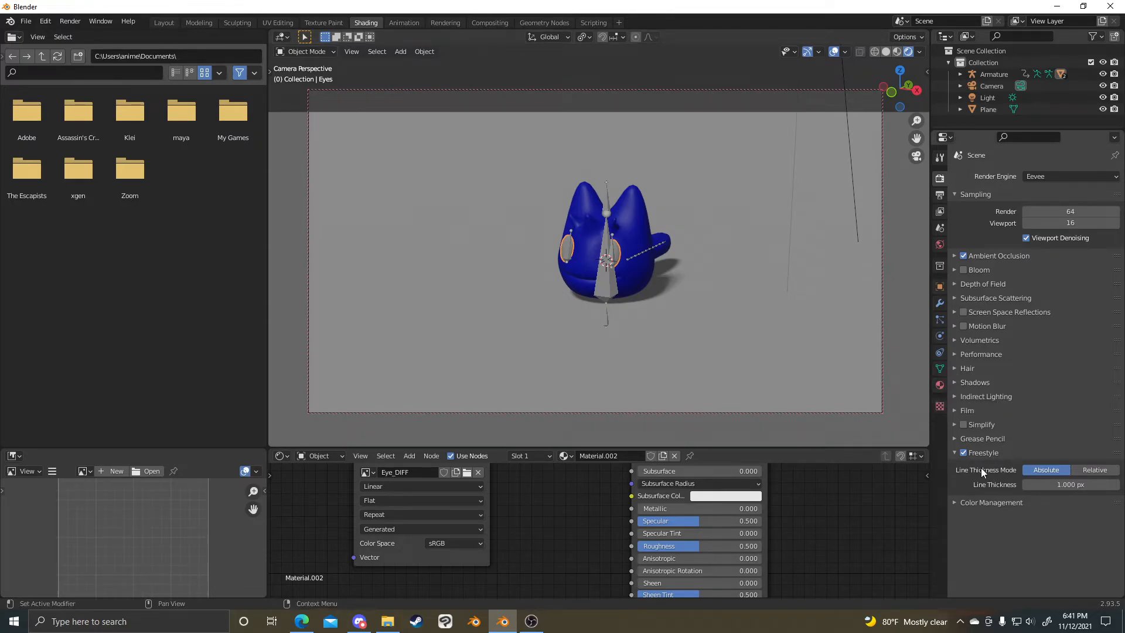
click(963, 452)
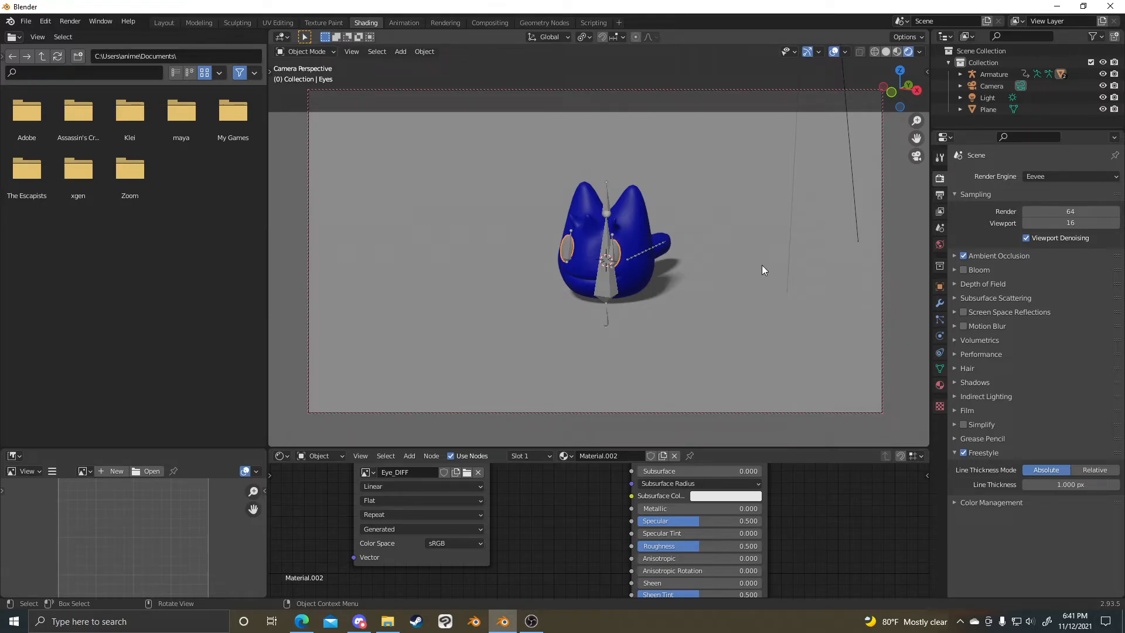
- Render the image with Freestyle outlines, inspect the lines around the character up close, and close the render
key(F12)
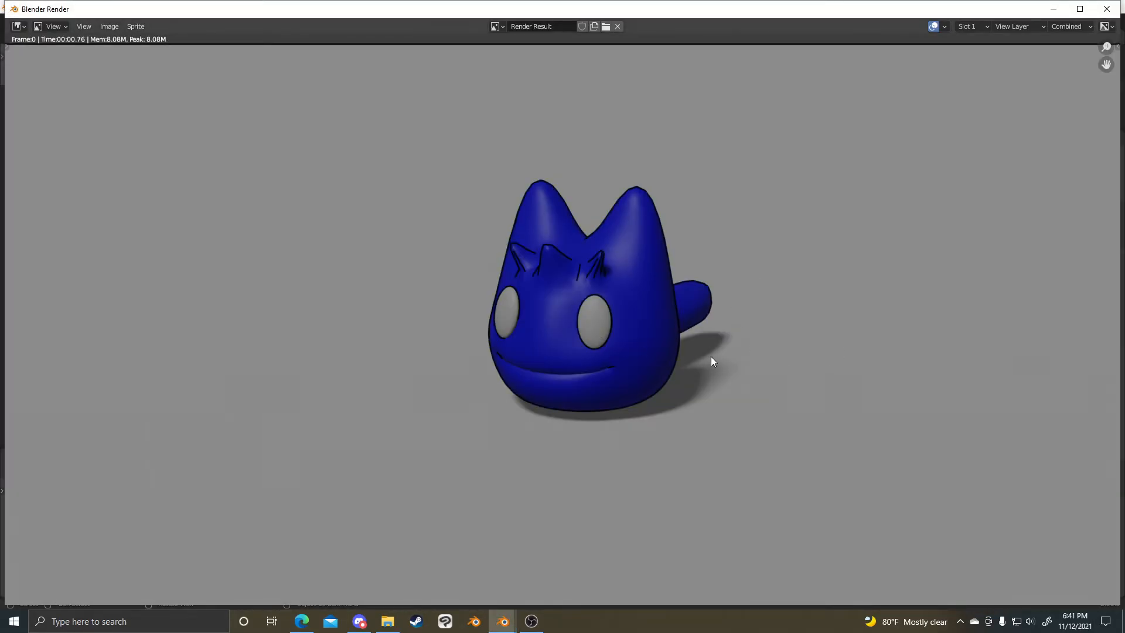
scroll(711, 357, down, 2)
scroll(641, 324, up, 3)
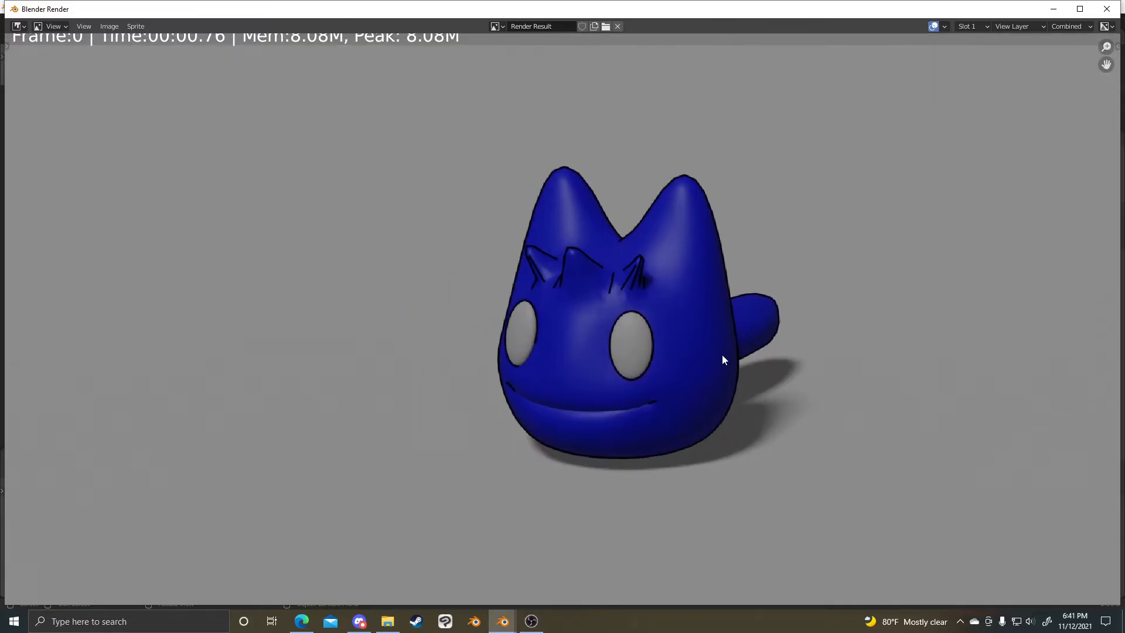
scroll(674, 317, up, 4)
scroll(762, 195, down, 3)
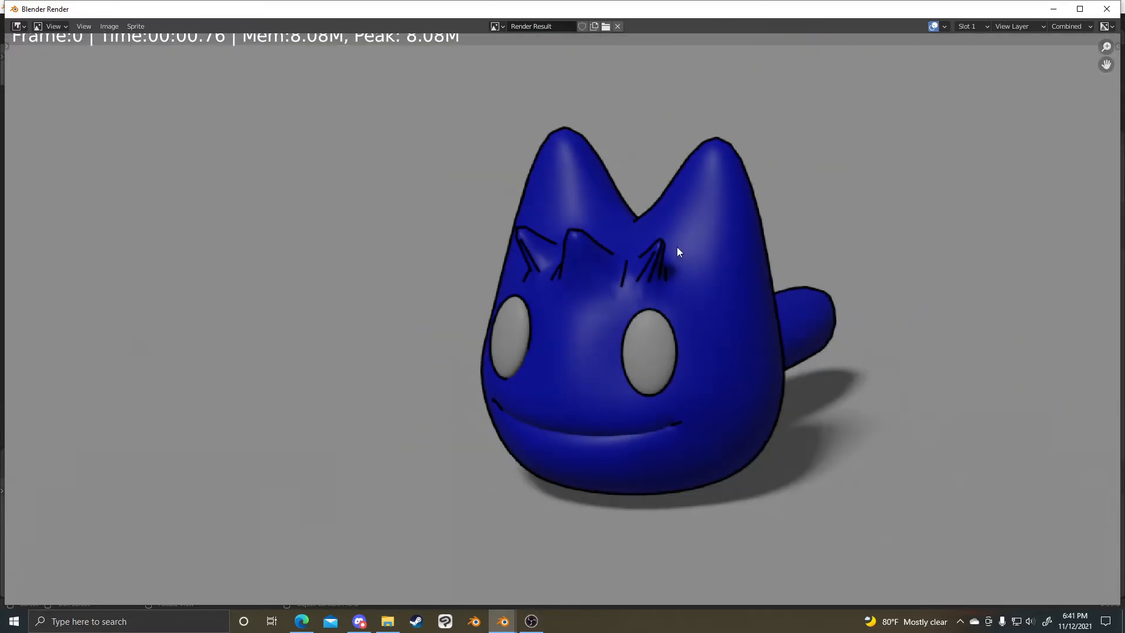
scroll(769, 201, down, 3)
middle_drag(794, 332, 814, 305)
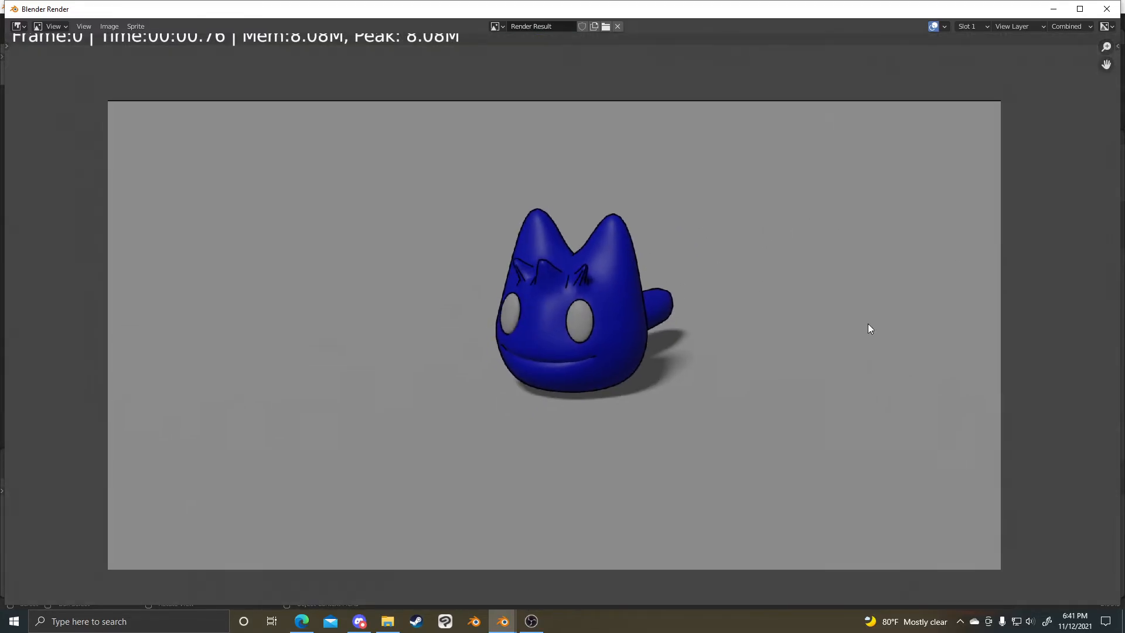
click(1106, 9)
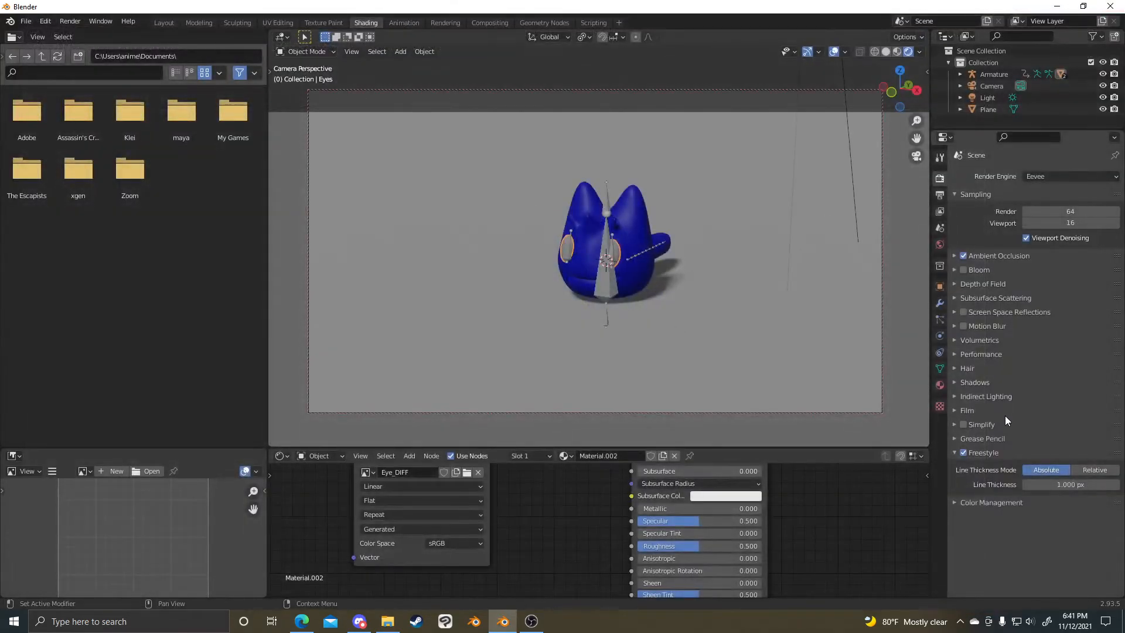
- Disable Freestyle in the render settings and collapse its section
click(964, 451)
click(954, 457)
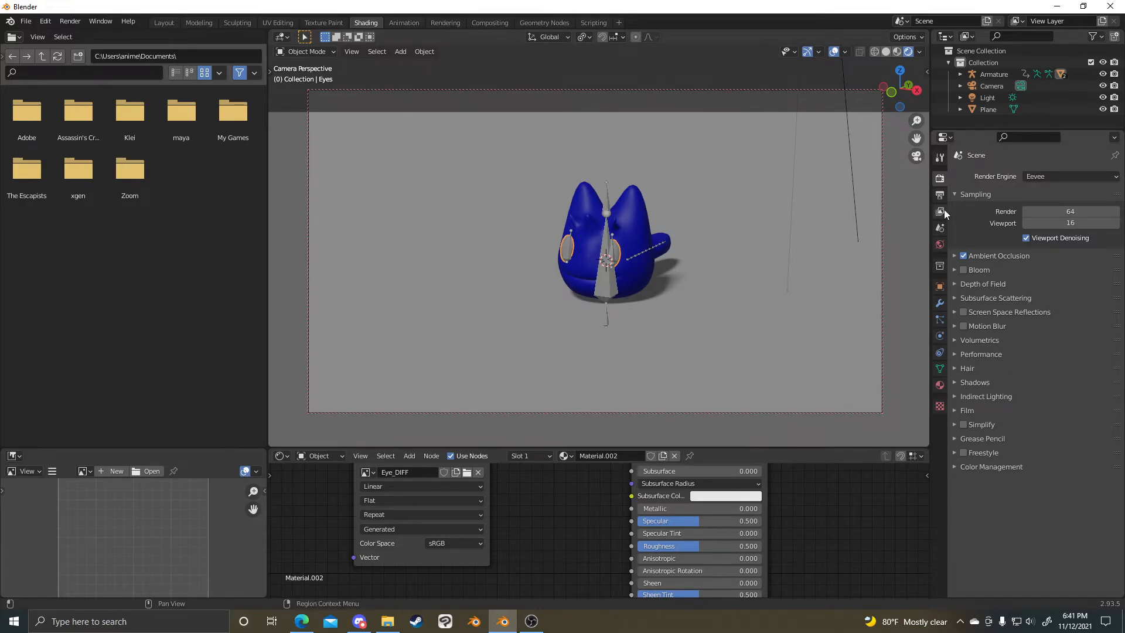
- Look at the folder browser for the render output path and close it without choosing a folder
click(939, 194)
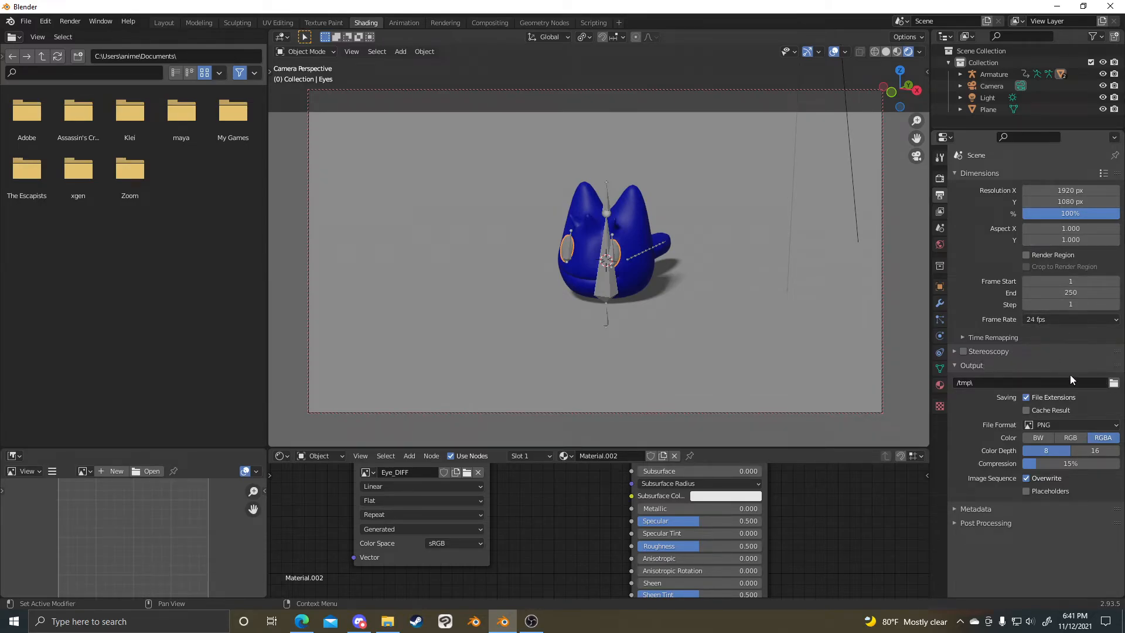
click(1114, 383)
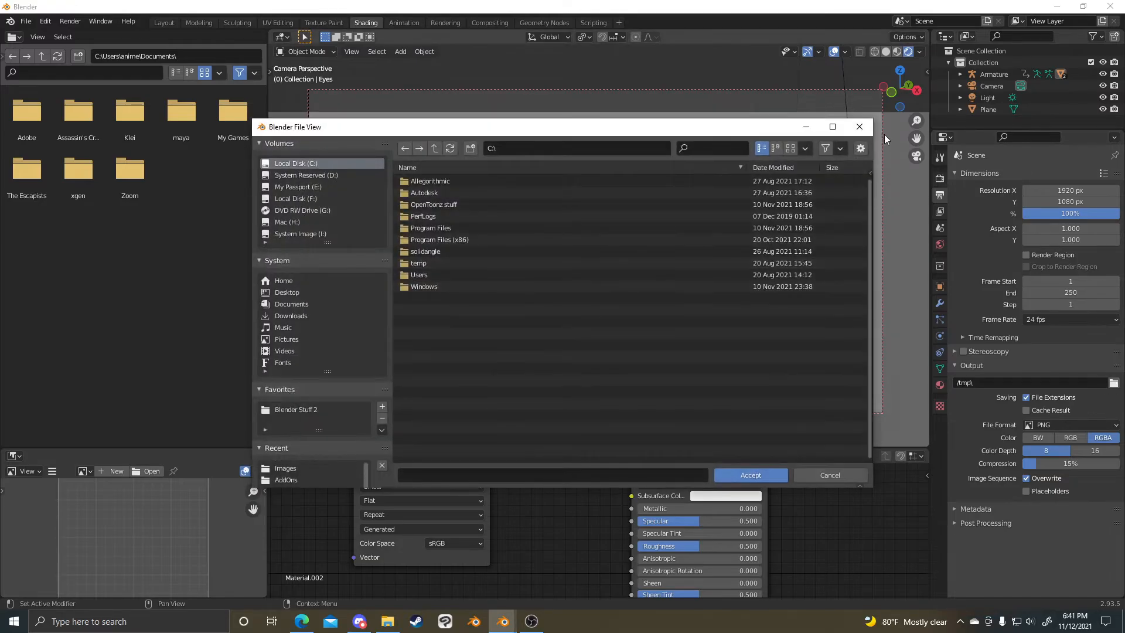
click(860, 128)
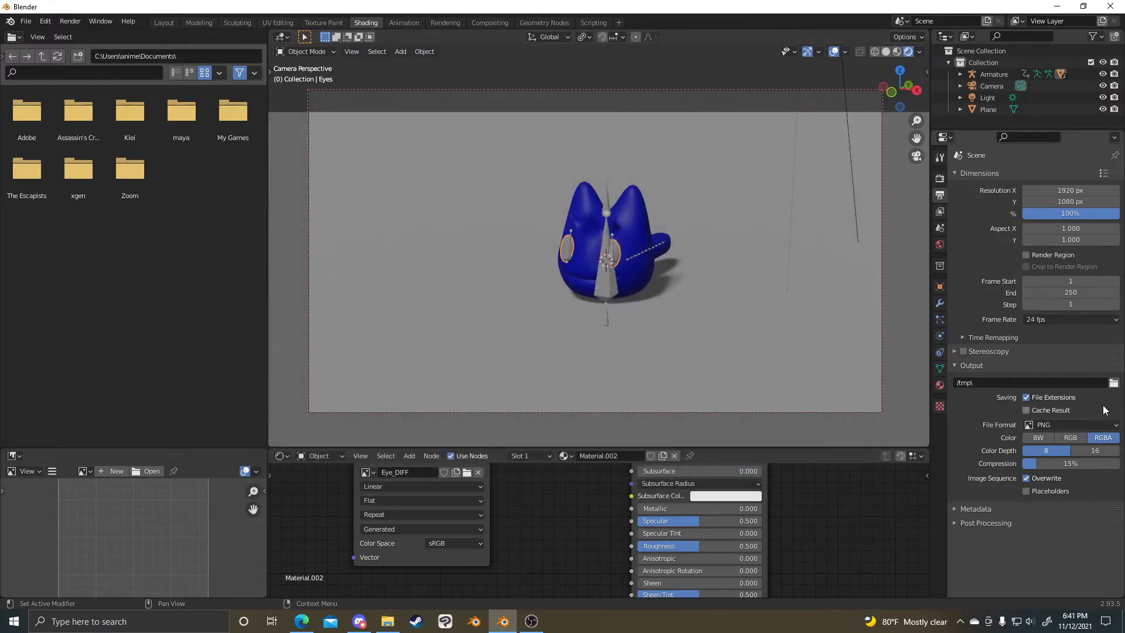
- Switch the output file format to FFmpeg Video and back to PNG
click(1072, 424)
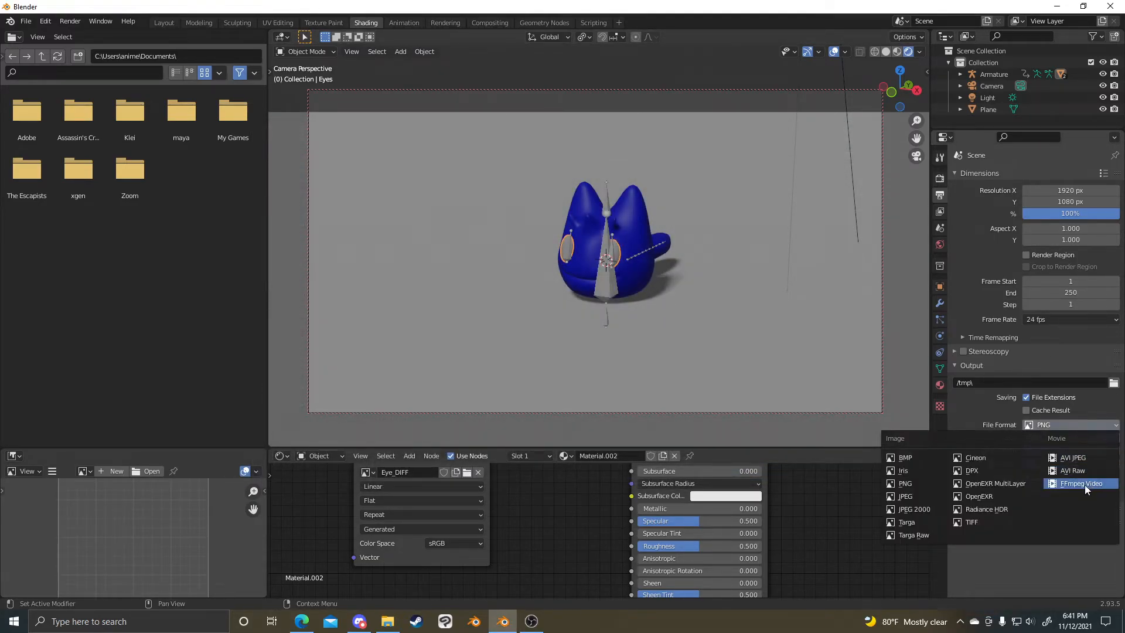
click(1085, 484)
click(1049, 425)
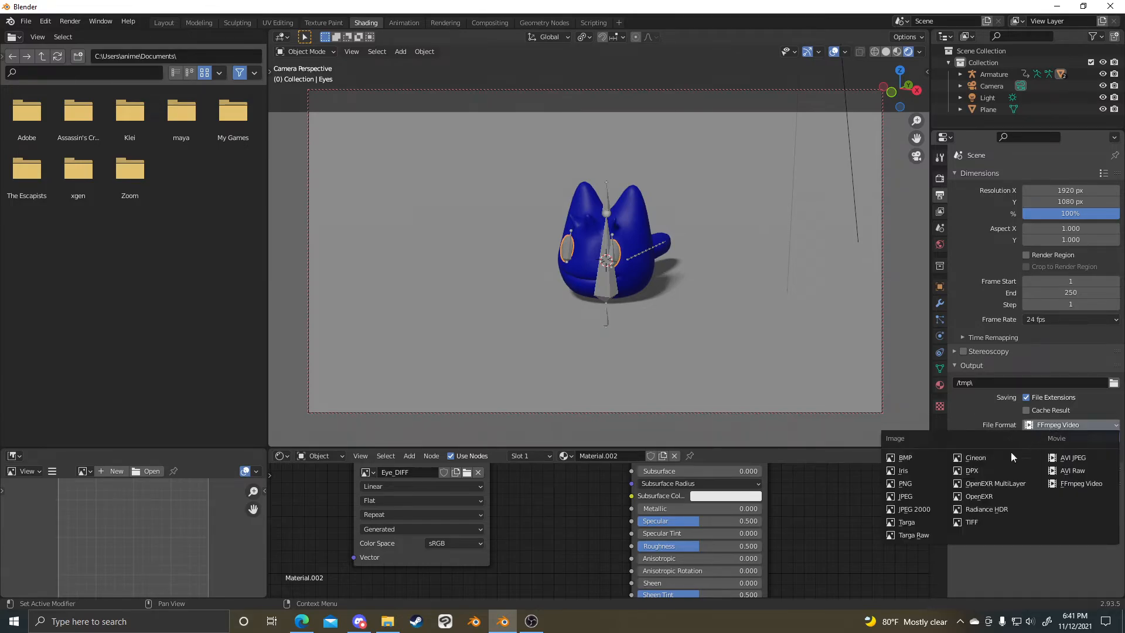
click(906, 483)
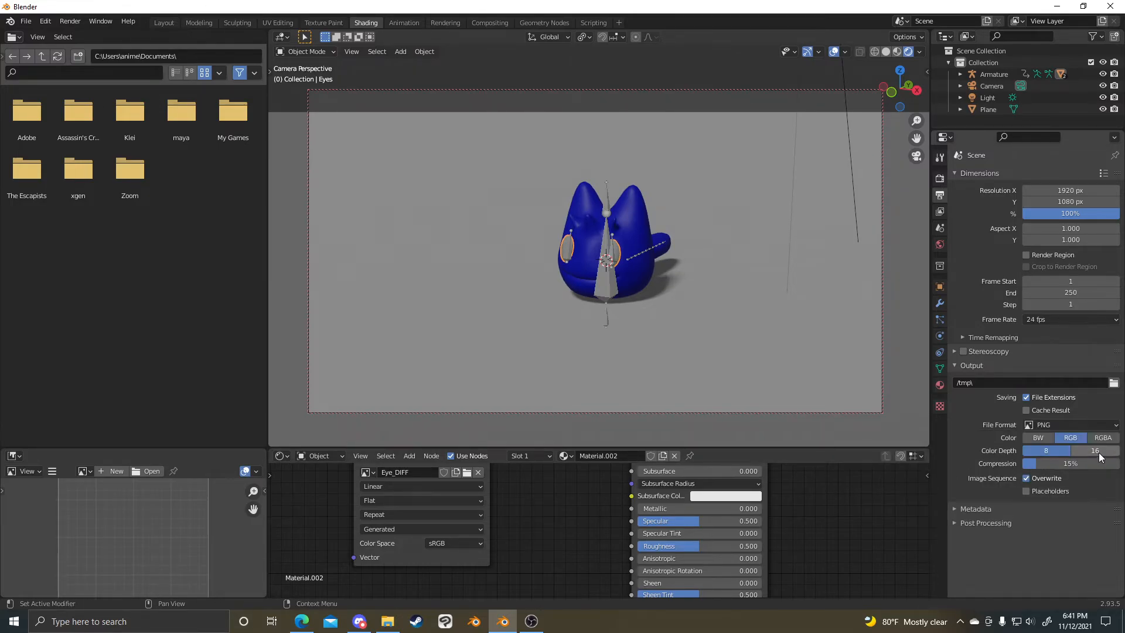
- Examine the metadata options in the output settings
click(974, 508)
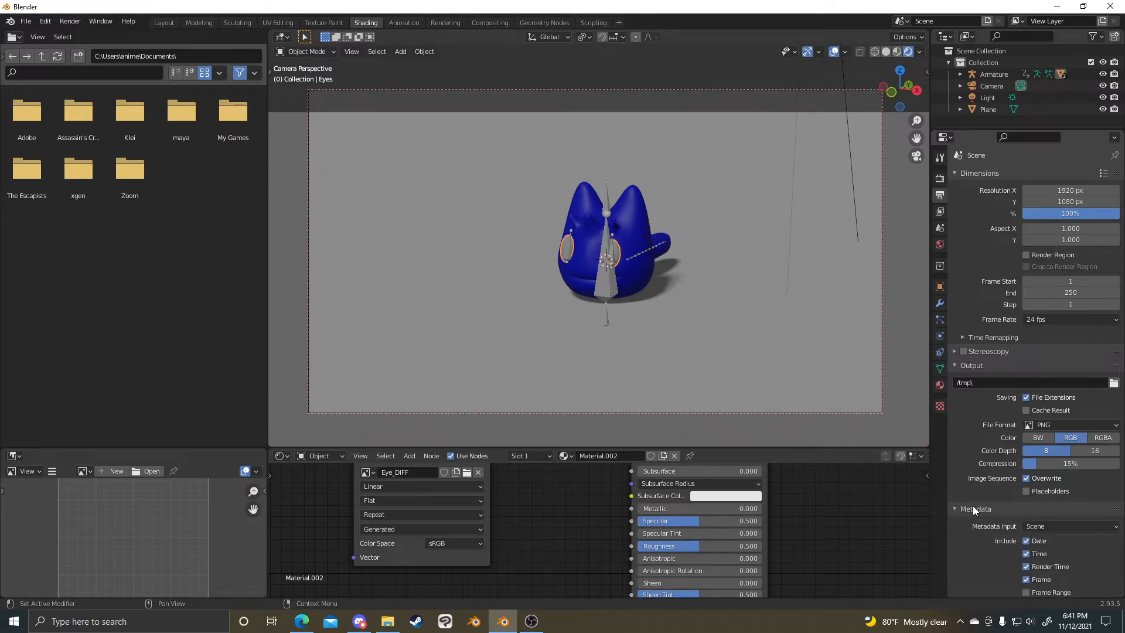
scroll(973, 508, down, 5)
scroll(974, 509, down, 1)
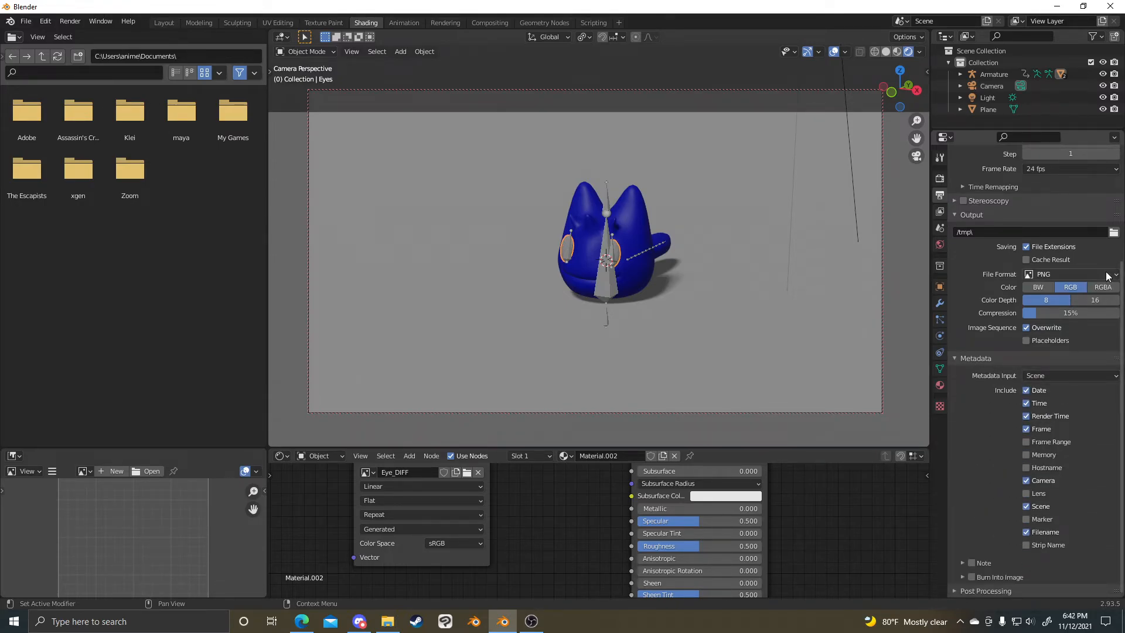
- Set the output file format to FFmpeg Video and collapse the metadata section
click(1073, 274)
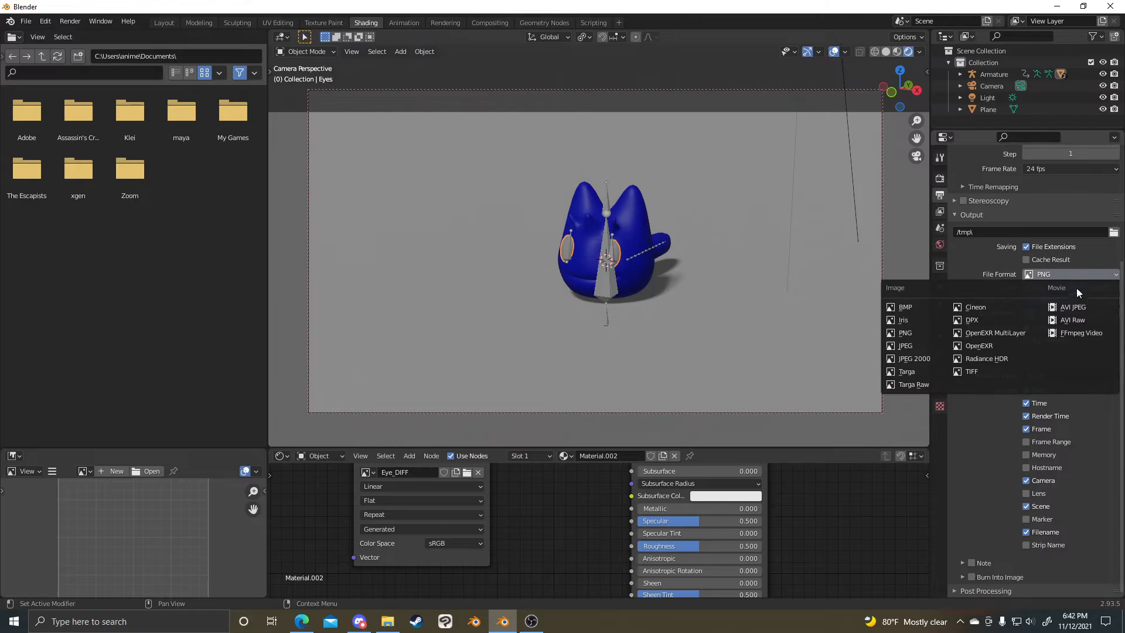
click(1088, 333)
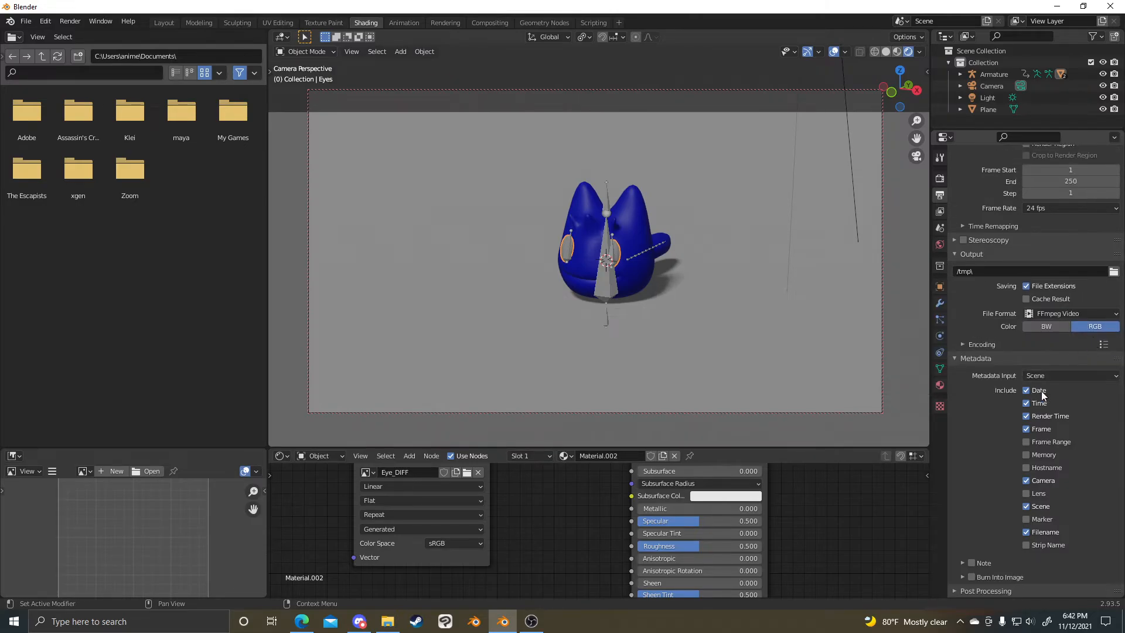
click(986, 359)
- Expand the encoding settings and set the video container to MPEG-4
click(988, 457)
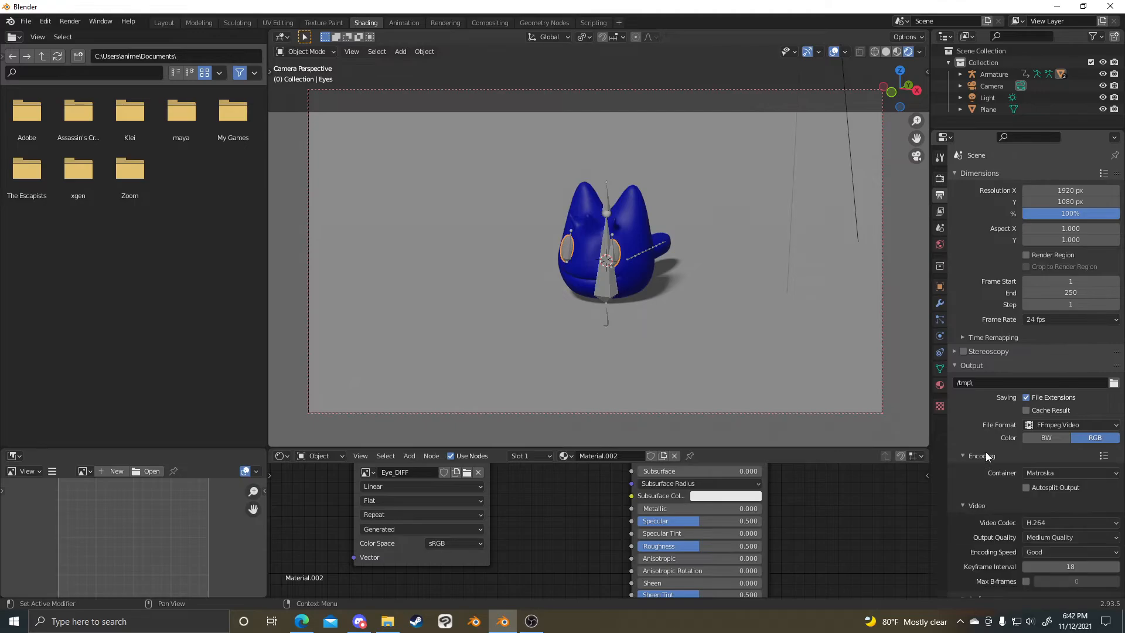
scroll(996, 446, down, 3)
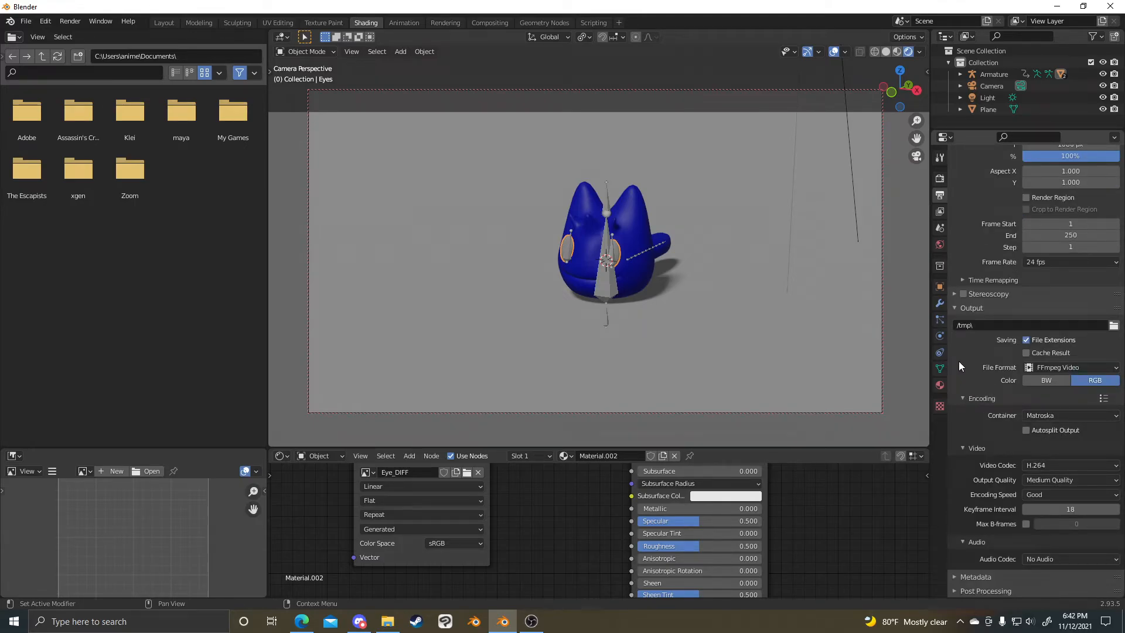
click(1063, 412)
click(1056, 416)
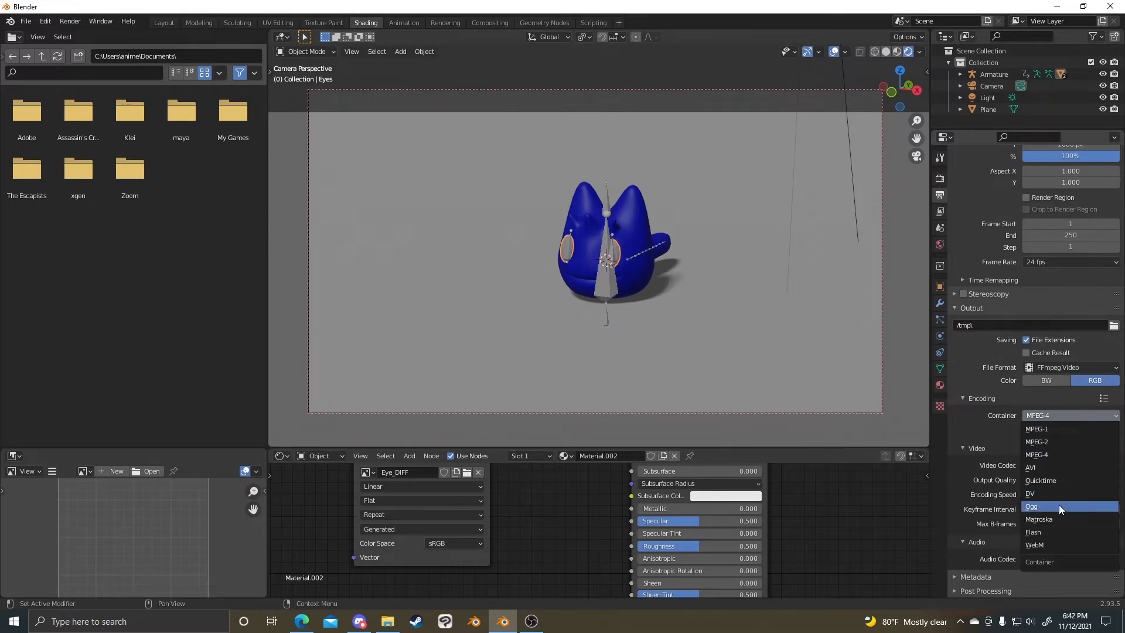
click(1079, 367)
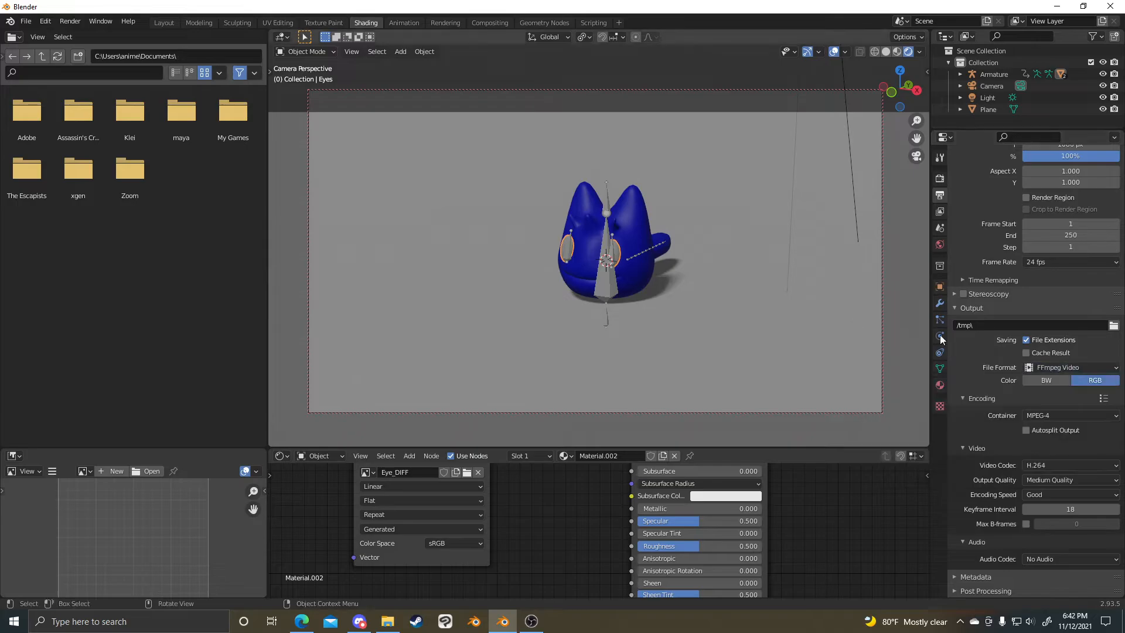
- Switch to the Layout workspace and show the output properties there
click(71, 21)
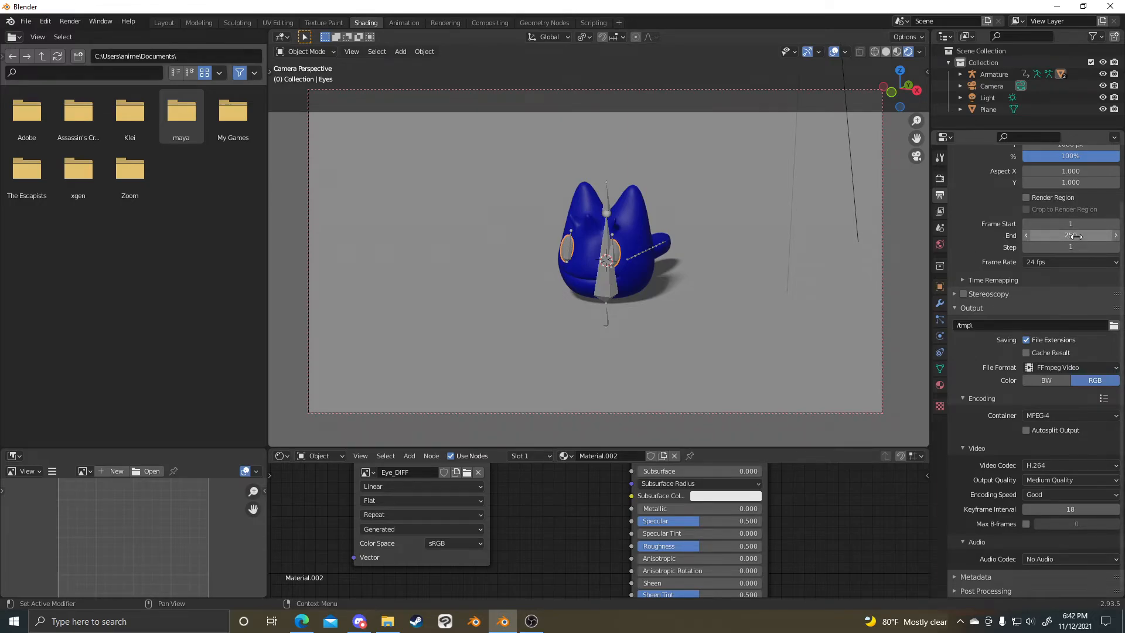
scroll(1070, 291, up, 3)
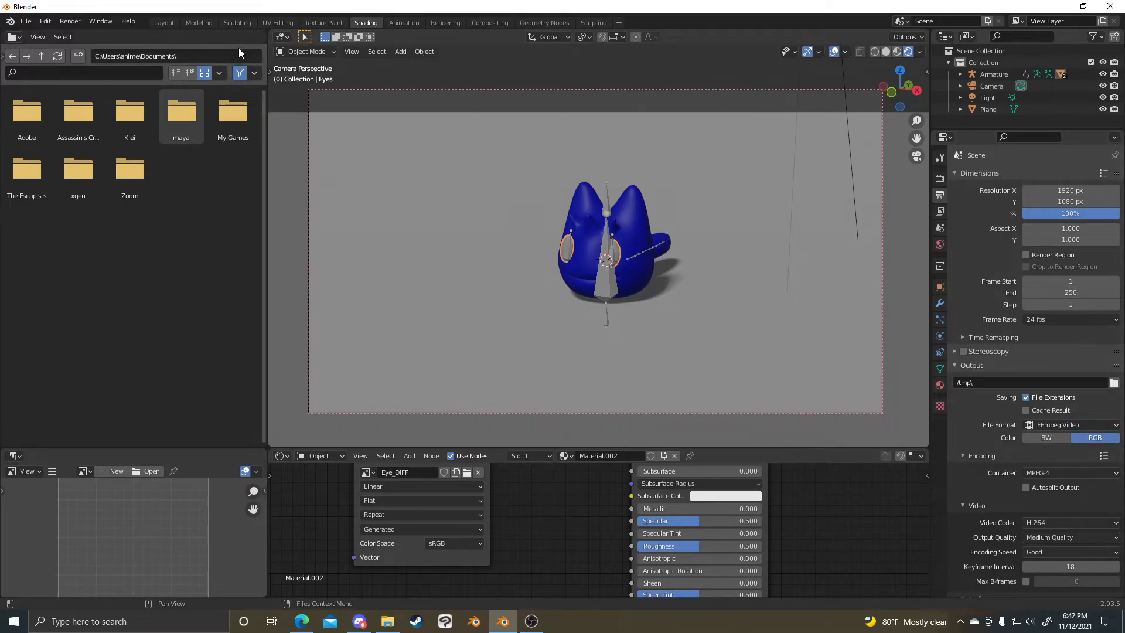
click(164, 23)
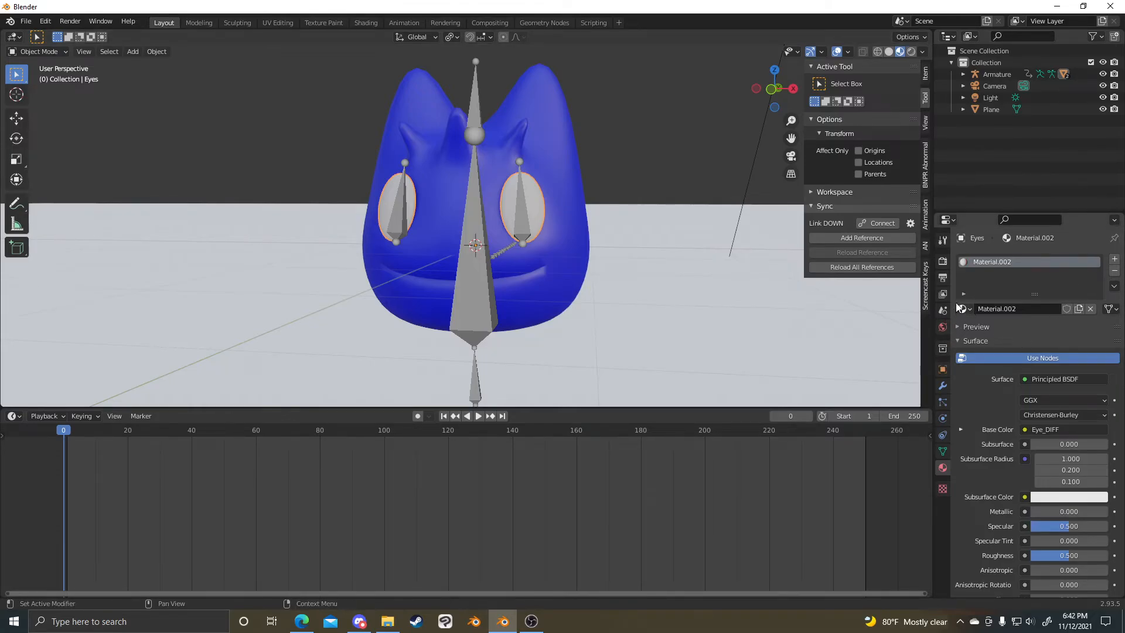
click(945, 278)
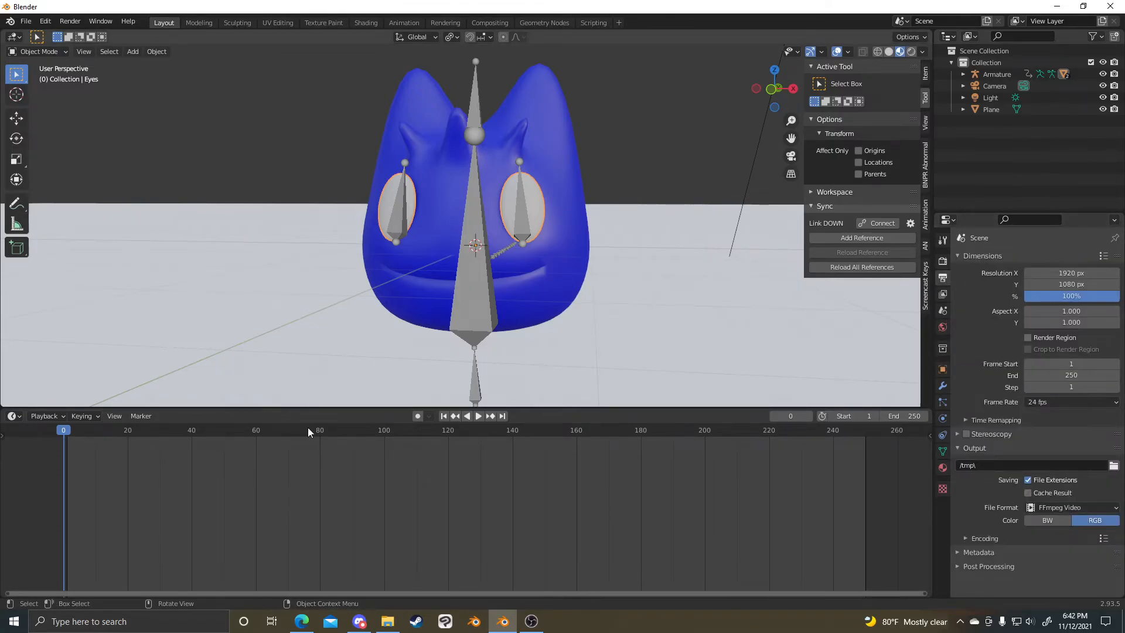
- Play the animation briefly, view the scene through the camera and move the playhead to frame 60
key(space)
key(space)
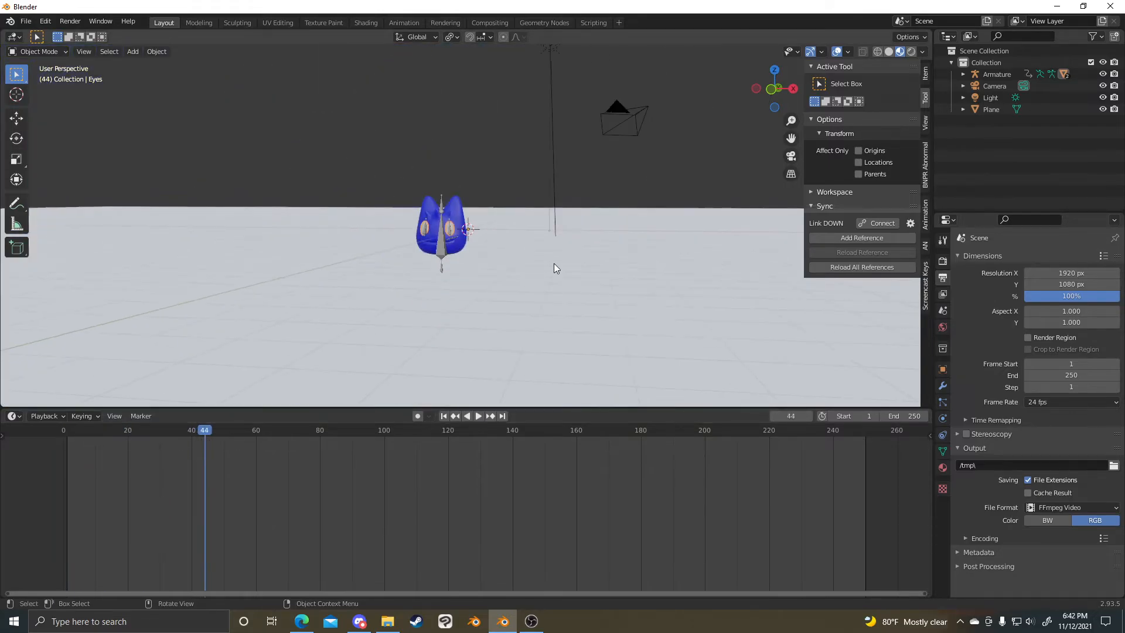
key(KP_0)
drag(252, 430, 256, 431)
- Set the scene's end frame to 60
click(1055, 374)
text(60)
key(Return)
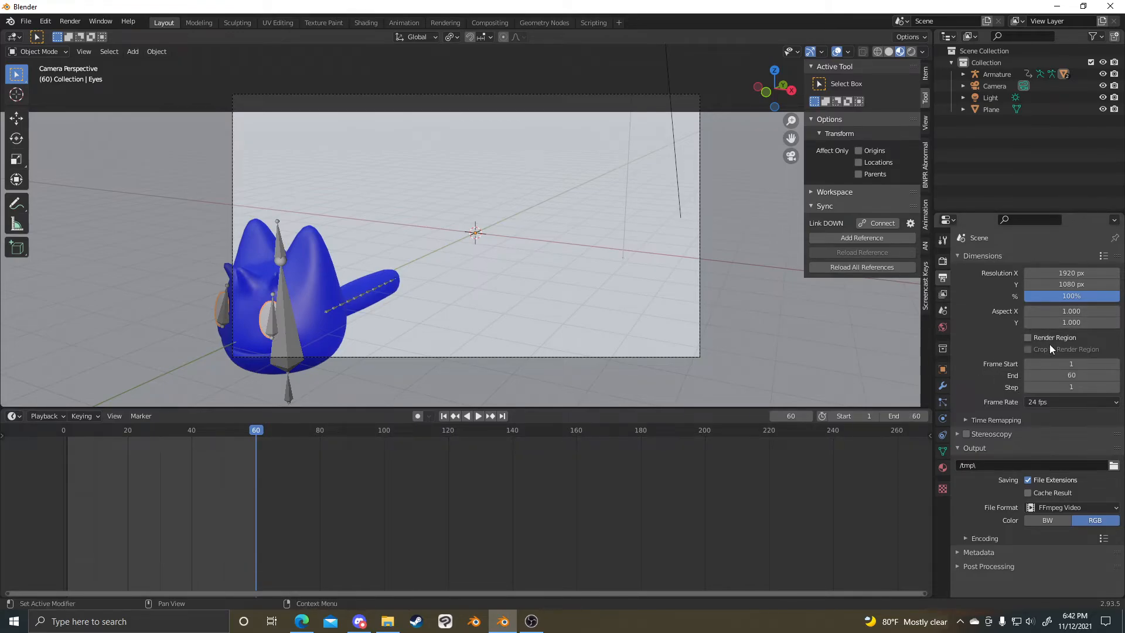
- Check the video encoding settings and collapse their section again
click(992, 538)
scroll(989, 536, down, 6)
click(986, 399)
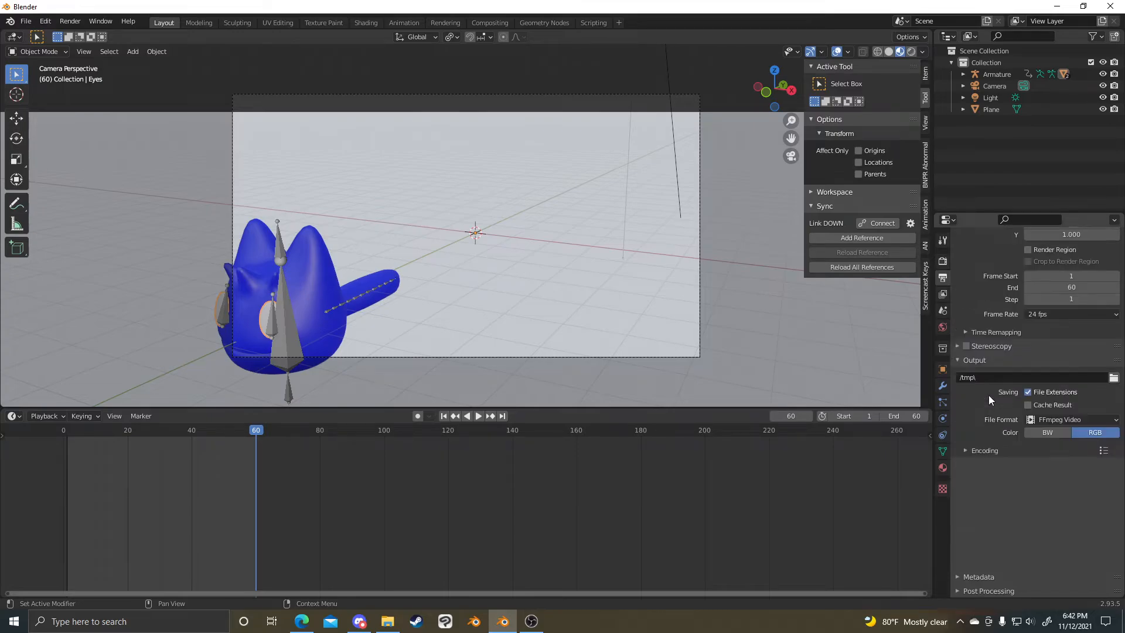
- Move the playhead to frame 14 and select the camera by its frame
drag(253, 432, 109, 430)
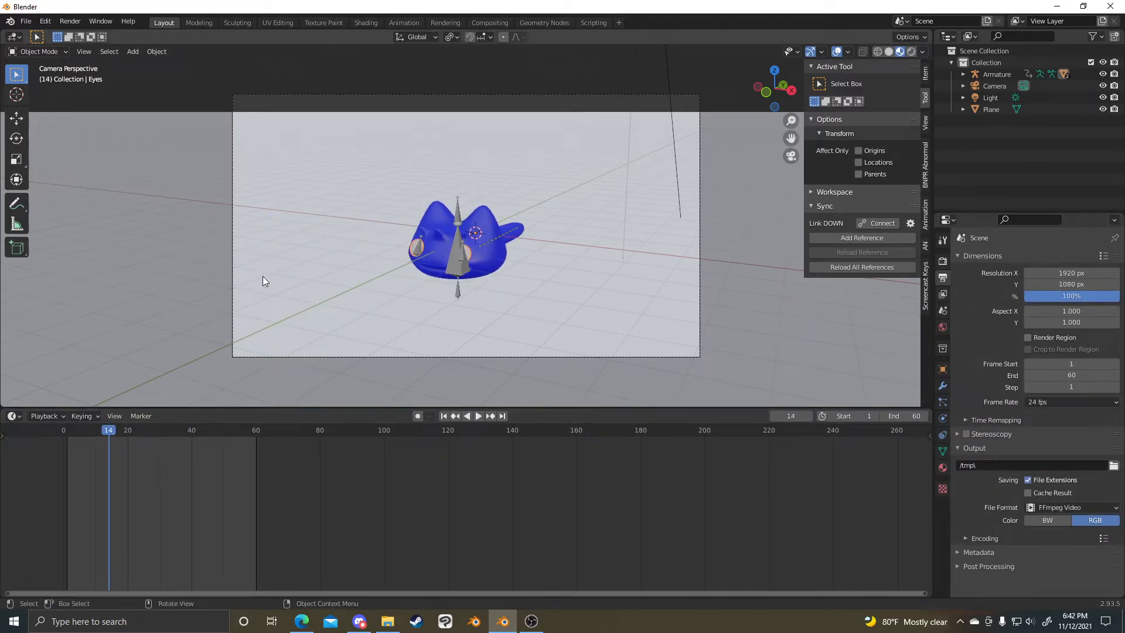
scroll(401, 184, up, 1)
click(513, 69)
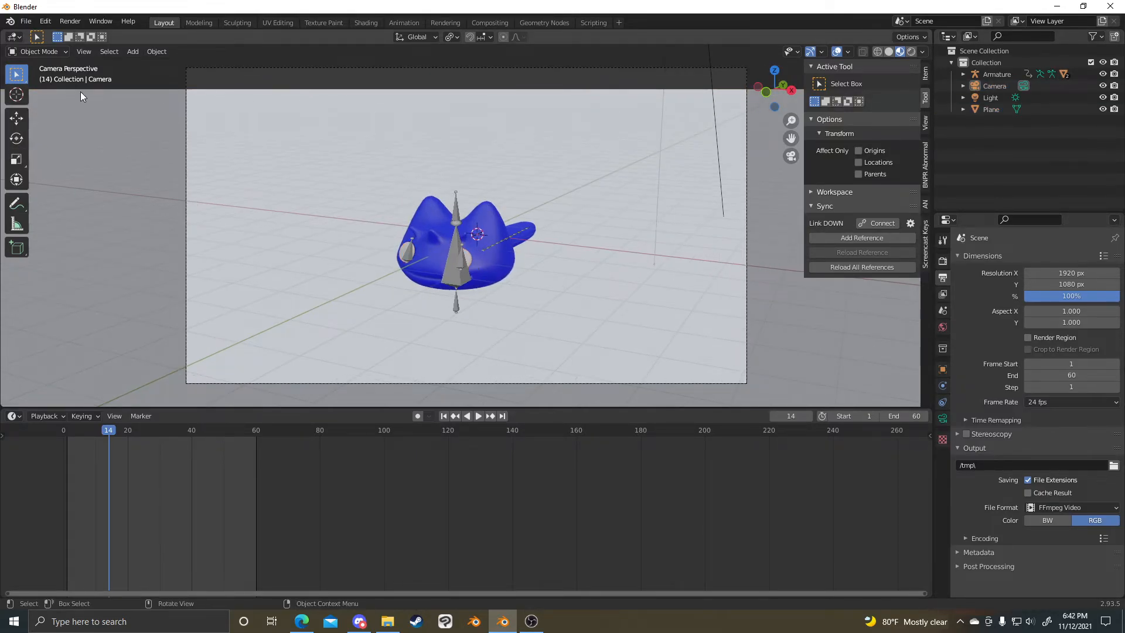
- Make a viewport render image of the current frame with overlays shown, and close the render window
click(84, 54)
click(86, 53)
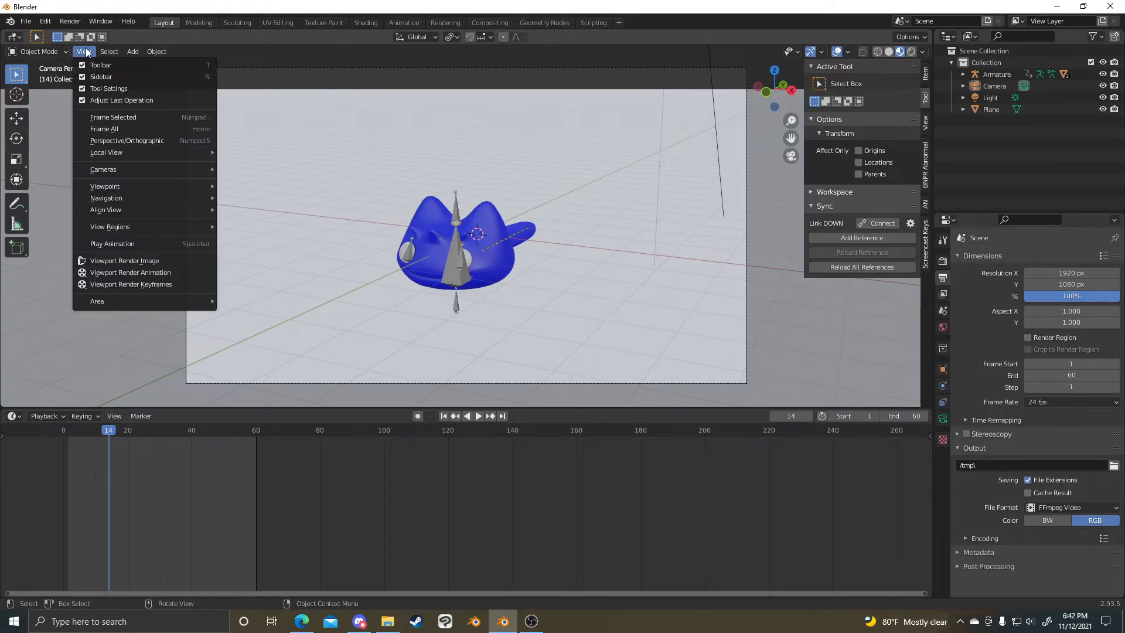
click(134, 258)
scroll(821, 259, down, 3)
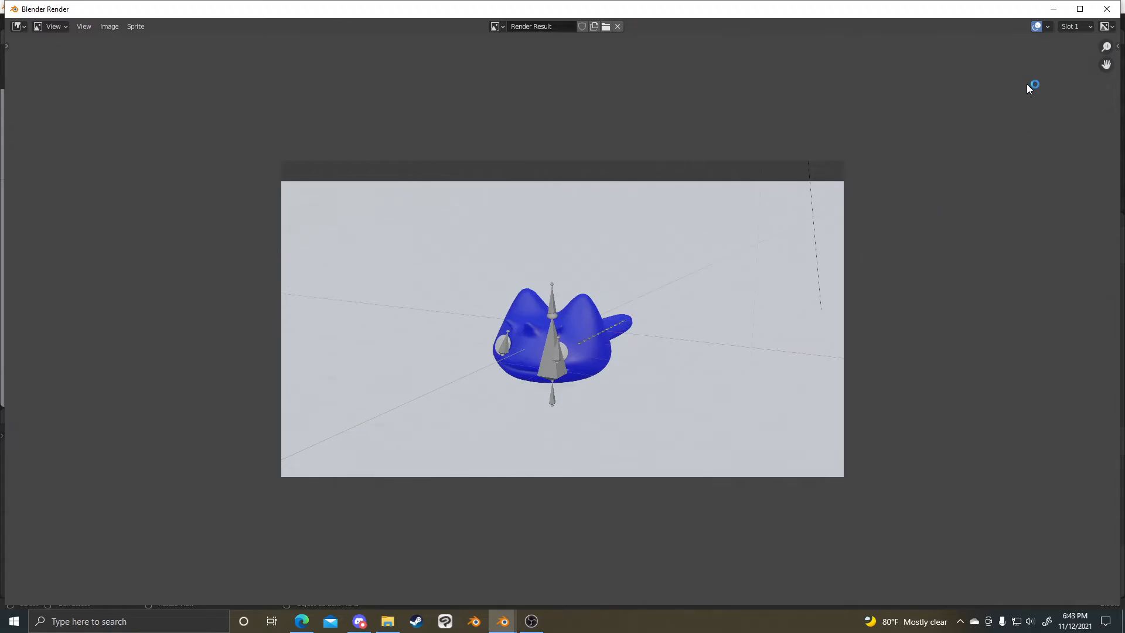
click(1102, 10)
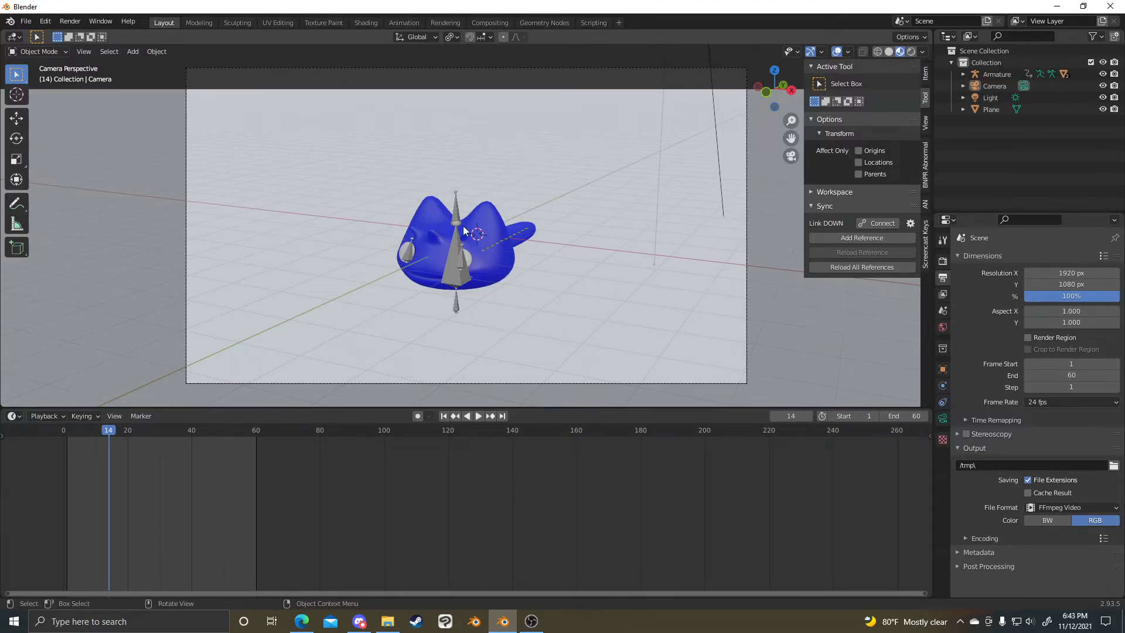
- Hide the overlays in the 3D viewport
click(836, 51)
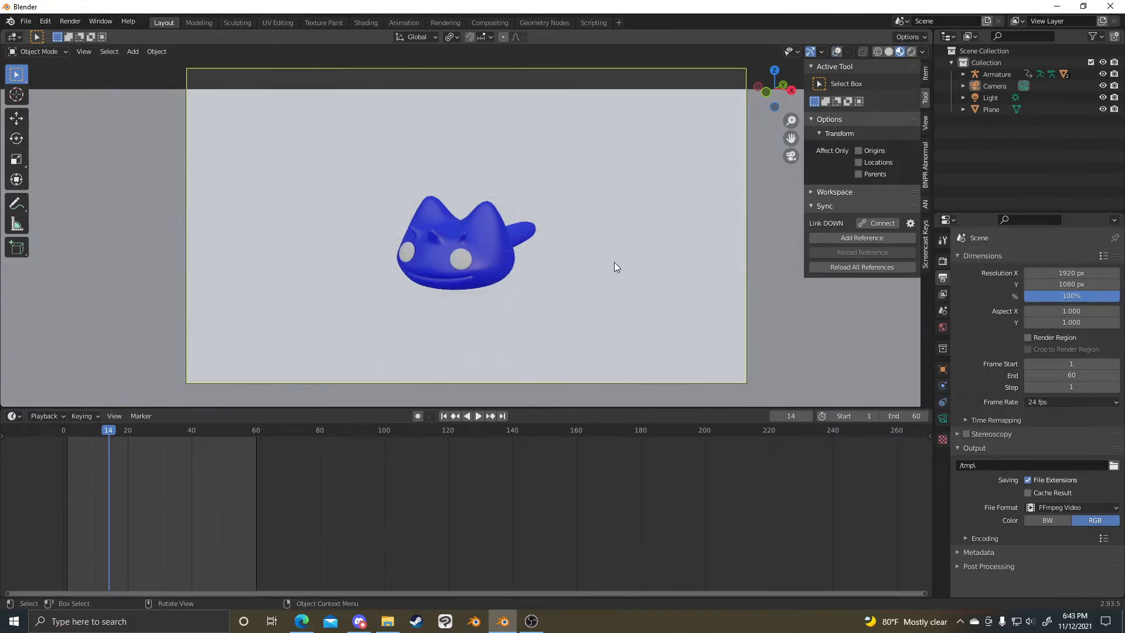
click(81, 52)
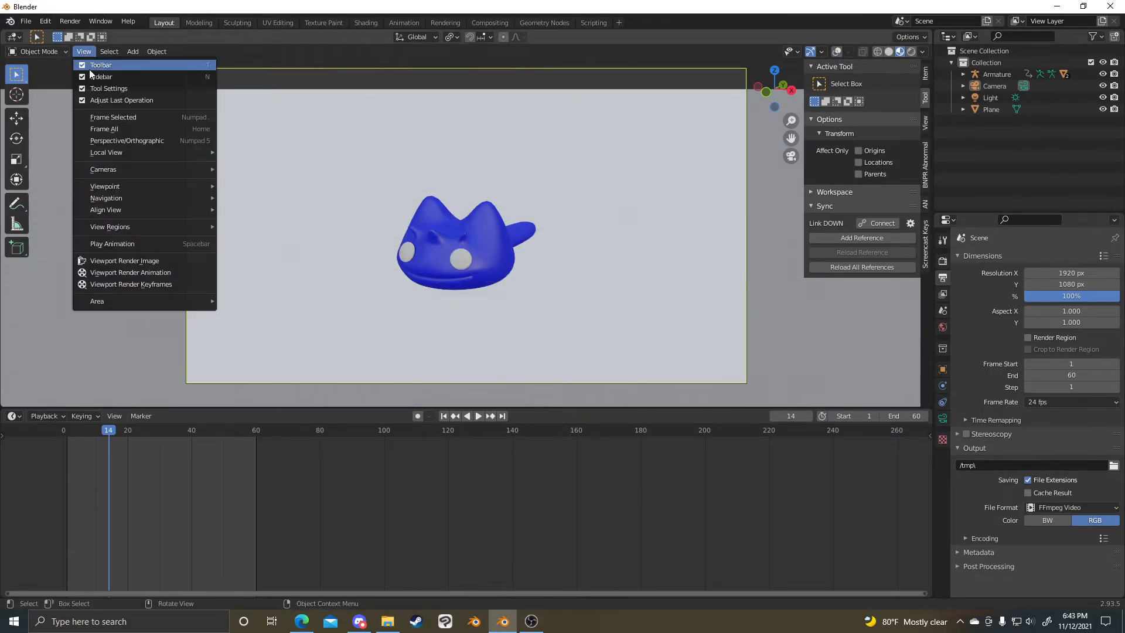
click(836, 51)
click(837, 51)
click(839, 52)
click(839, 52)
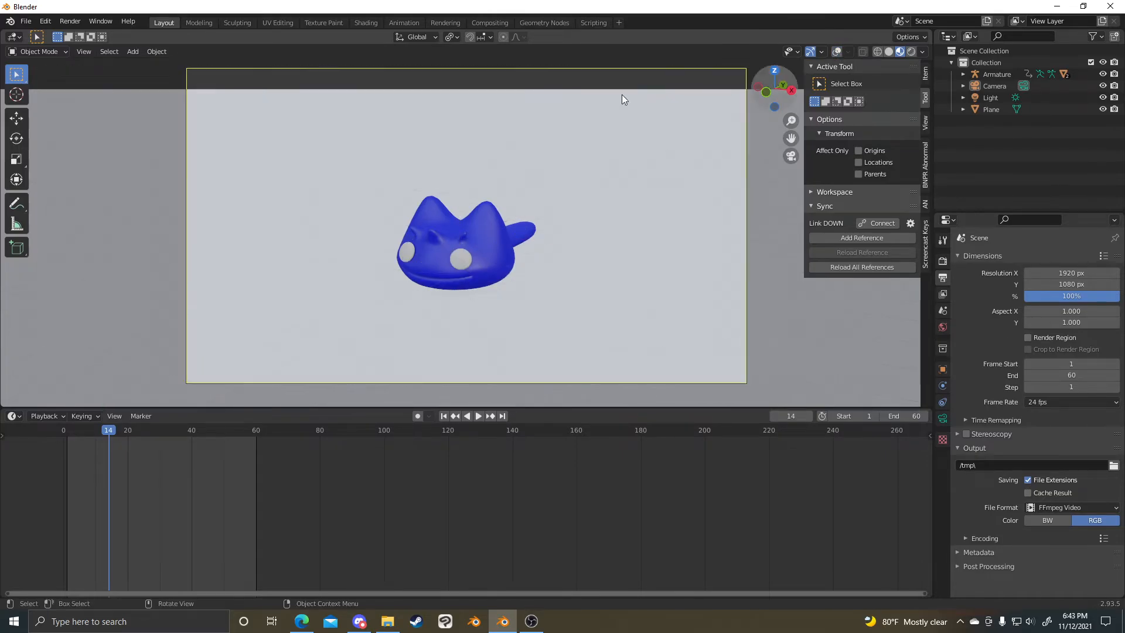
- Make a viewport render image without overlays, switch the render result to Slot 2 and close the window
click(84, 51)
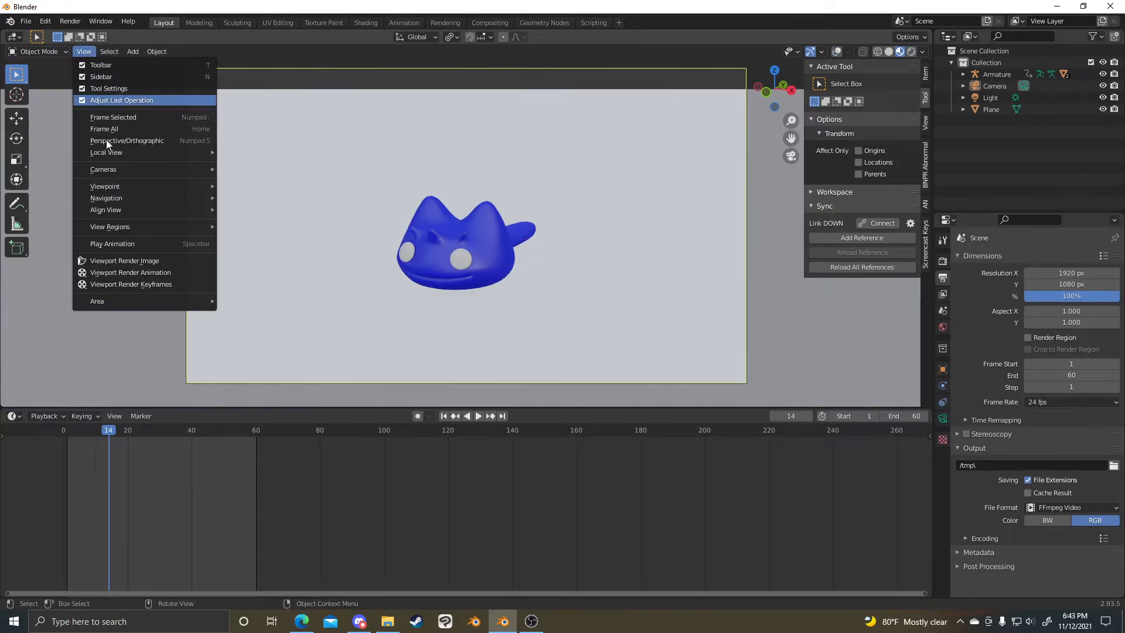
click(127, 262)
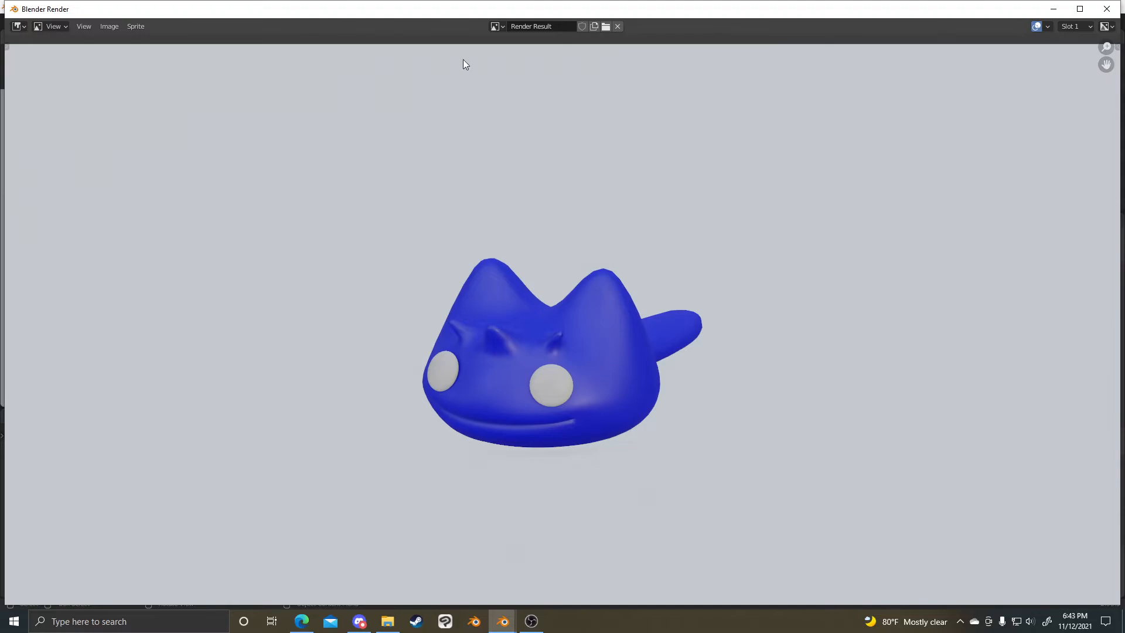
click(1082, 28)
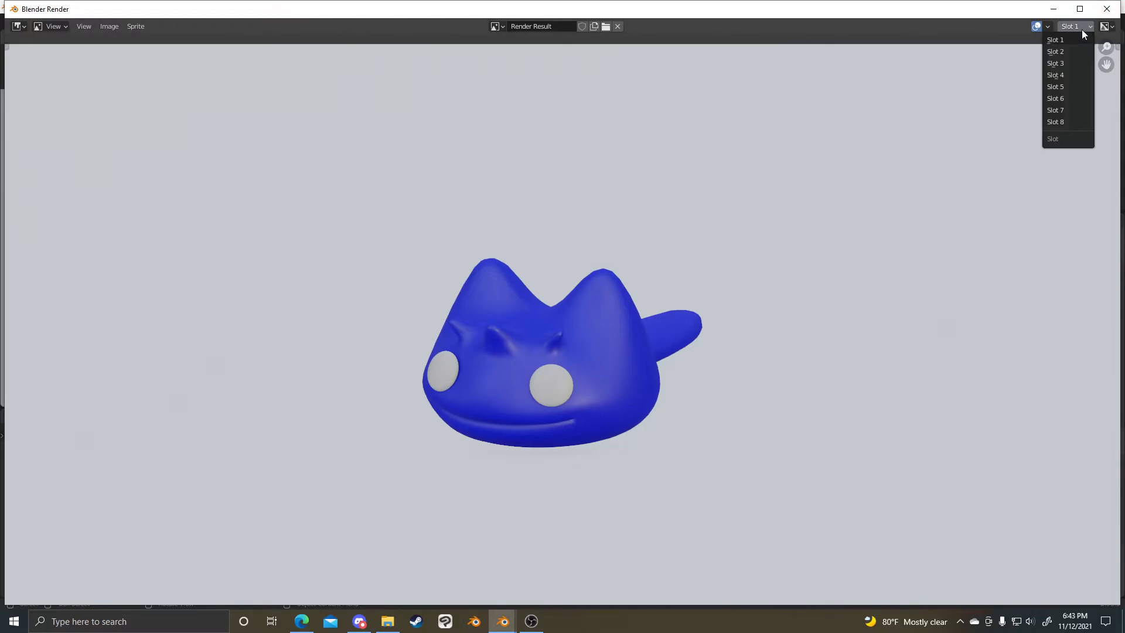
click(1068, 52)
click(1105, 12)
- Render the current frame as a full Eevee image into Slot 2 and dismiss the render window
click(101, 21)
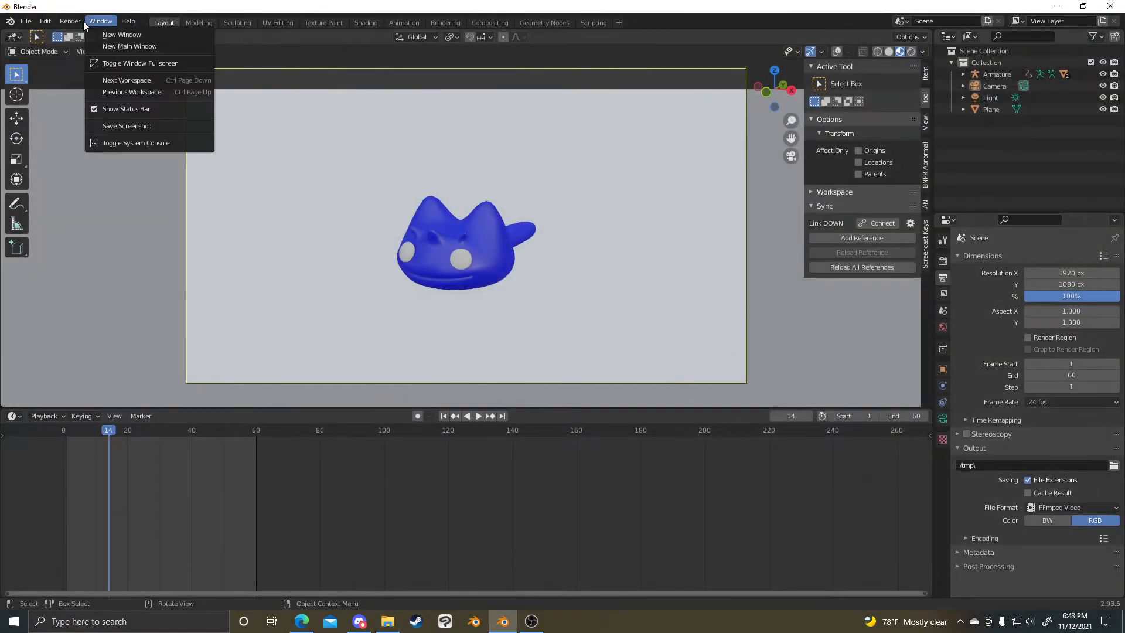
click(81, 36)
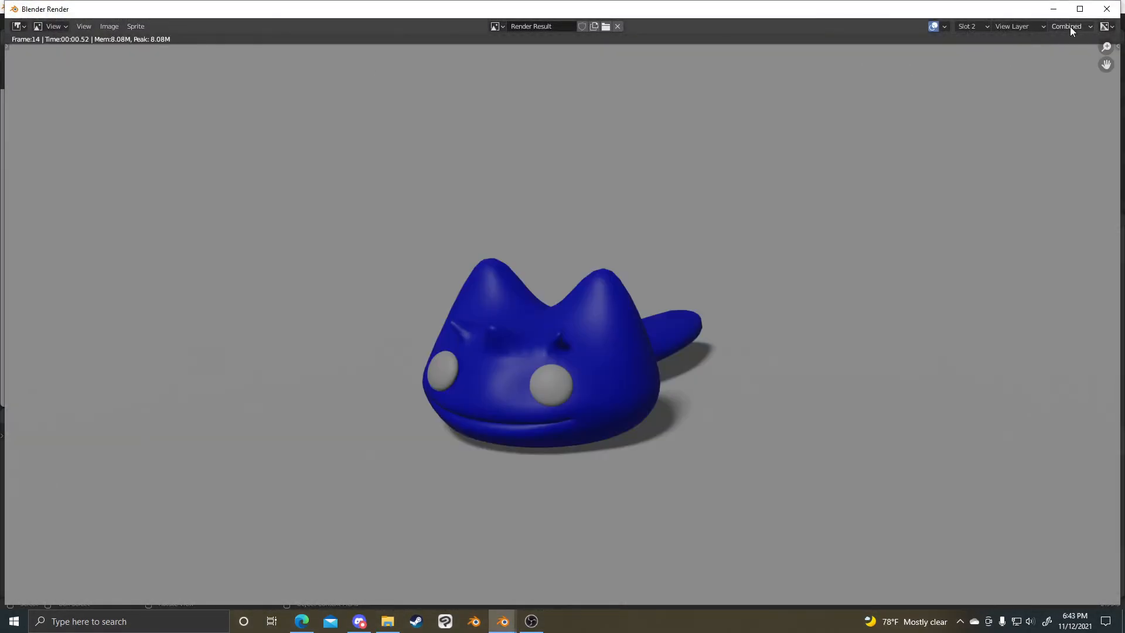
click(1052, 10)
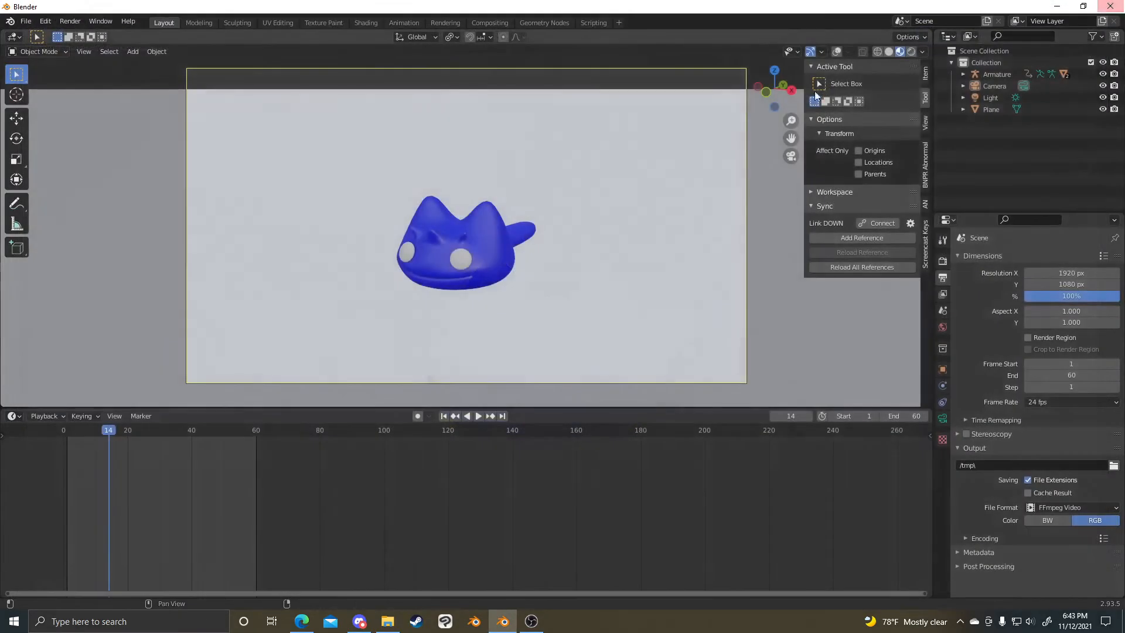
- Make a viewport render image of the current frame in Rendered shading, switch the render result to Slot 1 and close the window
click(911, 52)
click(82, 53)
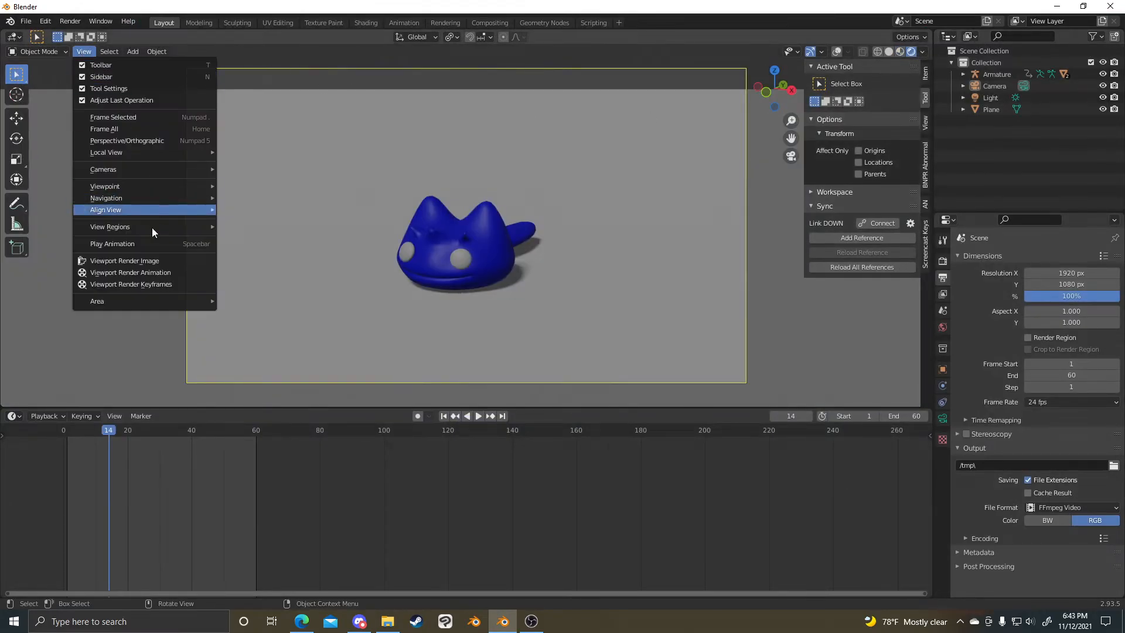
click(138, 259)
click(1076, 26)
click(1067, 41)
click(1106, 9)
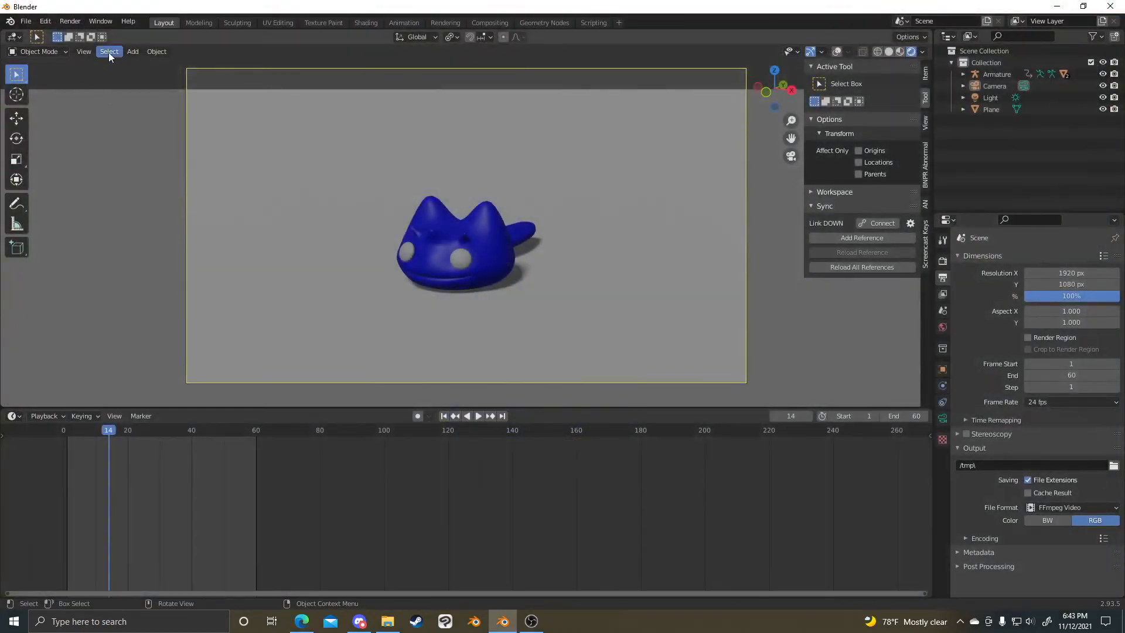
- Render the current frame as a full image into Slot 1
click(67, 22)
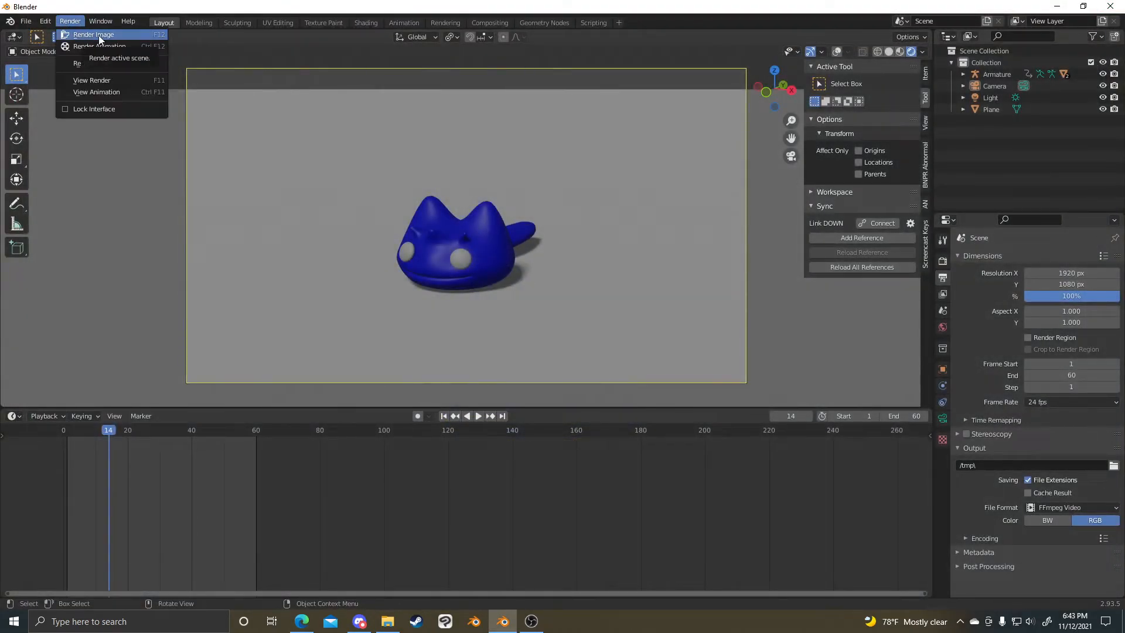
click(97, 36)
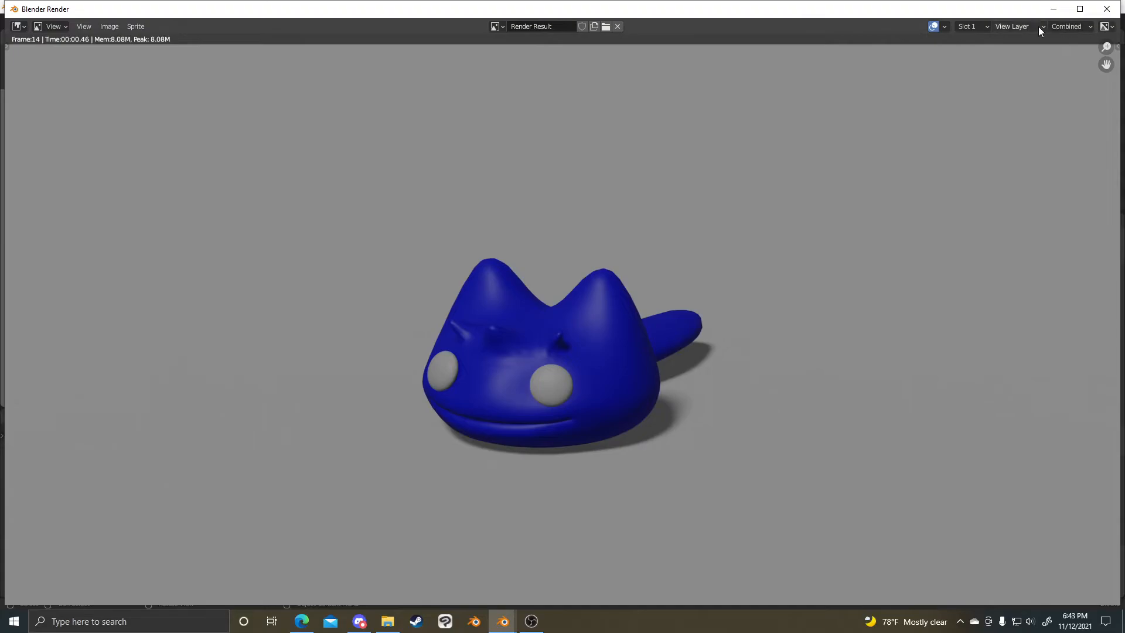
- Compare the full render in Slot 1 with the viewport render in Slot 2 by alternating between the slots
click(986, 28)
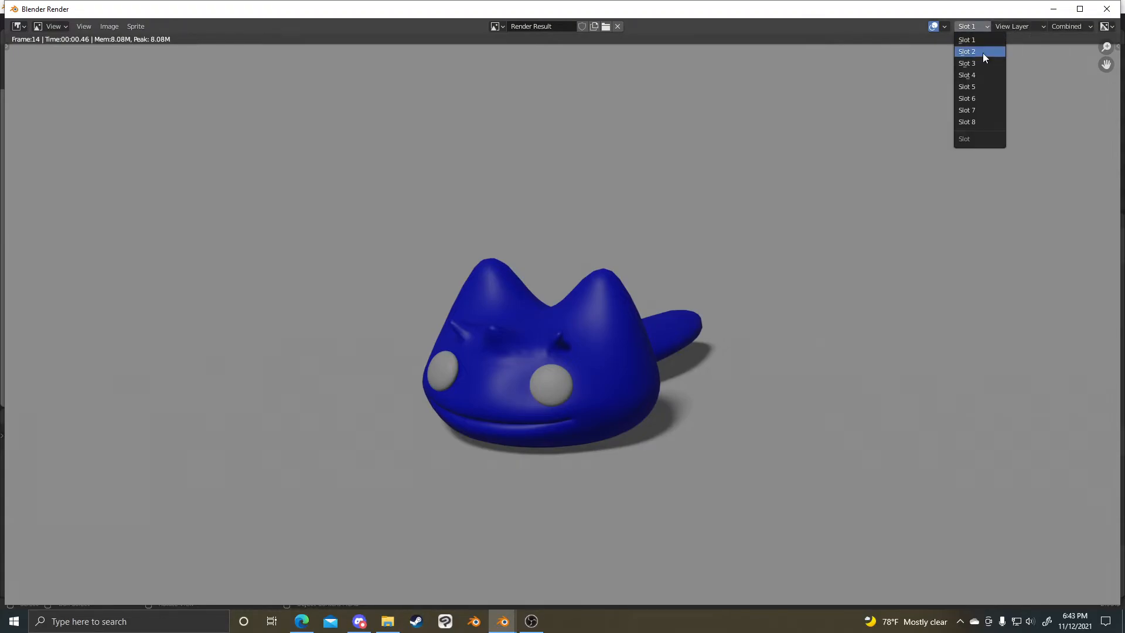
click(983, 53)
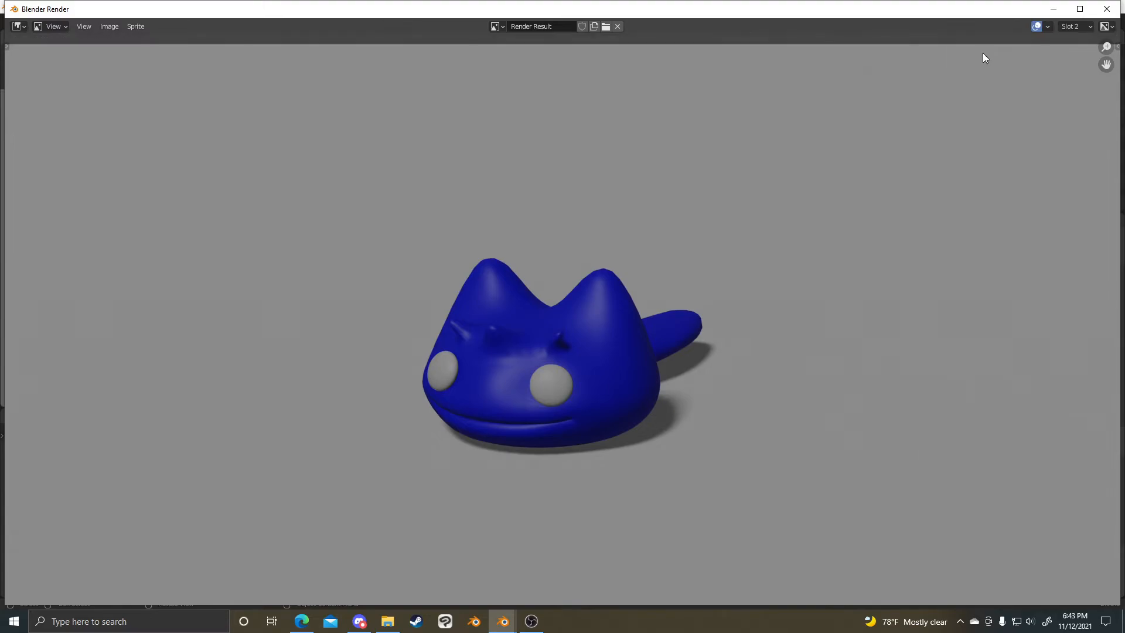
click(1077, 29)
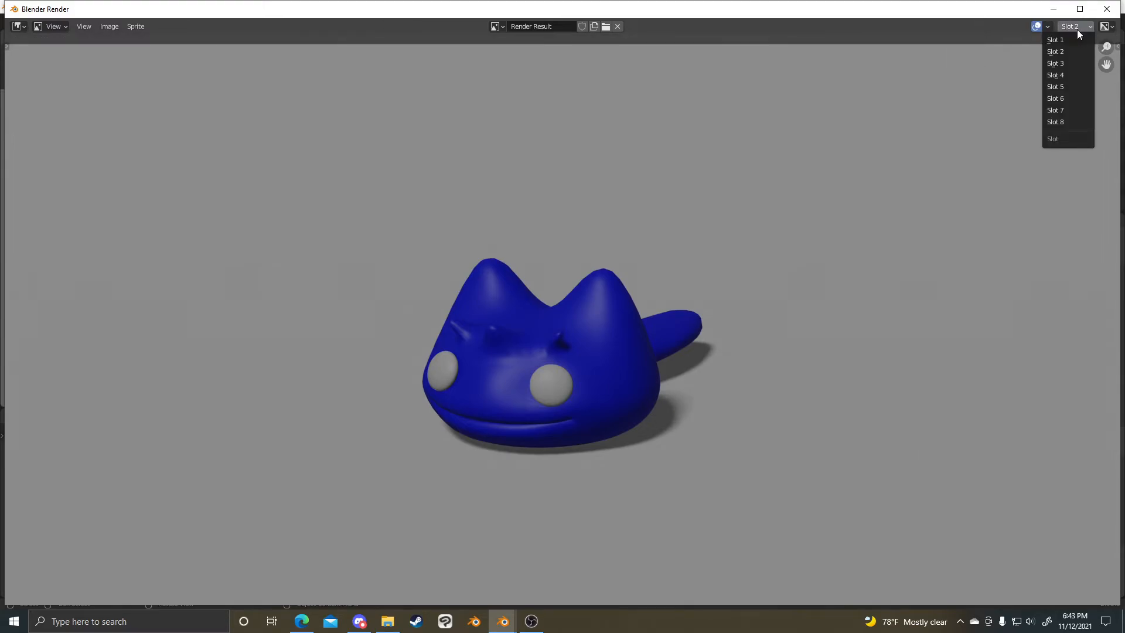
click(1058, 41)
click(970, 27)
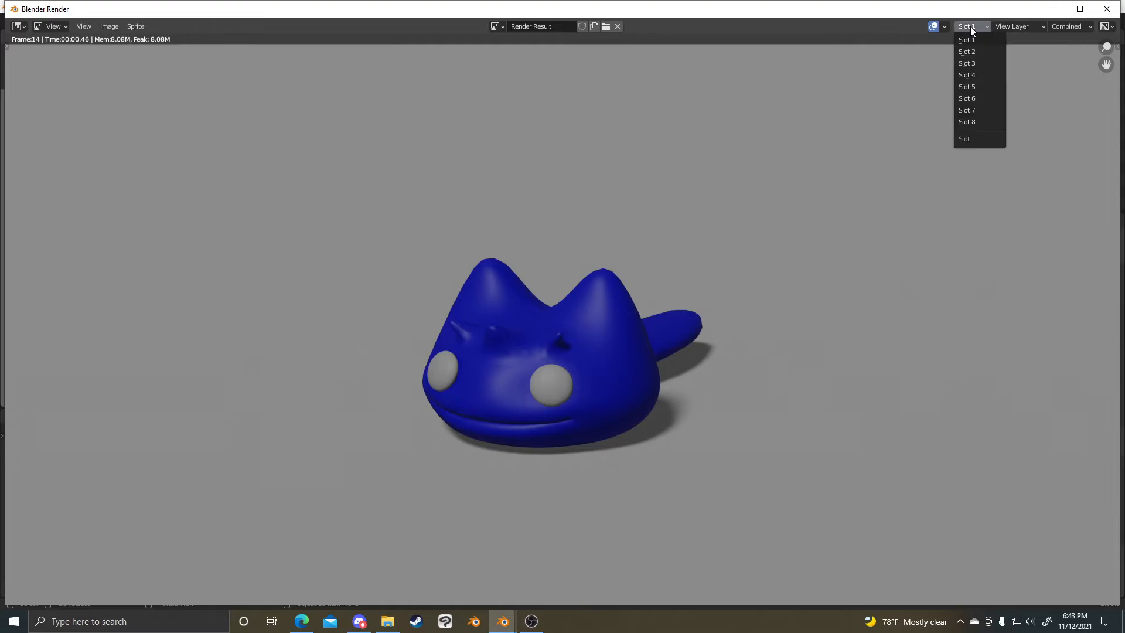
click(973, 51)
click(1077, 26)
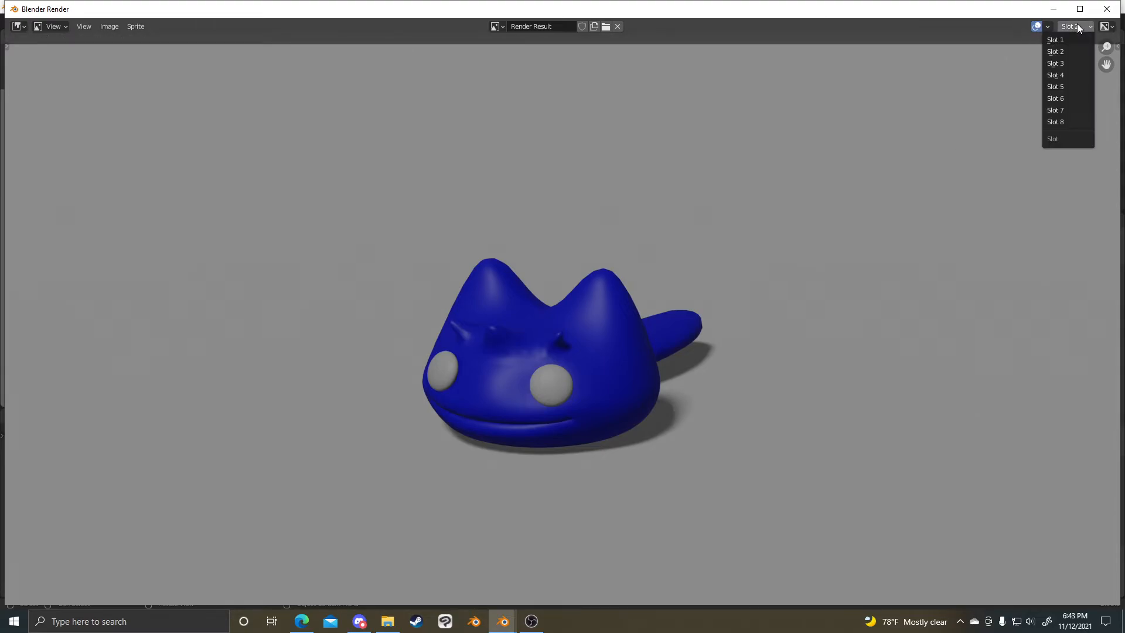
click(1057, 42)
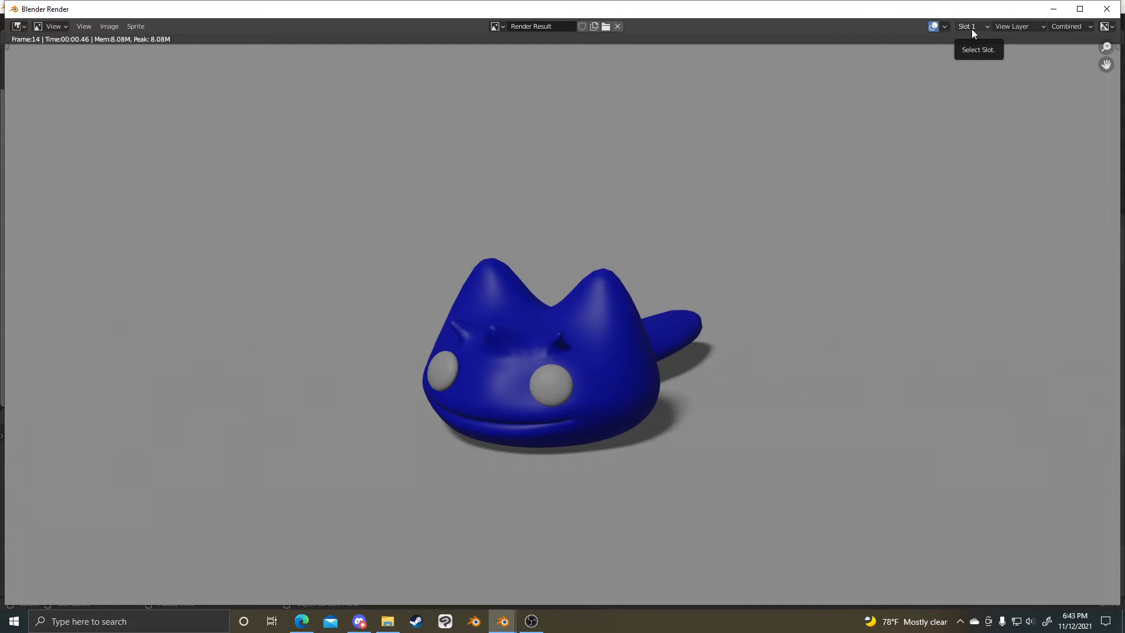
click(971, 30)
click(977, 50)
click(1065, 27)
click(1060, 40)
- Inspect the Slot 1 and Slot 2 renders at several magnifications and close the render window
scroll(571, 247, down, 3)
scroll(596, 265, up, 3)
scroll(595, 266, up, 4)
scroll(678, 219, down, 2)
scroll(680, 209, down, 6)
scroll(833, 172, up, 2)
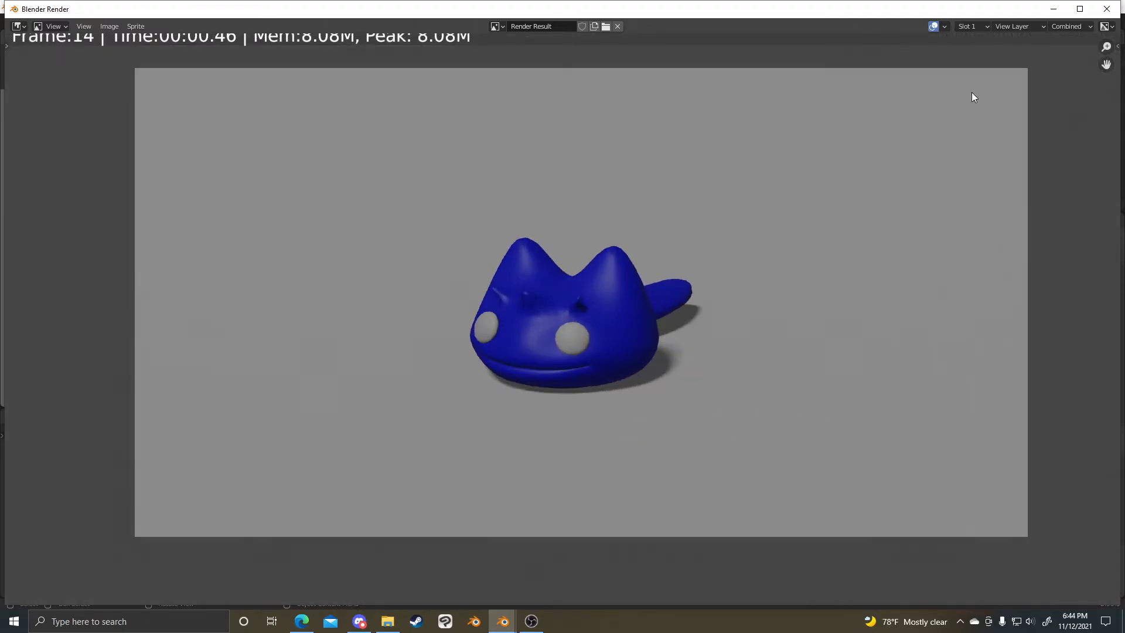
click(972, 27)
click(977, 41)
click(971, 25)
click(978, 52)
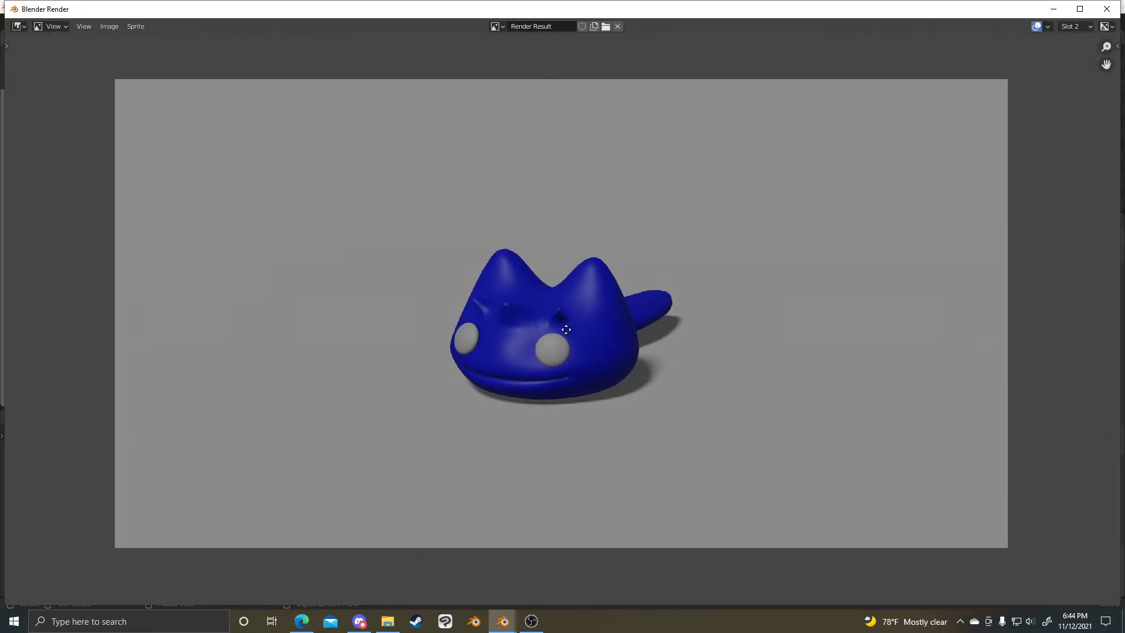
scroll(583, 329, up, 2)
scroll(583, 329, down, 10)
scroll(585, 323, up, 4)
scroll(585, 321, up, 7)
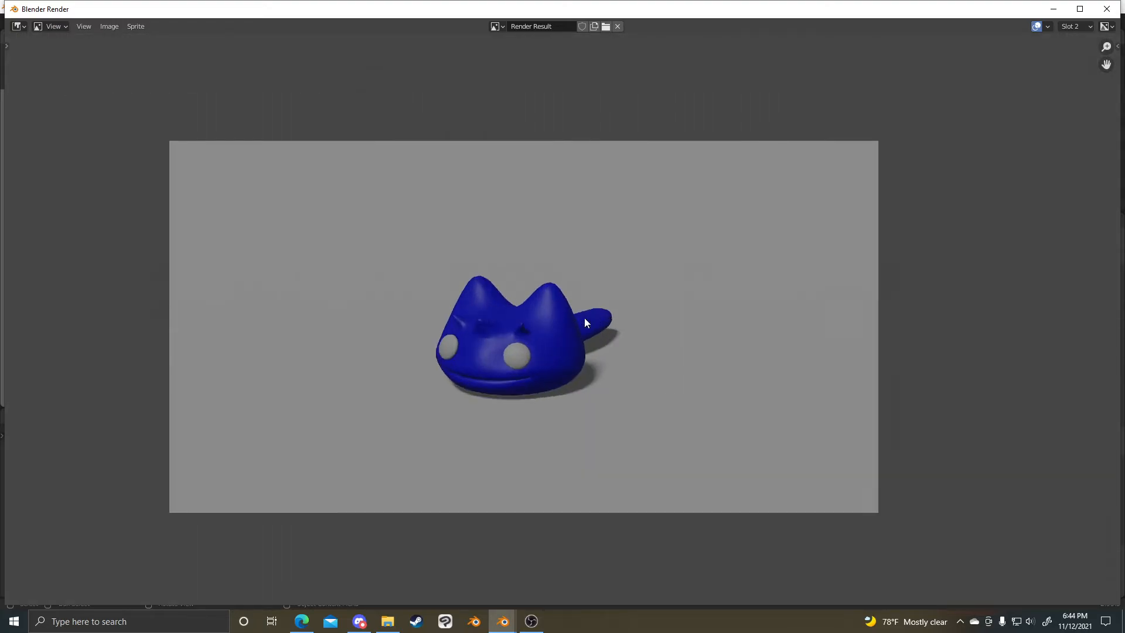
scroll(585, 320, down, 4)
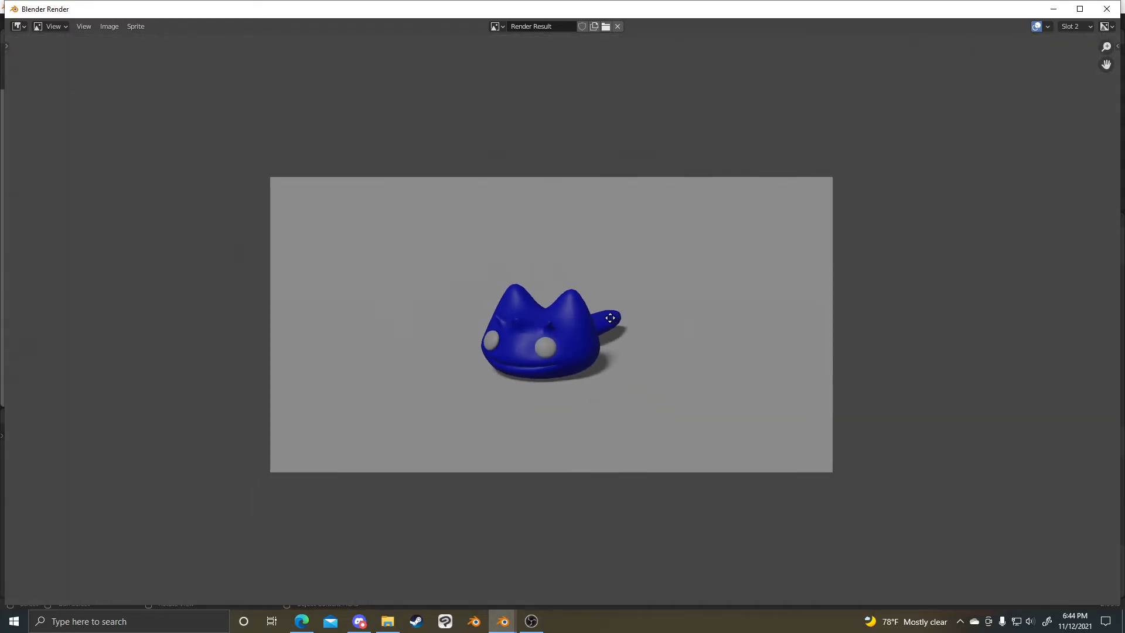
scroll(627, 319, up, 2)
click(1098, 12)
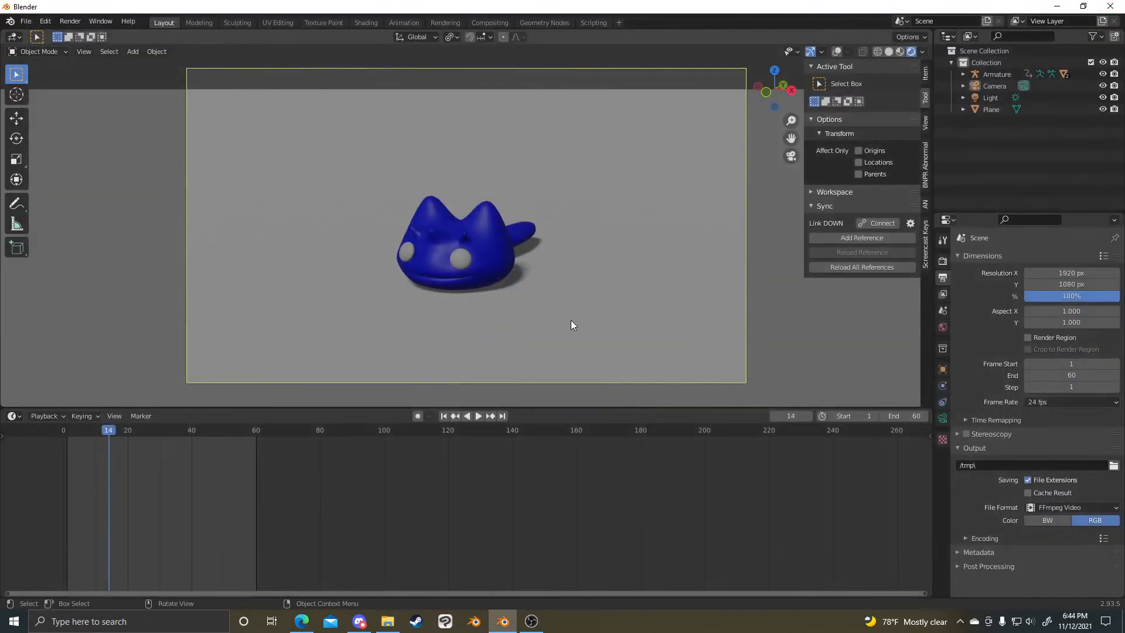
- Look over the scene's render and output settings
middle_drag(528, 289, 632, 300)
scroll(568, 290, down, 5)
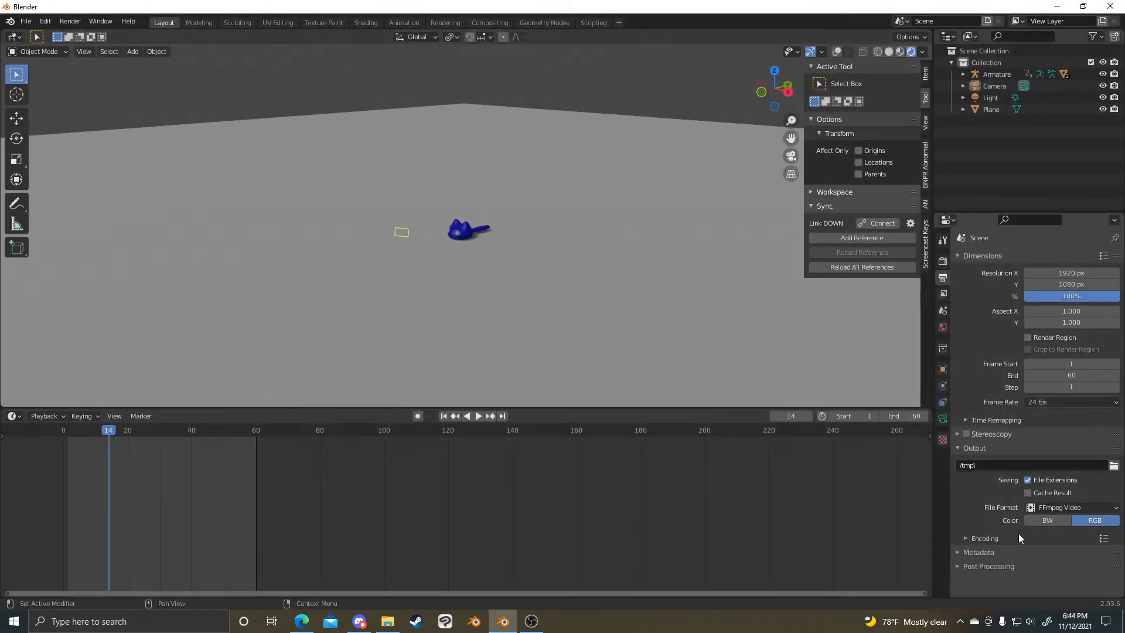
click(939, 263)
click(943, 278)
click(943, 268)
click(943, 277)
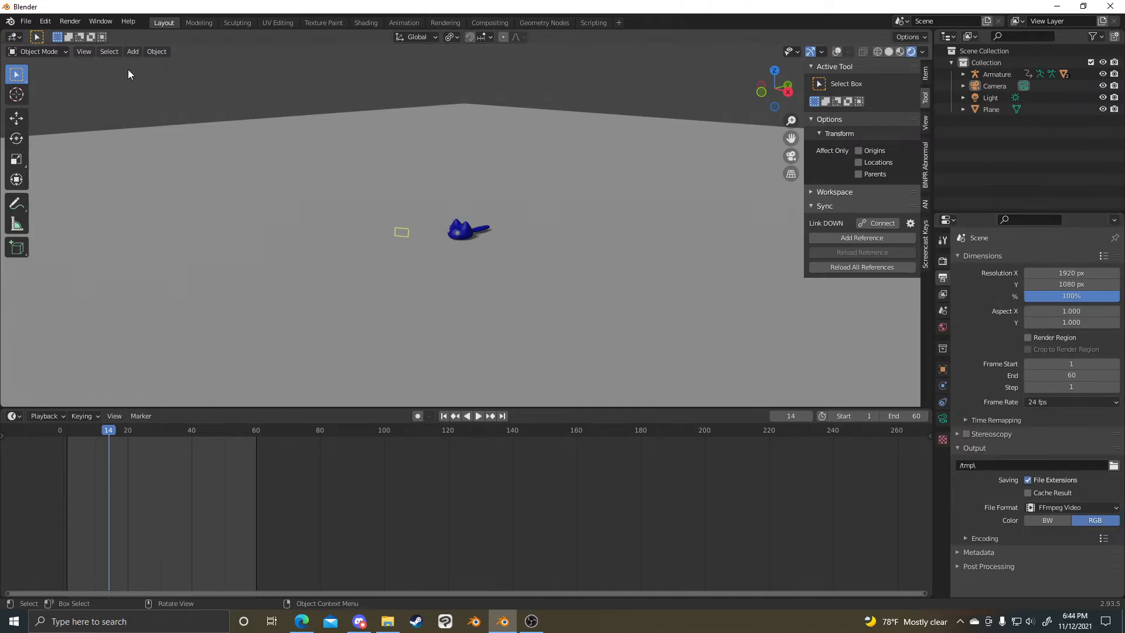
- Examine the character and ground plane through the camera view and from free angles, including from beneath the plane
middle_drag(346, 157, 547, 241)
key(KP_0)
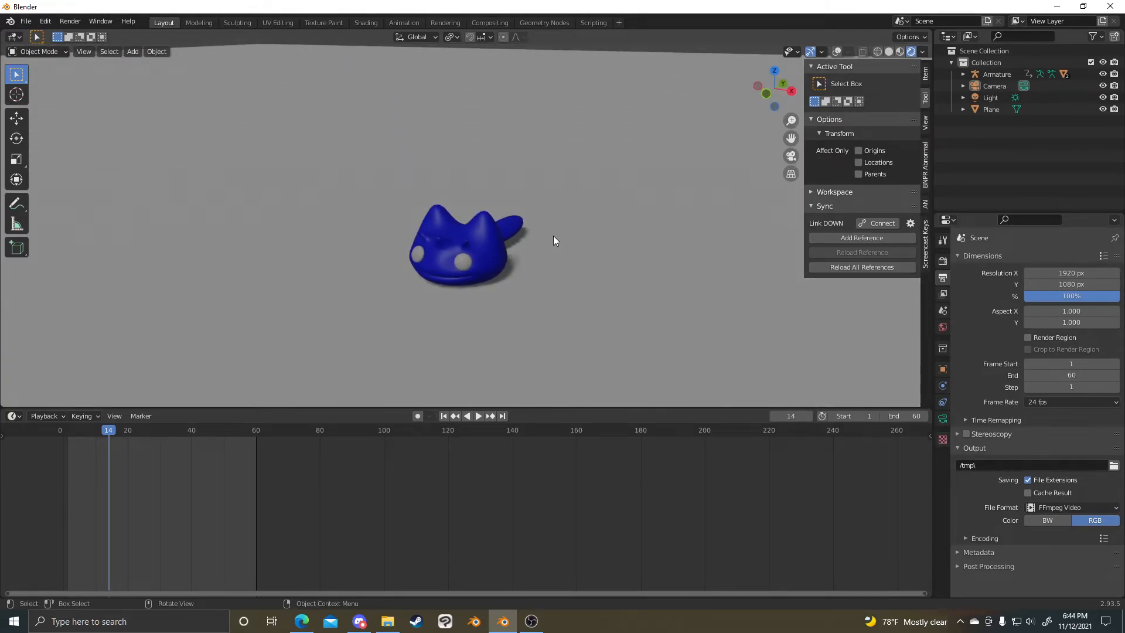
middle_drag(554, 236, 520, 261)
key(KP_0)
scroll(592, 240, down, 4)
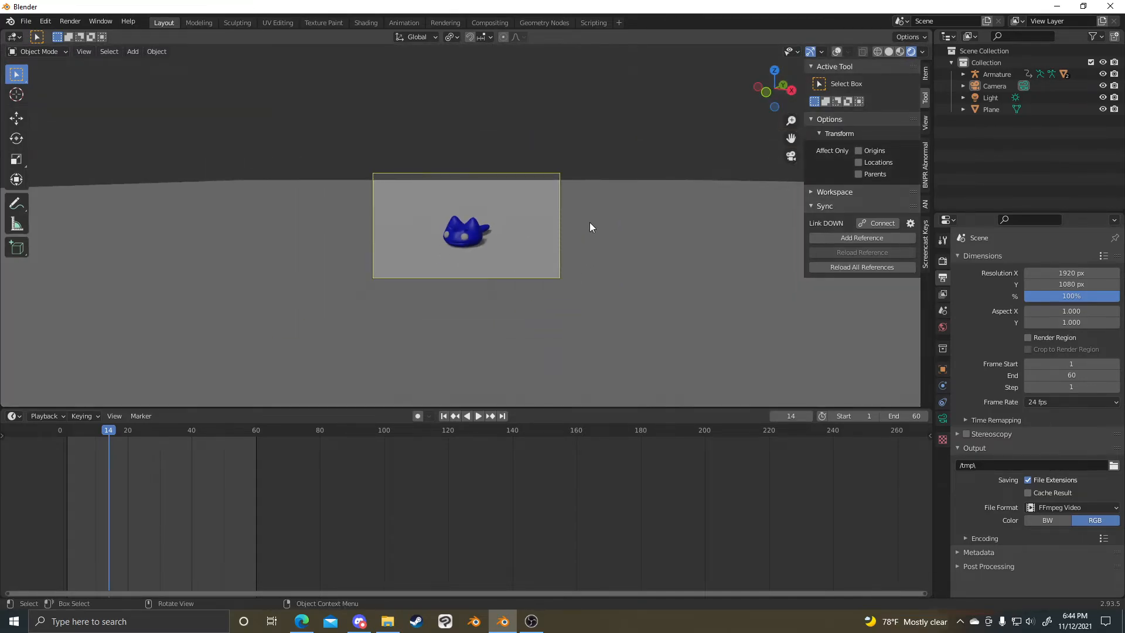
middle_drag(595, 227, 595, 253)
scroll(595, 258, down, 3)
middle_drag(565, 327, 645, 269)
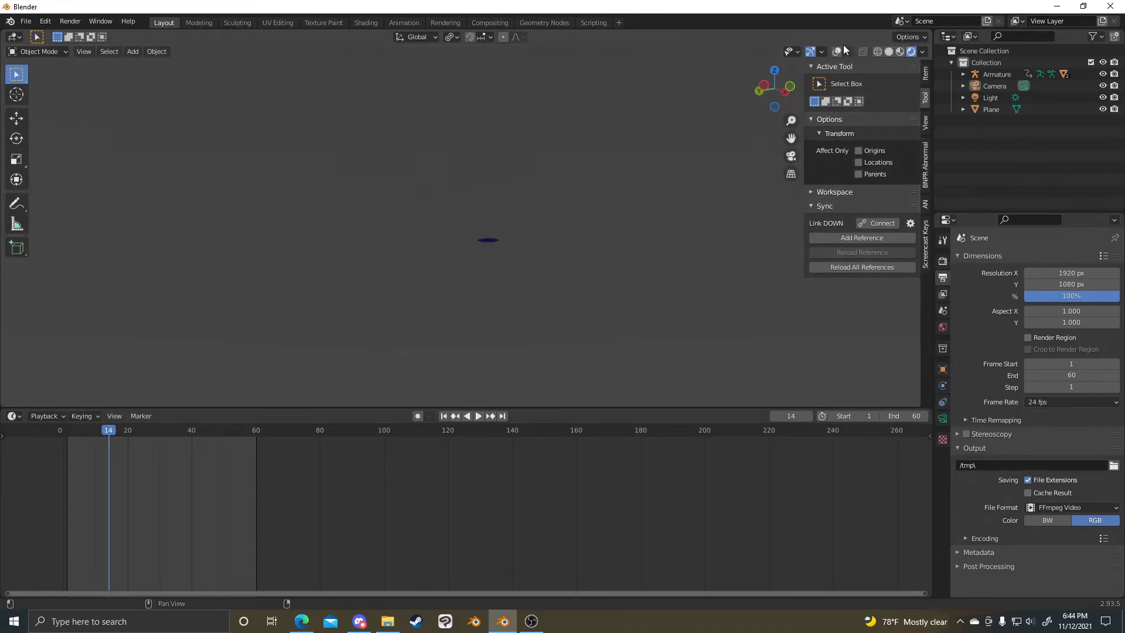
- Show the overlays in the 3D viewport again
click(842, 46)
click(839, 51)
middle_drag(646, 182, 354, 216)
click(349, 82)
middle_drag(349, 82, 551, 175)
- Move the ground plane along the Z axis beneath the character and deselect it
click(515, 276)
scroll(515, 277, up, 10)
key(g)
key(z)
click(539, 214)
click(562, 138)
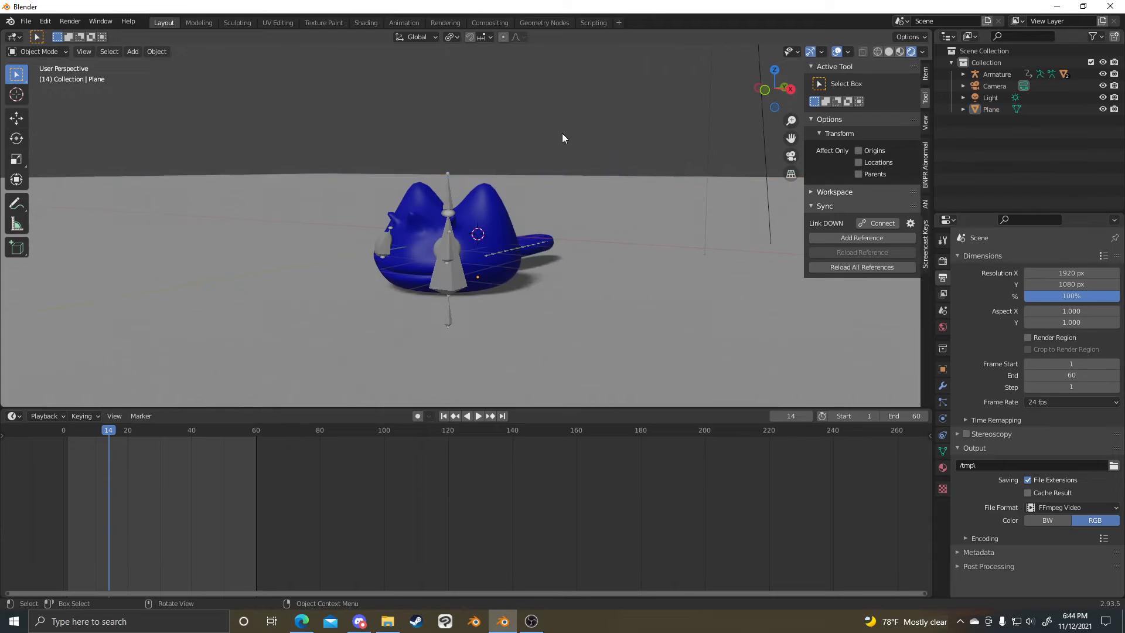
scroll(561, 139, down, 6)
middle_drag(416, 116, 465, 103)
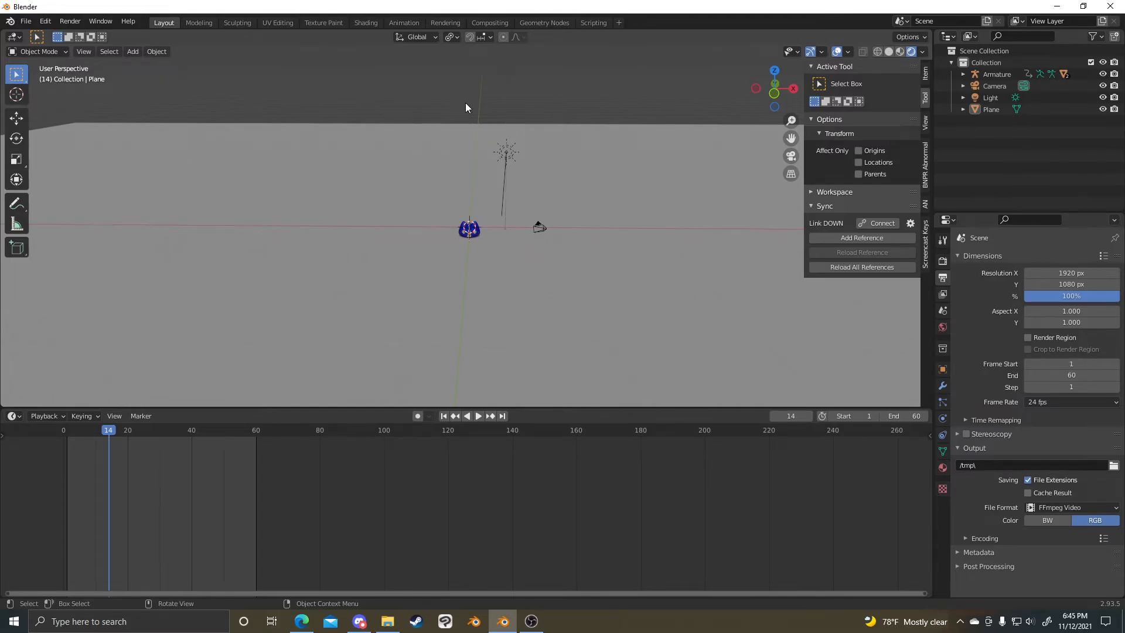
middle_drag(554, 108, 555, 109)
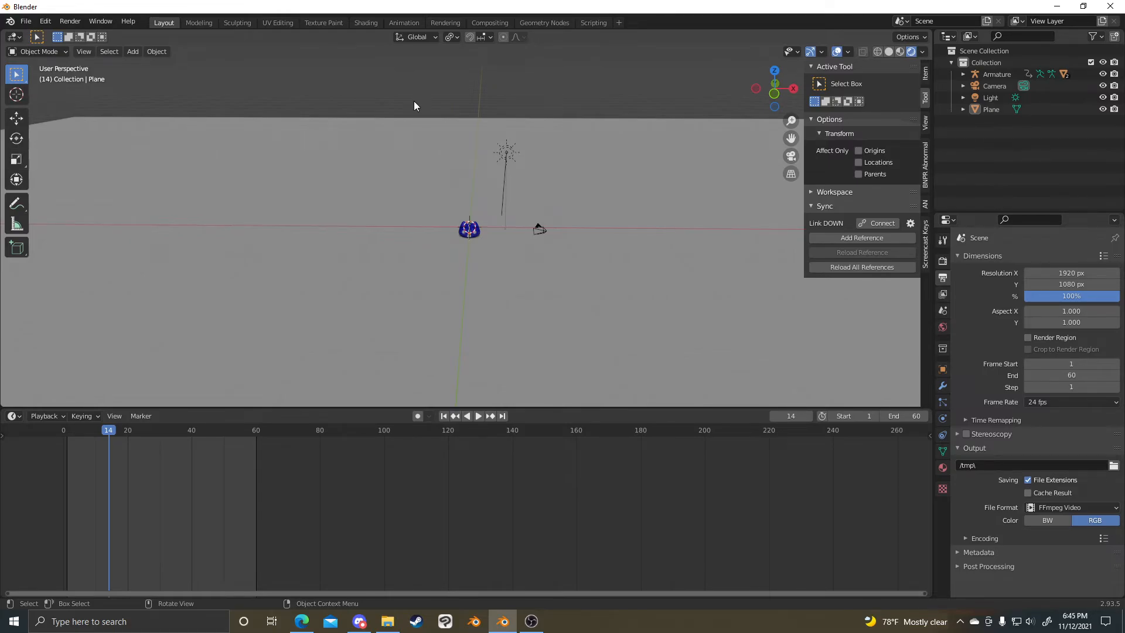
middle_drag(410, 135, 454, 136)
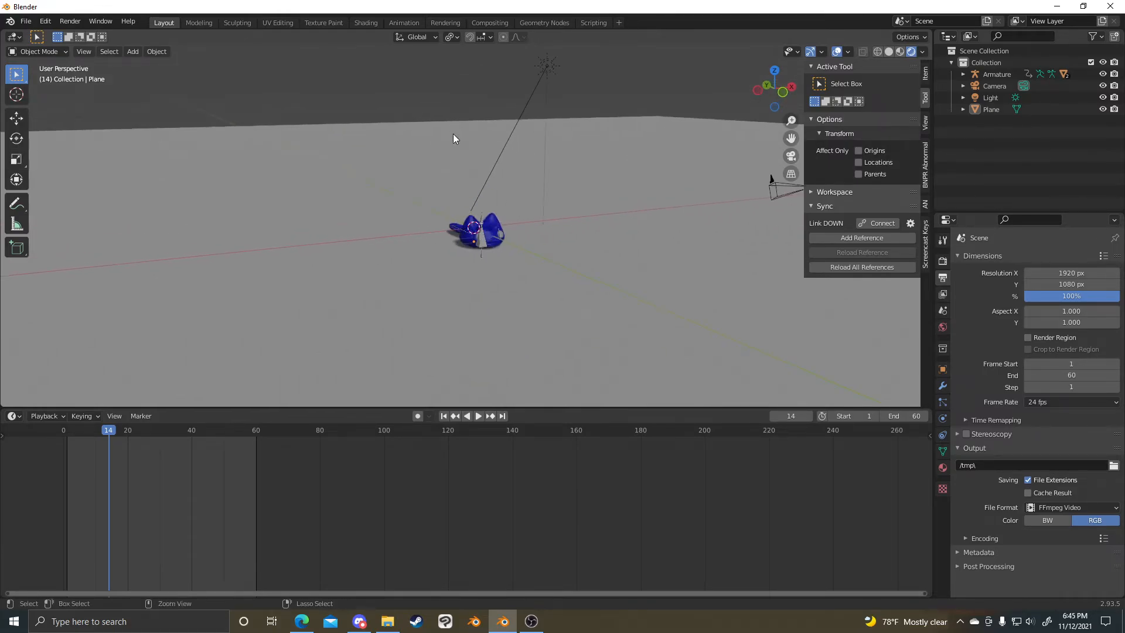
key(ctrl+s)
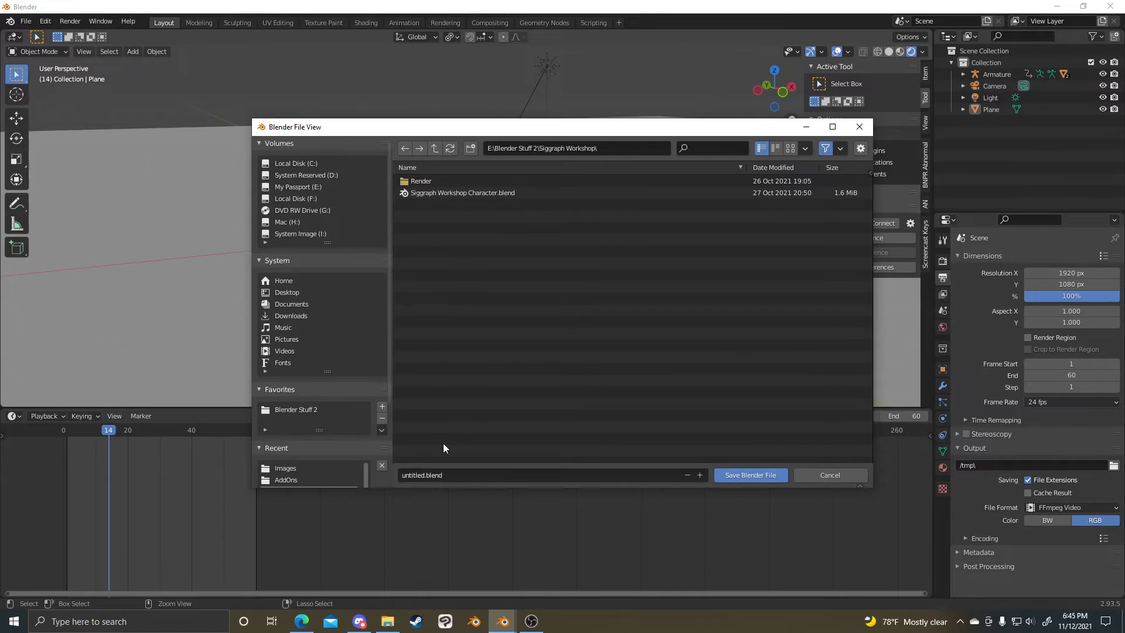
click(814, 477)
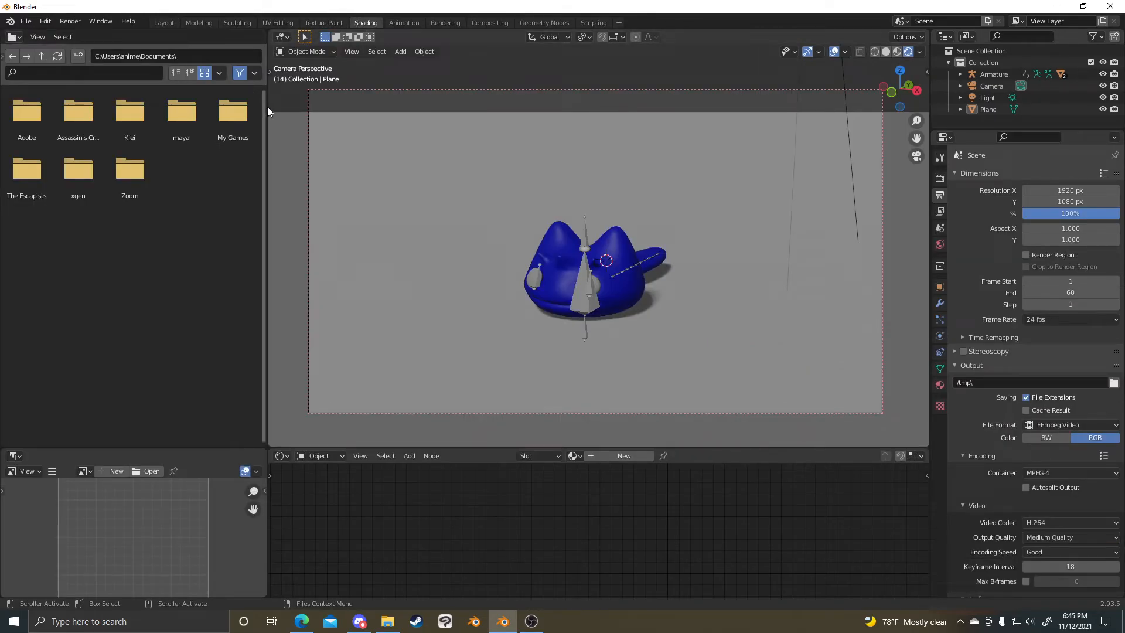
- In the Shading workspace, widen the file browser and image editor areas and make the image and node editors taller
drag(268, 107, 320, 105)
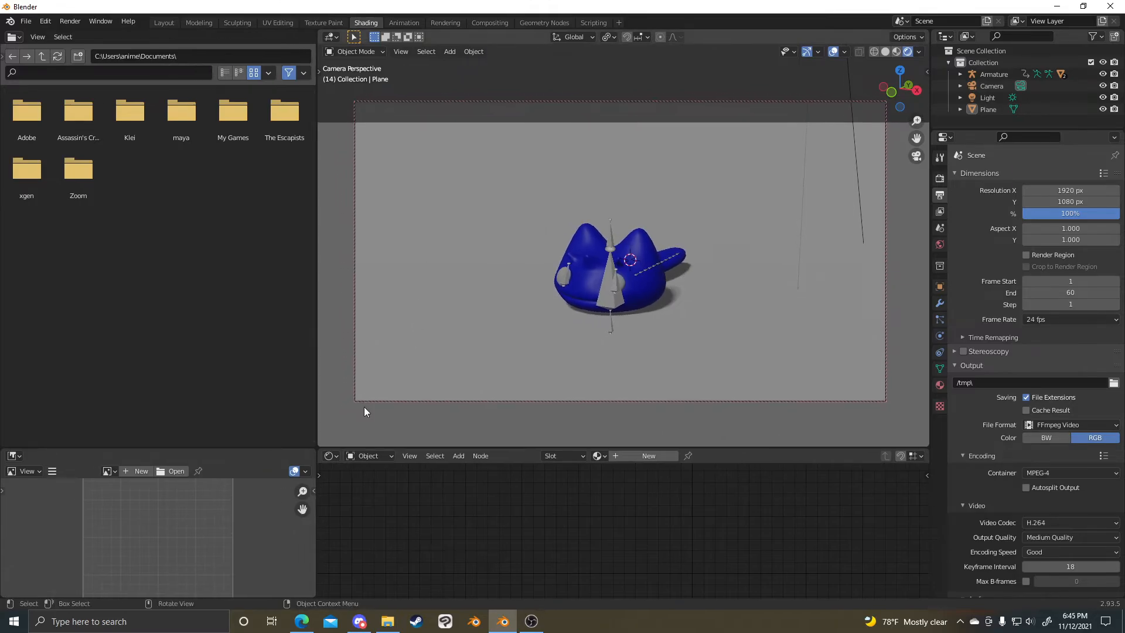
drag(343, 449, 384, 362)
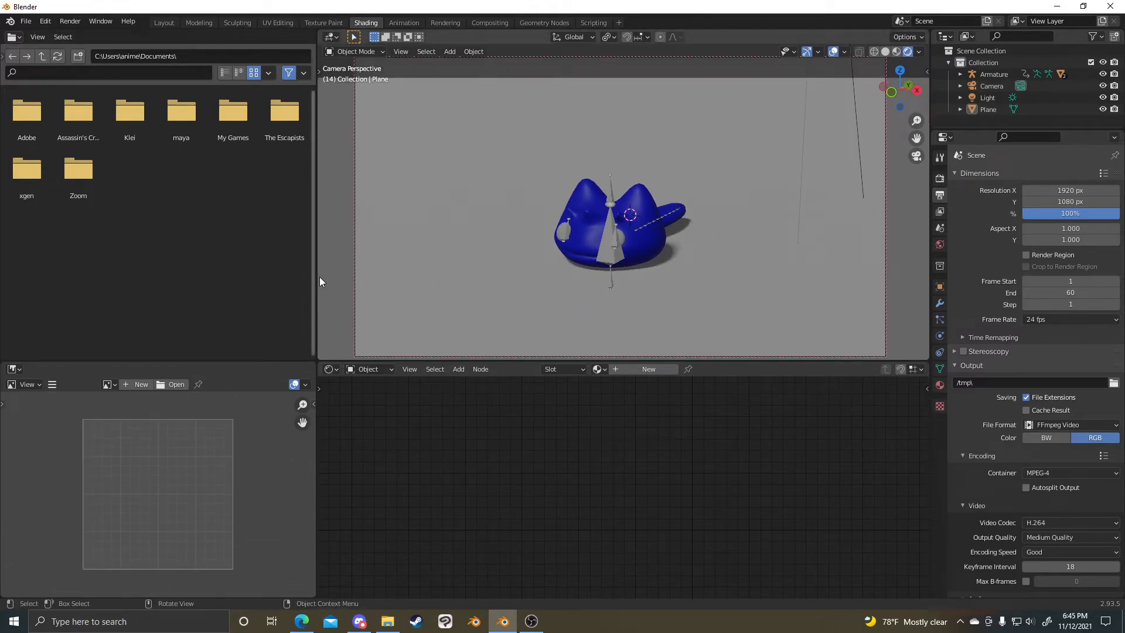
drag(319, 277, 333, 276)
- Display the Eye_DIFF image in the image editor
click(115, 384)
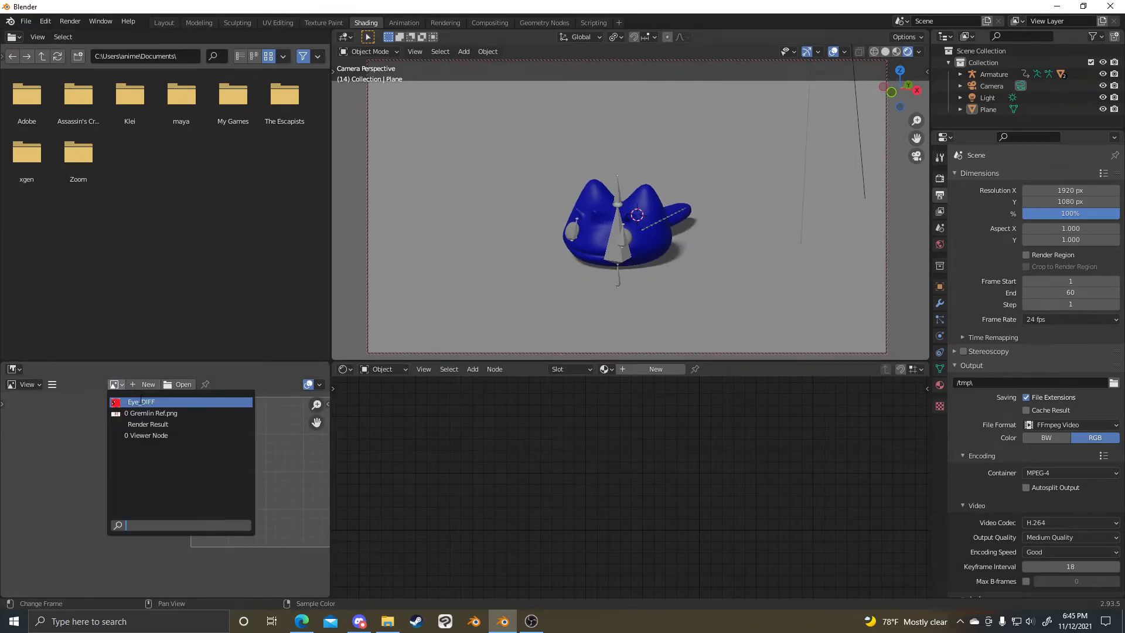
click(143, 406)
scroll(98, 441, down, 3)
- Save the scene in the Siggraph Workshop folder as Siggraph Workshop Character1.blend
key(ctrl+s)
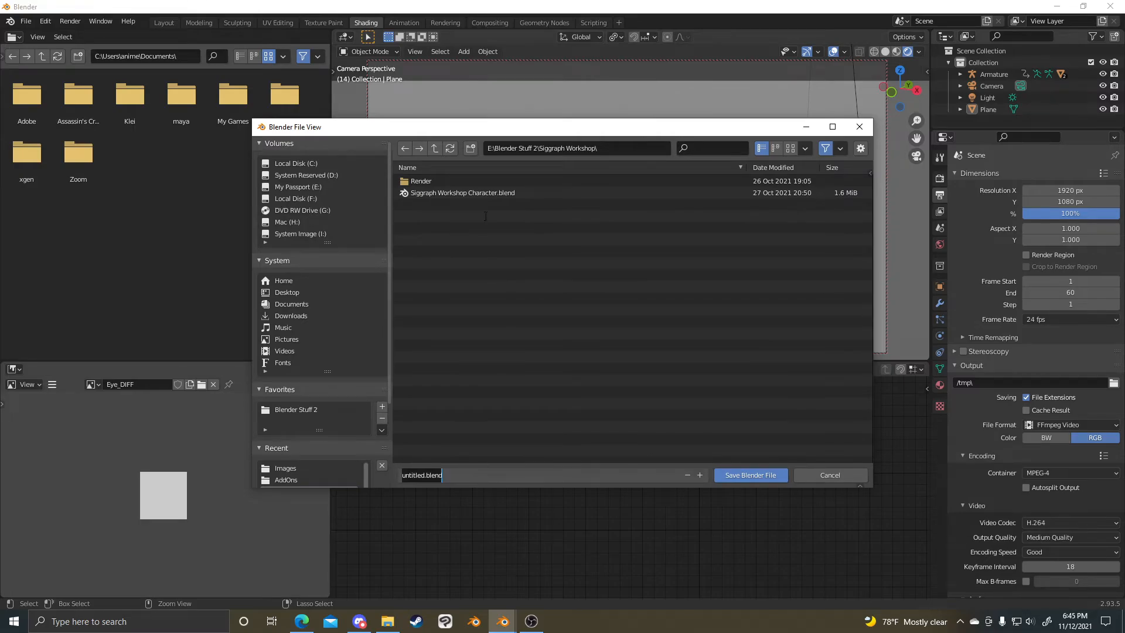
click(482, 193)
click(486, 475)
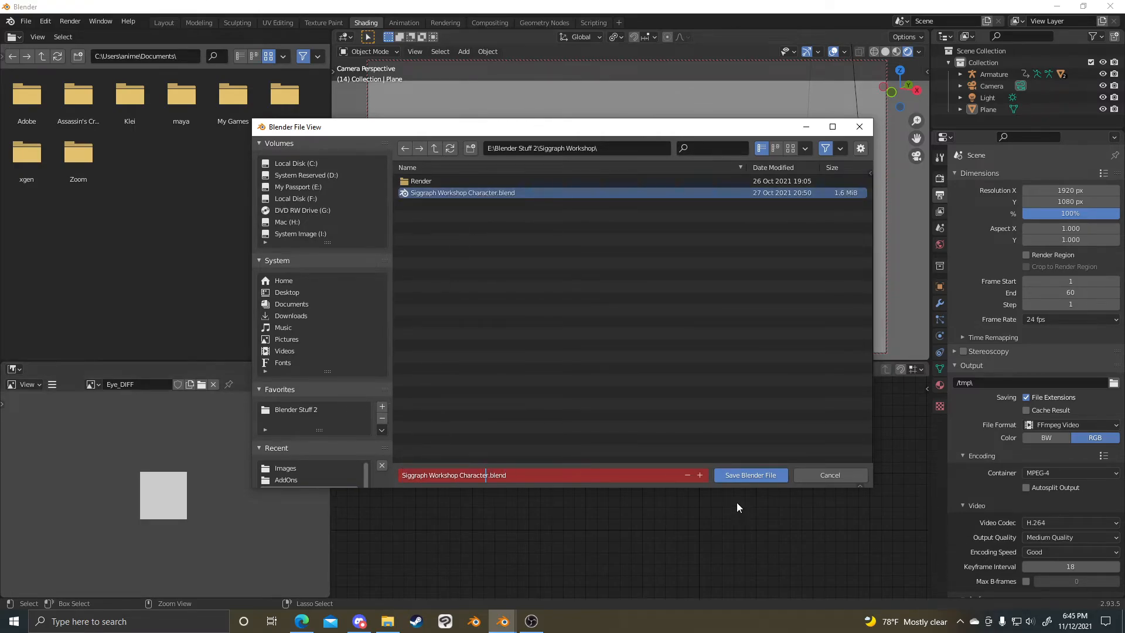
text(2)
key(Return)
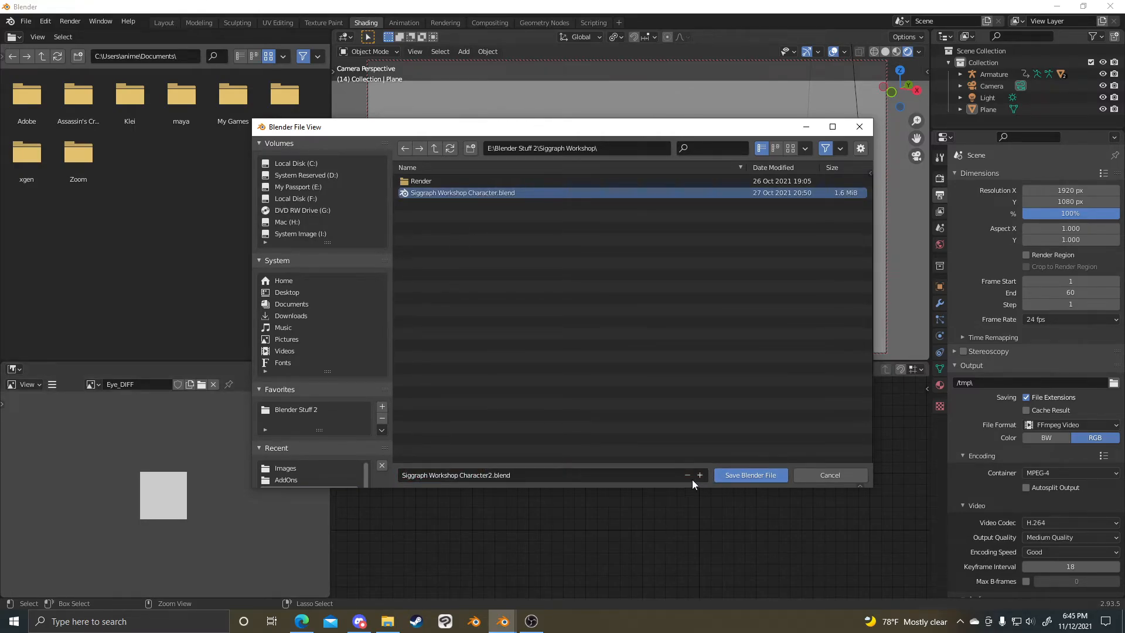
click(716, 474)
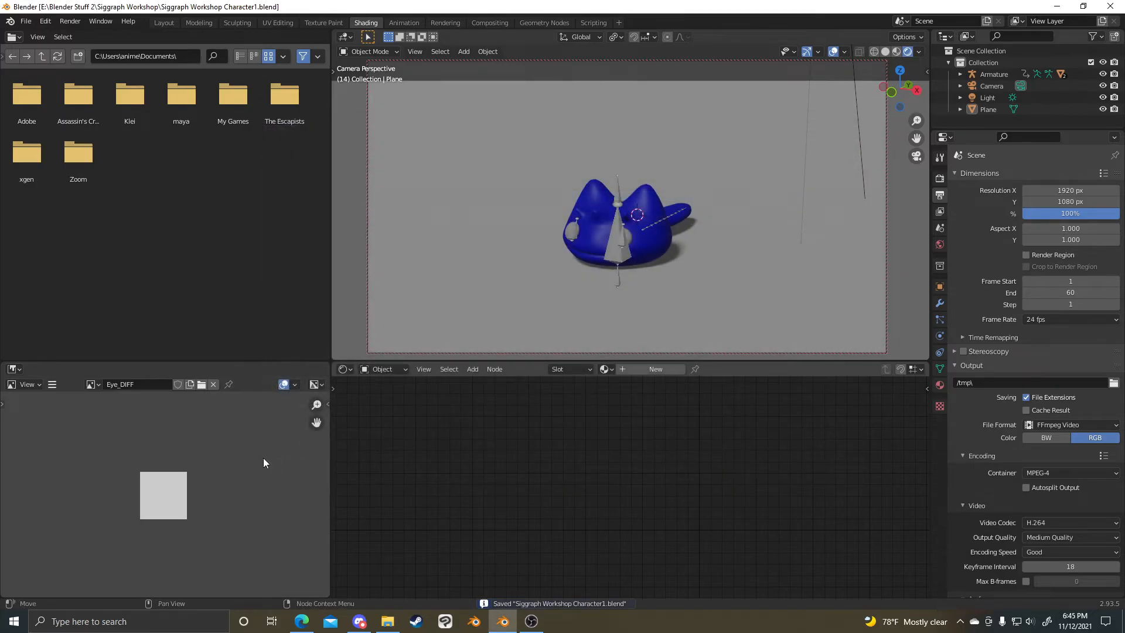
scroll(204, 447, up, 4)
middle_drag(203, 446, 185, 428)
scroll(148, 430, up, 3)
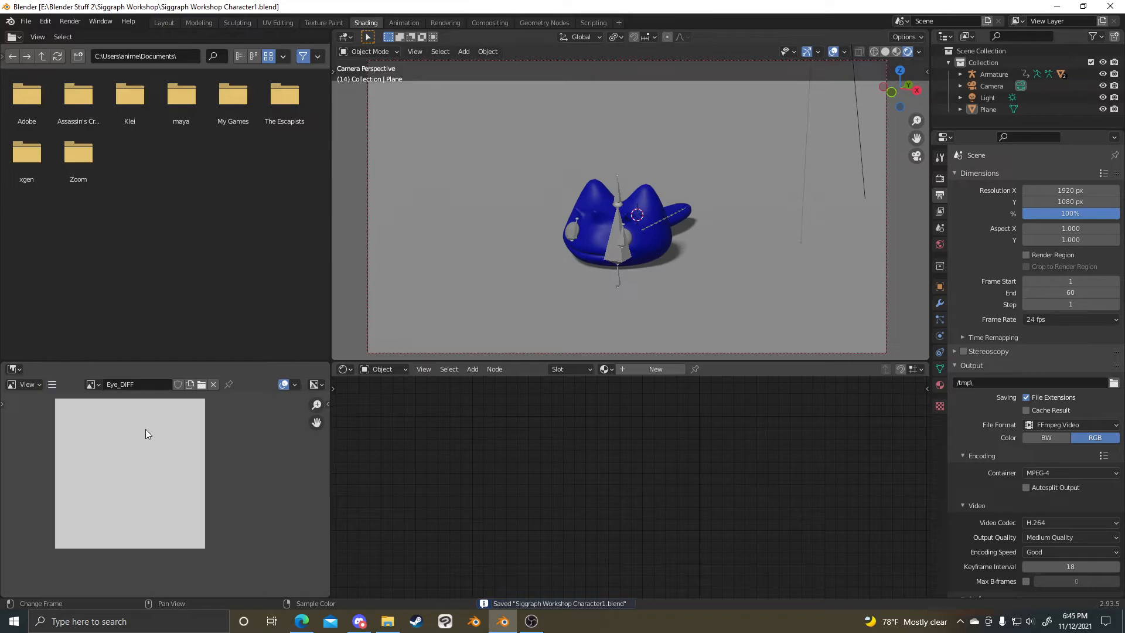
scroll(110, 393, down, 1)
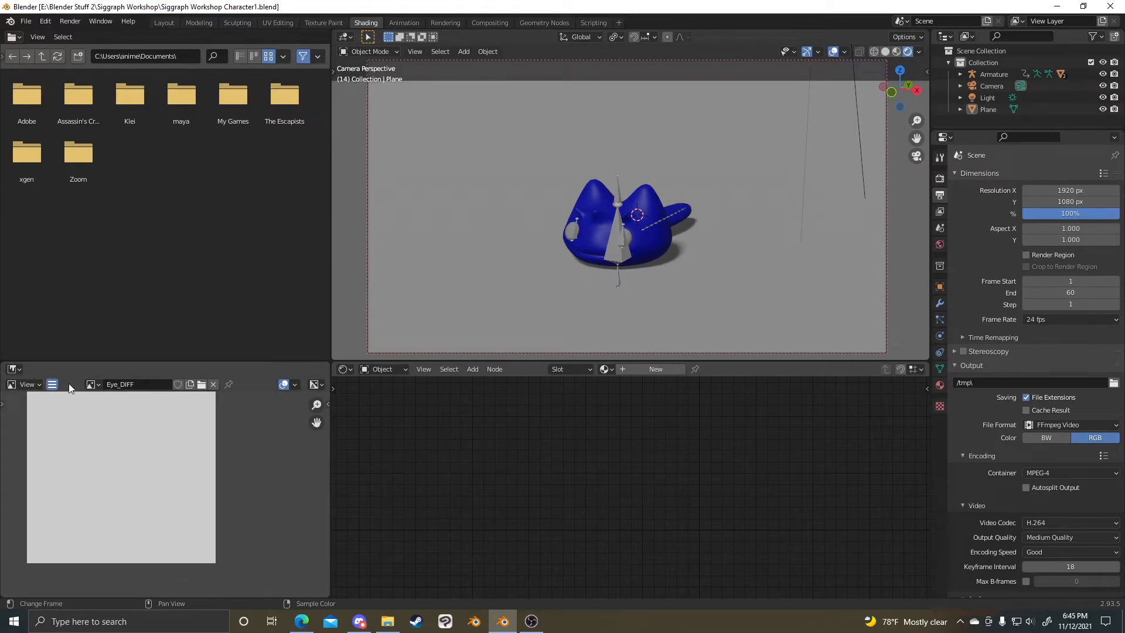
click(52, 384)
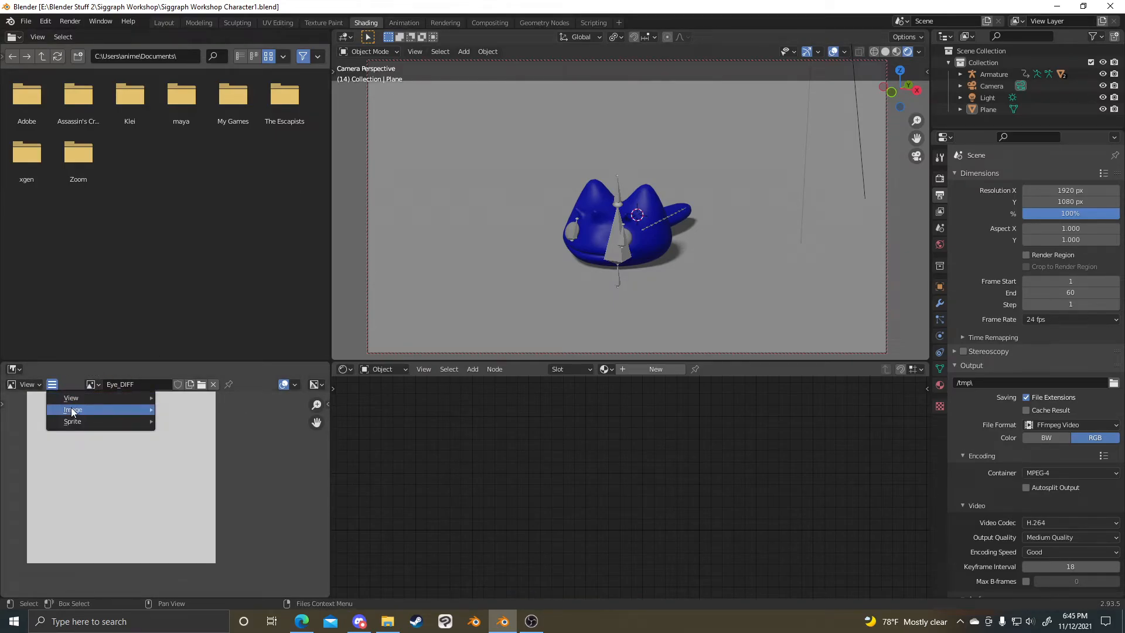
mouse_move(72, 407)
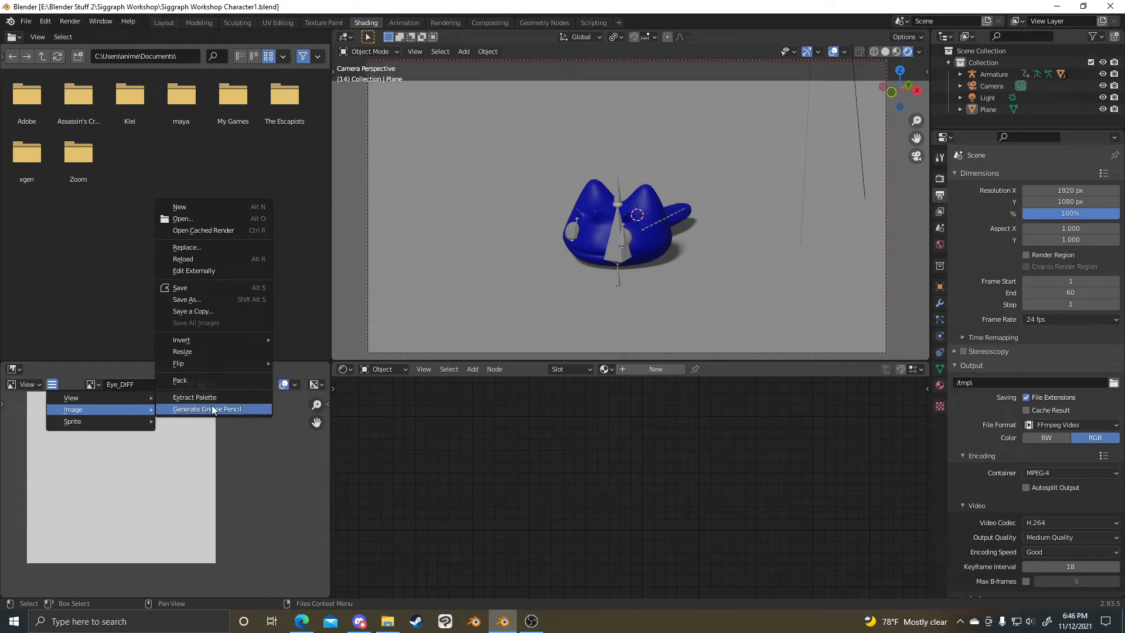
click(231, 300)
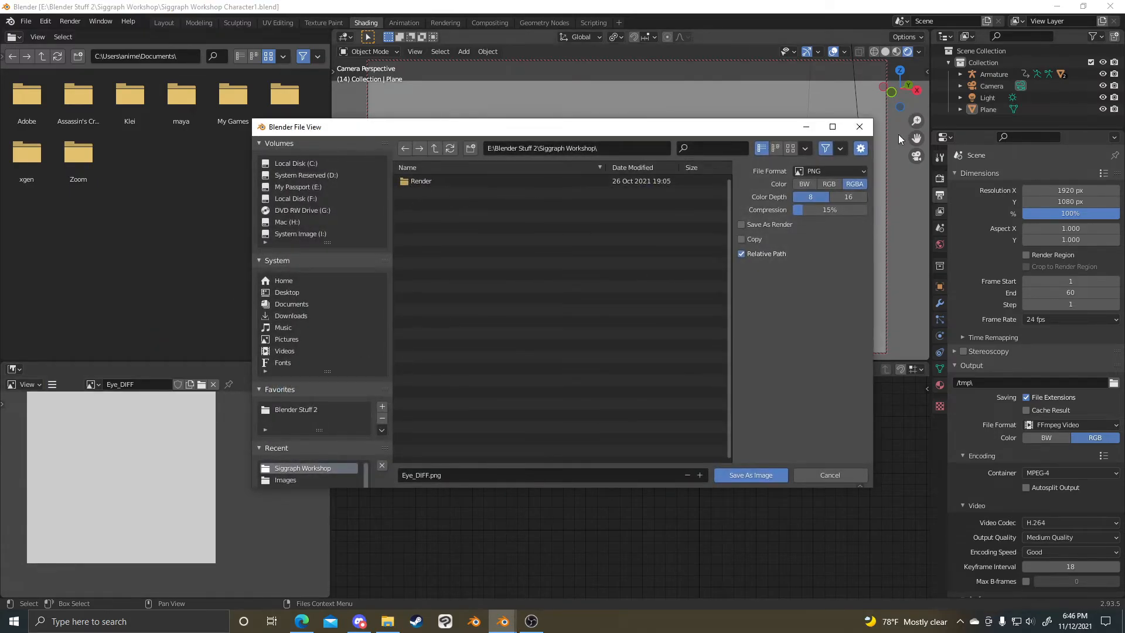
click(859, 126)
scroll(253, 461, down, 3)
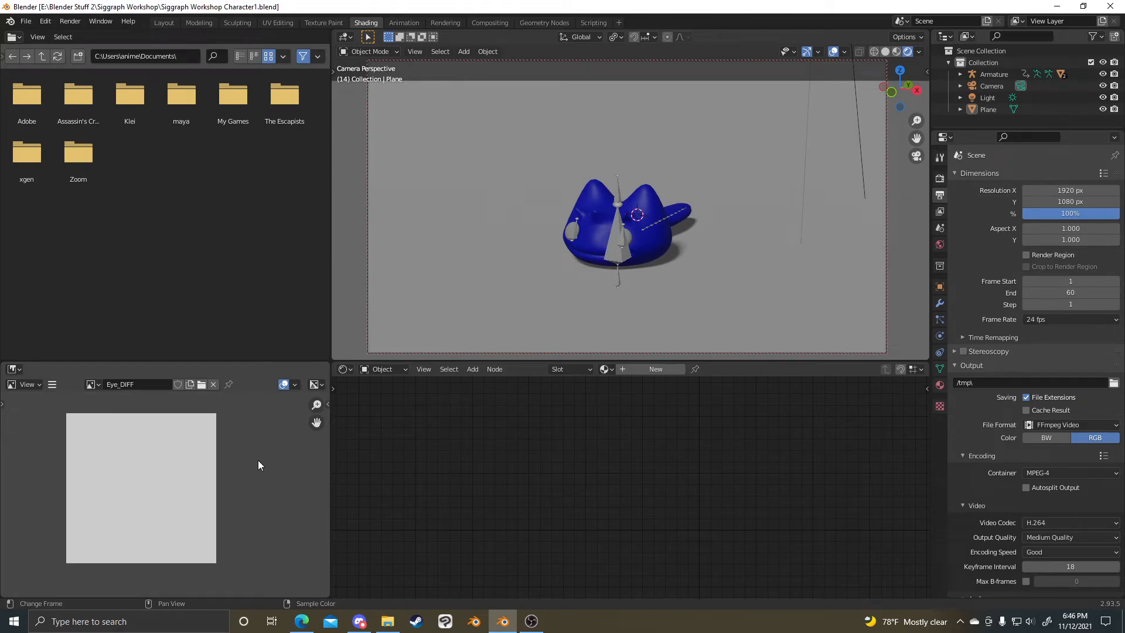
scroll(257, 459, down, 1)
click(51, 385)
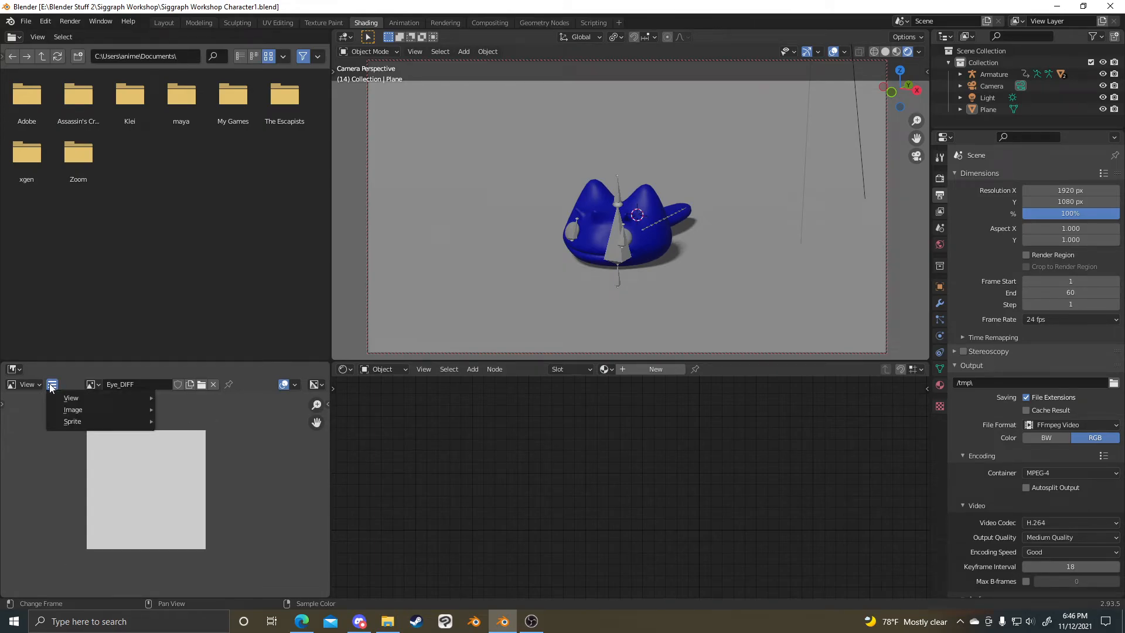
mouse_move(78, 399)
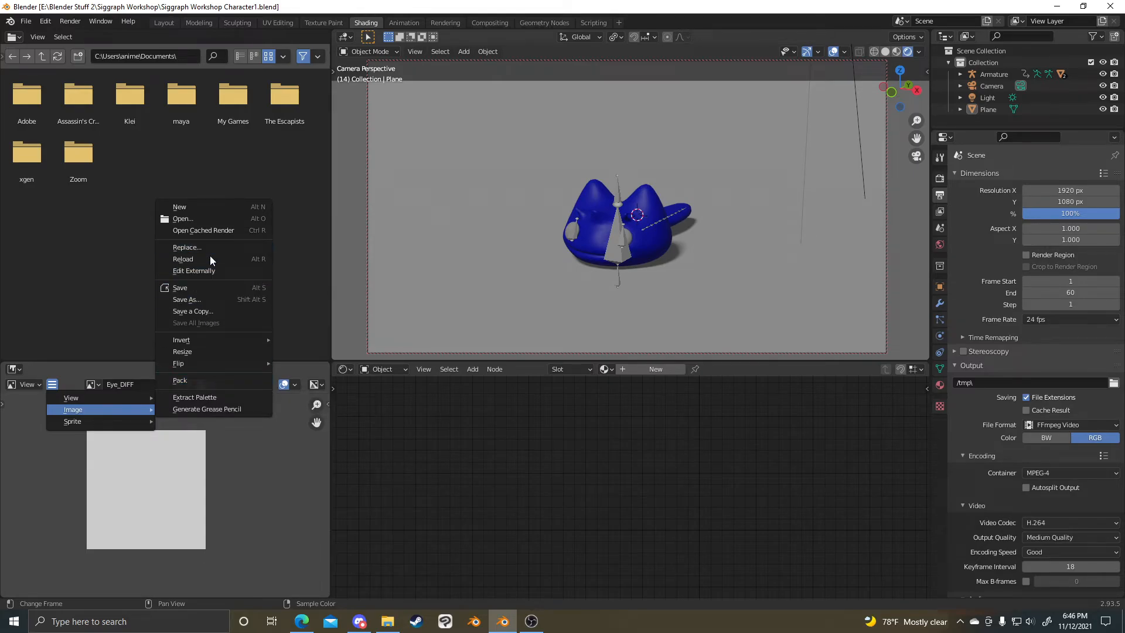
click(217, 300)
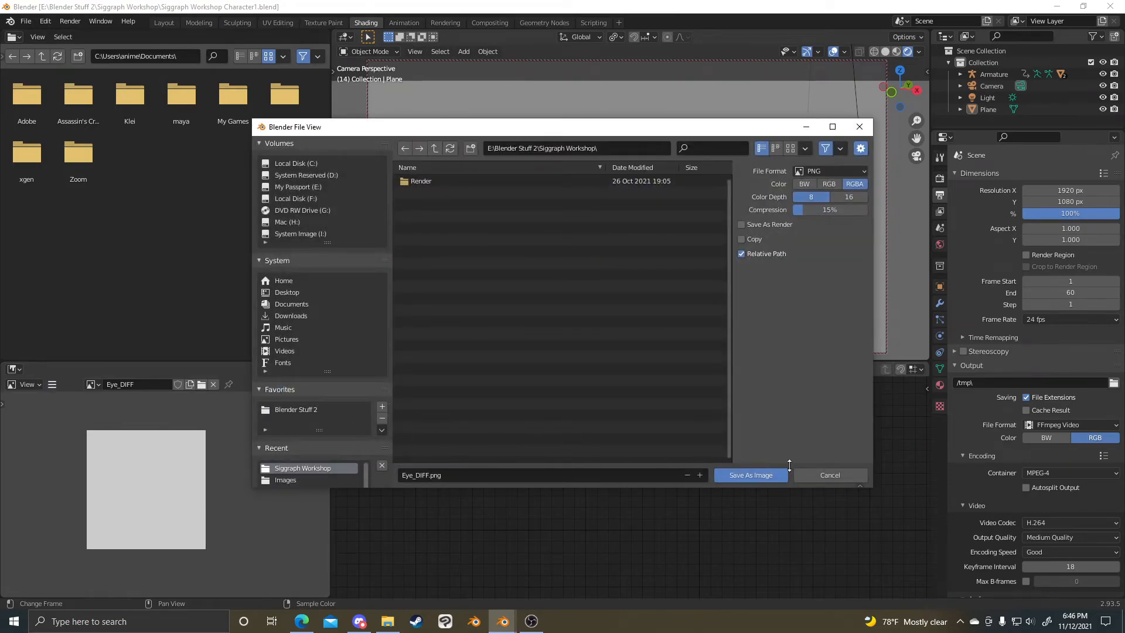
click(832, 476)
- Pack the Eye_DIFF image into the blend file
click(52, 384)
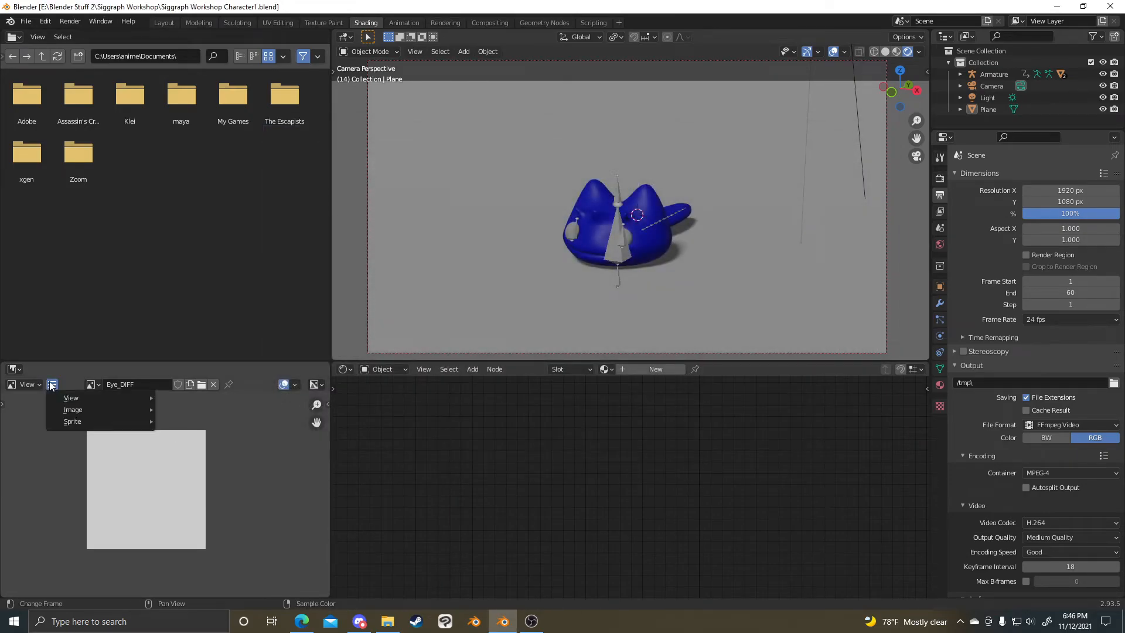
click(223, 381)
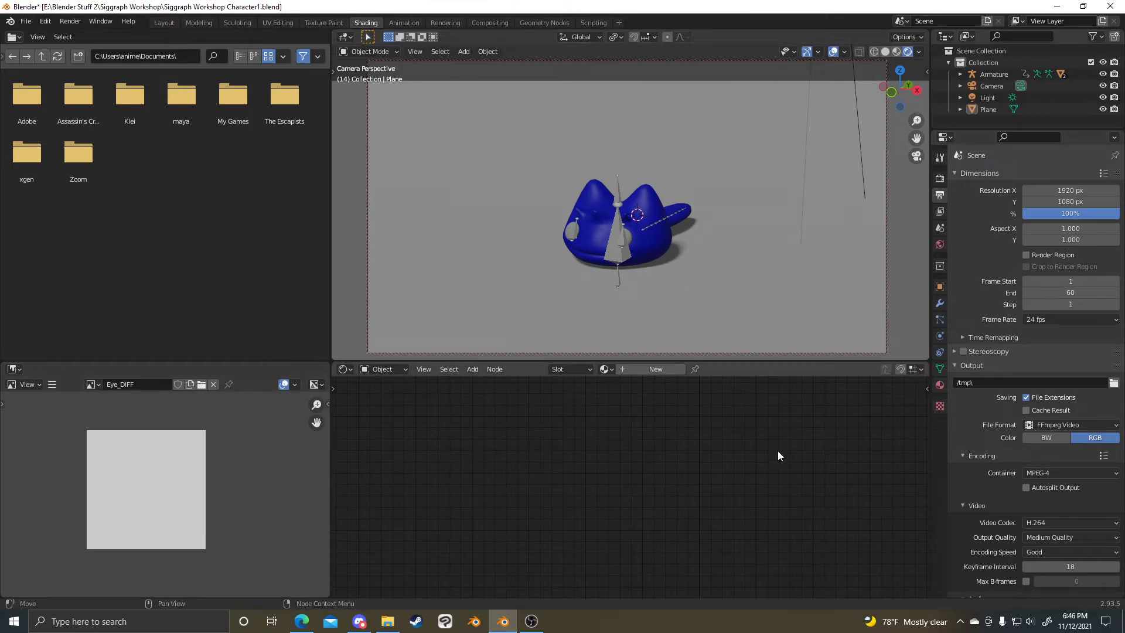
click(940, 178)
click(943, 211)
click(940, 195)
click(940, 212)
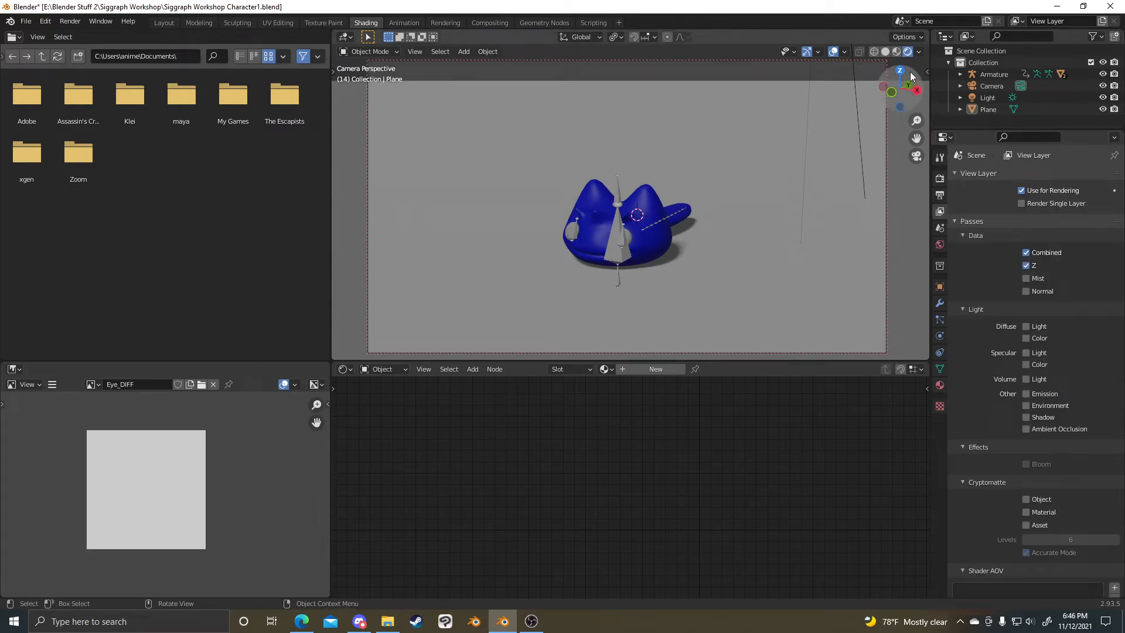
click(944, 183)
click(944, 196)
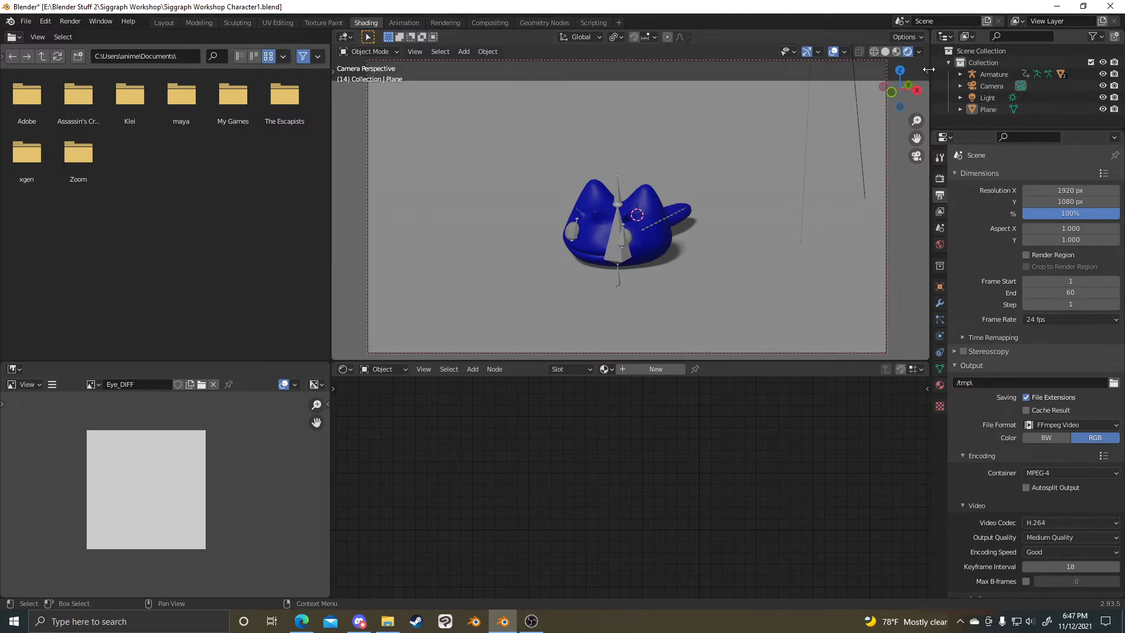
- Turn off the Camera to View lock and leave the camera view for a free perspective of the scene
key(n)
click(867, 212)
middle_drag(791, 199, 539, 212)
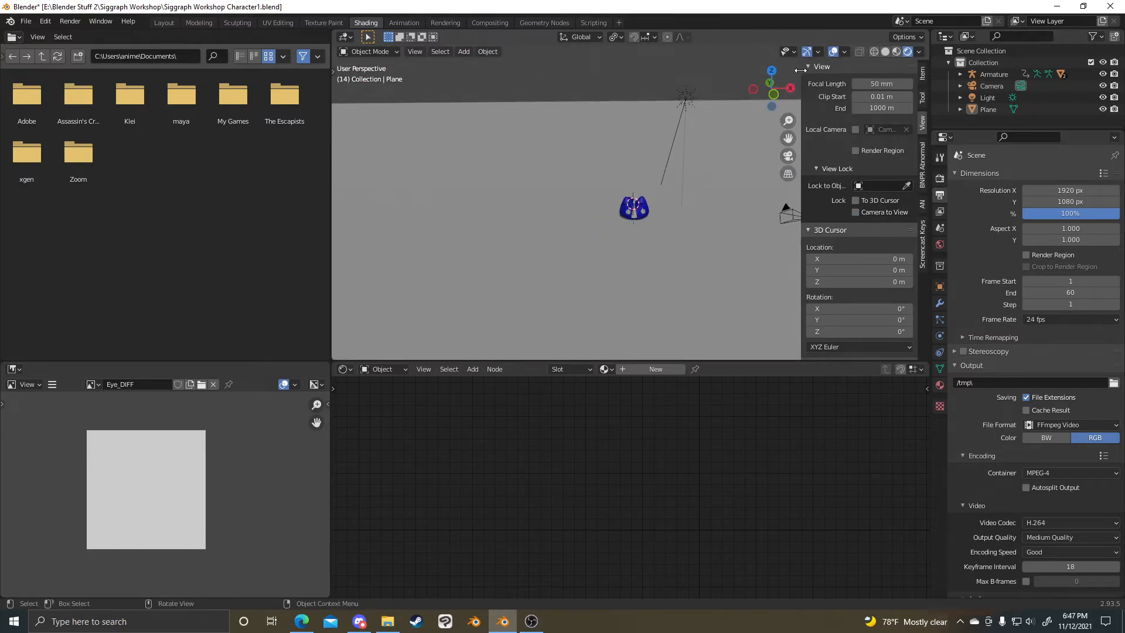
drag(799, 73, 901, 204)
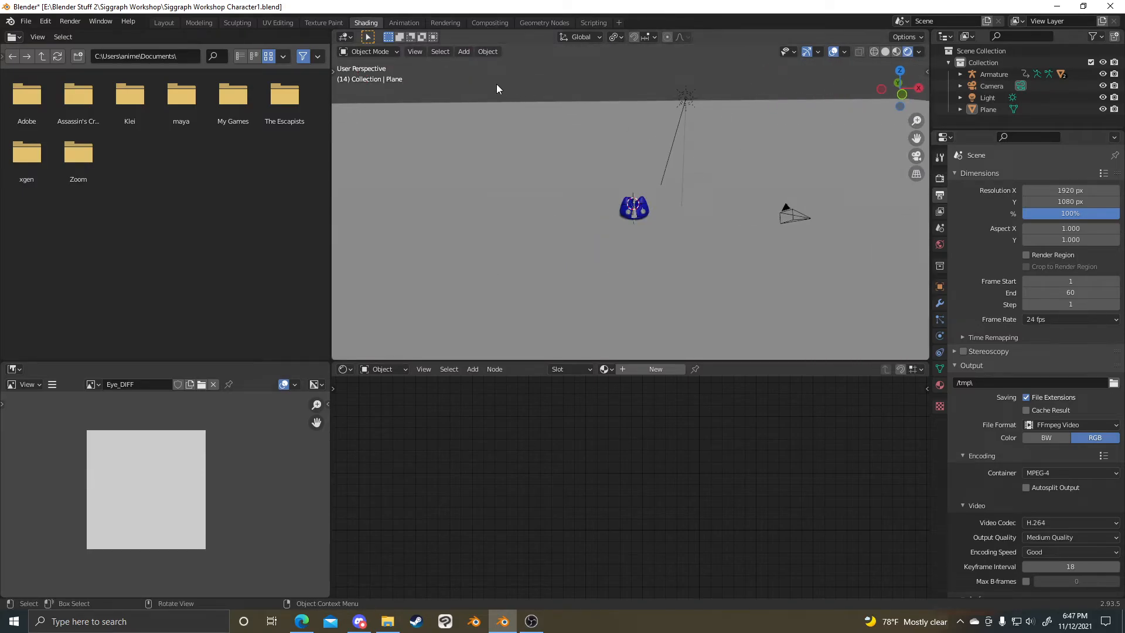
- Switch to the Layout workspace and inspect the armature, ground plane and creature mesh from several angles
click(163, 23)
mouse_move(540, 266)
middle_down()
mouse_move(421, 269)
mouse_move(510, 237)
middle_up()
click(510, 229)
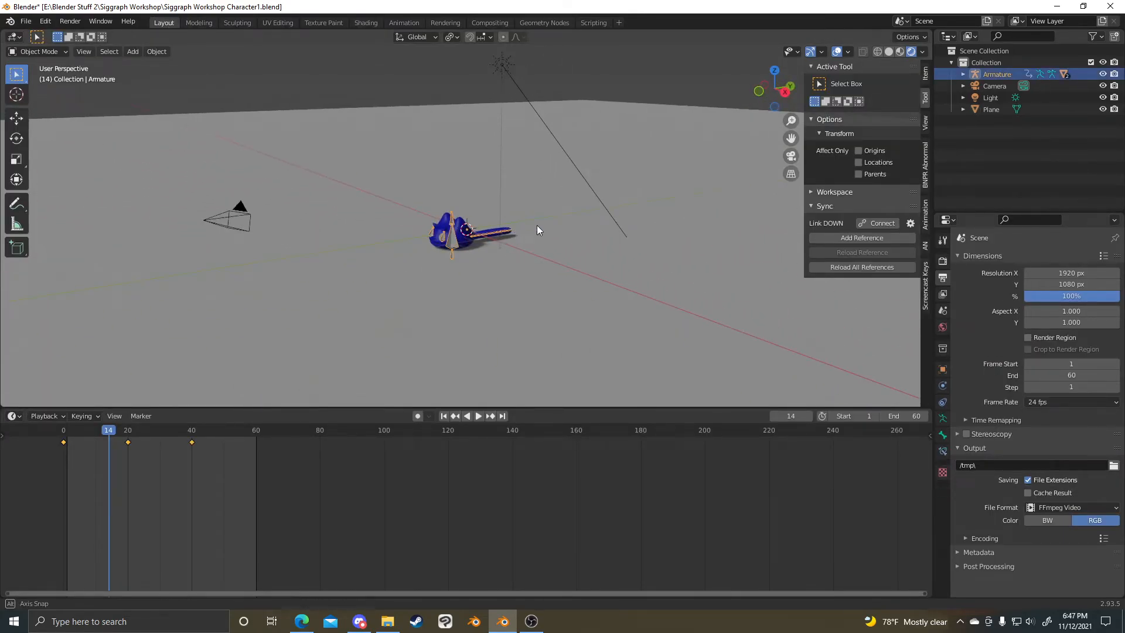
middle_drag(570, 221, 659, 214)
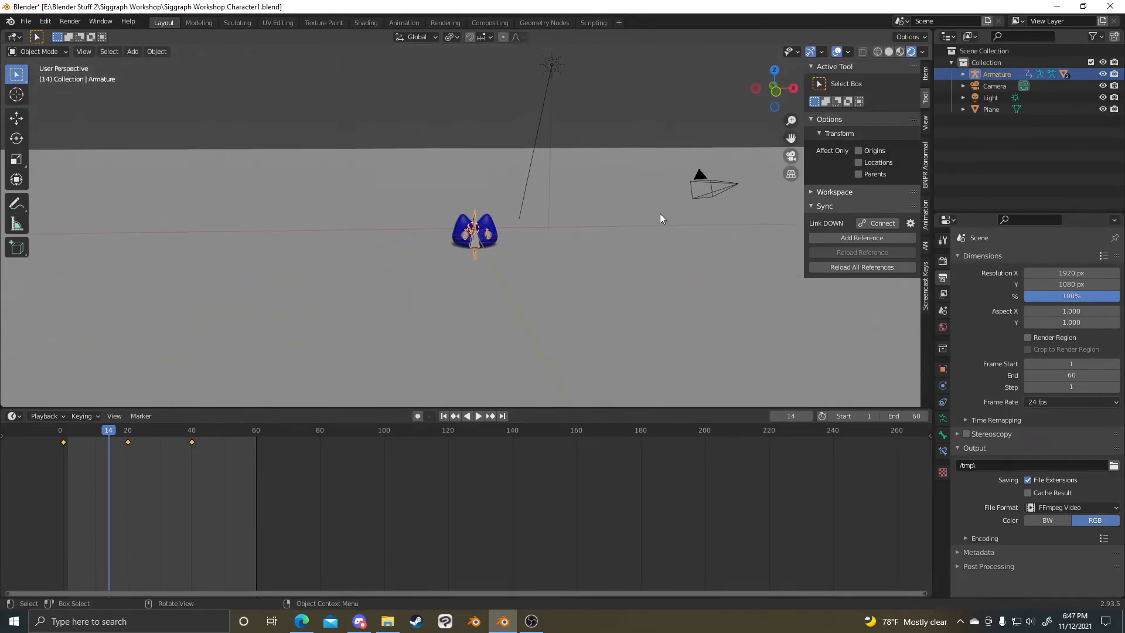
click(656, 199)
scroll(656, 198, down, 3)
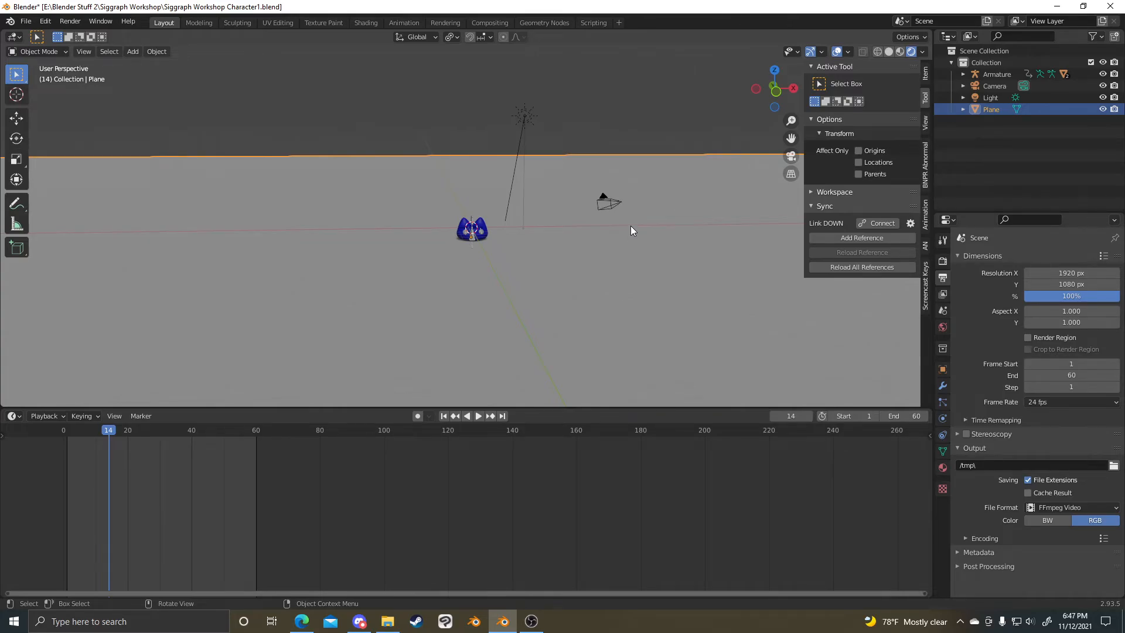
scroll(588, 136, up, 12)
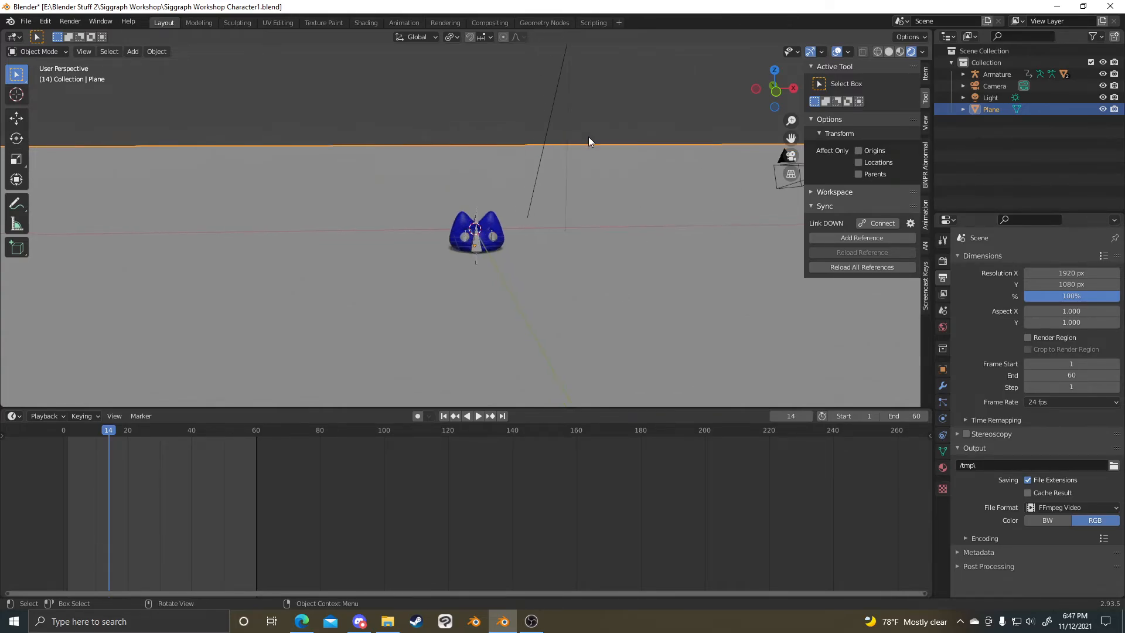
scroll(604, 217, down, 2)
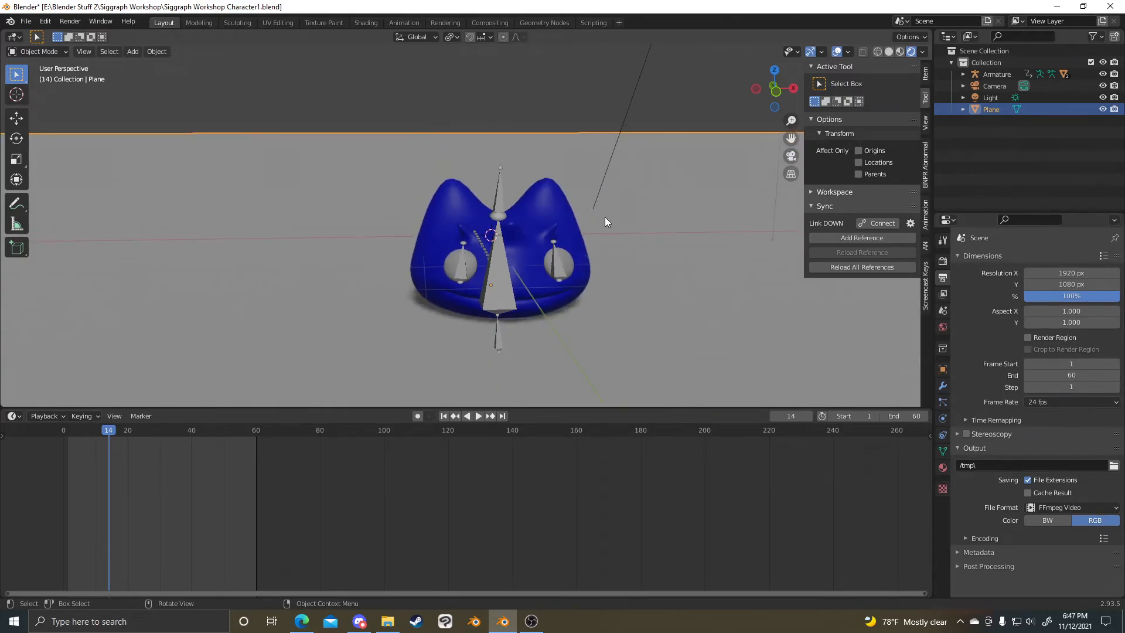
click(564, 229)
scroll(611, 258, down, 6)
middle_drag(596, 267, 630, 260)
- Set the timeline's current frame to 0 and save the project
click(58, 428)
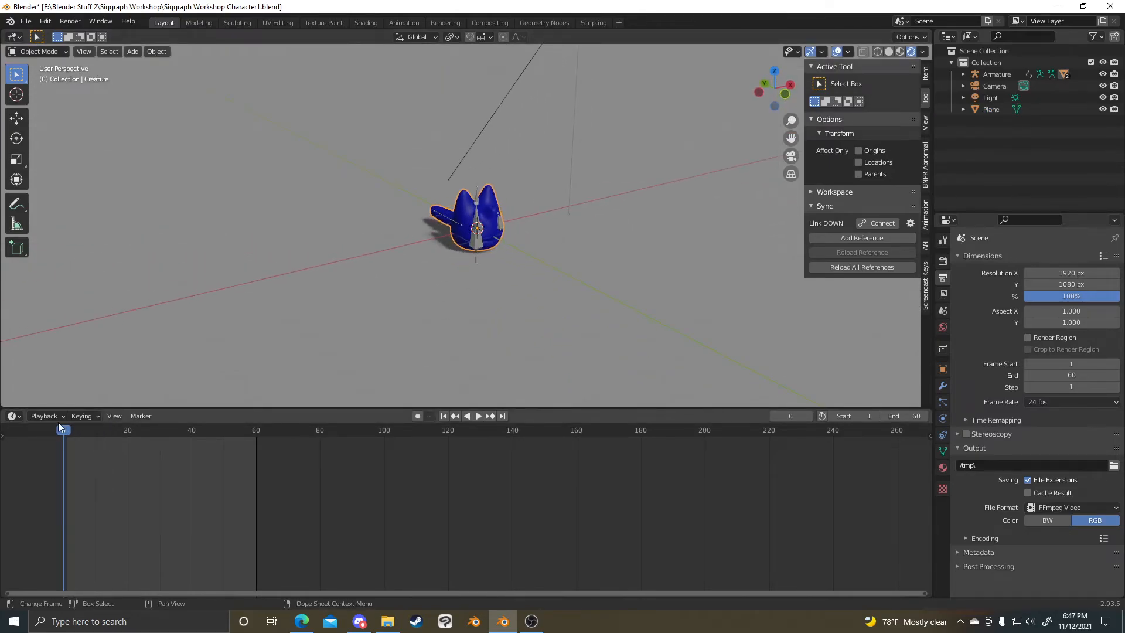
scroll(457, 264, down, 3)
key(ctrl+s)
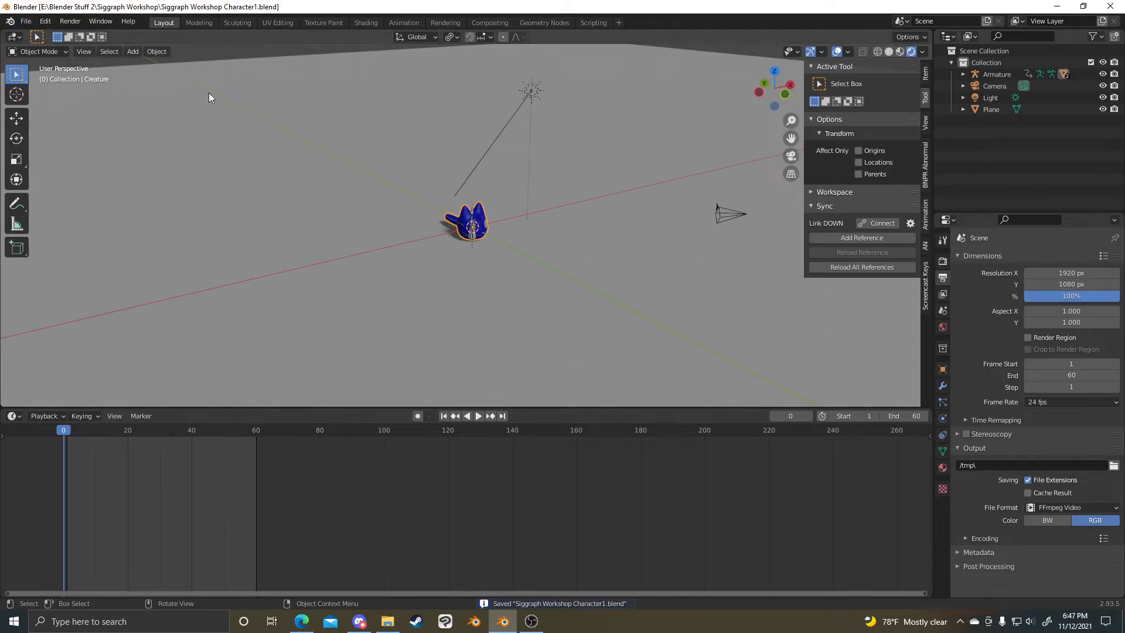
- Examine the character's bones, face and tail up close from both sides with the armature selected
scroll(561, 272, up, 5)
click(527, 624)
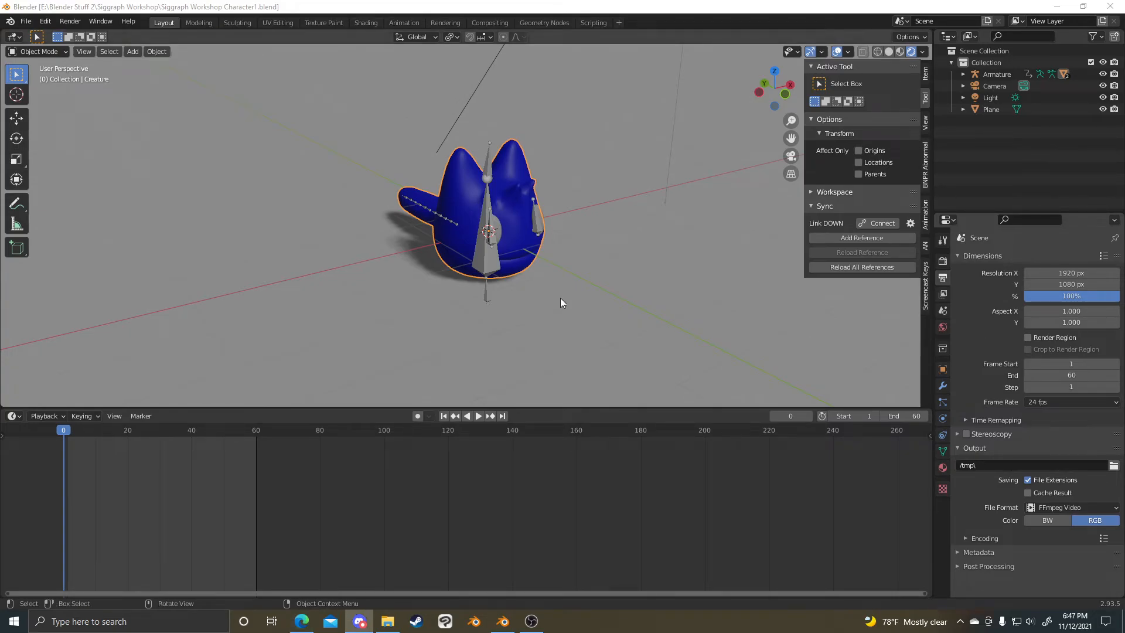
click(491, 172)
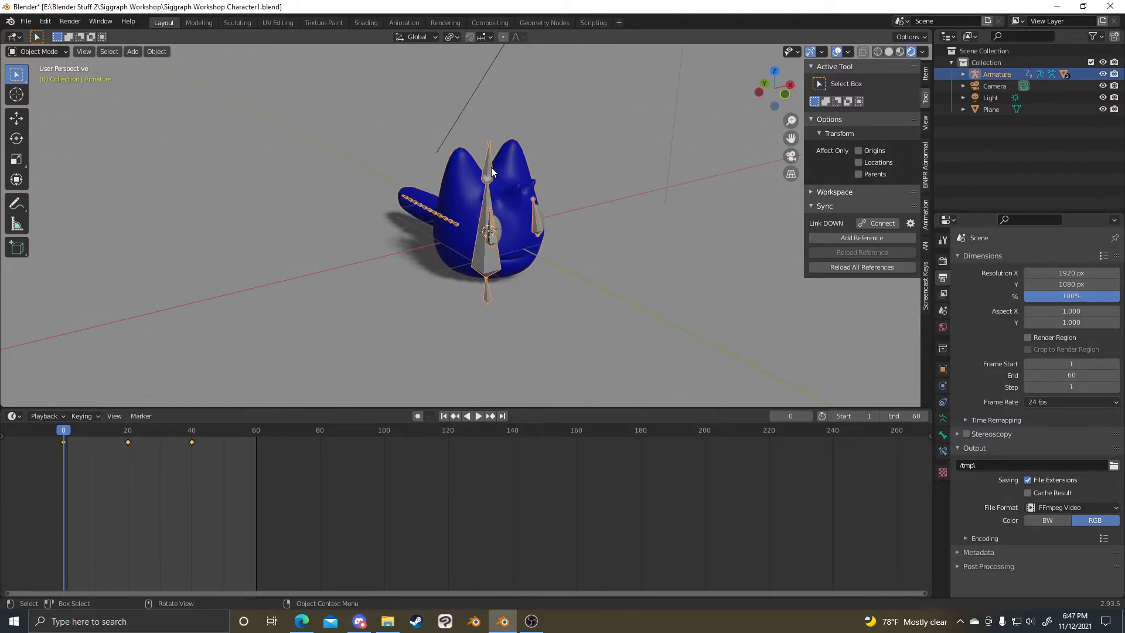
click(660, 226)
click(518, 247)
middle_drag(592, 219, 478, 213)
scroll(529, 217, up, 2)
click(530, 214)
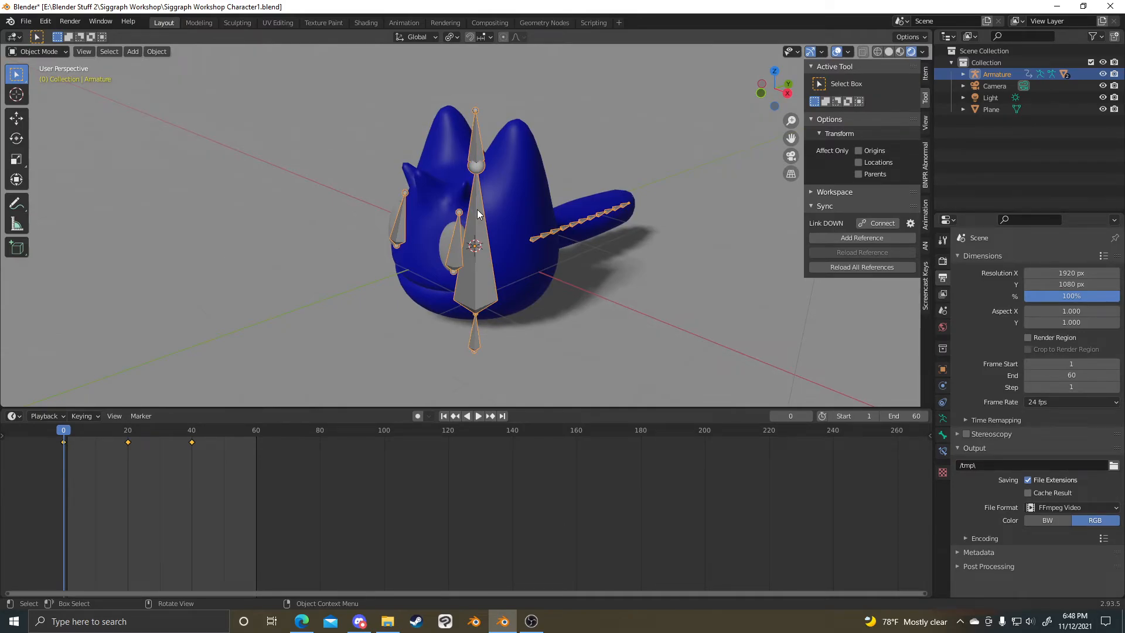
scroll(494, 177, down, 3)
middle_drag(493, 177, 552, 167)
scroll(357, 205, up, 3)
middle_drag(356, 205, 700, 220)
click(477, 120)
click(508, 136)
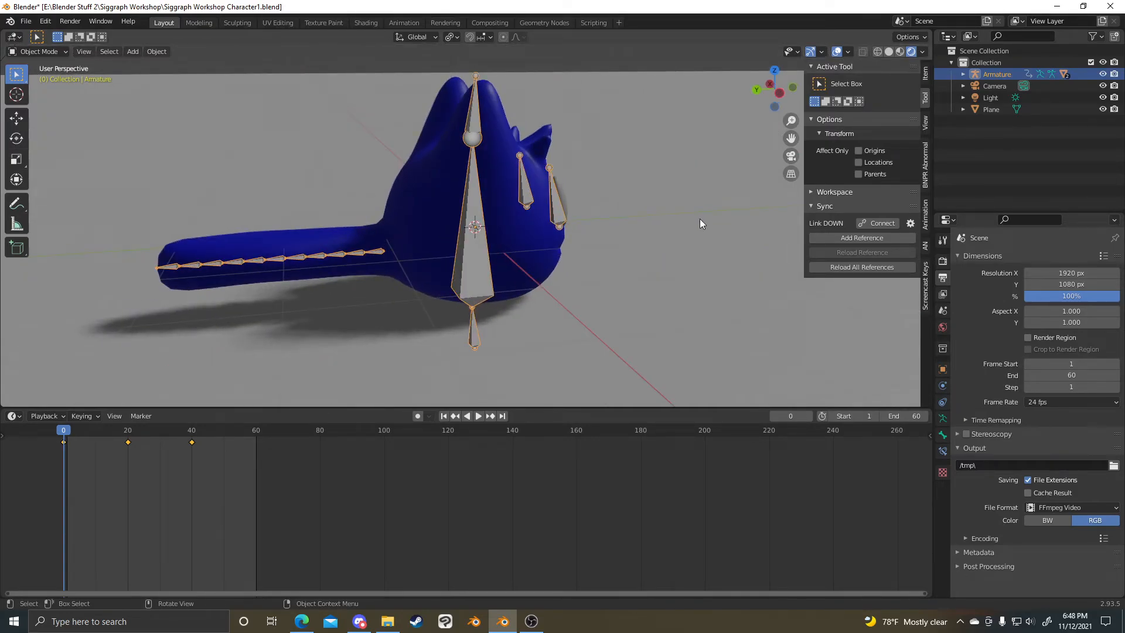
middle_drag(611, 110, 364, 109)
- Create a new file from the Sculpting template without saving the character scene and look over its sphere
click(27, 21)
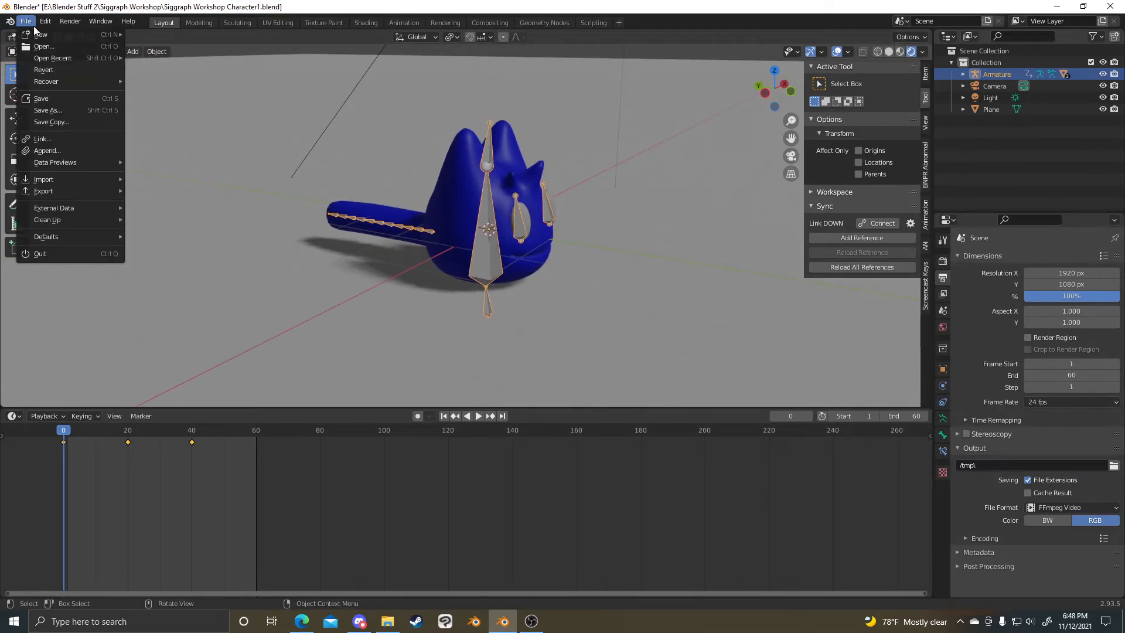
mouse_move(71, 34)
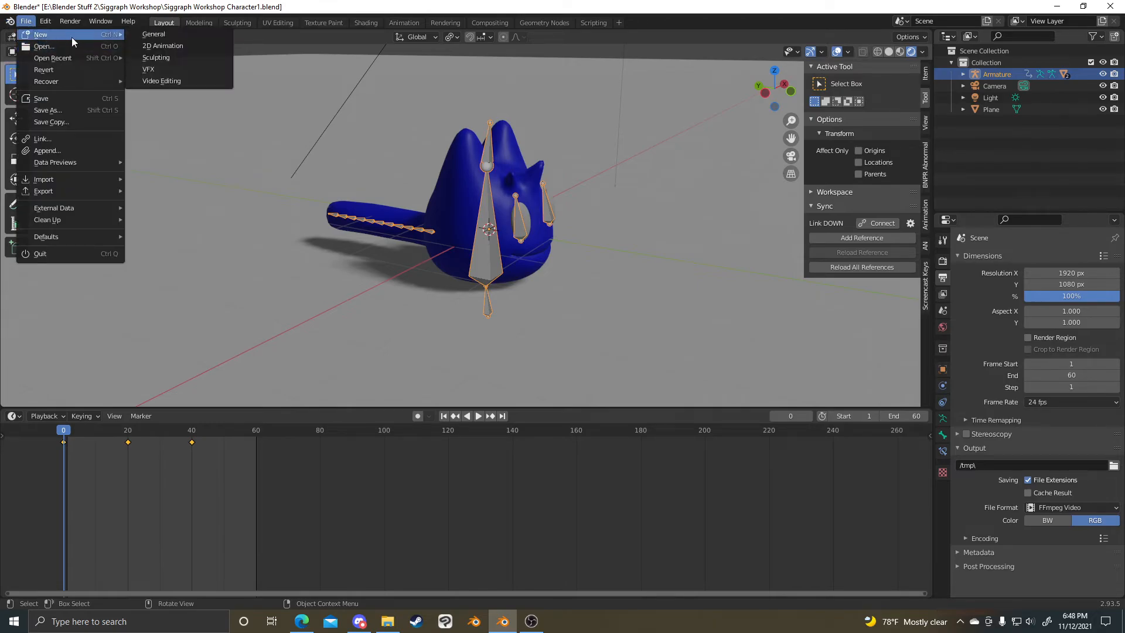
click(196, 57)
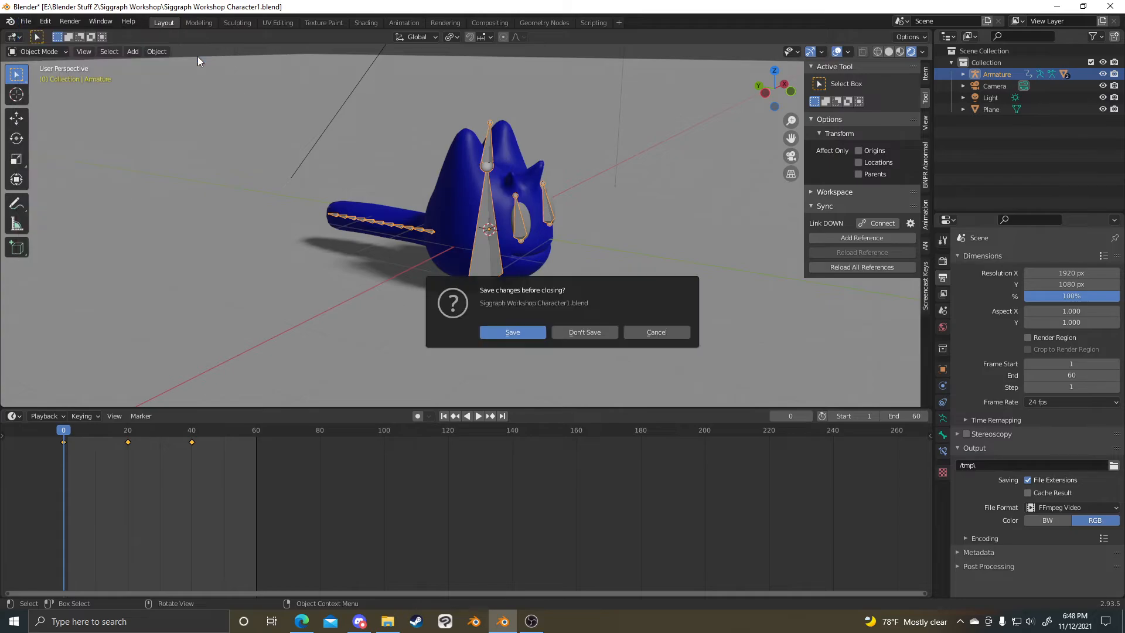
click(585, 332)
scroll(586, 310, down, 4)
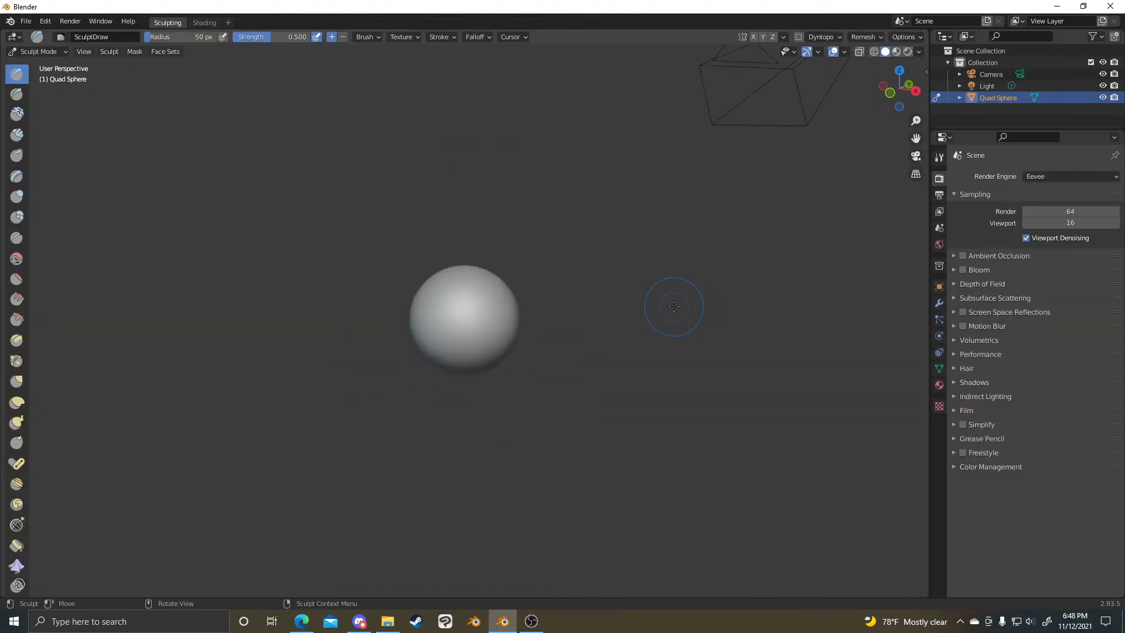
scroll(481, 311, up, 4)
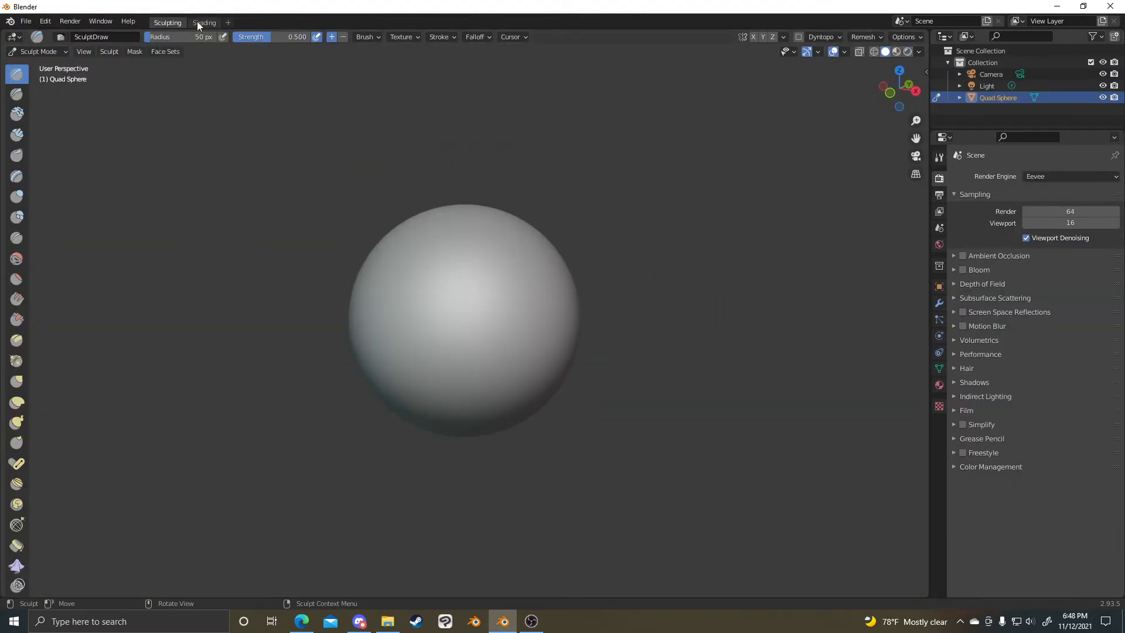
- Create a new file from the General template
click(24, 22)
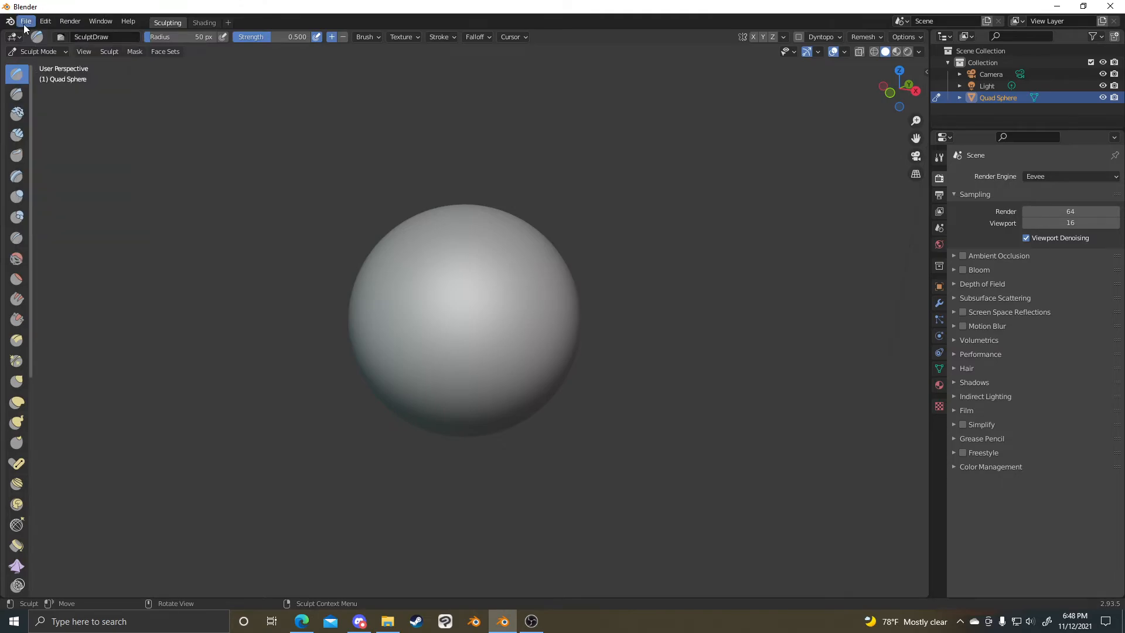
click(24, 25)
mouse_move(41, 37)
click(201, 35)
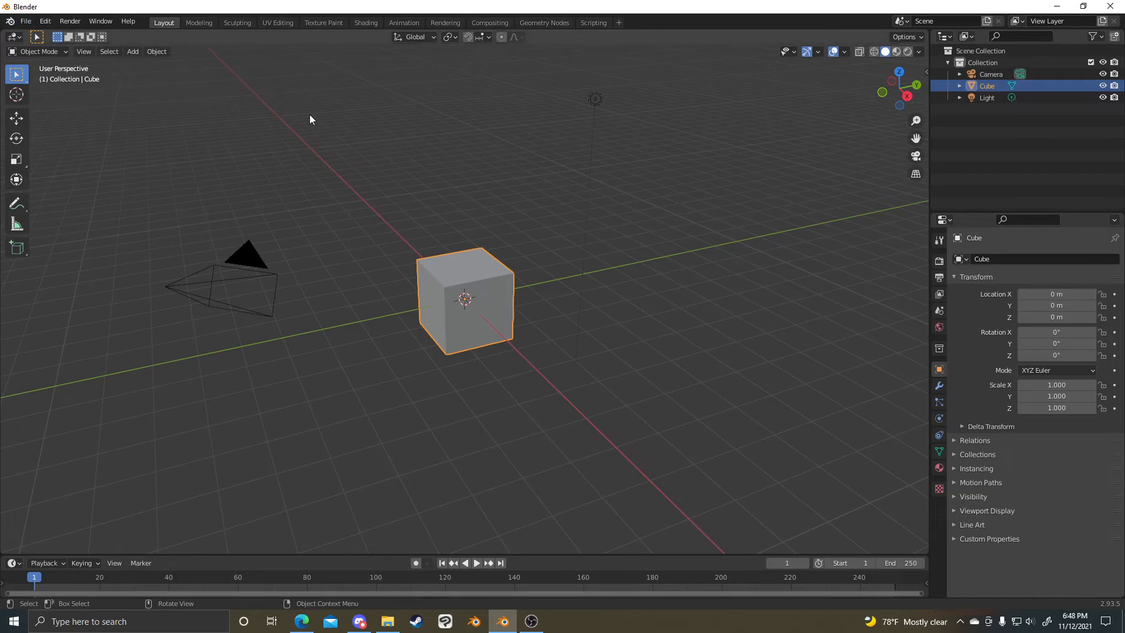
- Review the modifiers that can be added to the default cube without applying one
scroll(542, 268, up, 3)
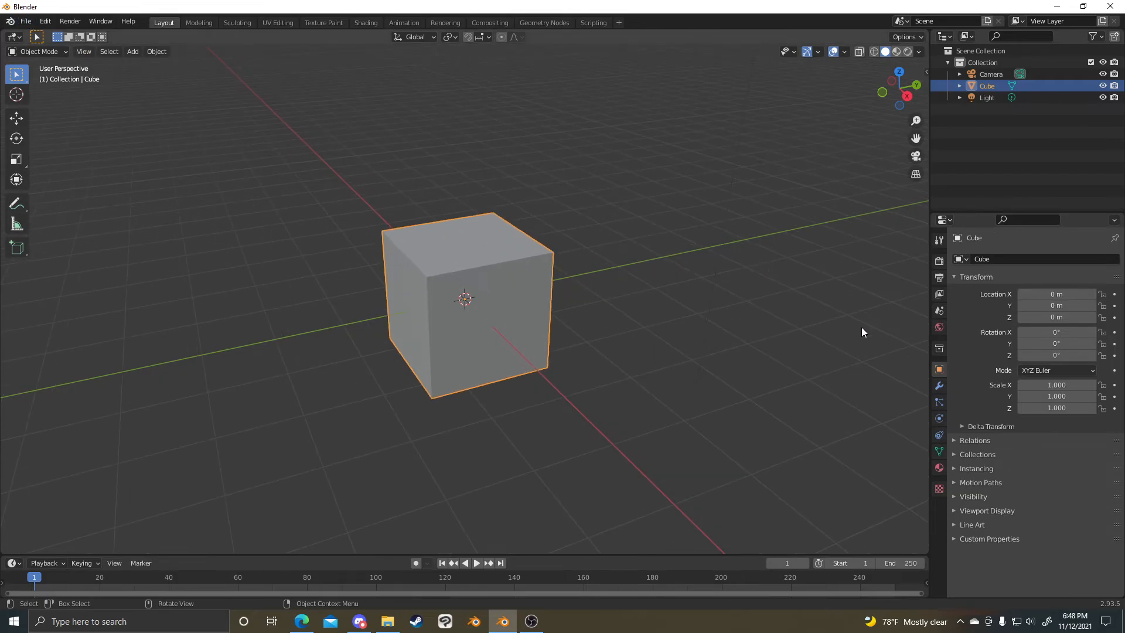
click(939, 385)
scroll(563, 332, up, 2)
scroll(623, 334, down, 2)
scroll(613, 326, down, 1)
scroll(613, 327, up, 2)
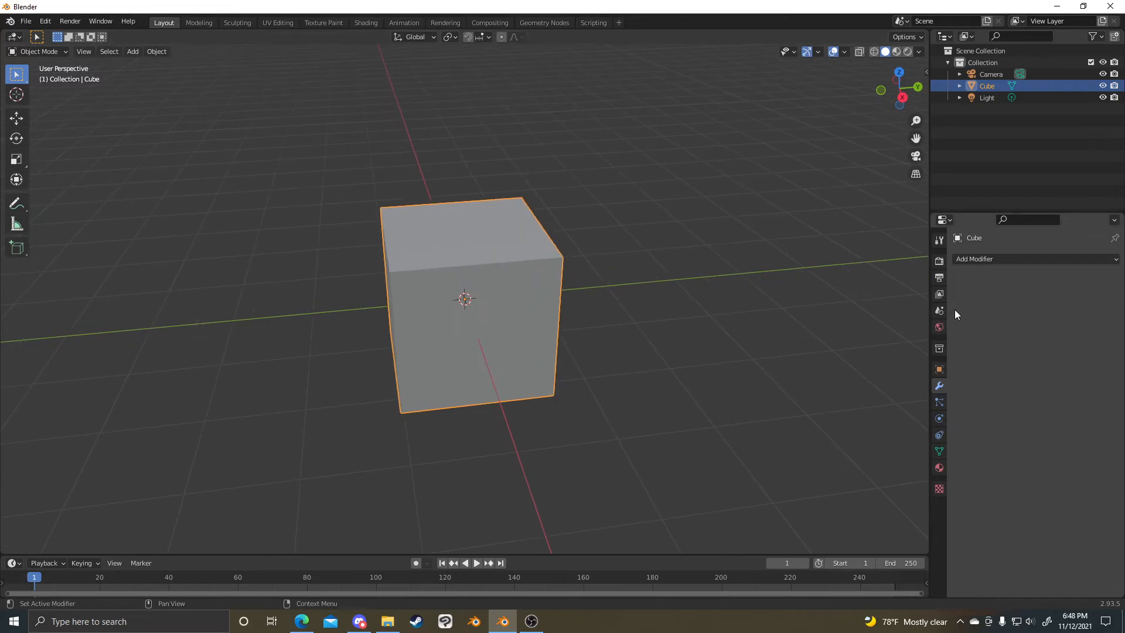
click(1006, 262)
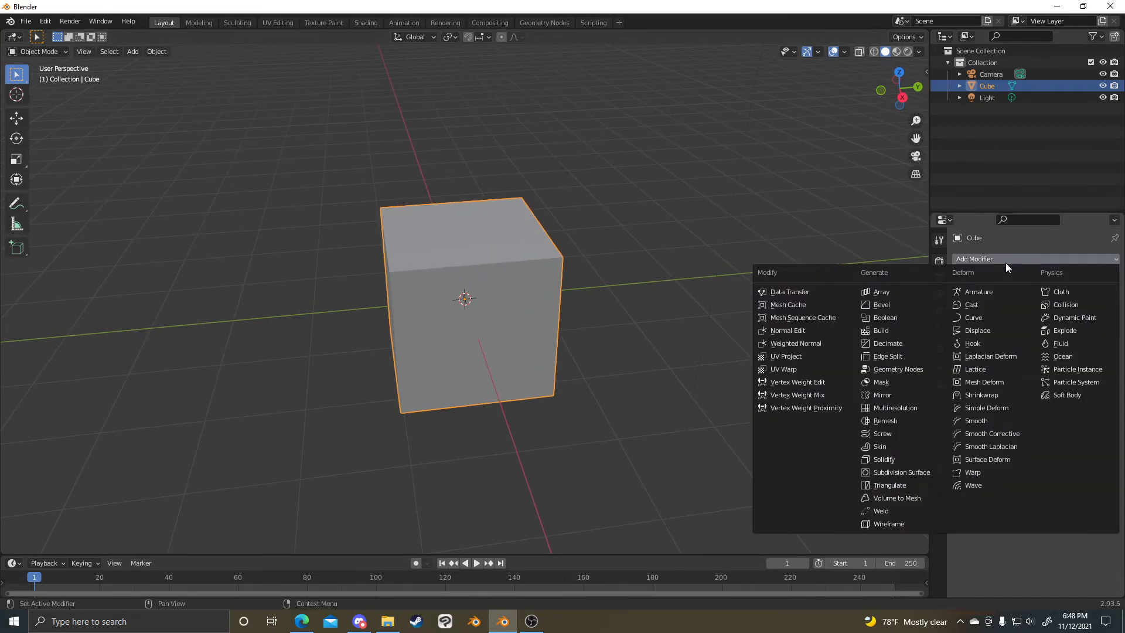
click(697, 272)
scroll(464, 317, down, 4)
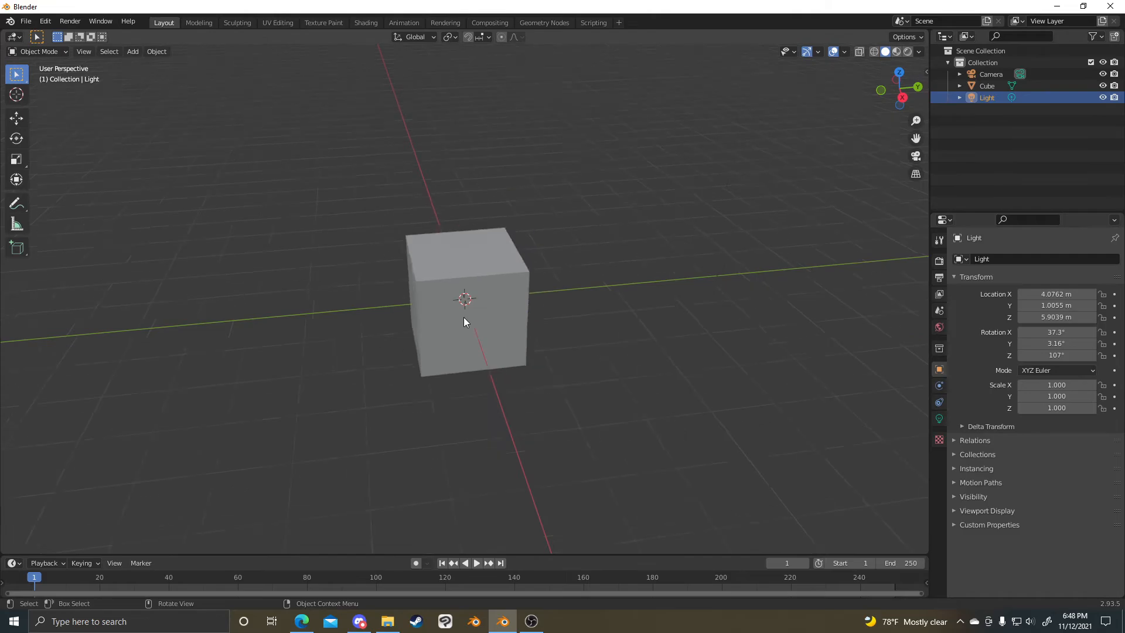
- Select the default cube and display its modifier settings
click(484, 309)
middle_drag(482, 308, 676, 307)
scroll(676, 307, up, 3)
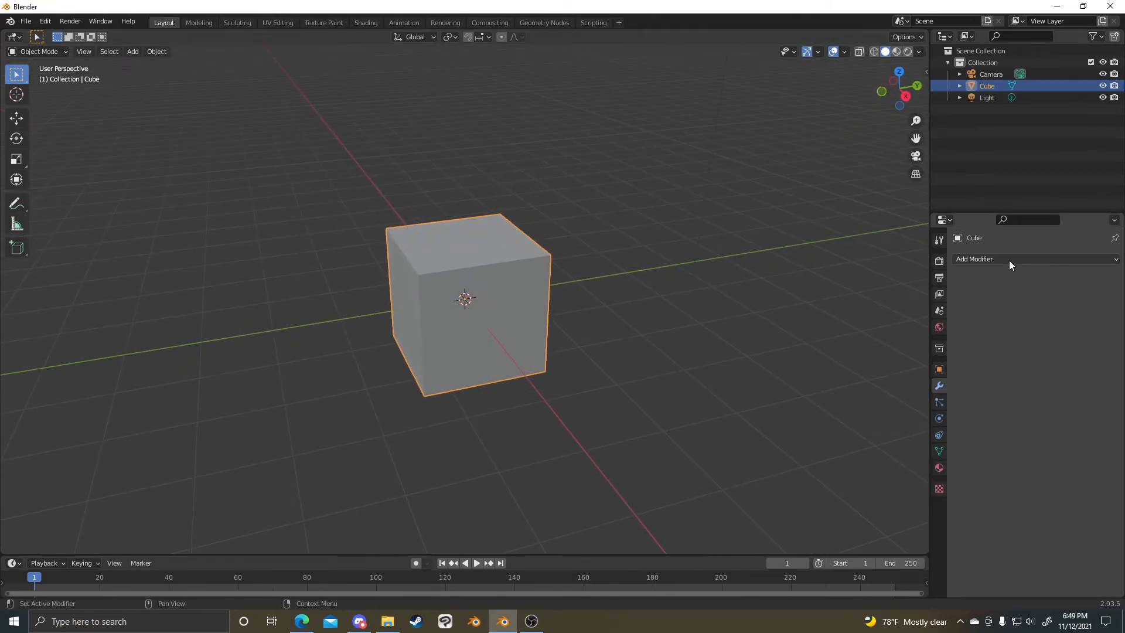
- Try a Multiresolution modifier on the cube and remove it again
click(1009, 261)
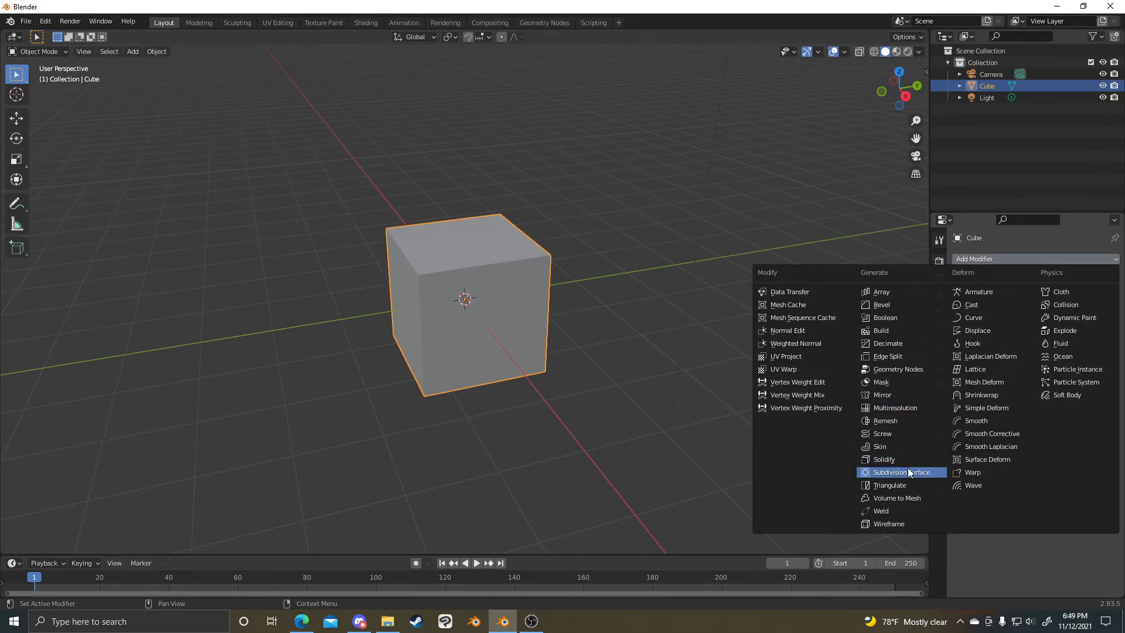
click(906, 407)
middle_drag(831, 396, 674, 399)
click(1099, 279)
- Try a Subdivision Surface modifier on the cube, examine it against the cage in Edit Mode, and remove it
click(1061, 259)
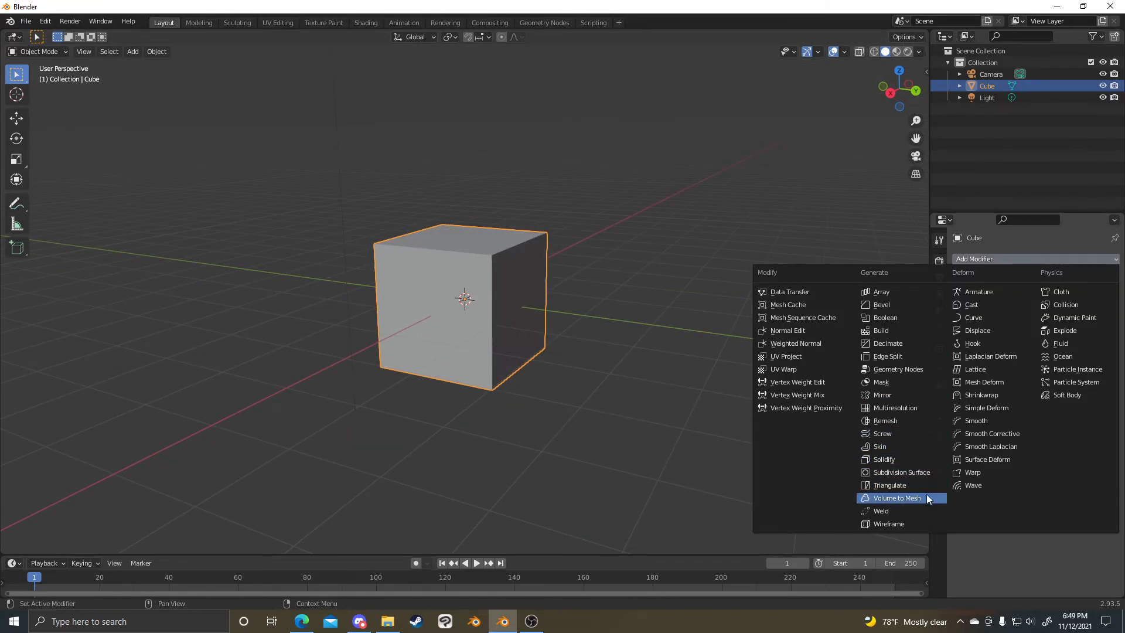
click(923, 472)
middle_drag(733, 411, 509, 276)
scroll(502, 278, up, 3)
key(ctrl+Tab)
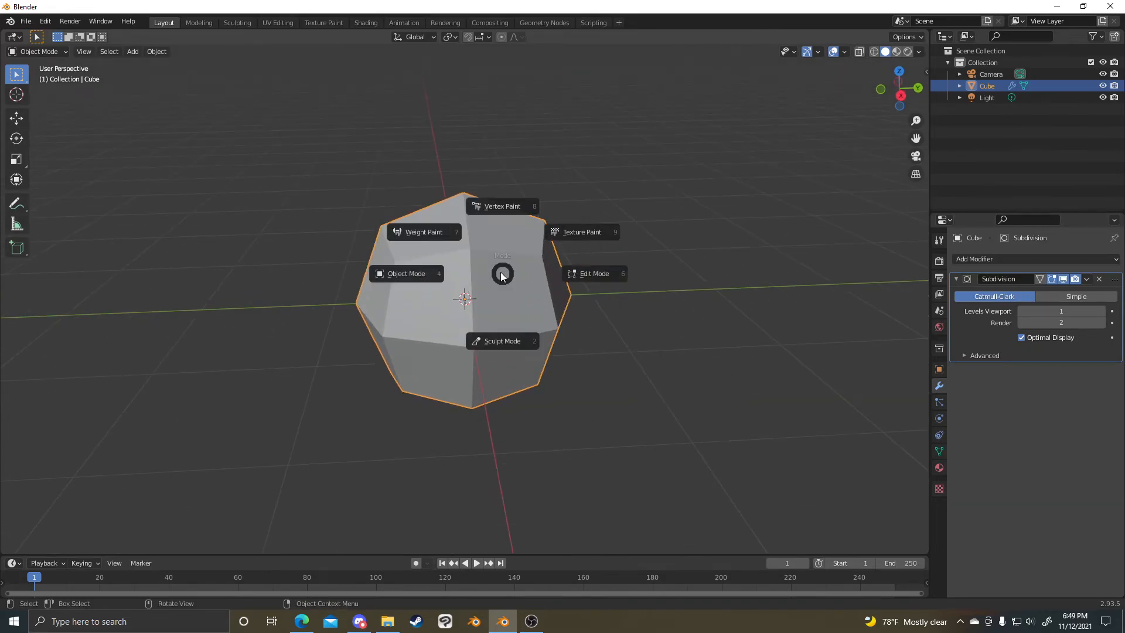
click(583, 271)
middle_drag(582, 271, 689, 168)
ctrl+drag(622, 124, 239, 464)
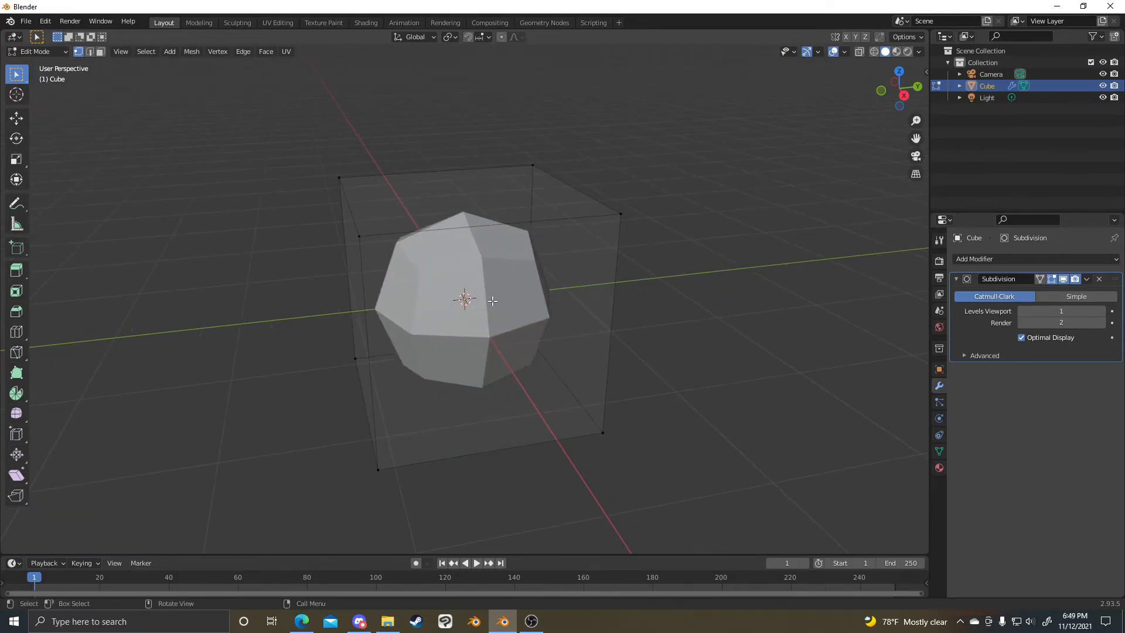
click(1095, 261)
key(Escape)
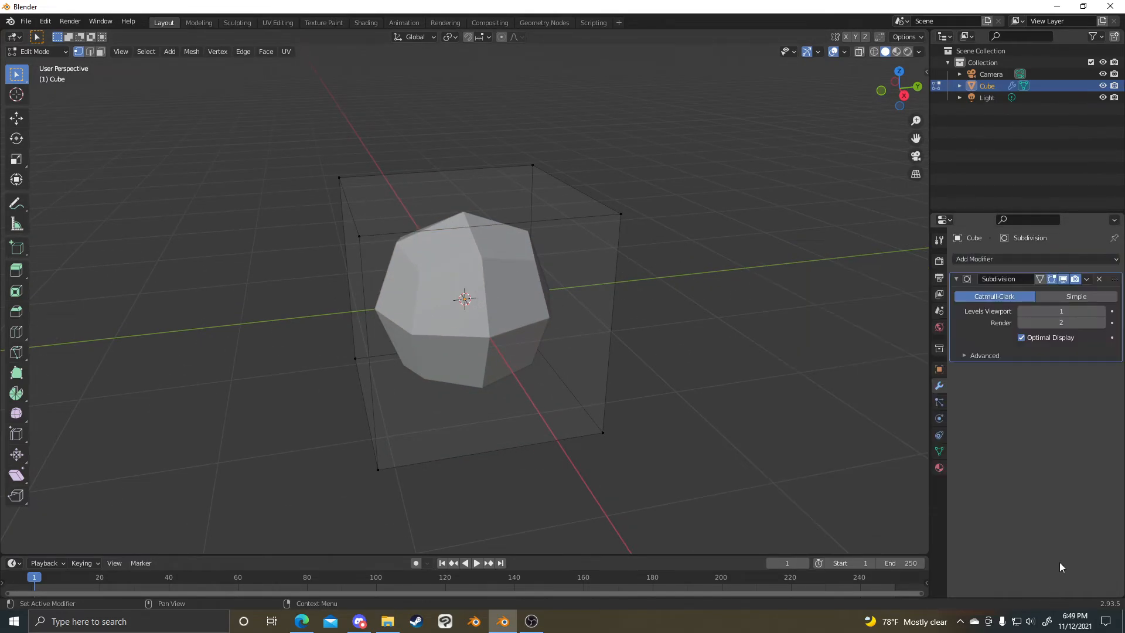
click(1099, 279)
- Add a Multiresolution modifier to the cube and return to Object Mode
click(1073, 259)
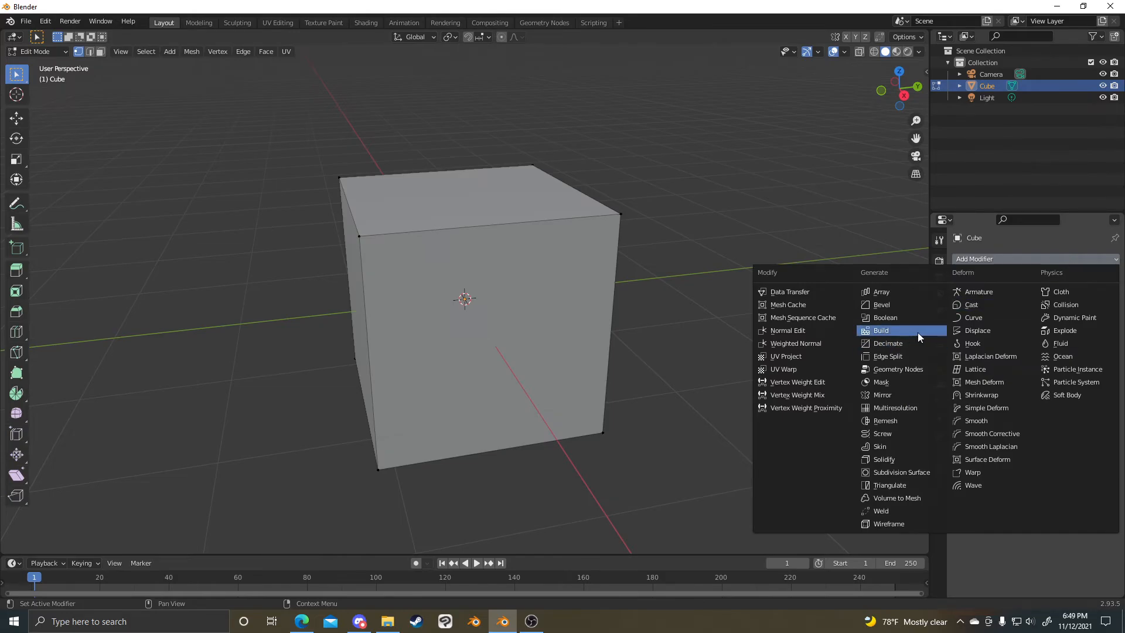
click(895, 408)
key(Tab)
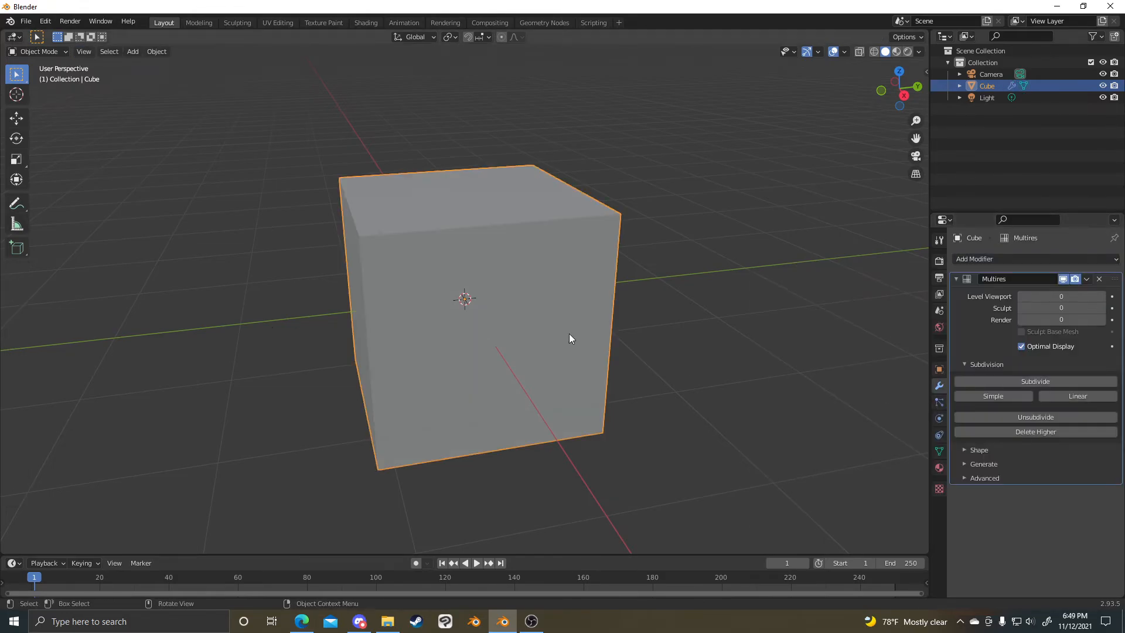
- Subdivide the cube through its Multiresolution modifier up to level 9
click(1017, 381)
click(1018, 382)
click(1018, 382)
click(1019, 381)
click(1022, 380)
click(1021, 380)
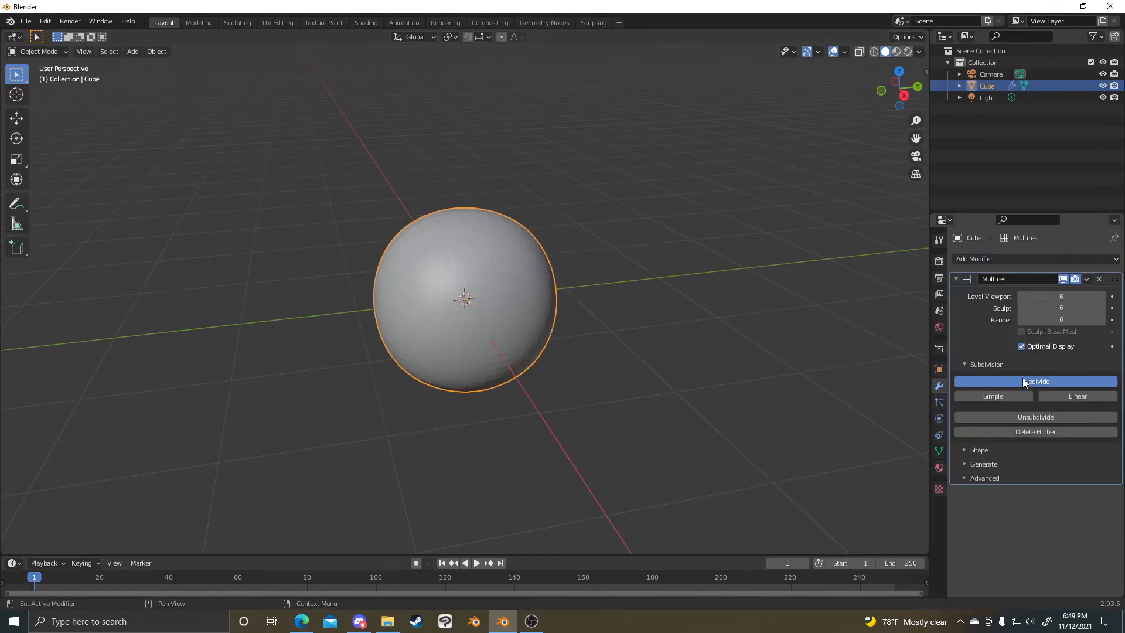
click(1023, 379)
click(1024, 380)
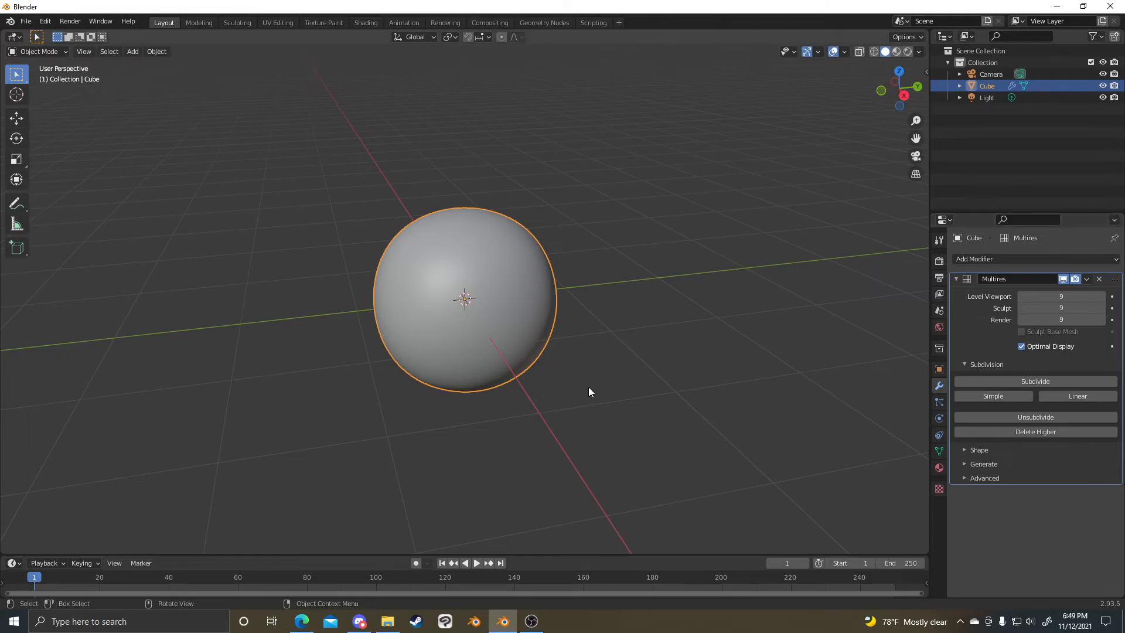
- Switch the subdivided cube to Sculpt Mode and look over its smooth surface
middle_drag(599, 252, 526, 251)
key(z)
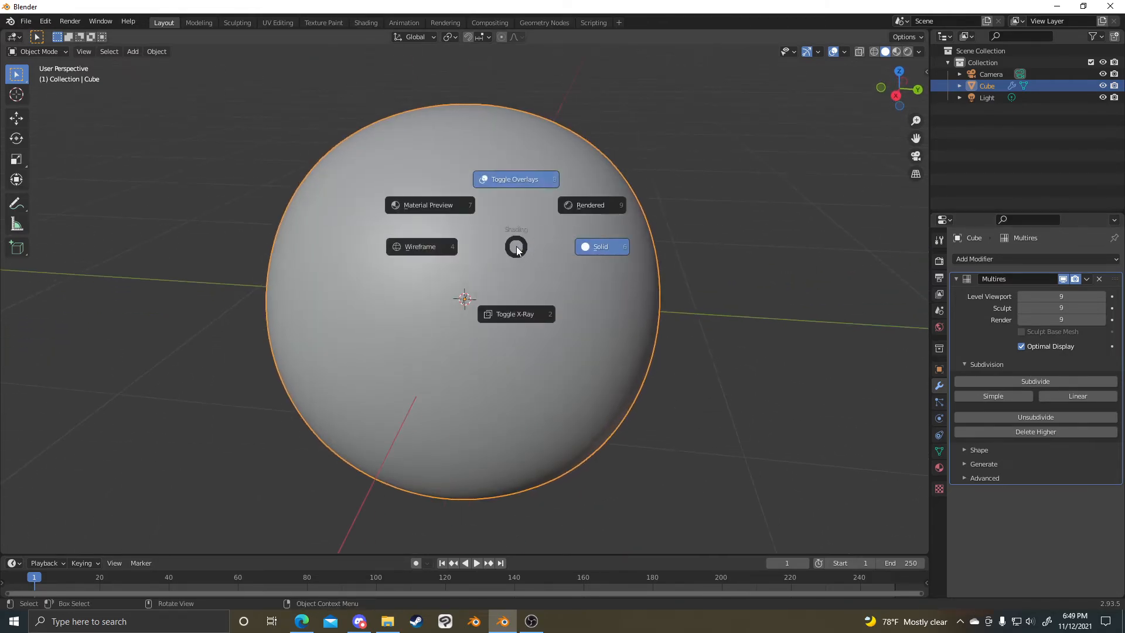
right_click(517, 249)
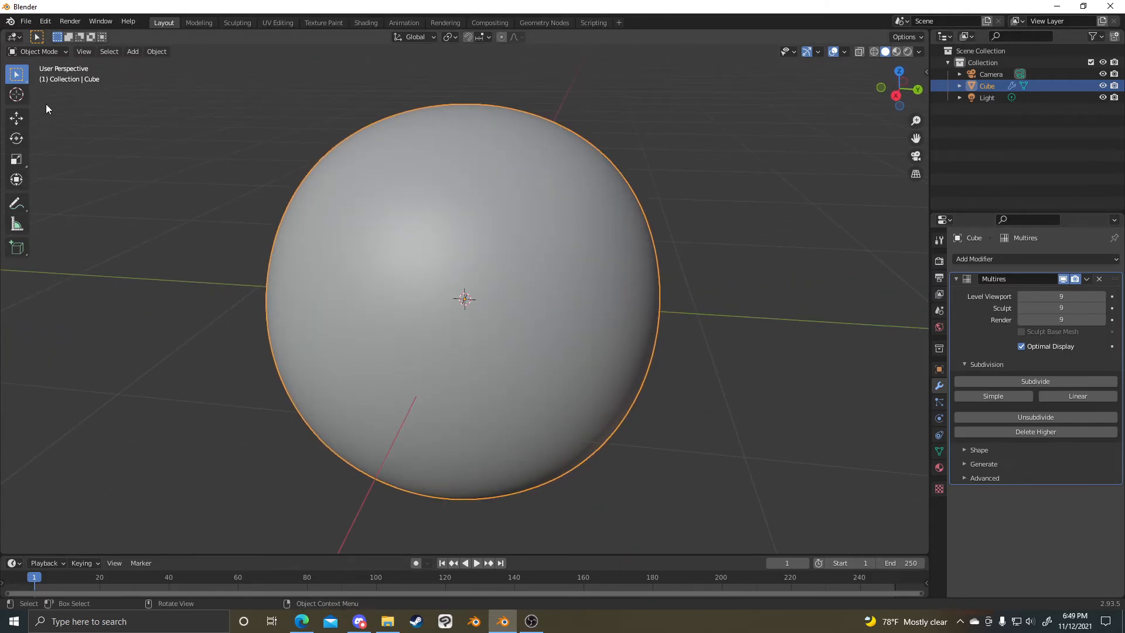
click(47, 52)
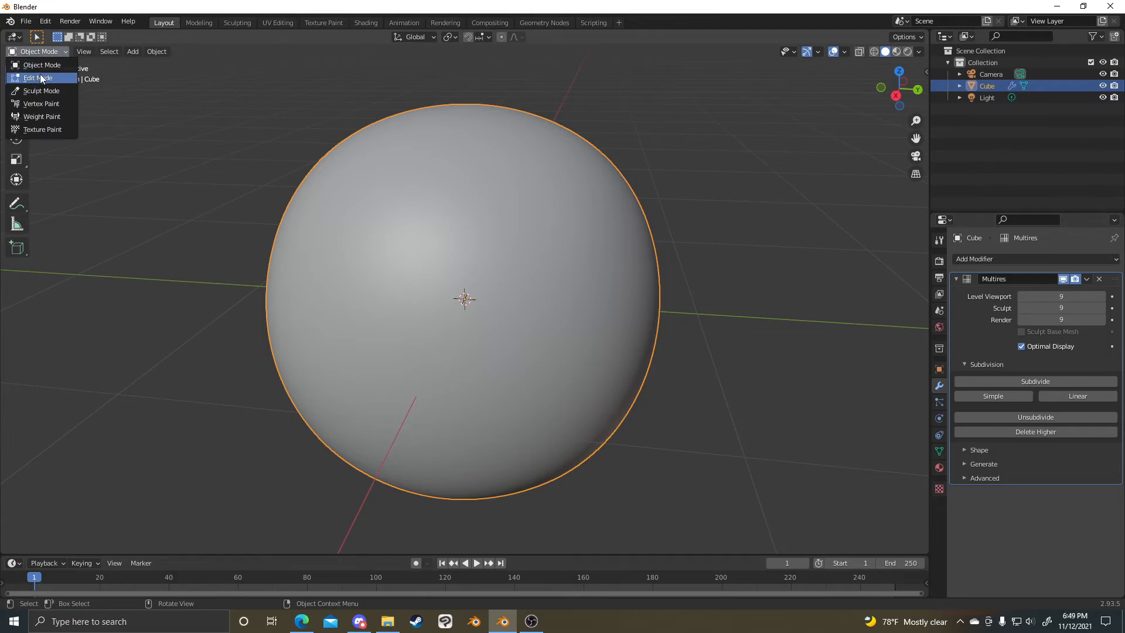
scroll(497, 252, down, 2)
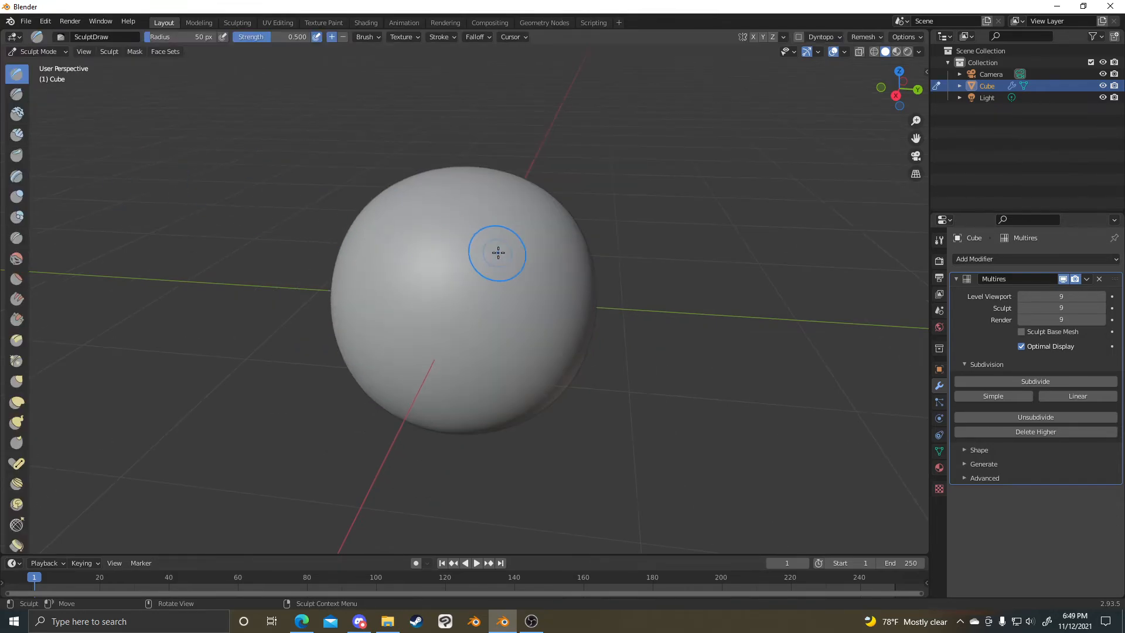
mouse_move(532, 260)
middle_down()
mouse_move(580, 260)
mouse_move(537, 249)
middle_up()
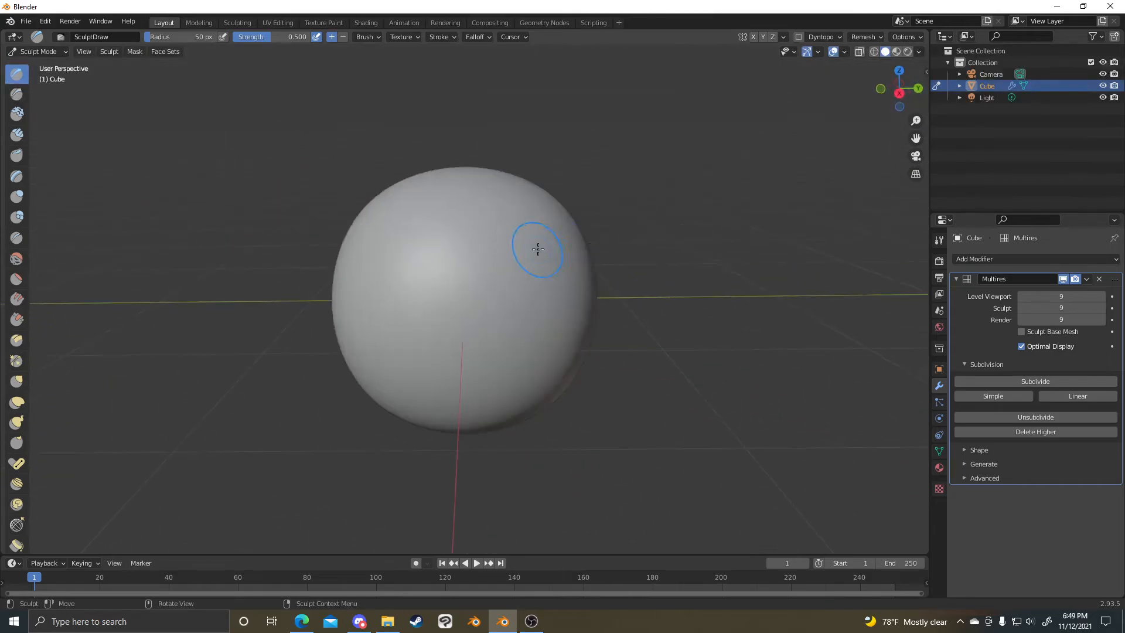
scroll(696, 250, down, 2)
mouse_move(696, 251)
middle_down()
mouse_move(530, 257)
mouse_move(642, 271)
mouse_move(682, 256)
mouse_move(275, 277)
mouse_move(557, 277)
middle_up()
scroll(643, 271, up, 2)
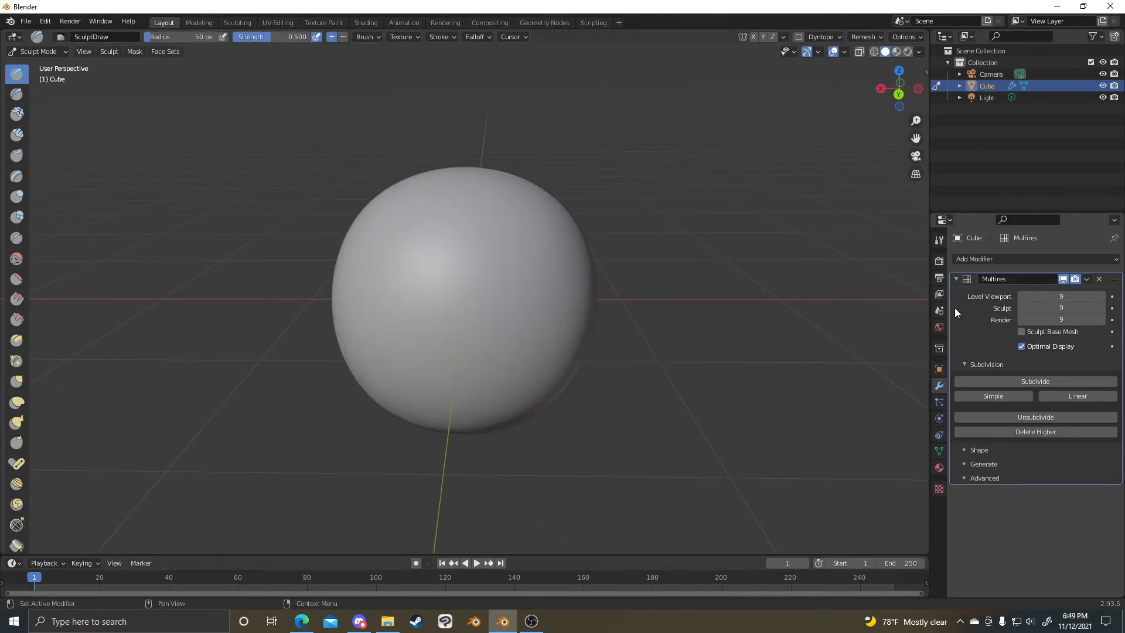
- Sculpt freeform bumps on one side of the sphere with the Draw brush and carve a long crease around them with Draw Sharp
mouse_move(504, 256)
mouse_down()
mouse_move(548, 275)
mouse_move(525, 319)
mouse_move(504, 316)
mouse_move(495, 352)
mouse_move(516, 375)
mouse_move(567, 330)
mouse_up()
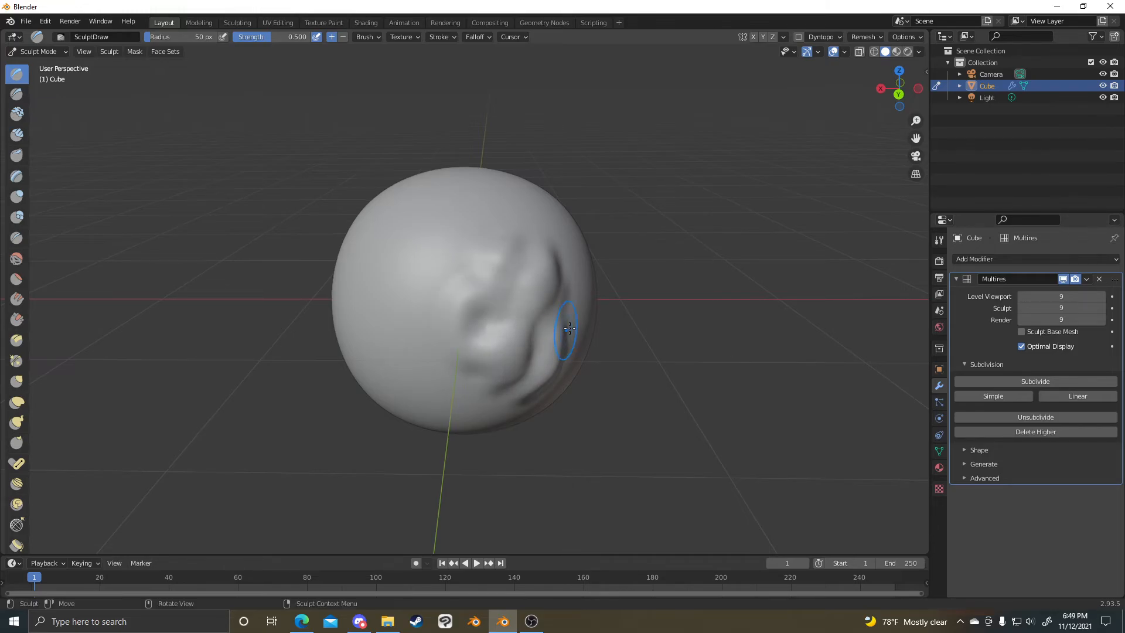
middle_drag(566, 330, 490, 296)
click(17, 94)
mouse_move(522, 340)
mouse_down()
mouse_move(527, 246)
mouse_move(528, 328)
mouse_up()
mouse_move(527, 328)
middle_down()
mouse_move(503, 304)
mouse_move(561, 306)
middle_up()
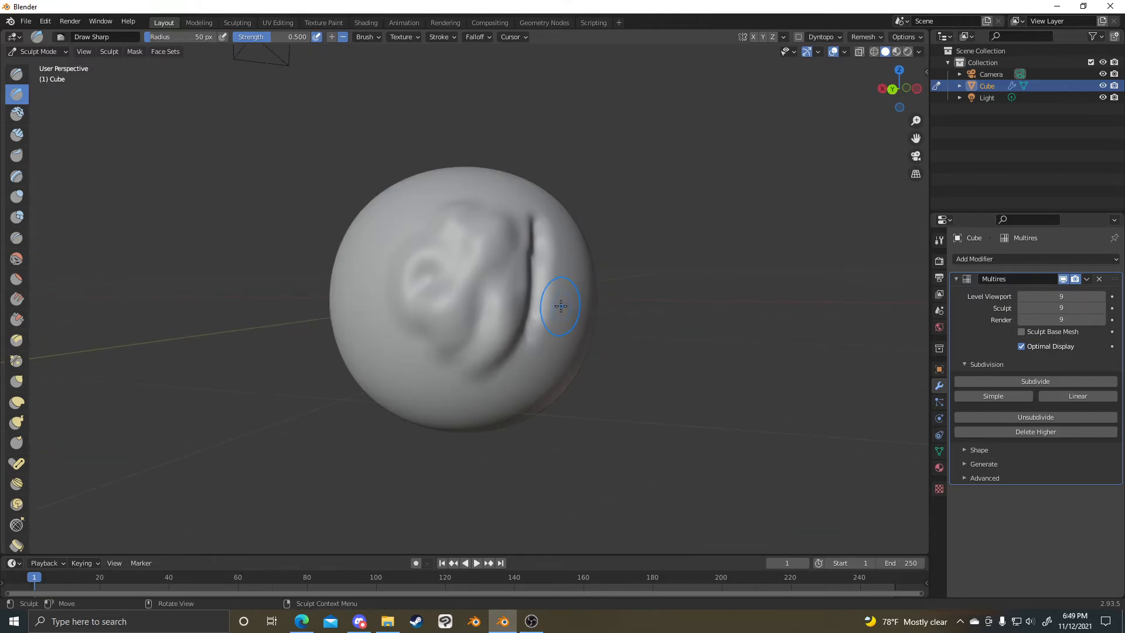
scroll(560, 305, up, 3)
mouse_move(586, 334)
mouse_down()
mouse_move(474, 457)
mouse_move(316, 469)
mouse_up()
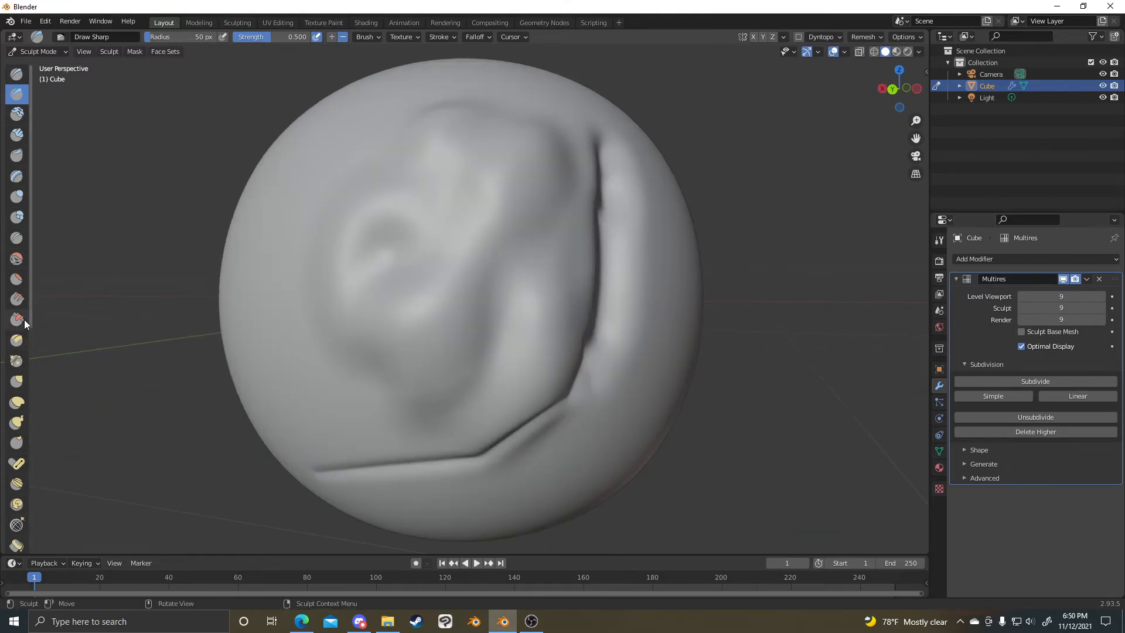
- Return to the Draw brush, enlarge its radius to 257 px, and sculpt a broad bulge on the sphere's upper front
middle_drag(334, 253, 30, 135)
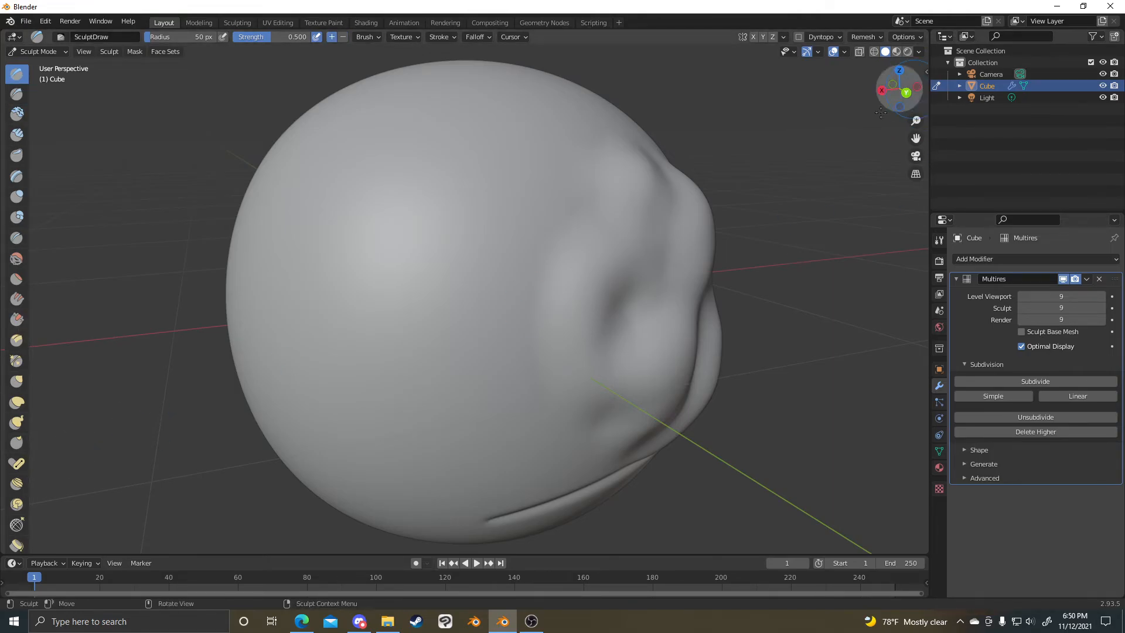
scroll(562, 274, down, 3)
middle_drag(562, 274, 525, 276)
scroll(526, 276, up, 3)
scroll(458, 281, down, 3)
scroll(445, 272, up, 2)
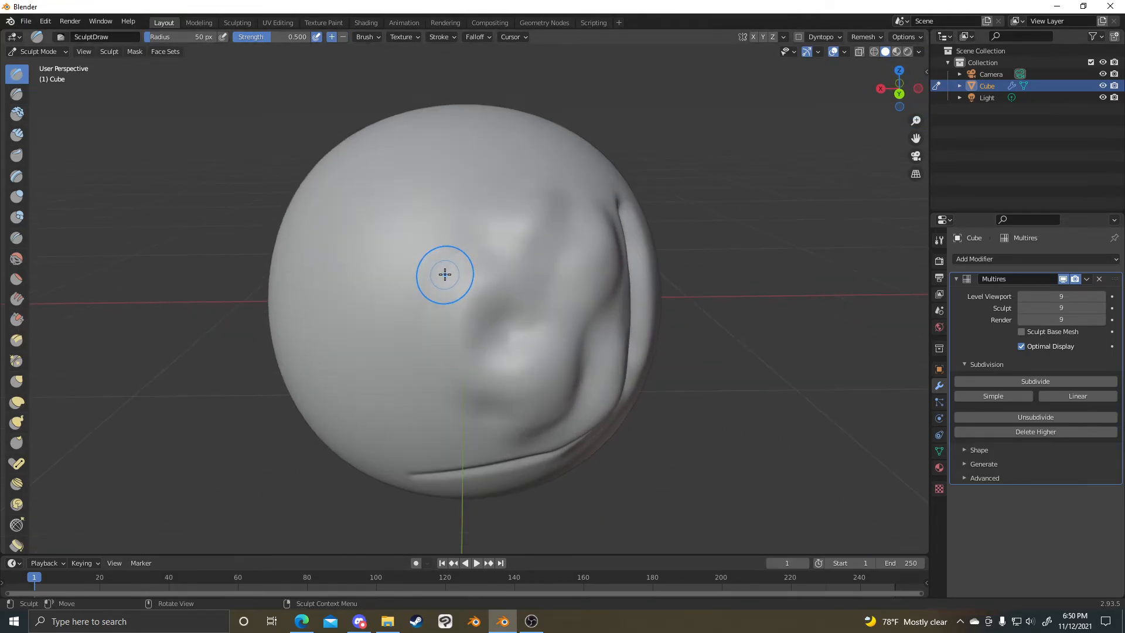
key(f)
click(499, 238)
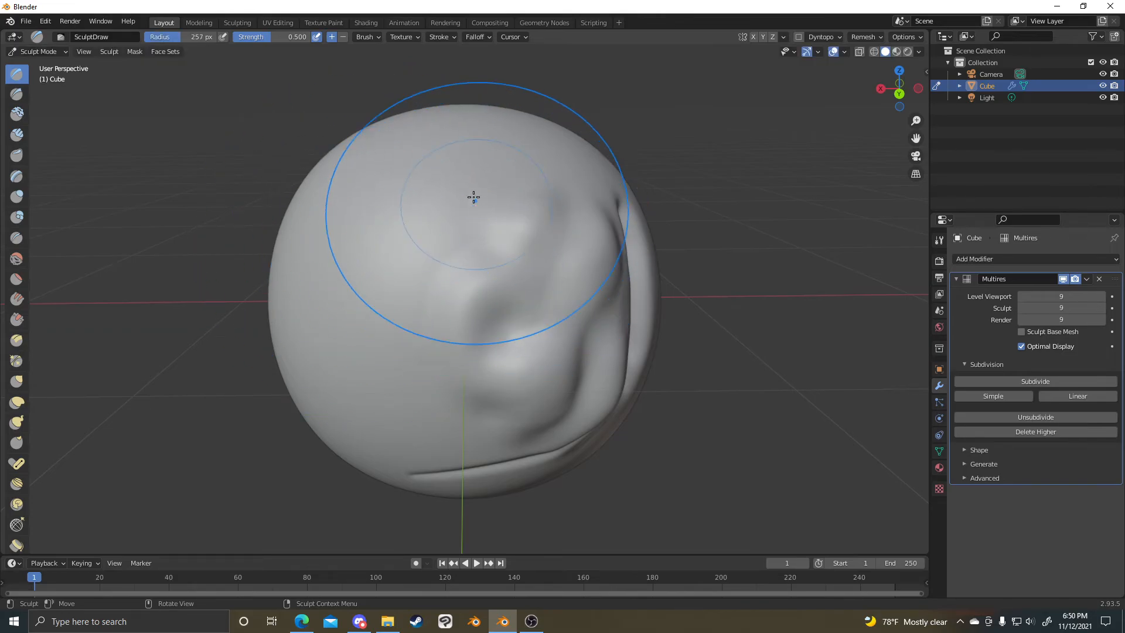
drag(475, 202, 419, 241)
- Set the Draw brush's radius to 129 px and its strength to 0.024
key(f)
click(442, 206)
key(shift+f)
click(426, 203)
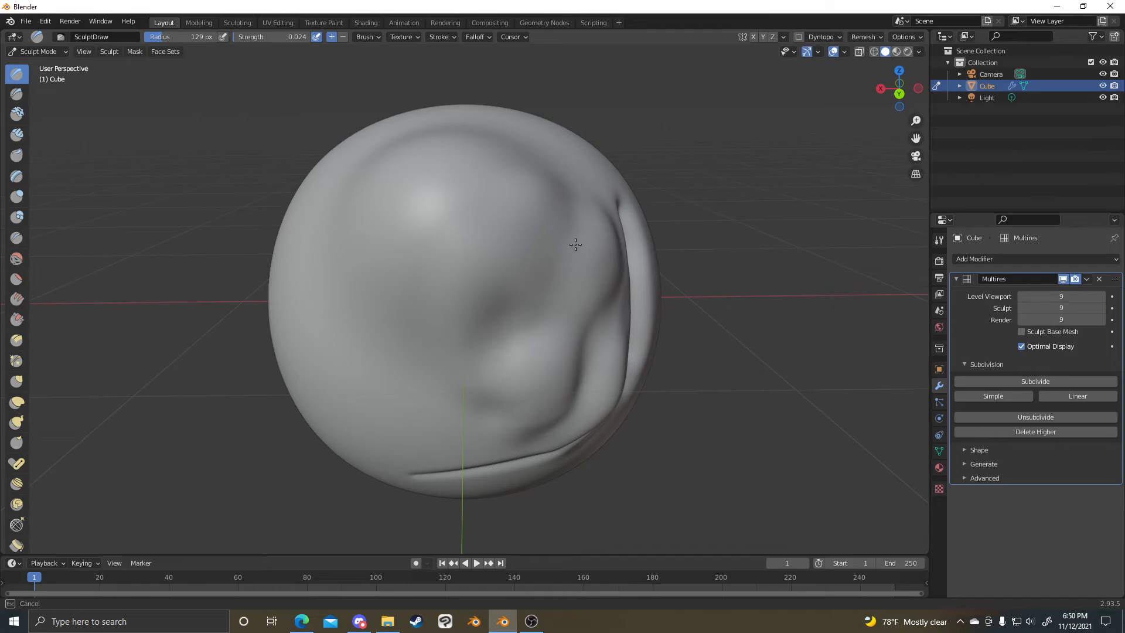
- Turn on X symmetry, raise the brush strength to 1.000, and sculpt mirrored ear-like and cheek-like bulges on the sphere
middle_drag(598, 188, 761, 44)
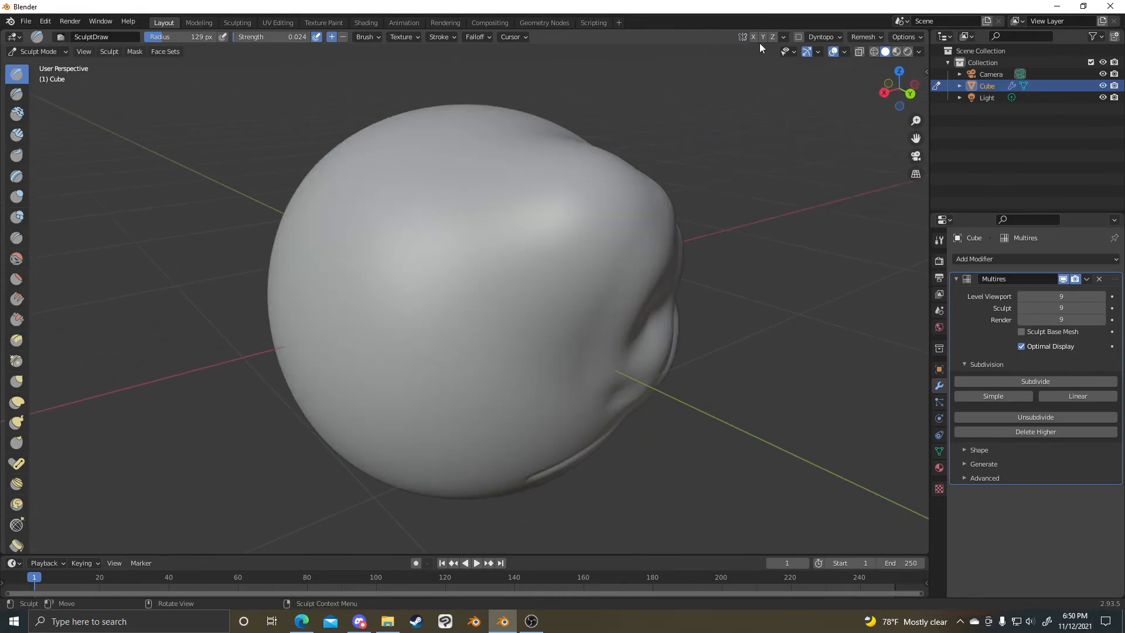
scroll(540, 289, down, 2)
mouse_move(540, 288)
middle_down()
mouse_move(491, 324)
mouse_move(502, 294)
middle_up()
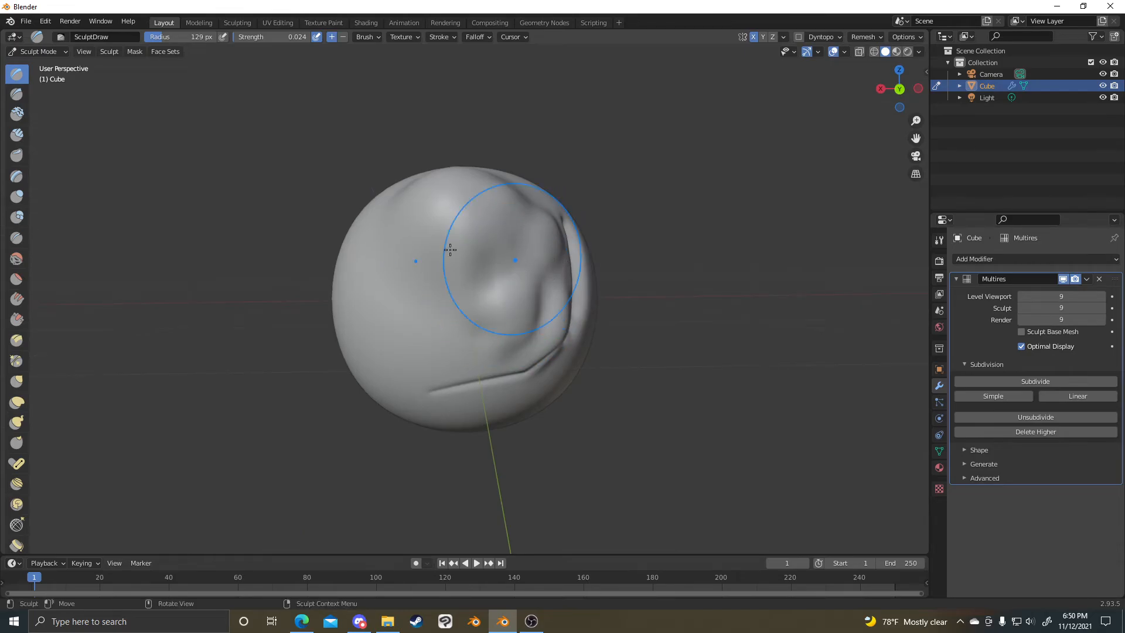
key(shift+f)
click(391, 196)
mouse_move(543, 249)
mouse_down()
mouse_move(545, 309)
mouse_move(570, 263)
mouse_move(545, 266)
mouse_up()
mouse_move(525, 264)
middle_down()
mouse_move(491, 293)
mouse_move(534, 276)
mouse_move(575, 293)
middle_up()
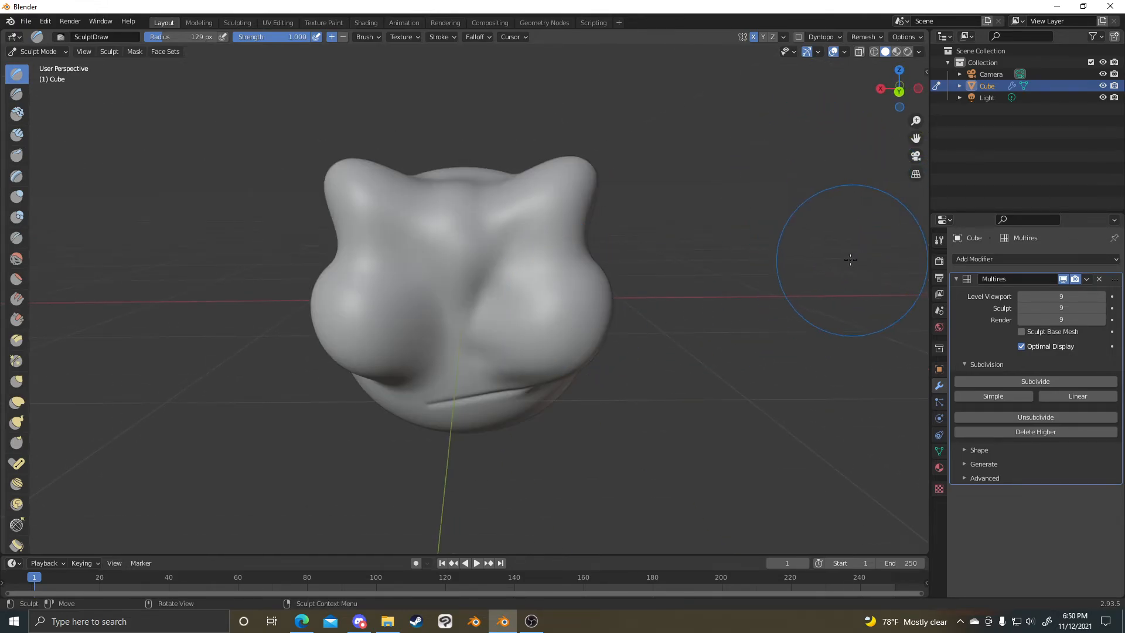
mouse_move(577, 226)
middle_down()
mouse_move(627, 214)
mouse_move(641, 222)
middle_up()
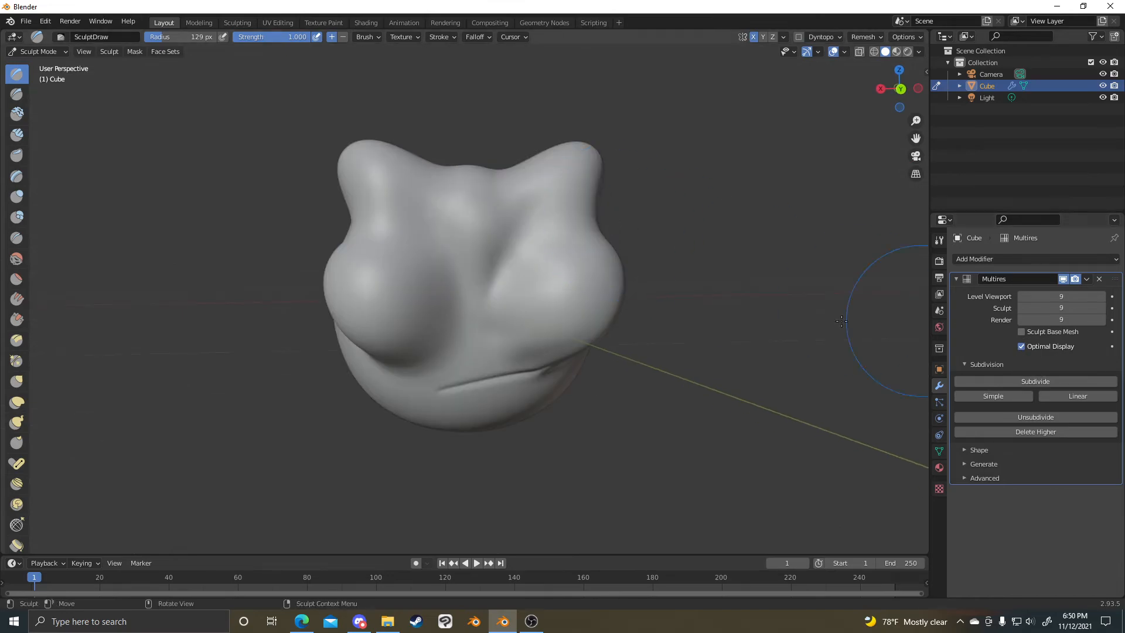
- Try to apply the Multiresolution modifier while in Sculpt Mode
key(ctrl+q)
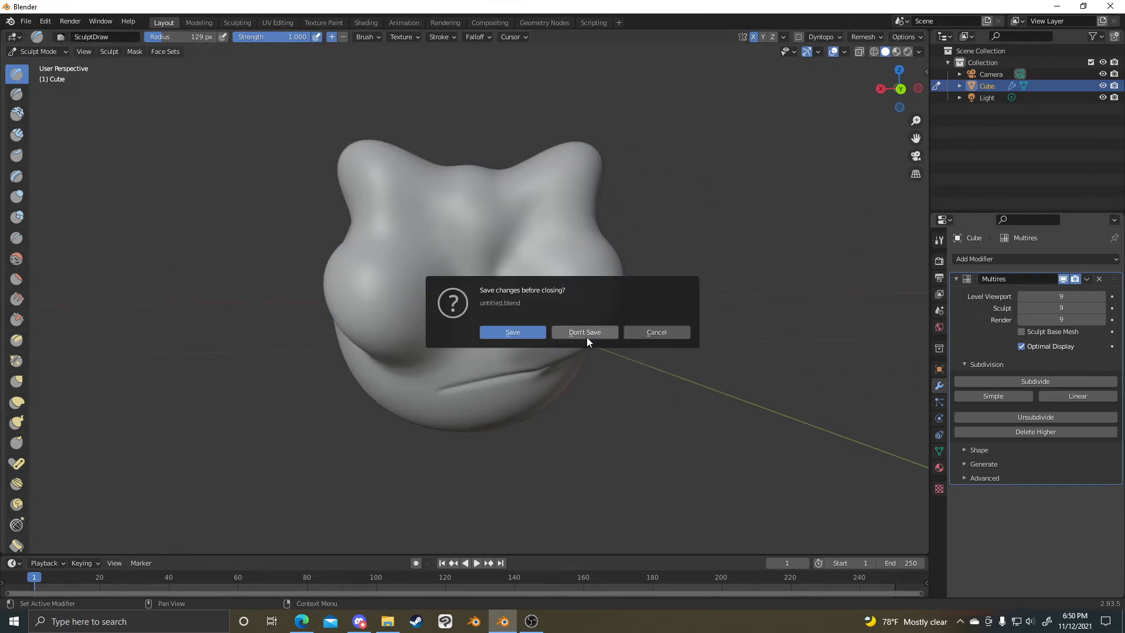
click(674, 332)
key(ctrl+a)
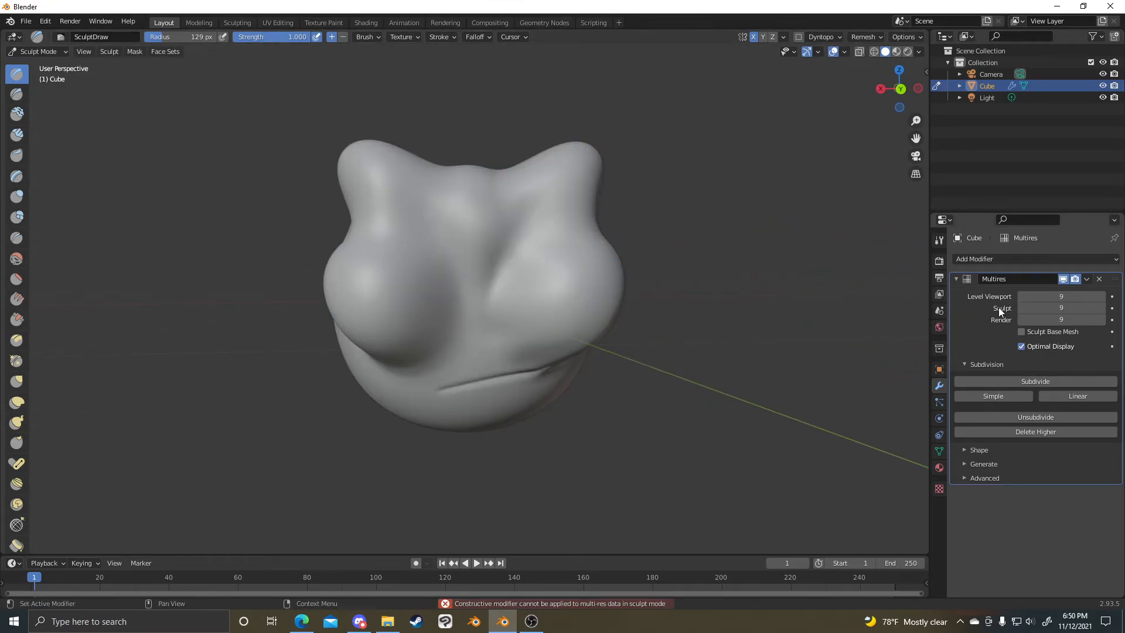
- Switch to Object Mode and apply the Multiresolution modifier to the sculpted mesh
key(ctrl+Tab)
click(603, 306)
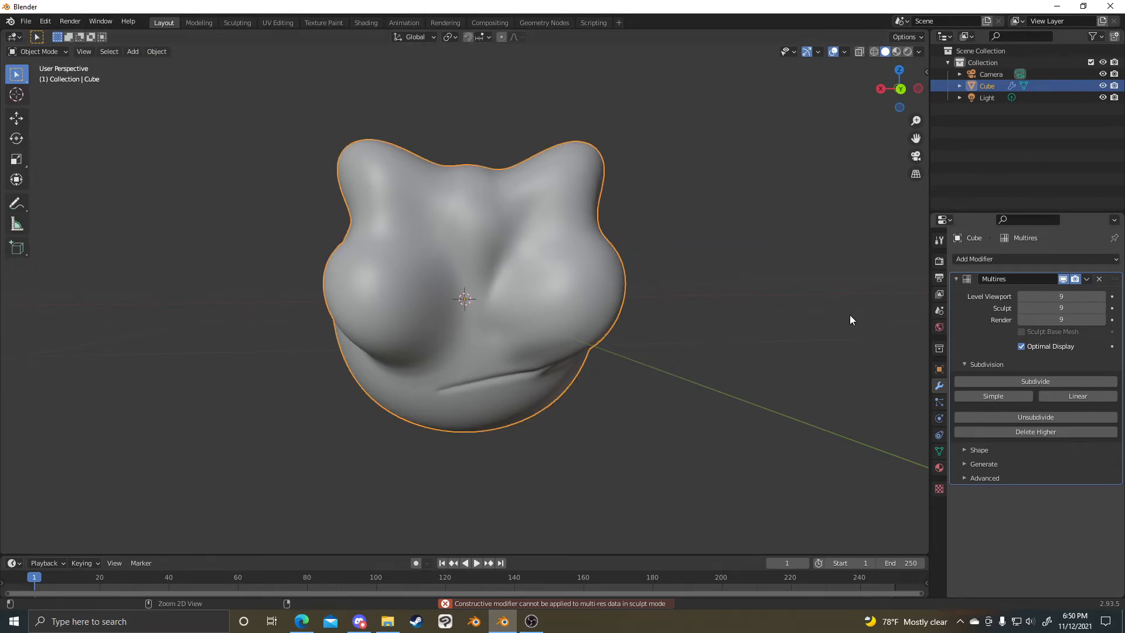
key(ctrl+a)
middle_drag(762, 324, 571, 291)
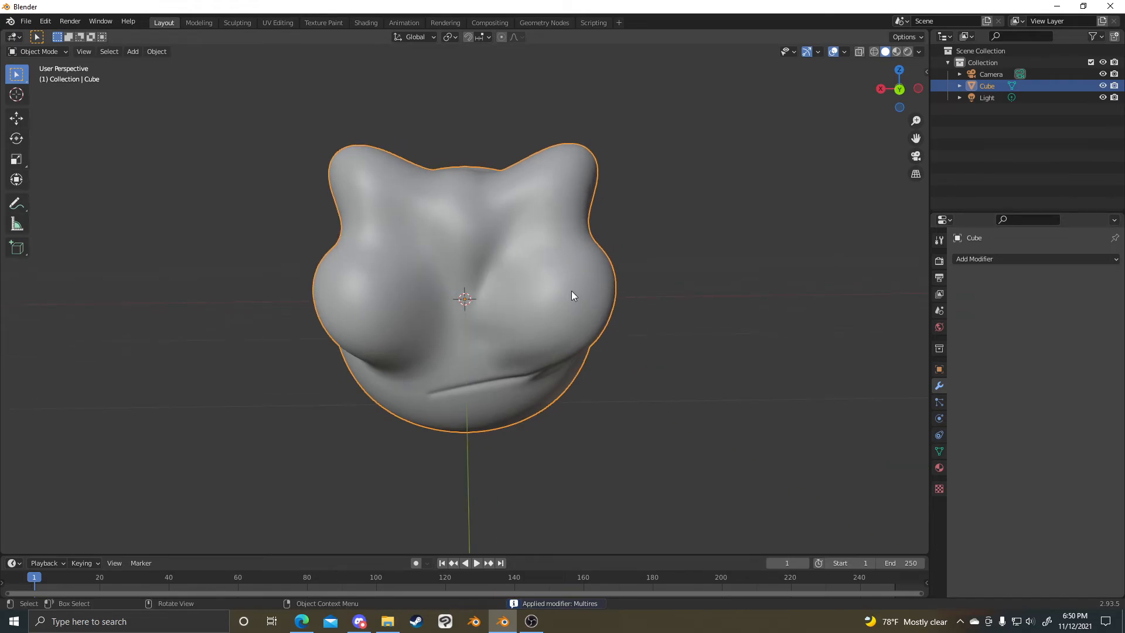
- Enter Edit Mode and examine the density of the sculpted mesh's vertices up close
key(ctrl+Tab)
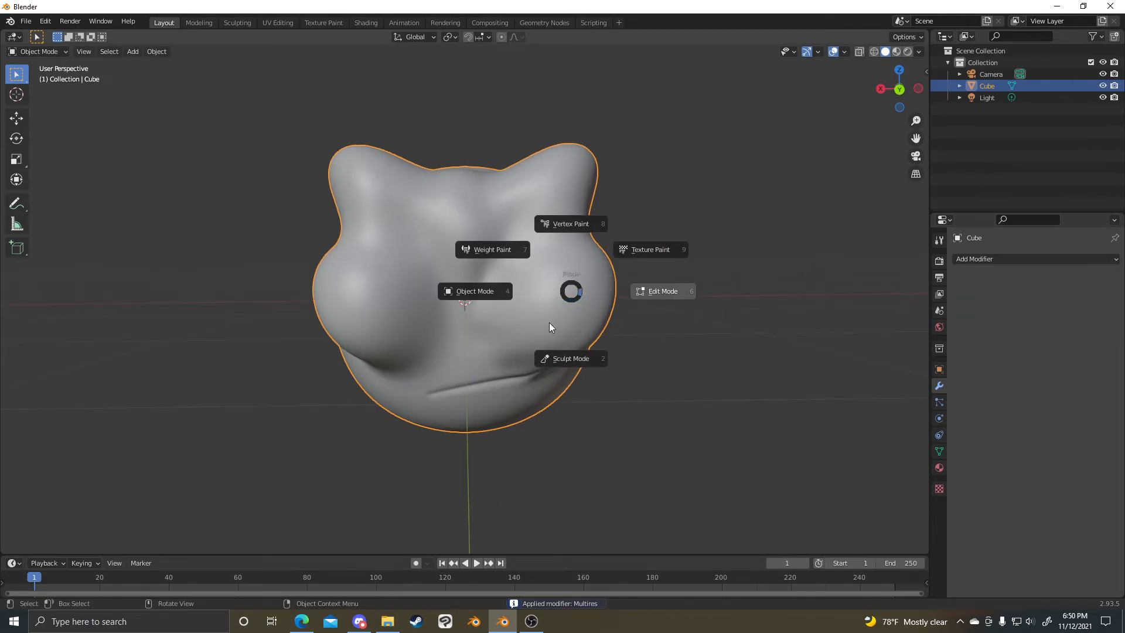
click(658, 291)
scroll(607, 337, up, 3)
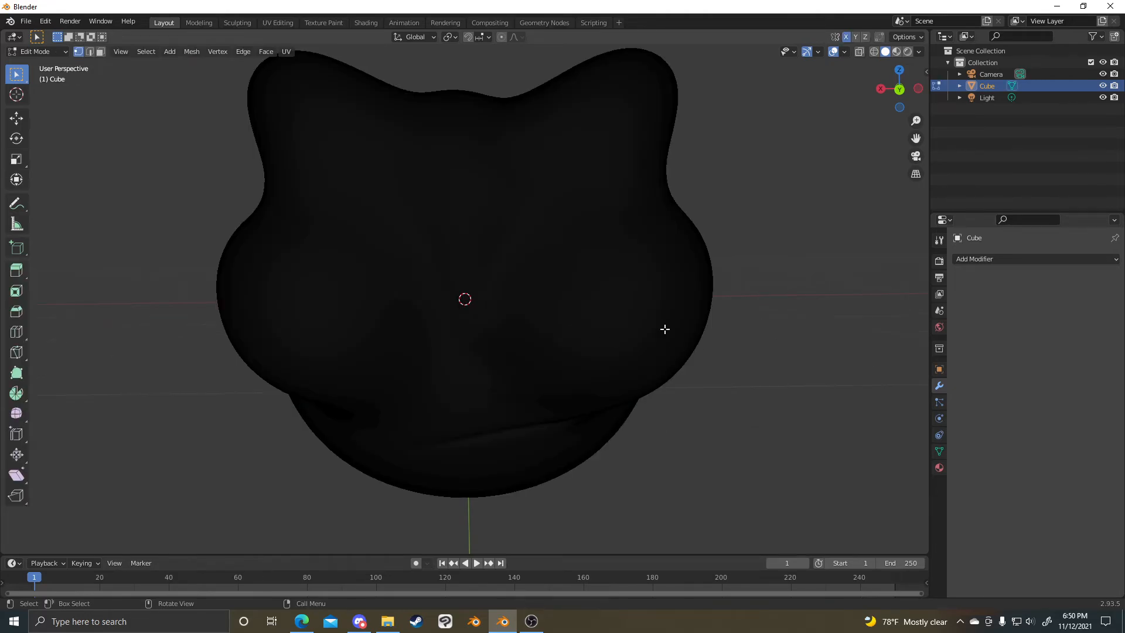
scroll(507, 319, up, 1)
scroll(527, 322, up, 5)
middle_drag(507, 319, 558, 314)
scroll(566, 317, down, 7)
scroll(558, 314, up, 1)
- Return the mesh to Sculpt Mode
key(ctrl+Tab)
click(542, 317)
scroll(566, 358, up, 1)
key(ctrl+Tab)
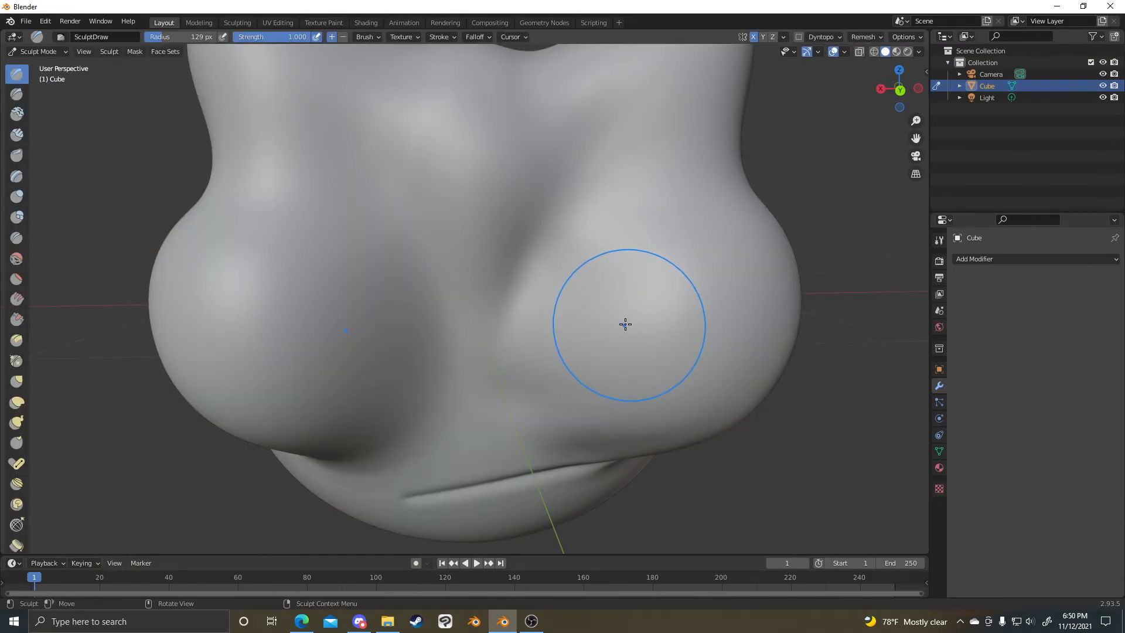
- Sculpt more mirrored bulges around the front, sides and crown of the head with the Draw brush
scroll(680, 278, down, 3)
mouse_move(551, 209)
mouse_down()
mouse_move(588, 234)
mouse_move(565, 238)
mouse_up()
middle_drag(654, 236, 414, 221)
mouse_move(414, 221)
mouse_down()
mouse_move(551, 275)
mouse_move(616, 319)
mouse_up()
mouse_move(615, 319)
middle_down()
mouse_move(414, 229)
mouse_move(631, 389)
middle_up()
mouse_move(631, 389)
mouse_down()
mouse_move(610, 388)
mouse_move(621, 366)
mouse_up()
mouse_move(494, 309)
mouse_down()
mouse_move(600, 259)
mouse_move(569, 253)
mouse_up()
mouse_move(514, 241)
middle_down()
mouse_move(577, 241)
mouse_move(665, 194)
mouse_move(574, 281)
mouse_move(498, 275)
mouse_move(482, 399)
mouse_move(510, 392)
mouse_move(546, 444)
middle_up()
mouse_move(480, 264)
mouse_down()
mouse_move(460, 241)
mouse_move(486, 239)
mouse_up()
mouse_move(607, 261)
middle_down()
mouse_move(730, 271)
mouse_move(165, 410)
middle_up()
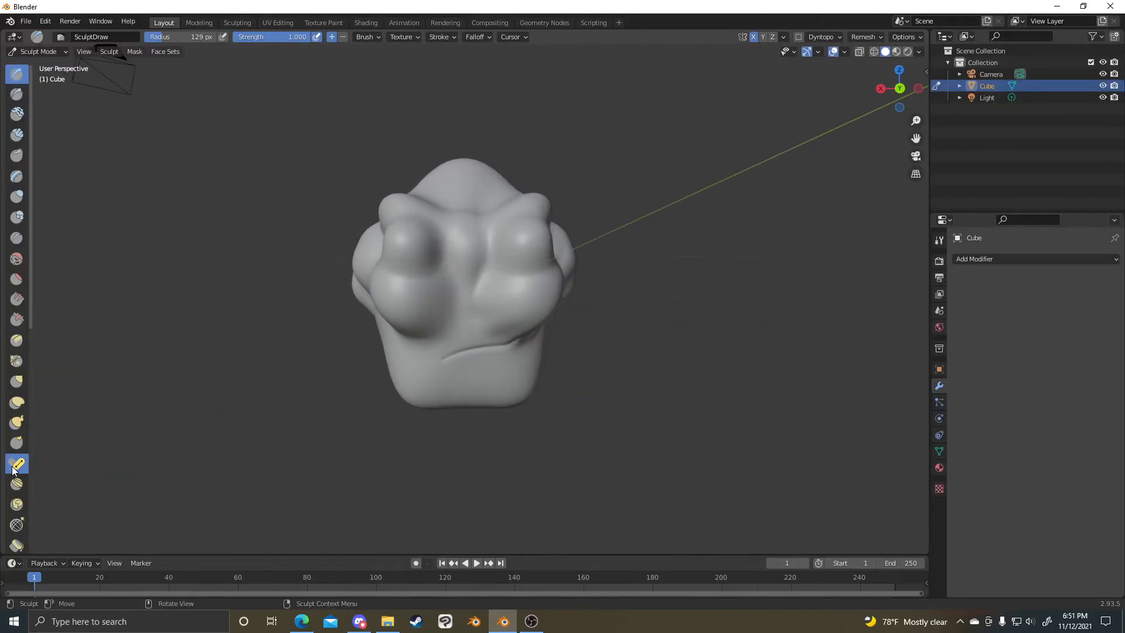
- Try bending the mirrored side bulges with the Pose brush at a 233 px radius, and undo the deformation
click(16, 464)
middle_drag(387, 381, 478, 372)
key(f)
click(595, 255)
middle_drag(597, 257, 586, 273)
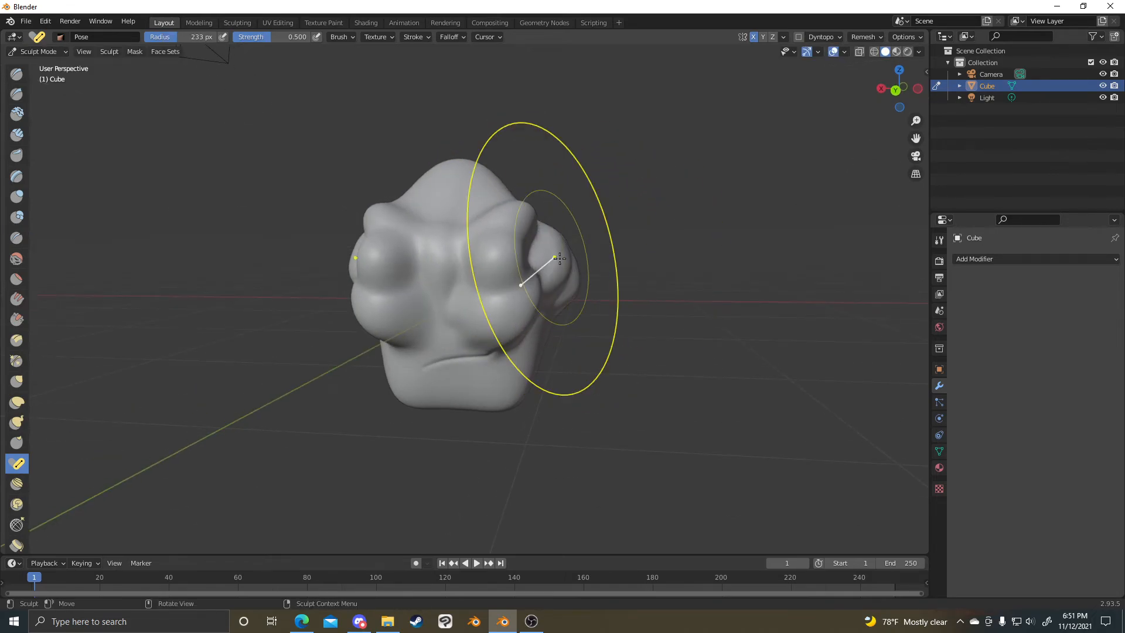
mouse_move(565, 270)
mouse_down()
mouse_move(703, 175)
mouse_move(851, 98)
mouse_up()
key(ctrl+z)
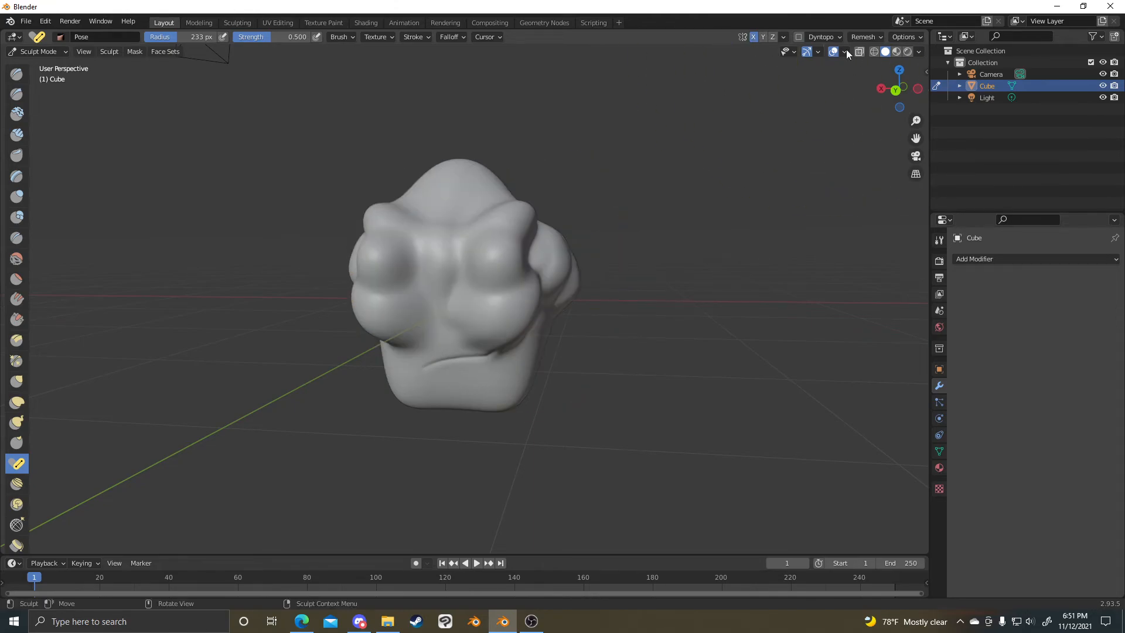
- Enable Dyntopo for the sculpted head and accept the vertex data warning
click(799, 36)
click(799, 36)
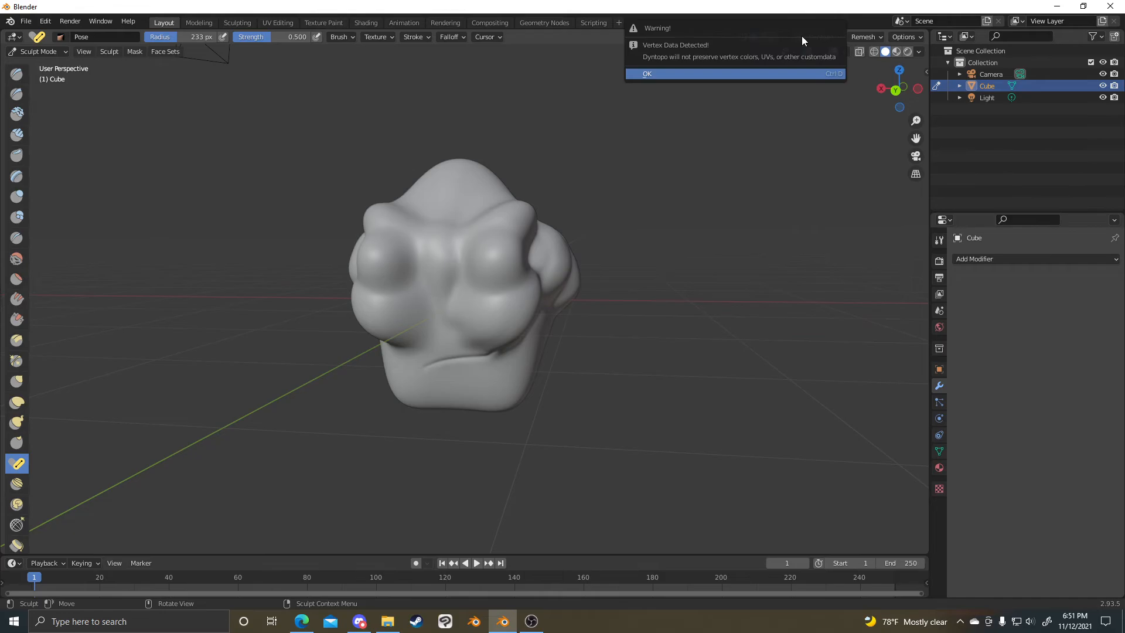
click(727, 72)
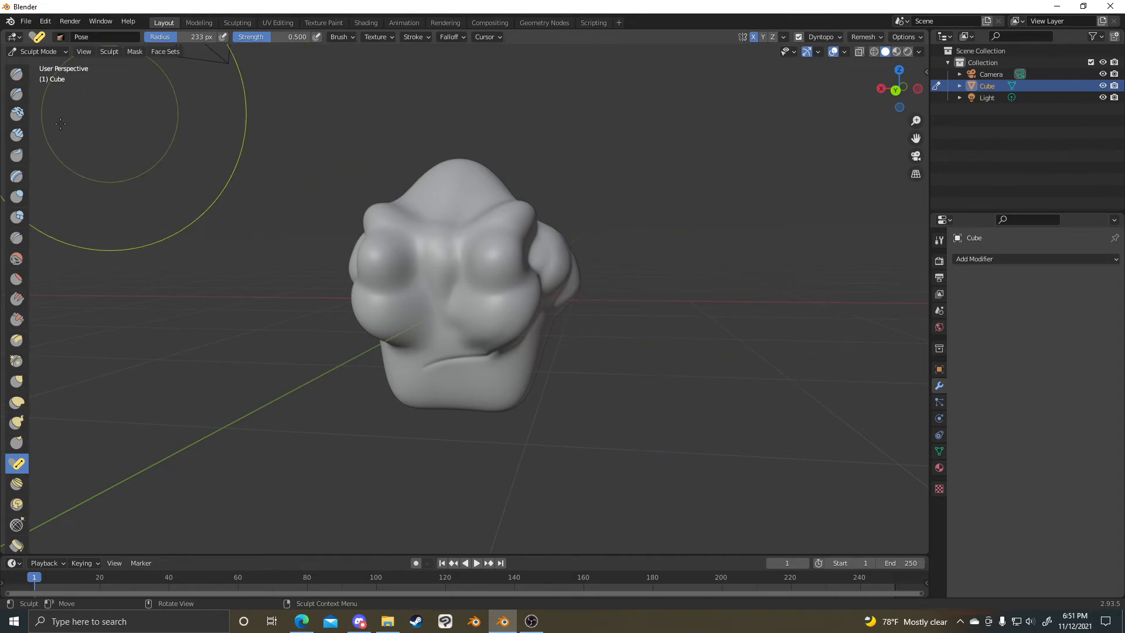
- Sculpt the mirrored sides and underside of the head with the Draw brush using dynamic topology
click(16, 74)
scroll(528, 205, up, 6)
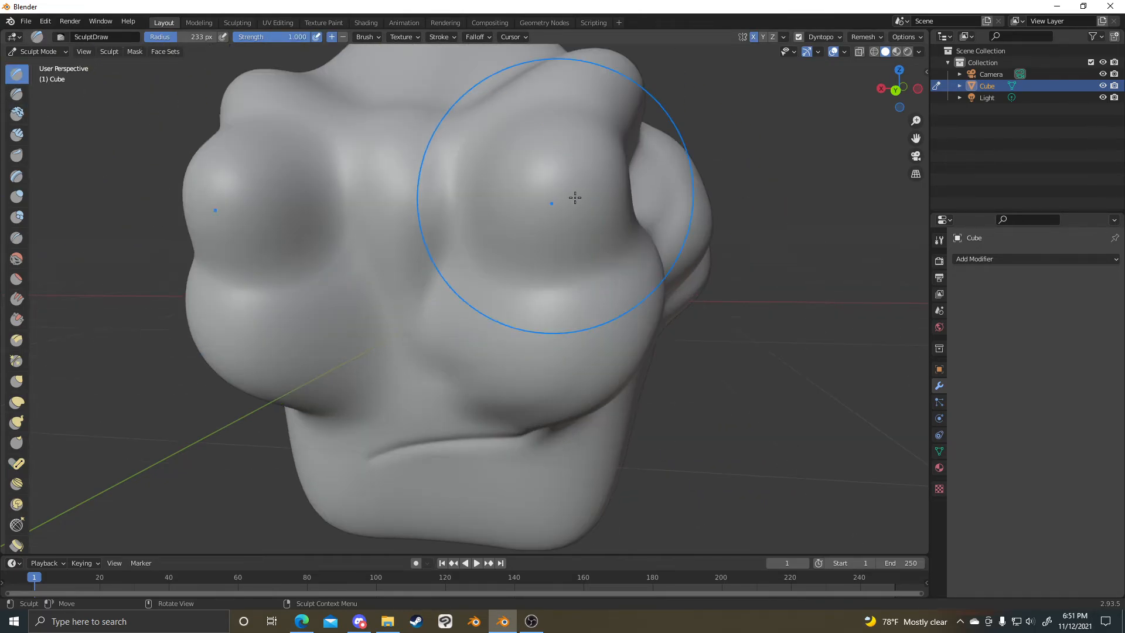
scroll(554, 246, down, 3)
middle_drag(554, 246, 714, 274)
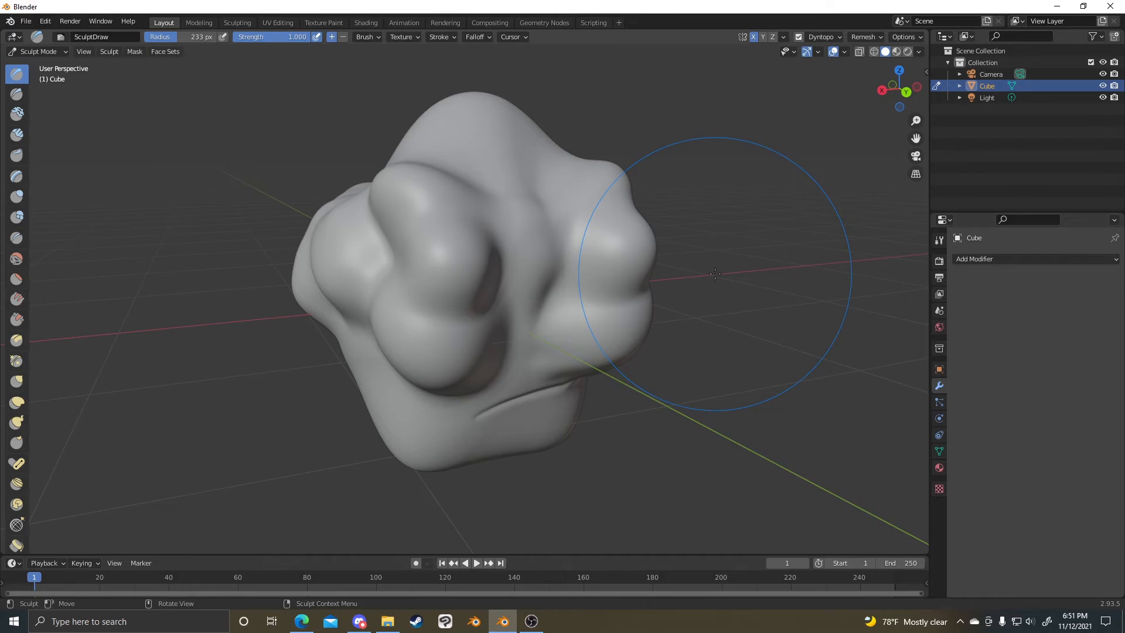
mouse_move(715, 273)
middle_down()
mouse_move(666, 272)
mouse_move(577, 239)
mouse_move(558, 330)
middle_up()
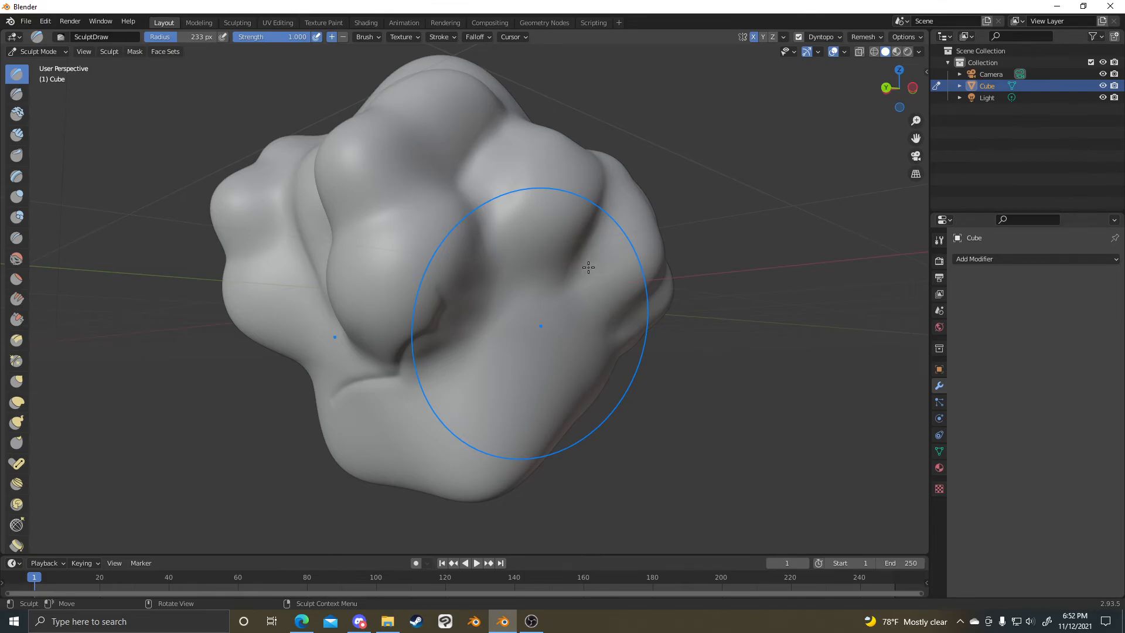
middle_drag(586, 265, 349, 288)
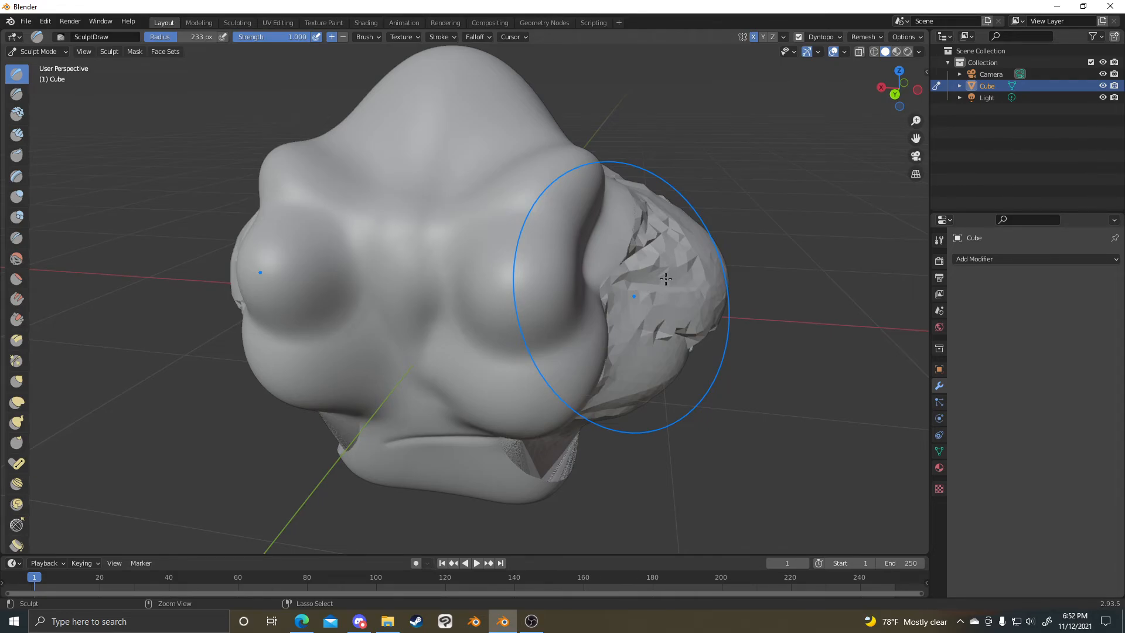
- Inspect the resculpted mesh's vertices in Edit Mode, and delete the whole object from Object Mode
key(Tab)
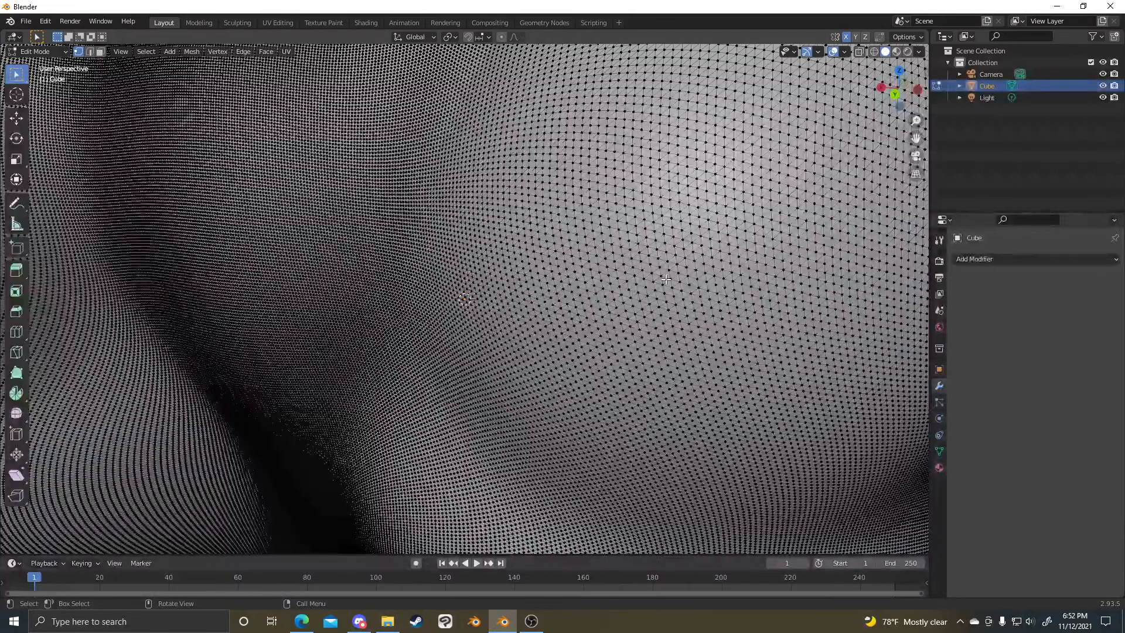
scroll(650, 273, down, 3)
key(ctrl+Tab)
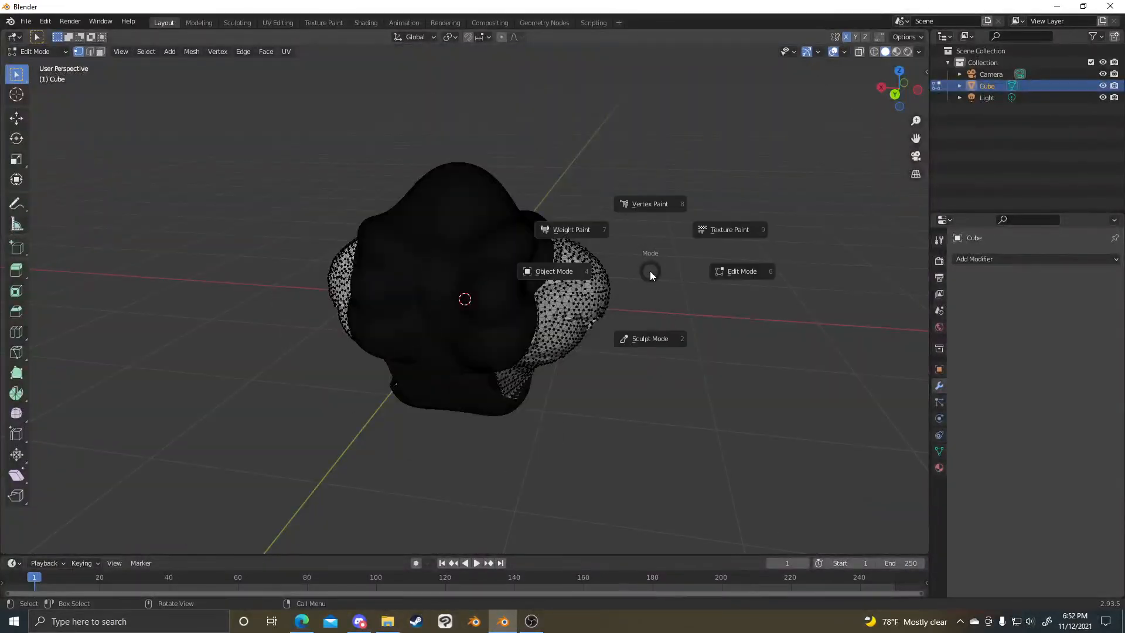
click(562, 272)
key(x)
click(658, 305)
- Add a plane mesh to the empty scene
key(shift+a)
mouse_move(649, 304)
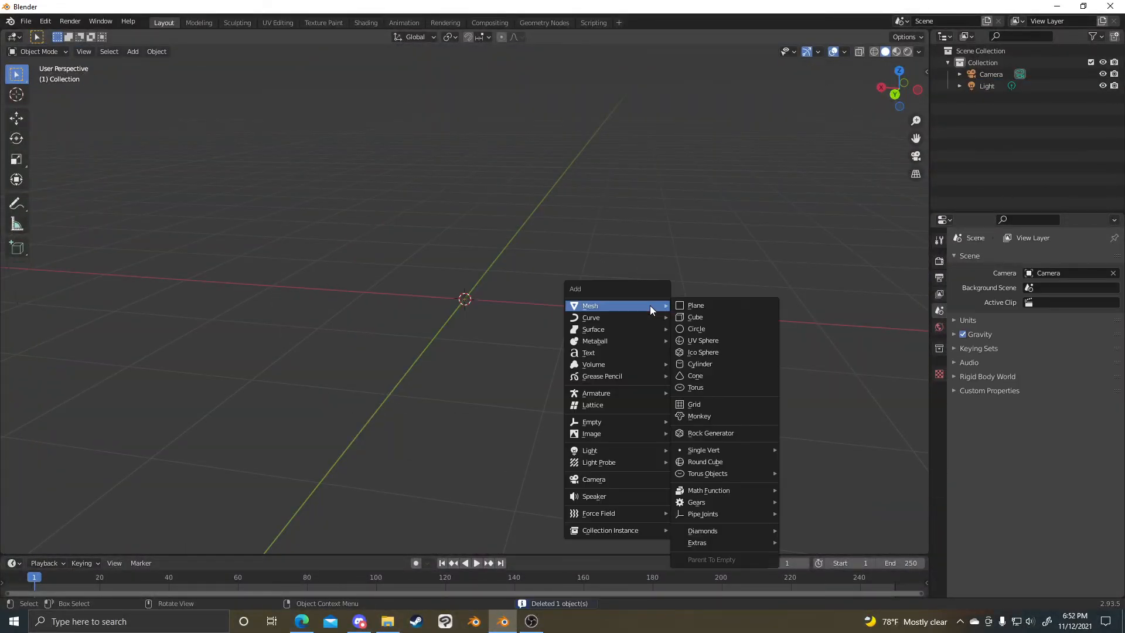
click(713, 306)
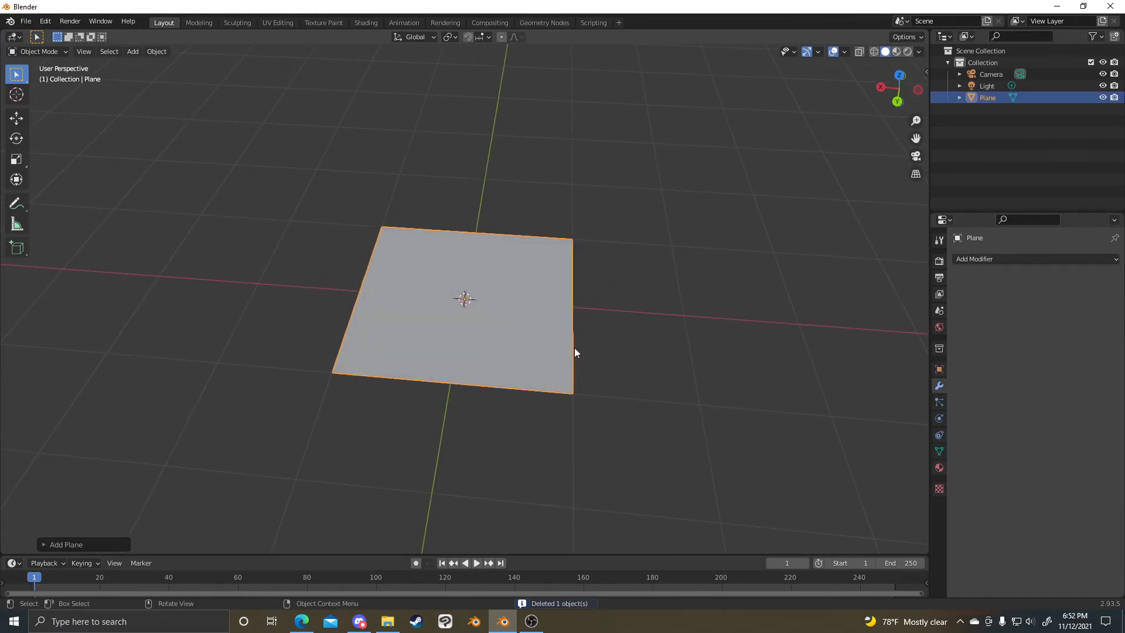
- Delete two adjacent edges of the plane in Edit Mode, leaving an L-shaped pair of edges
key(ctrl+Tab)
click(577, 347)
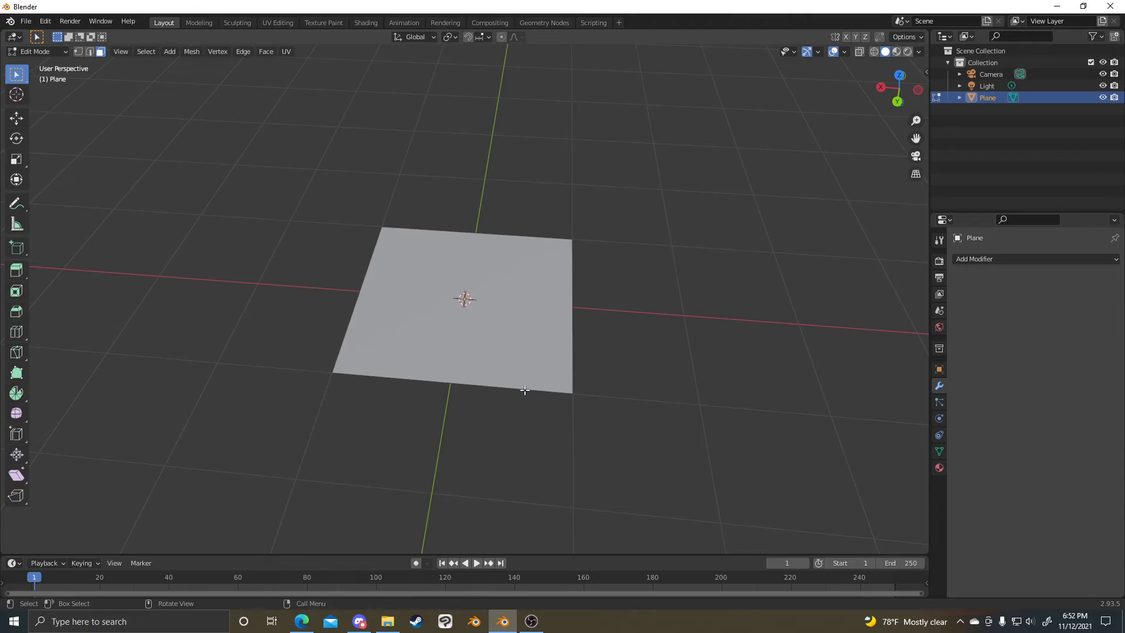
key(x)
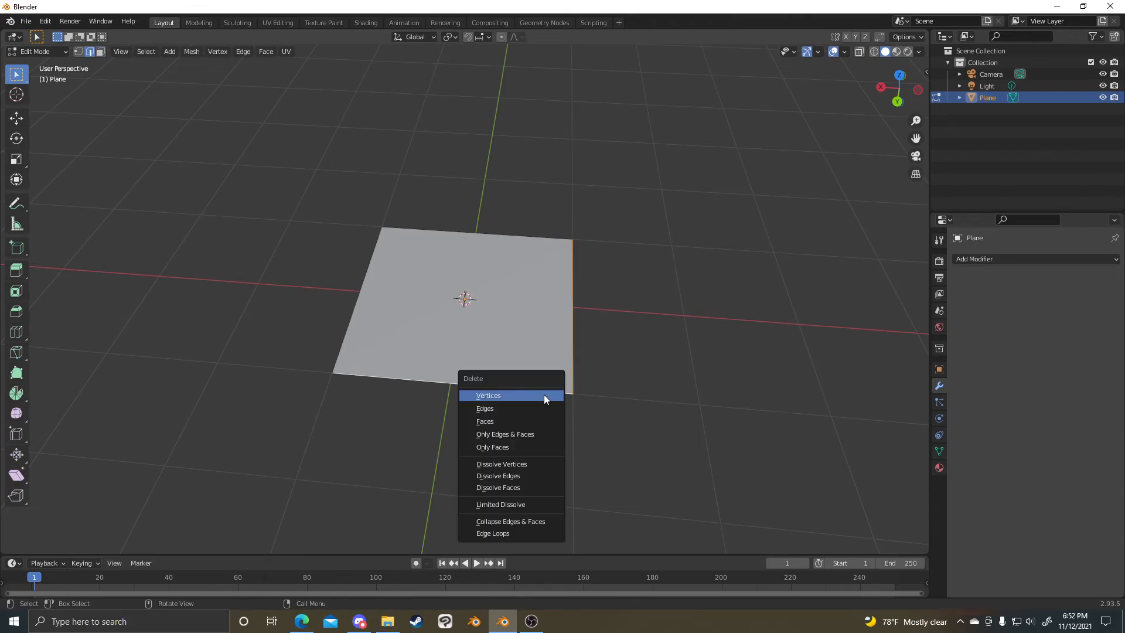
click(535, 412)
middle_drag(551, 404, 691, 369)
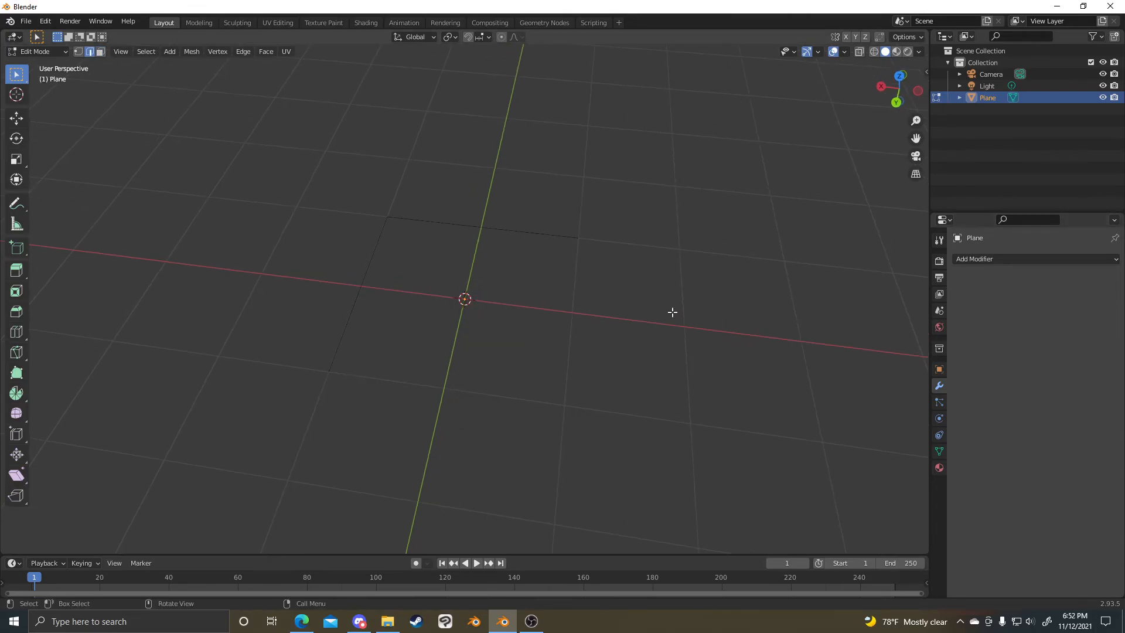
- Add a Skin modifier to the L-shaped edges and return to Object Mode
click(1037, 258)
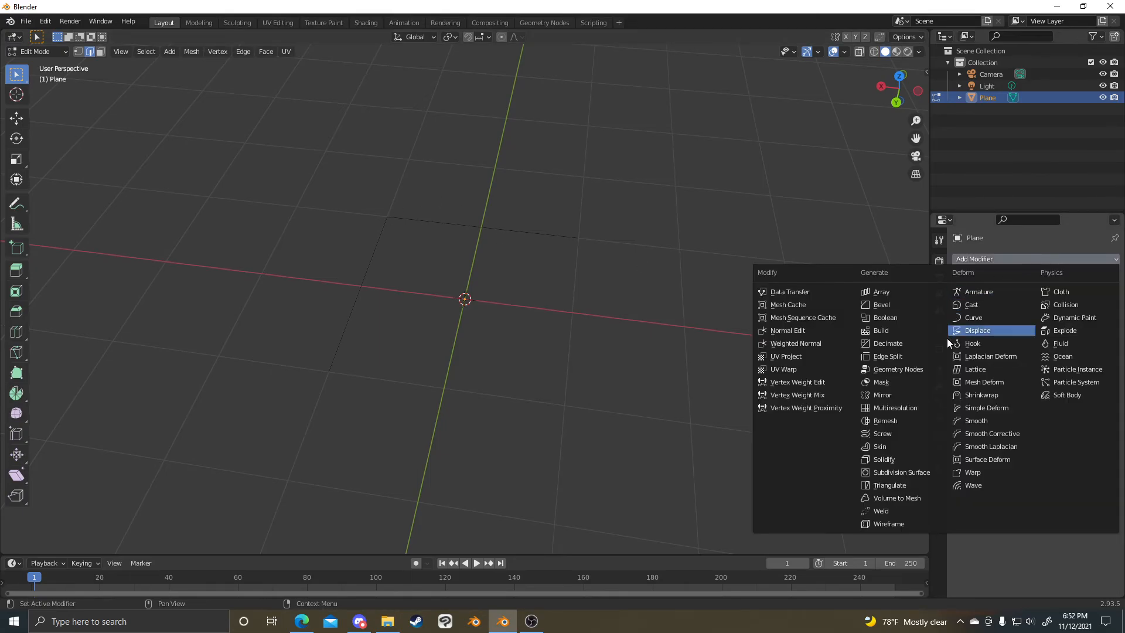
click(920, 445)
middle_drag(592, 372, 522, 278)
key(Tab)
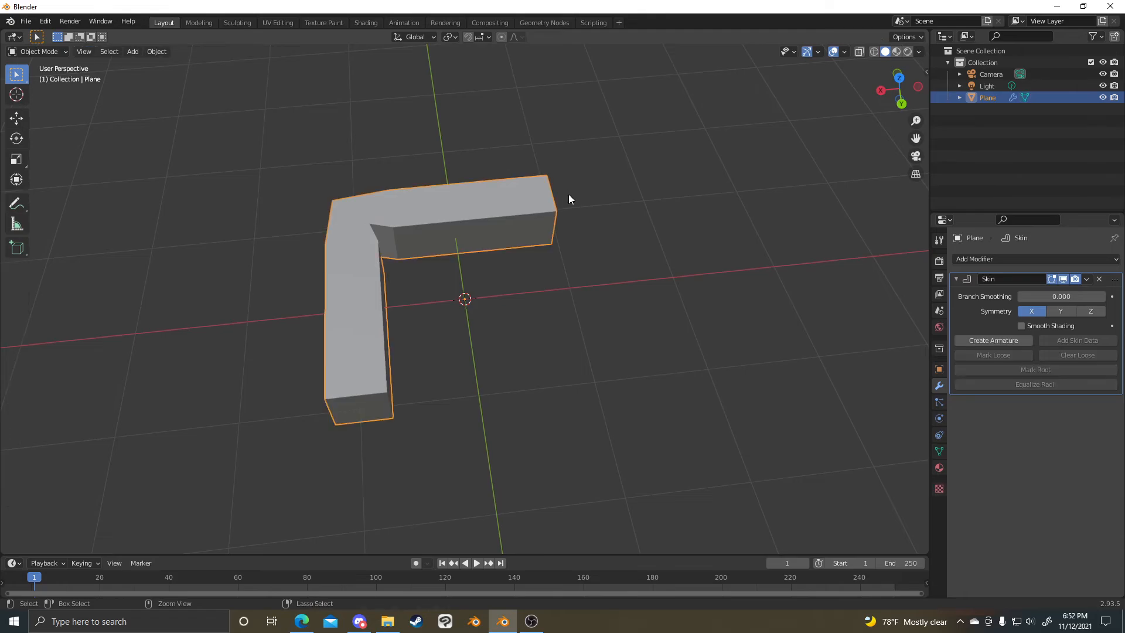
middle_drag(568, 199, 442, 308)
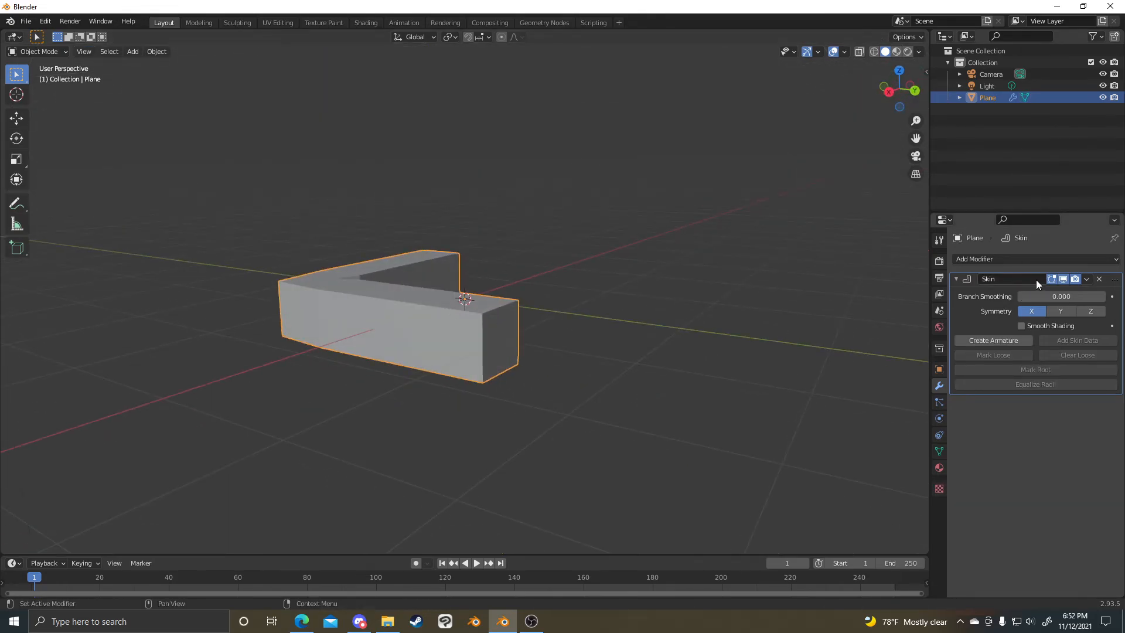
- Turn the Skin modifier's viewport display off and on again to compare the skin with the bare edges
click(1063, 279)
middle_drag(584, 246, 607, 211)
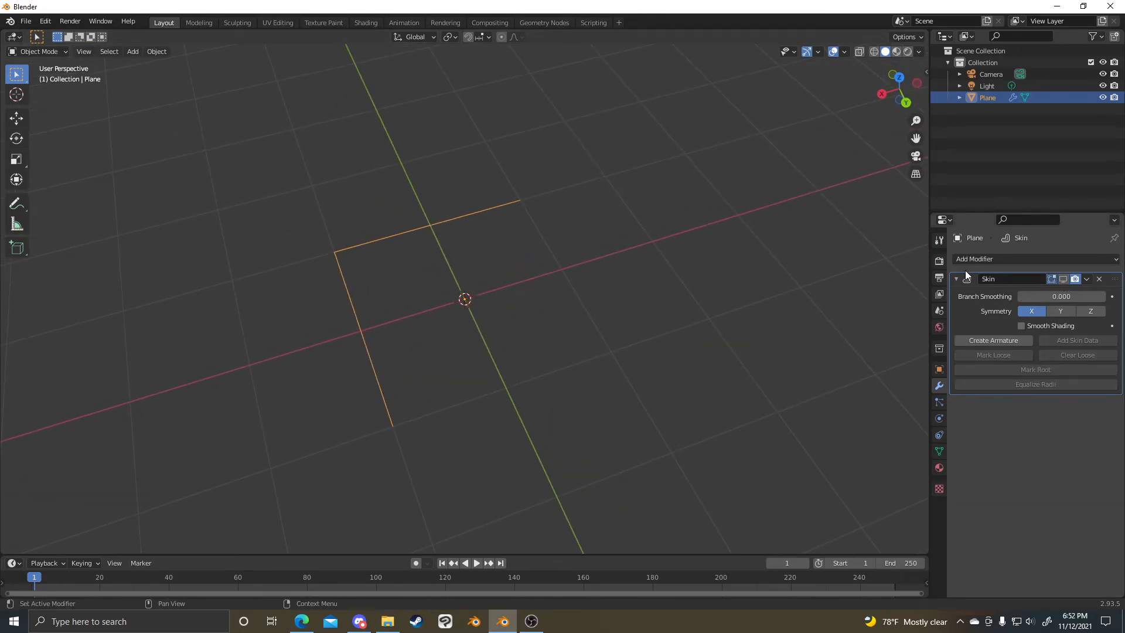
click(1063, 279)
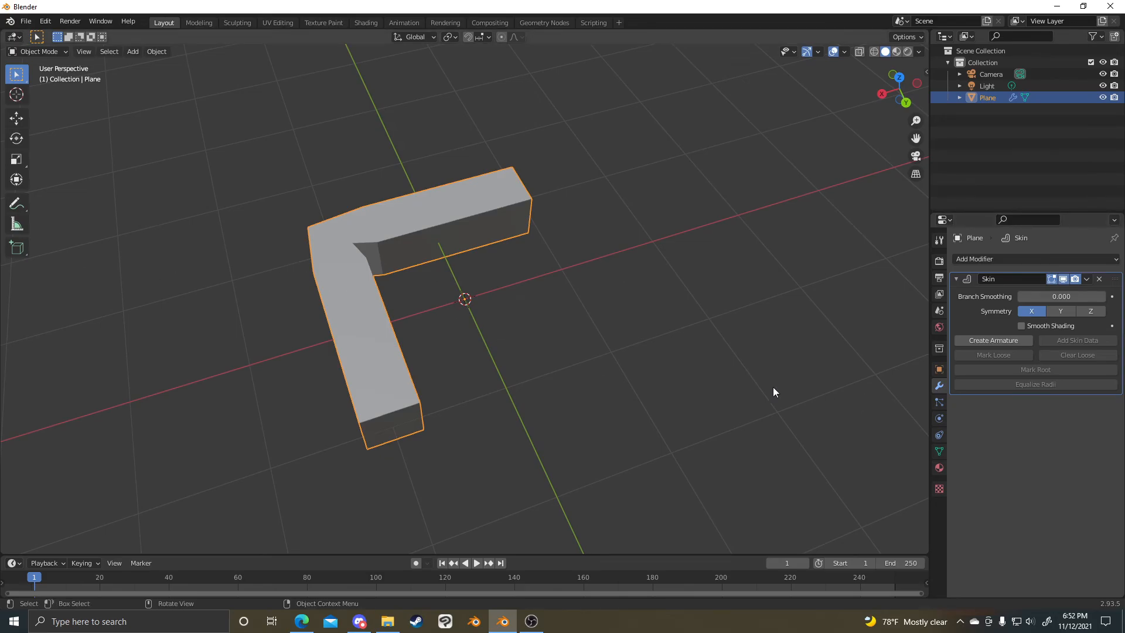
- Set the Skin modifier's Branch Smoothing to 1.000 and test Smooth Shading, leaving it off
drag(1042, 298, 1106, 297)
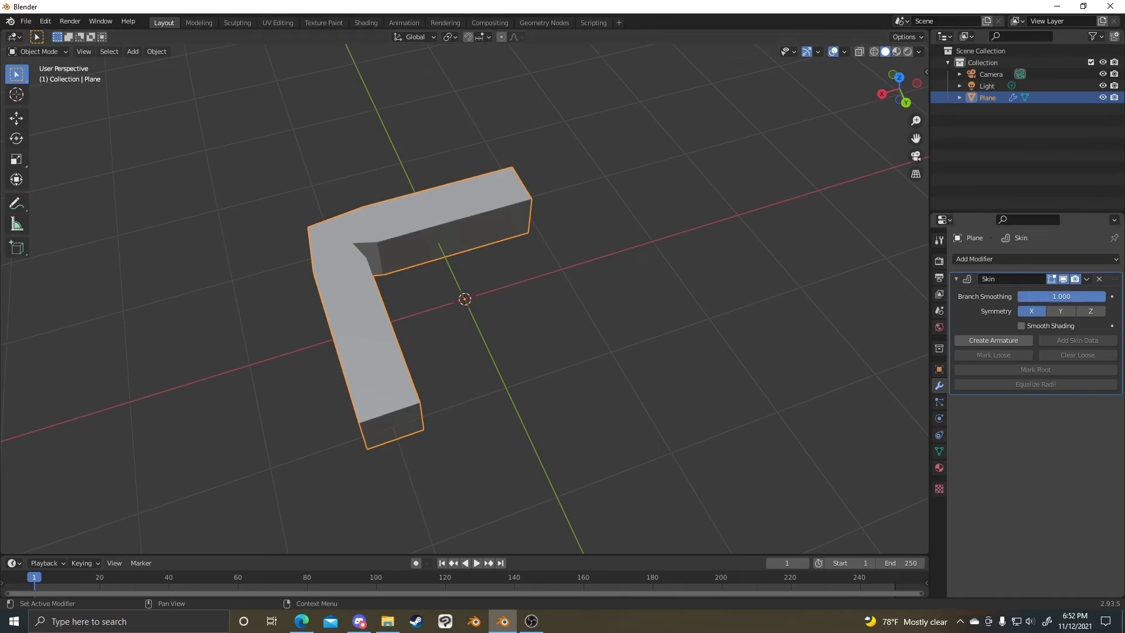
middle_drag(692, 251, 667, 235)
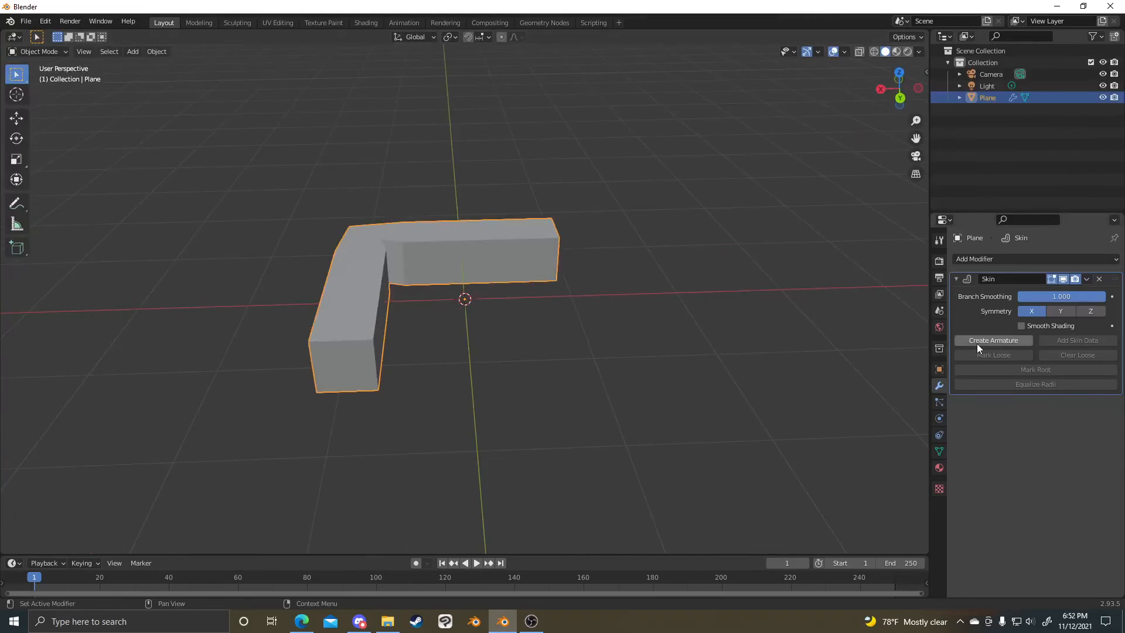
click(1022, 326)
click(1021, 326)
mouse_move(536, 321)
middle_down()
mouse_move(522, 330)
mouse_move(834, 322)
middle_up()
- Try a Subdivision Surface modifier on the skinned shape and remove it
click(1003, 259)
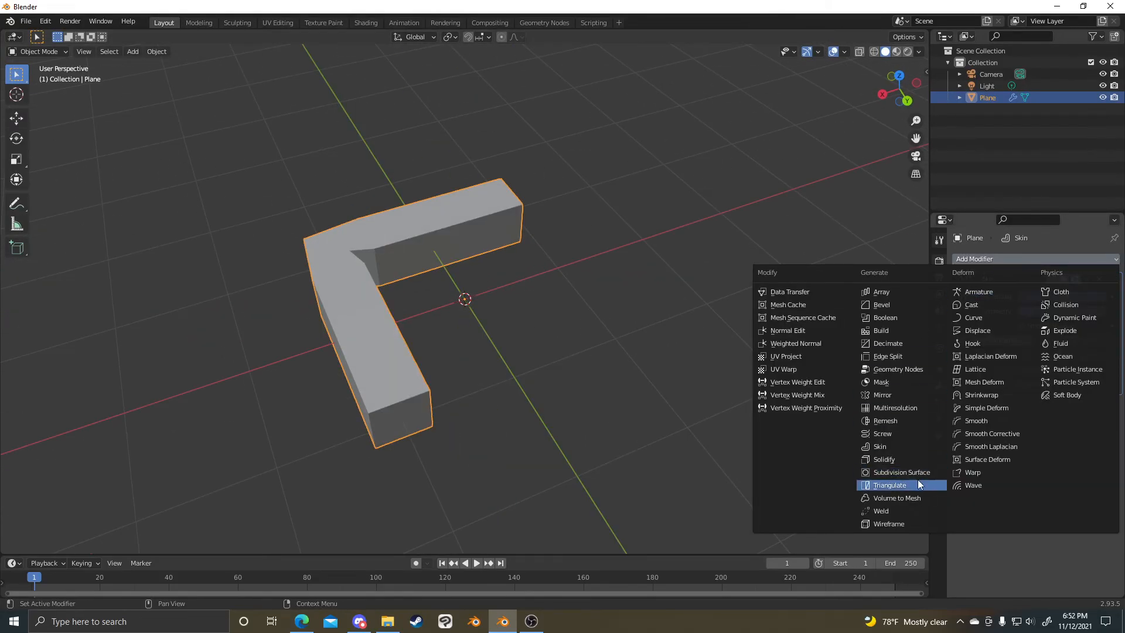
click(902, 472)
middle_drag(539, 392, 502, 349)
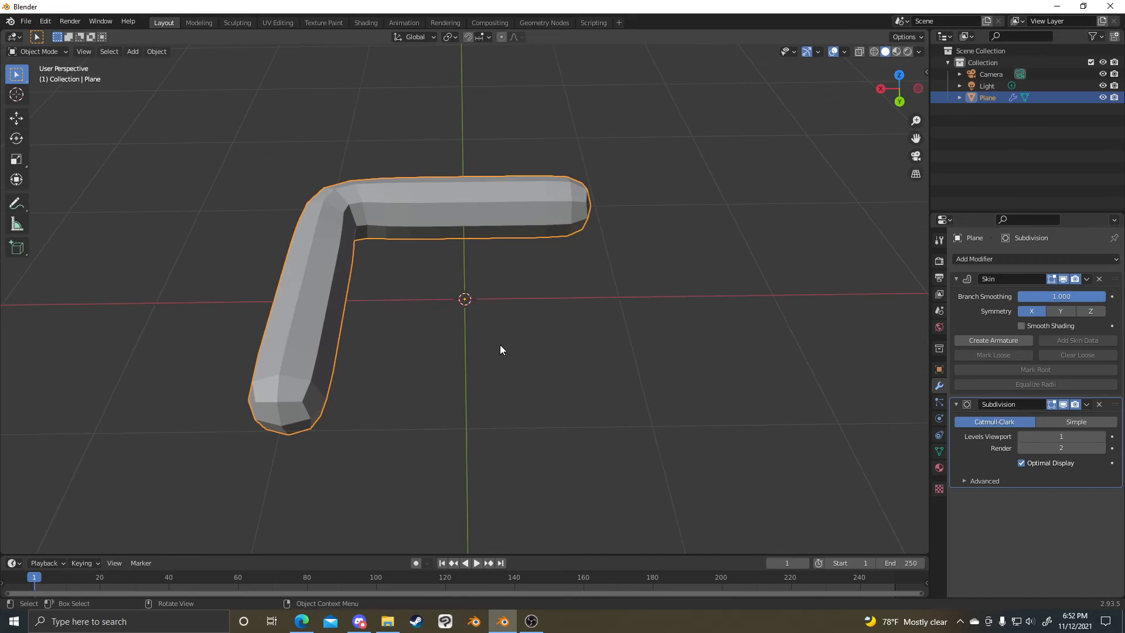
click(1099, 404)
- Try a Mirror modifier on the skinned shape and remove it
click(1055, 258)
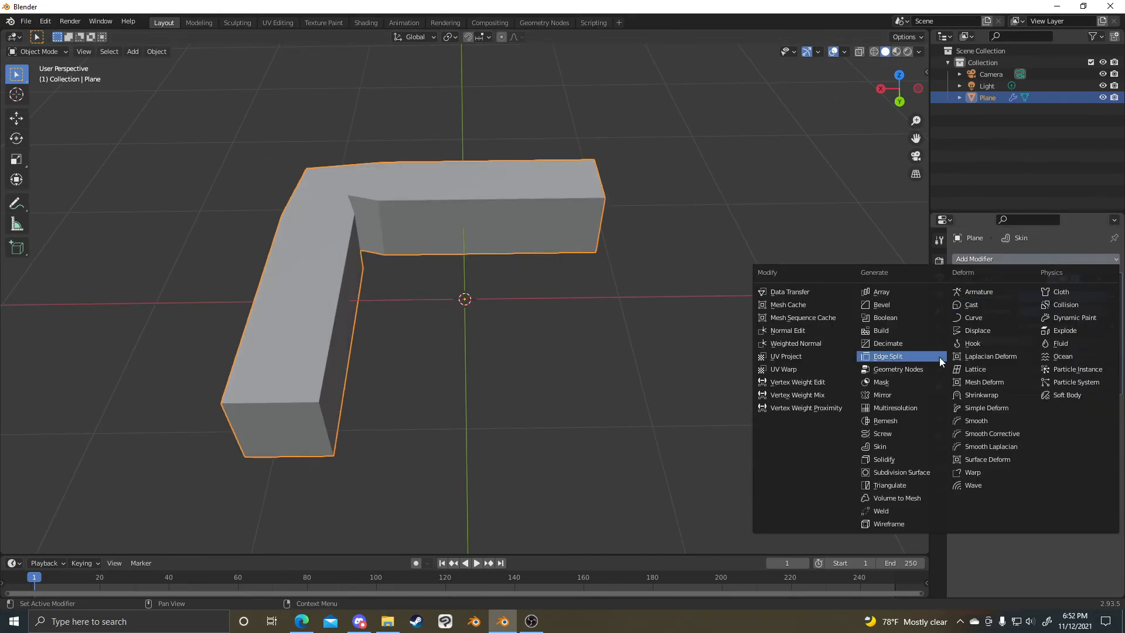
click(903, 395)
click(1099, 404)
- Enter Edit Mode on the skinned shape and hide the Skin modifier in the viewport
middle_drag(661, 336, 548, 296)
key(ctrl+Tab)
click(669, 294)
scroll(615, 321, up, 3)
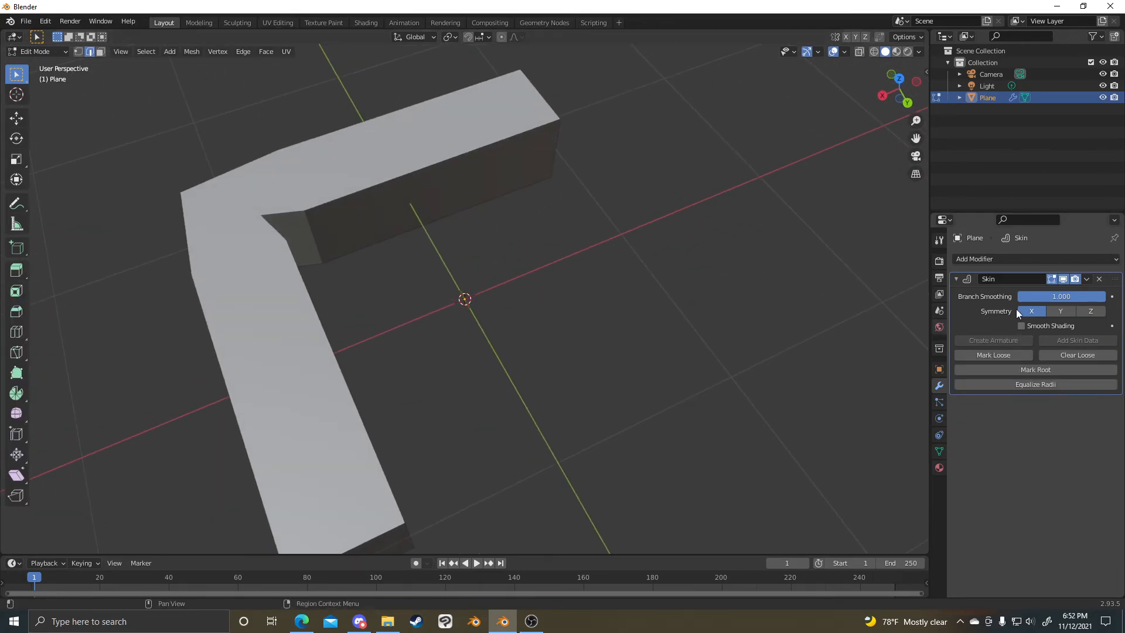
click(1063, 279)
- Move all the edges along X towards the centre and rotate the L shape 90 degrees so it stands upright
key(a)
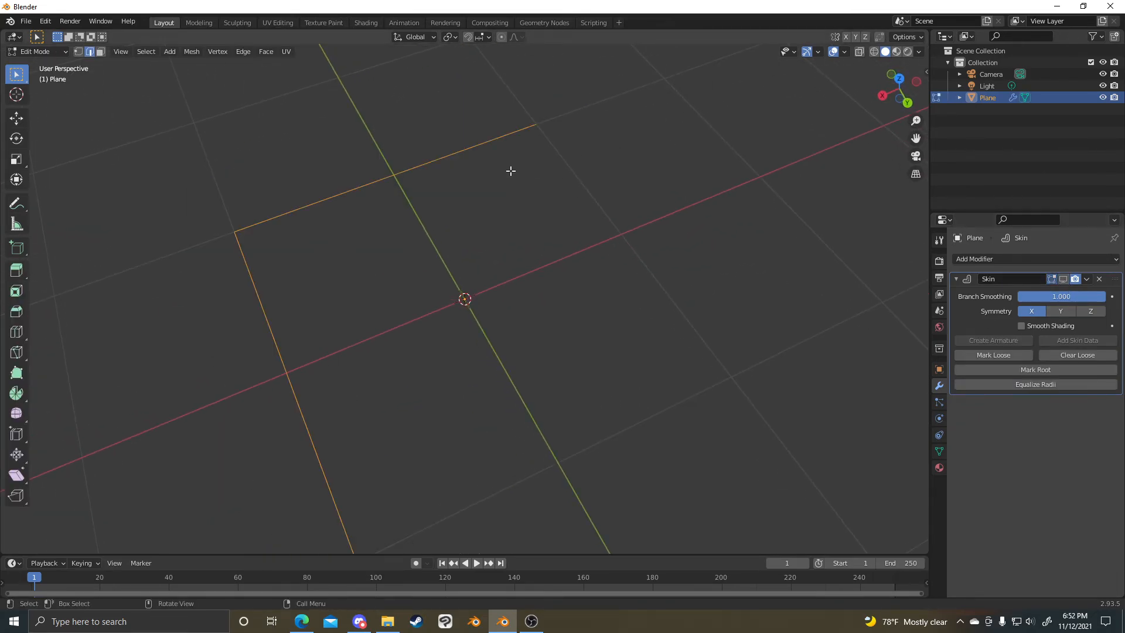
key(g)
key(x)
click(661, 275)
text(rz90)
key(Return)
- Switch to vertex selection and extrude the upright edge's top vertex along X to form one arm
middle_drag(714, 211, 536, 260)
key(z)
key(1)
click(490, 265)
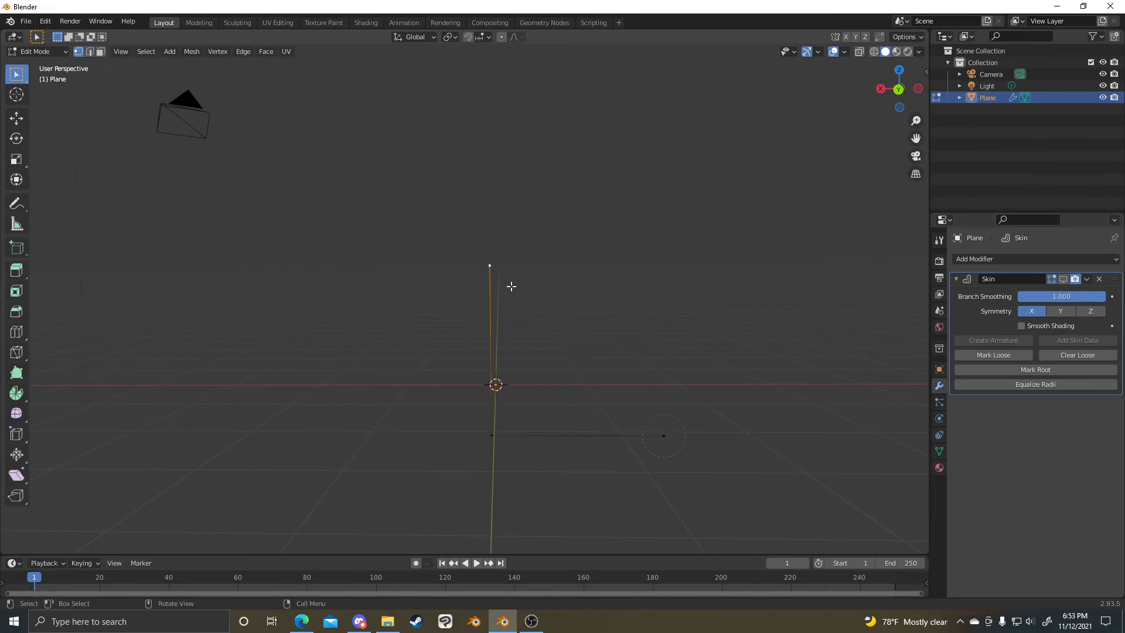
key(e)
key(Escape)
middle_drag(644, 280, 520, 304)
key(g)
key(x)
click(695, 327)
- Extrude the opposite arm from the same top vertex along X
click(499, 259)
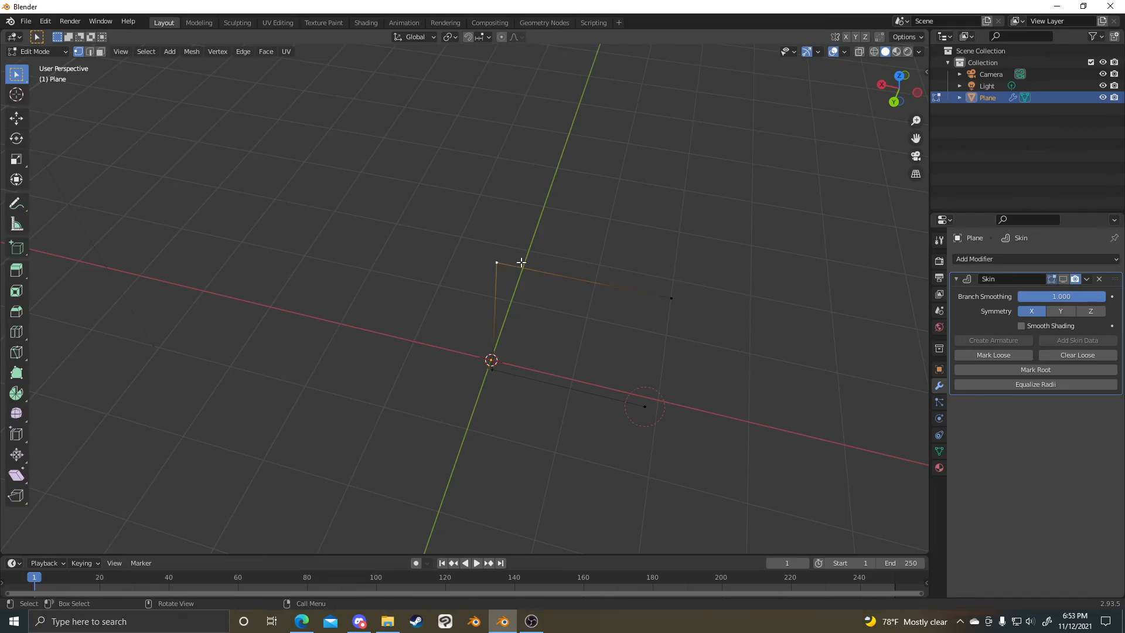
key(e)
key(x)
click(493, 255)
- Extrude the vertex between the two arms upward along Z to form the neck
click(496, 262)
middle_drag(503, 263, 512, 374)
key(e)
key(z)
click(517, 181)
- Lower the free end vertex of the bottom edge along Z and reposition it beneath the body to form a leg
click(687, 369)
key(g)
key(z)
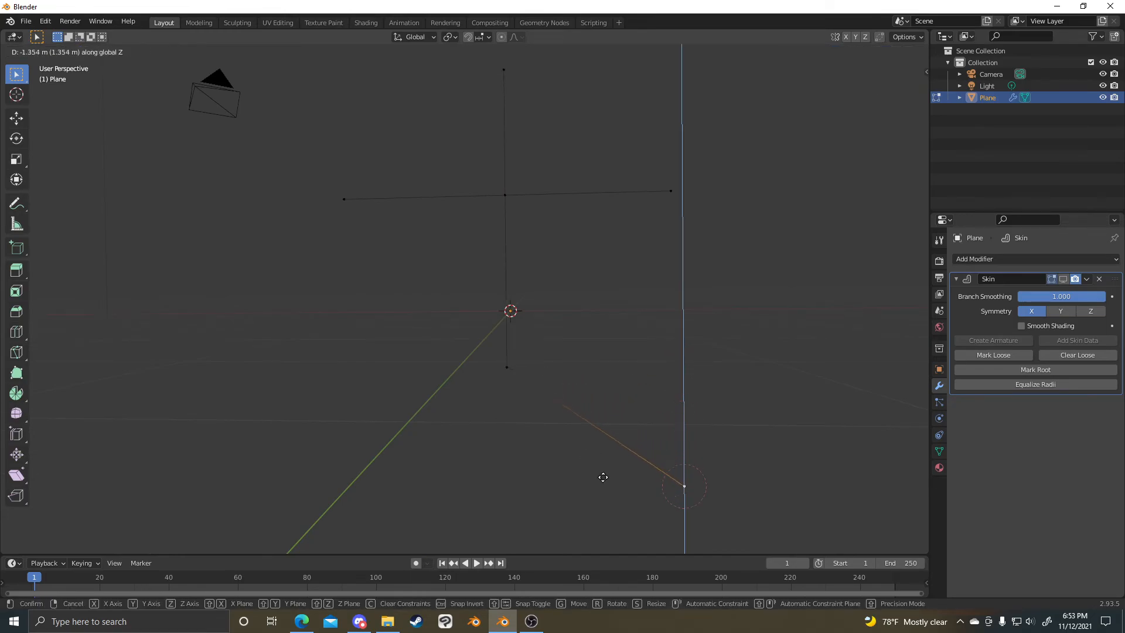
click(603, 478)
key(g)
click(463, 482)
shift+middle_drag(562, 417, 566, 321)
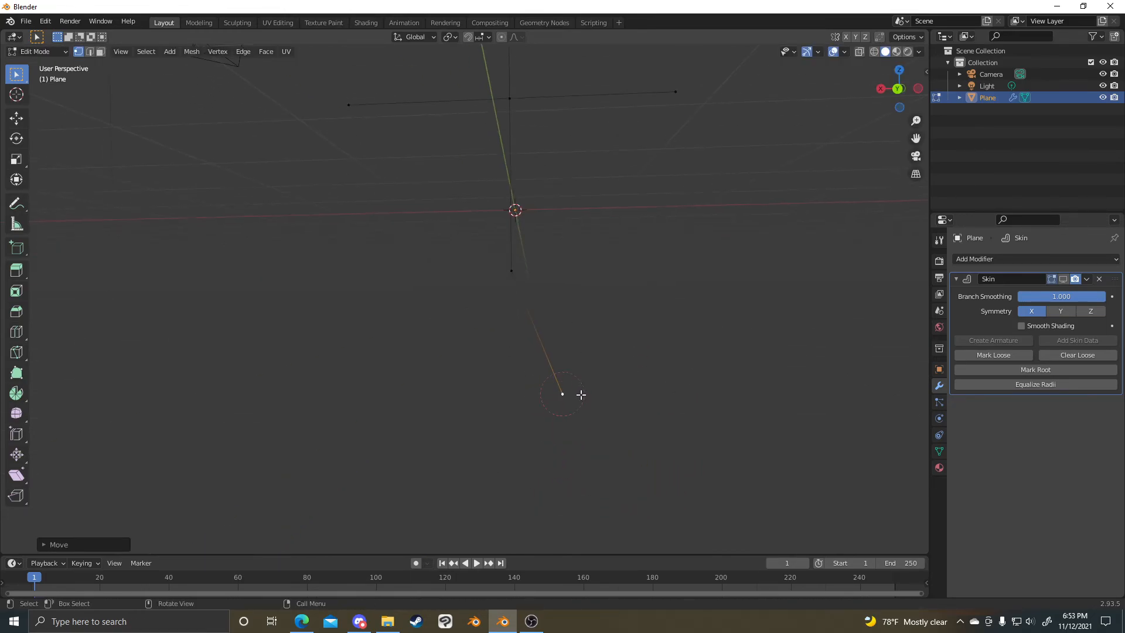
key(g)
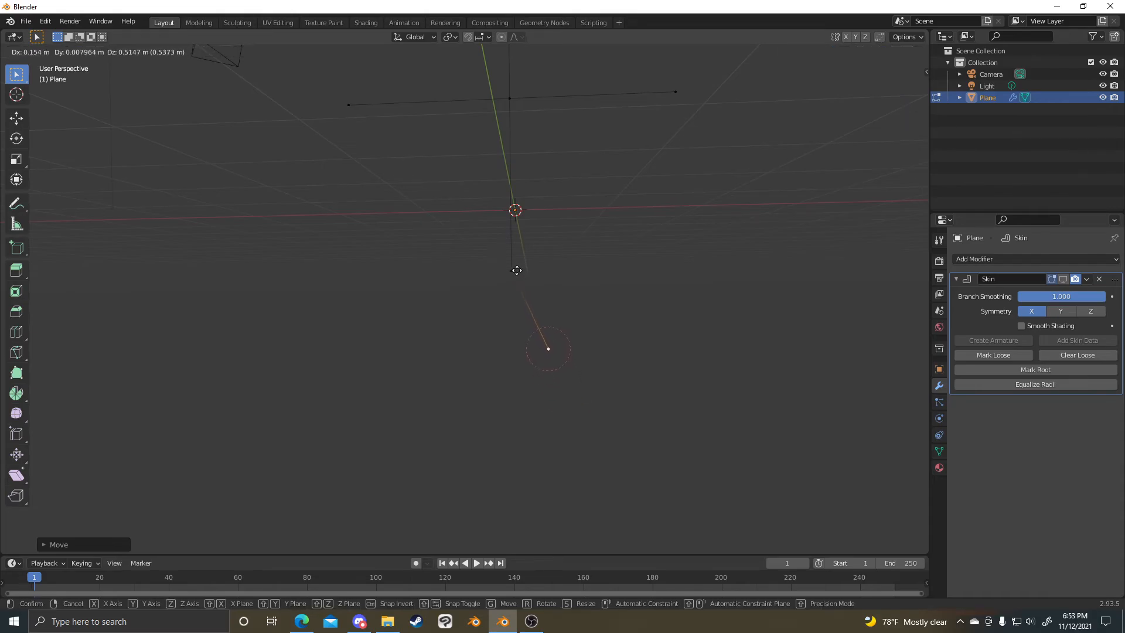
click(477, 245)
- Raise the vertex at the base of the torso along Z
middle_drag(522, 291, 469, 280)
key(g)
key(z)
click(464, 164)
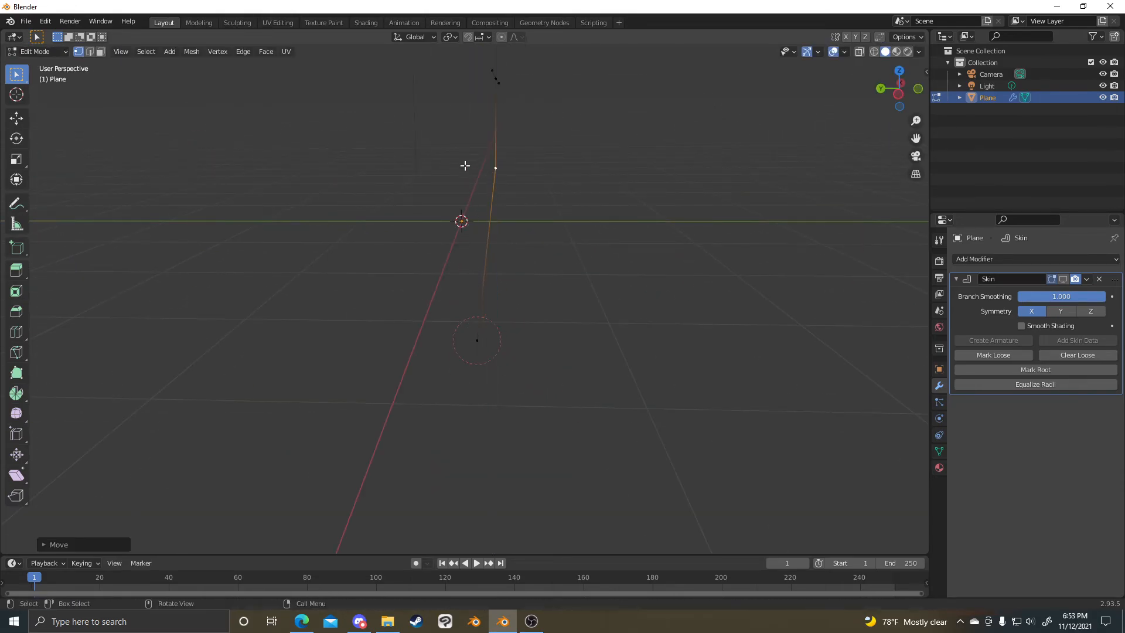
- Extrude the torso's lowest vertex downward and align the new vertex beneath the torso along X
key(e)
click(499, 260)
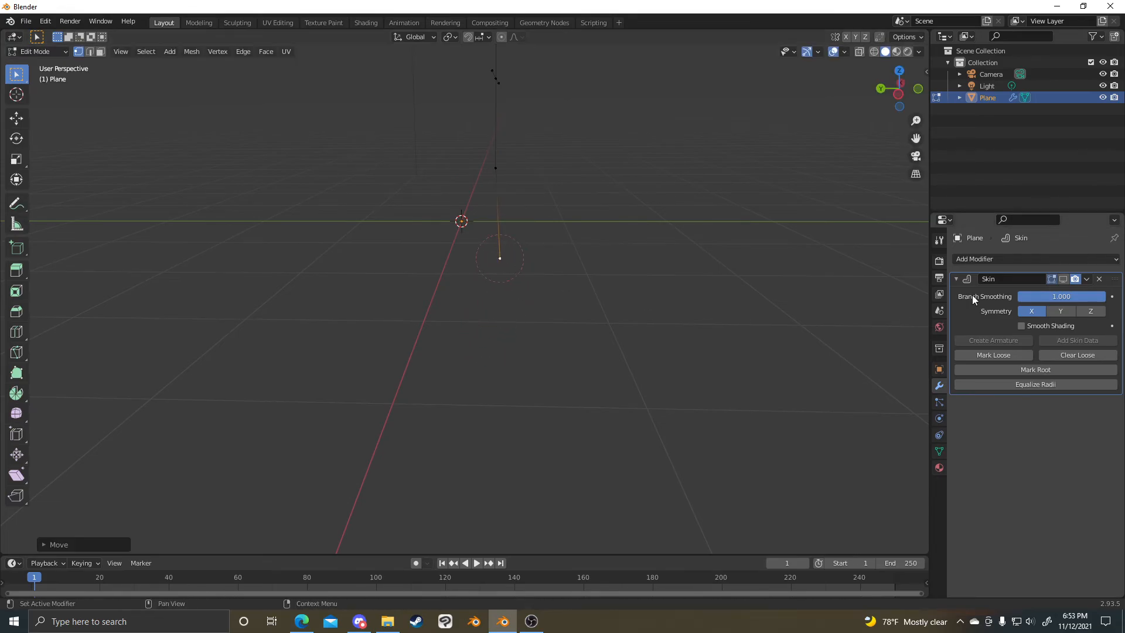
middle_drag(515, 307, 615, 247)
key(g)
key(x)
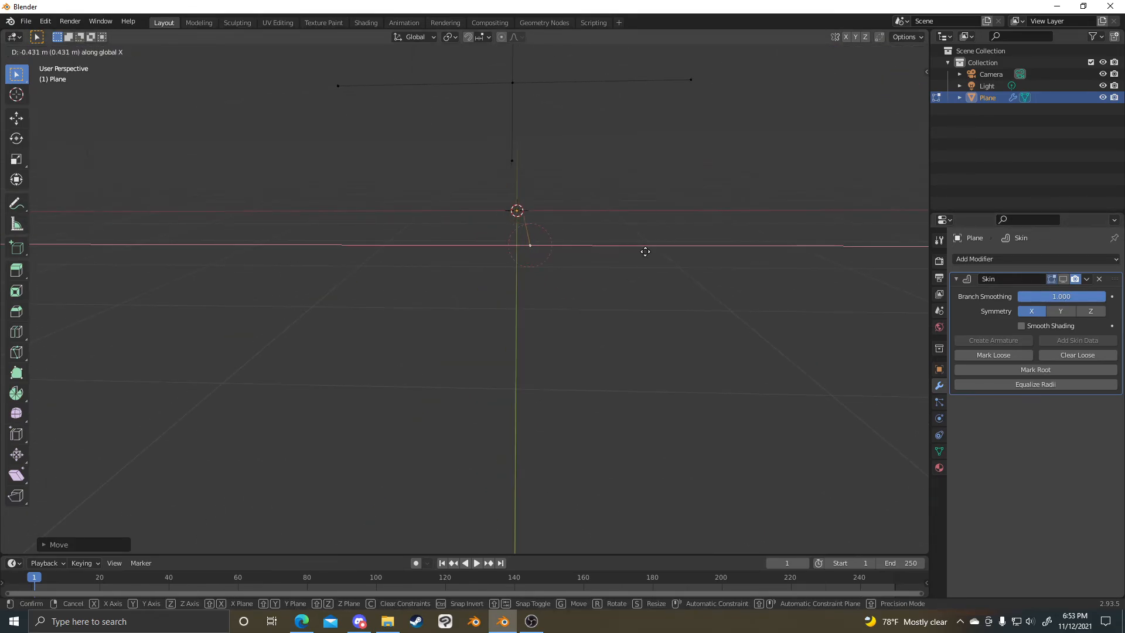
- Extrude two legs diagonally downward and outward from the torso's lowest vertex, one to each side
key(c)
click(727, 347)
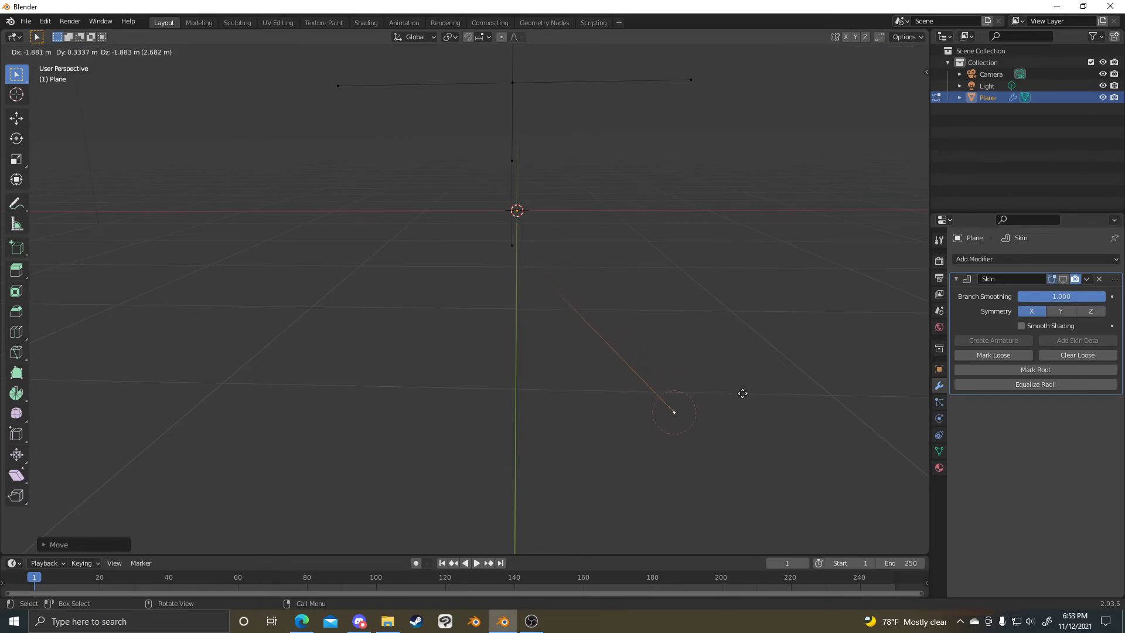
shift+click(511, 246)
key(e)
key(Escape)
click(512, 246)
key(e)
click(400, 430)
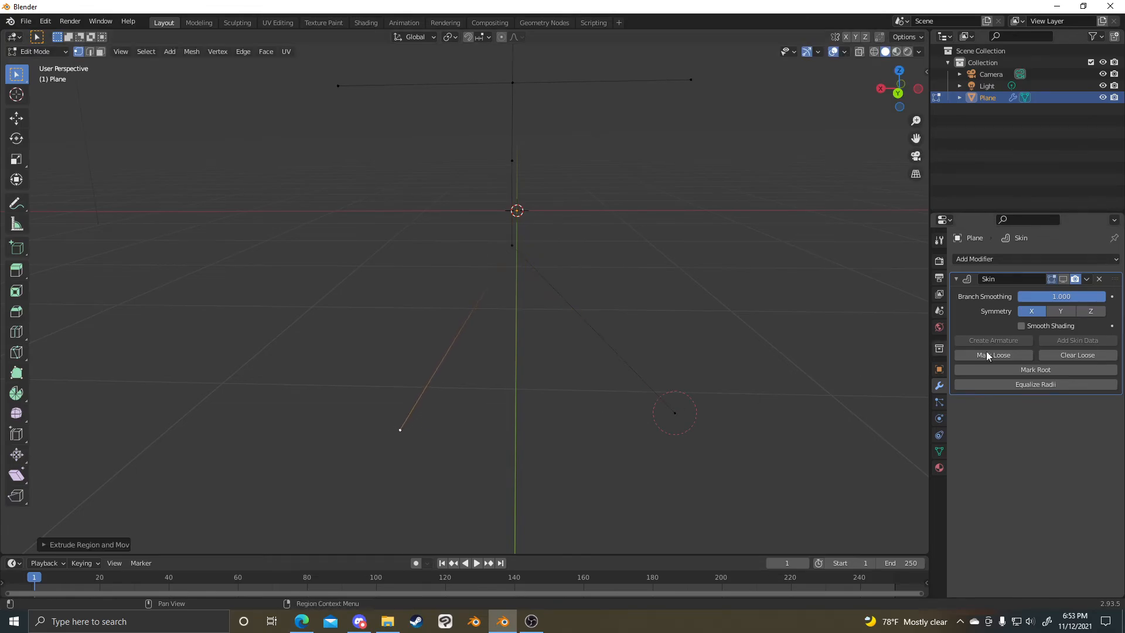
- Turn on the Skin modifier's viewport display and view the whole figure
click(1061, 282)
scroll(678, 333, down, 3)
middle_drag(673, 340, 646, 285)
click(1020, 261)
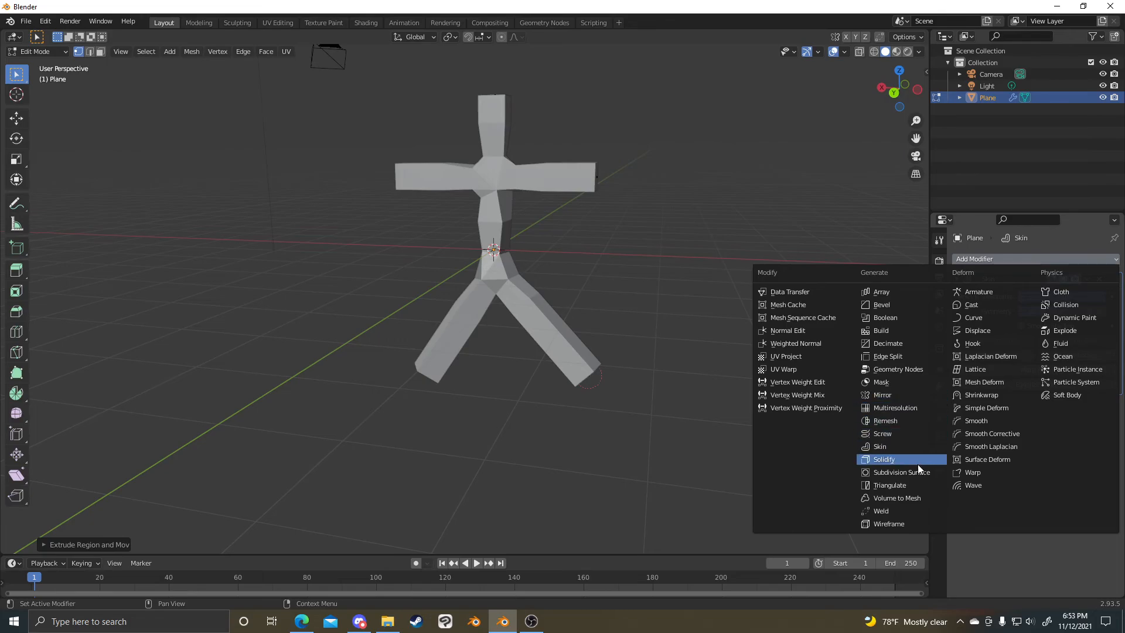
click(869, 485)
click(1099, 404)
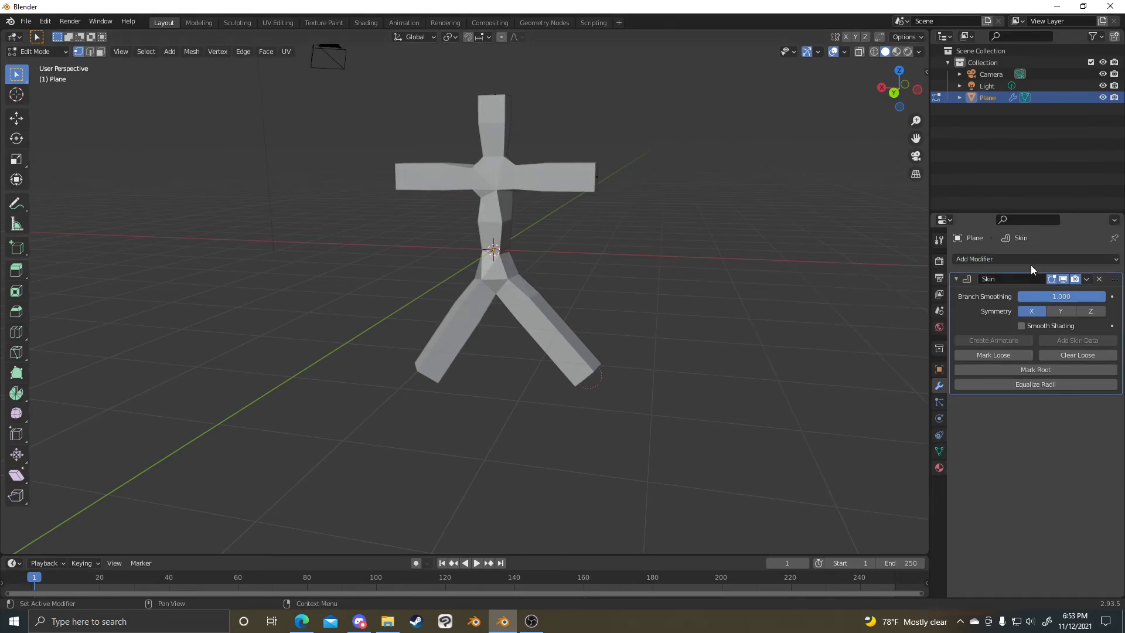
- Add a Subdivision Surface modifier after the Skin modifier and set its viewport levels to 2
click(1029, 259)
click(902, 472)
scroll(686, 387, up, 4)
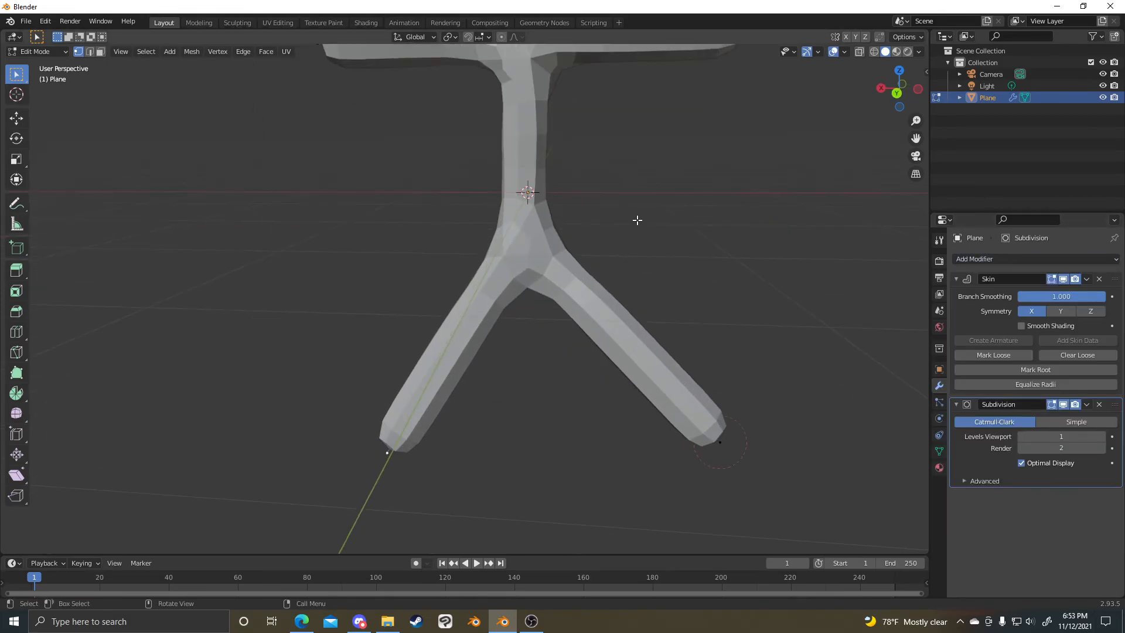
drag(1049, 435, 1105, 432)
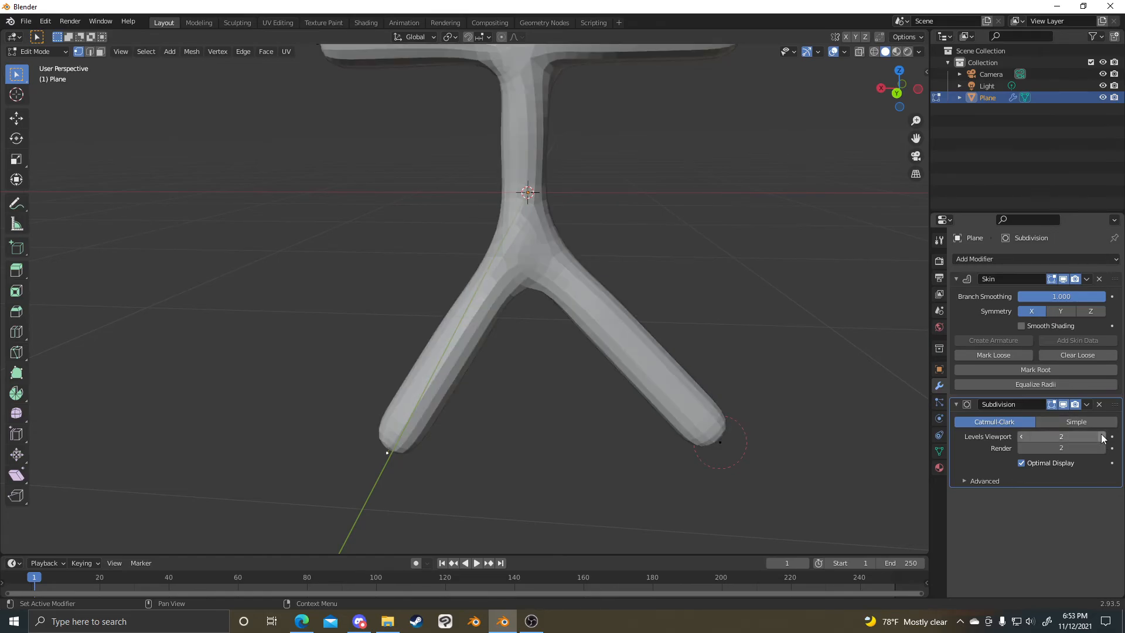
- Enlarge the skin radius at the top vertex of the neck to form a head
scroll(535, 151, down, 4)
middle_drag(535, 151, 539, 238)
scroll(540, 238, up, 4)
click(531, 211)
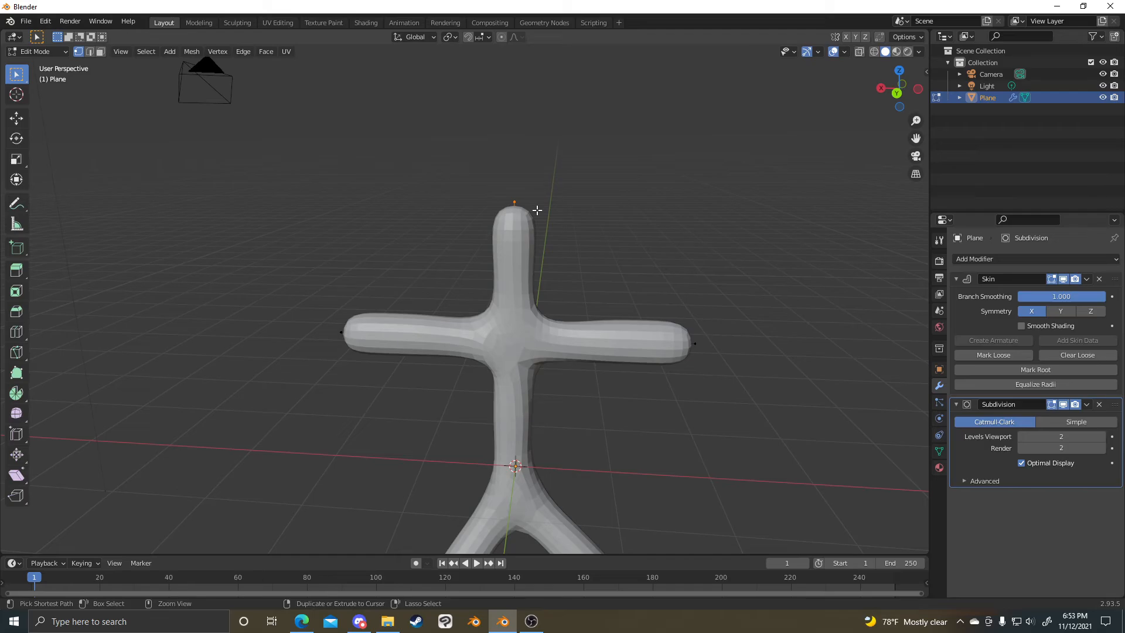
key(ctrl+s)
key(Escape)
key(alt+s)
key(Escape)
key(ctrl+a)
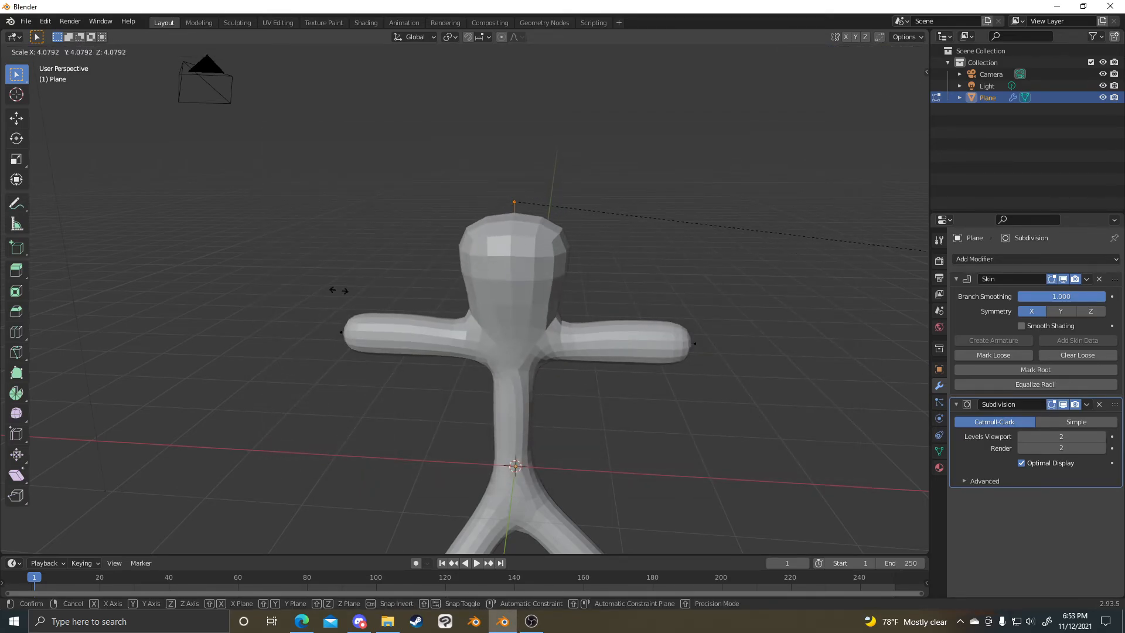
key(Escape)
click(689, 347)
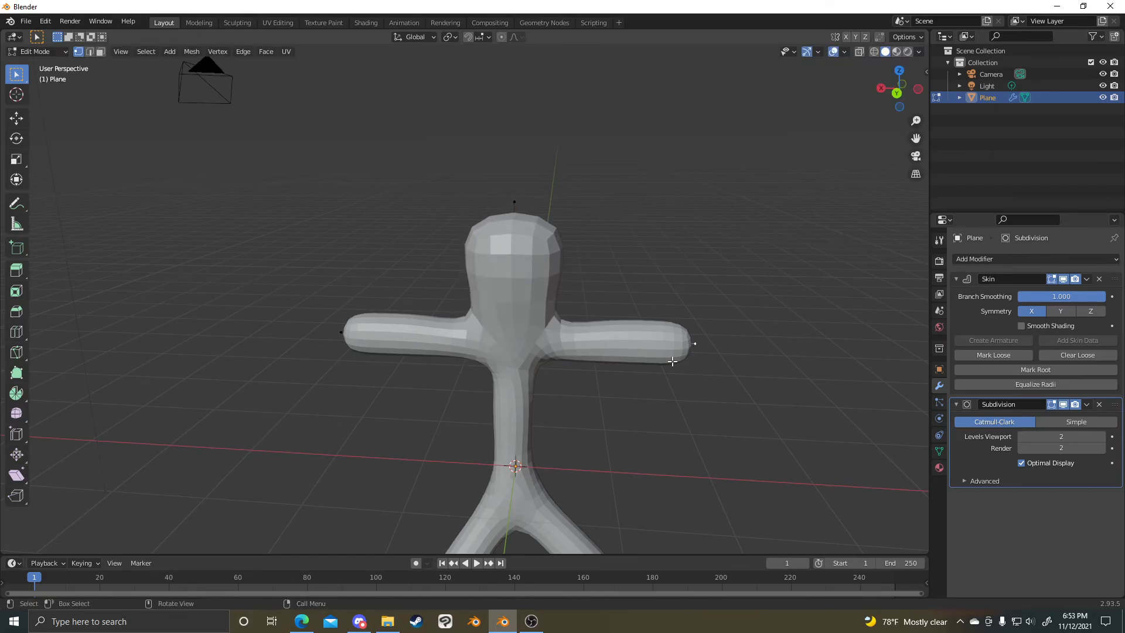
key(ctrl+a)
key(Escape)
- Add a loop cut on the edge of the torso between the arms and the hips
shift+scroll(532, 354, down, 4)
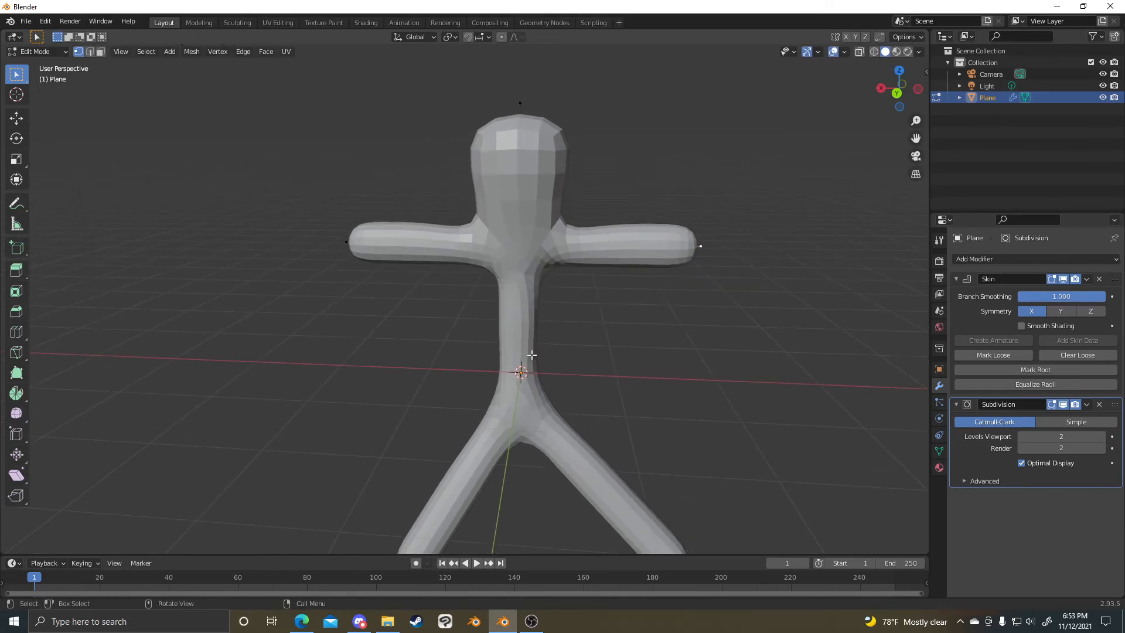
key(ctrl+r)
click(516, 336)
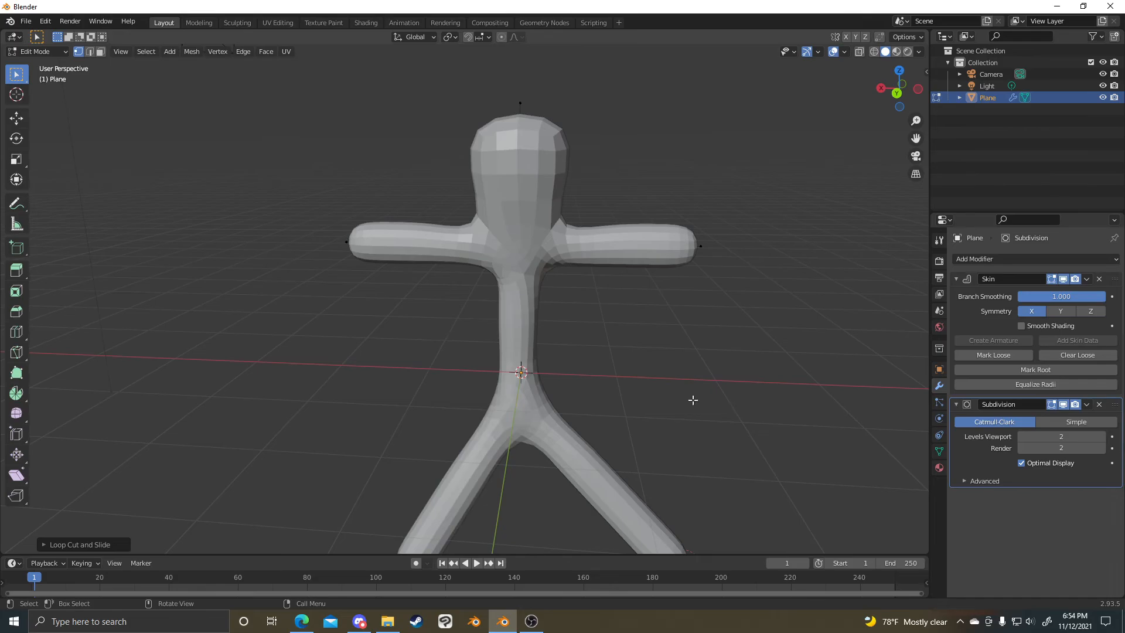
- Switch to wireframe shading and enlarge the skin radius at the two vertices in the middle of the torso
key(shift+z)
click(520, 356)
key(s)
click(301, 346)
click(520, 316)
key(s)
click(664, 346)
- Lower the hip vertex where the legs meet along Z and enlarge its skin radius
click(519, 397)
key(g)
key(z)
click(529, 435)
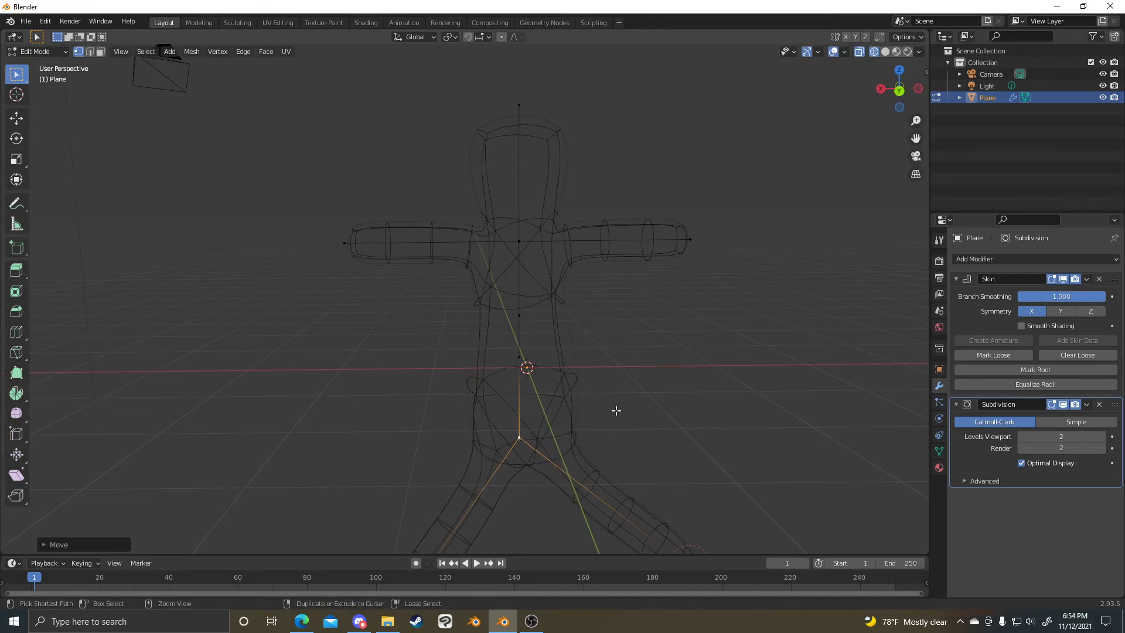
key(s)
click(703, 405)
- Return to solid shading and view the thickened torso and legs up close
mouse_move(696, 405)
middle_down()
mouse_move(715, 340)
mouse_move(674, 337)
middle_up()
key(z)
click(802, 358)
mouse_move(801, 359)
middle_down()
mouse_move(585, 367)
mouse_move(621, 352)
middle_up()
scroll(575, 236, up, 3)
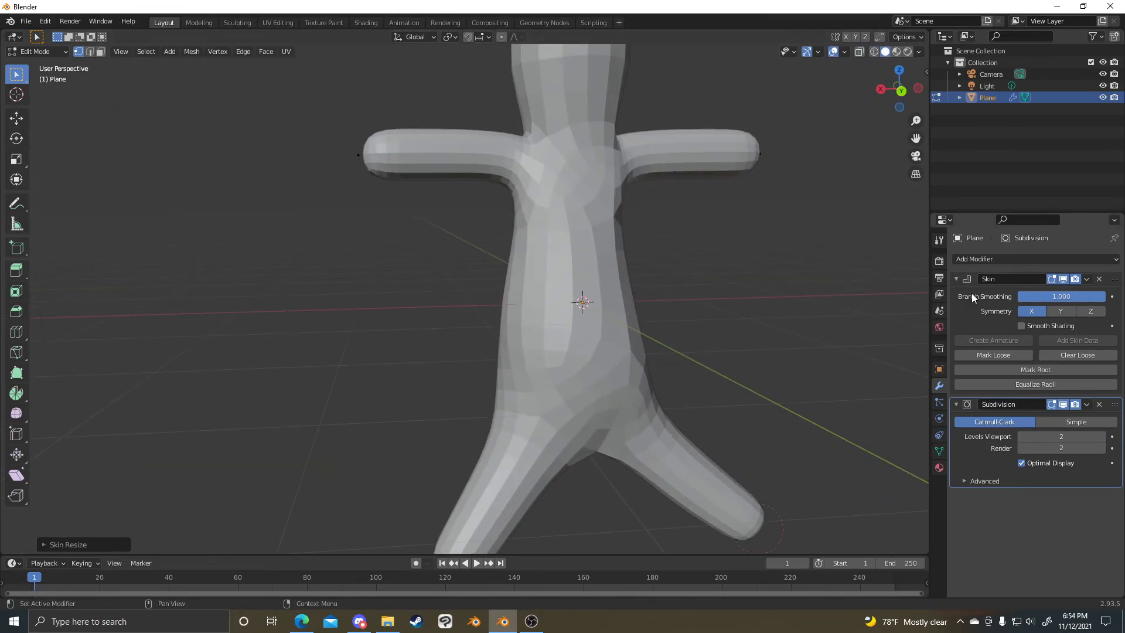
- Remove the Skin and Subdivision modifiers and delete the stick figure object
click(1099, 279)
click(1099, 279)
key(Tab)
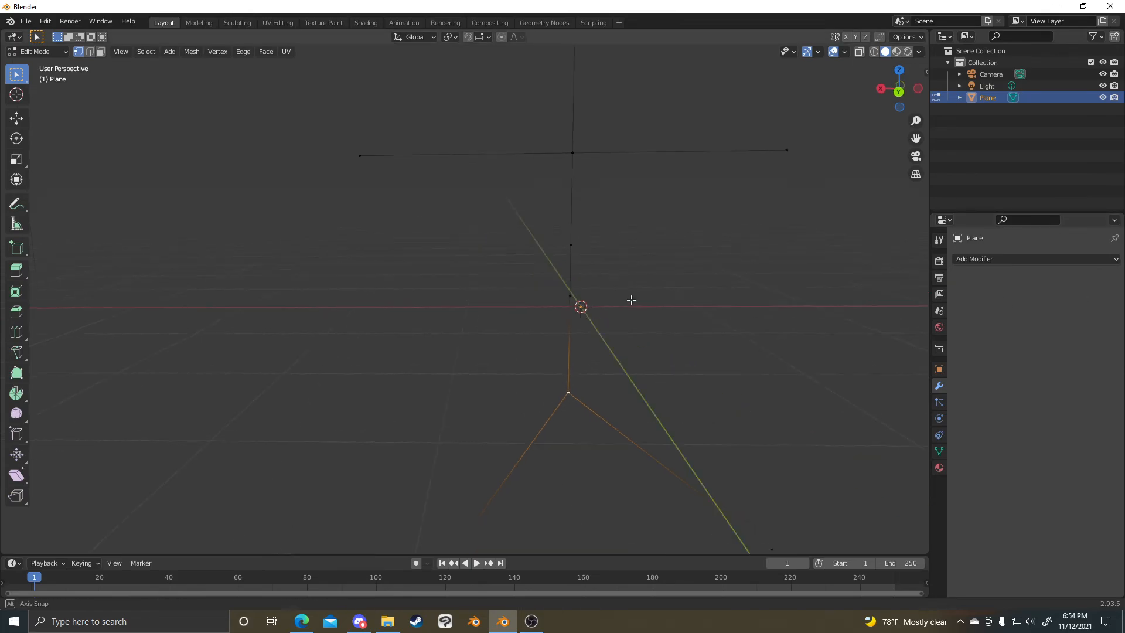
scroll(561, 286, down, 3)
key(x)
click(563, 291)
middle_drag(564, 291, 117, 225)
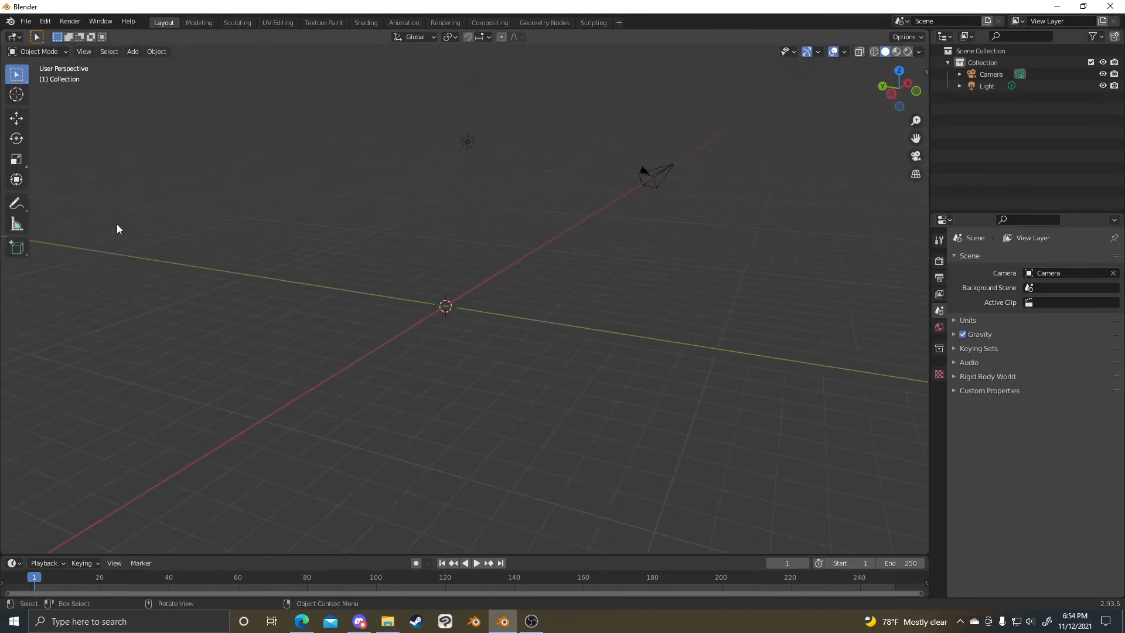
- Look through the Texture Paint, Shading and Rendering workspaces, ending with the Shading viewport
click(320, 23)
click(366, 22)
click(445, 22)
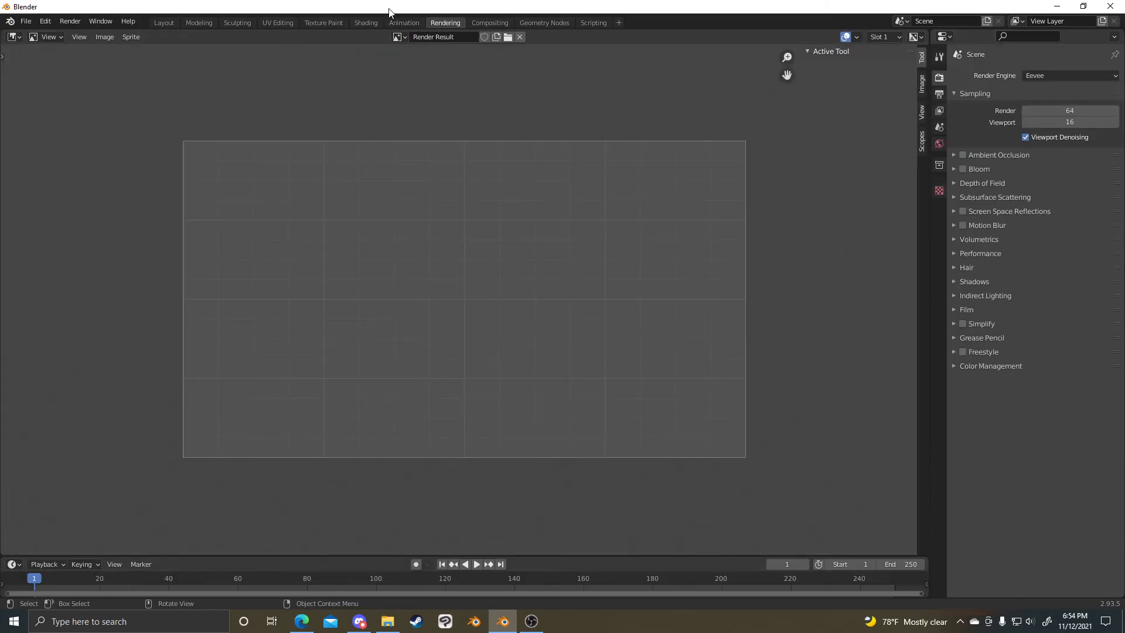
click(368, 22)
click(322, 23)
click(367, 21)
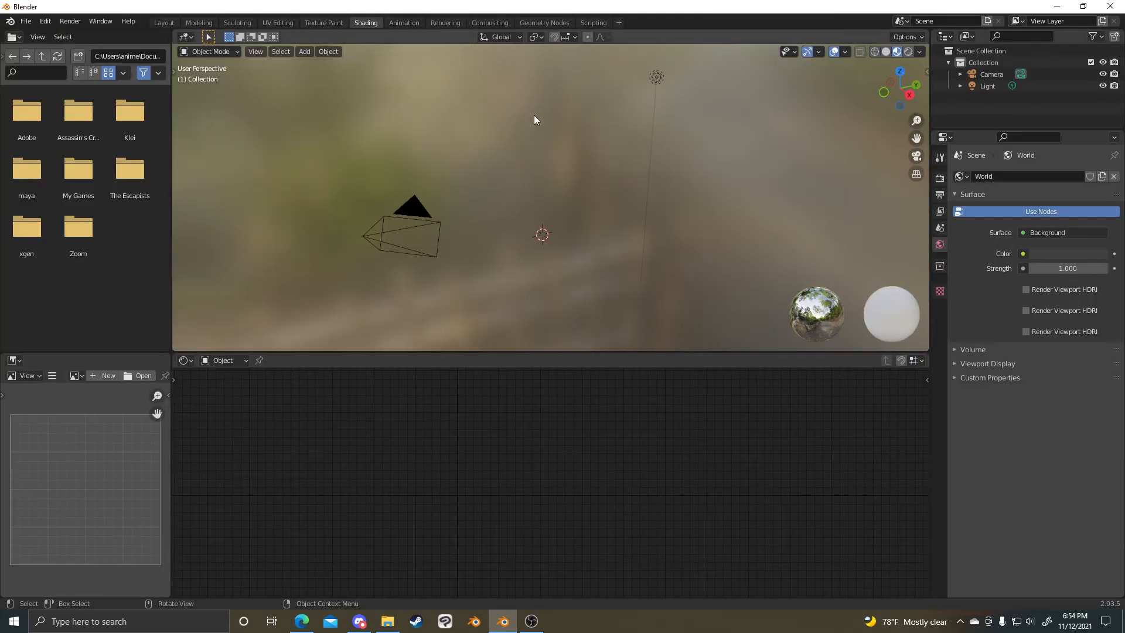
middle_drag(632, 253, 679, 246)
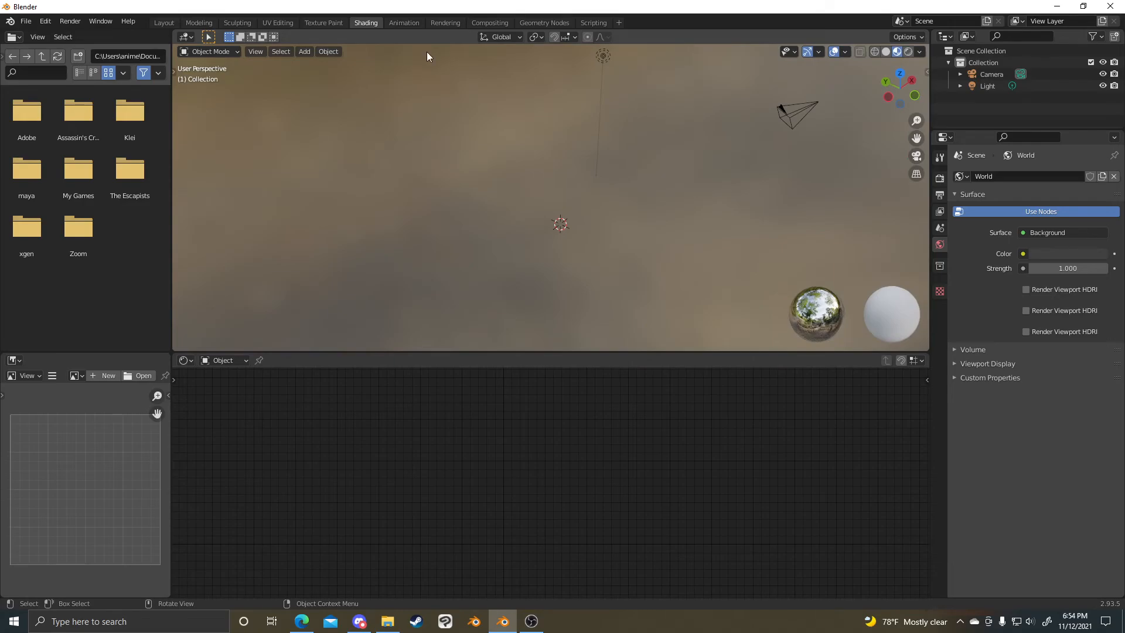
- Look through the Animation, Compositing, Texture Paint, UV Editing, Sculpting and Modeling workspaces and return to Layout
click(406, 22)
click(336, 23)
click(364, 23)
click(484, 22)
click(403, 22)
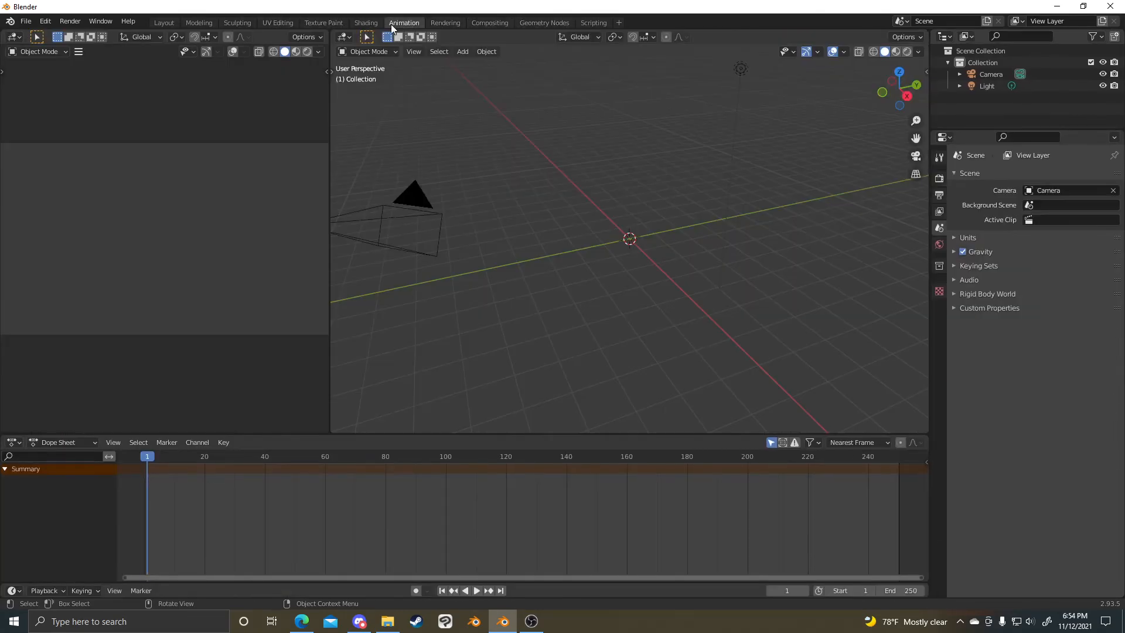
click(316, 22)
click(275, 22)
click(240, 22)
click(199, 22)
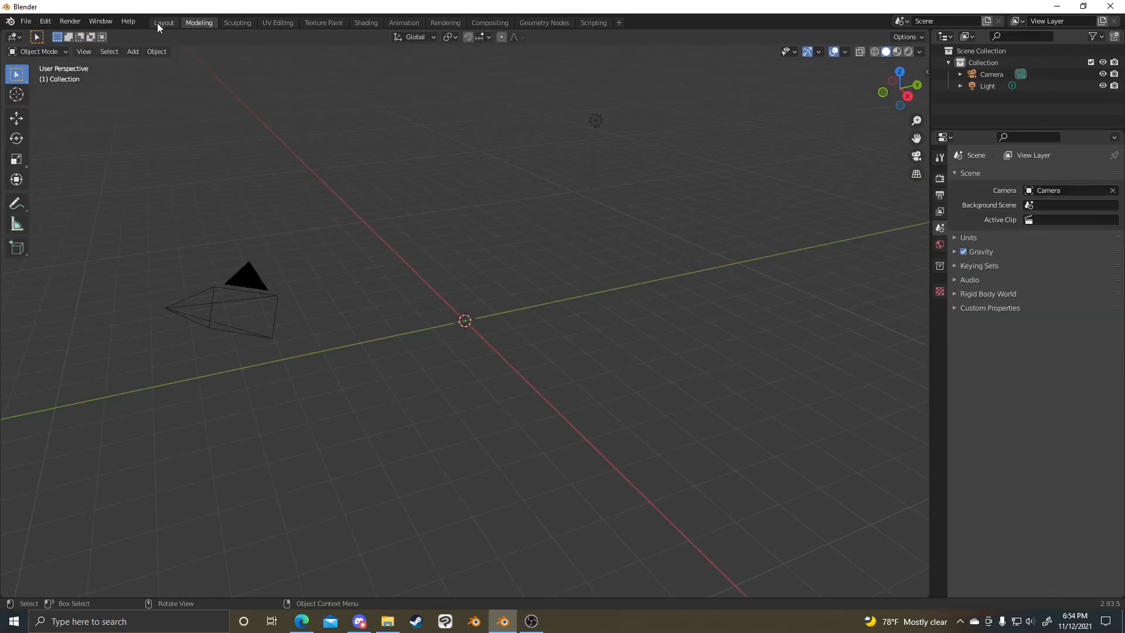
click(163, 22)
middle_drag(619, 282, 463, 268)
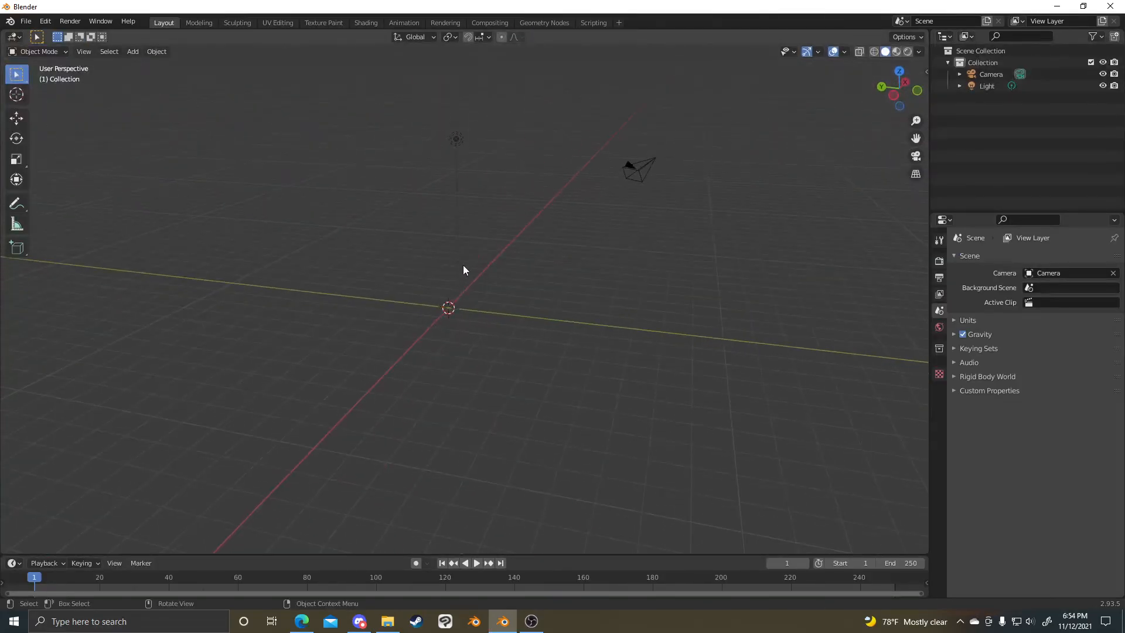
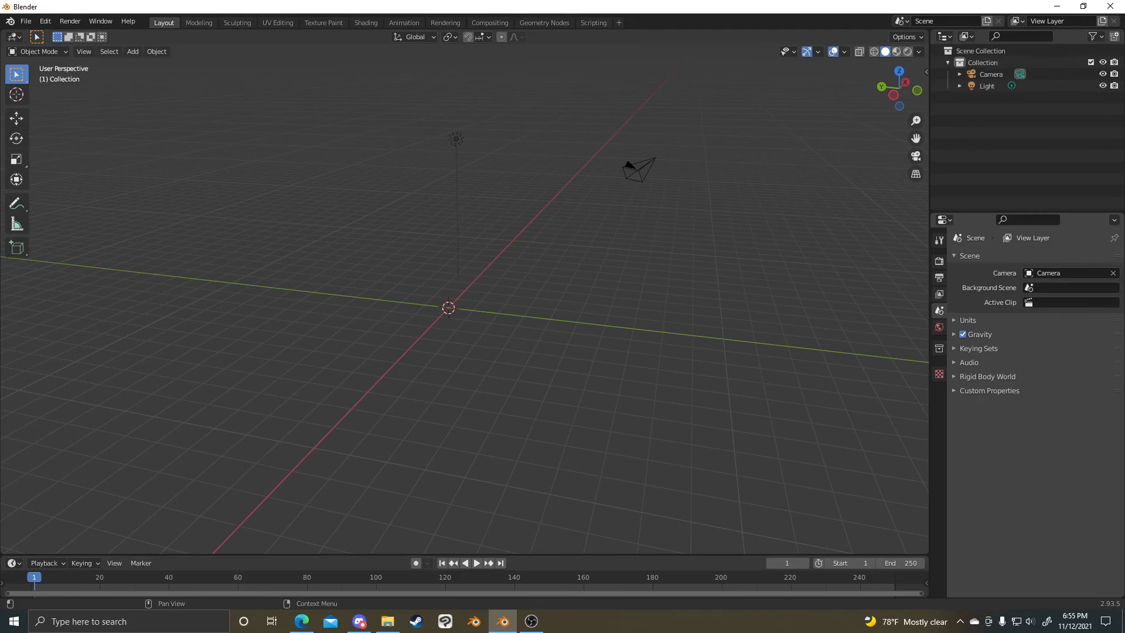
middle_drag(510, 316, 494, 287)
key(shift+a)
mouse_move(494, 284)
click(561, 306)
key(Delete)
- Add a UV sphere at the world origin and scale it up uniformly
key(shift+a)
click(624, 342)
key(s)
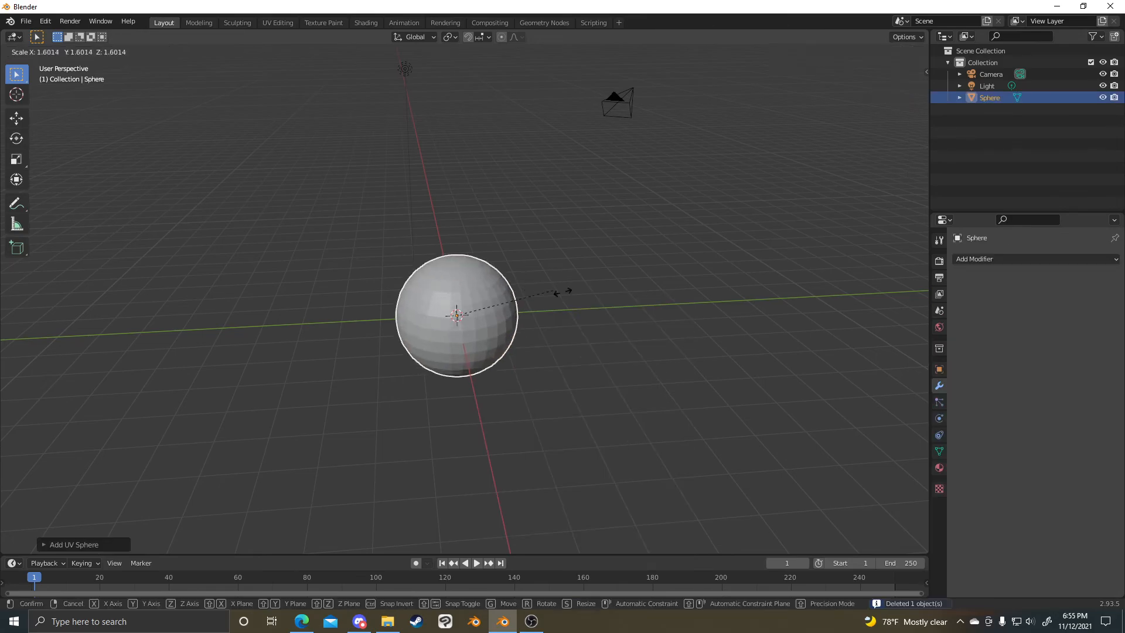
click(717, 321)
middle_drag(716, 316, 594, 306)
scroll(589, 306, down, 4)
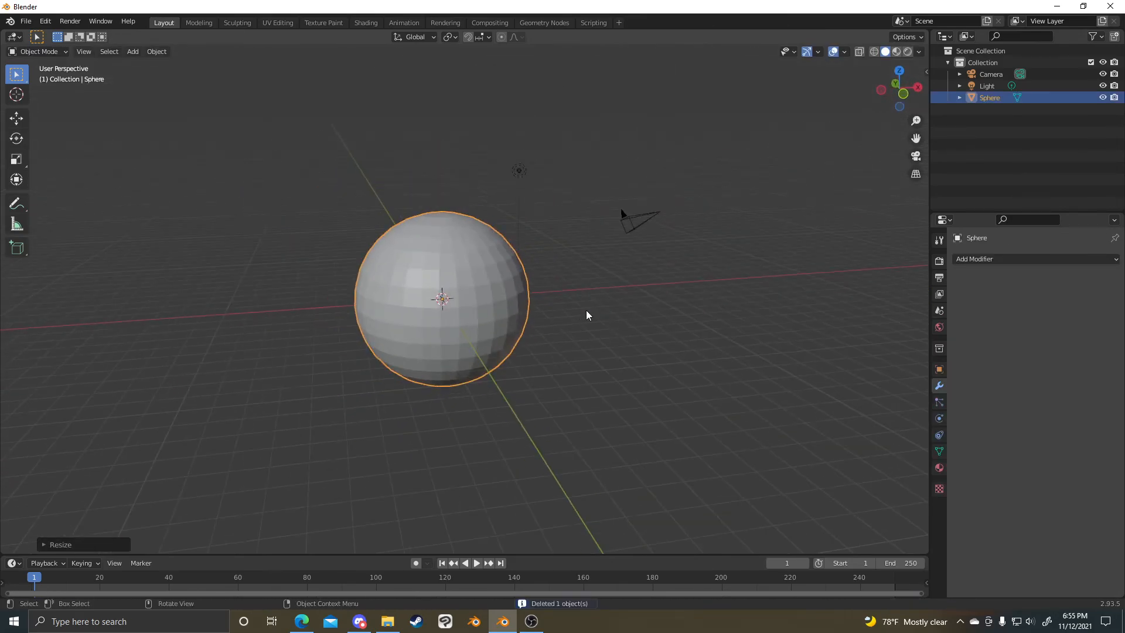
- View the sphere through the scene camera and resize it
key(KP_0)
key(s)
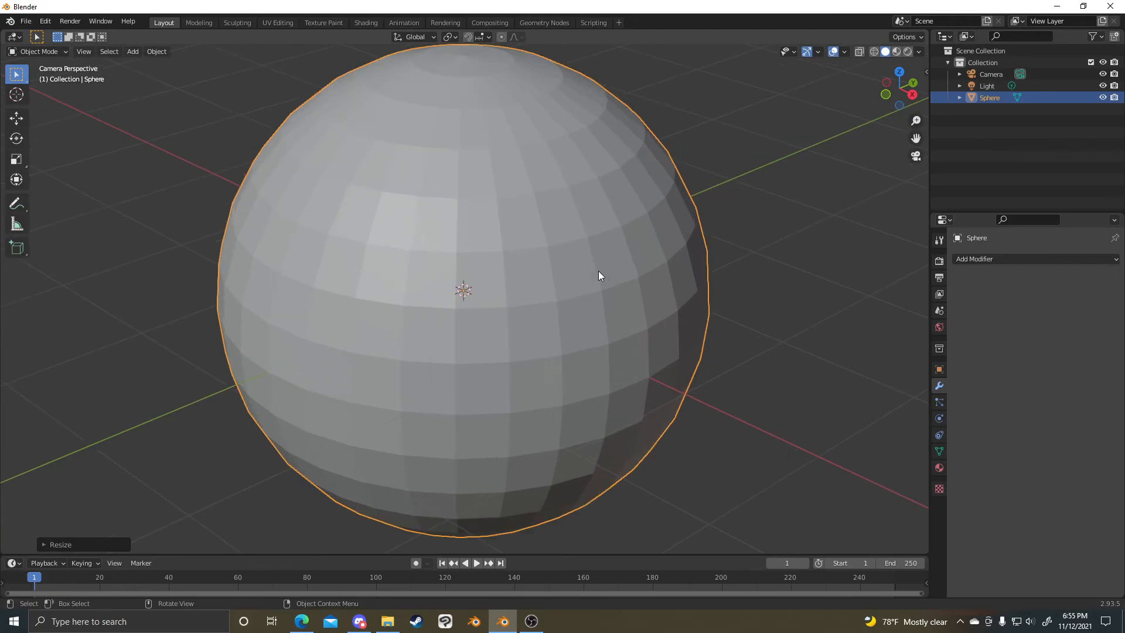
click(590, 272)
middle_drag(508, 279, 540, 301)
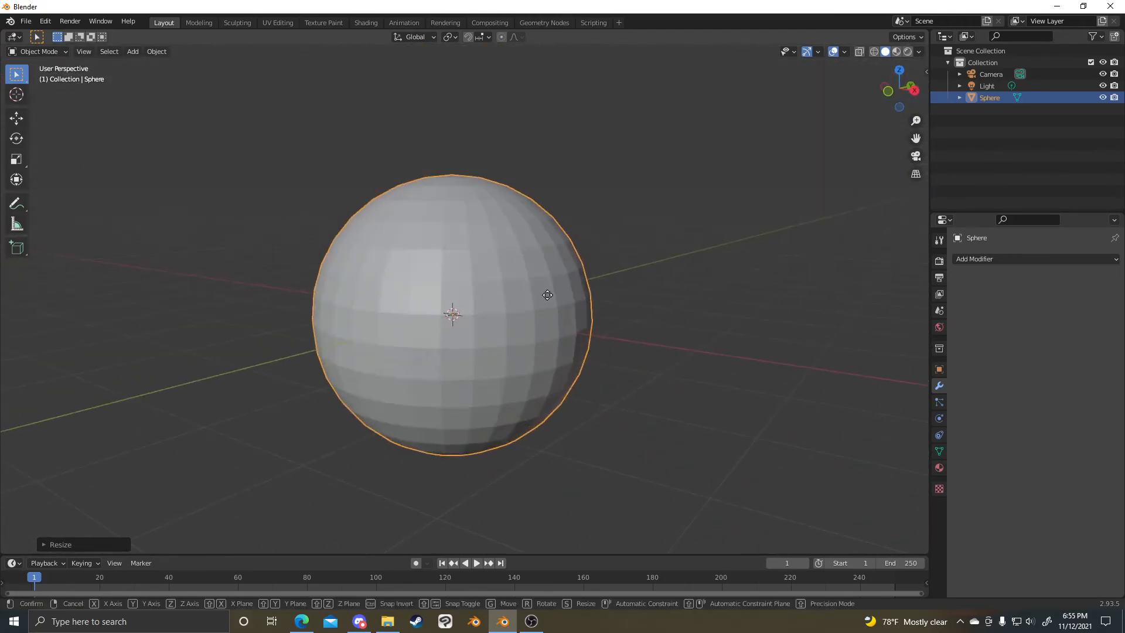
- Try moving the sphere, then delete it from the scene
key(g)
click(548, 235)
middle_drag(548, 235, 610, 243)
key(x)
click(551, 233)
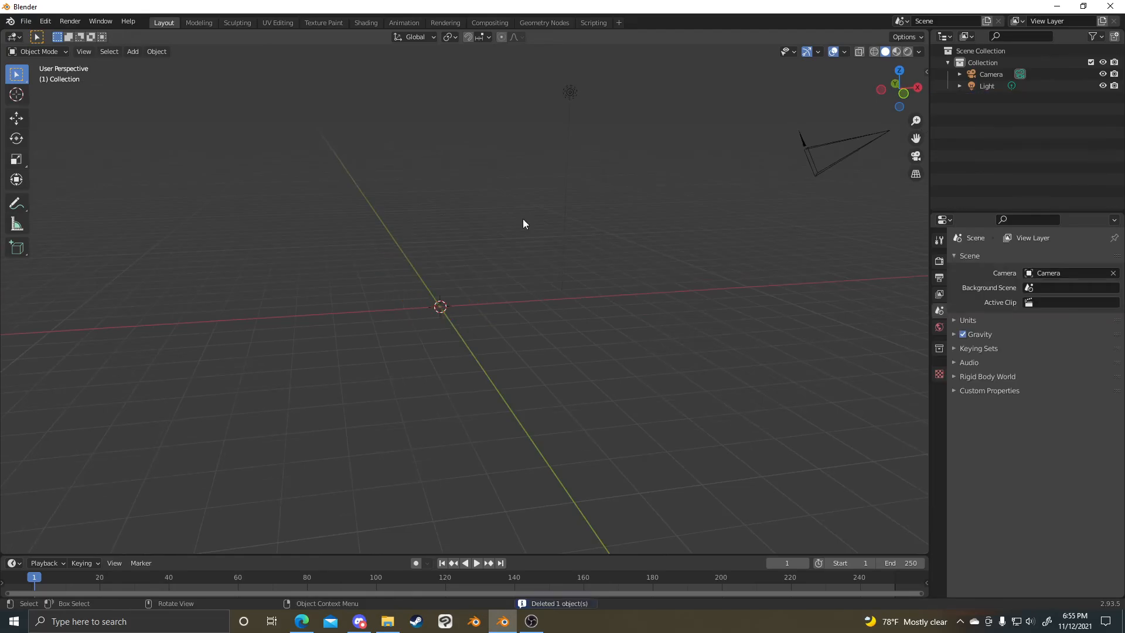
- Start an append and browse to rain_v02.blend in the Blender Stuff 2 Assets\Characters\Rain folder
click(25, 24)
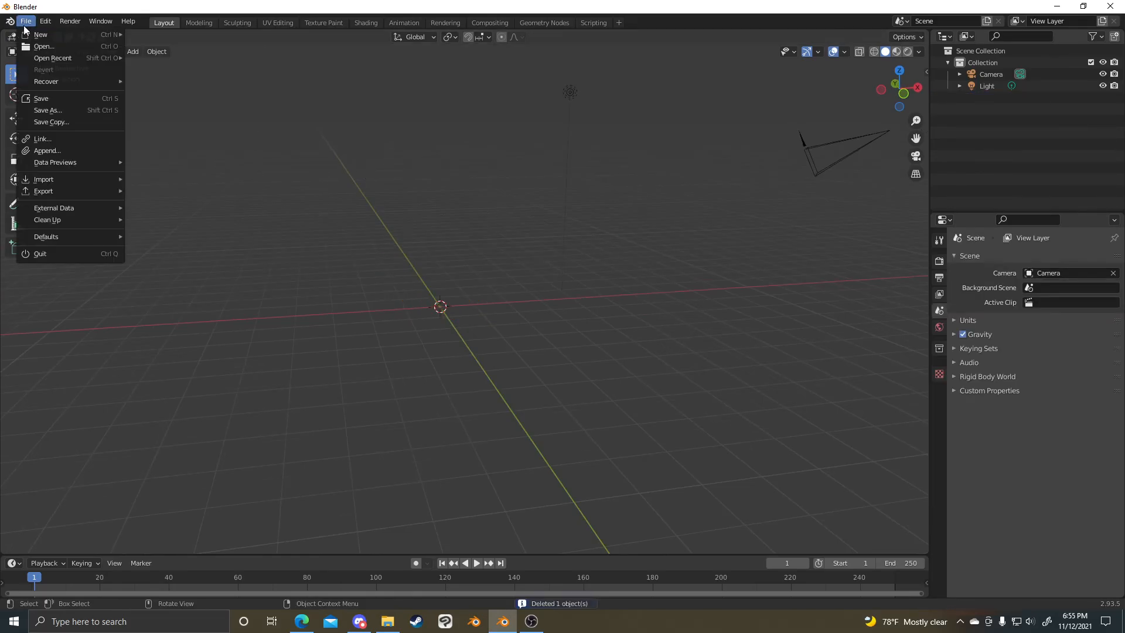
mouse_move(81, 37)
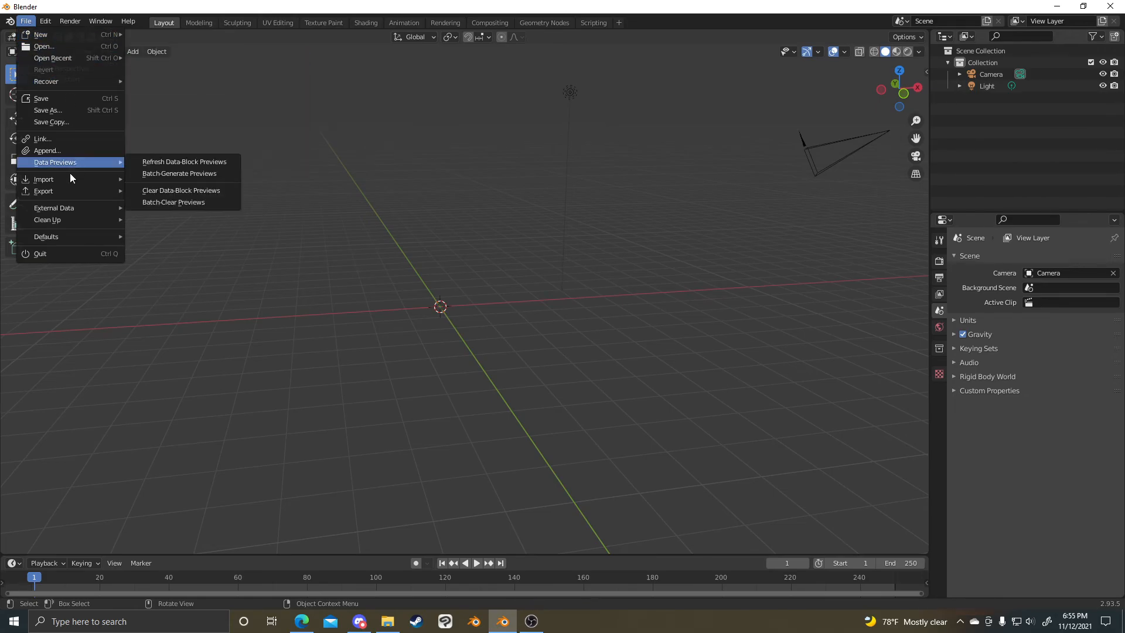
click(78, 150)
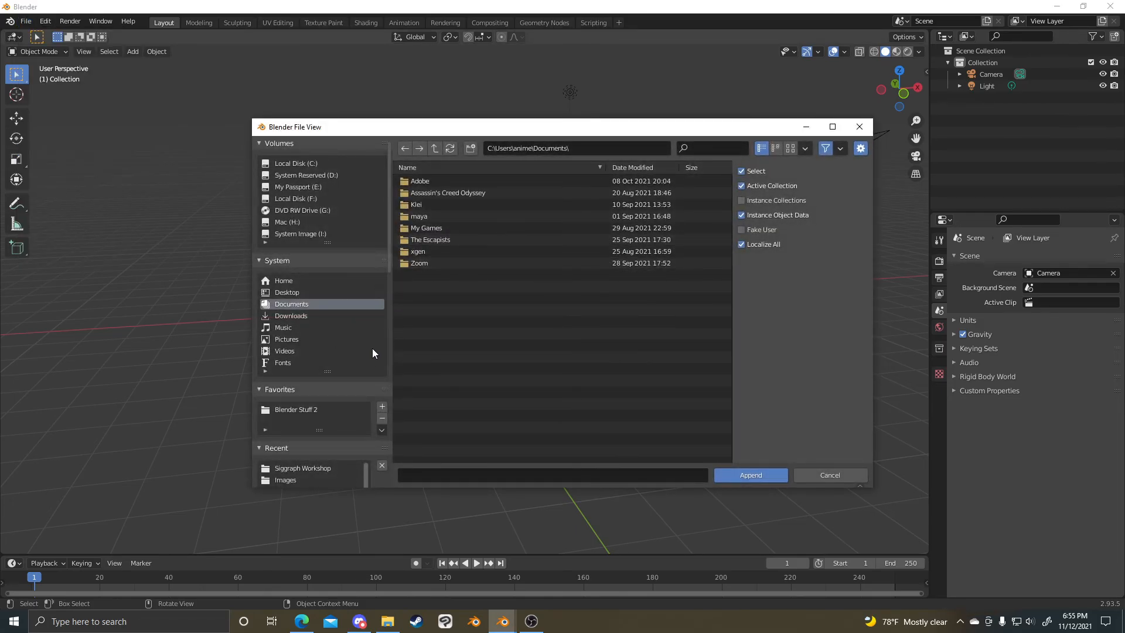
click(320, 409)
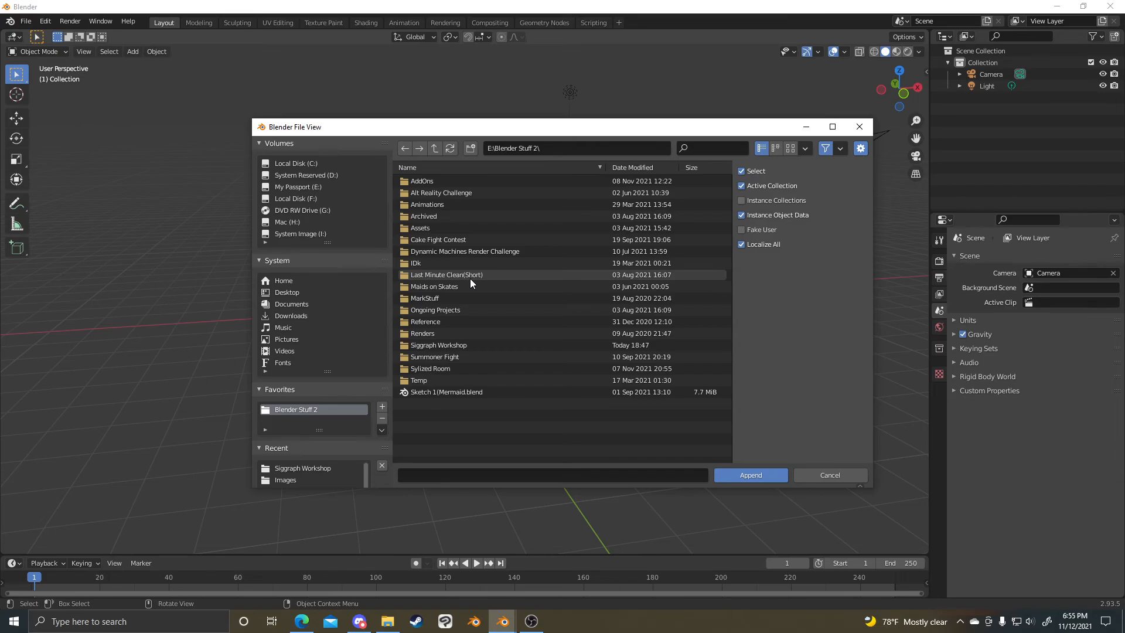
click(430, 228)
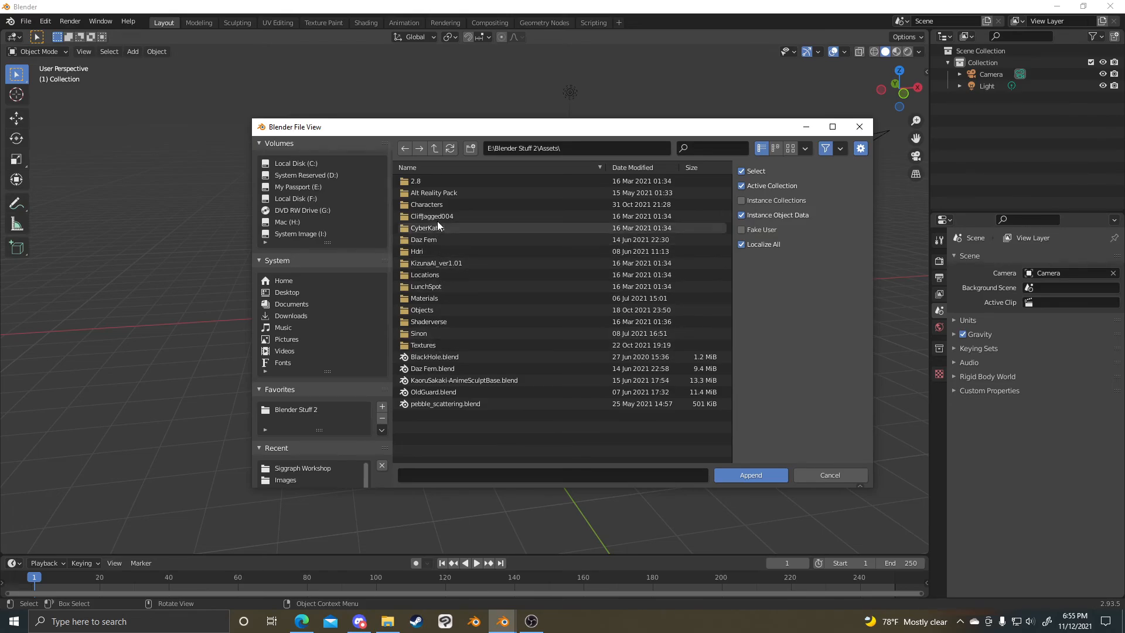
double_click(439, 205)
double_click(437, 203)
double_click(479, 194)
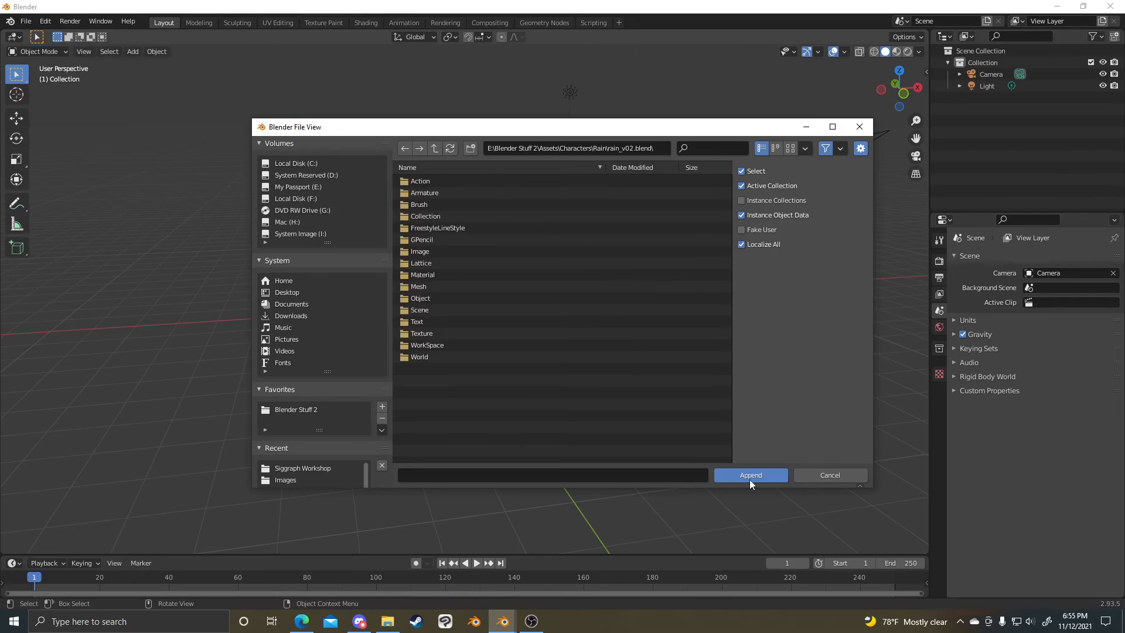
- Append the CH-rain collection from rain_v02.blend into the scene and select the character's scarf
double_click(434, 227)
click(422, 181)
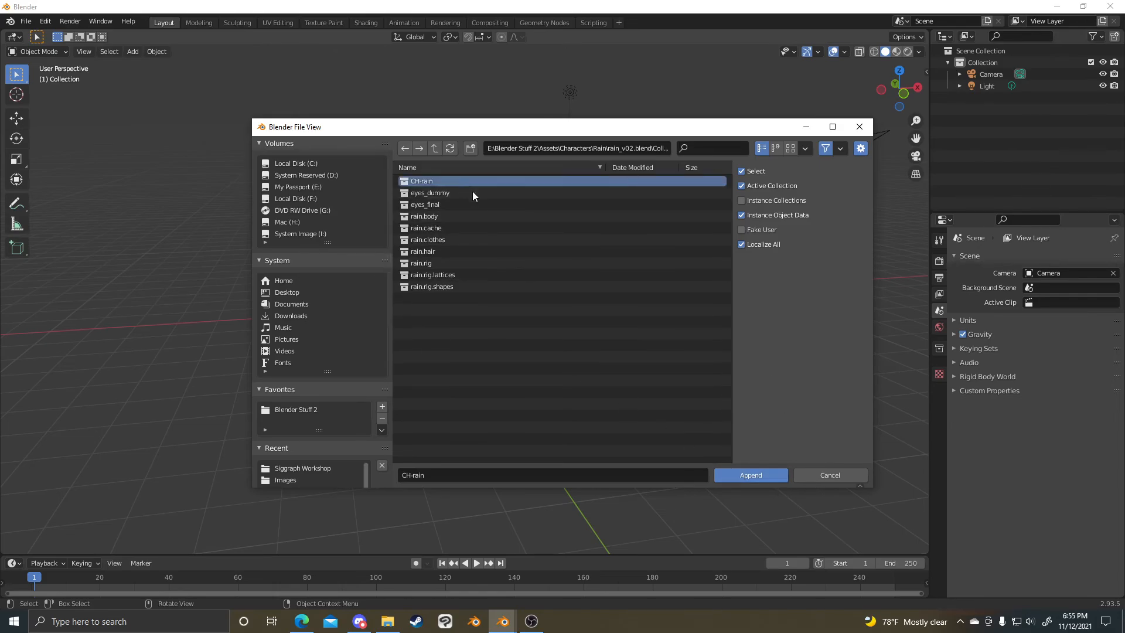
click(751, 475)
scroll(342, 208, up, 6)
shift+middle_drag(342, 209, 594, 367)
click(508, 186)
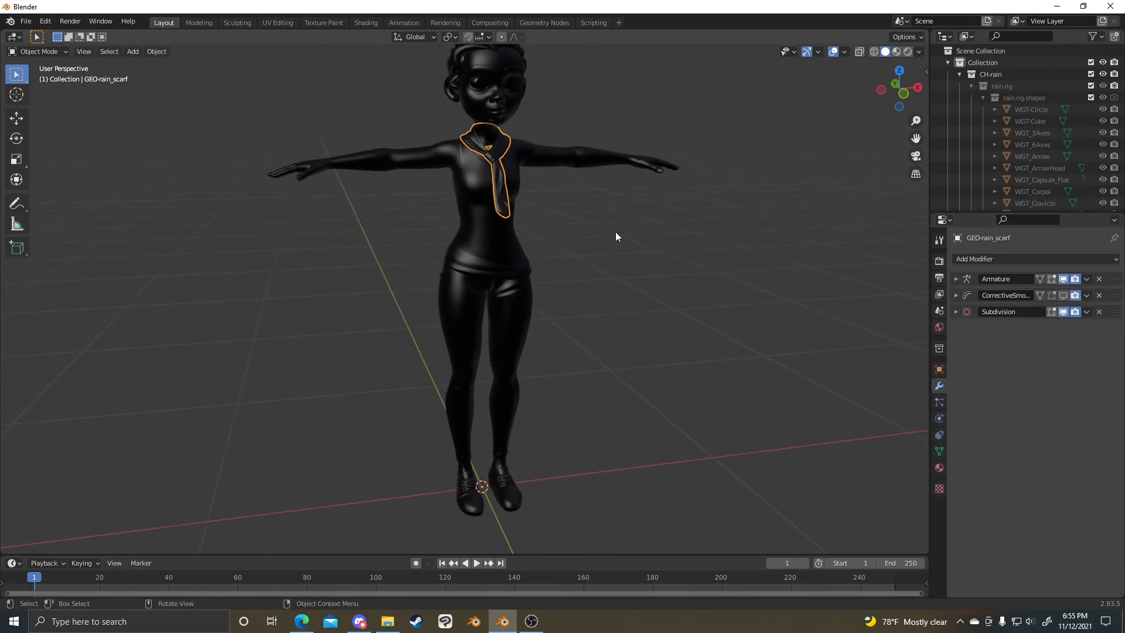
scroll(634, 252, down, 5)
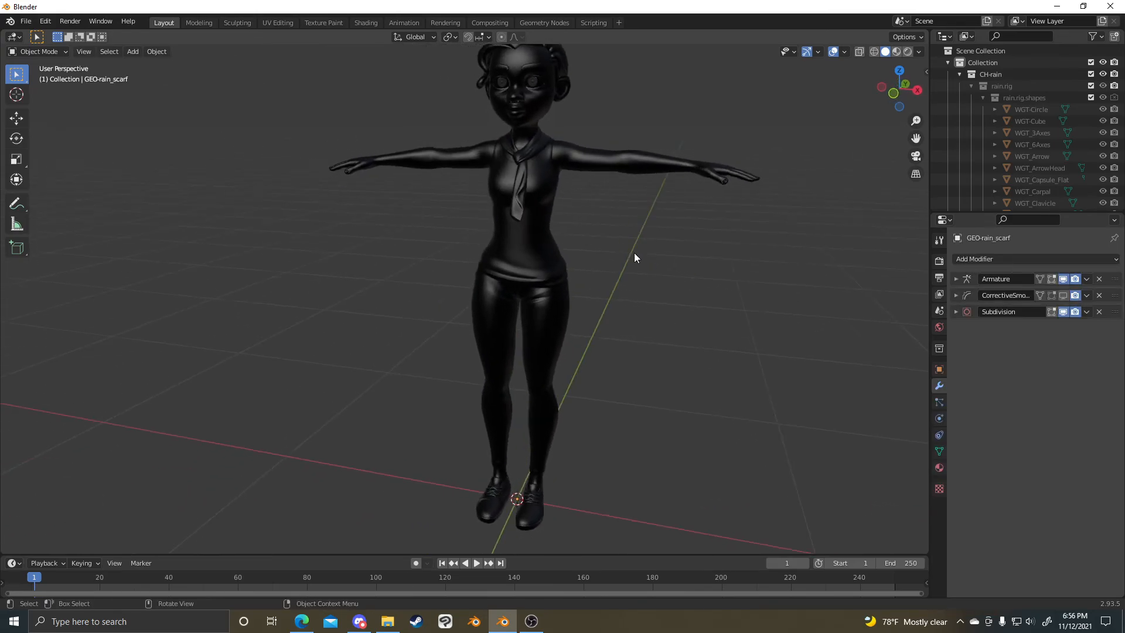
- Start opening another blend file without saving the current scene and go up to the Blender Stuff 2 folder
click(27, 23)
click(51, 46)
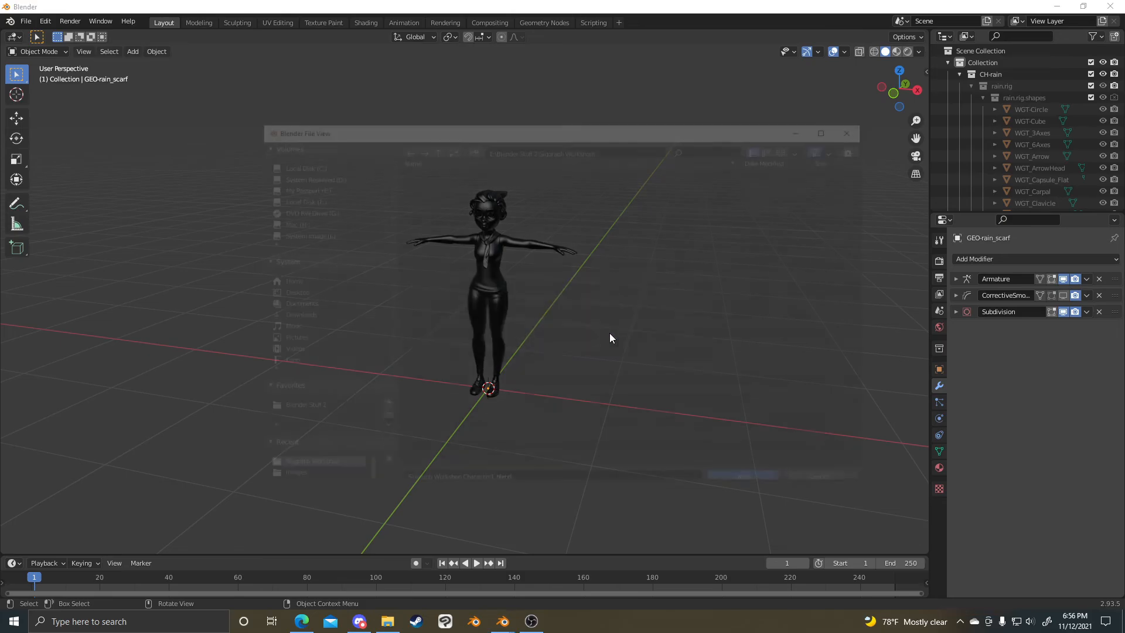
click(609, 333)
click(435, 148)
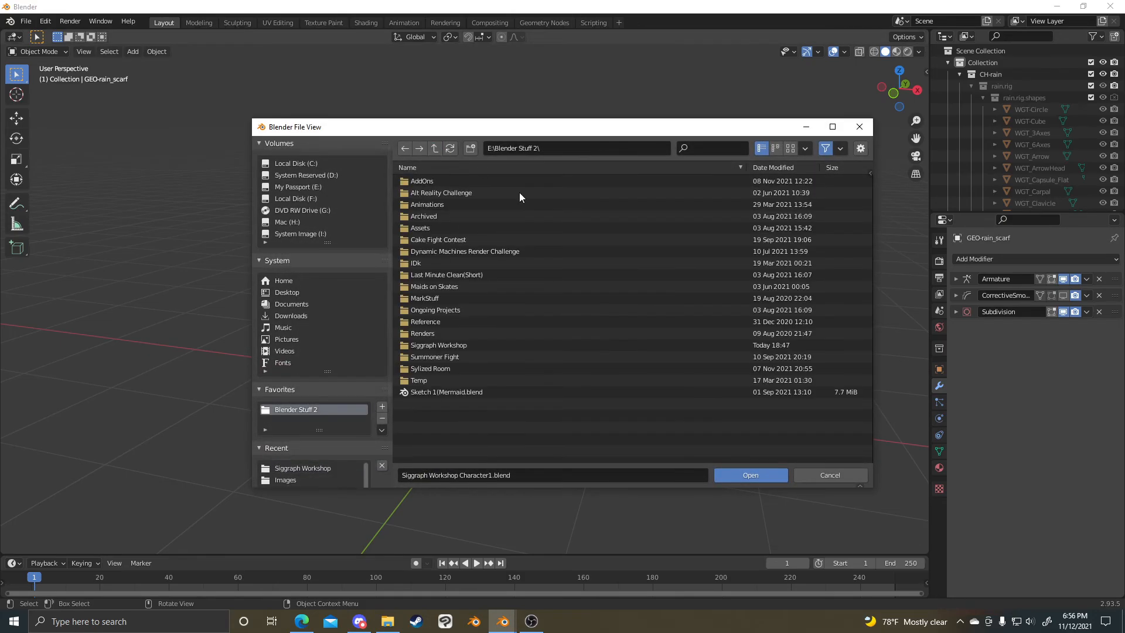
- Look into the Archived folder for a blend file and return to the Blender Stuff 2 folder
scroll(342, 428, down, 2)
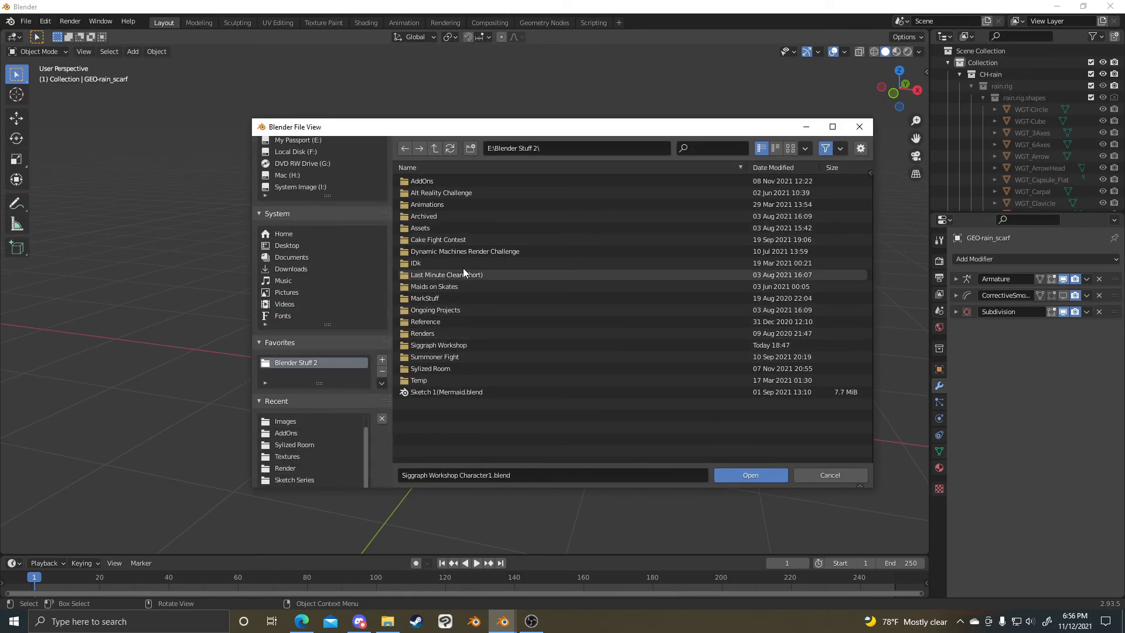
click(466, 213)
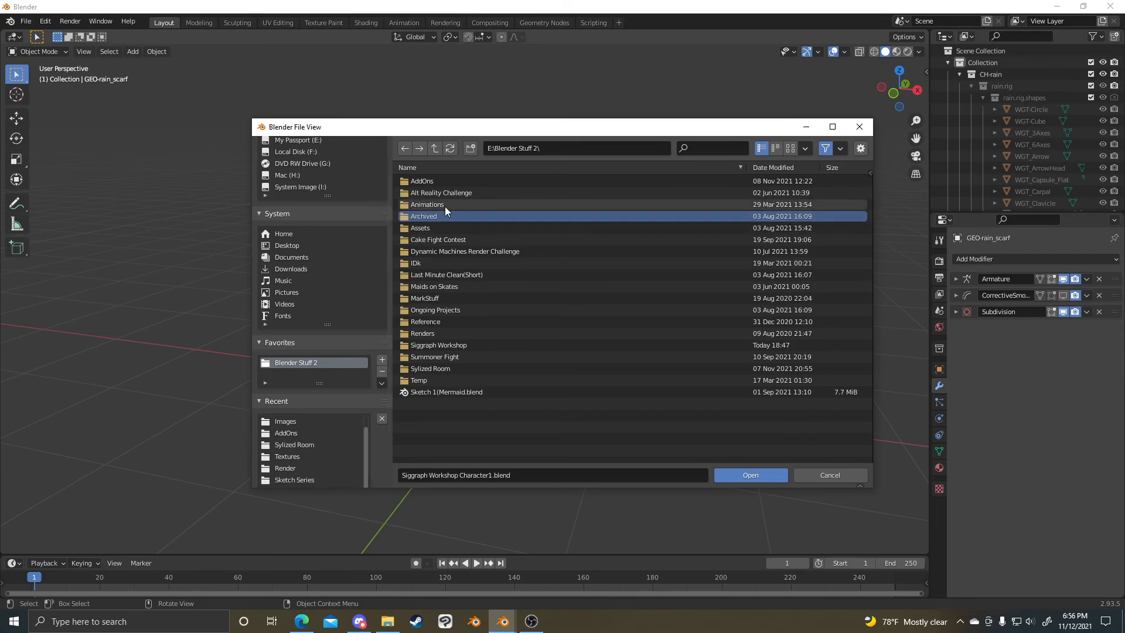
double_click(437, 213)
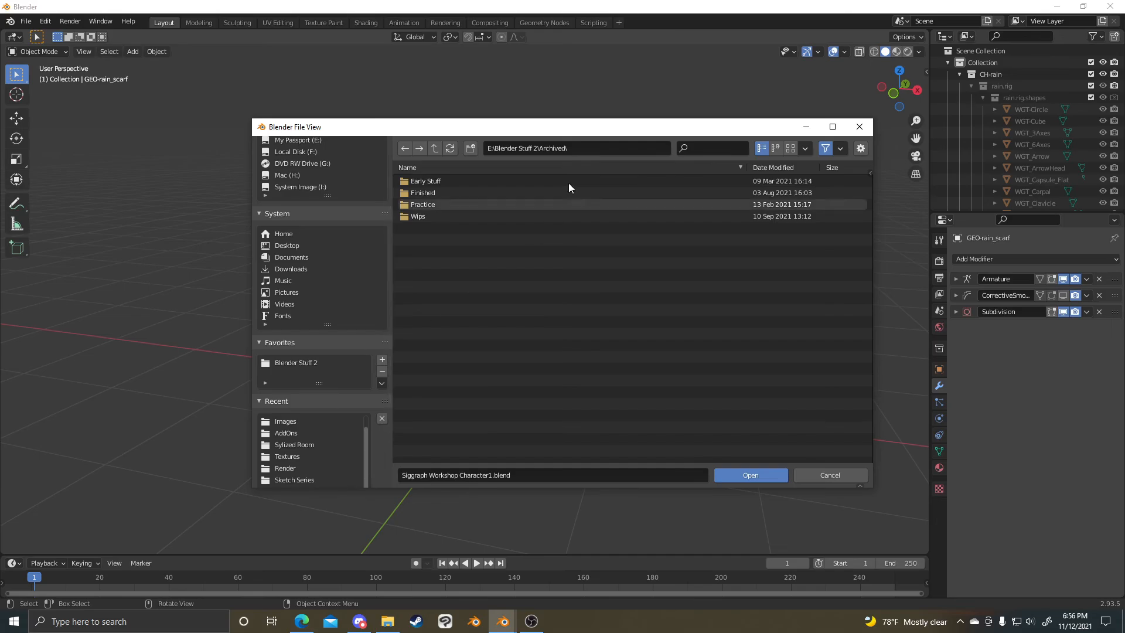
click(452, 182)
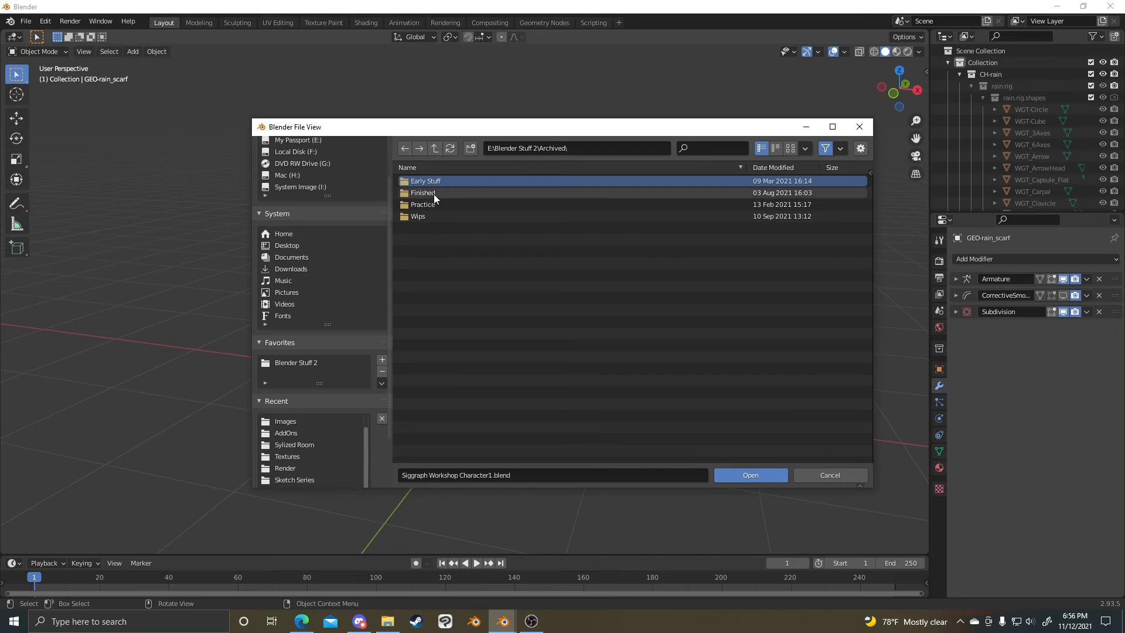
click(436, 148)
- Open rain_v02.blend from the Assets\Characters\Rain folder
click(436, 226)
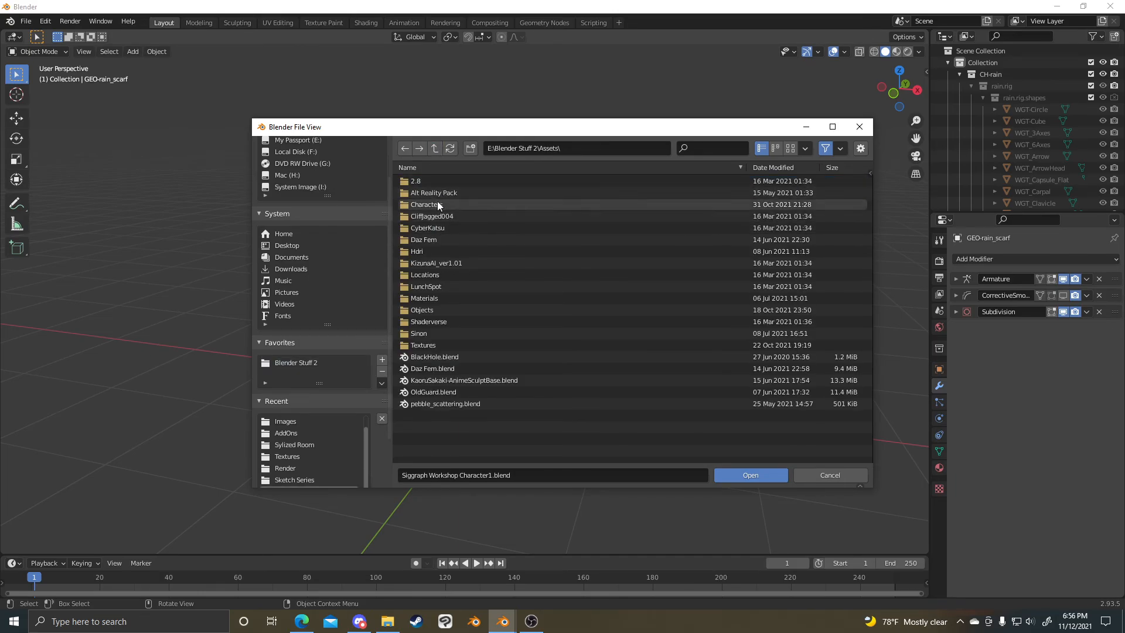
click(439, 204)
click(437, 203)
click(489, 195)
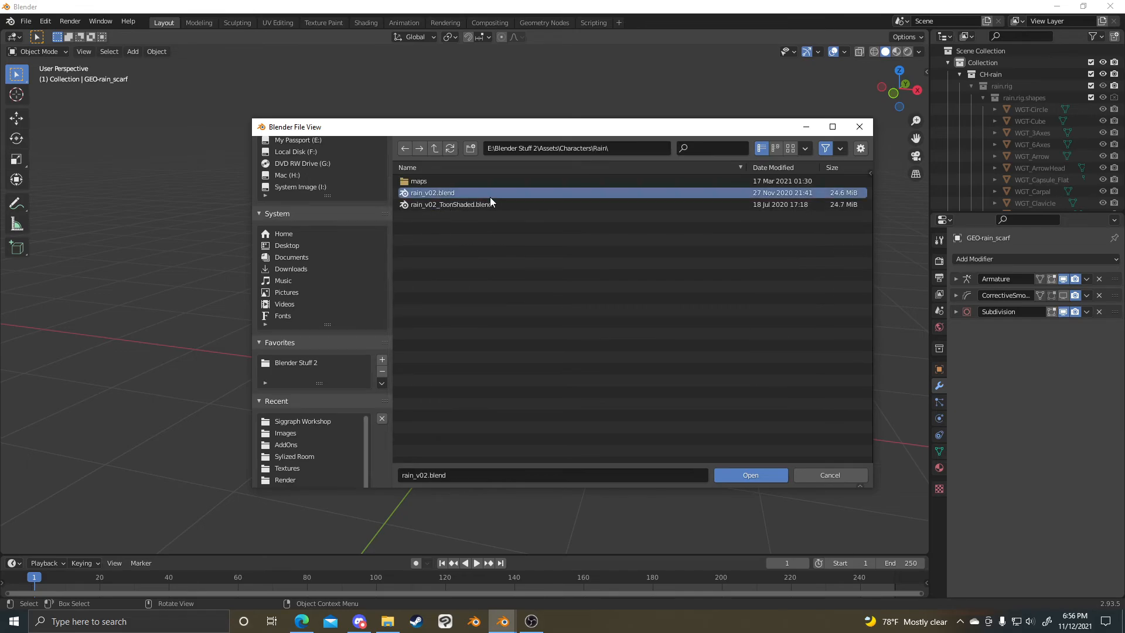
double_click(490, 195)
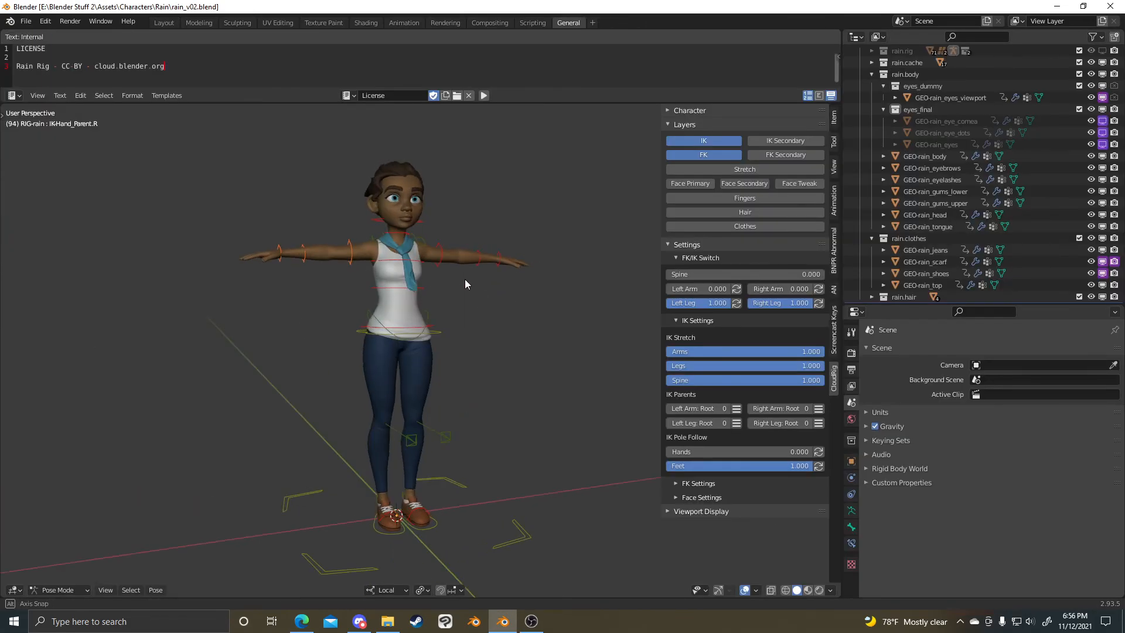
- Try rotating an upper-body control of the Rain rig, then select the rib cage control
middle_drag(431, 248, 465, 276)
click(406, 265)
key(r)
right_click(498, 294)
click(427, 289)
- Try moving the pelvis control freely and along a single local axis
scroll(468, 306, up, 3)
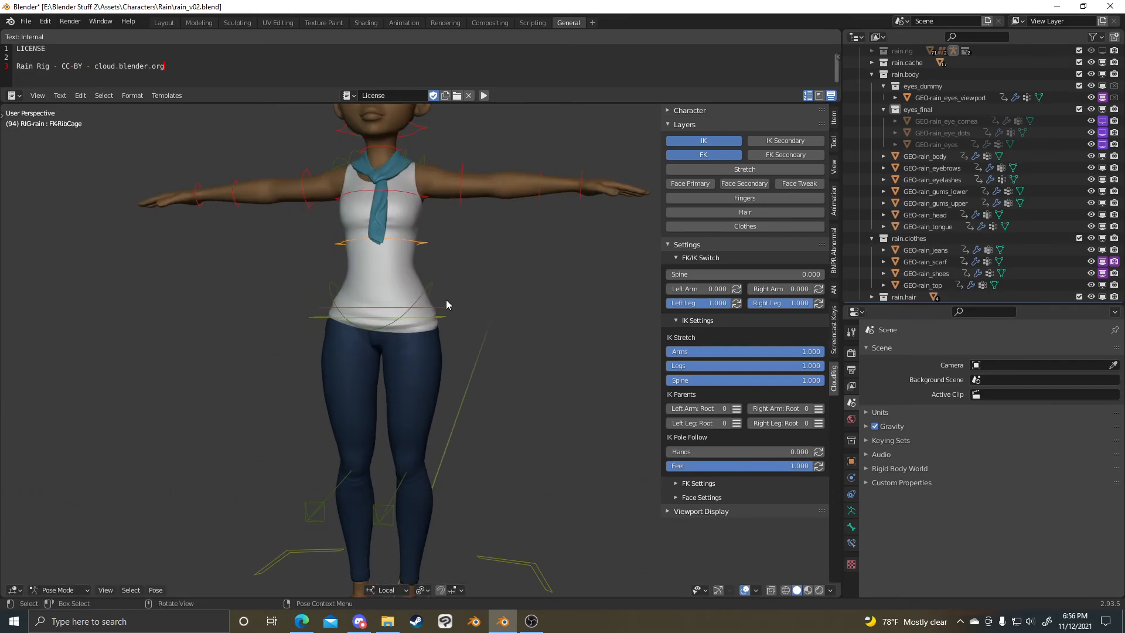
scroll(461, 321, down, 2)
click(440, 316)
scroll(470, 316, down, 2)
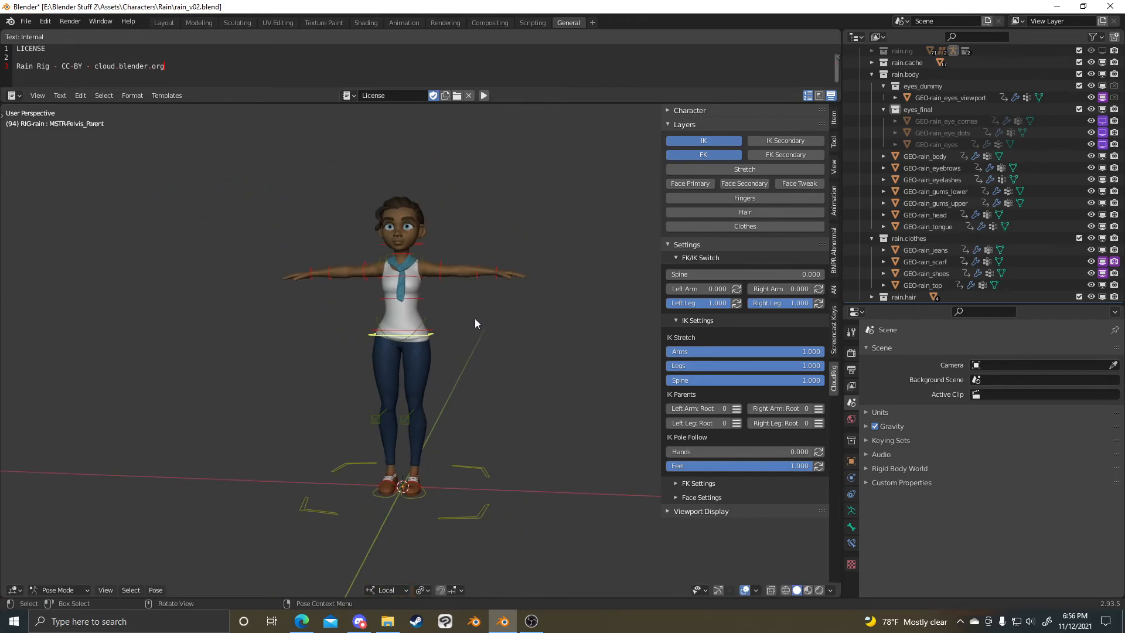
key(g)
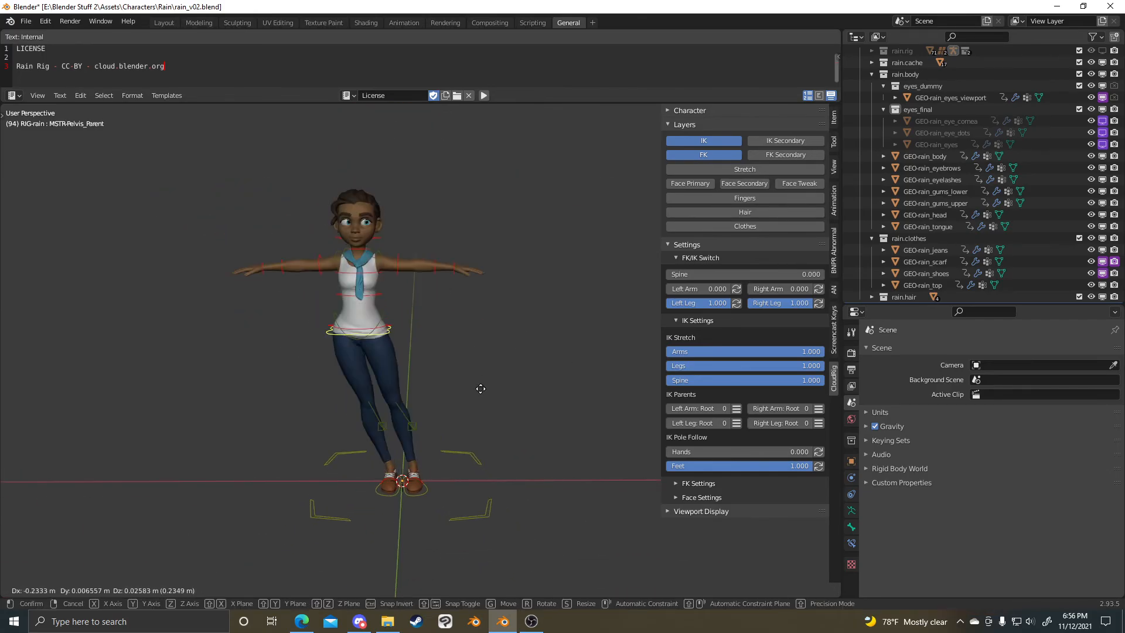
key(y)
key(y)
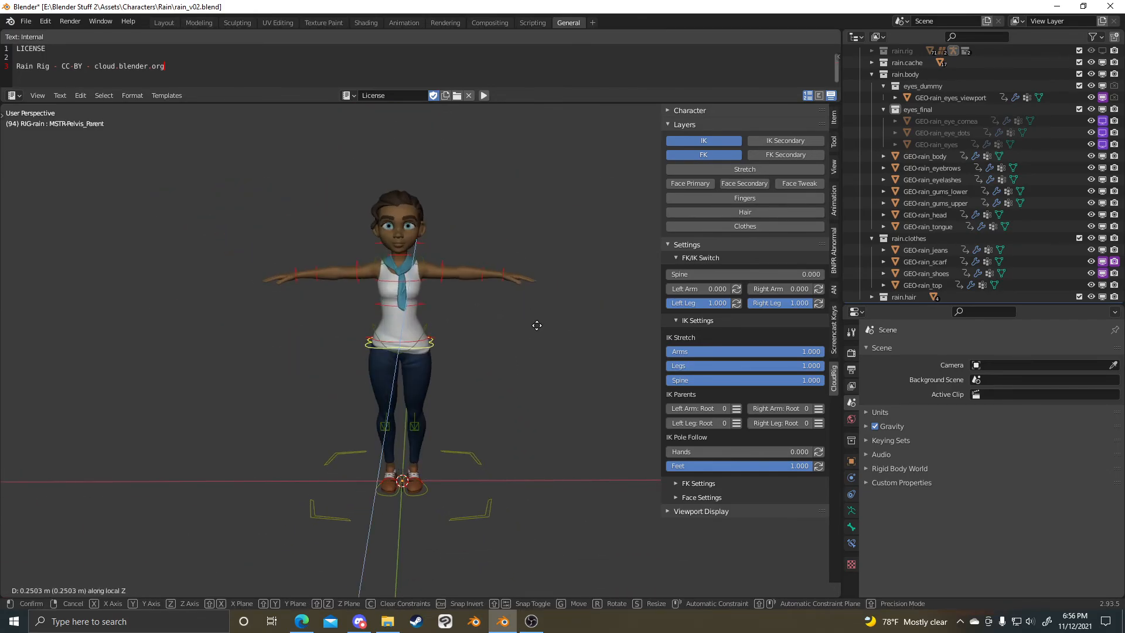
key(Escape)
- Try moving the whole character with the root control on the floor
click(485, 507)
key(g)
right_click(530, 401)
- Rotate the left upper arm FK control so the arm hangs down at the character's side
middle_drag(548, 404, 436, 380)
scroll(440, 369, up, 2)
shift+middle_drag(462, 284, 624, 382)
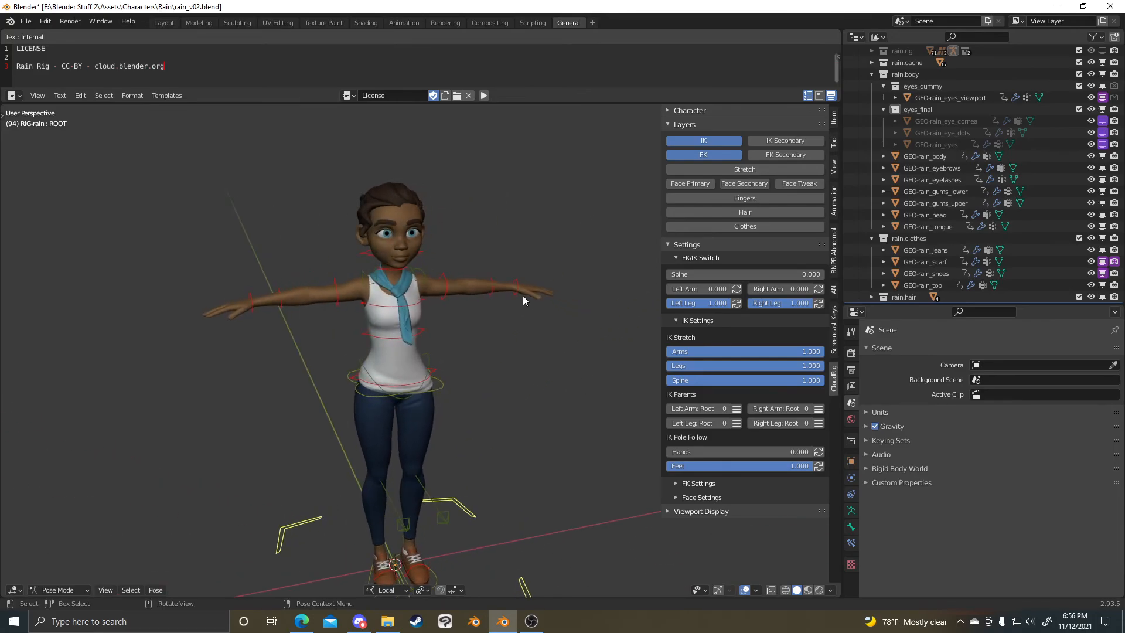
scroll(523, 289, up, 2)
middle_drag(523, 290, 473, 322)
click(416, 281)
middle_drag(416, 281, 390, 264)
key(r)
key(z)
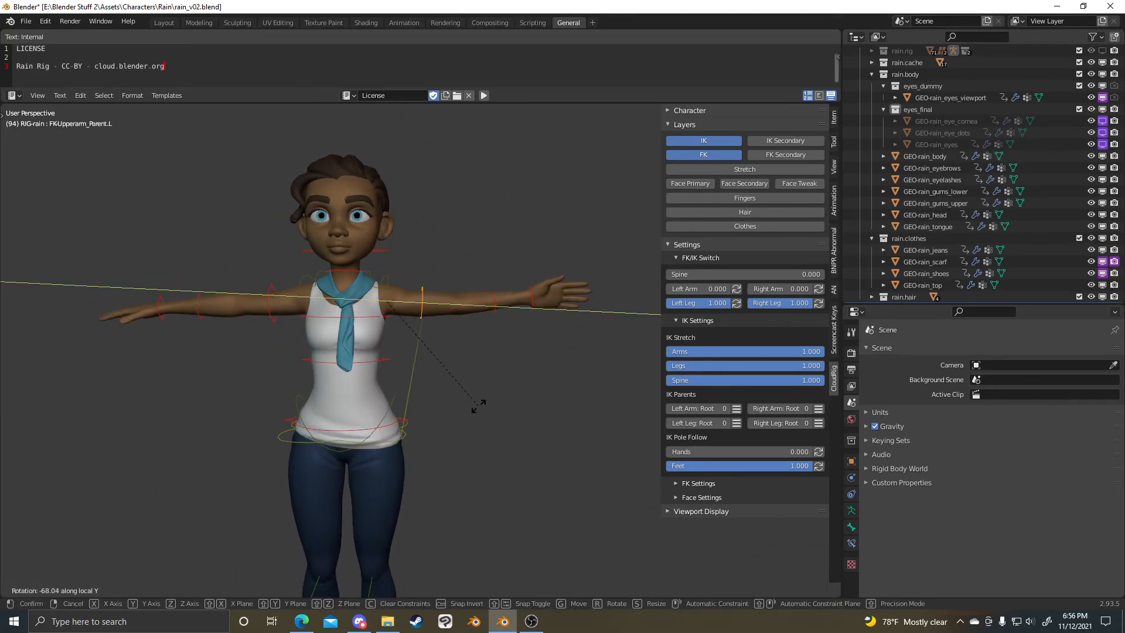
click(447, 437)
- Rotate the right upper arm FK control down to mirror the lowered left arm
click(290, 300)
key(r)
key(z)
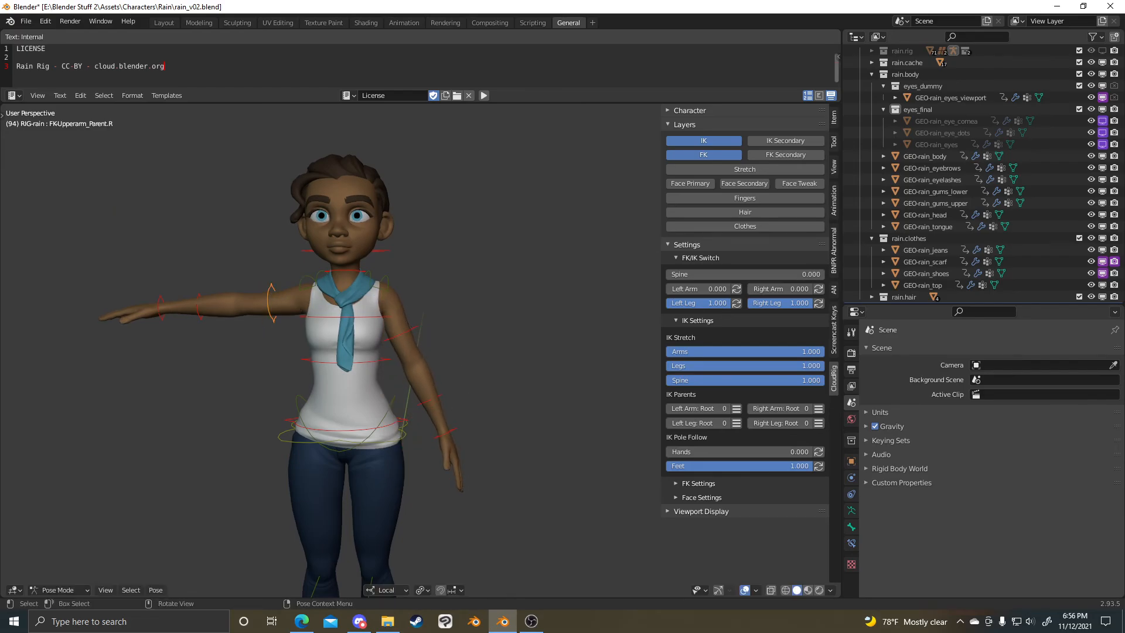
click(336, 404)
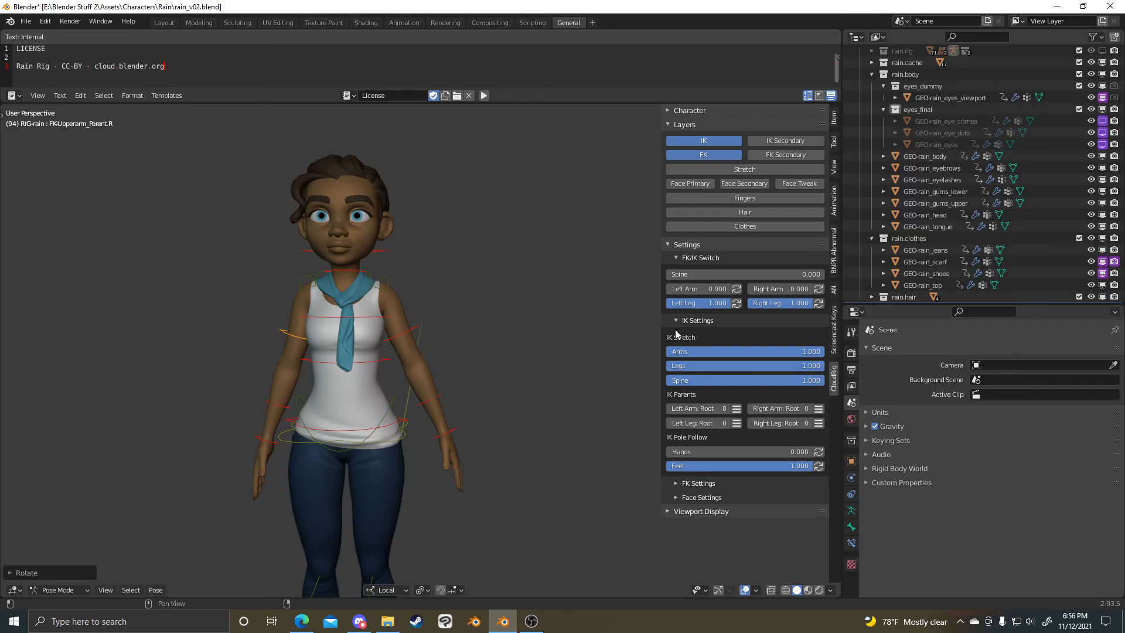
- Check the rig's FK settings and examine the lowered arms from the side
scroll(558, 333, down, 3)
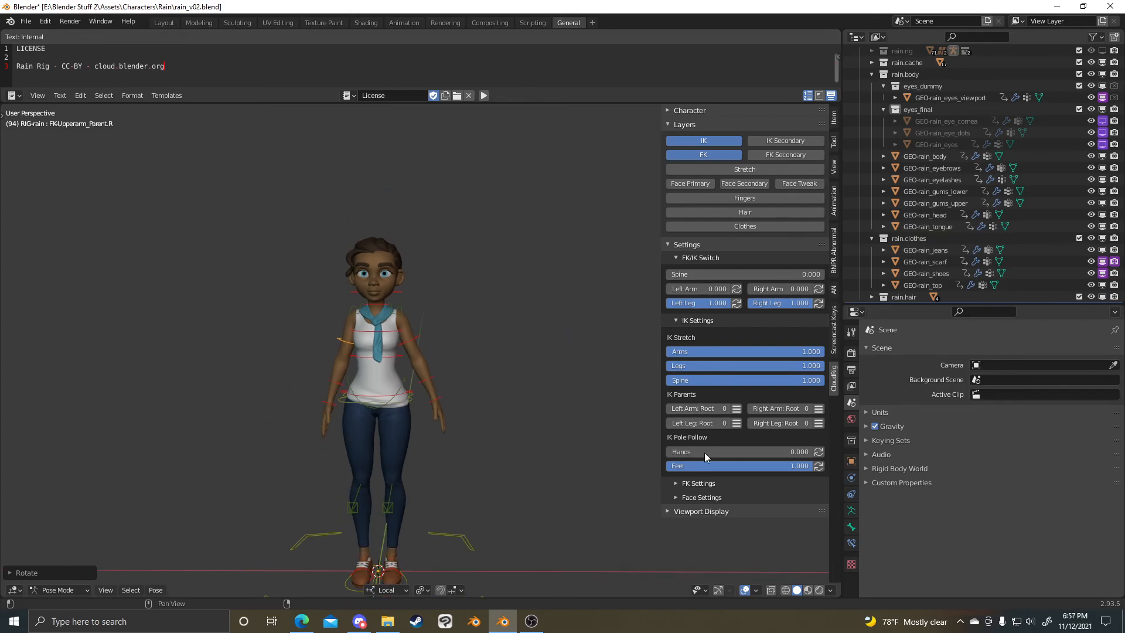
click(706, 484)
click(706, 485)
middle_drag(558, 343, 386, 341)
scroll(410, 351, up, 3)
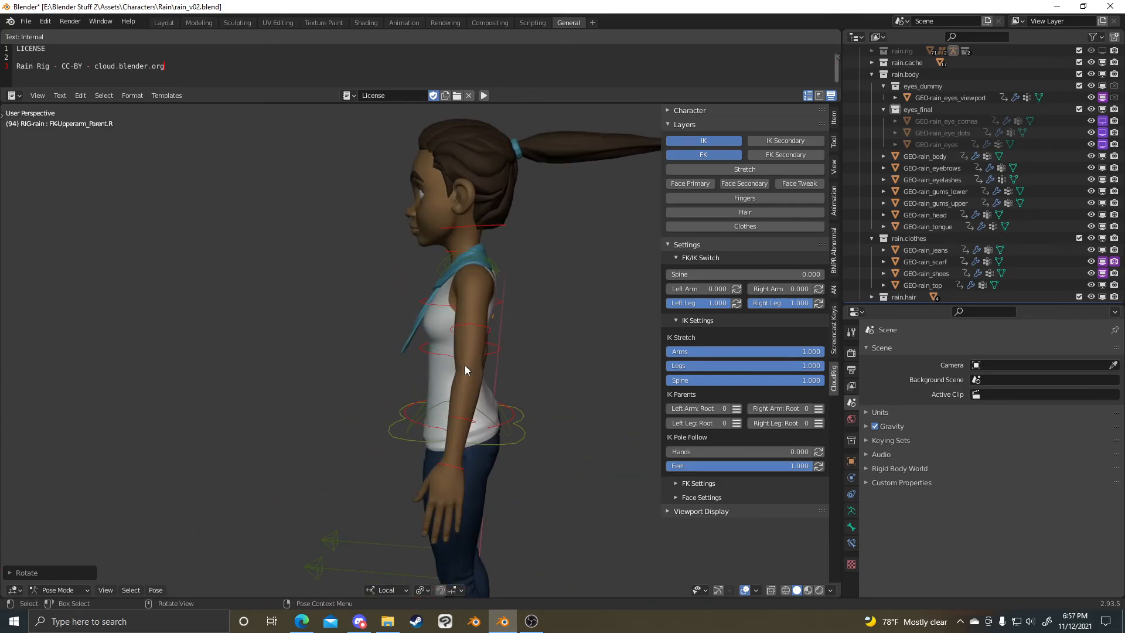
middle_drag(459, 332, 578, 315)
- Adjust the left upper arm's rotation about a local axis to refine the lowered pose
scroll(434, 336, up, 4)
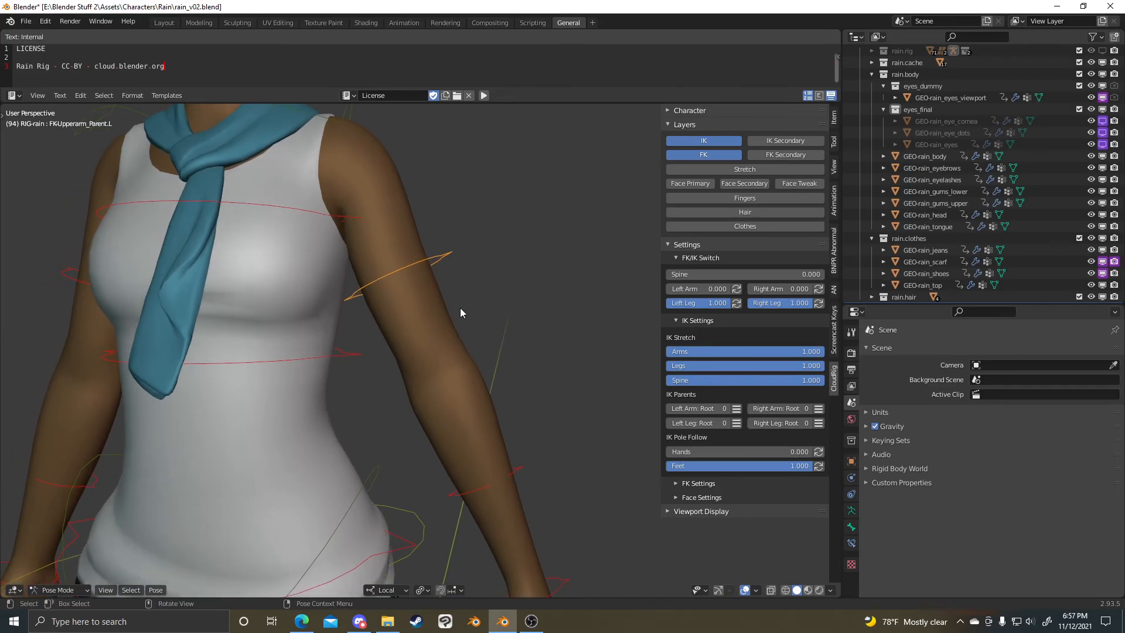
scroll(459, 307, down, 3)
key(r)
key(x)
key(x)
key(z)
key(z)
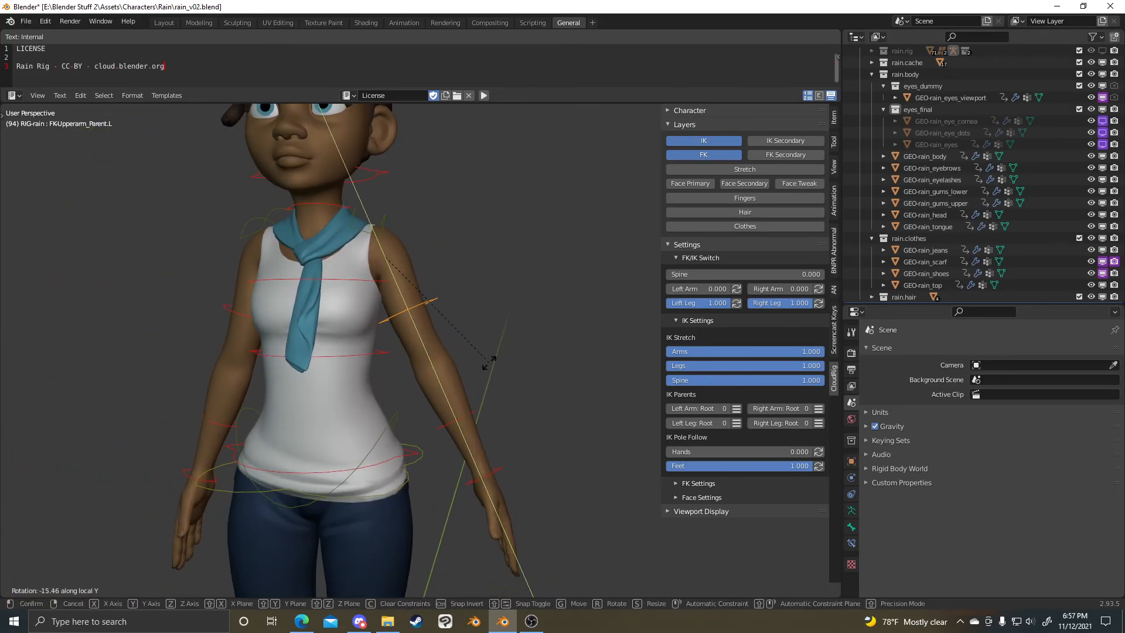
click(510, 362)
scroll(518, 356, down, 5)
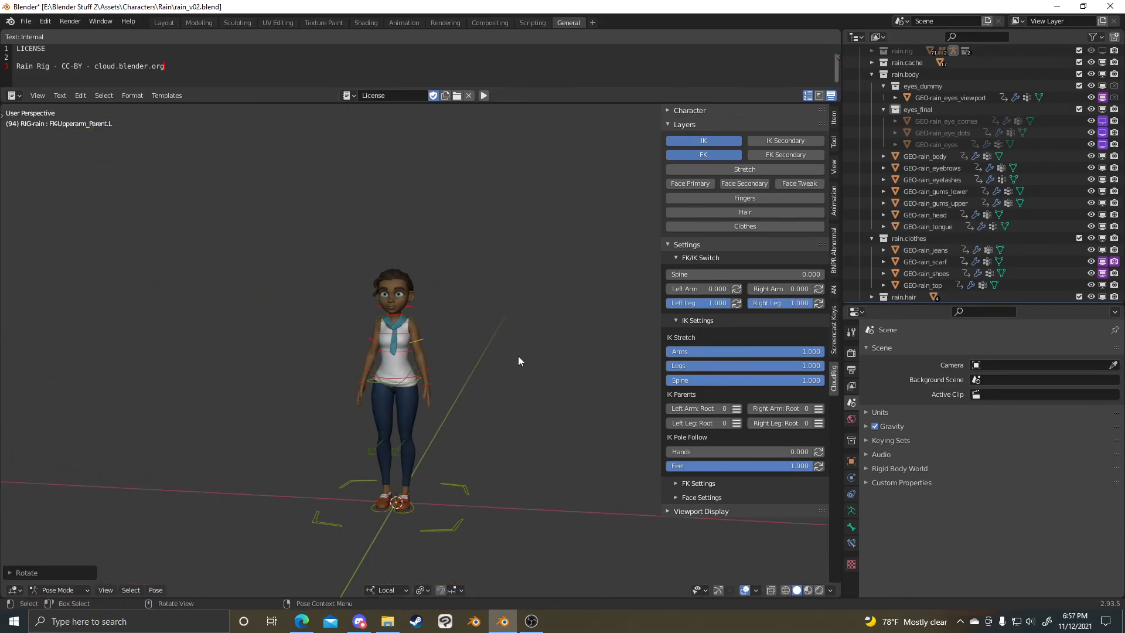
- Start a new General file without saving the changes to rain_v02.blend
click(29, 23)
mouse_move(58, 58)
click(181, 34)
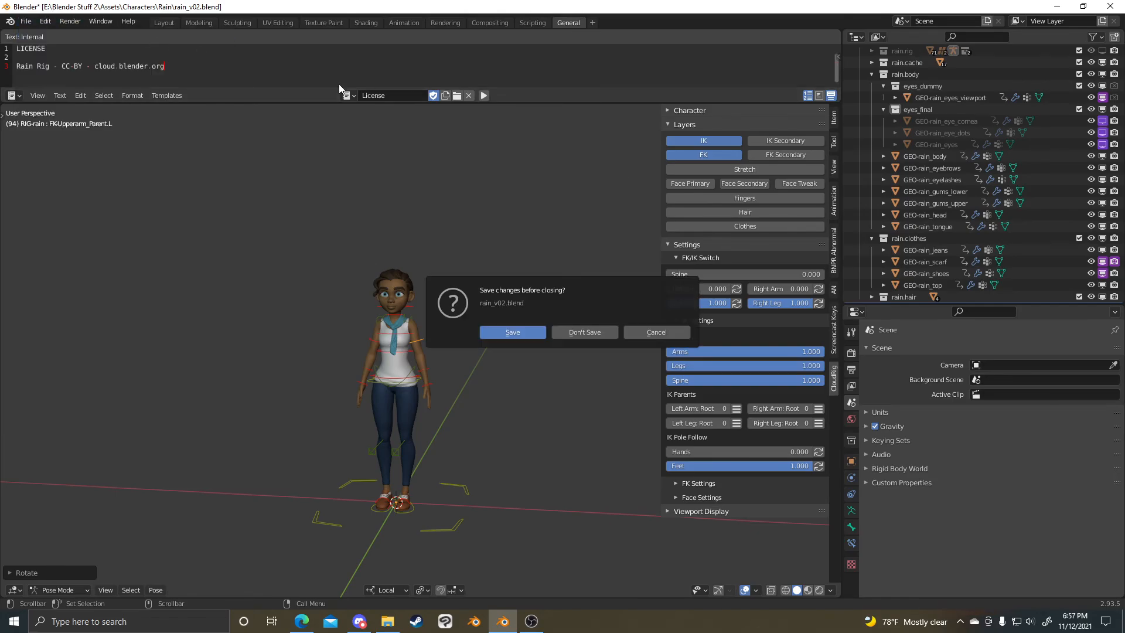
click(562, 335)
- Delete the default cube from the new scene
scroll(491, 308, up, 3)
key(x)
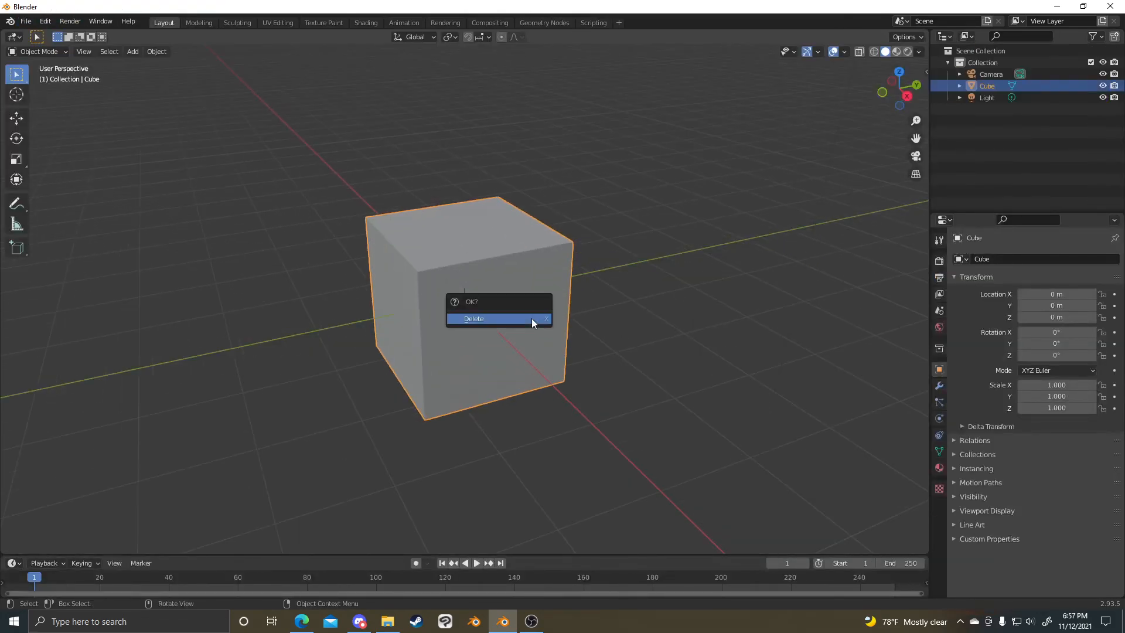
click(532, 318)
middle_drag(570, 322, 520, 304)
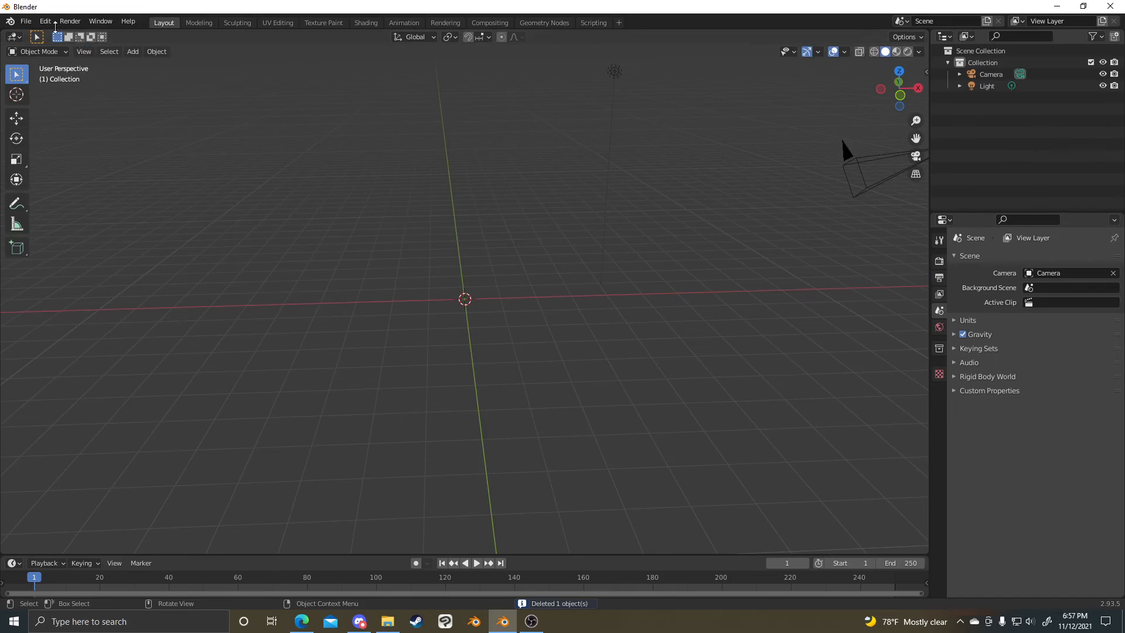
- Search the add-ons in the Preferences for "rig" to check whether Rigify is enabled, and close the Preferences
click(45, 22)
click(82, 188)
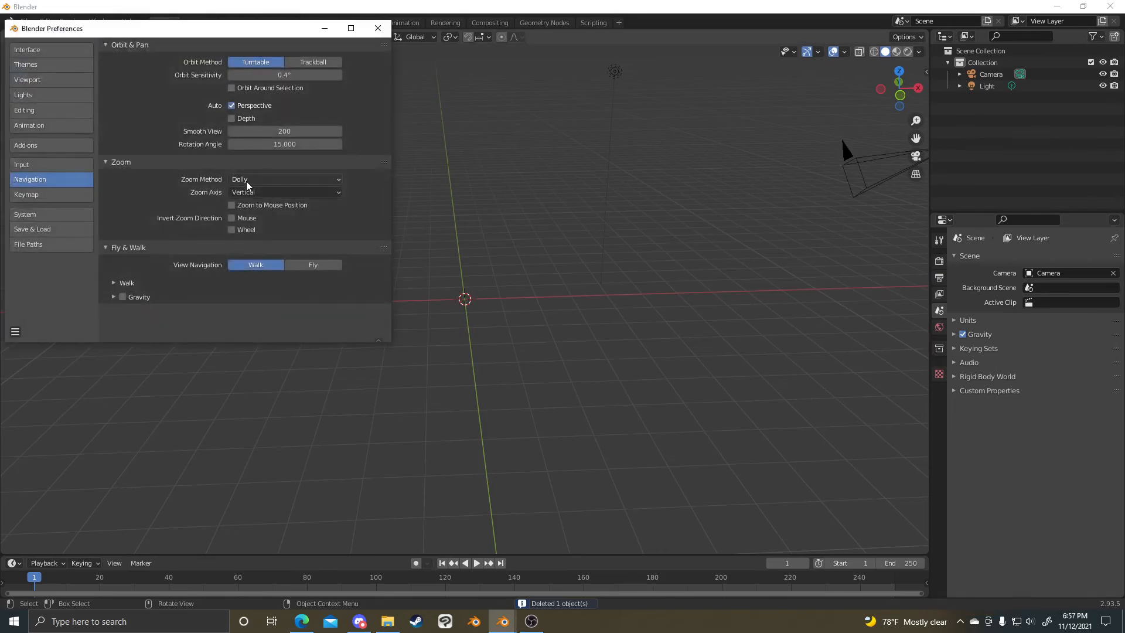
click(32, 146)
drag(201, 34, 399, 129)
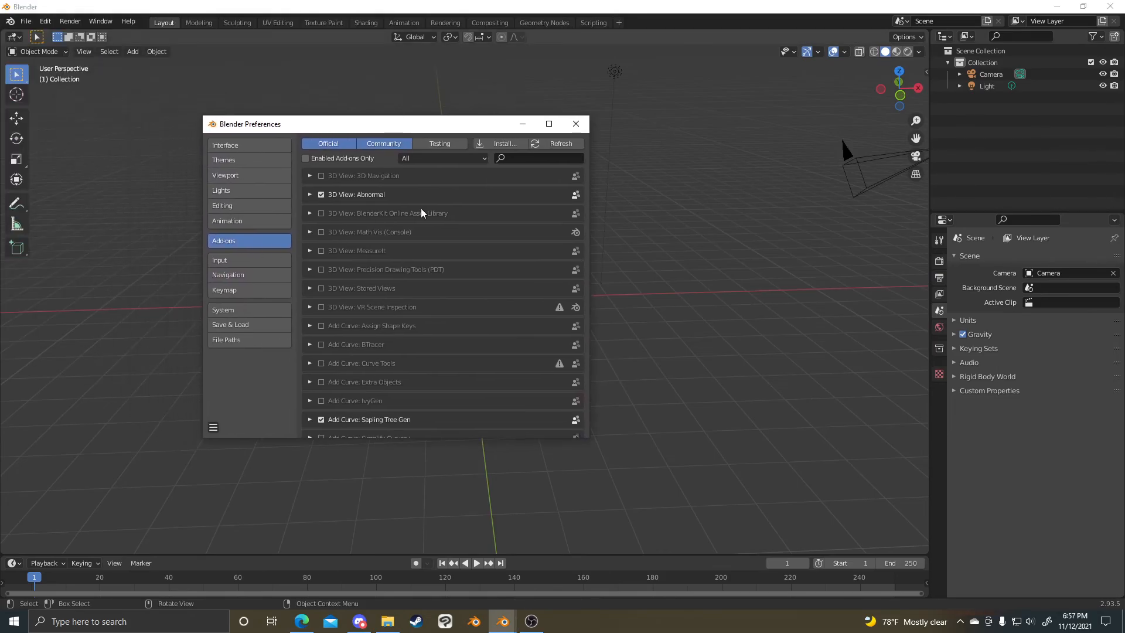
click(535, 162)
text(rigy)
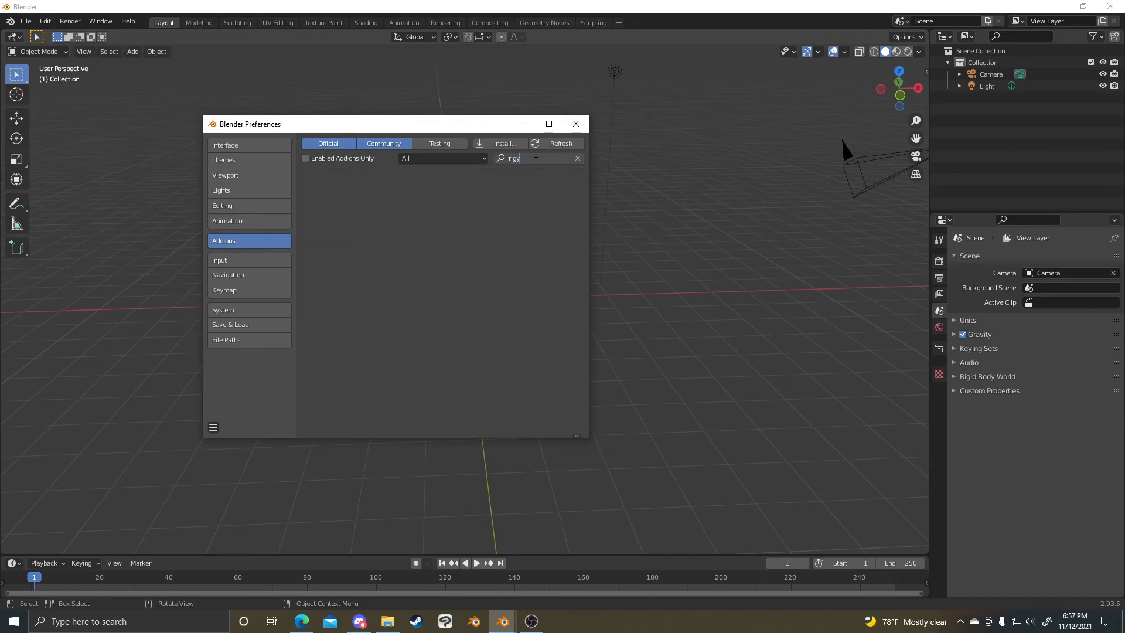
key(BackSpace)
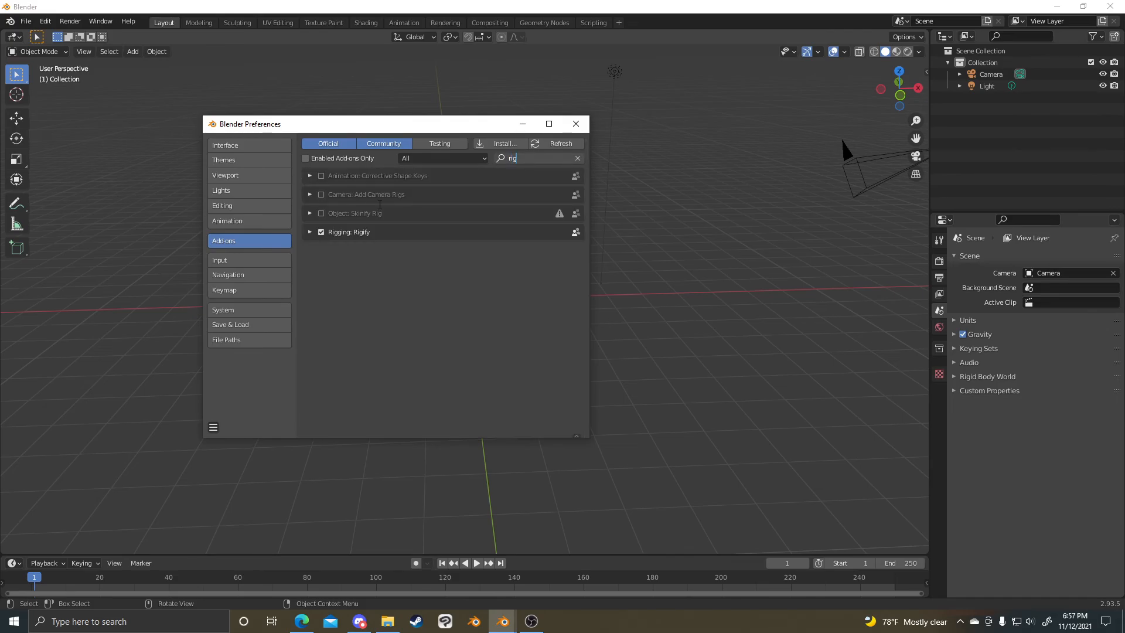
click(576, 124)
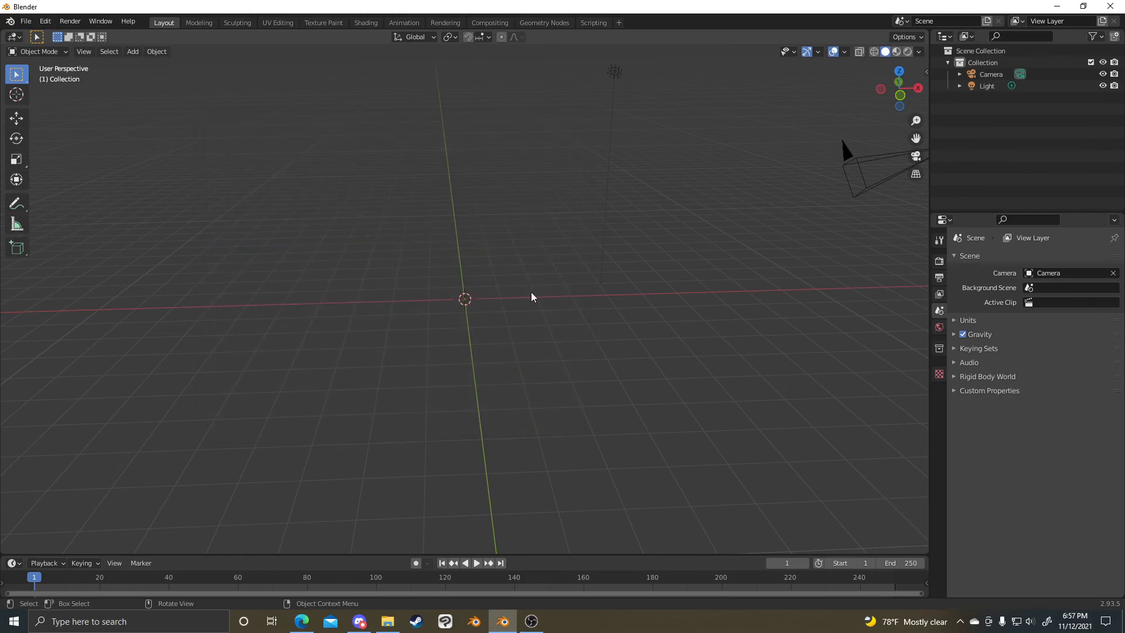
- Add a Basic Human (Meta-Rig) armature and scale it up uniformly to about 5.1
key(shift+a)
mouse_move(491, 284)
mouse_move(607, 435)
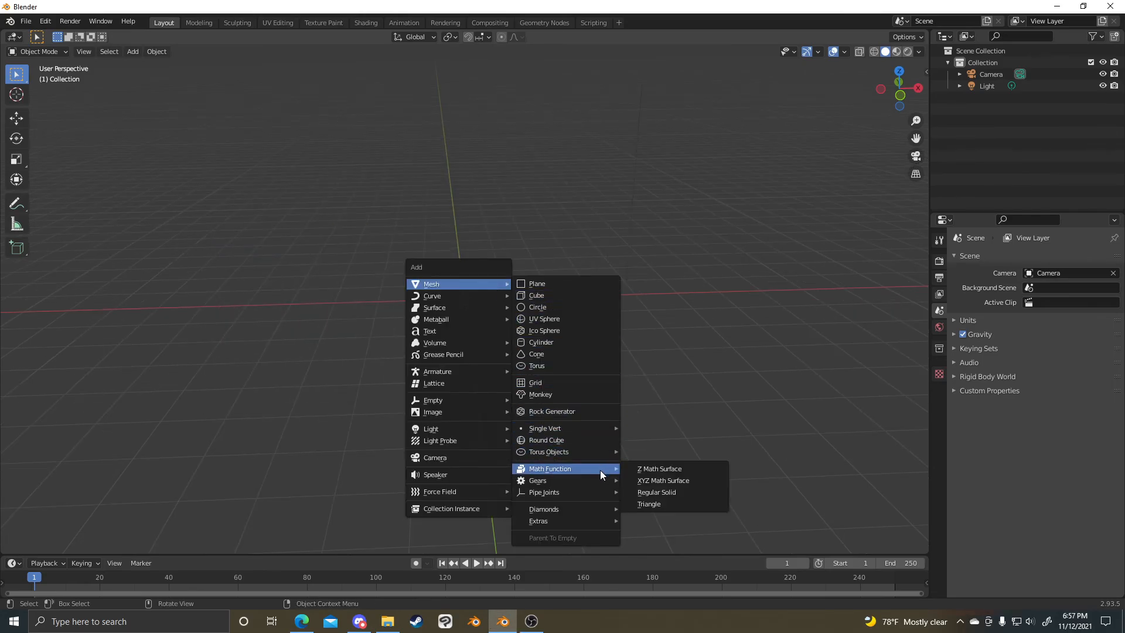
mouse_move(470, 432)
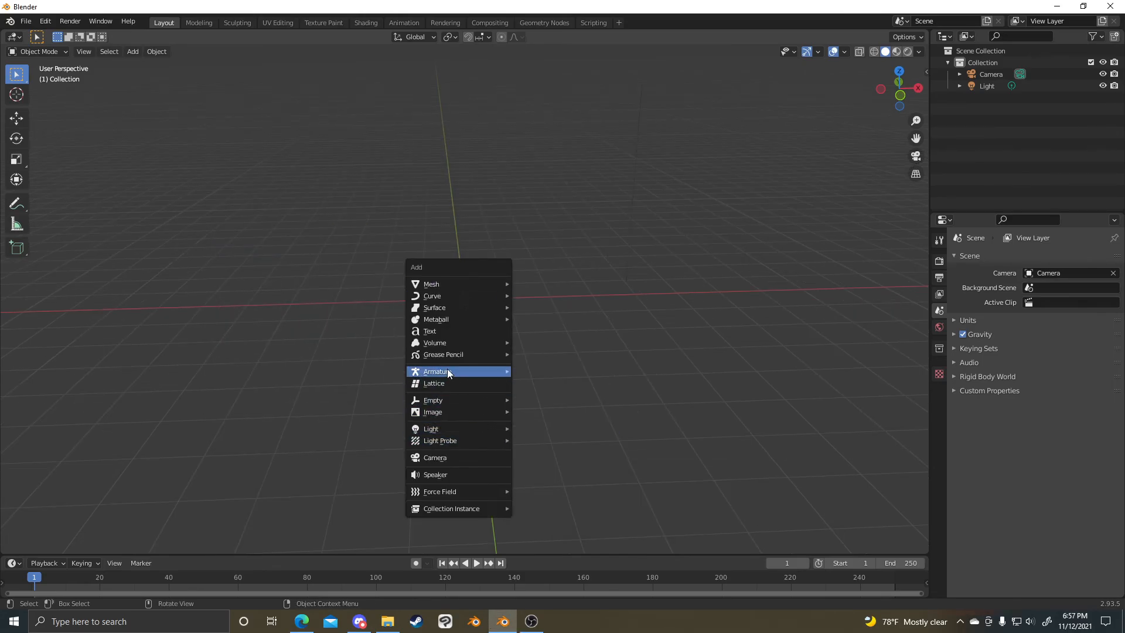
mouse_move(495, 371)
mouse_move(558, 406)
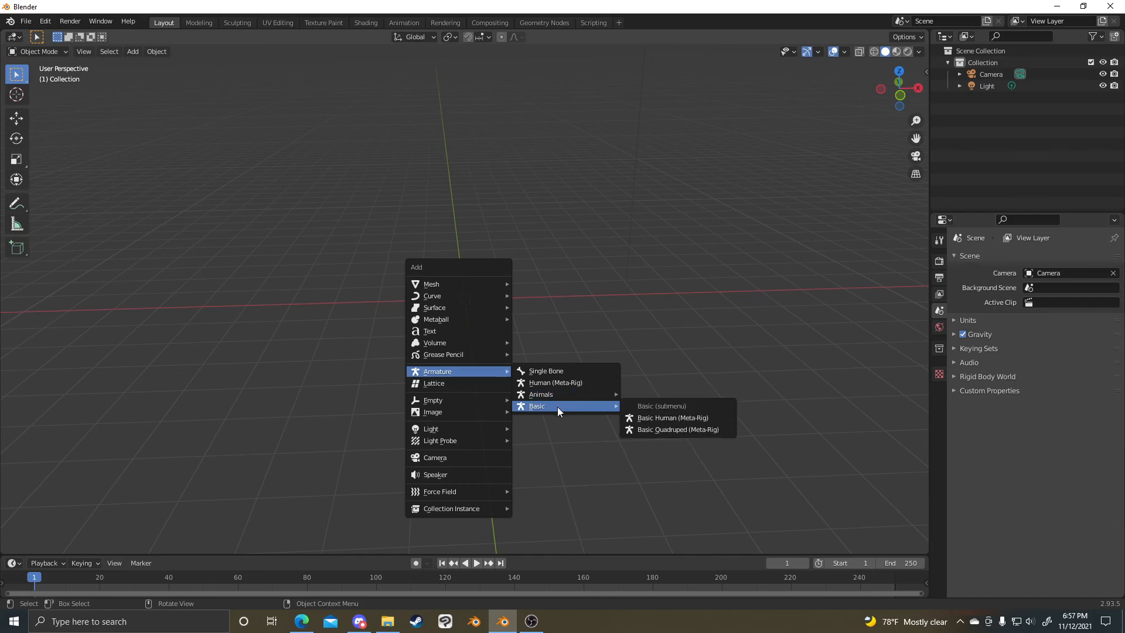
click(698, 416)
key(s)
click(720, 276)
middle_drag(625, 234, 528, 188)
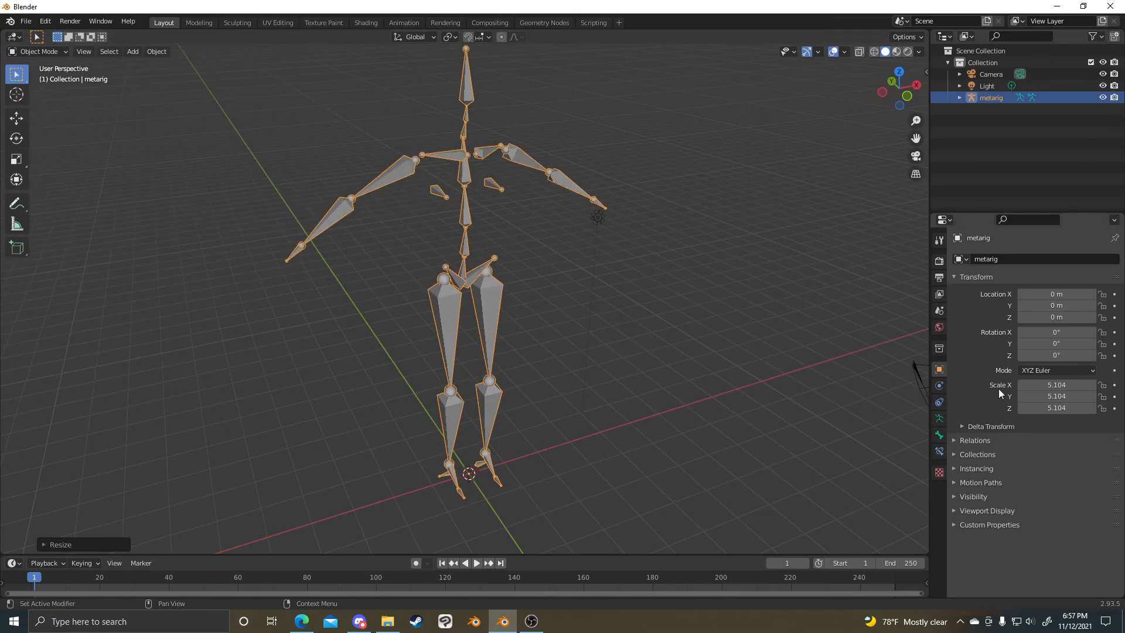
- Try to generate the Rigify rig from the metarig without applying its scale, and undo the generation
click(940, 418)
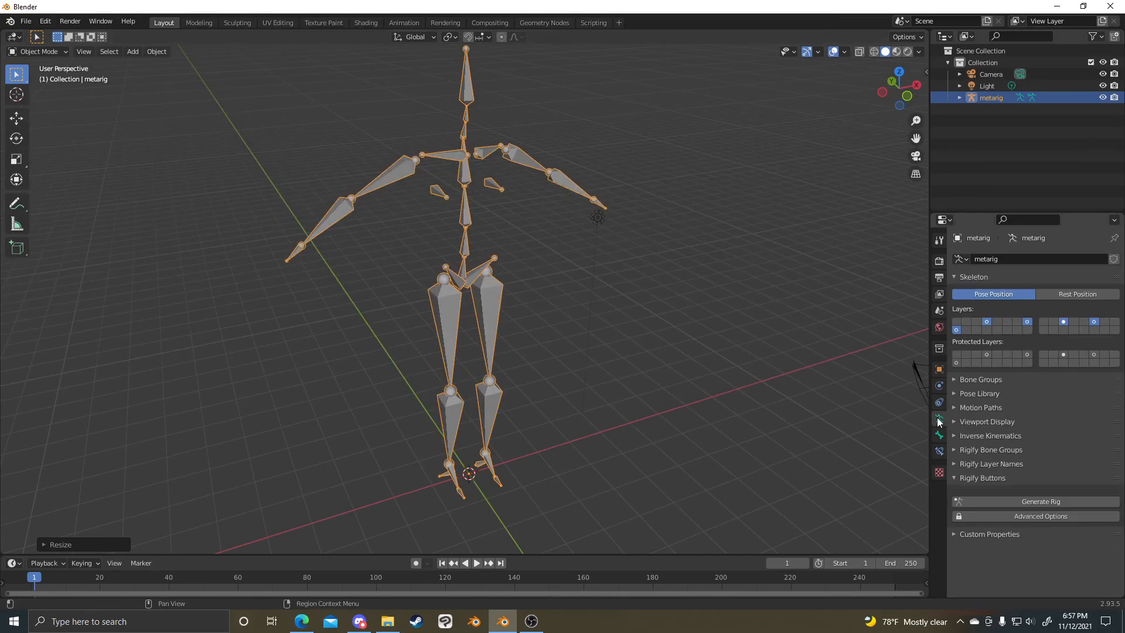
click(1004, 502)
scroll(518, 440, up, 2)
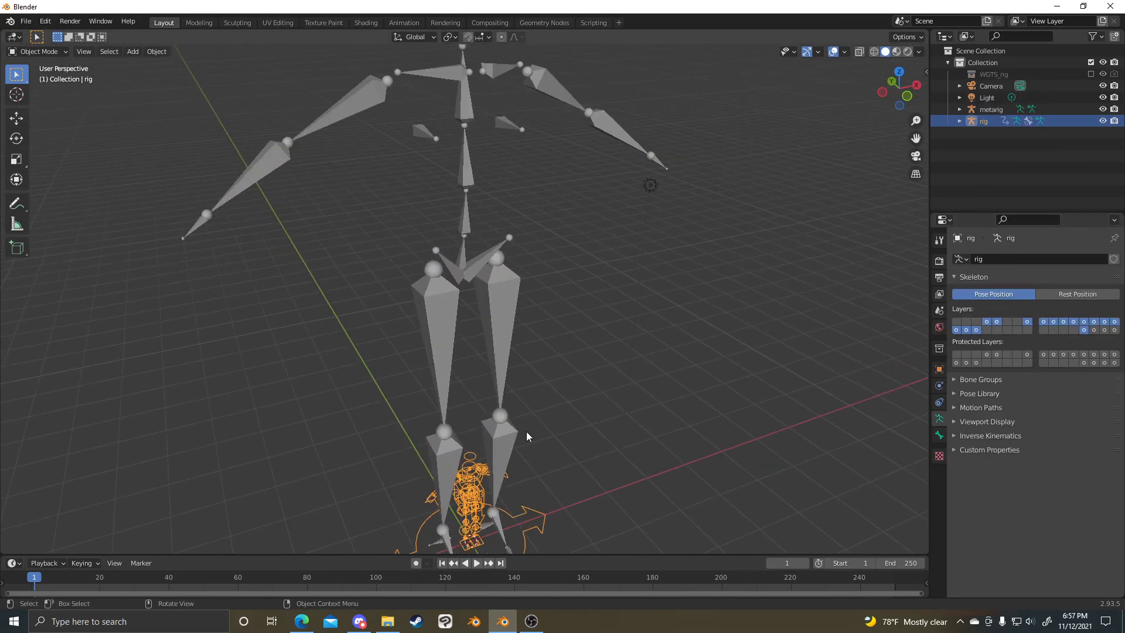
key(ctrl+z)
- Apply the metarig's scale and generate the Rigify rig from it
key(ctrl+a)
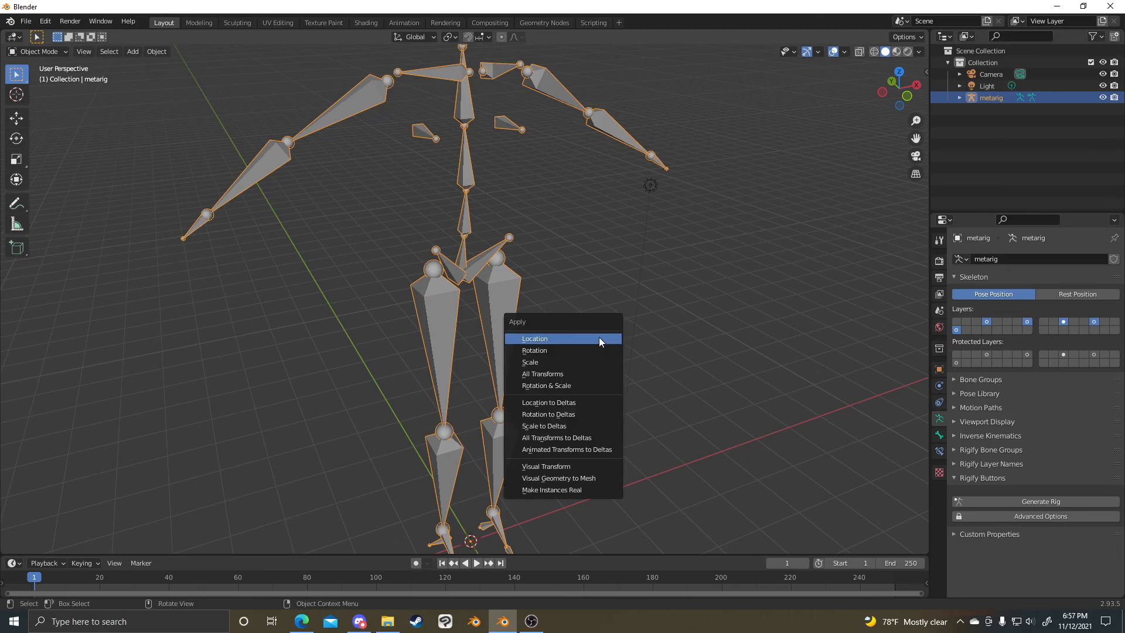
click(578, 361)
click(1041, 501)
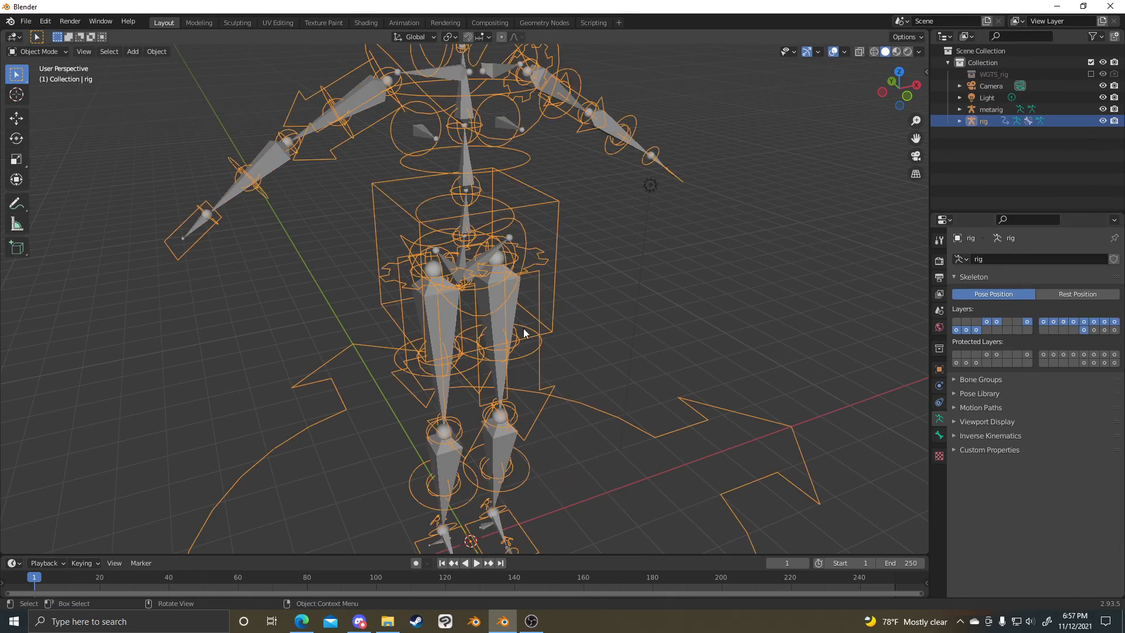
- Delete the metarig, keeping only the generated rig in the scene
click(508, 371)
key(x)
click(508, 372)
- Select the generated rig and switch it to Pose Mode
click(541, 184)
shift+middle_drag(609, 180, 544, 251)
key(Tab)
key(ctrl+Tab)
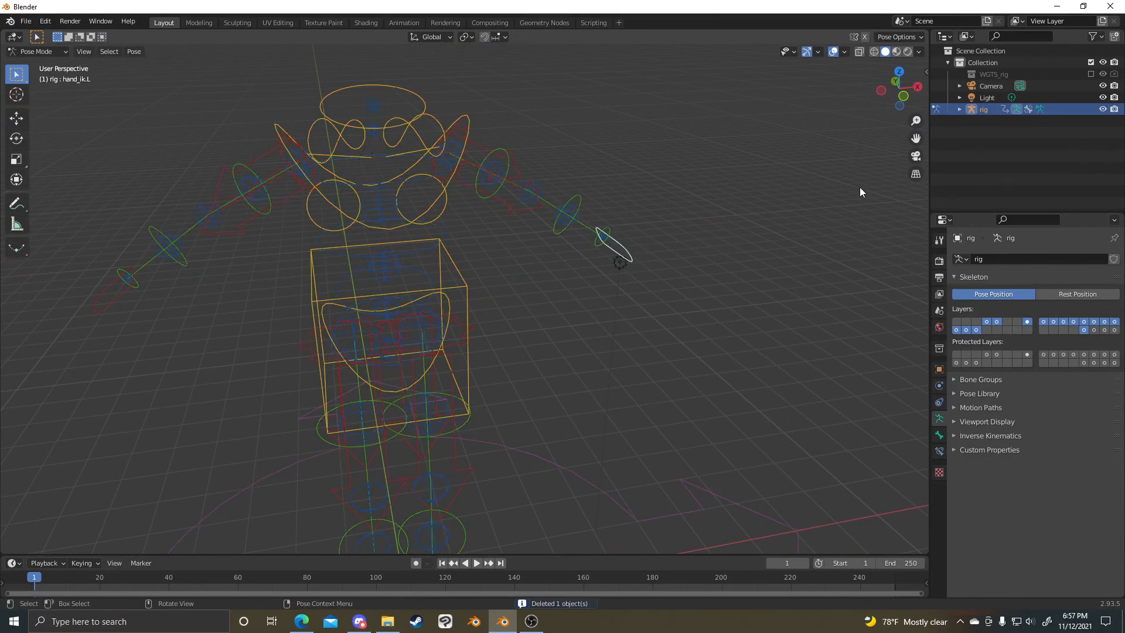
- Show the rig's layer controls and hide the Torso, Torso (Tweak), arm, right leg and Root layers
click(926, 72)
click(849, 421)
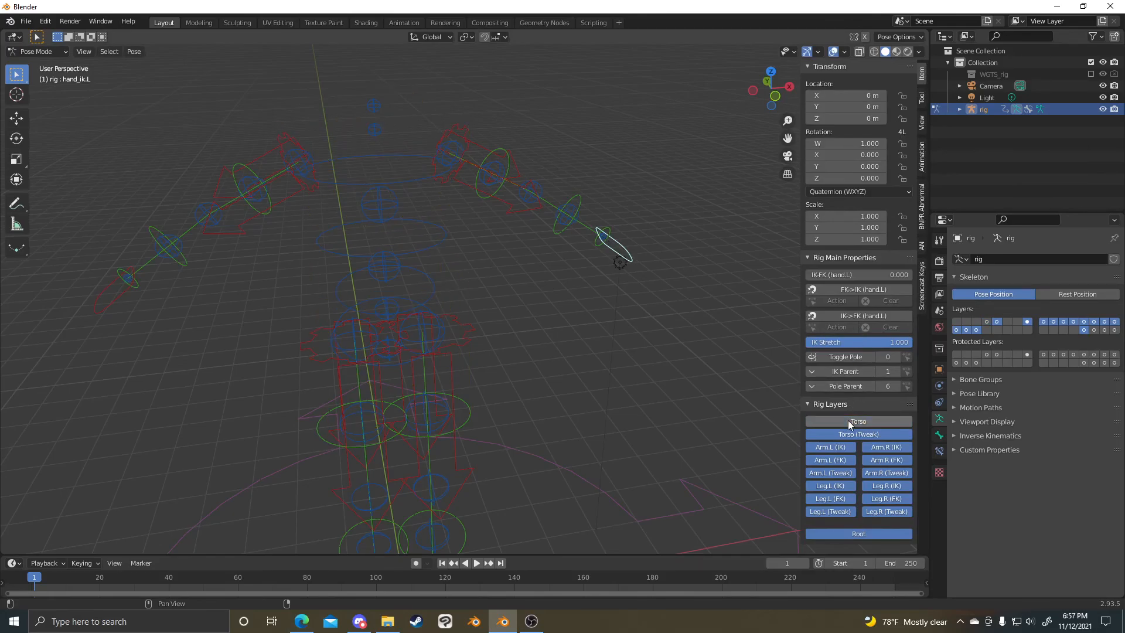
drag(849, 436, 828, 166)
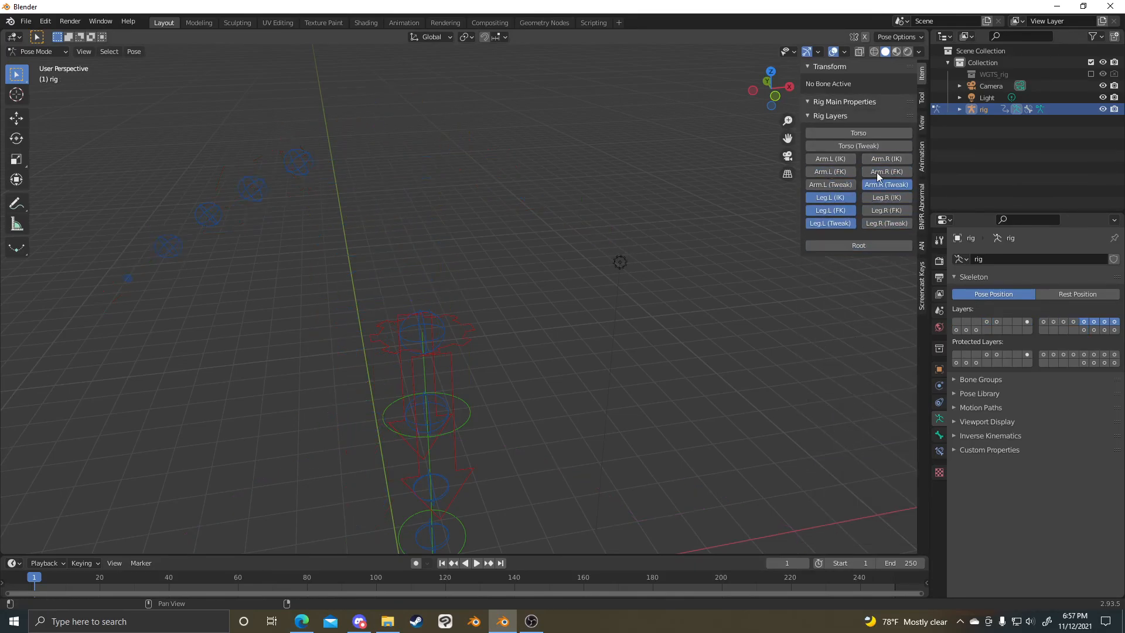
- Show only the Torso layer, the IK layers of both arms, and the IK and FK layers of both legs
click(857, 131)
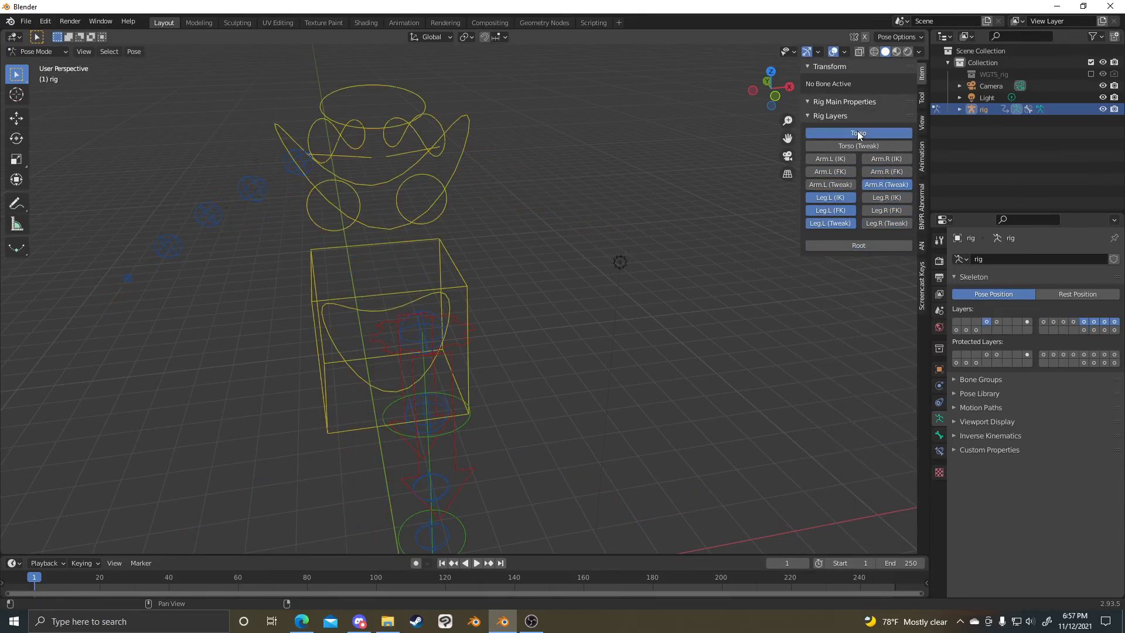
click(837, 160)
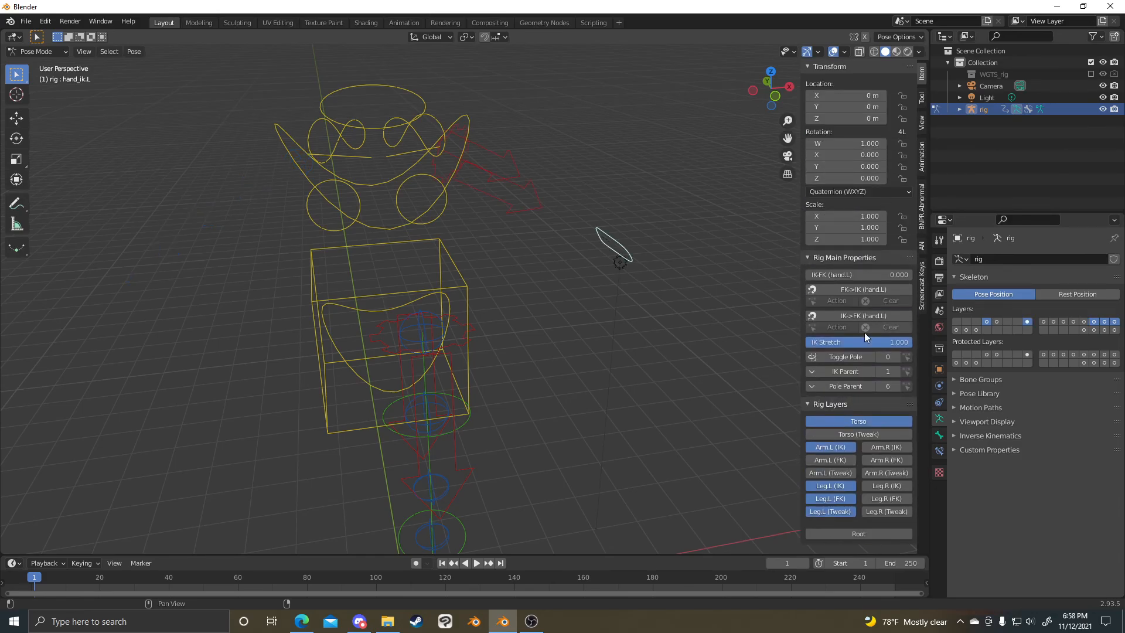
click(873, 446)
click(839, 486)
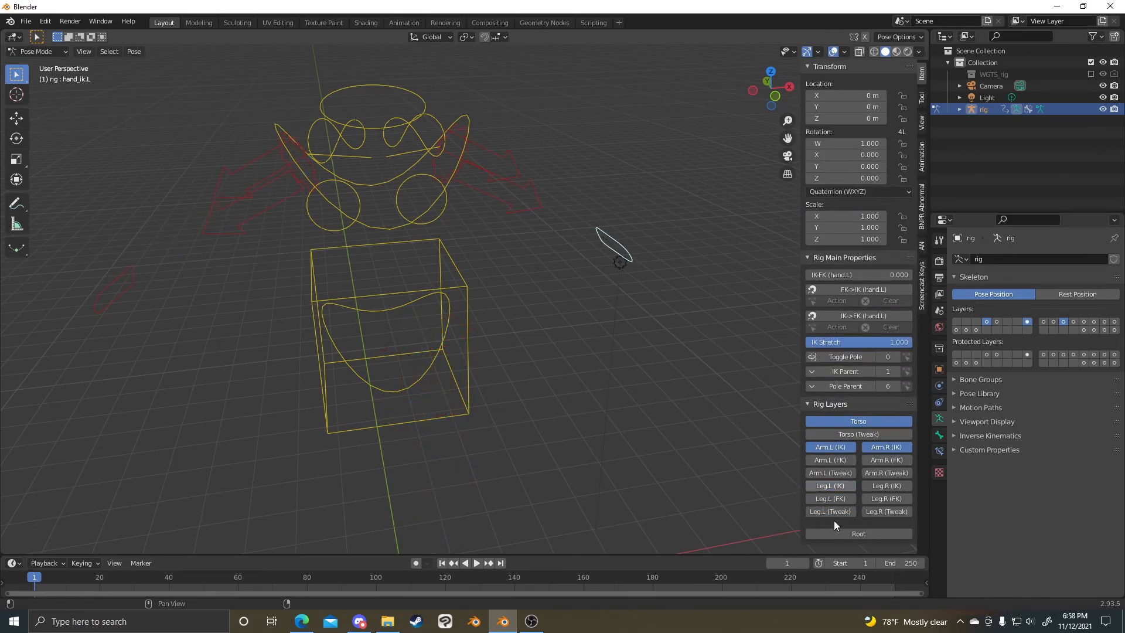
click(838, 489)
click(831, 499)
- Try moving the left foot's IK control and cancel the move, viewing the whole rig
middle_drag(530, 341, 445, 491)
click(447, 264)
click(444, 487)
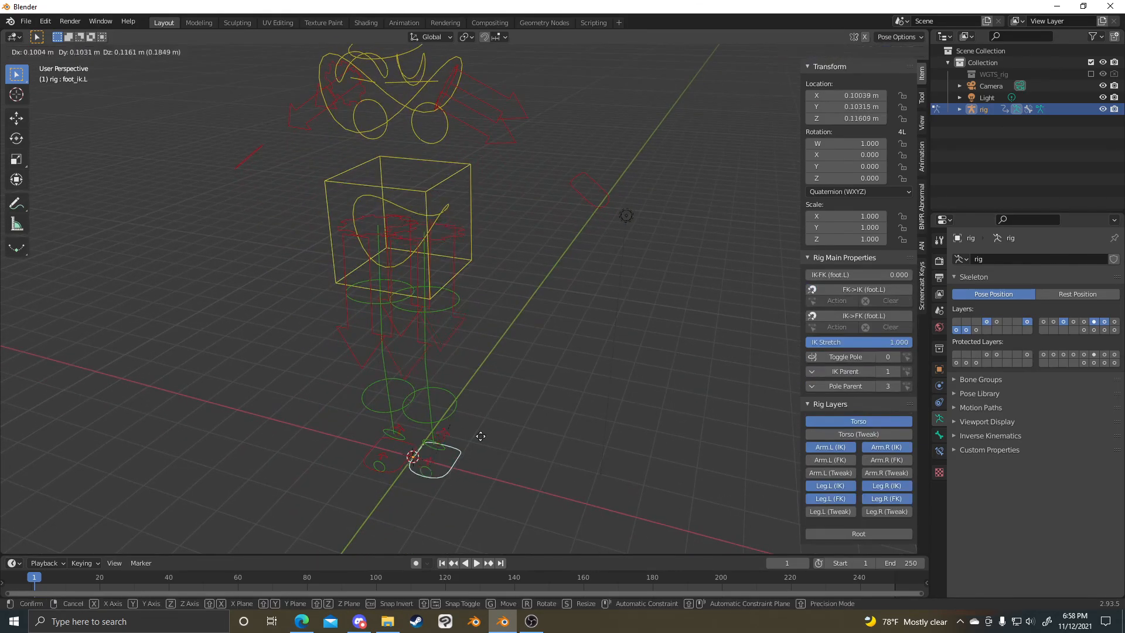
middle_drag(581, 397, 553, 377)
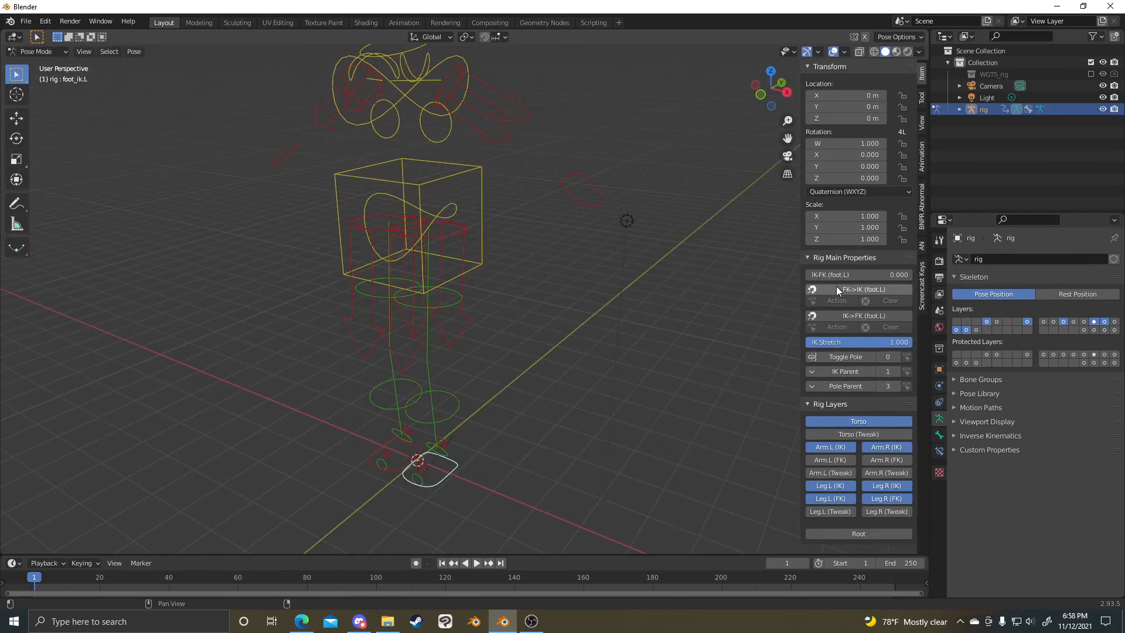
middle_drag(492, 375, 515, 316)
- Open Abi_Rig.blend from the Assets\CyberKatsu\BlendFiles\Char folder without saving the current scene
click(25, 21)
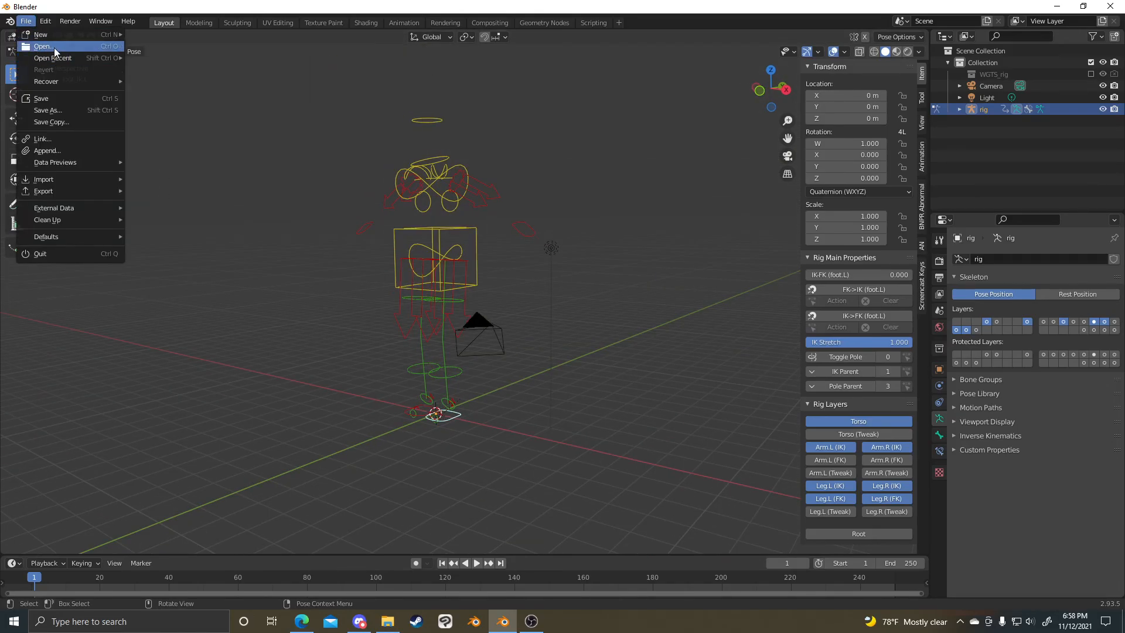
click(54, 48)
click(565, 332)
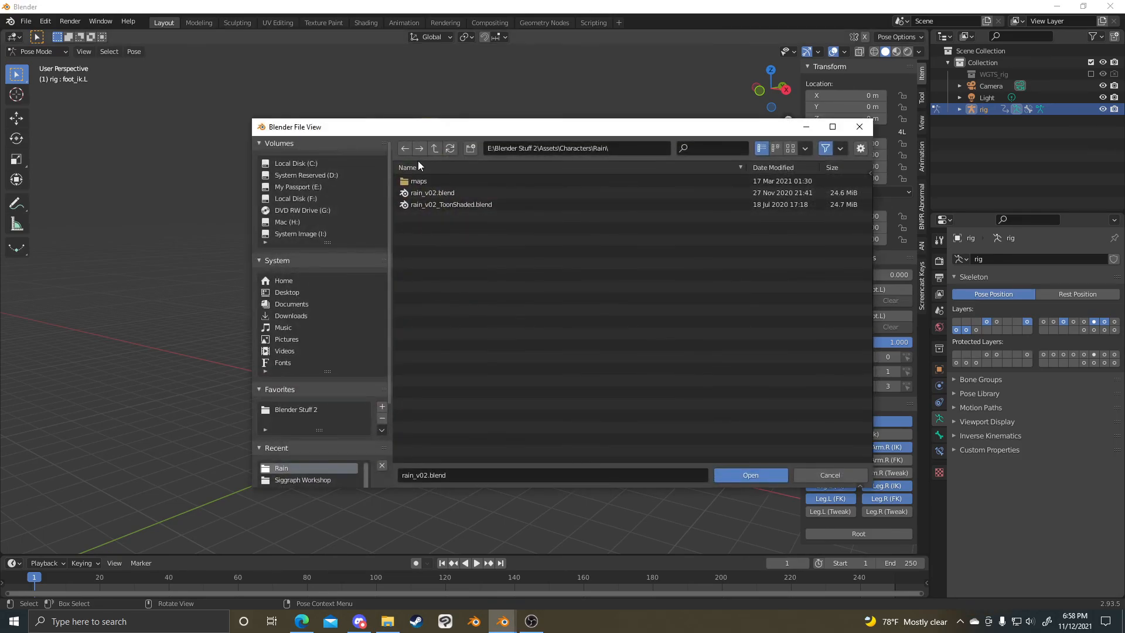
click(435, 149)
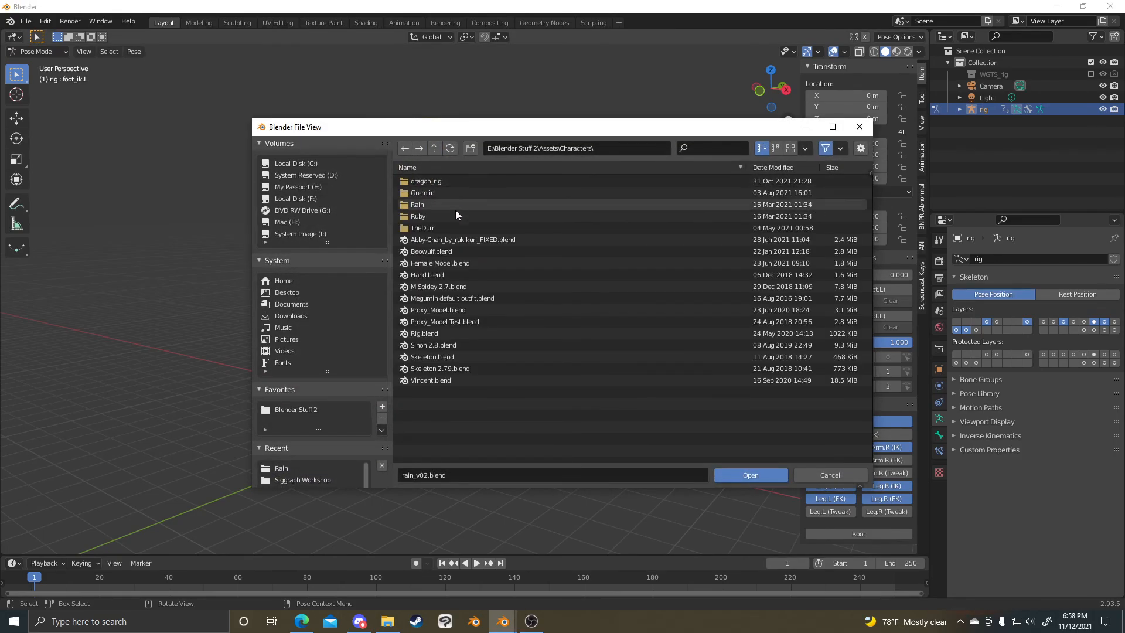
click(436, 149)
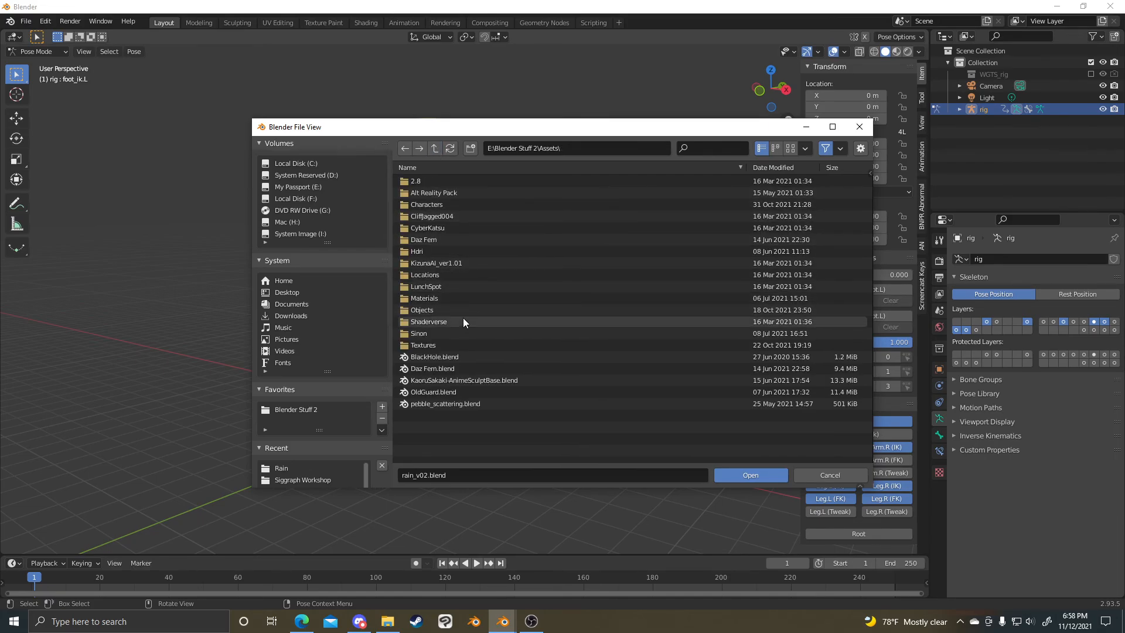
double_click(448, 227)
double_click(445, 185)
double_click(434, 196)
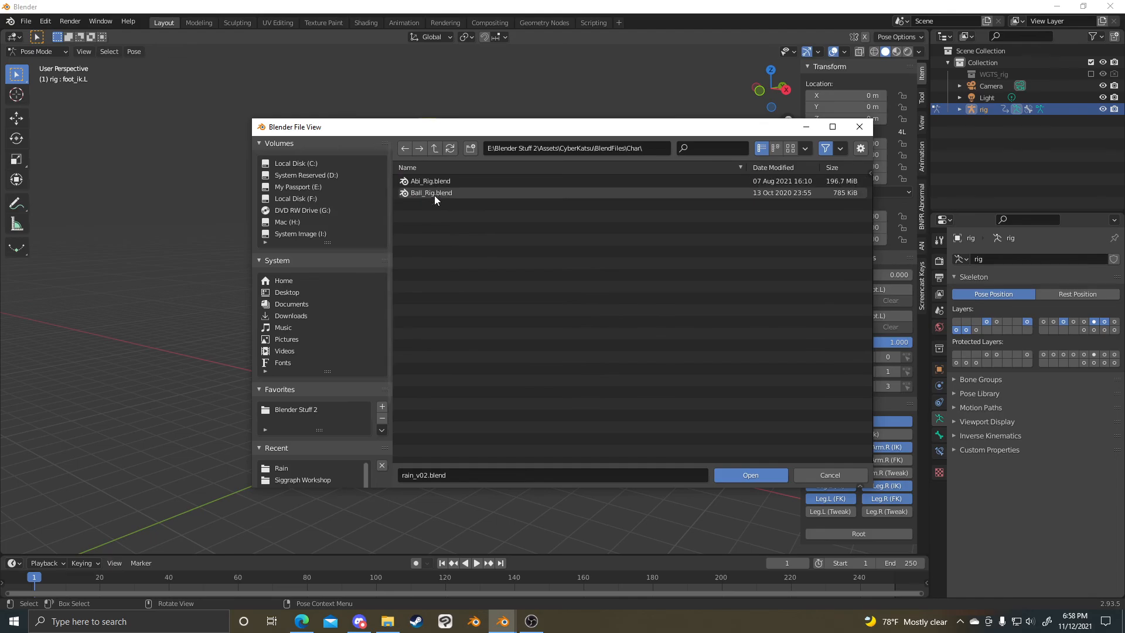
double_click(490, 185)
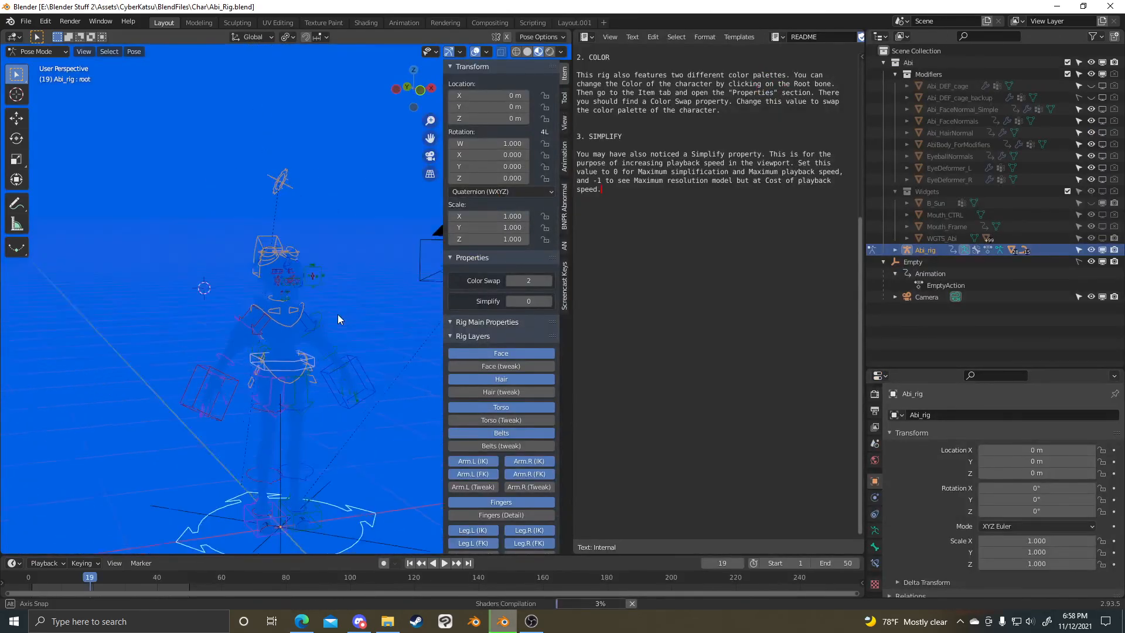
- Test the Abi character's left hand IK control and view the character from the front and side
middle_drag(338, 314, 317, 322)
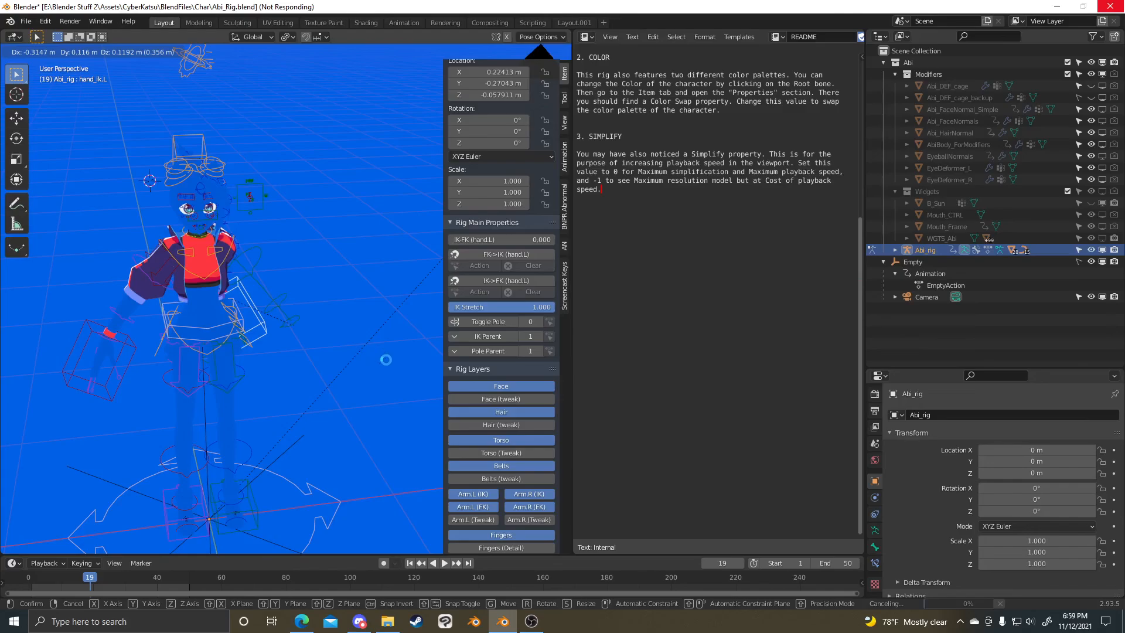
middle_drag(342, 271, 378, 251)
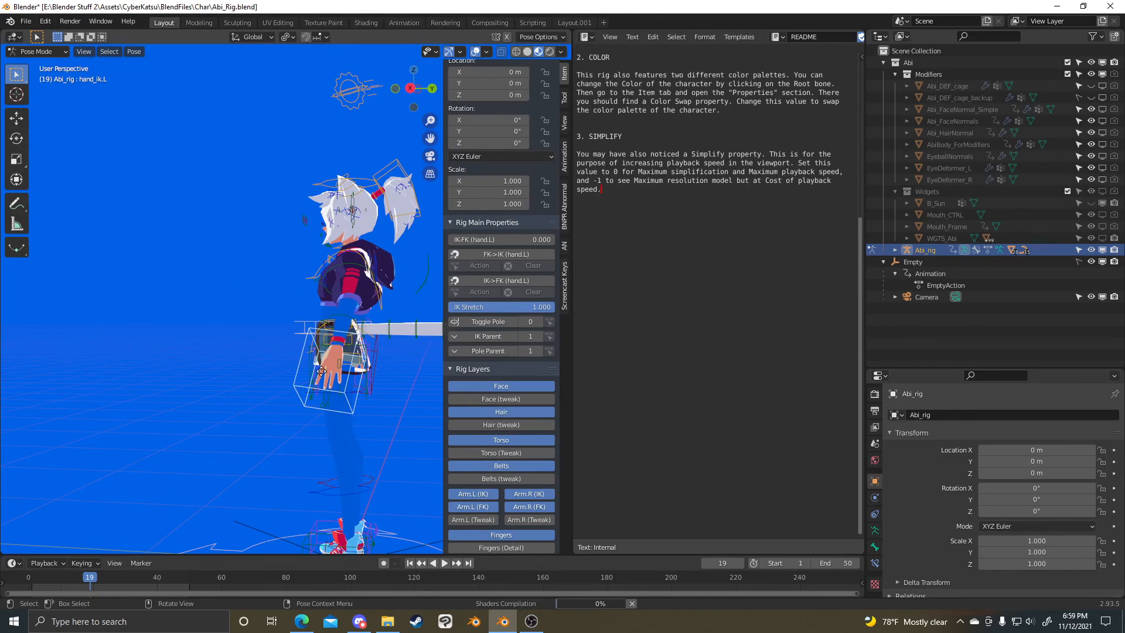
middle_drag(255, 391, 255, 314)
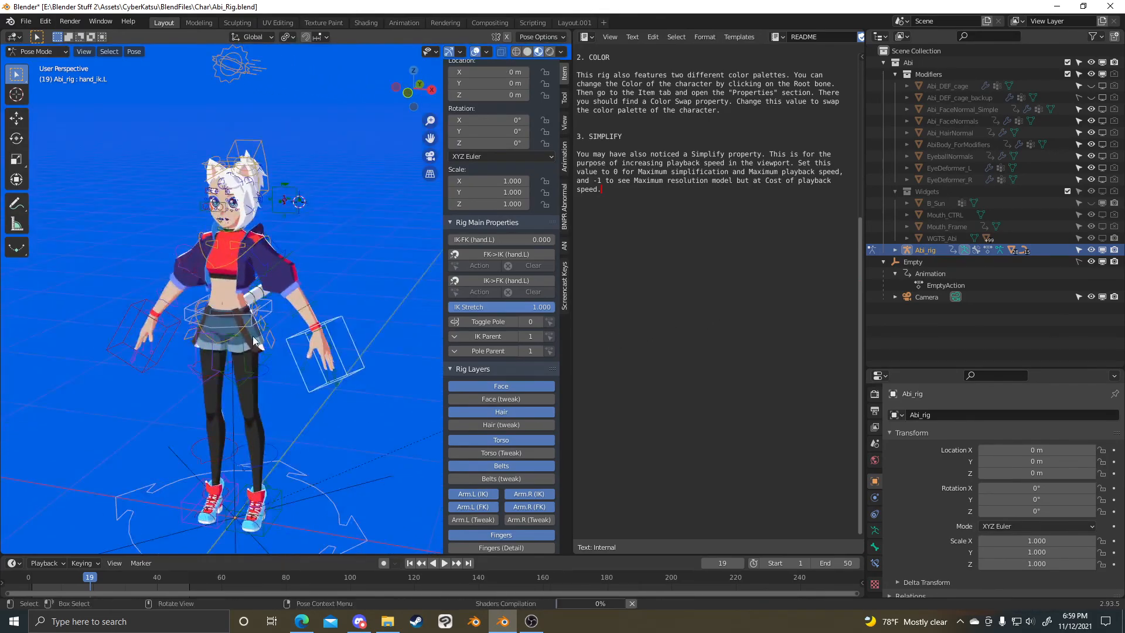
- Try moving the Abi rig's torso control to test how the body and legs follow, and cancel the move
click(271, 385)
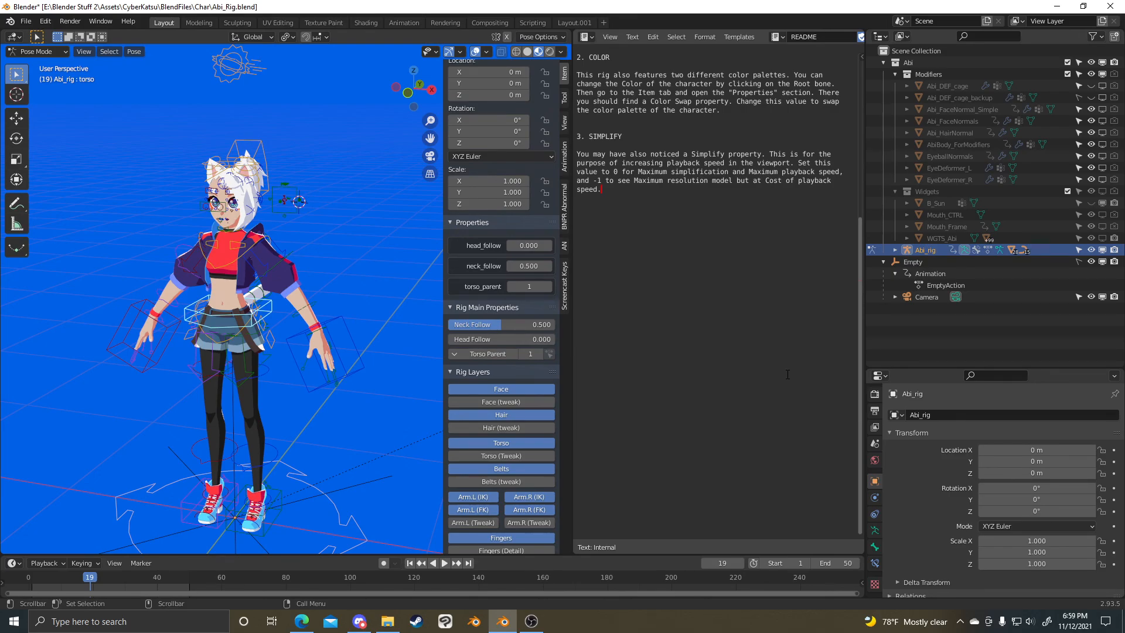
middle_drag(374, 213, 357, 172)
key(g)
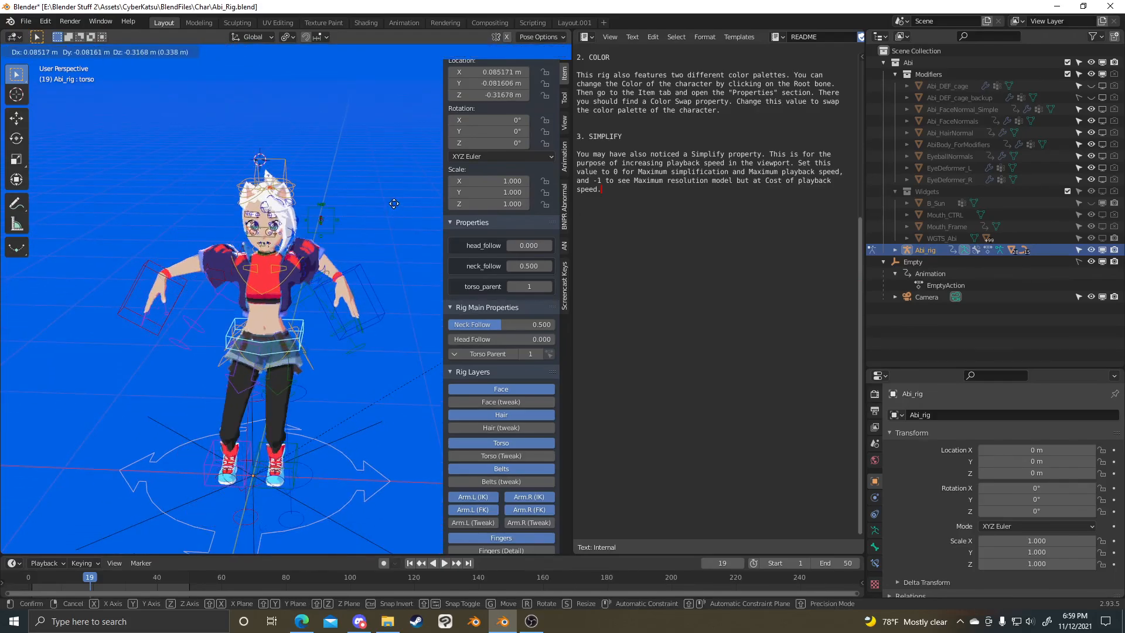
right_click(328, 199)
- Try raising the left hand's IK control, cancel the move, and inspect the full character from several angles
click(355, 266)
key(g)
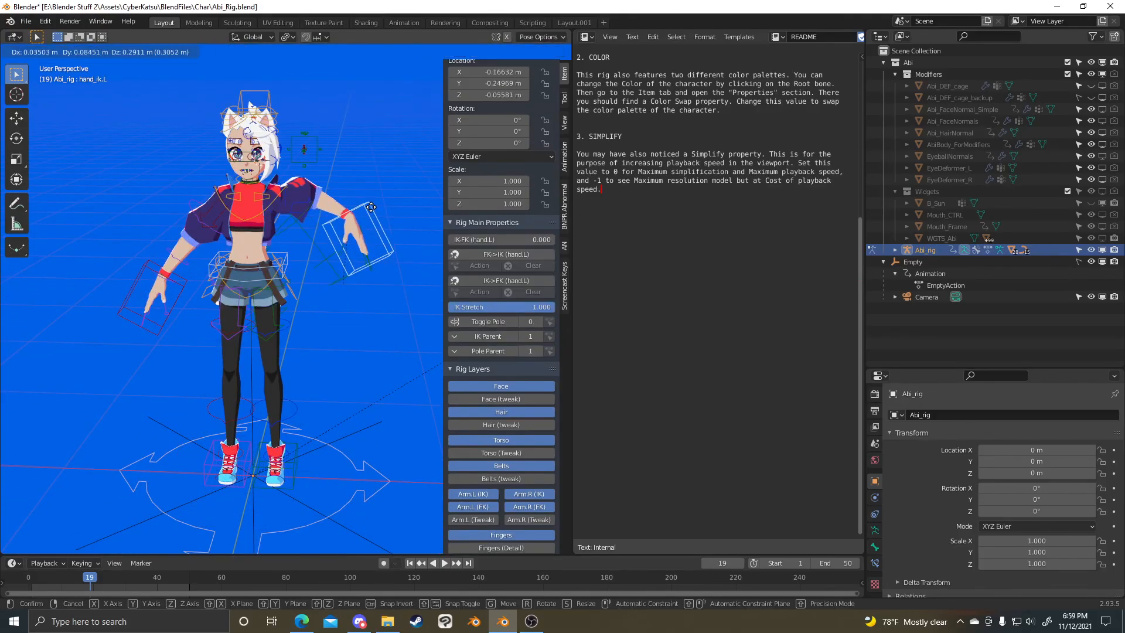
right_click(358, 224)
middle_drag(357, 224, 251, 108)
shift+middle_drag(280, 295, 391, 244)
scroll(367, 282, down, 3)
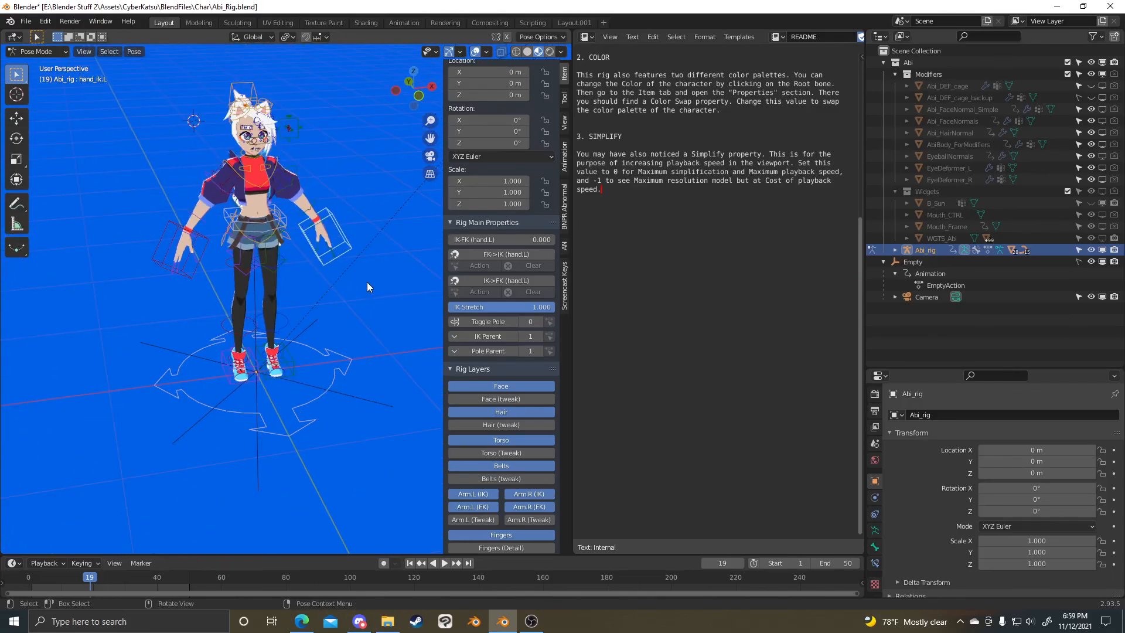
middle_drag(367, 282, 188, 181)
middle_drag(294, 257, 359, 273)
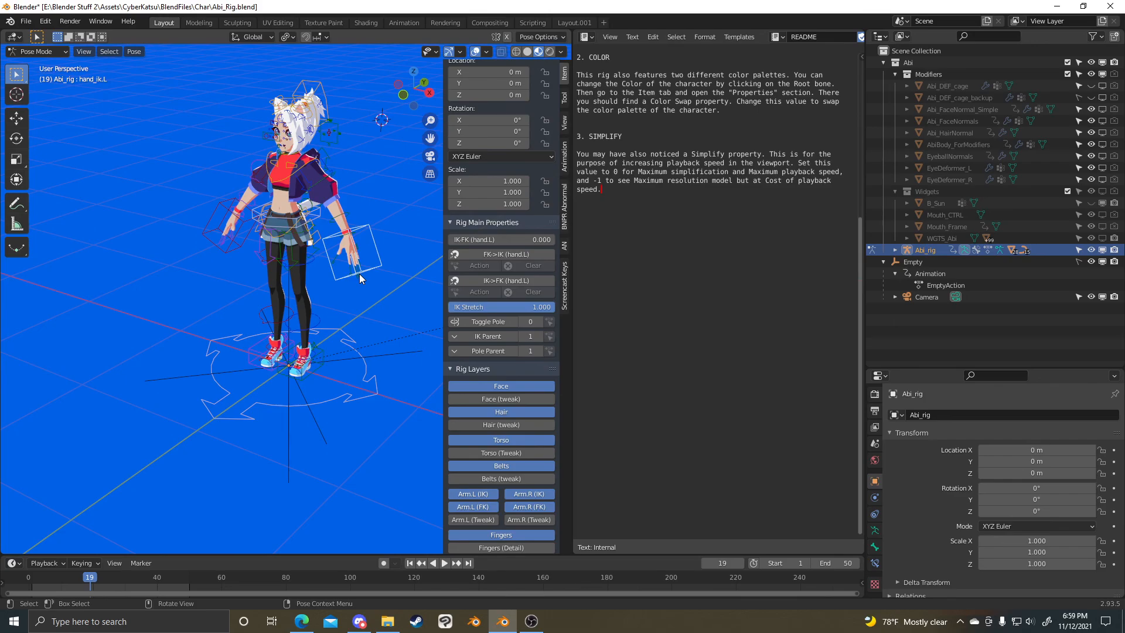
- Hide the Face rig layer of the Abi rig and show it again
scroll(539, 350, down, 3)
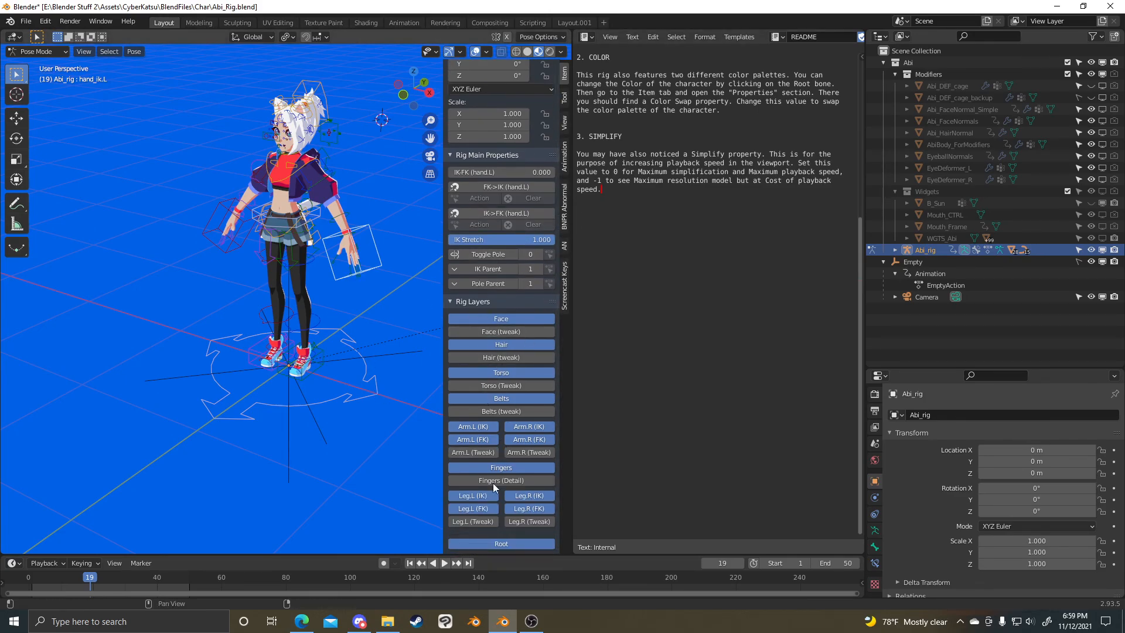
click(512, 322)
click(511, 323)
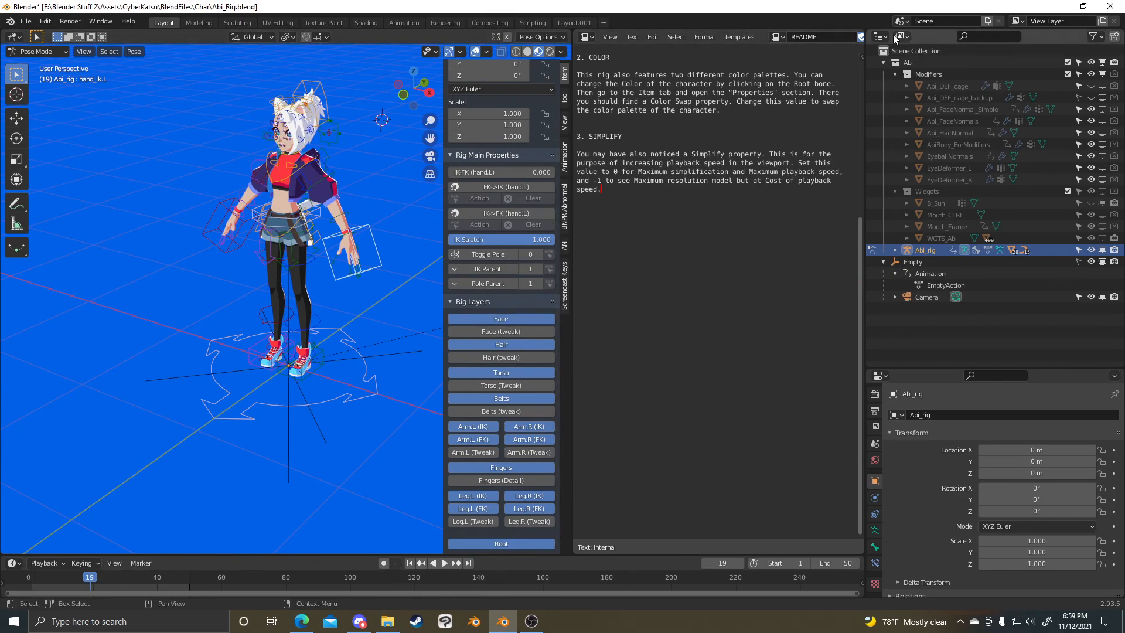
- Raise the left hand's IK control outward to about shoulder height
scroll(372, 231, up, 2)
shift+middle_drag(373, 233, 329, 235)
key(g)
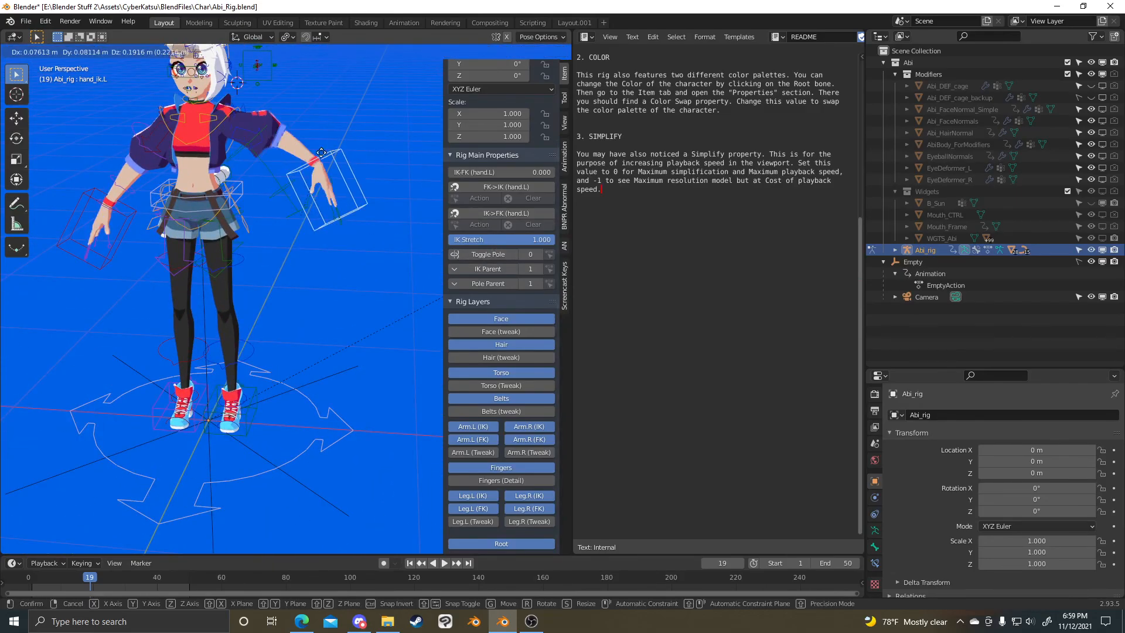
right_click(315, 164)
key(g)
click(320, 57)
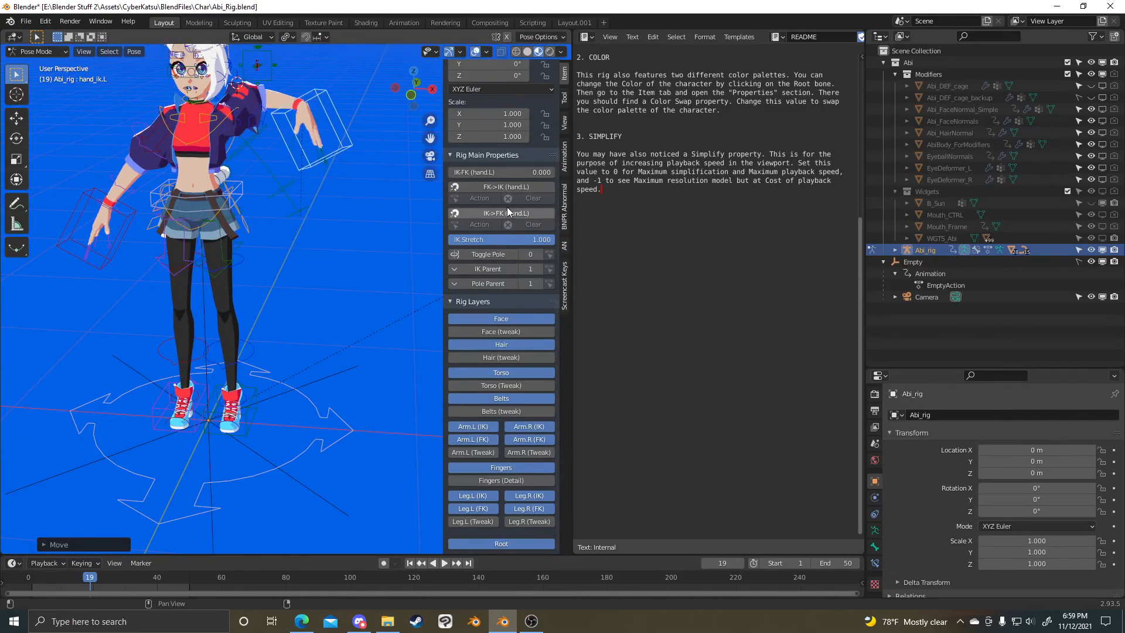
- Test the left hand's IK->FK and FK->IK snapping, and try moving the hand control again before cancelling the move
click(506, 215)
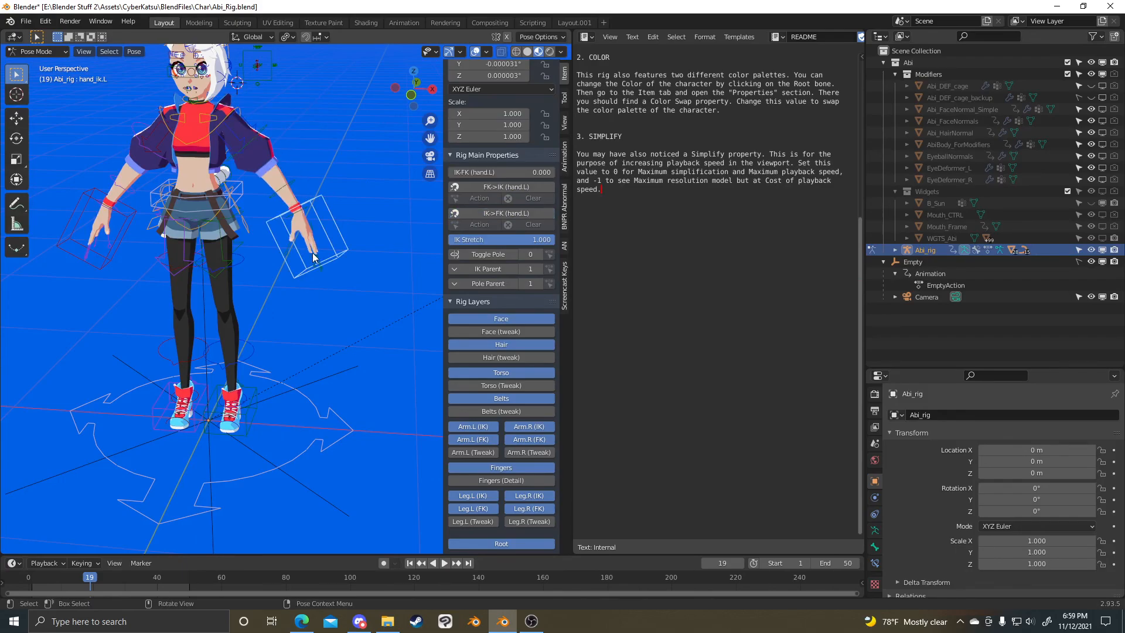
click(500, 189)
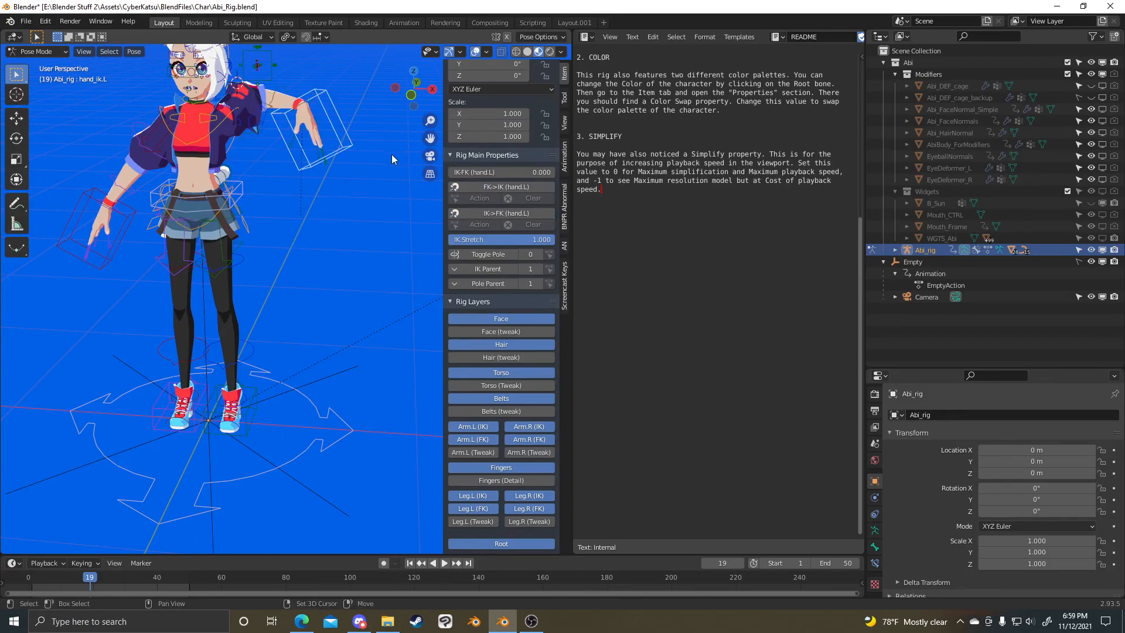
scroll(387, 154, down, 1)
shift+middle_drag(387, 154, 390, 199)
mouse_move(495, 171)
mouse_down()
mouse_move(601, 171)
mouse_move(495, 170)
mouse_up()
key(g)
right_click(381, 235)
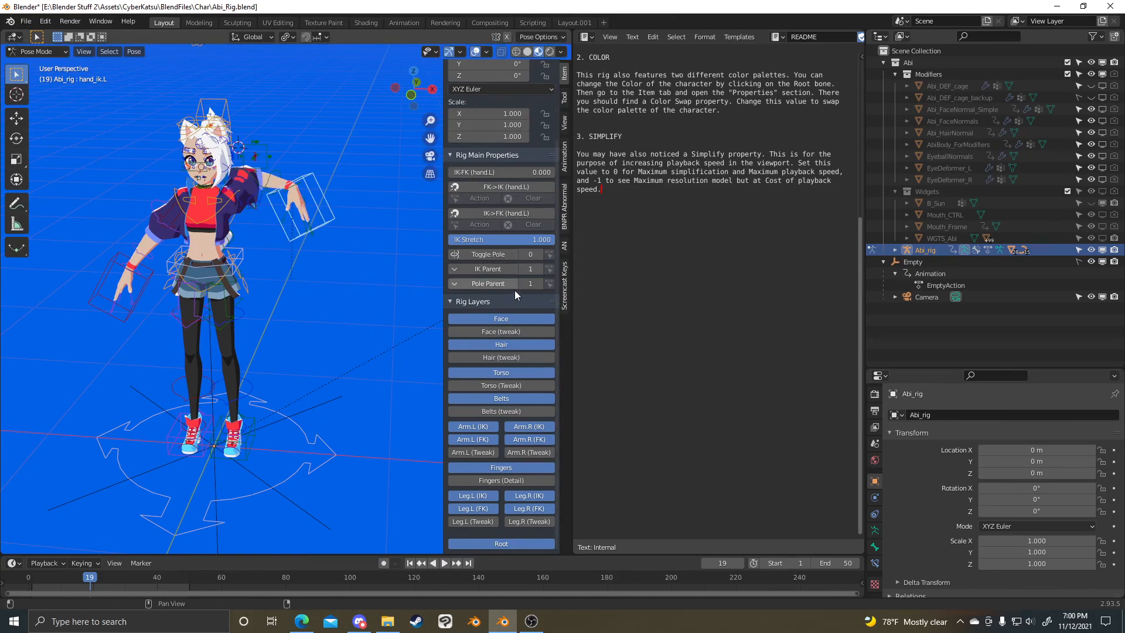
- Clear the location of the left hand's IK control to return it to its rest position
scroll(349, 234, up, 3)
shift+middle_drag(327, 194, 347, 303)
key(alt+g)
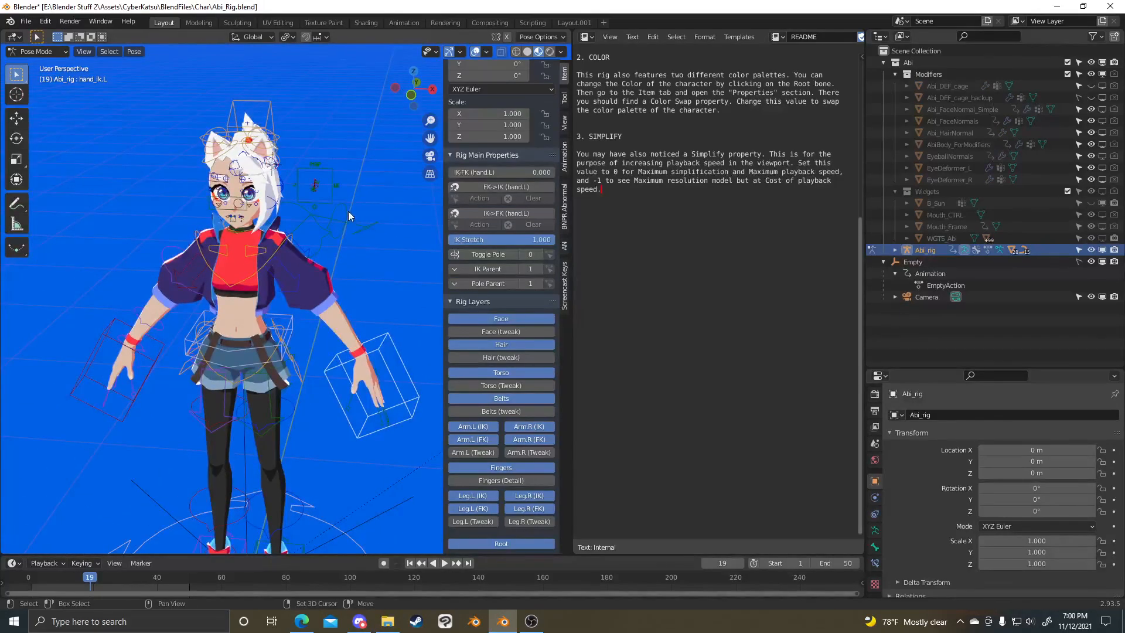
- Clear the rotation of the left arm's FK controls one by one, from the upper arm through the forearm to the hand
shift+middle_drag(345, 226, 290, 188)
click(280, 176)
key(alt+r)
shift+middle_drag(278, 252, 266, 178)
click(265, 178)
key(alt+r)
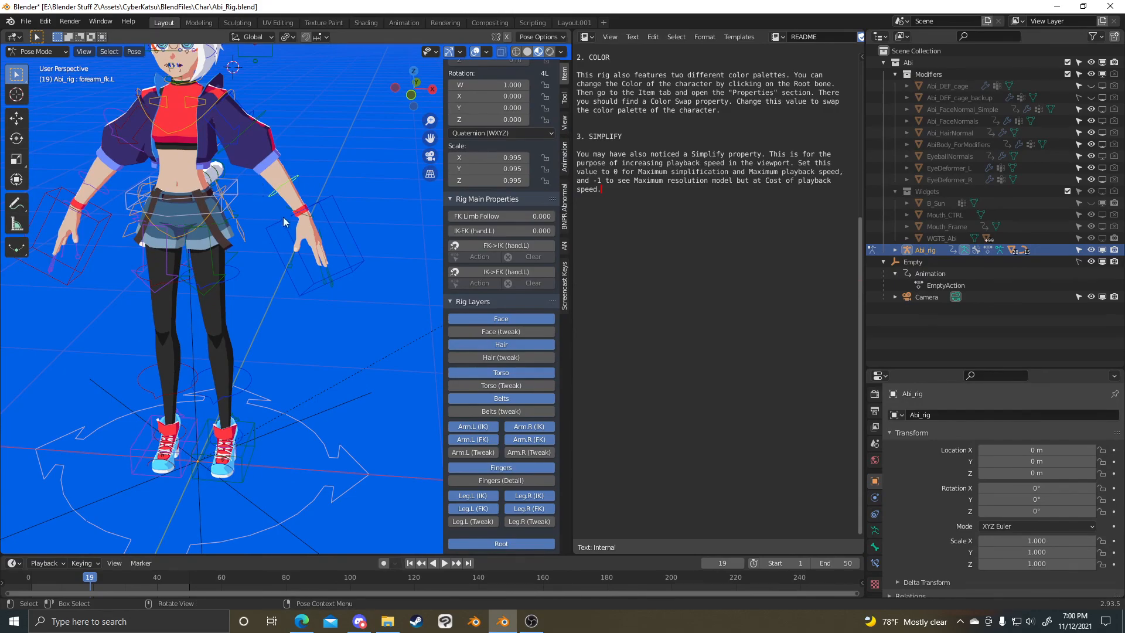
click(294, 212)
click(294, 212)
key(alt+r)
- Try lowering the torso control to test how the knees bend, and cancel the move
shift+middle_drag(239, 284, 399, 287)
click(323, 188)
key(g)
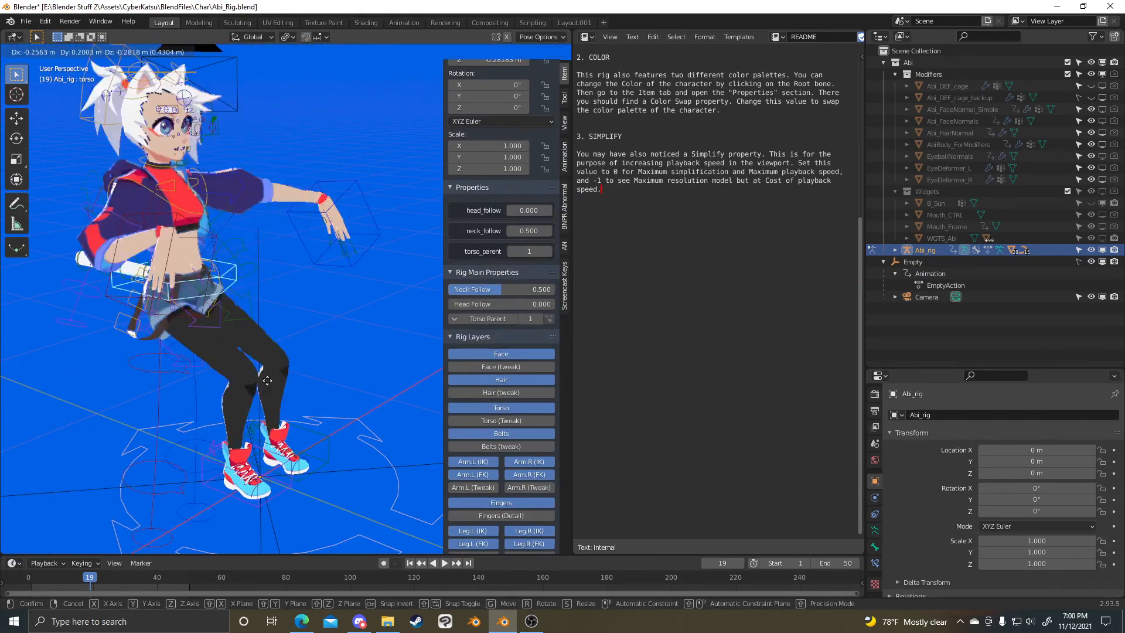
right_click(375, 329)
middle_drag(375, 329, 310, 304)
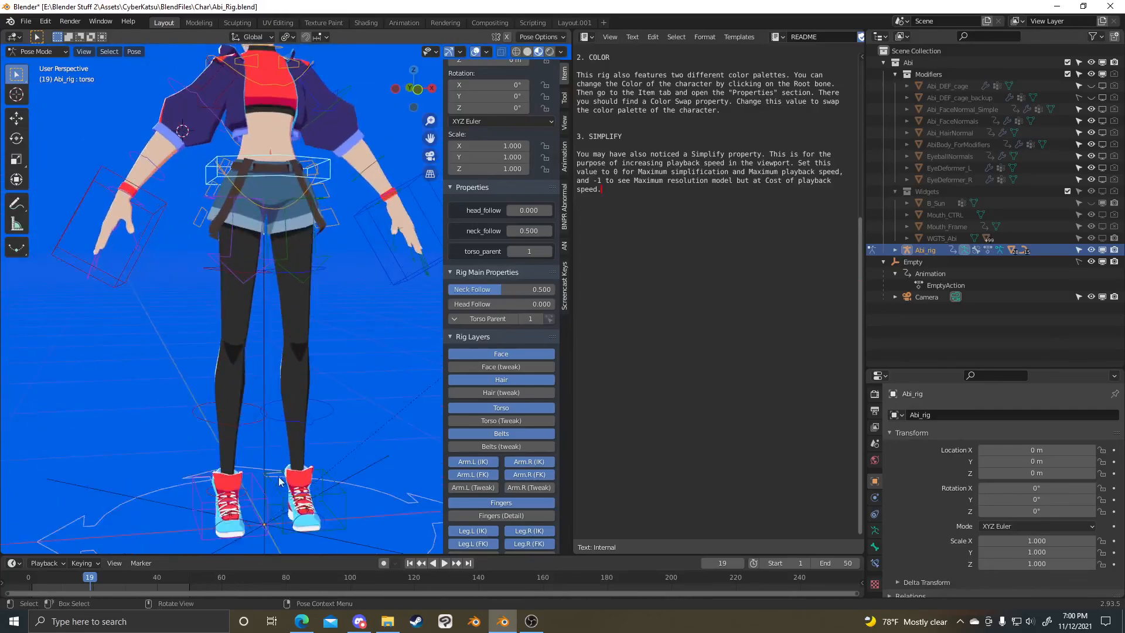
- Try moving the left foot's IK control to test the leg, and cancel the move
click(344, 501)
shift+middle_drag(343, 501, 215, 397)
key(g)
right_click(282, 235)
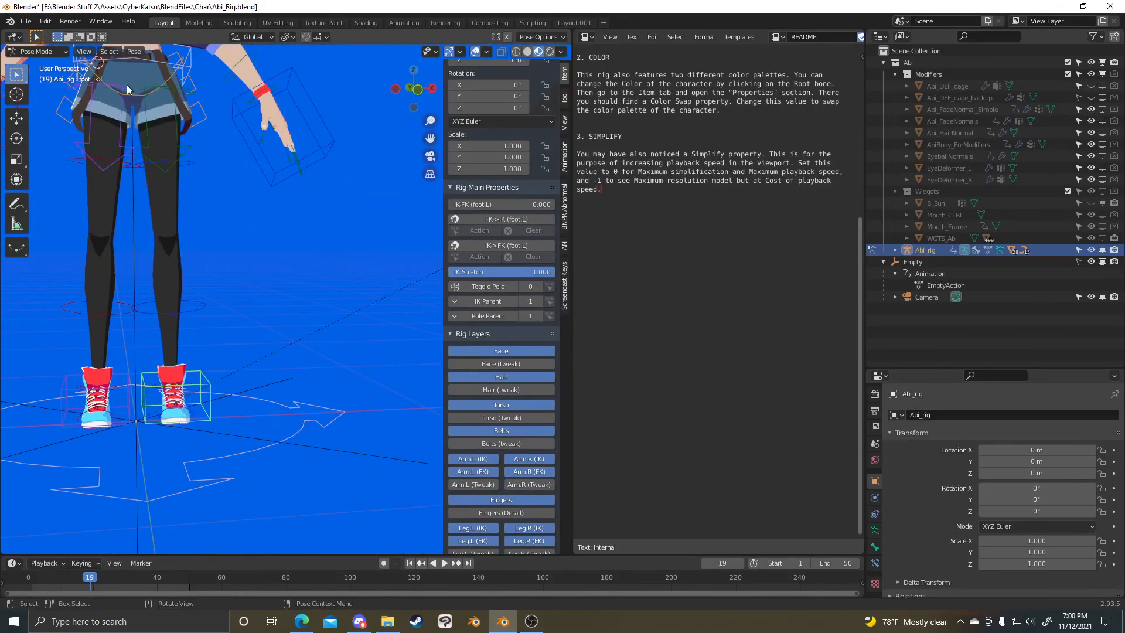
- Open the Add-ons preferences and limit the list to enabled add-ons only
click(45, 21)
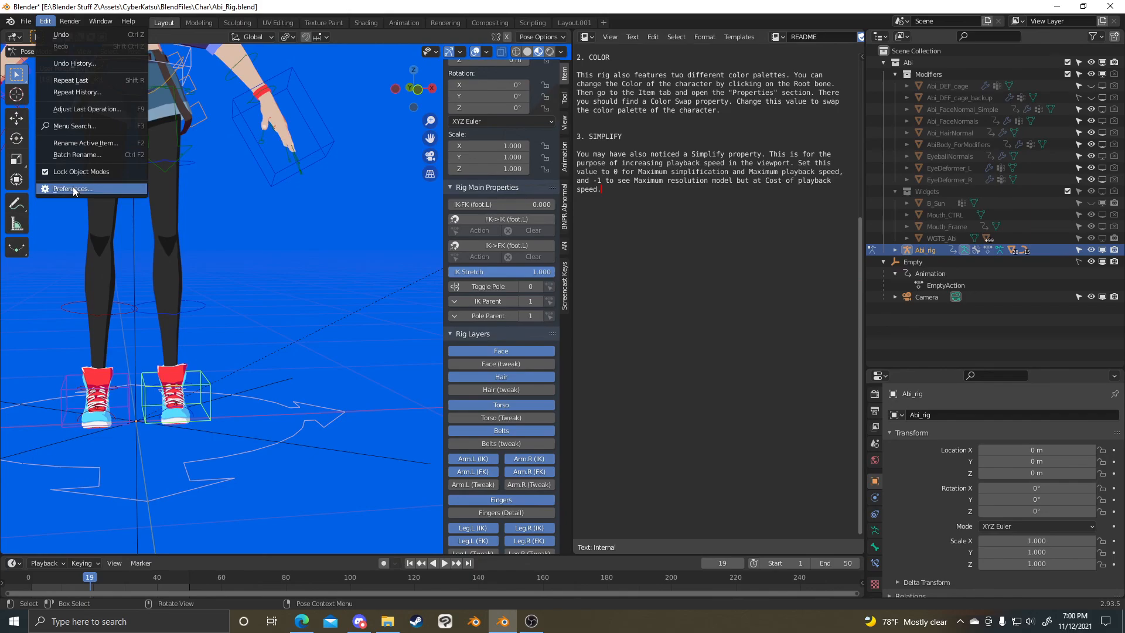
click(73, 188)
drag(214, 32, 382, 118)
scroll(322, 300, down, 6)
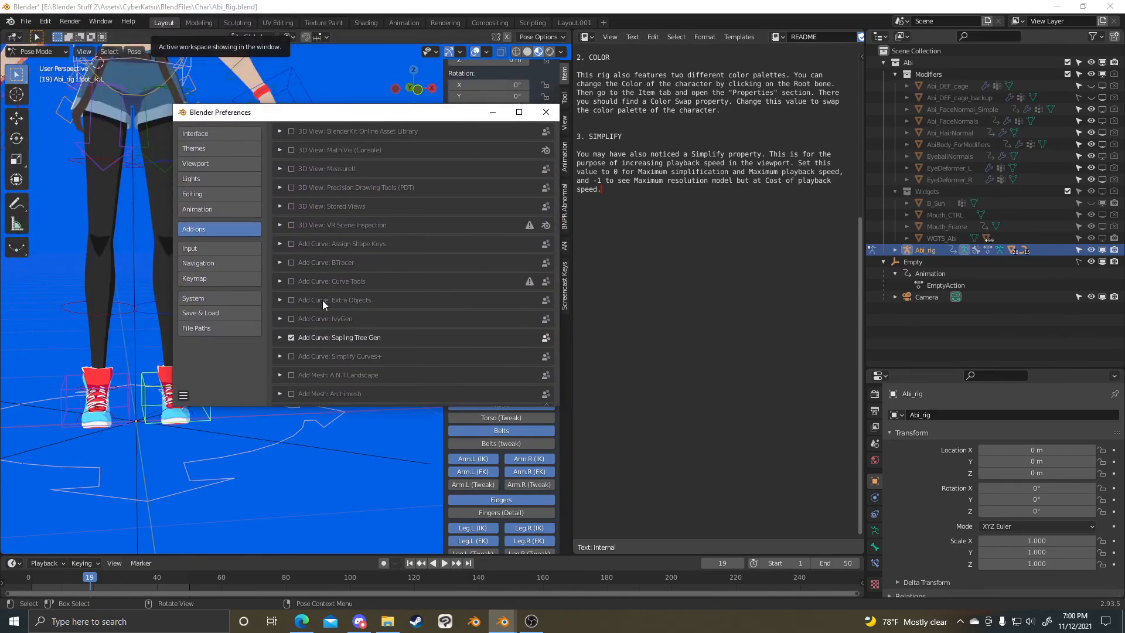
scroll(345, 290, up, 6)
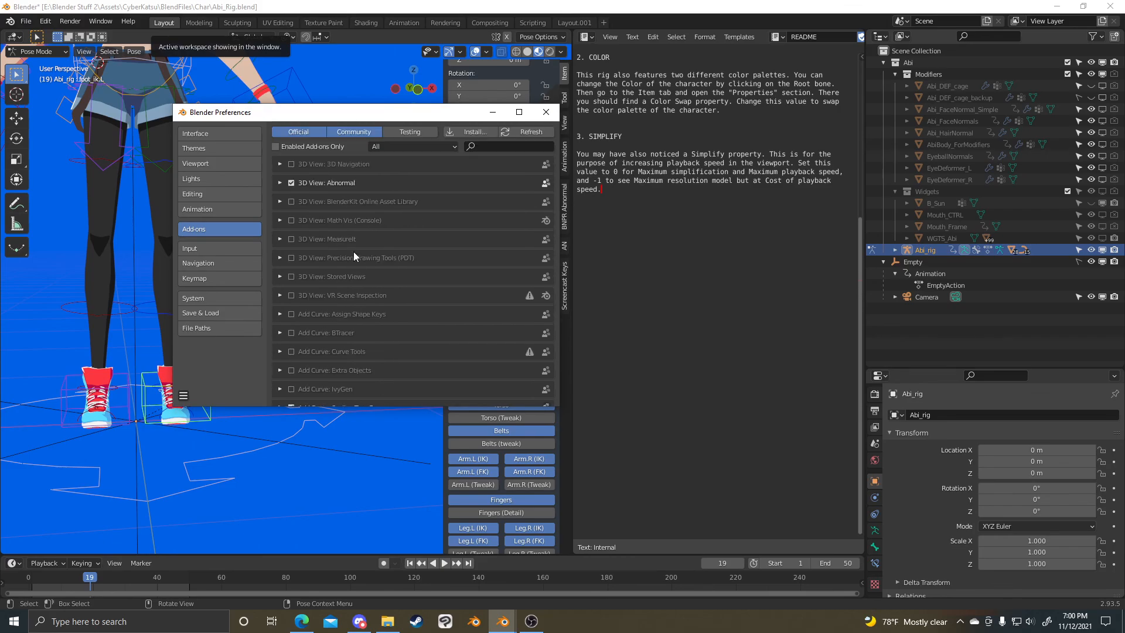
click(284, 146)
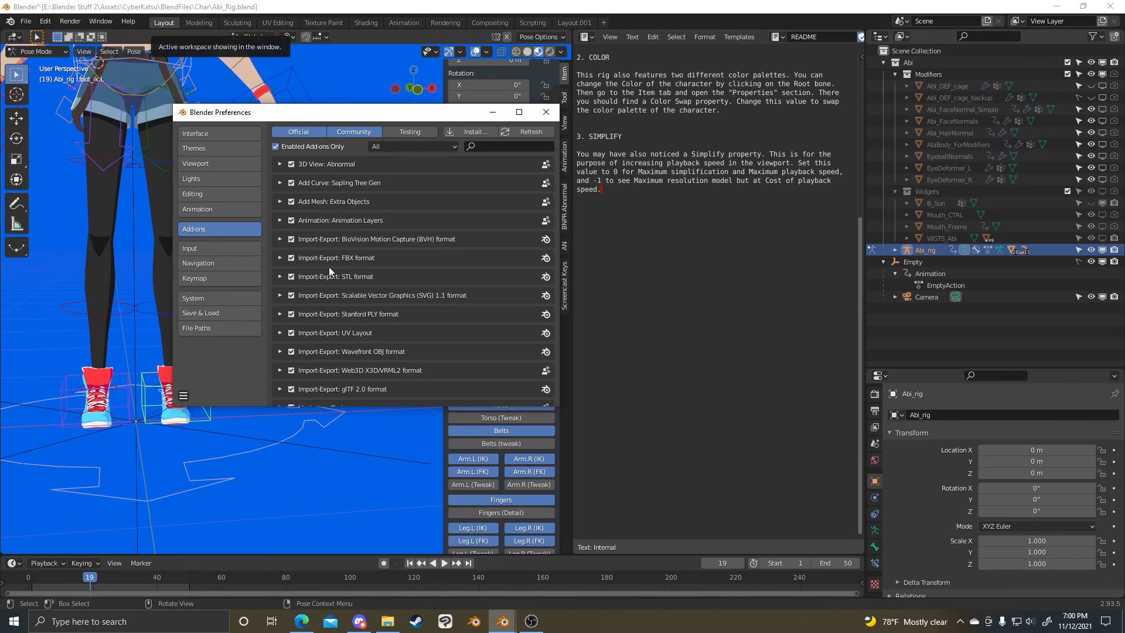
- Review the list of enabled add-ons, including Rigify, then close the preferences and view the full character
scroll(346, 263, down, 6)
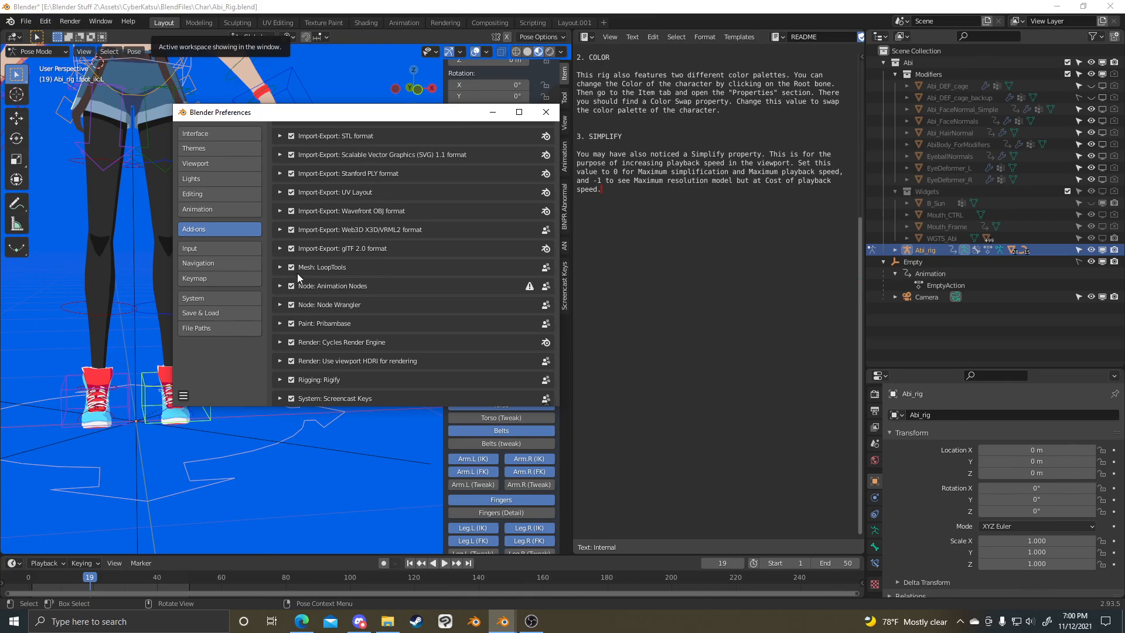
scroll(351, 268, down, 1)
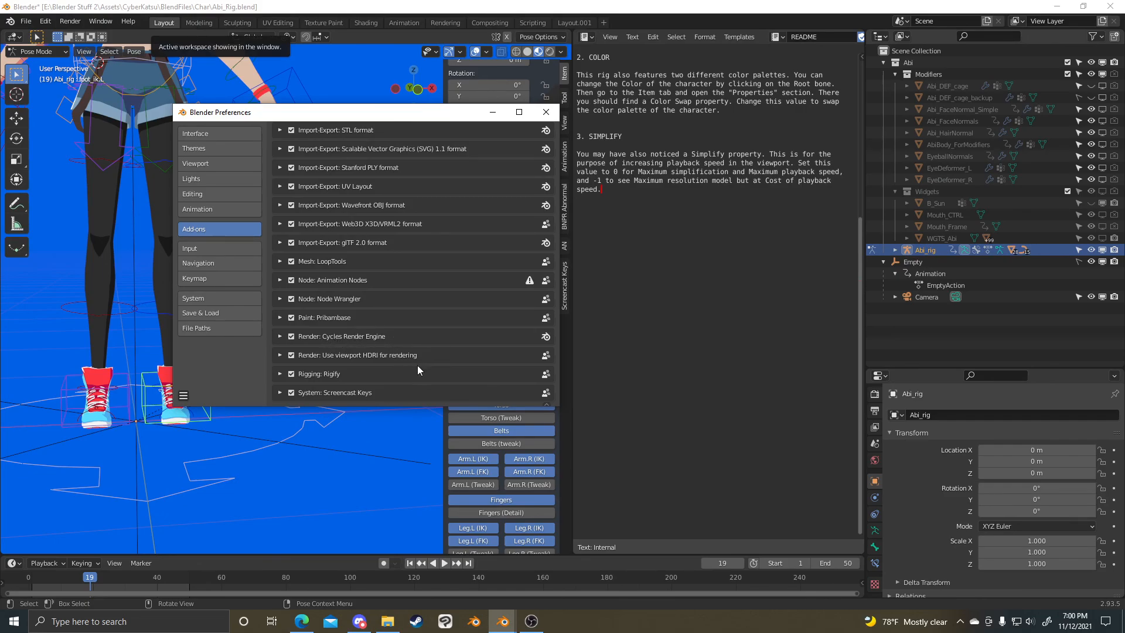
scroll(410, 293, up, 6)
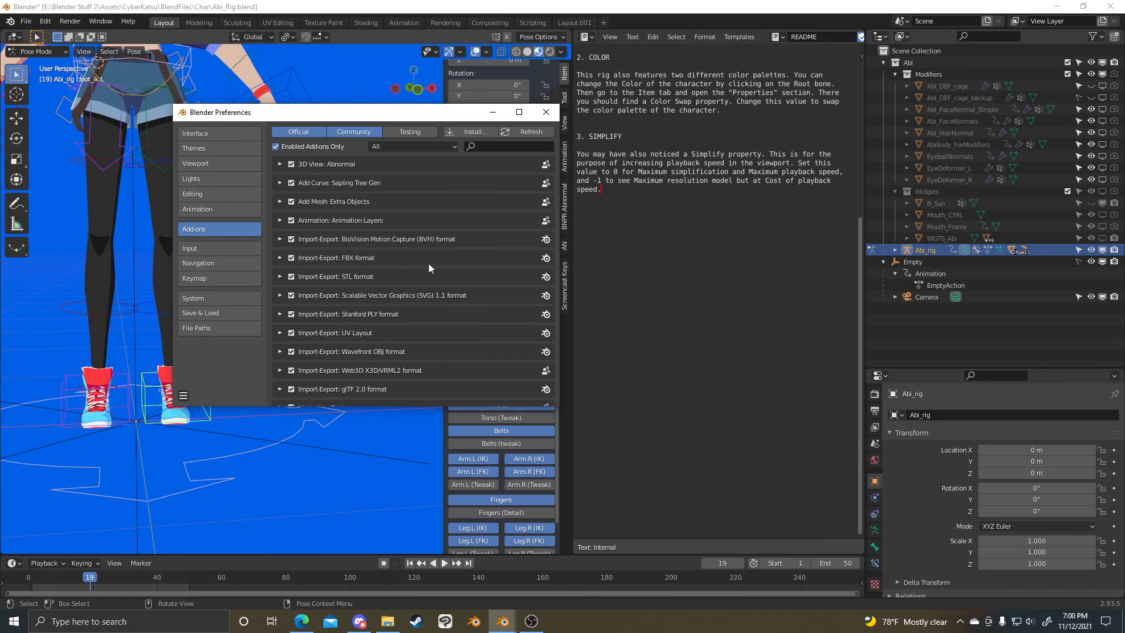
click(539, 112)
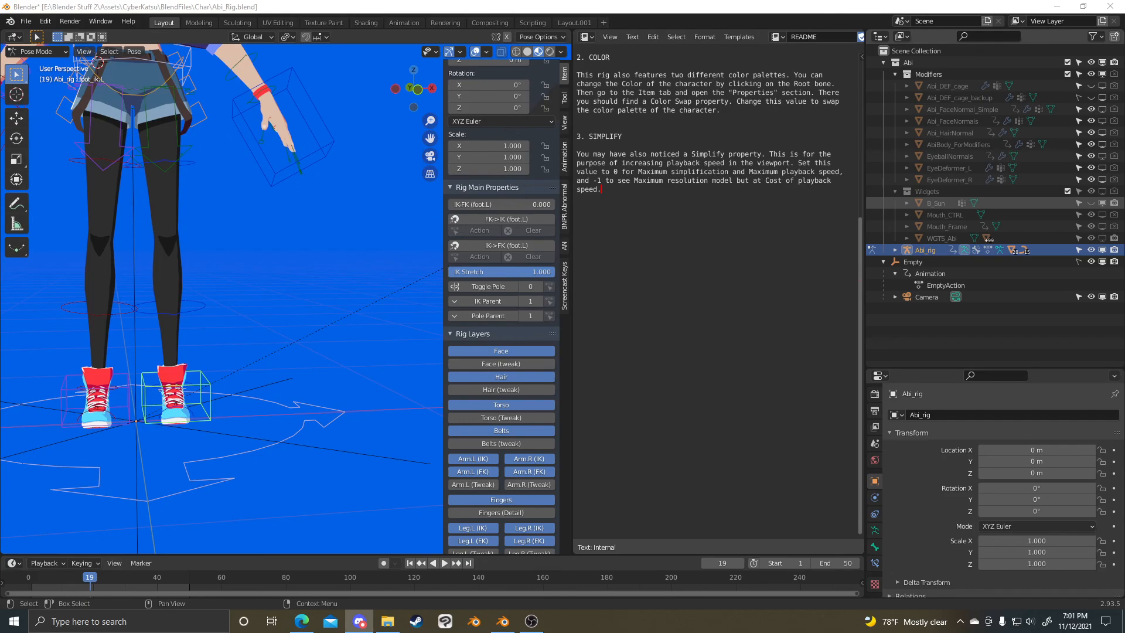
scroll(318, 371, down, 5)
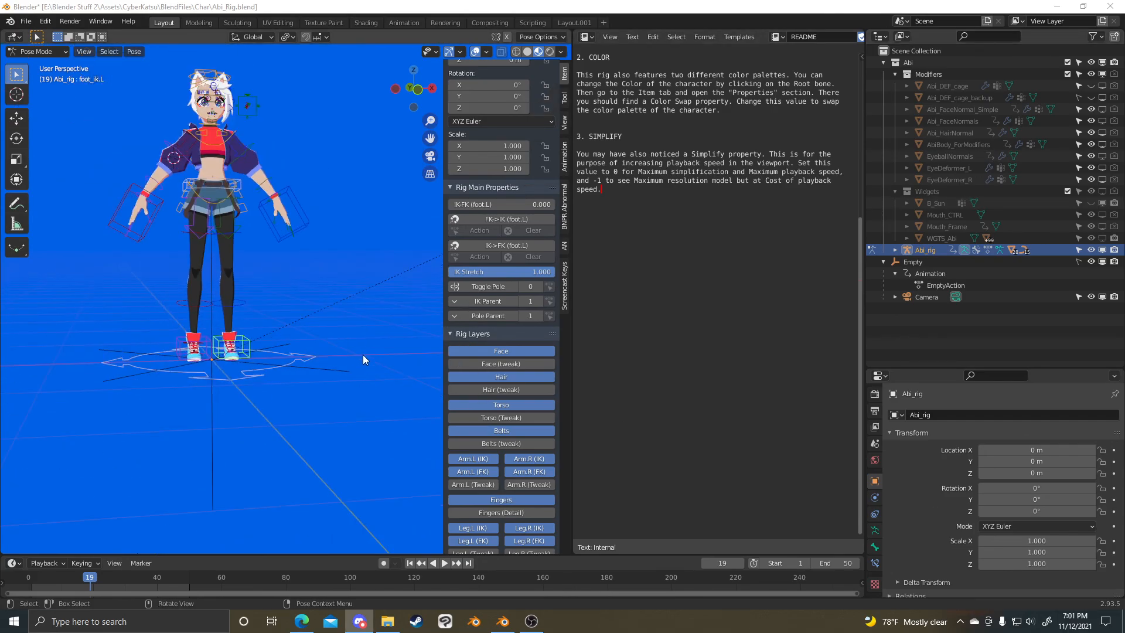